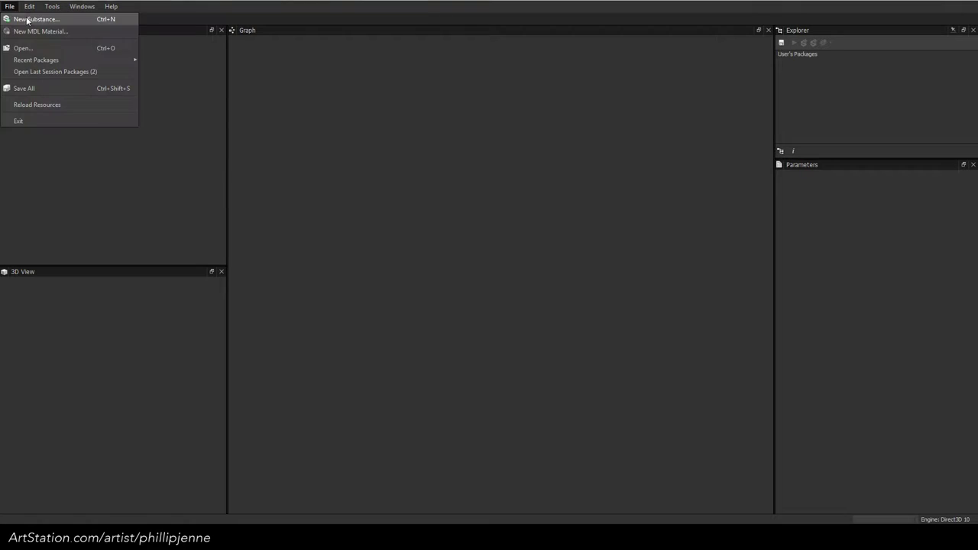
Load the moorishTiles.sbs package and close the door.sbs package from the Explorer
left_click(104, 71)
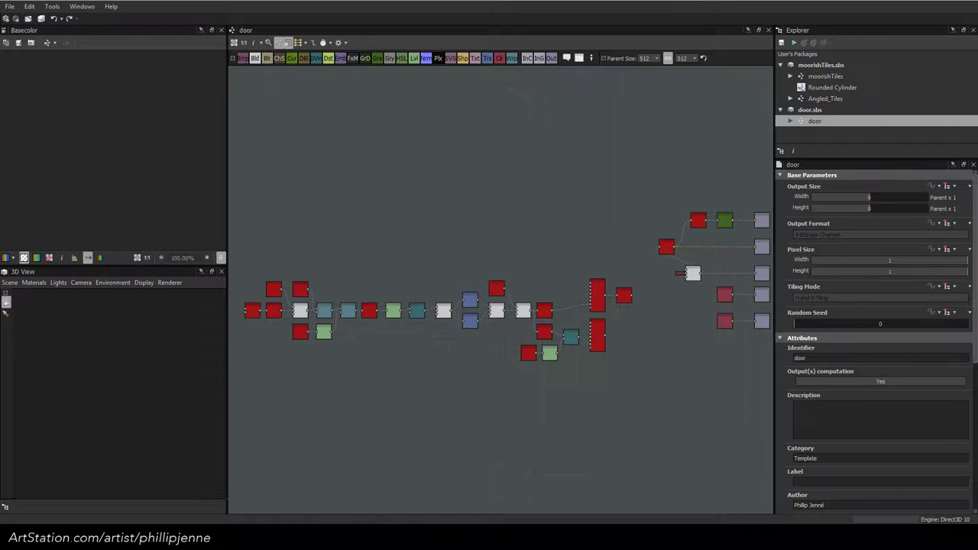
right_click(810, 110)
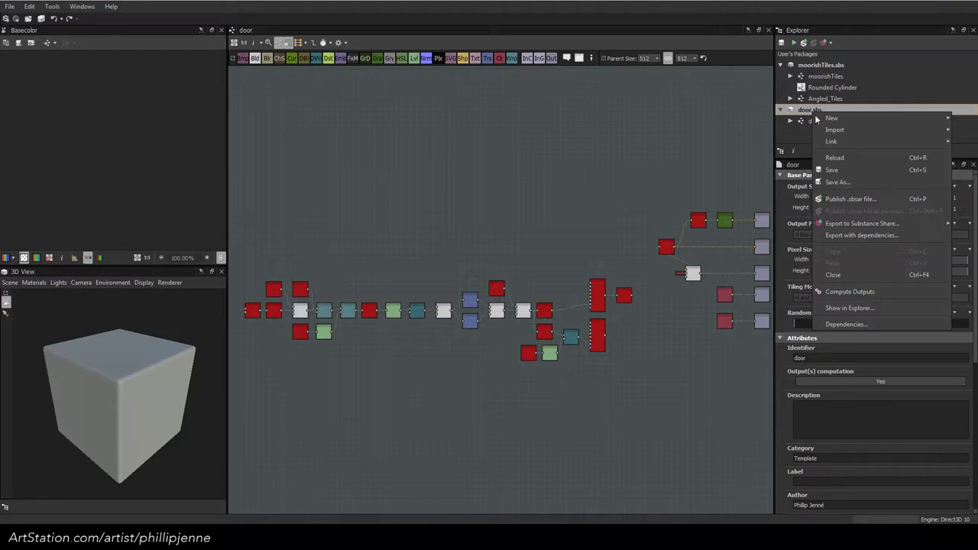
left_click(860, 273)
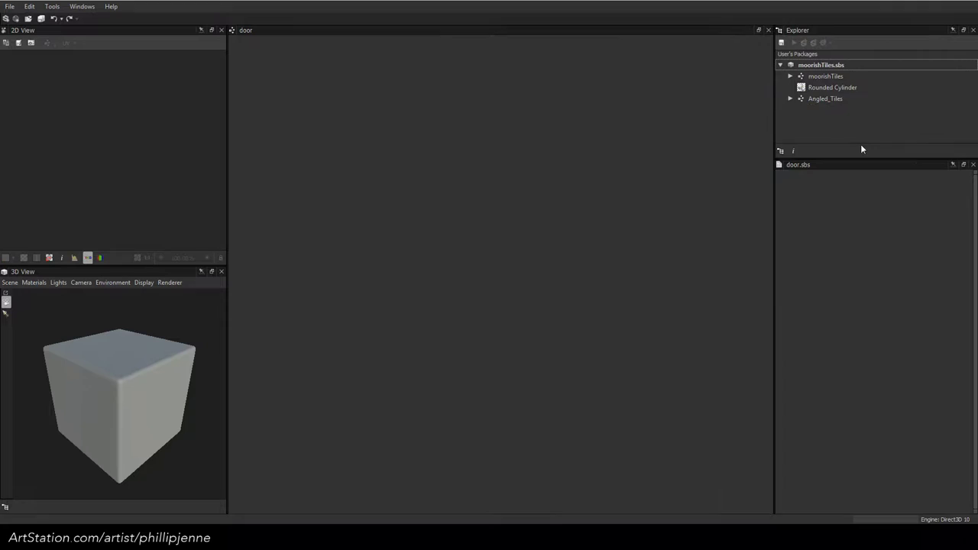
Open the Angled_Tiles graph and place the Chrome zellige tile photo over it
double_click(825, 99)
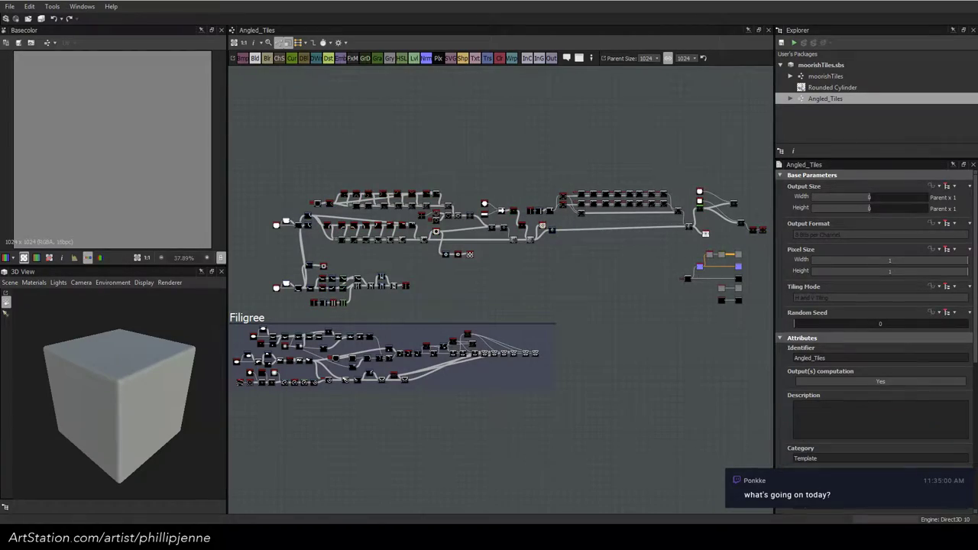
left_click_drag(977, 84, 837, 62)
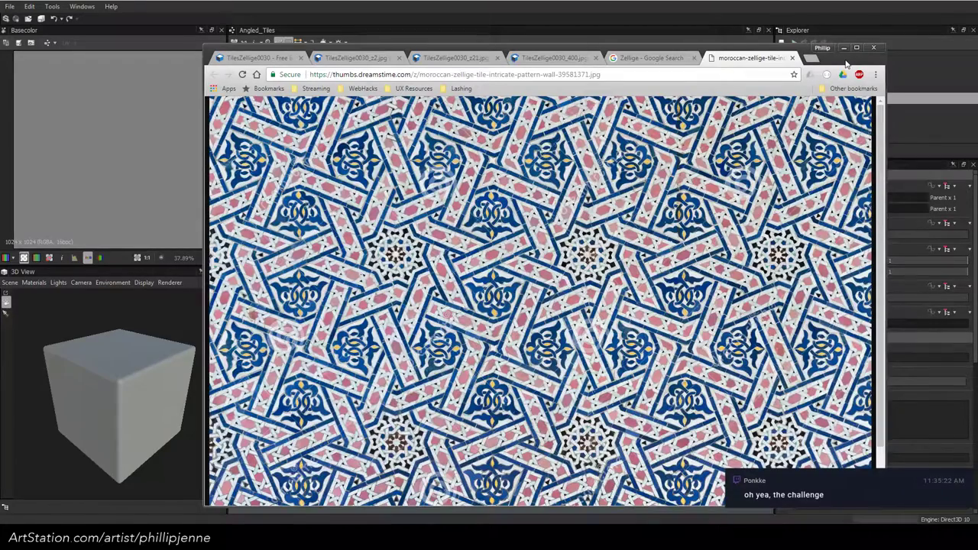
Nudge the Chrome zellige reference window aside and minimize it
left_click_drag(846, 65, 830, 49)
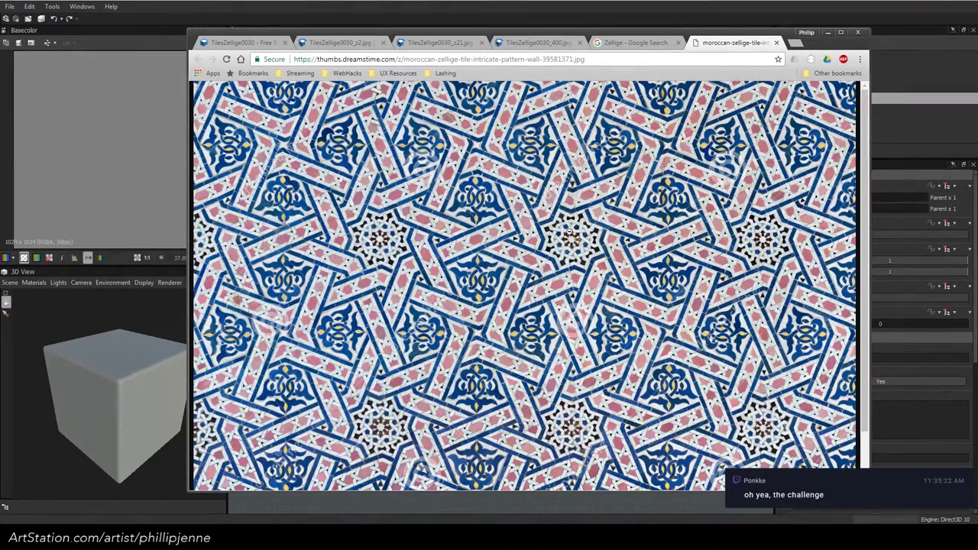
left_click(827, 33)
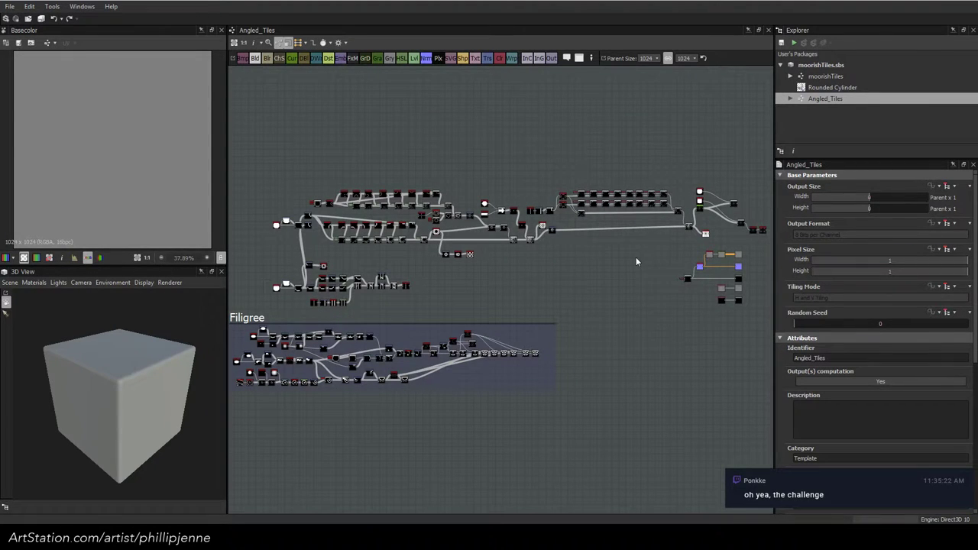
Preview on the Rounded Cylinder mesh and open the moorishTiles graph to texture it
left_click(832, 89)
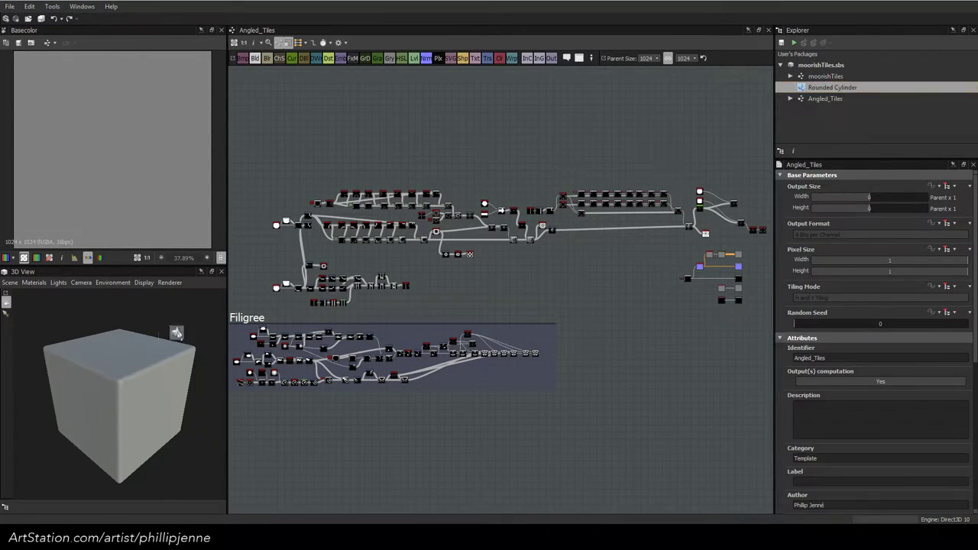
left_click_drag(177, 334, 176, 335)
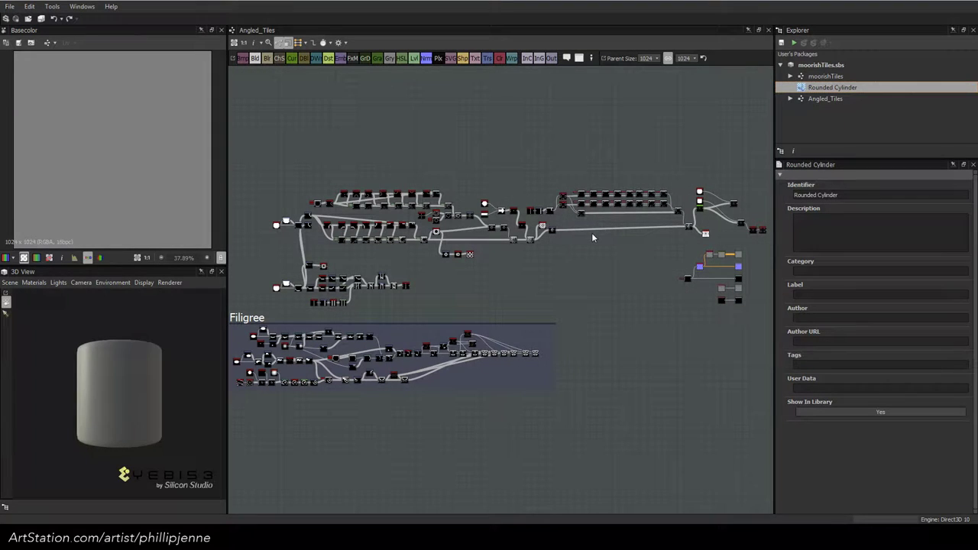
double_click(838, 74)
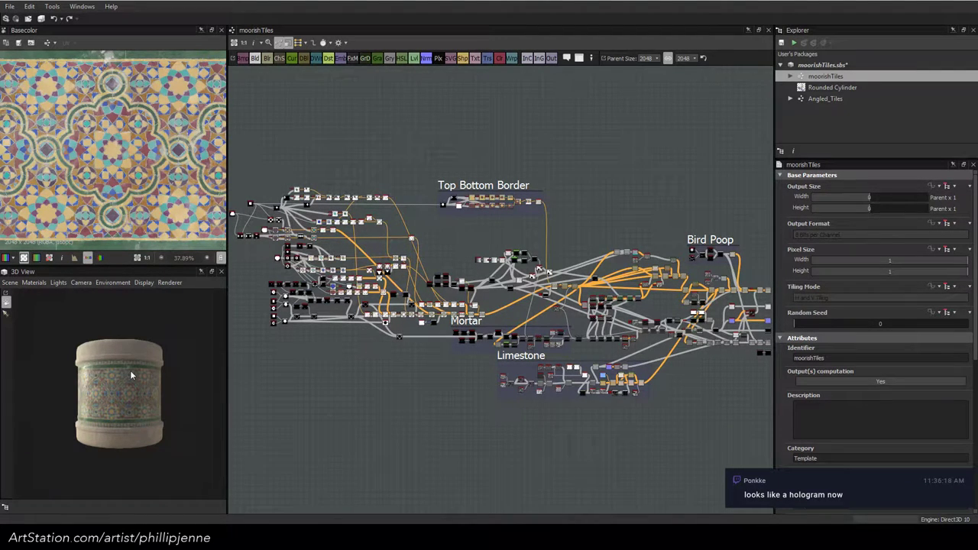
Zoom, pan and relight the cylinder preview to inspect the moorishTiles zellige tiles closely
scroll(130, 370, "up", 5)
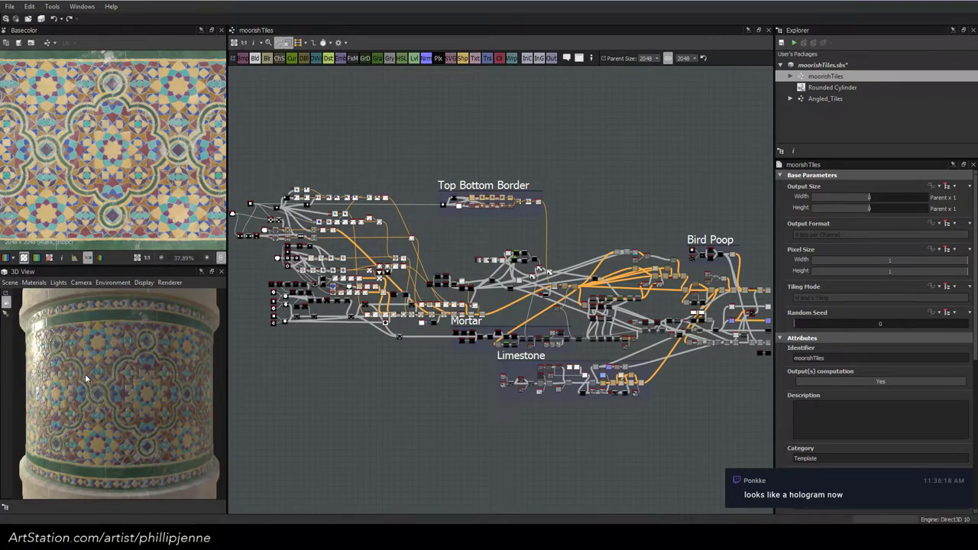
scroll(84, 374, "up", 8)
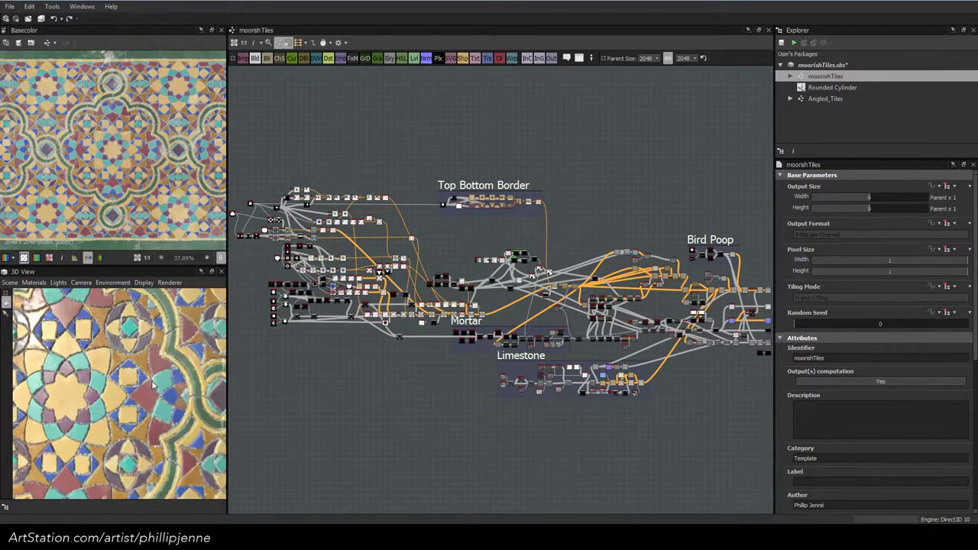
scroll(84, 384, "down", 10)
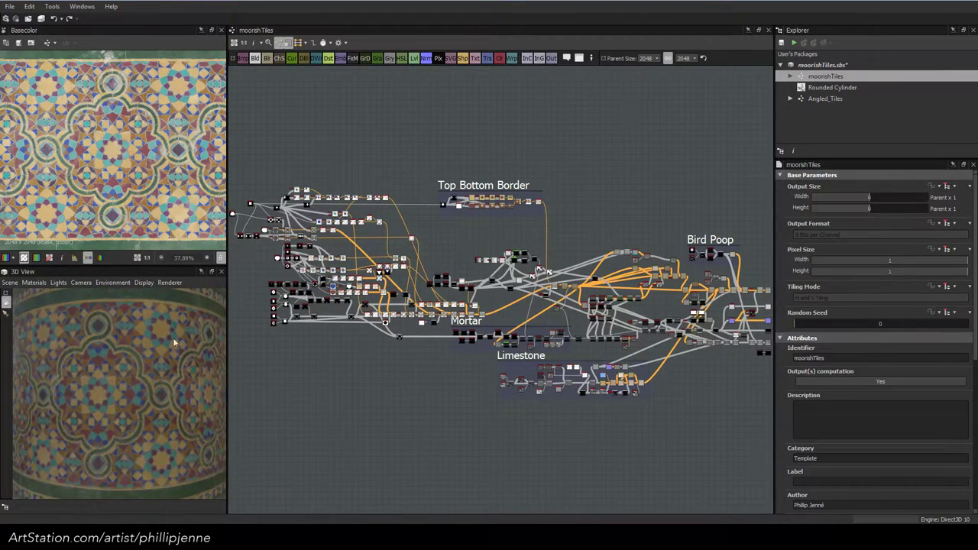
scroll(173, 342, "down", 8)
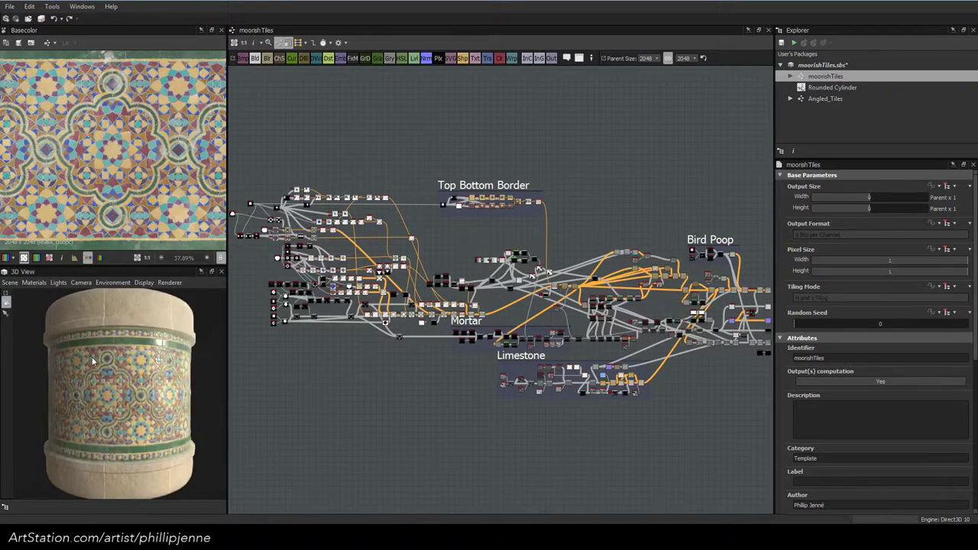
scroll(99, 153, "down", 2)
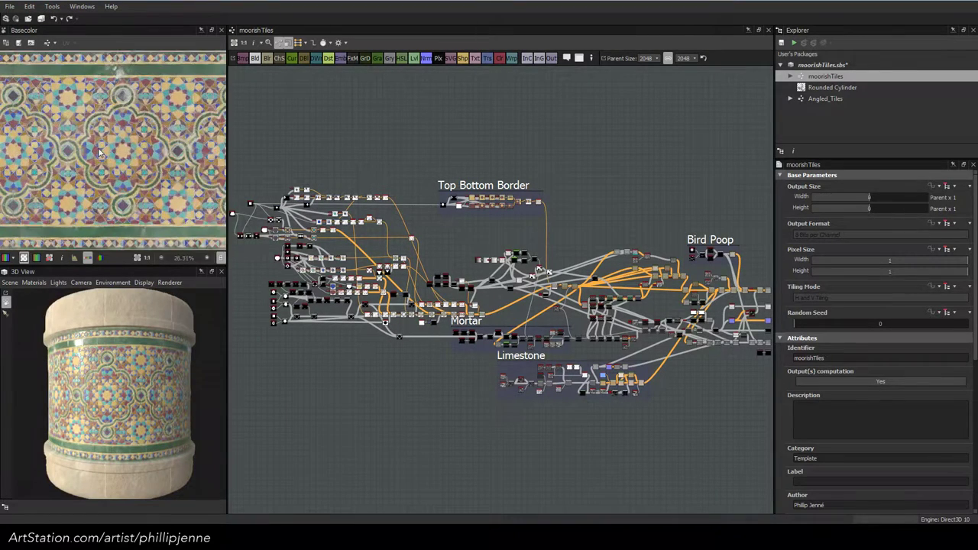
scroll(98, 153, "up", 6)
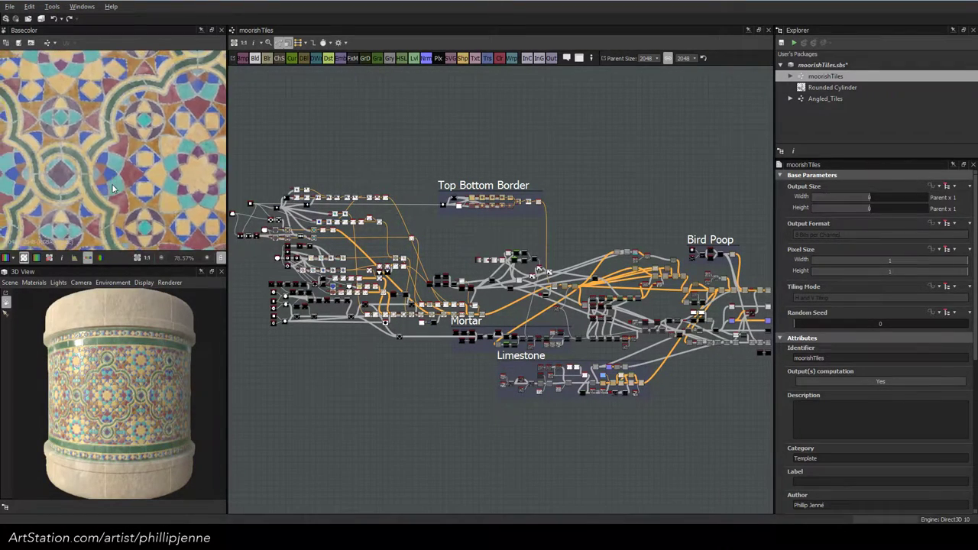
scroll(113, 188, "down", 1)
left_click_drag(154, 341, 95, 351, "ctrl+shift")
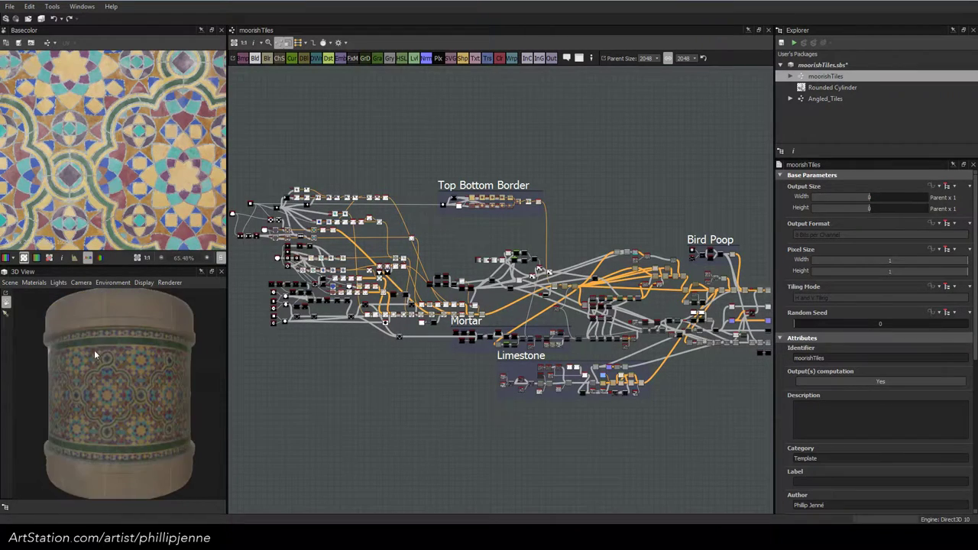
scroll(84, 392, "up", 4)
mouse_move(84, 392)
left_mouse_down("ctrl+shift")
mouse_move(125, 395)
mouse_move(53, 397)
mouse_move(84, 391)
left_mouse_up("ctrl+shift")
scroll(53, 397, "up", 4)
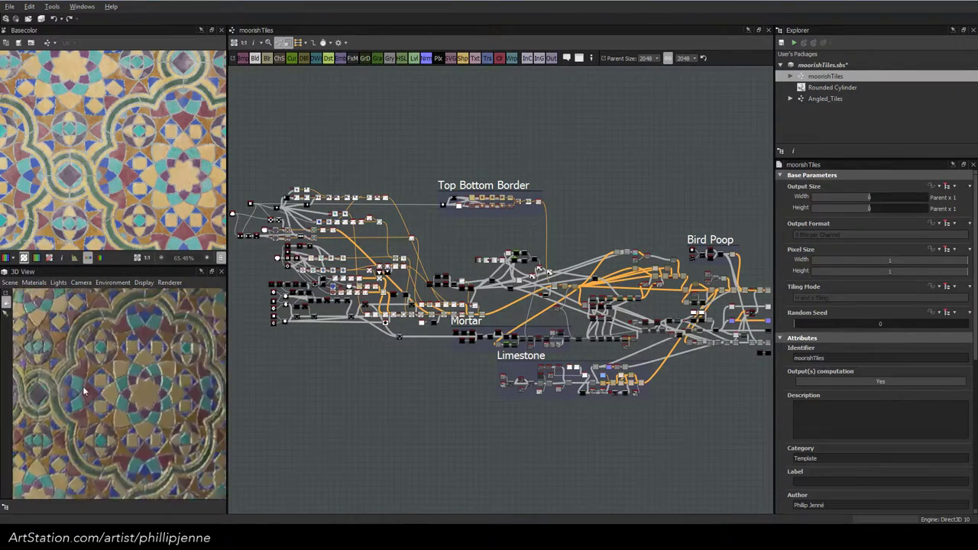
middle_click_drag(84, 391, 118, 388)
left_click_drag(76, 391, 104, 388, "ctrl+shift")
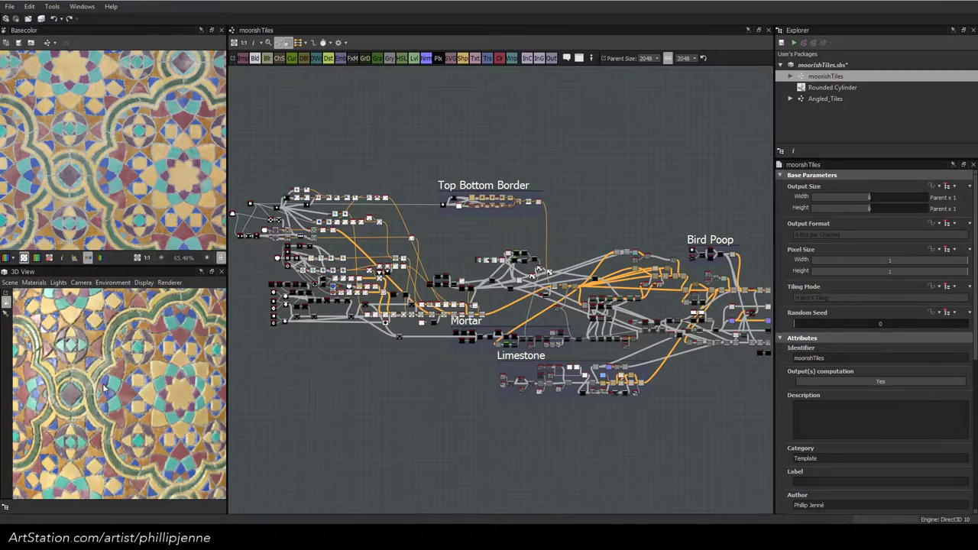
Reopen the Angled_Tiles graph from the Explorer
scroll(105, 388, "down", 5)
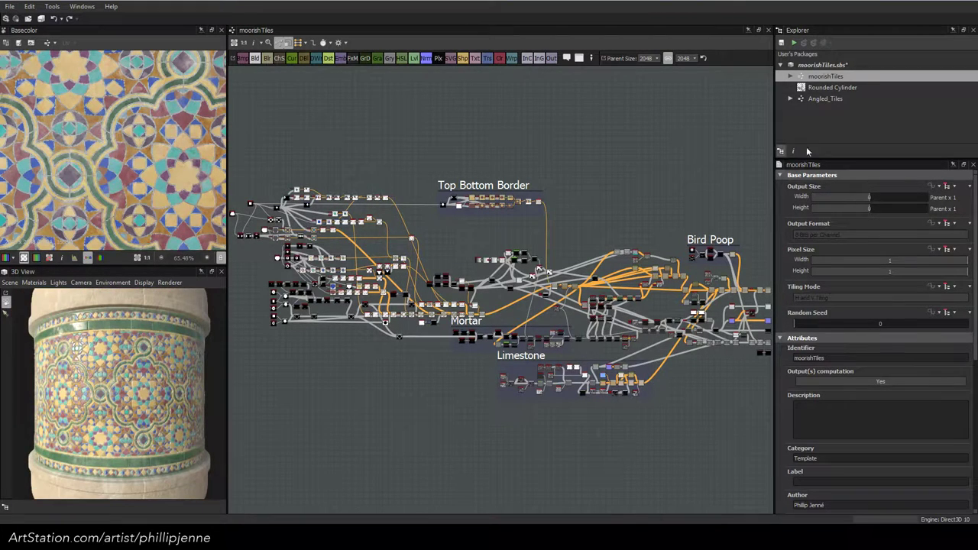
left_click(821, 100)
double_click(821, 99)
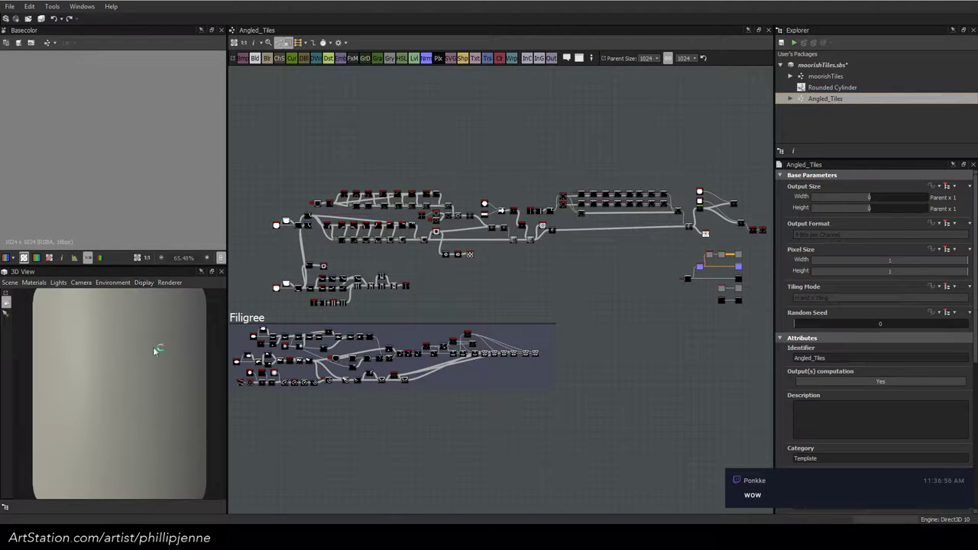
scroll(154, 350, "down", 1)
scroll(153, 353, "down", 1)
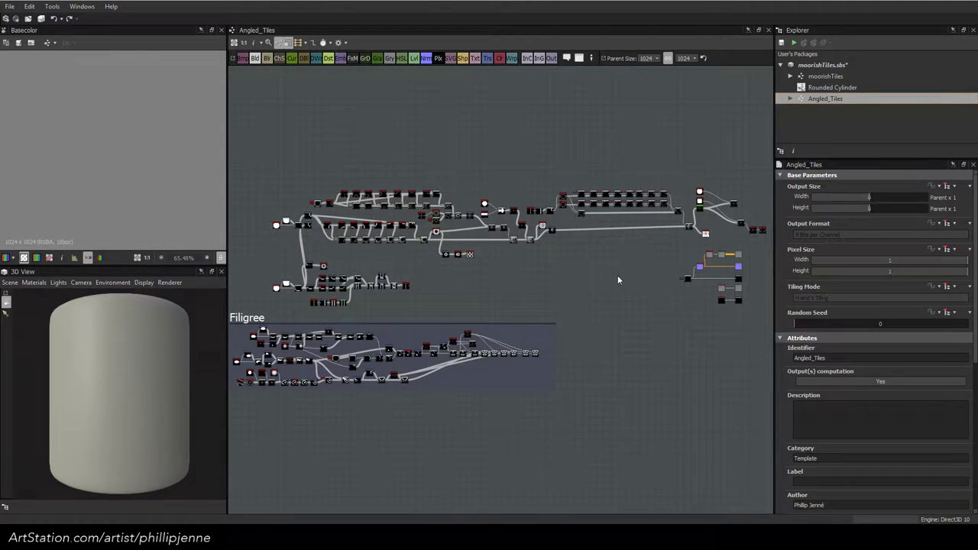
scroll(585, 258, "up", 6)
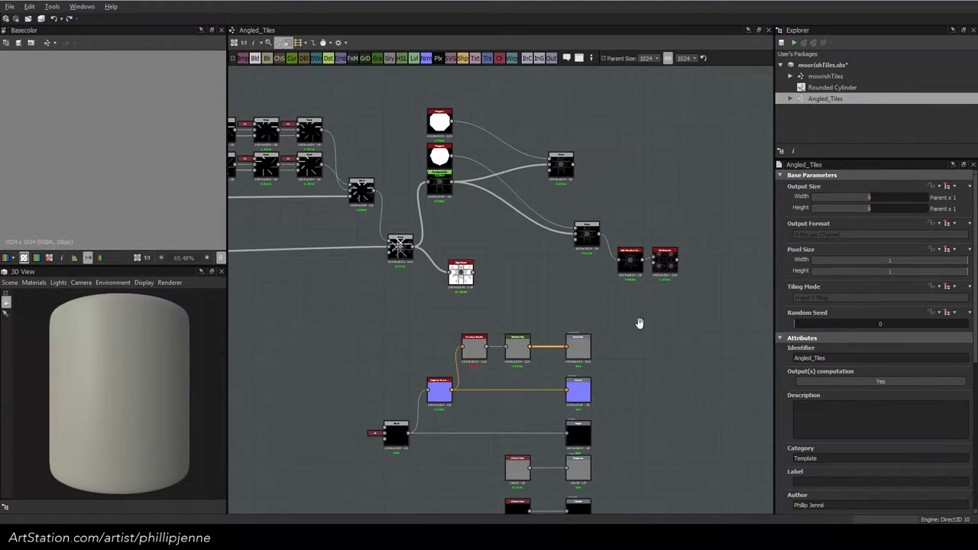
Link the star pattern output into the lower output node and check it on the cylinder
middle_click_drag(470, 272, 582, 205)
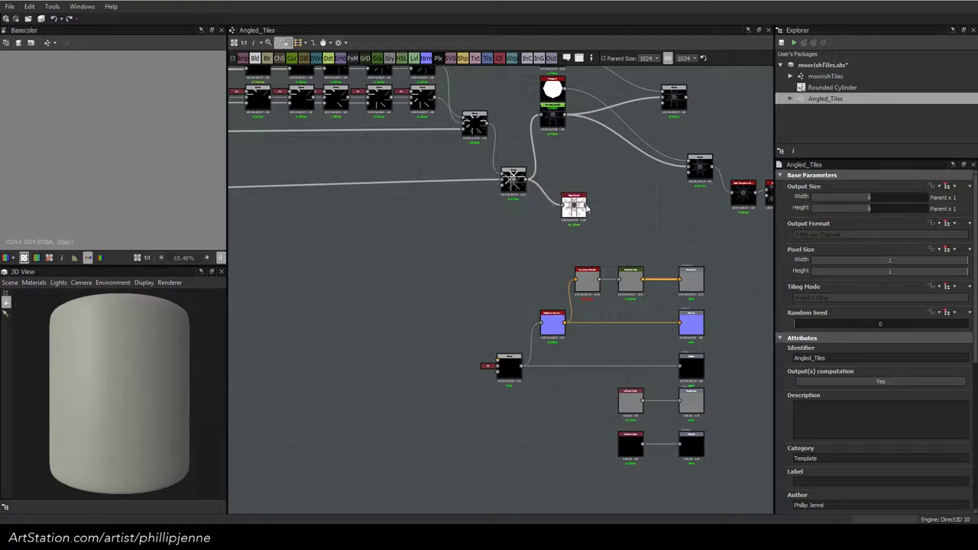
left_click_drag(527, 181, 487, 365)
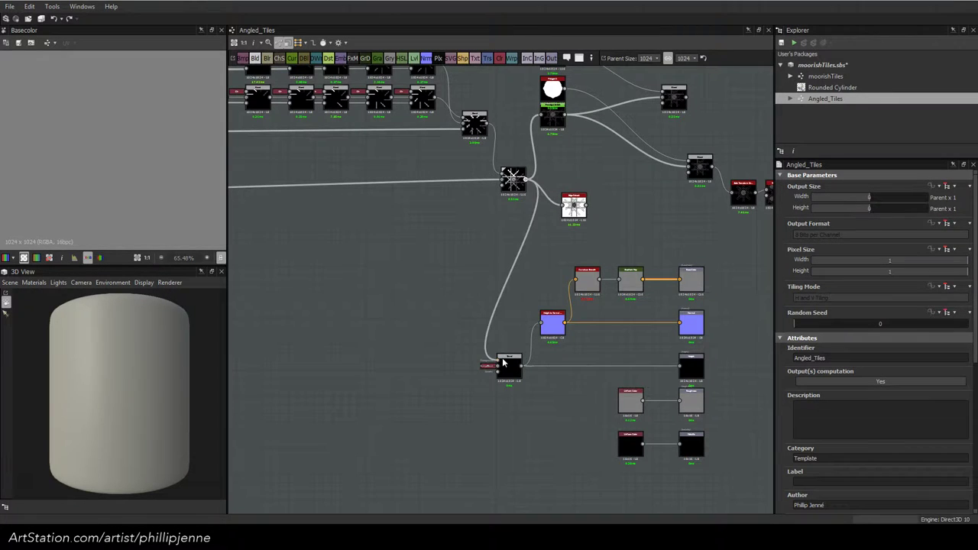
left_click_drag(70, 319, 155, 385)
scroll(161, 370, "up", 8)
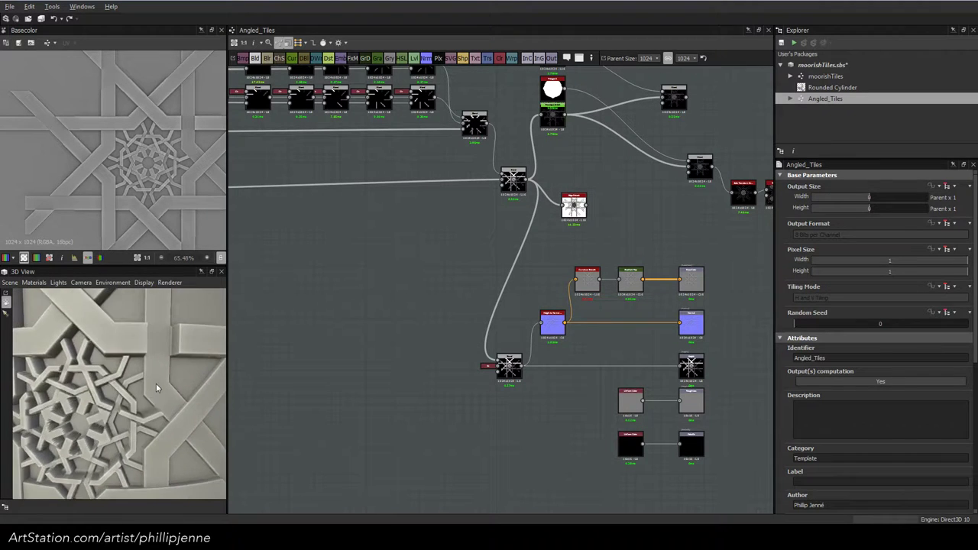
scroll(155, 383, "down", 6)
scroll(153, 385, "down", 5)
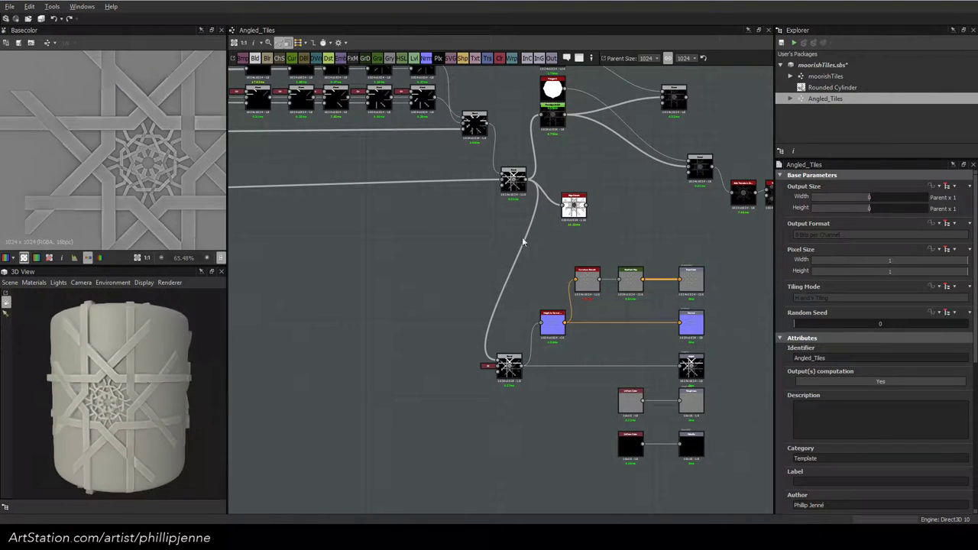
Feed the left-hand node's output into the lower Blur node and frame the whole network
middle_click_drag(599, 210, 451, 259)
left_click_drag(644, 243, 351, 408)
scroll(483, 248, "down", 2)
middle_click_drag(315, 224, 550, 251)
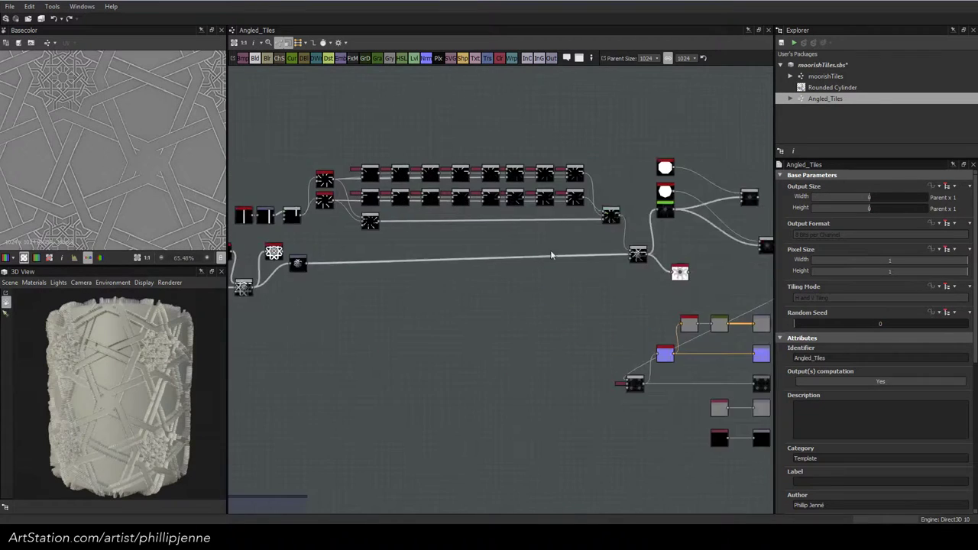
scroll(451, 232, "down", 8)
scroll(457, 233, "up", 2)
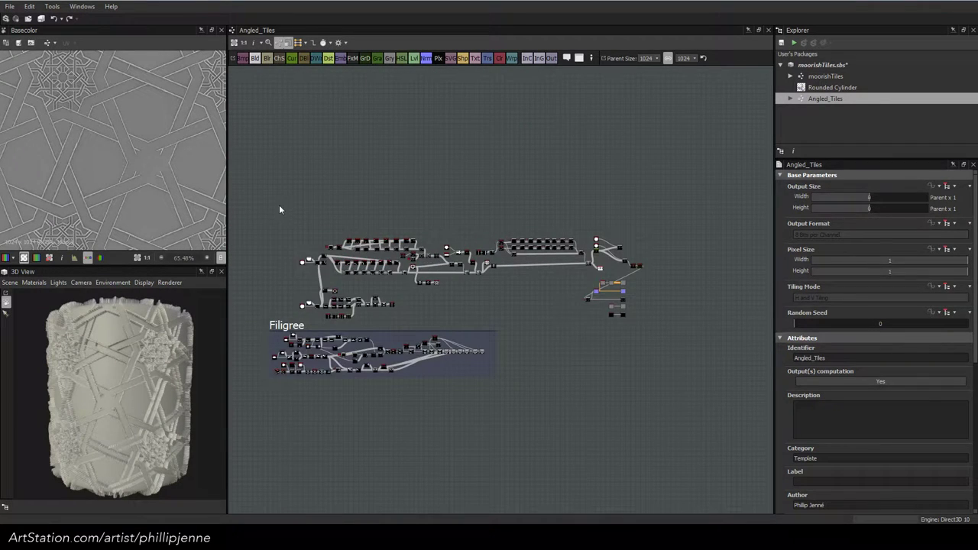
Move the group of output nodes further right in the Angled_Tiles graph
left_click_drag(278, 204, 421, 317)
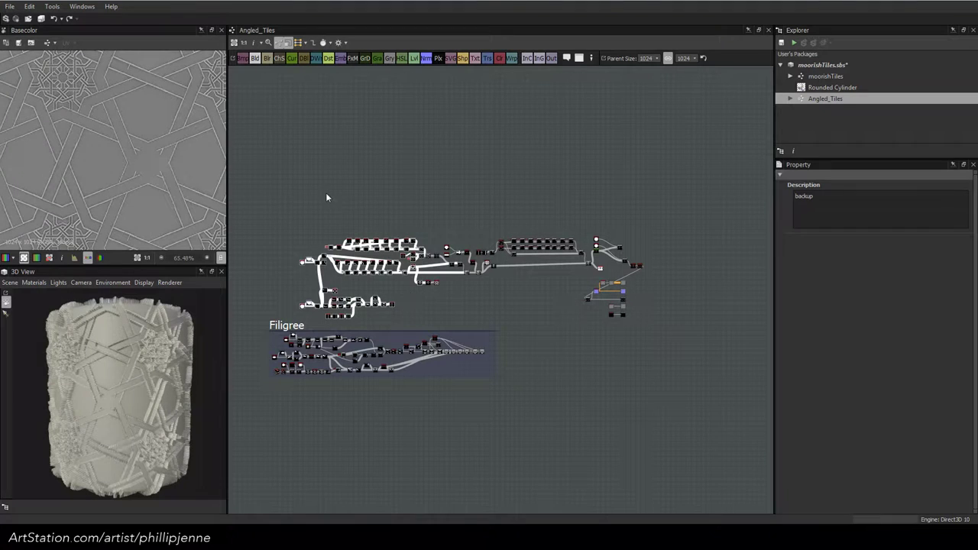
left_click(417, 200)
left_click_drag(569, 281, 646, 325)
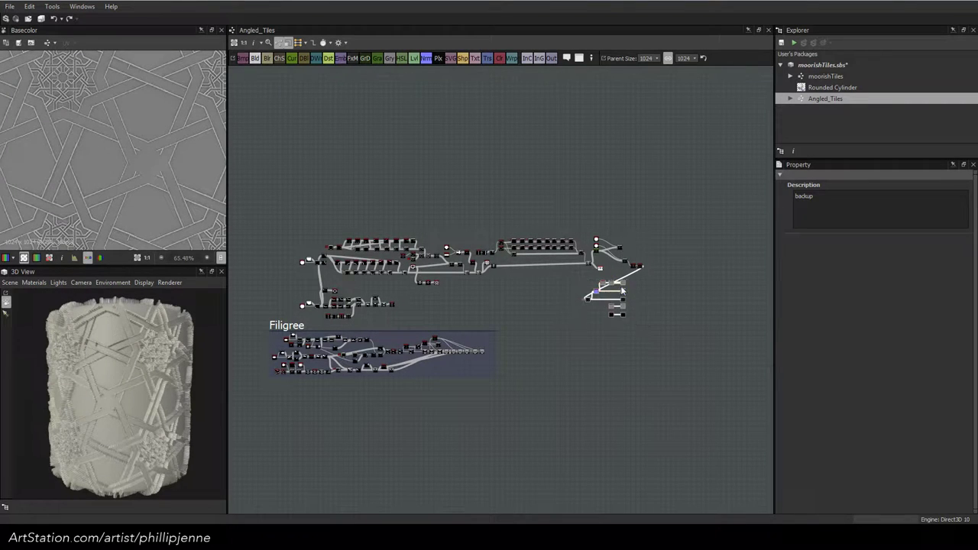
left_click_drag(624, 284, 716, 283)
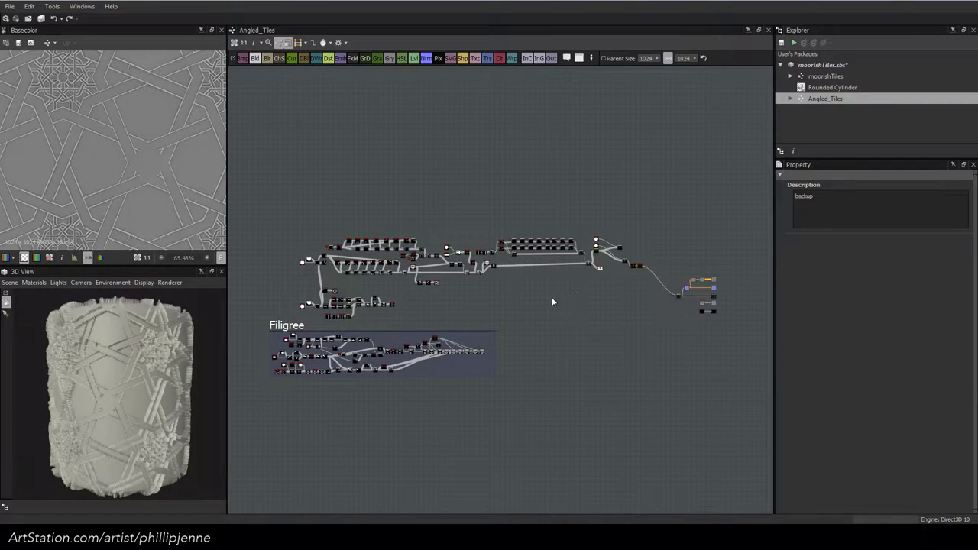
scroll(153, 361, "up", 2)
scroll(152, 361, "up", 3)
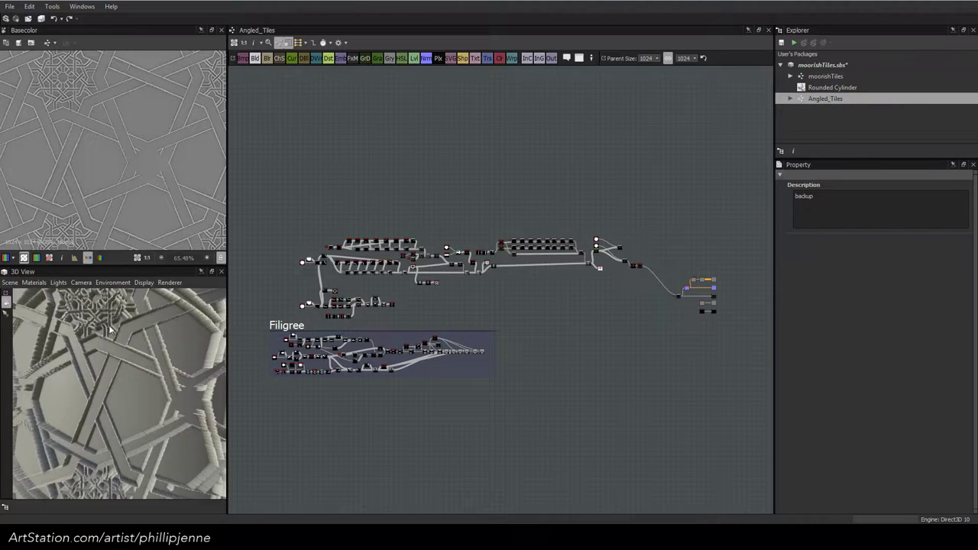
Set the 3D preview's default material Height Scale to 0
left_click(58, 282)
mouse_move(67, 295)
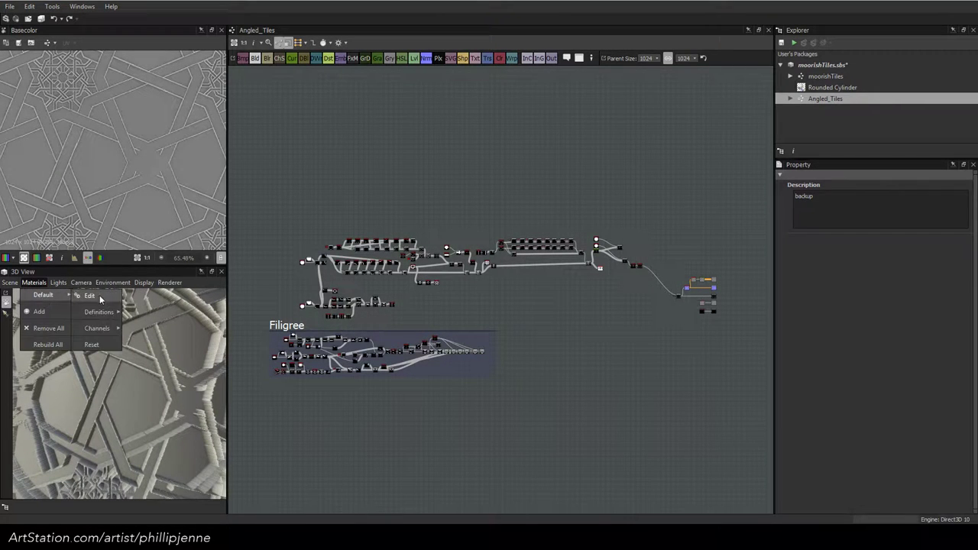
left_click(105, 300)
left_click_drag(890, 219, 795, 219)
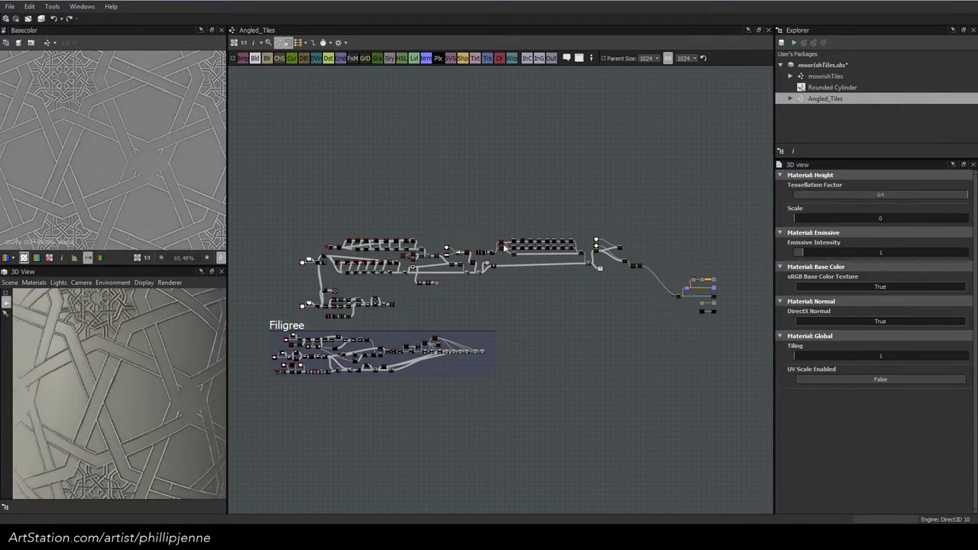
Show the Tile Generator output in the 2D view and bring the zellige reference back in
left_click_drag(127, 348, 191, 368)
scroll(643, 280, "up", 10)
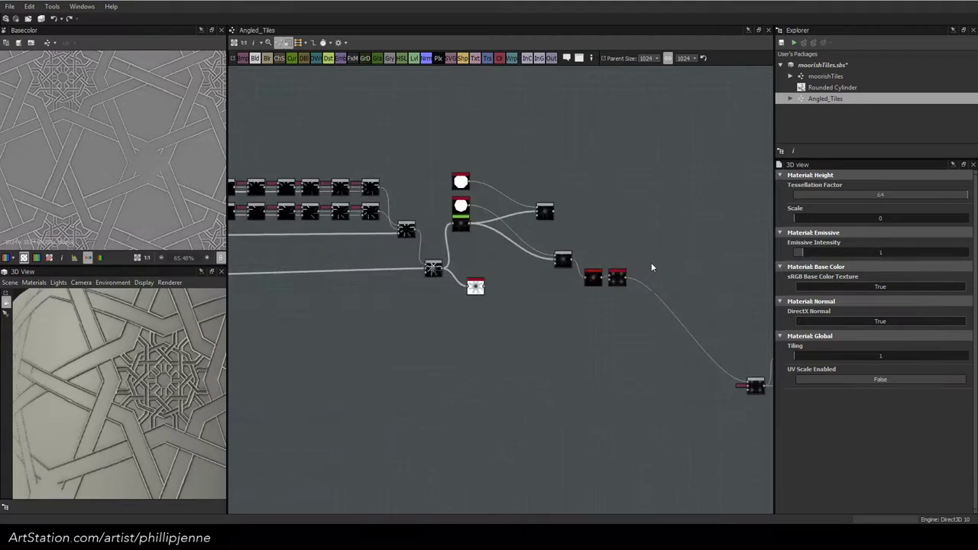
double_click(598, 291)
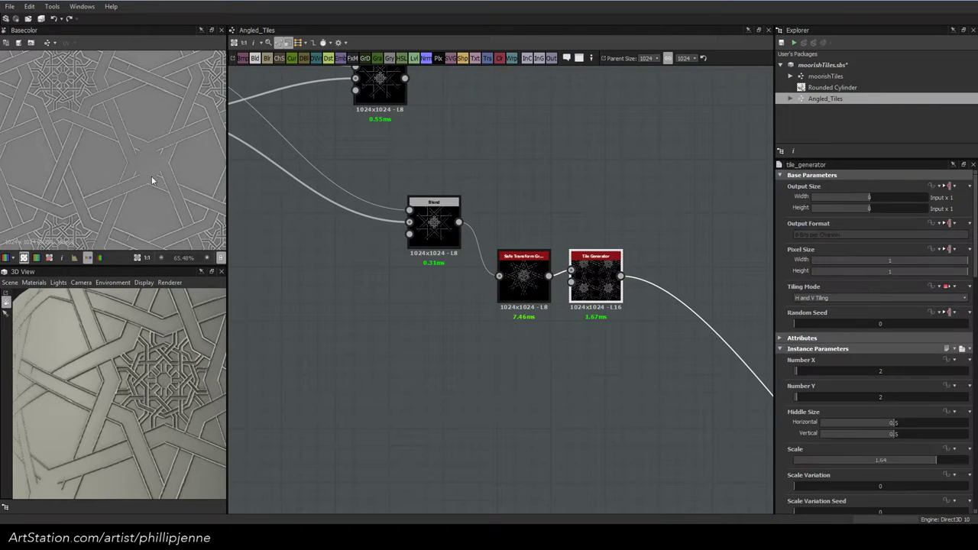
scroll(146, 159, "up", 3)
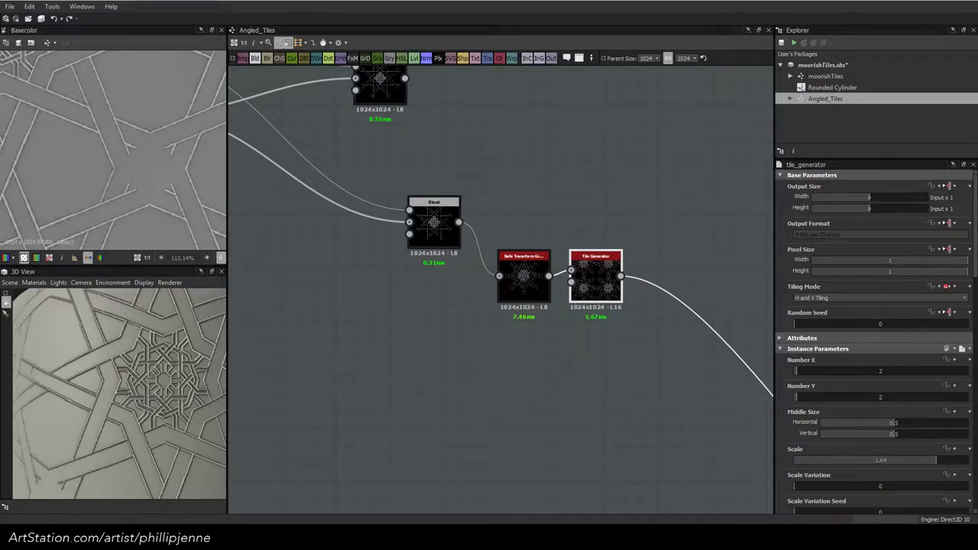
left_click_drag(977, 45, 826, 45)
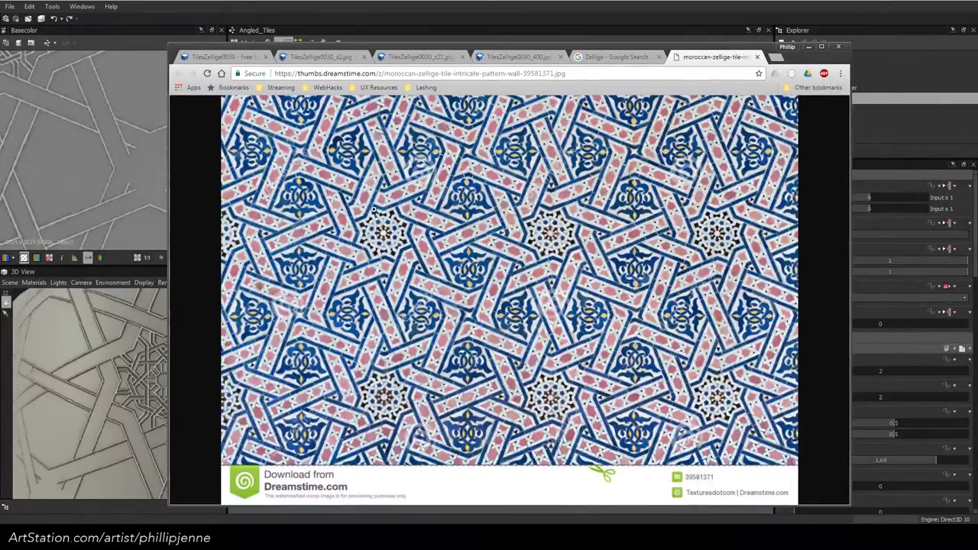
Enlarge the zellige reference image for a closer look, then minimize Chrome
left_click(474, 315)
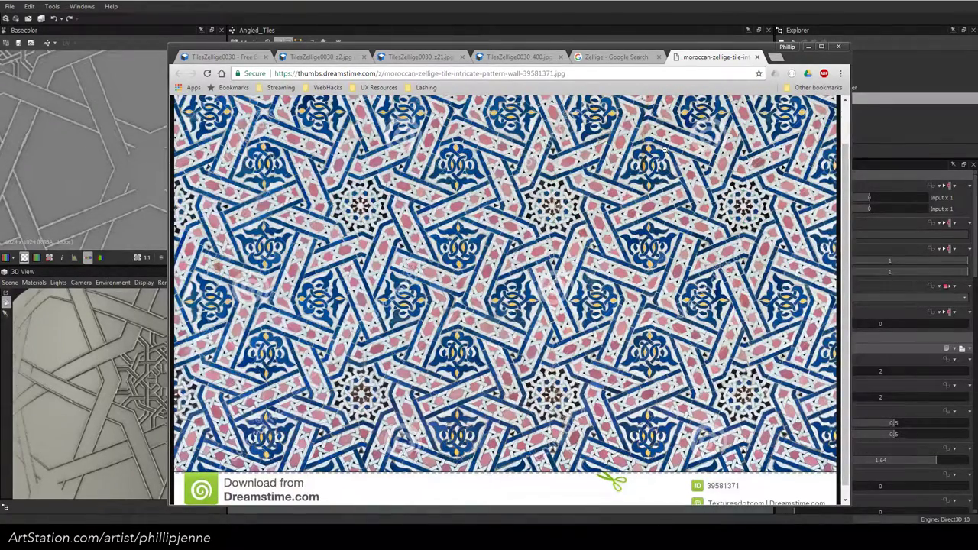
left_click(808, 46)
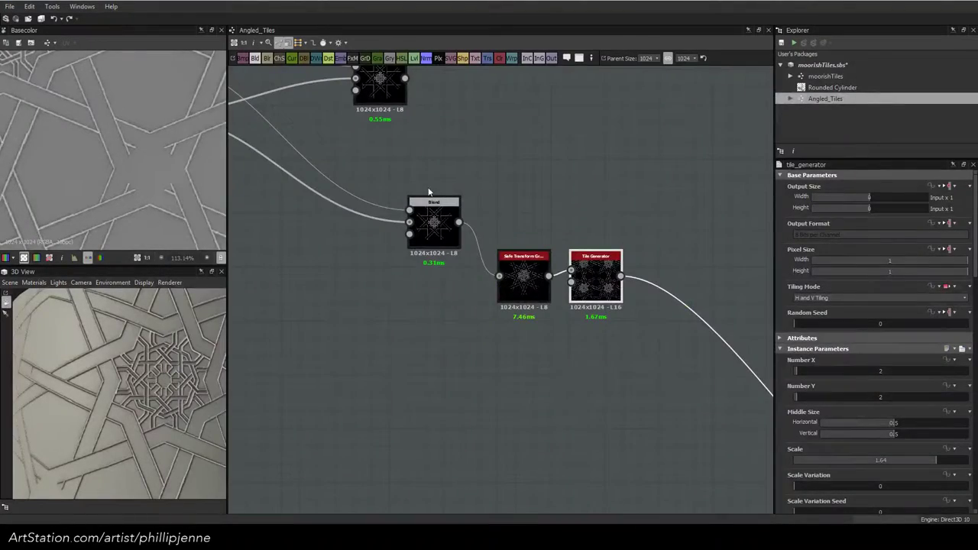
Connect the Polygon node's output to the lower Blend node's input
left_click(465, 169)
scroll(466, 170, "down", 3)
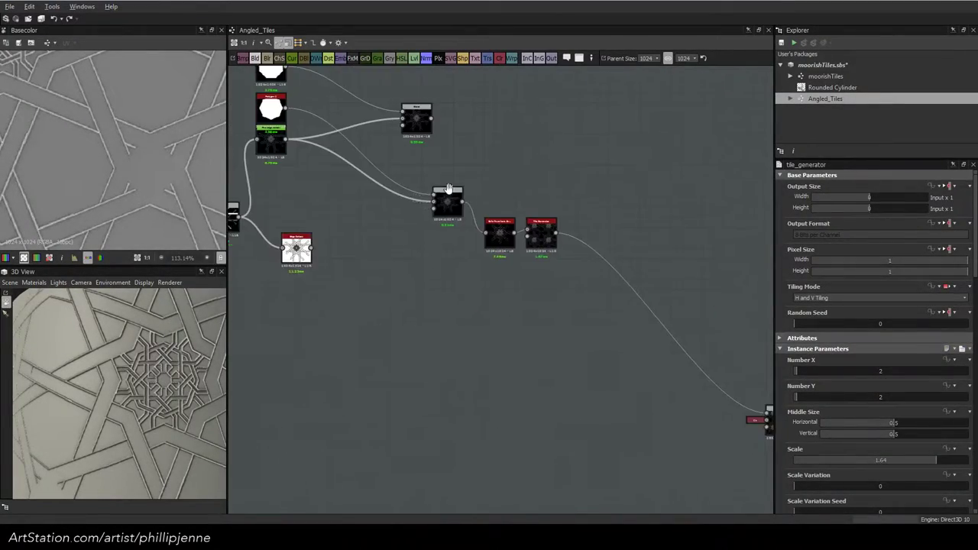
middle_click_drag(445, 190, 583, 276)
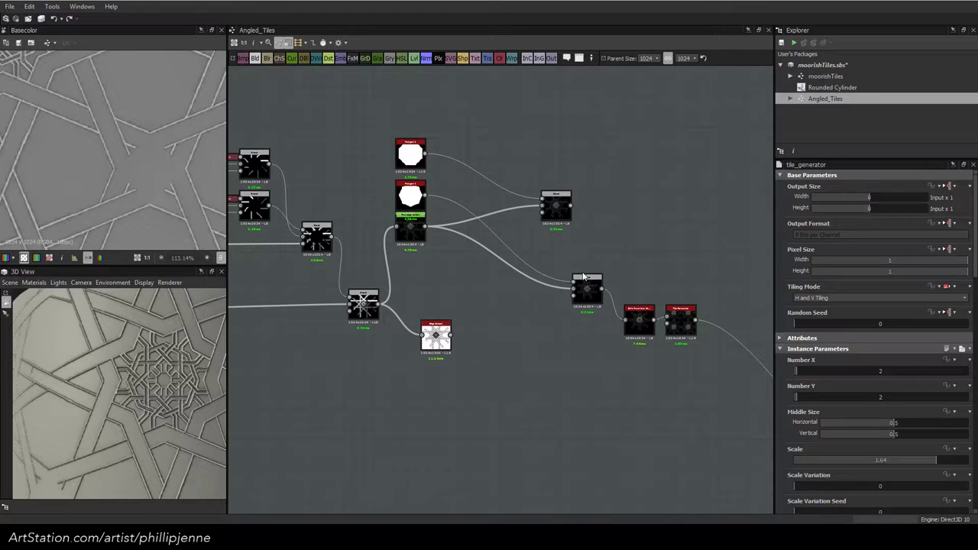
scroll(441, 197, "up", 4)
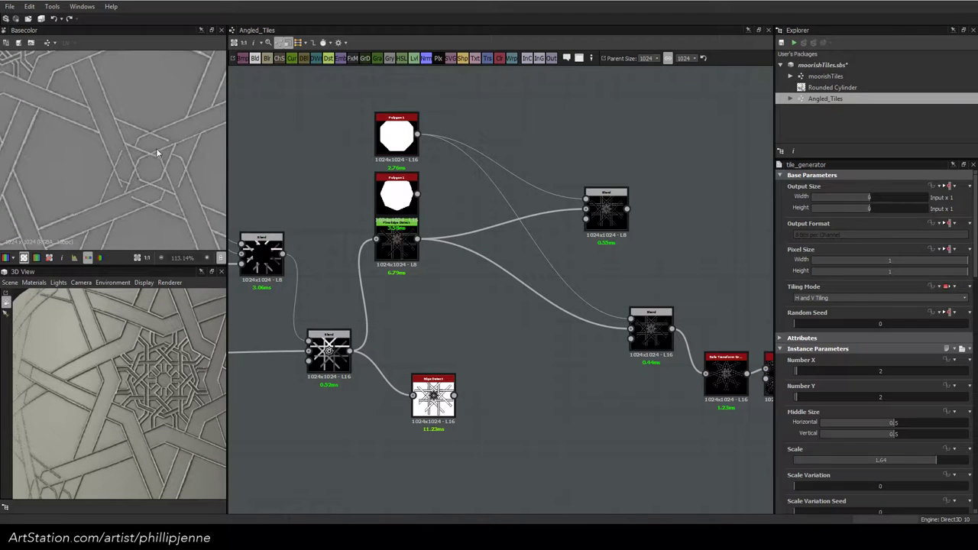
left_click_drag(417, 194, 631, 329)
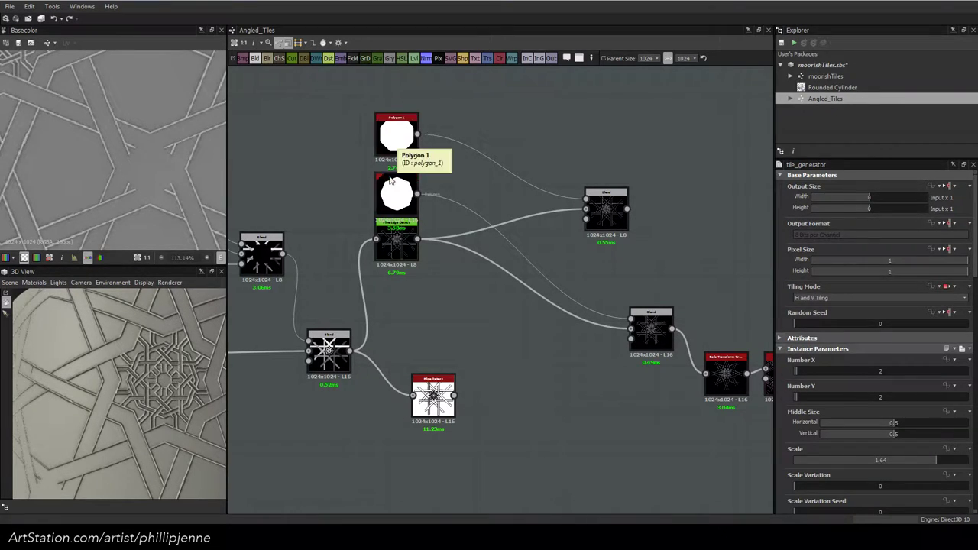
Compare the lower and upper Blend outputs in 2D, then move the top Polygon node higher
middle_click_drag(583, 254, 503, 254)
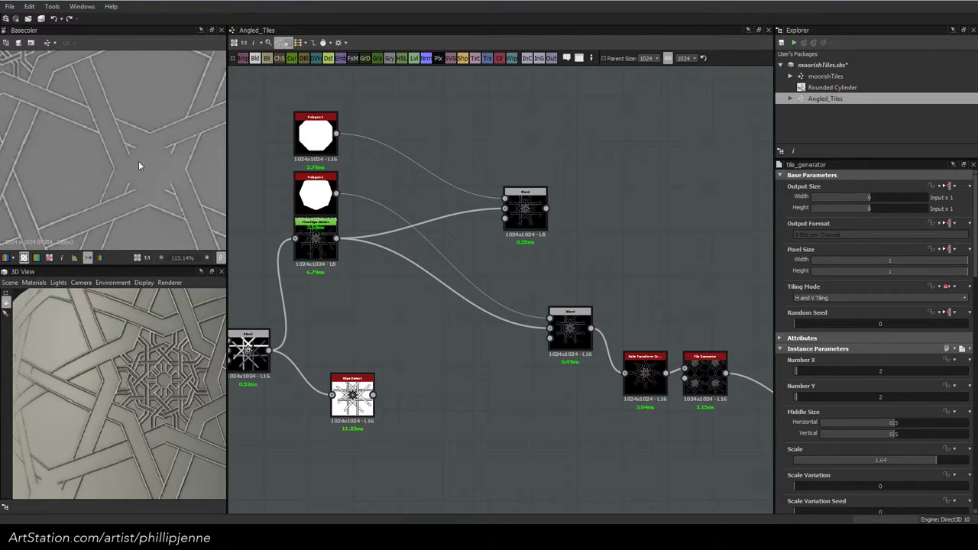
double_click(570, 321)
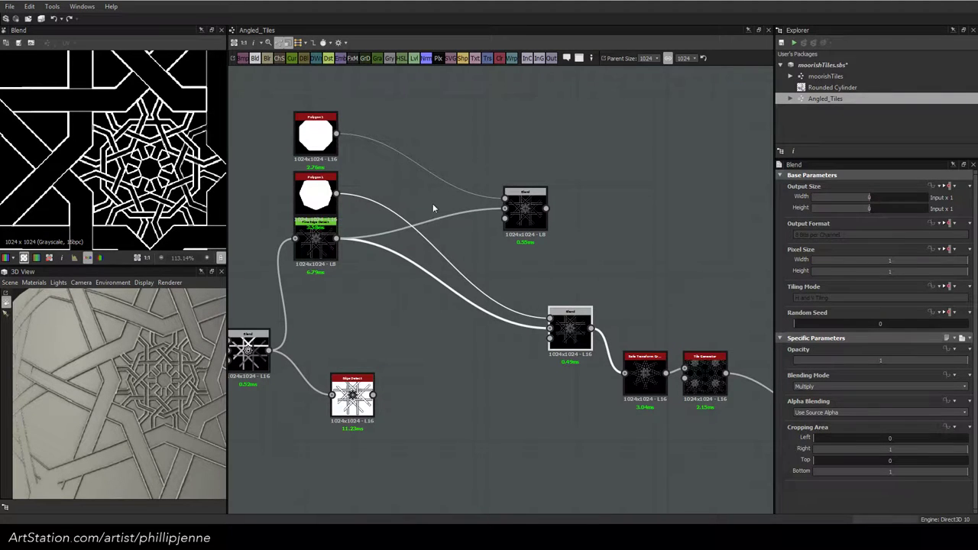
double_click(525, 209)
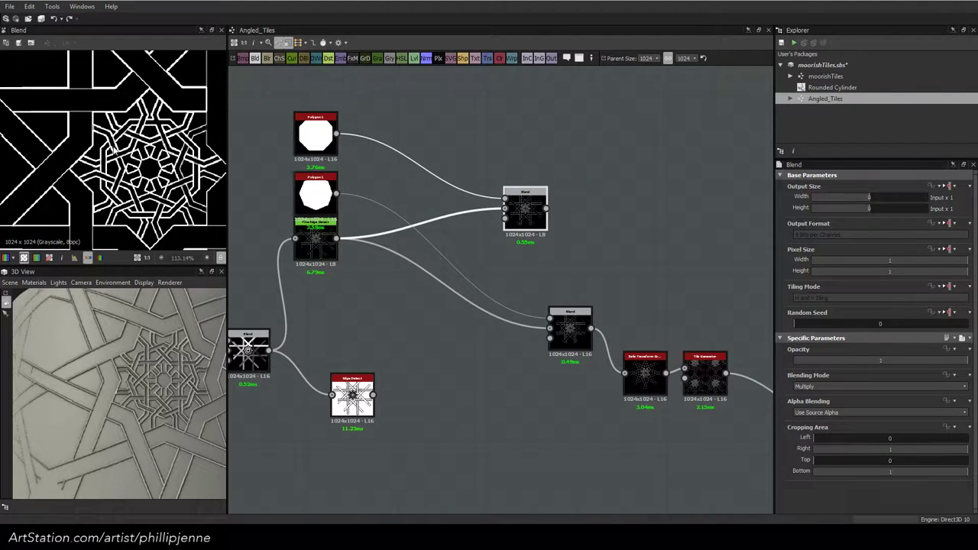
scroll(130, 191, "down", 3)
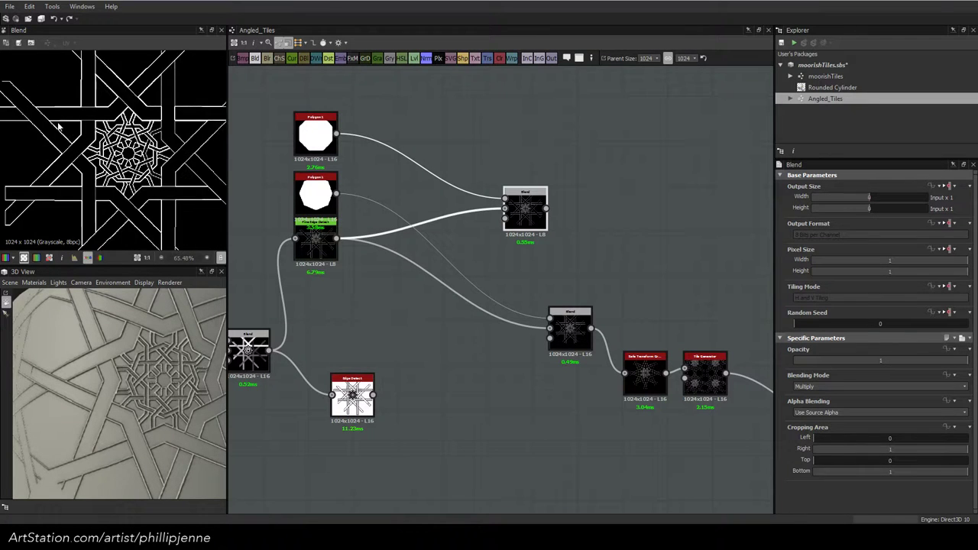
middle_click_drag(59, 127, 138, 175)
middle_click_drag(218, 193, 216, 199)
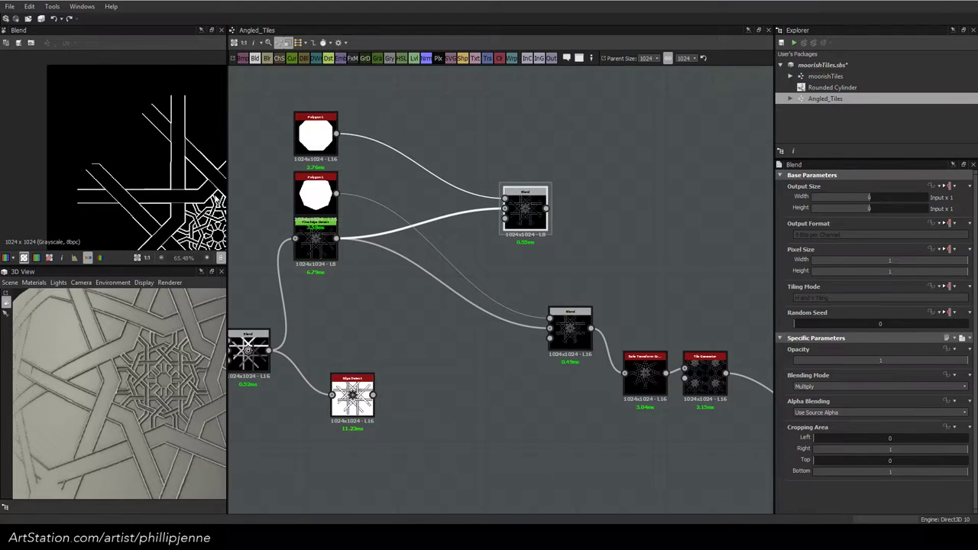
double_click(571, 332)
double_click(508, 206)
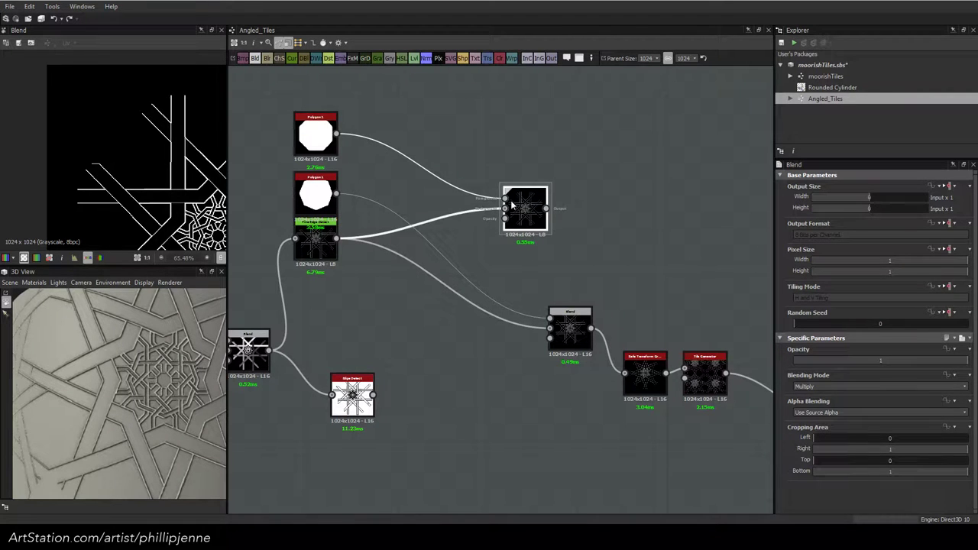
double_click(571, 330)
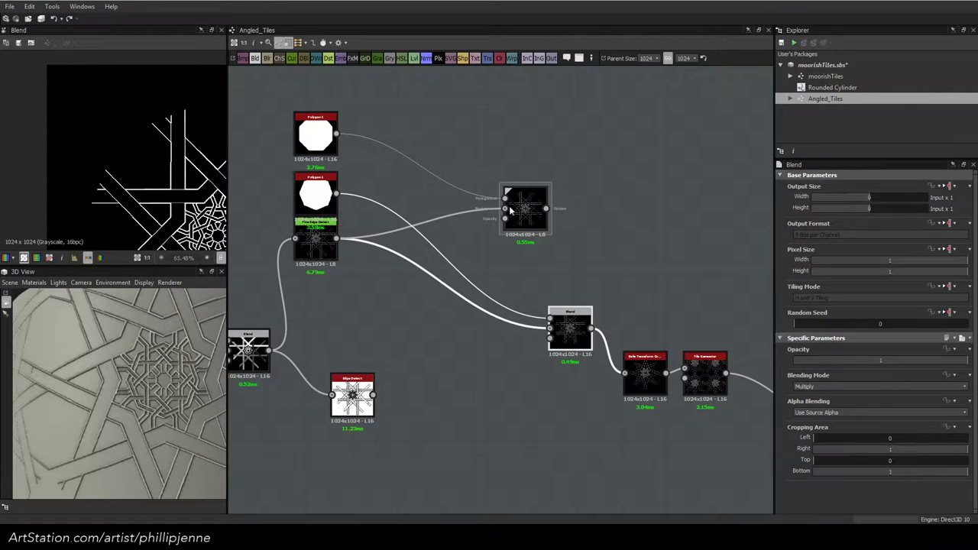
middle_click_drag(510, 205, 563, 286)
left_click_drag(372, 215, 372, 146)
Add a Blend node after the top Polygon and paste a duplicate Polygon below it
key("space")
left_click(412, 166)
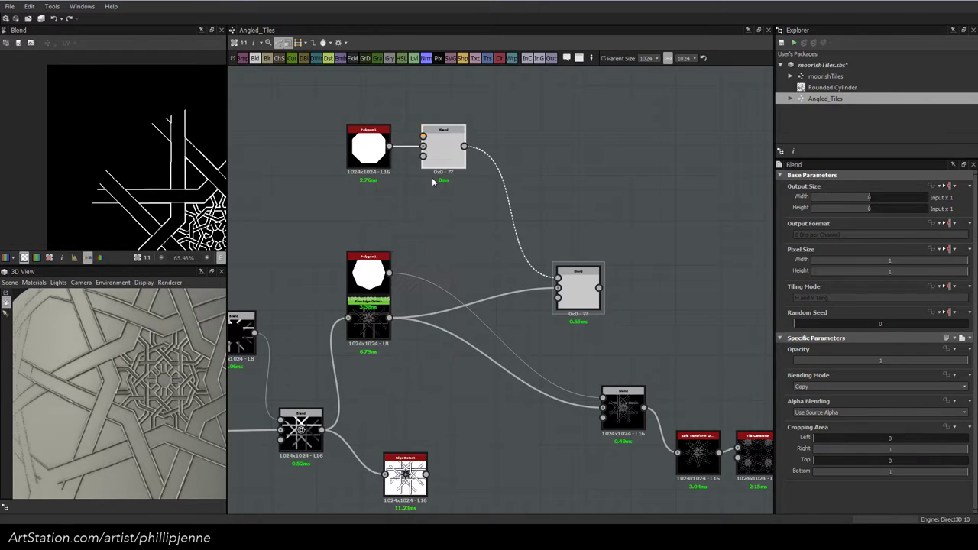
left_click_drag(444, 159, 460, 165)
left_click(374, 152)
key("ctrl+c")
key("ctrl+v")
middle_click_drag(396, 180, 417, 230)
left_click_drag(522, 338, 388, 247)
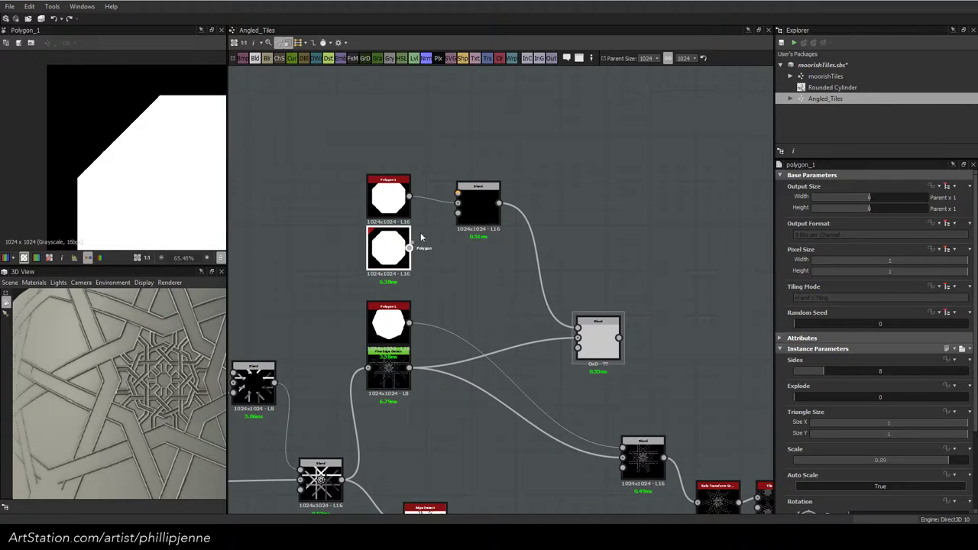
Wire the Polygon copy into the new Blend and set its blending mode to Subtract
mouse_move(449, 210)
left_mouse_down()
mouse_move(459, 197)
mouse_move(442, 229)
mouse_move(469, 190)
mouse_move(449, 202)
left_mouse_up()
left_click_drag(410, 248, 458, 202)
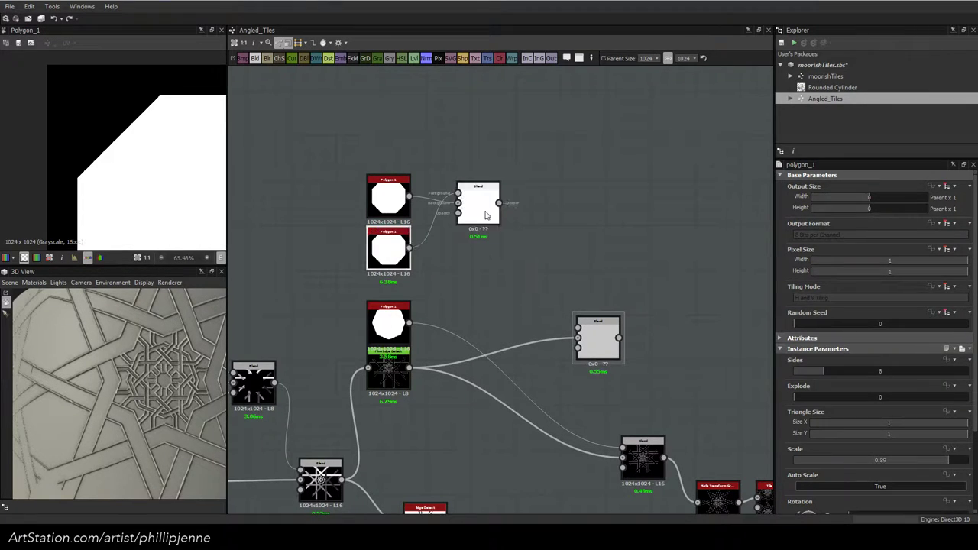
left_click(478, 206)
left_click(837, 386)
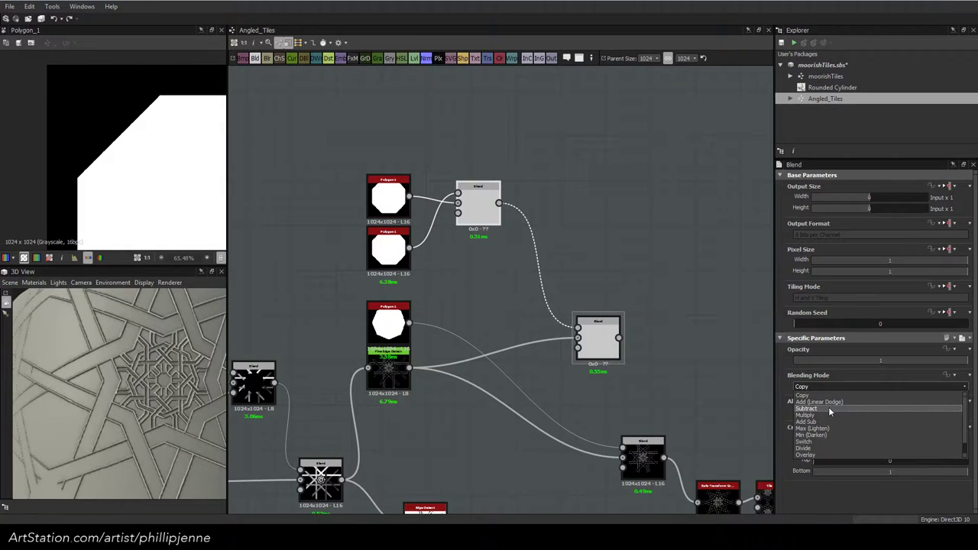
left_click(828, 407)
Scale the lower Polygon to 0.84 and move the lower Blend node up and left
left_click(389, 258)
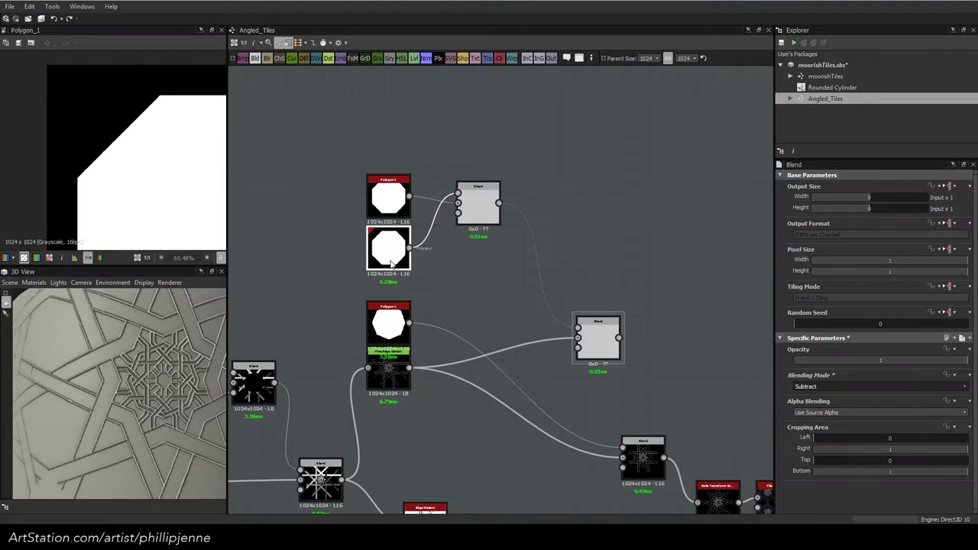
middle_click_drag(705, 384, 670, 339)
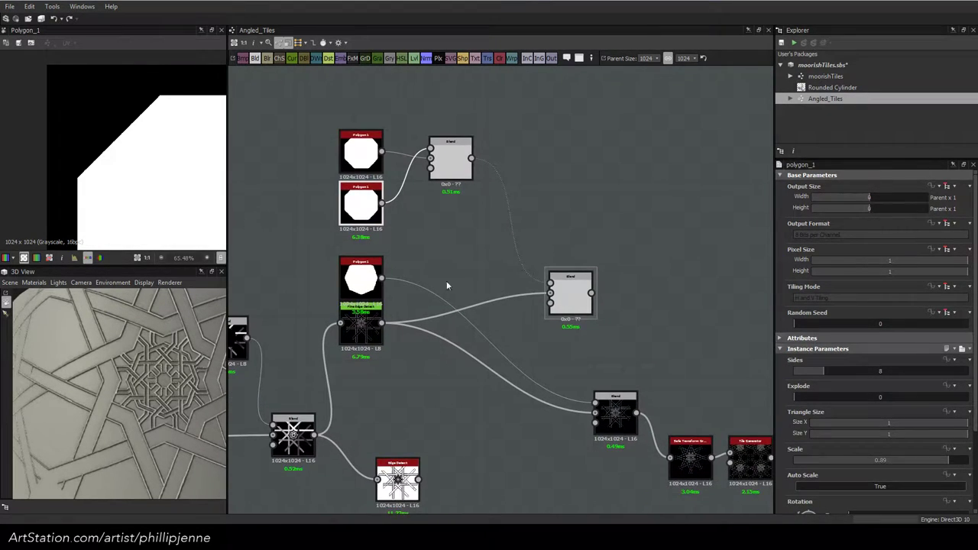
scroll(188, 179, "down", 4)
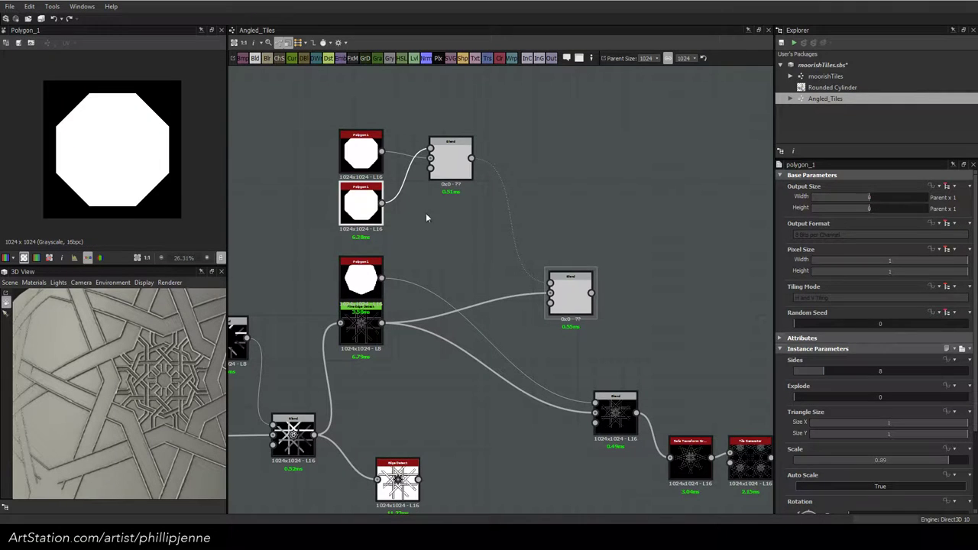
left_click(449, 168)
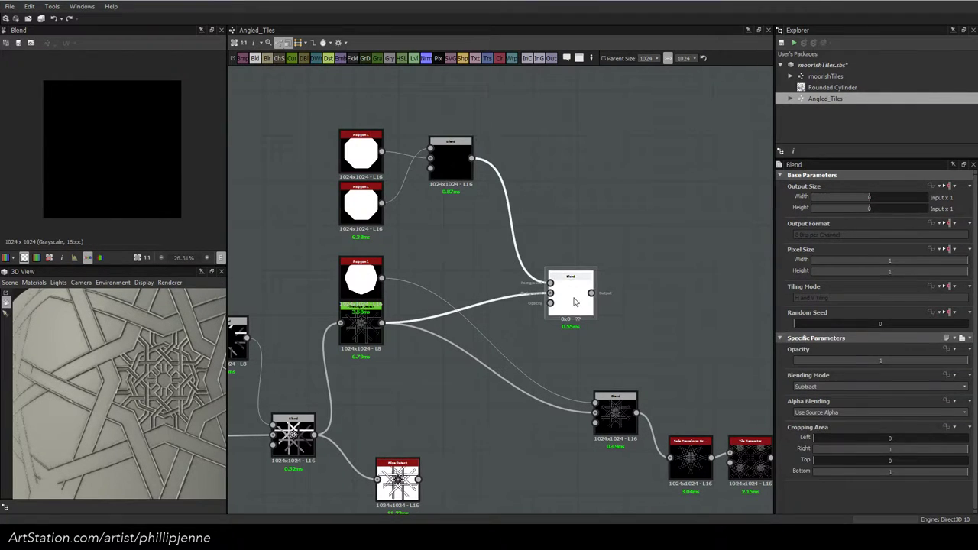
left_click(359, 218)
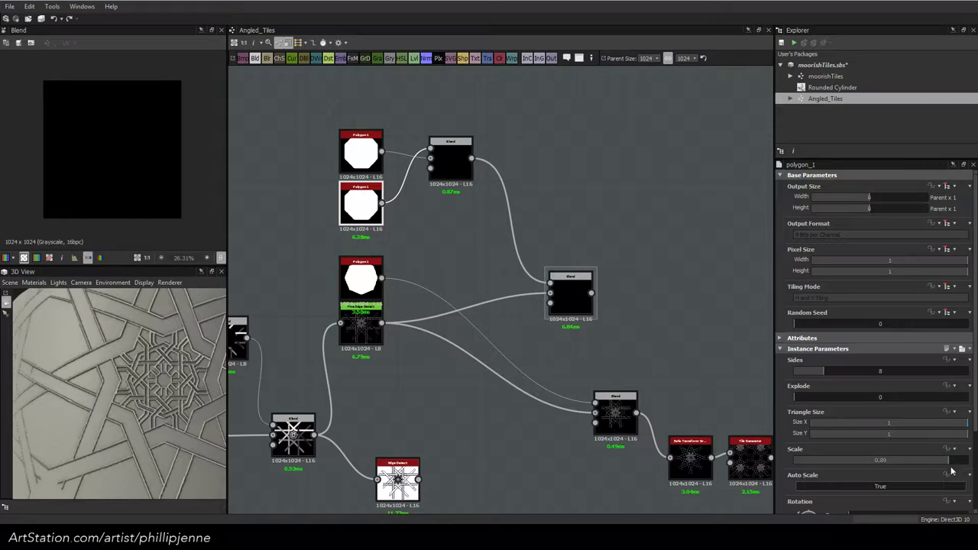
left_click_drag(949, 462, 940, 462)
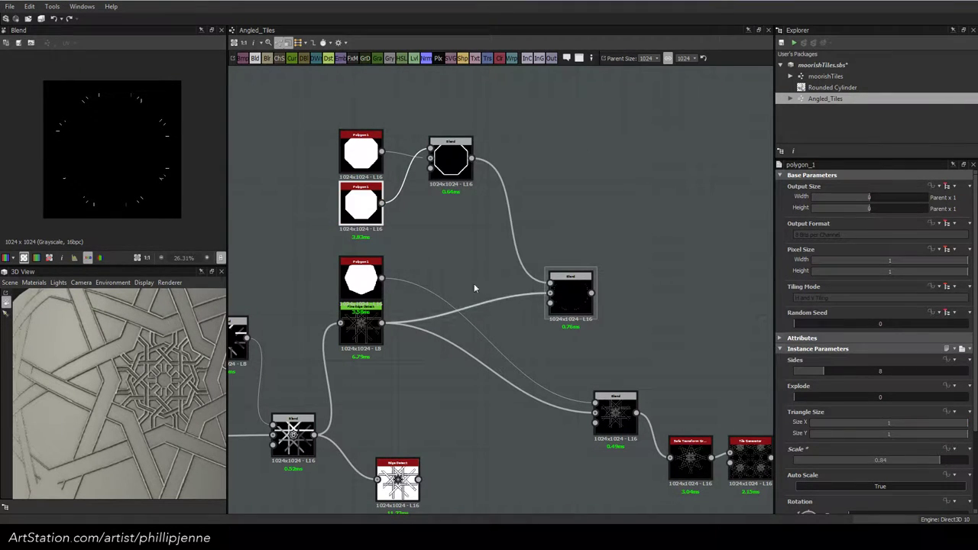
left_click(587, 308)
left_click(588, 308)
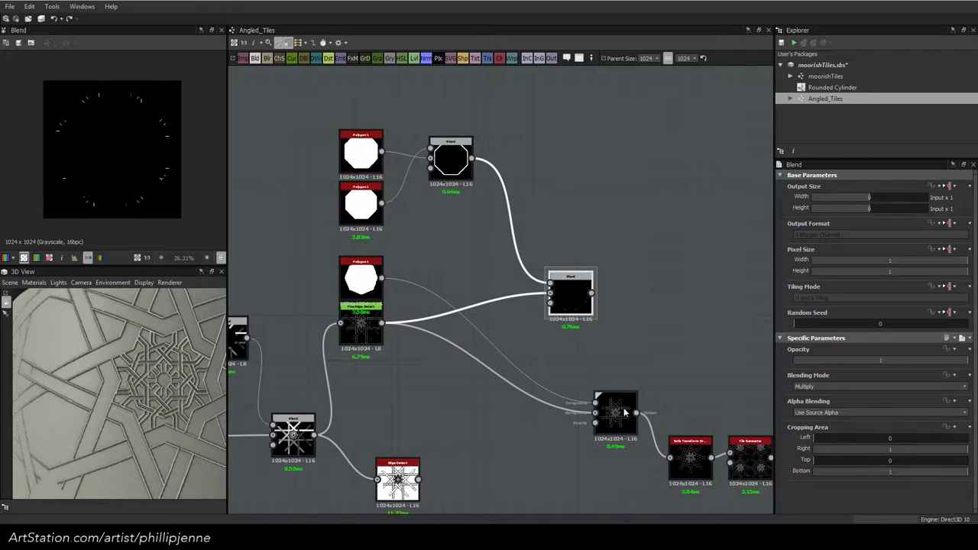
left_click_drag(620, 411, 574, 395)
Add a new Blend fed by the upper Blend and set it to Max (Lighten)
key("space")
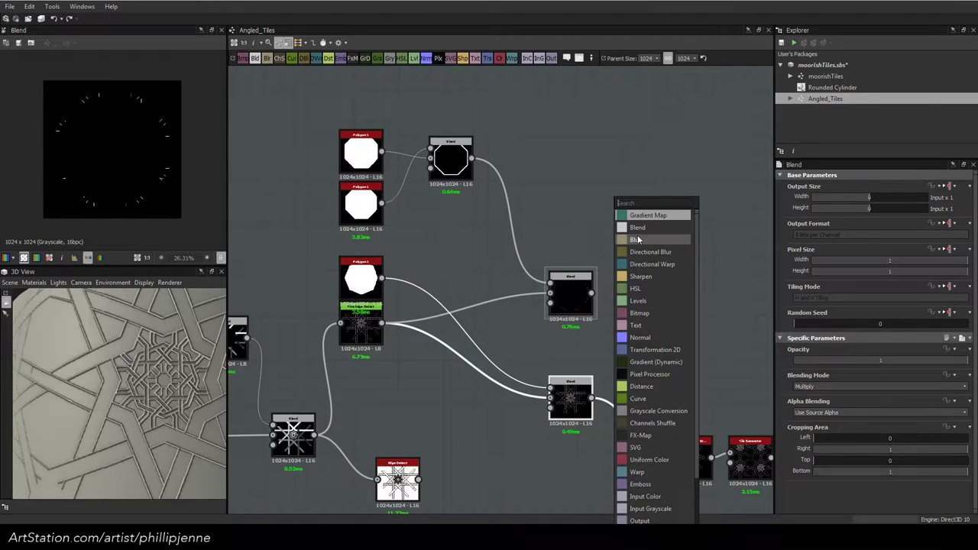
left_click(636, 227)
left_click_drag(643, 351, 637, 395)
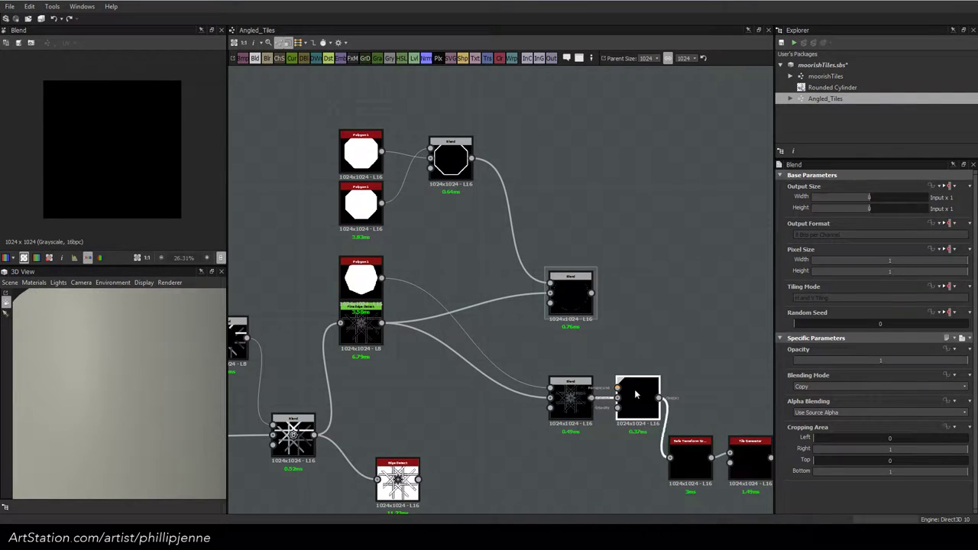
left_click_drag(592, 293, 618, 387)
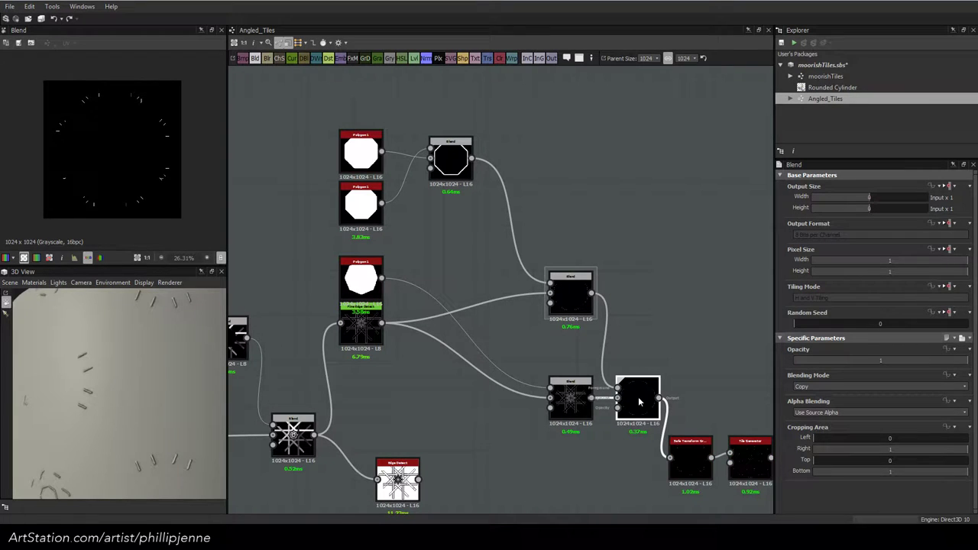
left_click(840, 386)
left_click(840, 430)
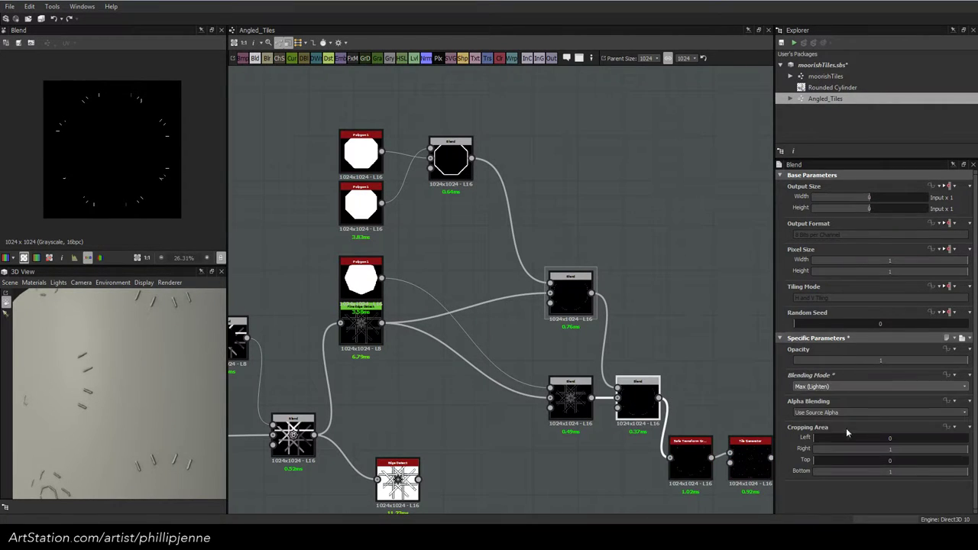
Inspect the rosettes in the 3D preview, then lower the second octagon Polygon's scale to 0.7
scroll(133, 373, "up", 3)
mouse_move(133, 384)
left_mouse_down()
mouse_move(146, 395)
mouse_move(183, 368)
mouse_move(175, 375)
mouse_move(155, 361)
mouse_move(164, 395)
mouse_move(143, 383)
left_mouse_up()
scroll(163, 392, "up", 6)
scroll(143, 383, "down", 4)
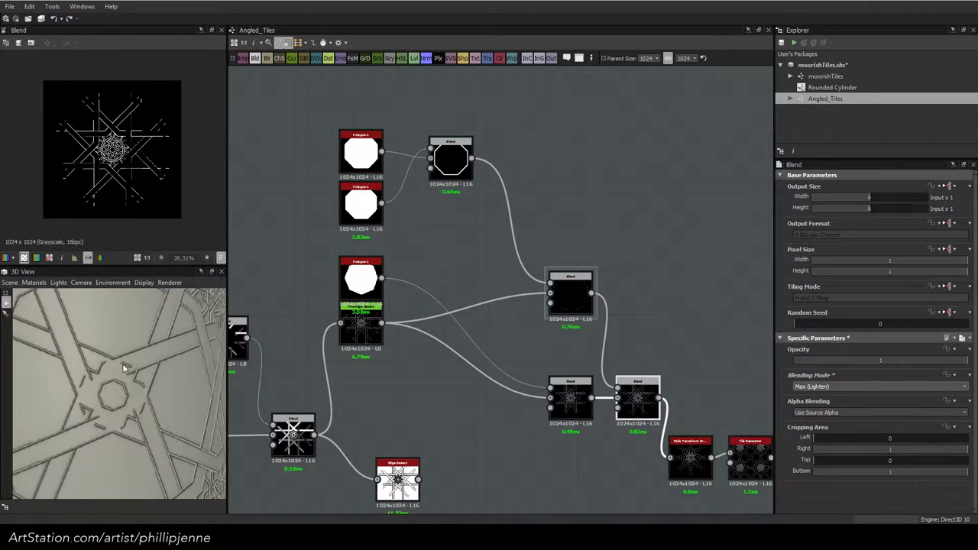
left_click_drag(124, 367, 117, 375)
left_click(359, 203)
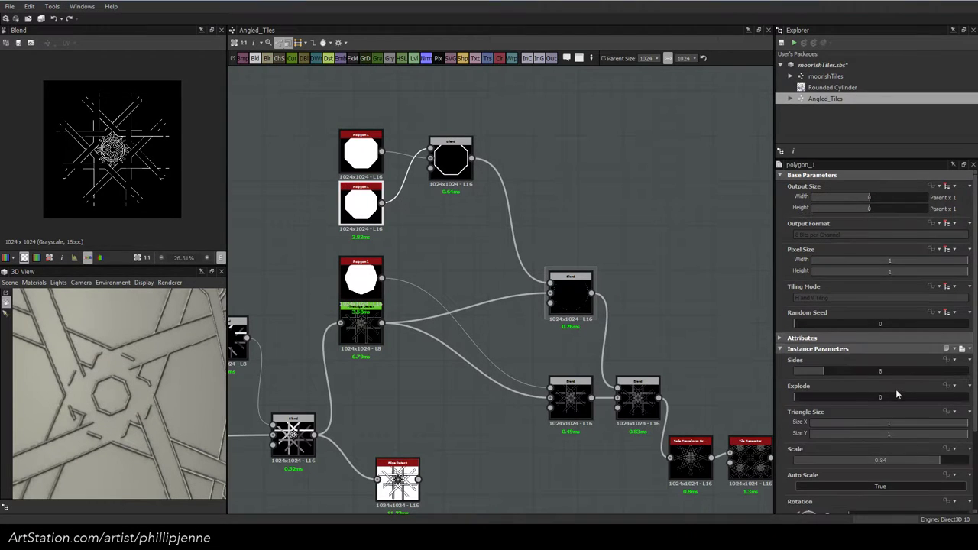
left_click_drag(940, 461, 916, 466)
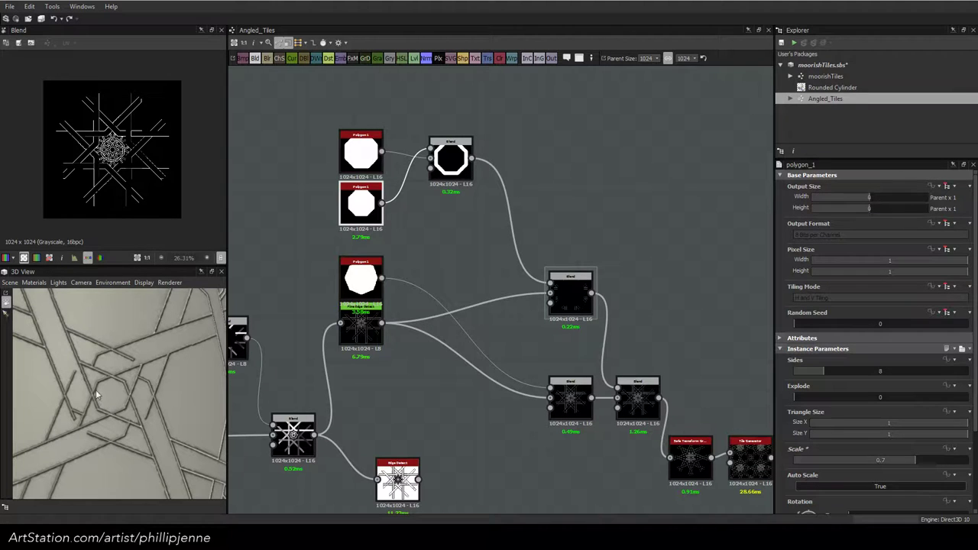
scroll(63, 130, "up", 4)
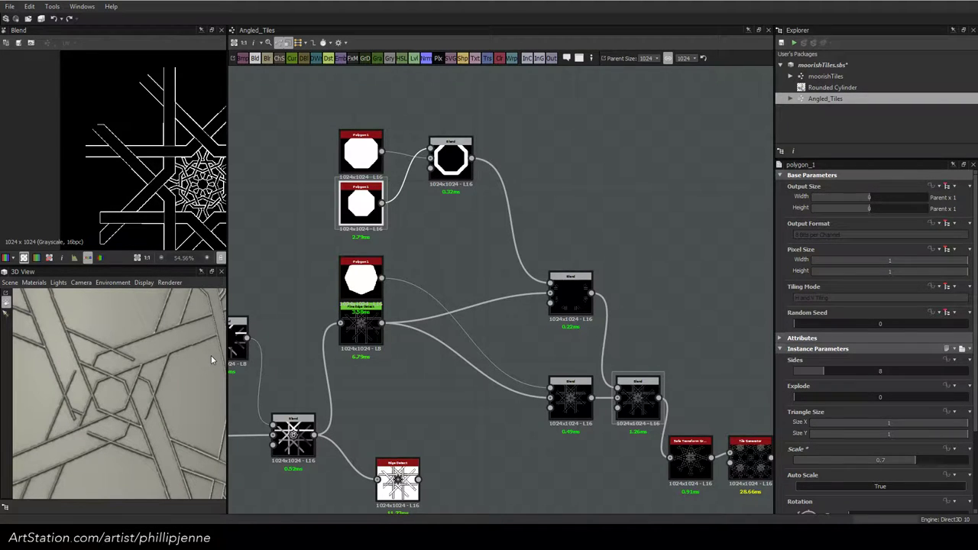
Pan to the graph's left end and preview the Polygon, Transformation 2D and Blend outputs
scroll(462, 307, "down", 5)
middle_click_drag(465, 277, 752, 277)
scroll(501, 290, "down", 4)
middle_click_drag(501, 284, 752, 260)
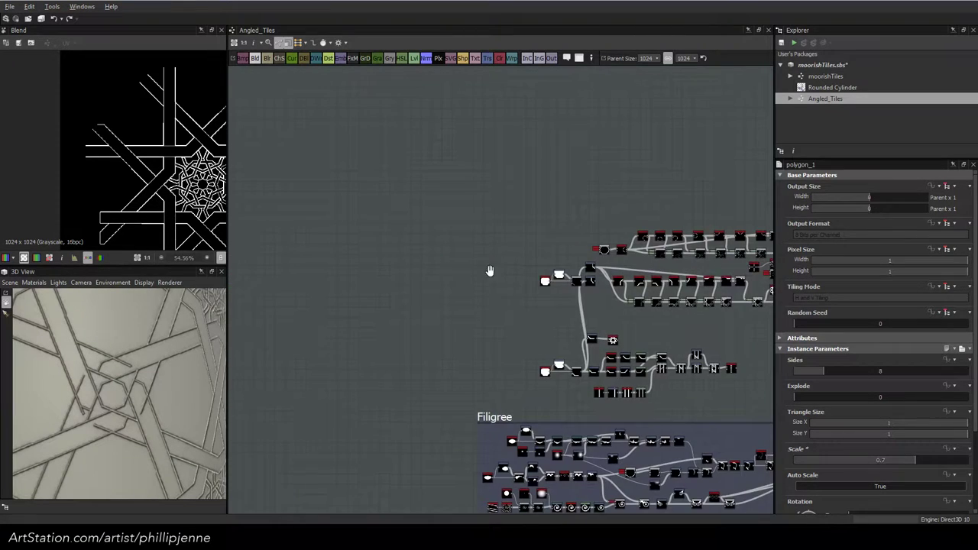
middle_click_drag(489, 271, 423, 186)
scroll(474, 204, "up", 4)
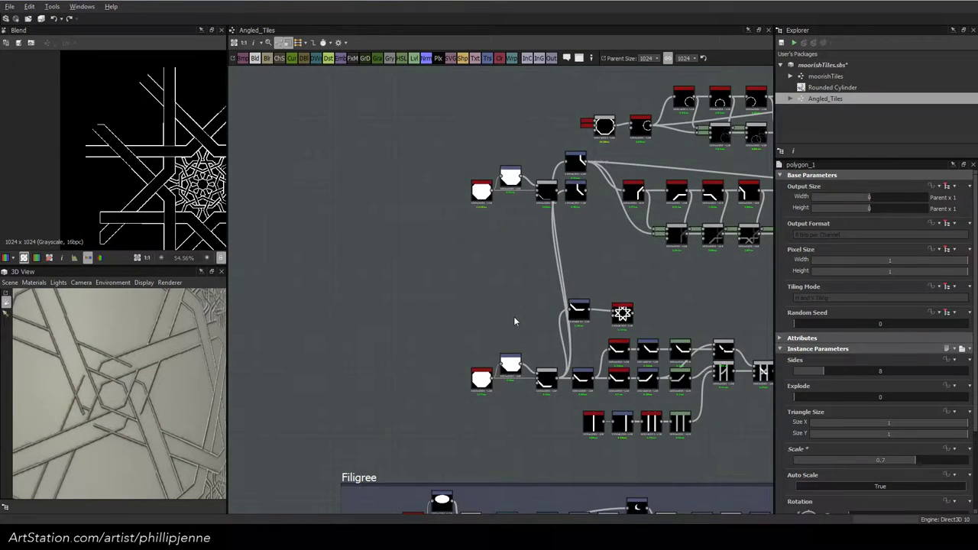
middle_click_drag(514, 321, 384, 309)
left_click(351, 369)
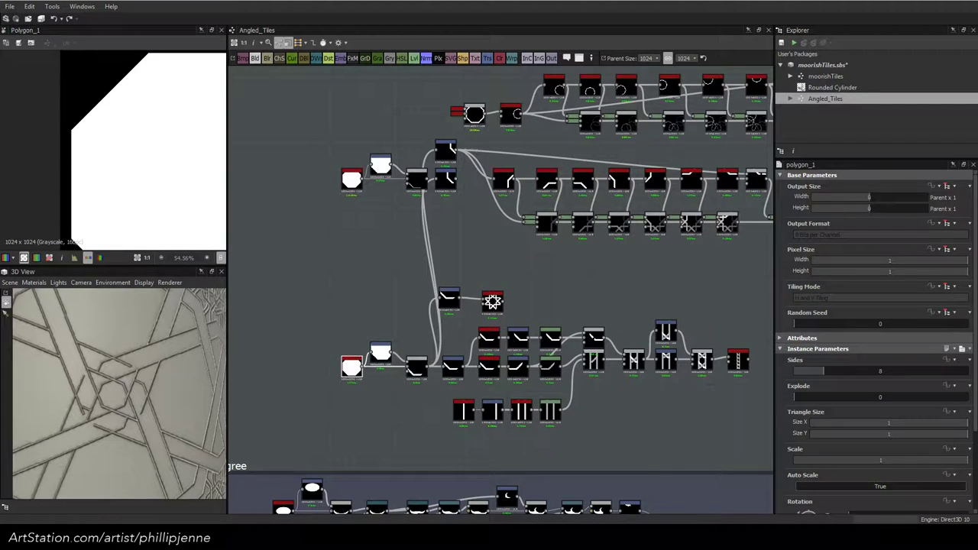
left_click(380, 354)
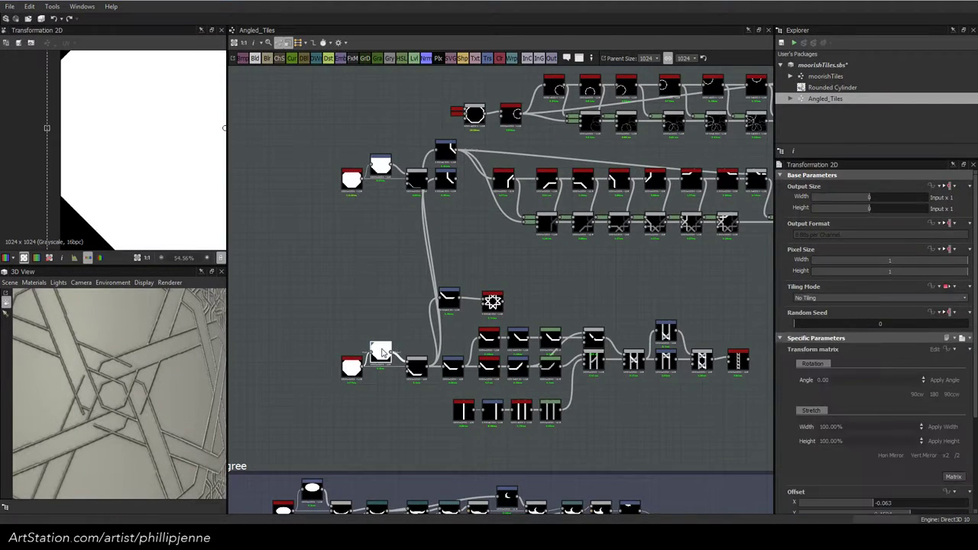
left_click(416, 368)
key("f")
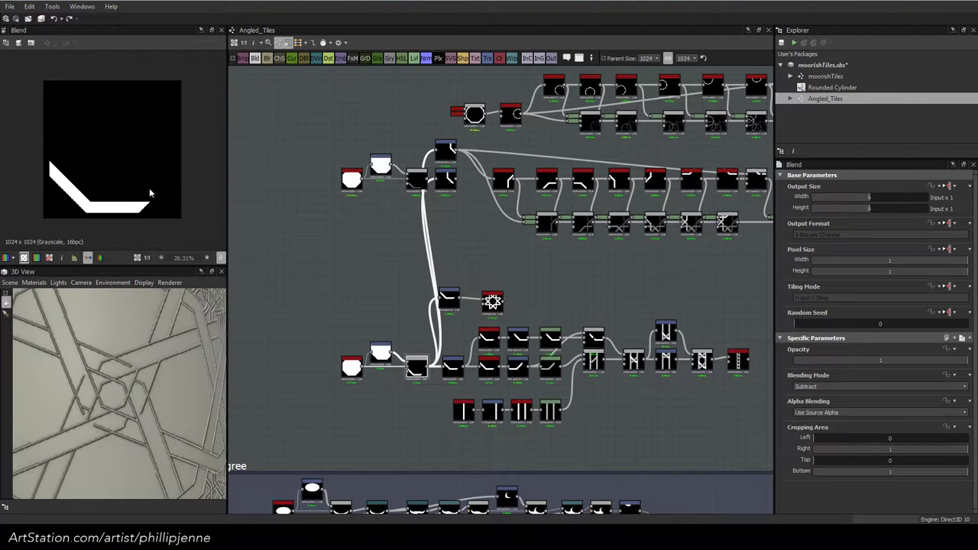
Preview the splatter_circular star, the Safe Transform nodes and the tile_generator output
scroll(112, 195, "up", 1)
scroll(112, 195, "up", 1)
scroll(111, 194, "down", 1)
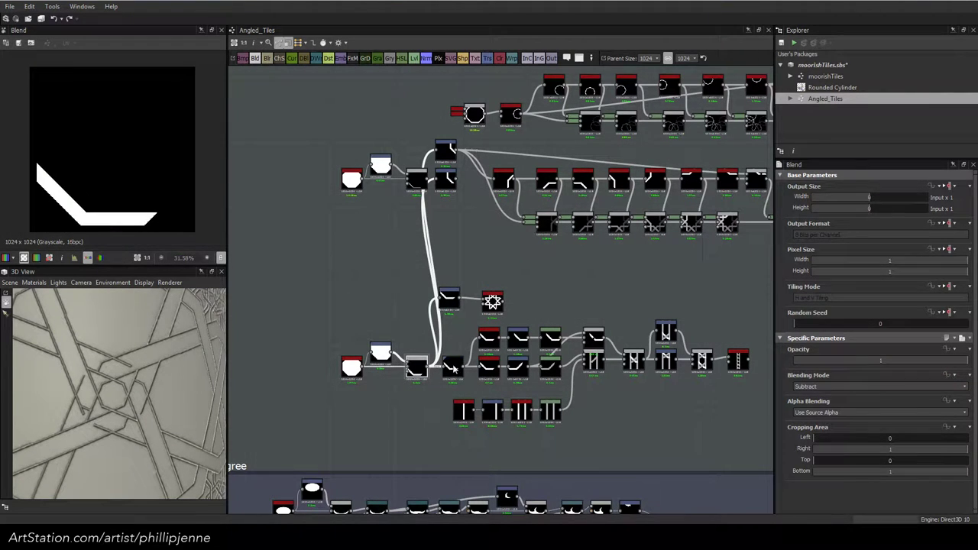
left_click(492, 302)
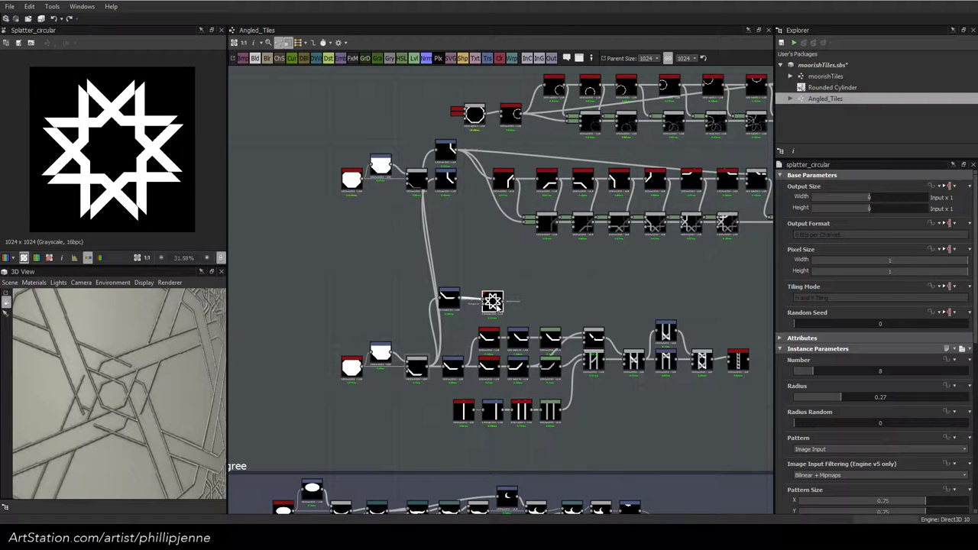
scroll(492, 302, "up", 1)
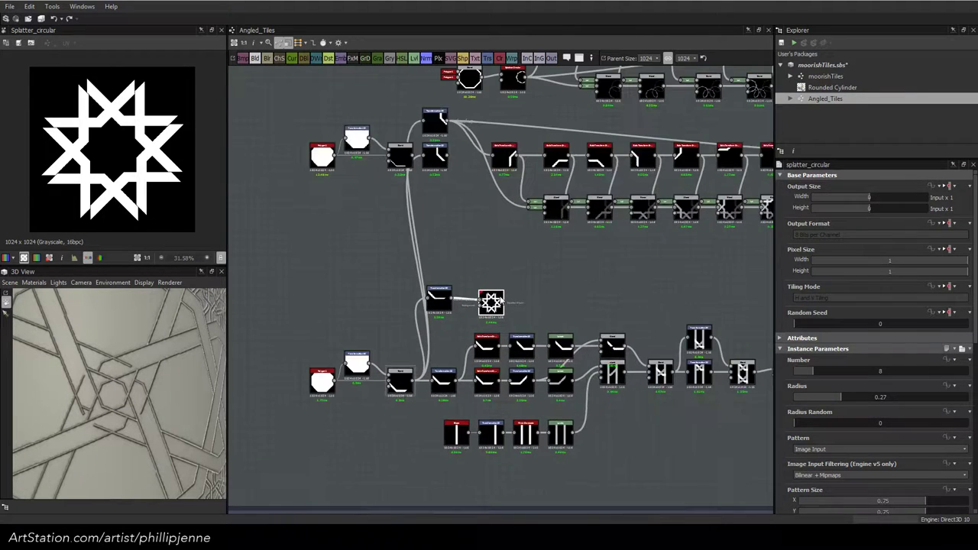
double_click(485, 350)
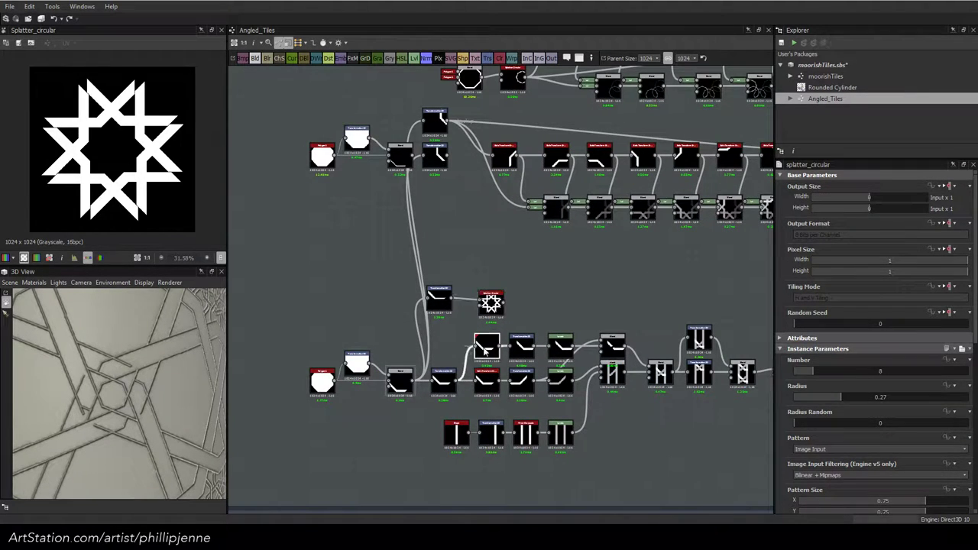
left_click(486, 385)
middle_click_drag(554, 354, 498, 339)
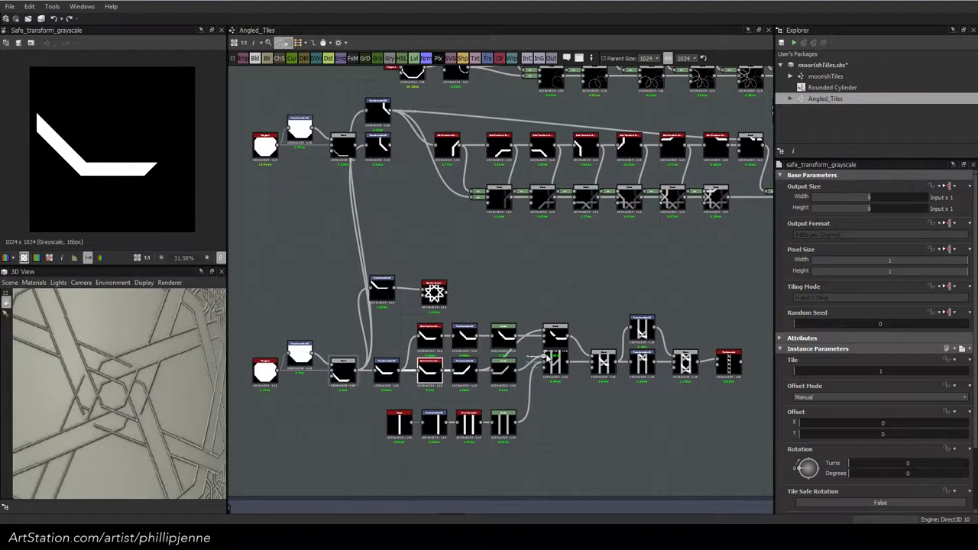
middle_click_drag(562, 346, 534, 372)
left_click(700, 379)
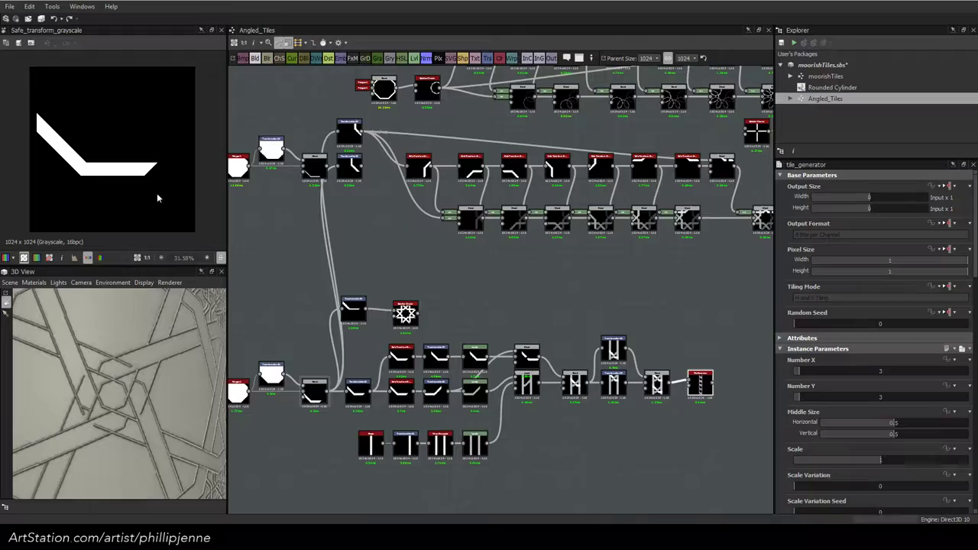
double_click(700, 380)
Compare against the zellige reference photo, then move the upper Transformation 2D node down
scroll(111, 145, "up", 1)
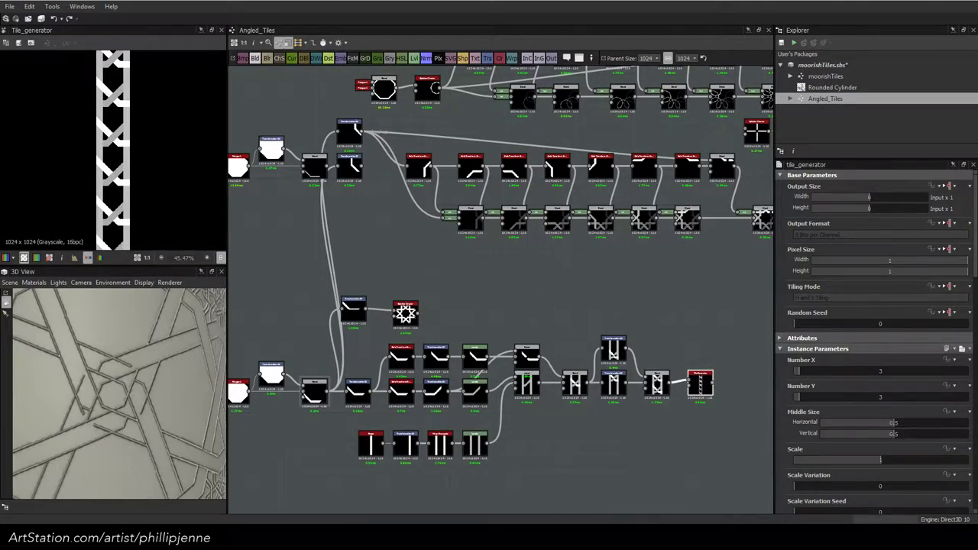
left_click_drag(977, 38, 725, 64)
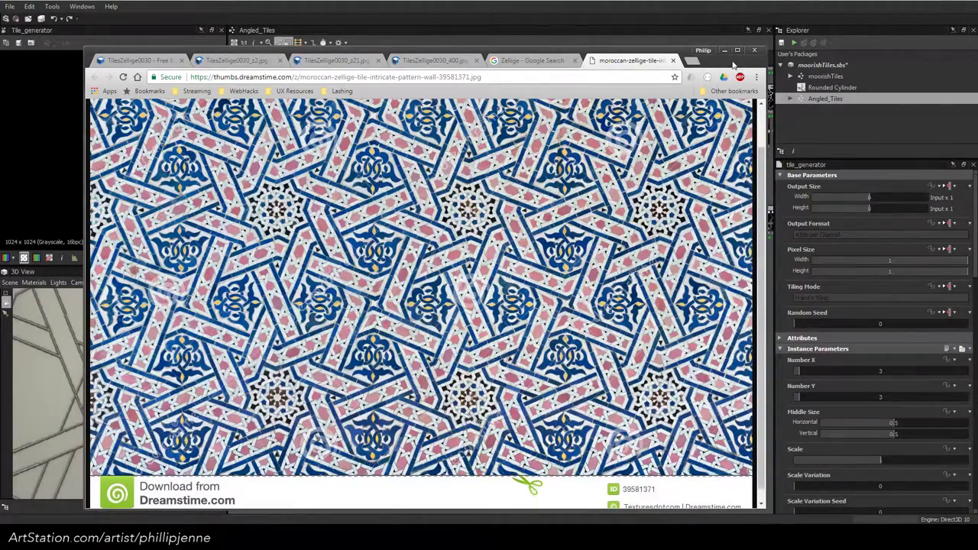
left_click_drag(731, 63, 977, 69)
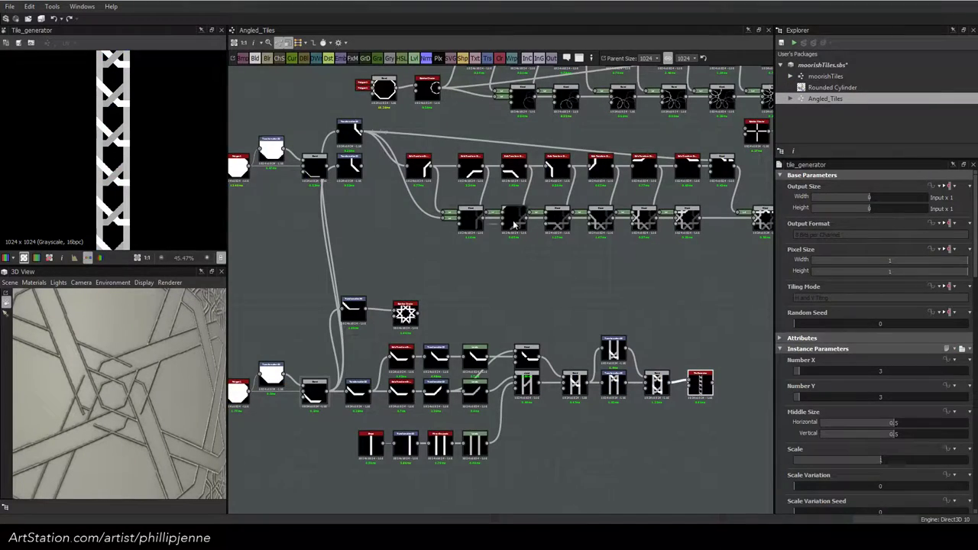
middle_click_drag(542, 237, 615, 273)
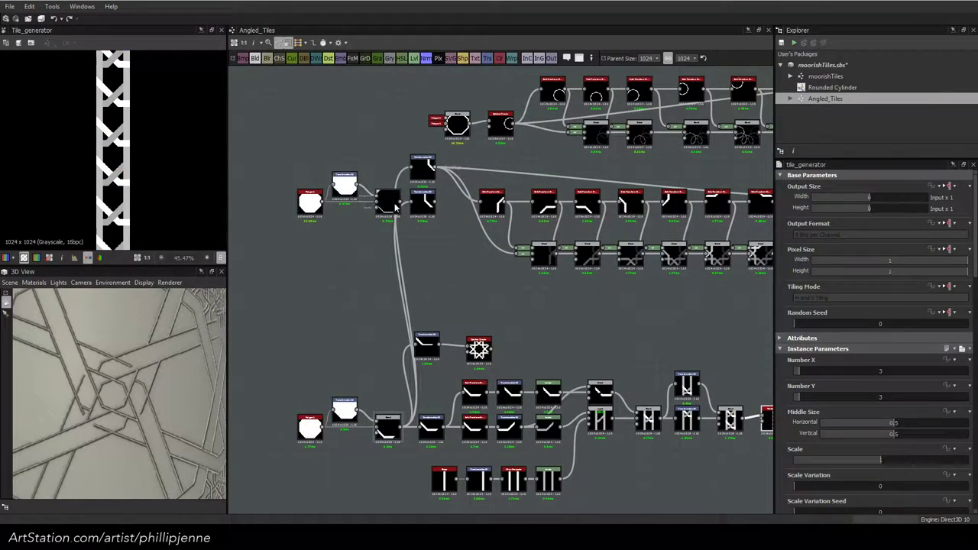
left_click(422, 201)
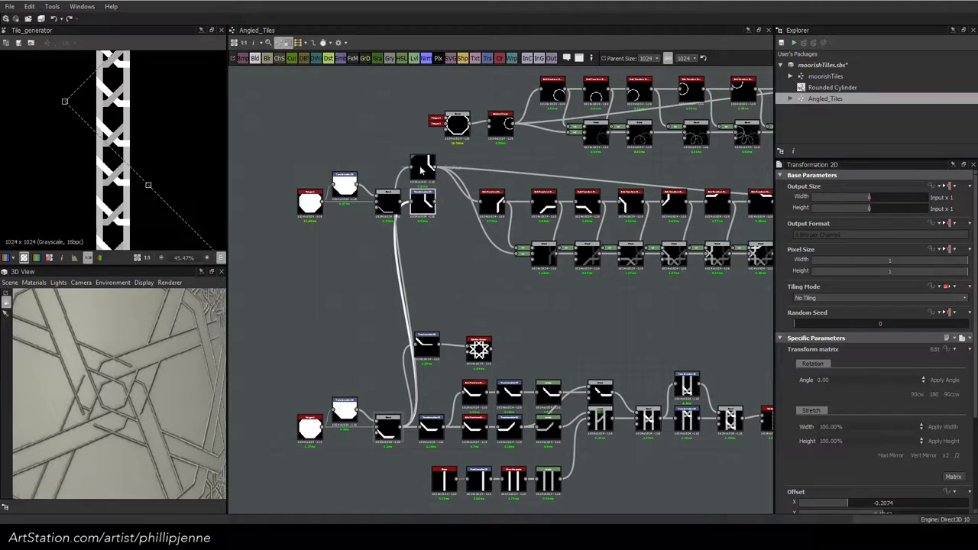
left_click_drag(424, 165, 431, 200)
middle_click_drag(505, 204, 397, 210)
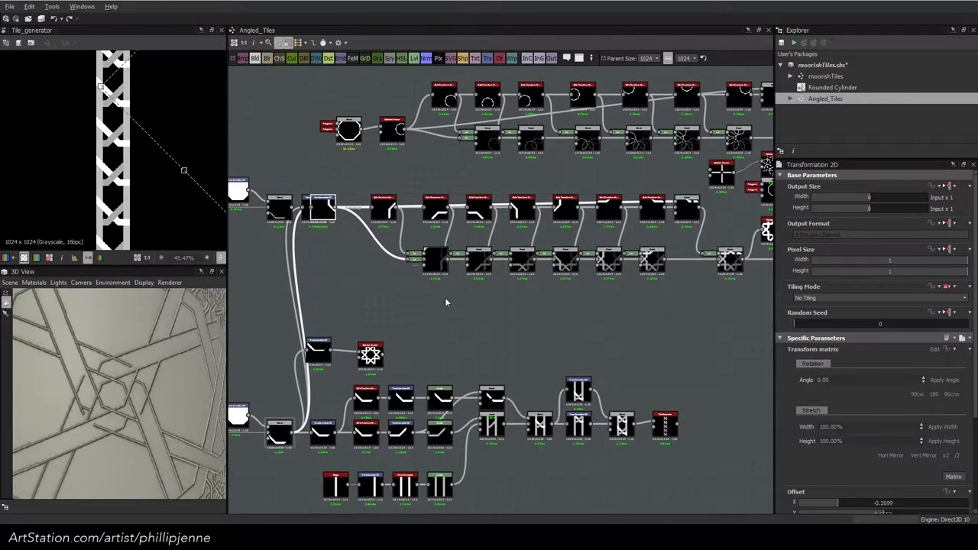
Preview safe_transform_grayscale, the rotated strap segments and the full interlaced strapwork Blend
double_click(383, 209)
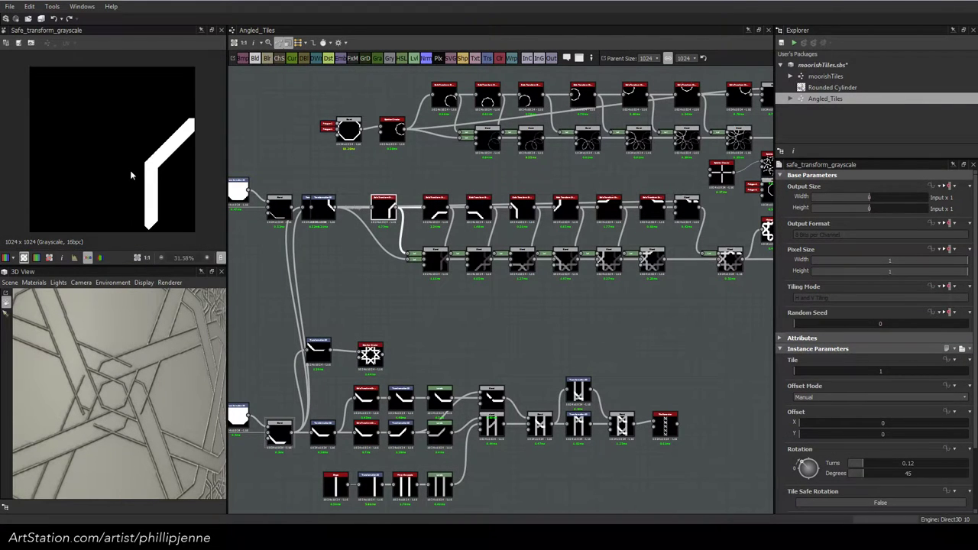
left_click(438, 213)
double_click(479, 214)
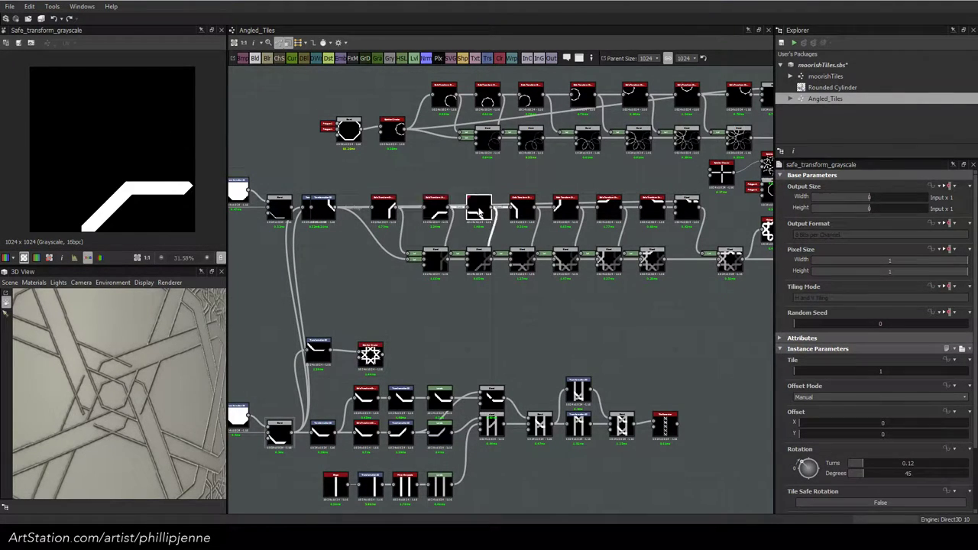
double_click(522, 215)
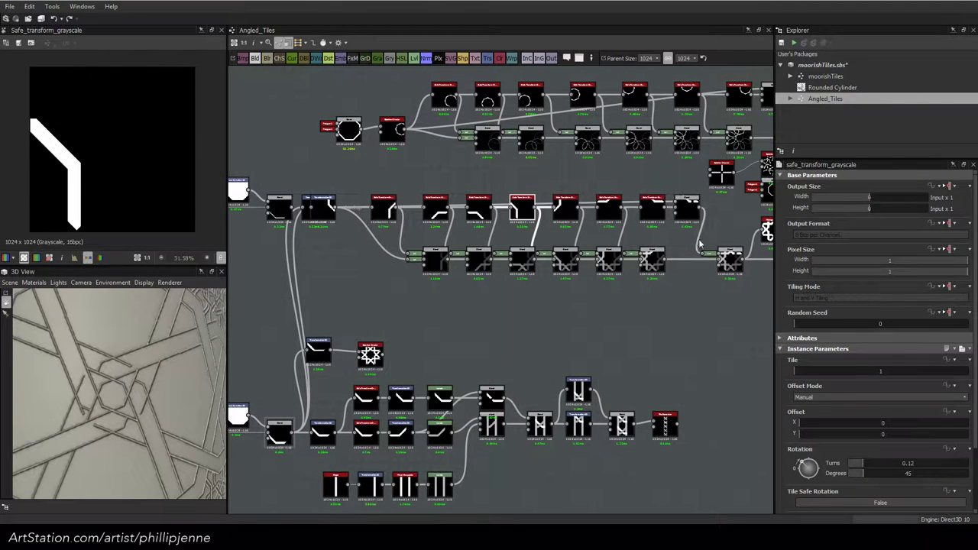
middle_click_drag(650, 266, 604, 262)
double_click(388, 256)
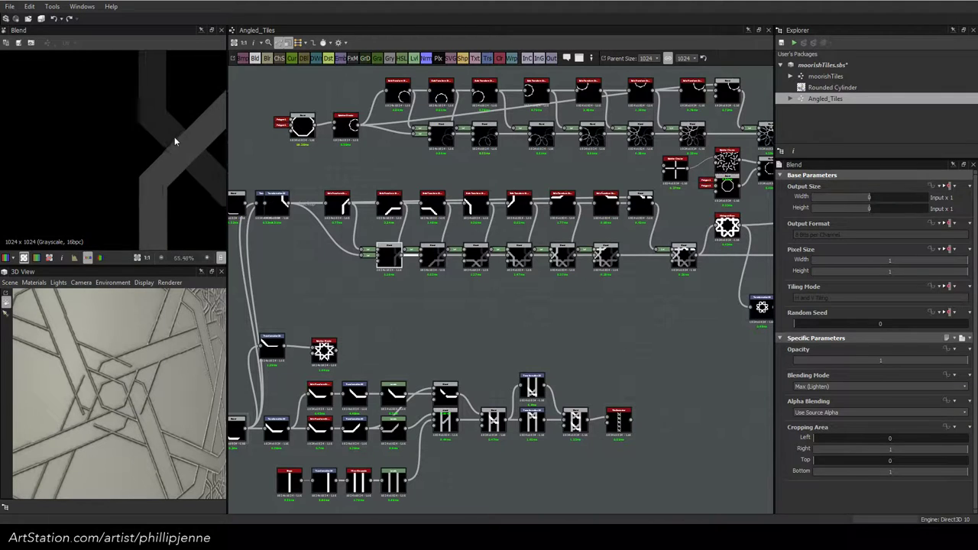
scroll(174, 141, "down", 4)
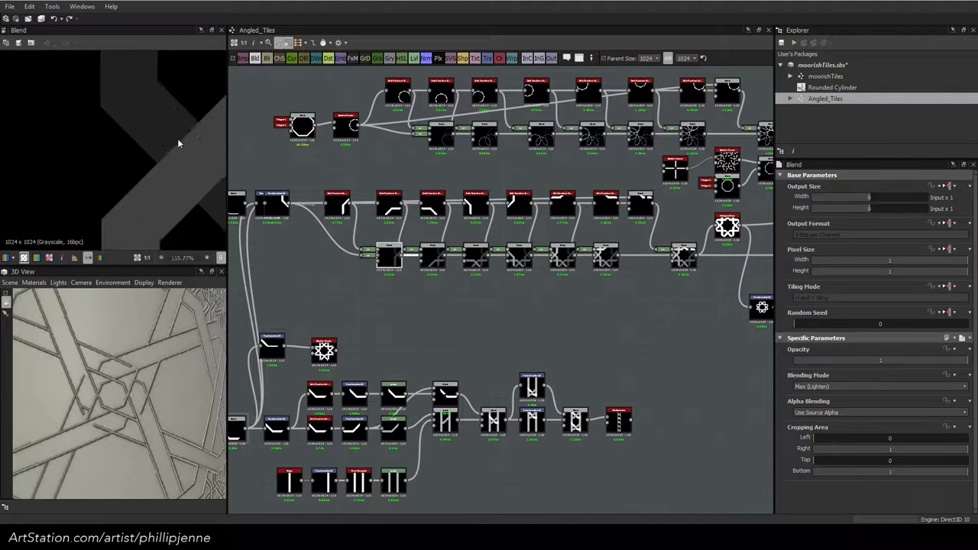
double_click(685, 257)
Pan across the graph's upper node rows, then switch to the zellige reference photo
scroll(150, 143, "up", 1)
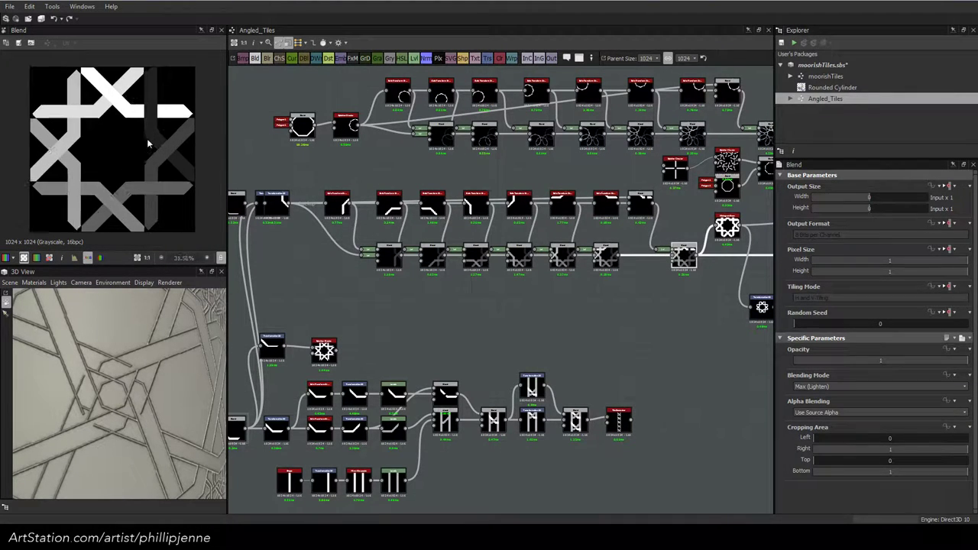
middle_click_drag(597, 231, 571, 231)
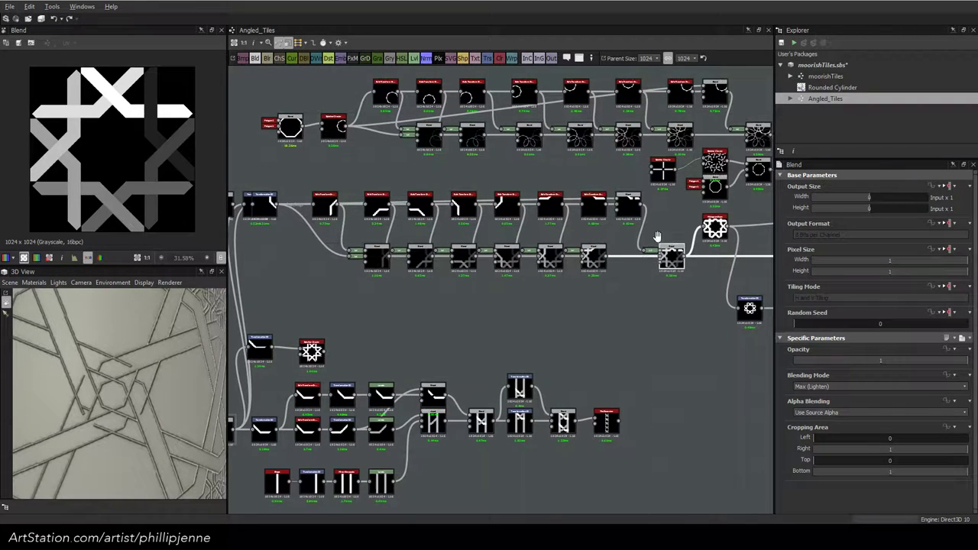
middle_click_drag(661, 233, 567, 314)
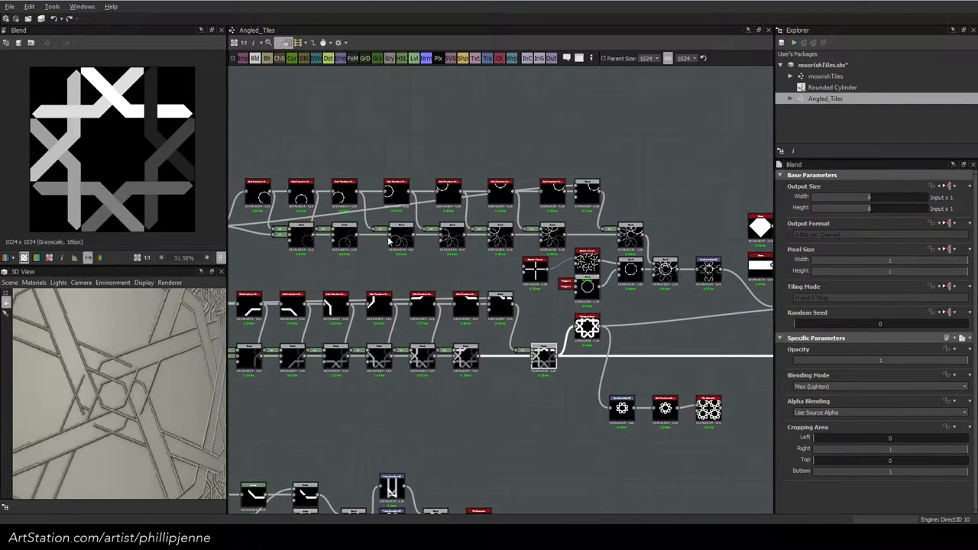
middle_click_drag(379, 239, 472, 264)
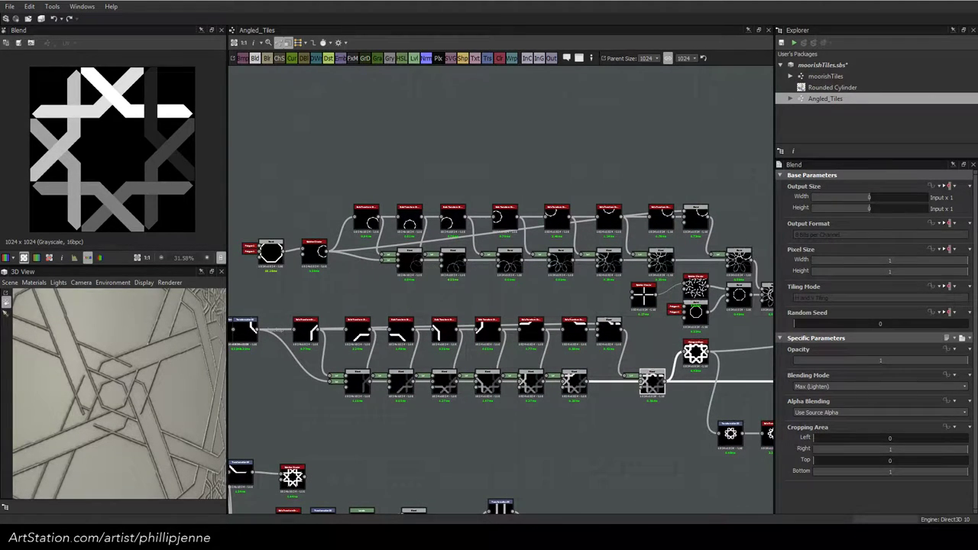
key("alt+Tab")
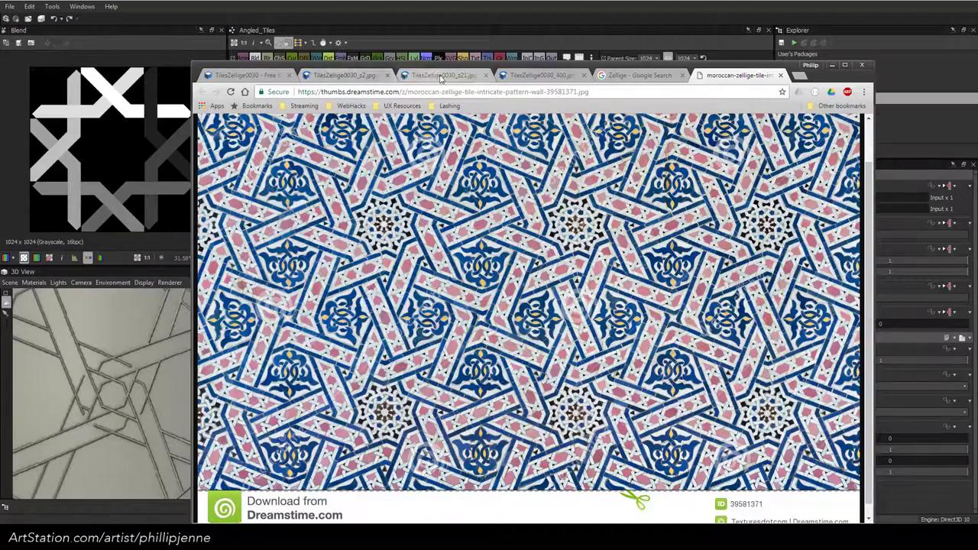
Zoom the zellige reference photo to 200% to study it, then minimize Chrome
left_click(608, 223)
scroll(609, 223, "up", 5, "ctrl")
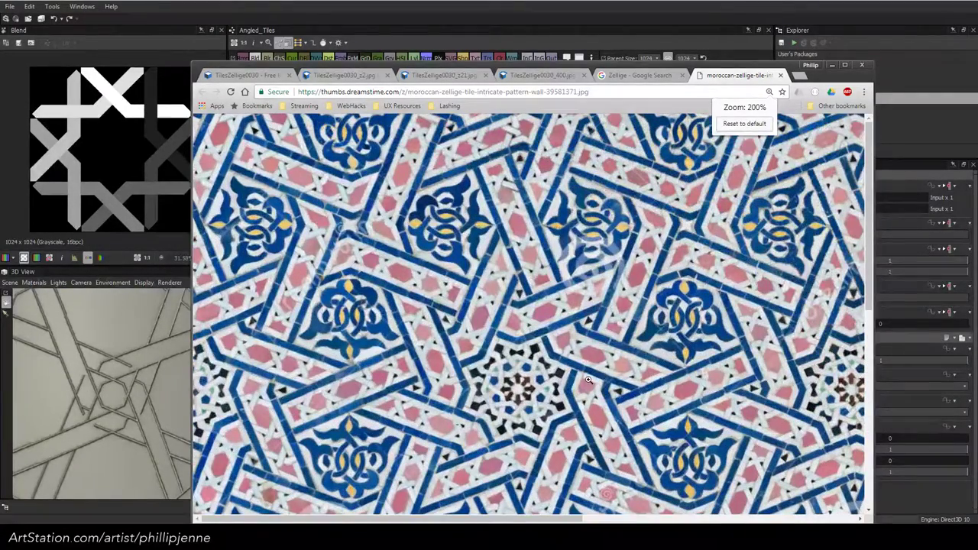
scroll(590, 378, "down", 2)
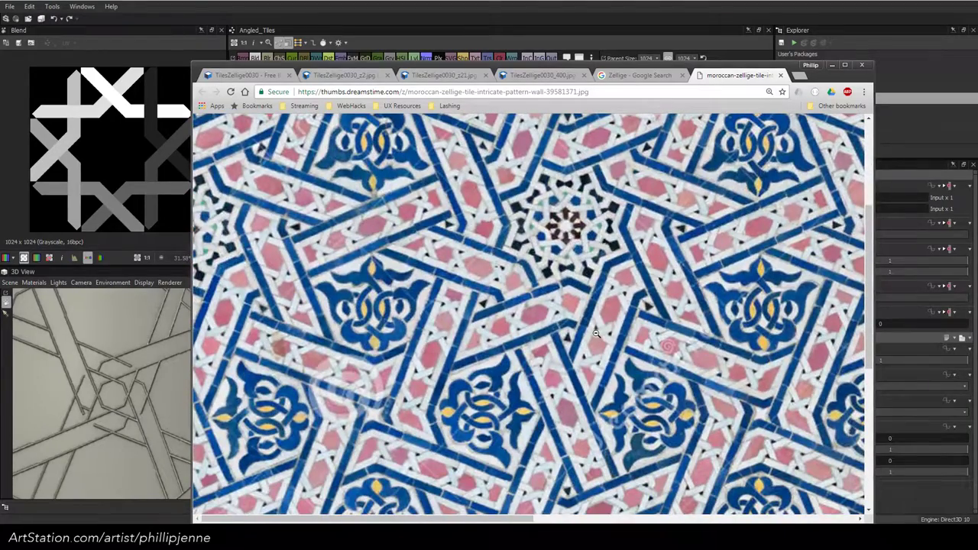
scroll(615, 315, "up", 1)
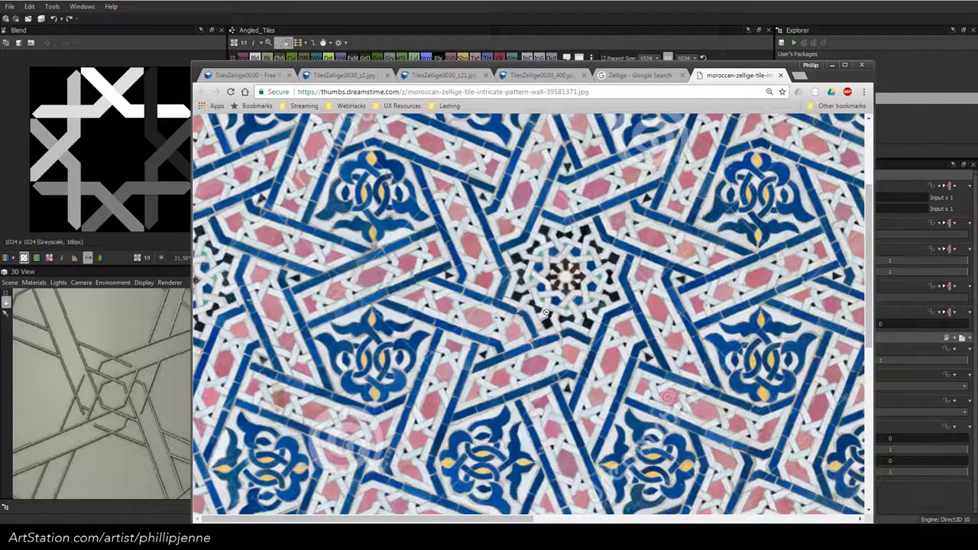
left_click_drag(819, 79, 822, 78)
left_click(834, 65)
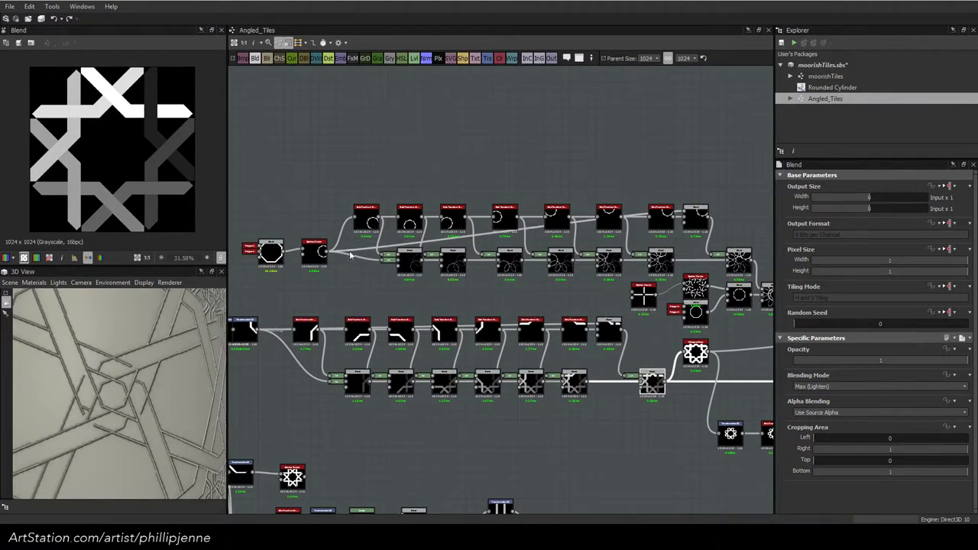
Preview the splatter_circular octagon, safe_transform_grayscale and Transformation 2D outputs in turn
double_click(314, 256)
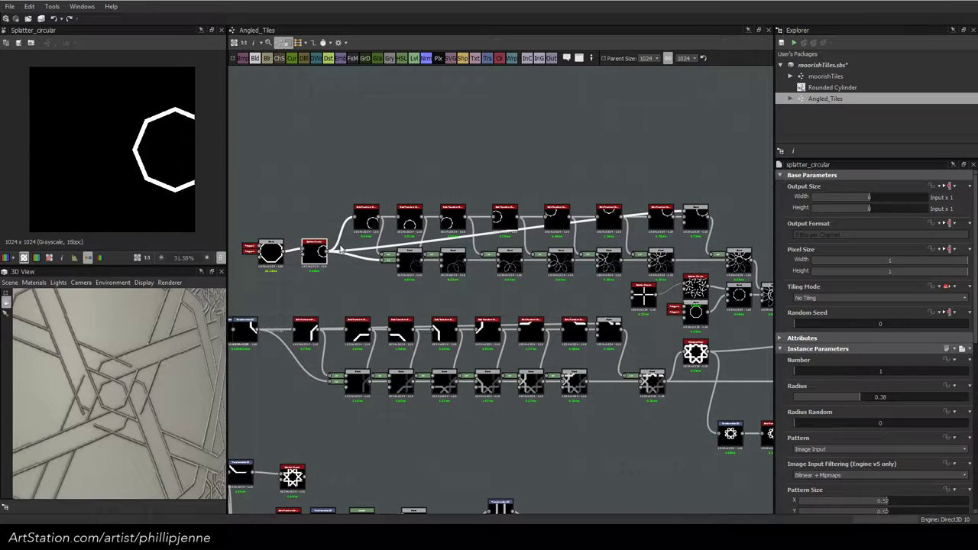
double_click(367, 219)
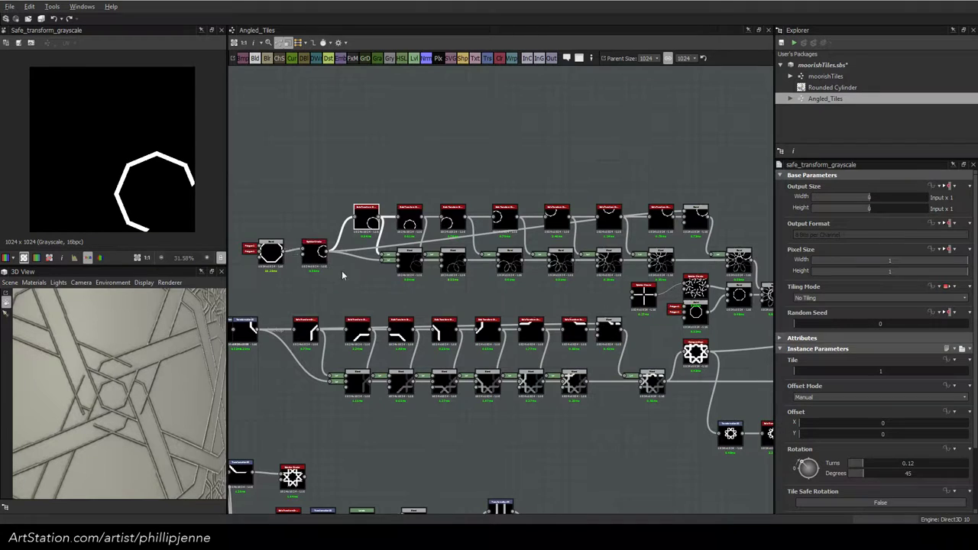
middle_click_drag(269, 334, 375, 324)
double_click(348, 327)
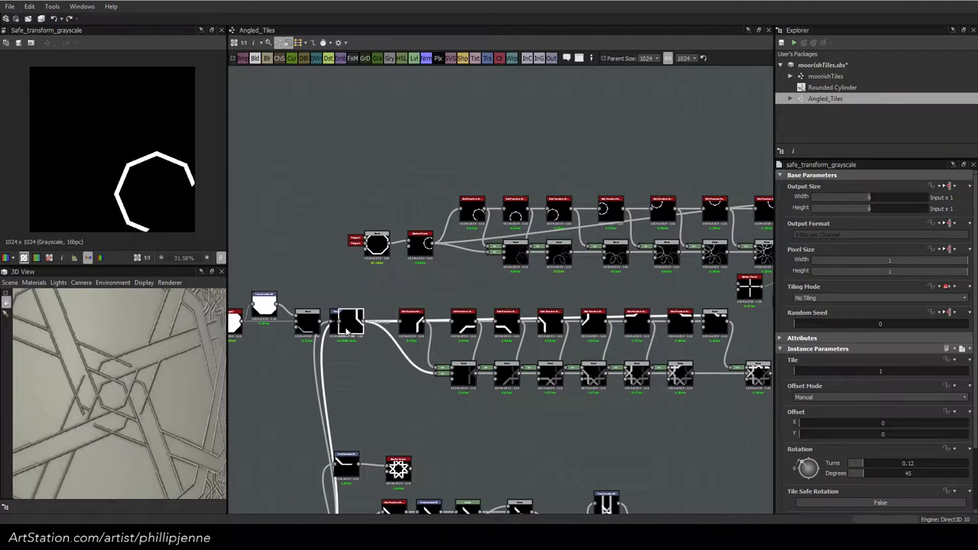
left_click(420, 246)
double_click(422, 249)
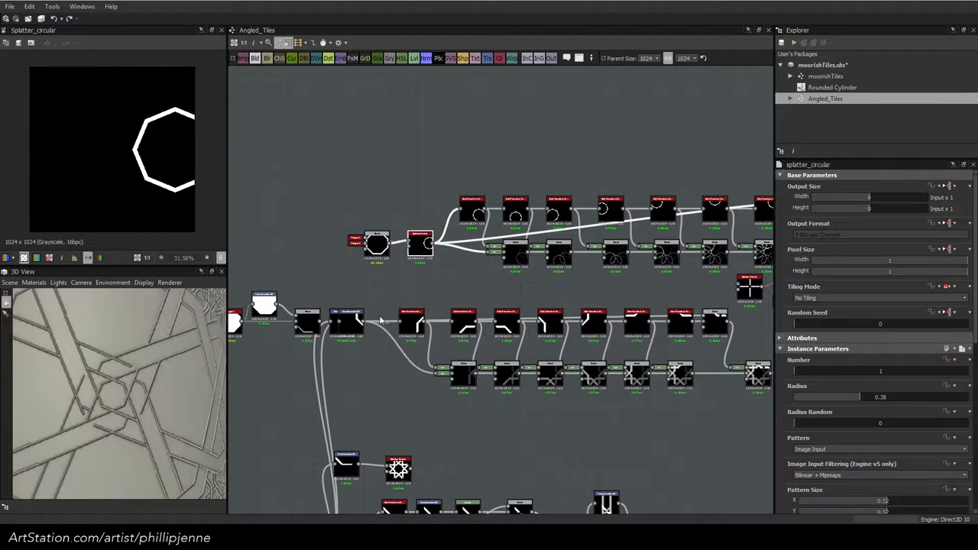
left_click(472, 215)
double_click(474, 217)
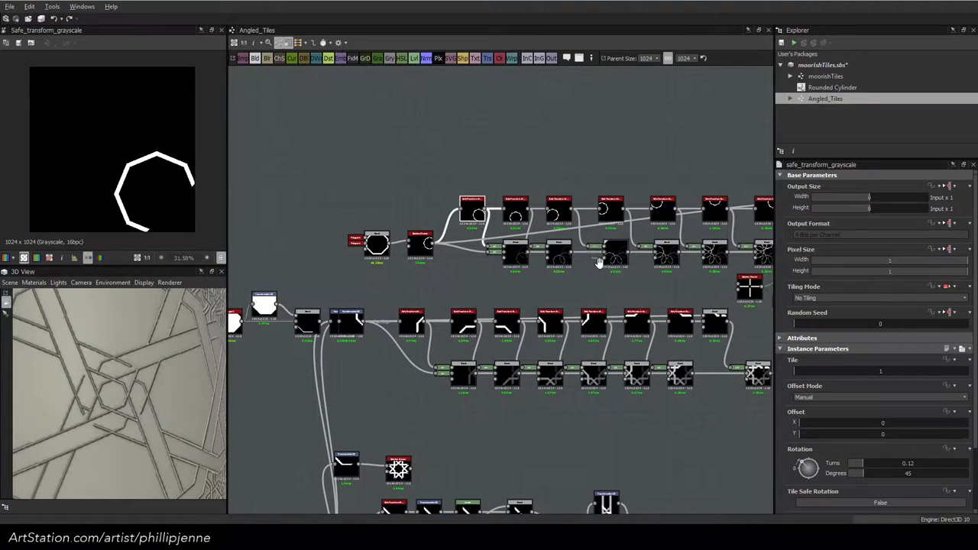
Step through the arc-row ring nodes, then preview the rosette Blend and star-pattern nodes
middle_click_drag(600, 262, 566, 264)
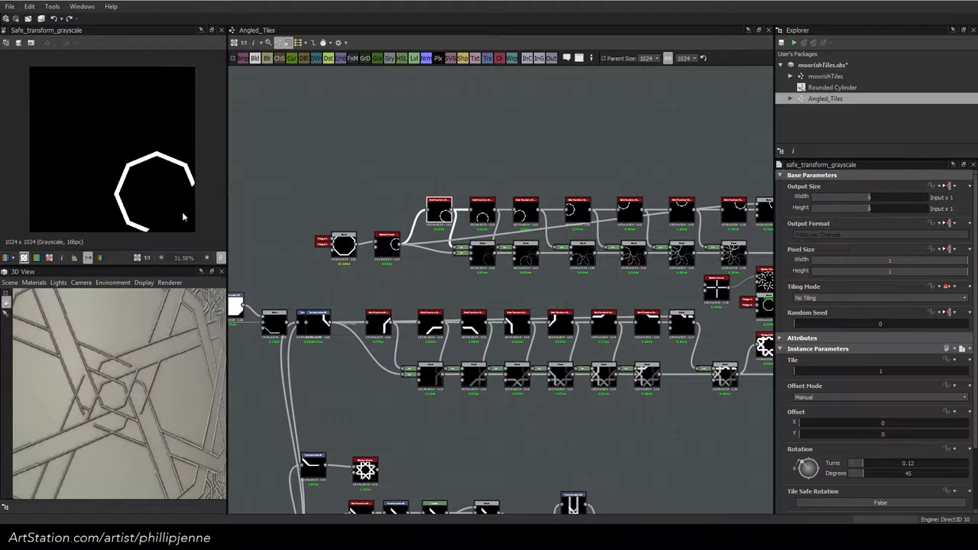
left_click(483, 218)
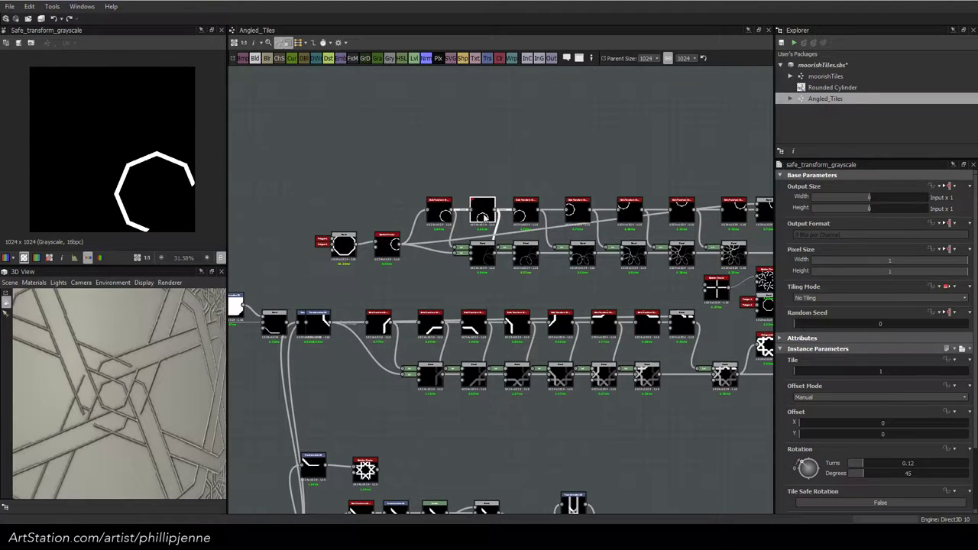
left_click(526, 214)
double_click(527, 219)
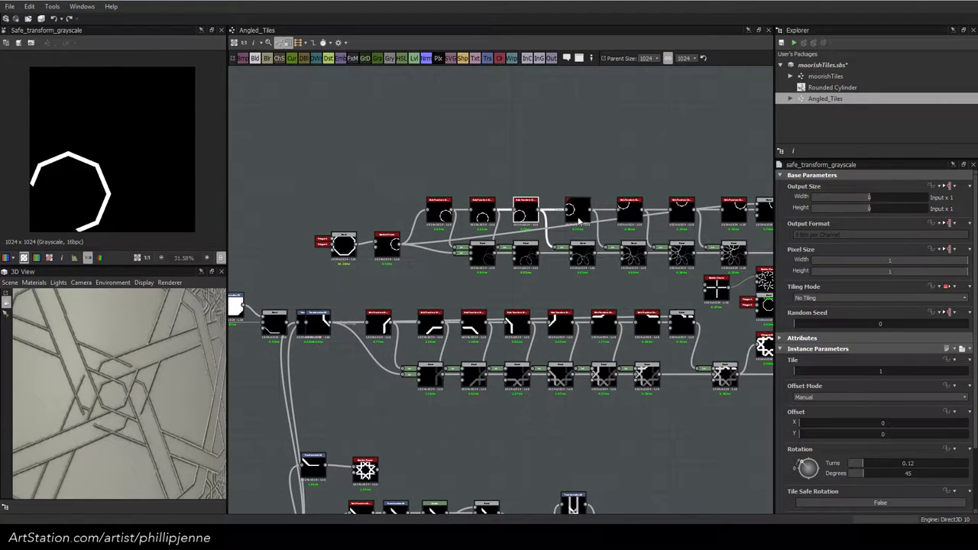
middle_click_drag(577, 219, 485, 212)
left_click(726, 250)
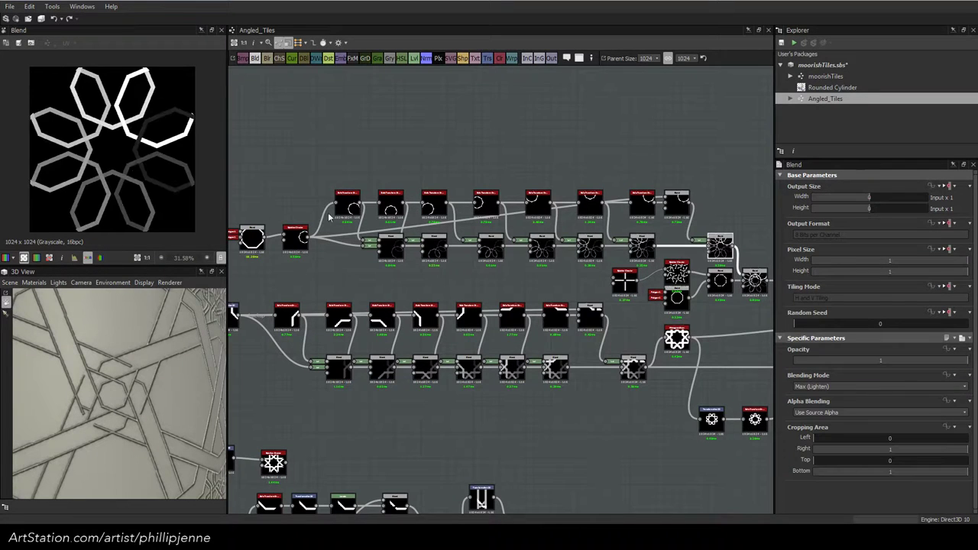
scroll(134, 166, "up", 4)
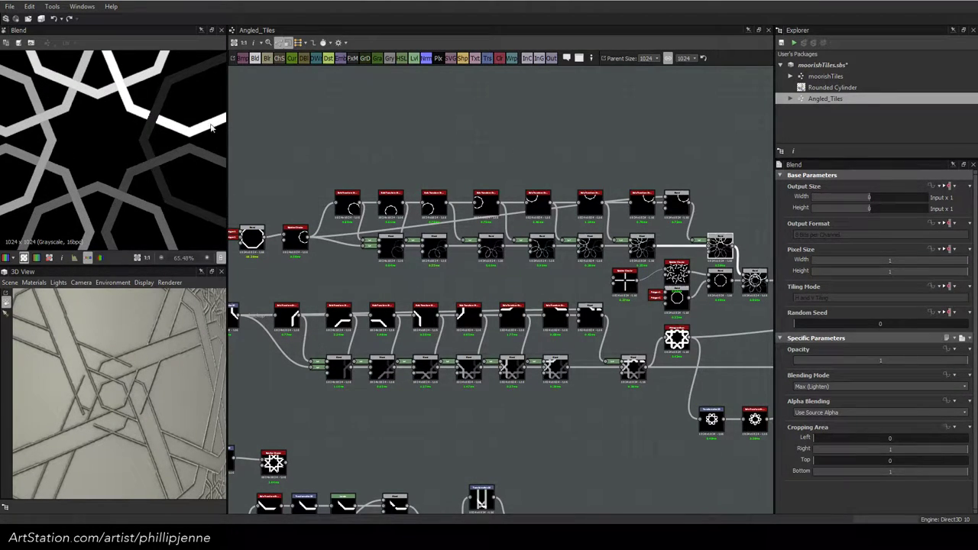
double_click(633, 368)
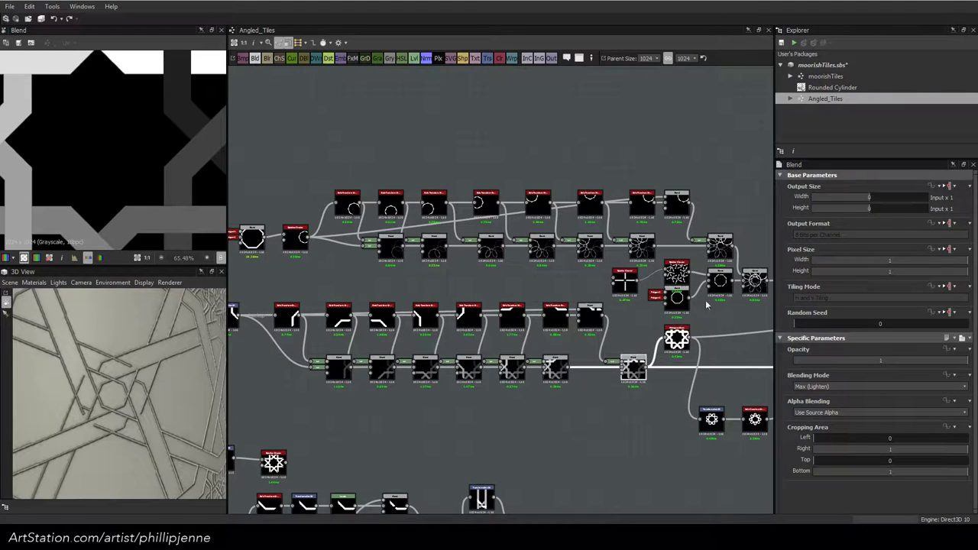
double_click(719, 243)
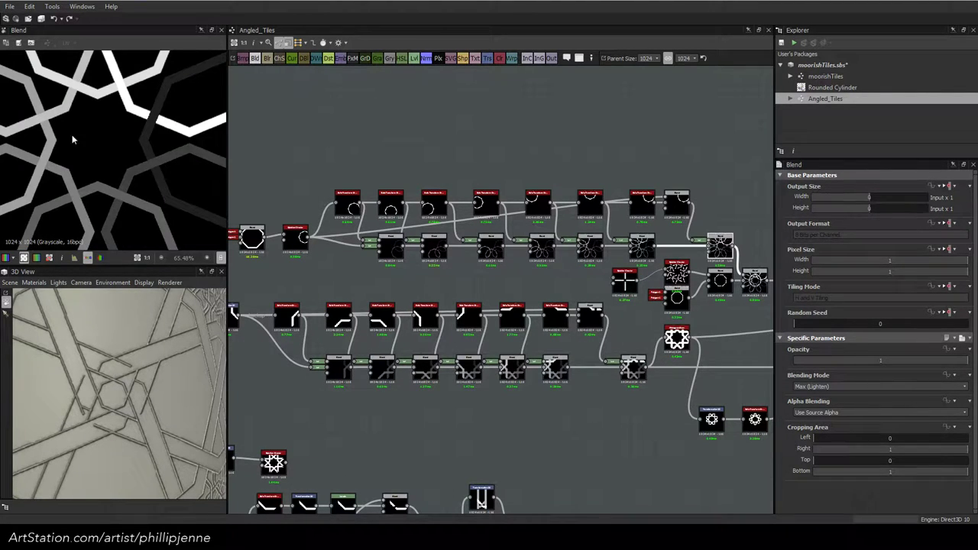
scroll(138, 149, "down", 3)
middle_click_drag(624, 282, 513, 284)
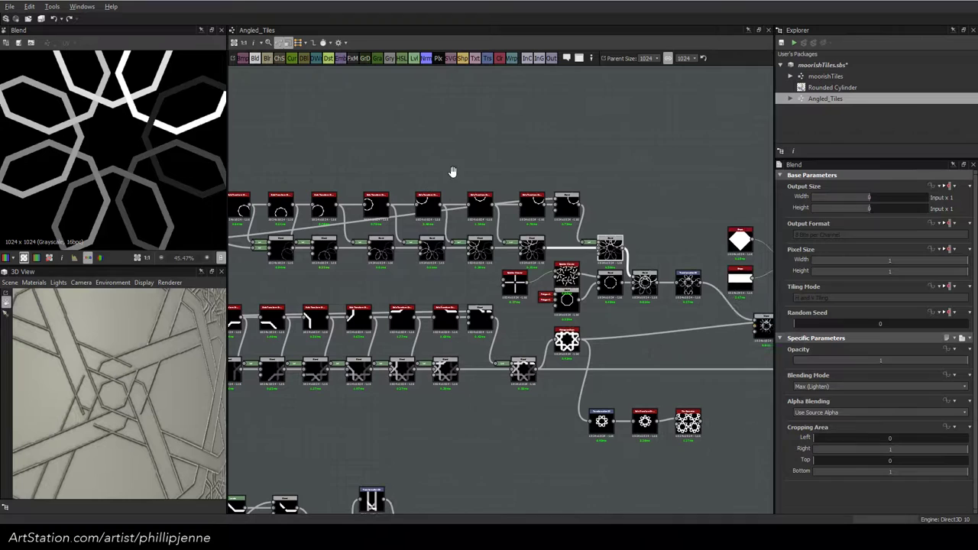
Preview the cross splatter, splattered bars, broken-octagon blend and Max (Lighten) petal blend
double_click(514, 282)
scroll(118, 135, "down", 1)
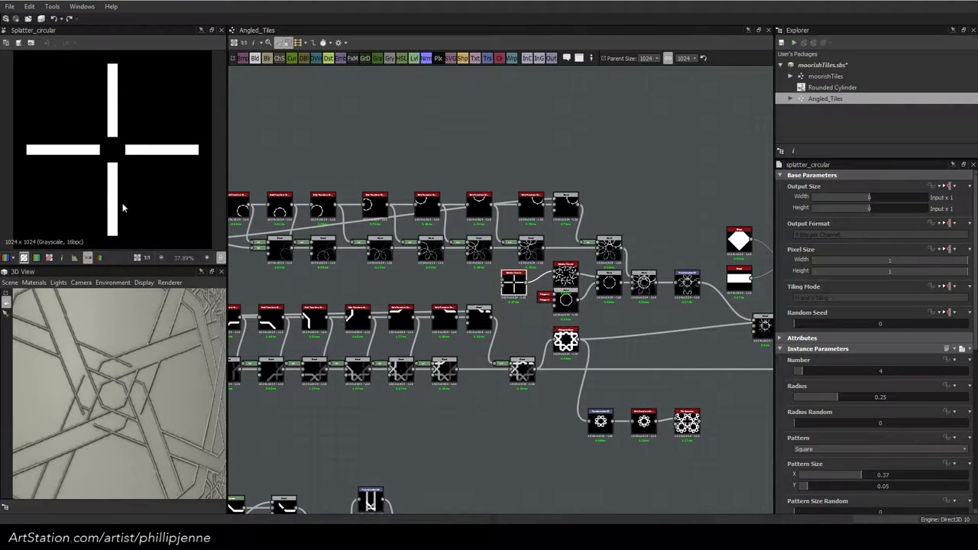
left_click(568, 276)
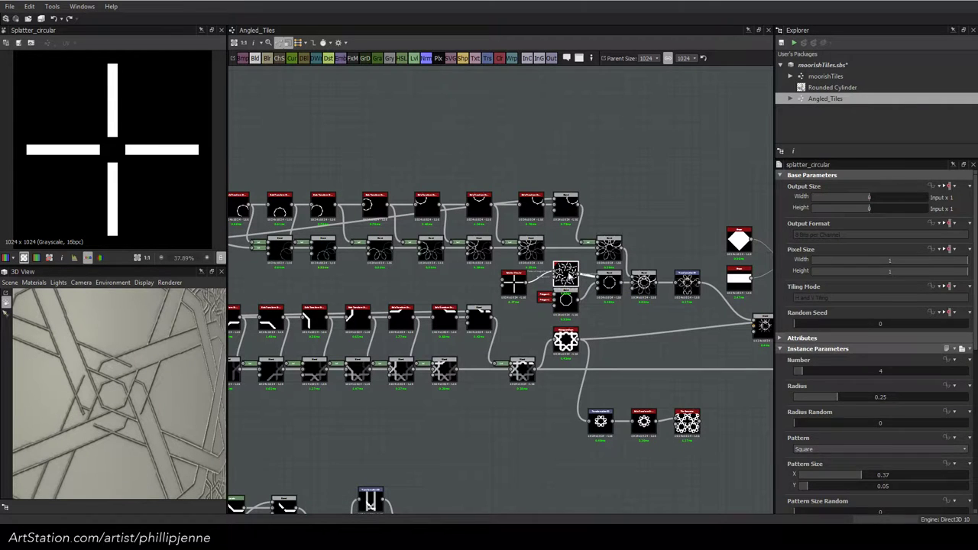
double_click(567, 276)
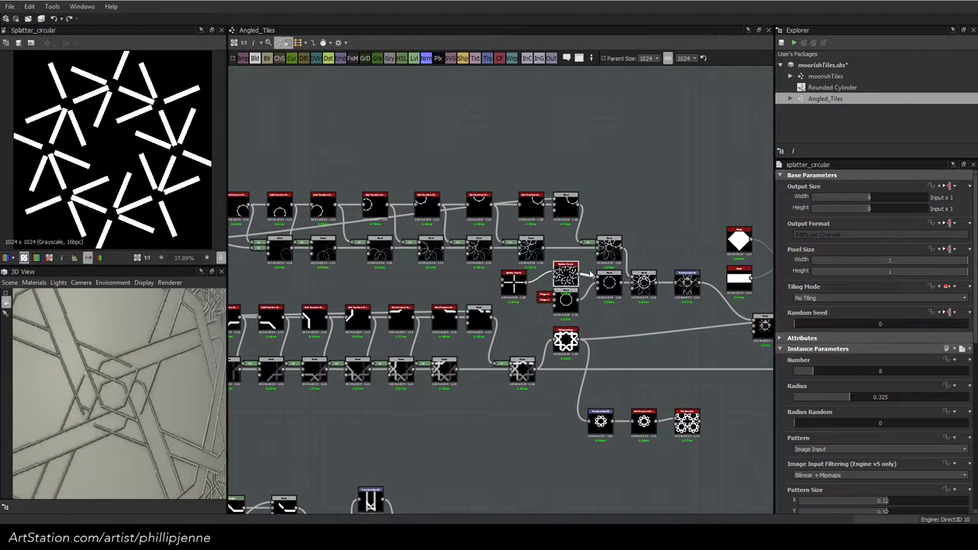
double_click(609, 249)
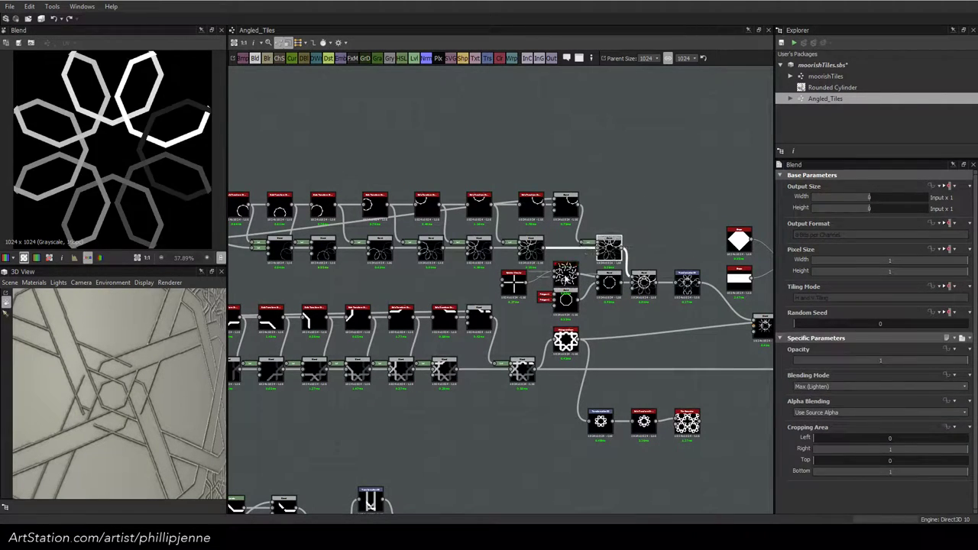
left_click(567, 277)
double_click(568, 277)
double_click(609, 286)
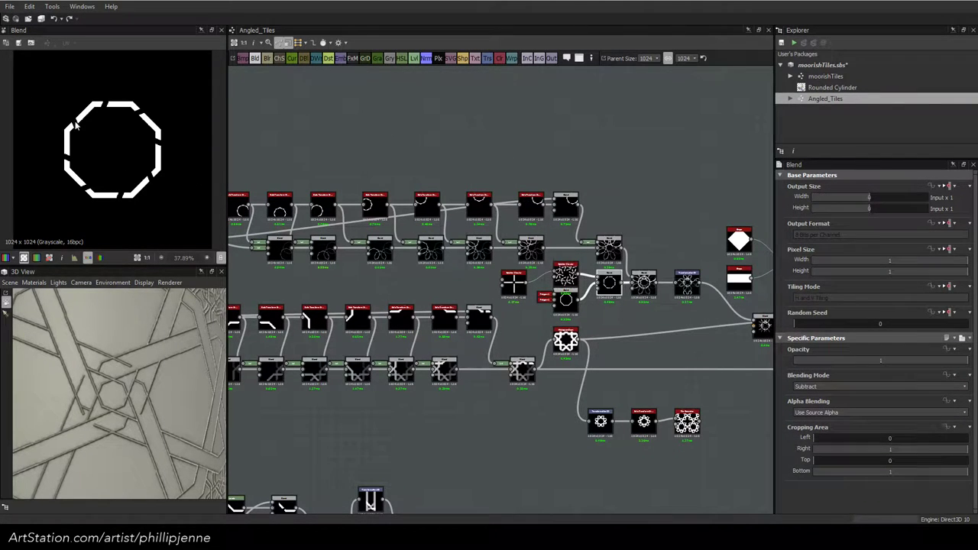
double_click(643, 284)
Pan the enlarged blend preview to inspect the overlap, then preview Transformation 2D
scroll(67, 107, "up", 5)
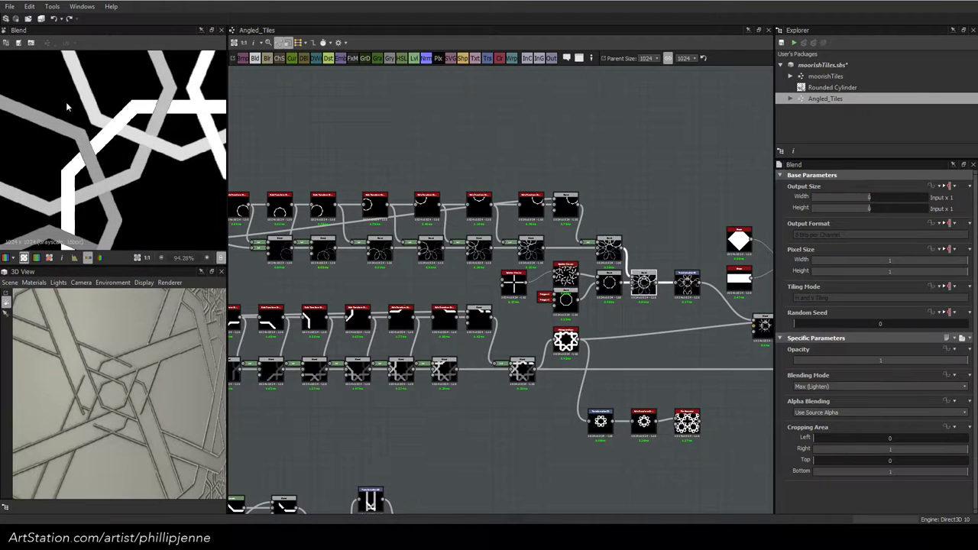
middle_click_drag(150, 123, 142, 165)
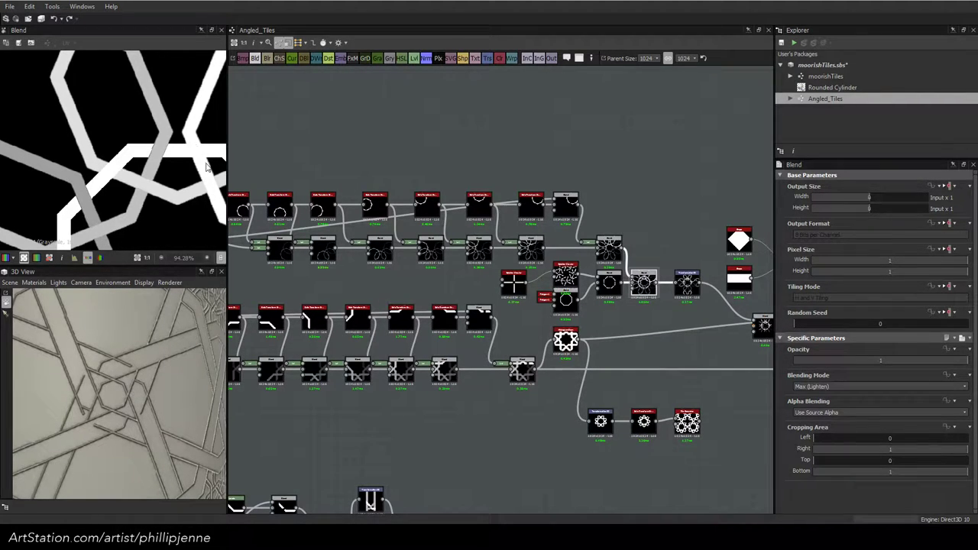
scroll(195, 155, "up", 3)
scroll(195, 155, "down", 4)
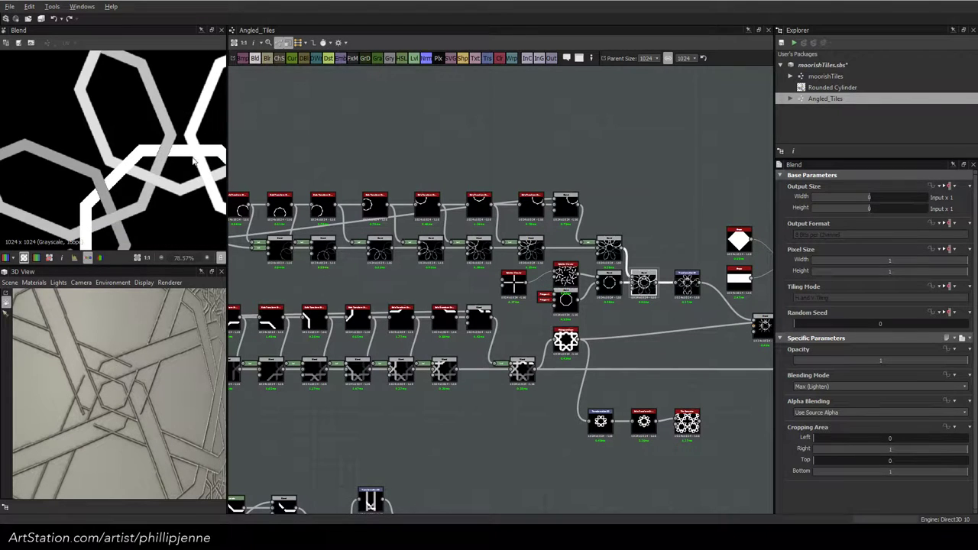
middle_click_drag(192, 161, 137, 171)
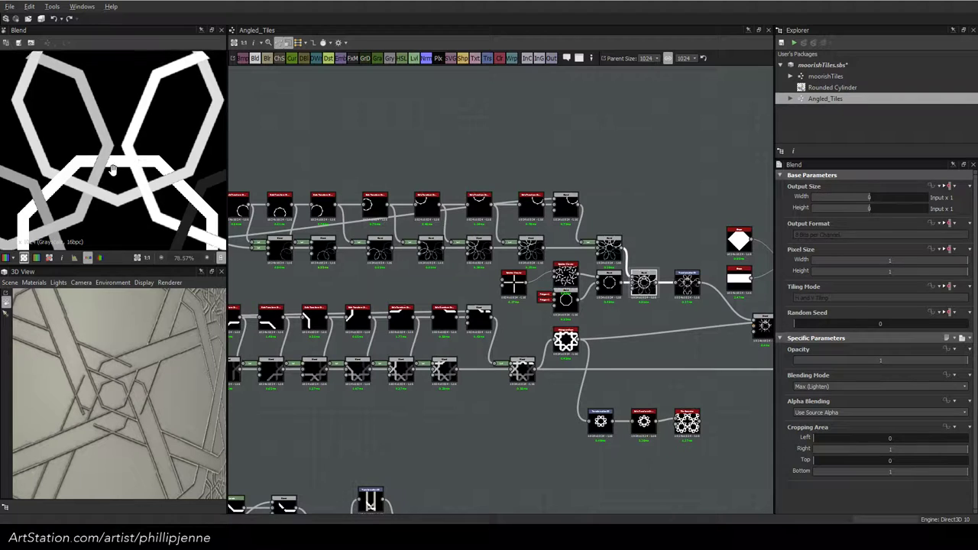
middle_click_drag(108, 168, 117, 160)
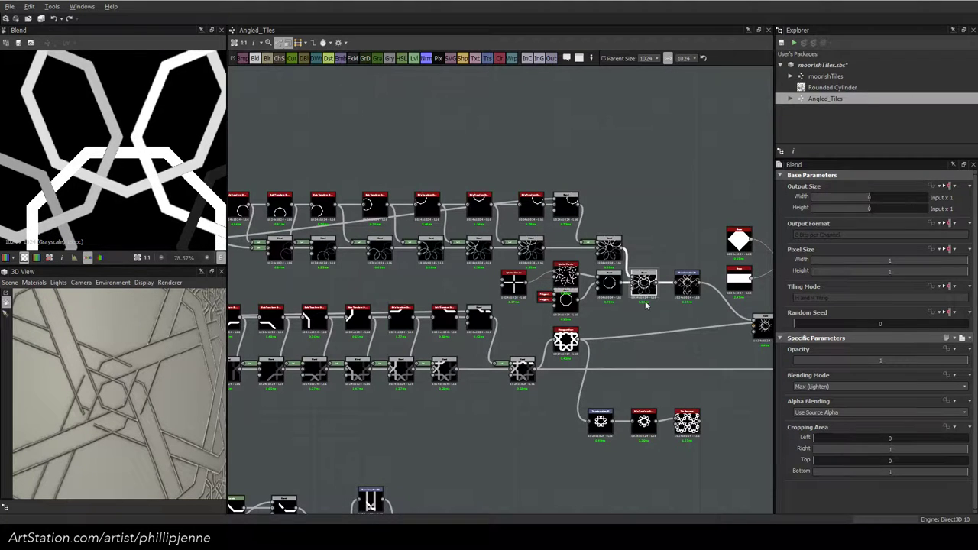
middle_click_drag(452, 292, 312, 280)
left_click(547, 268)
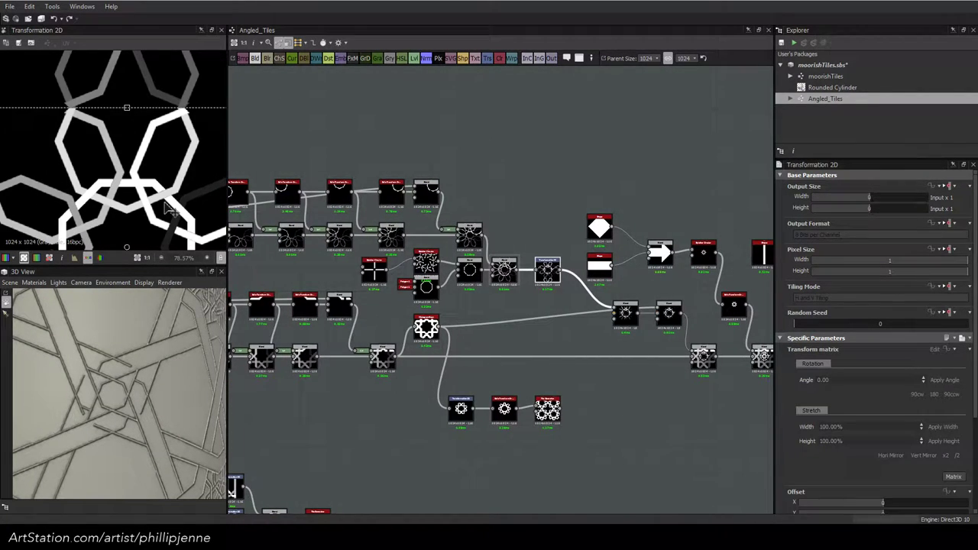
Shift the octagon Blend and Polygons left and the Blend and Transformation 2D right
scroll(493, 285, "up", 5)
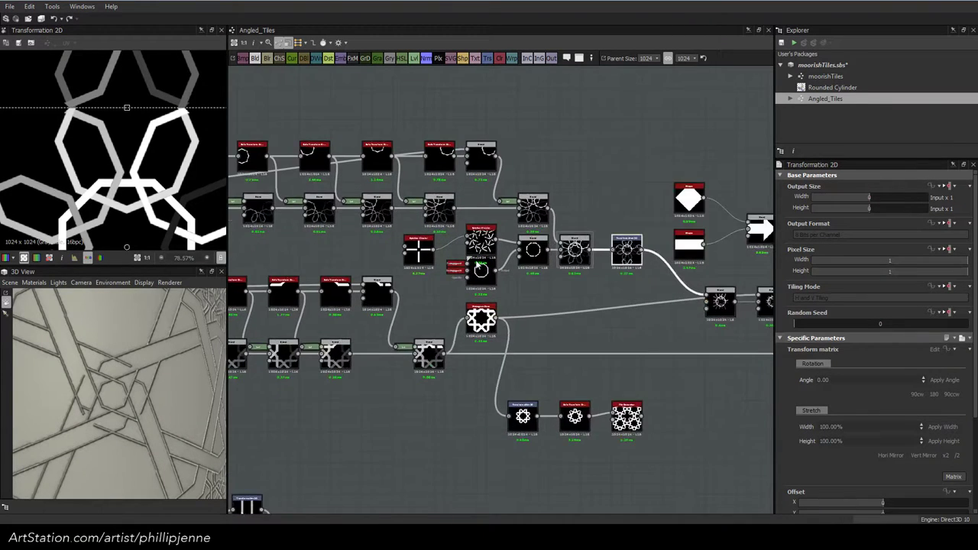
left_click_drag(492, 285, 479, 285)
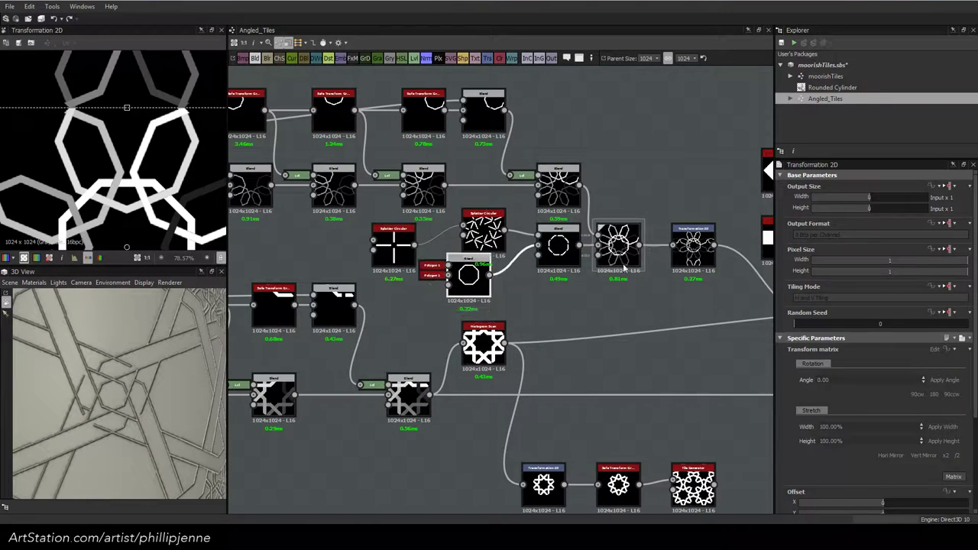
left_click_drag(591, 203, 718, 251)
left_click_drag(559, 247, 543, 246)
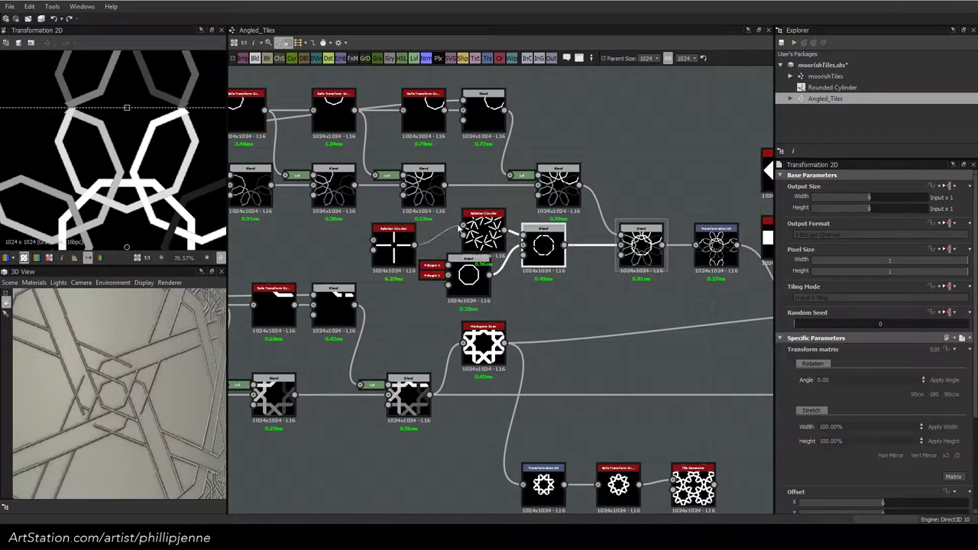
left_click_drag(477, 226, 462, 225)
Insert a Levels node between the two Blends and lower its white point slightly
left_click(538, 238)
key("space")
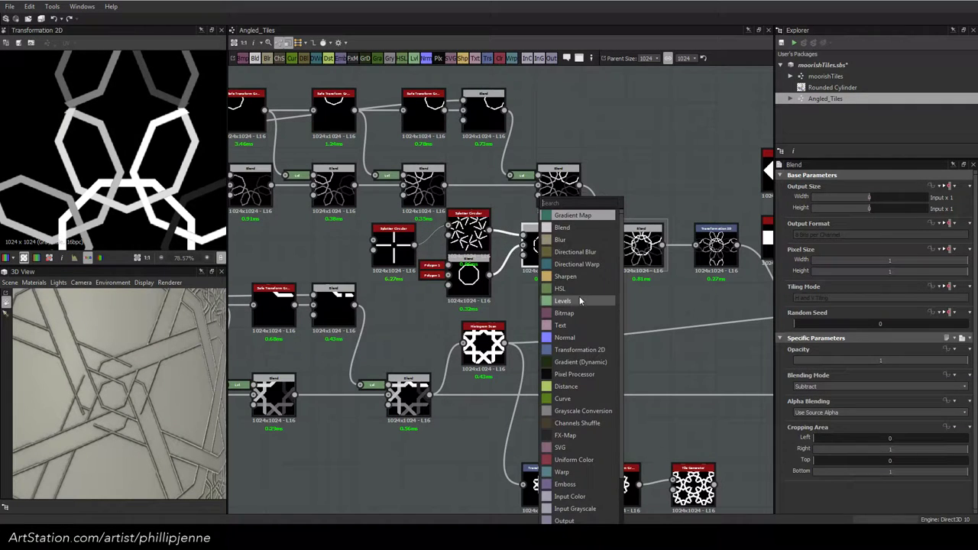
left_click(580, 300)
left_click_drag(549, 250, 533, 249)
left_click_drag(616, 289, 578, 250)
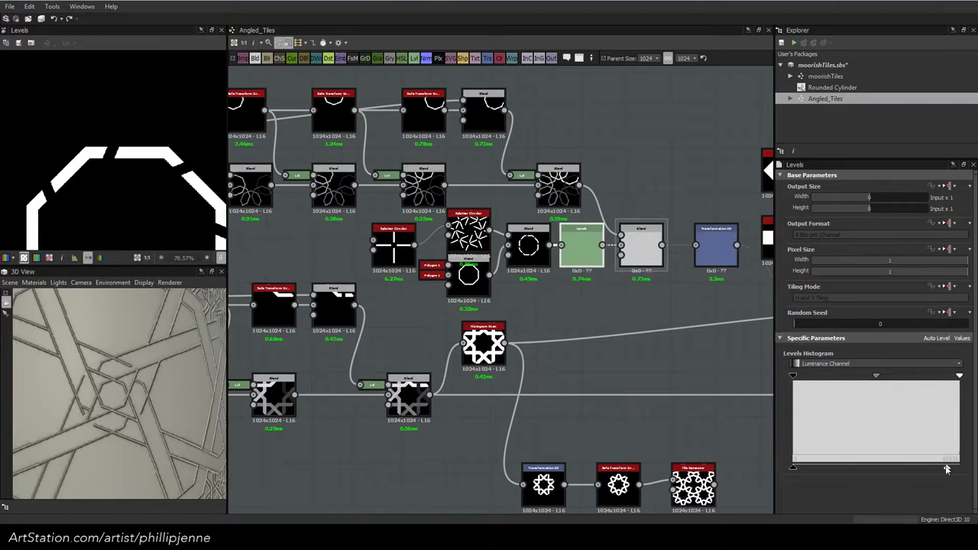
left_click_drag(959, 468, 946, 470)
Check the downstream Blend result, then raise the Levels white point again
left_click(659, 261)
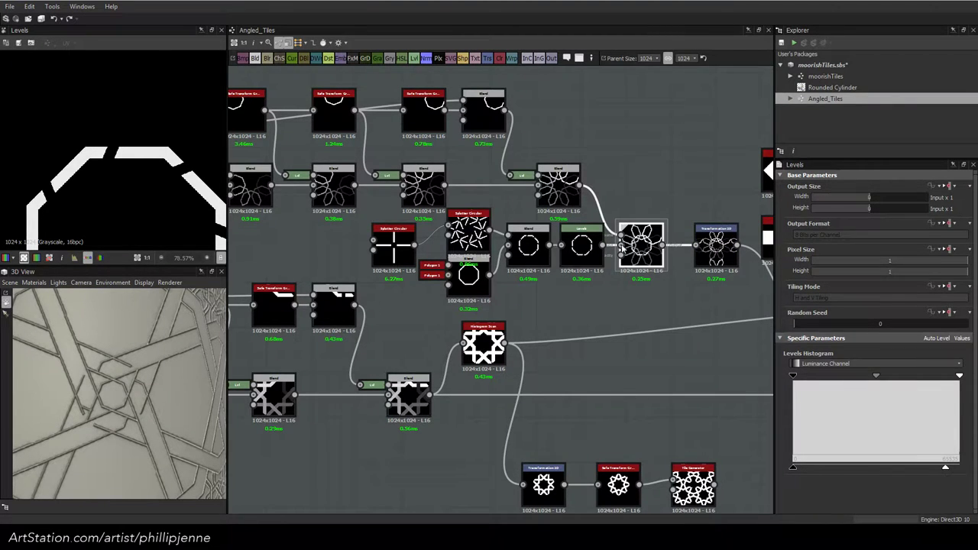
scroll(175, 168, "up", 1)
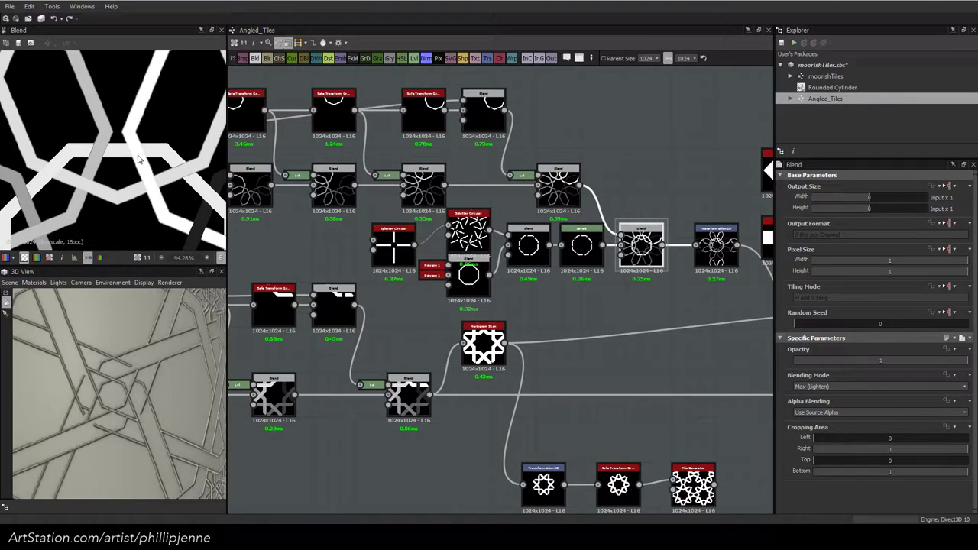
scroll(139, 158, "down", 2)
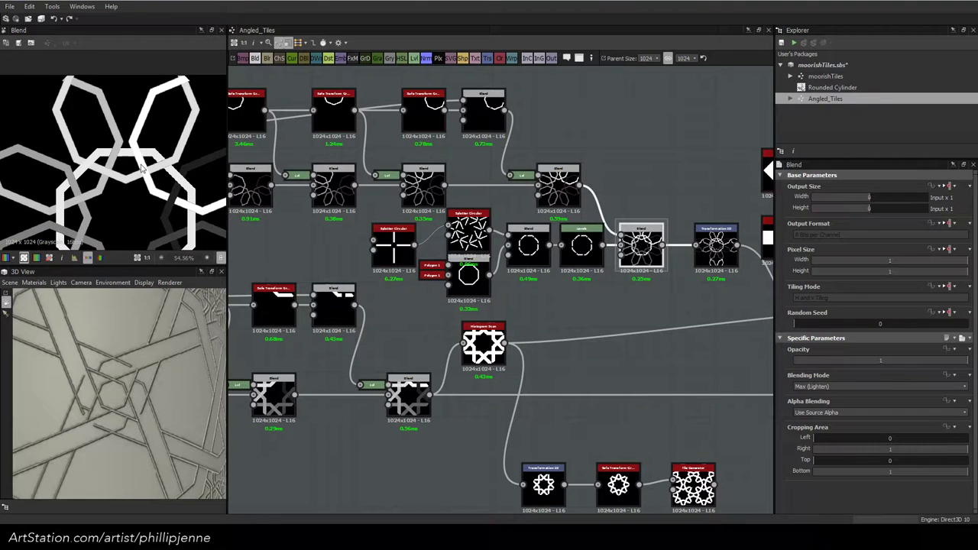
scroll(140, 168, "up", 3)
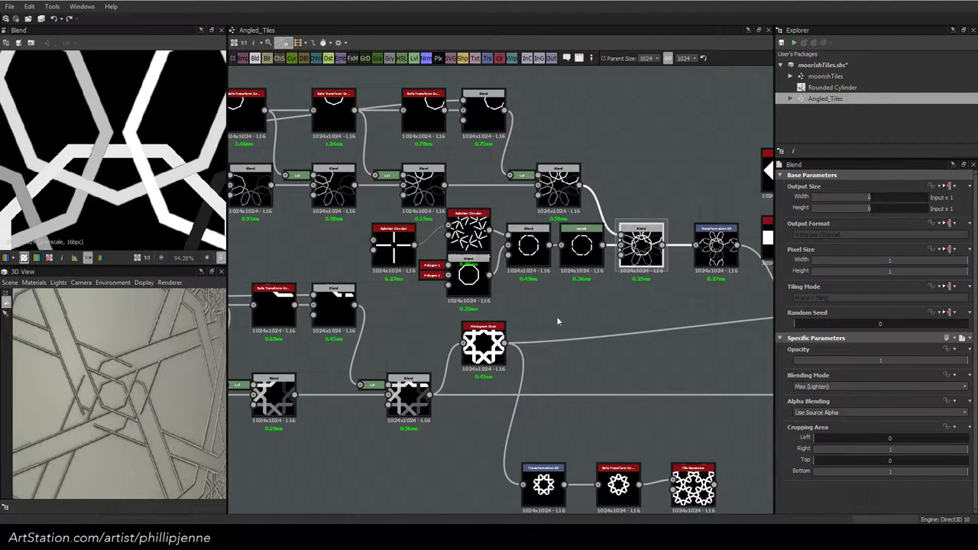
left_click(582, 246)
mouse_move(947, 471)
left_mouse_down()
mouse_move(930, 475)
mouse_move(958, 467)
left_mouse_up()
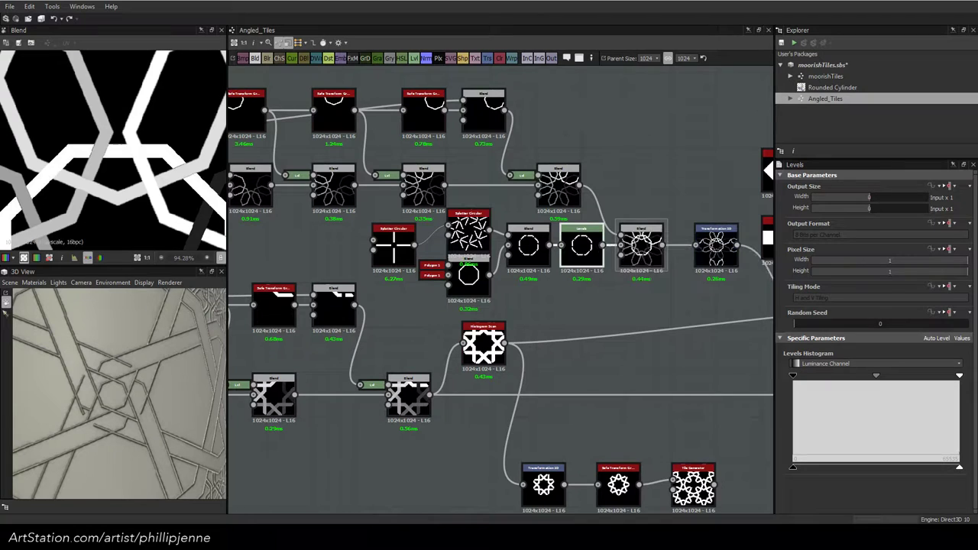
scroll(81, 164, "down", 1)
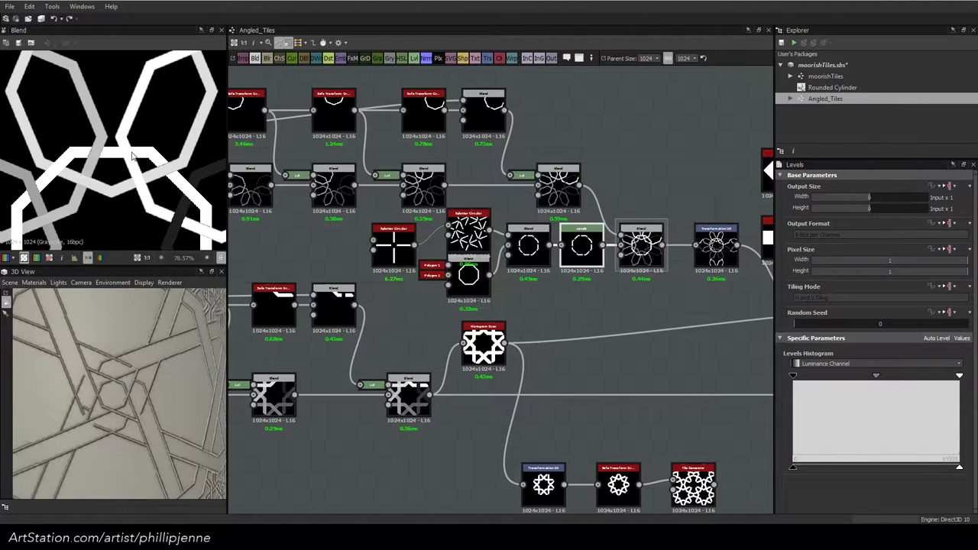
Lower the Levels white point slightly on the octagon feeding into the Blend
middle_click_drag(482, 196, 564, 273)
left_click(603, 250)
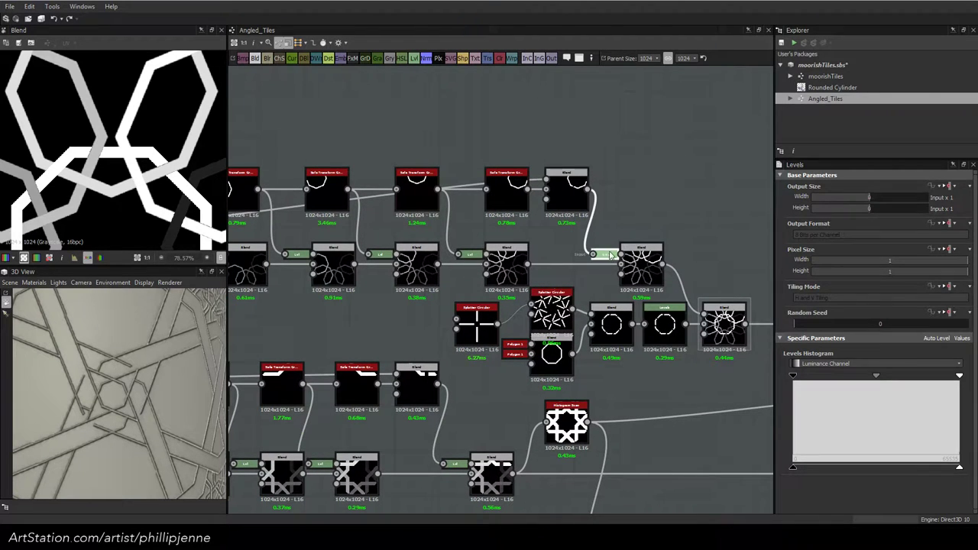
left_click_drag(959, 470, 948, 471)
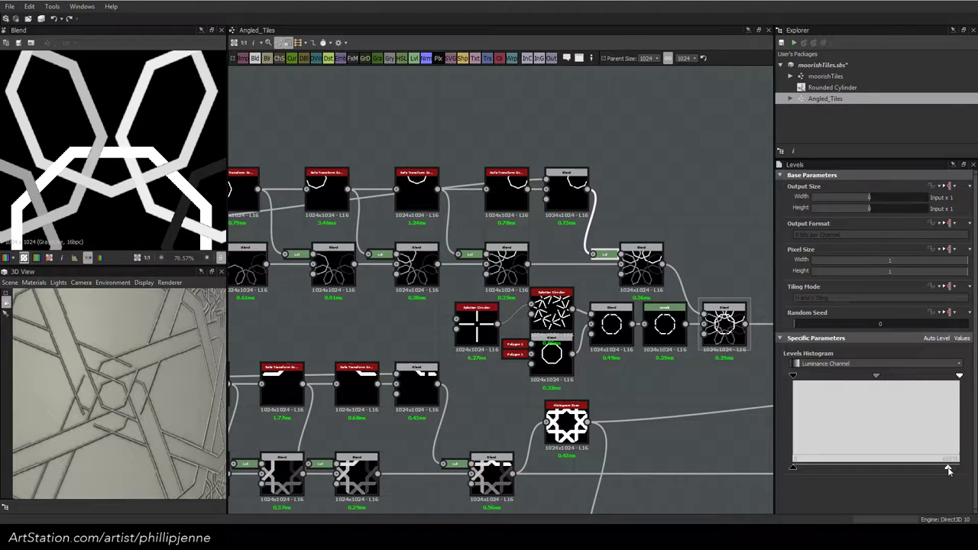
Pan around the 2D view to inspect the strapwork crossings, then recentre on the Levels chain
scroll(122, 162, "up", 1)
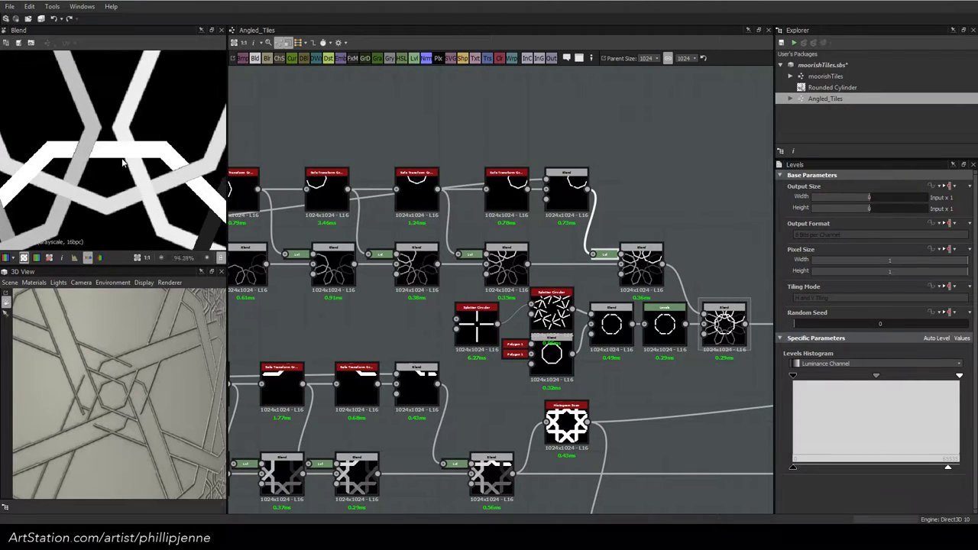
scroll(112, 148, "down", 2)
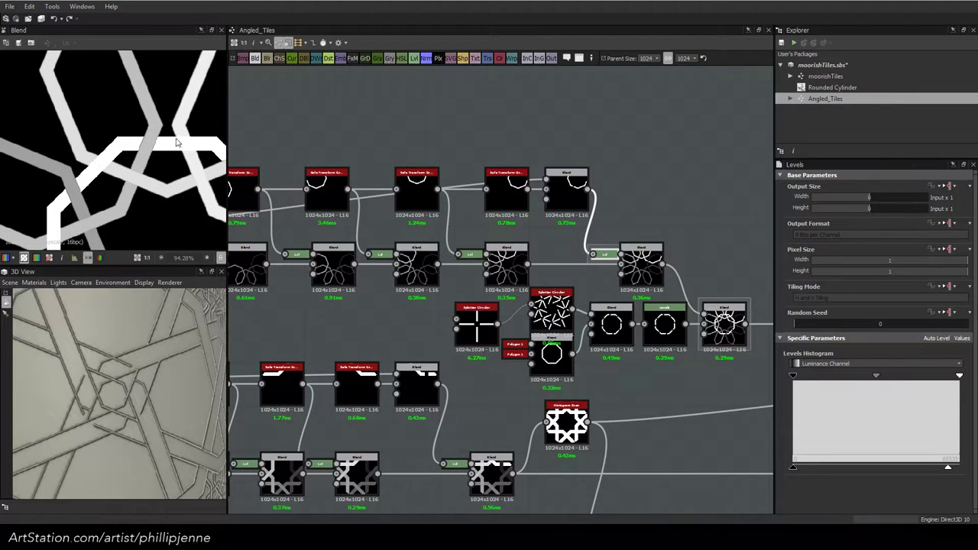
middle_click_drag(177, 140, 76, 132)
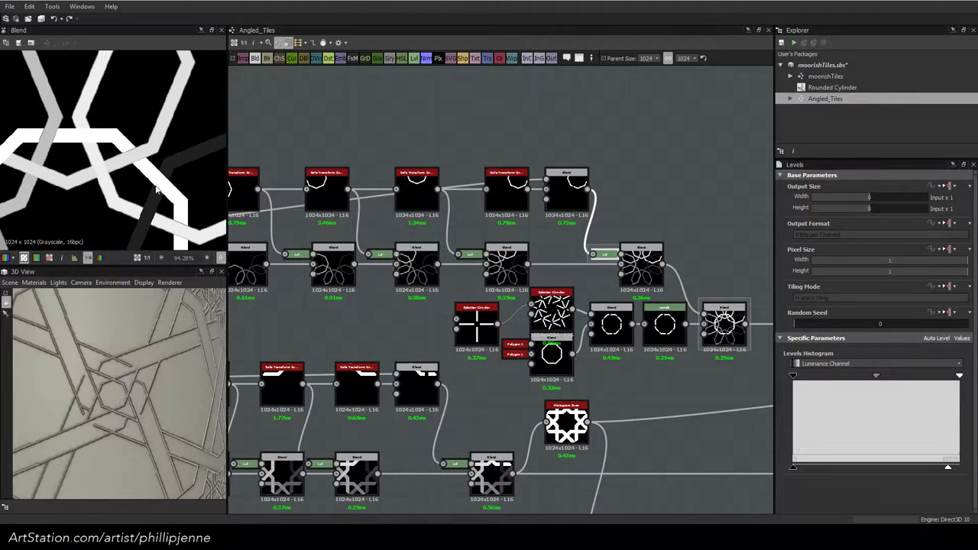
middle_click_drag(198, 221, 187, 161)
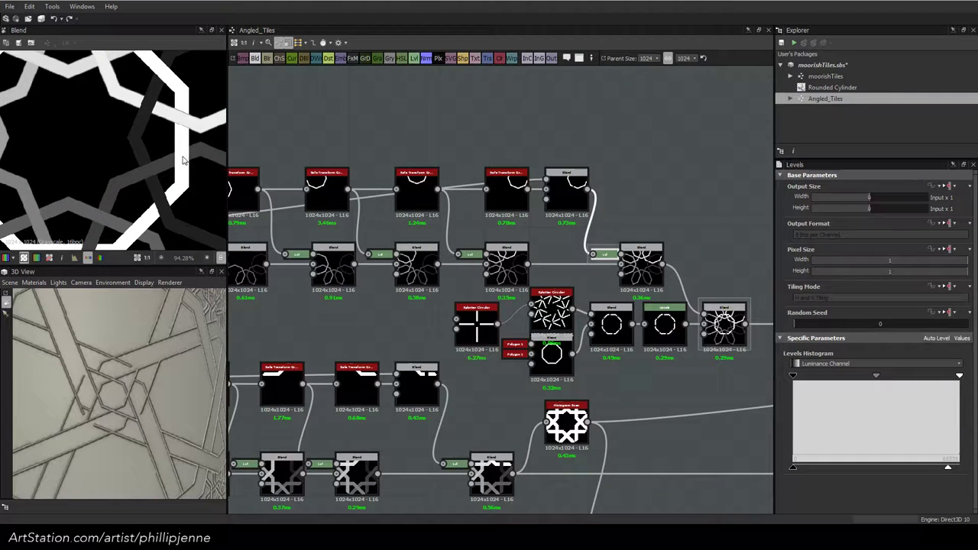
middle_click_drag(135, 231, 190, 177)
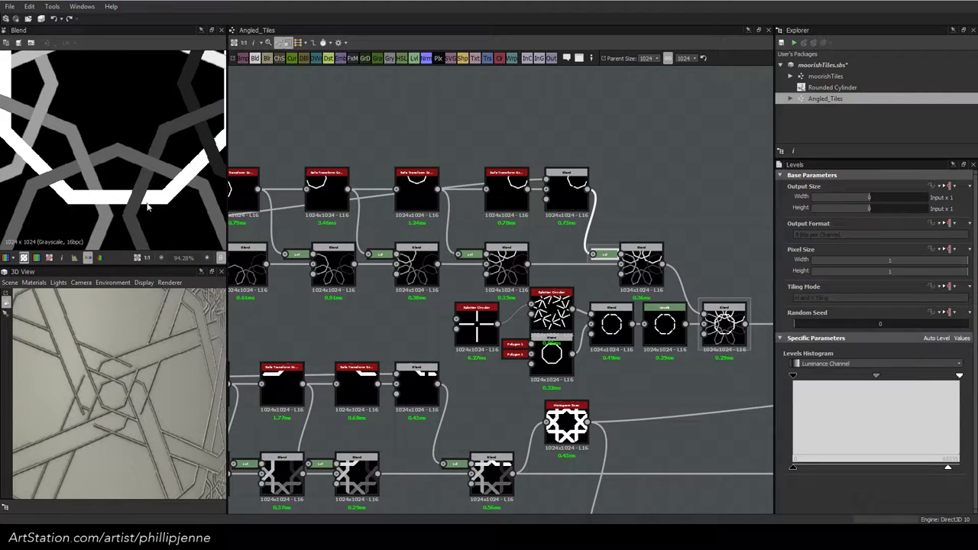
middle_click_drag(58, 165, 143, 209)
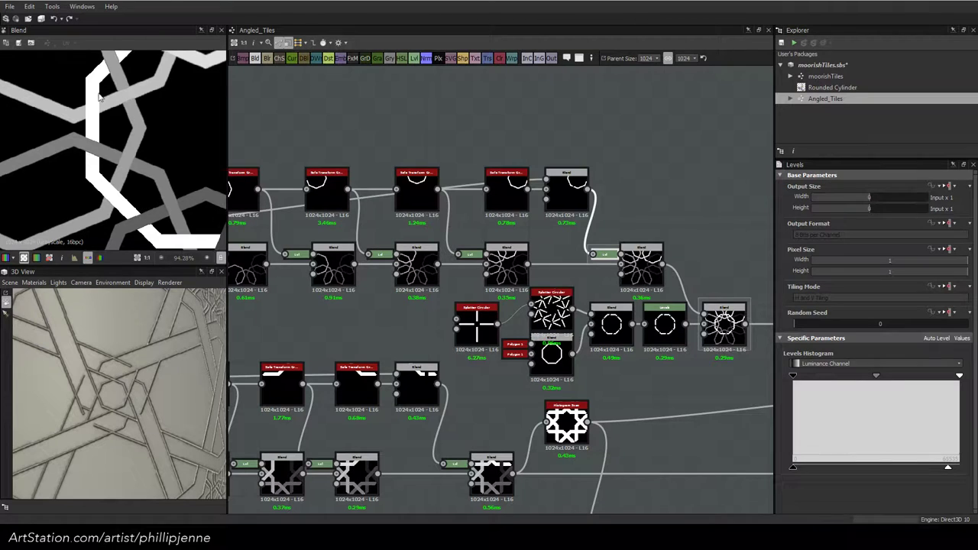
scroll(99, 95, "down", 5)
middle_click_drag(609, 283, 323, 256)
double_click(512, 294)
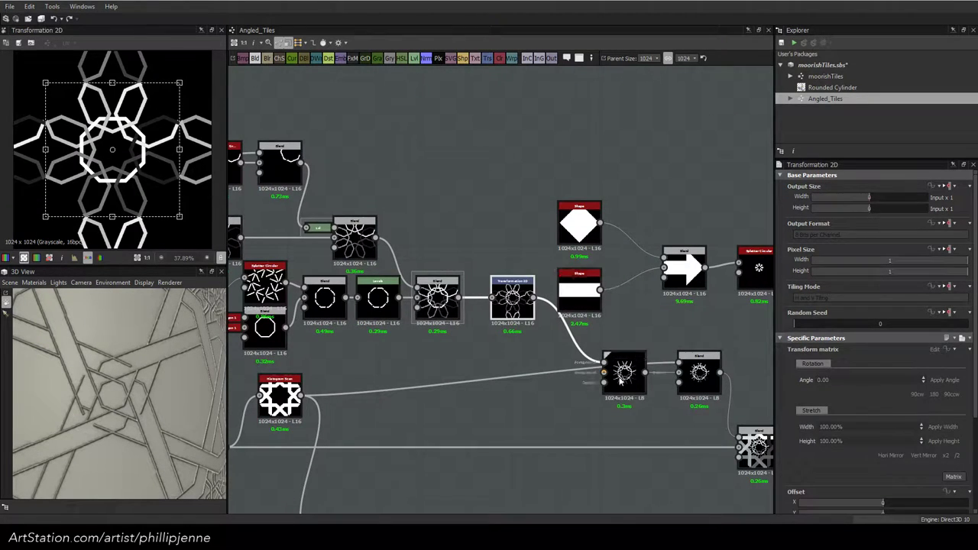
double_click(622, 380)
middle_click_drag(494, 257, 422, 227)
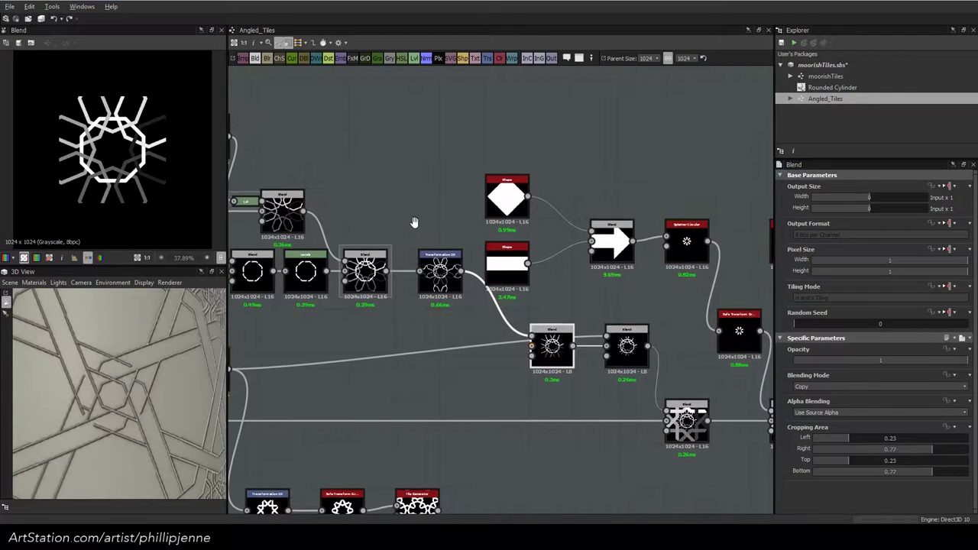
left_click(625, 342)
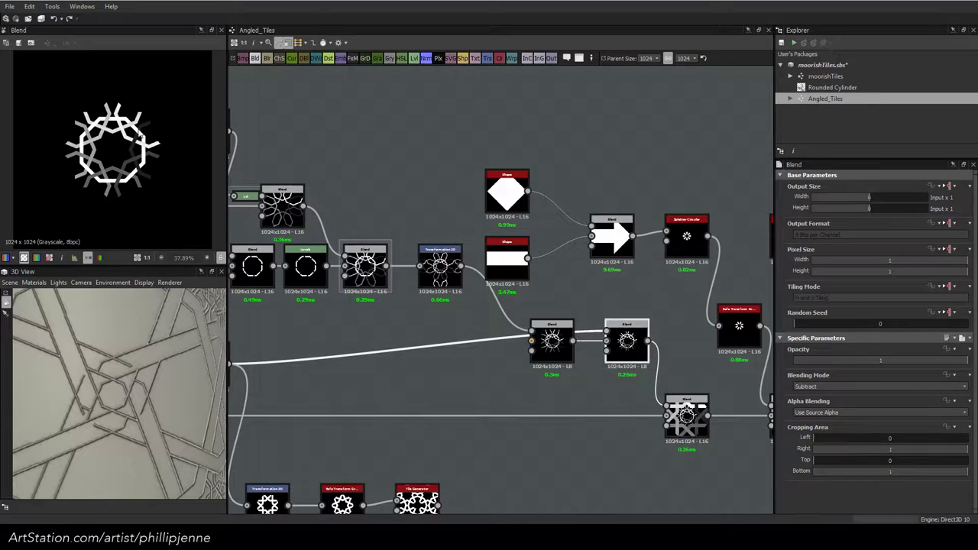
scroll(471, 336, "down", 1)
middle_click_drag(469, 336, 376, 299)
double_click(547, 340)
scroll(96, 131, "up", 1)
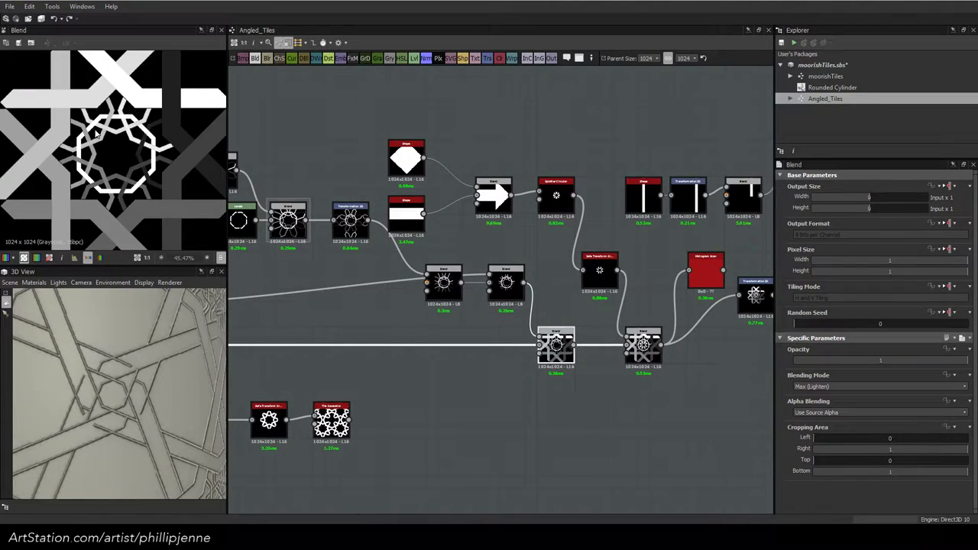
double_click(648, 355)
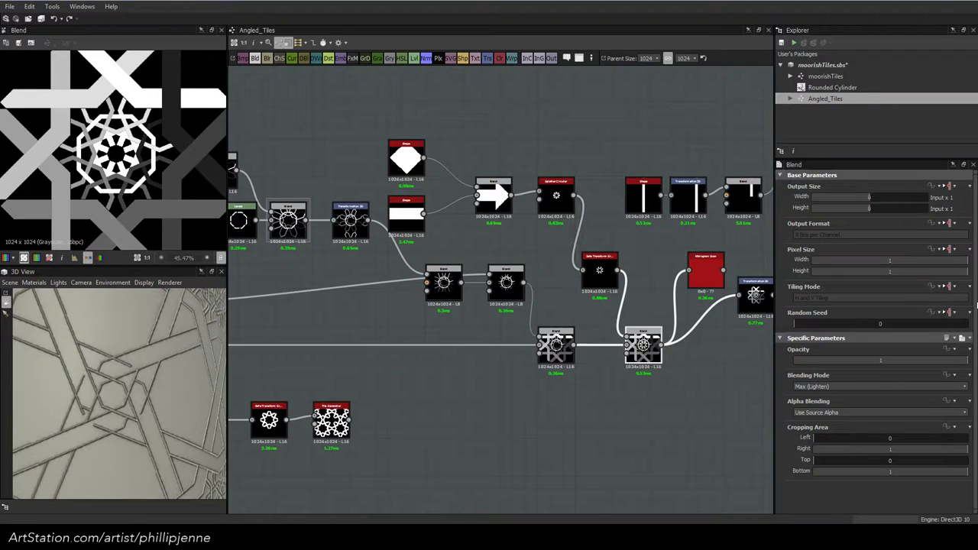
left_click_drag(977, 137, 672, 92)
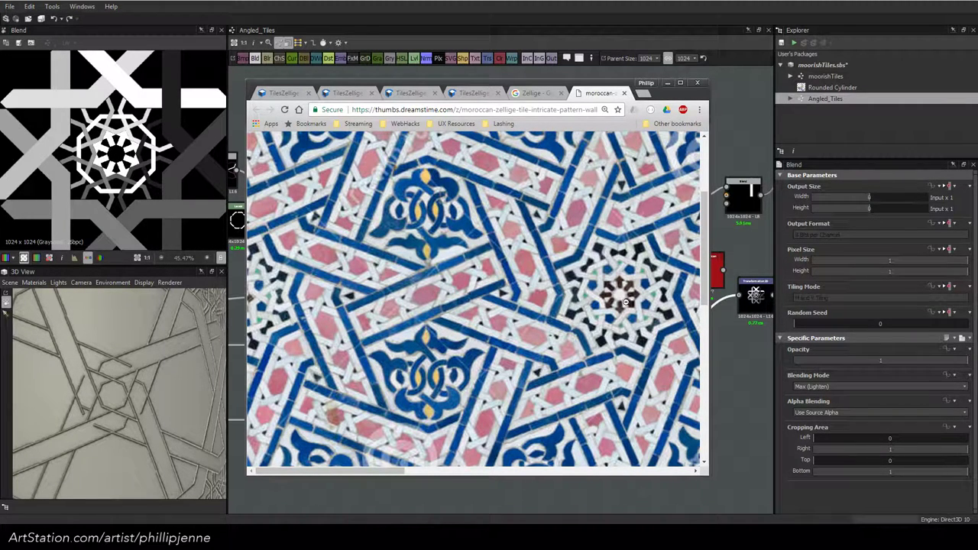
left_click(667, 82)
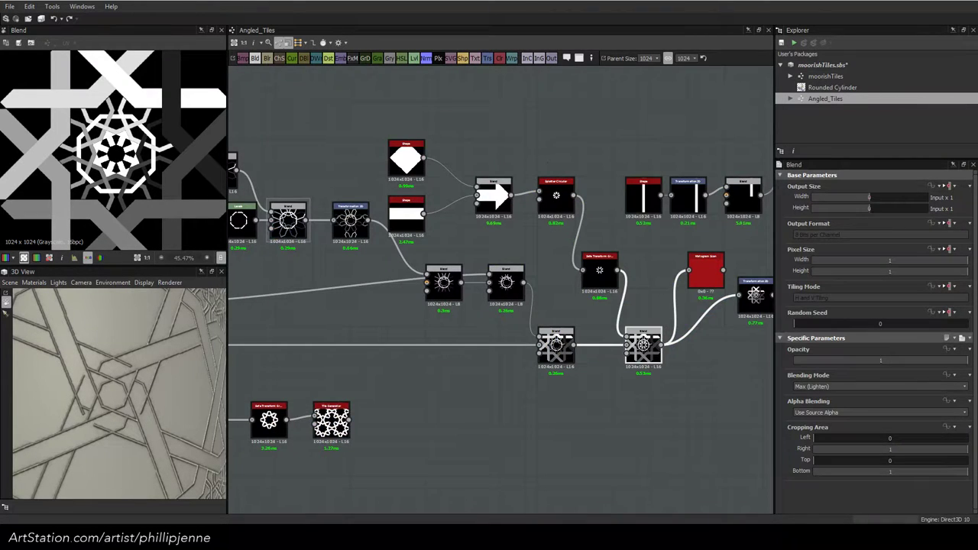
Drop the Max (Lighten) Blend node's opacity from 1 to 0 and check the cylinder preview
middle_click_drag(764, 229, 511, 301)
scroll(130, 362, "down", 5)
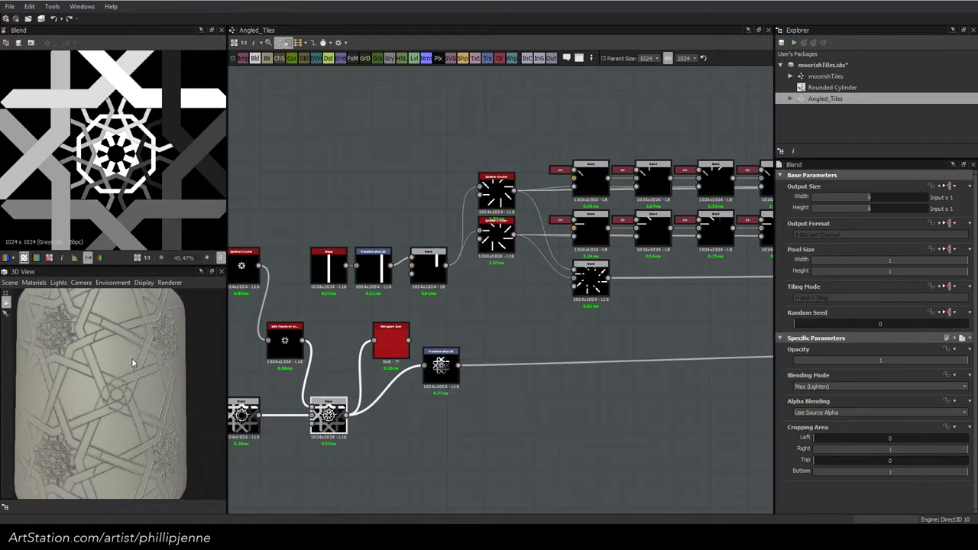
left_click_drag(132, 356, 159, 362)
middle_click_drag(626, 288, 466, 300)
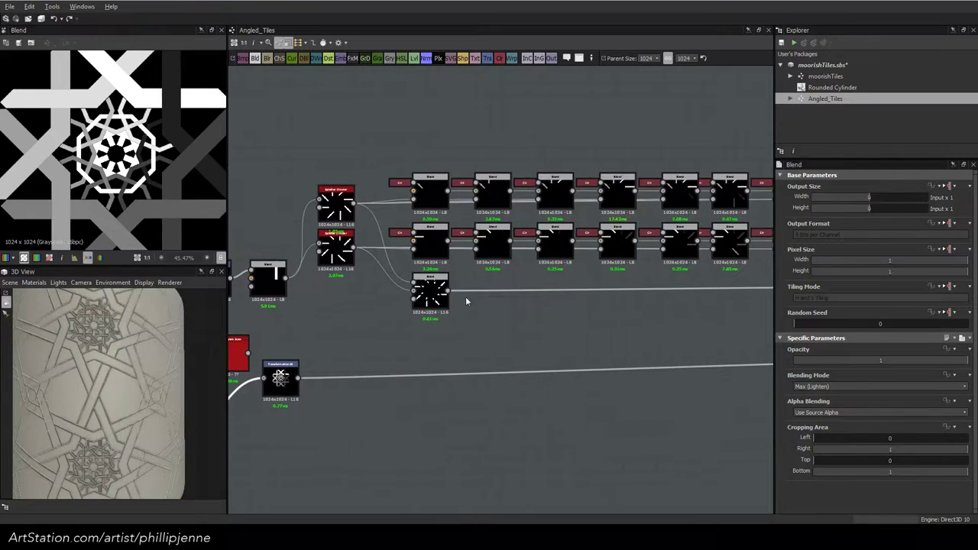
middle_click_drag(570, 303, 362, 305)
scroll(602, 298, "down", 1)
middle_click_drag(683, 300, 522, 302)
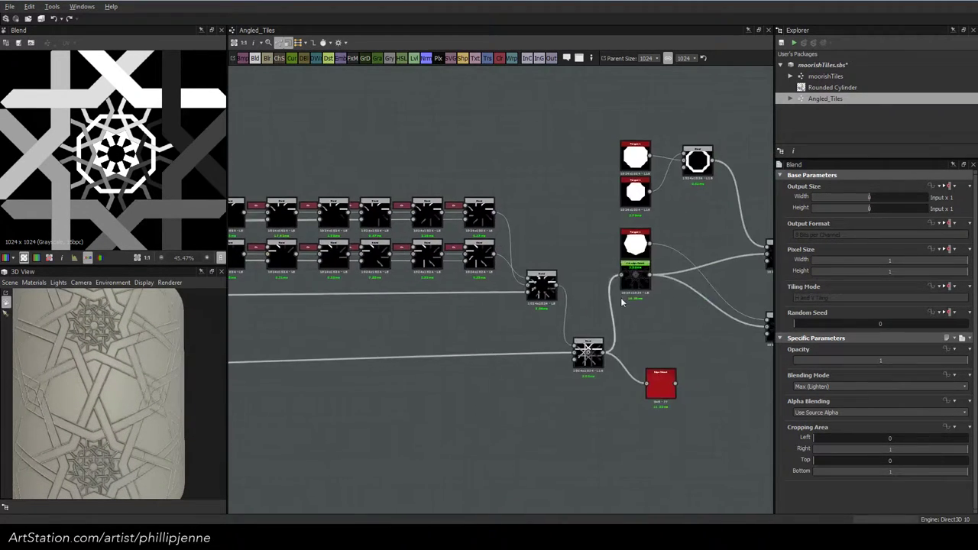
middle_click_drag(633, 300, 405, 310)
left_click(598, 331)
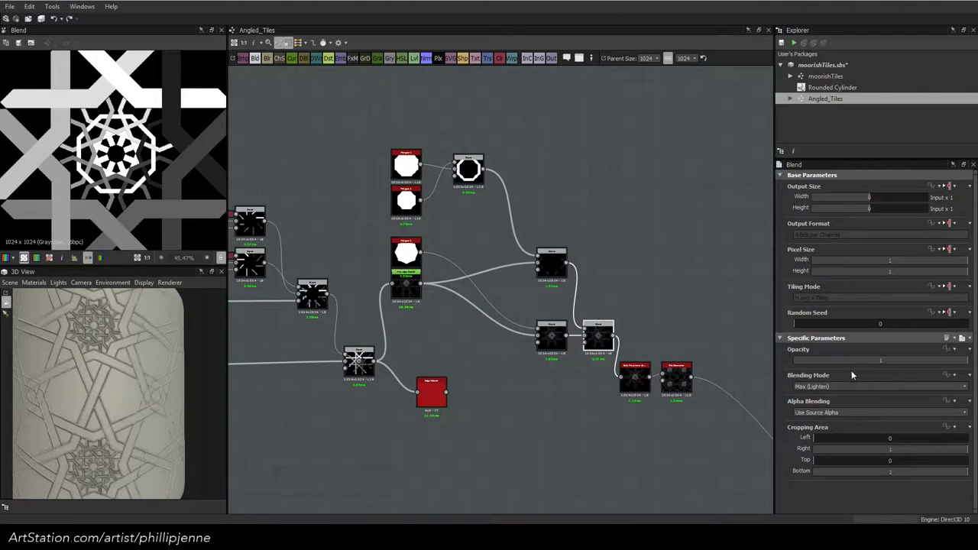
left_click_drag(880, 360, 794, 359)
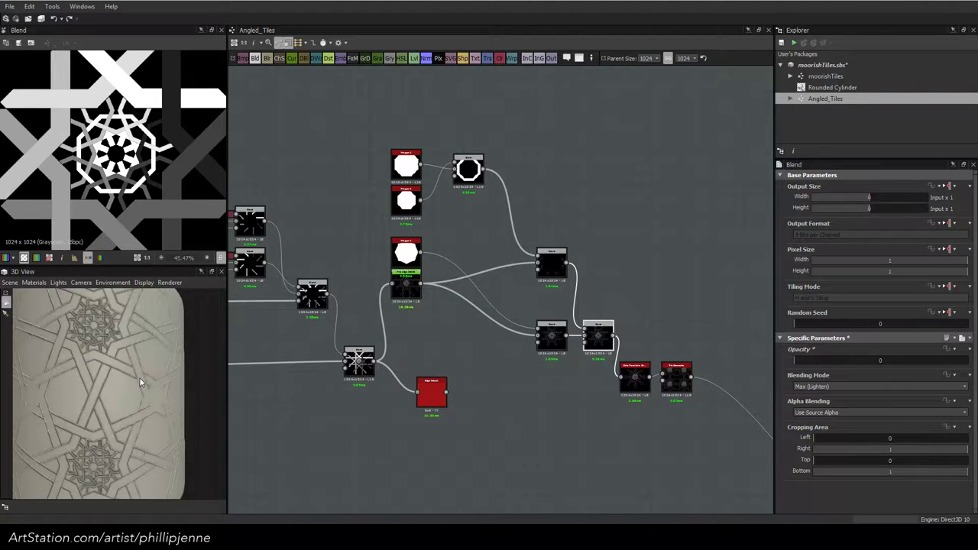
left_click_drag(140, 382, 99, 369)
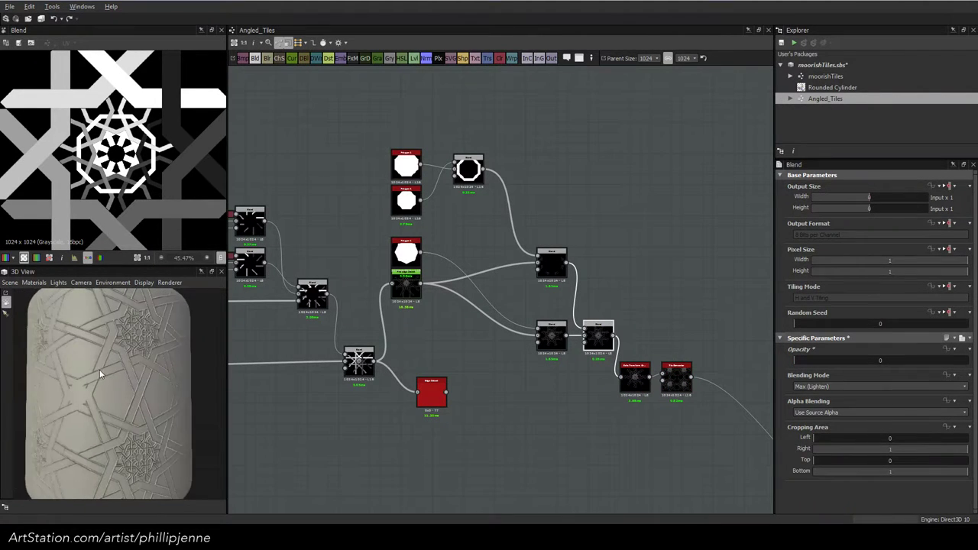
Switch the 3D preview mesh to a Rounded Cube and turn it to show the pattern
left_click(14, 283)
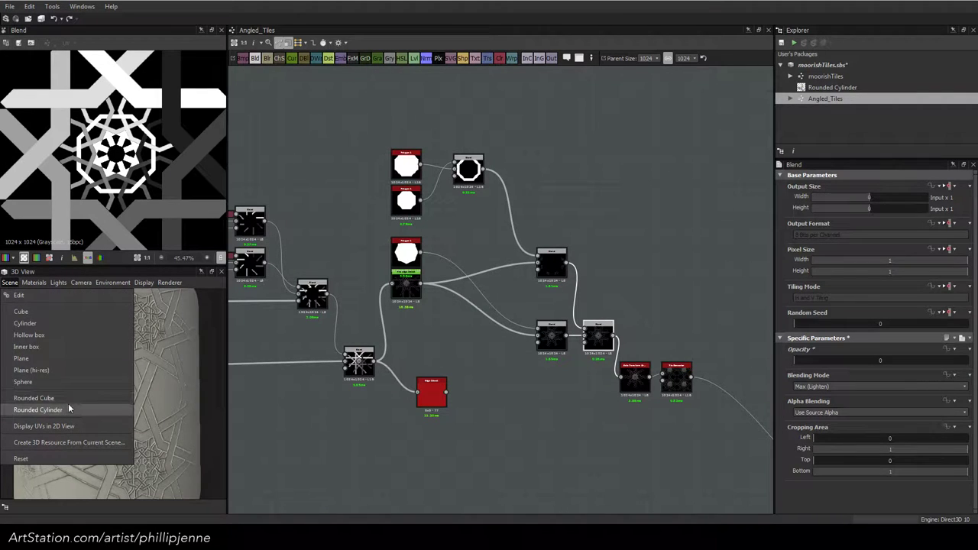
left_click(69, 398)
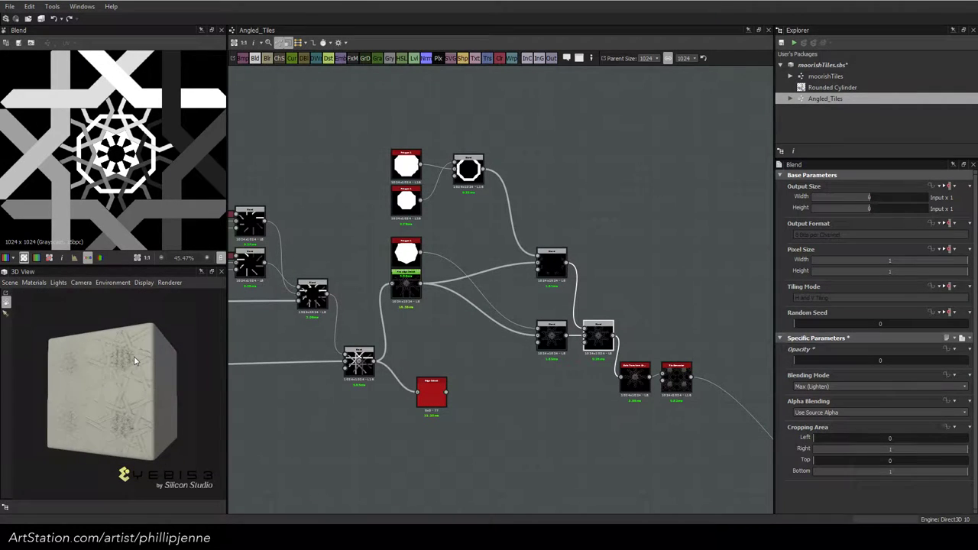
mouse_move(134, 356)
left_mouse_down()
mouse_move(100, 366)
mouse_move(131, 371)
left_mouse_up()
scroll(129, 364, "up", 5)
scroll(131, 371, "down", 2)
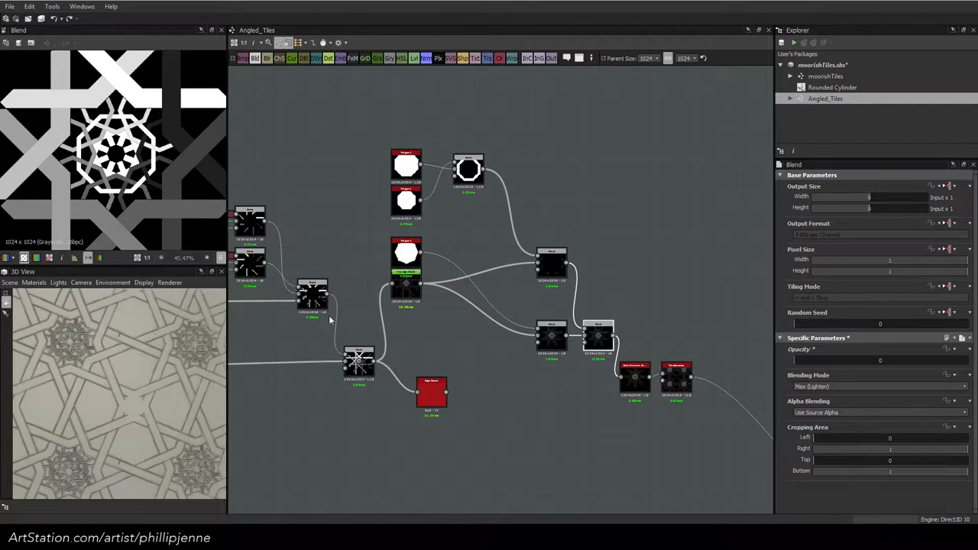
Preview the VG_FineEdgeDetect output, then the merged bar Blend output, in the 2D view
double_click(405, 286)
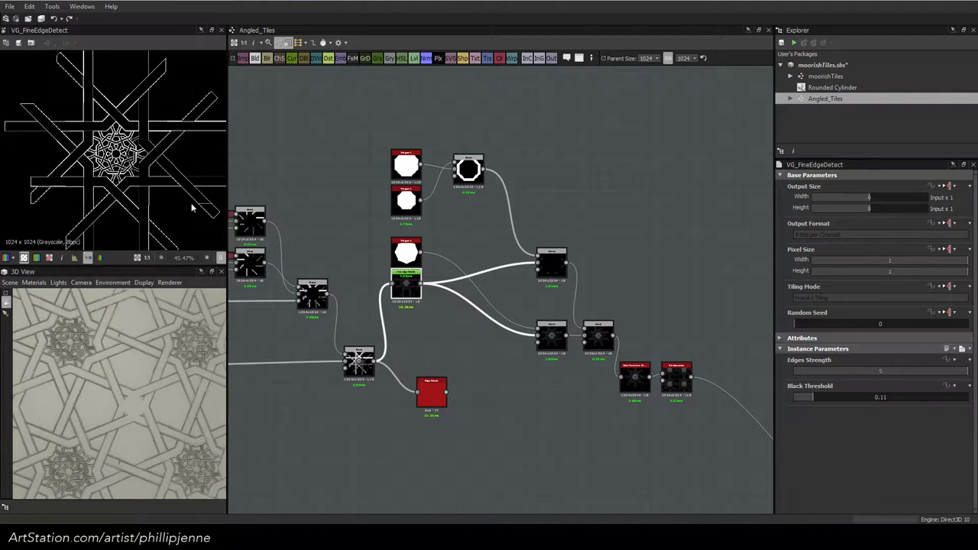
scroll(164, 210, "down", 1)
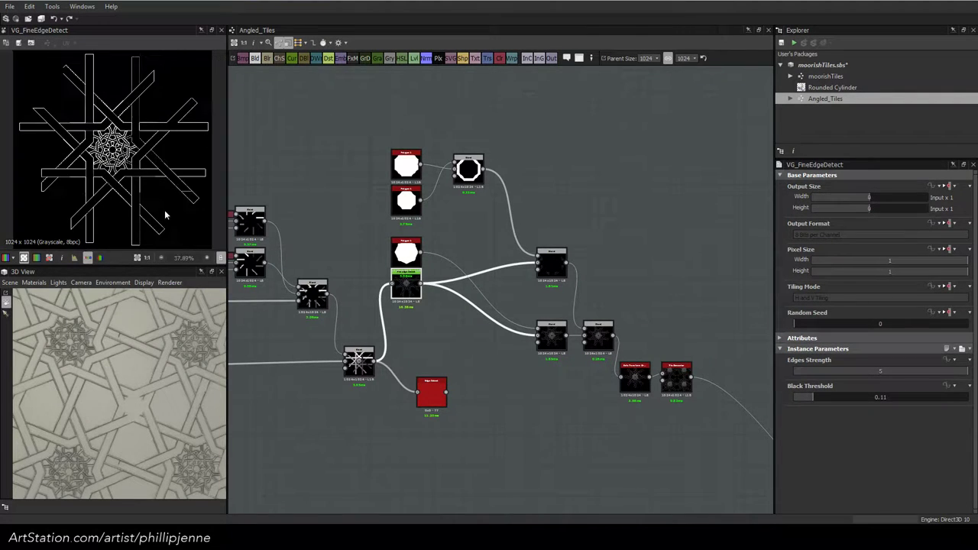
double_click(304, 293)
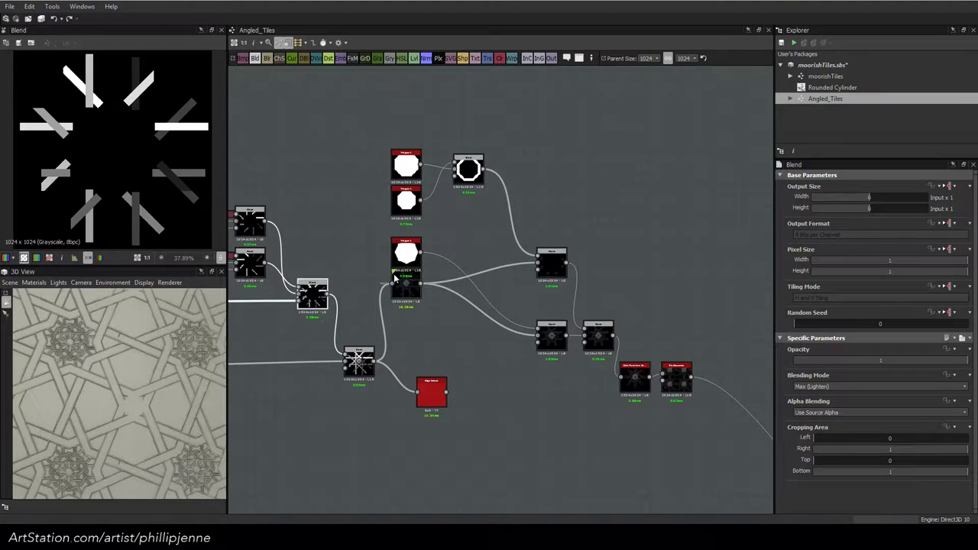
Trim a top-row Copy Blend's Cropping Area Right down to 0.8
middle_click_drag(393, 279, 523, 293)
scroll(524, 292, "up", 3)
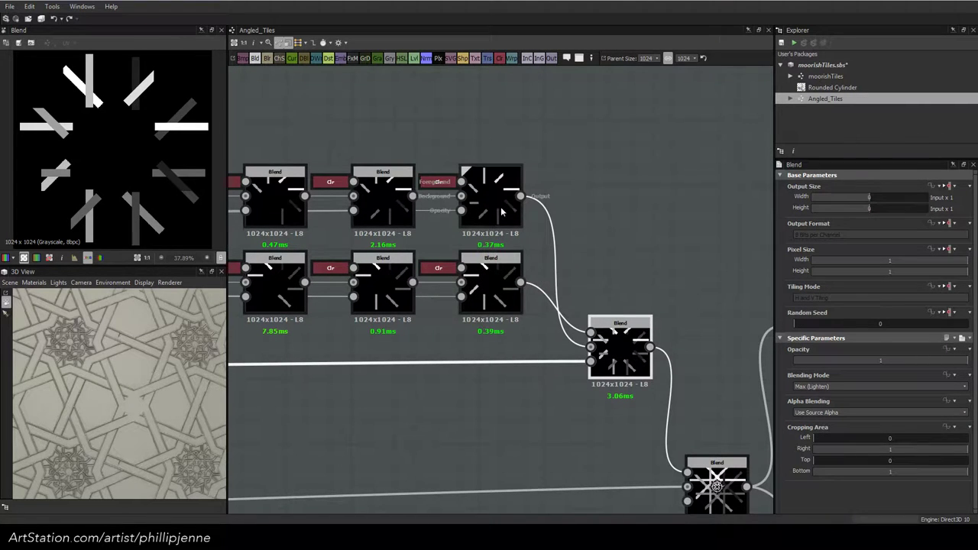
left_click(493, 203)
middle_click_drag(452, 212, 699, 228)
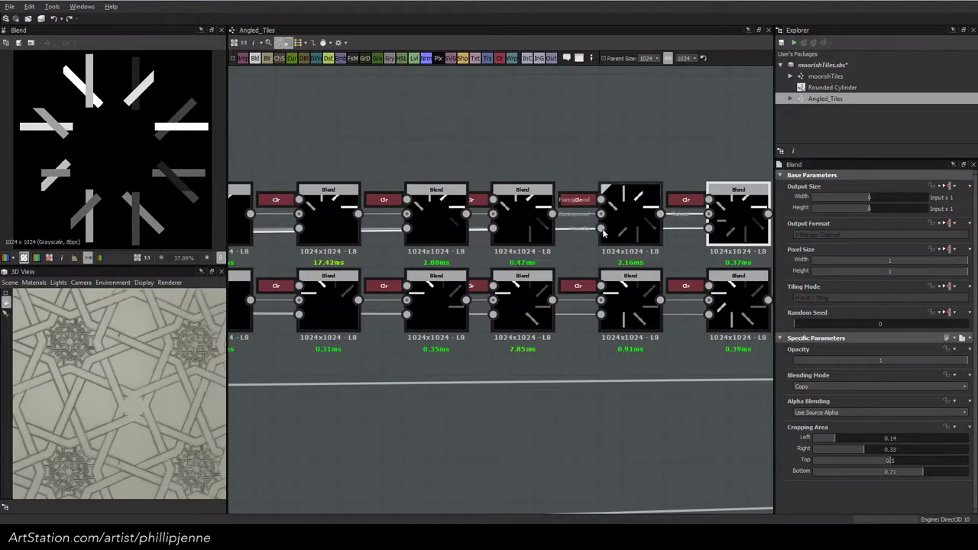
left_click(522, 217)
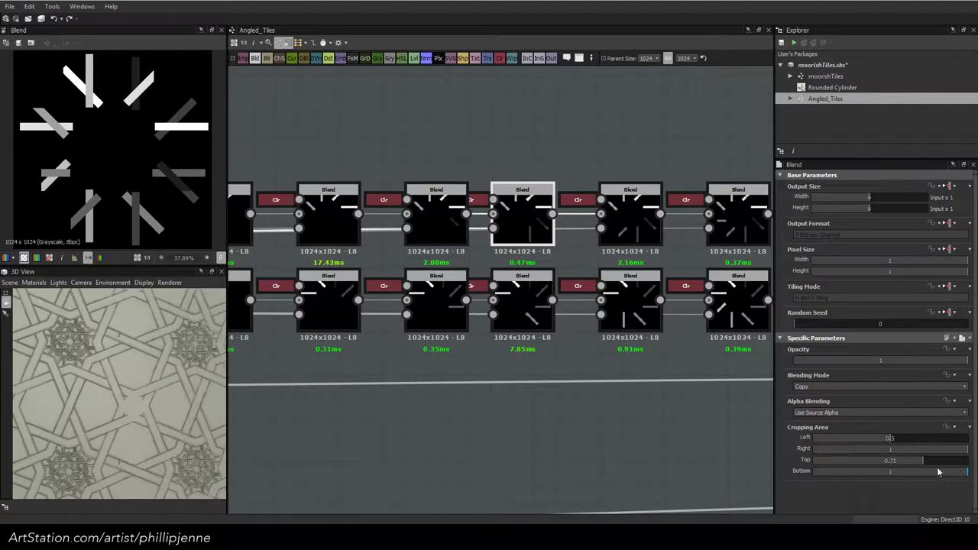
left_click_drag(958, 456, 936, 456)
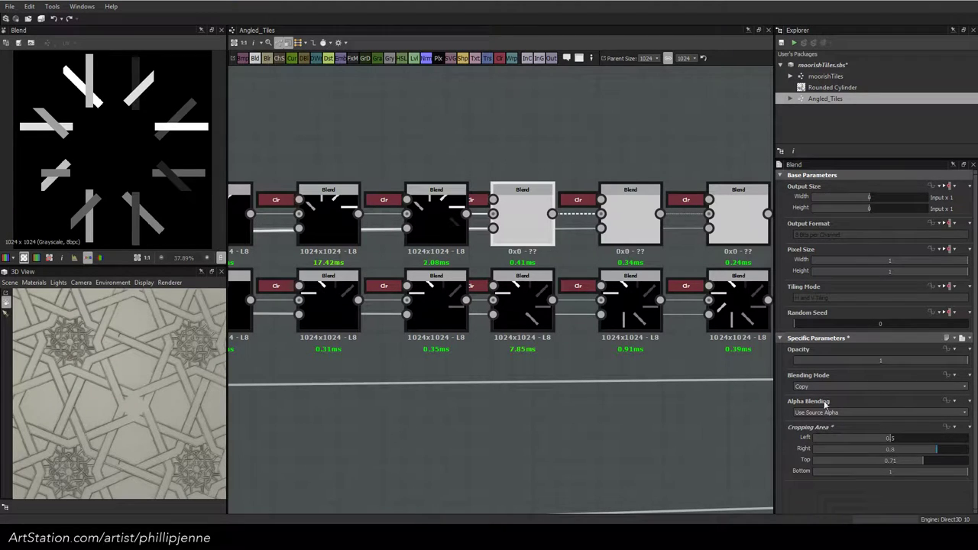
middle_click_drag(569, 240, 541, 244)
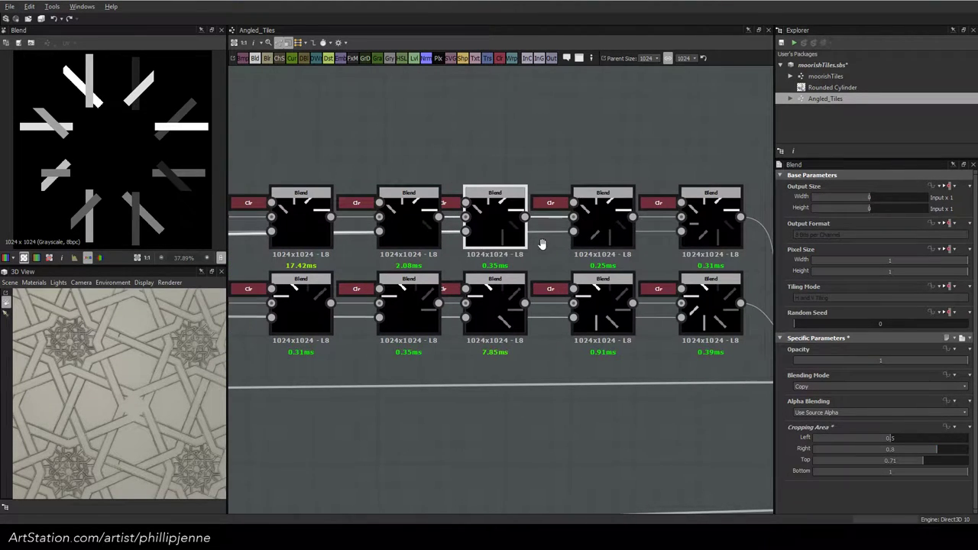
Crop the next Copy Blend to Bottom 0.8 and Left 0.69, previewing its output
left_click(618, 232)
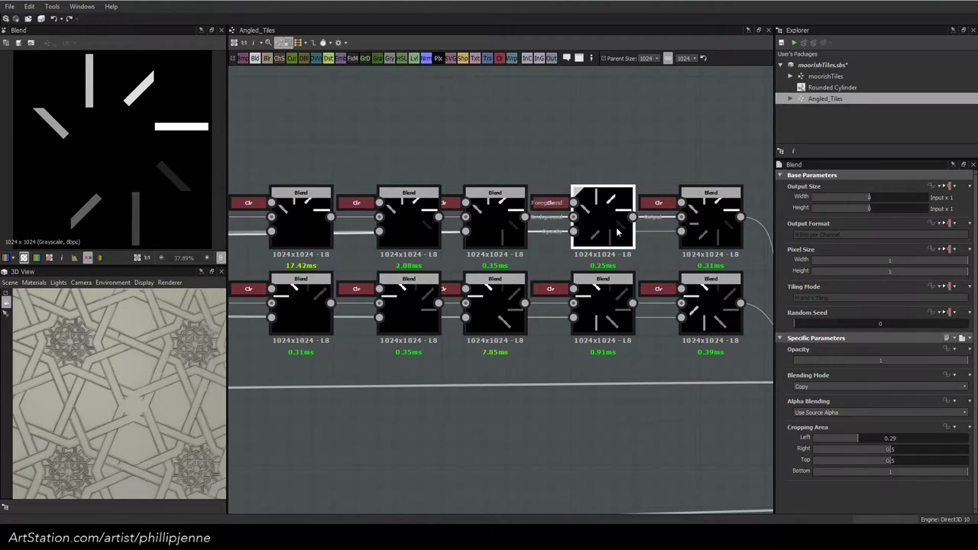
middle_click_drag(424, 239, 573, 246)
double_click(572, 246)
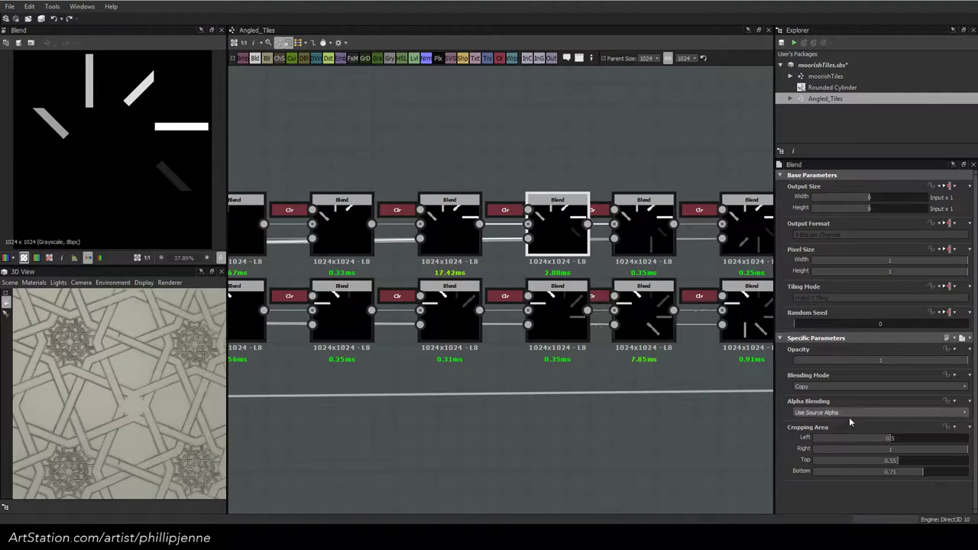
left_click_drag(935, 477, 938, 474)
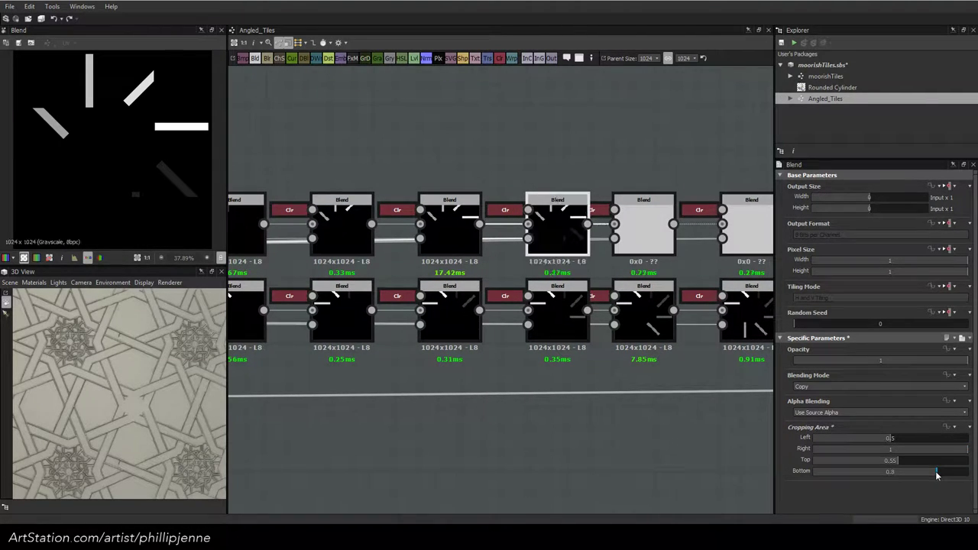
left_click_drag(891, 439, 920, 445)
middle_click_drag(580, 353, 267, 350)
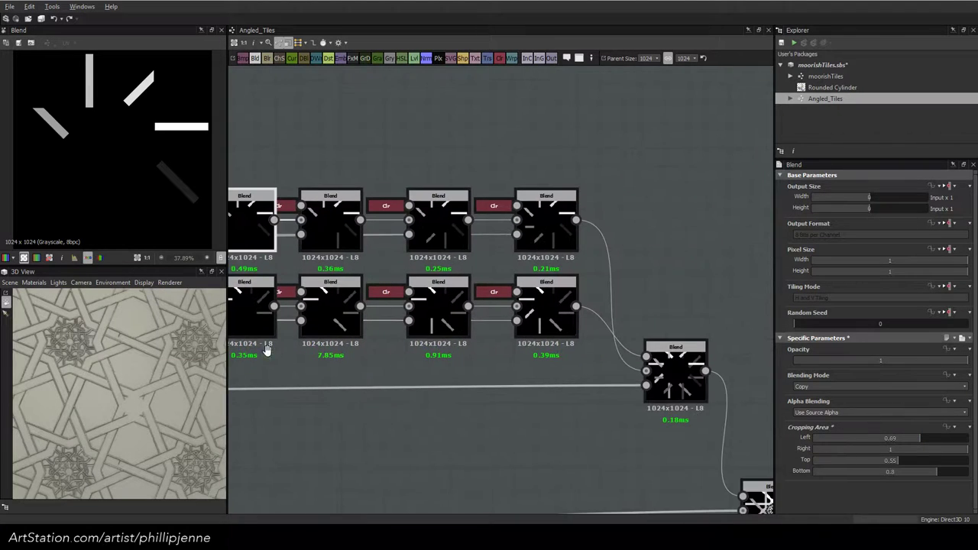
middle_click_drag(613, 379, 534, 355)
left_click(601, 358)
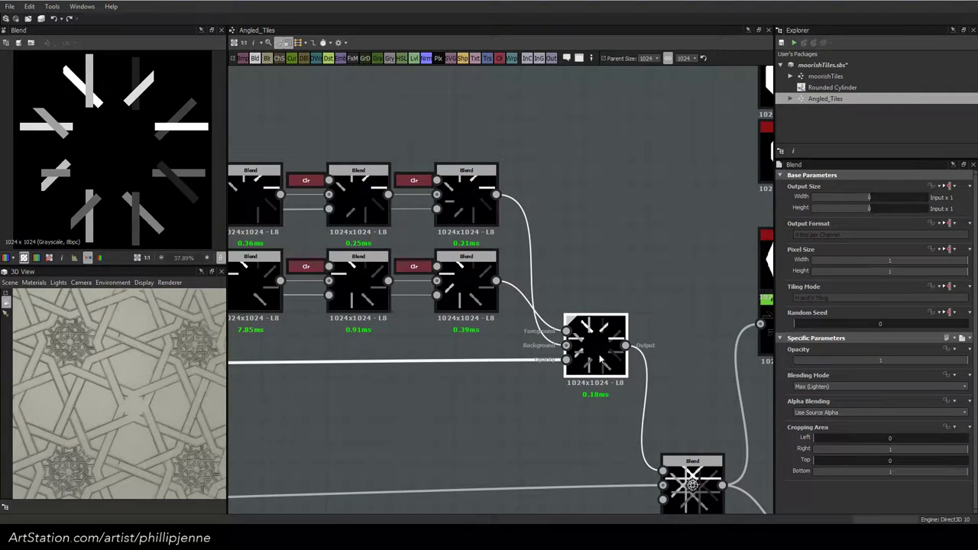
scroll(599, 359, "down", 2)
middle_click_drag(642, 362, 537, 327)
double_click(559, 420)
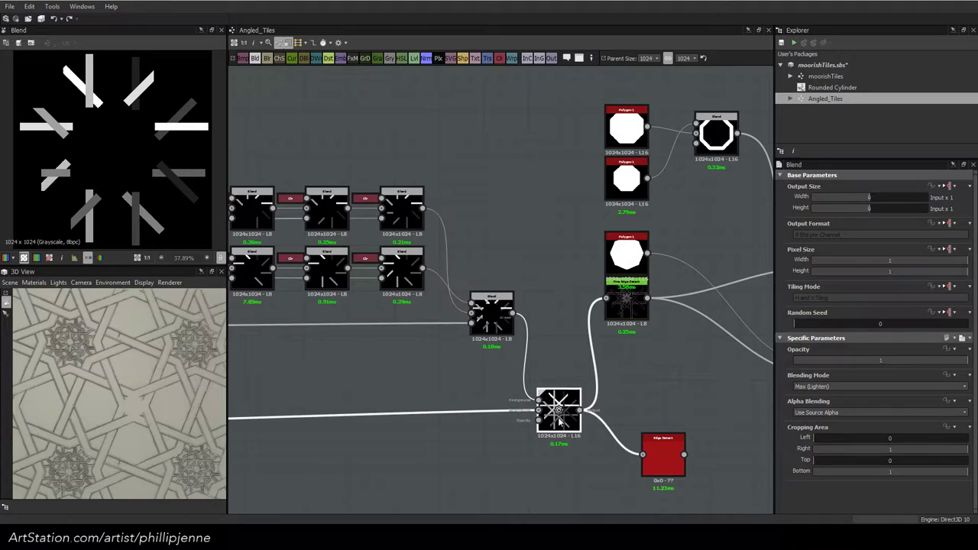
left_click(491, 313)
middle_click_drag(649, 326, 440, 282)
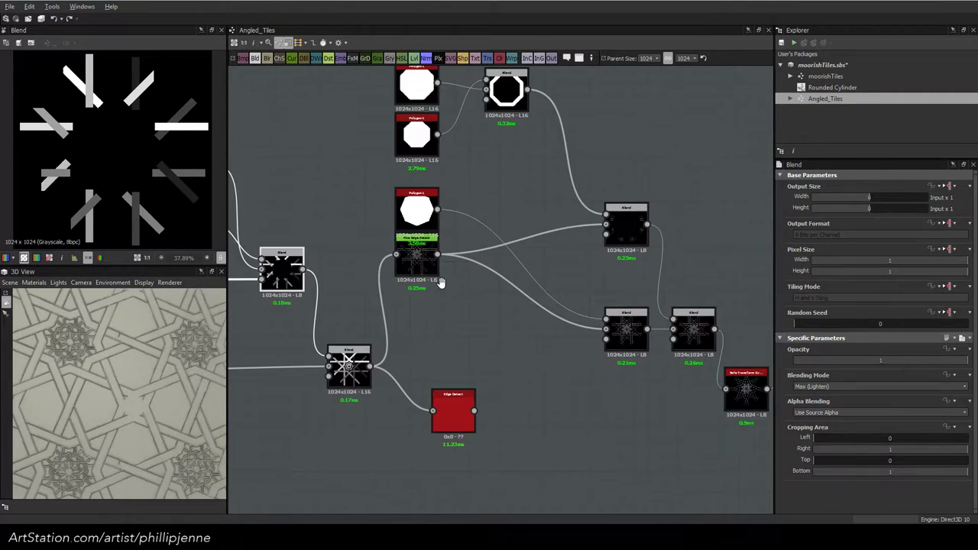
double_click(694, 327)
middle_click_drag(708, 357, 755, 378)
left_click(435, 272)
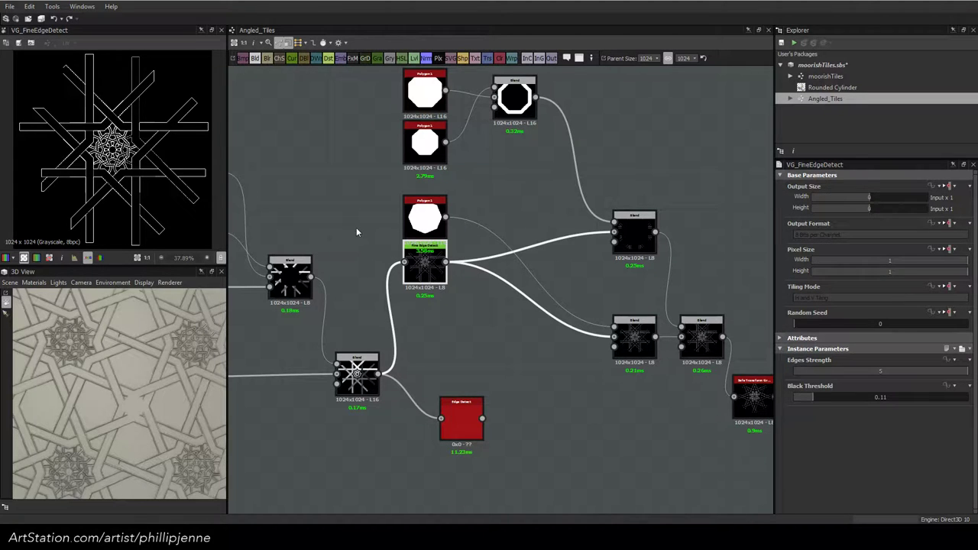
middle_click_drag(356, 232, 623, 272)
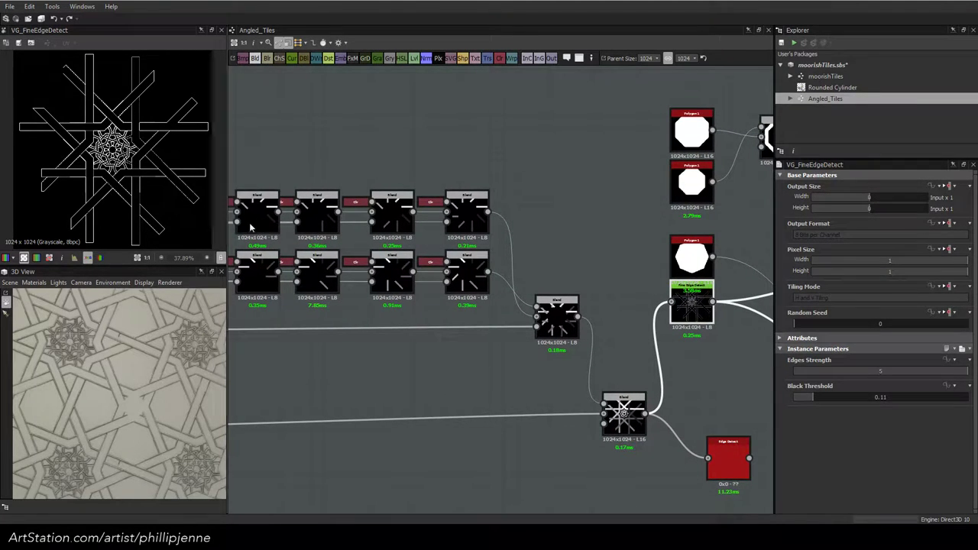
left_click(556, 313)
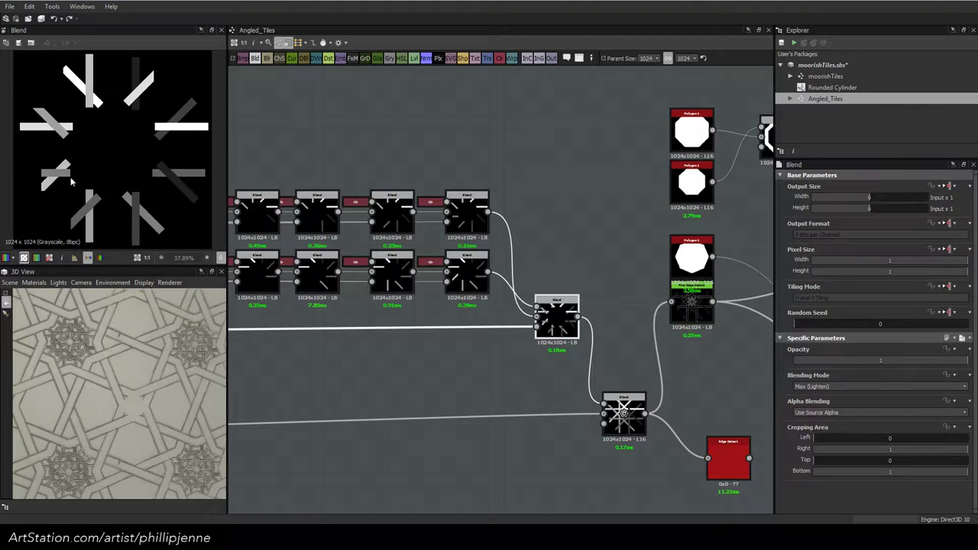
Reset the last bottom-row Blend's crop Left to 0 and preview the merged Blend output
scroll(60, 194, "down", 1)
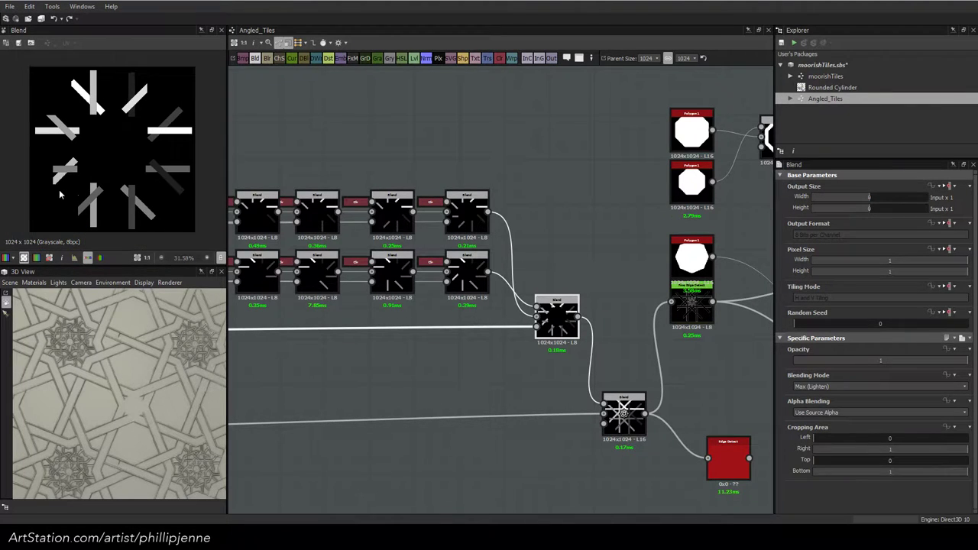
middle_click_drag(411, 265, 769, 310)
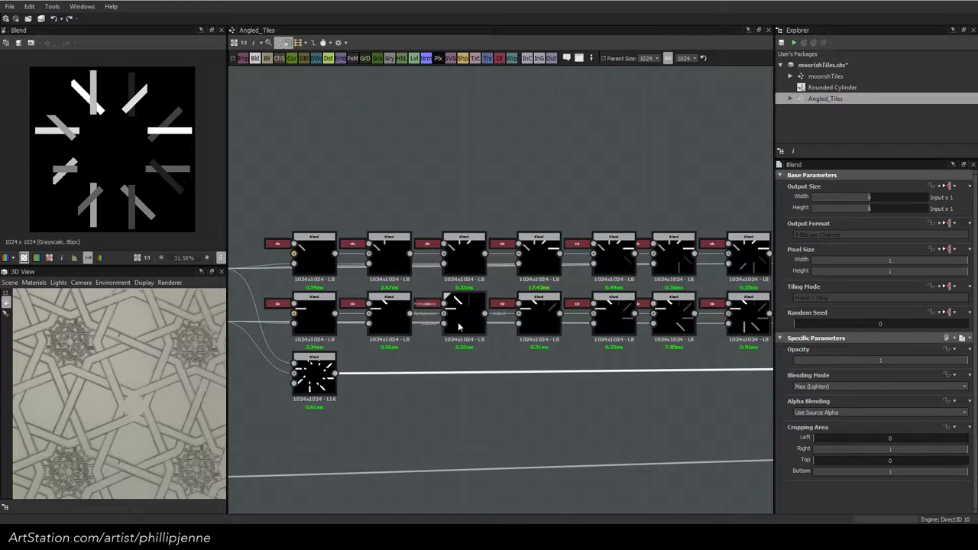
middle_click_drag(626, 332, 514, 319)
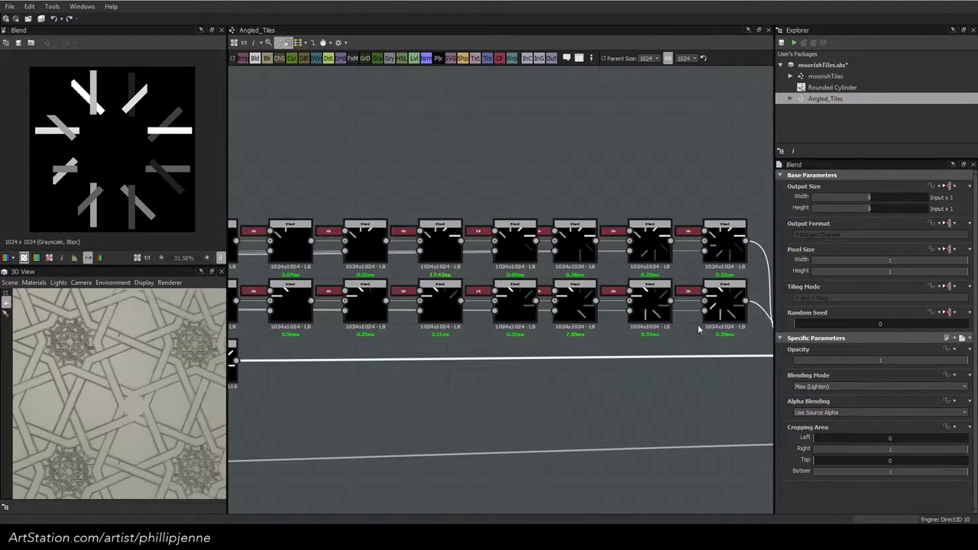
left_click(724, 299)
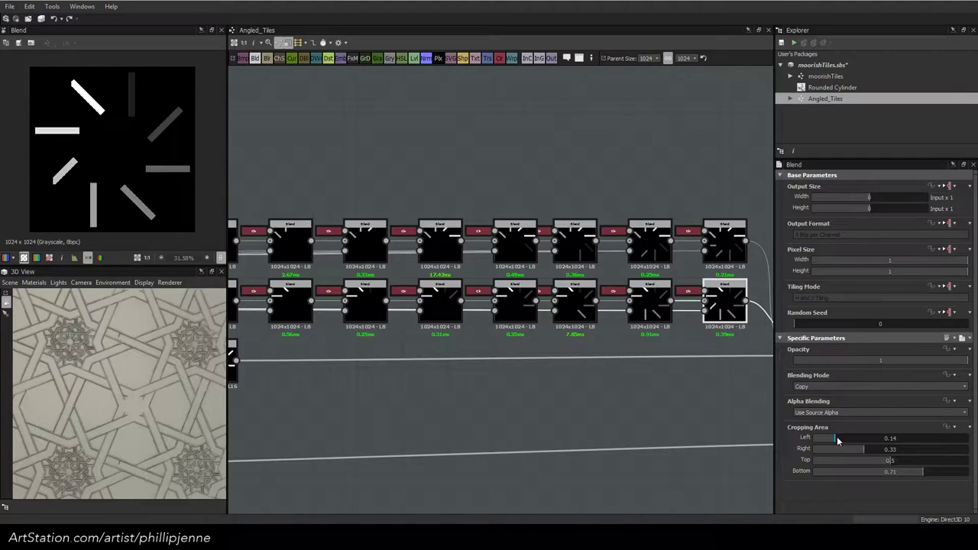
left_click_drag(837, 440, 783, 440)
left_click(575, 306)
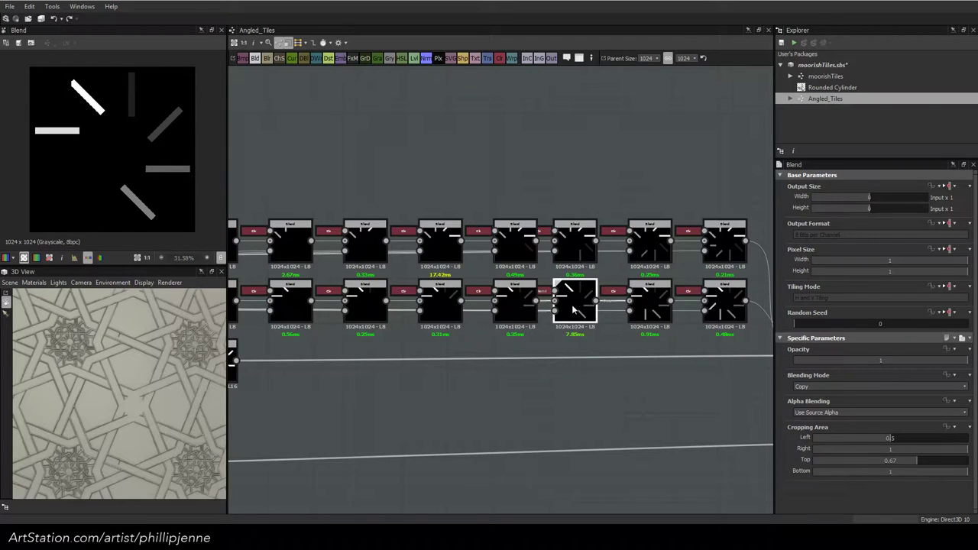
middle_click_drag(669, 331, 394, 308)
left_click(553, 329)
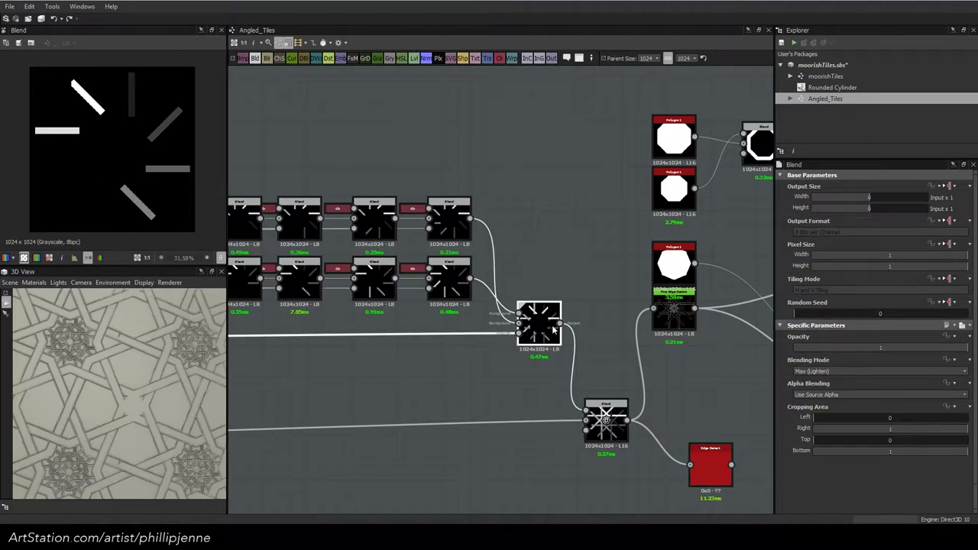
double_click(553, 329)
Set the last top-row Blend's crop Left to 0, and the fourth to Left 0.06, Top 0.71
middle_click_drag(434, 231, 524, 255)
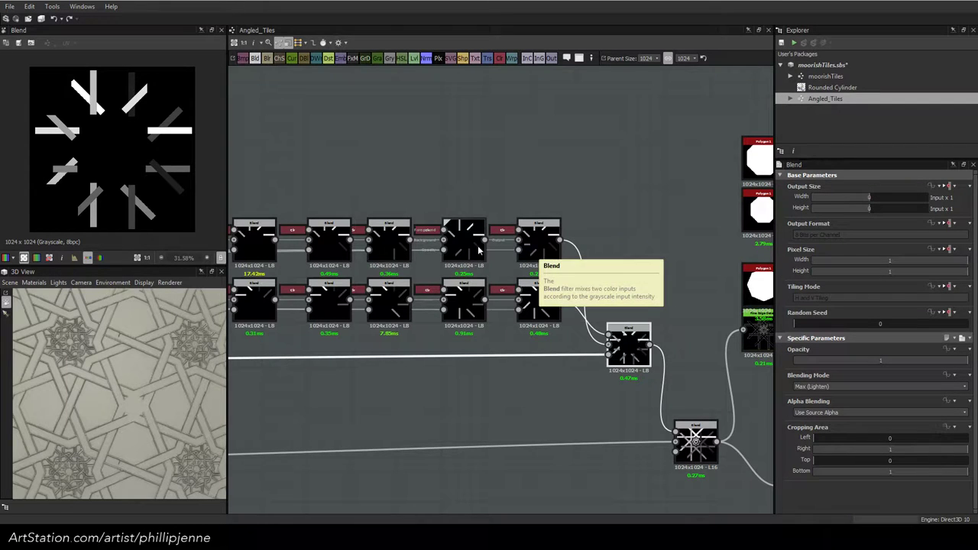
left_click(541, 253)
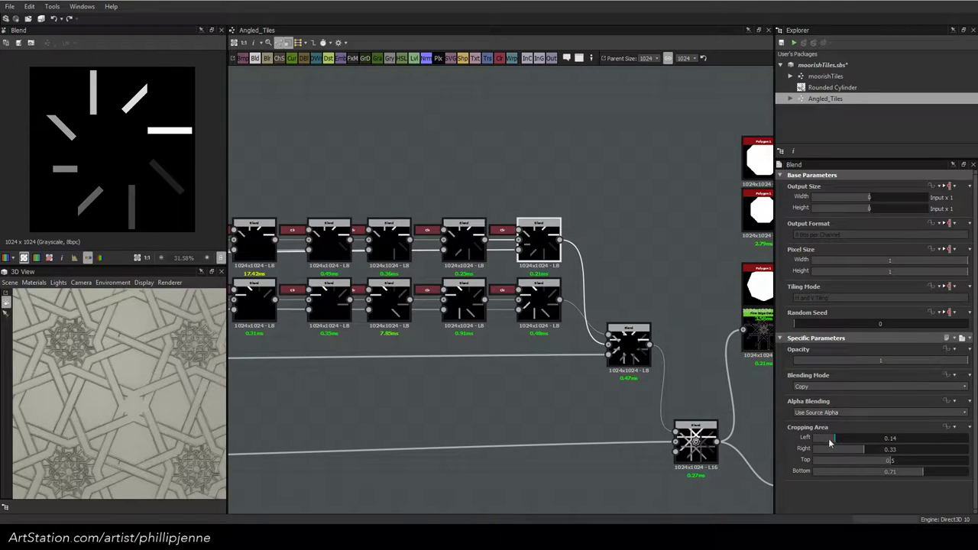
left_click_drag(830, 442, 650, 419)
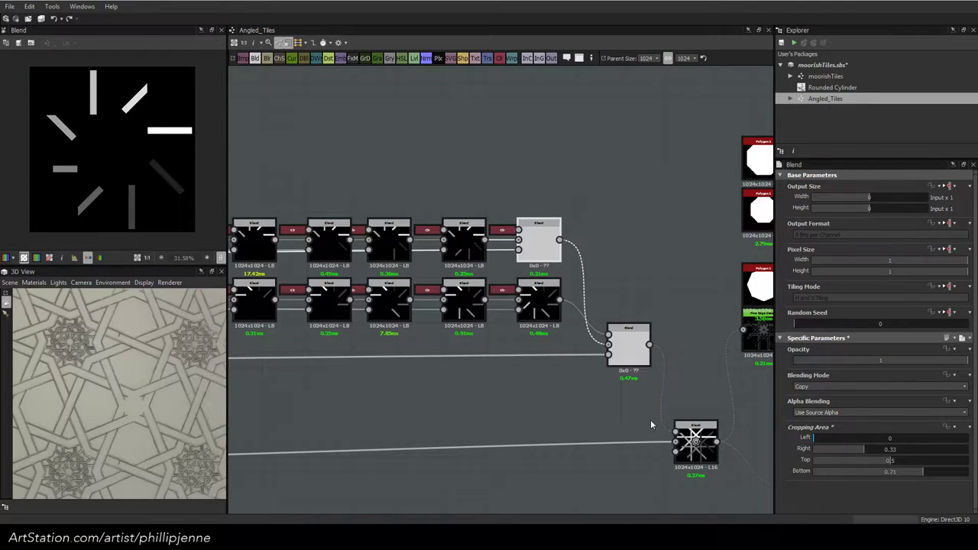
left_click(471, 242)
left_click_drag(853, 439, 824, 439)
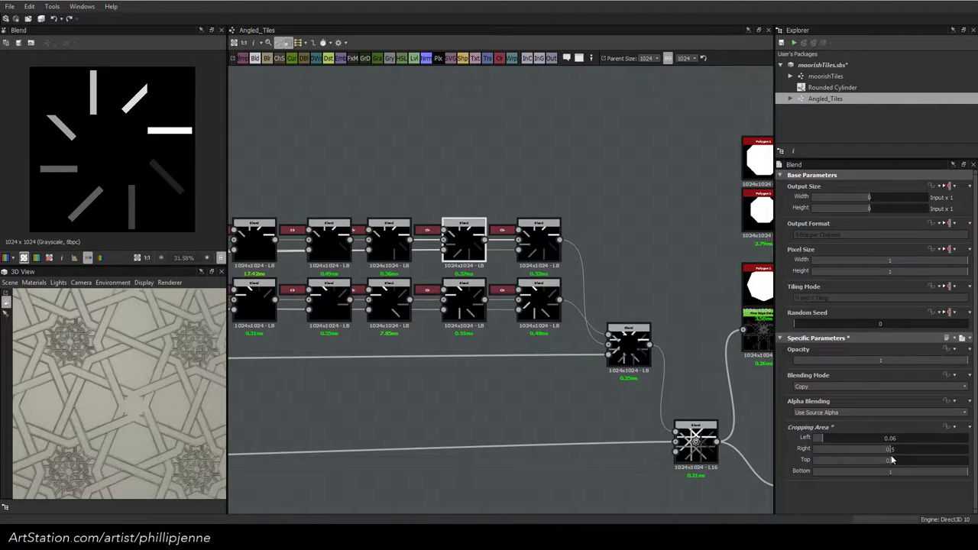
left_click_drag(898, 462, 923, 465)
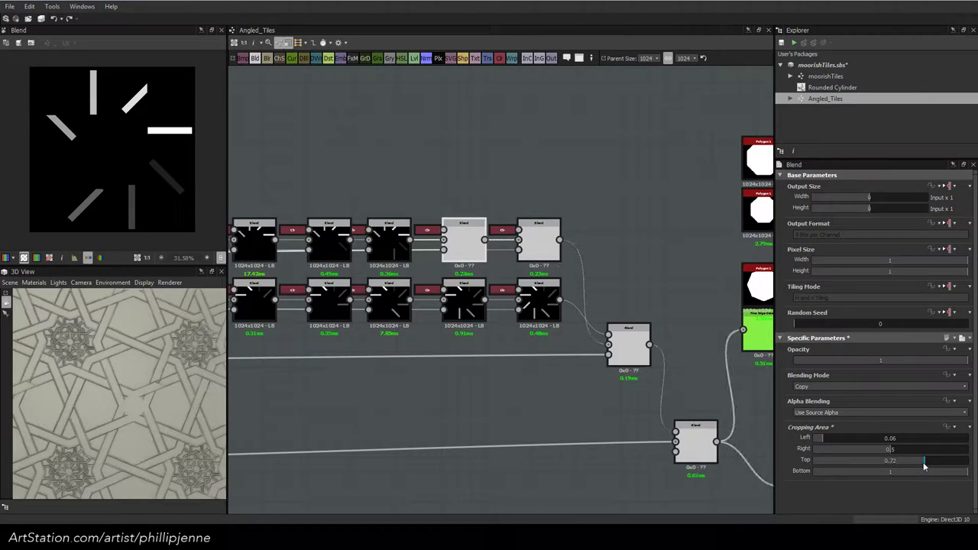
middle_click_drag(499, 283, 629, 339)
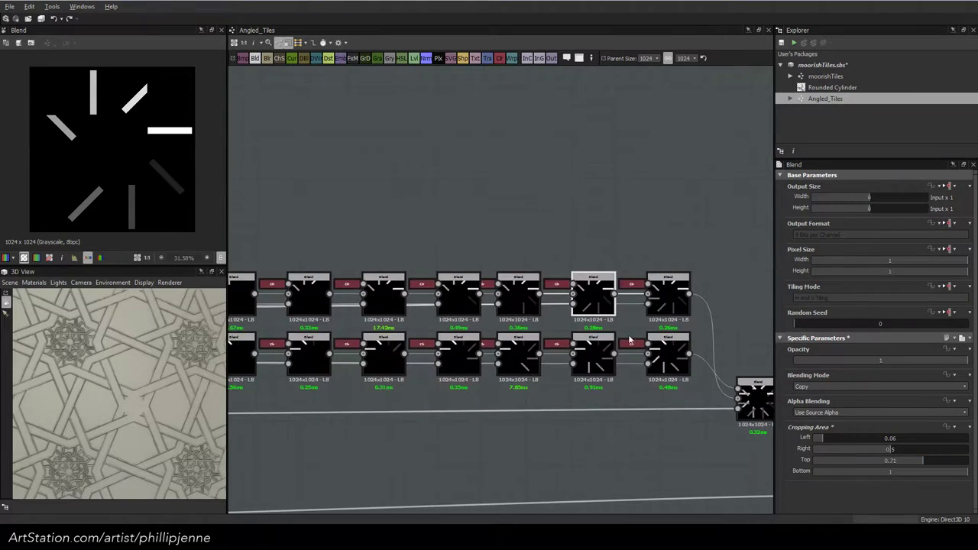
Lower the first top-row Blend's crop Top to 0.22 and widen the third's Right to 0.79
middle_click_drag(378, 278, 638, 296)
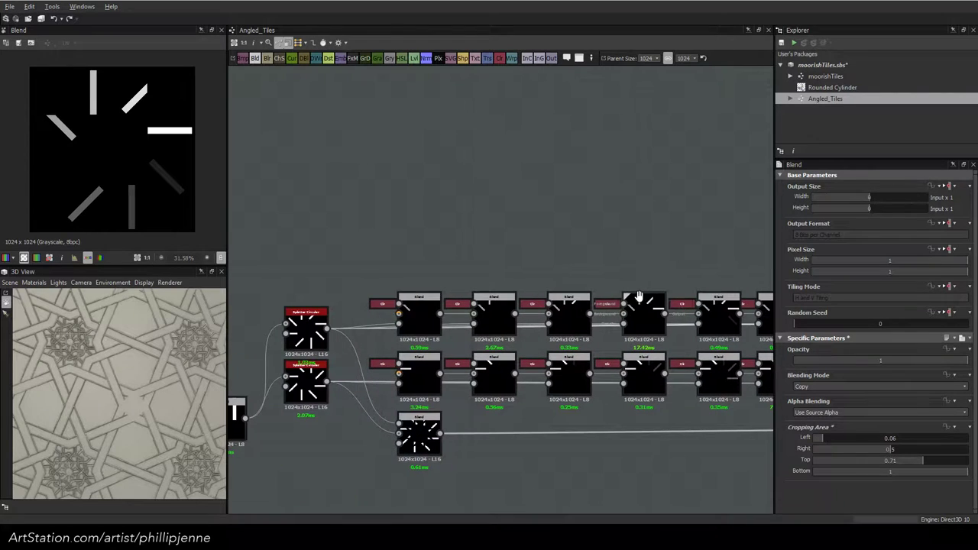
left_click(419, 309)
left_click_drag(858, 463, 846, 463)
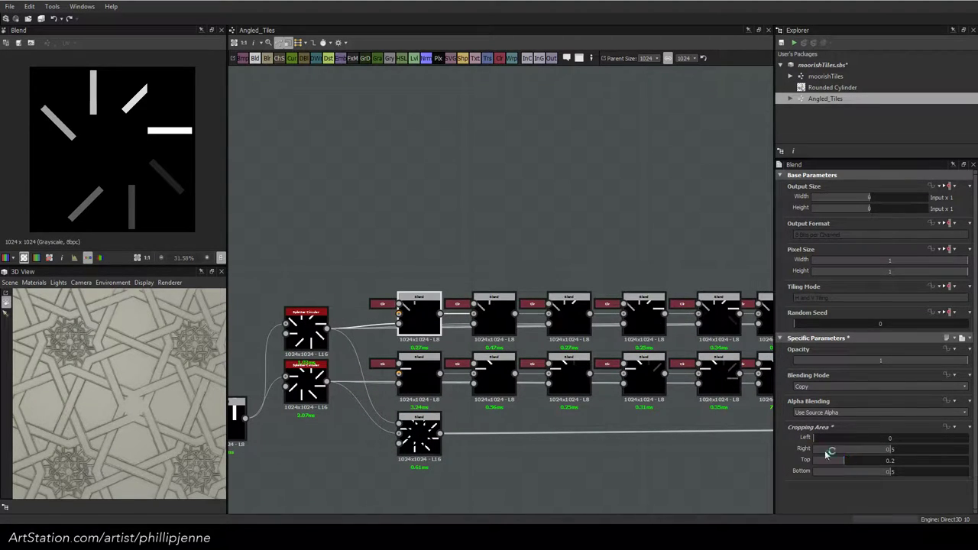
left_click(569, 315)
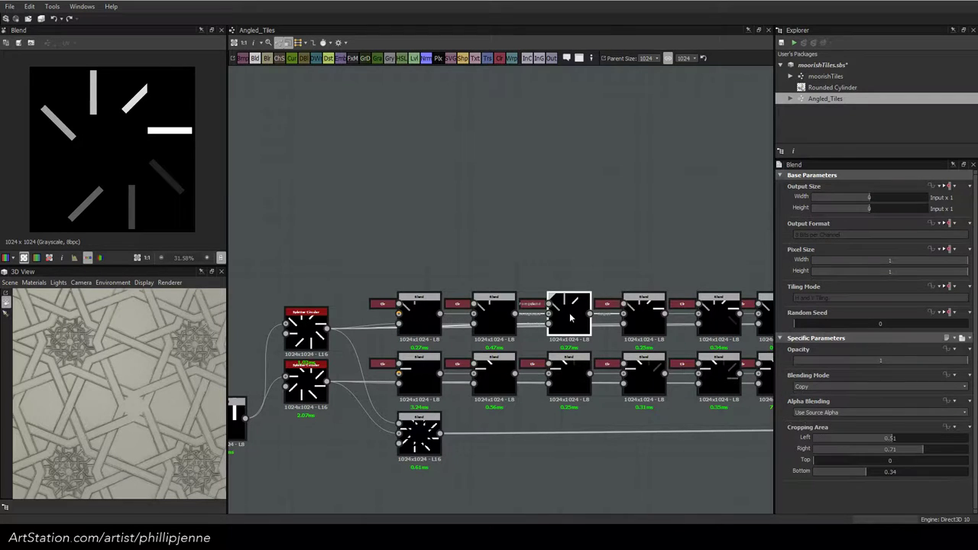
left_click_drag(927, 452, 935, 452)
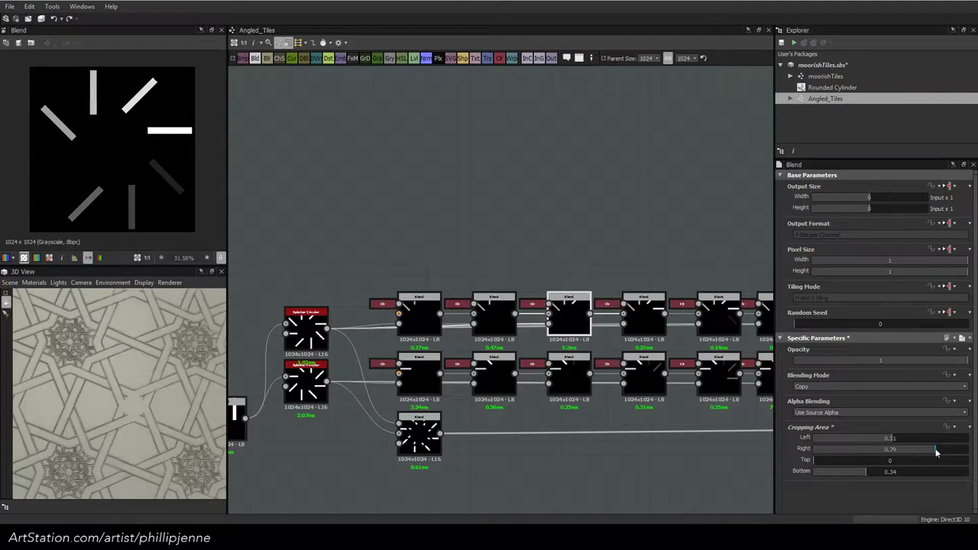
middle_click_drag(659, 388, 579, 370)
left_click(646, 392)
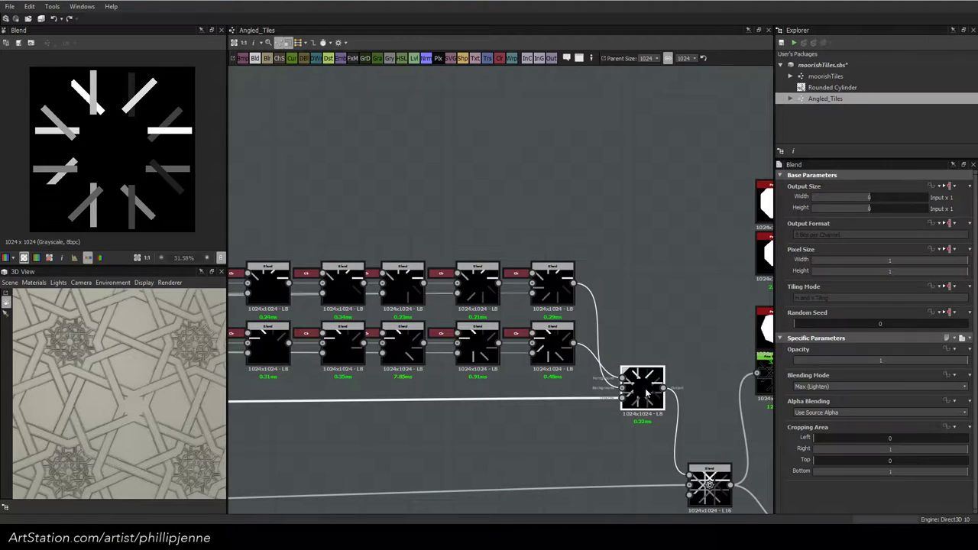
Extend the last lower-row Blend's crop Bottom to 0.79
middle_click_drag(416, 237, 445, 242)
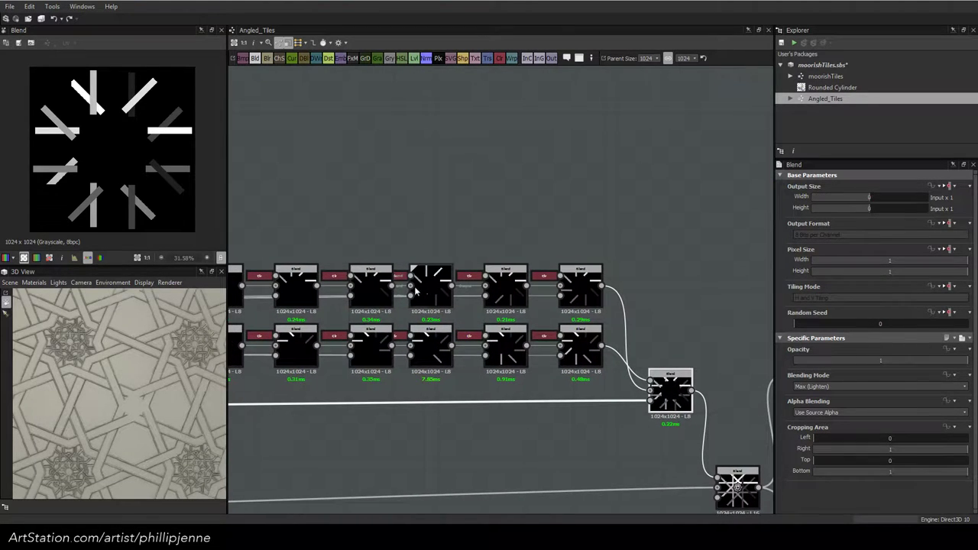
middle_click_drag(369, 255, 500, 320)
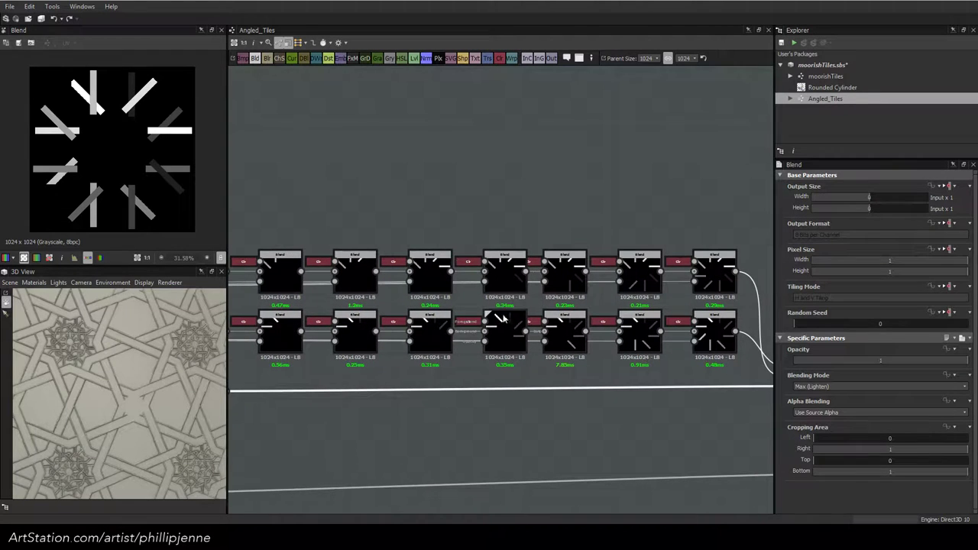
middle_click_drag(297, 328, 442, 327)
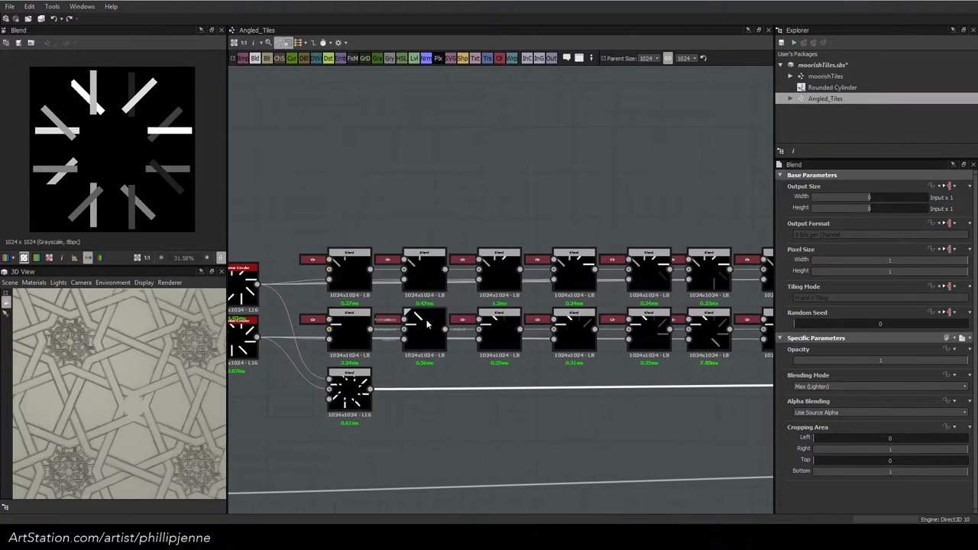
left_click(439, 327)
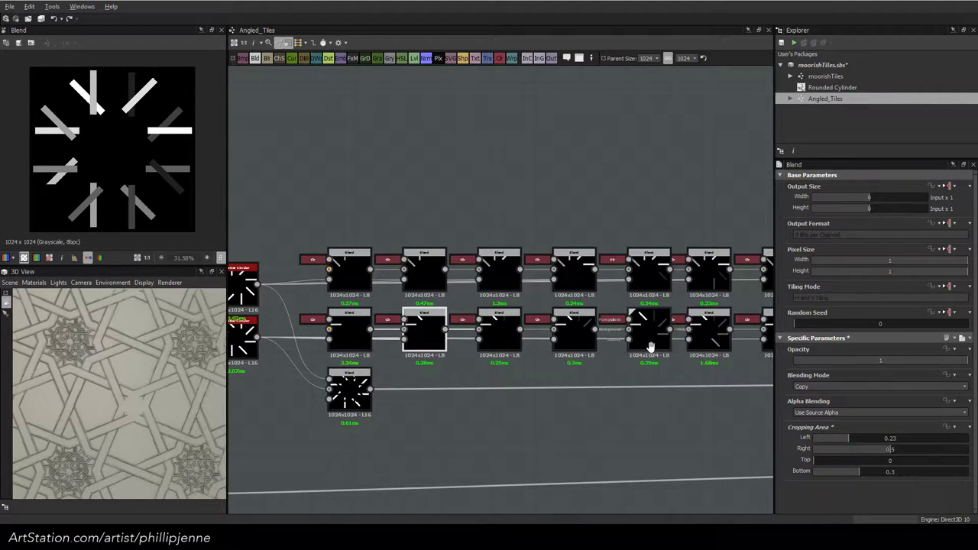
middle_click_drag(595, 346, 412, 331)
left_click(672, 318)
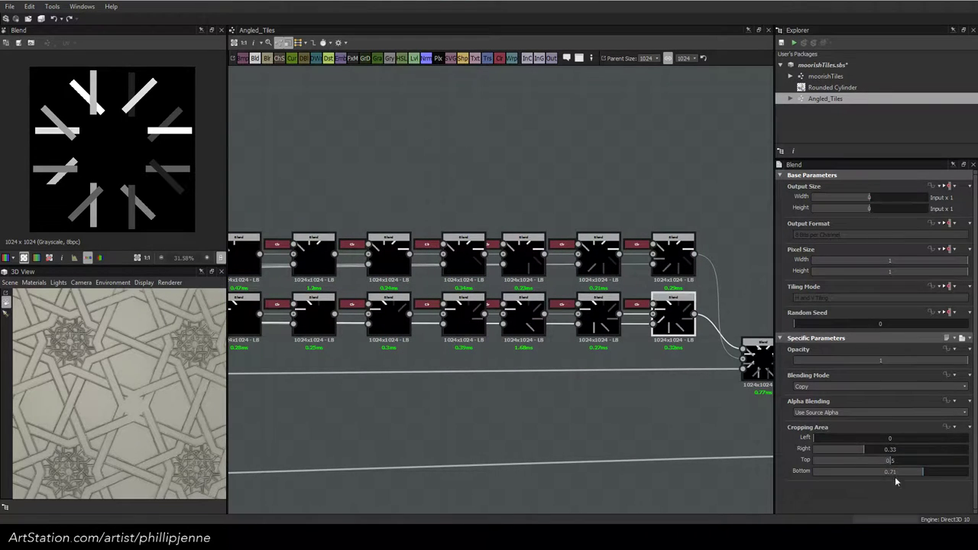
left_click_drag(922, 472, 938, 471)
Preview the combined Max (Lighten) star result and the Fine Edge Detect output in 2D
middle_click_drag(469, 259, 221, 220)
left_click(516, 320)
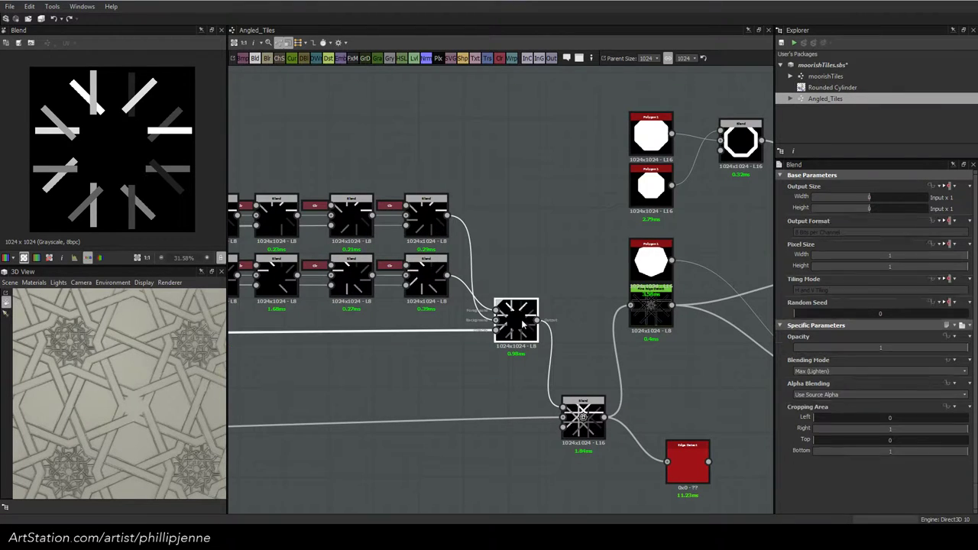
double_click(583, 416)
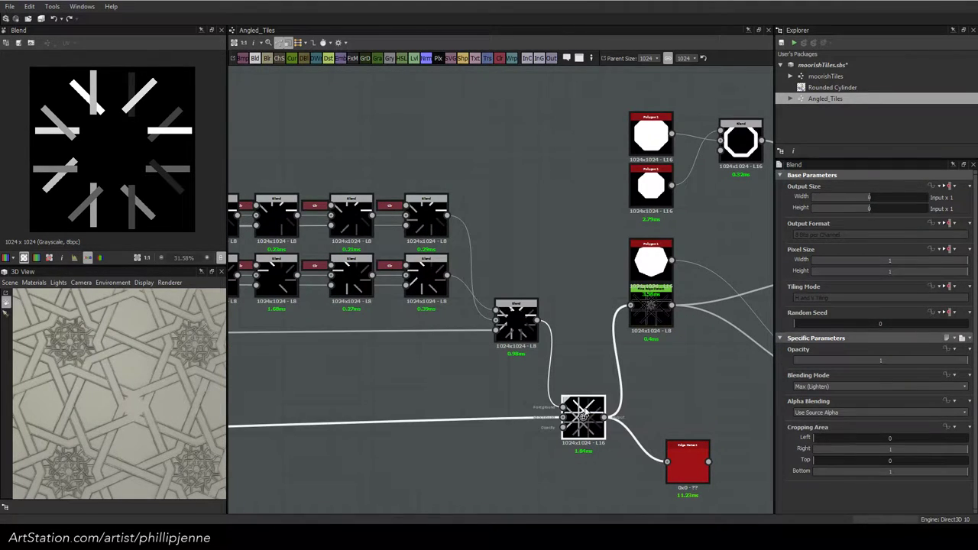
middle_click_drag(529, 273, 473, 261)
double_click(591, 304)
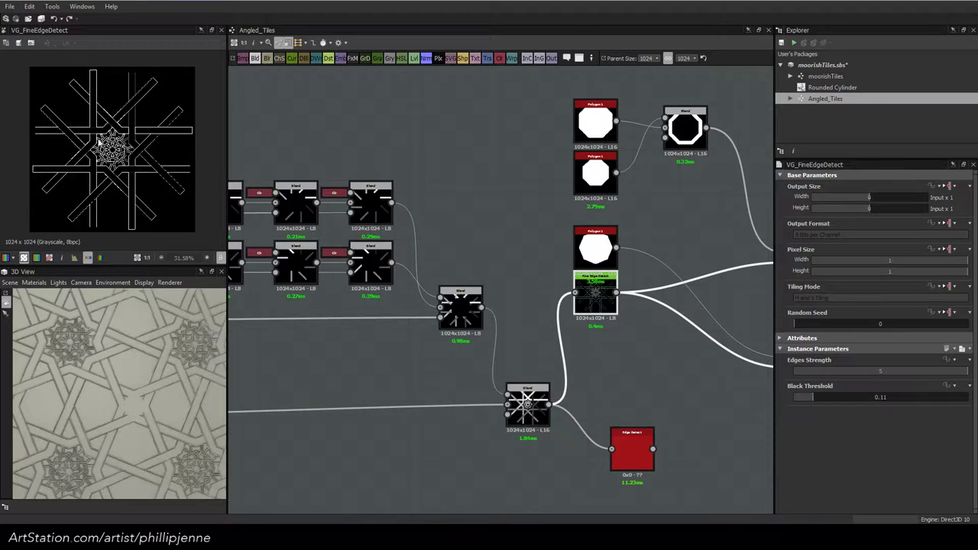
Nudge the octagon polygon_1 Scale up slightly to 0.82
middle_click_drag(724, 309, 536, 303)
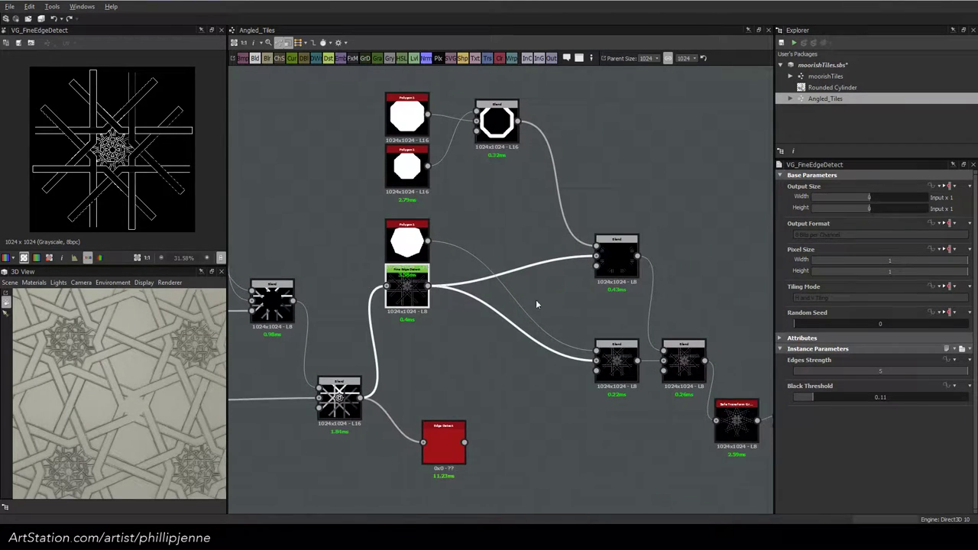
left_click(406, 241)
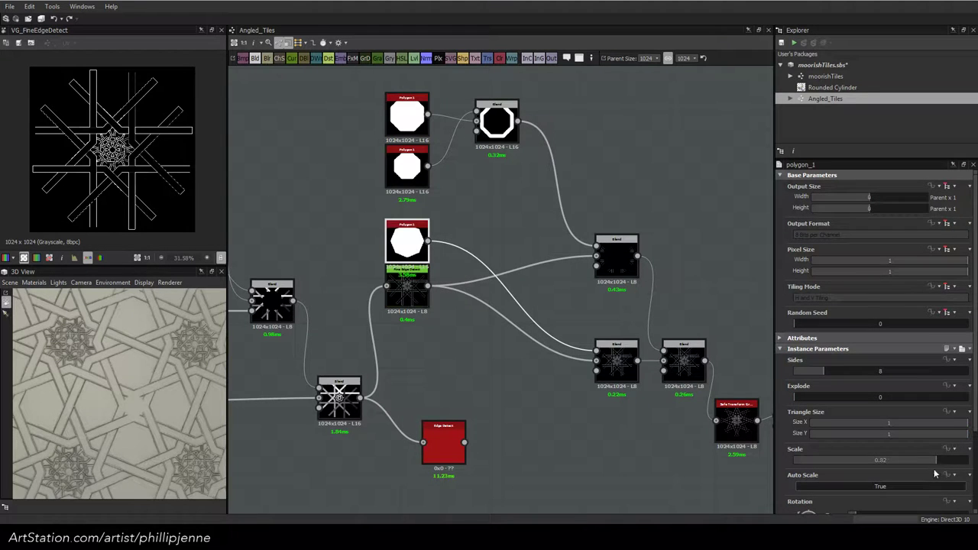
left_click_drag(938, 462, 937, 463)
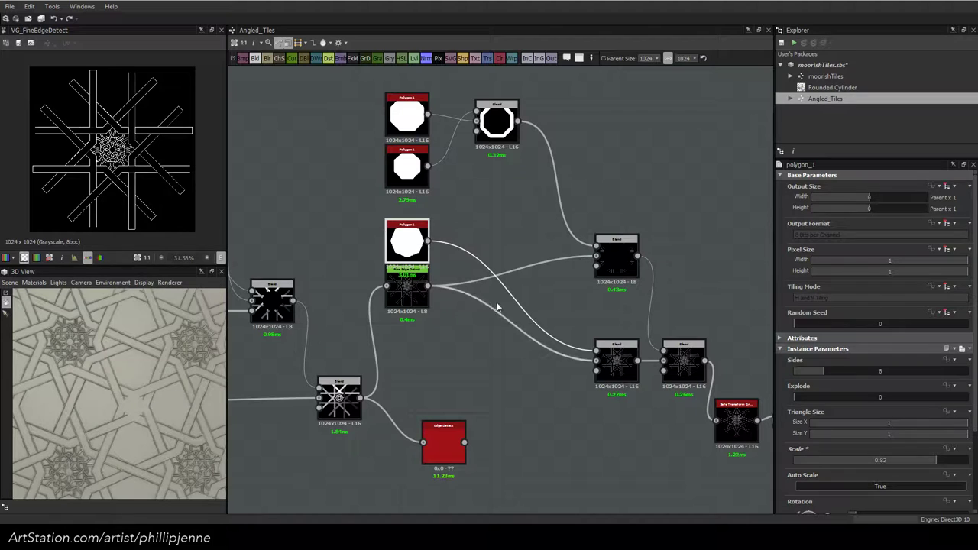
Drag the Chrome zellige reference window over the graph
middle_click_drag(520, 364, 434, 332)
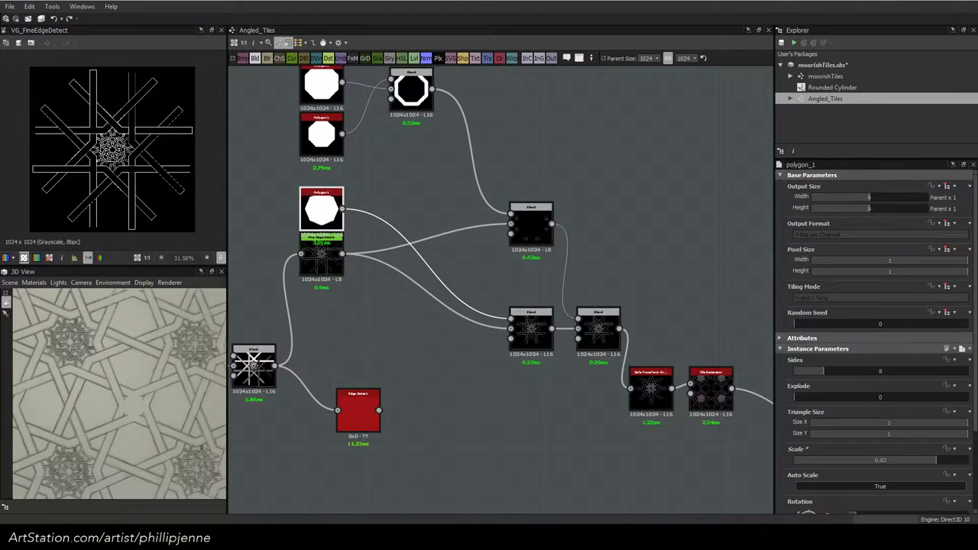
left_click_drag(977, 46, 663, 74)
scroll(630, 179, "down", 2, "ctrl")
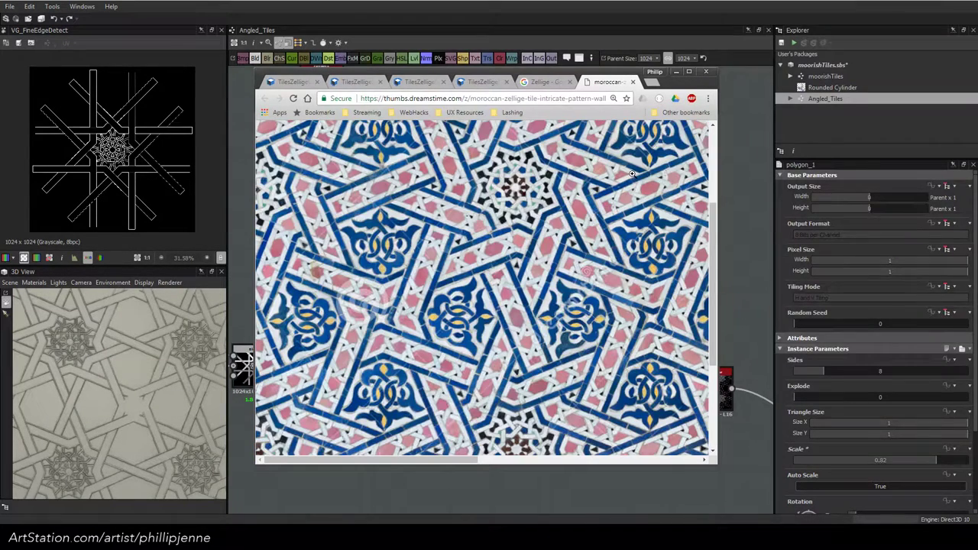
Reset Chrome's page zoom and widen the reference window, then return to the Substance Designer graph
left_click(614, 97)
left_click(592, 135)
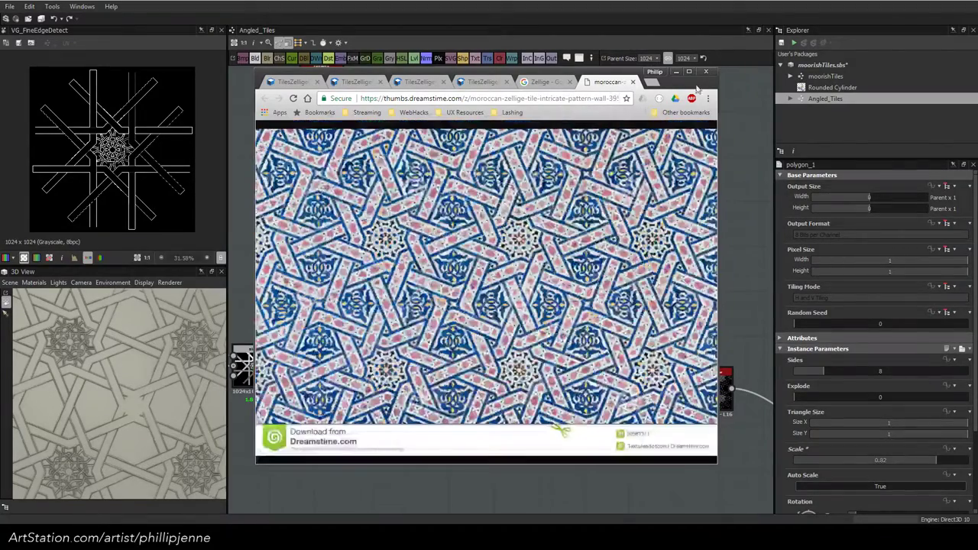
left_click_drag(718, 349, 773, 351)
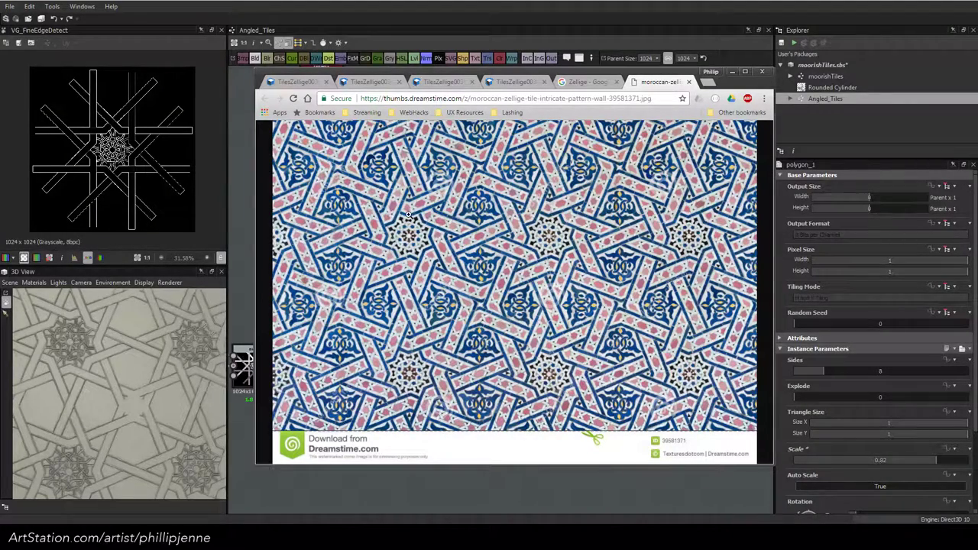
left_click(113, 133)
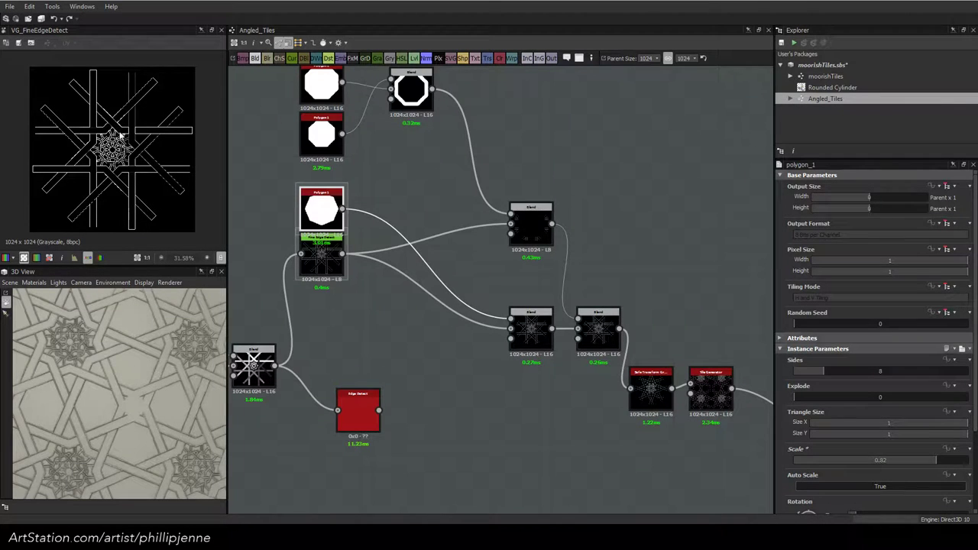
Set the Safe Transform node's rotation to 22.5 degrees
double_click(651, 386)
scroll(182, 163, "up", 3)
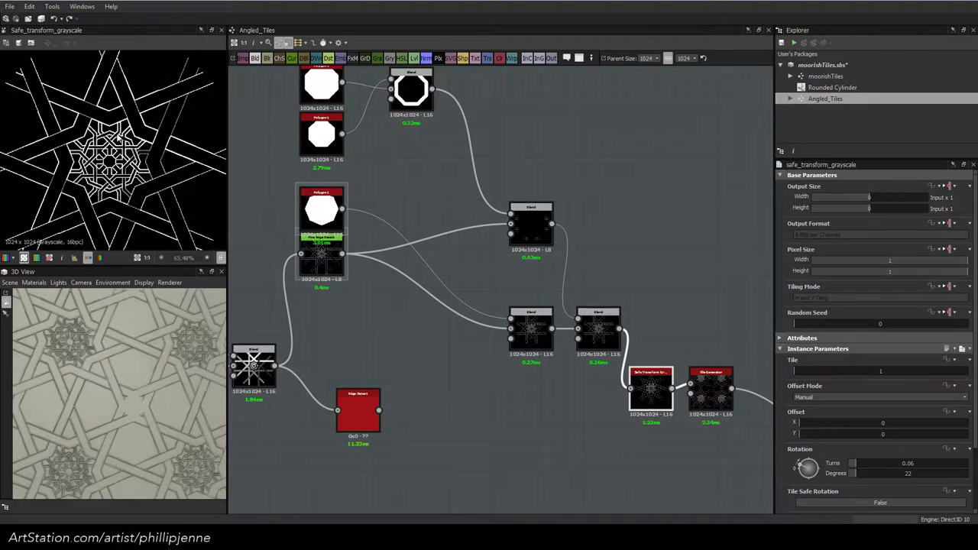
double_click(910, 473)
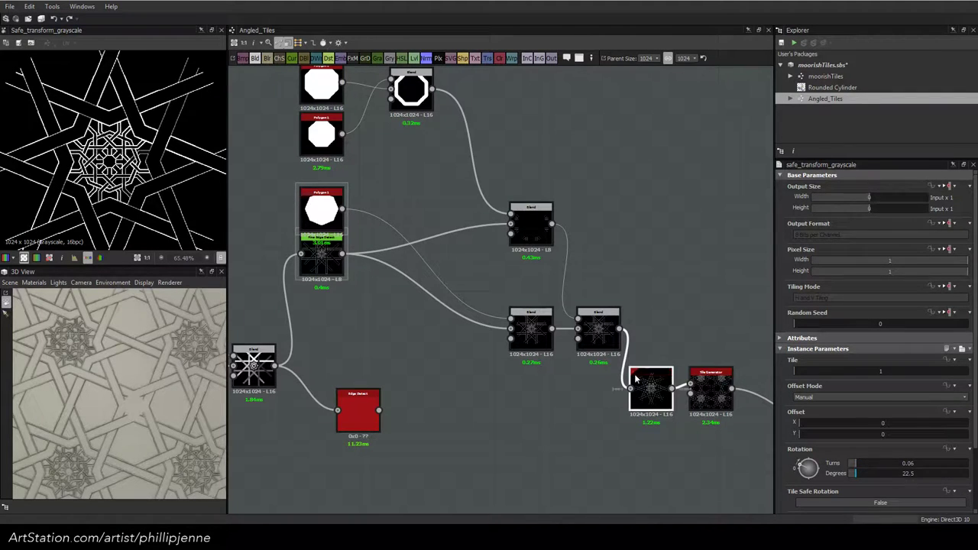
Preview the Tile Generator's tiled pattern on the 3D plane, then bring the Chrome reference forward
left_click(707, 384)
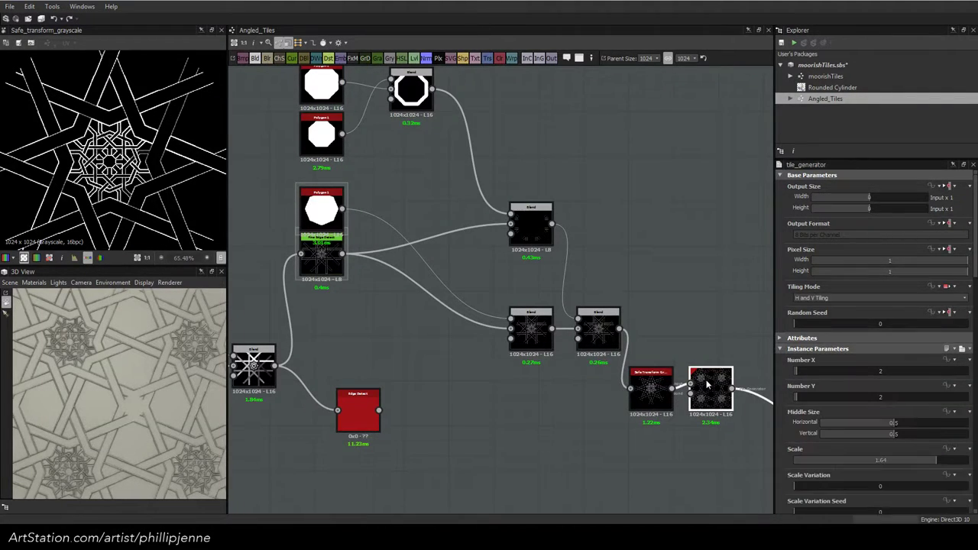
scroll(158, 156, "down", 2)
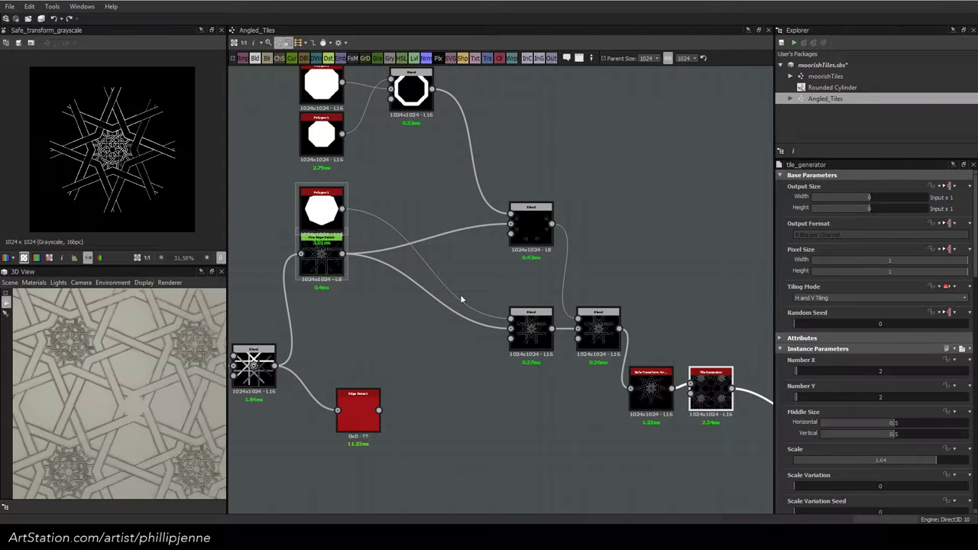
double_click(711, 386)
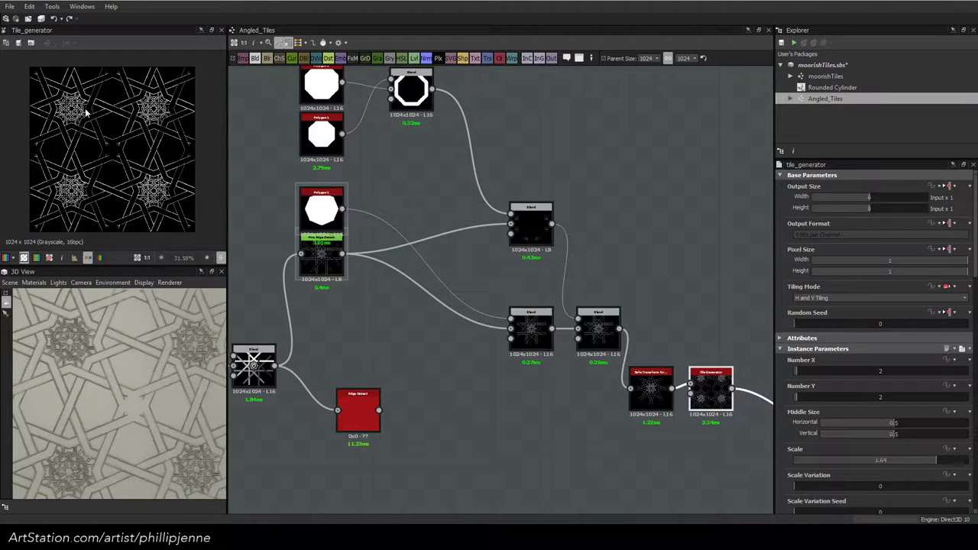
scroll(87, 112, "up", 2)
scroll(87, 112, "down", 2)
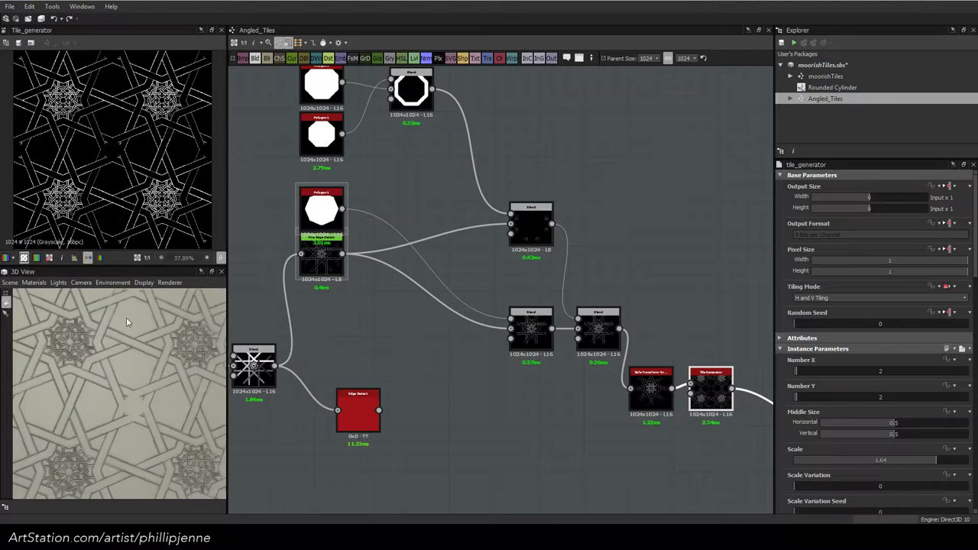
scroll(127, 317, "down", 3)
left_click_drag(127, 317, 163, 404)
scroll(163, 405, "up", 2)
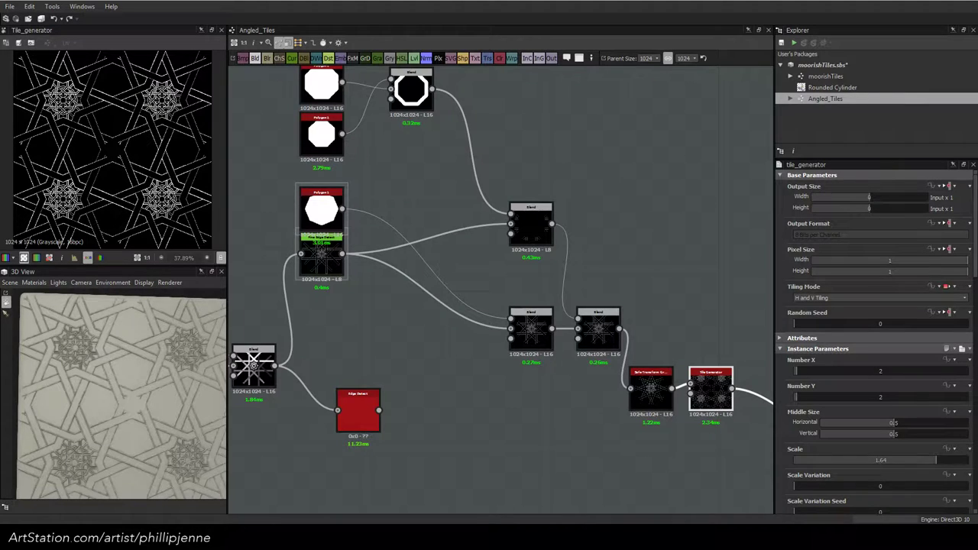
key("alt+Tab")
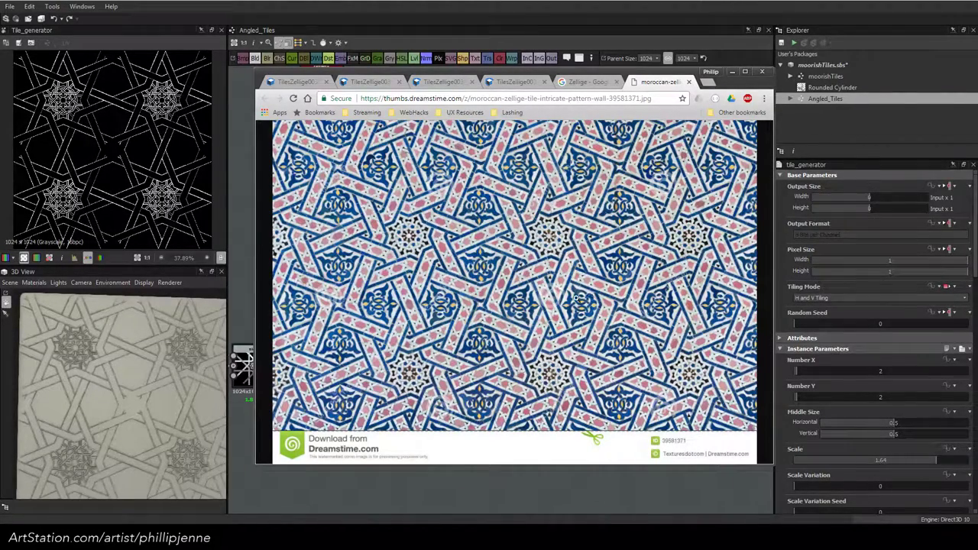
Drag the Chrome reference window off to the right edge of the screen
left_click_drag(744, 82, 977, 128)
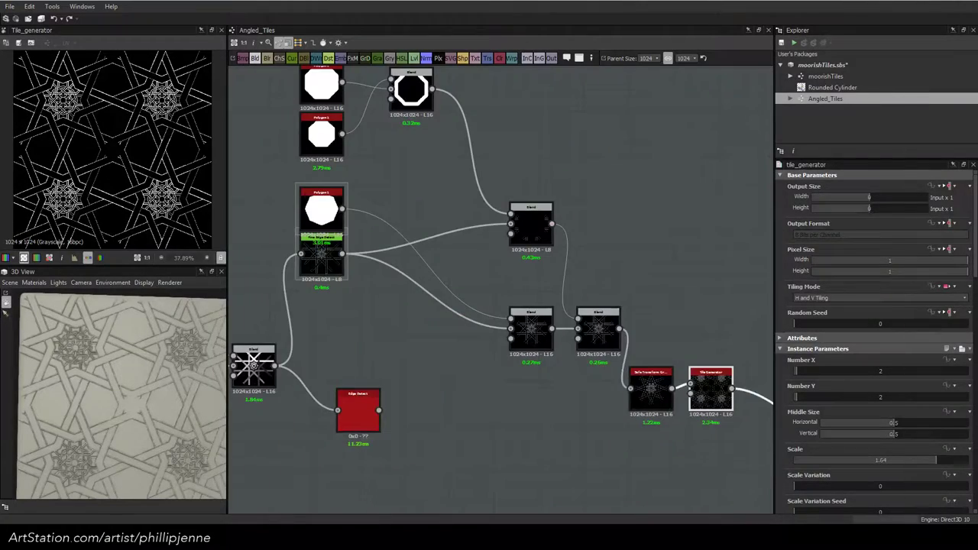
Pan the graph to the Filigree frame and pull the Chrome reference window back over it
scroll(491, 418, "down", 2)
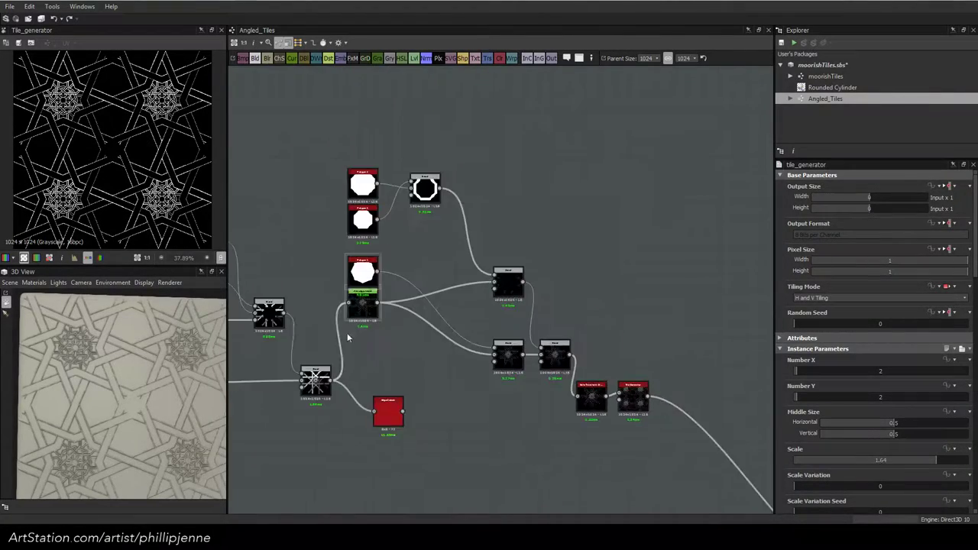
scroll(328, 310, "down", 1)
middle_click_drag(328, 310, 631, 183)
middle_click_drag(450, 290, 721, 287)
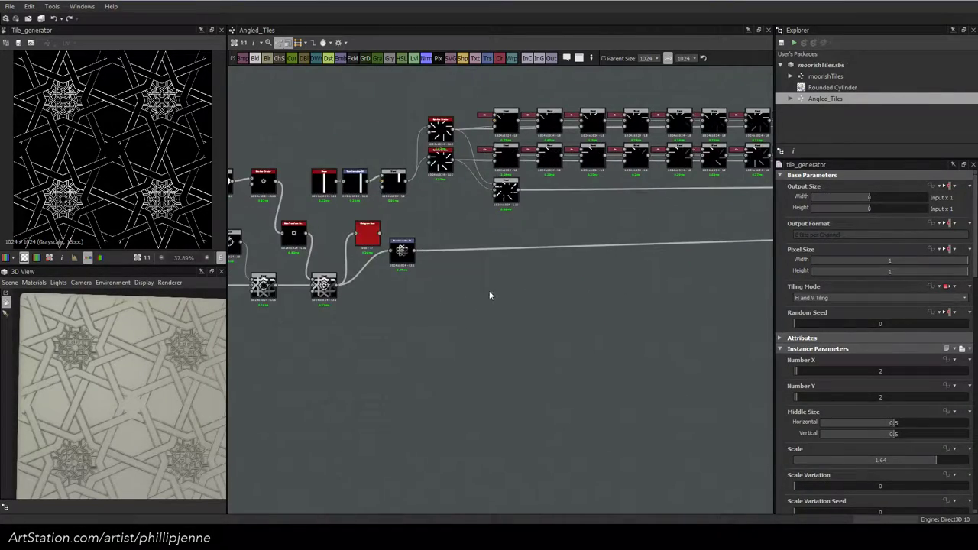
middle_click_drag(489, 293, 644, 256)
middle_click_drag(430, 296, 470, 129)
middle_click_drag(493, 227, 456, 232)
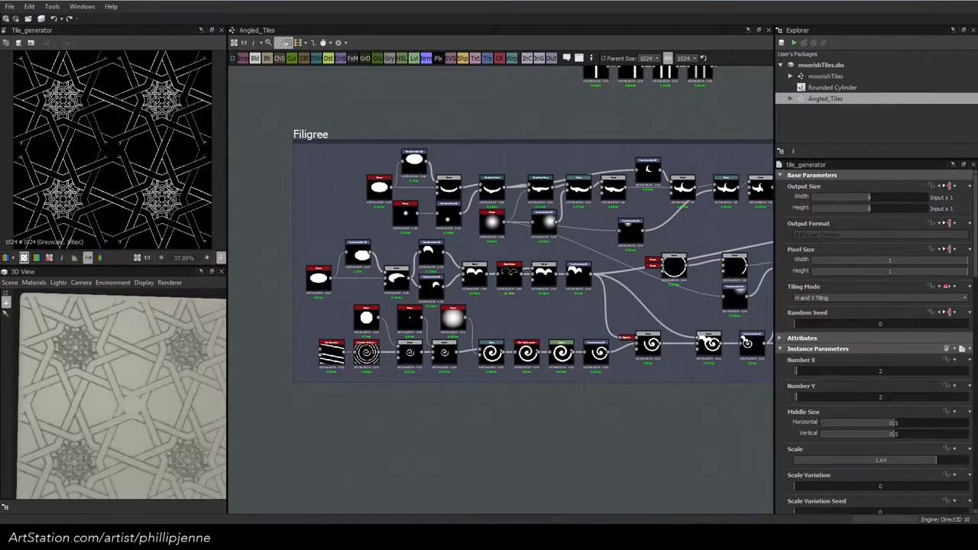
left_click_drag(977, 125, 731, 102)
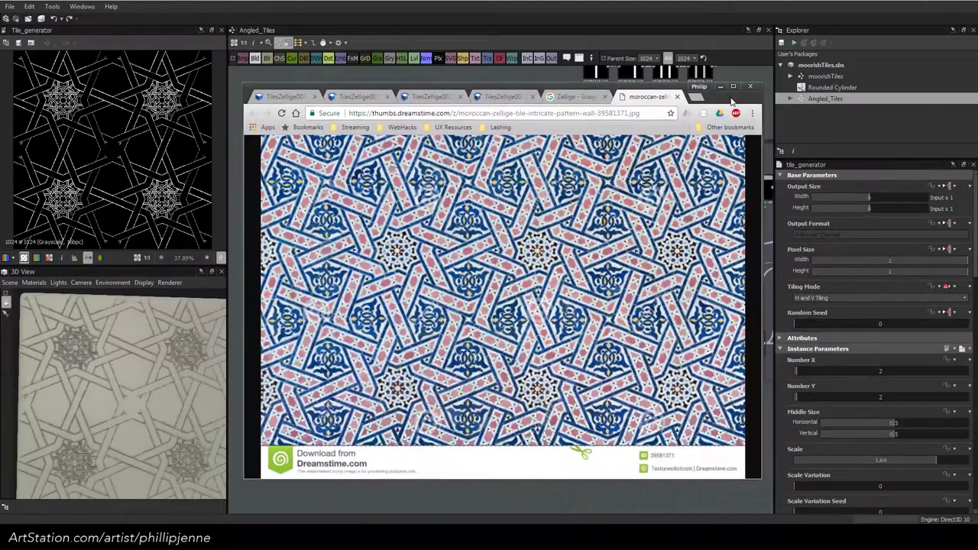
Browse the zellige reference tabs, then preview and zoom into the TilesZellige0030 seamless tile
left_click(359, 97)
left_click(430, 97)
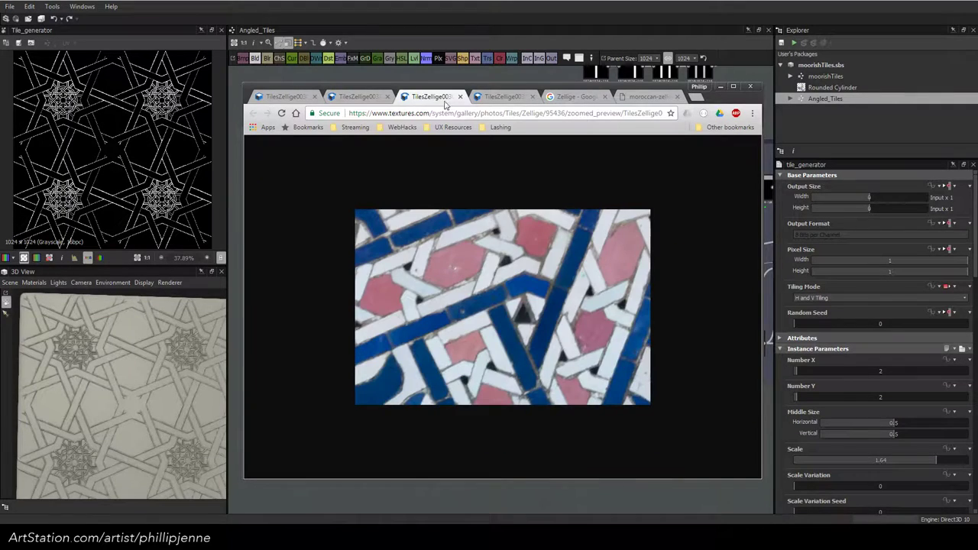
left_click(501, 97)
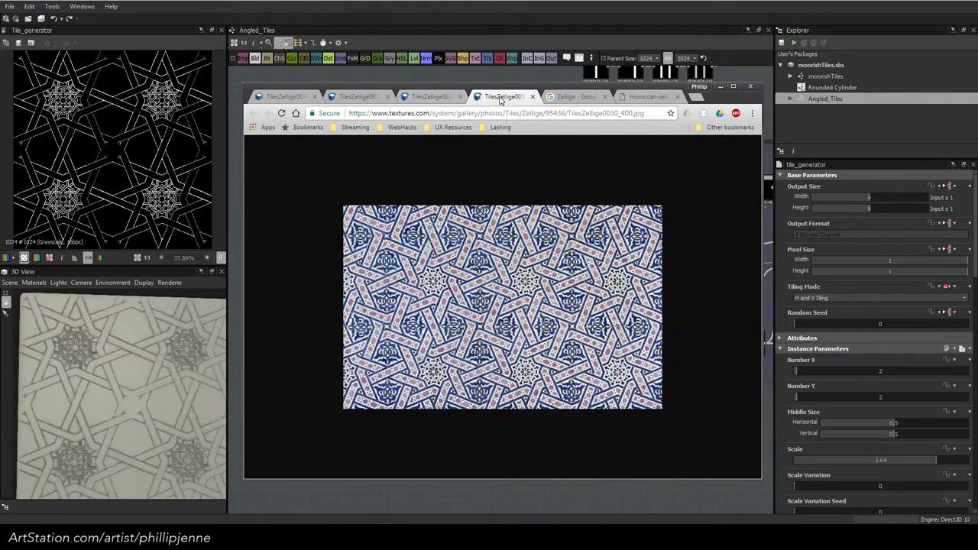
left_click(284, 97)
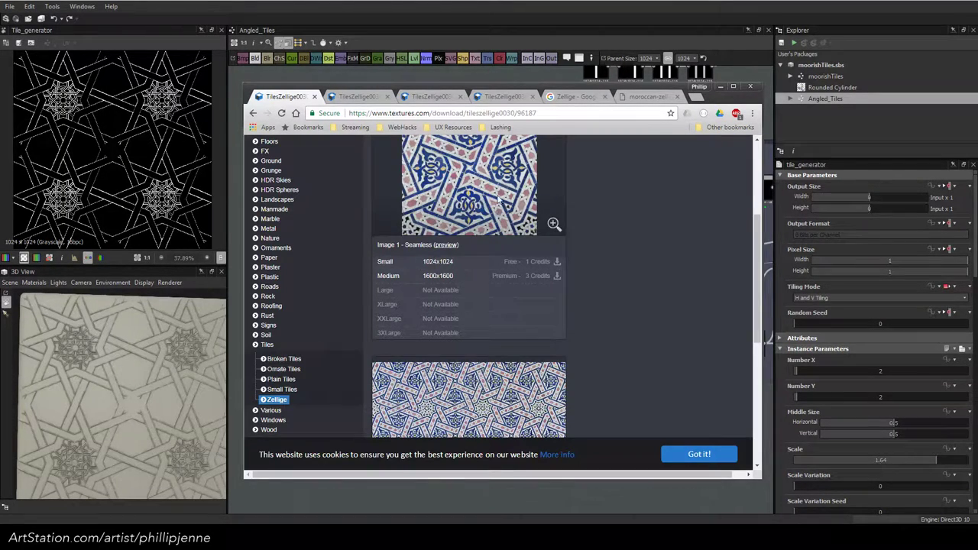
left_click(553, 223)
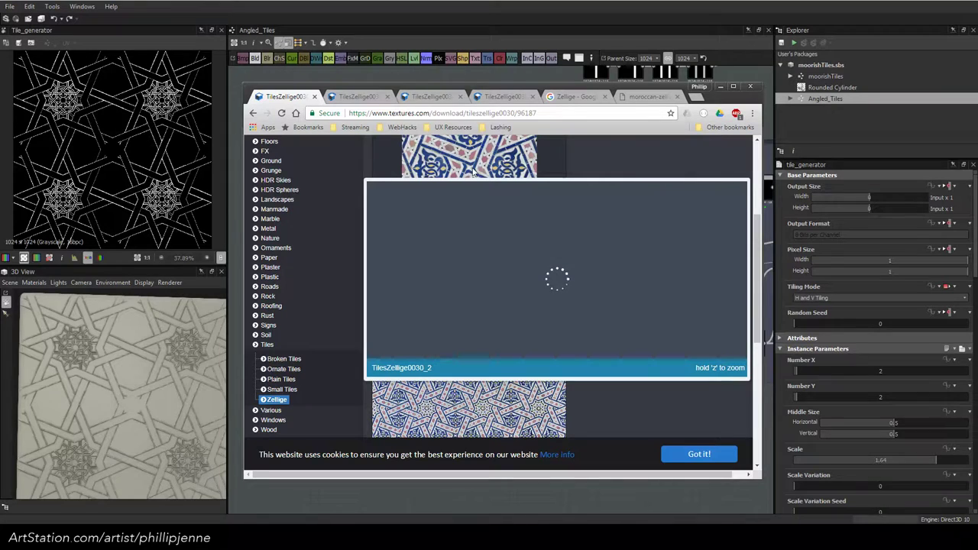
key("z")
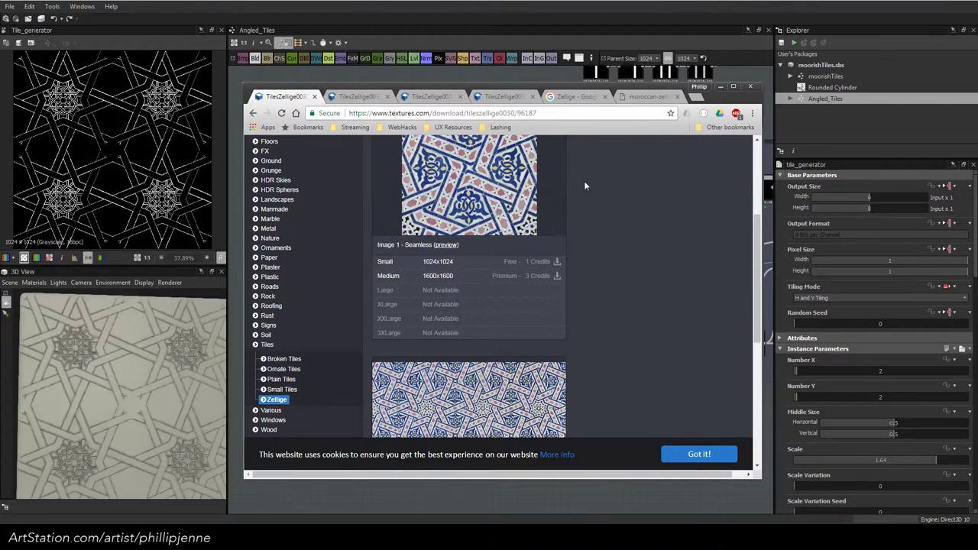
Inspect the download page and expand the Zellige gallery folder in the DevTools Sources panel
right_click(585, 182)
left_click(630, 297)
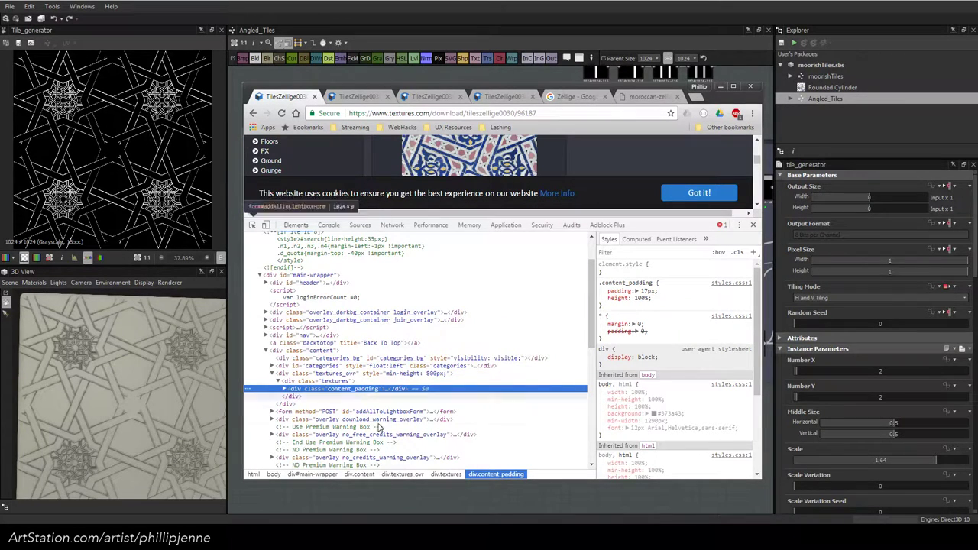
left_click(360, 225)
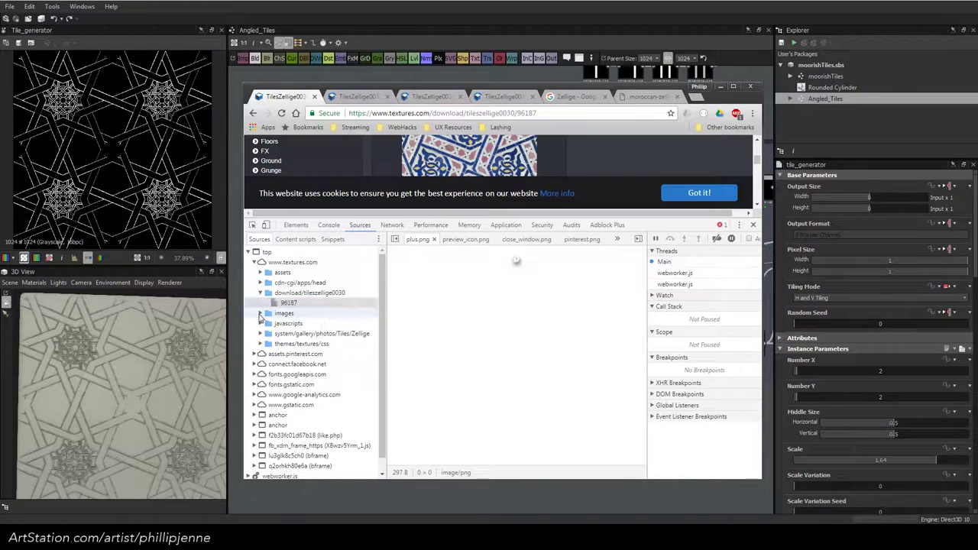
left_click(261, 314)
left_click(260, 314)
left_click(260, 293)
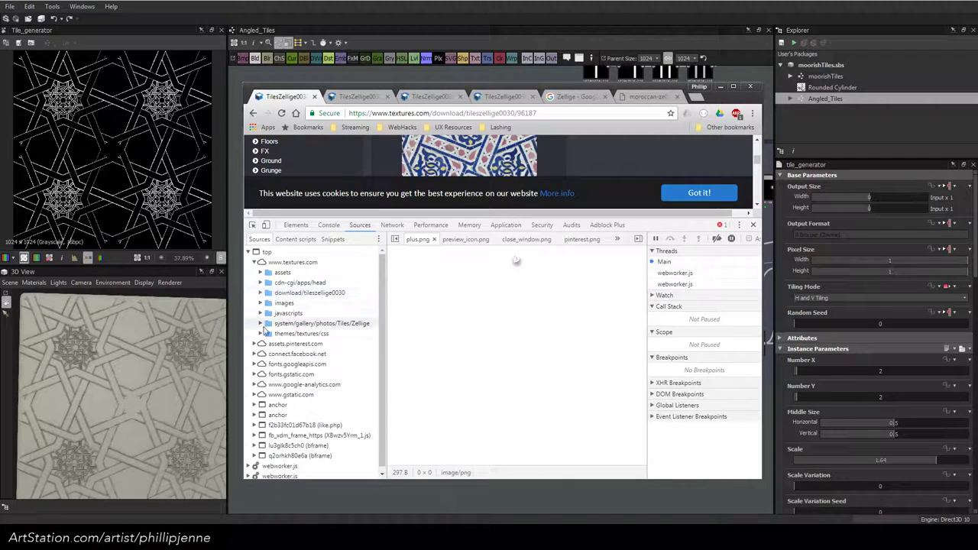
left_click(260, 323)
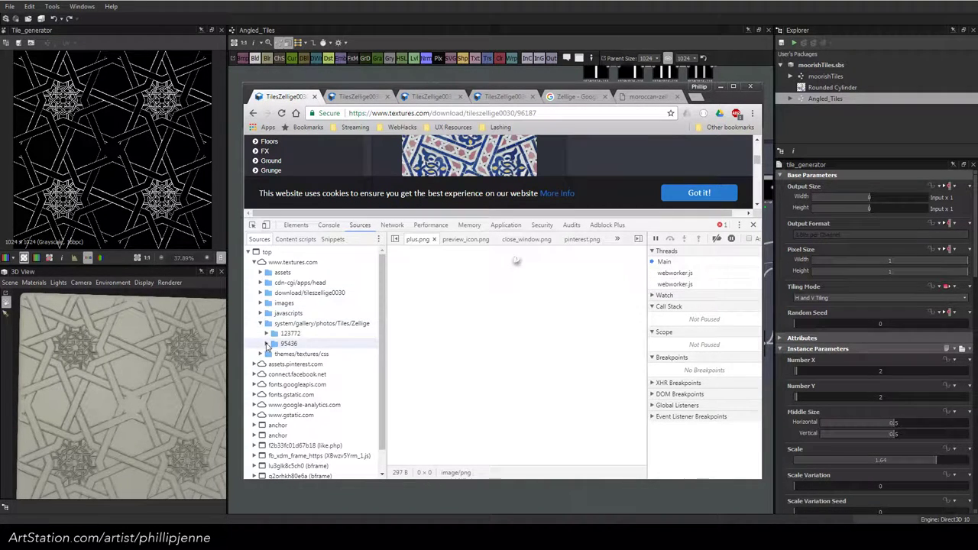
Preview the TilesZellige0030 images and open the download600 full tile in a new tab
left_click(266, 344)
left_click(313, 353)
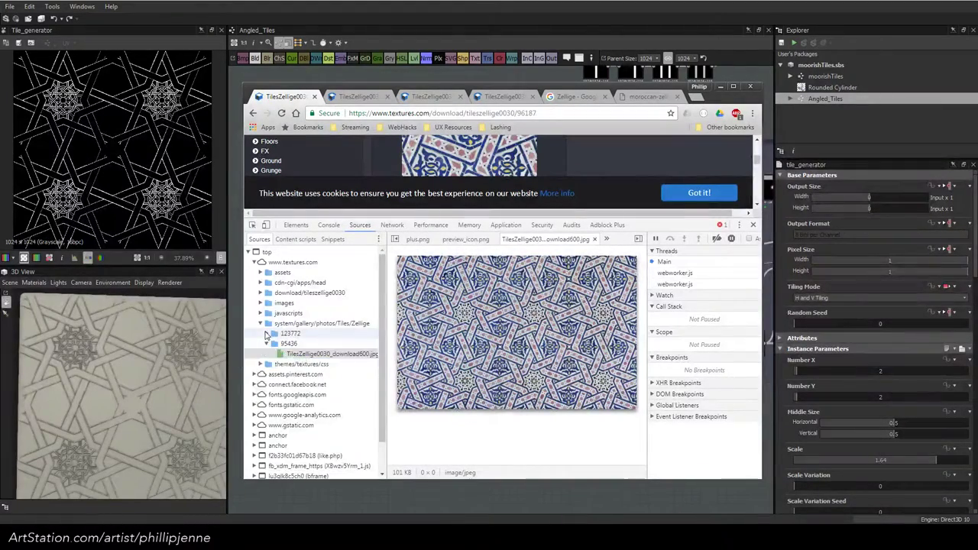
left_click(267, 334)
left_click(313, 354)
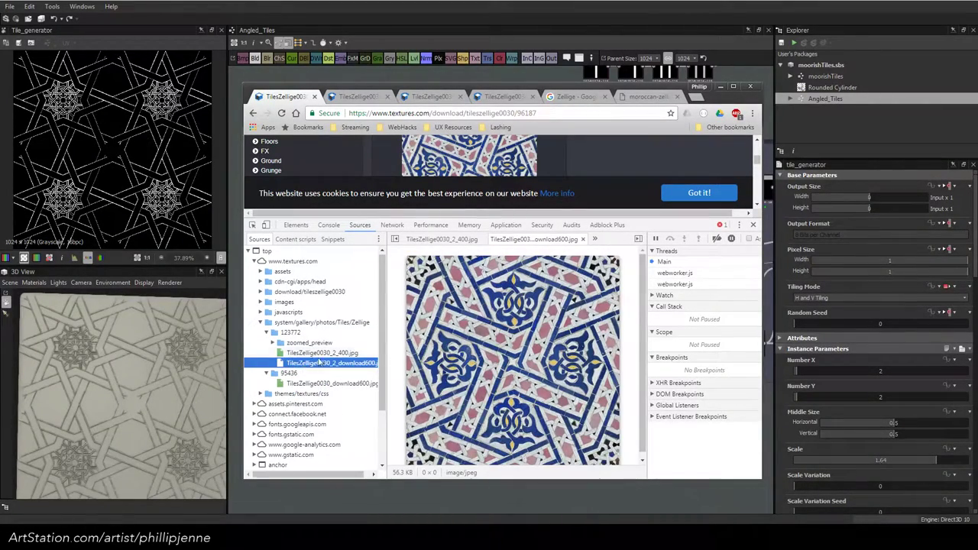
left_click(321, 353)
left_click(321, 363)
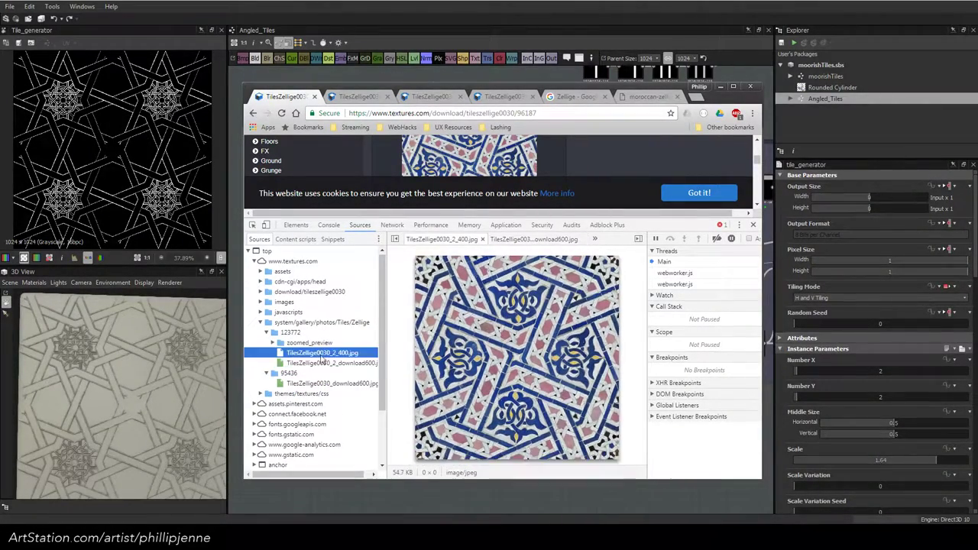
right_click(505, 364)
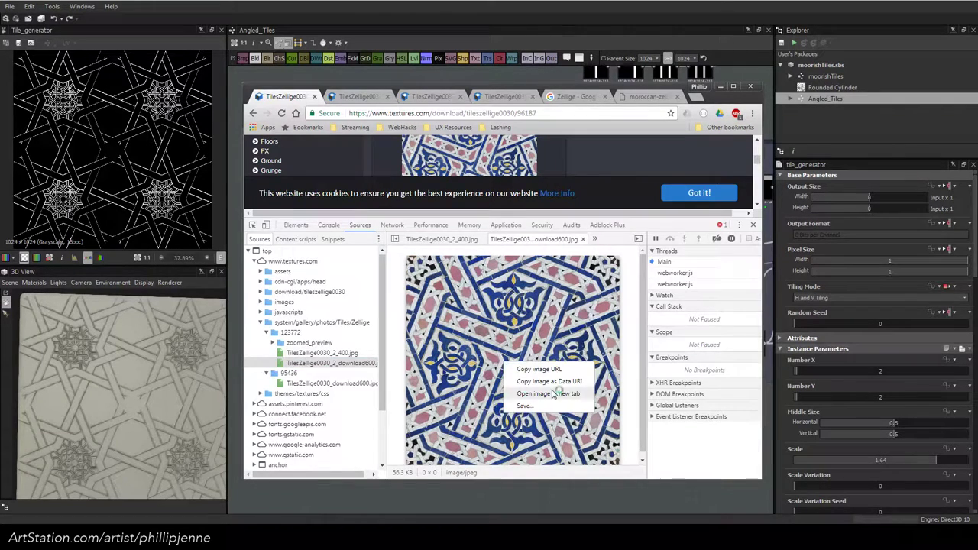
left_click(548, 394)
Open the z13 and z12 zoomed detail crops from zoomed_preview in their own tabs
left_click(276, 97)
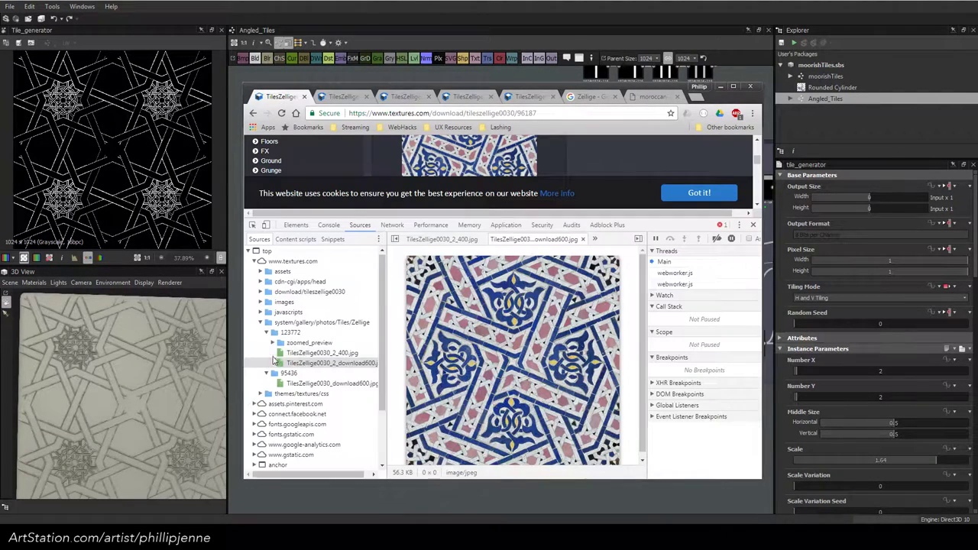
left_click(272, 343)
left_click(320, 355)
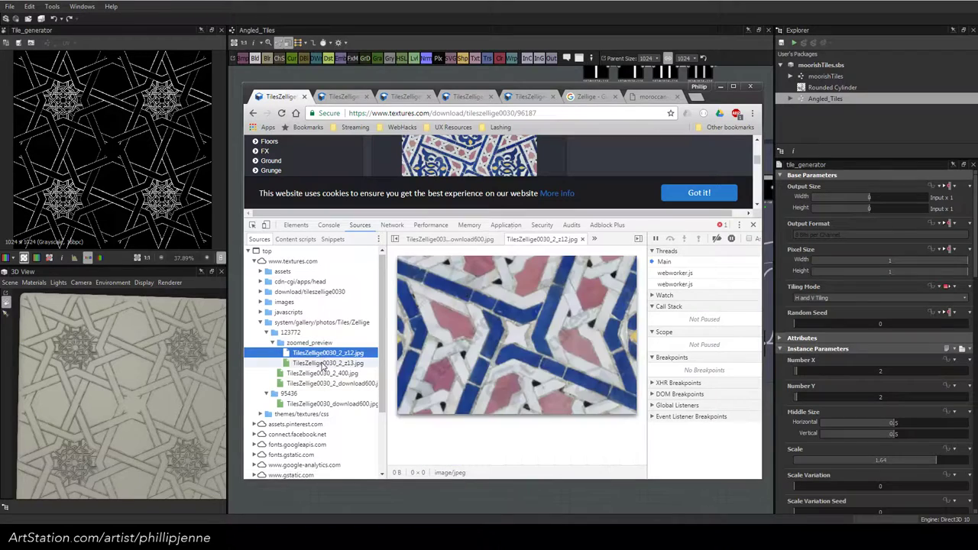
left_click(324, 363)
right_click(537, 336)
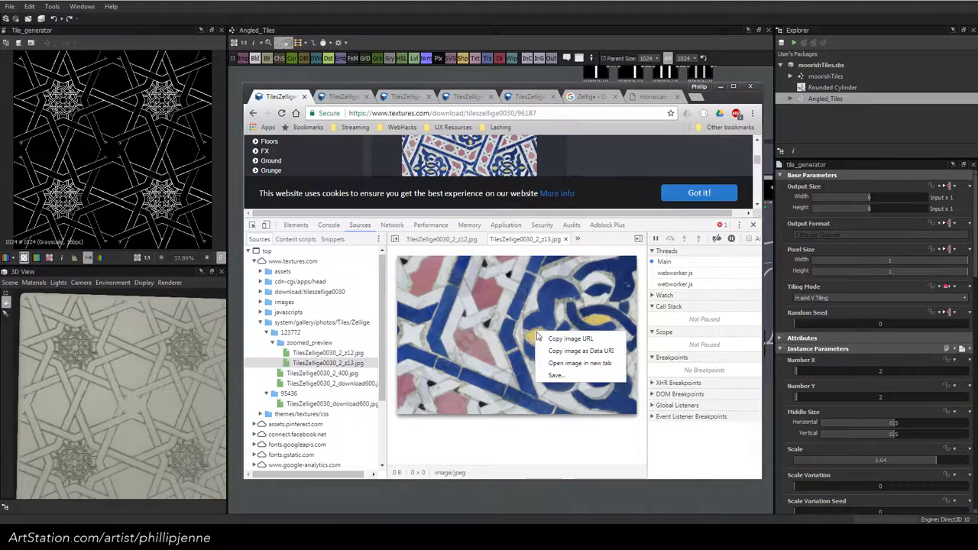
left_click(580, 363)
left_click(277, 97)
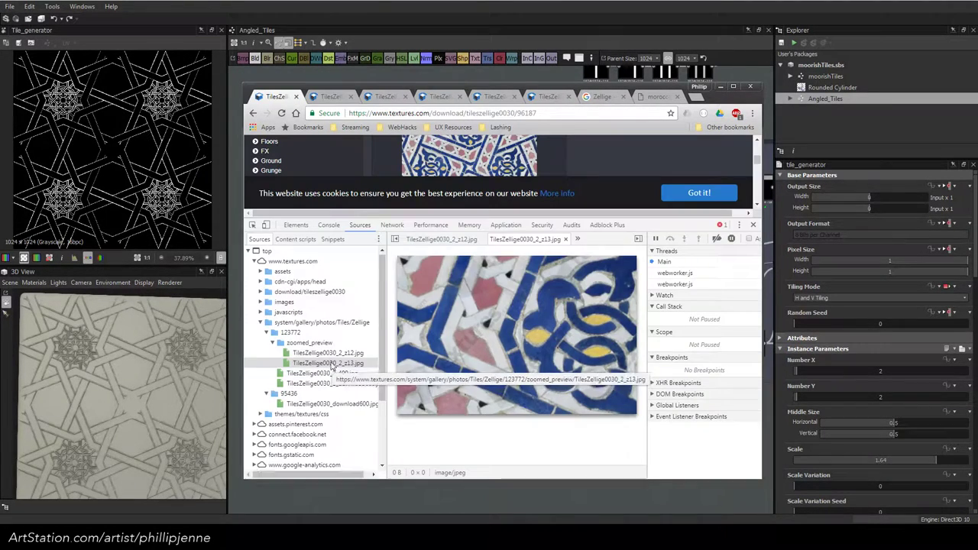
left_click(329, 353)
right_click(511, 328)
left_click(560, 362)
Review the zoomed detail tabs and the full square zellige tile image
key("ctrl+Tab")
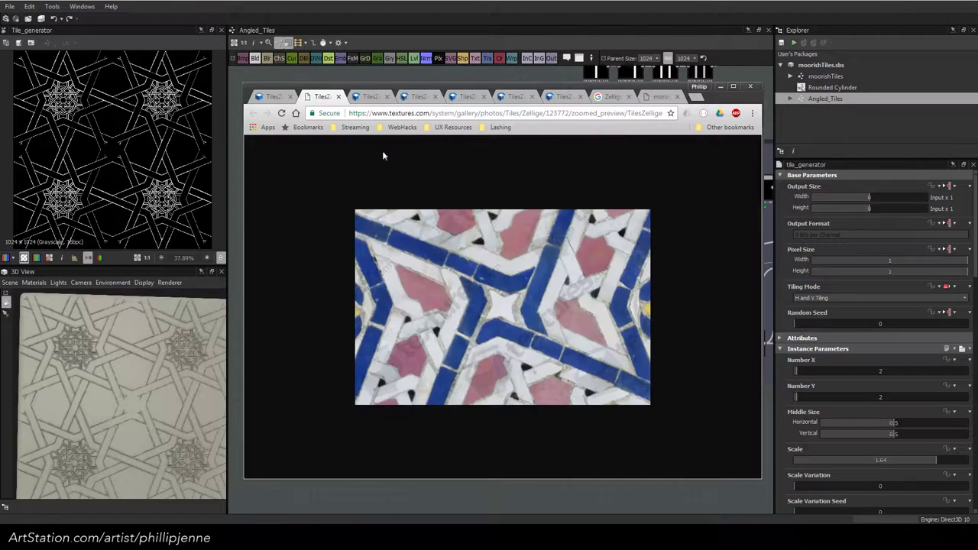
left_click(373, 97)
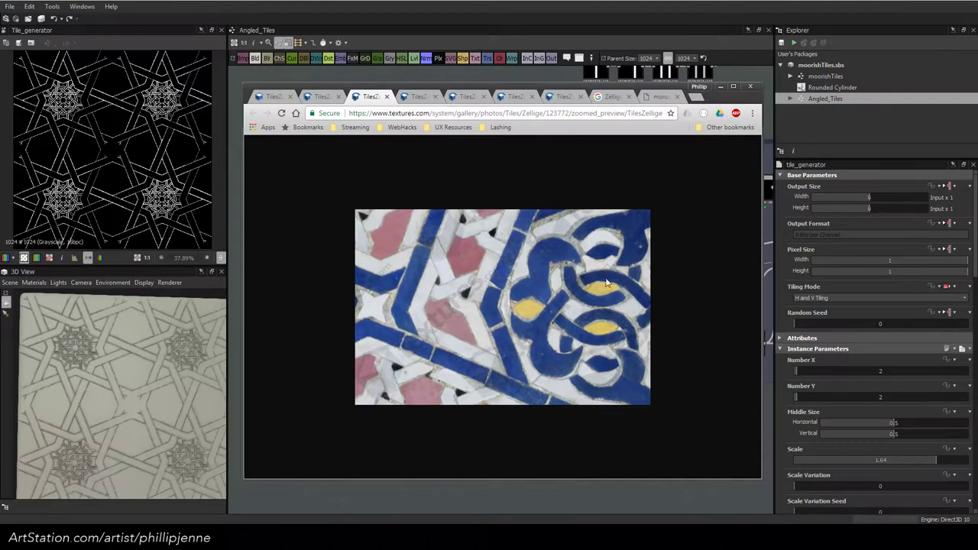
left_click(419, 98)
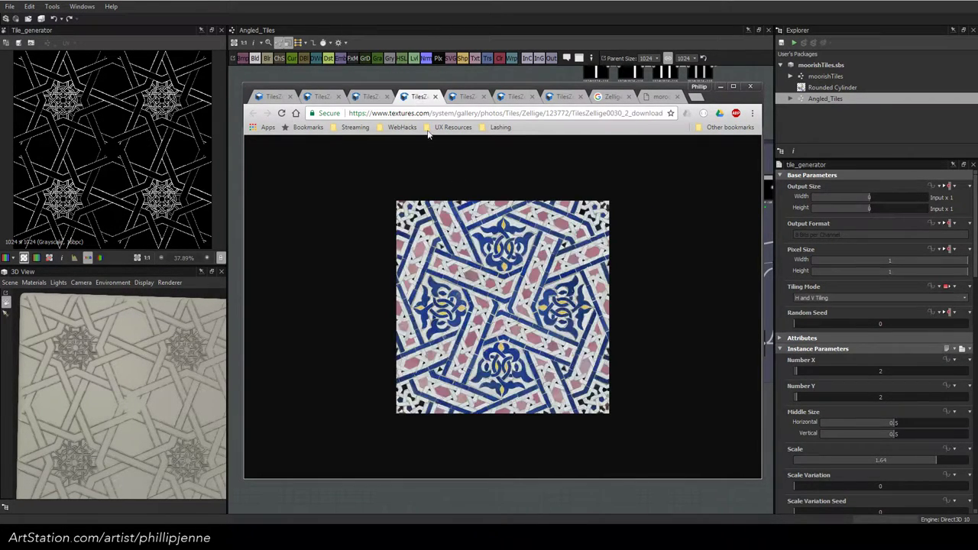
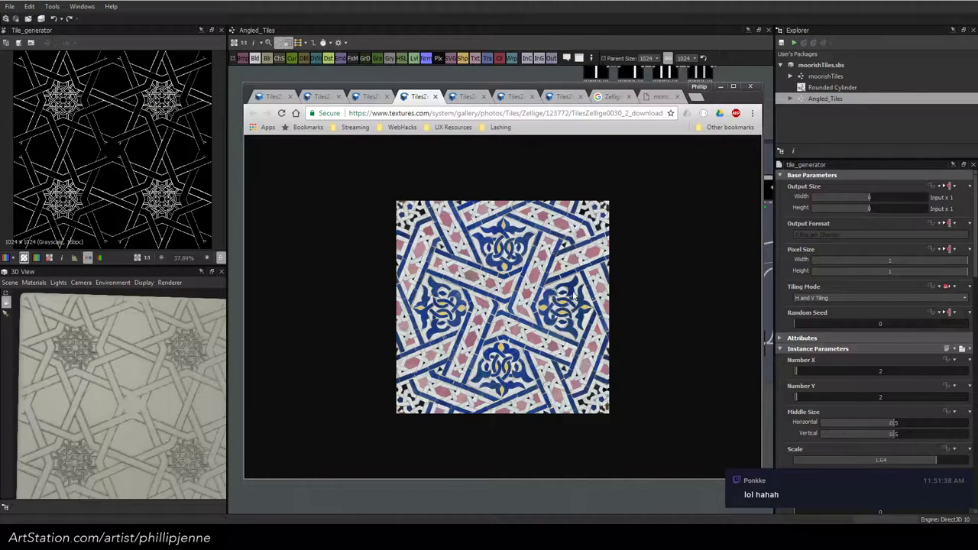
Minimize the Chrome window holding the zellige tile photo to reveal the Filigree graph
left_click(720, 86)
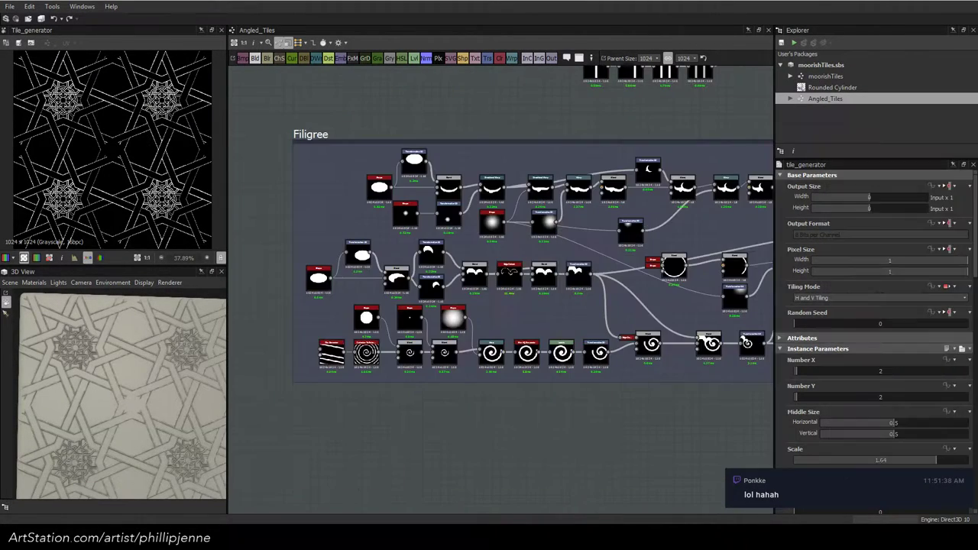
Preview the ellipse Shape and crescent Blend, with the narrowed tile photo placed beside the graph
left_click(317, 278)
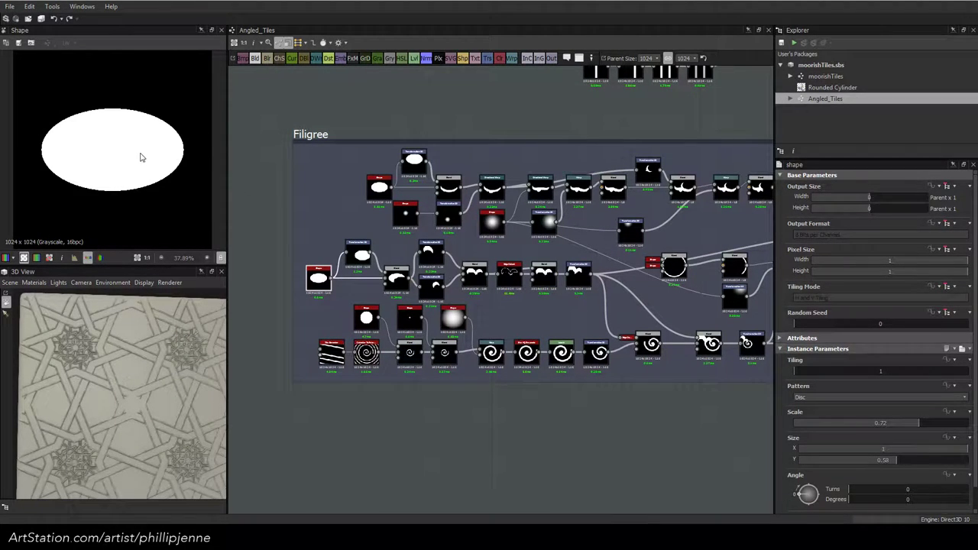
left_click(396, 277)
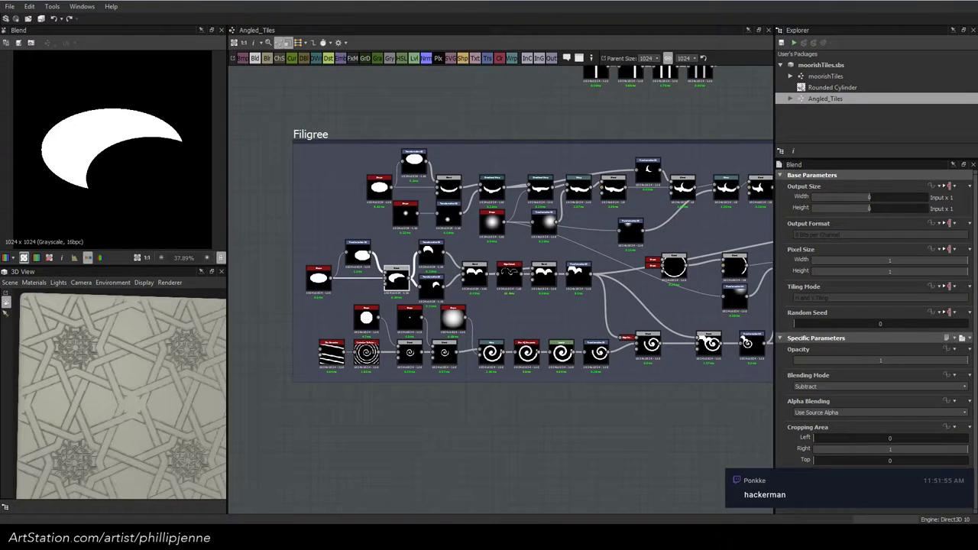
mouse_move(977, 88)
left_mouse_down()
mouse_move(931, 93)
mouse_move(977, 100)
left_mouse_up()
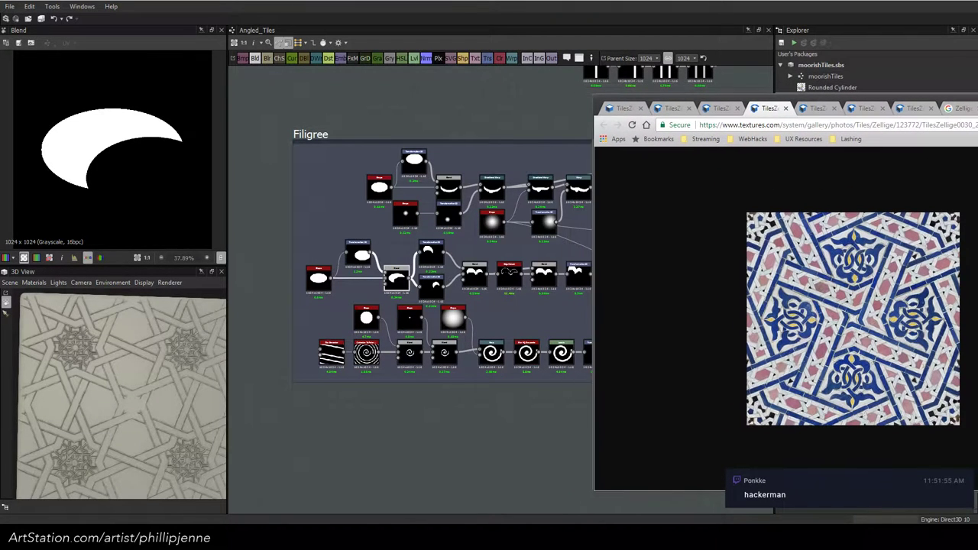
left_click_drag(594, 262, 661, 262)
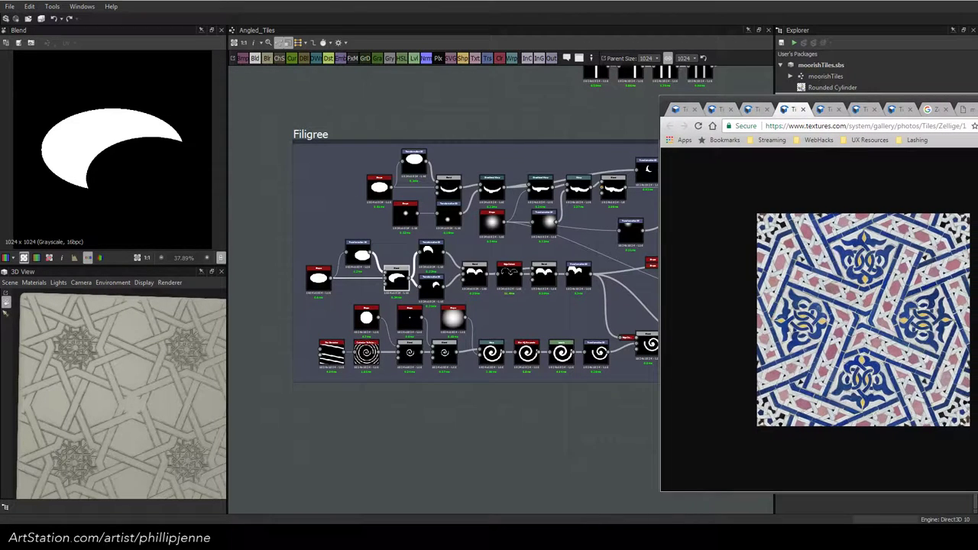
left_click_drag(948, 99, 967, 98)
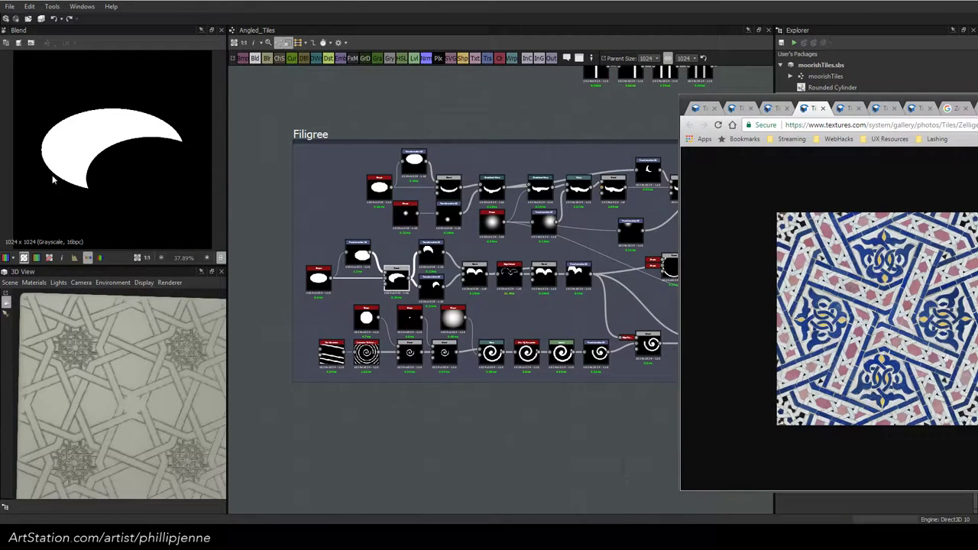
Compare the crescent, edge_detect outline and blends to the photo, then show the 1×10 striped tile_generator
left_click(435, 290)
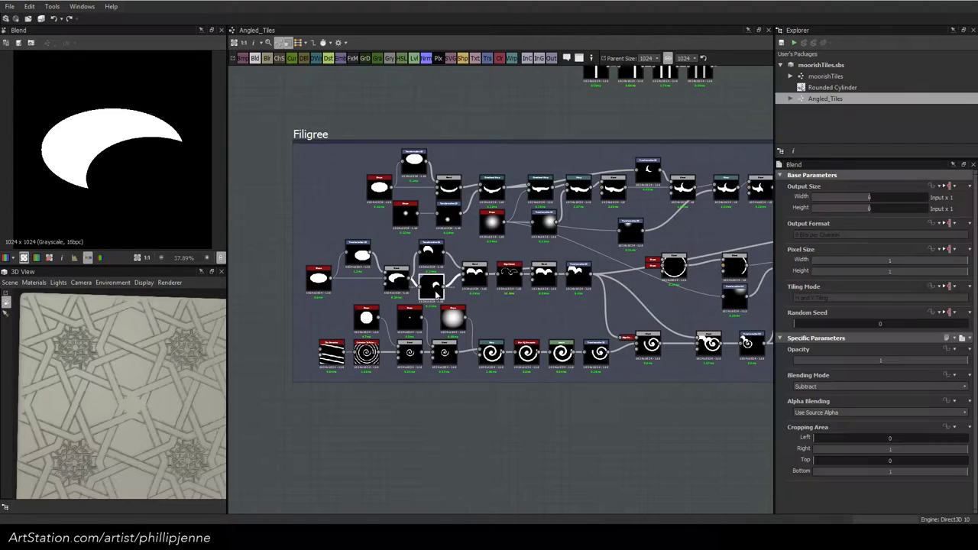
double_click(473, 274)
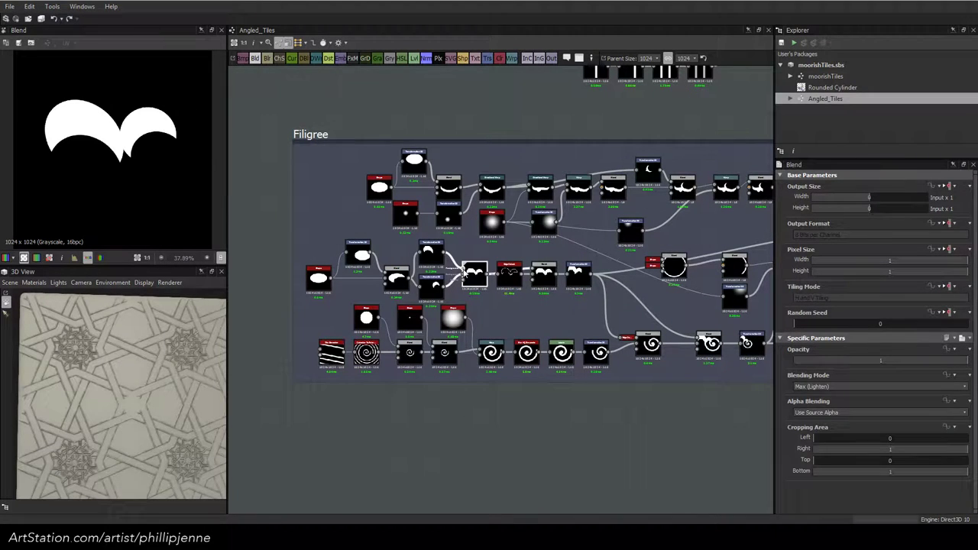
key("alt+Tab")
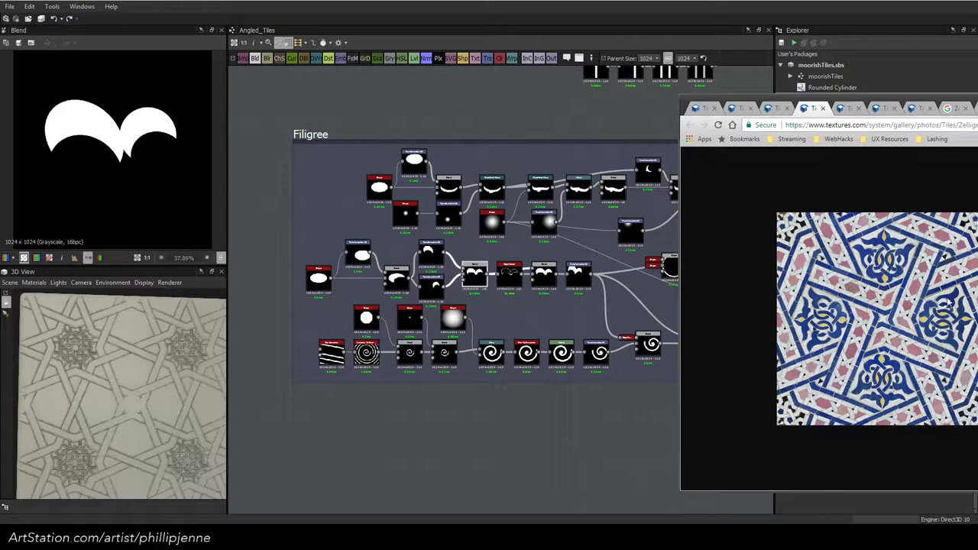
double_click(509, 274)
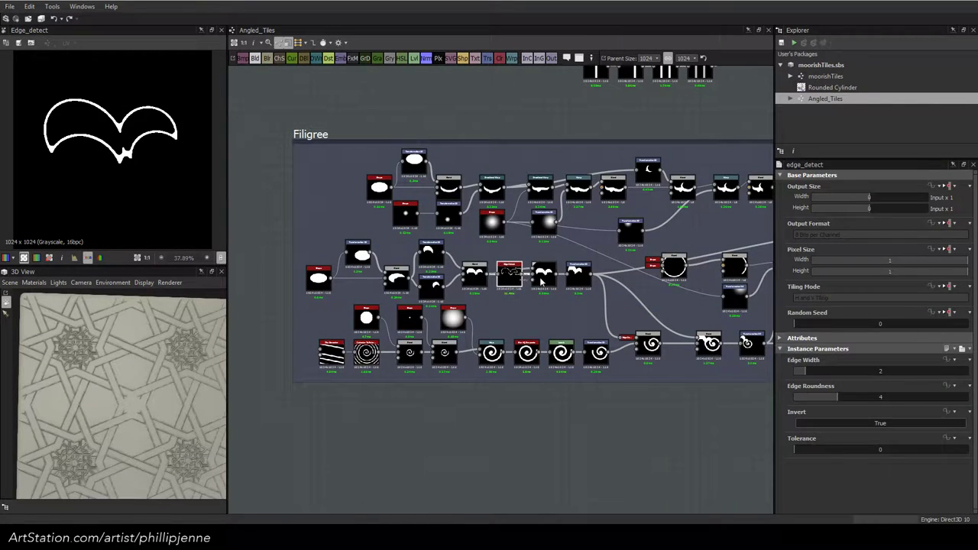
double_click(541, 281)
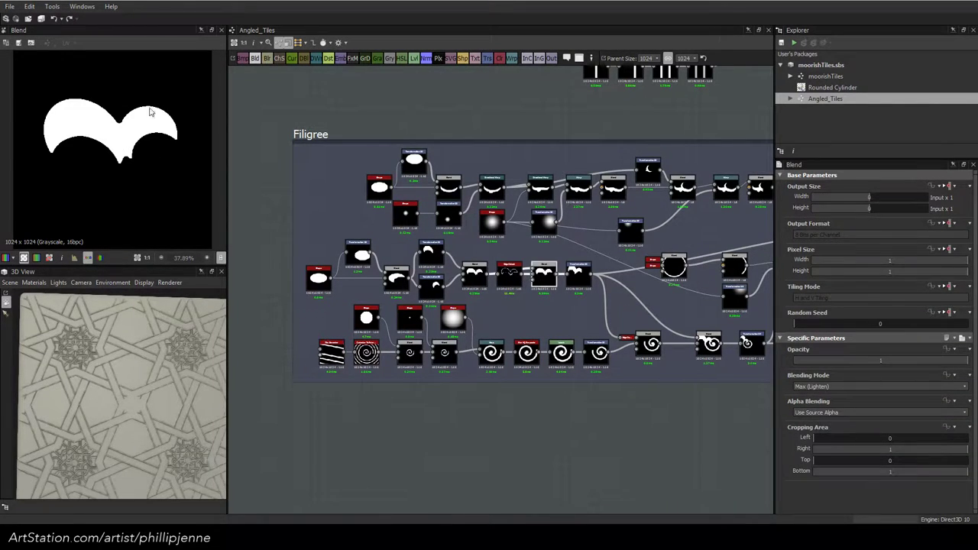
key("alt+Tab")
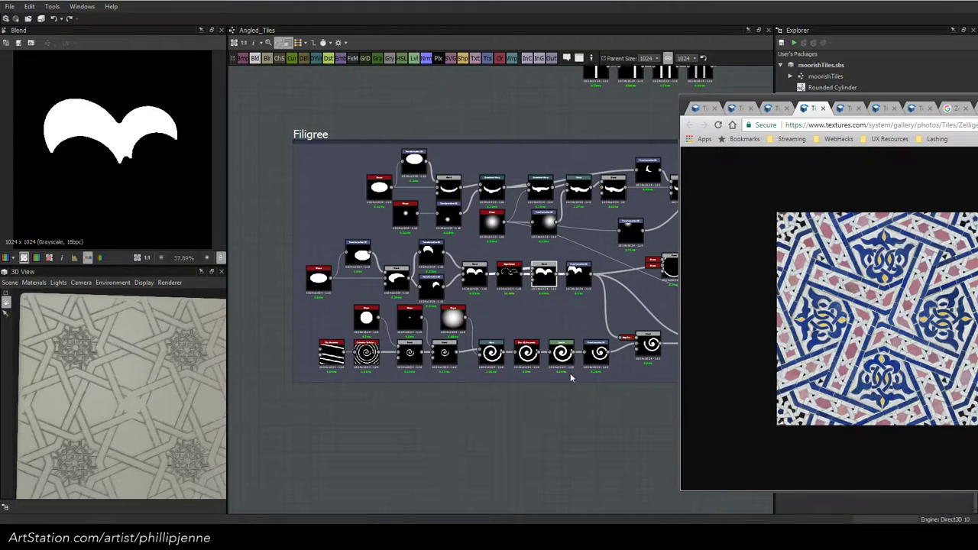
left_click(613, 337)
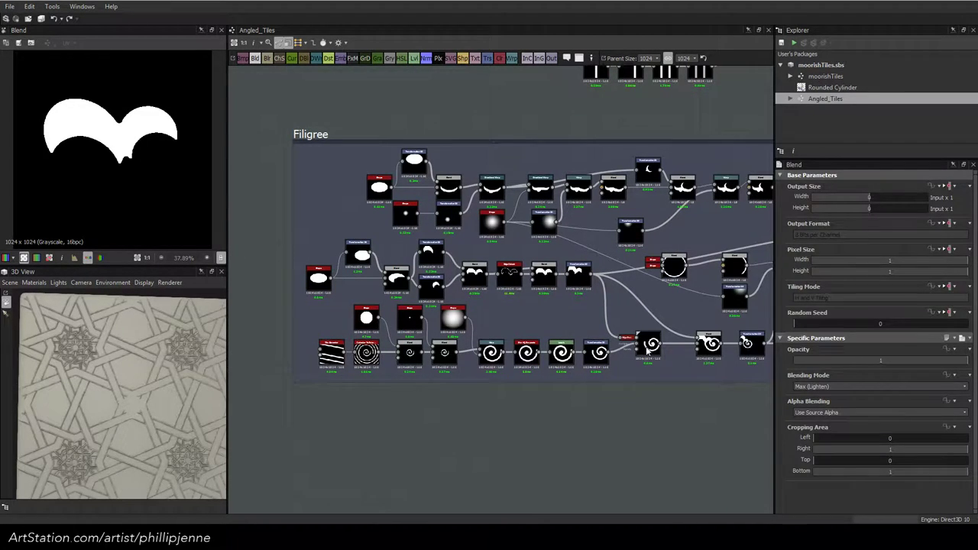
double_click(333, 351)
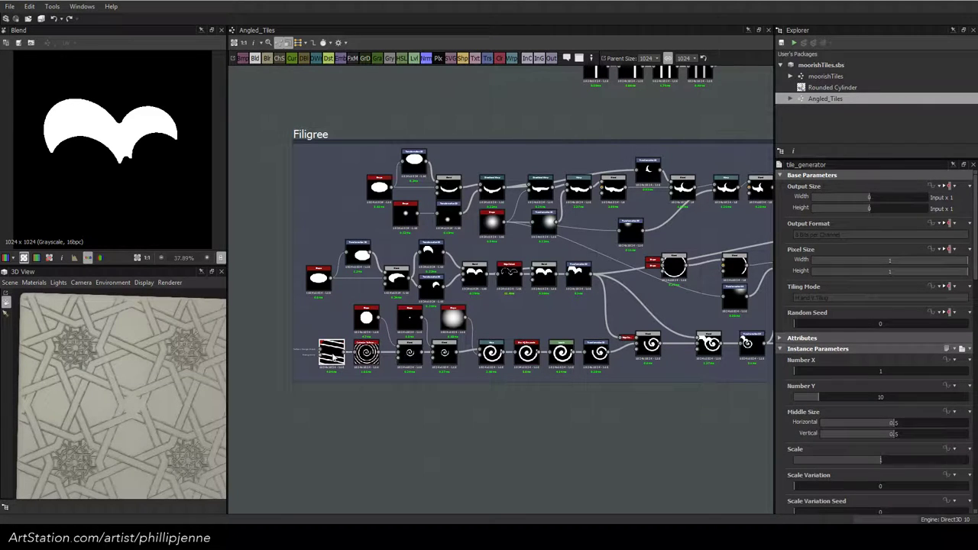
Preview the polar-converted spiral, its isolating blends, and the warped versus unwarped spiral
scroll(116, 147, "down", 1)
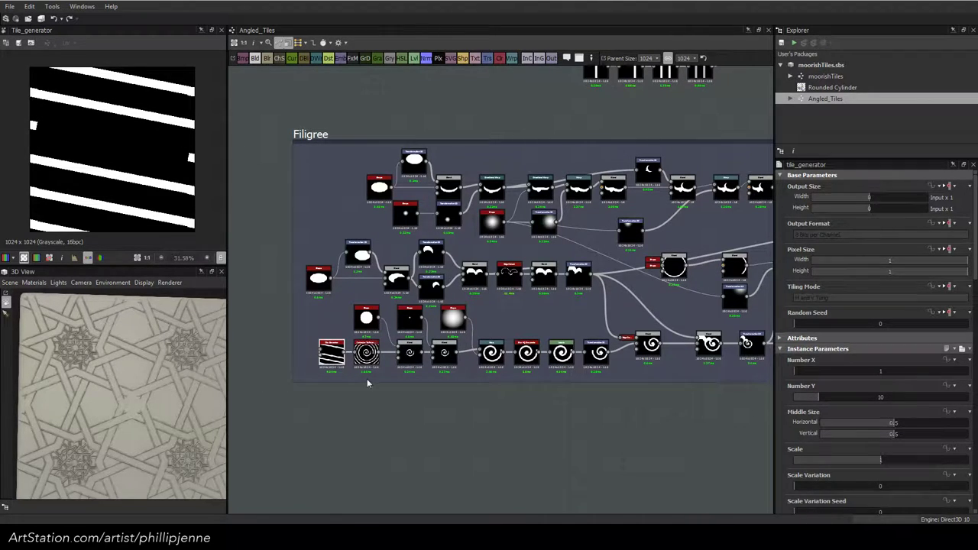
double_click(366, 355)
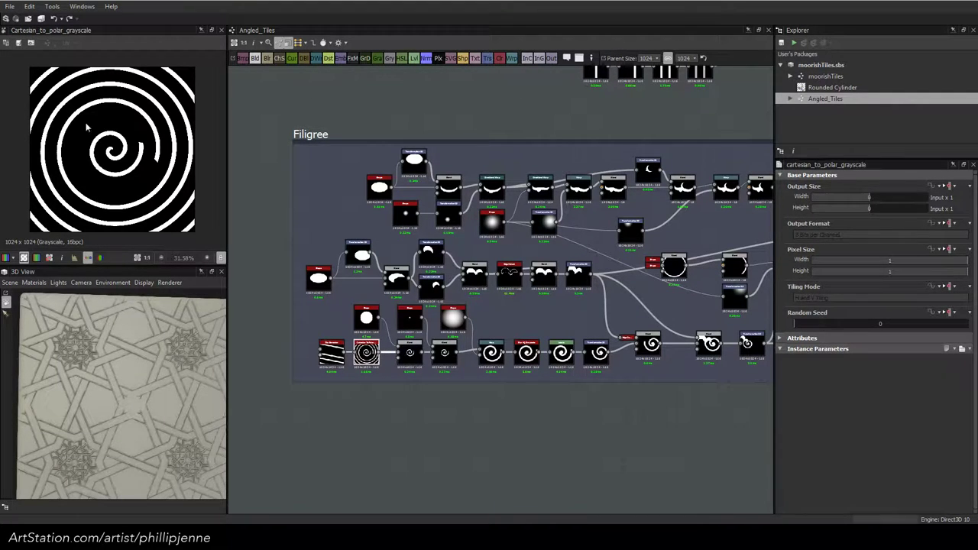
double_click(413, 352)
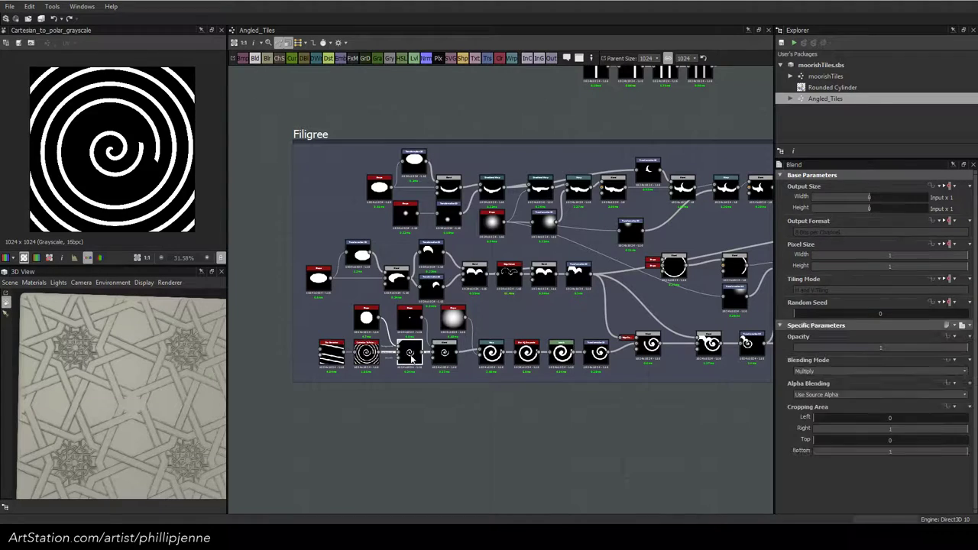
double_click(445, 353)
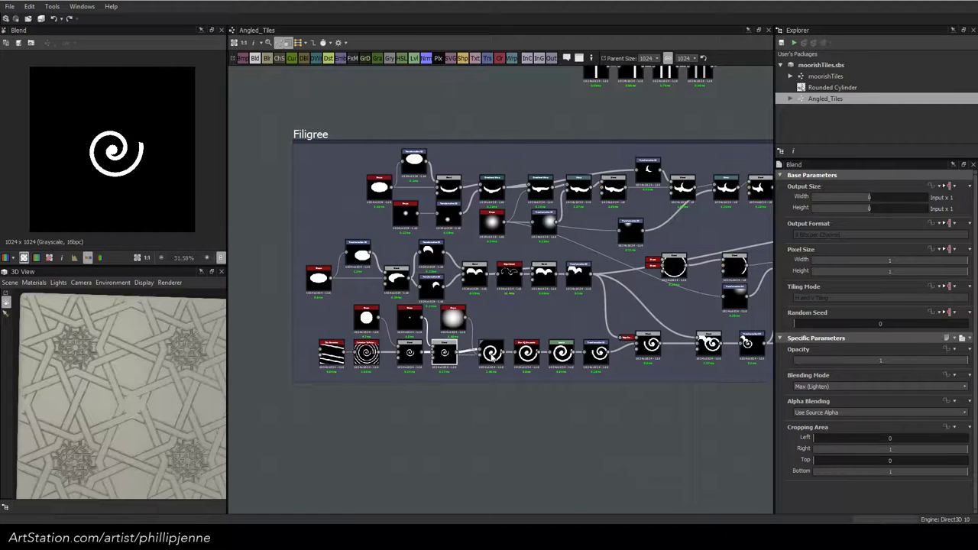
double_click(491, 353)
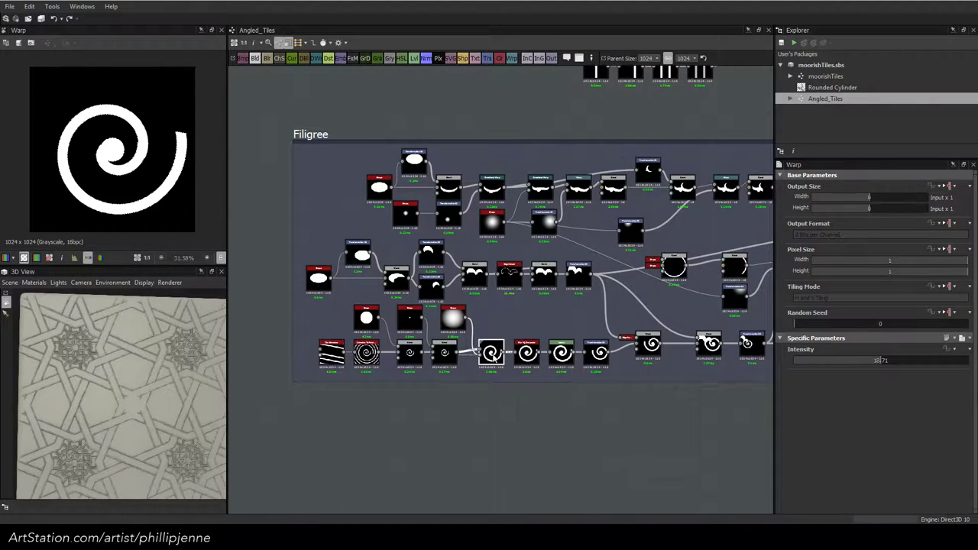
double_click(444, 353)
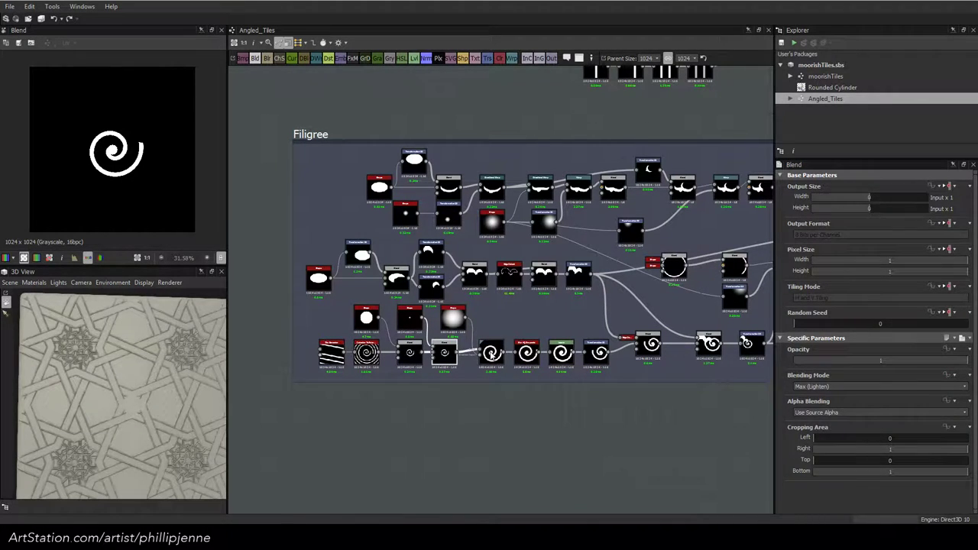
double_click(492, 352)
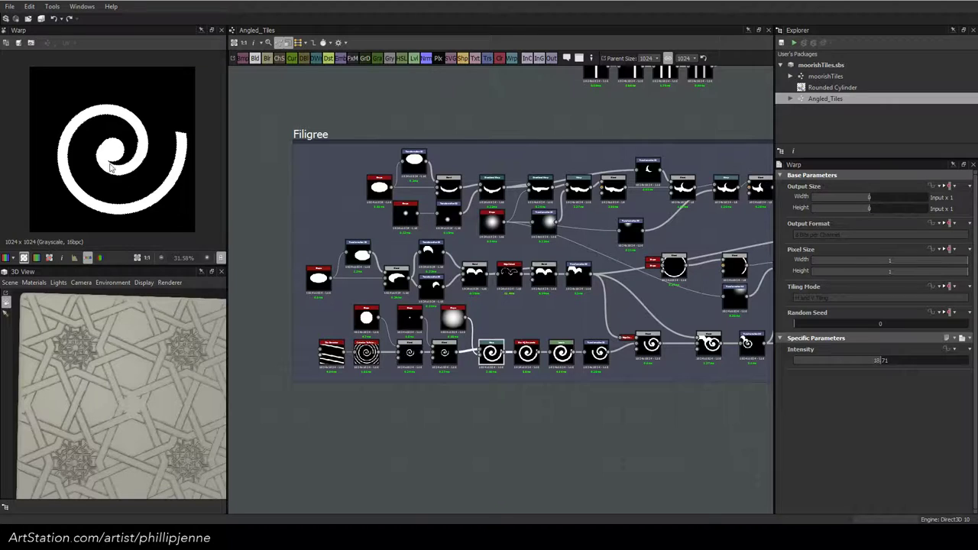
Inspect the blurred and Levels-sharpened spiral, ending on the Transformation 2D centred spiral
double_click(526, 352)
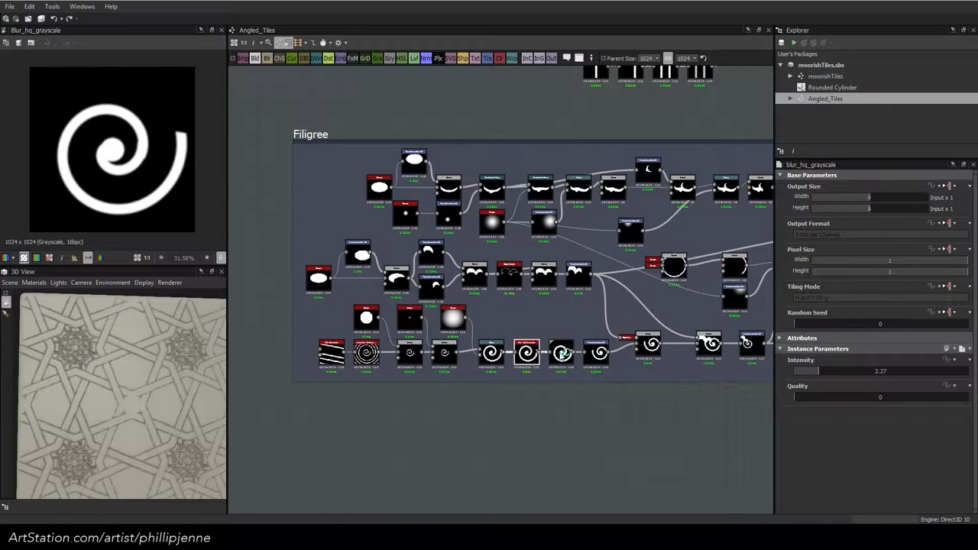
double_click(561, 352)
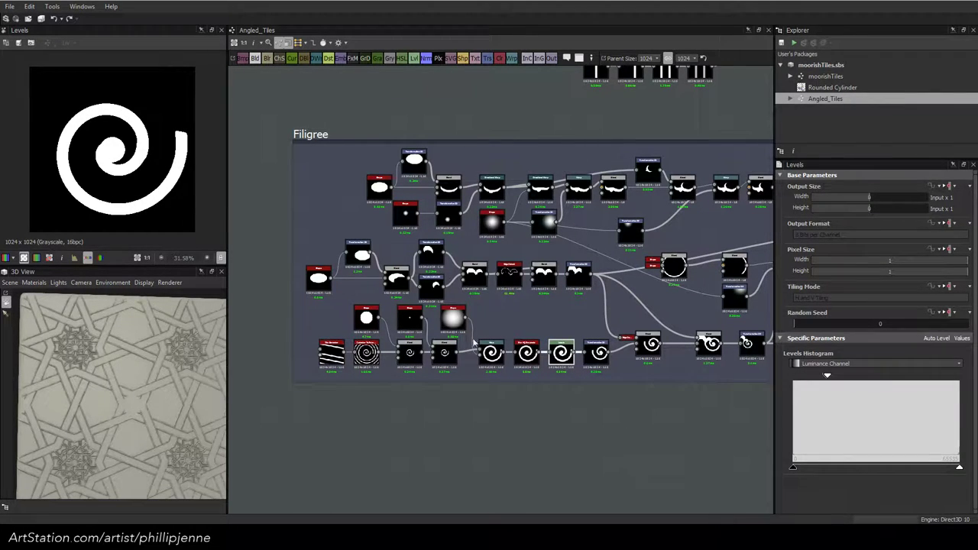
double_click(491, 352)
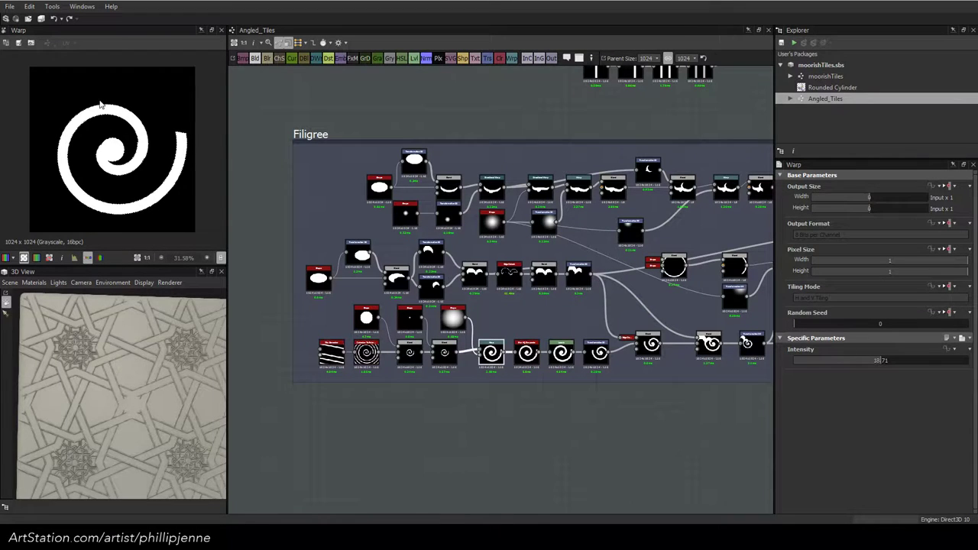
scroll(101, 105, "up", 5)
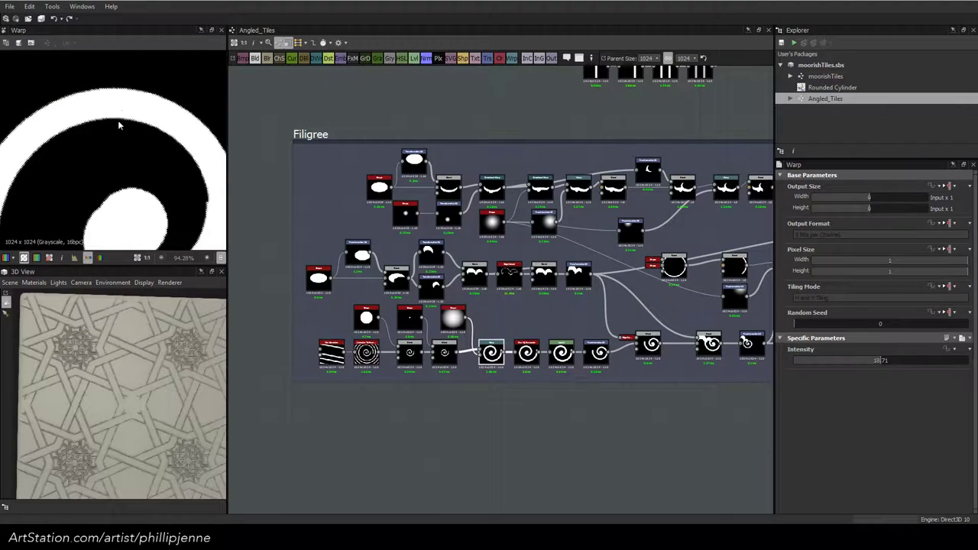
double_click(527, 352)
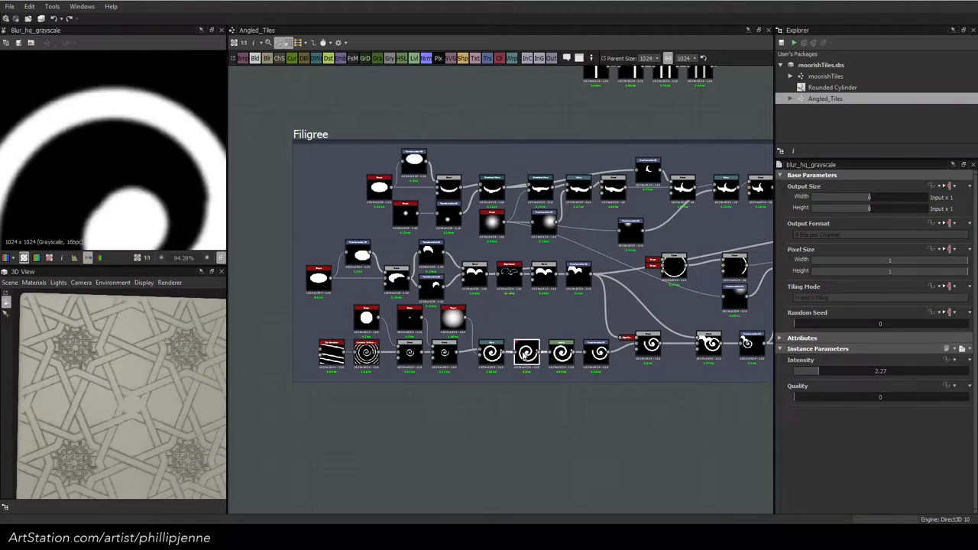
left_click(561, 352)
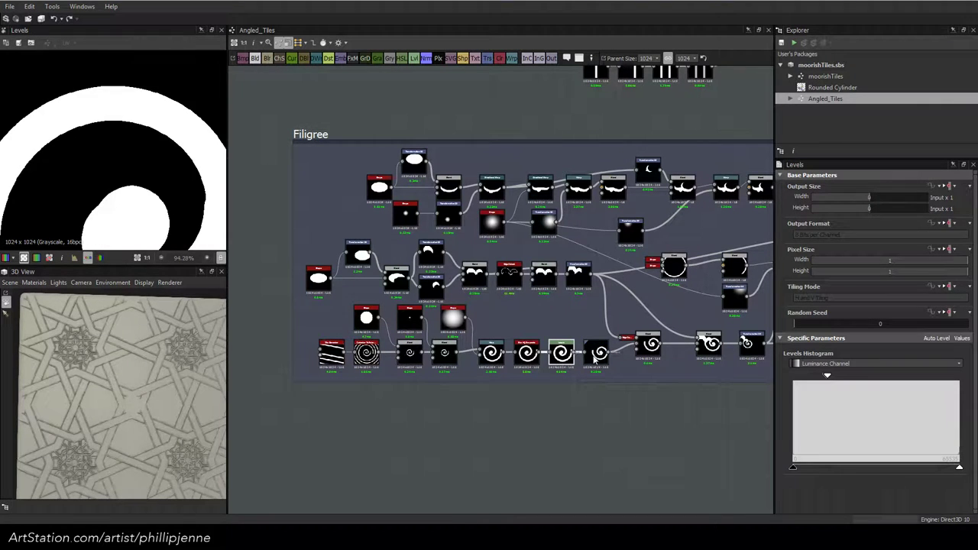
double_click(597, 352)
scroll(136, 170, "down", 5)
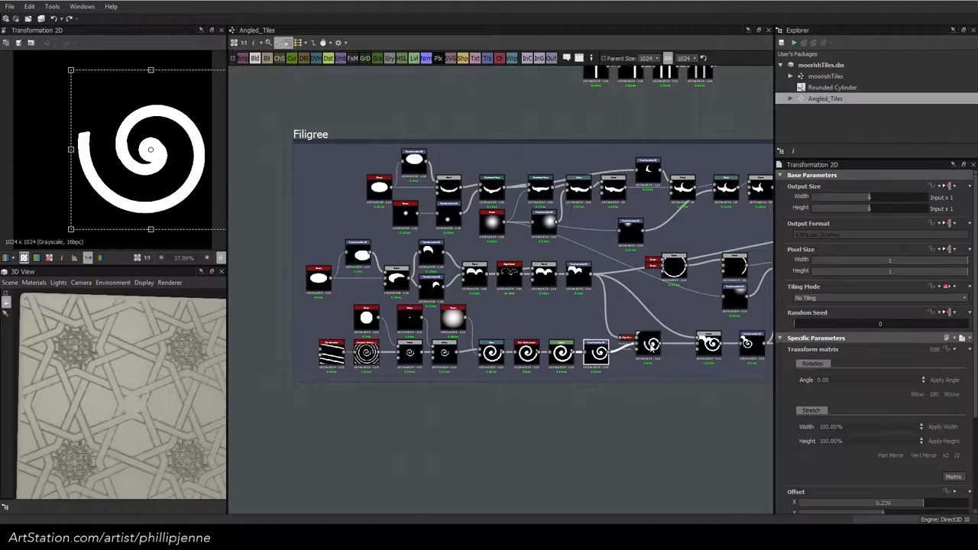
double_click(651, 346)
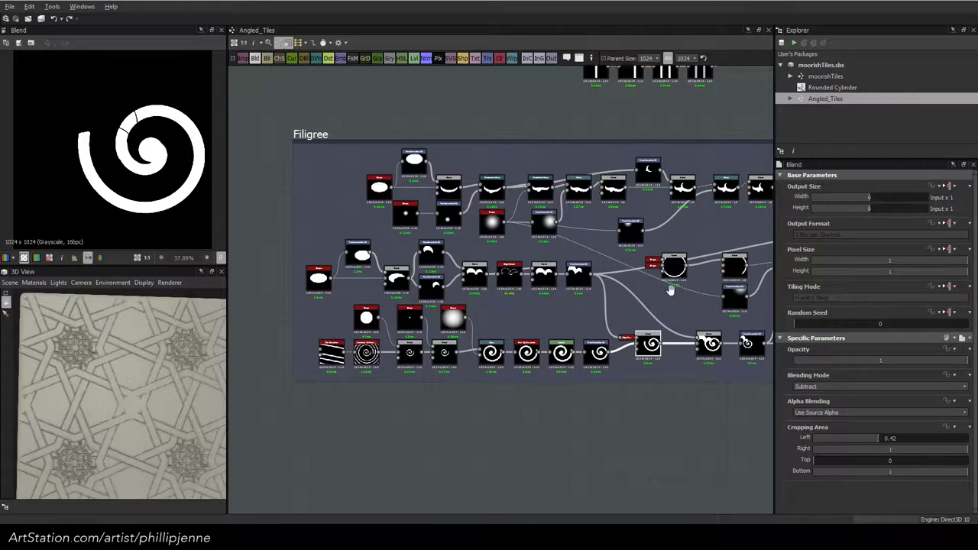
middle_click_drag(671, 290, 576, 288)
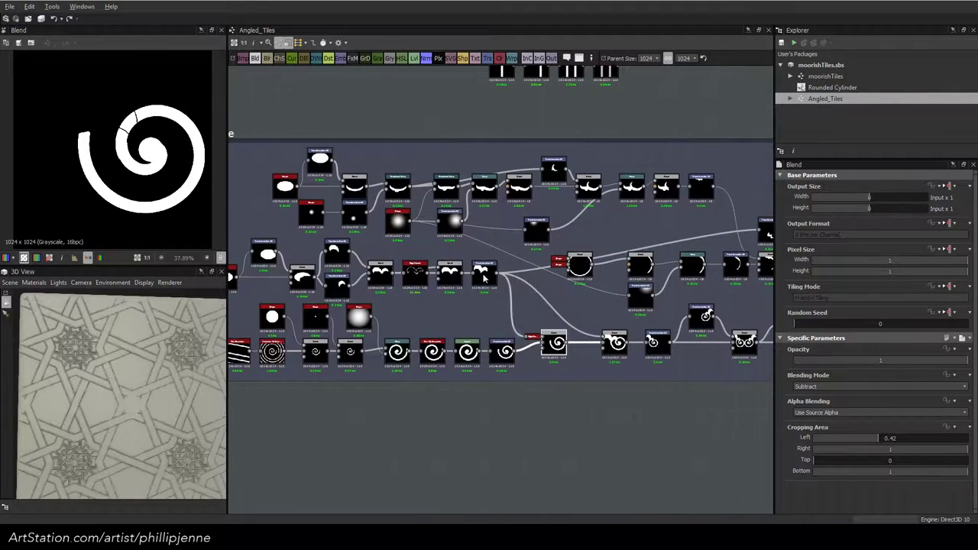
double_click(617, 345)
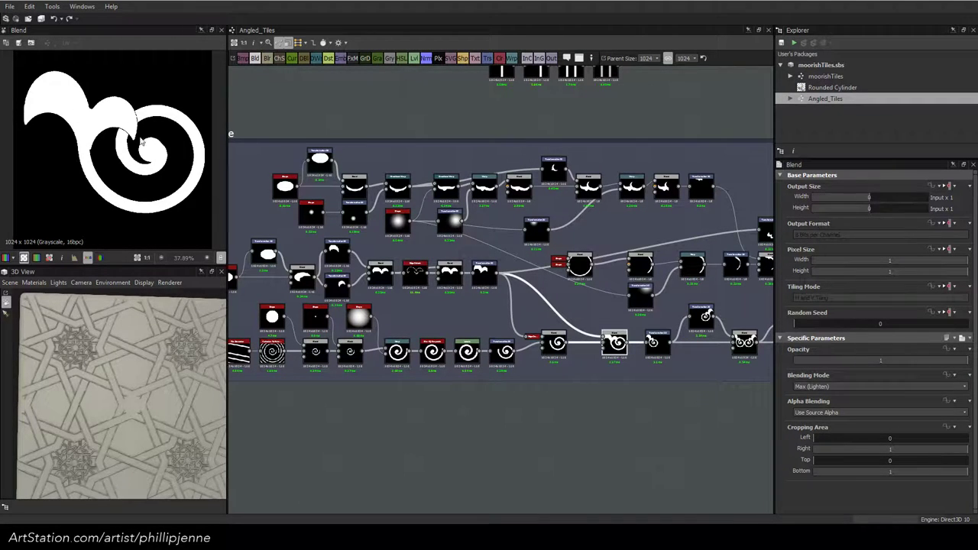
double_click(657, 343)
middle_click_drag(707, 327, 488, 329)
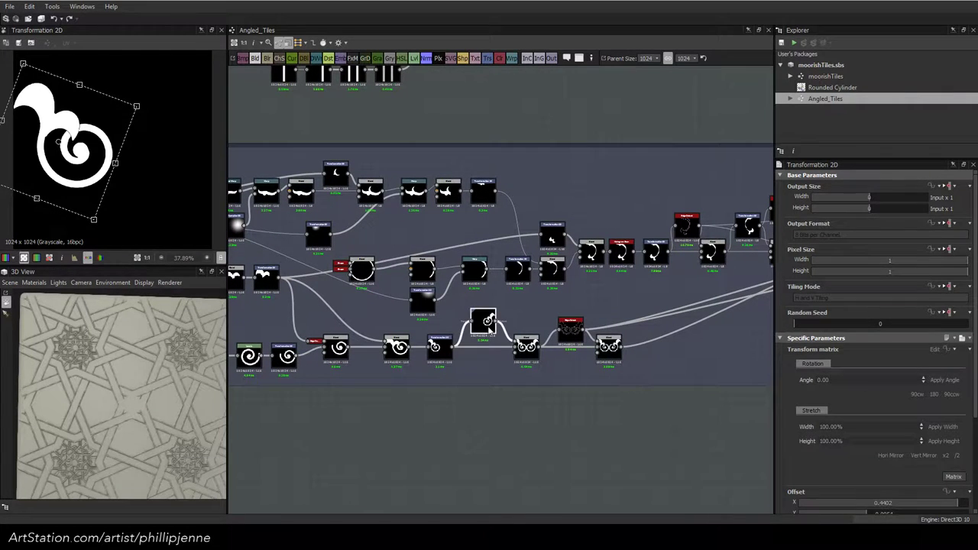
double_click(525, 349)
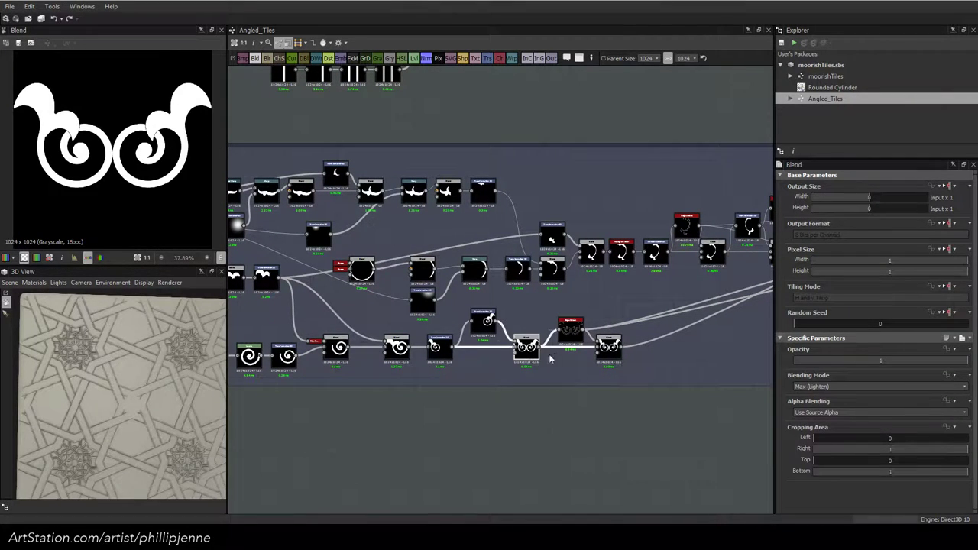
double_click(570, 340)
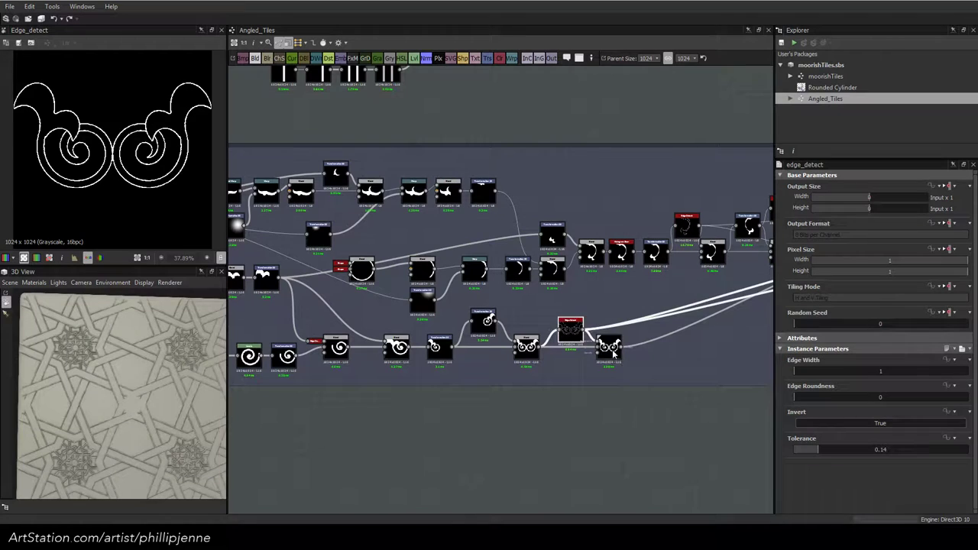
double_click(612, 351)
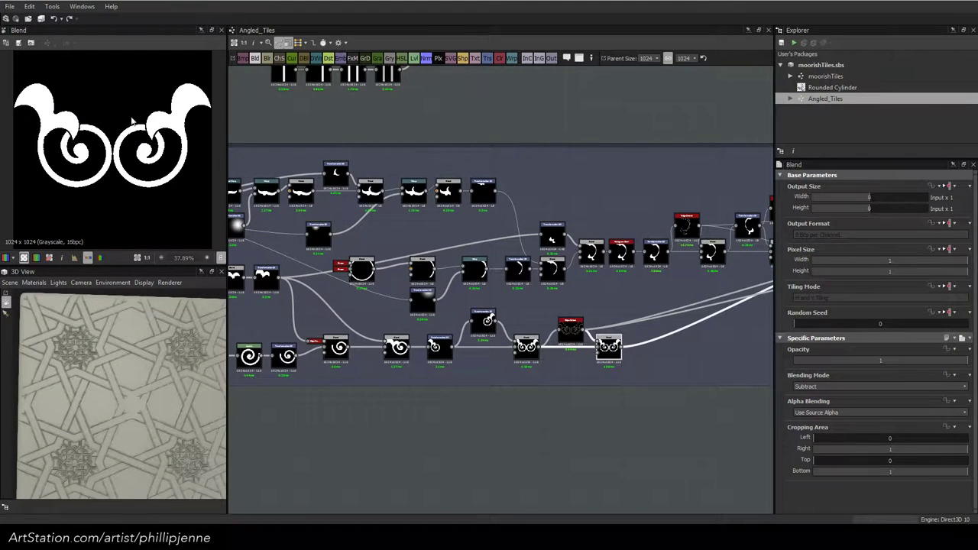
middle_click_drag(563, 292, 722, 310)
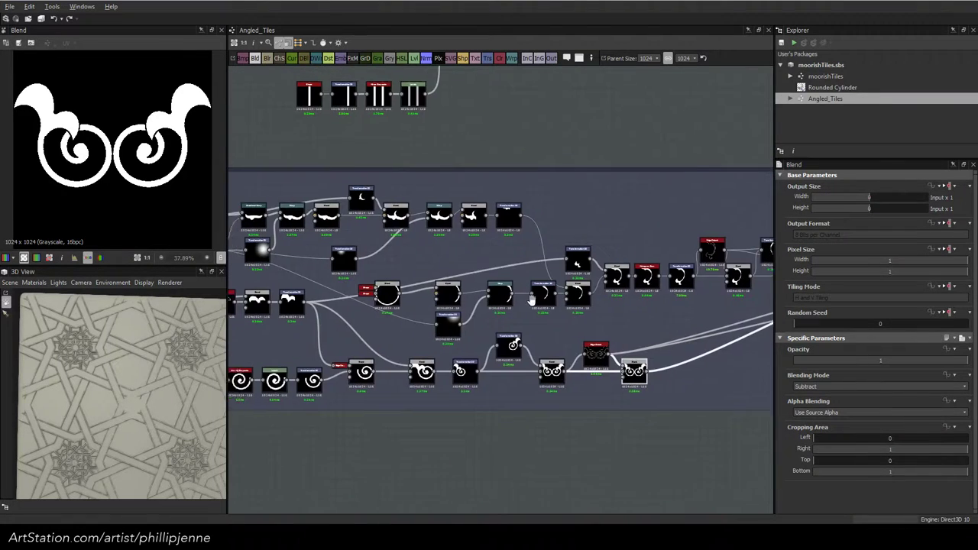
middle_click_drag(531, 299, 723, 312)
middle_click_drag(343, 218, 496, 229)
middle_click_drag(640, 325, 578, 322)
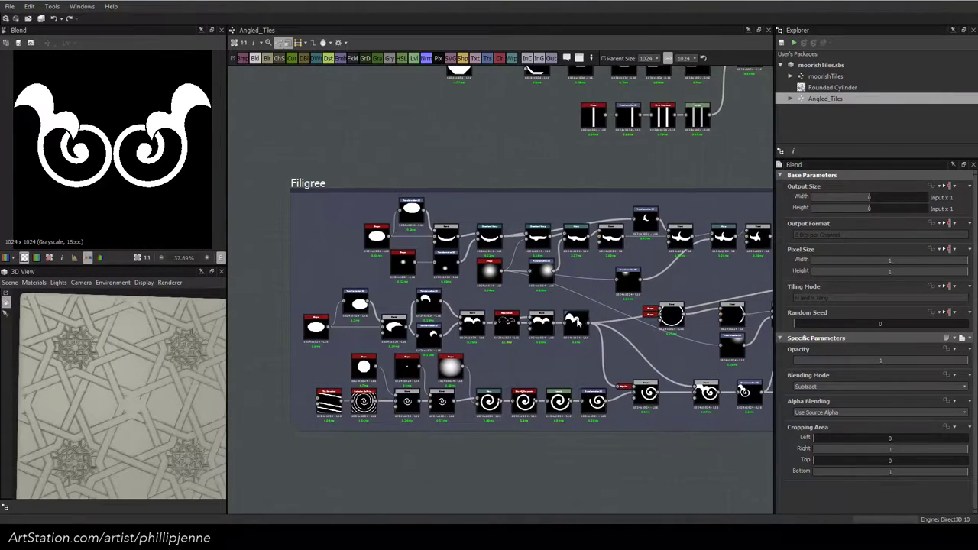
Preview the ellipse, crescent blend, directional warp and warped curl against the tile photo
double_click(376, 237)
double_click(445, 238)
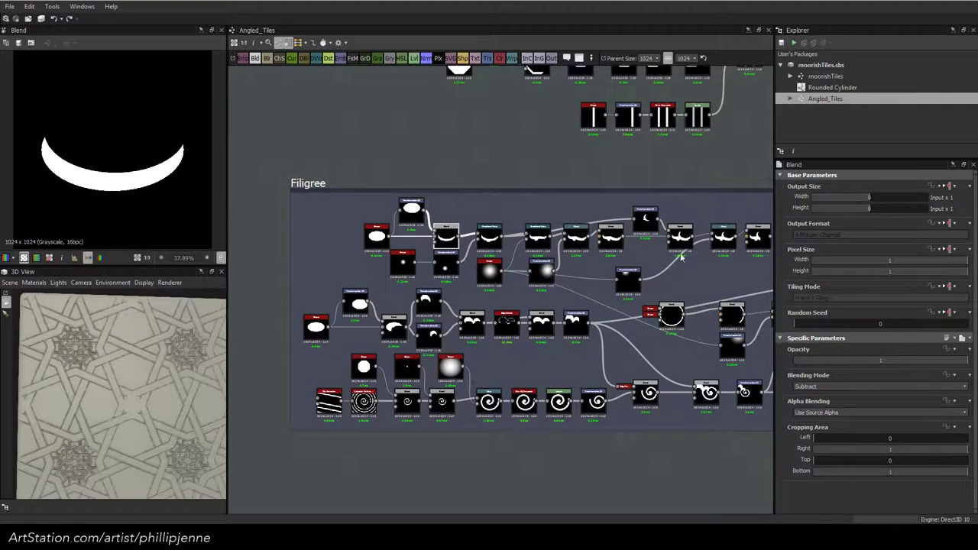
double_click(489, 237)
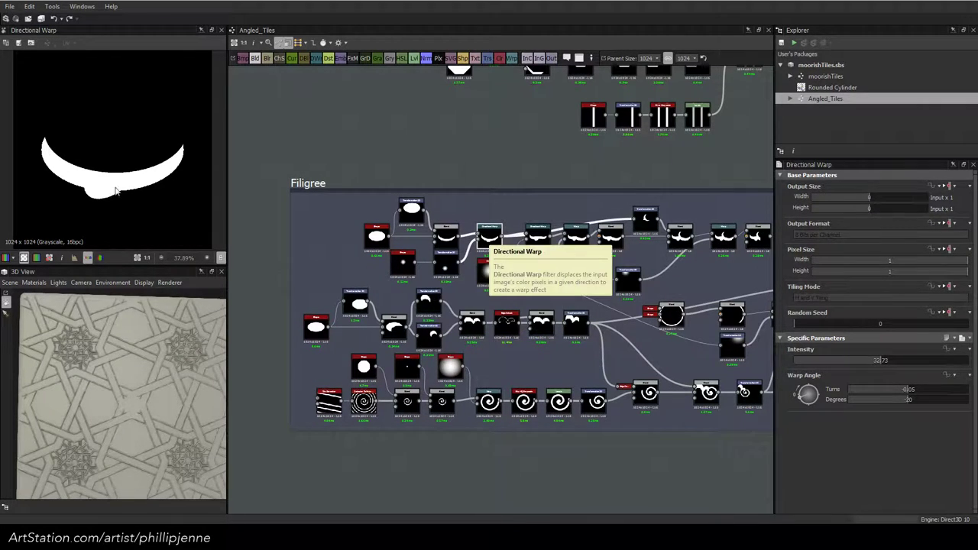
key("alt+Tab")
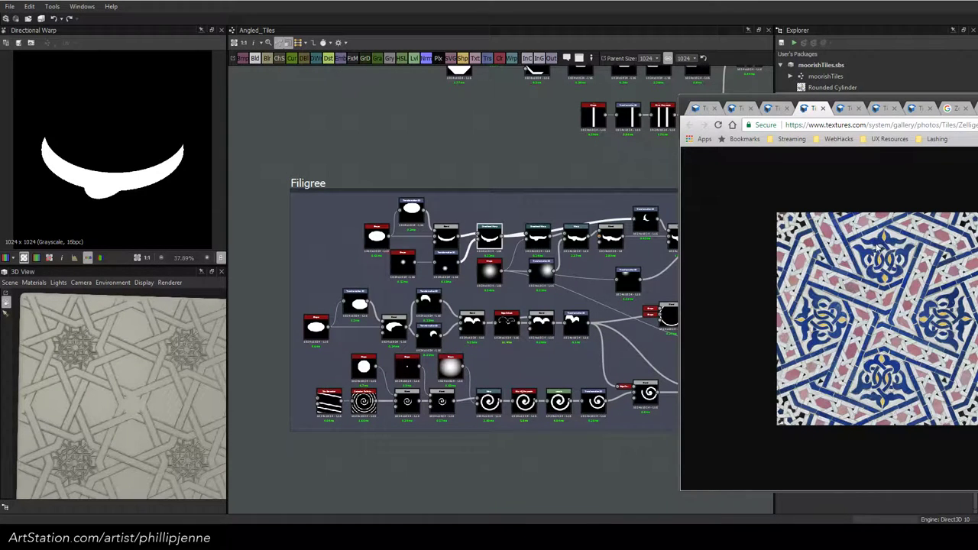
double_click(537, 238)
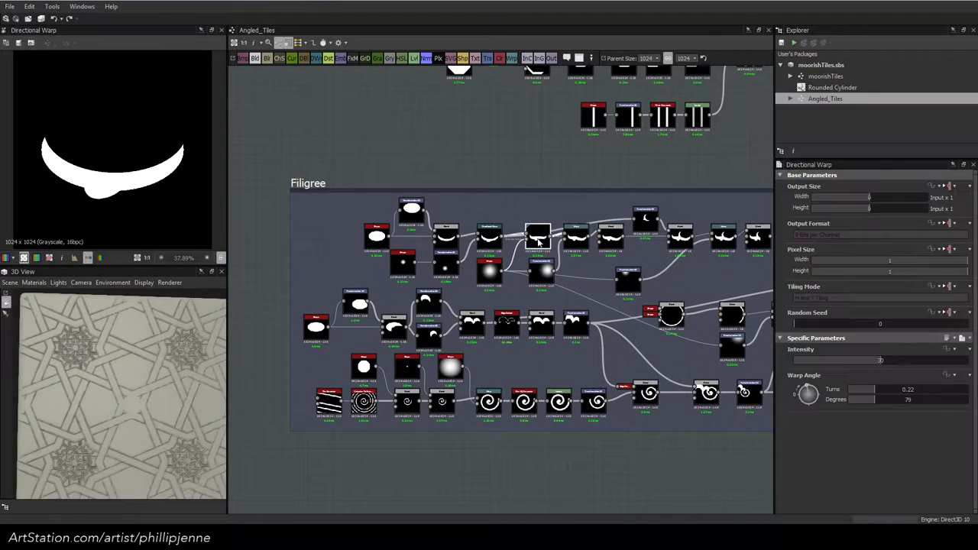
key("alt+Tab")
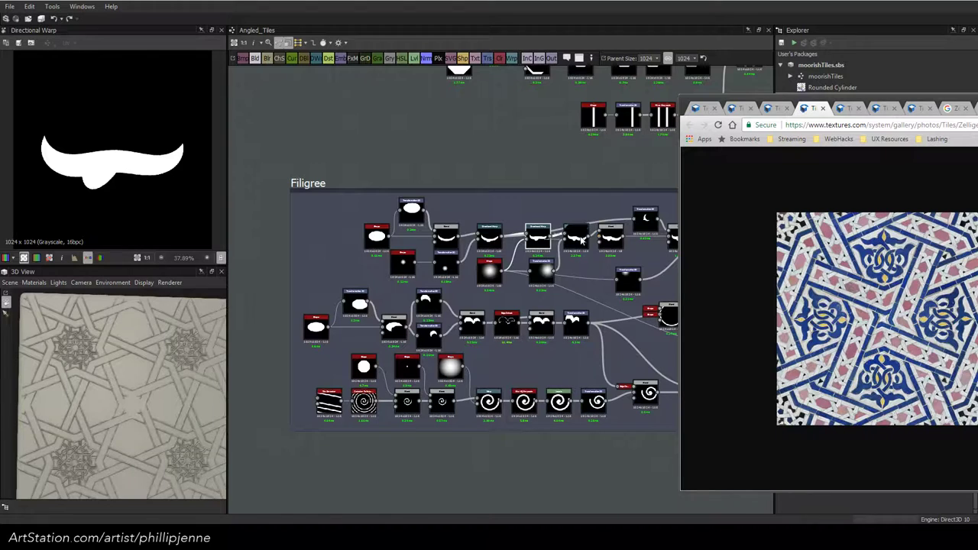
left_click(583, 223)
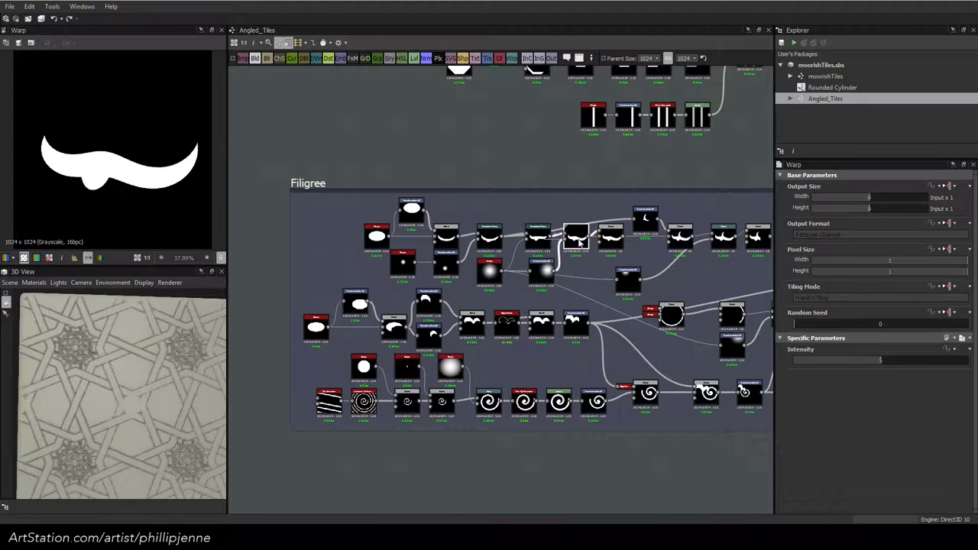
key("alt+Tab")
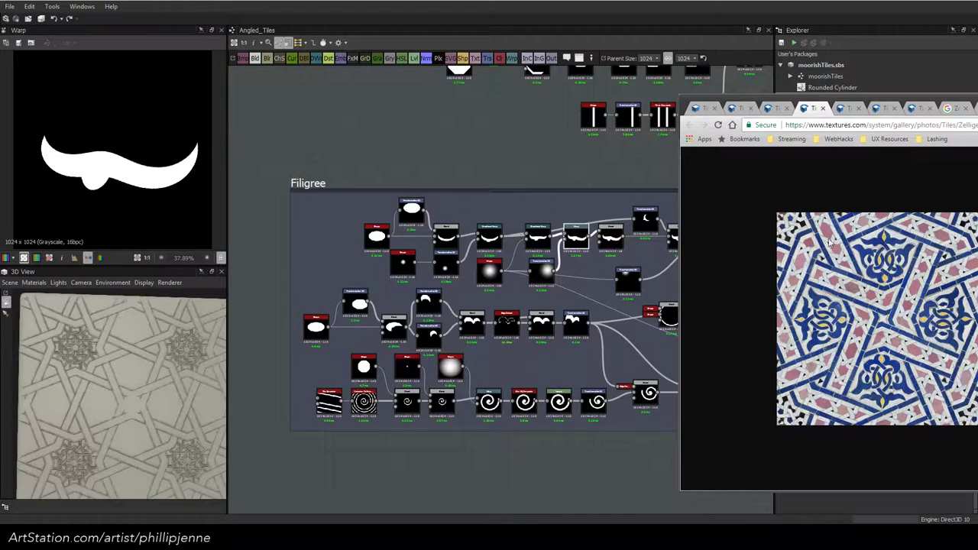
Set the Copy-mode Blend's Cropping Area Left to 0.02
double_click(612, 238)
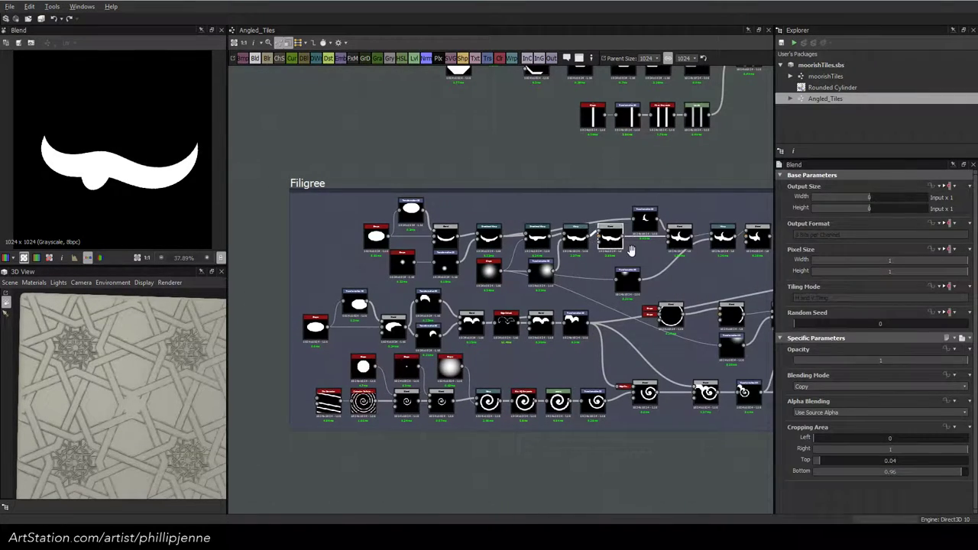
middle_click_drag(632, 249, 590, 252)
double_click(604, 225)
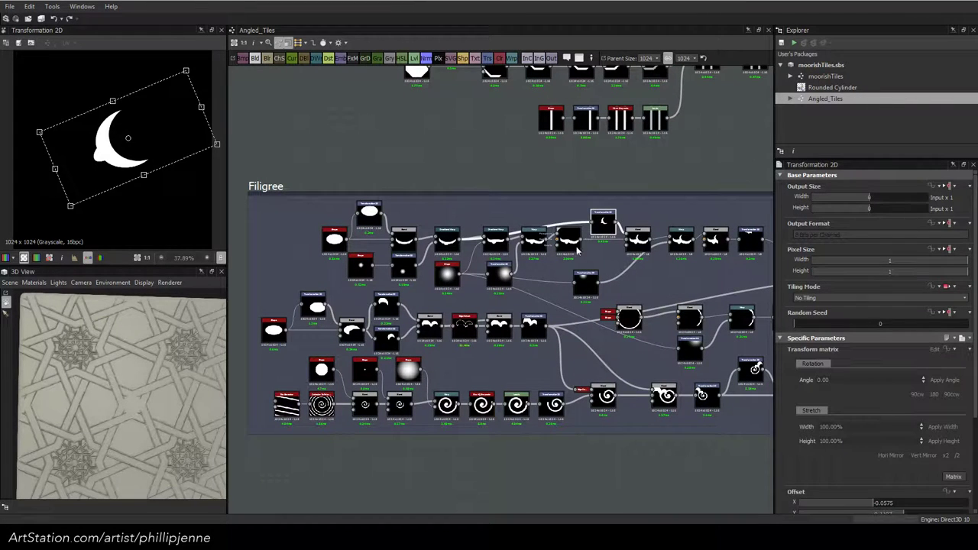
double_click(570, 243)
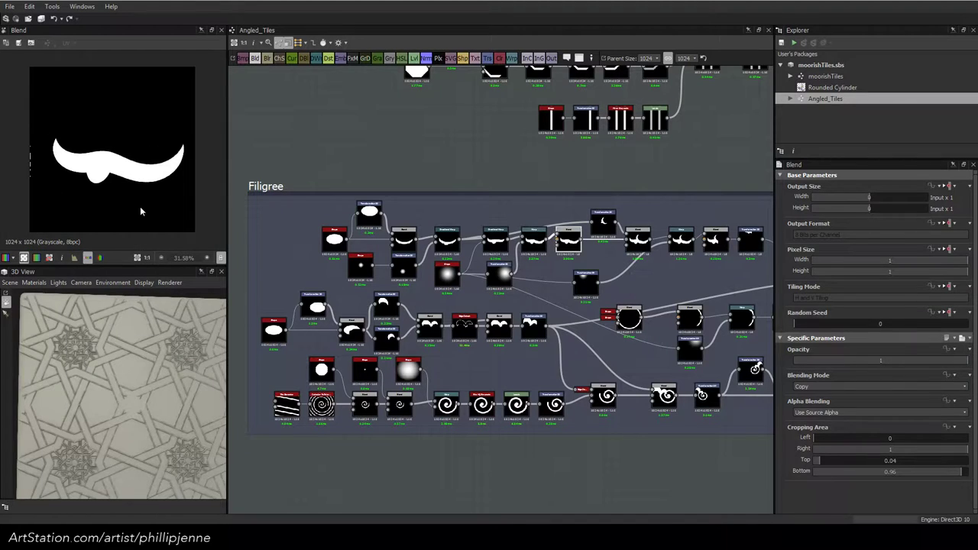
scroll(21, 165, "down", 2)
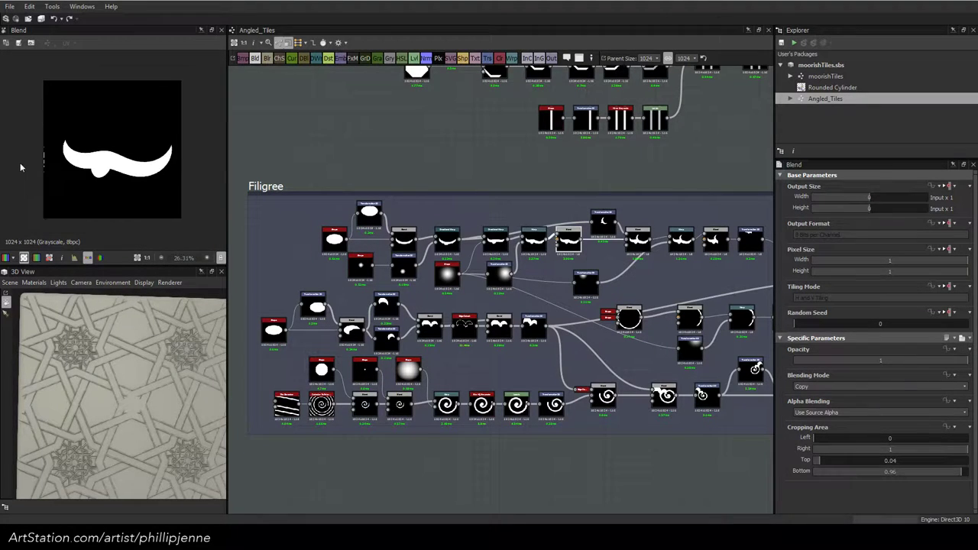
scroll(31, 163, "up", 3)
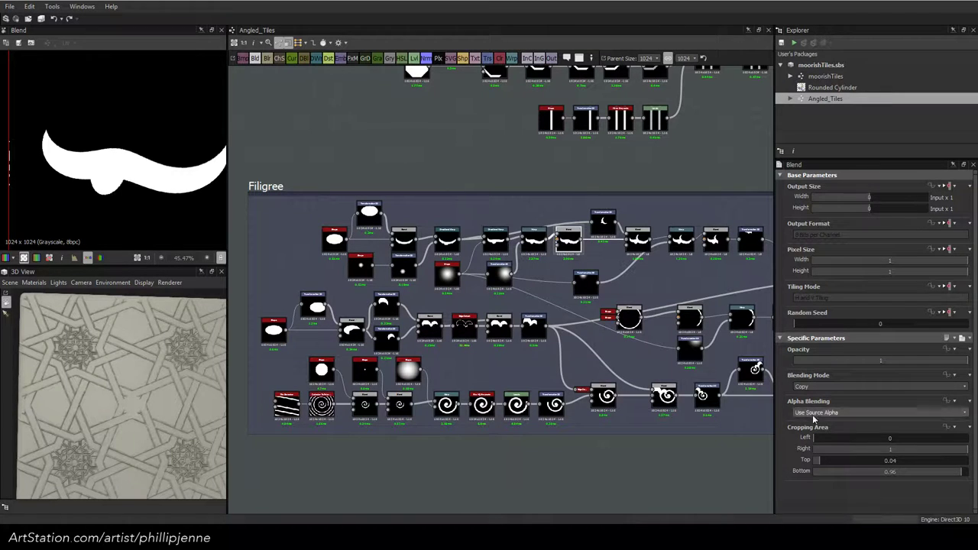
left_click_drag(816, 441, 816, 441)
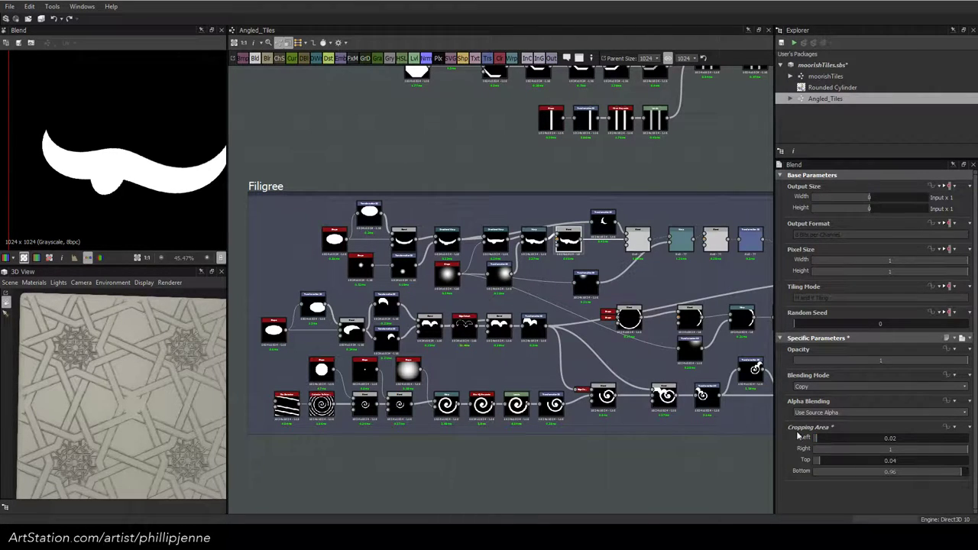
Preview the crescent transform and the Max (Lighten) Blend merging it onto the curl shape
scroll(116, 181, "down", 1)
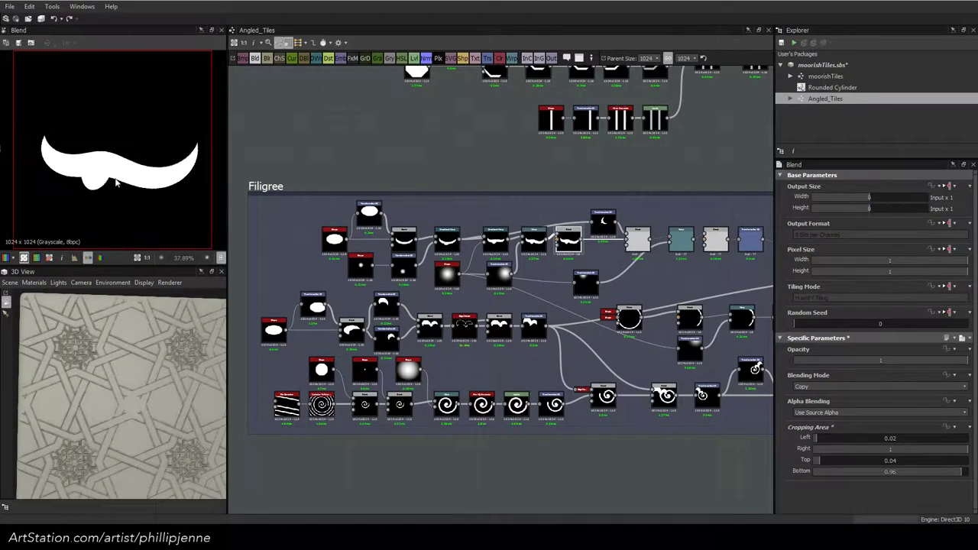
scroll(115, 172, "down", 1)
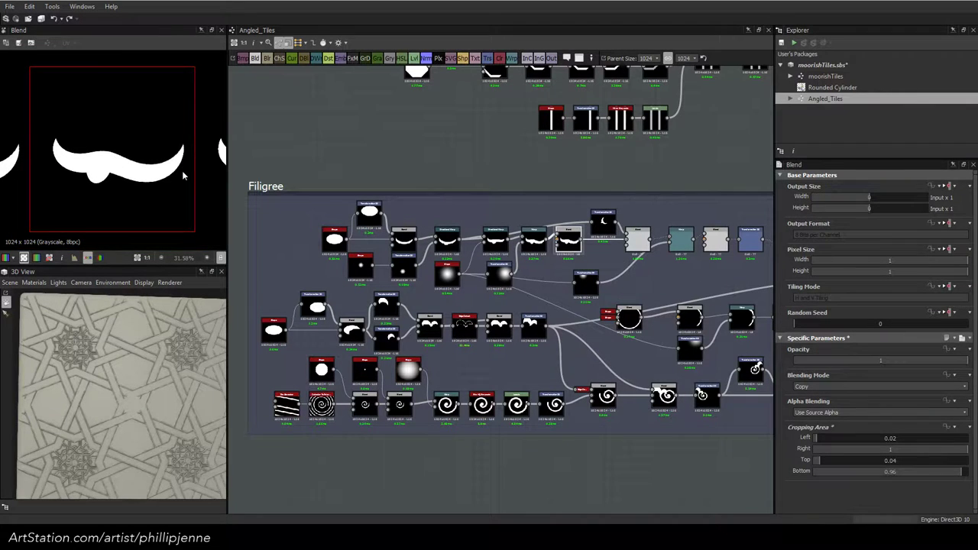
scroll(183, 176, "down", 1)
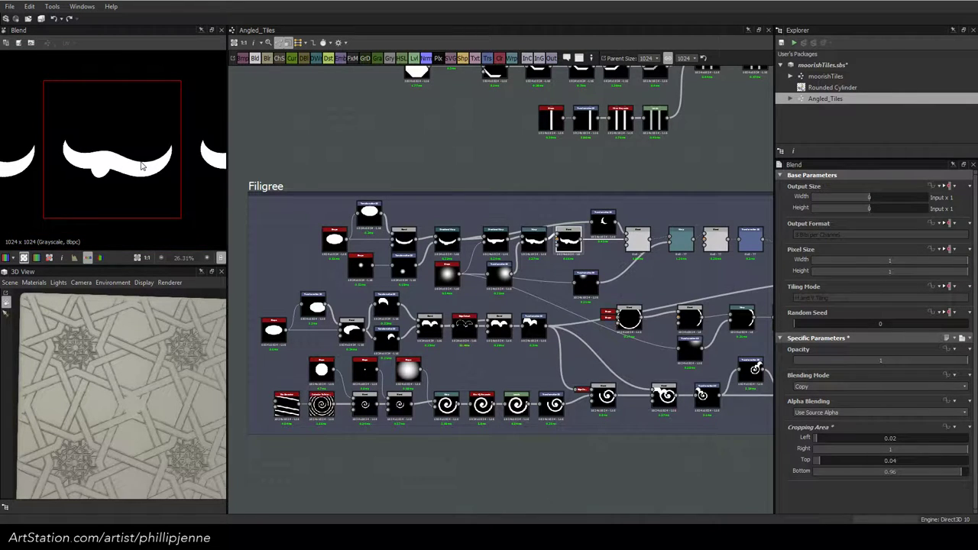
double_click(603, 221)
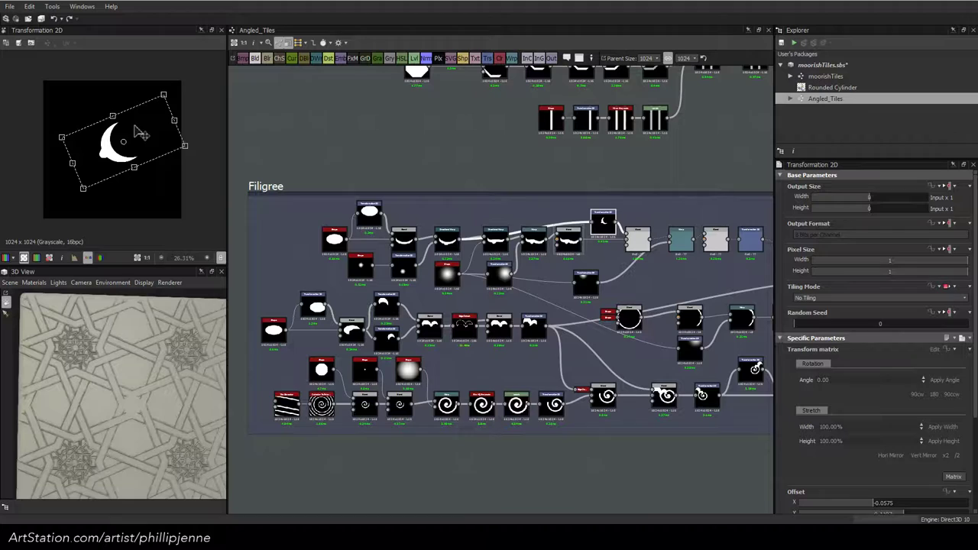
double_click(638, 239)
scroll(117, 155, "up", 1)
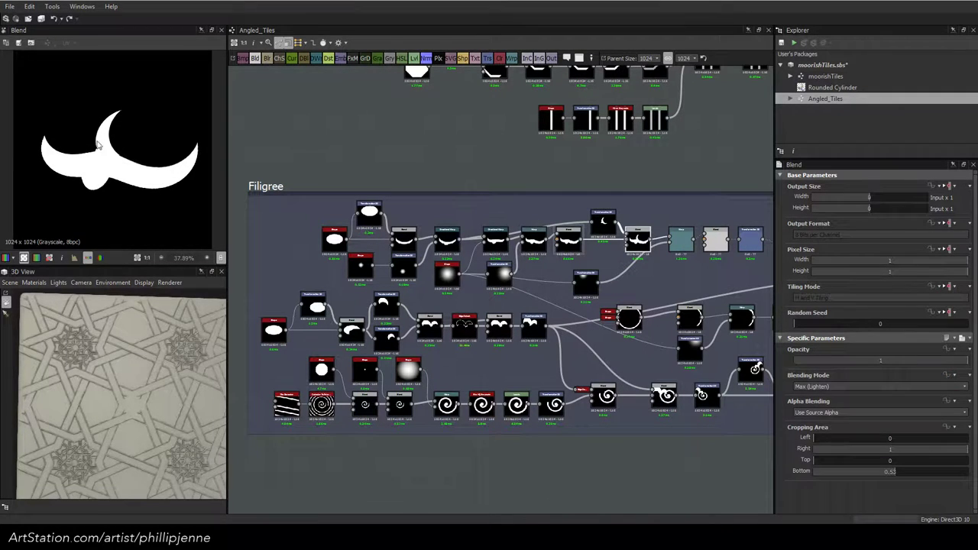
key("alt+Tab")
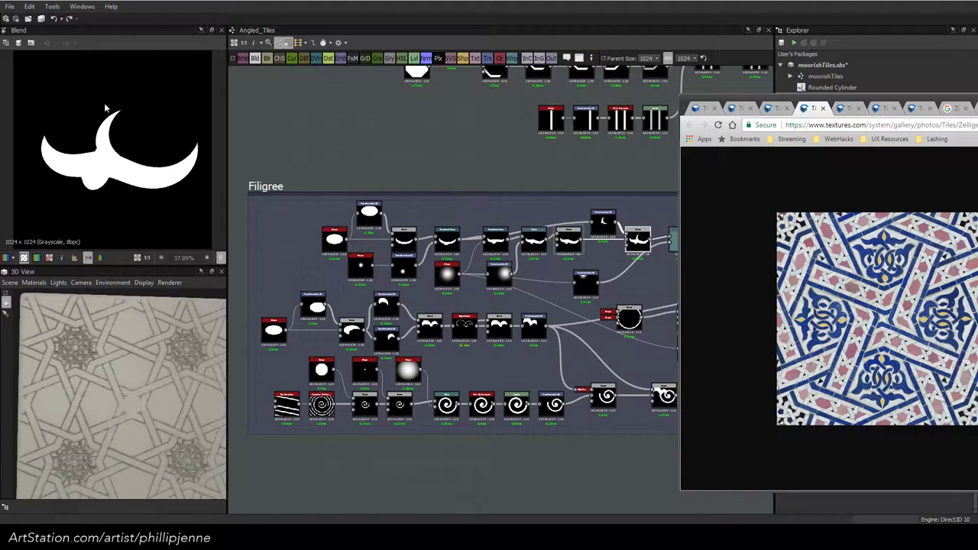
left_click(669, 247)
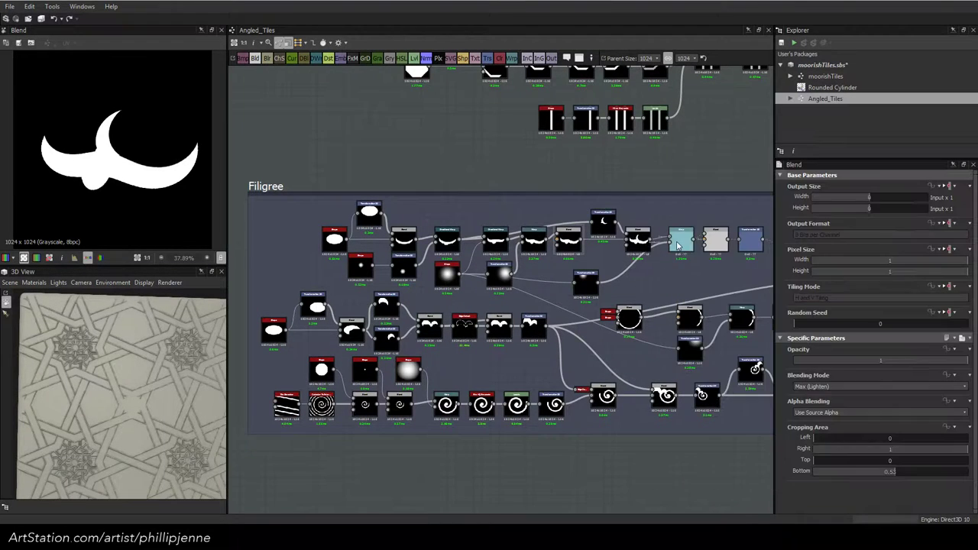
Preview the warped crescent, the combined horn shape and its repositioned version
middle_click_drag(660, 255, 560, 260)
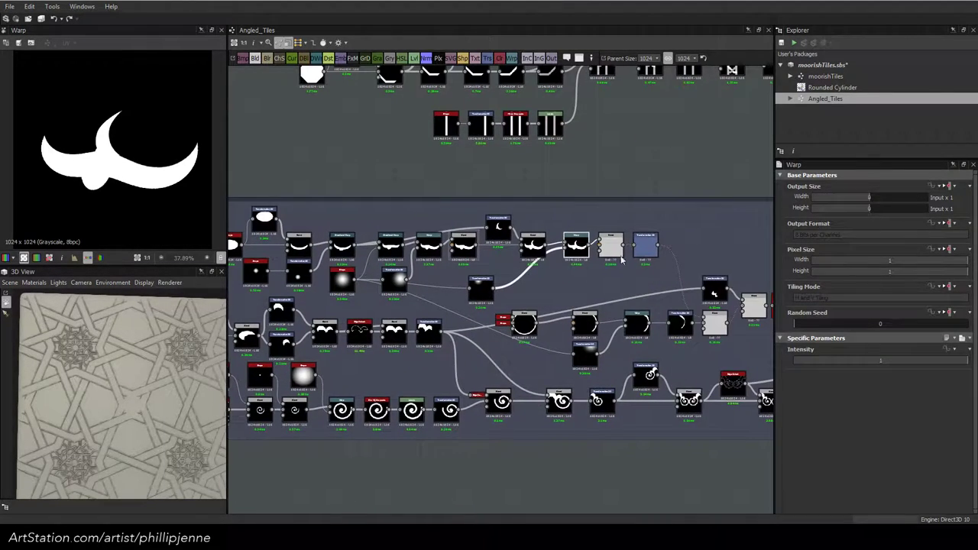
left_click(611, 246)
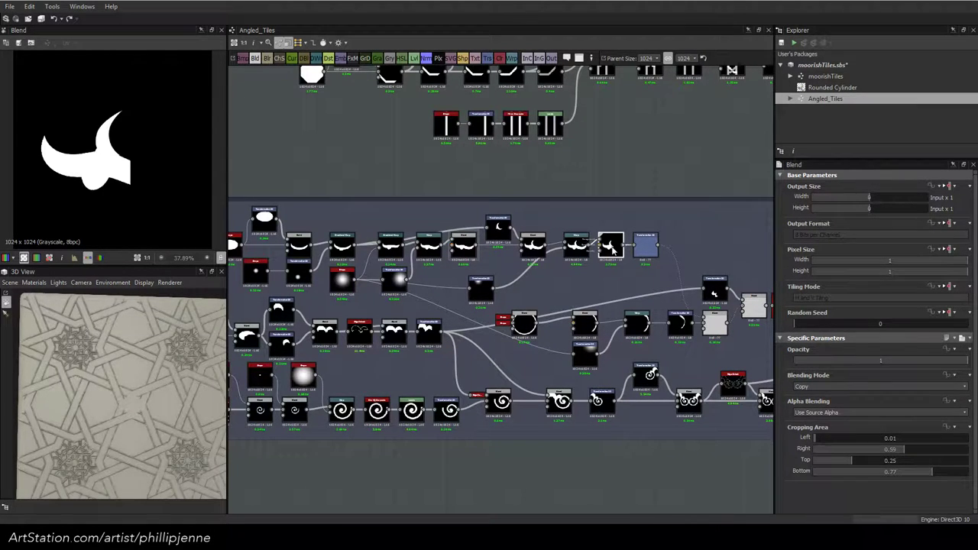
left_click(650, 246)
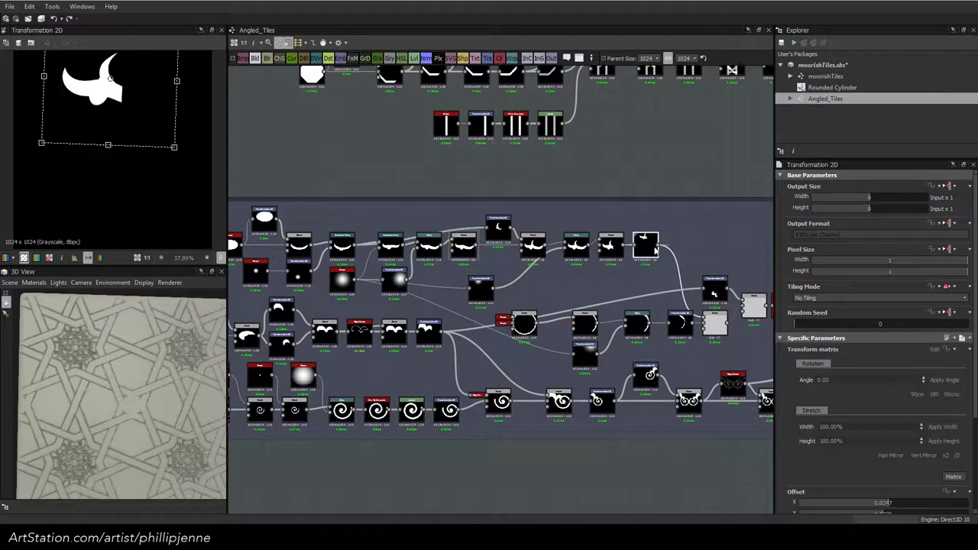
middle_click_drag(613, 229, 581, 210)
middle_click_drag(692, 227, 772, 240)
Step through the ring, cropped crescent arc, rotated horn and blends up to histogram_scan at 0.24
middle_click_drag(568, 238, 479, 203)
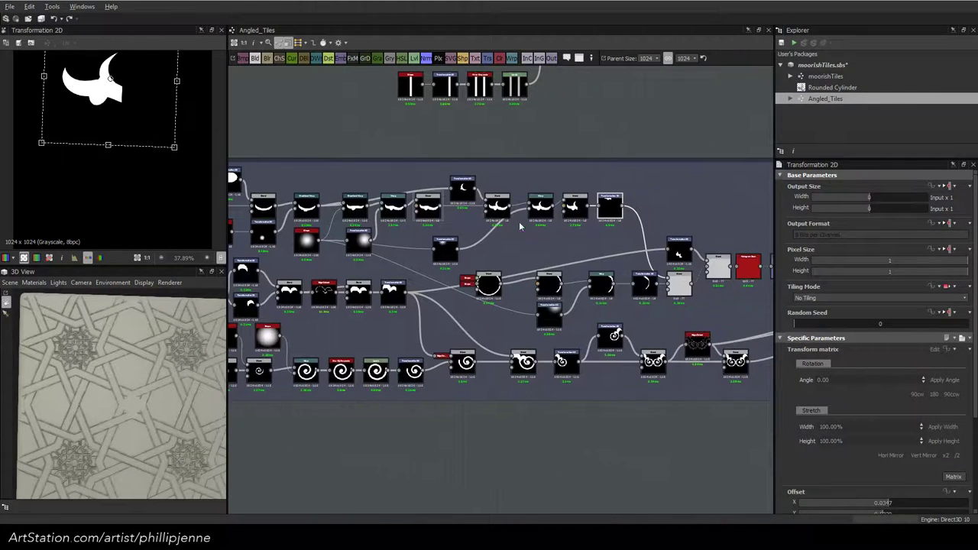
left_click(486, 289)
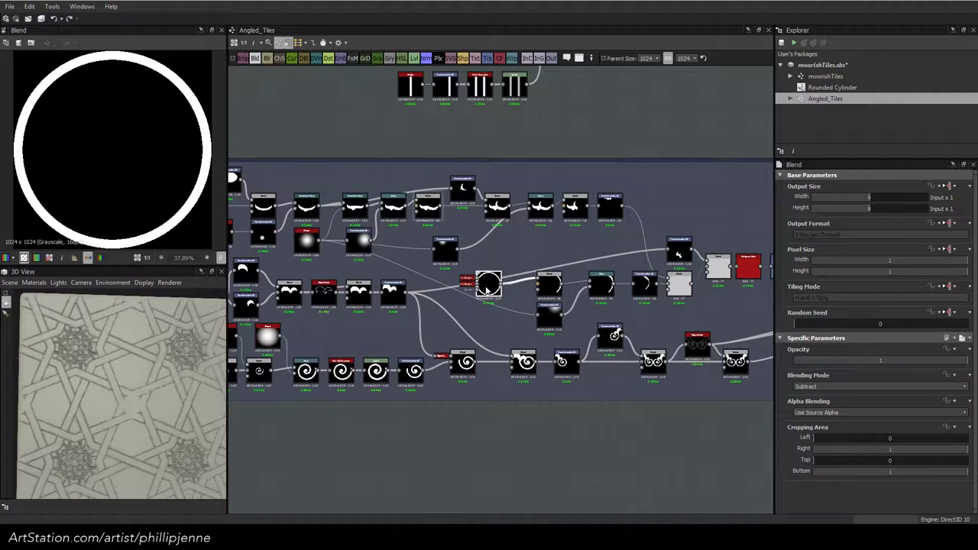
left_click(550, 284)
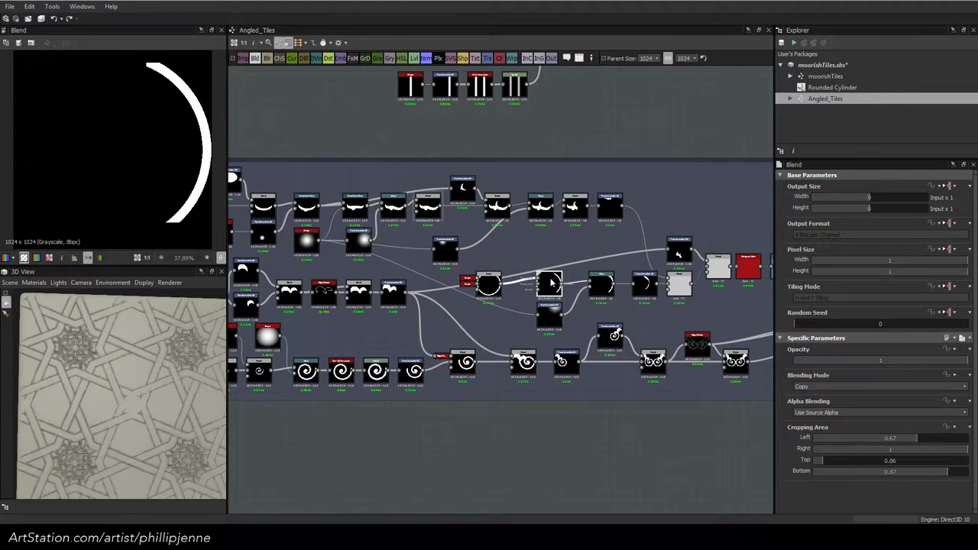
left_click(603, 285)
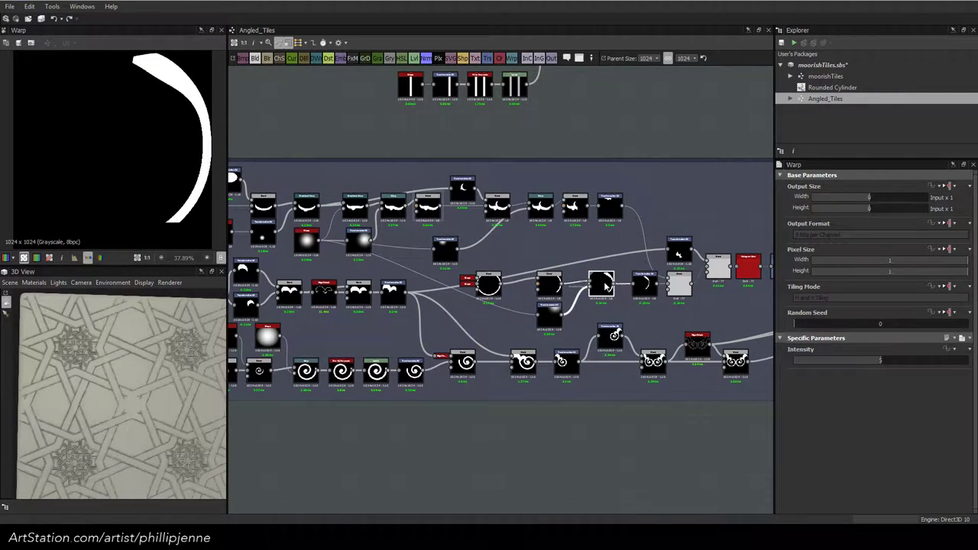
left_click(646, 287)
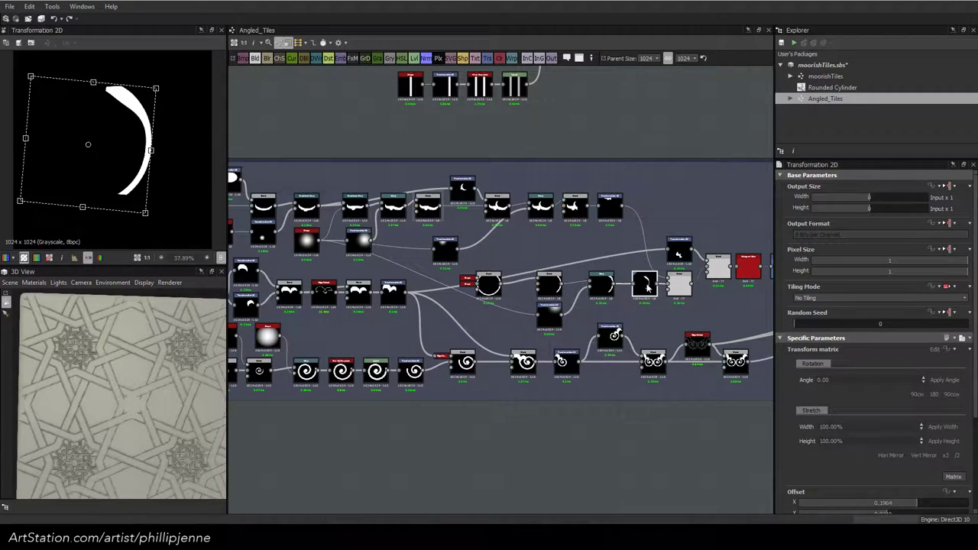
left_click(679, 284)
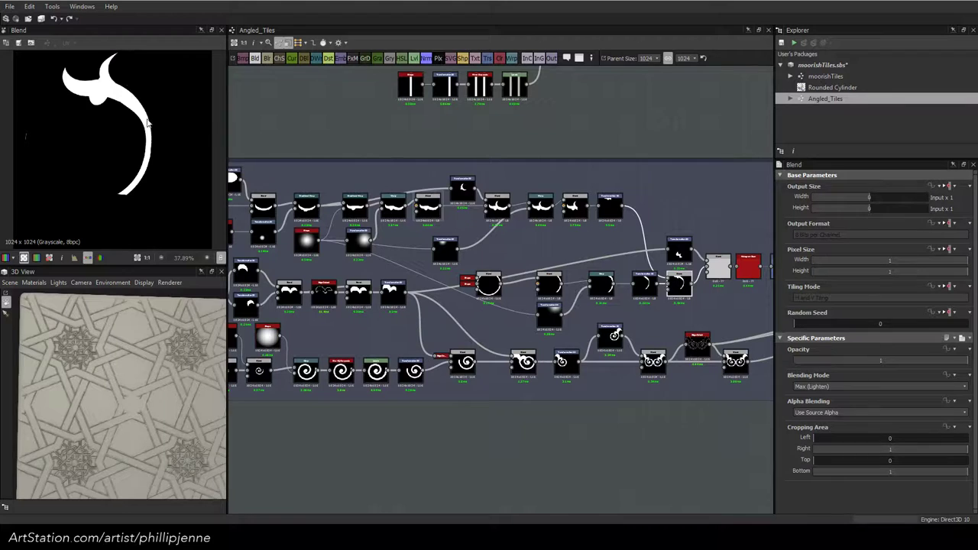
left_click(687, 252)
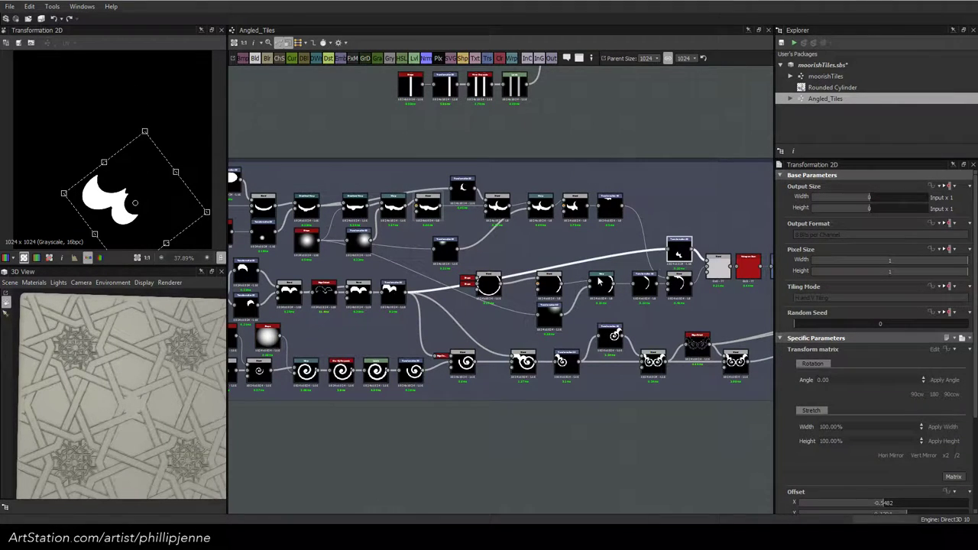
left_click(719, 265)
middle_click_drag(749, 266, 641, 281)
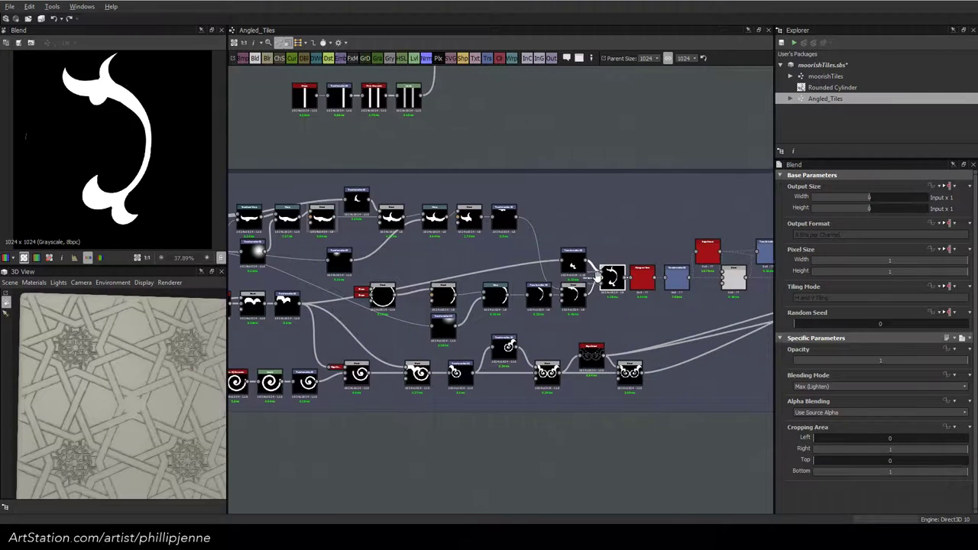
left_click(640, 281)
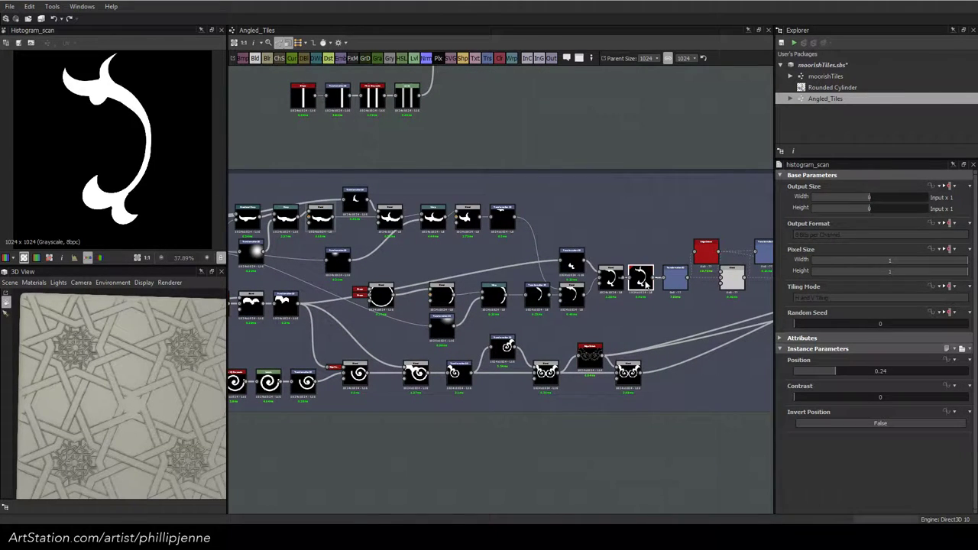
Preview the repositioned curl, its edge-detect outline and the curl with outline subtracted
middle_click_drag(640, 265, 535, 268)
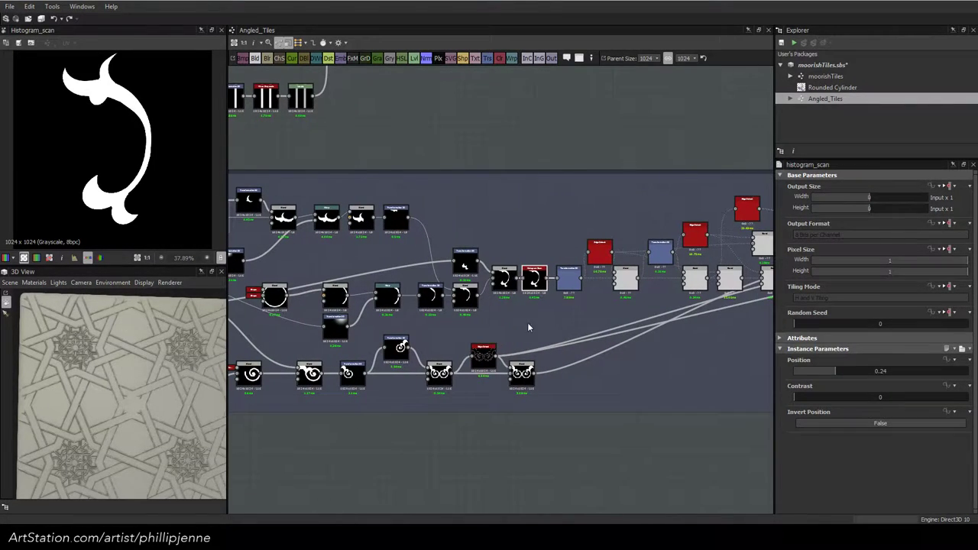
scroll(528, 321, "up", 2)
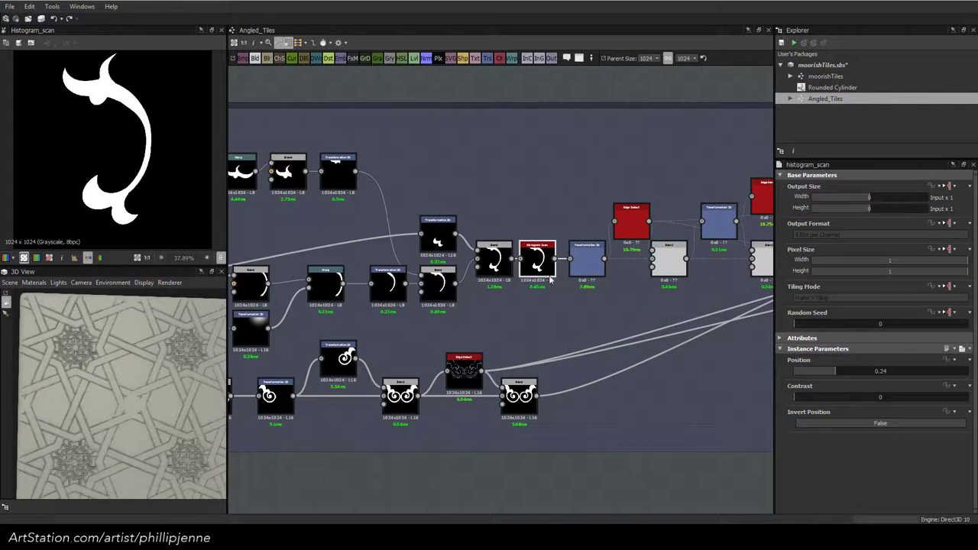
left_click(586, 258)
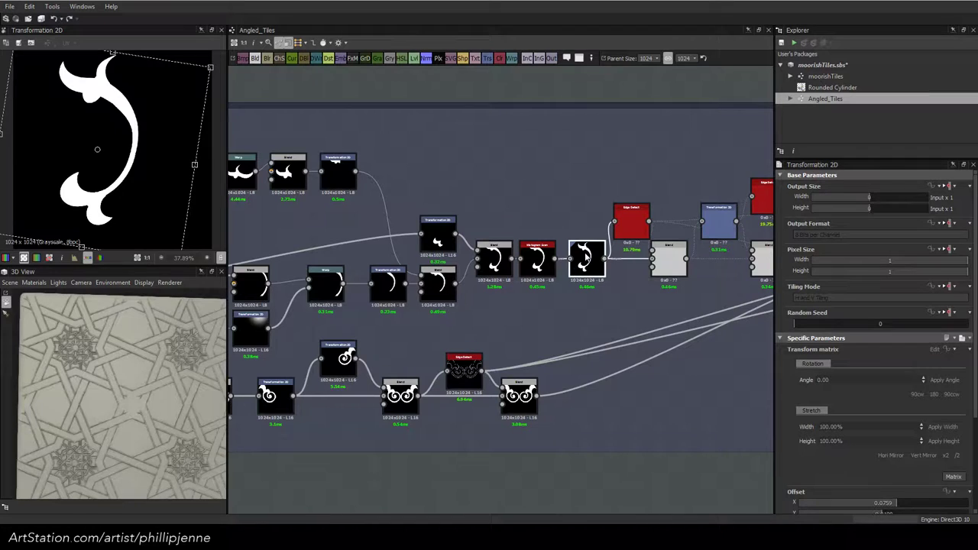
middle_click_drag(622, 263, 567, 269)
left_click(576, 233)
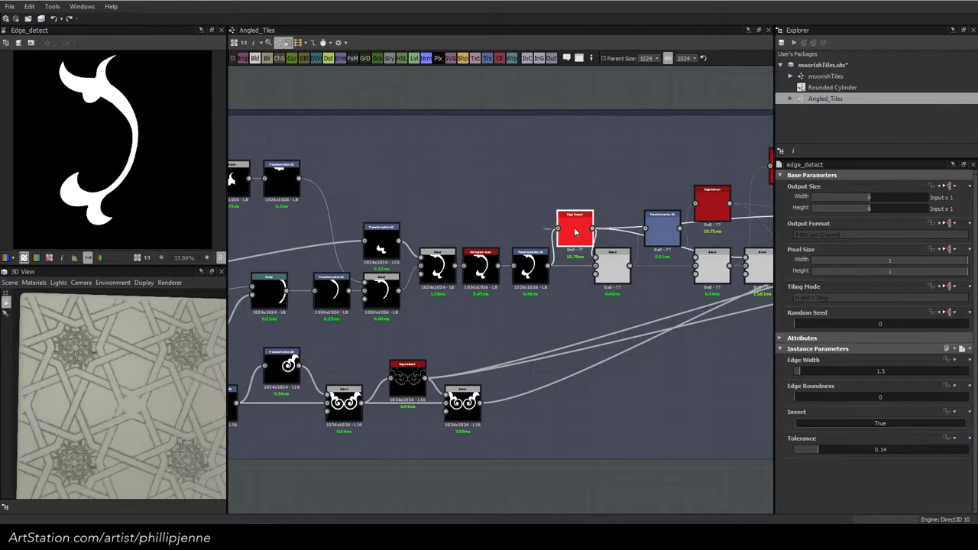
left_click(611, 265)
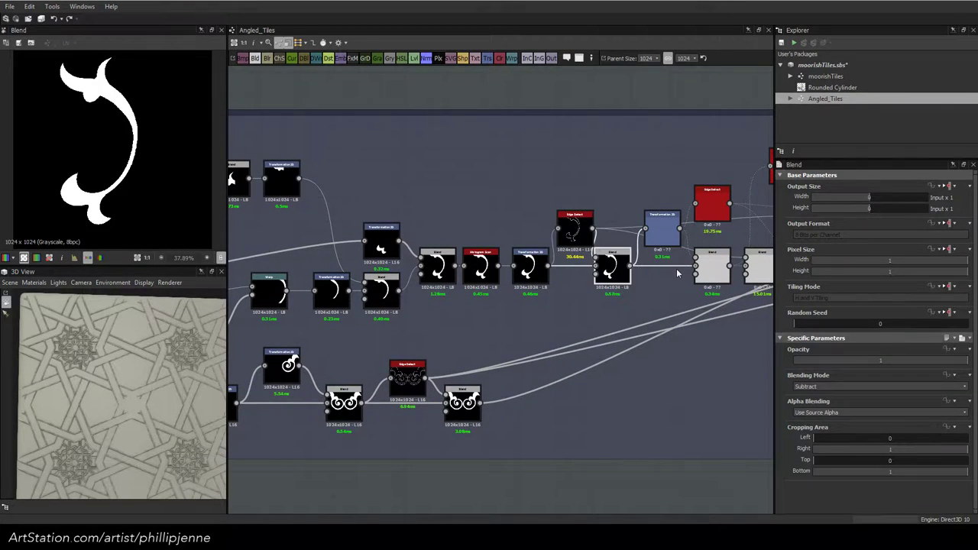
Inspect the mirrored curl copy, the symmetrical pair and the cropped subtract cutting the overlap
middle_click_drag(676, 273, 588, 275)
left_click(619, 229)
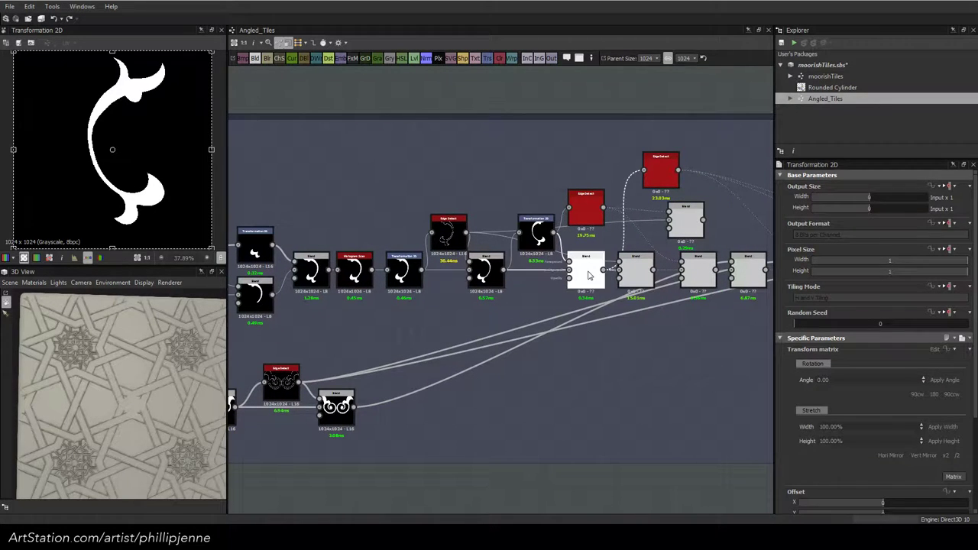
left_click(588, 275)
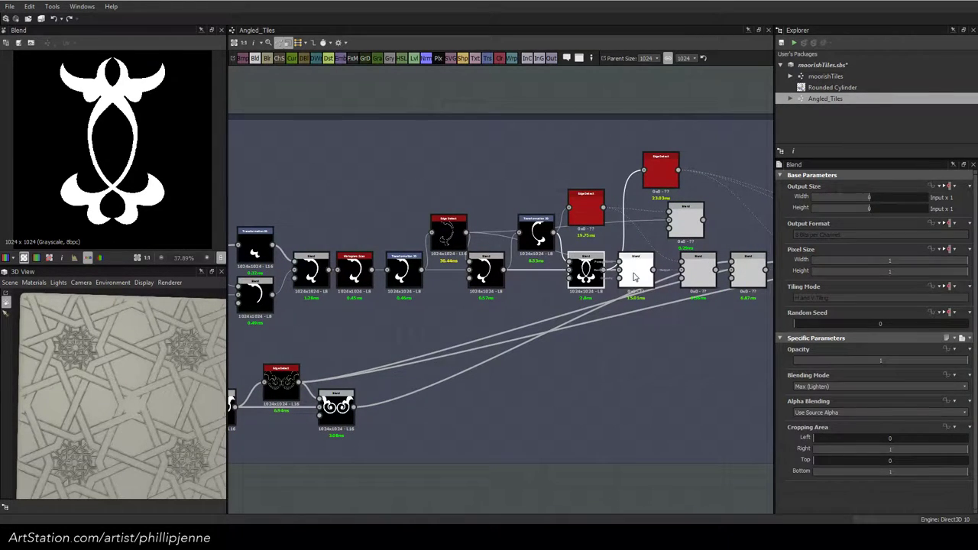
left_click(634, 276)
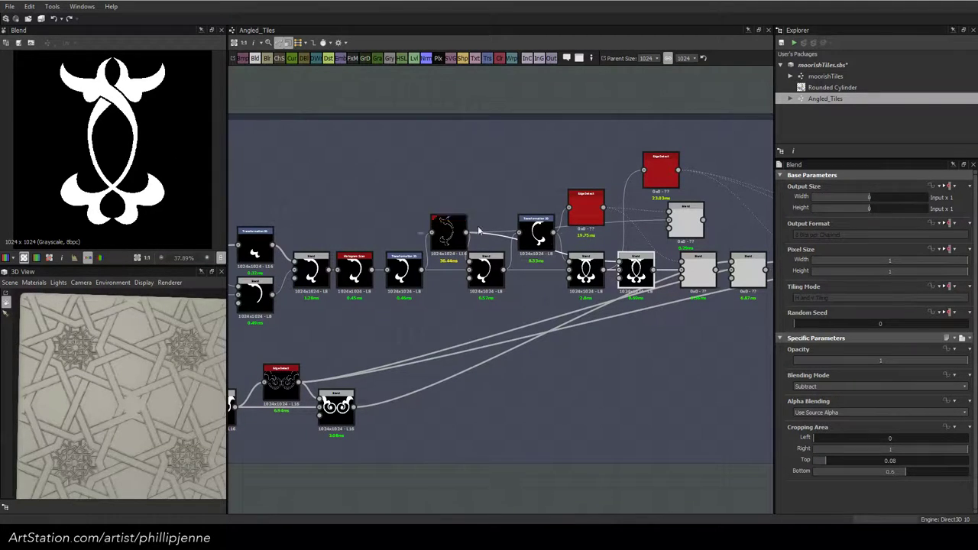
left_click(586, 210)
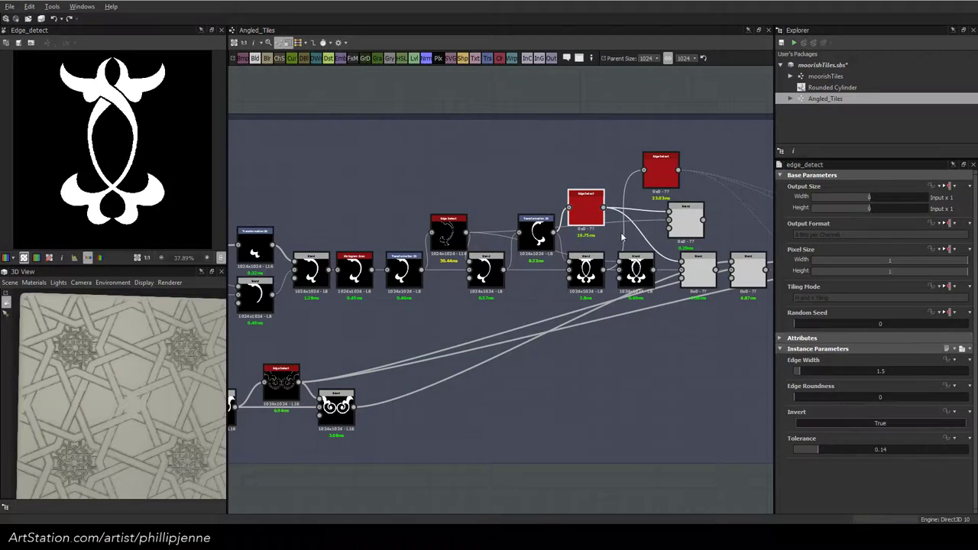
middle_click_drag(622, 238, 563, 246)
double_click(642, 271)
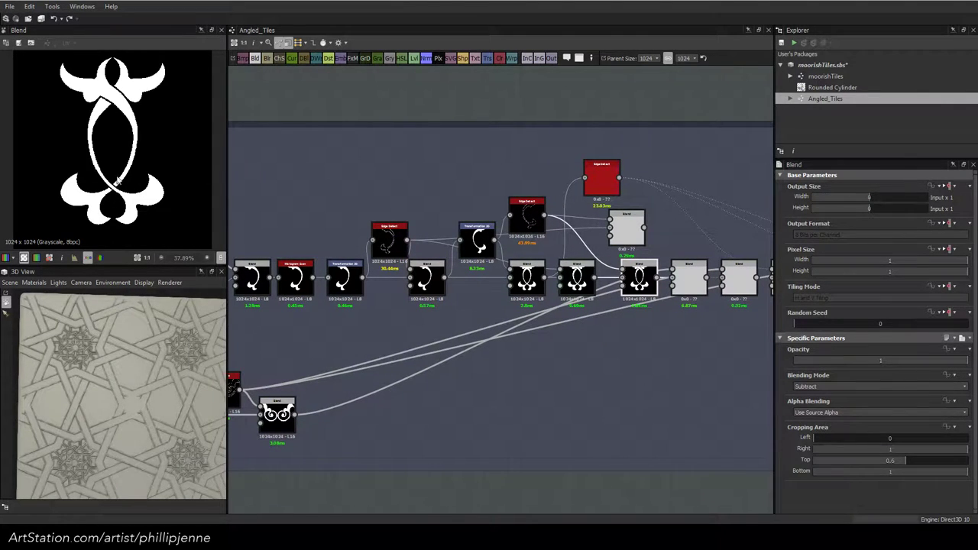
Preview the remaining Max (Lighten) and cropped Subtract blends, then bring the zellige photo over the graph
left_click(688, 277)
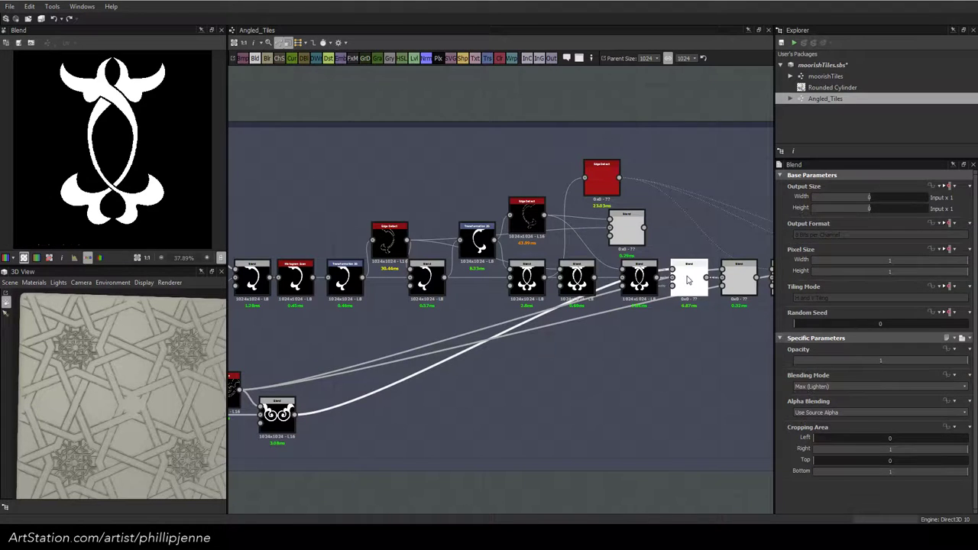
middle_click_drag(689, 283, 626, 275)
left_click(627, 271)
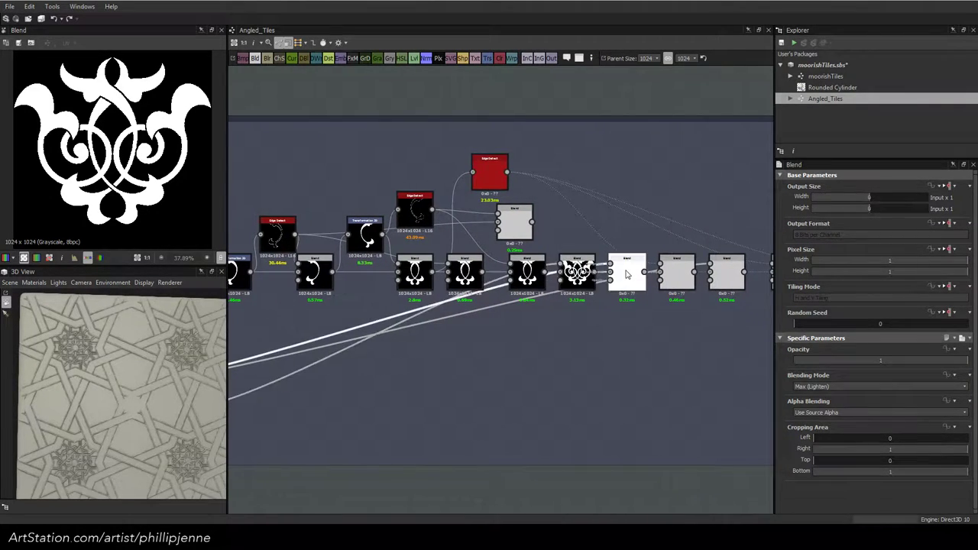
left_click(678, 273)
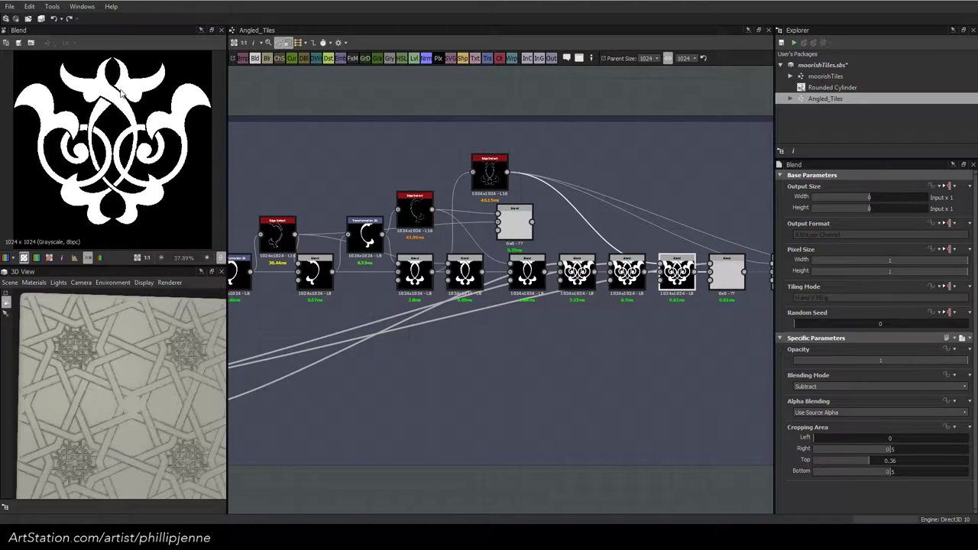
left_click(725, 272)
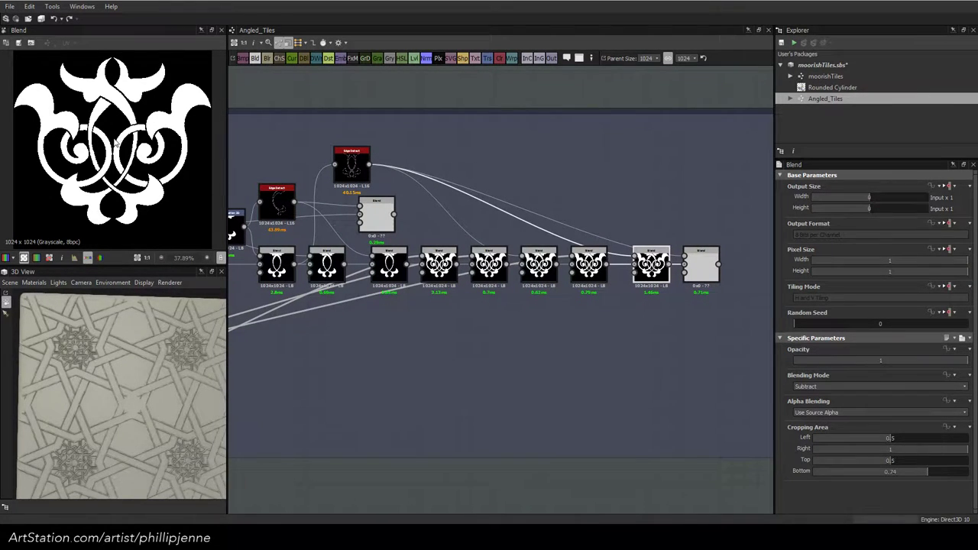
left_click(700, 268)
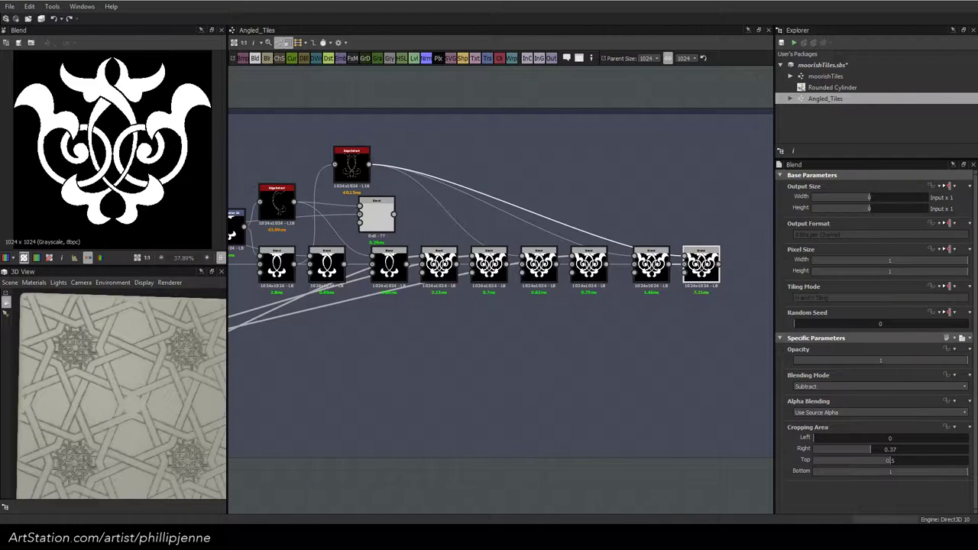
key("alt+Tab")
left_click_drag(977, 116, 658, 86)
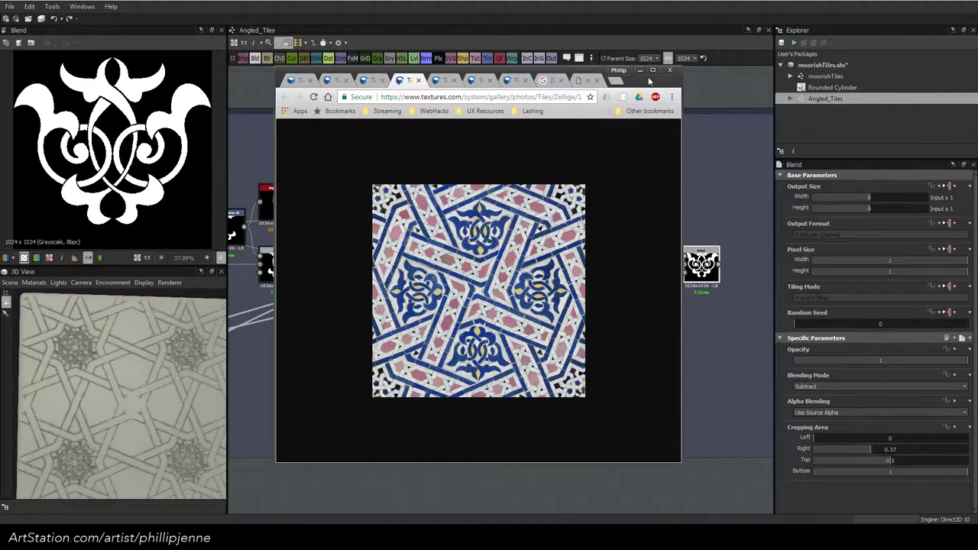
Drag the Chrome reference window off to the right, uncovering the ornament chain
left_click_drag(650, 81, 977, 153)
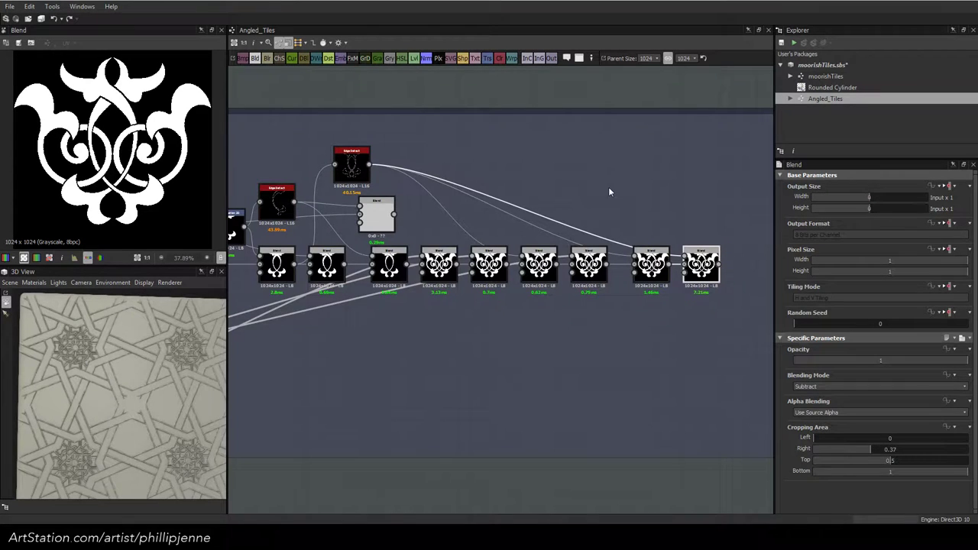
Preview the 2×2, scale 1.64 tile_generator's eight-point star and strapwork pattern
middle_click_drag(609, 191, 411, 185)
scroll(467, 204, "down", 1)
scroll(121, 133, "down", 4)
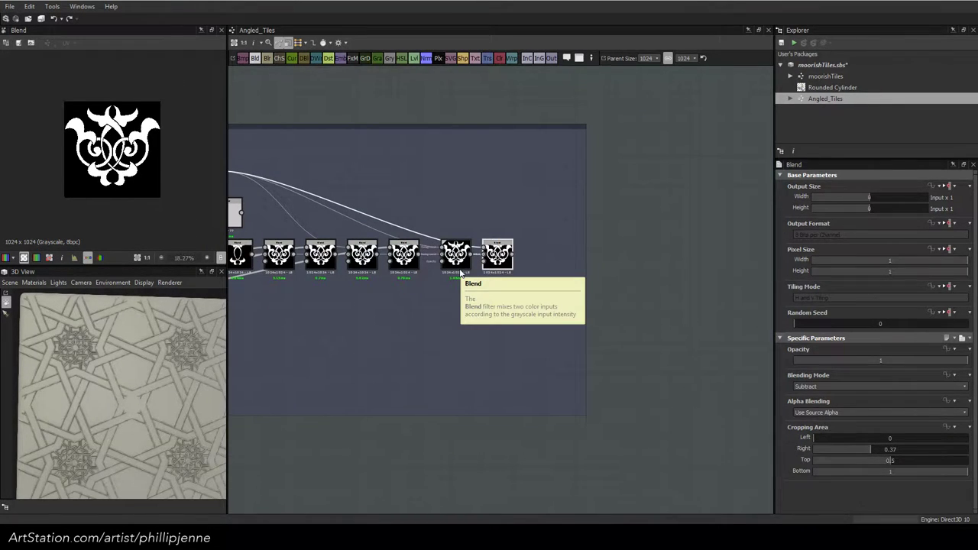
scroll(566, 237, "down", 5)
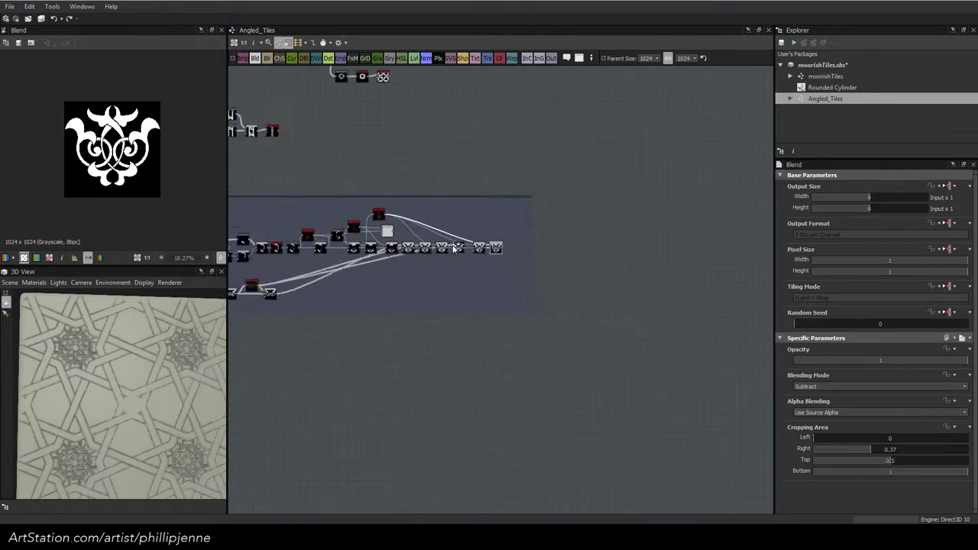
scroll(569, 259, "up", 5)
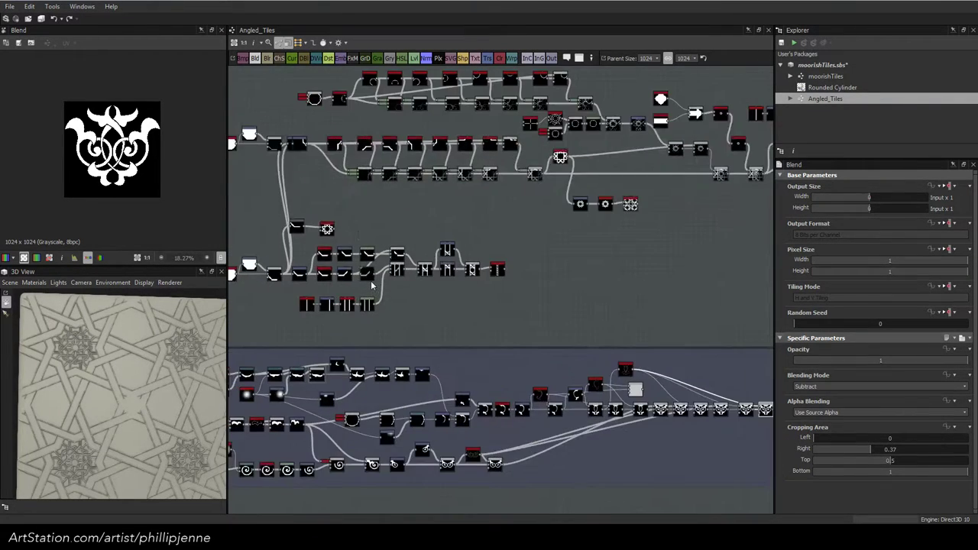
middle_click_drag(569, 259, 478, 265)
left_click(573, 212)
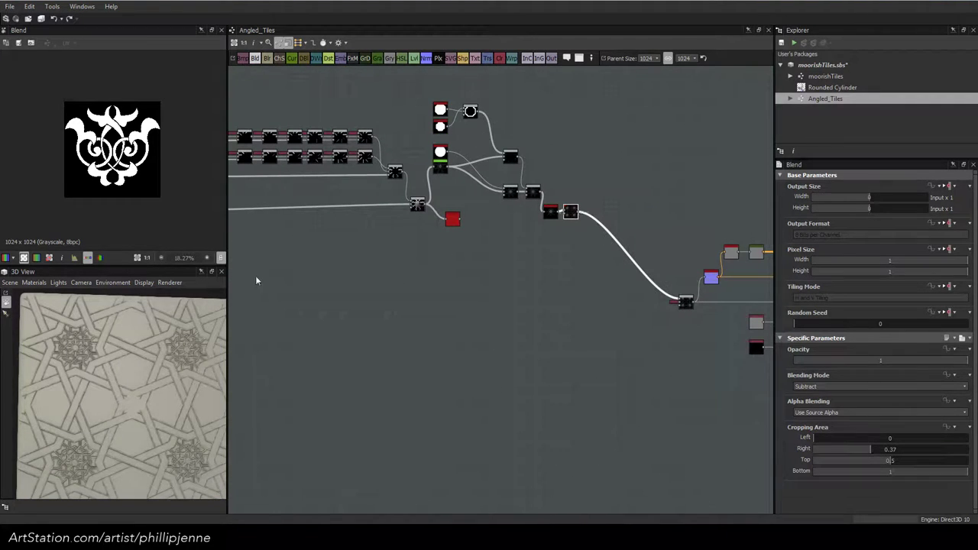
double_click(571, 211)
scroll(86, 161, "up", 5)
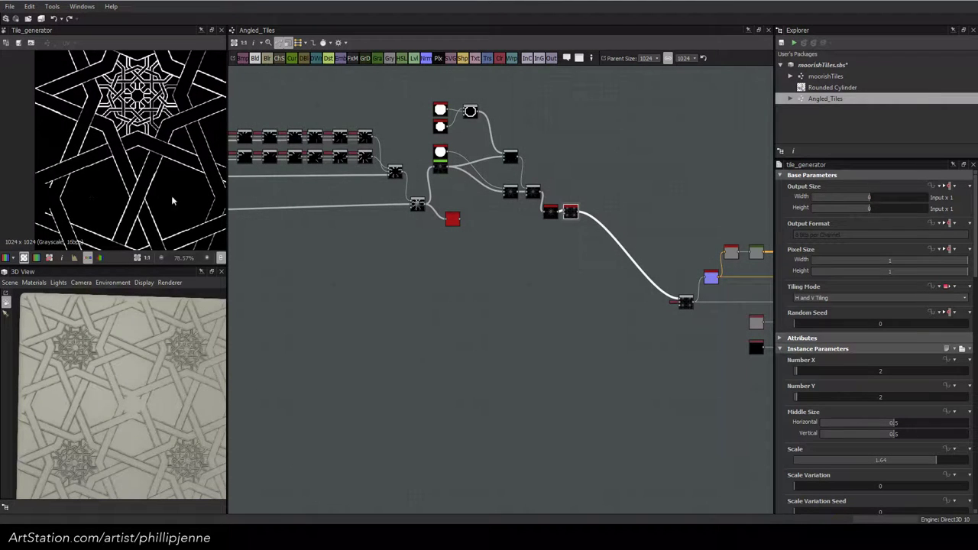
middle_click_drag(172, 200, 84, 178)
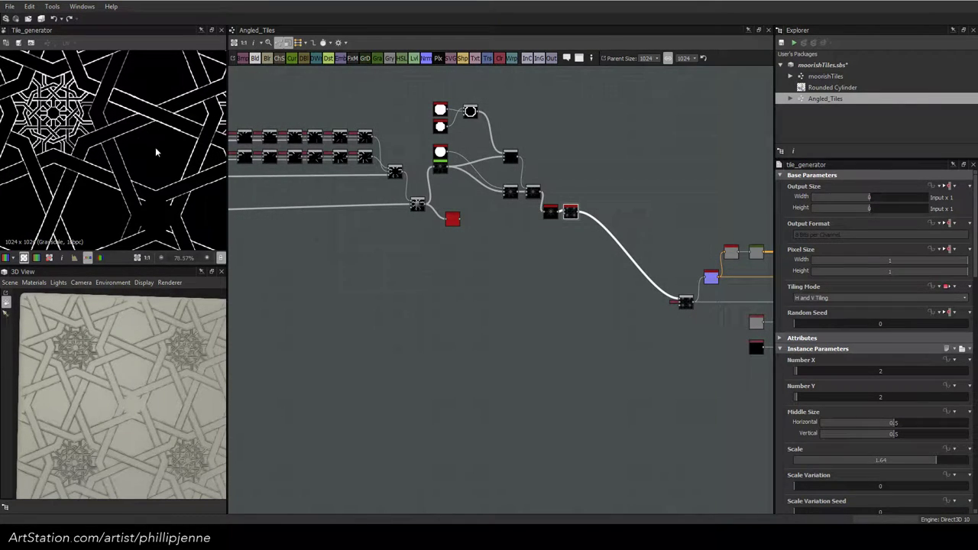
Add a Splatter Circular node fed by the curl motif chain
scroll(146, 170, "down", 3)
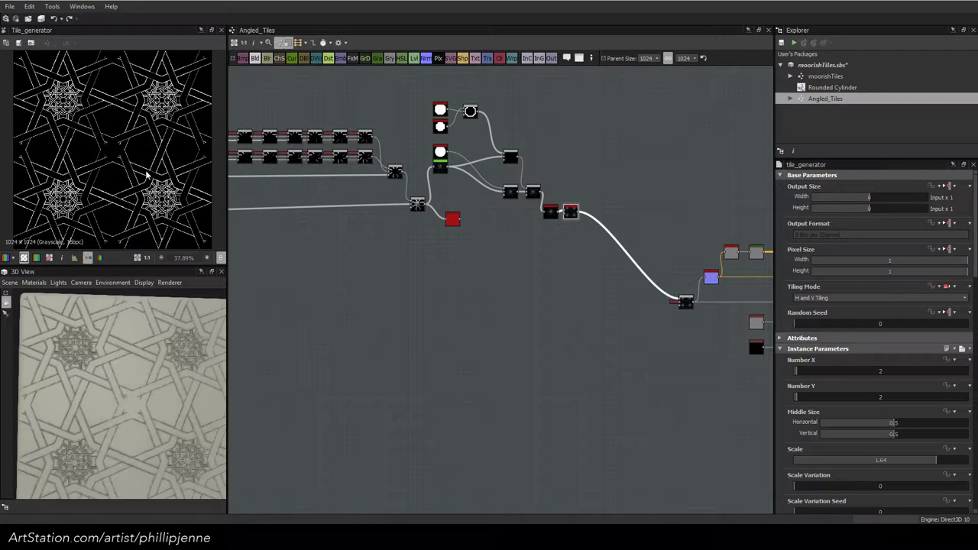
scroll(522, 260, "down", 3)
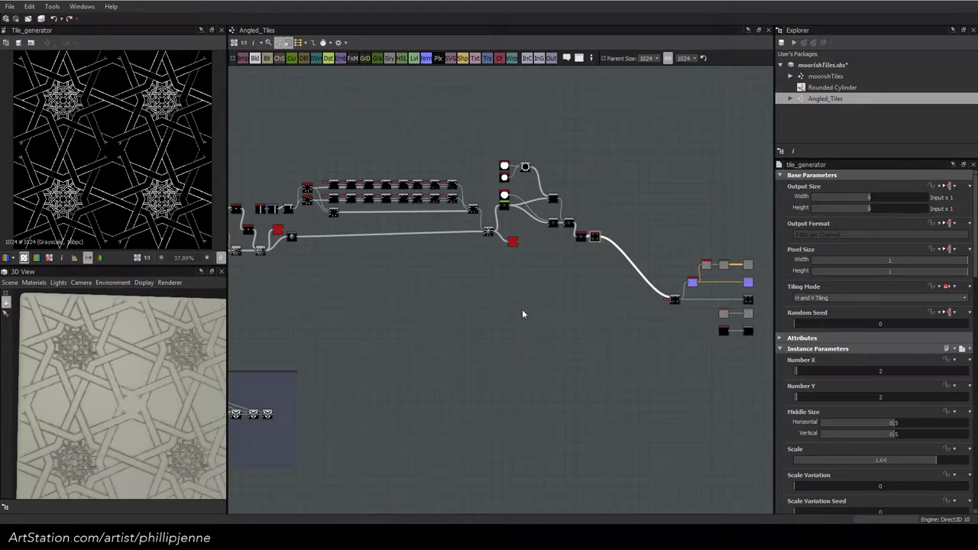
scroll(522, 313, "up", 2)
key("space")
type("spla")
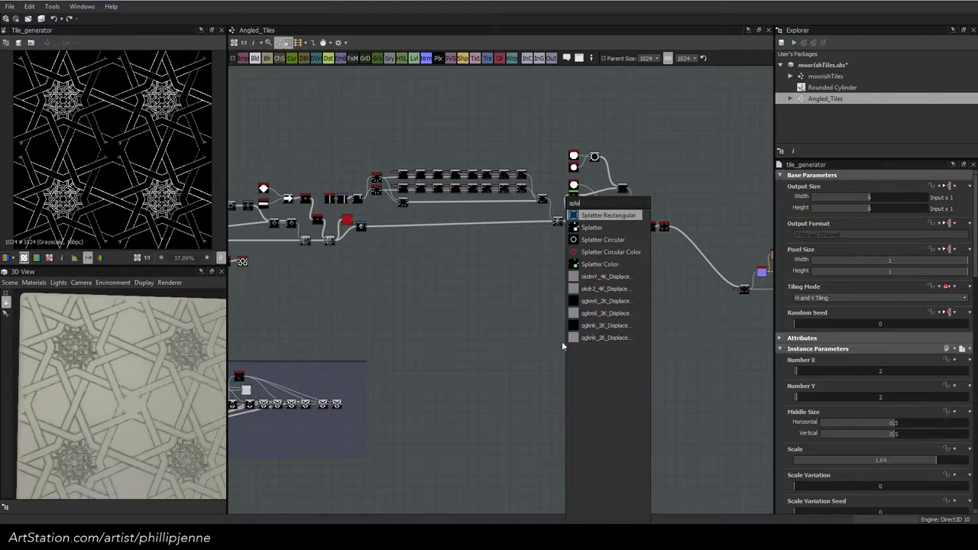
type("t")
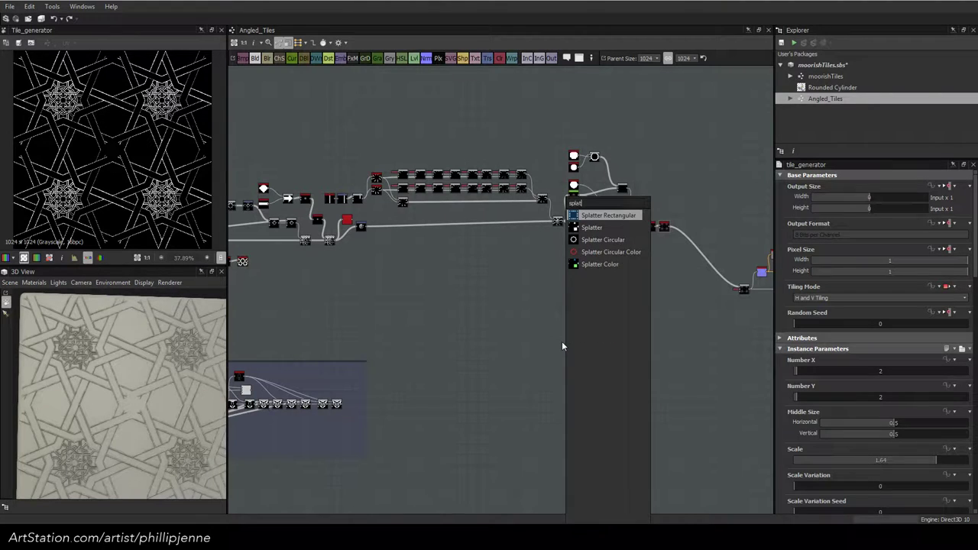
left_click(617, 242)
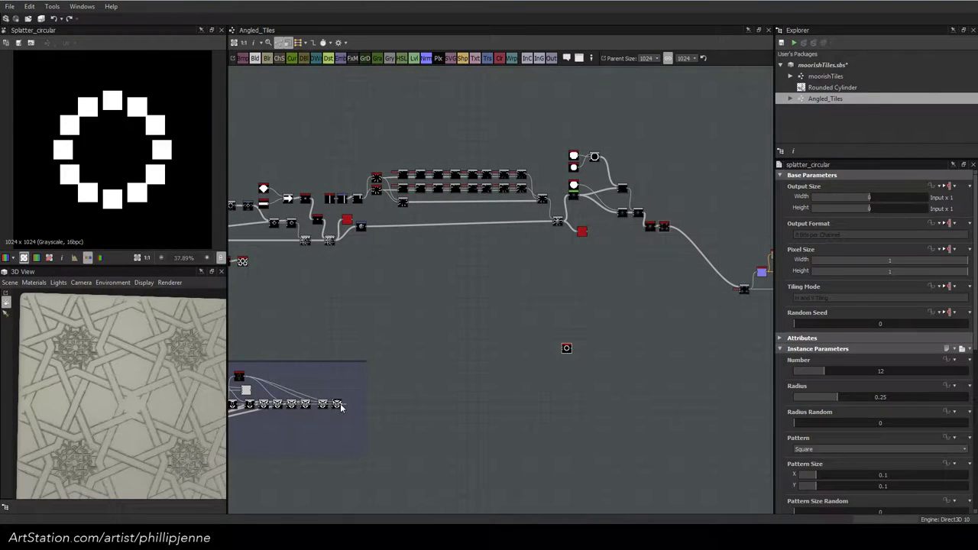
left_click_drag(341, 406, 676, 316)
scroll(689, 299, "up", 1)
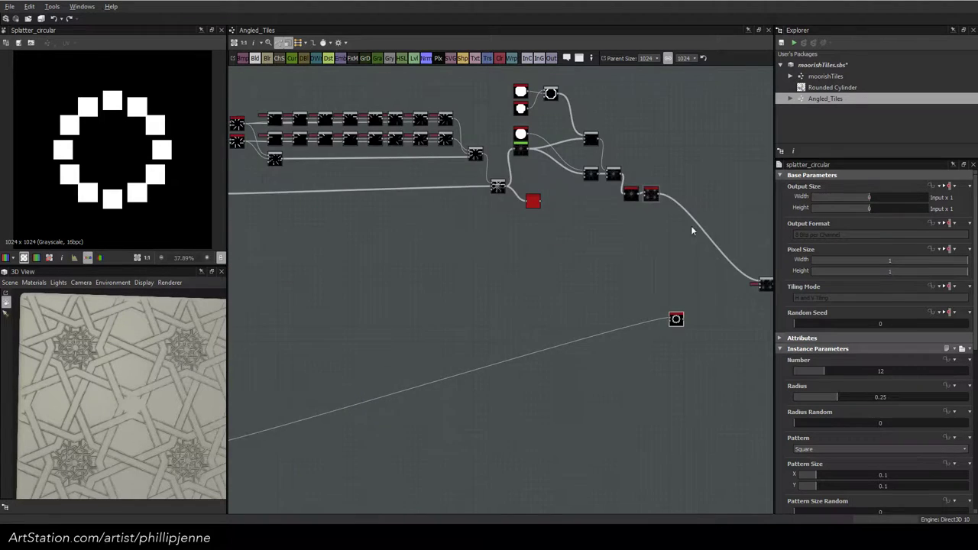
Connect the star ornament's Safe Transform into the circular splatter
middle_click_drag(691, 230, 626, 210)
left_click(567, 177)
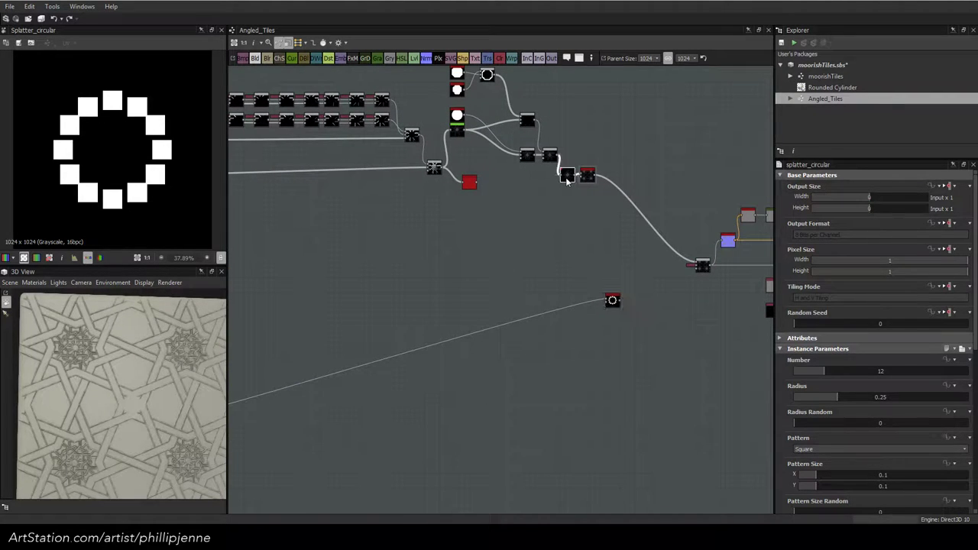
double_click(567, 178)
scroll(574, 183, "up", 1)
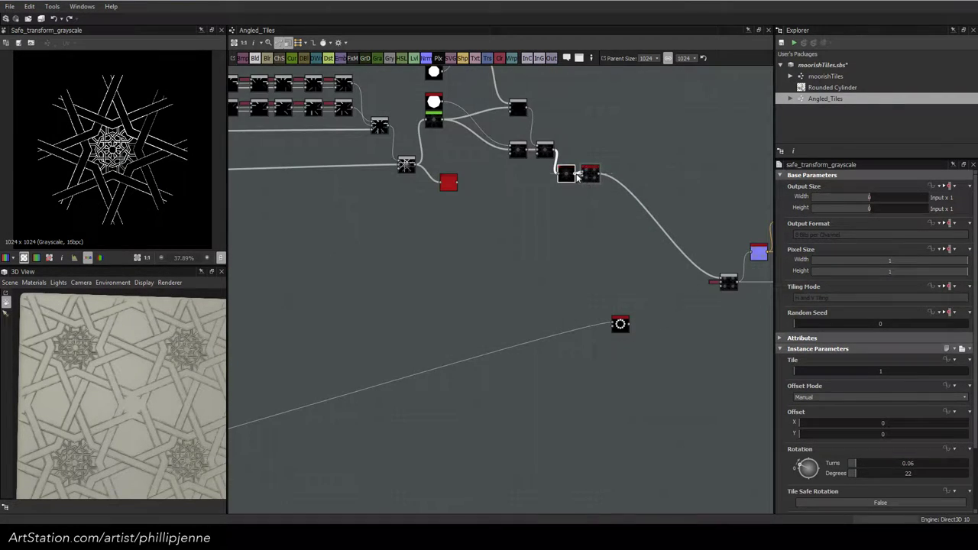
left_click_drag(577, 175, 620, 327)
left_click(622, 326)
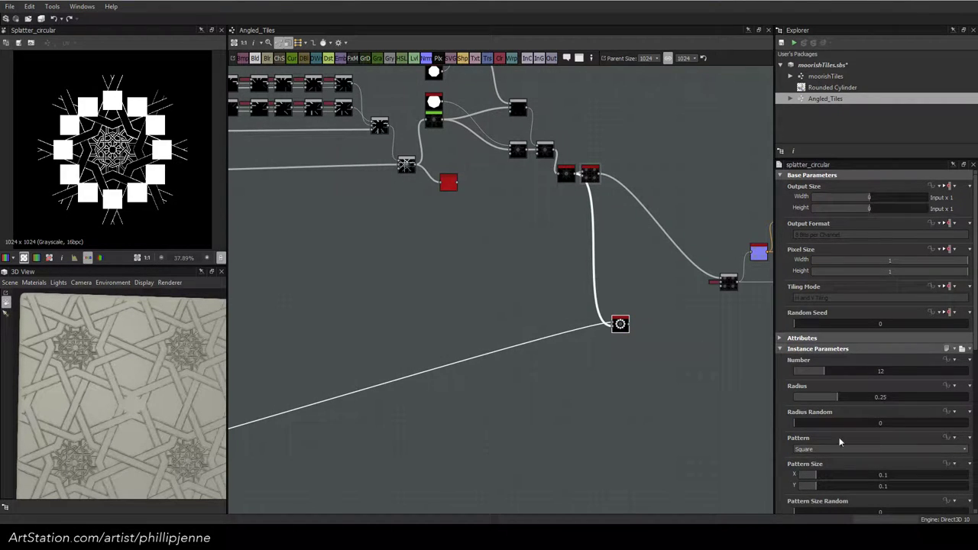
Set the splatter Pattern to Image Input and Number from 12 to 4
left_click(831, 448)
left_click(822, 457)
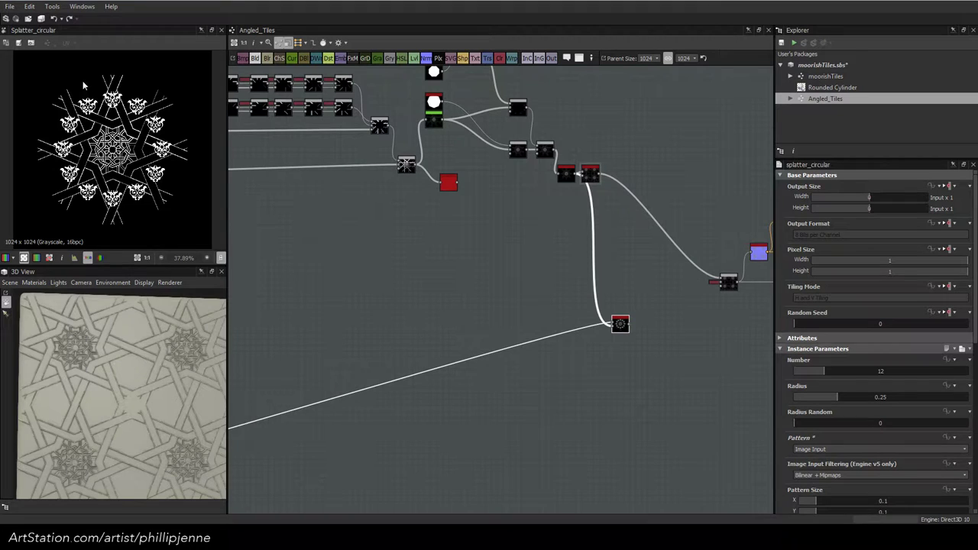
scroll(84, 85, "up", 1)
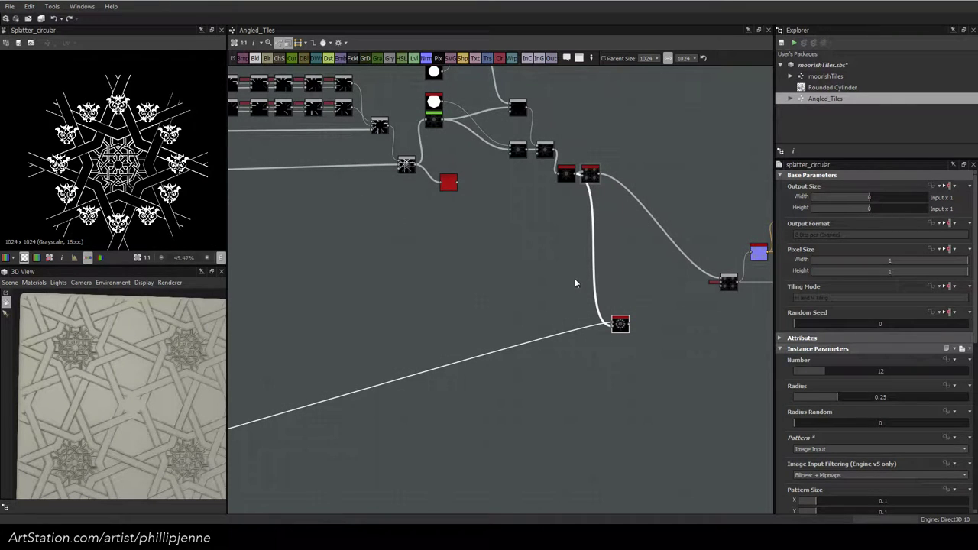
middle_click_drag(430, 268, 437, 308)
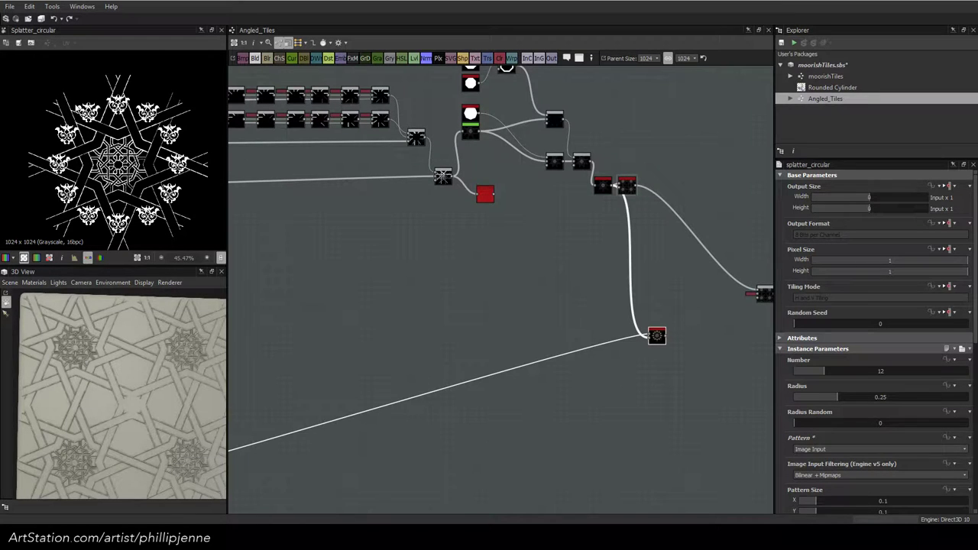
left_click_drag(819, 373, 803, 372)
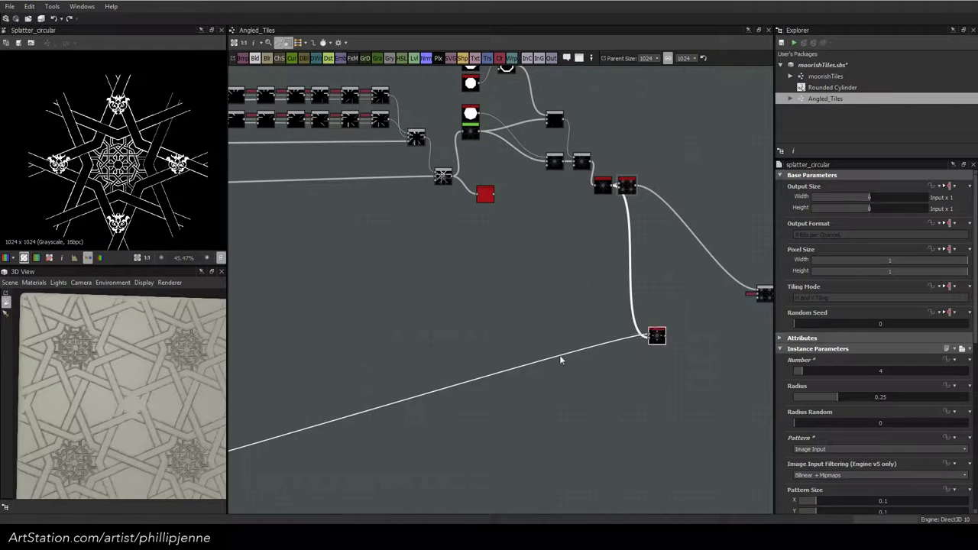
left_click_drag(656, 336, 557, 324)
Remove the star link and rotate the splatter output 45° with a Safe Transform Grayscale
key("Delete")
key("space")
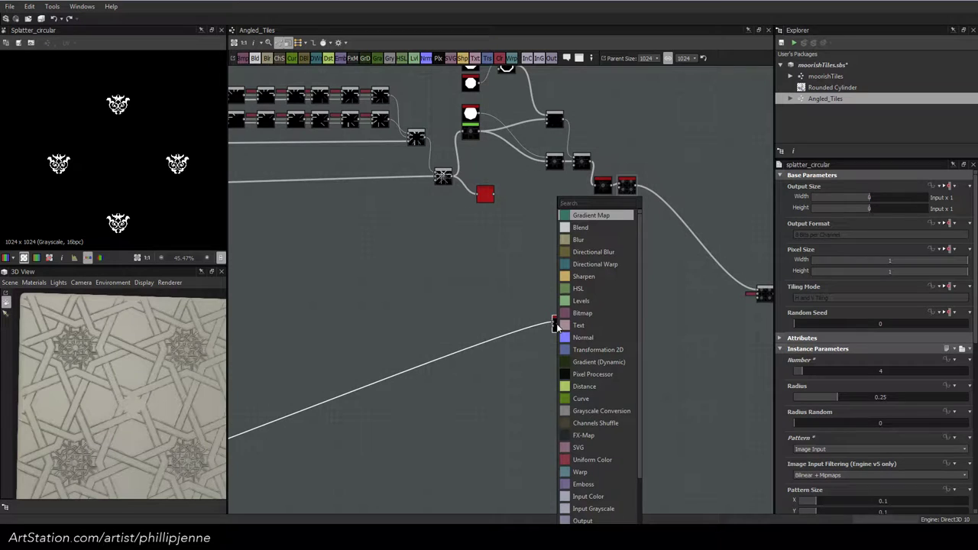
type("safe")
left_click(622, 229)
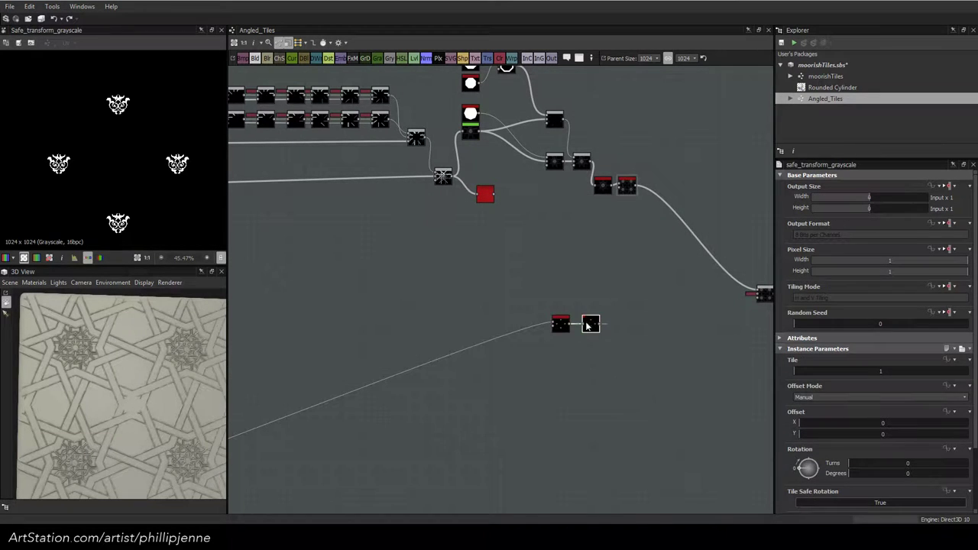
left_click_drag(587, 327, 600, 326)
double_click(906, 473)
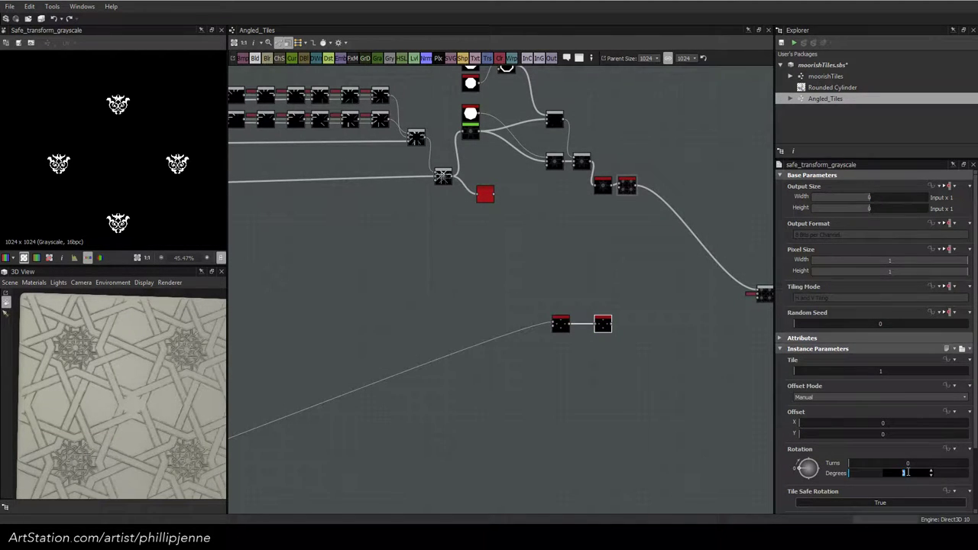
type("45")
key("Return")
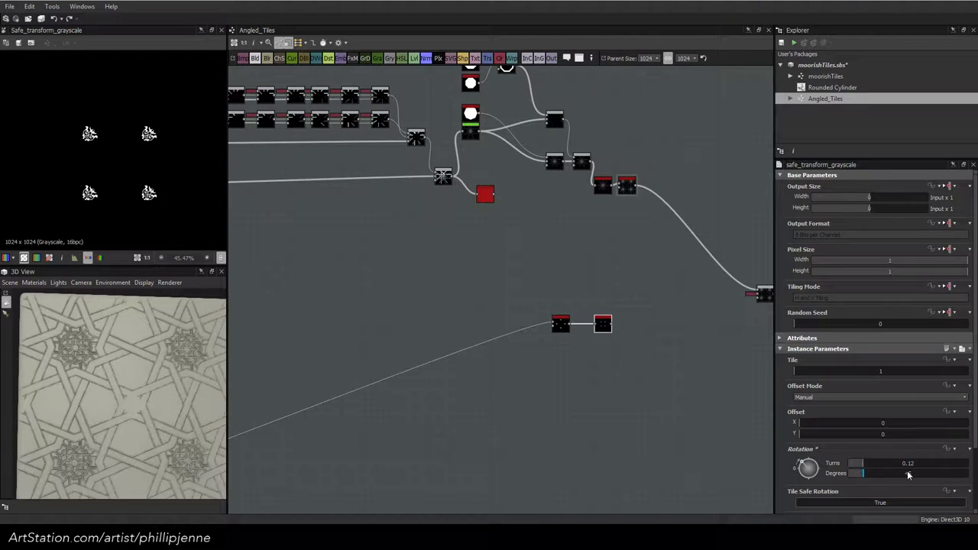
left_click(879, 502)
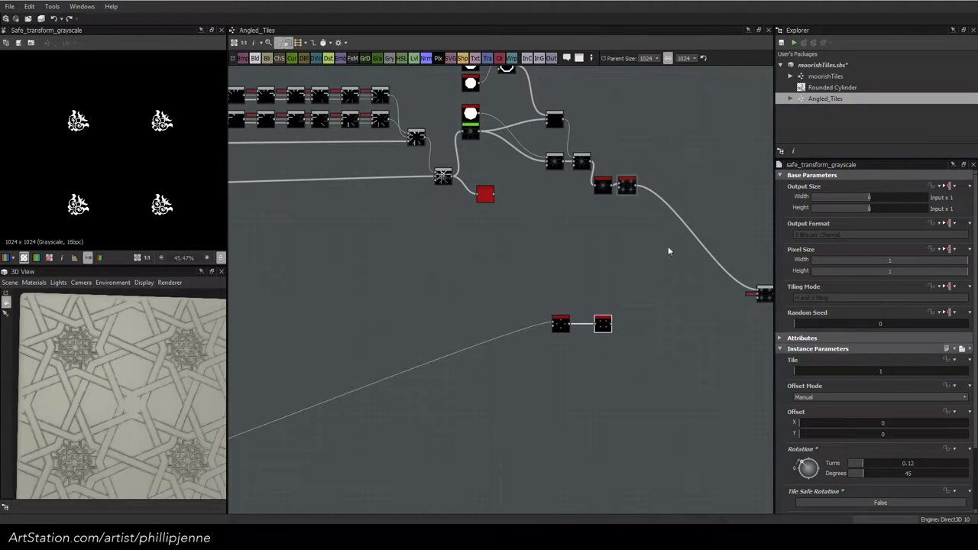
scroll(668, 248, "up", 1)
key("ctrl+z")
Blend the rotated motifs with the star ornament using Max (Lighten) mode
left_click(609, 339)
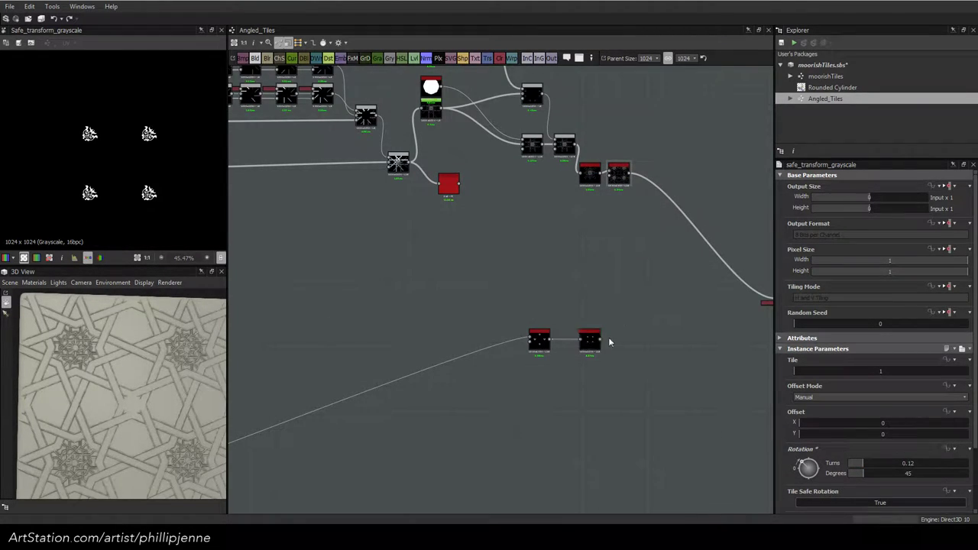
left_click(600, 341)
left_click(632, 227)
left_click_drag(601, 175, 640, 344)
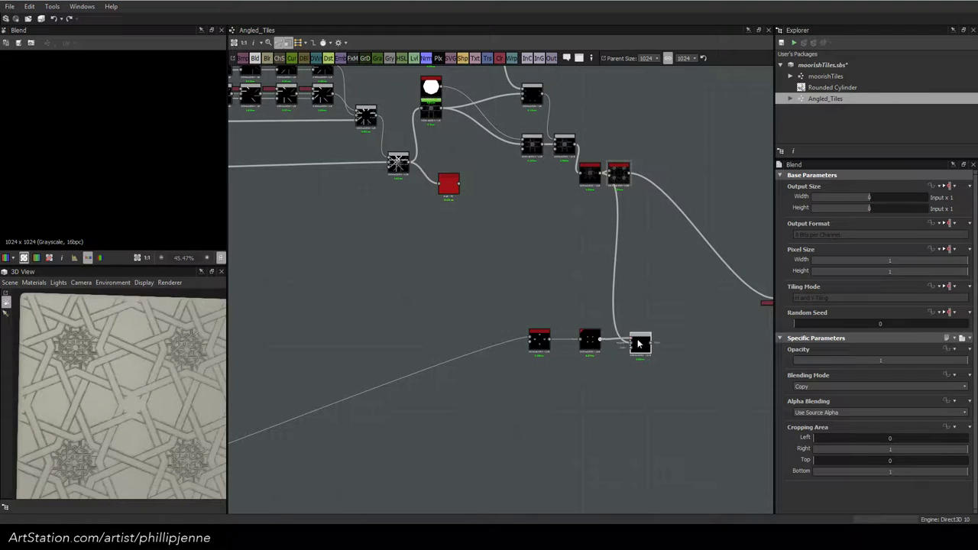
left_click(838, 387)
left_click(833, 425)
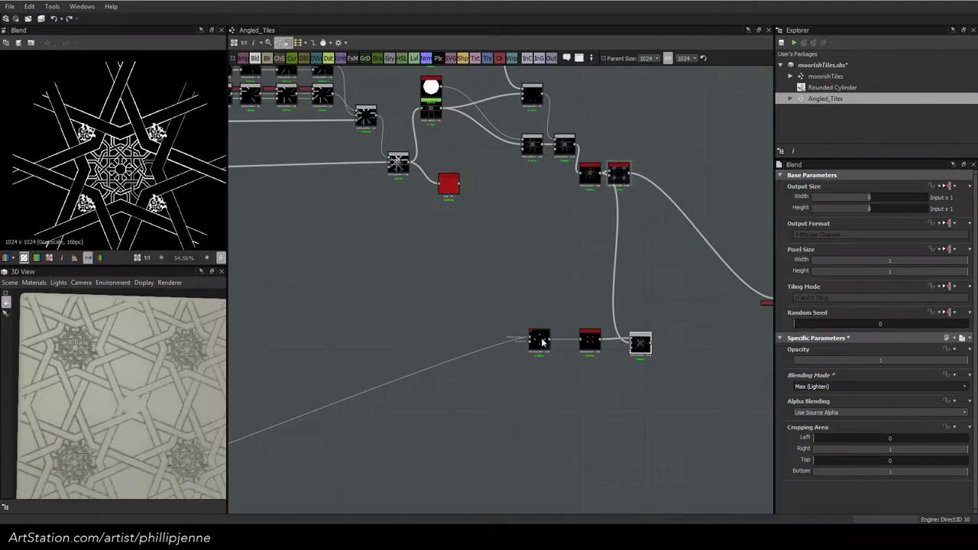
left_click(540, 338)
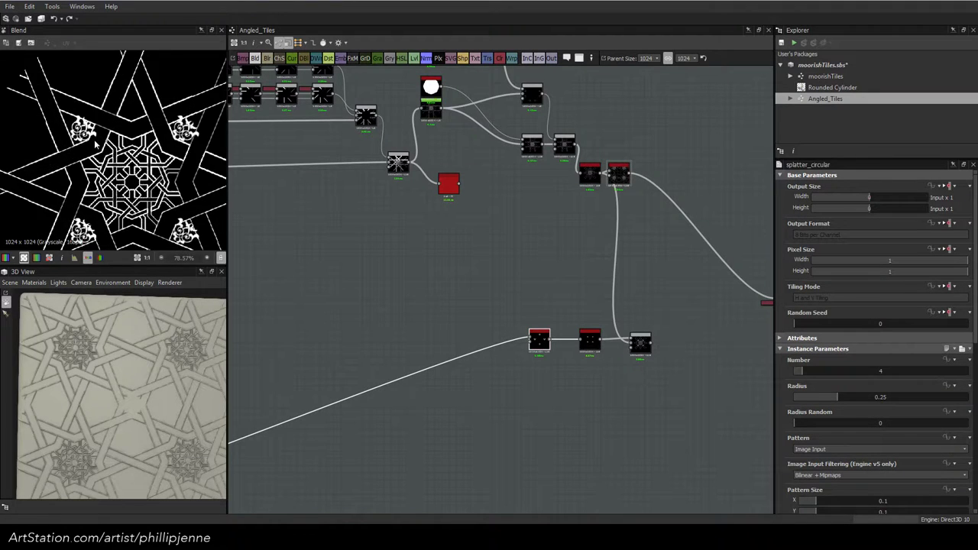
Spread the curl motifs outward and set splatter_circular's Center Orientation to True
left_click_drag(839, 397, 867, 397)
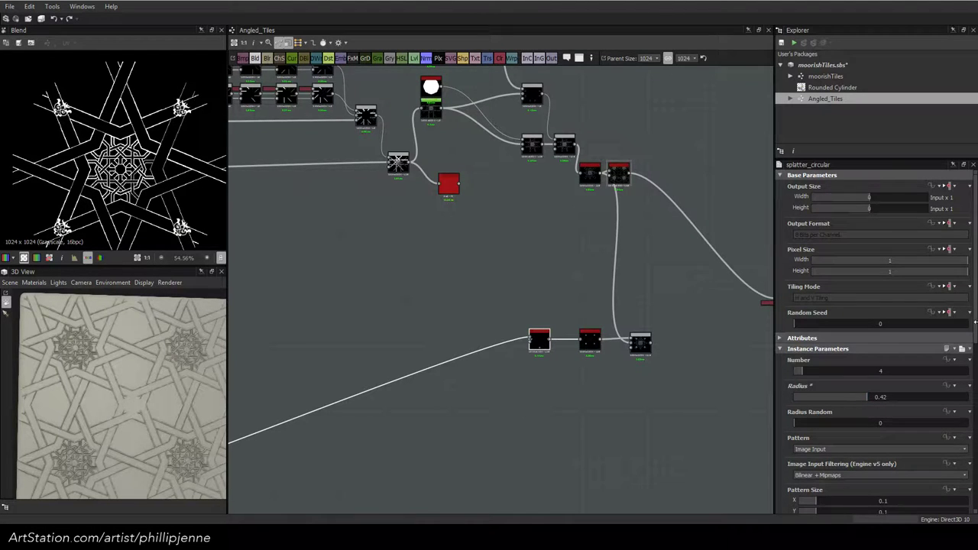
left_click_drag(974, 330, 974, 468)
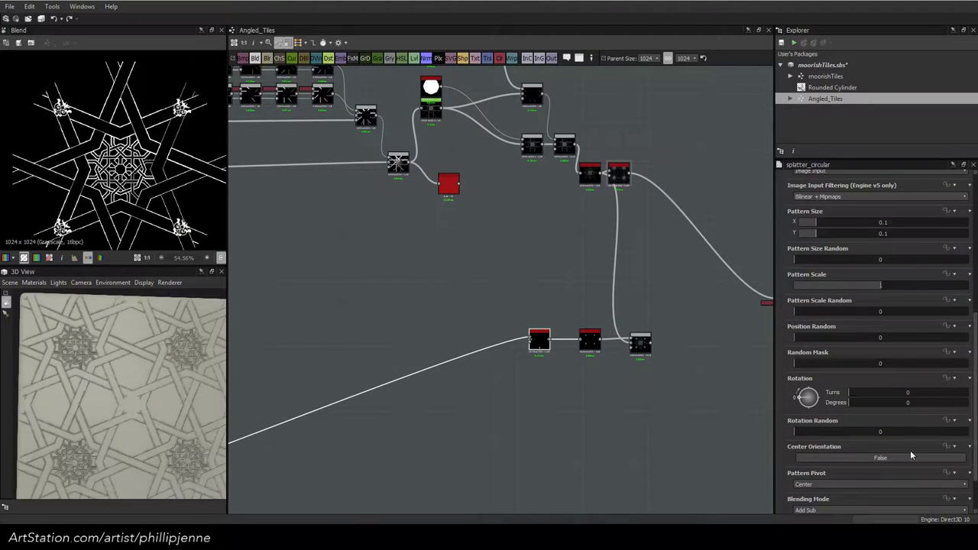
left_click(830, 459)
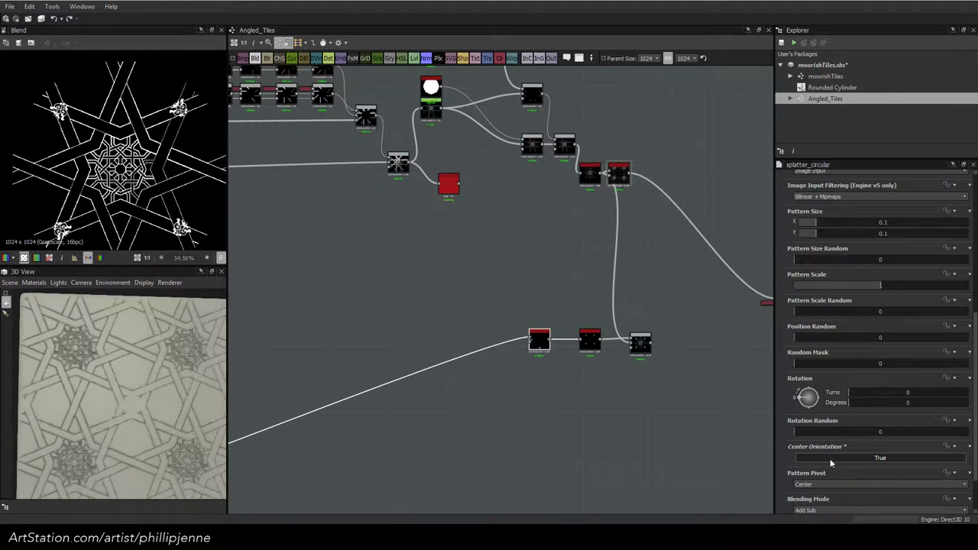
On safe_transform, set Rotation to 22.5° and turn Tile Safe Rotation off
left_click(589, 342)
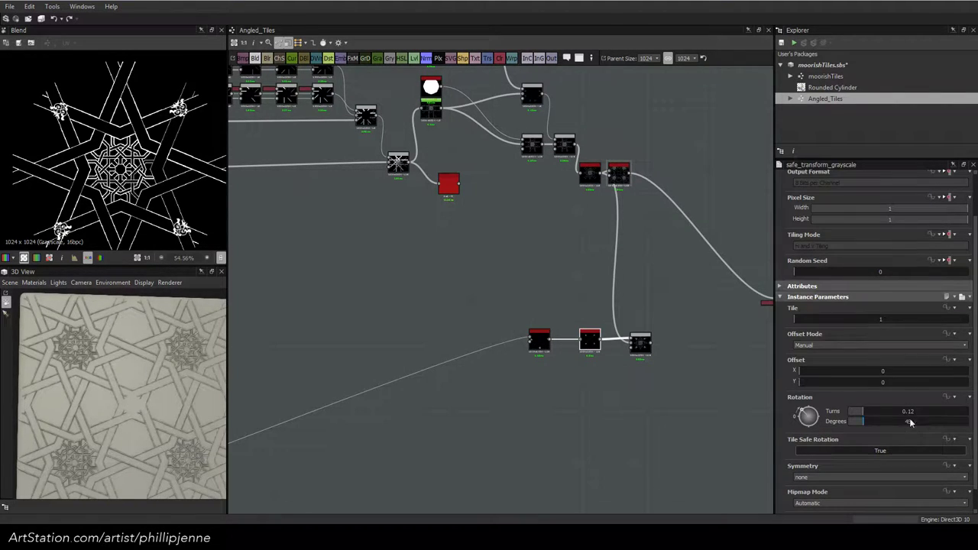
double_click(908, 420)
type("22.5")
key("Return")
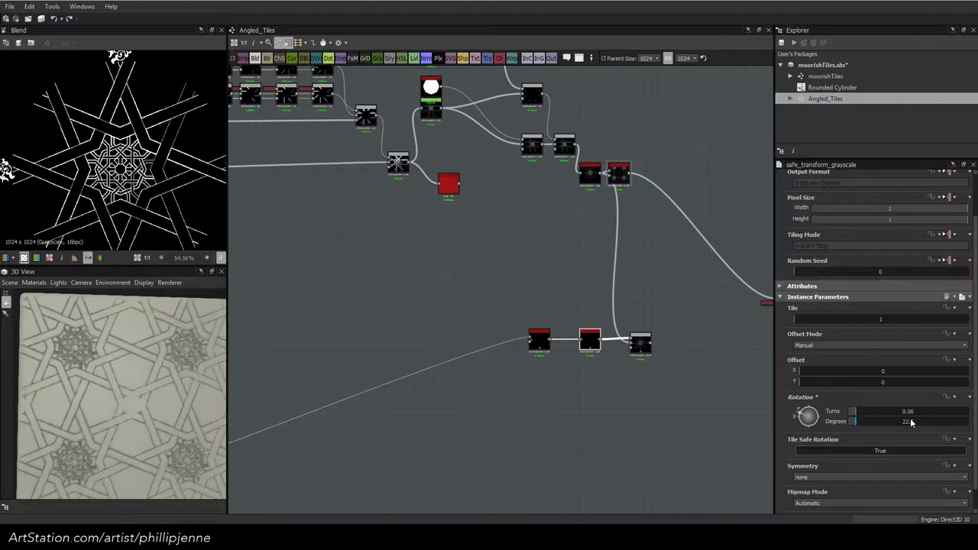
left_click(837, 451)
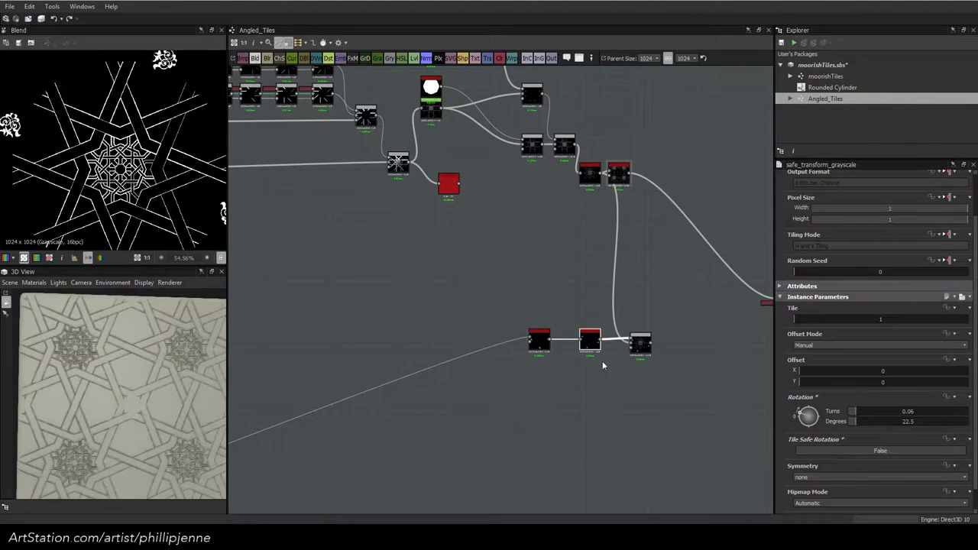
left_click(539, 341)
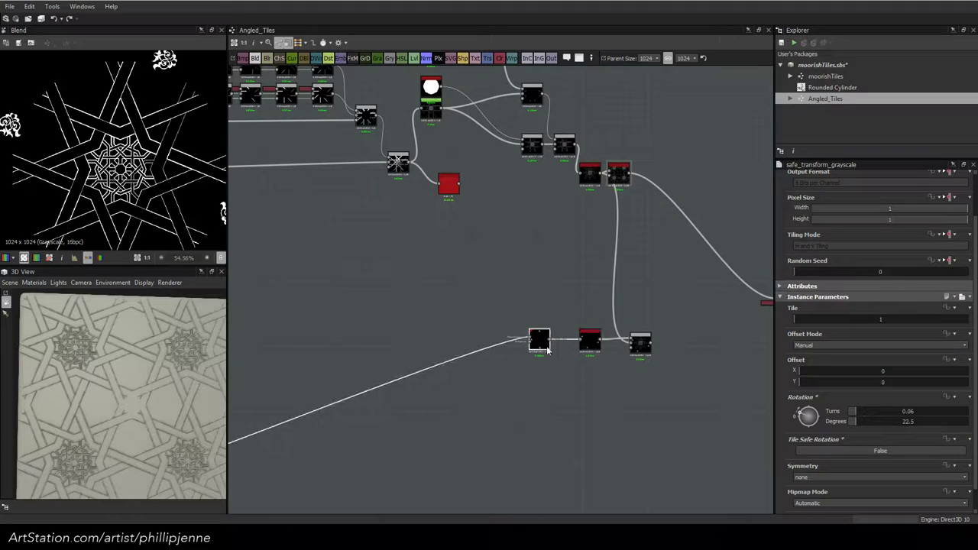
left_click(591, 341)
double_click(906, 421)
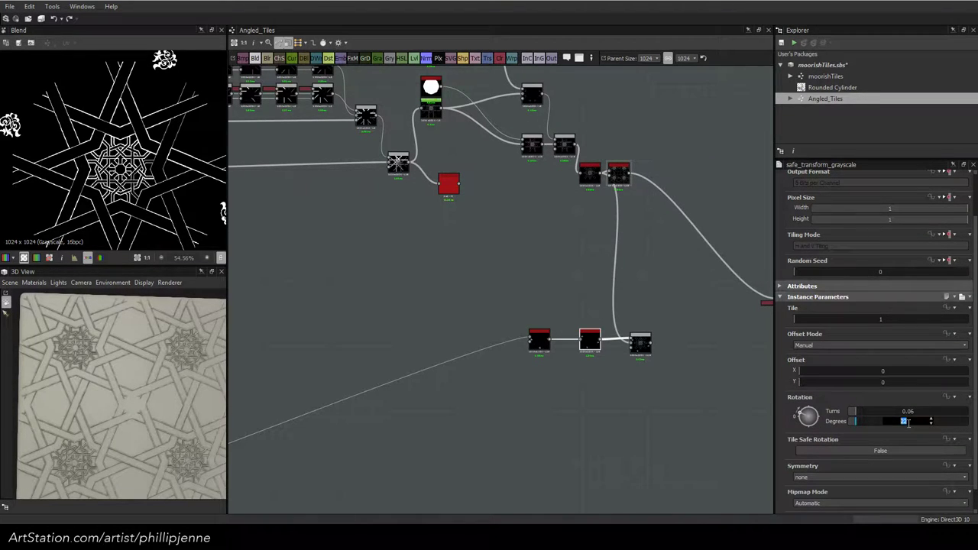
type("45")
key("Return")
double_click(907, 422)
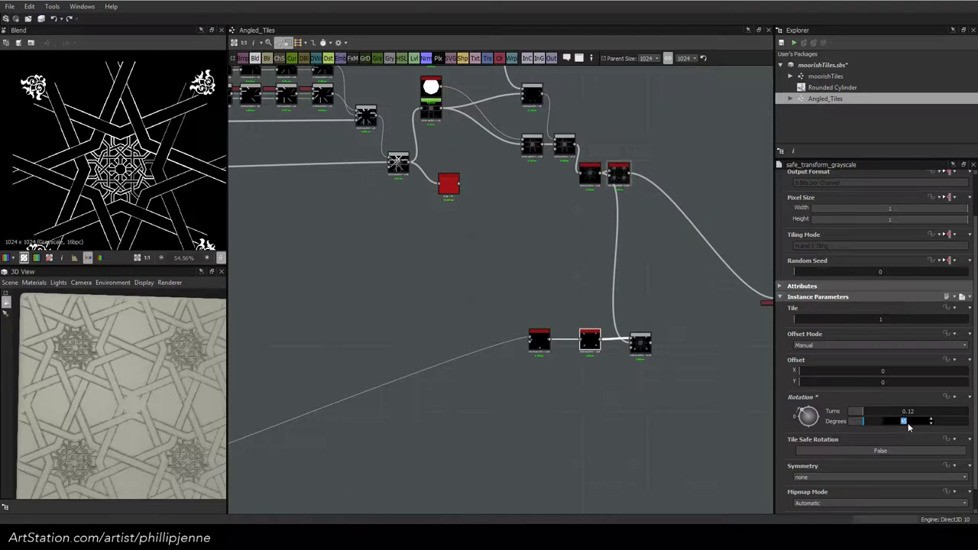
key("Return")
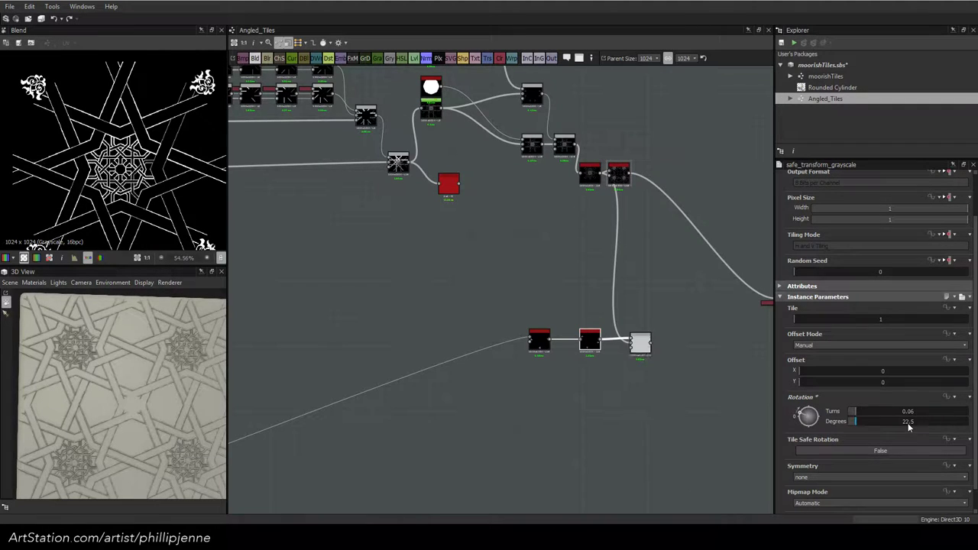
Set splatter_circular's Radius to 0.36 and Pattern Size to 0.21, then bring up the reference browser
left_click(539, 340)
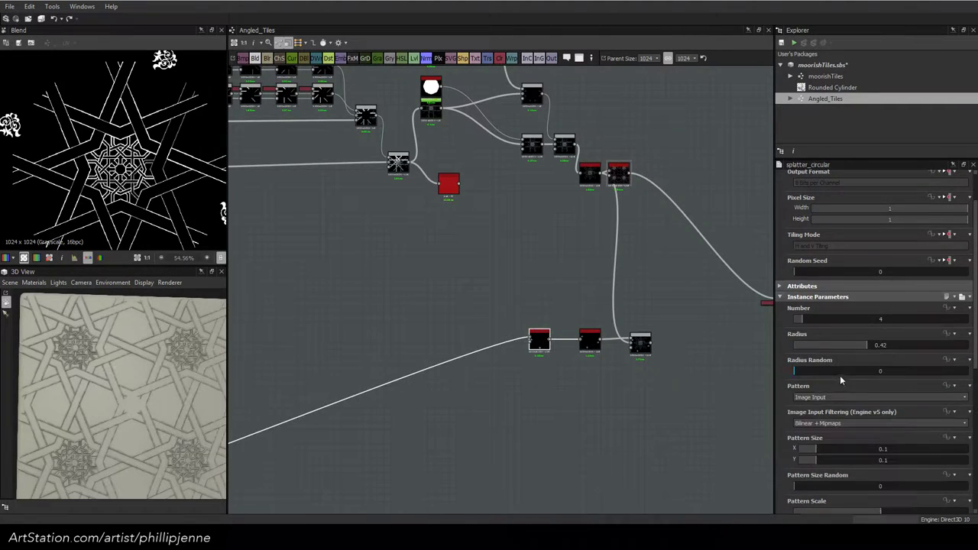
left_click_drag(866, 346, 849, 348)
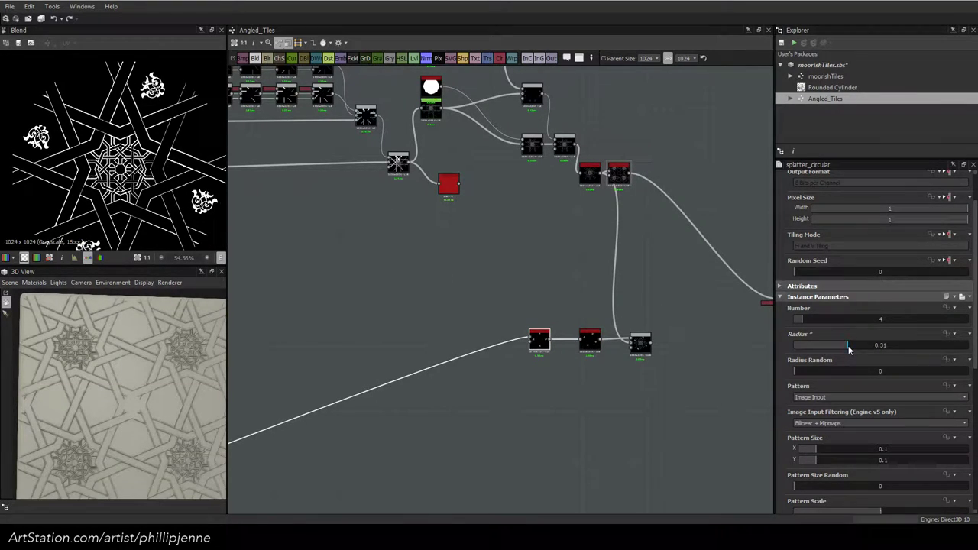
scroll(806, 448, "down", 1)
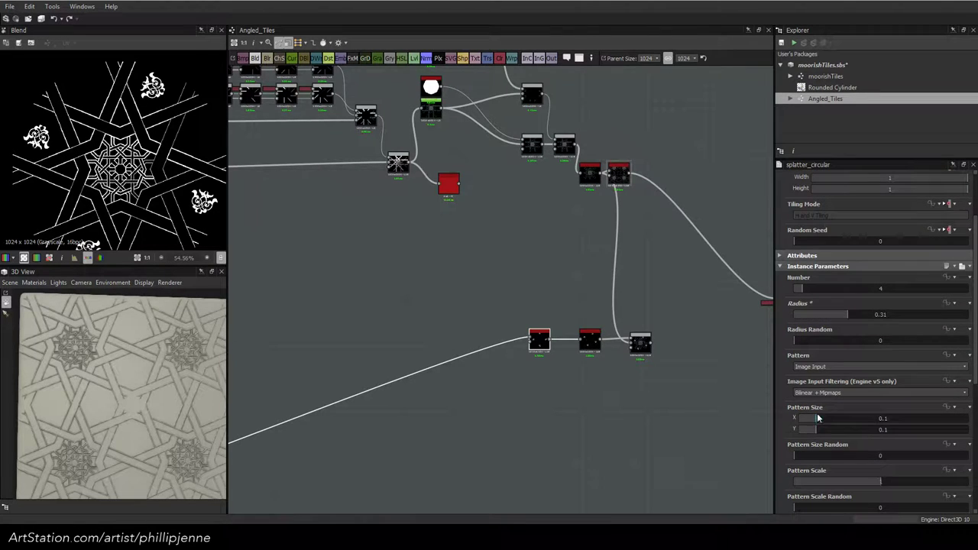
left_click_drag(818, 418, 830, 420)
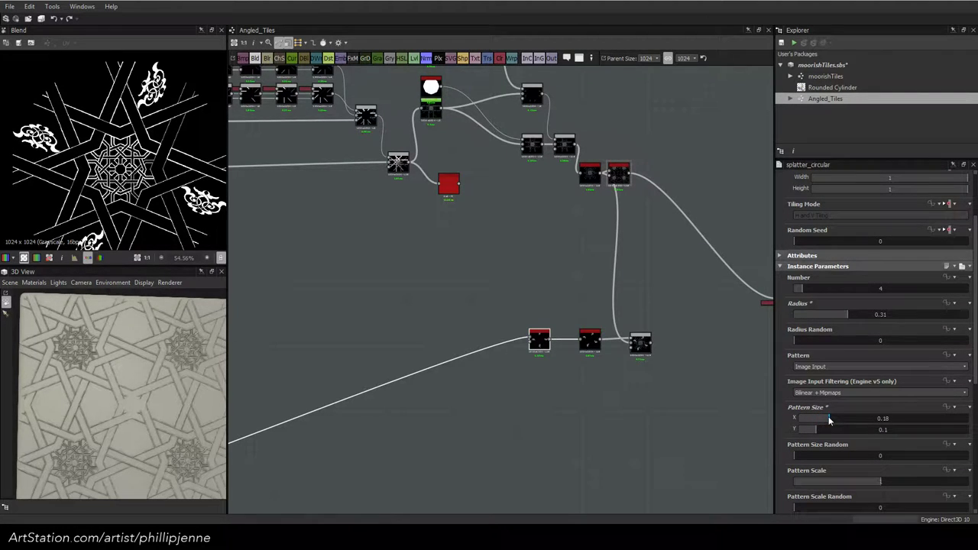
left_click(828, 430)
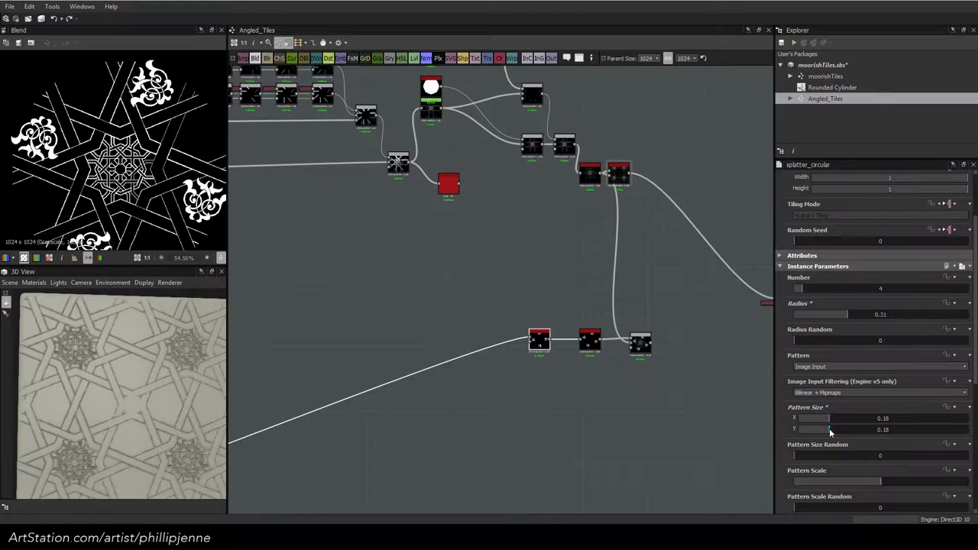
left_click_drag(830, 433, 834, 432)
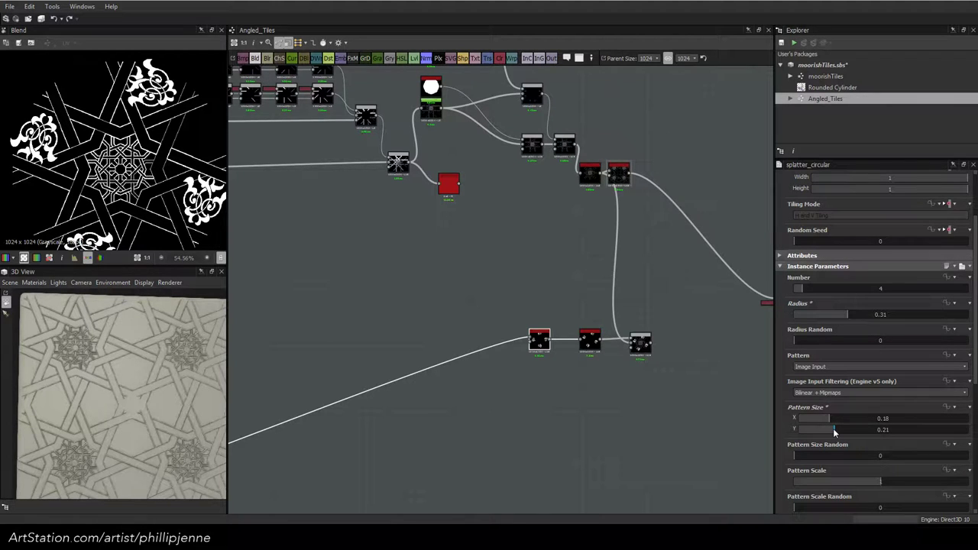
left_click(834, 419)
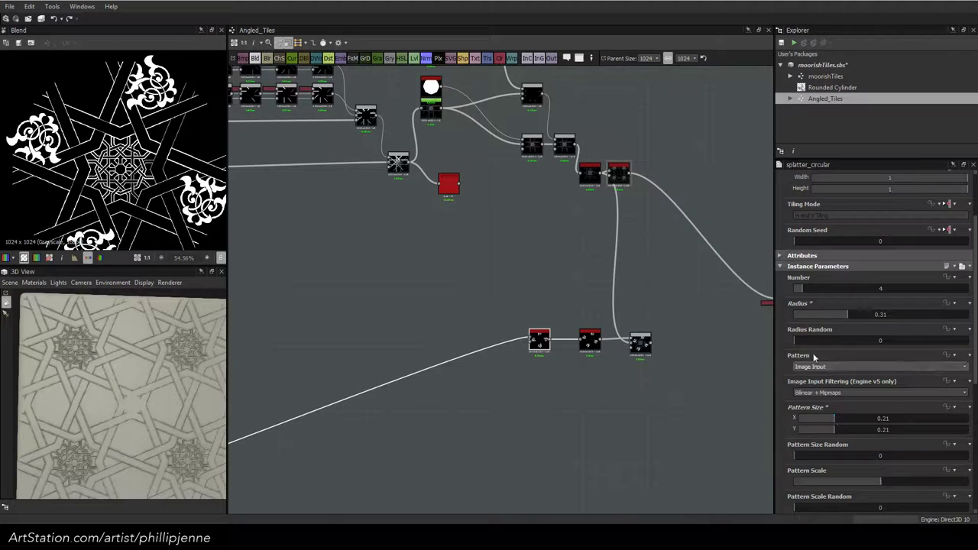
left_click_drag(848, 317, 856, 317)
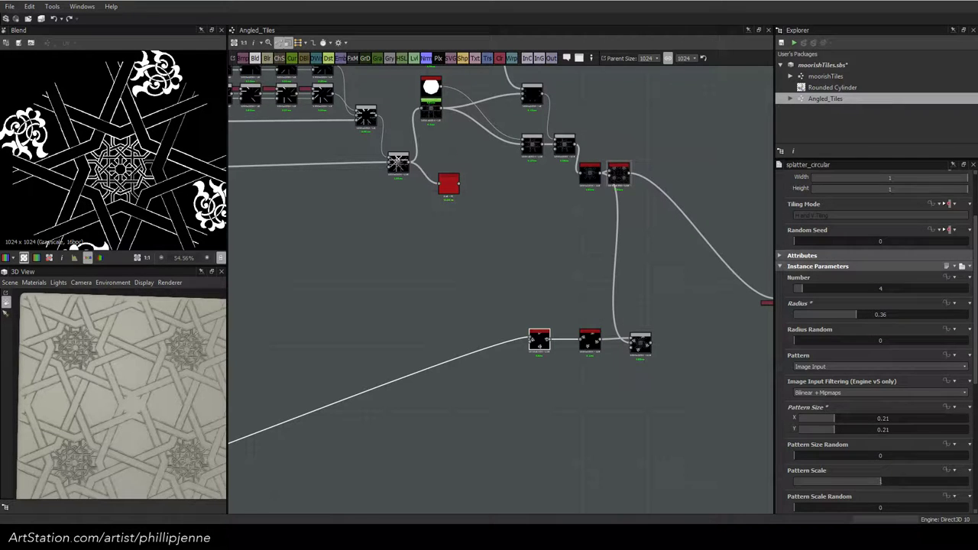
left_click_drag(977, 114, 752, 83)
View the Dreamstime Moroccan zellige tile photo full size in Chrome, then move the browser aside
left_click(664, 88)
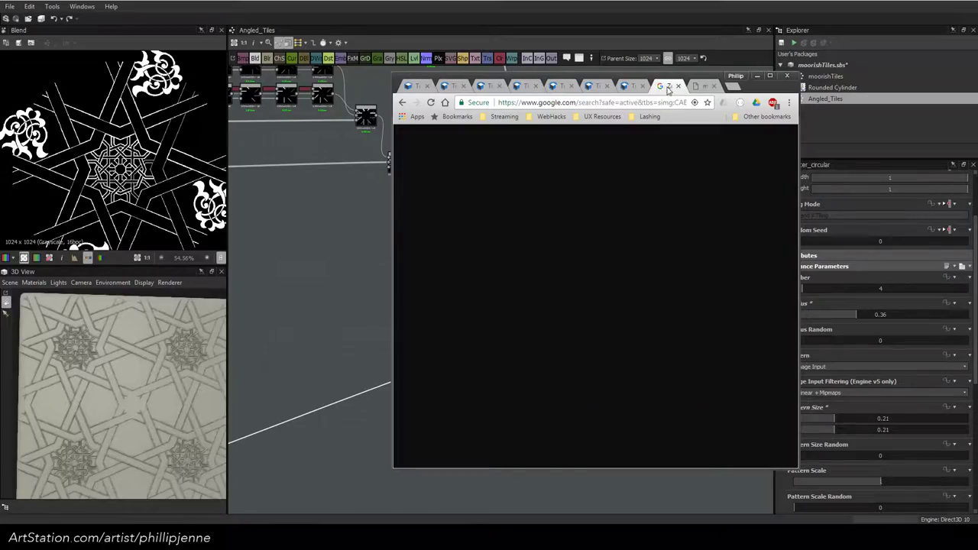
left_click(701, 87)
left_click(644, 306)
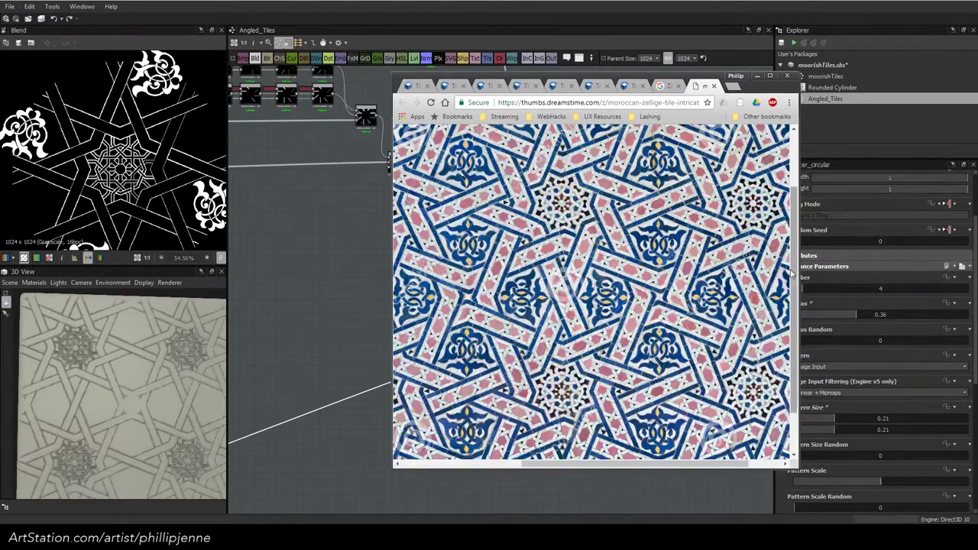
left_click_drag(801, 273, 961, 266)
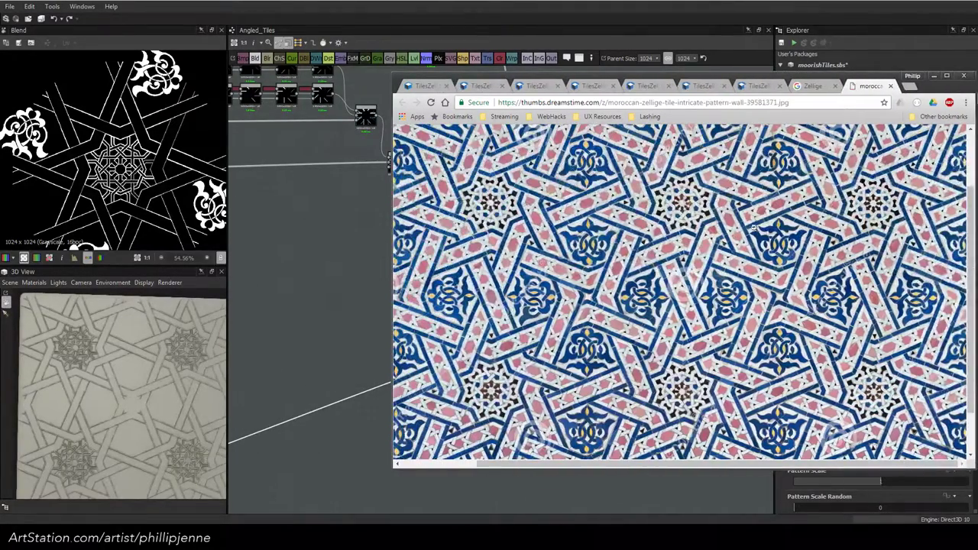
scroll(735, 226, "up", 2)
scroll(735, 226, "left", 1)
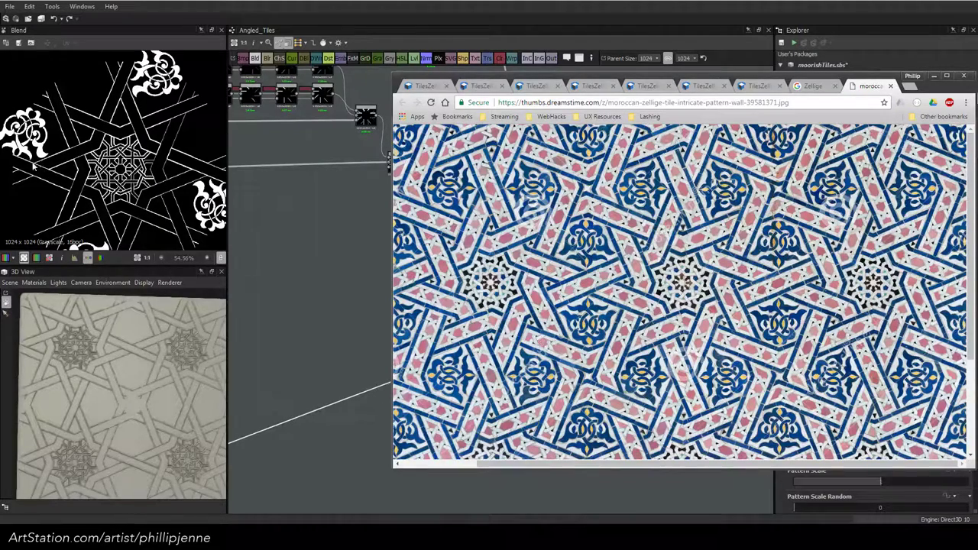
left_click_drag(960, 91, 977, 134)
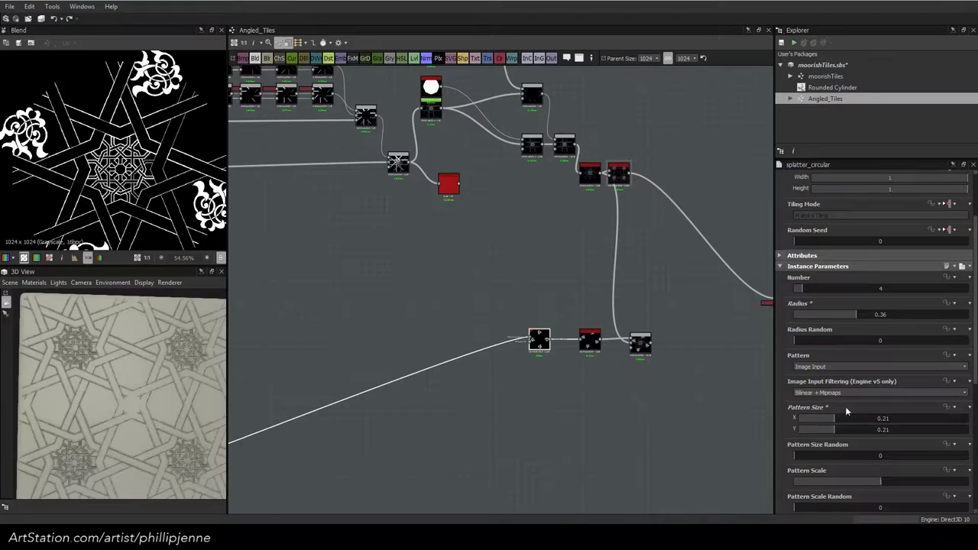
scroll(803, 427, "down", 5)
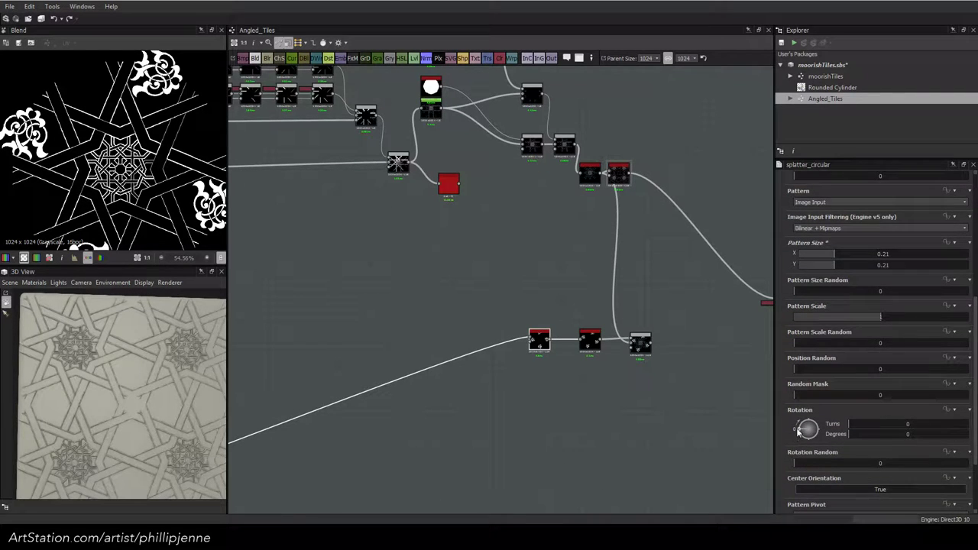
Rotate the curl ornaments to -22.5° and pull them in to radius 0.35
left_click_drag(799, 430, 801, 437)
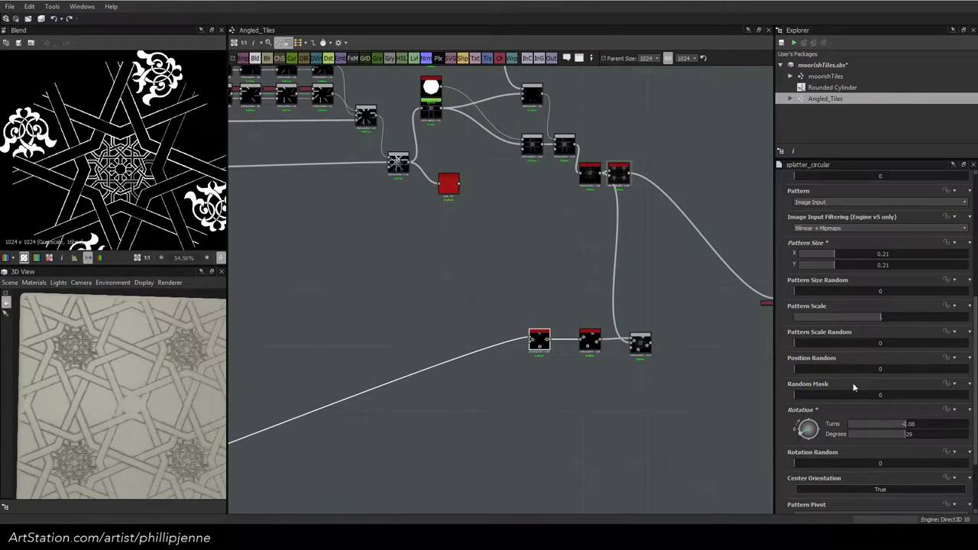
scroll(800, 292, "up", 2)
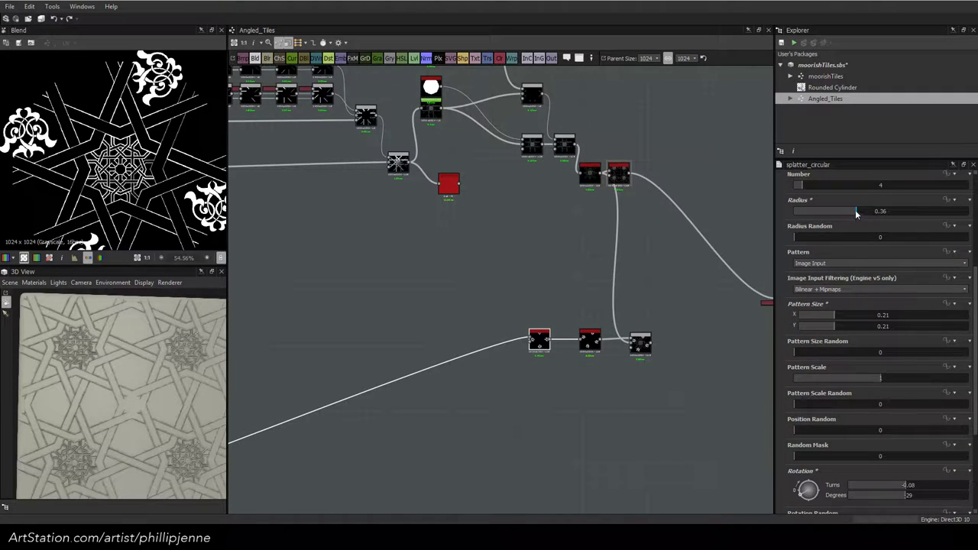
left_click_drag(855, 211, 853, 211)
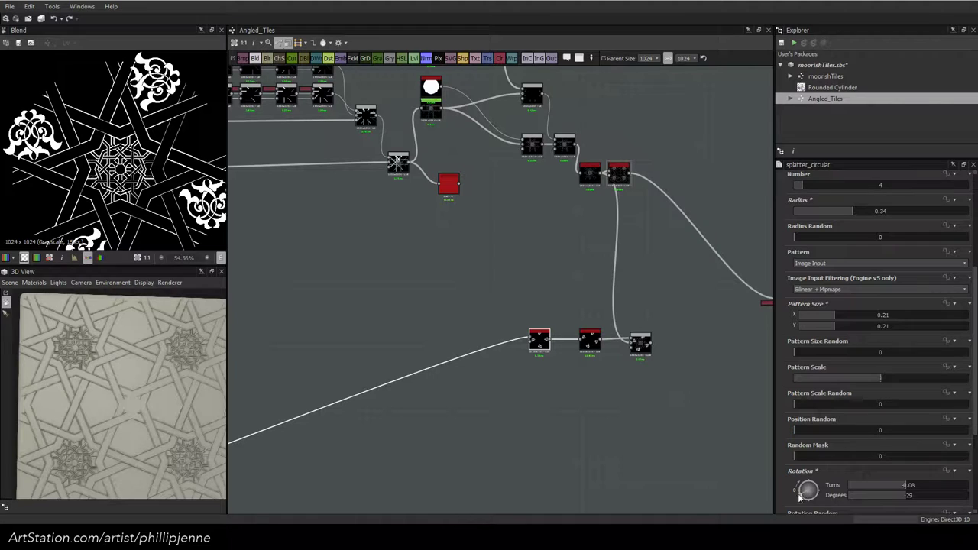
left_click_drag(801, 495, 801, 494)
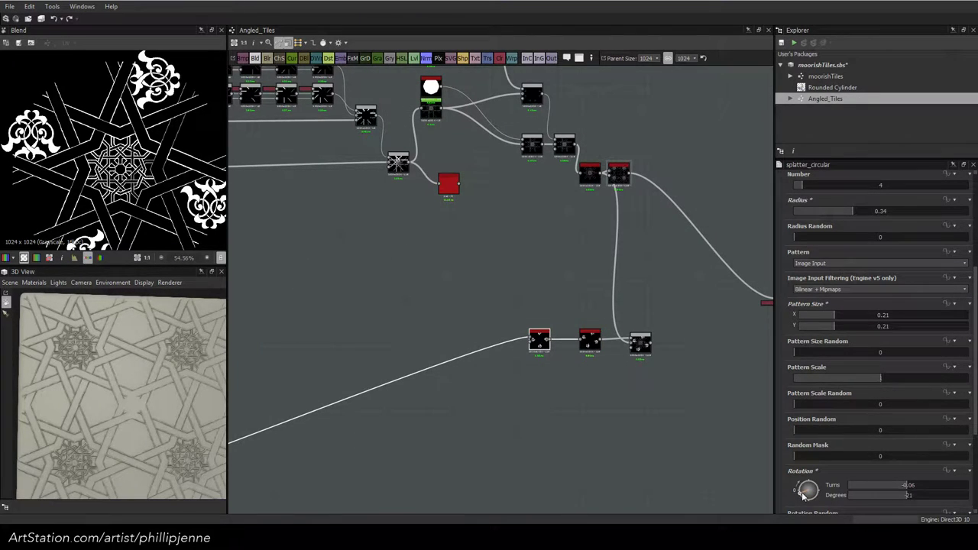
double_click(913, 495)
type("-22.5")
key("Return")
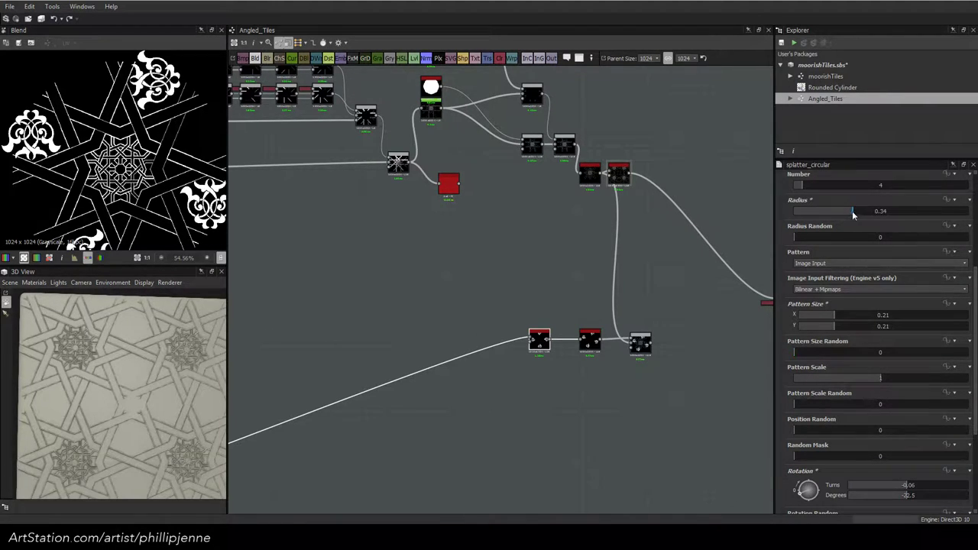
Move the ornaments in to radius 0.33 and set Pattern Size X and Y to 0.2
left_click_drag(852, 212, 851, 212)
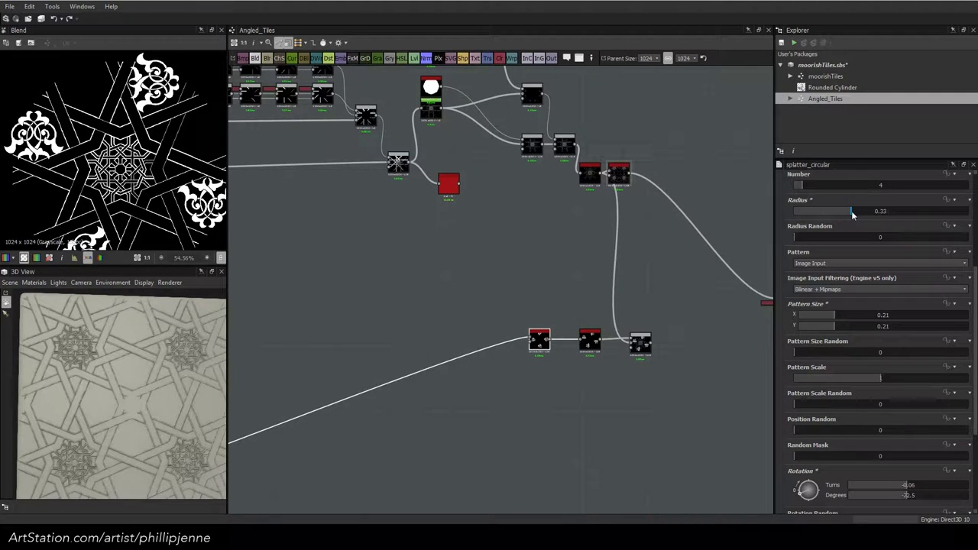
left_click_drag(837, 327, 832, 329)
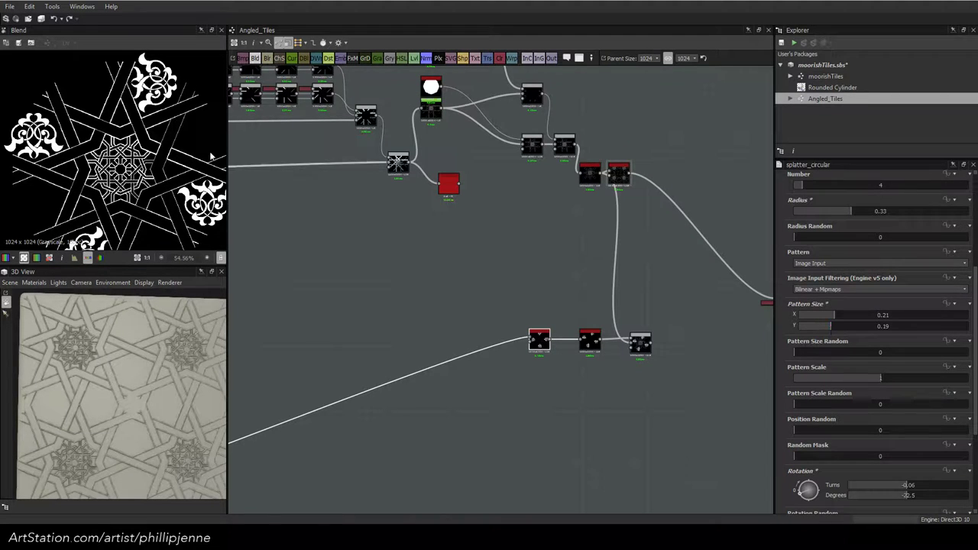
double_click(880, 327)
type("0.2")
key("Return")
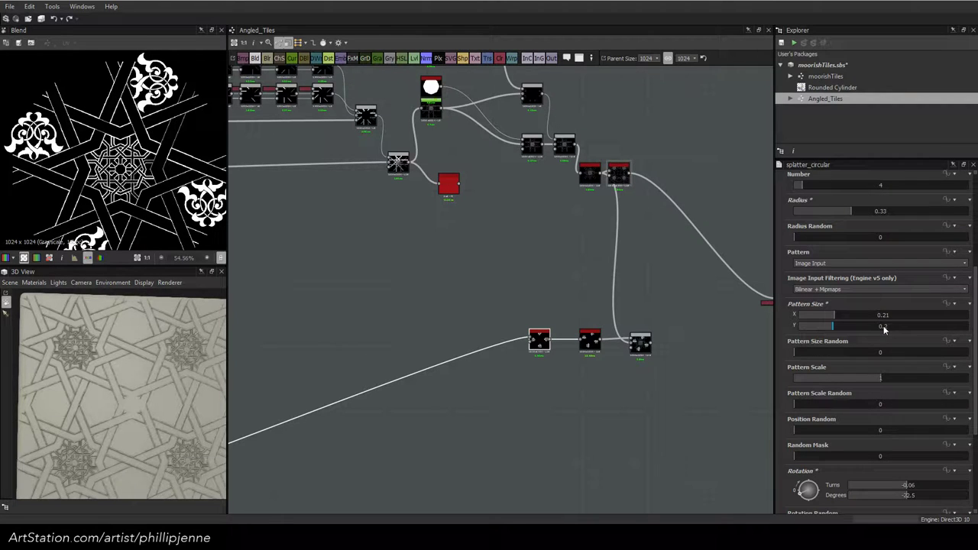
double_click(886, 314)
type("0.2")
key("Return")
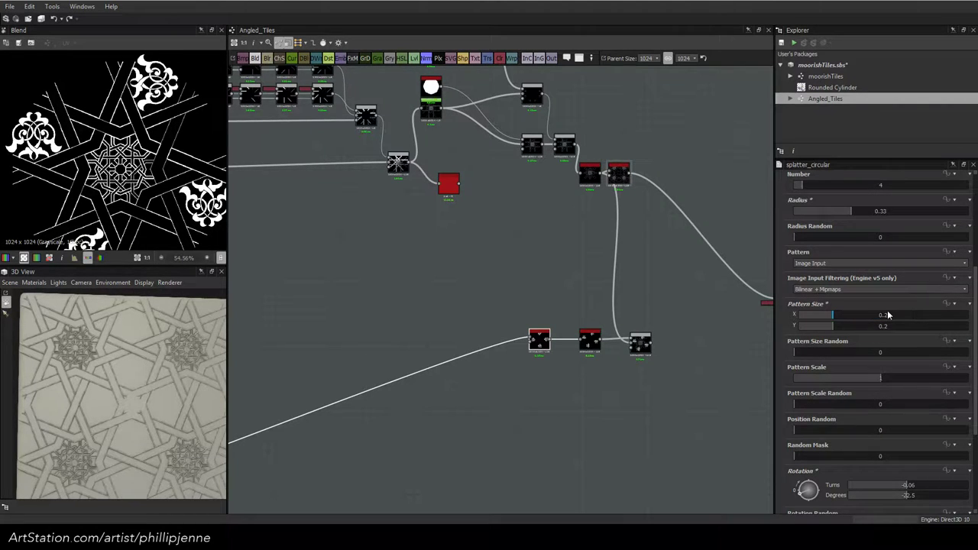
middle_click_drag(487, 243, 757, 135)
middle_click_drag(497, 325, 729, 288)
scroll(502, 393, "up", 1)
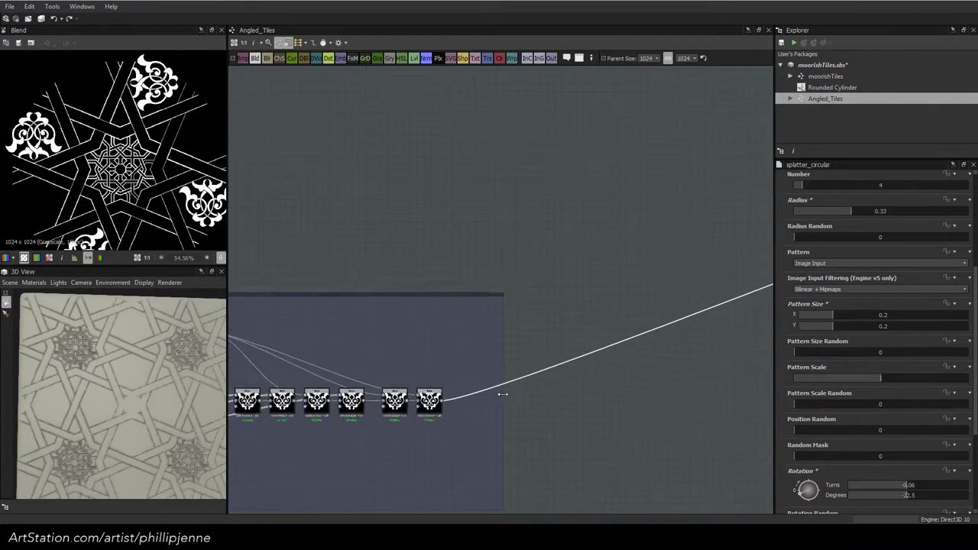
Add a Transformation 2D after the last ornament Blend and offset the curl motif slightly downward
middle_click_drag(464, 378, 475, 332)
scroll(470, 334, "up", 1)
left_click(447, 313)
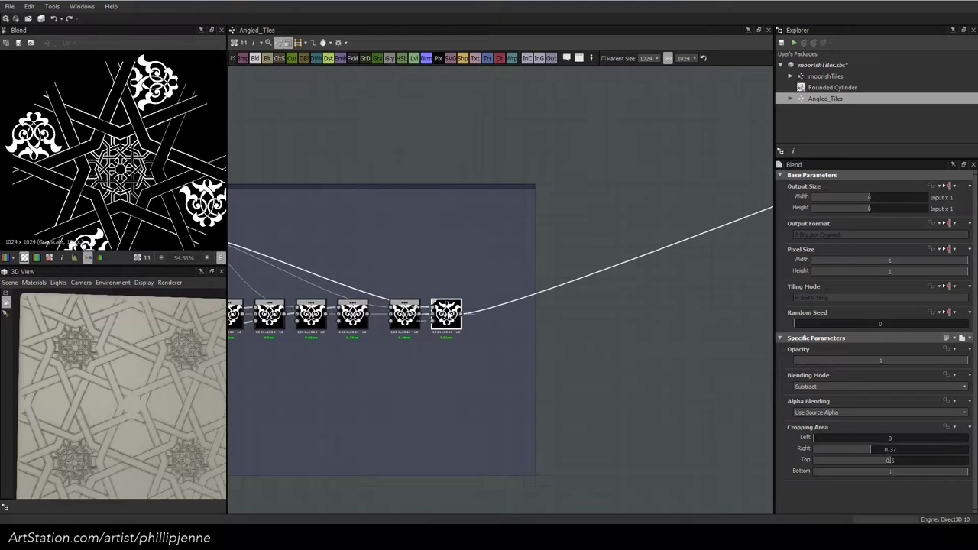
double_click(445, 320)
scroll(154, 187, "down", 4)
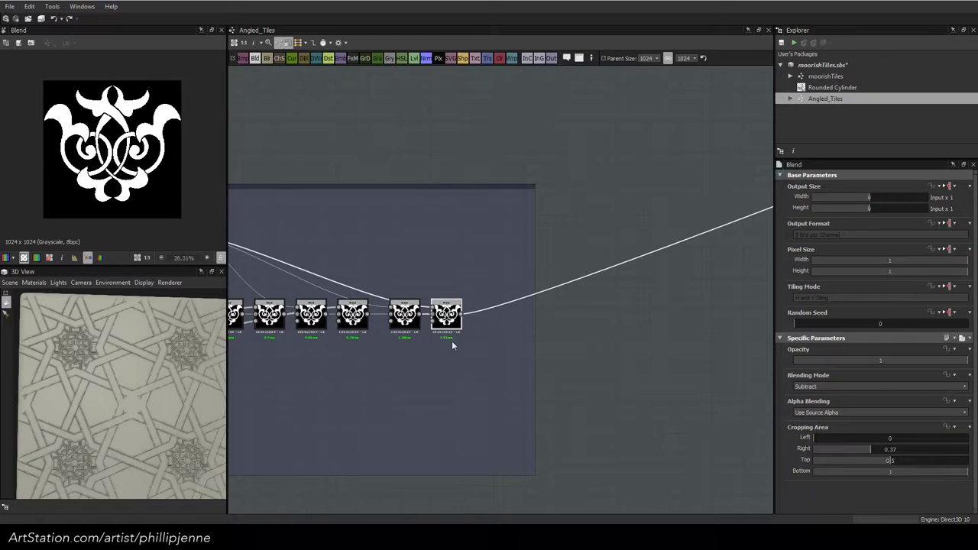
key("space")
type("2d")
left_click(504, 216)
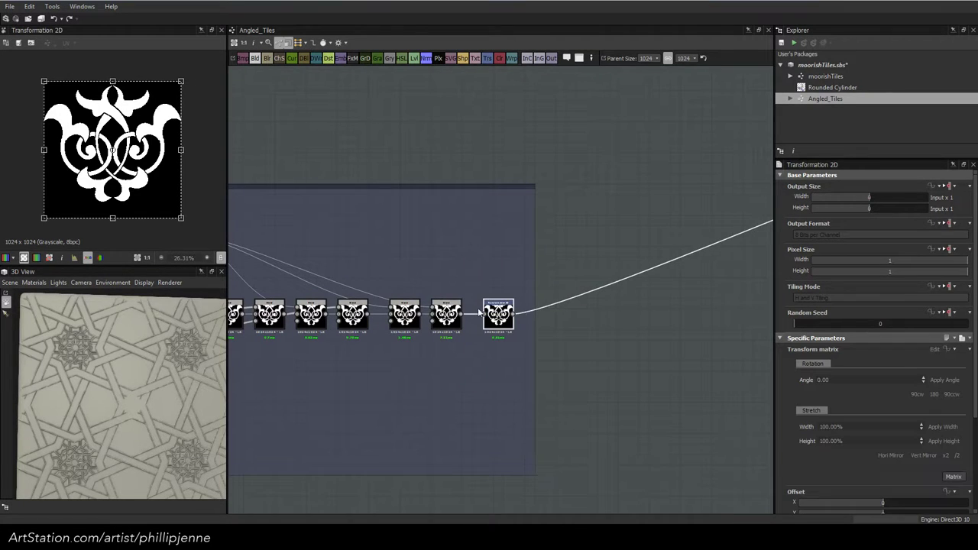
left_click_drag(172, 142, 172, 149)
Preview the star Blend and place the Tile Generator node to its right
scroll(528, 209, "down", 1)
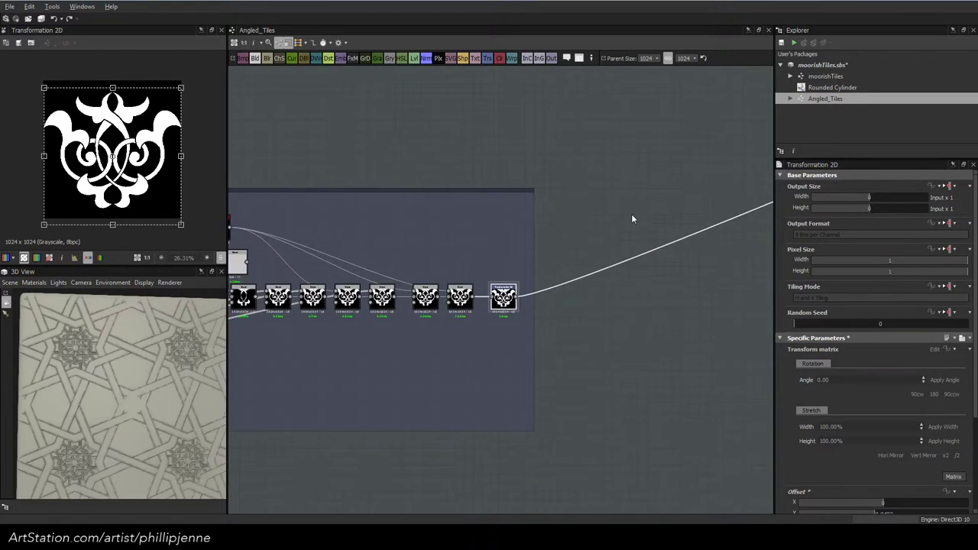
middle_click_drag(695, 218, 367, 312)
middle_click_drag(680, 222, 327, 318)
double_click(550, 290)
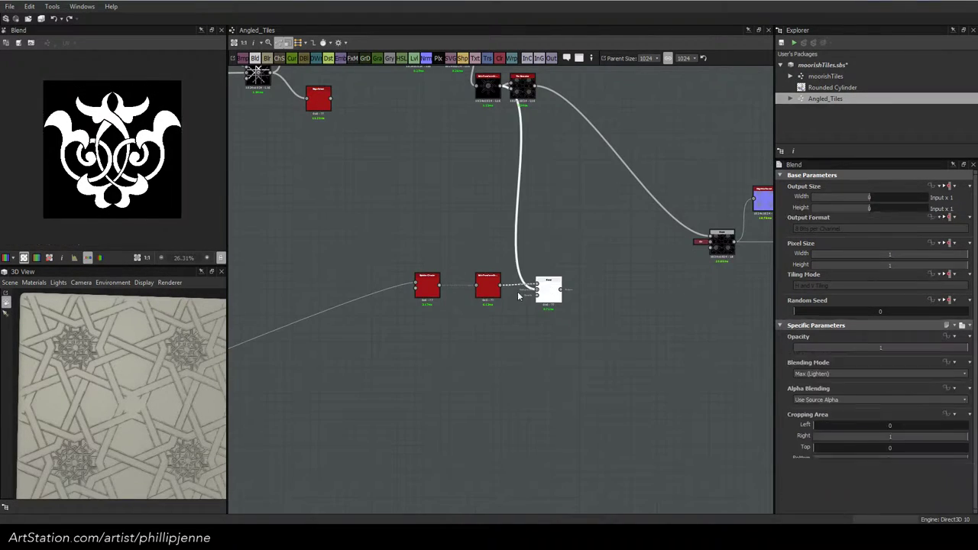
scroll(60, 176, "up", 3)
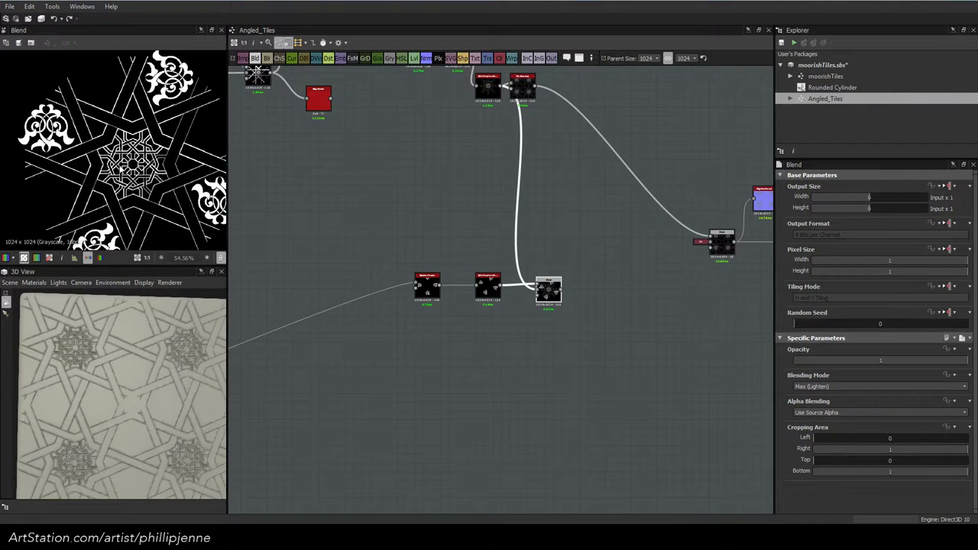
scroll(120, 170, "down", 2)
middle_click_drag(615, 239, 400, 245)
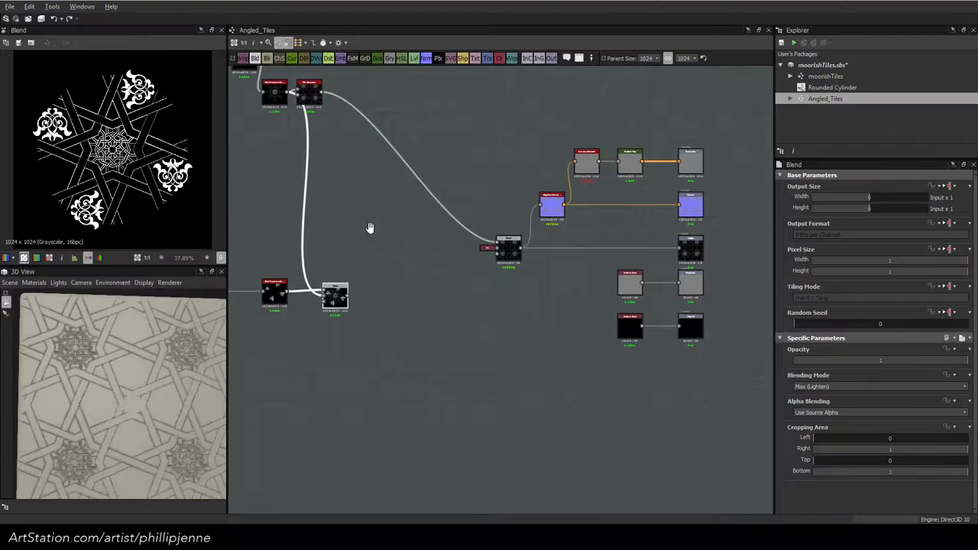
middle_click_drag(325, 116, 428, 203)
left_click_drag(405, 196, 511, 180)
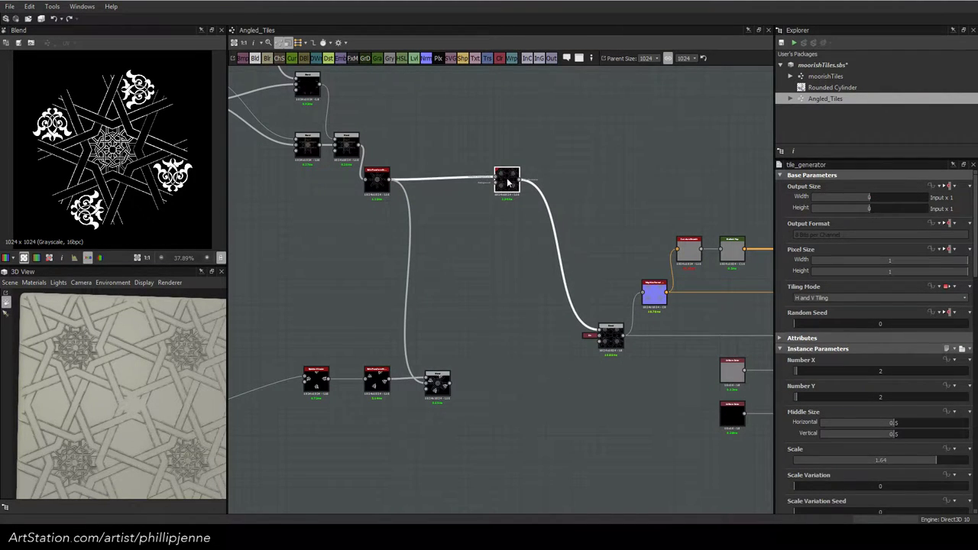
Feed the star Blend output into the Tile Generator and preview its 2 by 2 repeat
left_click_drag(455, 382, 495, 179)
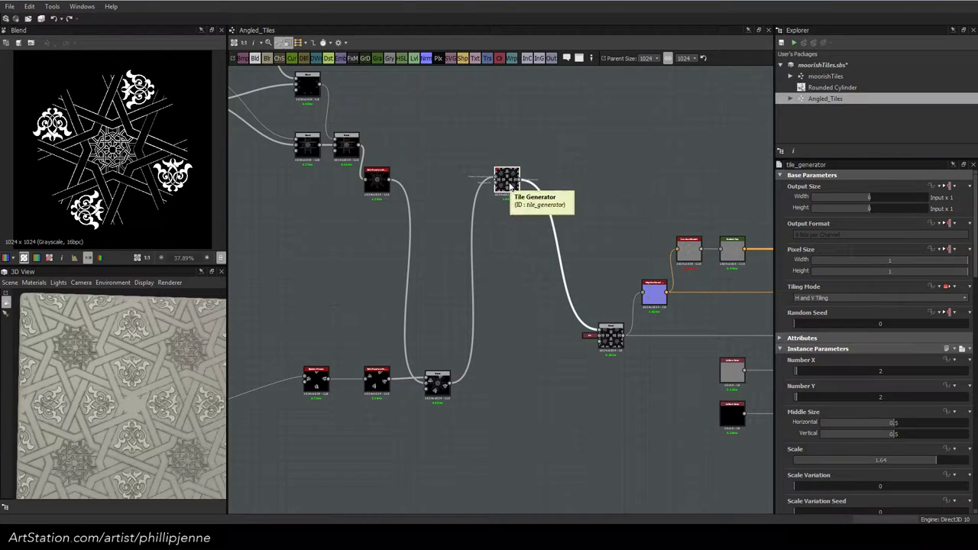
double_click(508, 182)
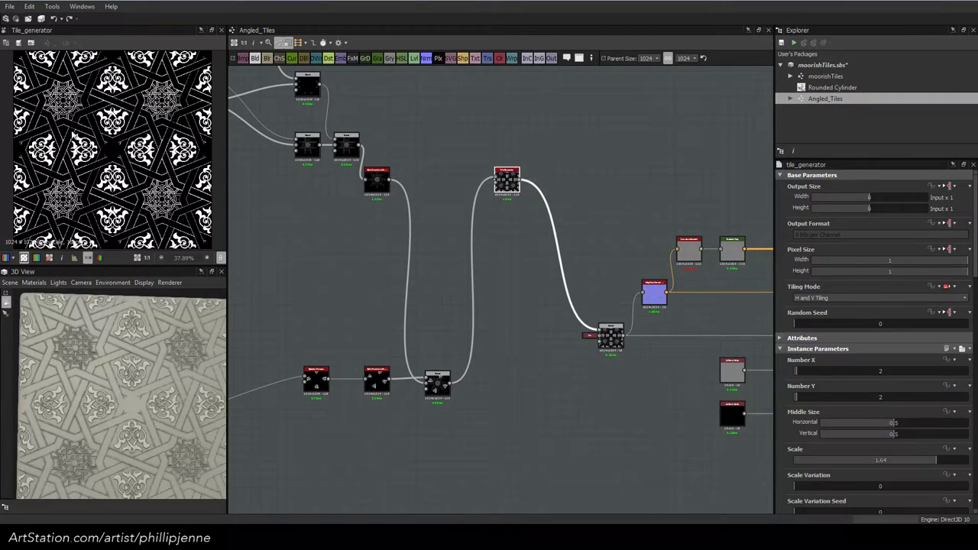
scroll(74, 136, "up", 1)
scroll(75, 136, "up", 1)
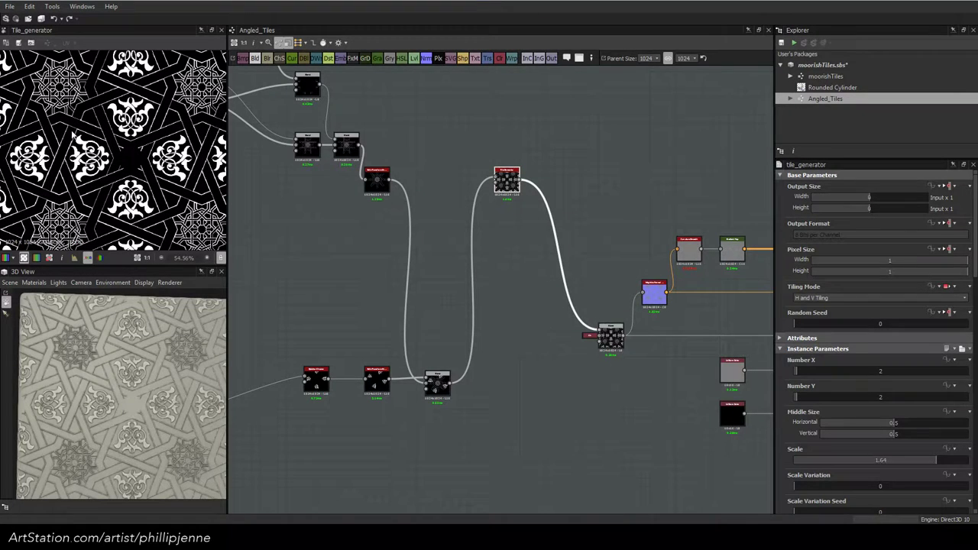
middle_click_drag(73, 136, 119, 157)
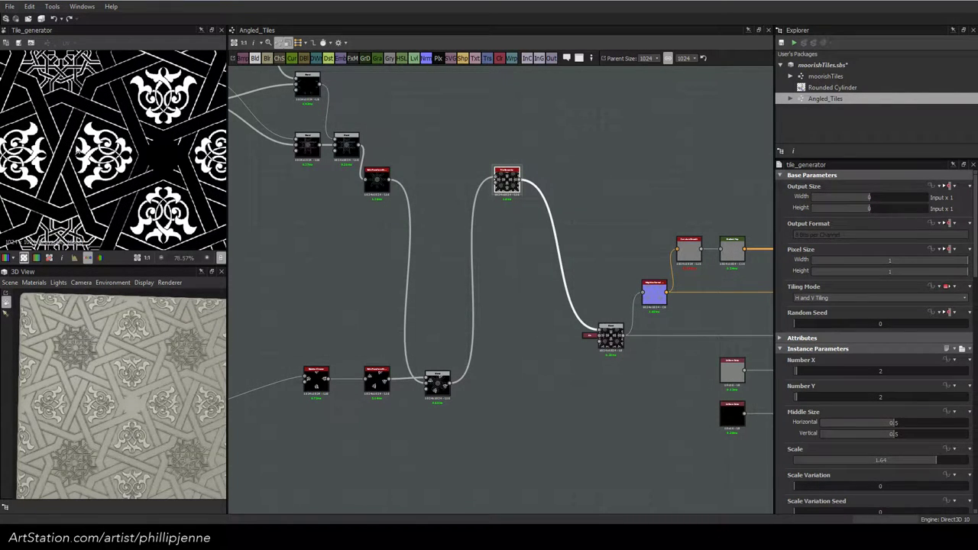
Toggle tiled preview to inspect the repeated star ornament pattern
scroll(115, 150, "up", 3)
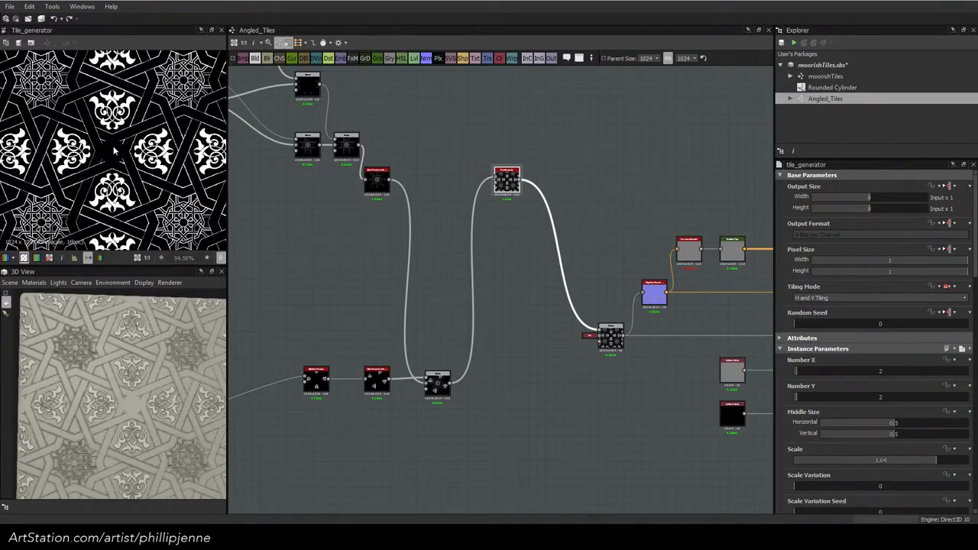
scroll(115, 150, "down", 6)
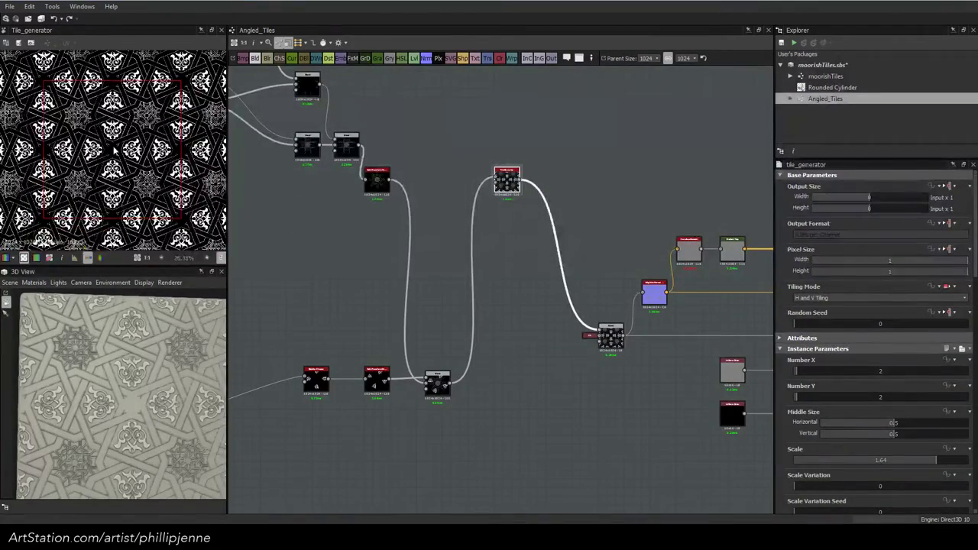
scroll(115, 150, "down", 3)
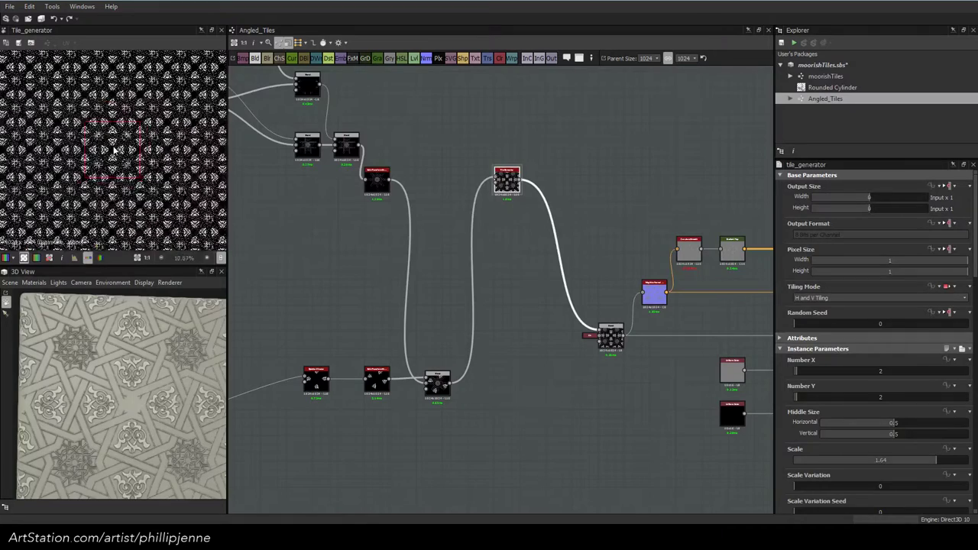
key("space")
key("space")
key("space")
key("space")
key("space")
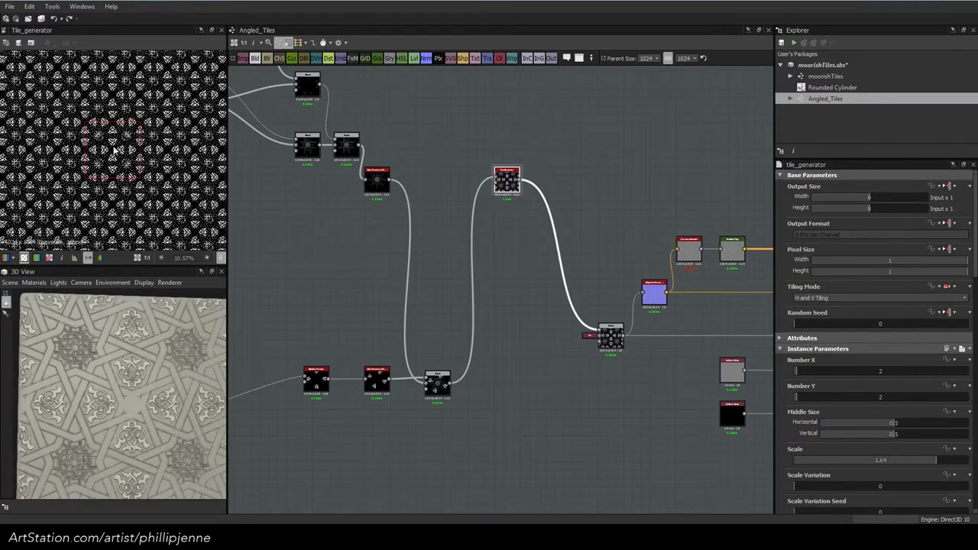
key("t")
key("t")
key("t")
key("t")
key("t")
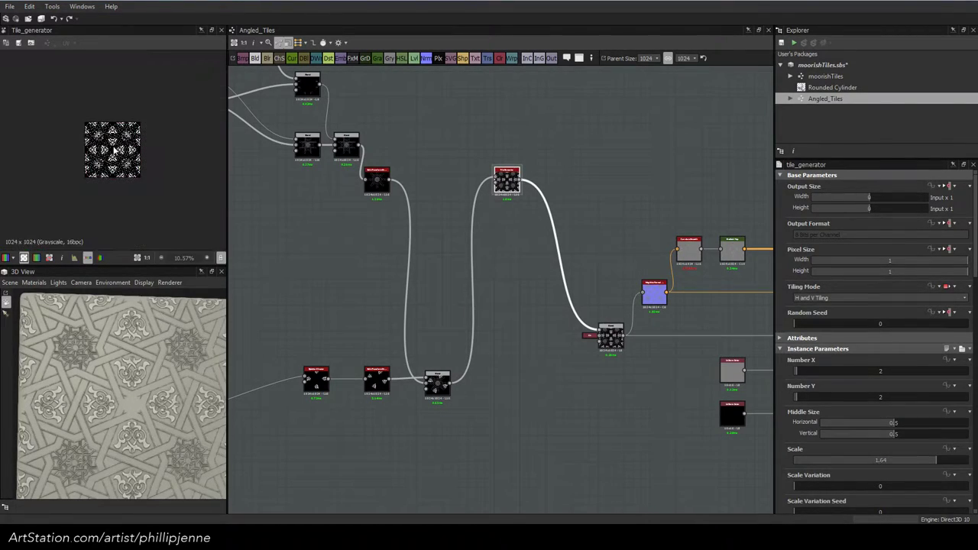
scroll(115, 151, "up", 5)
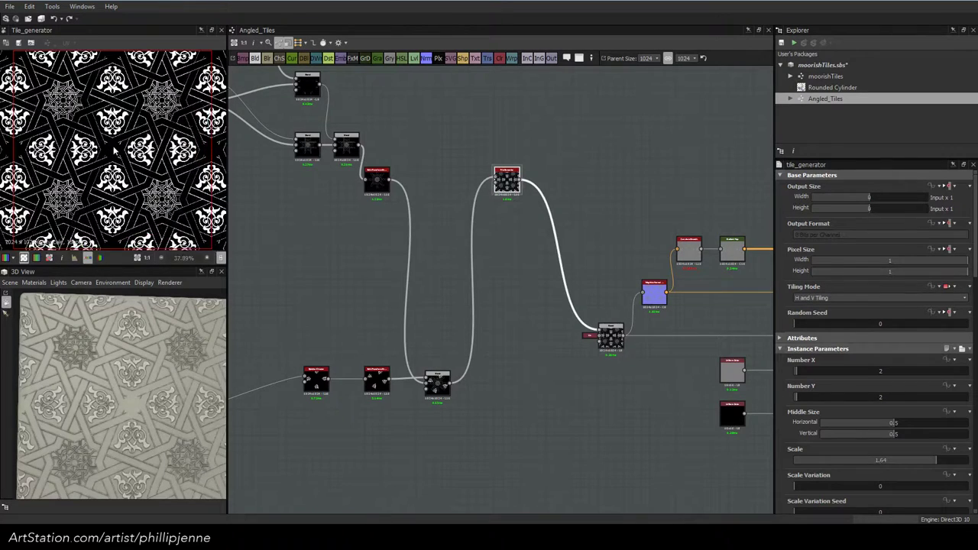
scroll(115, 150, "up", 4)
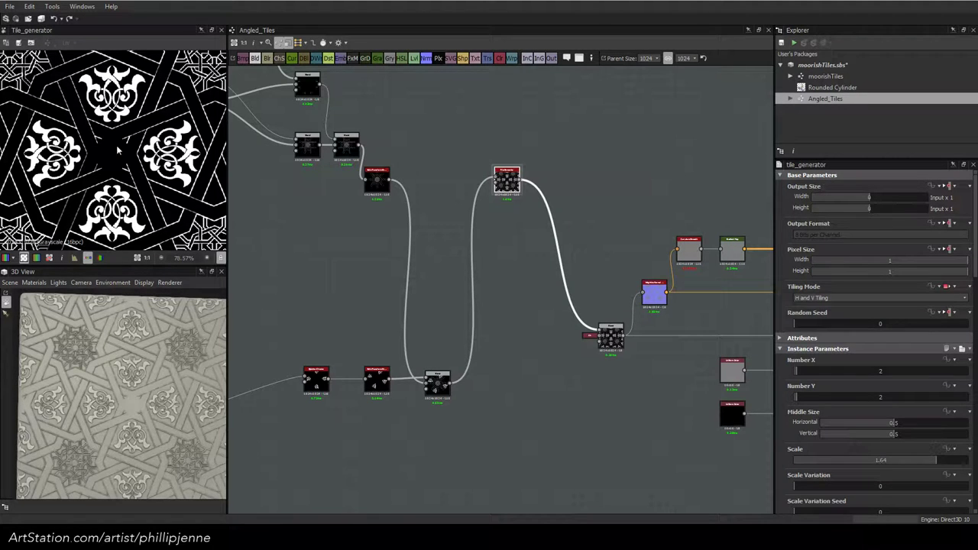
middle_click_drag(490, 198, 590, 293)
scroll(590, 294, "up", 1)
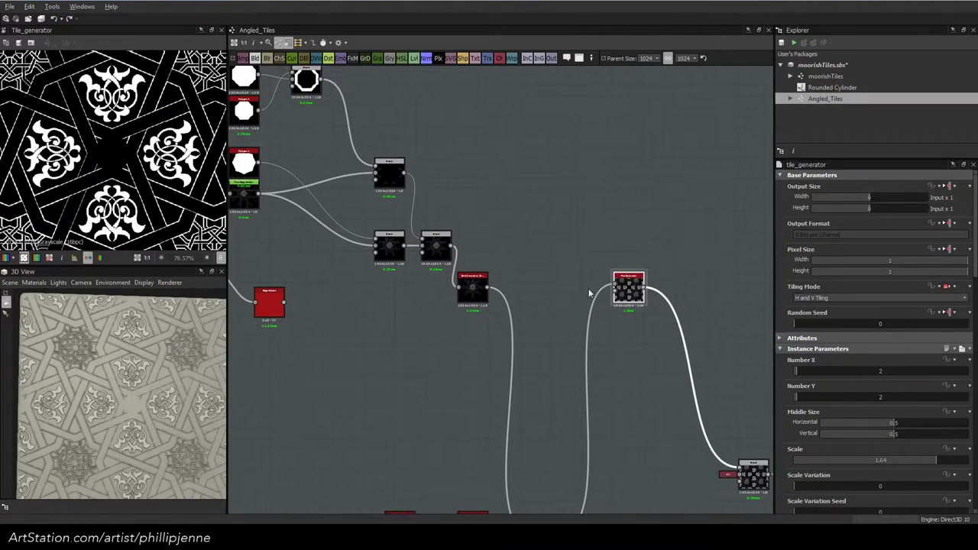
Duplicate the Safe Transform and Tile Generator nodes and place the copies above the originals
left_click(474, 288)
key("ctrl+d")
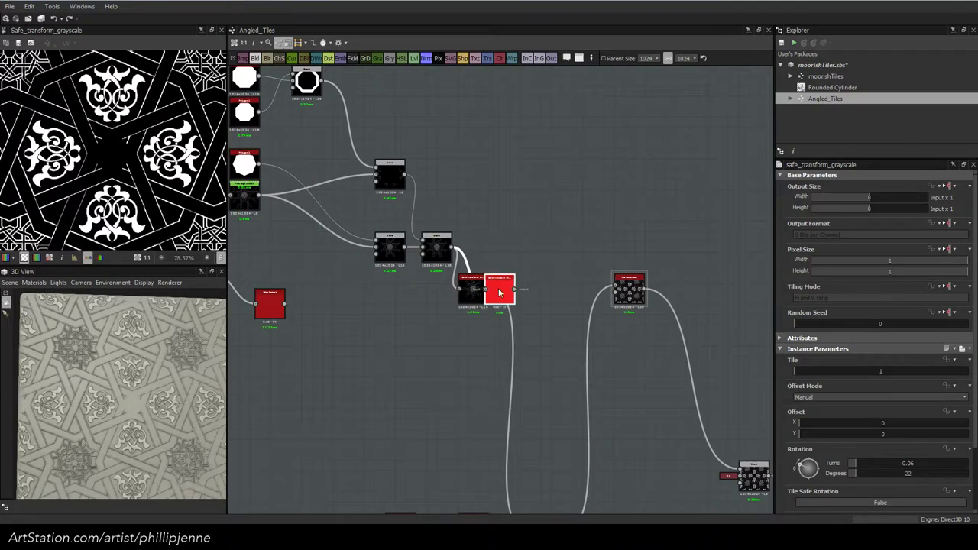
left_click_drag(500, 292, 486, 182)
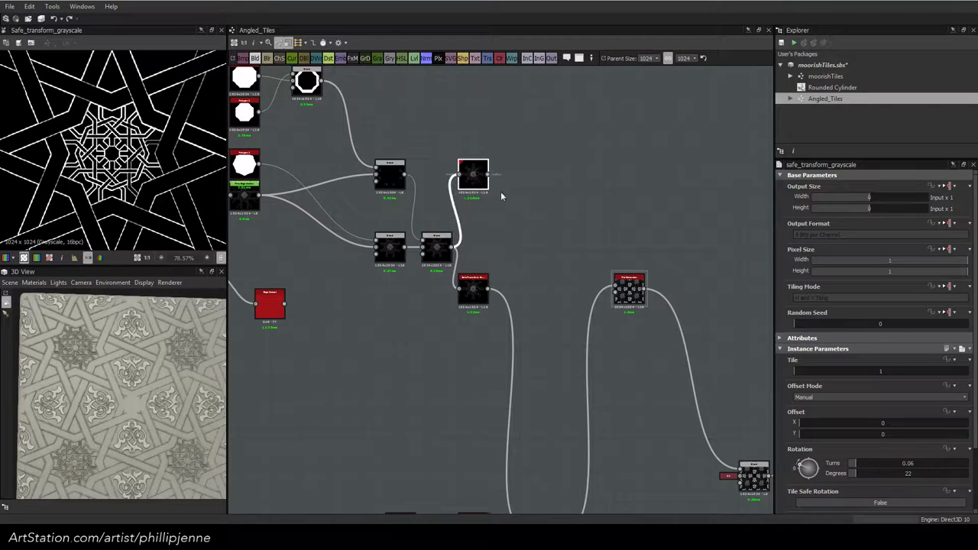
left_click(620, 284)
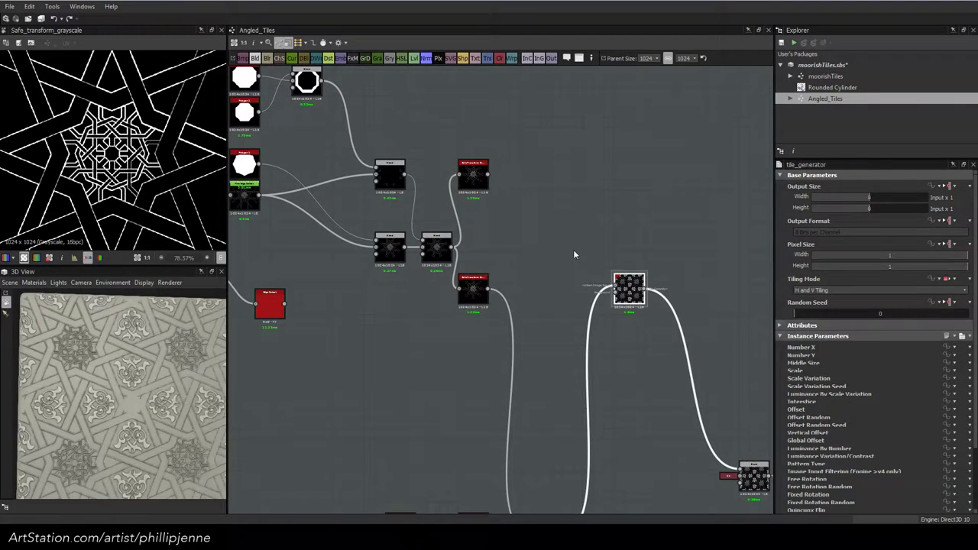
key("ctrl+v")
scroll(573, 250, "down", 2)
left_click_drag(524, 275, 557, 195)
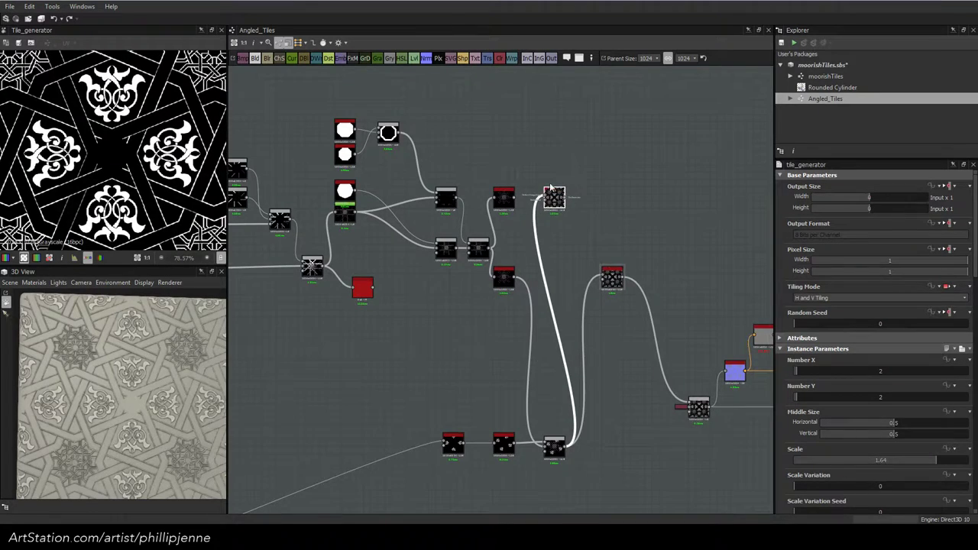
Connect Safe Transform's output to the Tile Generator and move Safe Transform further right
scroll(550, 187, "up", 3)
scroll(107, 149, "down", 4)
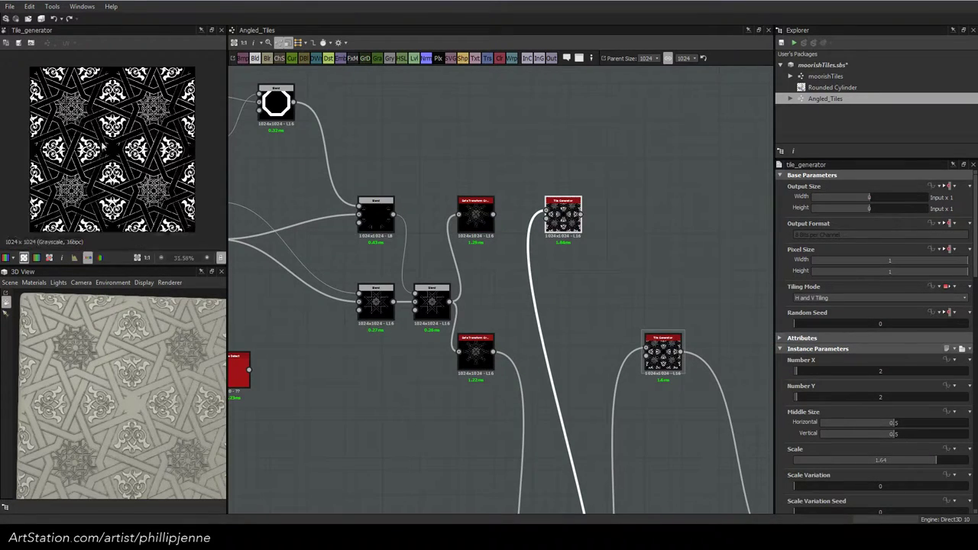
scroll(106, 148, "up", 3)
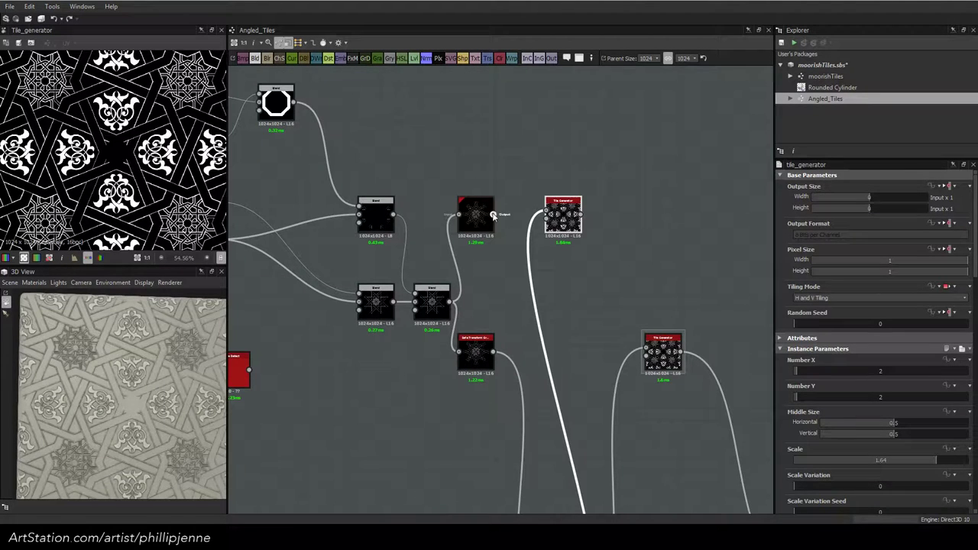
left_click_drag(493, 215, 547, 217)
middle_click_drag(482, 204, 562, 245)
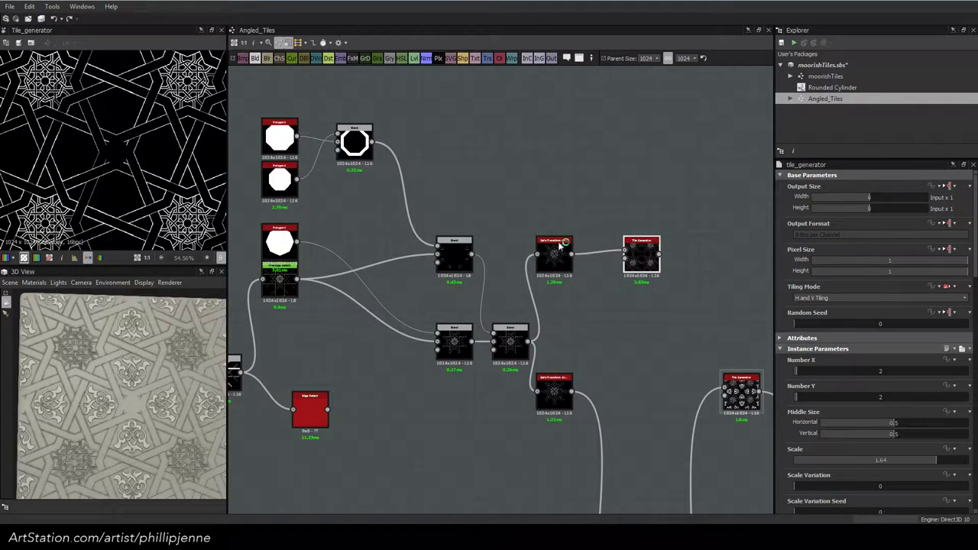
left_click_drag(553, 258, 666, 258)
left_click_drag(585, 257, 598, 257)
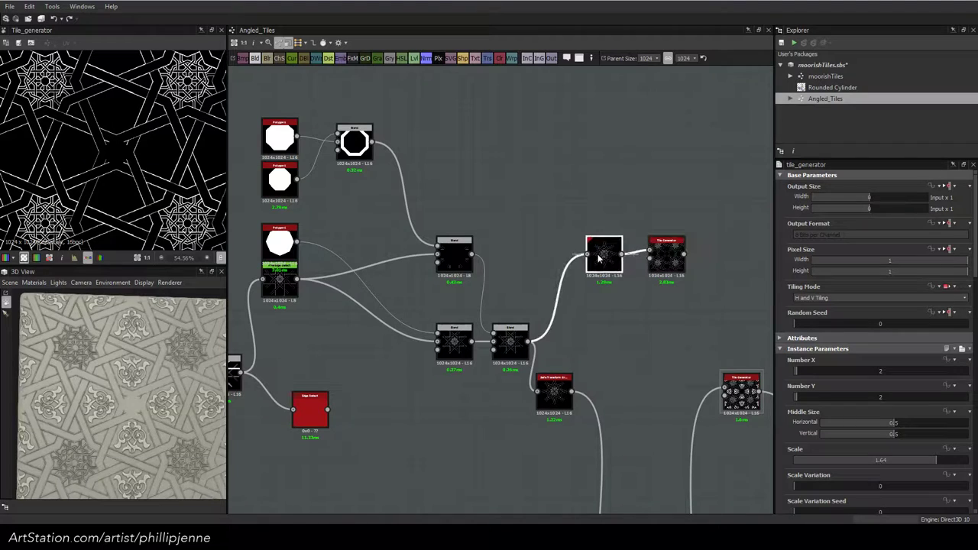
Duplicate the lower Blend into line and delete the surplus upper and lower-right Blend nodes
left_click(455, 337)
key("ctrl+d")
double_click(505, 271)
left_click_drag(505, 270, 522, 237)
left_click(456, 249)
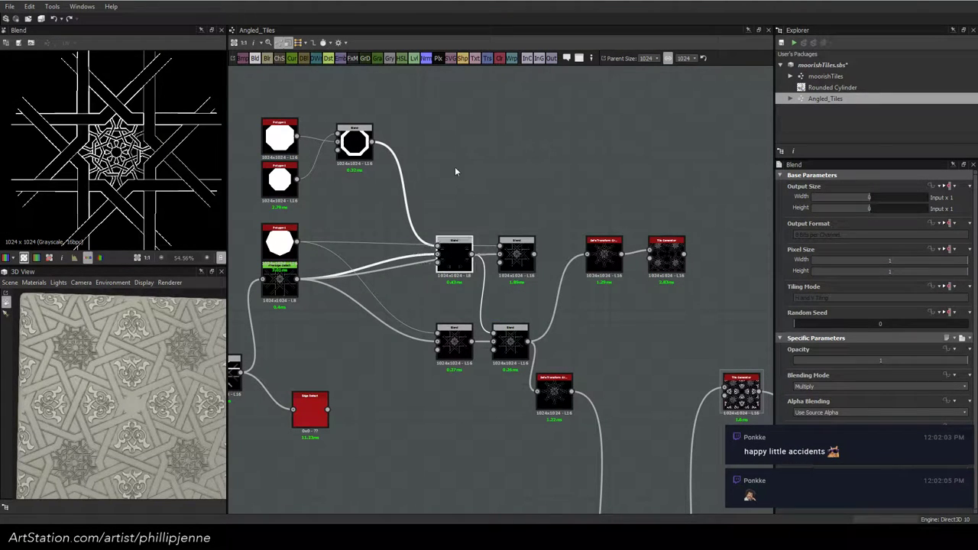
key("Delete")
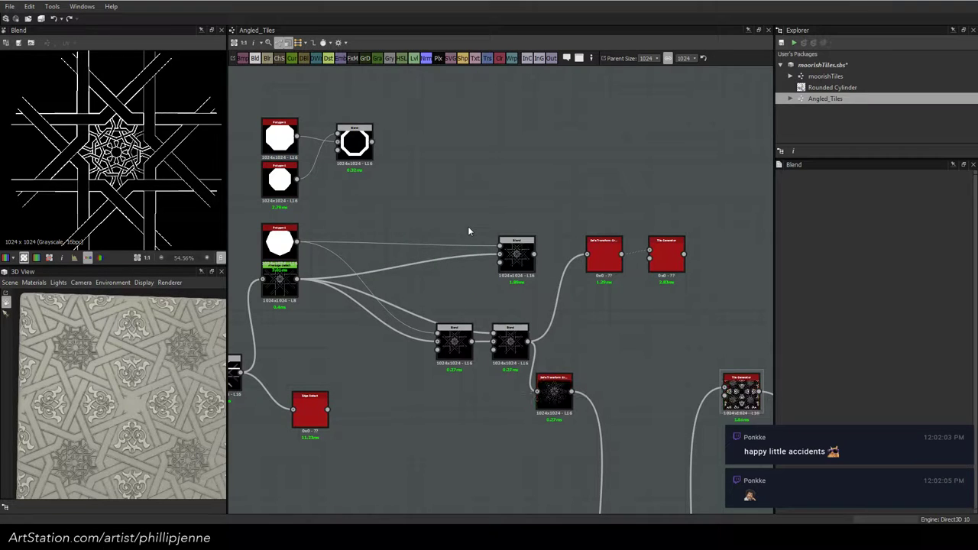
middle_click_drag(449, 214, 445, 234)
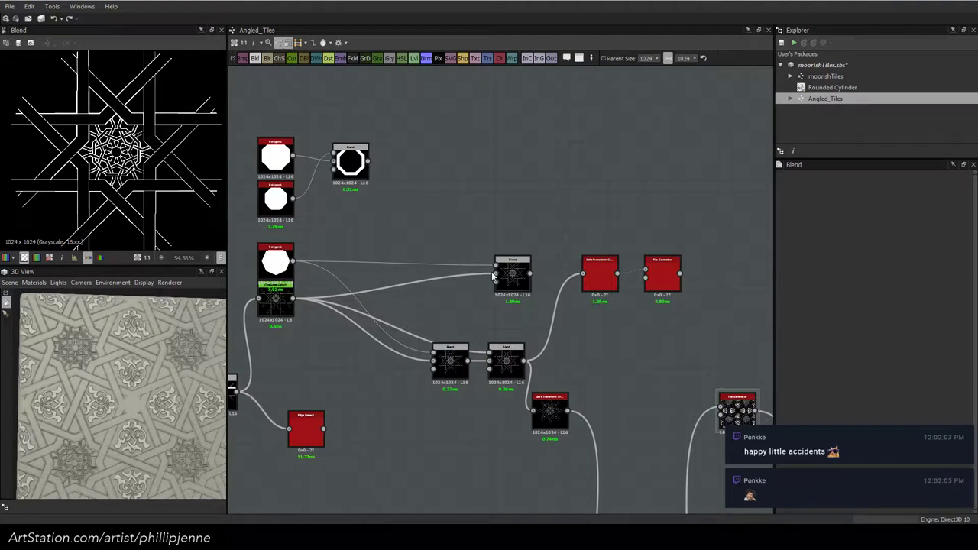
left_click(506, 361)
key("Delete")
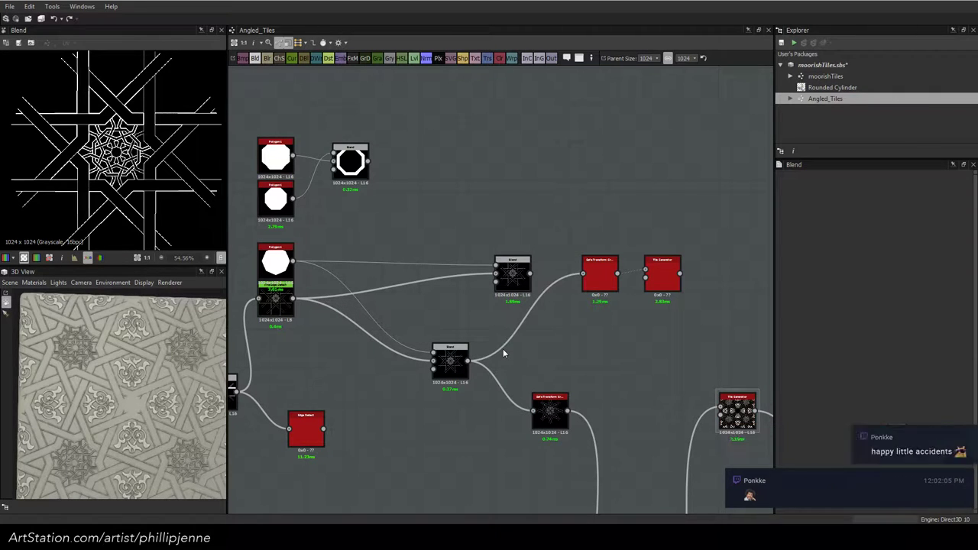
Reconnect the upper Polygon to the top Blend and feed the top Blend into the middle Blend
left_click(592, 278)
double_click(594, 283)
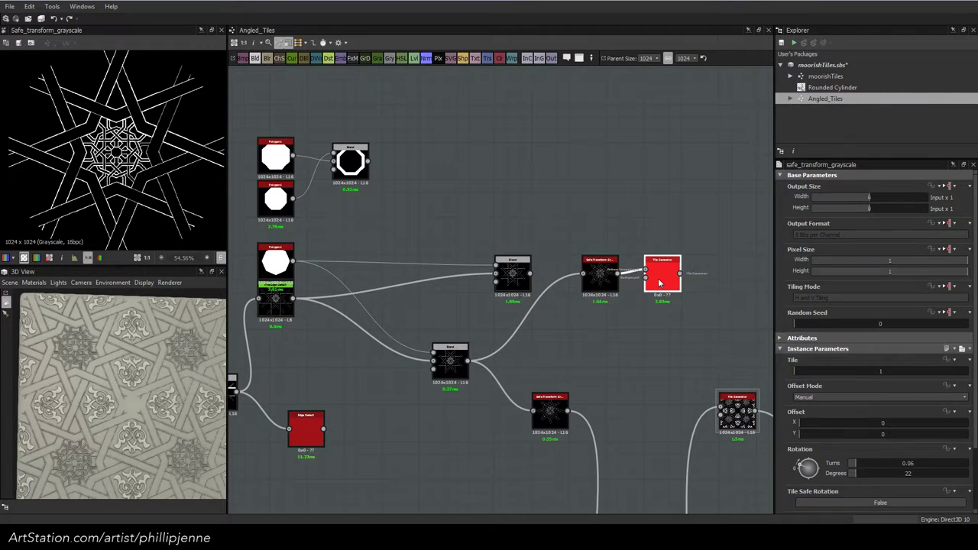
left_click(661, 283)
scroll(375, 242, "up", 1)
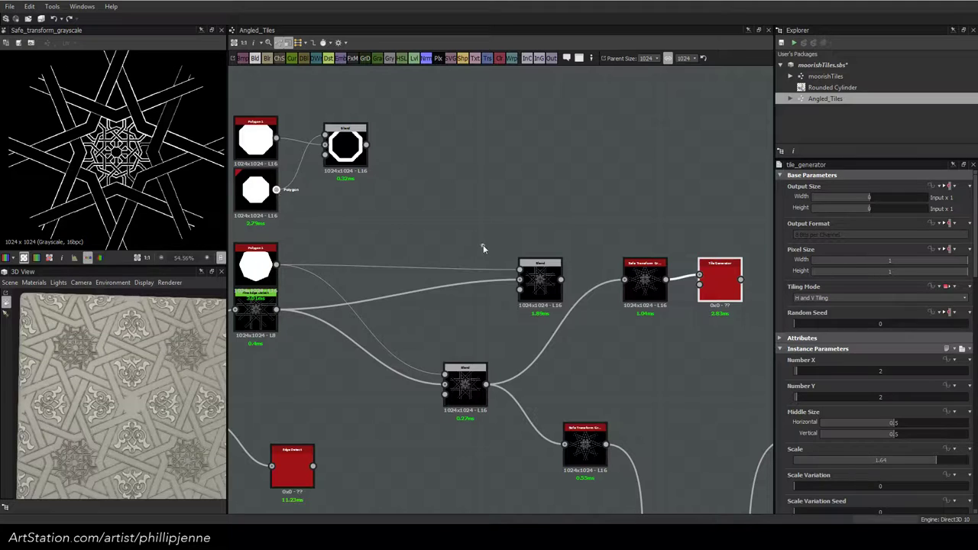
left_click_drag(497, 243, 495, 243)
left_click_drag(276, 138, 343, 172)
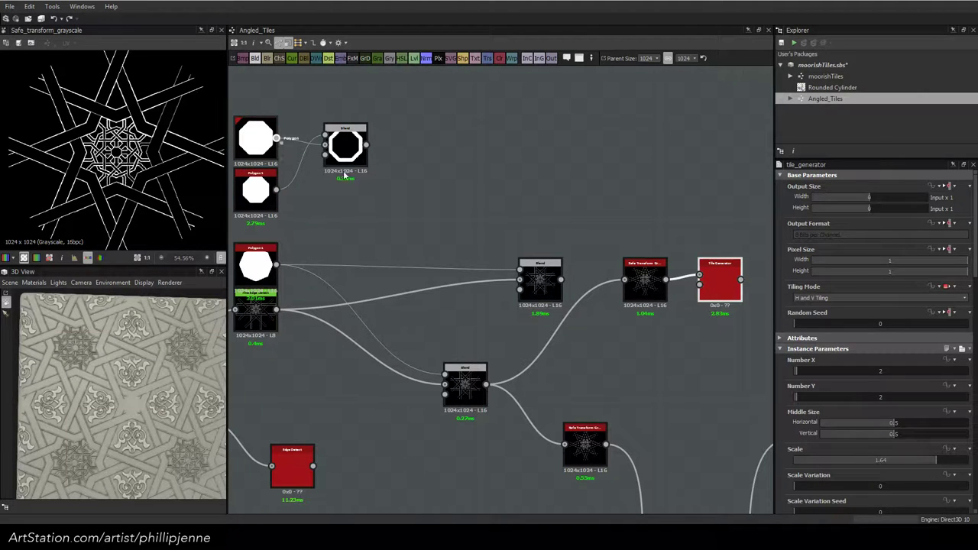
left_click_drag(510, 240, 624, 279)
double_click(539, 289)
left_click(721, 287)
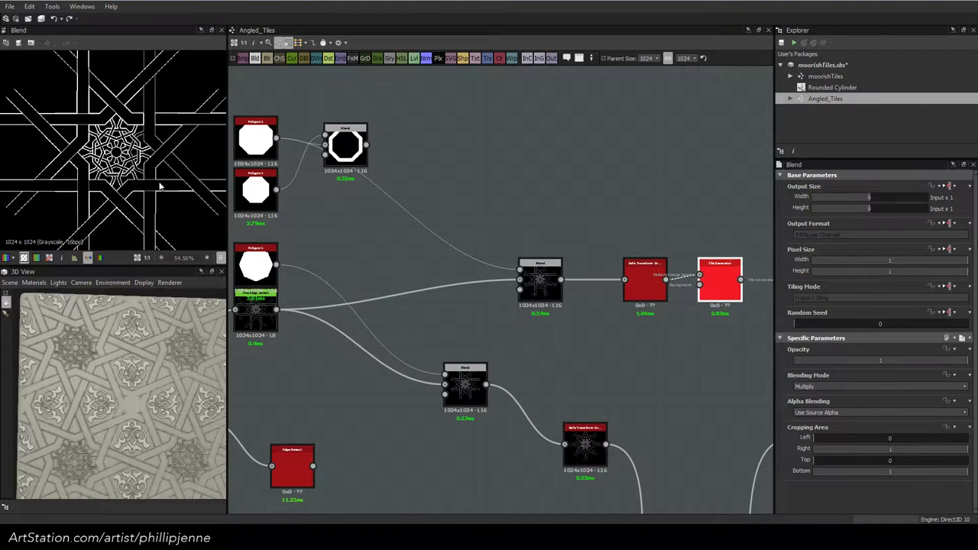
Align Blend, Safe Transform and Tile Generator in a row above the lower Blend–Safe Transform pair
left_click_drag(540, 272, 464, 273)
left_click_drag(654, 282, 548, 283)
left_click_drag(585, 443, 540, 386)
left_click(709, 278)
left_click_drag(708, 279, 607, 275)
double_click(616, 279)
scroll(120, 156, "up", 5)
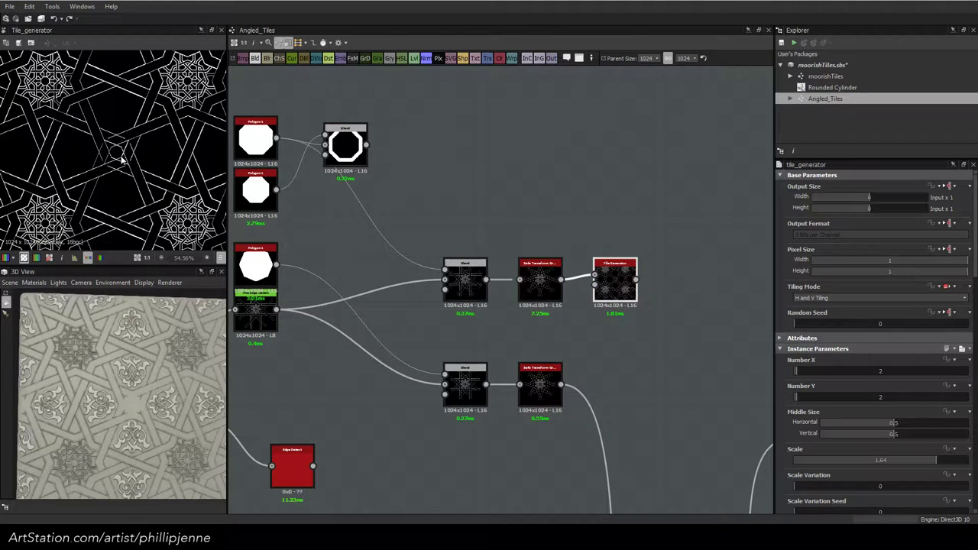
scroll(553, 262, "down", 1)
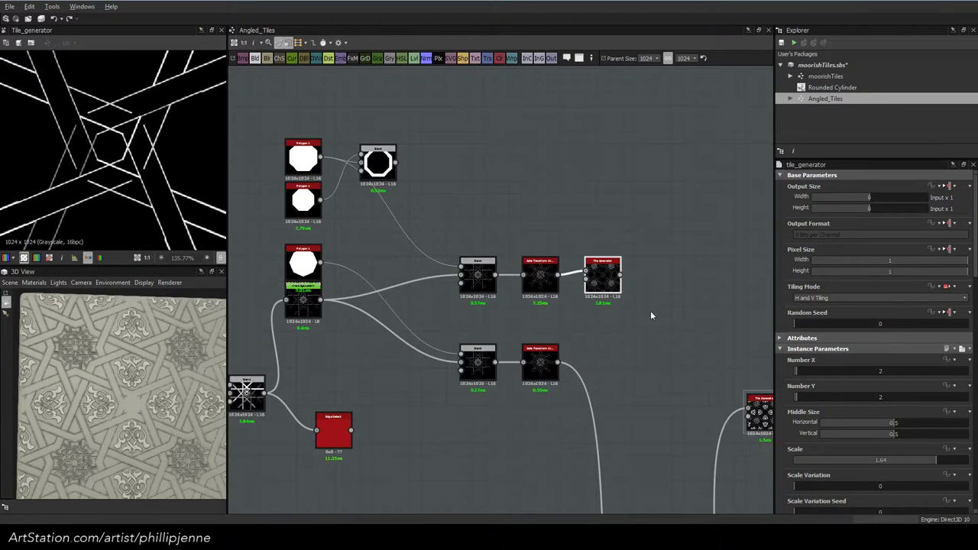
middle_click_drag(642, 370, 526, 283)
left_click(522, 252)
Add a Blend node right of the Tile Generators and connect both Tile Generators into it
key("space")
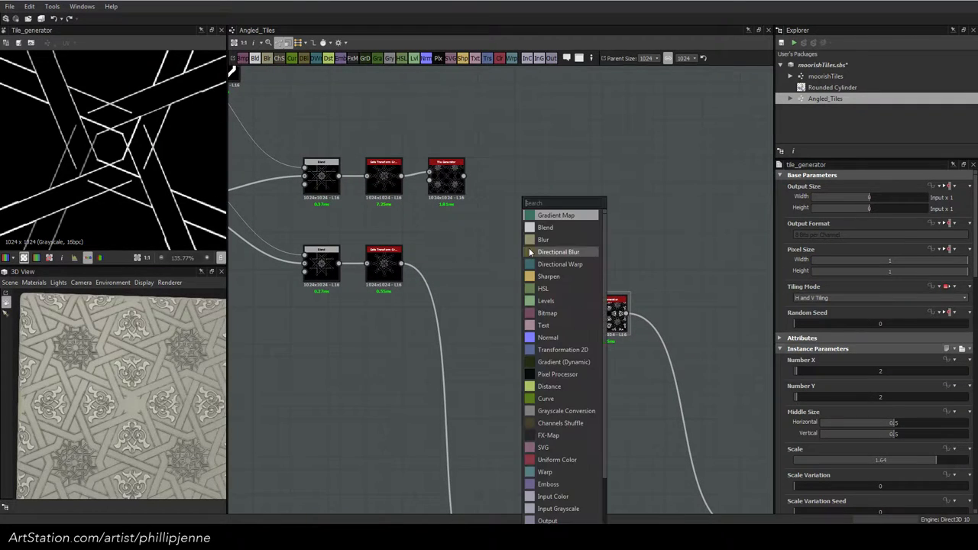
left_click(538, 215)
scroll(552, 262, "down", 1)
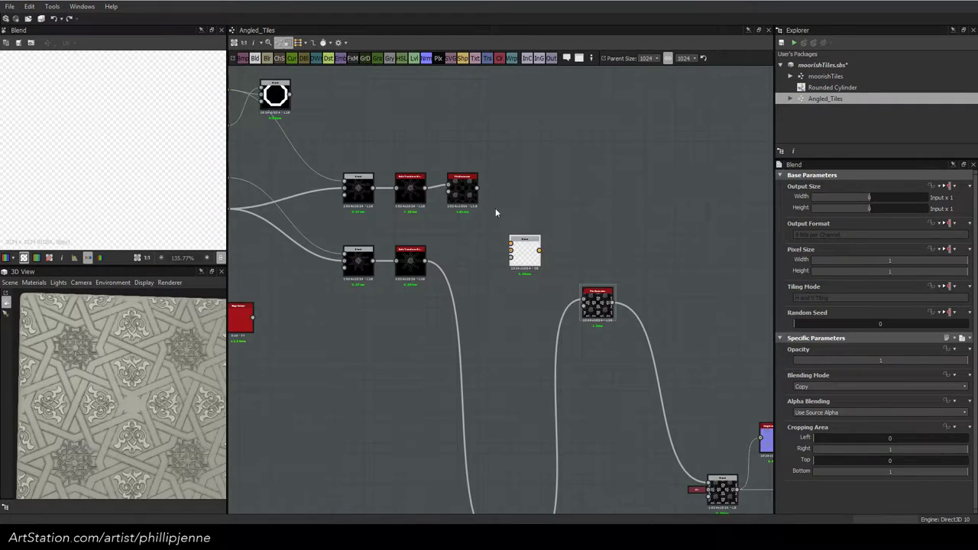
middle_click_drag(527, 287, 547, 180)
middle_click_drag(570, 234, 569, 296)
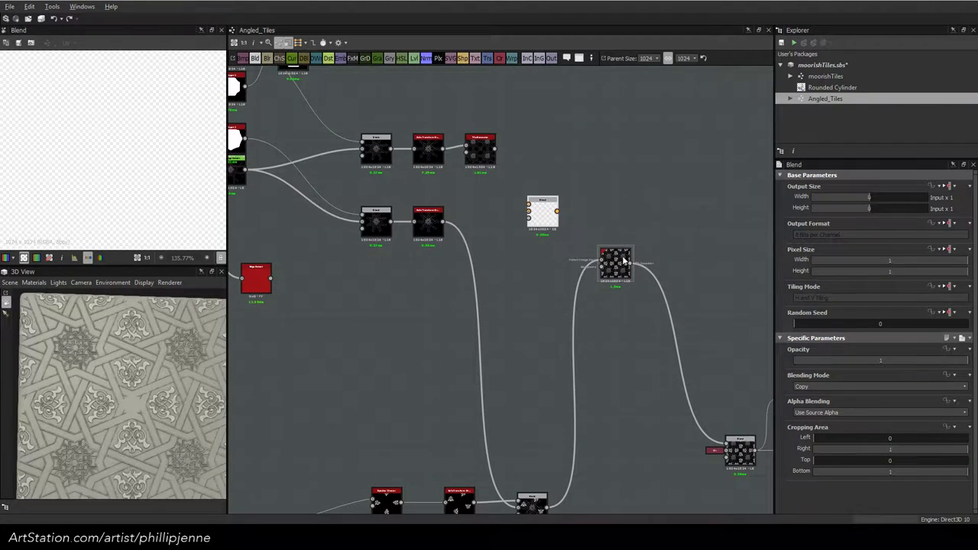
left_click_drag(611, 248, 580, 246)
left_click_drag(542, 212, 638, 244)
left_click_drag(495, 149, 637, 237)
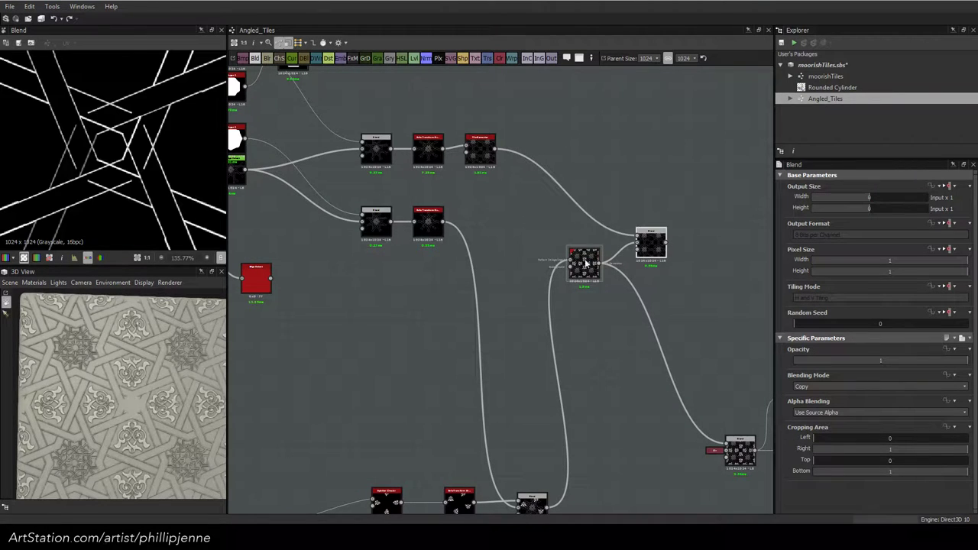
left_click_drag(587, 262, 592, 273)
Crop the new Blend to Left 0.46, Right 0.54, Top 0.46 and Bottom 0.54
scroll(592, 273, "down", 1)
middle_click_drag(571, 295, 602, 201)
left_click_drag(462, 352, 584, 387)
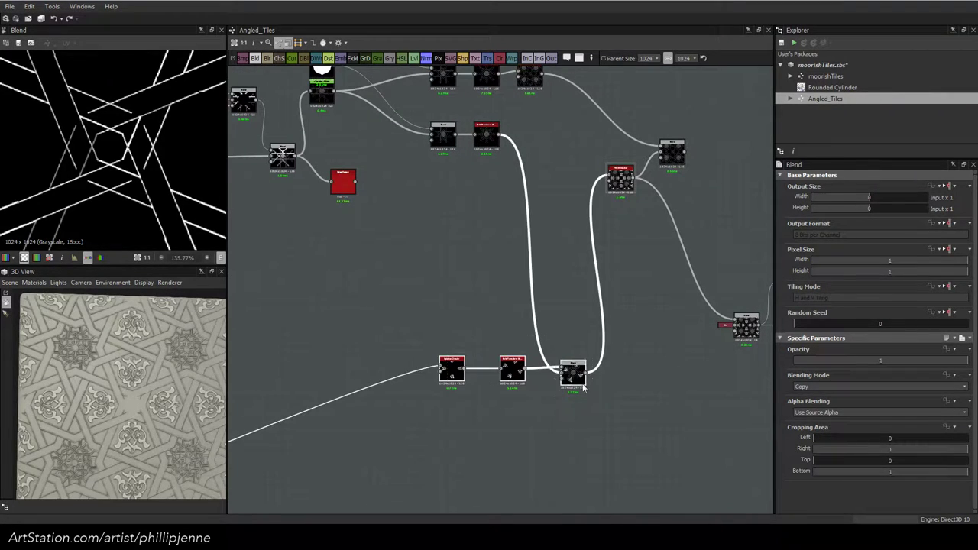
left_click(671, 153)
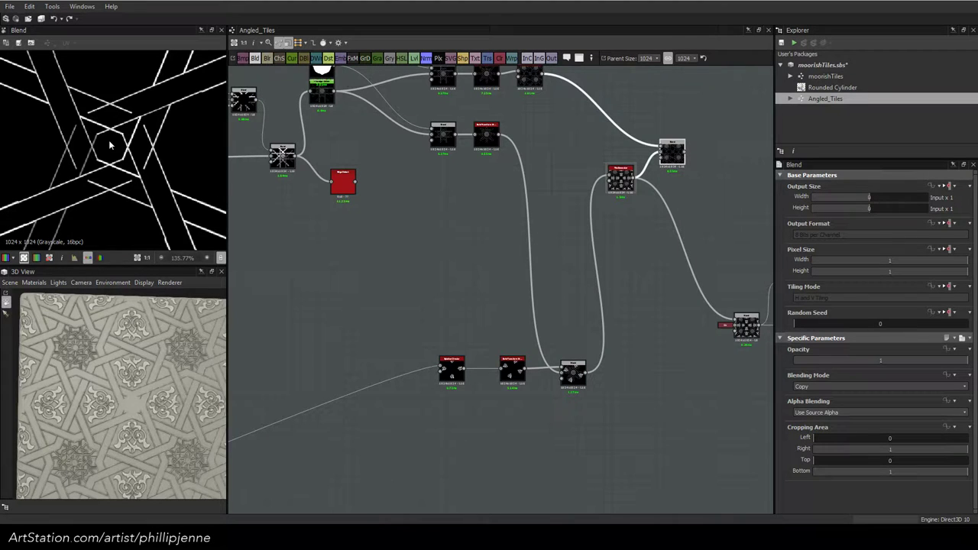
scroll(109, 144, "up", 1)
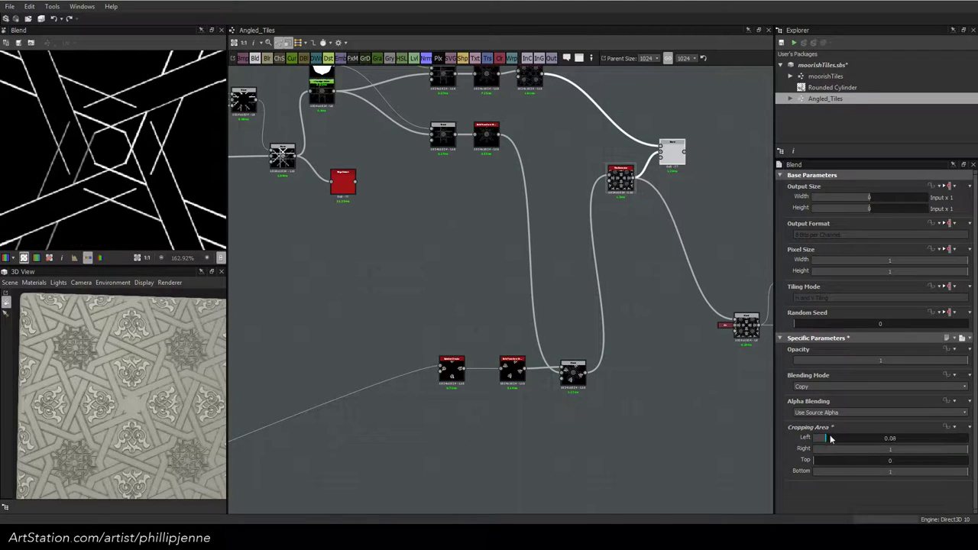
left_click_drag(816, 438, 884, 437)
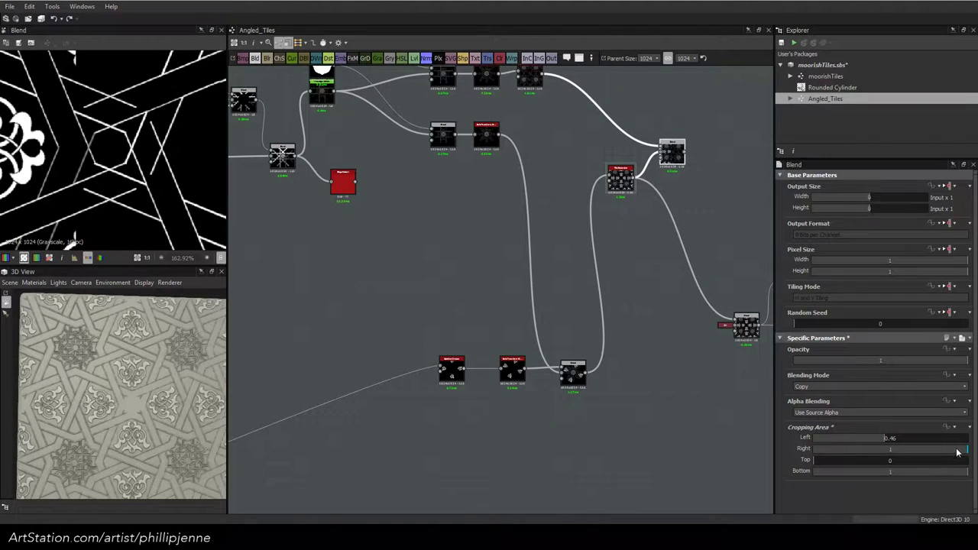
left_click_drag(963, 451, 897, 450)
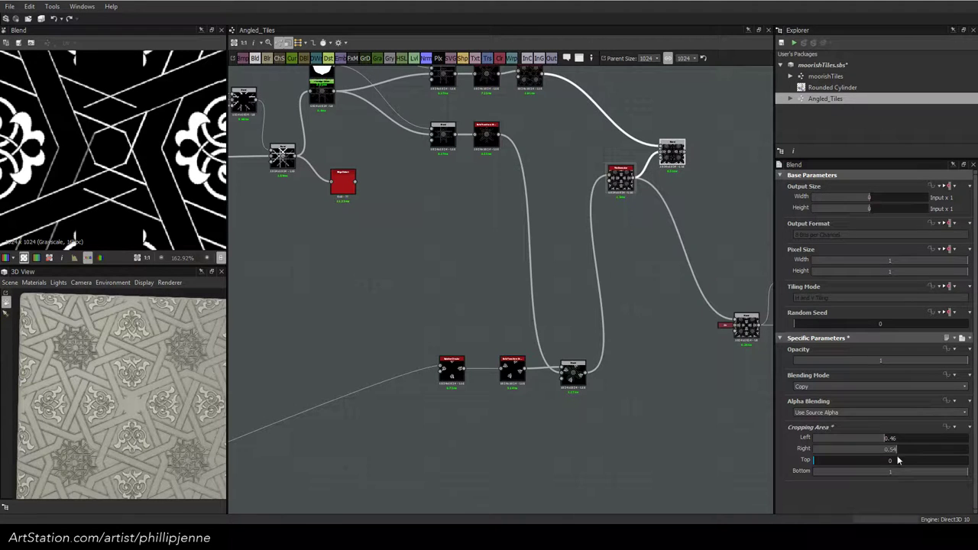
left_click_drag(813, 464, 886, 461)
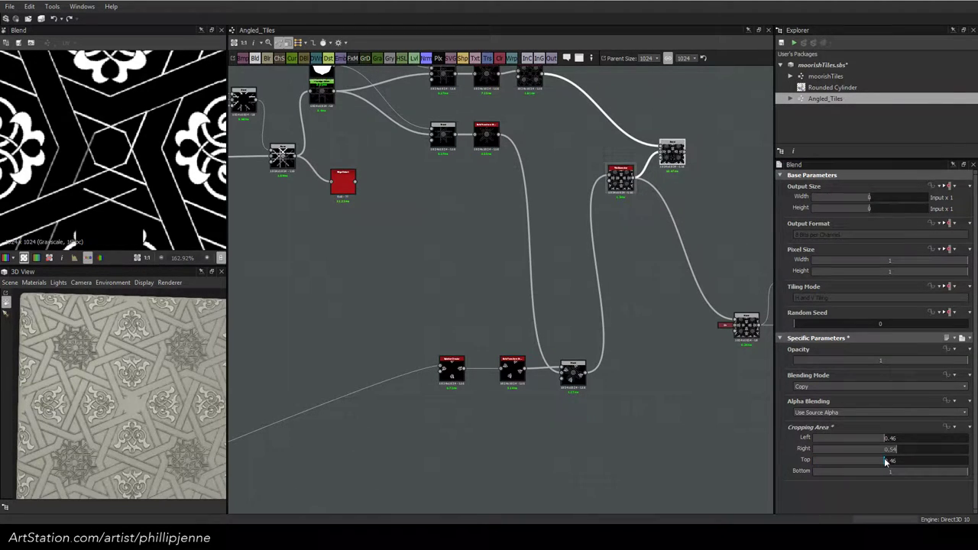
left_click_drag(960, 477, 898, 472)
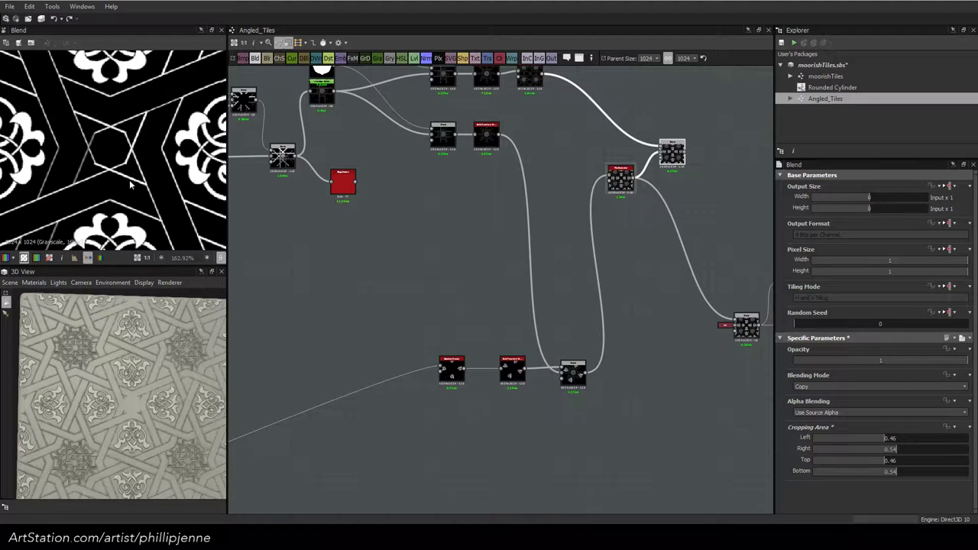
middle_click_drag(440, 215, 515, 279)
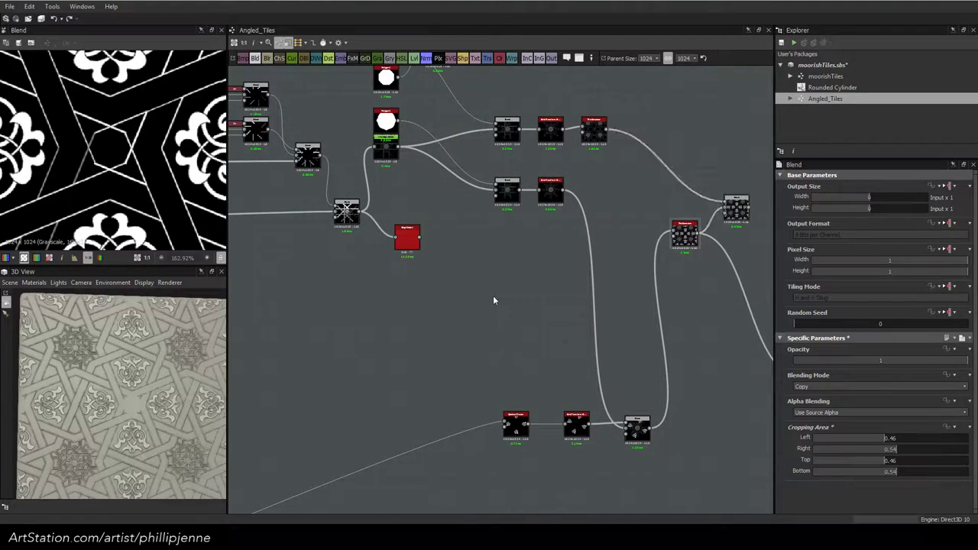
Add a Polygon 2 node with 4 sides and Curve -1, forming a four-point star
key("space")
type("poly")
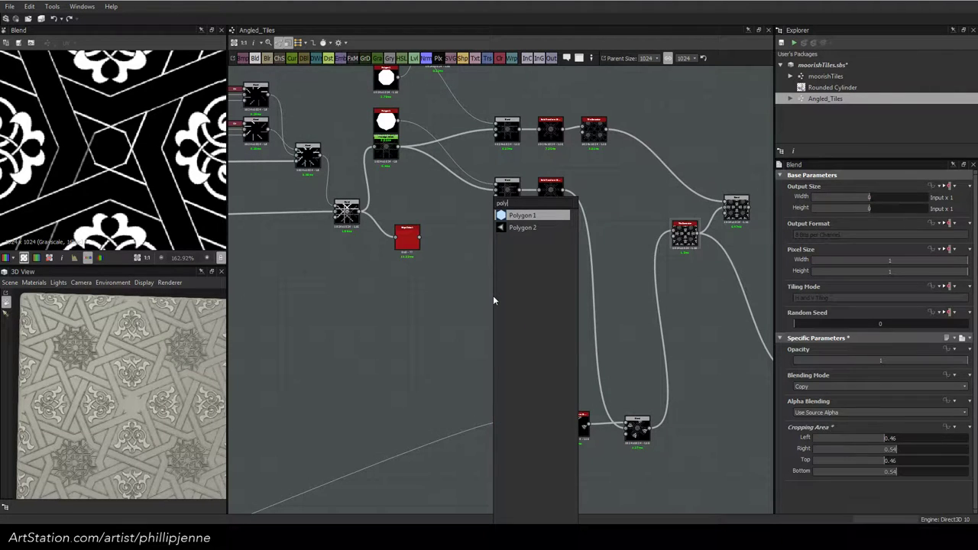
left_click(511, 227)
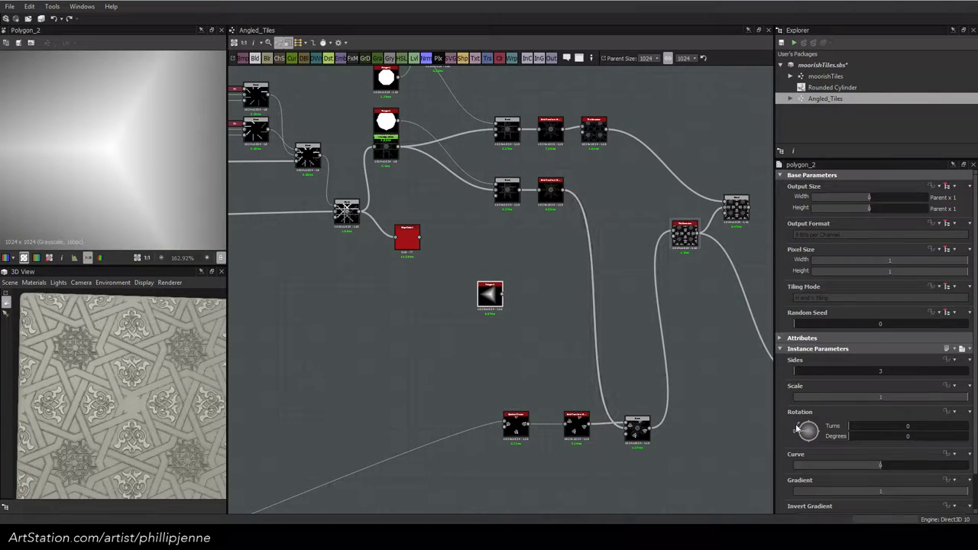
left_click(803, 372)
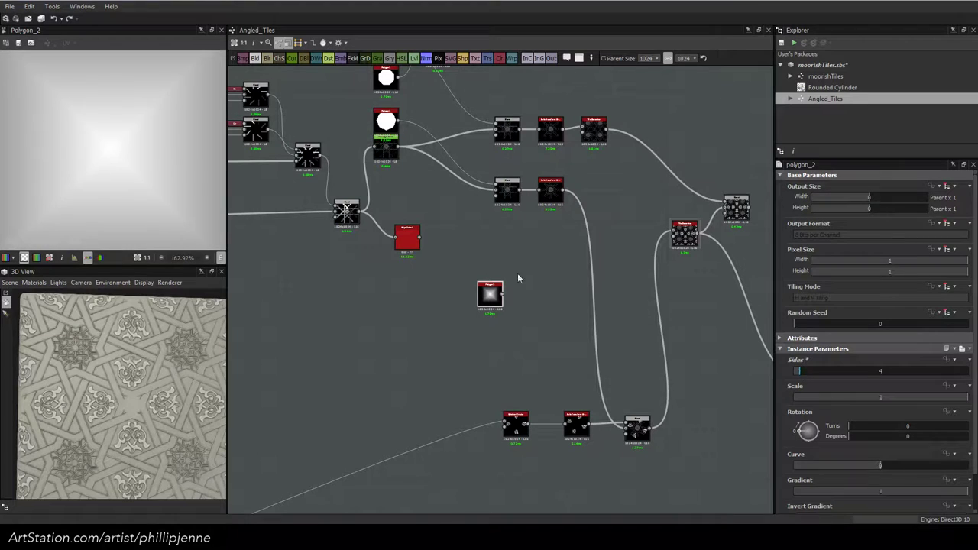
left_click_drag(880, 465, 686, 449)
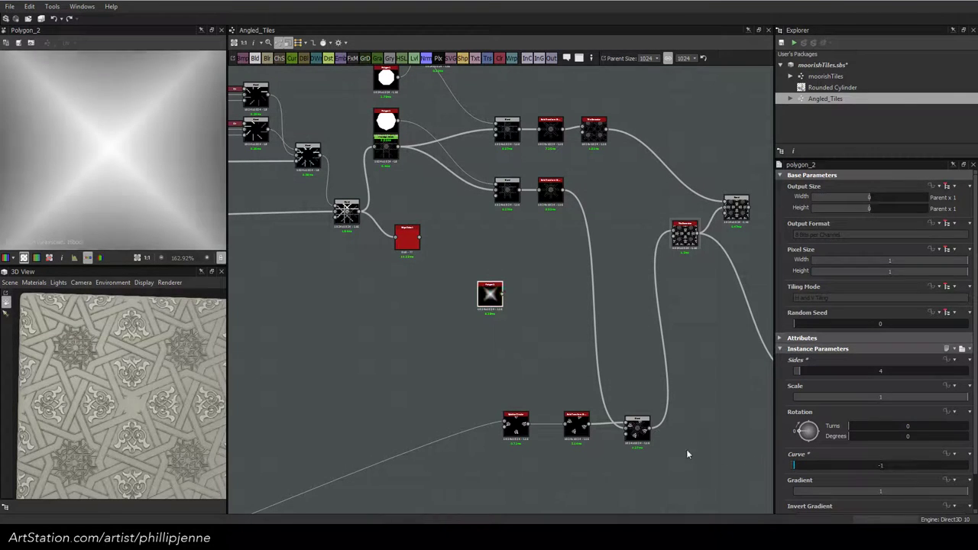
scroll(106, 134, "down", 3)
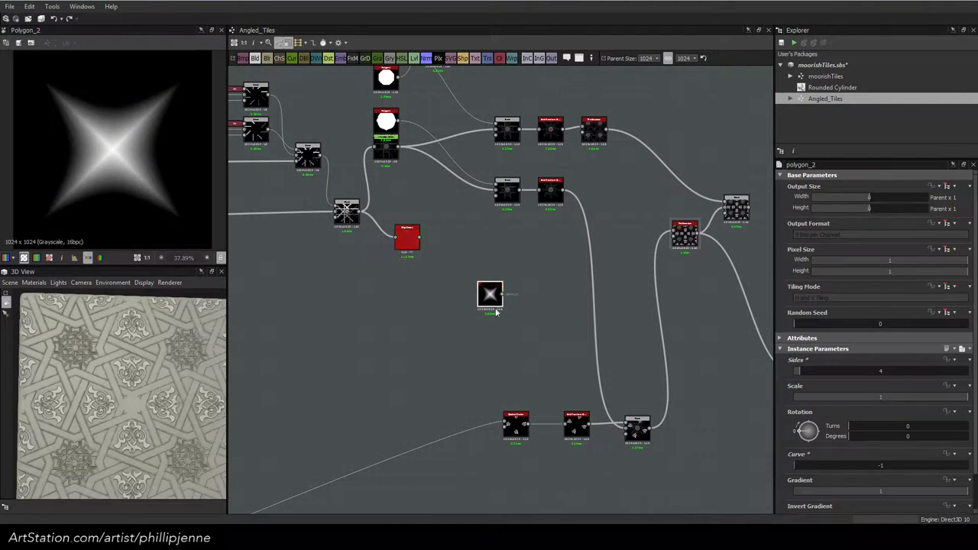
left_click_drag(493, 302, 483, 301)
Soften the star's Gradient to 0.46 and preview the cropped Blend output in 2D
key("space")
left_click(603, 307)
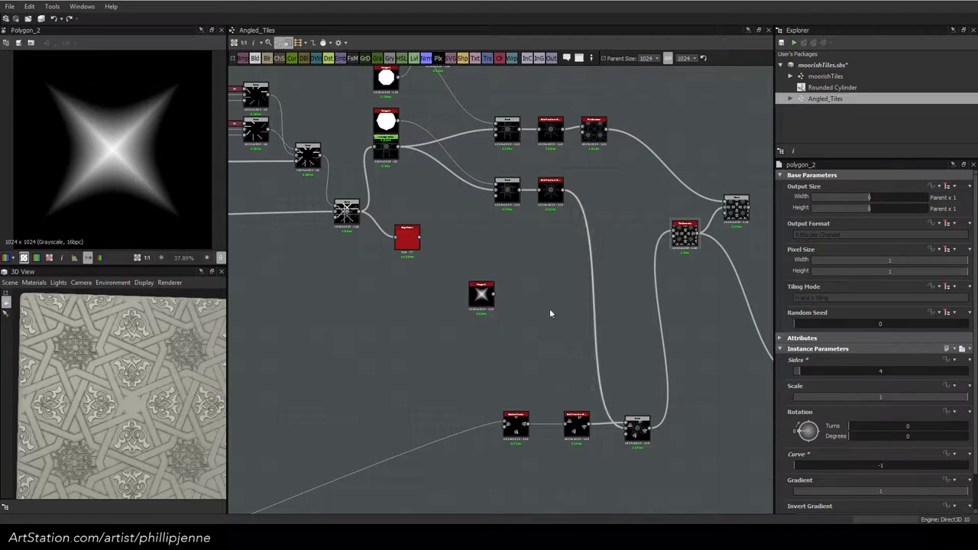
left_click_drag(962, 493, 874, 489)
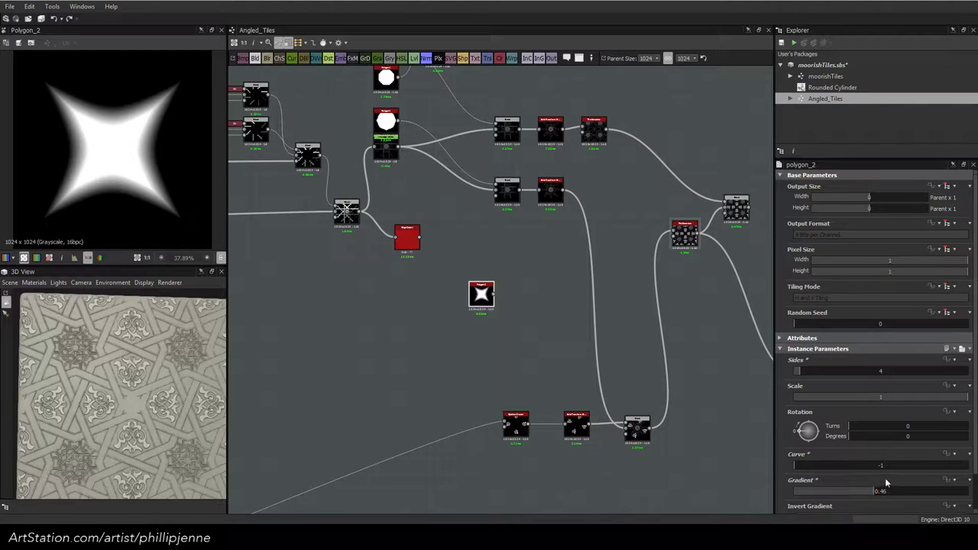
middle_click_drag(591, 264, 511, 277)
double_click(735, 207)
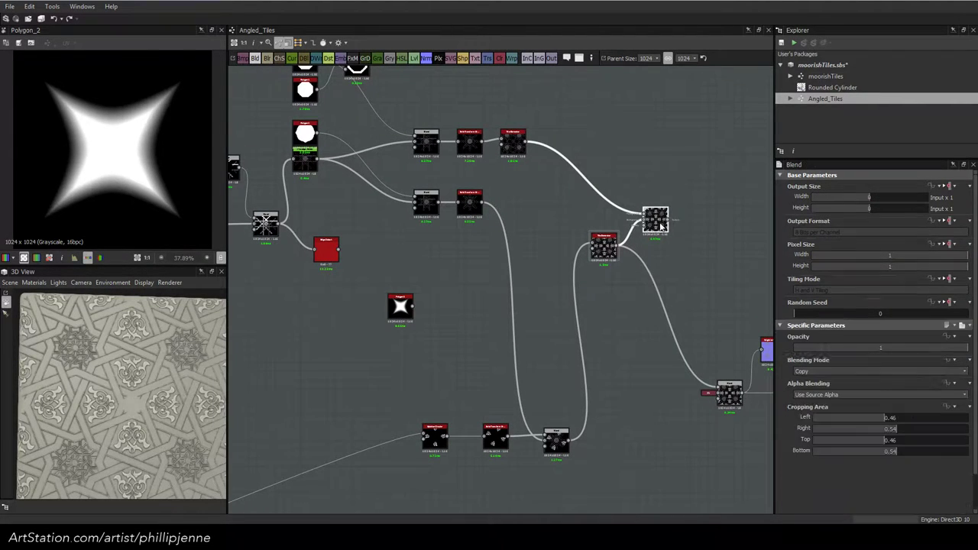
scroll(114, 156, "up", 10)
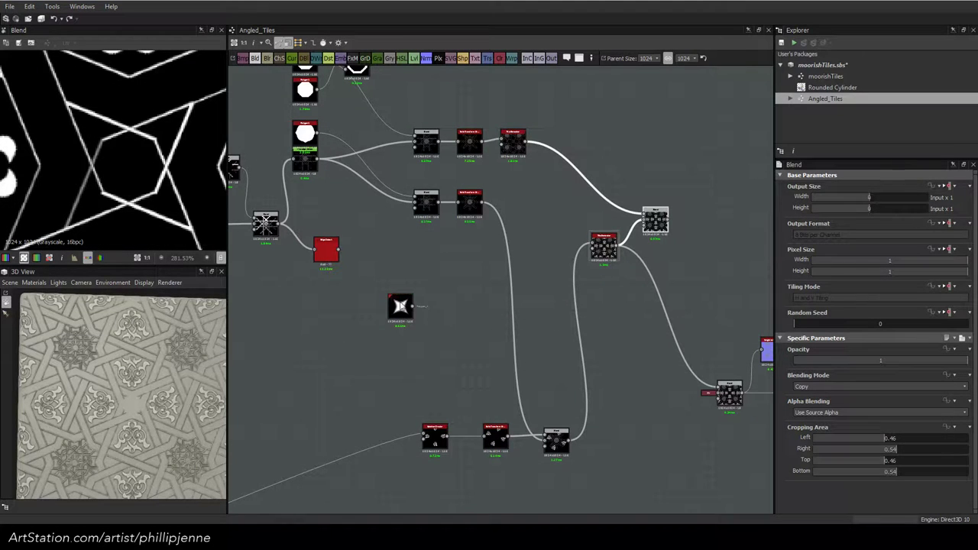
left_click_drag(404, 304, 672, 252)
Place the star polygon beside the top-row Tile Generator and connect it to the Blend
middle_click_drag(643, 246, 423, 262)
scroll(462, 266, "up", 4)
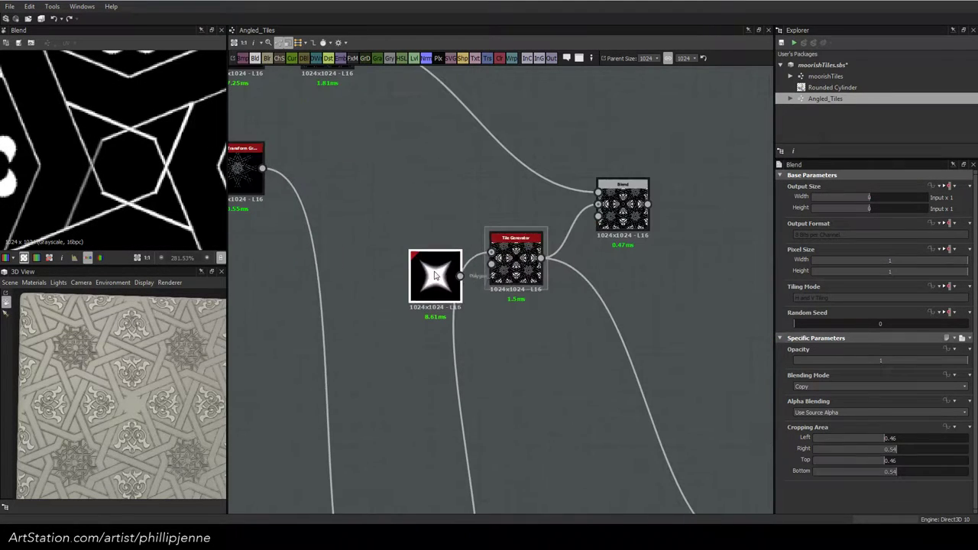
left_click_drag(458, 265, 441, 201)
middle_click_drag(446, 200, 430, 284)
scroll(462, 234, "down", 1)
middle_click_drag(462, 234, 574, 289)
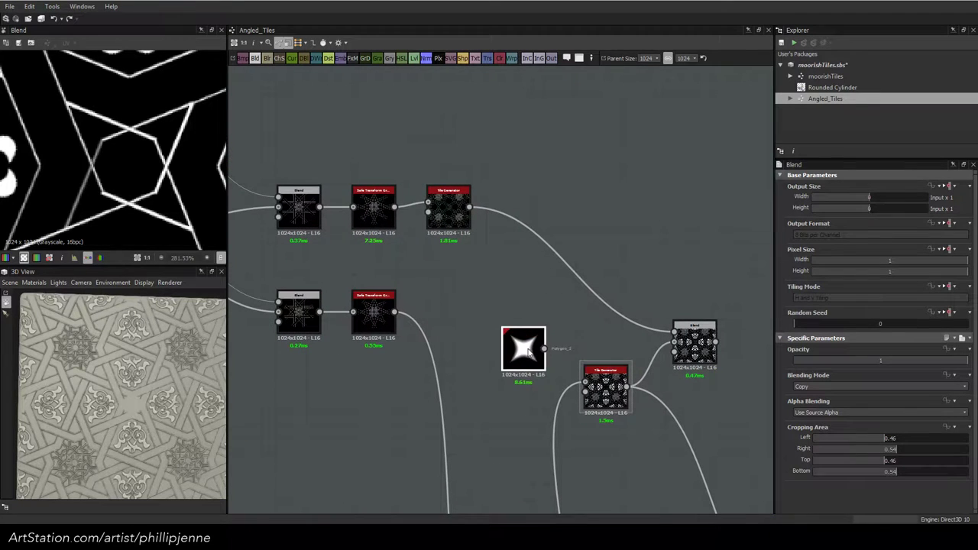
left_click_drag(522, 345, 502, 317)
left_click(449, 214)
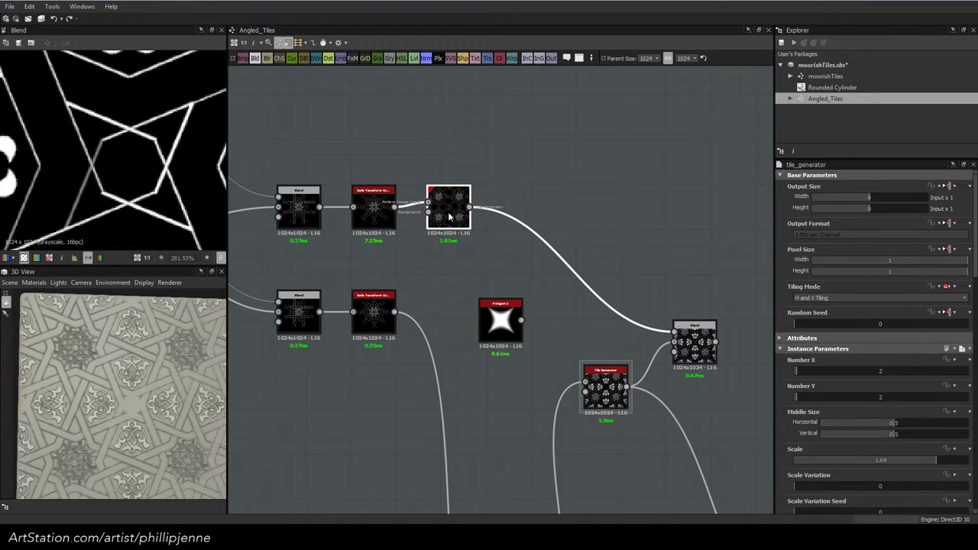
left_click_drag(521, 320, 674, 333)
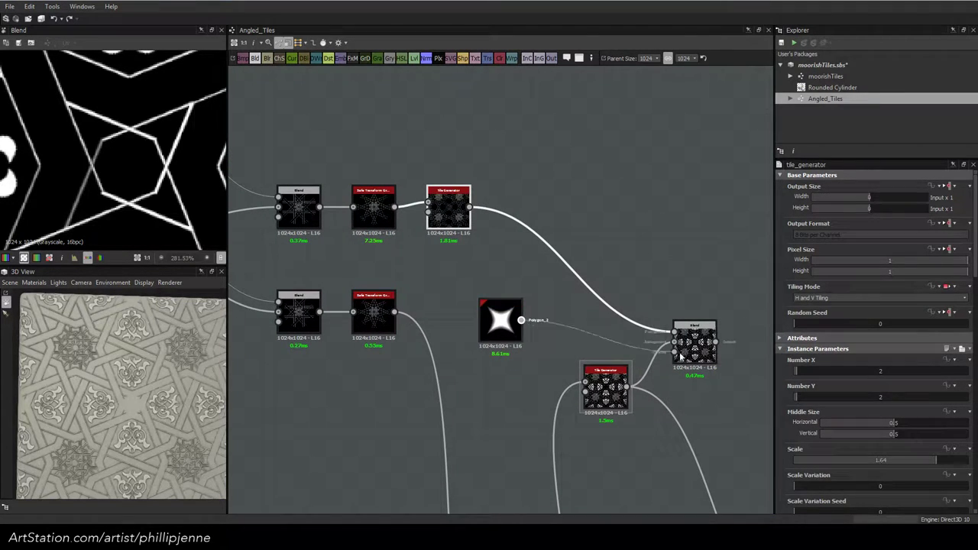
Set the star polygon's Scale to 0.14 and Gradient to 0.1 for crisp edges
left_click(703, 353)
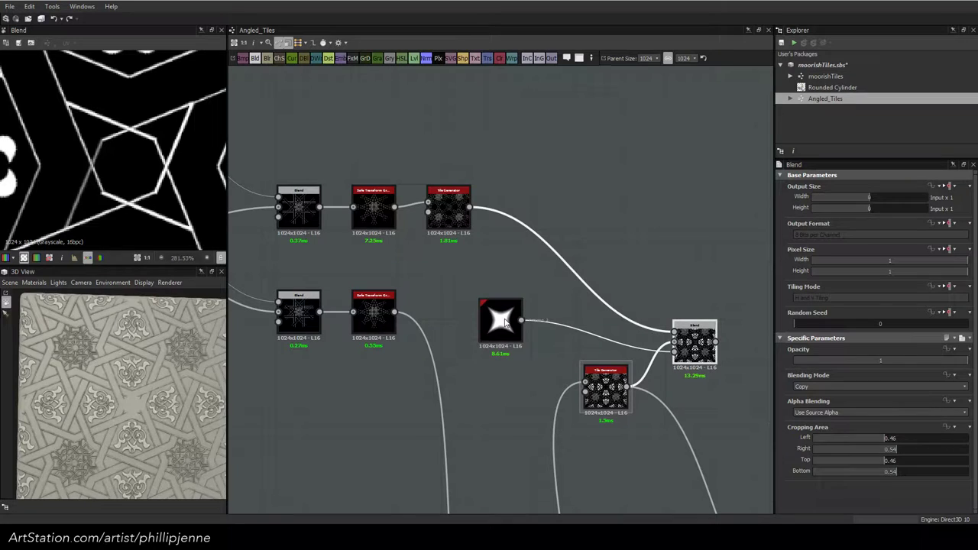
scroll(847, 470, "down", 1)
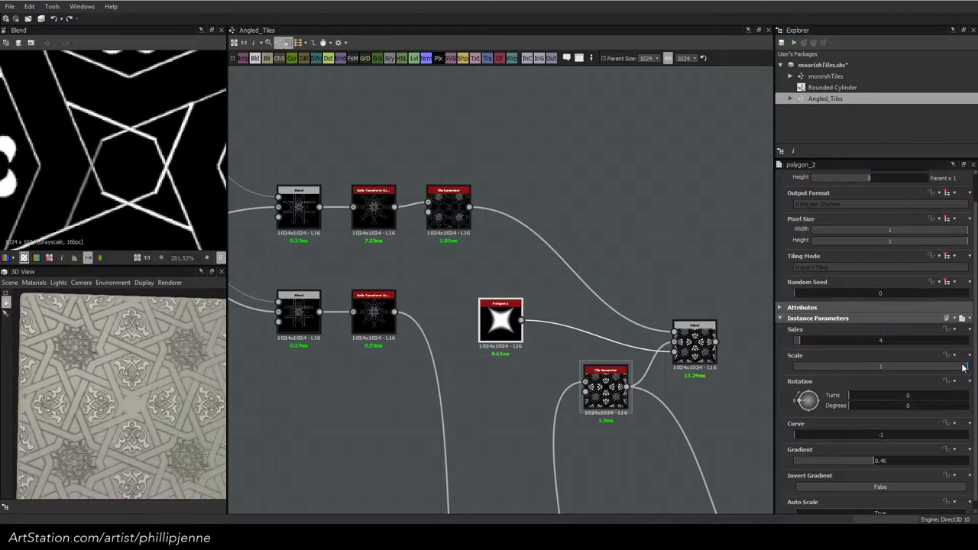
left_click_drag(964, 368, 812, 376)
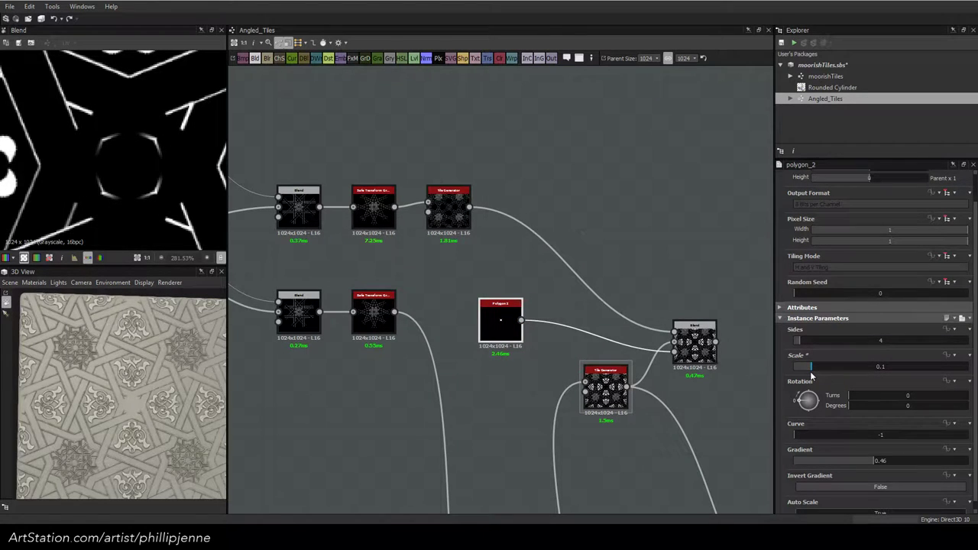
mouse_move(812, 375)
left_mouse_down()
mouse_move(849, 378)
mouse_move(818, 376)
left_mouse_up()
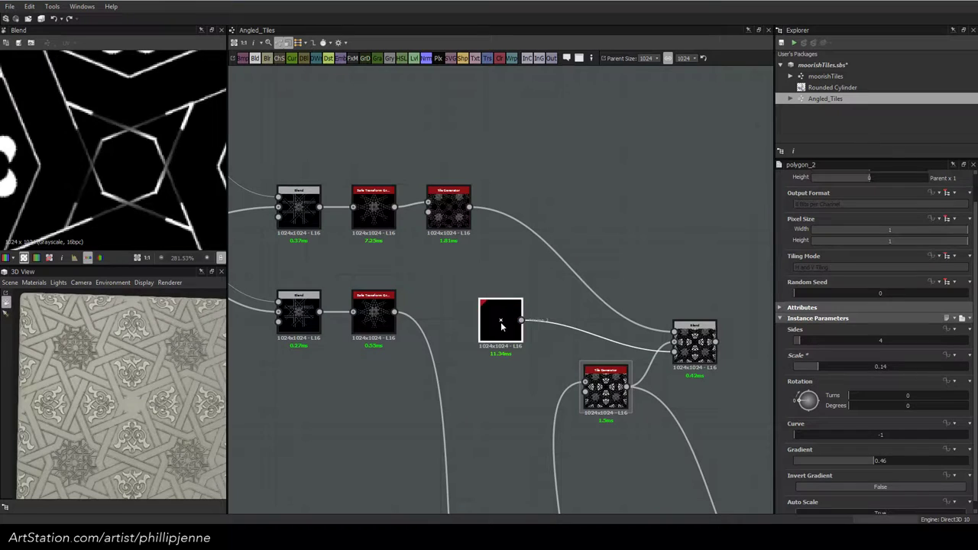
left_click_drag(500, 322, 478, 321)
double_click(478, 321)
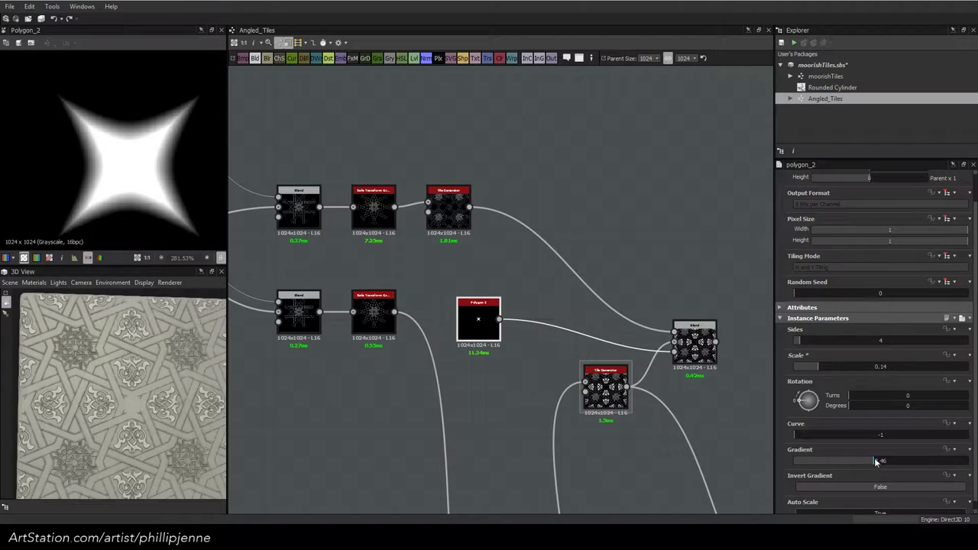
left_click_drag(876, 461, 814, 460)
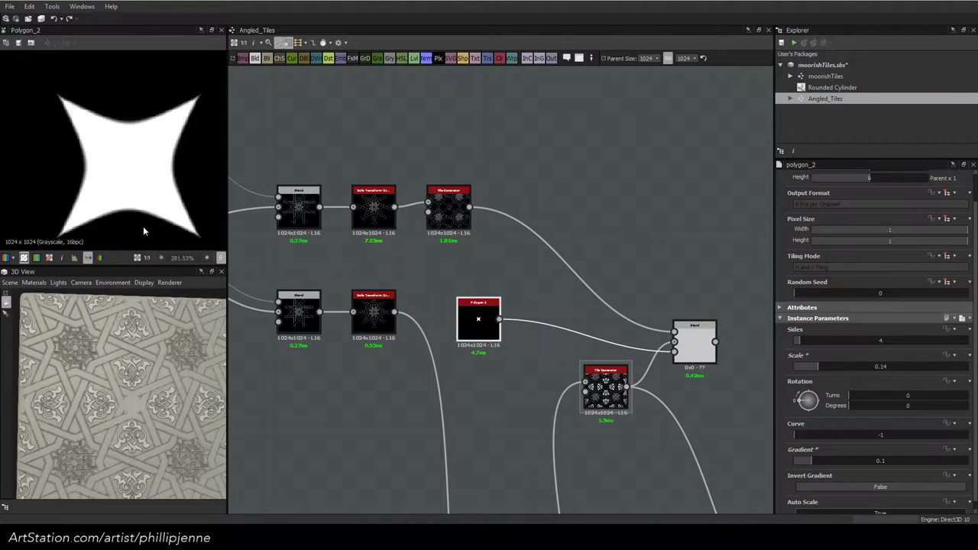
Compare the Blend and star outputs, then delete the star polygon's link to the Blend
double_click(693, 348)
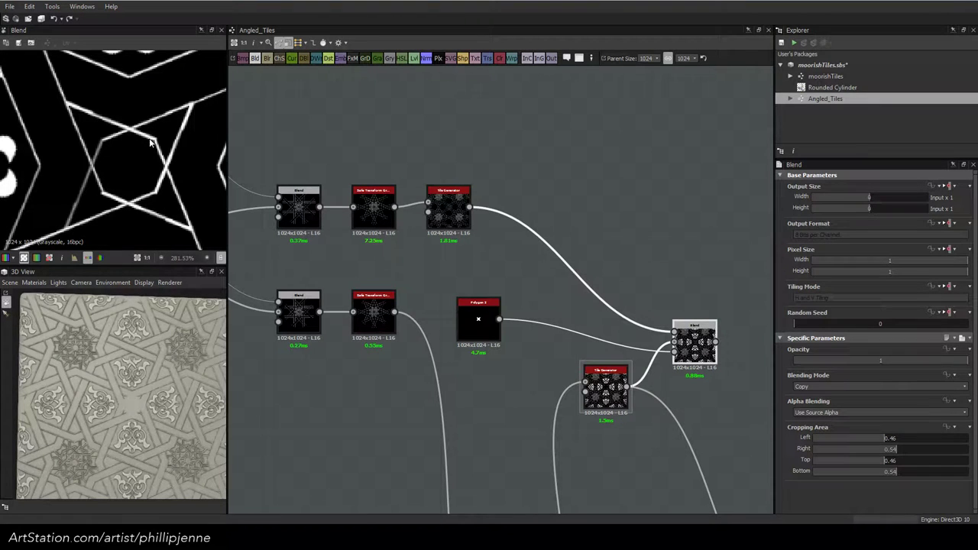
double_click(478, 319)
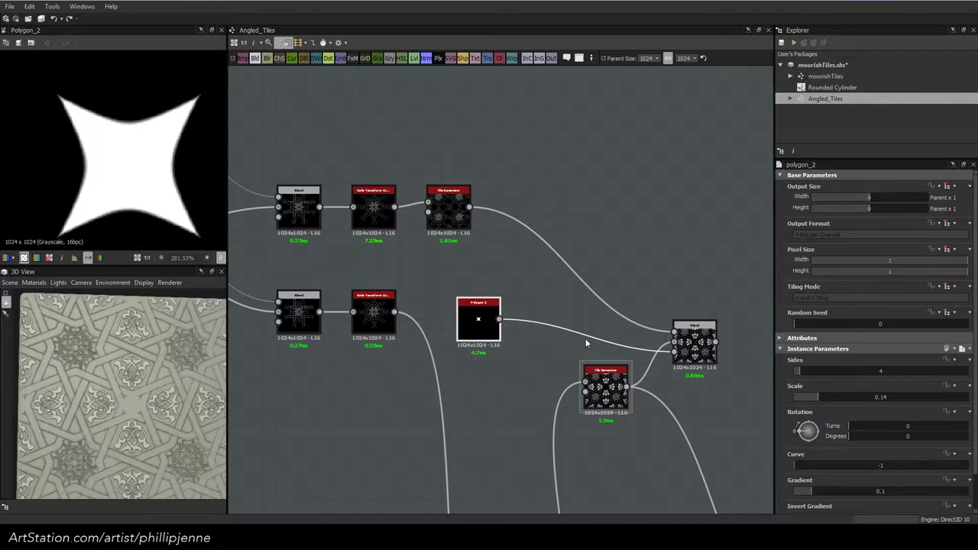
left_click_drag(696, 332, 690, 317)
left_click(589, 328)
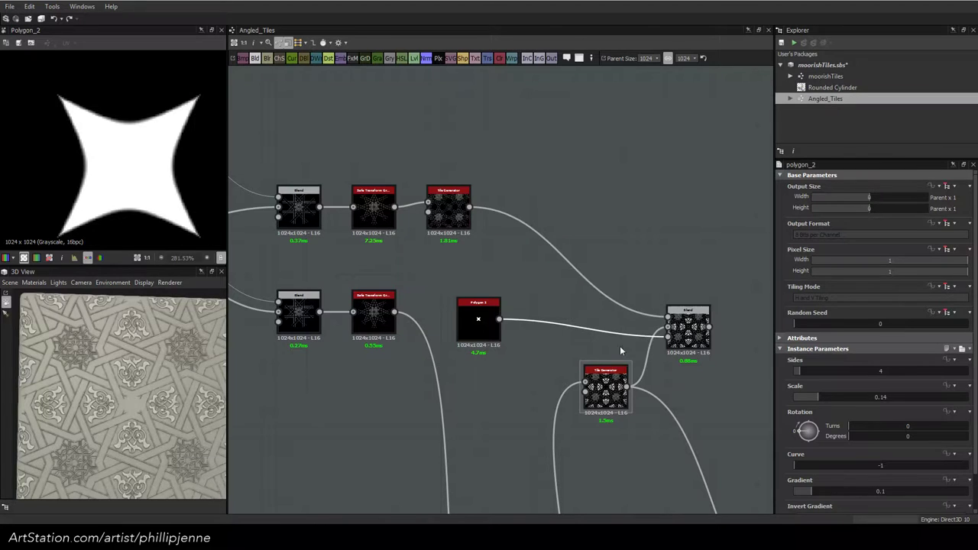
key("Delete")
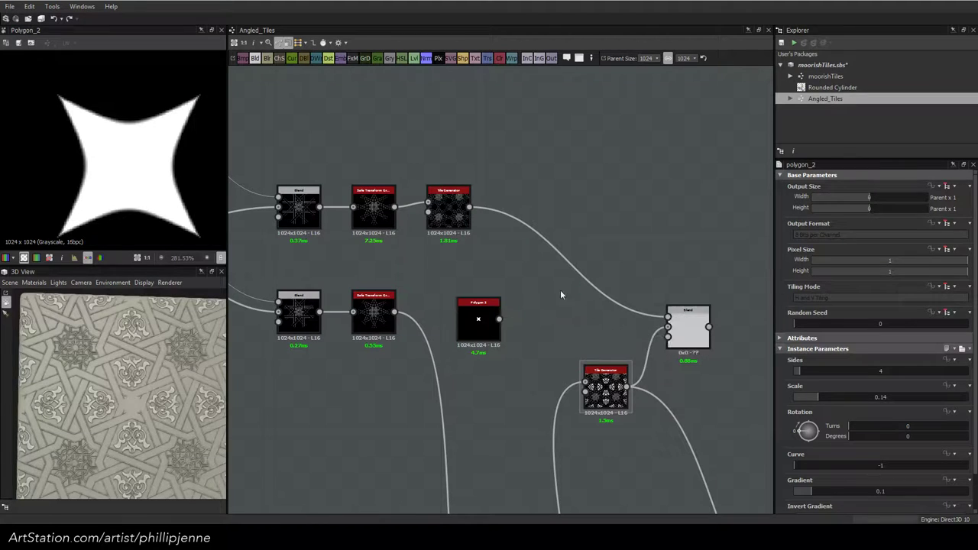
Insert a Multiply Blend masking the top Tile Generator with the star, and set star Scale to 0.12
right_click(527, 214)
left_click(535, 227)
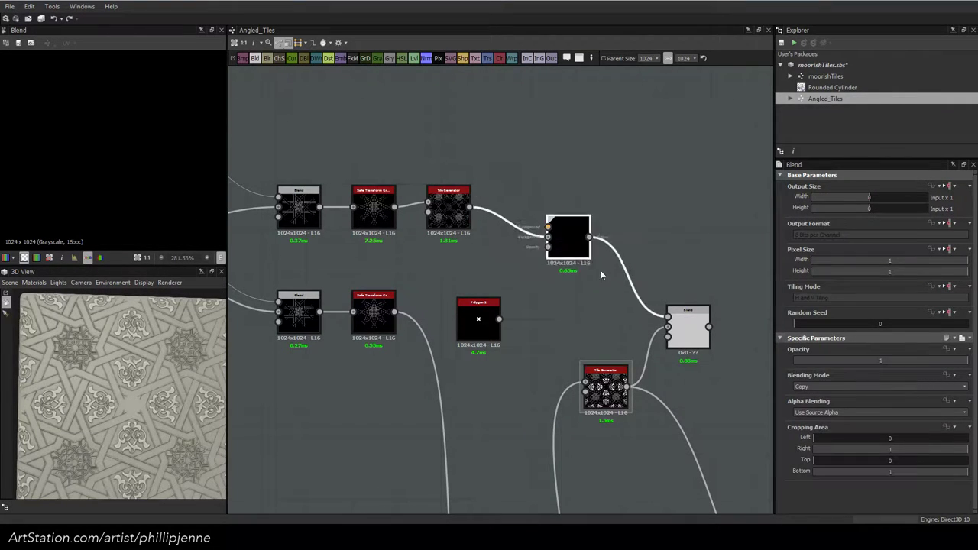
left_click_drag(570, 241, 592, 287)
left_click_drag(499, 318, 596, 294)
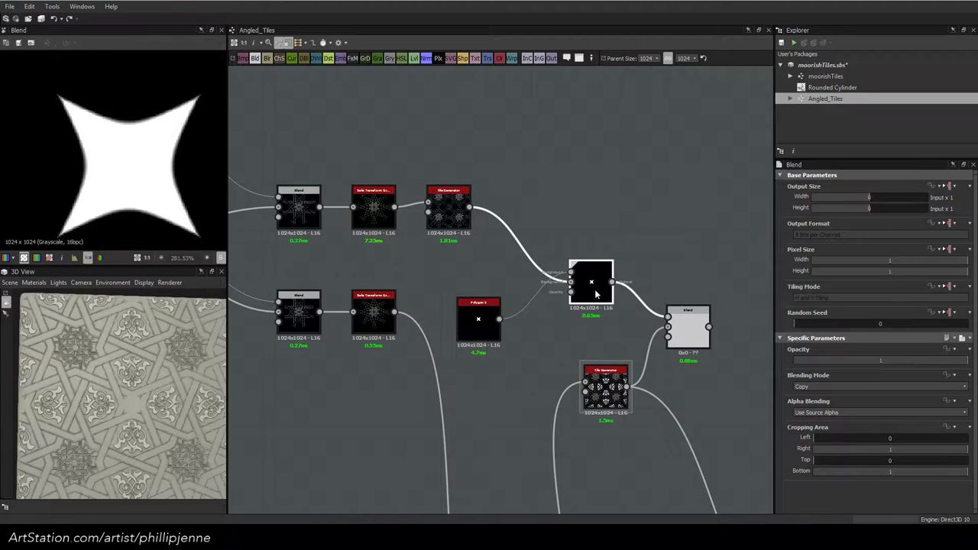
left_click(831, 387)
left_click(826, 412)
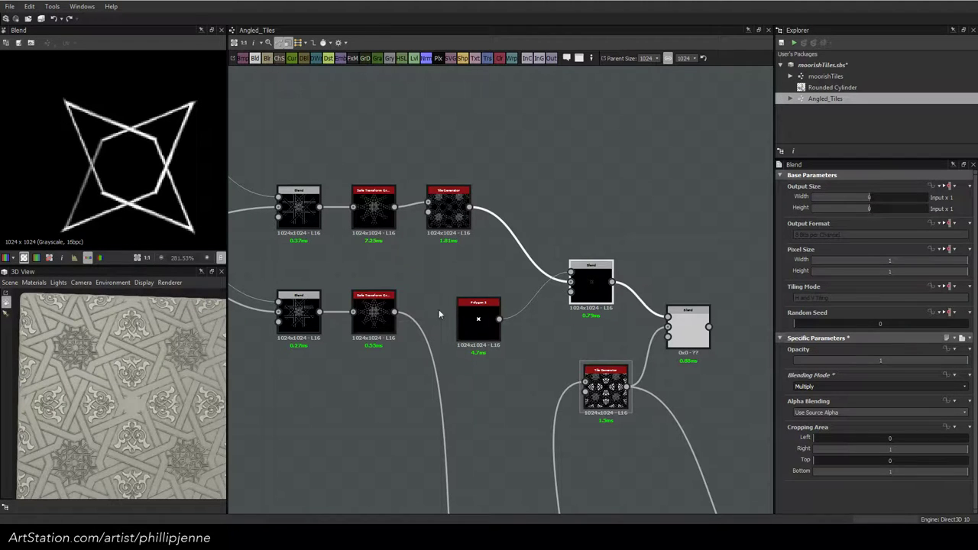
left_click(475, 315)
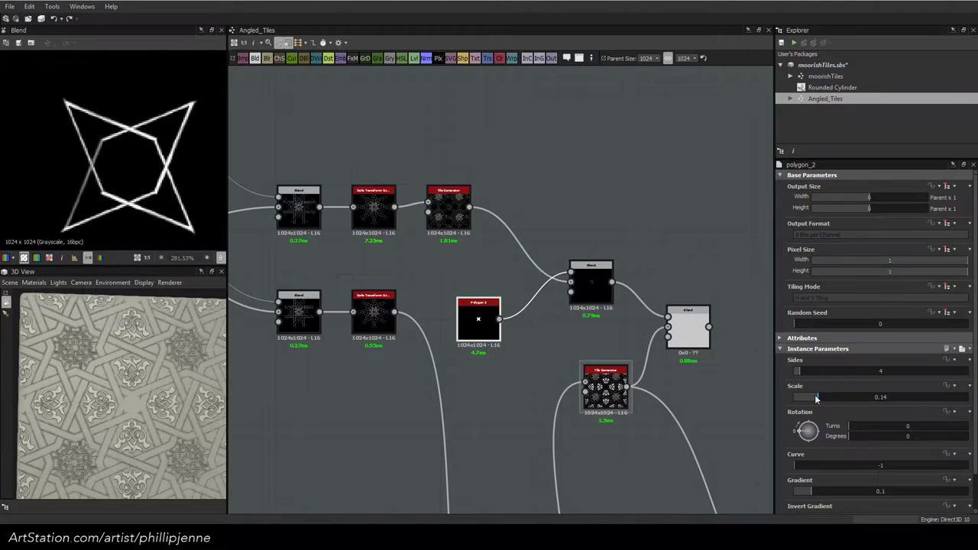
left_click_drag(815, 397, 814, 397)
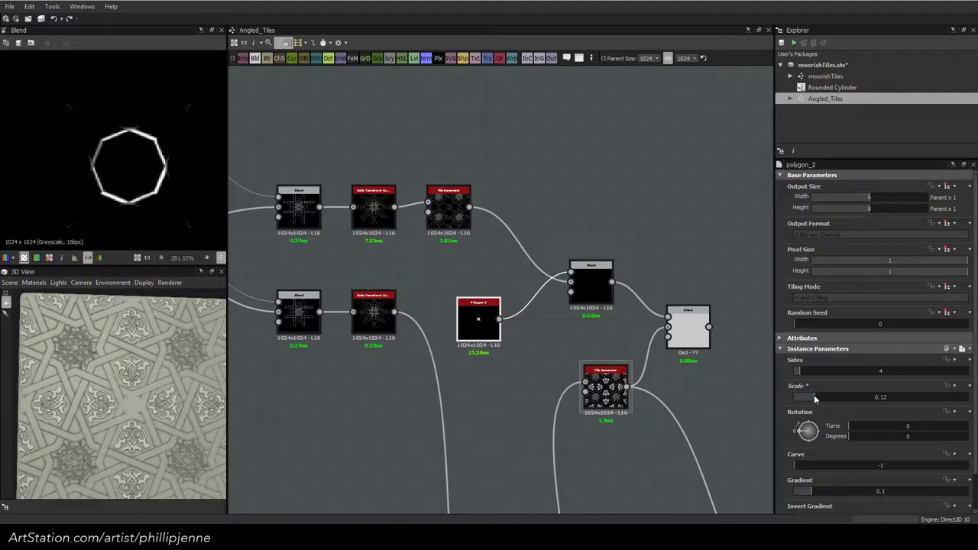
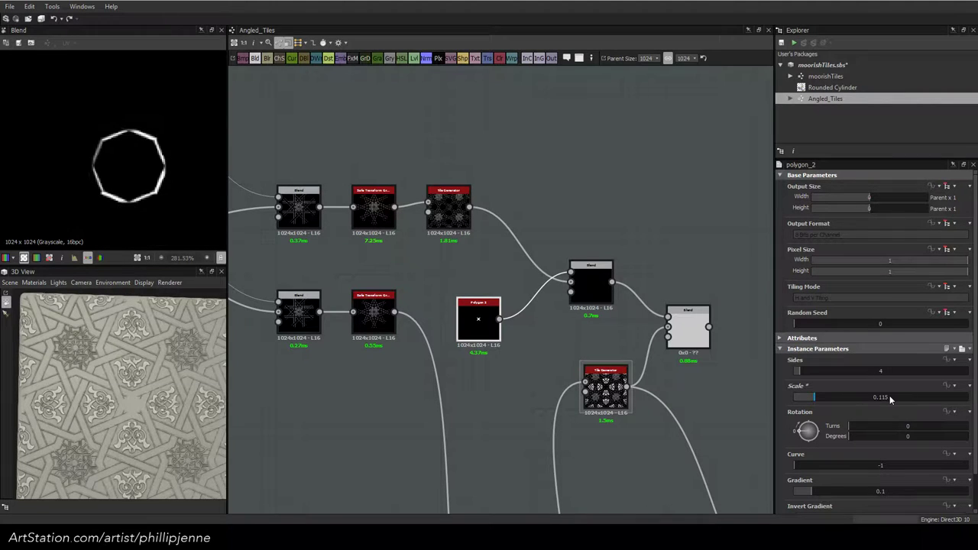
Insert an Invert Grayscale node between Polygon 2 and the Multiply Blend
key("Return")
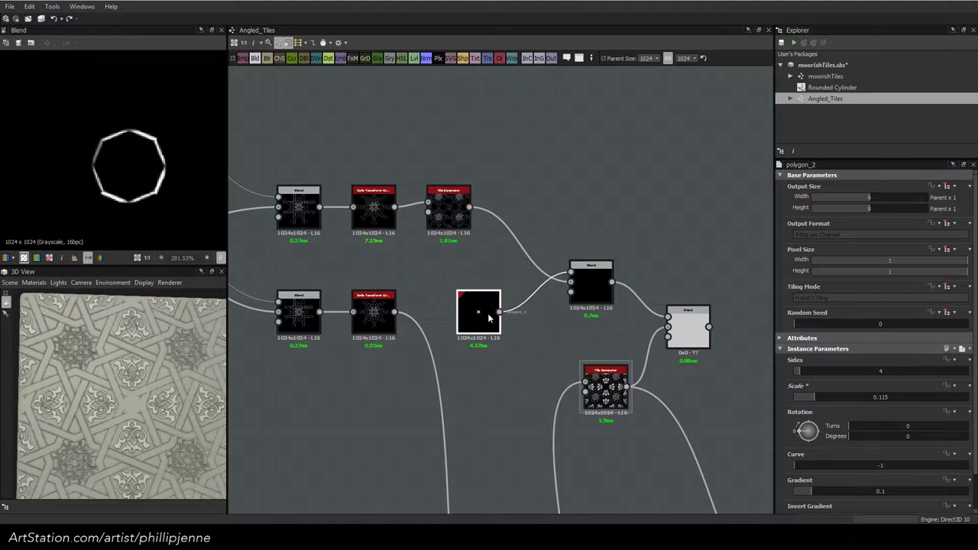
key("space")
type("invert")
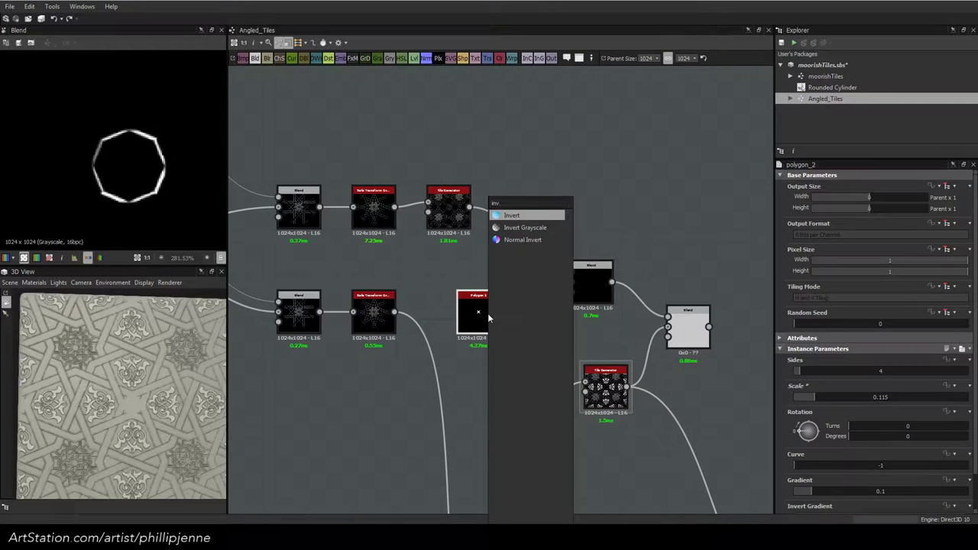
key("Down")
key("Return")
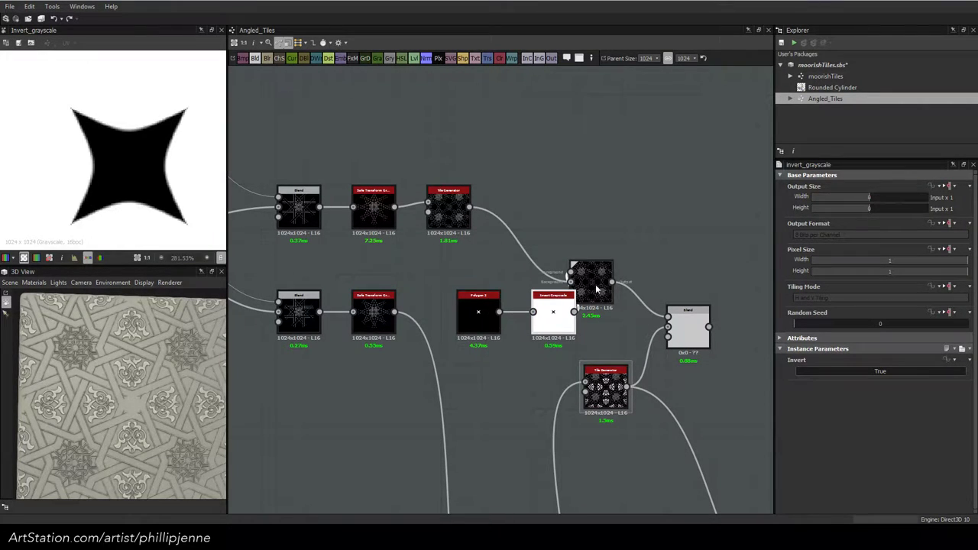
left_click_drag(557, 321, 542, 320)
left_click(595, 294)
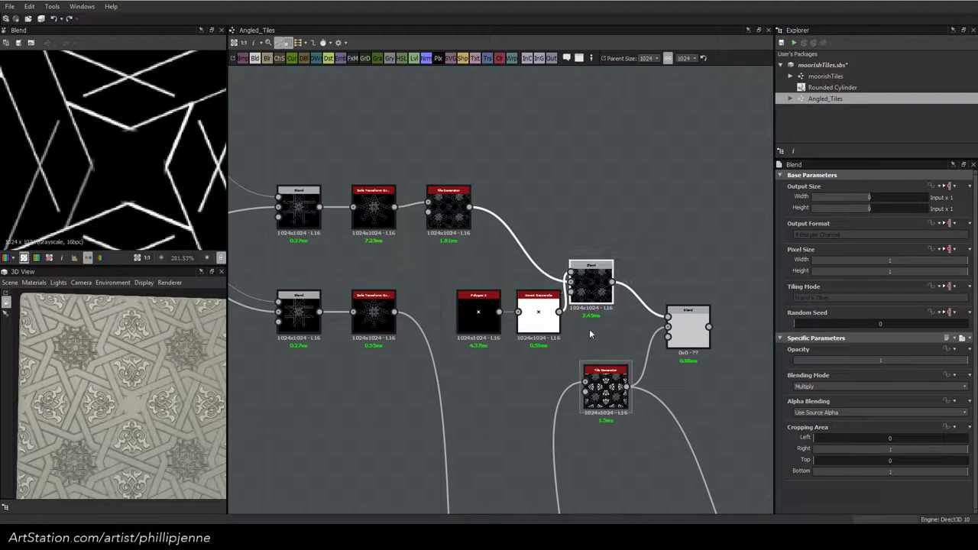
Fine-tune the polygon's Scale up to 0.118
left_click(482, 314)
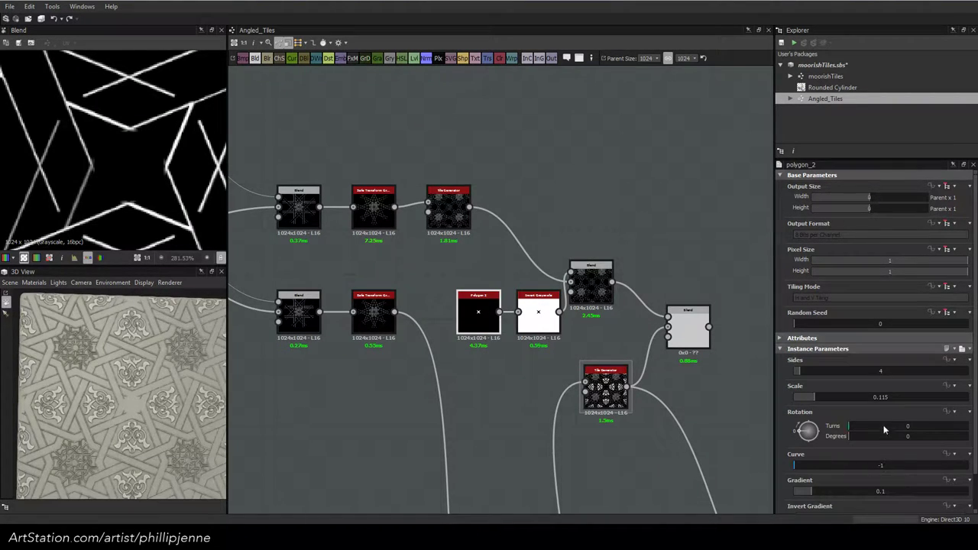
double_click(886, 397)
key("Return")
double_click(889, 397)
type("0.117")
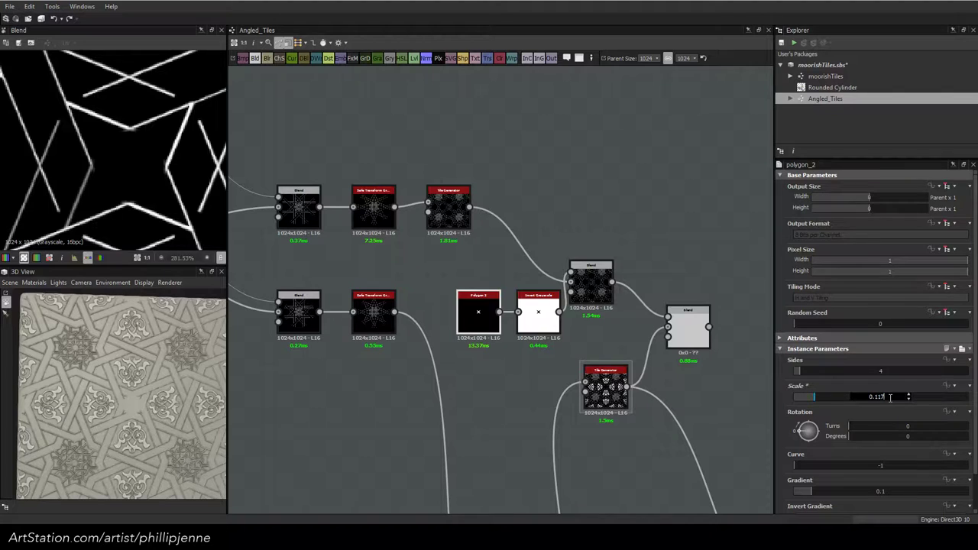
key("Return")
double_click(889, 398)
type("0.118")
key("Return")
Collapse the Invert Grayscale and Polygon 2 nodes and tuck the chain into the upper row
left_click(544, 313)
key("d")
left_click(481, 319)
key("d")
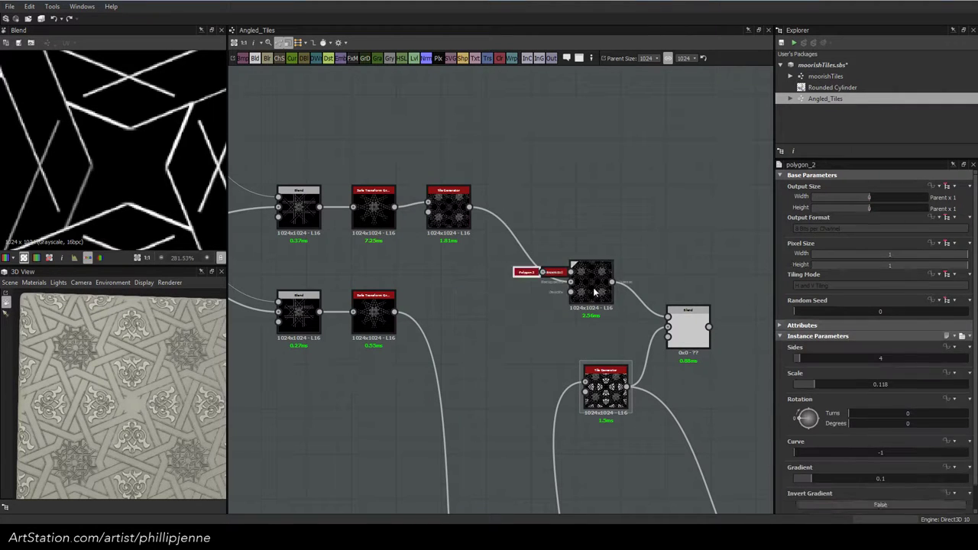
left_click_drag(595, 292, 557, 219)
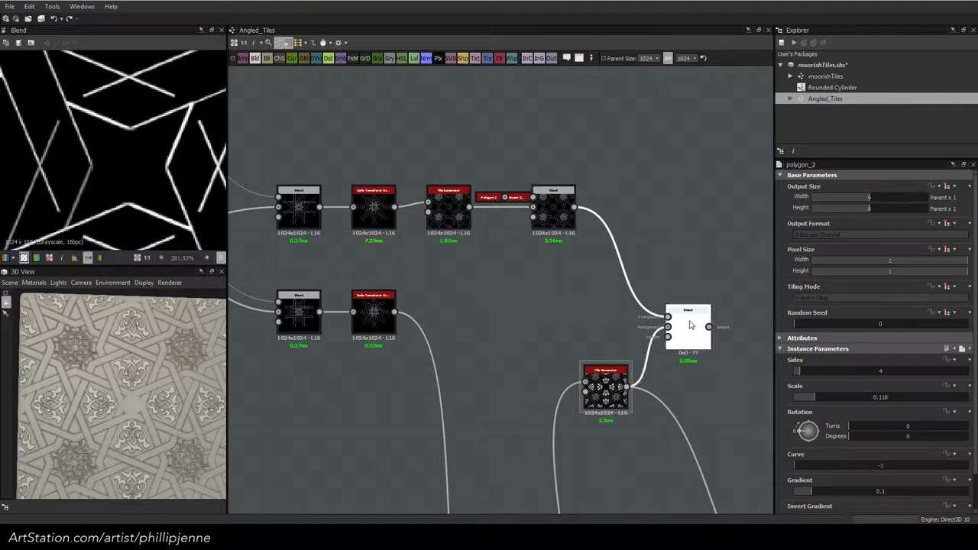
Wire the Blend output into the lower blend node and check the tiling in the 3D preview
left_click(690, 326)
scroll(535, 321, "down", 4)
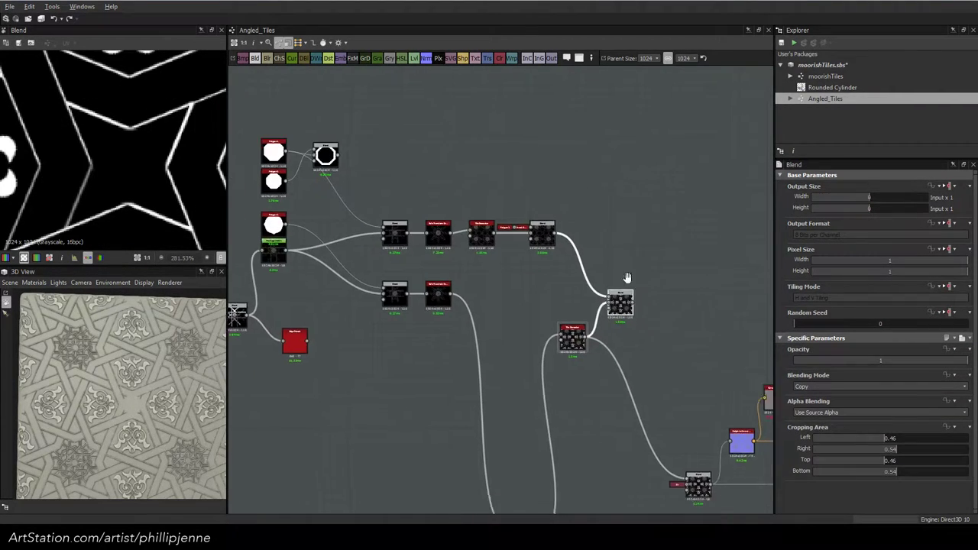
middle_click_drag(627, 277, 602, 211)
left_click_drag(609, 237, 670, 413)
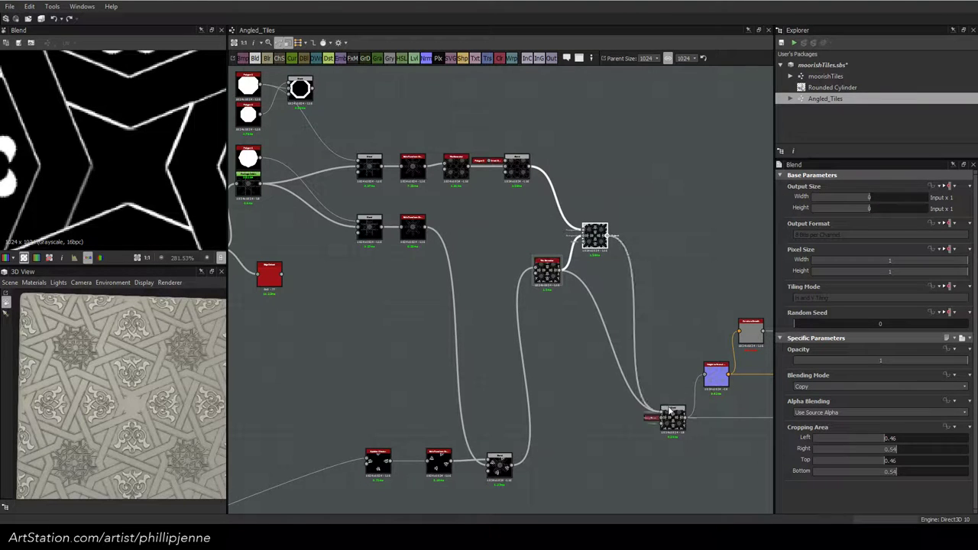
left_click_drag(136, 376, 151, 388)
scroll(113, 374, "up", 4)
scroll(131, 389, "up", 3)
scroll(108, 374, "up", 3)
scroll(136, 381, "down", 3)
scroll(136, 382, "down", 3)
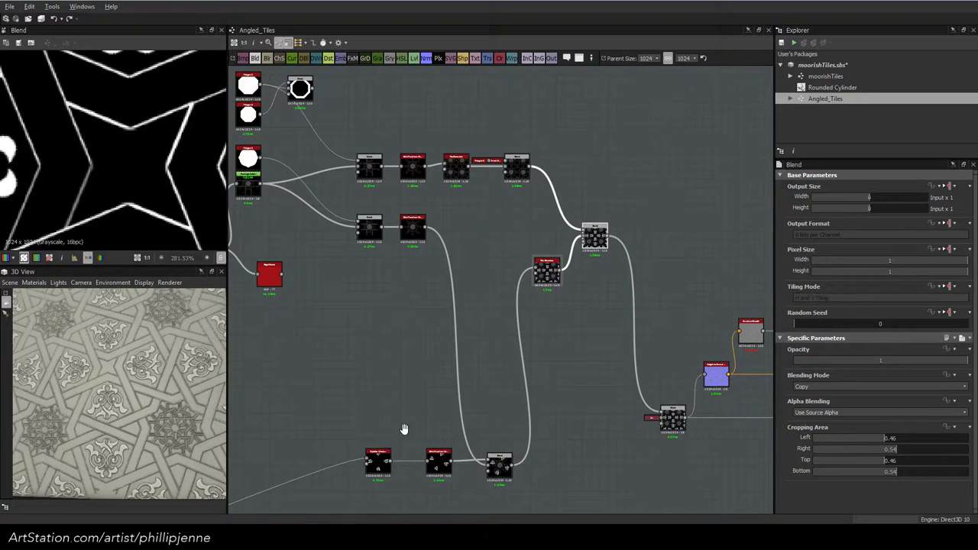
middle_click_drag(404, 429, 601, 322)
Insert Edge Detect after Splatter Circular with Edge Width 1 and Roundness 0
left_click(577, 355)
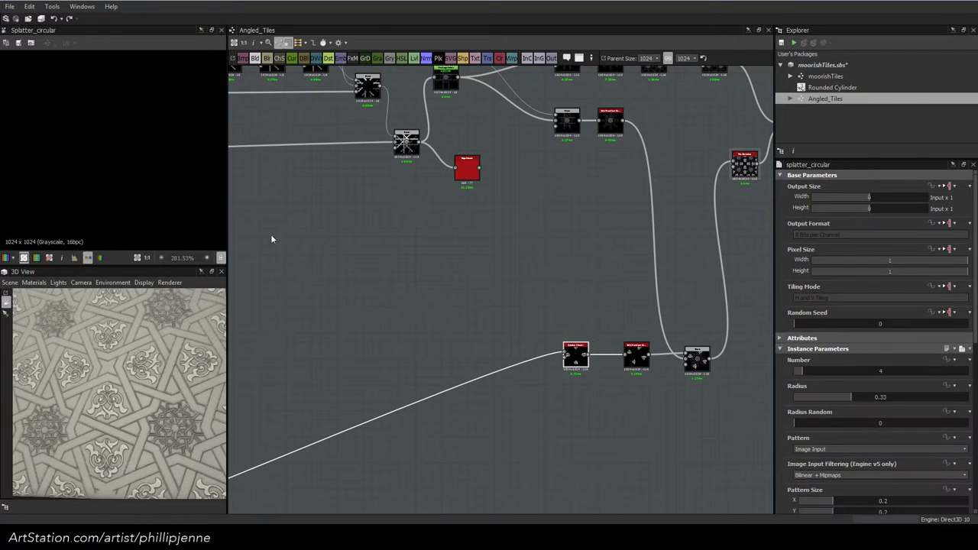
scroll(163, 199, "up", 4)
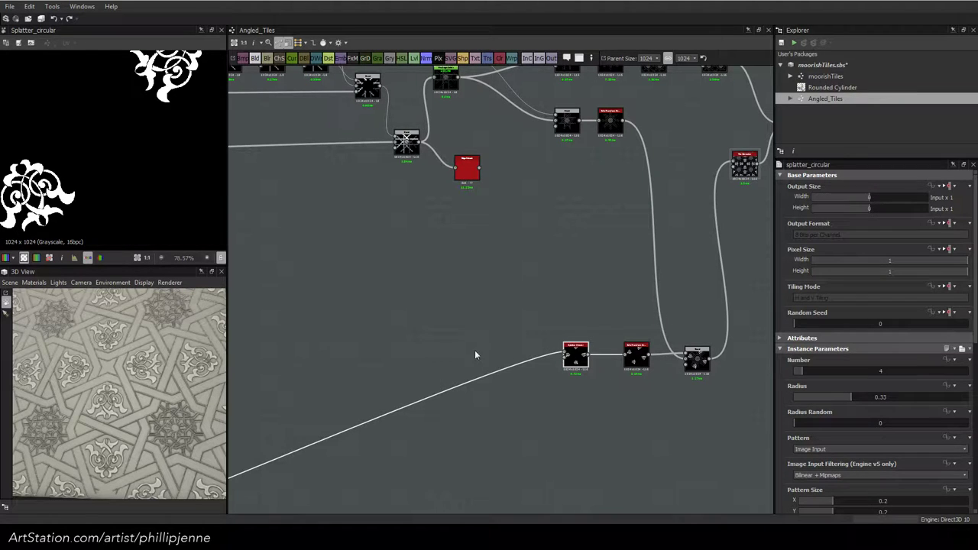
left_click_drag(576, 356, 524, 351)
key("space")
type("edge")
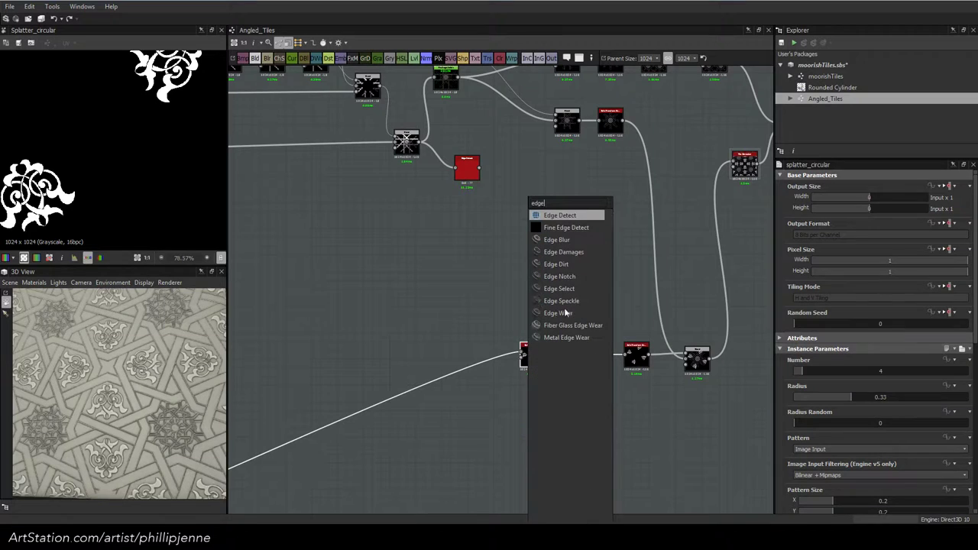
left_click(580, 215)
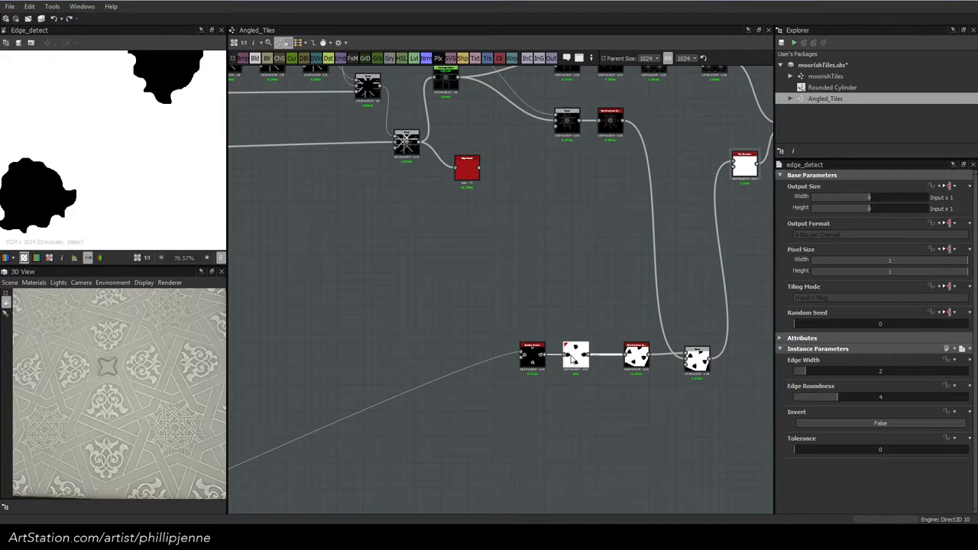
left_click_drag(804, 372, 783, 374)
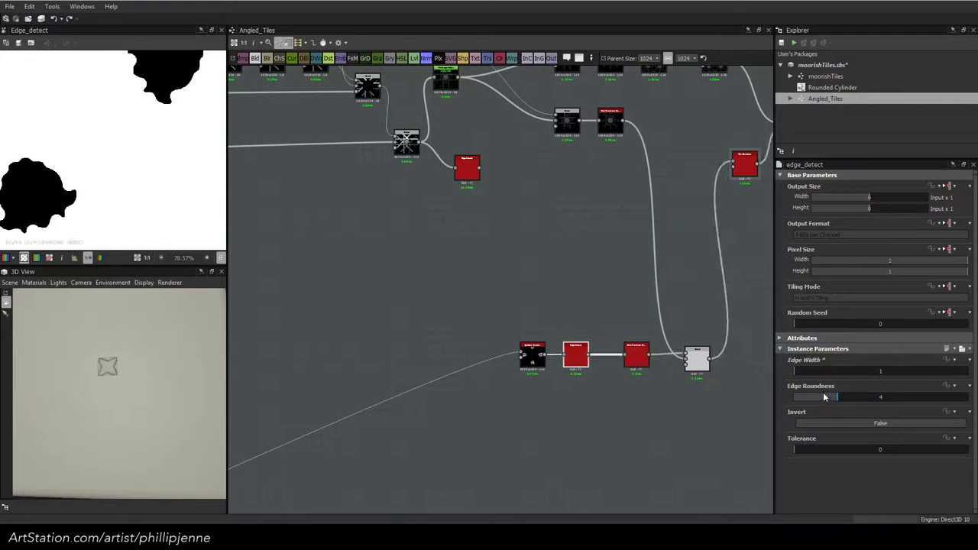
left_click_drag(827, 397, 751, 397)
scroll(30, 192, "up", 3)
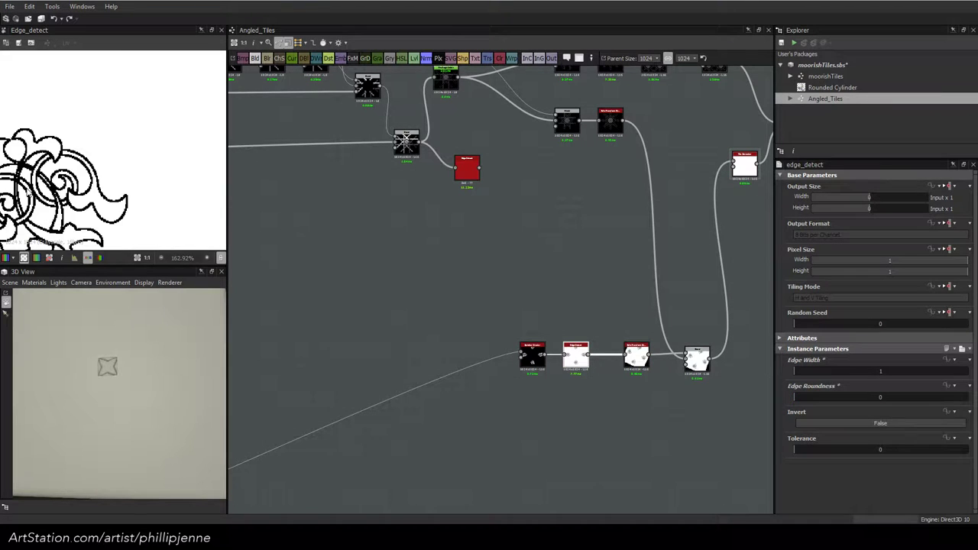
middle_click_drag(63, 177, 106, 162)
Add an unconnected Fine Edge Detect node placed above Edge Detect
left_click(513, 398)
key("space")
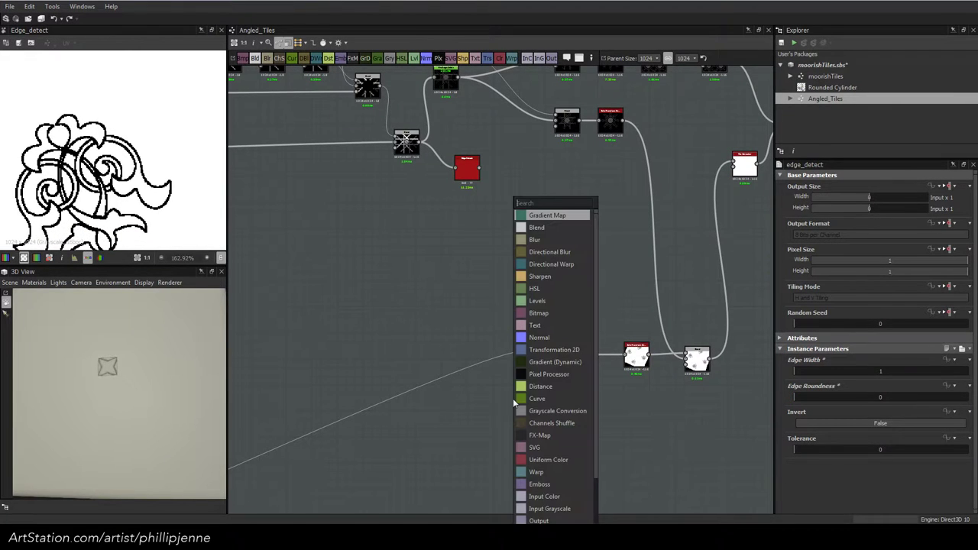
type("fine")
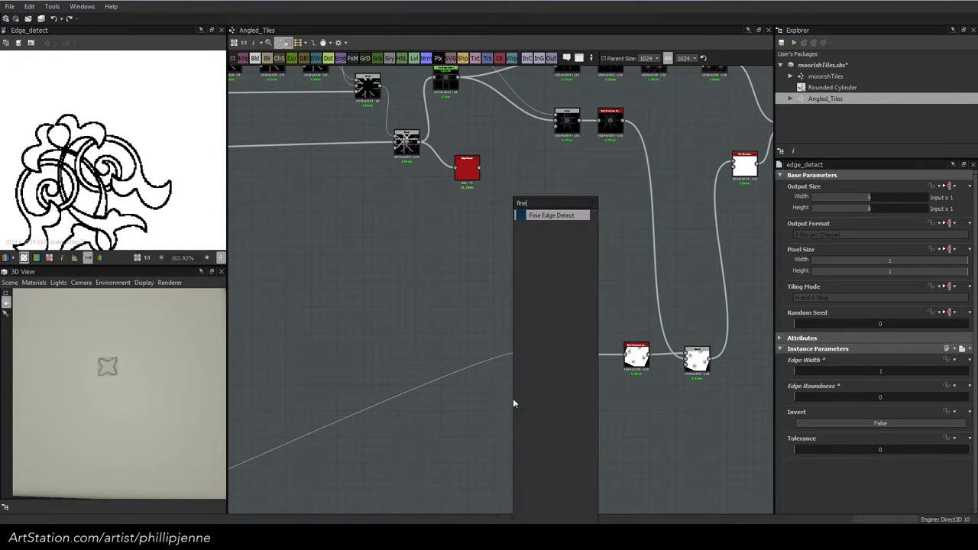
left_click(549, 216)
left_click_drag(506, 405, 565, 326)
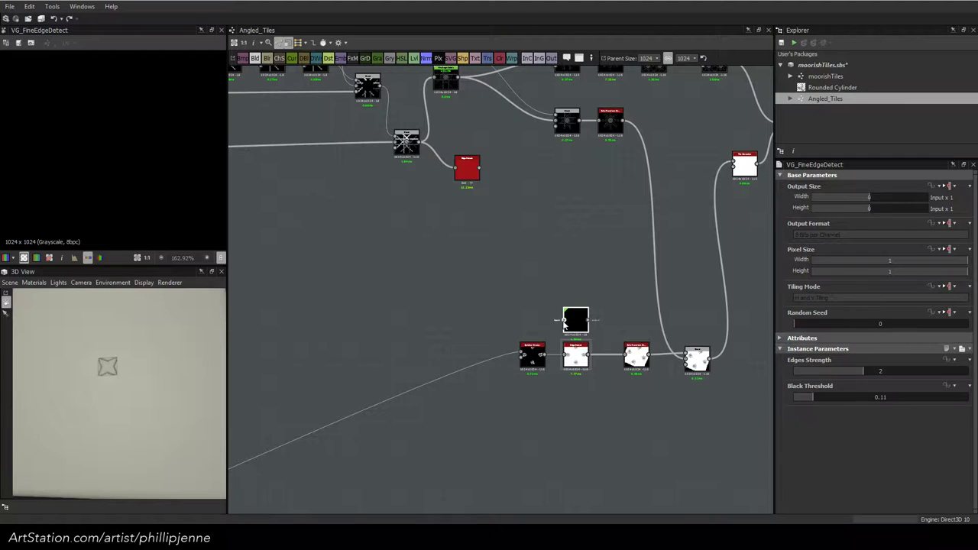
left_click(782, 338)
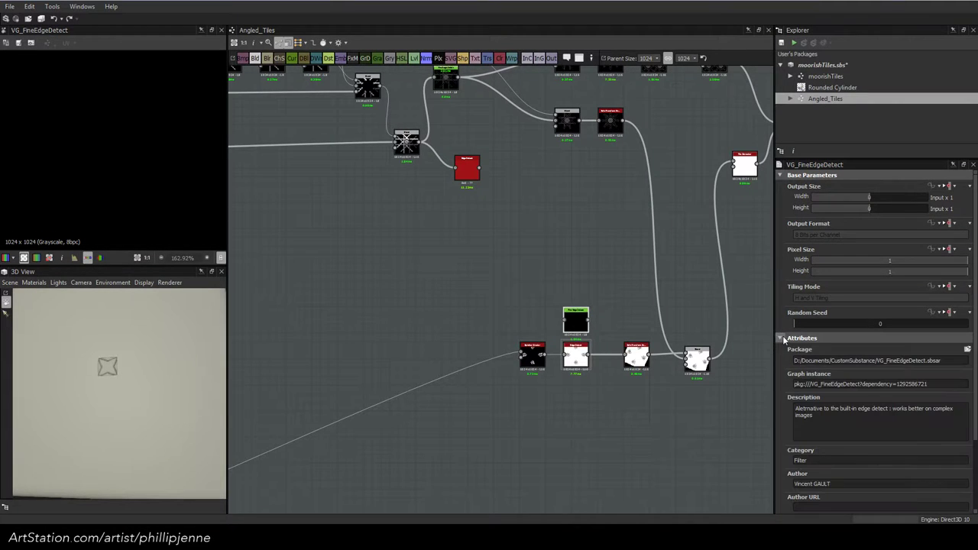
scroll(790, 398, "down", 2)
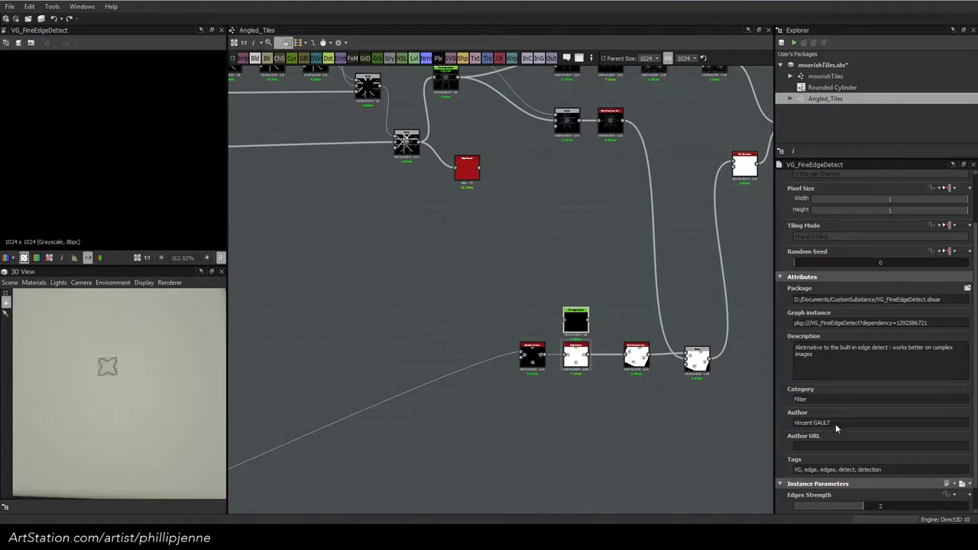
left_click_drag(834, 423, 796, 422)
mouse_move(575, 327)
left_mouse_down()
mouse_move(573, 308)
mouse_move(576, 328)
left_mouse_up()
Feed Splatter Circular into Fine Edge Detect and set its edges strength to 0.75
left_click(781, 276)
scroll(554, 330, "up", 3)
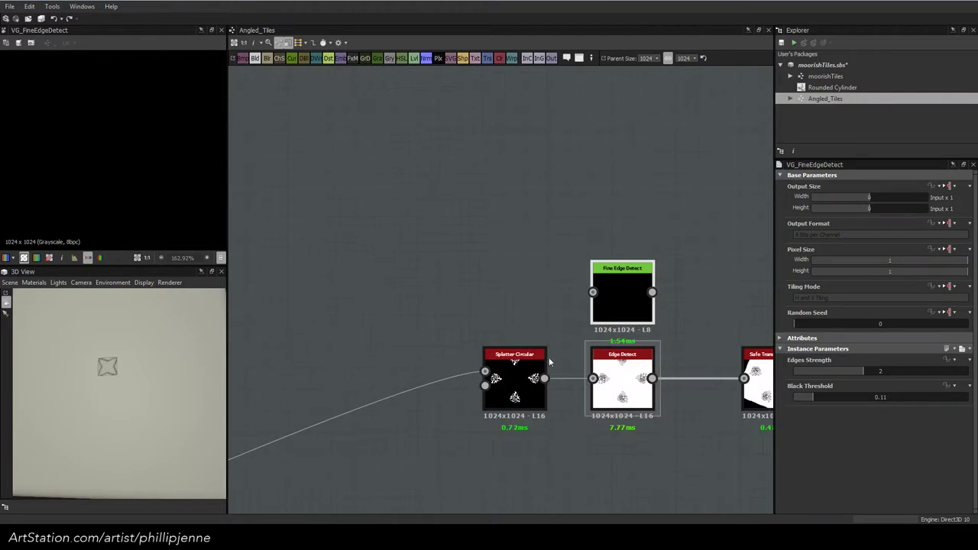
left_click_drag(544, 379, 592, 292)
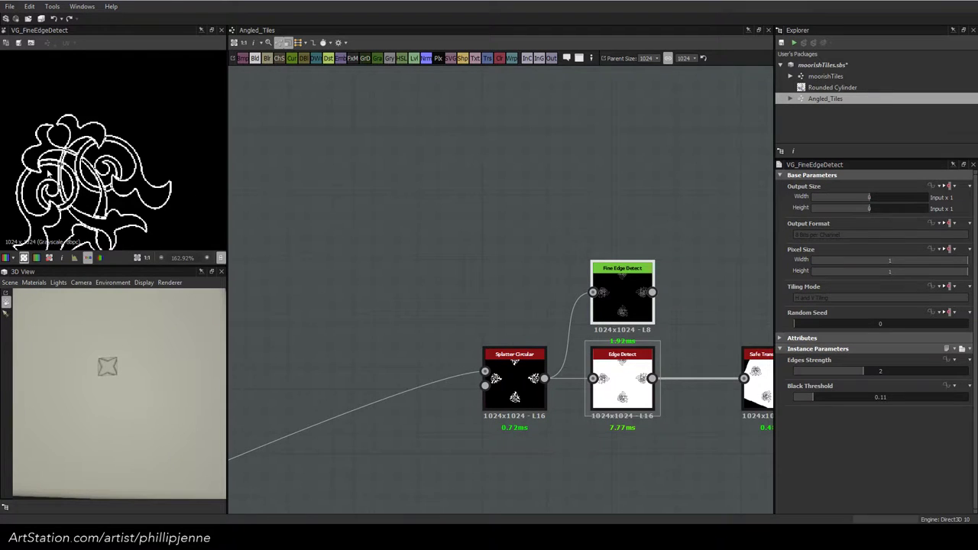
left_click_drag(860, 372, 851, 410)
scroll(115, 200, "down", 3)
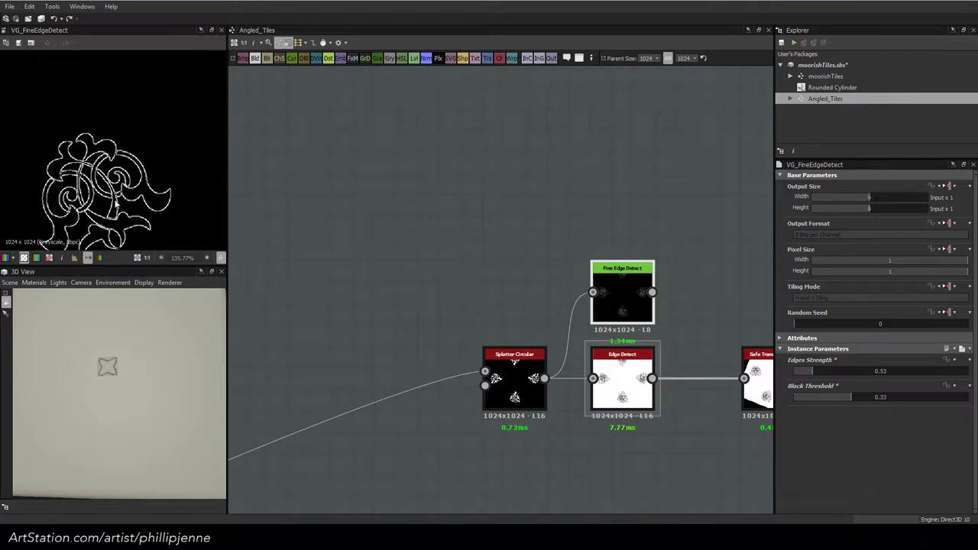
middle_click_drag(655, 343, 568, 326)
double_click(877, 372)
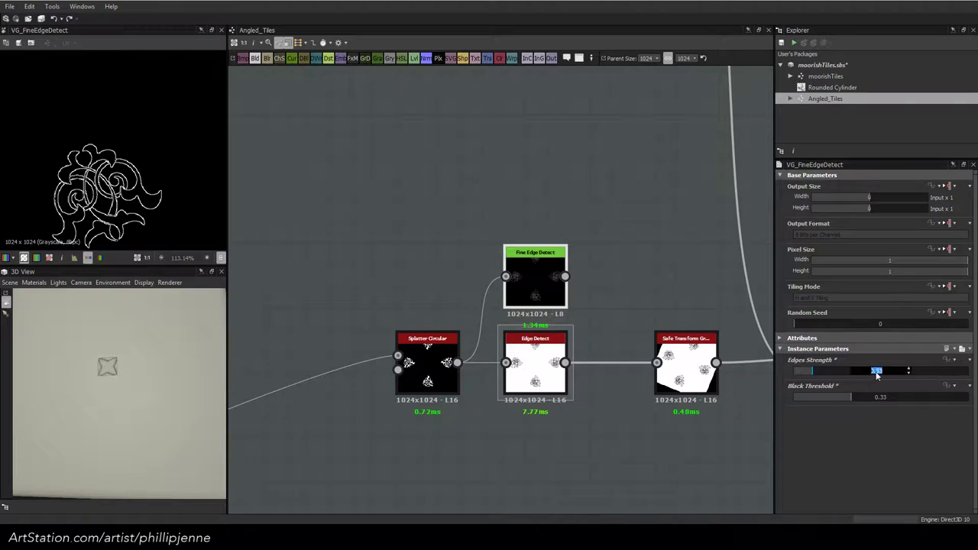
type("0.75")
key("Return")
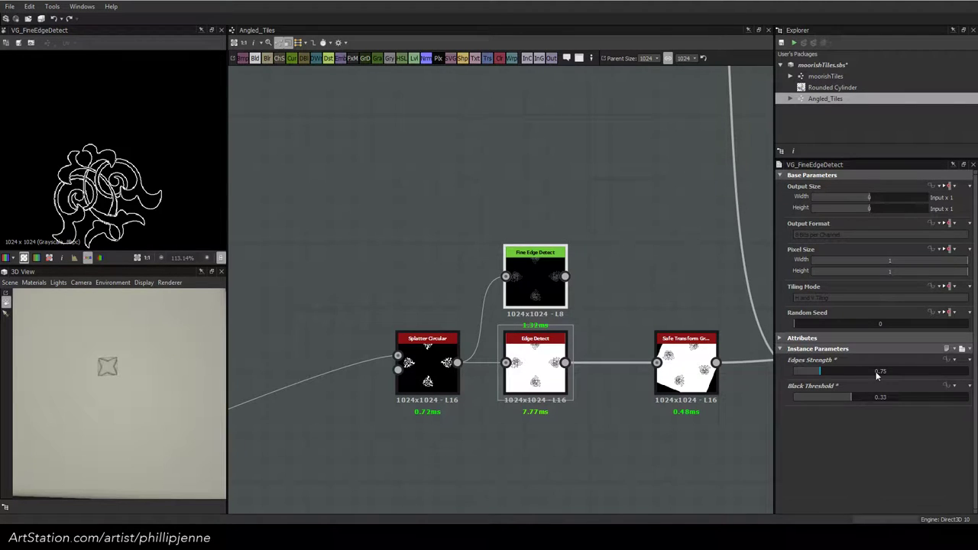
Route Fine Edge Detect into Safe Transform, replacing the deleted Edge Detect node
left_click_drag(564, 277, 657, 361)
left_click(554, 350)
key("Delete")
left_click_drag(541, 282, 545, 363)
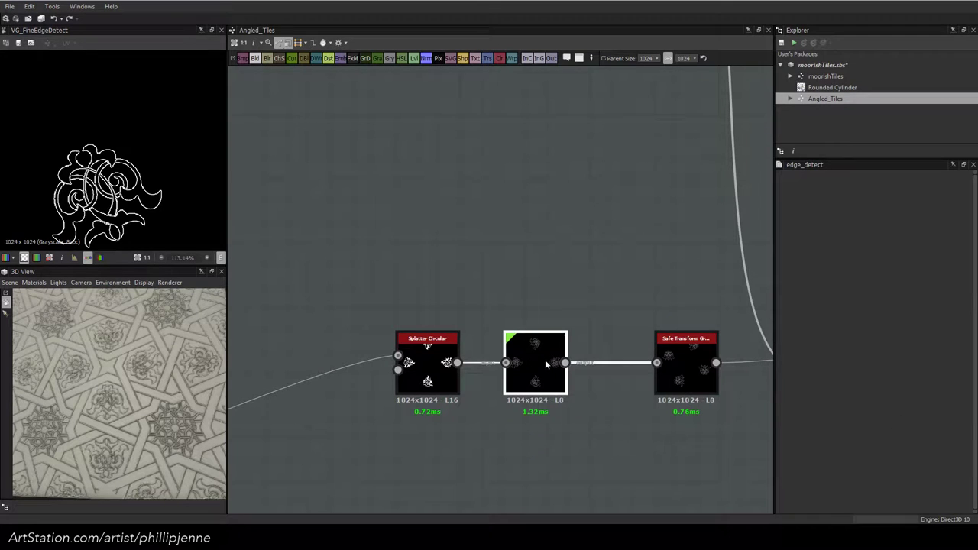
Preview the Max (Lighten) Blend and orbit the 3D view over the tiled plane
middle_click_drag(560, 319, 229, 326)
scroll(531, 344, "down", 1)
left_click(501, 380)
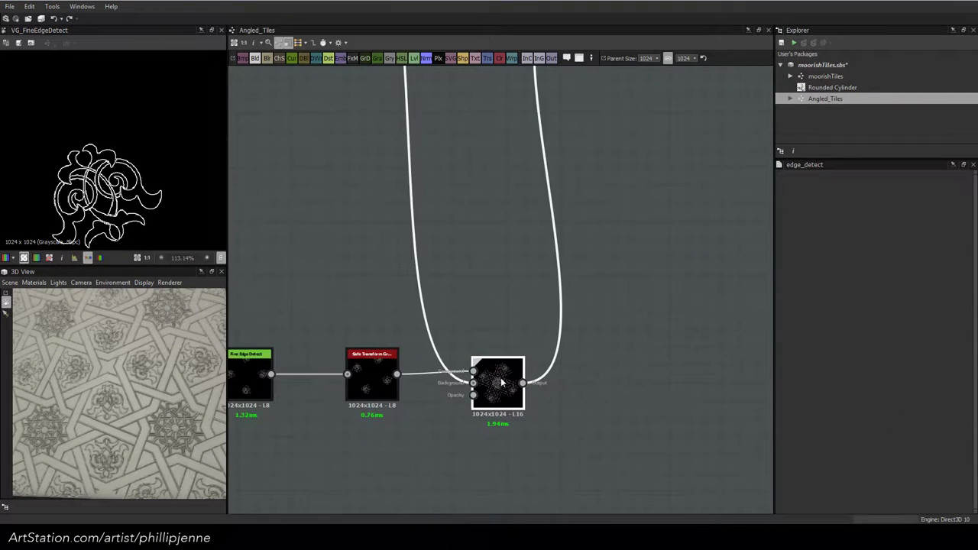
scroll(133, 367, "up", 5)
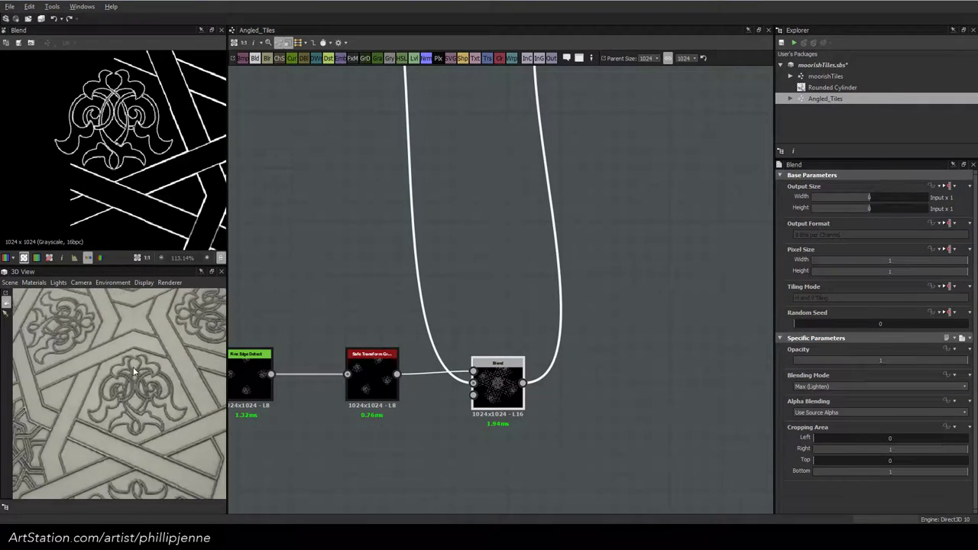
scroll(133, 370, "down", 5)
left_click_drag(136, 372, 165, 372)
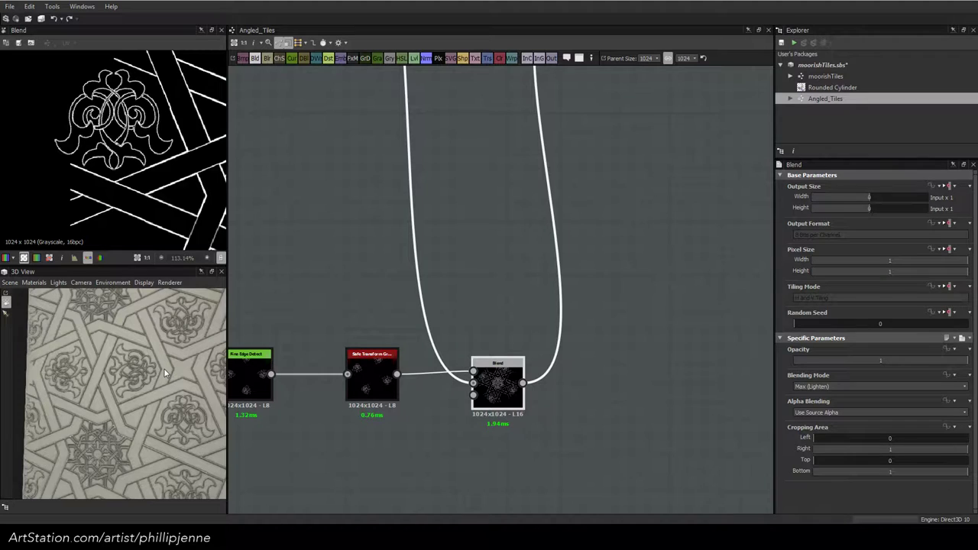
scroll(165, 373, "down", 3)
mouse_move(123, 369)
left_mouse_down()
mouse_move(107, 375)
mouse_move(130, 382)
mouse_move(180, 374)
mouse_move(116, 366)
mouse_move(136, 365)
left_mouse_up()
scroll(454, 197, "down", 2)
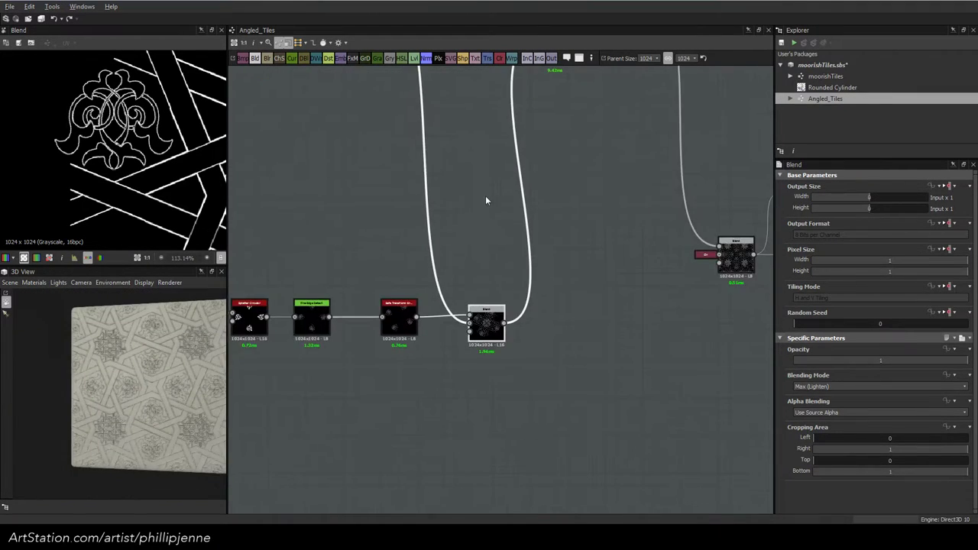
middle_click_drag(485, 113, 481, 417)
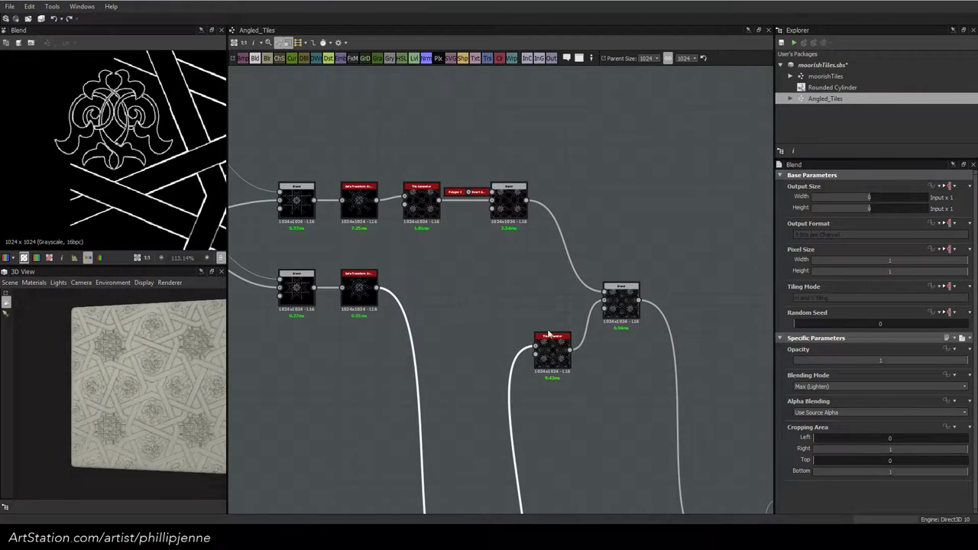
double_click(509, 200)
scroll(109, 187, "down", 3)
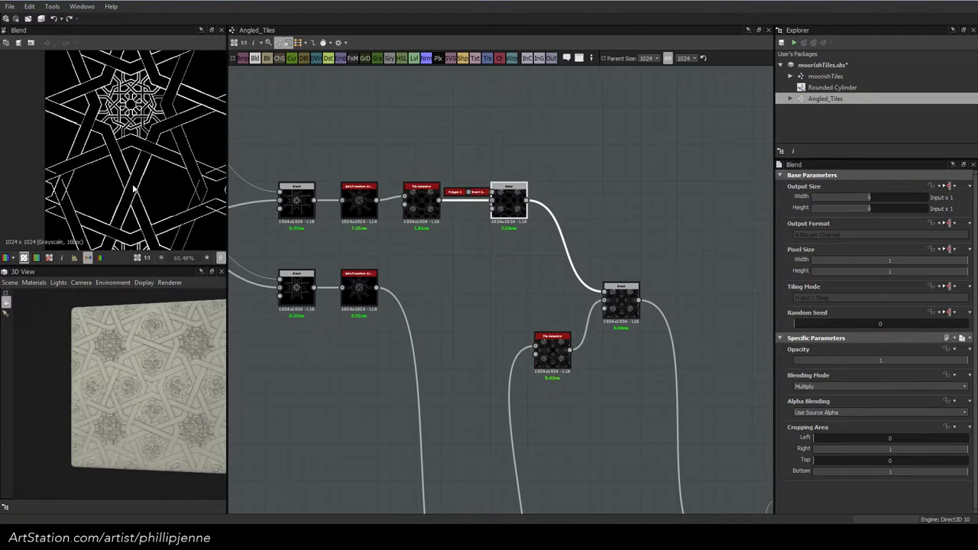
scroll(138, 191, "down", 2)
double_click(620, 300)
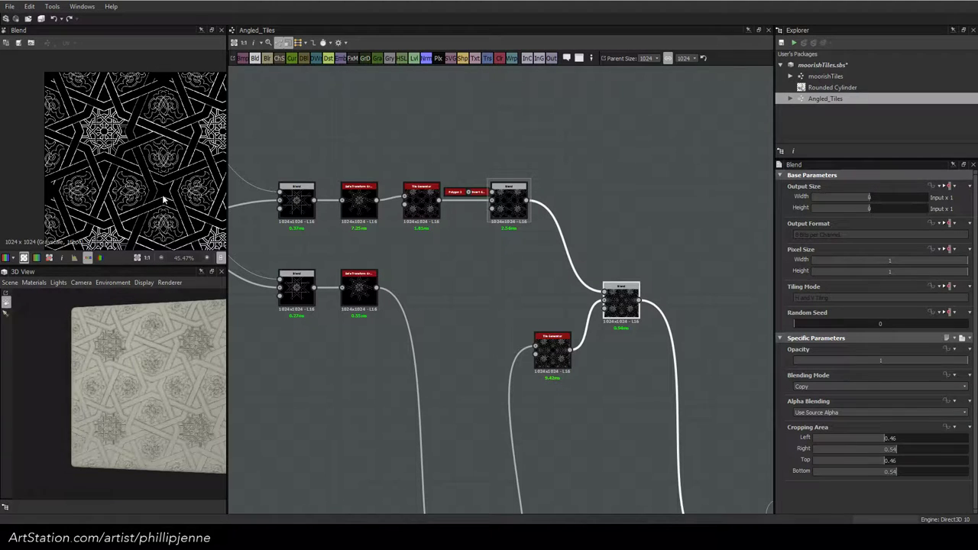
left_click(430, 206)
middle_click_drag(407, 208, 495, 234)
left_click(588, 237)
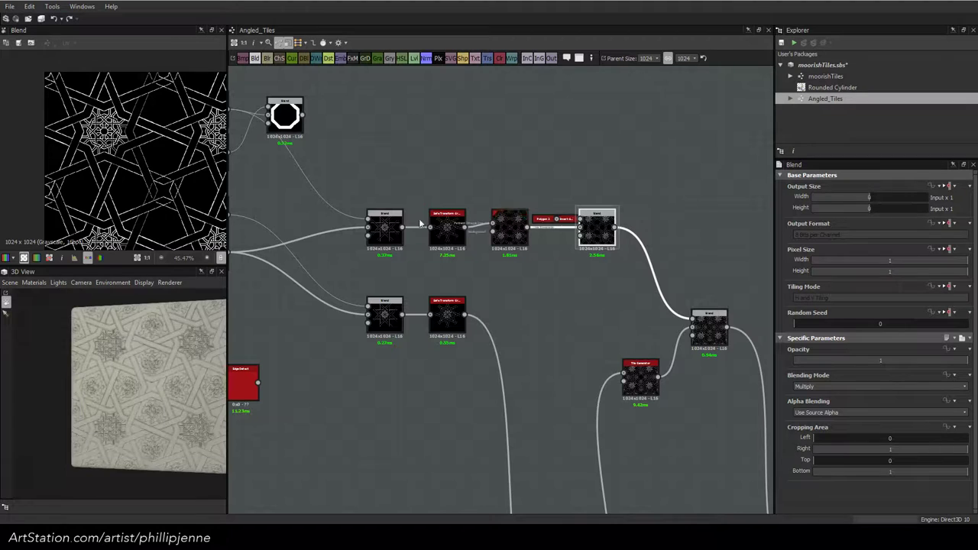
scroll(154, 191, "up", 5)
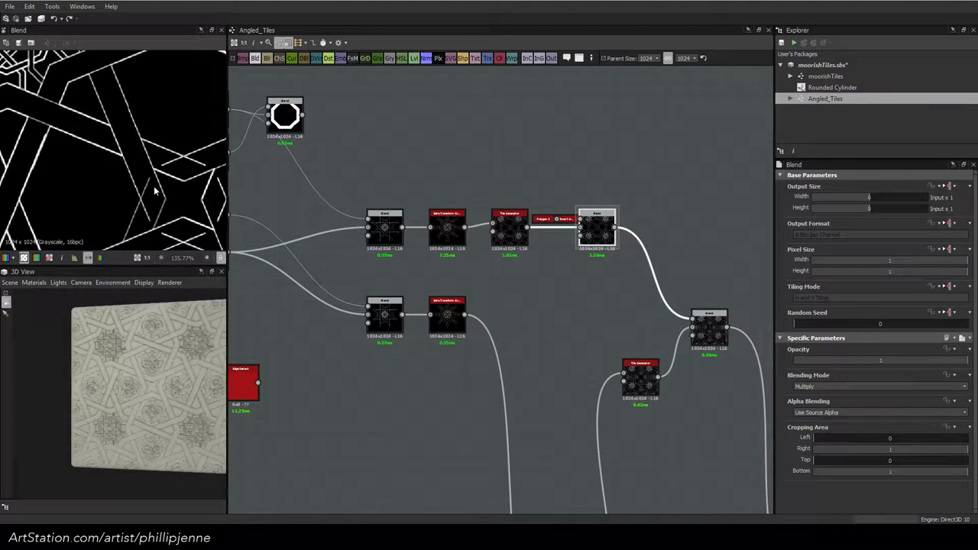
scroll(154, 191, "up", 1)
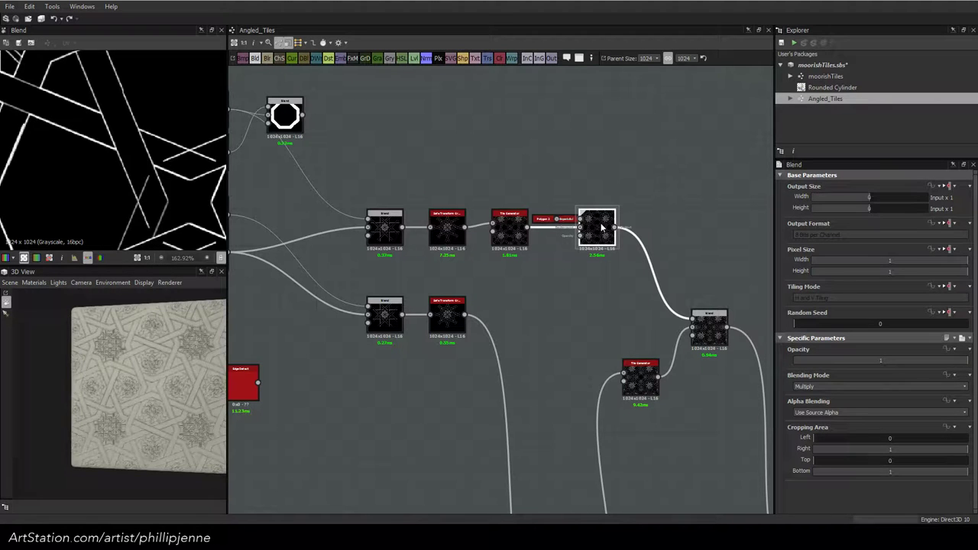
double_click(706, 325)
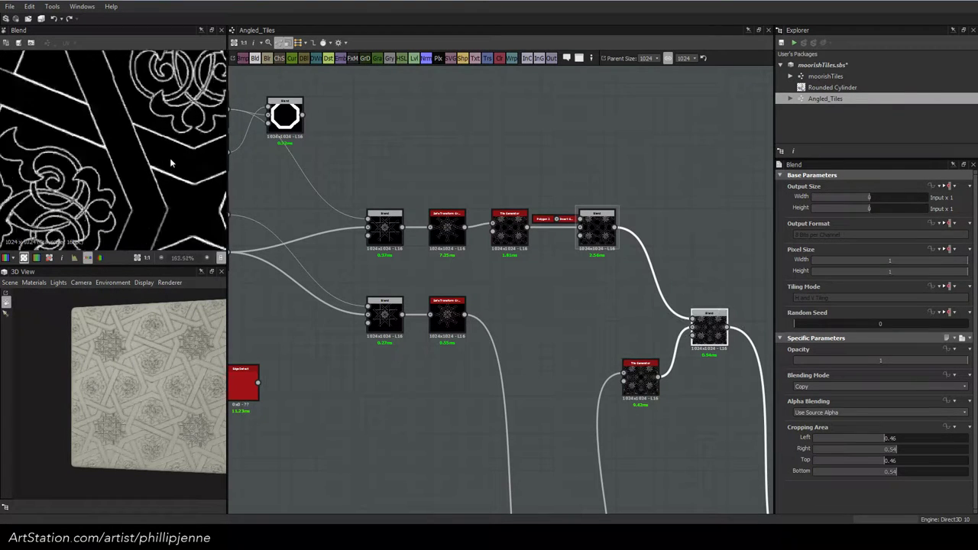
scroll(170, 162, "down", 6)
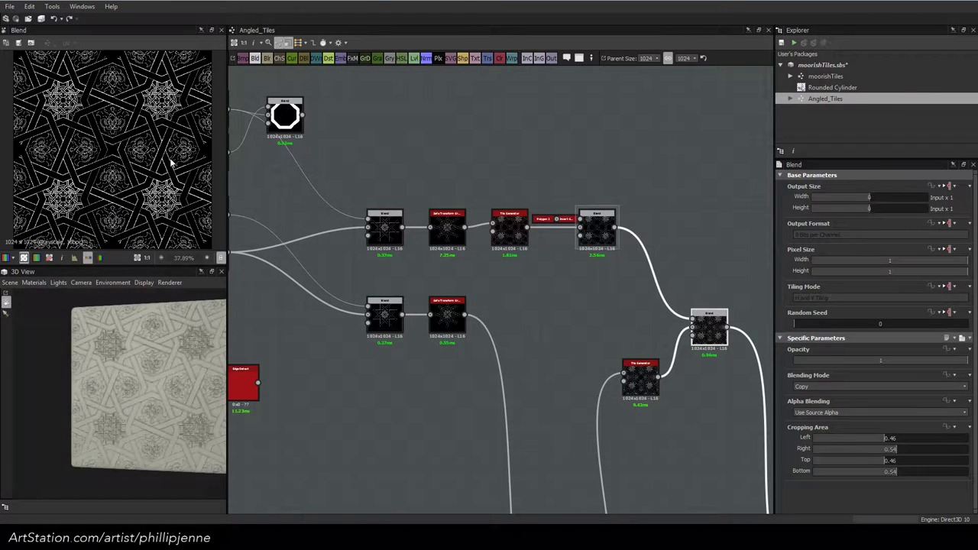
scroll(170, 162, "up", 1)
scroll(170, 162, "down", 1)
middle_click_drag(613, 265, 483, 245)
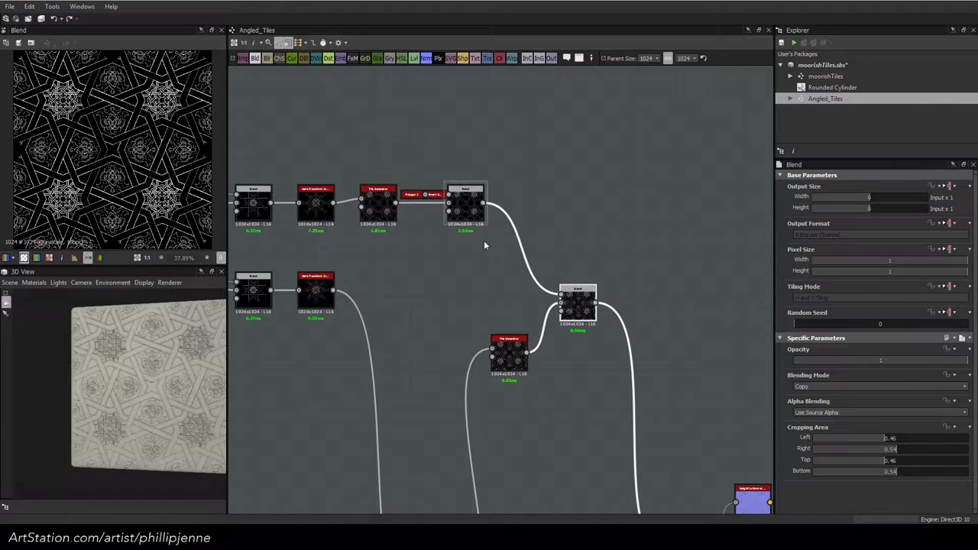
scroll(483, 244, "up", 1)
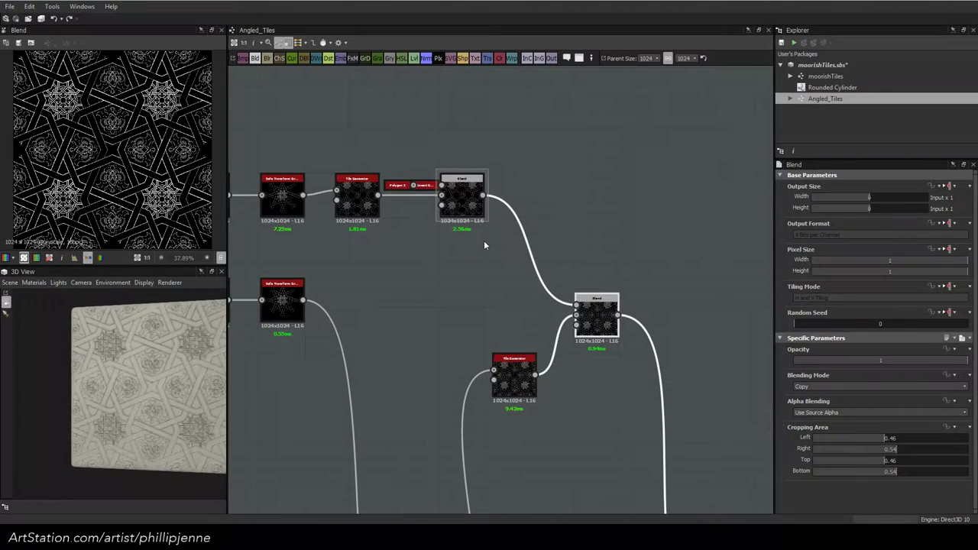
middle_click_drag(386, 241, 527, 228)
left_click(426, 286)
double_click(427, 286)
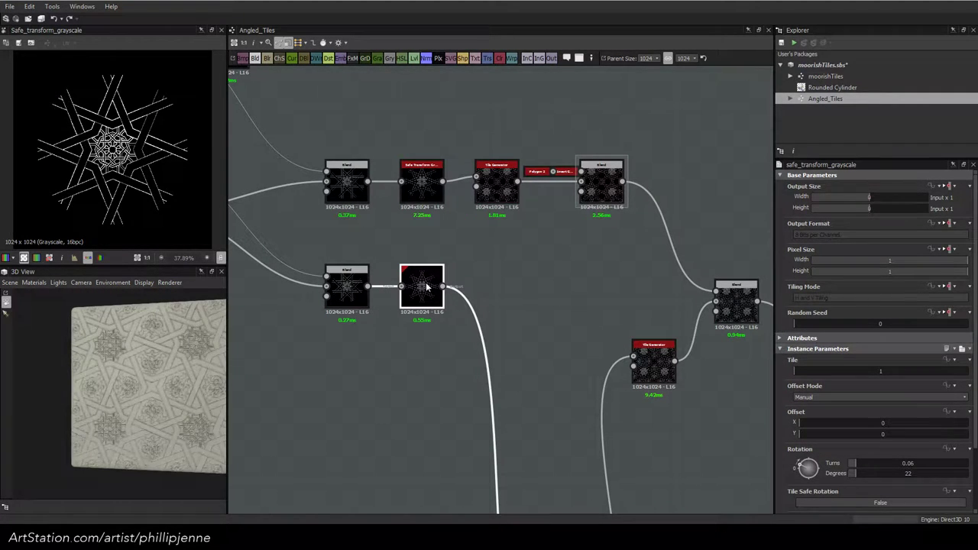
left_click(499, 191)
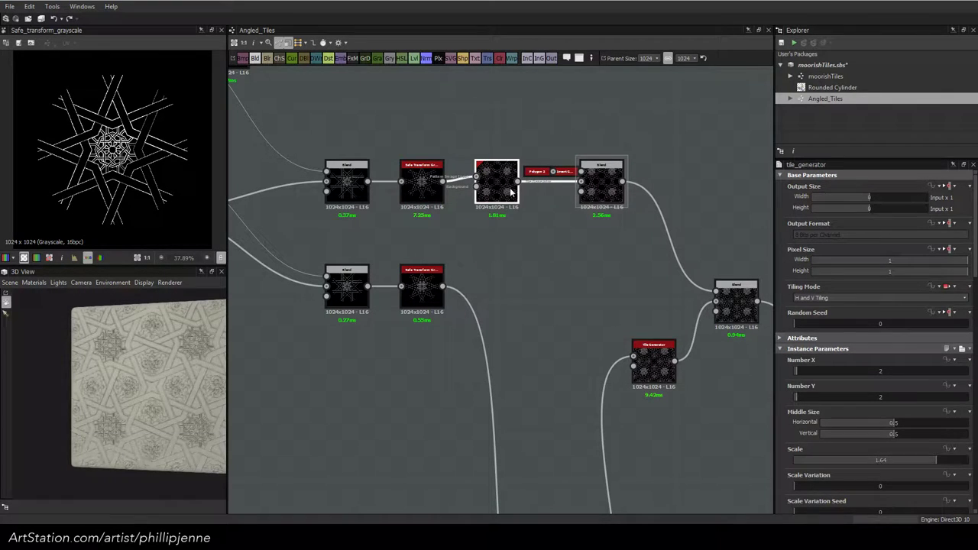
left_click(426, 183)
left_click(487, 189)
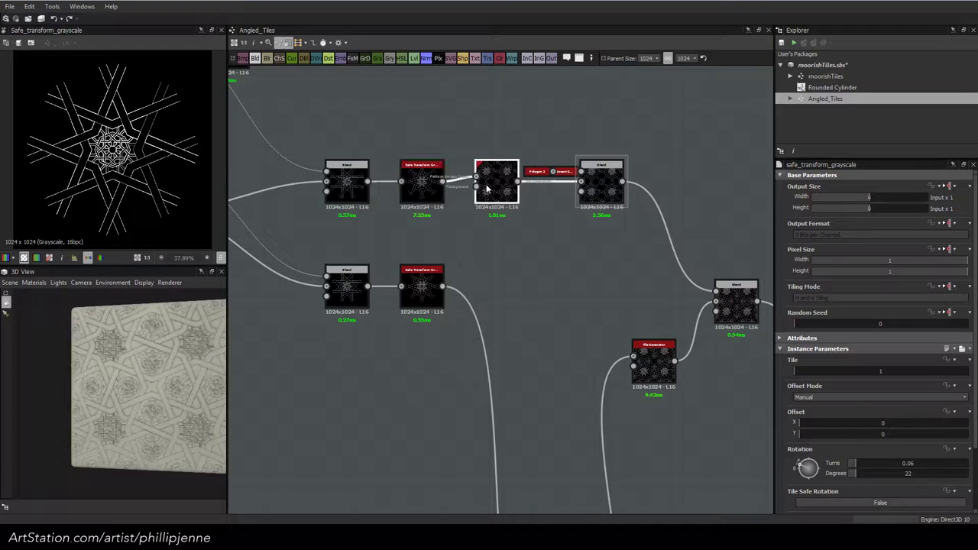
left_click(607, 185)
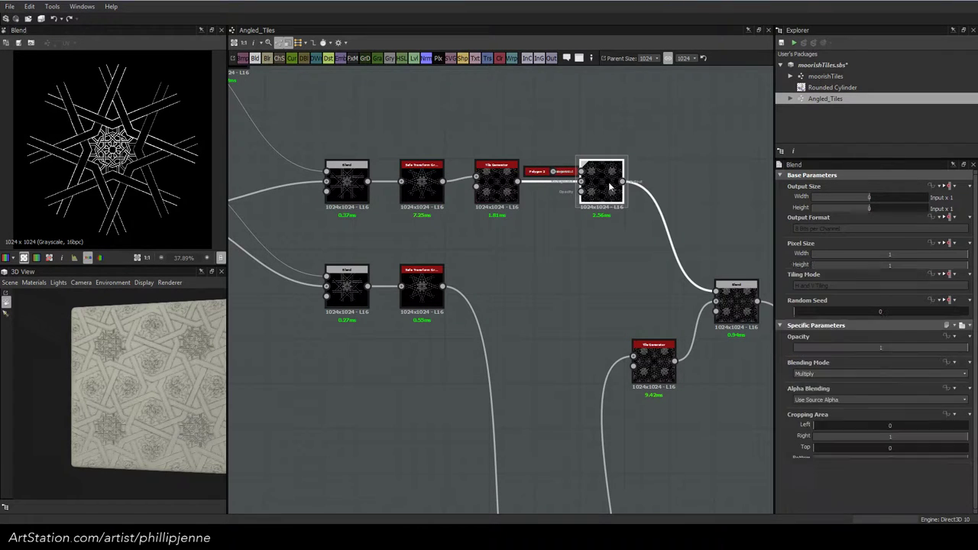
middle_click_drag(600, 214, 495, 212)
double_click(631, 292)
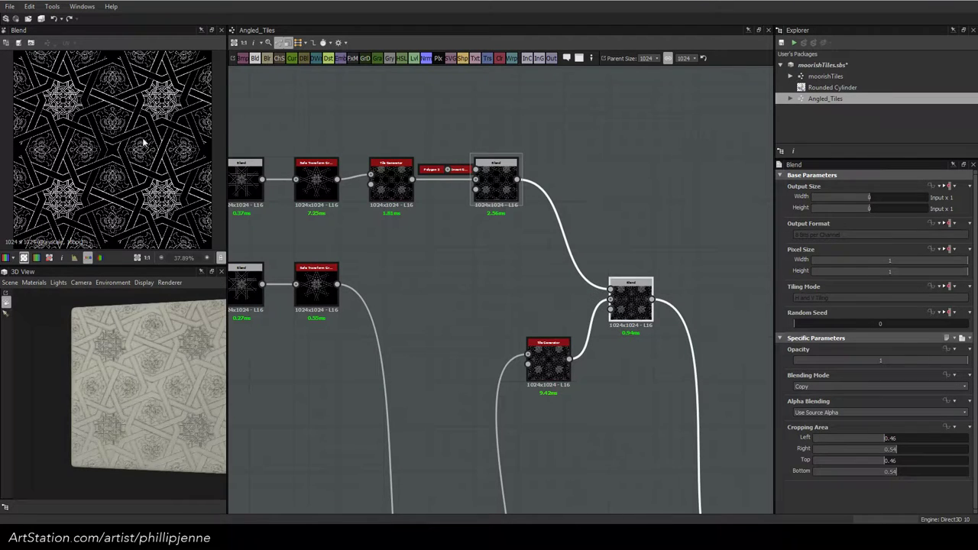
scroll(147, 144, "up", 4)
scroll(149, 147, "down", 2)
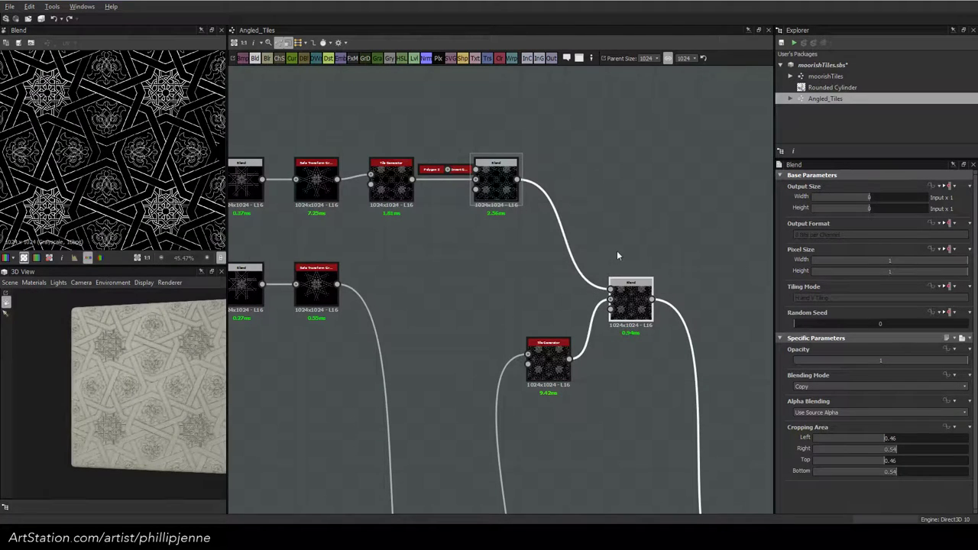
middle_click_drag(712, 273, 575, 257)
key("space")
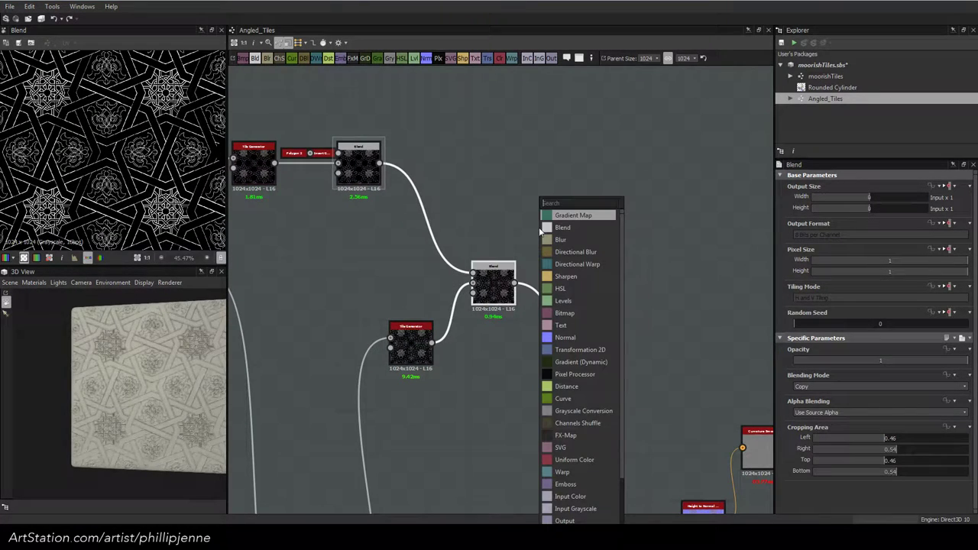
left_click(131, 163)
scroll(130, 164, "down", 1)
scroll(130, 164, "up", 1)
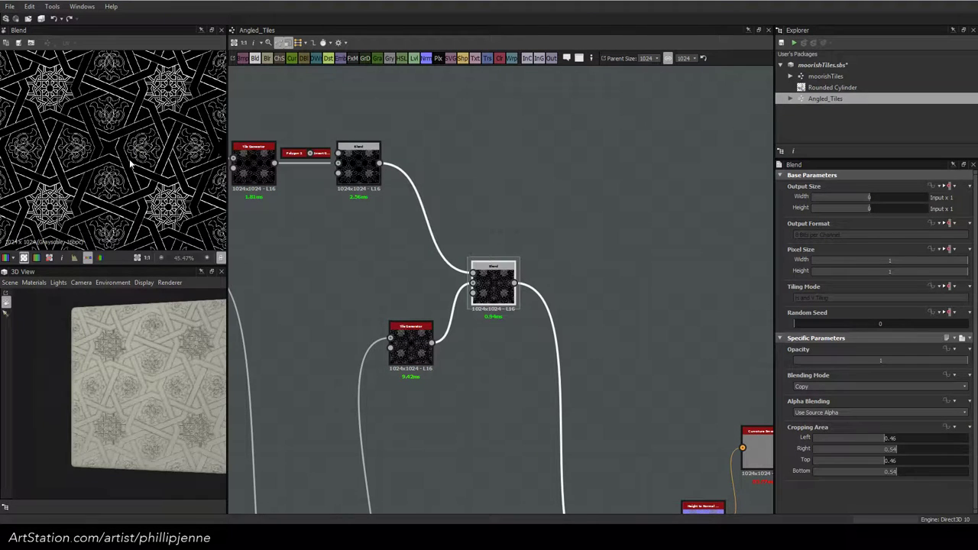
scroll(130, 164, "down", 1)
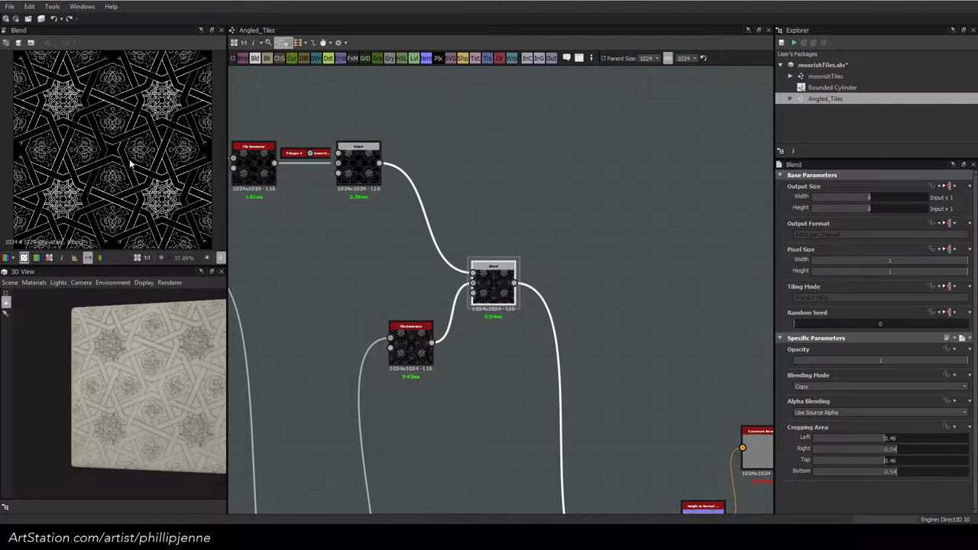
scroll(130, 164, "up", 1)
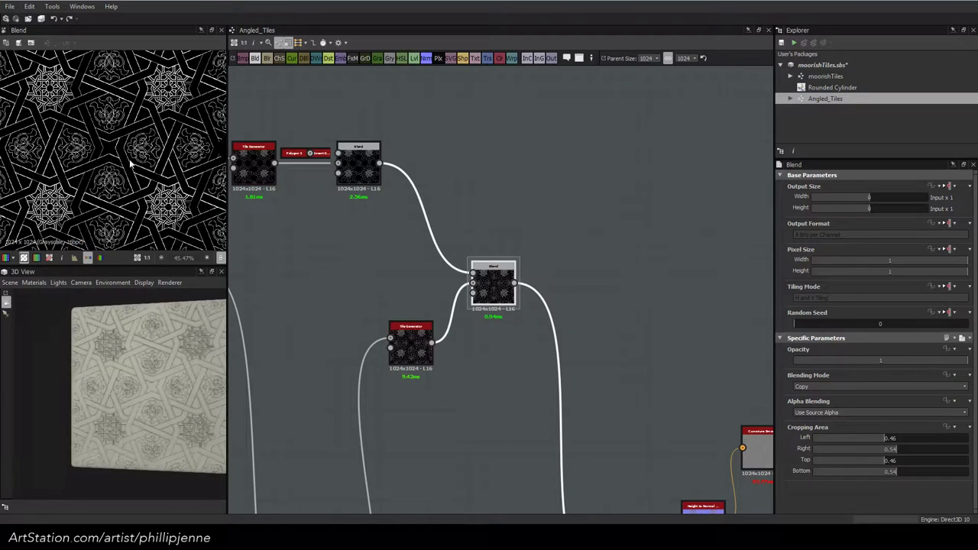
scroll(130, 164, "down", 1)
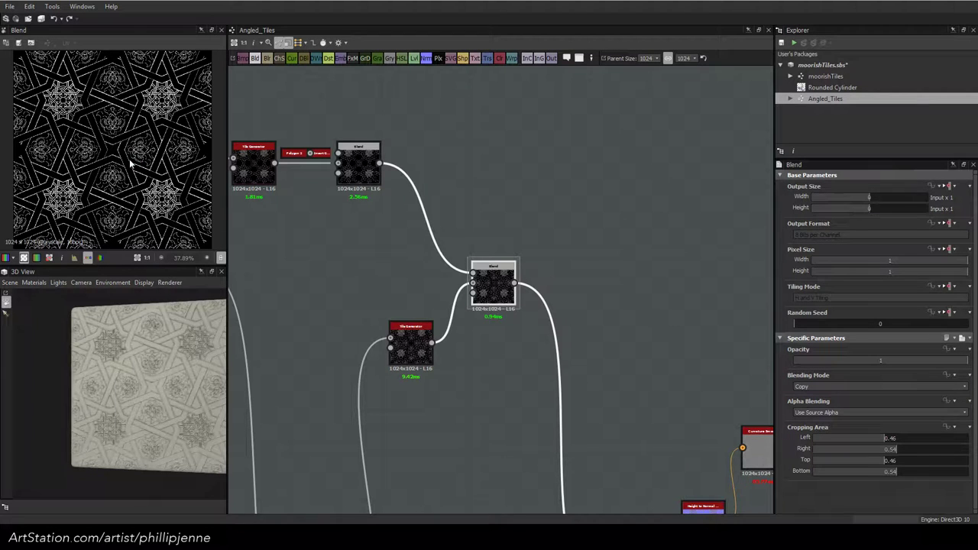
scroll(130, 164, "up", 1)
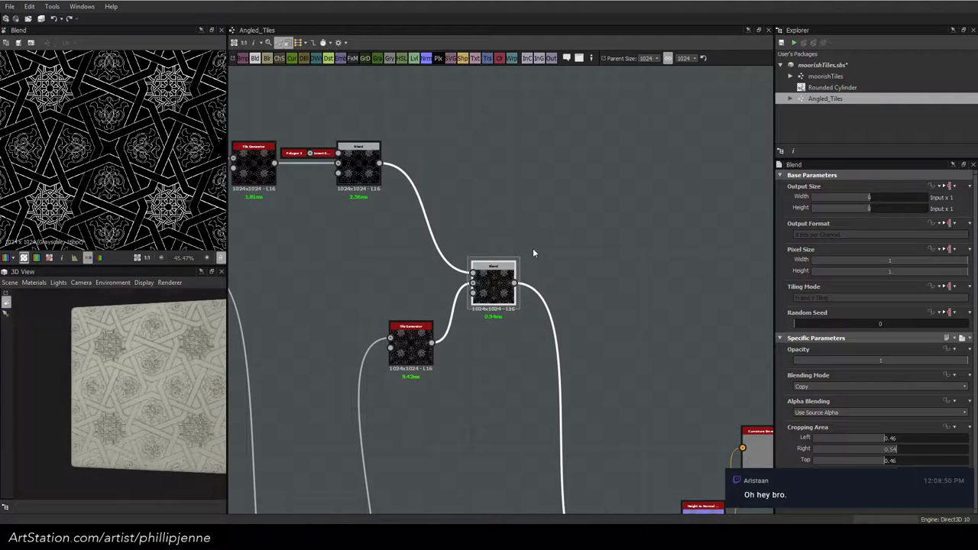
Add a Safe Transform and a new Blend, routing the existing Blend output through them
key("space")
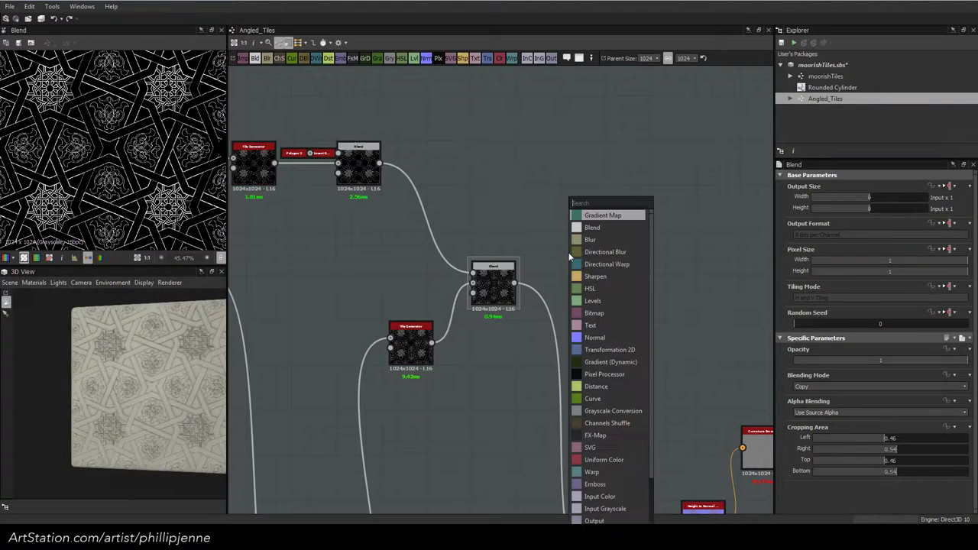
type("safe")
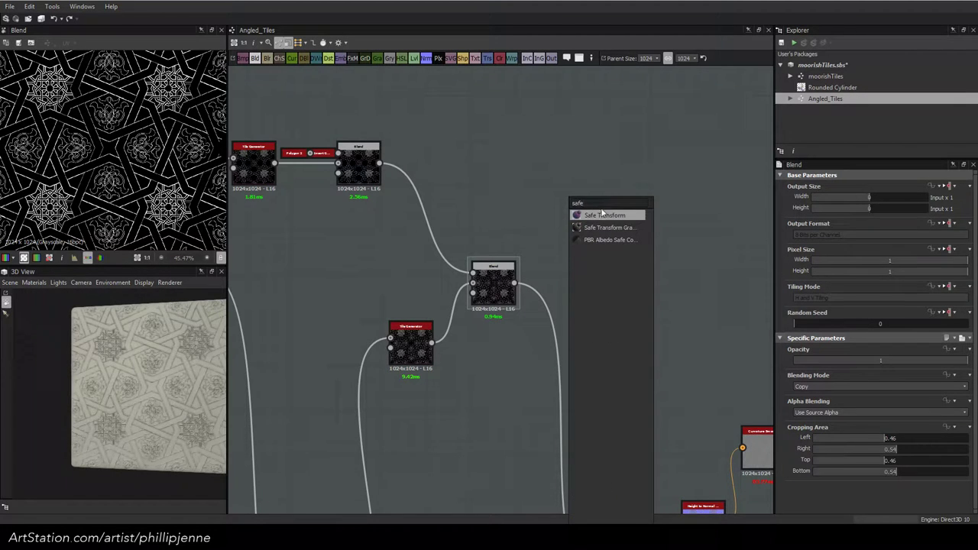
left_click(600, 229)
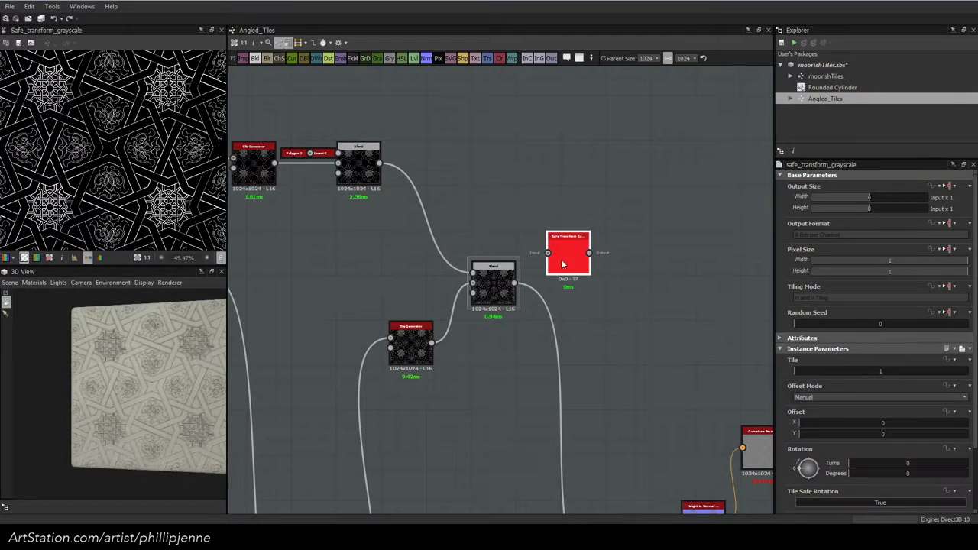
key("space")
left_click(621, 227)
left_click_drag(515, 283, 564, 268)
left_click_drag(583, 274, 599, 288)
left_click_drag(550, 222, 542, 230)
left_click_drag(515, 283, 614, 285)
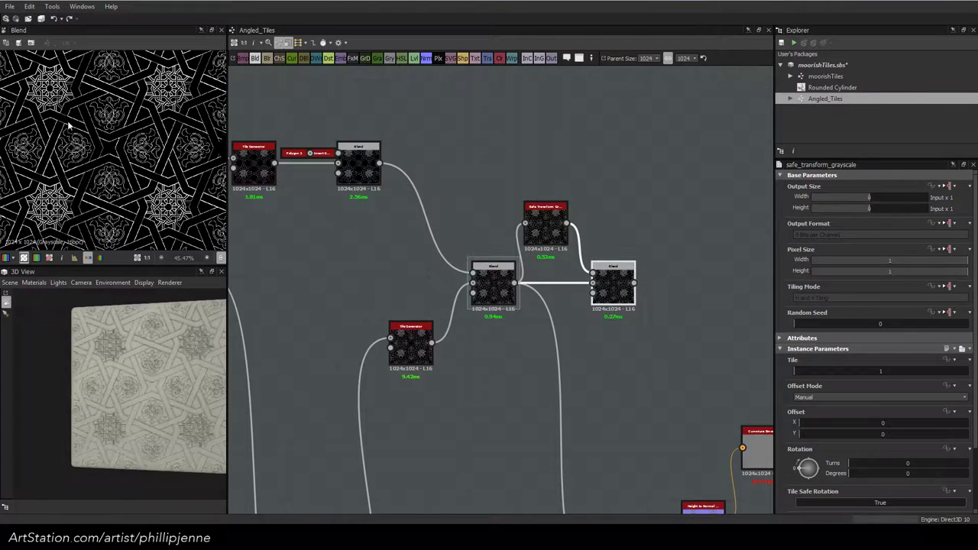
Set the new Blend's blending mode to Max (Lighten)
left_click(619, 289)
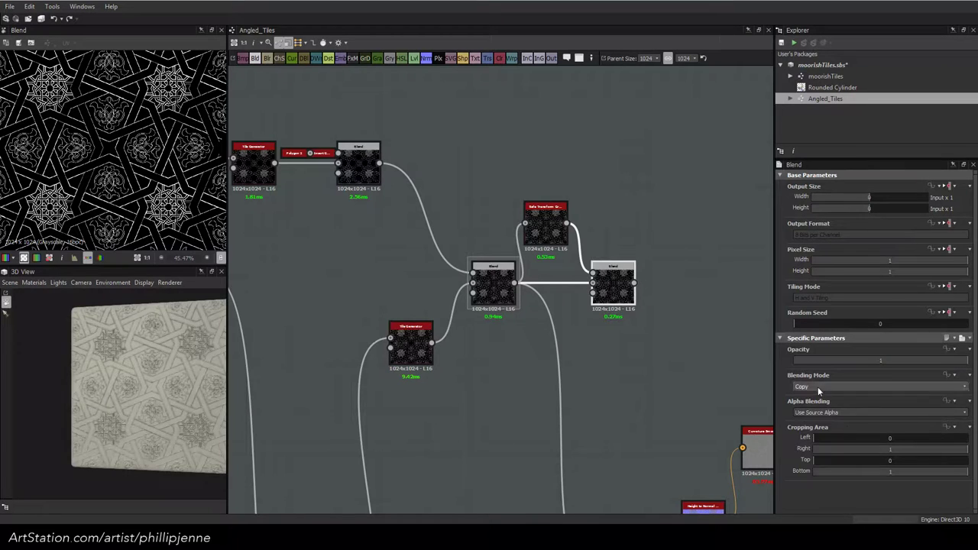
left_click(818, 387)
left_click(831, 417)
Set the Safe Transform's Offset X to 0.5 and check the tiled result
left_click(541, 214)
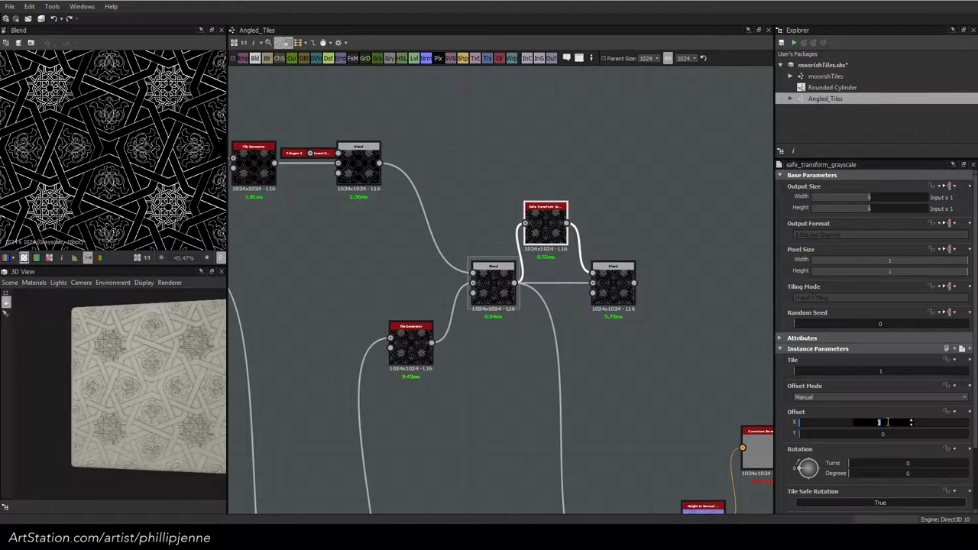
type("0.5")
key("Return")
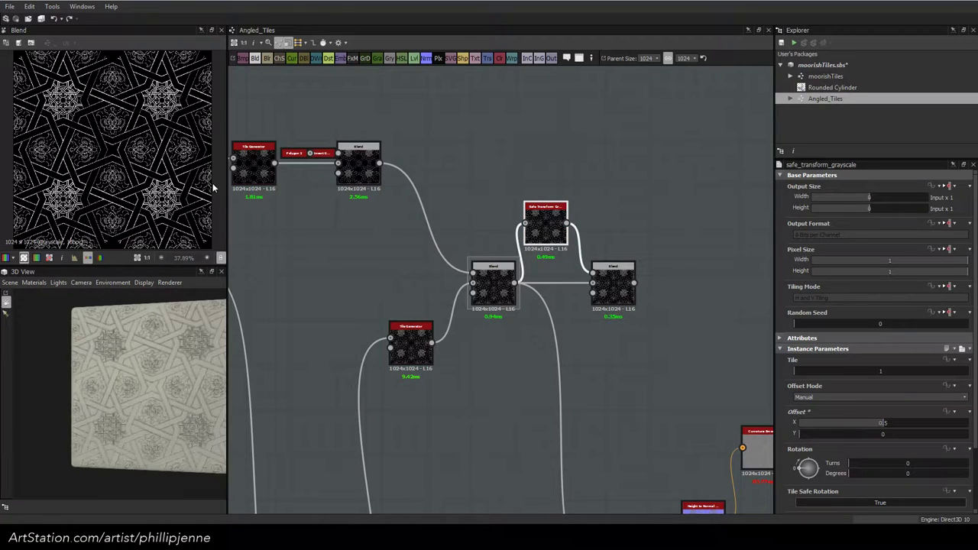
scroll(210, 150, "up", 2)
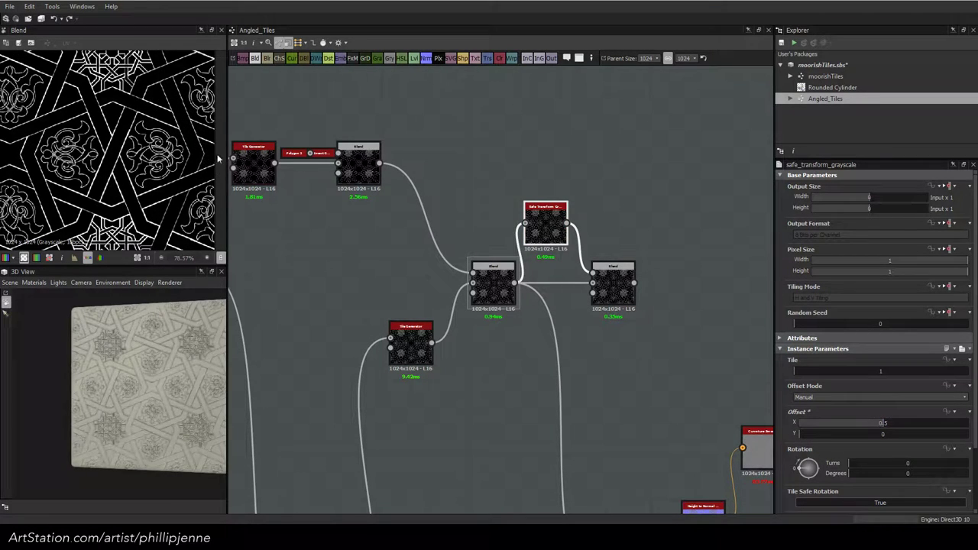
scroll(55, 149, "down", 4)
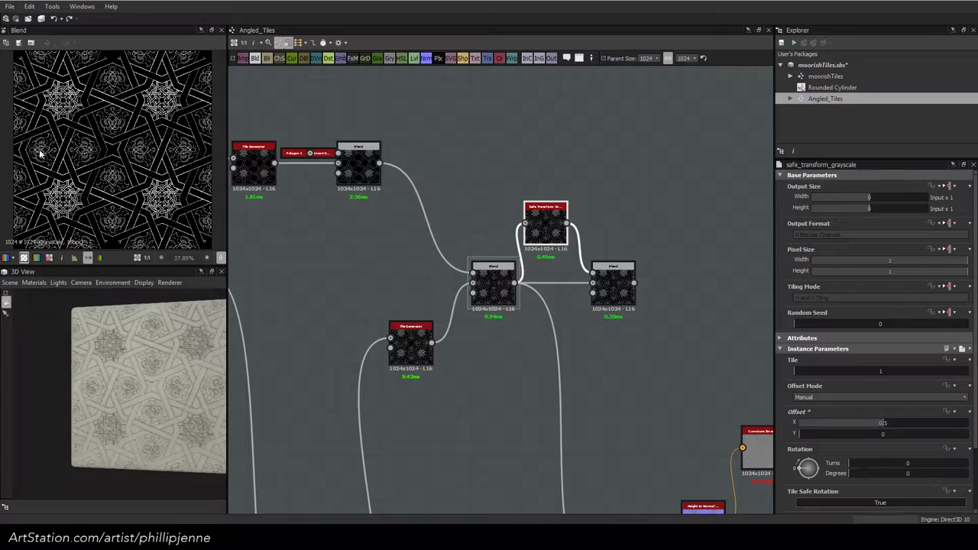
middle_click_drag(620, 283, 497, 270)
Duplicate the Safe Transform and Blend pair and chain the copies after the middle Blend
left_click(488, 274)
key("space")
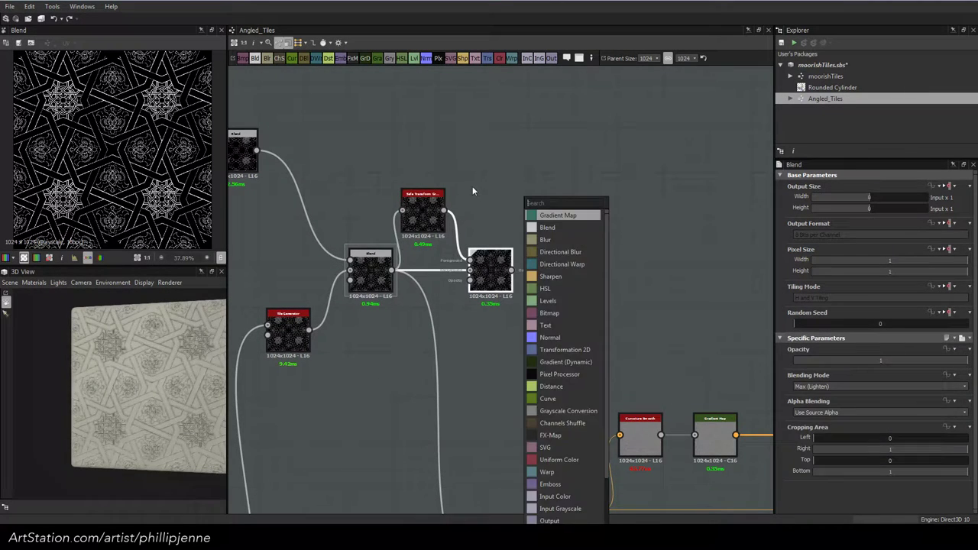
left_click_drag(409, 174, 518, 275)
key("ctrl+d")
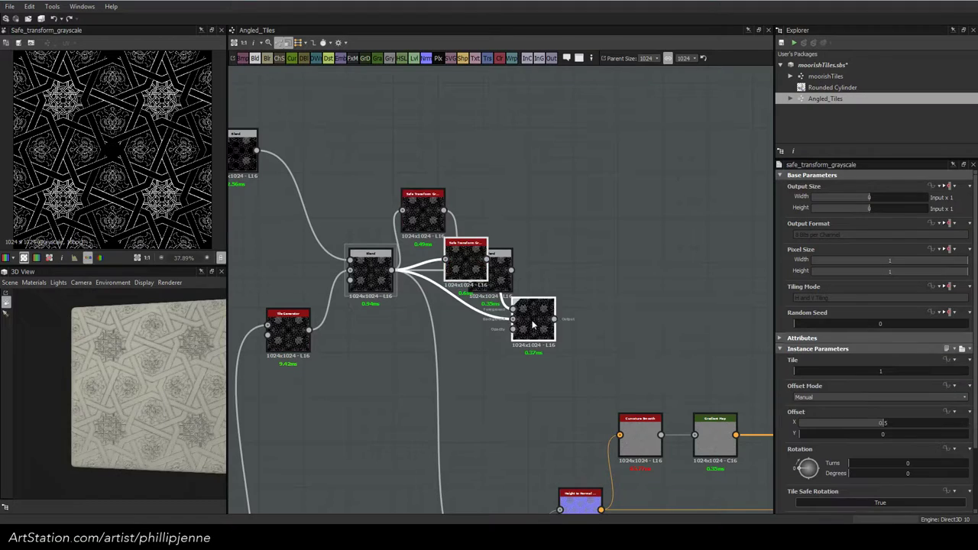
left_click_drag(533, 325, 596, 275)
left_click_drag(511, 270, 508, 211)
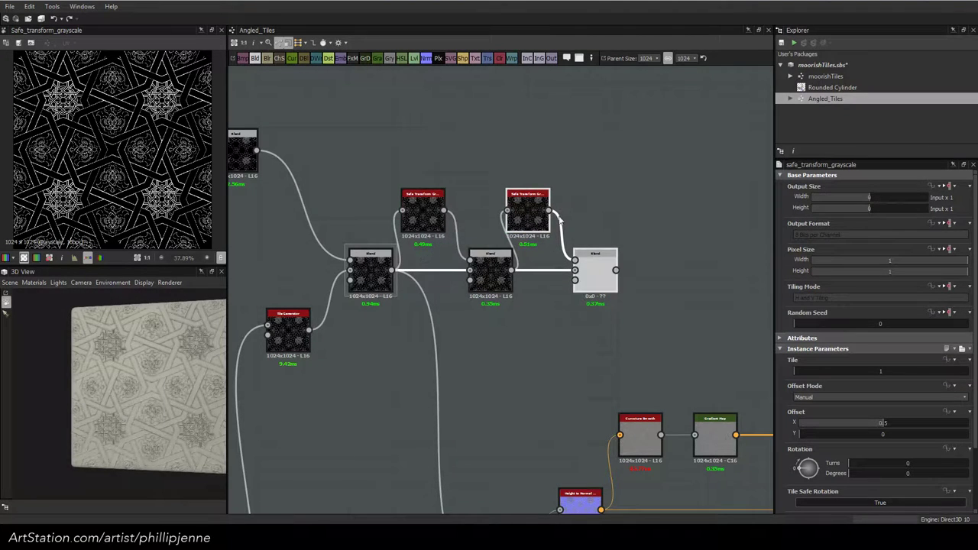
left_click(595, 264, "shift")
left_click_drag(596, 263, 612, 263)
left_click(604, 204)
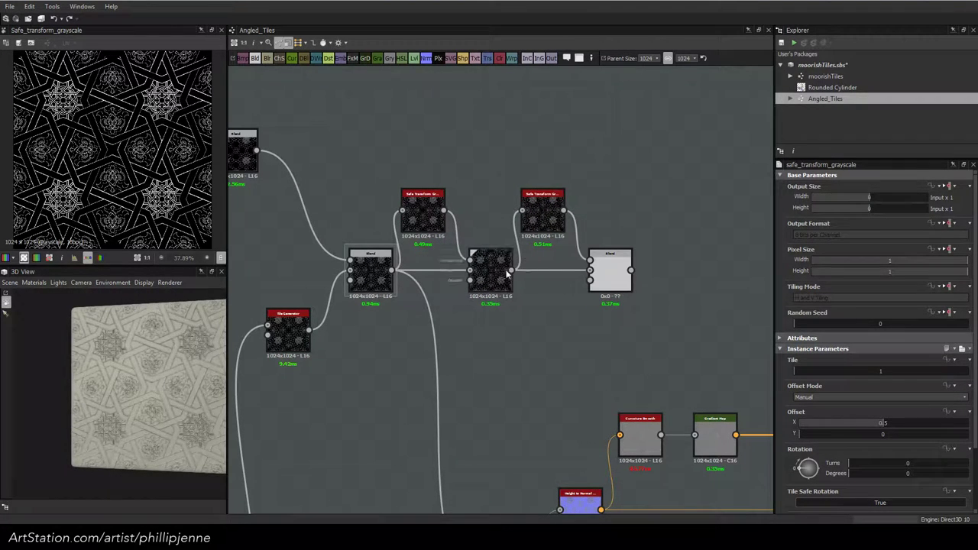
left_click_drag(510, 271, 589, 271)
left_click_drag(549, 223, 559, 229)
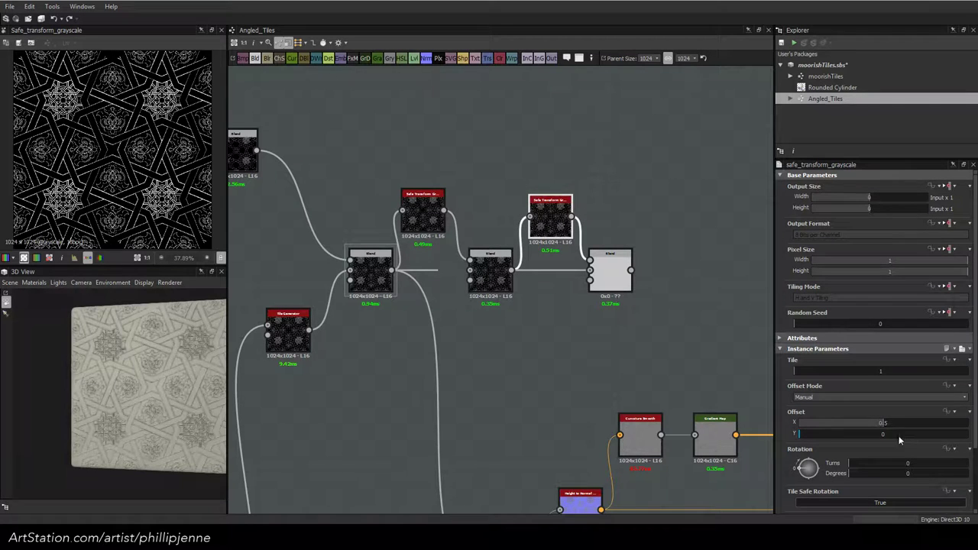
Give the second Safe Transform Offset X 0 and Offset Y 0.5, then preview the final Blend
key("ctrl+z")
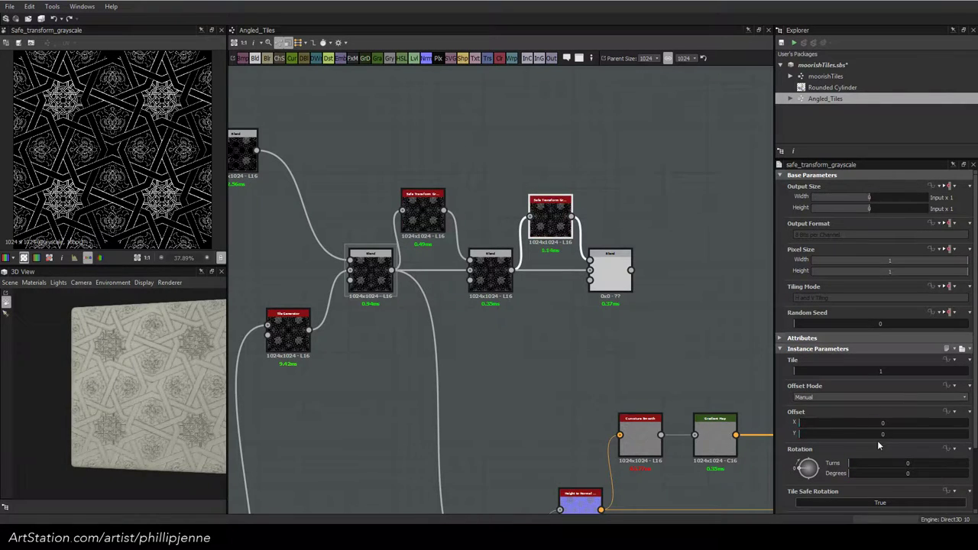
left_click(884, 434)
type("0.5")
key("Return")
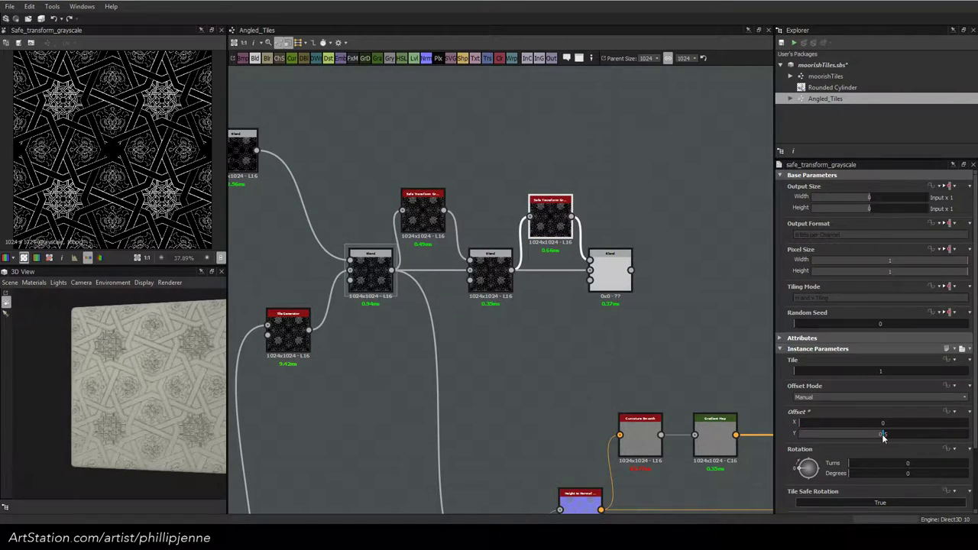
double_click(619, 277)
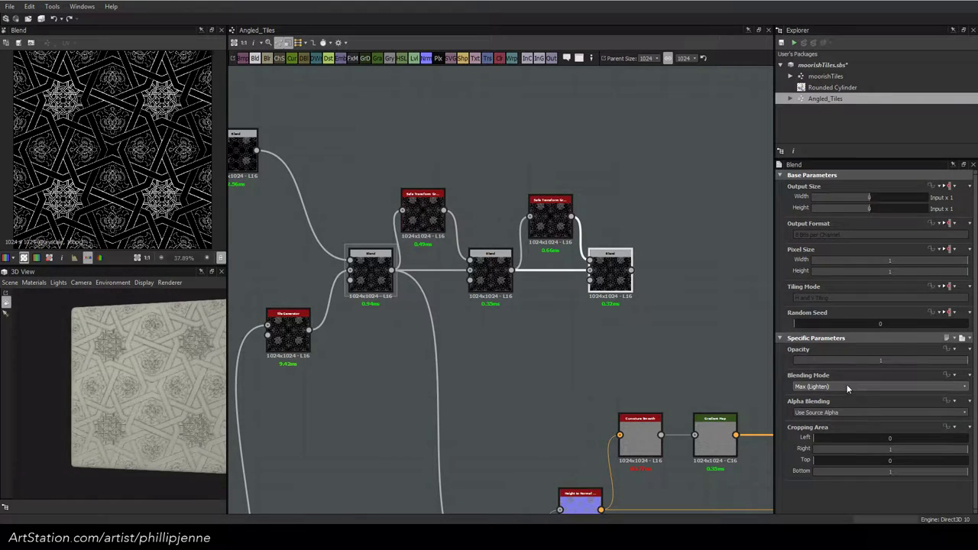
scroll(81, 144, "up", 6)
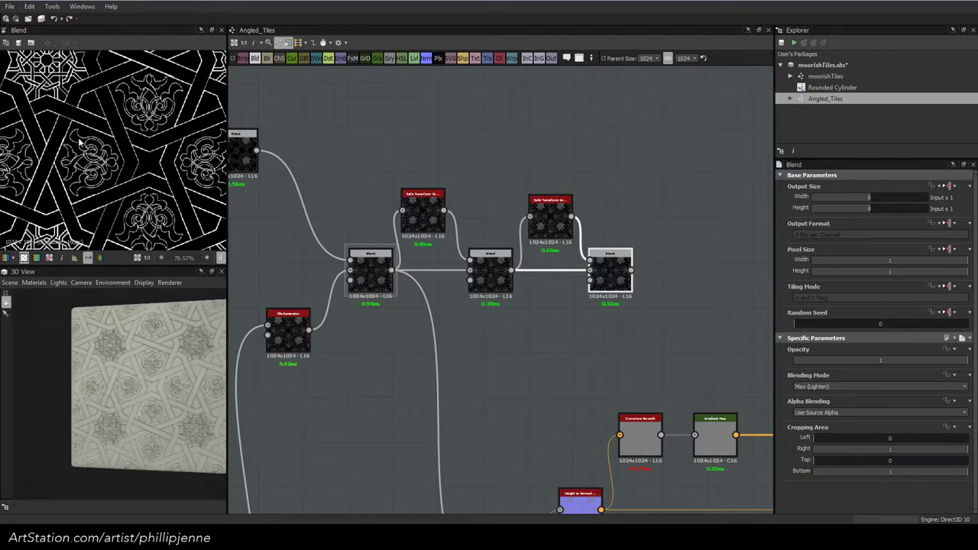
scroll(140, 156, "down", 7)
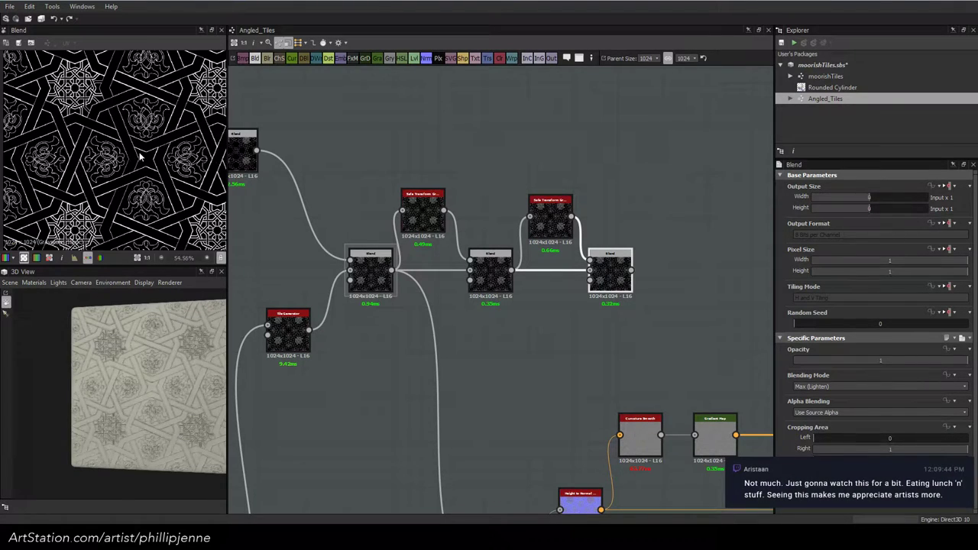
scroll(140, 157, "up", 1)
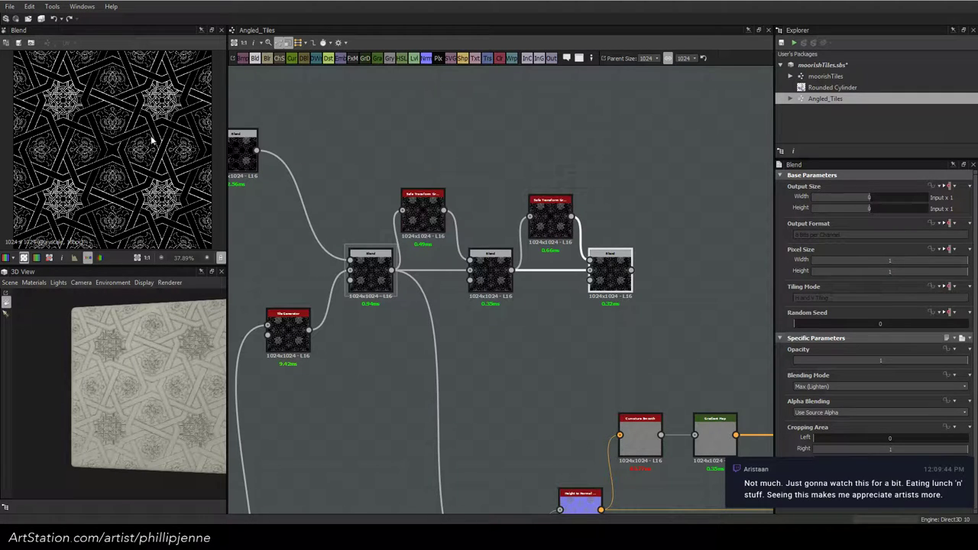
Shift the output nodes right and feed the last Max (Lighten) Blend into the downstream Blend
scroll(306, 156, "down", 1)
middle_click_drag(350, 152, 502, 179)
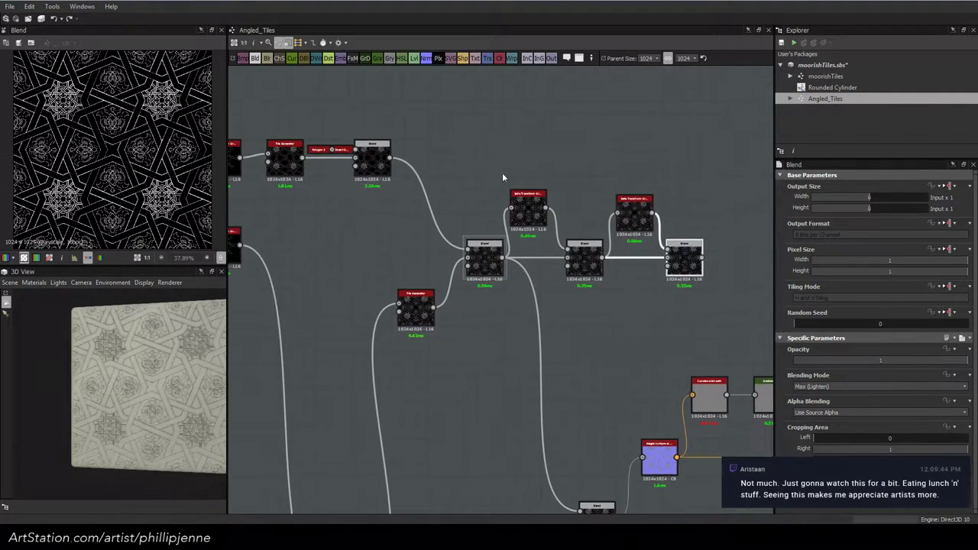
scroll(489, 214, "down", 4)
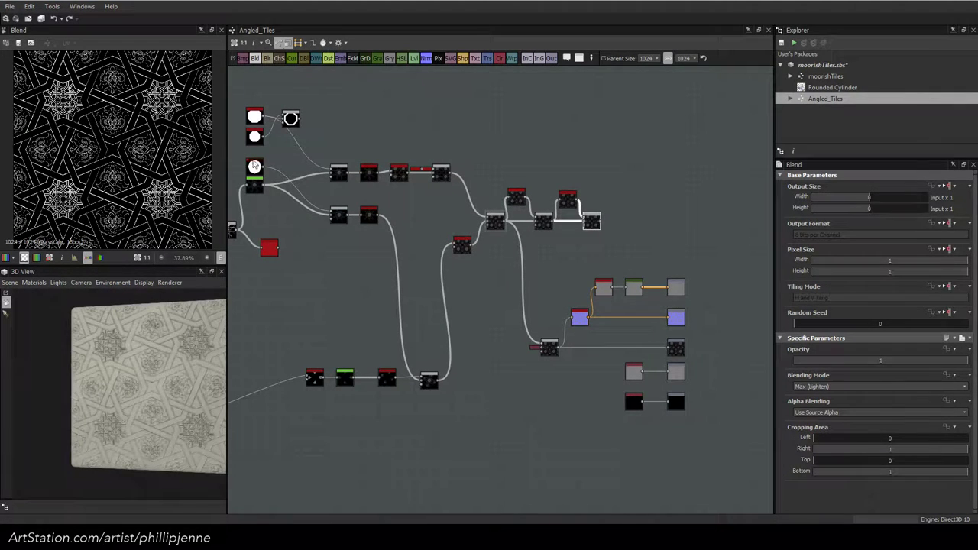
scroll(429, 246, "down", 1)
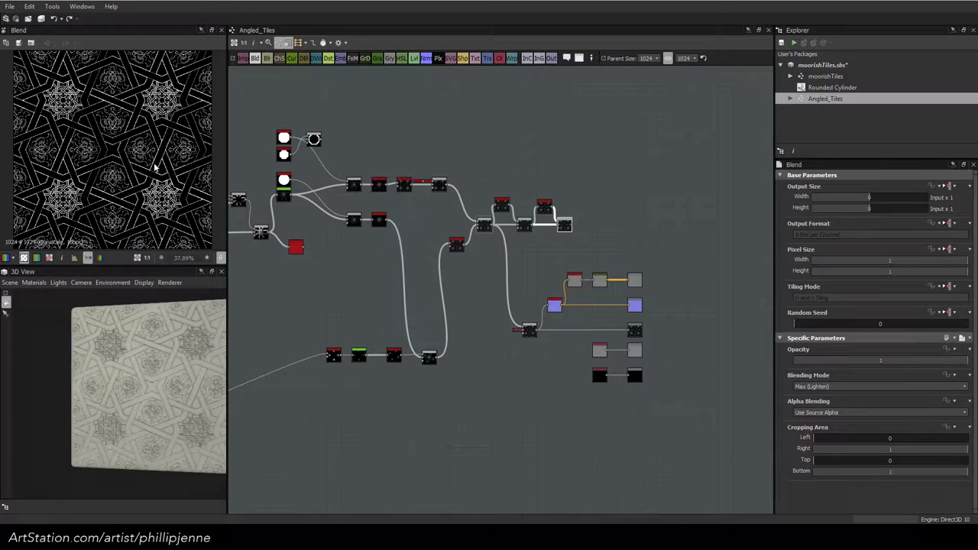
scroll(153, 166, "up", 4)
scroll(153, 167, "down", 4)
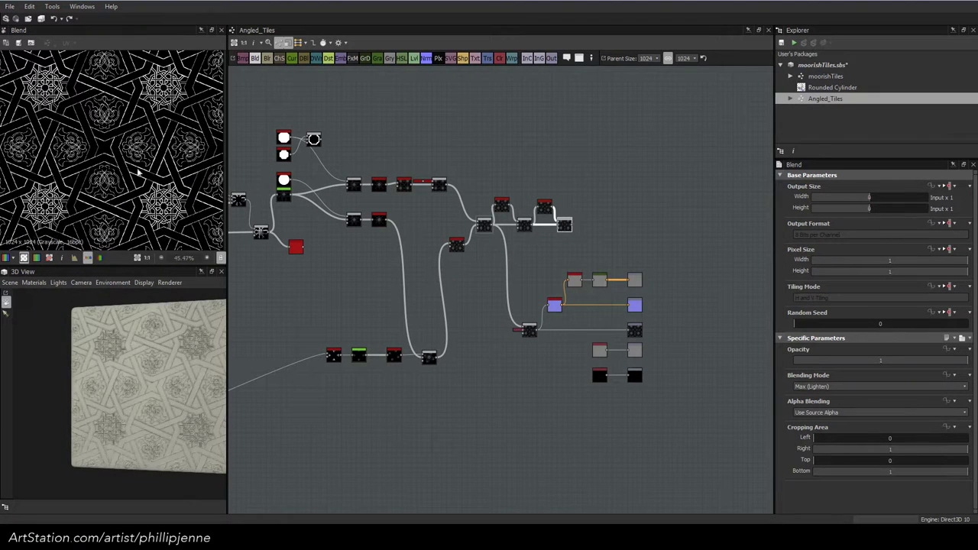
middle_click_drag(538, 262, 466, 255)
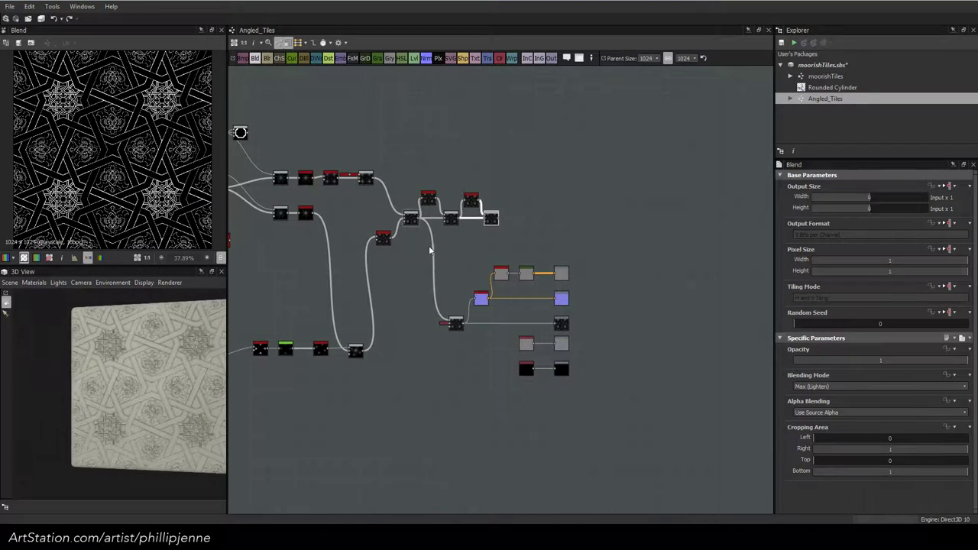
left_click_drag(431, 251, 587, 385)
left_click_drag(562, 271, 669, 260)
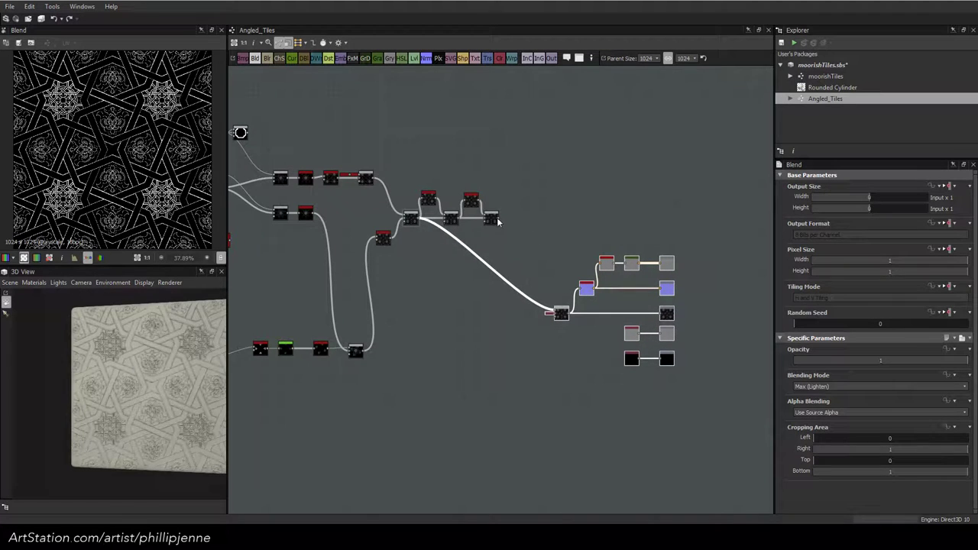
left_click_drag(498, 219, 560, 311)
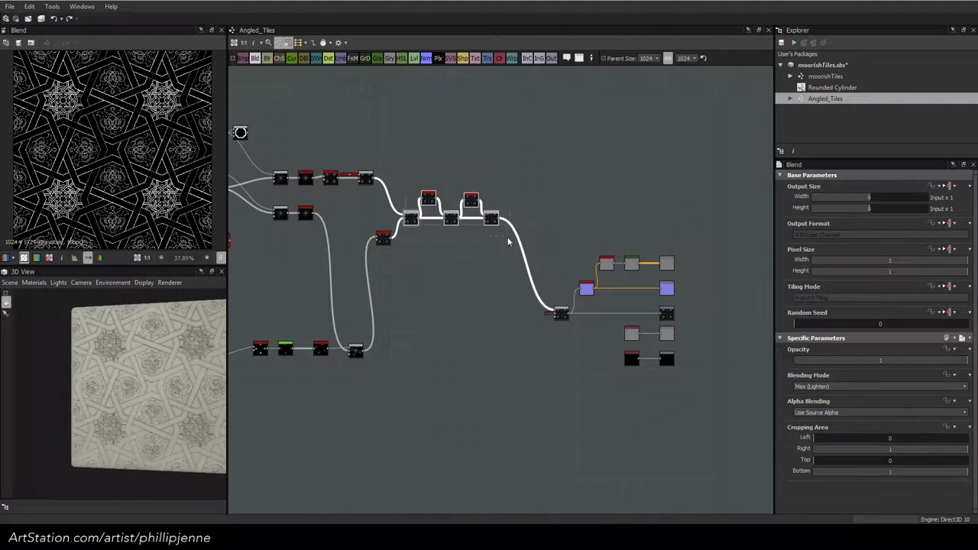
scroll(413, 256, "up", 3)
Frame the upper transform-and-blend nodes and title the frame 'Needs Better Solution'
left_click_drag(436, 111, 625, 233)
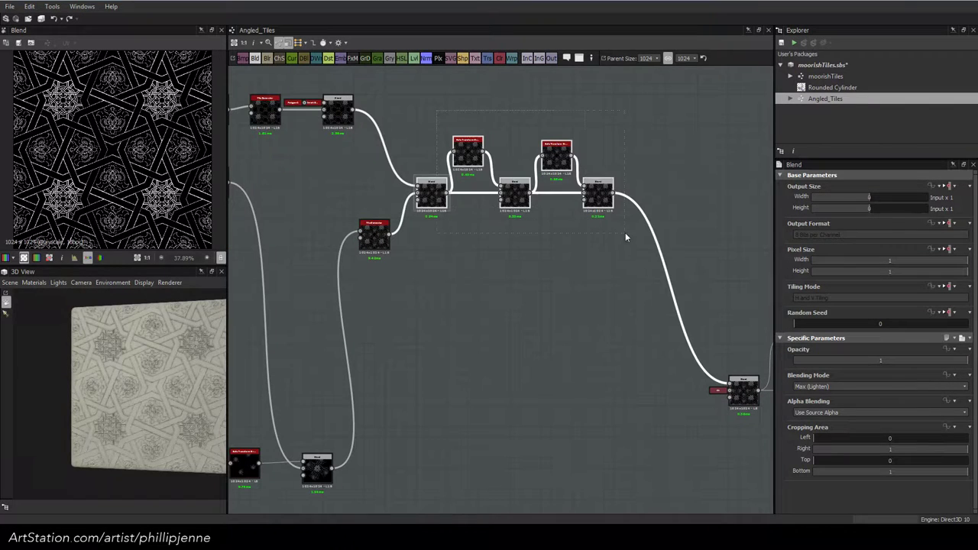
left_click(568, 59)
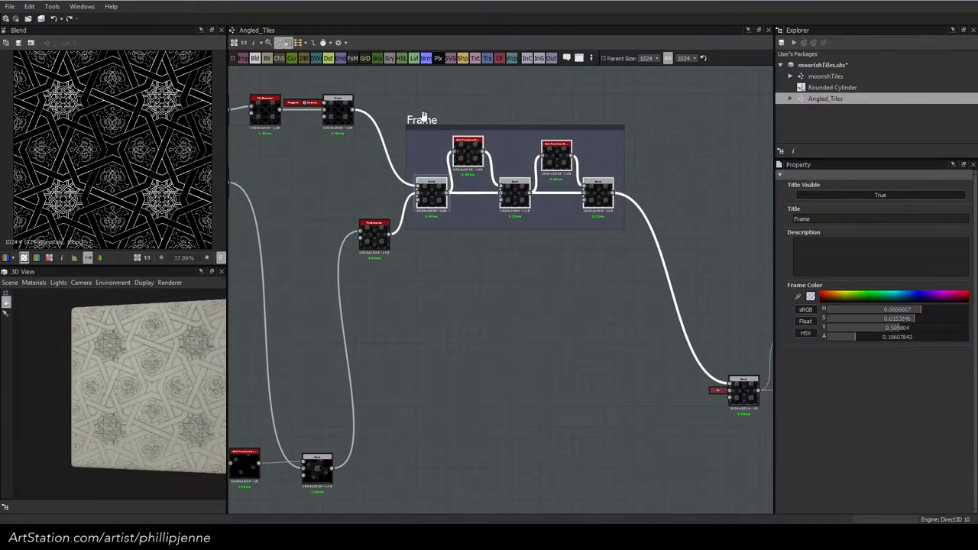
double_click(823, 219)
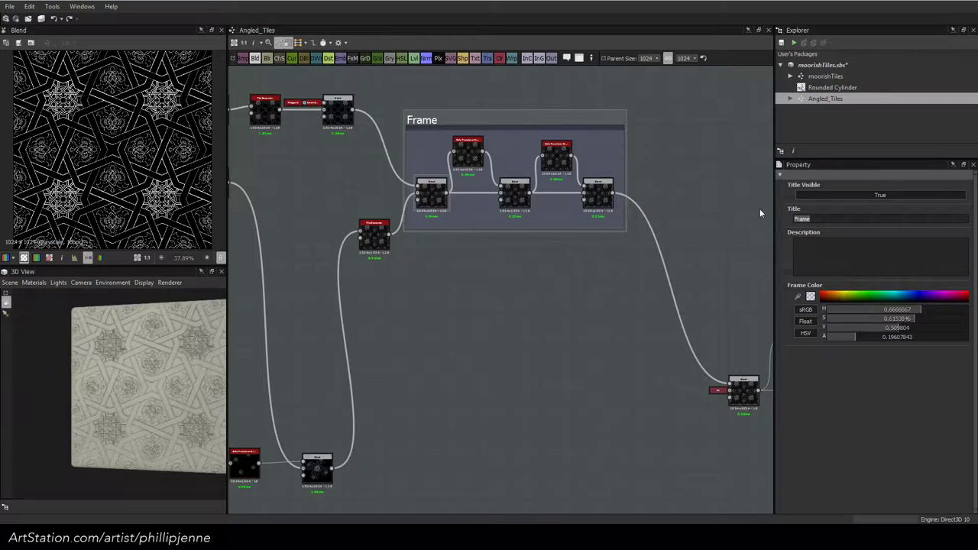
key("BackSpace")
type("Needs Better Sp")
key("BackSpace")
type("olution")
key("Tab")
Describe the frame as used to fix the center "stars"
type("BB")
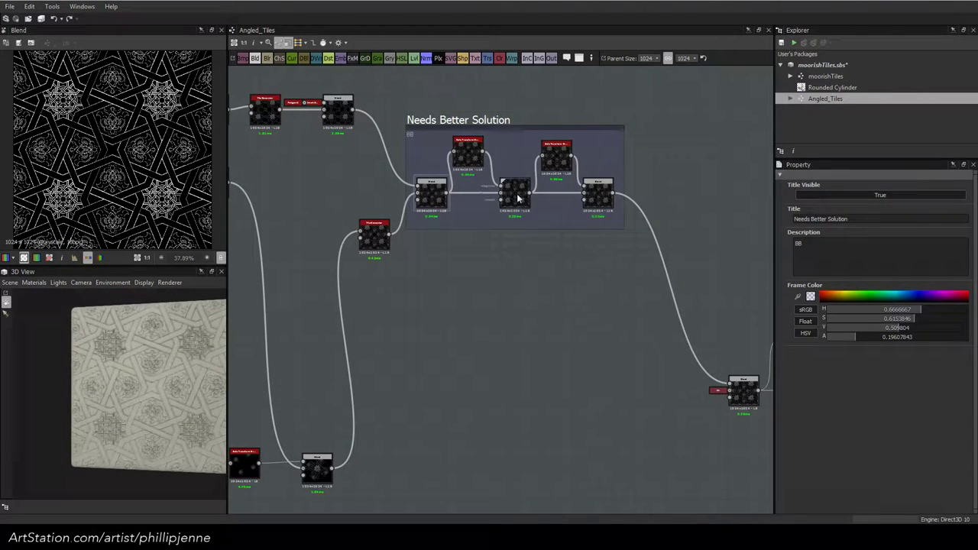
scroll(497, 240, "down", 2)
middle_click_drag(447, 218, 481, 237)
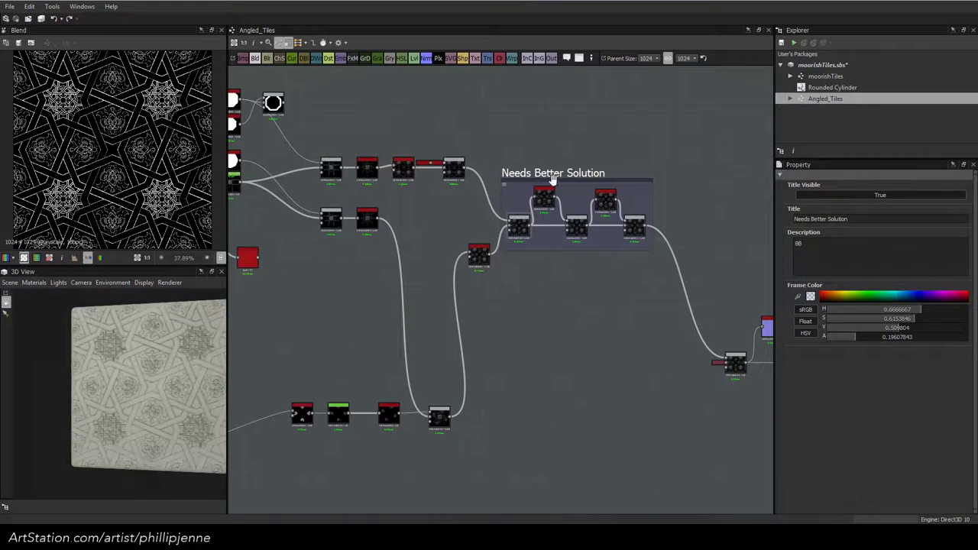
left_click_drag(528, 173, 532, 176)
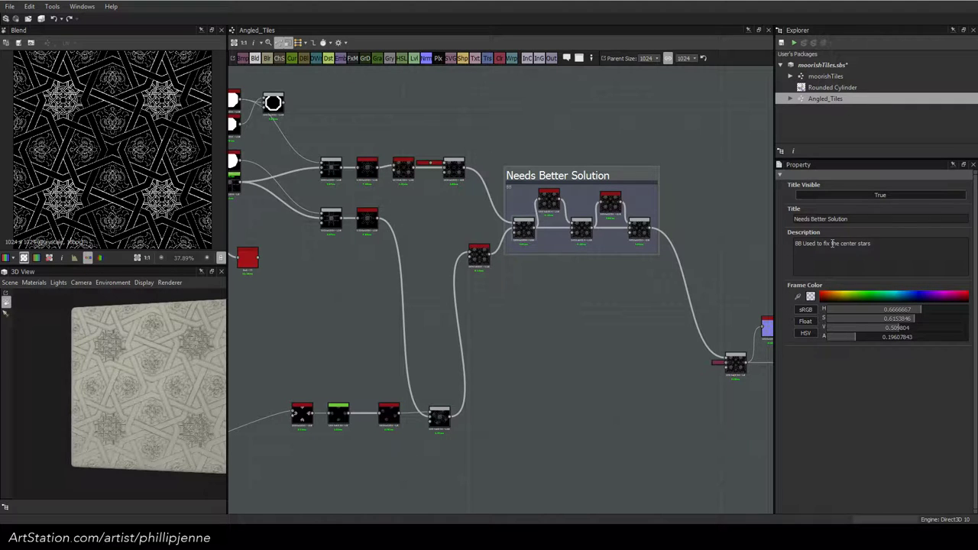
type("\"")
left_click(680, 155)
scroll(683, 154, "down", 2)
middle_click_drag(597, 207, 648, 219)
scroll(545, 297, "up", 2)
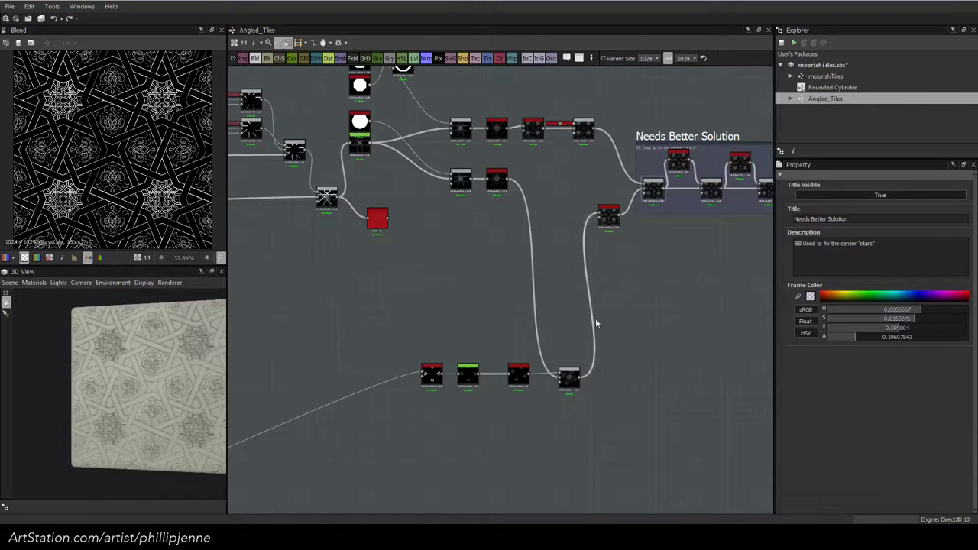
Move the three bottom nodes up into the main row and delete the edge_detect node
left_click_drag(565, 378, 578, 219)
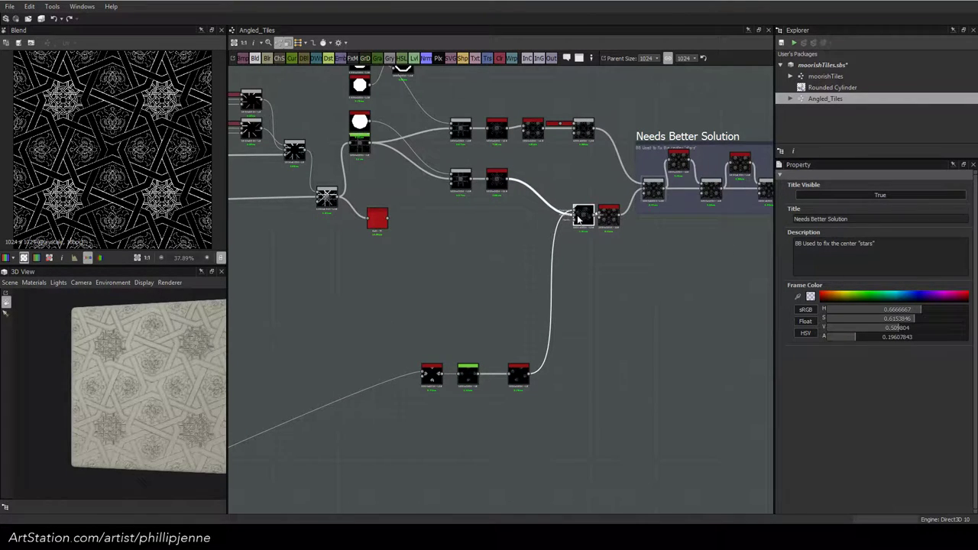
left_click_drag(517, 379, 537, 219)
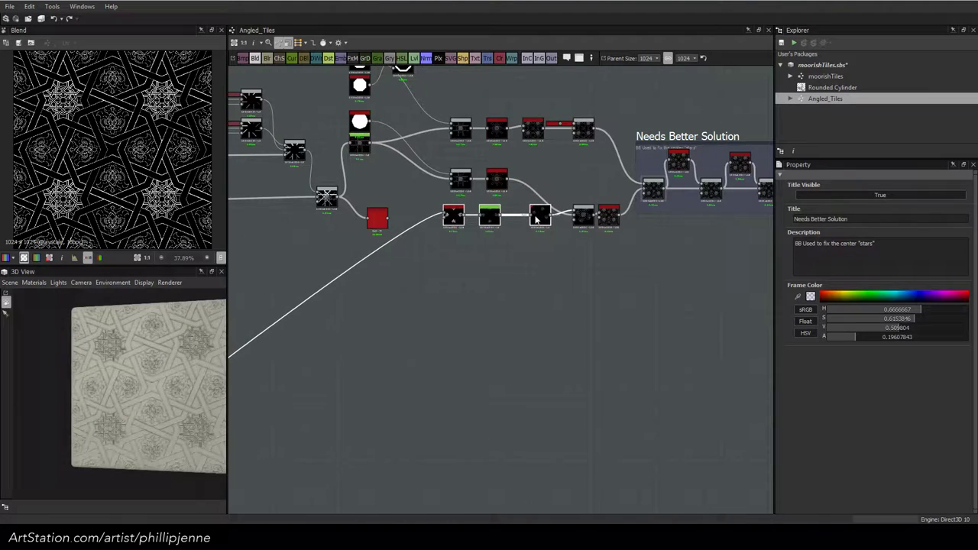
double_click(377, 219)
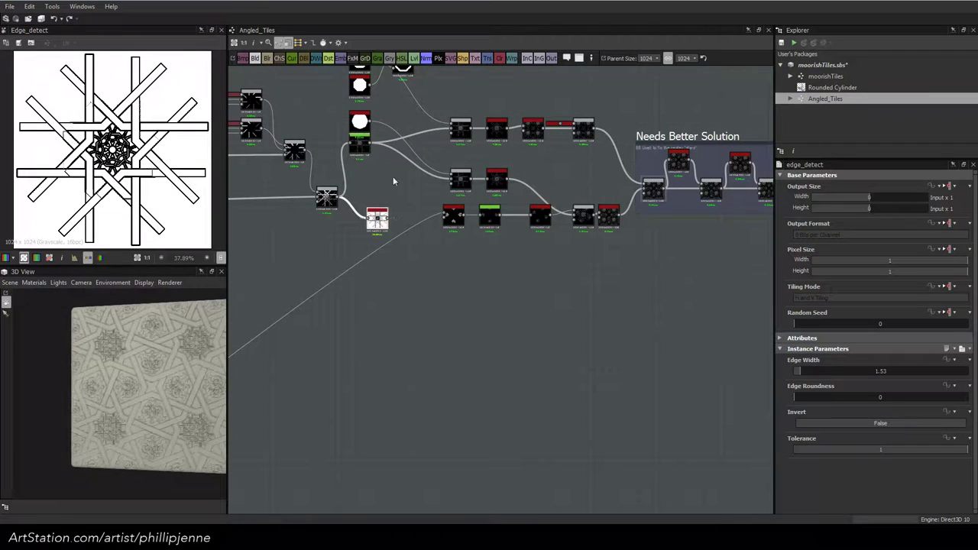
key("Delete")
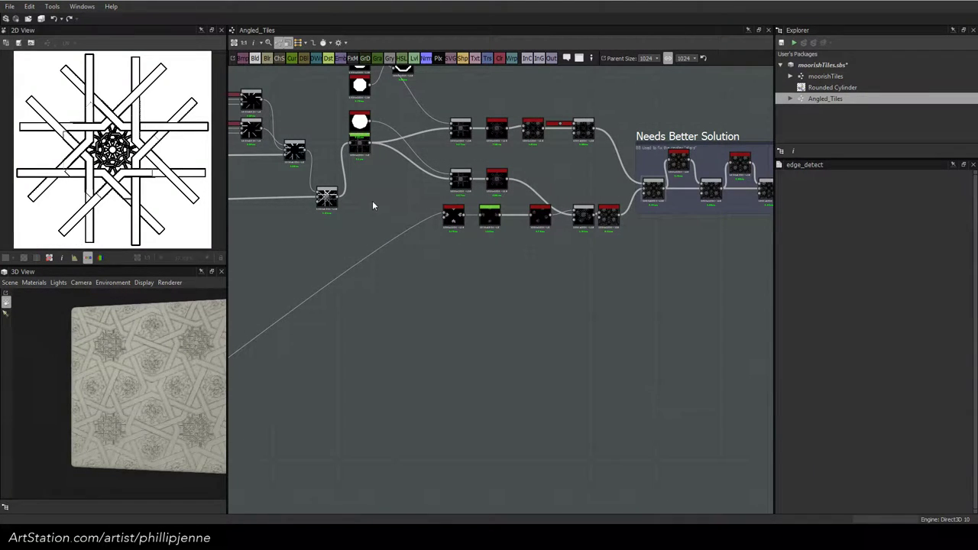
Inspect the VG_FineEdgeDetect node, then move the Filigree frame up and right, out of the way
middle_click_drag(371, 166, 566, 191)
scroll(417, 217, "up", 2)
double_click(414, 208)
scroll(413, 269, "down", 1)
scroll(413, 270, "up", 1)
scroll(534, 222, "down", 6)
middle_click_drag(408, 283, 604, 252)
scroll(603, 252, "down", 2)
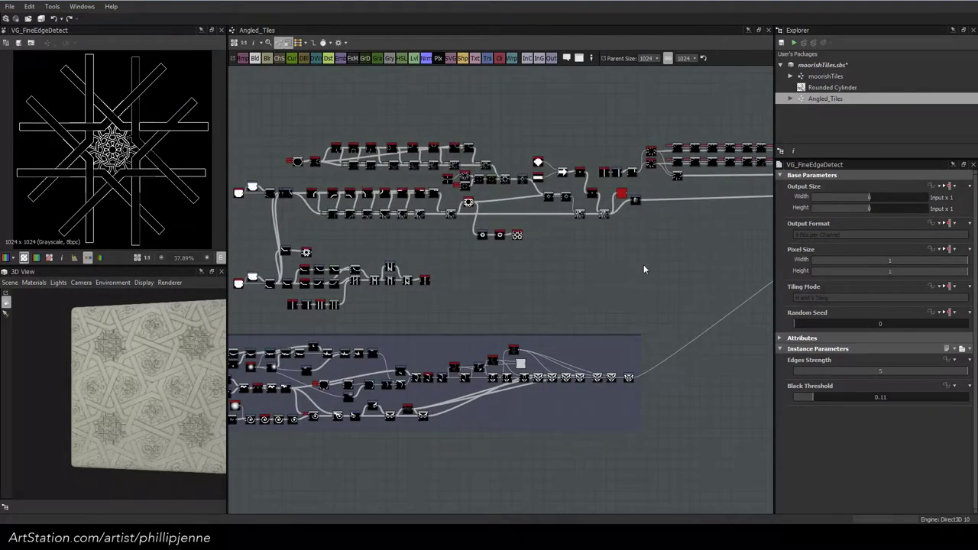
scroll(642, 265, "down", 1)
scroll(625, 269, "down", 1)
middle_click_drag(625, 269, 543, 264)
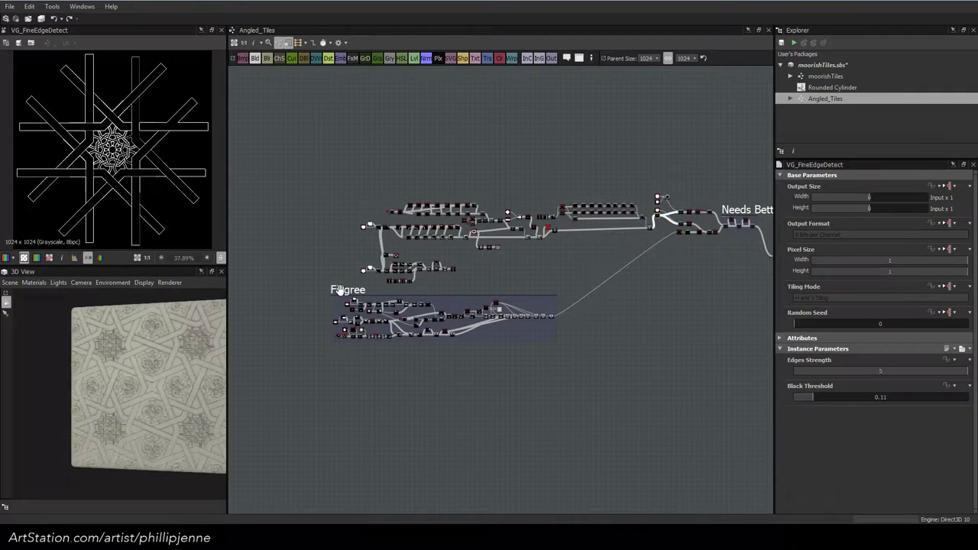
left_click_drag(336, 288, 474, 259)
Select the lattice-strip nodes and wrap them in a new frame titled Lattice
scroll(473, 260, "up", 4)
middle_click_drag(391, 231, 476, 244)
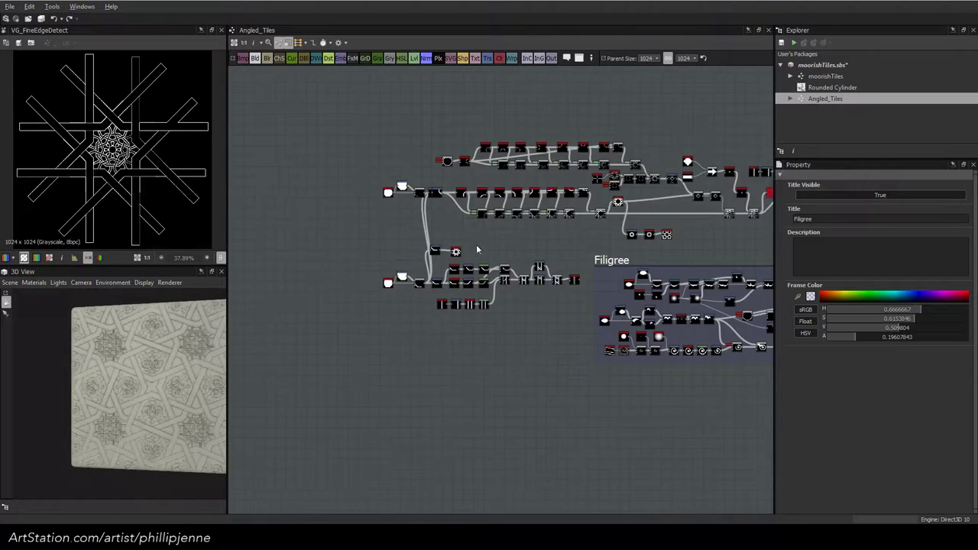
scroll(378, 245, "up", 3)
left_click_drag(371, 247, 677, 371)
scroll(677, 372, "down", 1)
left_click_drag(392, 262, 748, 398)
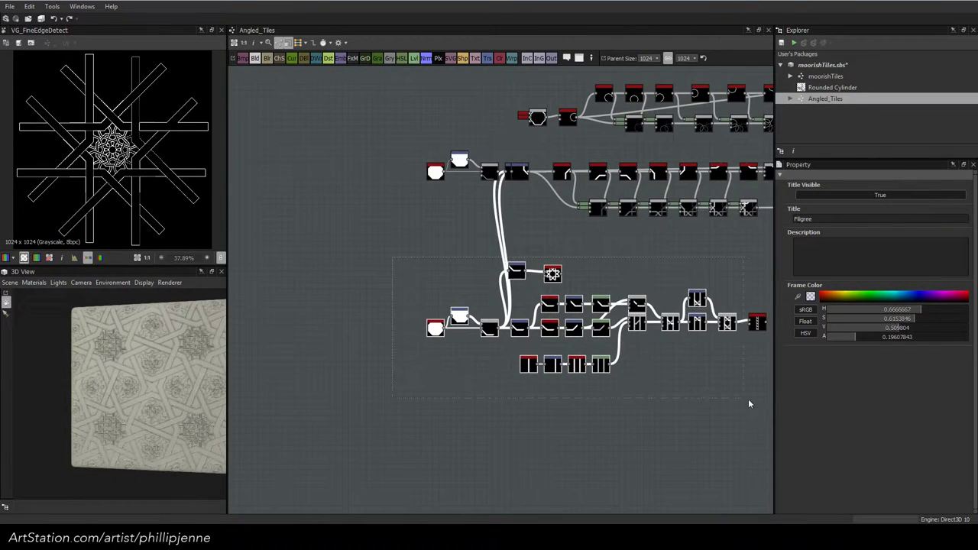
left_click_drag(730, 324, 673, 324)
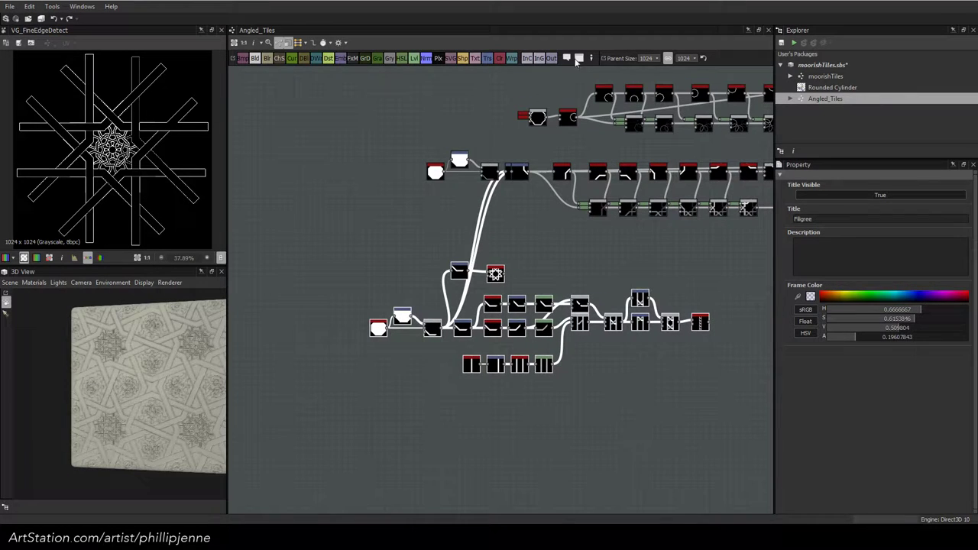
left_click(578, 58)
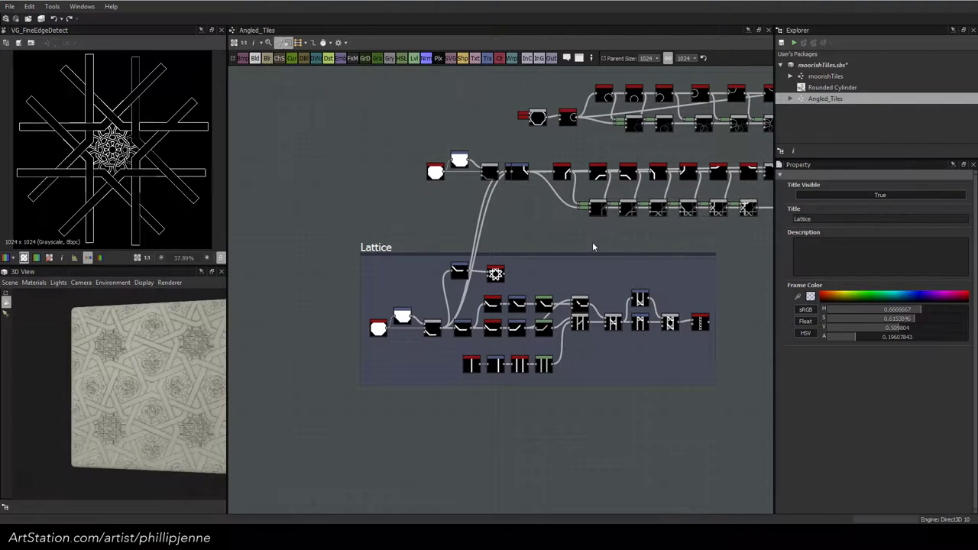
Pull the hidden Transformation 2D node out from under its twin and stack the two vertically
middle_click_drag(610, 204, 389, 298)
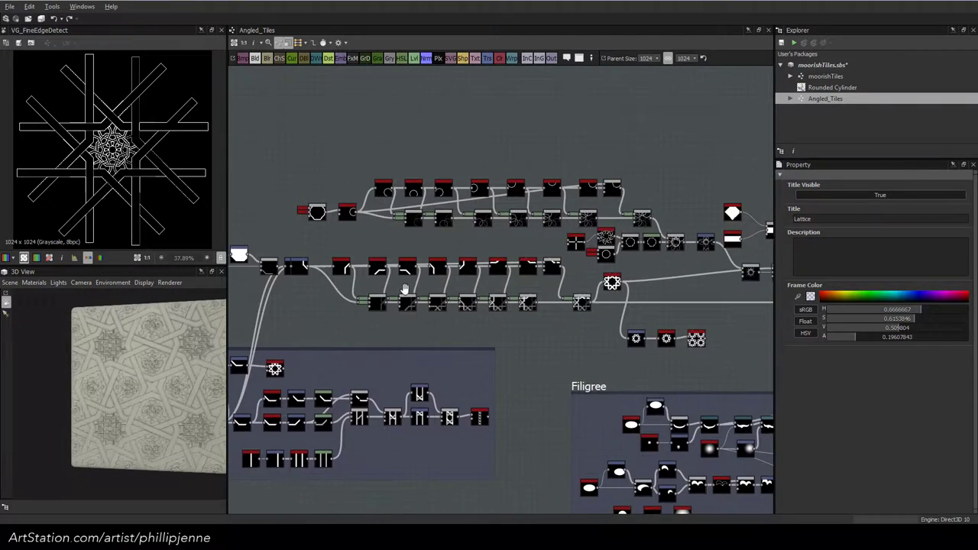
mouse_move(710, 256)
middle_mouse_down()
mouse_move(750, 213)
mouse_move(800, 210)
middle_mouse_up()
middle_click_drag(326, 260, 423, 250)
scroll(150, 395, "up", 5)
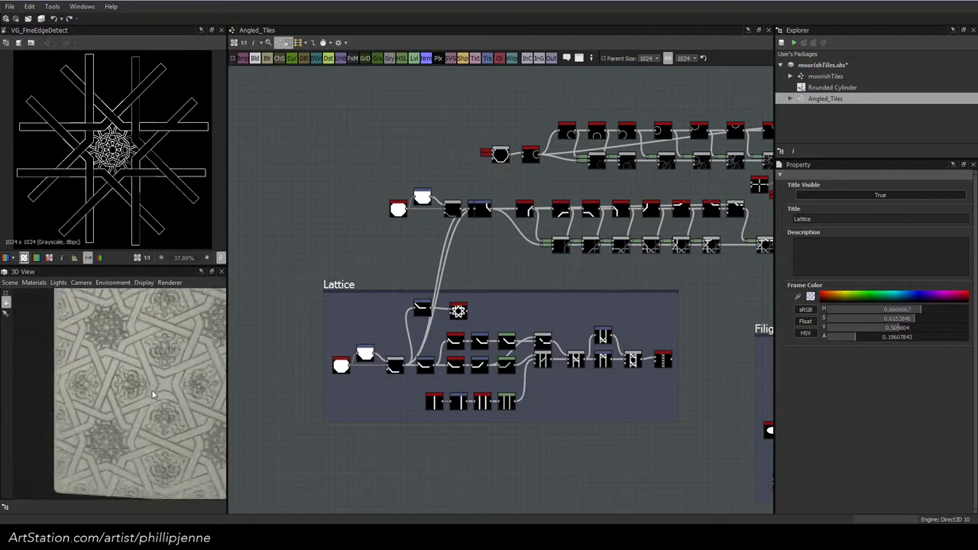
middle_click_drag(129, 390, 143, 418)
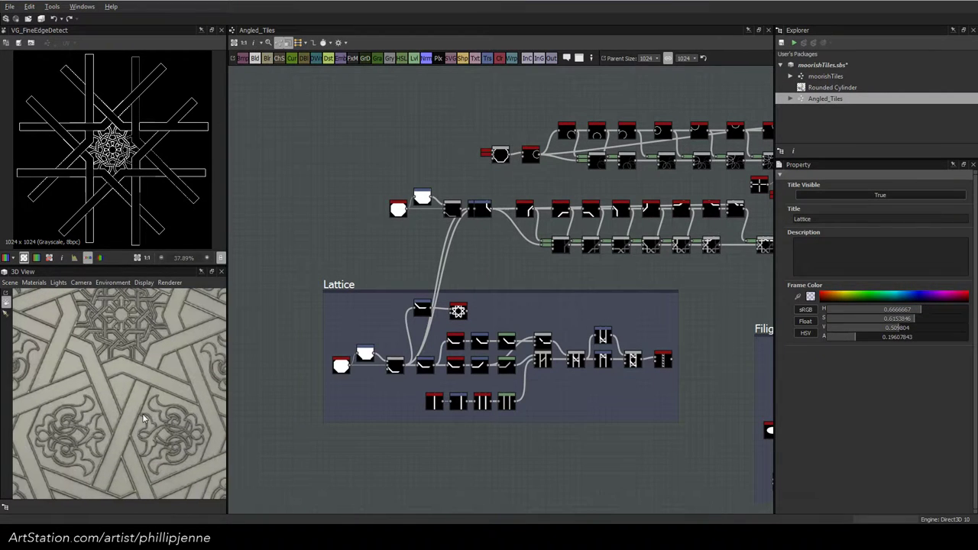
left_click_drag(484, 211, 487, 191)
scroll(480, 206, "up", 2)
mouse_move(487, 228)
left_mouse_down()
mouse_move(484, 174)
mouse_move(481, 212)
left_mouse_up()
left_click(481, 220)
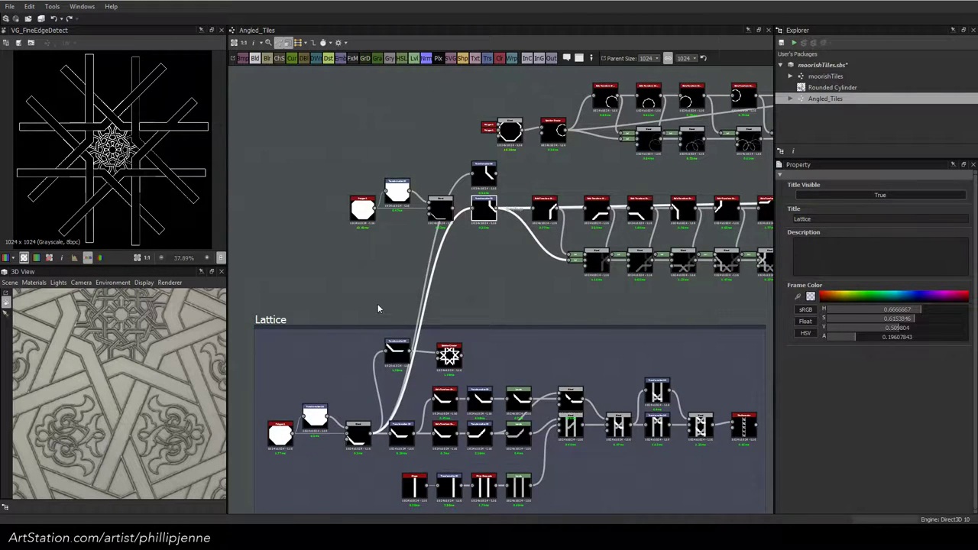
Delete the duplicate polygon and blend starter nodes and the blank upper Transformation 2D
left_click_drag(364, 175, 473, 205)
key("Delete")
left_click(480, 177)
key("Delete")
left_click(508, 208)
left_click(479, 209)
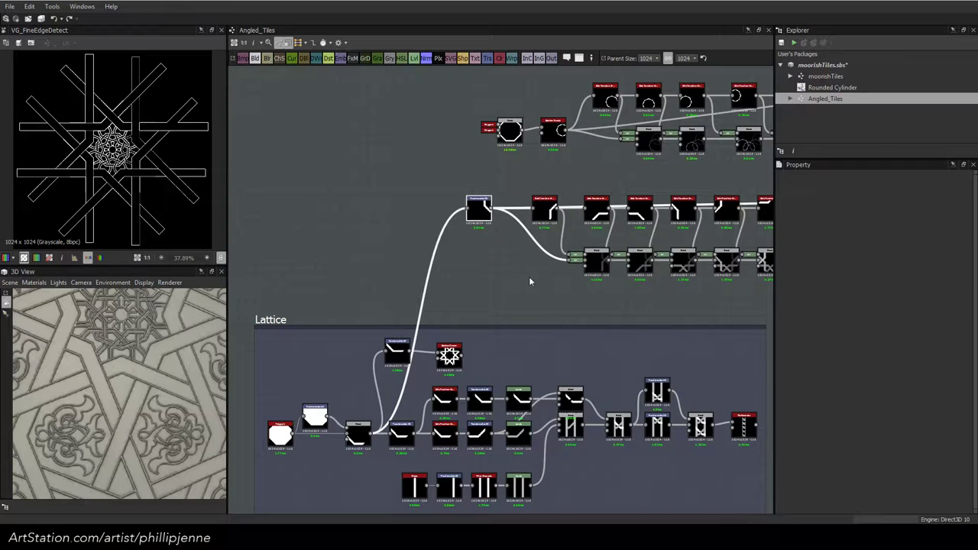
Preview the Transformation 2D output and the Tile Generator's lattice strip in the 2D view
middle_click_drag(529, 278, 392, 291)
left_click(362, 298)
scroll(364, 296, "down", 1)
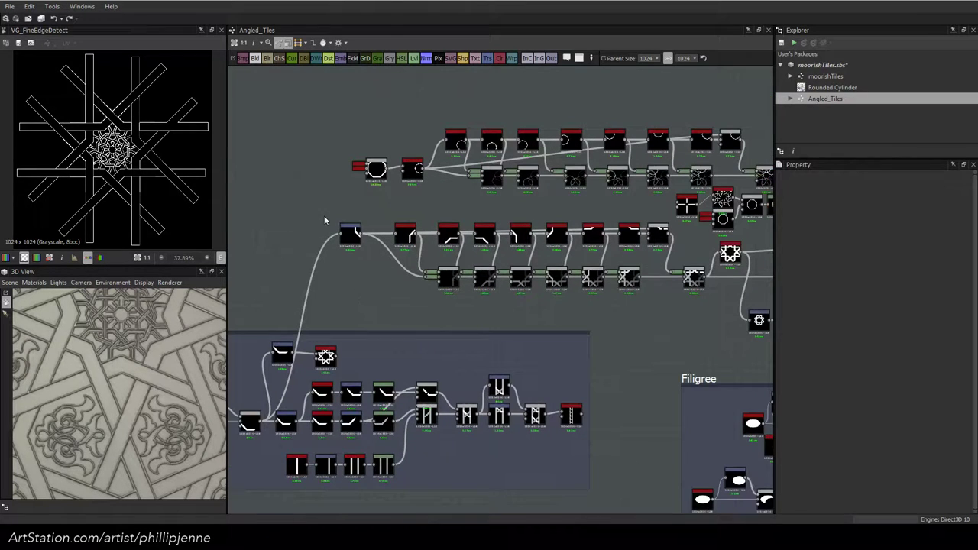
scroll(126, 185, "up", 1)
scroll(338, 240, "up", 2)
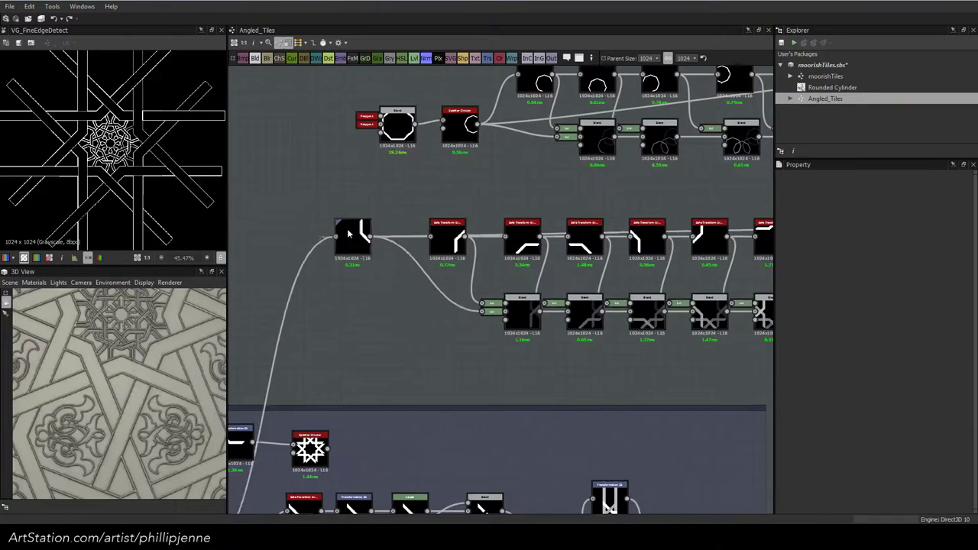
left_click(348, 232)
middle_click_drag(379, 319, 303, 230)
left_click(659, 463)
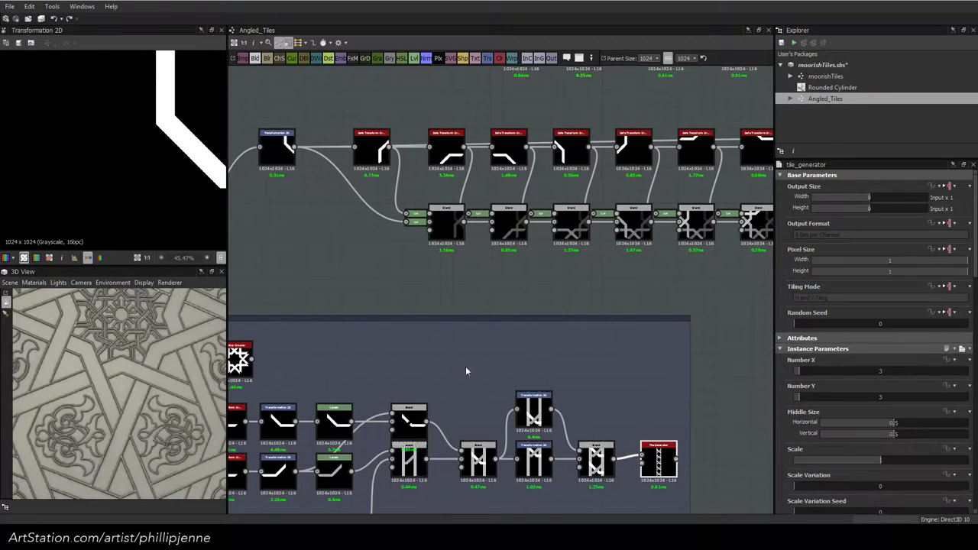
scroll(77, 177, "down", 5)
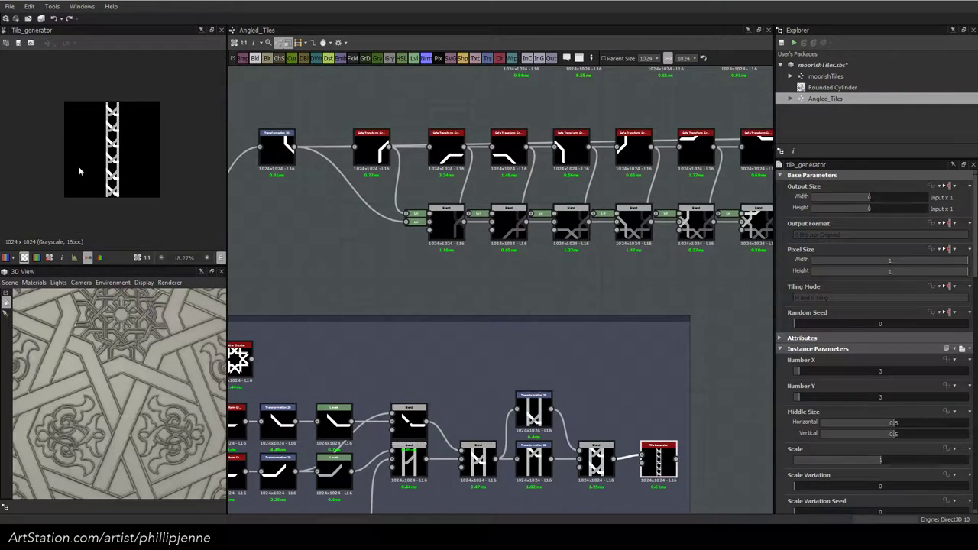
scroll(78, 171, "up", 2)
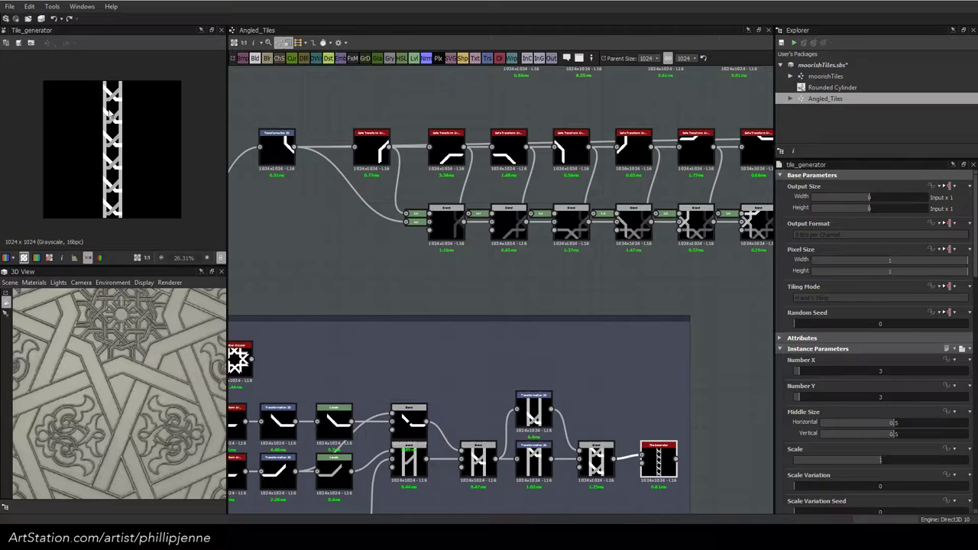
scroll(107, 112, "up", 8)
scroll(107, 112, "down", 7)
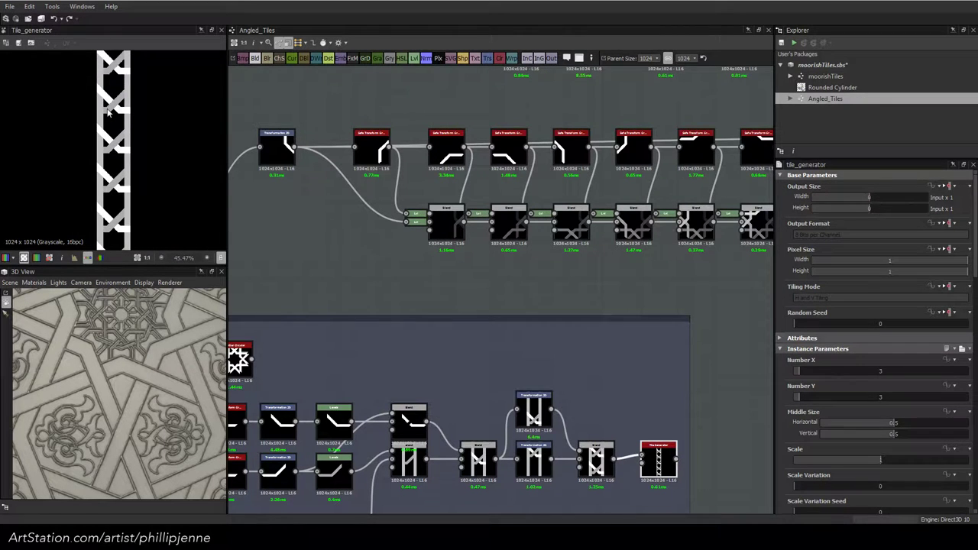
Move the Lattice frame further left in the graph
middle_click_drag(452, 255, 504, 261)
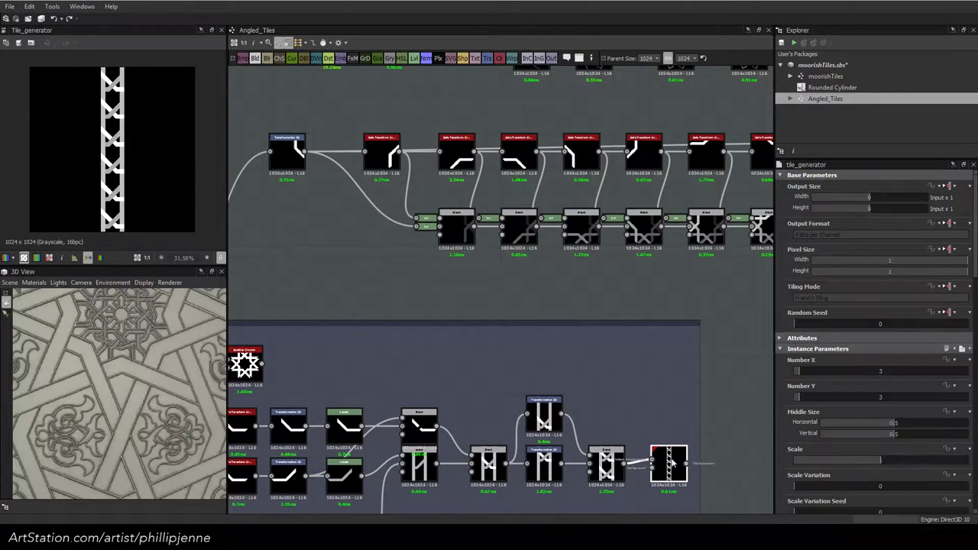
scroll(633, 354, "down", 6)
middle_click_drag(412, 340, 486, 318)
left_click_drag(433, 298, 381, 372)
scroll(355, 372, "up", 2)
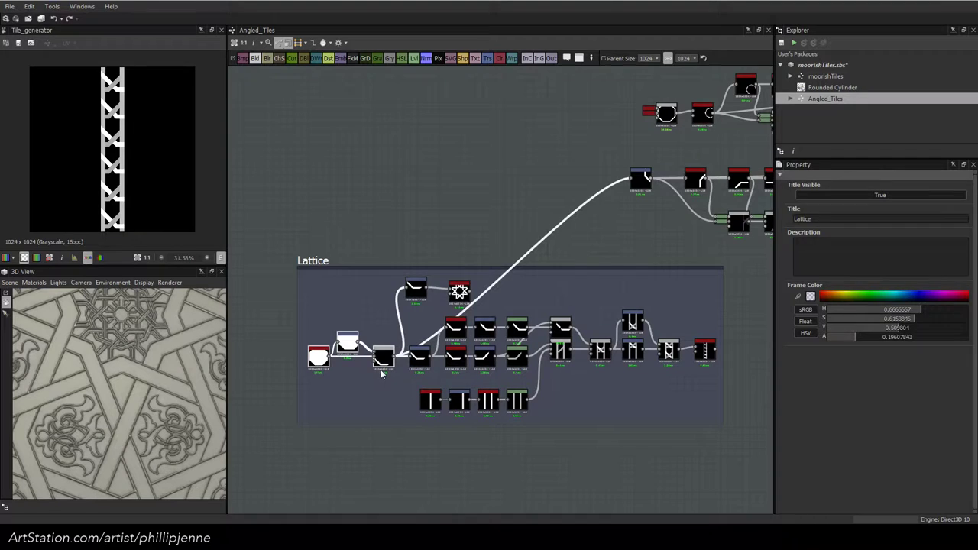
Paste copies of the Polygon, Transformation 2D and Blend nodes ahead of the upper chain, shifting the Lattice frame left
key("ctrl+c")
key("ctrl+v")
left_click_drag(543, 297, 609, 181)
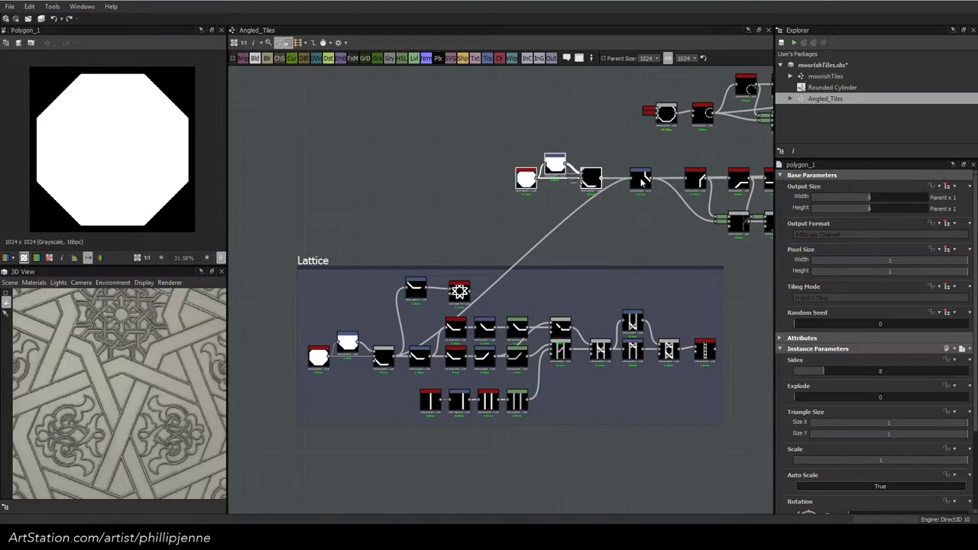
left_click_drag(325, 261, 270, 254)
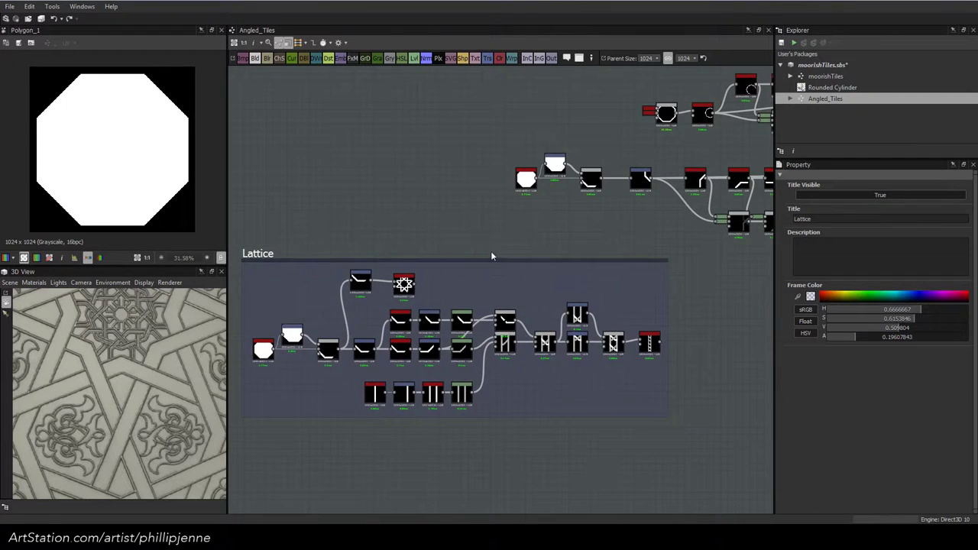
scroll(491, 256, "down", 1)
left_click_drag(316, 275, 305, 255)
Zoom and orbit the 3D view to check the interlaced star-tile relief
middle_click_drag(651, 291, 565, 310)
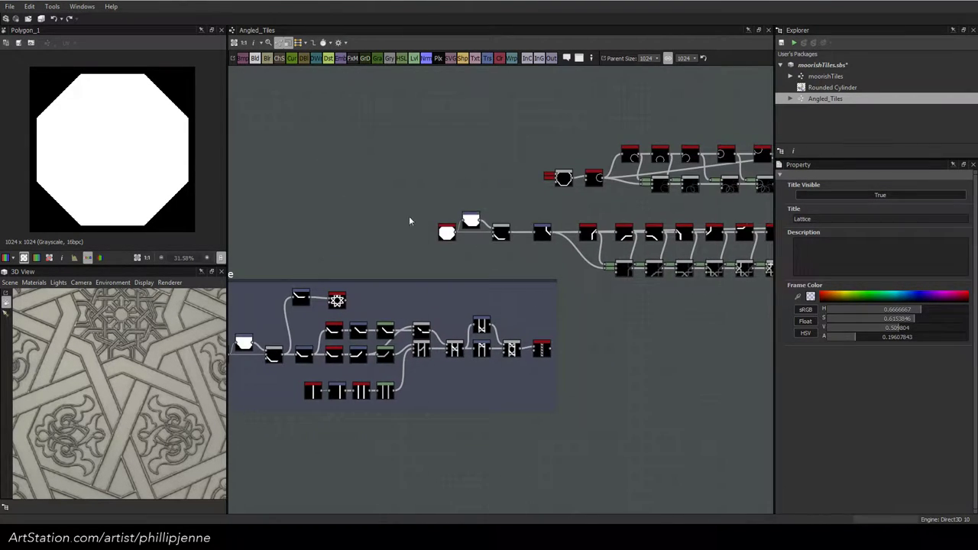
right_click_drag(142, 339, 146, 394)
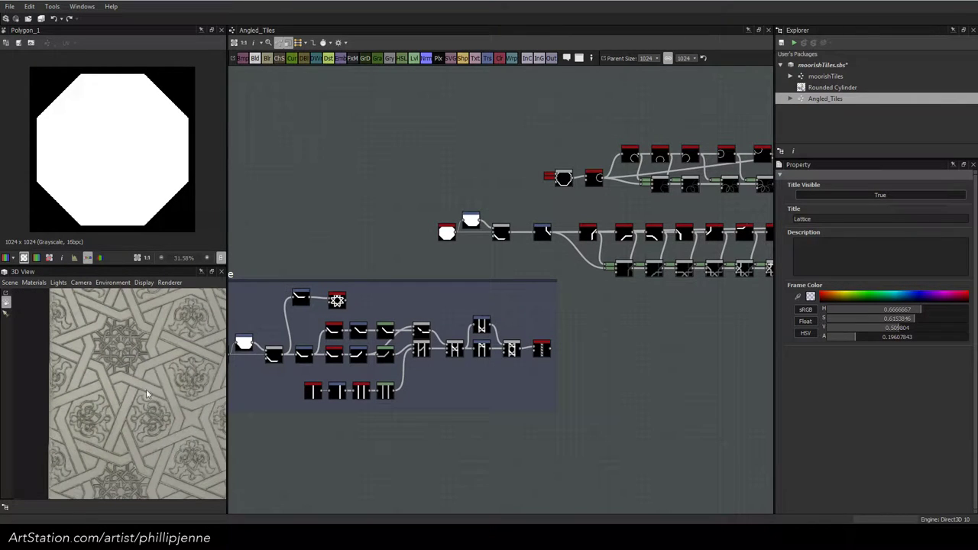
mouse_move(171, 397)
left_mouse_down()
mouse_move(196, 393)
mouse_move(170, 397)
left_mouse_up()
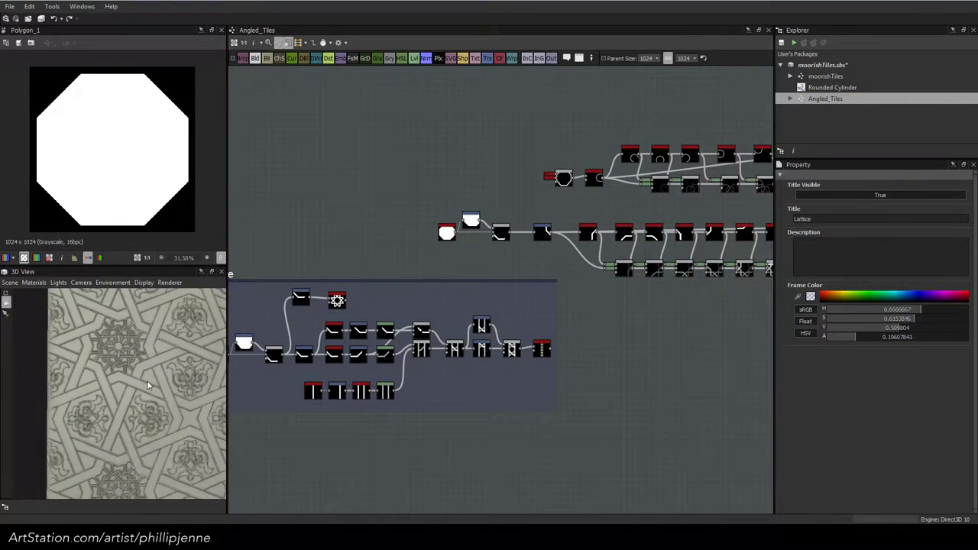
right_click_drag(149, 386, 162, 375)
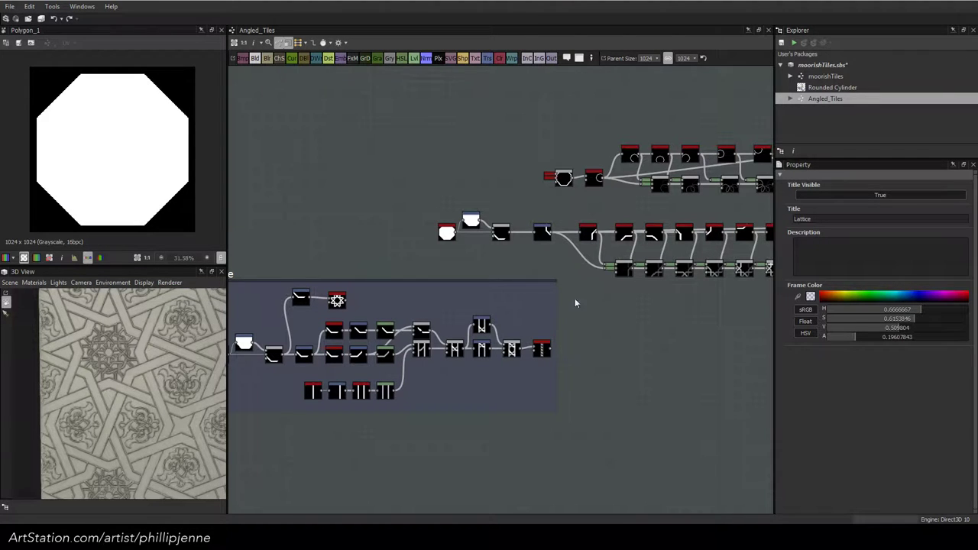
scroll(568, 315, "up", 3)
Feed the lattice strip into a new Transformation 2D and blend it with the angled band in a new Blend
key("space")
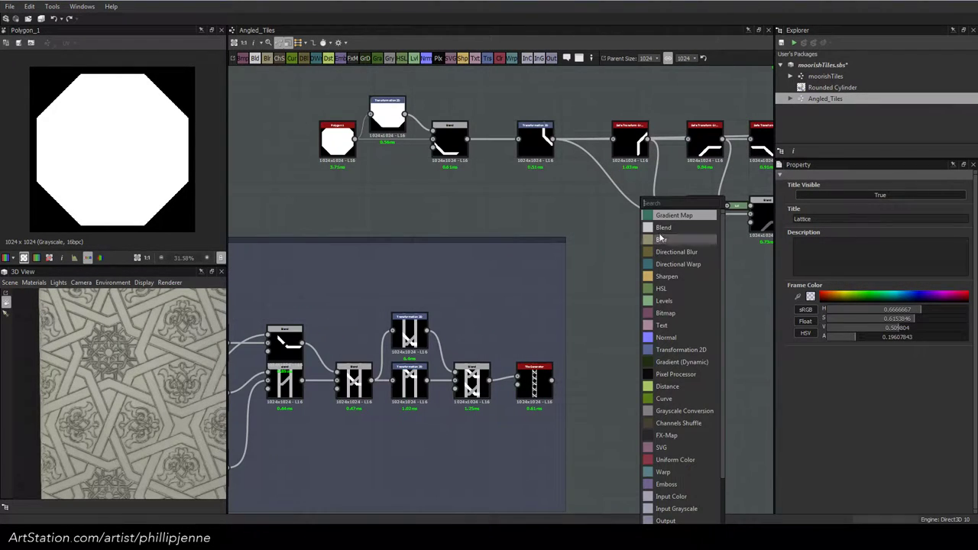
type("2")
key("Escape")
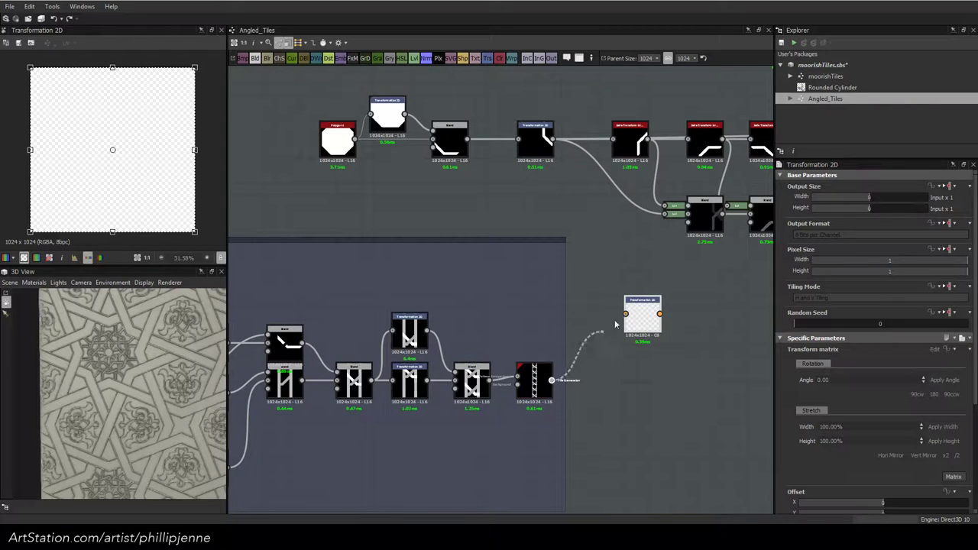
left_click_drag(615, 321, 657, 330)
key("space")
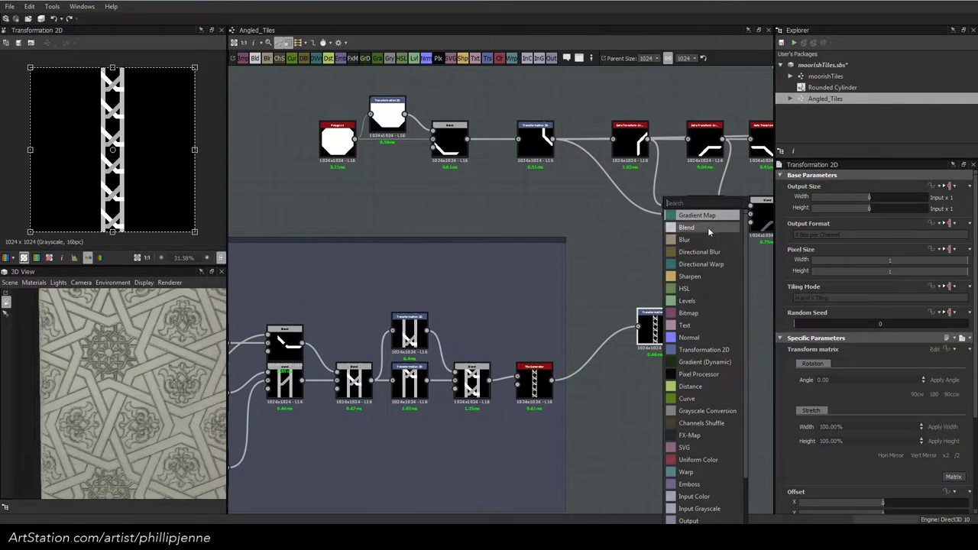
left_click(708, 226)
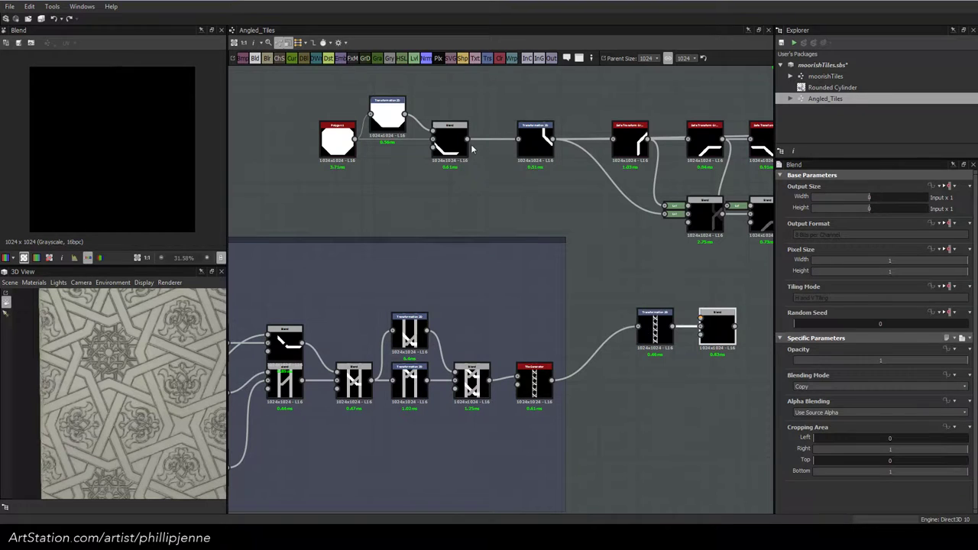
left_click_drag(466, 139, 700, 319)
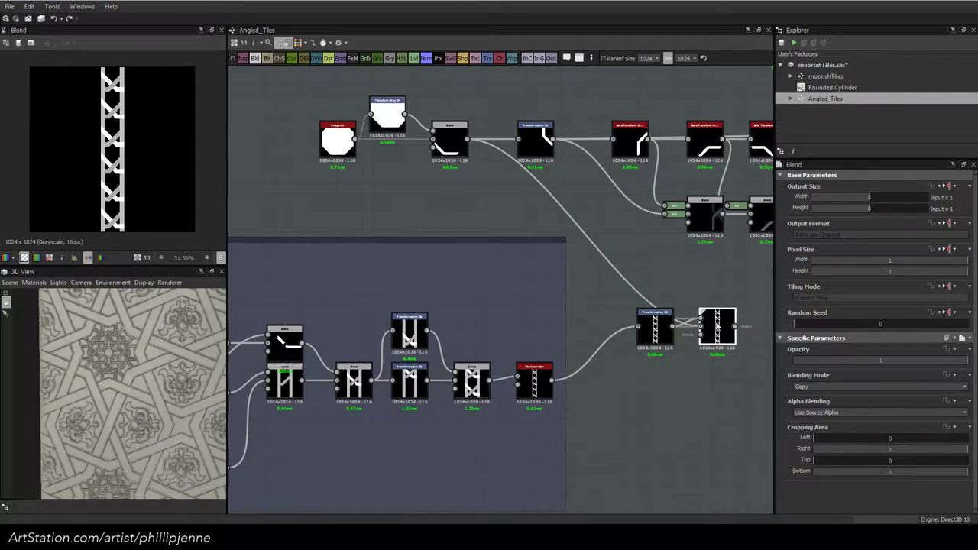
middle_click_drag(635, 286, 526, 267)
left_click(794, 387)
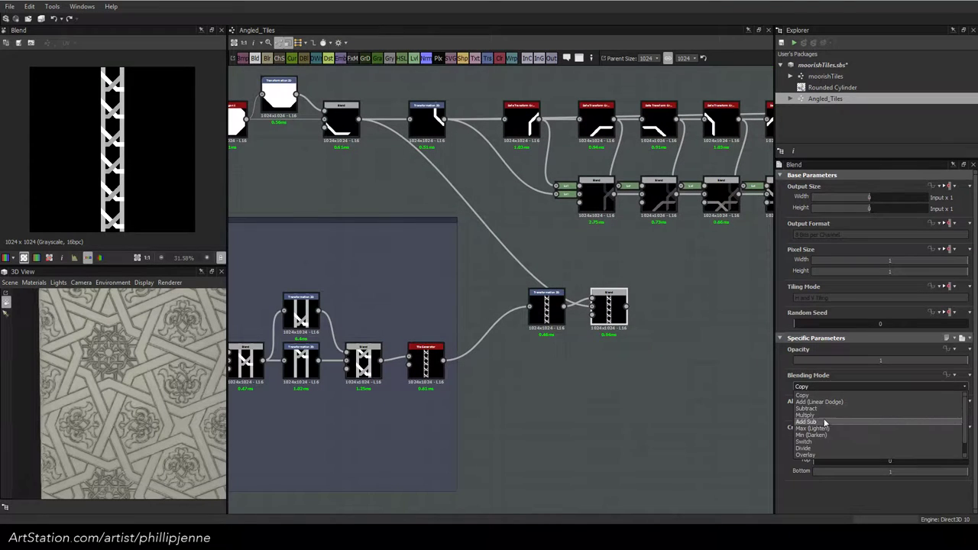
left_click(820, 427)
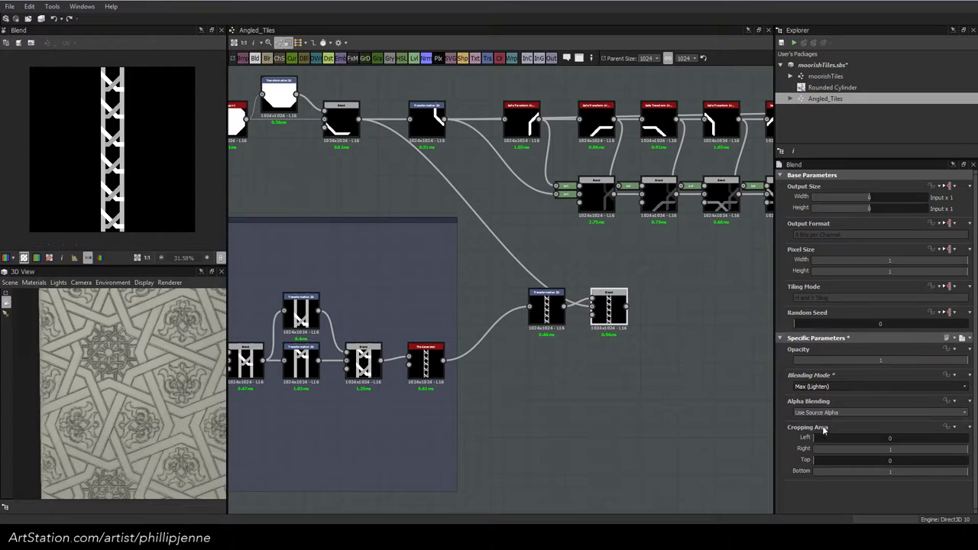
Rotate the ladder strip 90° to run horizontally, scale it down slightly and place it along the image bottom
left_click(547, 308)
left_click_drag(212, 68, 59, 51)
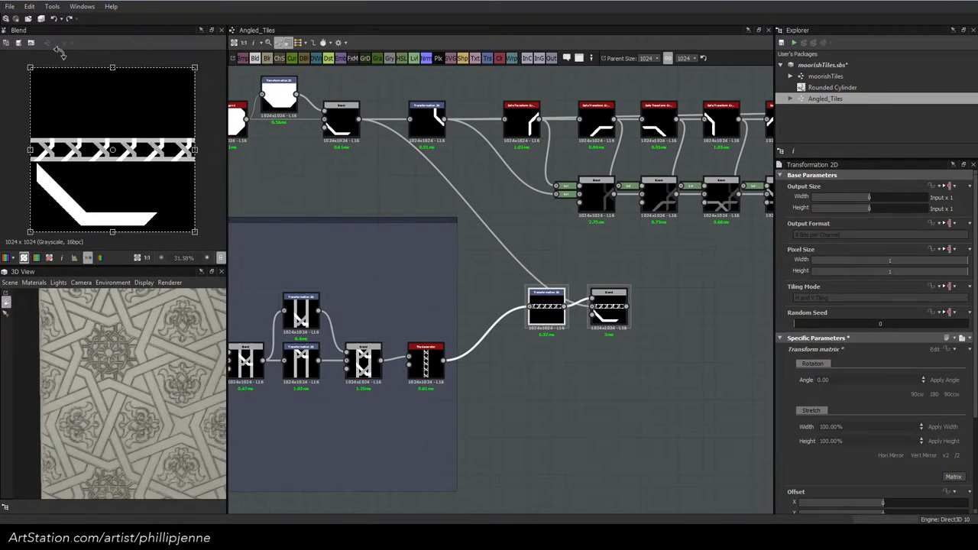
left_click_drag(157, 145, 175, 214)
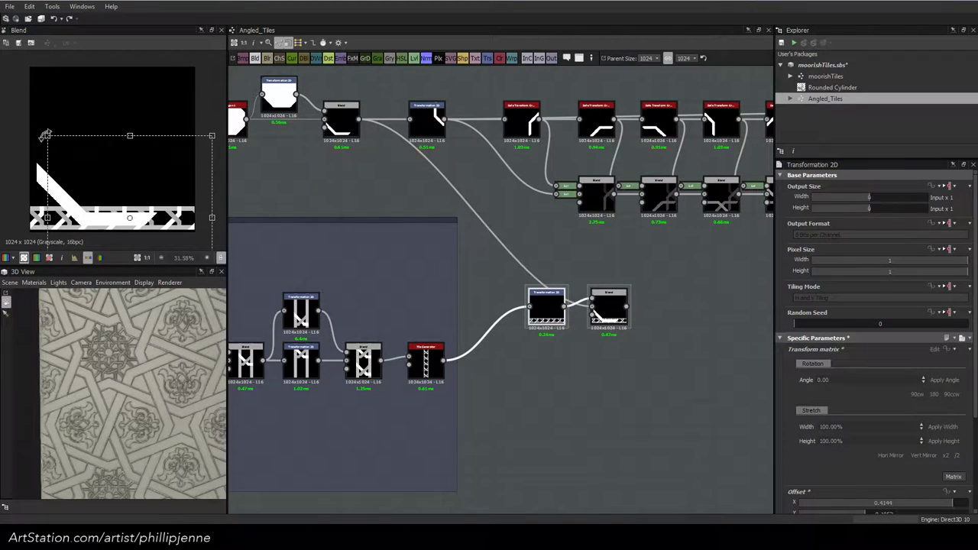
left_click_drag(49, 135, 78, 167)
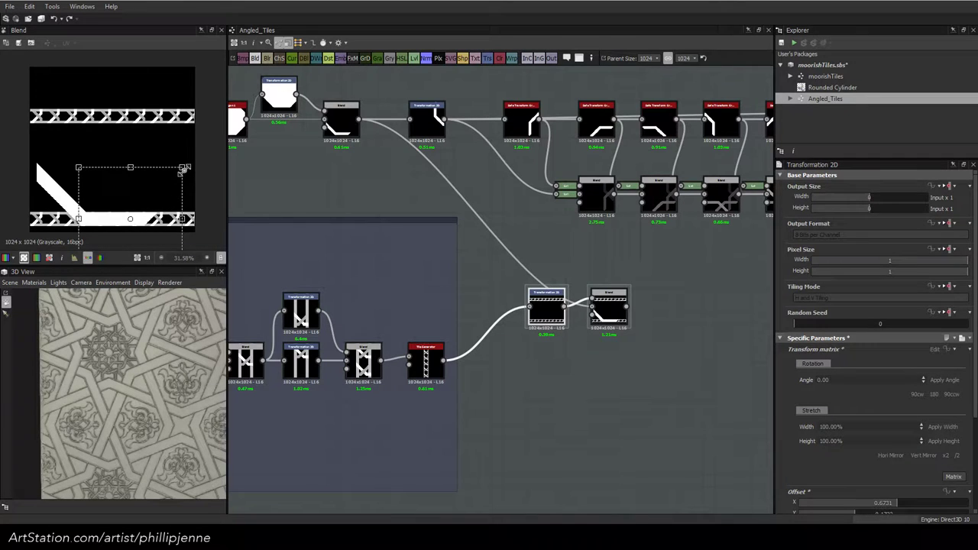
left_click_drag(181, 172, 179, 175)
Tidy the transform and Blend node positions and duplicate the ladder Transformation 2D below the original
left_click(569, 260)
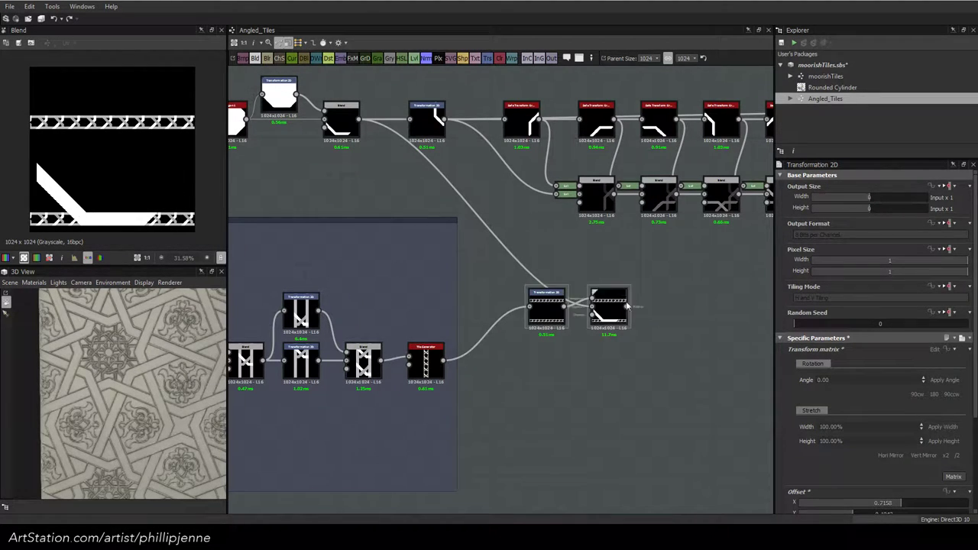
left_click_drag(540, 307, 526, 307)
left_click_drag(615, 309, 651, 310)
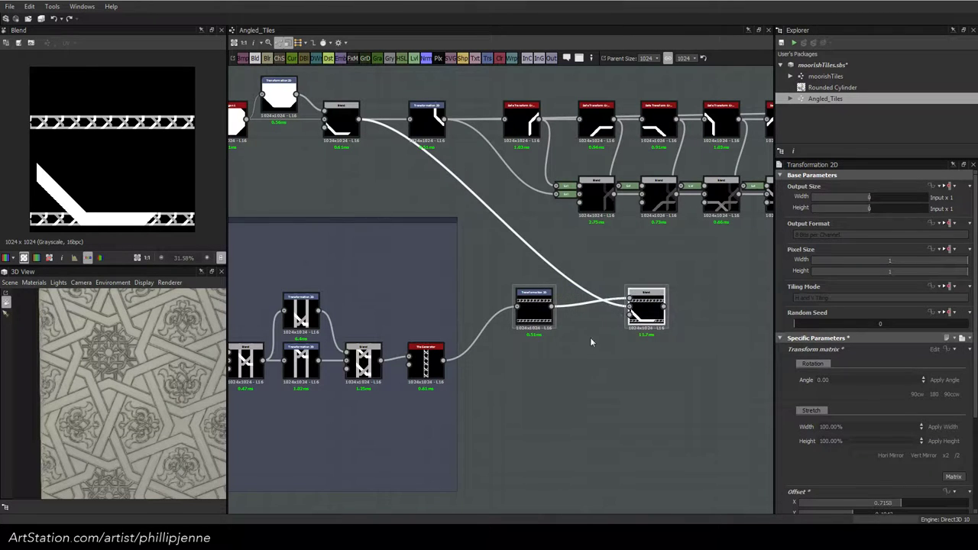
left_click(529, 306)
key("ctrl+d")
left_click_drag(512, 292, 547, 361)
Add a second Blend below the first, connect the angled band into it, and preview its output
left_click(646, 315)
key("space")
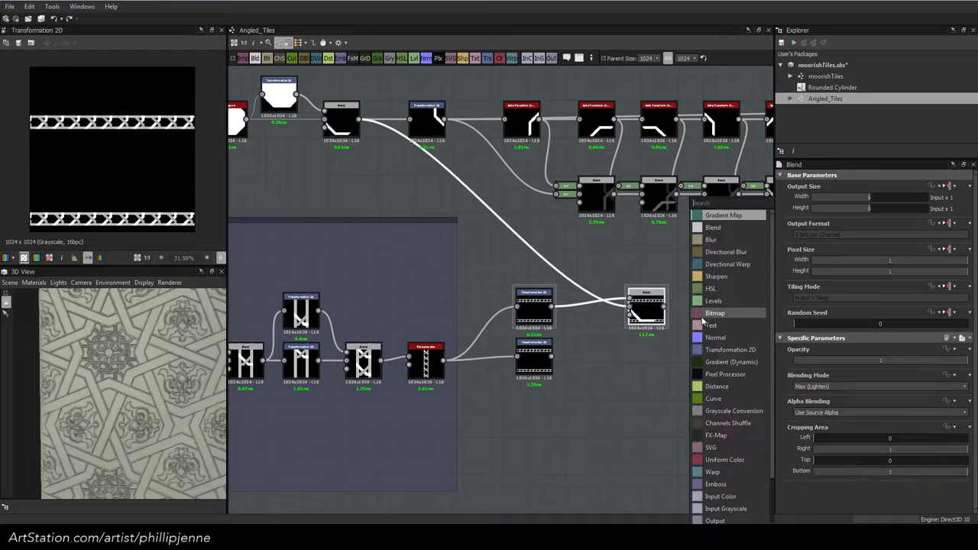
left_click(714, 228)
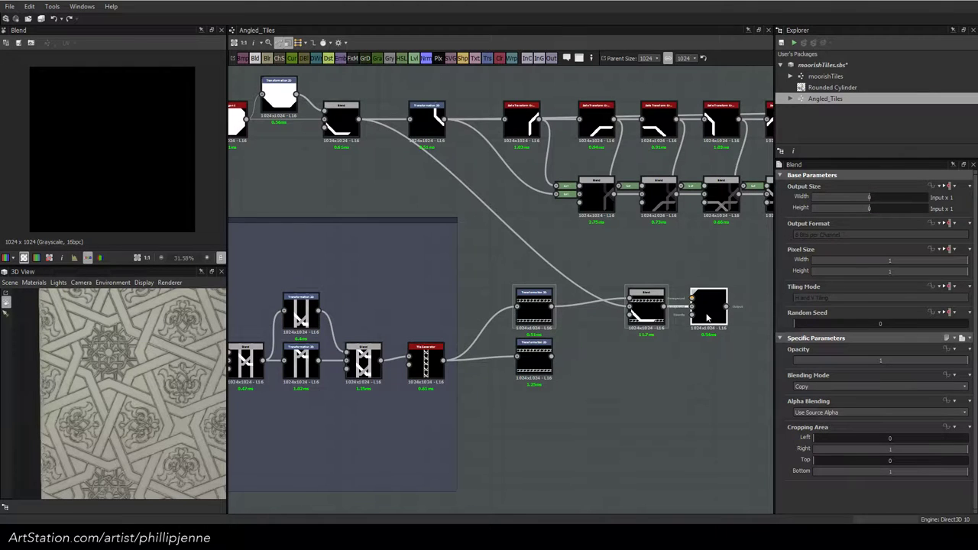
mouse_move(707, 319)
left_mouse_down()
mouse_move(607, 364)
mouse_move(590, 353)
mouse_move(628, 309)
mouse_move(696, 313)
left_mouse_up()
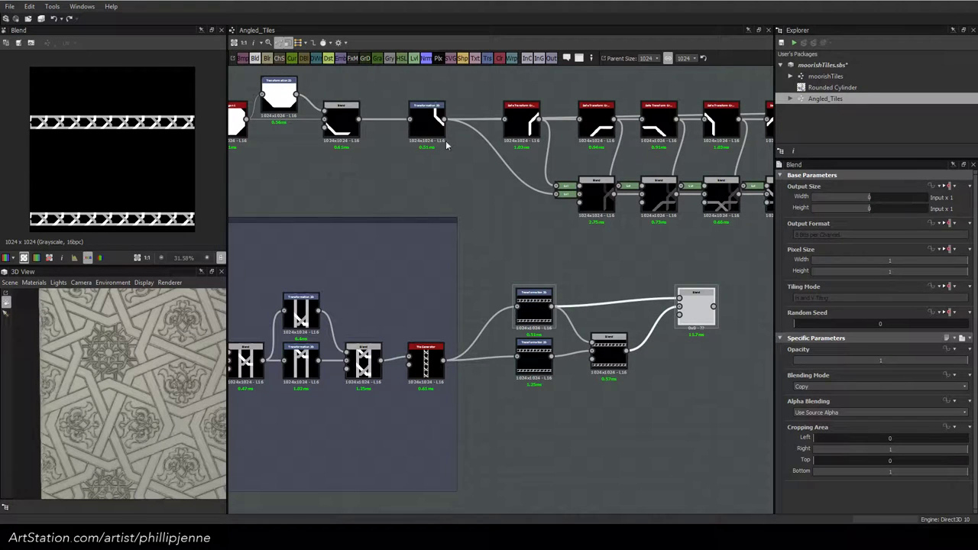
left_click_drag(359, 119, 678, 297)
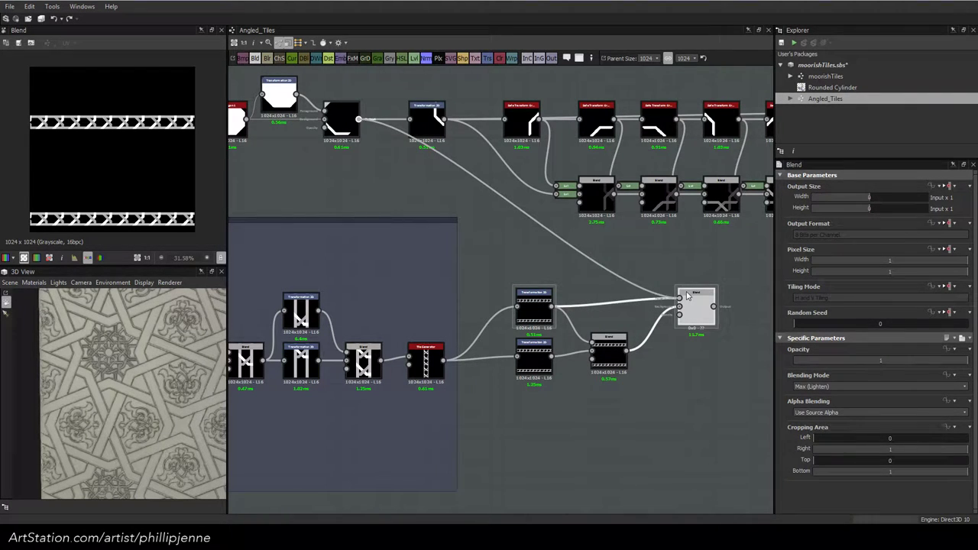
double_click(701, 321)
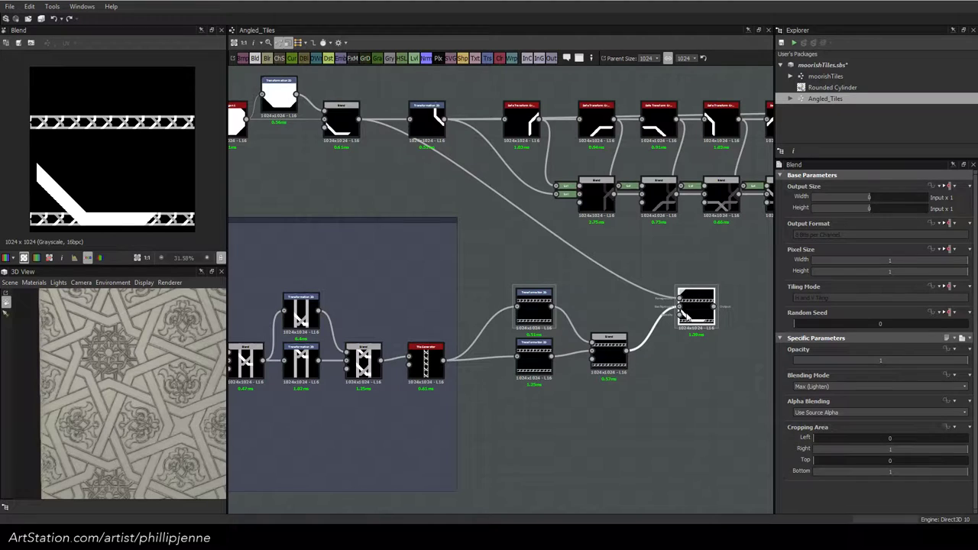
left_click(533, 356)
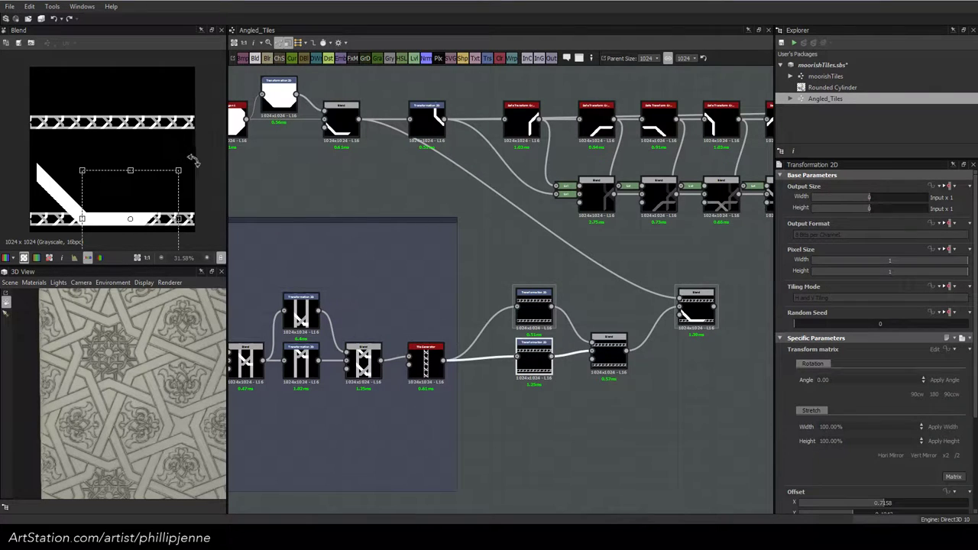
Rotate the duplicate ladder strip 45° and set the ladder-merging Blend to Max (Lighten)
left_click_drag(193, 160, 126, 169)
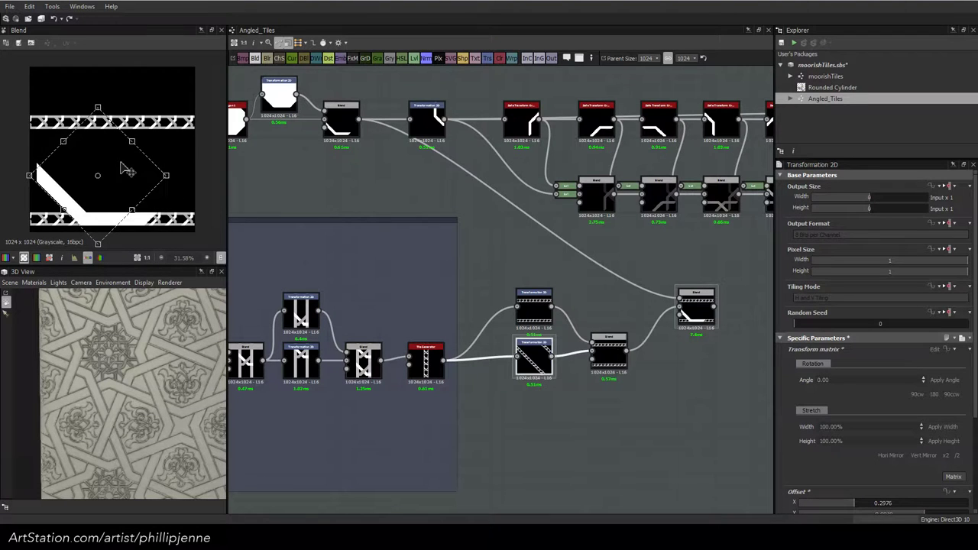
left_click(609, 350)
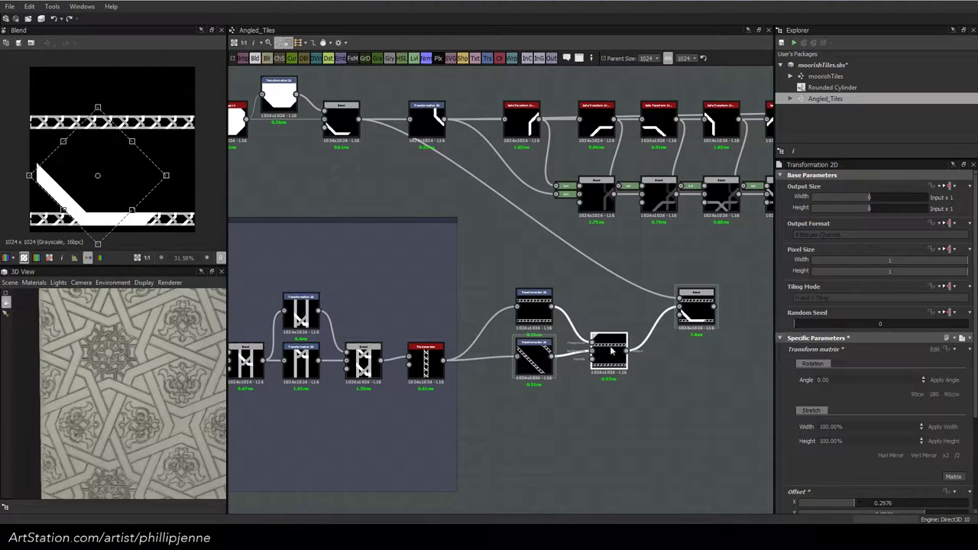
left_click(841, 386)
left_click(836, 429)
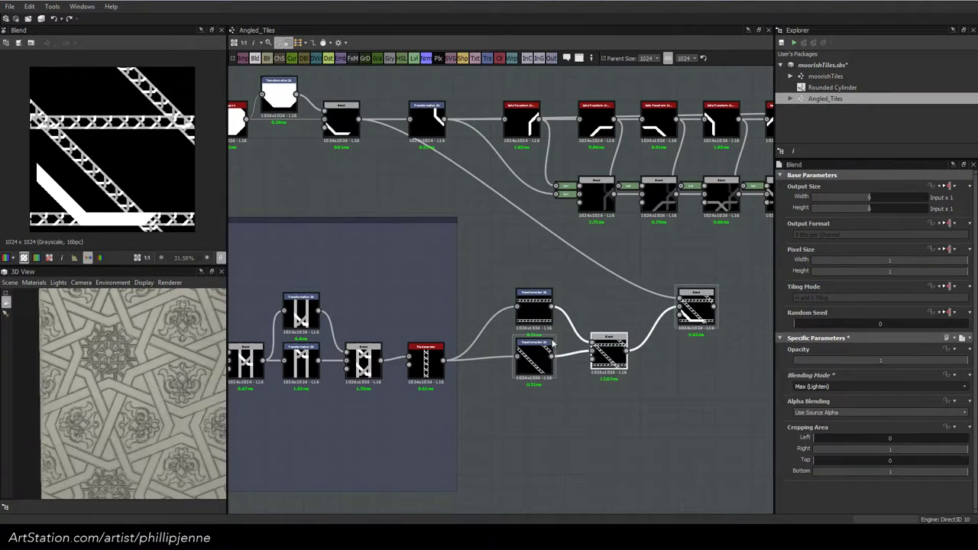
Shift the diagonal ladder strip to about 0.71 offset and select the final Blend's two input links
left_click(533, 358)
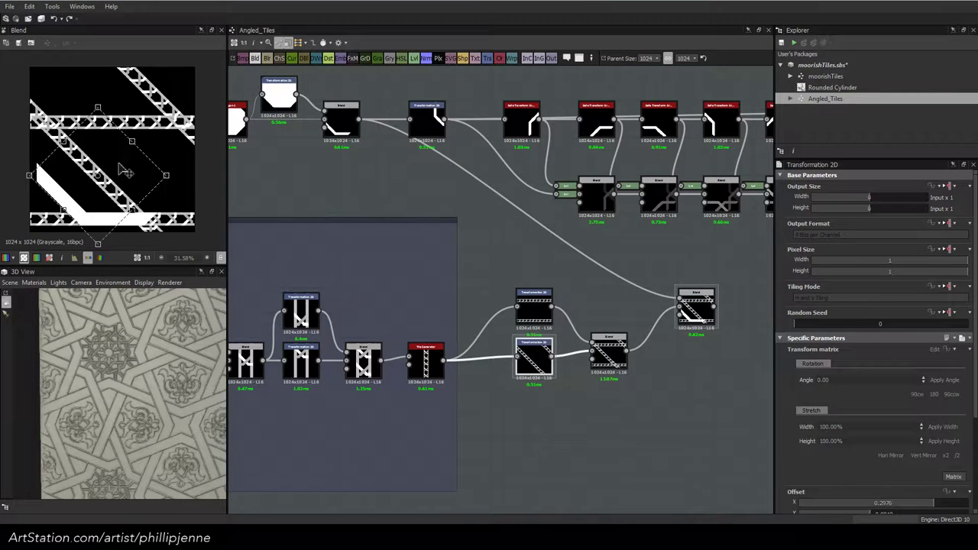
left_click_drag(126, 169, 78, 183)
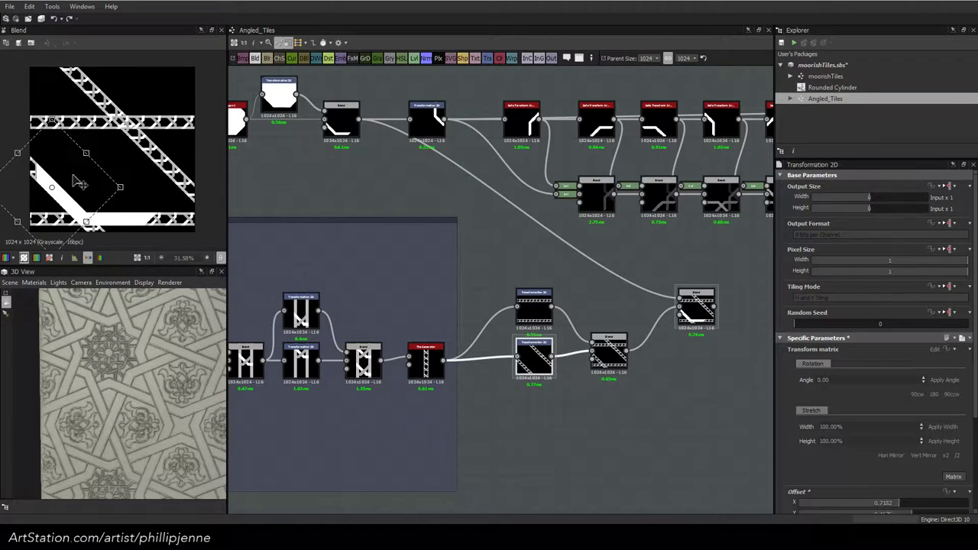
left_click(696, 304)
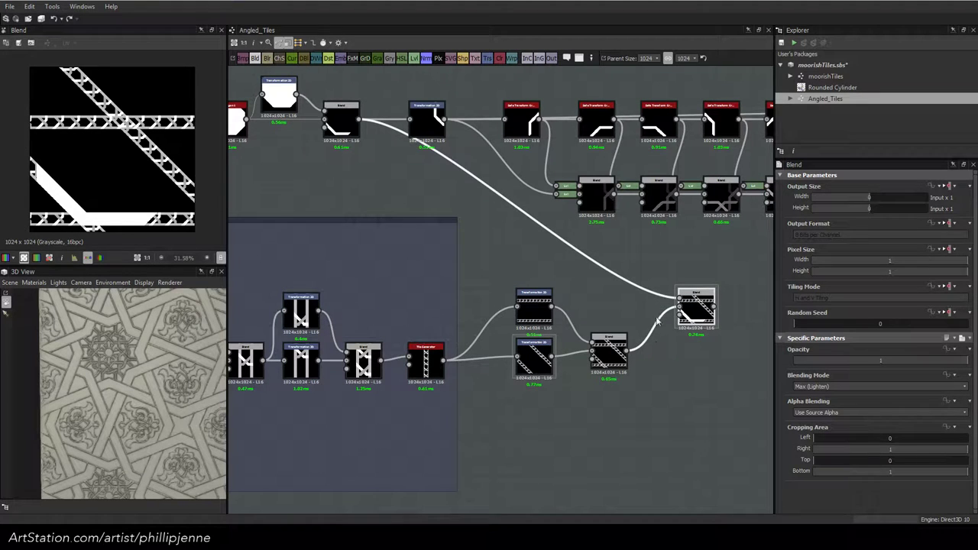
left_click_drag(660, 274, 664, 355)
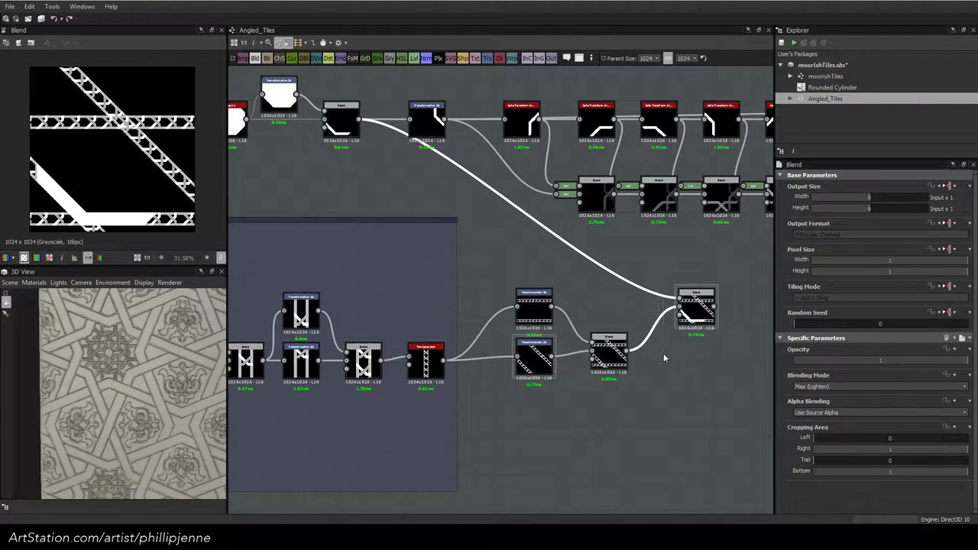
Swap the final Blend's inputs and set its blending mode to Multiply
key("x")
left_click(703, 314)
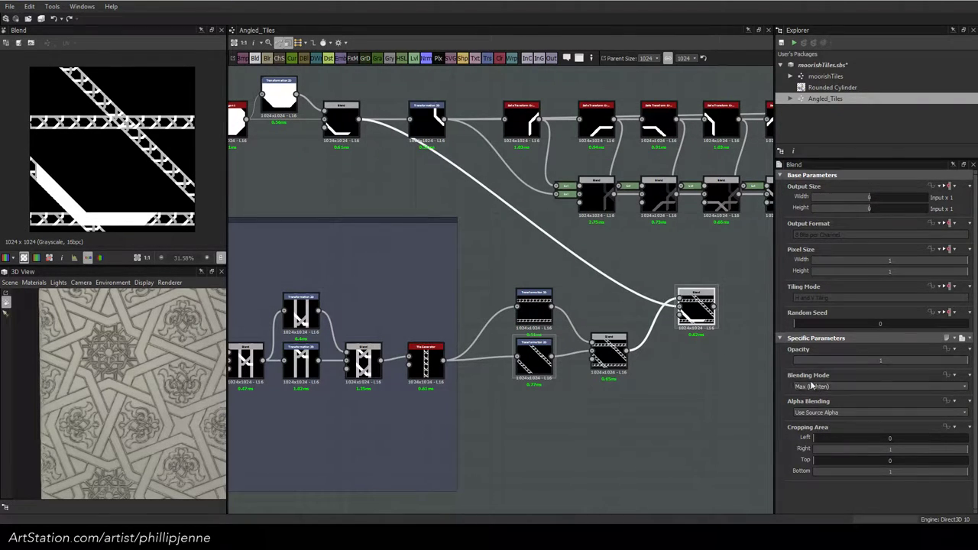
left_click(812, 386)
left_click(810, 413)
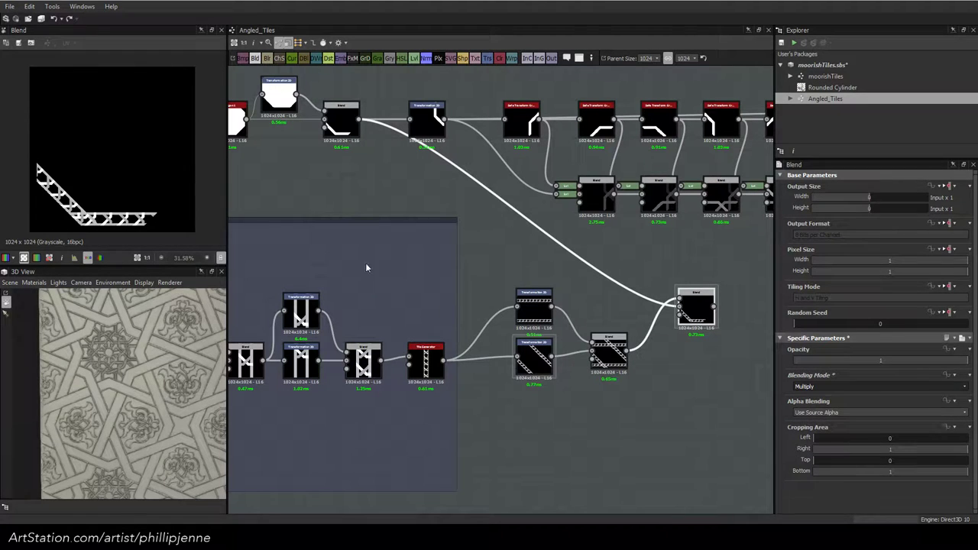
scroll(75, 208, "up", 2)
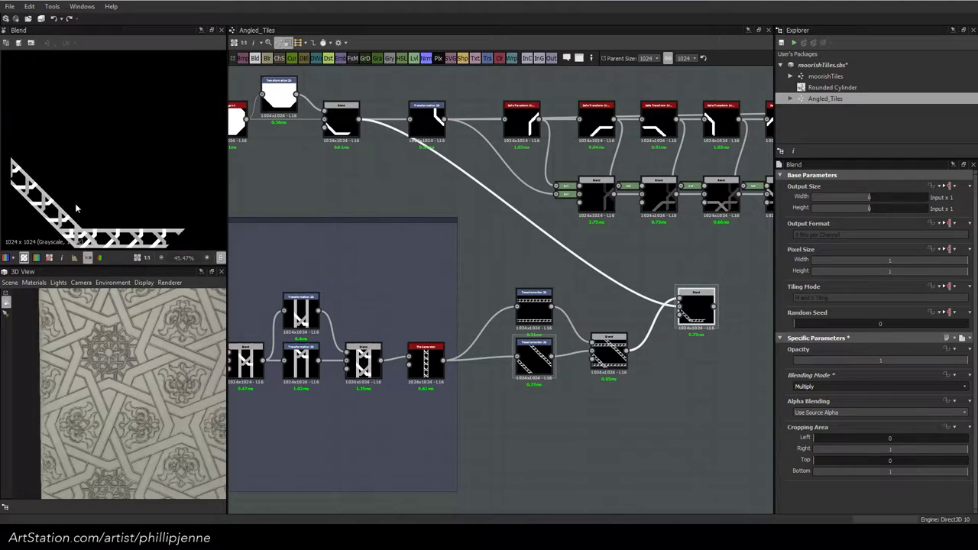
middle_click_drag(74, 207, 163, 196)
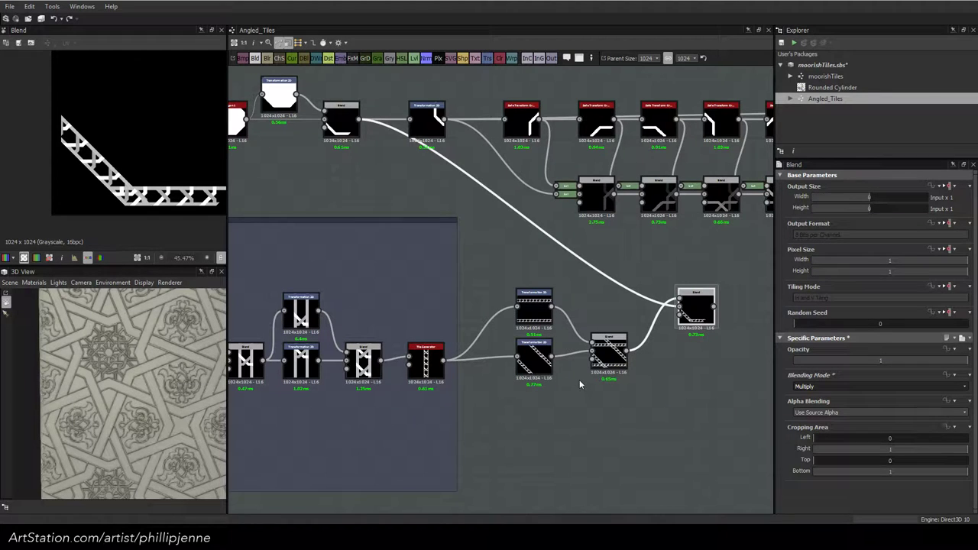
Swap the middle Blend's inputs and crop its right edge to 0.35
left_click_drag(579, 376, 586, 336)
key("x")
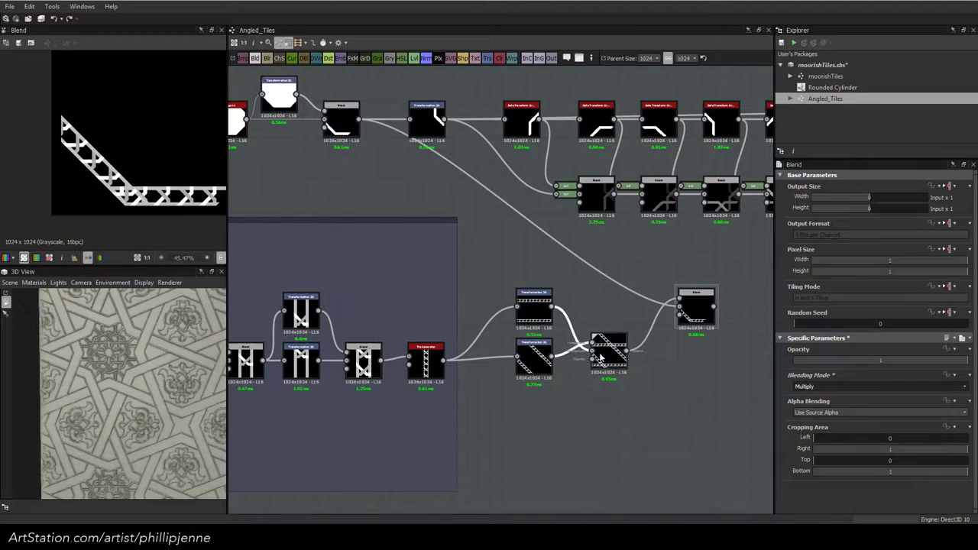
left_click(617, 352)
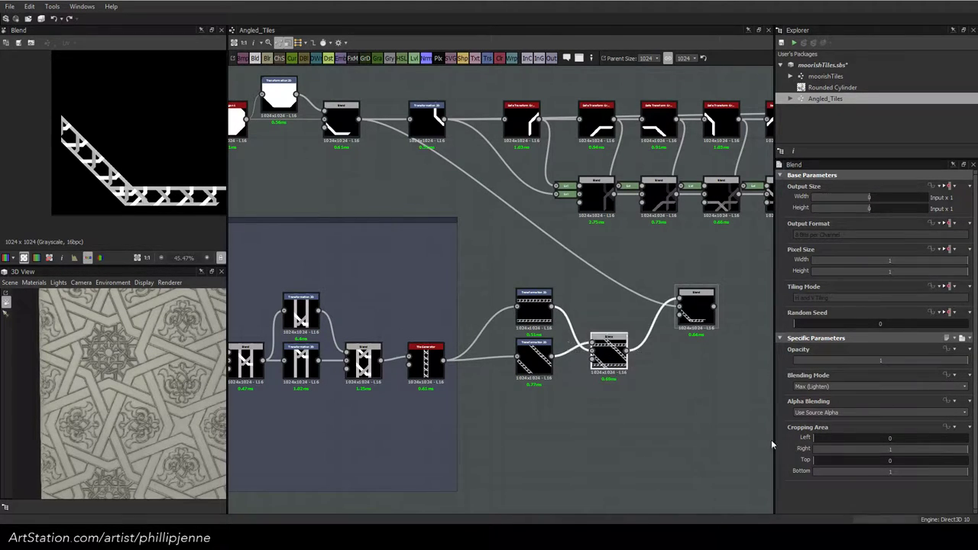
left_click_drag(816, 440, 836, 441)
key("ctrl+z")
left_click_drag(958, 452, 865, 438)
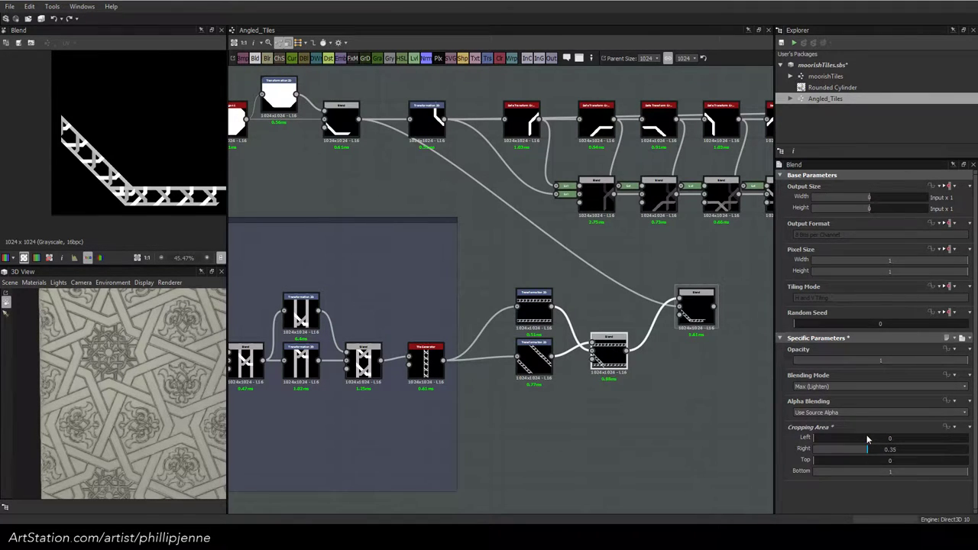
Widen the ladder-merging Blend's right crop to about 0.43 and settle its bottom crop at about 0.89
left_click(948, 472)
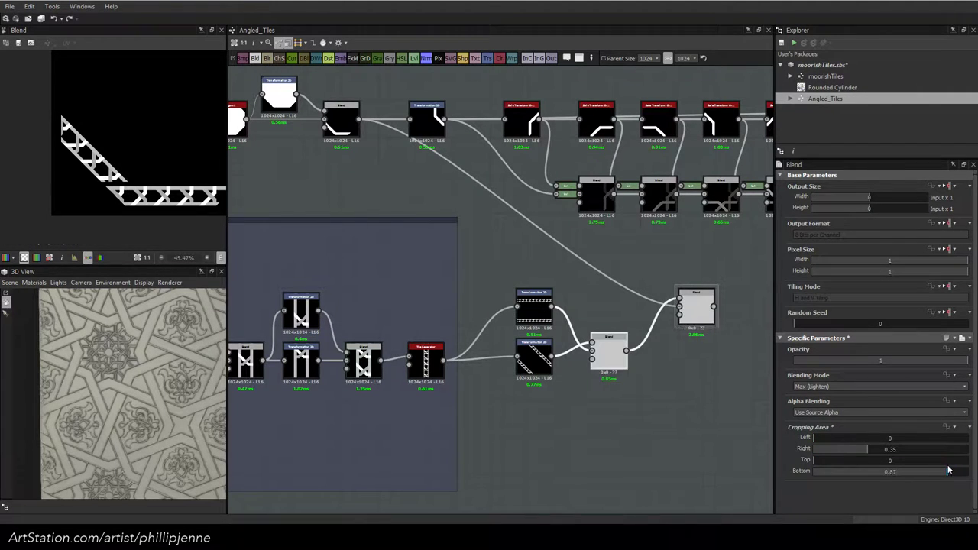
left_click_drag(948, 470, 950, 471)
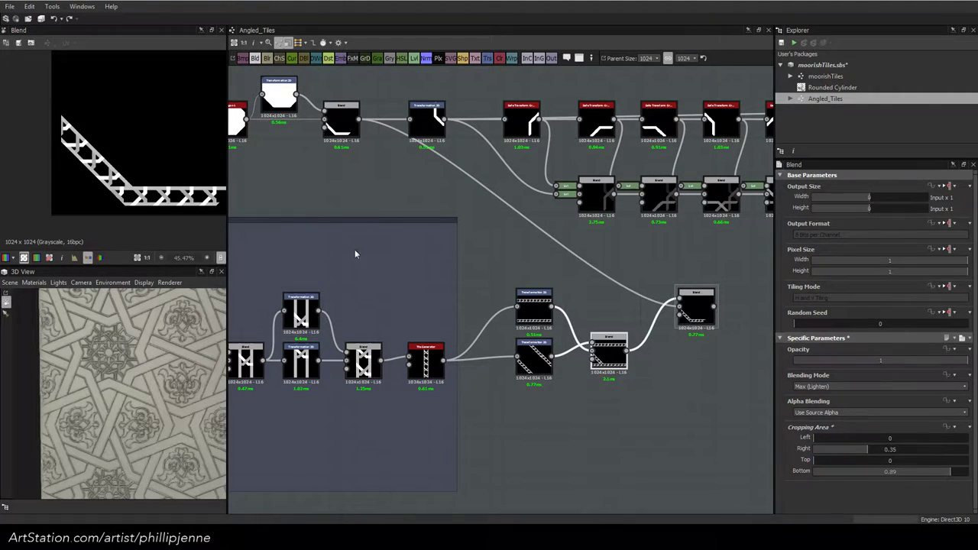
scroll(98, 174, "up", 1)
scroll(132, 213, "up", 5)
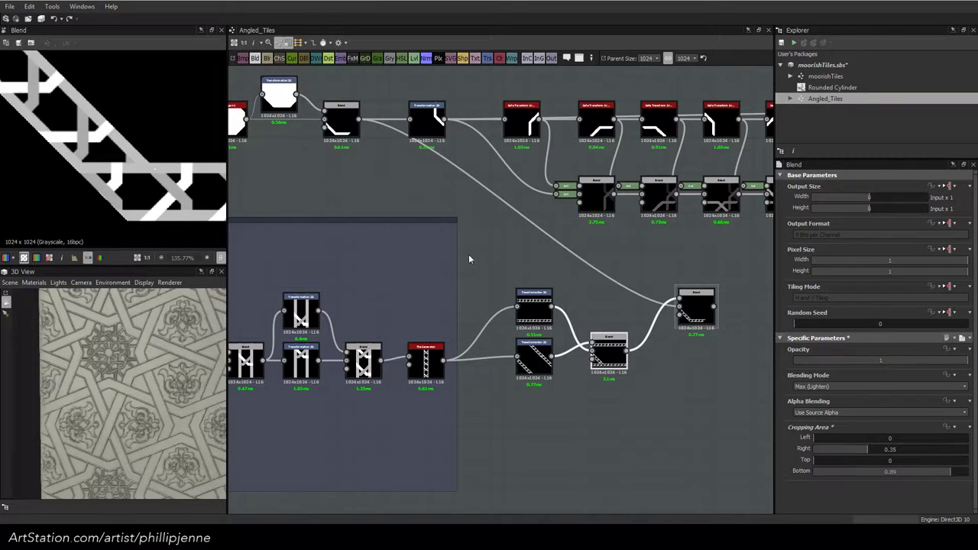
scroll(217, 224, "down", 1)
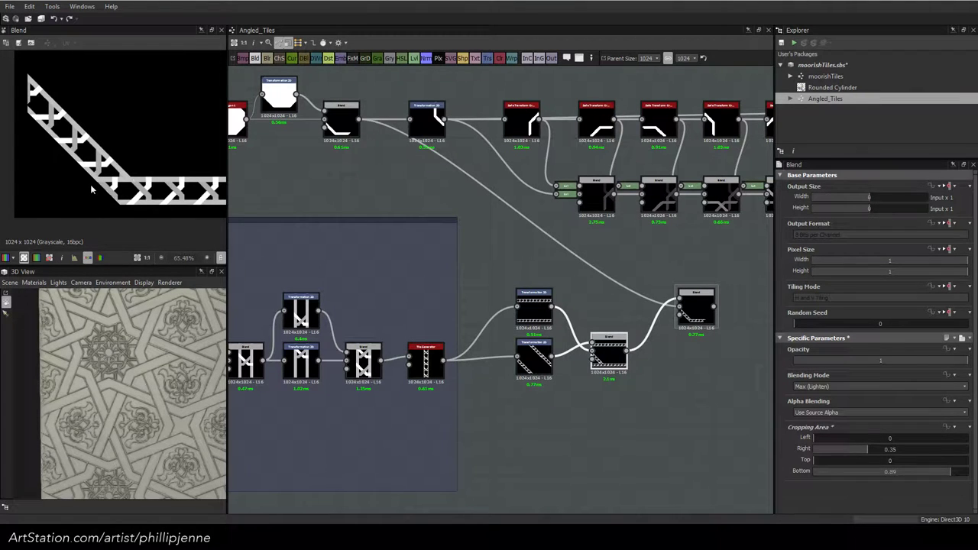
scroll(91, 184, "up", 1)
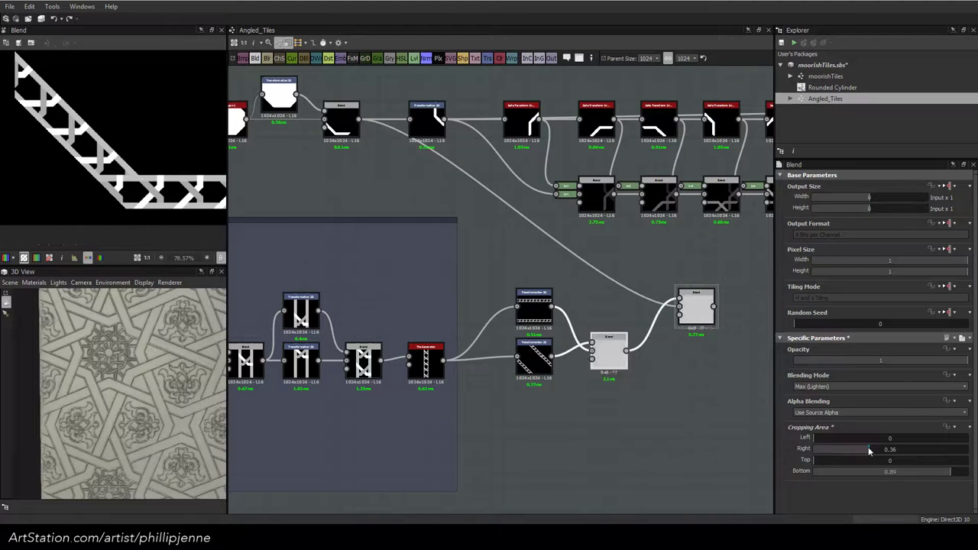
left_click_drag(867, 451, 895, 454)
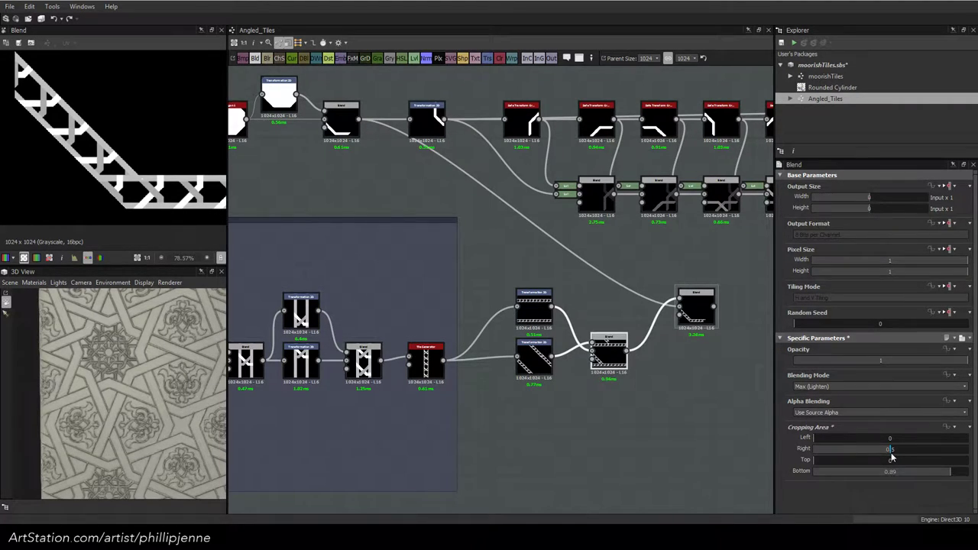
left_click_drag(950, 470, 967, 472)
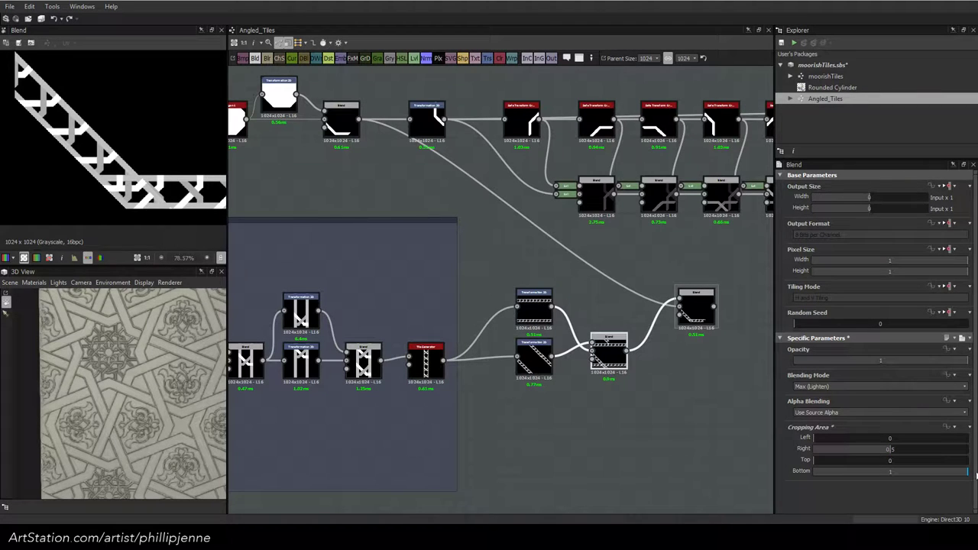
left_click_drag(969, 474, 952, 471)
scroll(84, 143, "up", 2)
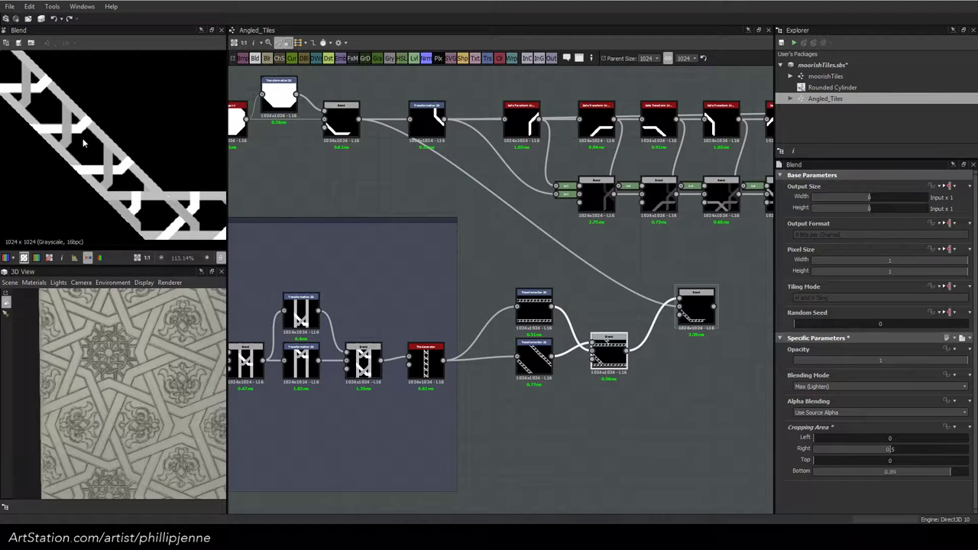
Undo a stray nudge on the diagonal strip, then shift the upper lattice strip slightly left
double_click(533, 356)
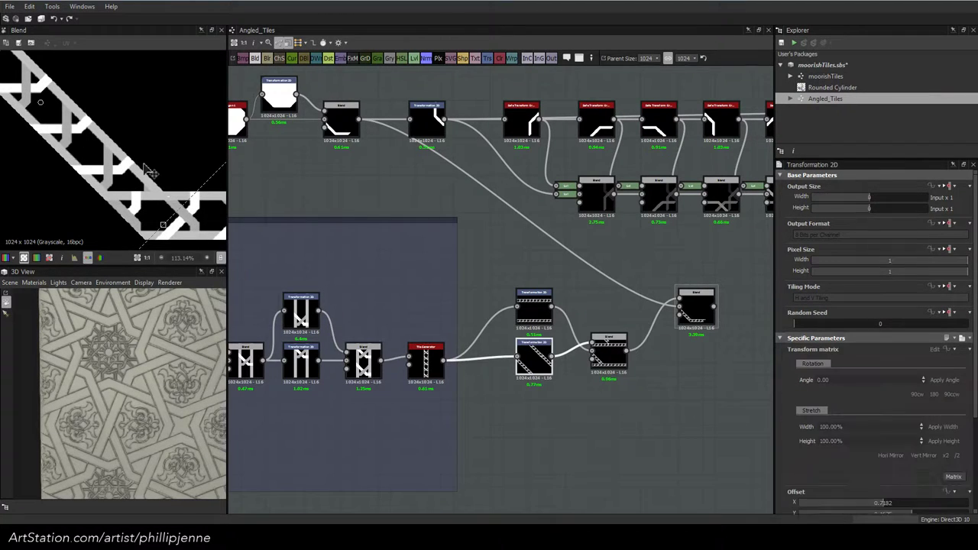
left_click_drag(150, 172, 152, 172)
key("ctrl+z")
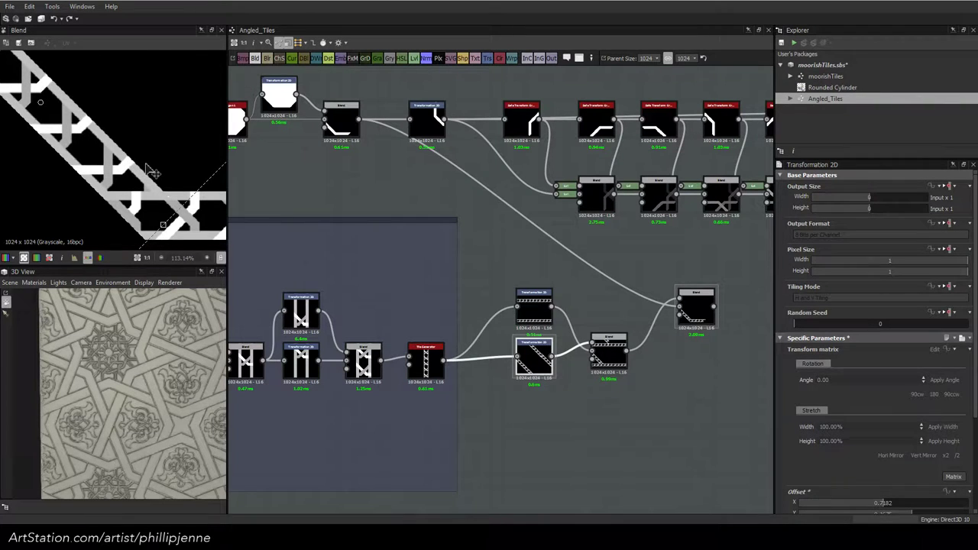
left_click(535, 311)
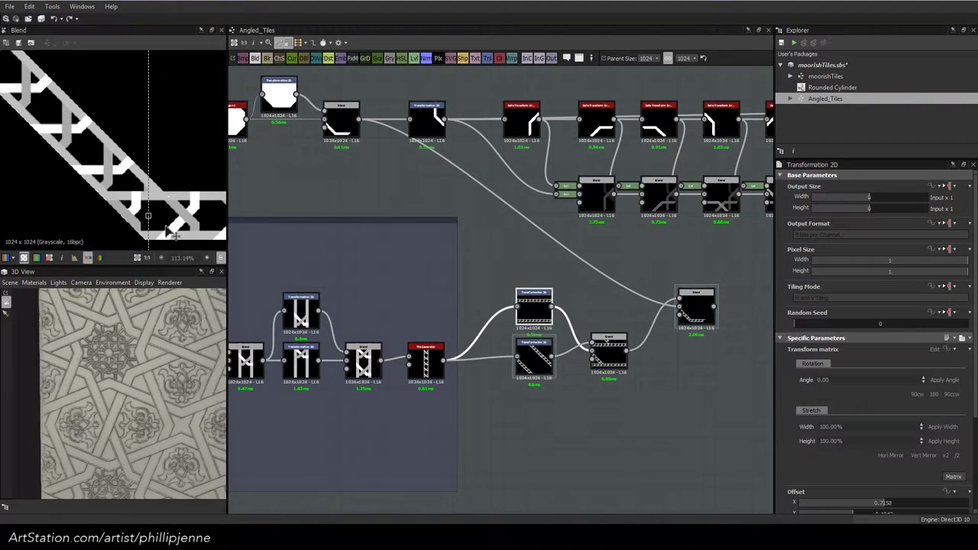
left_click_drag(201, 221, 199, 221)
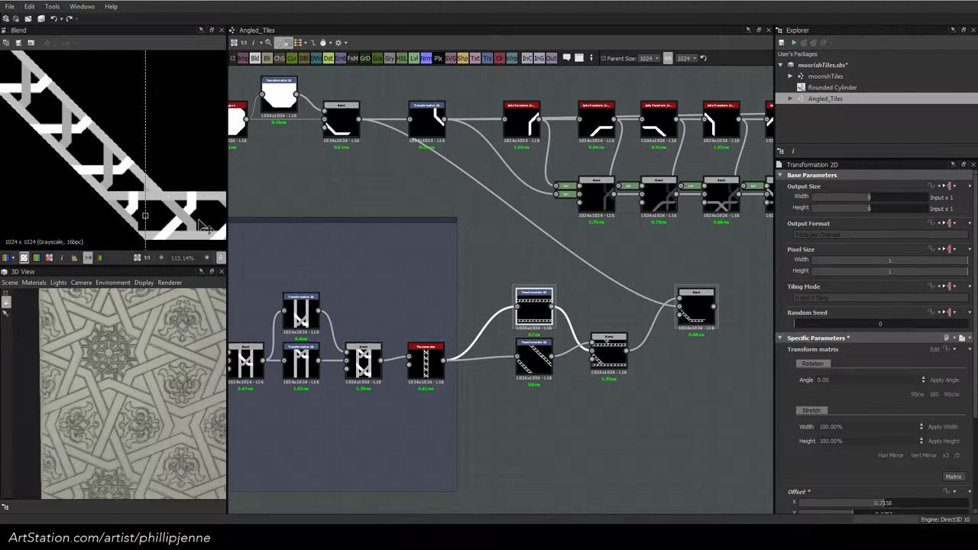
Set the Blend node's bottom crop back to 1
left_click(536, 365)
left_click(609, 355)
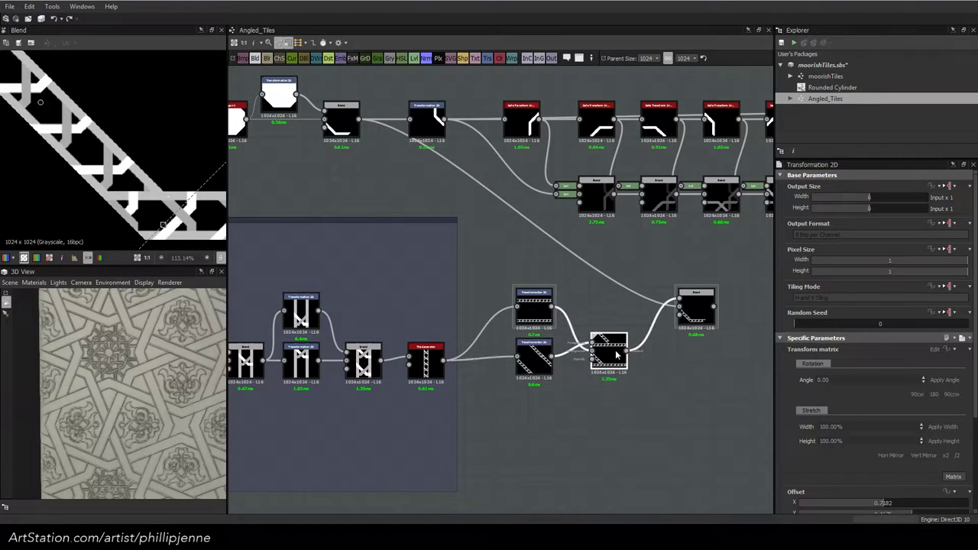
left_click_drag(955, 474, 971, 475)
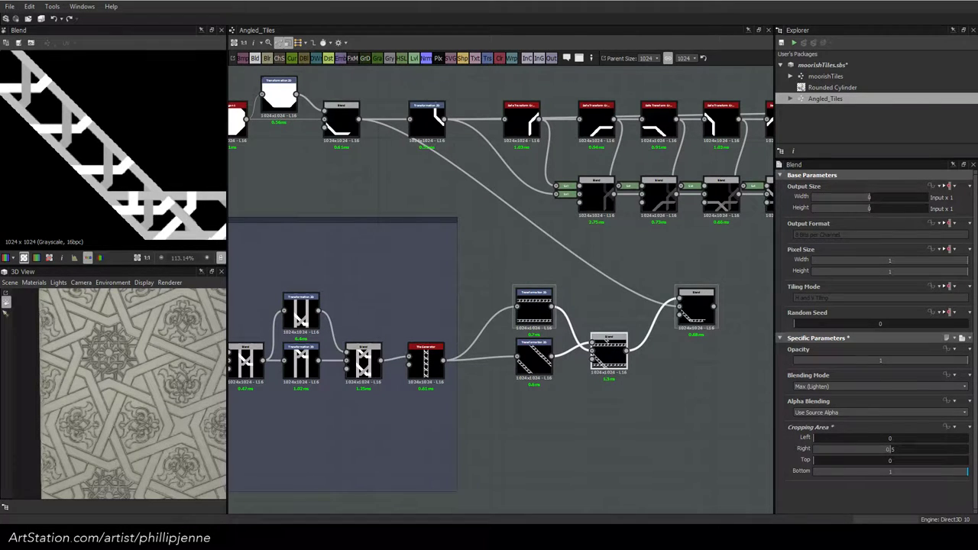
scroll(150, 173, "down", 1)
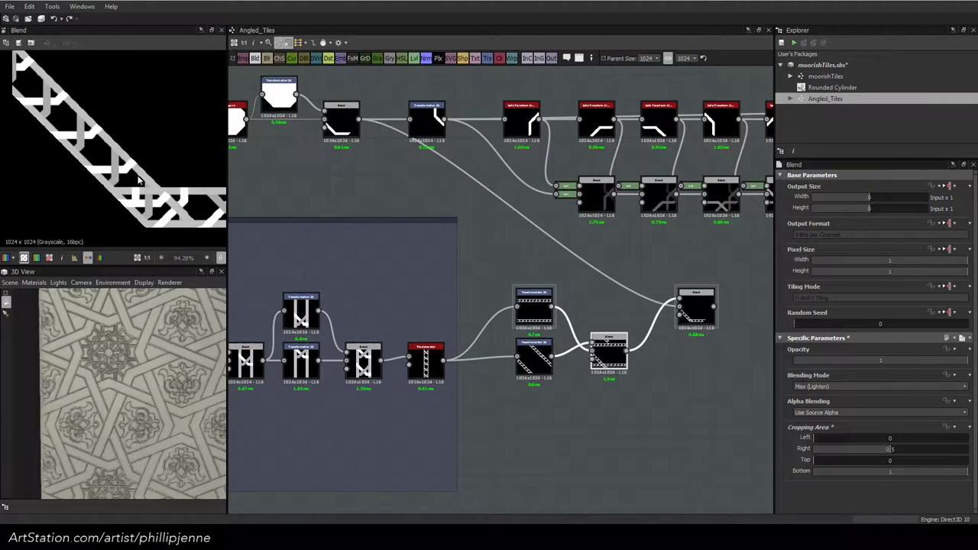
scroll(139, 179, "down", 5)
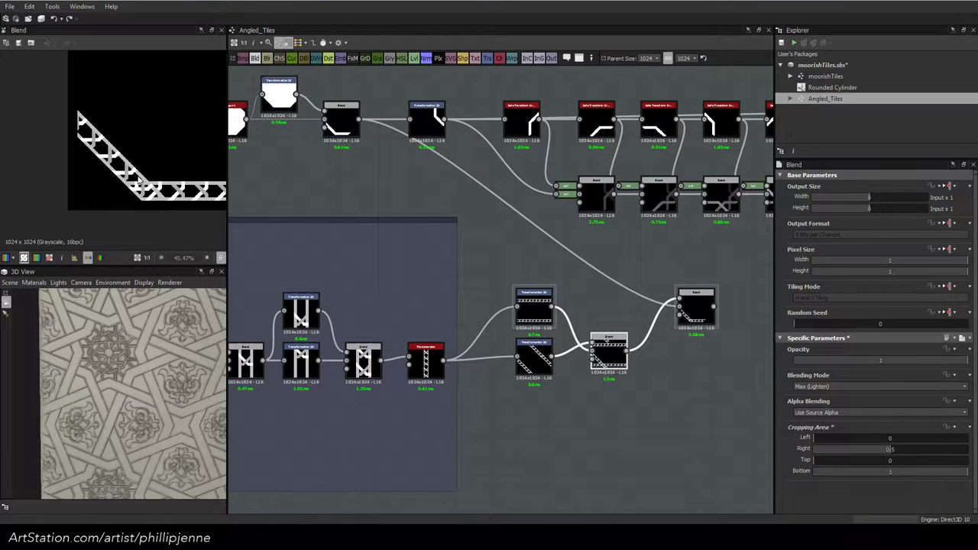
scroll(138, 178, "up", 4)
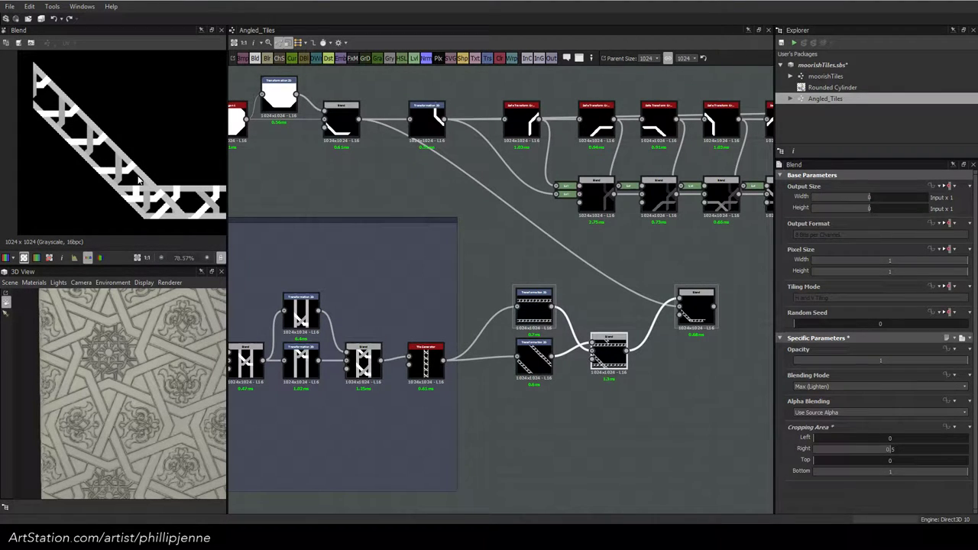
Trial-shift and rotate the diagonal strip, then undo back to Offset X 0.7182
double_click(535, 356)
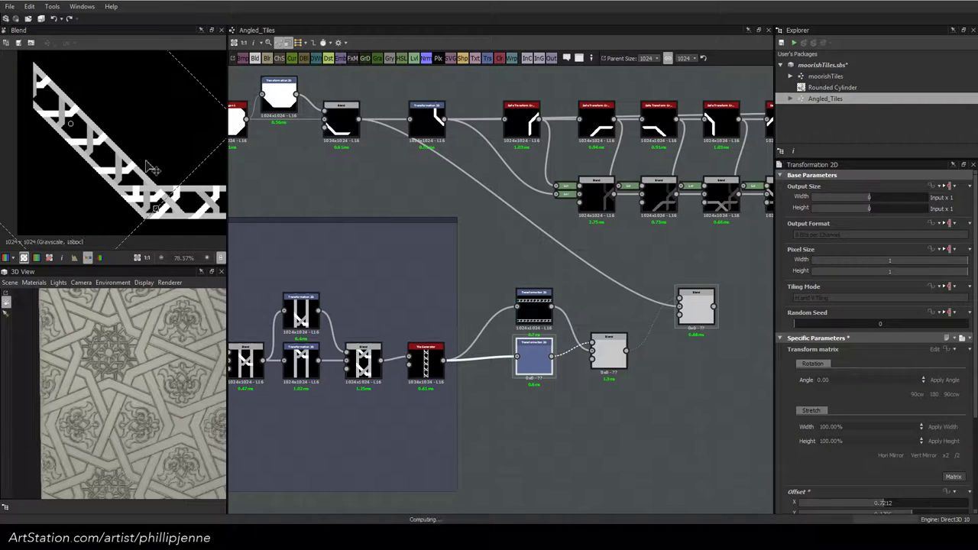
mouse_move(150, 168)
left_mouse_down()
mouse_move(127, 132)
mouse_move(113, 130)
mouse_move(132, 149)
mouse_move(126, 120)
mouse_move(111, 138)
mouse_move(135, 166)
mouse_move(141, 156)
left_mouse_up()
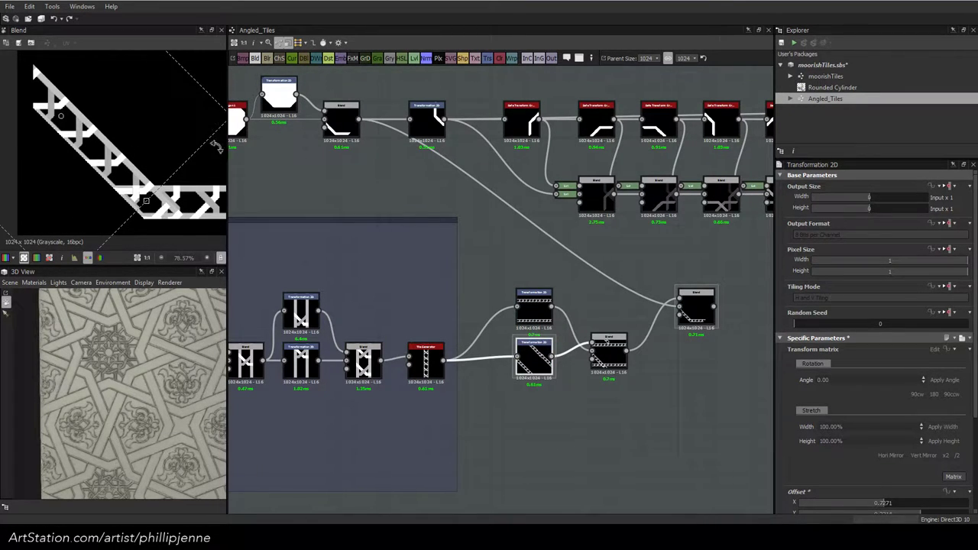
left_click_drag(217, 146, 9, 109, "shift")
left_click_drag(141, 156, 140, 110)
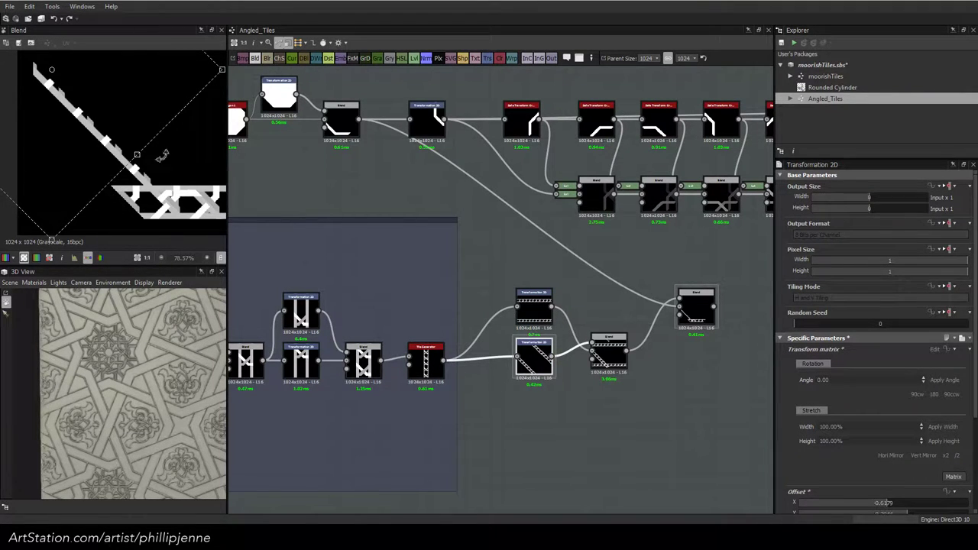
key("ctrl+z")
key("ctrl+z")
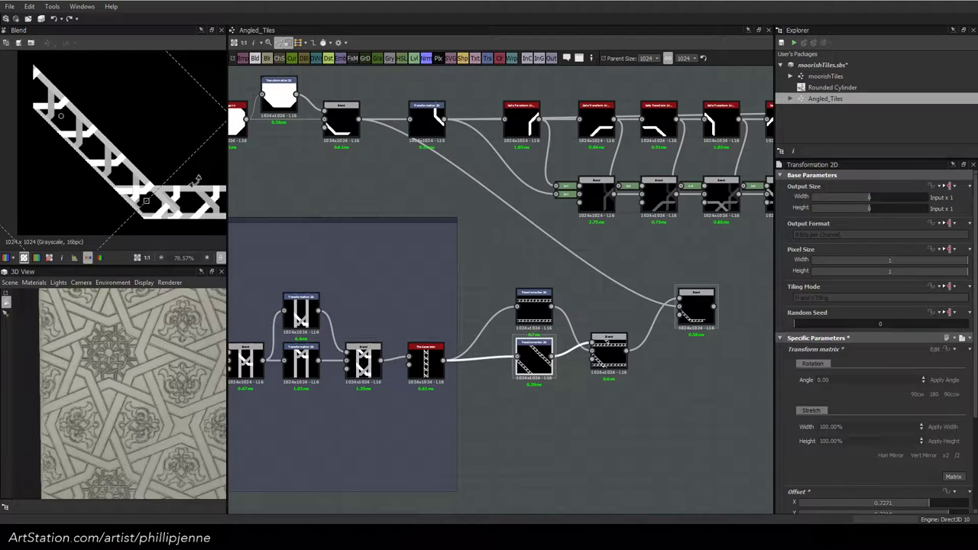
key("ctrl+z")
key("ctrl+z")
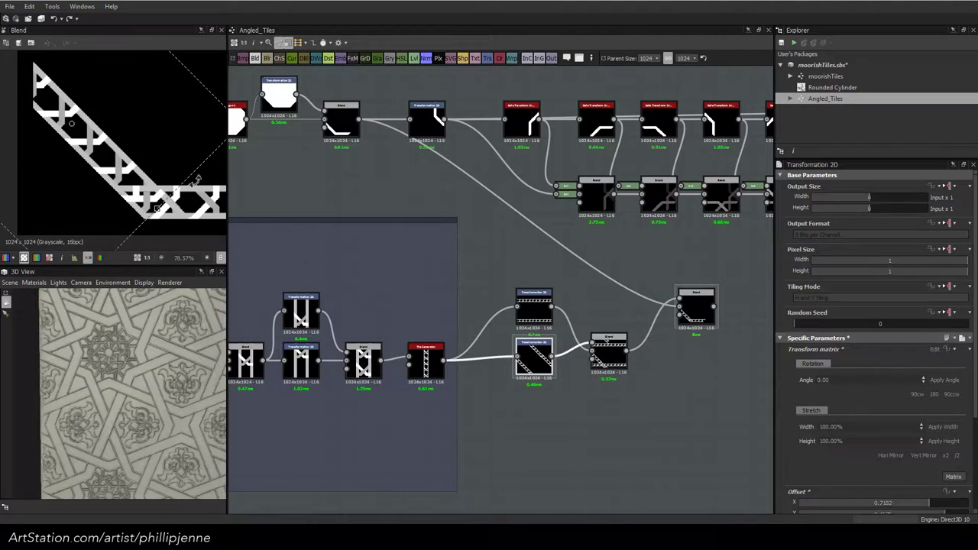
left_click(321, 191)
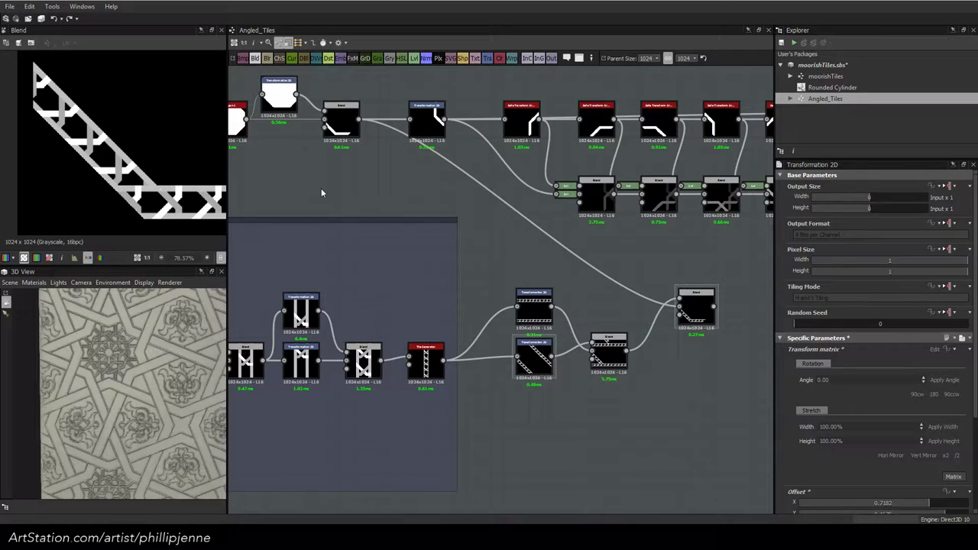
left_click(608, 357)
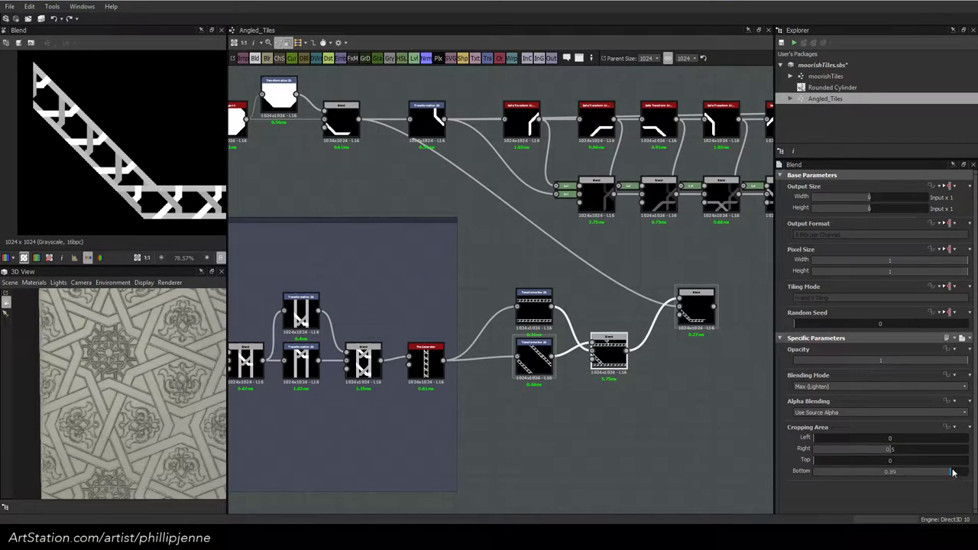
Lower the Blend's bottom crop to 0.89 and nudge the upper lattice strip slightly left
left_click(954, 472)
left_click_drag(909, 476, 968, 473)
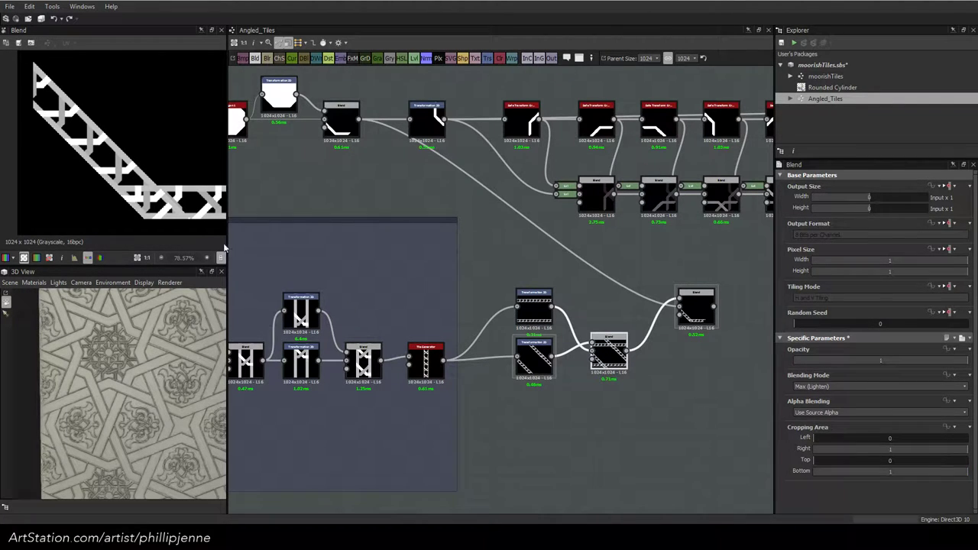
left_click(533, 298)
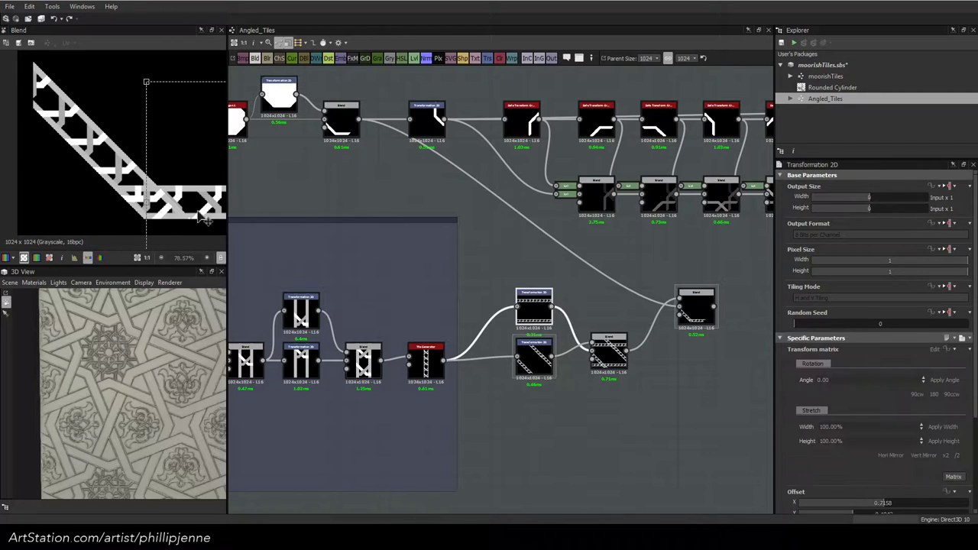
left_click_drag(196, 211, 195, 212)
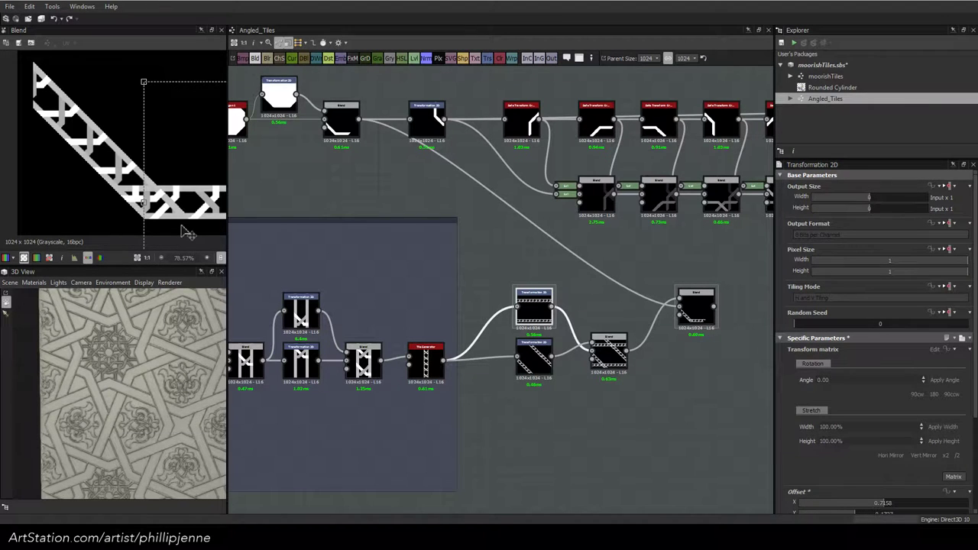
Swap the Max Blend's inputs, crop it from the left at 0.31, and slide the diagonal strip up-left
left_click_drag(575, 329, 574, 375)
key("x")
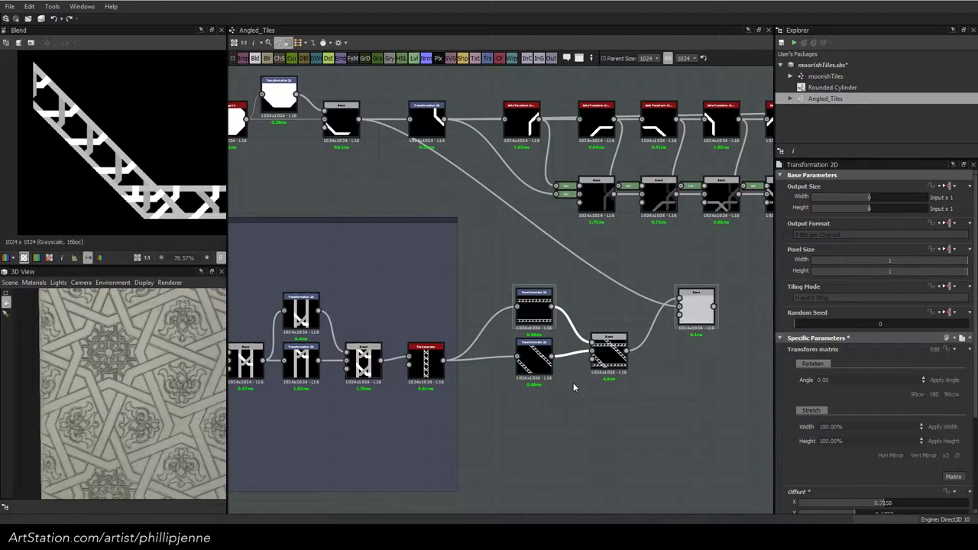
left_click(613, 366)
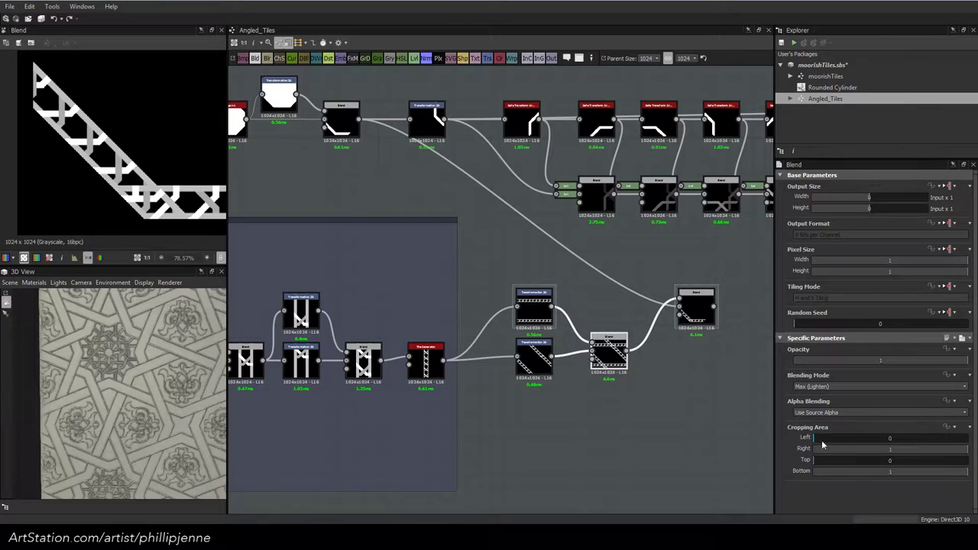
left_click_drag(822, 441, 861, 445)
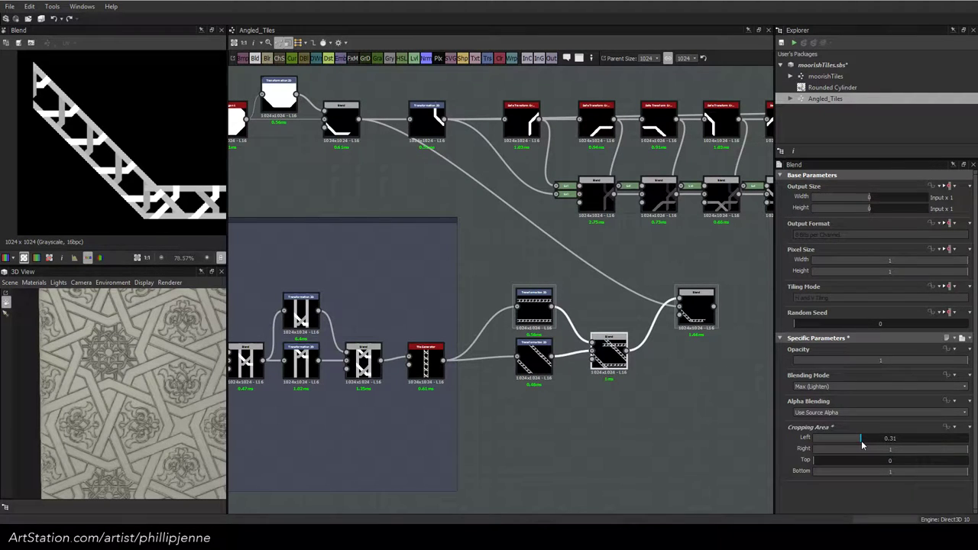
left_click(534, 355)
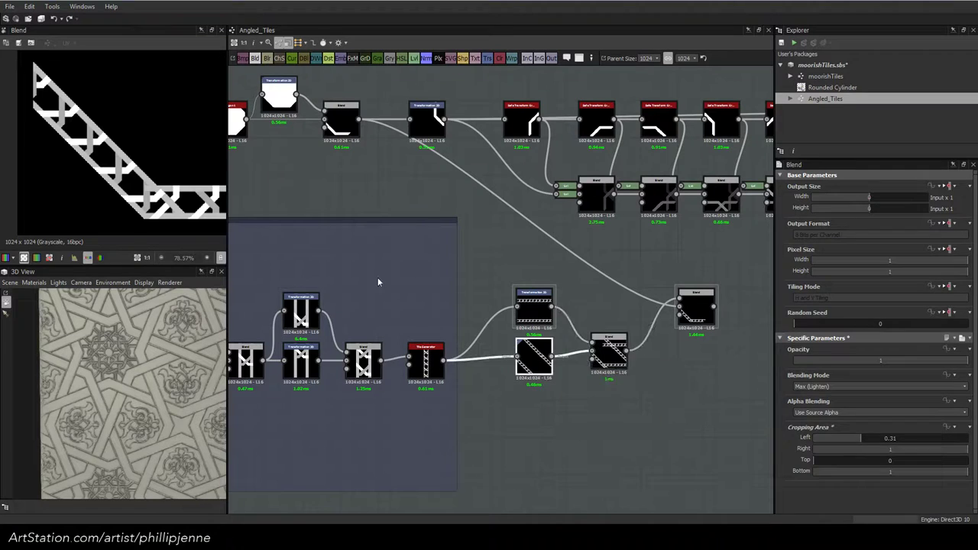
mouse_move(113, 159)
left_mouse_down()
mouse_move(106, 151)
mouse_move(114, 156)
left_mouse_up()
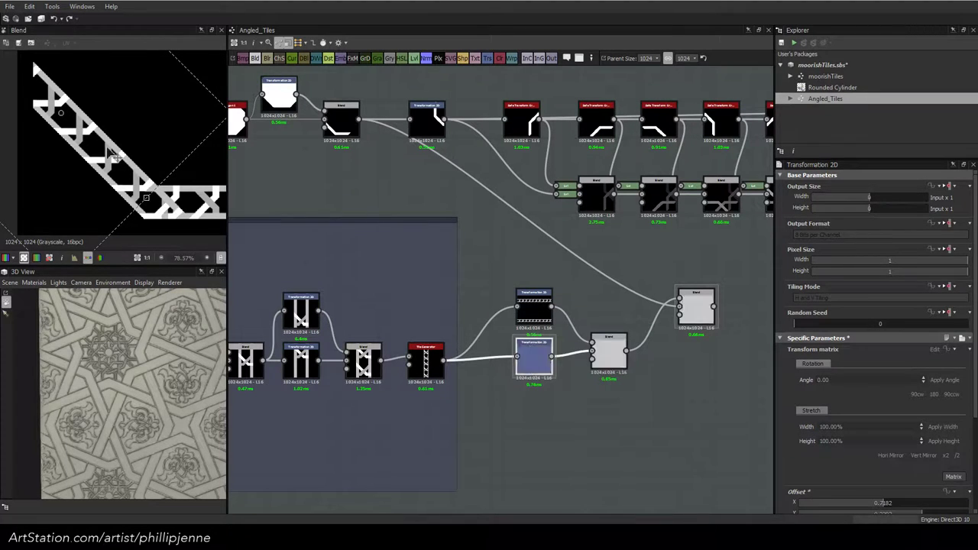
Rearrange the transform nodes and insert a new Blend node after the lower transform
left_click_drag(549, 364, 524, 365)
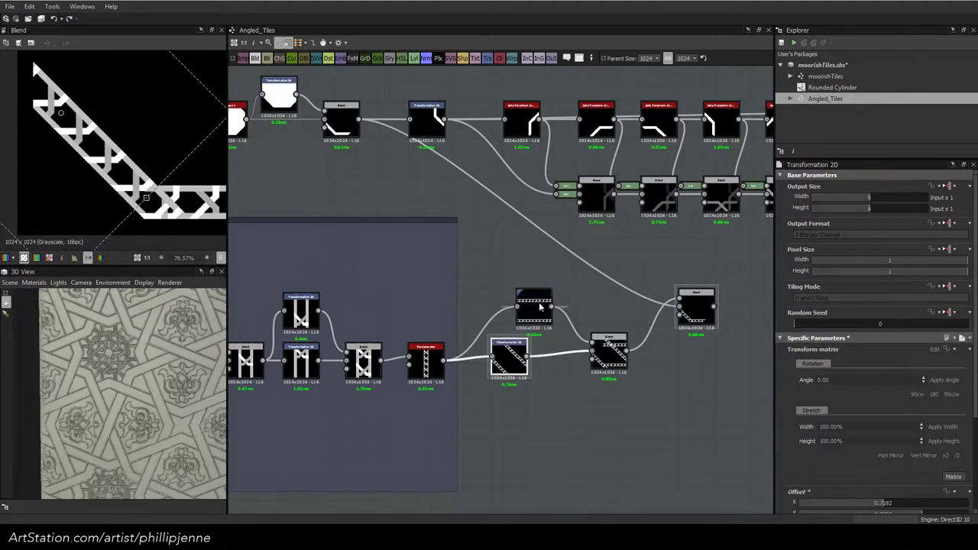
left_click_drag(541, 306, 503, 279)
left_click_drag(499, 350, 488, 350)
key("space")
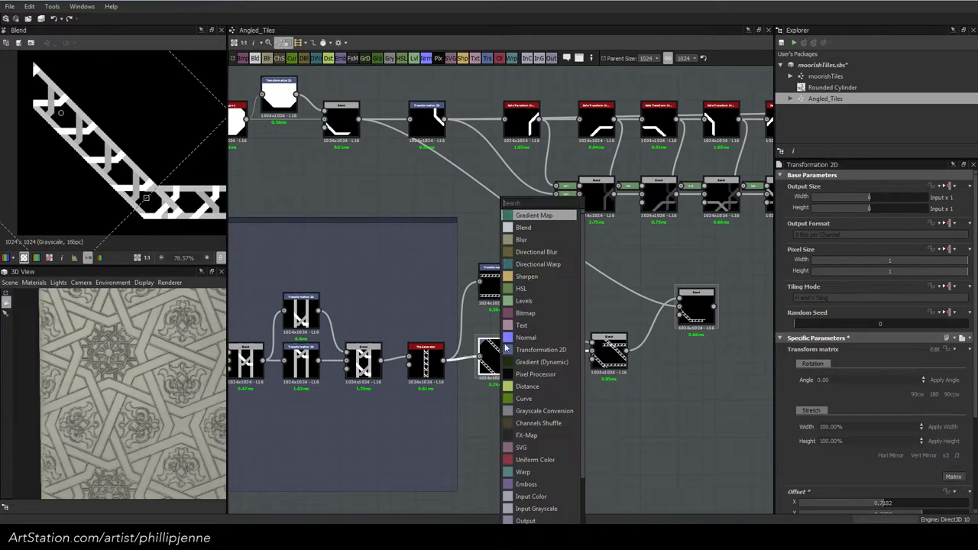
left_click(534, 228)
left_click(615, 353)
left_click_drag(618, 355, 638, 361)
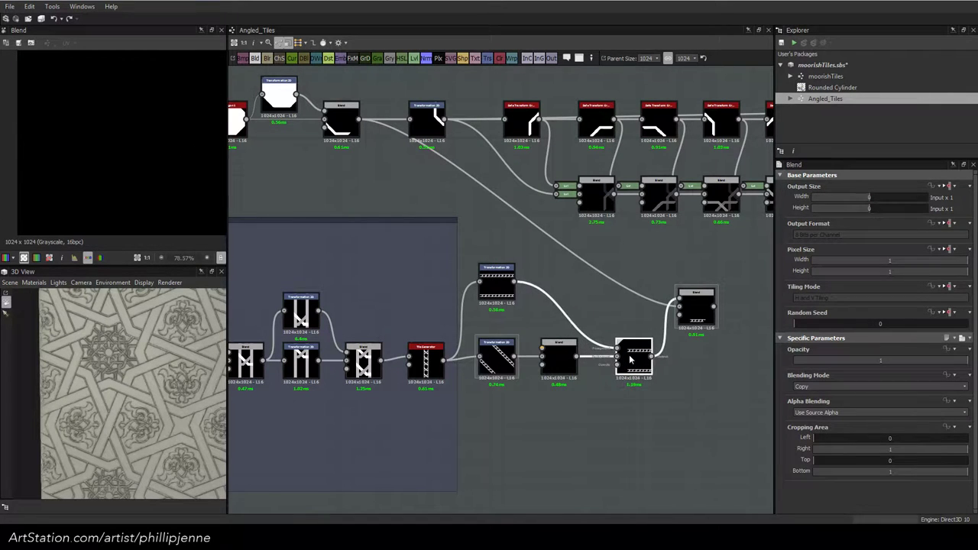
left_click_drag(514, 356, 542, 349)
left_click(532, 357)
key("Delete")
left_click(562, 358)
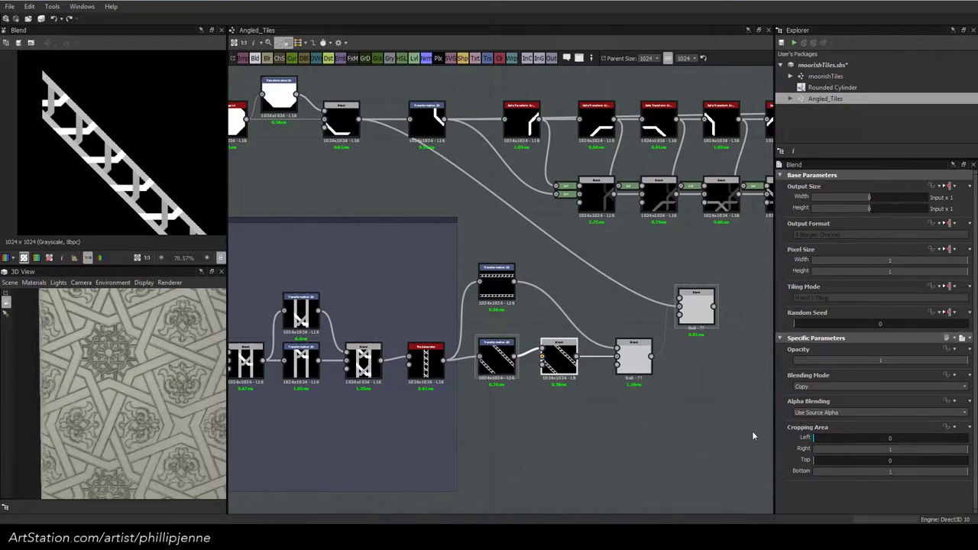
Test cropping the Blend from the right, then restore Cropping Area Right to 1
left_click(633, 366)
left_click(560, 359)
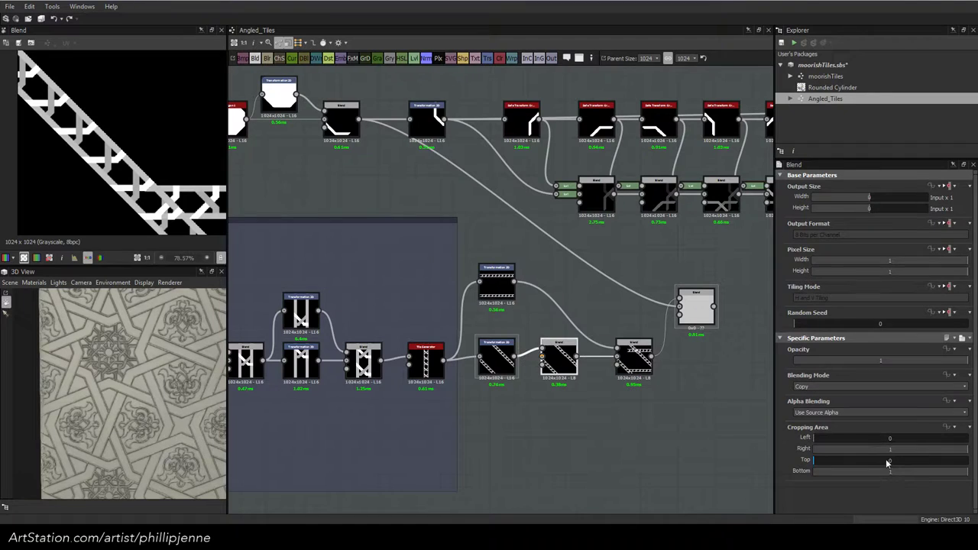
left_click_drag(961, 456, 861, 453)
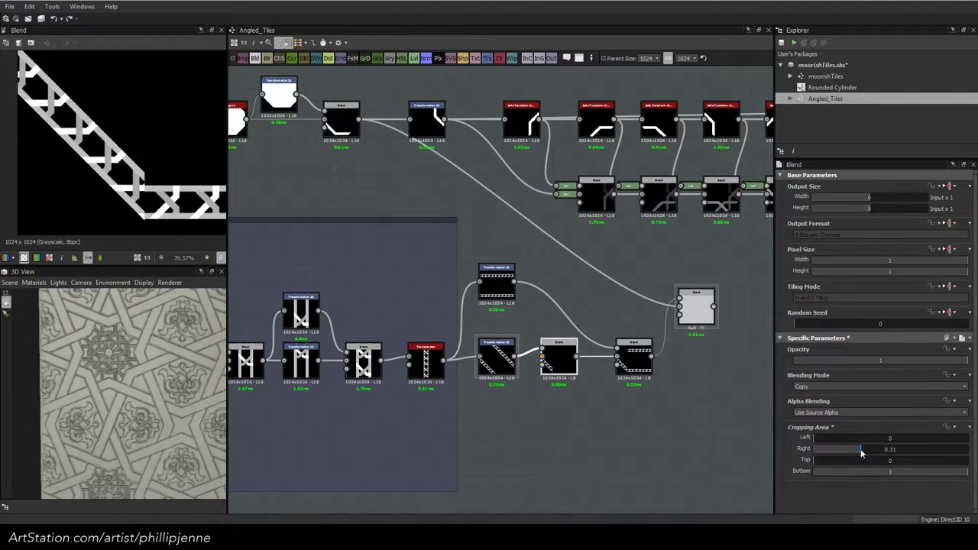
left_click_drag(861, 452, 863, 452)
left_click_drag(862, 452, 961, 474)
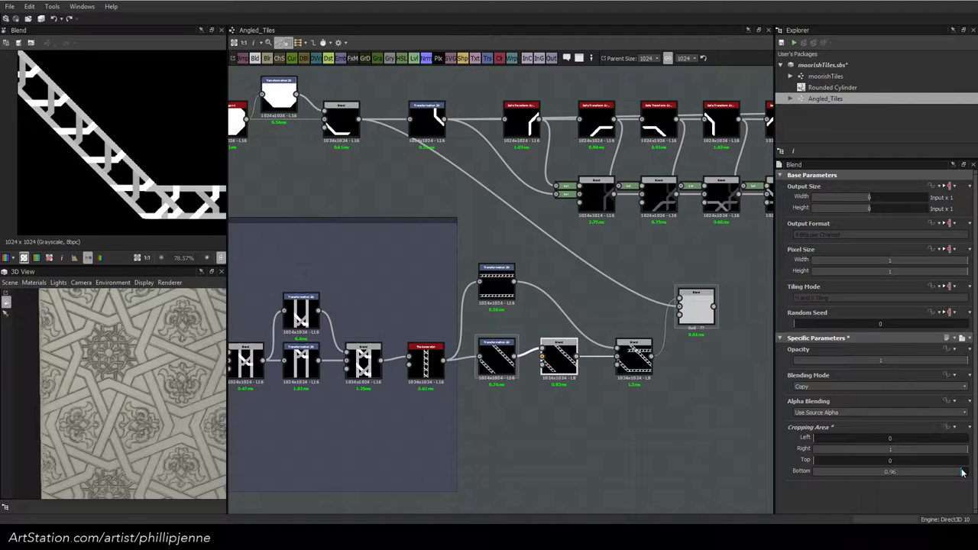
left_click(497, 358)
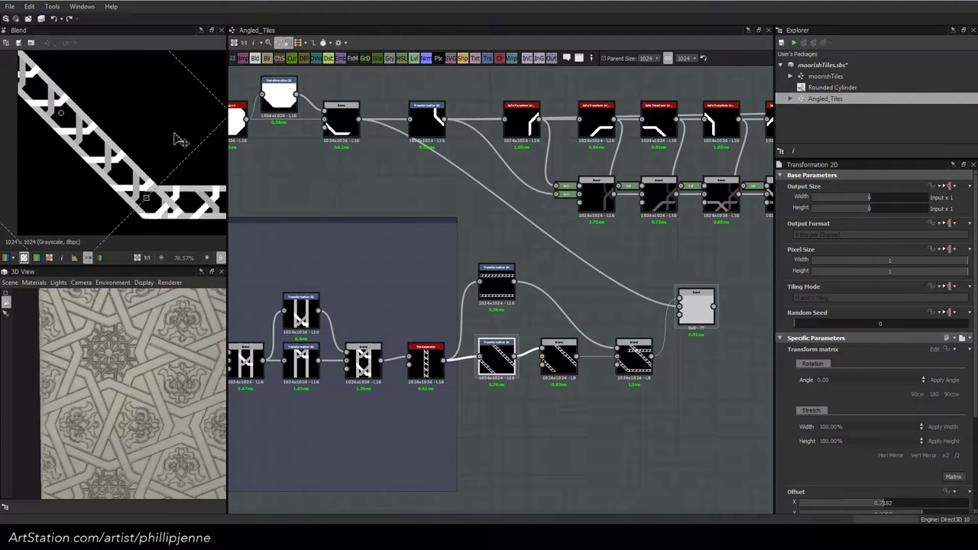
Switch the transform to Matrix mode and set X1 and Y2 to -1.2035
scroll(175, 139, "down", 3)
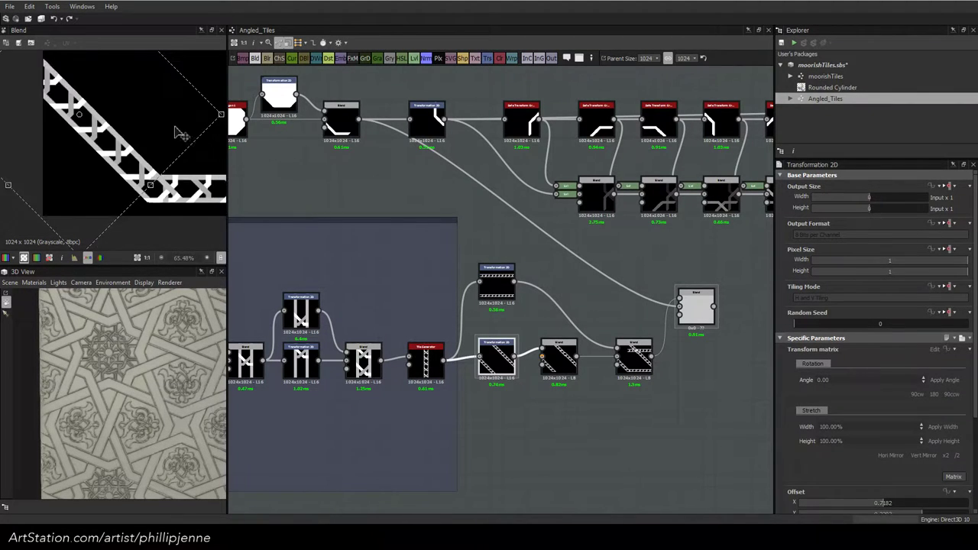
left_click(953, 477)
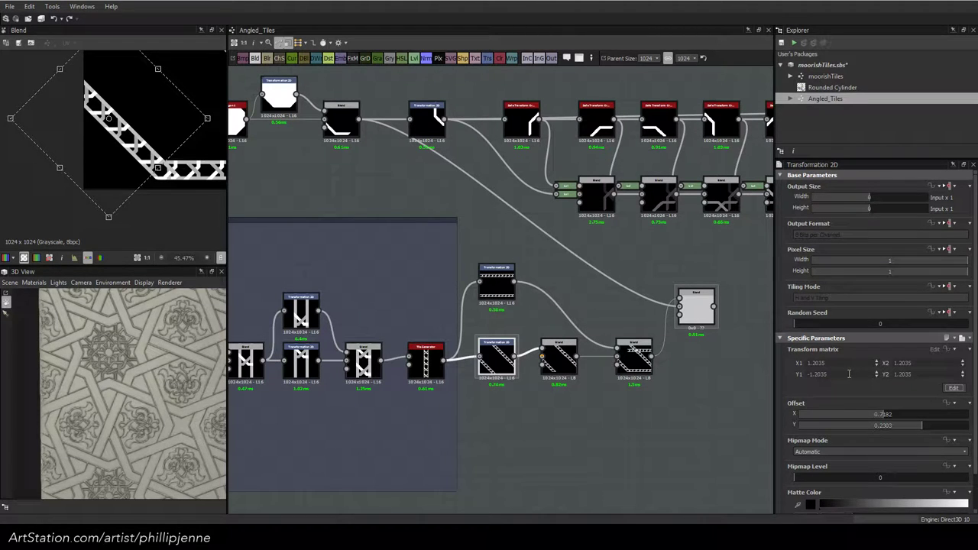
double_click(839, 363)
key("Return")
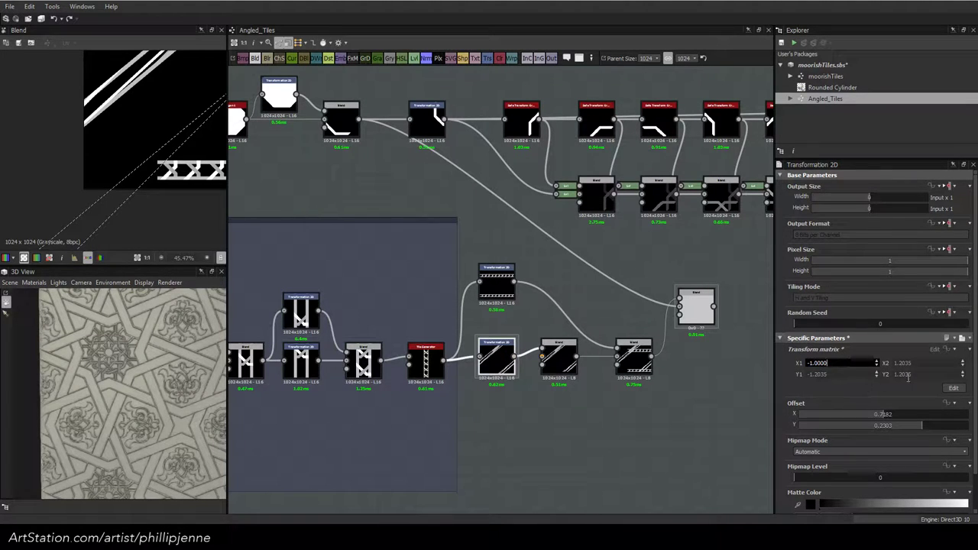
key("ctrl+z")
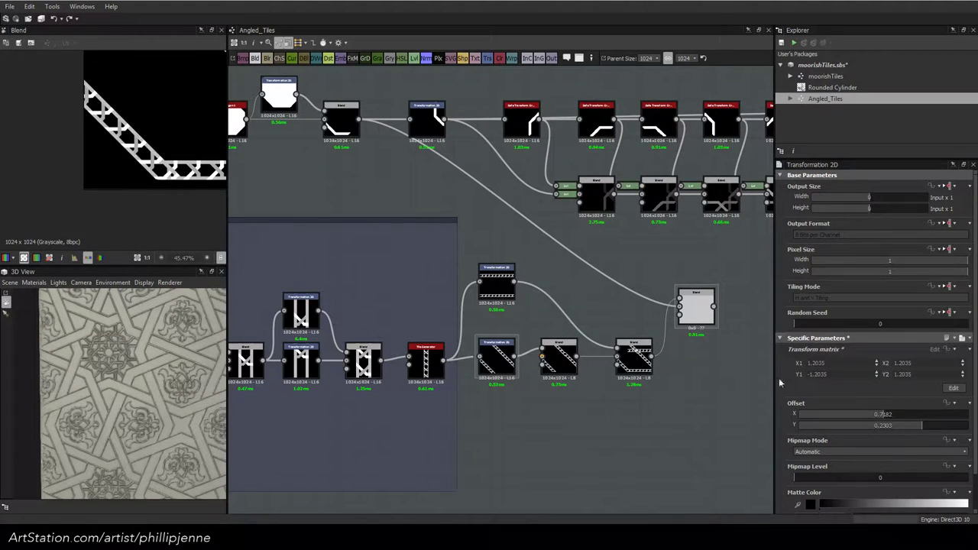
double_click(820, 362)
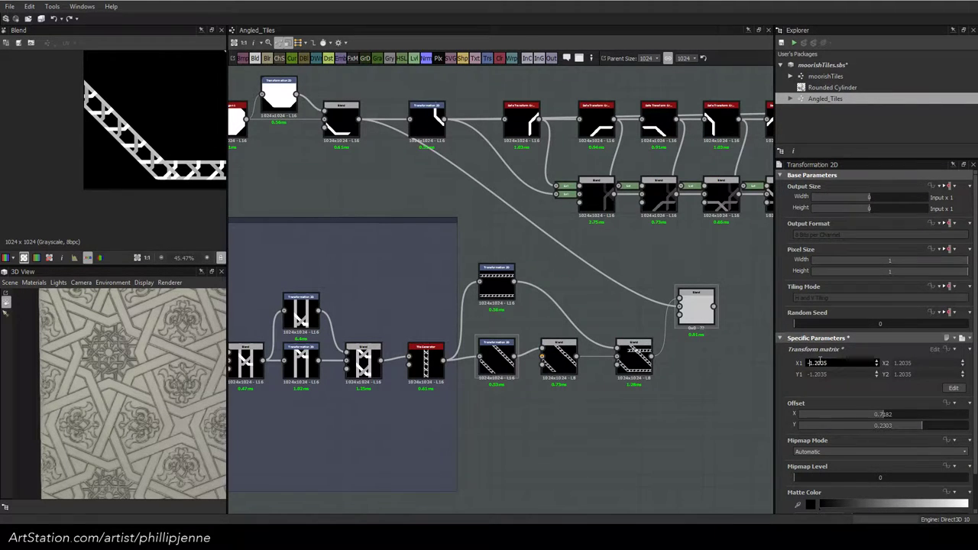
key("Return")
left_click(899, 374)
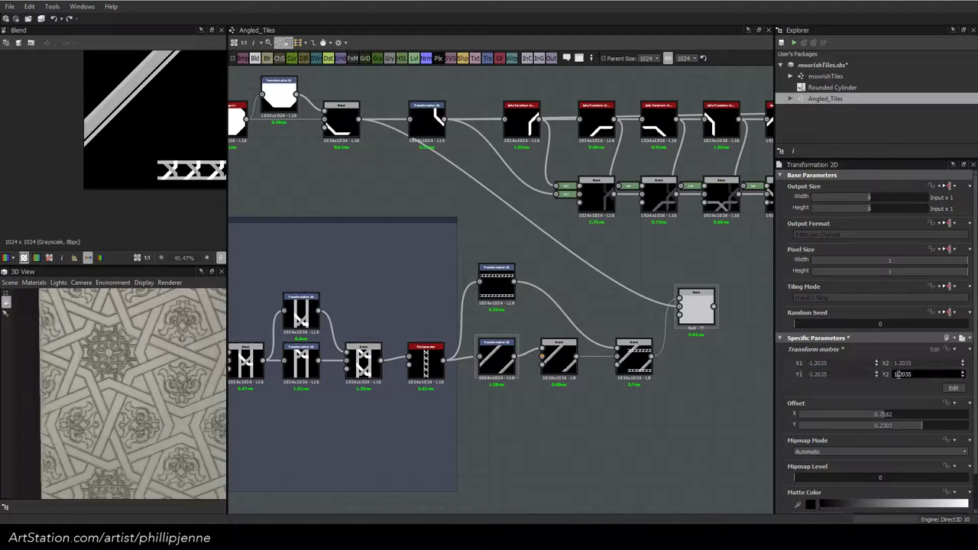
type("-")
key("Return")
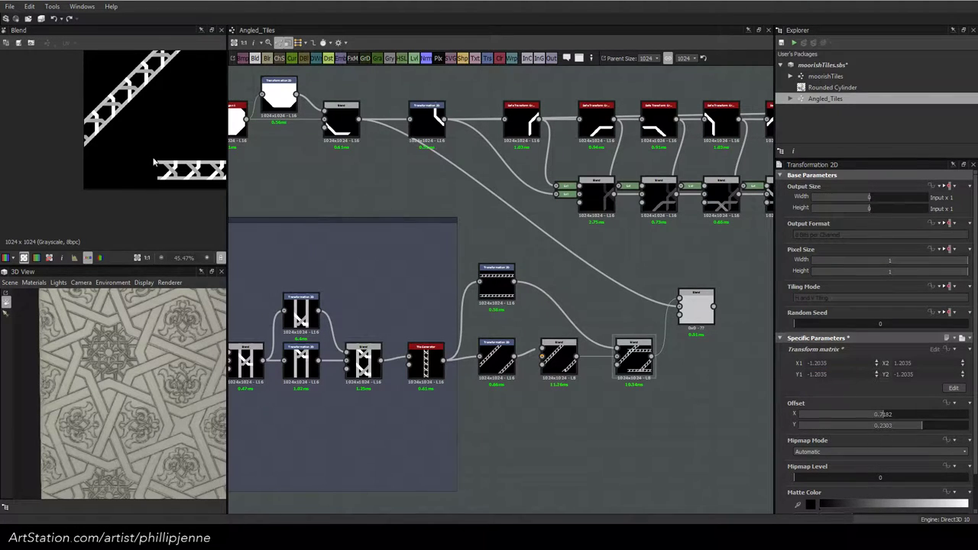
Drag the lattice strip in the 2D view to offset 0.719, 0.3233
scroll(153, 155, "up", 1)
left_click(497, 357)
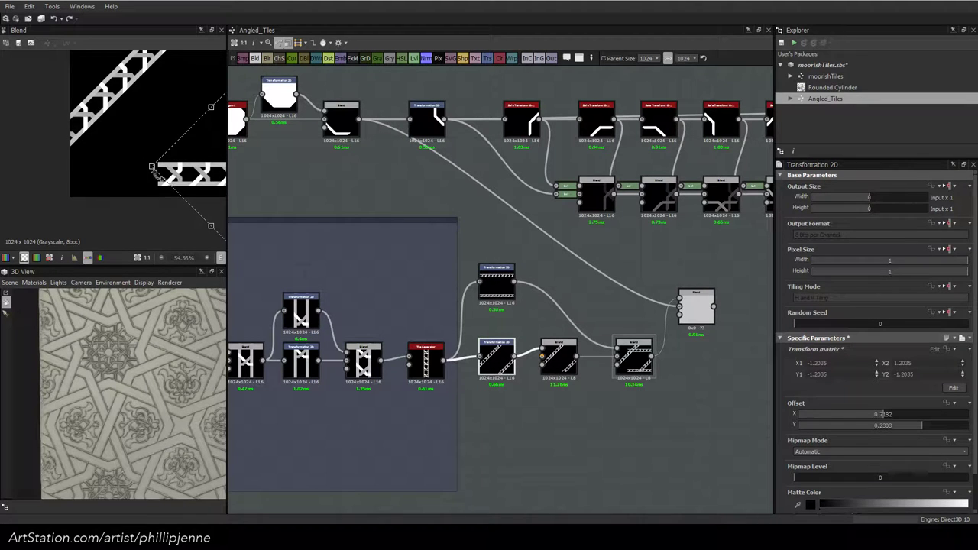
left_click_drag(137, 182, 99, 150)
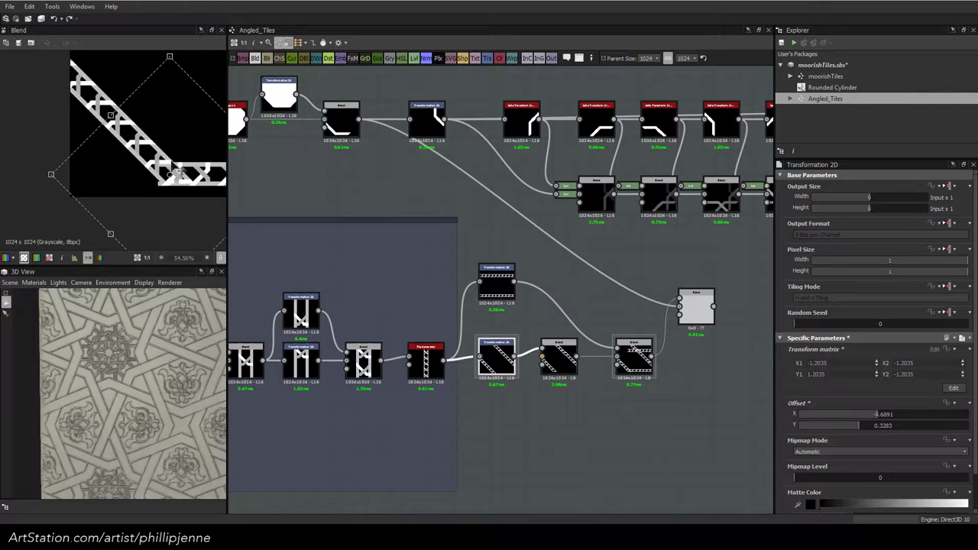
scroll(154, 173, "up", 3)
left_click_drag(155, 180, 161, 186)
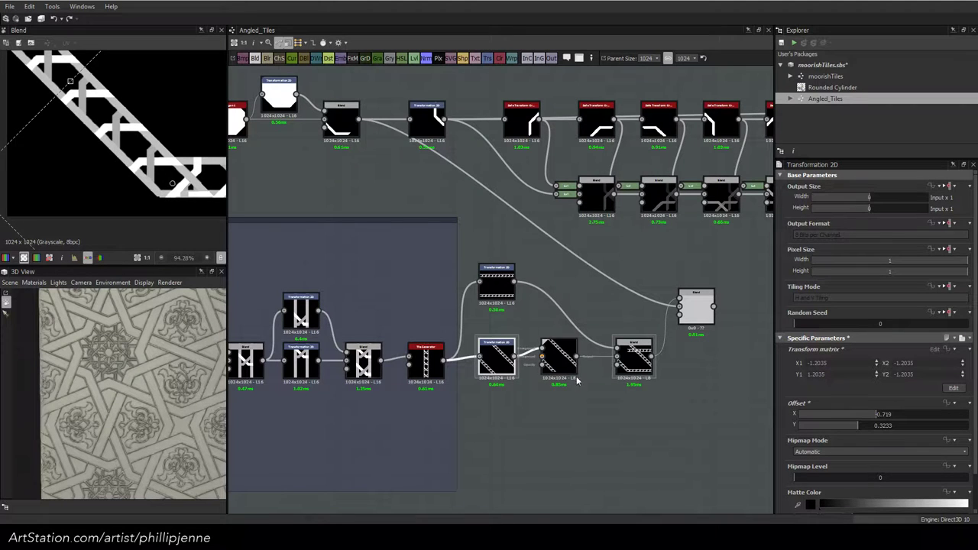
Reset the Transformation 2D, then delete the intermediate Blend and the lower transform node
left_click(962, 338)
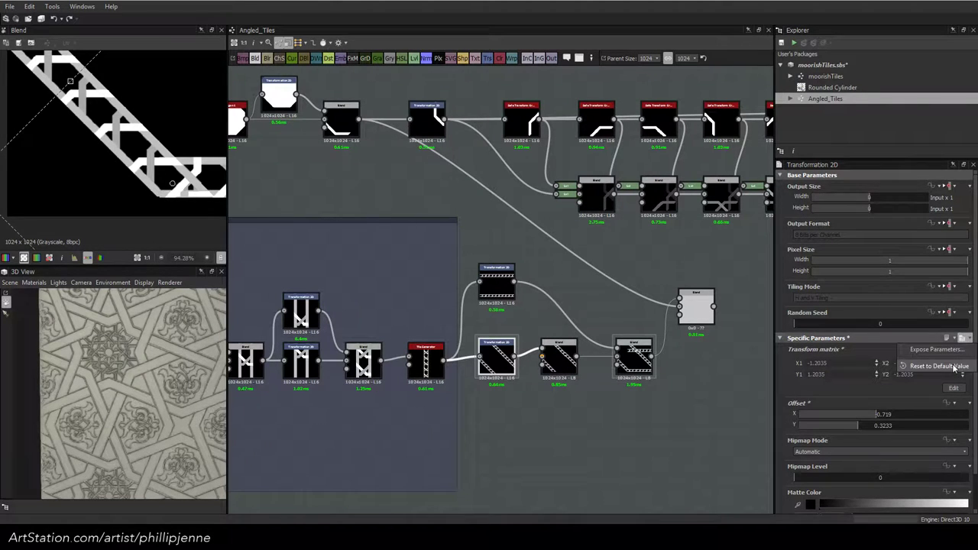
left_click(953, 366)
left_click(505, 274)
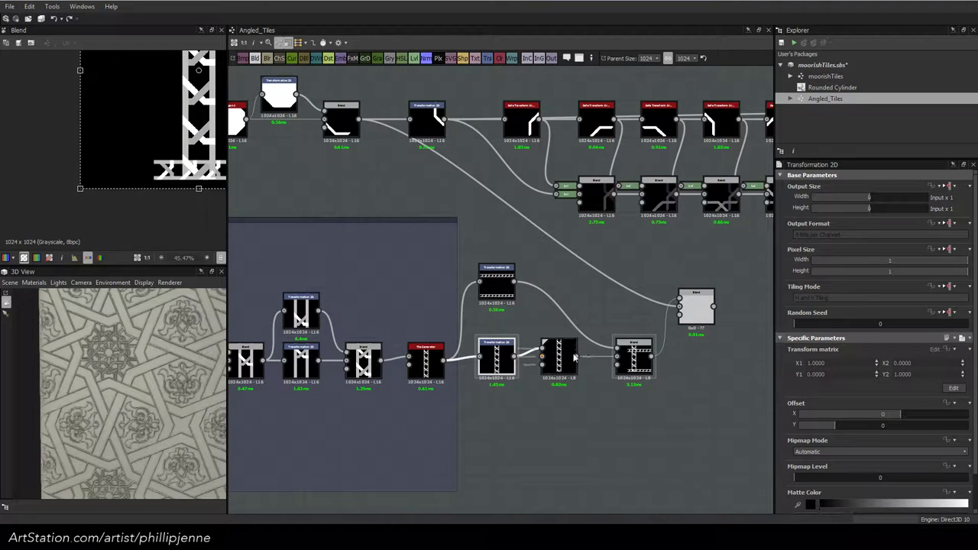
left_click(569, 369)
key("Delete")
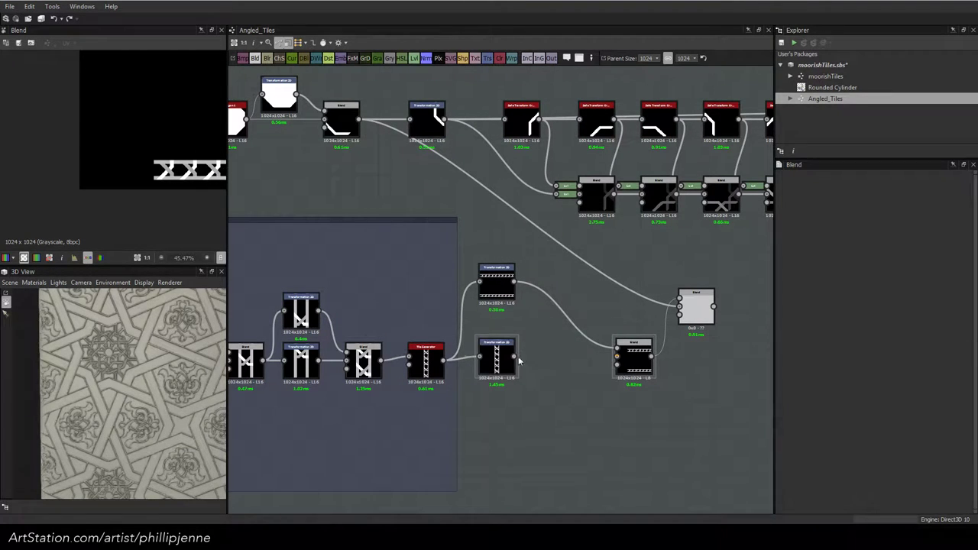
left_click_drag(516, 356, 630, 357)
key("f")
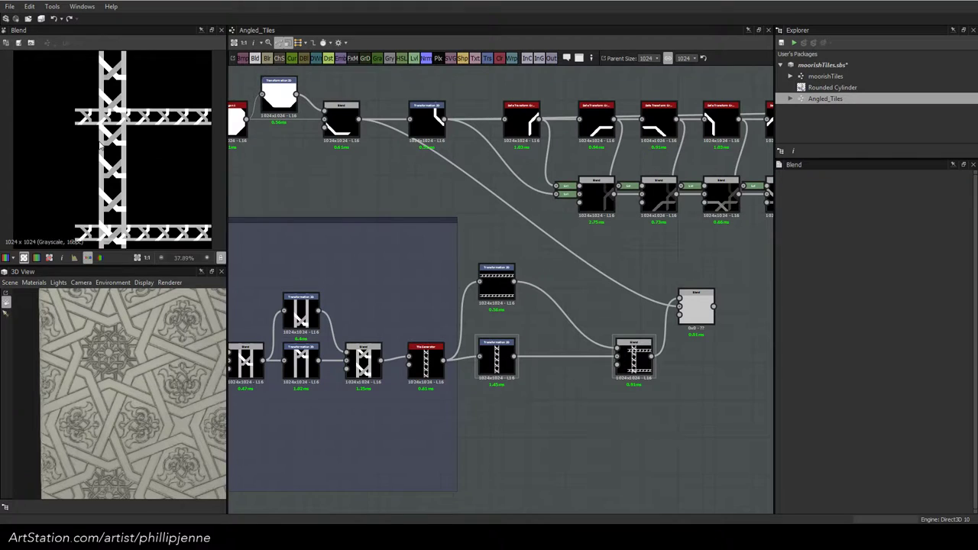
scroll(100, 145, "down", 1)
scroll(100, 145, "up", 1)
left_click(497, 359)
key("Delete")
Duplicate the horizontal-lattice transform below the original and rotate the copy 90° to vertical
left_click(496, 281)
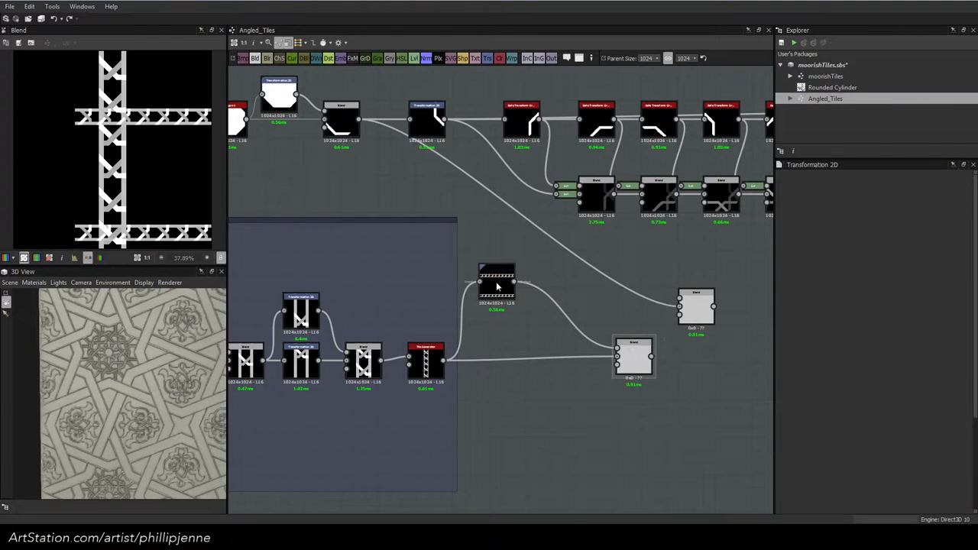
key("ctrl+d")
left_click_drag(504, 294, 506, 354)
scroll(118, 153, "down", 2)
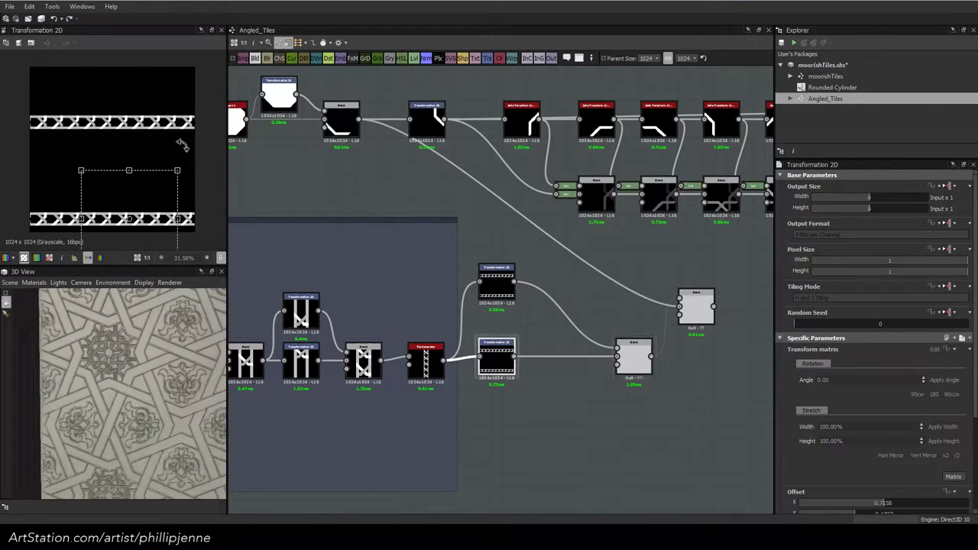
left_click_drag(197, 160, 63, 105)
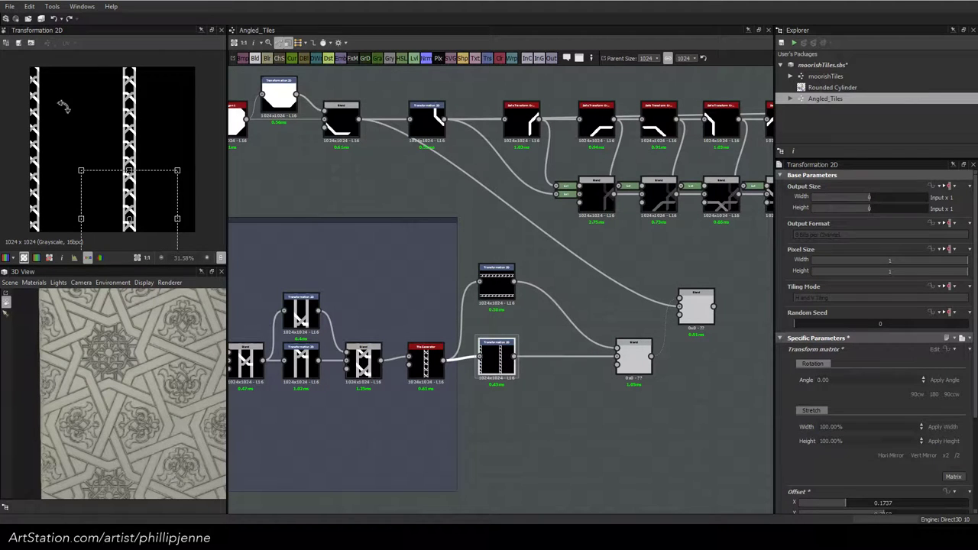
Set the copied transform's matrix Y2 to -1.7020, checking the Blend result along the way
left_click(952, 476)
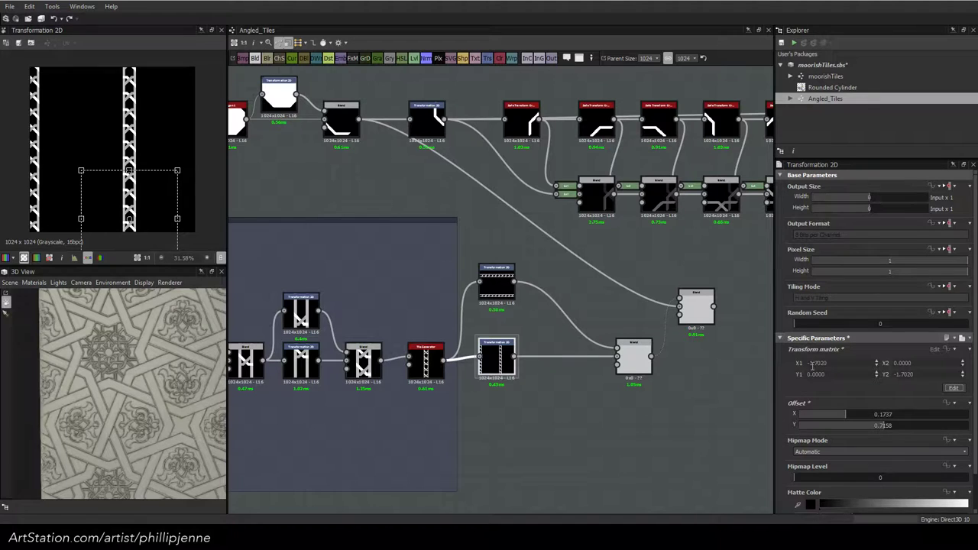
double_click(812, 365)
left_click(896, 374)
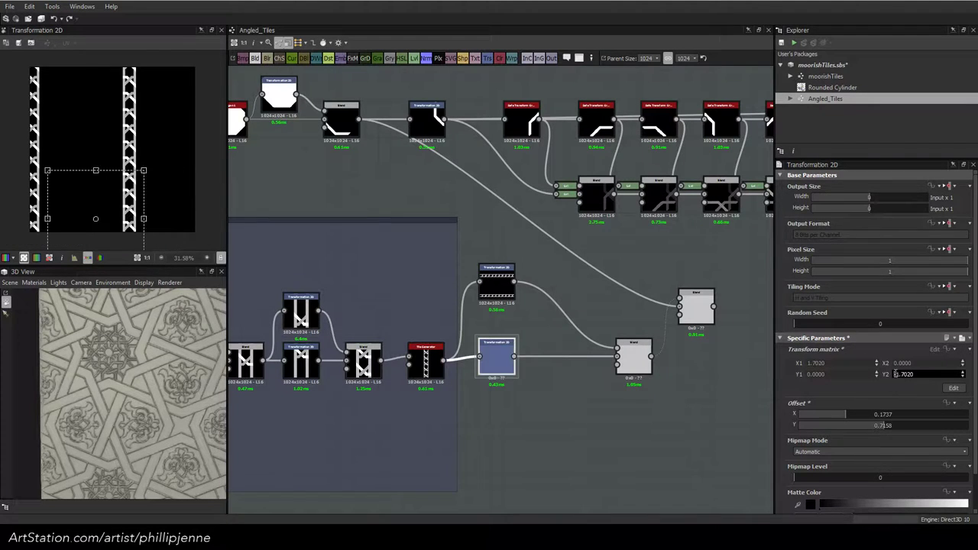
key("BackSpace")
key("Return")
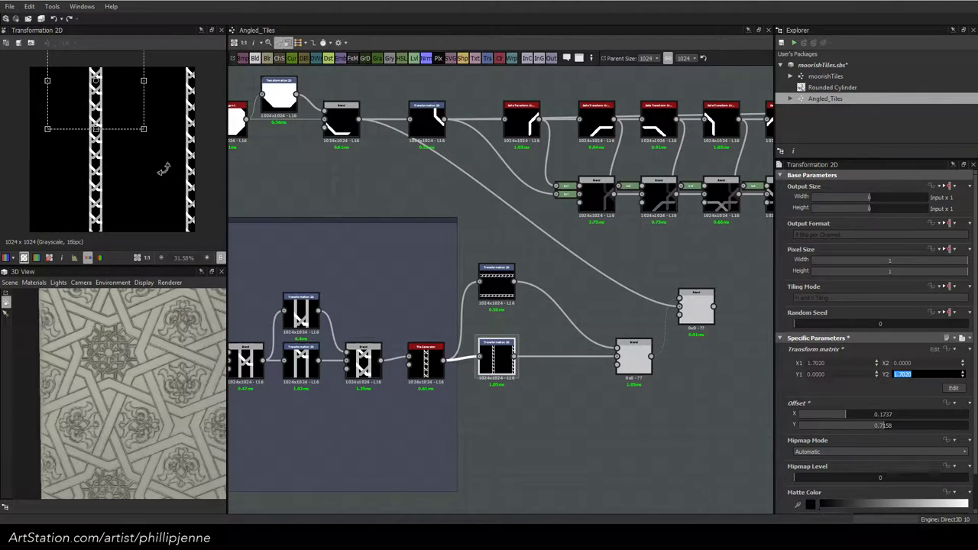
double_click(633, 356)
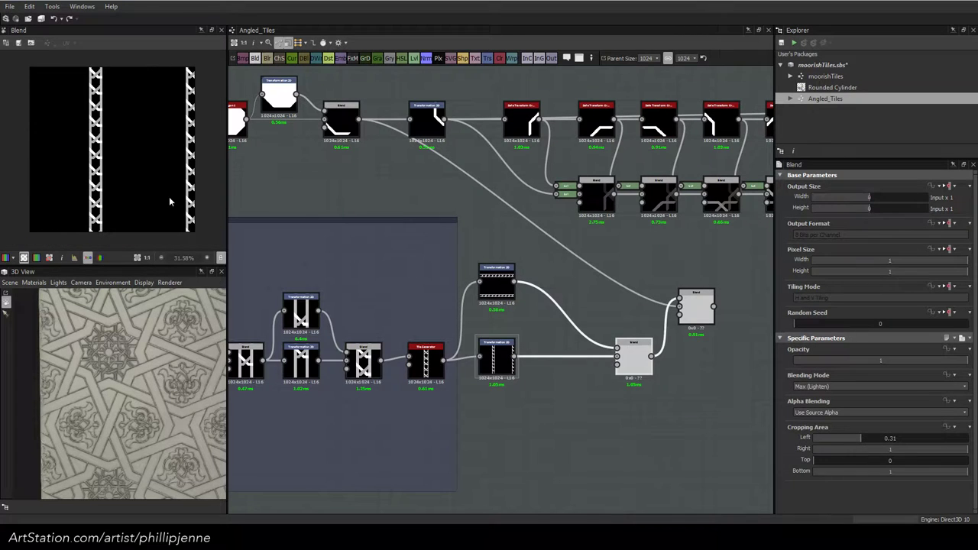
double_click(495, 357)
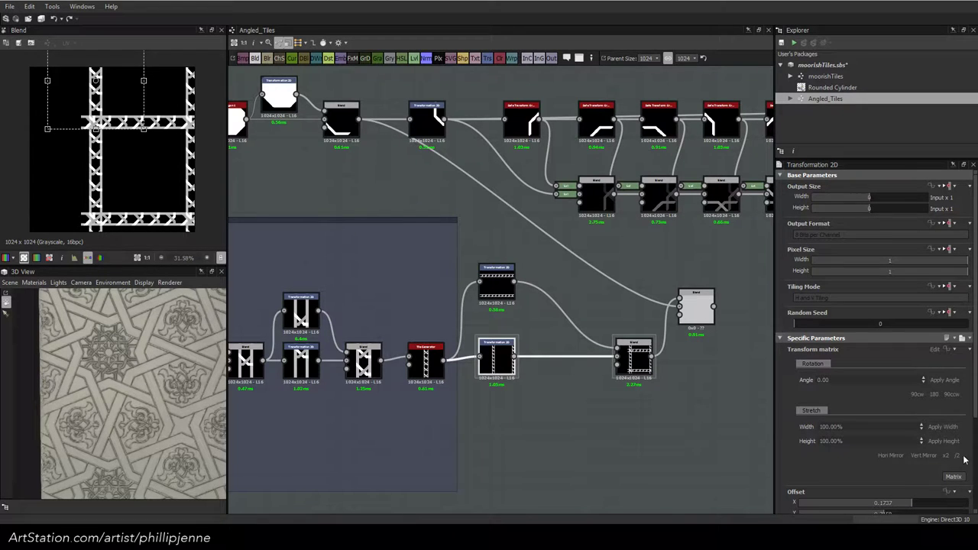
left_click(953, 476)
left_click(895, 375)
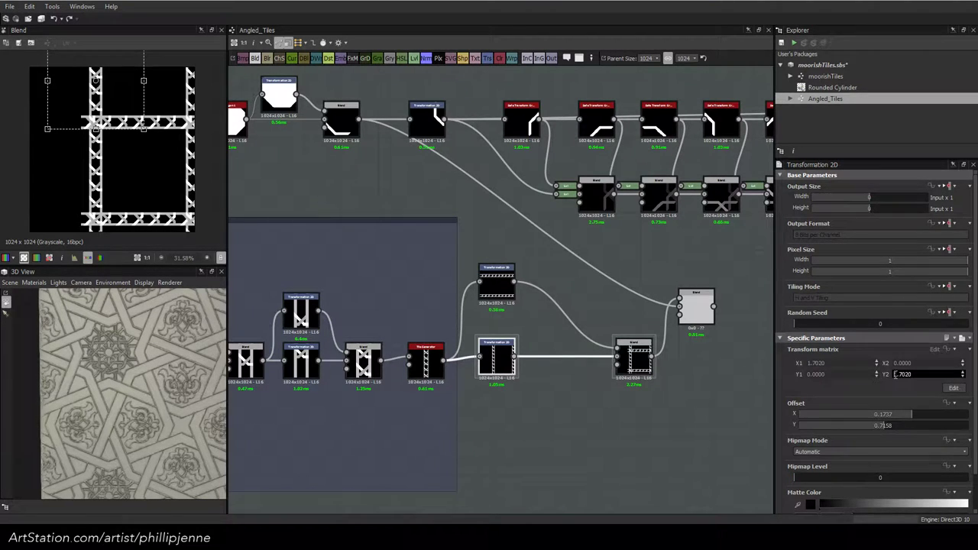
type("-")
key("Return")
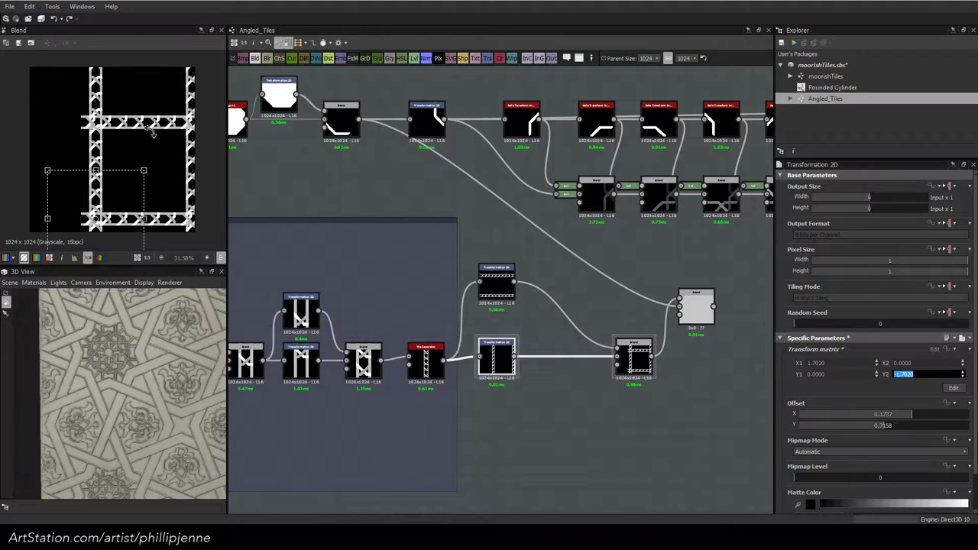
left_click(161, 150)
Rotate the lattice strips 45° counter-clockwise, shift them up-left, and preview the Blend result
left_click_drag(140, 131, 110, 111, "shift")
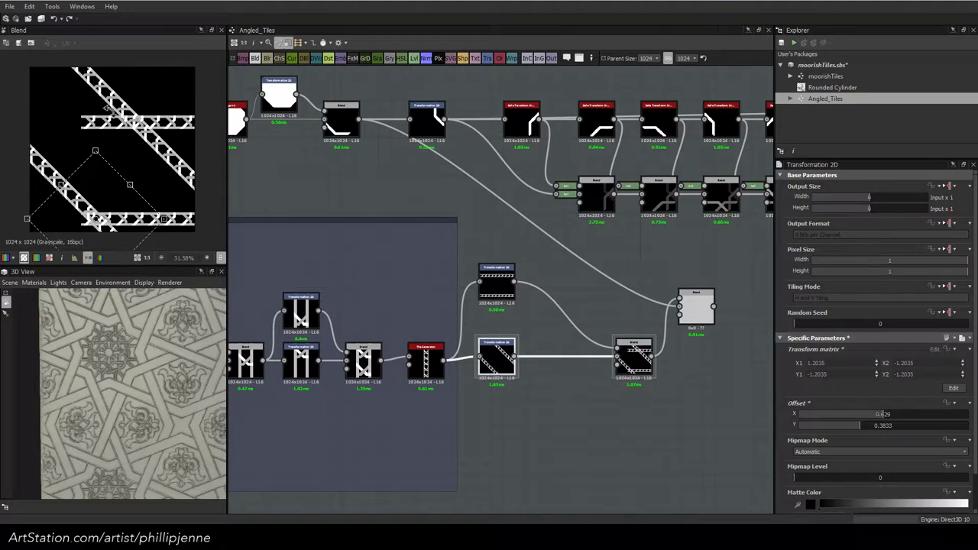
left_click_drag(122, 214, 84, 201)
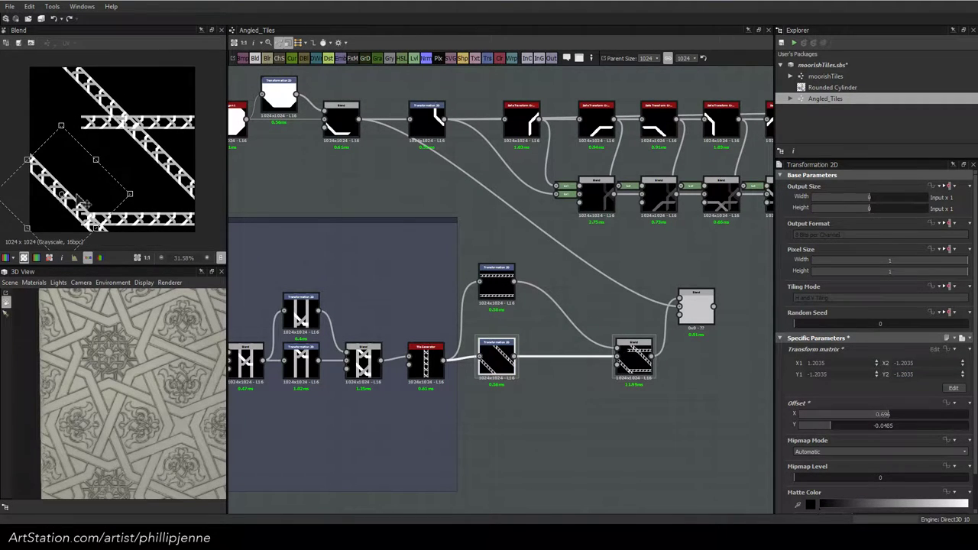
scroll(84, 202, "up", 3)
left_click(632, 353)
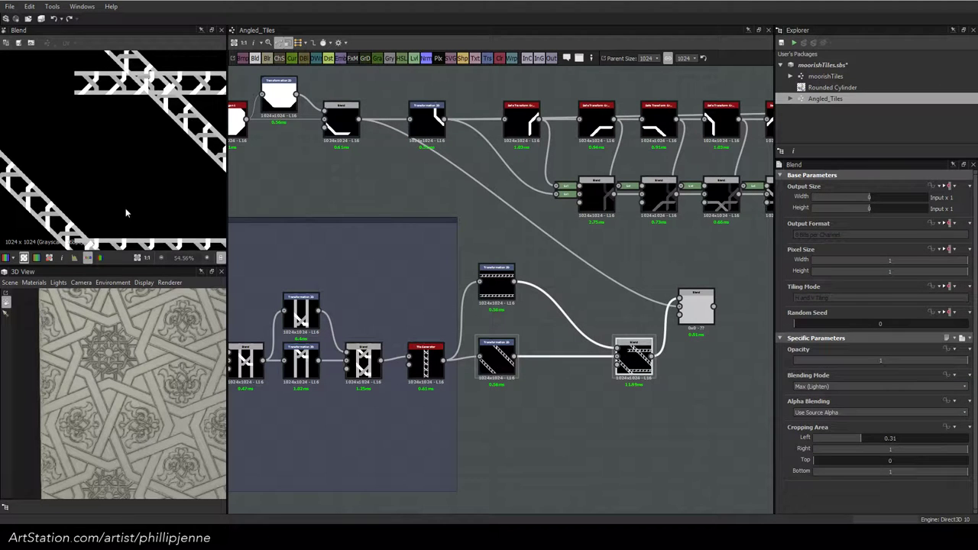
scroll(98, 212, "down", 1)
scroll(108, 195, "down", 2)
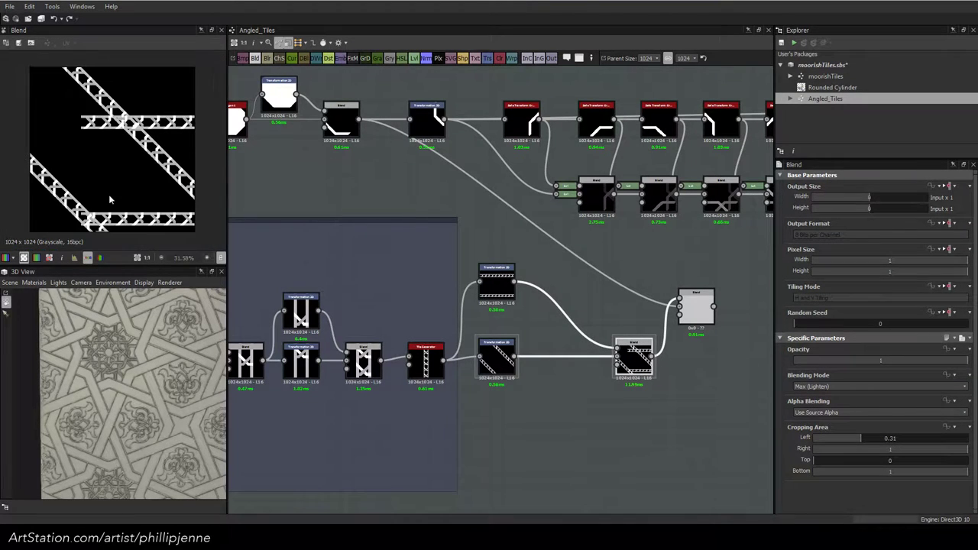
scroll(78, 200, "up", 2)
middle_click_drag(79, 200, 103, 140)
scroll(106, 182, "up", 5)
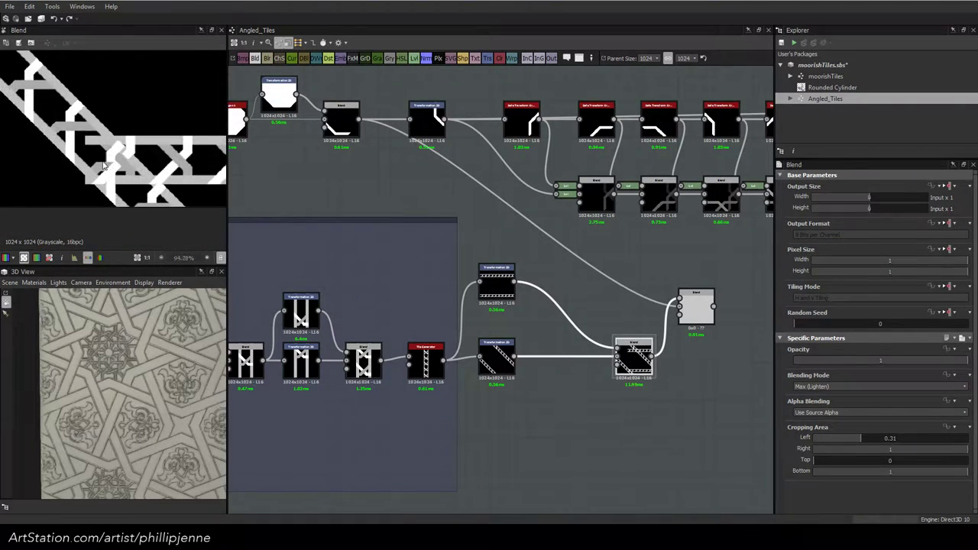
Slide the diagonal strip along the band to X offset about 0.71 and connect it into the final Blend
left_click(493, 355)
mouse_move(112, 143)
left_mouse_down()
mouse_move(79, 135)
mouse_move(100, 157)
left_mouse_up()
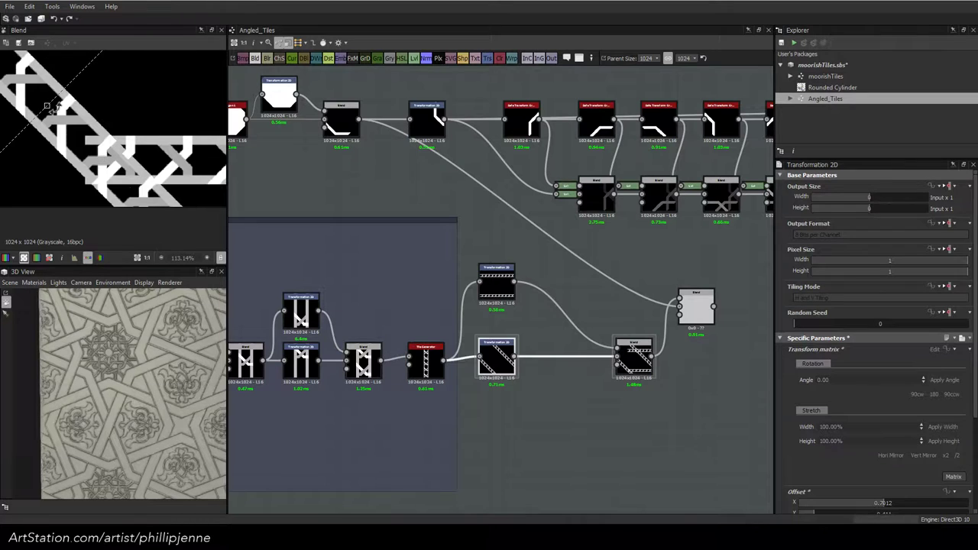
left_click_drag(31, 87, 89, 154)
left_click_drag(654, 355, 679, 306)
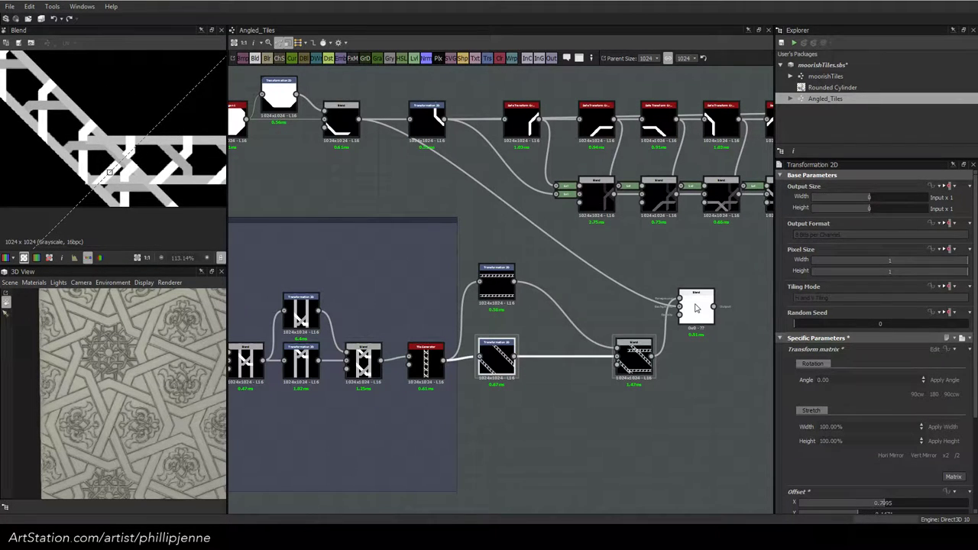
Fine-tune the diagonal strip's Offset X to about 0.715, undoing one overshoot
left_click(695, 302)
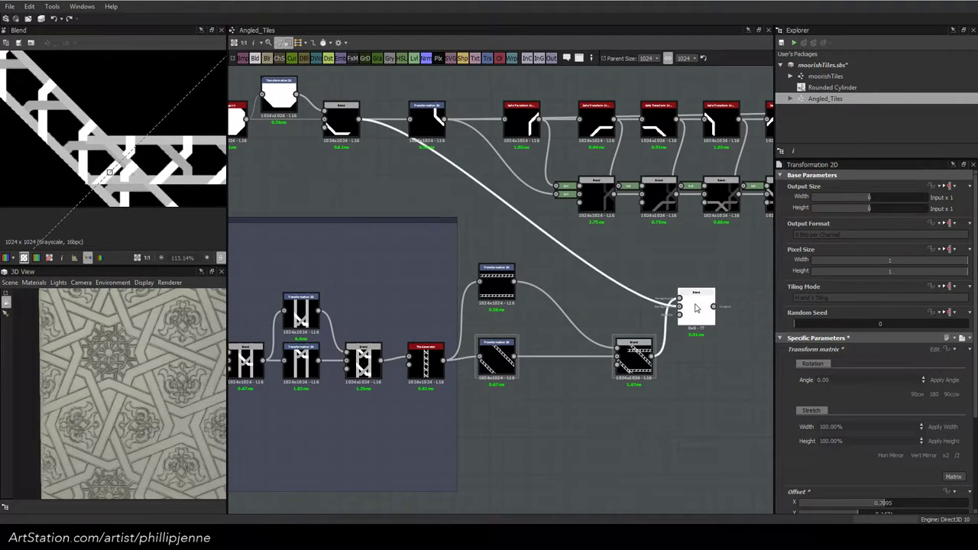
left_click(497, 357)
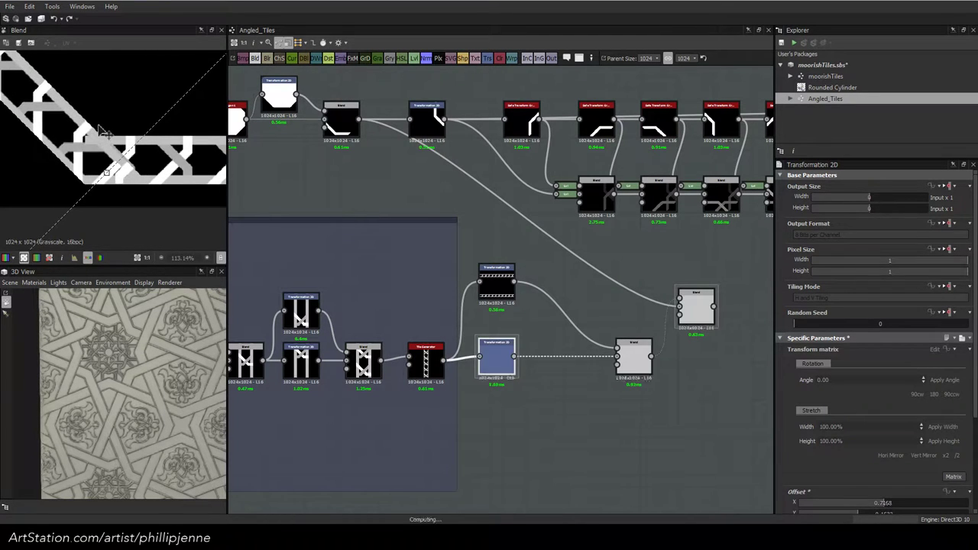
left_click_drag(98, 133, 94, 127)
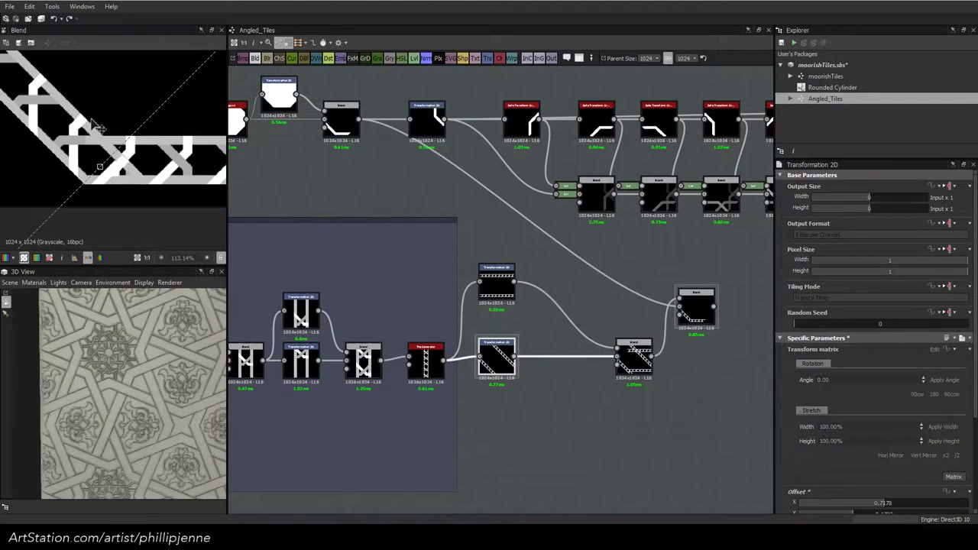
left_click_drag(95, 127, 89, 150)
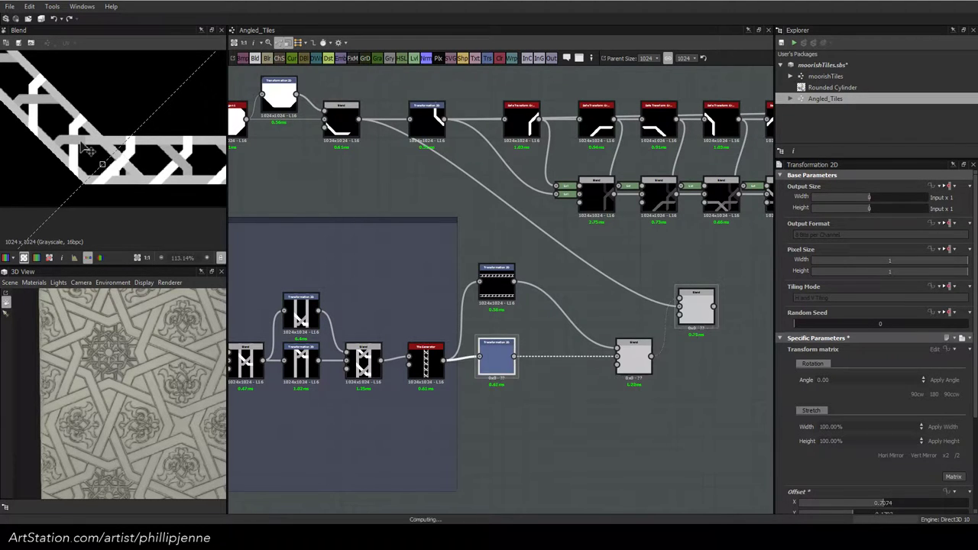
key("ctrl+z")
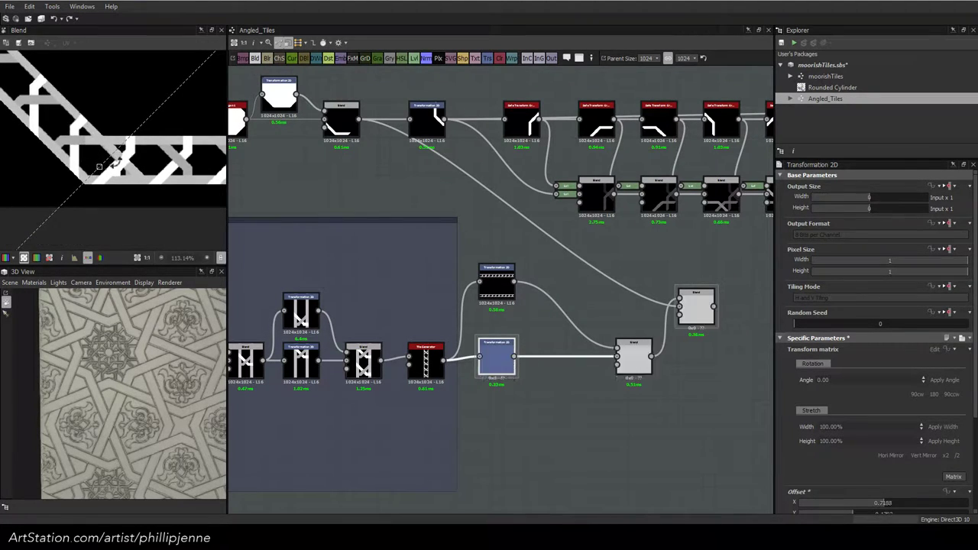
scroll(88, 135, "down", 8)
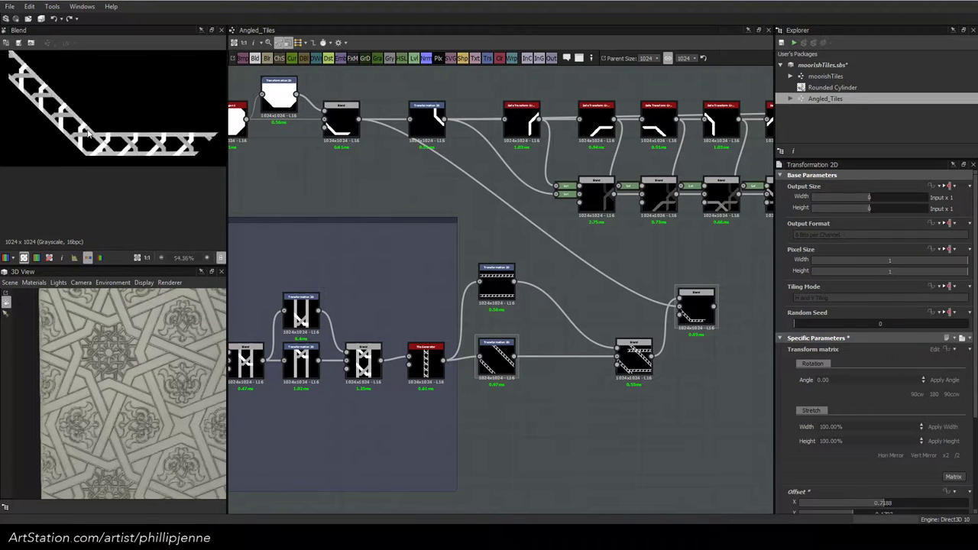
scroll(89, 205, "up", 1)
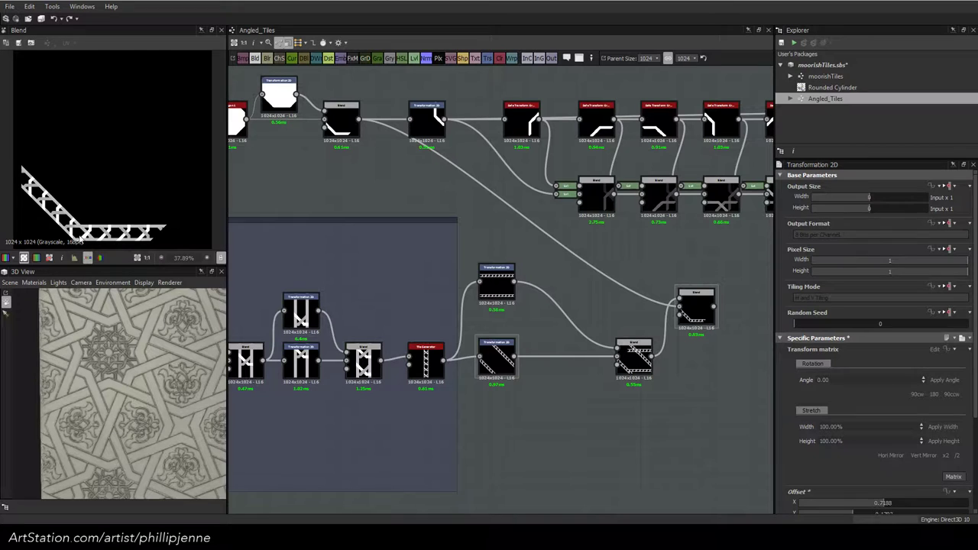
scroll(79, 232, "up", 7)
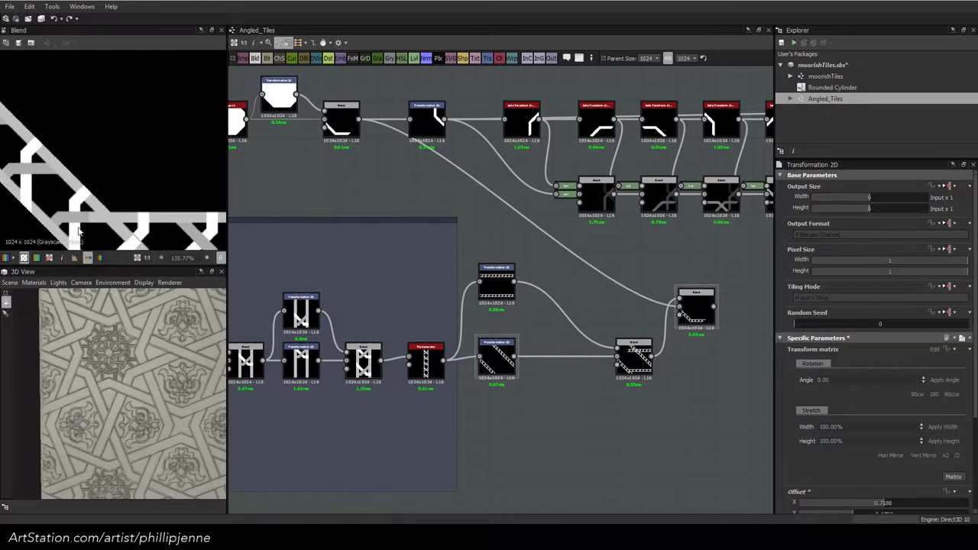
middle_click_drag(125, 199, 153, 143)
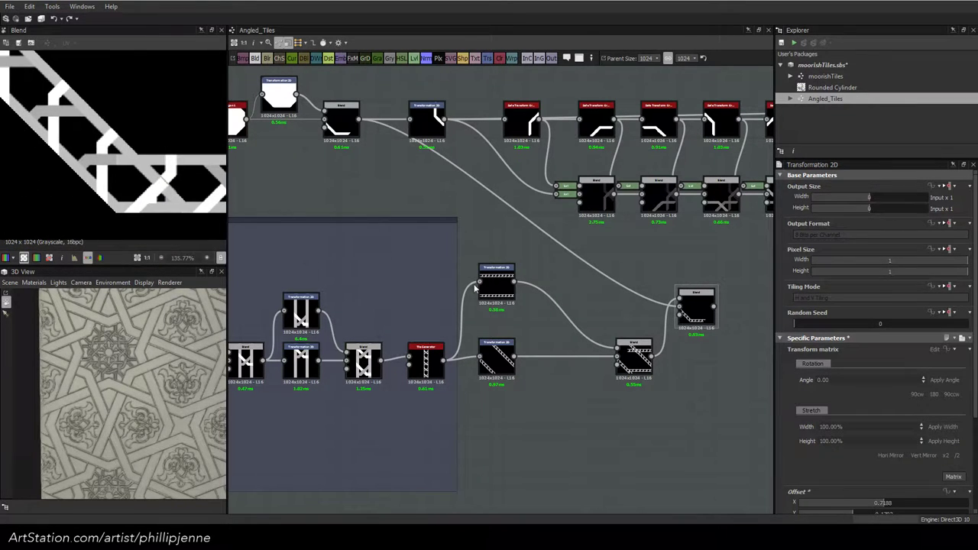
mouse_move(123, 142)
left_mouse_down()
mouse_move(132, 150)
mouse_move(123, 142)
left_mouse_up()
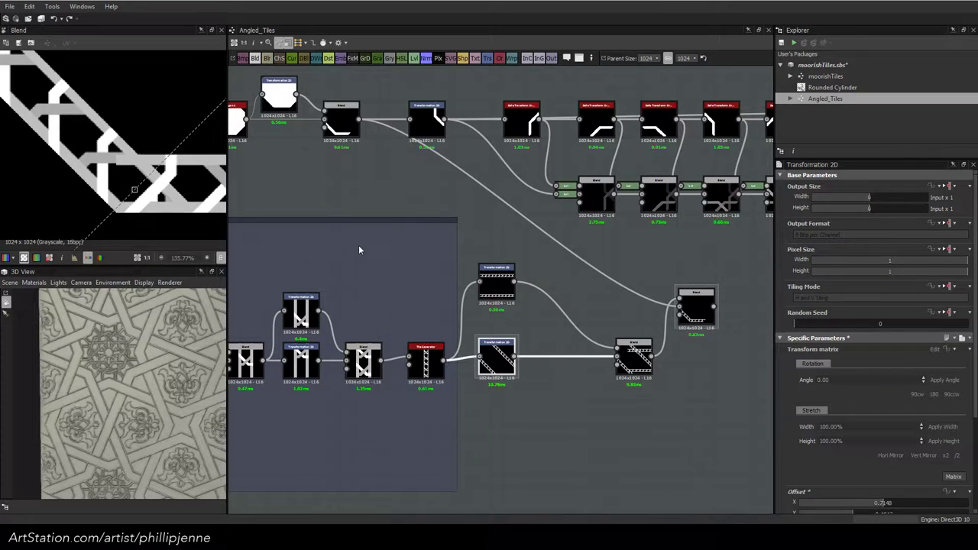
Raise a vertical lattice piece's Offset Y slightly with arrow-key nudges
middle_click_drag(358, 250, 574, 278)
middle_click_drag(432, 300, 476, 268)
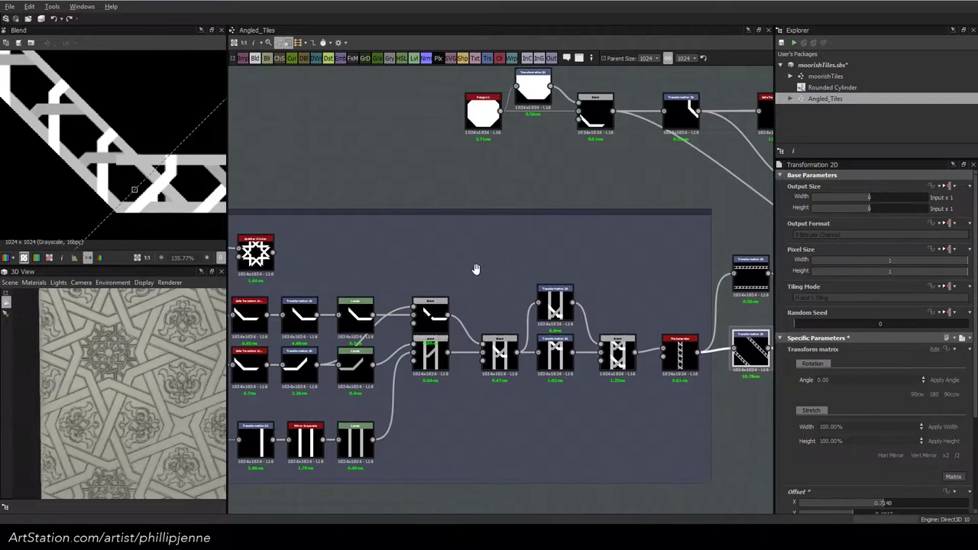
left_click(555, 301)
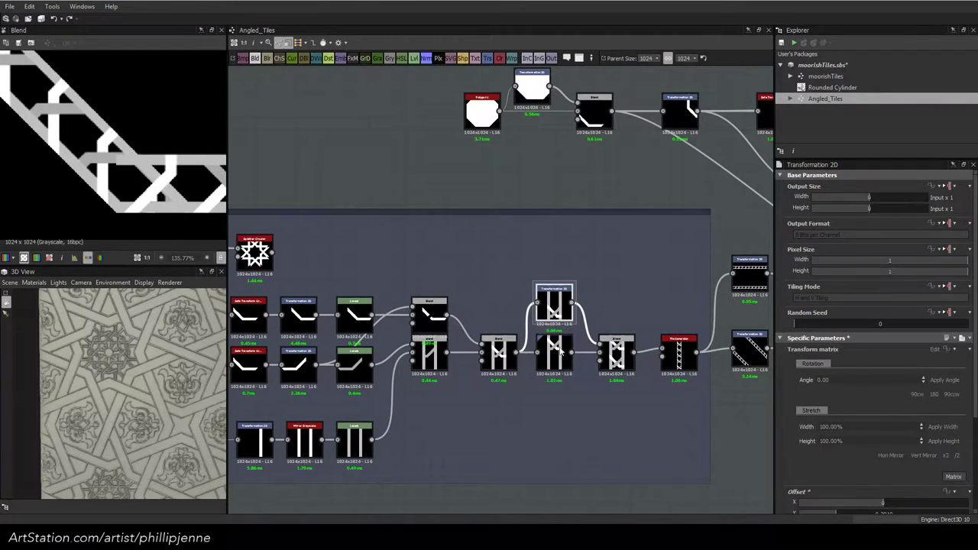
left_click(560, 347)
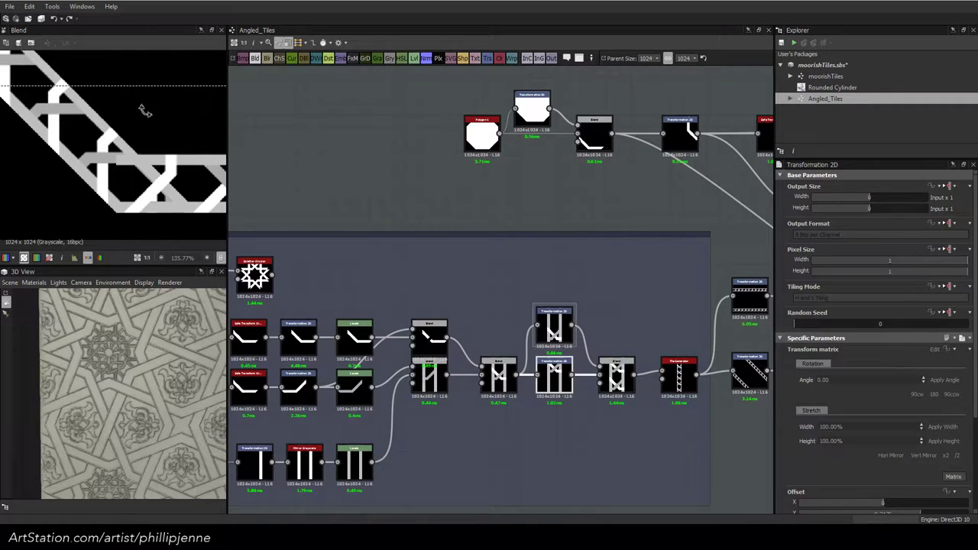
left_click(145, 114)
key("Down")
key("Up")
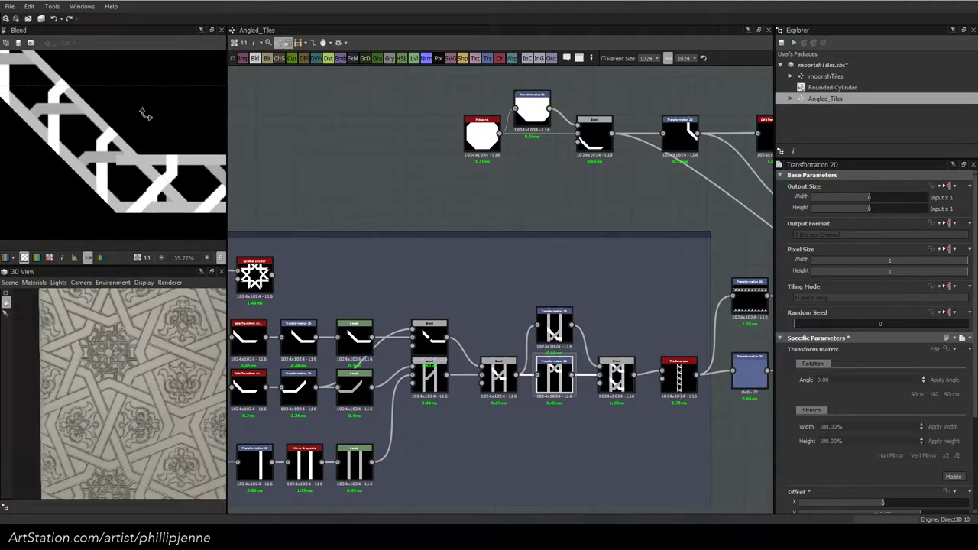
key("Up")
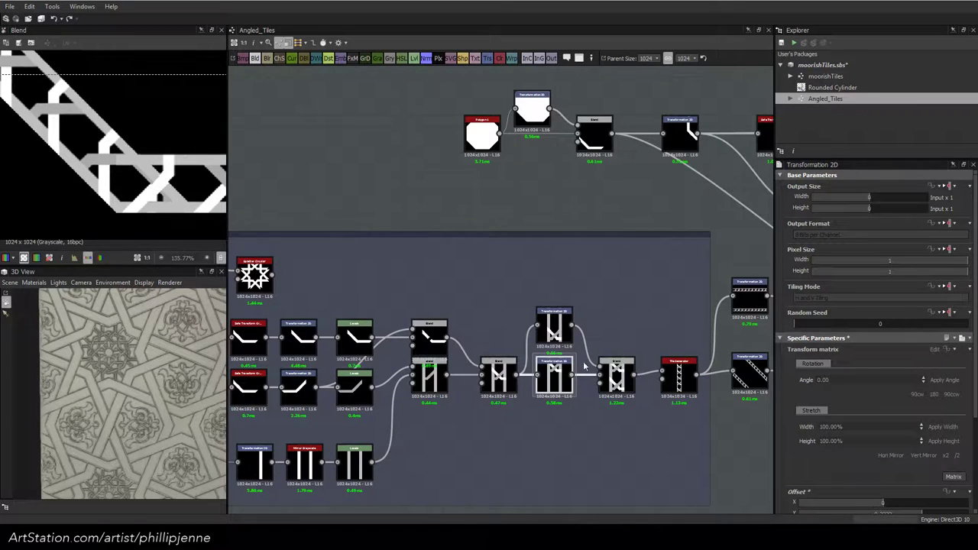
middle_click_drag(705, 229, 541, 226)
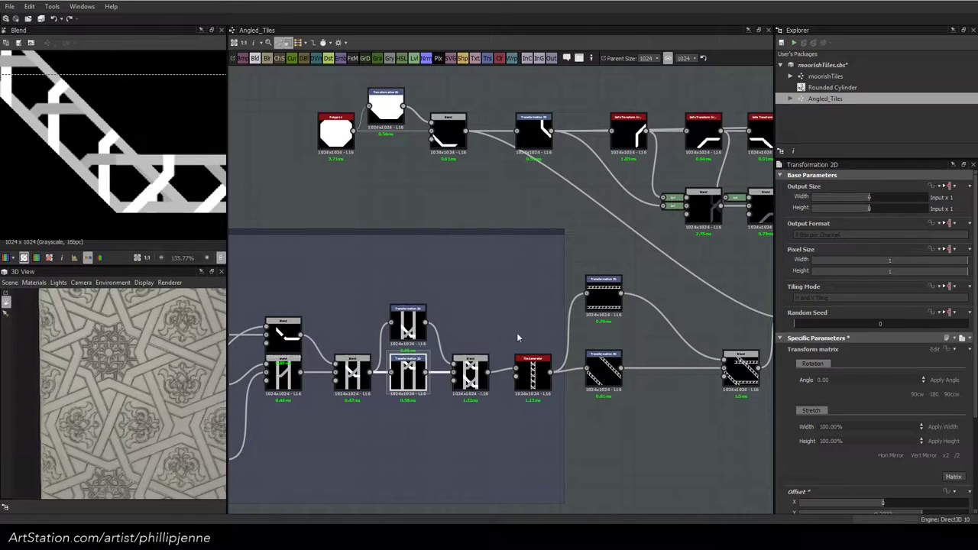
Refine the diagonal strip's Offset X to about 0.719 with small drags and arrow-key nudges
left_click(602, 372)
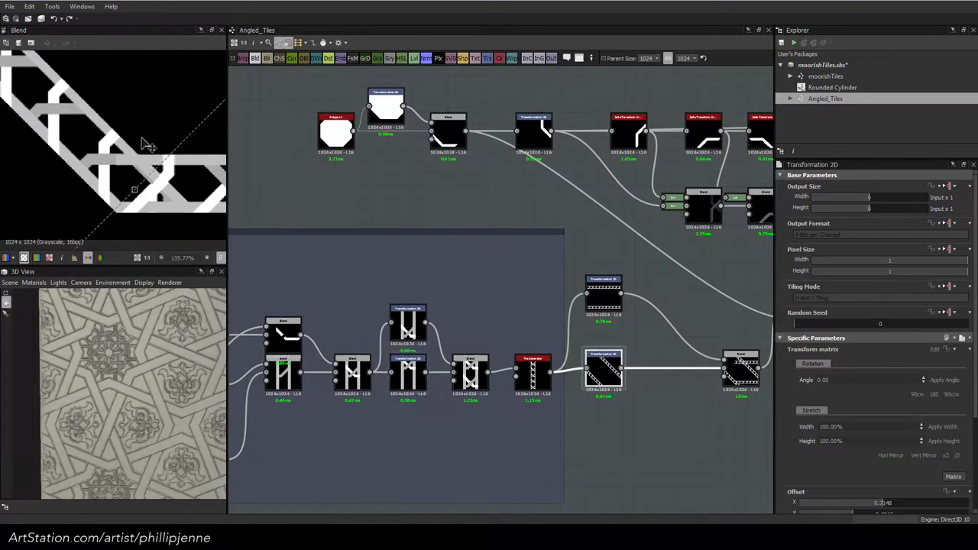
left_click_drag(142, 139, 141, 138)
key("Left")
key("Left")
key("Left")
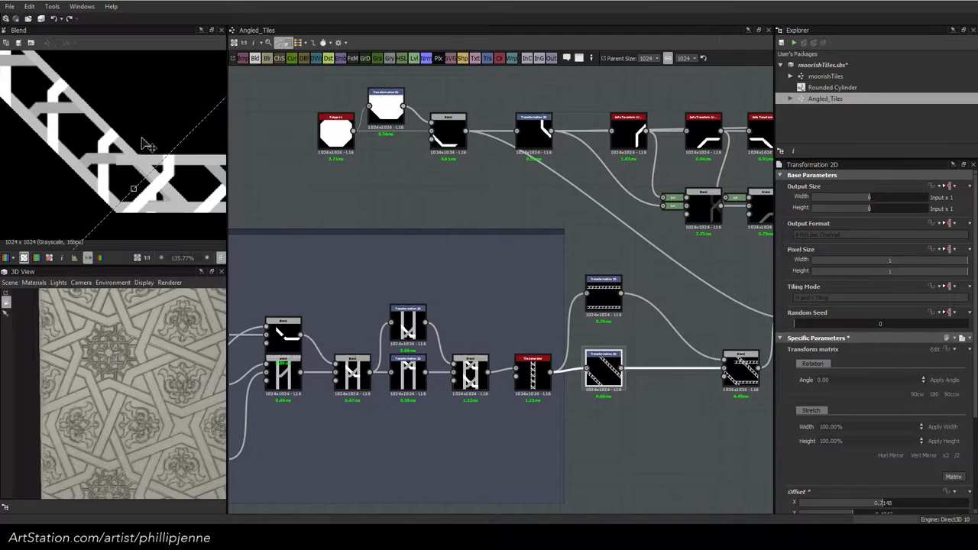
key("Down")
key("Down")
left_click_drag(147, 146, 147, 145)
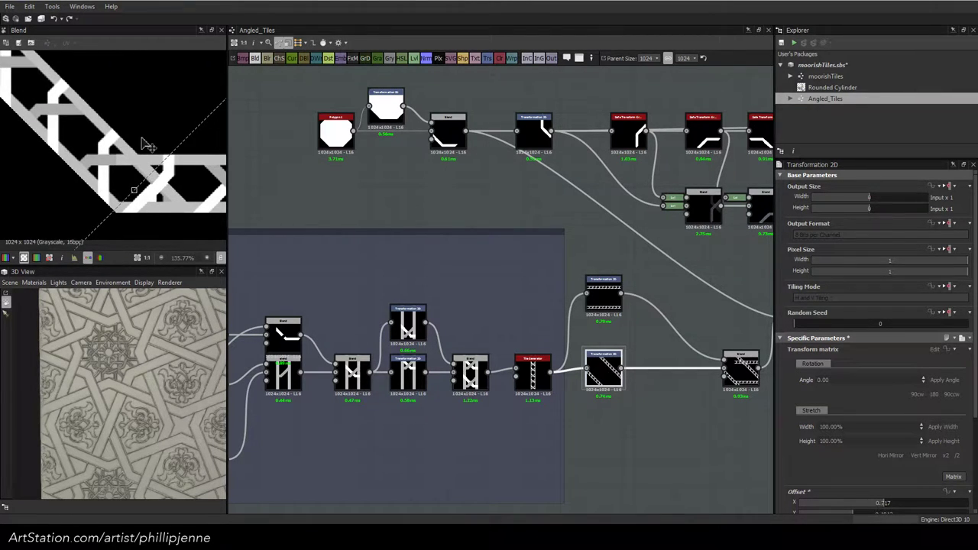
left_click_drag(147, 145, 147, 145)
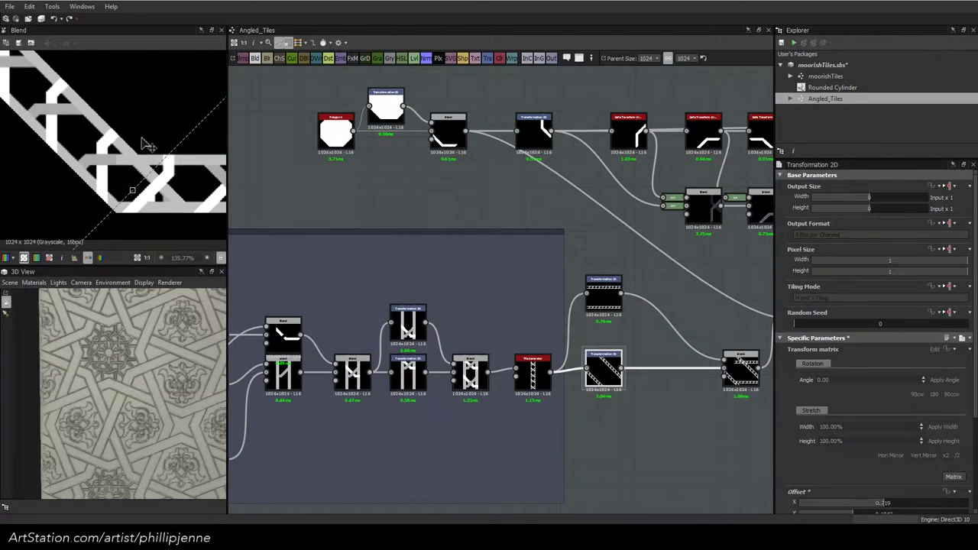
scroll(127, 192, "down", 2)
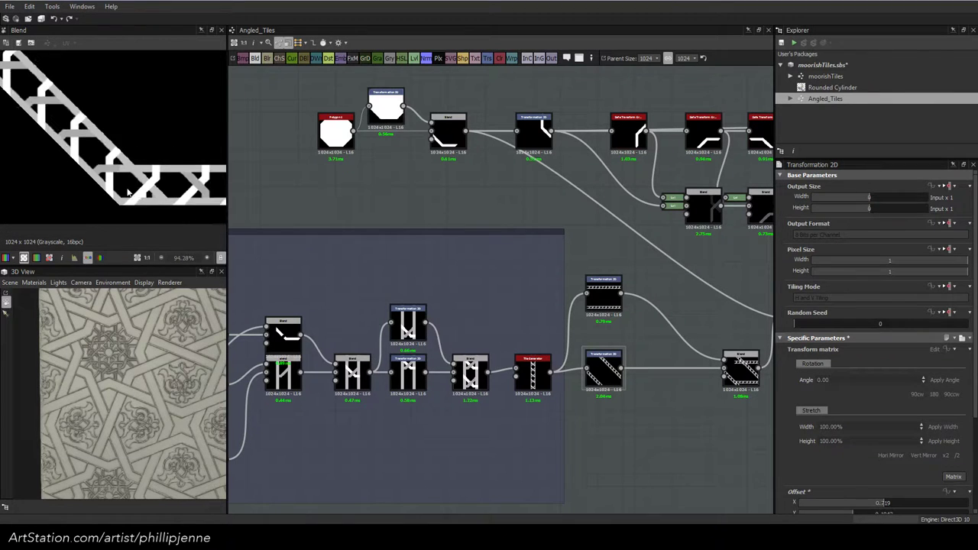
scroll(127, 192, "down", 2)
scroll(153, 207, "up", 4)
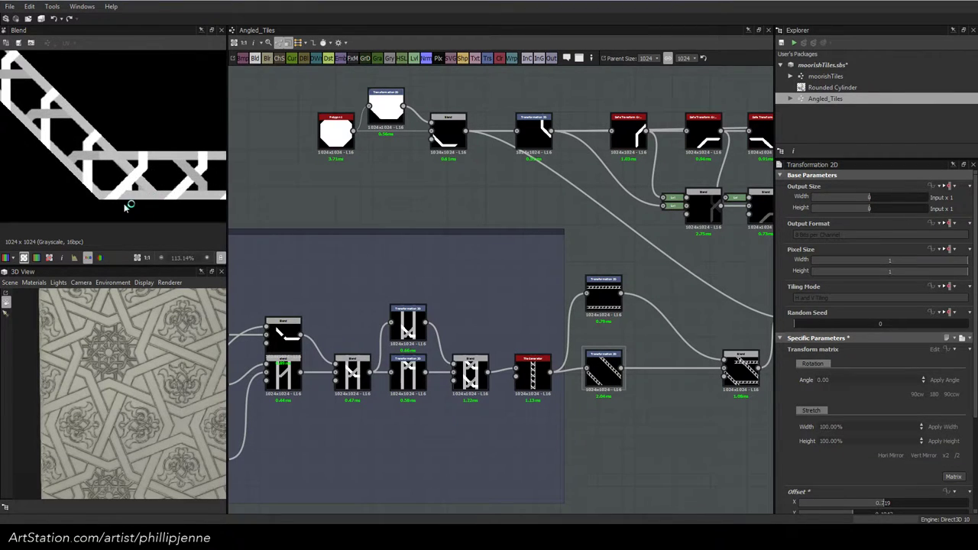
scroll(127, 206, "down", 3)
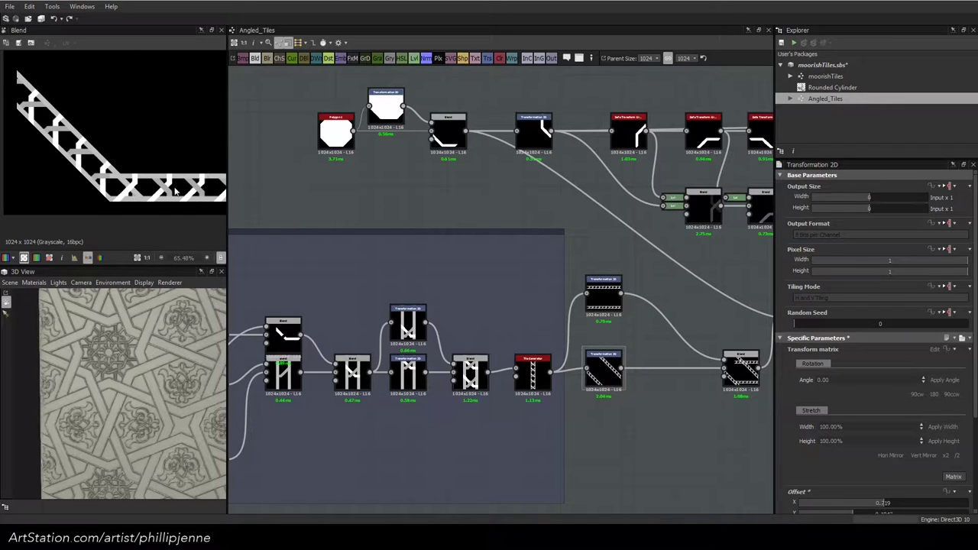
Wire the upper strip-combining Blend's output into the Multiply blend beside the lattice strips
scroll(175, 191, "down", 1)
scroll(175, 192, "up", 1)
scroll(175, 191, "down", 3)
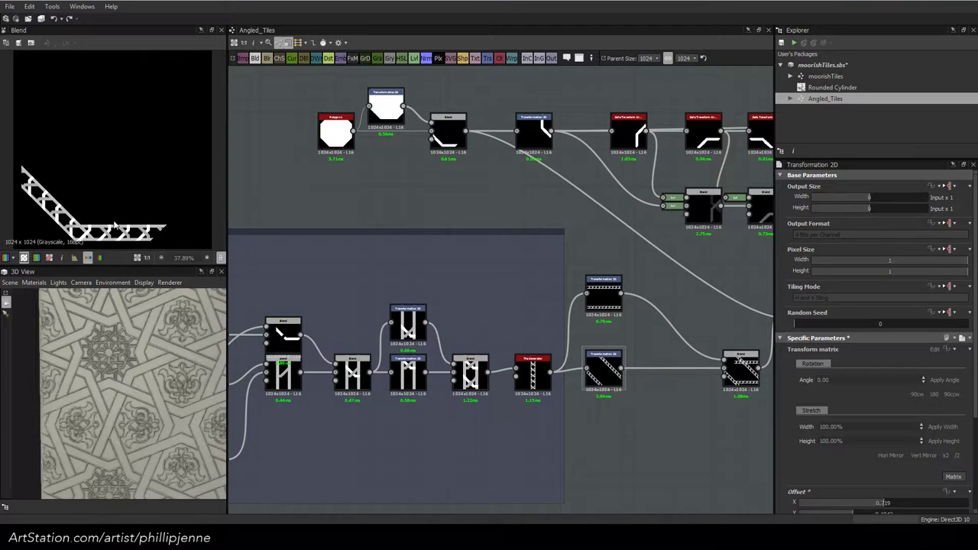
middle_click_drag(697, 315, 365, 301)
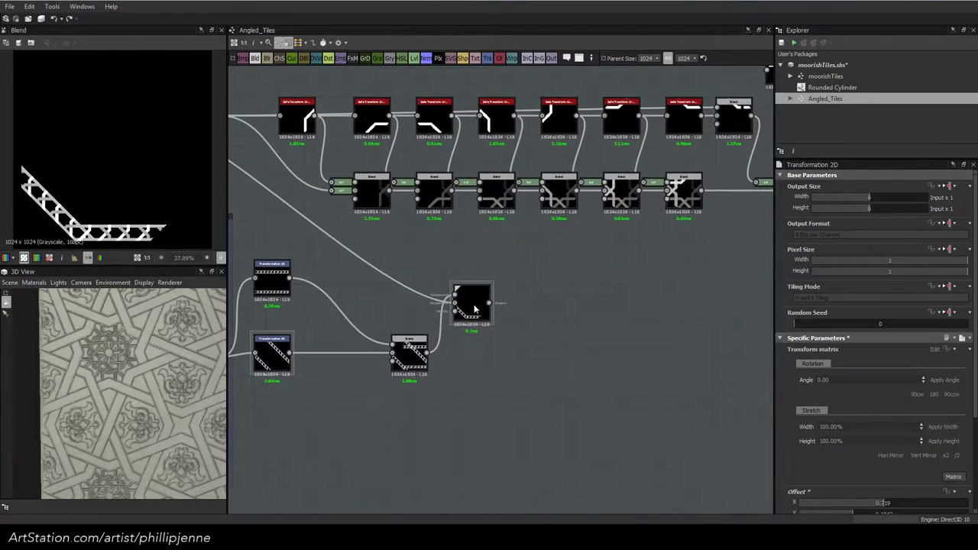
left_click(468, 306)
scroll(507, 260, "down", 1)
middle_click_drag(537, 262, 650, 300)
left_click_drag(611, 337, 360, 184)
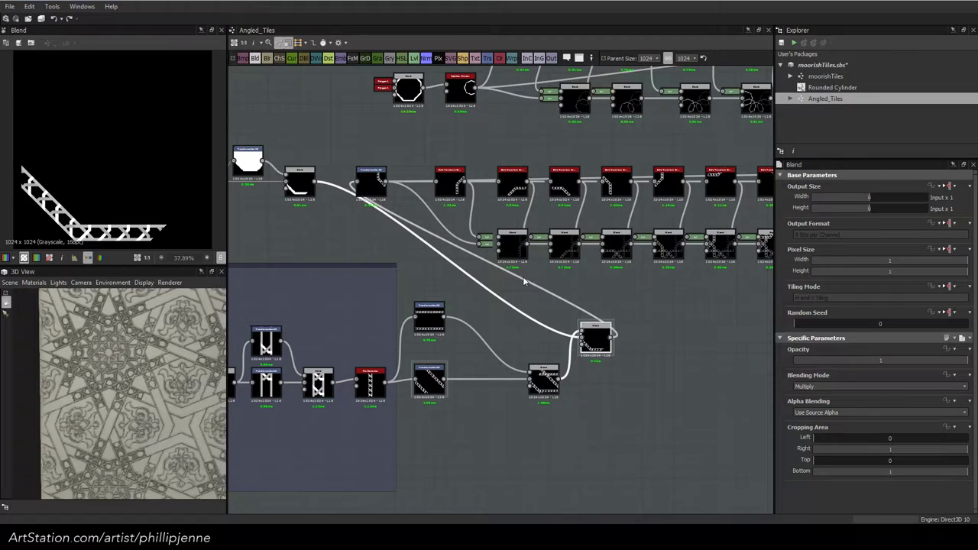
scroll(150, 353, "up", 3)
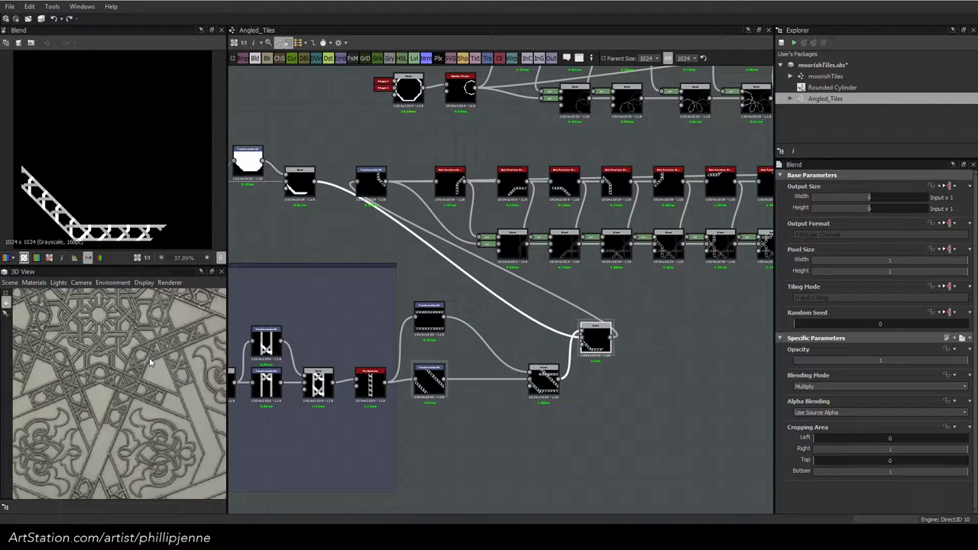
scroll(547, 275, "down", 3)
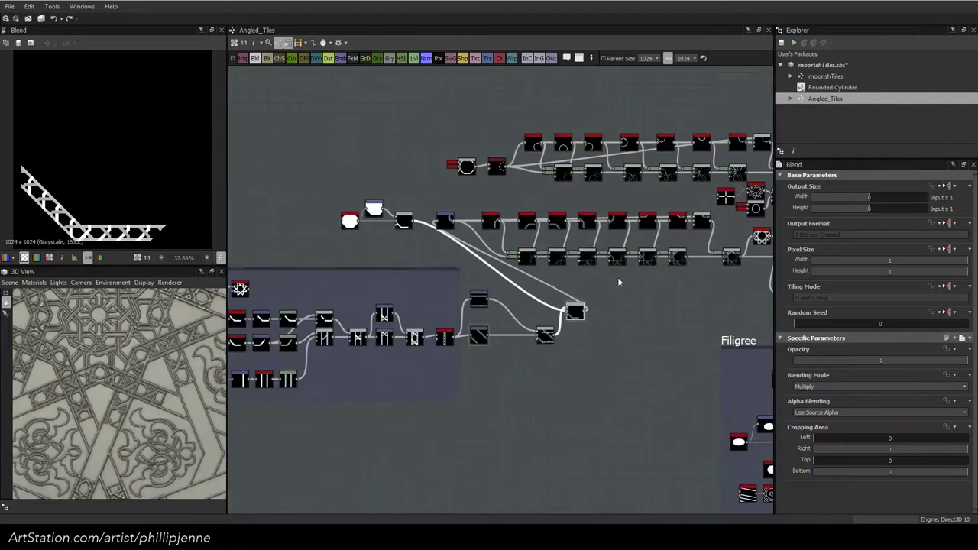
middle_click_drag(586, 285, 321, 348)
middle_click_drag(401, 338, 439, 297)
scroll(296, 316, "down", 1)
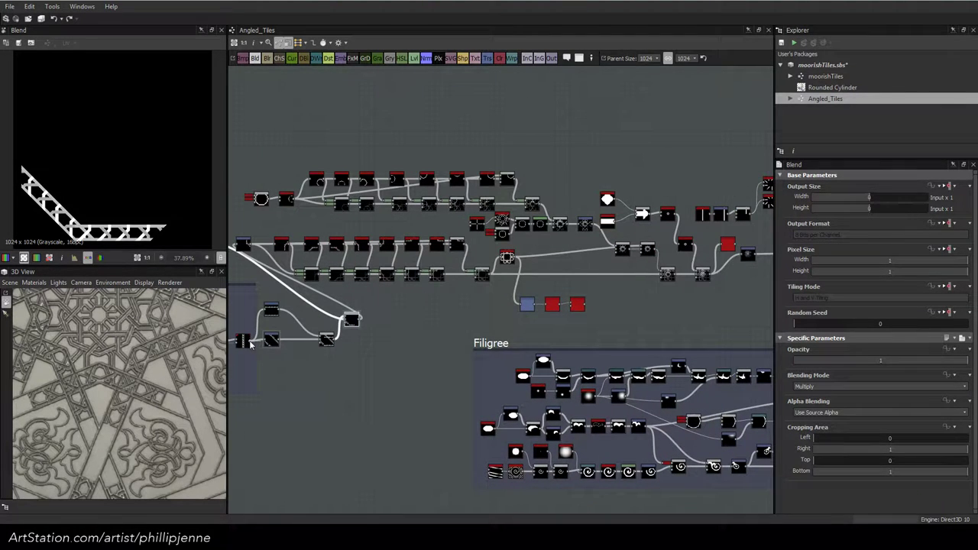
Add a Transformation 2D fed by the lattice strip, placed above the Shape node
key("space")
type("2d")
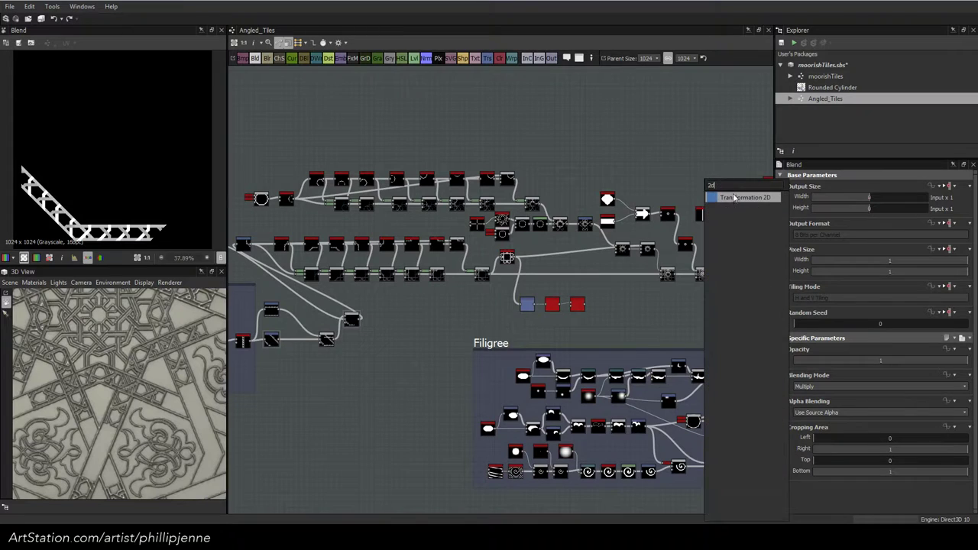
key("Return")
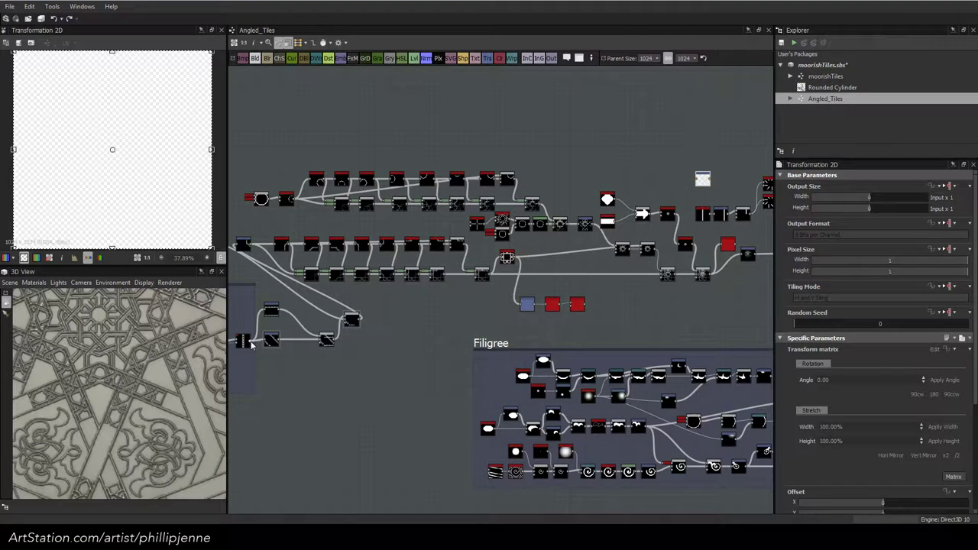
left_click_drag(250, 341, 696, 179)
scroll(737, 199, "up", 4)
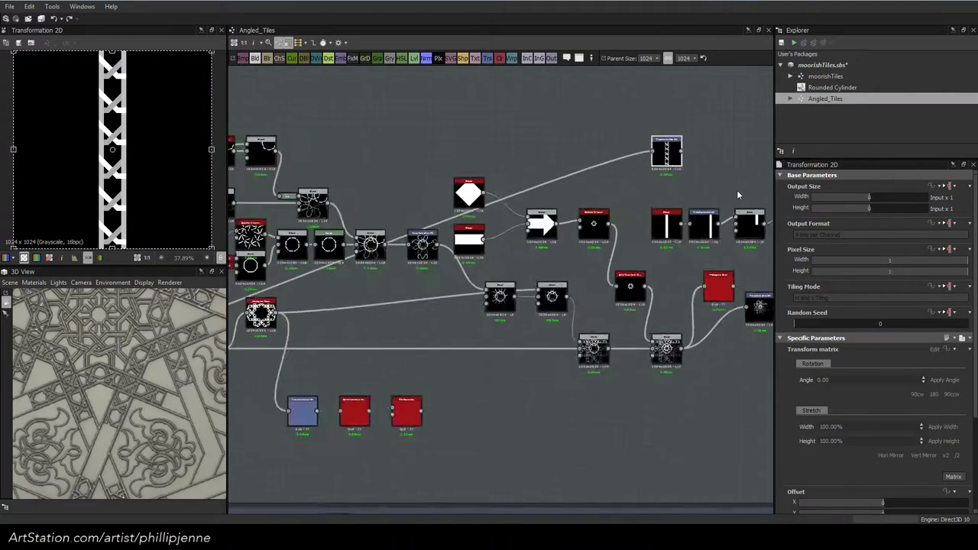
scroll(738, 194, "up", 2)
middle_click_drag(678, 169, 540, 248)
scroll(538, 248, "up", 2)
left_click_drag(494, 214, 494, 276)
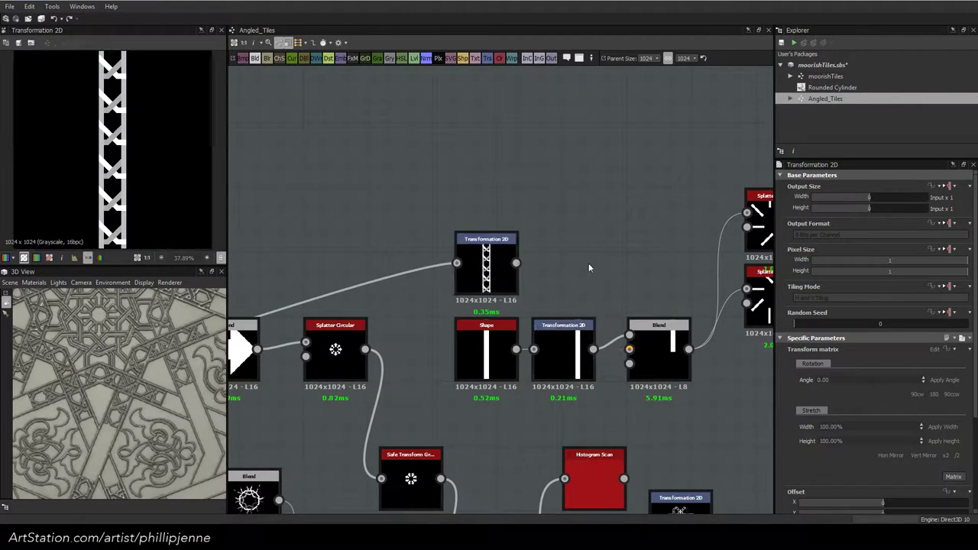
Add a Blend combining the shifted strip with the white strip in Max (Lighten) mode
key("space")
left_click(620, 229)
left_click_drag(516, 349, 565, 249)
left_click(496, 268)
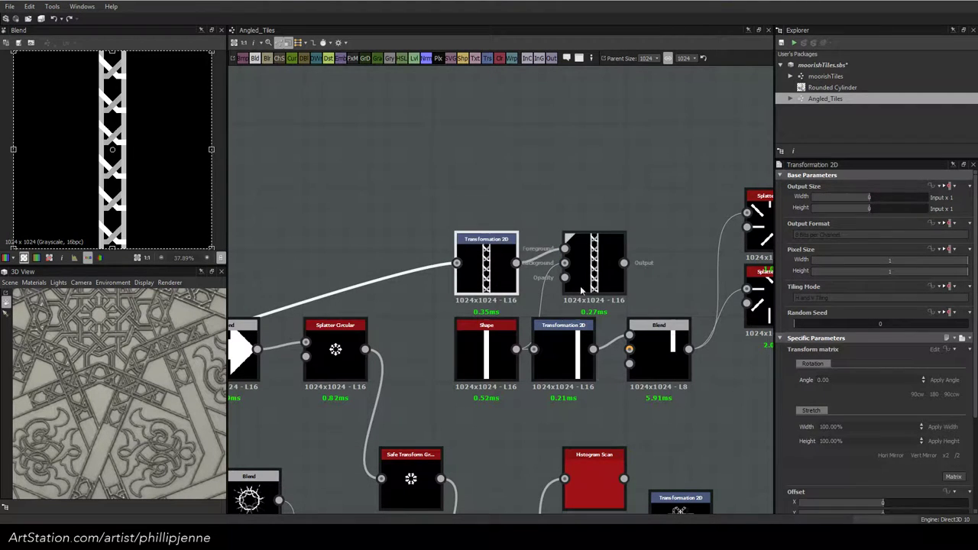
left_click_drag(592, 349, 565, 263)
left_click(593, 263)
left_click(839, 385)
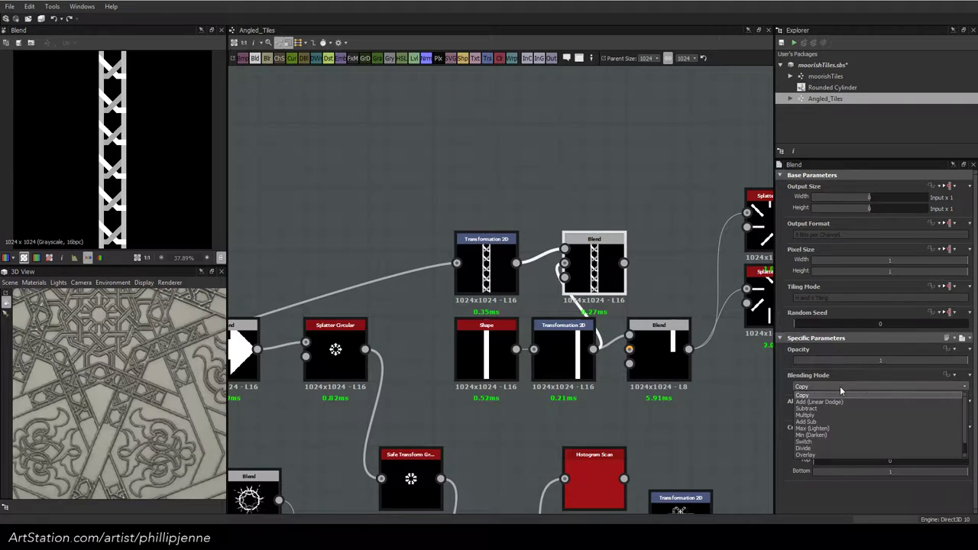
left_click(837, 428)
scroll(165, 128, "down", 1)
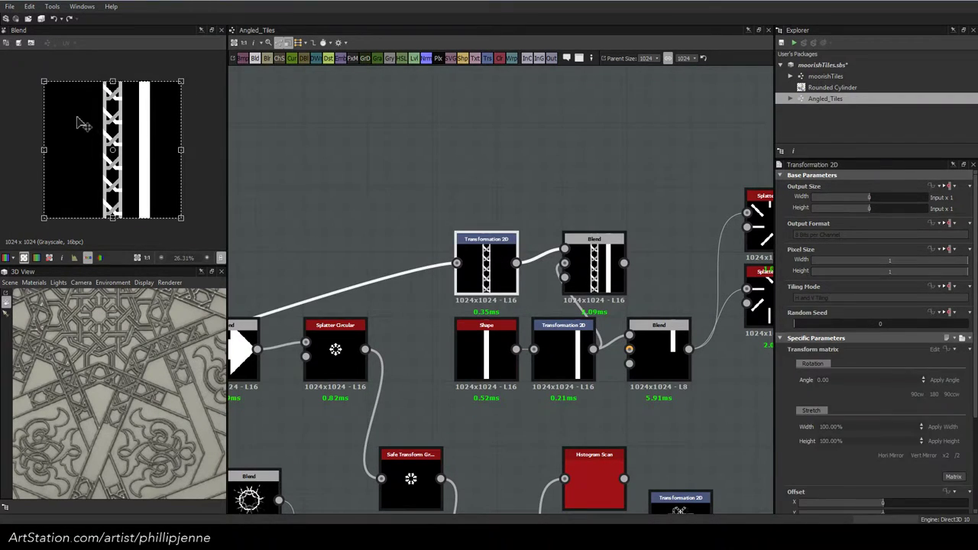
Shift the strip to Offset X -0.4084 and set its Tiling Mode to Vertical
left_click_drag(79, 120, 110, 118)
left_click_drag(215, 84, 140, 113)
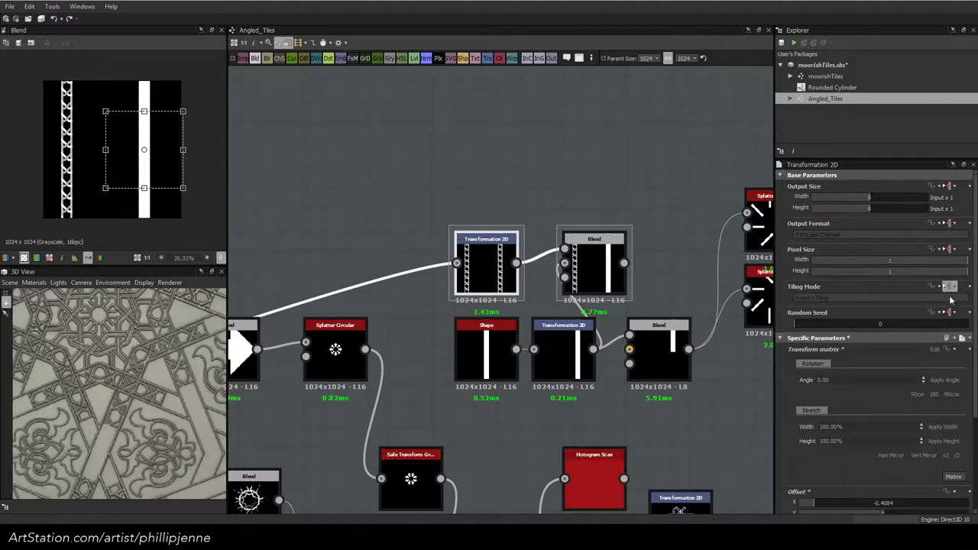
left_click(835, 298)
left_click(832, 312)
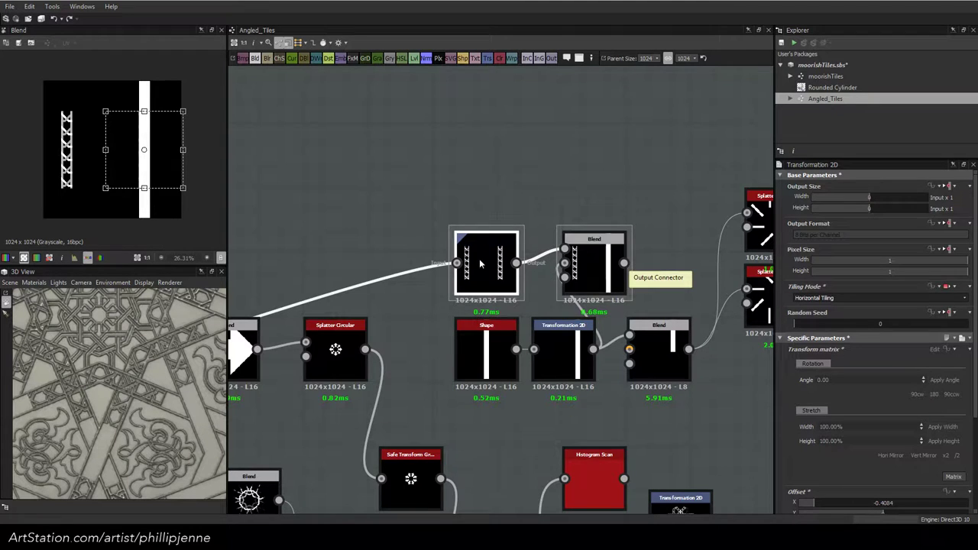
left_click(833, 298)
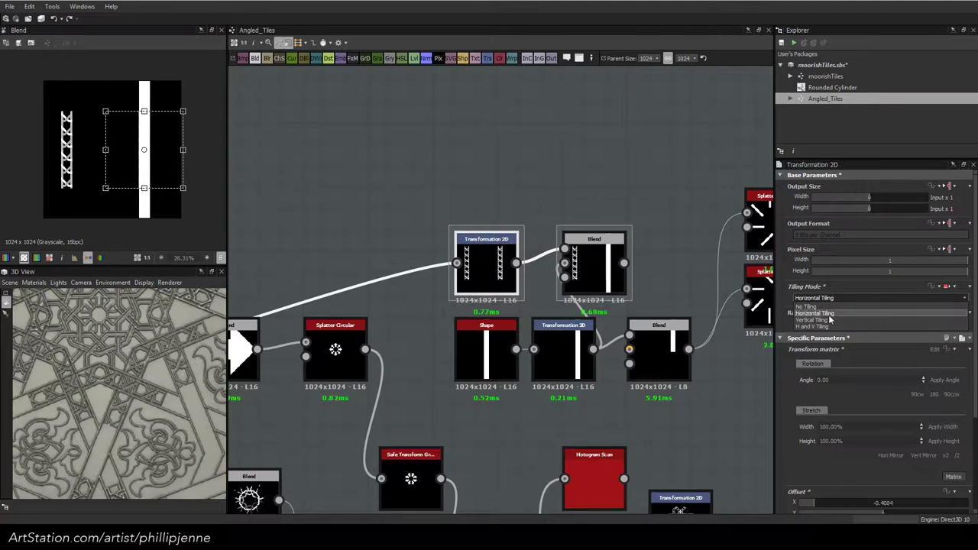
left_click(826, 320)
left_click(618, 271)
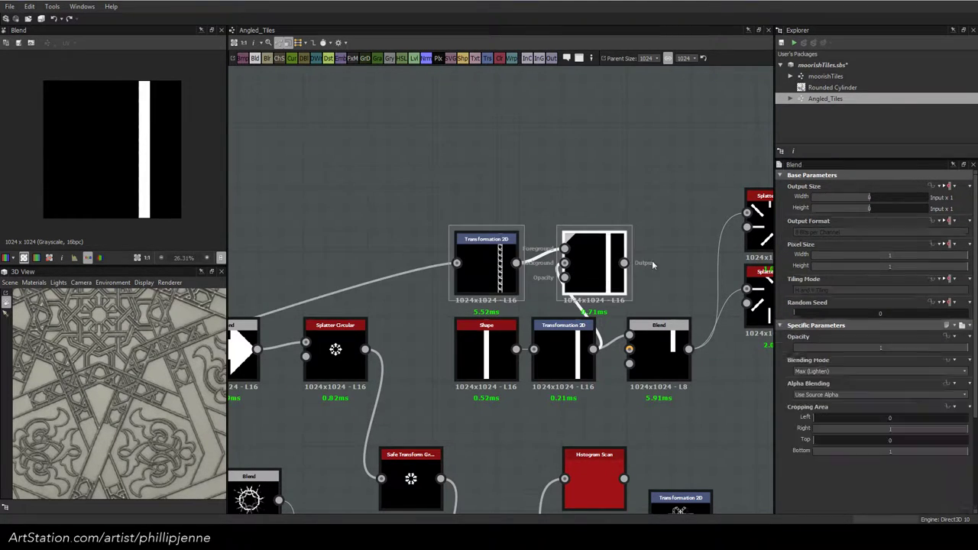
left_click(485, 263)
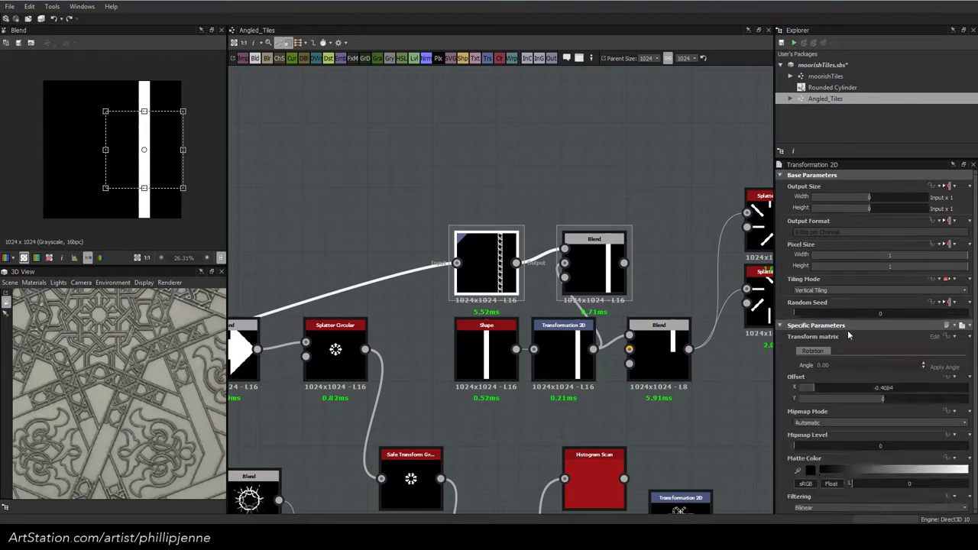
left_click(604, 279)
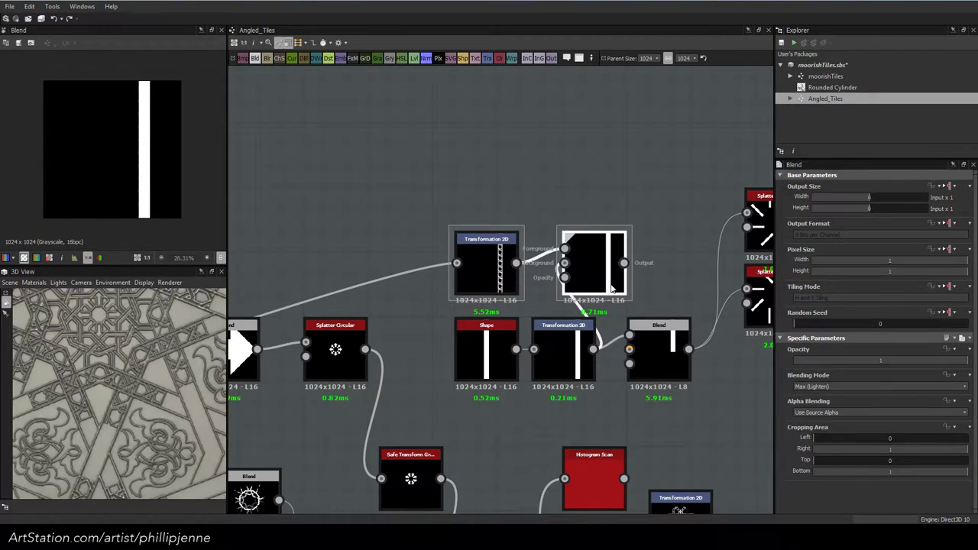
Delete the temporary Blend and feed the shifted lattice strip into the existing Blend's Foreground
key("Delete")
left_click_drag(570, 293, 629, 335)
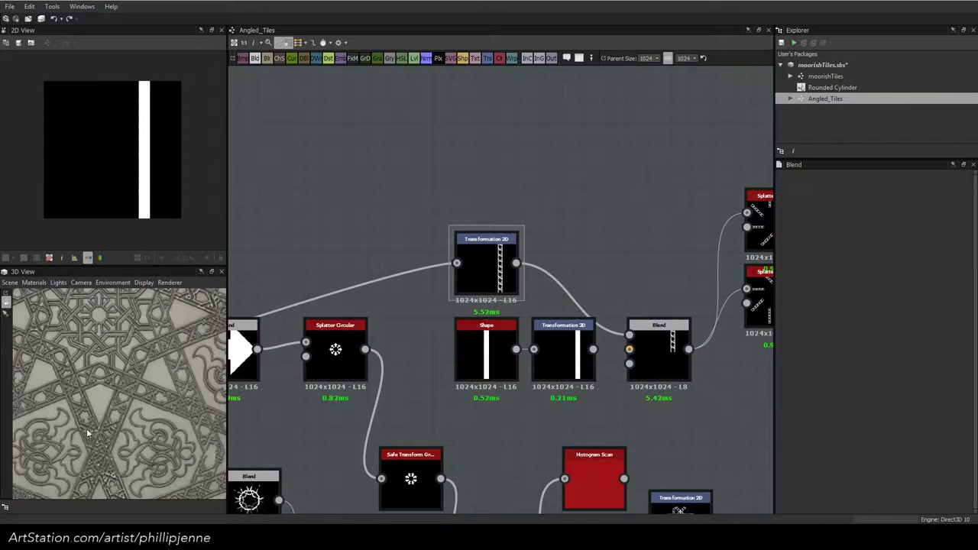
scroll(87, 433, "up", 6)
scroll(100, 428, "down", 3)
middle_click_drag(102, 424, 108, 399)
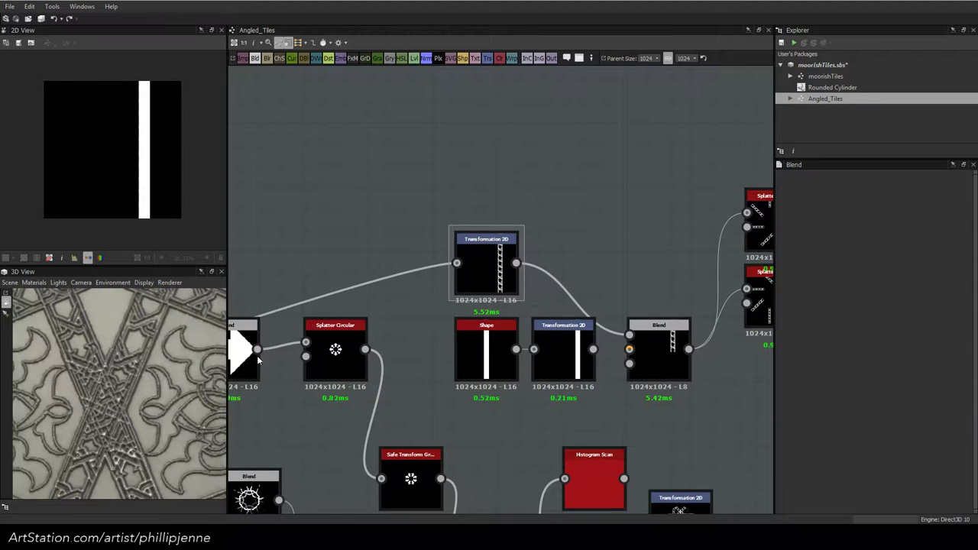
scroll(504, 263, "down", 2)
middle_click_drag(598, 246, 416, 303)
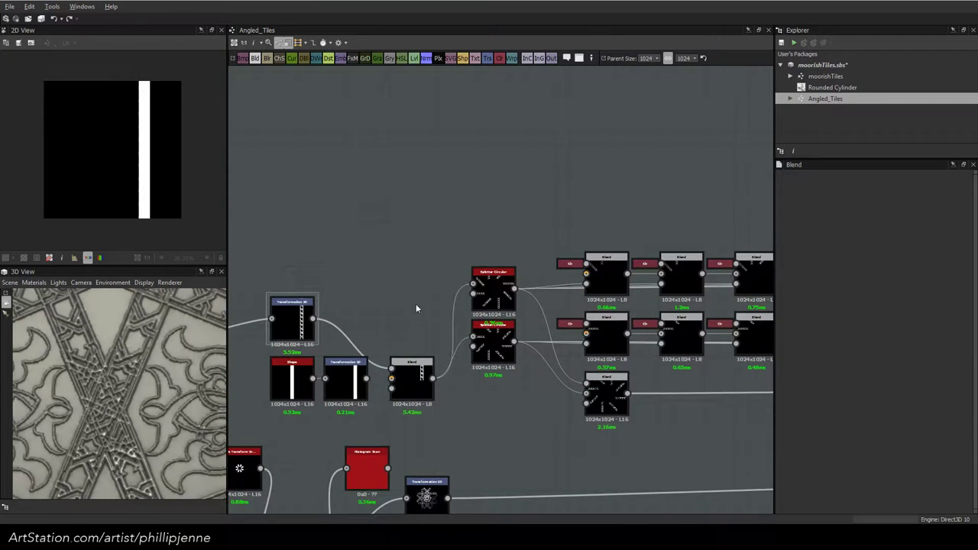
Preview the Subtract blend and trace the blend chain from the upper Splatter Circular node
double_click(606, 394)
scroll(162, 180, "up", 6)
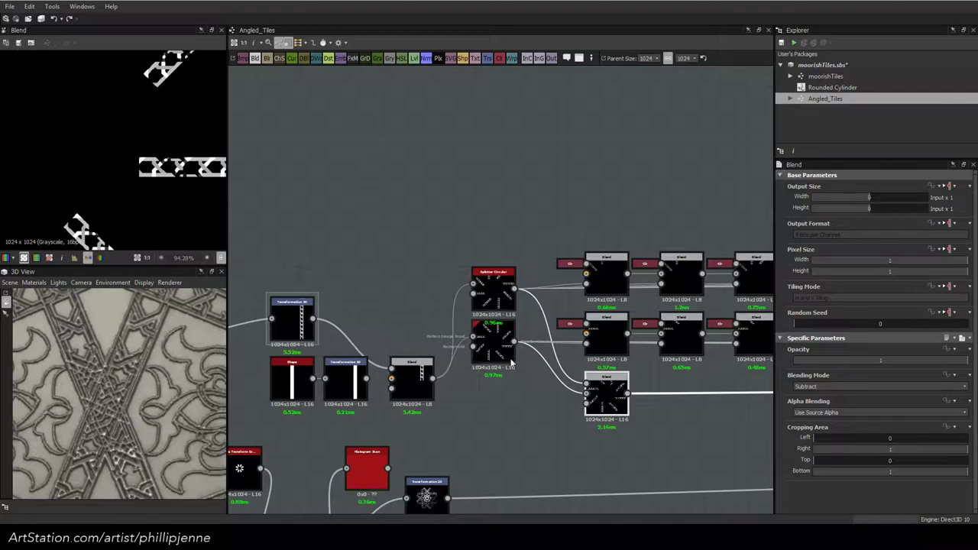
scroll(530, 358, "down", 1)
scroll(545, 308, "up", 2)
left_click(487, 303)
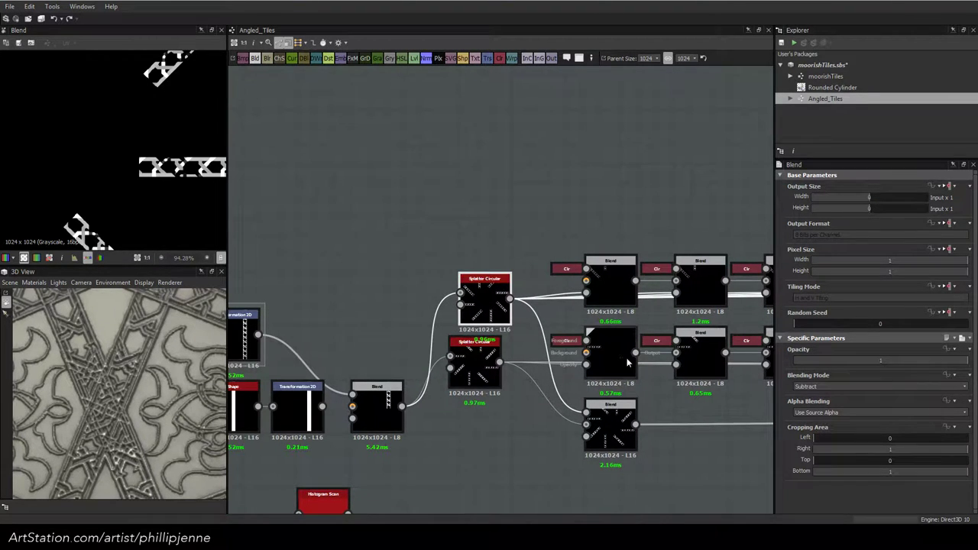
middle_click_drag(707, 374, 549, 358)
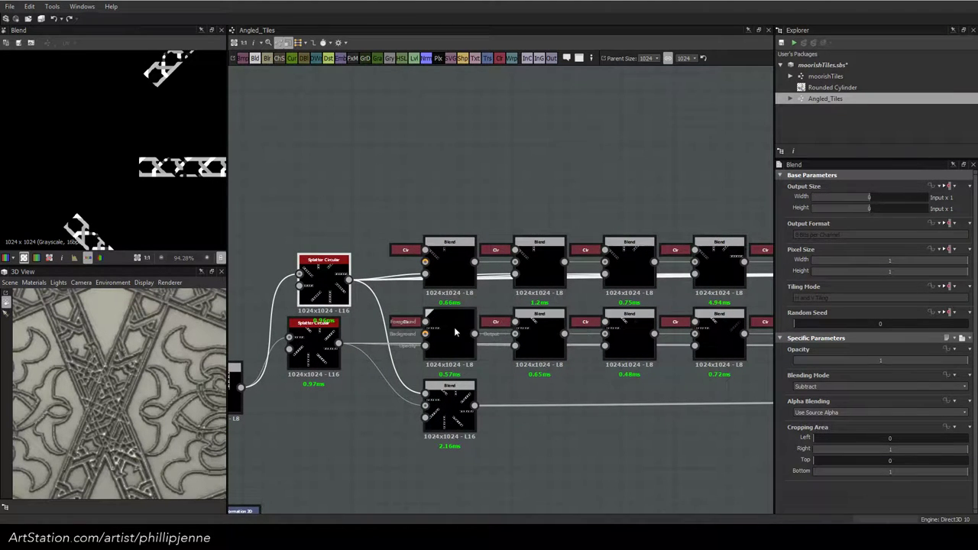
middle_click_drag(700, 363, 466, 351)
mouse_move(657, 358)
middle_mouse_down()
mouse_move(463, 356)
mouse_move(506, 347)
middle_mouse_up()
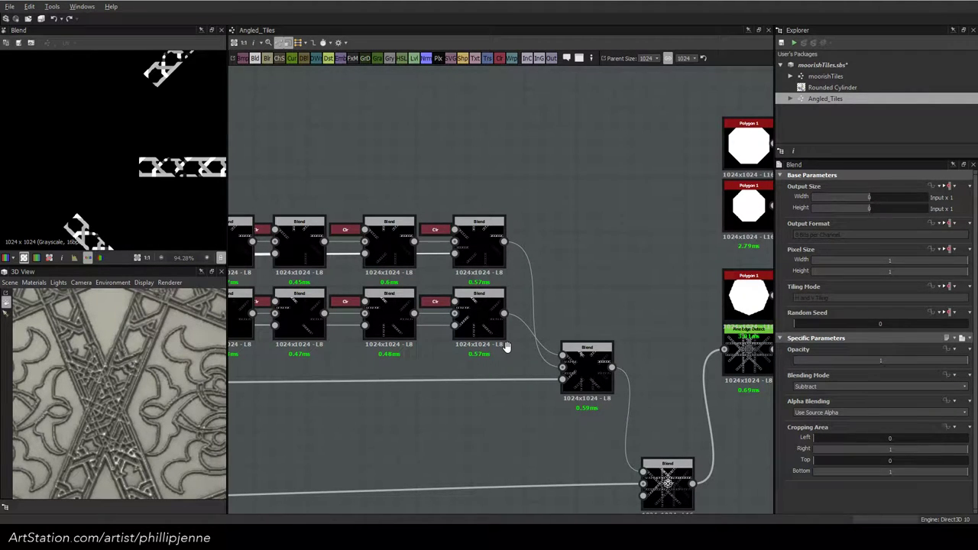
middle_click_drag(506, 347, 687, 352)
middle_click_drag(336, 340, 673, 351)
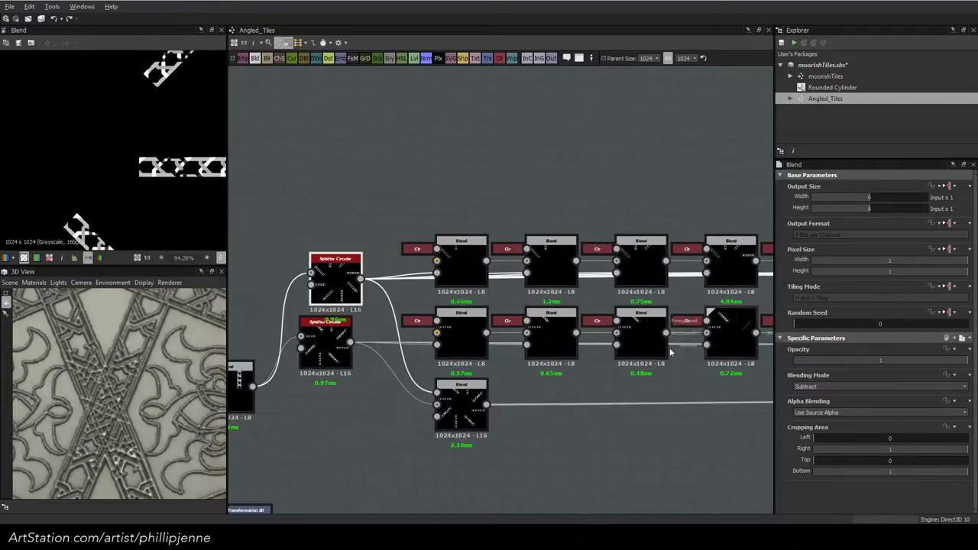
middle_click_drag(409, 337, 630, 341)
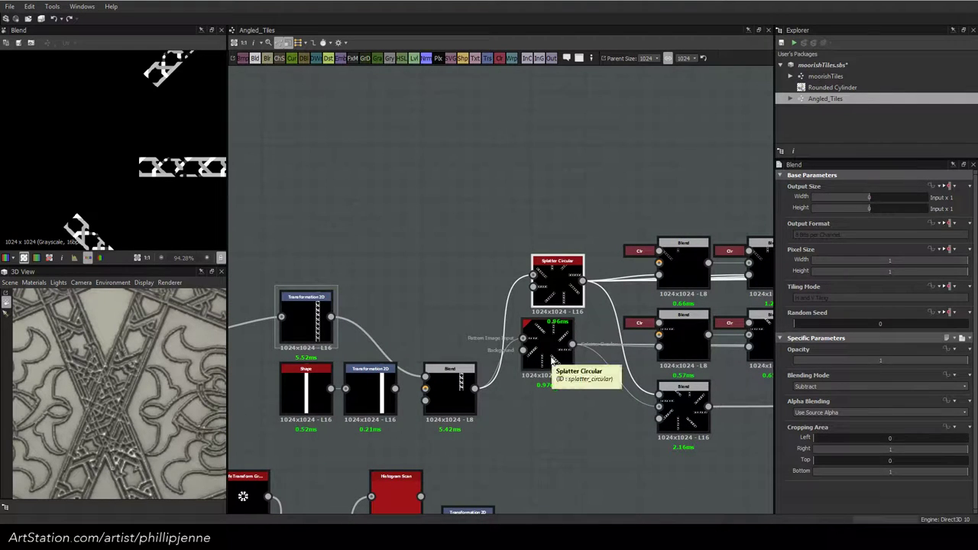
Duplicate both Splatter Circular nodes and place the copies below the originals
left_click_drag(557, 279, 548, 280)
left_click_drag(543, 229, 548, 398)
key("ctrl+d")
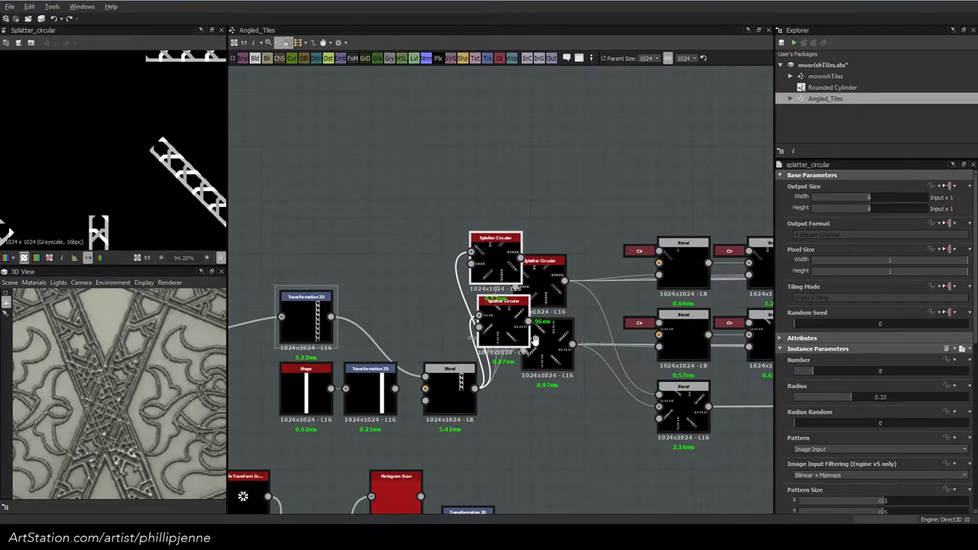
middle_click_drag(532, 343, 537, 260)
left_click_drag(504, 188, 564, 357)
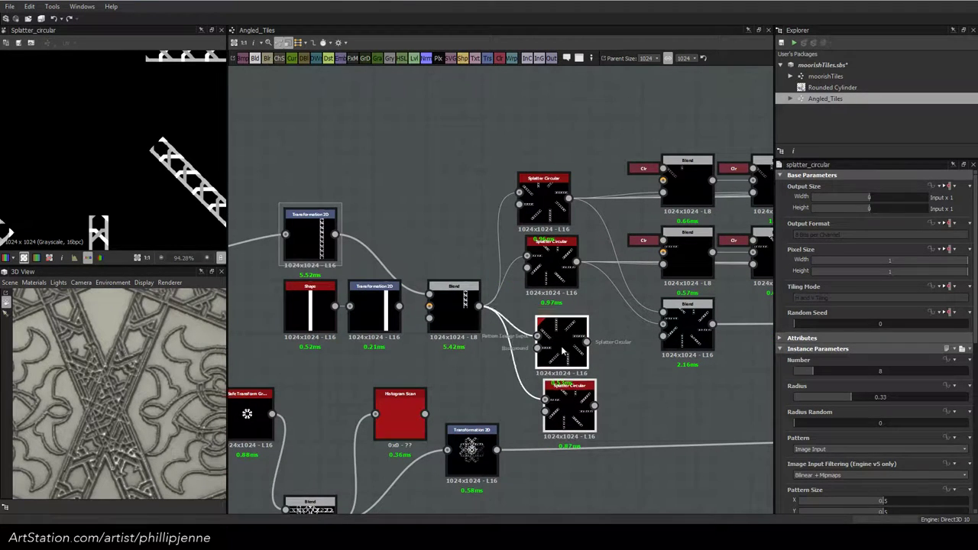
left_click(458, 359)
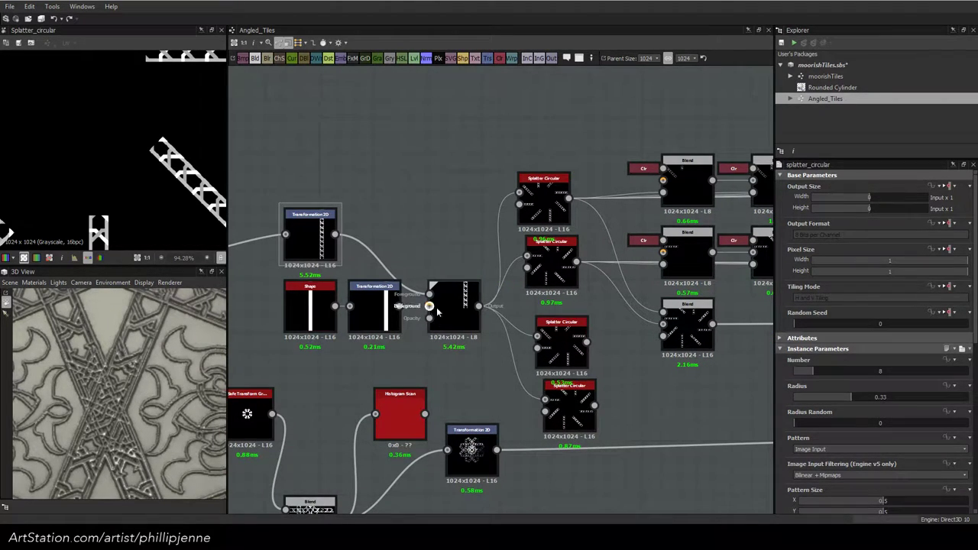
Duplicate the Blend fed by the Transformation 2D and wire the copy into the lower splatters
left_click_drag(398, 306, 446, 248)
key("ctrl+d")
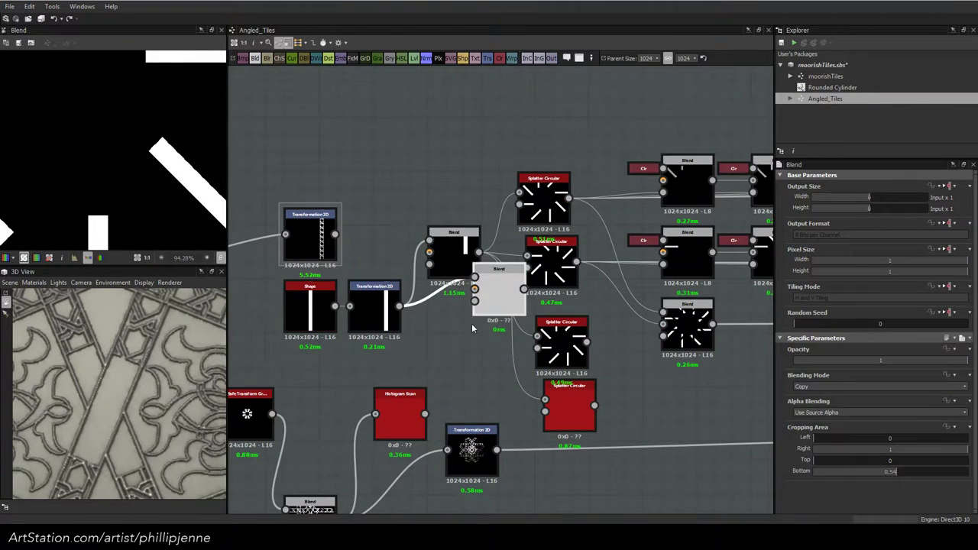
left_click_drag(491, 297, 463, 350)
left_click_drag(334, 233, 447, 330)
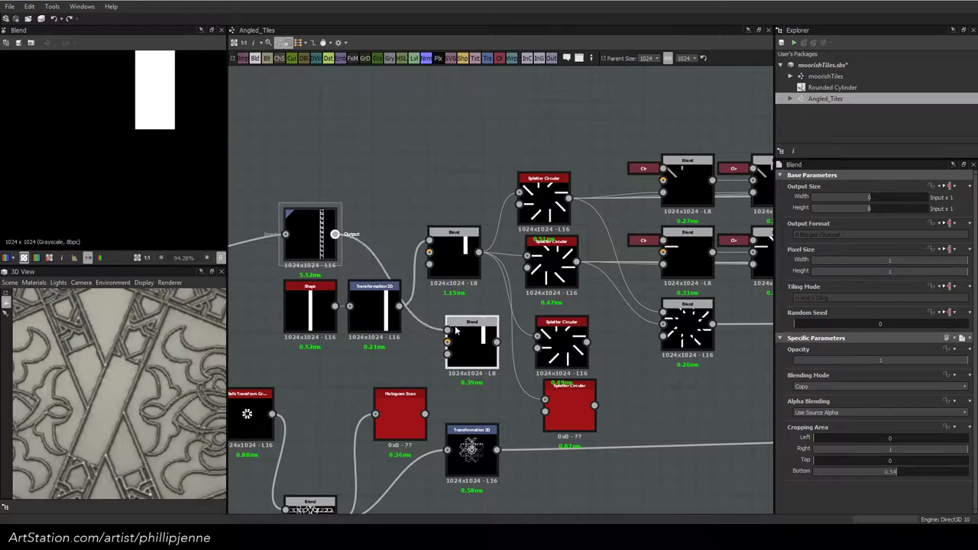
left_click_drag(539, 343, 537, 337)
left_click_drag(545, 399, 497, 343)
middle_click_drag(627, 354, 485, 336)
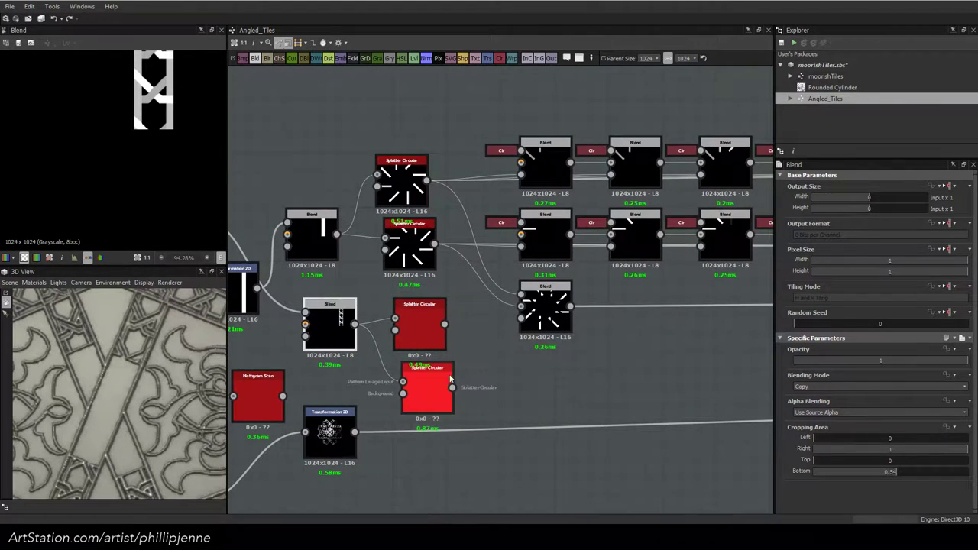
Add a Blend fed by the lower splatter, trial Max (Lighten) mode, then undo it
left_click(425, 332)
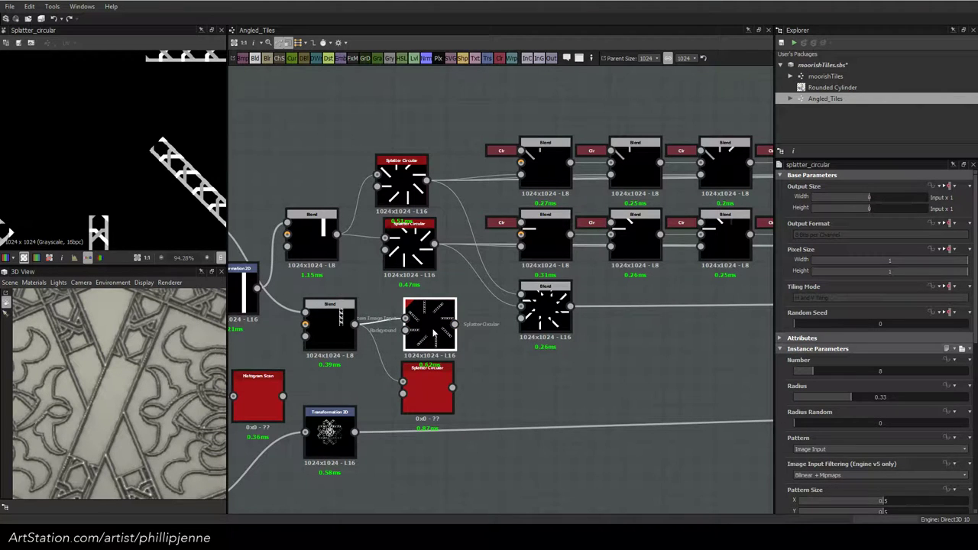
left_click(438, 383)
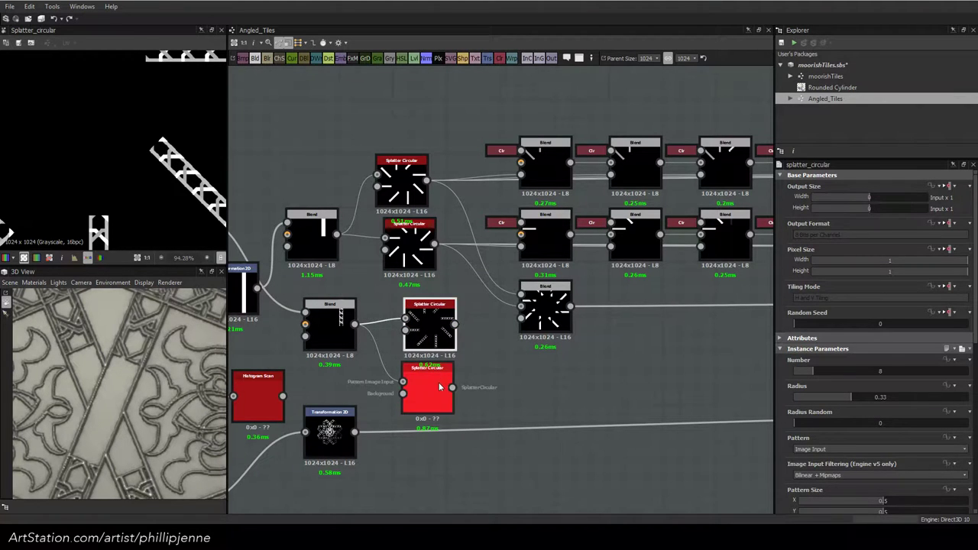
left_click(546, 315)
left_click_drag(547, 317, 551, 341)
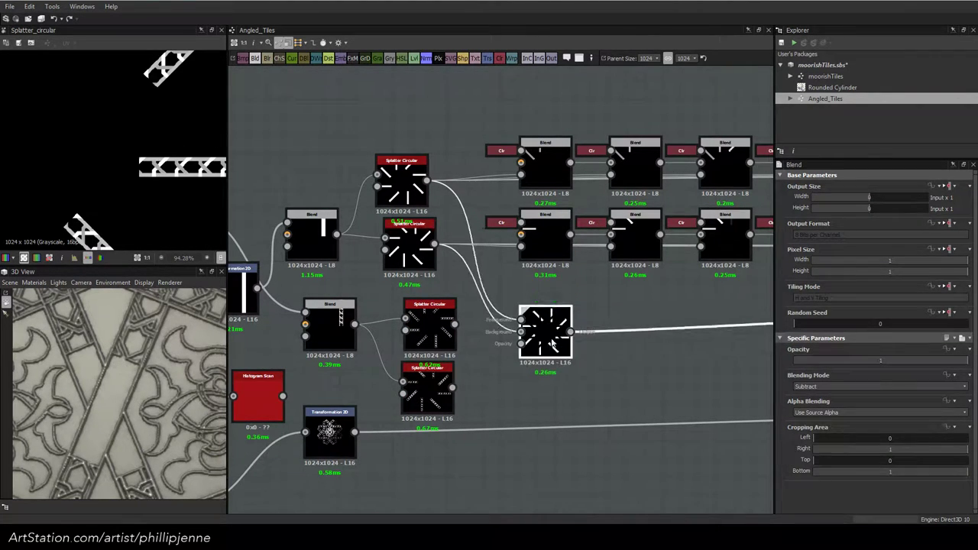
key("space")
left_click(636, 233)
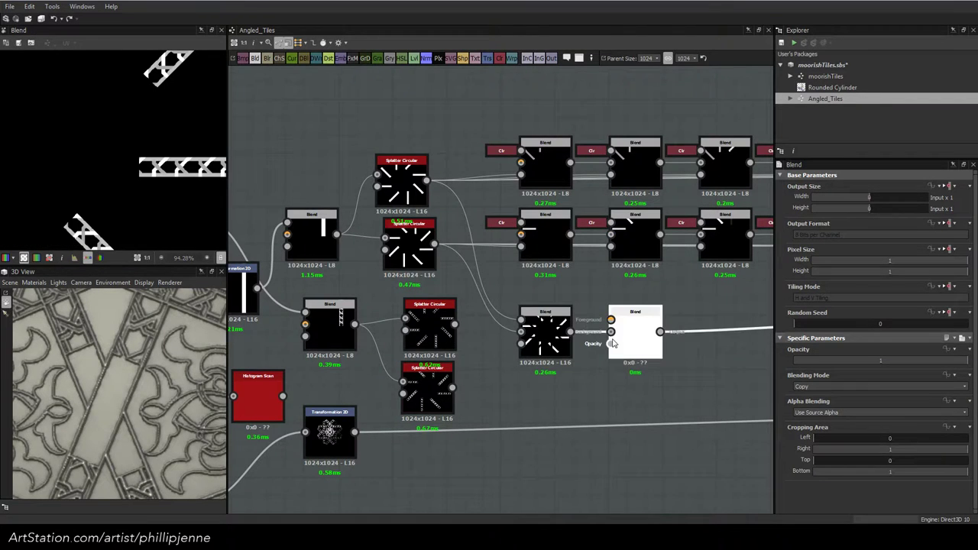
left_click_drag(452, 387, 521, 333)
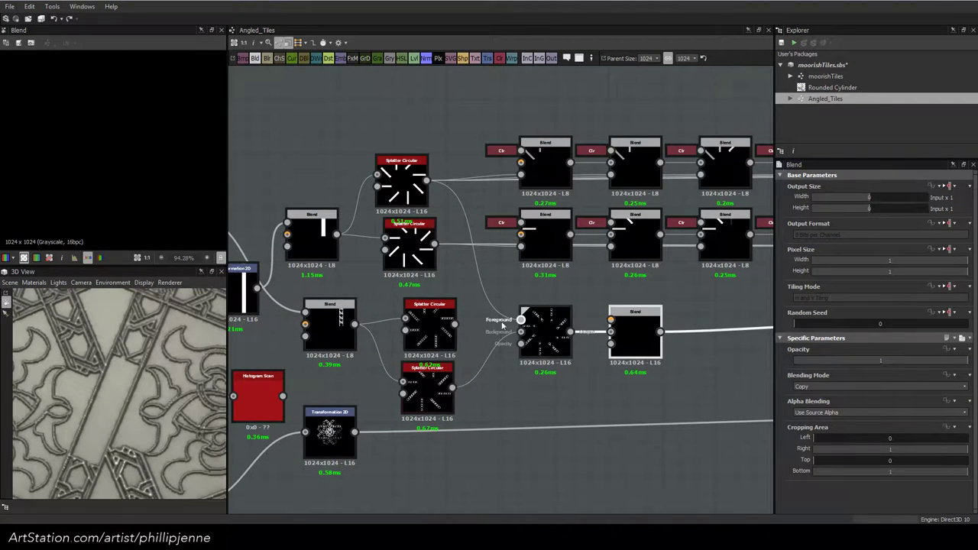
double_click(545, 338)
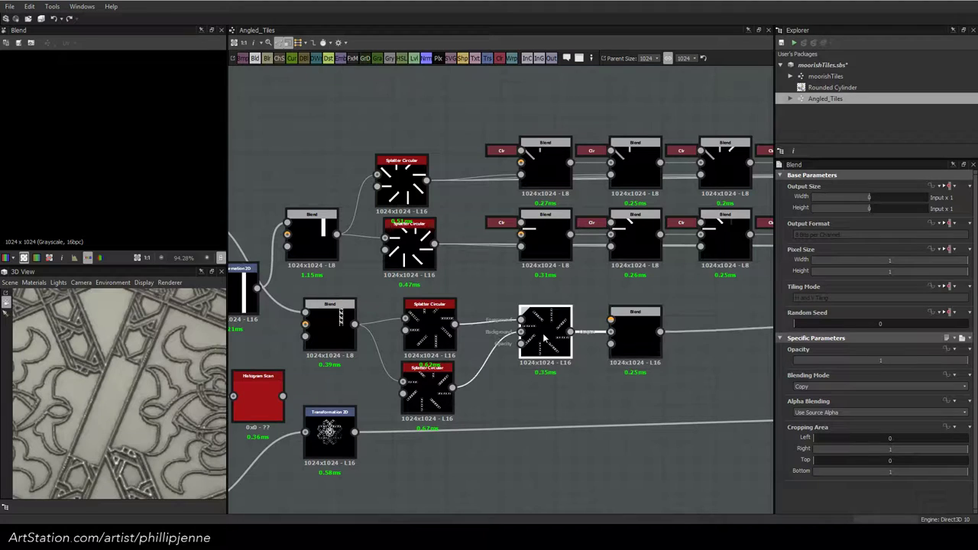
scroll(821, 387, "down", 2)
left_click(822, 387)
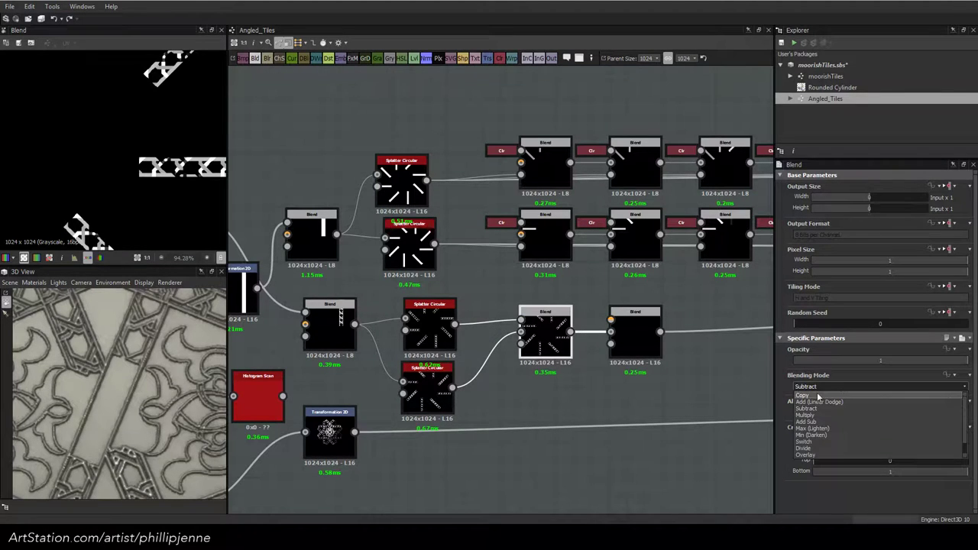
left_click(810, 434)
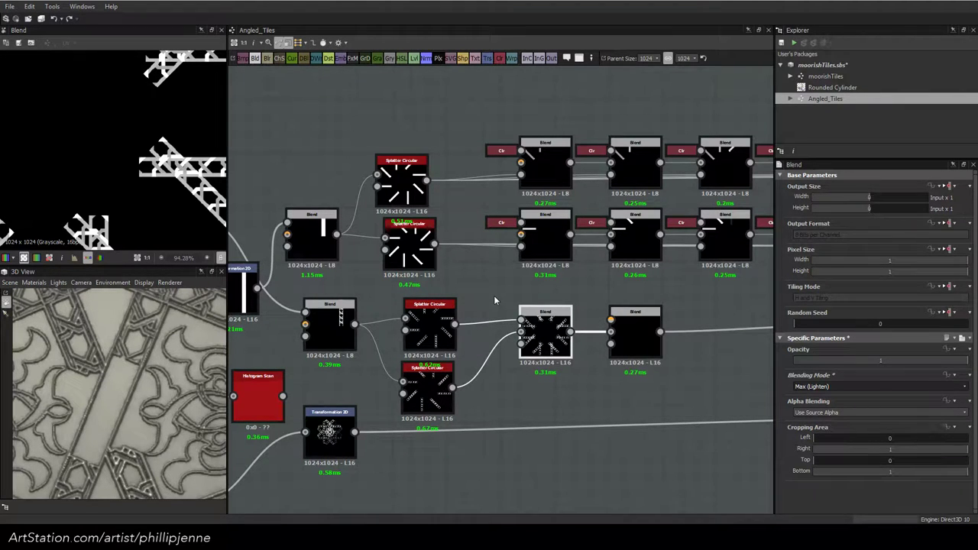
key("ctrl+z")
key("ctrl+z")
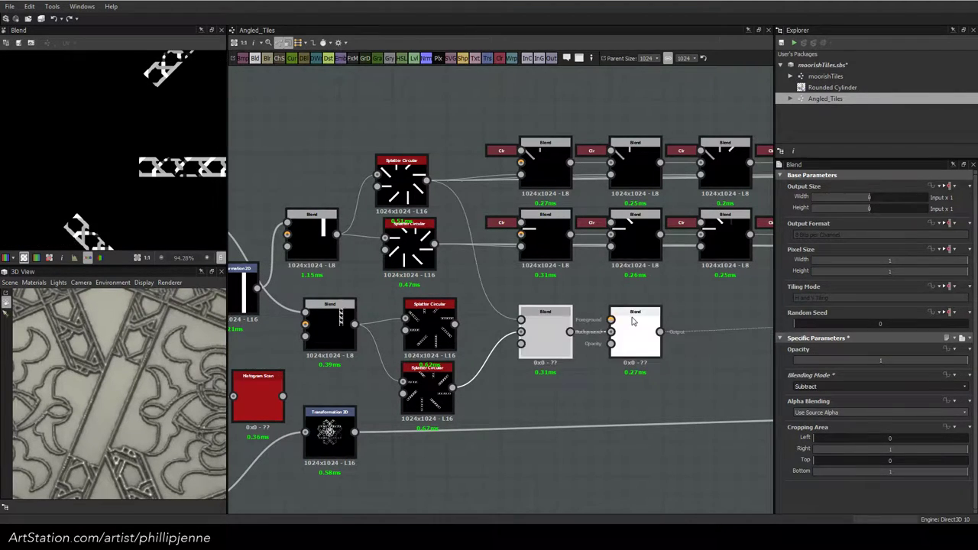
Duplicate the Subtract Blend, feed the lower splatter into its Background, and delete the extra Blend
left_click_drag(546, 353, 546, 327)
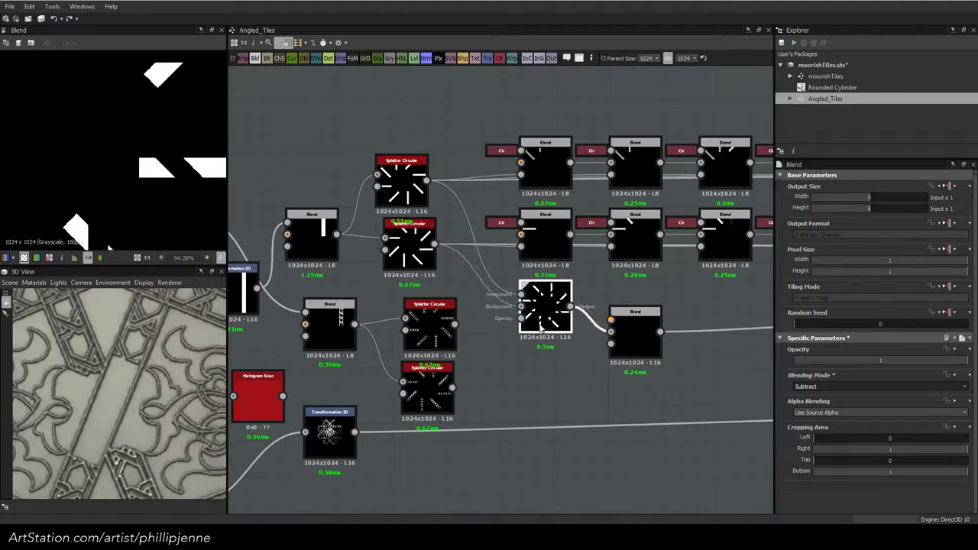
key("ctrl+d")
left_click_drag(501, 293, 548, 381)
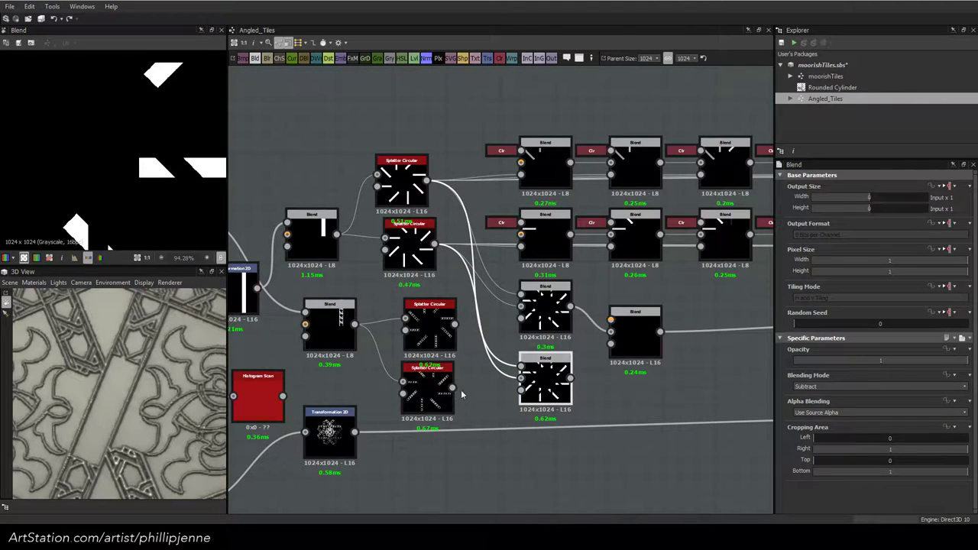
left_click_drag(483, 390, 522, 379)
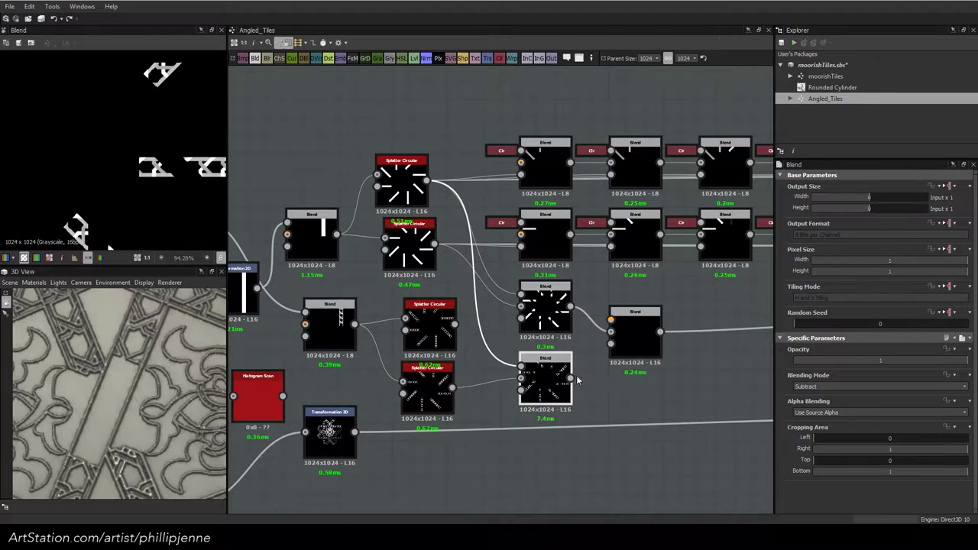
left_click(635, 344)
key("Delete")
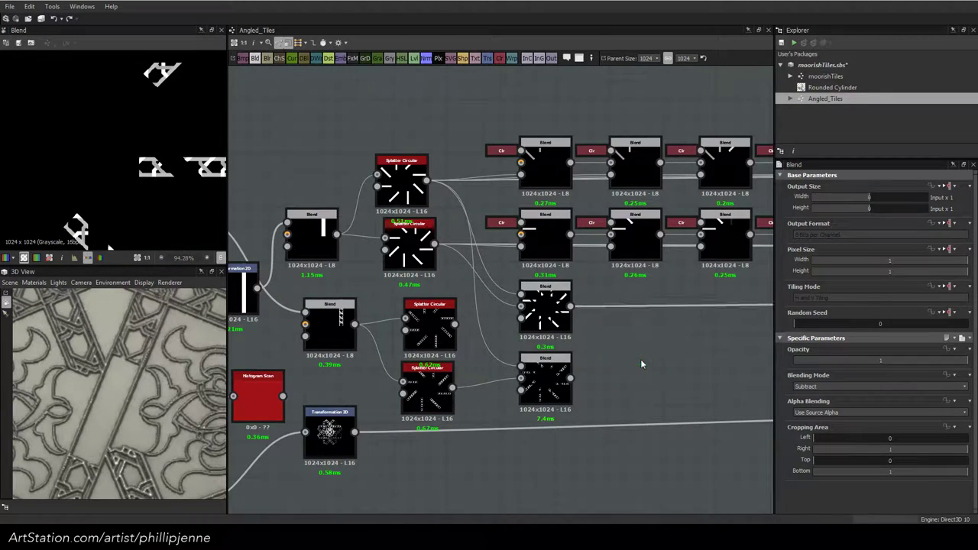
left_click_drag(570, 377, 624, 355)
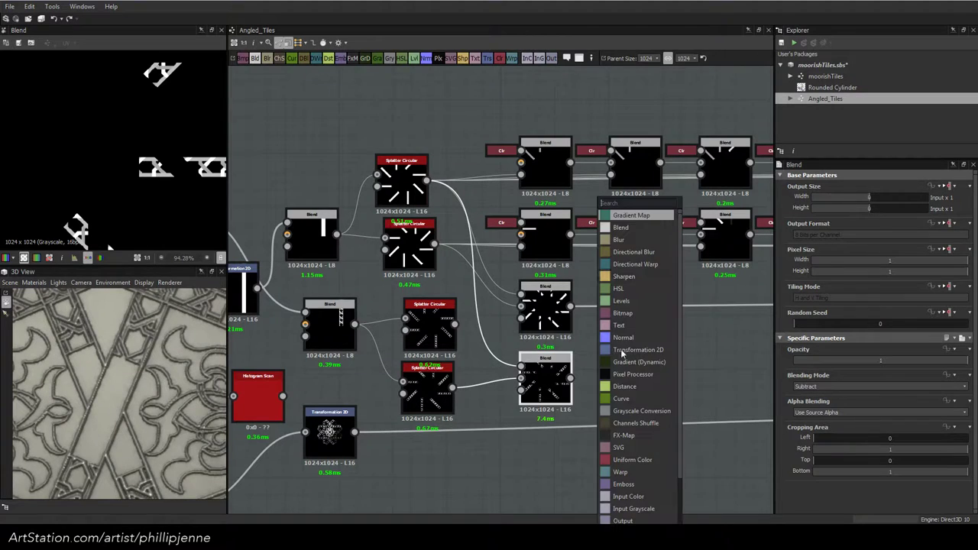
left_click(637, 227)
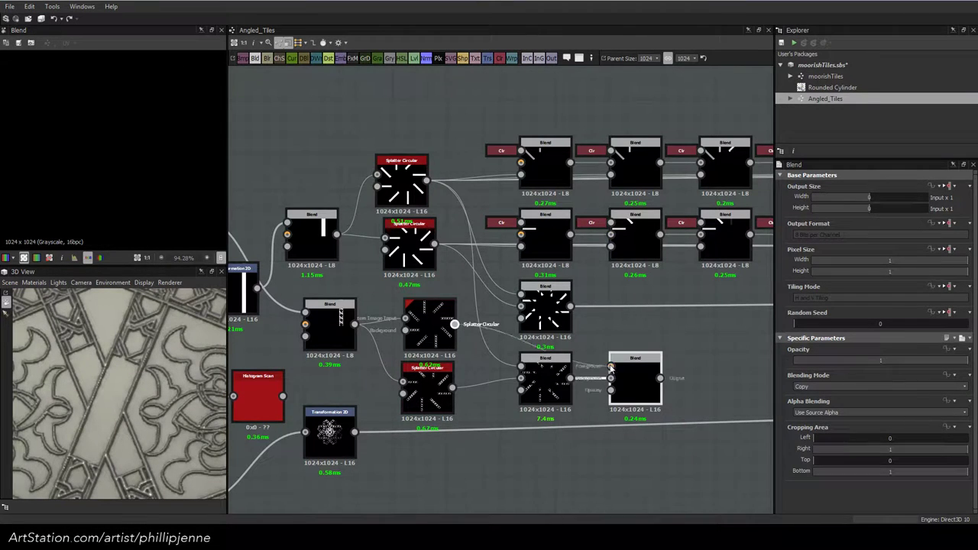
left_click(878, 387)
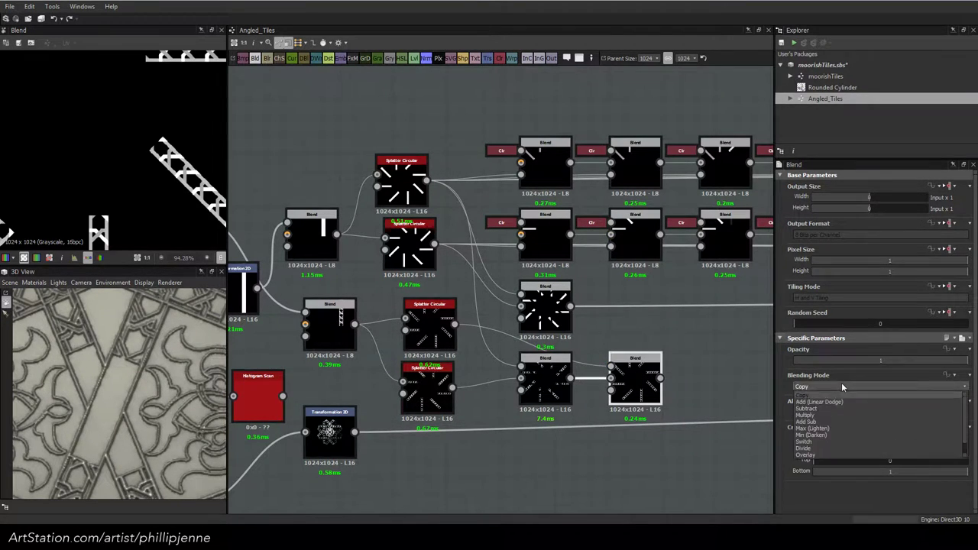
left_click(841, 428)
scroll(132, 136, "down", 4)
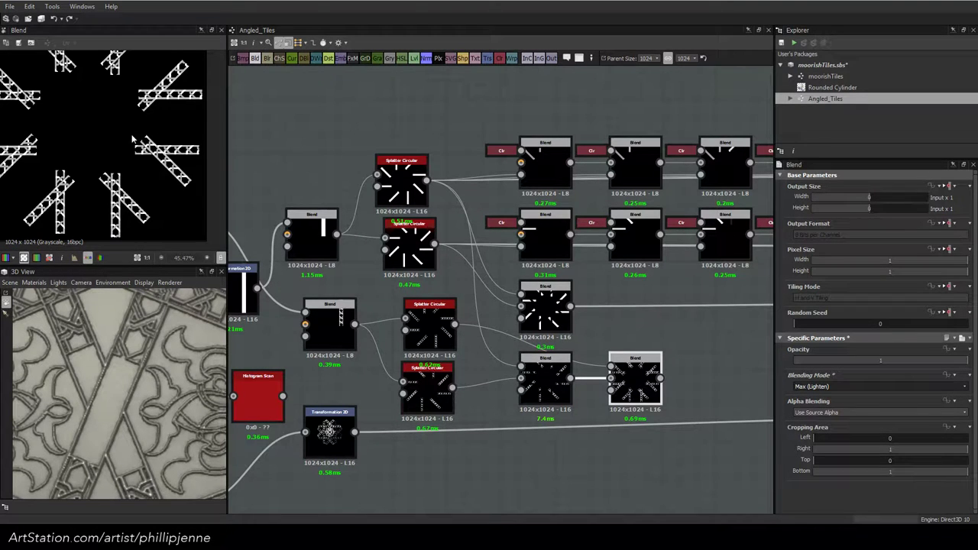
middle_click_drag(757, 304, 508, 267)
scroll(512, 252, "down", 3)
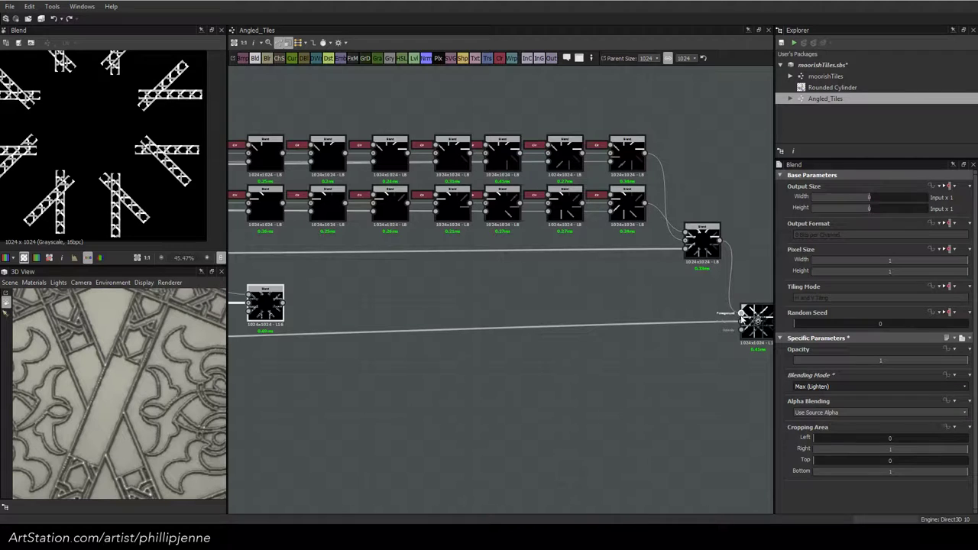
left_click_drag(312, 306, 283, 304)
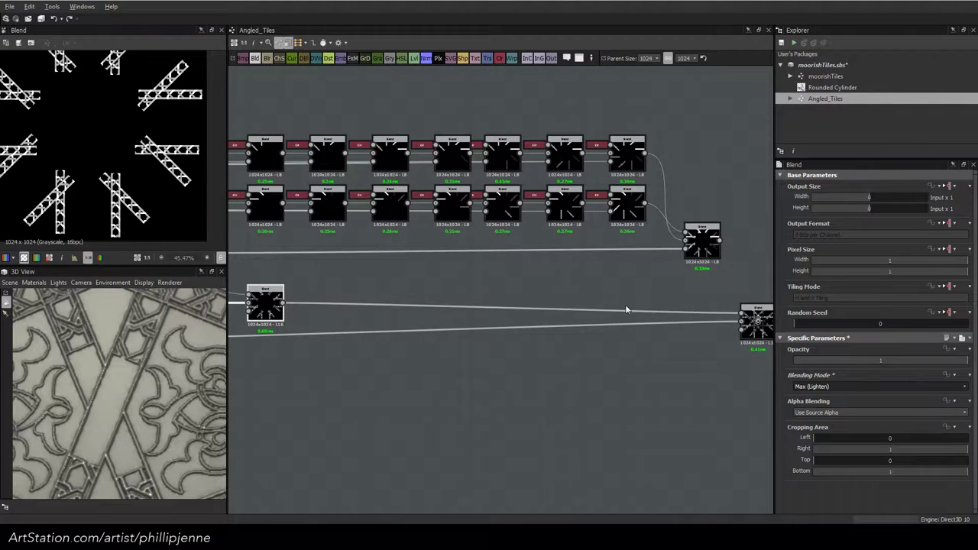
middle_click_drag(760, 322, 569, 315)
scroll(109, 156, "up", 3)
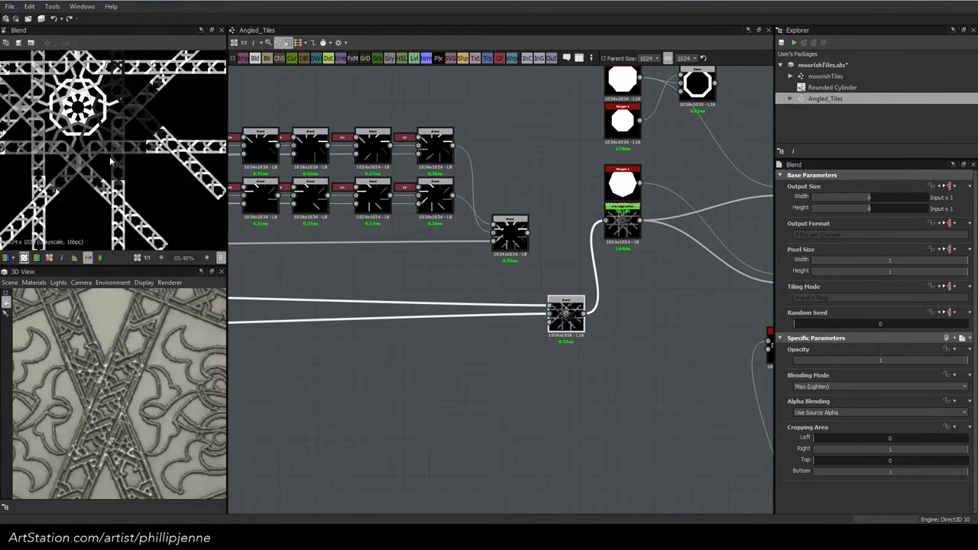
scroll(109, 156, "down", 3)
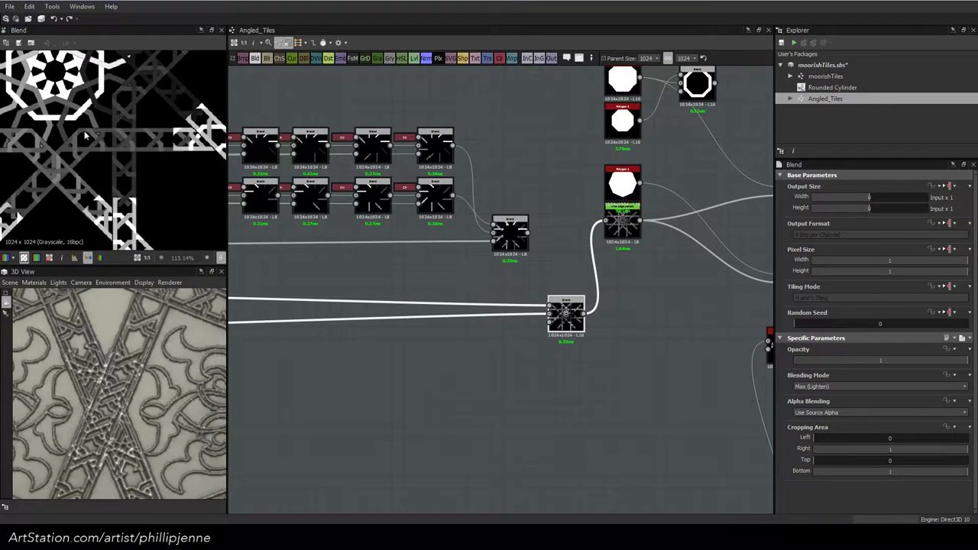
middle_click_drag(115, 149, 177, 214)
scroll(120, 161, "up", 3)
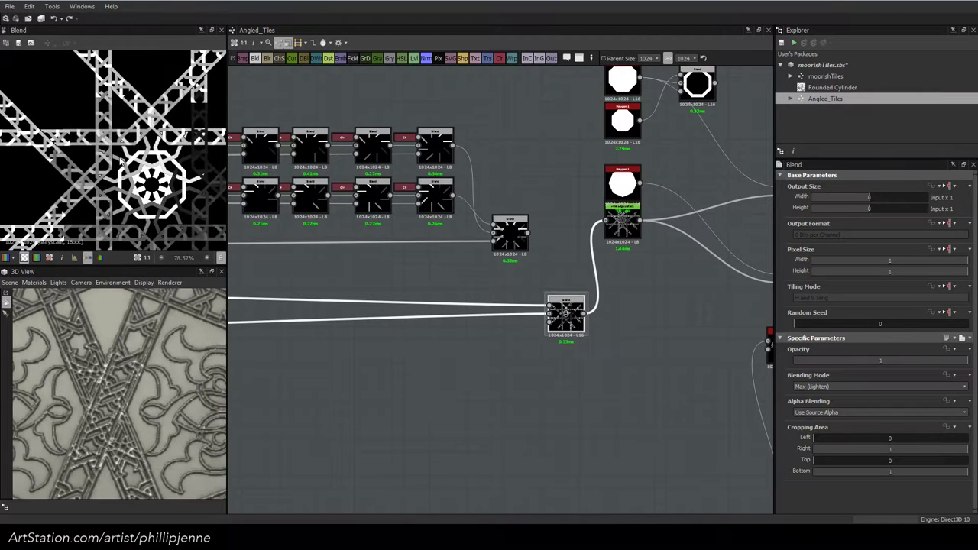
scroll(121, 162, "down", 4)
middle_click_drag(308, 184, 470, 165)
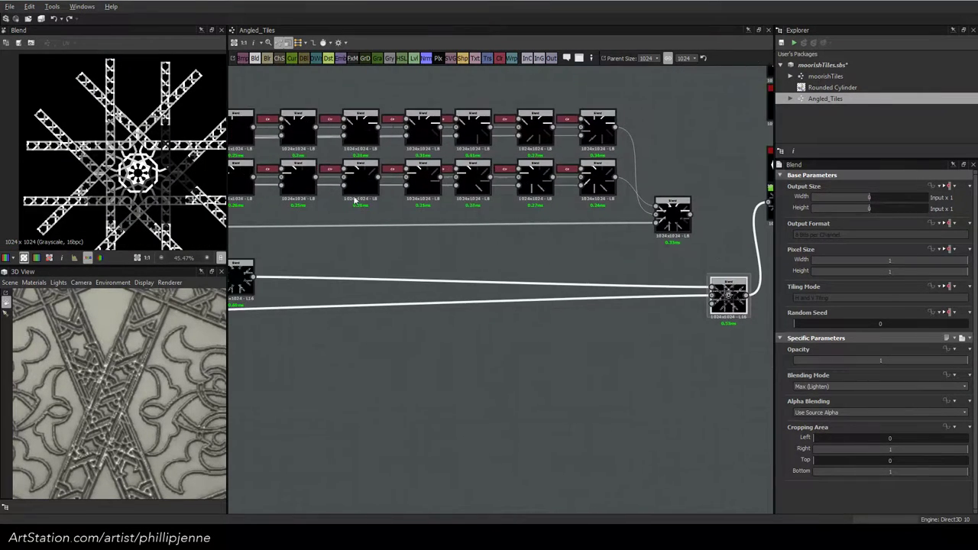
scroll(131, 179, "down", 1)
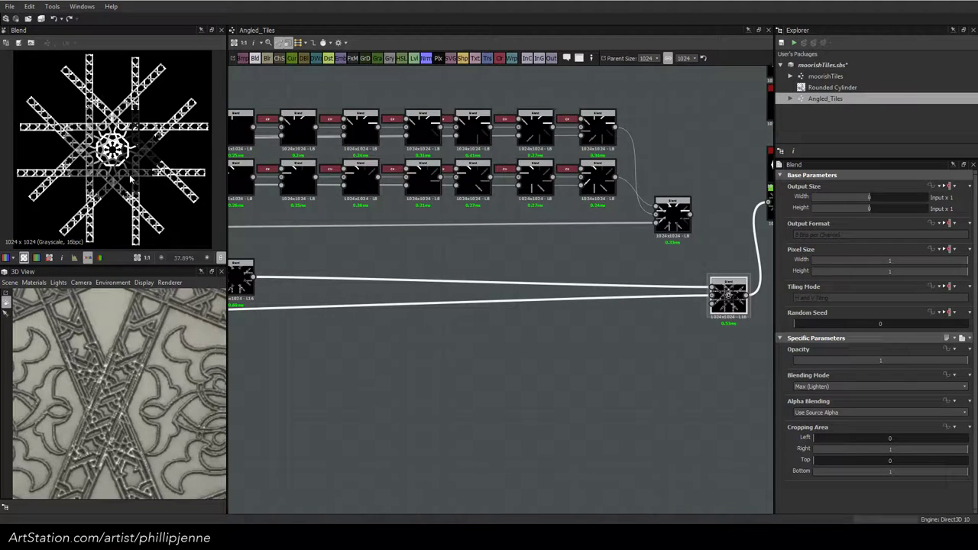
middle_click_drag(335, 182, 537, 226)
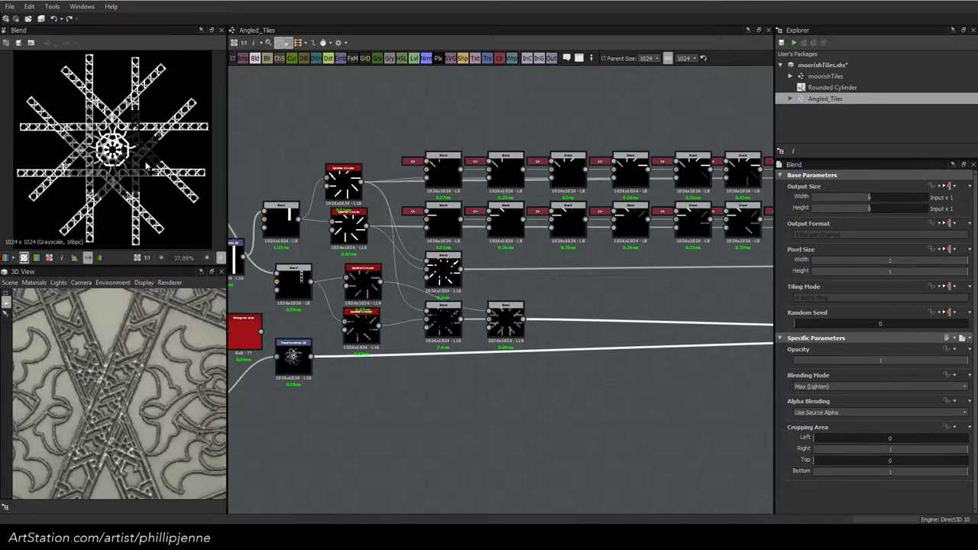
scroll(145, 164, "up", 1)
scroll(145, 164, "up", 2)
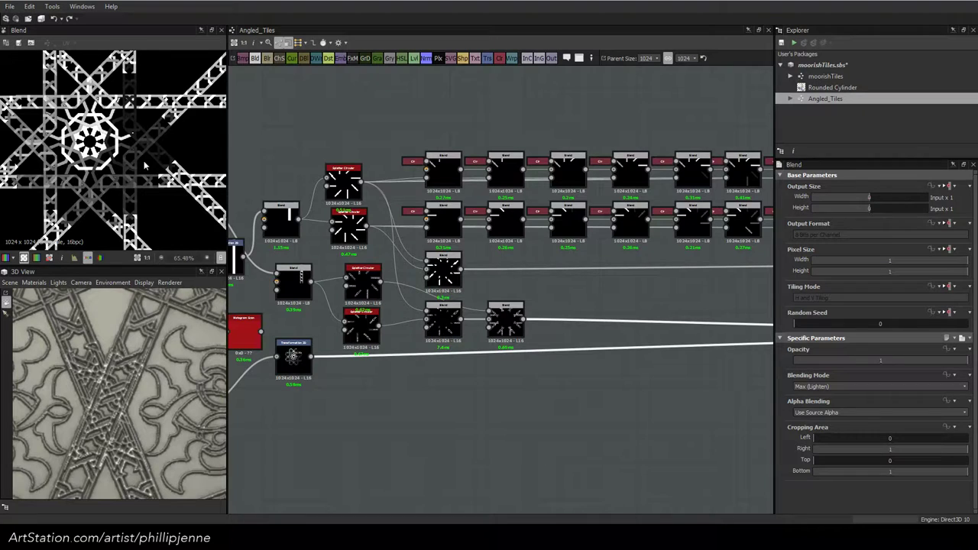
scroll(145, 164, "down", 2)
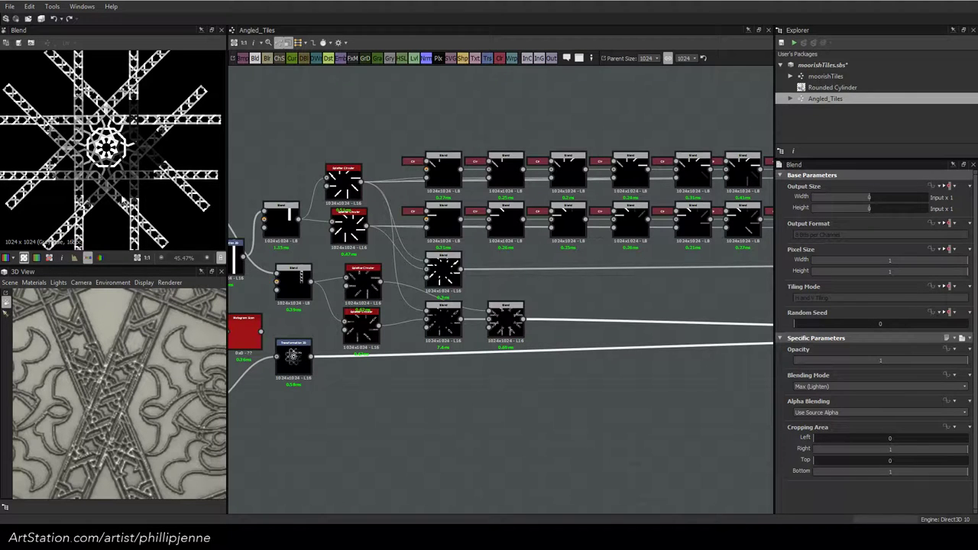
scroll(36, 177, "up", 7)
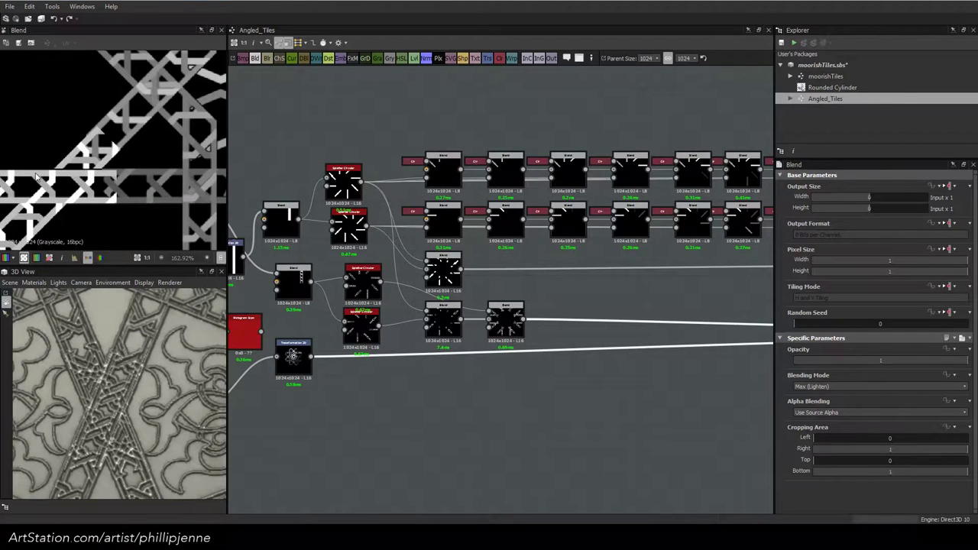
middle_click_drag(305, 222, 530, 245)
scroll(411, 229, "up", 1)
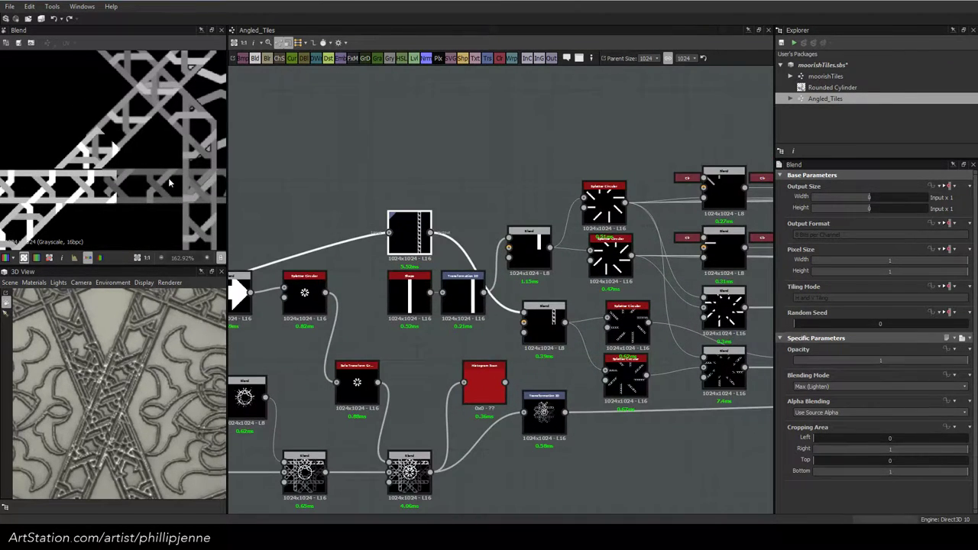
Nudge the strip's Transformation 2D offset to X -0.4144 and inspect the star in 2D and 3D
key("Left")
left_click_drag(178, 170, 164, 163)
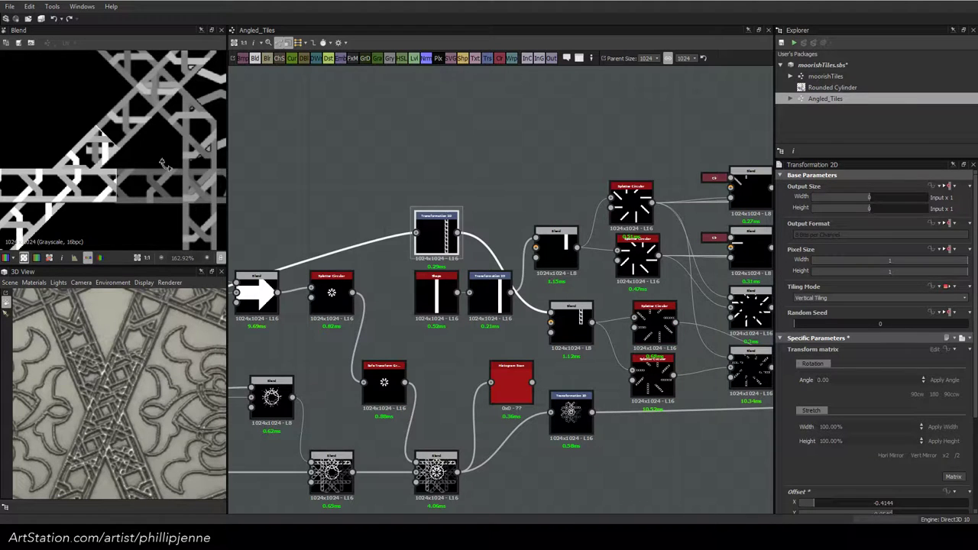
scroll(92, 176, "down", 7)
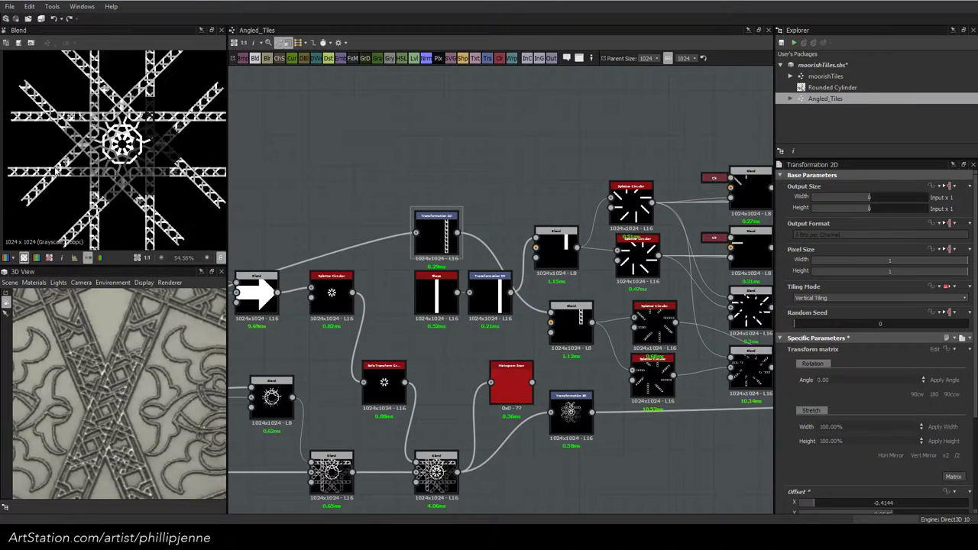
scroll(94, 202, "up", 6)
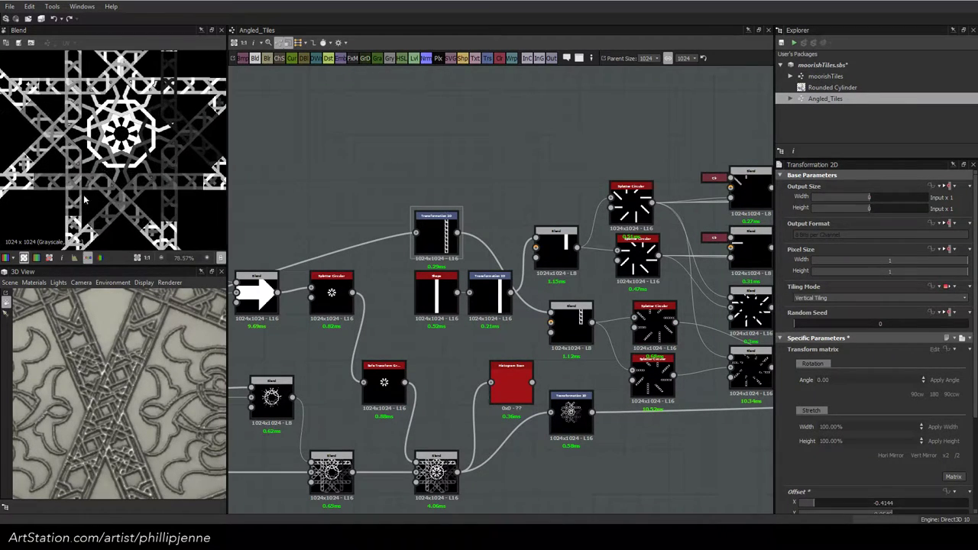
scroll(94, 201, "down", 2)
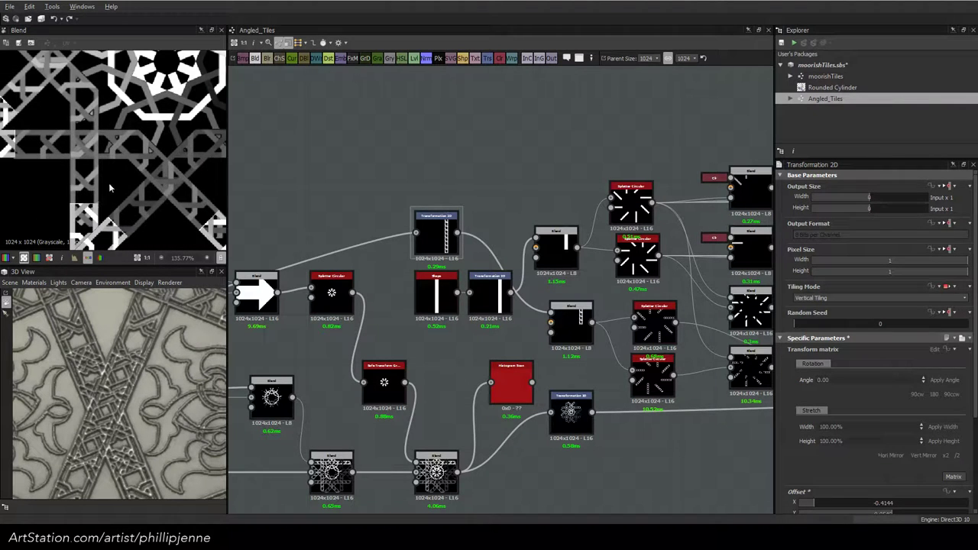
middle_click_drag(112, 184, 214, 197)
scroll(131, 188, "up", 2)
scroll(175, 176, "down", 4)
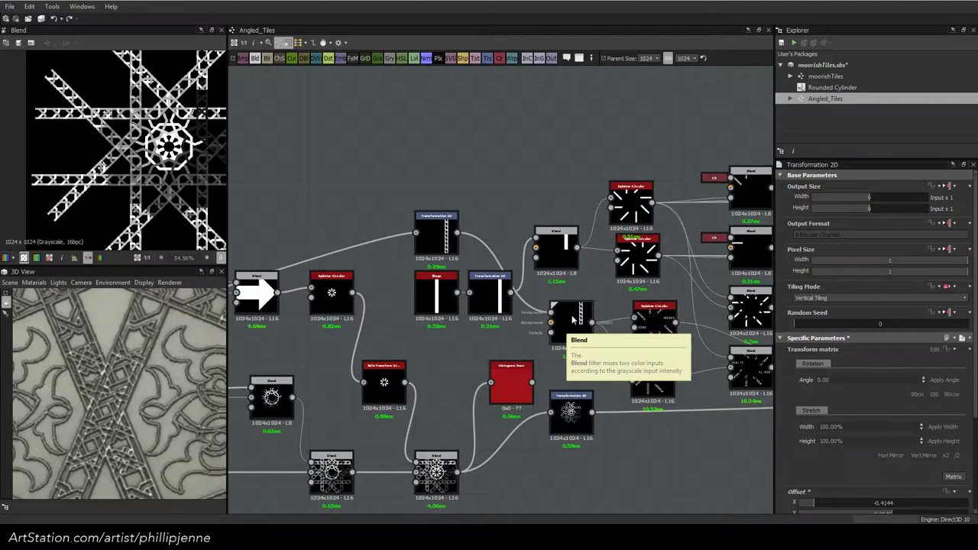
scroll(121, 191, "up", 2)
scroll(121, 191, "down", 3)
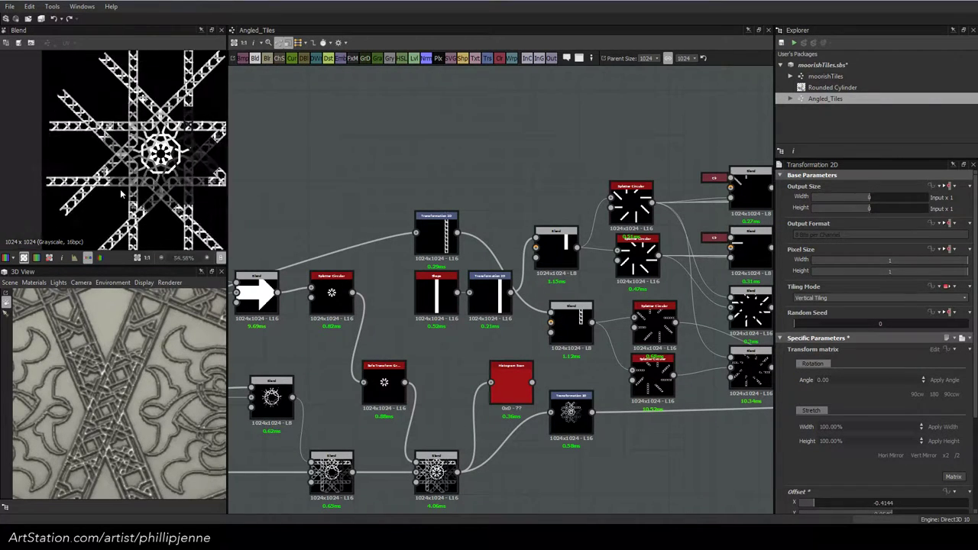
scroll(121, 194, "down", 2)
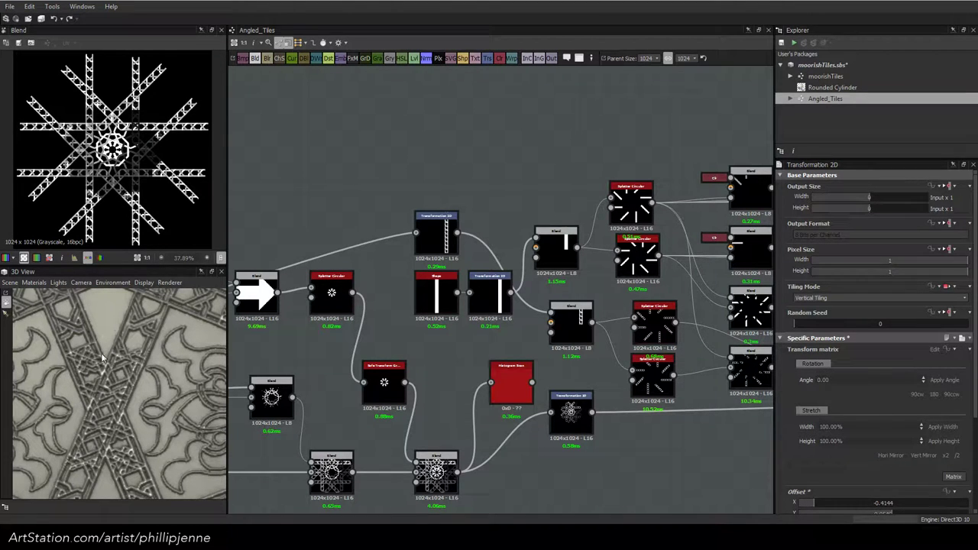
scroll(101, 359, "down", 5)
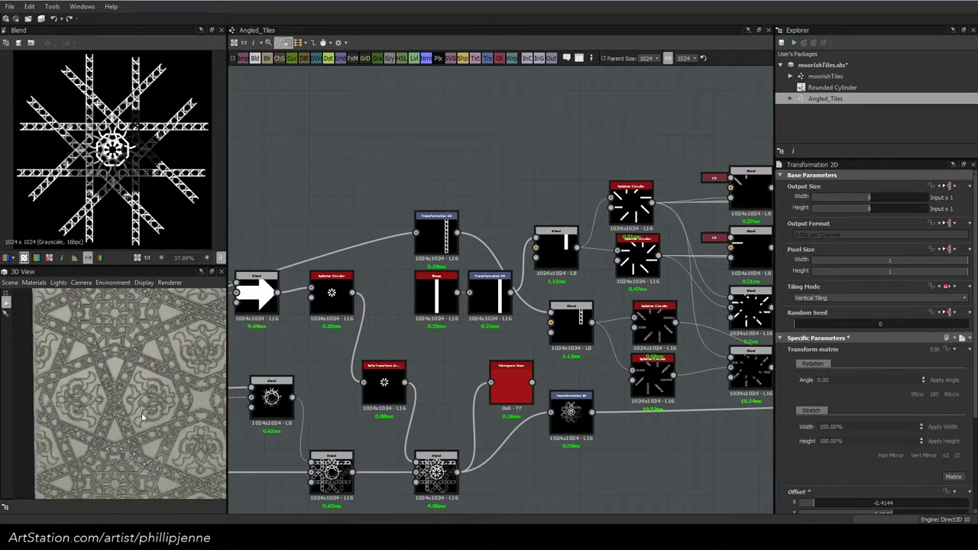
scroll(141, 416, "up", 3)
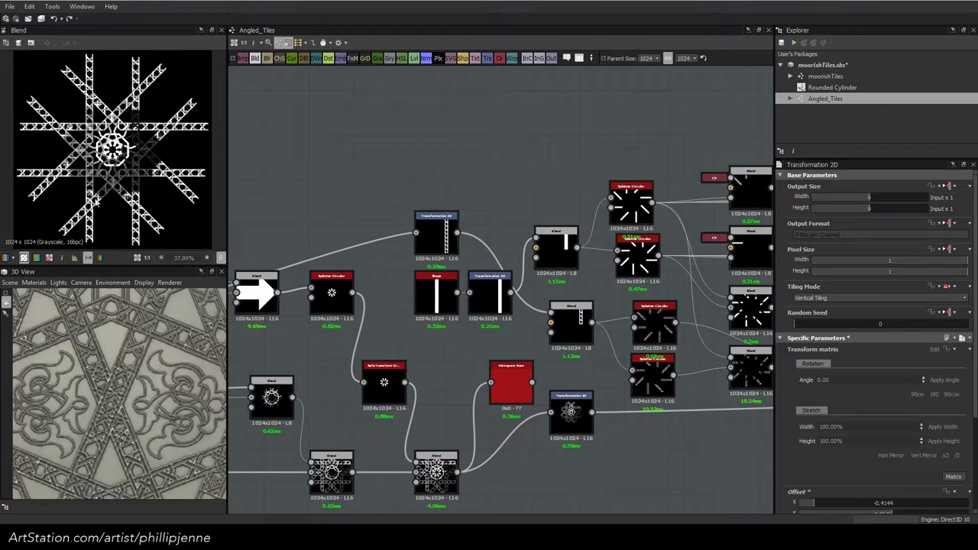
scroll(96, 200, "up", 4)
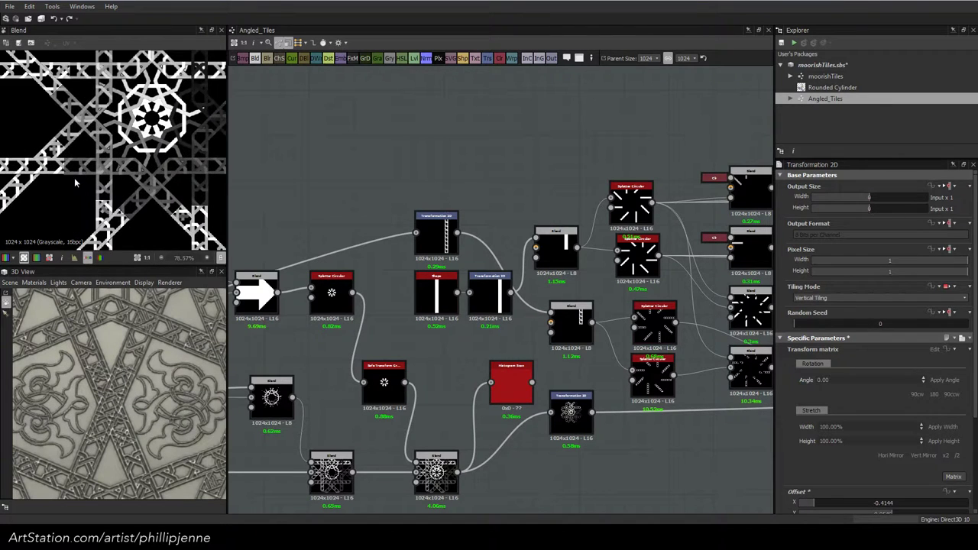
scroll(75, 183, "down", 6)
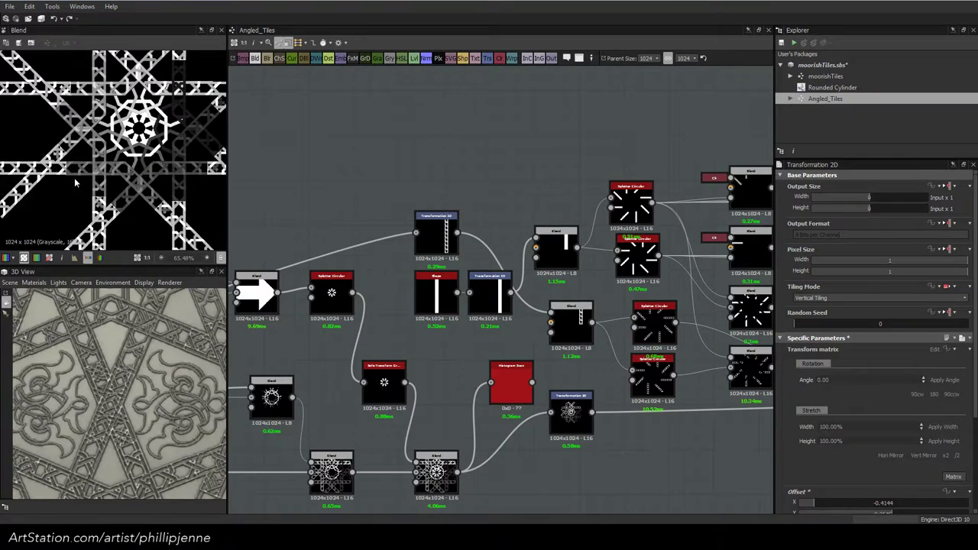
middle_click_drag(541, 366, 192, 309)
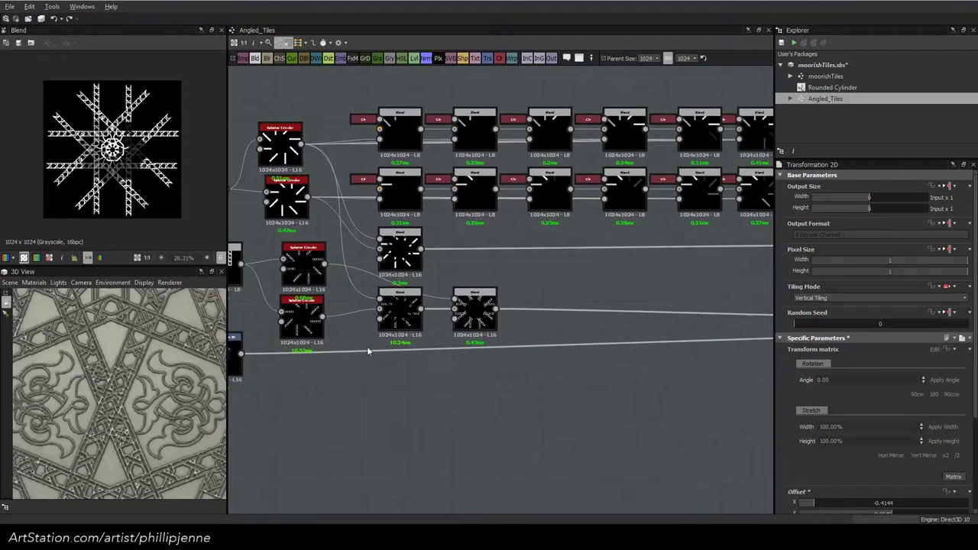
Connect the bar-rows Blend output into the lower Blend combining the star layers
scroll(481, 330, "down", 1)
middle_click_drag(579, 331, 308, 318)
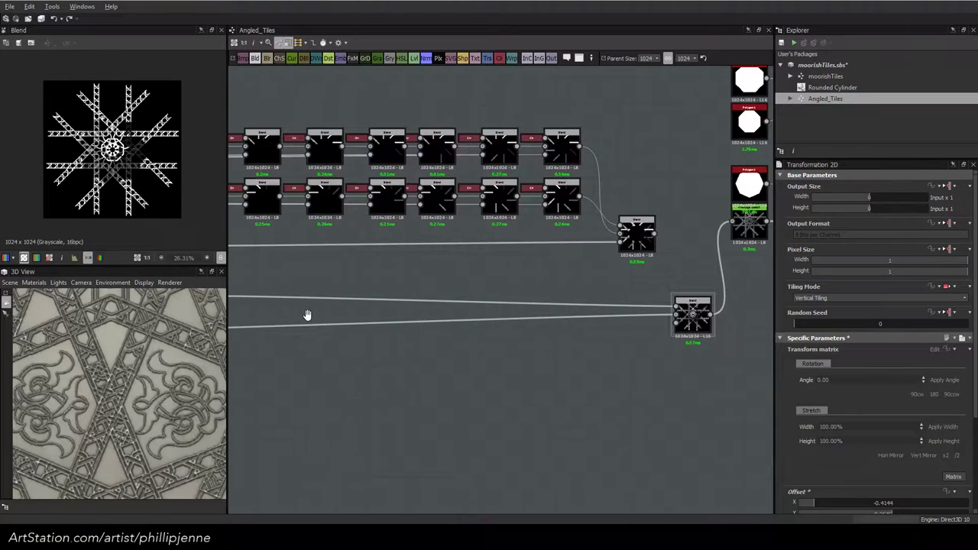
left_click(648, 243)
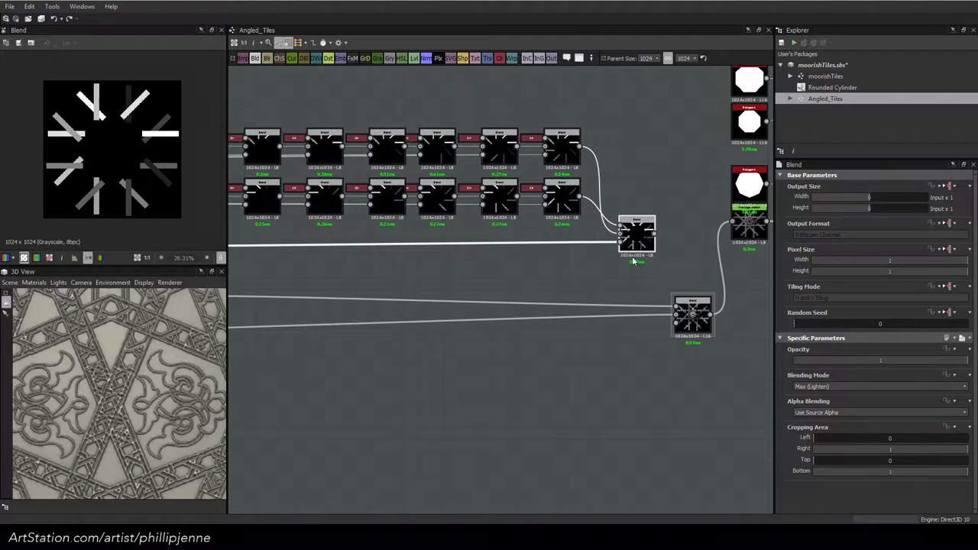
left_click_drag(675, 309, 677, 311)
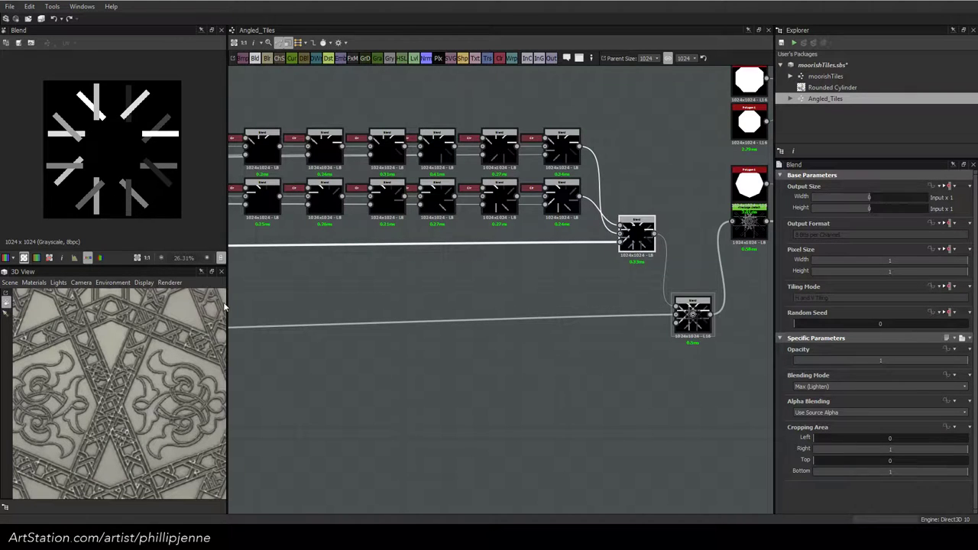
scroll(374, 289, "down", 4)
middle_click_drag(374, 288, 698, 301)
scroll(606, 305, "up", 3)
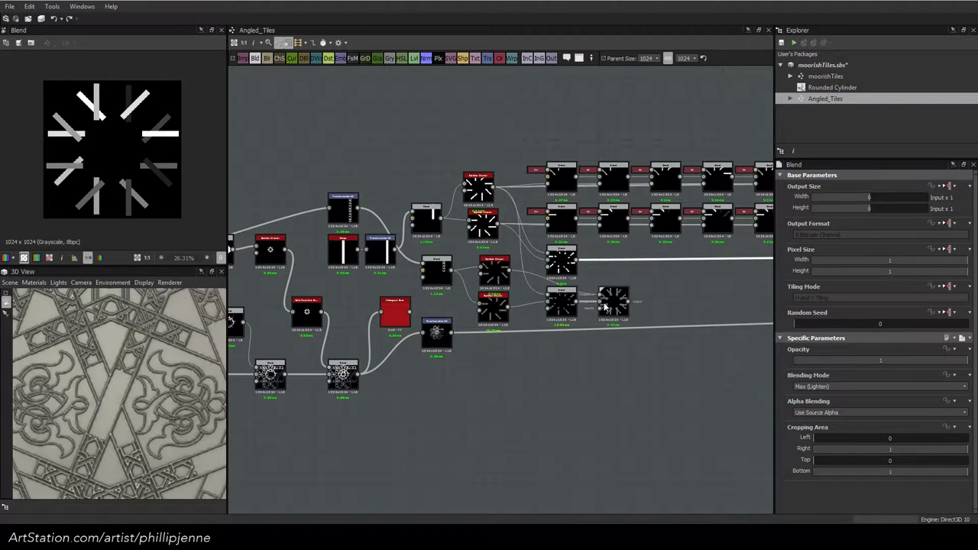
Preview the star Blend's interlaced eight-point star of lattice bands around an octagonal centre
double_click(618, 305)
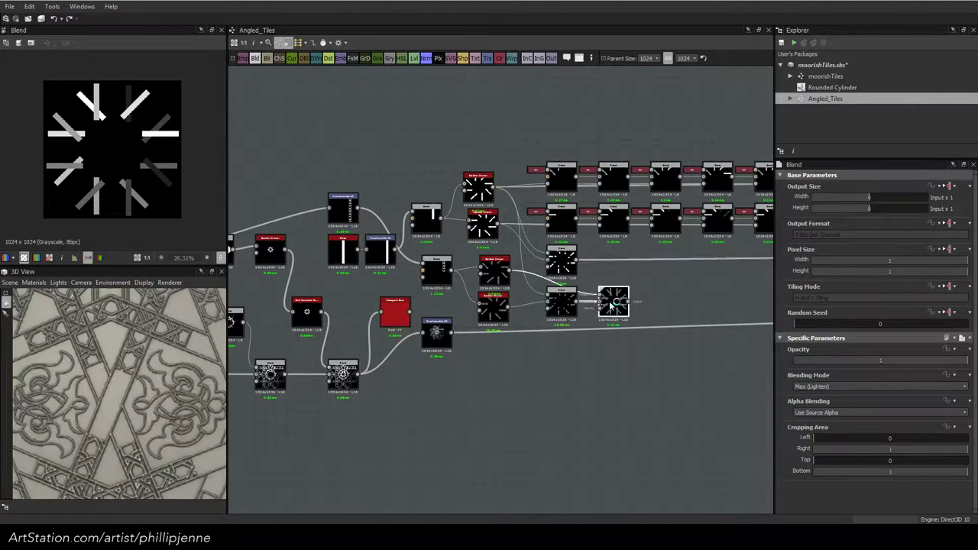
scroll(576, 293, "down", 1)
scroll(101, 167, "up", 5)
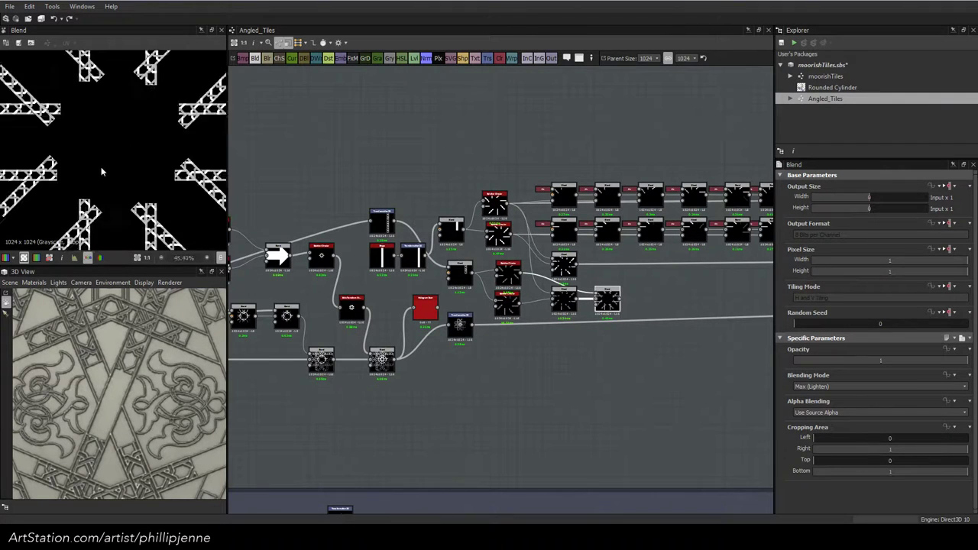
scroll(96, 209, "down", 4)
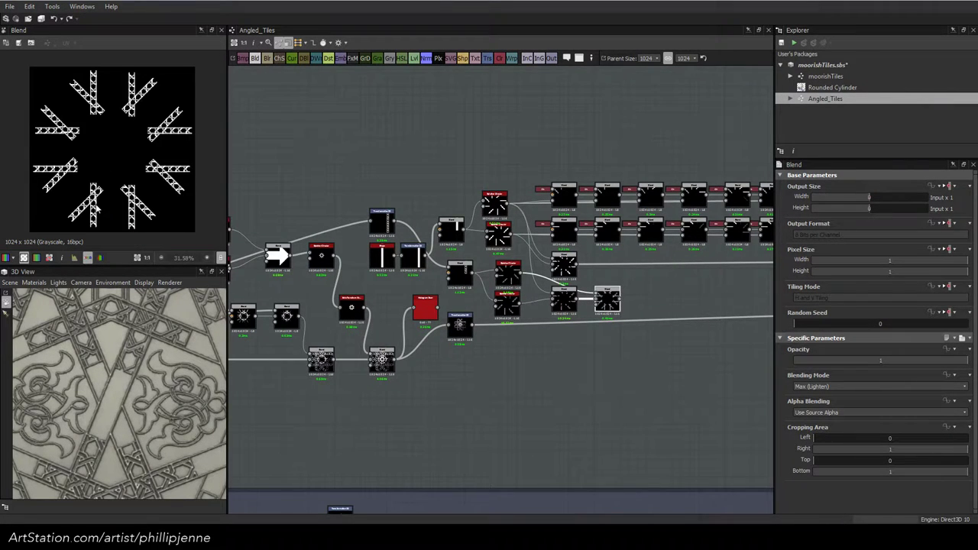
scroll(573, 352, "down", 2)
middle_click_drag(573, 352, 625, 264)
scroll(517, 293, "down", 1)
middle_click_drag(292, 262, 670, 272)
scroll(416, 262, "up", 3)
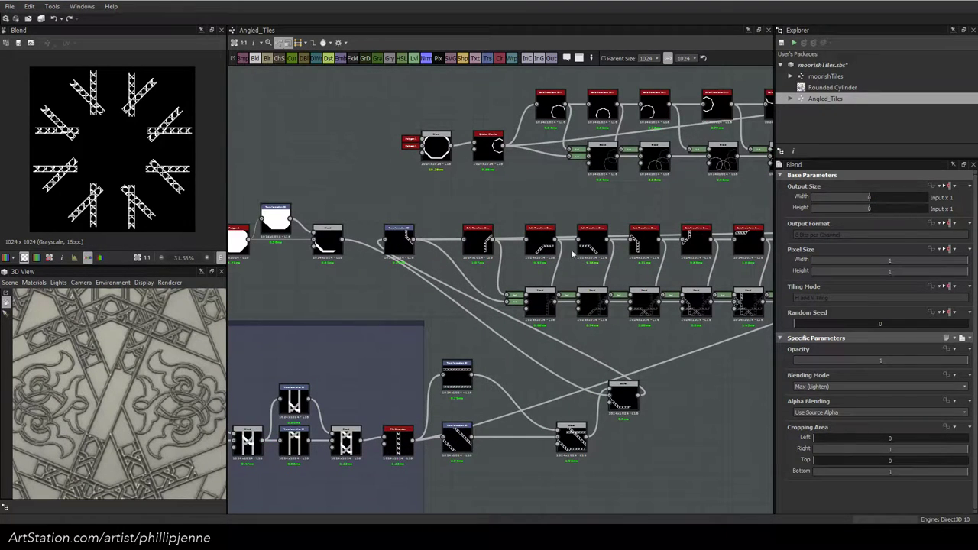
Preview the solid eight-point star mask in the Filigree section
middle_click_drag(734, 254, 411, 241)
scroll(591, 250, "up", 2)
double_click(649, 260)
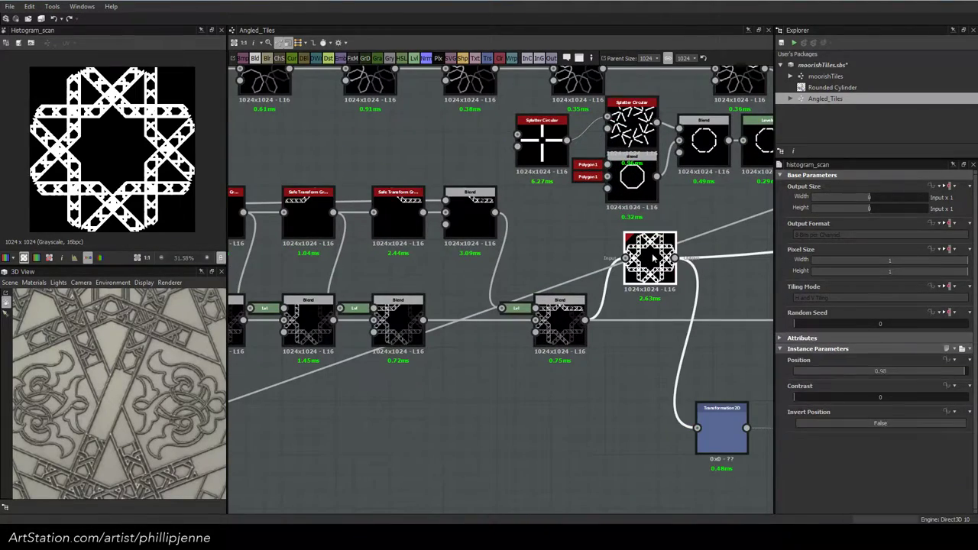
scroll(498, 267, "down", 4)
middle_click_drag(599, 229, 840, 229)
mouse_move(409, 227)
middle_mouse_down()
mouse_move(491, 229)
mouse_move(526, 248)
middle_mouse_up()
scroll(446, 245, "up", 2)
scroll(447, 244, "up", 1)
Add a new Splatter Circular node fed by the Blend output, using the input image as its pattern
left_click(567, 117)
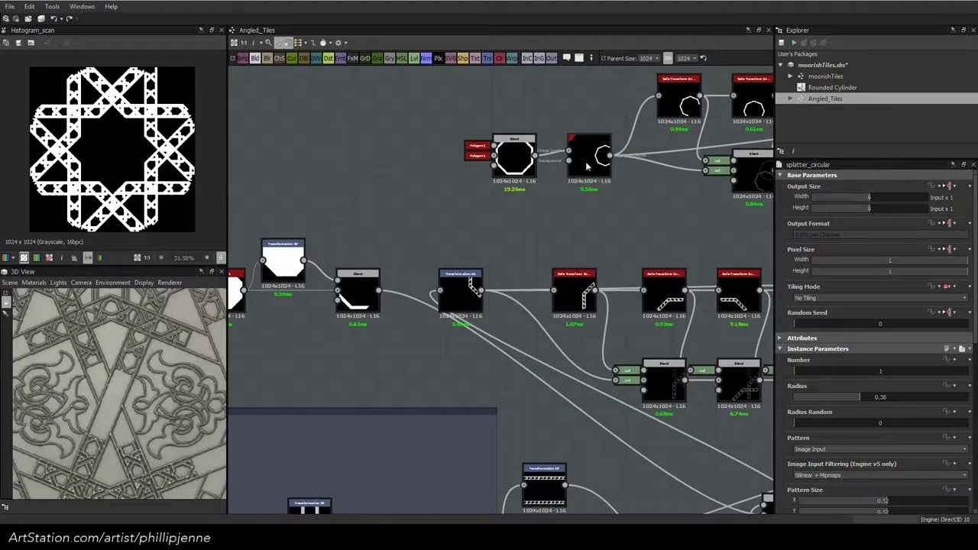
key("space")
type("splat")
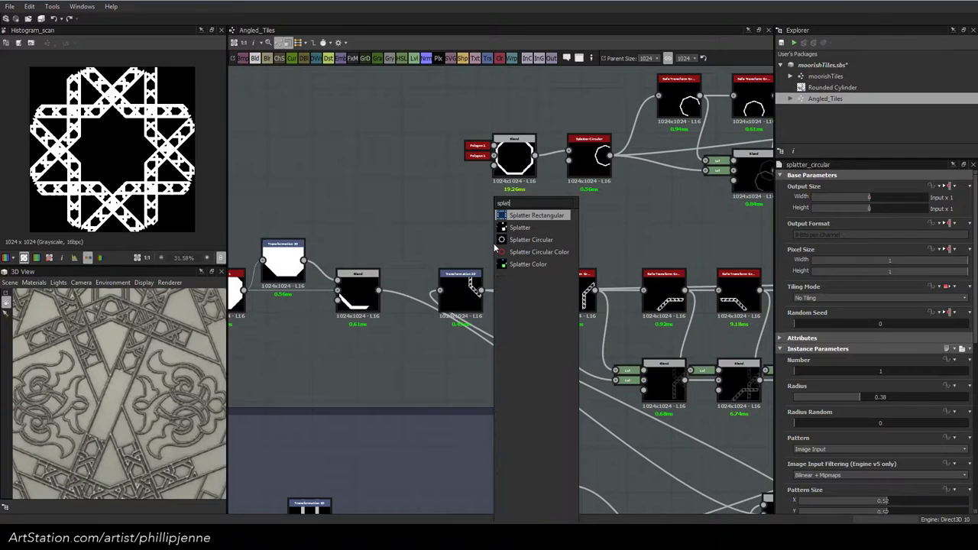
left_click(506, 240)
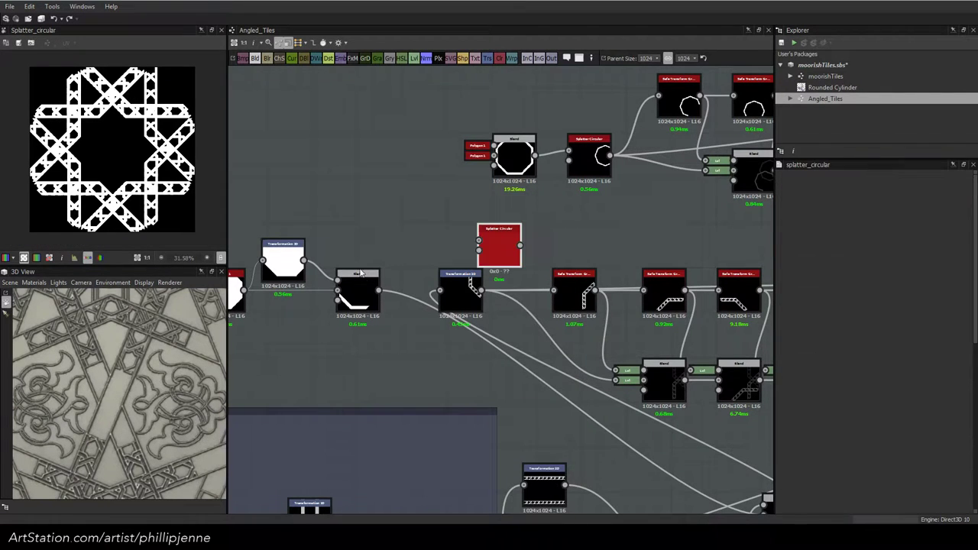
left_click_drag(377, 290, 456, 263)
left_click(879, 449)
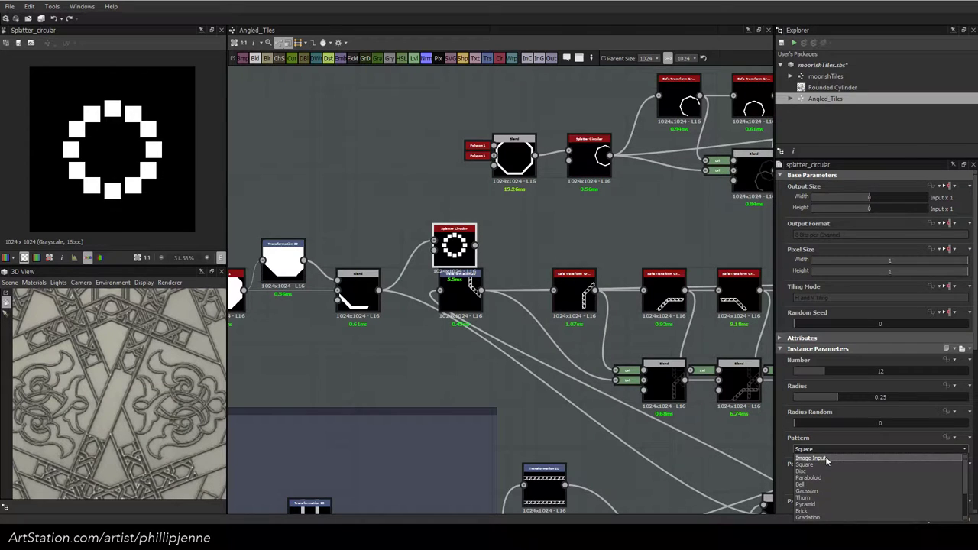
left_click(879, 458)
left_click_drag(461, 254, 470, 248)
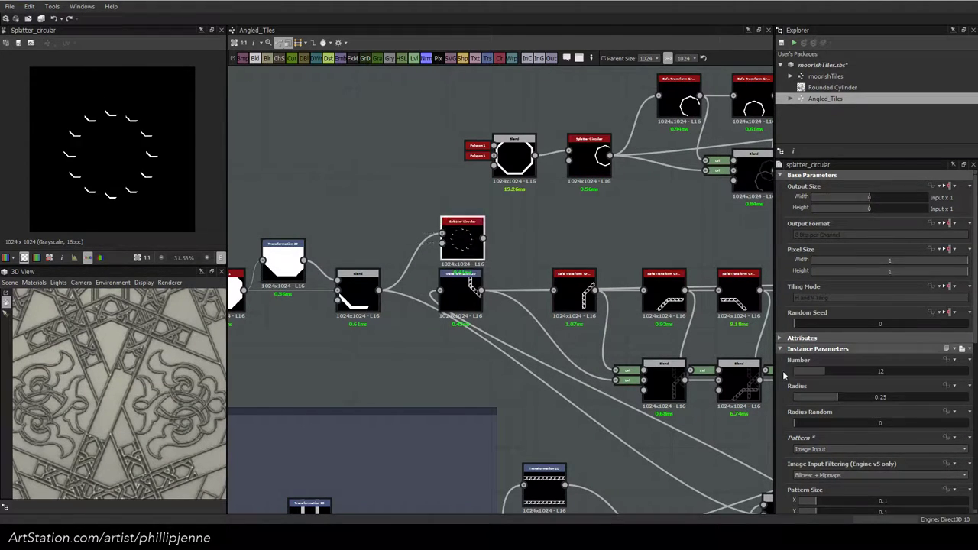
Make the splattered marks face the centre and try rotations of 45, 135 and 115.5 degrees
scroll(785, 434, "down", 5)
scroll(786, 433, "down", 2)
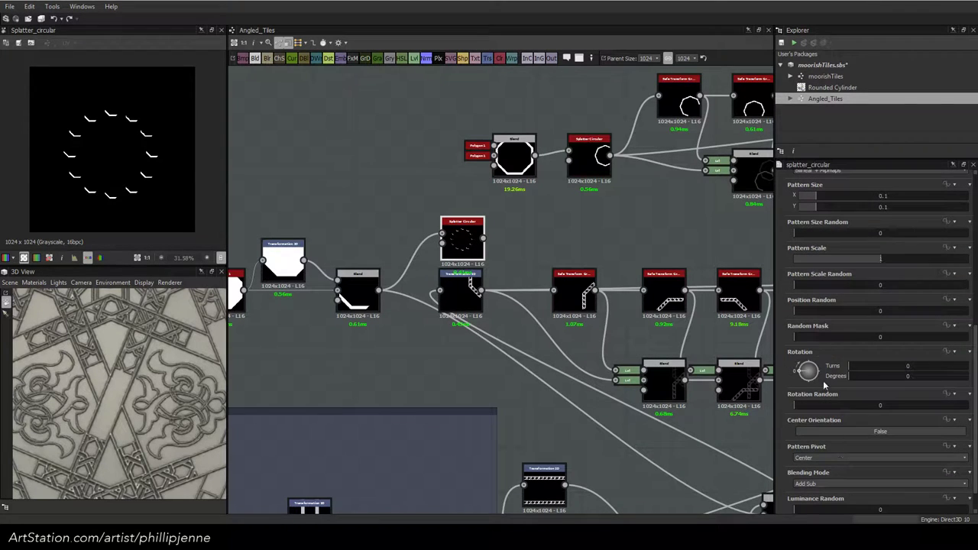
left_click(823, 432)
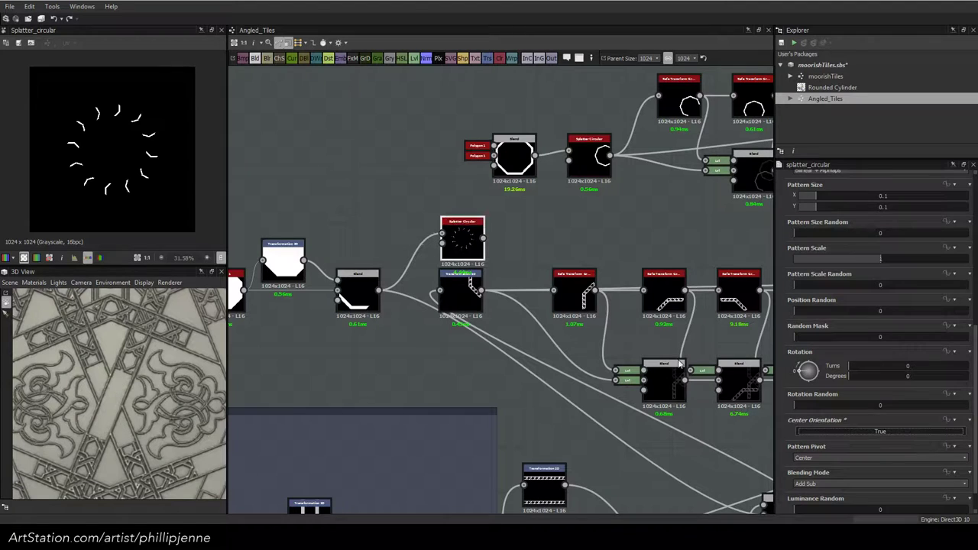
left_click(909, 376)
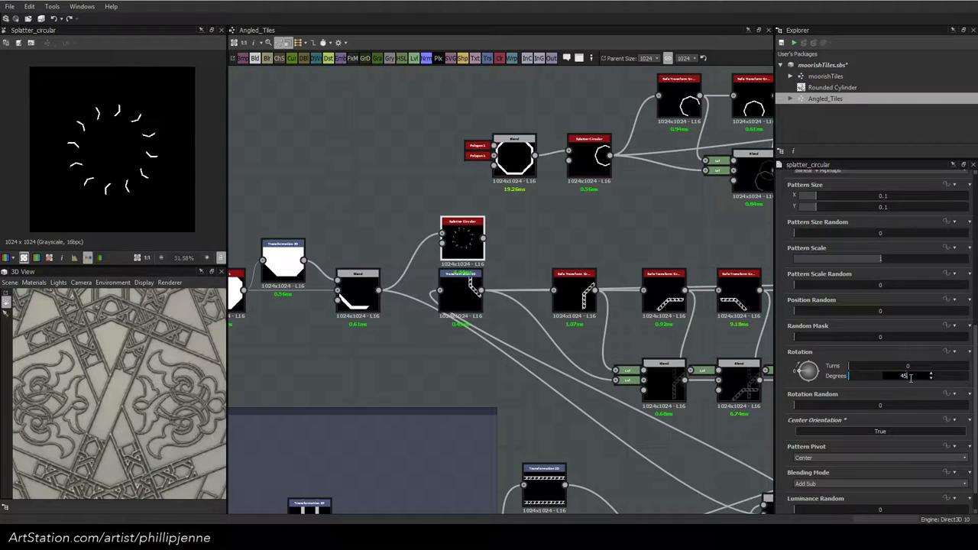
key("Return")
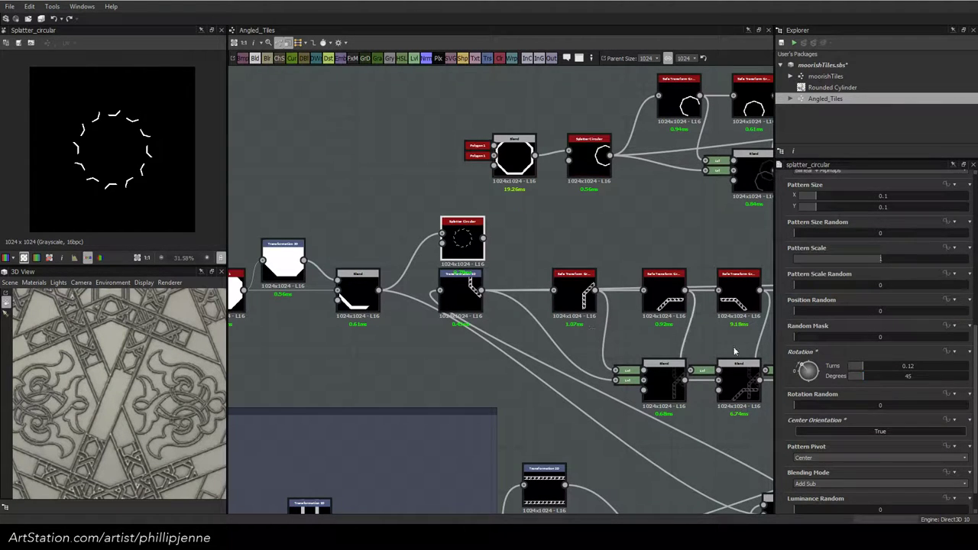
left_click(905, 377)
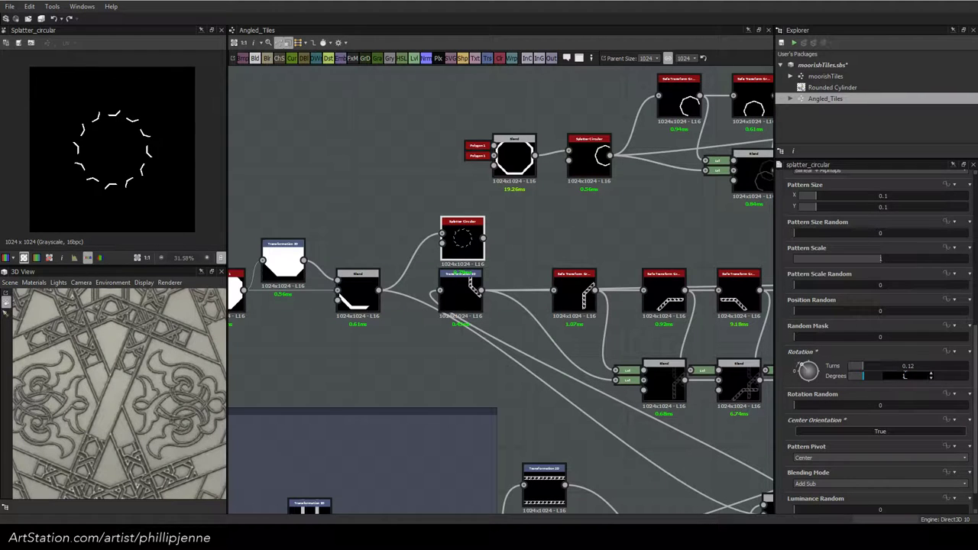
type("135")
key("Return")
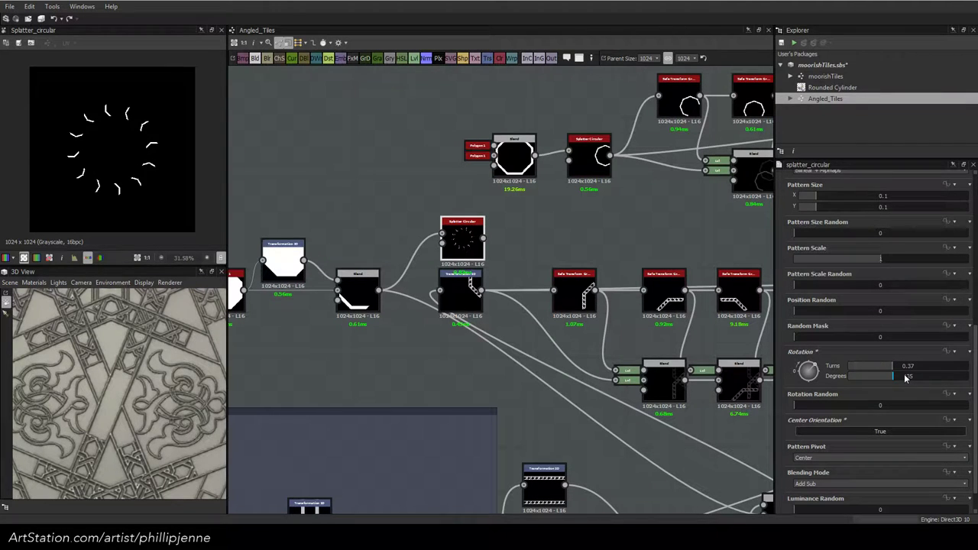
left_click(906, 378)
type("5")
key("Return")
Reset the splatter rotation to 135 degrees and set the number of copies to 8
scroll(793, 263, "up", 2)
double_click(907, 437)
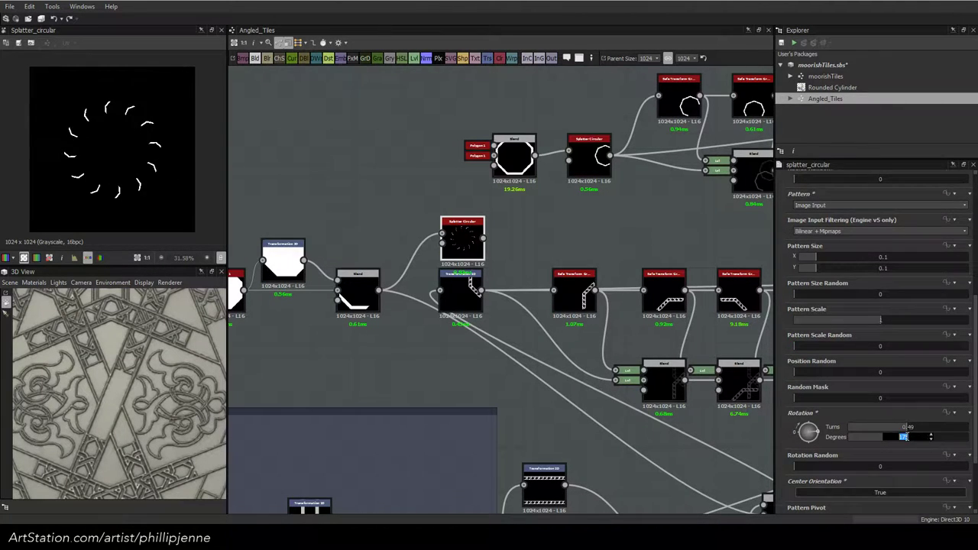
type("135")
key("Return")
scroll(853, 234, "up", 2)
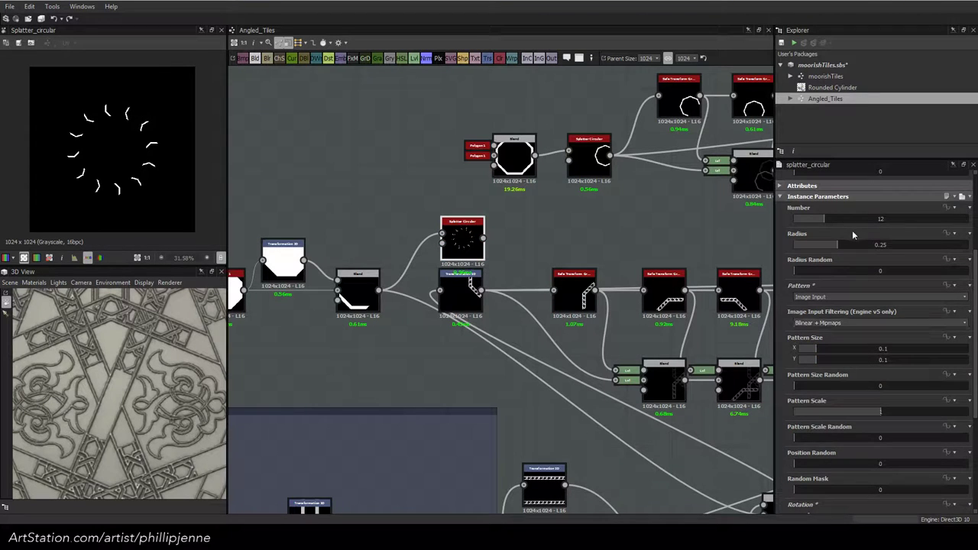
left_click(882, 219)
key("Return")
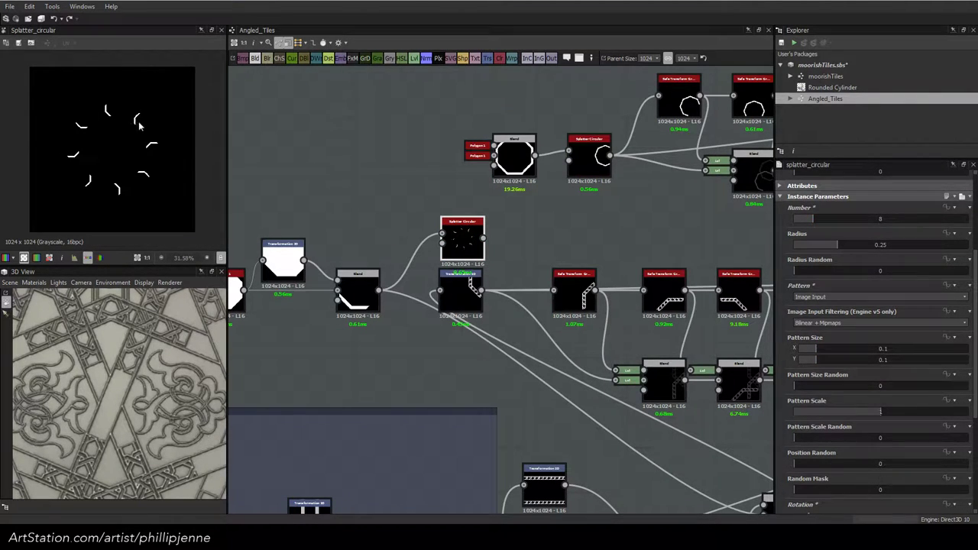
Set splatter rotation to 90 degrees, pattern size to 0.5, and radius to about 0.5
scroll(860, 425, "down", 3)
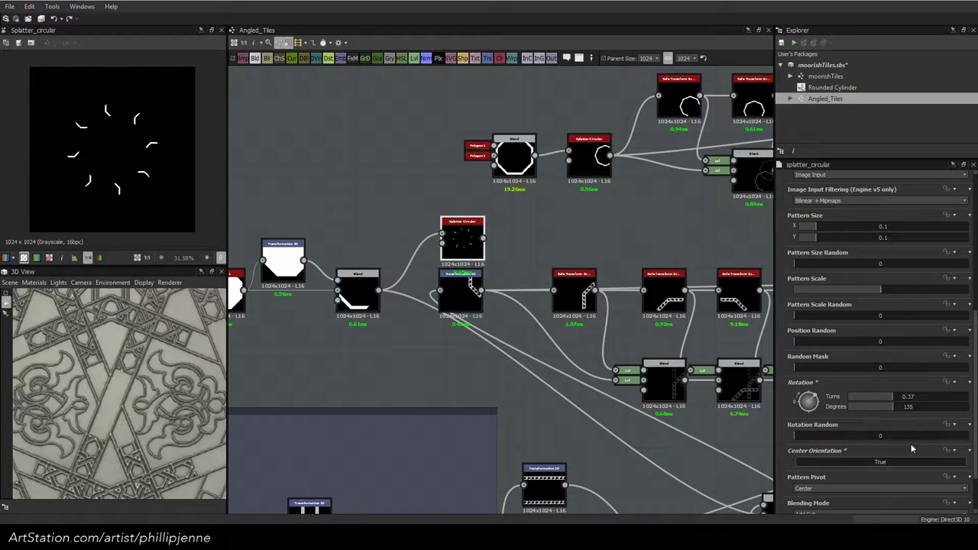
type("90")
key("Return")
double_click(880, 227)
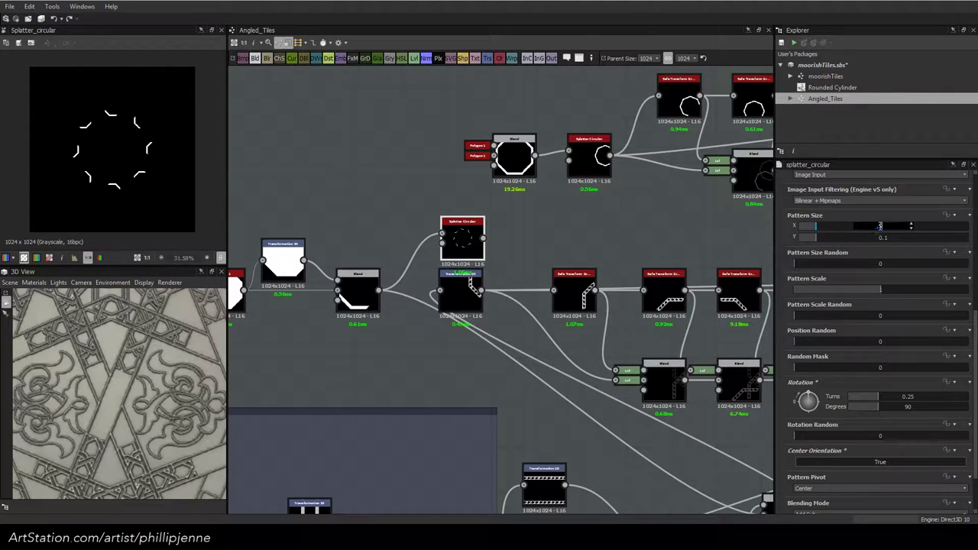
type("0.5")
key("Return")
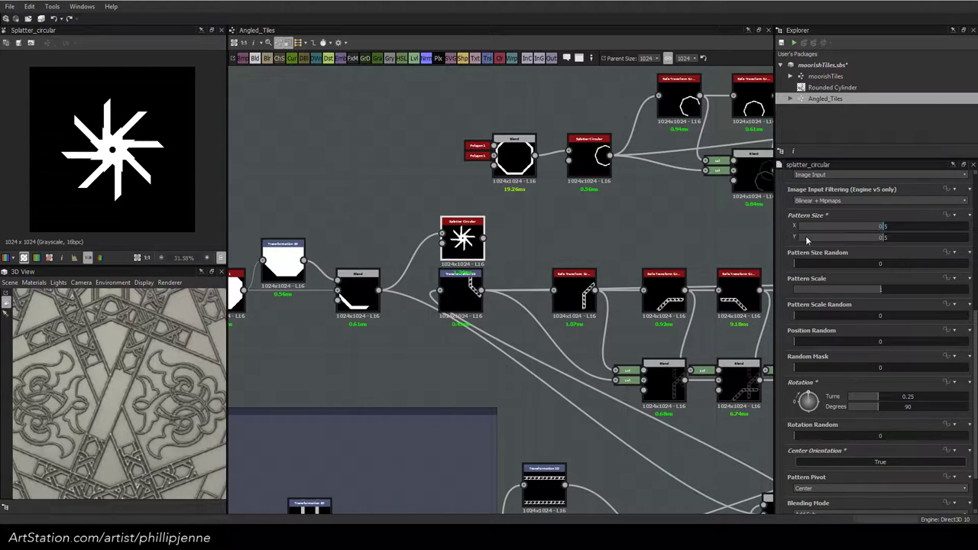
scroll(794, 245, "up", 2)
left_click_drag(837, 184, 886, 200)
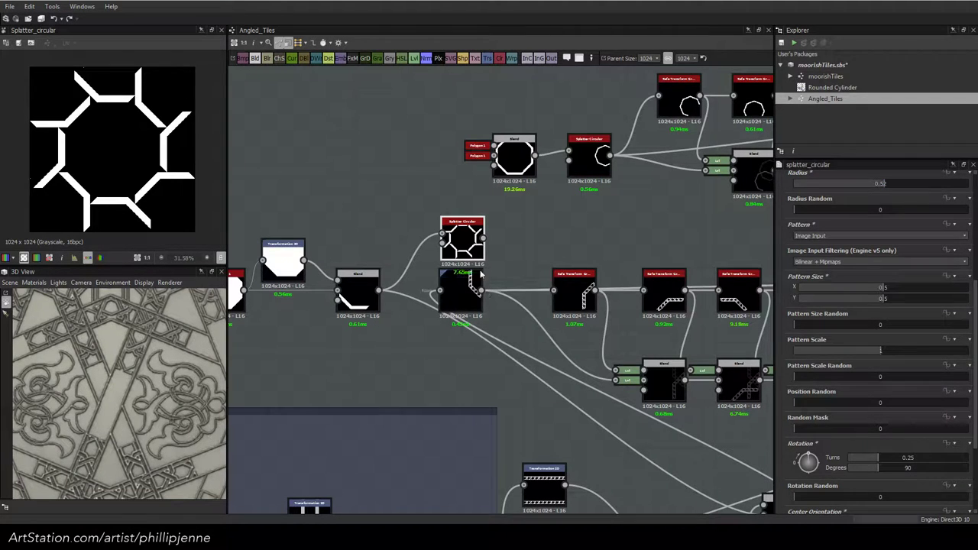
Add a Max (Lighten) Blend fed by the splatter ring, and feed the solid strip into Transformation 2D
right_click(524, 238)
left_click(566, 227)
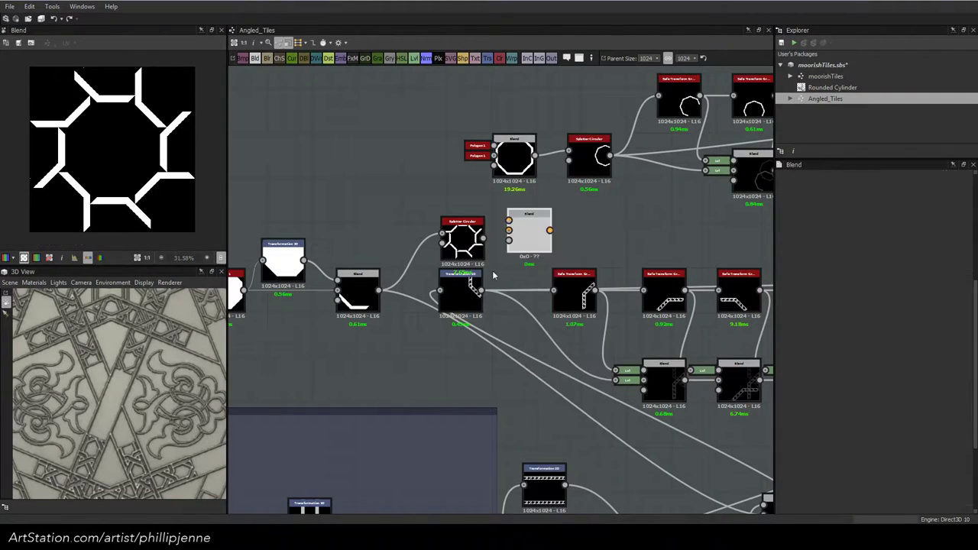
scroll(487, 292, "up", 2)
left_click_drag(478, 298, 437, 210)
left_click(822, 386)
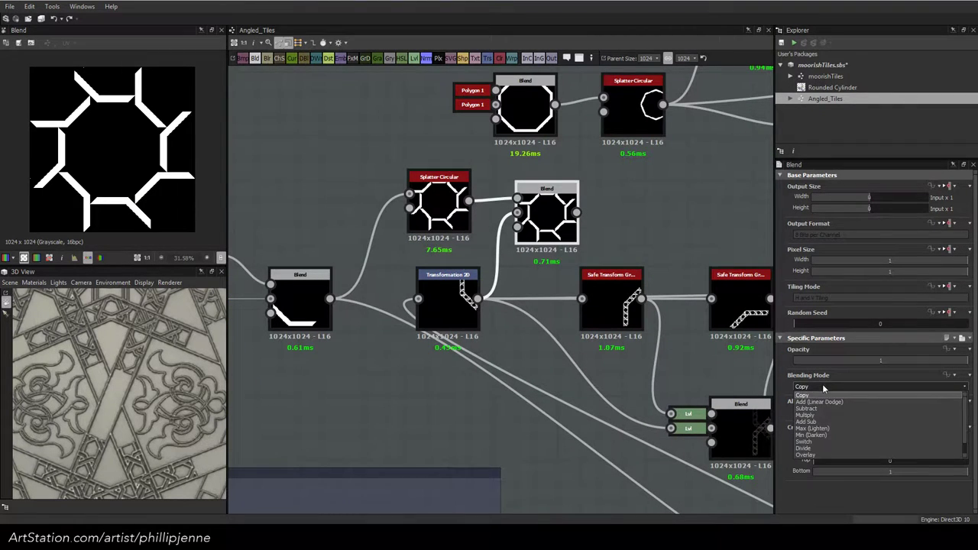
left_click(835, 427)
middle_click_drag(304, 218, 382, 222)
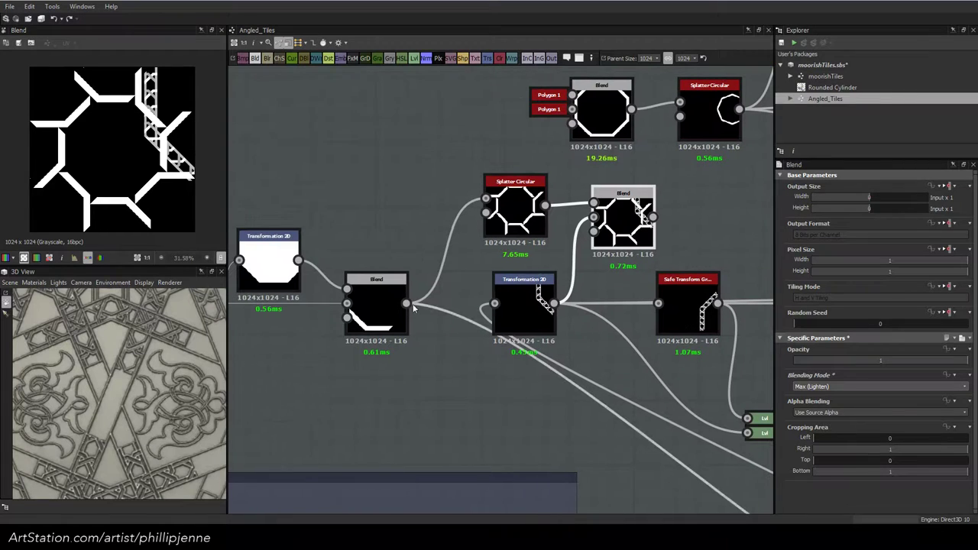
left_click_drag(406, 303, 494, 303)
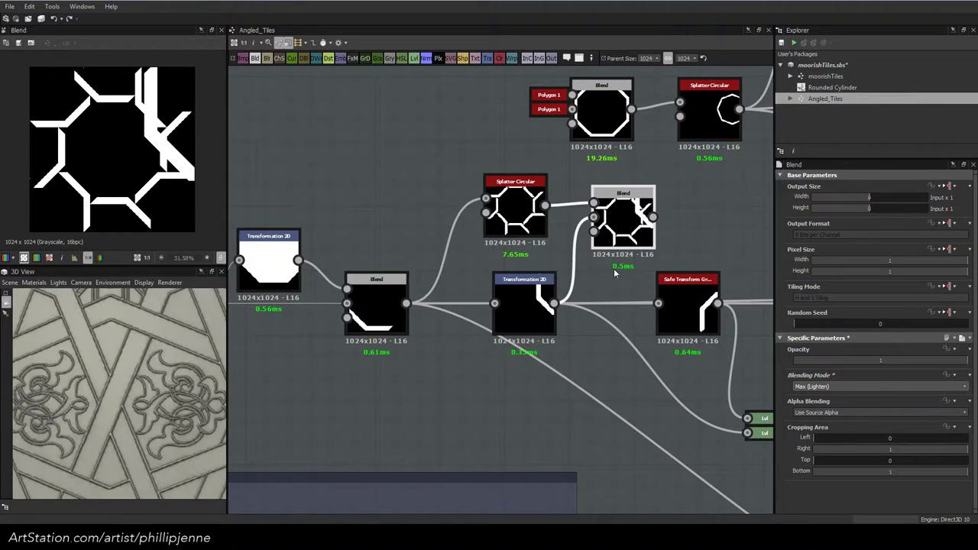
Set the Splatter Circular pattern size to 0.75 × 0.75
left_click(515, 210)
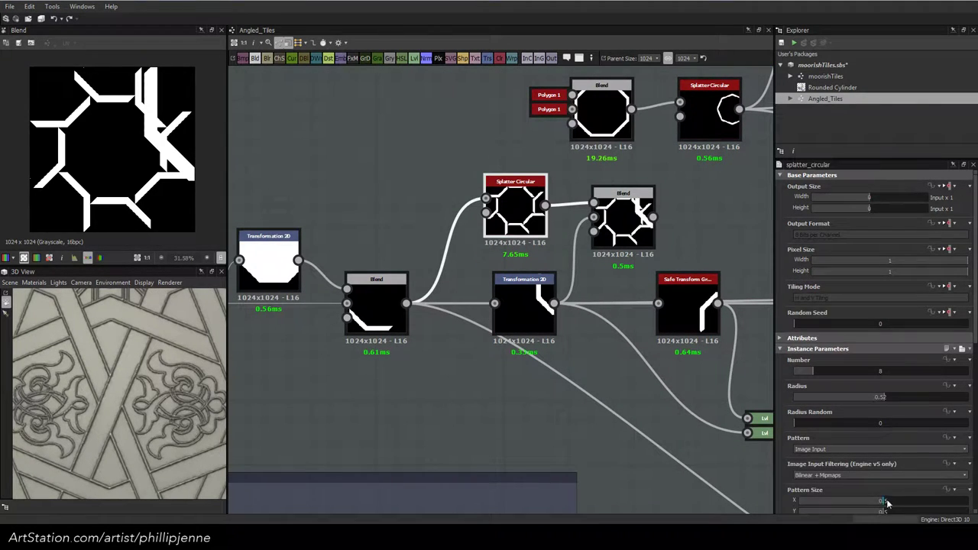
left_click_drag(886, 502, 917, 504)
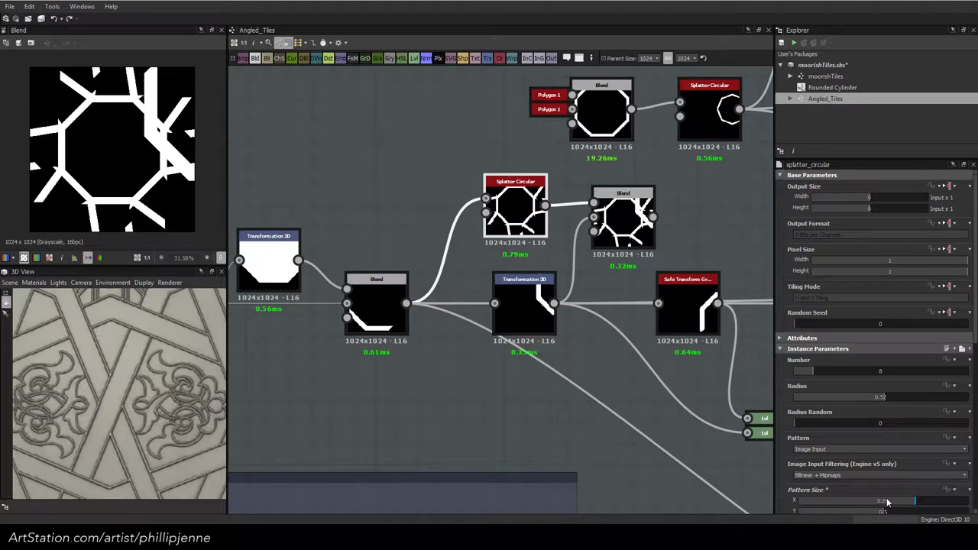
double_click(886, 501)
type(".75")
key("Tab")
type(".7")
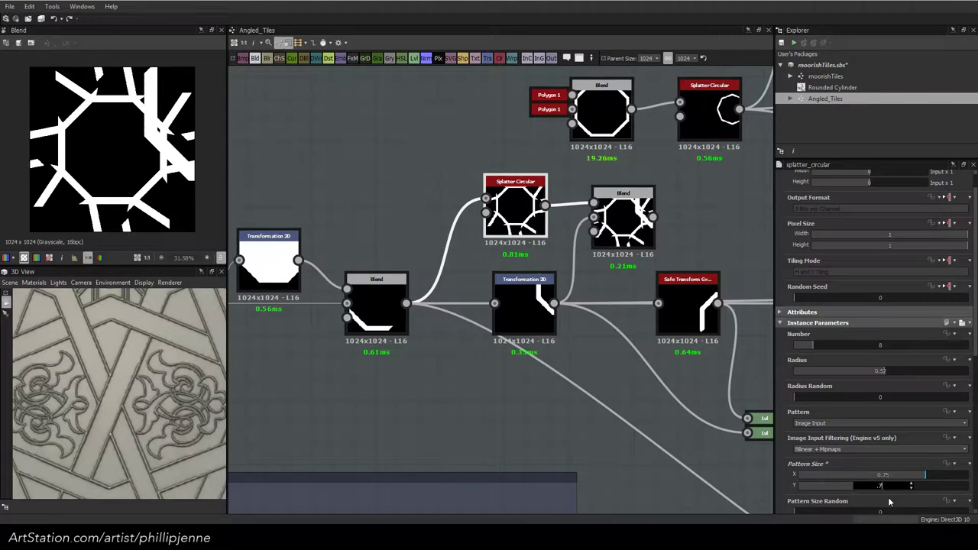
type("5")
key("Return")
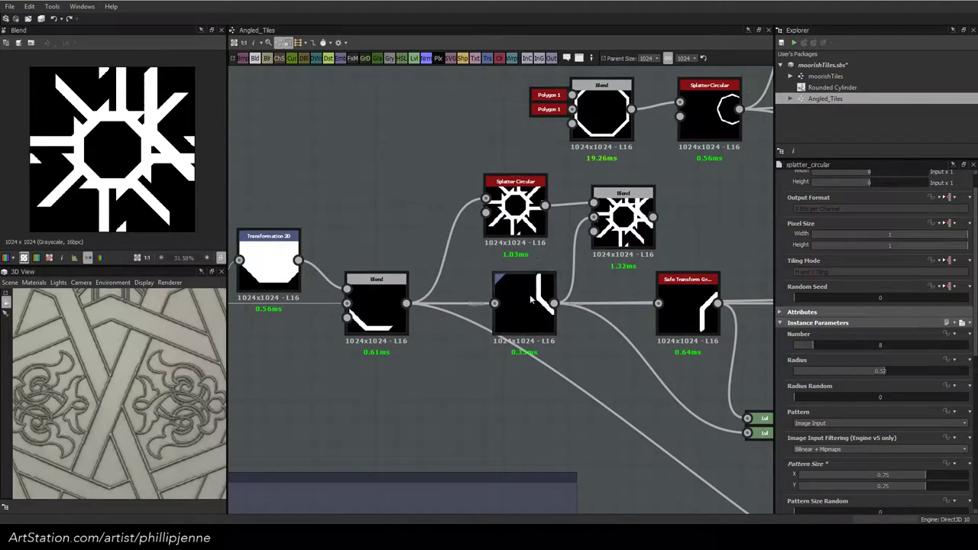
left_click(532, 300)
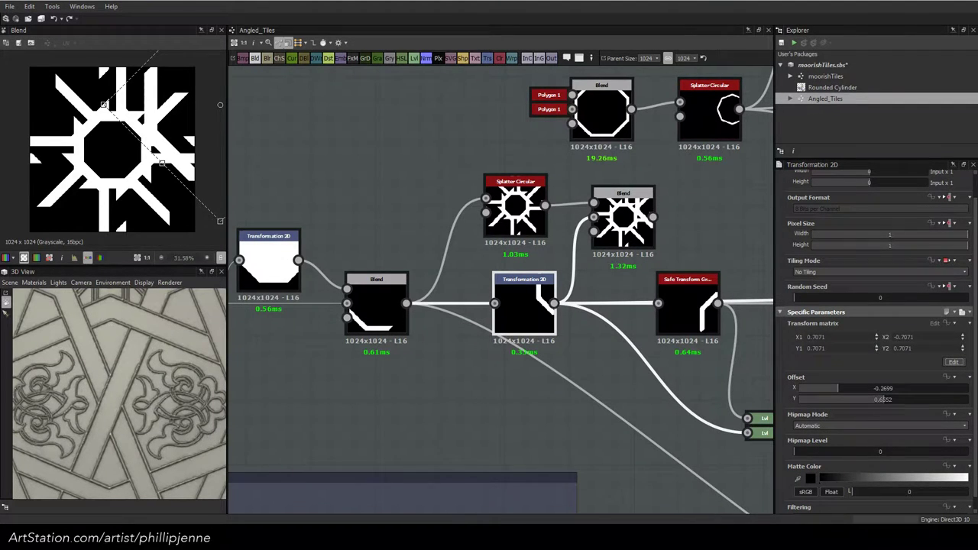
left_click(13, 537)
left_click(67, 217)
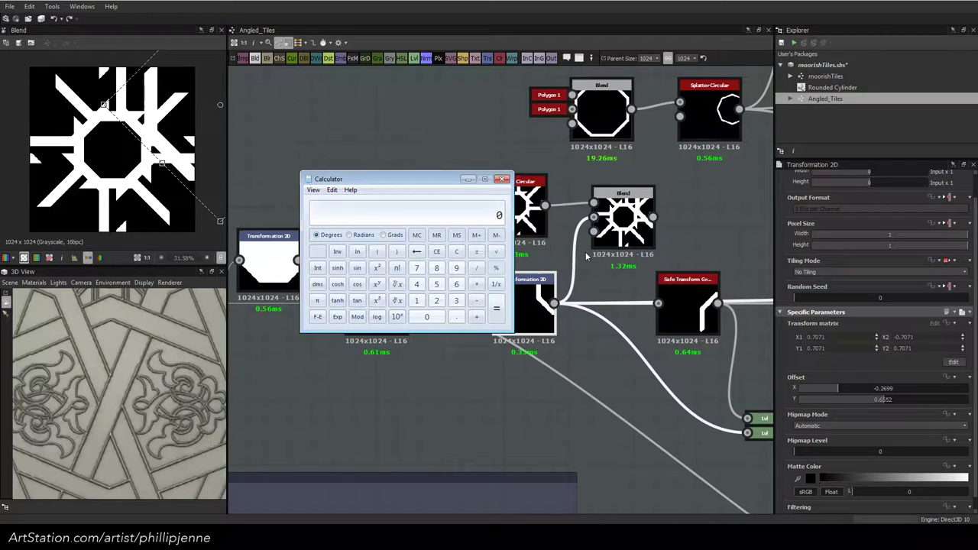
type(".")
key("BackSpace")
type("10/7")
key("Return")
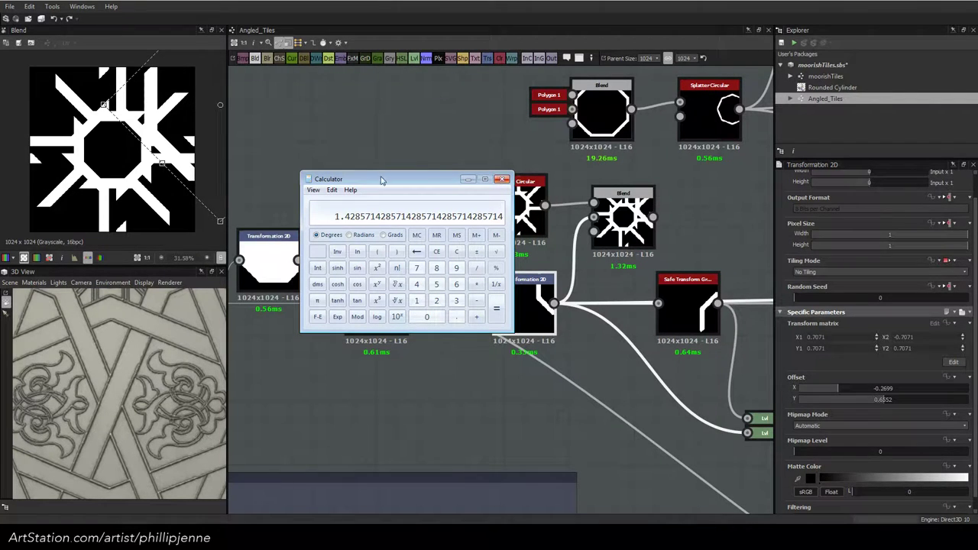
left_click(467, 180)
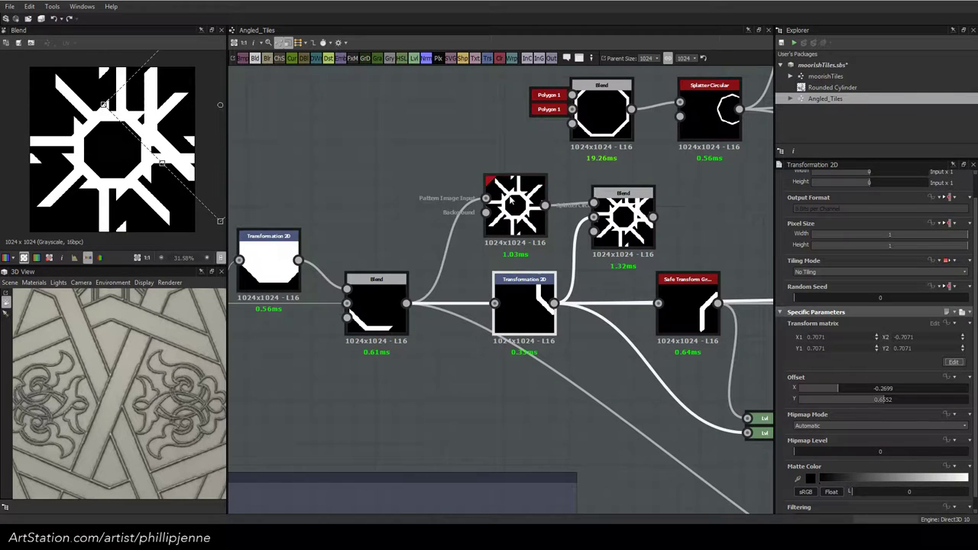
Tune Splatter Circular to radius 0.55, pattern size 0.79 × 0.68 and 4 copies
left_click(510, 200)
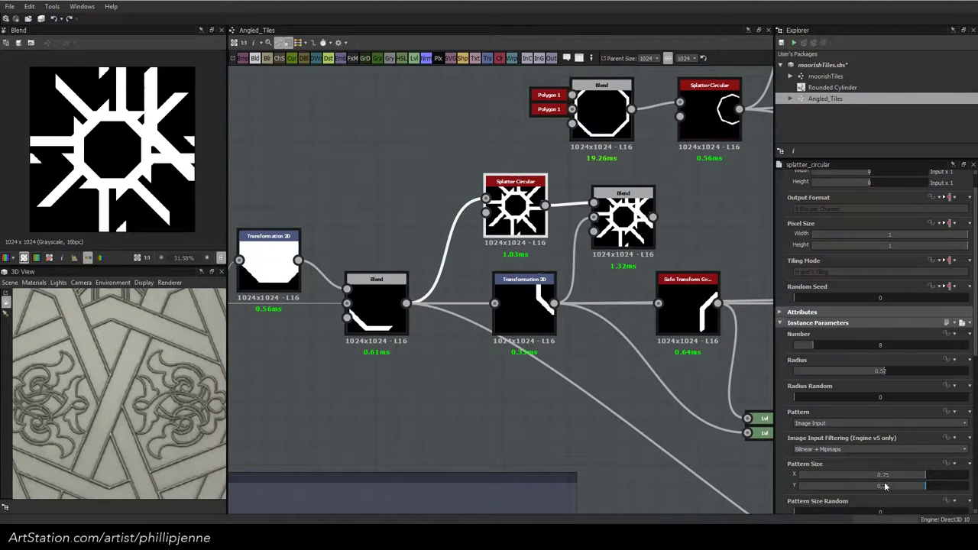
left_click_drag(922, 475, 967, 486)
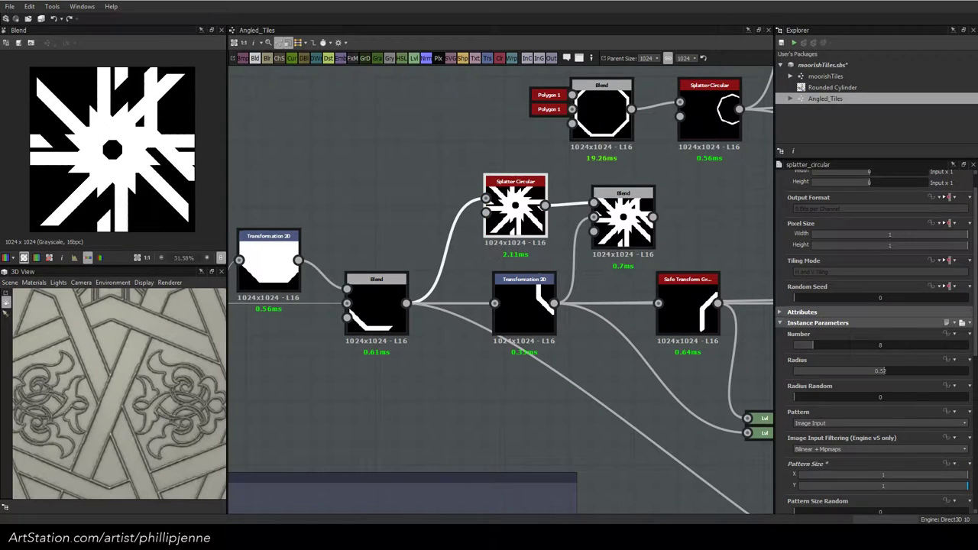
mouse_move(884, 374)
left_mouse_down()
mouse_move(957, 369)
mouse_move(890, 371)
mouse_move(900, 369)
left_mouse_up()
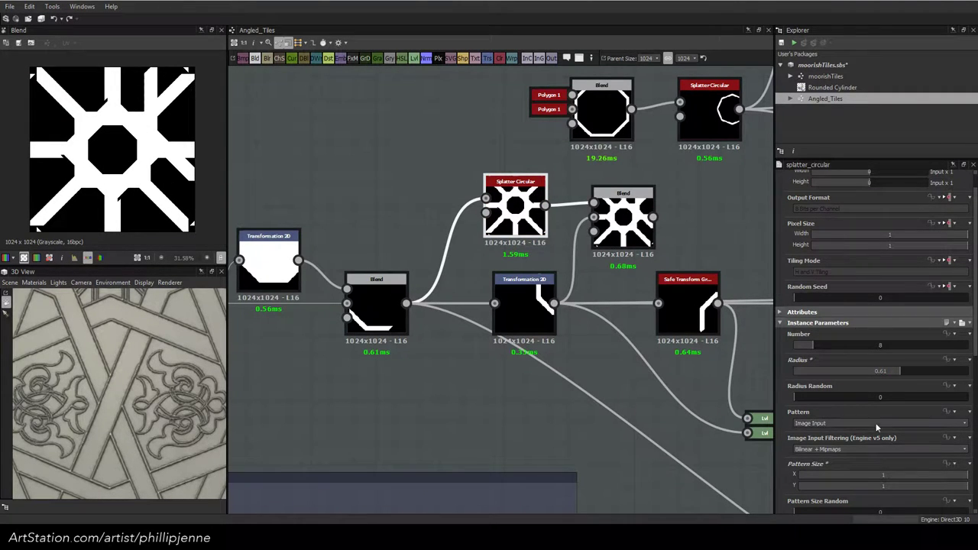
left_click_drag(898, 372, 888, 371)
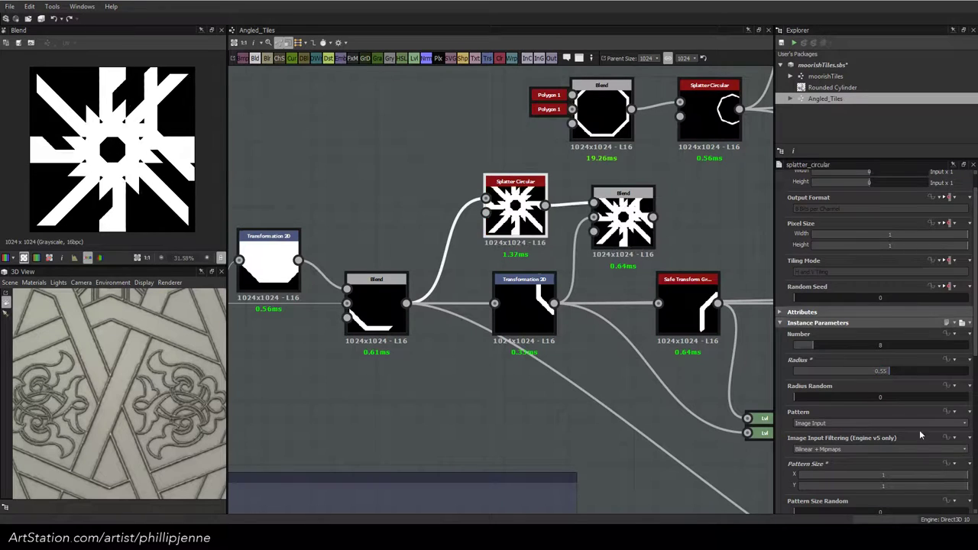
left_click(947, 466)
left_click(932, 475)
left_click_drag(926, 487, 913, 486)
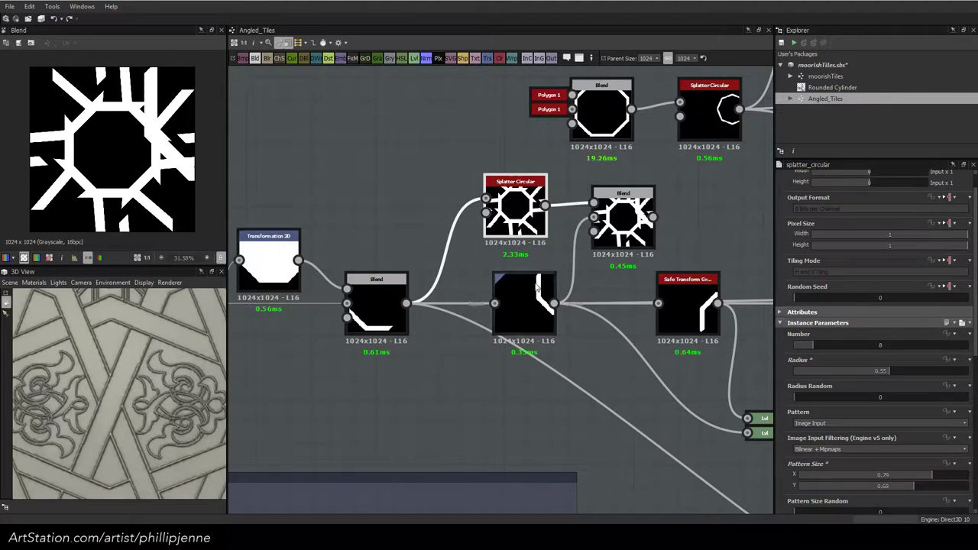
left_click_drag(812, 345, 802, 354)
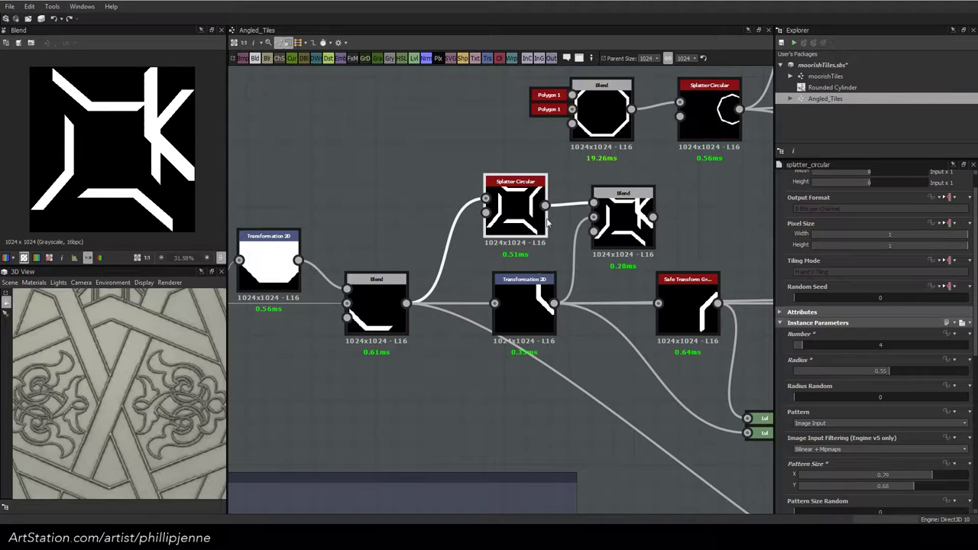
middle_click_drag(719, 258, 583, 265)
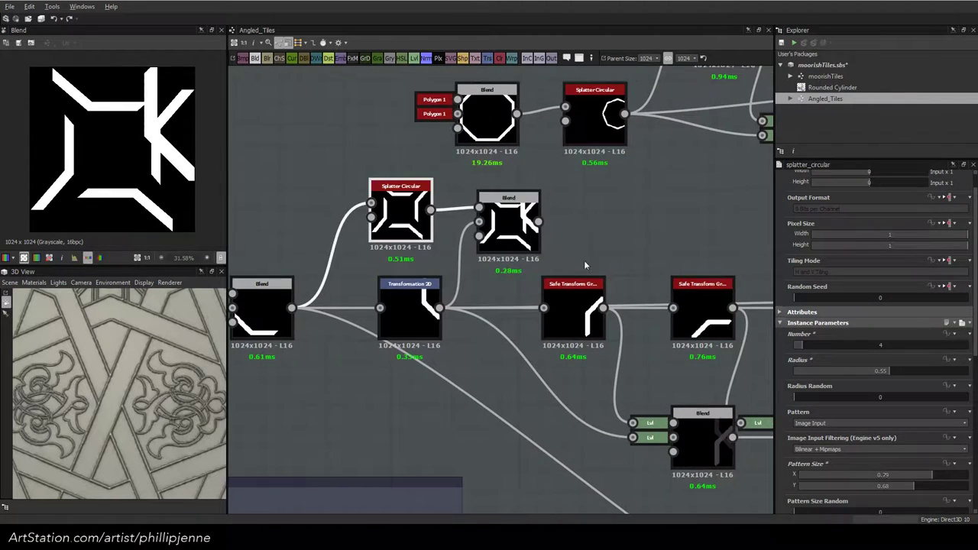
Tidy the lower Blend and Safe Transform positions, then reduce the upper Splatter Circular to 1 copy
left_click_drag(519, 229, 626, 229)
left_click_drag(601, 311, 578, 310)
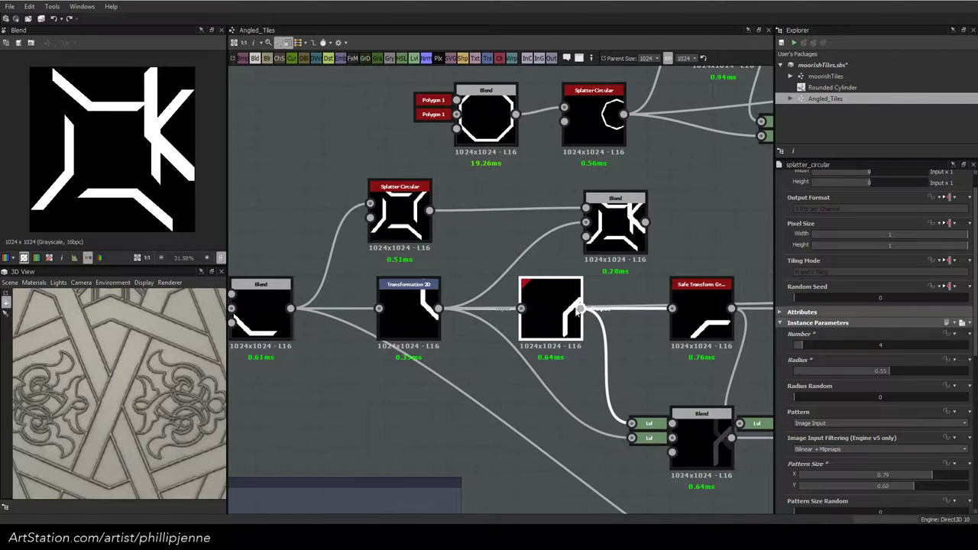
left_click(625, 234)
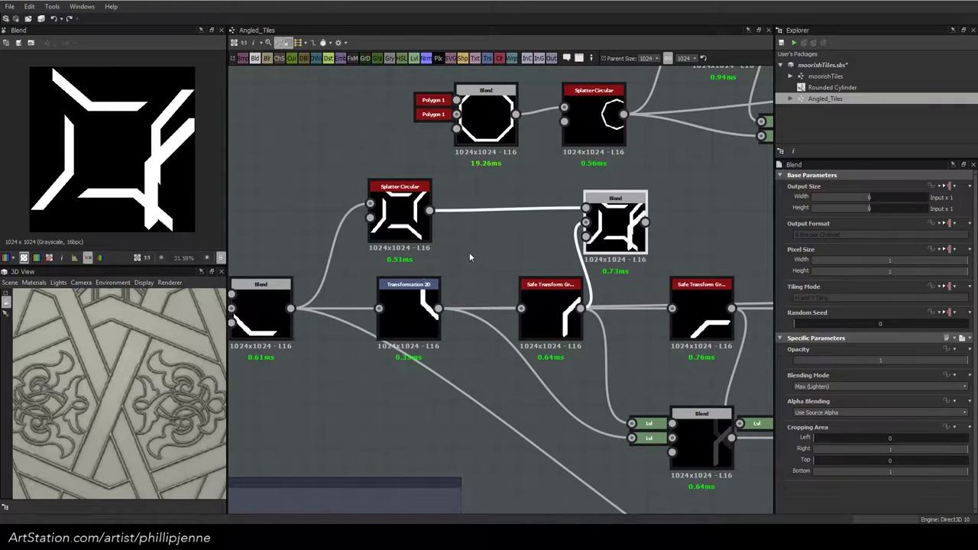
middle_click_drag(469, 257, 500, 253)
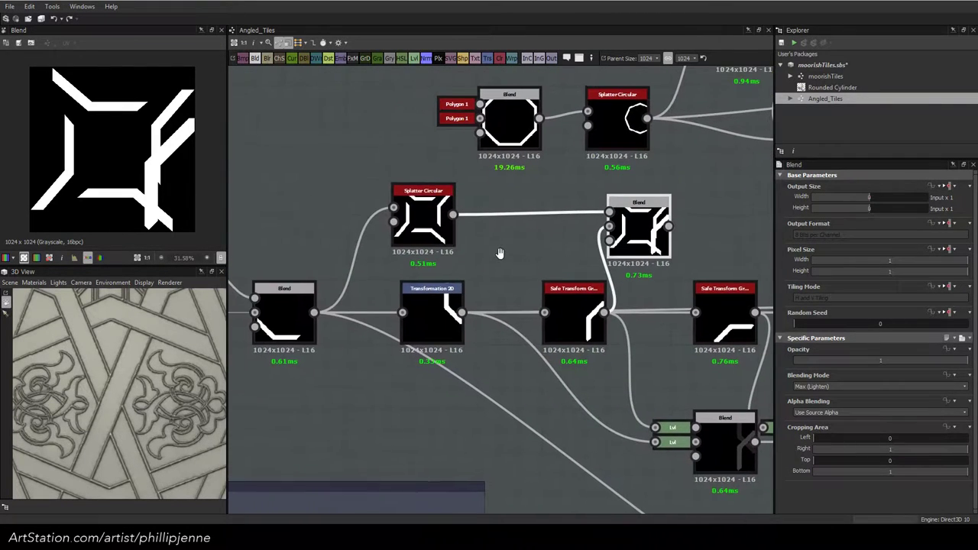
left_click(428, 213)
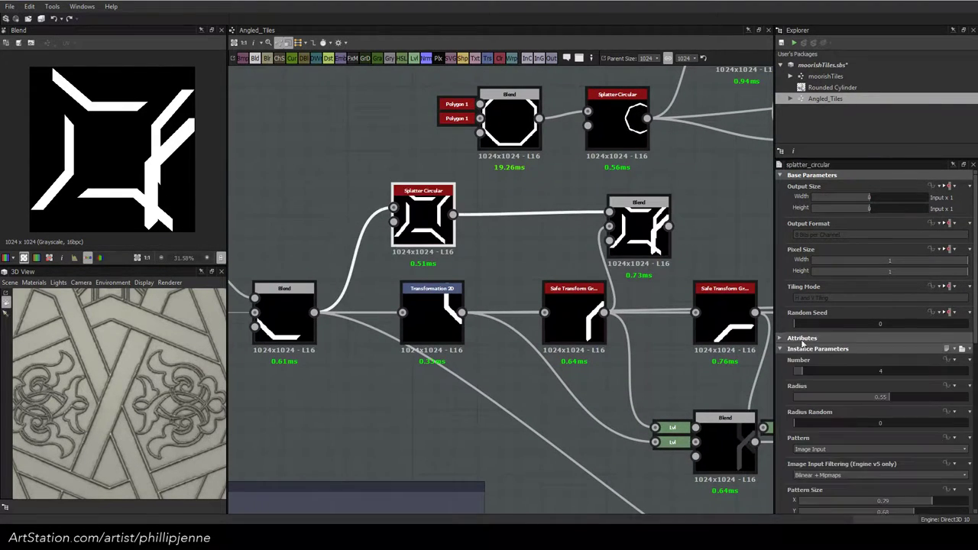
mouse_move(804, 371)
left_mouse_down()
mouse_move(814, 370)
mouse_move(792, 372)
left_mouse_up()
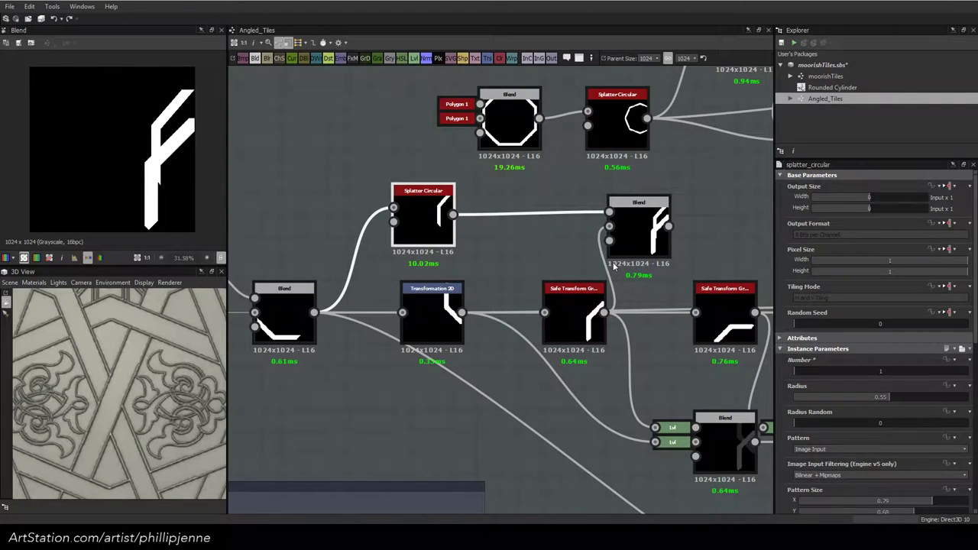
left_click(576, 305)
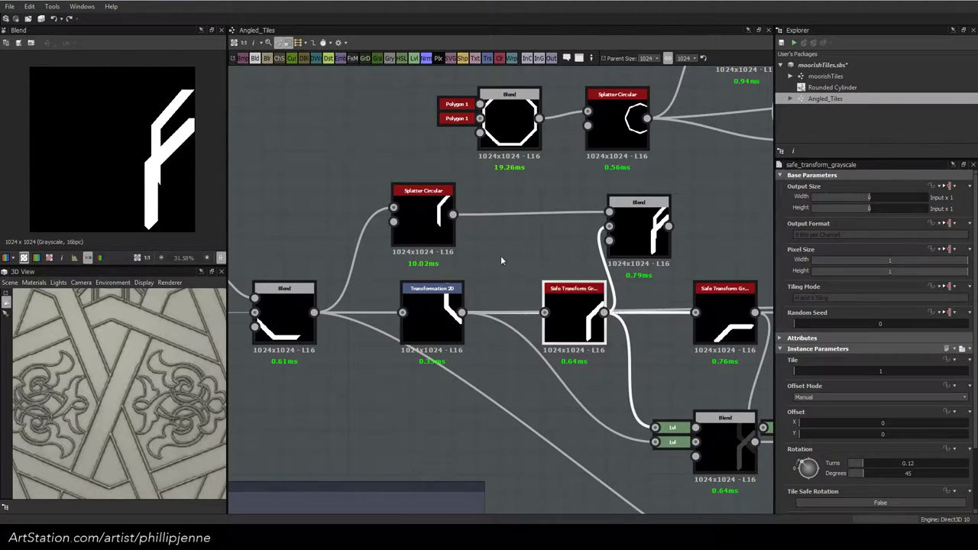
middle_click_drag(500, 255, 616, 261)
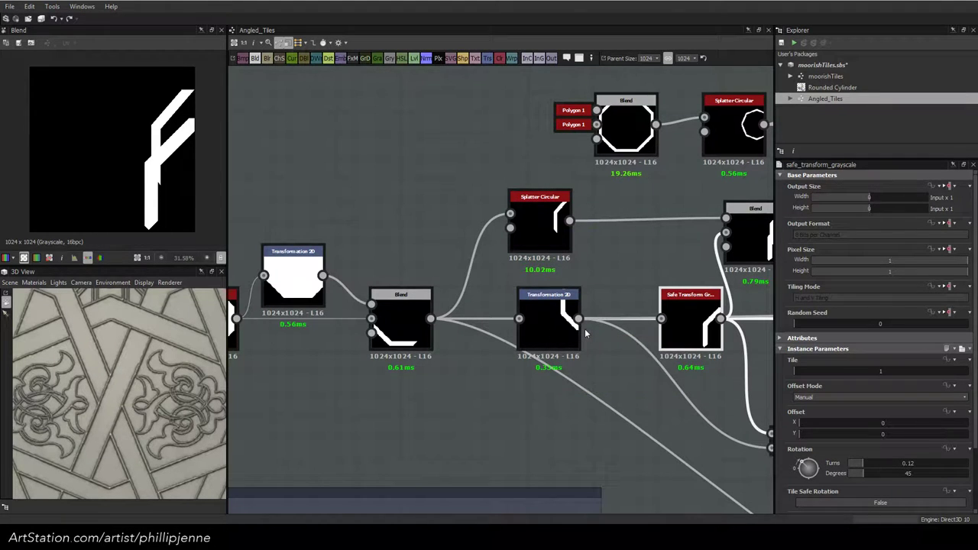
Enlarge the splatter to radius 0.58 and pattern size 0.85 × 0.84, and wire Transformation 2D into the Blend
left_click(541, 226)
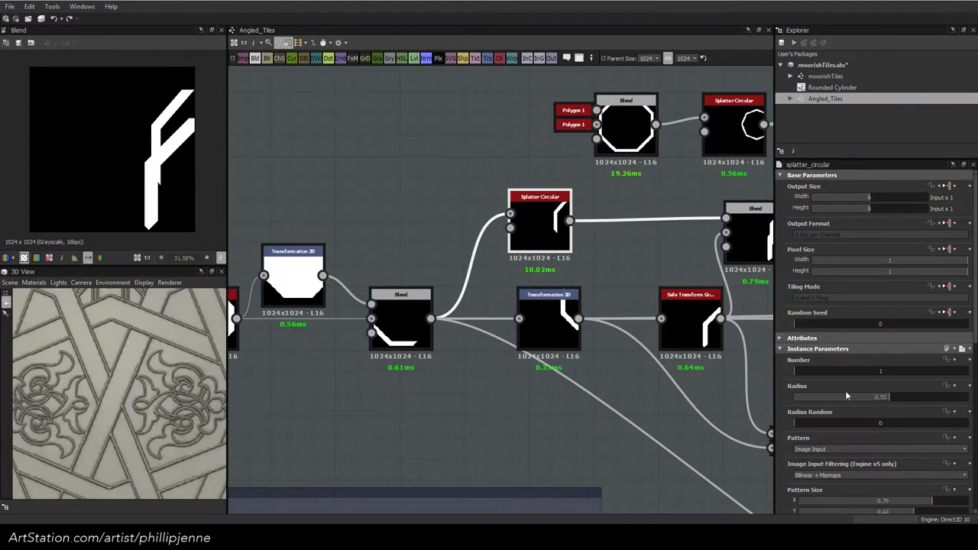
left_click_drag(886, 400, 884, 400)
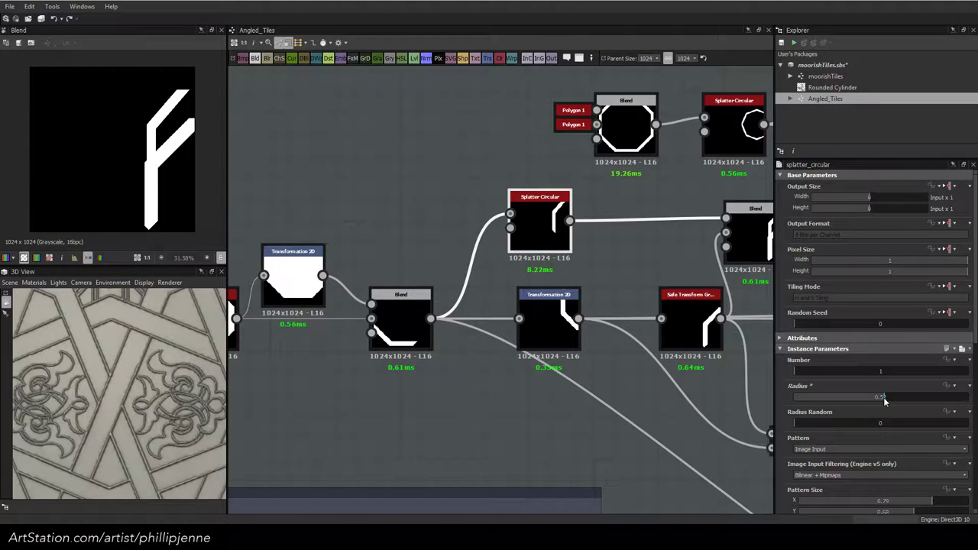
scroll(900, 467, "down", 1)
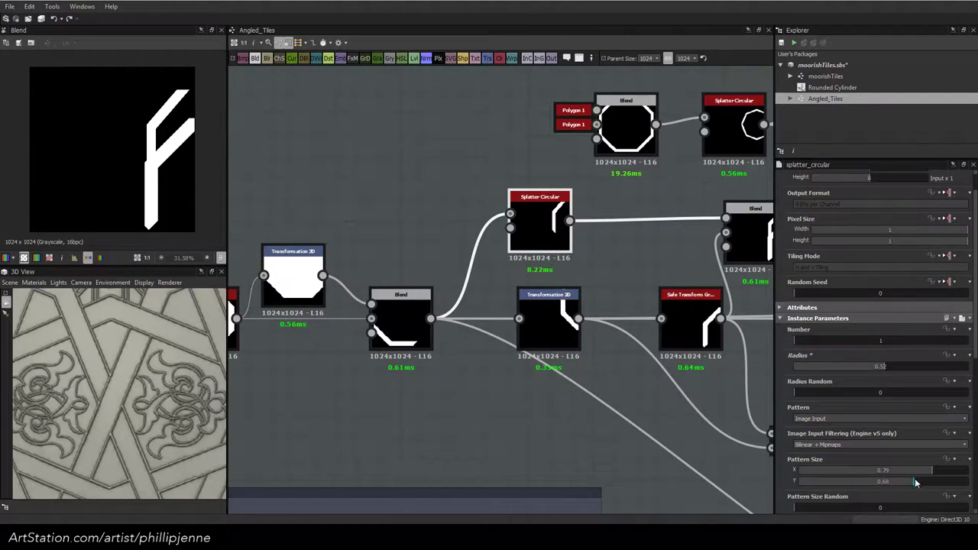
left_click_drag(914, 482, 942, 475)
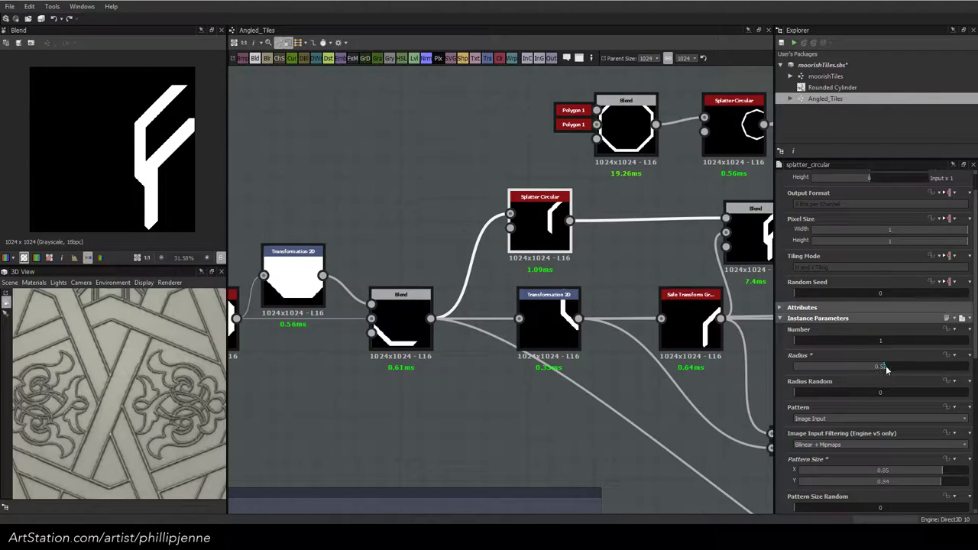
left_click_drag(884, 367, 895, 372)
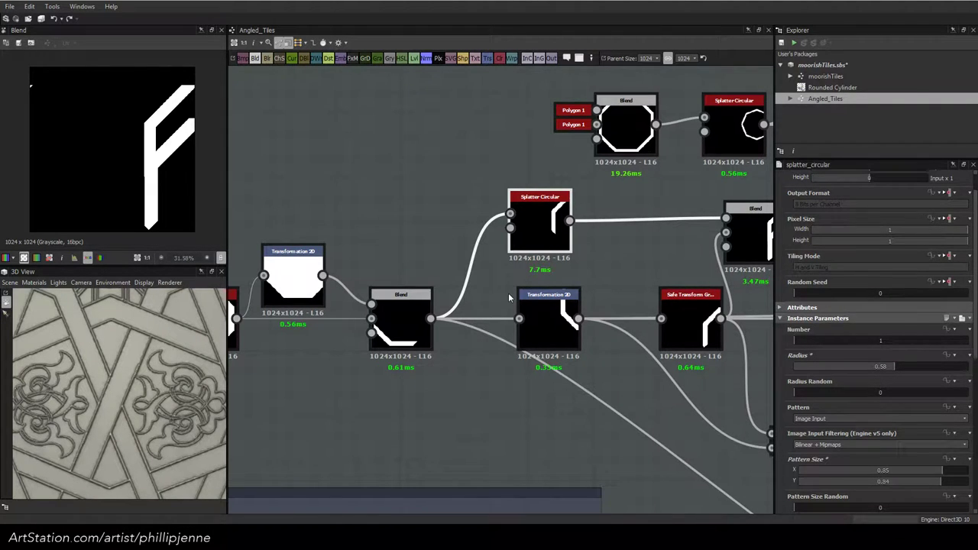
scroll(153, 181, "down", 2)
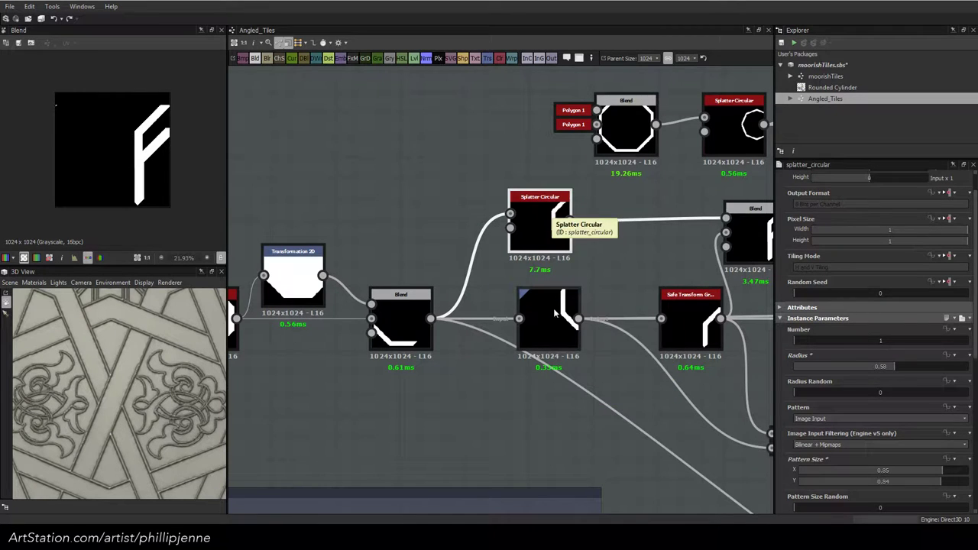
left_click_drag(578, 317, 683, 252)
left_click(538, 222)
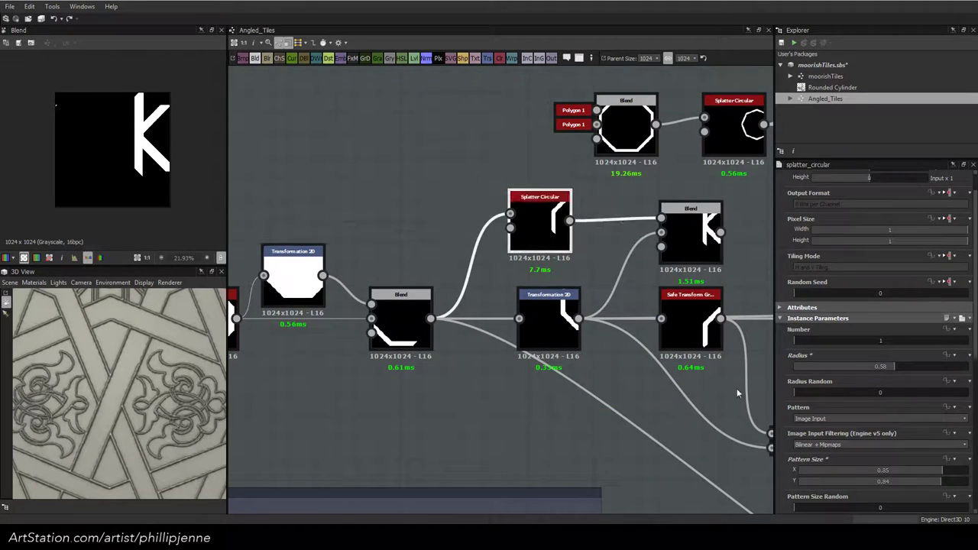
Set the Splatter Circular rotation to 45 degrees
scroll(974, 334, "down", 5)
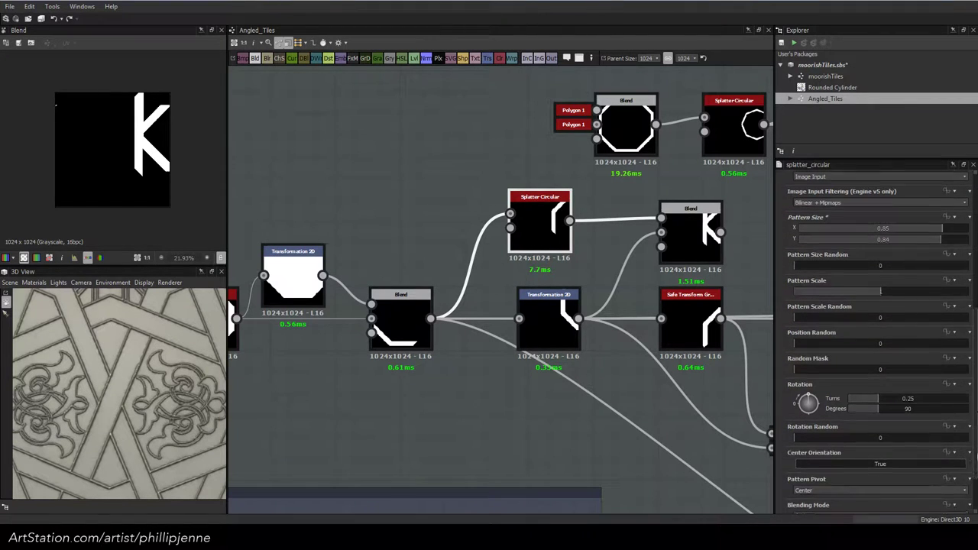
left_click_drag(876, 408, 863, 413)
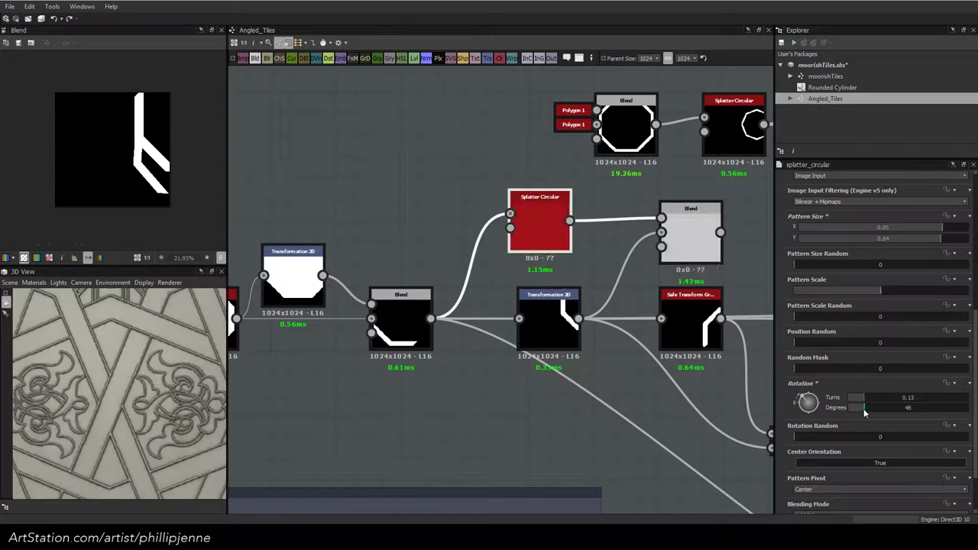
left_click_drag(863, 413, 864, 412)
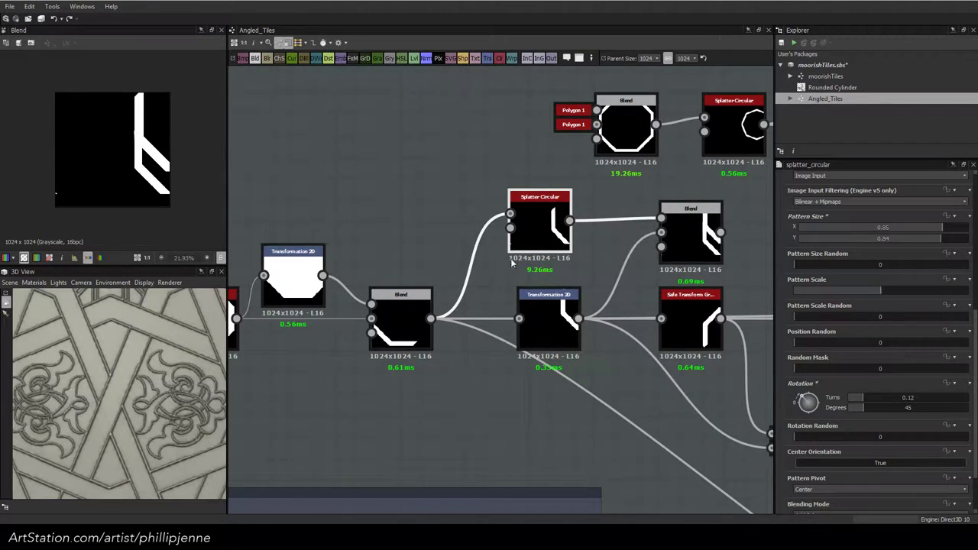
Insert a new Transformation 2D between the Blend output and the Splatter Circular input
left_click(389, 200)
key("space")
type("2d")
key("Return")
left_click_drag(431, 318, 431, 222)
left_click_drag(518, 213, 514, 214)
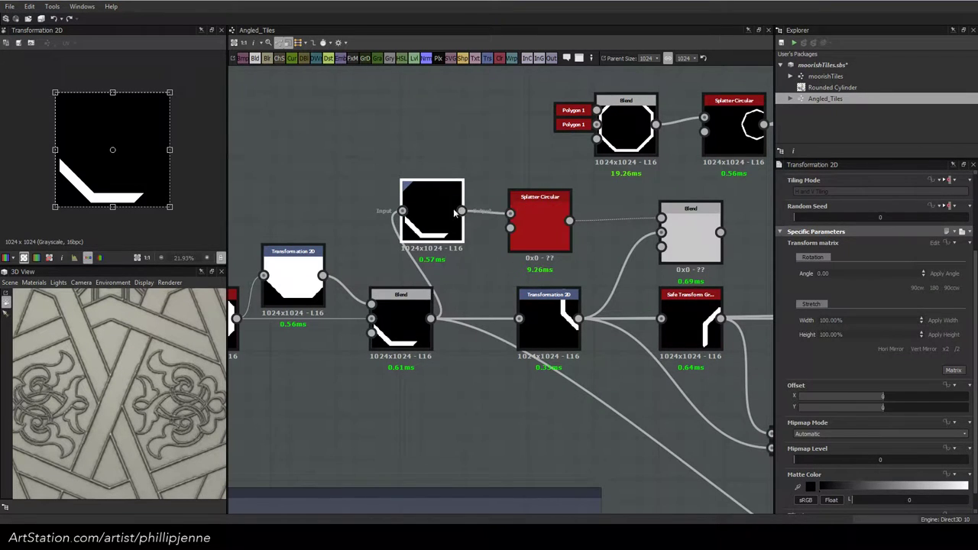
Position the new Transformation 2D and offset the strip upward in its frame
left_click_drag(434, 213, 456, 213)
double_click(535, 215)
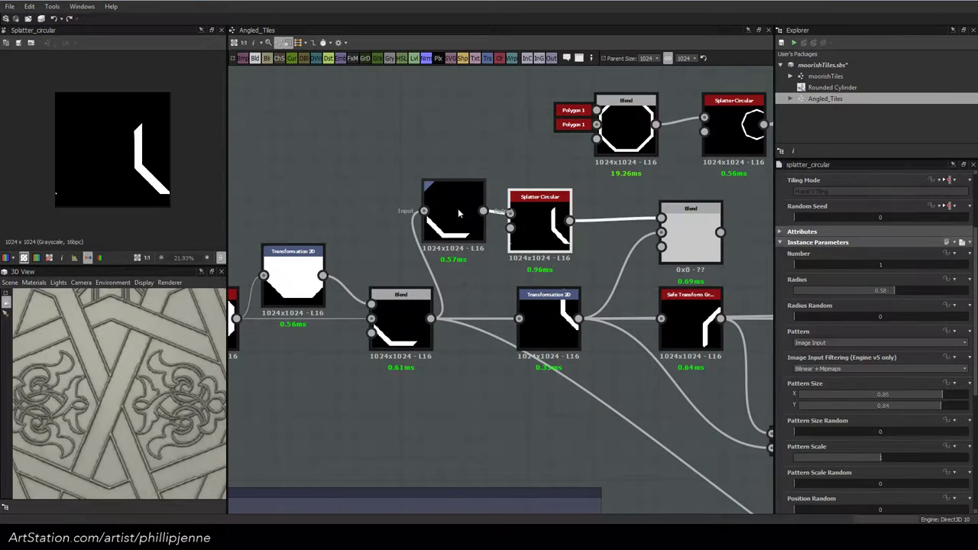
left_click(457, 208)
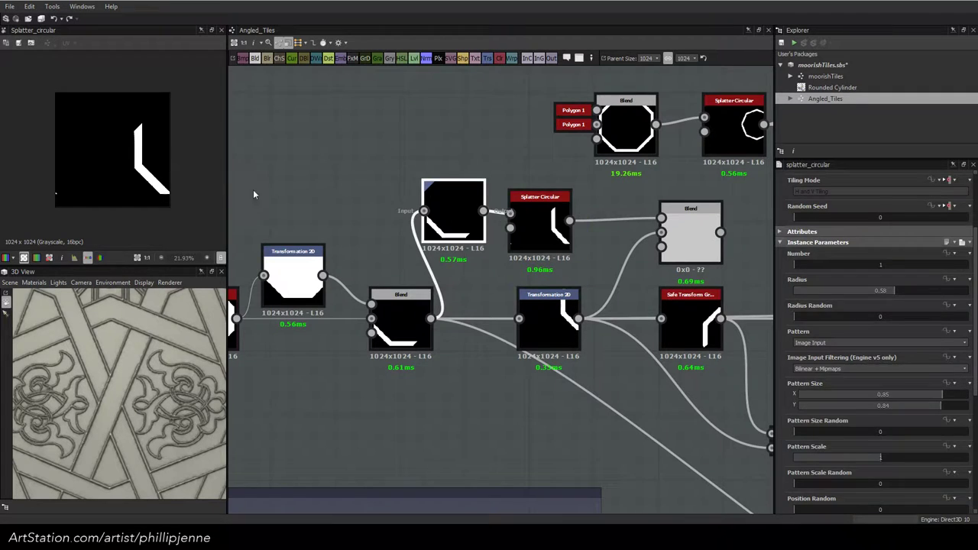
double_click(687, 228)
left_click(438, 215)
left_click(453, 210)
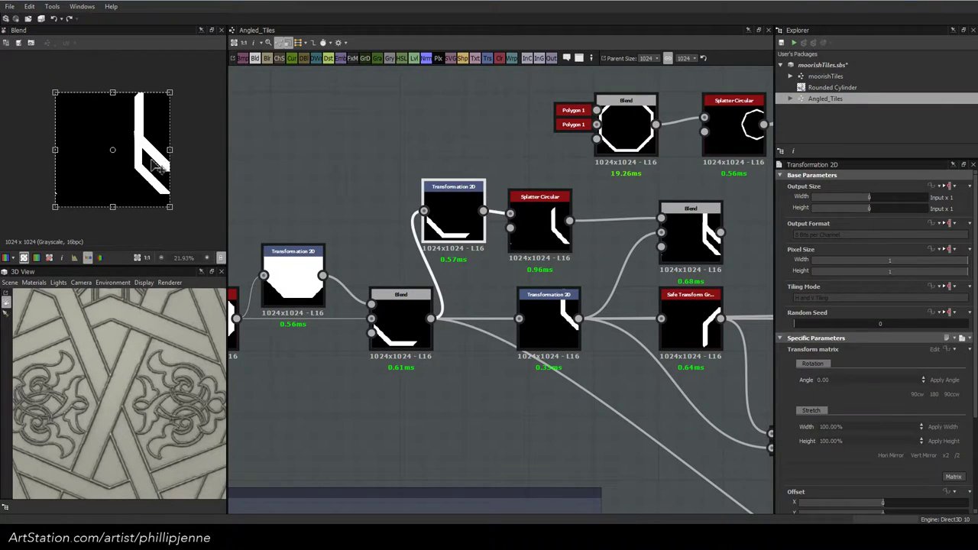
left_click_drag(157, 172, 123, 121)
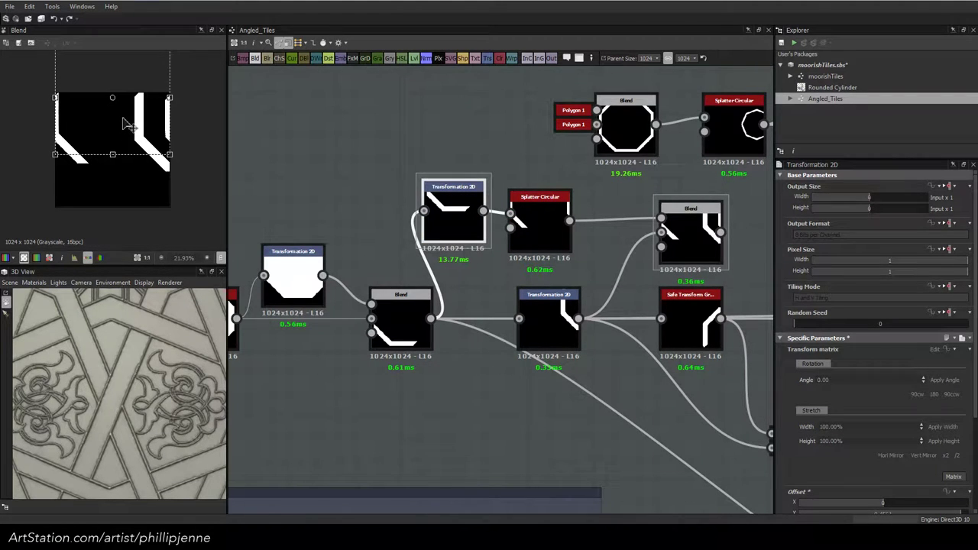
left_click_drag(123, 118, 123, 117)
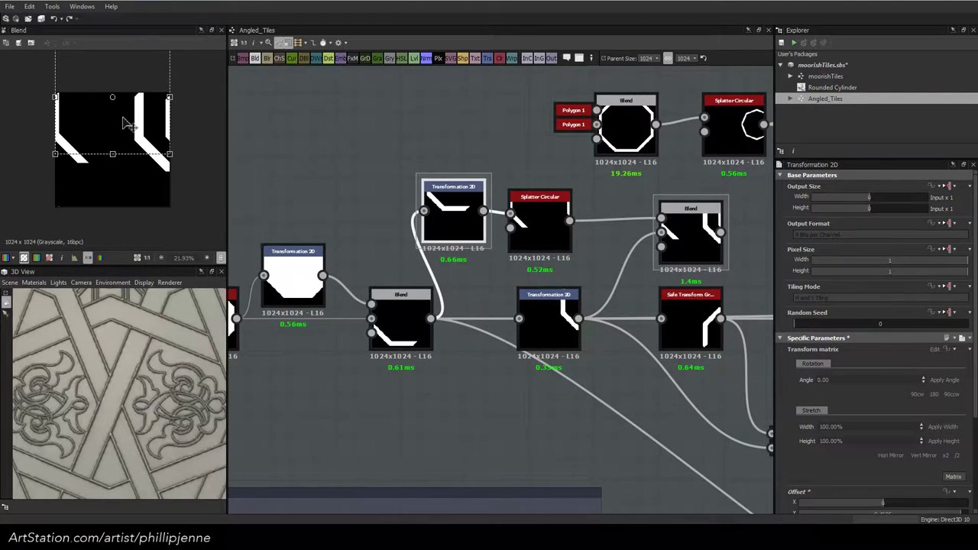
Pull the splatter radius in to 0.31 and nudge the strip slightly back down
left_click(529, 237)
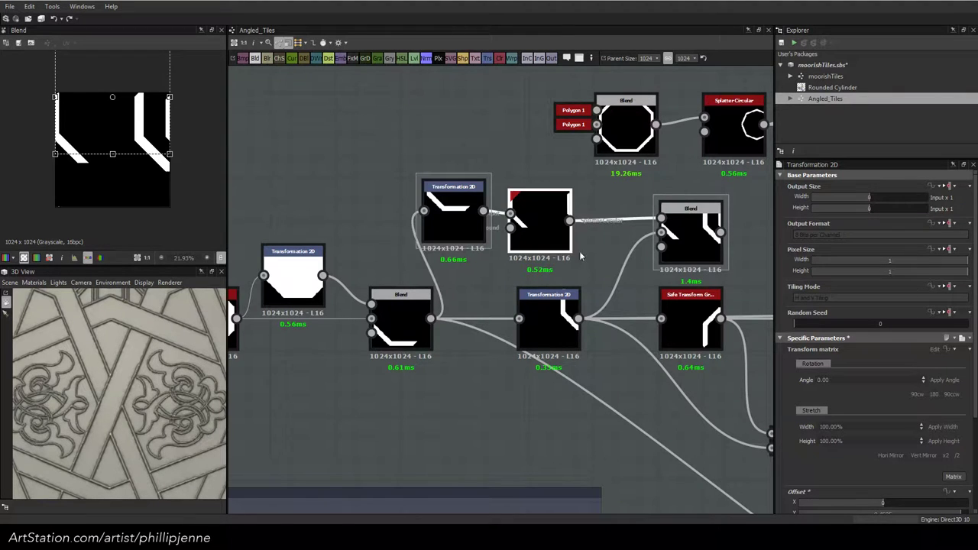
left_click_drag(893, 398, 847, 396)
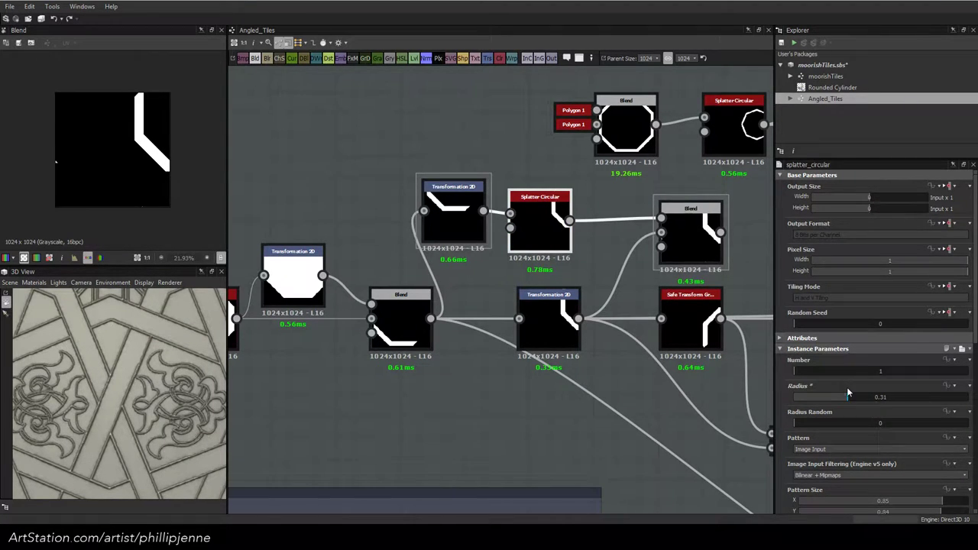
left_click(452, 214)
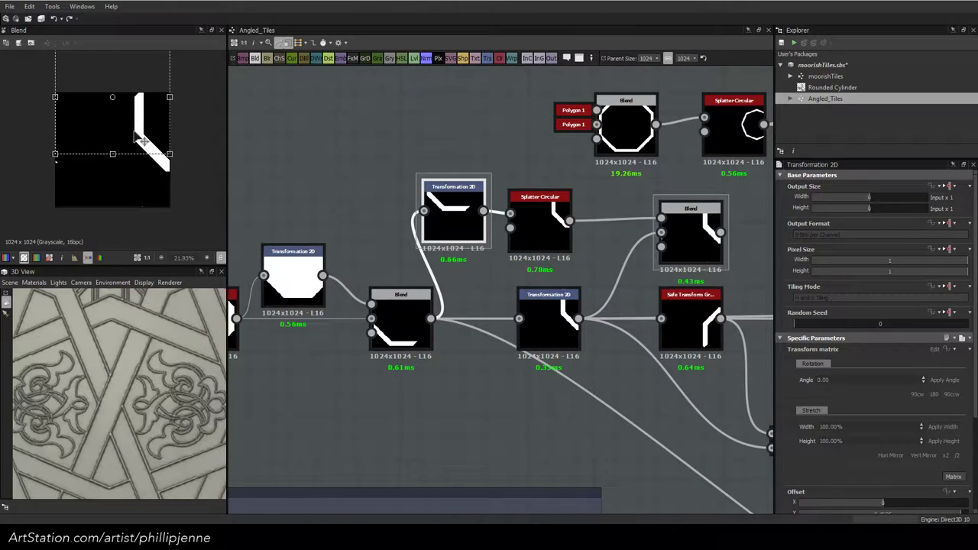
left_click_drag(138, 137, 139, 138)
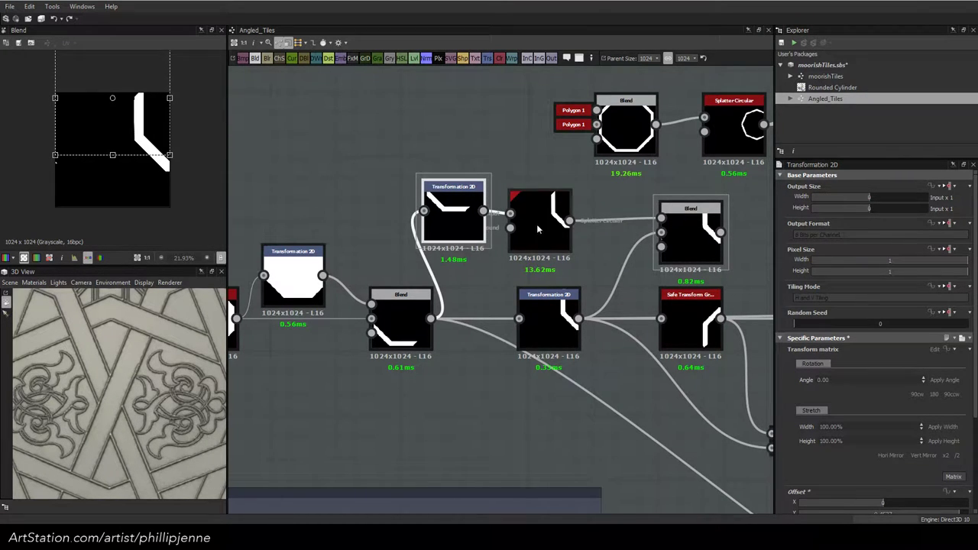
left_click(696, 246)
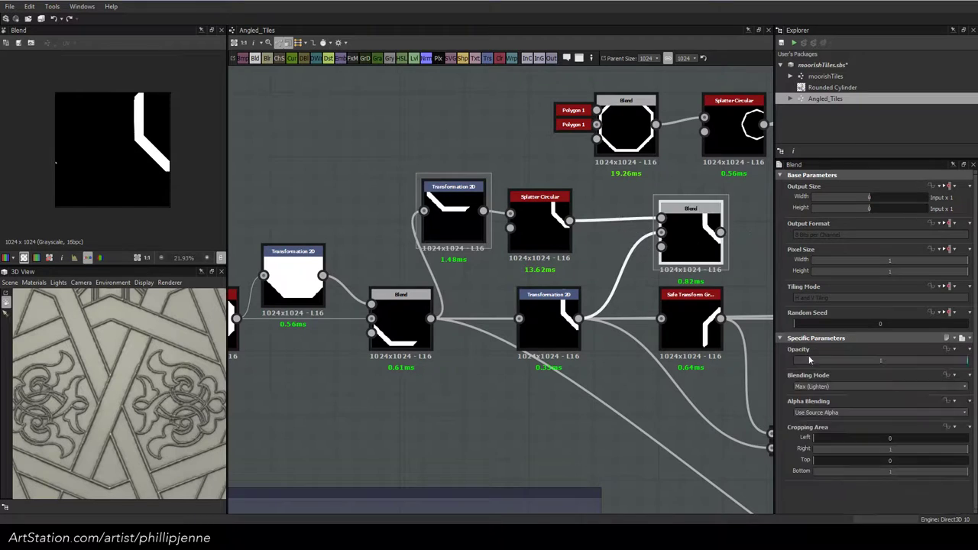
Switch the upper Blend to Subtract and lower the strip slightly in Transformation 2D
left_click(812, 387)
left_click(810, 413)
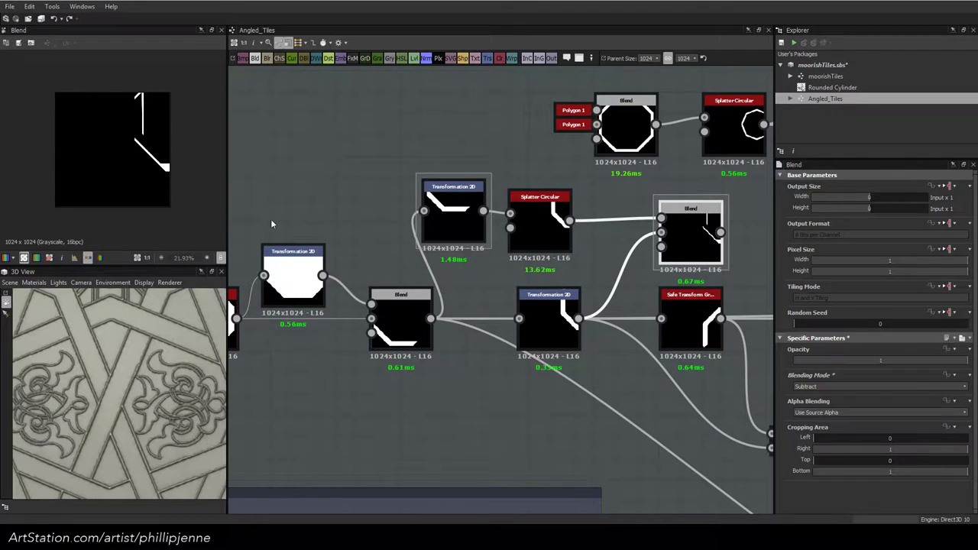
left_click(474, 233)
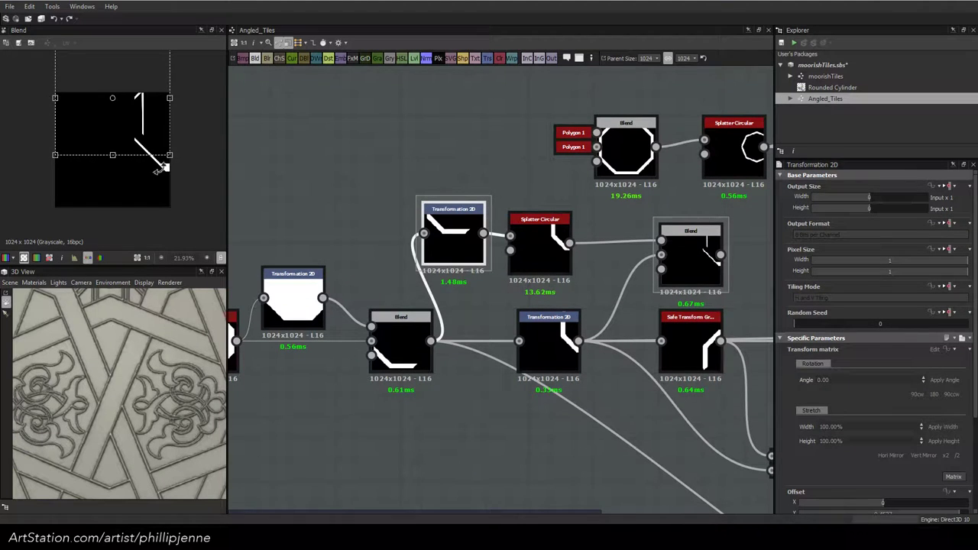
left_click_drag(161, 169, 160, 171)
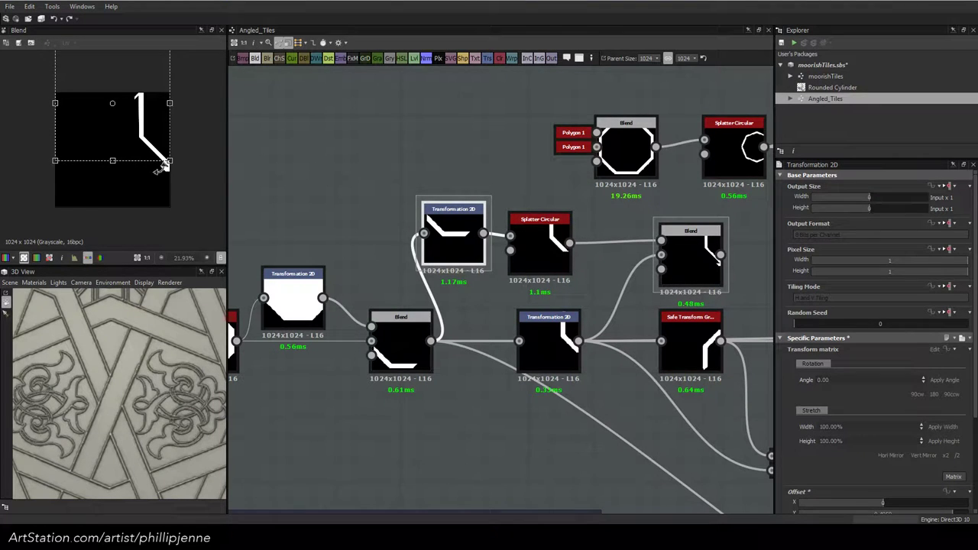
Set splatter pattern size to 1 and radius to 0.36, then lower the strip to Offset Y about 0.37
left_click(552, 258)
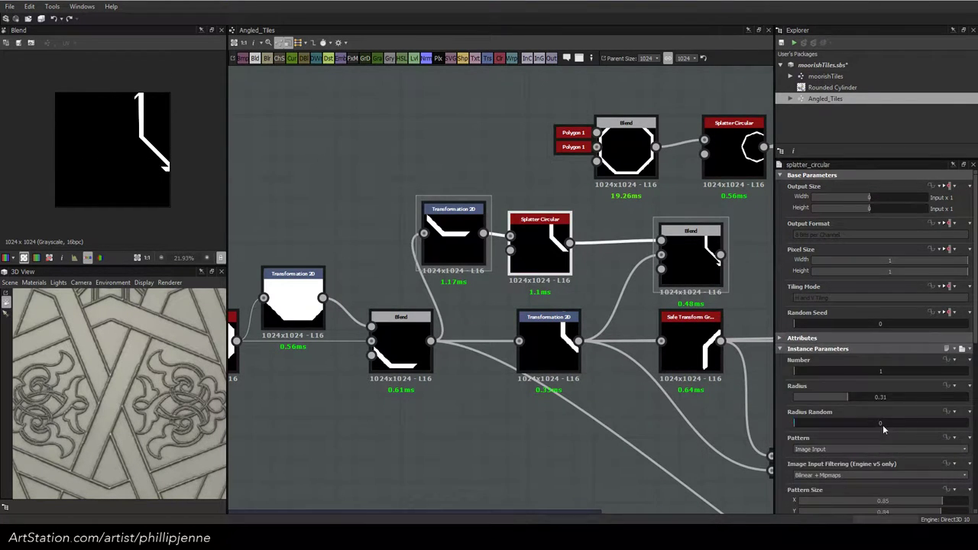
scroll(908, 452, "down", 2)
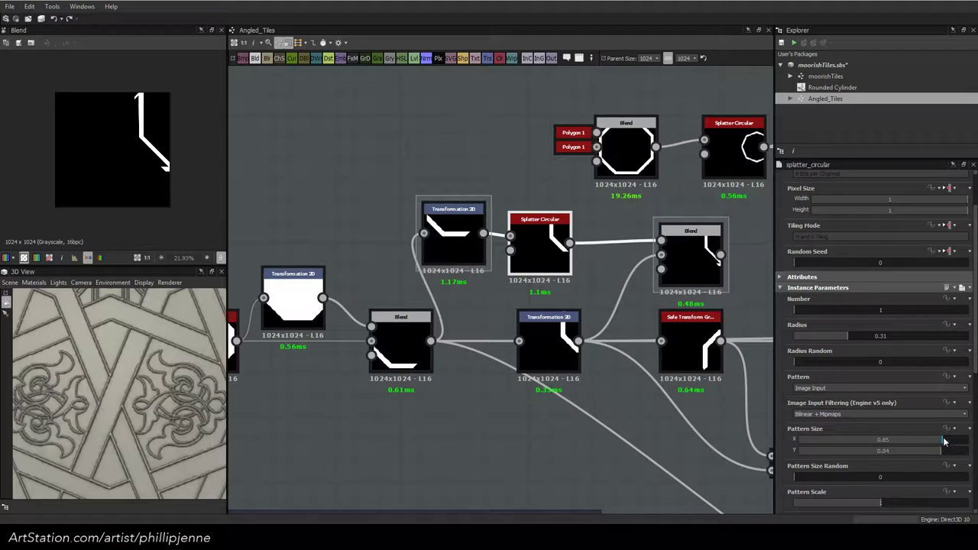
left_click_drag(944, 441, 969, 440)
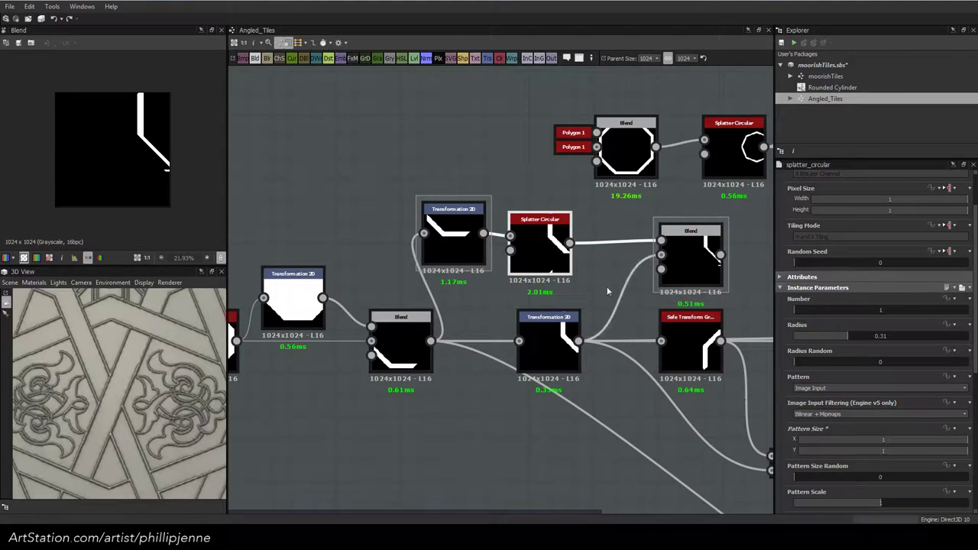
left_click_drag(848, 336, 857, 338)
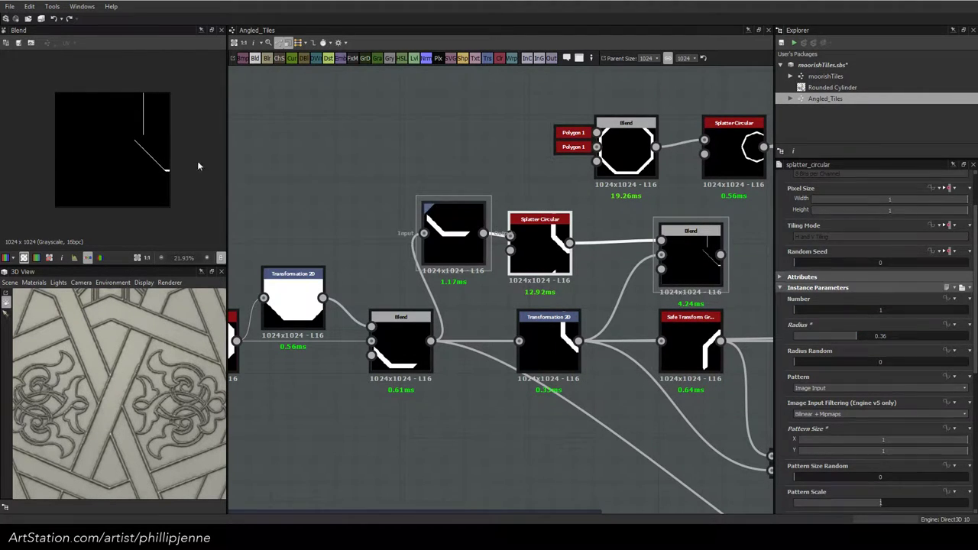
left_click_drag(157, 133, 156, 135)
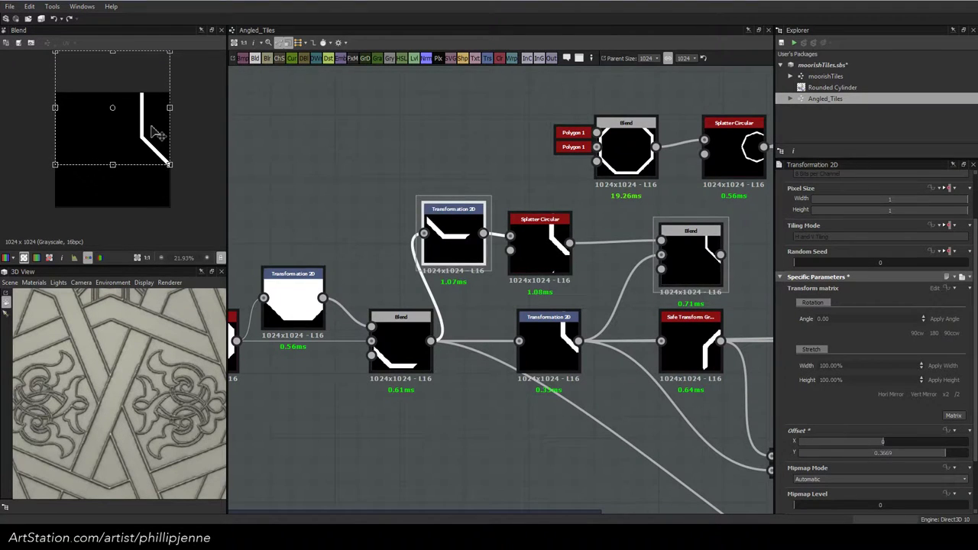
Tune the Splatter Circular radius to 0.38 while nudging the strip's vertical offset upward
left_click(539, 243)
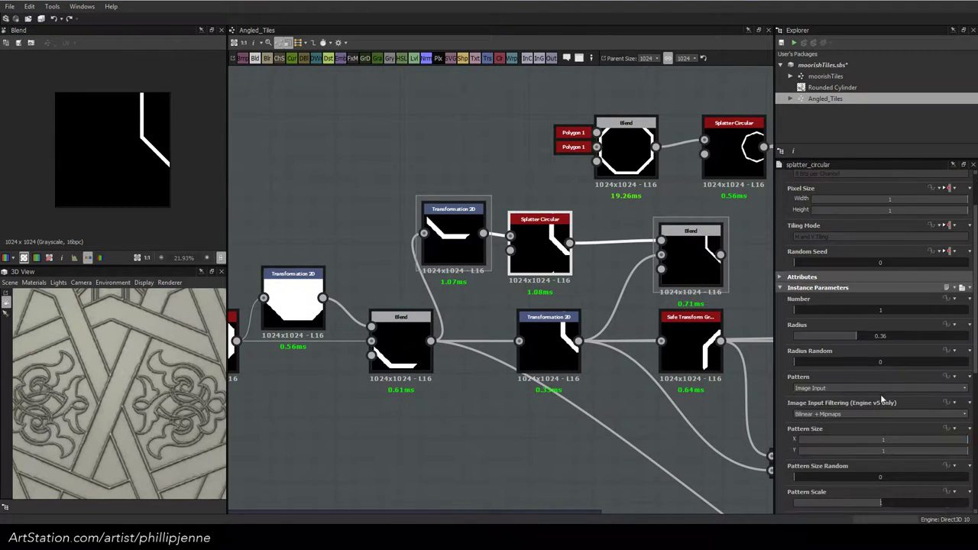
left_click_drag(856, 333, 863, 334)
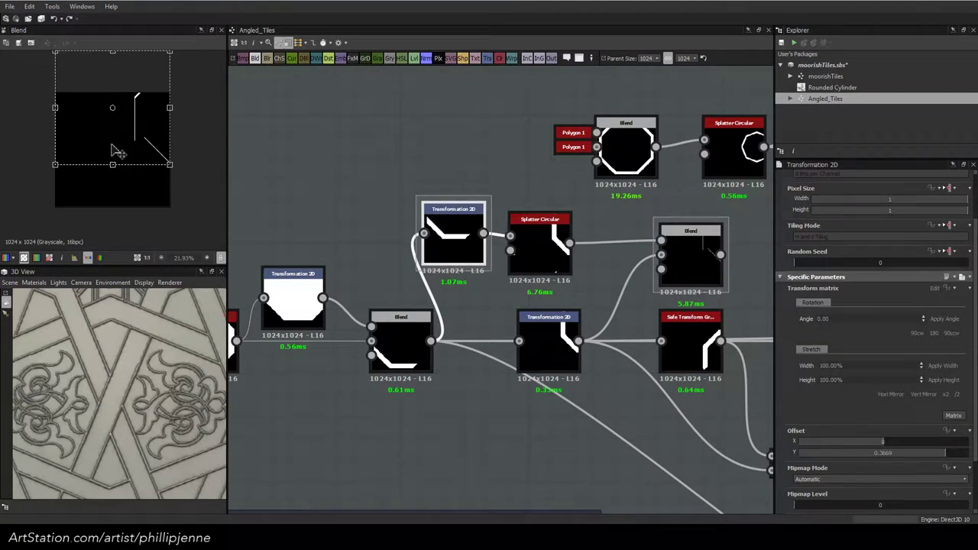
left_click_drag(116, 152, 116, 151)
left_click(544, 249)
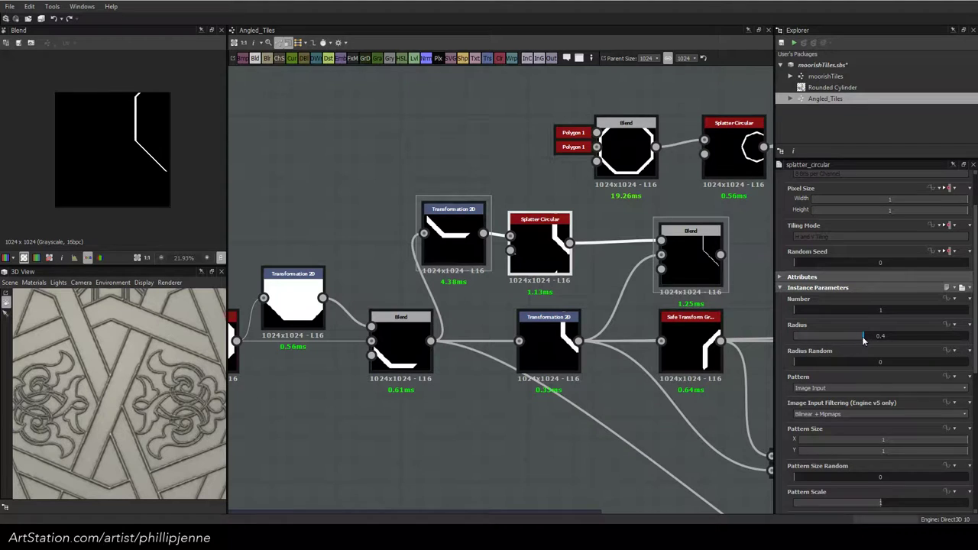
left_click_drag(863, 337, 859, 337)
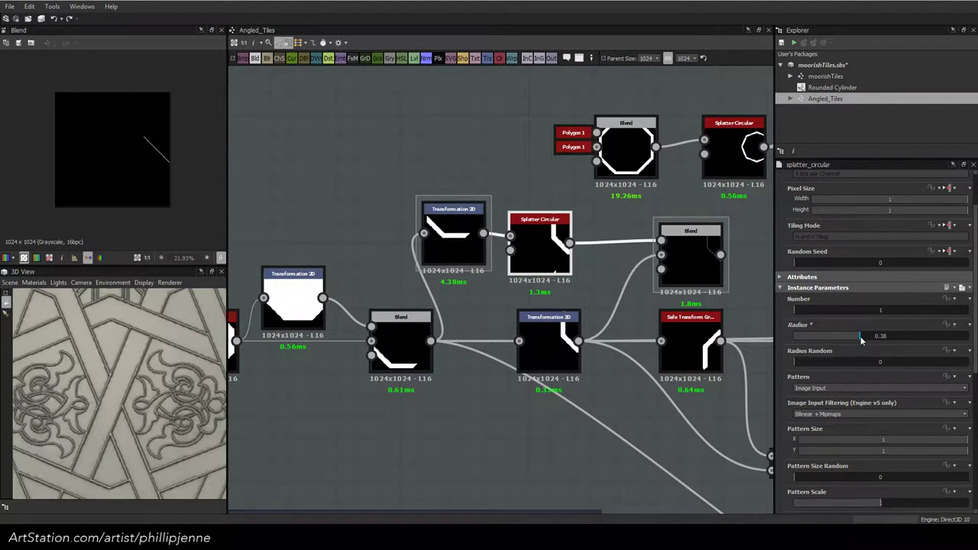
left_click(453, 229)
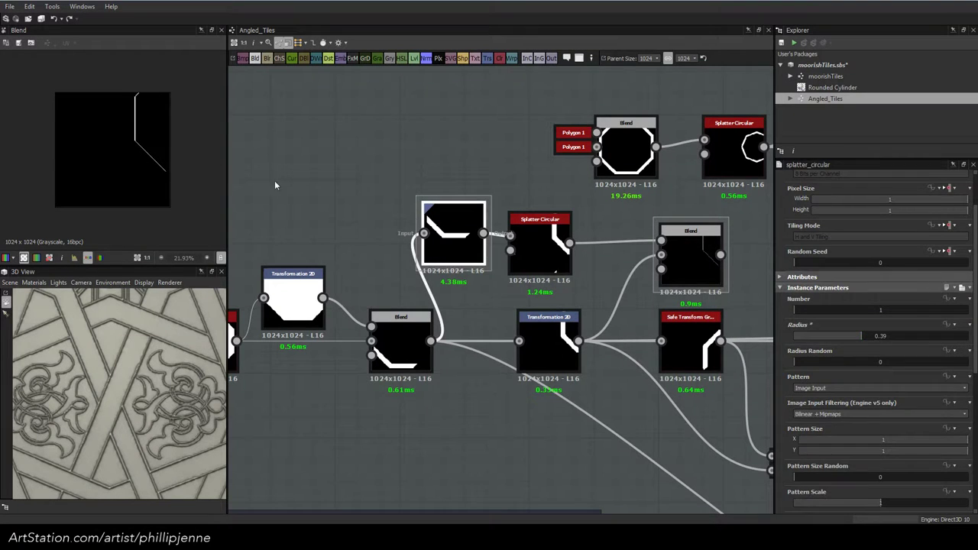
left_click_drag(137, 139, 137, 139)
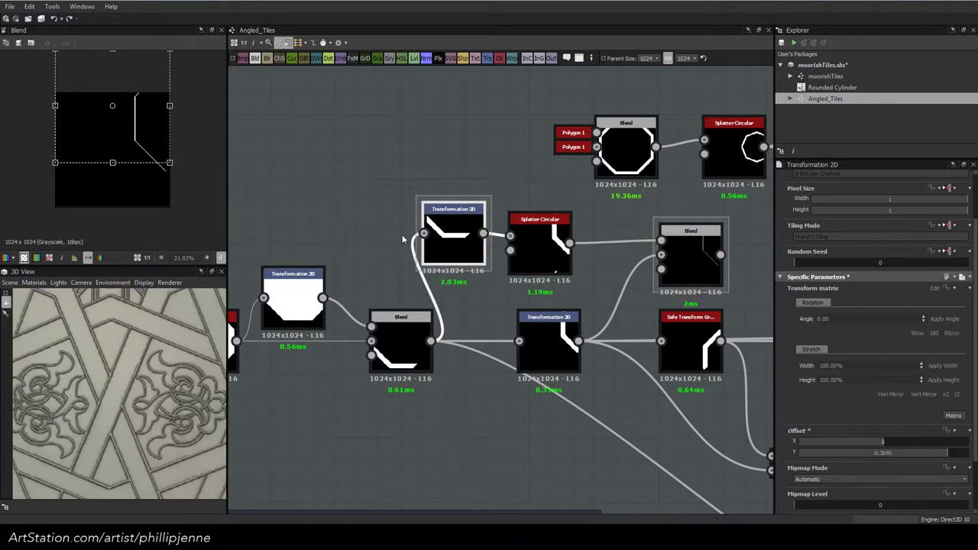
left_click(539, 243)
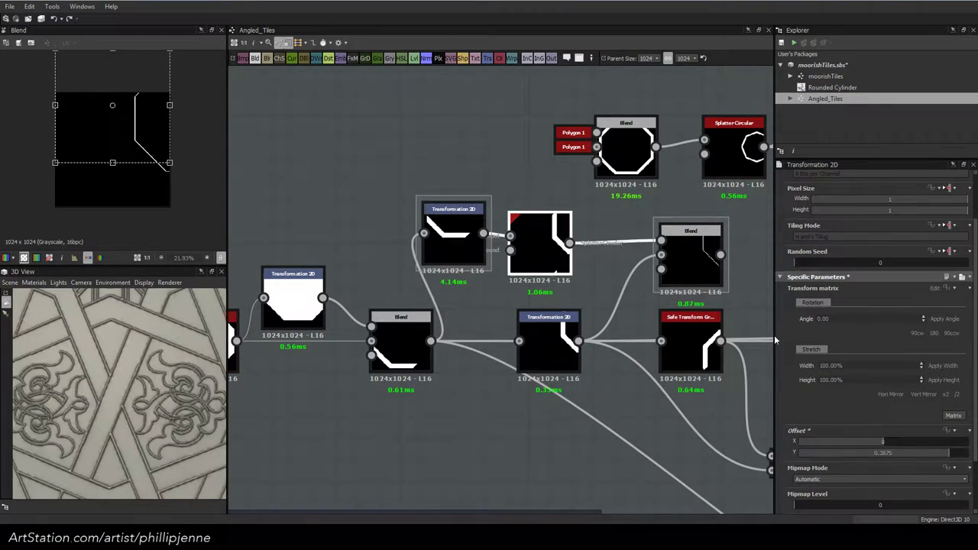
left_click_drag(860, 335, 859, 335)
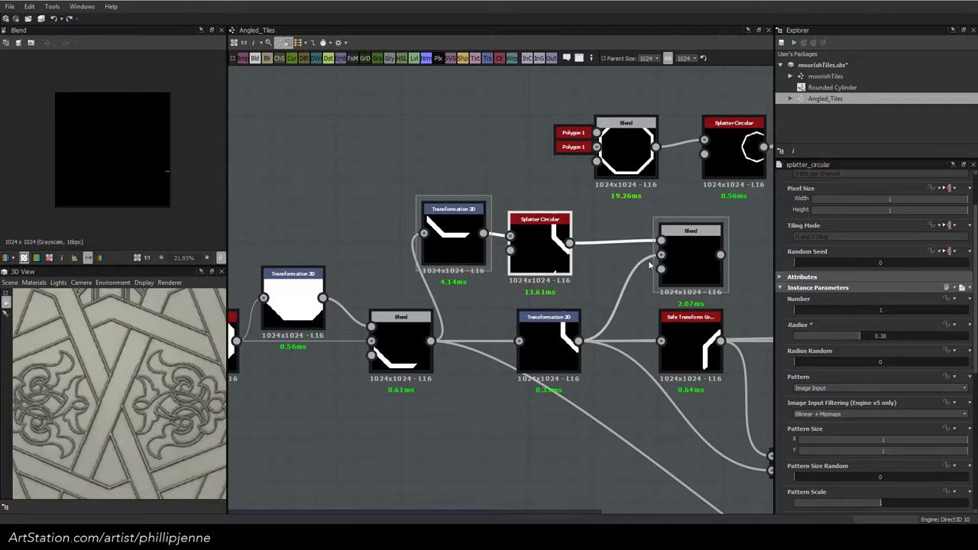
Make the splatter's tiling mode independent of the parent and set it to No Tiling
double_click(538, 249)
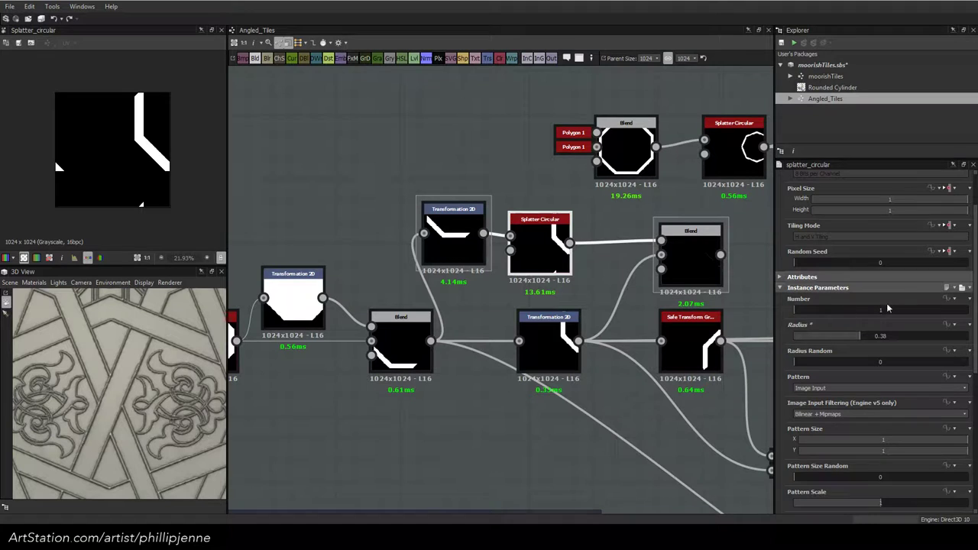
left_click(954, 227)
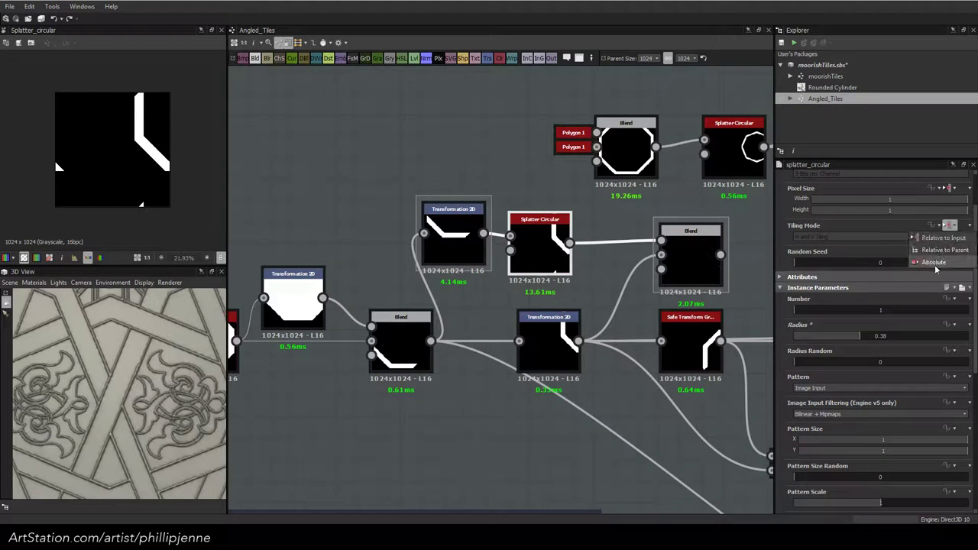
left_click(936, 264)
left_click(855, 239)
left_click(844, 249)
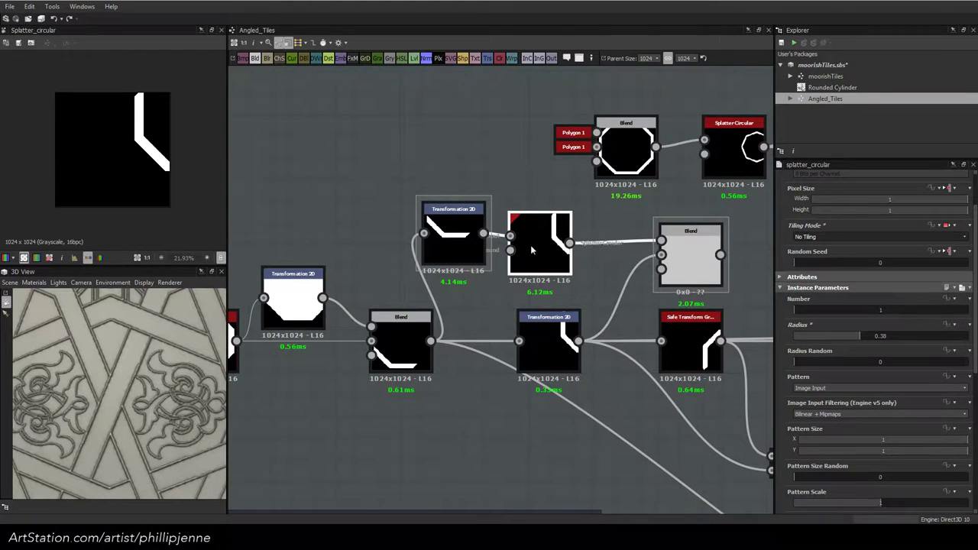
Delete the Blend node from the strip chain
middle_click_drag(608, 264, 526, 287)
double_click(617, 277)
left_click(691, 281)
left_click(614, 275)
key("Delete")
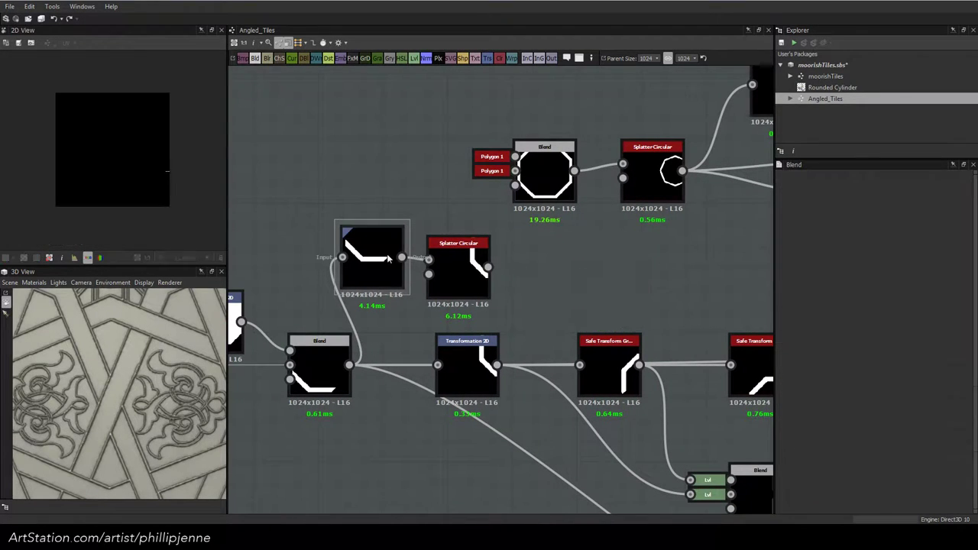
Place the strip transform beside the Splatter Circular and set it to 8 copies
double_click(388, 260)
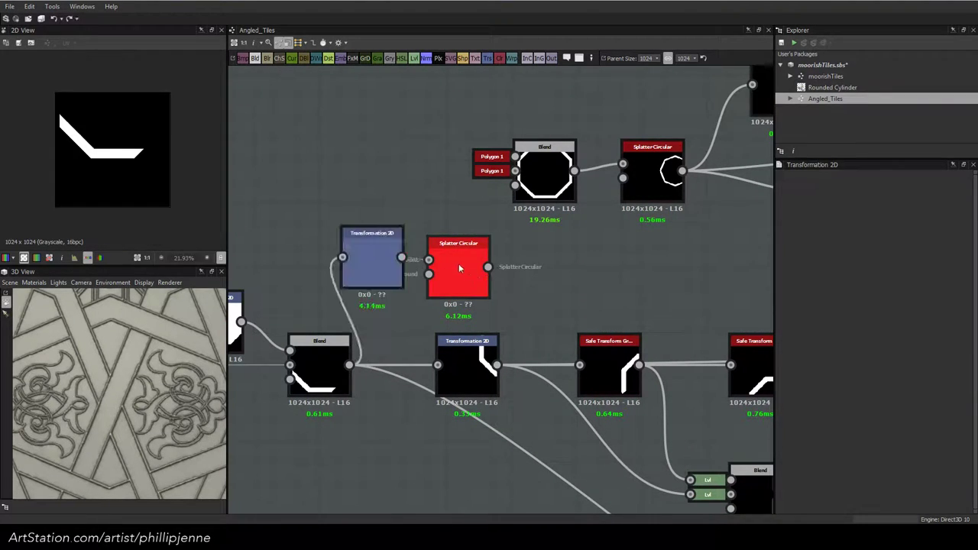
left_click_drag(459, 268, 501, 258)
left_click_drag(382, 257, 415, 257)
left_click(493, 253)
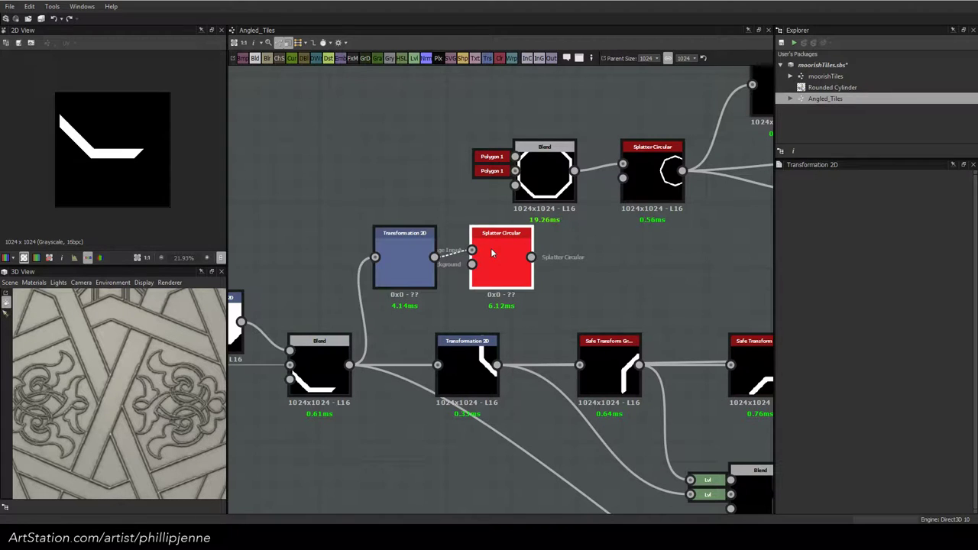
double_click(497, 257)
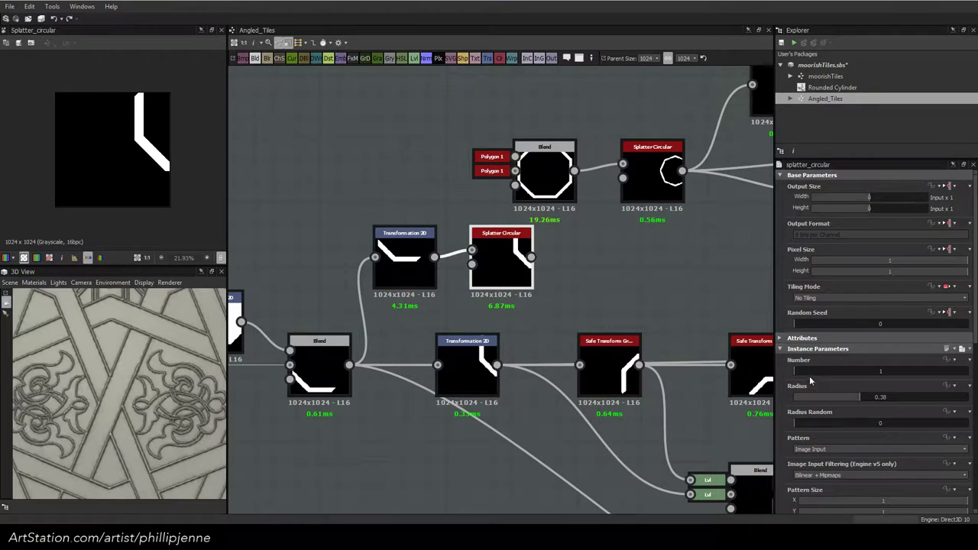
mouse_move(803, 375)
left_mouse_down()
mouse_move(825, 374)
mouse_move(815, 374)
left_mouse_up()
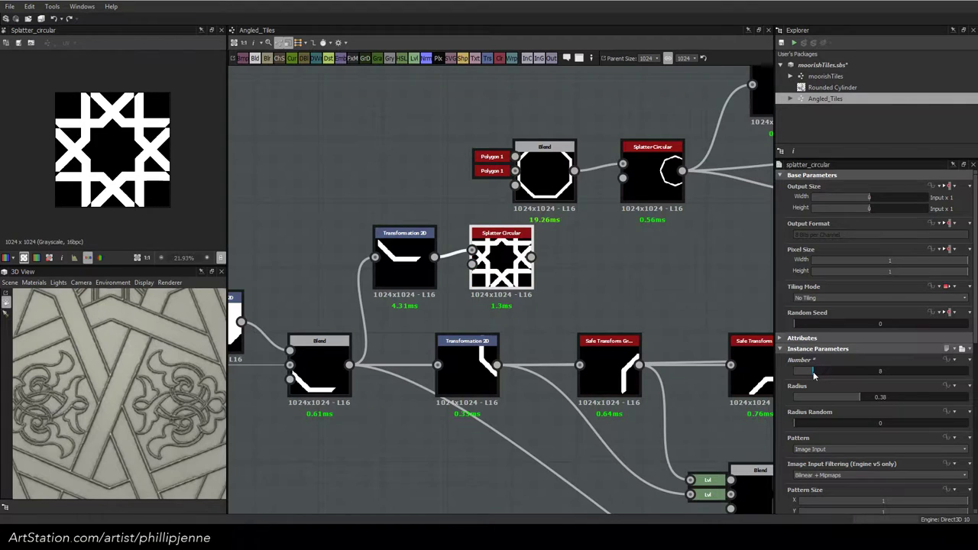
scroll(593, 293, "down", 6)
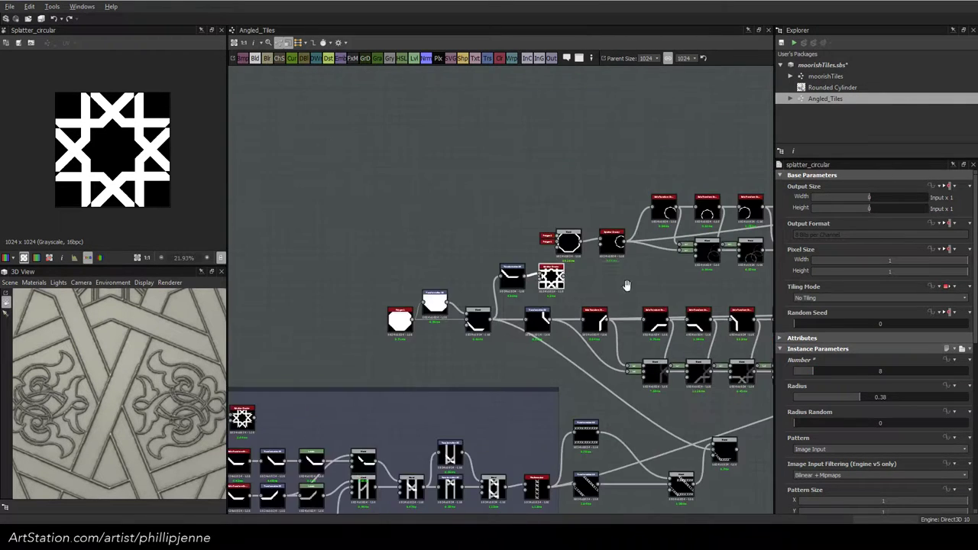
Compare the eight-copy circular splatter output with the star Histogram Scan output
double_click(660, 307)
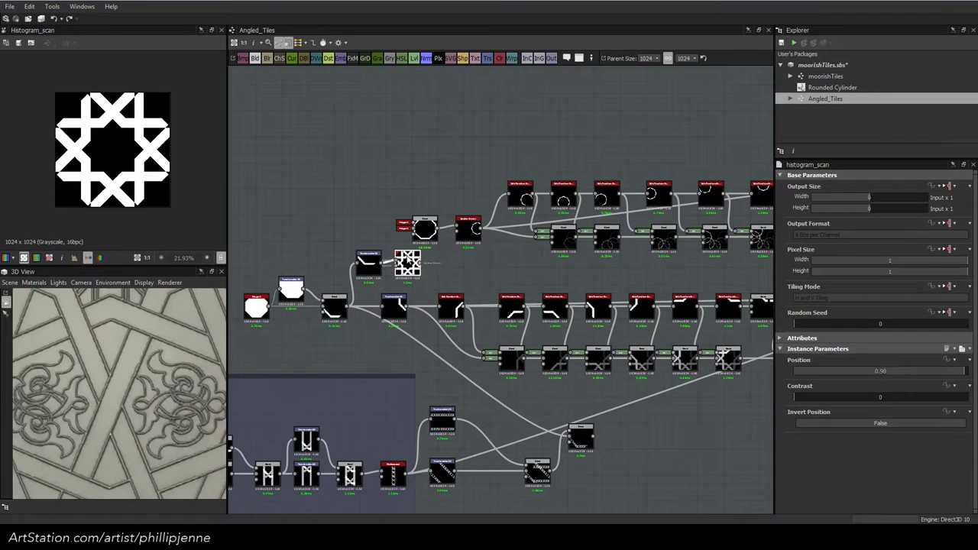
double_click(407, 262)
middle_click_drag(695, 313, 481, 306)
double_click(637, 319)
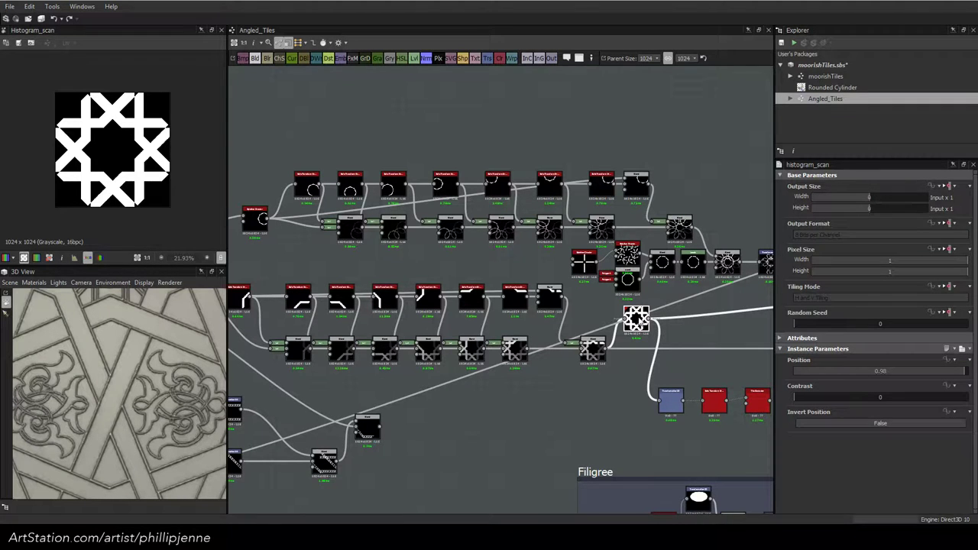
scroll(362, 271, "up", 5)
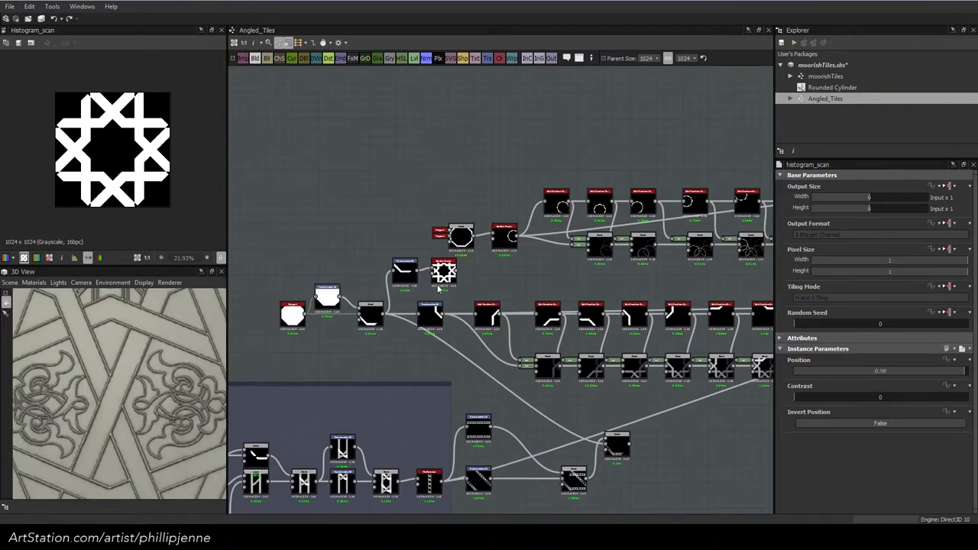
double_click(445, 264)
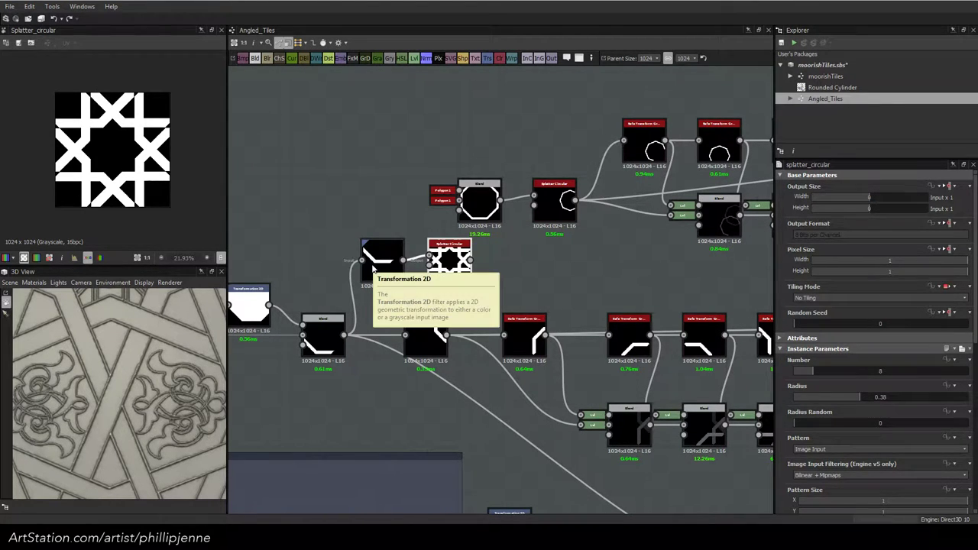
scroll(596, 283, "down", 1)
Feed the lattice strip into the star chain and reconnect the solid strip to the star transform
middle_click_drag(620, 272, 681, 221)
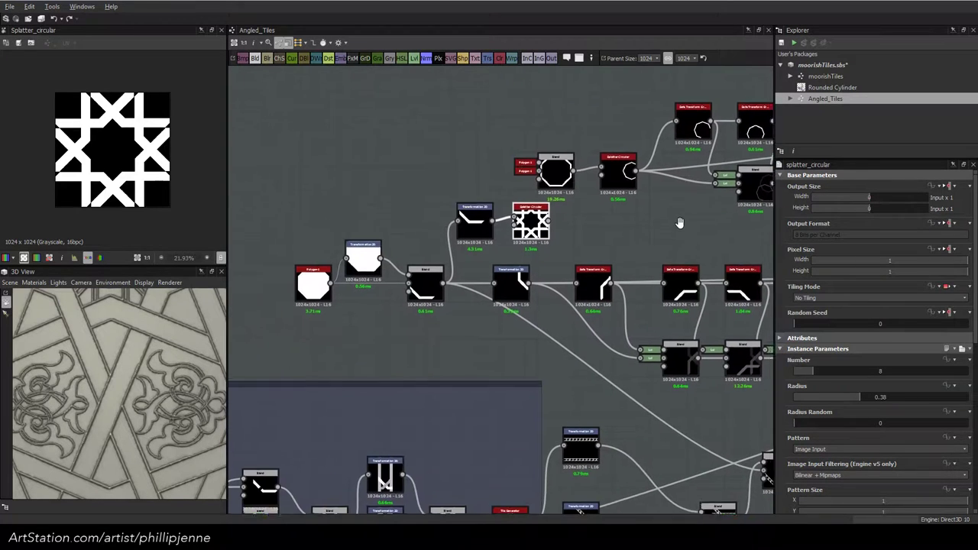
middle_click_drag(506, 337, 501, 289)
scroll(538, 271, "down", 1)
left_click_drag(704, 369, 428, 163)
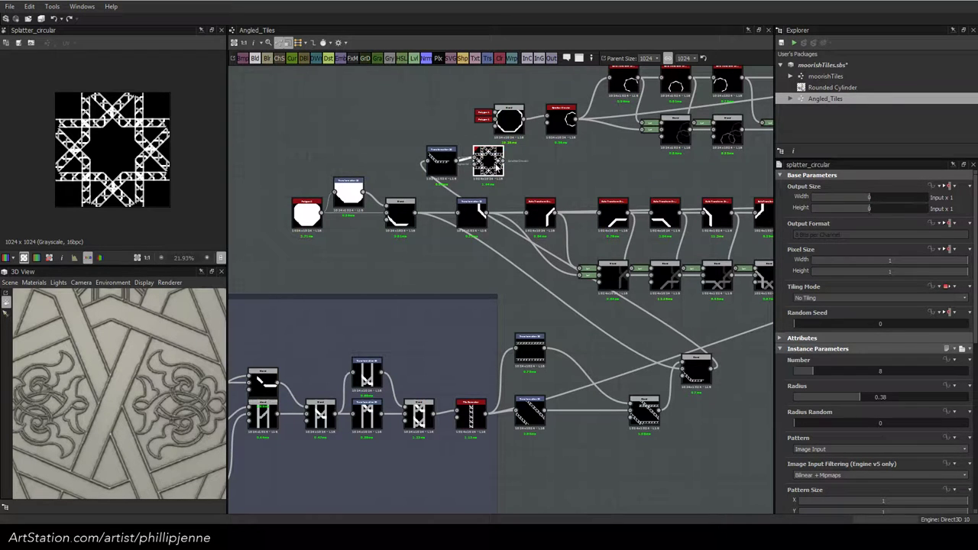
scroll(129, 118, "up", 3)
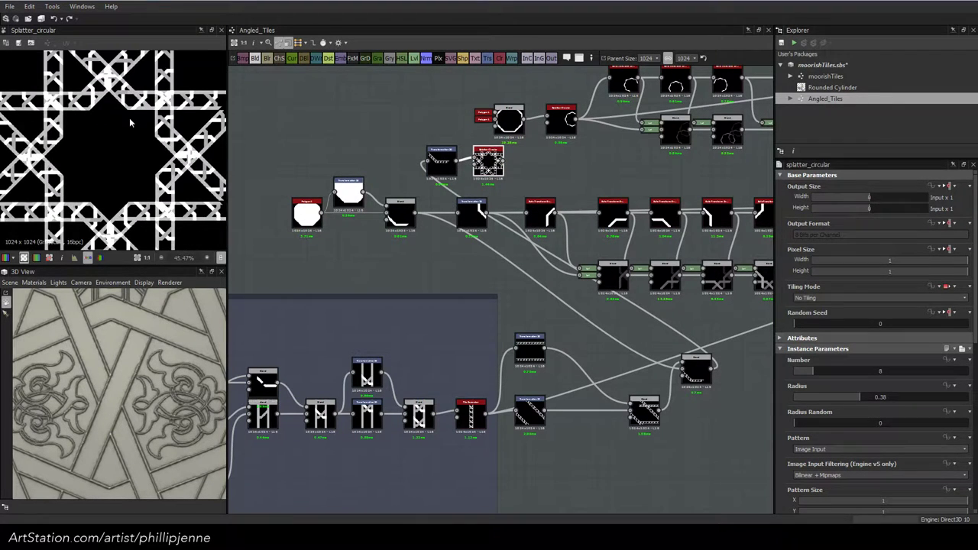
scroll(129, 118, "down", 1)
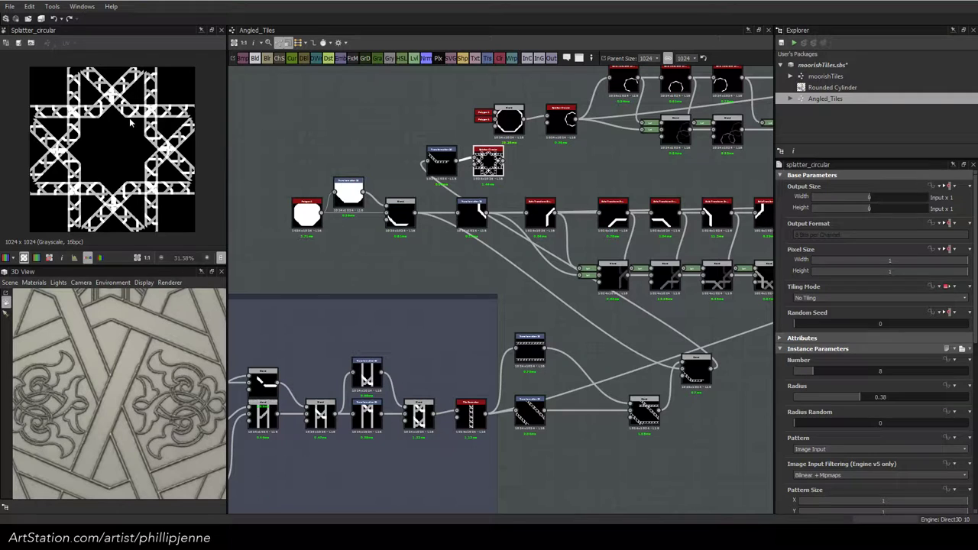
scroll(130, 118, "up", 1)
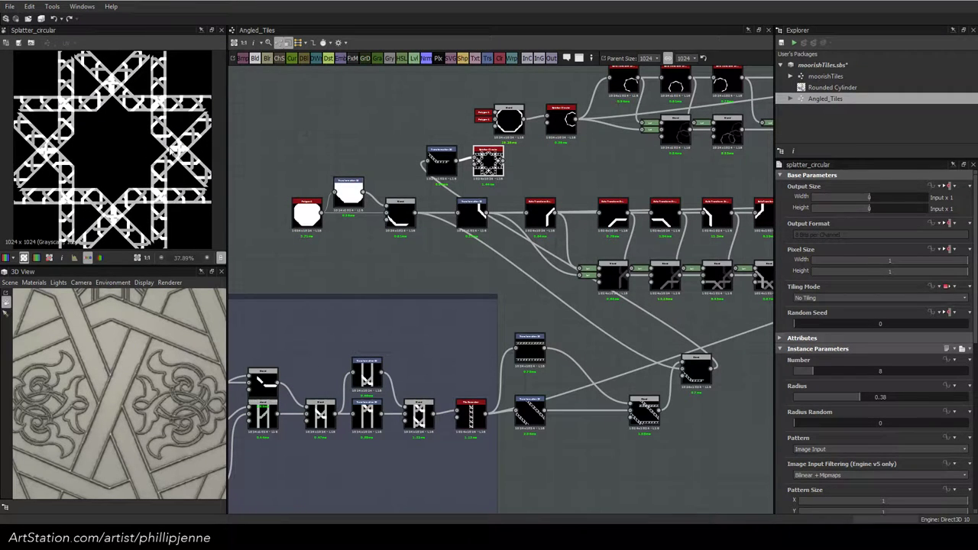
scroll(170, 150, "down", 1)
middle_click_drag(415, 214, 384, 263)
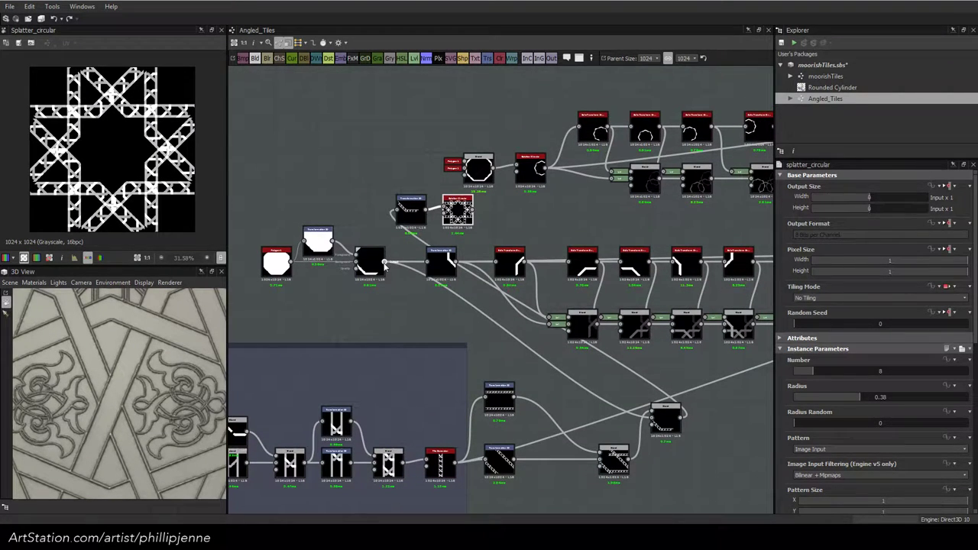
left_click_drag(384, 264, 396, 208)
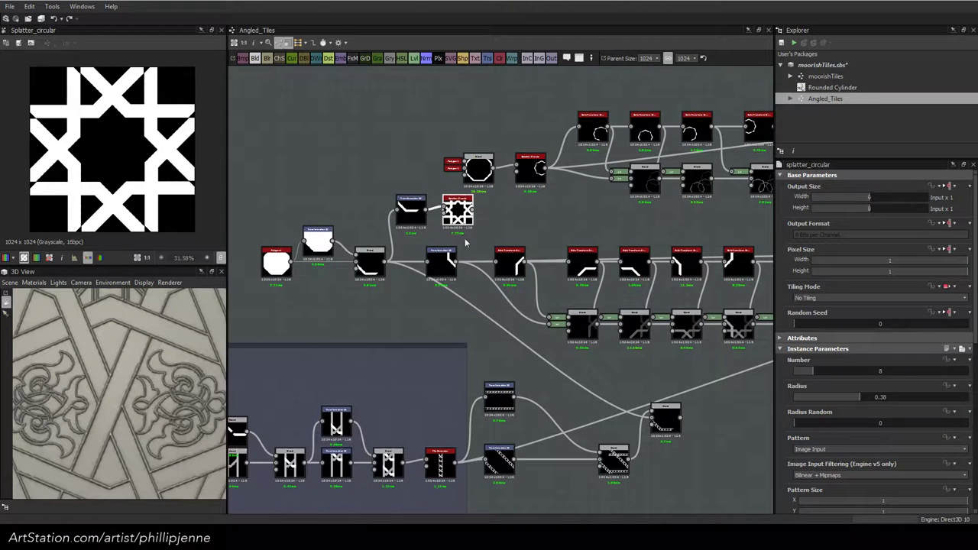
scroll(466, 244, "up", 3)
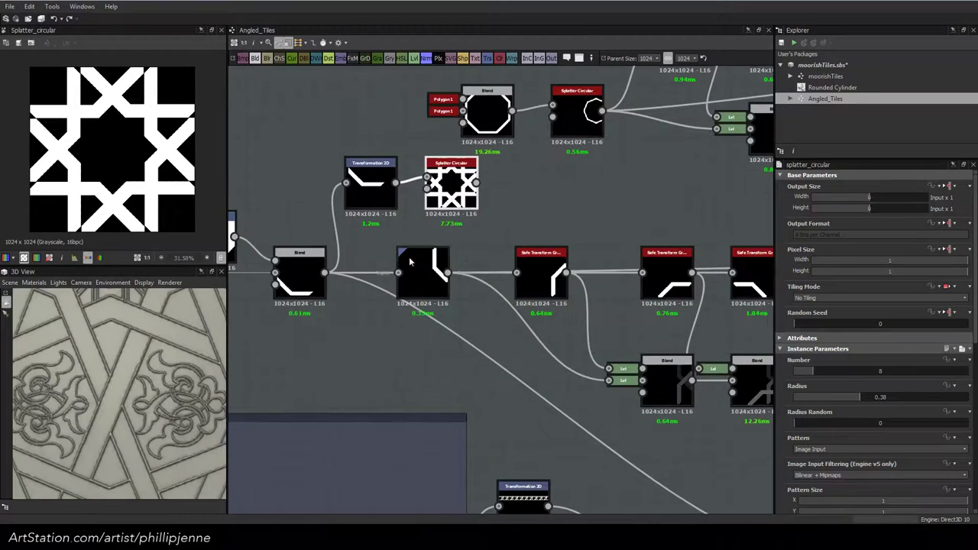
Set the splatter back to 1 copy, route its output into the Safe Transform chain, and delete the leftover Transformation 2D
left_click_drag(811, 372, 788, 370)
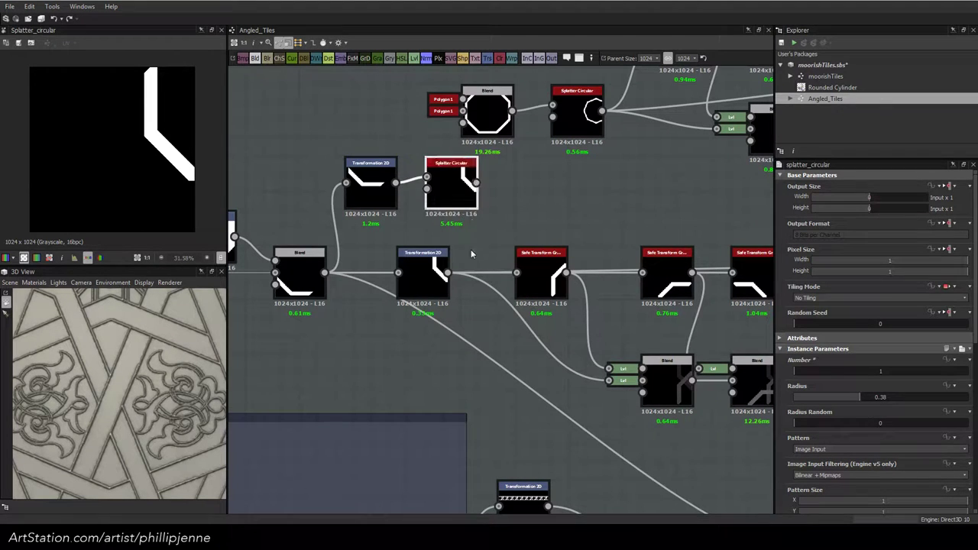
left_click_drag(447, 272, 482, 187, "shift")
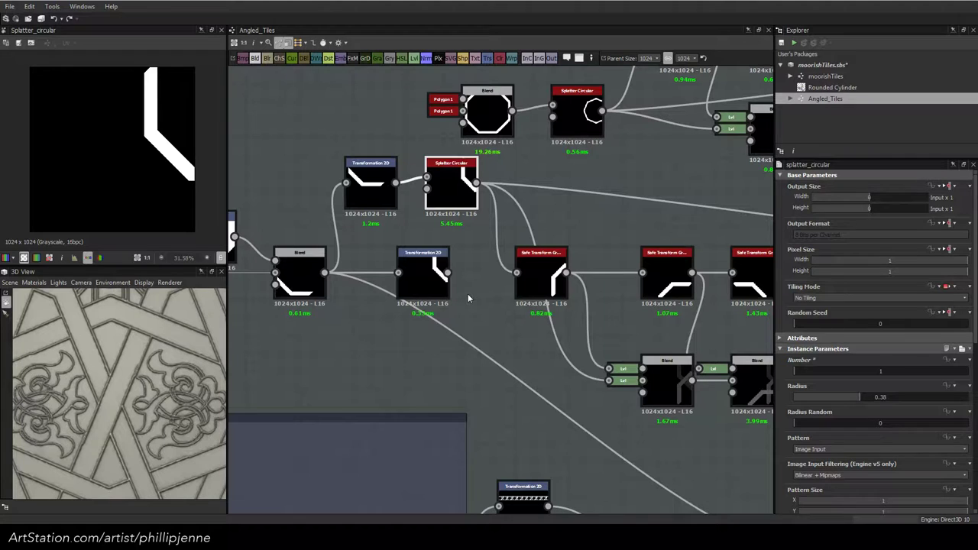
scroll(96, 384, "down", 10)
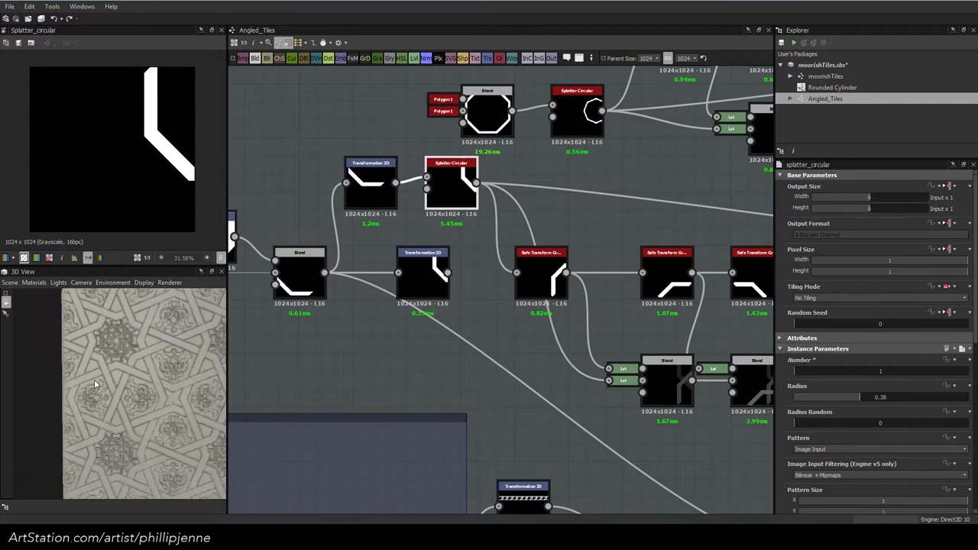
scroll(96, 385, "up", 8)
scroll(94, 379, "up", 3)
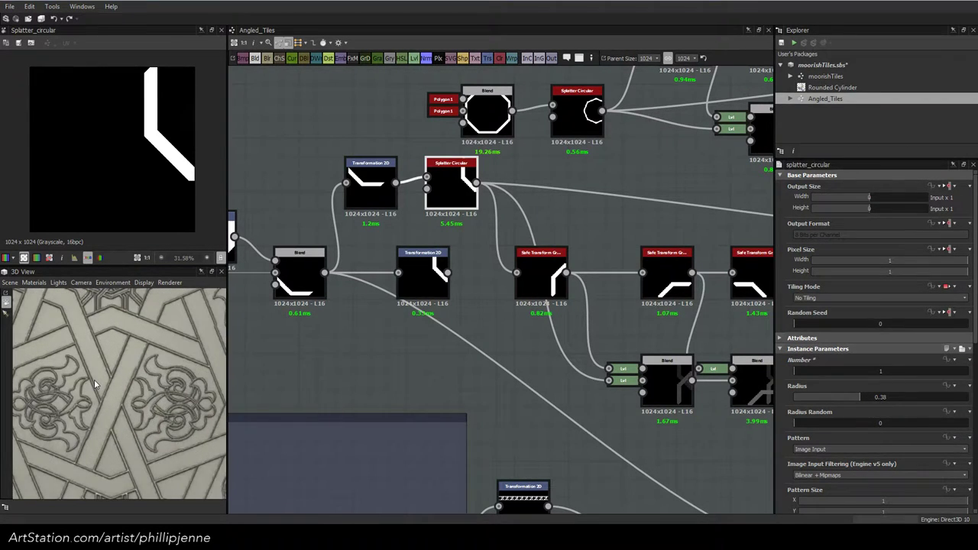
scroll(94, 379, "down", 2)
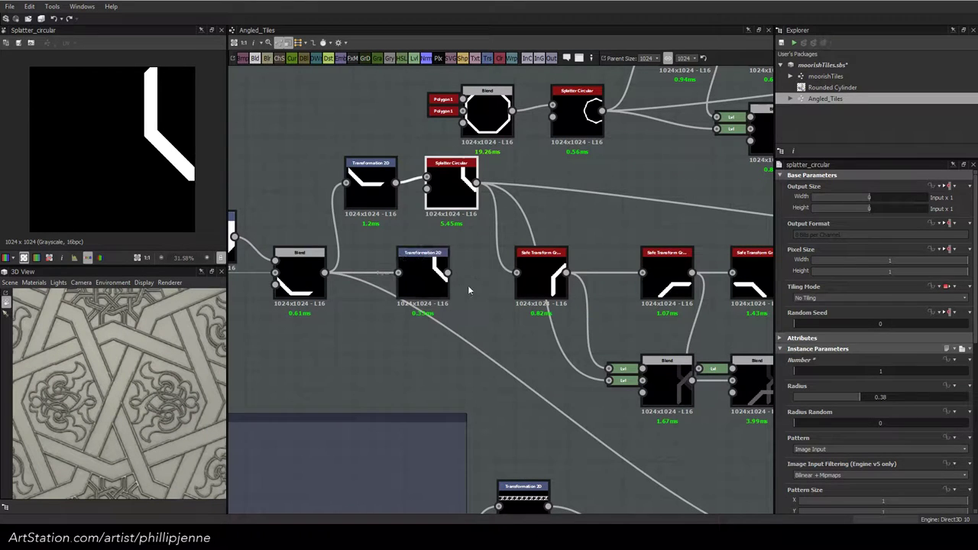
left_click(468, 289)
left_click(421, 283)
key("Delete")
Duplicate the Transformation 2D and Splatter Circular pair with Ctrl+D
left_click_drag(375, 154, 475, 297)
left_click(477, 219)
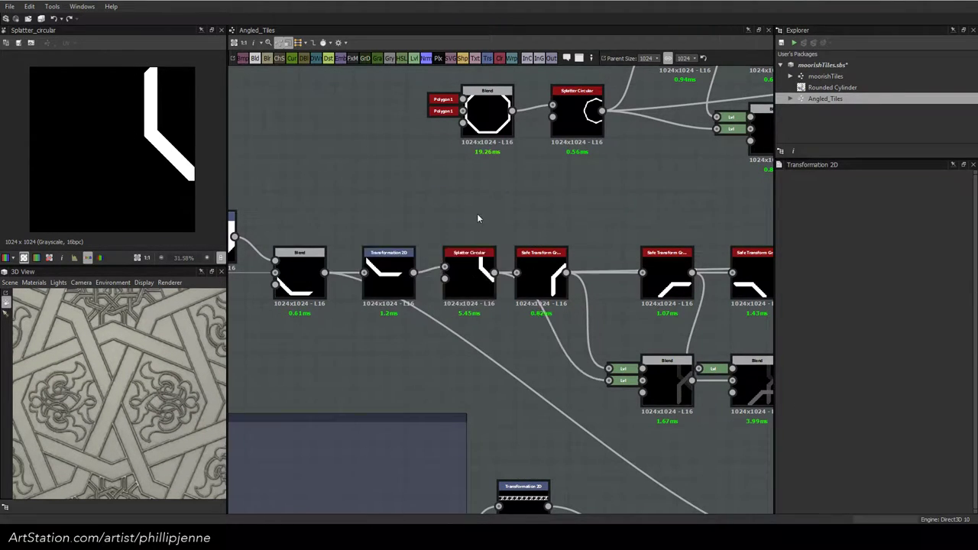
scroll(474, 296, "down", 2)
middle_click_drag(476, 310, 444, 314)
left_click_drag(388, 258, 440, 290)
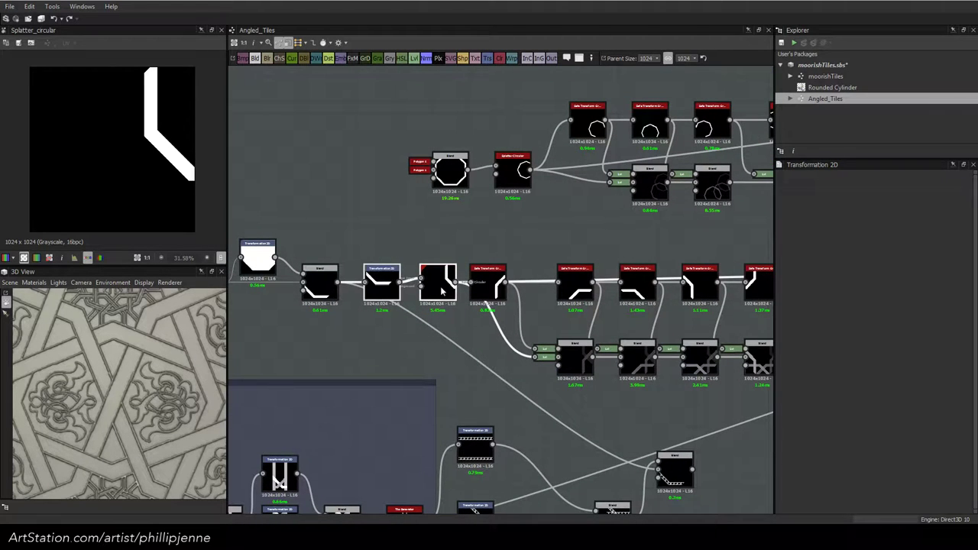
key("ctrl+d")
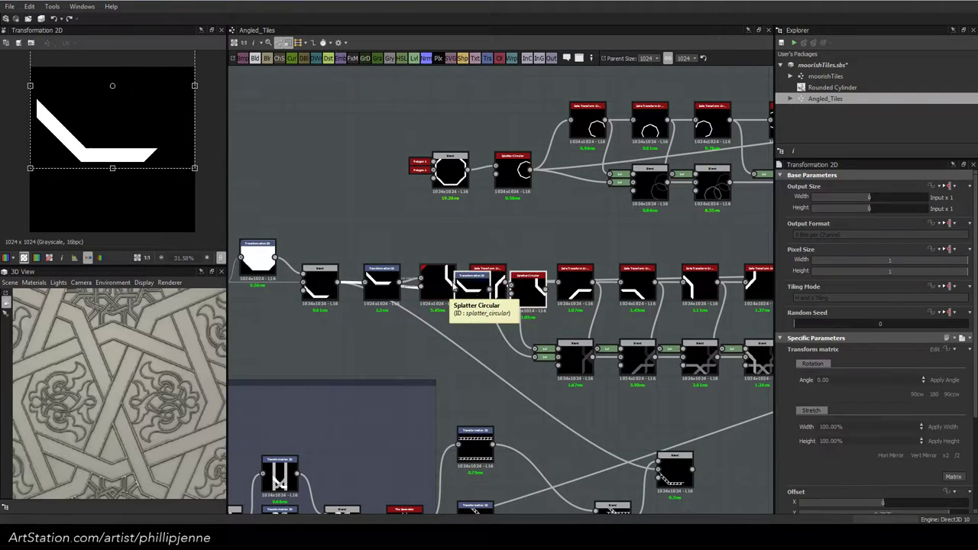
Connect the lattice Blend output into the duplicated transform and place the pair beside it
left_click_drag(474, 284, 386, 228)
scroll(459, 340, "down", 1)
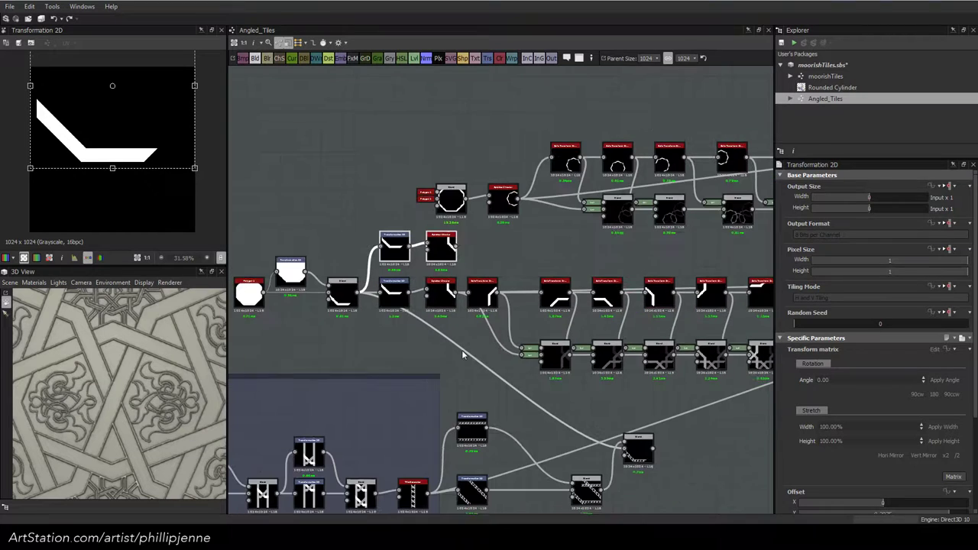
middle_click_drag(637, 403, 659, 367)
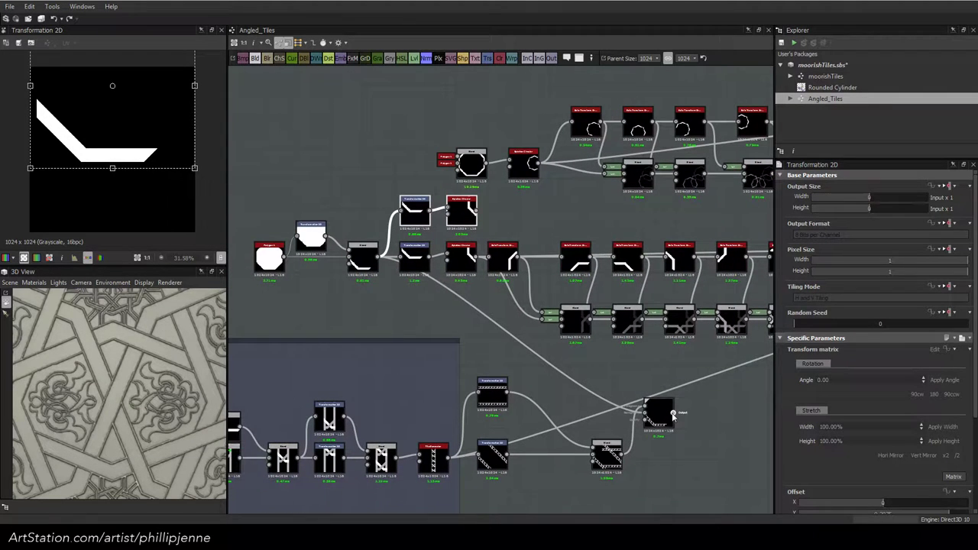
left_click_drag(674, 412, 406, 213)
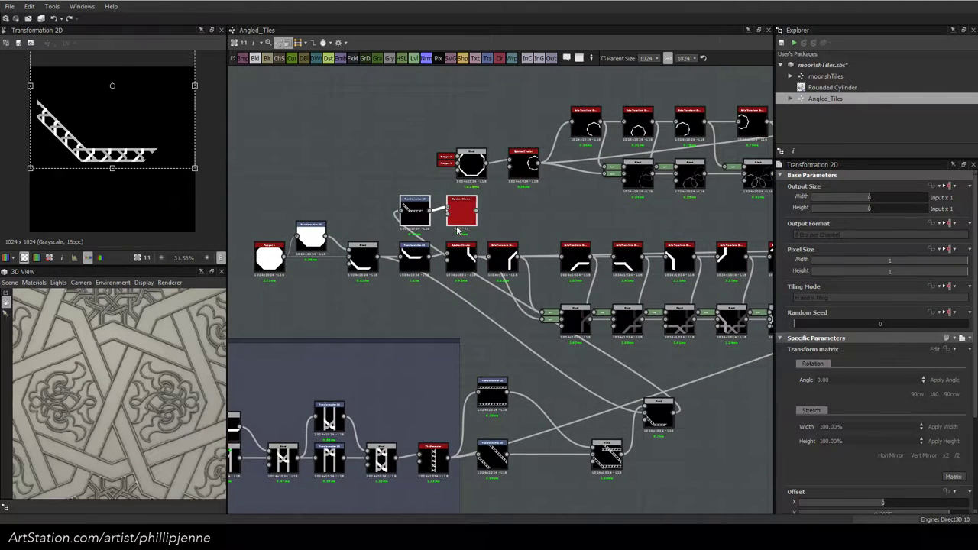
left_click_drag(458, 229, 755, 413)
middle_click_drag(754, 412, 598, 379)
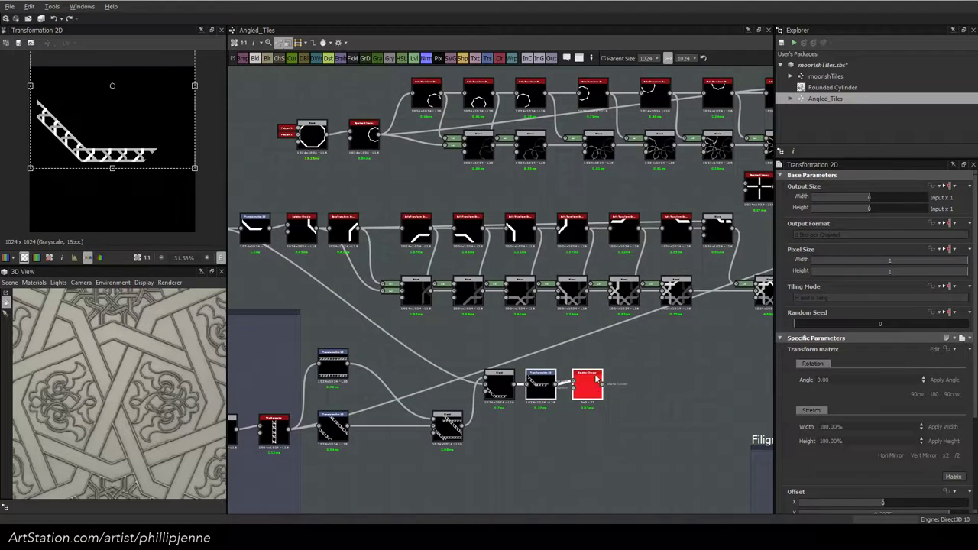
left_click_drag(596, 384, 601, 385)
left_click(602, 361)
Set the duplicated Splatter Circular's copy count to 8, then to 4
left_click(594, 384)
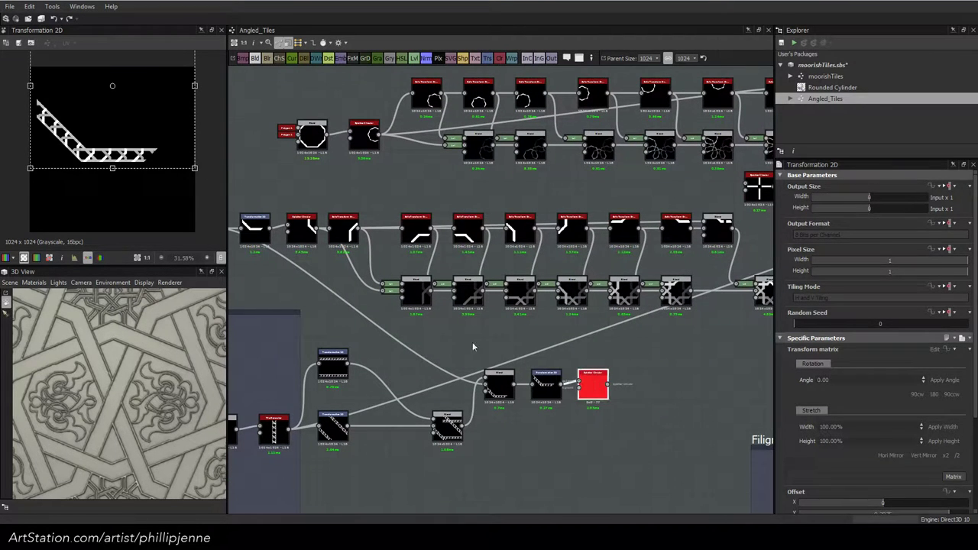
double_click(593, 384)
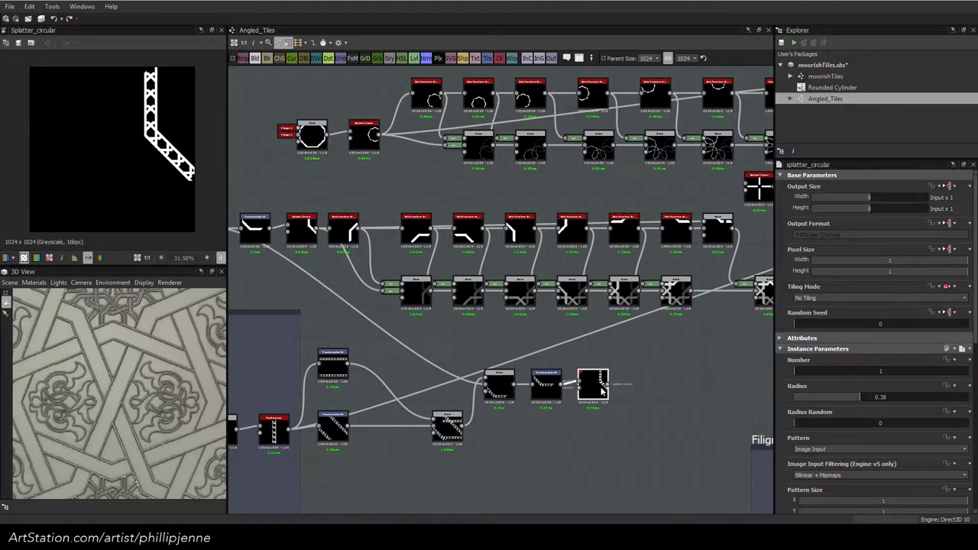
double_click(878, 373)
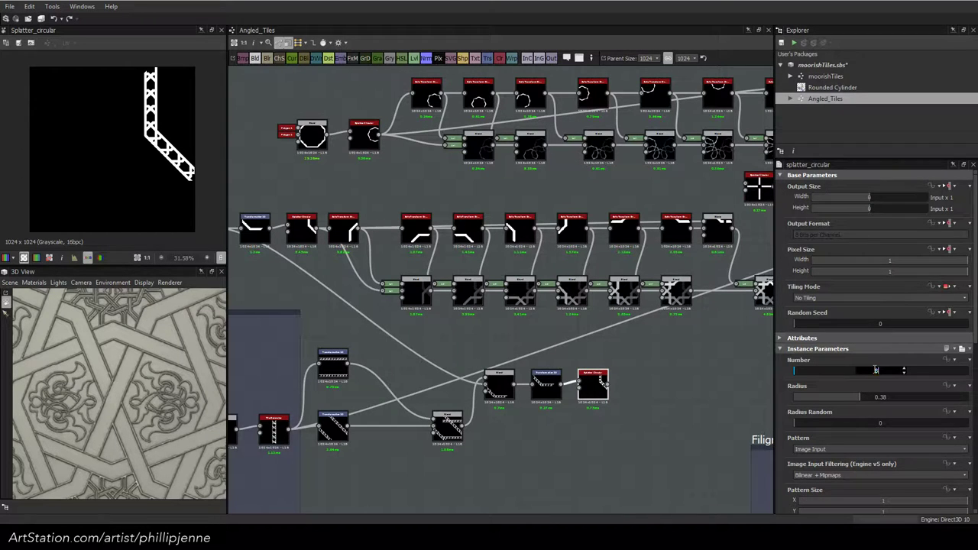
key("Return")
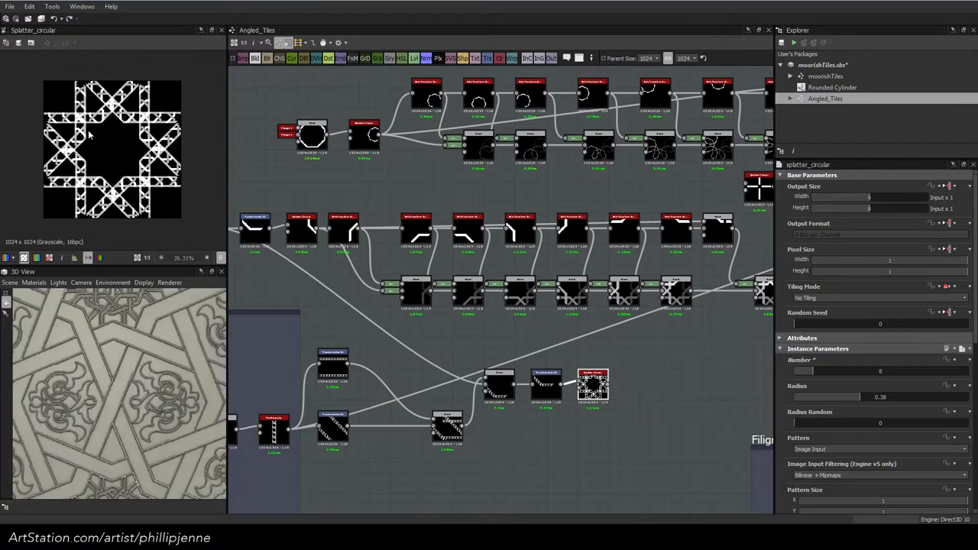
scroll(87, 130, "up", 3)
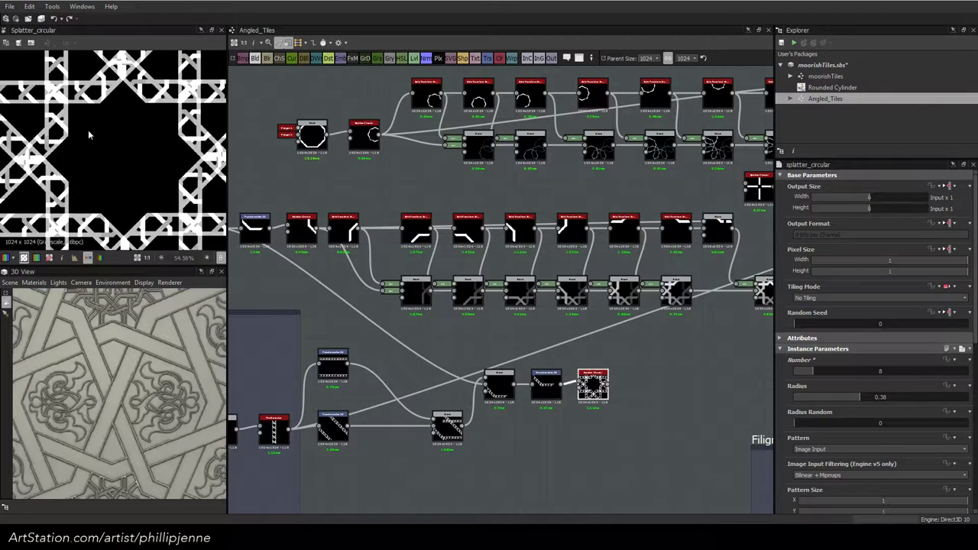
scroll(88, 130, "down", 1)
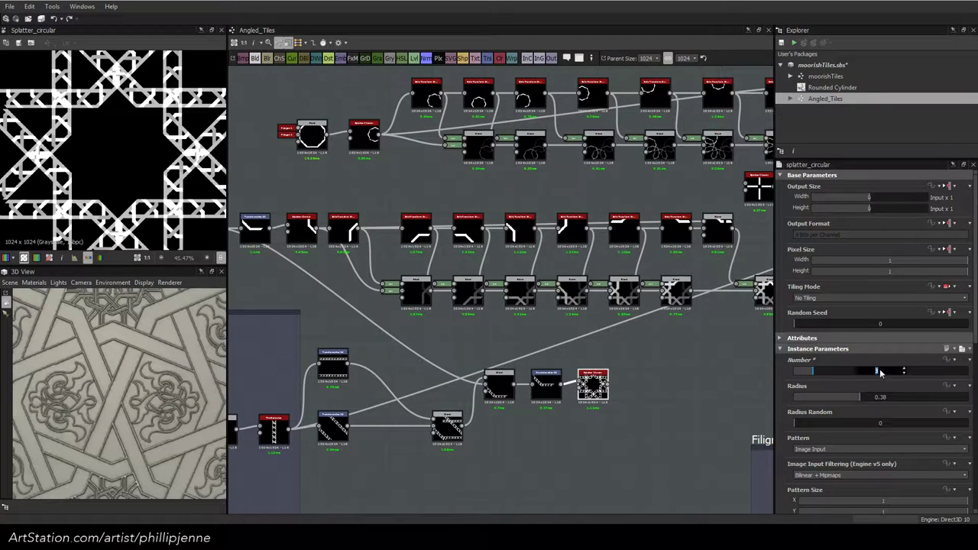
type("4")
key("Return")
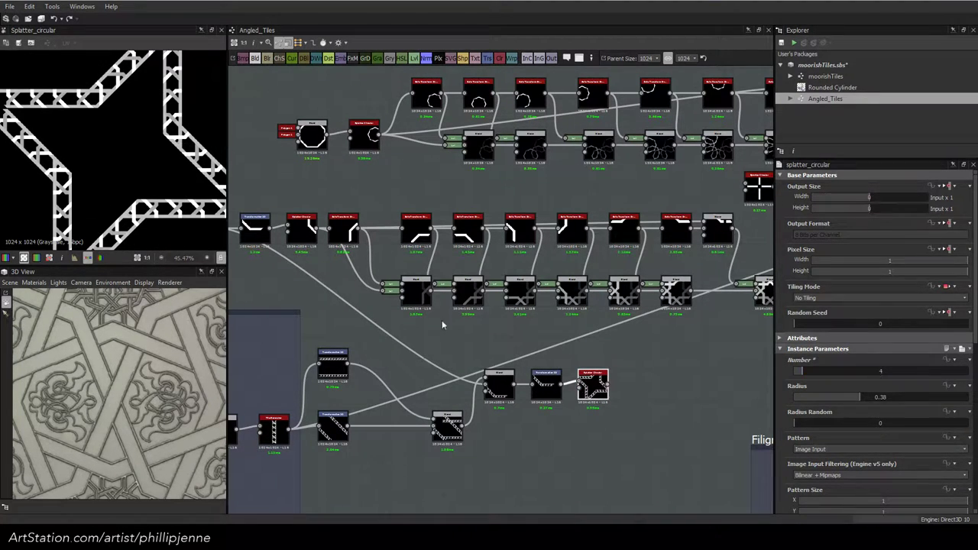
scroll(645, 384, "up", 2)
scroll(628, 393, "down", 2)
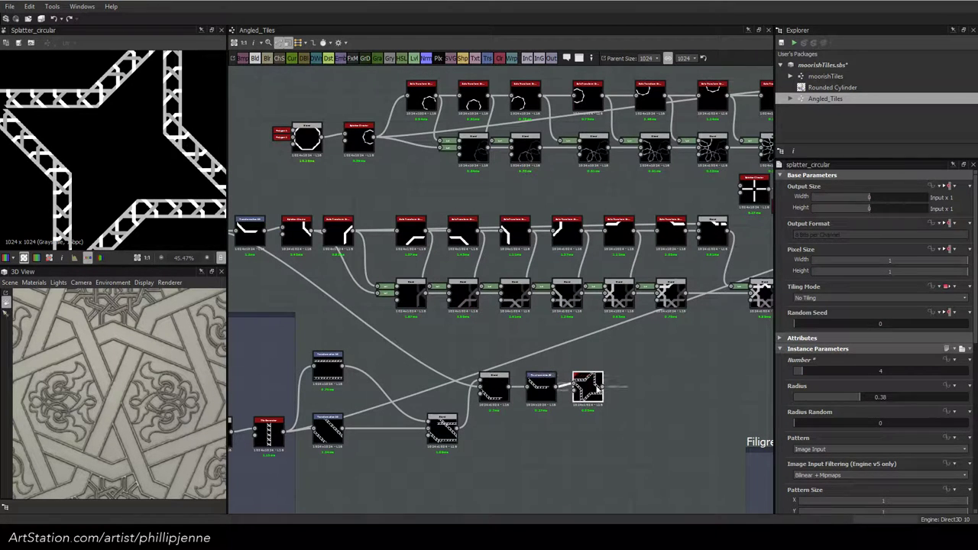
Duplicate the Splatter Circular and feed the transform output into the copy
key("ctrl+d")
left_click_drag(504, 302, 295, 266)
middle_click_drag(313, 275, 374, 281)
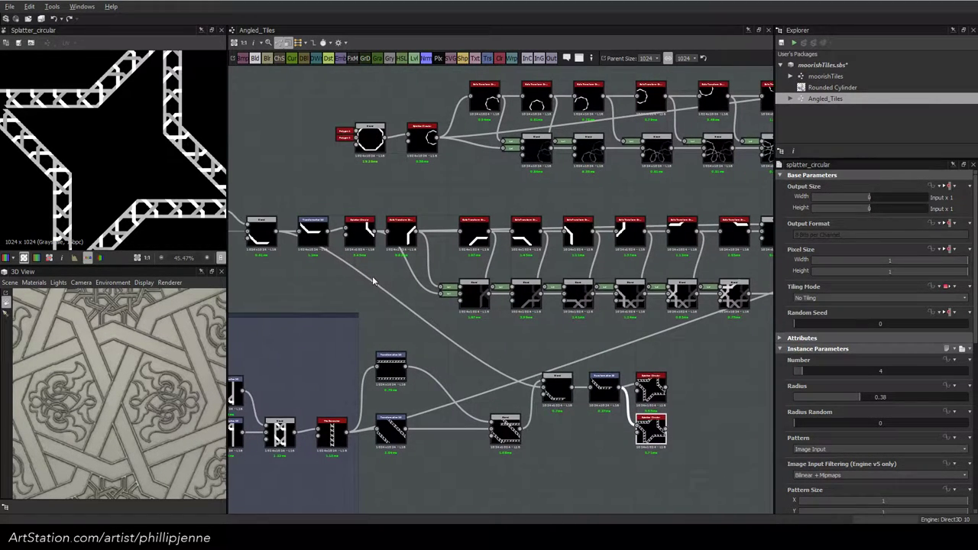
left_click_drag(328, 229, 637, 427)
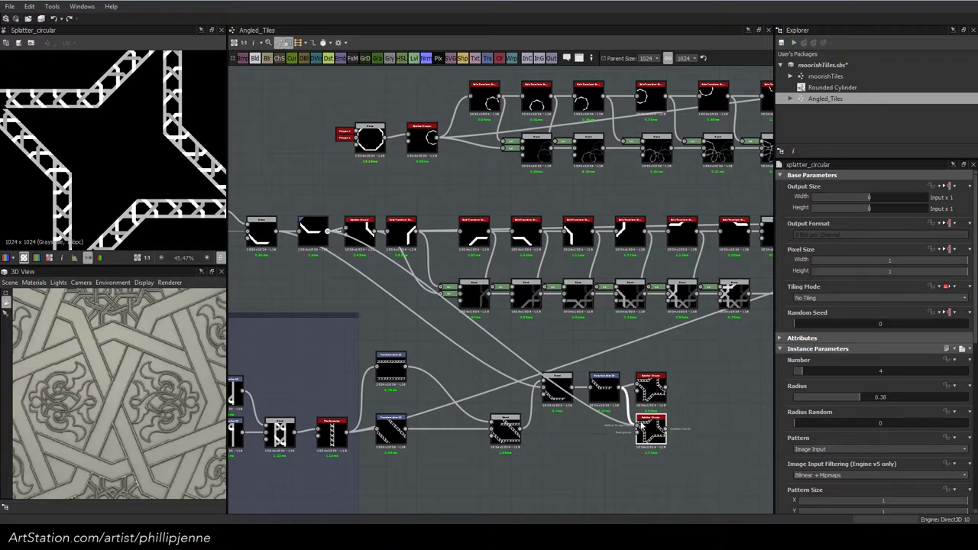
middle_click_drag(687, 415, 564, 380)
scroll(545, 374, "up", 2)
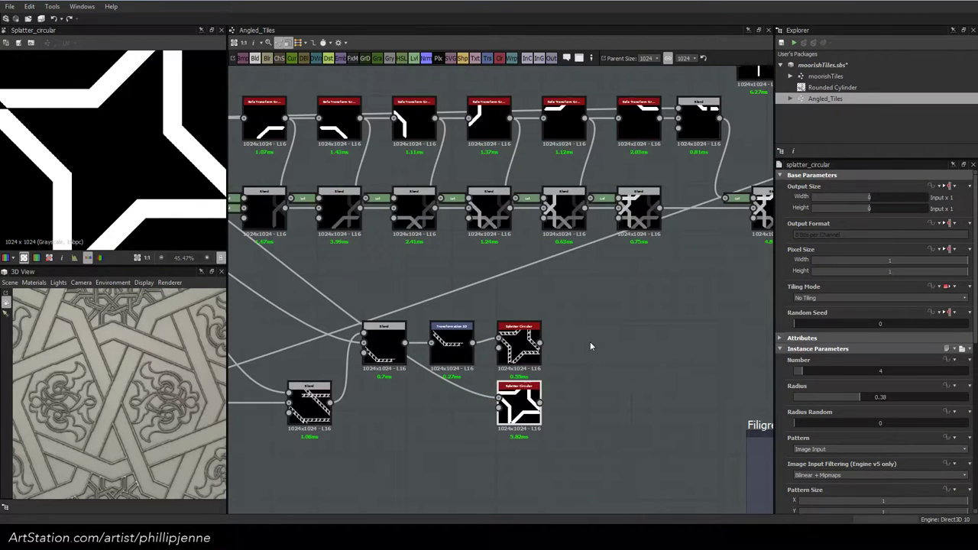
Add a new Blend node to the graph
left_click(613, 350)
key("space")
left_click(645, 228)
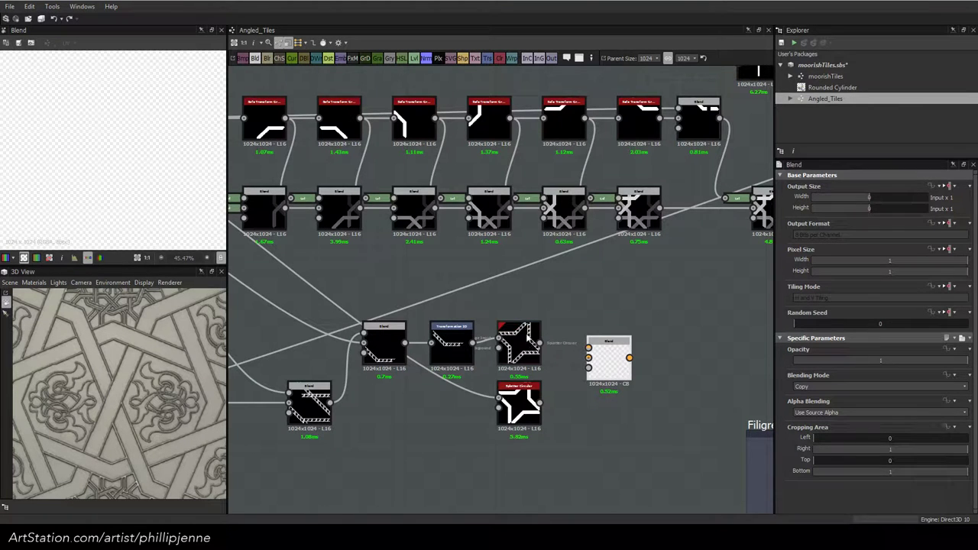
left_click(527, 336)
Move the new Blend node right and discard a stray Safe Transform Grayscale node
left_click(606, 352)
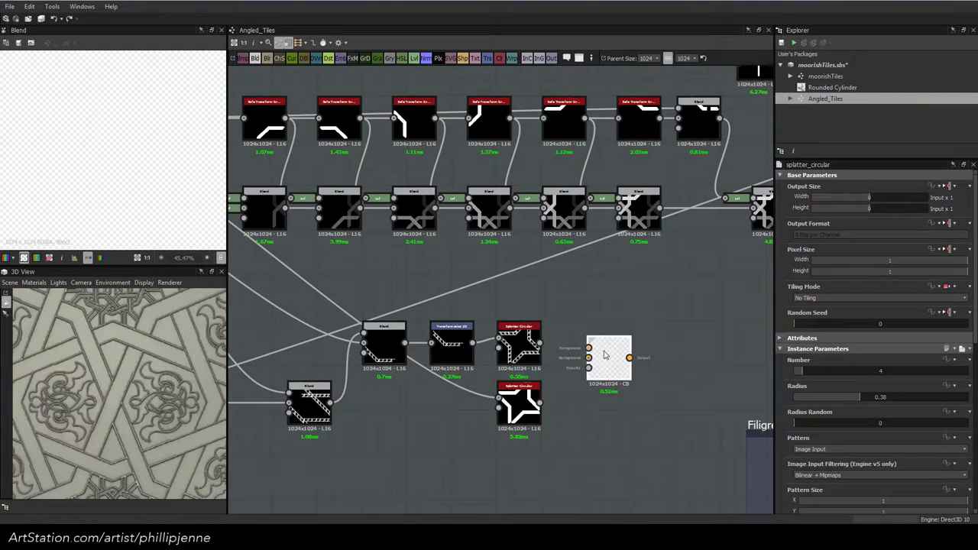
scroll(565, 348, "up", 2)
left_click_drag(653, 356, 689, 356)
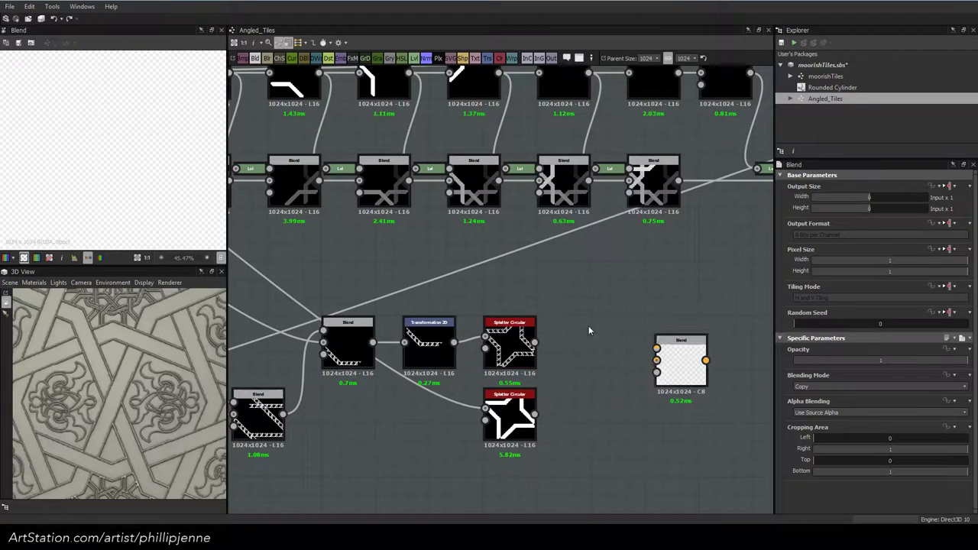
key("space")
type("safe")
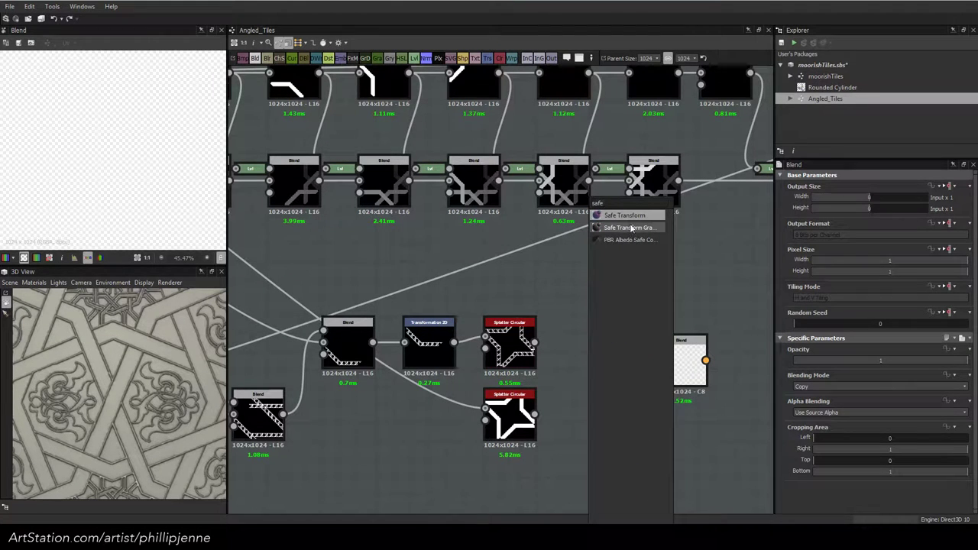
left_click(629, 228)
left_click_drag(564, 344, 581, 470)
key("Delete")
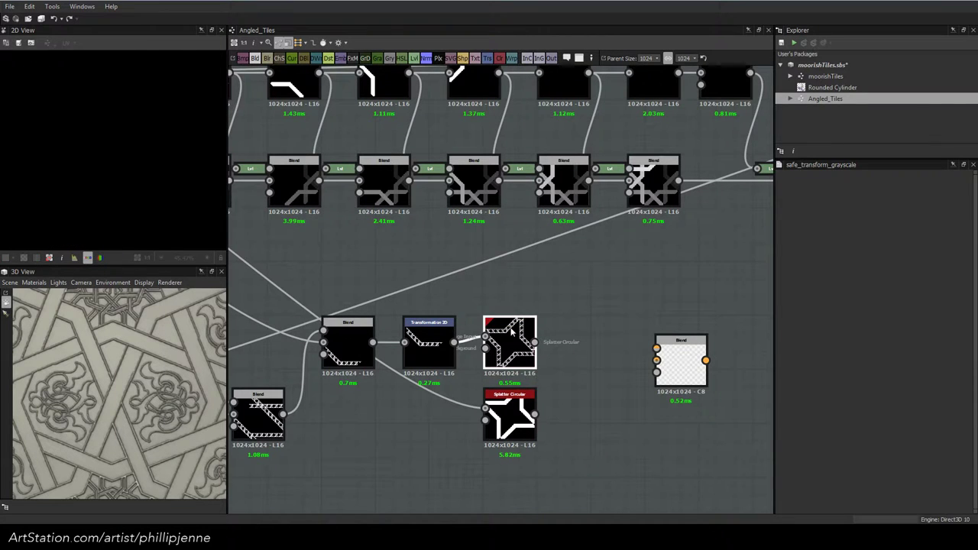
Set the middle Splatter Circular's copy count to 8
left_click_drag(512, 330, 515, 284)
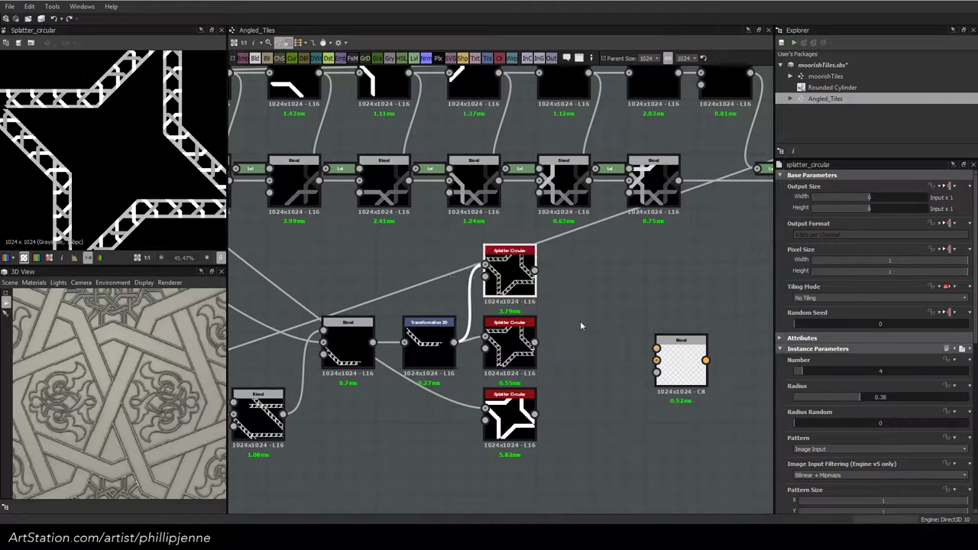
double_click(875, 371)
type("8")
key("Return")
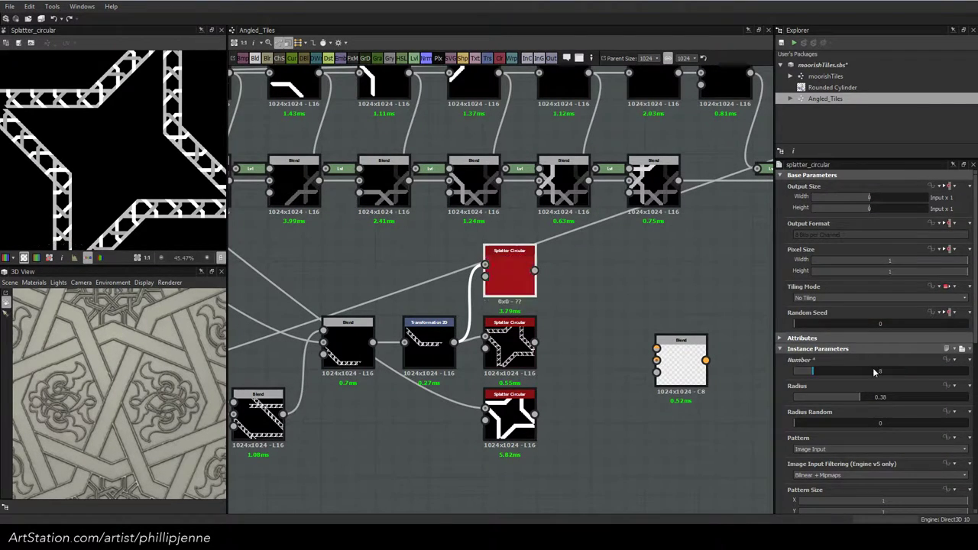
scroll(122, 111, "down", 1)
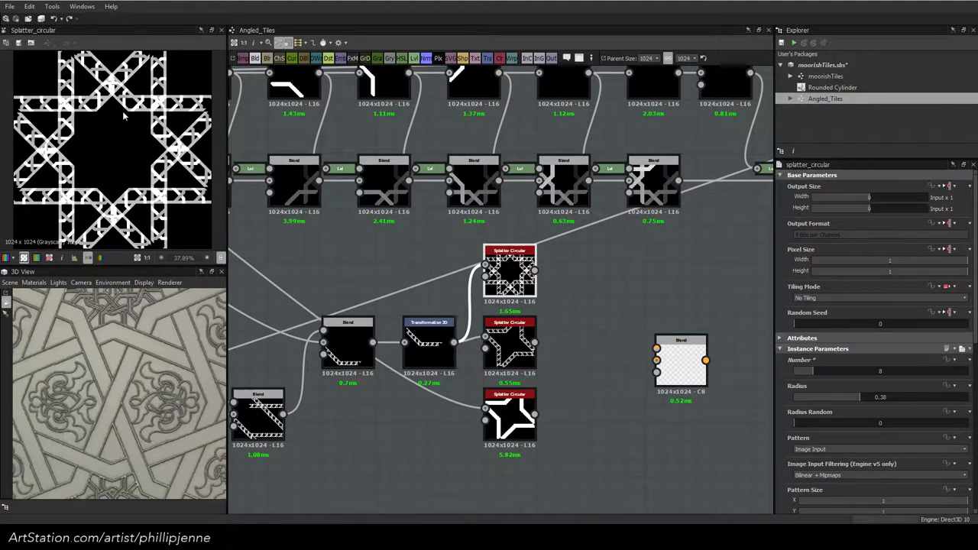
Add a Safe Transform Grayscale after the splattered star and wire both into the Blend
key("space")
type("safe")
left_click(622, 227)
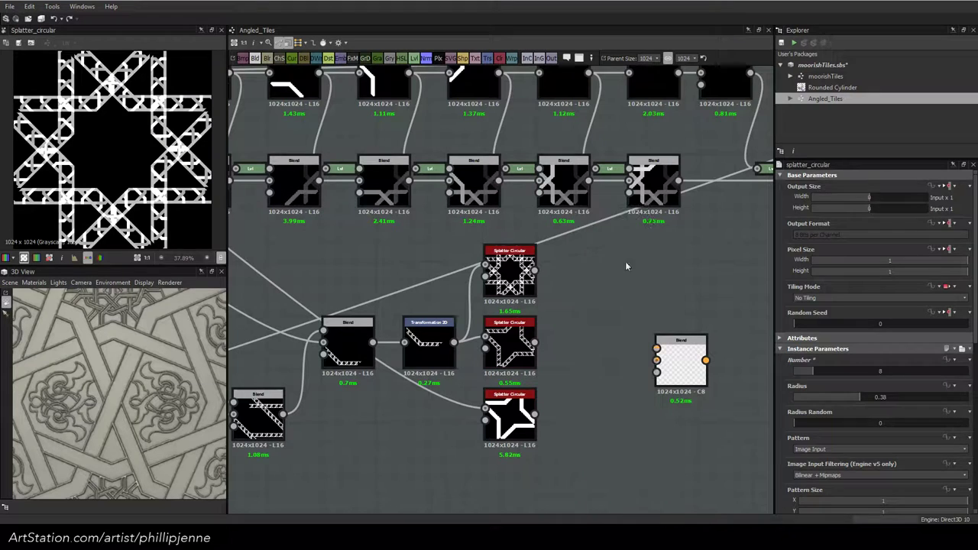
left_click_drag(534, 342, 659, 362)
left_click_drag(589, 307, 672, 338)
left_click_drag(559, 301, 576, 301)
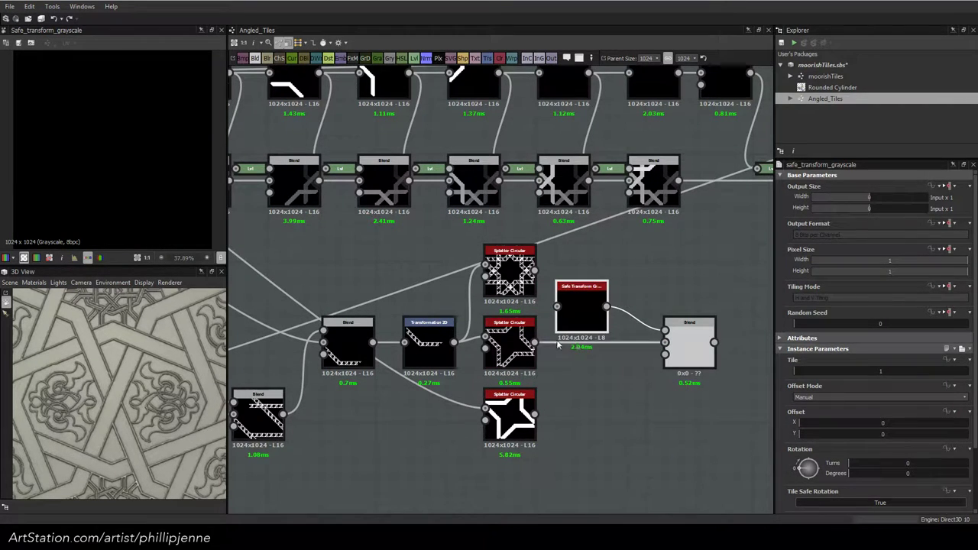
left_click_drag(535, 342, 615, 302)
Set the Blend's blending mode to Max (Lighten)
left_click(677, 339)
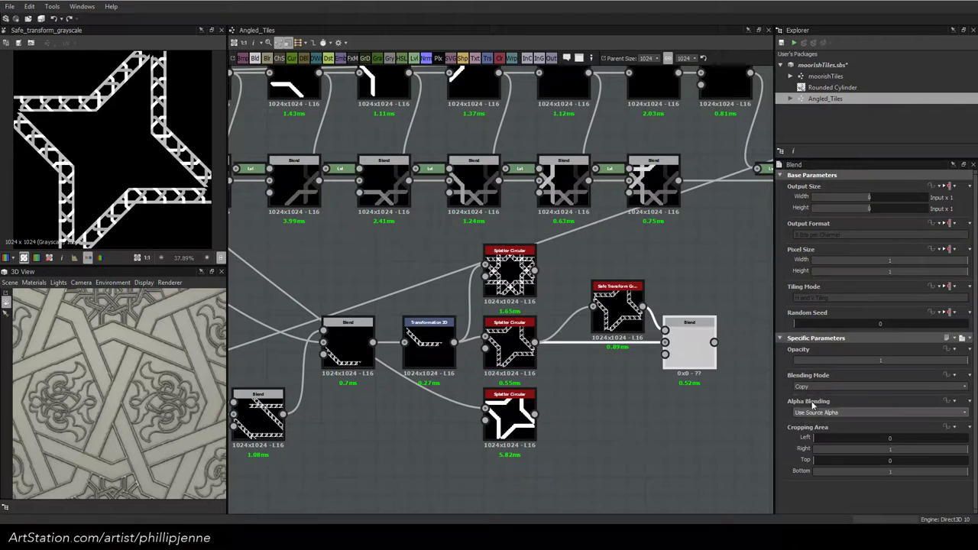
left_click(825, 385)
left_click(842, 426)
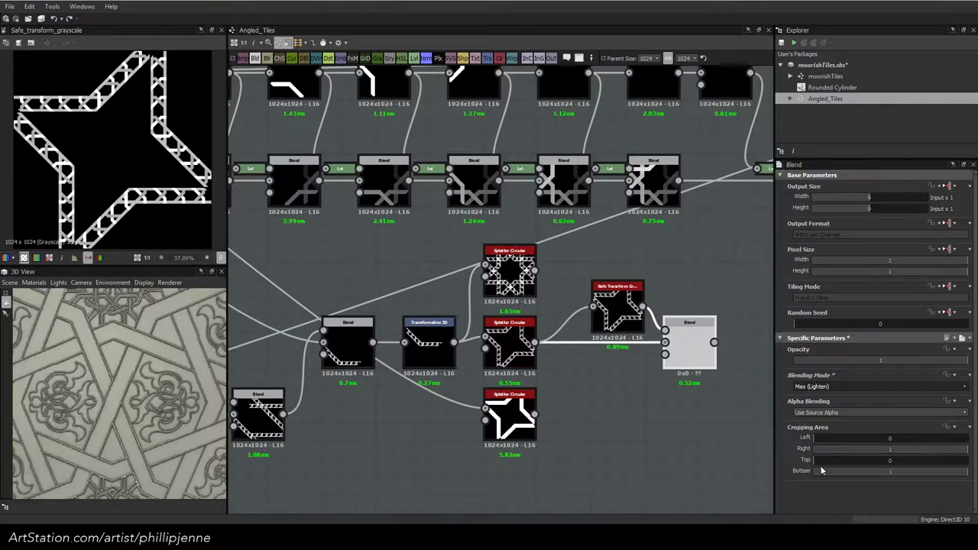
Rotate the Safe Transform copy 45° with tile-safe rotation turned off
left_click_drag(617, 312, 600, 311)
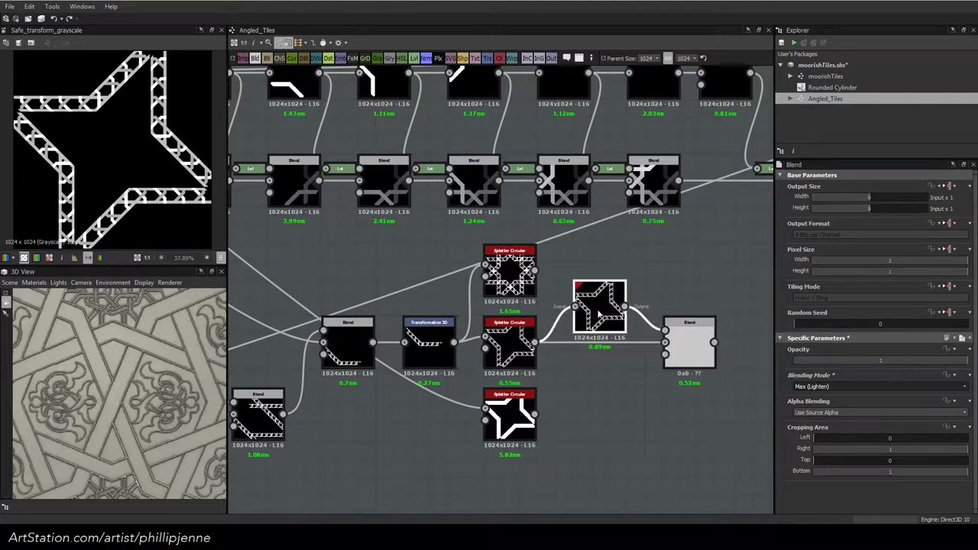
left_click(603, 317)
scroll(911, 442, "down", 1)
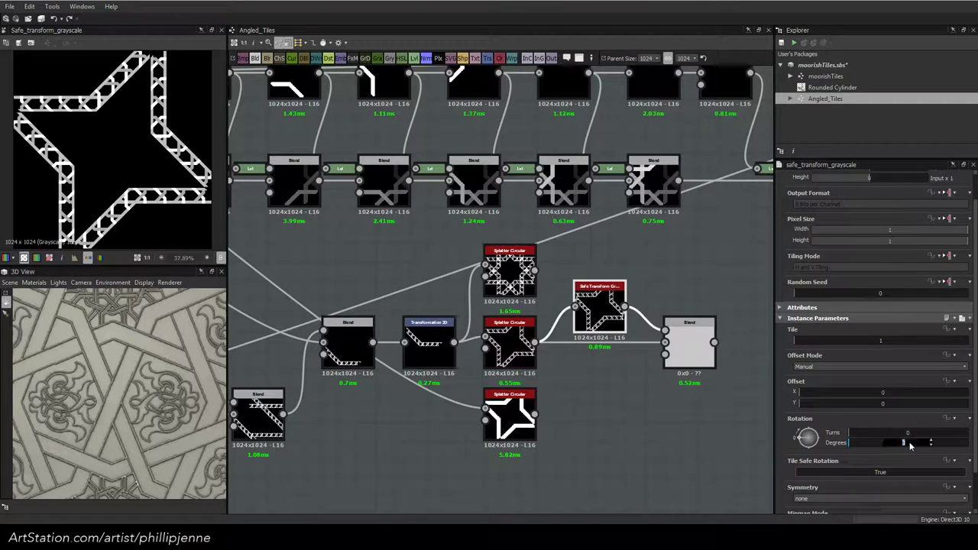
key("Return")
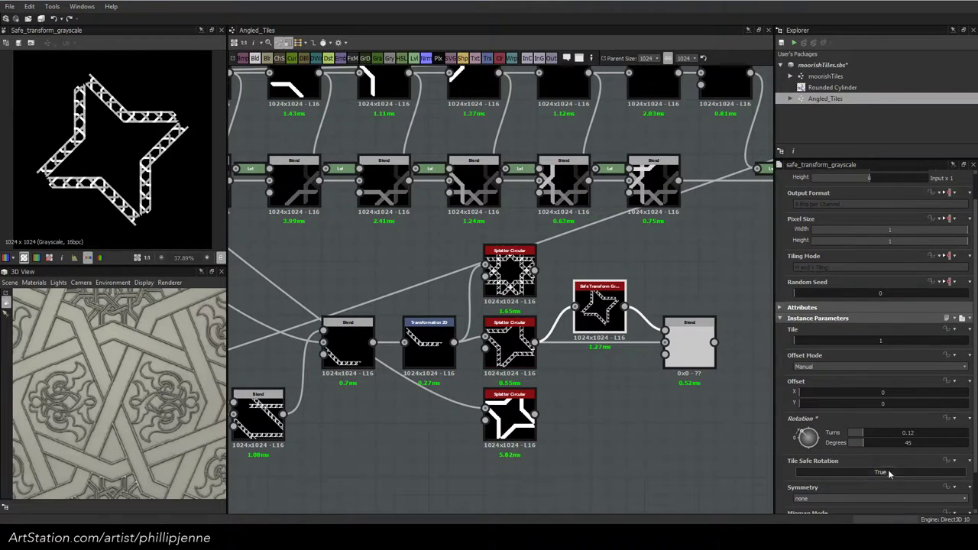
left_click(887, 470)
double_click(710, 348)
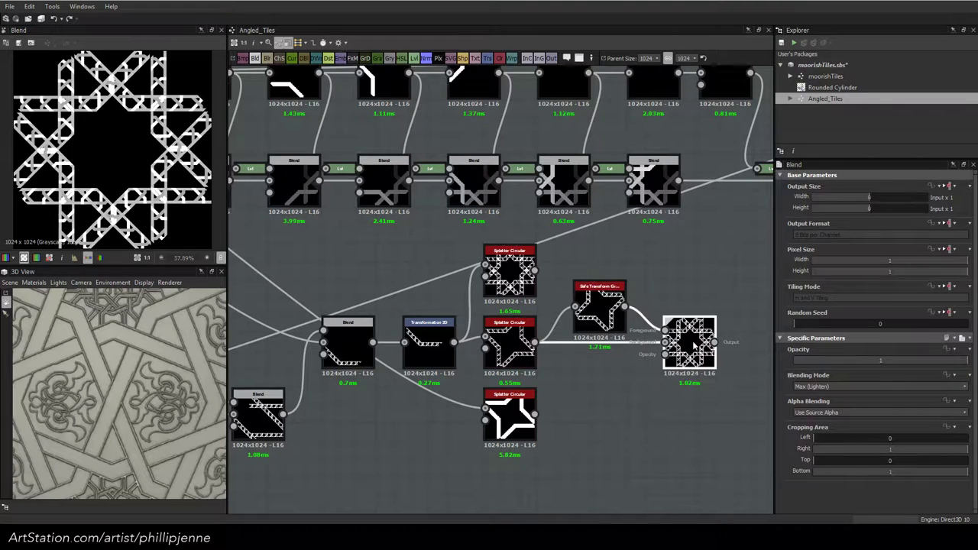
Compare the top Splatter Circular's settings against the Blend's eight-point star output
left_click(510, 269)
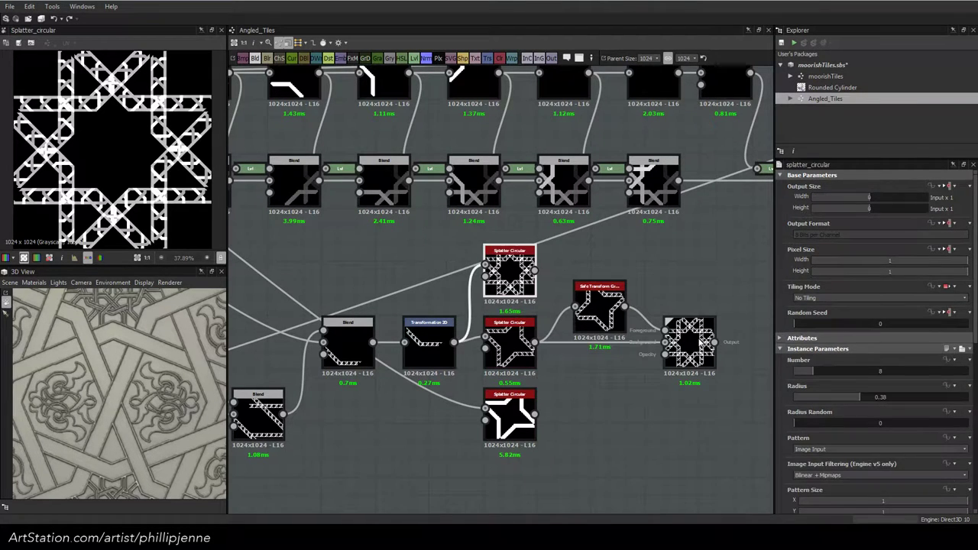
left_click(682, 346)
left_click(507, 273)
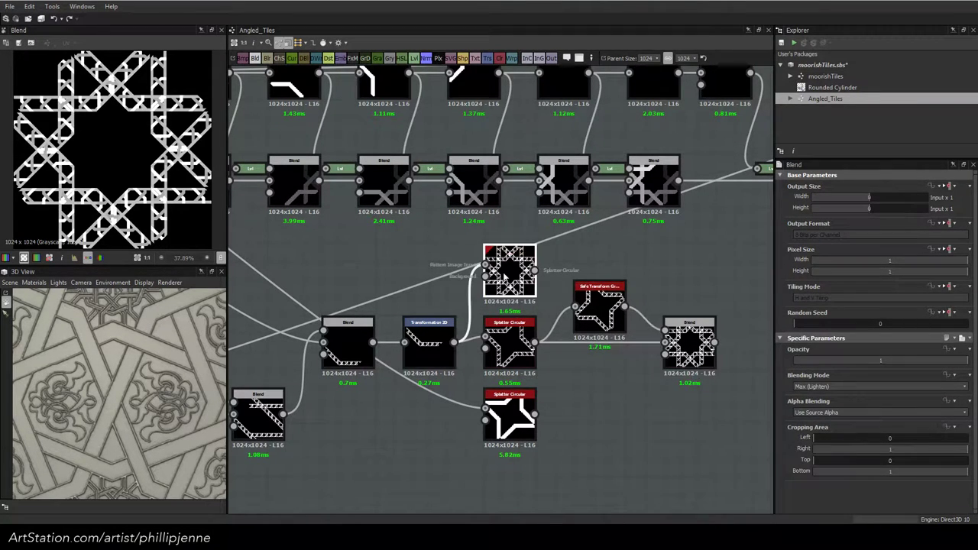
left_click(700, 347)
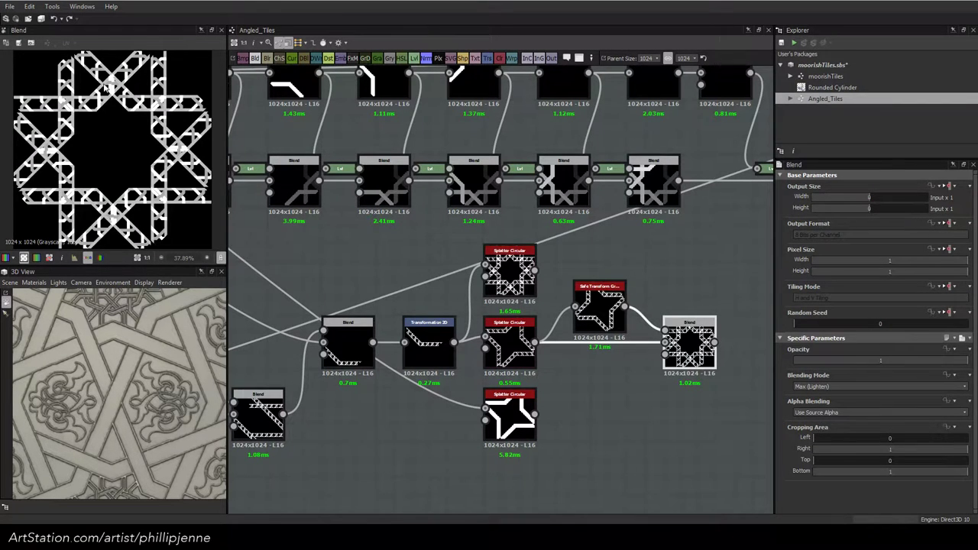
scroll(107, 88, "up", 3)
left_click(506, 275)
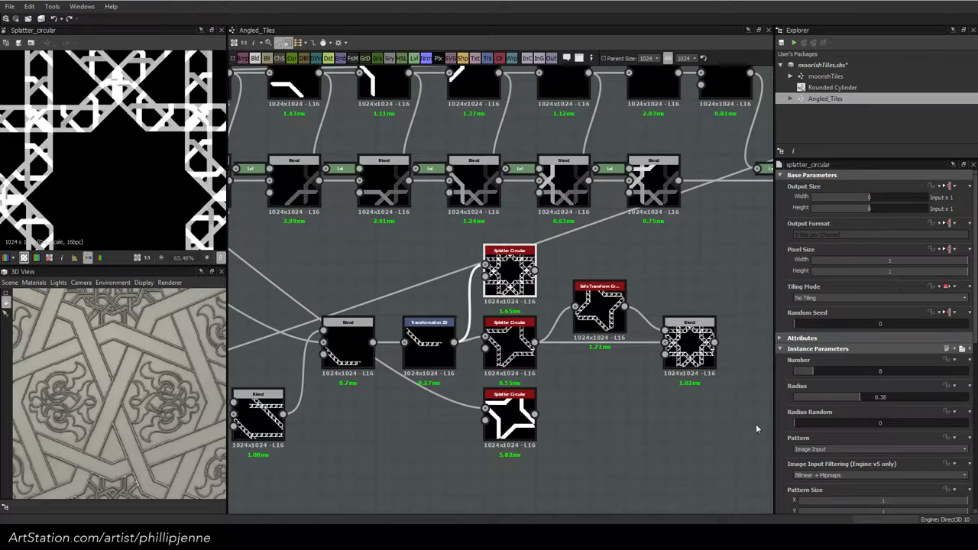
left_click_drag(974, 260, 959, 520)
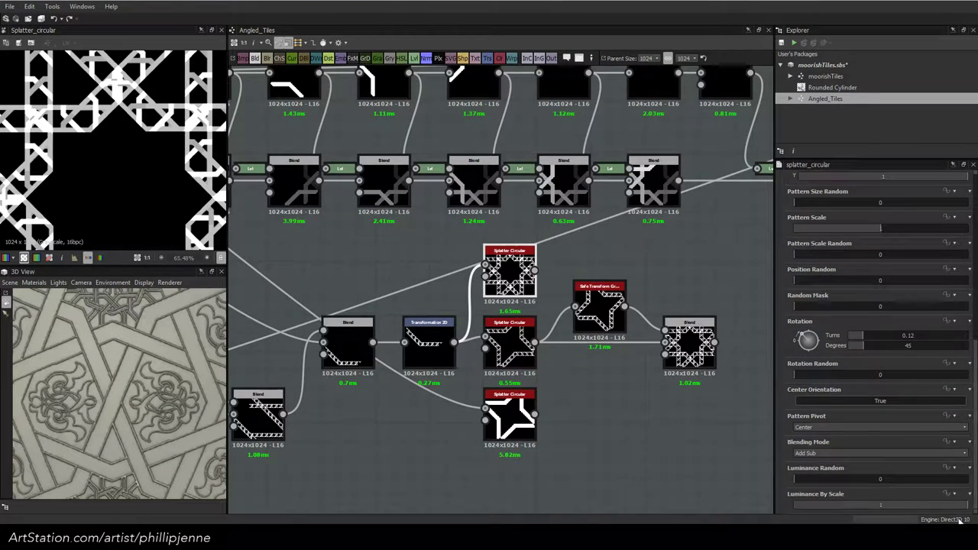
Switch the top Splatter Circular's blending from Add Sub to Max and check the Blend's star
left_click(834, 452)
left_click(819, 468)
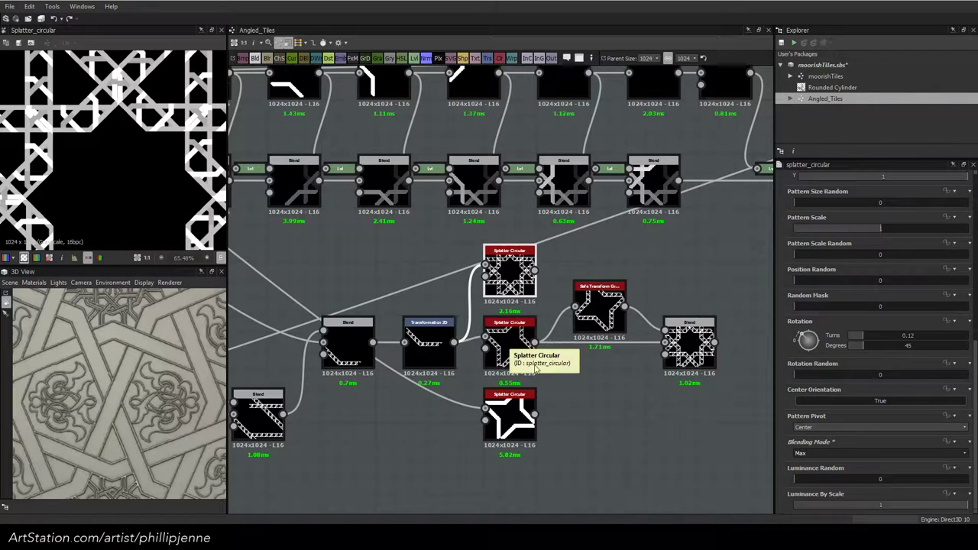
scroll(509, 346, "down", 3)
left_click(648, 349)
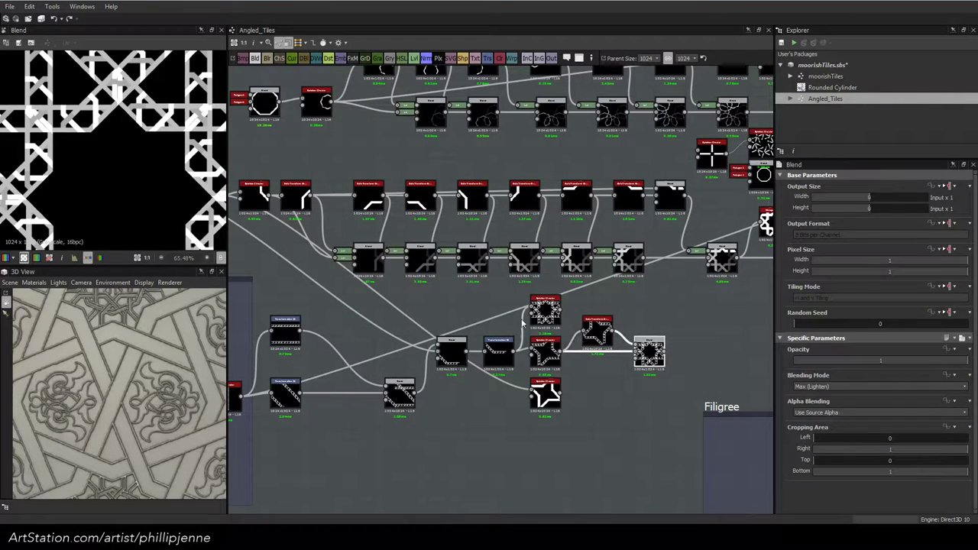
double_click(544, 309)
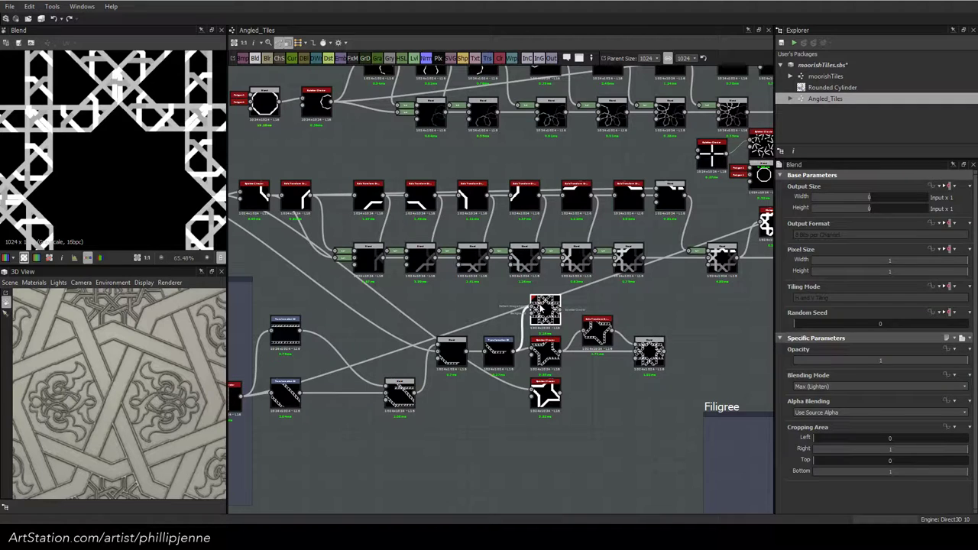
double_click(648, 350)
scroll(151, 142, "down", 3)
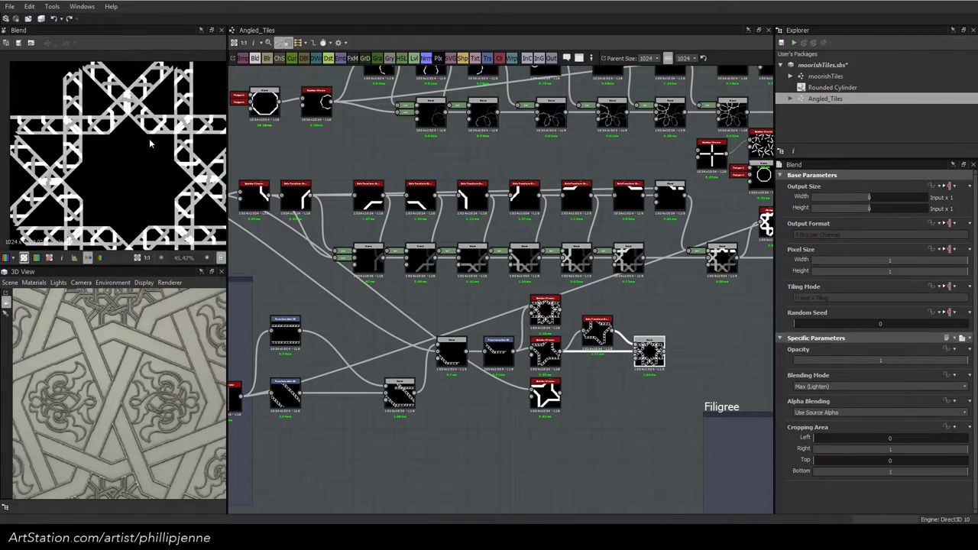
double_click(546, 310)
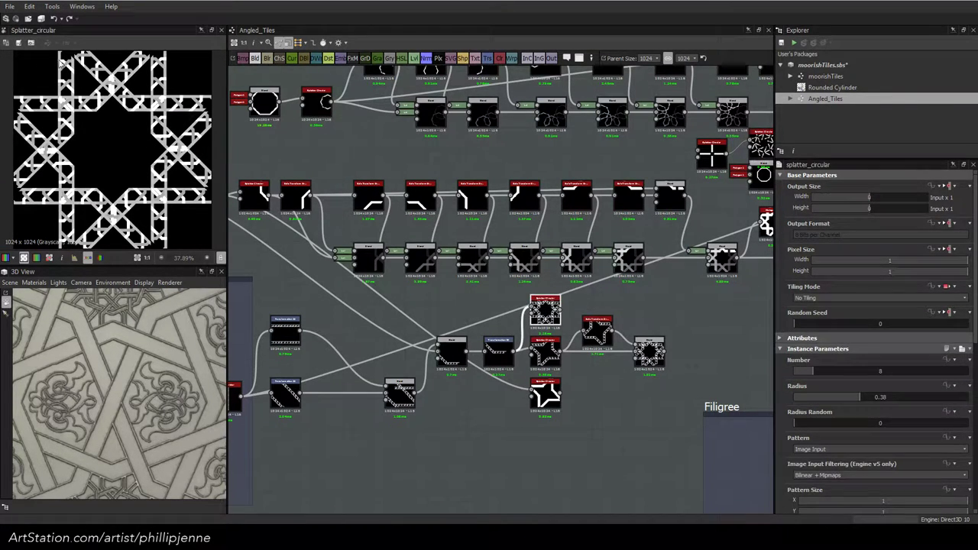
double_click(646, 351)
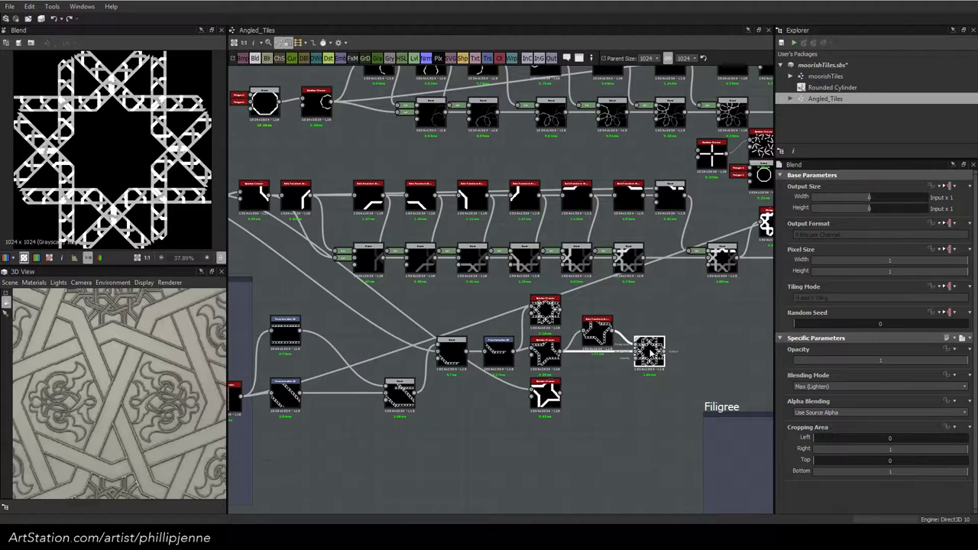
scroll(650, 353, "up", 4)
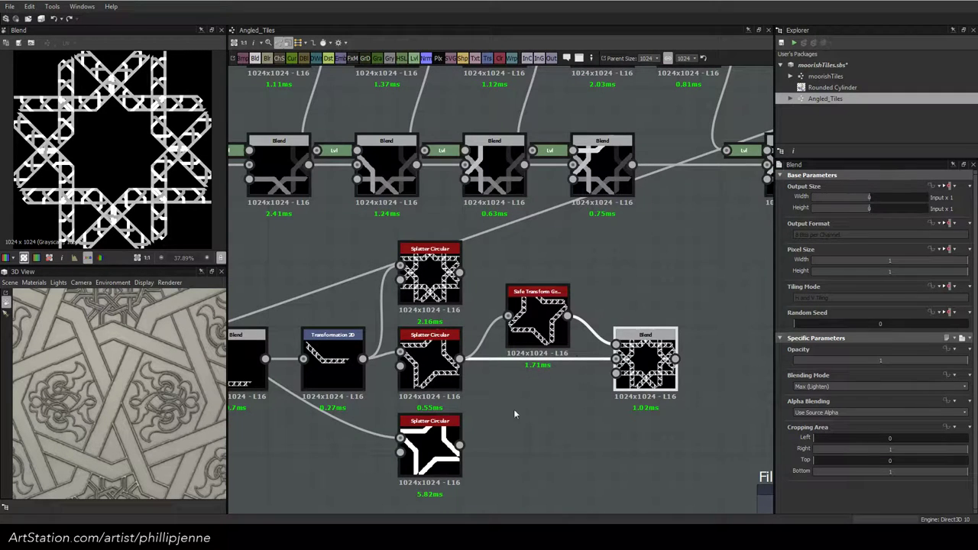
Connect the solid-star Splatter Circular to the Blend and set its mode to Subtract
left_click_drag(458, 445, 618, 374)
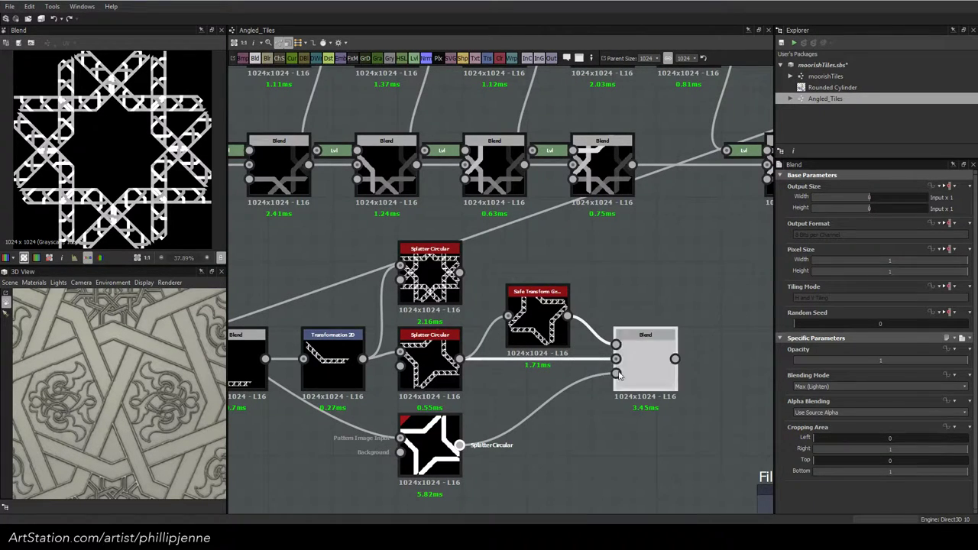
key("ctrl+z")
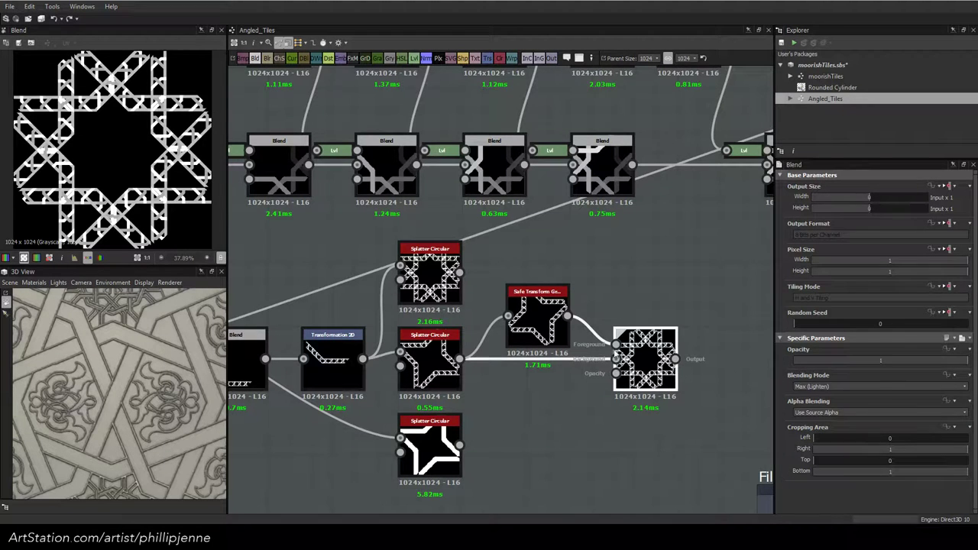
left_click_drag(461, 445, 615, 360)
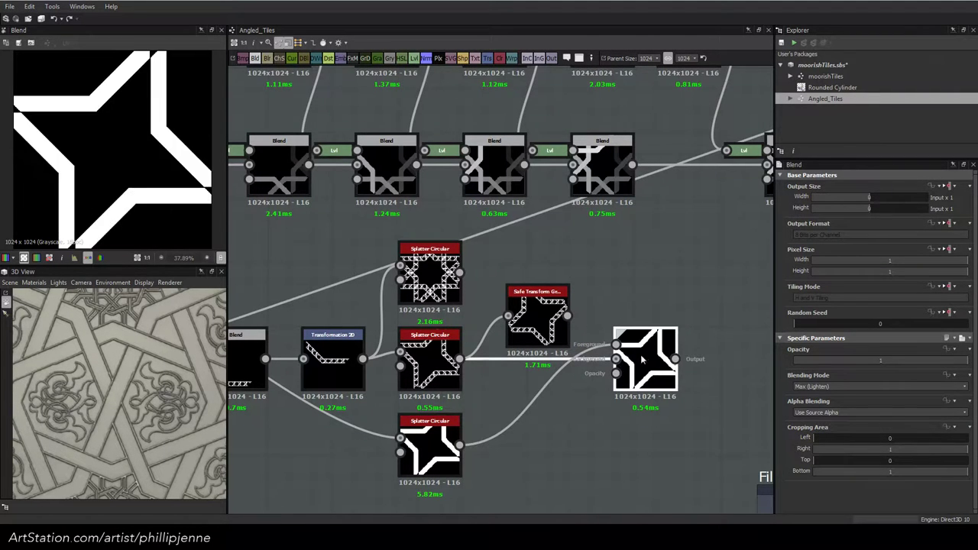
left_click(823, 388)
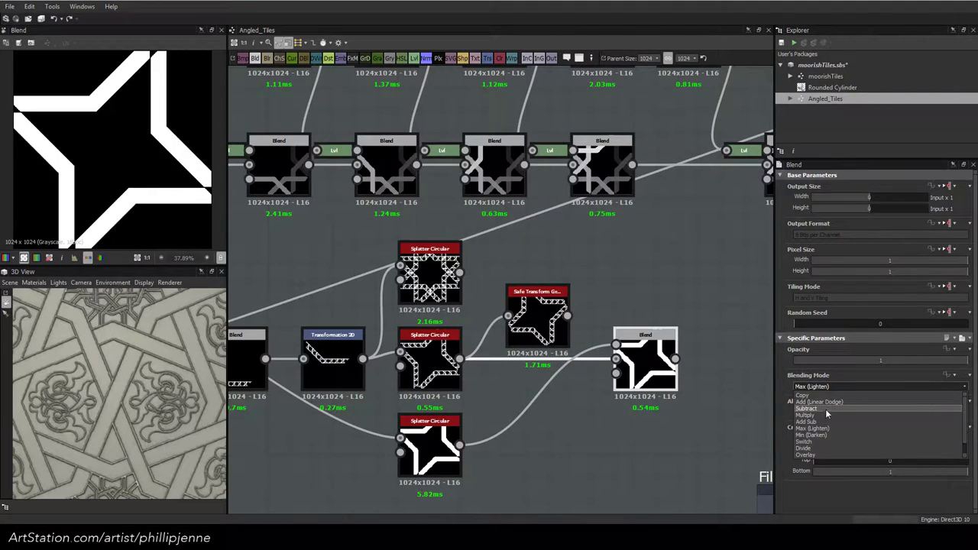
left_click(814, 413)
Reroute the rotated lattice copy into the Blend's background input
key("space")
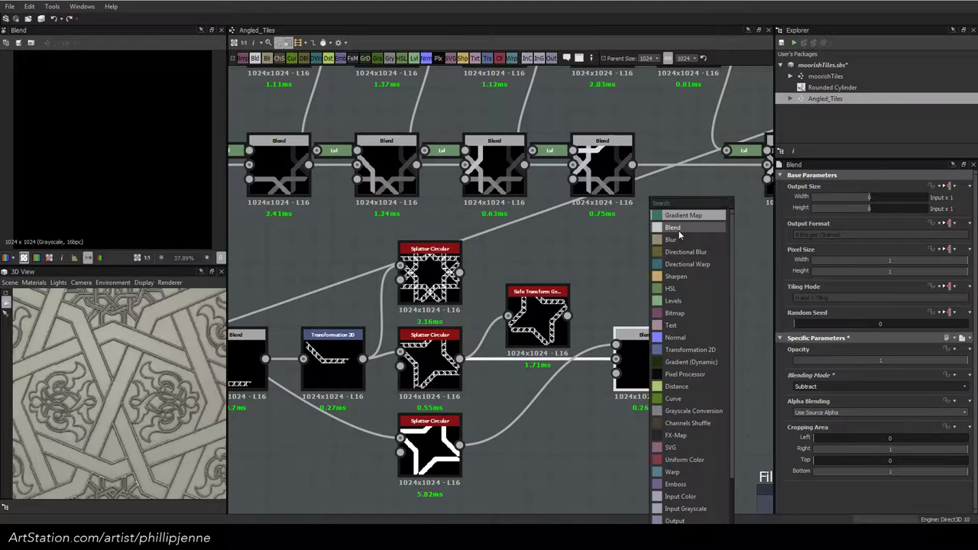
key("Escape")
left_click_drag(566, 315, 616, 359)
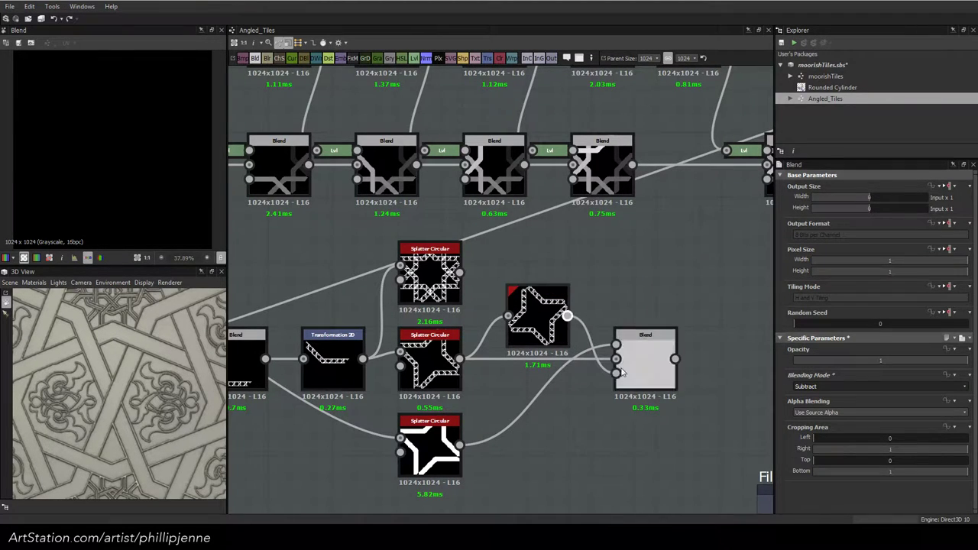
key("ctrl+z")
left_click_drag(567, 315, 616, 359)
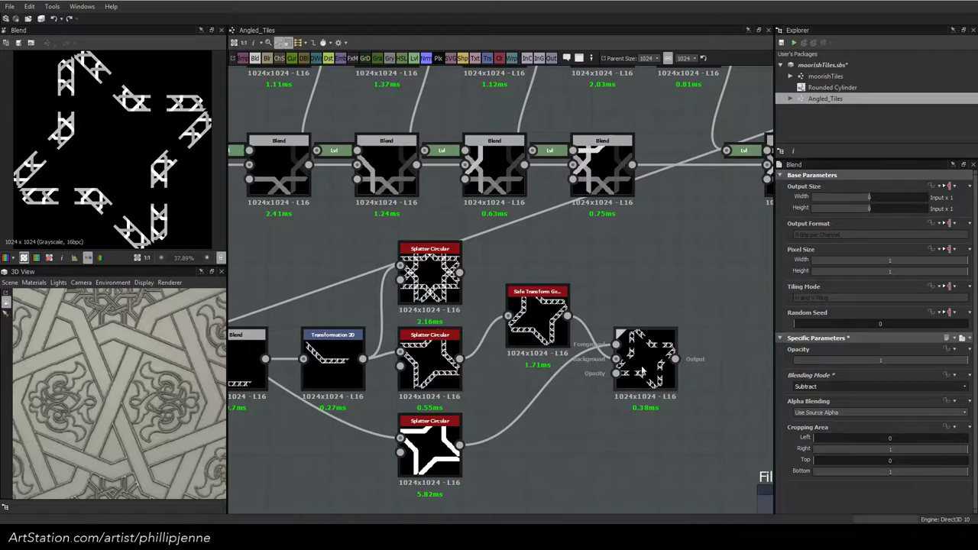
Add a new Blend fed by the original lattice star Splatter Circular, set to Max (Lighten)
key("space")
left_click(707, 231)
middle_click_drag(568, 353, 512, 345)
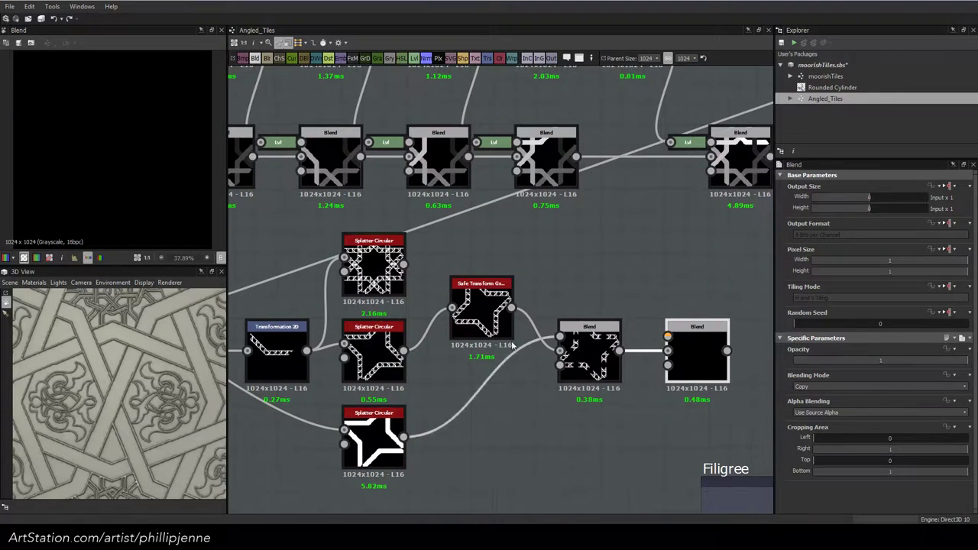
left_click_drag(403, 351, 668, 336)
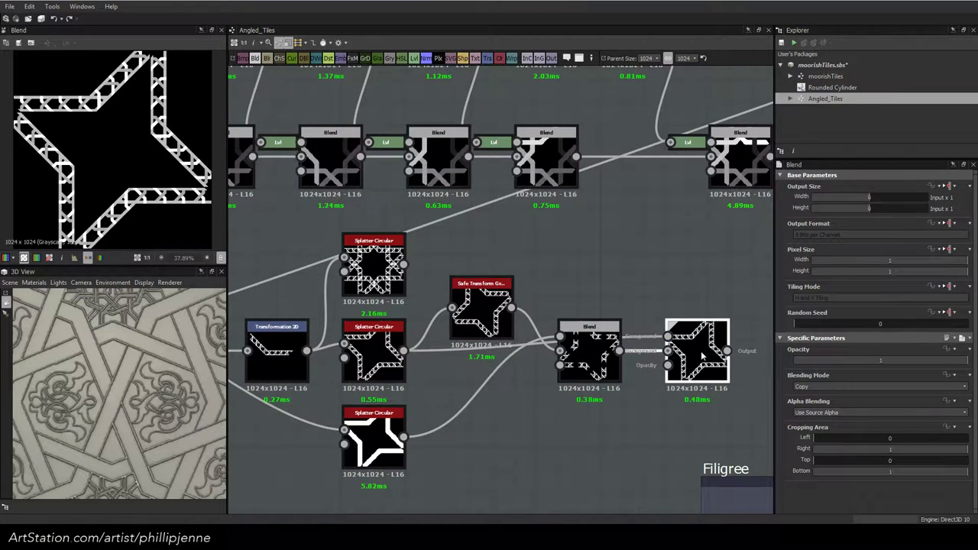
left_click(837, 387)
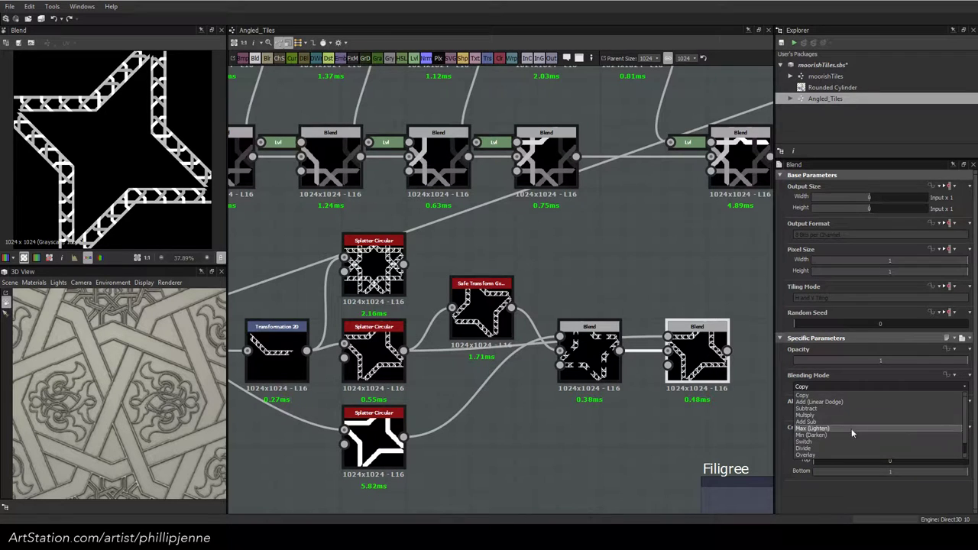
left_click(848, 430)
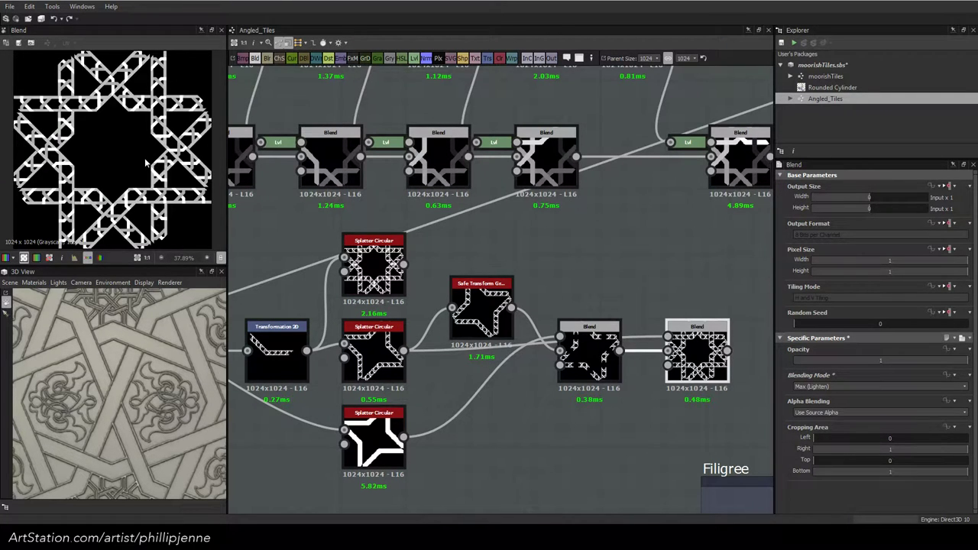
scroll(58, 109, "up", 1)
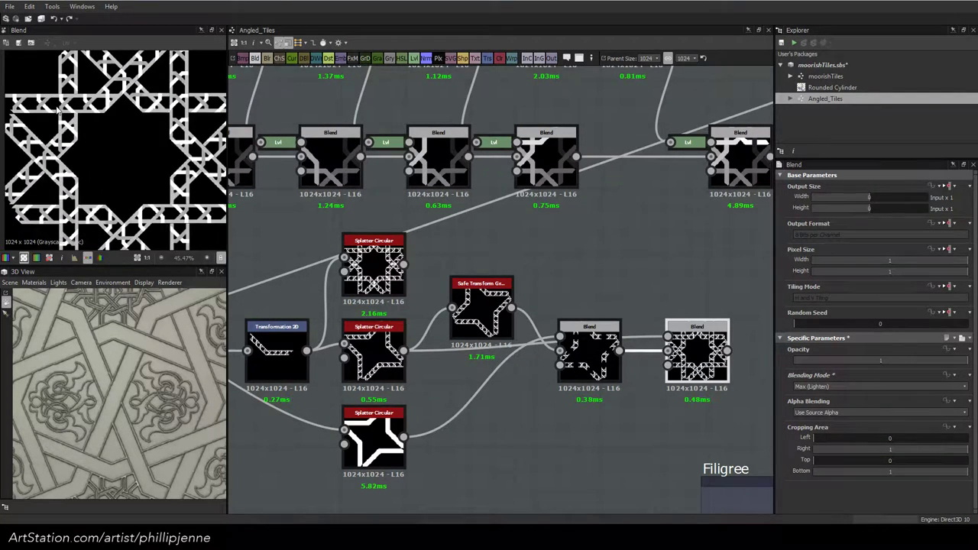
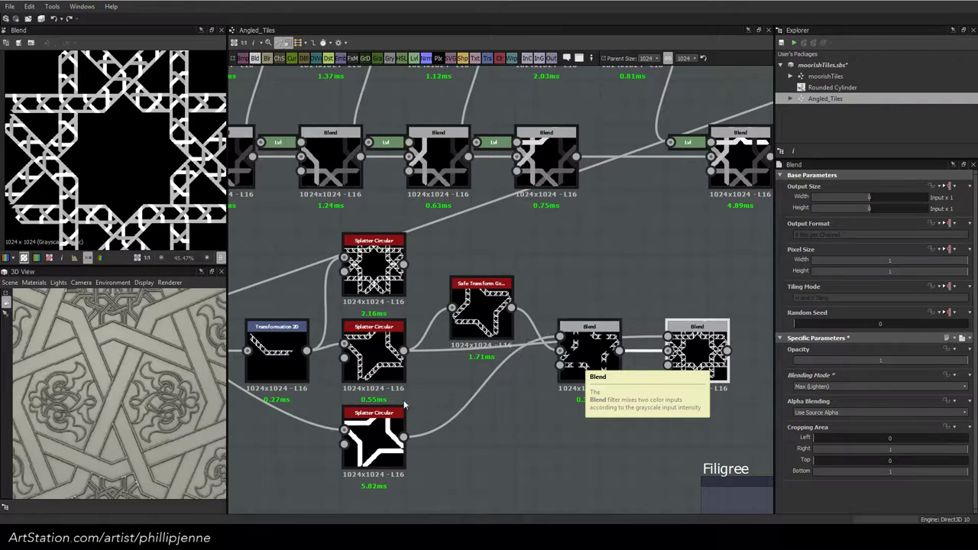
Preview the bottom Splatter Circular's thick white four-pointed star outline, zoomed out
double_click(374, 431)
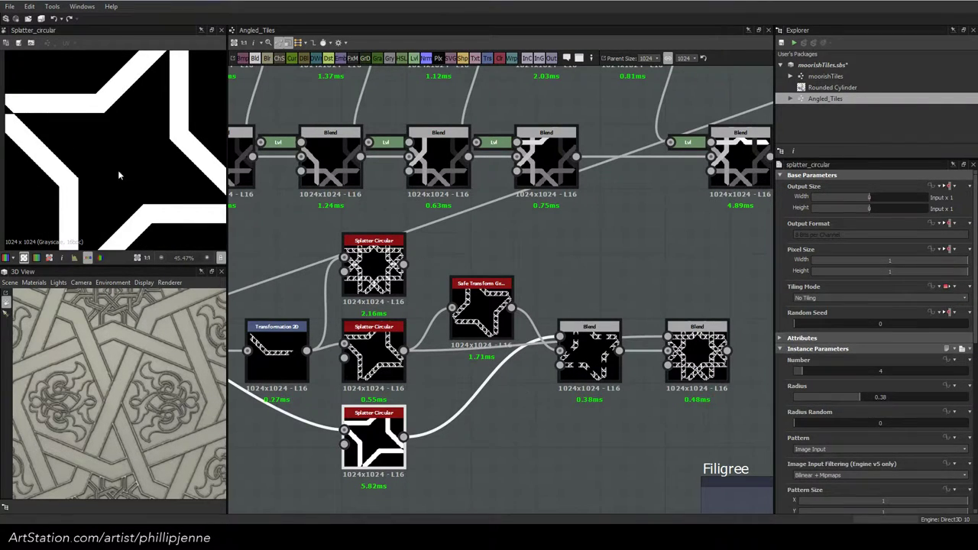
scroll(115, 172, "down", 2)
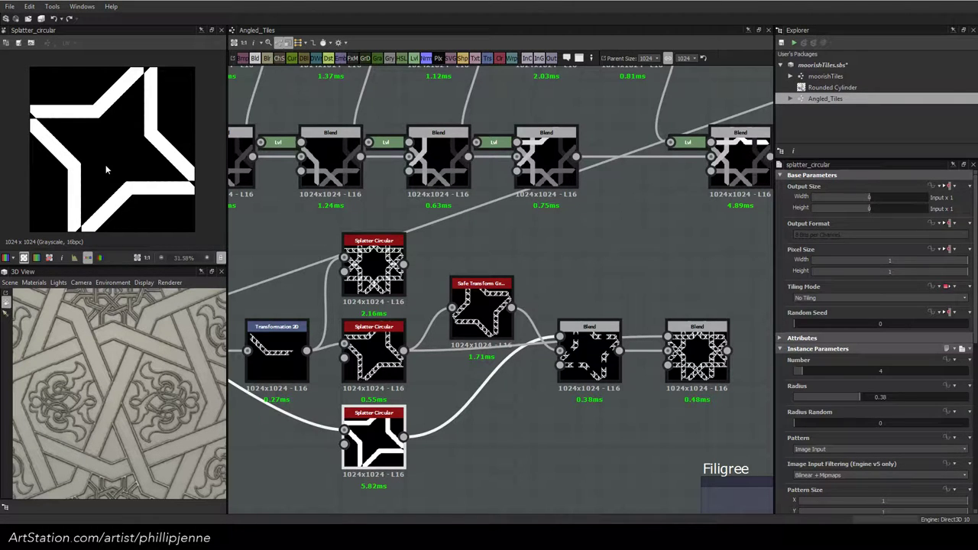
scroll(477, 438, "down", 3)
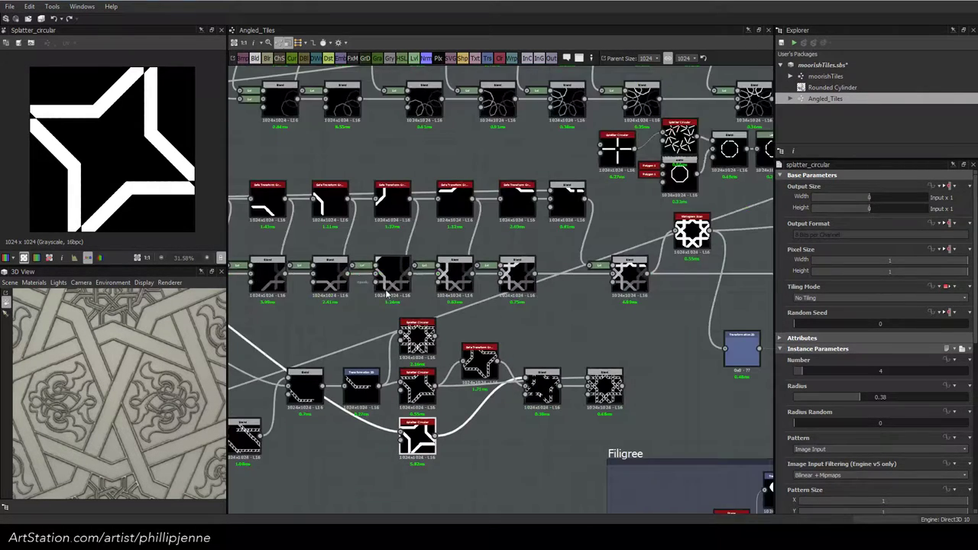
Move the lower Blend and Transformation 2D nodes next to each other
middle_click_drag(395, 281, 518, 278)
middle_click_drag(666, 343, 591, 342)
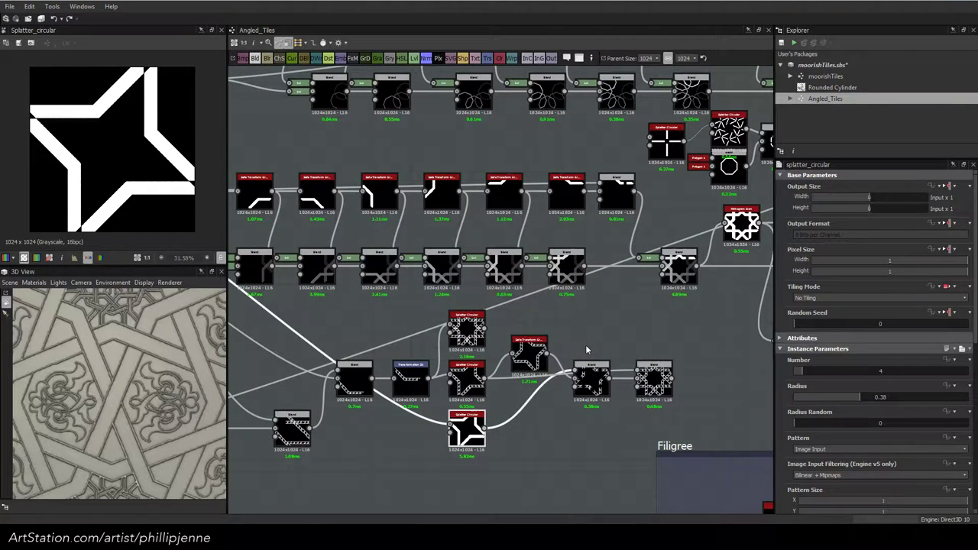
middle_click_drag(601, 324, 748, 309)
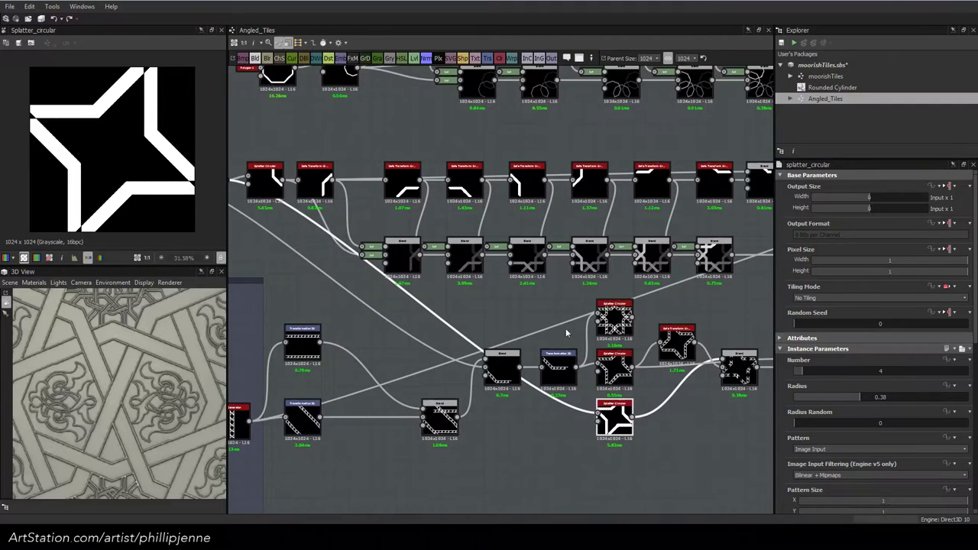
scroll(562, 331, "down", 1)
scroll(562, 334, "down", 2)
scroll(564, 334, "up", 3)
middle_click_drag(471, 347, 667, 327)
left_click_drag(600, 412, 490, 415)
left_click_drag(455, 324, 350, 298)
scroll(535, 327, "down", 2)
scroll(489, 323, "up", 2)
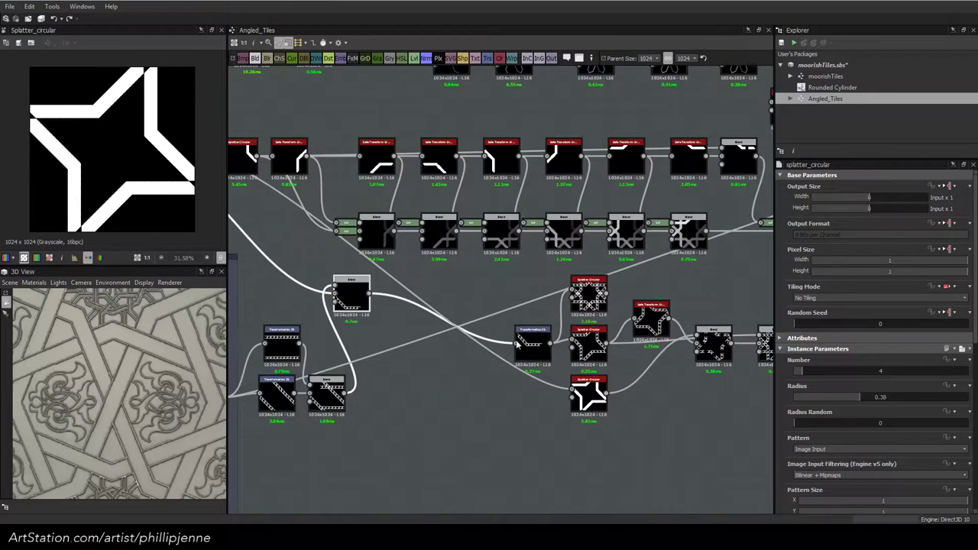
left_click_drag(528, 348, 389, 298)
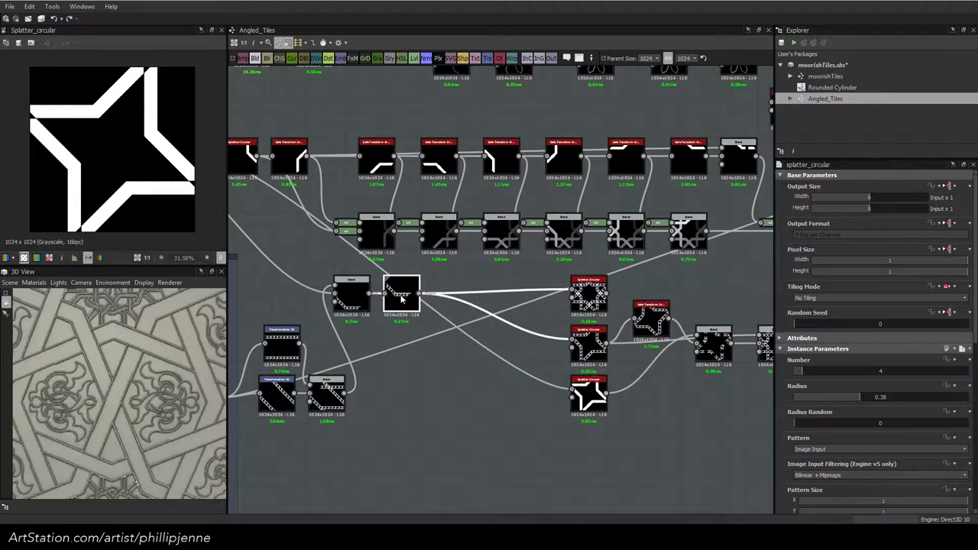
Delete the six Splatter Circular, Safe Transform and Blend nodes of the lower branch
left_click_drag(519, 265, 681, 428)
left_click(654, 397)
middle_click_drag(654, 395, 568, 384)
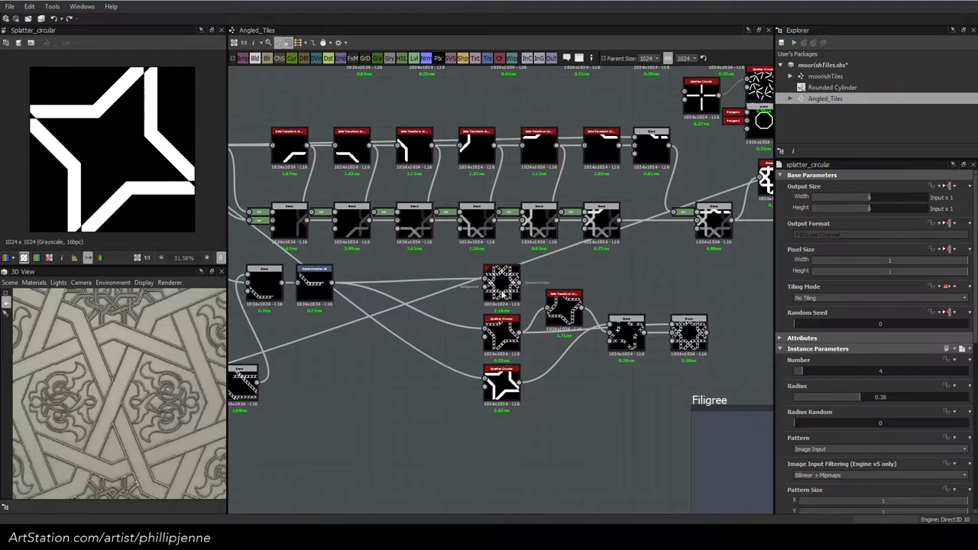
left_click_drag(502, 285, 502, 347)
left_click_drag(486, 306, 678, 385)
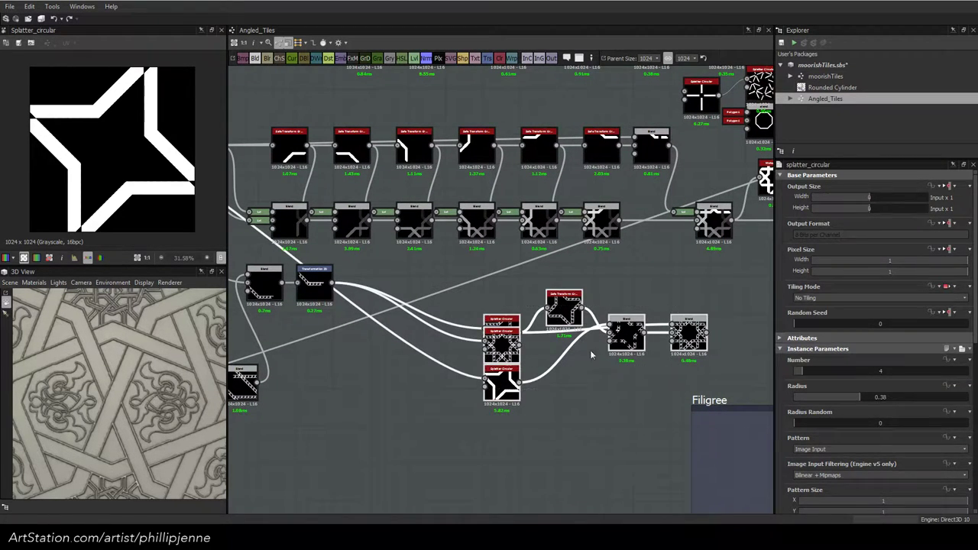
key("Delete")
middle_click_drag(401, 320, 477, 331)
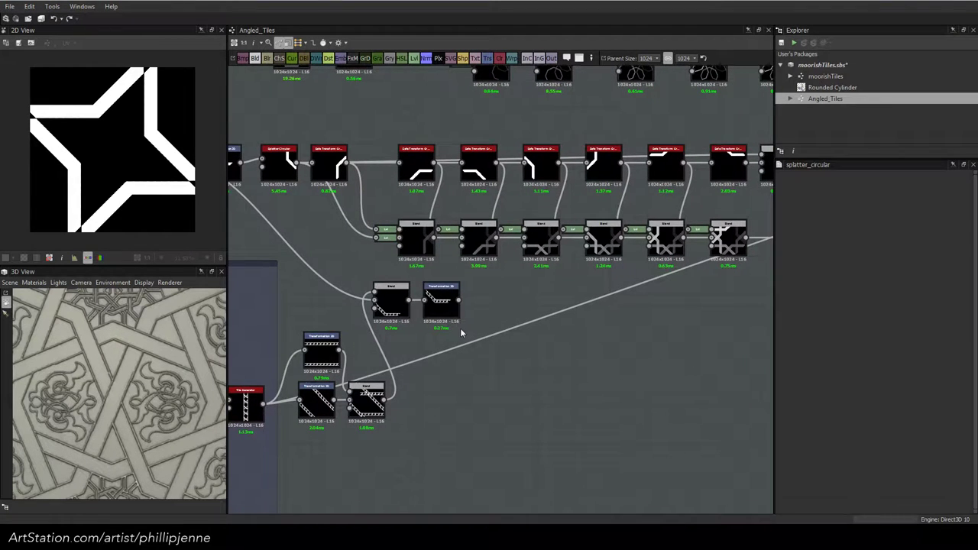
Paste a Splatter Circular node and feed Transformation 2D into it
left_click(330, 165)
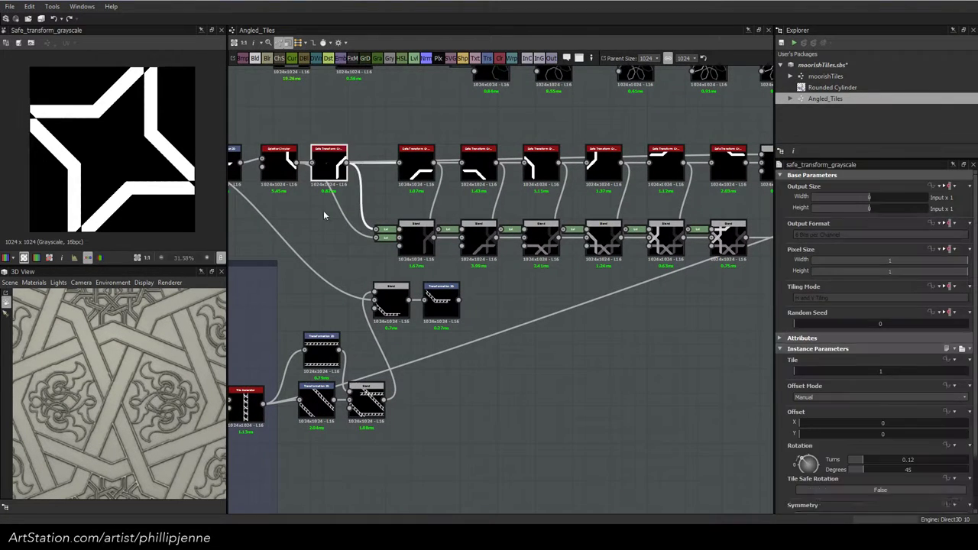
double_click(278, 162)
key("ctrl+v")
double_click(499, 290)
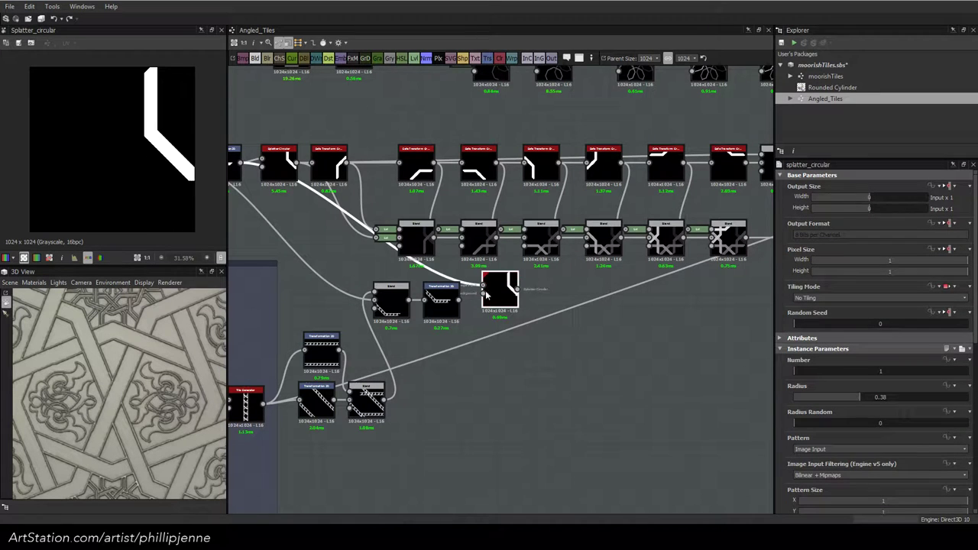
left_click_drag(458, 300, 492, 302)
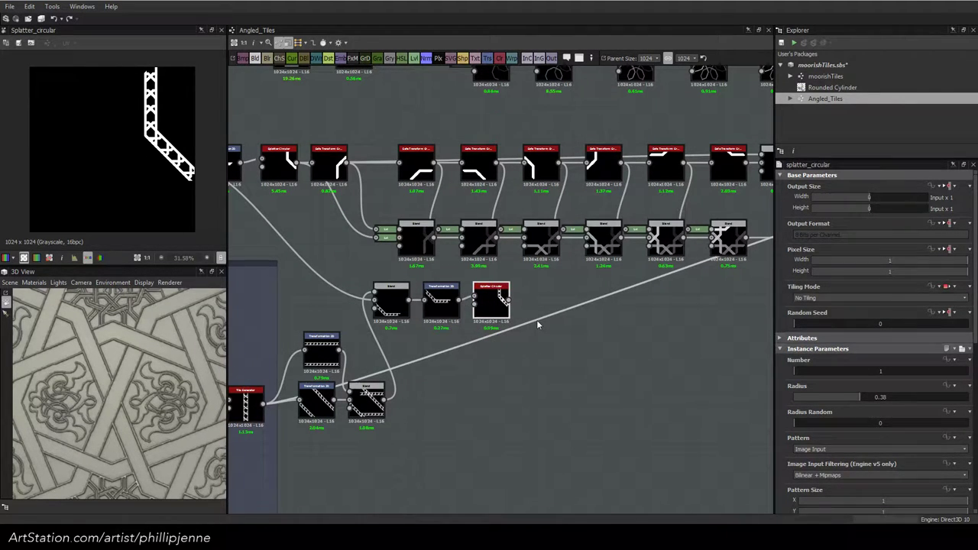
Paste a Safe Transform beside the splatter, then undo it, keeping the Splatter Circular link
key("ctrl+v")
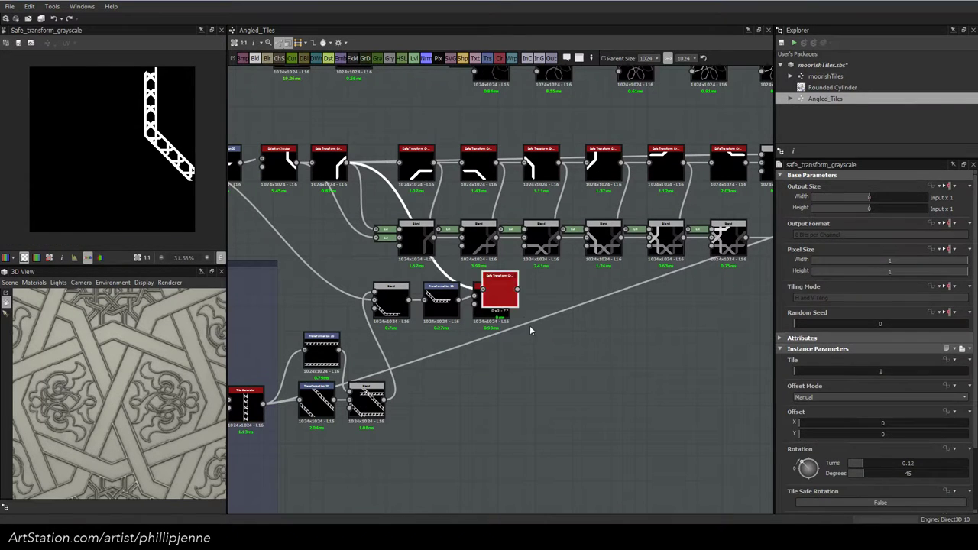
left_click_drag(504, 294, 552, 303)
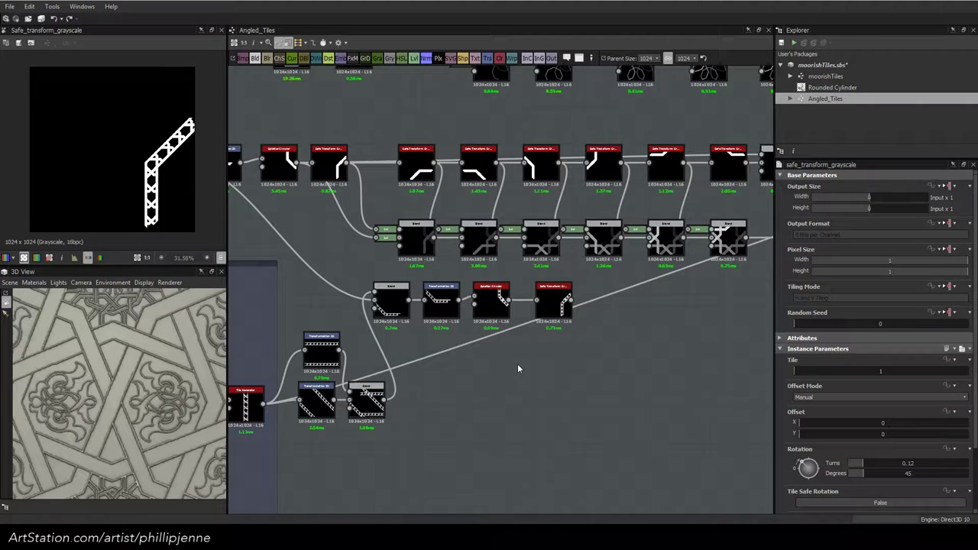
key("ctrl+z")
key("ctrl+z")
key("ctrl+z")
key("ctrl+z")
key("ctrl+z")
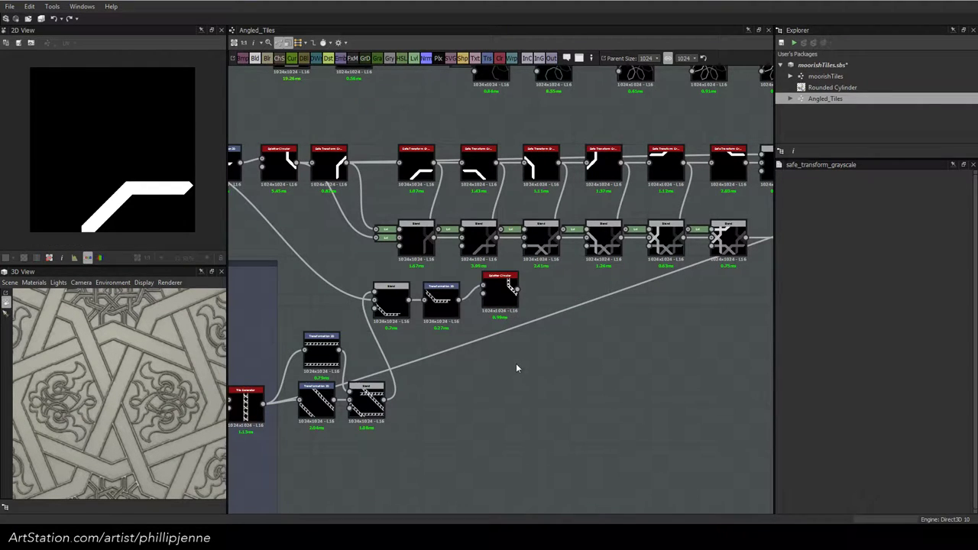
key("ctrl+z")
key("ctrl+y")
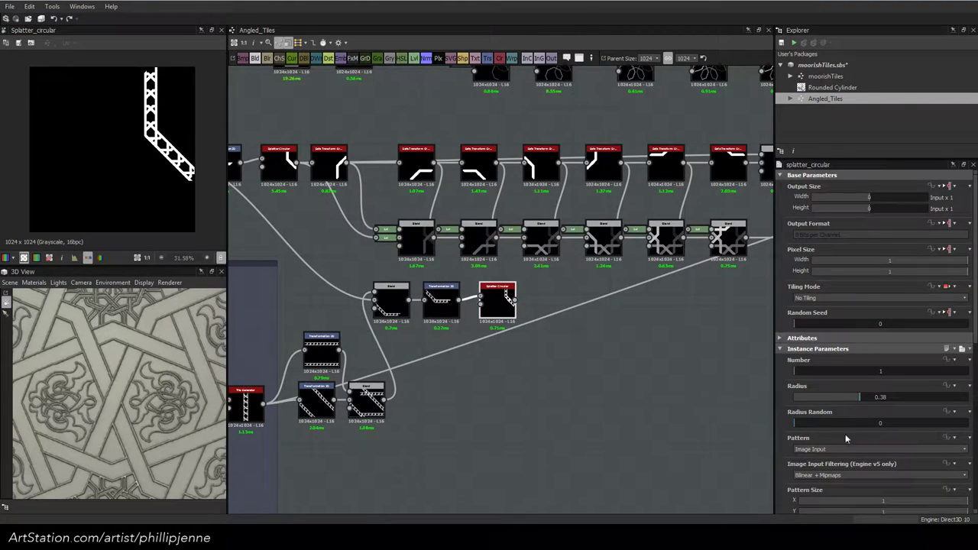
Set the Splatter Circular Number to 8 for an eight-pointed star
double_click(880, 371)
type("8")
key("Return")
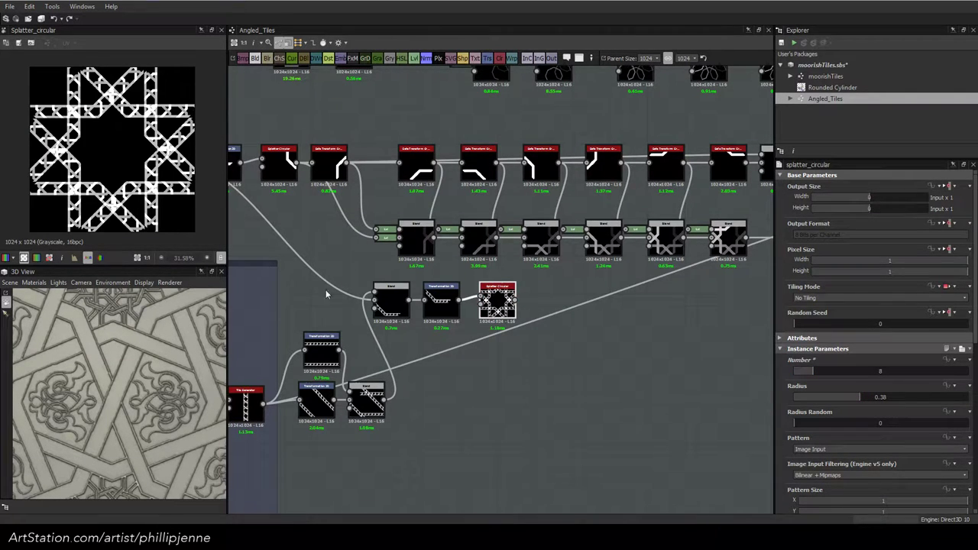
Add an empty Blend node near the Tile Generator nodes
middle_click_drag(498, 324, 463, 323)
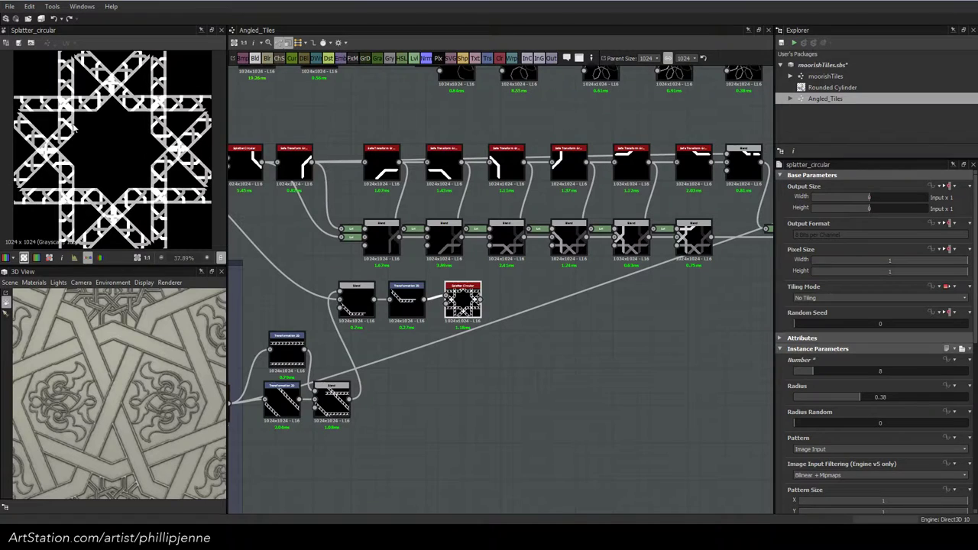
middle_click_drag(449, 269, 557, 273)
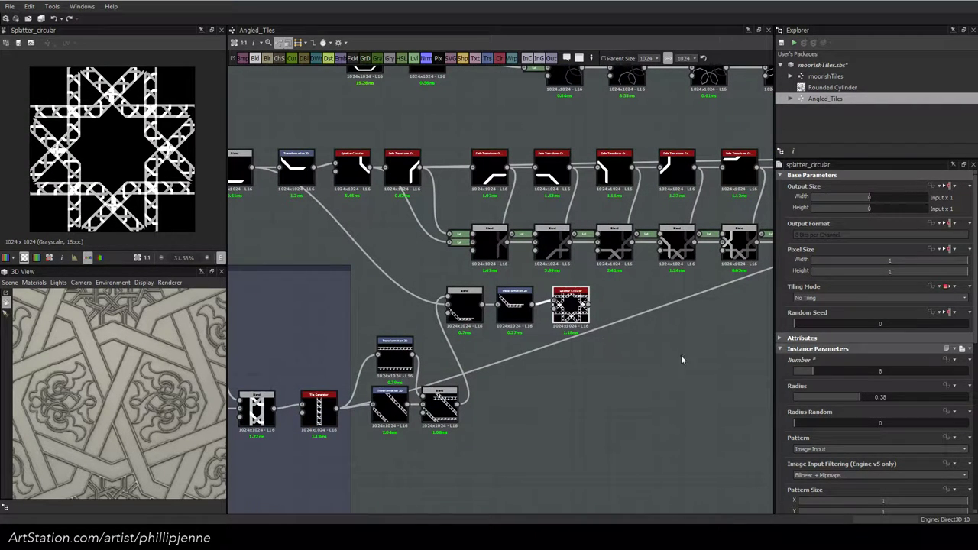
middle_click_drag(589, 364, 449, 343)
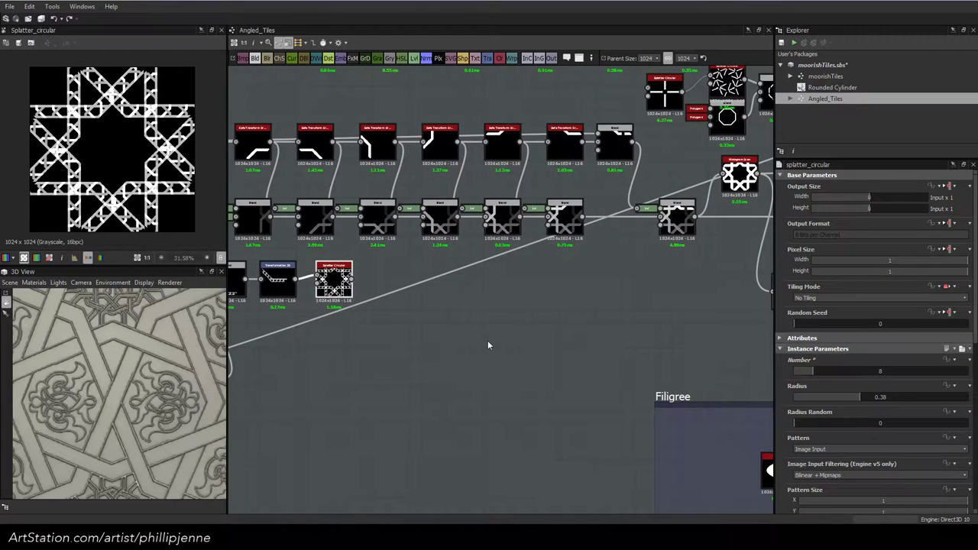
key("space")
middle_click_drag(497, 315, 624, 326)
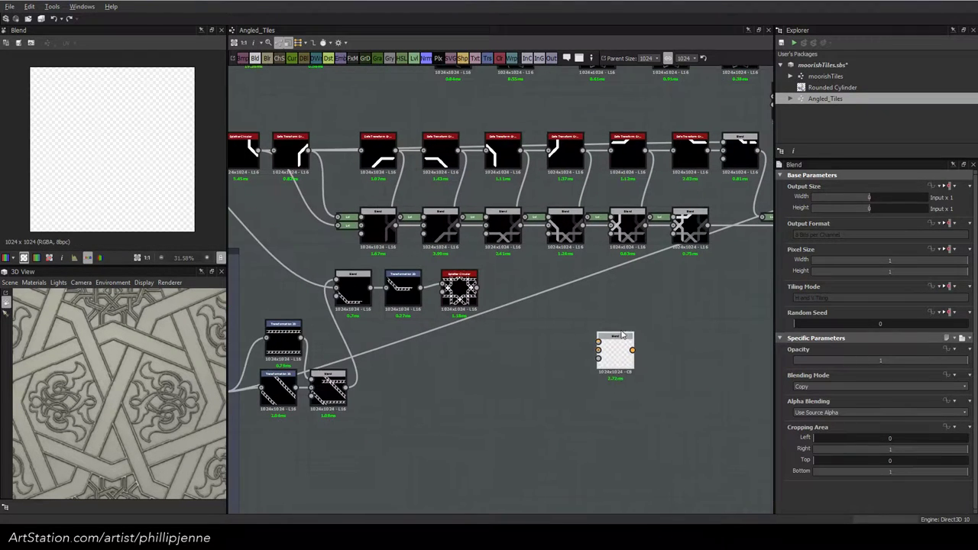
Preview the right-hand Blend and nudge the empty Blend node slightly right
middle_click_drag(670, 294, 492, 295)
double_click(618, 230)
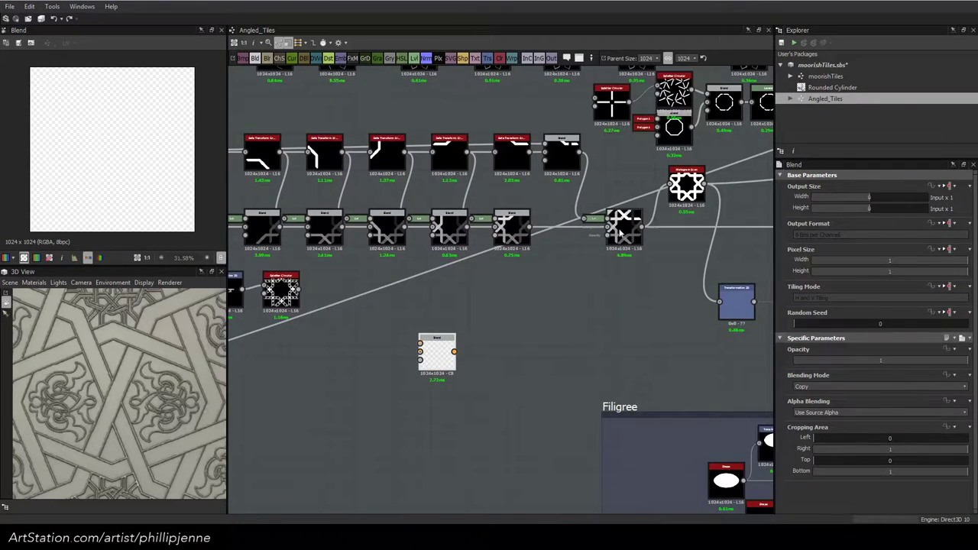
left_click_drag(437, 353, 463, 353)
Search the node library for 'mask', 'color' and 'value' without adding a node, then open the File menu
key("space")
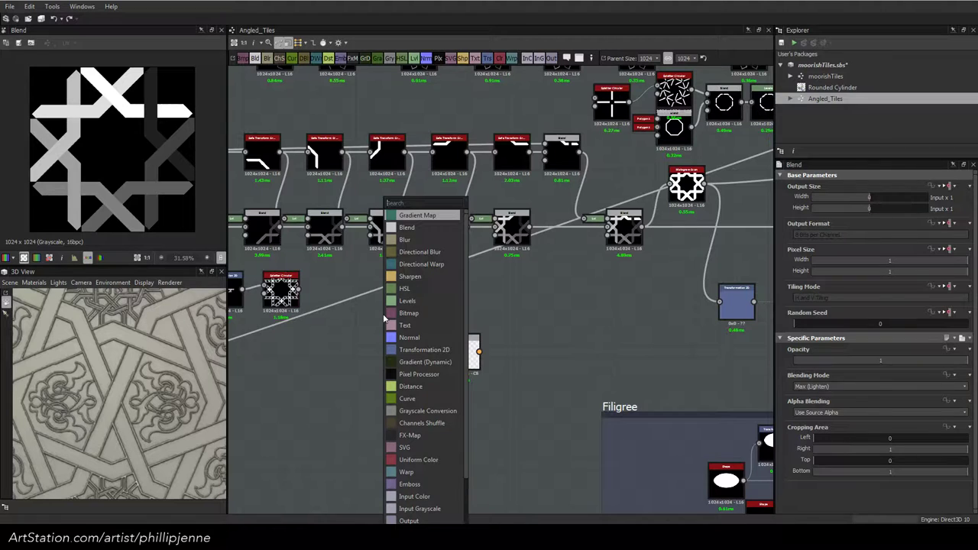
type("mas")
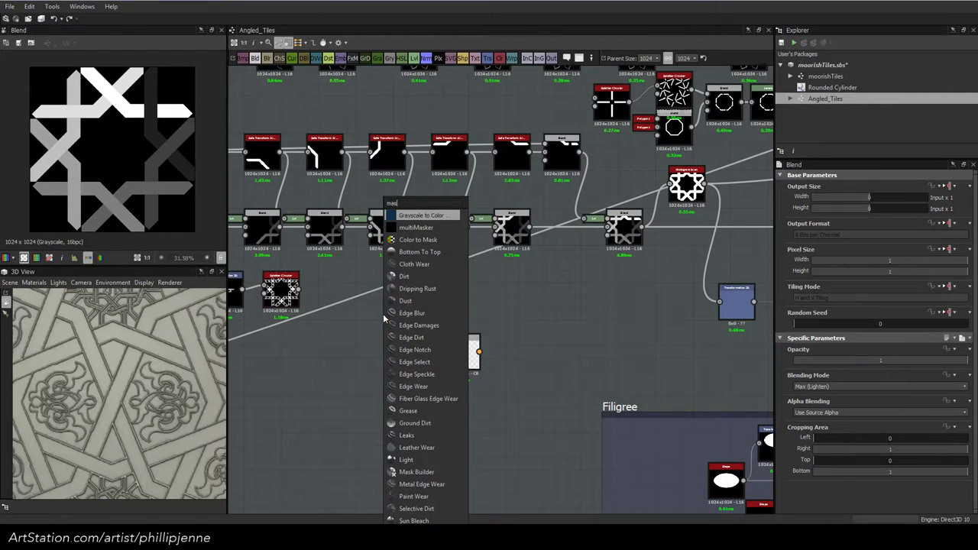
type("k")
key("BackSpace")
key("BackSpace")
key("BackSpace")
key("BackSpace")
type("color")
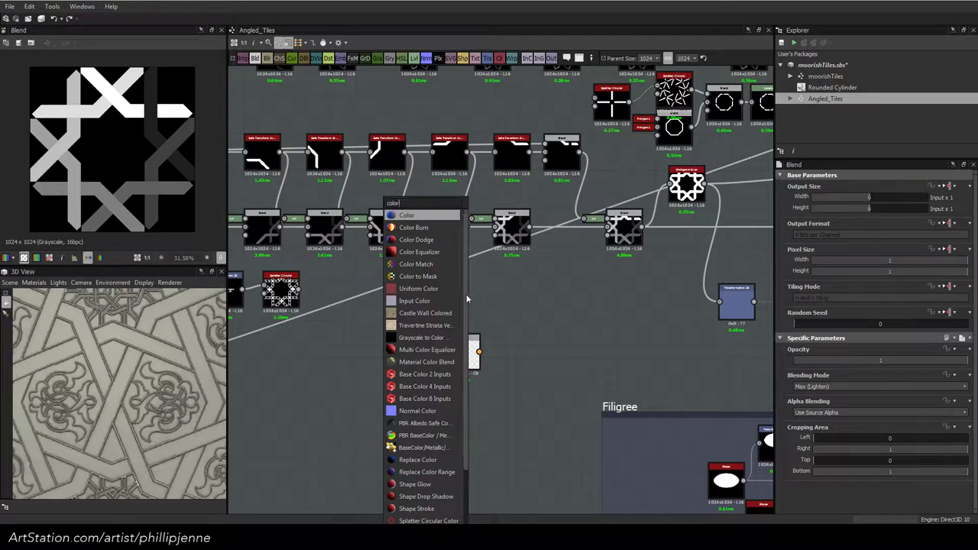
scroll(466, 298, "down", 5)
scroll(465, 321, "up", 5)
left_click_drag(407, 203, 375, 199)
type("value")
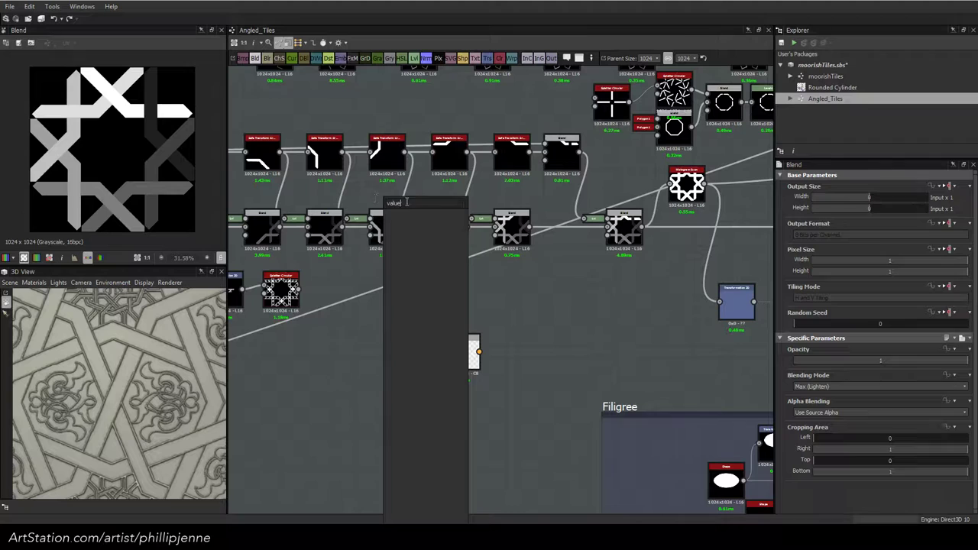
left_click_drag(407, 202, 362, 199)
type("color")
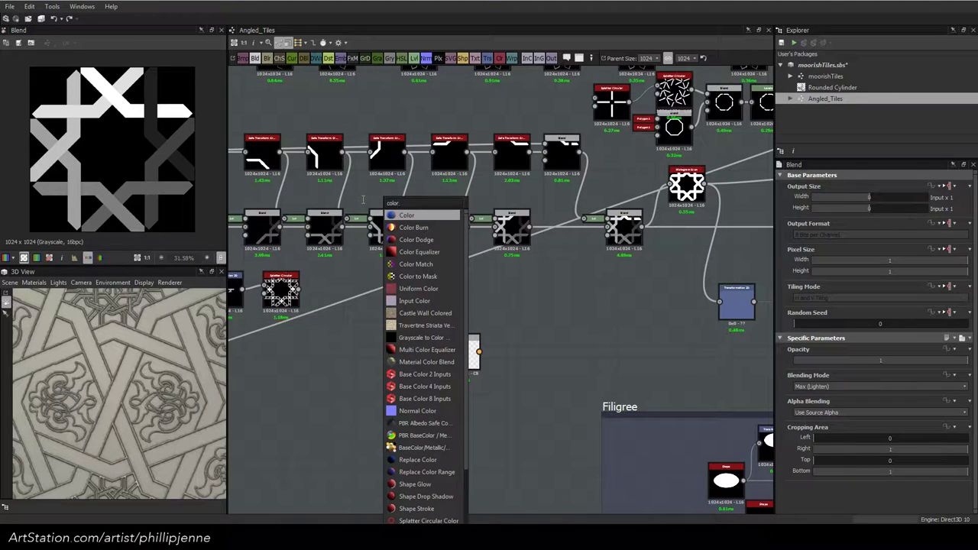
mouse_move(465, 245)
left_mouse_down()
mouse_move(472, 307)
mouse_move(475, 234)
left_mouse_up()
left_click(621, 315)
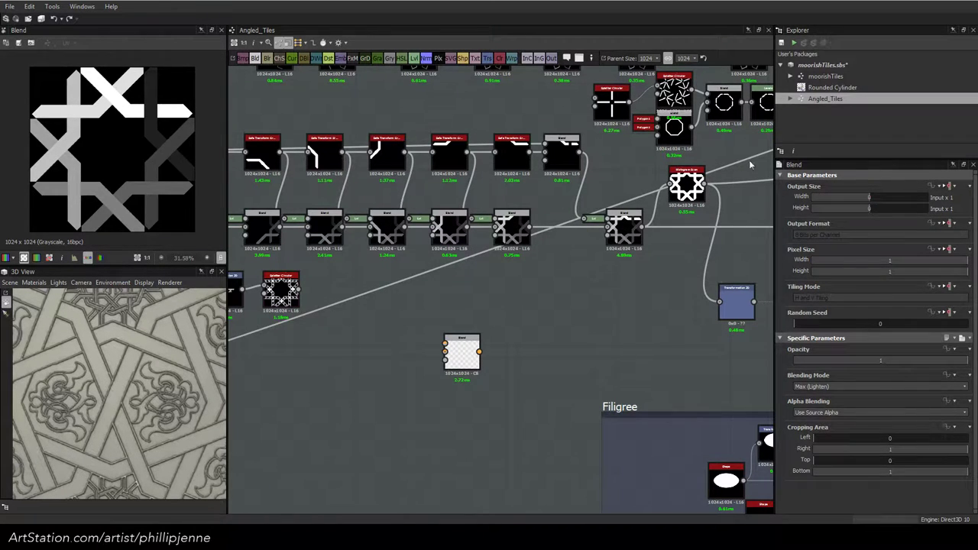
left_click(10, 6)
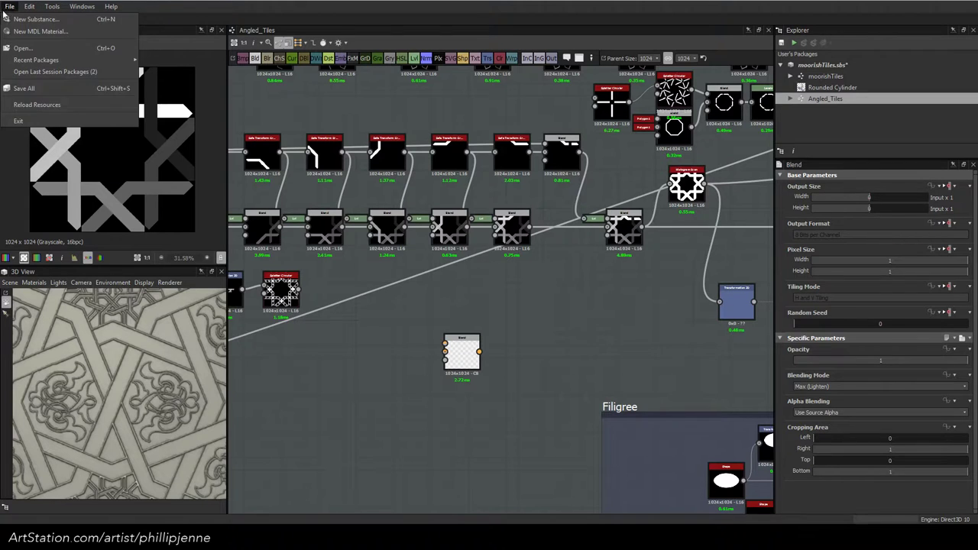
Create a new Empty substance graph named GrayValueSelect
key("Return")
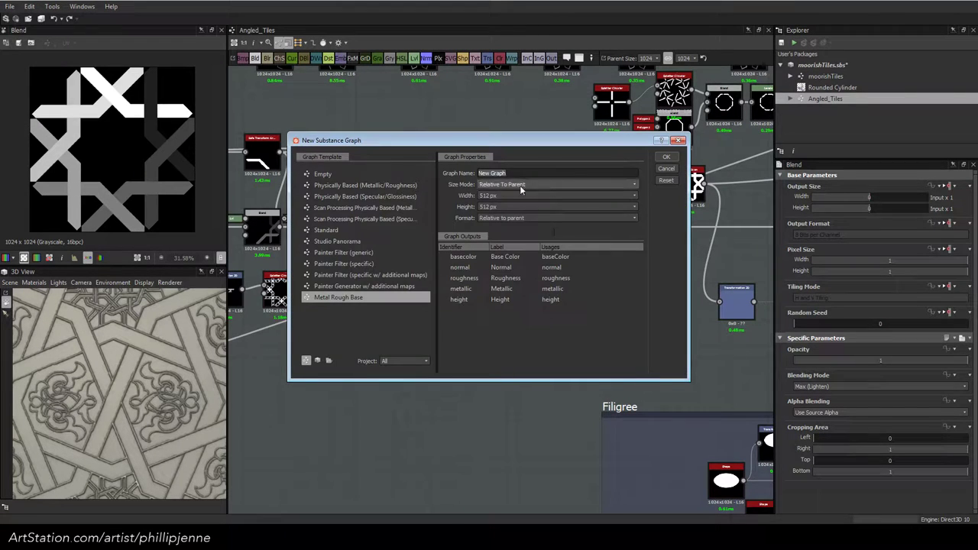
left_click(348, 176)
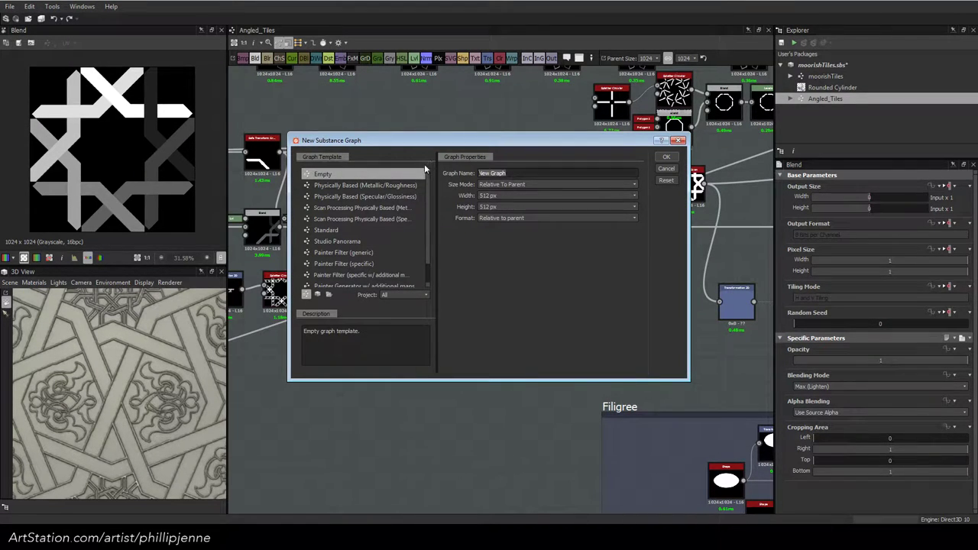
type("Grayval")
key("BackSpace")
key("BackSpace")
key("BackSpace")
type("ValueSelect")
key("Return")
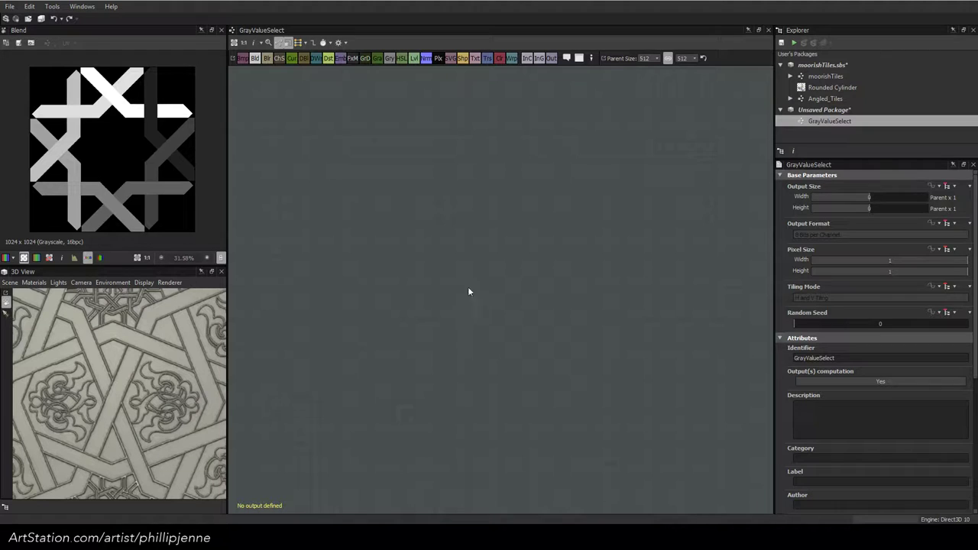
Chain Clouds 2 into a grayscale-mode Pixel Processor and an Output node
key("space")
type("cloud")
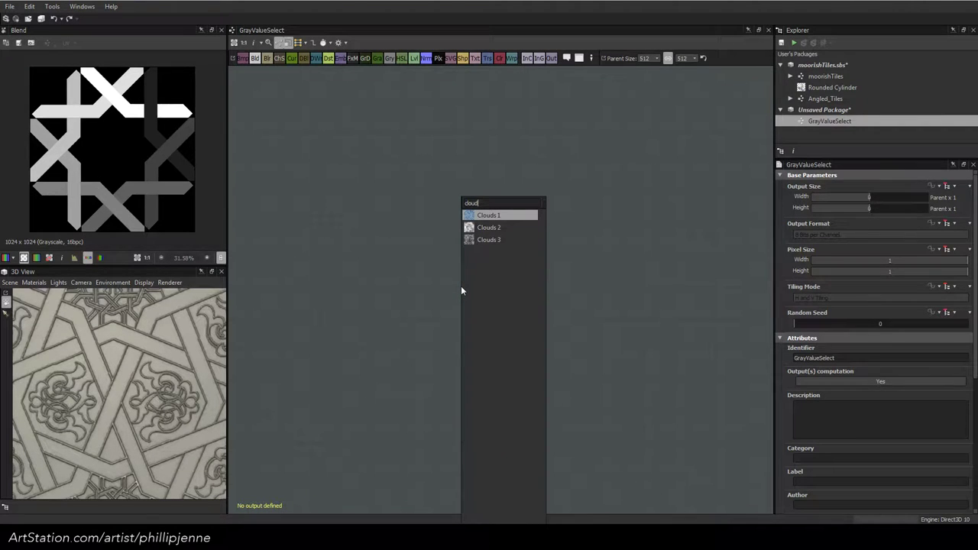
key("Down")
key("Return")
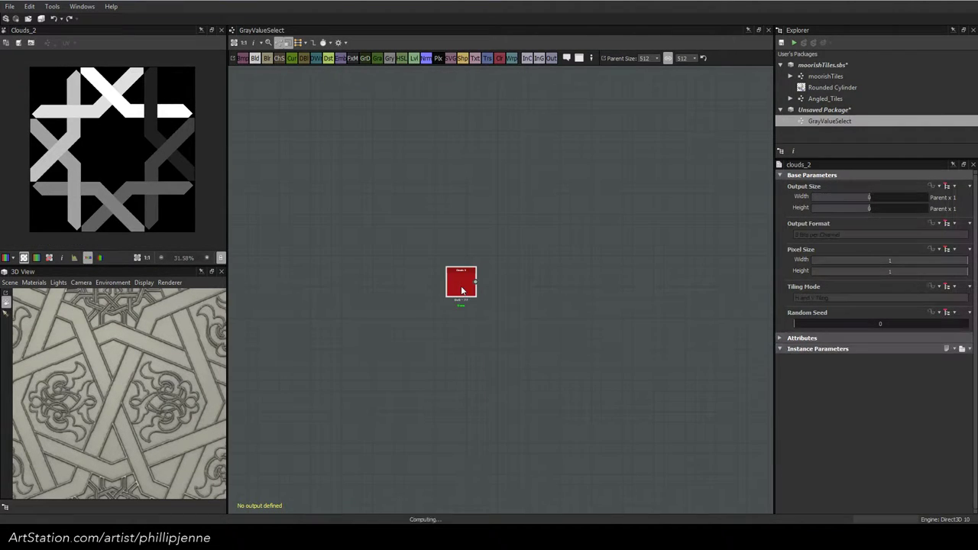
key("space")
type("pi")
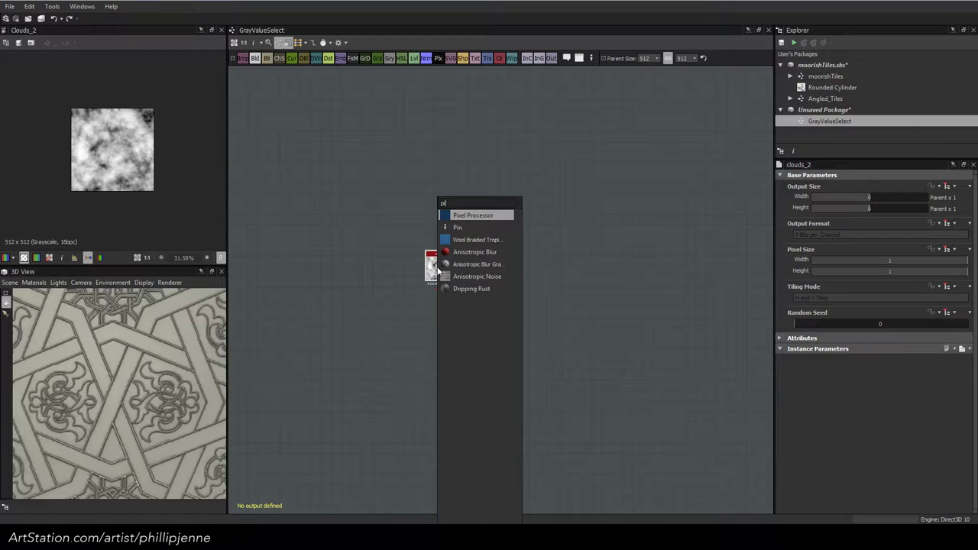
key("Return")
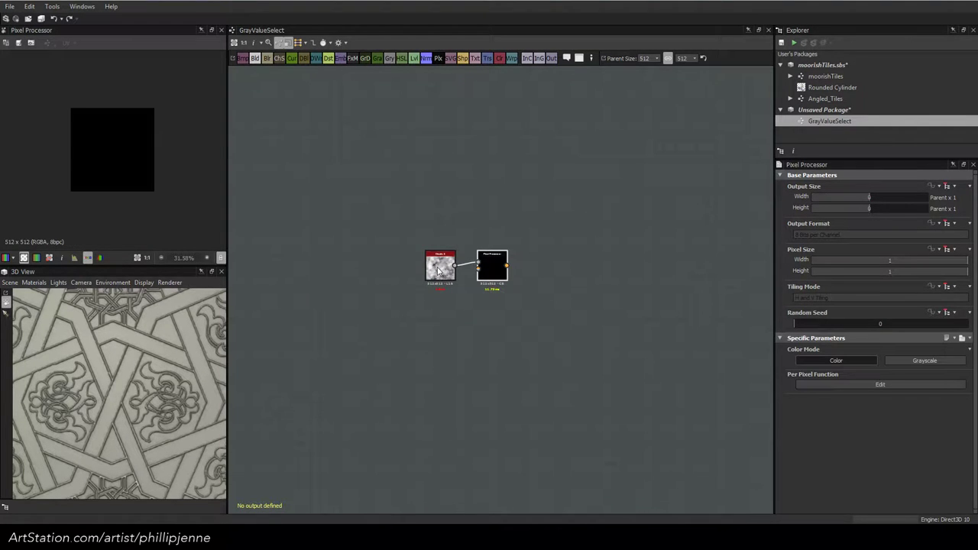
key("space")
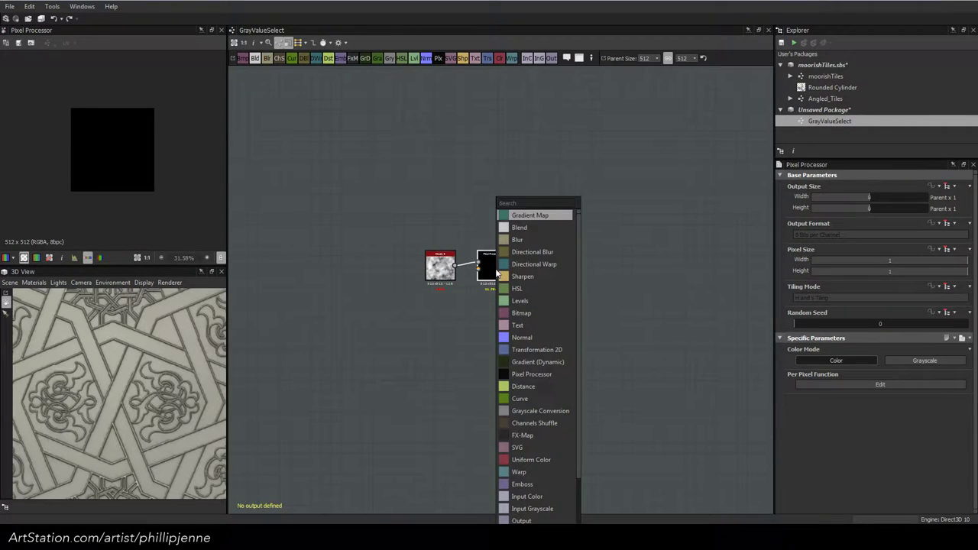
type("out")
key("Return")
left_click(495, 268)
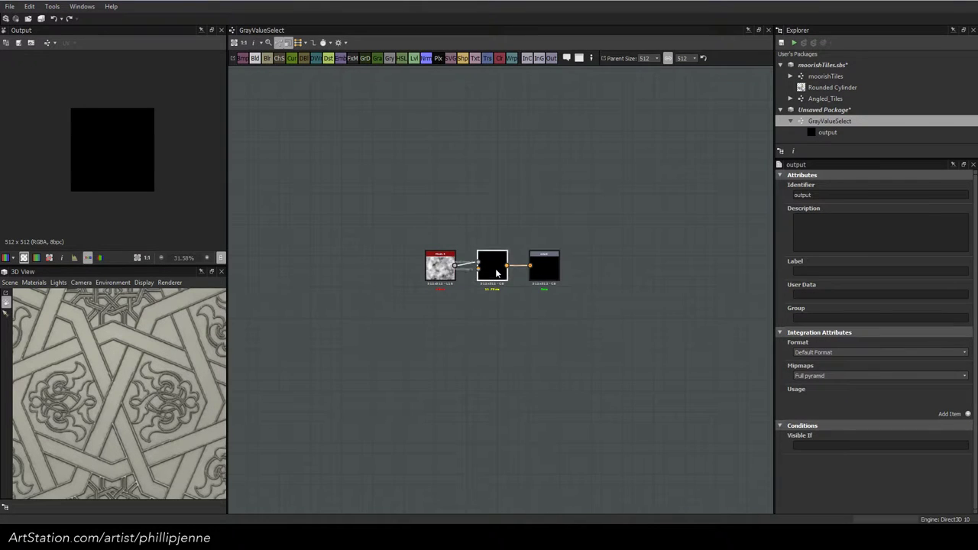
left_click(925, 360)
Add a graph input parameter of type Color (Grayscale) with identifier color
scroll(486, 260, "up", 1)
scroll(487, 259, "up", 1)
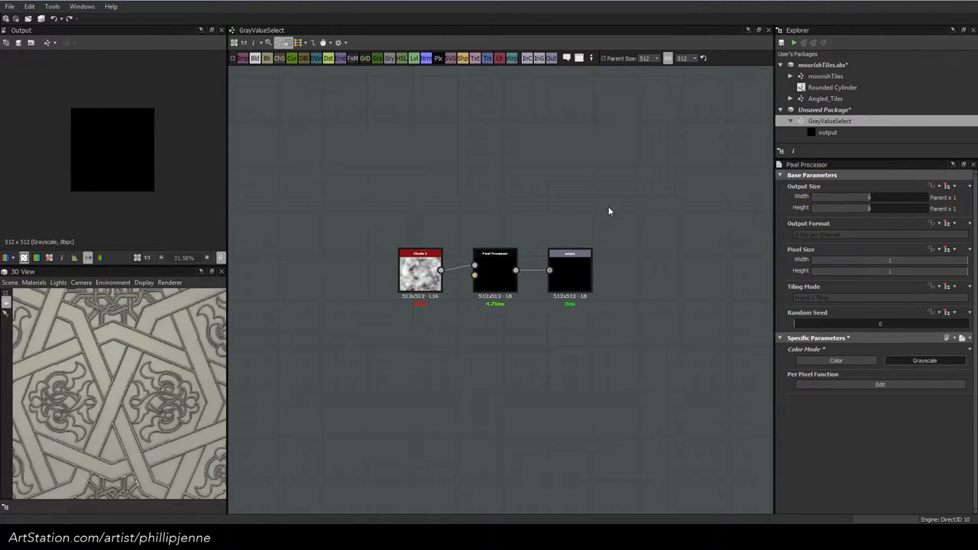
left_click(608, 208)
scroll(839, 400, "down", 10)
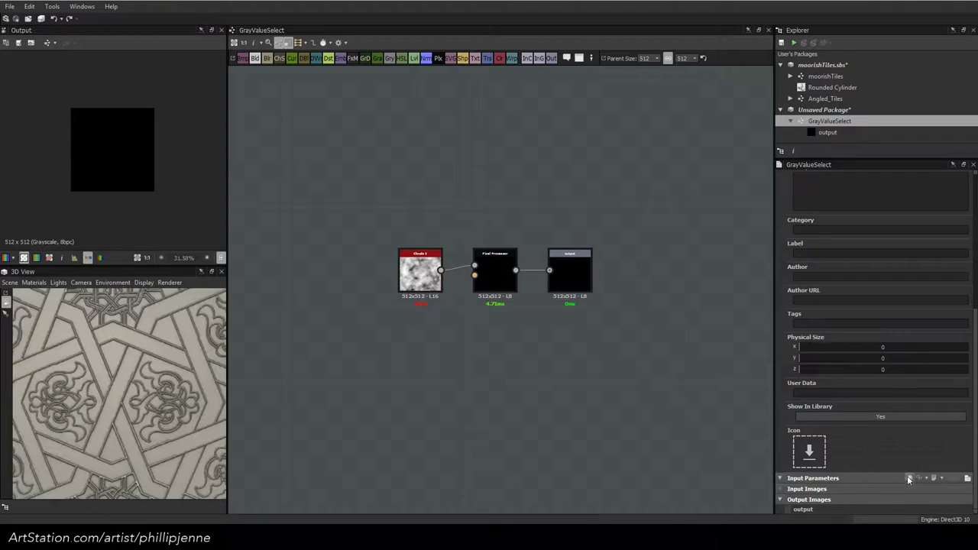
left_click(908, 478)
left_click(951, 333)
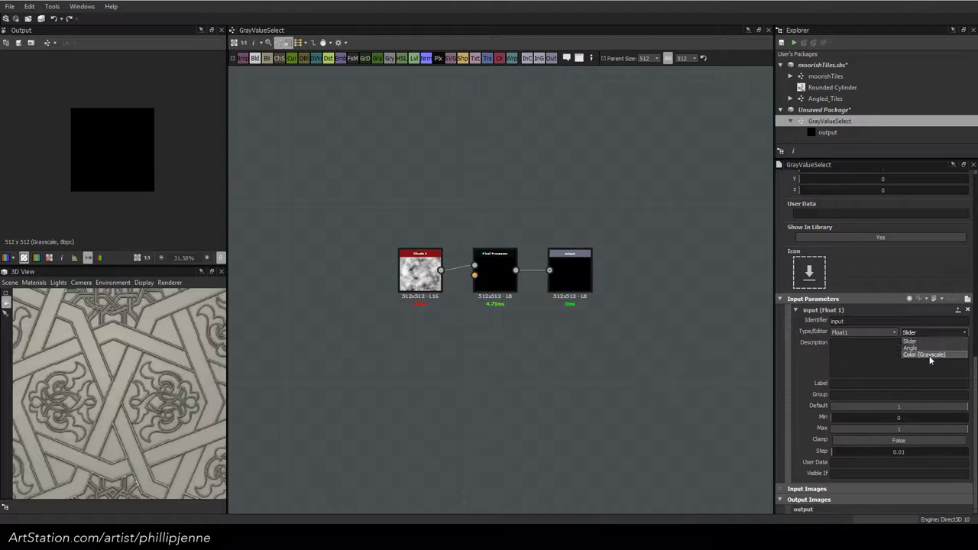
left_click(929, 355)
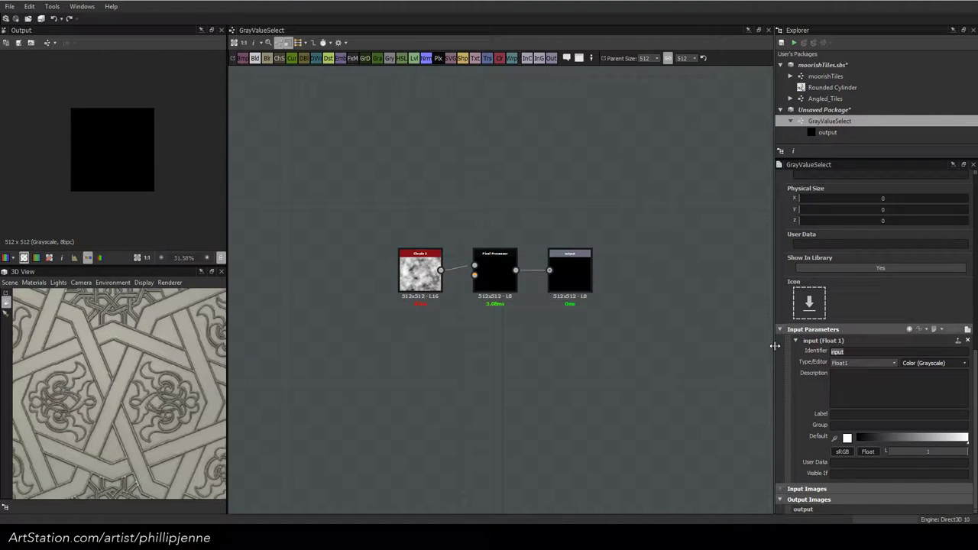
type("color")
Add a second float input parameter with identifier range
left_click(908, 331)
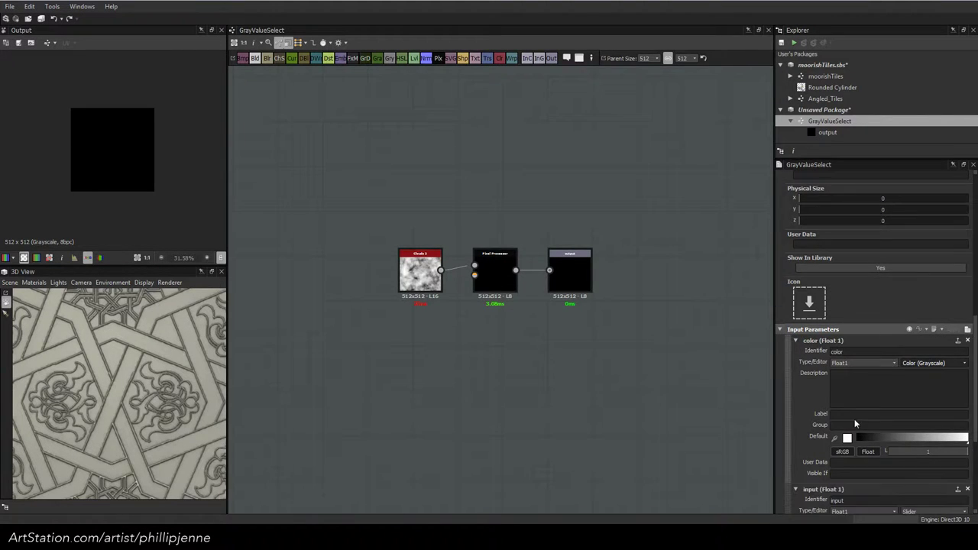
scroll(854, 418, "down", 2)
type("range")
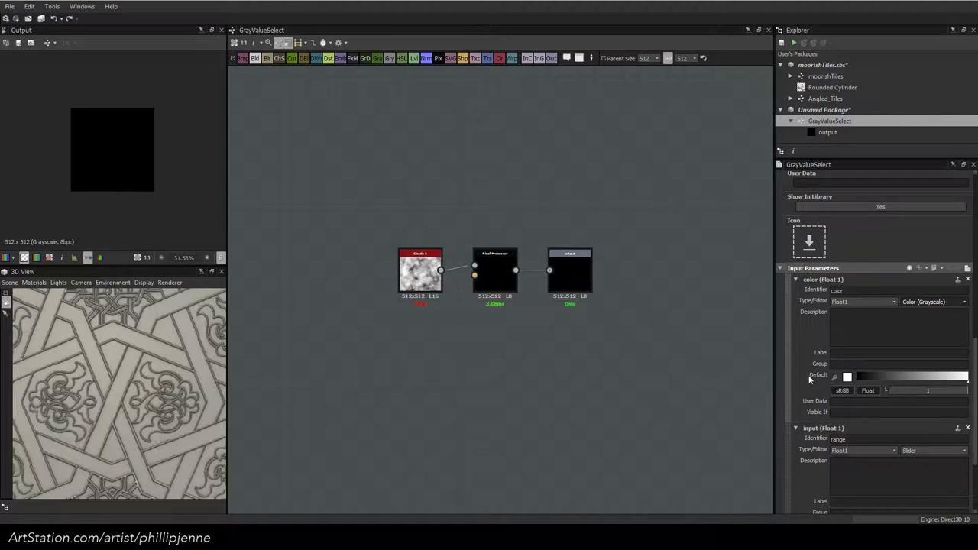
scroll(812, 384, "down", 1)
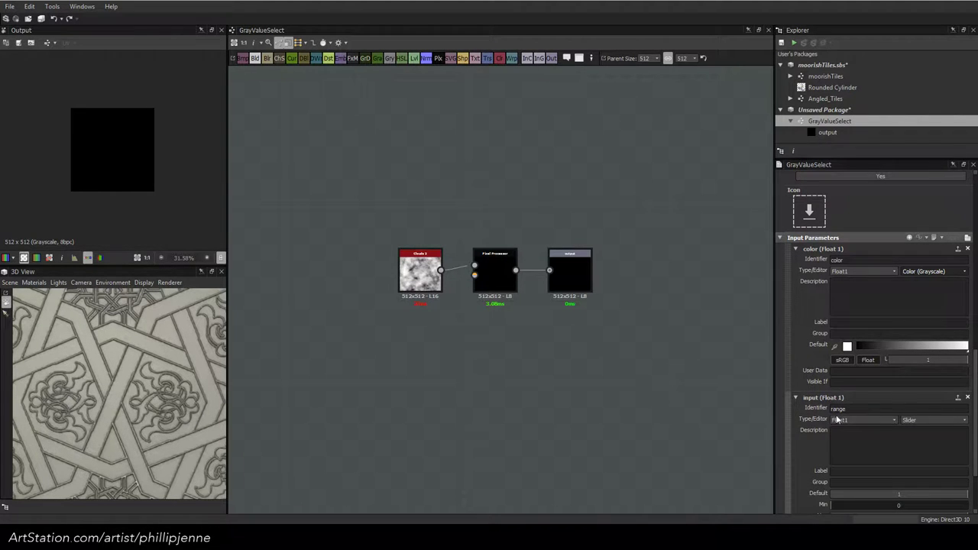
key("Return")
Select the Pixel Processor and search the node list for 'hi'
left_click(506, 268)
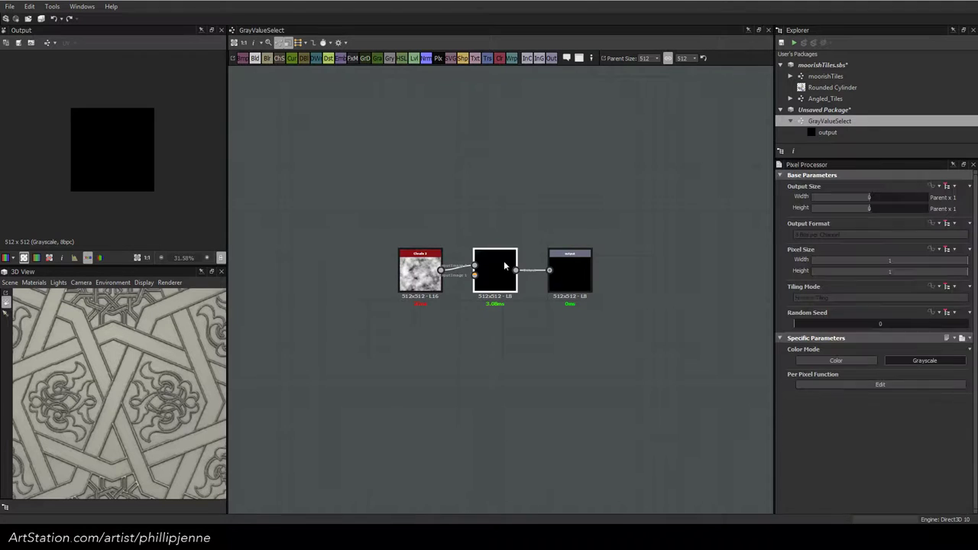
key("space")
type("hi")
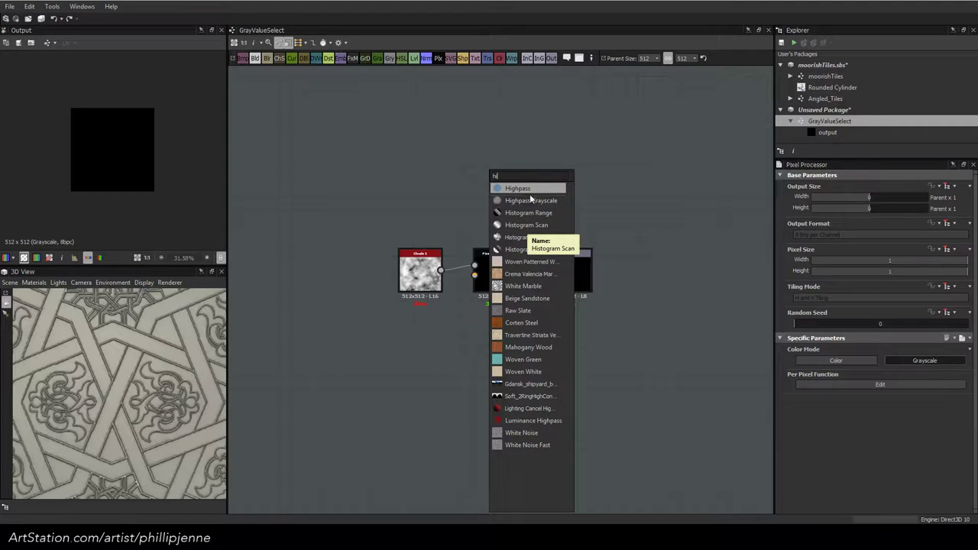
Open the Pixel Processor's per-pixel function and delete its Constant Float4 node
left_click(650, 345)
left_click(502, 266)
left_click(838, 386)
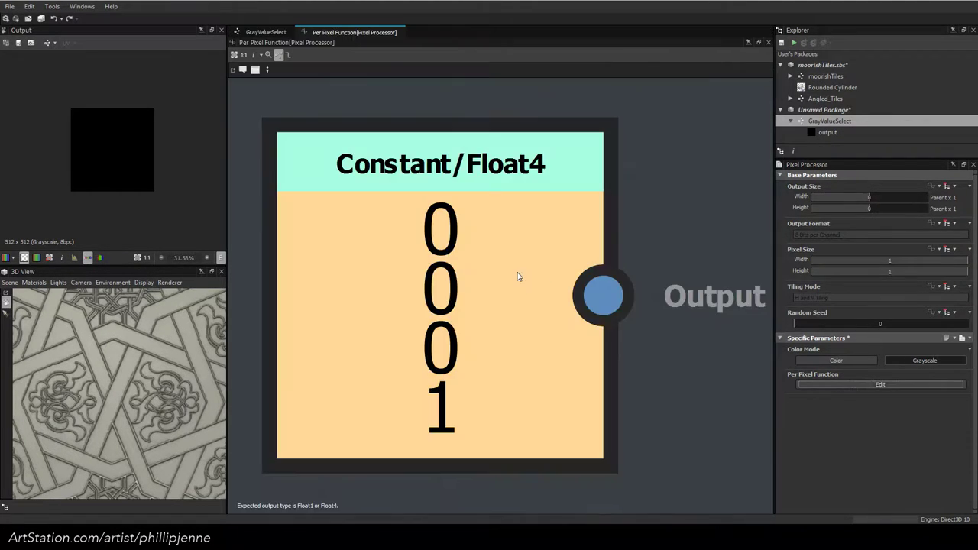
key("Delete")
Add a Get Float2 node reading the $pos variable
key("space")
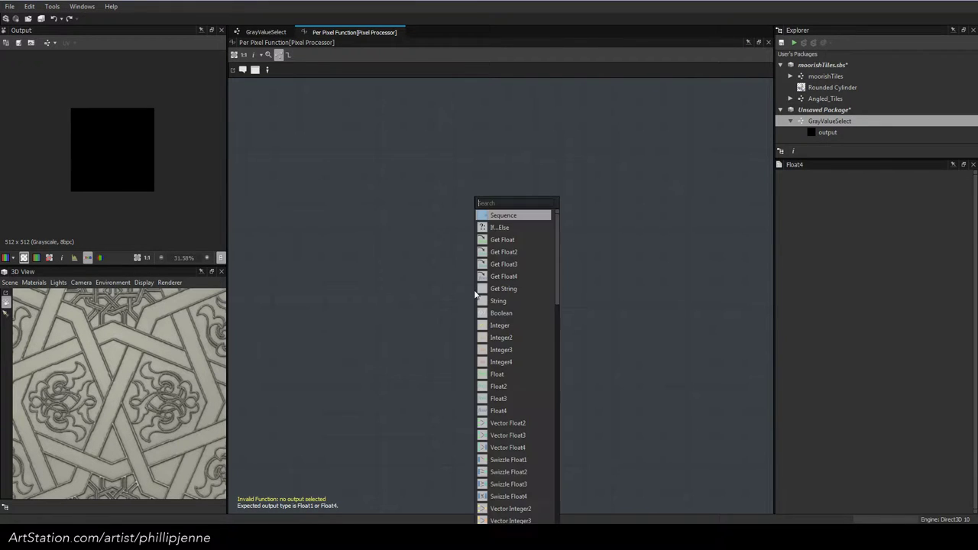
type("get")
key("Down")
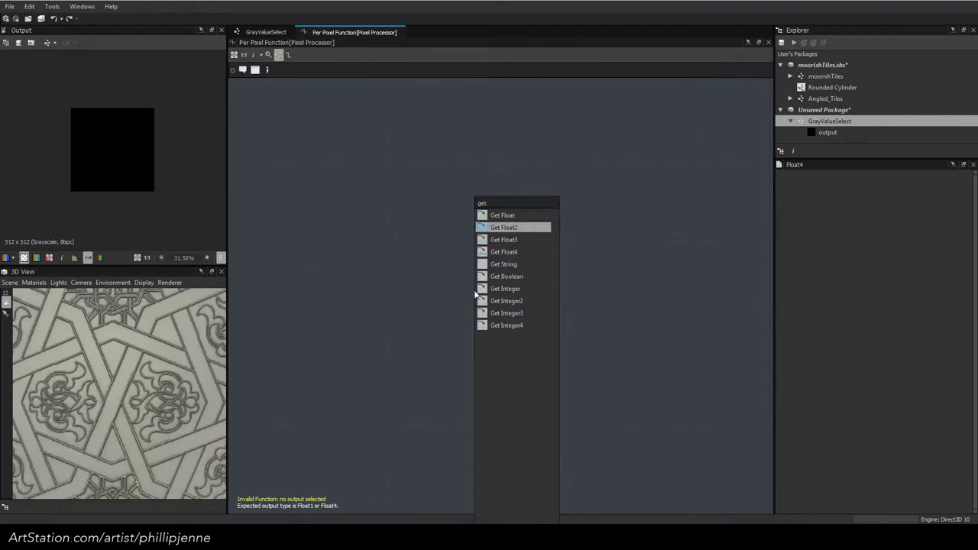
key("Return")
left_click(947, 184)
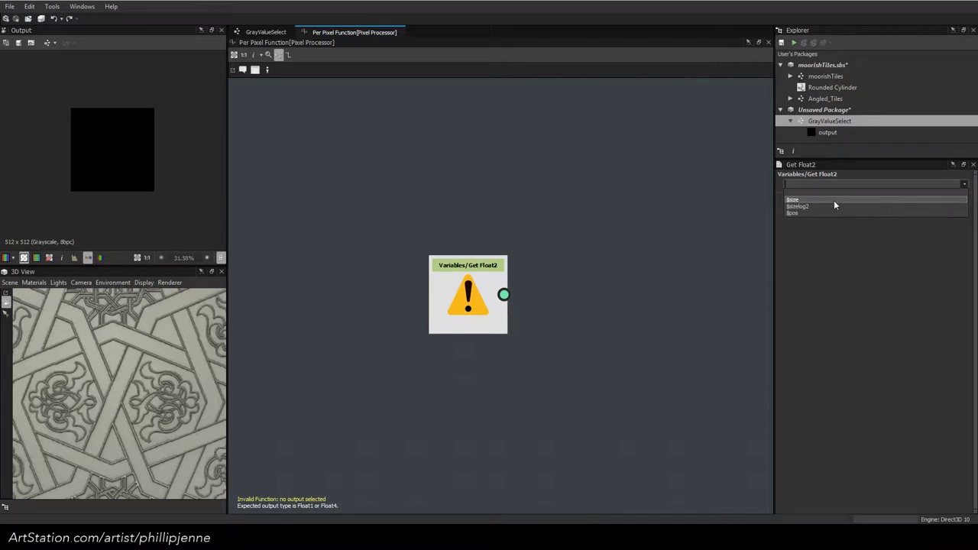
left_click(818, 213)
left_click_drag(480, 281, 350, 255)
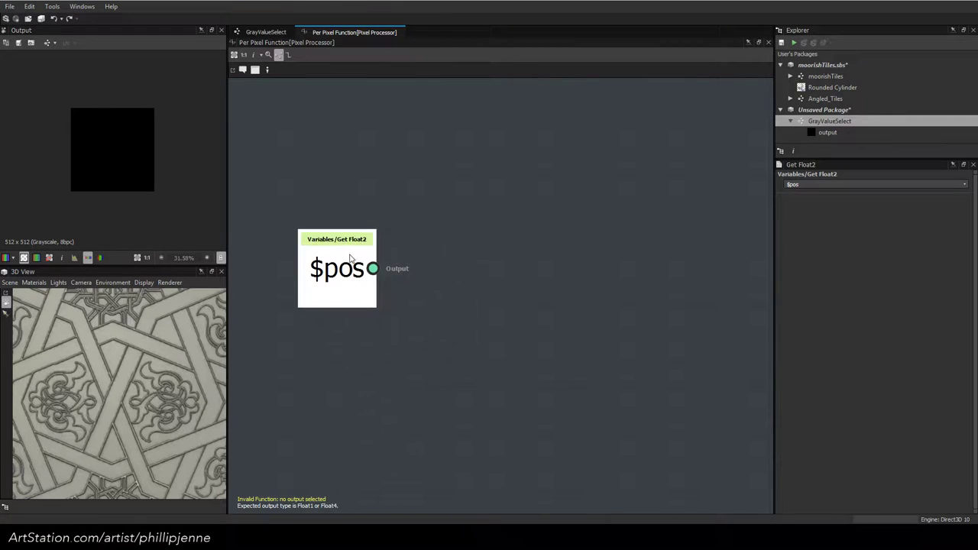
middle_click_drag(482, 252, 521, 286)
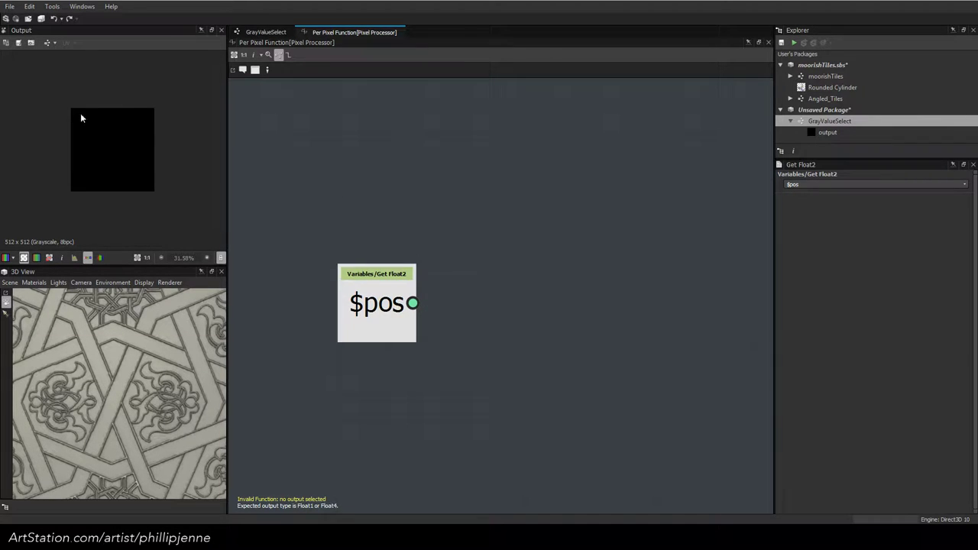
Try a Vector Float2 node beside $pos, then delete it
key("space")
type("flo")
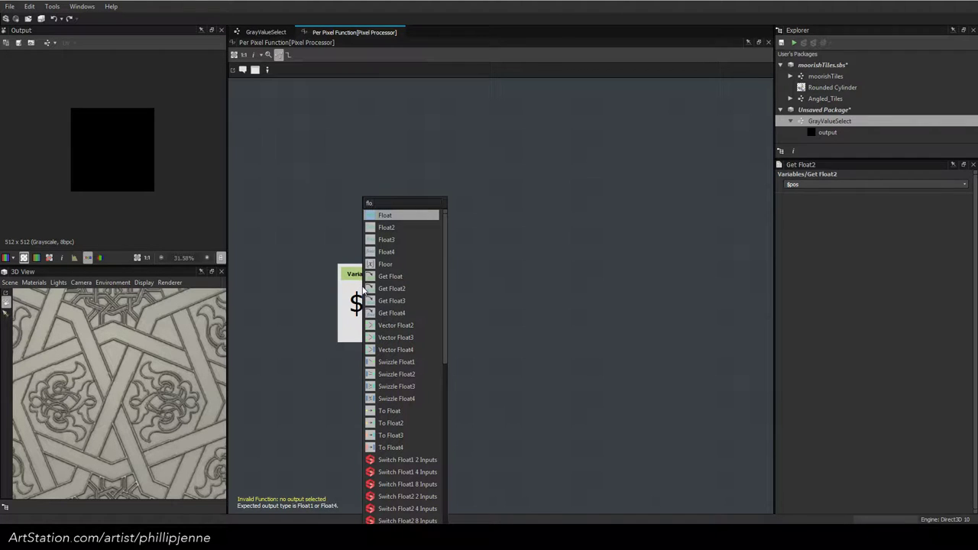
left_click(590, 197)
key("space")
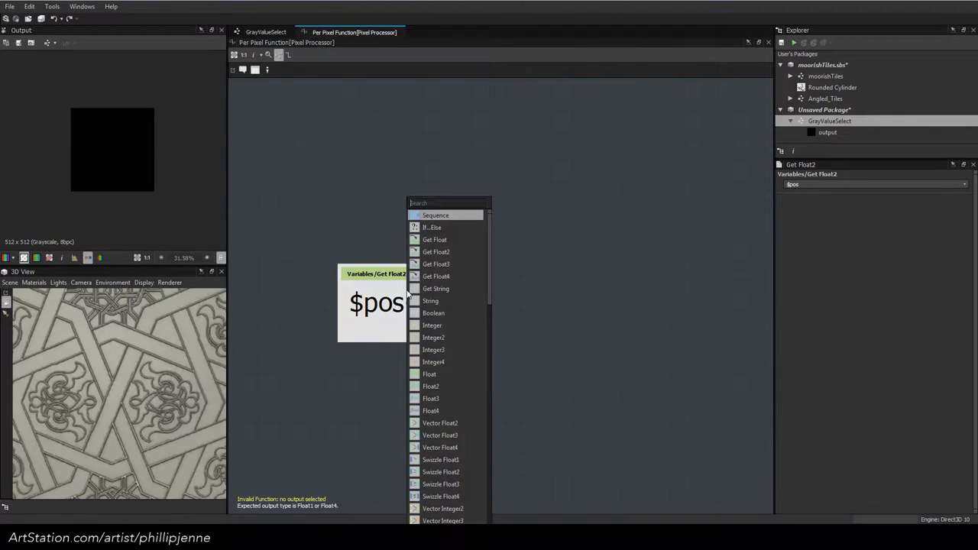
type("vec")
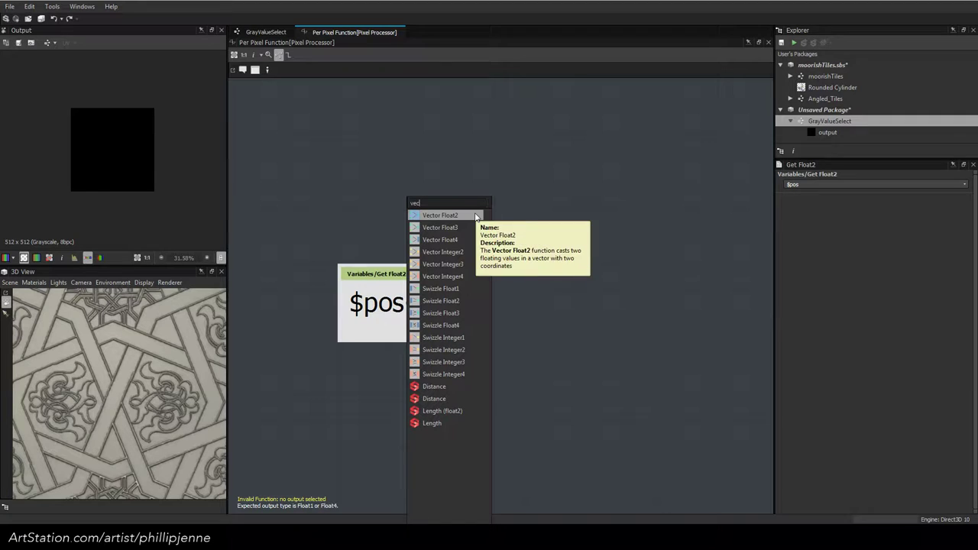
left_click(475, 217)
left_click_drag(421, 282, 571, 308)
key("Delete")
Add a Swizzle Float1 from $pos taking the Y component, set as output
key("space")
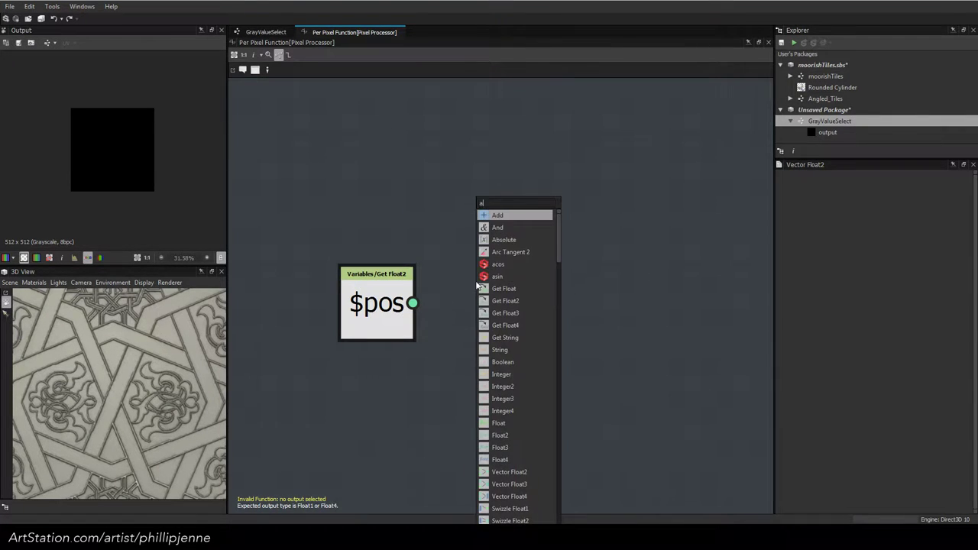
type("sw")
left_click(520, 216)
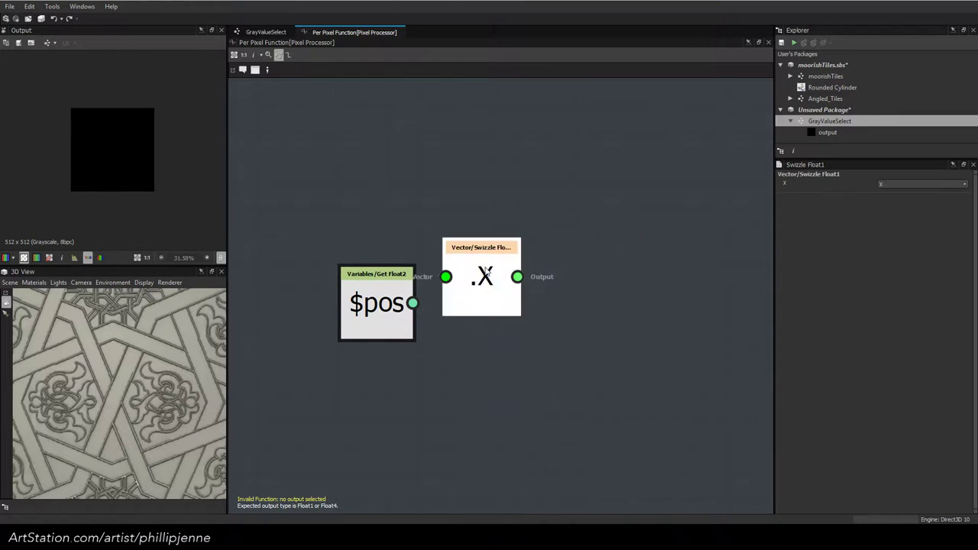
left_click_drag(500, 289, 534, 316)
left_click(398, 303)
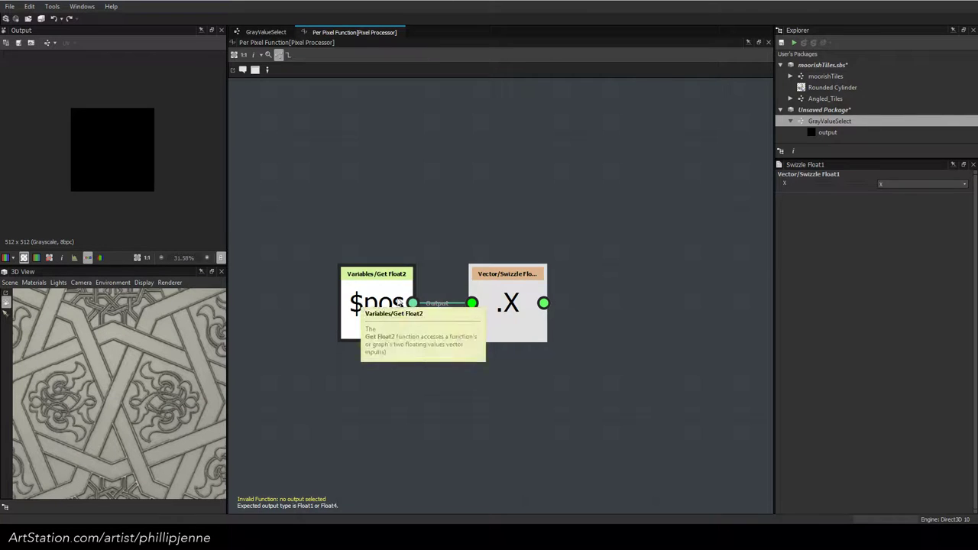
right_click(500, 294)
left_click(535, 334)
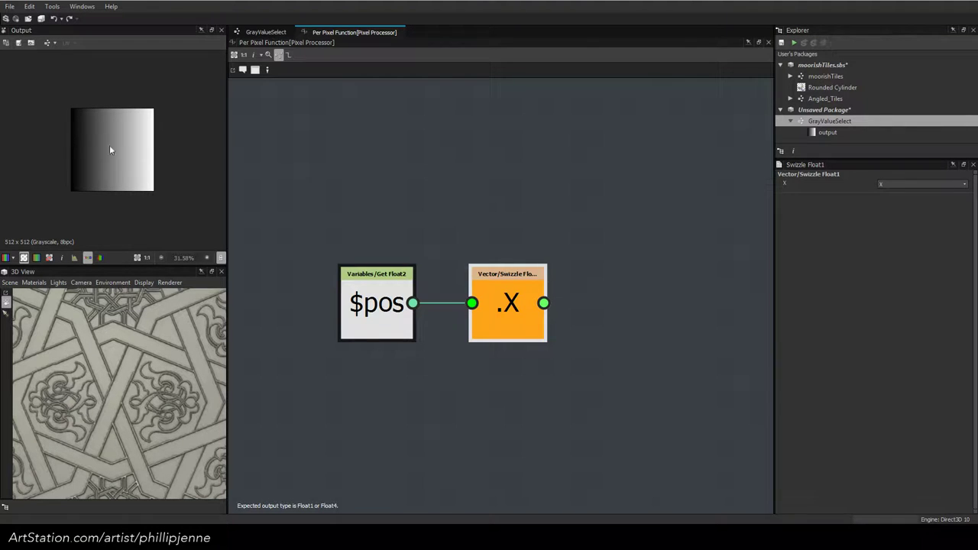
left_click(921, 183)
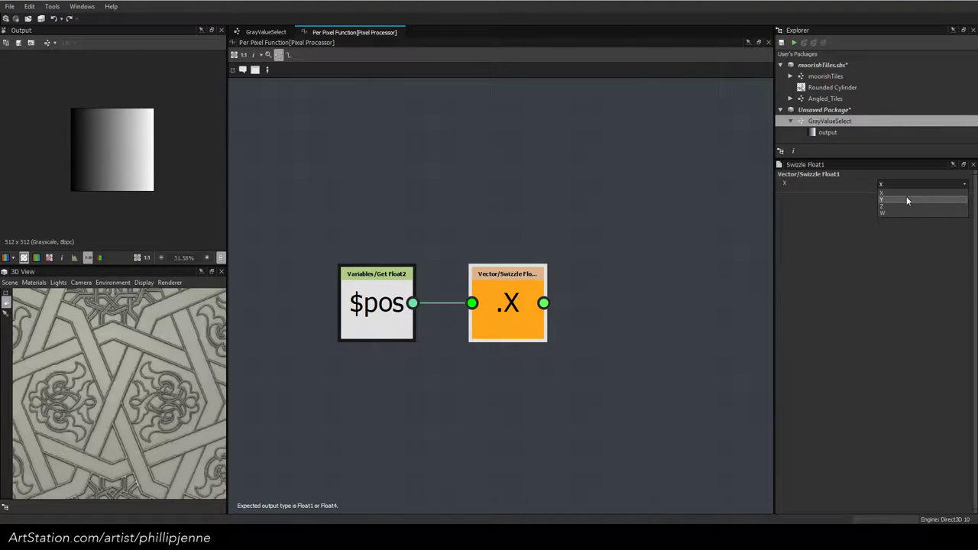
left_click(906, 200)
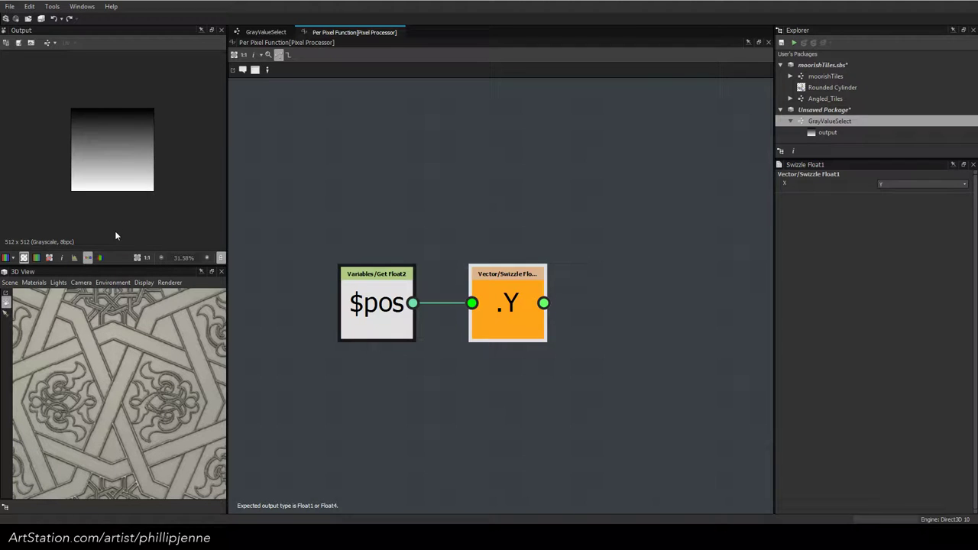
left_click_drag(510, 310, 511, 257)
Duplicate the .Y swizzle node and place the copy below it
key("space")
left_click(453, 261)
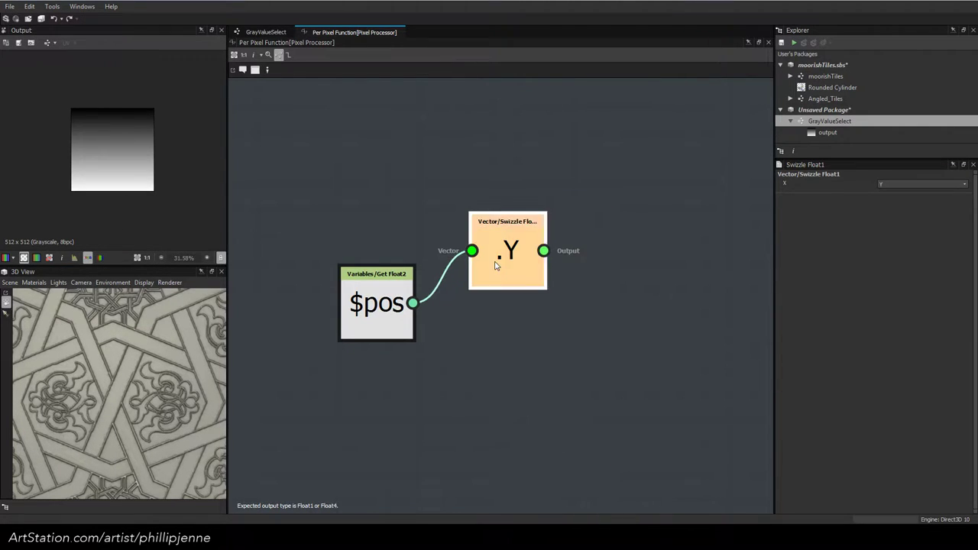
key("space")
left_click(463, 292)
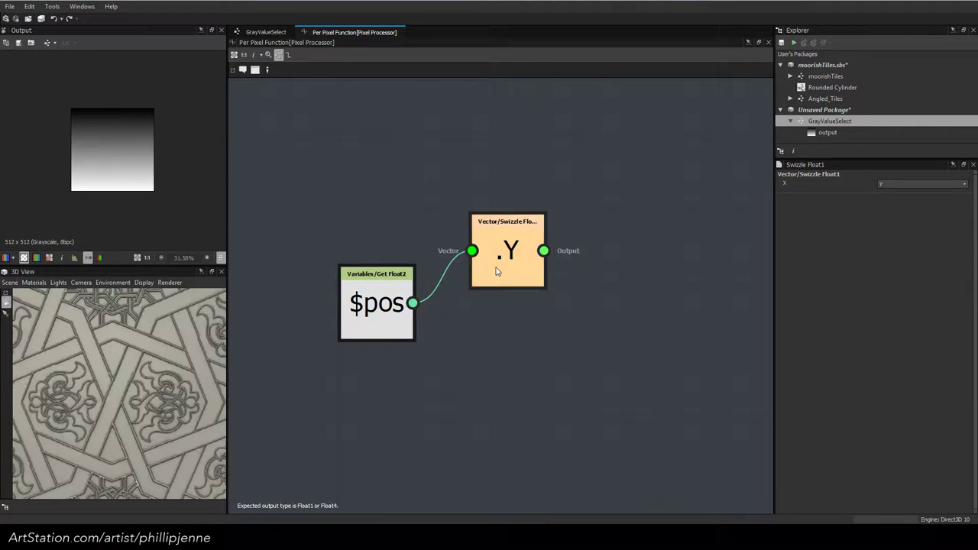
left_click(498, 271)
key("ctrl+d")
left_click_drag(492, 296, 503, 346)
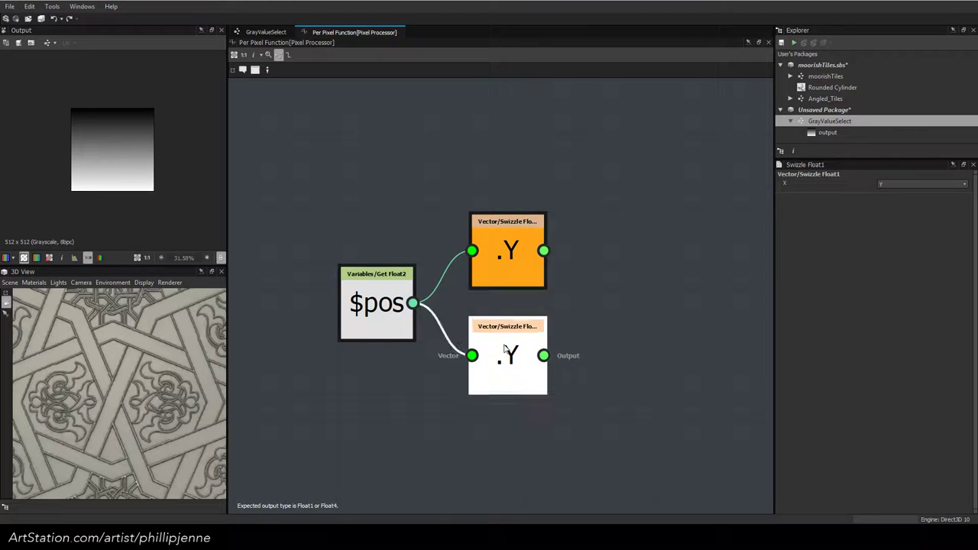
left_click(621, 294)
Sum the .Y and new .X swizzles in an Add node and make it the output
key("space")
type("ad")
left_click(664, 214)
left_click_drag(544, 251, 543, 354)
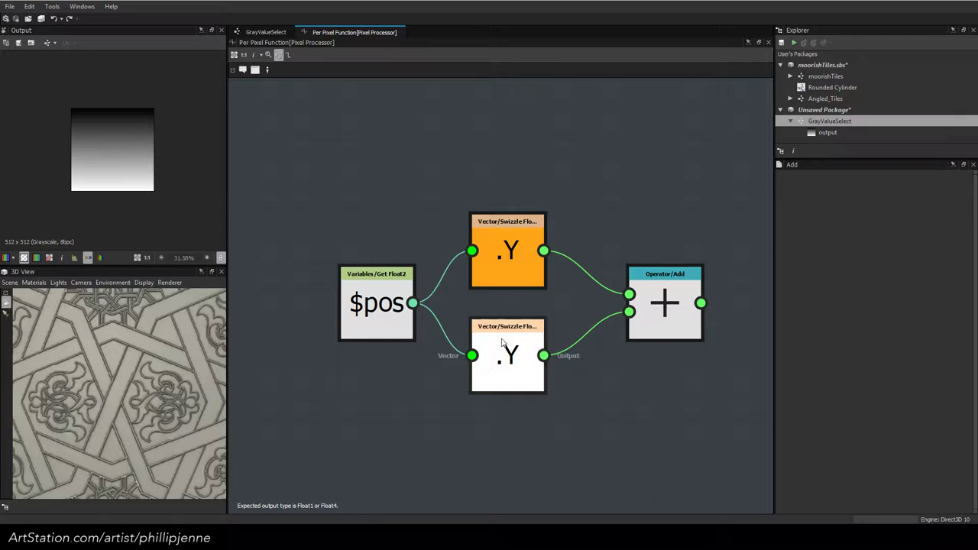
left_click(507, 373)
left_click(881, 189)
left_click(892, 188)
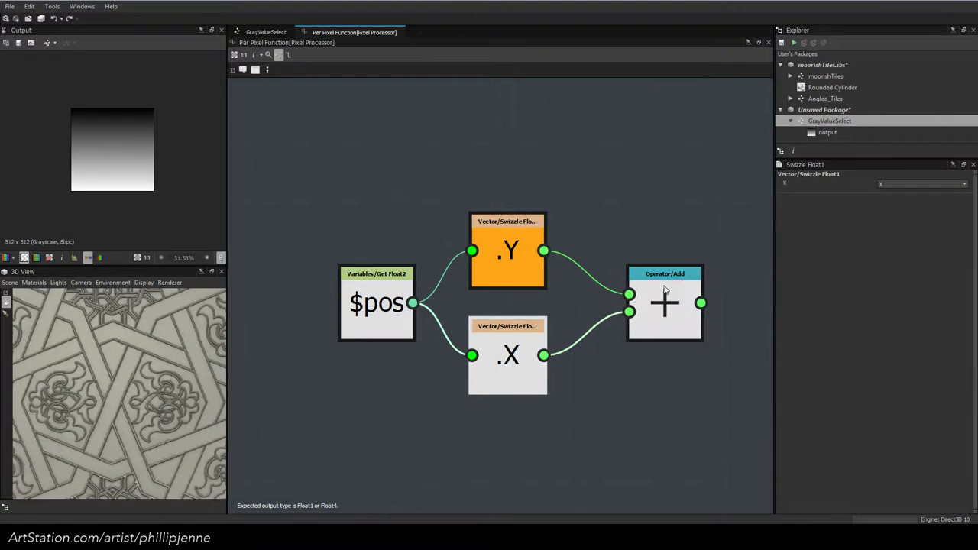
right_click(663, 285)
left_click(700, 326)
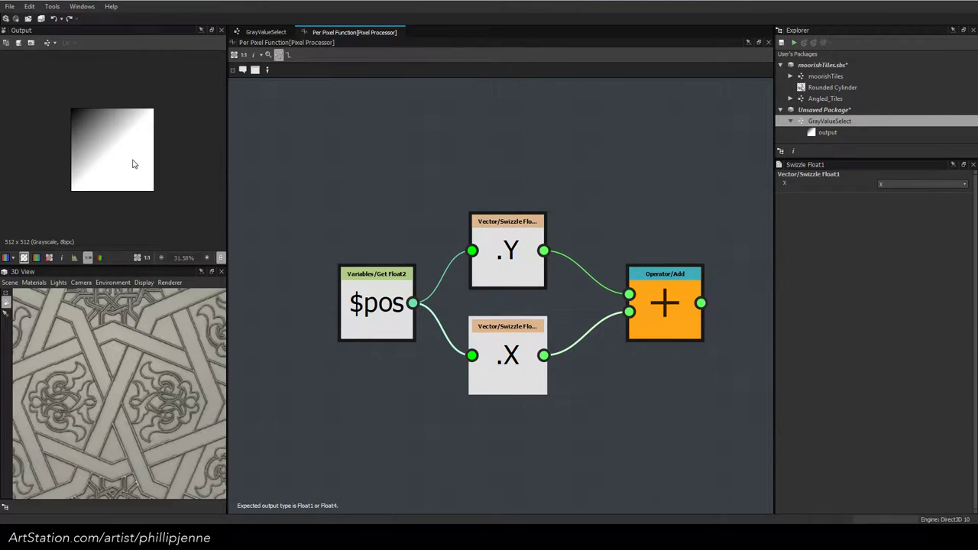
Add a Division node after Add, with a Float constant 2 as its divisor
middle_click_drag(537, 272, 347, 267)
left_click_drag(466, 277, 486, 300)
left_click(438, 299)
key("space")
key("space")
type("d")
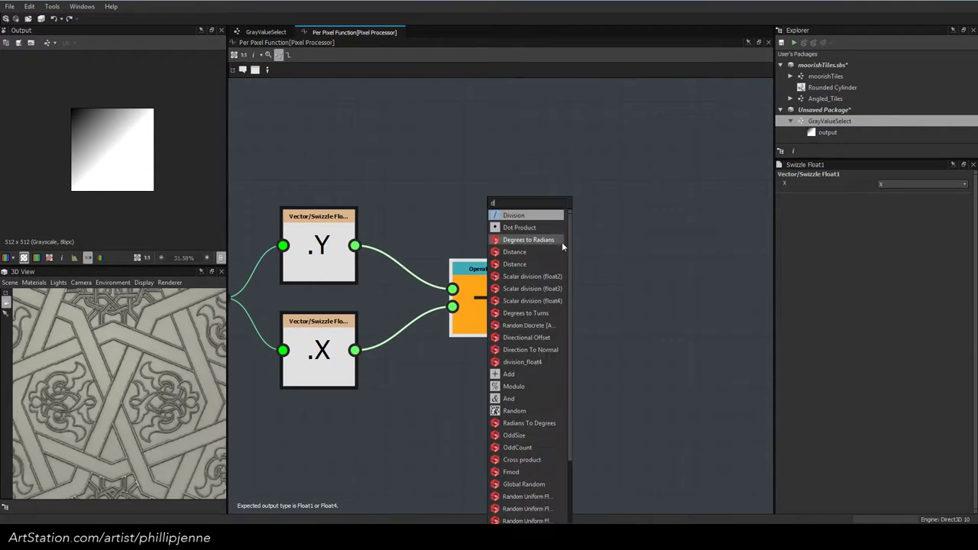
left_click(556, 217)
left_click(534, 378)
key("space")
type("f")
left_click(575, 218)
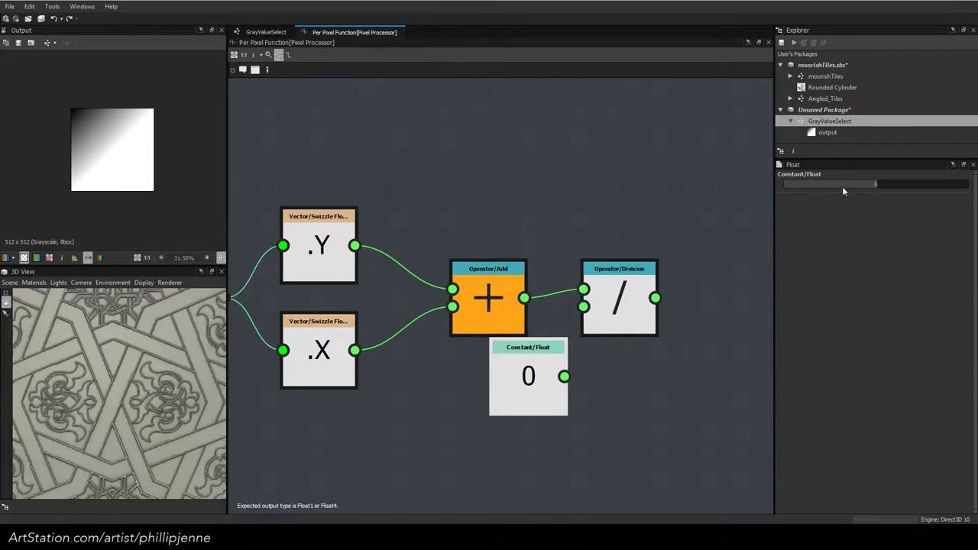
type("2")
left_click(627, 351)
left_click_drag(520, 369, 582, 306)
Make Division the function's output node and shift the Add, 2 and Division nodes right
right_click(646, 306)
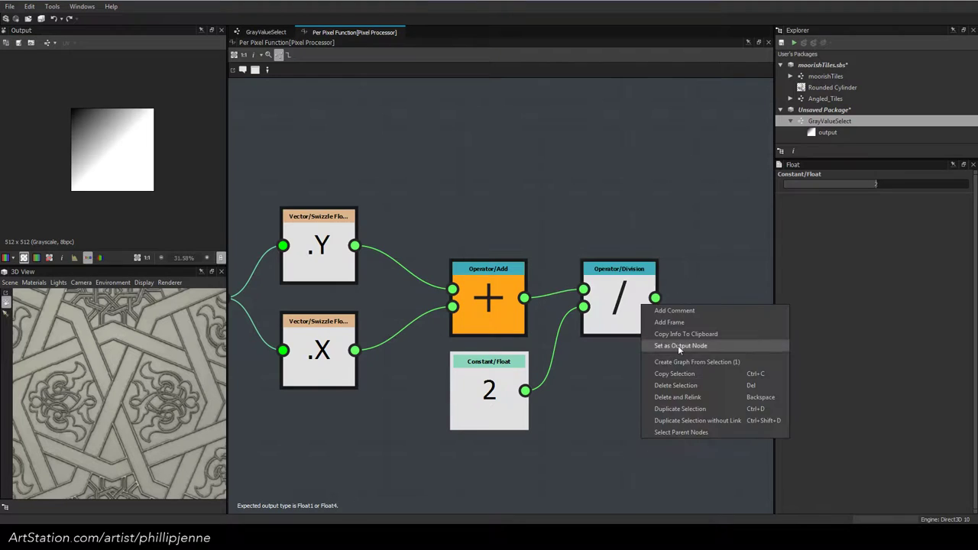
left_click(677, 345)
left_click_drag(471, 264, 485, 264)
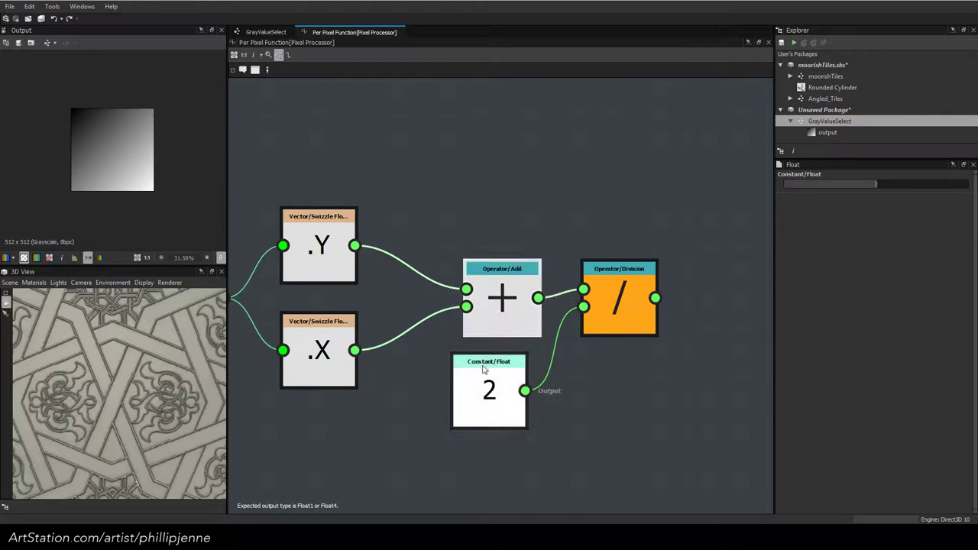
left_click_drag(461, 359, 474, 359)
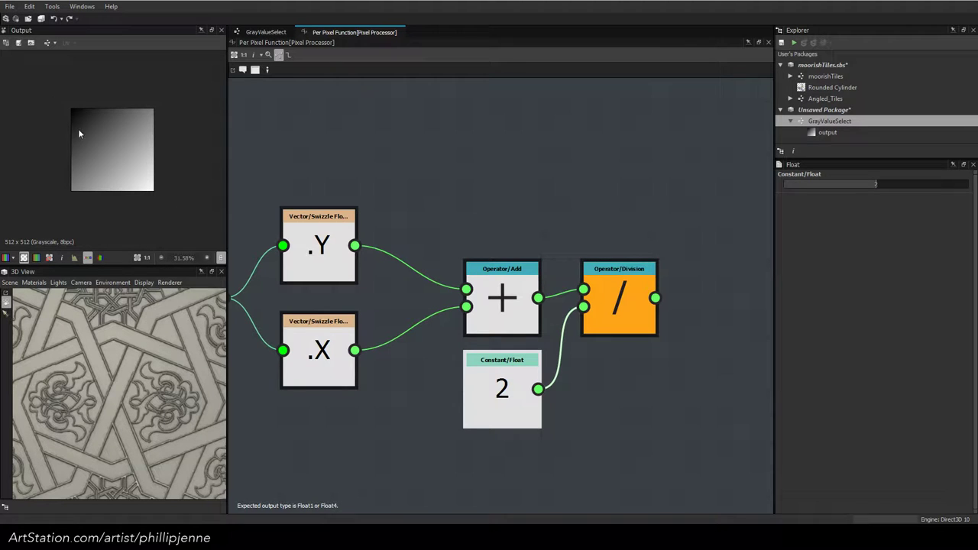
middle_click_drag(433, 217, 455, 204)
left_click_drag(481, 202, 628, 363)
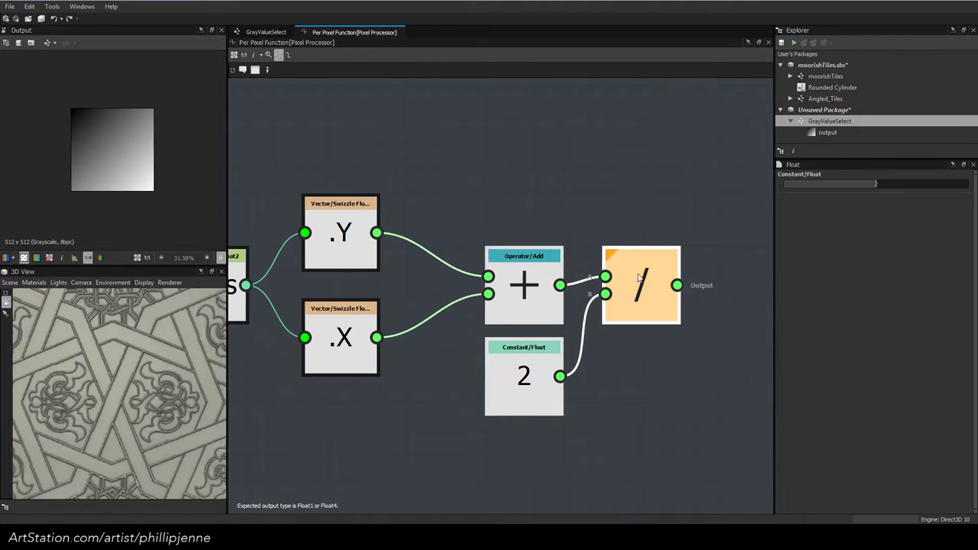
left_click_drag(614, 257, 732, 257)
left_click(573, 190)
Insert One minus nodes after the .Y and .X swizzles, then delete both
left_click(347, 228)
key("space")
type("one")
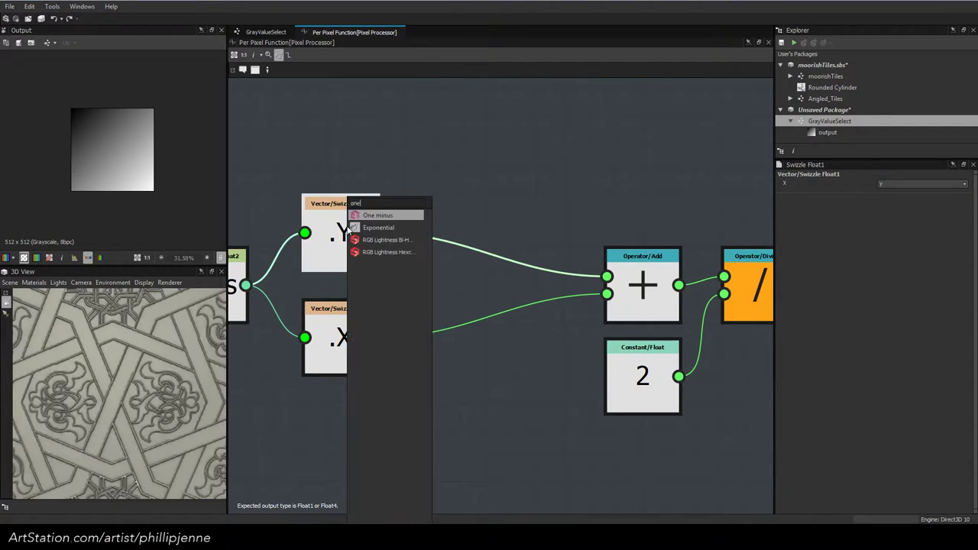
key("Return")
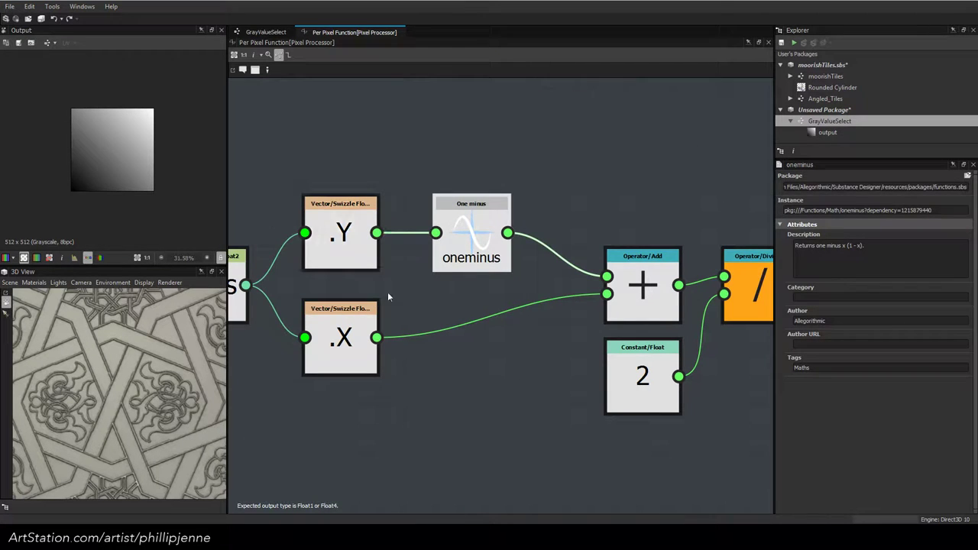
left_click(360, 329)
key("space")
type("one")
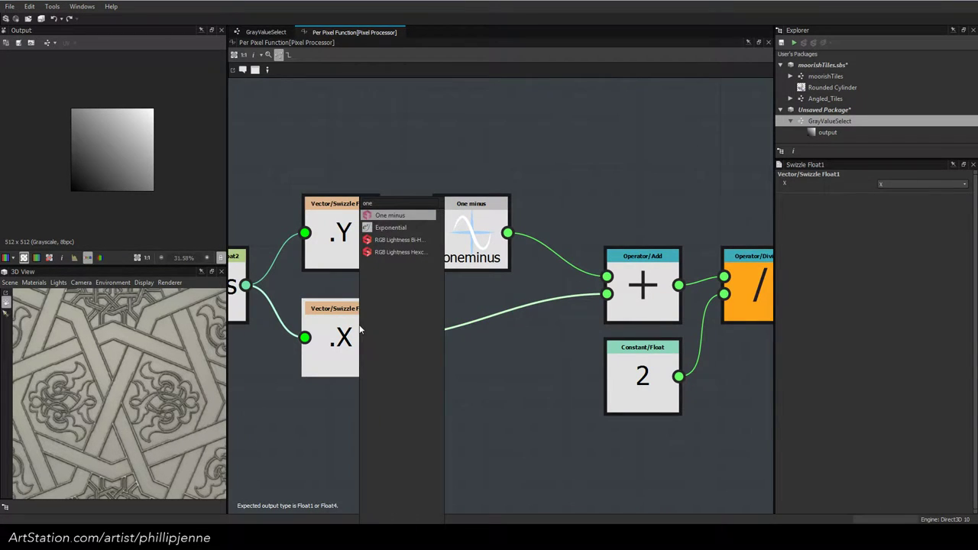
key("Return")
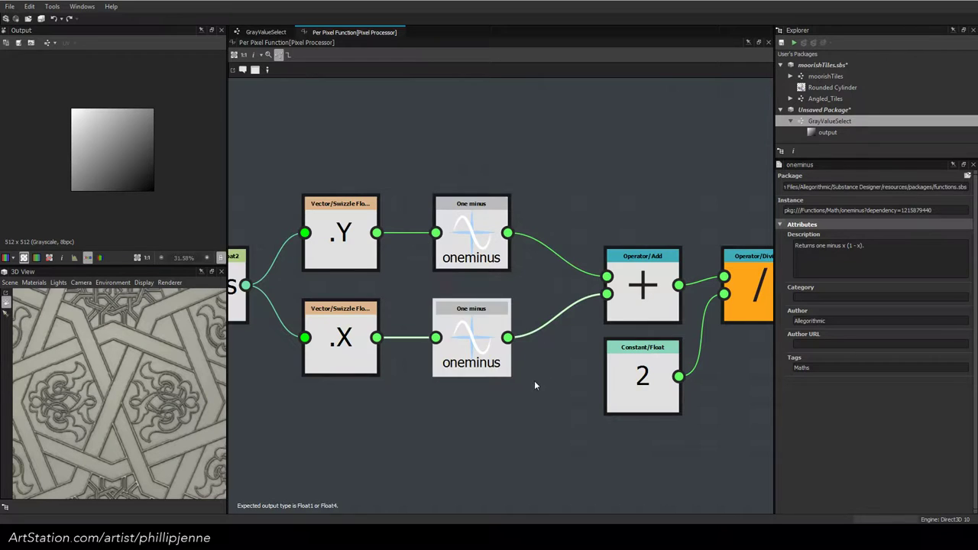
left_click(471, 243)
key("Delete")
key("Delete")
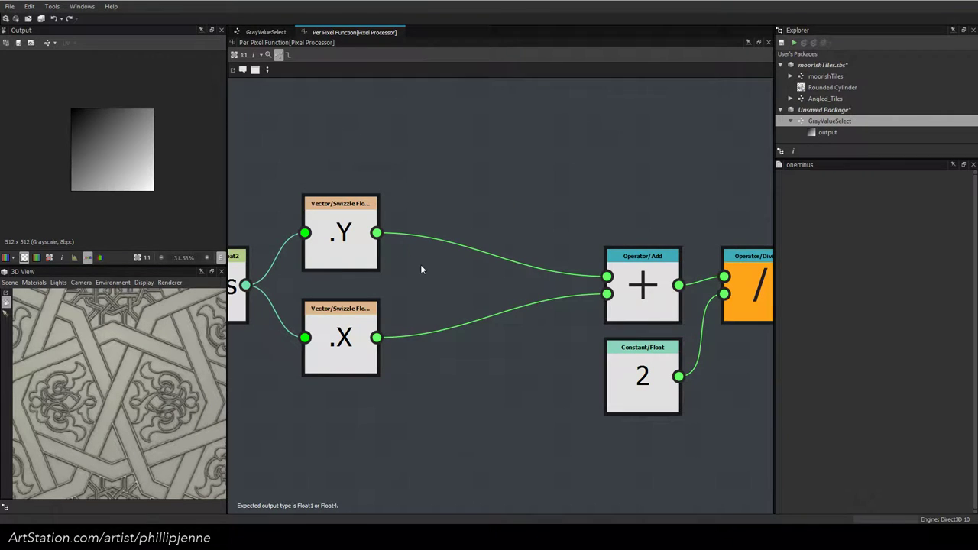
Delete the Add, 2, Division and swizzle nodes, leaving only $pos in the function
left_click_drag(588, 202, 588, 243)
key("Delete")
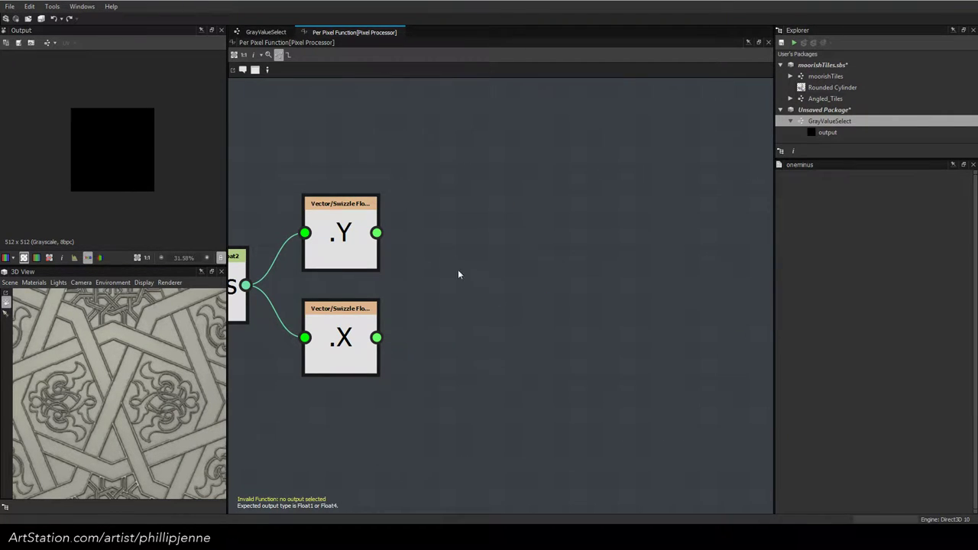
left_click(341, 340)
key("Delete")
left_click(342, 244)
key("Delete")
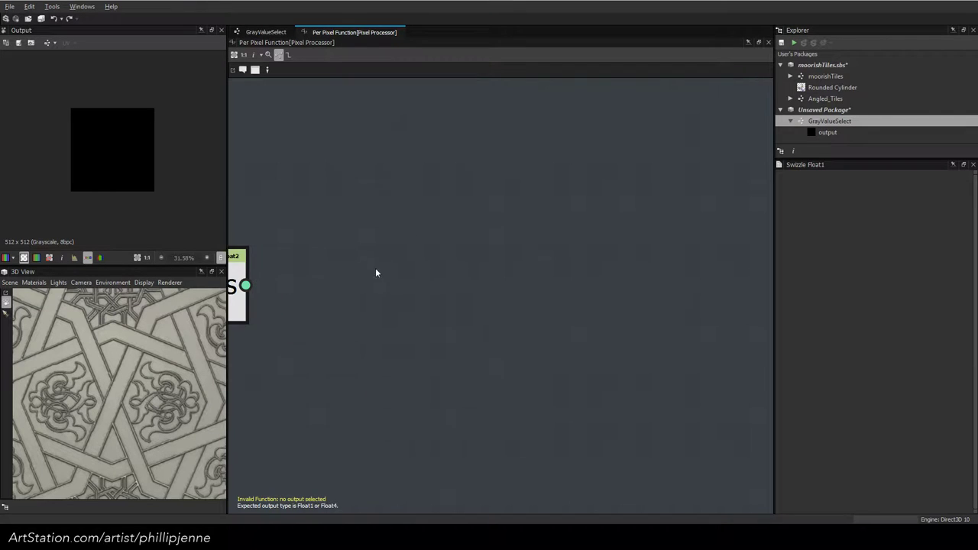
middle_click_drag(375, 268, 586, 279)
left_click(405, 270)
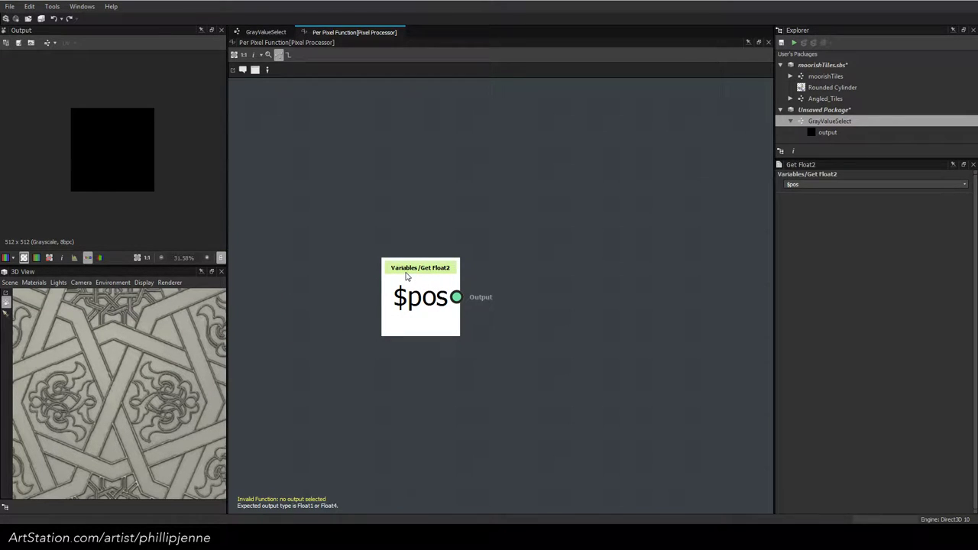
left_click(269, 32)
middle_click_drag(500, 282, 531, 253)
double_click(530, 256)
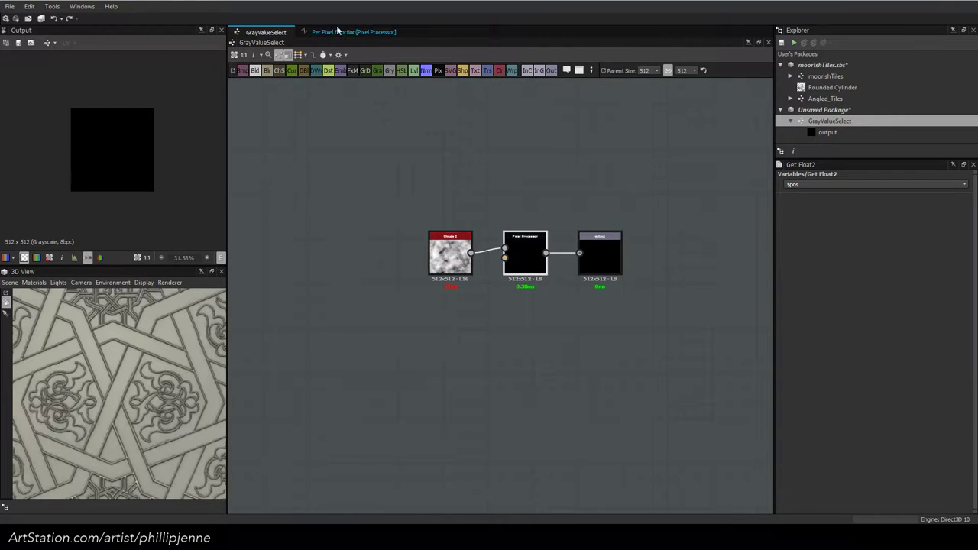
Add a Get Float node reading the color variable below $pos
key("space")
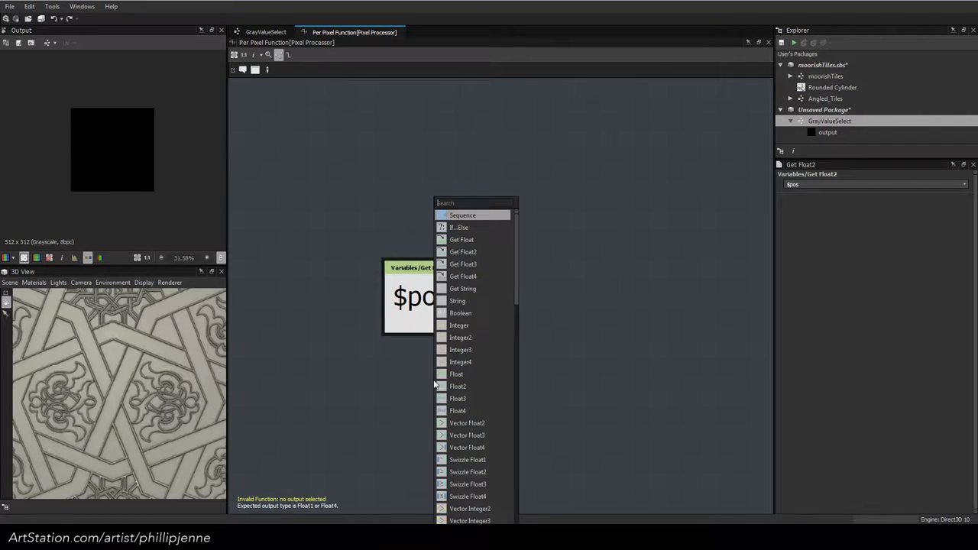
type("get")
left_click(485, 215)
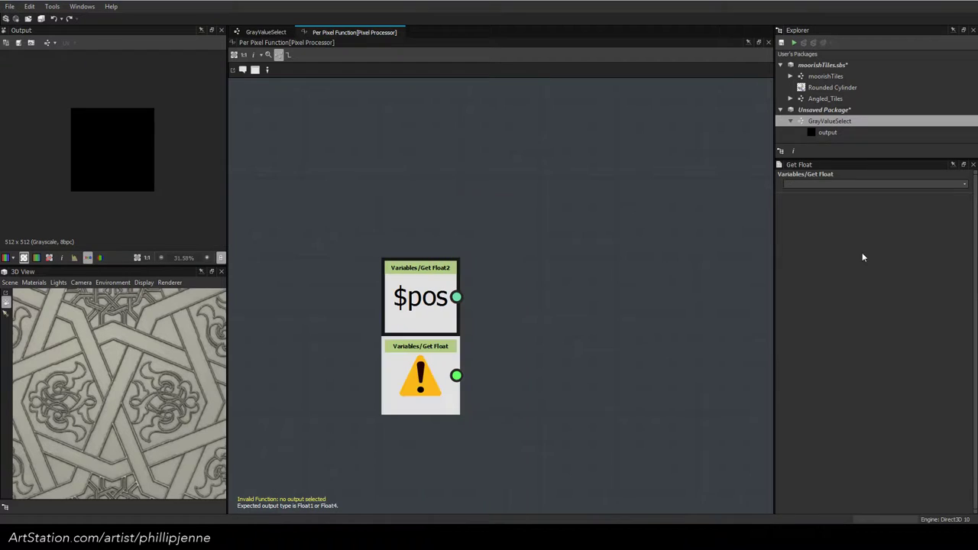
left_click(871, 185)
type("color")
key("Return")
left_click_drag(419, 388, 418, 415)
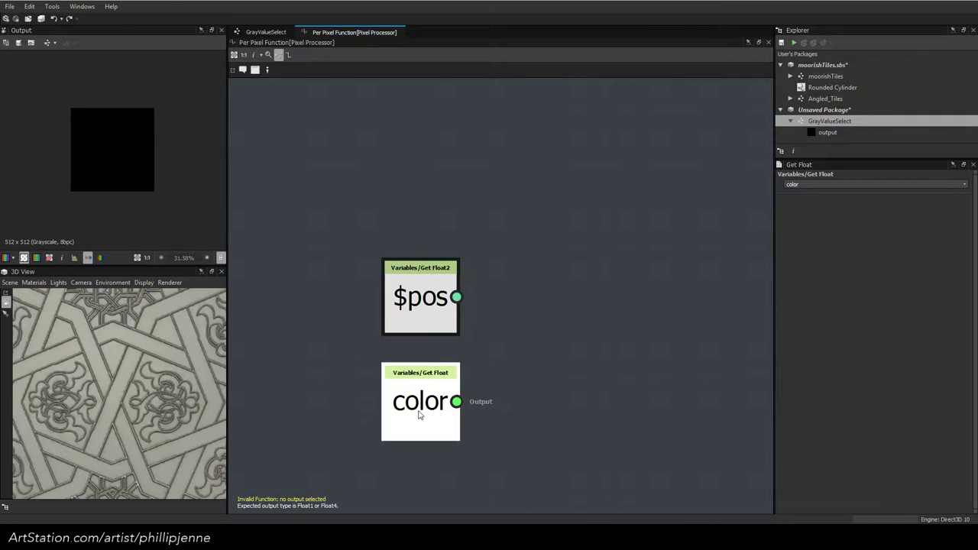
left_click(419, 298)
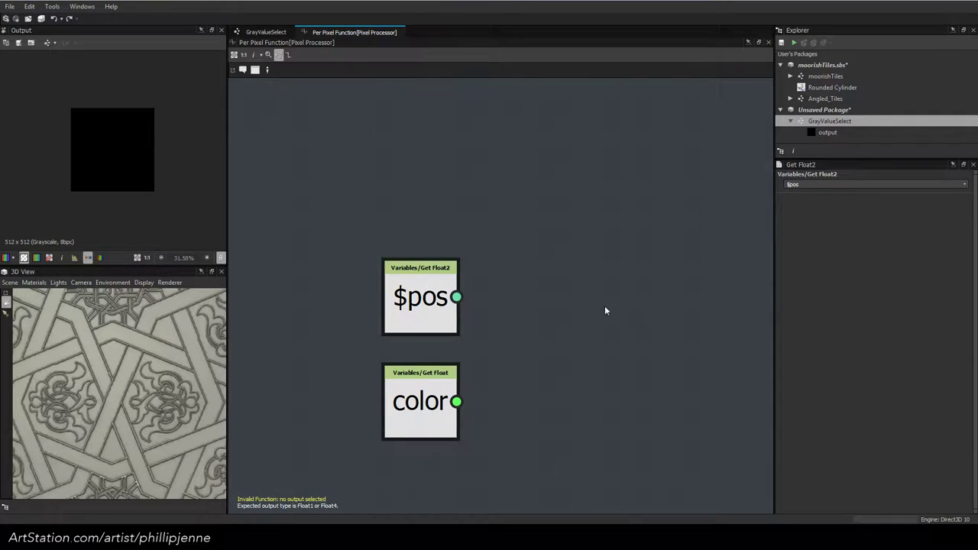
left_click_drag(420, 298, 419, 271)
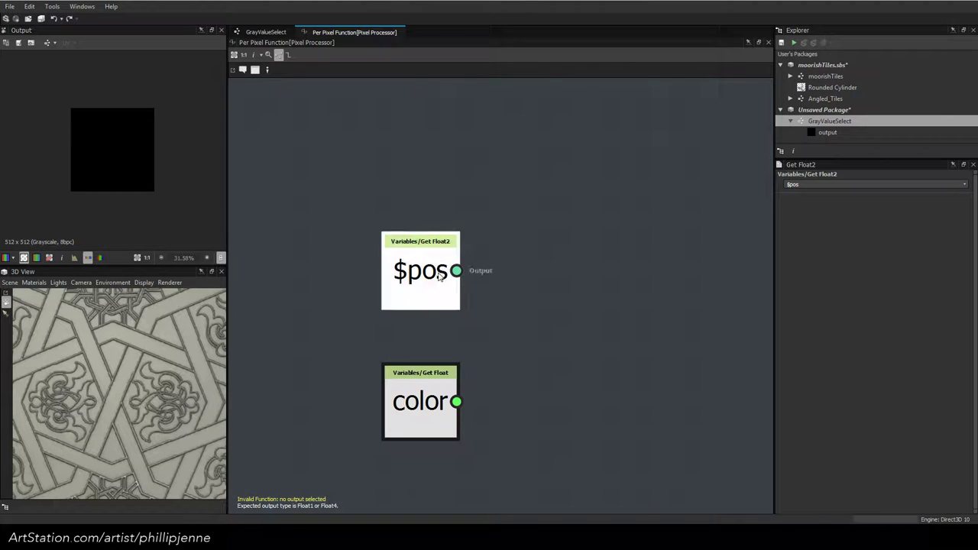
Add a Sample Gray node fed by $pos and place color beneath it
key("space")
type("sam")
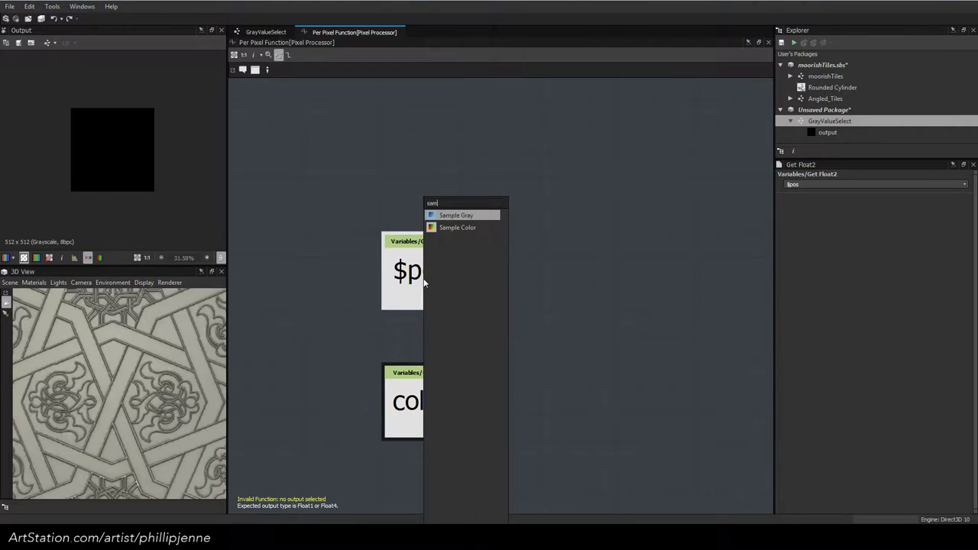
left_click(458, 214)
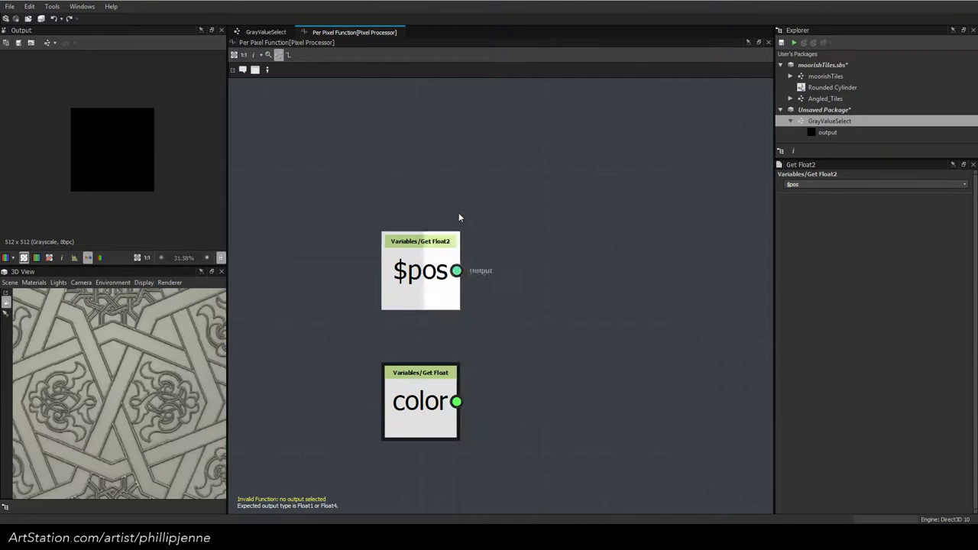
left_click(409, 252)
left_click_drag(537, 275, 511, 275)
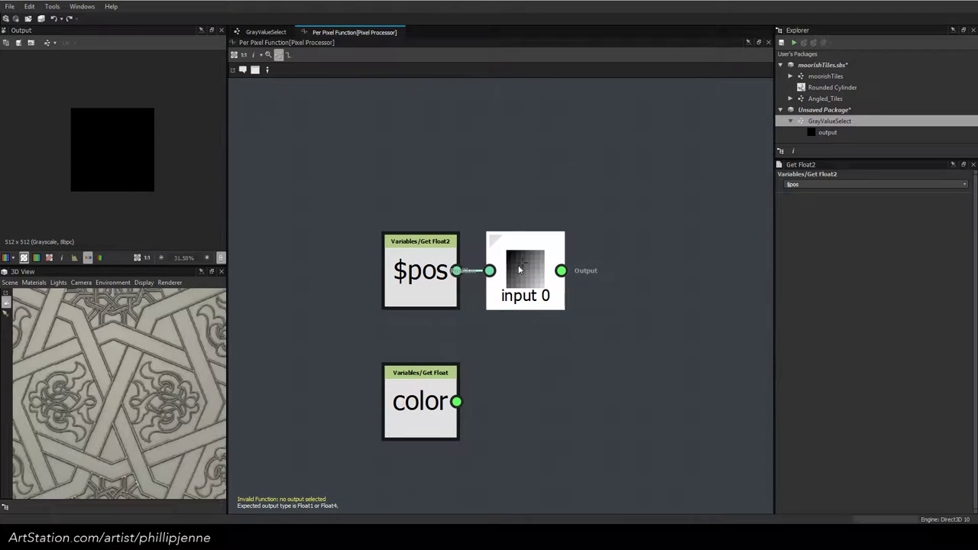
left_click_drag(406, 392, 406, 366)
middle_click_drag(539, 275, 424, 259)
left_click_drag(321, 334, 425, 334)
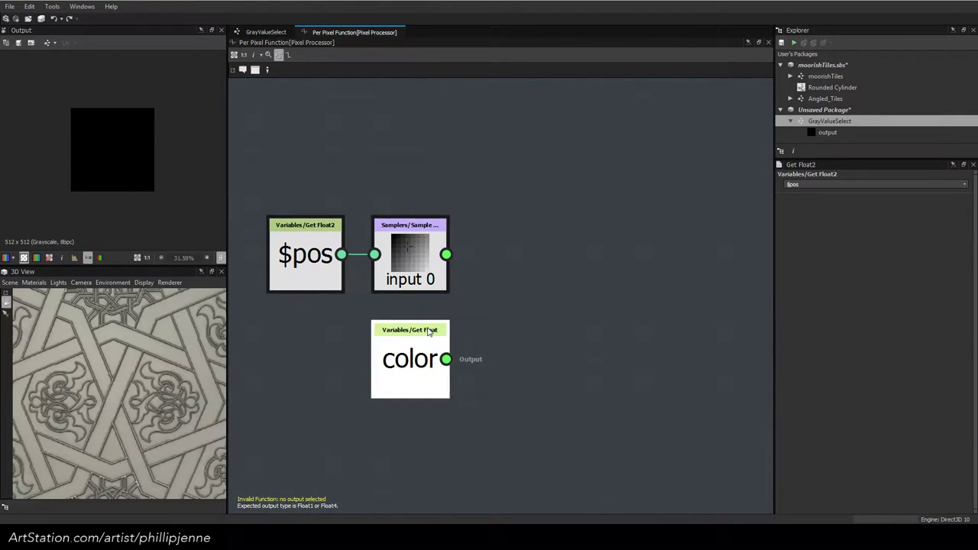
Add If...Else and Equal nodes, comparing the sampled gray with color as the condition
right_click(587, 276)
type("if")
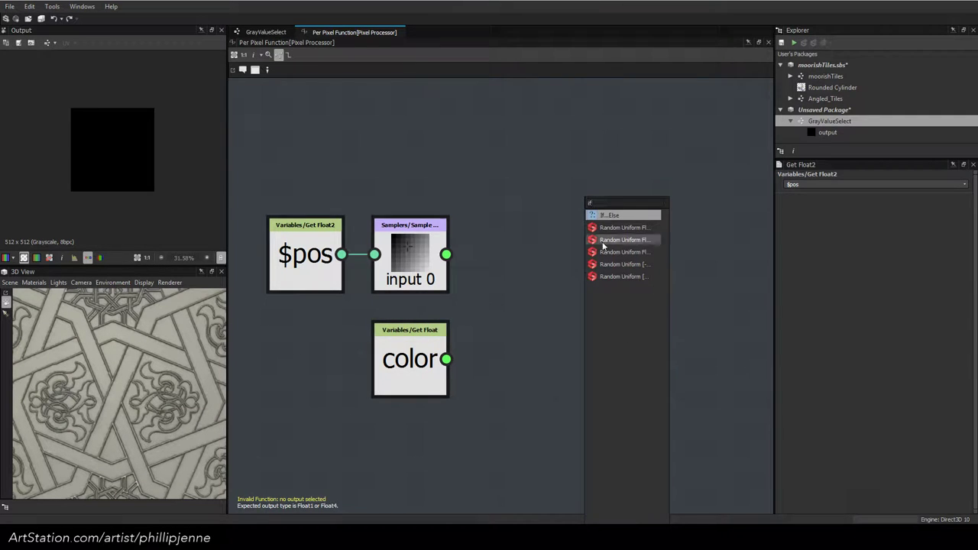
left_click(605, 214)
left_click_drag(626, 276, 694, 280)
key("space")
type("eq")
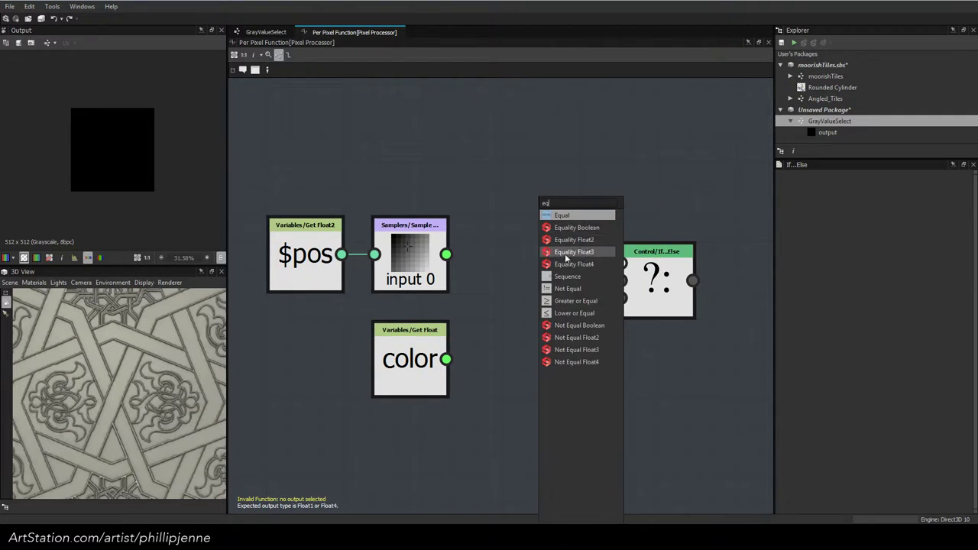
left_click(579, 218)
left_click_drag(445, 254, 505, 245)
left_click_drag(445, 359, 505, 262)
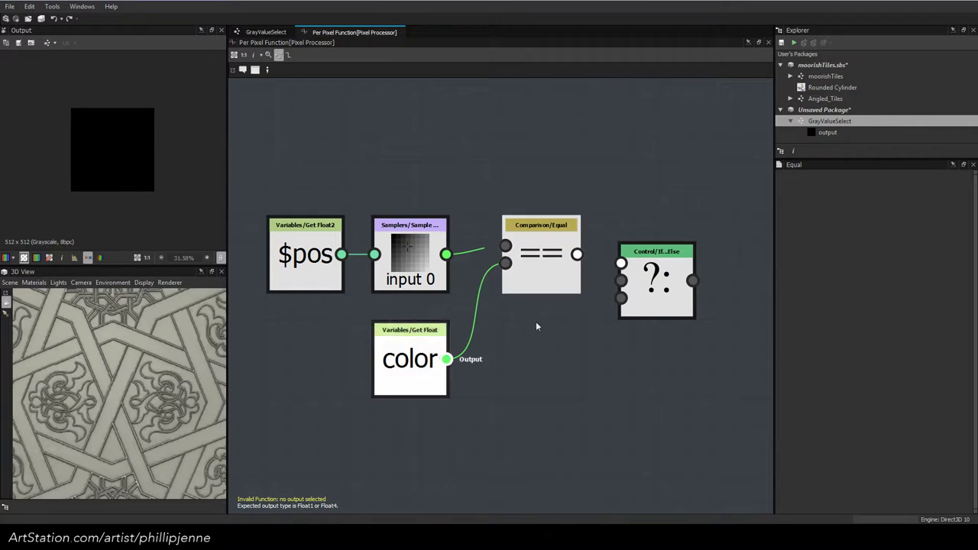
left_click_drag(577, 255, 696, 286)
Add Float constants 1 and 0 as the If...Else branches
right_click(566, 367)
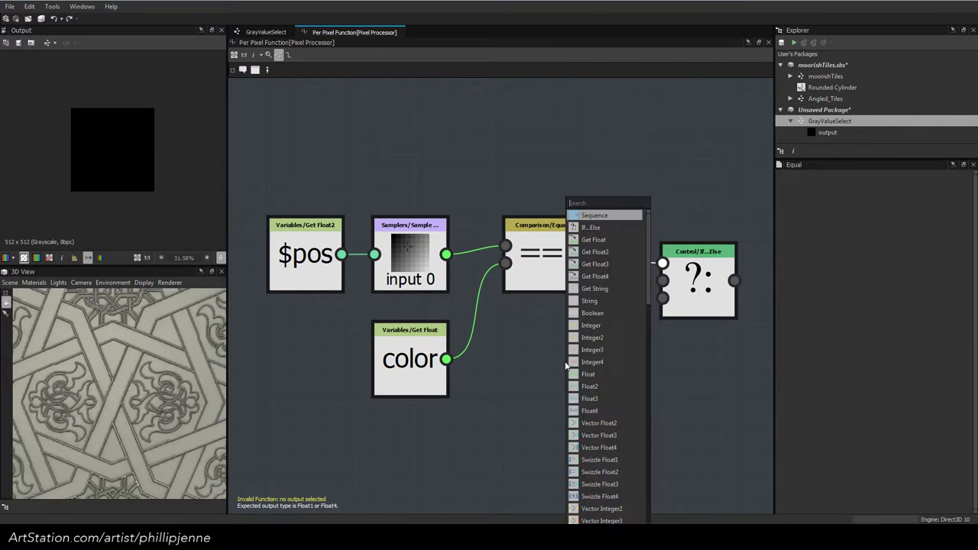
type("f")
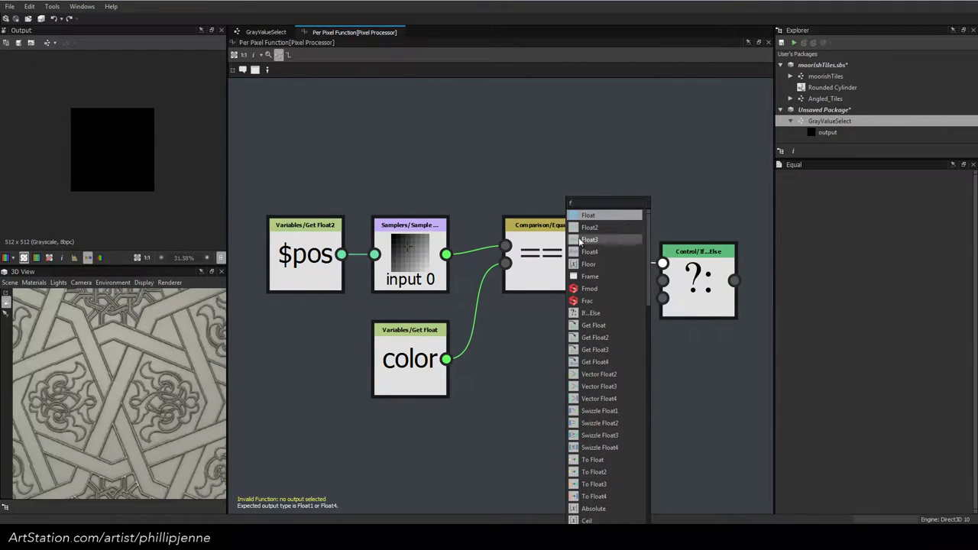
left_click(601, 217)
left_click_drag(603, 359, 663, 280)
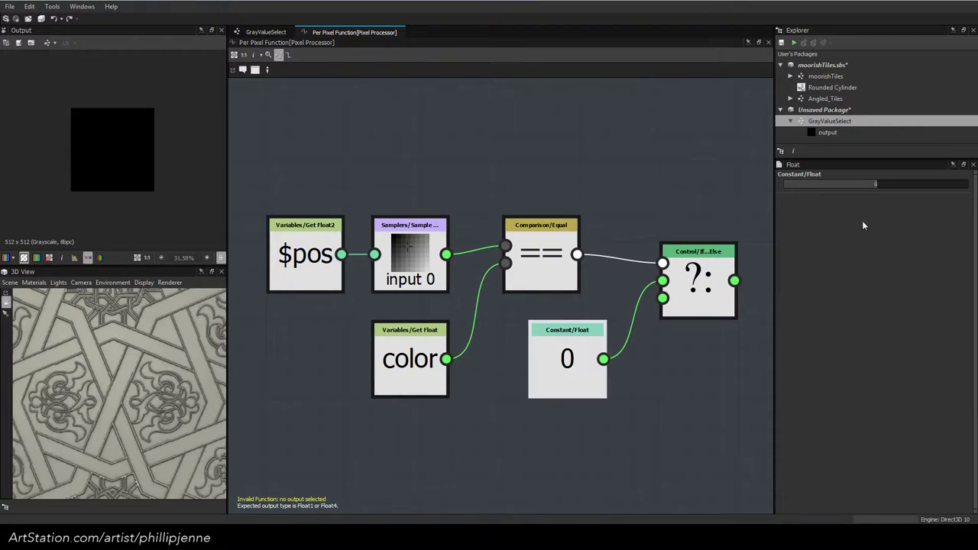
left_click_drag(878, 184, 967, 184)
left_click_drag(567, 359, 539, 333)
key("ctrl+c")
key("ctrl+v")
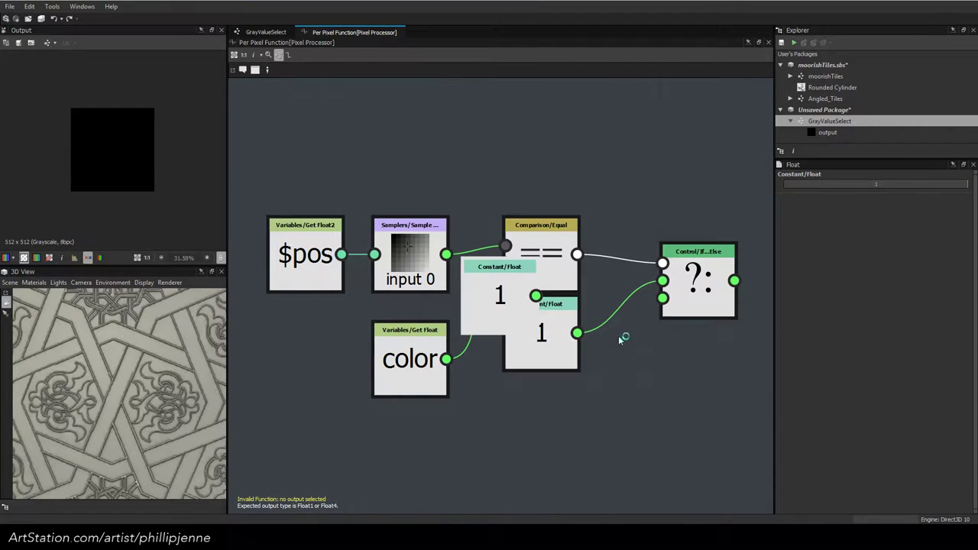
mouse_move(493, 291)
left_mouse_down()
mouse_move(522, 375)
mouse_move(524, 424)
mouse_move(663, 298)
left_mouse_up()
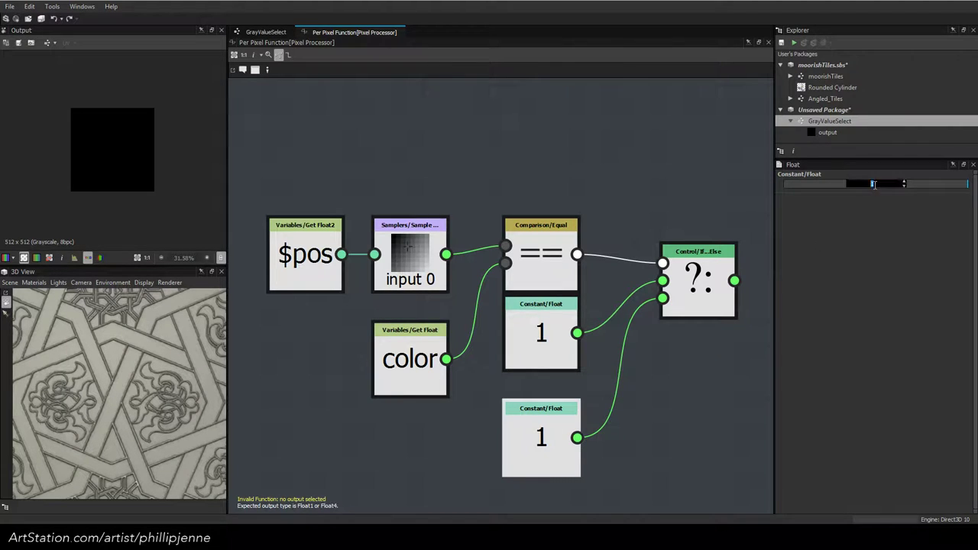
left_click(875, 185)
Set If...Else as the function output and return to the GrayValueSelect graph
right_click(679, 265)
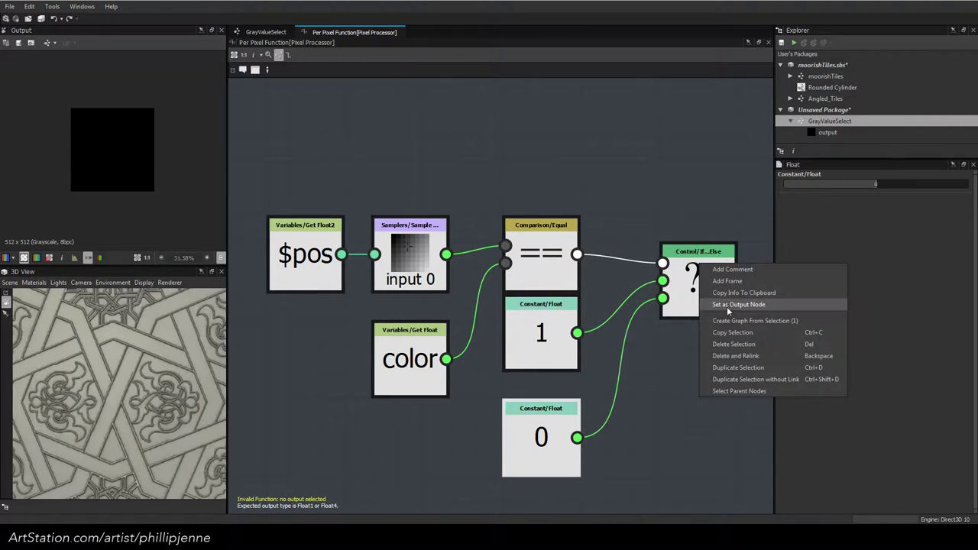
left_click(726, 309)
left_click(268, 32)
Preview the clouds and pipette a gray (0.4627451) from them into the color parameter
double_click(530, 252)
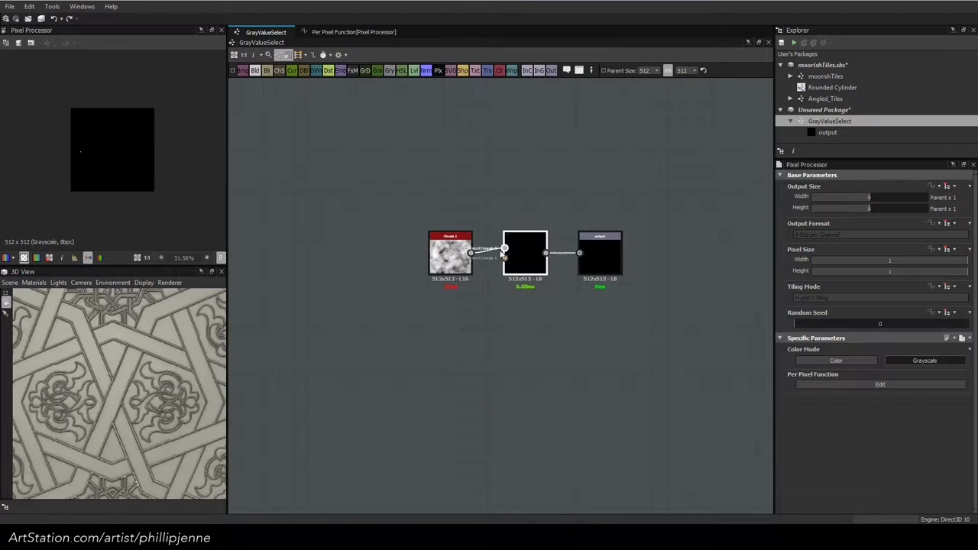
scroll(90, 152, "up", 8)
scroll(33, 152, "up", 3)
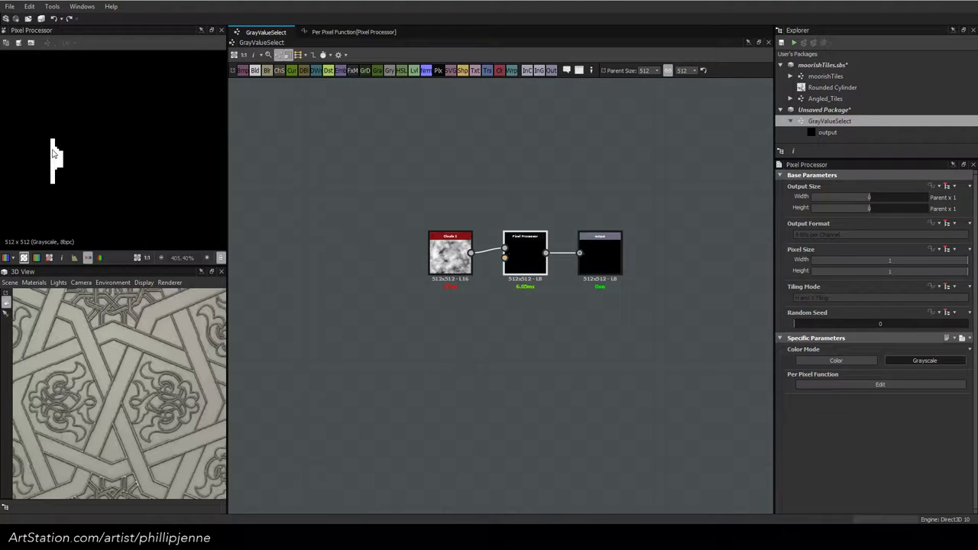
left_click(709, 331)
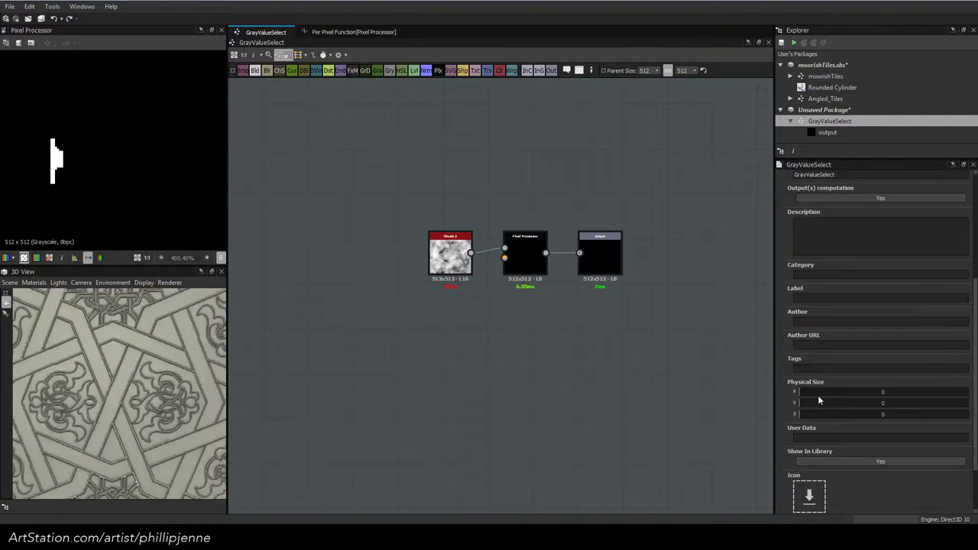
scroll(863, 412, "down", 3)
left_click(968, 455)
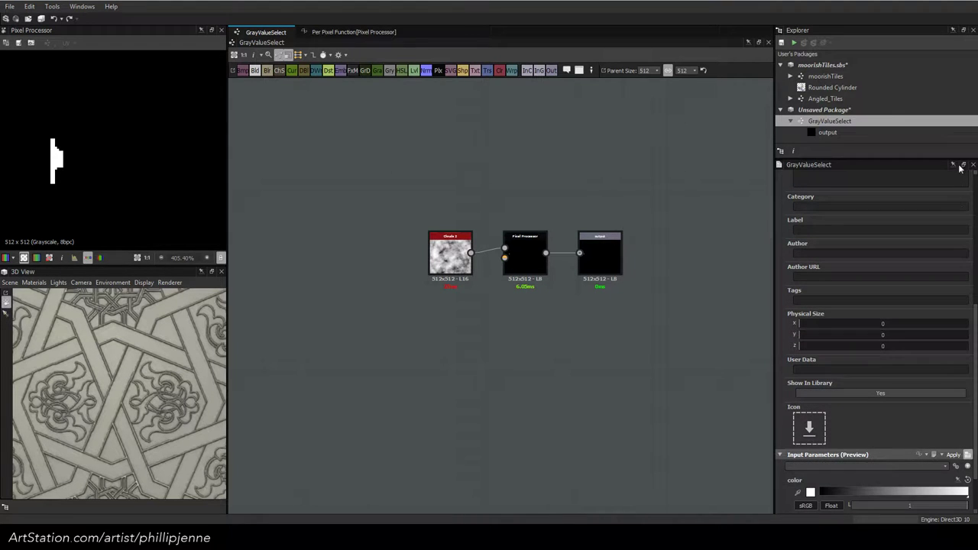
scroll(848, 439, "down", 1)
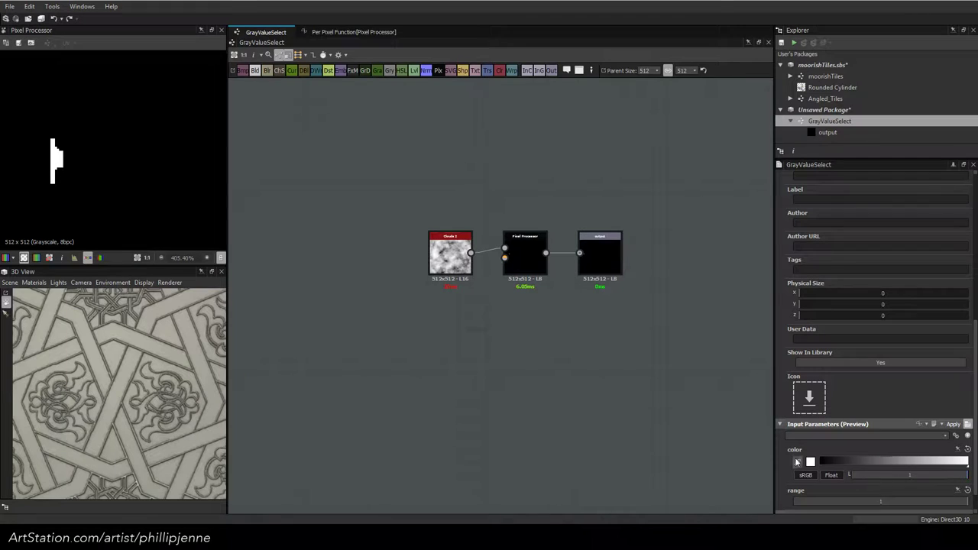
double_click(447, 262)
scroll(142, 185, "down", 5)
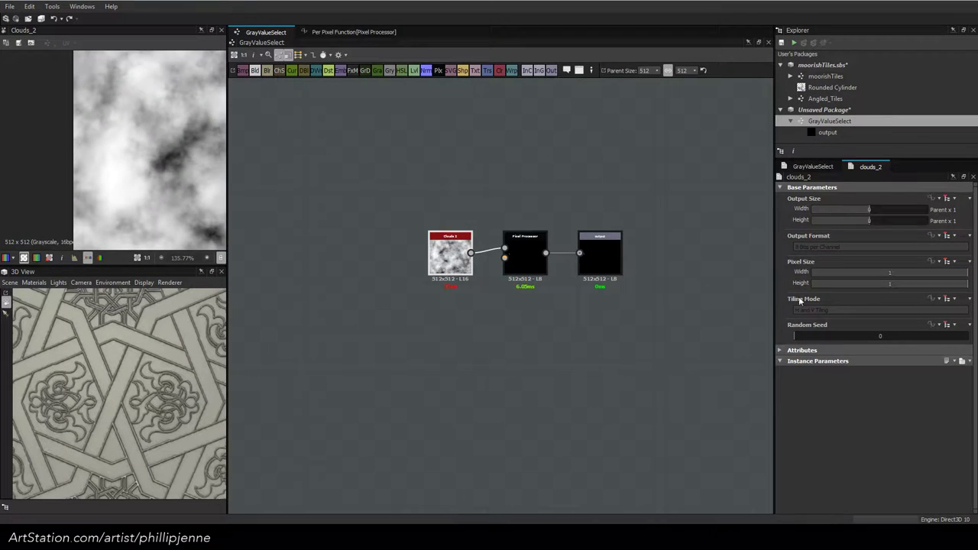
left_click(812, 165)
left_click(798, 475)
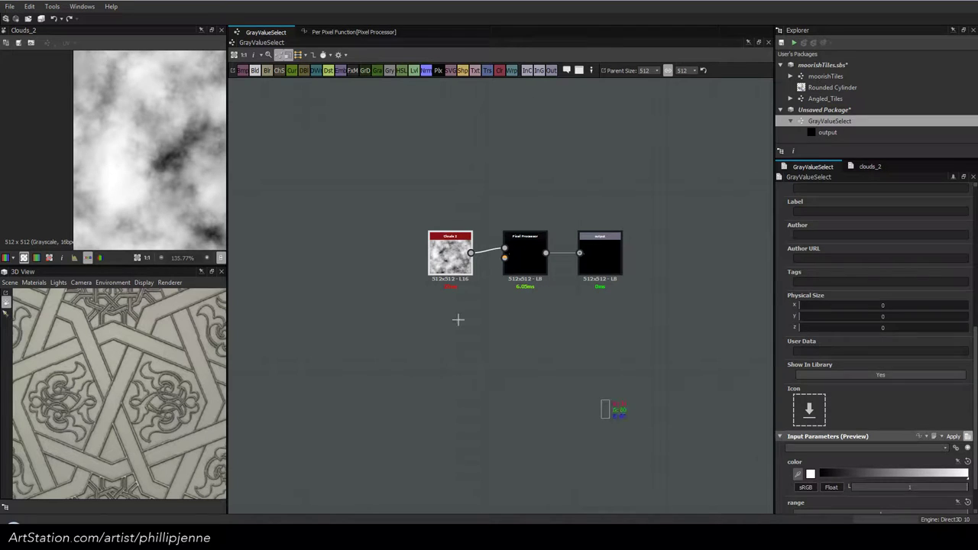
left_click(184, 163)
Compare the Pixel Processor, final output and clouds previews, then return to the per-pixel function
double_click(526, 257)
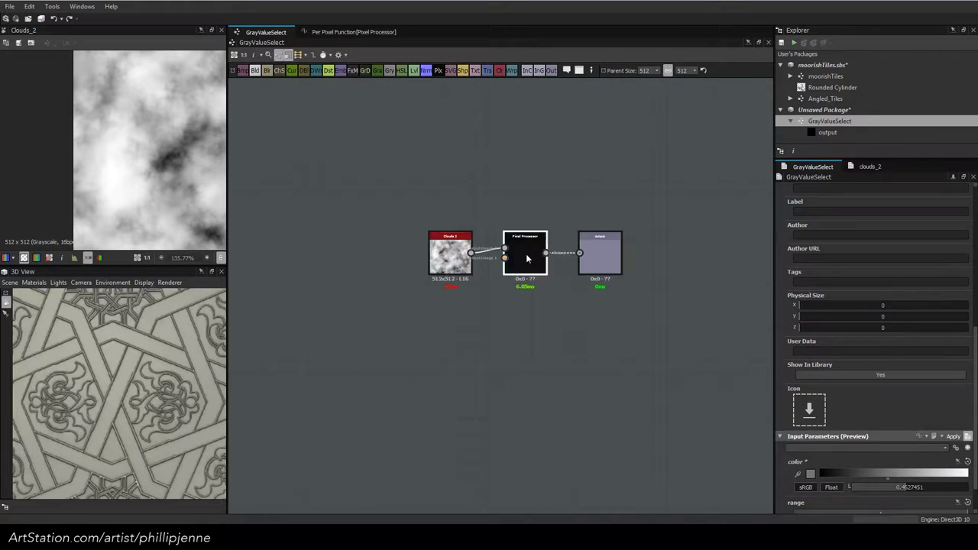
double_click(608, 267)
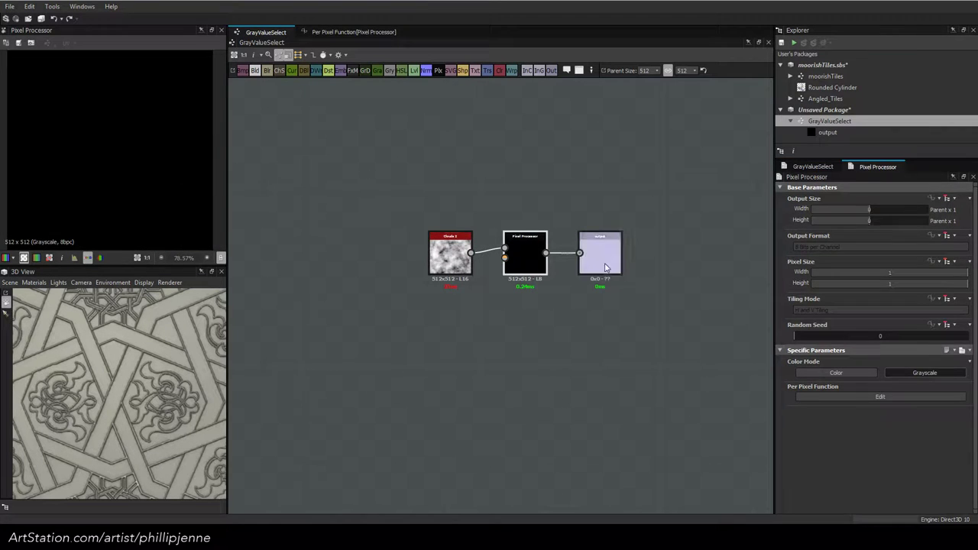
left_click(822, 167)
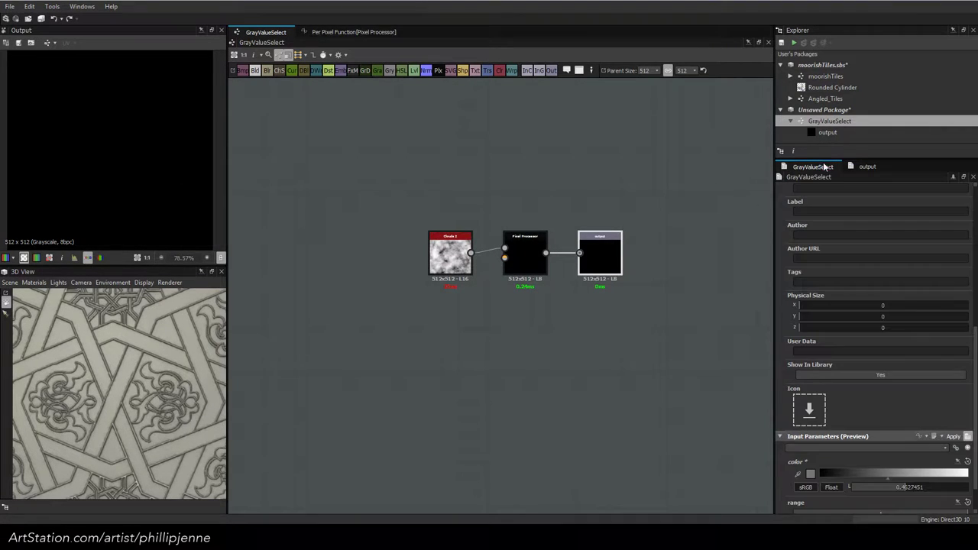
scroll(787, 454, "down", 2)
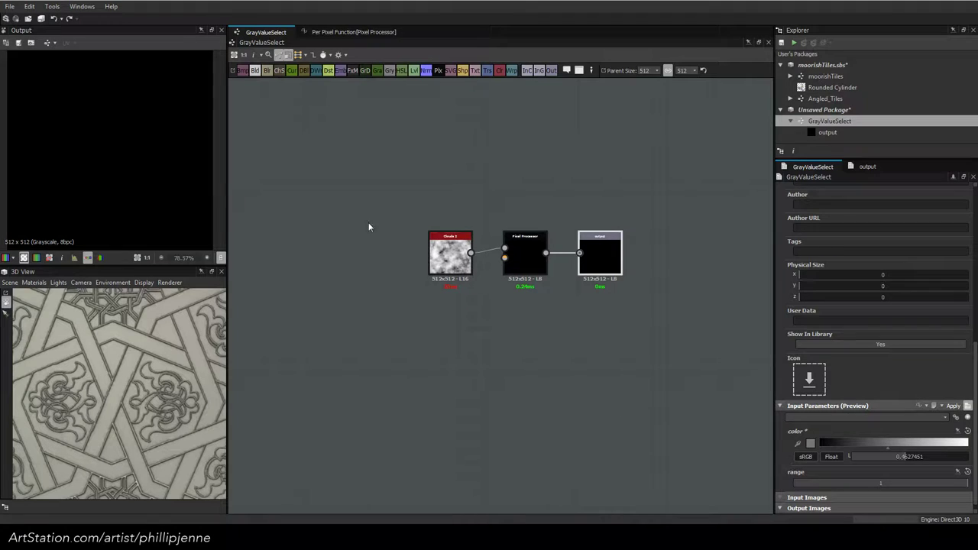
scroll(76, 151, "down", 2)
scroll(75, 156, "up", 2)
double_click(455, 254)
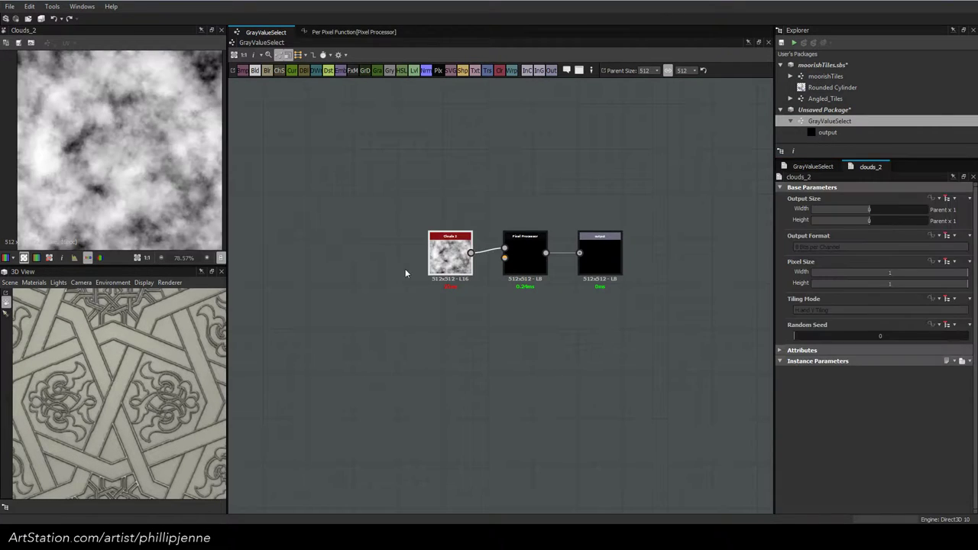
double_click(525, 260)
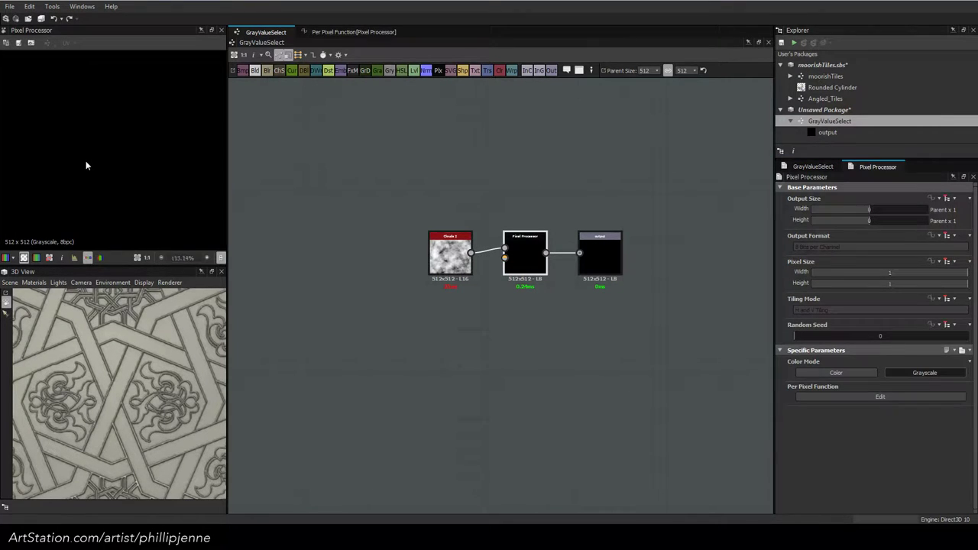
scroll(85, 165, "up", 3)
left_click(450, 254)
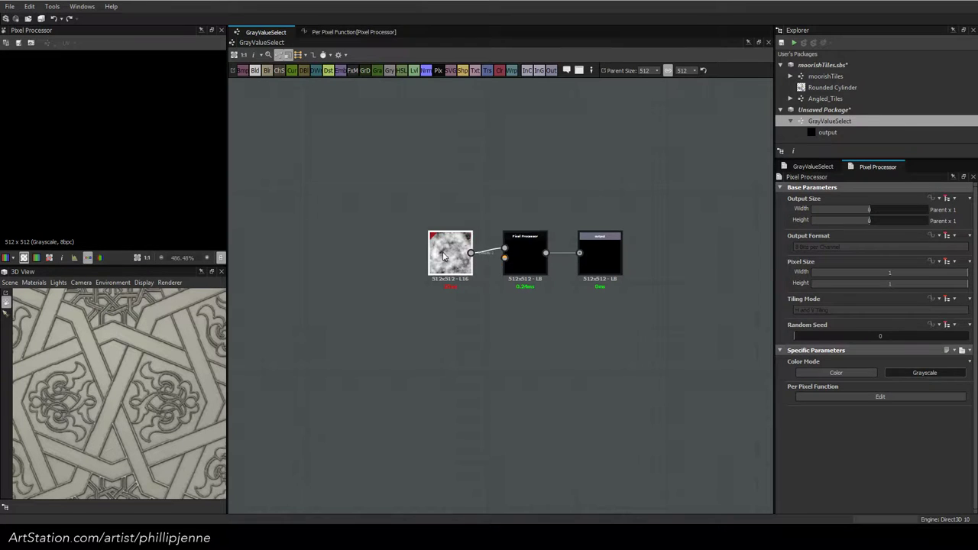
left_click(362, 35)
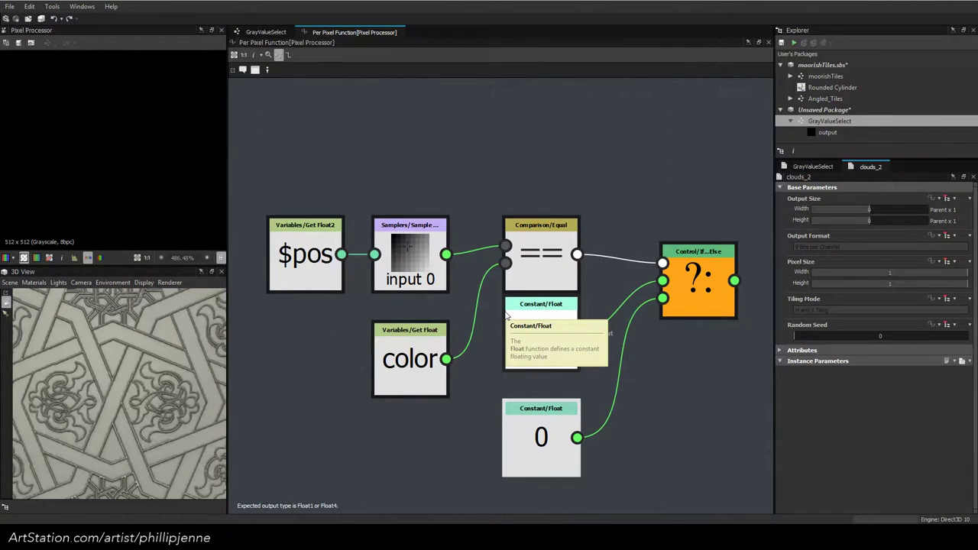
Show the color parameter on a 0–255 scale and lower it from 118 to 89
left_click(266, 32)
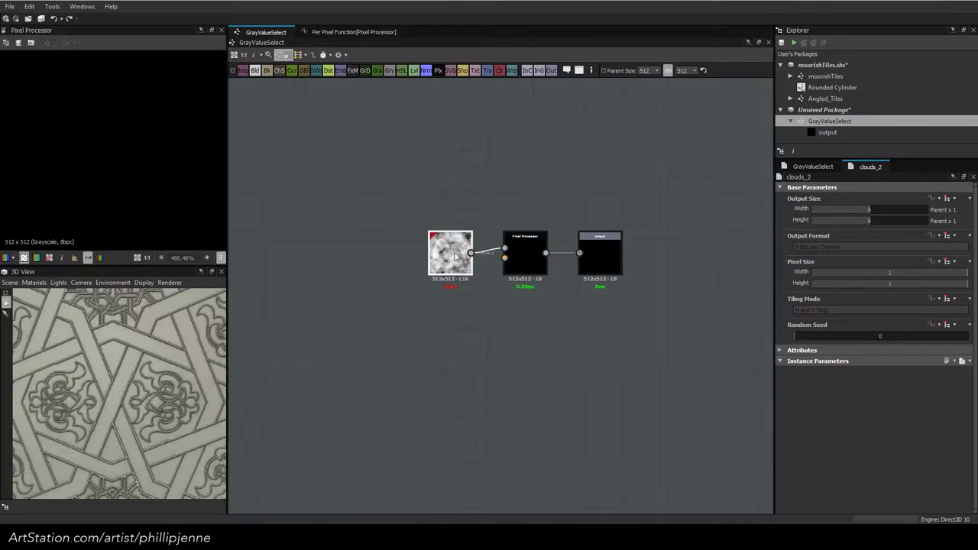
left_click(525, 256)
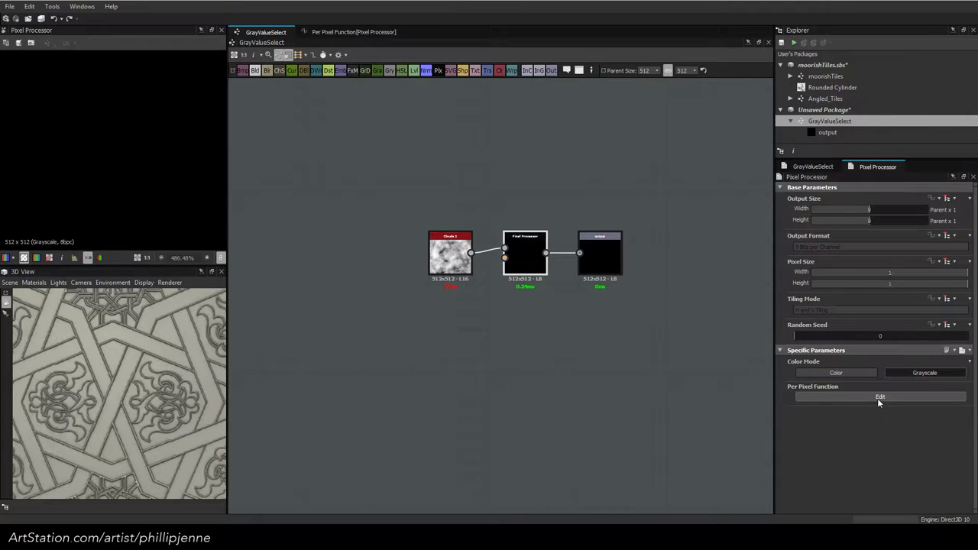
left_click(819, 166)
scroll(839, 457, "down", 1)
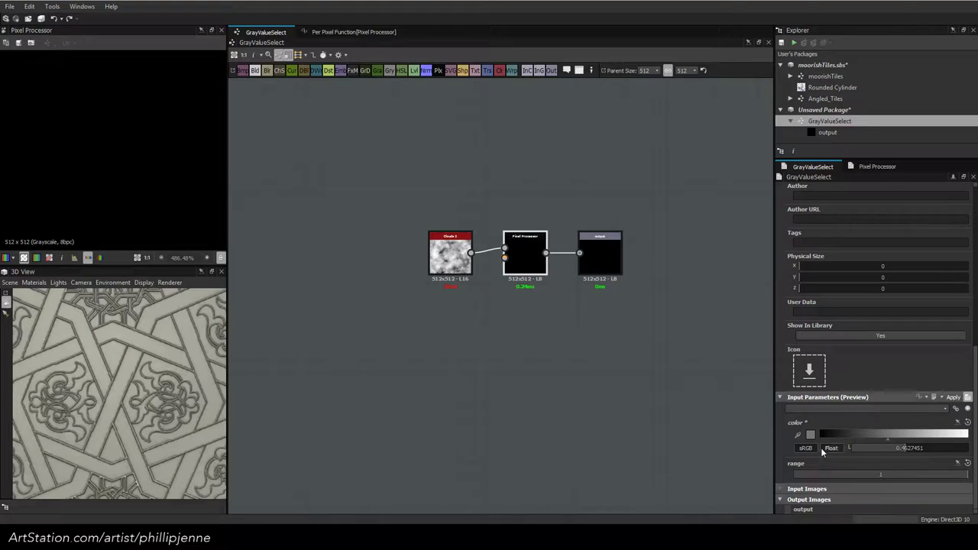
left_click(825, 448)
left_click_drag(906, 449, 778, 445)
Check the output previews, then raise color to 255 (pure white)
scroll(130, 165, "down", 3)
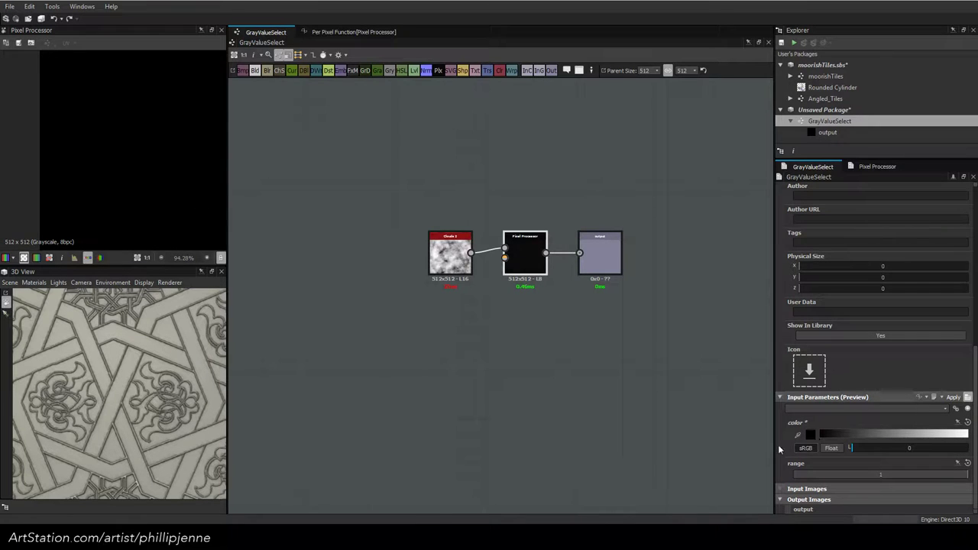
scroll(216, 196, "down", 3)
left_click(529, 256)
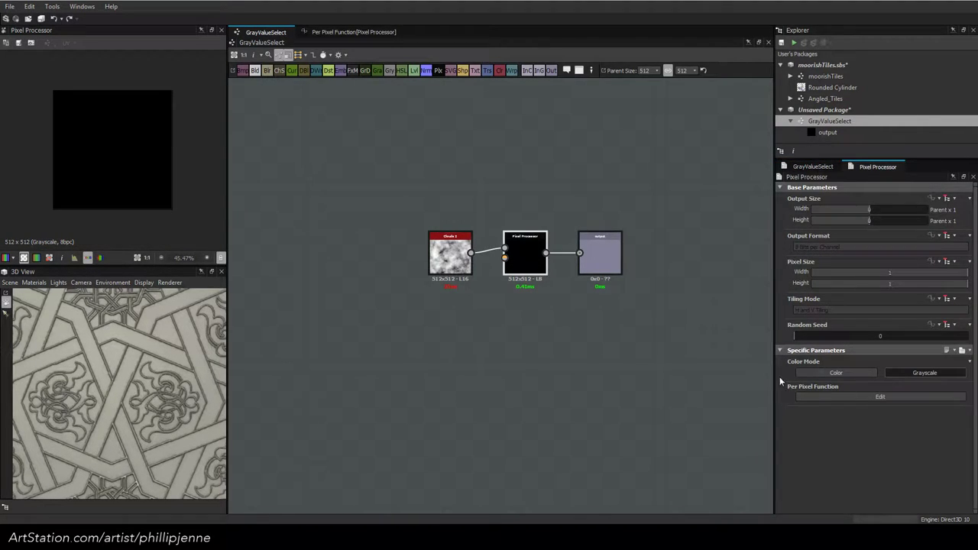
left_click(594, 255)
left_click(517, 255)
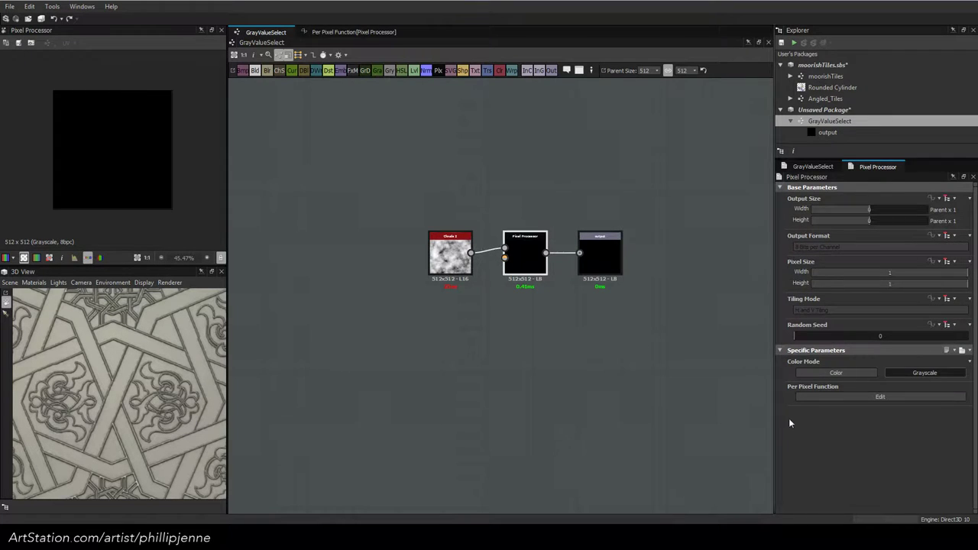
left_click(813, 167)
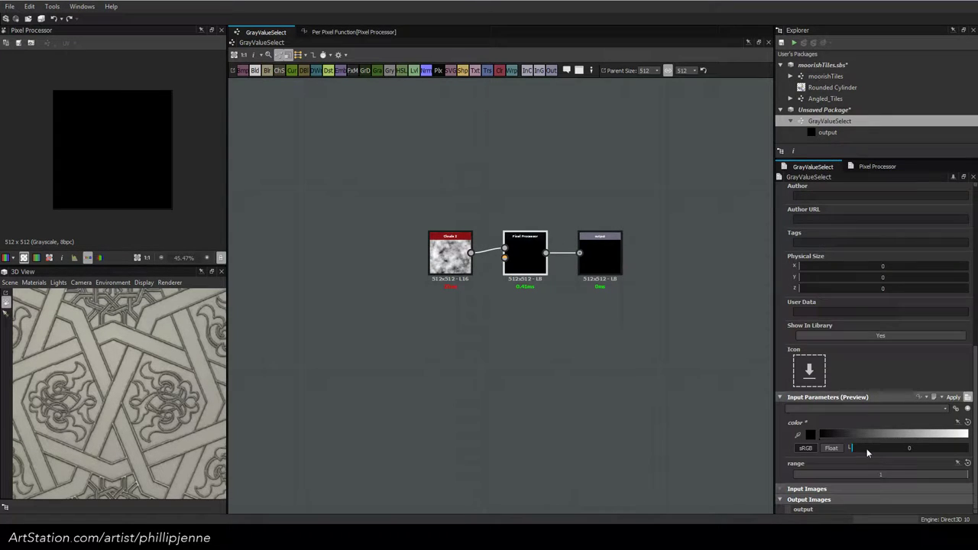
left_click_drag(867, 453, 967, 448)
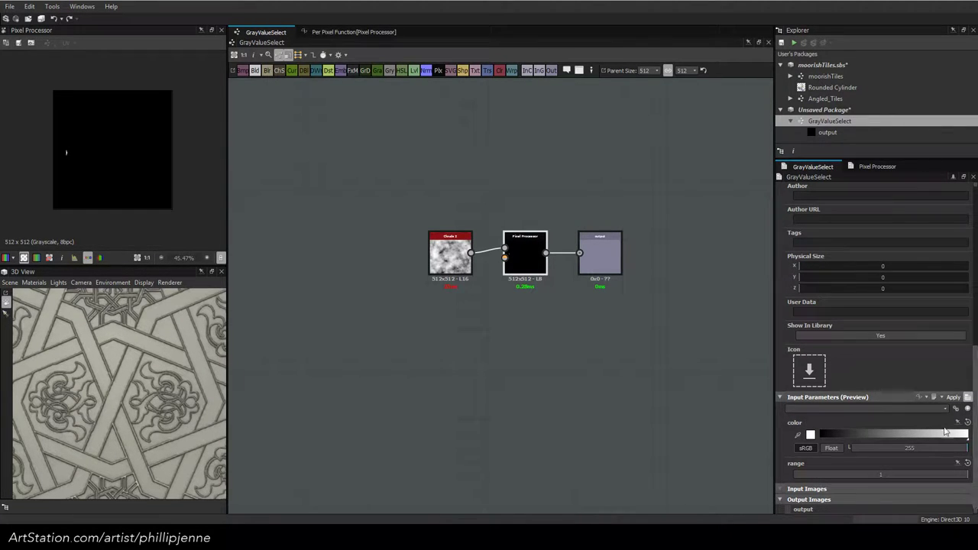
left_click(351, 33)
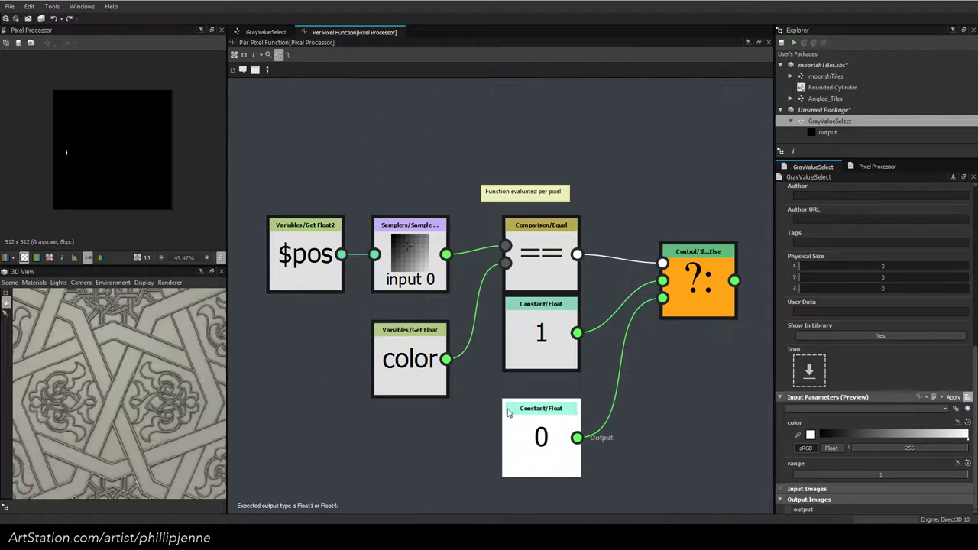
Move the $pos, input 0 and color nodes further left in the function graph
scroll(506, 221, "down", 1)
middle_click_drag(506, 221, 577, 296)
left_click_drag(361, 241, 511, 440)
left_click_drag(498, 307, 389, 307)
left_click(504, 295)
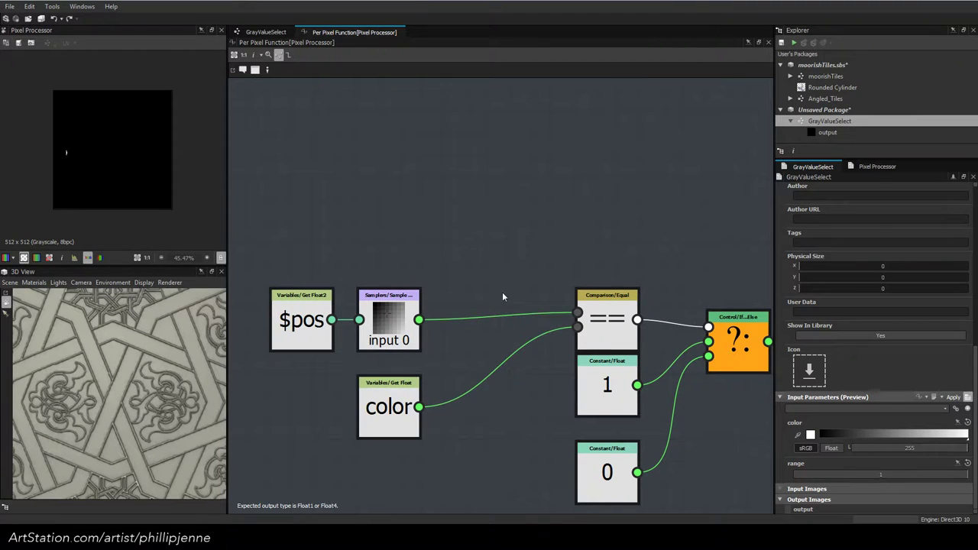
key("space")
key("Escape")
Shift the comparison, constant and If...Else nodes right, then return to GrayValueSelect
left_click_drag(596, 318, 518, 316)
scroll(601, 323, "down", 3)
left_click_drag(489, 250, 696, 384)
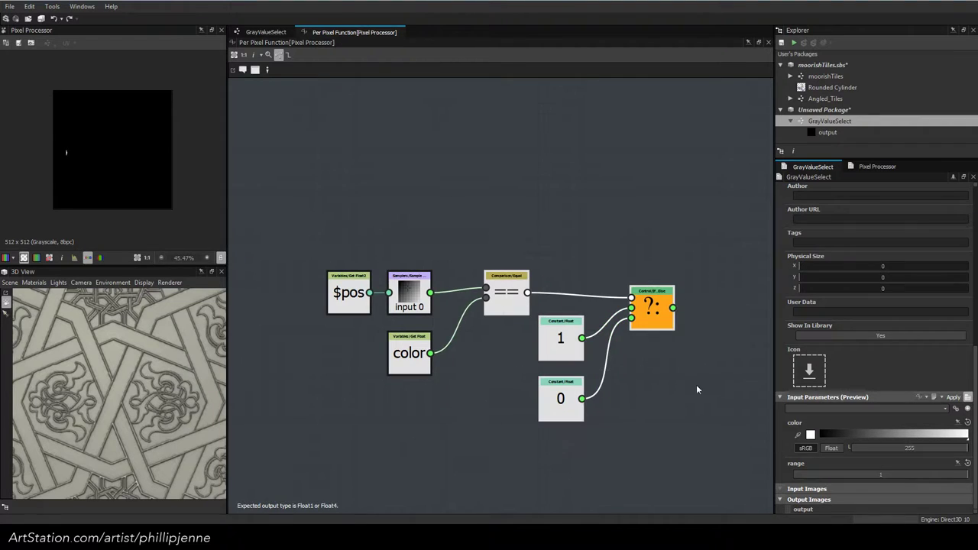
left_click_drag(652, 308, 713, 308)
left_click(526, 250)
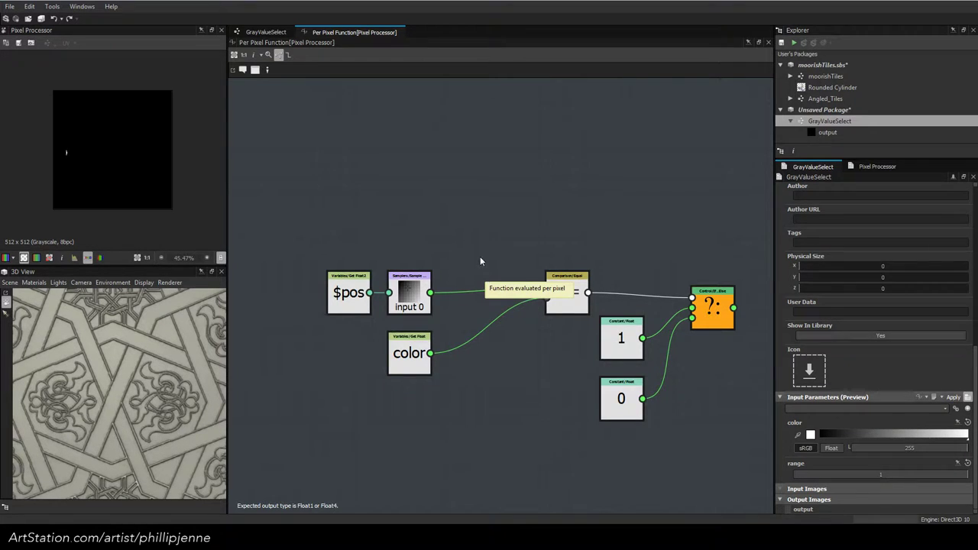
scroll(480, 261, "up", 2)
key("space")
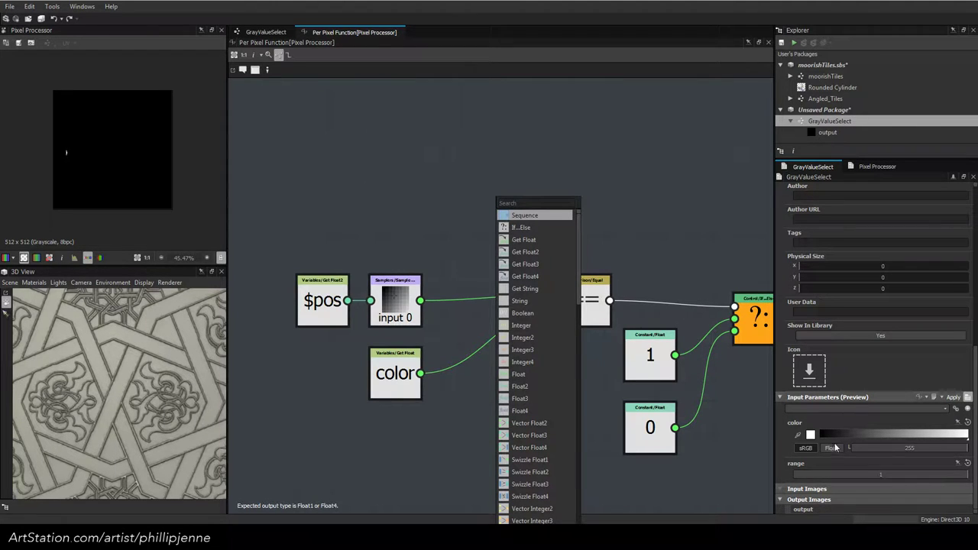
key("Escape")
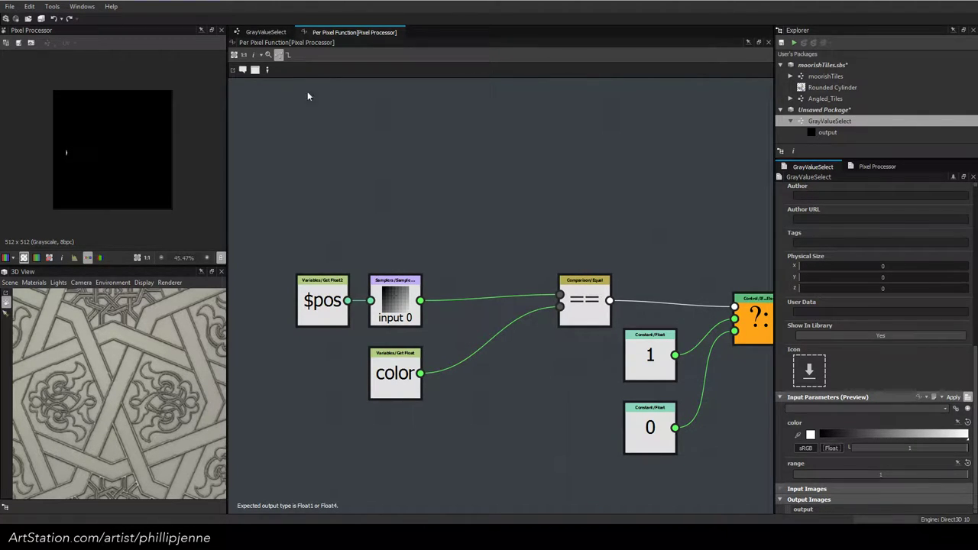
left_click(254, 35)
Insert a Histogram Scan between the clouds input and the Pixel Processor, with Position 0.3
left_click_drag(444, 268, 356, 257)
key("space")
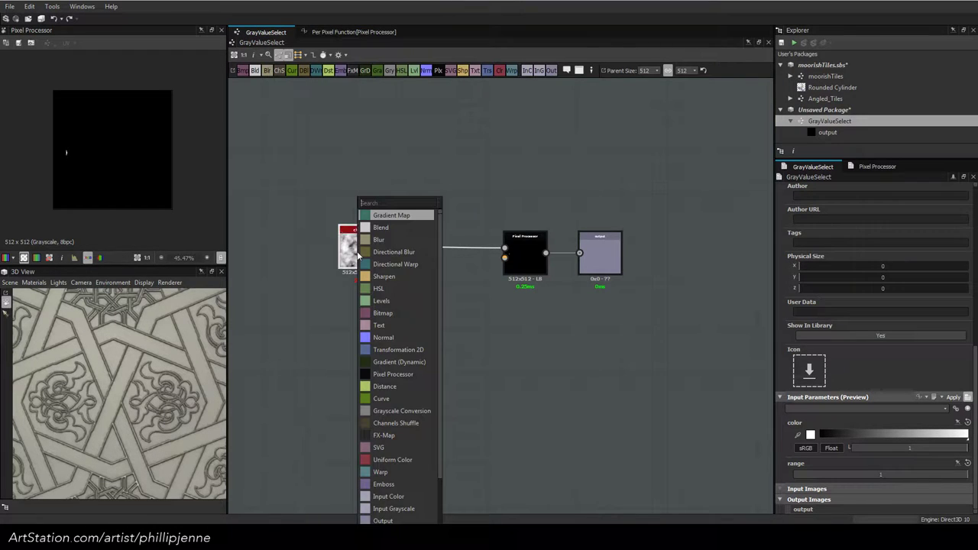
type("hist")
left_click(423, 228)
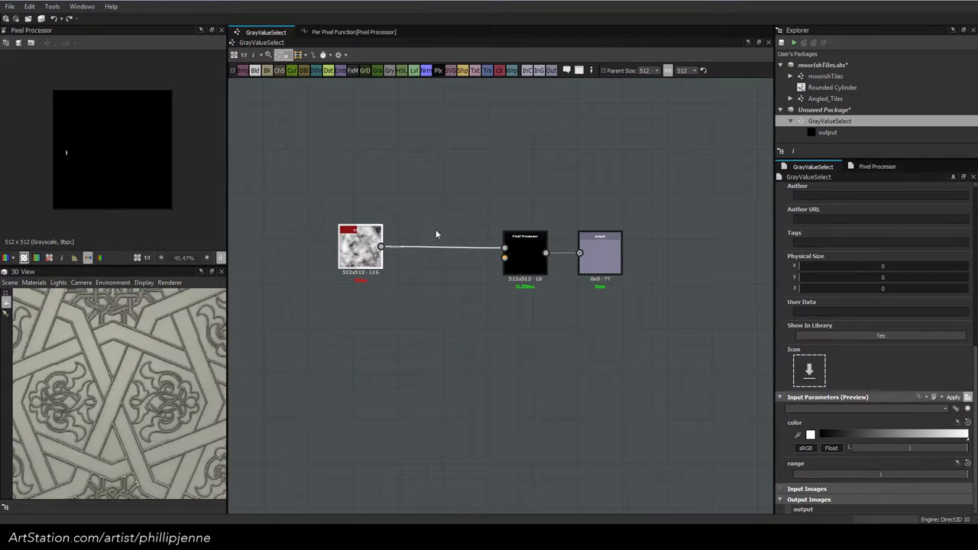
left_click_drag(823, 383, 969, 409)
left_click_drag(868, 383, 847, 382)
Preview the Pixel Processor output while sweeping the color parameter from 0 to 1
left_click(535, 267)
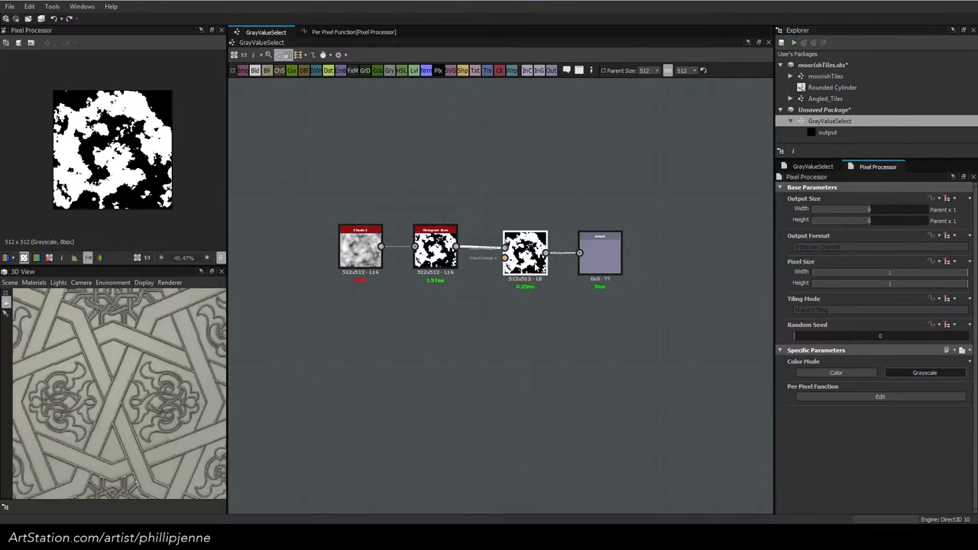
left_click(828, 170)
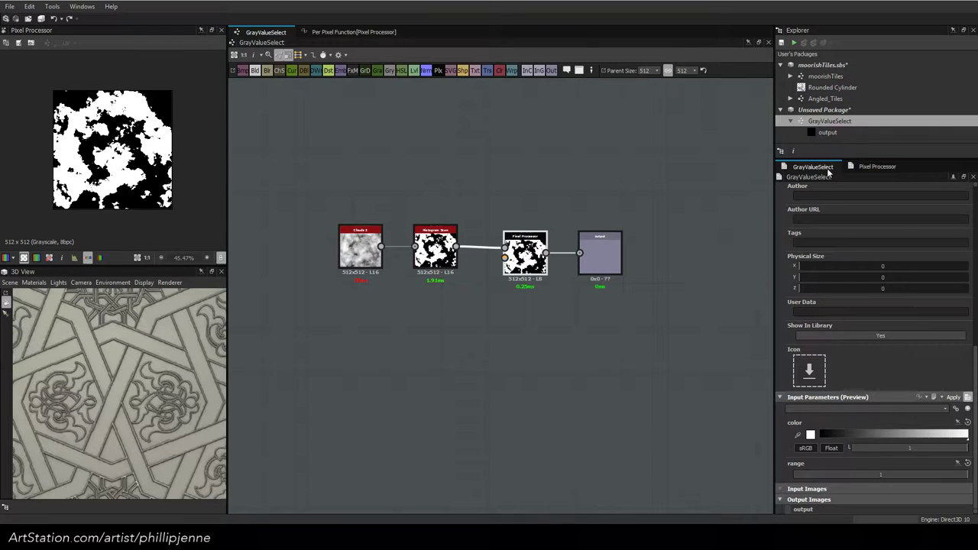
left_click_drag(888, 449, 707, 436)
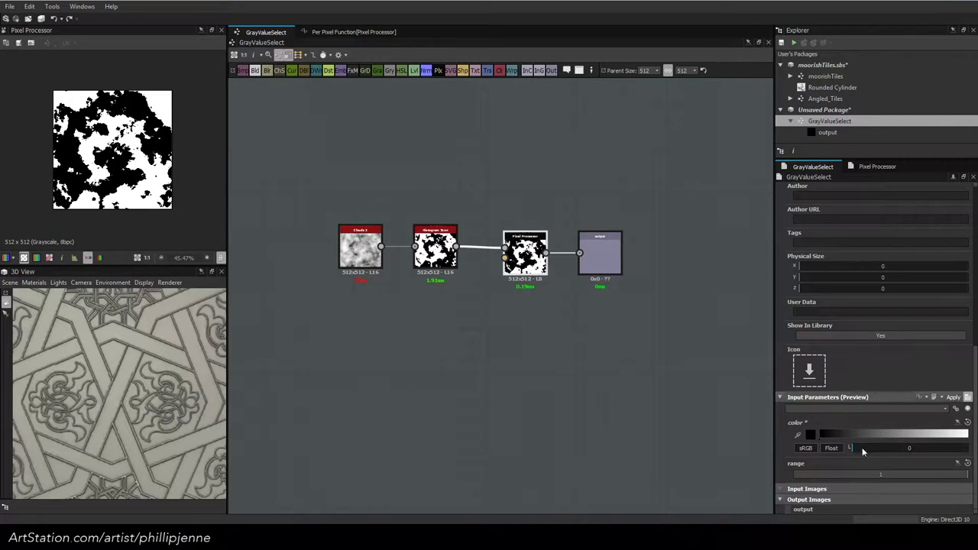
left_click_drag(890, 449, 939, 457)
Lower the Histogram Scan contrast to 0.74 and set the color parameter to about 0.83
left_click(447, 256)
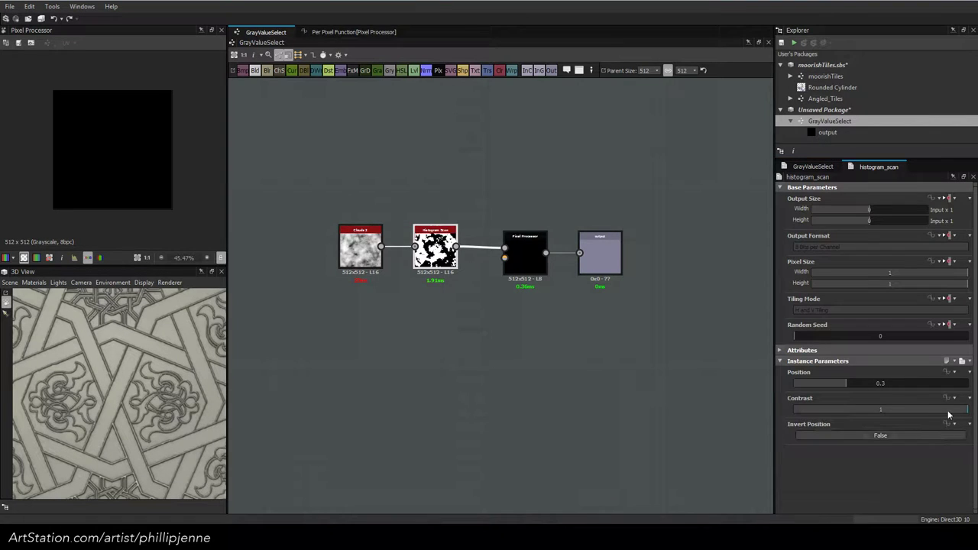
left_click_drag(955, 408, 909, 405)
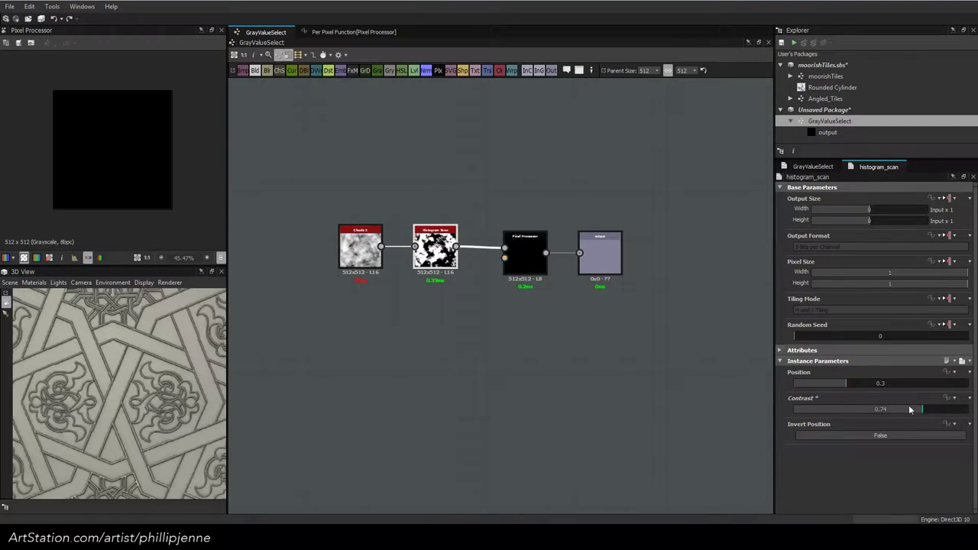
left_click(527, 258)
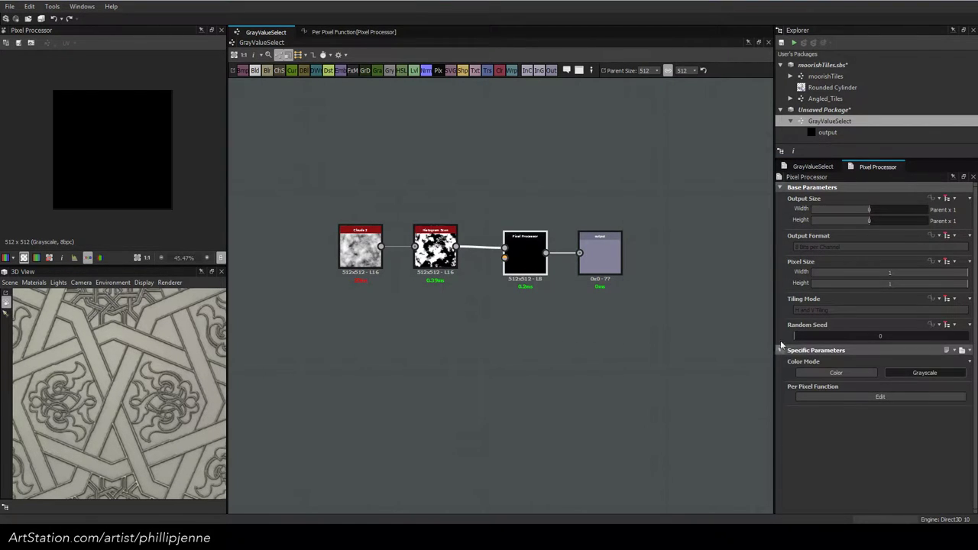
left_click(816, 168)
mouse_move(938, 449)
left_mouse_down()
mouse_move(859, 440)
mouse_move(968, 447)
mouse_move(816, 440)
mouse_move(952, 455)
left_mouse_up()
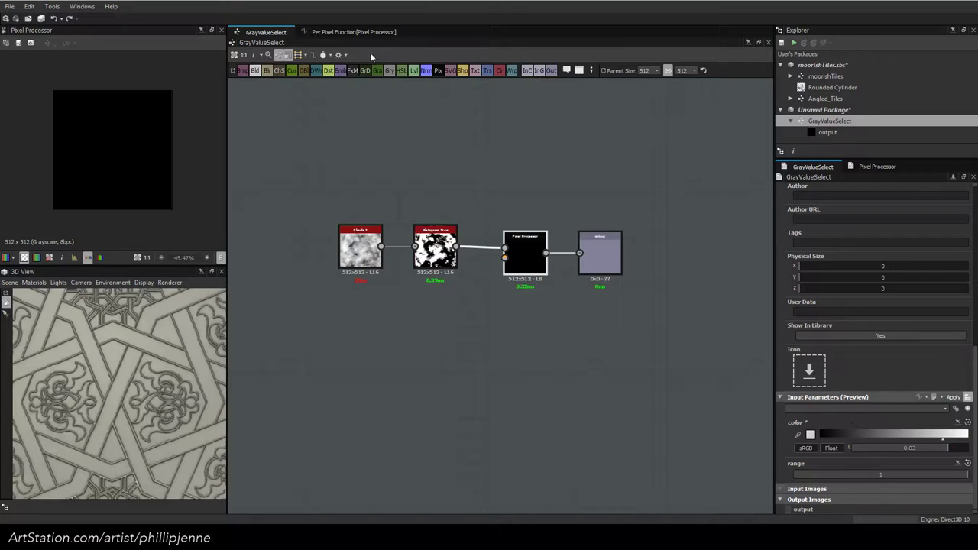
View the Histogram Scan in 2D with pixel information shown, and set its contrast to 0.720634
double_click(437, 251)
scroll(173, 141, "up", 10)
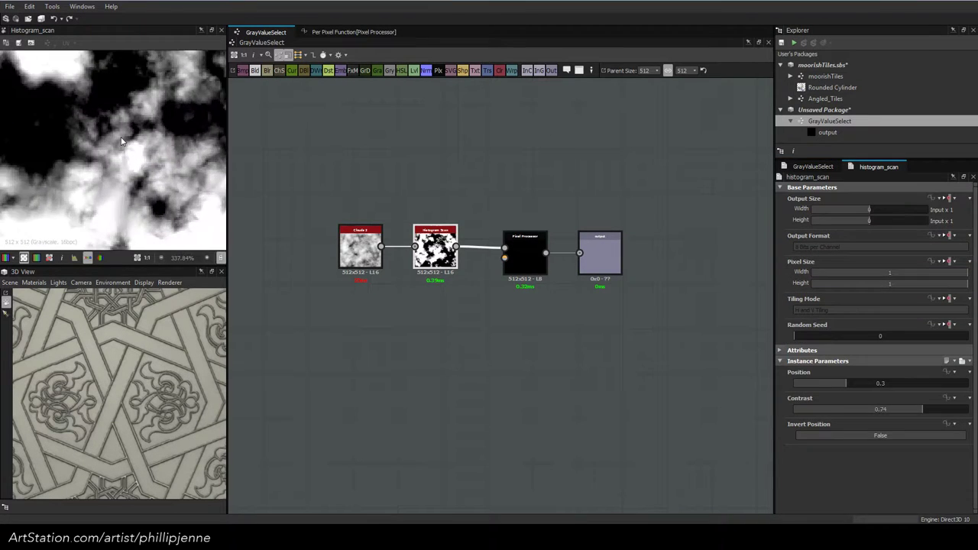
left_click(62, 257)
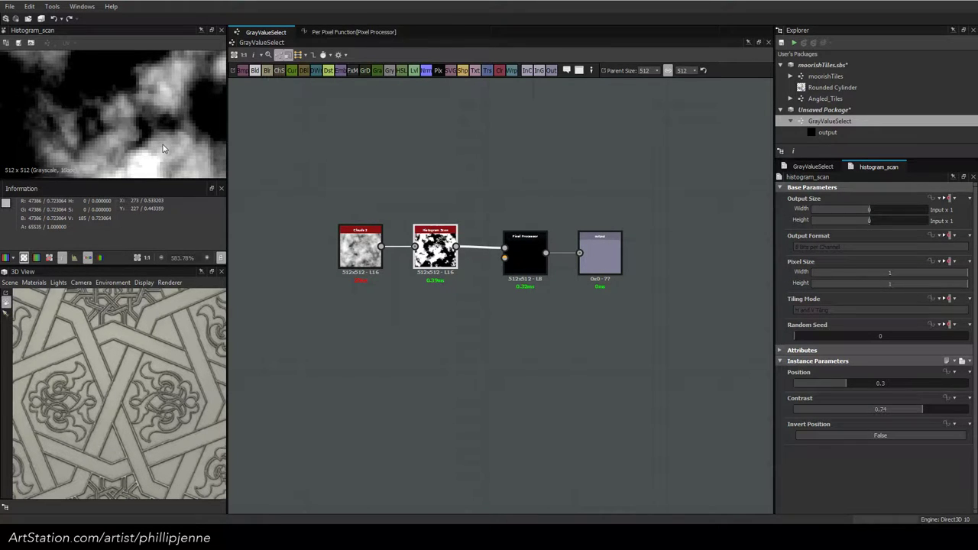
double_click(883, 411)
key("Return")
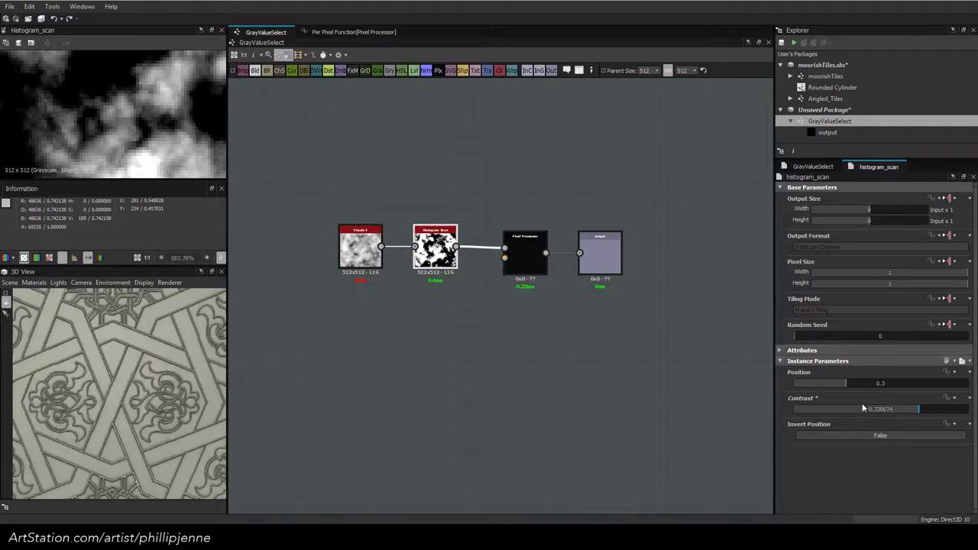
Change the Histogram Scan contrast to 0.432685 and check the Pixel Processor output
double_click(522, 258)
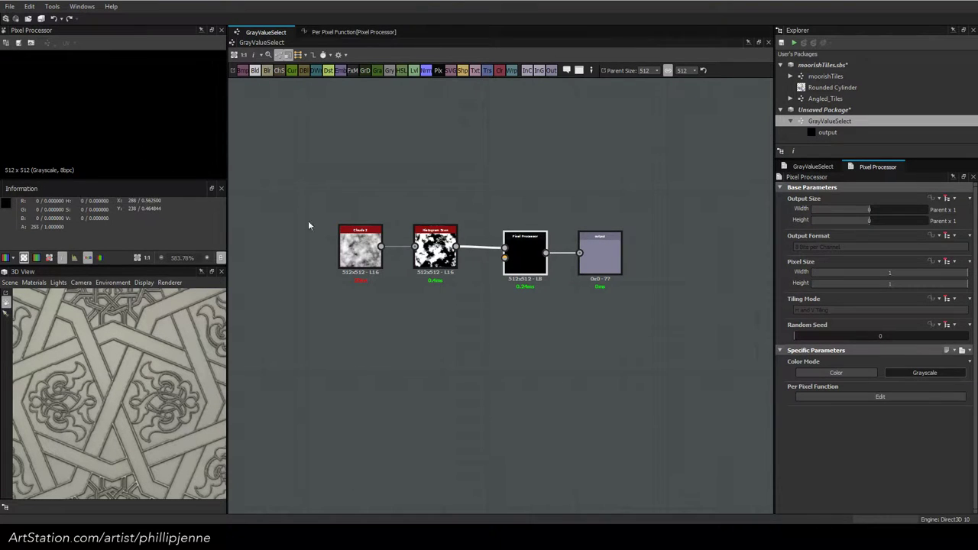
double_click(426, 254)
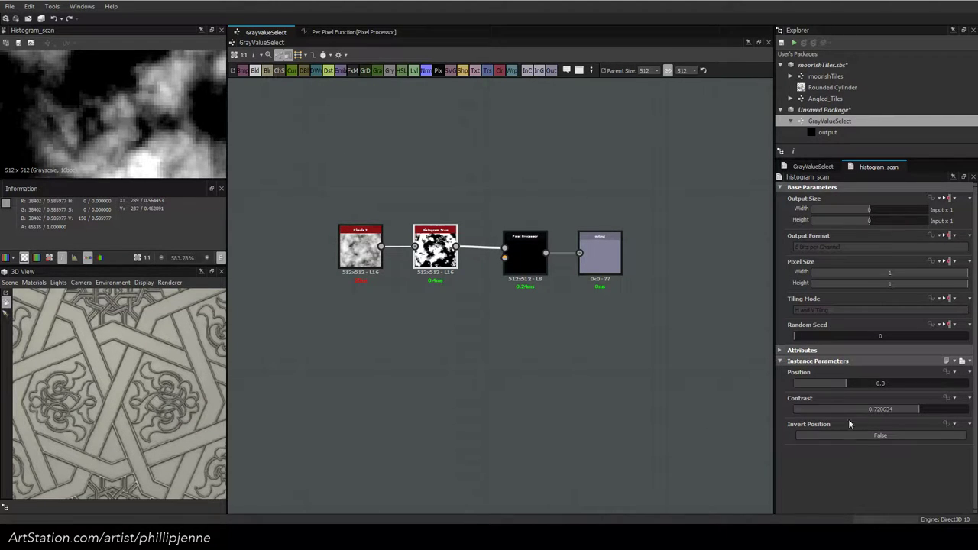
double_click(877, 409)
left_click_drag(882, 409, 871, 409)
type("432685")
key("Return")
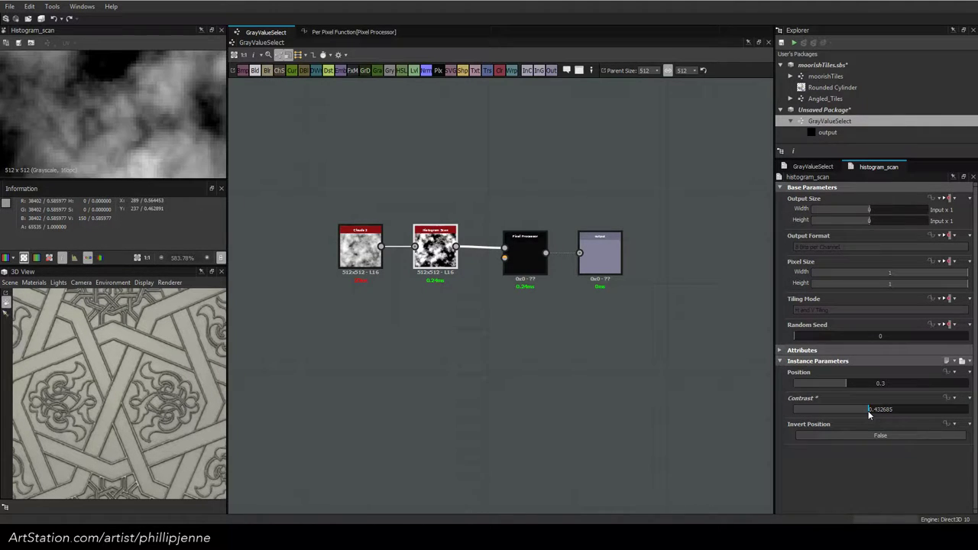
double_click(525, 252)
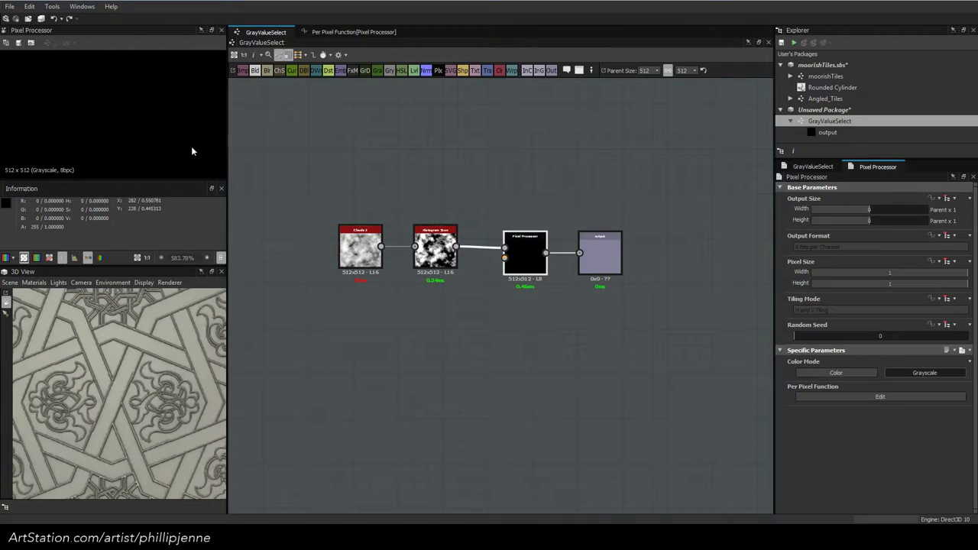
scroll(116, 135, "down", 10)
scroll(104, 121, "up", 9)
In the per-pixel function, add a Multiplication node fed by the sampled gray value
left_click(358, 31)
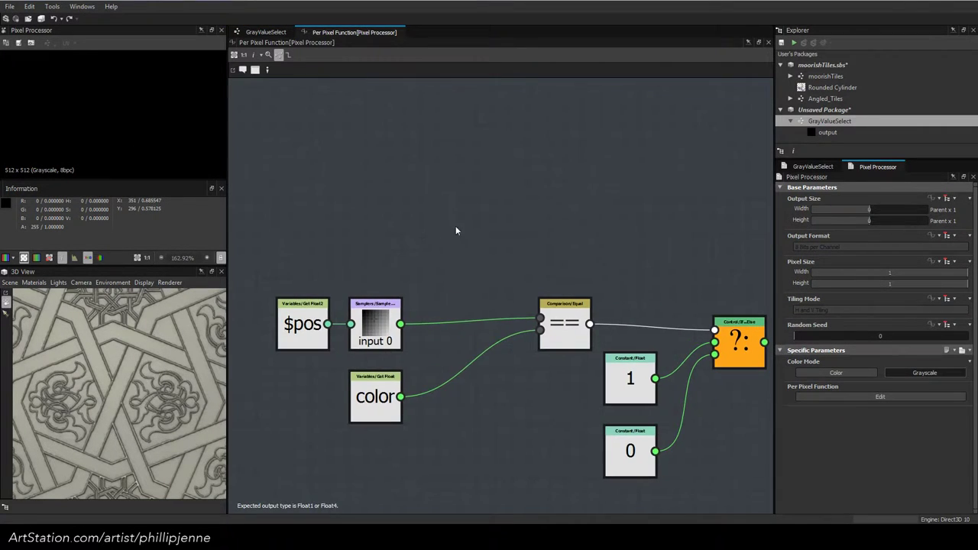
key("space")
type("div")
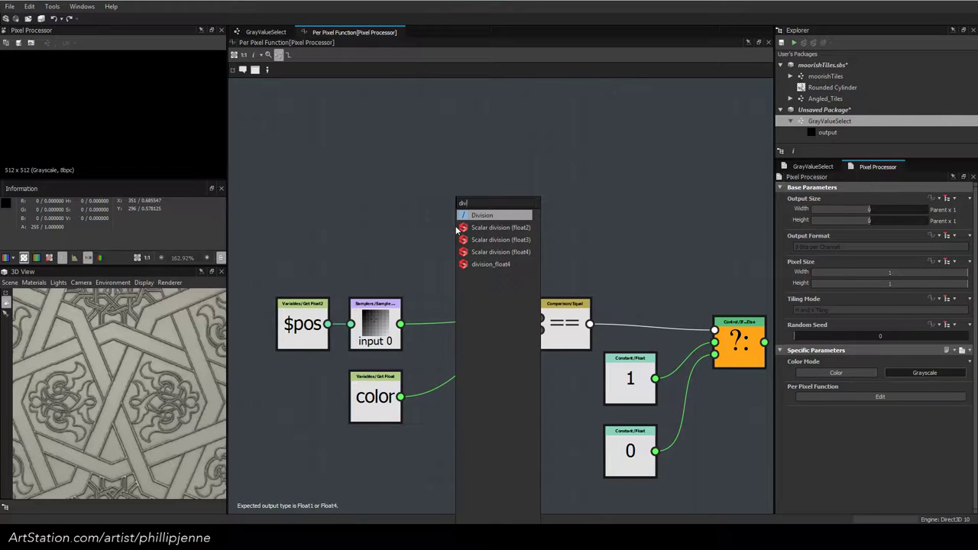
key("BackSpace")
key("BackSpace")
key("BackSpace")
type("mul")
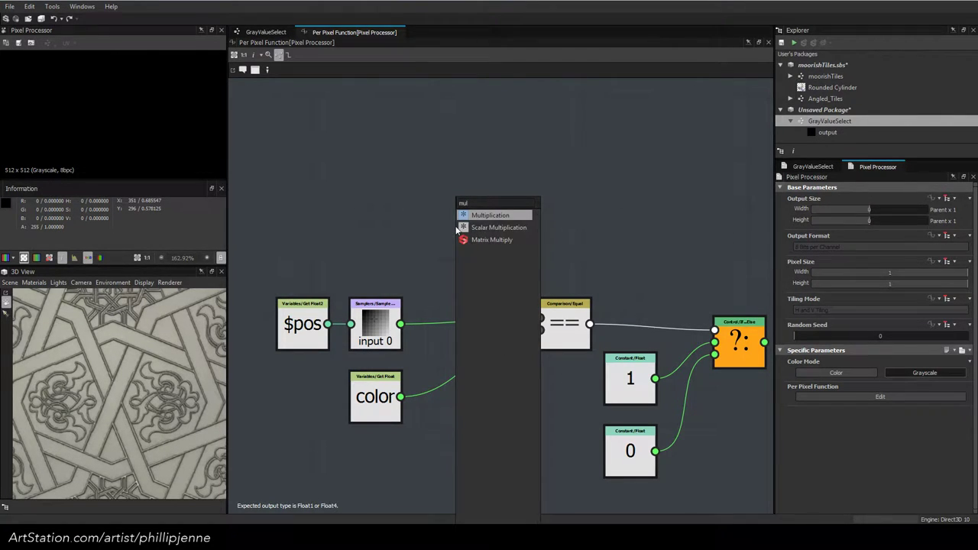
key("Return")
left_click_drag(457, 230, 511, 249)
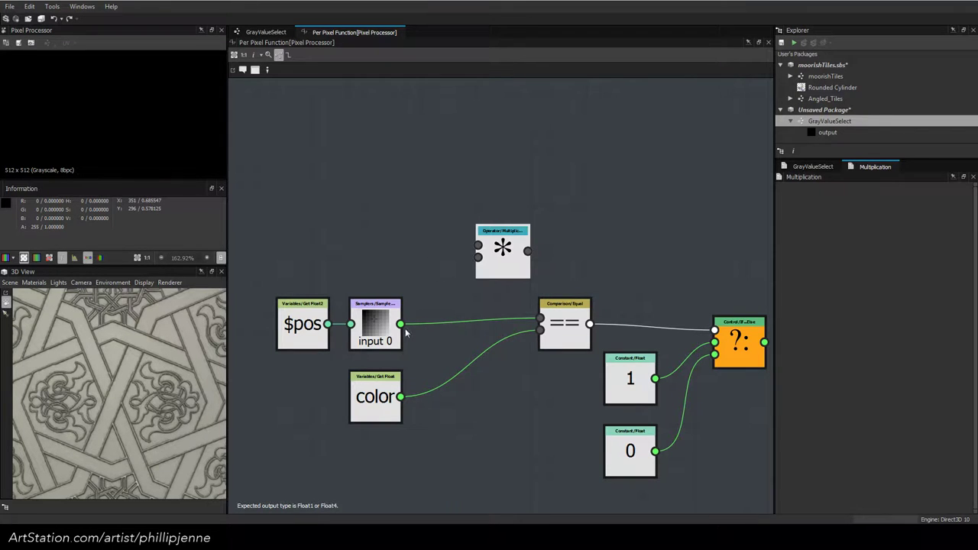
left_click_drag(400, 324, 335, 260)
left_click_drag(378, 386, 324, 366)
left_click_drag(515, 263, 479, 242)
Duplicate the Multiplication node and feed the color value into the copy
key("ctrl+d")
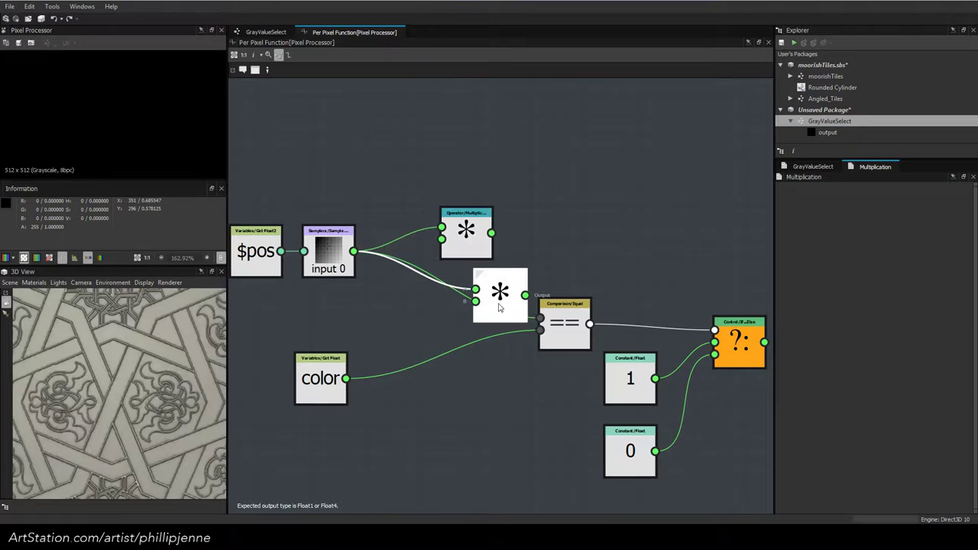
left_click_drag(500, 308, 467, 354)
left_click_drag(347, 379, 443, 350)
left_click(370, 315)
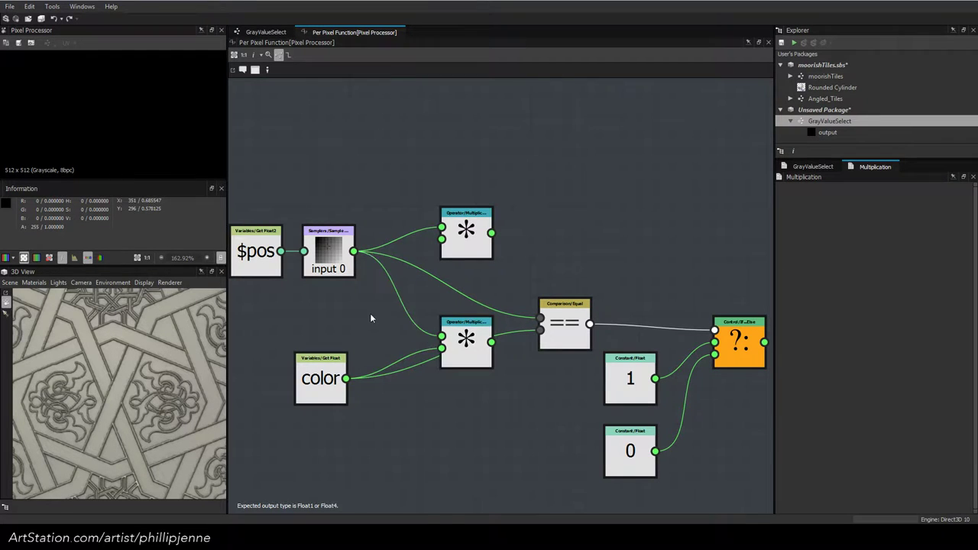
Add a constant Float node of 100 and wire it into the multiplications
key("space")
type("fd")
key("BackSpace")
key("BackSpace")
type("d")
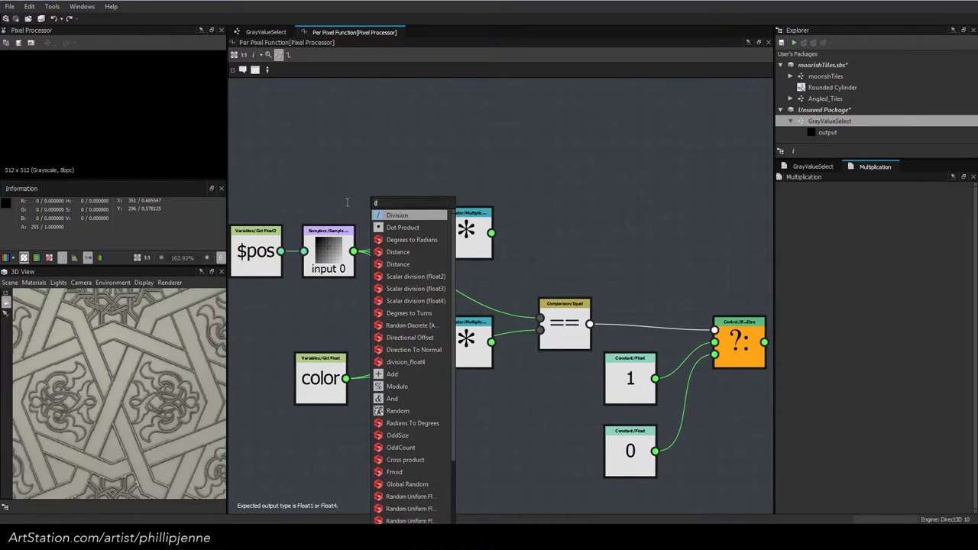
key("BackSpace")
type("f")
left_click(402, 217)
double_click(875, 197)
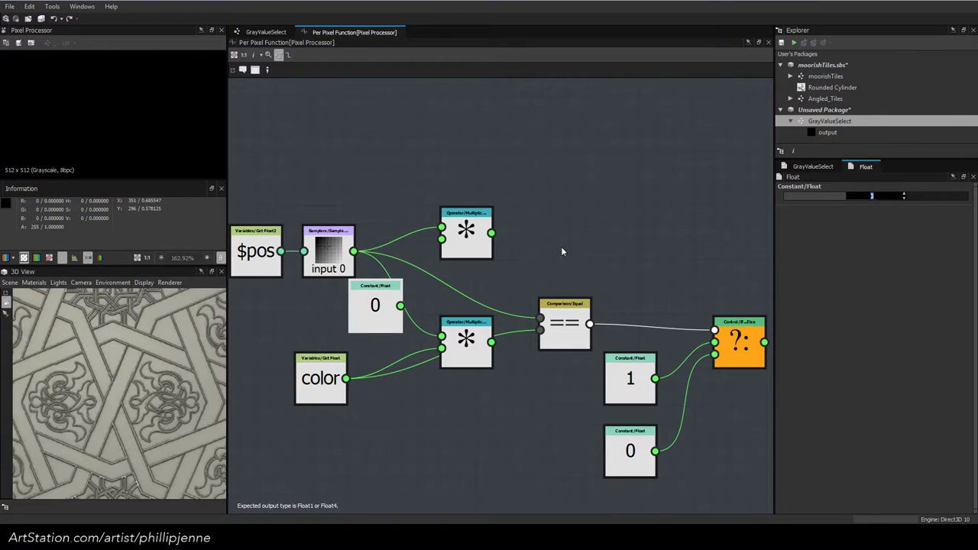
key("space")
type("p")
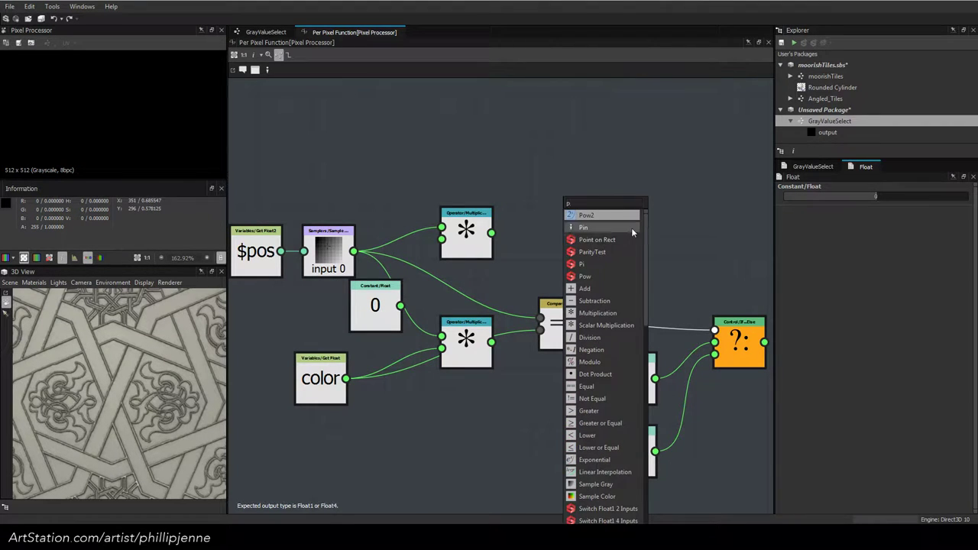
type("e")
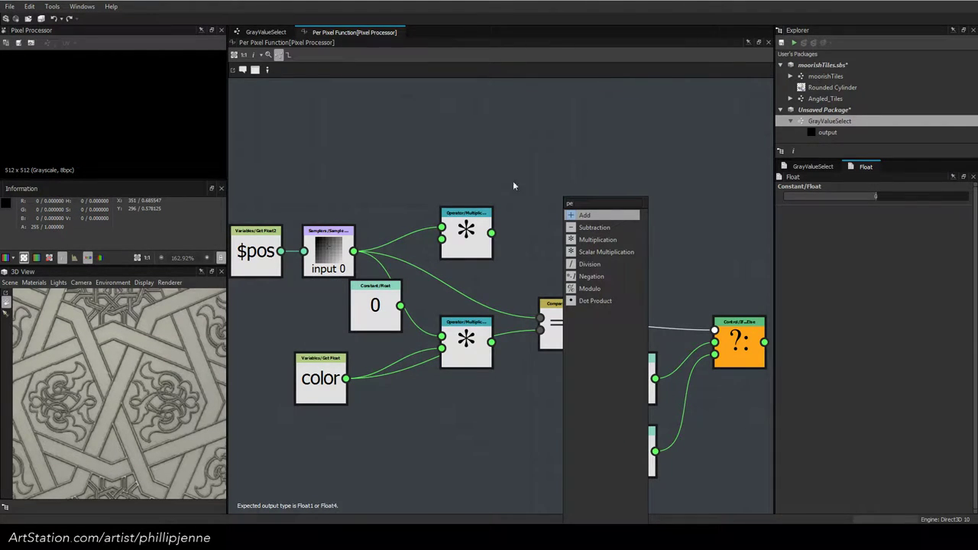
key("Escape")
left_click_drag(381, 298, 442, 239)
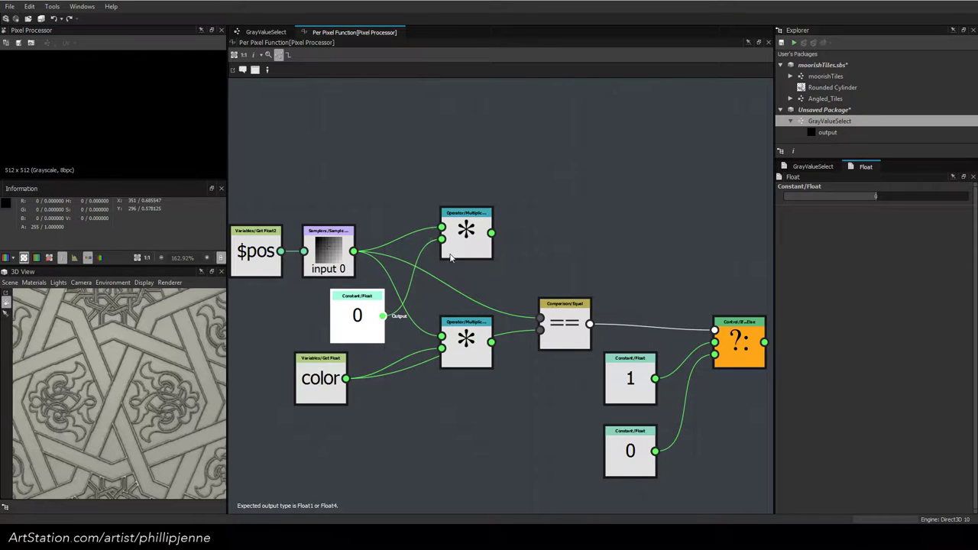
left_click_drag(456, 342, 457, 341)
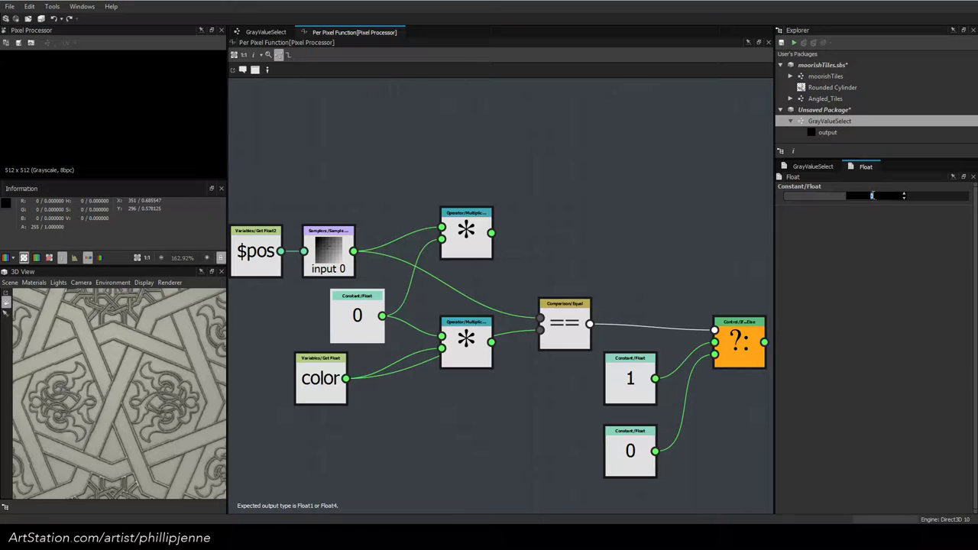
key("Return")
Change the precision constant from 100 to 1000
middle_click_drag(496, 174, 588, 192)
left_click_drag(360, 170, 449, 389)
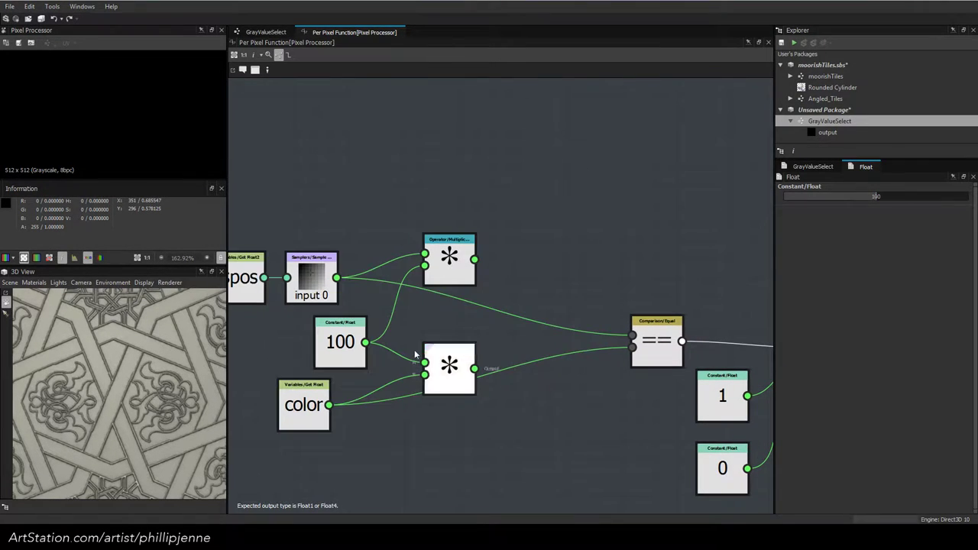
double_click(876, 197)
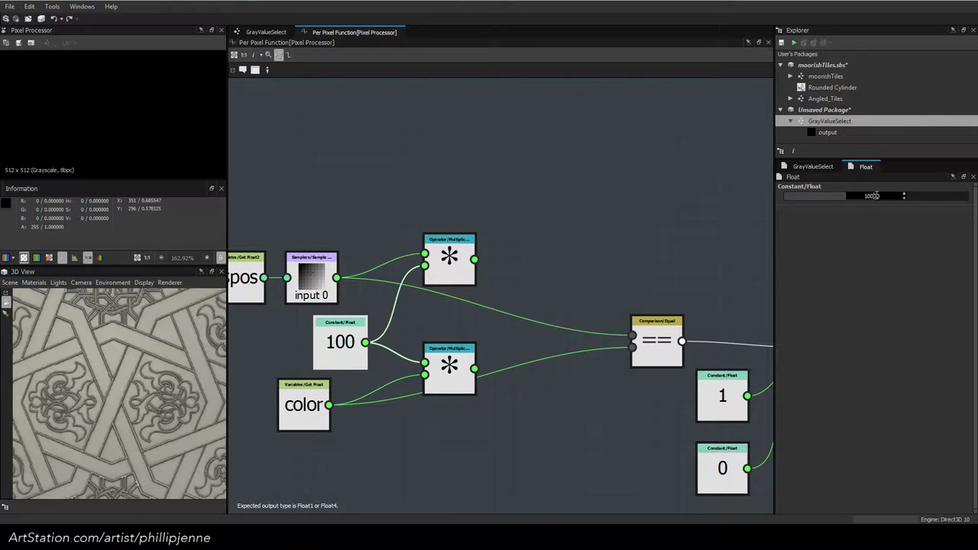
key("Return")
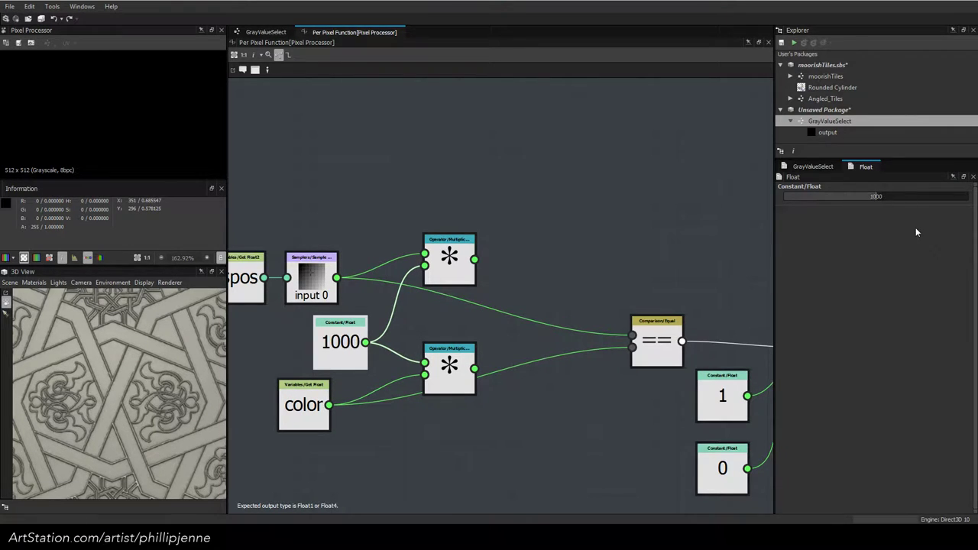
Add a Floor node after each of the two Multiplication nodes
right_click(535, 300)
type("flo")
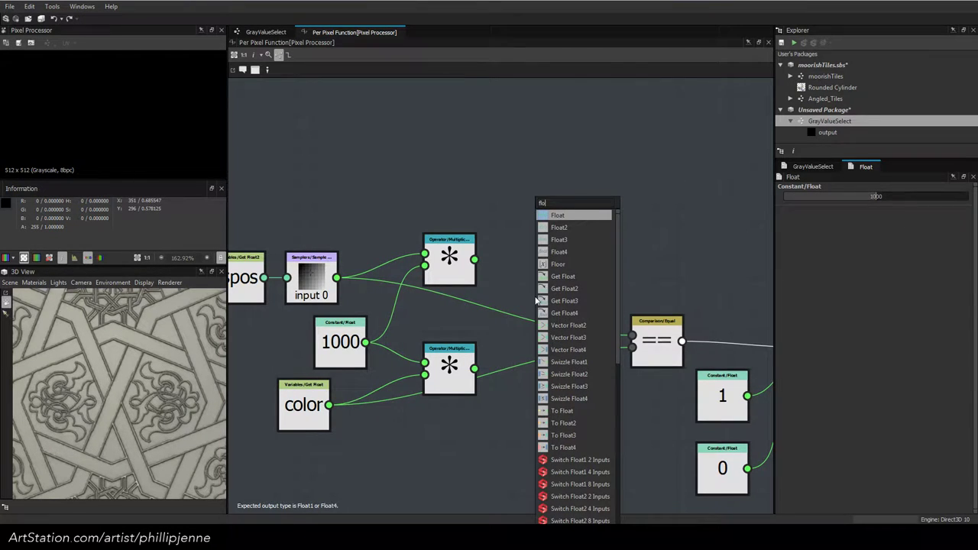
left_click(600, 264)
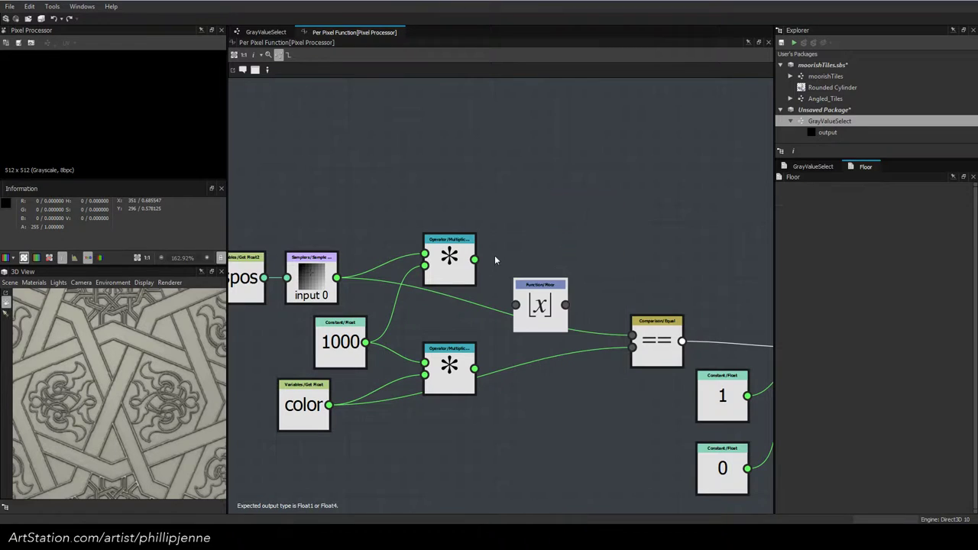
left_click_drag(475, 259, 543, 256)
key("ctrl+d")
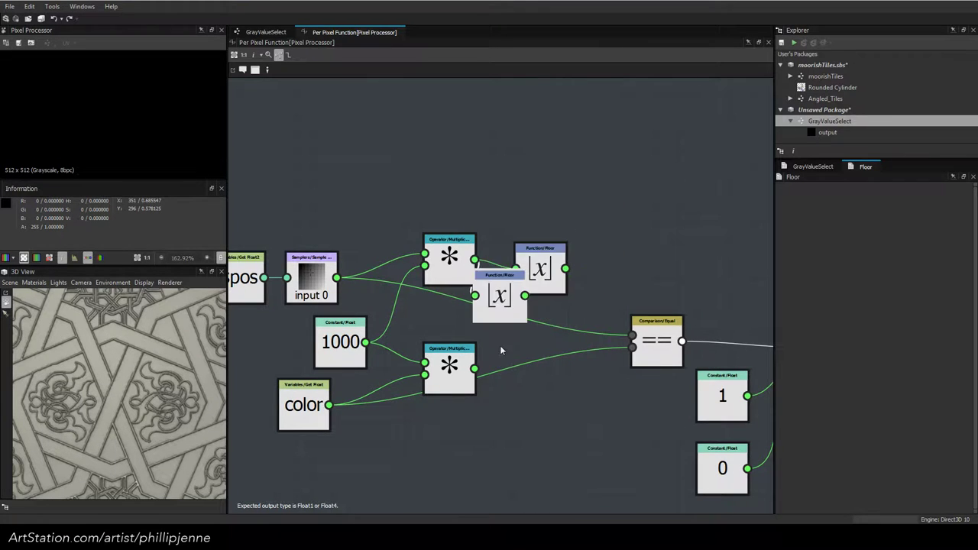
left_click_drag(503, 302, 544, 385)
left_click_drag(478, 369, 524, 366)
left_click_drag(454, 355, 455, 362)
left_click_drag(540, 260, 540, 250)
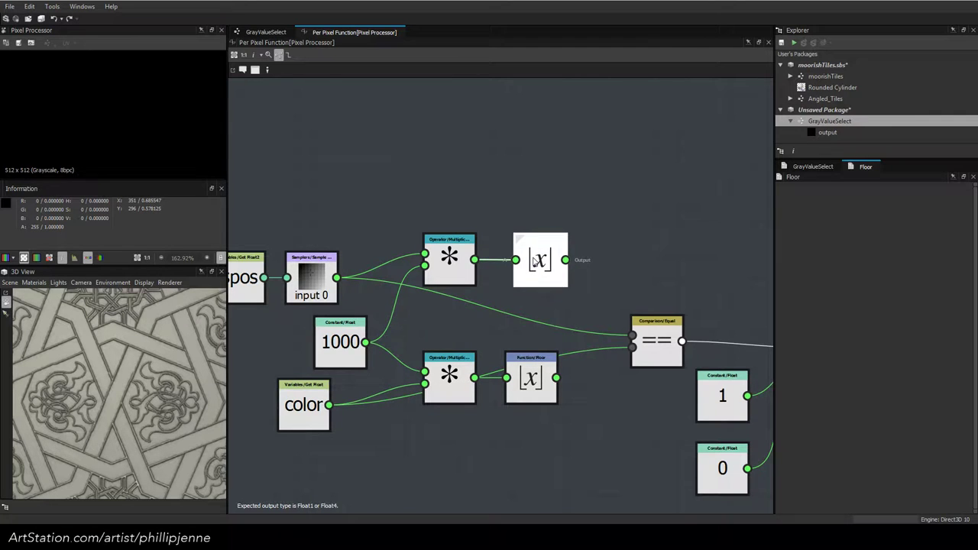
Shift the comparison branch right and reposition the 1000 constant, $pos and sampler nodes
middle_click_drag(585, 266, 456, 237)
left_click_drag(490, 233, 757, 464)
left_click_drag(695, 321, 766, 339)
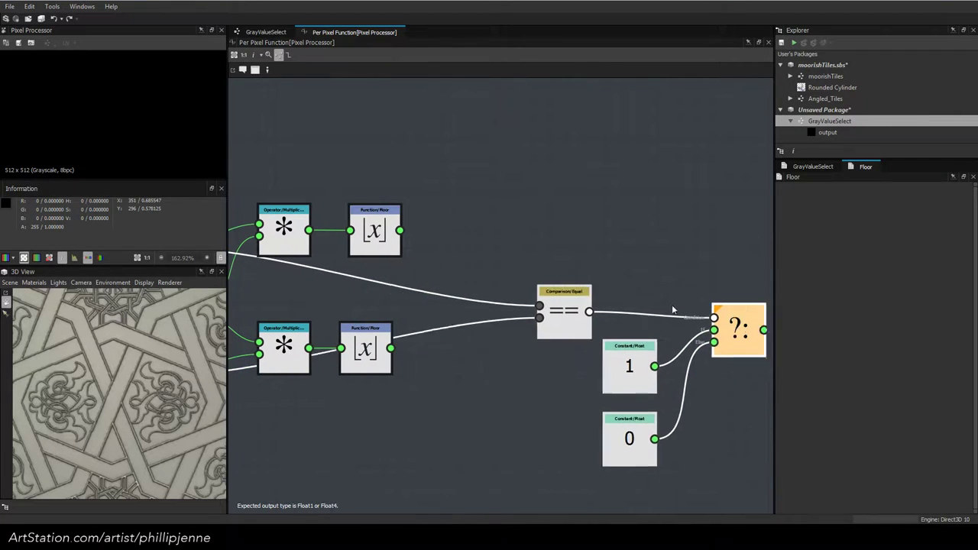
middle_click_drag(491, 231, 682, 248)
left_click(372, 330)
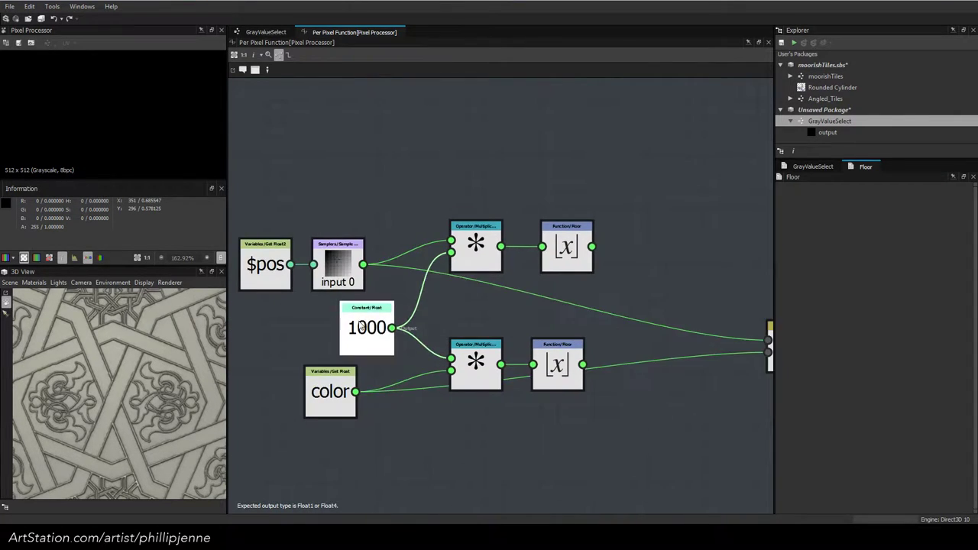
left_click_drag(372, 330, 390, 313)
left_click_drag(273, 227, 342, 238)
left_click(651, 275)
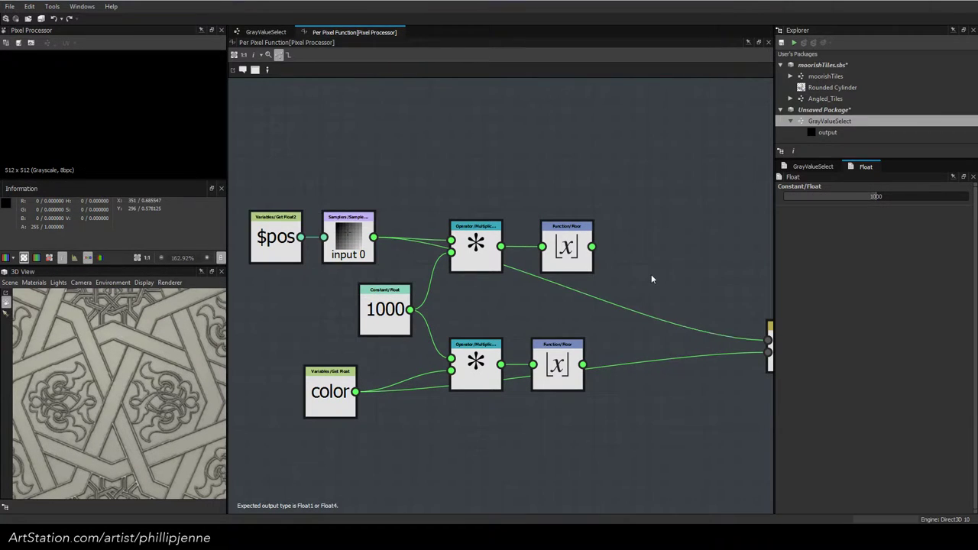
Add a Division node dividing the top floored value by the 1000 constant
key("space")
type("d")
key("BackSpace")
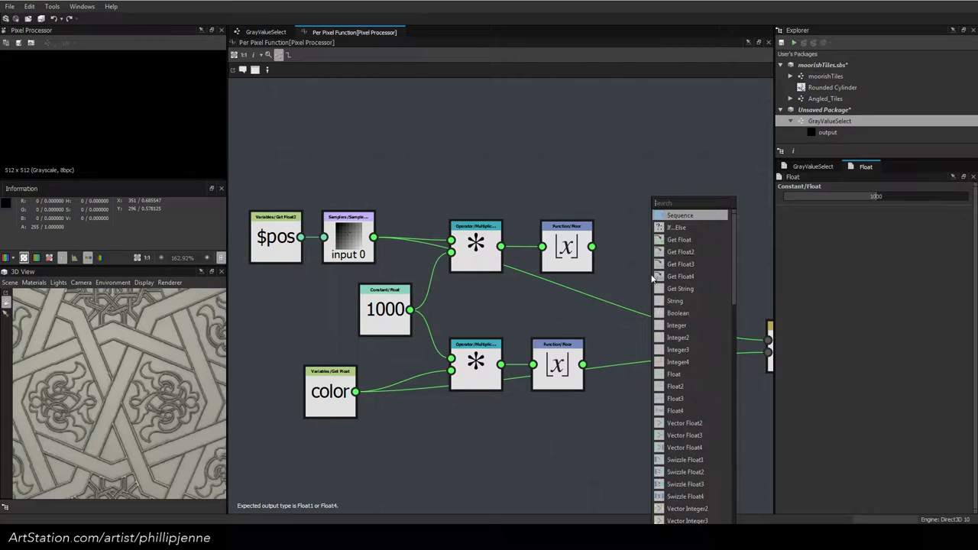
type("d")
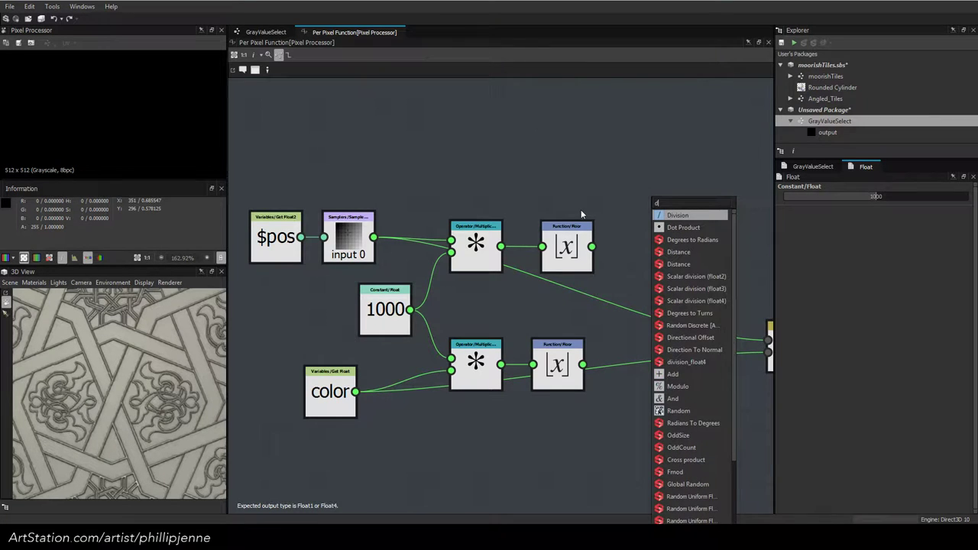
key("Return")
left_click_drag(591, 246, 413, 311)
Copy the Division for the lower floored value and feed both divisions into Equal
middle_click_drag(677, 286, 620, 272)
left_click(611, 257)
key("ctrl+c")
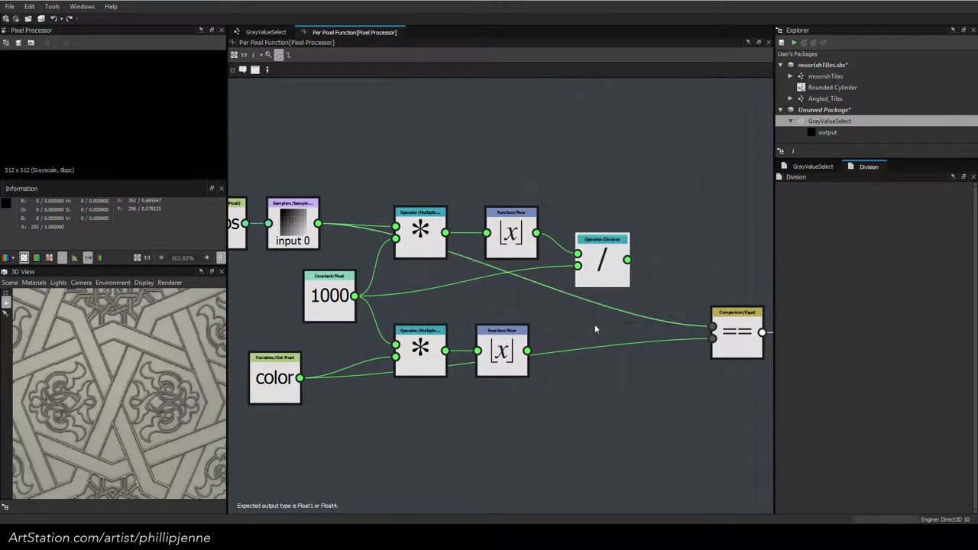
key("ctrl+v")
left_click_drag(497, 311, 582, 368)
left_click_drag(527, 352, 559, 346)
left_click_drag(585, 353, 628, 260)
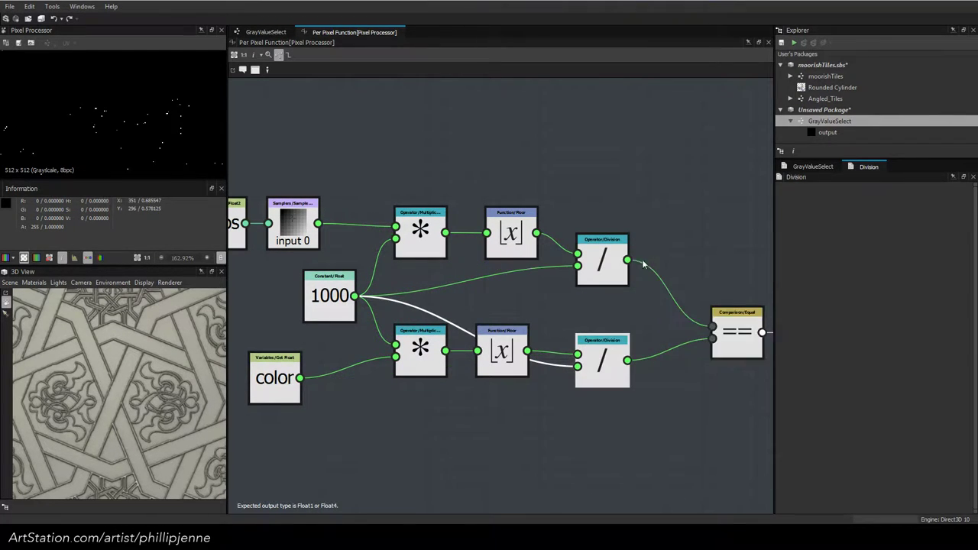
middle_click_drag(685, 262, 513, 249)
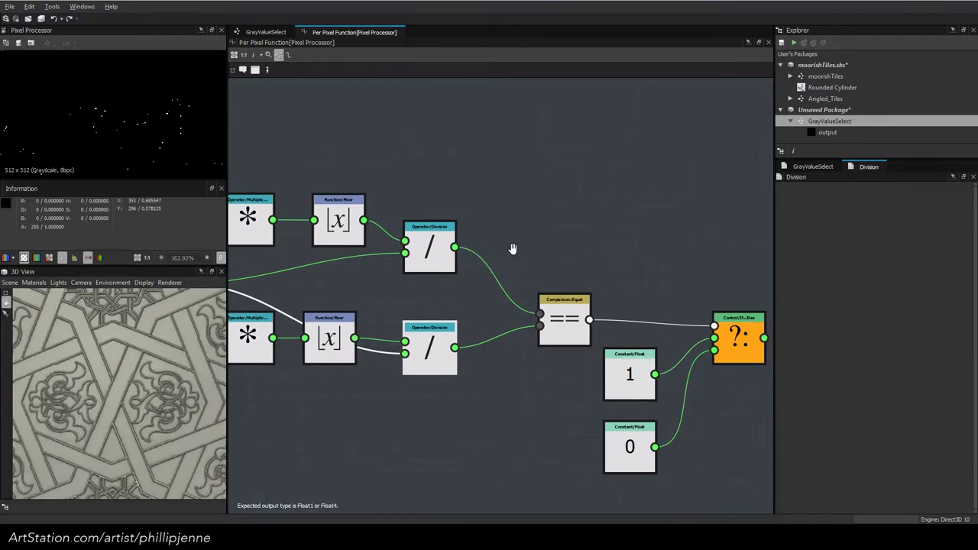
Hide the information panel and frame the whole function graph to check the preview
left_click(222, 189)
scroll(152, 107, "up", 2)
scroll(454, 209, "down", 3)
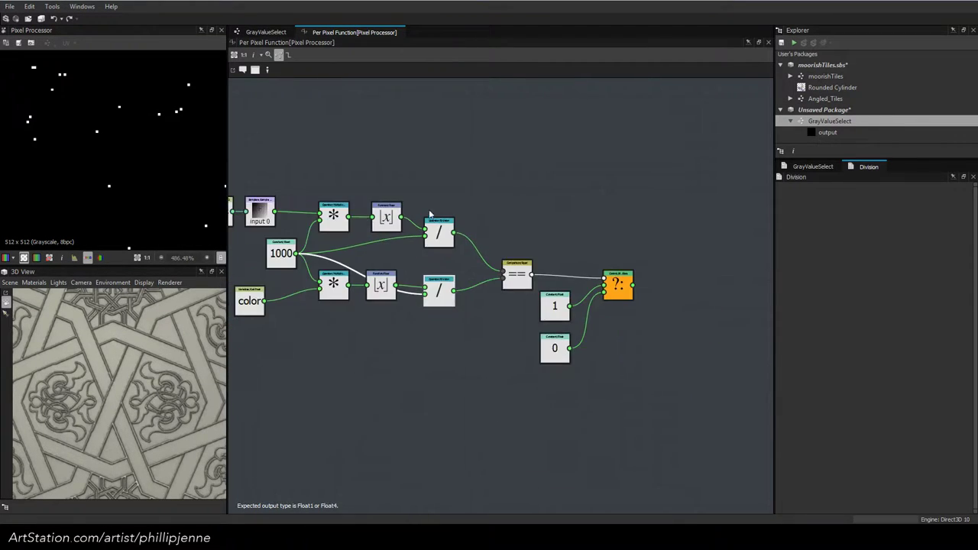
middle_click_drag(389, 189, 504, 229)
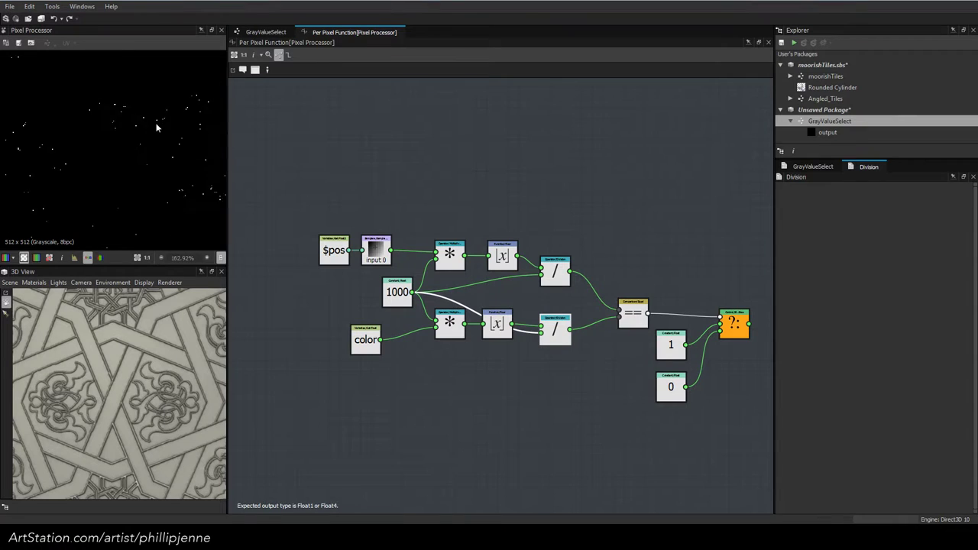
Lower the precision constant from 1000 to 10
left_click(265, 32)
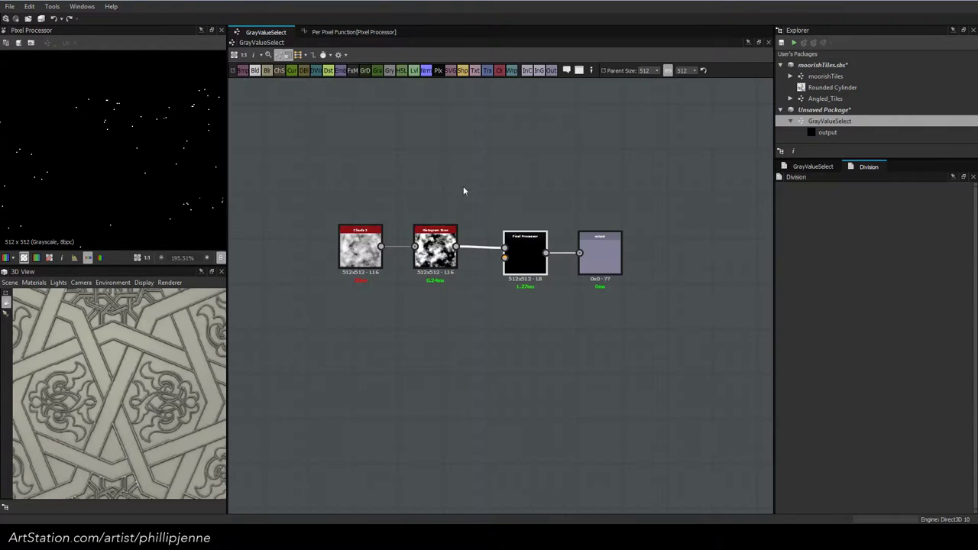
left_click(355, 32)
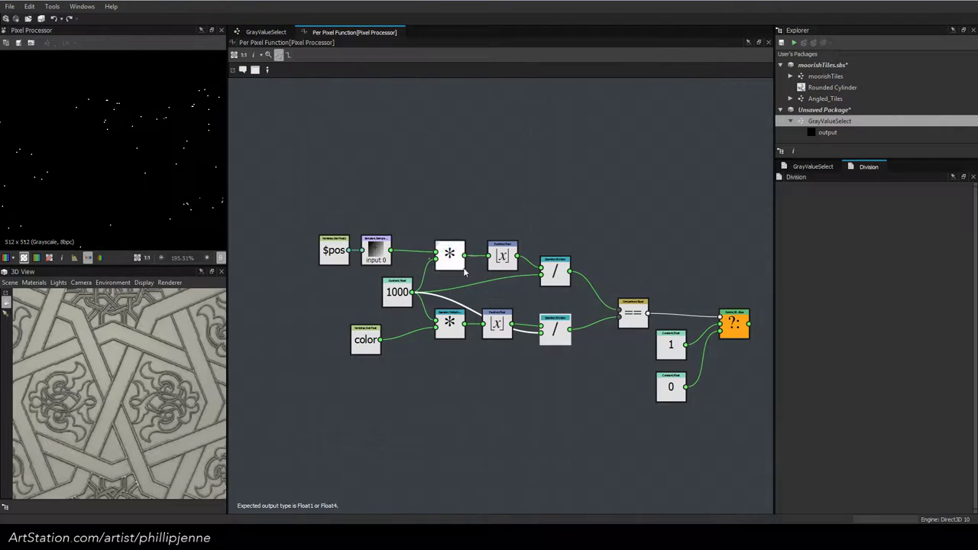
left_click(395, 291)
left_click_drag(878, 197, 788, 198)
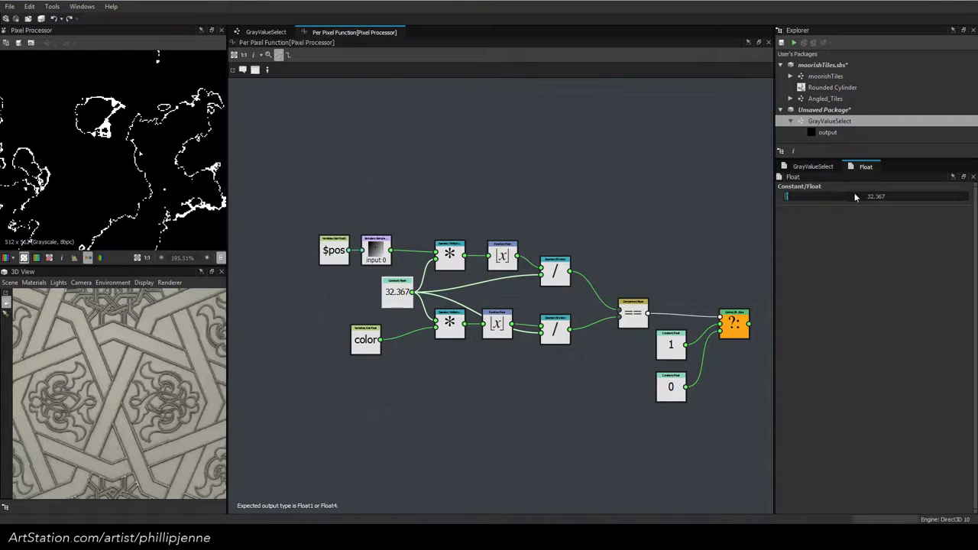
double_click(886, 197)
type("10")
key("Return")
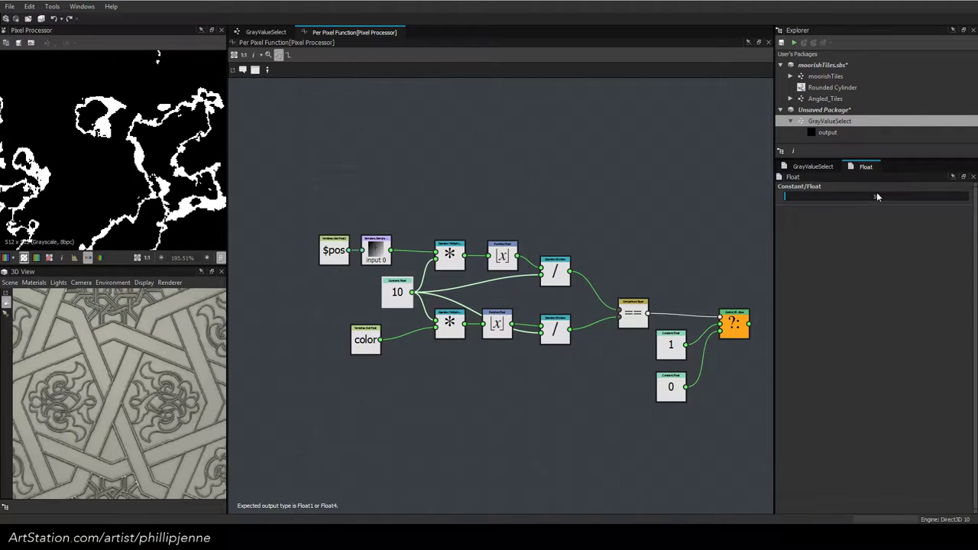
Try a precision of 1 in the preview, then restore the constant to 10
scroll(109, 123, "down", 8)
scroll(109, 122, "up", 7)
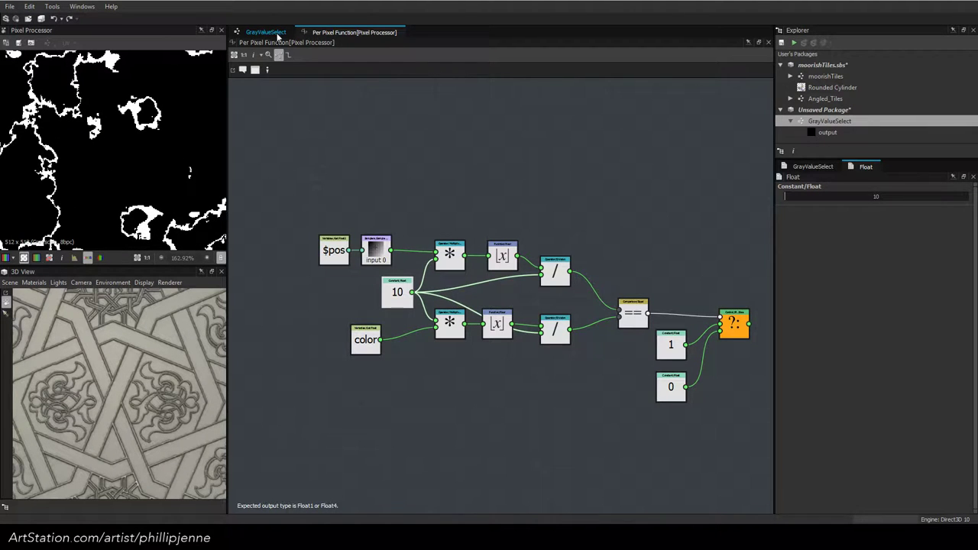
double_click(878, 197)
type("1")
key("Return")
scroll(153, 149, "down", 3)
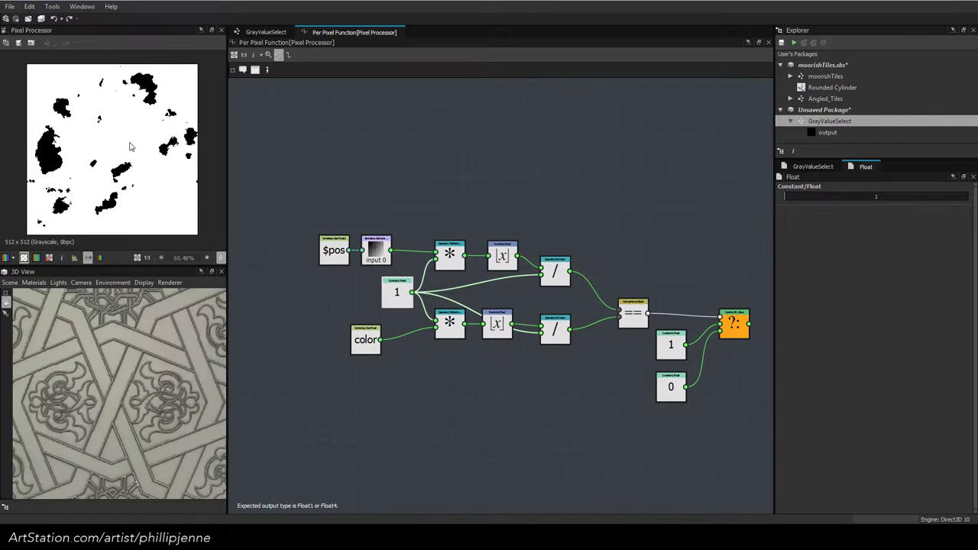
left_click(265, 32)
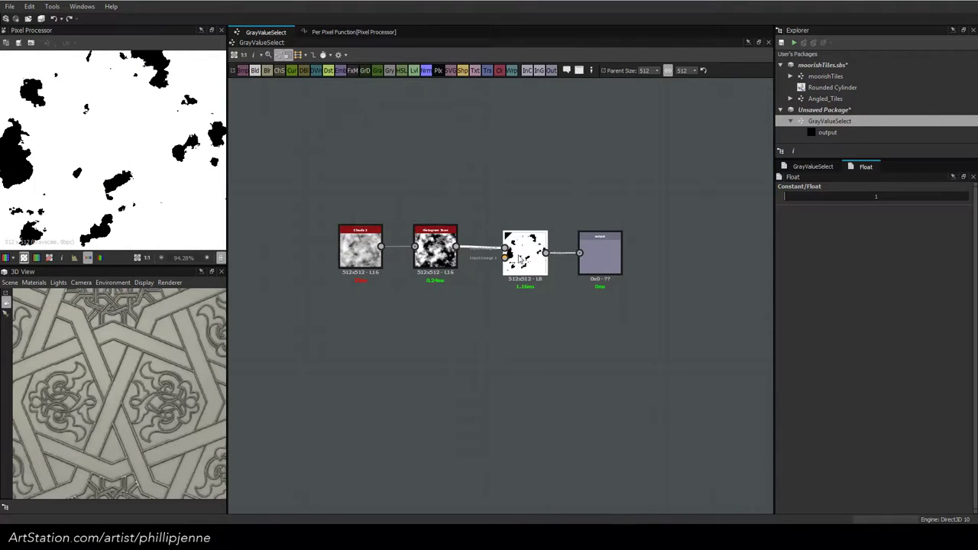
left_click(355, 32)
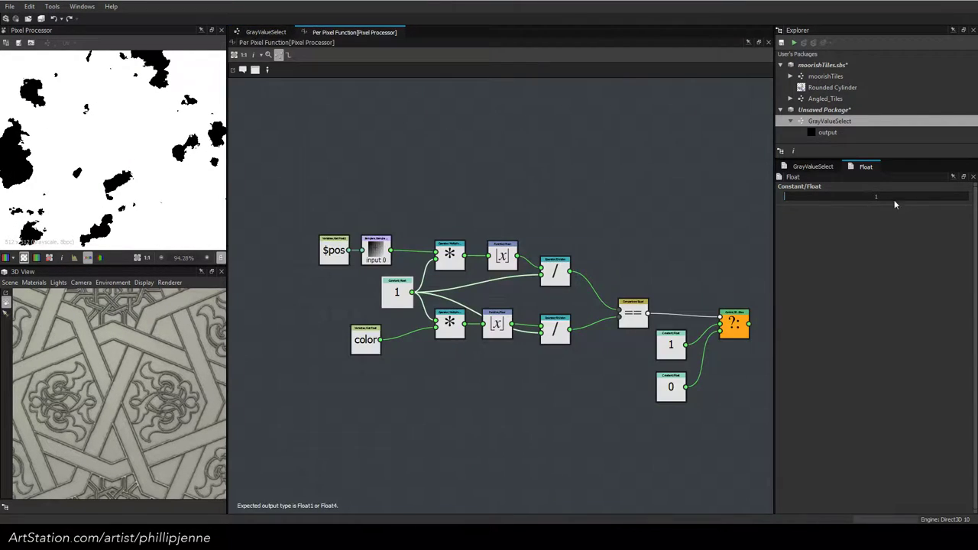
type("0")
key("Return")
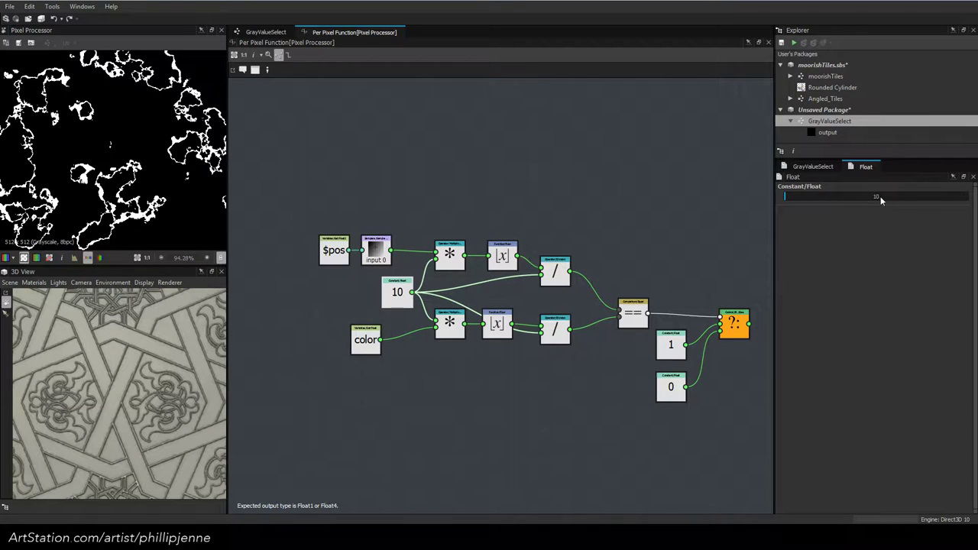
middle_click_drag(387, 319, 470, 331)
left_click(395, 313)
key("space")
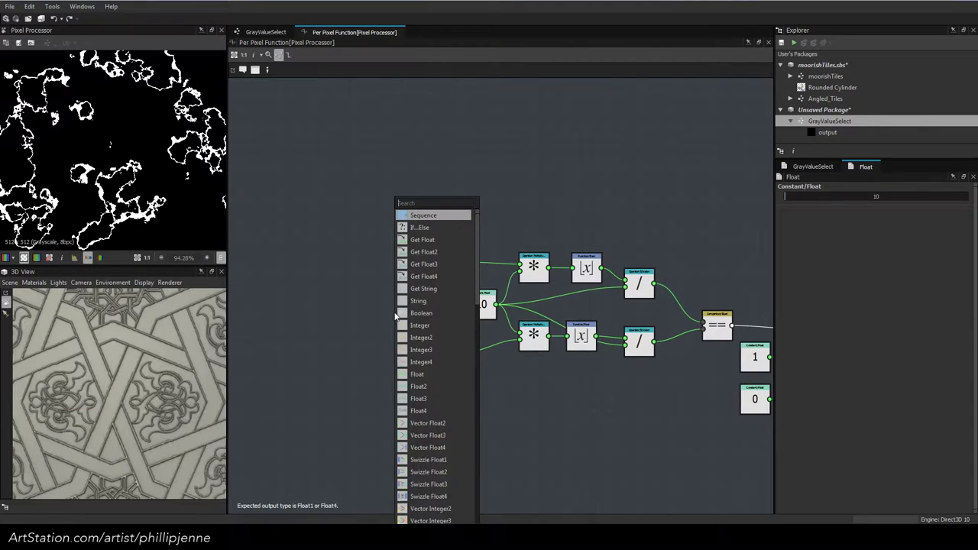
Add a Get Float node that reads the range parameter
type("get")
left_click(430, 218)
left_click_drag(394, 317, 357, 322)
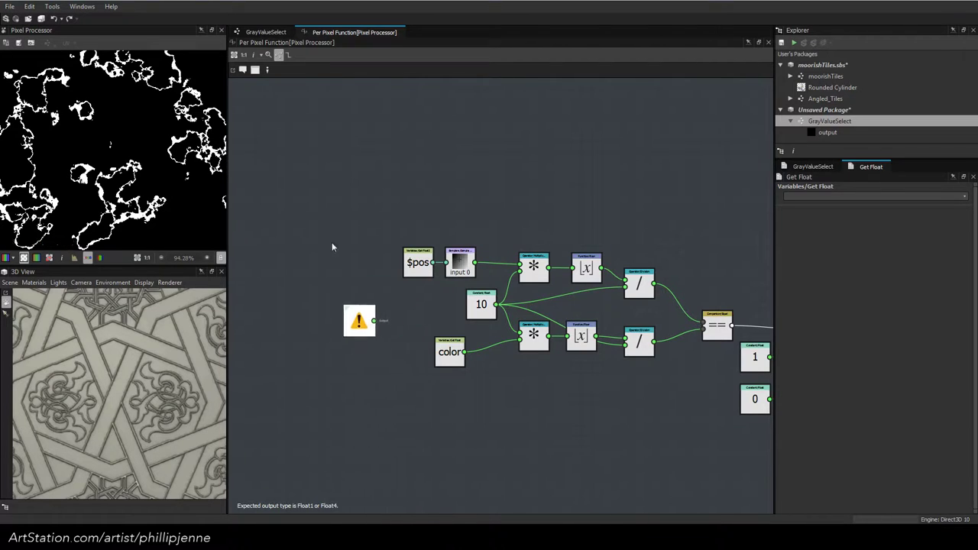
left_click(268, 32)
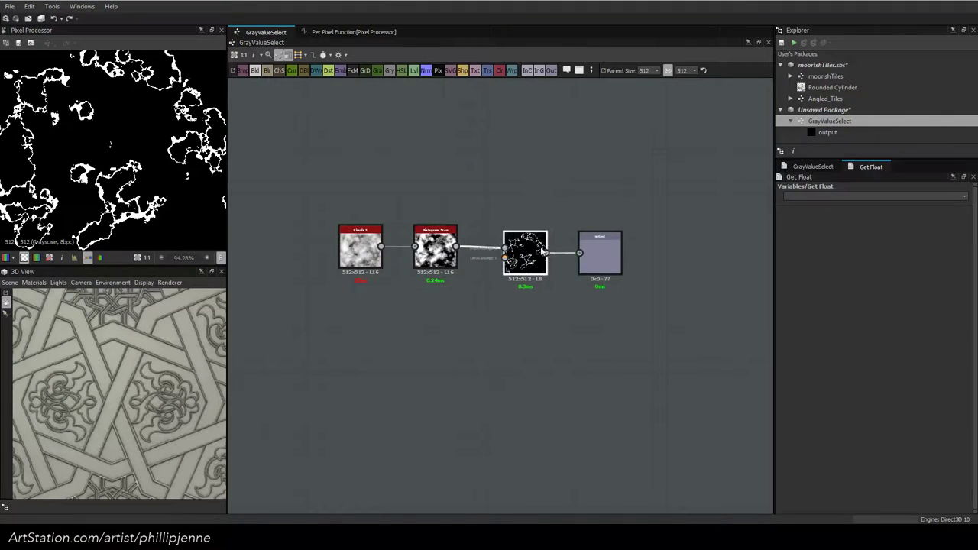
left_click(657, 293)
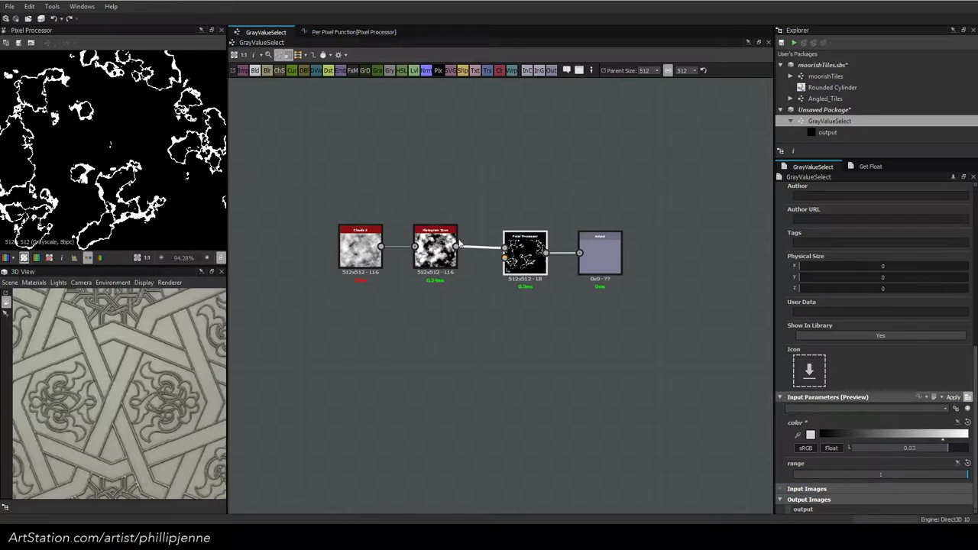
left_click(354, 32)
scroll(406, 308, "up", 2)
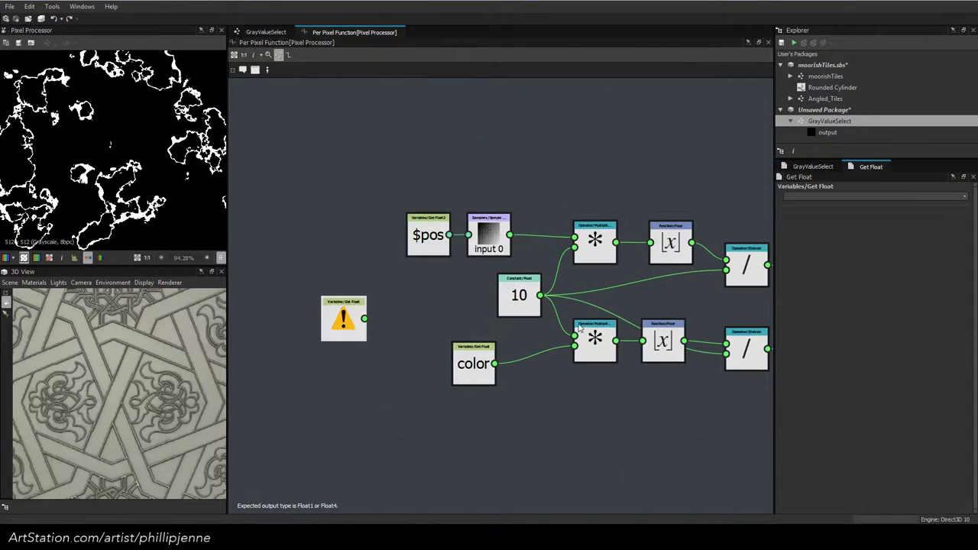
left_click(964, 197)
left_click(803, 220)
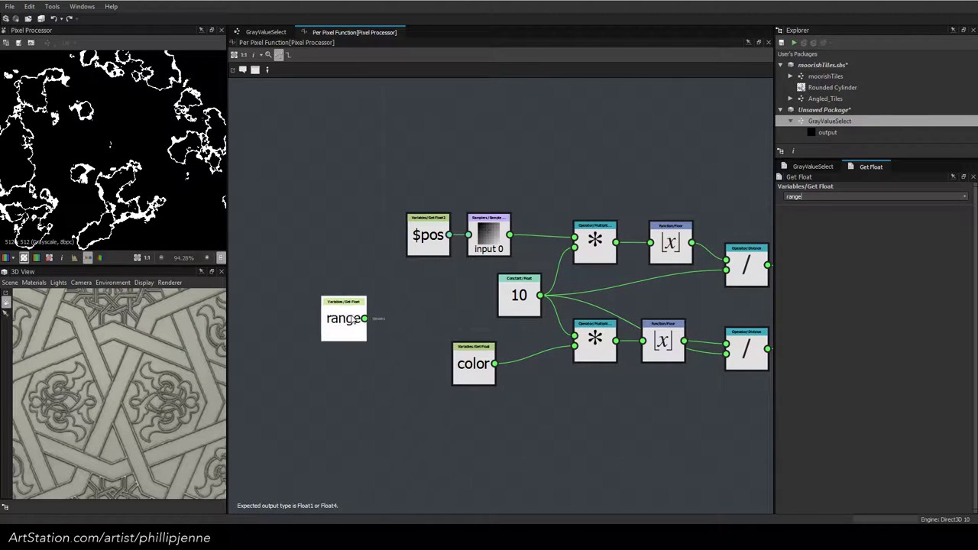
Add a Linear Interpolation node with range in its lower input, and rearrange the range, lerp and 10 nodes
left_click_drag(353, 321, 324, 328)
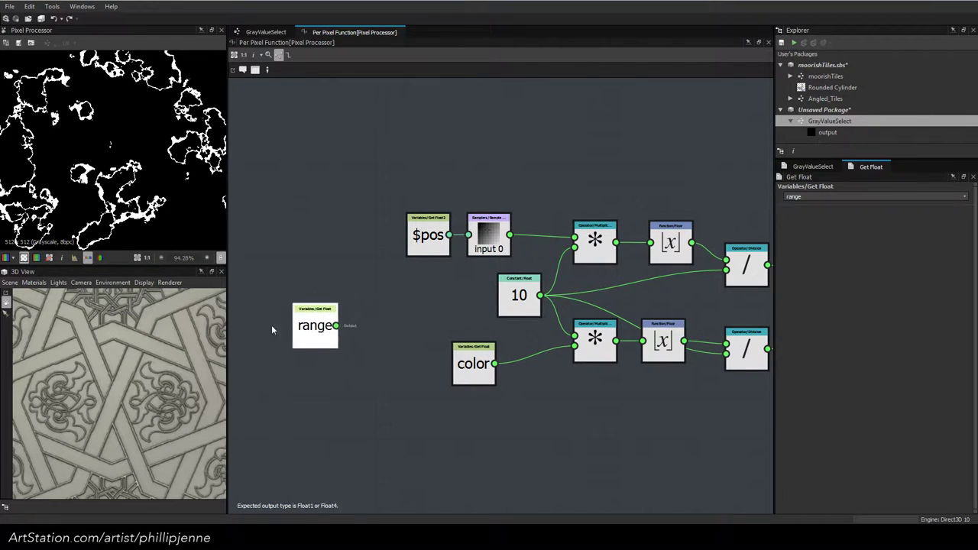
key("space")
type("lin")
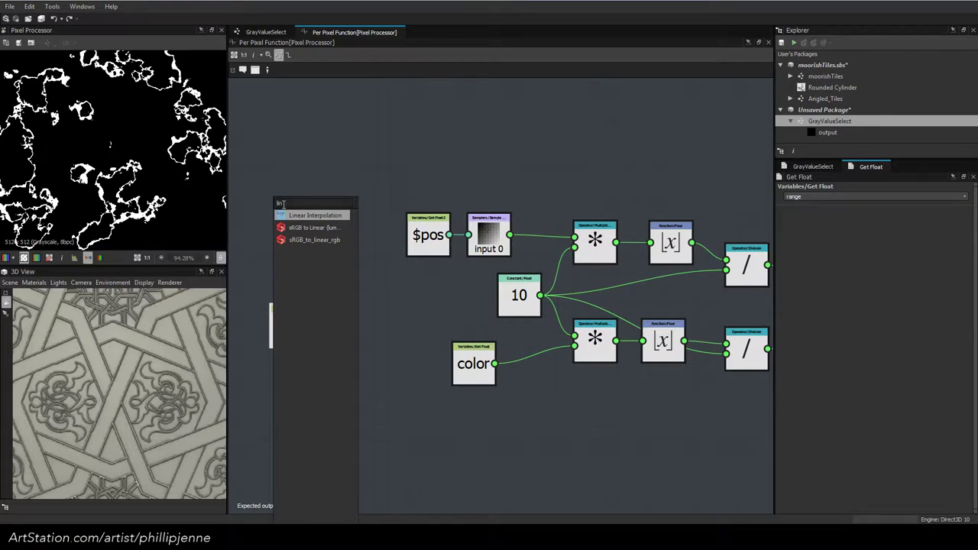
key("Return")
left_click_drag(313, 327, 292, 356)
left_click_drag(367, 321, 397, 320)
left_click_drag(520, 296, 323, 274)
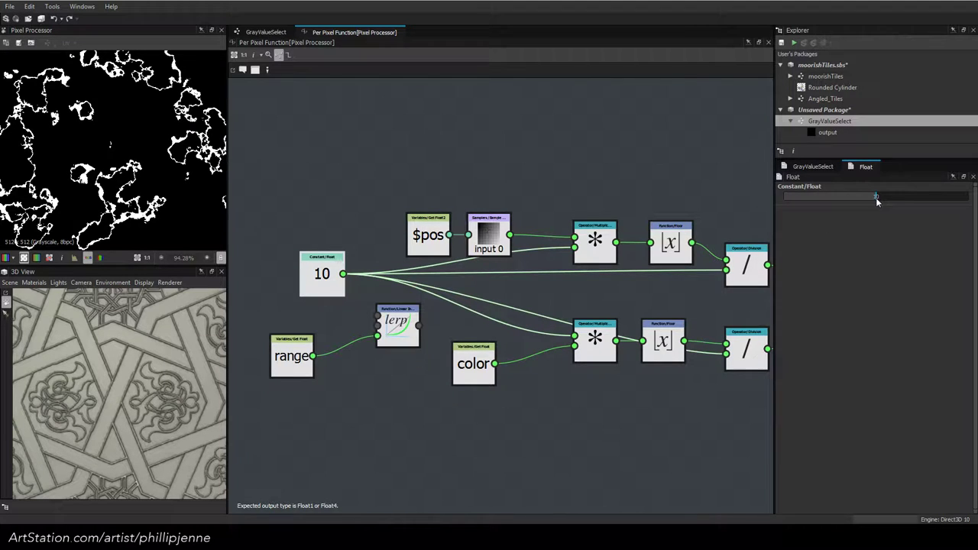
Set the constant to 1000 and wire it into the lerp's first input
double_click(872, 196)
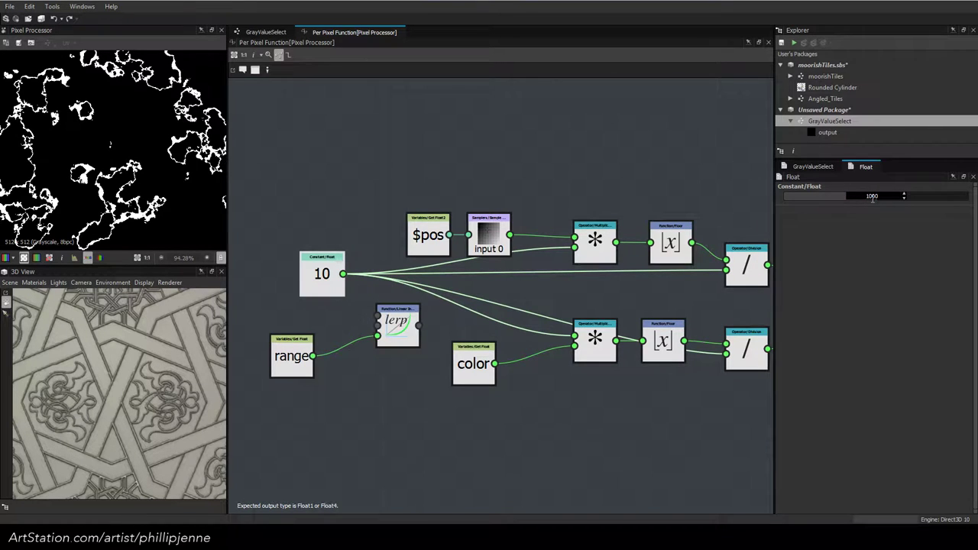
key("Return")
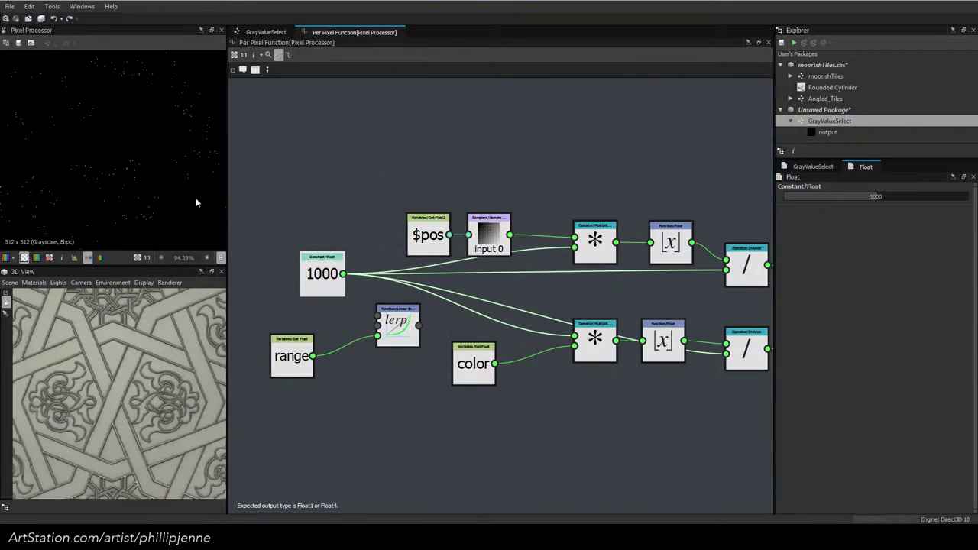
left_click_drag(344, 275, 376, 317)
left_click_drag(295, 292, 287, 253)
Duplicate the constant, set the copy to 10, and wire it into the lerp's second input
key("ctrl+c")
key("ctrl+v")
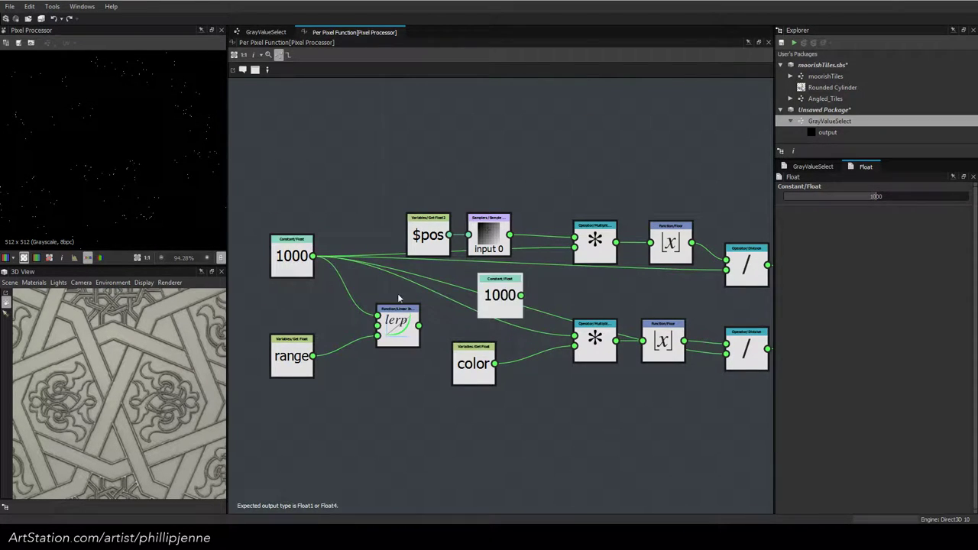
left_click_drag(500, 295, 292, 310)
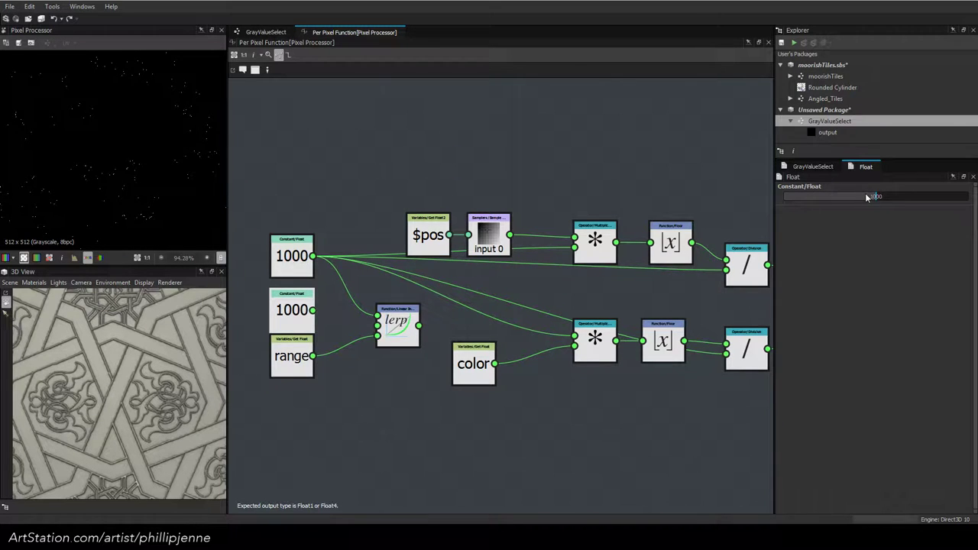
double_click(867, 197)
type("1")
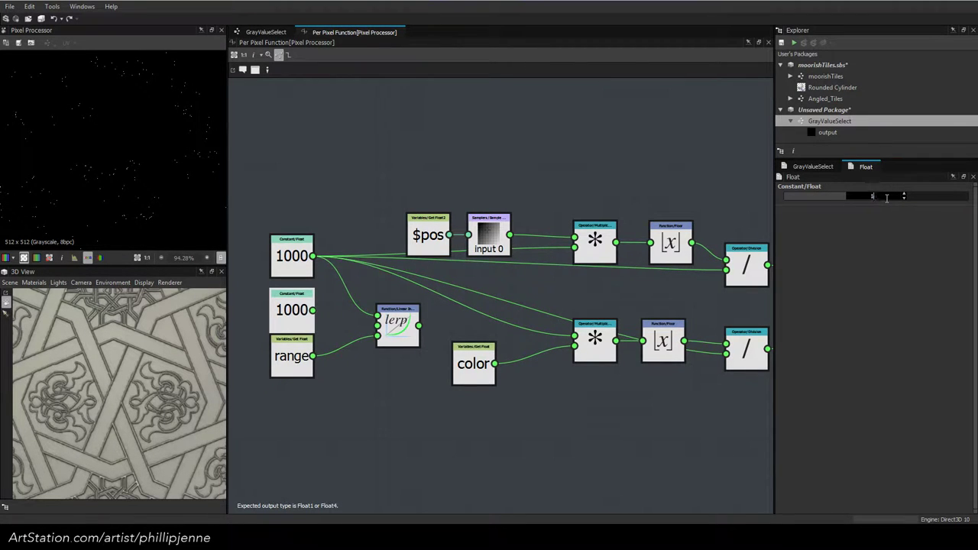
type("0")
key("Return")
left_click_drag(312, 309, 377, 326)
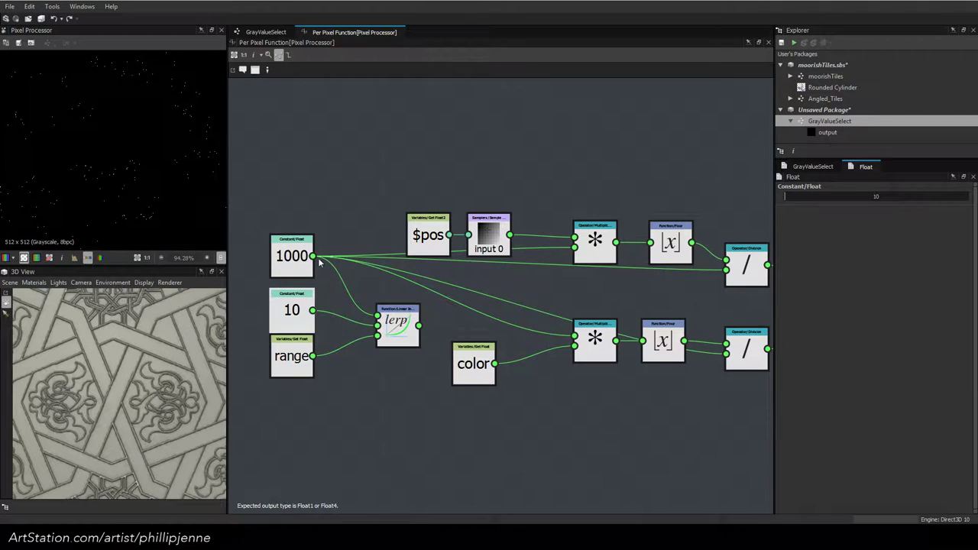
Feed the multiply and divide nodes from the lerp output and test with range 0
left_click_drag(312, 256, 419, 325, "shift")
scroll(134, 164, "down", 1)
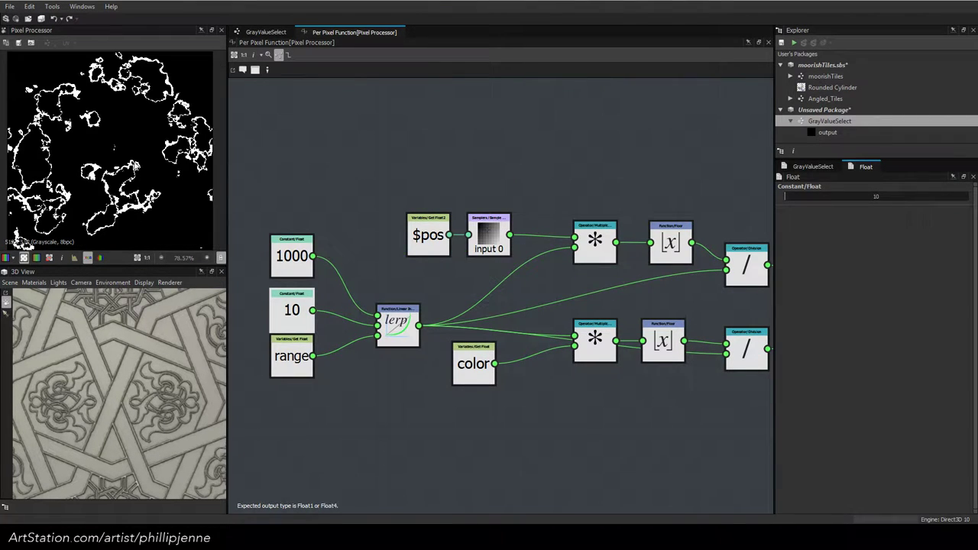
left_click(812, 166)
left_click_drag(885, 480, 968, 488)
Change the 1000 constant to 10000 and sweep range just below 1 to test
left_click(291, 254)
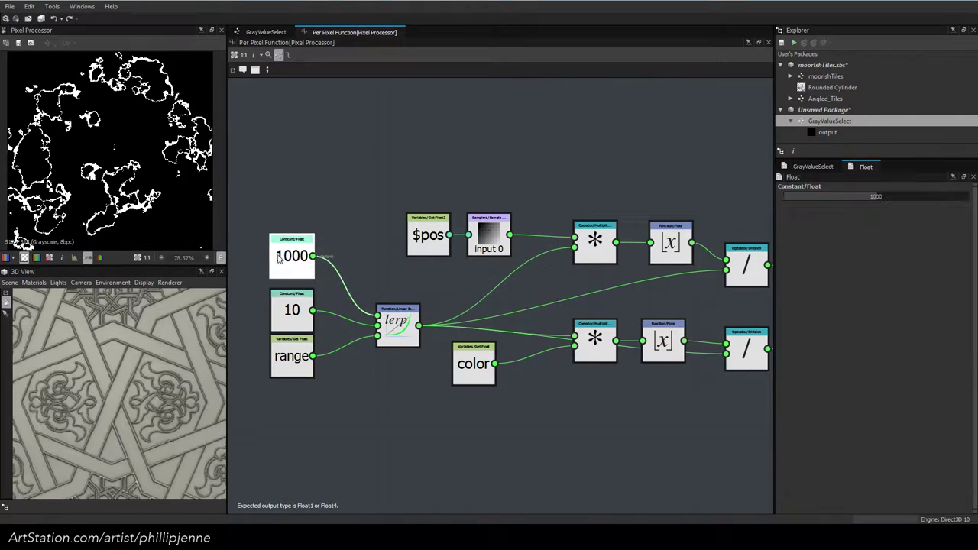
left_click(884, 196)
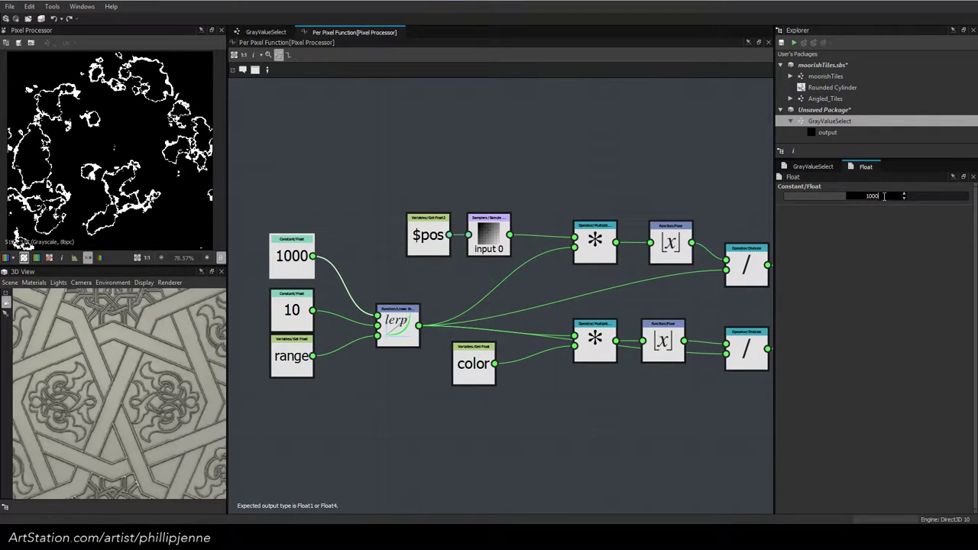
type("0")
key("Return")
left_click(813, 166)
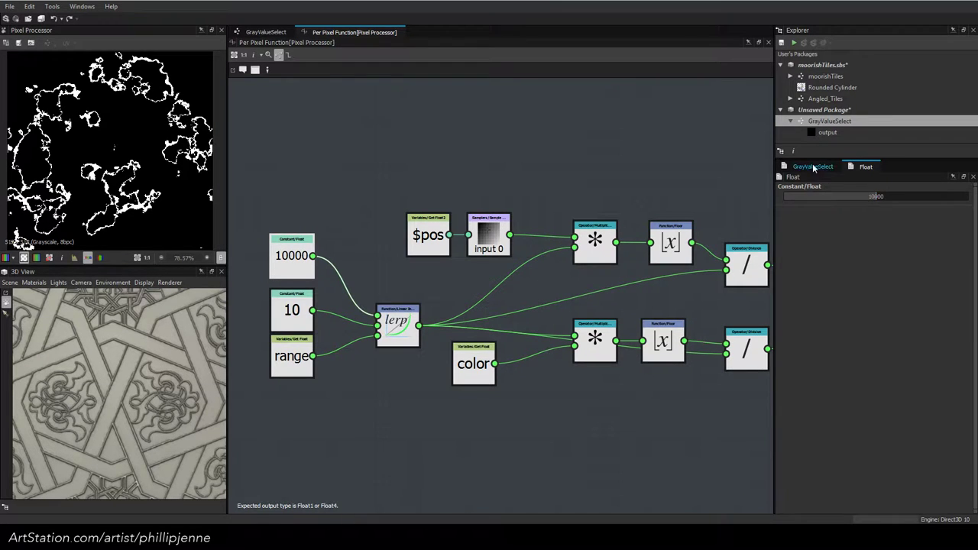
mouse_move(959, 476)
left_mouse_down()
mouse_move(932, 474)
mouse_move(970, 475)
left_mouse_up()
mouse_move(969, 475)
left_mouse_down()
mouse_move(813, 470)
mouse_move(969, 474)
left_mouse_up()
In the GrayValueSelect graph, darken the color parameter to 0.03
left_click(280, 33)
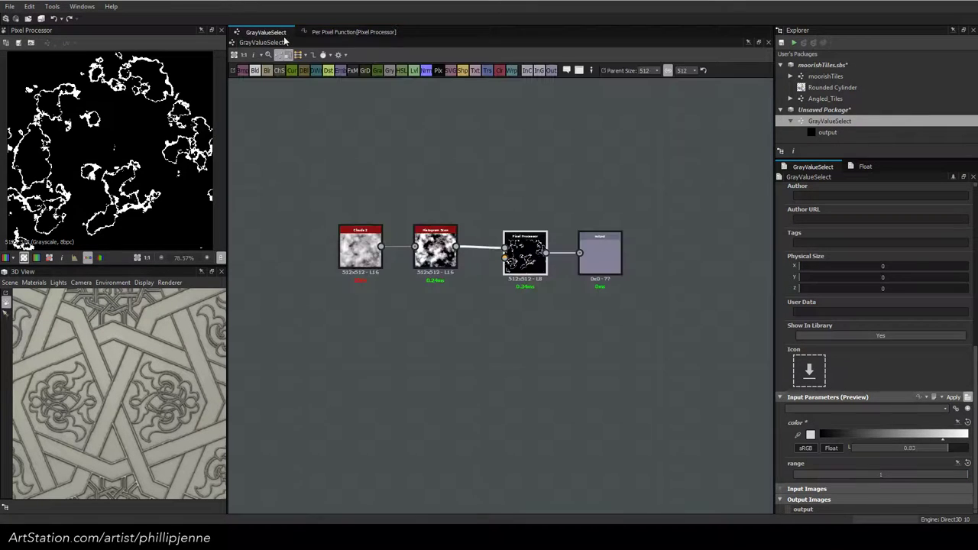
left_click(524, 256)
left_click(584, 344)
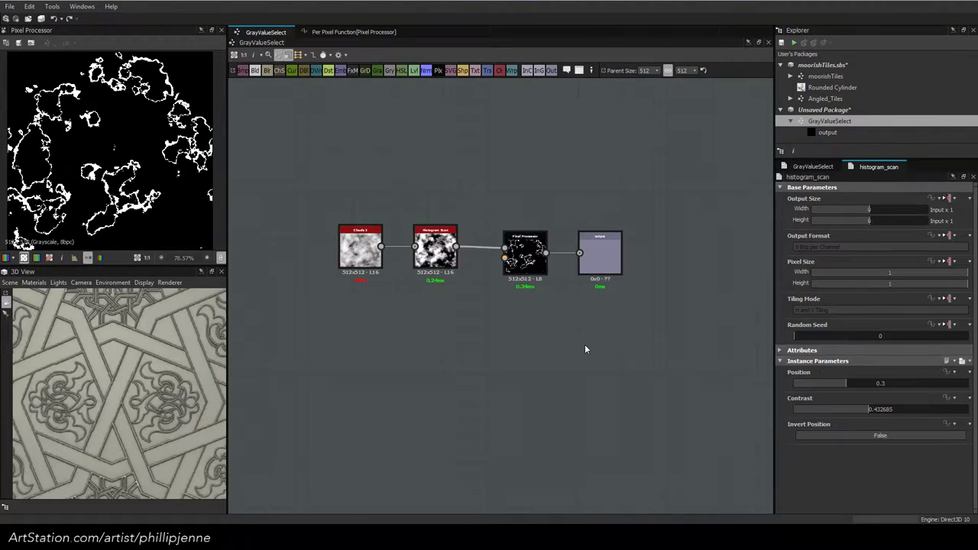
scroll(812, 286, "down", 10)
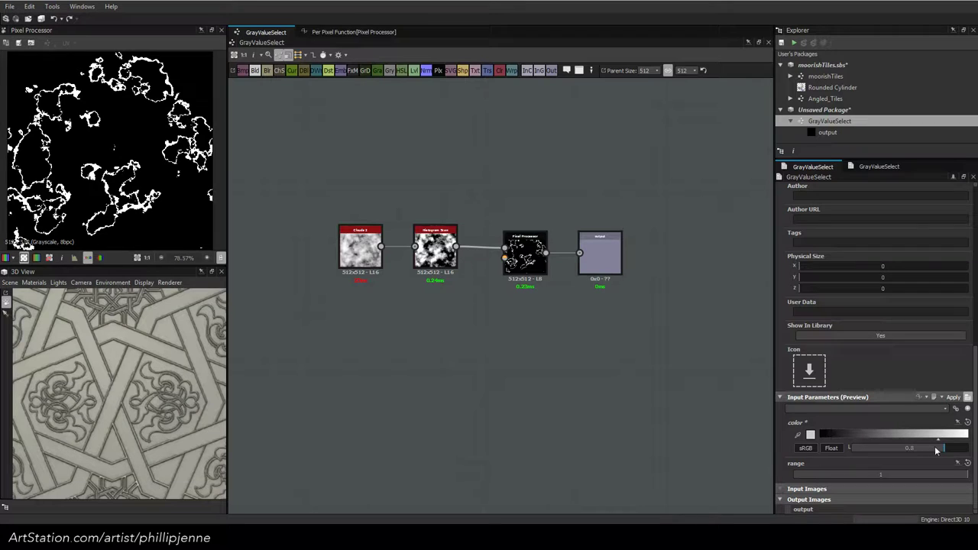
left_click_drag(935, 448, 852, 442)
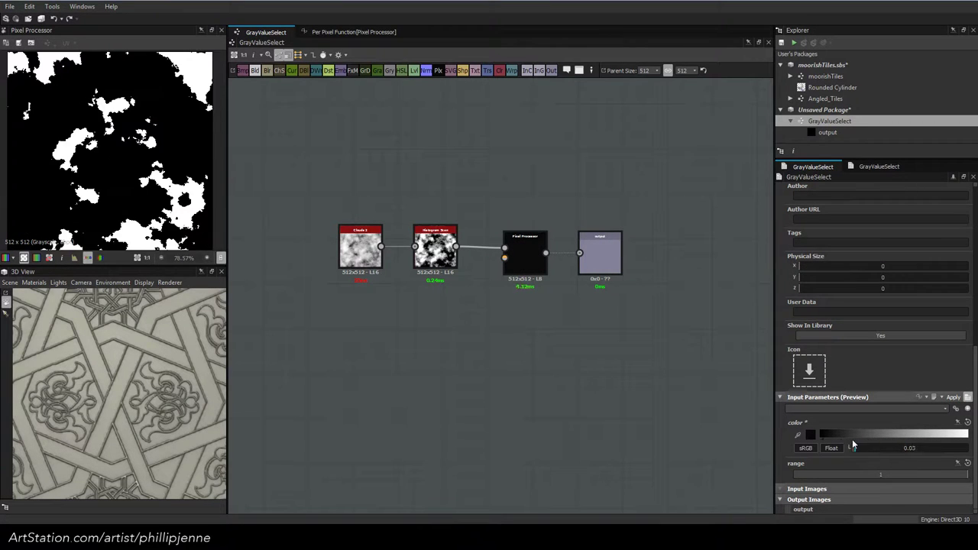
Delete the Histogram Scan node and move the Pixel Processor and output beside Clouds
left_click(433, 249)
key("BackSpace")
left_click_drag(513, 249, 437, 242)
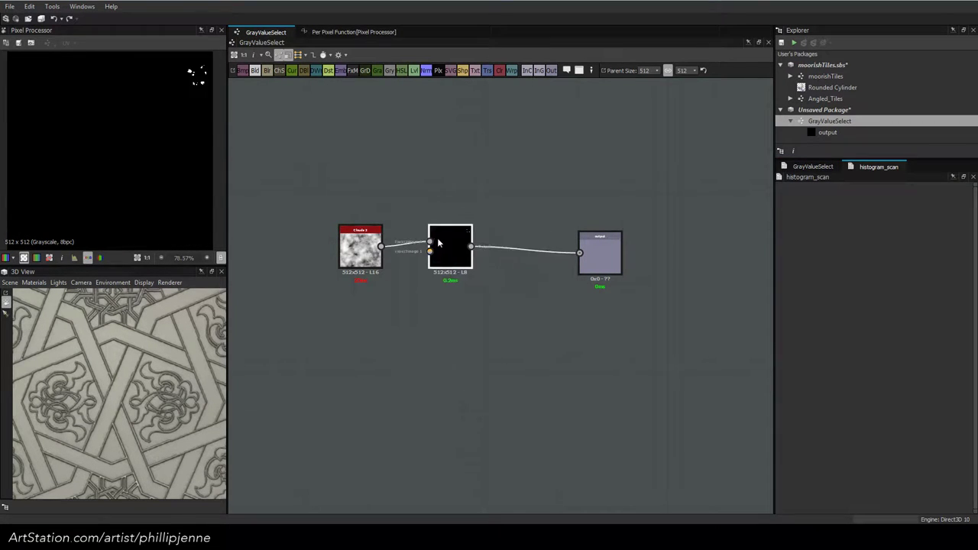
left_click_drag(604, 248, 529, 249)
Sample the color 0.9254902 from the Clouds image and lower range to about 0.5
left_click(802, 170)
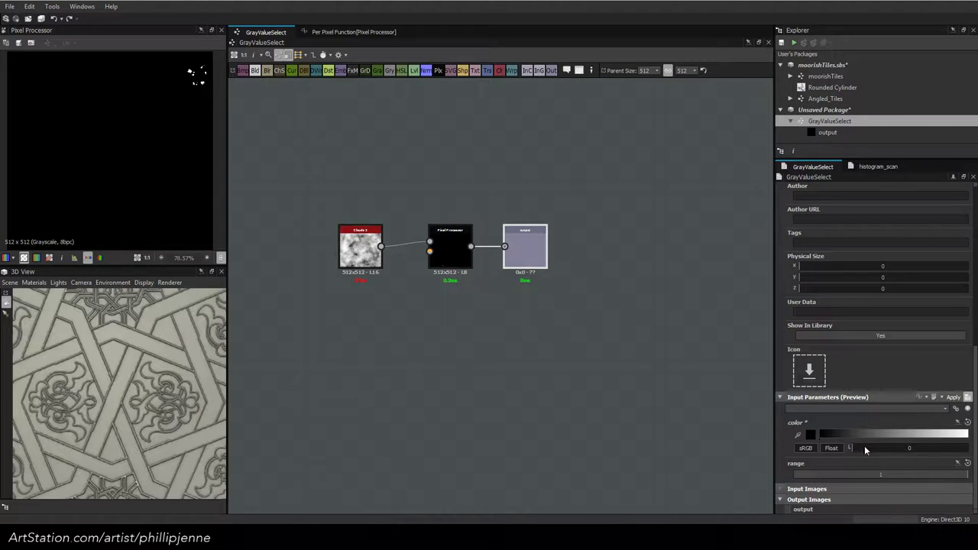
left_click_drag(857, 444, 946, 453)
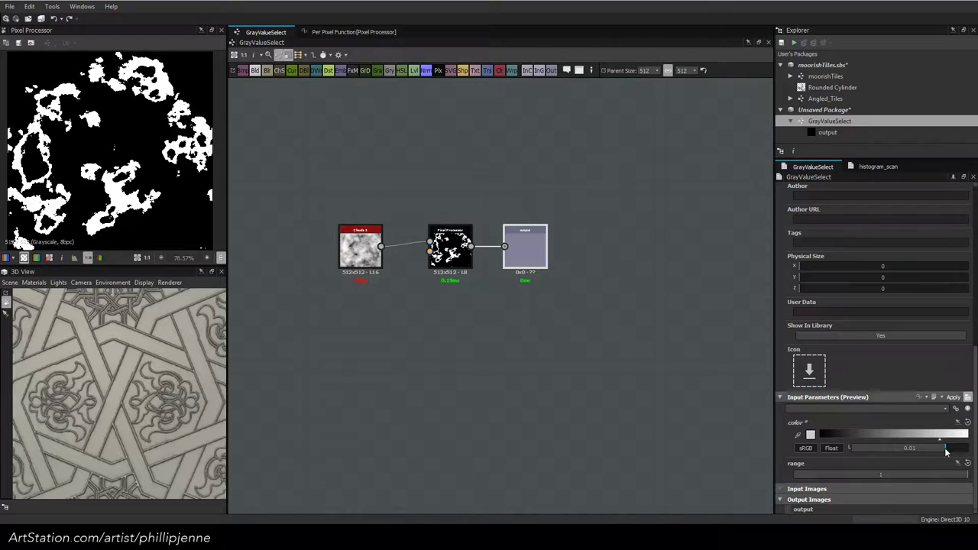
left_click(363, 256)
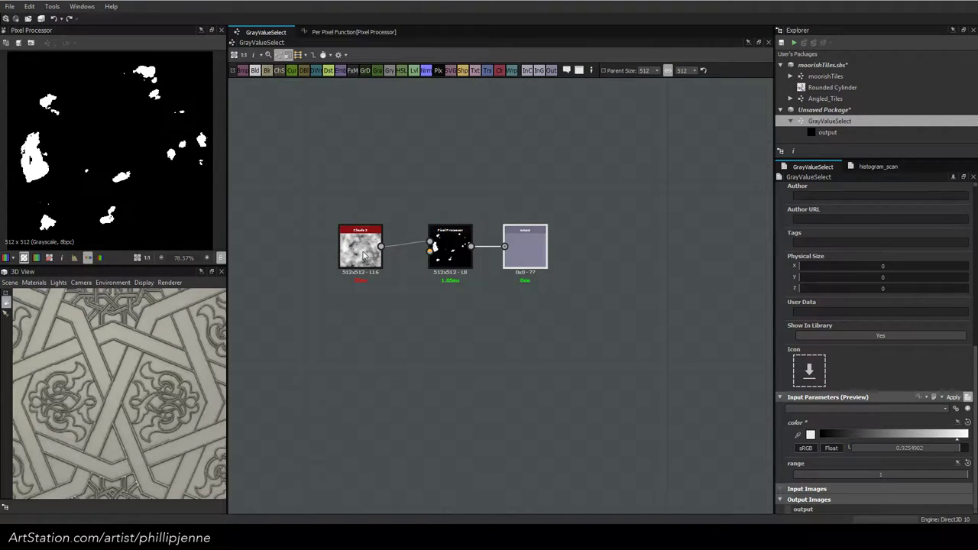
left_click_drag(952, 475, 975, 481)
Change the lerp's 10000 upper constant to 100, then test the range slider around 0.5
left_click(354, 32)
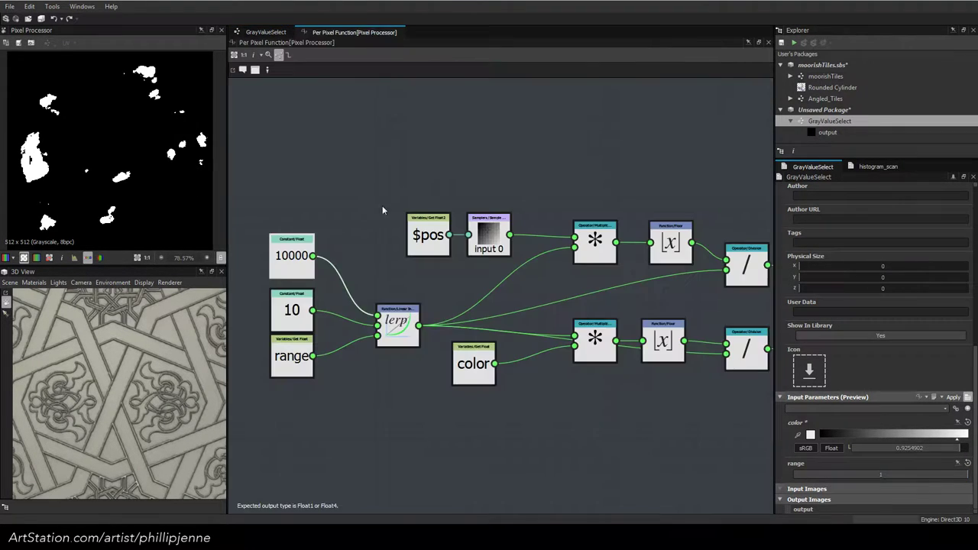
left_click(293, 267)
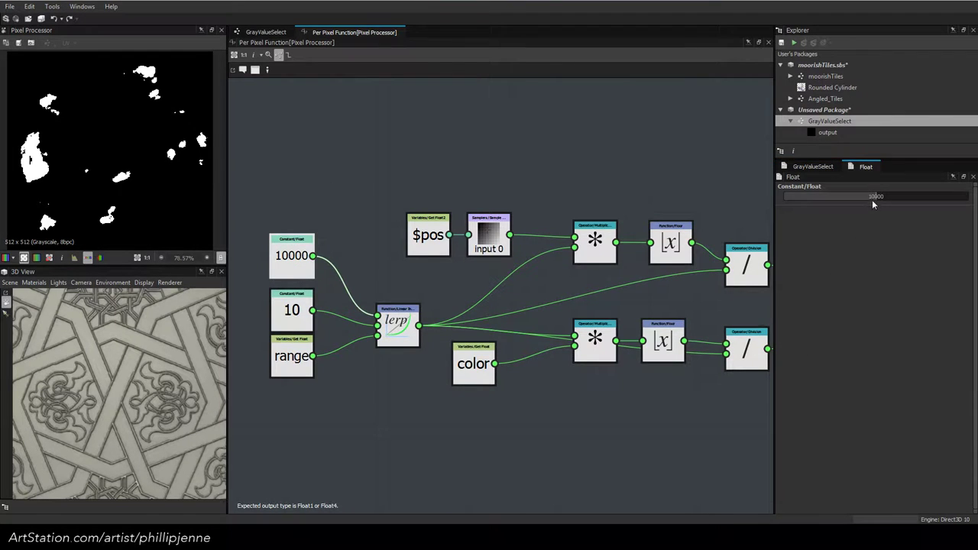
left_click_drag(873, 201, 838, 195)
double_click(880, 197)
key("Return")
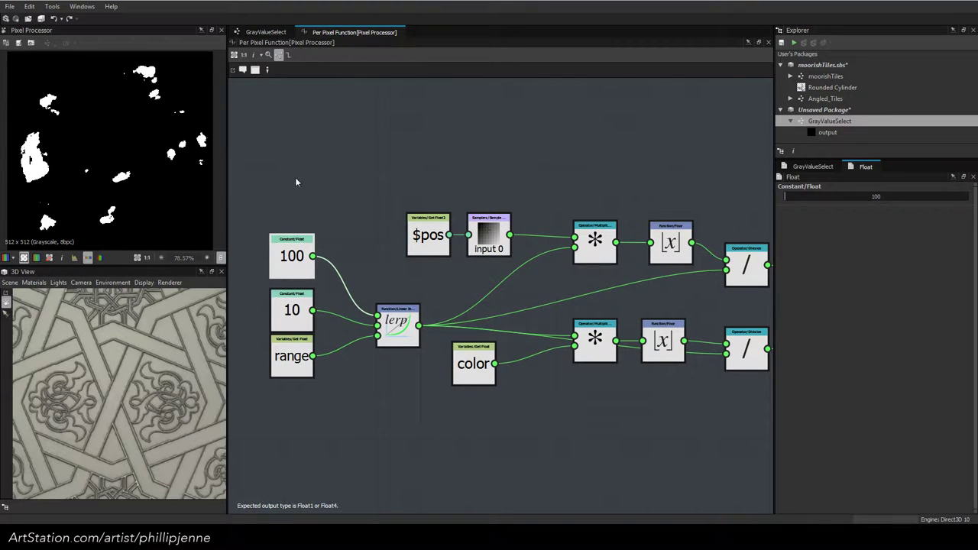
left_click(787, 166)
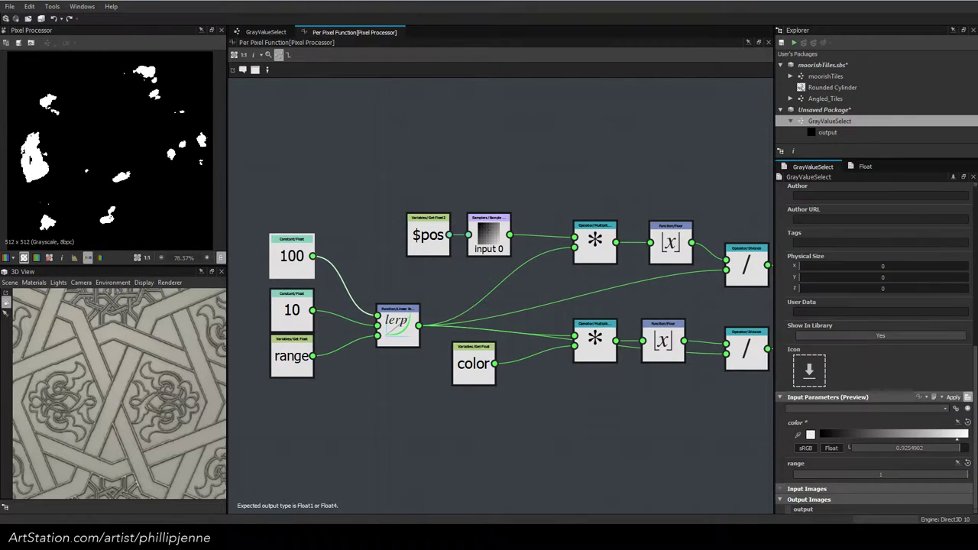
left_click_drag(954, 479, 971, 497)
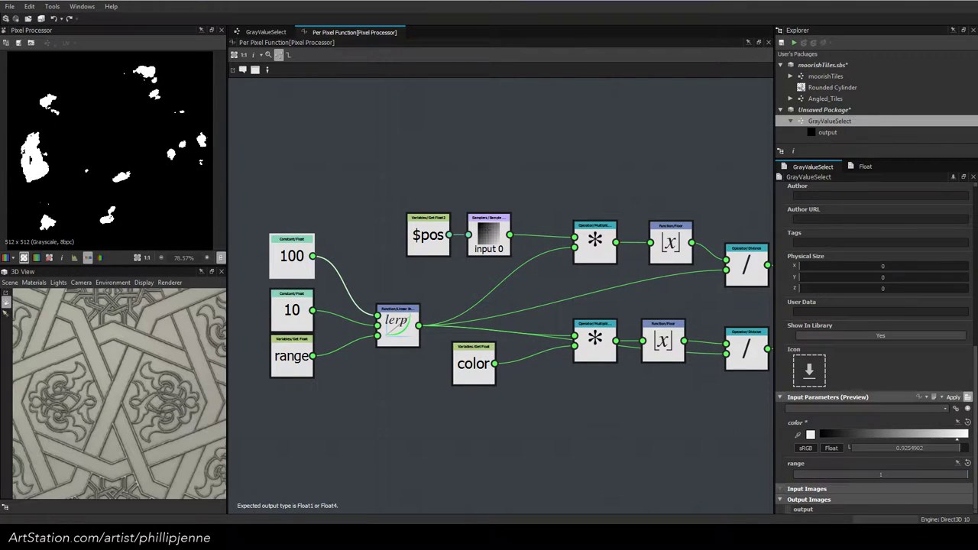
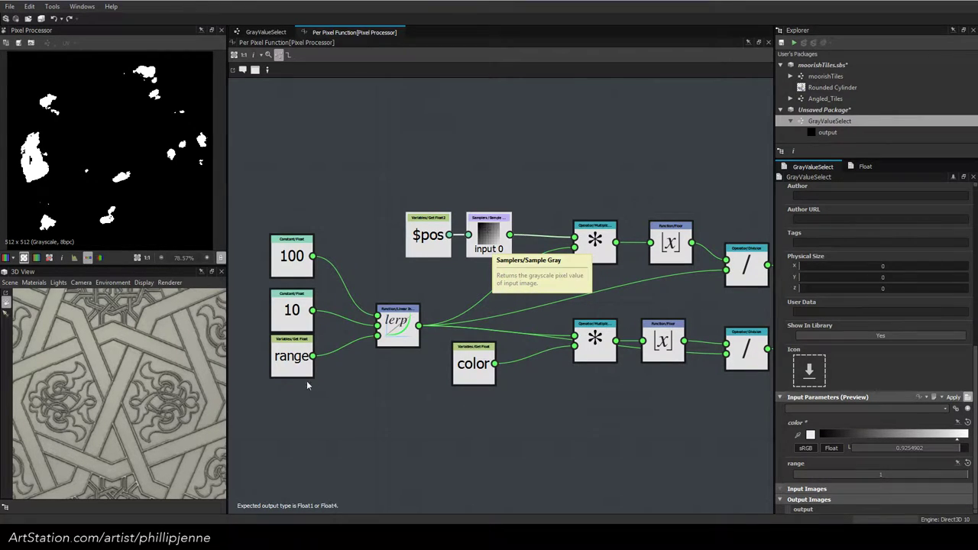
Move the range node lower, delete the 100, 10 and lerp nodes, then undo to restore them
left_click_drag(301, 369, 310, 436)
left_click_drag(268, 207, 391, 351)
key("Delete")
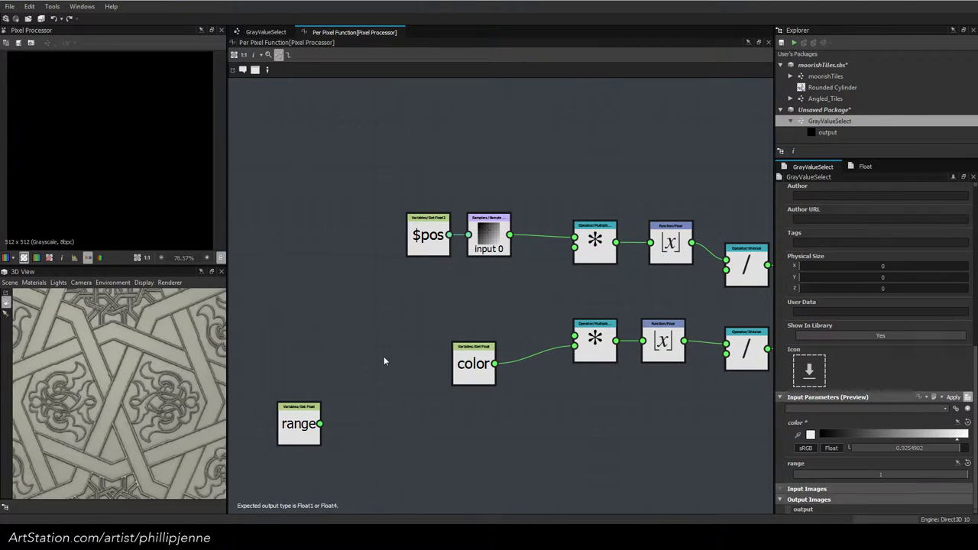
key("ctrl+z")
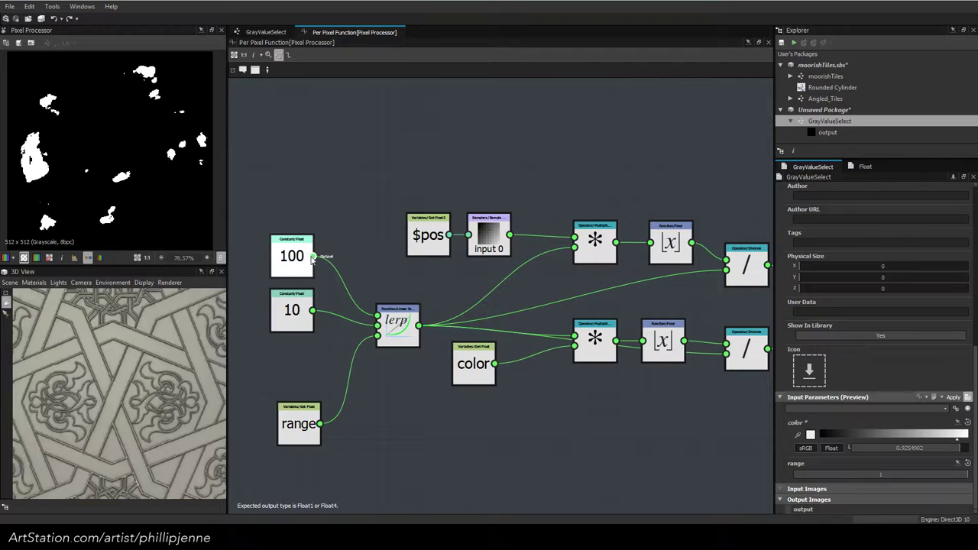
Reroute lerp's output links onto the 100 constant, remove lerp, and realign nearby nodes
left_click_drag(418, 326, 482, 311, "shift")
key("ctrl+z")
key("ctrl+z")
key("ctrl+z")
key("ctrl+z")
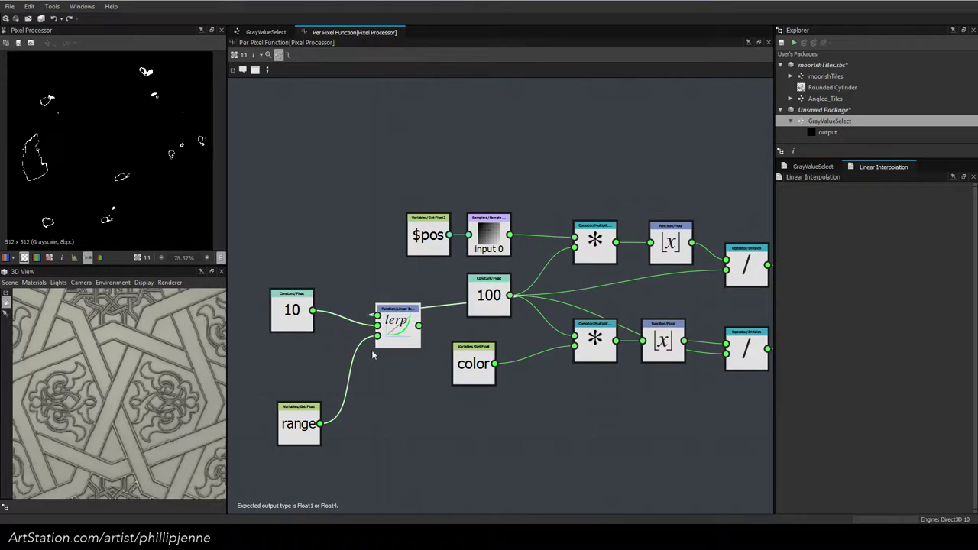
left_click_drag(489, 298, 473, 298)
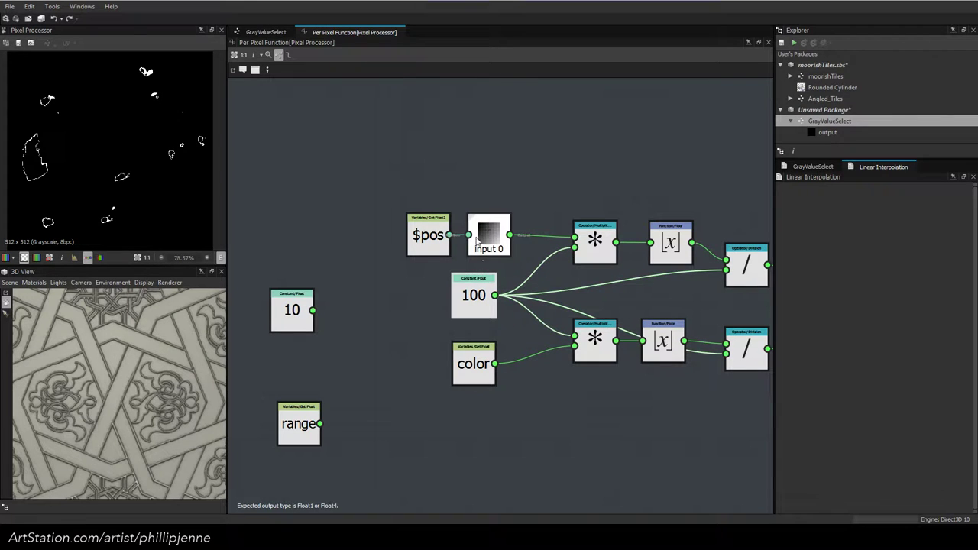
left_click_drag(402, 188, 483, 237)
key("ctrl+z")
Try the constant at about 25, then 100, then 10 while watching the mask
left_click(474, 295)
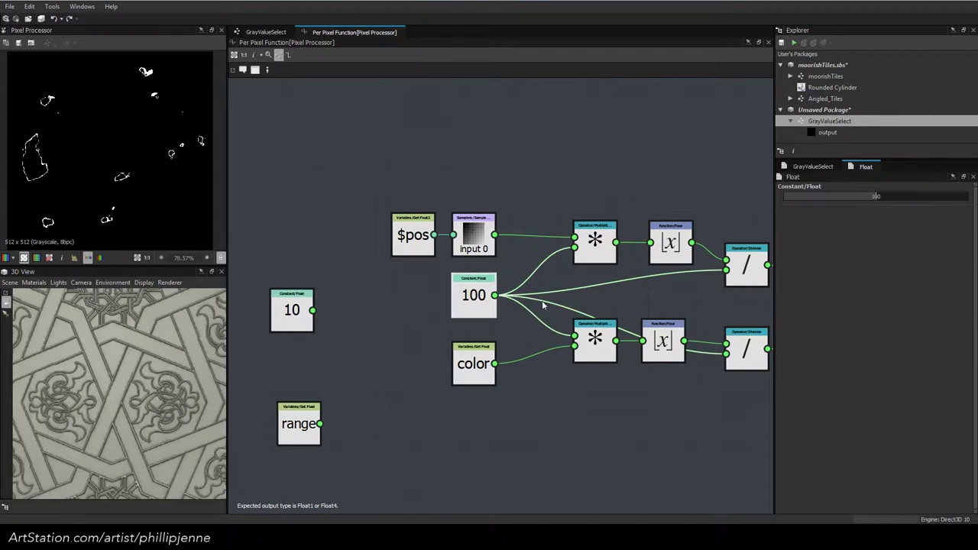
left_click_drag(871, 202, 810, 198)
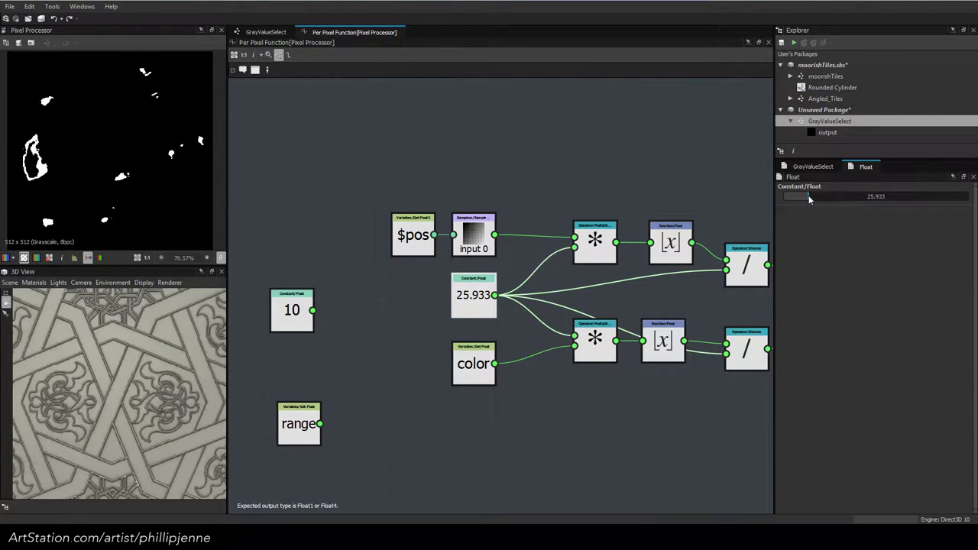
double_click(875, 198)
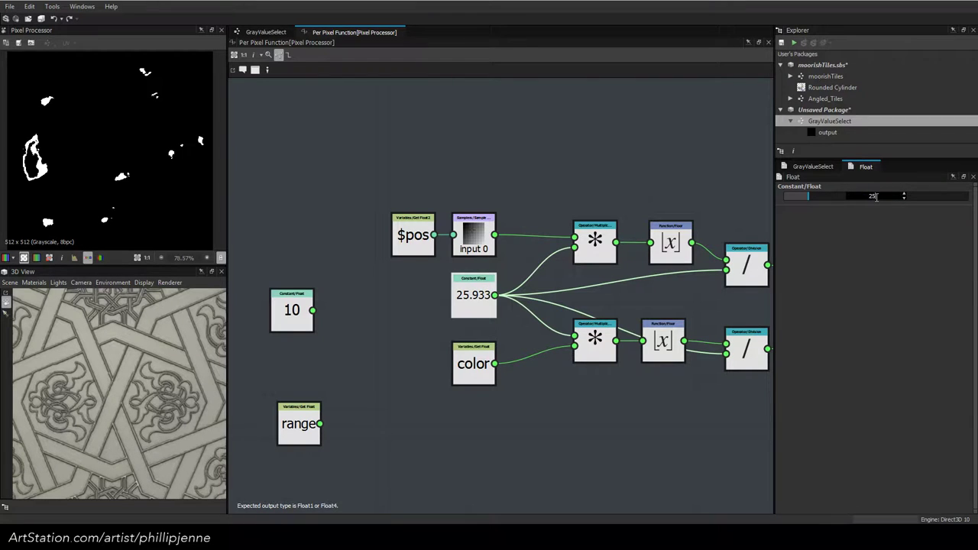
key("Return")
double_click(877, 198)
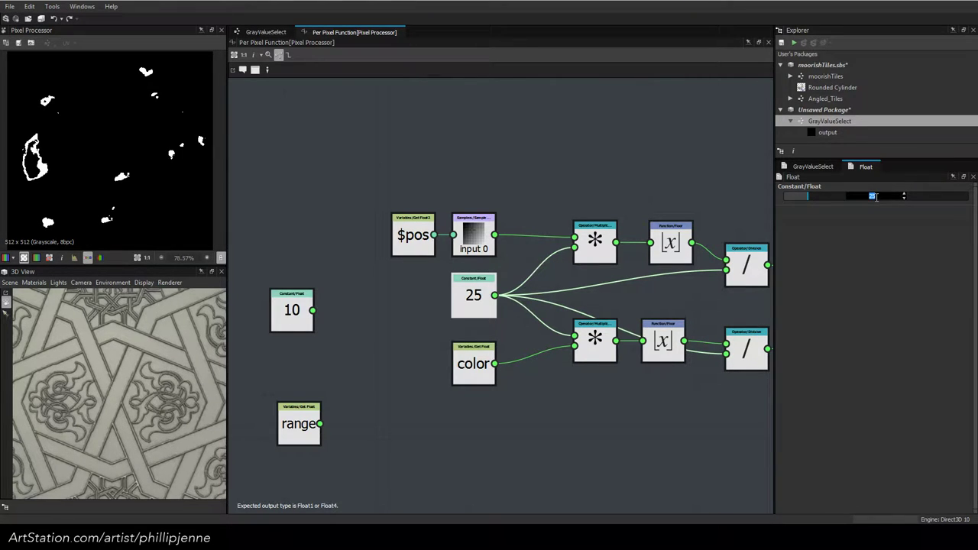
mouse_move(808, 197)
left_mouse_down()
mouse_move(792, 197)
mouse_move(863, 196)
mouse_move(792, 196)
mouse_move(876, 198)
mouse_move(795, 192)
left_mouse_up()
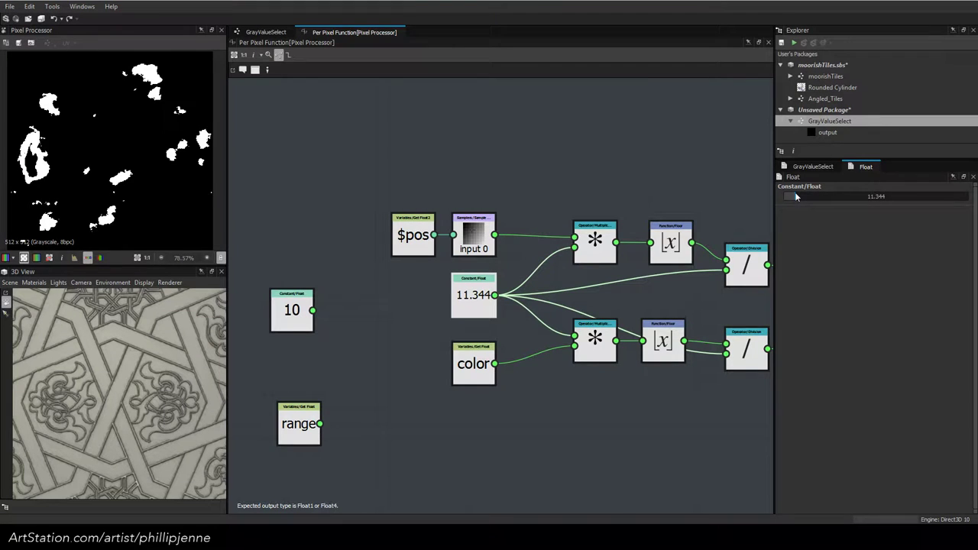
type("100")
key("Return")
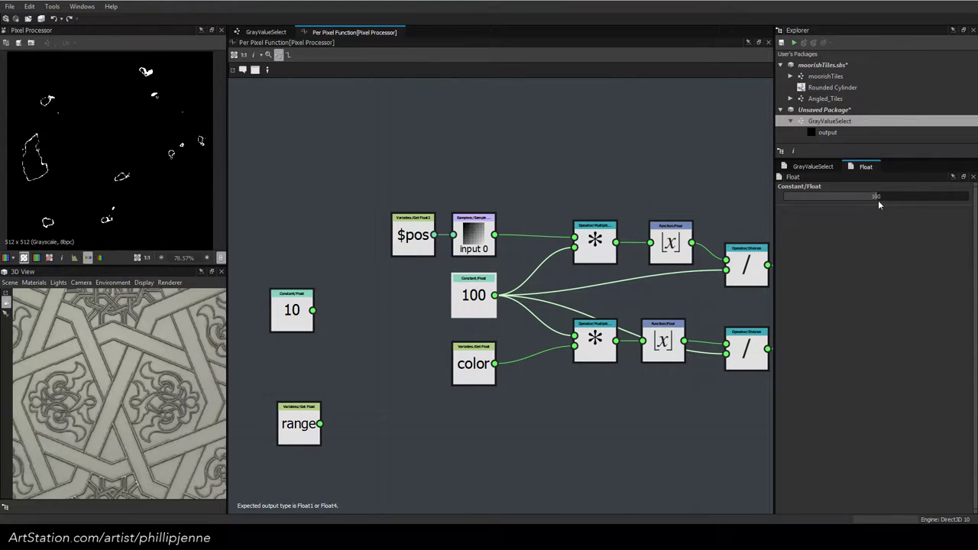
double_click(876, 197)
type("10")
key("Return")
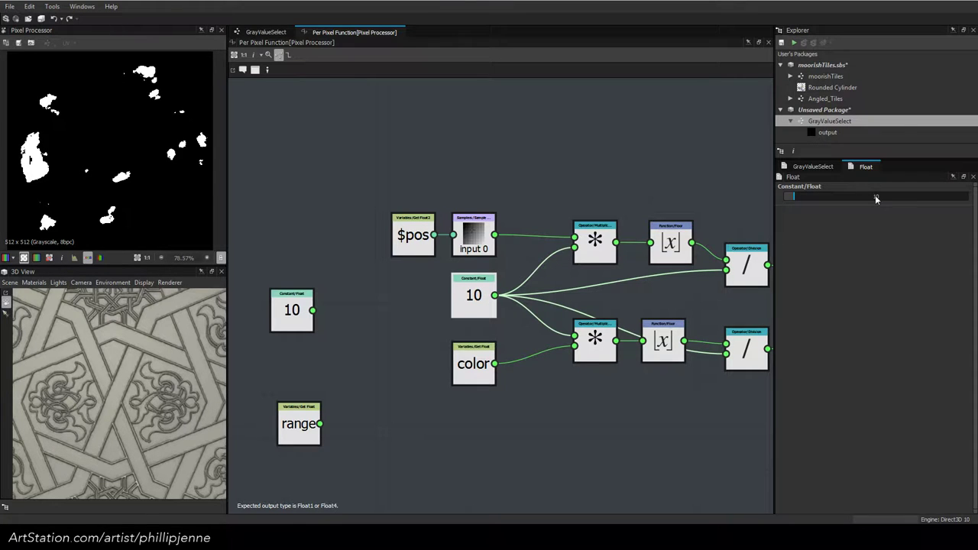
Check the Clouds 2 input and mask output, then set the constant back to 100
left_click(265, 32)
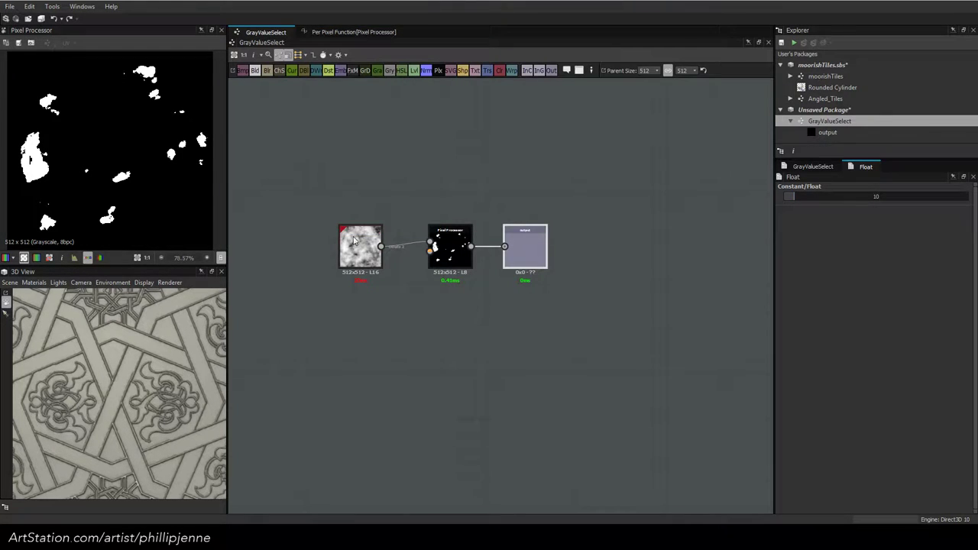
left_click(362, 258)
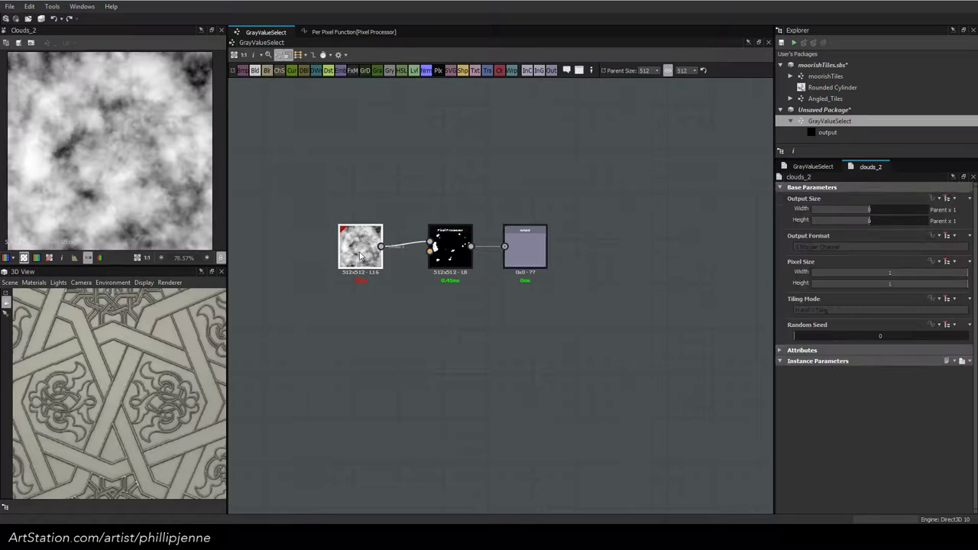
left_click(451, 258)
left_click(359, 32)
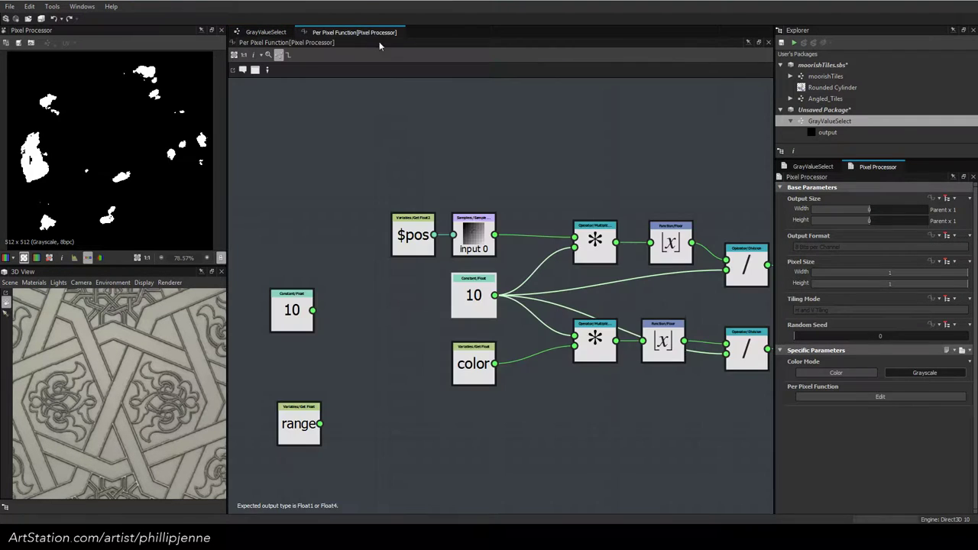
left_click(474, 296)
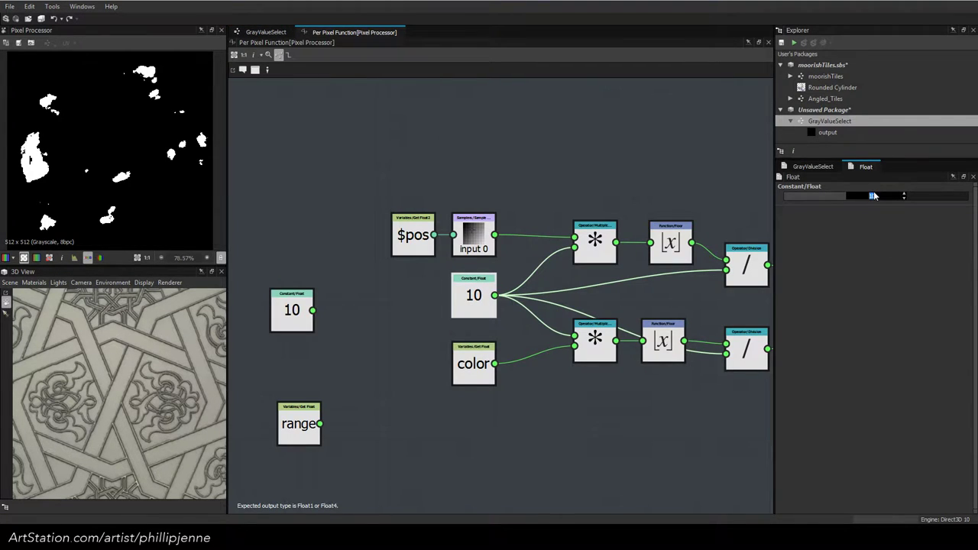
type("100")
key("Return")
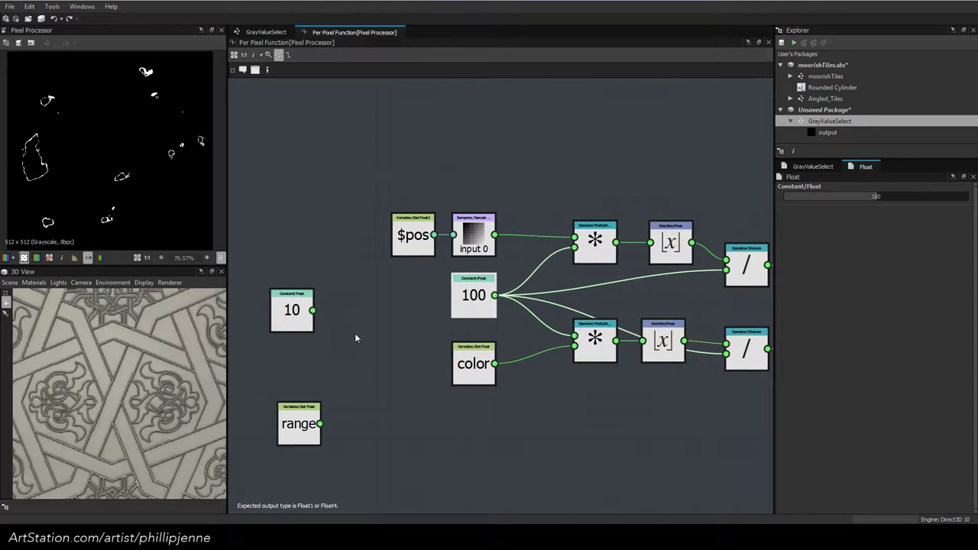
Rearrange the 100 constant to the left and the 10 node out of the way
scroll(350, 335, "up", 1)
left_click_drag(485, 288, 340, 308)
left_click_drag(263, 306, 227, 233)
middle_click_drag(342, 311, 473, 316)
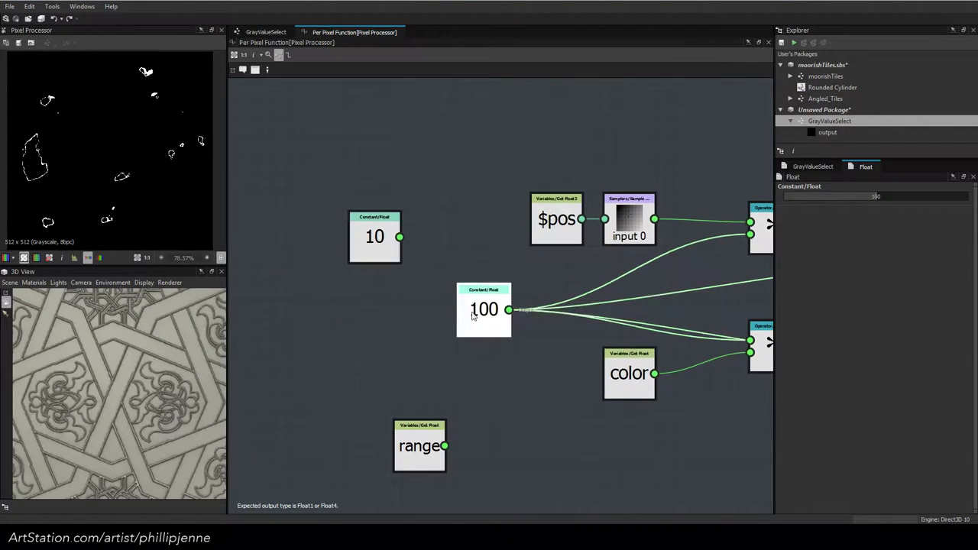
Add a Multiplication node after the 100 constant and rearrange the range, 100 and 10 nodes
key("space")
type("mul")
left_click(456, 218)
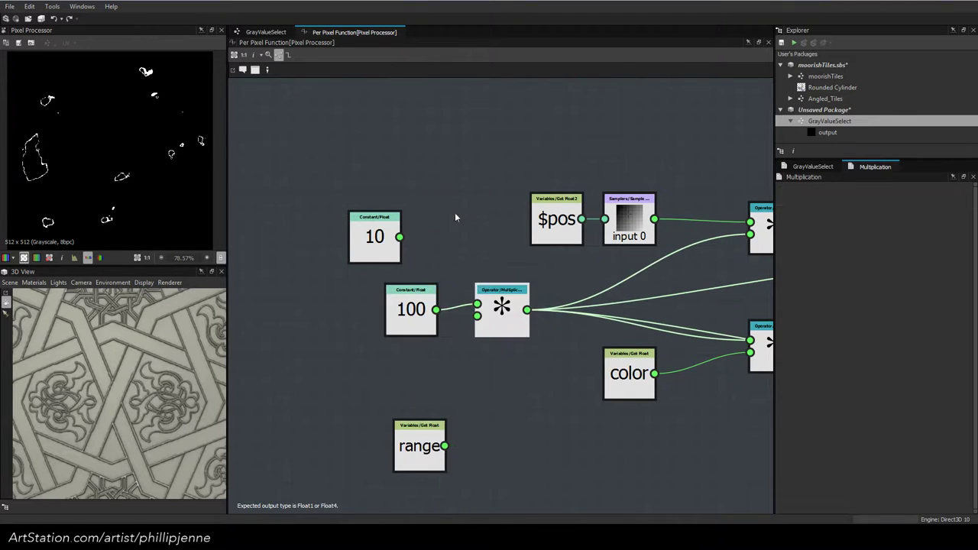
left_click_drag(419, 437, 336, 447)
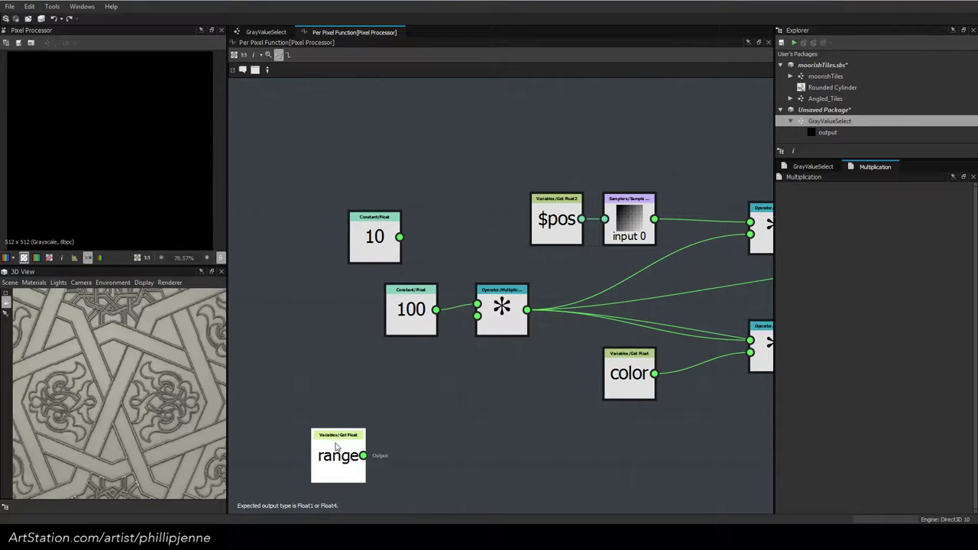
left_click_drag(428, 307, 380, 334)
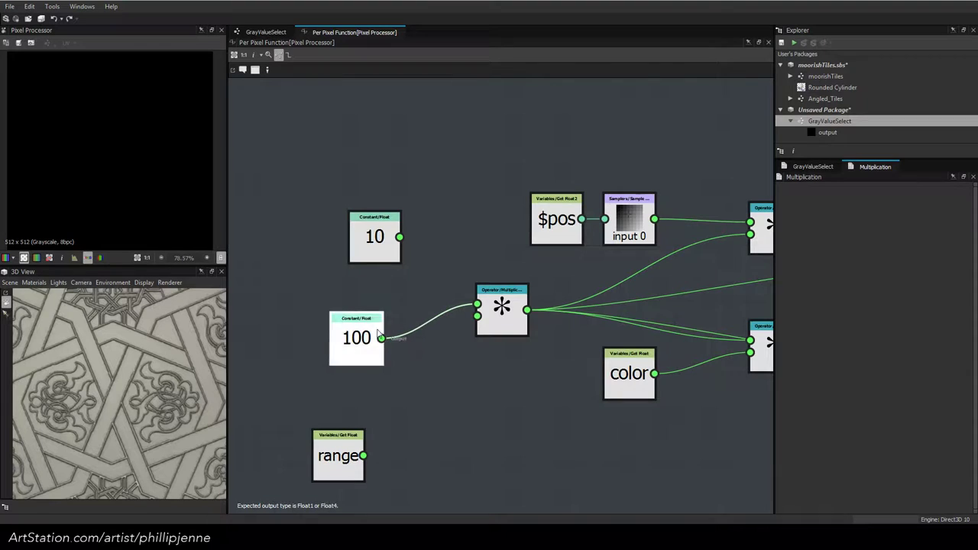
left_click_drag(372, 246, 262, 264)
left_click_drag(353, 344, 390, 261)
Keep the constant at 100 and wire range into the Multiplication's second input
left_click(391, 258)
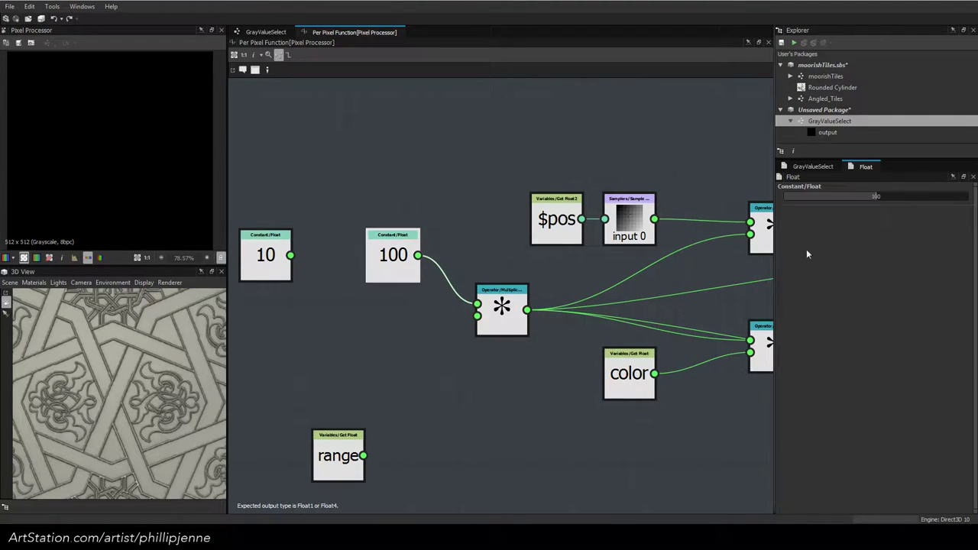
double_click(878, 196)
key("Return")
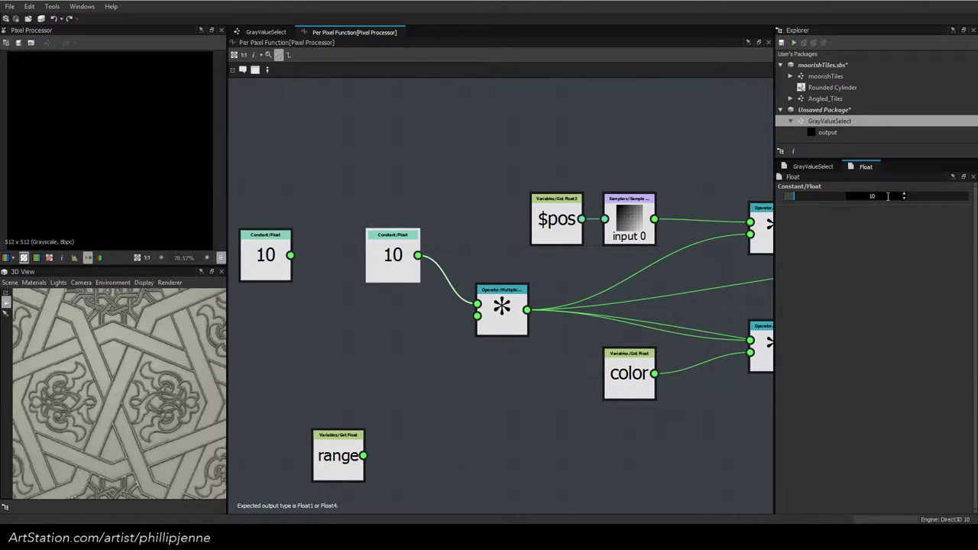
key("Return")
left_click_drag(364, 455, 477, 304)
key("ctrl+z")
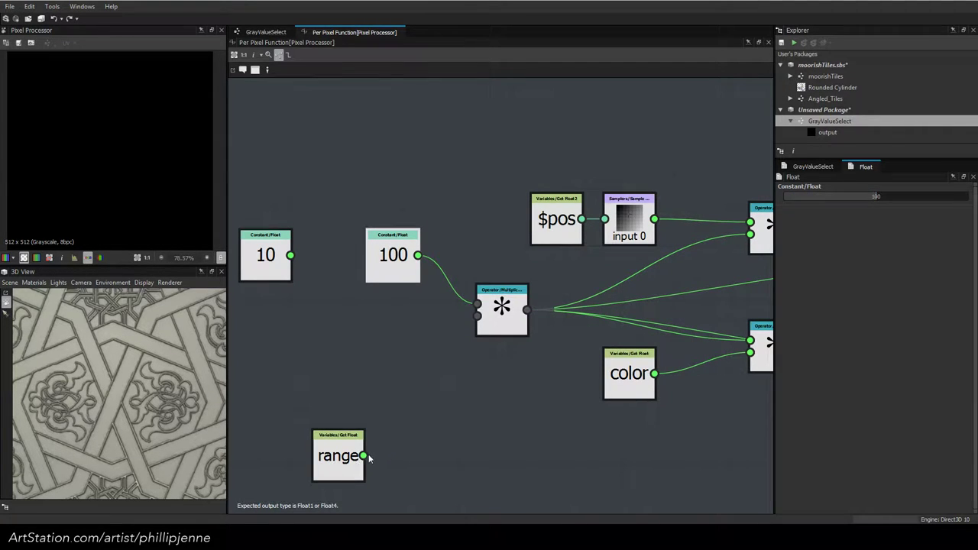
left_click_drag(364, 456, 484, 322)
left_click_drag(339, 462, 392, 327)
Insert a Floor node between the Multiplication and the operators
left_click(500, 320)
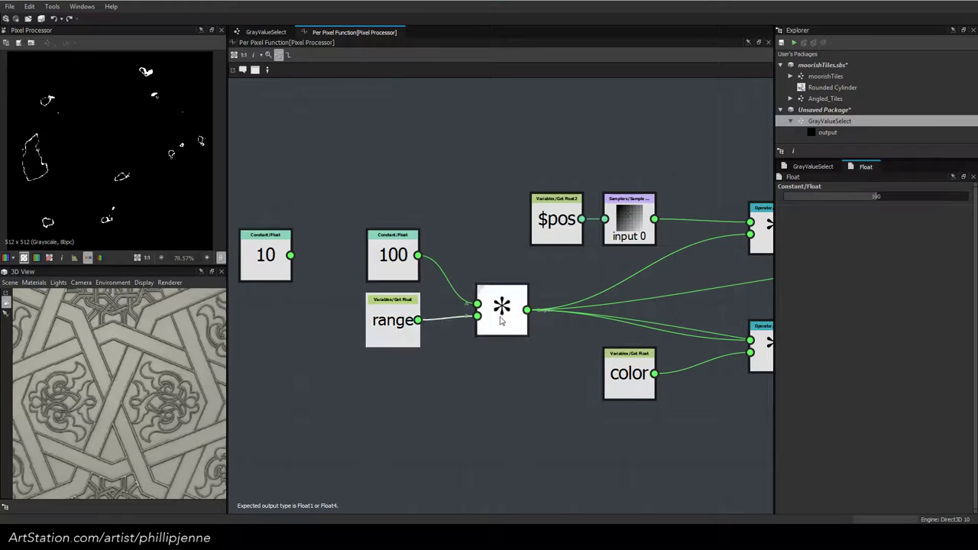
key("space")
type("fl")
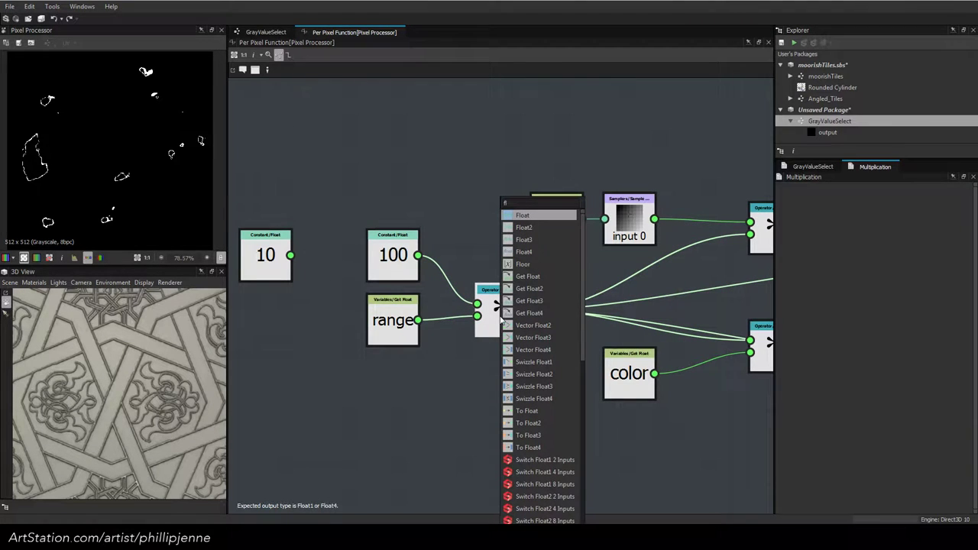
left_click(557, 263)
left_click_drag(593, 260, 577, 315)
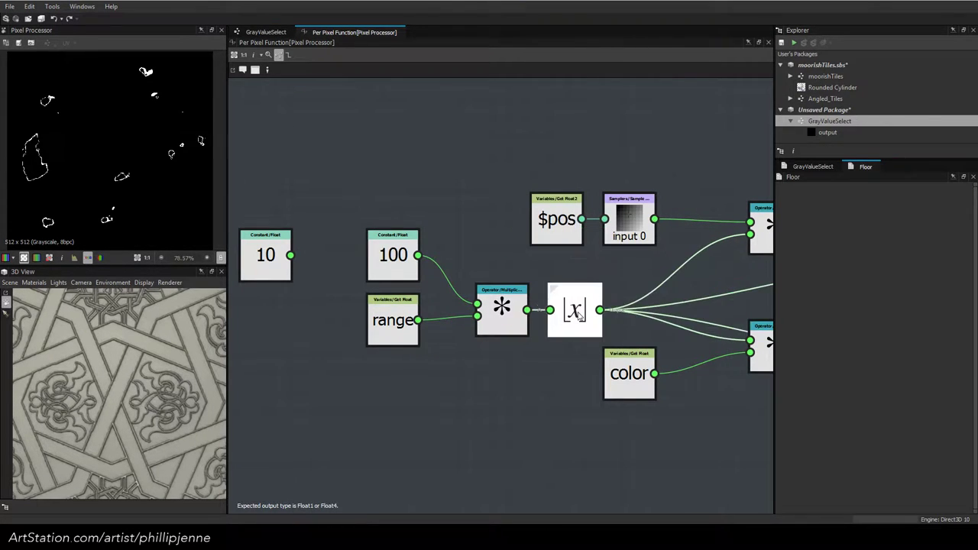
left_click_drag(500, 309, 482, 309)
Test the range parameter at 0.74, then set it to 1
left_click(813, 167)
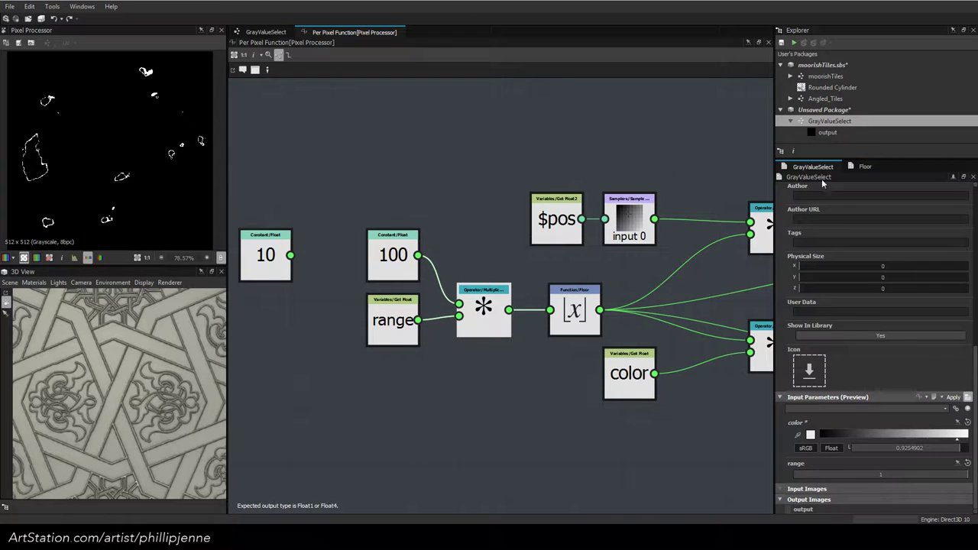
left_click_drag(967, 475, 760, 471)
left_click_drag(670, 469, 970, 475)
Insert a oneminus node between range and the Multiplication
left_click_drag(388, 341, 323, 410)
key("space")
type("one")
key("Return")
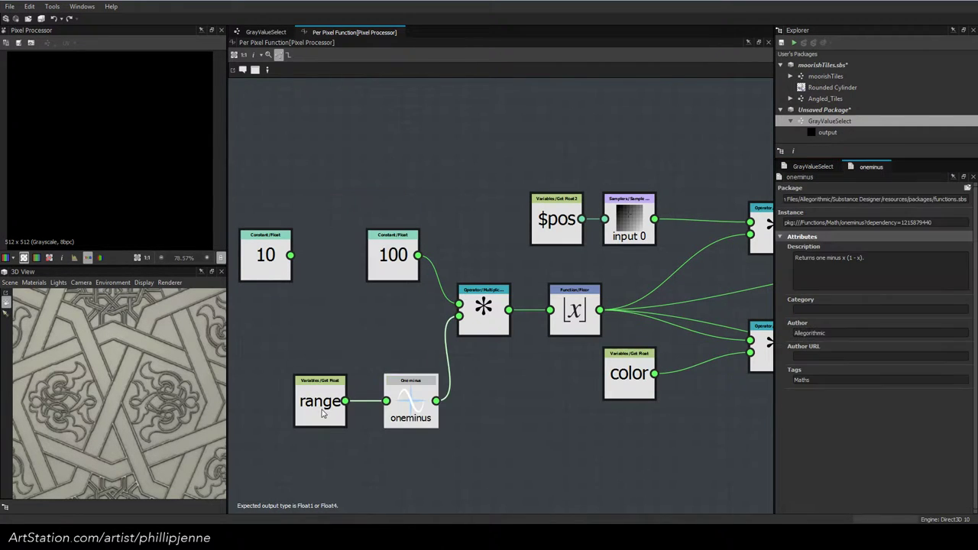
left_click(812, 167)
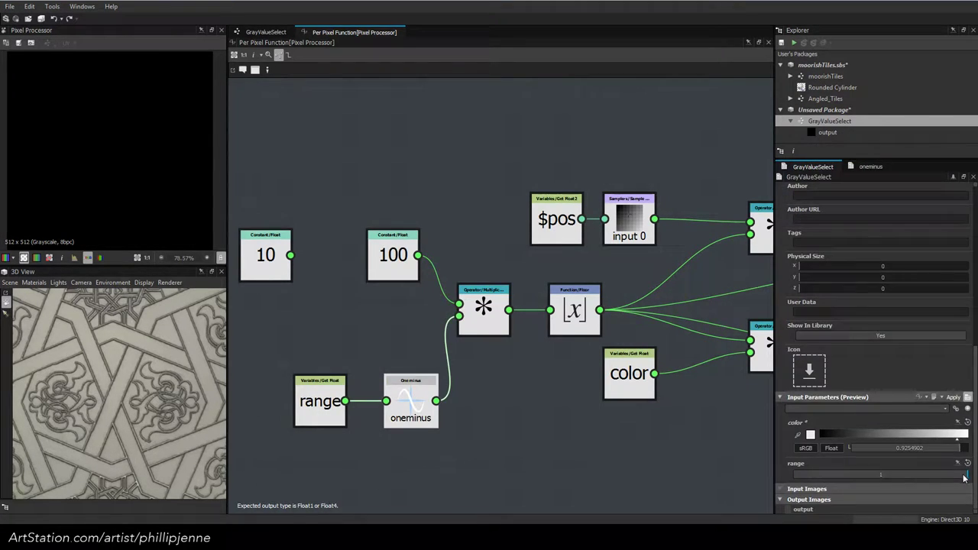
Sweep the range parameter from 0 up to 1, settling at 0.67 for thin cloud outlines
left_click_drag(965, 478, 793, 479)
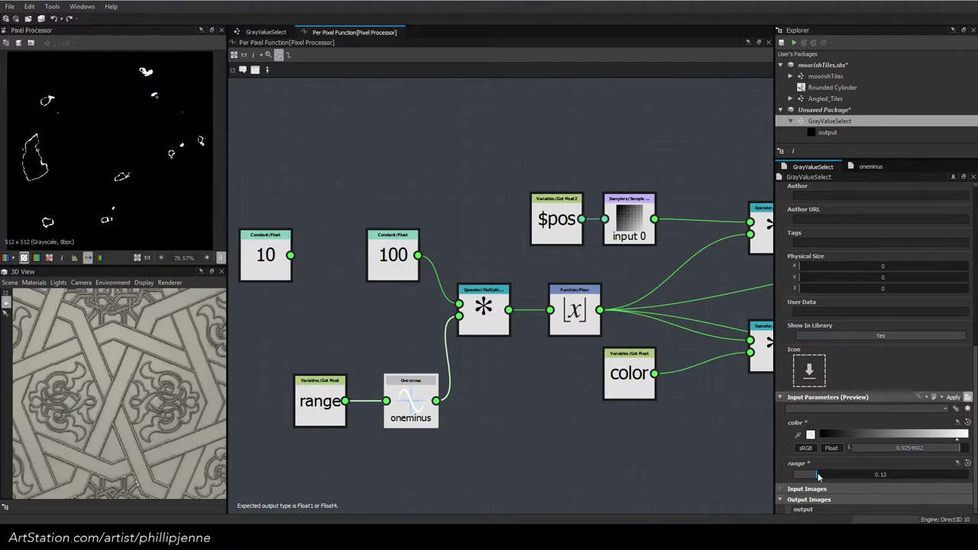
left_click_drag(851, 476, 967, 482)
left_click_drag(955, 479, 952, 480)
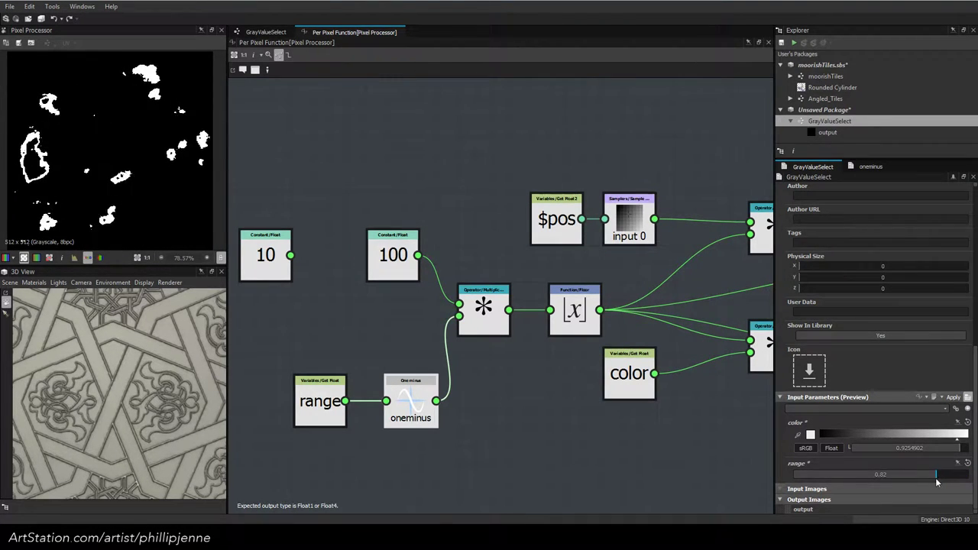
mouse_move(929, 482)
left_mouse_down()
mouse_move(791, 485)
mouse_move(909, 481)
left_mouse_up()
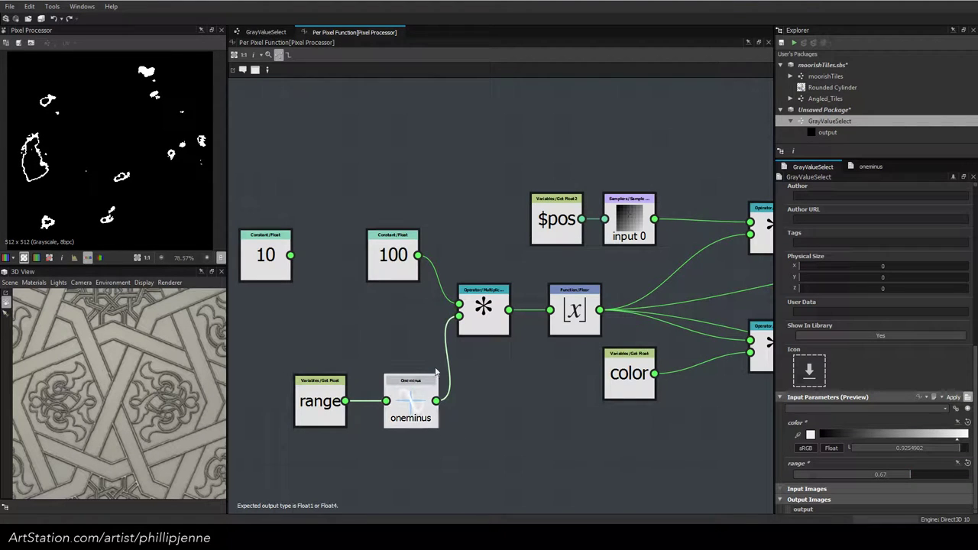
Restore the 100 constant's direct links and set the range Multiplication and Floor aside
middle_click_drag(485, 356, 391, 362)
scroll(391, 362, "down", 1)
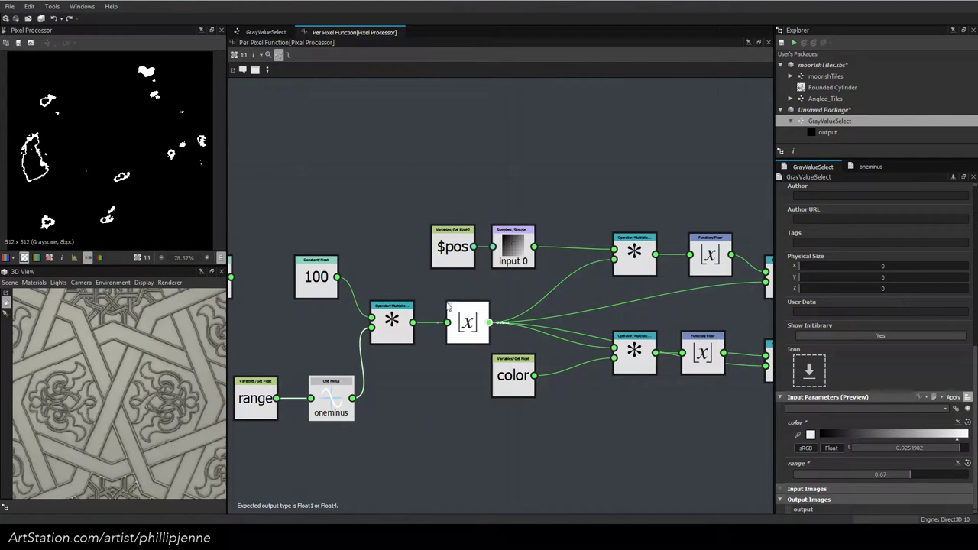
key("ctrl+z")
left_click(390, 336)
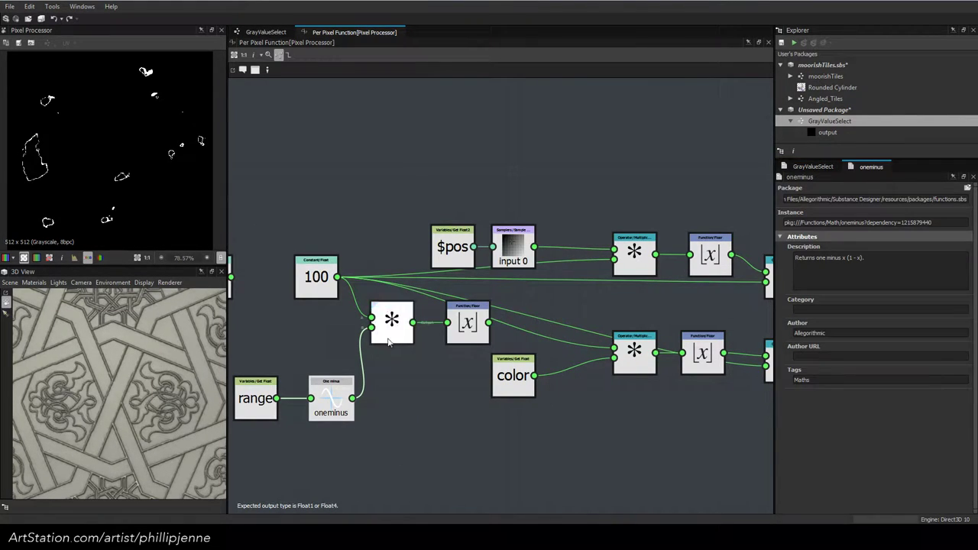
left_click_drag(388, 342, 312, 357)
left_click_drag(468, 325, 381, 367)
left_click_drag(331, 285, 527, 315)
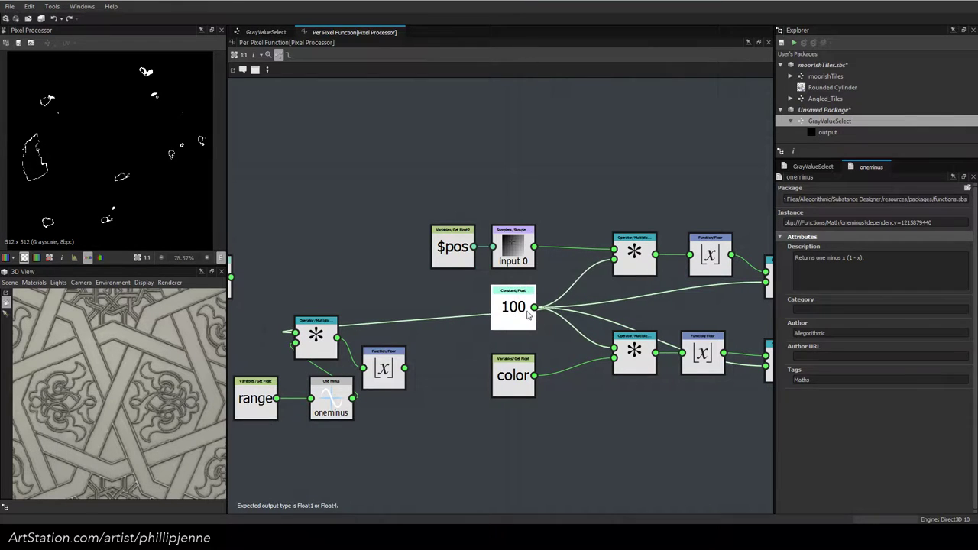
Test the constant at 10, 1 and 10, finishing at 100
double_click(880, 197)
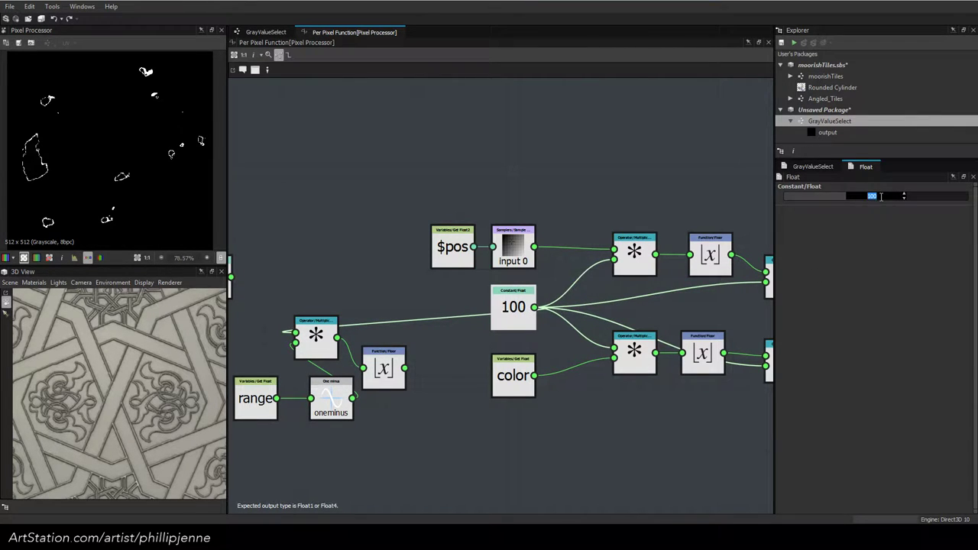
type("10")
key("Return")
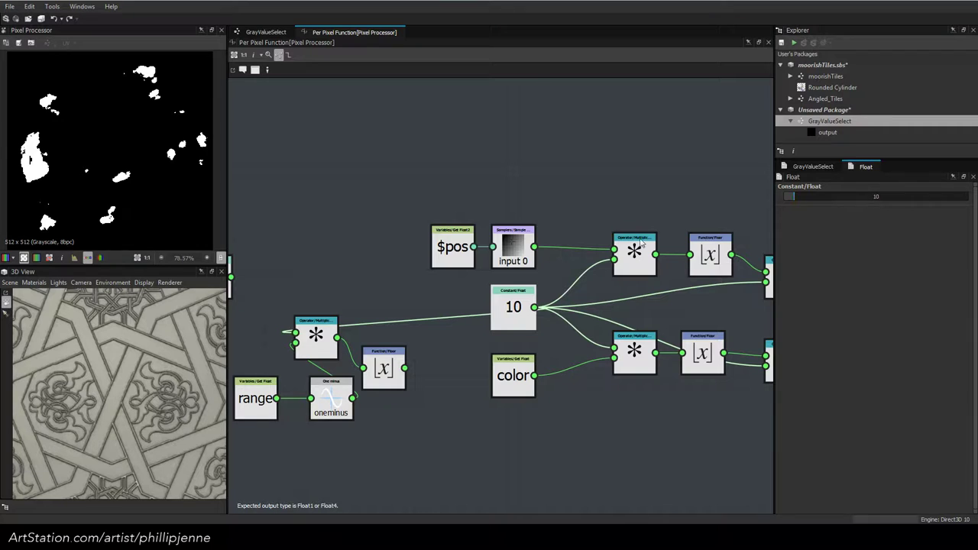
middle_click_drag(523, 251, 592, 256)
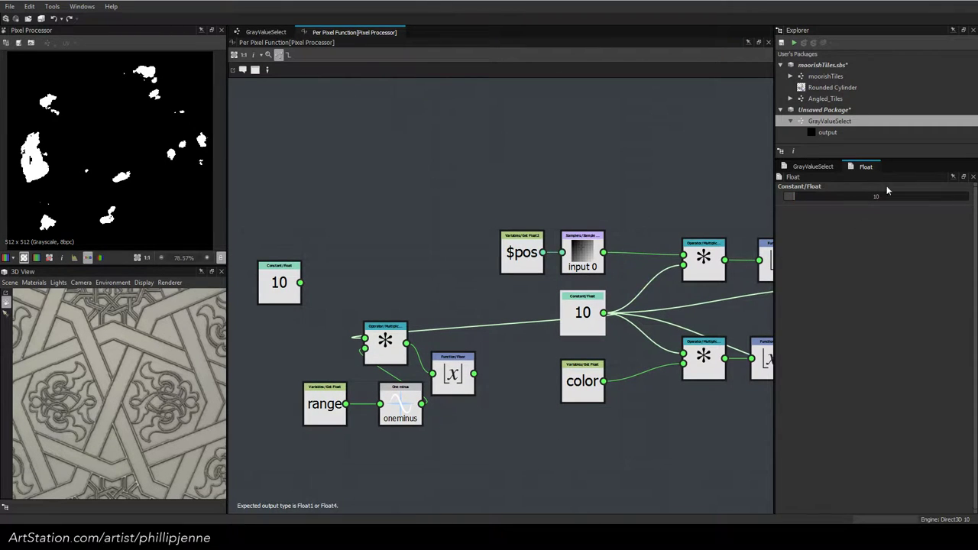
left_click_drag(877, 197, 862, 196)
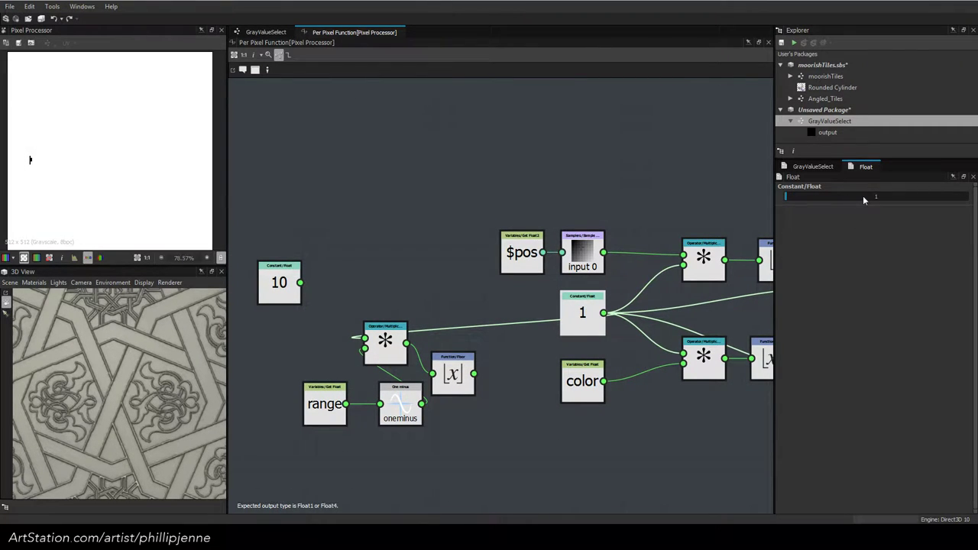
double_click(874, 196)
type("10")
key("Return")
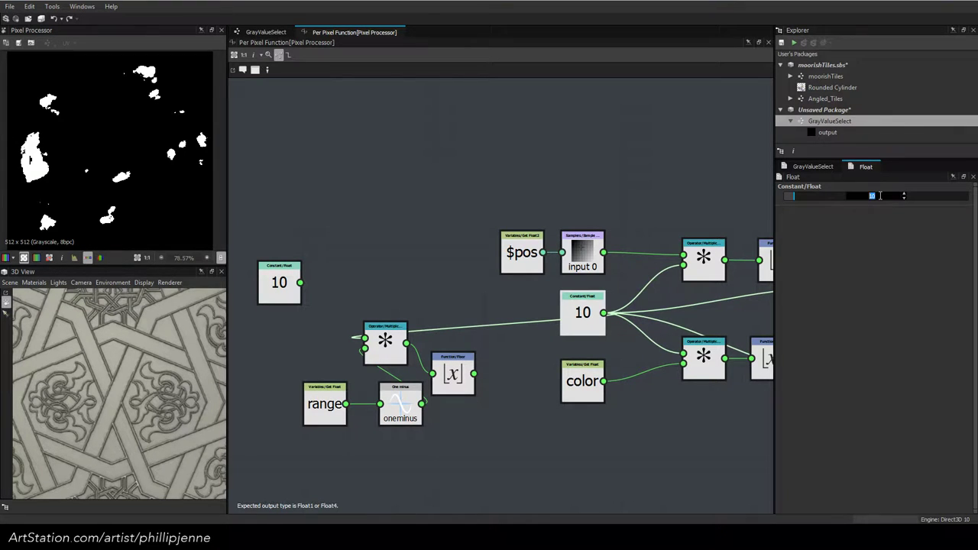
type("0")
key("Return")
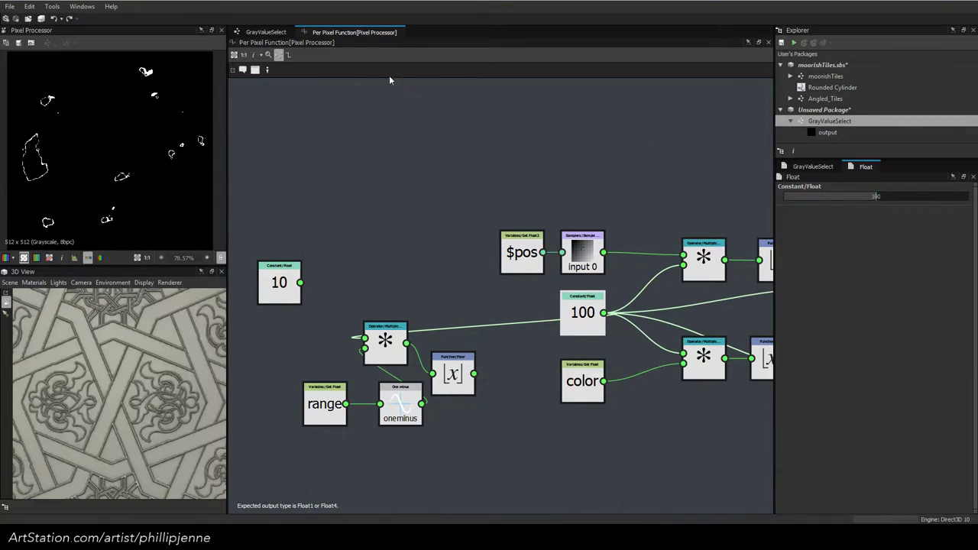
left_click(266, 32)
Lower the color parameter to pick thin noise edges, then reposition the == node in the function graph
left_click(761, 172)
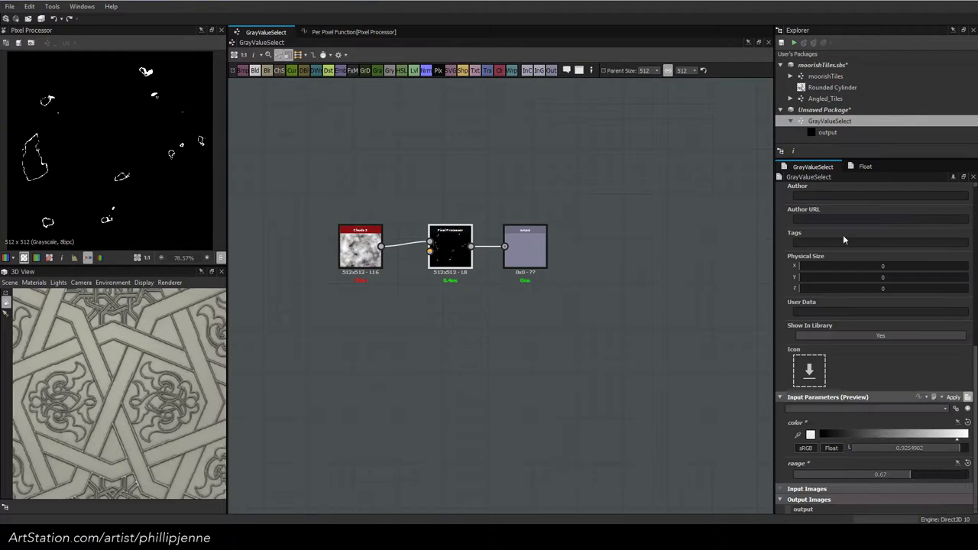
left_click_drag(954, 449, 968, 473)
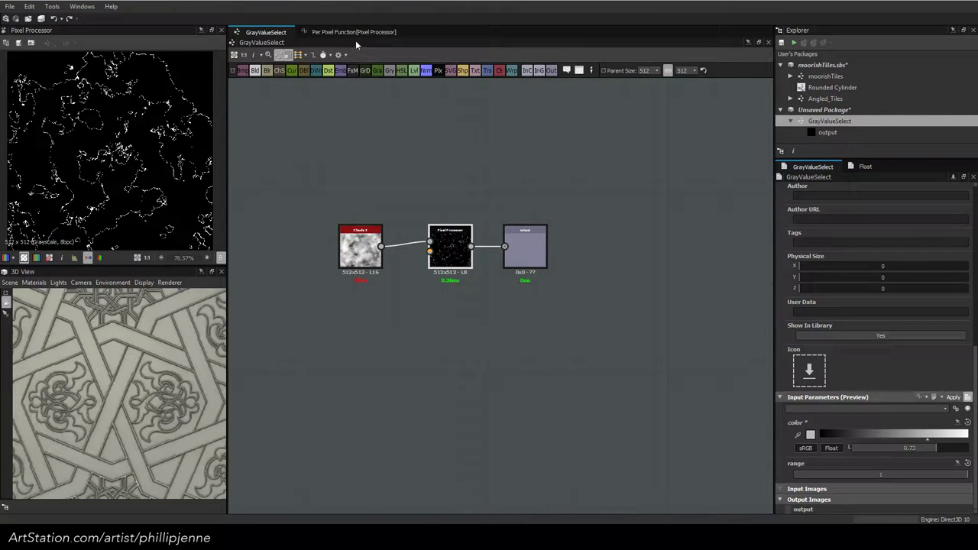
left_click(354, 32)
left_click(583, 313)
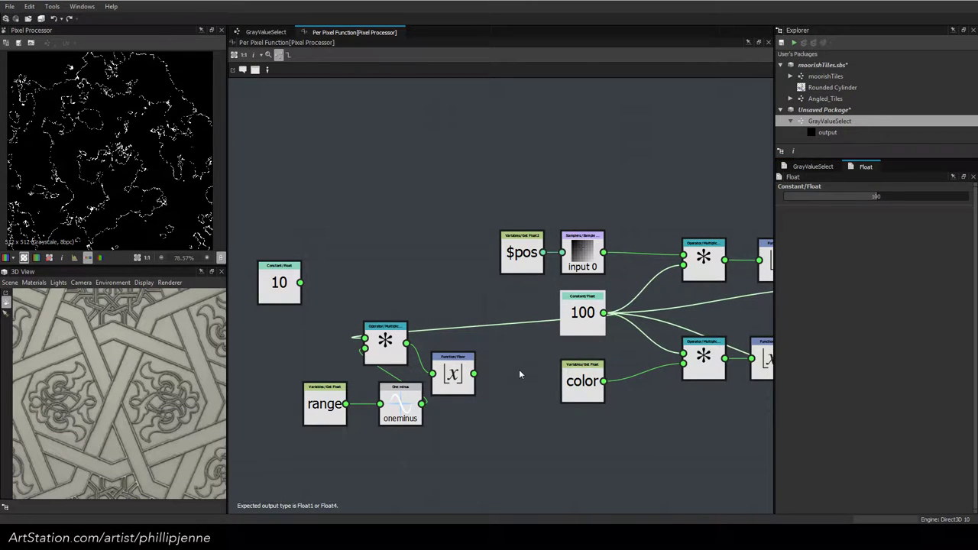
middle_click_drag(628, 382, 213, 369)
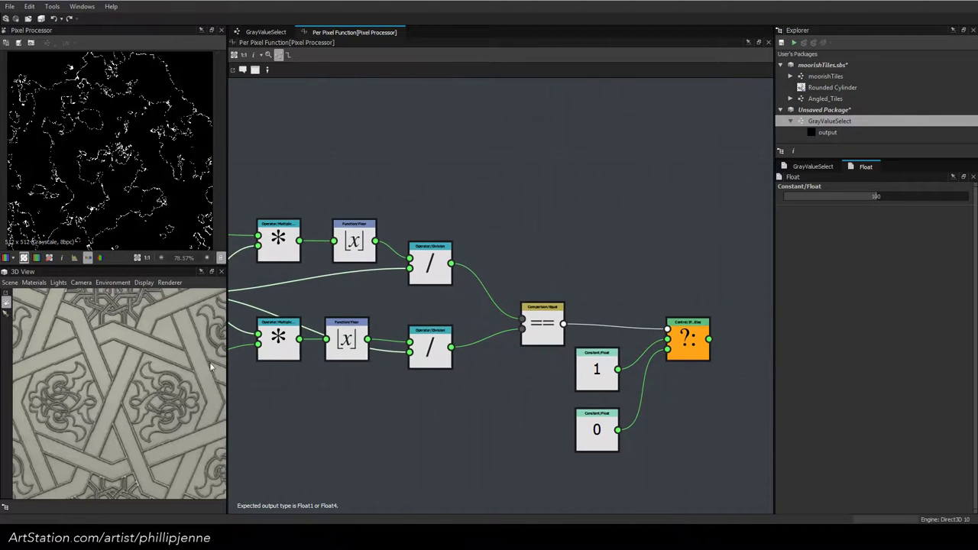
left_click_drag(547, 333, 599, 312)
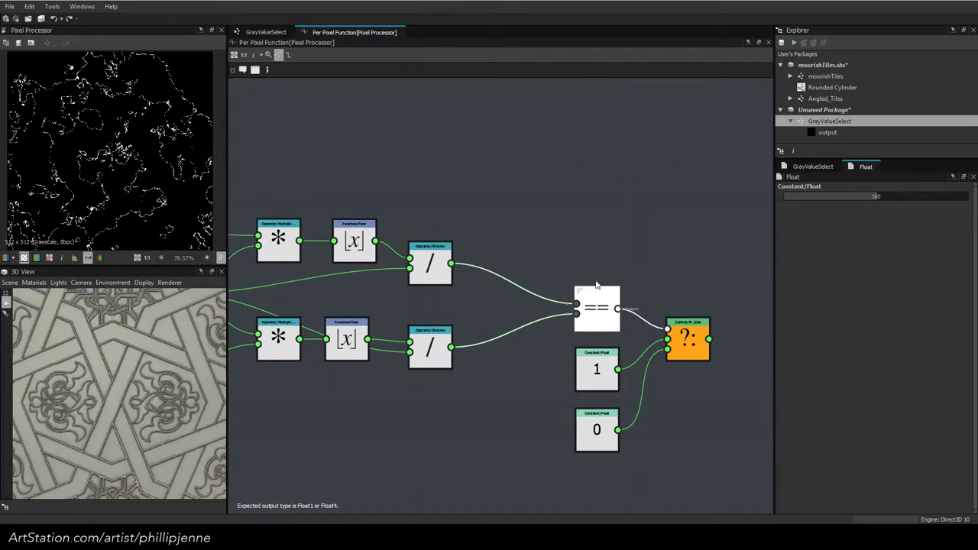
Shift the ==, 1, 0 and ?: nodes right and spread out the two division nodes
left_click_drag(544, 249, 731, 458)
left_click_drag(689, 332, 749, 348)
scroll(470, 259, "down", 3)
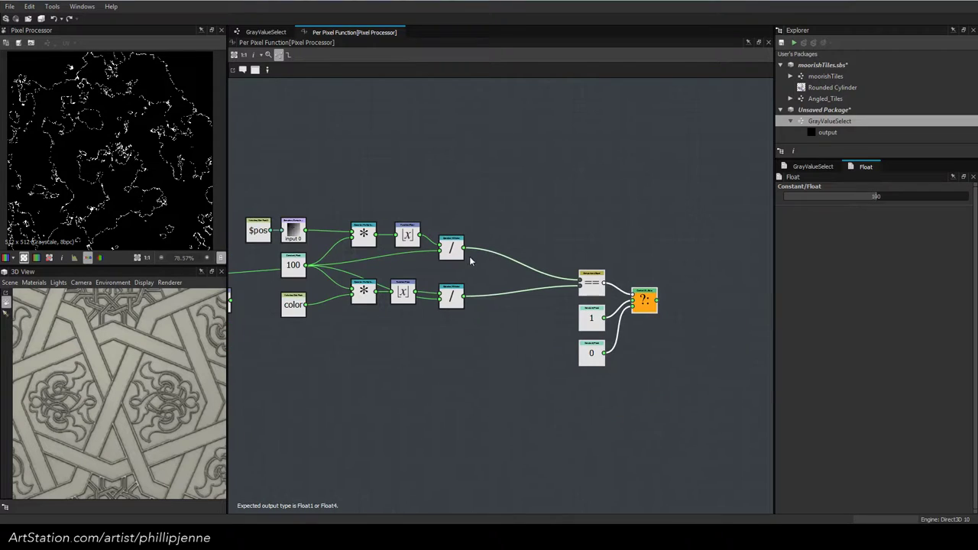
middle_click_drag(493, 266, 646, 258)
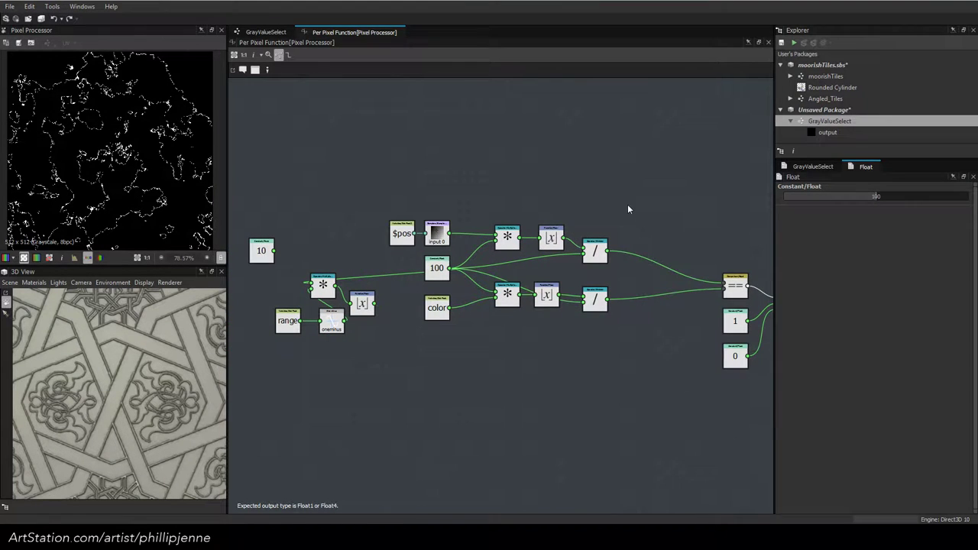
left_click_drag(574, 220, 615, 297)
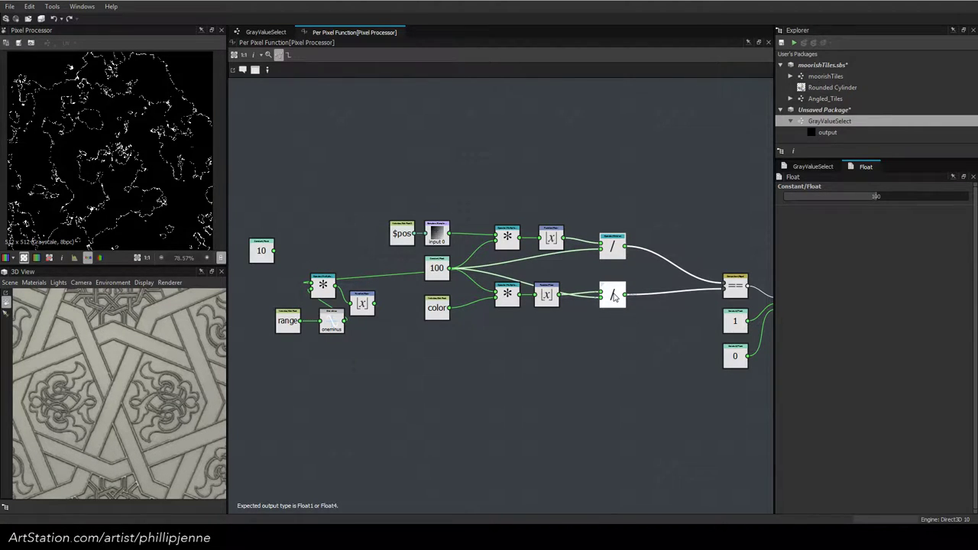
middle_click_drag(655, 327, 578, 314)
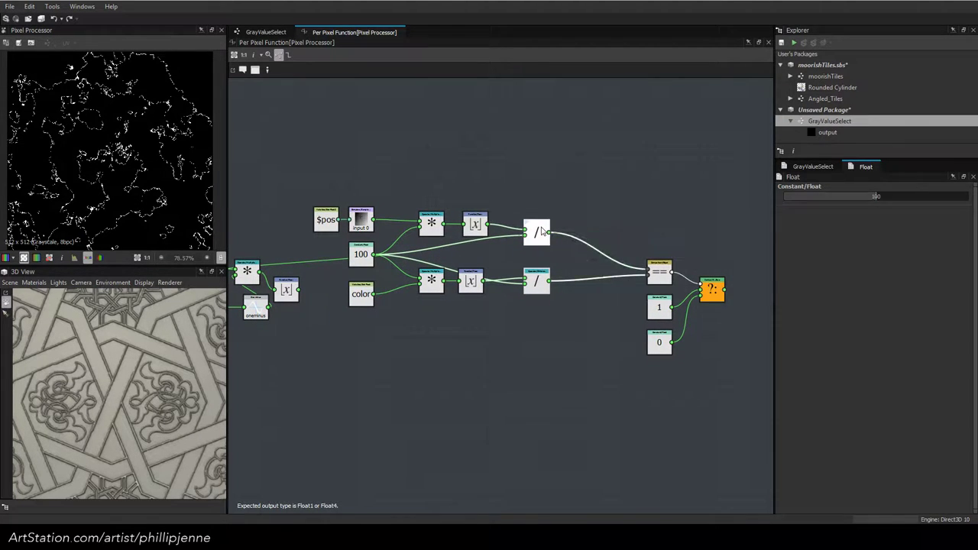
Delete both division nodes so the Floor outputs feed the == comparison directly
left_click(537, 283)
key("BackSpace")
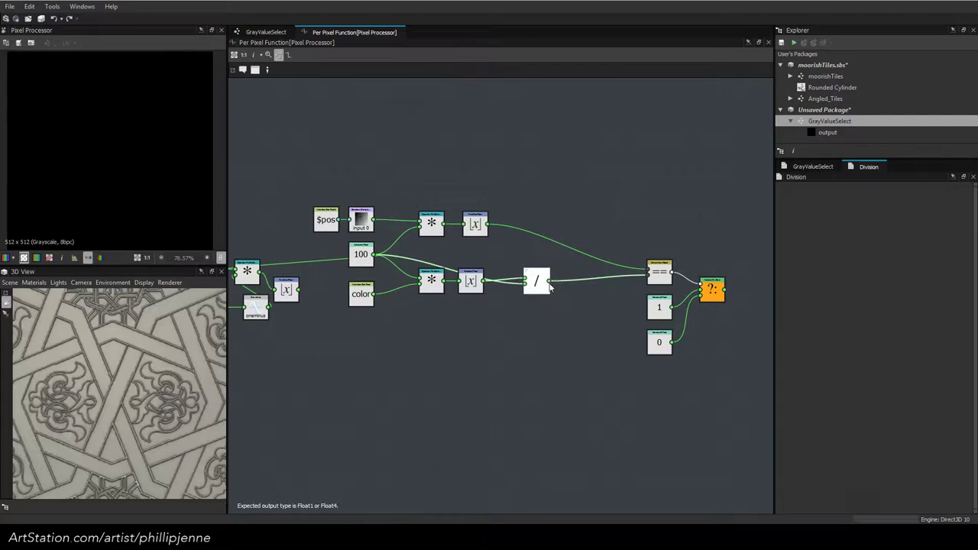
key("BackSpace")
left_click_drag(655, 274, 533, 256)
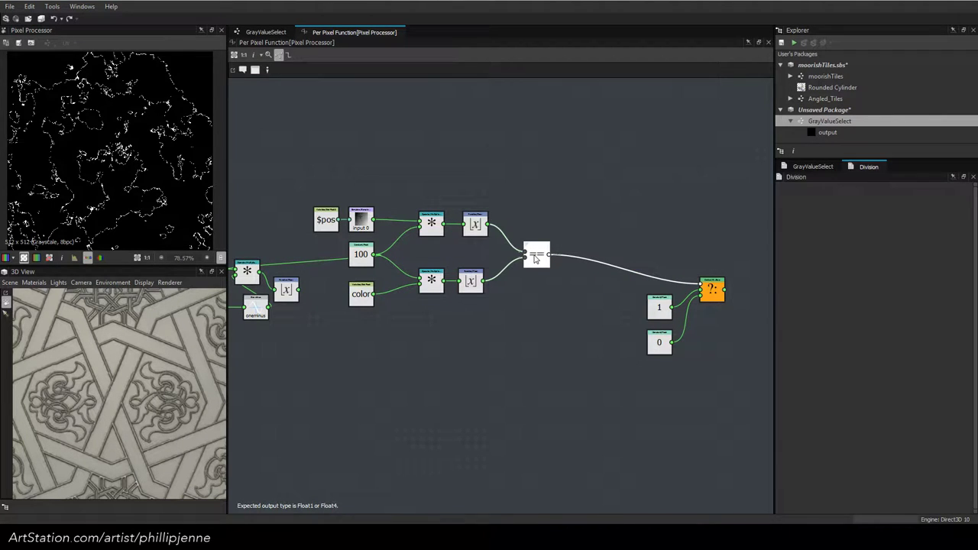
Set the color parameter to 0.89 and tidy the == node's position
left_click(812, 167)
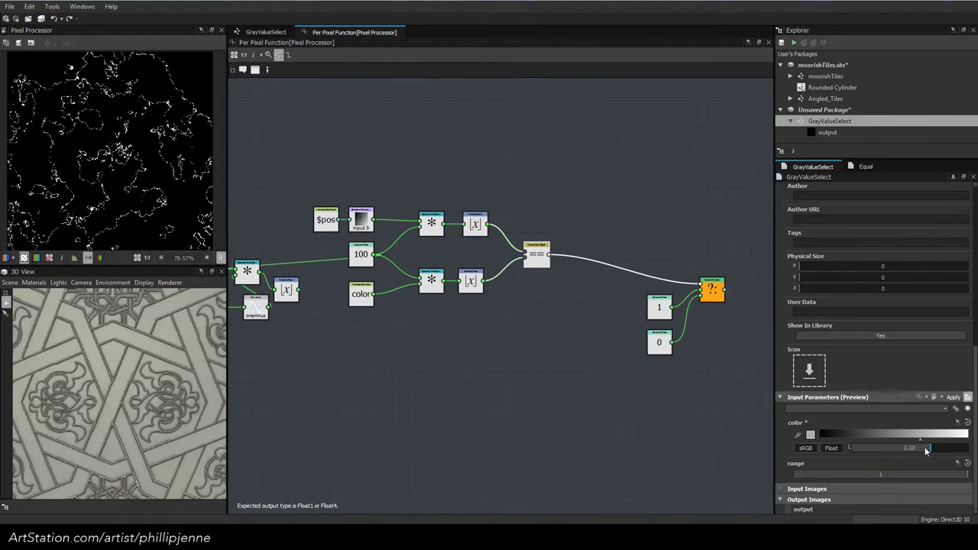
left_click_drag(924, 448, 954, 449)
left_click_drag(539, 250, 600, 259)
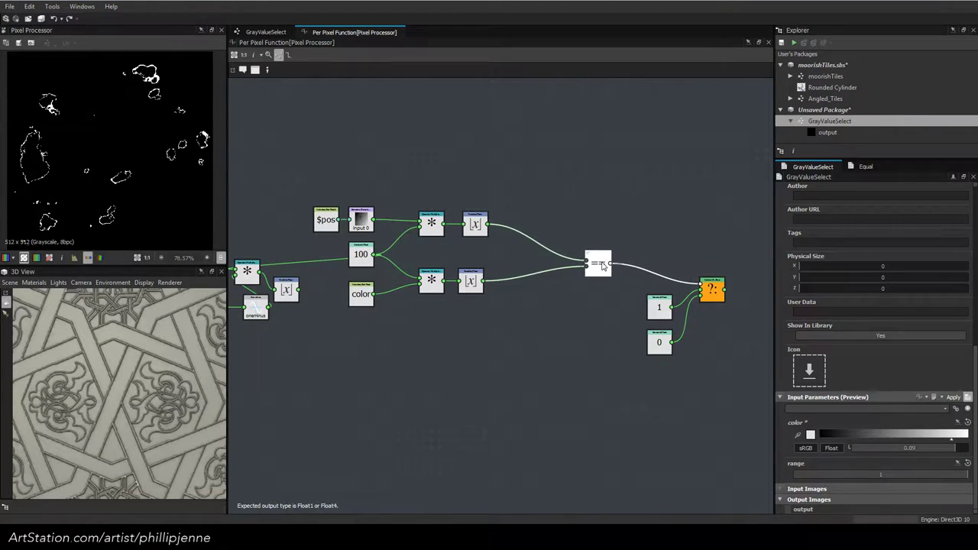
left_click(475, 281)
middle_click_drag(504, 245, 567, 247)
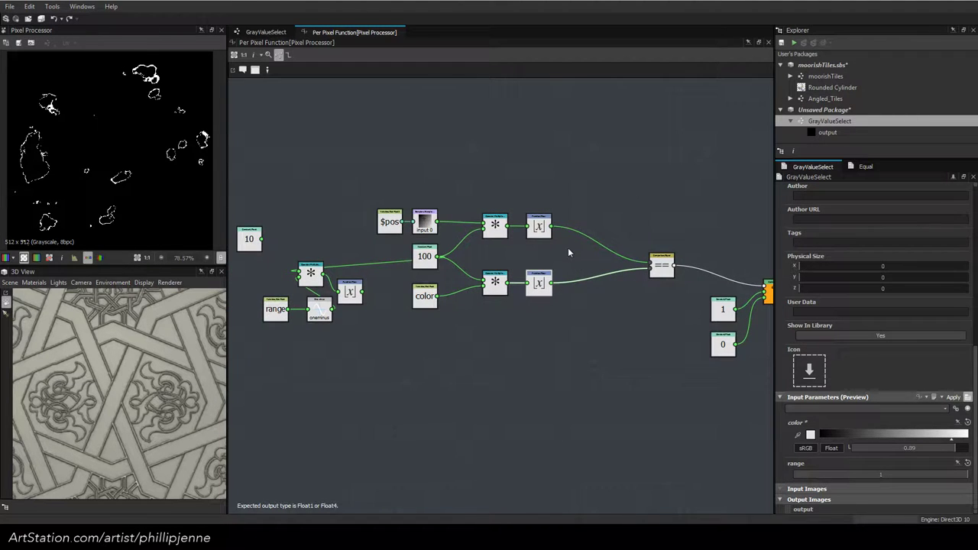
left_click(318, 280)
left_click(546, 302)
left_click(619, 183)
middle_click_drag(670, 238, 636, 233)
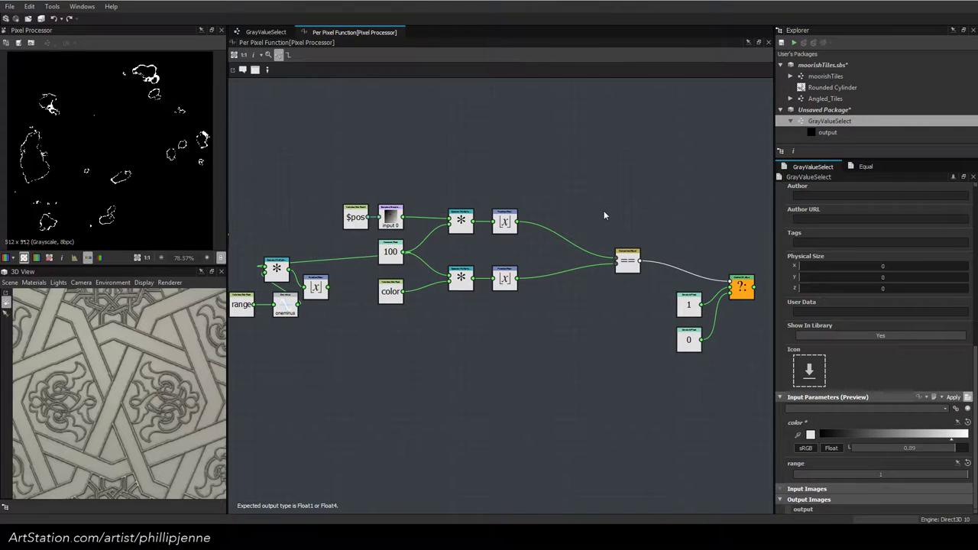
Add a Lower comparison node and delete the old range multiply, floor and one-minus nodes
key("space")
type("g")
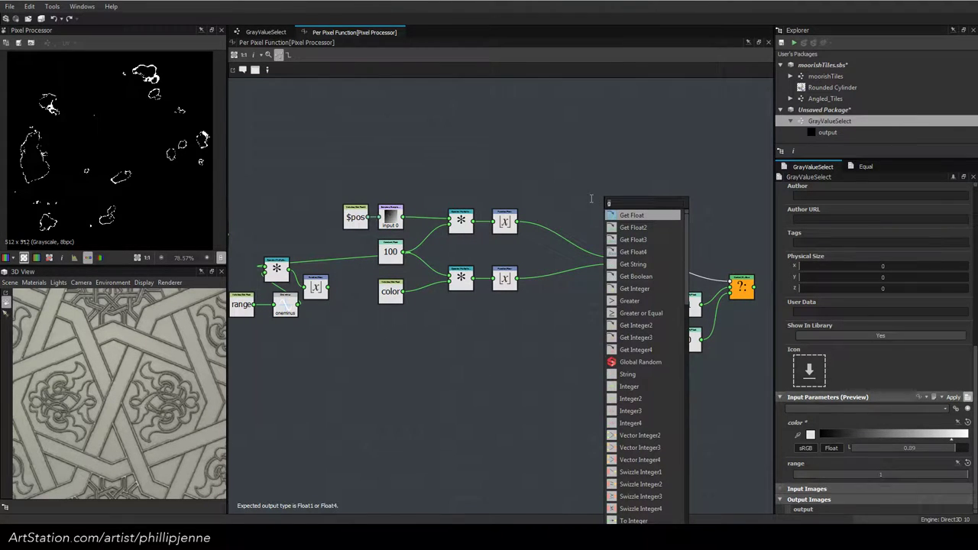
key("BackSpace")
type("low")
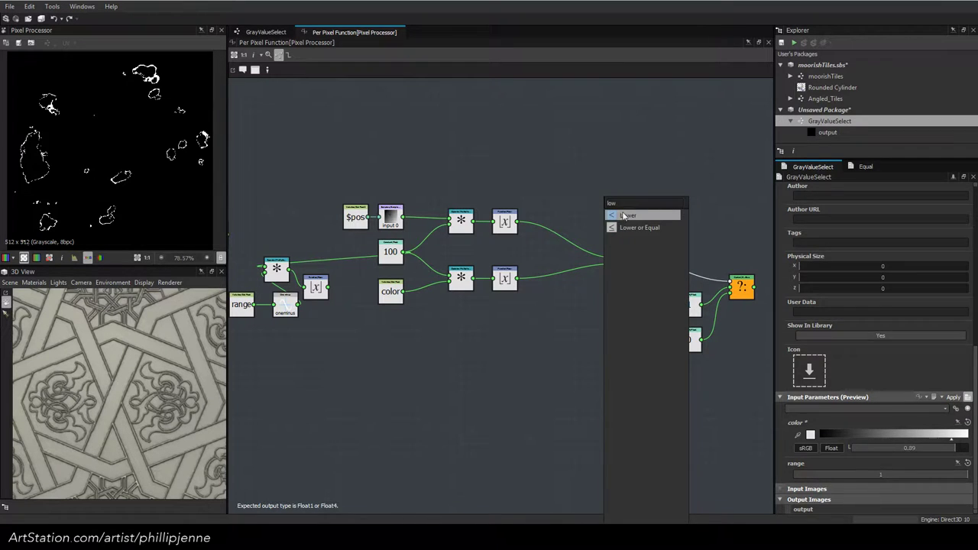
left_click(625, 216)
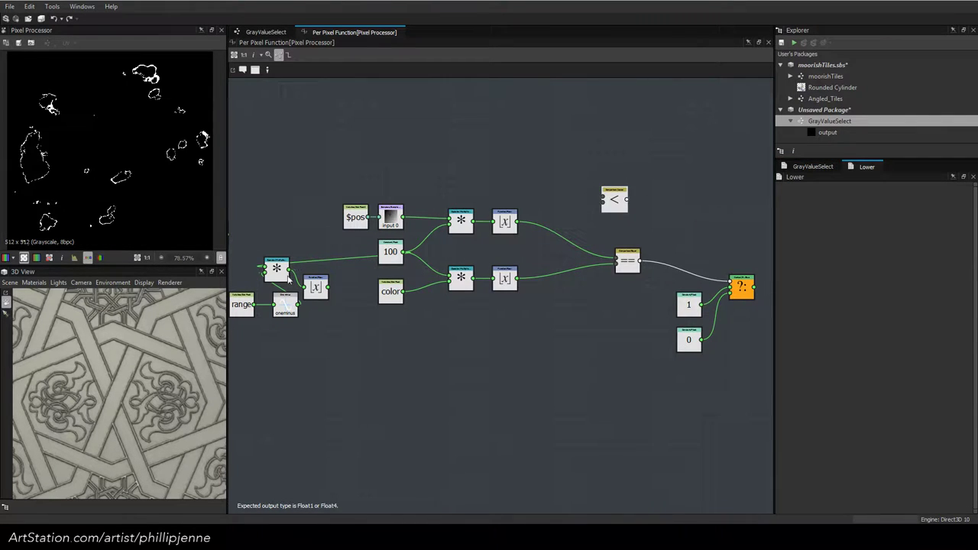
left_click(286, 276)
key("BackSpace")
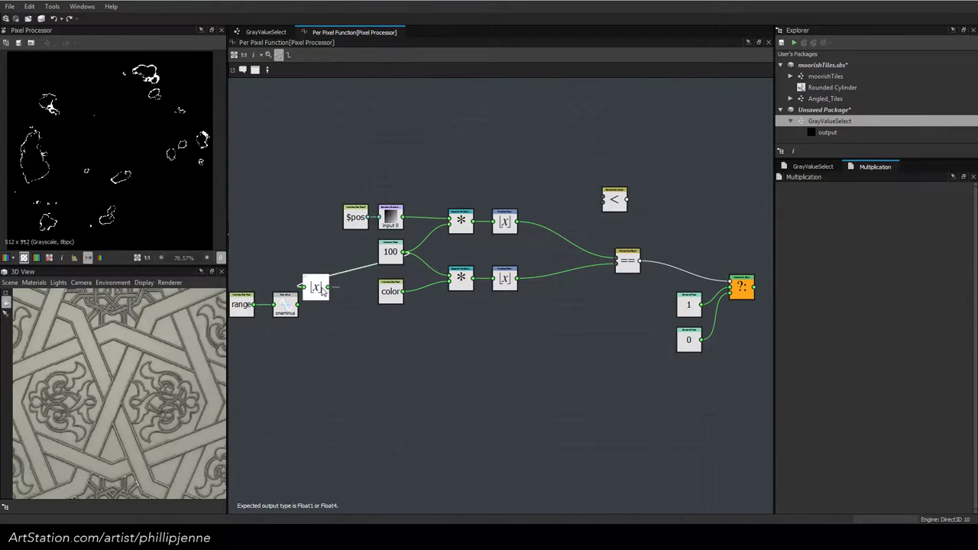
left_click(323, 291)
key("BackSpace")
left_click(292, 306)
key("BackSpace")
Insert an Add node after the sampled floor and a Subtraction node fed by range
left_click_drag(250, 306, 557, 226)
left_click(503, 222)
scroll(491, 224, "up", 2)
key("space")
type("ad")
left_click(564, 216)
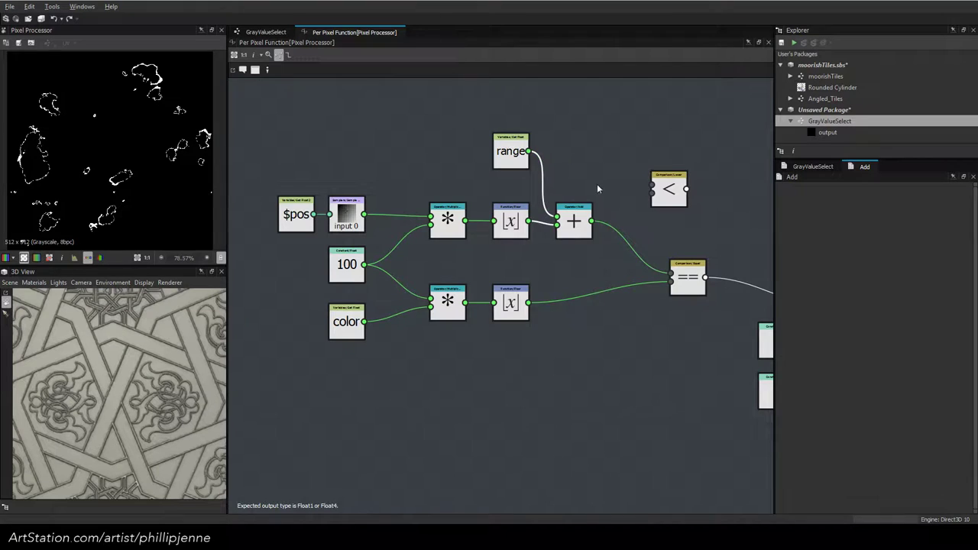
middle_click_drag(596, 183, 557, 195)
key("space")
type("min")
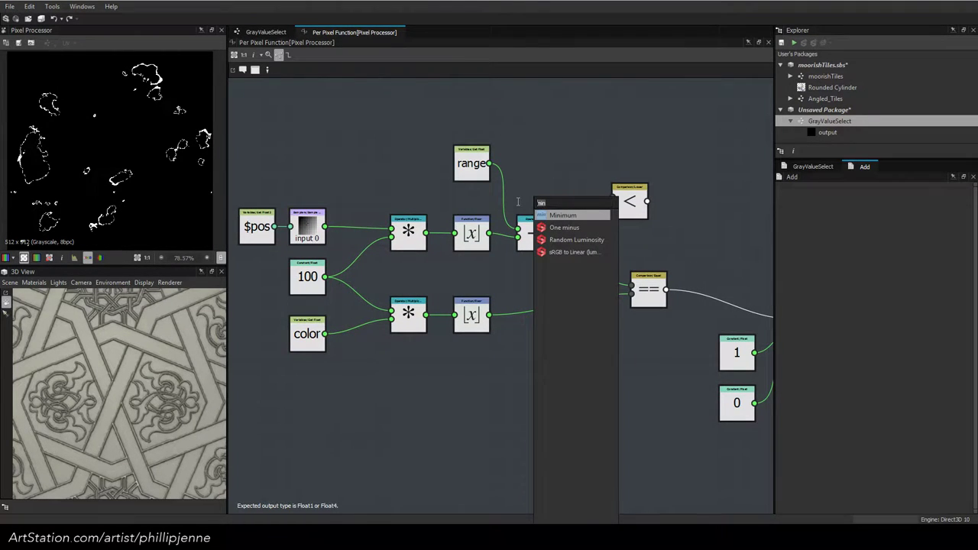
type("u")
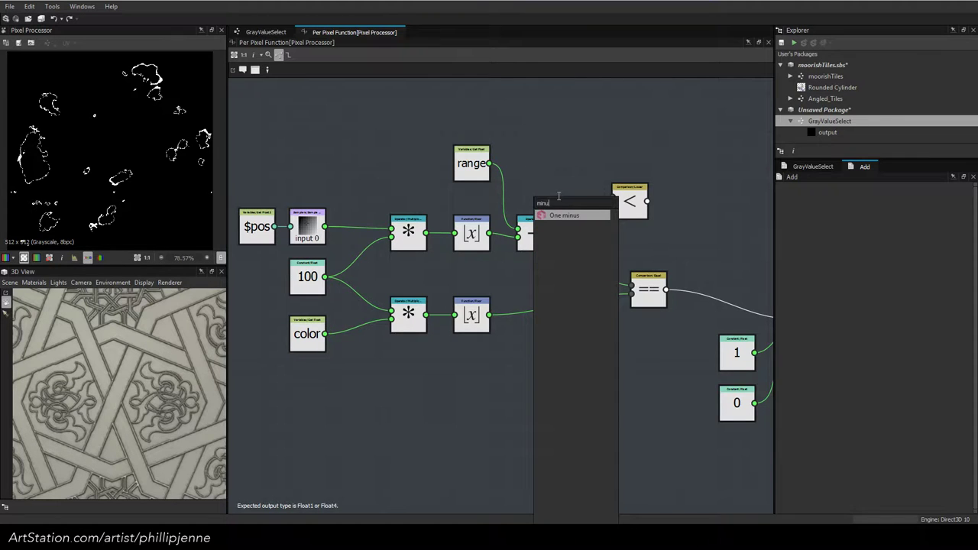
type("sub")
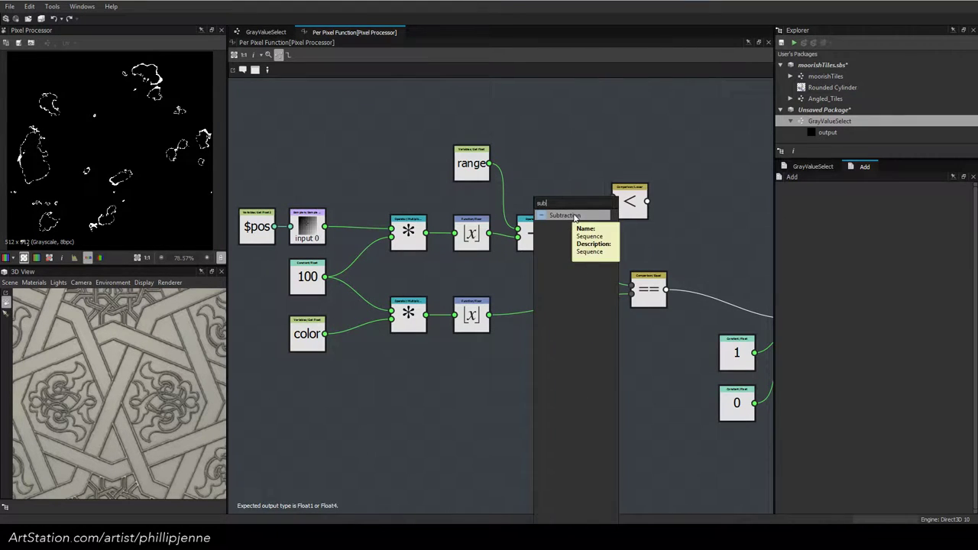
left_click(566, 215)
left_click_drag(538, 355, 530, 323)
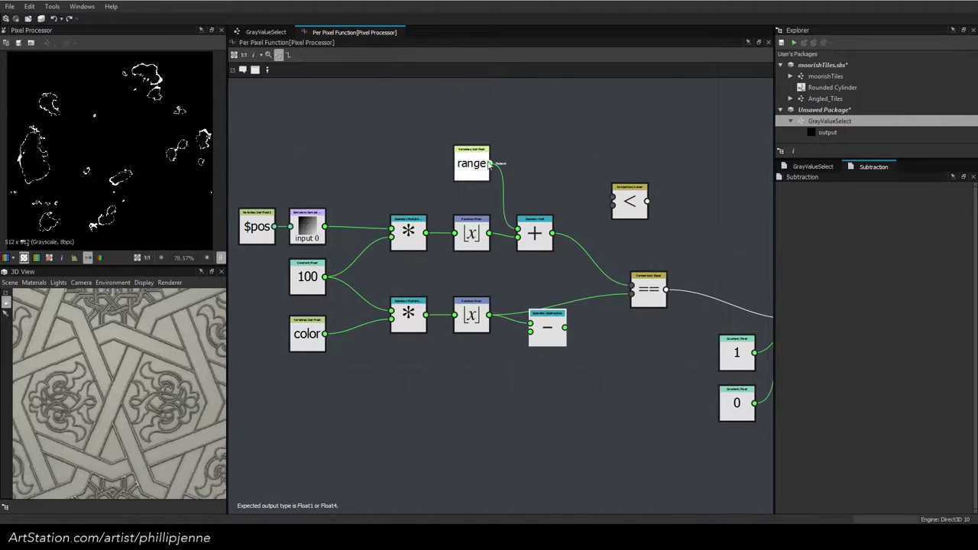
left_click_drag(489, 163, 531, 331)
Add Greater or Equal and Lower or Equal nodes, replacing the unused Lower node
key("space")
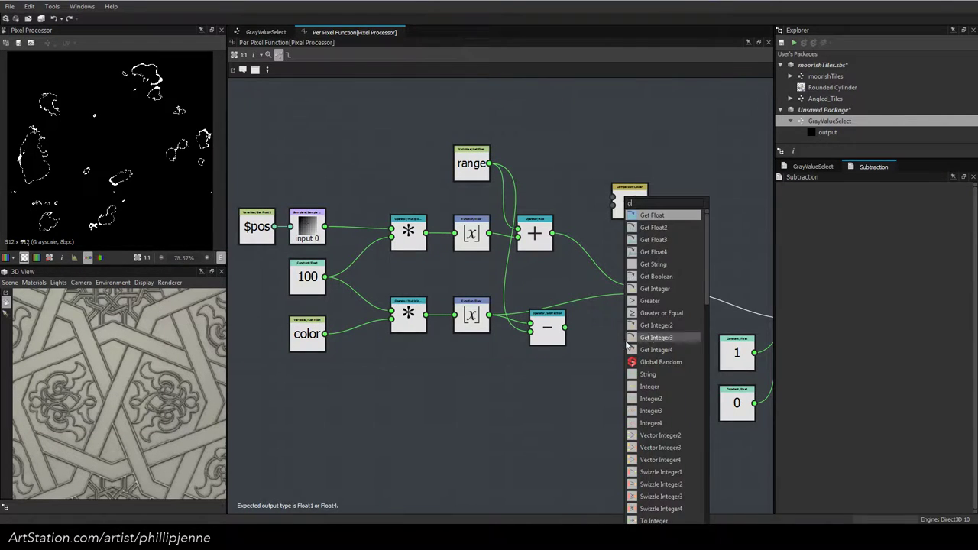
type("gr")
left_click(672, 227)
key("space")
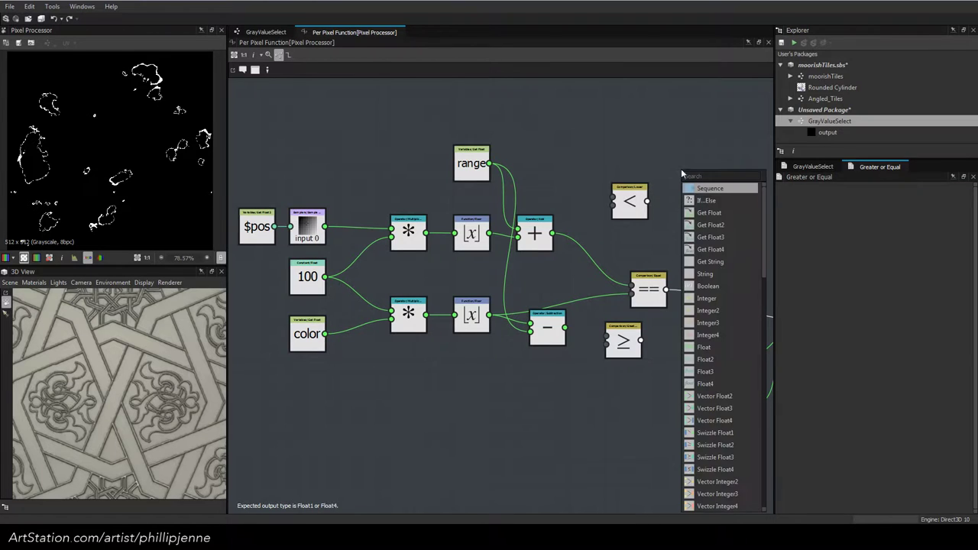
type("low")
left_click(717, 201)
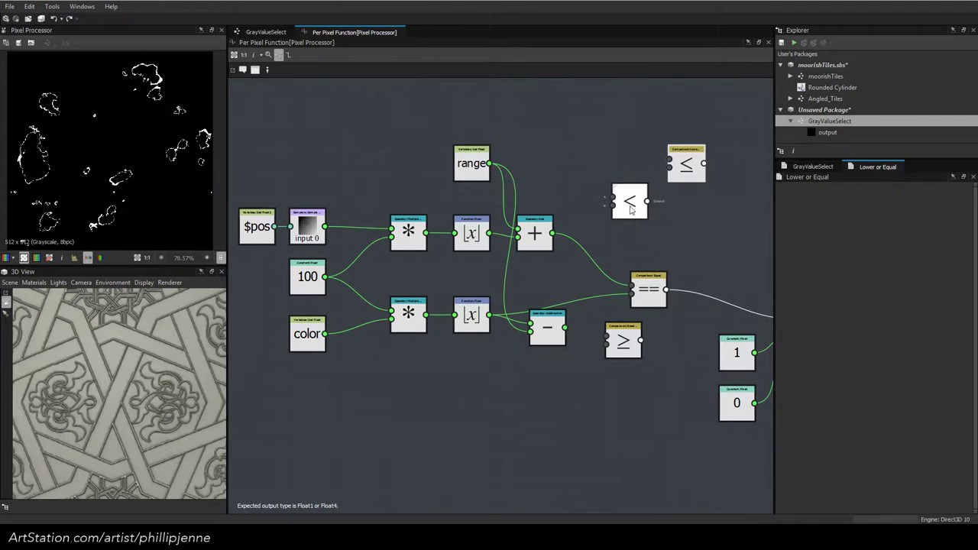
key("Delete")
left_click_drag(675, 170, 635, 209)
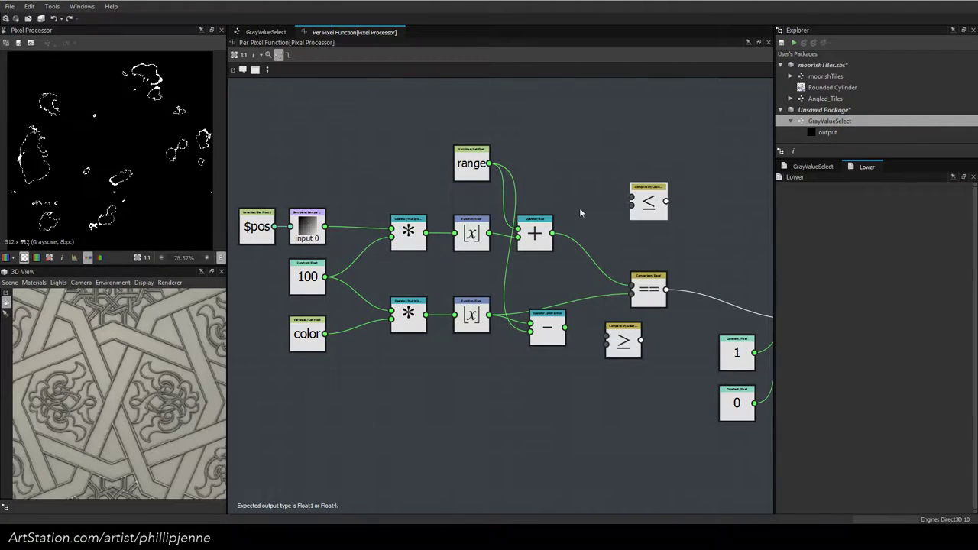
Wire the Add result into Lower or Equal and feed Greater or Equal its inputs
scroll(573, 222, "up", 3)
scroll(613, 272, "down", 1)
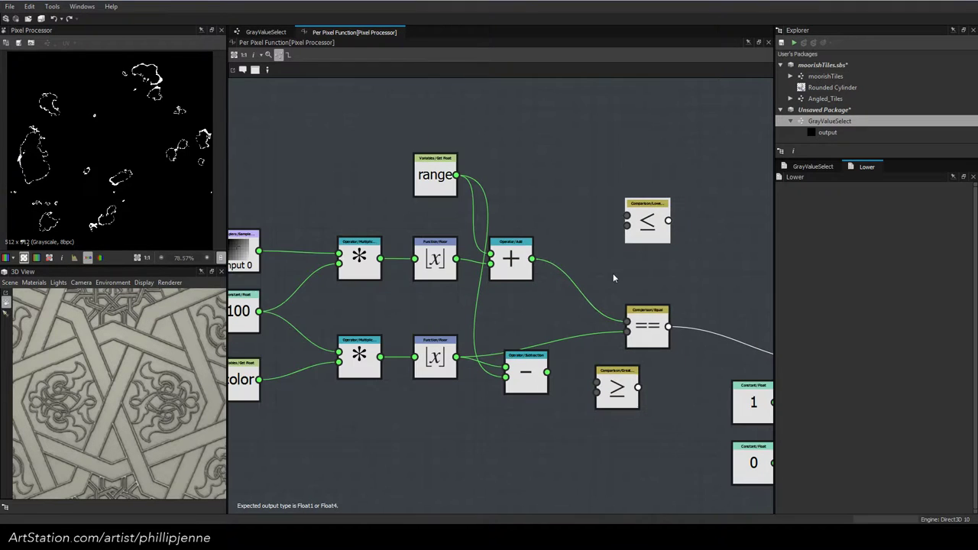
left_click(523, 261)
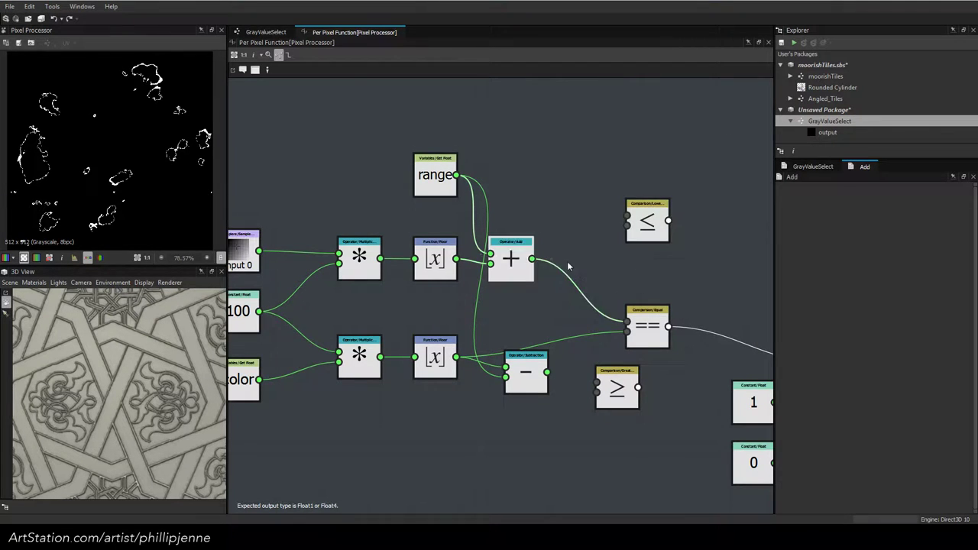
scroll(563, 264, "down", 1)
middle_click_drag(580, 244, 597, 257)
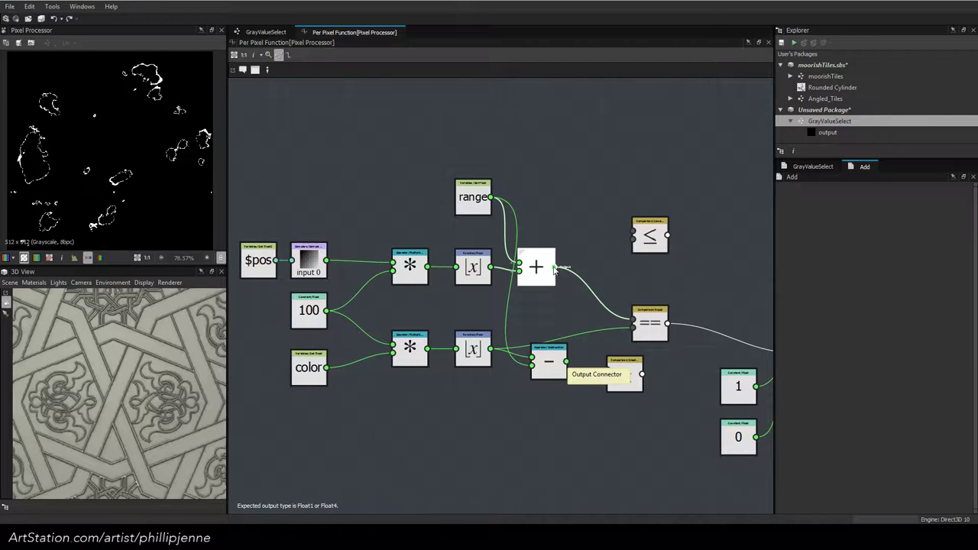
left_click_drag(555, 267, 640, 239)
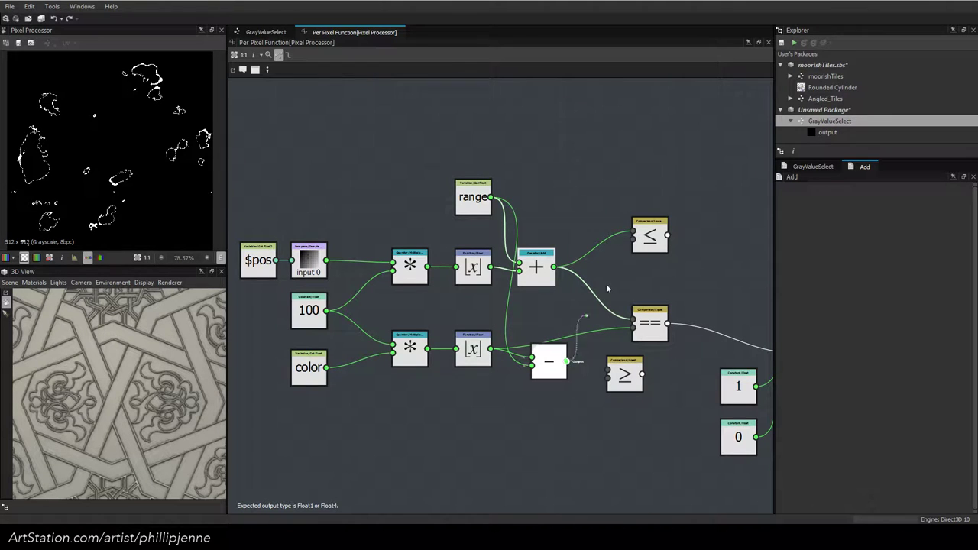
middle_click_drag(645, 317, 578, 297)
left_click_drag(489, 247, 498, 342)
Add an And node fed by the comparisons, drive the ?: switch with it, and delete the equality node
left_click(648, 271)
key("space")
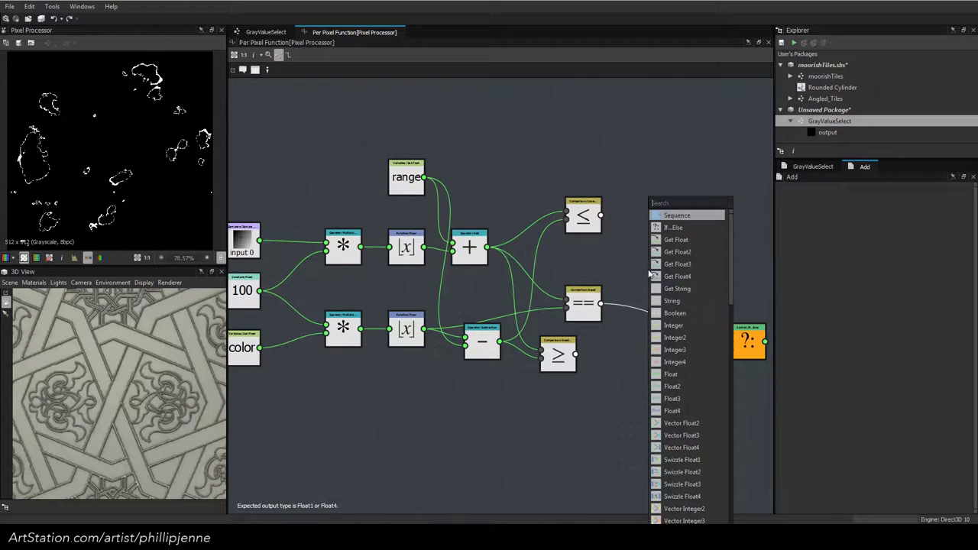
type("a")
left_click(679, 230)
left_click_drag(576, 354, 600, 217)
left_click_drag(664, 266, 733, 340)
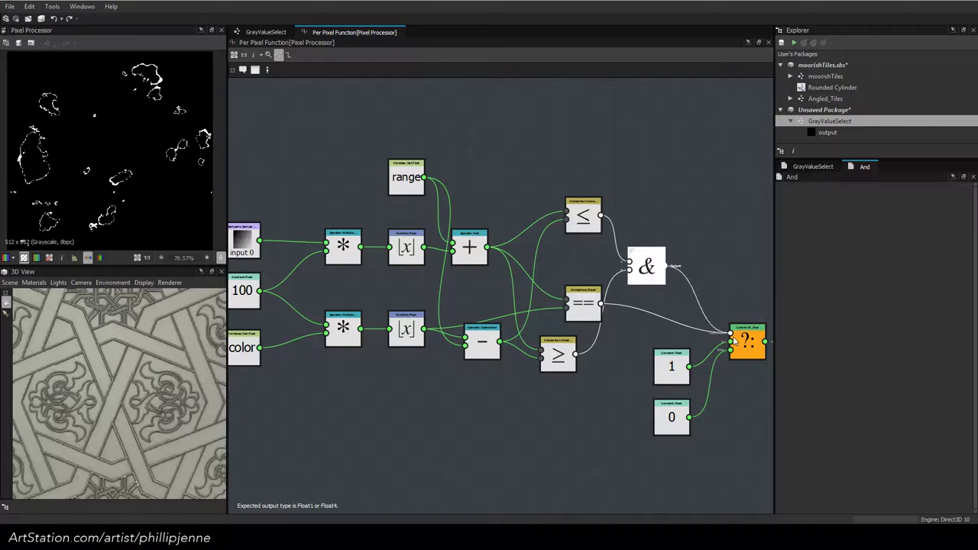
left_click(590, 298)
key("Delete")
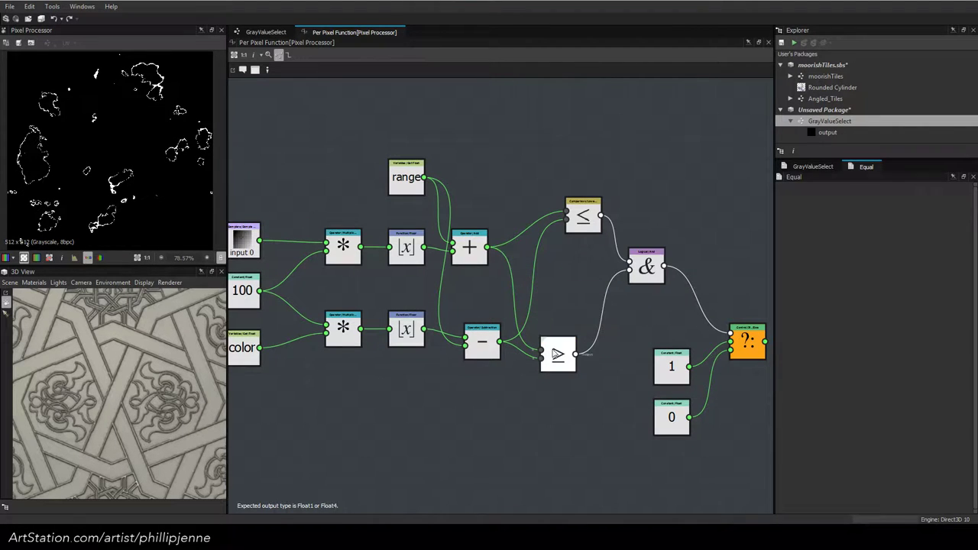
Arrange the comparison, Add, Subtraction and range nodes, and lower the range parameter to test
left_click_drag(557, 357, 570, 346)
left_click_drag(583, 229, 571, 253)
left_click_drag(470, 250, 470, 243)
left_click(828, 168)
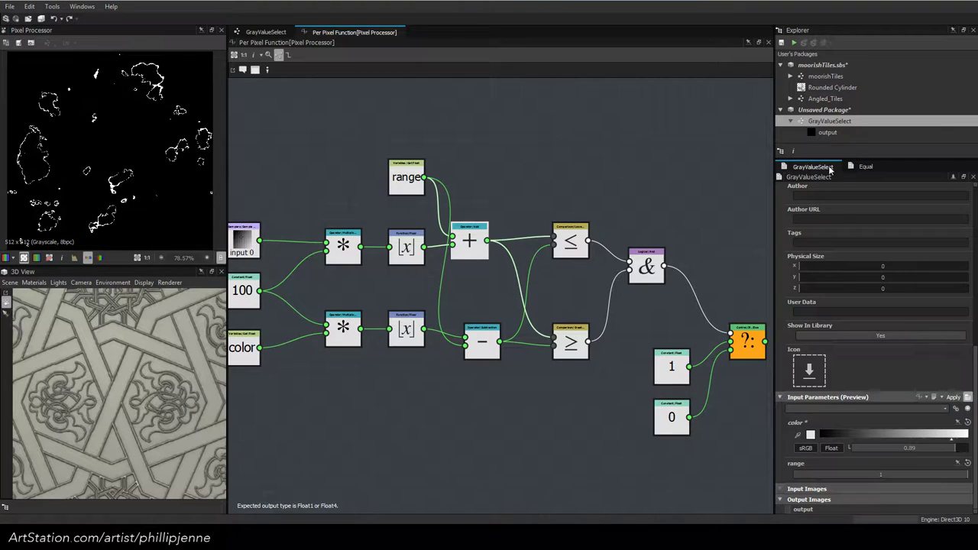
mouse_move(958, 474)
left_mouse_down()
mouse_move(912, 474)
mouse_move(969, 485)
left_mouse_up()
middle_click_drag(579, 173, 716, 221)
left_click_drag(543, 223, 468, 212)
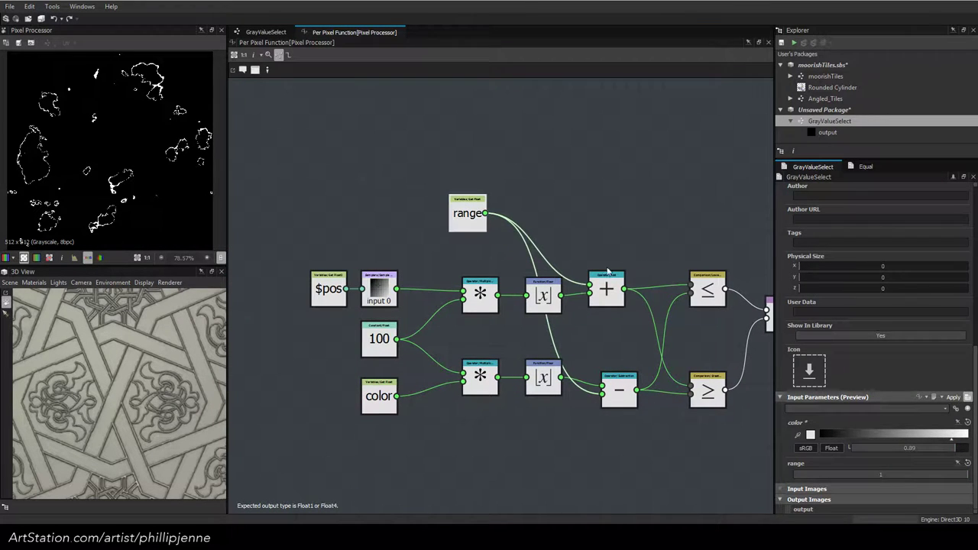
left_click_drag(607, 271, 640, 272)
left_click_drag(618, 386, 644, 386)
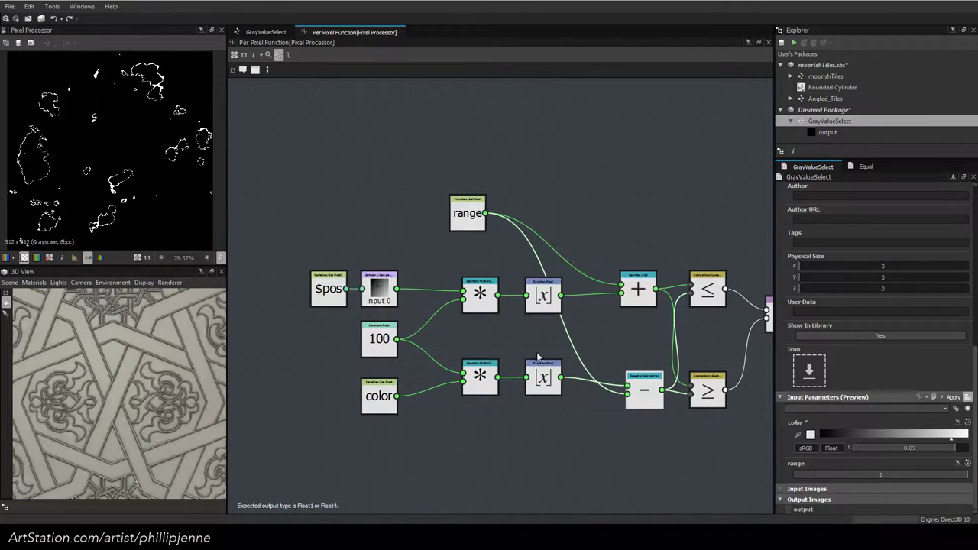
Multiply range by a new Float constant set to 10
left_click(463, 215)
key("space")
type("mult")
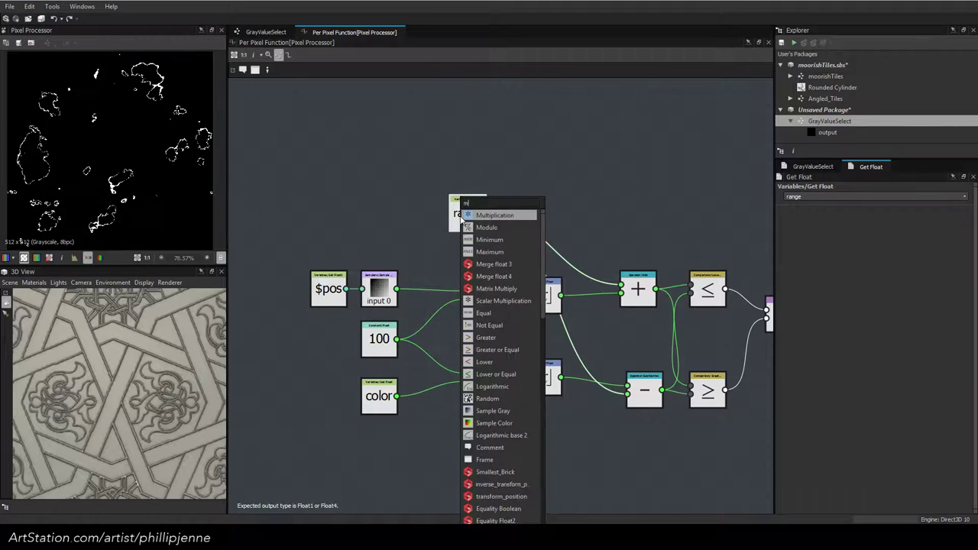
left_click(484, 215)
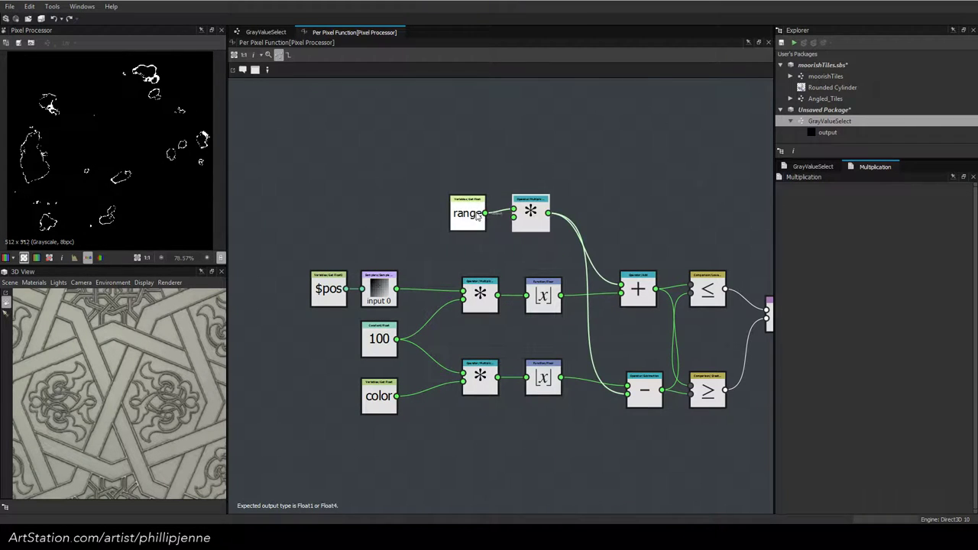
left_click_drag(472, 217, 472, 191)
left_click(461, 227)
key("space")
type("f")
left_click(493, 216)
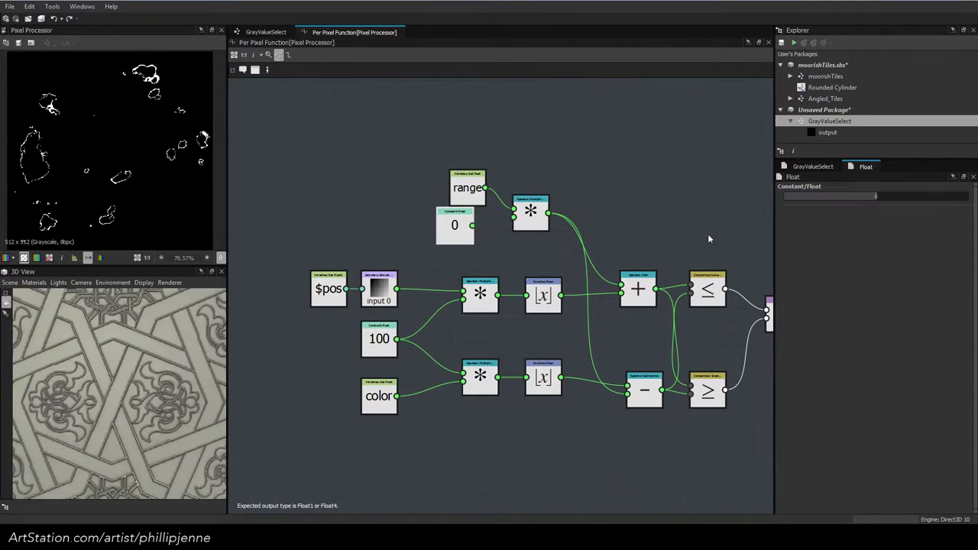
double_click(875, 197)
type("10")
key("Return")
left_click_drag(511, 223, 513, 219)
left_click_drag(451, 222, 464, 234)
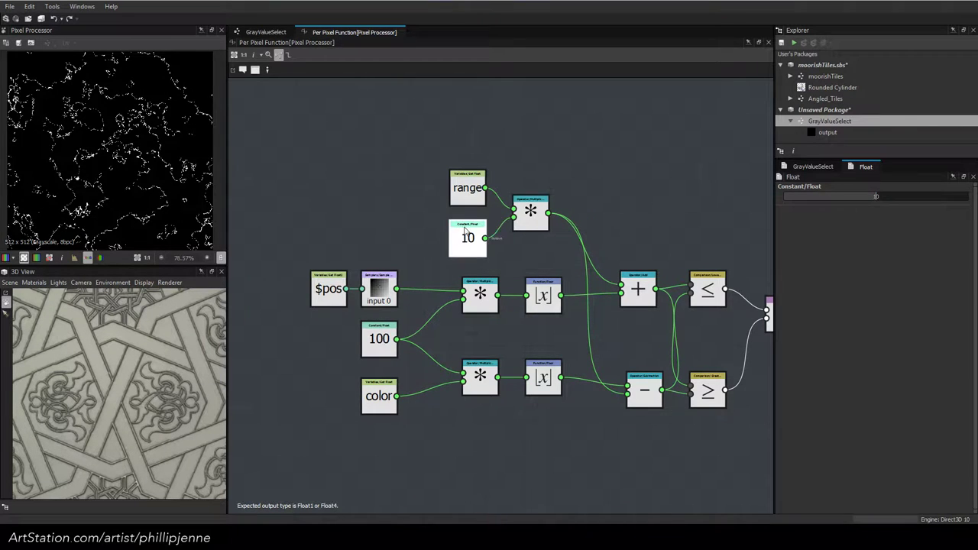
Test the graph by lowering range to 0 and color to 0.23
middle_click_drag(574, 149, 520, 134)
left_click(824, 166)
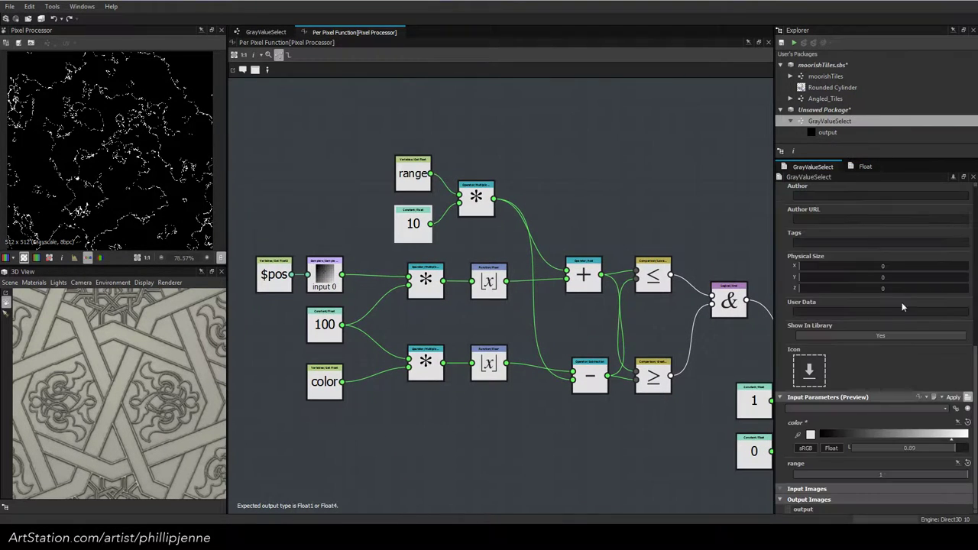
left_click(961, 474)
left_click_drag(961, 475, 888, 474)
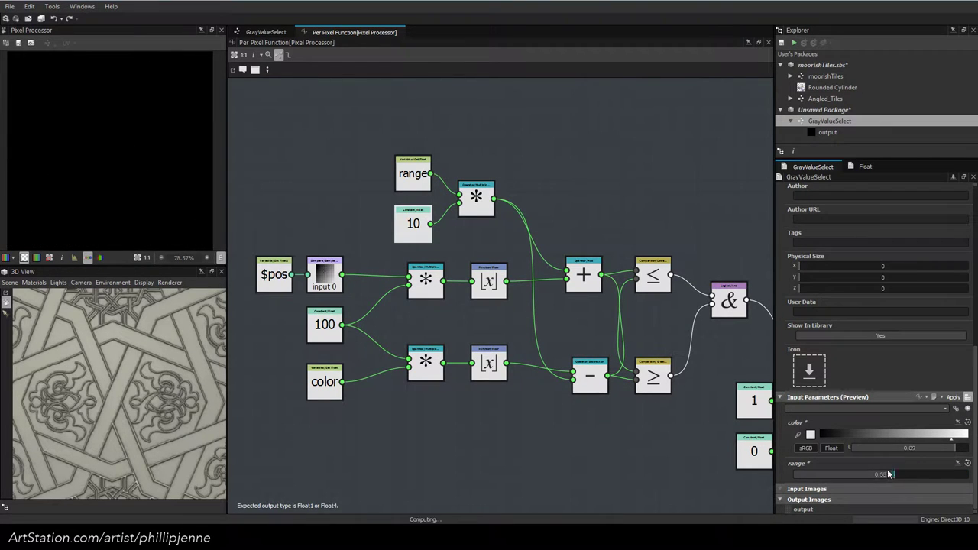
left_click_drag(794, 464, 976, 490)
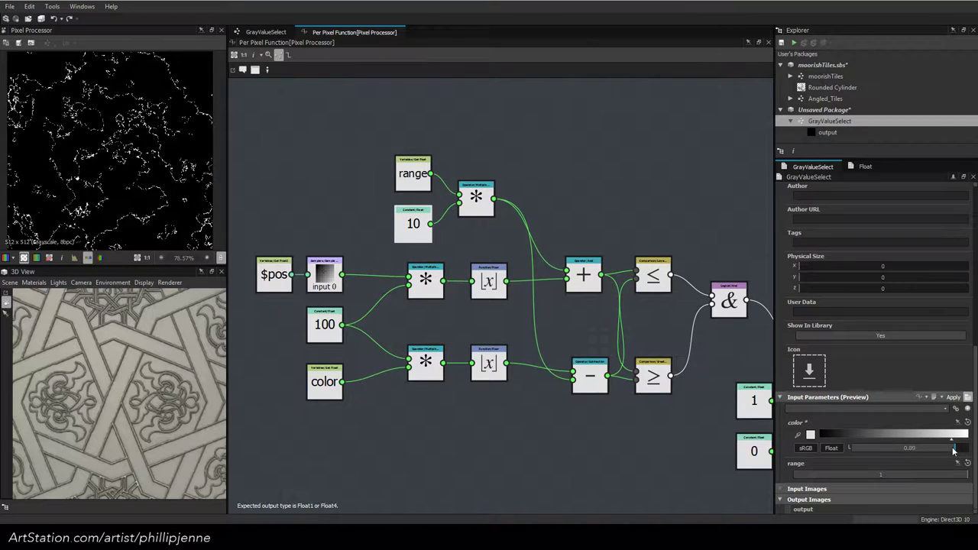
mouse_move(953, 449)
left_mouse_down()
mouse_move(879, 450)
mouse_move(969, 448)
left_mouse_up()
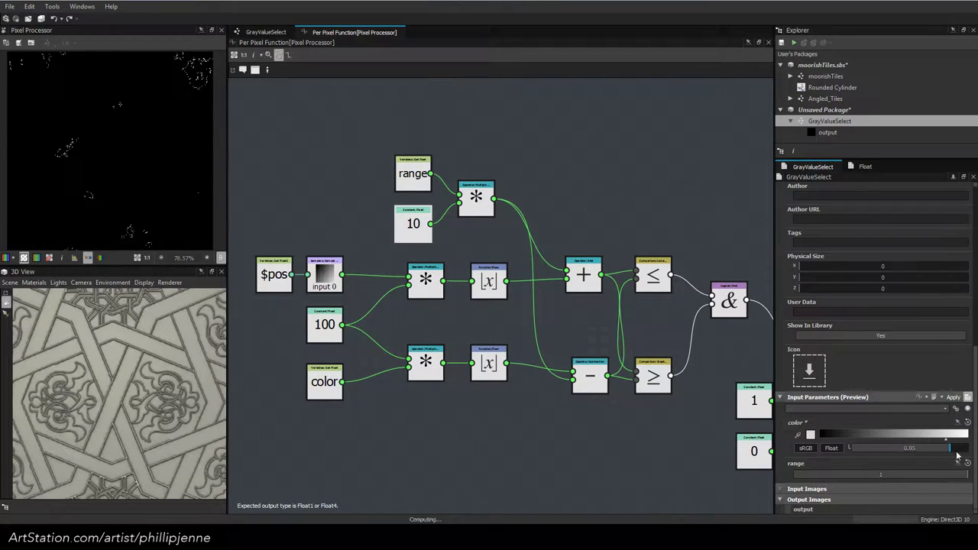
Change the constant to 100 and move the ≤ and Add nodes higher in the graph
left_click(419, 227)
double_click(877, 199)
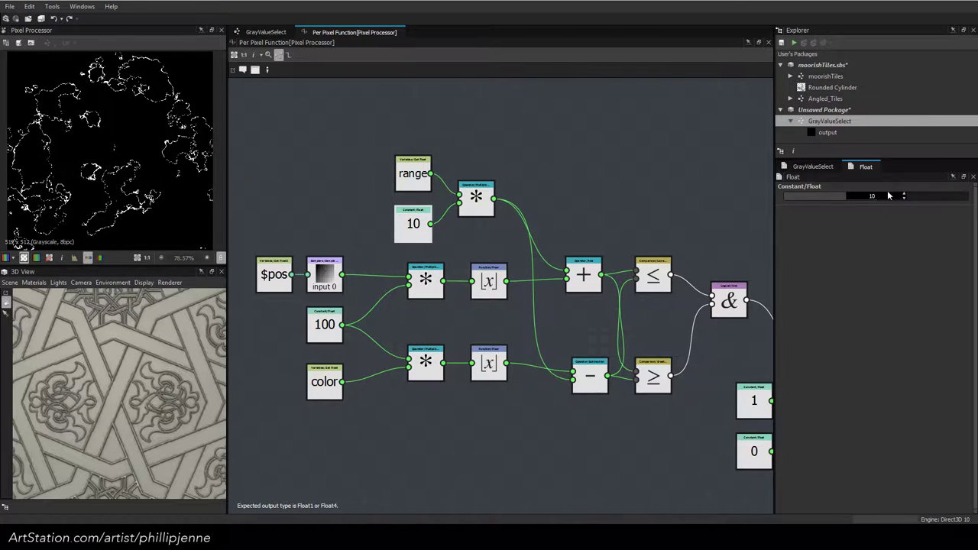
key("Return")
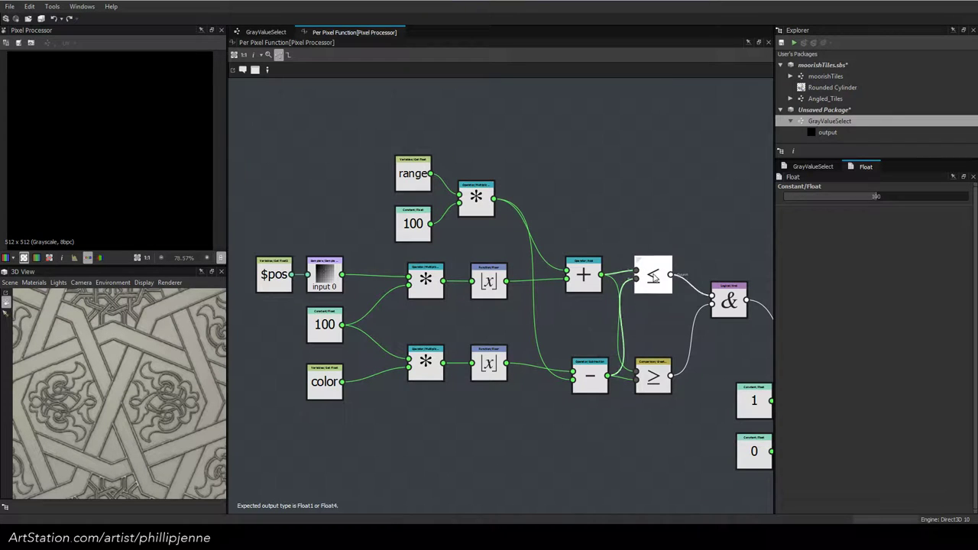
left_click_drag(653, 277, 665, 278)
left_click_drag(587, 273, 581, 274)
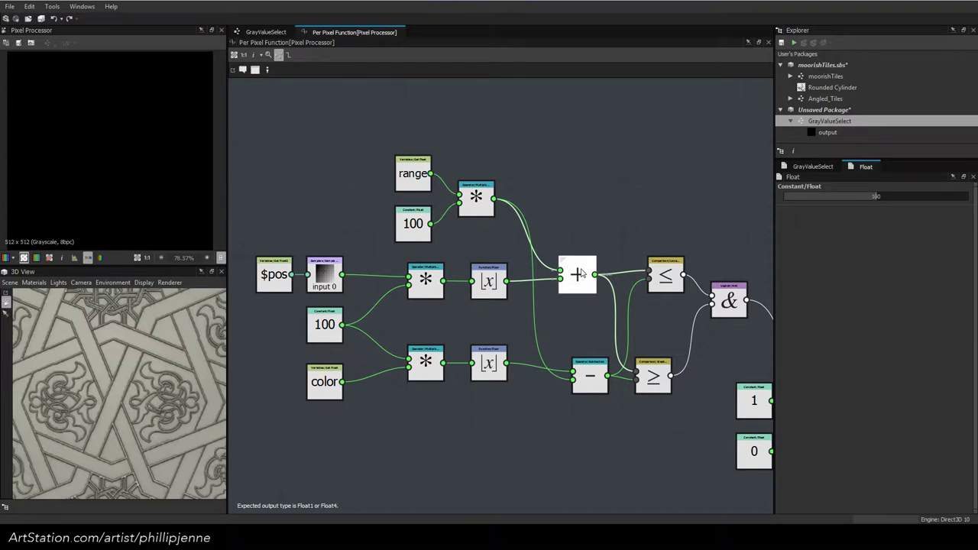
left_click_drag(582, 273, 579, 249)
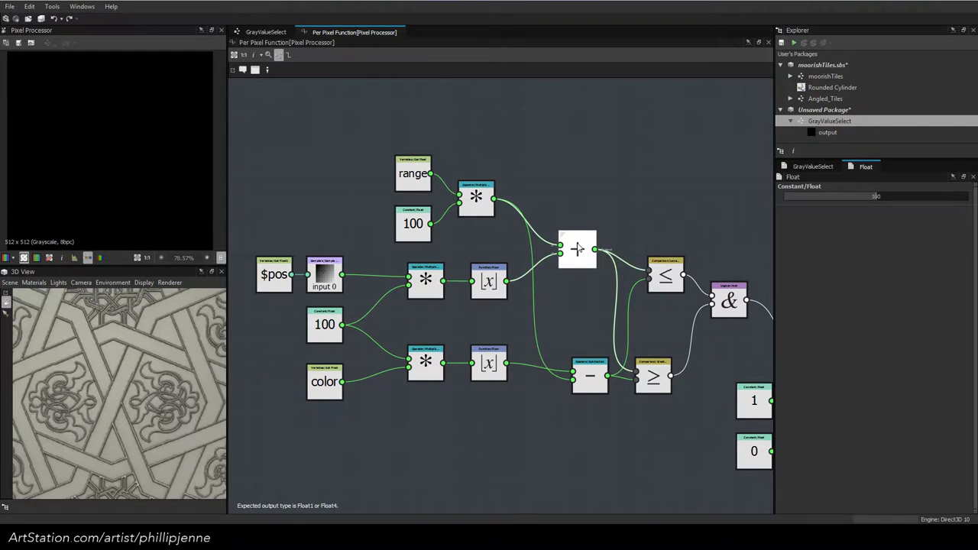
scroll(578, 248, "up", 2)
left_click_drag(493, 387, 557, 254)
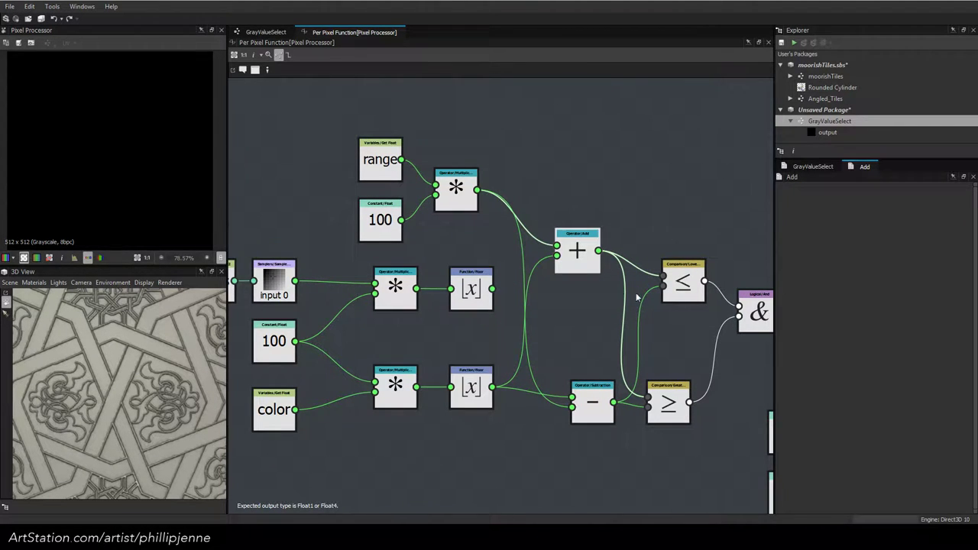
Connect the upper Floor output into both the ≤ and ≥ comparison nodes
left_click_drag(663, 286, 496, 387)
left_click_drag(602, 395, 578, 393)
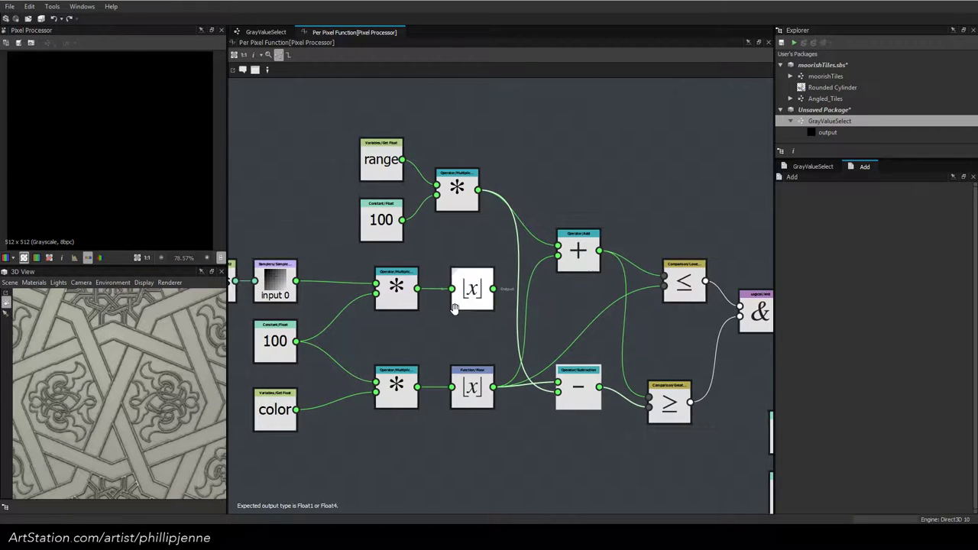
middle_click_drag(453, 314, 475, 310)
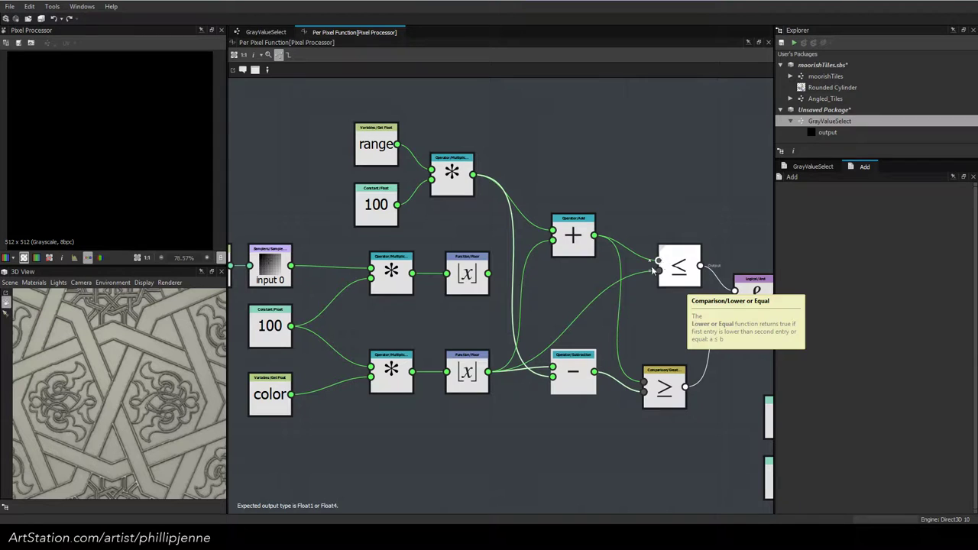
left_click_drag(489, 274, 657, 276)
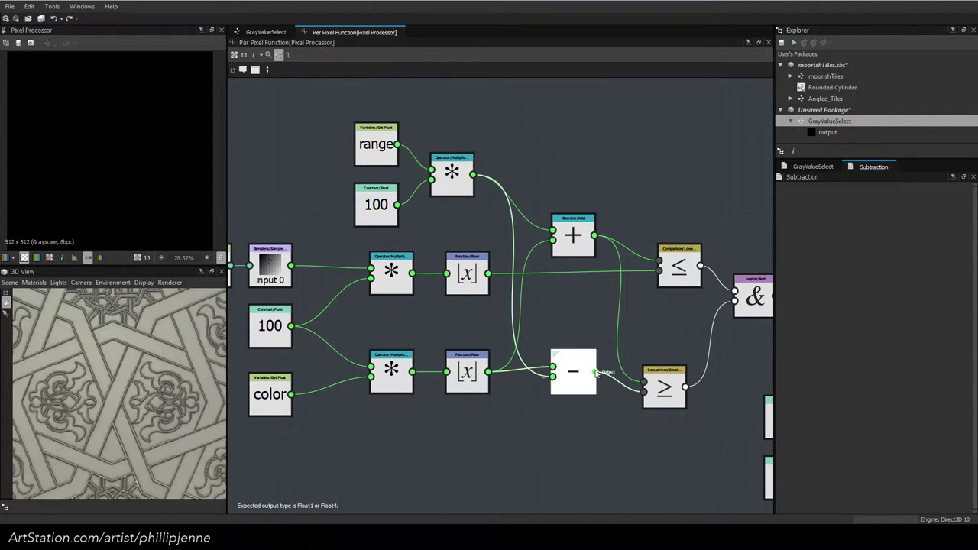
mouse_move(581, 372)
left_mouse_down()
mouse_move(584, 356)
mouse_move(584, 371)
left_mouse_up()
left_click(607, 357)
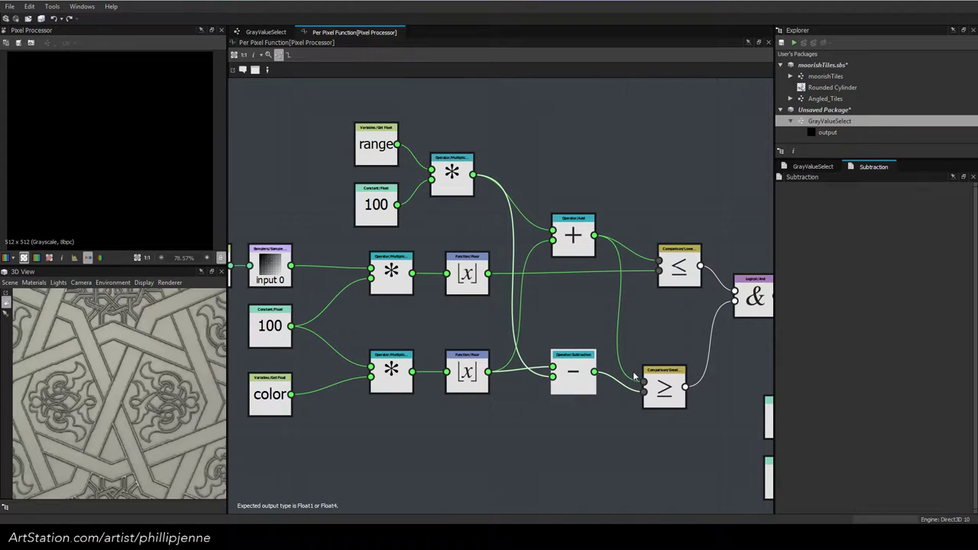
left_click(490, 275)
left_click_drag(490, 275, 693, 388)
left_click(577, 390)
left_click(617, 323)
Reposition the Add, Subtraction and floor nodes, and swap the ≤ node's two inputs
middle_click_drag(510, 231, 563, 252)
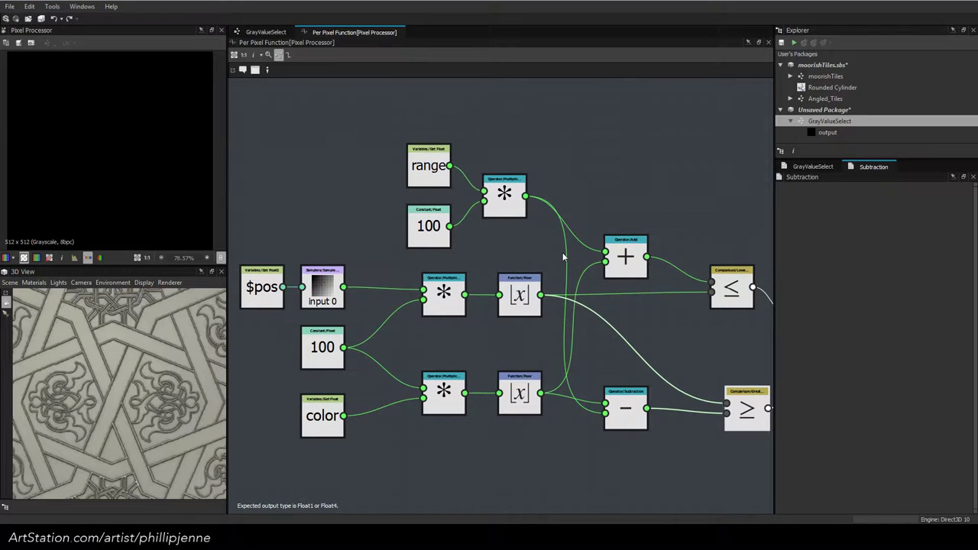
left_click(609, 275)
left_click(530, 347)
left_click(530, 389)
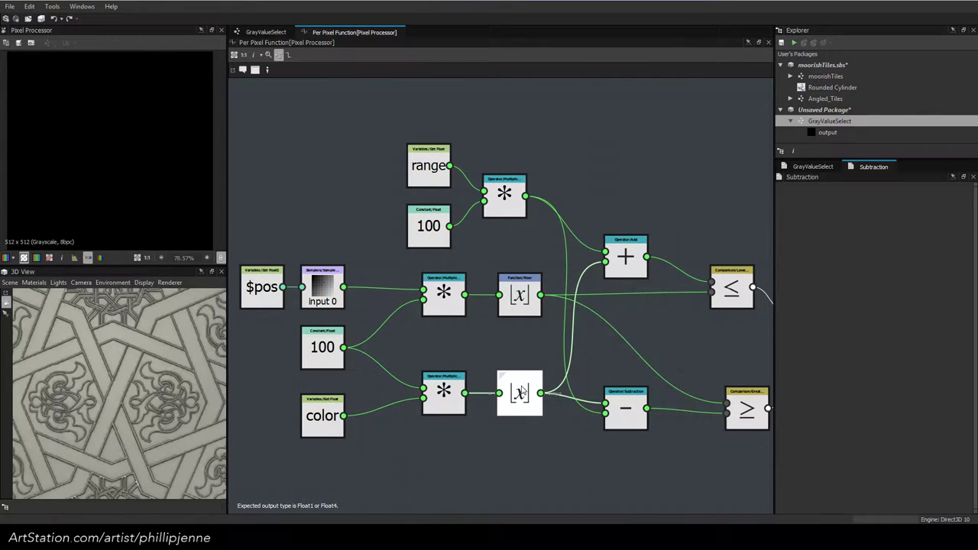
left_click(633, 421)
left_click_drag(633, 421, 633, 406)
left_click(622, 254)
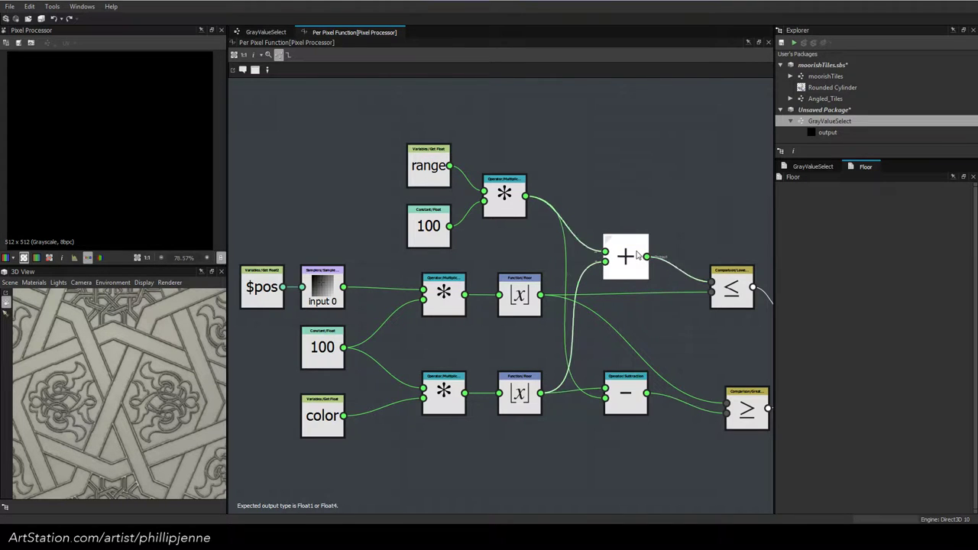
mouse_move(622, 255)
left_mouse_down()
mouse_move(638, 239)
mouse_move(625, 241)
left_mouse_up()
left_click(763, 188)
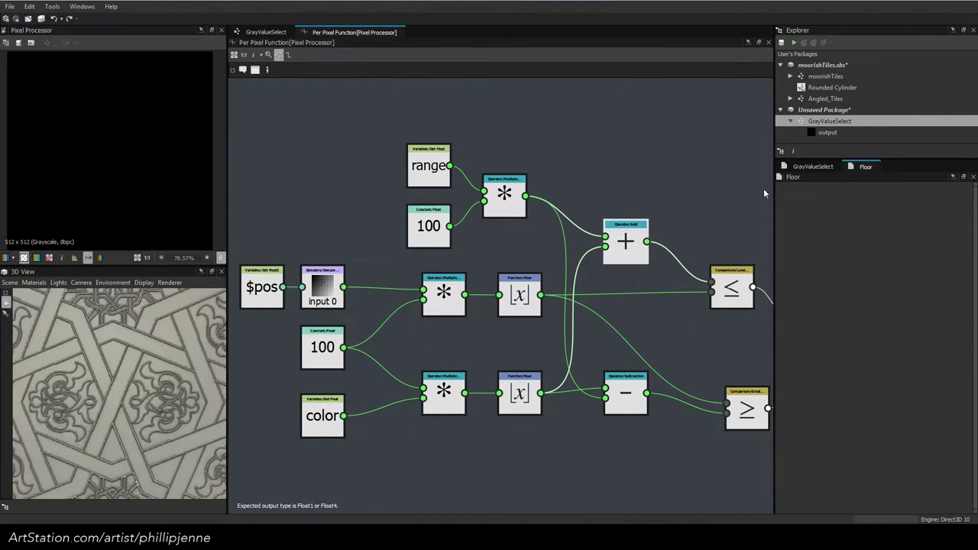
left_click(869, 170)
middle_click_drag(652, 222, 567, 207)
mouse_move(447, 283)
left_mouse_down()
mouse_move(459, 262)
mouse_move(462, 274)
left_mouse_up()
left_click_drag(604, 258, 606, 303)
key("x")
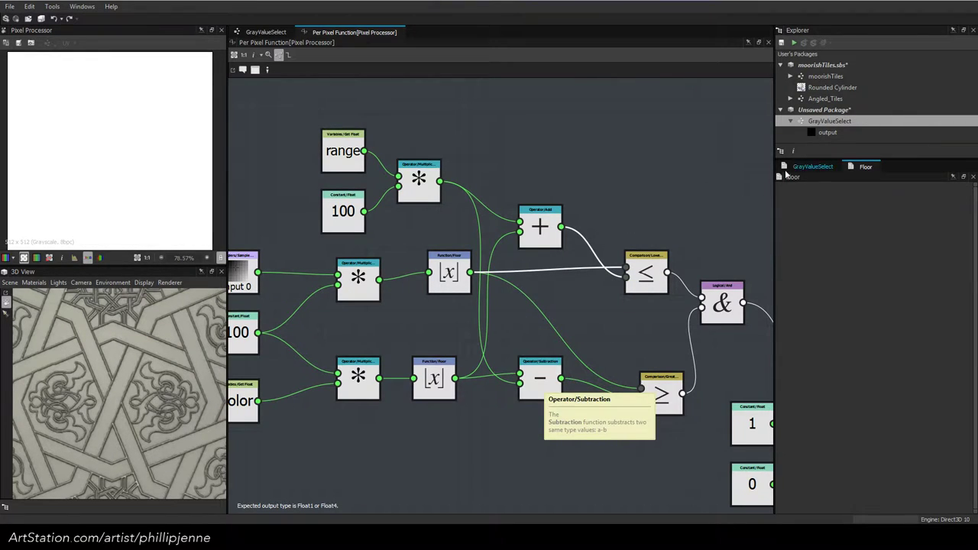
Set the constant multiplied with range to 10
middle_click_drag(345, 210, 413, 213)
left_click(413, 213)
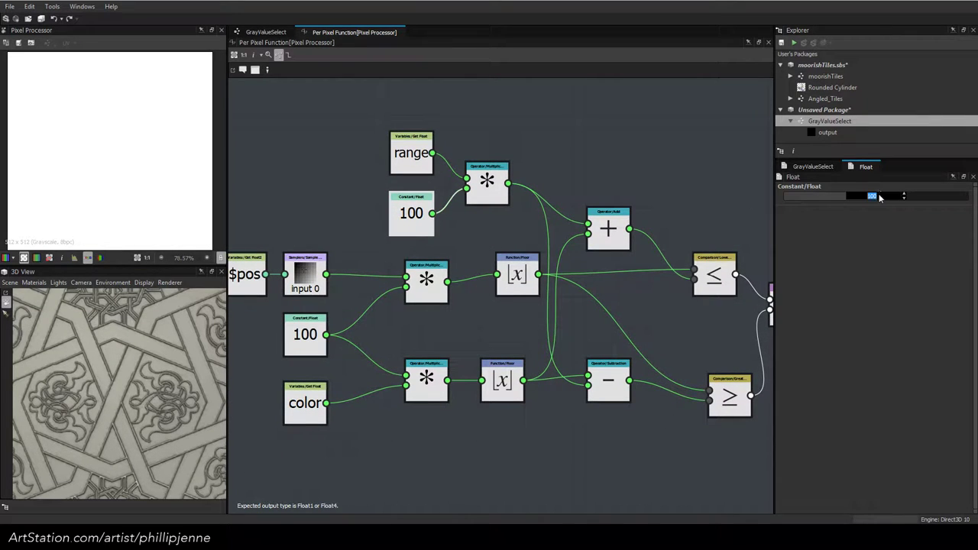
type("10")
key("Return")
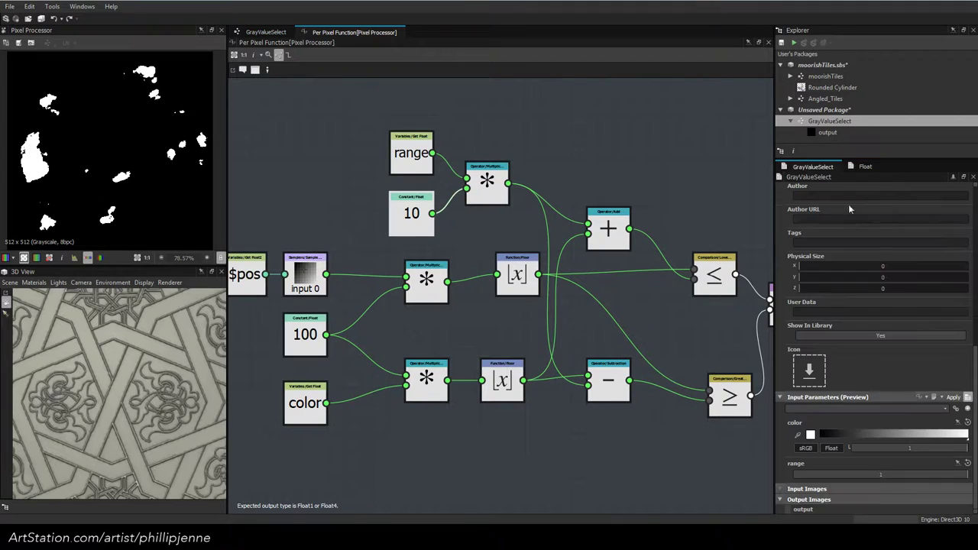
Tune range to 0.5 and color to about 0.49, then return to the GrayValueSelect graph
left_click(812, 165)
left_click_drag(965, 475, 798, 462)
left_click(964, 474)
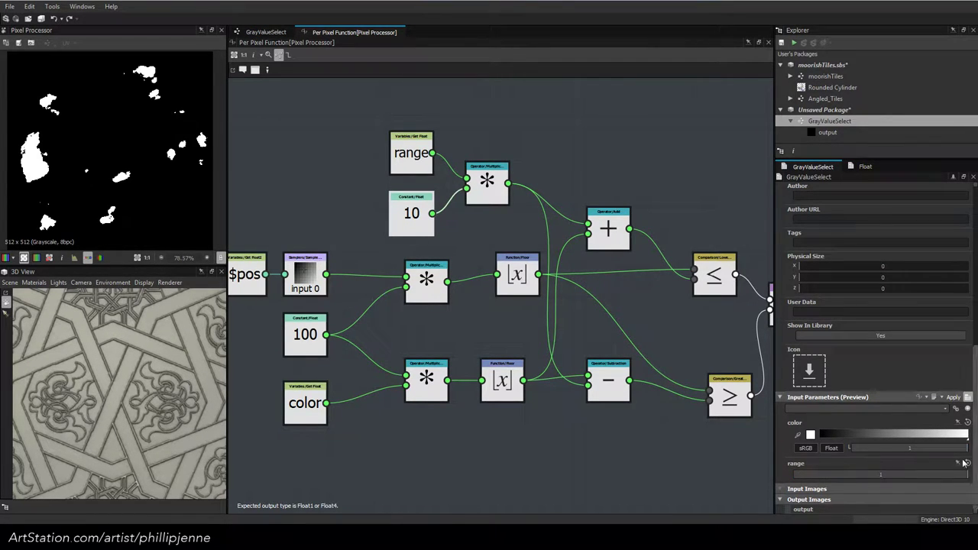
left_click_drag(964, 449, 903, 447)
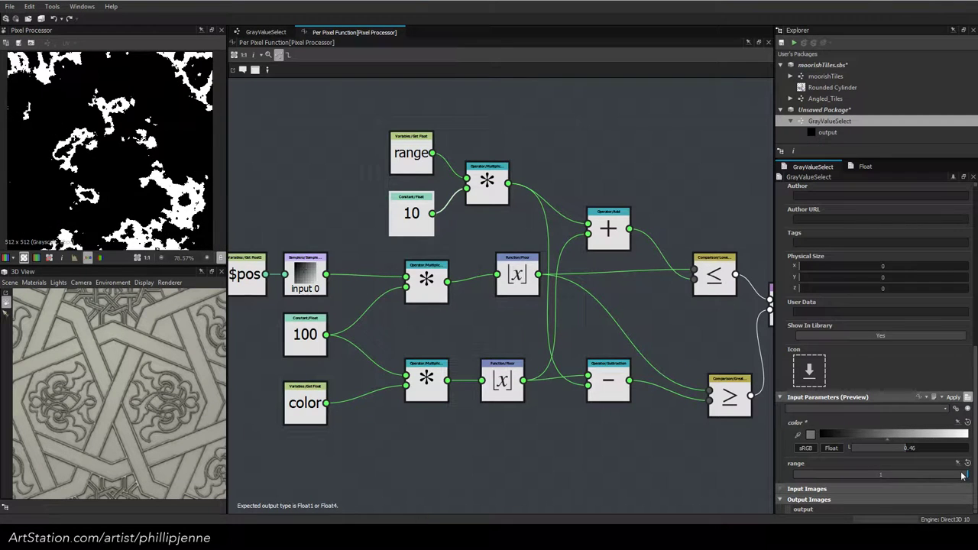
mouse_move(963, 475)
left_mouse_down()
mouse_move(756, 467)
mouse_move(969, 472)
left_mouse_up()
left_click(880, 474)
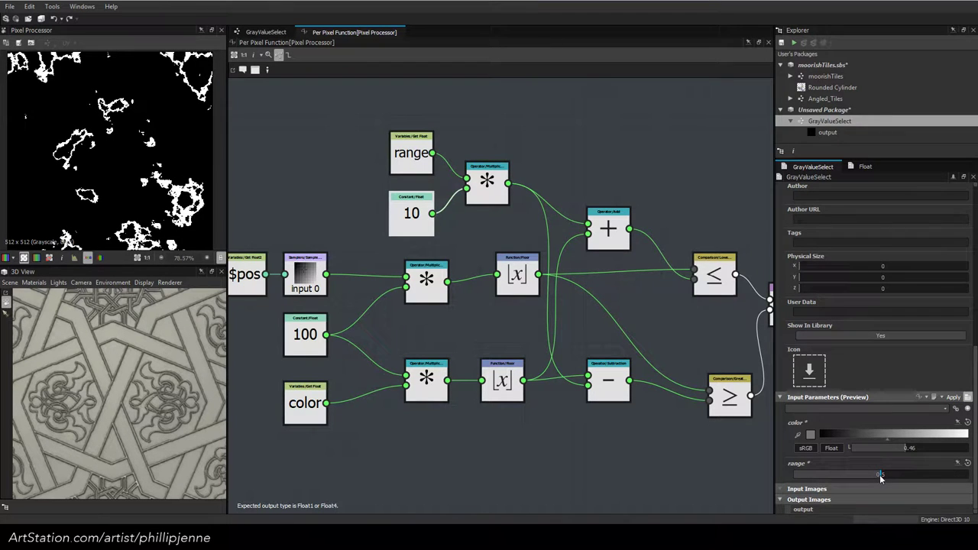
left_click_drag(907, 452, 909, 454)
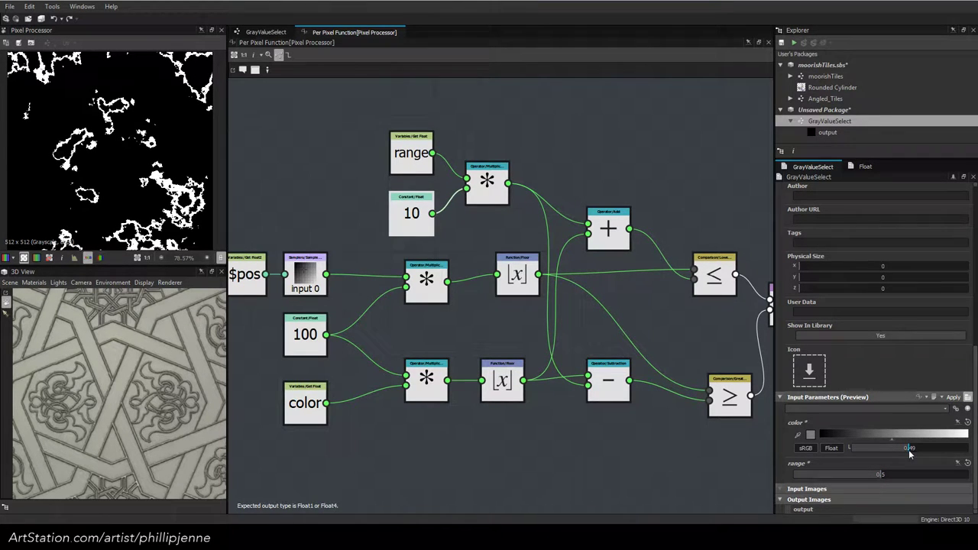
left_click(269, 32)
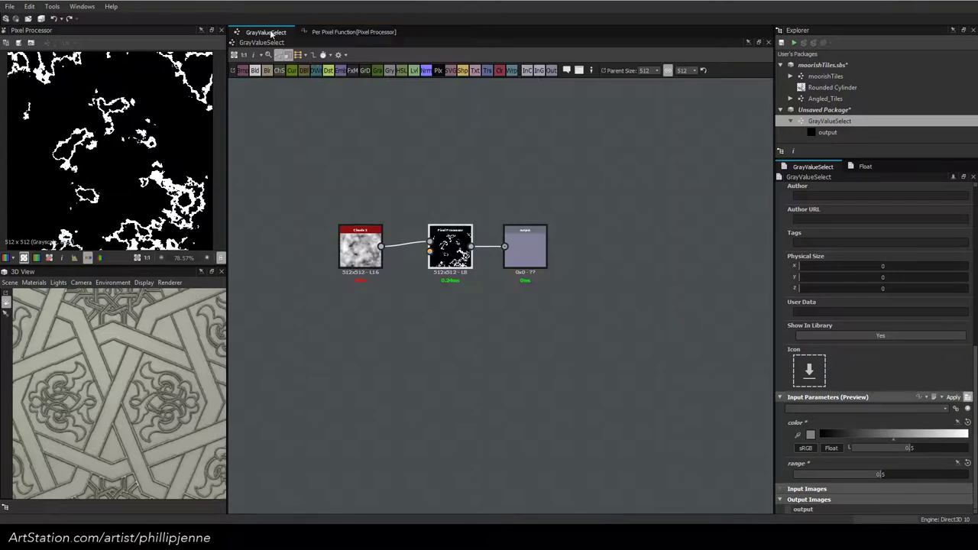
Add an Input Grayscale node wired into the Pixel Processor
key("space")
type("inp")
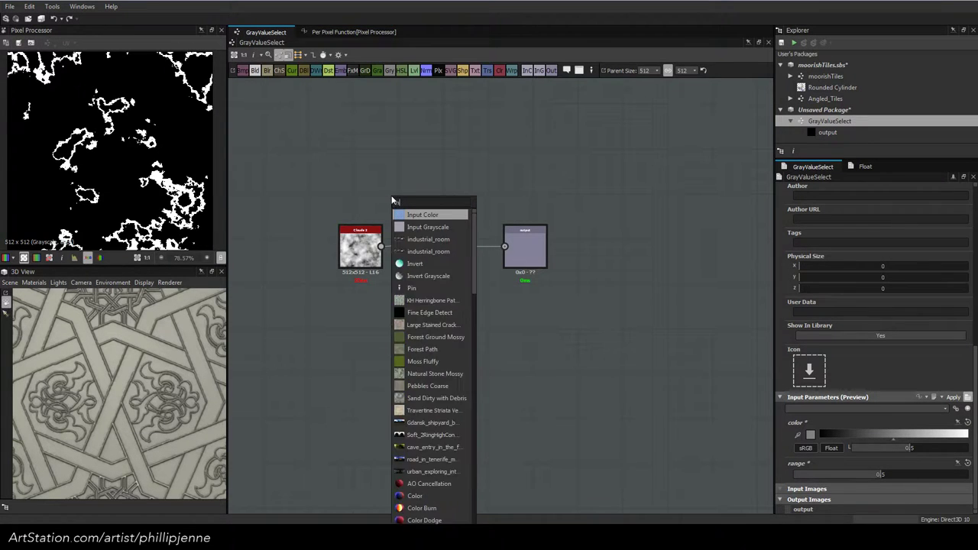
left_click(430, 229)
scroll(380, 200, "up", 4)
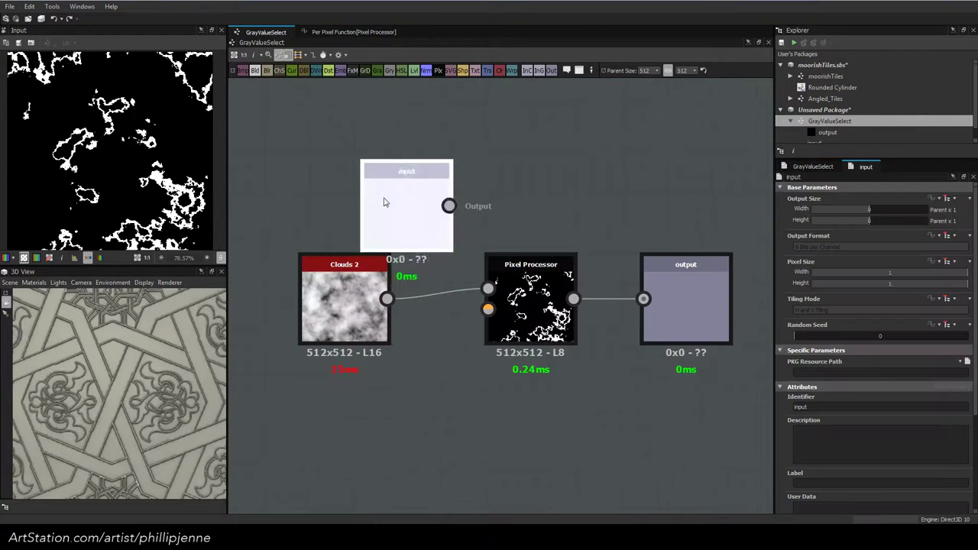
left_click_drag(450, 207, 488, 288)
left_click_drag(370, 296, 339, 389)
left_click_drag(403, 219, 761, 478)
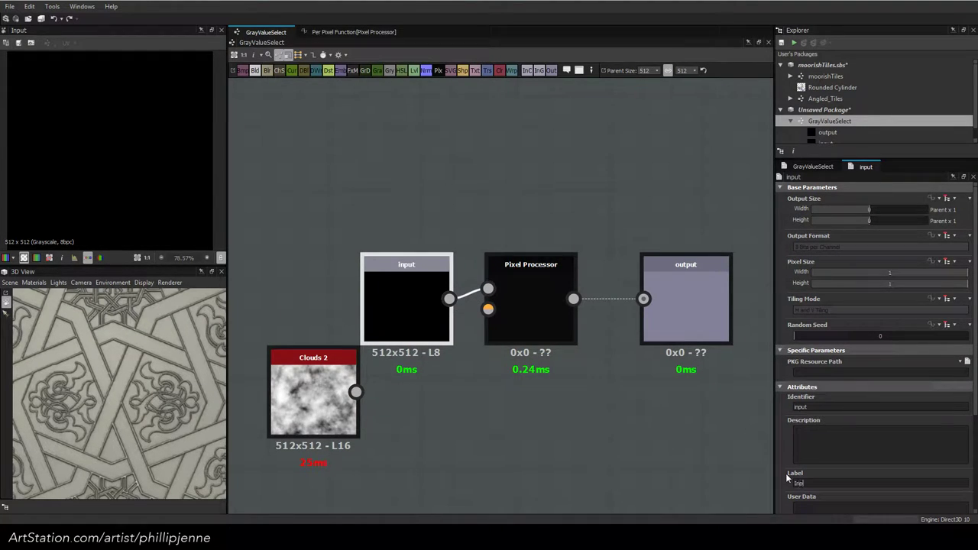
Label the output node Output, move it near the Pixel Processor, and delete Clouds 2
left_click(712, 336)
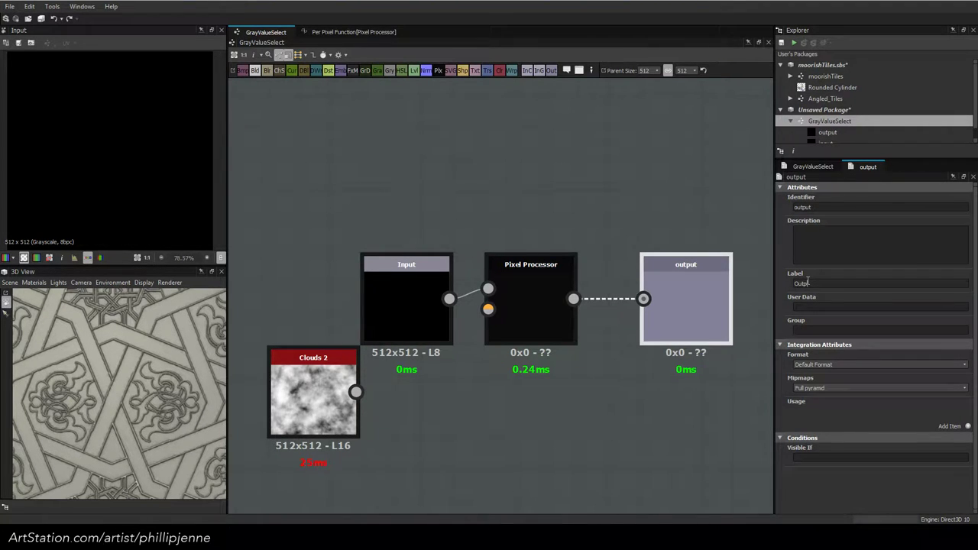
left_click(557, 201)
left_click_drag(697, 293, 668, 291)
left_click(481, 395)
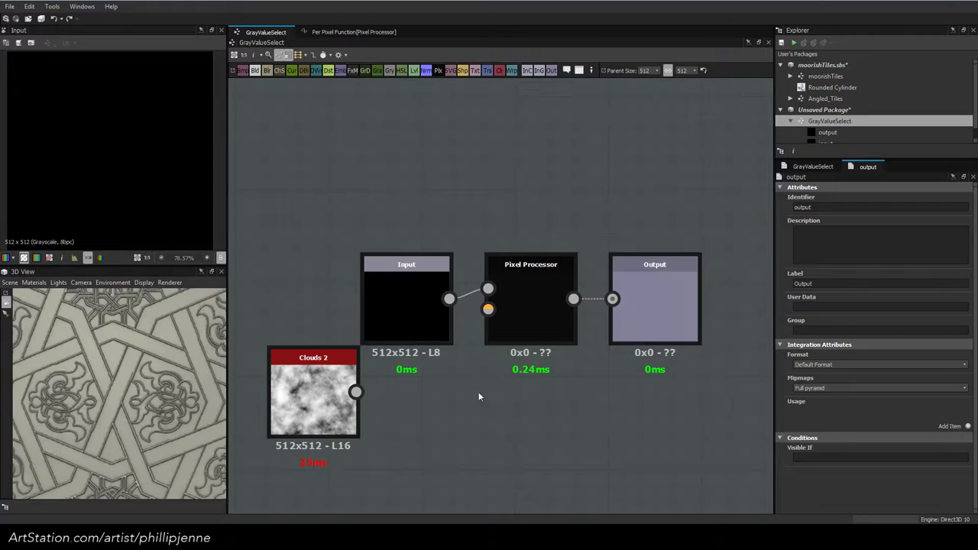
left_click(321, 391)
key("Delete")
scroll(601, 207, "down", 3)
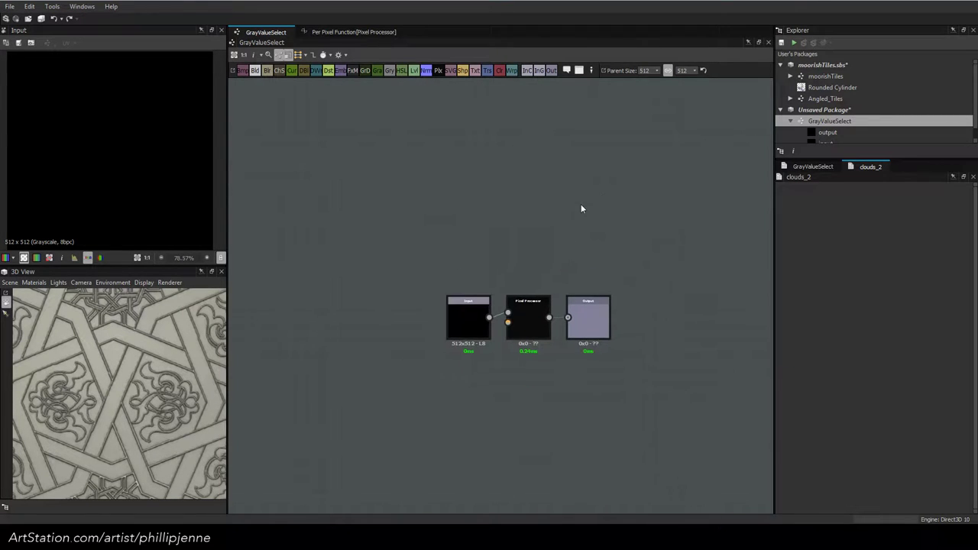
Save the package as GrayValueSelect.sbs in the Documents > CustomSubstance folder
left_click(785, 113)
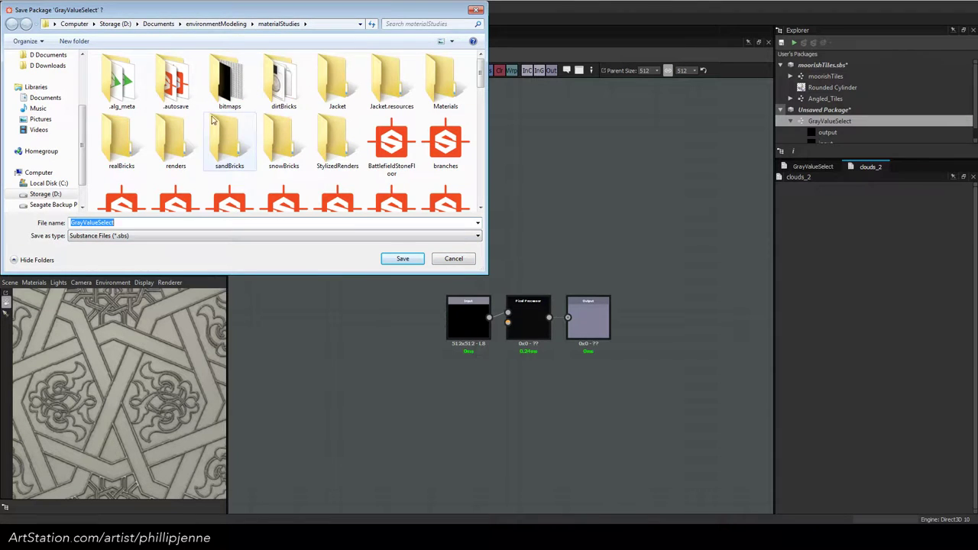
left_click(212, 24)
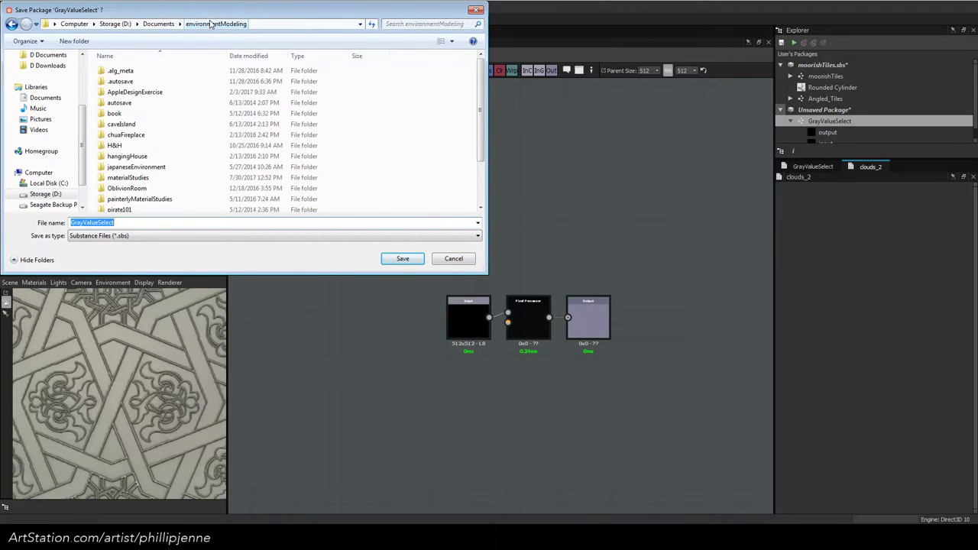
left_click(175, 136)
scroll(176, 135, "down", 2)
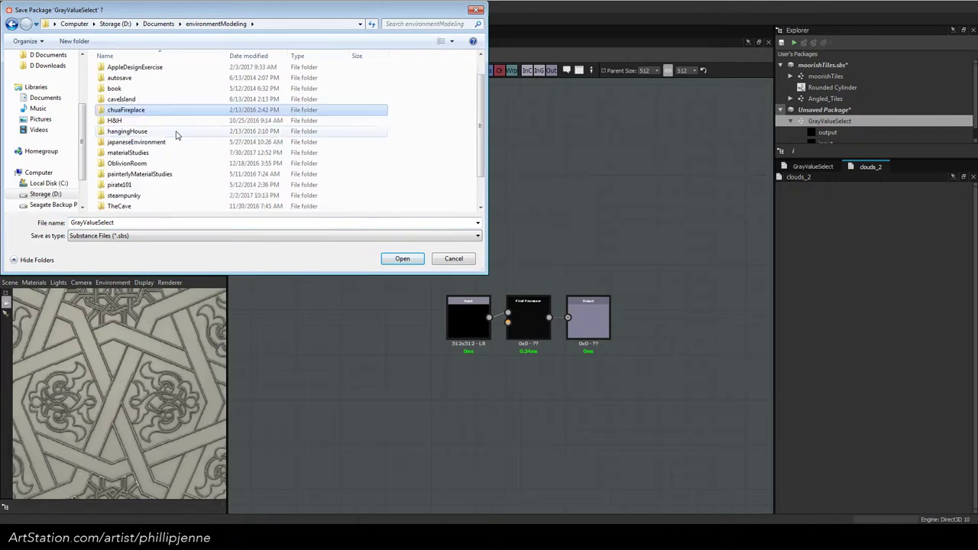
scroll(175, 133, "up", 2)
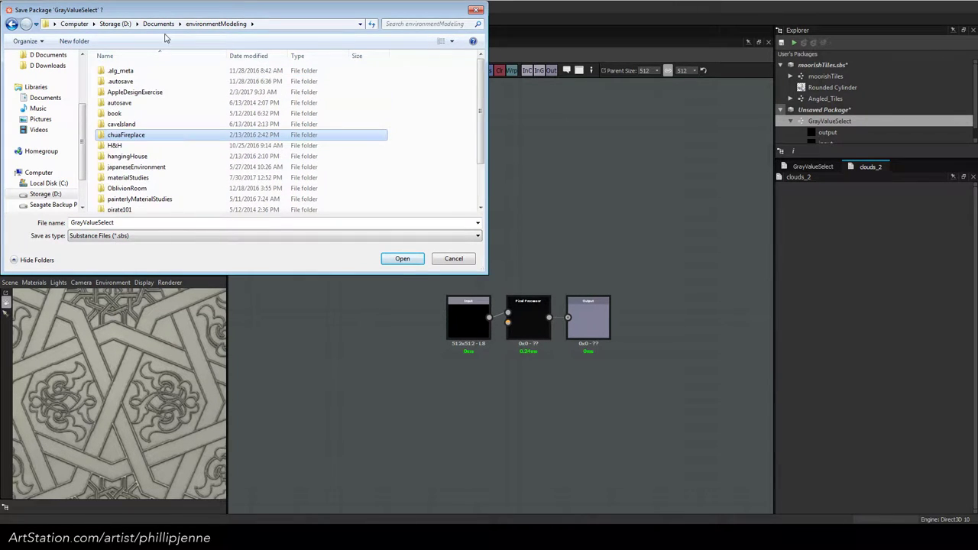
left_click(163, 26)
double_click(164, 166)
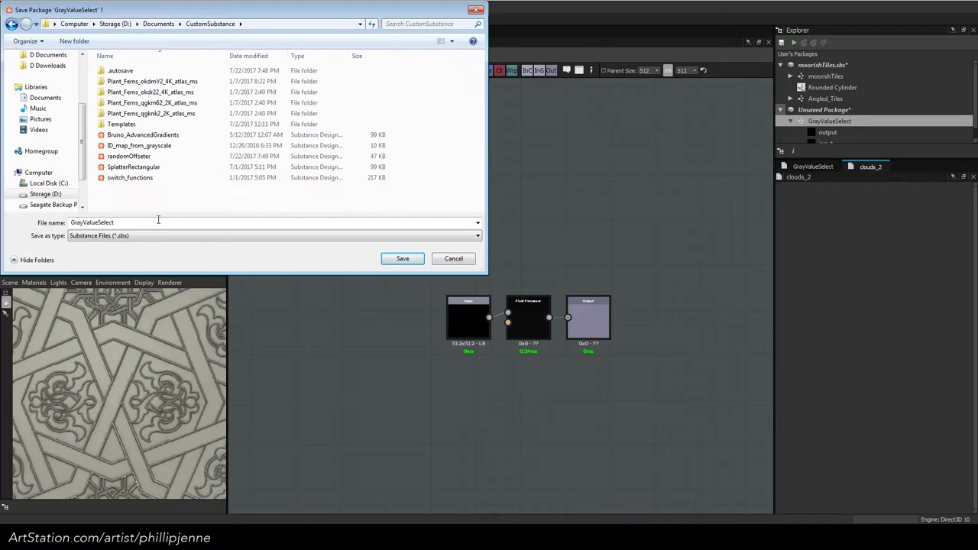
left_click(401, 259)
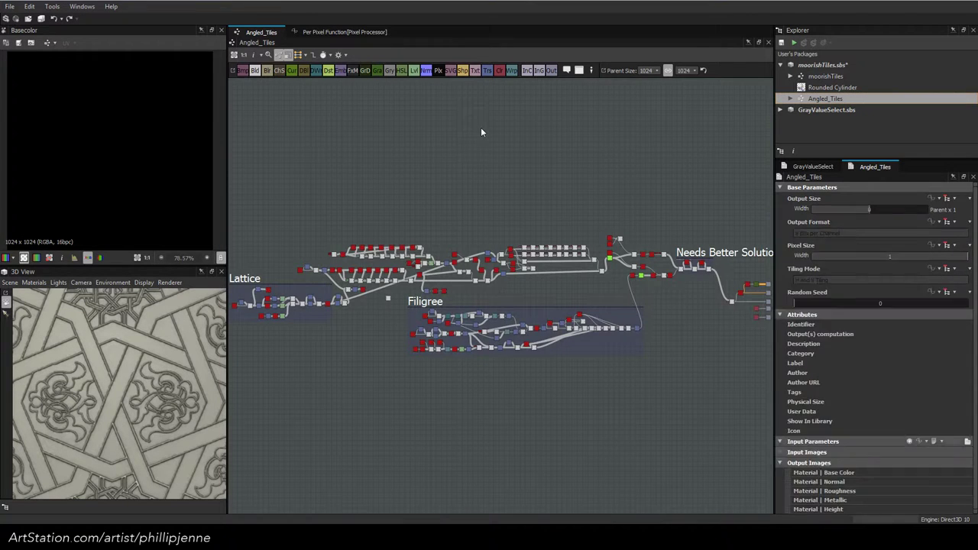
Check the GrayValueSelect package contents in the Explorer and try a 'gra' node search
scroll(491, 289, "up", 3)
scroll(447, 288, "up", 2)
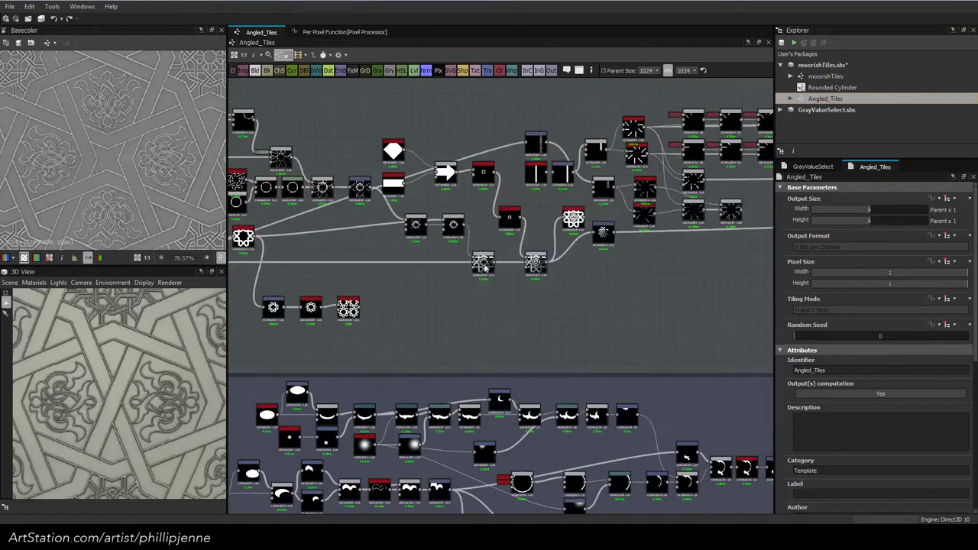
left_click(781, 111)
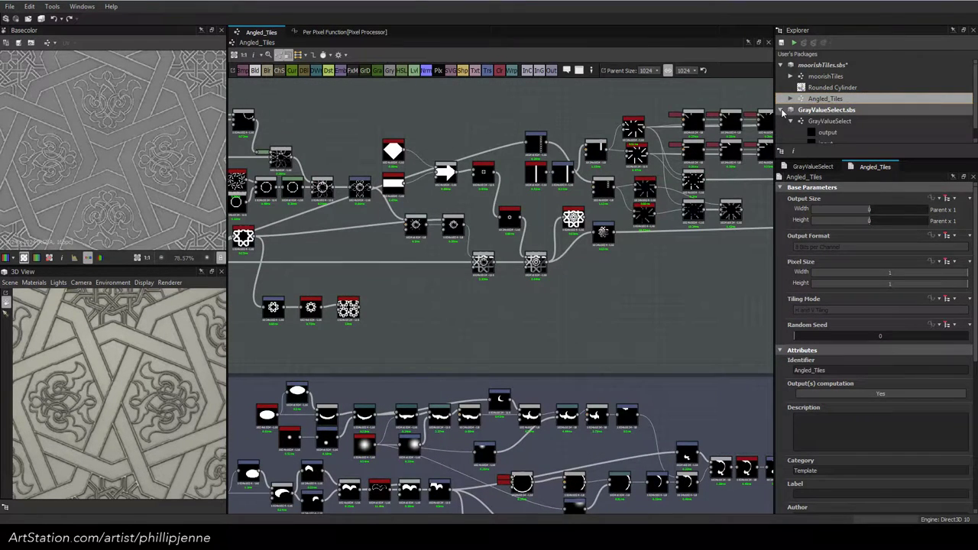
left_click(781, 111)
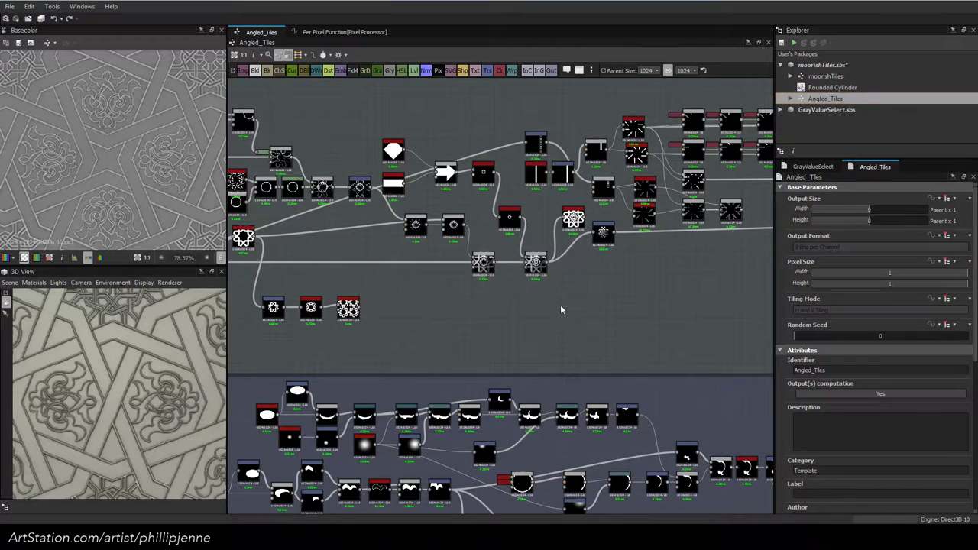
key("space")
type("gra")
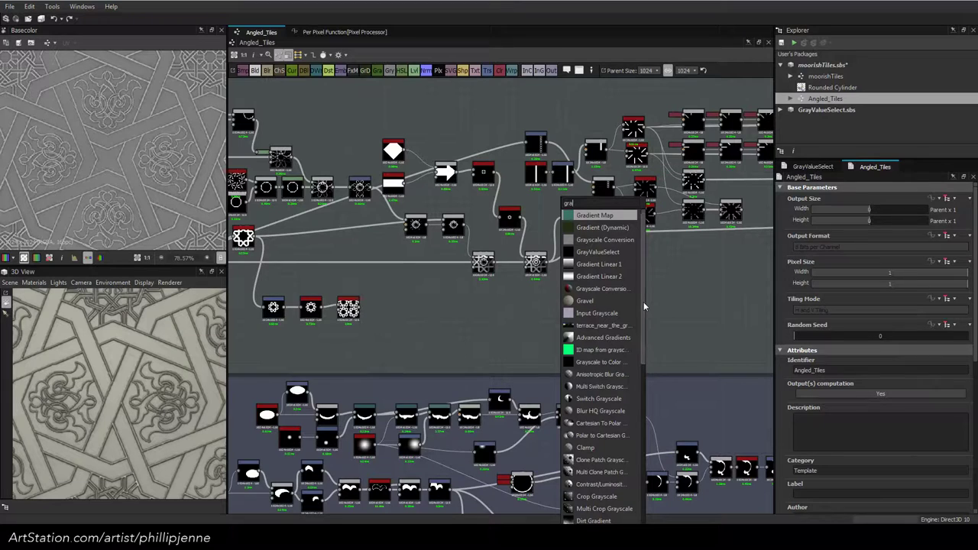
left_click(780, 111)
left_click(780, 111)
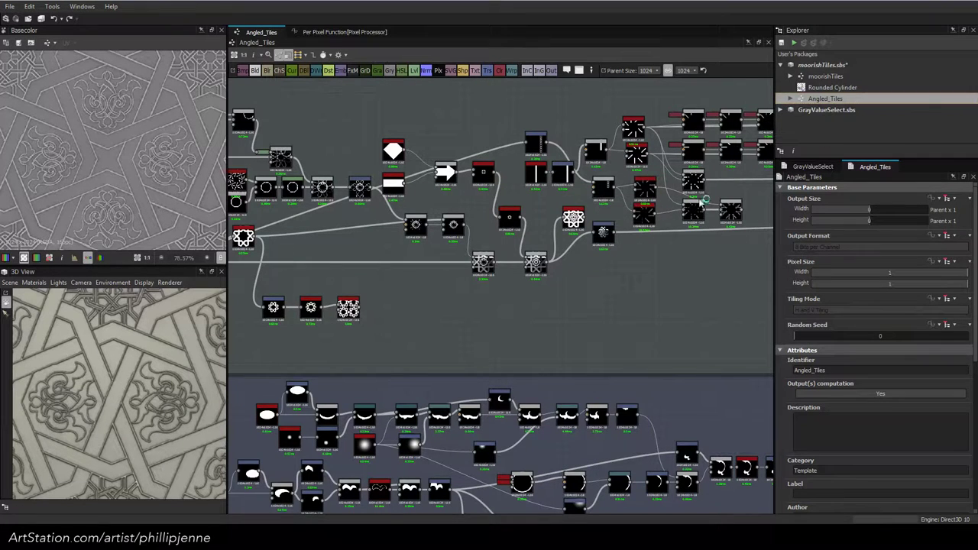
Search 'grayl' to add a GrayValueSelect node to Angled_Tiles, then open its graph
key("space")
type("gras")
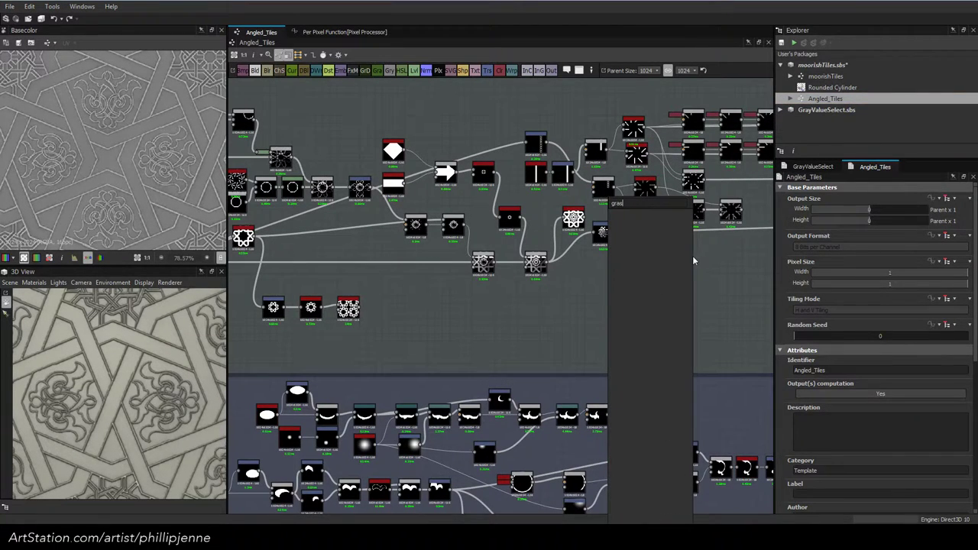
key("BackSpace")
type("yl")
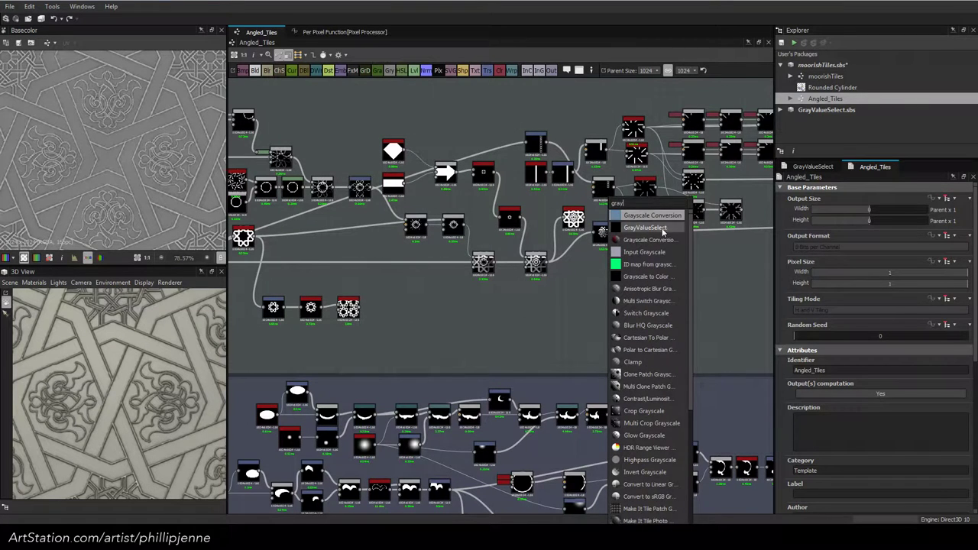
left_click(665, 227)
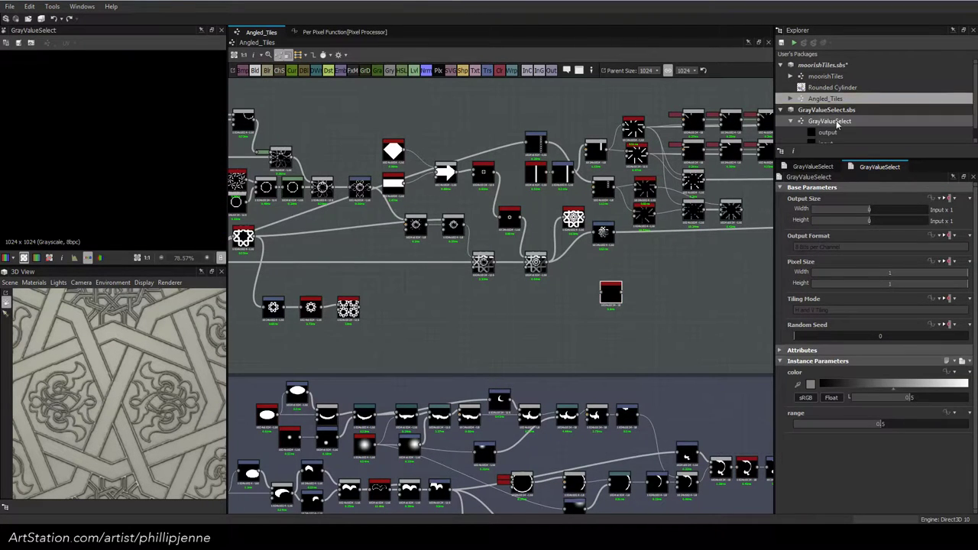
double_click(830, 121)
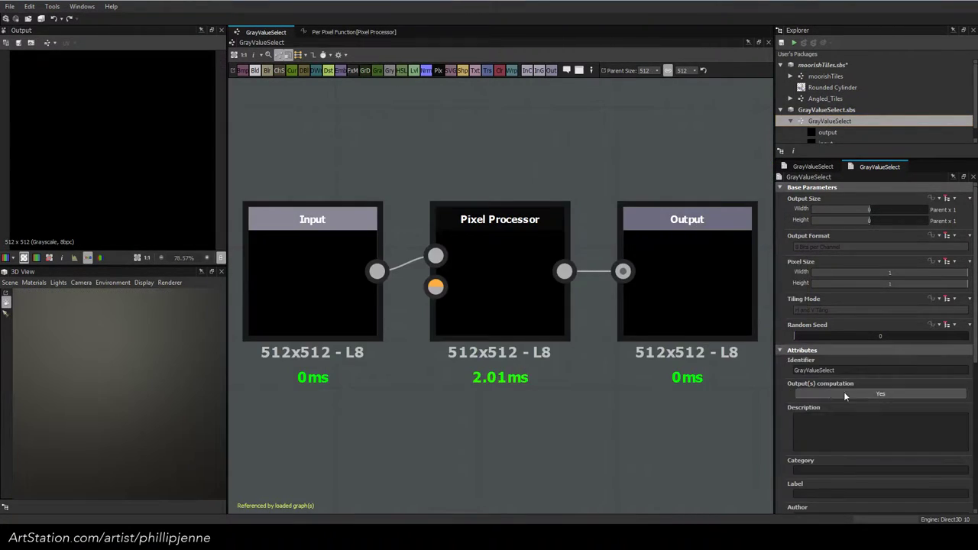
Change the graph's label to 'Value to Mask' in Attributes
left_click(803, 492)
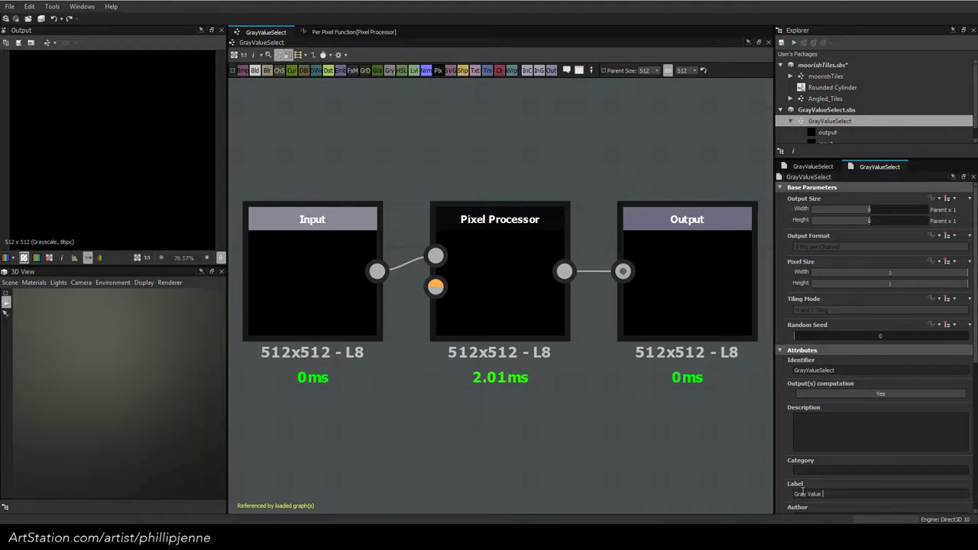
scroll(791, 441, "down", 3)
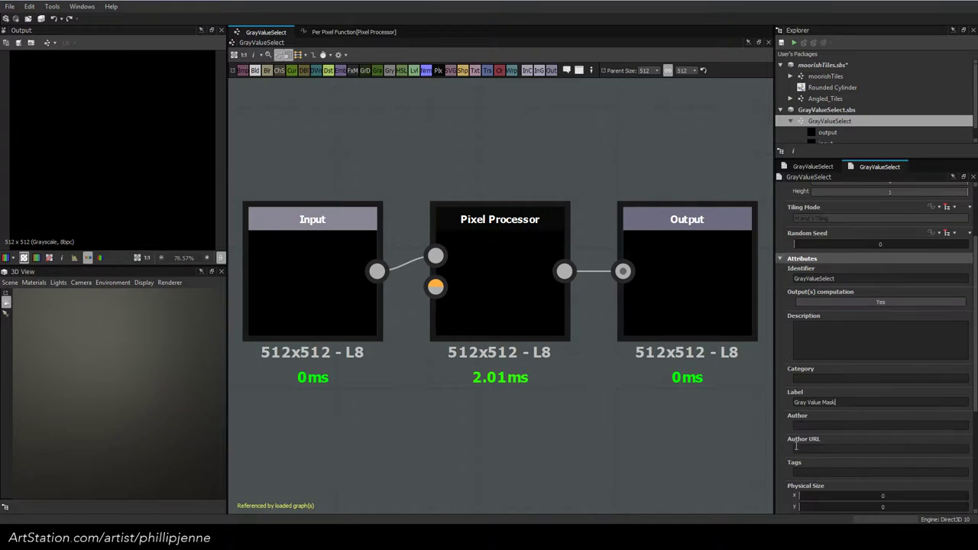
double_click(798, 401)
key("Delete")
key("Delete")
type("to")
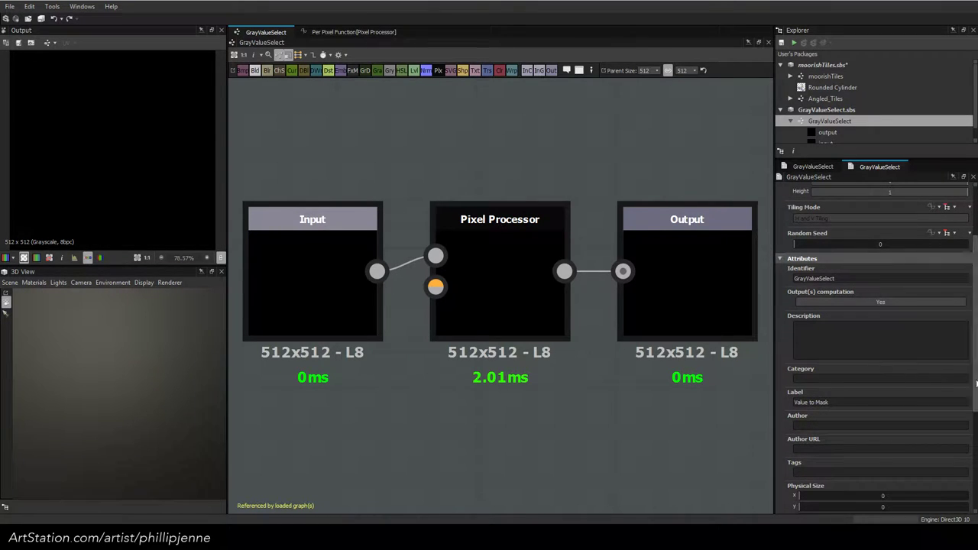
scroll(813, 382, "down", 3)
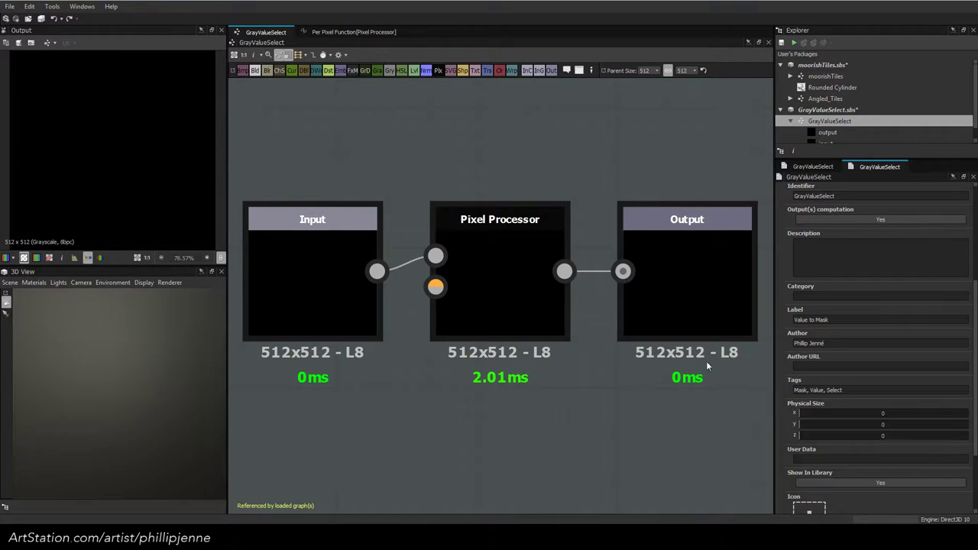
Fill in the graph's author, tags and description, and save the package with Ctrl+S
left_click(814, 249)
left_click(709, 135)
key("ctrl+s")
left_click(780, 110)
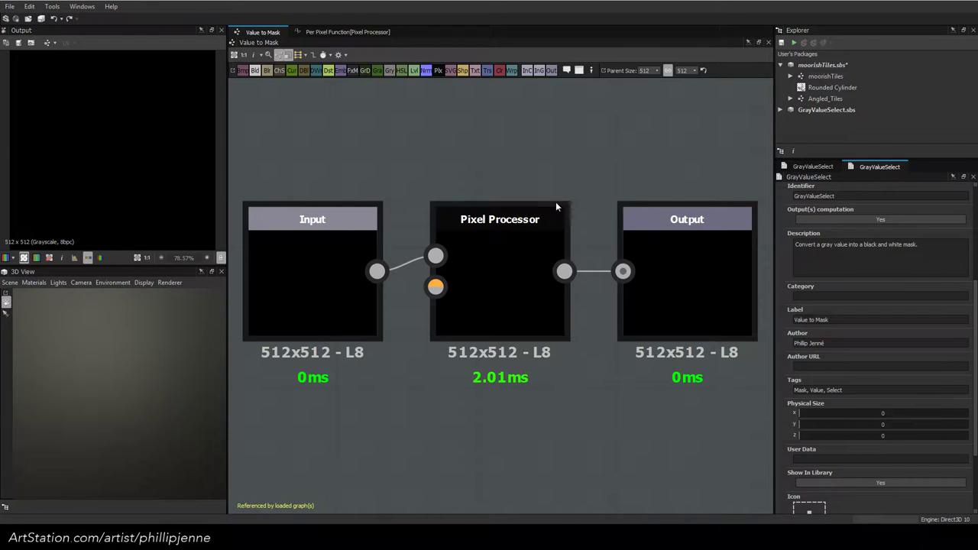
left_click(824, 98)
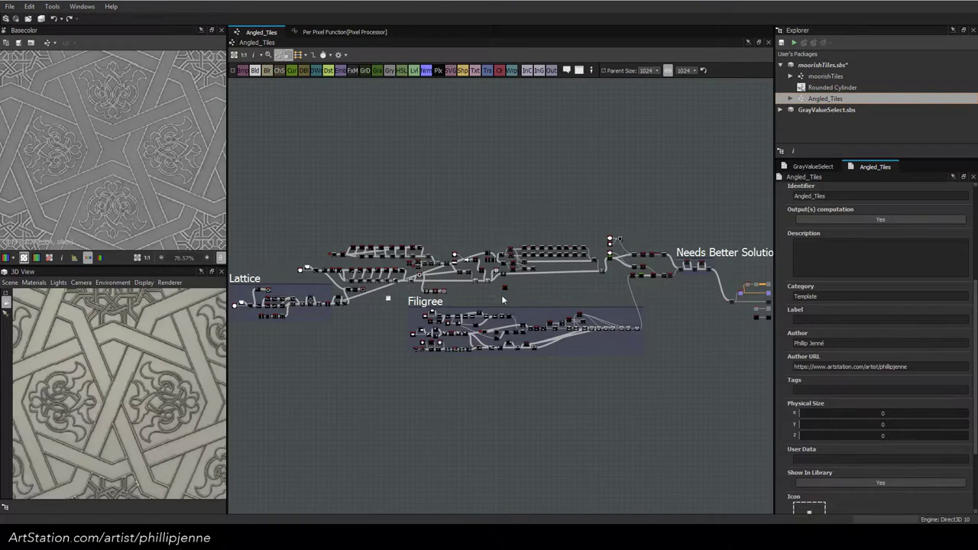
Move the Value to Mask node beneath the row of tile nodes in Angled_Tiles
scroll(503, 288, "up", 4)
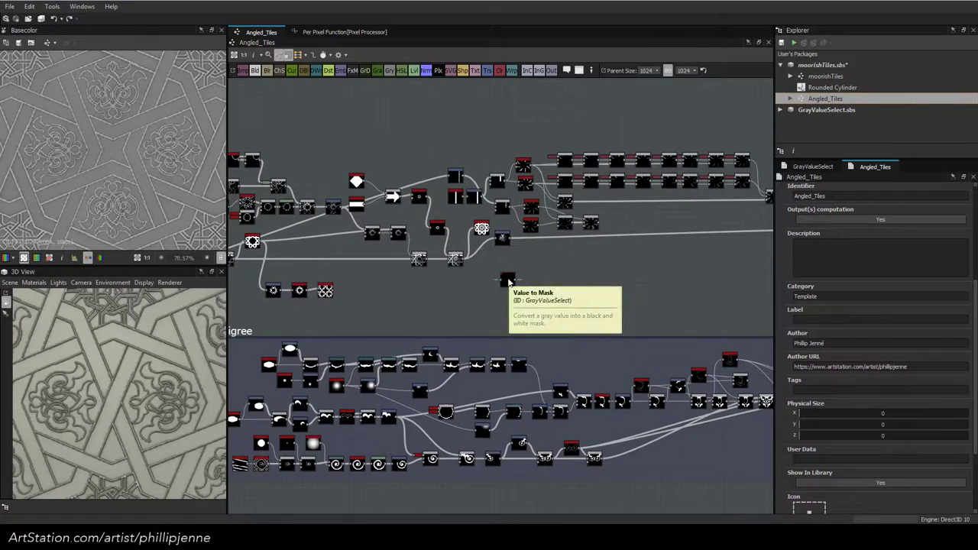
scroll(457, 290, "up", 2)
left_click_drag(554, 279, 644, 312)
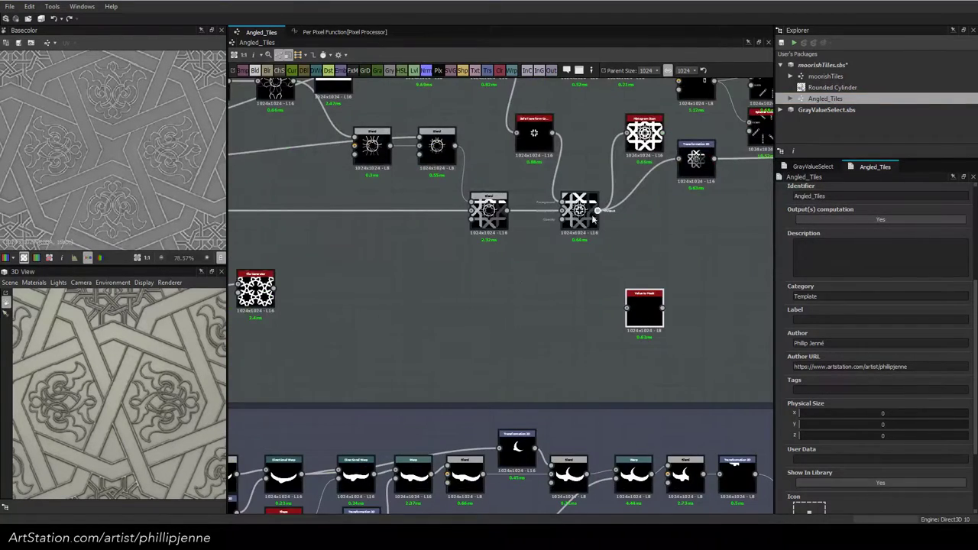
scroll(436, 249, "down", 2)
middle_click_drag(533, 287, 721, 293)
left_click_drag(720, 293, 315, 317)
Wire the X-shaped node into Value to Mask, preview it, and lower range to 0.16
middle_click_drag(502, 256, 709, 231)
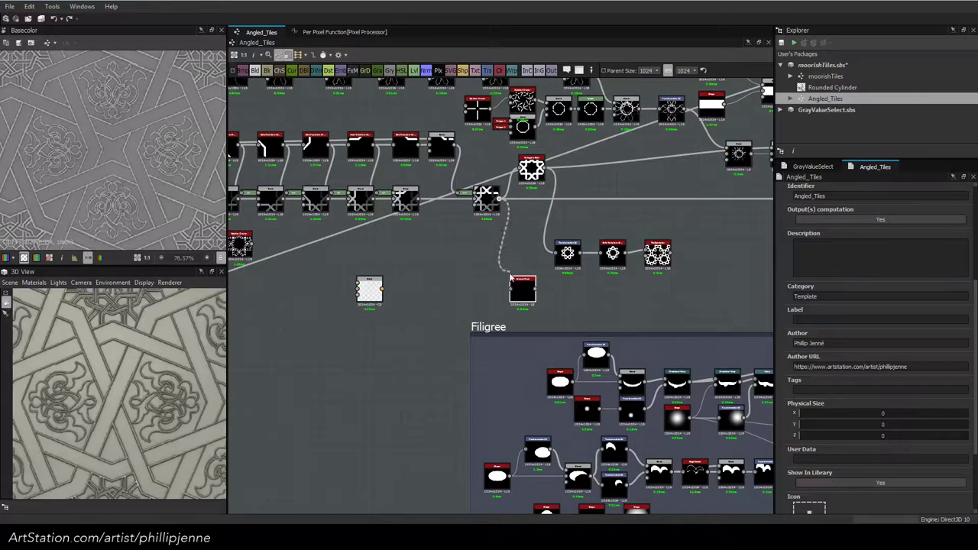
left_click_drag(511, 281, 512, 288)
double_click(529, 295)
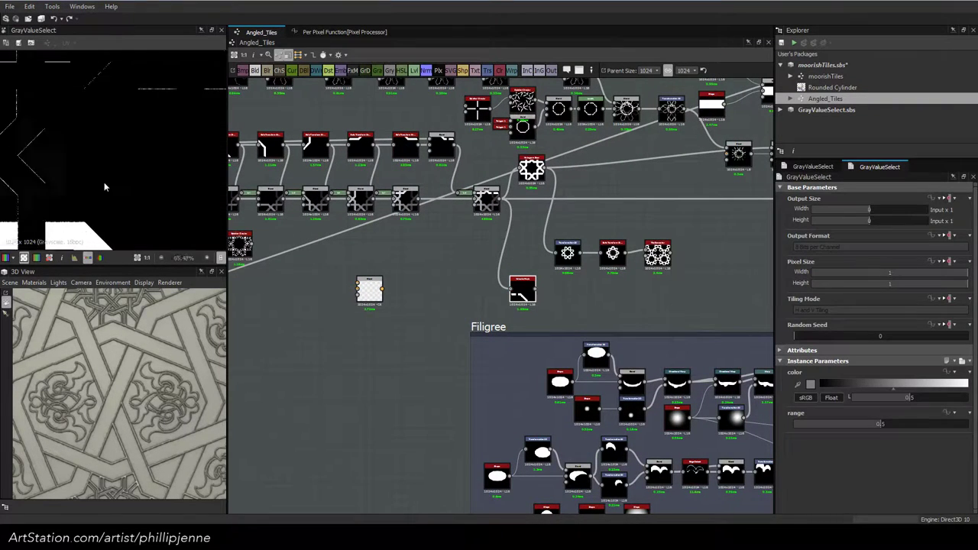
scroll(77, 146, "up", 3)
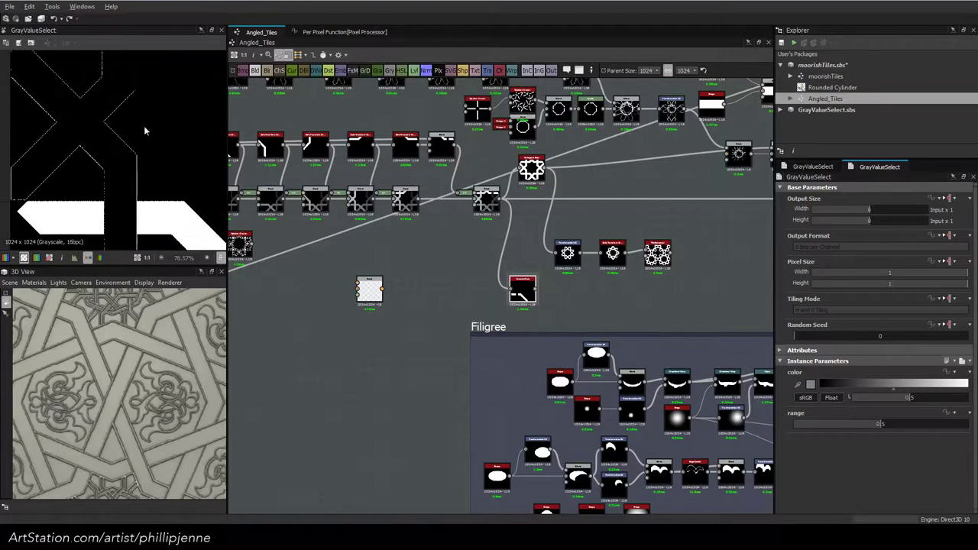
left_click_drag(877, 428, 821, 424)
Show the feeding Blend node's output in the 2D view, then reselect Value to Mask
scroll(157, 157, "up", 6)
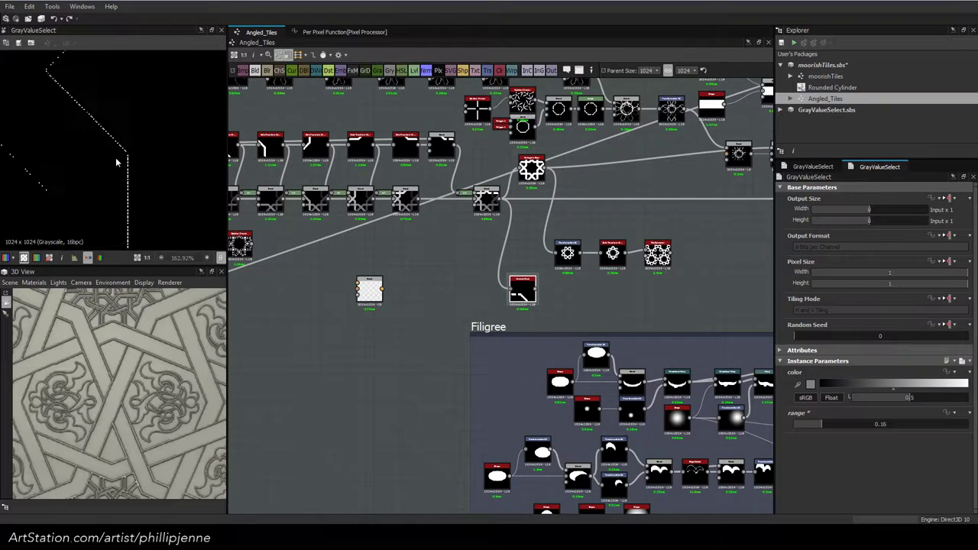
scroll(117, 174, "down", 9)
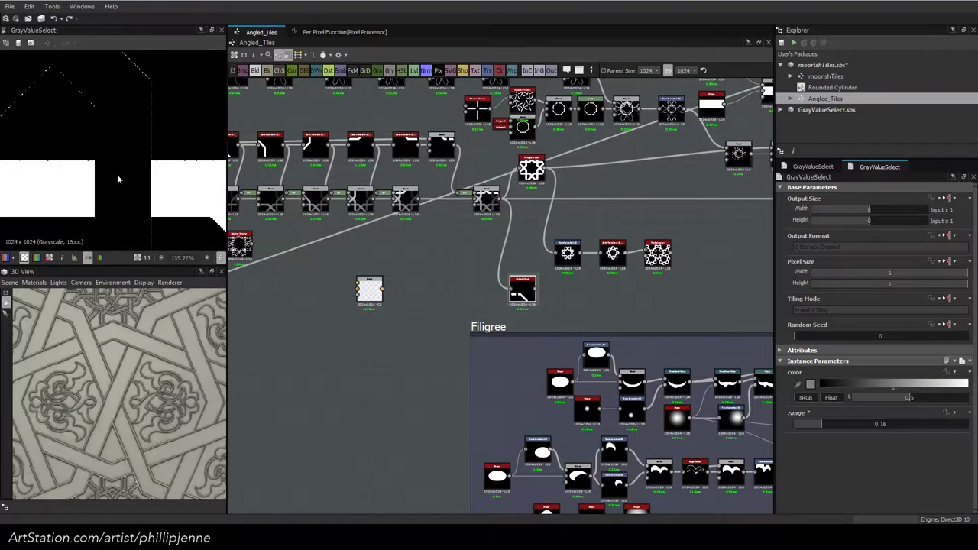
scroll(162, 178, "up", 4)
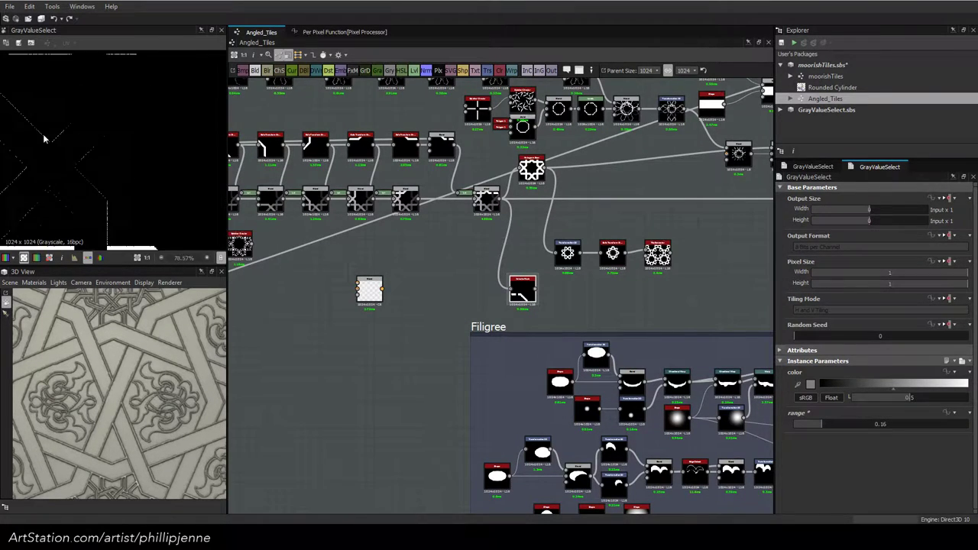
scroll(149, 188, "up", 2)
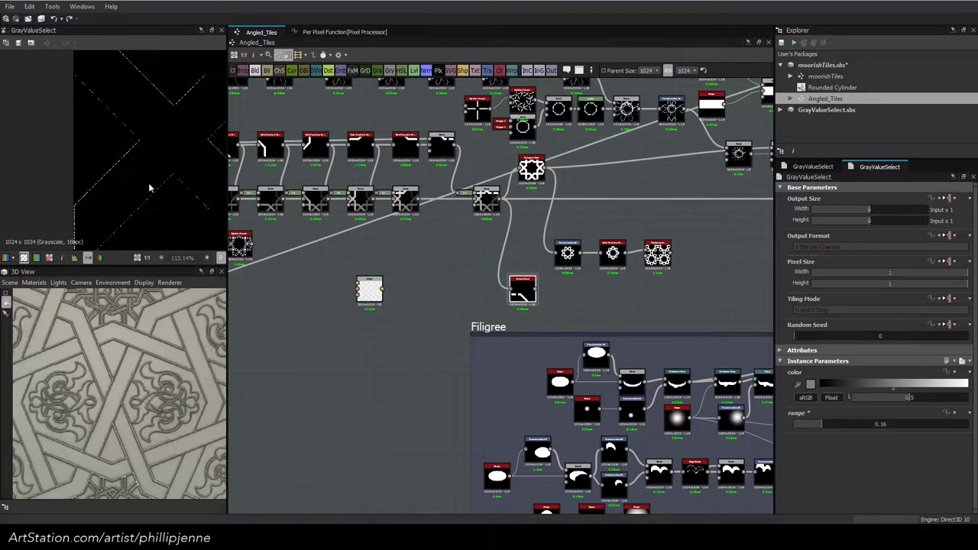
scroll(150, 188, "up", 1)
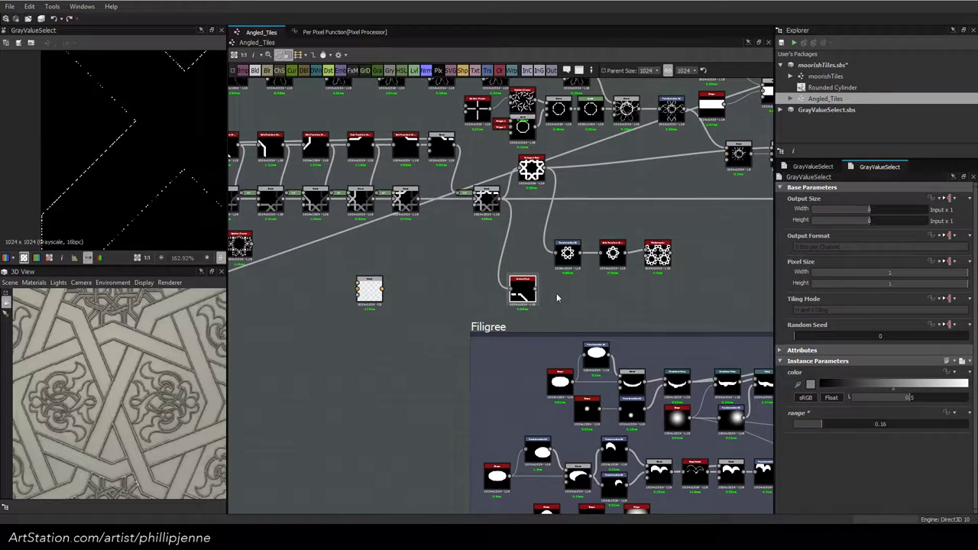
double_click(486, 201)
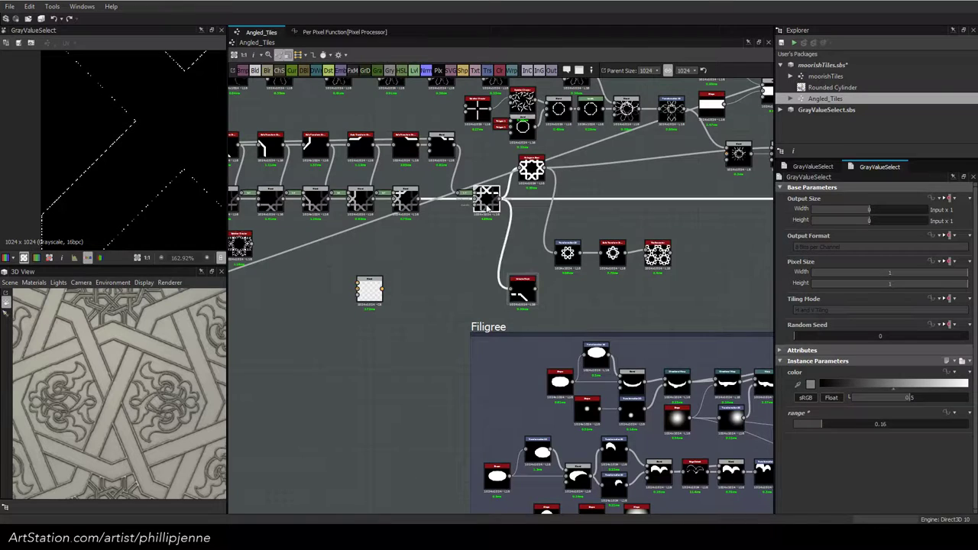
left_click(523, 287)
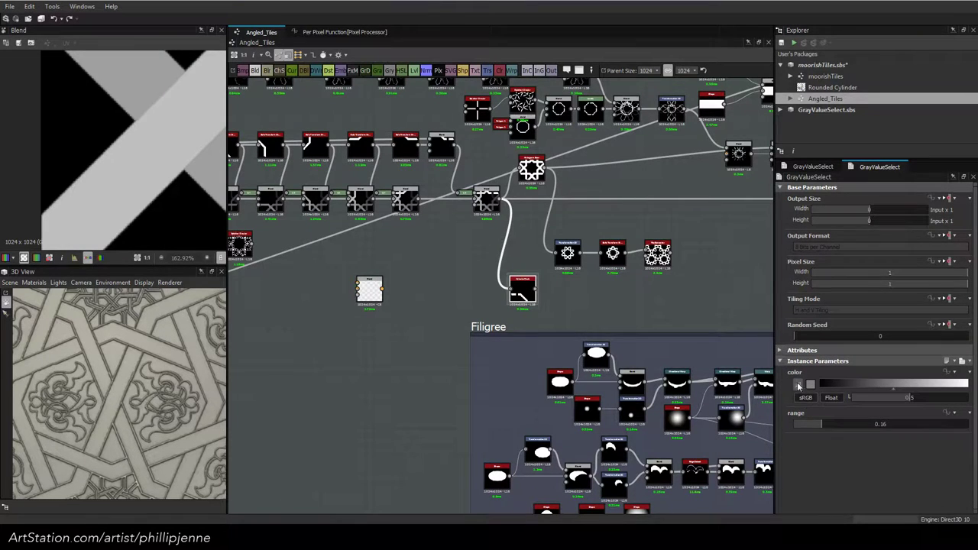
Eyedrop the grey strip from the Blend preview to set Value to Mask's colour to 0.749
left_click(133, 192)
double_click(524, 292)
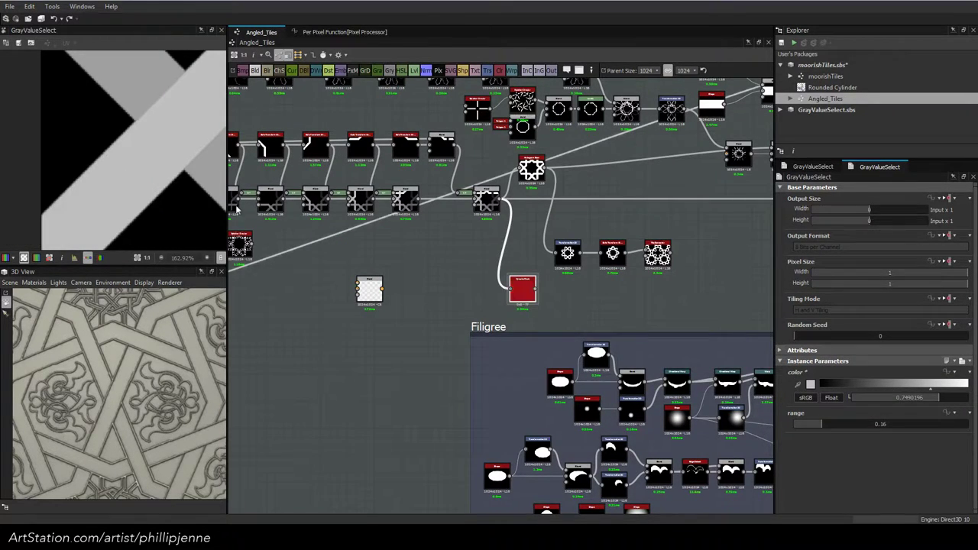
scroll(130, 168, "down", 6)
scroll(130, 168, "down", 6)
scroll(64, 122, "up", 10)
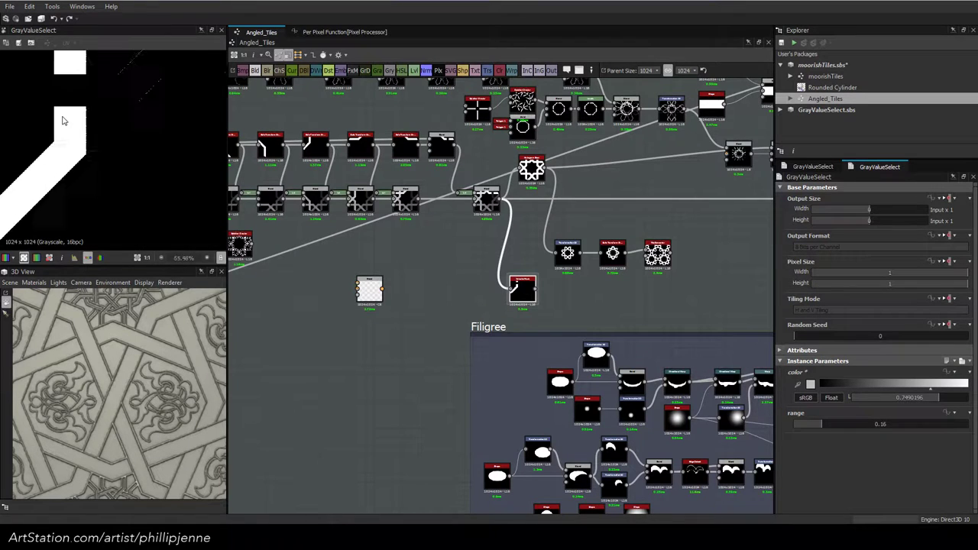
middle_click_drag(84, 109, 151, 214)
scroll(117, 157, "up", 2)
scroll(117, 157, "up", 2)
scroll(492, 285, "up", 3)
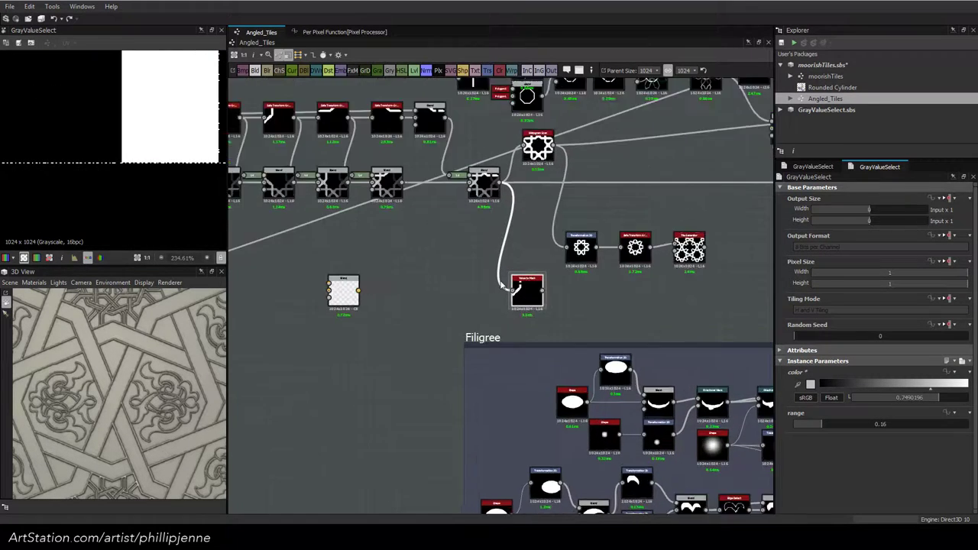
scroll(123, 146, "down", 6)
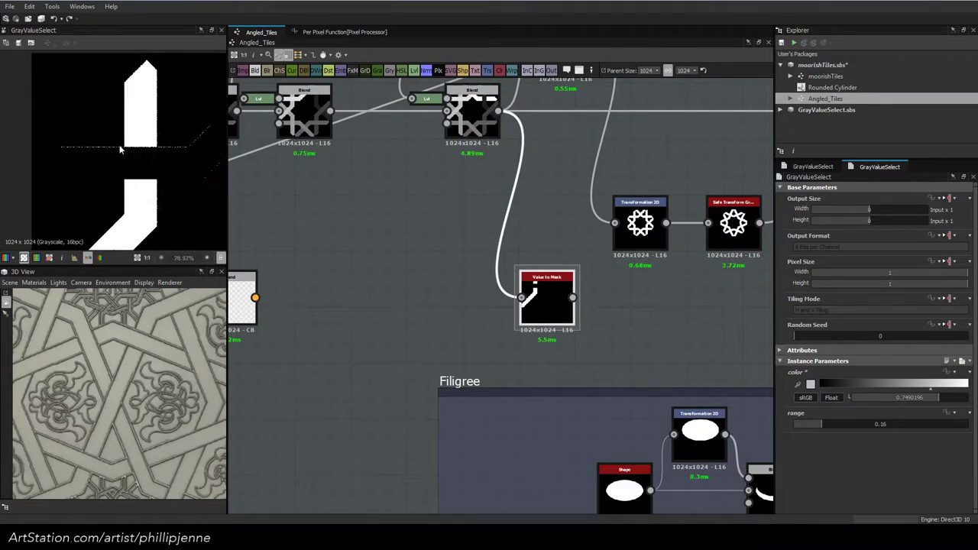
scroll(136, 103, "up", 4)
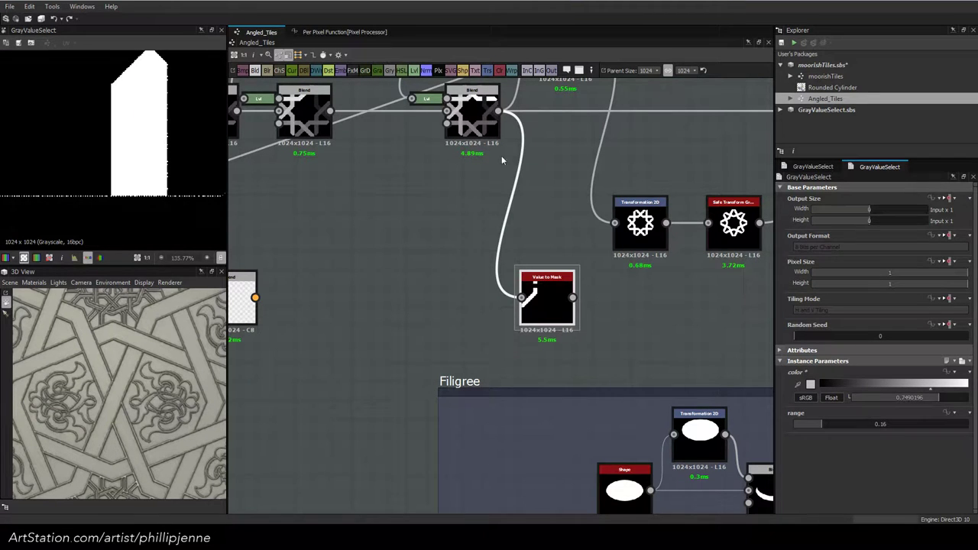
Preview the upper Blend node's output and pan toward the Polygon and Splatter nodes
double_click(471, 114)
scroll(171, 179, "up", 4)
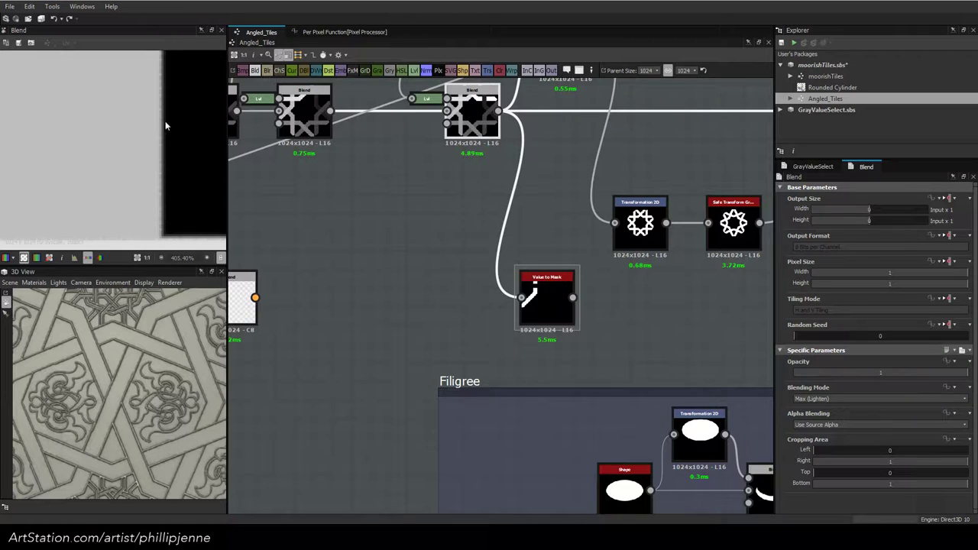
scroll(120, 179, "down", 6)
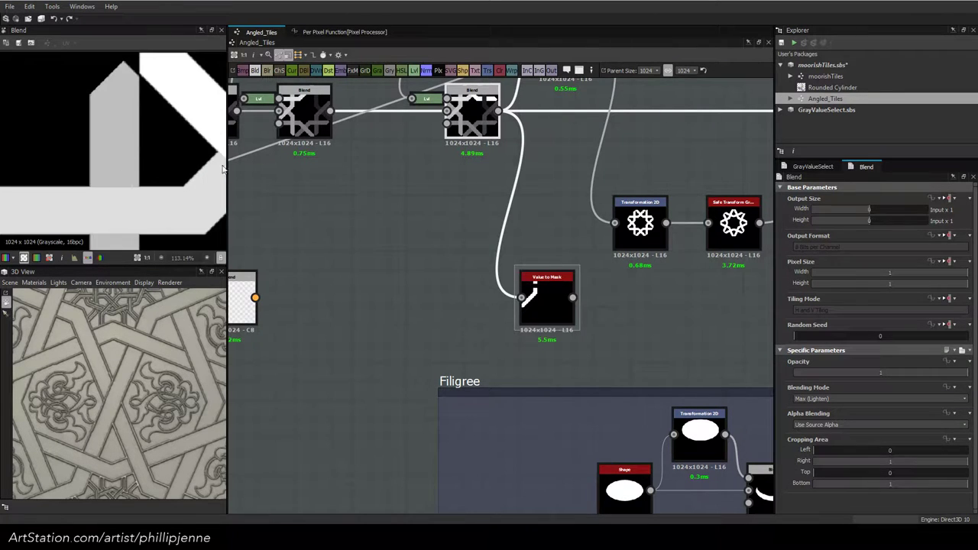
scroll(97, 163, "up", 2)
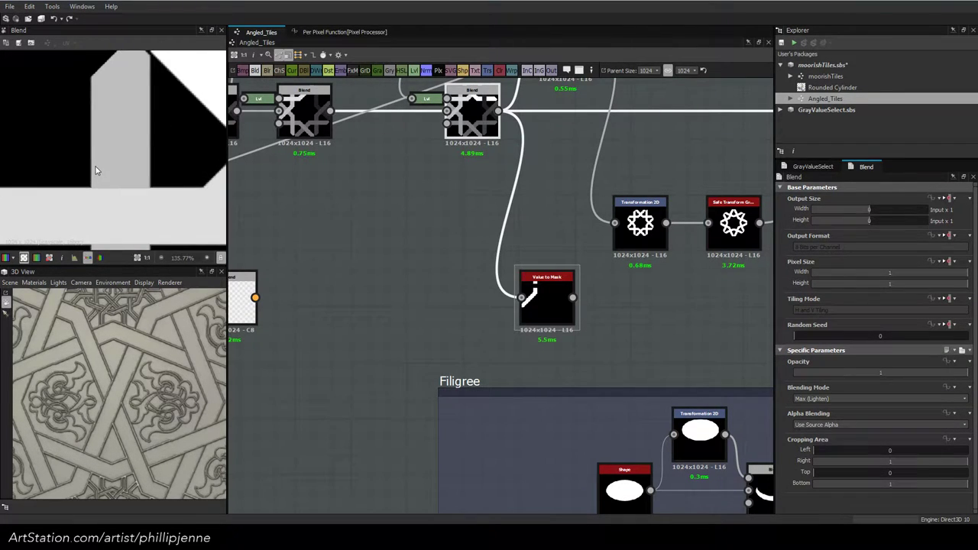
scroll(96, 167, "down", 5)
middle_click_drag(578, 249, 917, 359)
middle_click_drag(428, 218, 684, 236)
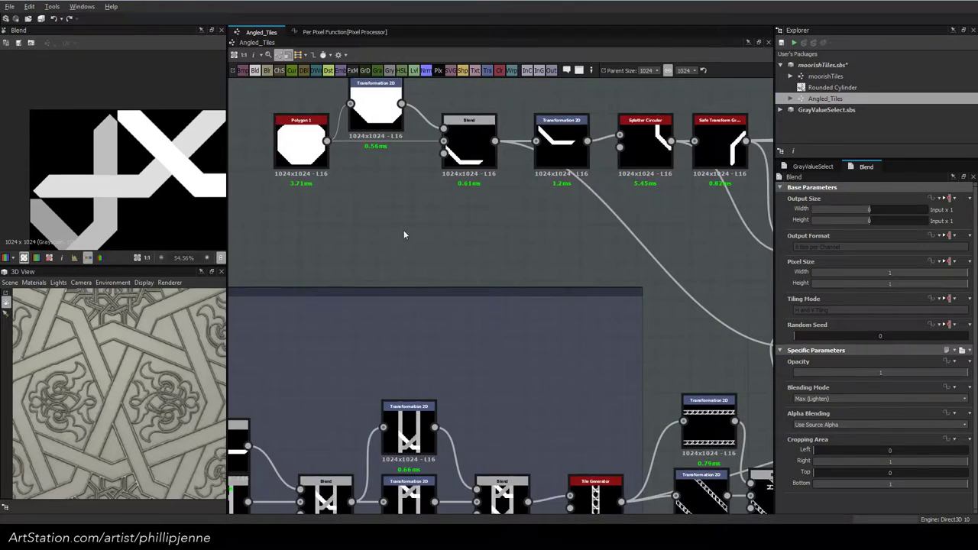
Set Transformation 2D's Mipmap Mode to Manual
middle_click_drag(404, 234, 342, 262)
middle_click_drag(458, 210, 313, 218)
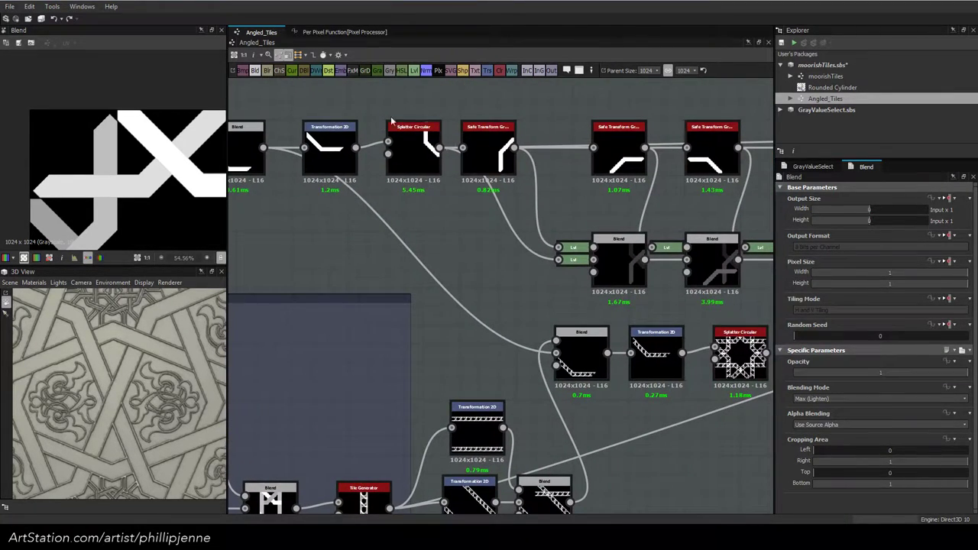
left_click(329, 149)
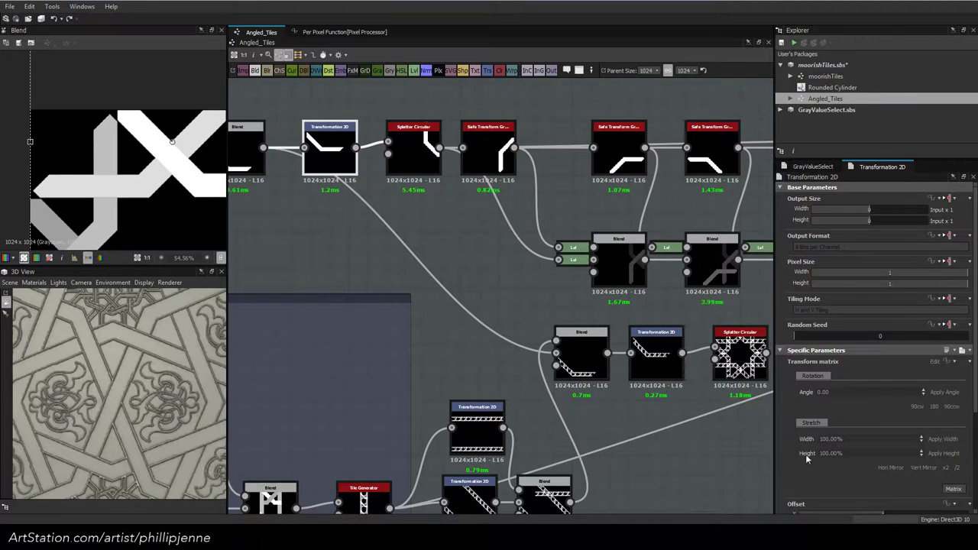
scroll(802, 456, "down", 4)
left_click(817, 433)
left_click(816, 449)
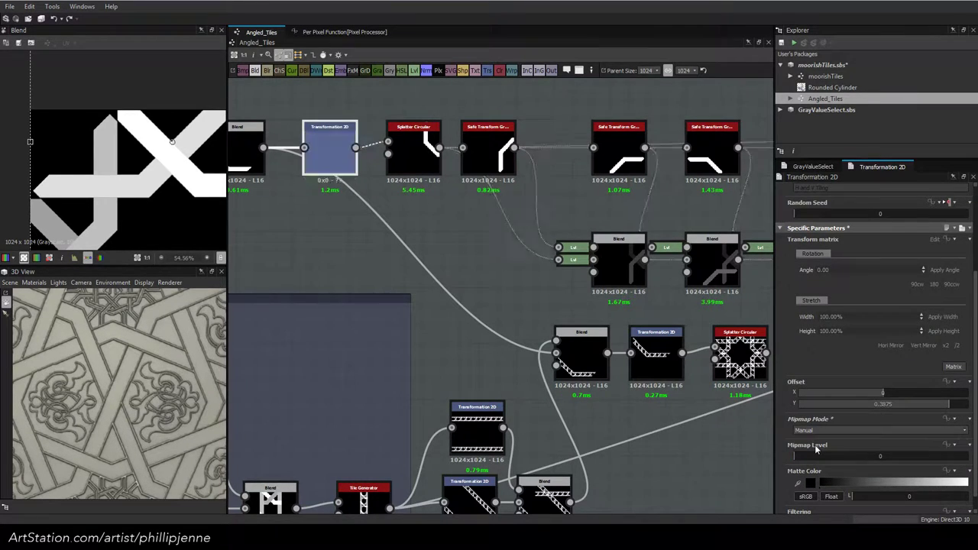
Set Splatter Circular's Image Input Filtering to Bilinear
left_click(413, 153)
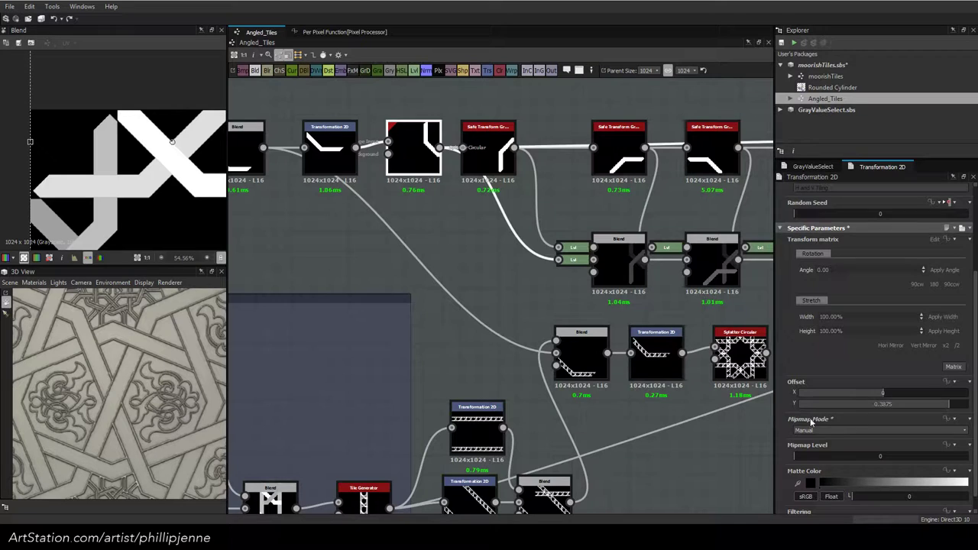
scroll(787, 443, "down", 2)
scroll(787, 444, "down", 2)
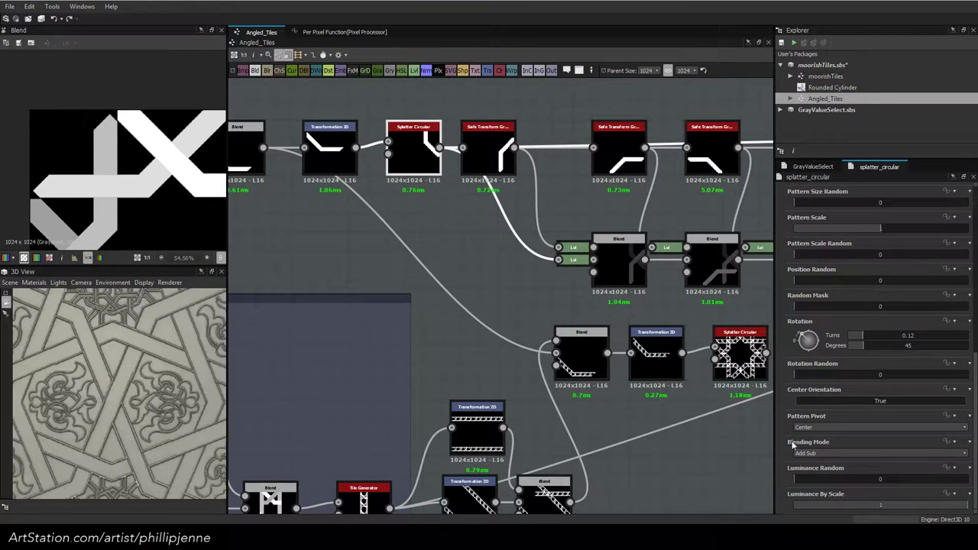
scroll(787, 451, "up", 4)
left_click(827, 260)
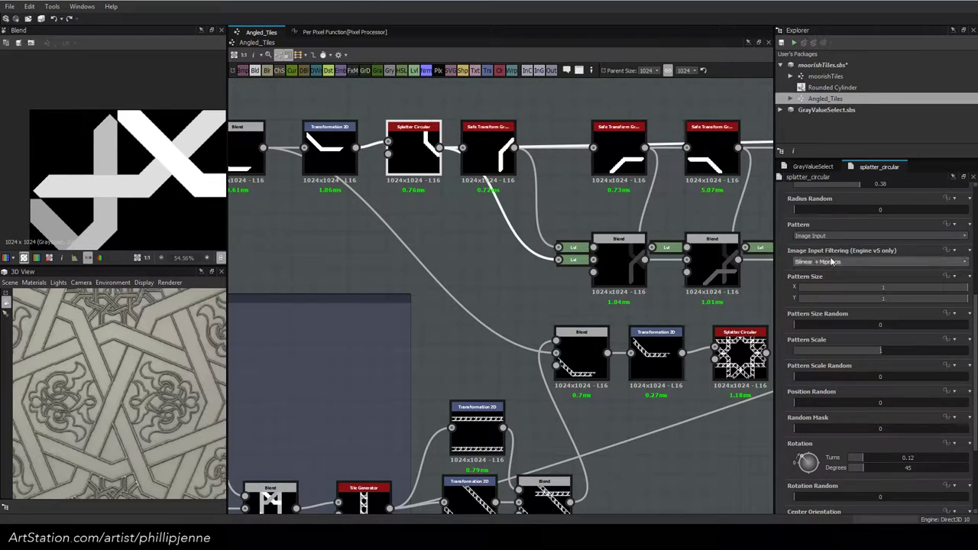
left_click(820, 280)
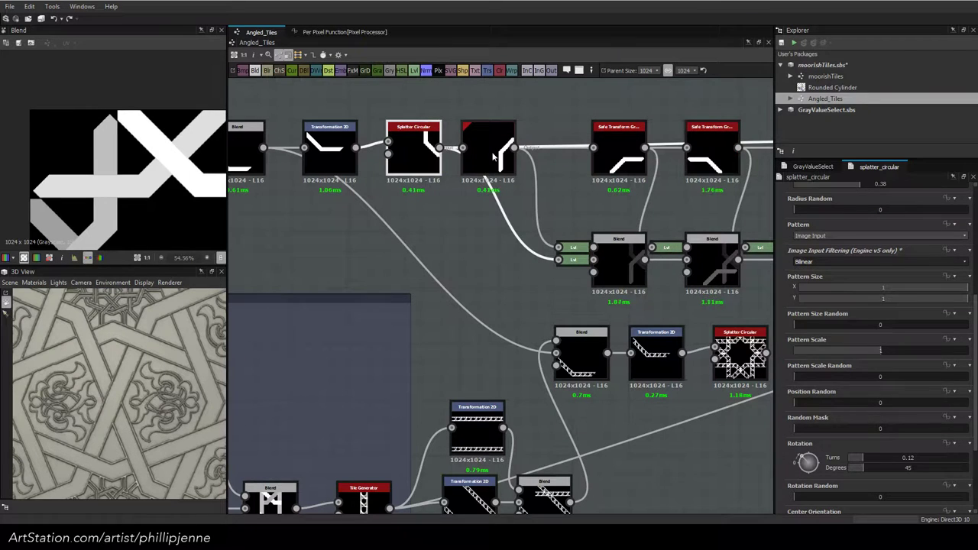
Set Mipmap Mode to Manual on the first three Safe Transform Grayscale nodes
left_click(513, 168)
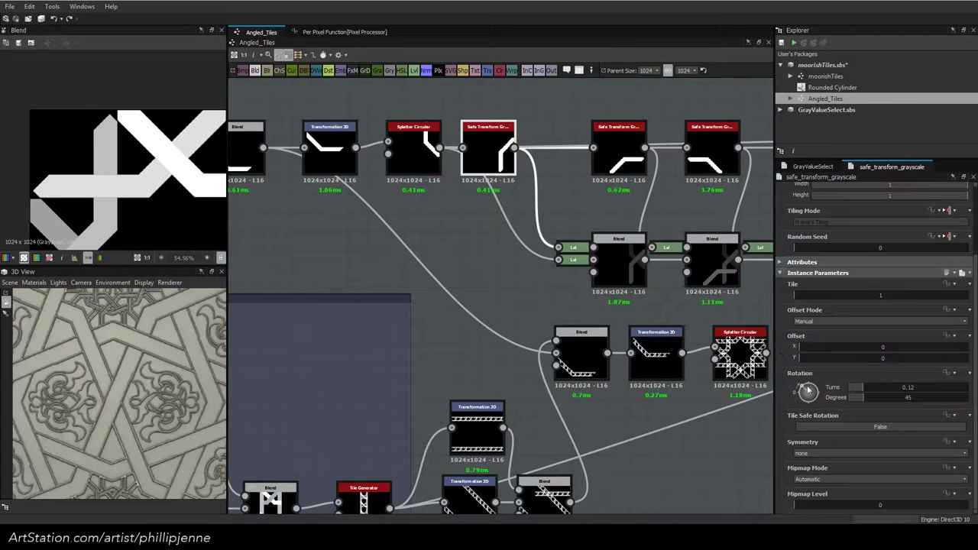
left_click(879, 479)
left_click(840, 493)
left_click(617, 151)
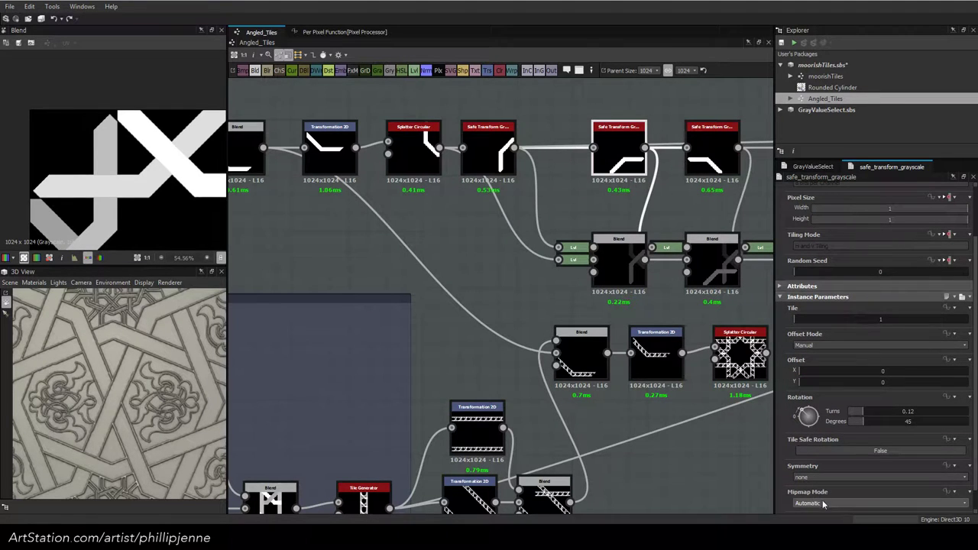
left_click(823, 504)
left_click(822, 517)
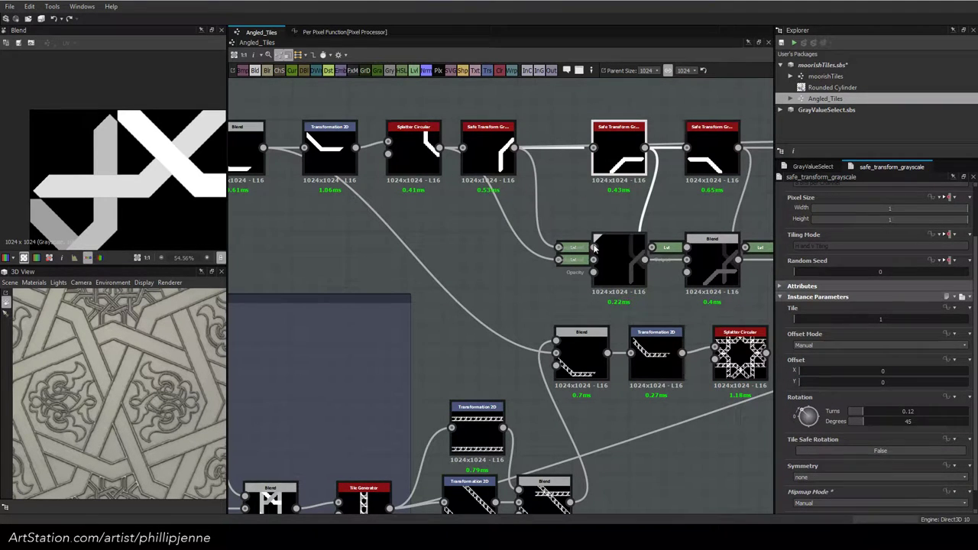
left_click(686, 162)
left_click(825, 503)
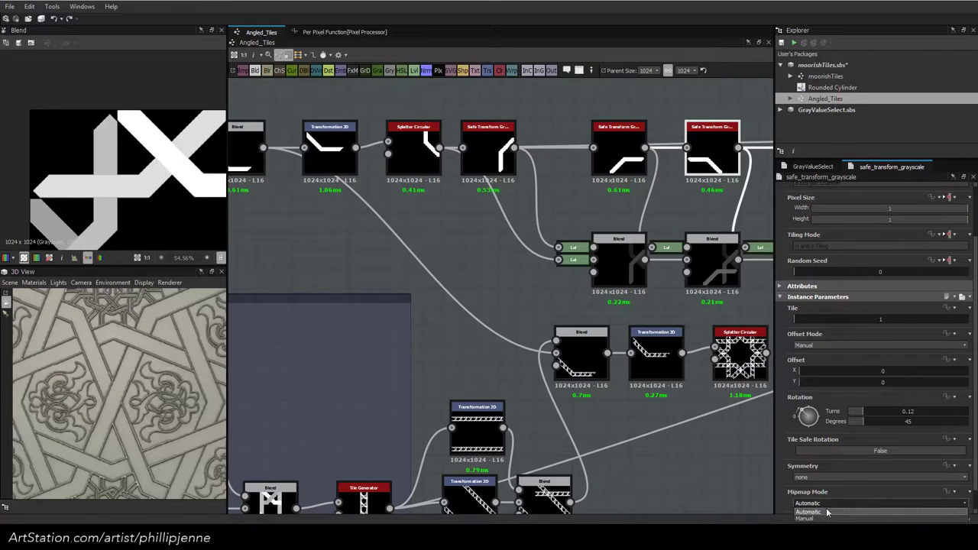
left_click(820, 518)
Set Mipmap Mode to Manual on the remaining Safe Transform Grayscale nodes further along the chain
middle_click_drag(535, 209, 213, 227)
left_click(483, 169)
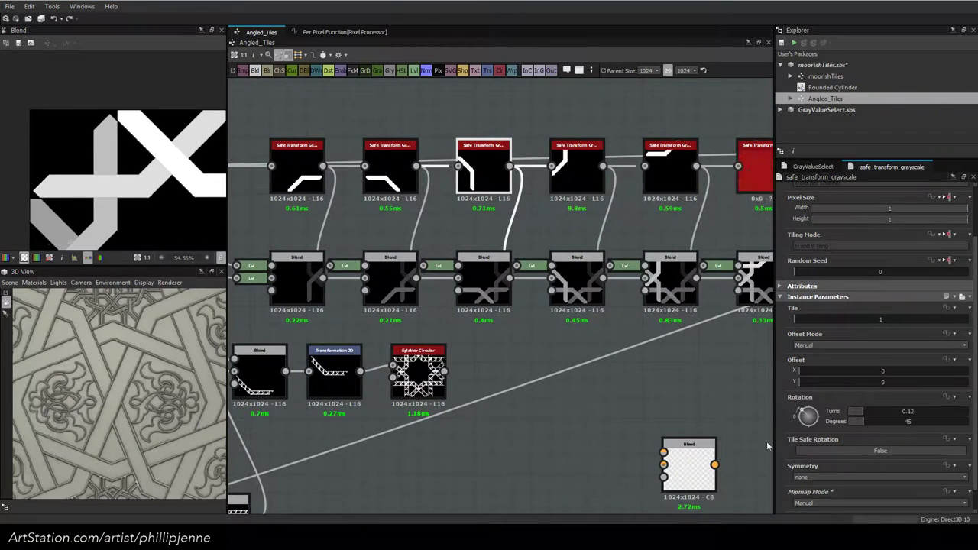
left_click(670, 168)
left_click(825, 504)
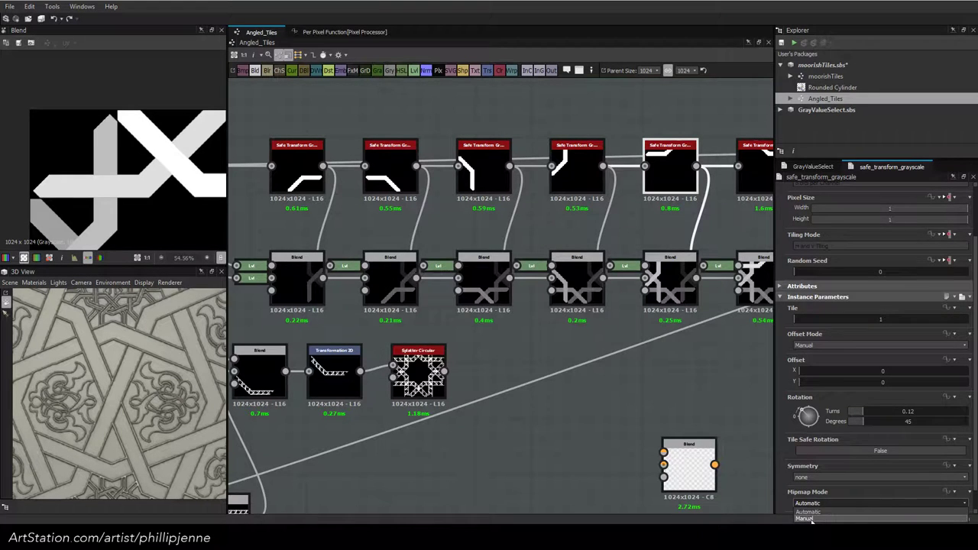
left_click(810, 518)
left_click(577, 170)
middle_click_drag(679, 175, 491, 187)
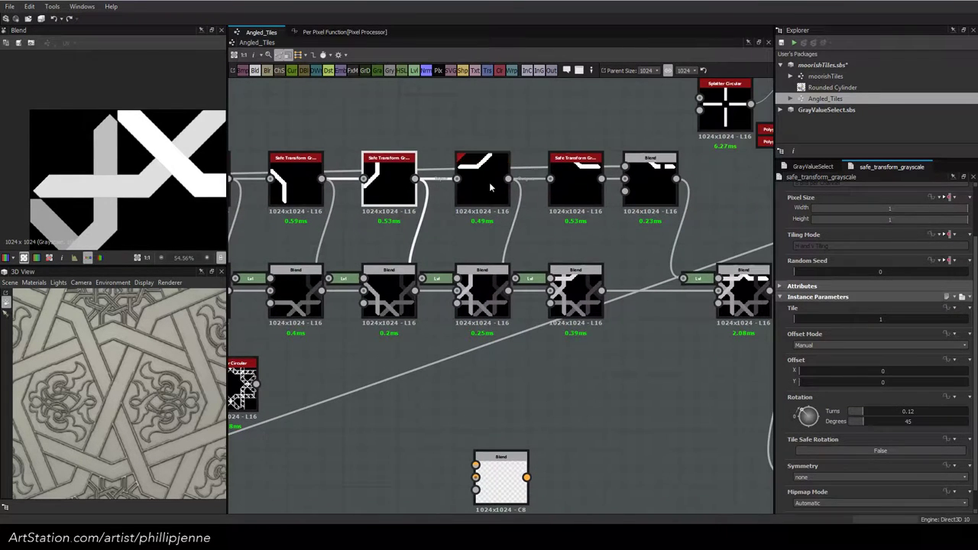
left_click(576, 181)
left_click(878, 503)
left_click(814, 518)
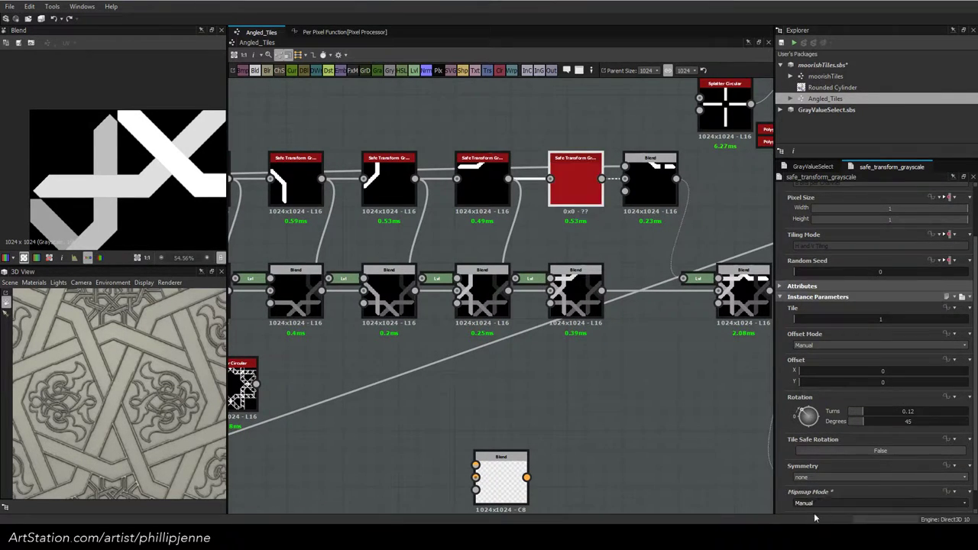
left_click(474, 191)
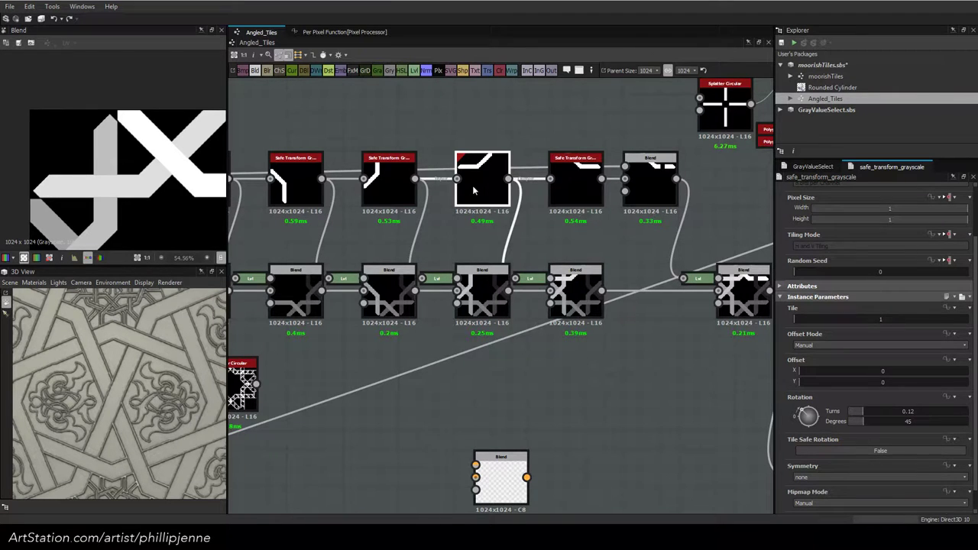
left_click(387, 194)
left_click(879, 503)
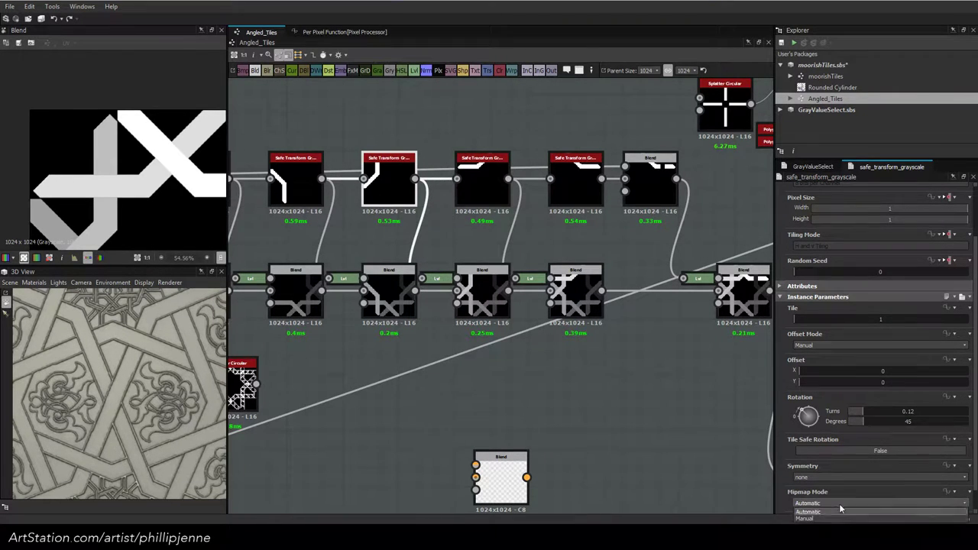
left_click(815, 518)
scroll(622, 296, "down", 2)
middle_click_drag(621, 295, 467, 234)
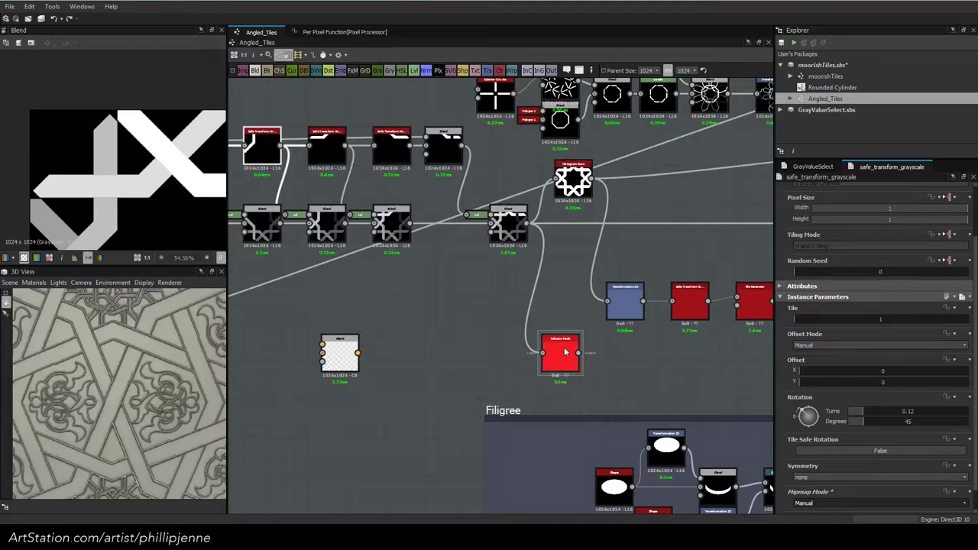
Preview the GrayValueSelect node's white strip mask in the 2D view
double_click(565, 351)
scroll(143, 173, "up", 5)
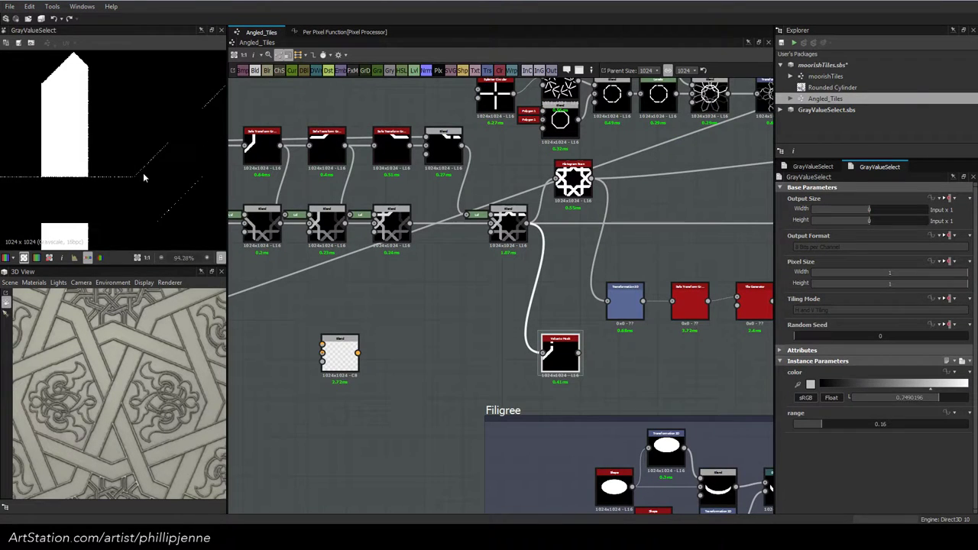
middle_click_drag(142, 173, 183, 142)
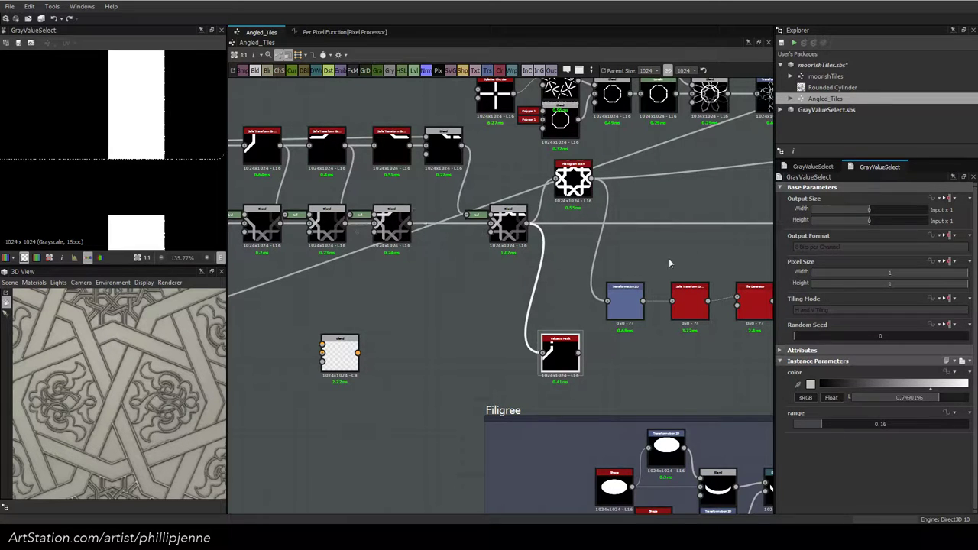
Expand GrayValueSelect.sbs in the Explorer and select its GrayValueSelect graph
left_click(790, 109)
left_click(791, 110)
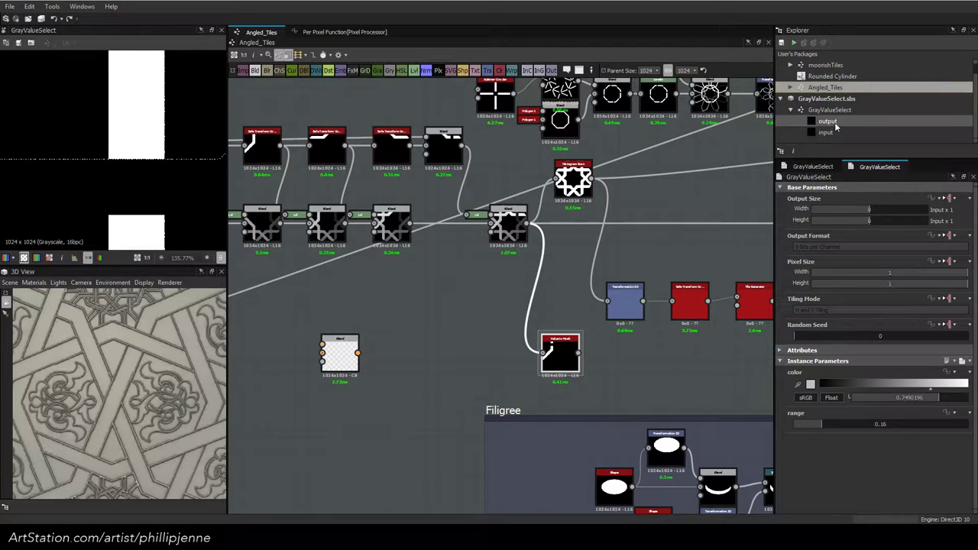
left_click(790, 110)
scroll(101, 163, "up", 5)
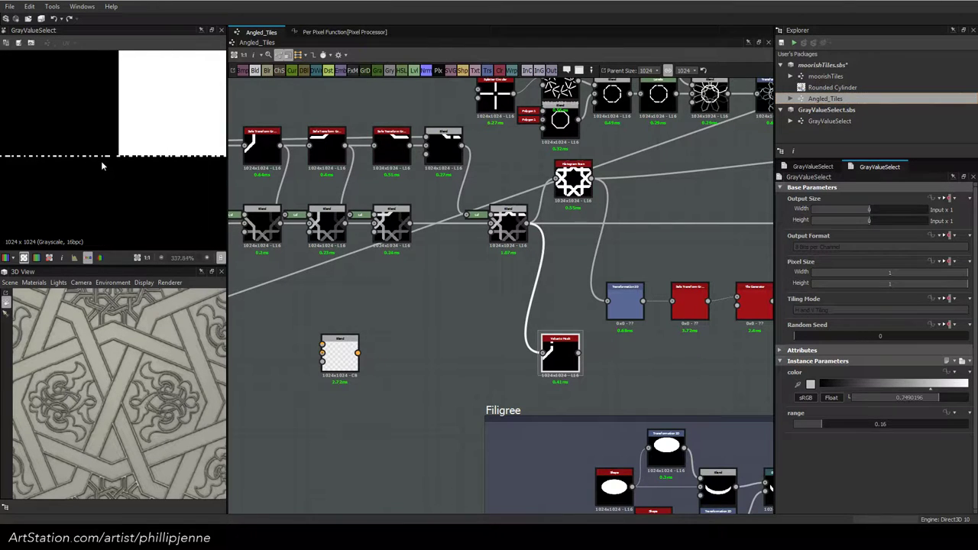
scroll(102, 164, "down", 8)
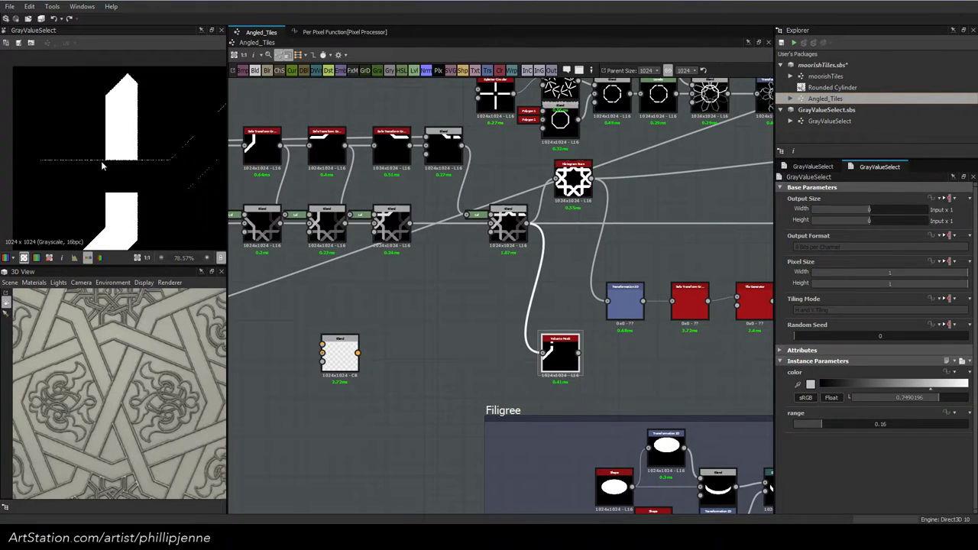
scroll(102, 164, "up", 3)
scroll(101, 165, "up", 1)
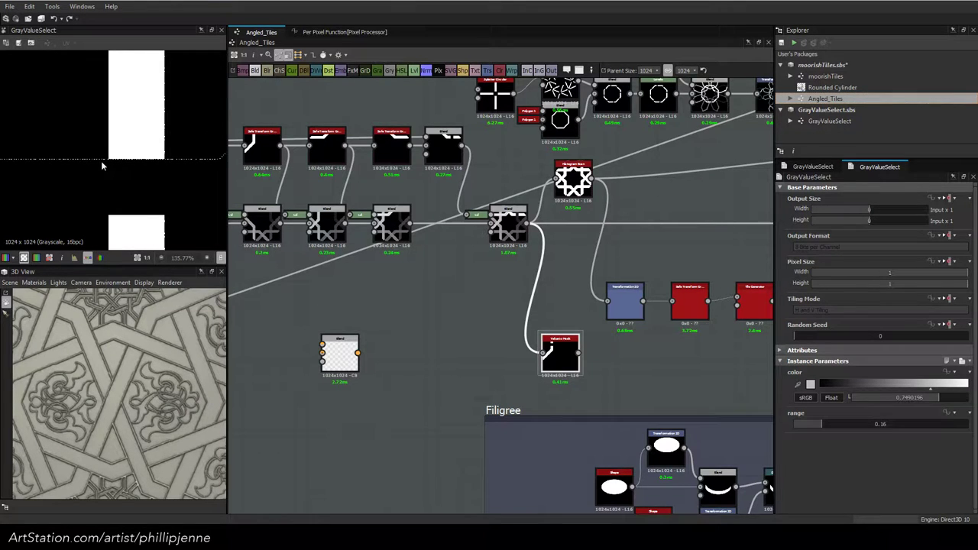
left_click(799, 121)
left_click(838, 110)
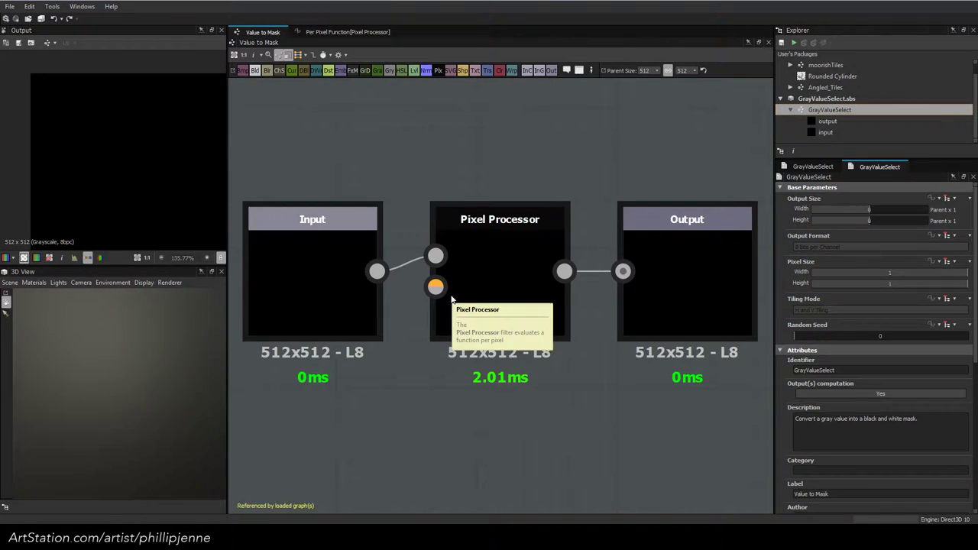
Open the Value to Mask Pixel Processor's per-pixel function graph
left_click(537, 271)
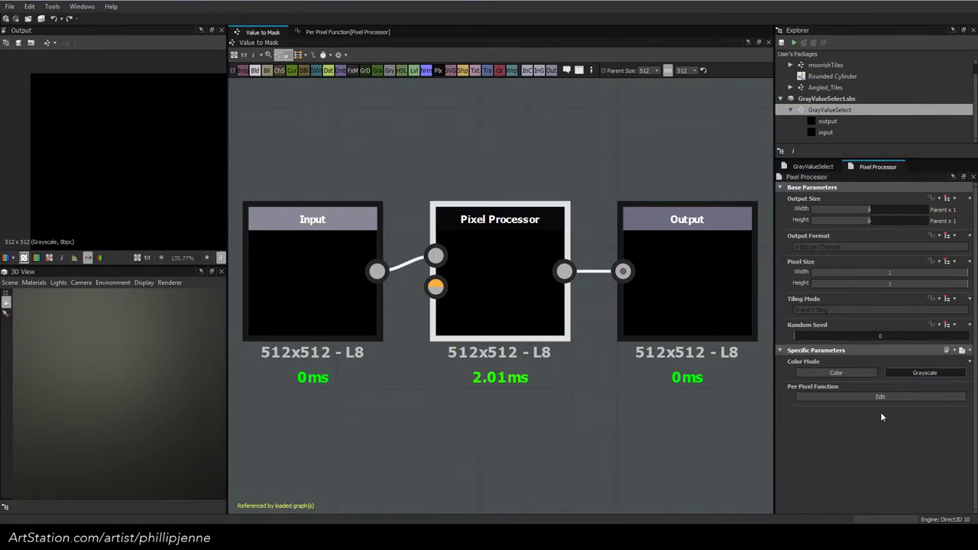
left_click(880, 396)
middle_click_drag(556, 286, 392, 248)
Spread the &, ?: and 1/0 constant nodes apart in the function graph
left_click_drag(544, 256, 569, 307)
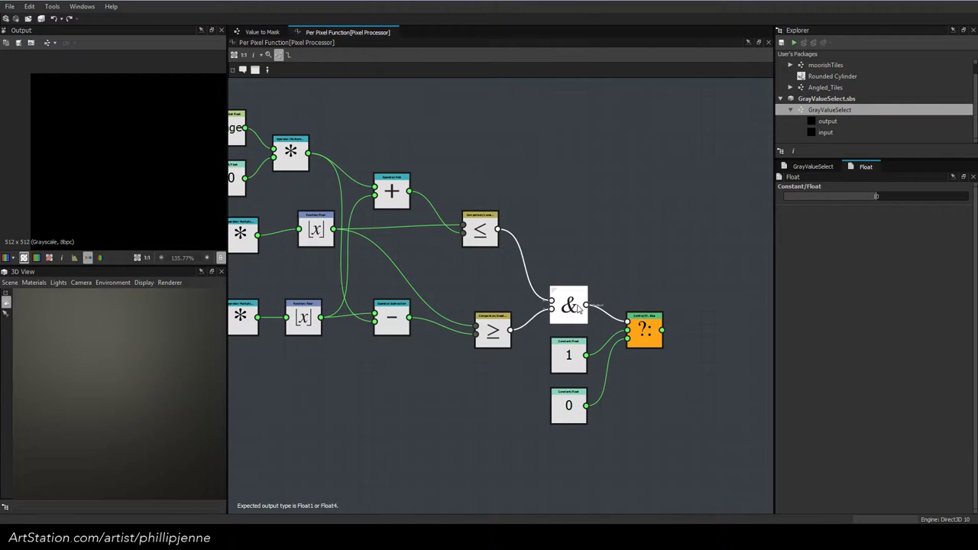
left_click_drag(644, 336, 695, 336)
left_click_drag(568, 399, 594, 437)
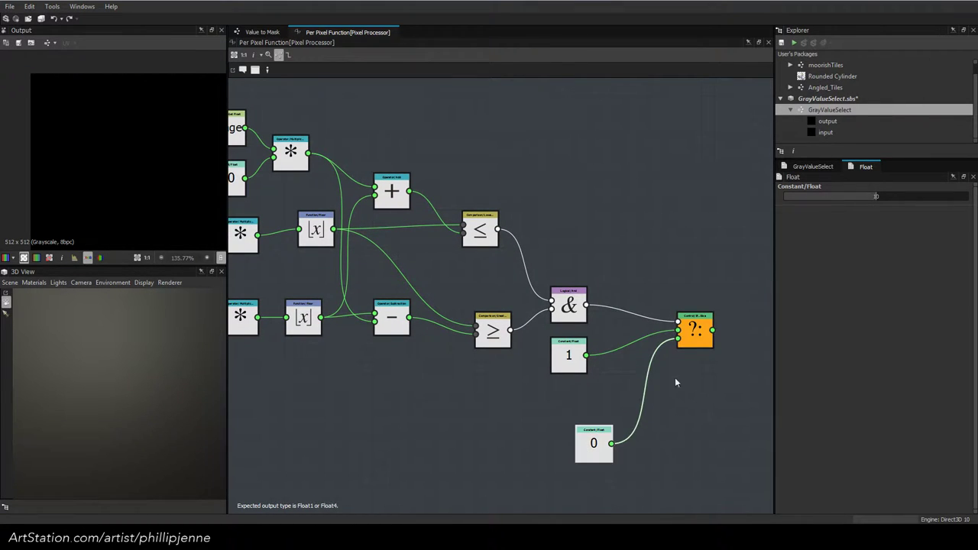
left_click_drag(699, 329, 744, 303)
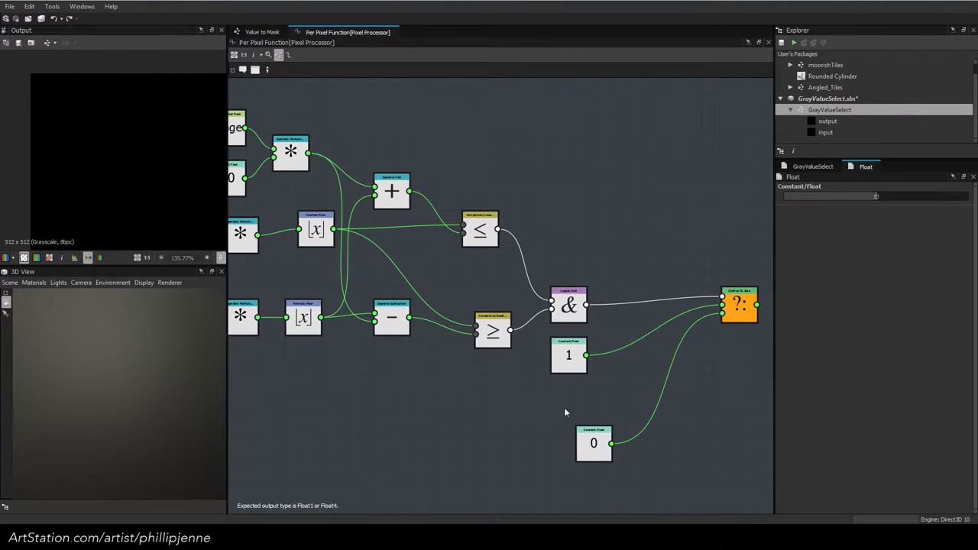
middle_click_drag(575, 409, 598, 406)
left_click_drag(593, 366, 619, 403)
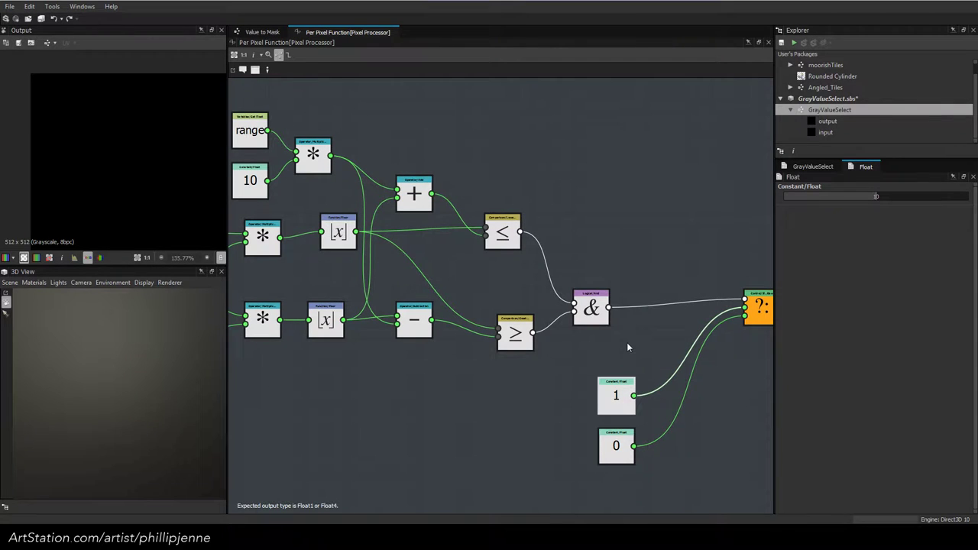
left_click_drag(563, 376, 620, 474)
left_click_drag(616, 409, 591, 396)
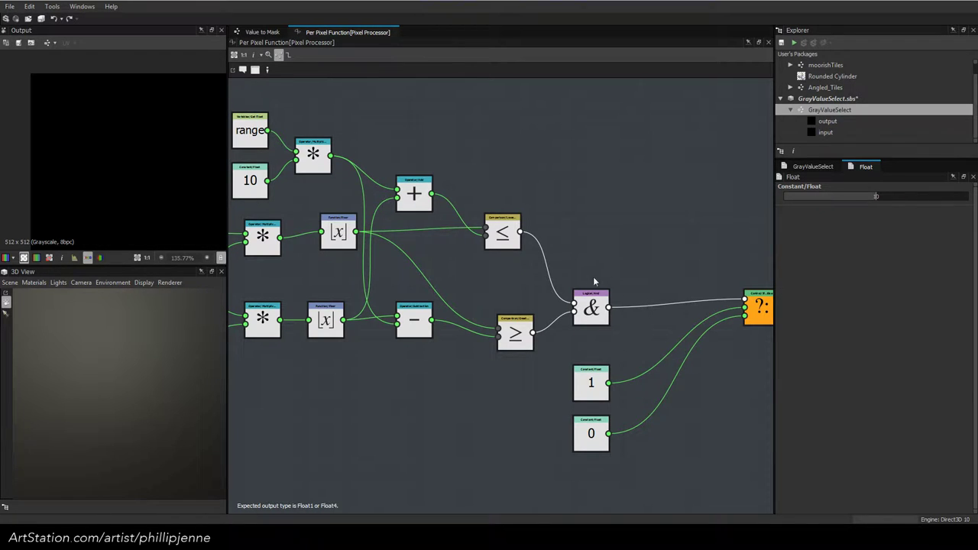
Add a Linear Interpolation node and place it to the right
key("space")
type("lin")
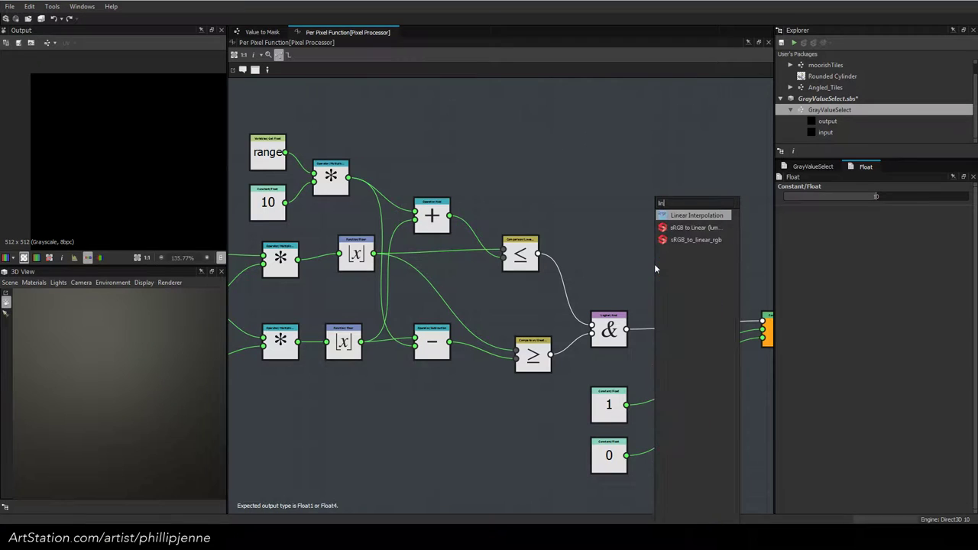
key("Return")
left_click_drag(662, 266, 732, 266)
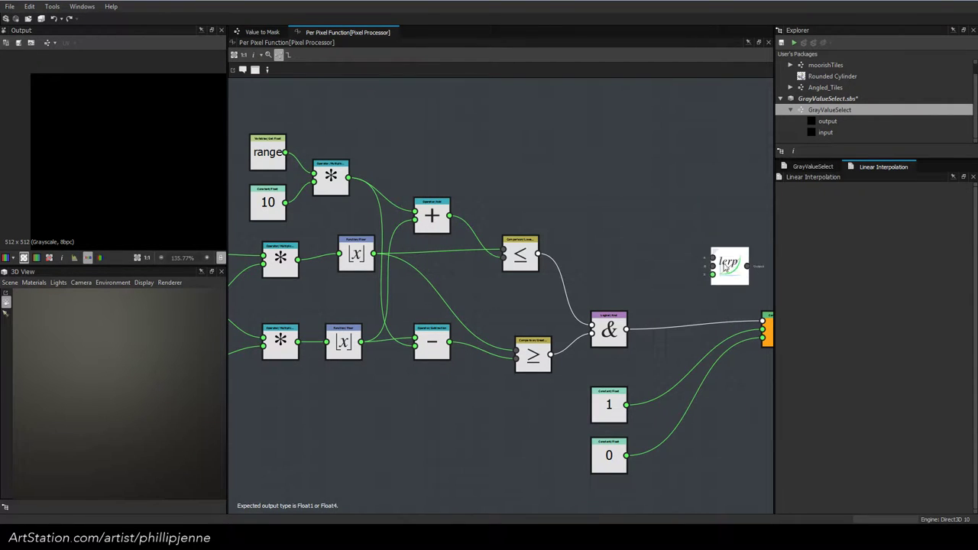
Add an Add node and a Subtraction node and arrange them beside lerp
key("space")
type("ad")
key("Return")
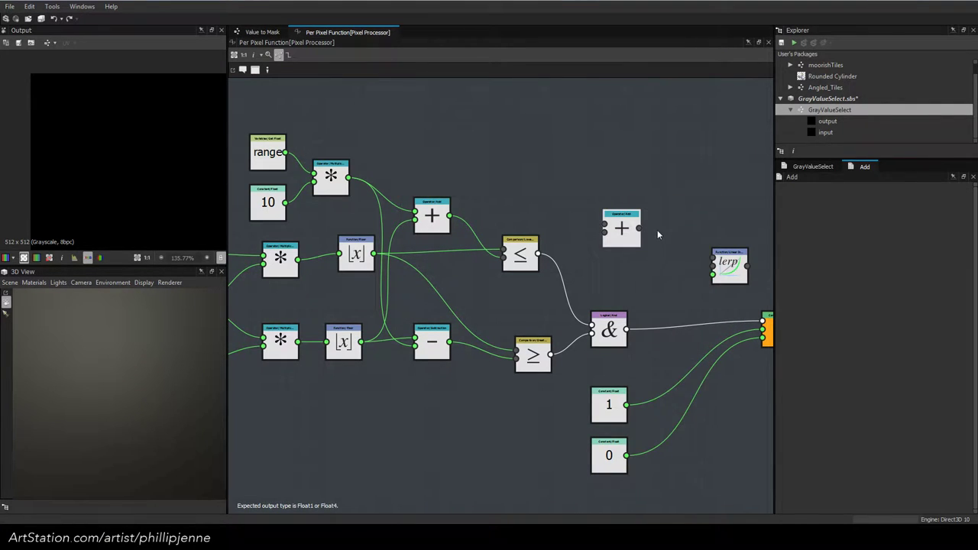
key("space")
type("sub")
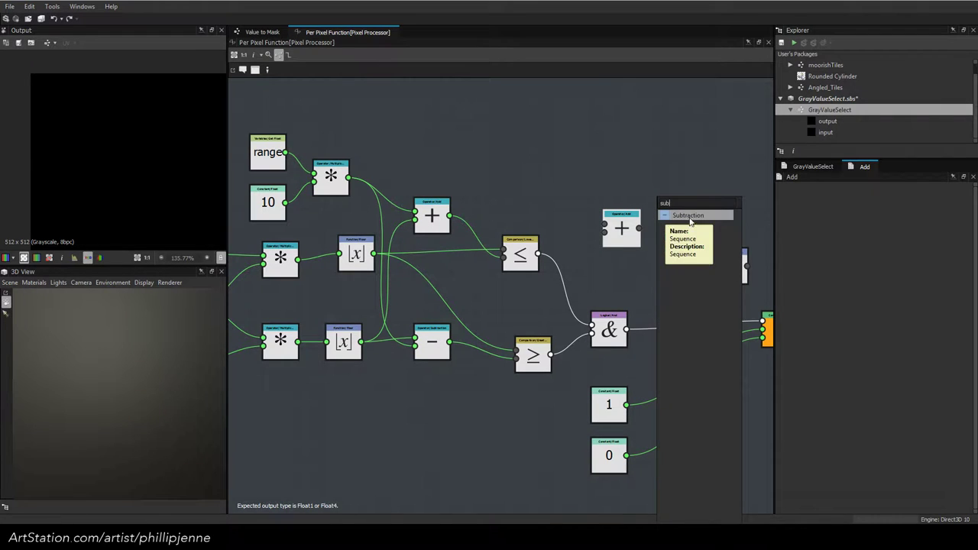
key("Return")
left_click_drag(626, 224, 644, 192)
left_click_drag(683, 228, 677, 254)
left_click(566, 258)
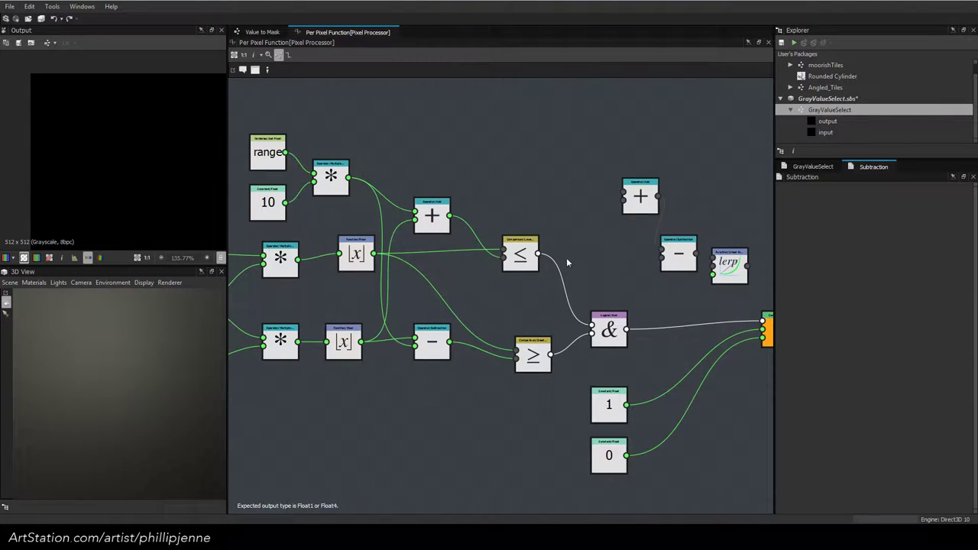
Wire the floor output and the lower |x| node into both Add and Subtraction
scroll(466, 268, "down", 1)
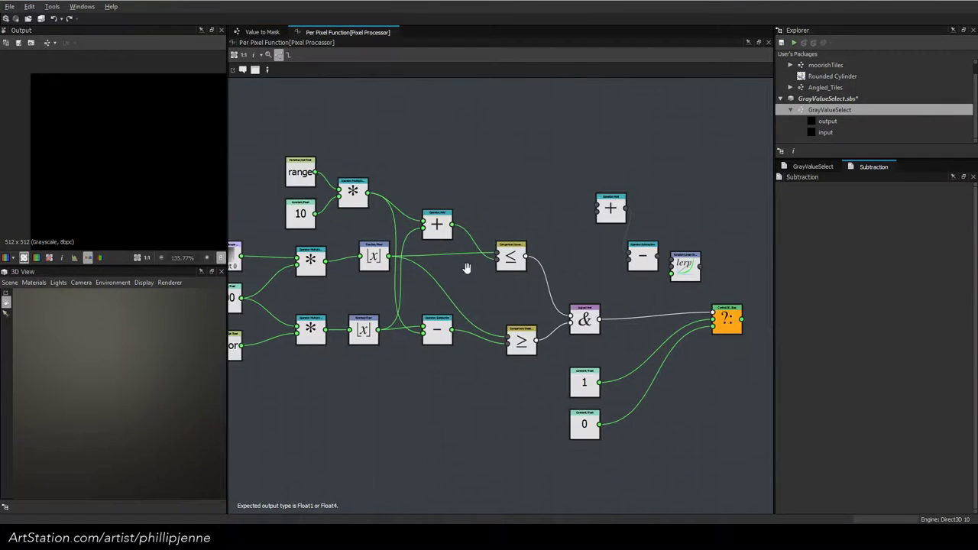
middle_click_drag(466, 268, 505, 275)
left_click_drag(573, 262, 634, 224)
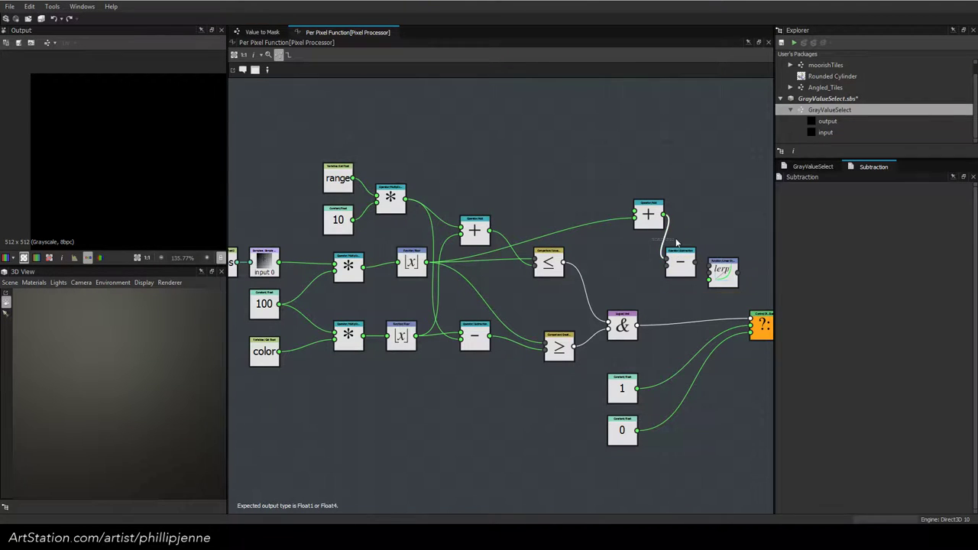
key("ctrl+z")
left_click_drag(678, 261, 654, 221)
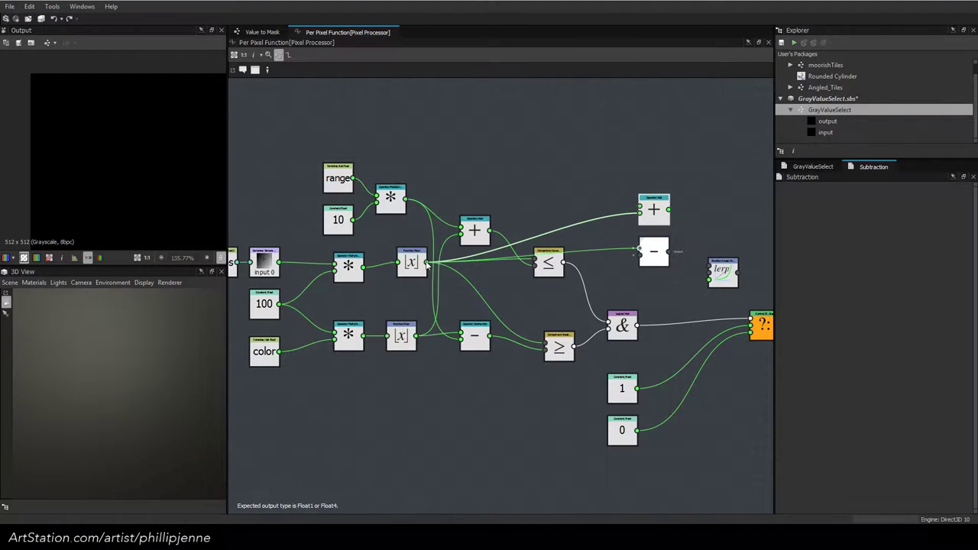
left_click_drag(426, 264, 427, 263)
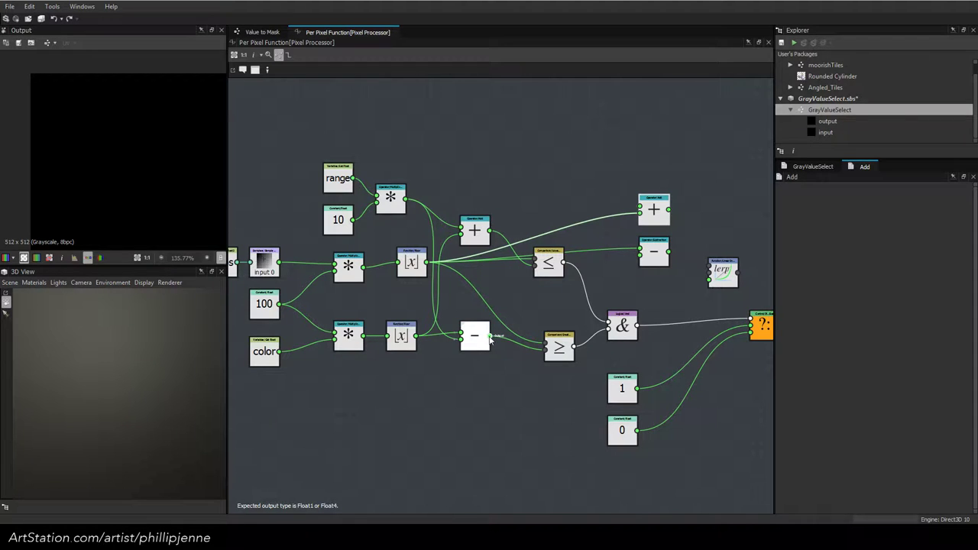
left_click_drag(417, 336, 640, 257)
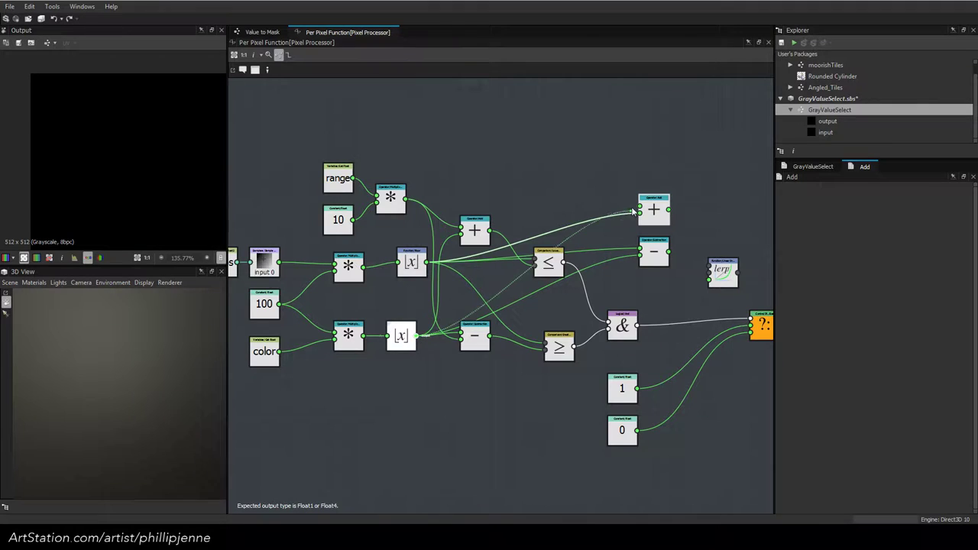
left_click_drag(633, 213, 639, 212)
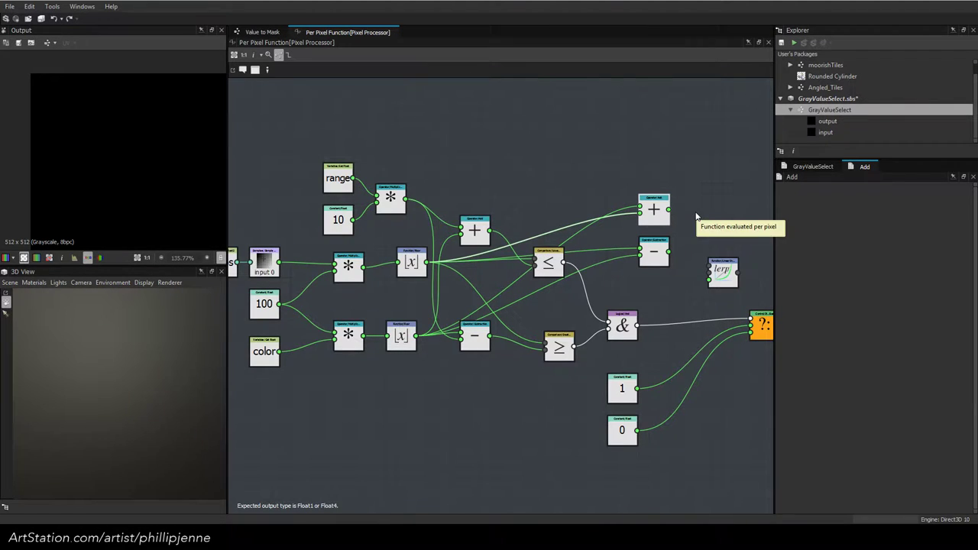
Insert a Maximum node next to the lerp node
scroll(696, 216, "up", 1)
left_click_drag(729, 285, 747, 246)
key("space")
type("m")
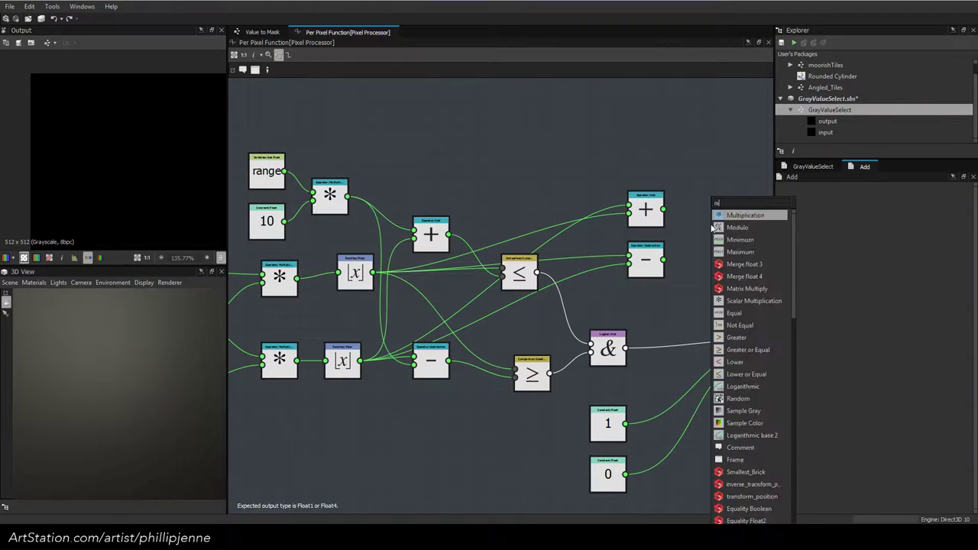
type("ax")
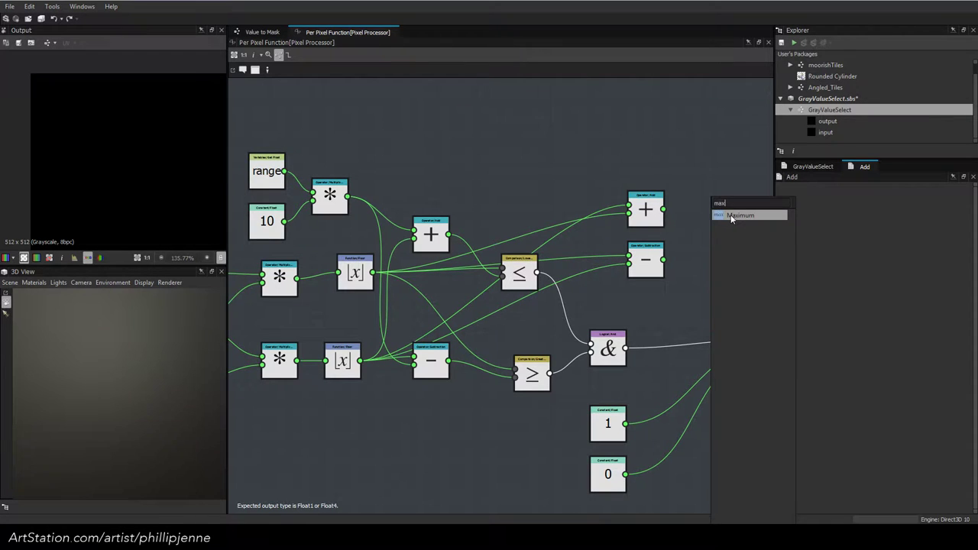
left_click(731, 218)
Connect Subtraction to max and the 1 constant to lerp, and feed lerp into ?: instead of 1
middle_click_drag(721, 222, 598, 239)
left_click_drag(617, 264, 674, 270)
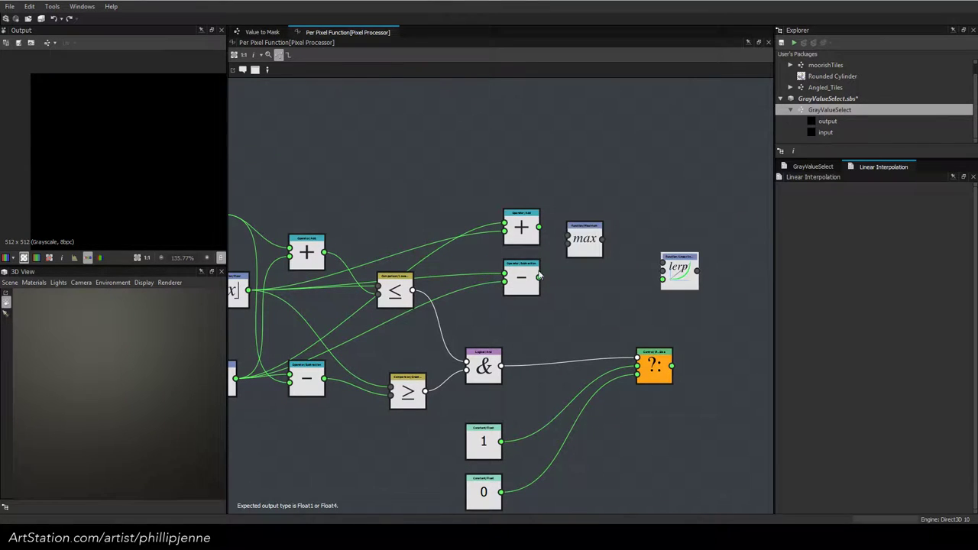
left_click_drag(539, 276, 570, 241)
left_click(642, 292)
left_click_drag(502, 441, 501, 493)
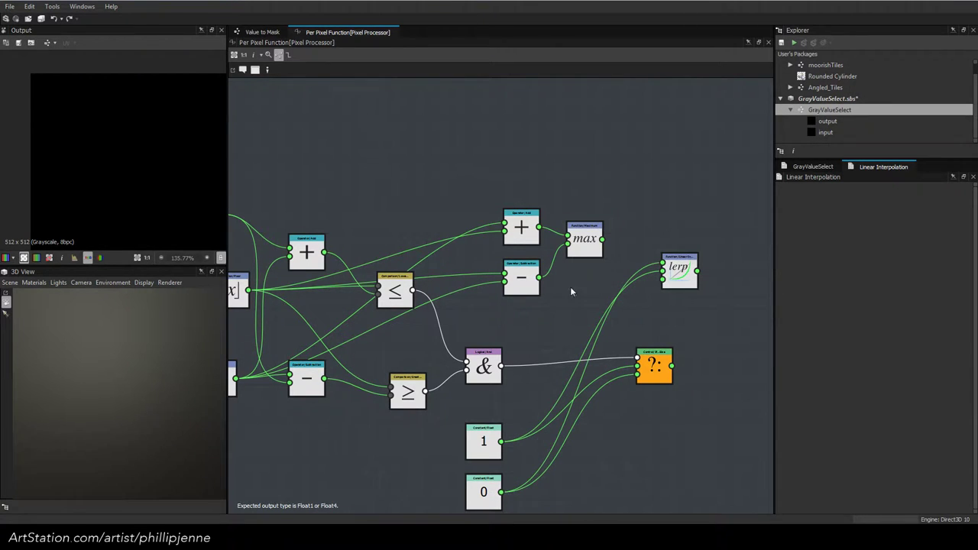
left_click_drag(666, 279, 646, 325)
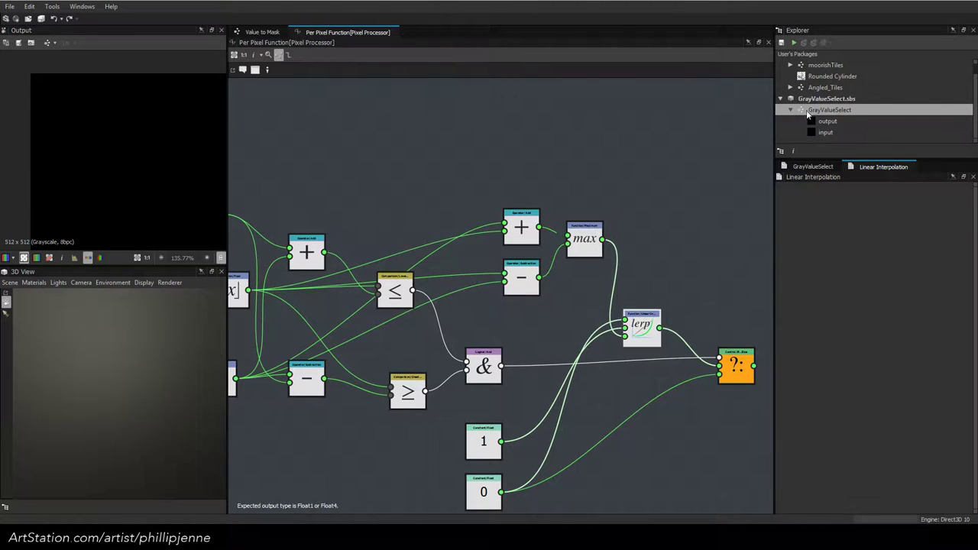
Save the GrayValueSelect package and preview the GrayValueSelect node in Angled_Tiles
left_click(825, 90)
key("ctrl+s")
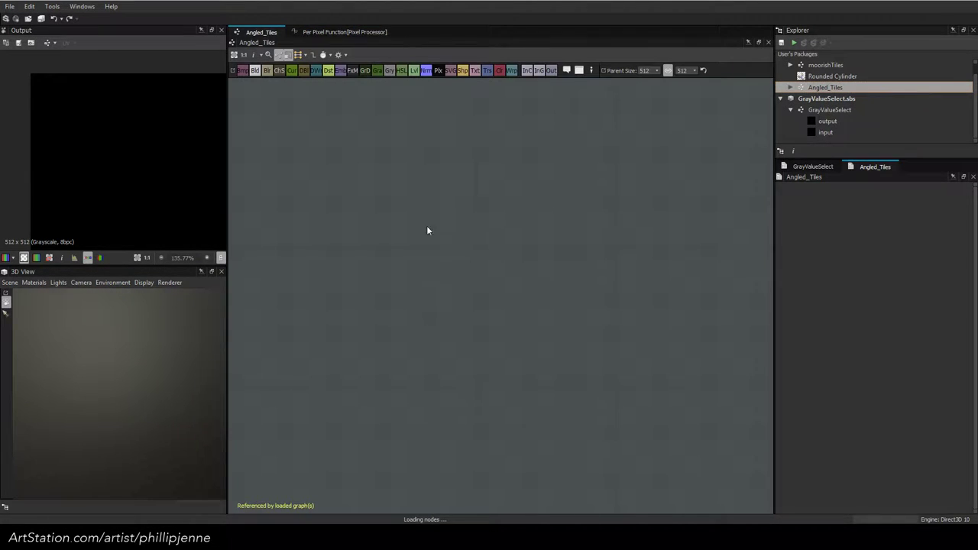
scroll(470, 343, "up", 5)
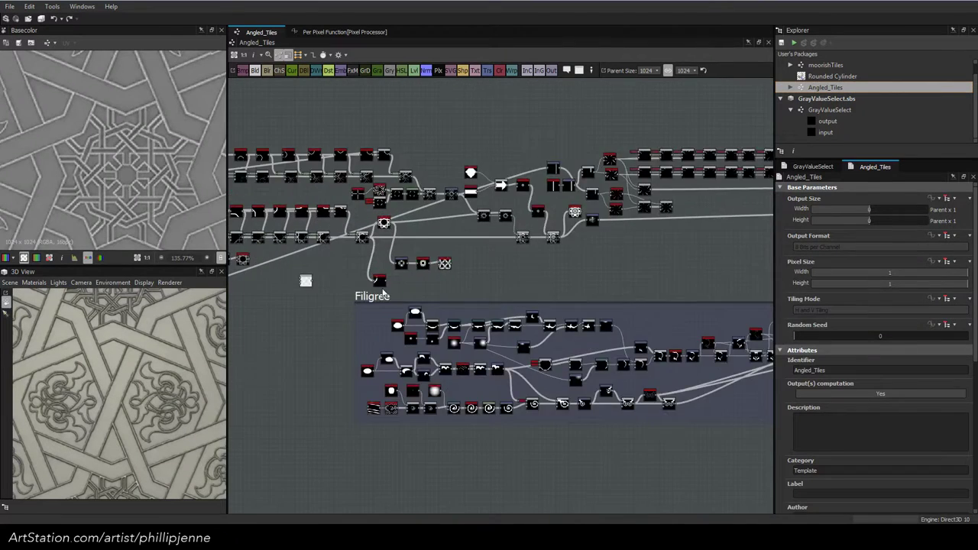
double_click(377, 275)
scroll(99, 158, "down", 6)
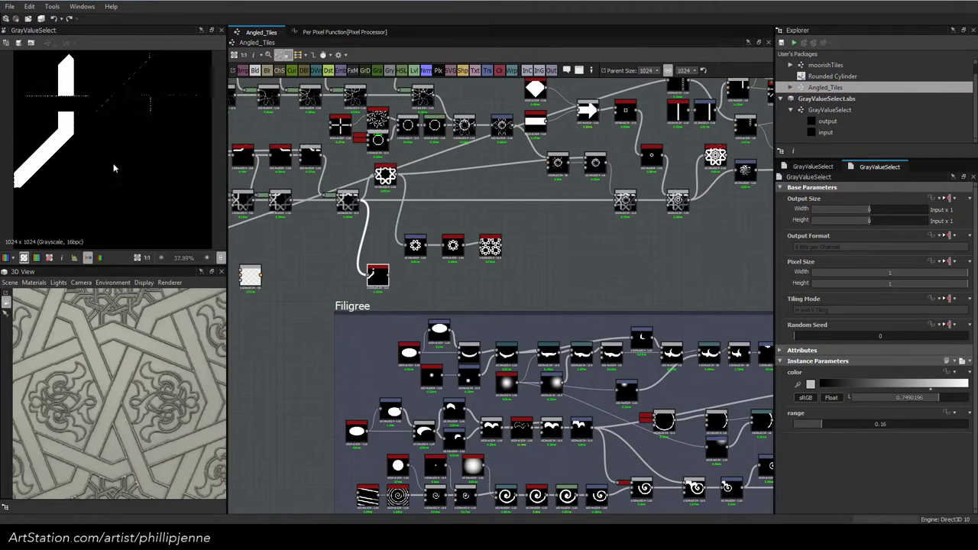
scroll(82, 96, "up", 6)
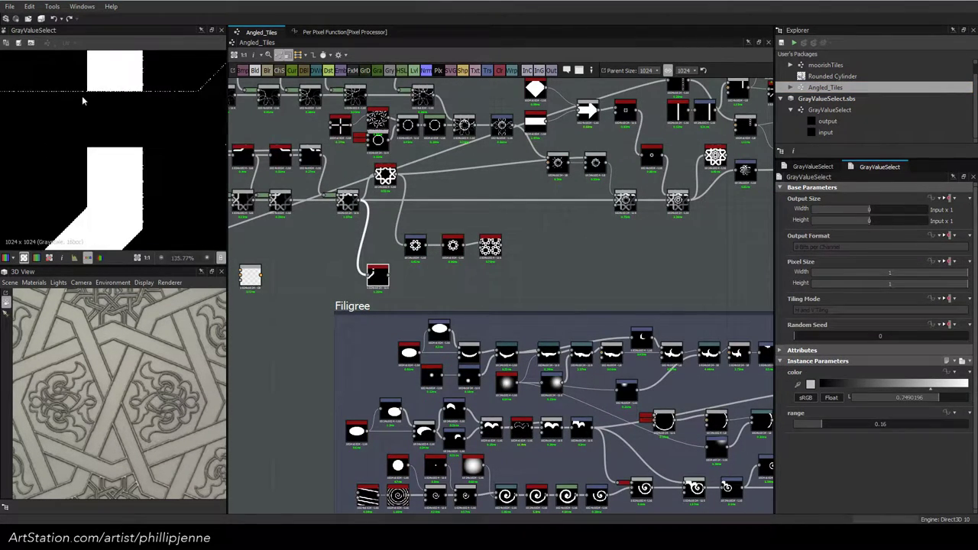
Try a lowered-intensity Blur HQ Grayscale after GrayValueSelect, delete it, then open GrayValueSelect's graph
key("space")
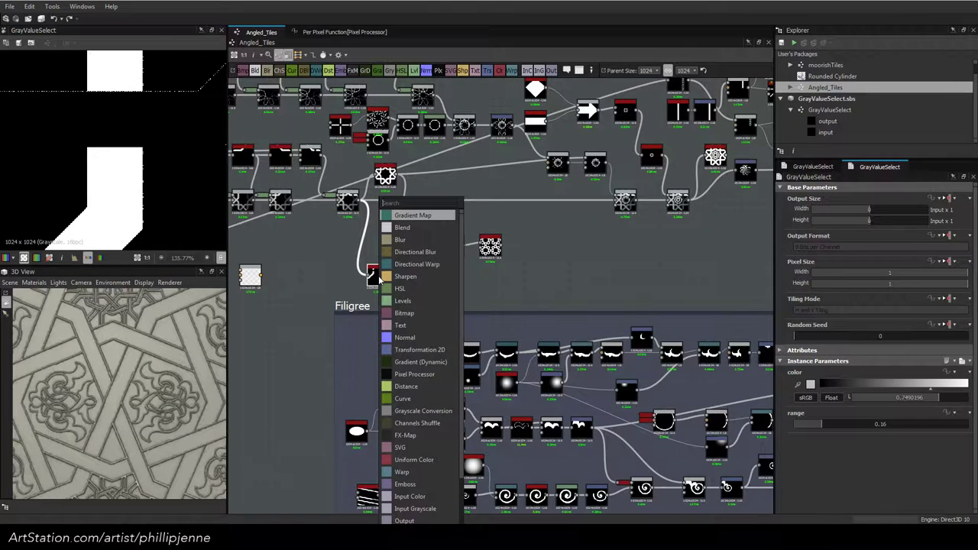
type("hq")
left_click(429, 230)
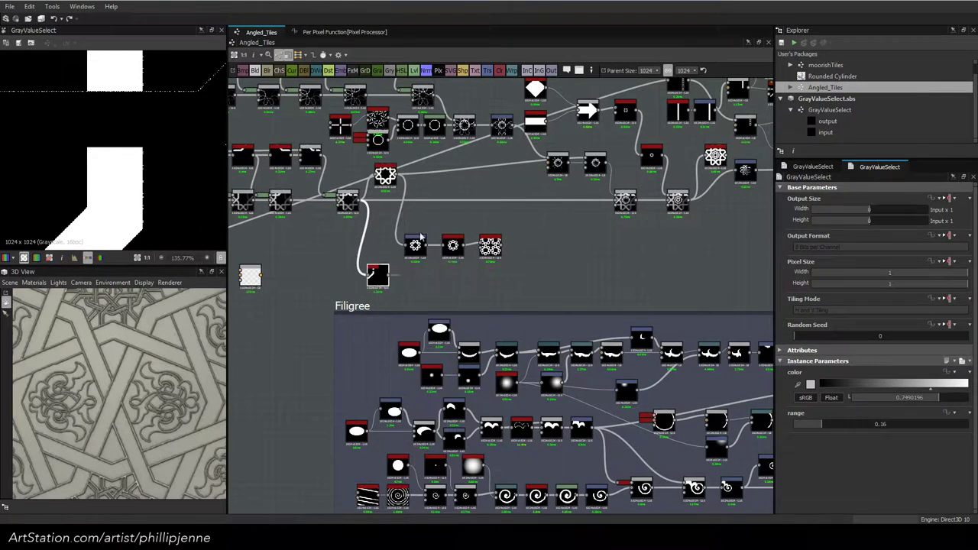
left_click(793, 383)
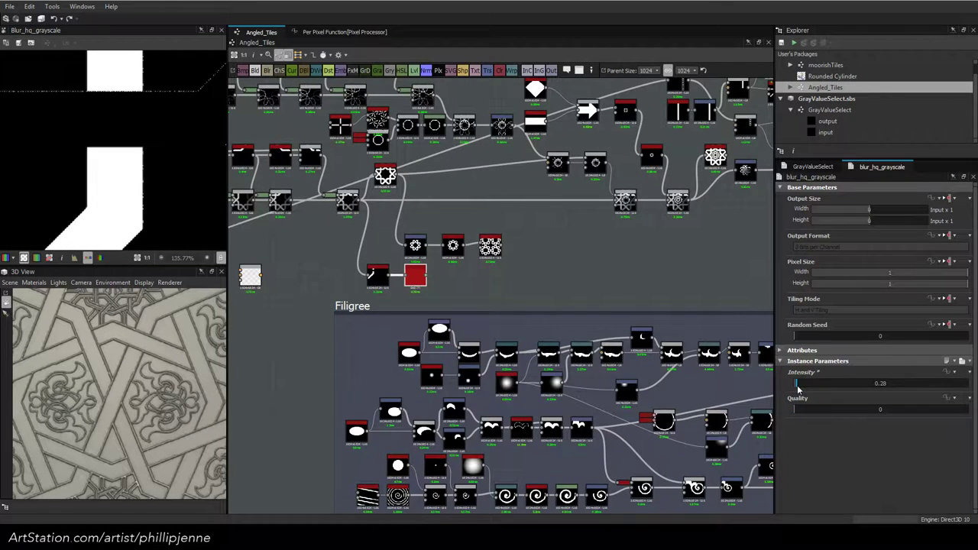
left_click_drag(798, 387, 797, 388)
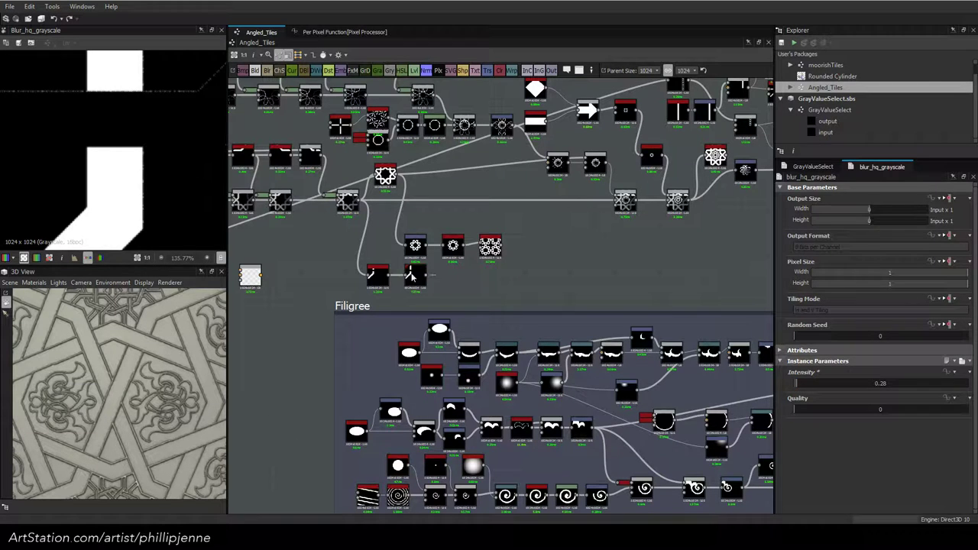
key("Delete")
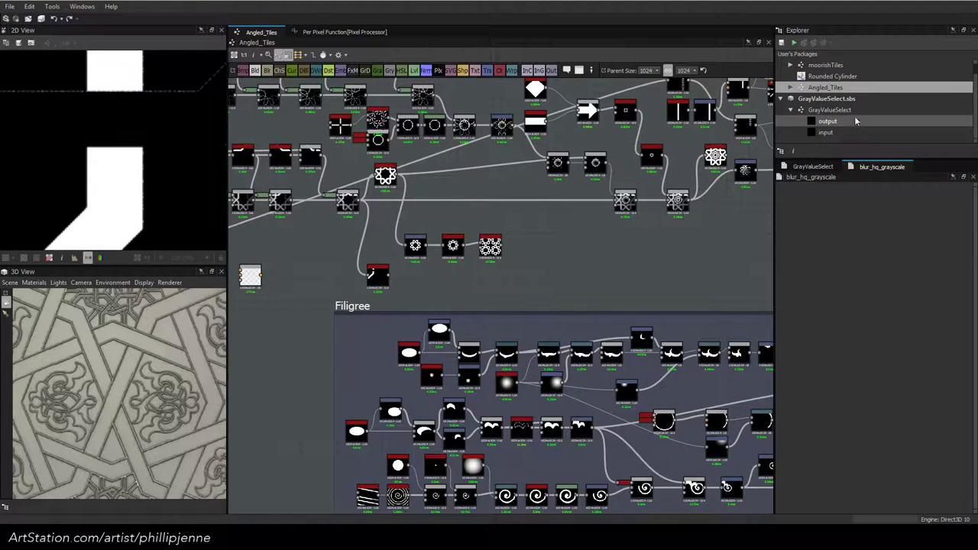
left_click(854, 111)
double_click(854, 112)
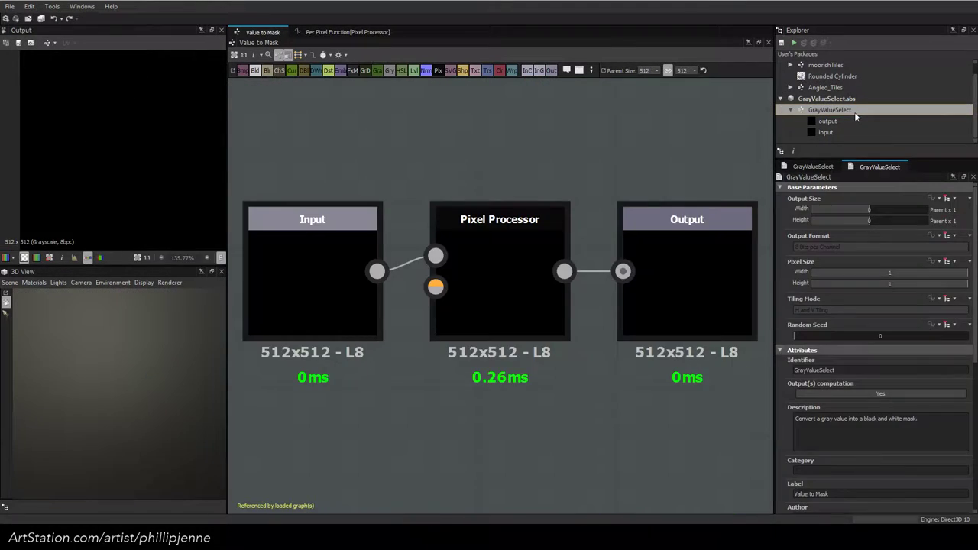
Add a Clouds 2 node and connect it to the Pixel Processor's second input
left_click(513, 222)
scroll(421, 336, "down", 4)
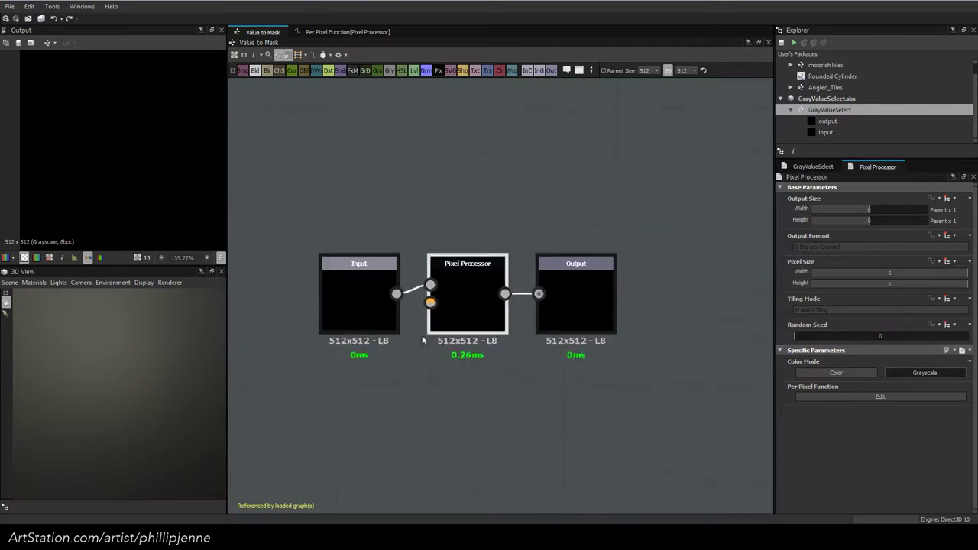
middle_click_drag(290, 403, 487, 408)
left_click(488, 408)
key("space")
type("cloud")
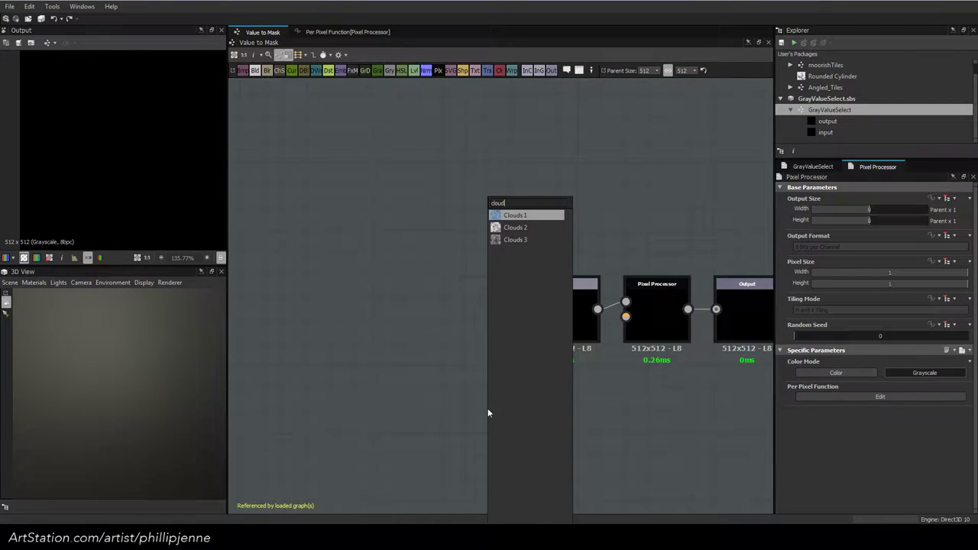
left_click(543, 227)
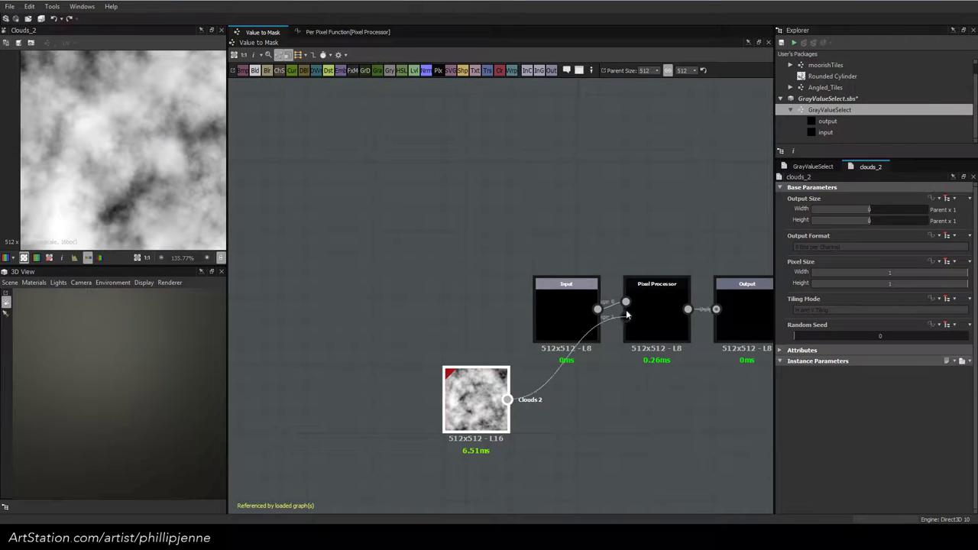
left_click_drag(626, 313, 625, 316)
left_click_drag(489, 405, 580, 404)
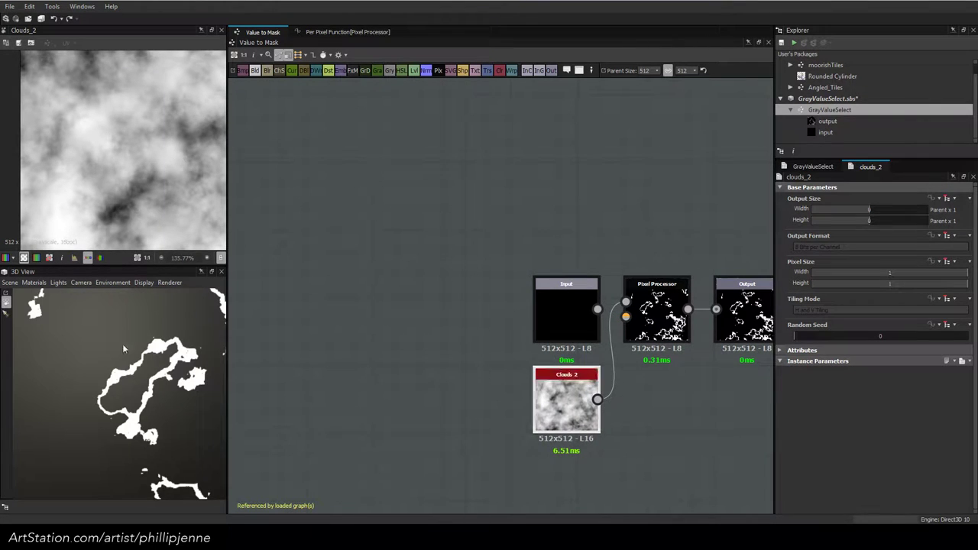
Preview the Pixel Processor output to inspect the cloud mask in the 2D and 3D views
right_click_drag(123, 345, 135, 363)
middle_click_drag(134, 364, 136, 350)
scroll(142, 363, "up", 1)
scroll(138, 372, "up", 1)
scroll(139, 371, "down", 7)
scroll(136, 349, "up", 5)
scroll(136, 349, "down", 5)
scroll(126, 188, "down", 3)
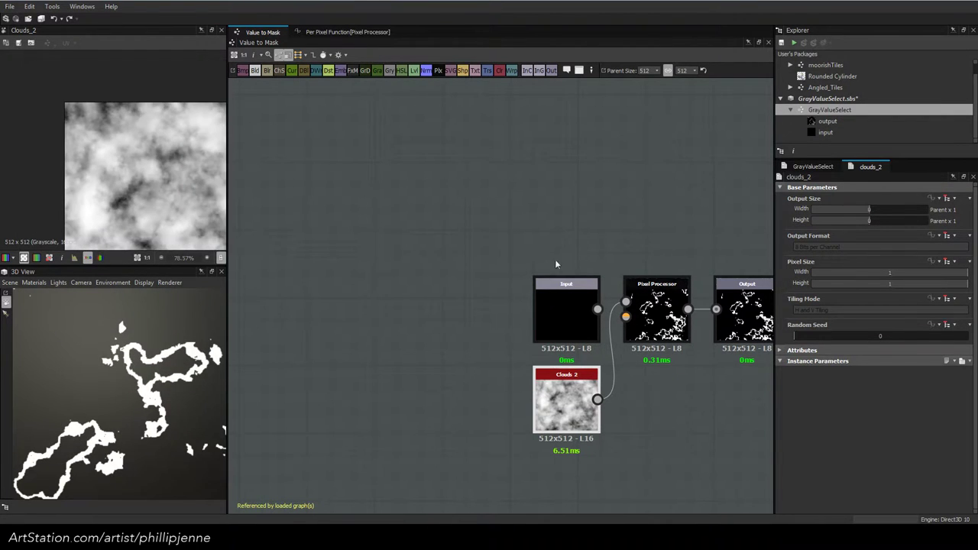
double_click(655, 310)
scroll(133, 161, "up", 5)
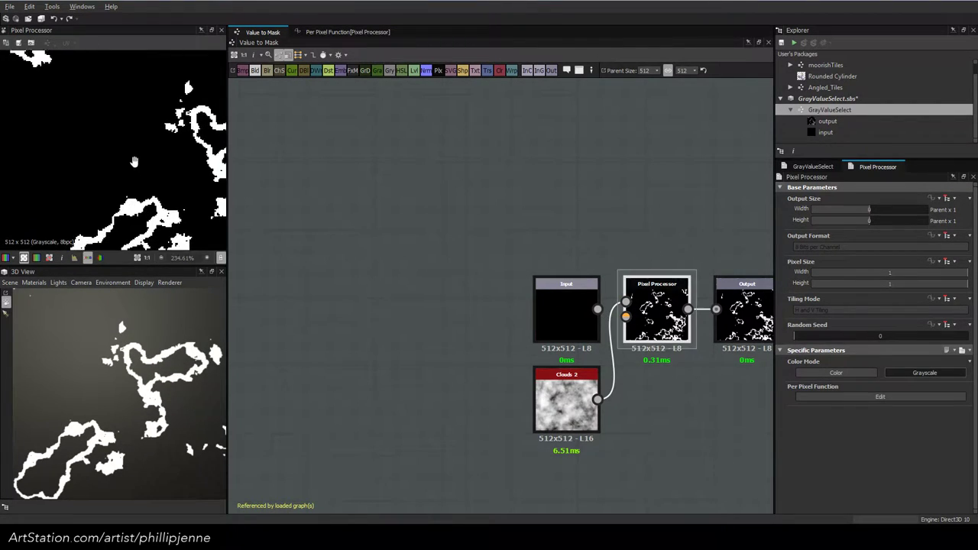
middle_click_drag(134, 162, 135, 134)
scroll(139, 185, "up", 3)
middle_click_drag(593, 231, 467, 201)
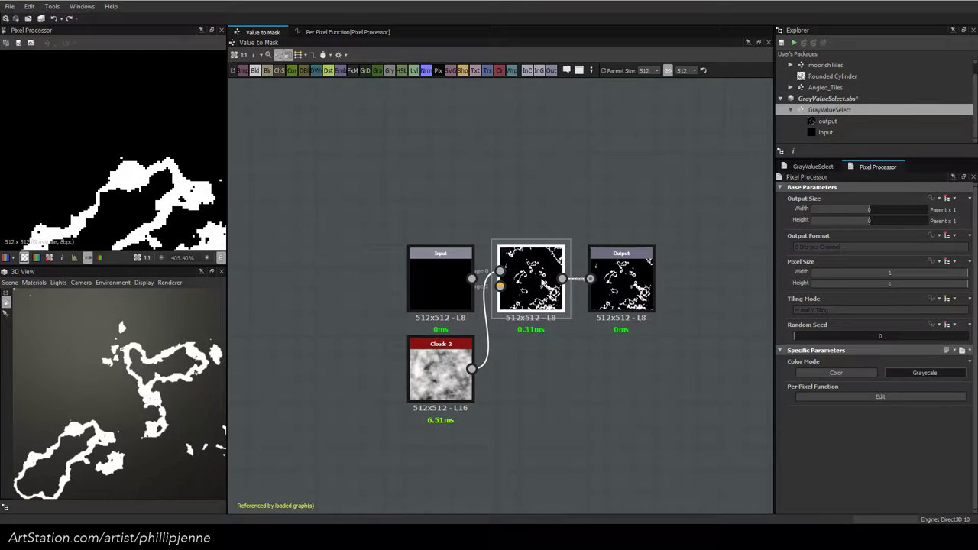
In the per-pixel function, set the input 0 sampler's filtering mode to Bilinear
left_click(880, 396)
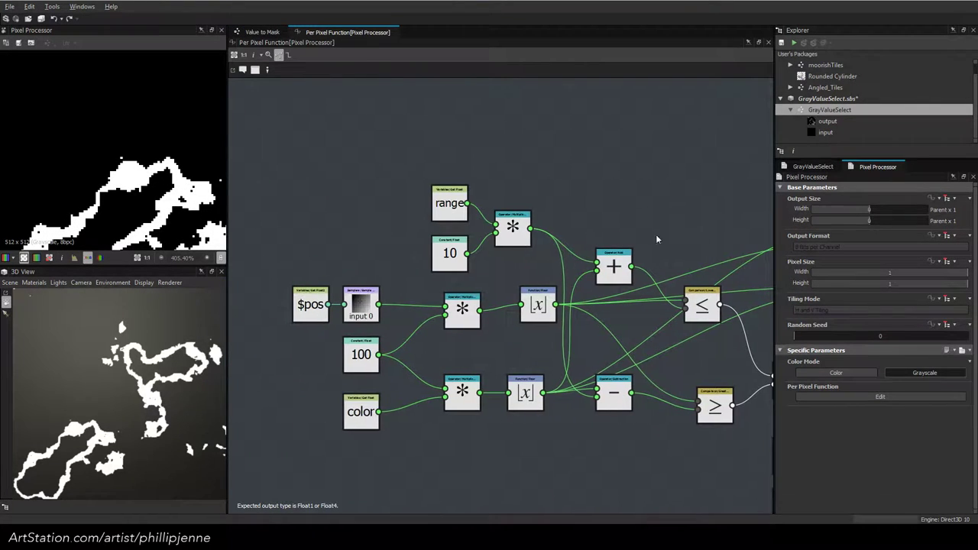
left_click(360, 304)
left_click(854, 208)
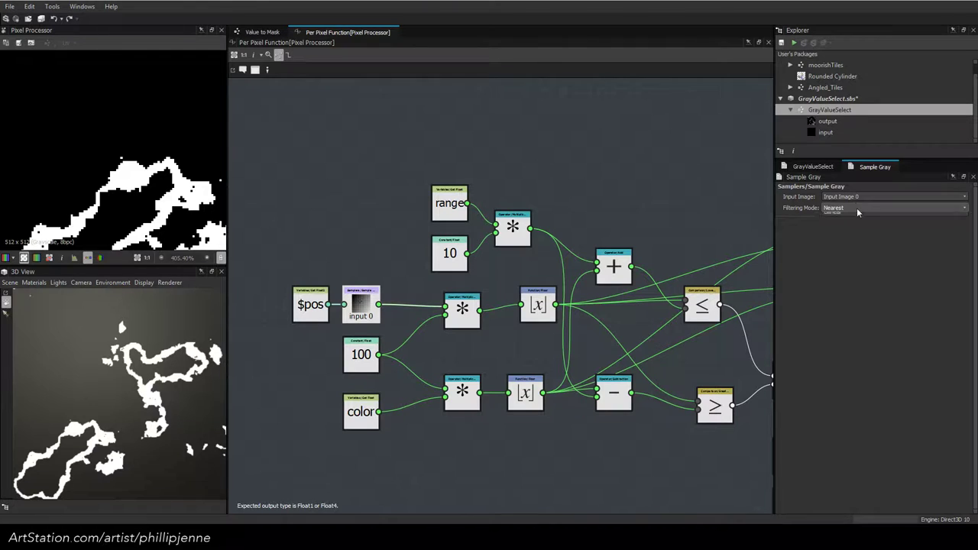
left_click(854, 221)
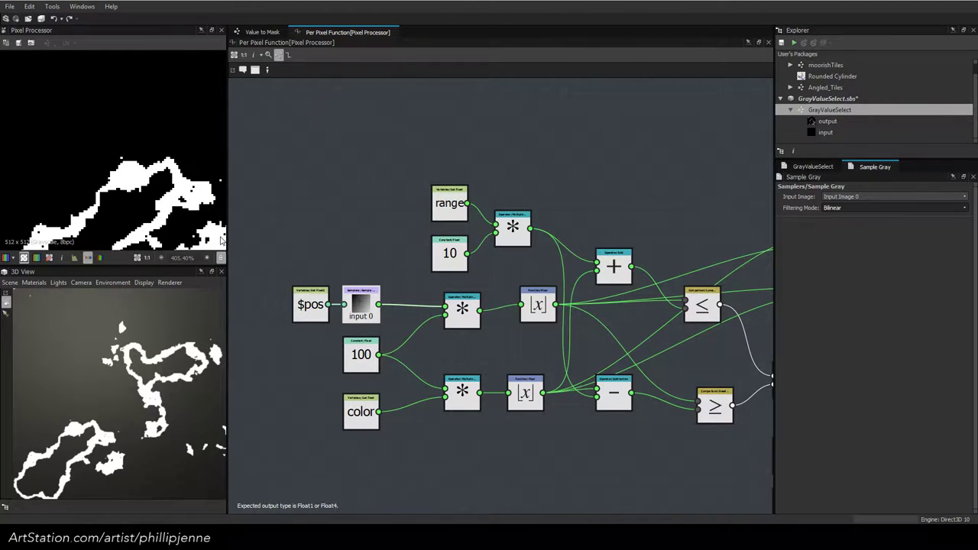
Connect the 1 constant to the ?: node and tidy the lower Floor node's position
middle_click_drag(608, 303, 375, 284)
middle_click_drag(535, 285, 289, 259)
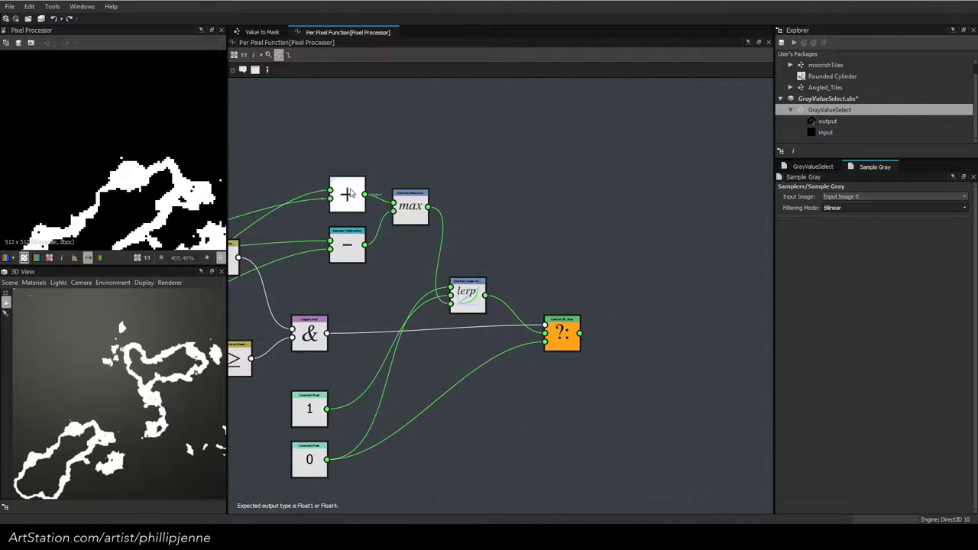
middle_click_drag(398, 231, 526, 246)
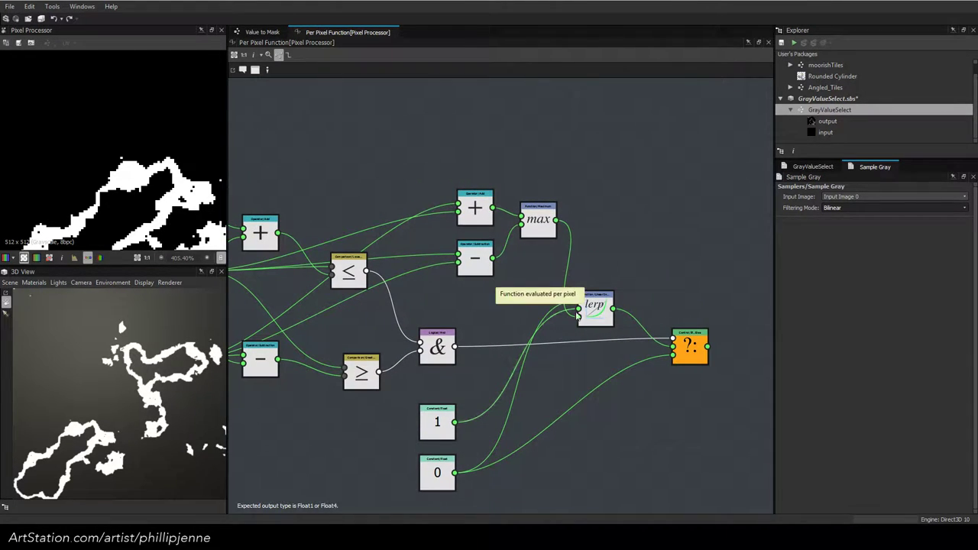
left_click_drag(455, 422, 670, 350)
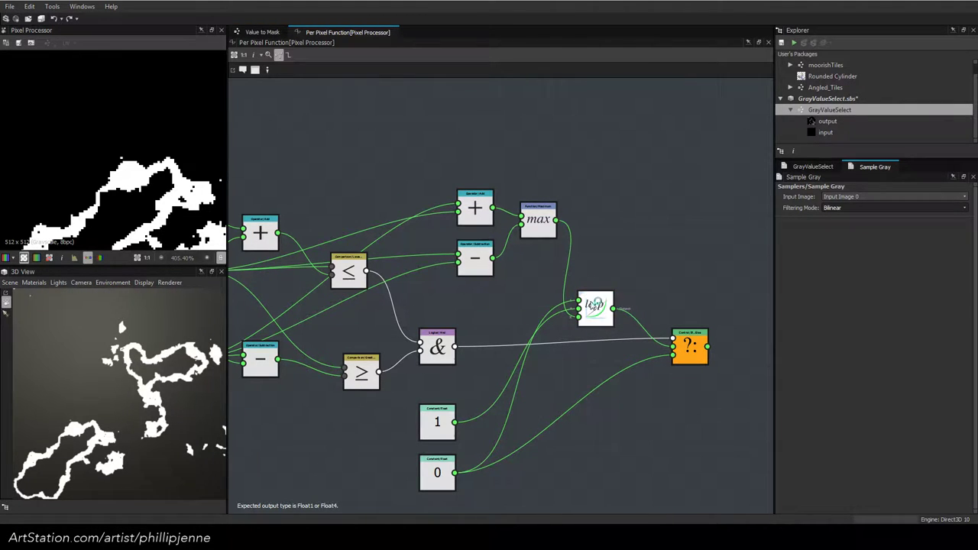
scroll(535, 291, "down", 1)
middle_click_drag(535, 290, 623, 258)
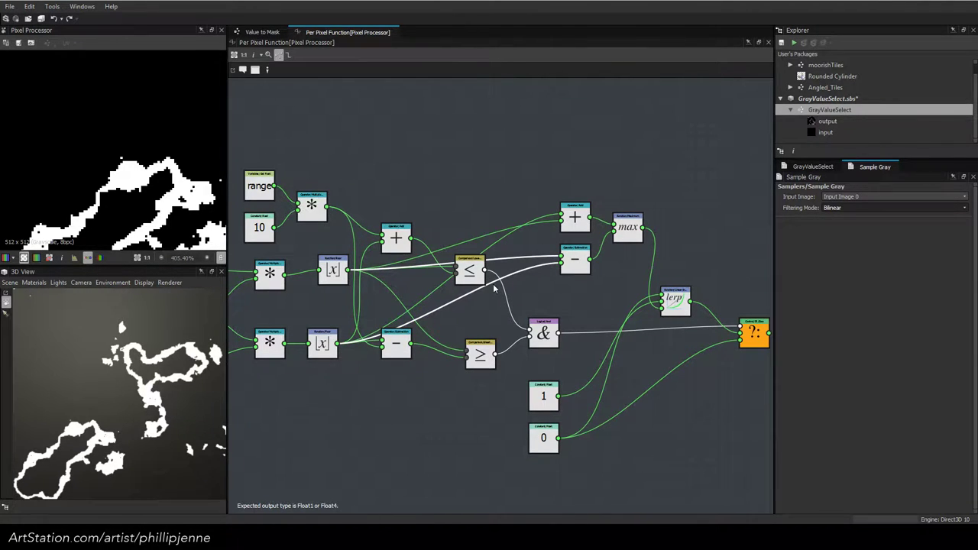
middle_click_drag(527, 248, 596, 252)
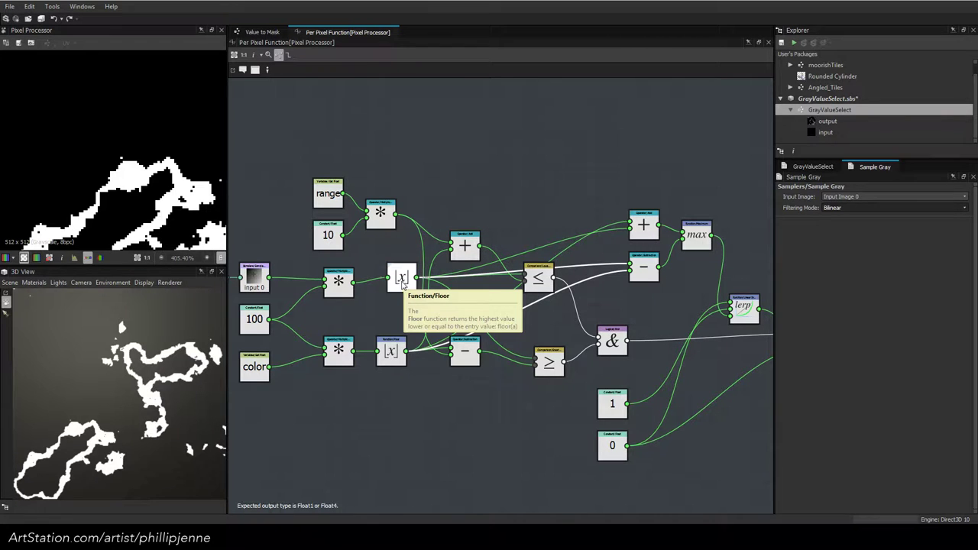
left_click_drag(392, 353, 402, 353)
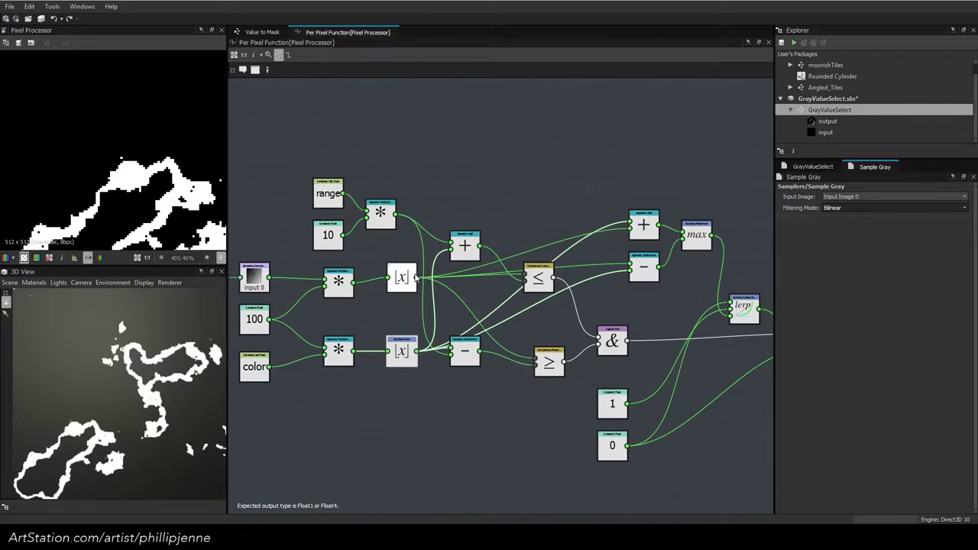
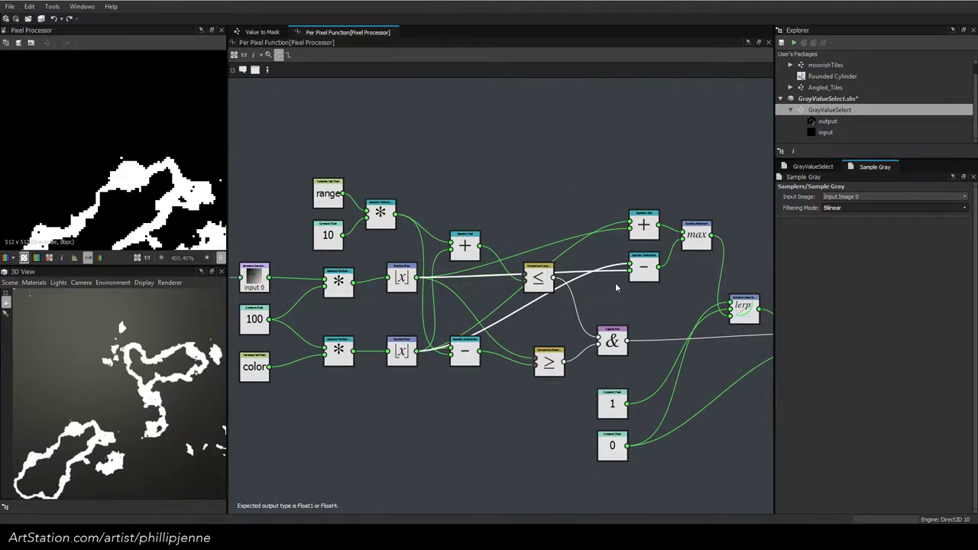
Add an Absolute node after the Subtraction and wire it into lerp, then delete it
left_click(642, 267)
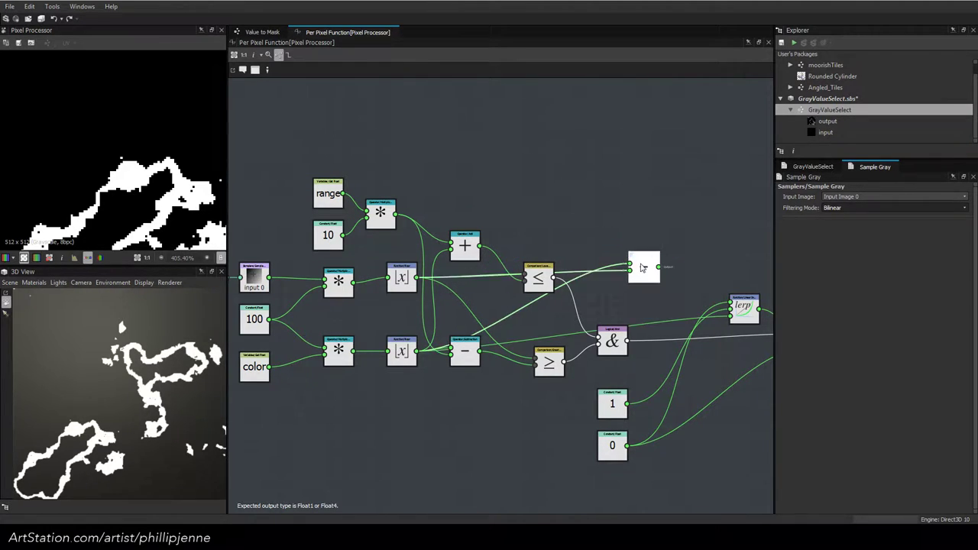
key("space")
type("a")
left_click(684, 238)
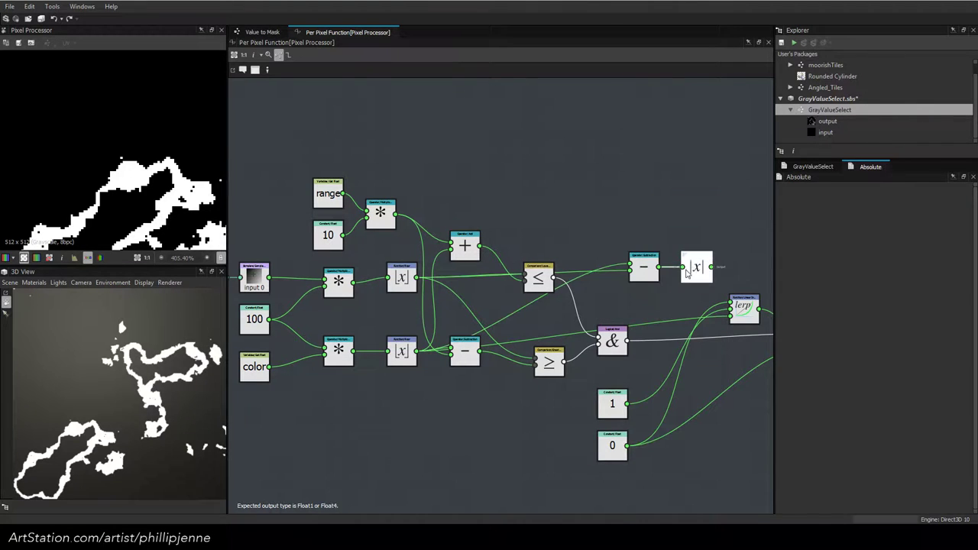
mouse_move(695, 269)
left_mouse_down()
mouse_move(680, 269)
mouse_move(700, 268)
left_mouse_up()
left_click_drag(726, 317, 728, 317)
left_click_drag(638, 230, 692, 283)
mouse_move(691, 270)
left_mouse_down()
mouse_move(668, 270)
mouse_move(679, 270)
left_mouse_up()
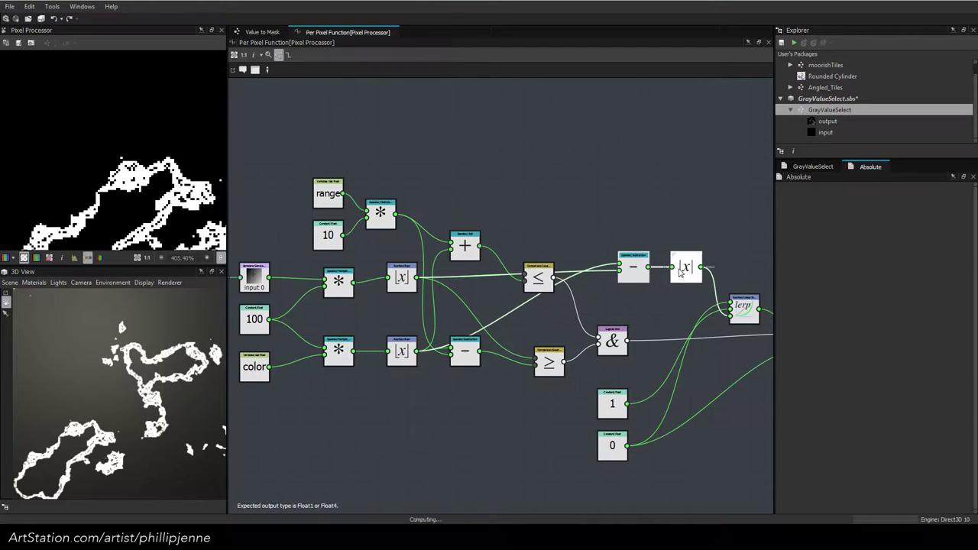
left_click(686, 273)
key("Delete")
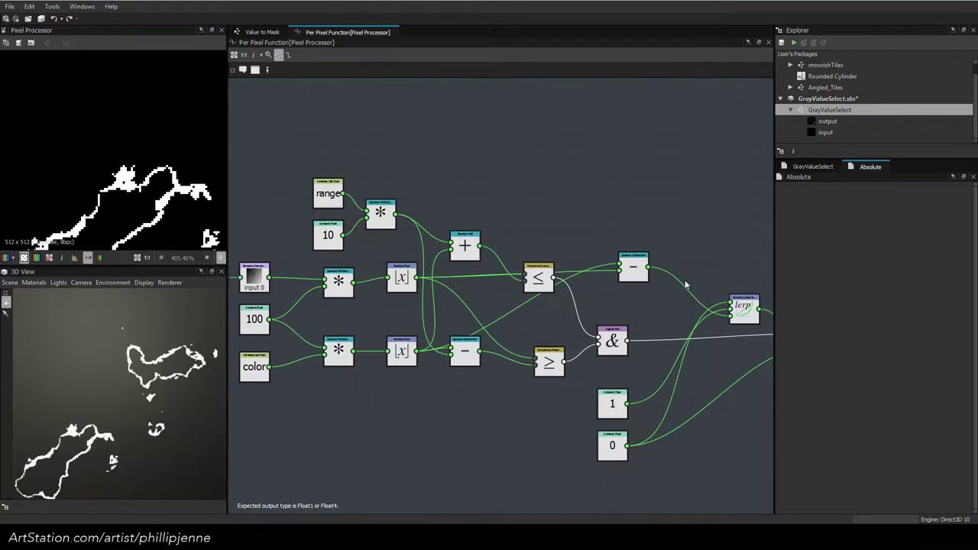
Swap the 1 and 0 constants feeding lerp and set the preview color to about 0.54
middle_click_drag(733, 288, 611, 272)
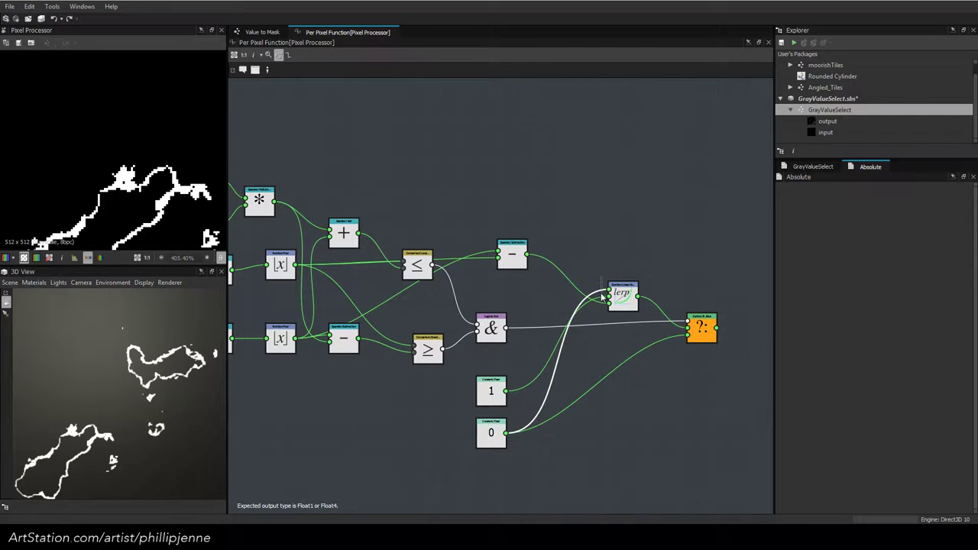
key("x")
key("x")
key("x")
key("x")
key("x")
key("x")
left_click(812, 167)
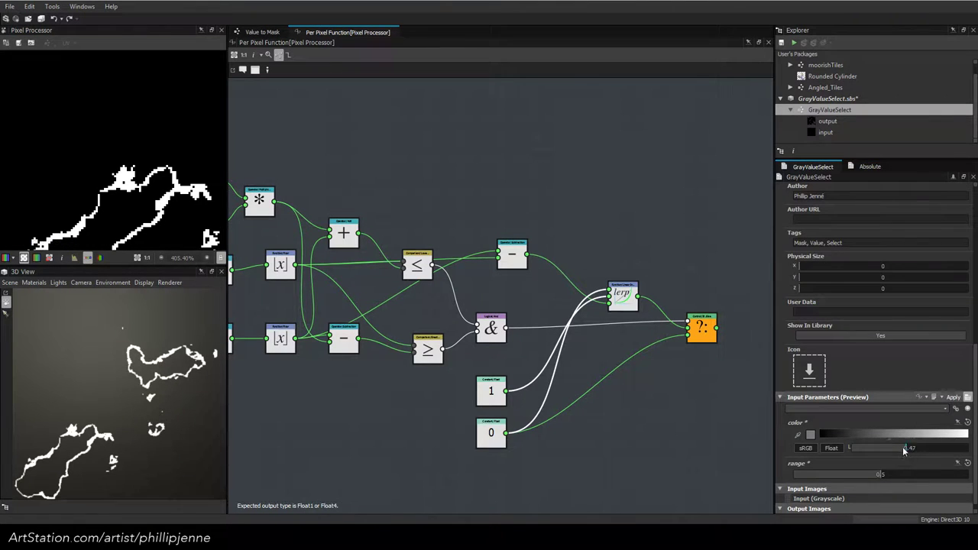
mouse_move(903, 451)
left_mouse_down()
mouse_move(870, 445)
mouse_move(938, 450)
mouse_move(902, 451)
mouse_move(926, 450)
mouse_move(914, 450)
left_mouse_up()
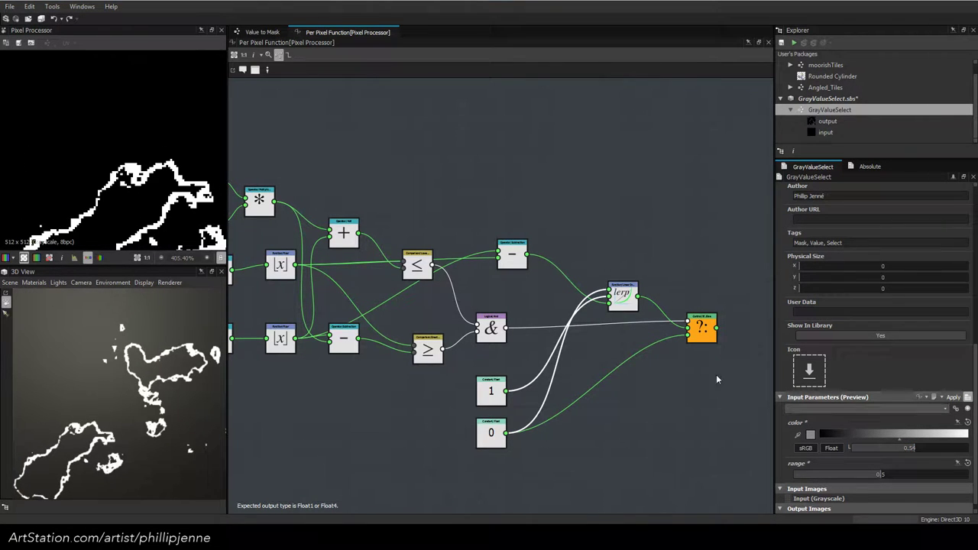
Insert a Division node after the Subtraction and arrange it below the Subtraction, ahead of lerp
left_click(512, 253)
key("space")
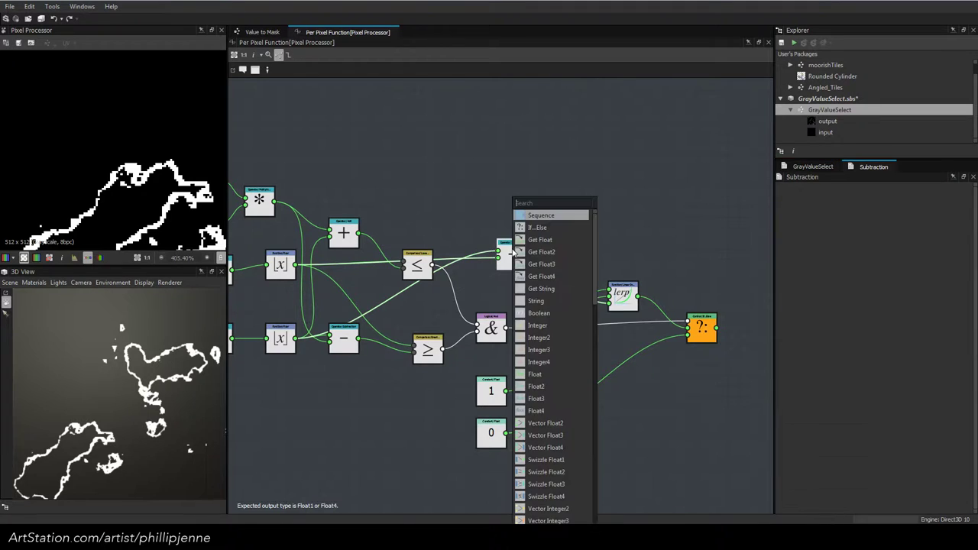
type("d")
key("Return")
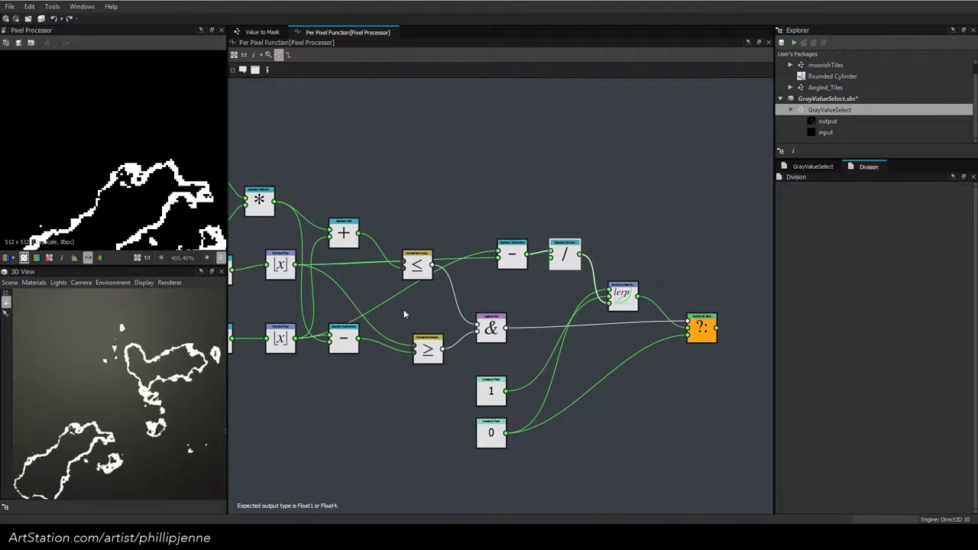
key("f")
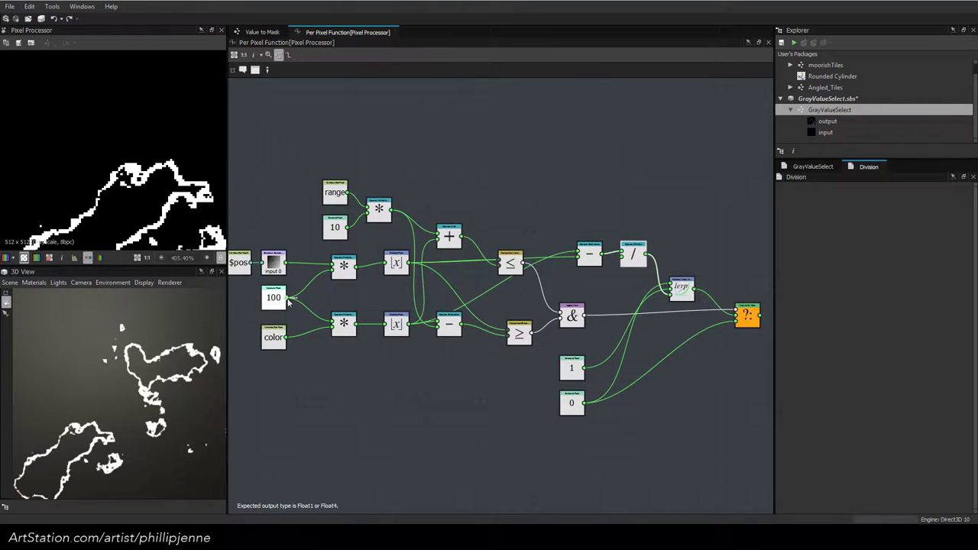
scroll(648, 270, "up", 2)
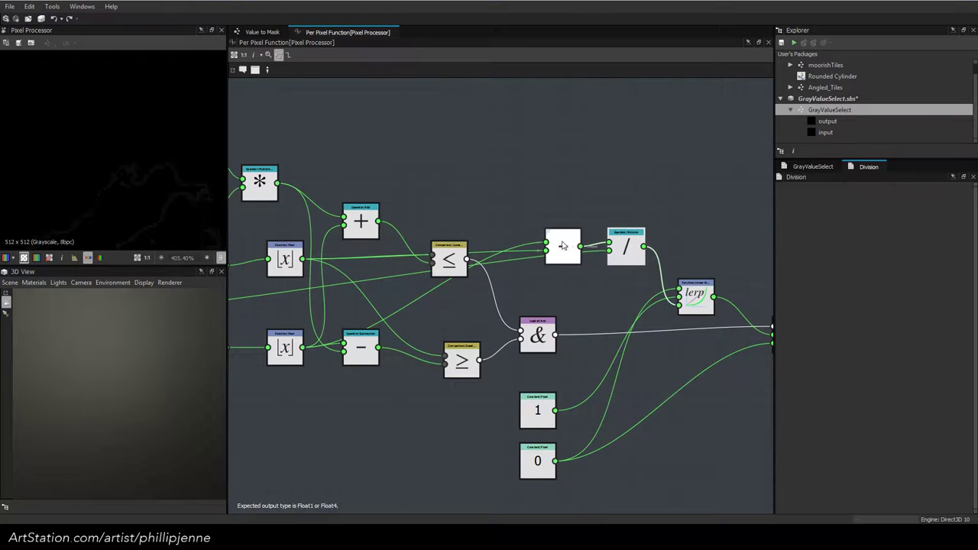
left_click_drag(563, 243, 562, 218)
left_click_drag(627, 245, 620, 257)
mouse_move(564, 221)
left_mouse_down()
mouse_move(550, 233)
mouse_move(564, 234)
left_mouse_up()
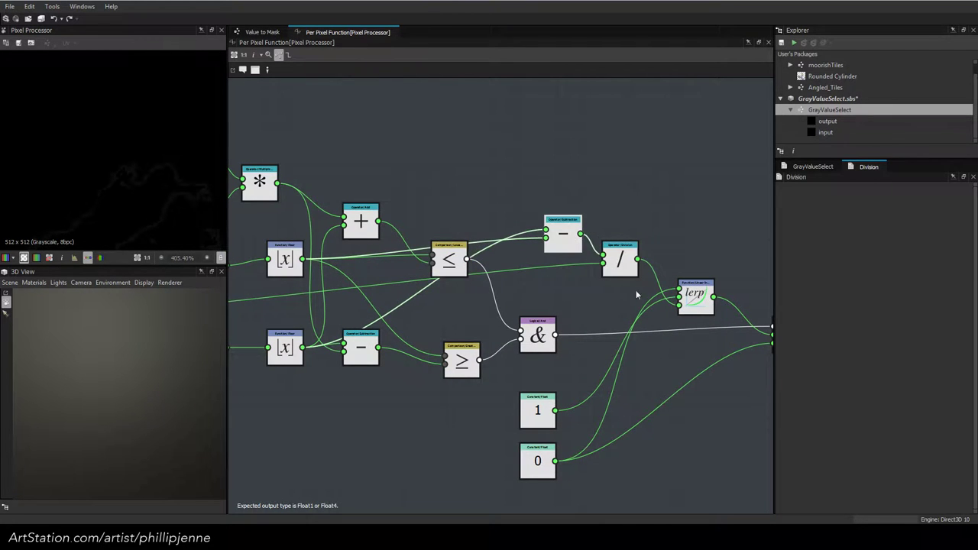
left_click(697, 298)
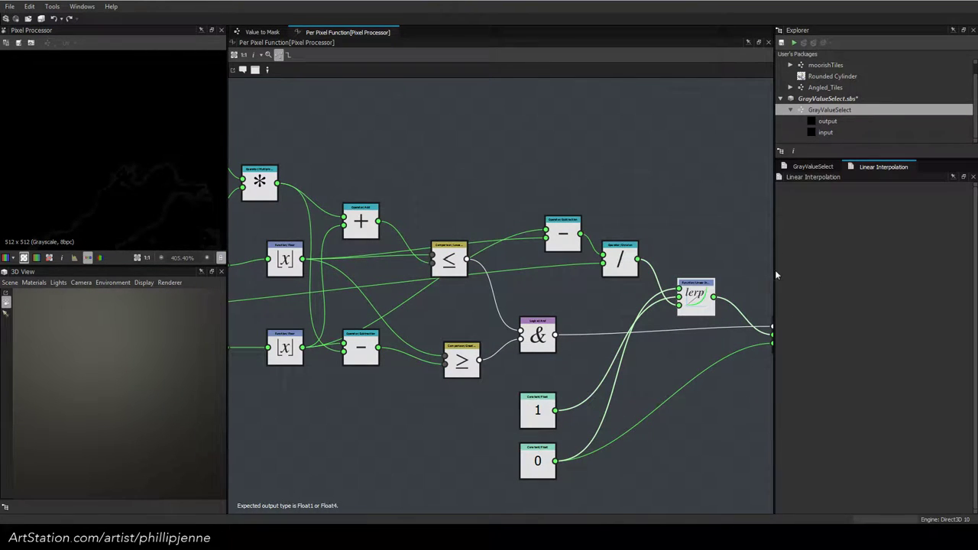
mouse_move(668, 270)
middle_mouse_down()
mouse_move(589, 273)
mouse_move(666, 273)
middle_mouse_up()
scroll(155, 165, "down", 6)
scroll(153, 166, "down", 3)
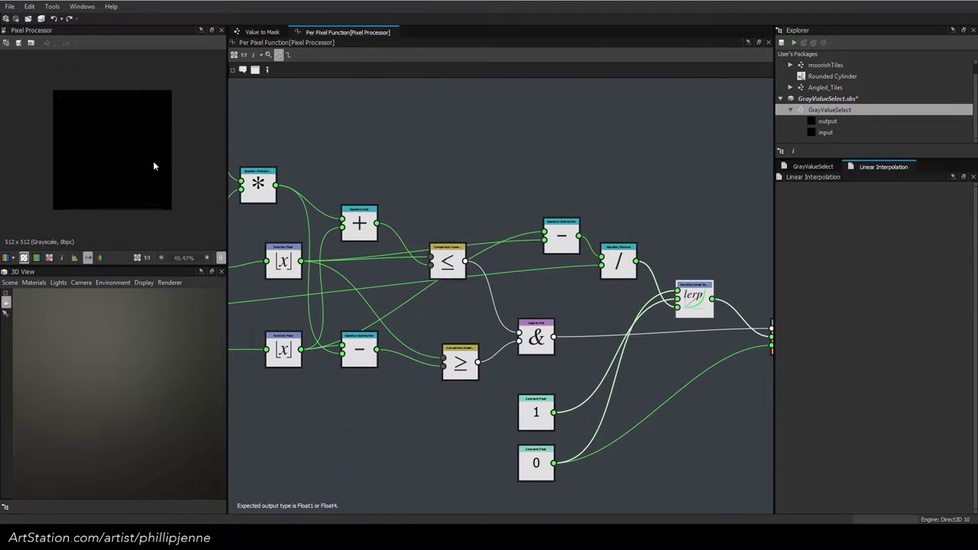
Sweep the preview color value from 0 to 1 to test the mask
left_click(812, 166)
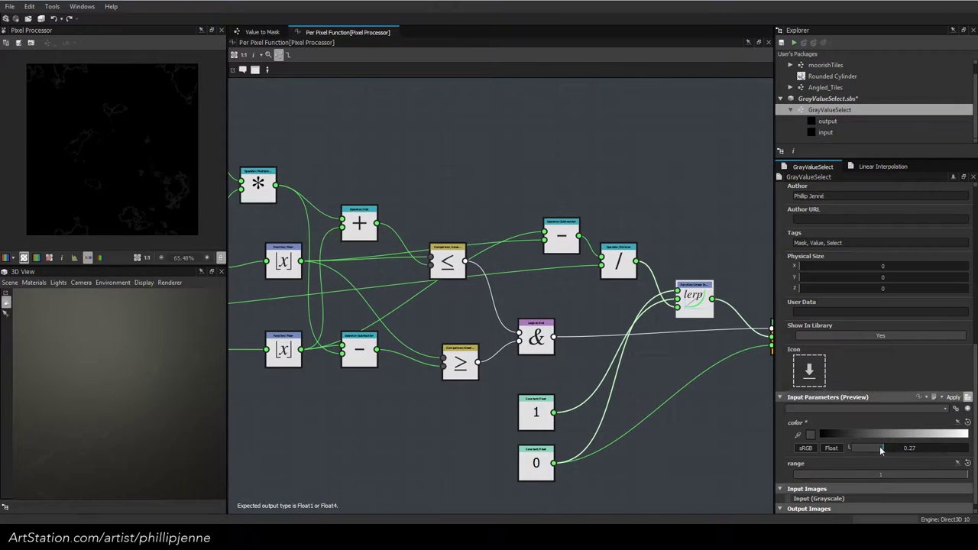
left_click_drag(880, 447, 828, 449)
left_click_drag(913, 456, 967, 449)
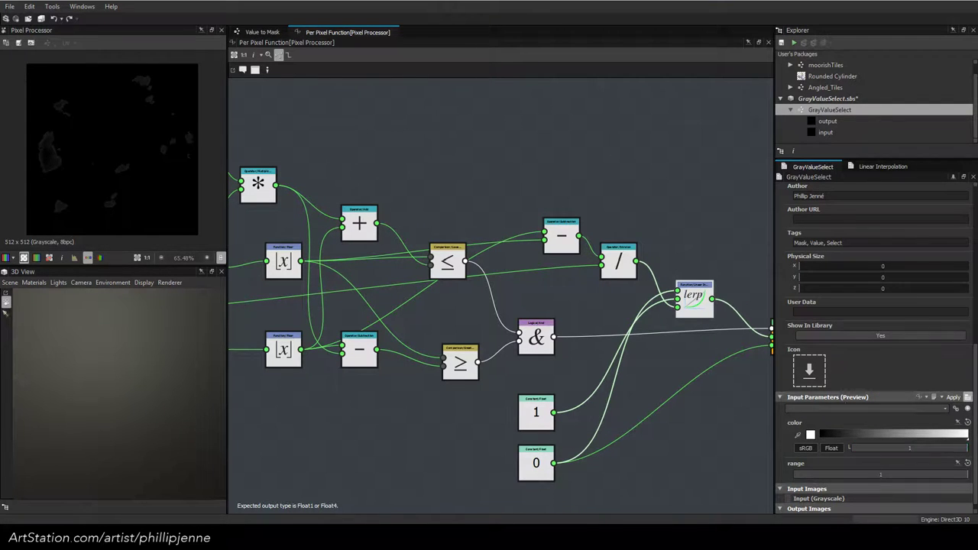
scroll(35, 159, "up", 9)
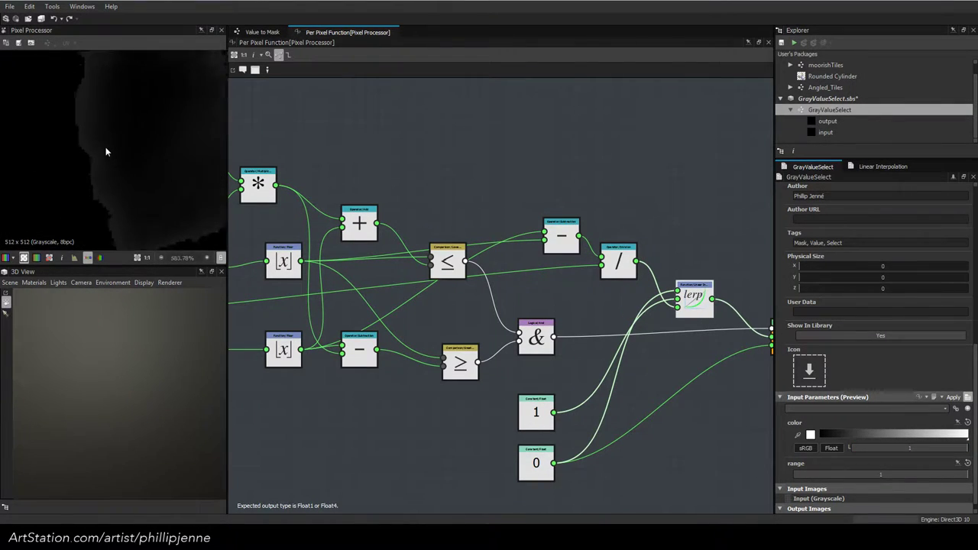
scroll(367, 209, "down", 4)
middle_click_drag(413, 193, 501, 229)
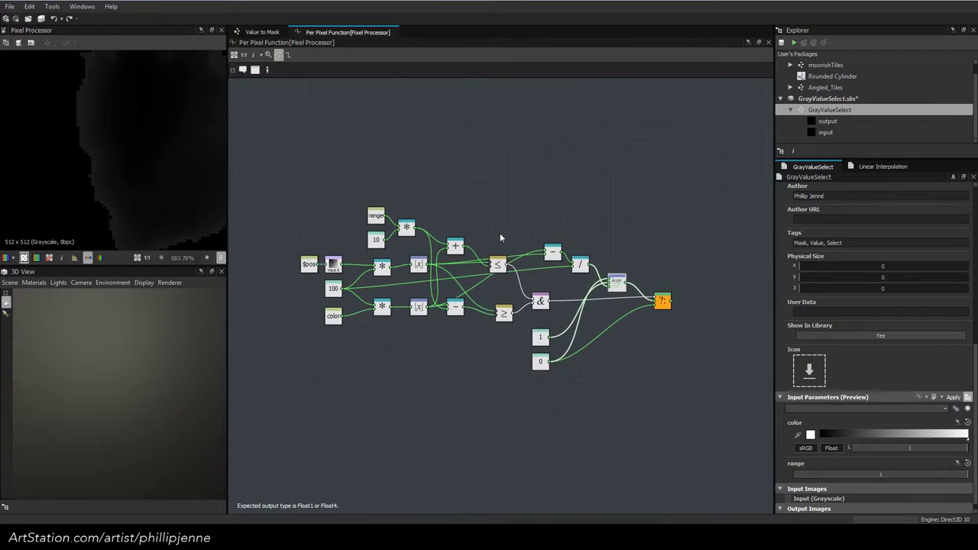
scroll(503, 245, "up", 2)
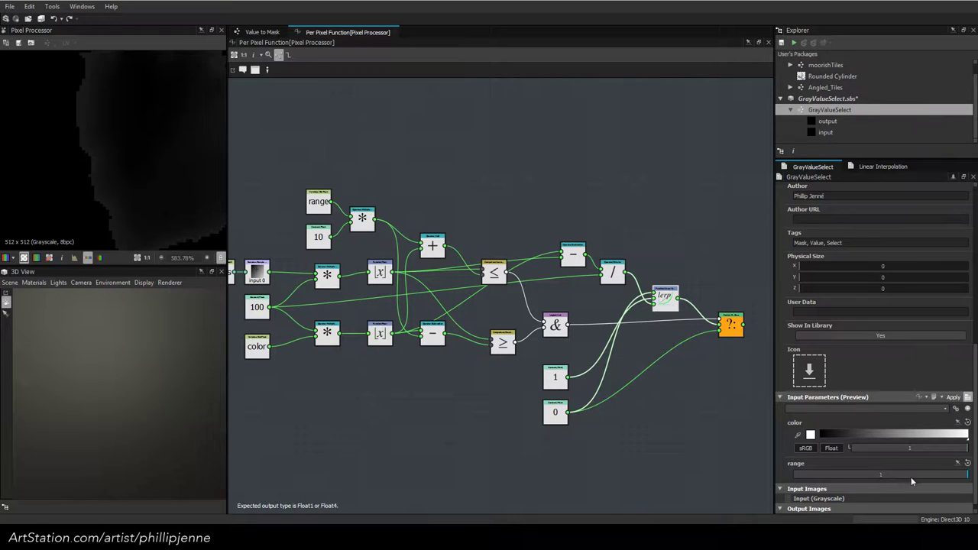
Test the range slider, then settle on preview color 0.67 and range 0.35
left_click_drag(910, 476, 974, 472)
left_click_drag(920, 452, 967, 451)
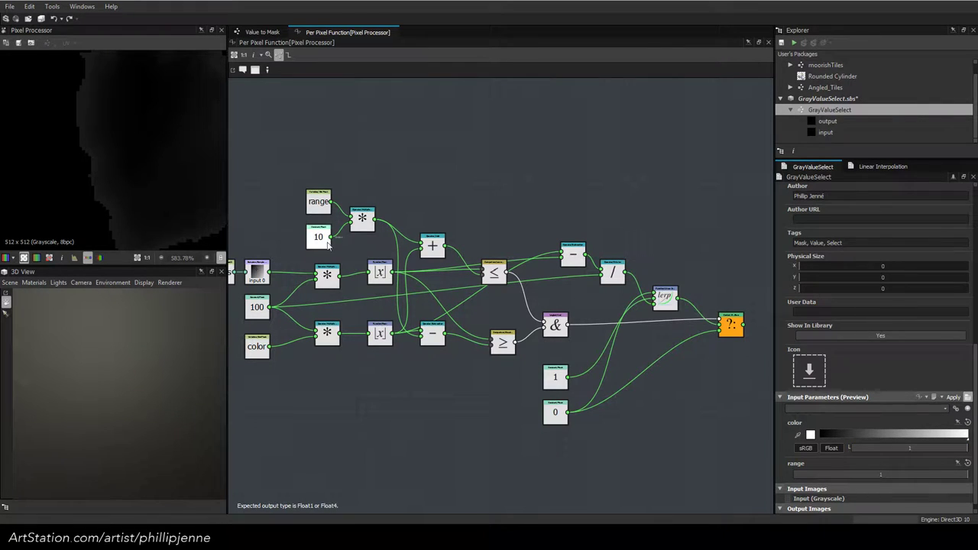
scroll(168, 149, "down", 8)
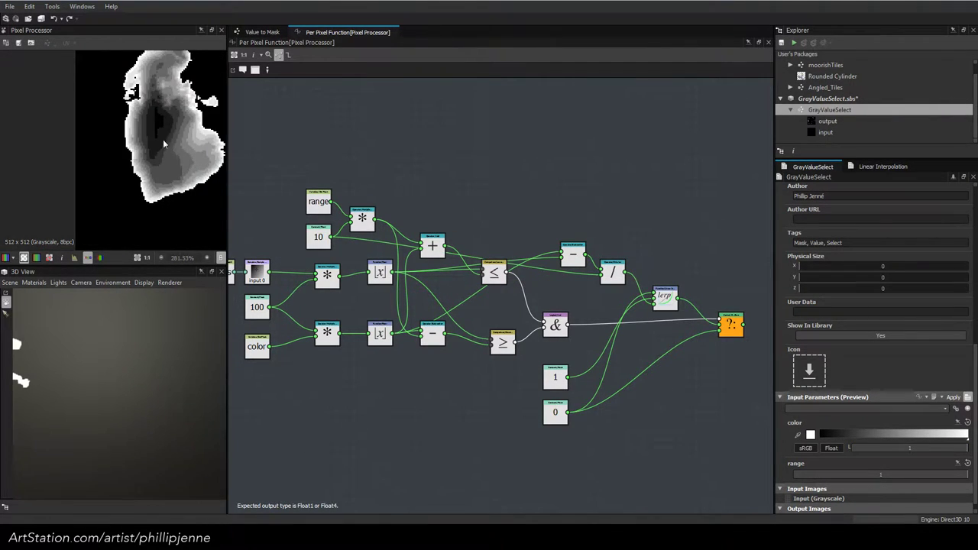
scroll(129, 252, "down", 4)
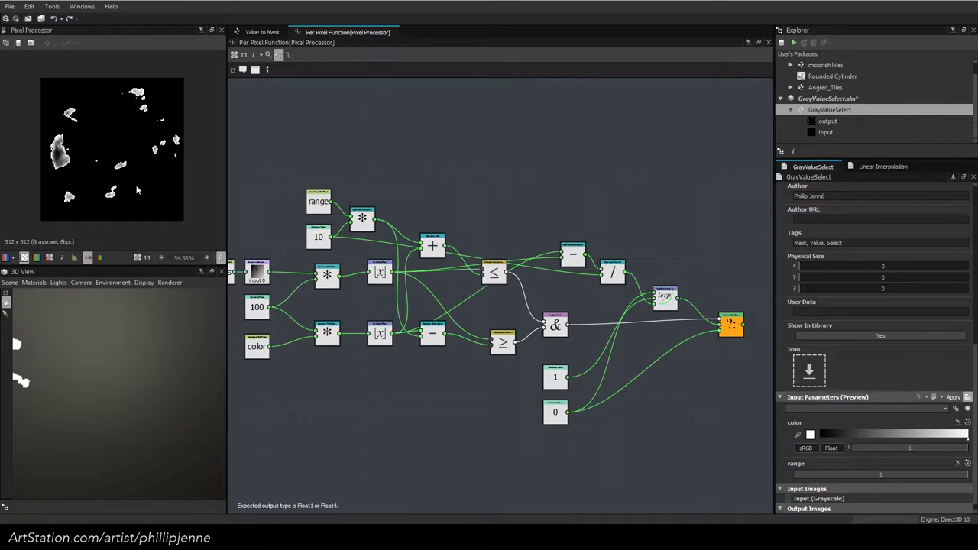
mouse_move(926, 450)
left_mouse_down()
mouse_move(940, 449)
mouse_move(930, 448)
left_mouse_up()
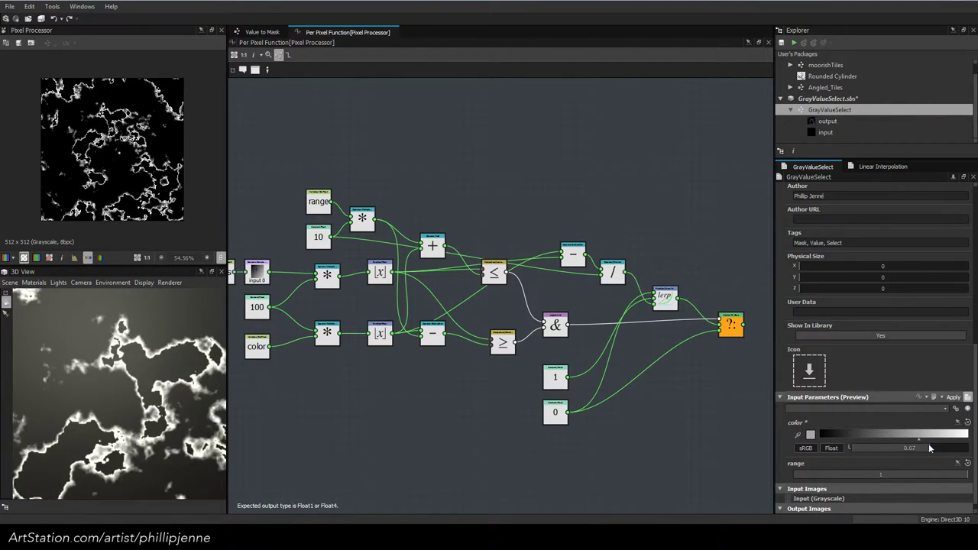
mouse_move(951, 485)
left_mouse_down()
mouse_move(848, 484)
mouse_move(968, 485)
left_mouse_up()
Insert an Absolute node between the Subtraction and Division nodes
scroll(656, 275, "up", 4)
left_click_drag(568, 249, 595, 285)
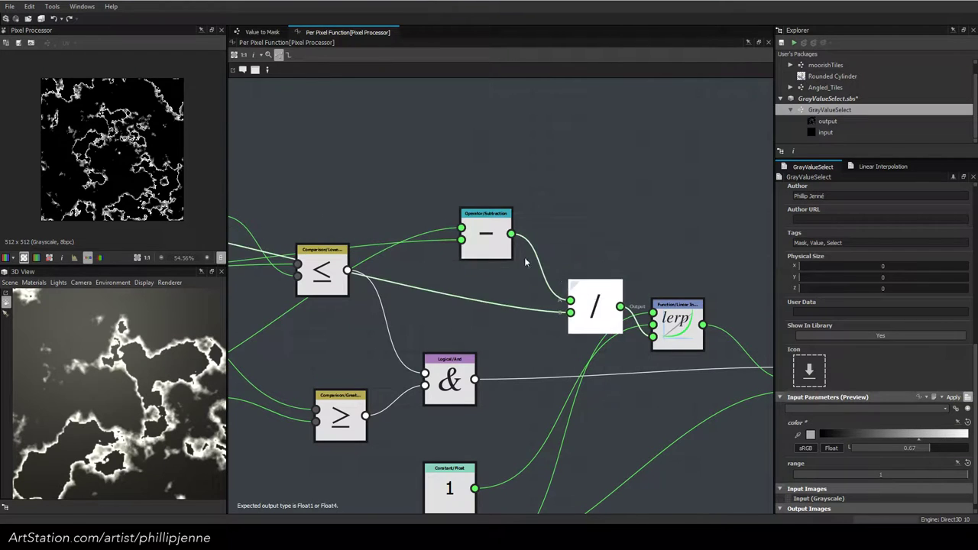
left_click_drag(486, 227, 449, 210)
key("space")
type("ab")
left_click(502, 217)
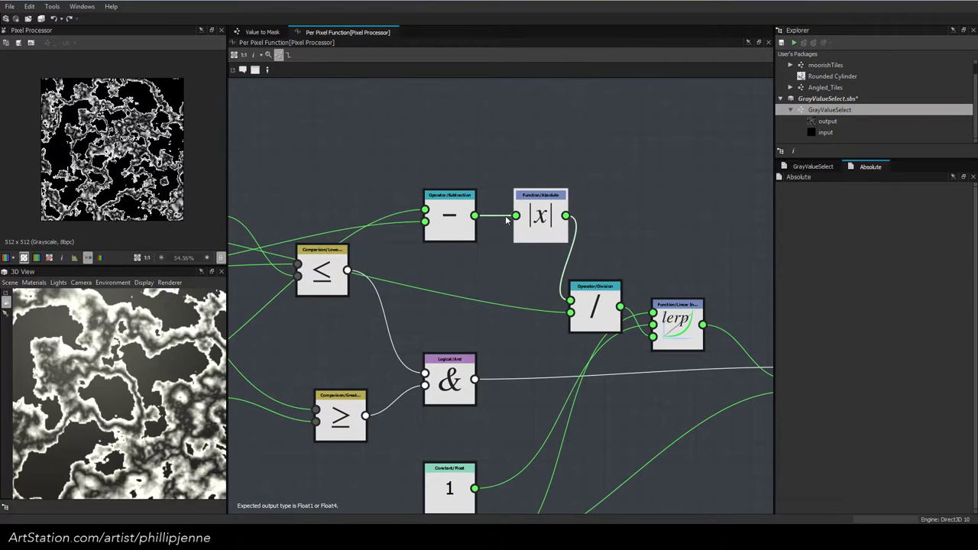
Set the preview color to 0.89 and swap lerp's first two input wires
scroll(114, 149, "up", 1)
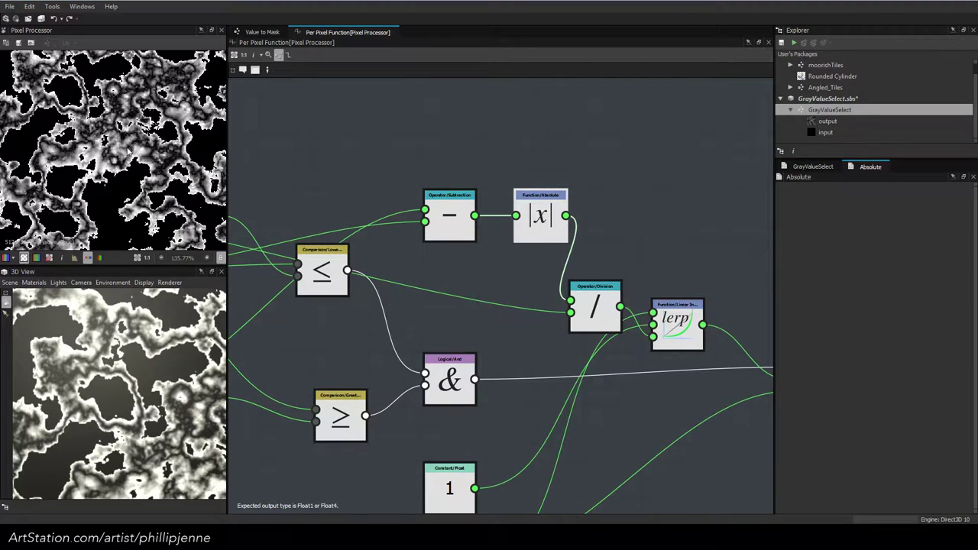
left_click(812, 167)
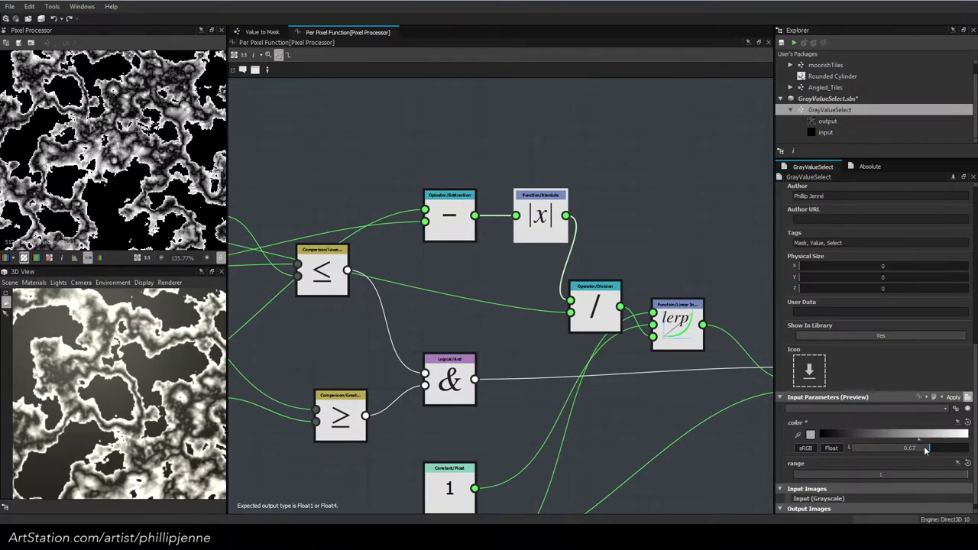
left_click_drag(923, 446, 955, 457)
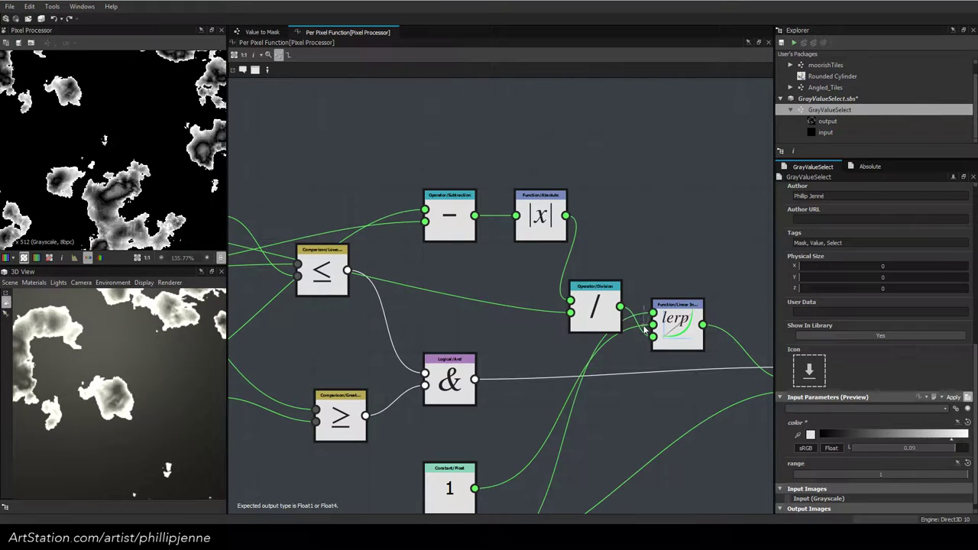
key("x")
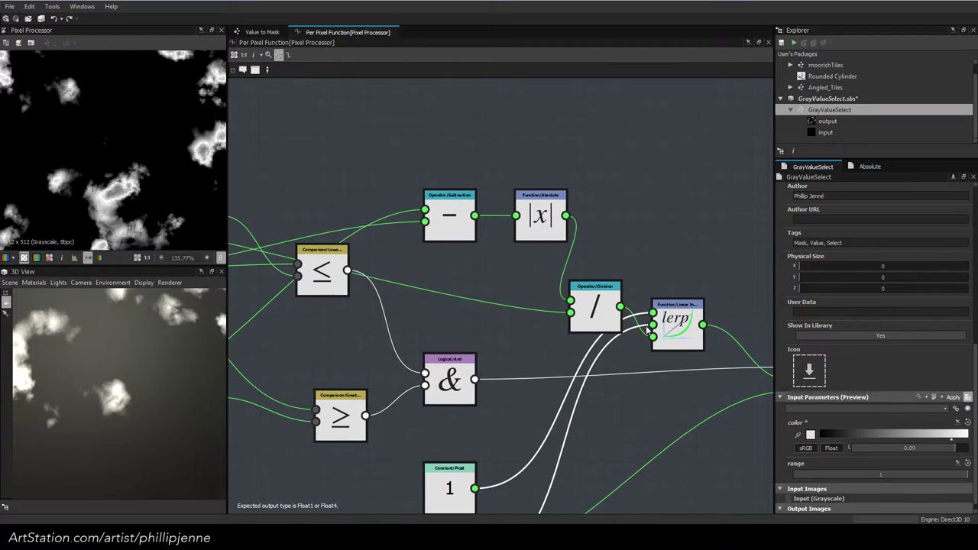
left_click(260, 32)
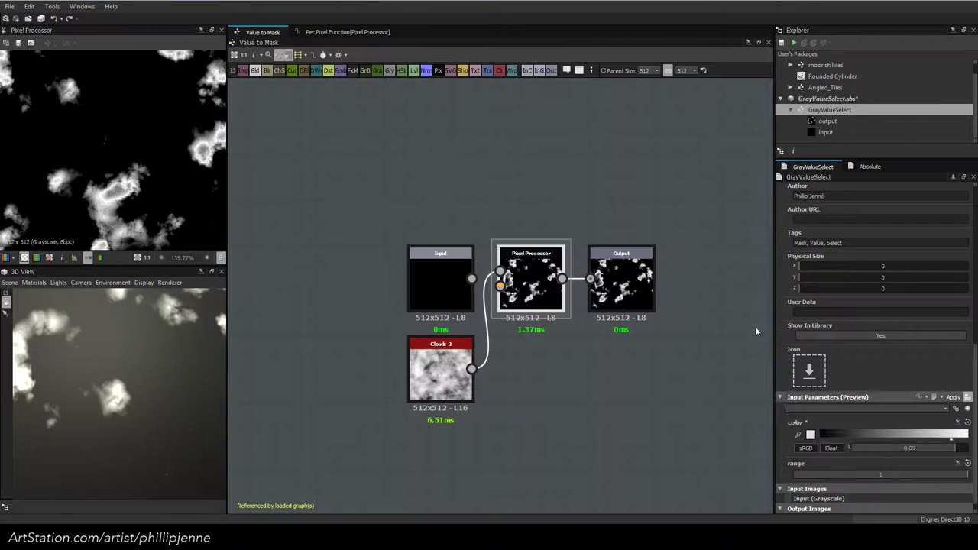
left_click(441, 373)
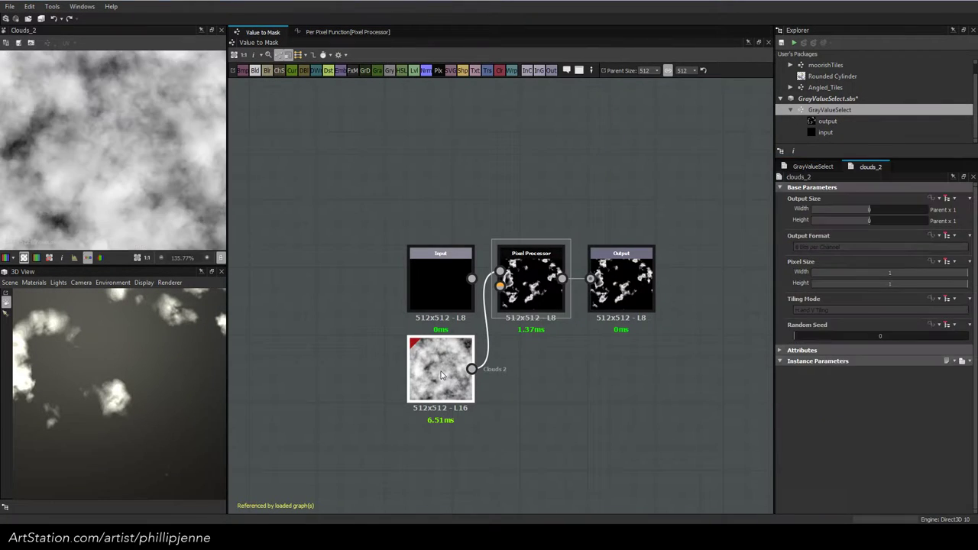
left_click(530, 281)
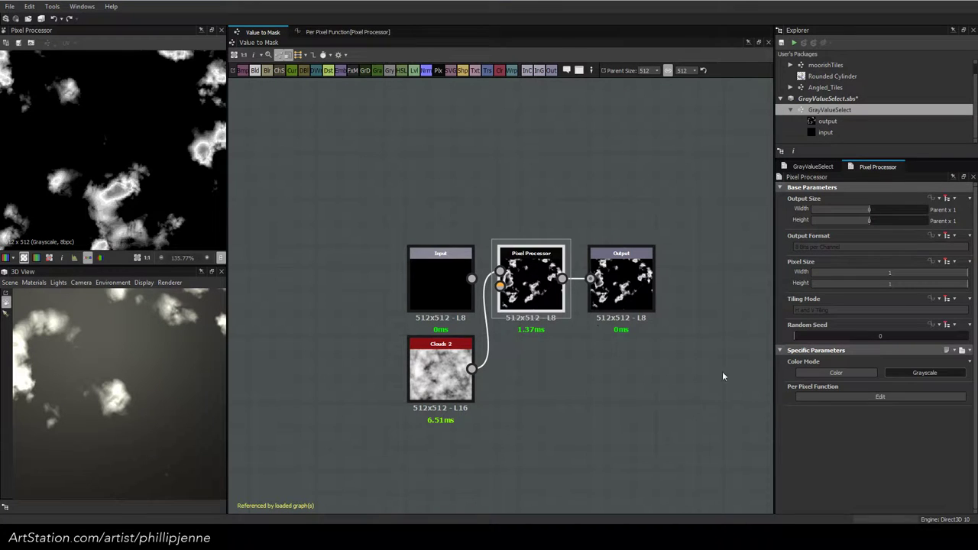
left_click(620, 282)
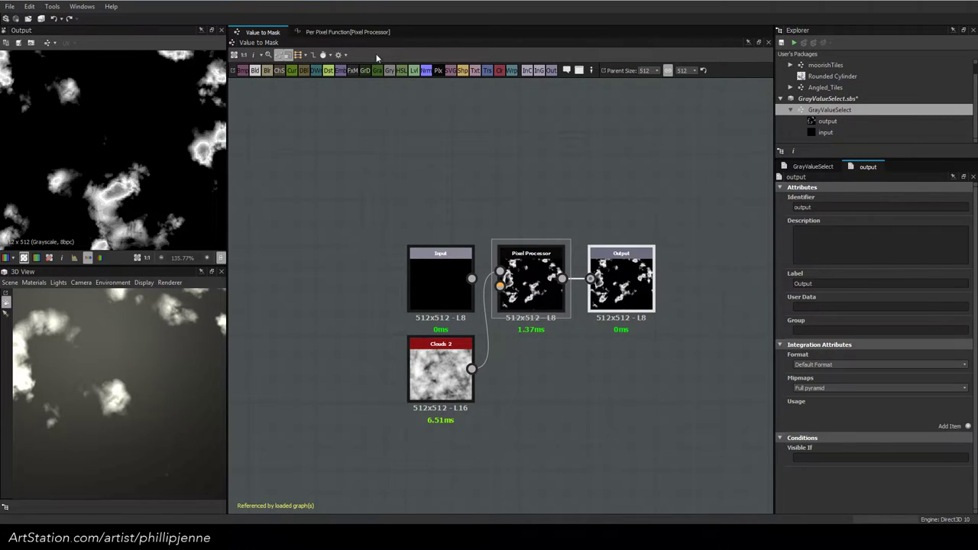
left_click(366, 34)
left_click(263, 33)
left_click(538, 289)
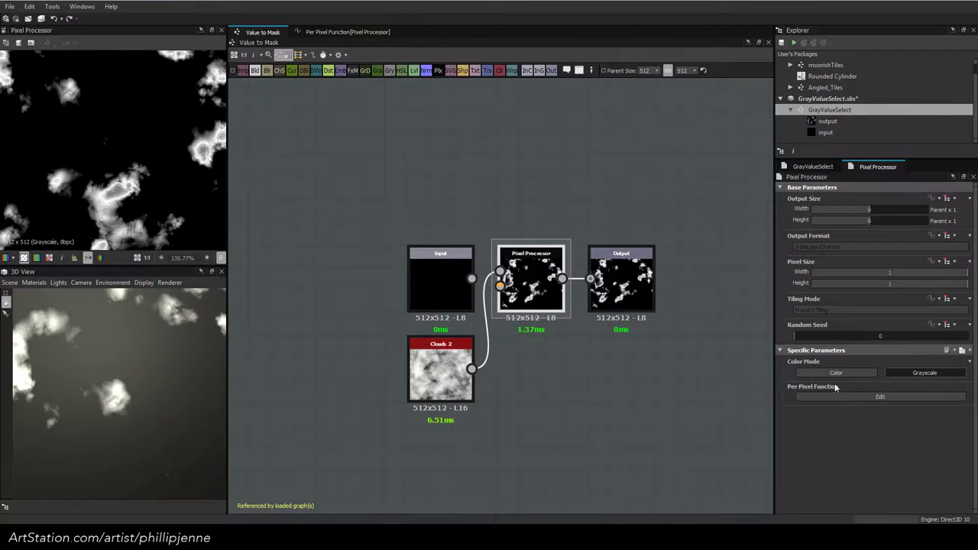
left_click(798, 168)
Test the preview range and color in the per-pixel function, restoring range 1 and color 0.89
left_click(348, 32)
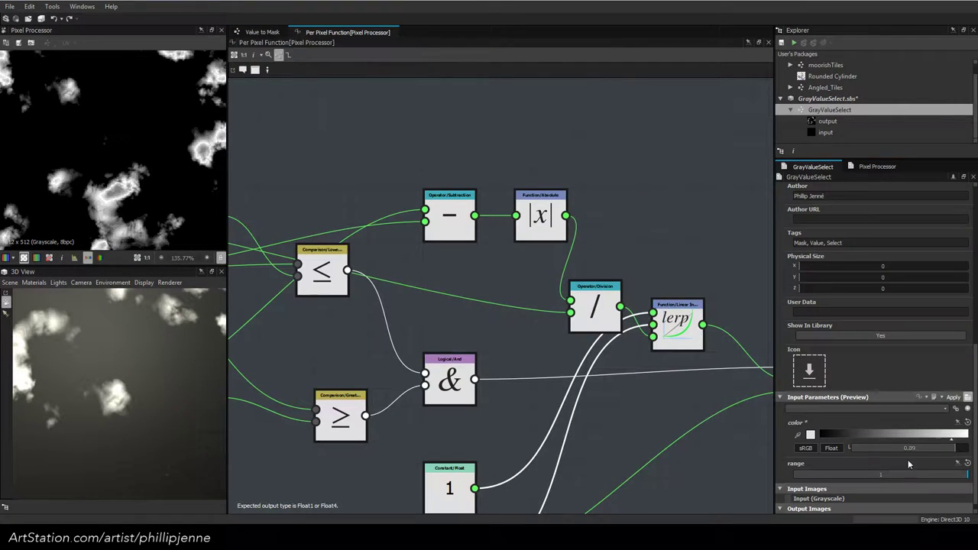
left_click_drag(916, 472, 822, 476)
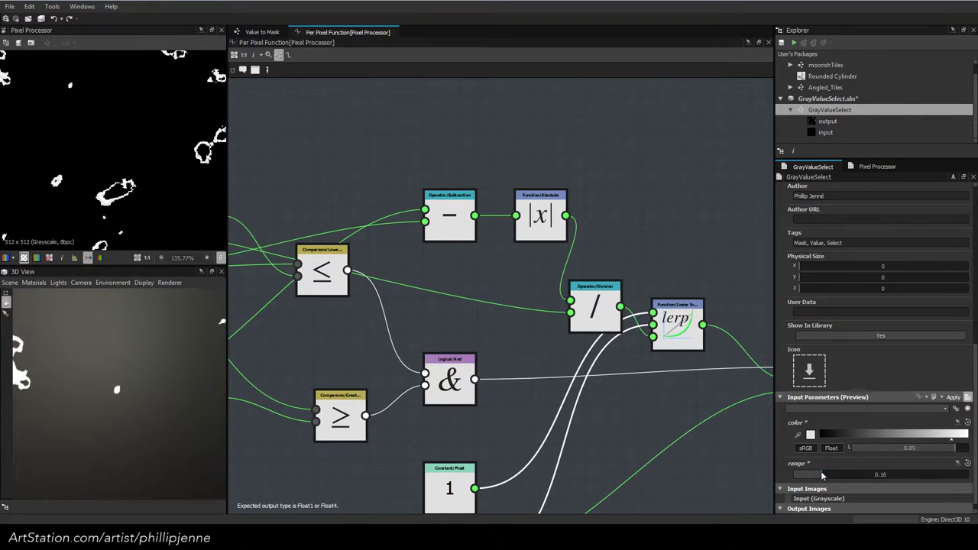
left_click_drag(947, 449, 974, 450)
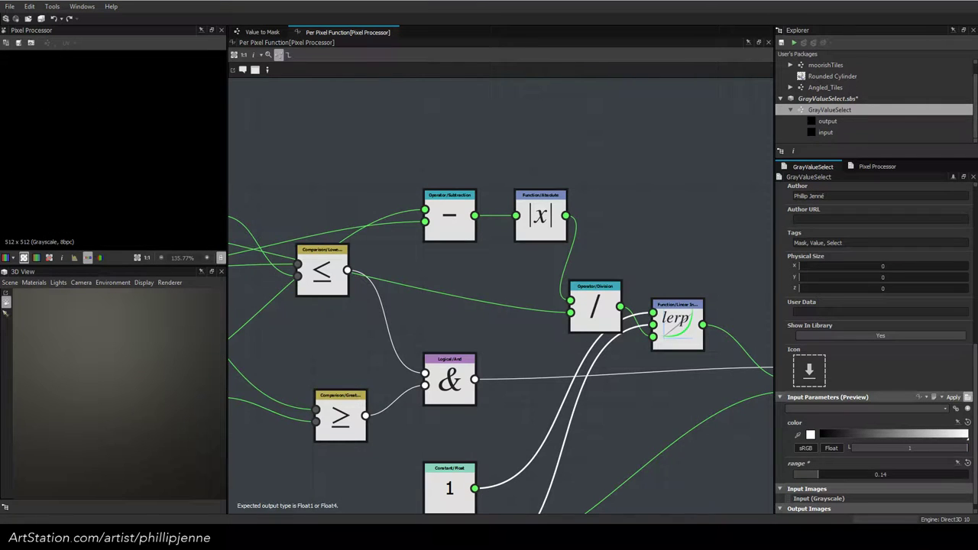
left_click_drag(818, 474, 968, 473)
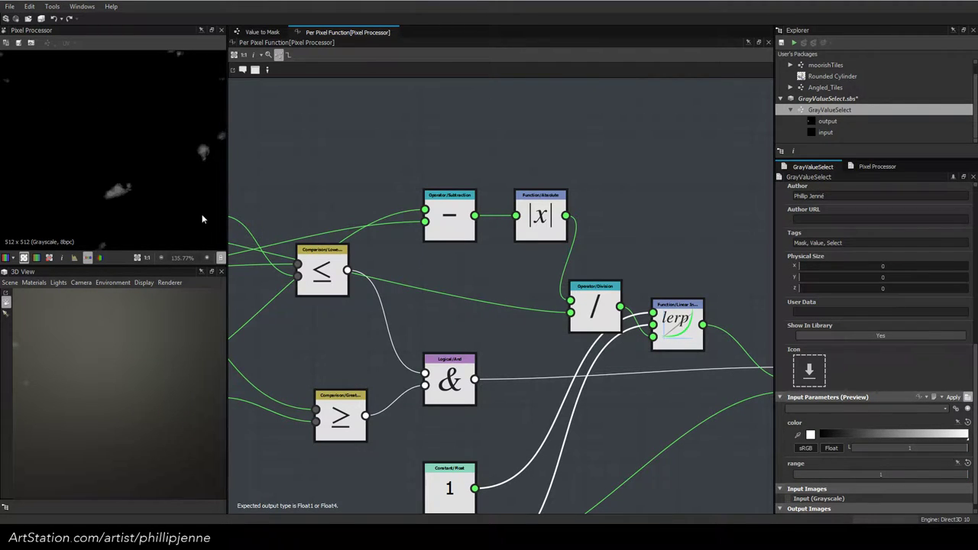
scroll(39, 153, "up", 3)
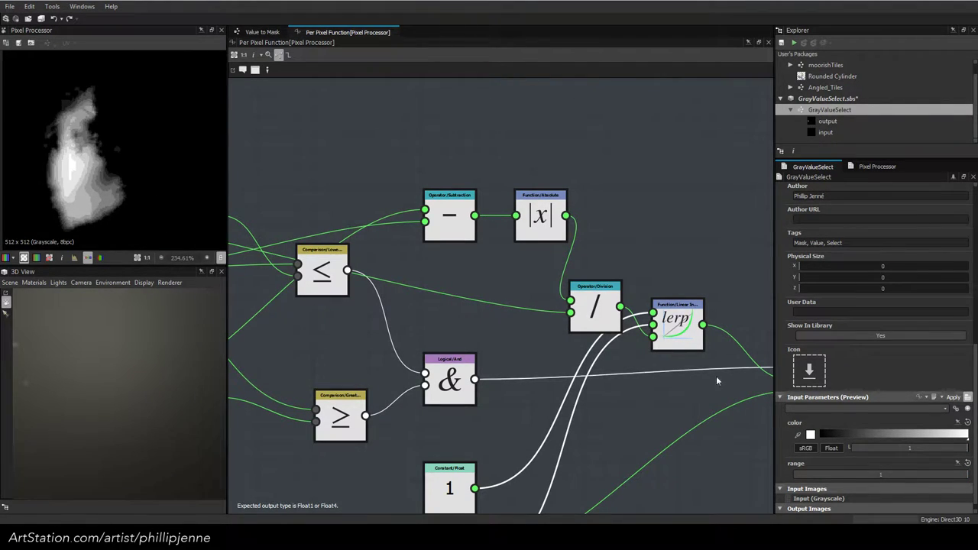
left_click(955, 448)
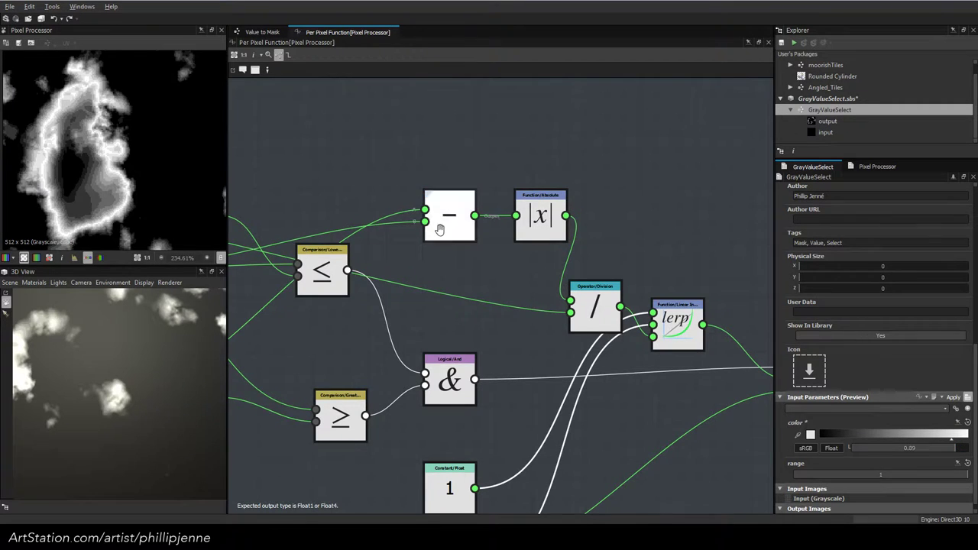
Set the Sample Gray sampler's filtering to Nearest
middle_click_drag(438, 232, 894, 261)
left_click(594, 297)
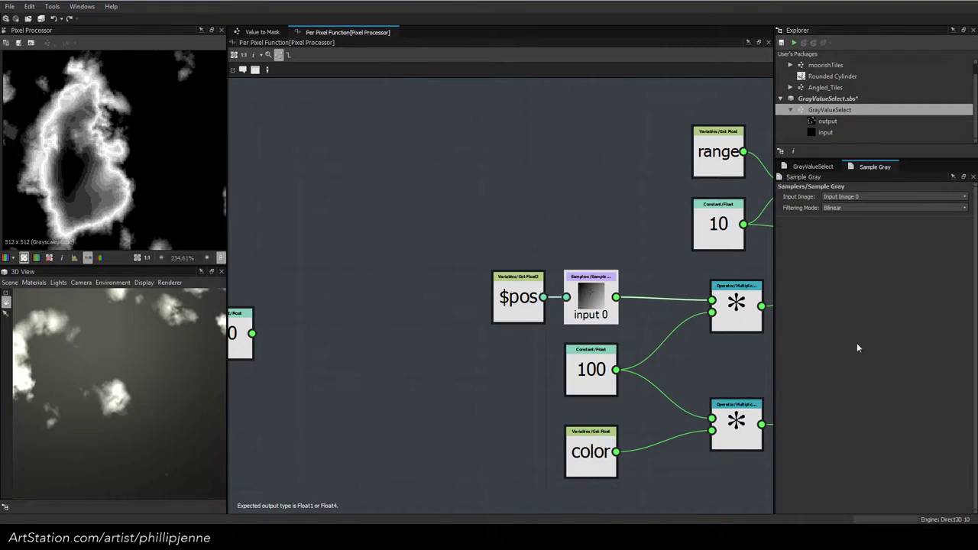
left_click(845, 207)
left_click(848, 217)
Delete the unused 10 constant node
scroll(620, 261, "down", 2)
middle_click_drag(734, 270, 486, 267)
middle_click_drag(649, 280, 836, 280)
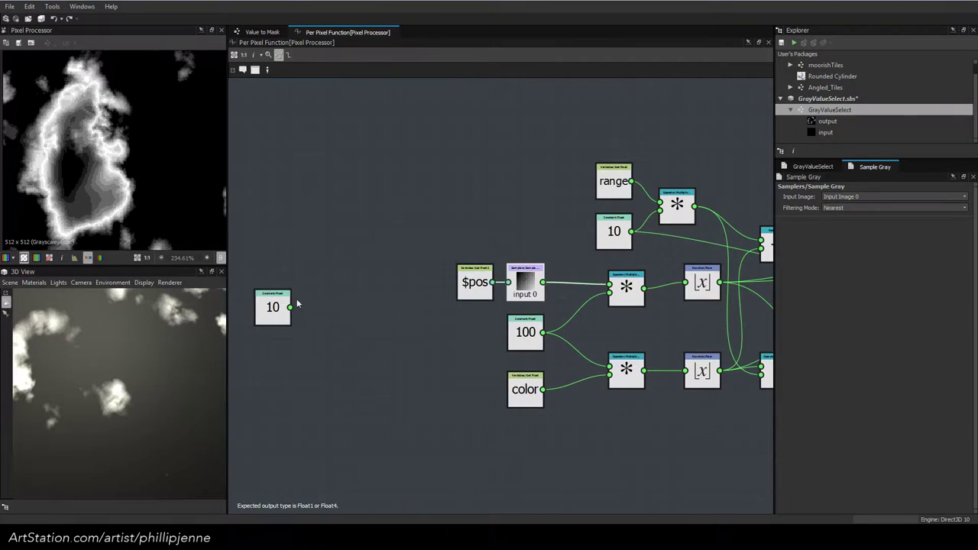
left_click(279, 306)
key("Delete")
Rearrange the lerp and Division nodes beside Absolute, keeping the Absolute node
scroll(484, 277, "down", 3)
middle_click_drag(733, 275, 489, 280)
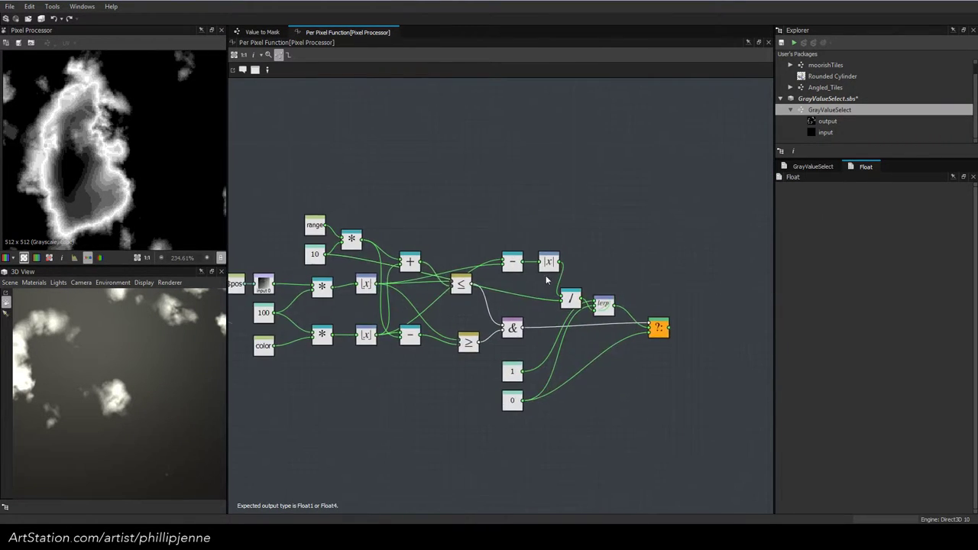
scroll(553, 280, "up", 5)
left_click_drag(681, 348, 708, 348)
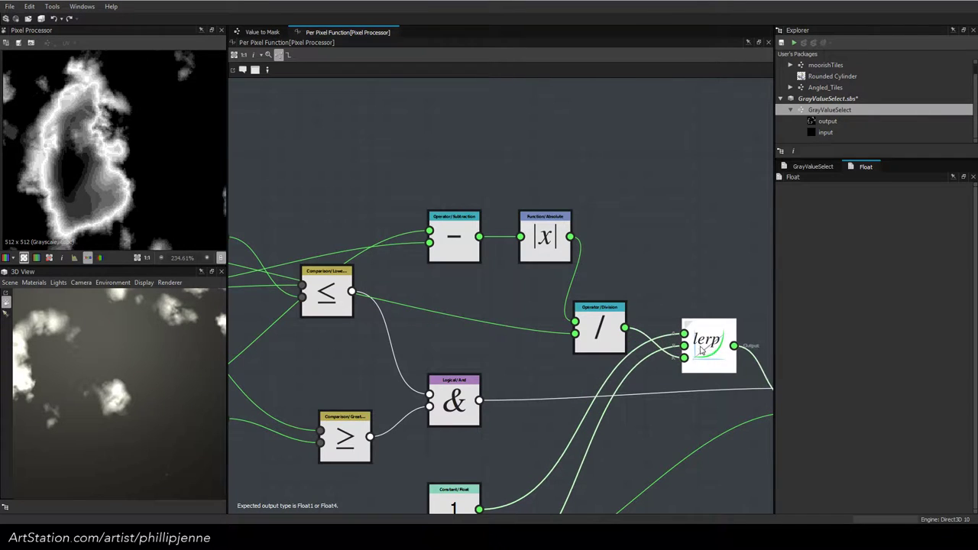
scroll(672, 316, "down", 1)
left_click_drag(605, 327, 615, 295)
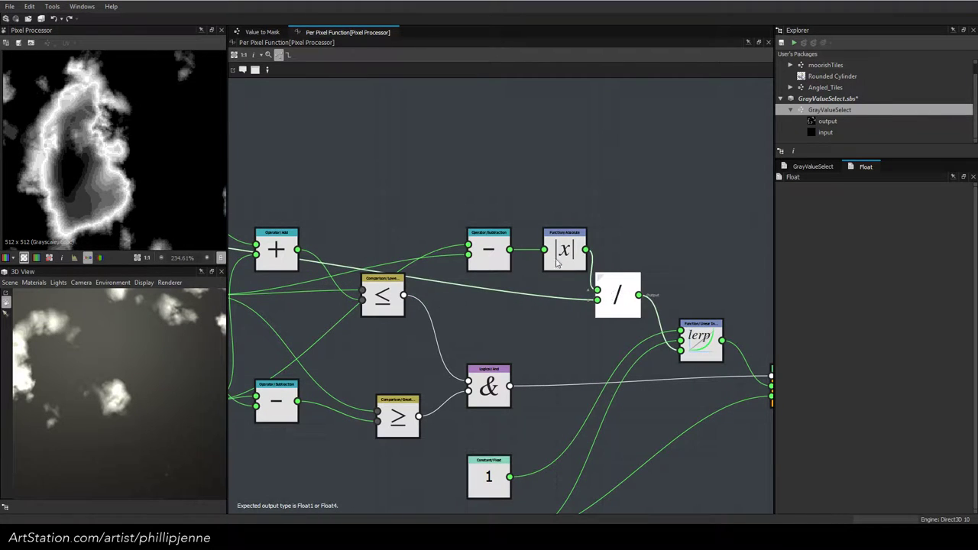
left_click(559, 256)
key("Delete")
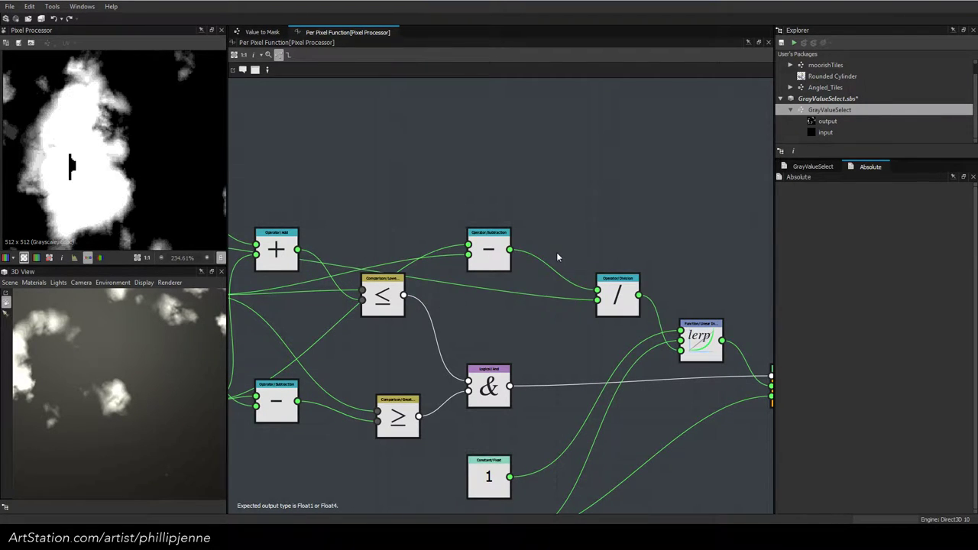
key("ctrl+z")
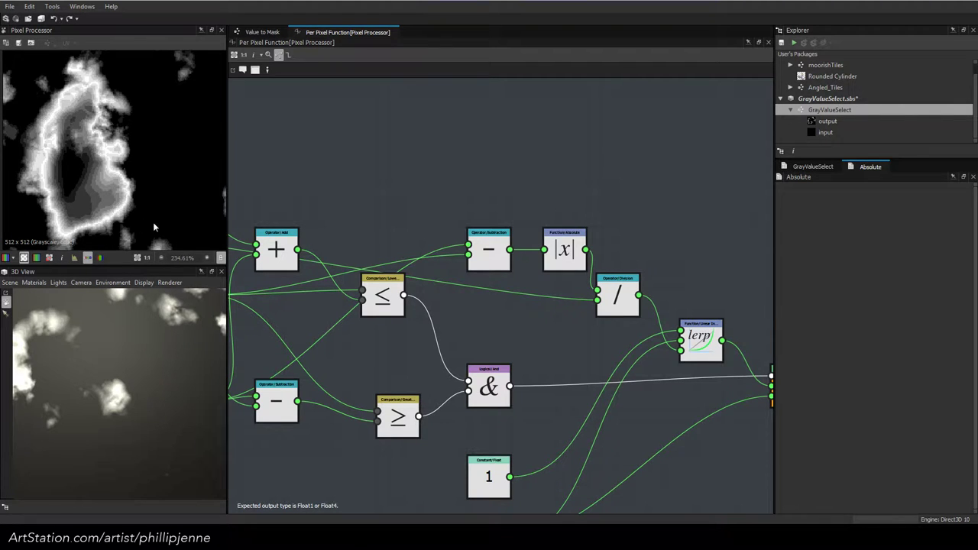
scroll(96, 199, "down", 2)
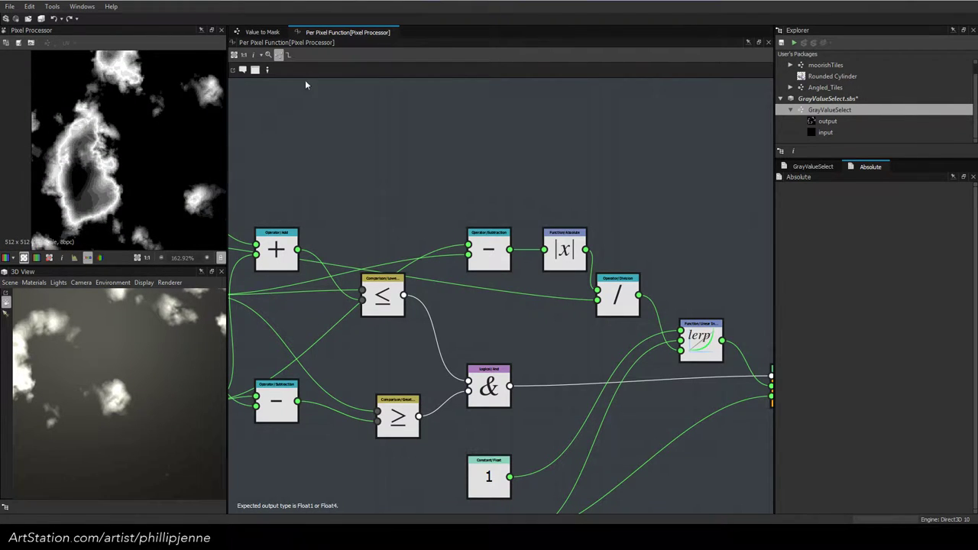
In the Value to Mask graph, connect Input to the Pixel Processor and save GrayValueSelect
left_click(263, 32)
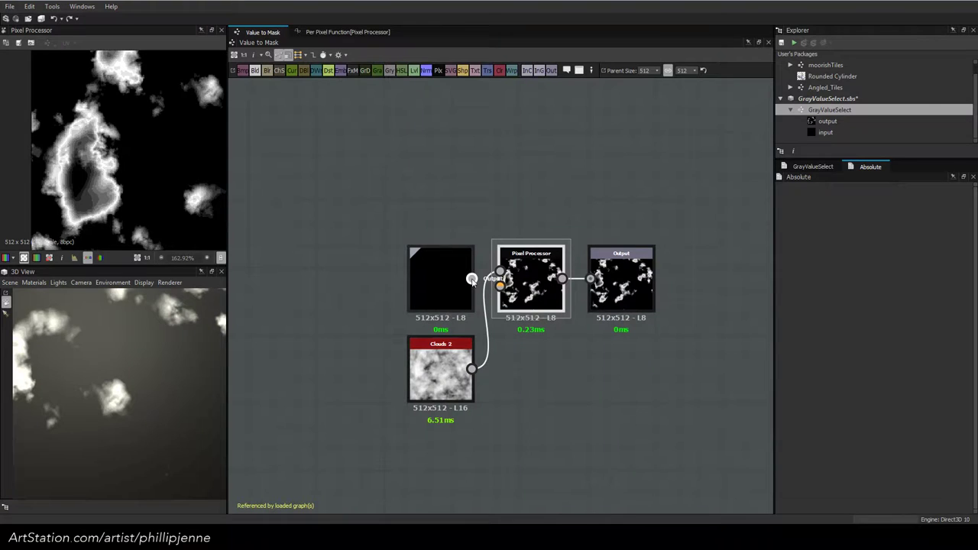
left_click_drag(507, 281, 500, 272)
left_click(520, 272)
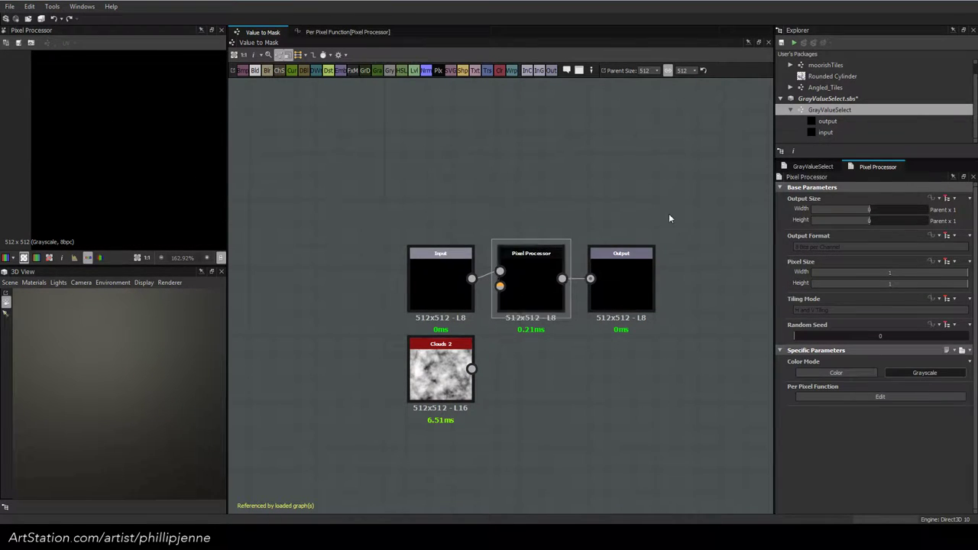
key("ctrl+s")
left_click(834, 88)
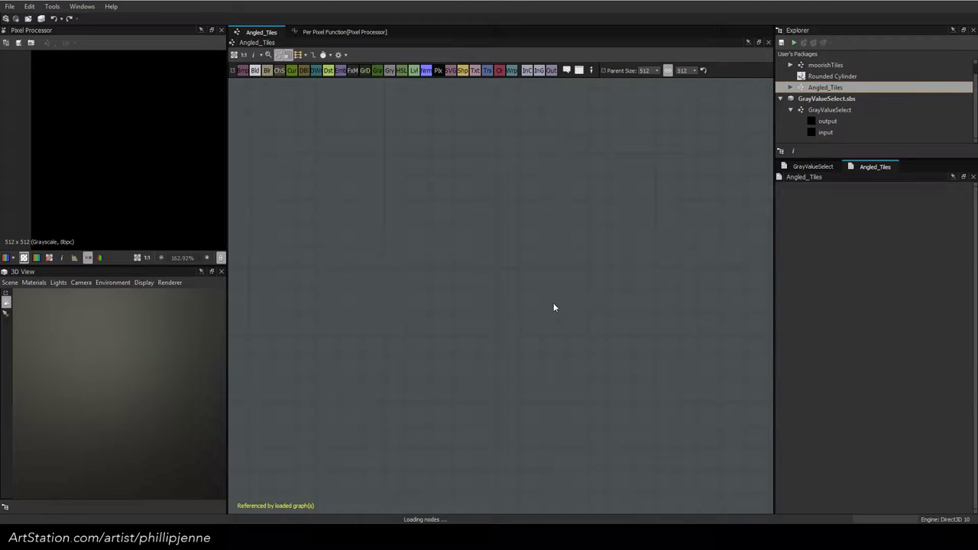
Find the GrayValueSelect node above Filigree and preview its mask
scroll(340, 286, "up", 3)
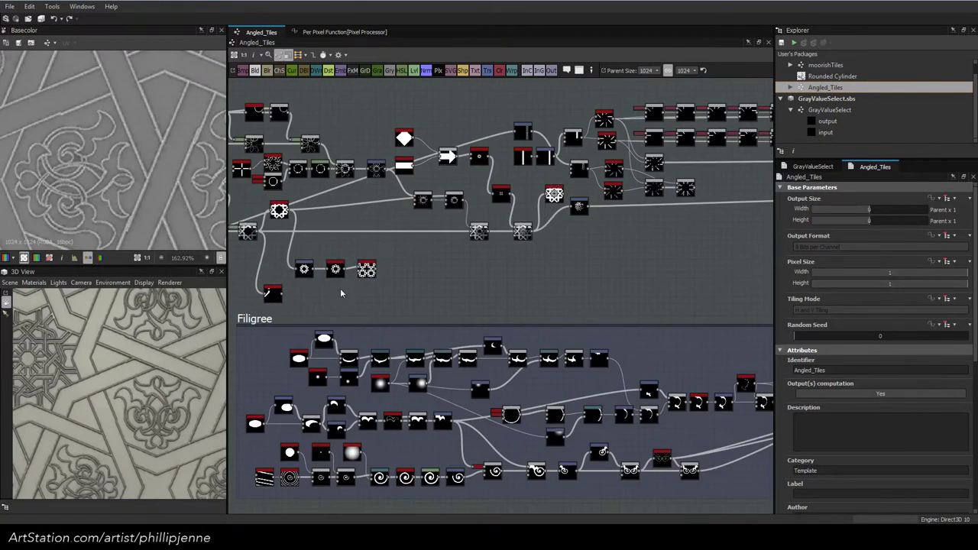
middle_click_drag(392, 289, 249, 298)
mouse_move(753, 309)
middle_mouse_down()
mouse_move(450, 325)
mouse_move(771, 309)
middle_mouse_up()
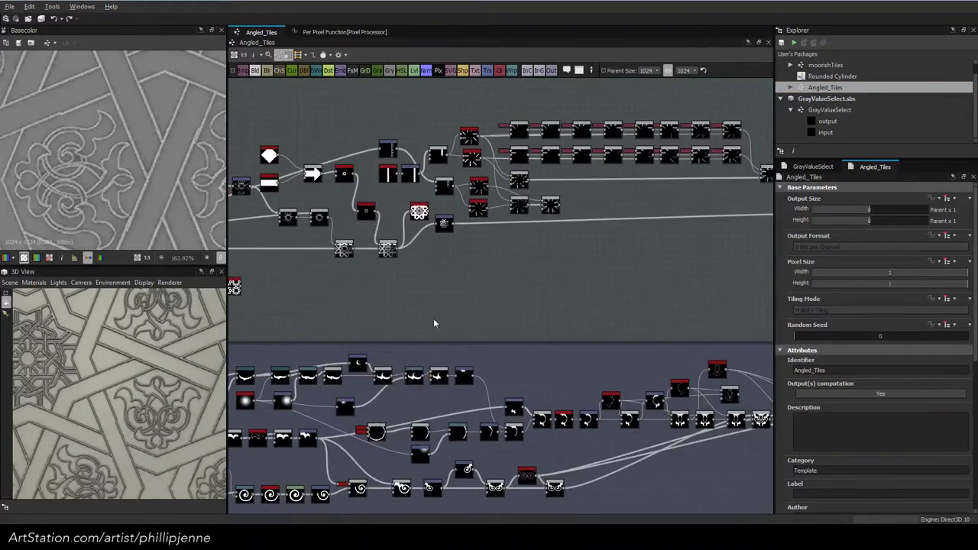
middle_click_drag(298, 312, 573, 312)
scroll(451, 306, "down", 2)
middle_click_drag(462, 300, 499, 303)
scroll(461, 319, "up", 3)
double_click(460, 314)
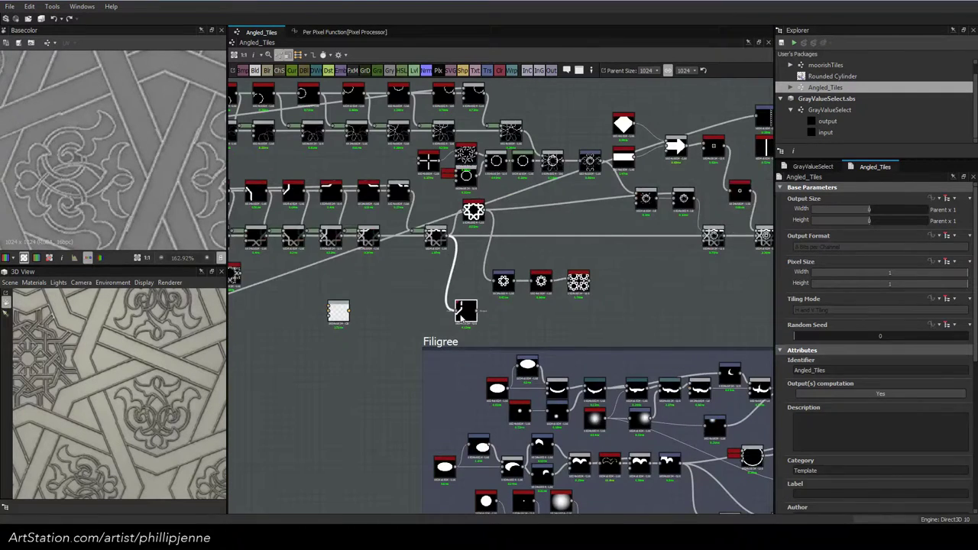
scroll(83, 131, "down", 5)
scroll(83, 132, "up", 5)
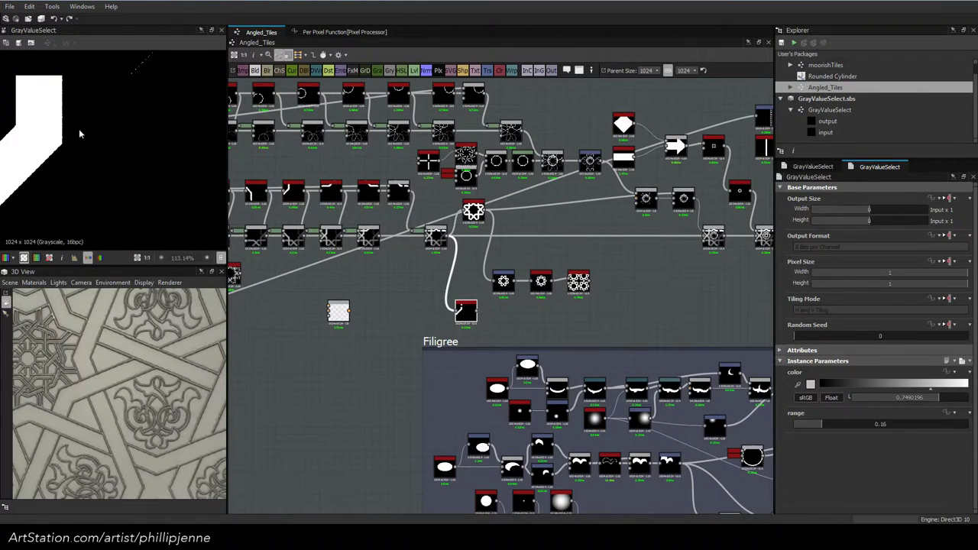
middle_click_drag(82, 132, 143, 206)
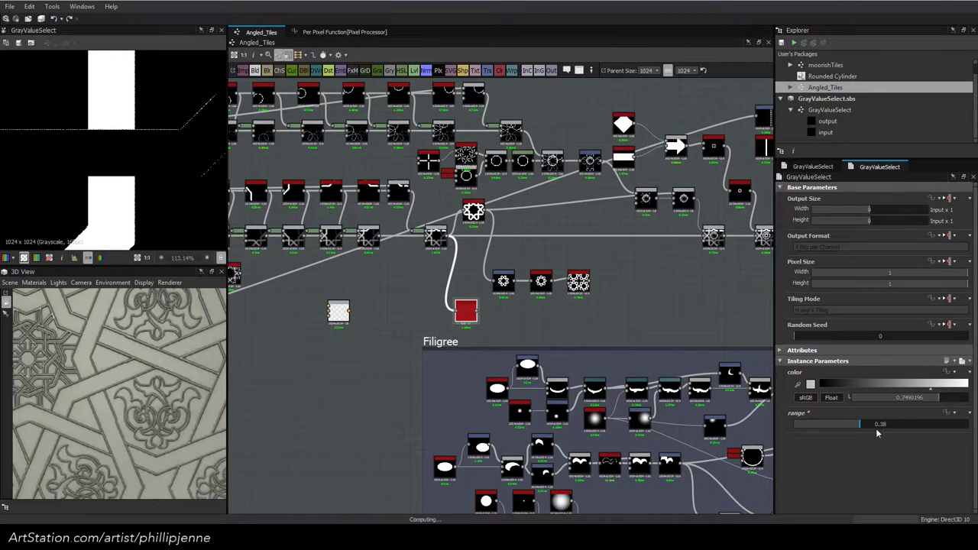
Lower the GrayValueSelect range from 0.16 to 0.09, isolating one angled strip
mouse_move(816, 427)
left_mouse_down()
mouse_move(972, 441)
mouse_move(773, 439)
mouse_move(854, 443)
mouse_move(657, 424)
mouse_move(809, 436)
left_mouse_up()
key("f")
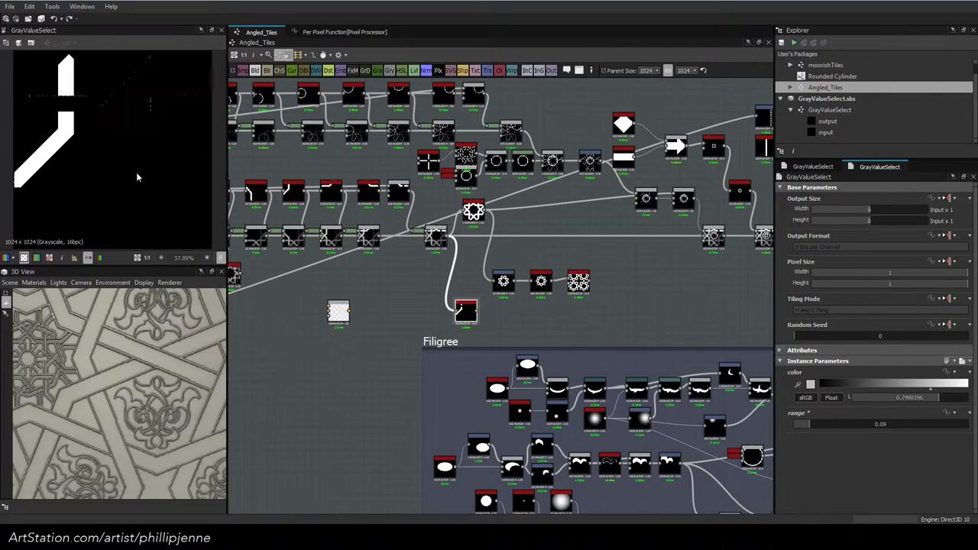
scroll(70, 88, "up", 4)
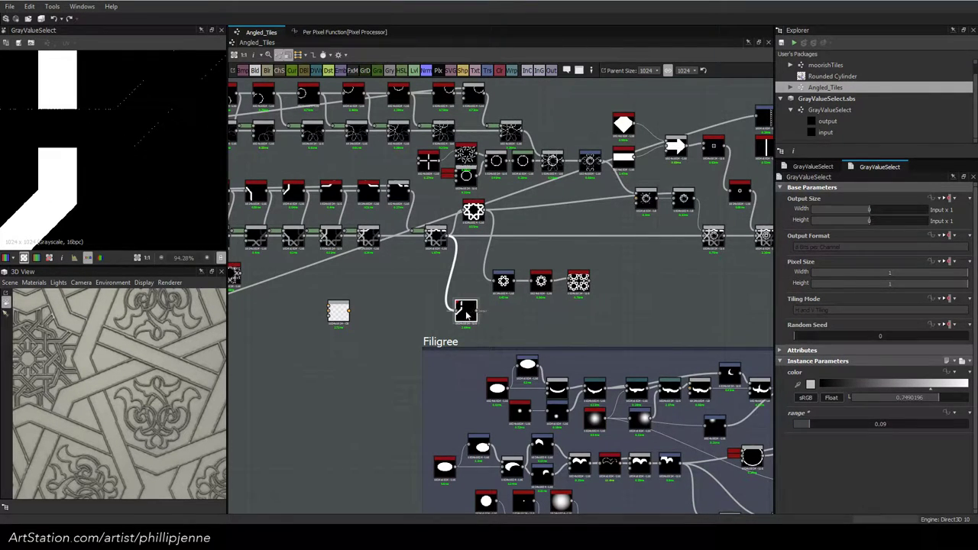
scroll(114, 162, "down", 3)
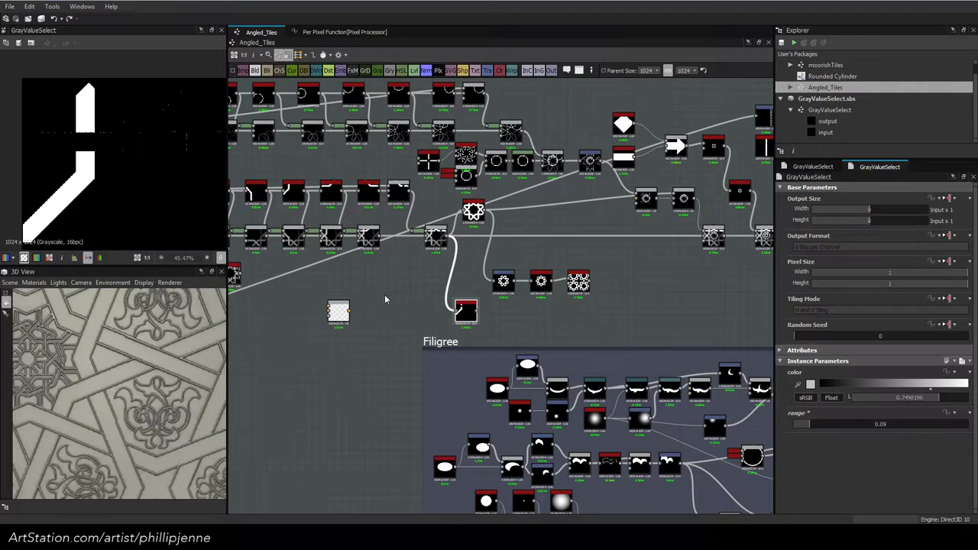
middle_click_drag(385, 300, 528, 305)
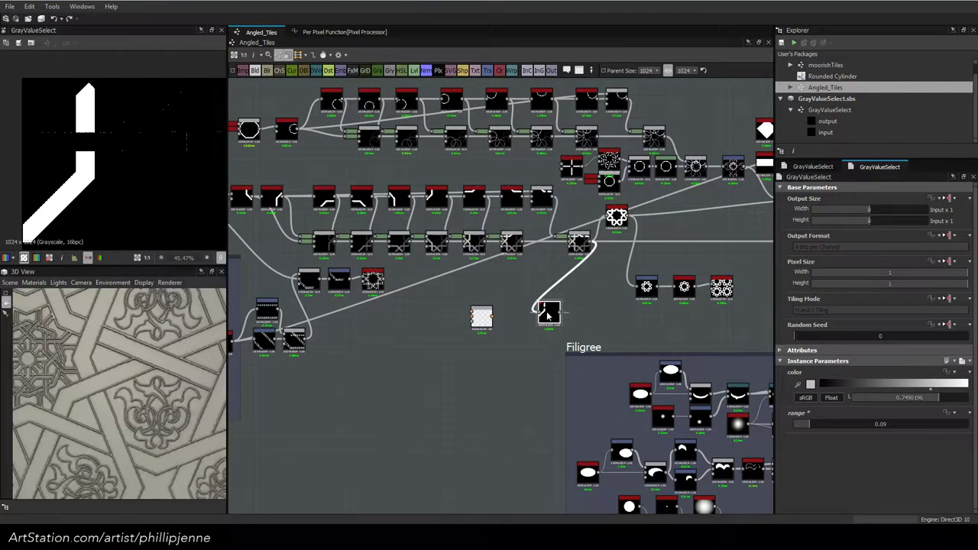
scroll(107, 200, "down", 3)
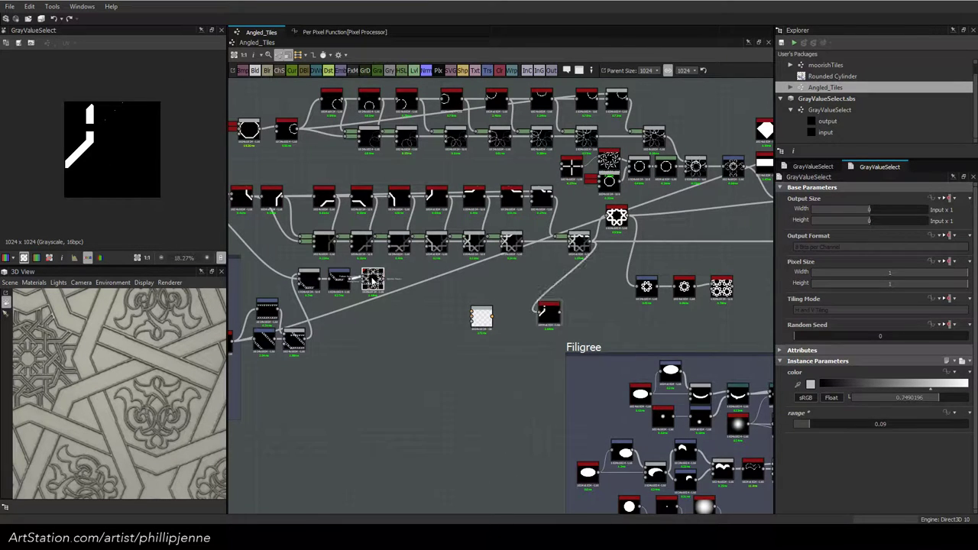
scroll(535, 321, "up", 2)
Wire Splatter Circular through a Value to Mask node into a new Blend node
left_click_drag(462, 317, 419, 349)
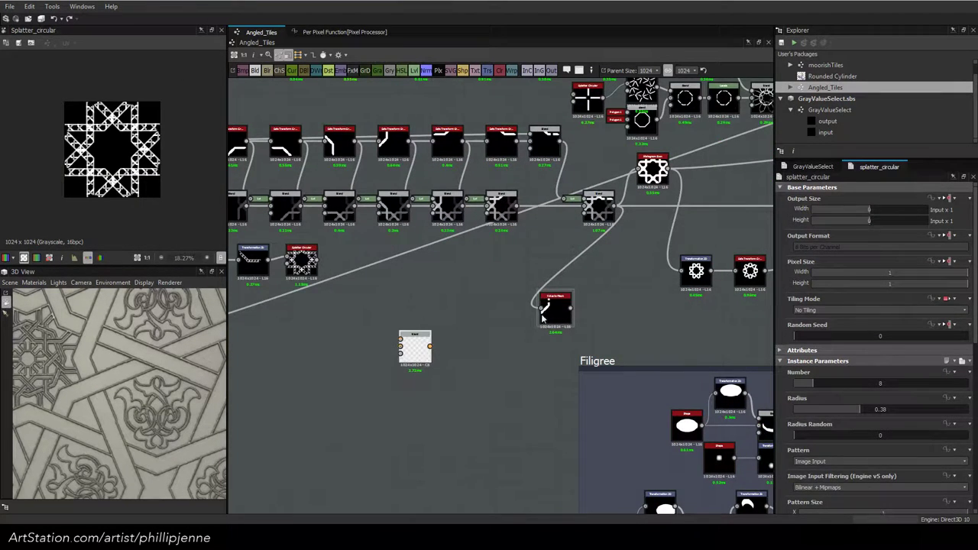
left_click_drag(553, 313, 392, 308)
left_click_drag(414, 347, 474, 327)
scroll(427, 307, "up", 2)
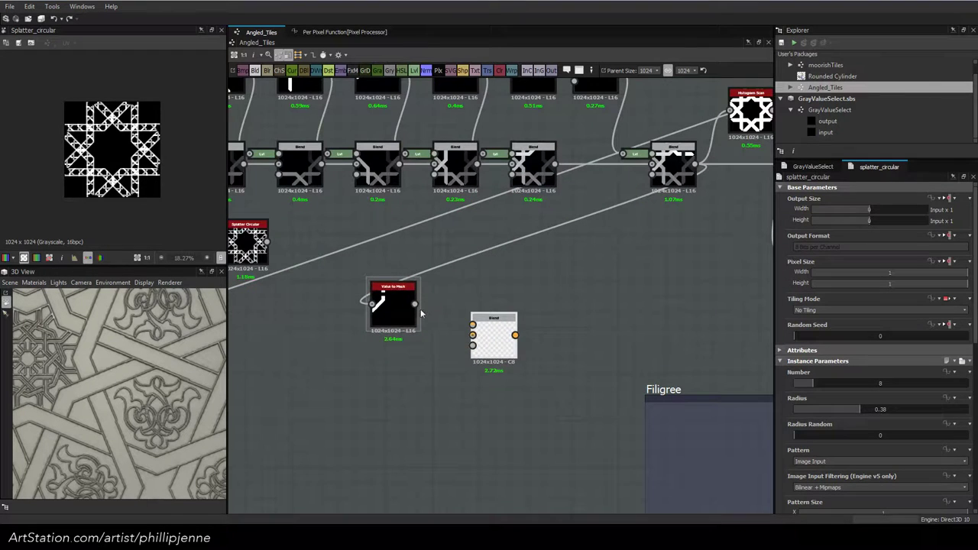
mouse_move(415, 305)
left_mouse_down()
mouse_move(479, 354)
mouse_move(481, 321)
mouse_move(473, 325)
left_mouse_up()
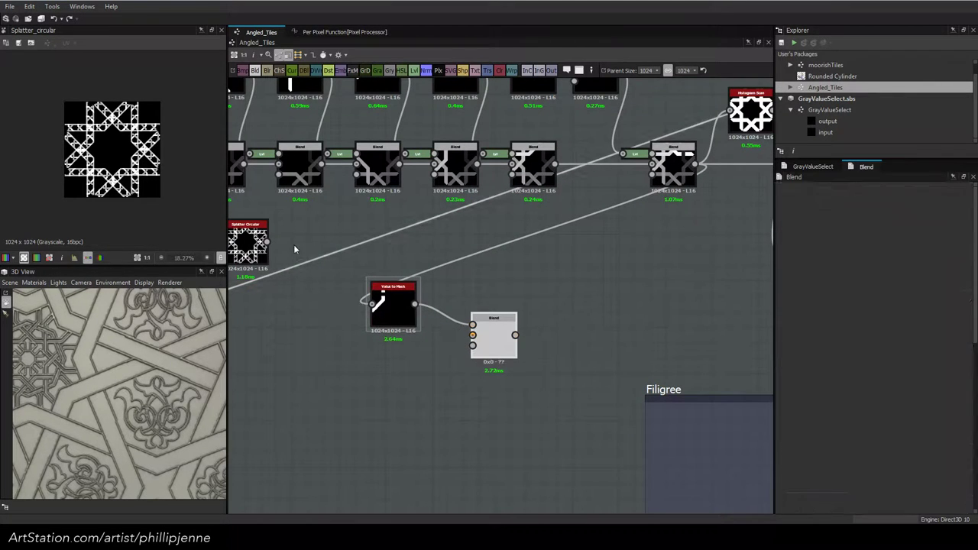
left_click_drag(266, 243, 472, 334)
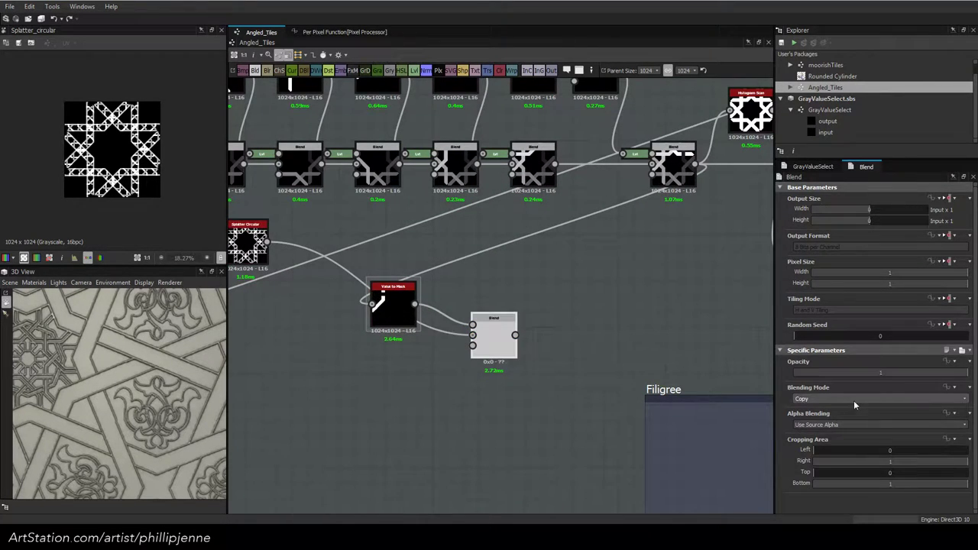
Set the Blend to Multiply, preview the result, then delete both trial nodes
left_click(853, 398)
left_click(821, 425)
scroll(78, 144, "up", 1)
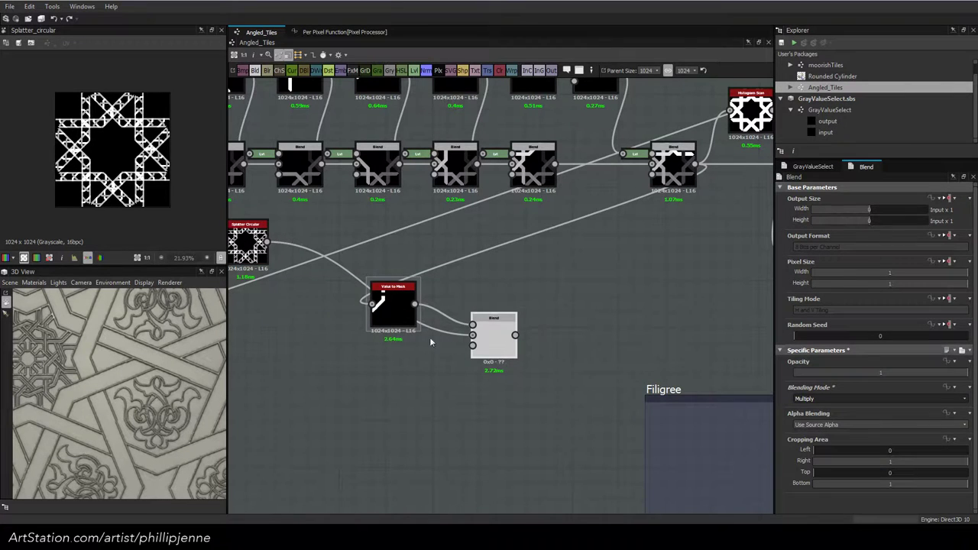
double_click(495, 336)
scroll(57, 128, "up", 2)
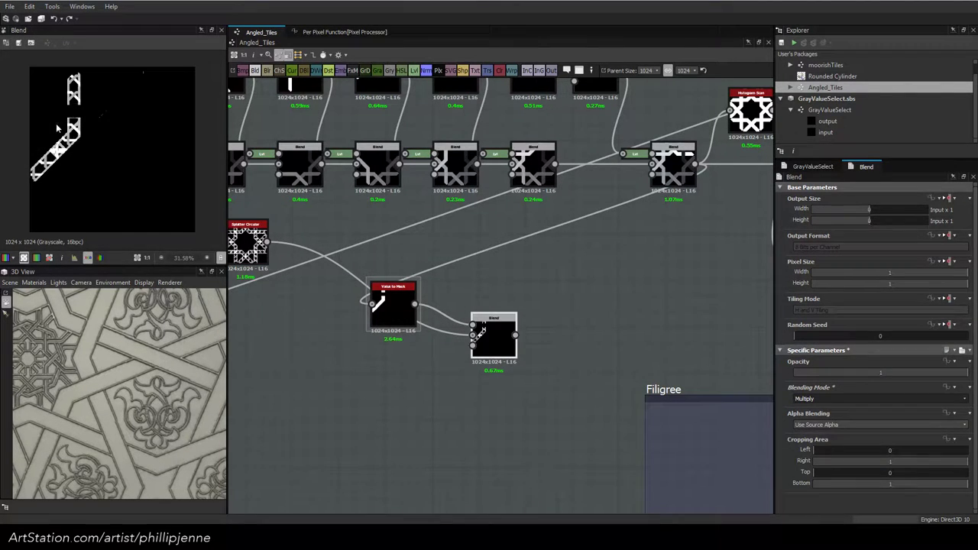
scroll(58, 128, "up", 2)
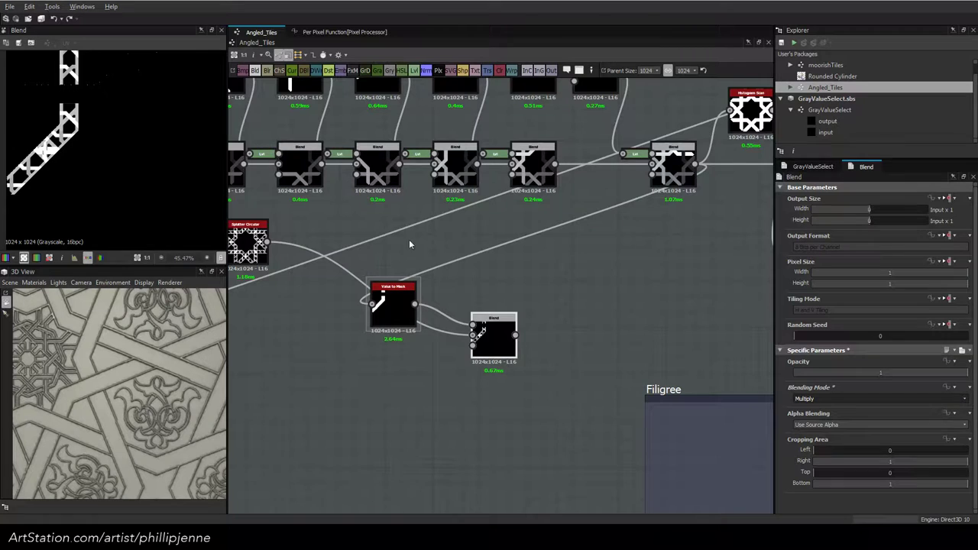
middle_click_drag(410, 245, 572, 268)
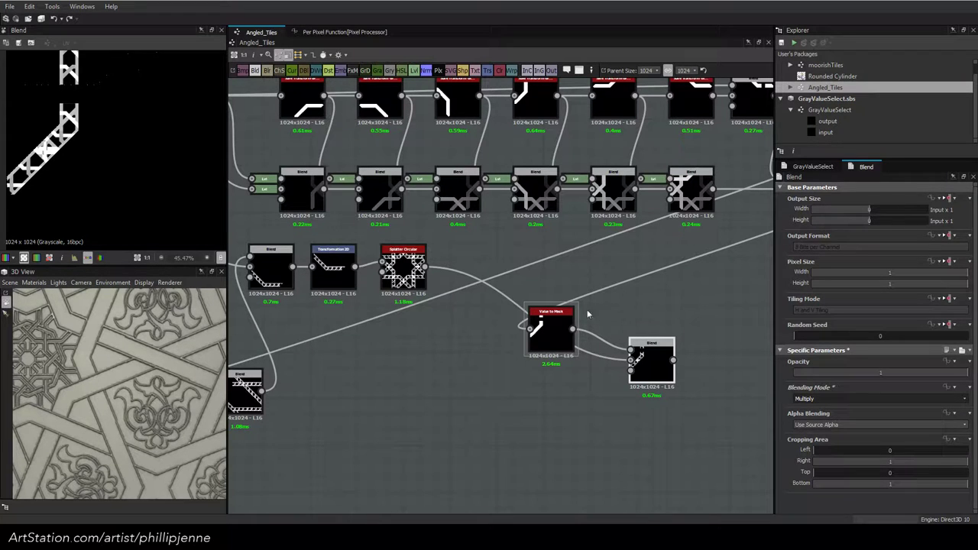
left_click_drag(550, 296, 665, 393)
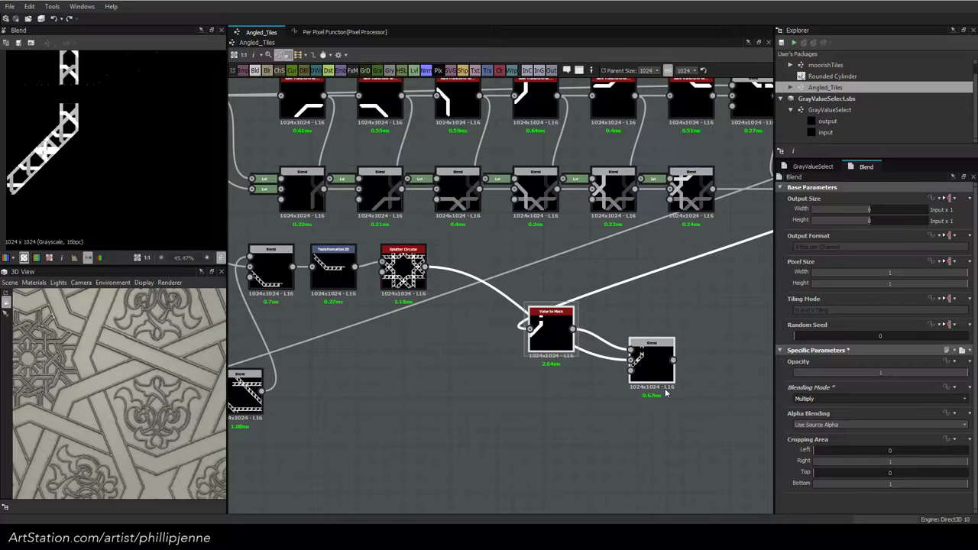
key("Delete")
Reduce the Splatter Circular Number from 8 to 1
middle_click_drag(458, 256, 609, 289)
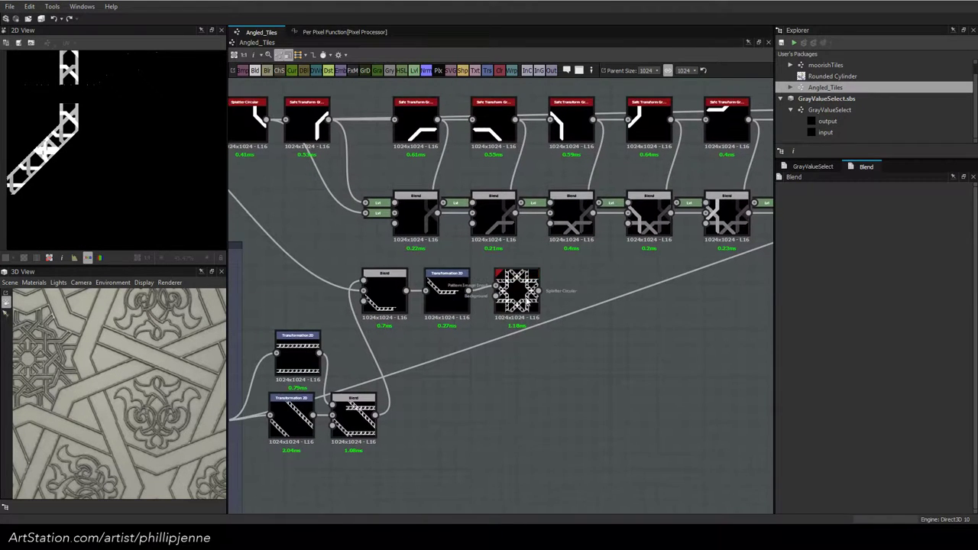
double_click(517, 294)
left_click_drag(809, 388, 758, 387)
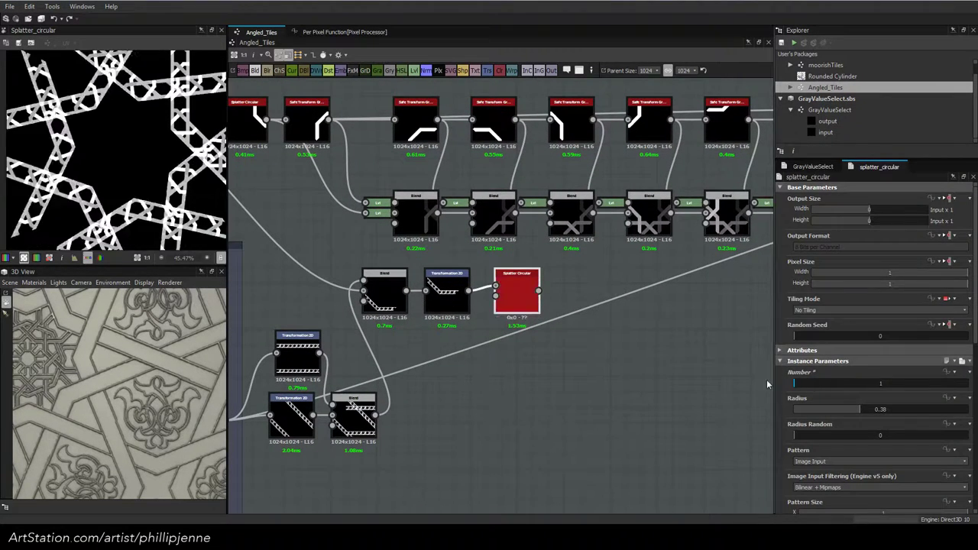
scroll(378, 216, "down", 3)
scroll(182, 149, "down", 2)
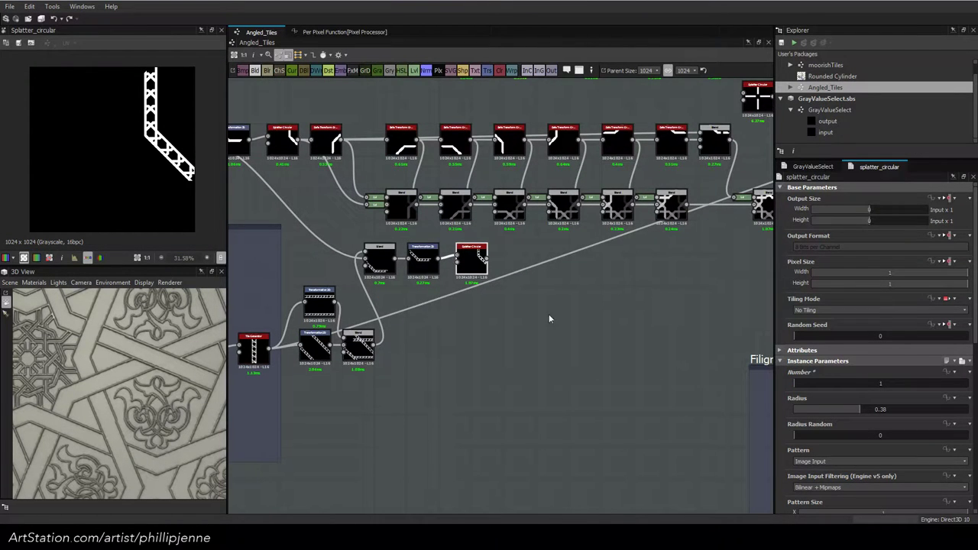
scroll(450, 256, "up", 3)
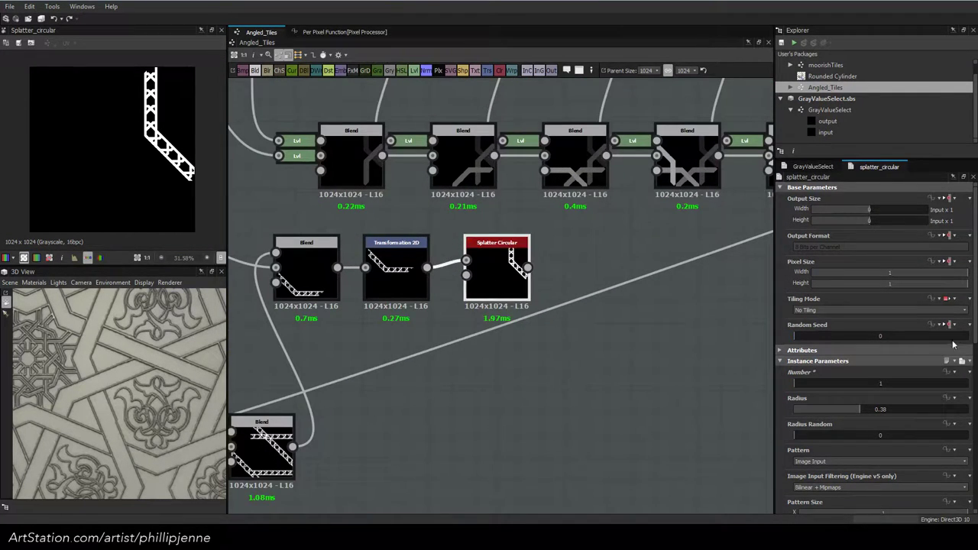
left_click_drag(975, 336, 975, 501)
Compare Add Sub and Max splatter blending, settling on Max
left_click(806, 453)
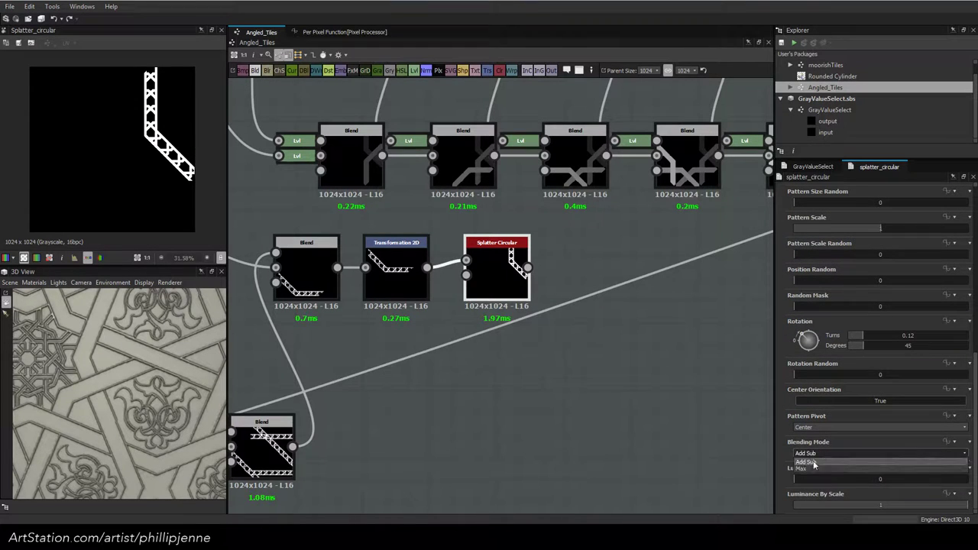
left_click(802, 468)
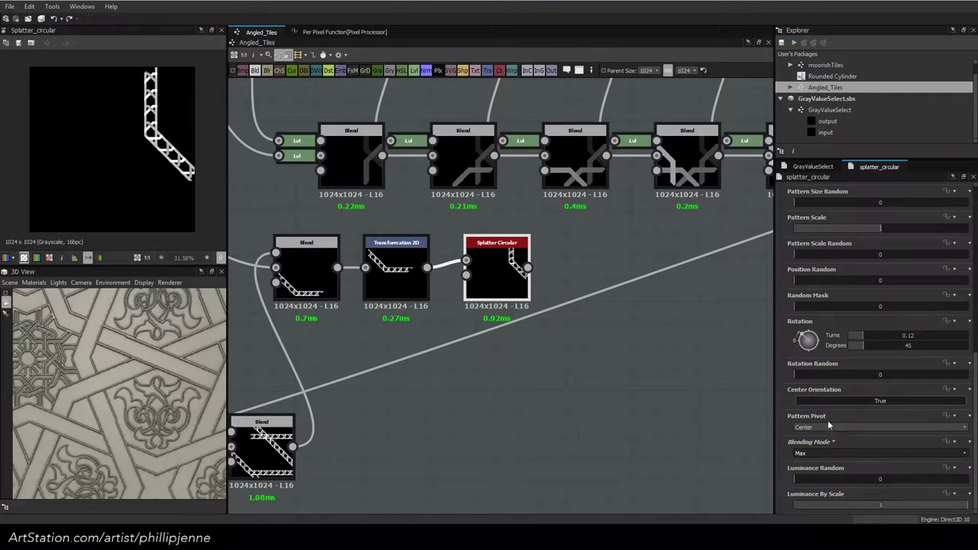
scroll(792, 334, "up", 5)
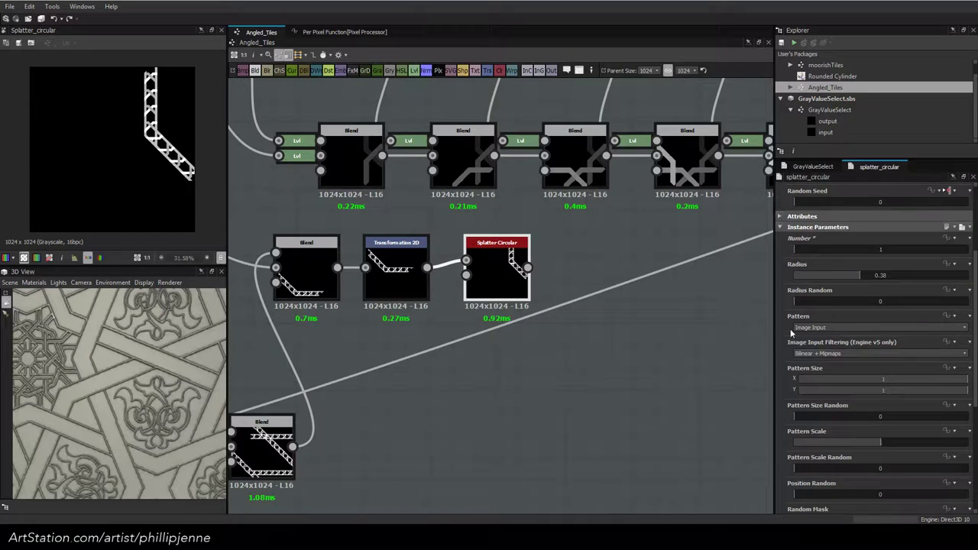
scroll(791, 332, "down", 7)
left_click(810, 457)
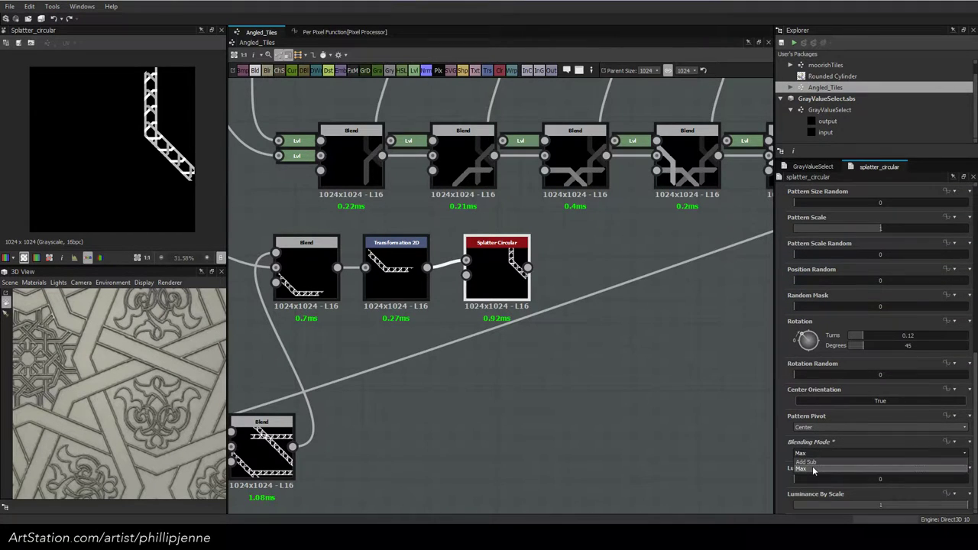
left_click(804, 462)
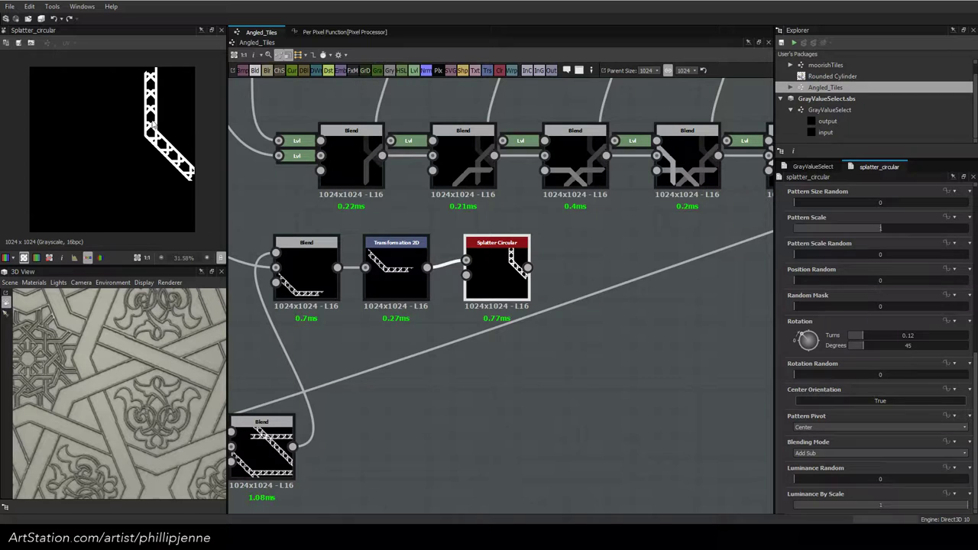
left_click(821, 456)
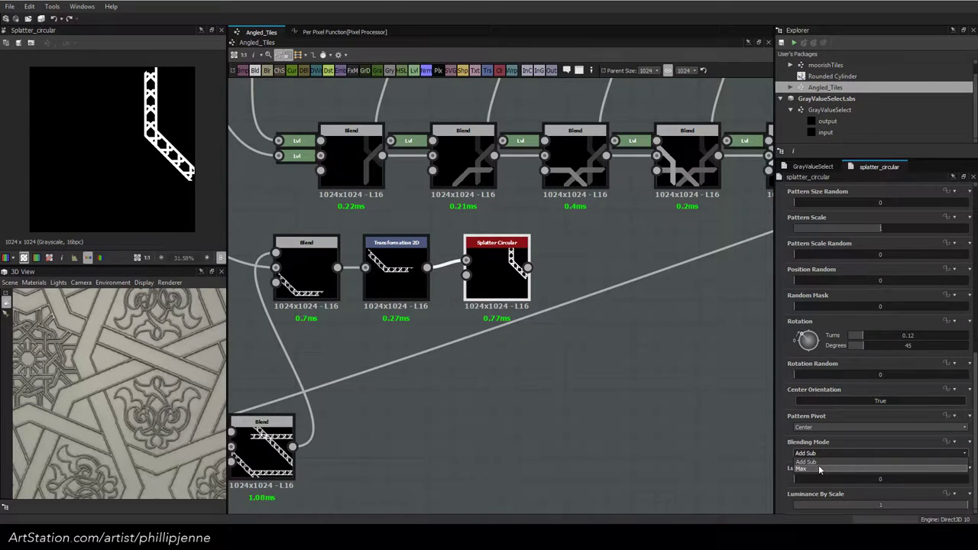
left_click(818, 467)
scroll(794, 329, "up", 8)
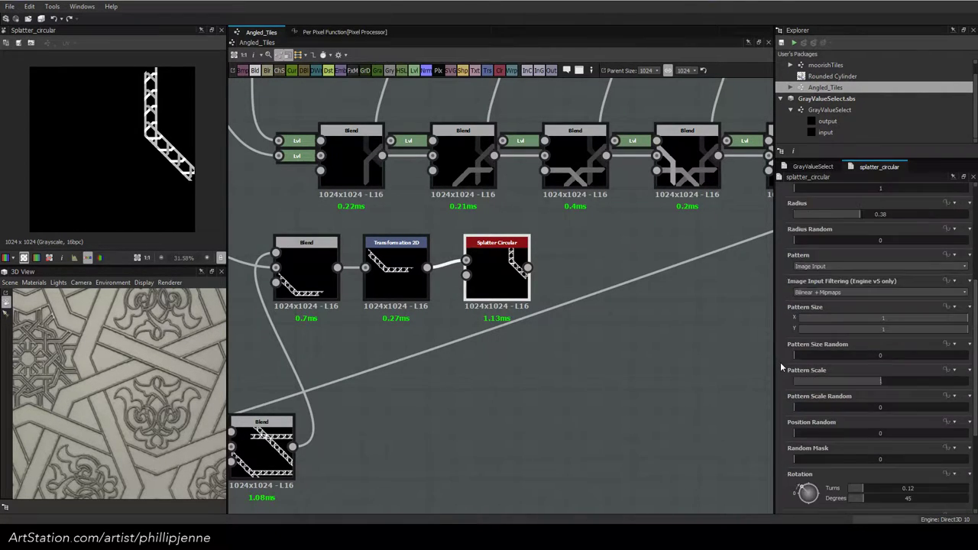
left_click_drag(802, 283, 755, 284)
Select the seven Safe Transform nodes near the Filigree frame
scroll(534, 278, "down", 1)
middle_click_drag(548, 273, 509, 330)
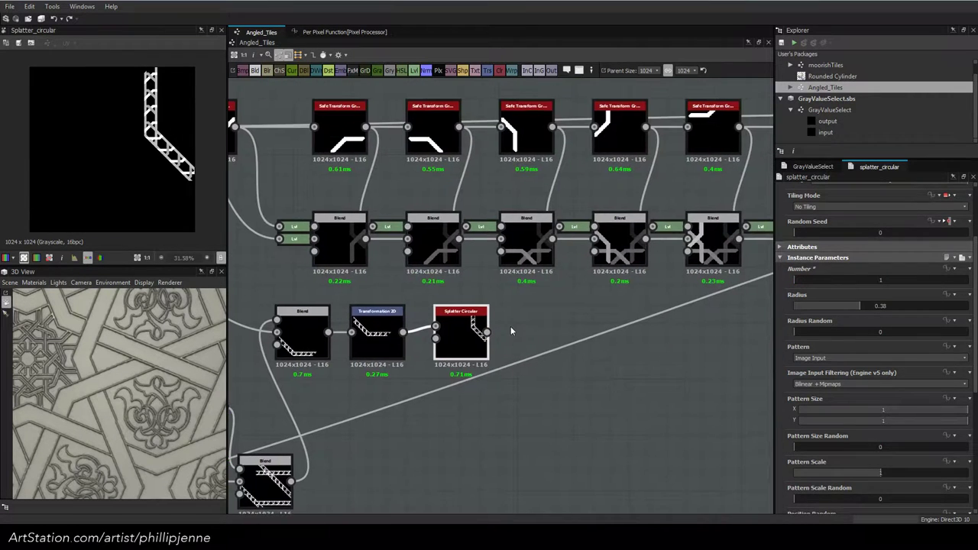
scroll(511, 328, "down", 1)
scroll(495, 285, "down", 2)
middle_click_drag(549, 271, 503, 272)
left_click_drag(382, 169, 667, 212)
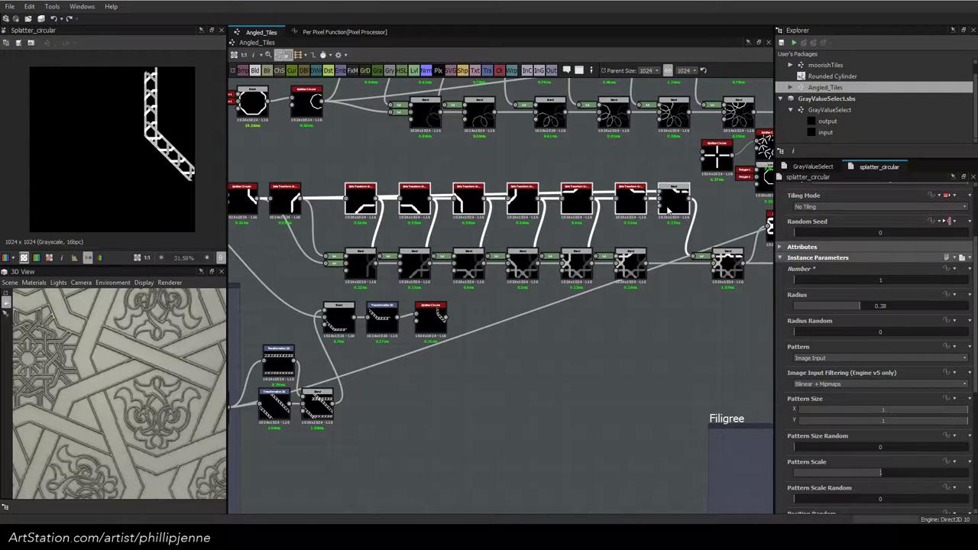
Duplicate the Safe Transform row below the Blend nodes and feed Splatter Circular into the first copy
key("ctrl+d")
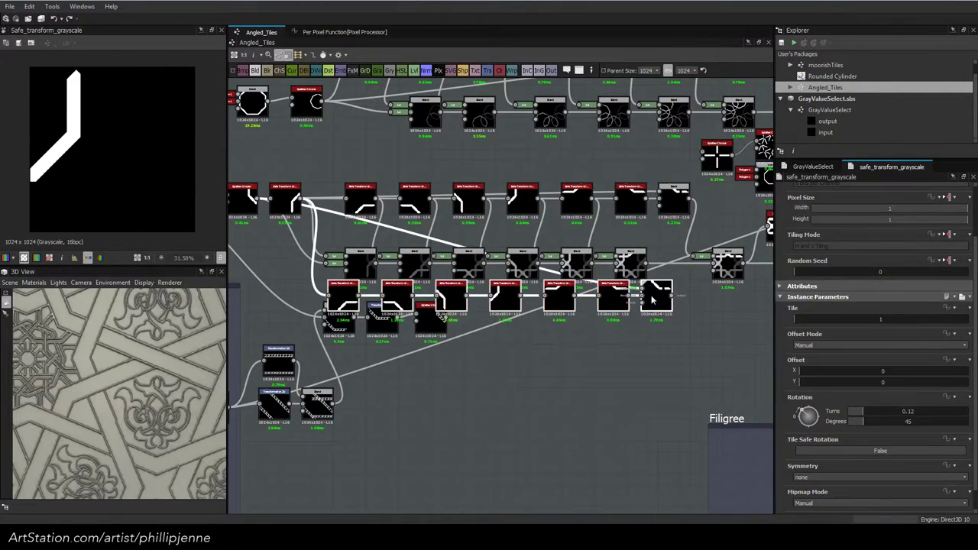
left_click_drag(617, 288, 668, 355)
scroll(476, 340, "up", 2)
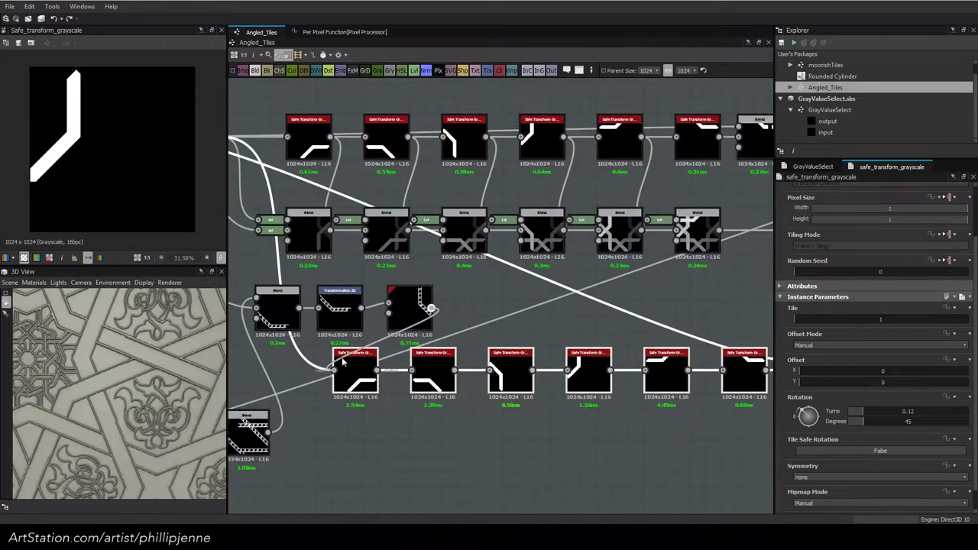
left_click_drag(342, 365, 336, 369)
Move the Filigree frame further down, away from the Safe Transform chain
scroll(471, 325, "down", 3)
middle_click_drag(469, 306, 527, 295)
scroll(442, 334, "down", 4)
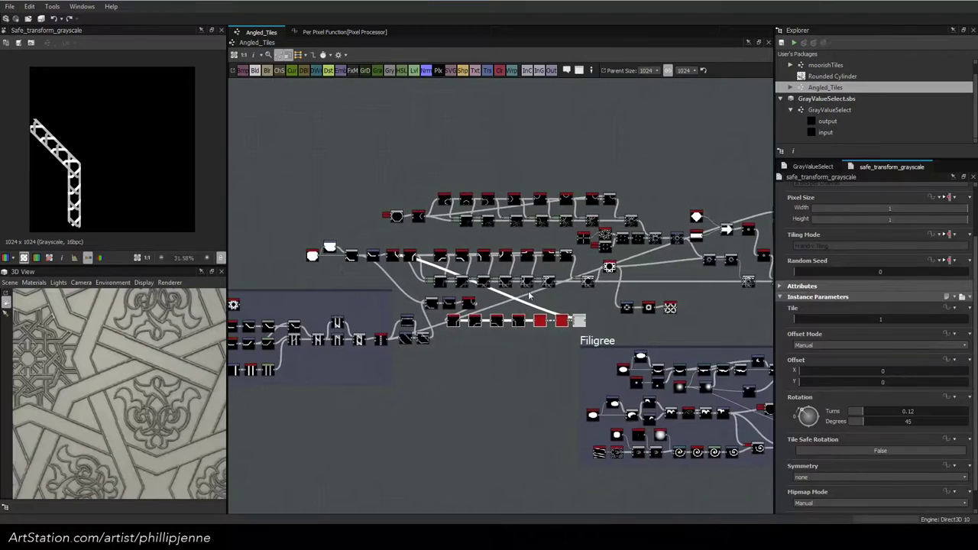
scroll(453, 322, "up", 2)
scroll(453, 323, "up", 1)
scroll(426, 325, "down", 3)
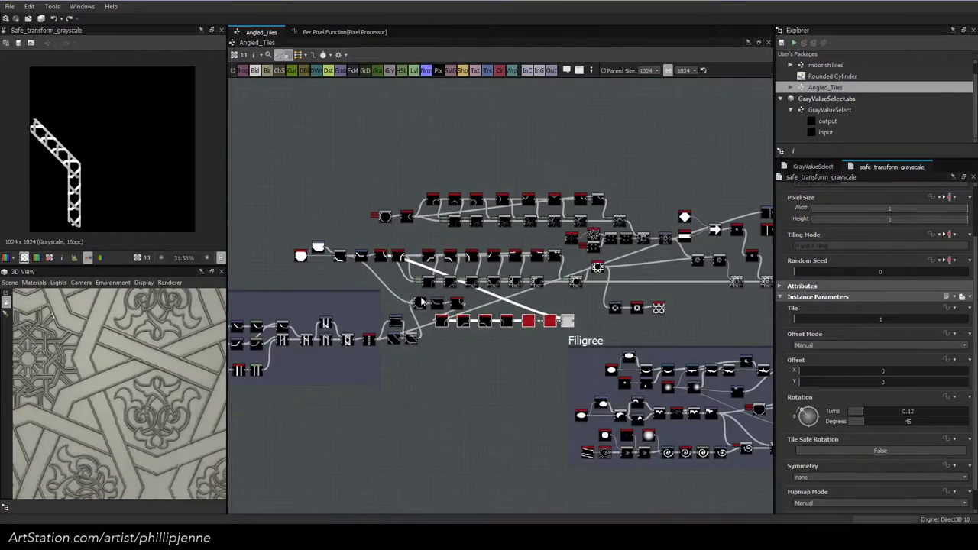
middle_click_drag(373, 313, 542, 304)
scroll(406, 287, "down", 4)
middle_click_drag(487, 276, 461, 268)
scroll(476, 299, "up", 3)
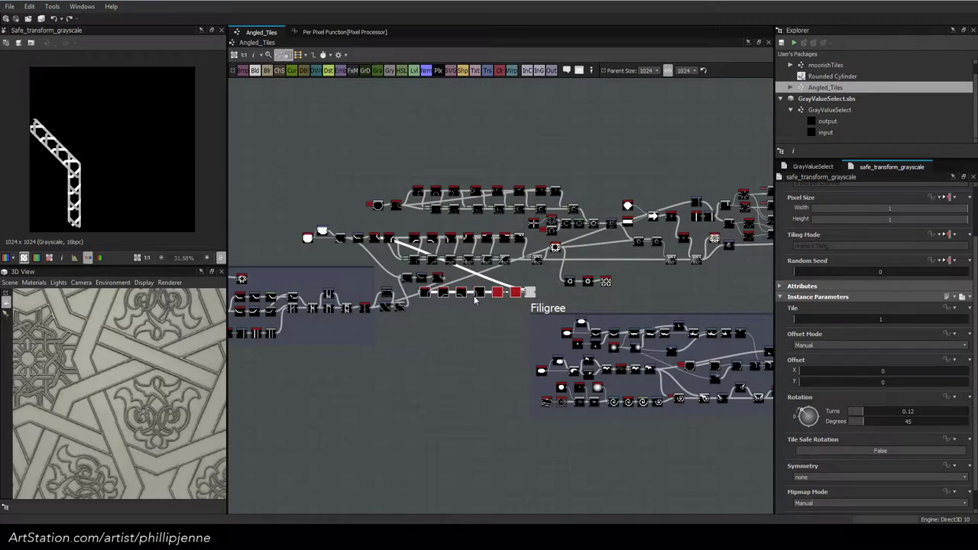
middle_click_drag(551, 295, 273, 273)
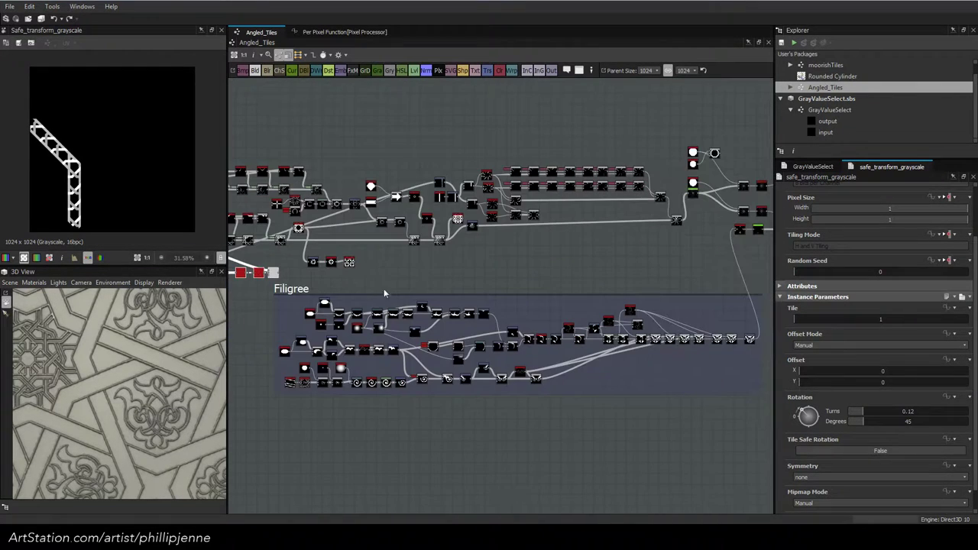
left_click_drag(294, 288, 284, 391)
left_click(303, 273)
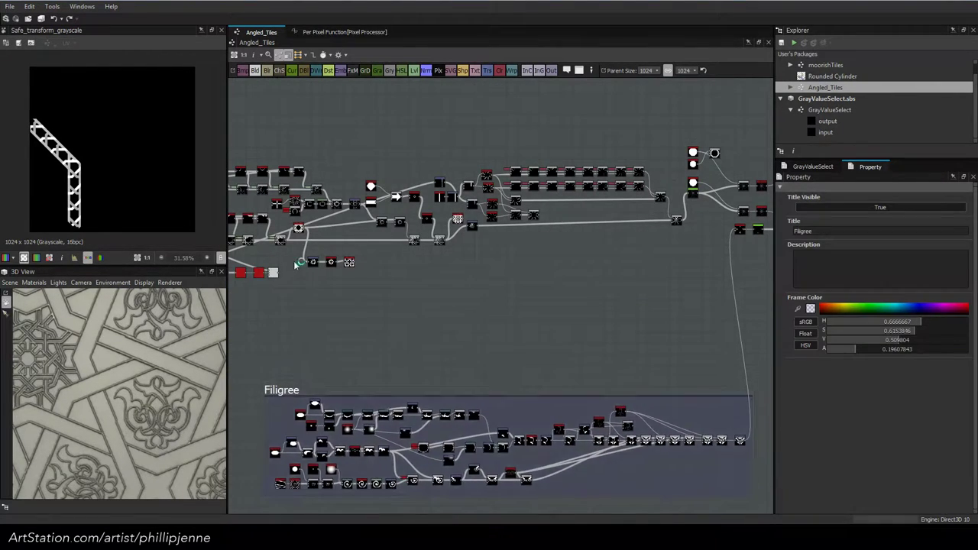
Shift the three star nodes up and right, and bring the Moroccan tile reference image into view
scroll(302, 270, "up", 3)
middle_click_drag(302, 270, 559, 303)
scroll(544, 285, "up", 3)
left_click_drag(544, 288, 733, 337)
left_click_drag(739, 294, 770, 268)
scroll(604, 302, "down", 3)
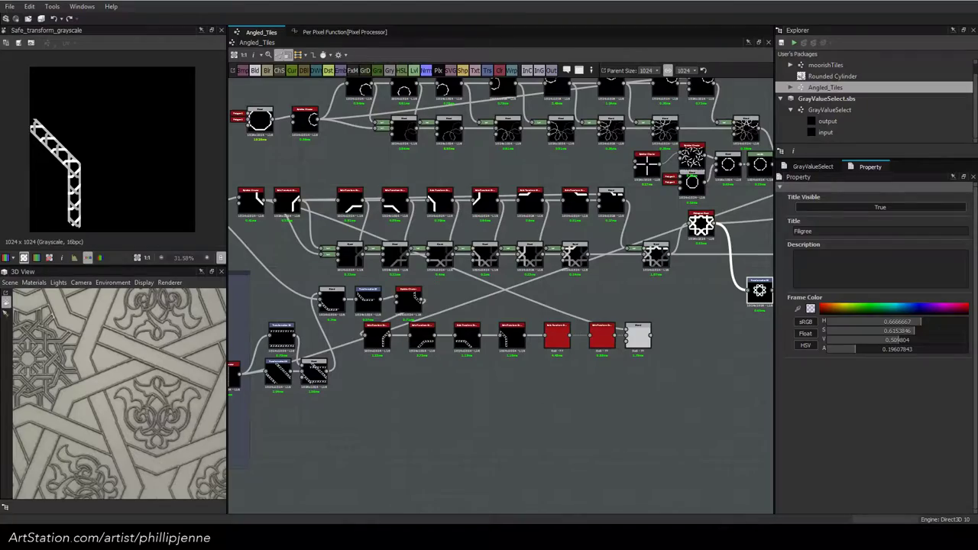
left_click_drag(977, 73, 794, 92)
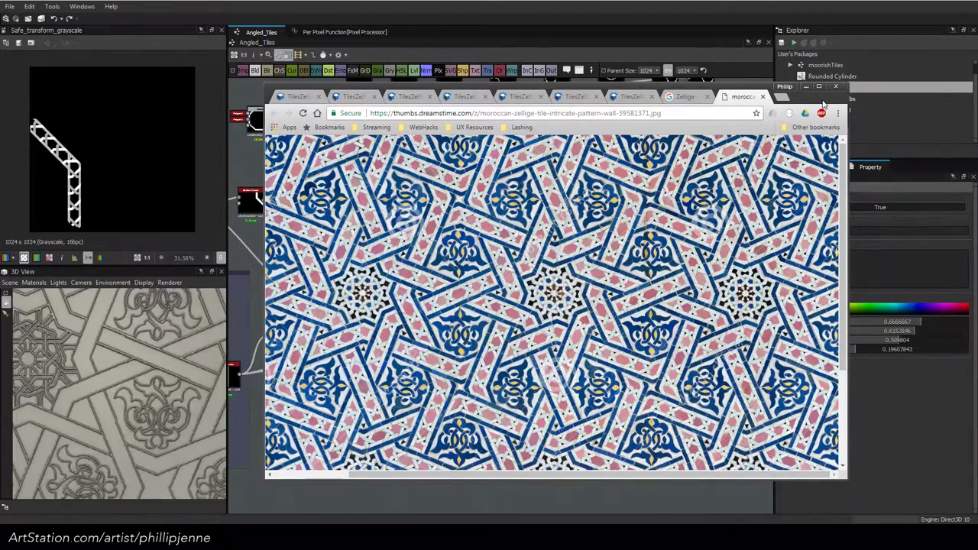
Drag the Moroccan tile reference Chrome window off the right edge of the screen
left_click_drag(823, 103, 977, 124)
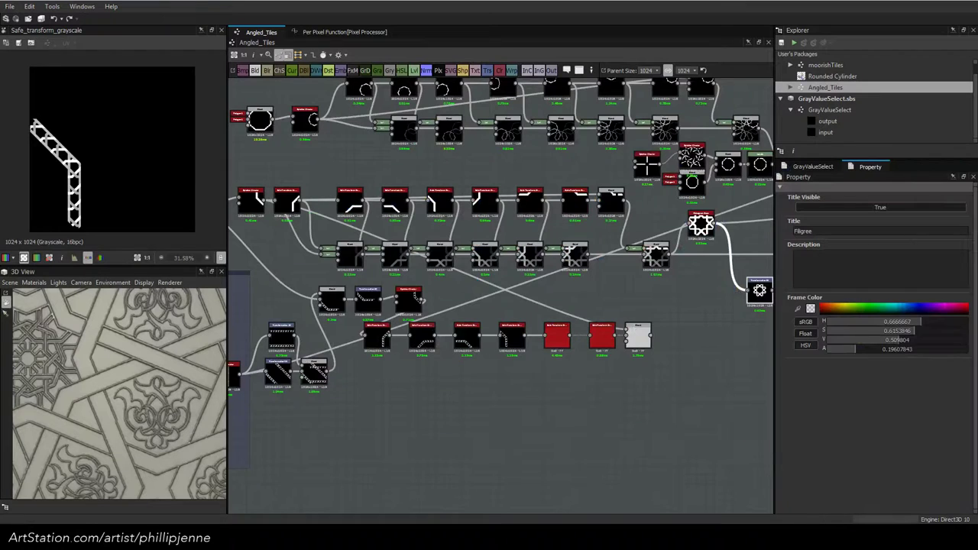
Try rerouting links to the lower Splatter Circular output, preview a Blend node, then undo the reroute
middle_click_drag(505, 266, 713, 277)
middle_click_drag(581, 292, 544, 293)
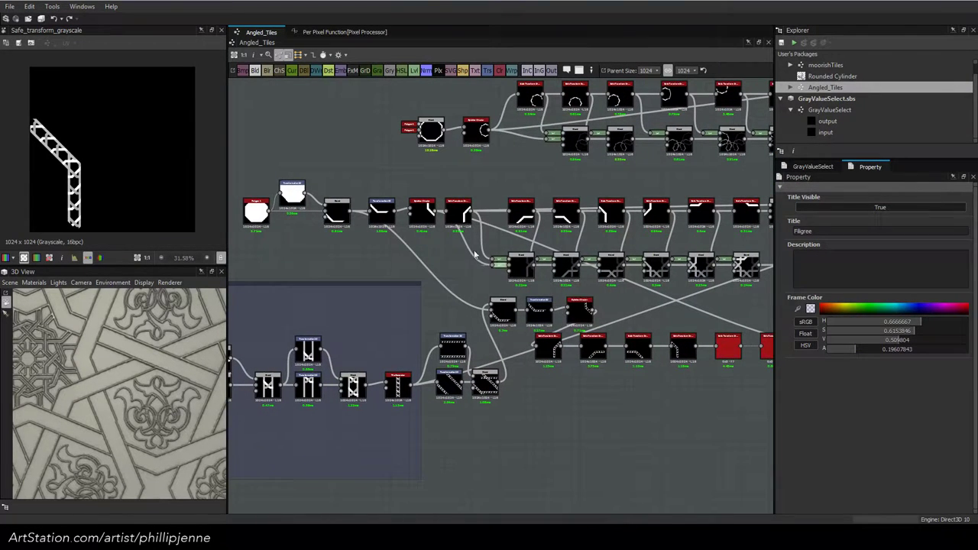
left_click_drag(434, 211, 590, 311, "shift")
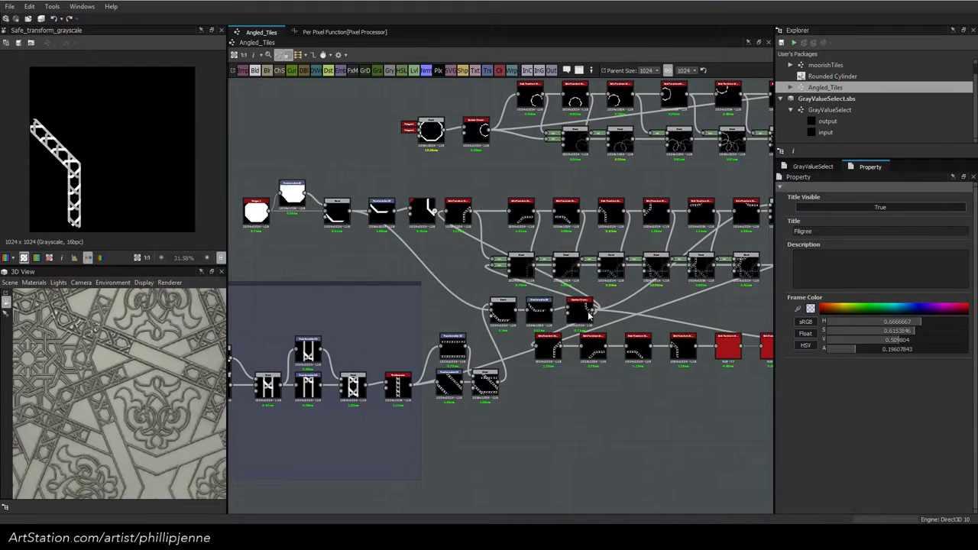
scroll(90, 386, "up", 5)
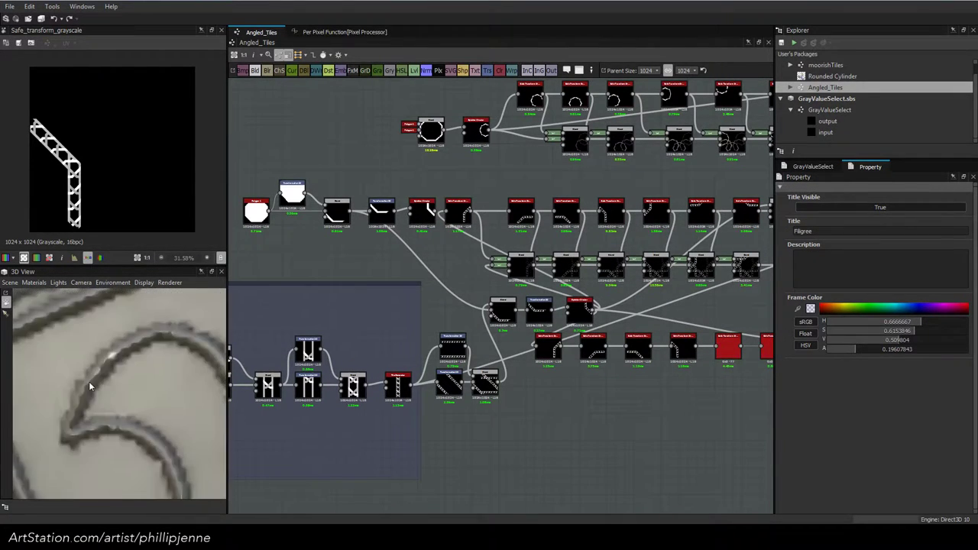
scroll(90, 386, "down", 3)
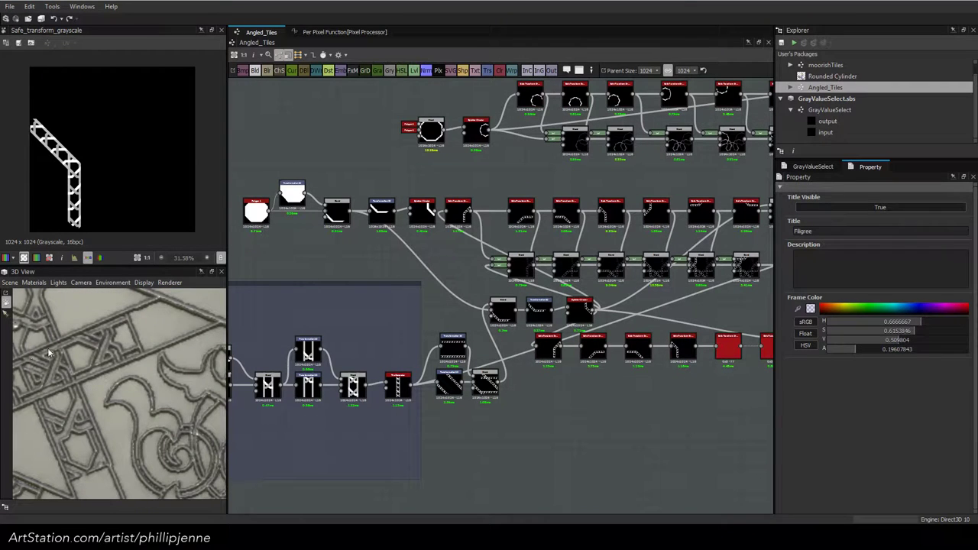
middle_click_drag(519, 269, 385, 284)
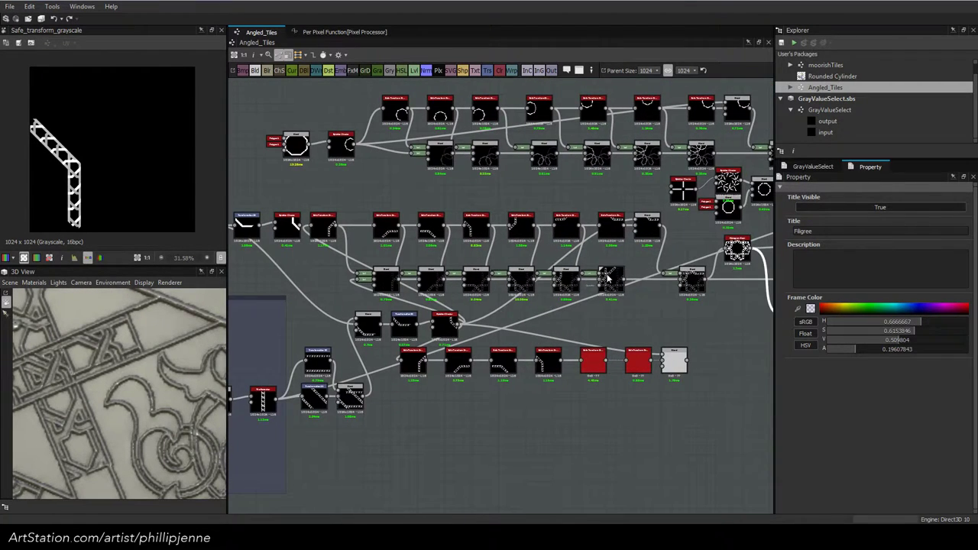
left_click(609, 279)
scroll(124, 198, "up", 4)
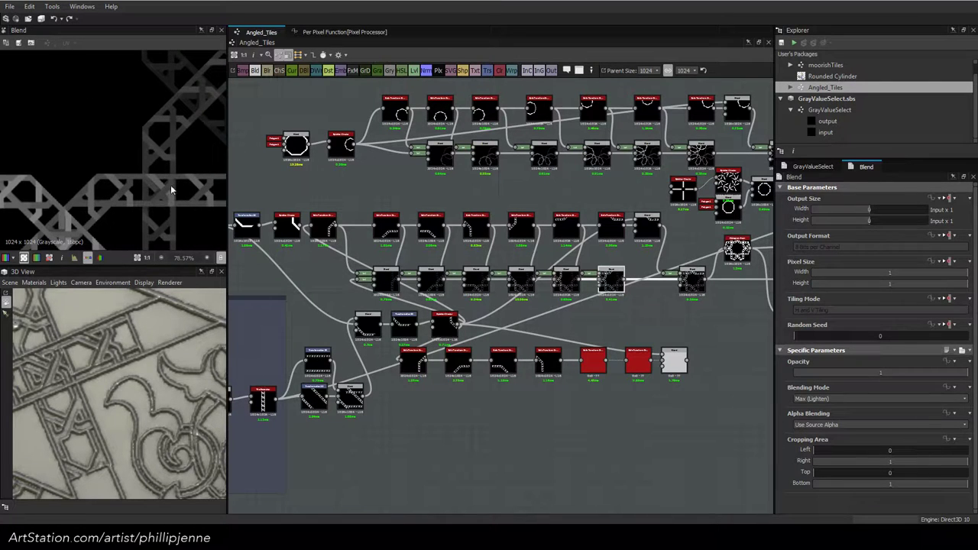
middle_click_drag(465, 305, 485, 313)
key("ctrl+z")
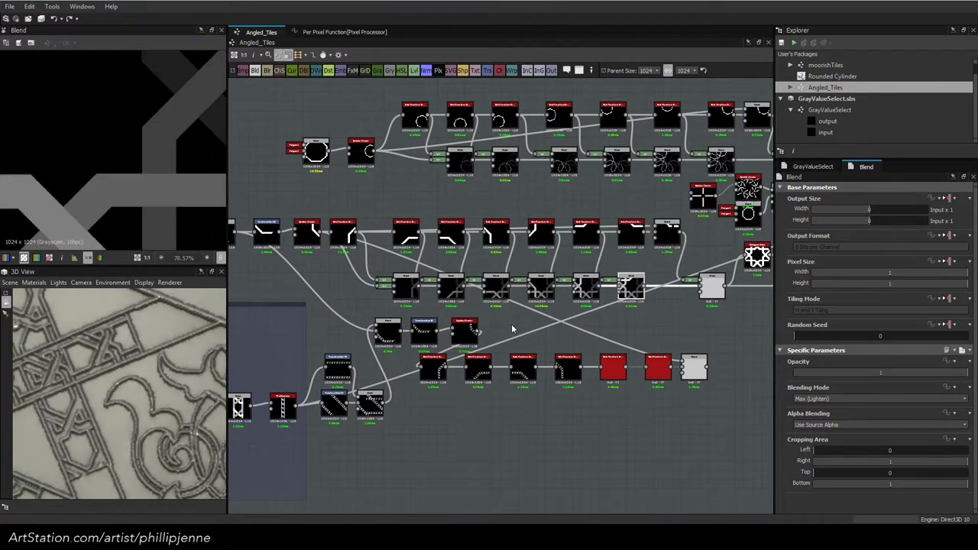
Move the lower node row beside Splatter Circular and delete the Blend node ending it
scroll(512, 328, "up", 1)
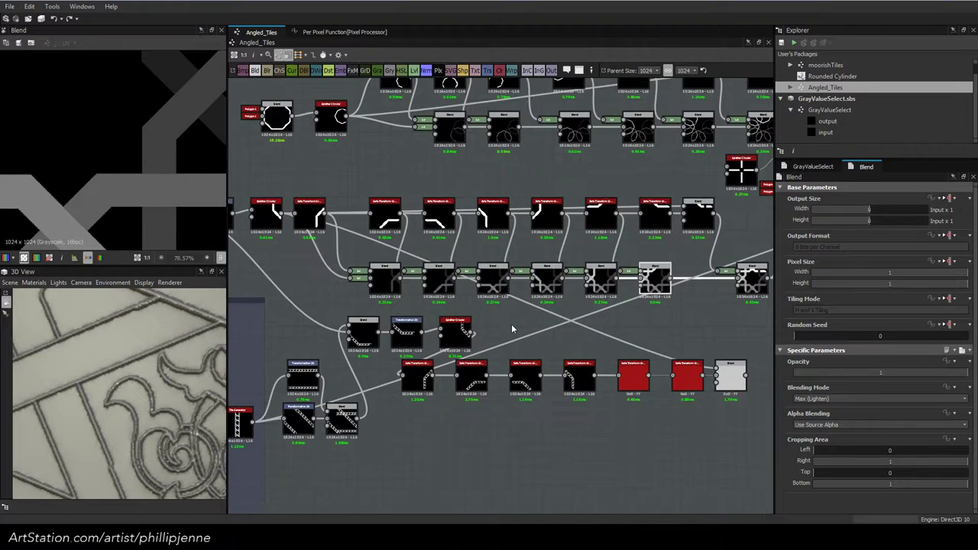
middle_click_drag(546, 315, 552, 301)
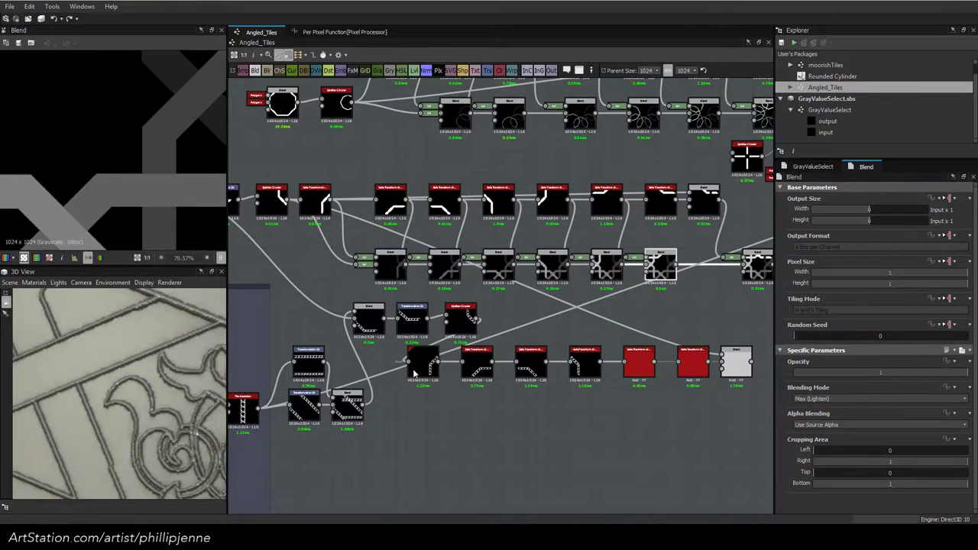
middle_click_drag(406, 379, 362, 363)
left_click_drag(362, 361, 449, 305)
left_click(520, 365)
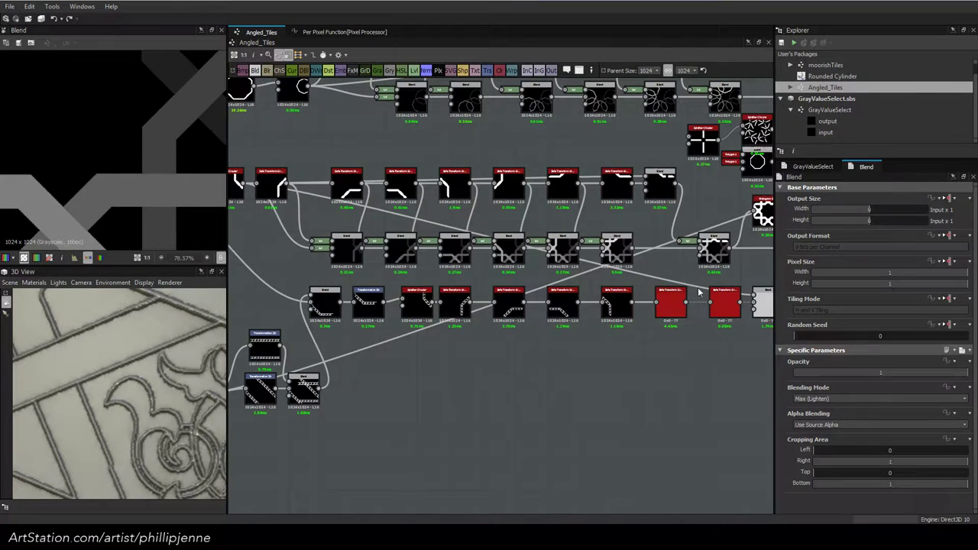
key("Delete")
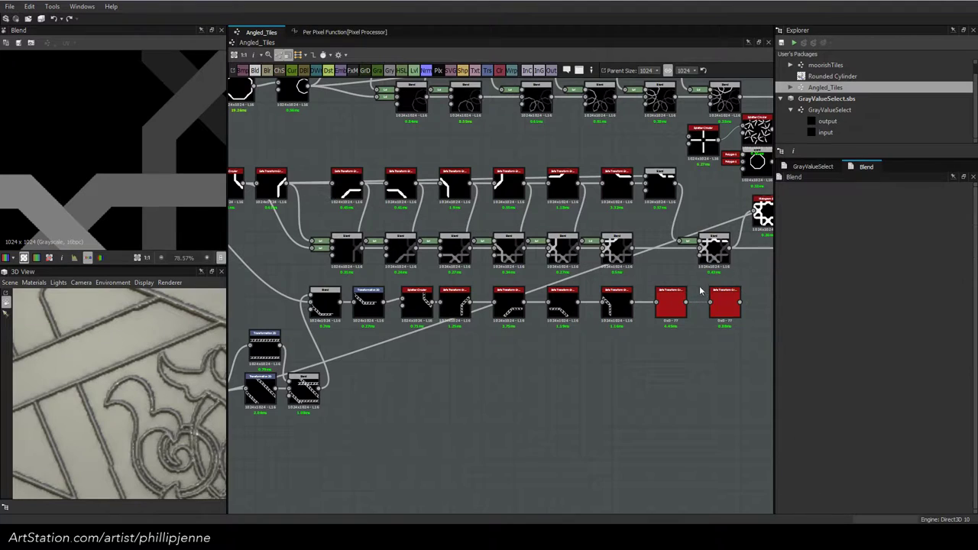
Slide the safe_transform_grayscale nodes left to close row gaps, and nudge Splatter Circular left
left_click(671, 300)
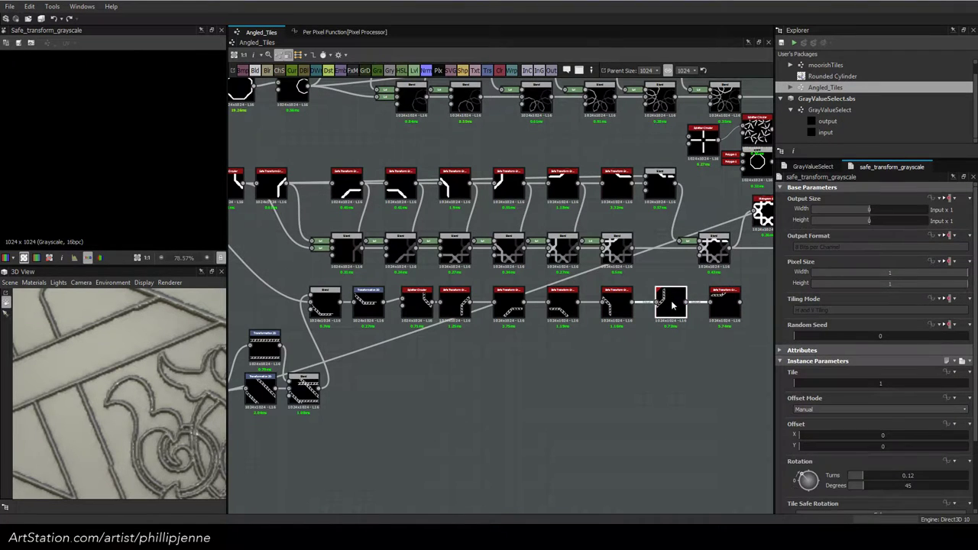
left_click_drag(673, 305, 665, 305)
left_click_drag(727, 305, 707, 305)
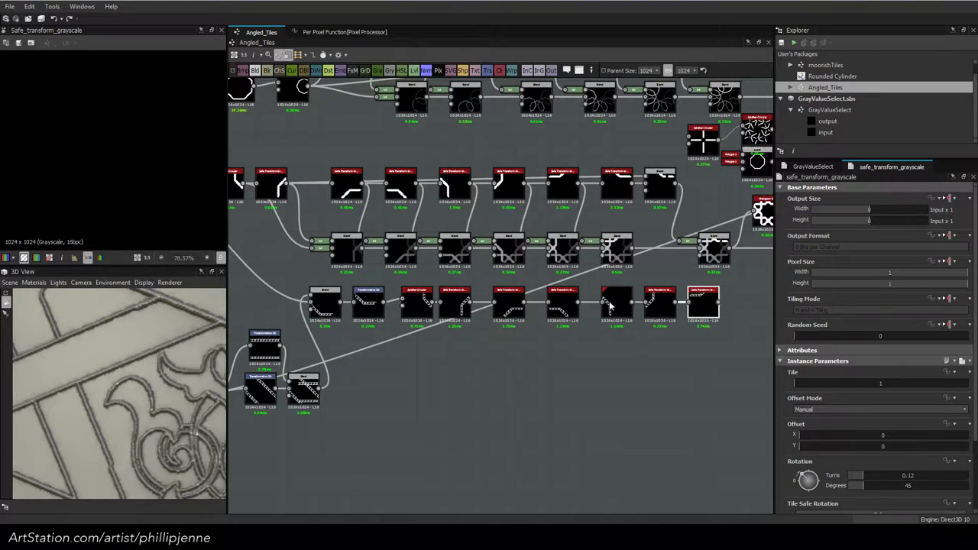
left_click_drag(609, 306, 663, 295)
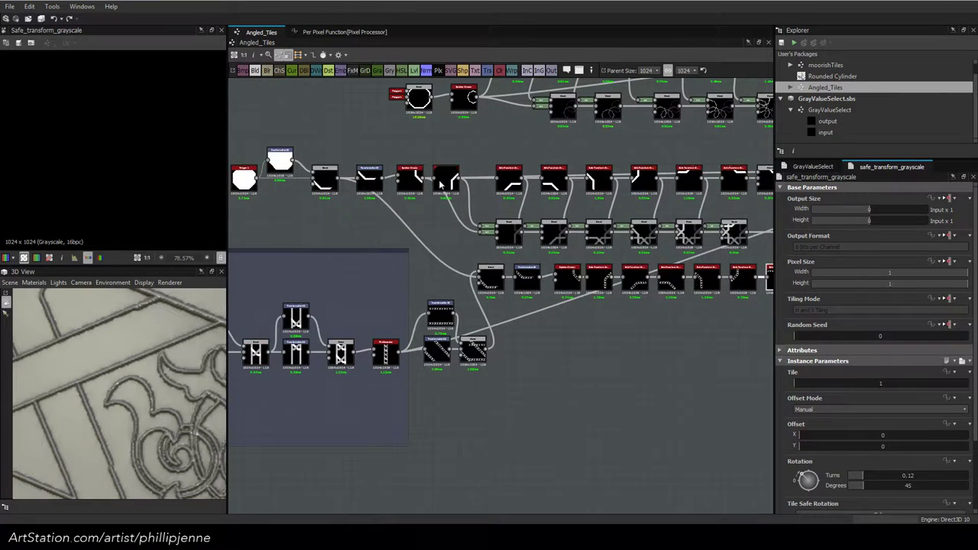
scroll(474, 328, "up", 2)
middle_click_drag(570, 296, 473, 327)
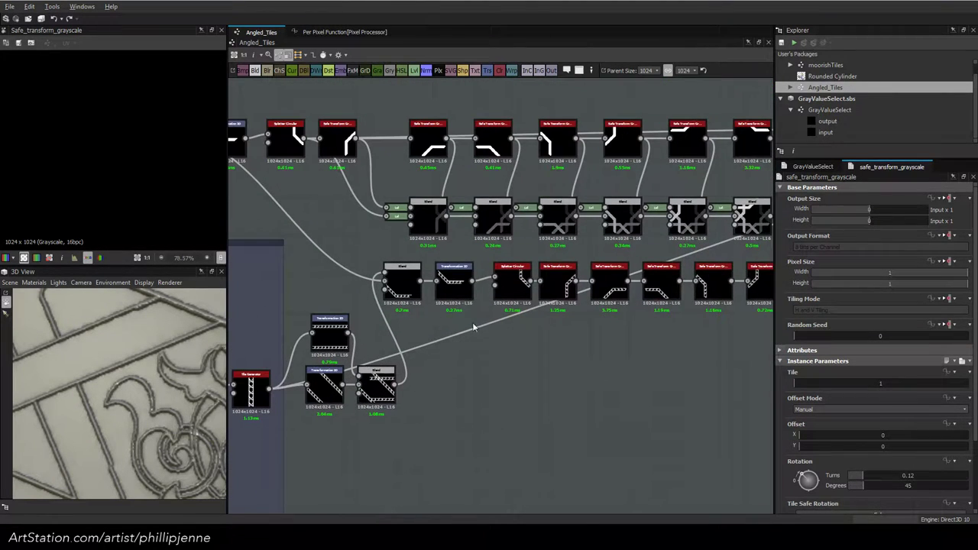
left_click_drag(505, 286, 499, 285)
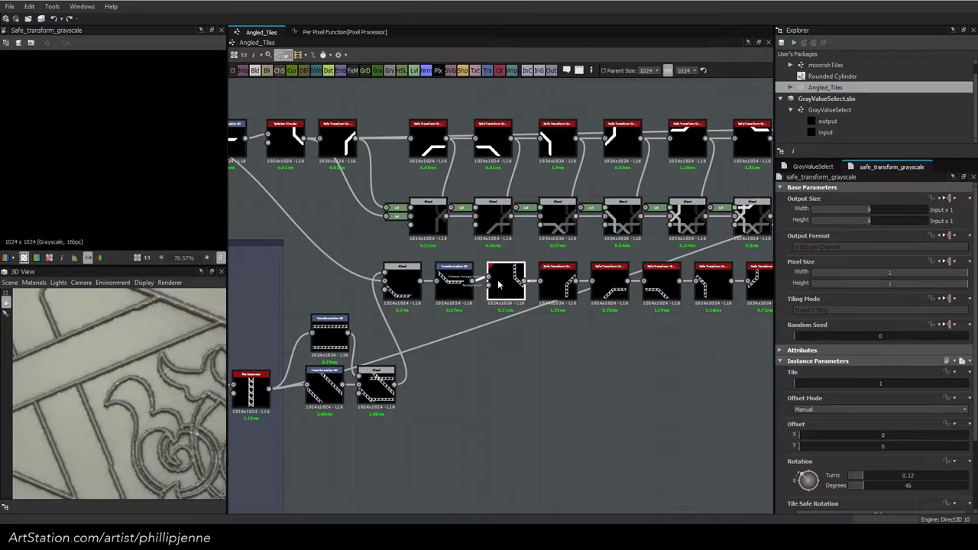
Add a new Blend node and place it below the dotted-strip row
scroll(460, 287, "up", 1)
left_click(555, 368)
scroll(553, 369, "down", 2)
mouse_move(522, 365)
middle_mouse_down()
mouse_move(510, 359)
mouse_move(508, 371)
middle_mouse_up()
key("space")
left_click(570, 232)
left_click_drag(524, 364, 577, 385)
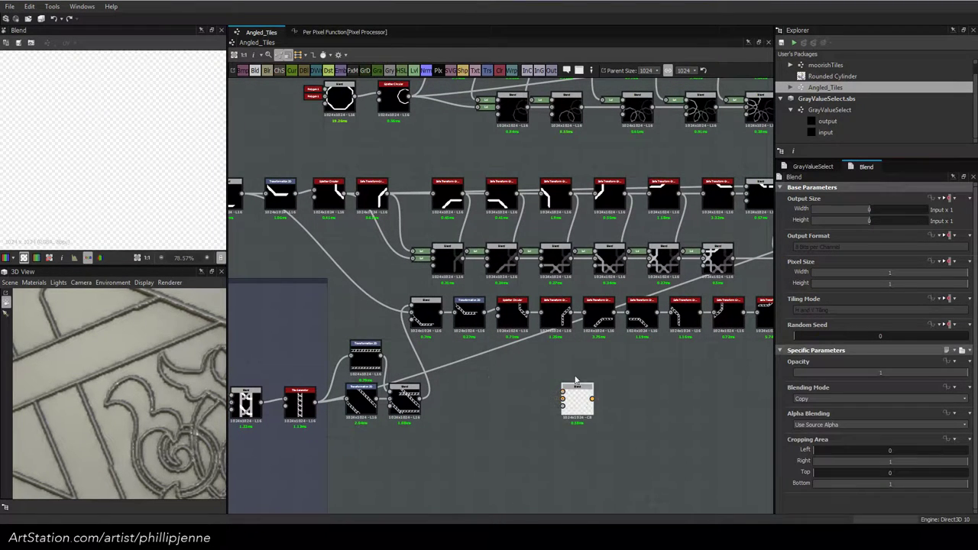
Trial-link Splatter Circular into the new Blend, preview a Blend node, then undo back to the empty Blend
left_click(509, 315)
left_click_drag(527, 316, 588, 388)
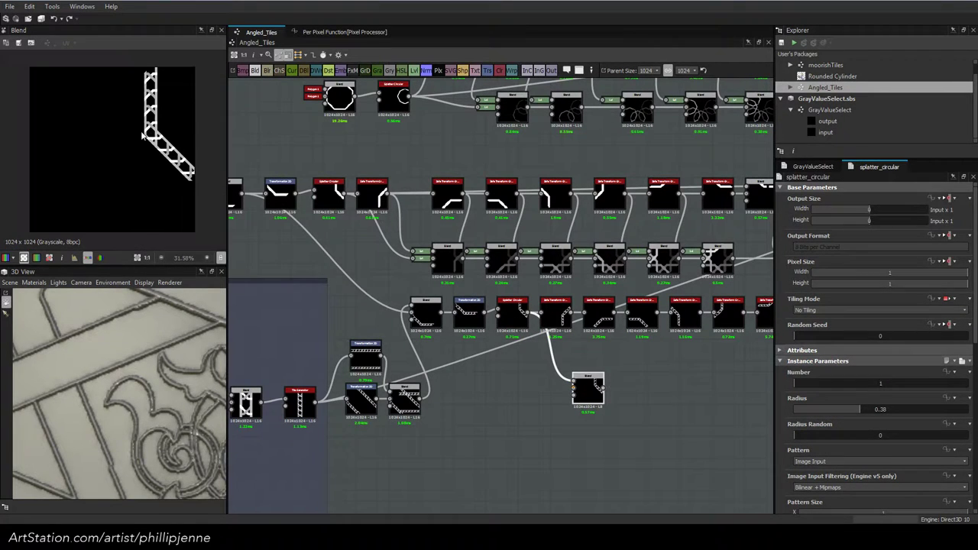
scroll(142, 136, "up", 1)
middle_click_drag(486, 290, 474, 280)
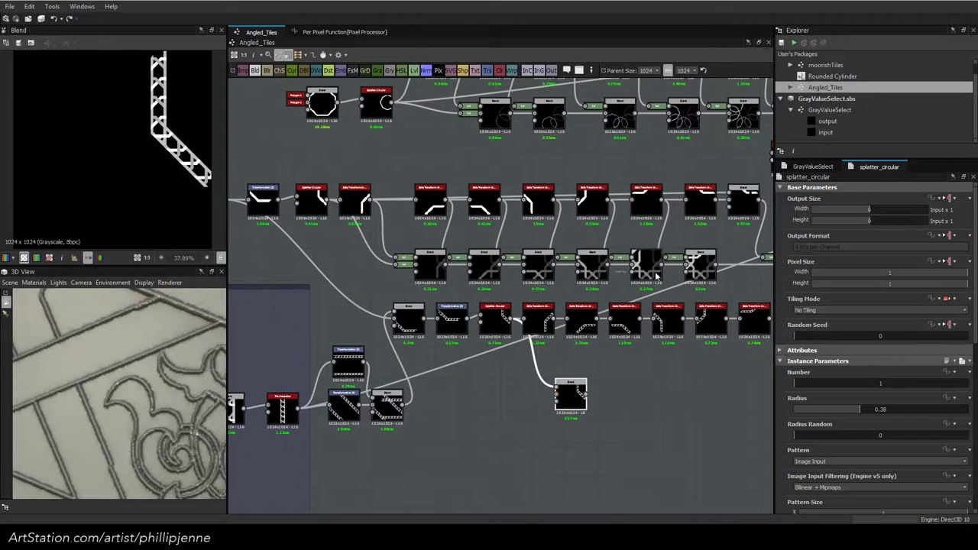
middle_click_drag(656, 277, 517, 282)
middle_click_drag(667, 288, 598, 277)
left_click(598, 277)
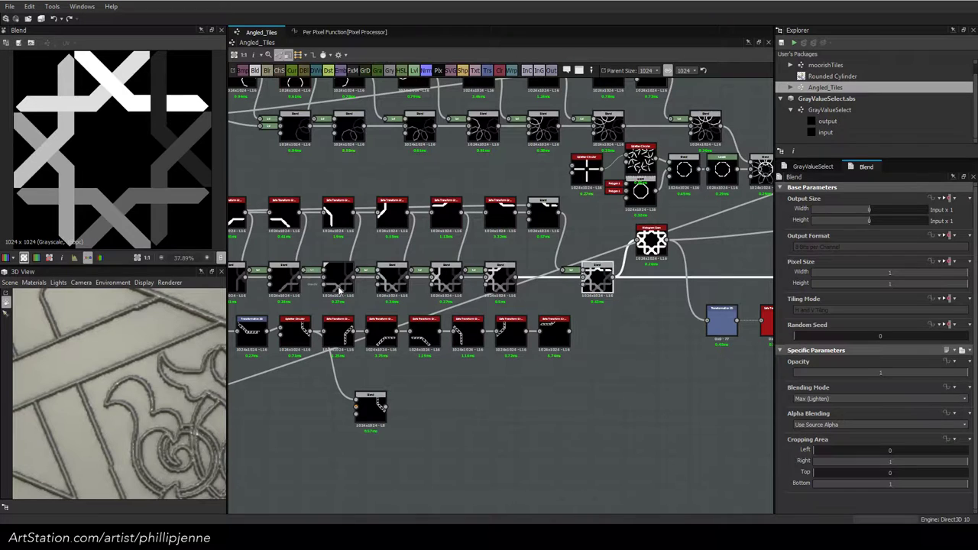
middle_click_drag(250, 240, 419, 224)
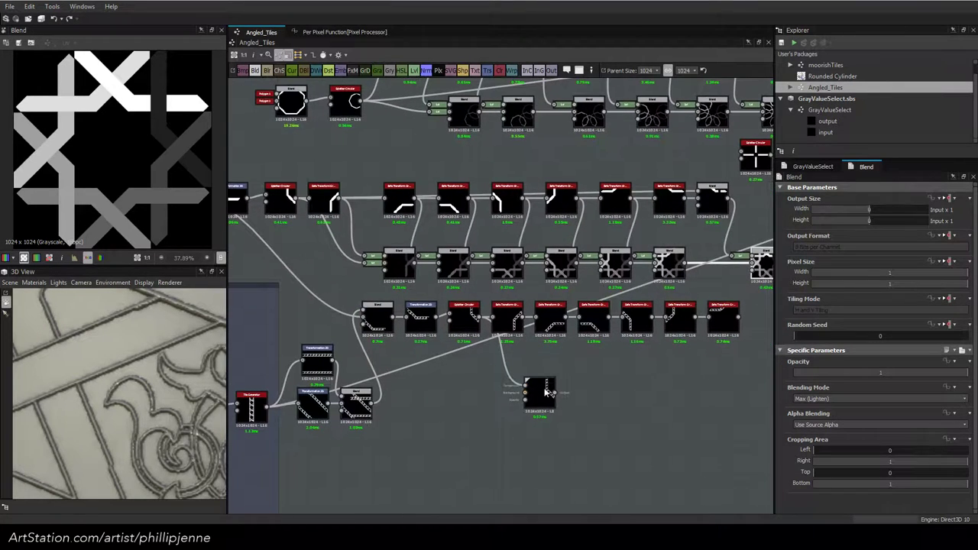
left_click_drag(550, 396, 518, 386)
scroll(522, 386, "up", 2)
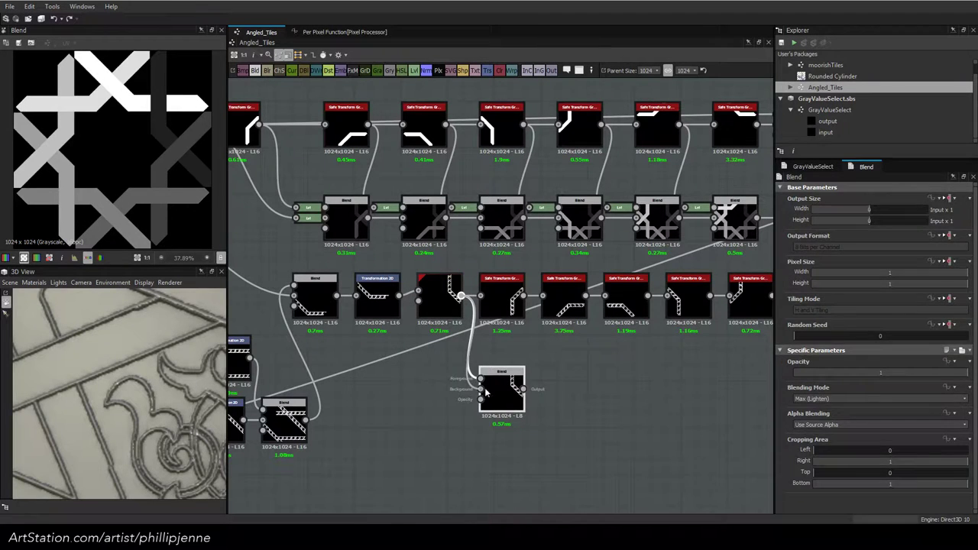
key("ctrl+z")
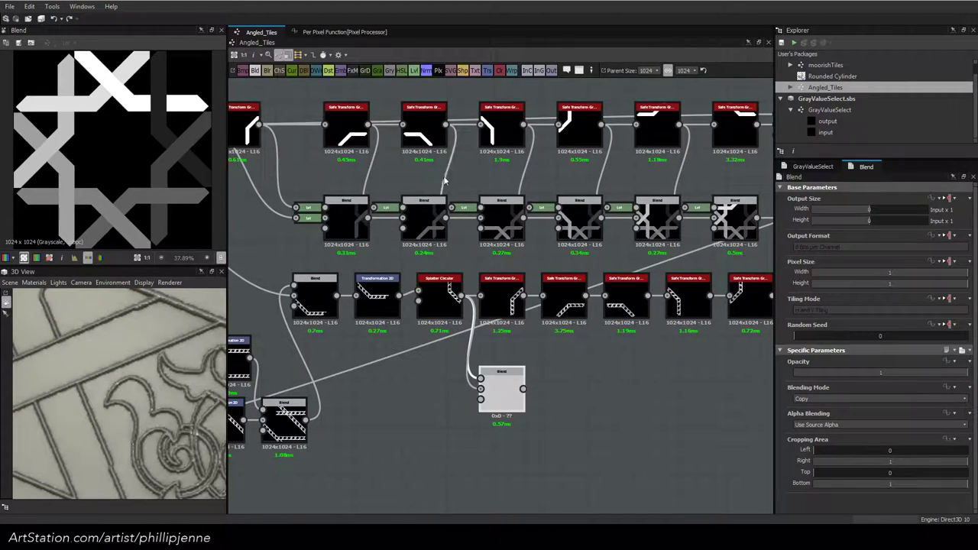
Connect the first safe_transform_grayscale output to the new Blend's Foreground
middle_click_drag(374, 152, 433, 145)
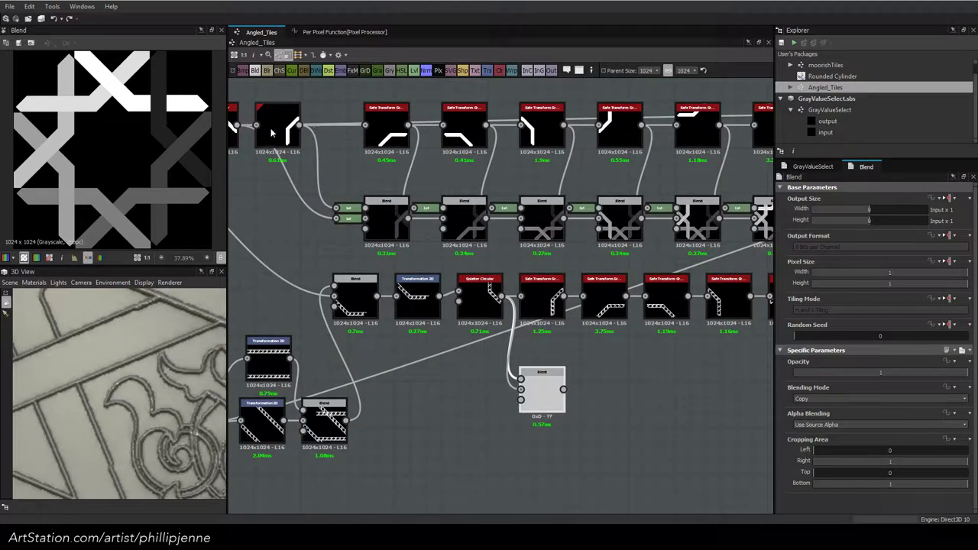
middle_click_drag(271, 133, 354, 139)
left_click(378, 134)
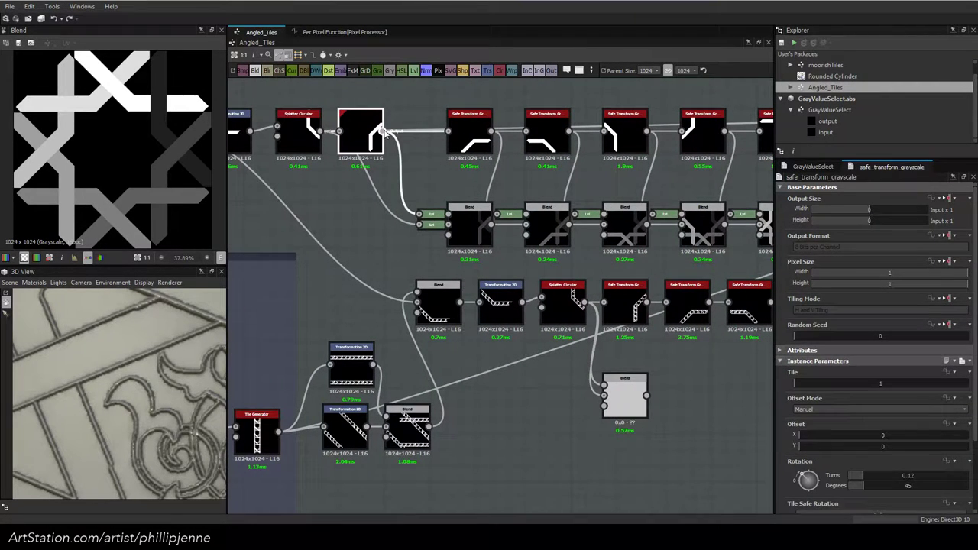
left_click_drag(281, 247, 609, 391)
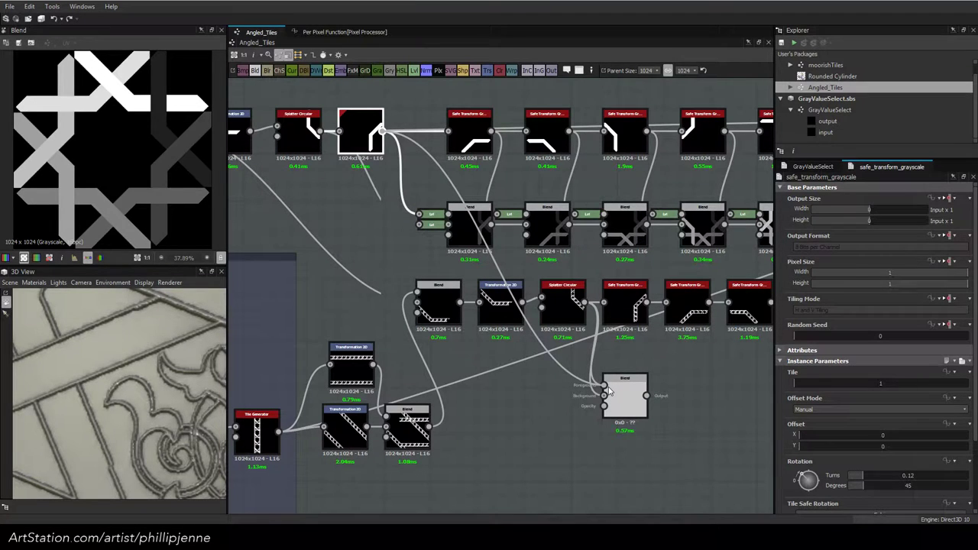
Switch the new Blend's blending mode to Subtract, after briefly trying Multiply
left_click(621, 394)
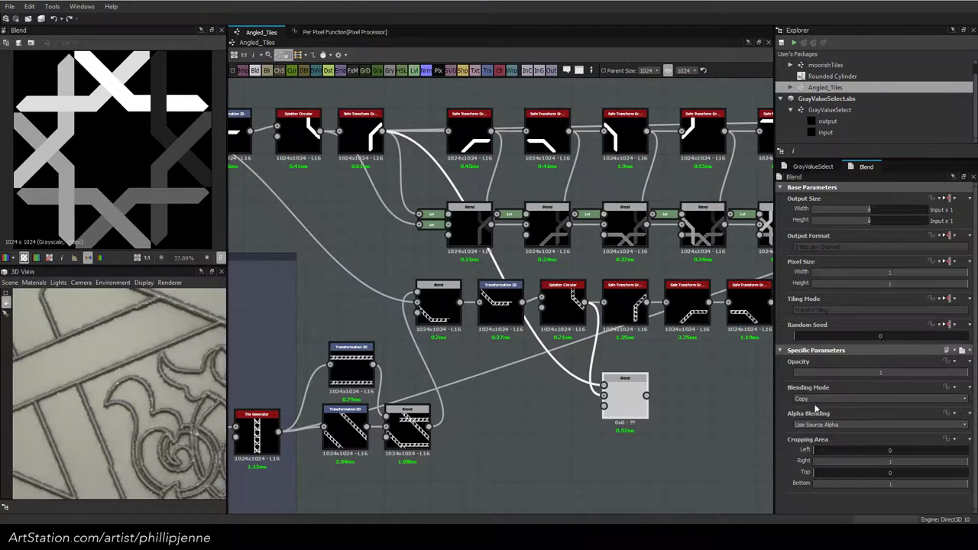
left_click(821, 398)
left_click(808, 427)
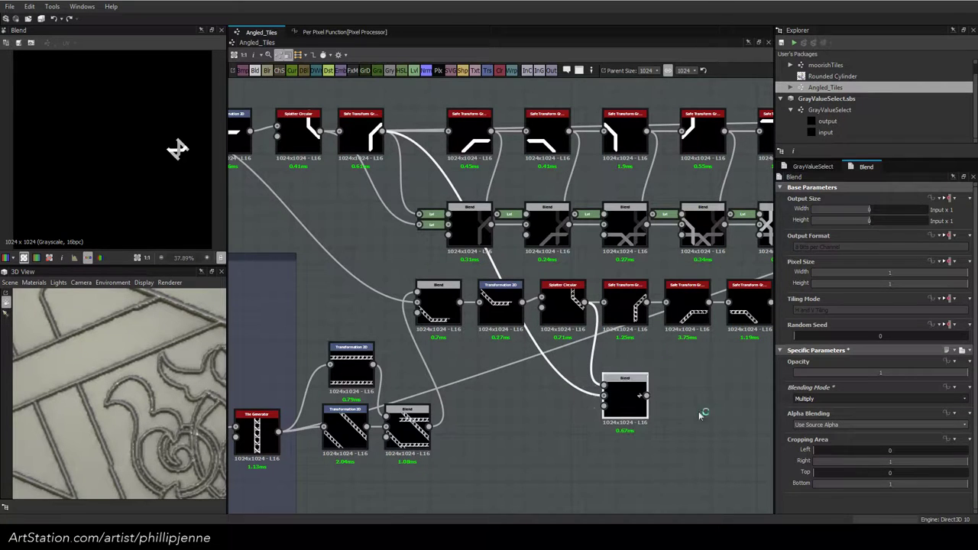
left_click(825, 399)
left_click(564, 385)
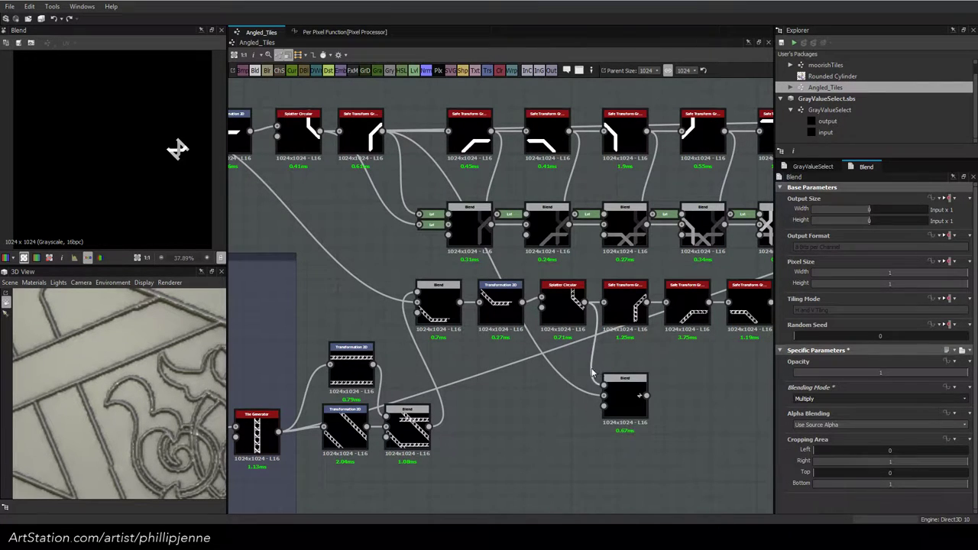
left_click(624, 391)
left_click(830, 399)
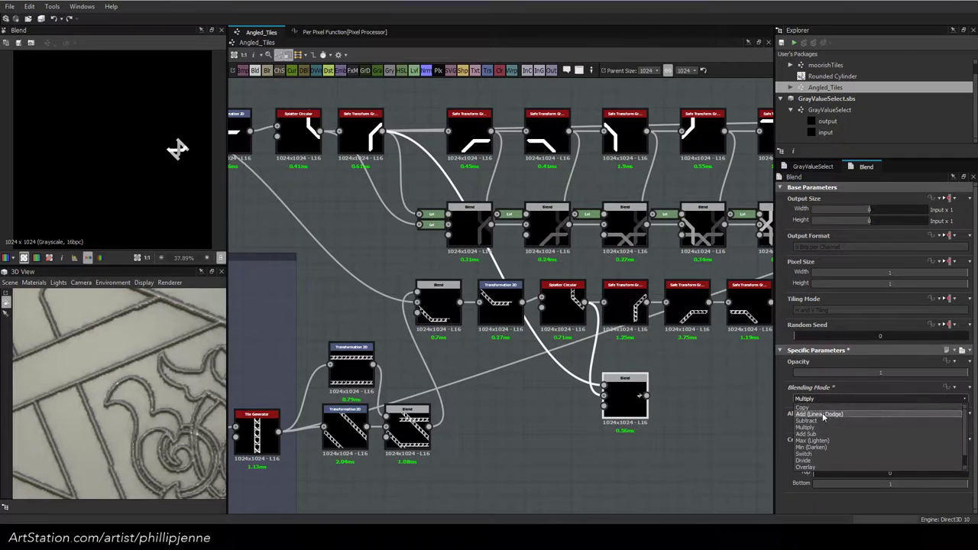
left_click(811, 420)
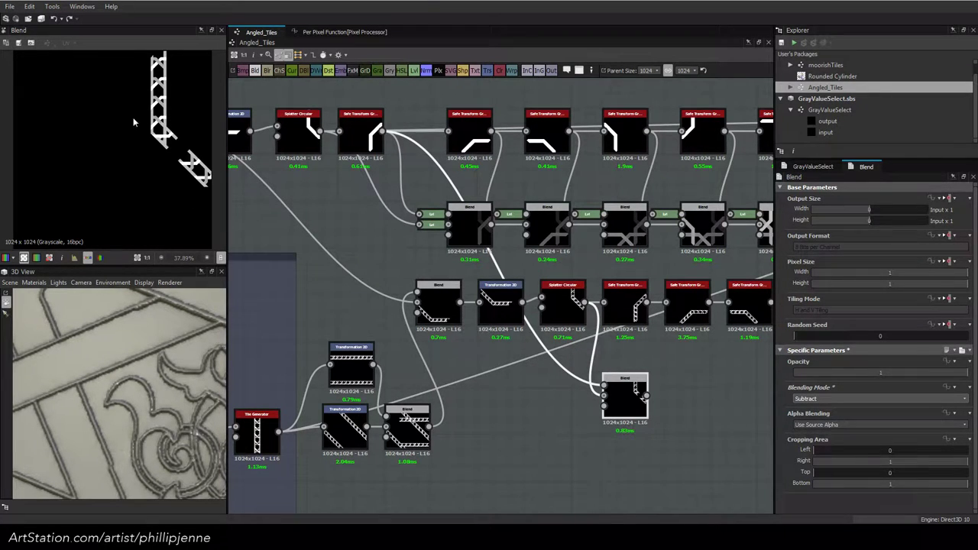
middle_click_drag(650, 366, 573, 371)
key("space")
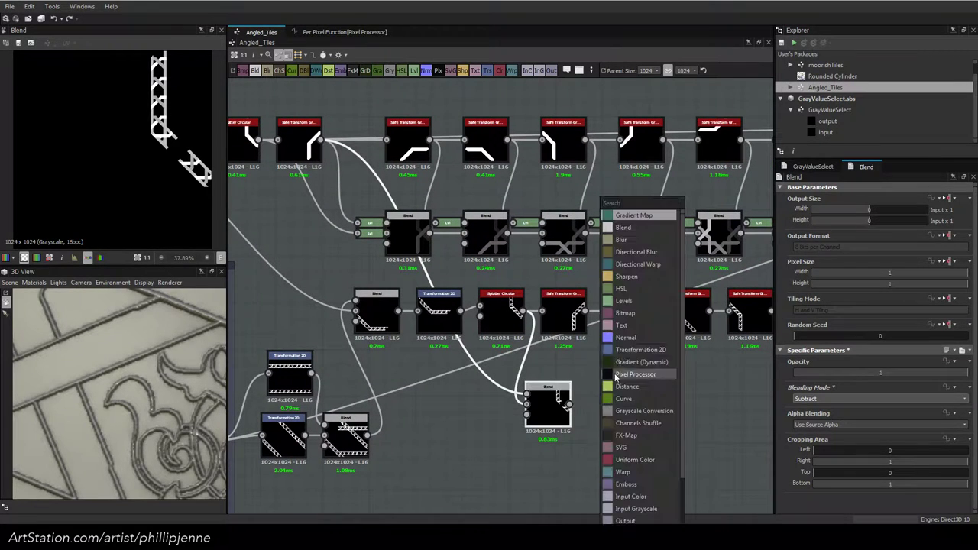
Add a Blend node fed by a Safe Transform strip and set it to Subtract
left_click(633, 229)
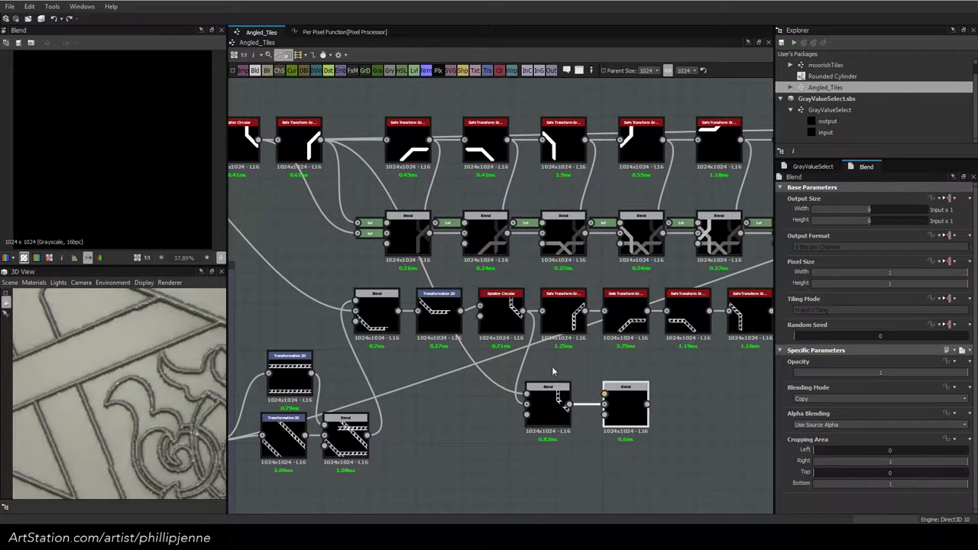
left_click(565, 408)
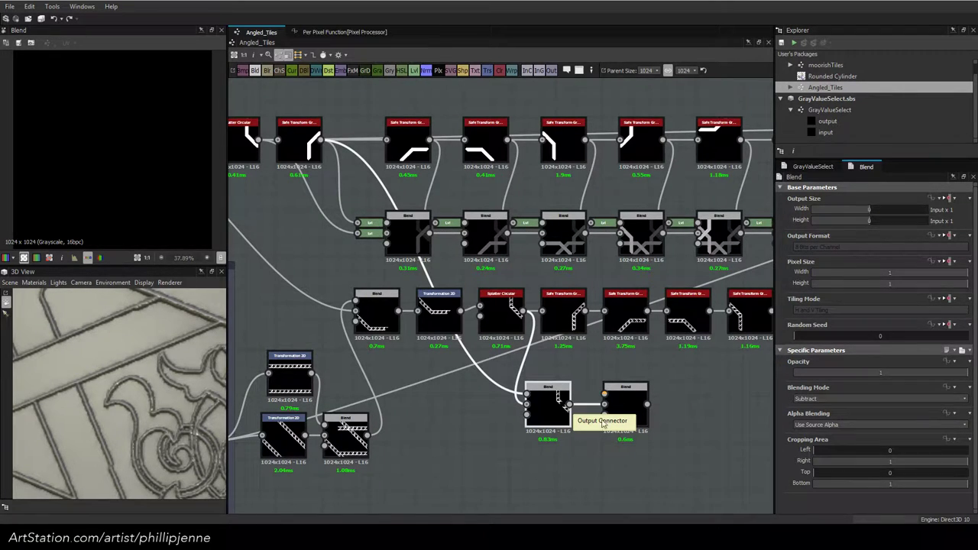
left_click_drag(551, 407, 536, 422)
left_click_drag(618, 401, 603, 419)
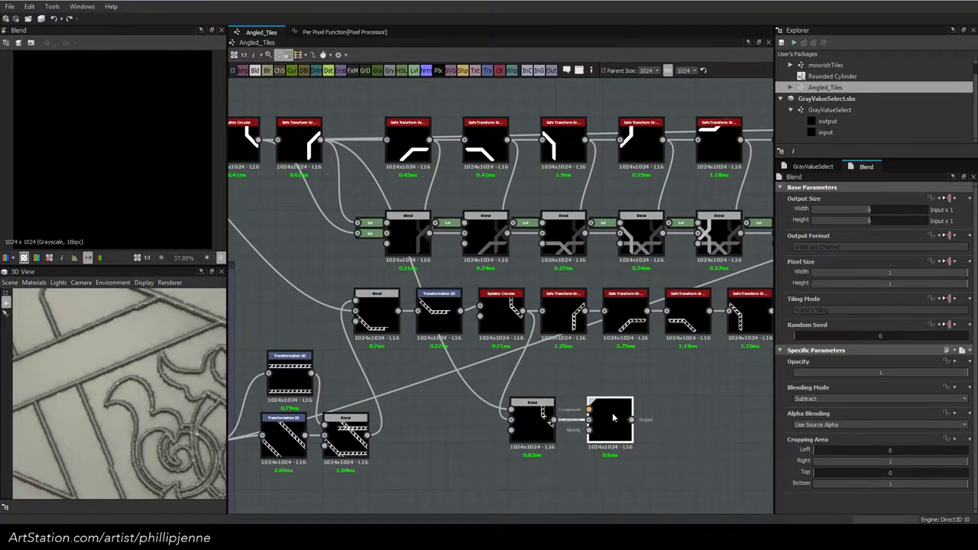
left_click_drag(584, 310, 433, 143)
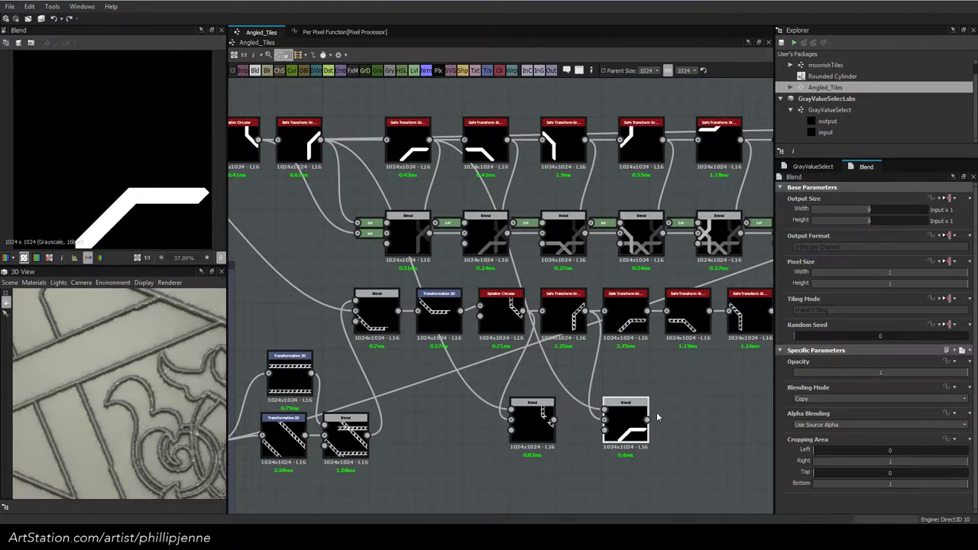
left_click(822, 398)
left_click(823, 420)
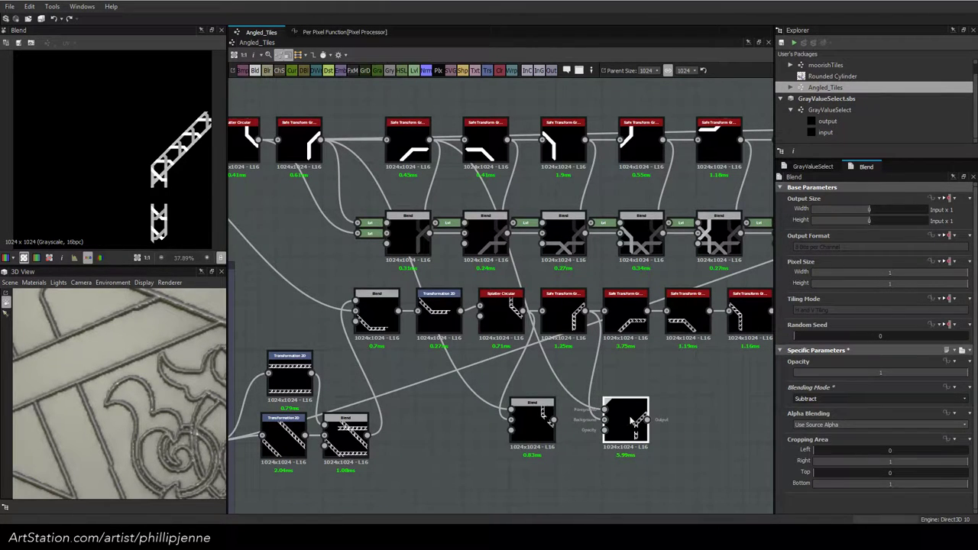
left_click_drag(627, 418, 618, 419)
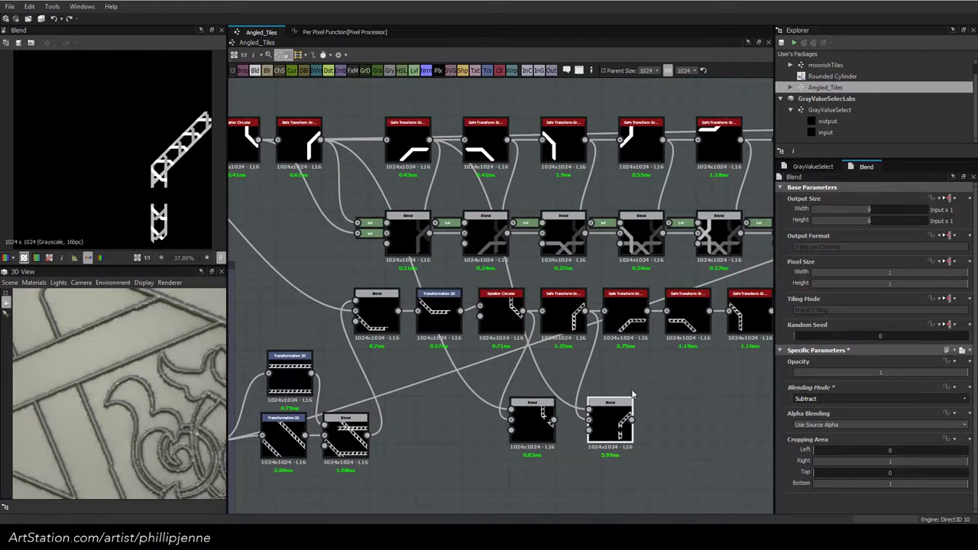
Add another Blend taking the Subtract blend as background and a Safe Transform strip as foreground
middle_click_drag(635, 391, 541, 357)
left_click(606, 377)
key("space")
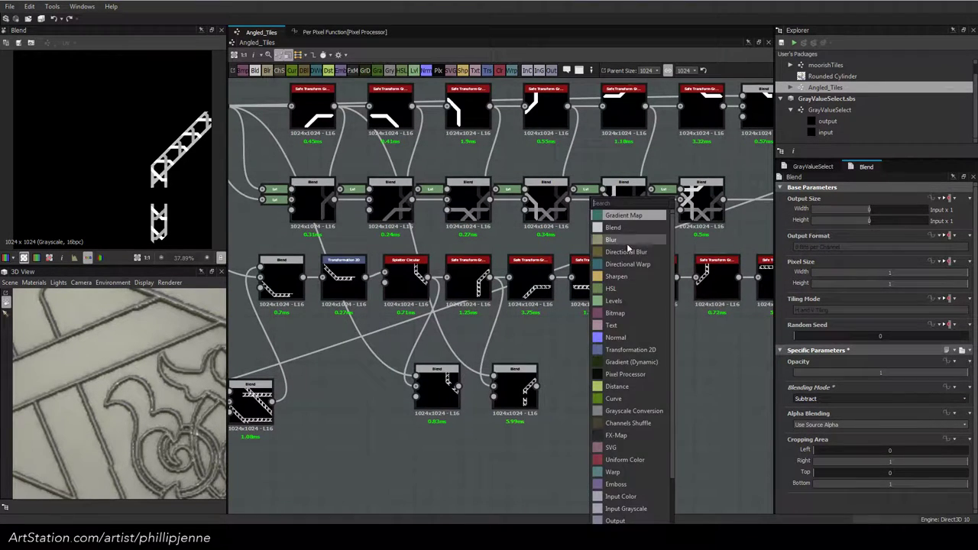
left_click(627, 229)
middle_click_drag(526, 292, 588, 299)
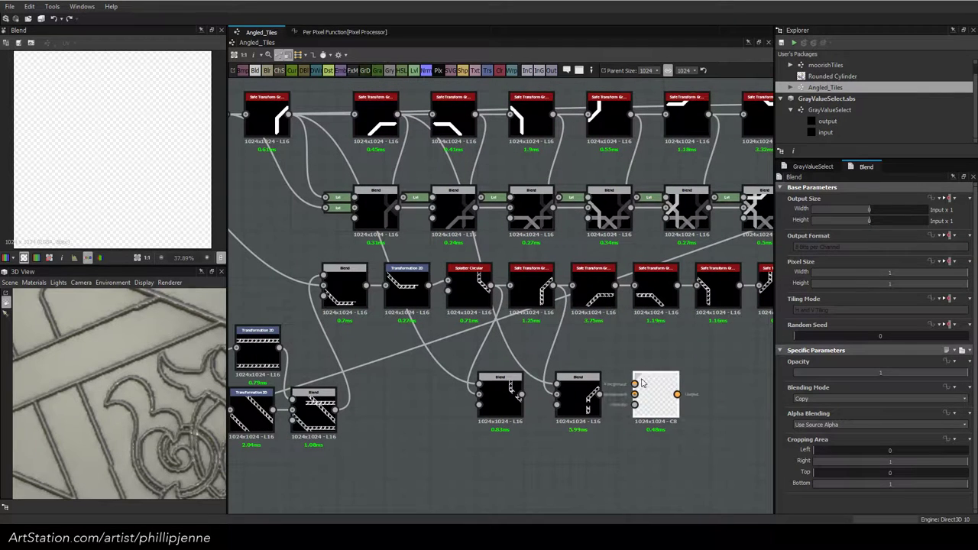
left_click_drag(633, 403, 476, 114)
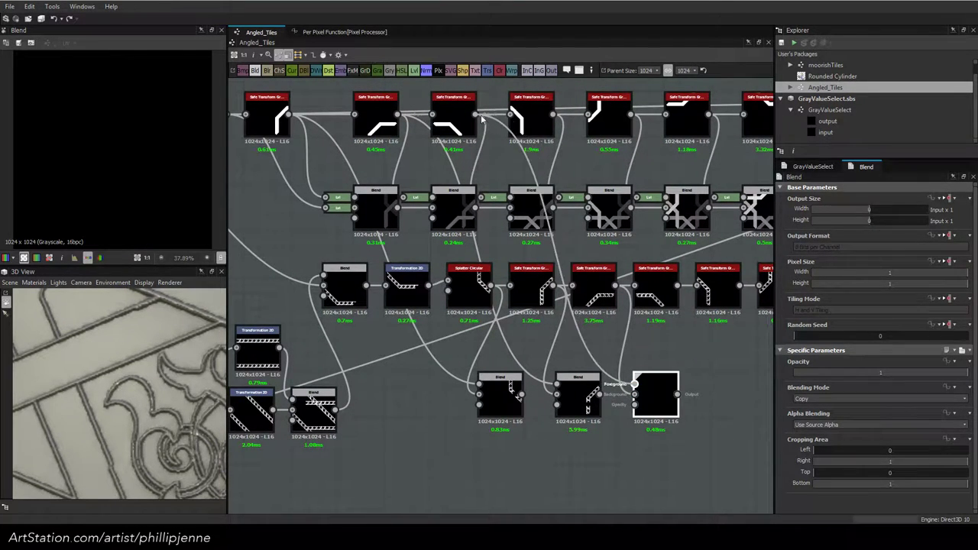
middle_click_drag(528, 333, 592, 334)
Move the Lattice frame to the far left of the graph
scroll(552, 319, "down", 1)
middle_click_drag(424, 305, 583, 299)
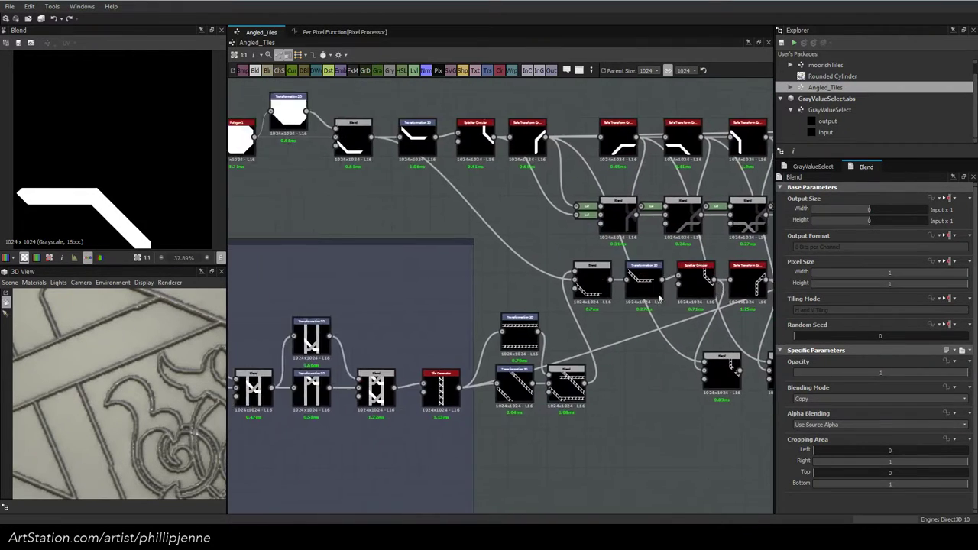
scroll(584, 299, "down", 3)
middle_click_drag(387, 274, 636, 275)
left_click_drag(323, 263, 252, 259)
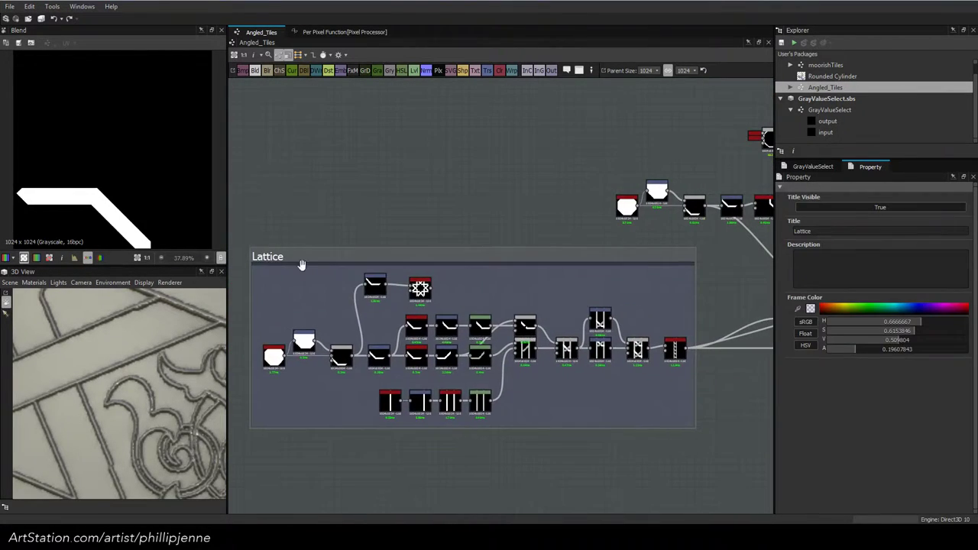
middle_click_drag(532, 268, 195, 251)
scroll(519, 318, "up", 2)
Pack the strip, Blend and Transformation 2D nodes leftward into a compact row
left_click_drag(386, 275, 389, 346)
left_click_drag(472, 252, 429, 252)
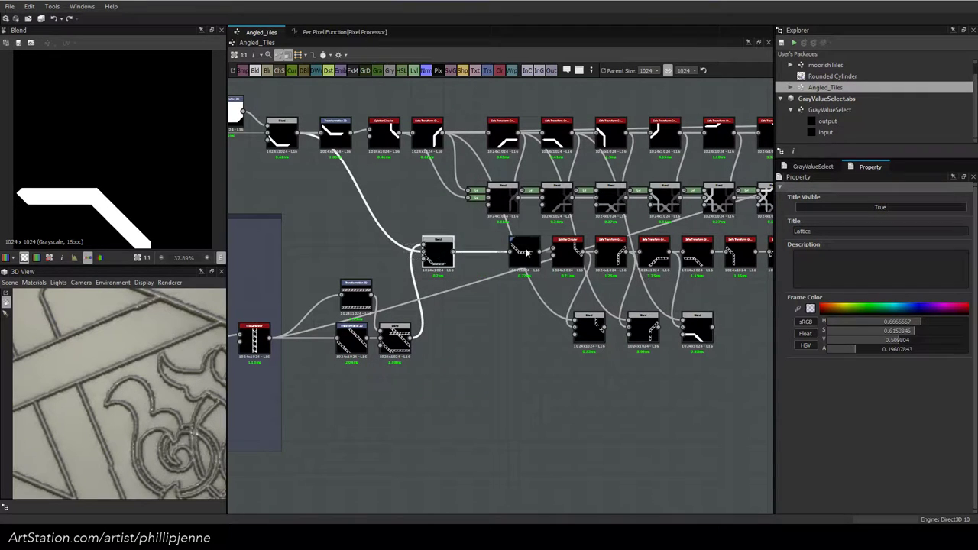
left_click_drag(525, 252, 408, 253)
middle_click_drag(357, 269, 467, 269)
left_click_drag(462, 270, 460, 346)
left_click(501, 288)
mouse_move(525, 232)
left_mouse_down()
mouse_move(587, 265)
mouse_move(516, 255)
left_mouse_up()
left_click(565, 314)
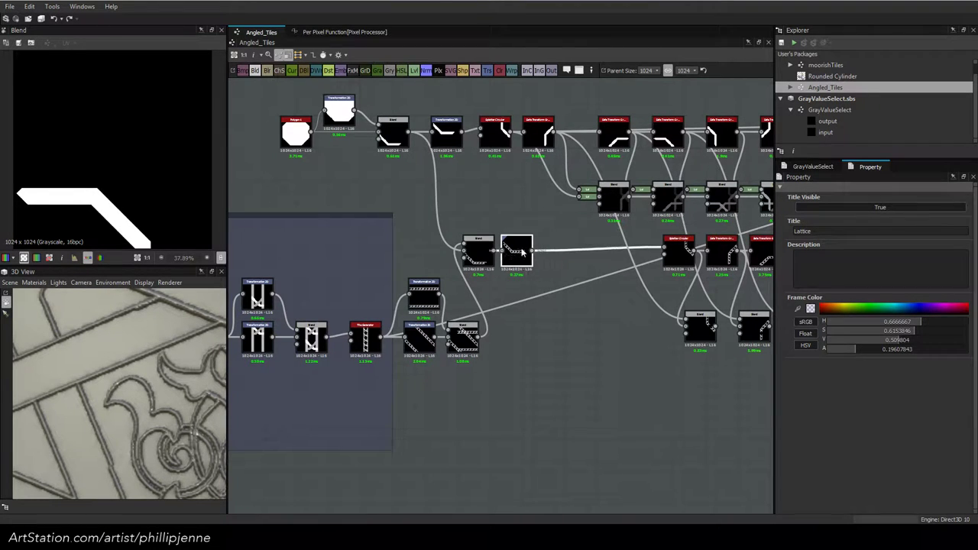
middle_click_drag(472, 235, 353, 242)
middle_click_drag(527, 276, 471, 275)
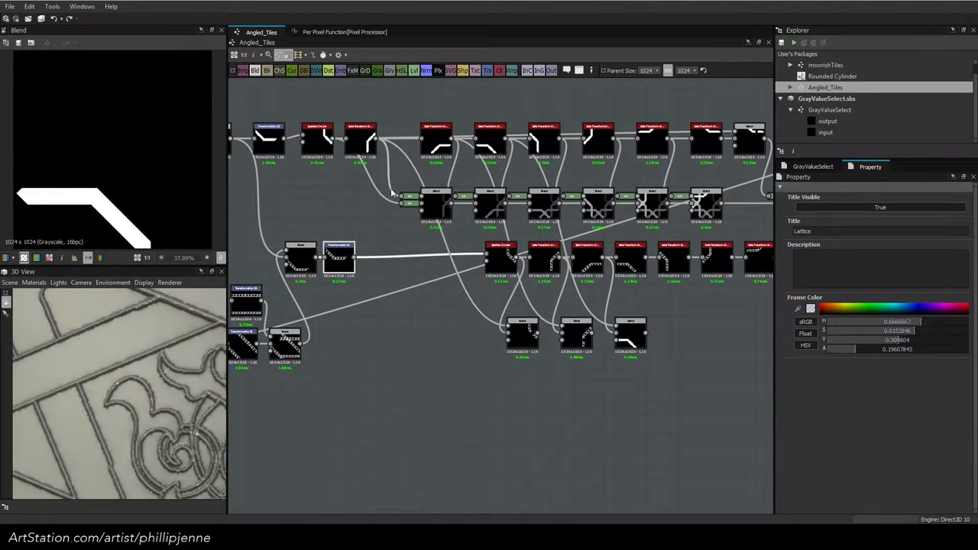
Shift the strip row and whole Lattice group left, placing Splatter Circular beside Transformation 2D
scroll(450, 256, "down", 4)
left_click_drag(458, 251, 544, 259)
scroll(371, 225, "up", 7)
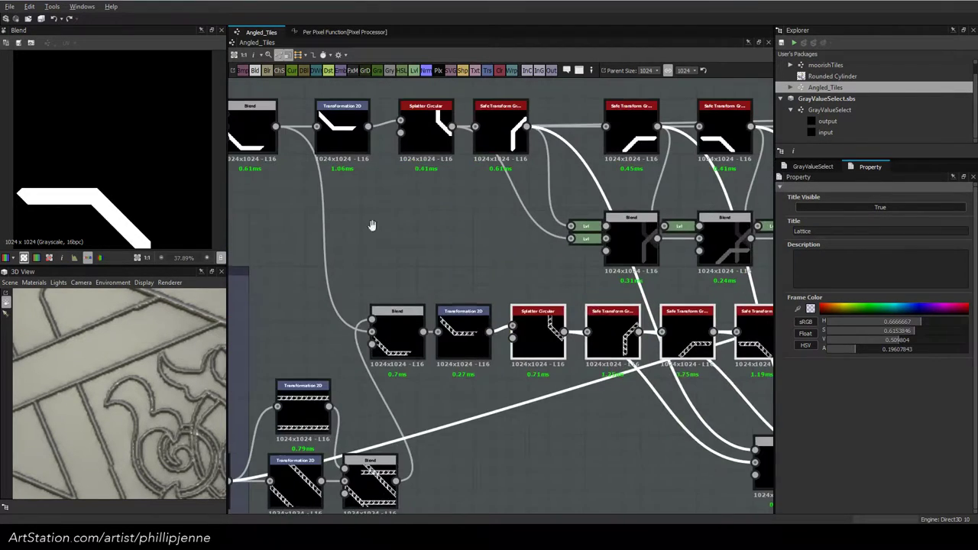
middle_click_drag(372, 224, 556, 190)
scroll(556, 190, "down", 6)
scroll(485, 224, "down", 1)
middle_click_drag(488, 231, 581, 246)
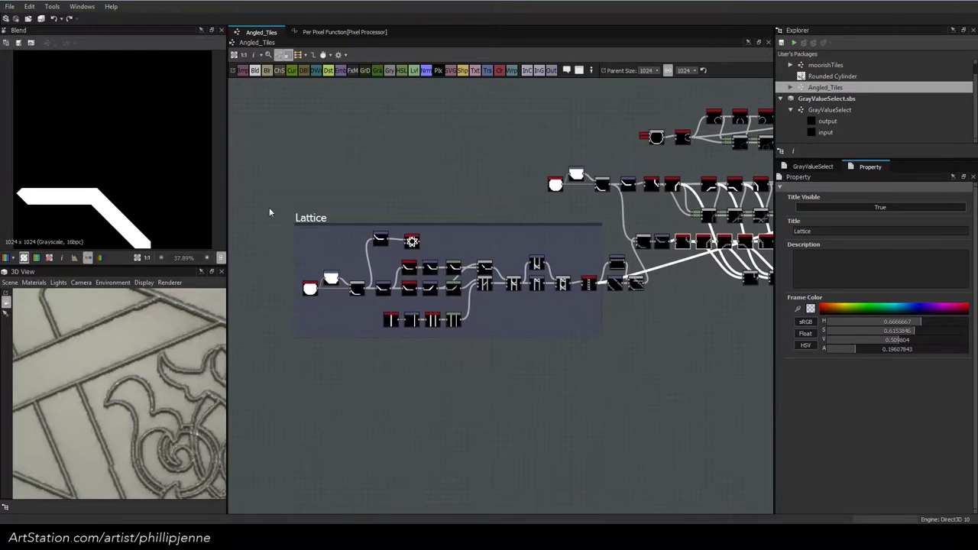
left_click_drag(268, 209, 660, 332)
left_click_drag(662, 243, 631, 243)
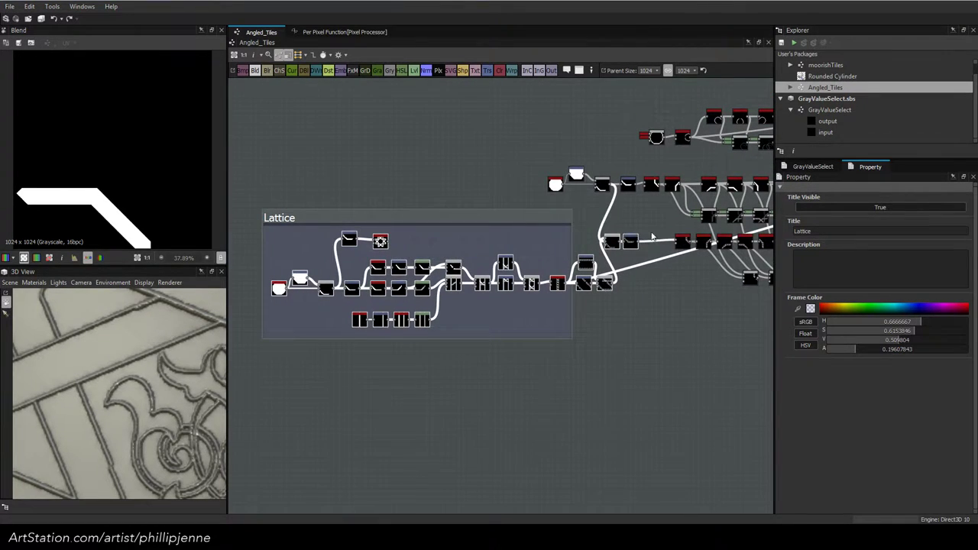
scroll(652, 236, "up", 2)
middle_click_drag(646, 309, 563, 301)
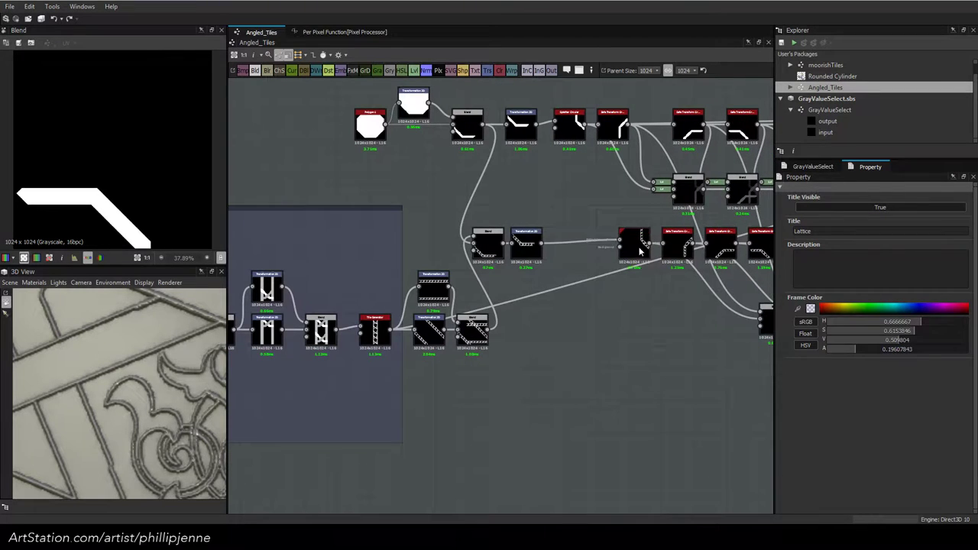
left_click_drag(633, 242, 573, 238)
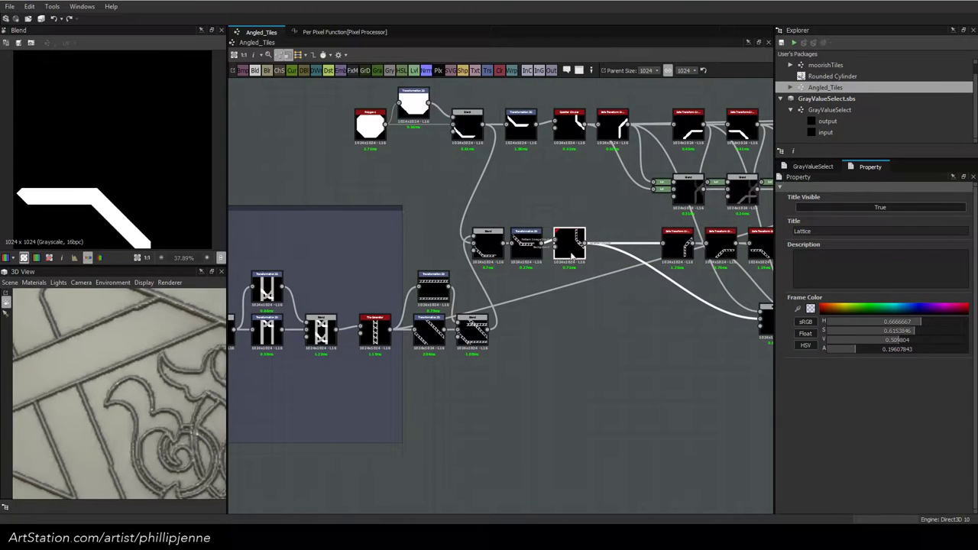
middle_click_drag(676, 255, 648, 259)
Paste three nodes into the middle-row chain and nudge them into alignment
key("ctrl+v")
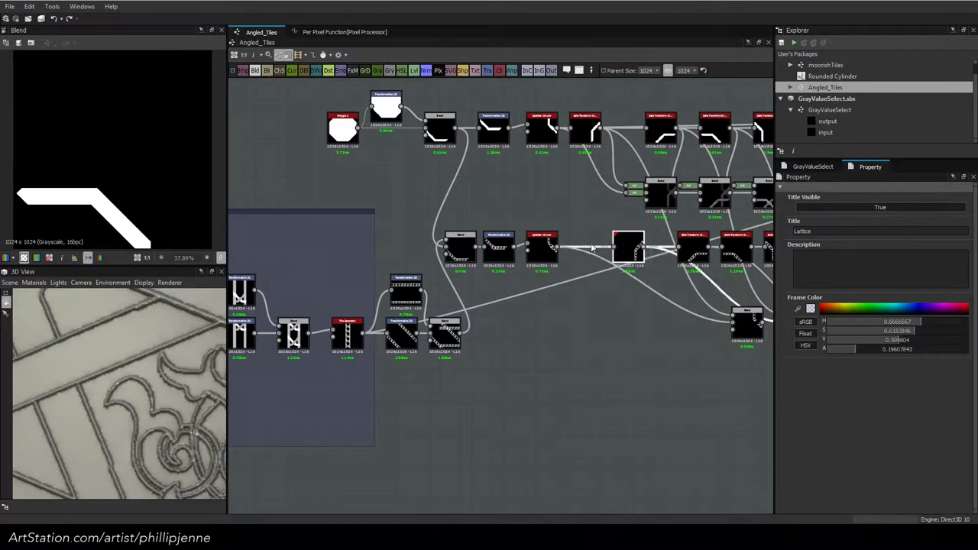
middle_click_drag(580, 246, 534, 247)
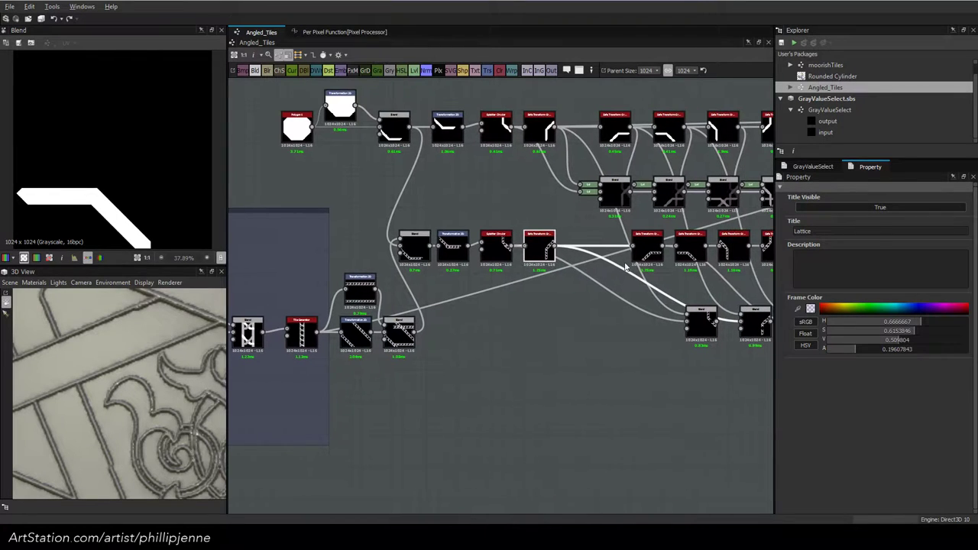
key("ctrl+v")
middle_click_drag(611, 246, 547, 246)
key("ctrl+v")
left_click_drag(668, 246, 656, 245)
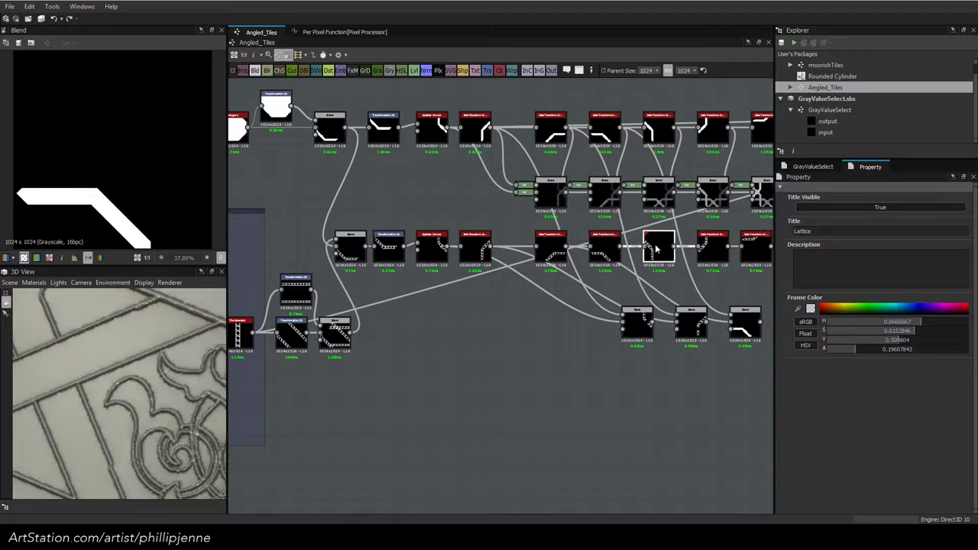
middle_click_drag(666, 245, 596, 243)
left_click_drag(688, 249, 700, 252)
Move the three bottom Blend nodes left
left_click(735, 328)
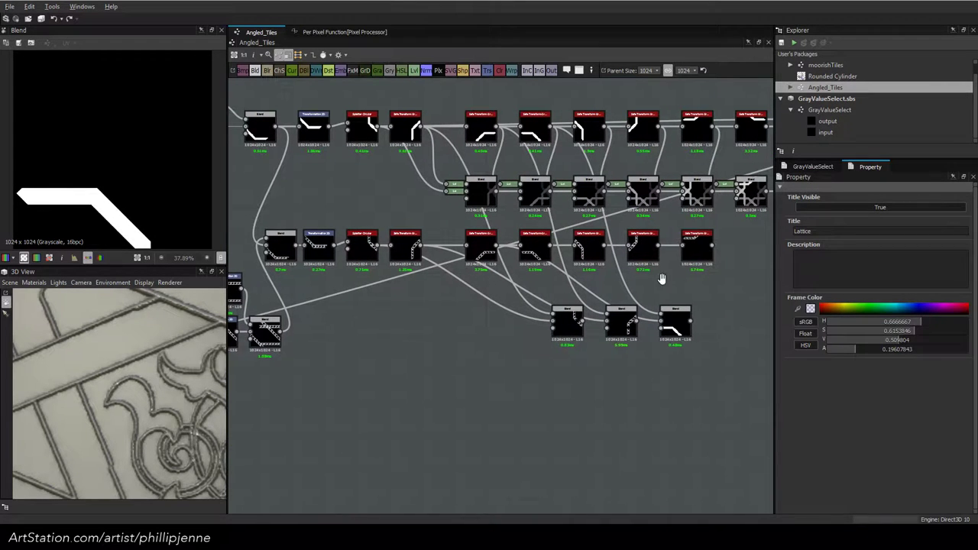
middle_click_drag(661, 278, 636, 279)
left_click_drag(540, 286, 487, 327)
left_click(575, 315)
scroll(527, 274, "up", 2)
scroll(527, 284, "down", 3)
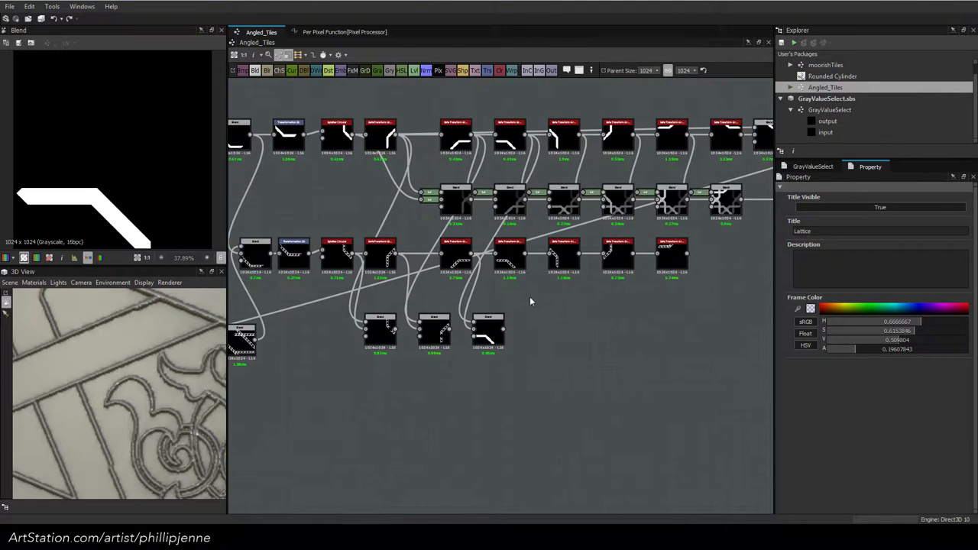
scroll(602, 311, "up", 2)
Set the bottom-right Blend node's blending mode to Subtract
left_click(547, 346)
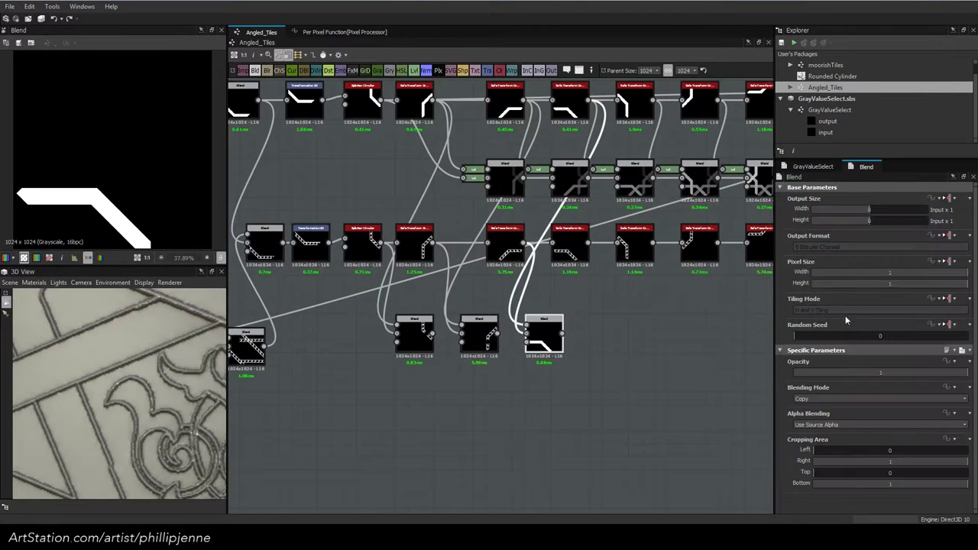
left_click(819, 397)
left_click(820, 419)
left_click(616, 334)
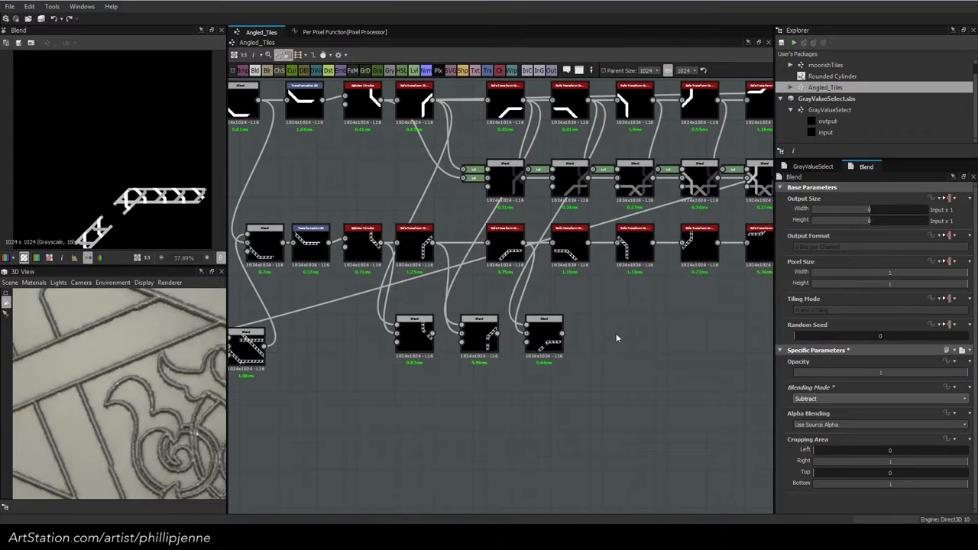
key("space")
key("Escape")
Duplicate the bottom-right Blend without its links and place the copy to its right
left_click(557, 336)
key("ctrl+c")
key("ctrl+v")
key("ctrl+z")
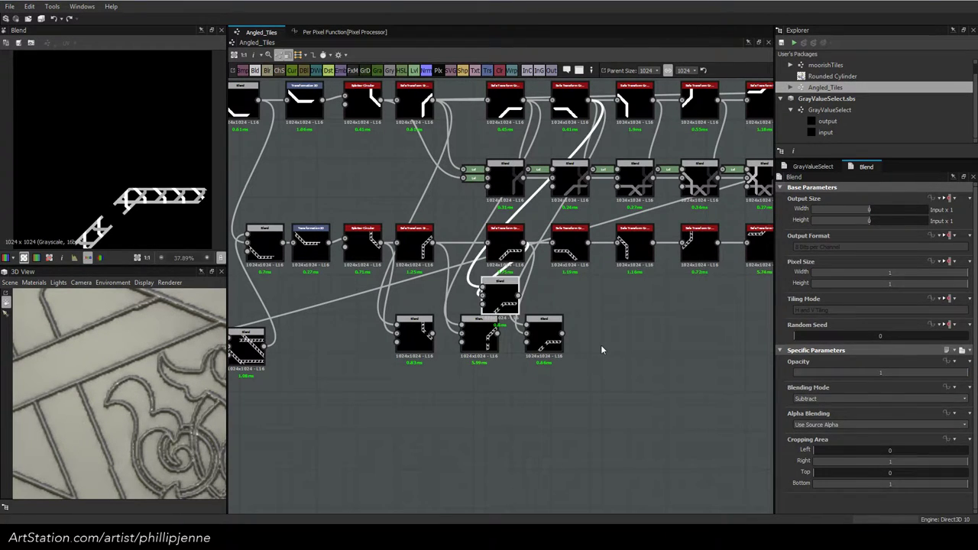
left_click(540, 333)
key("ctrl+d")
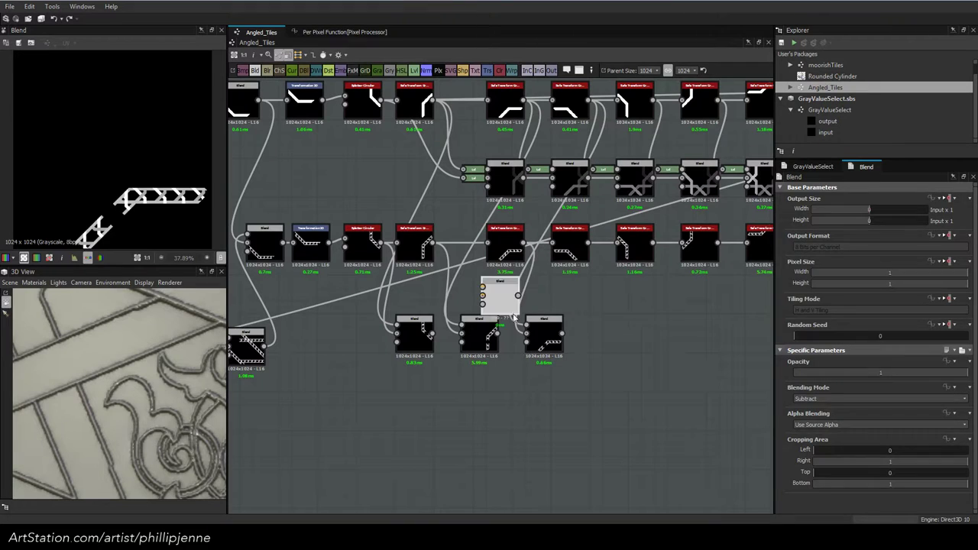
left_click_drag(505, 303, 613, 342)
right_click(546, 331)
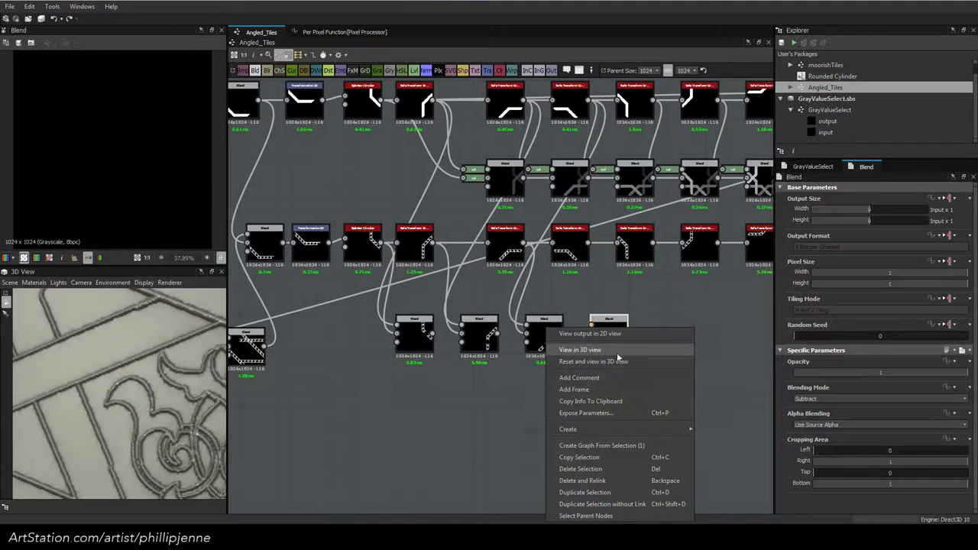
left_click(722, 293)
Wire the upper strip and upper transform outputs into the new lower Blend
middle_click_drag(613, 289, 581, 307)
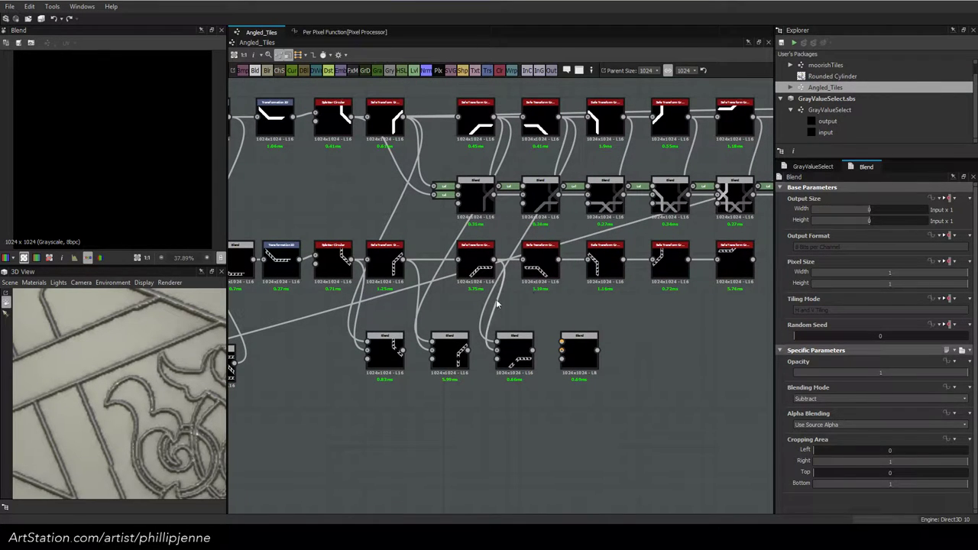
middle_click_drag(549, 302, 574, 322)
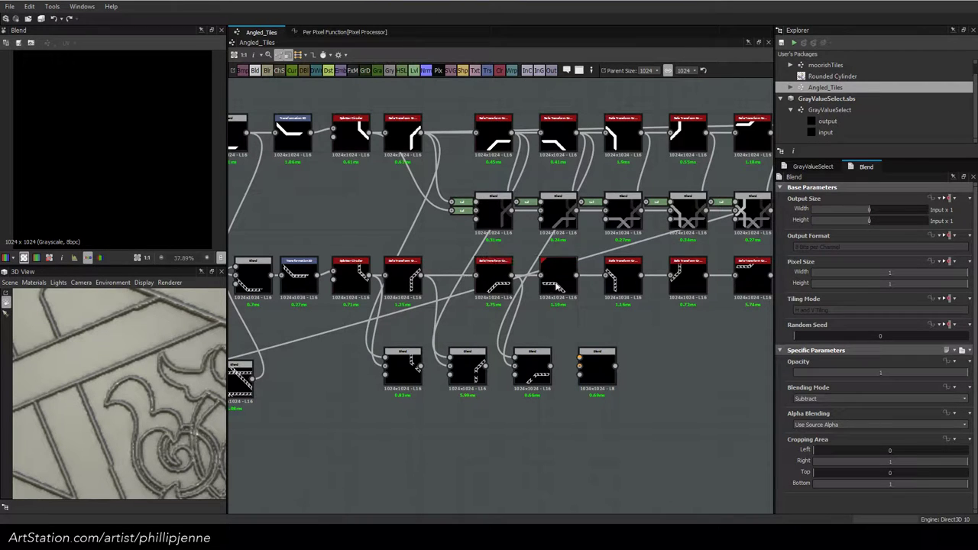
left_click_drag(576, 276, 579, 357)
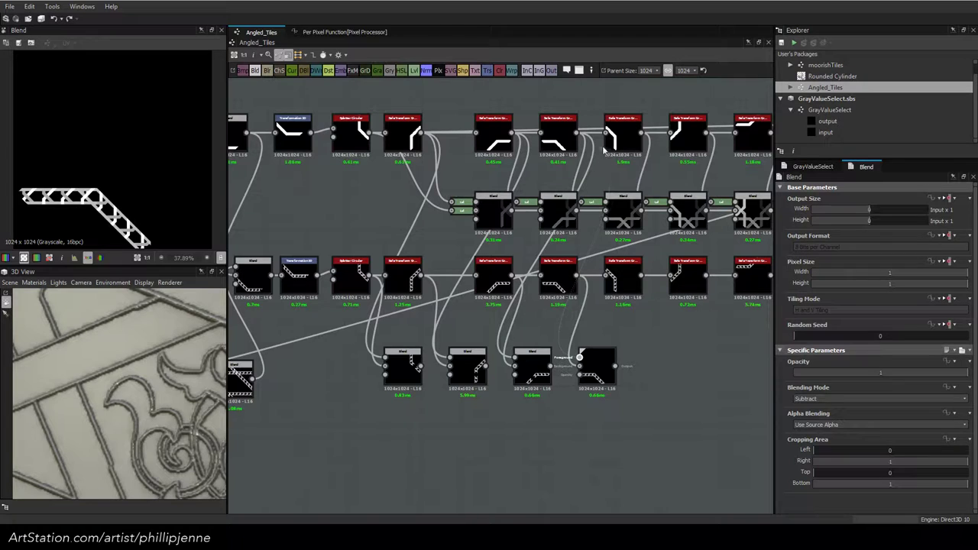
left_click_drag(603, 150, 635, 144)
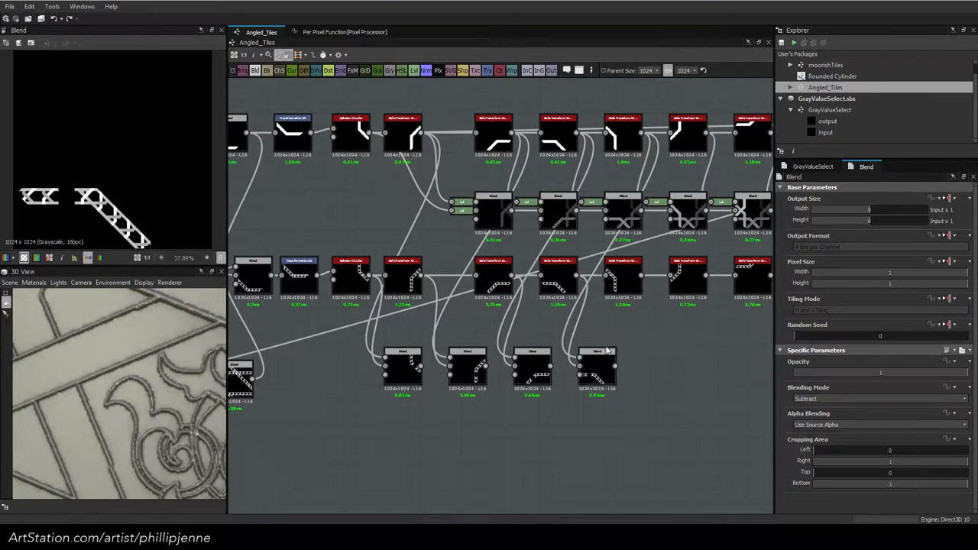
Spread the lower Blend nodes further right to even their spacing
left_click_drag(600, 370, 653, 375)
left_click_drag(542, 370, 599, 371)
left_click_drag(468, 367, 519, 367)
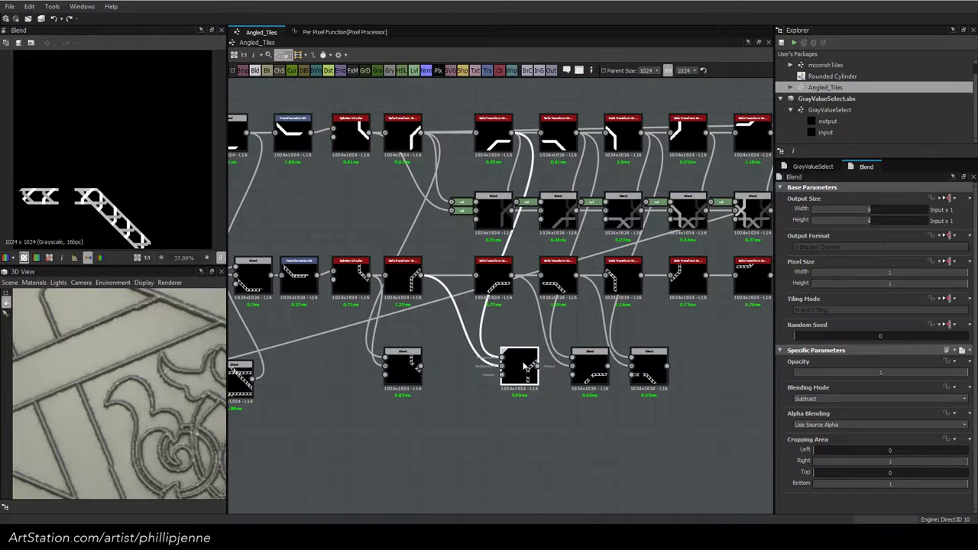
left_click_drag(413, 367, 465, 366)
middle_click_drag(577, 401, 477, 397)
Paste a Blend right of the fourth one, fed by the patterned and upper lattice strips
left_click(565, 365)
key("ctrl+v")
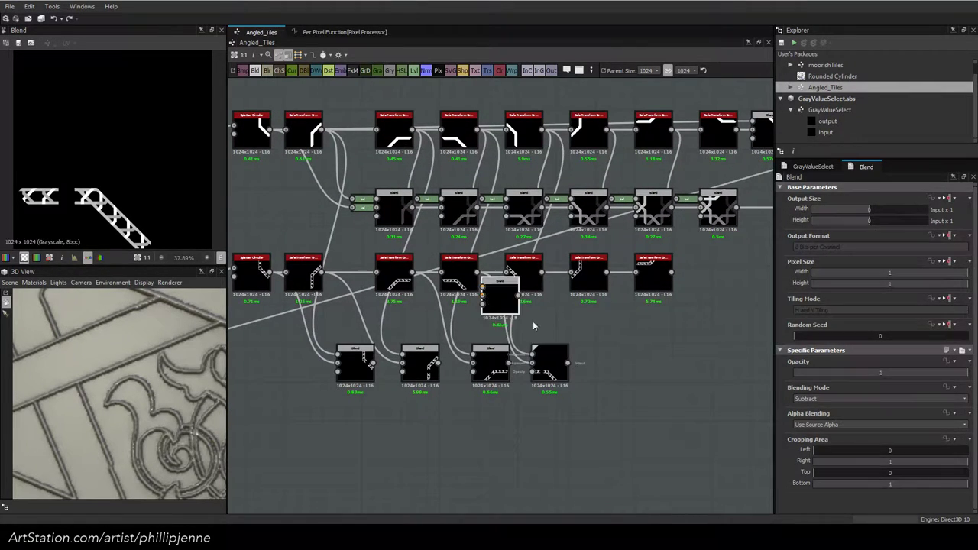
left_click_drag(502, 299, 618, 367)
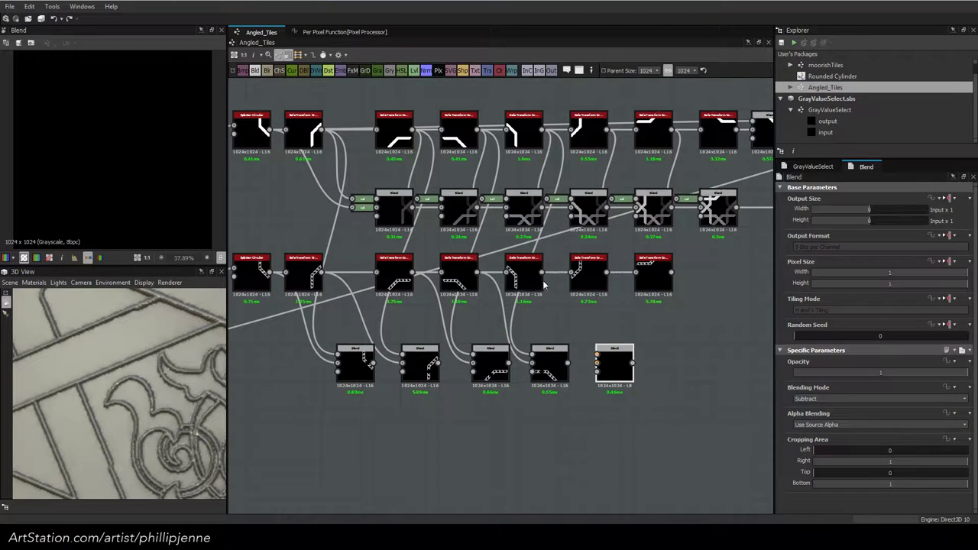
left_click_drag(541, 275, 596, 356)
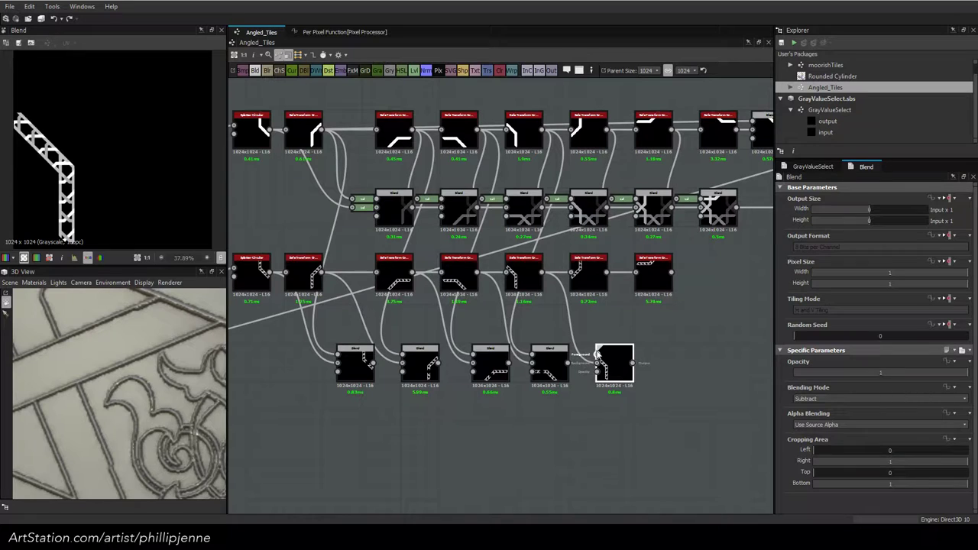
left_click_drag(624, 247, 608, 130)
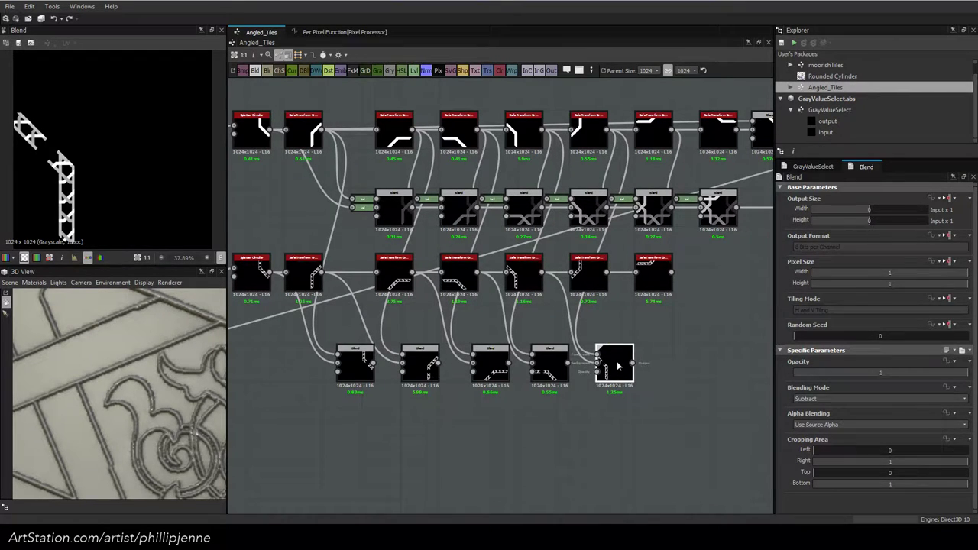
Paste another Blend after the last one and wire in the Safe Transform and second strips
key("ctrl+c")
key("ctrl+v")
left_click_drag(509, 306, 699, 373)
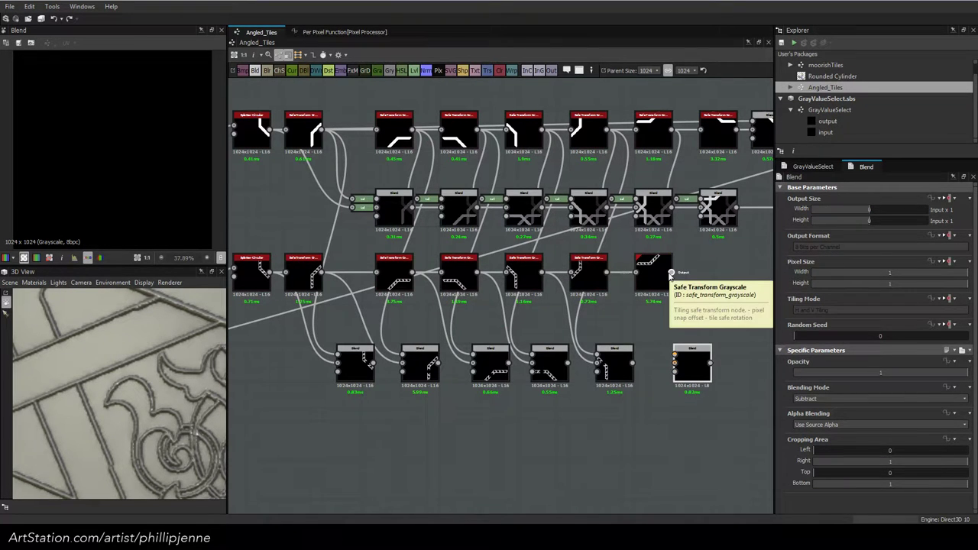
left_click_drag(671, 273, 675, 353)
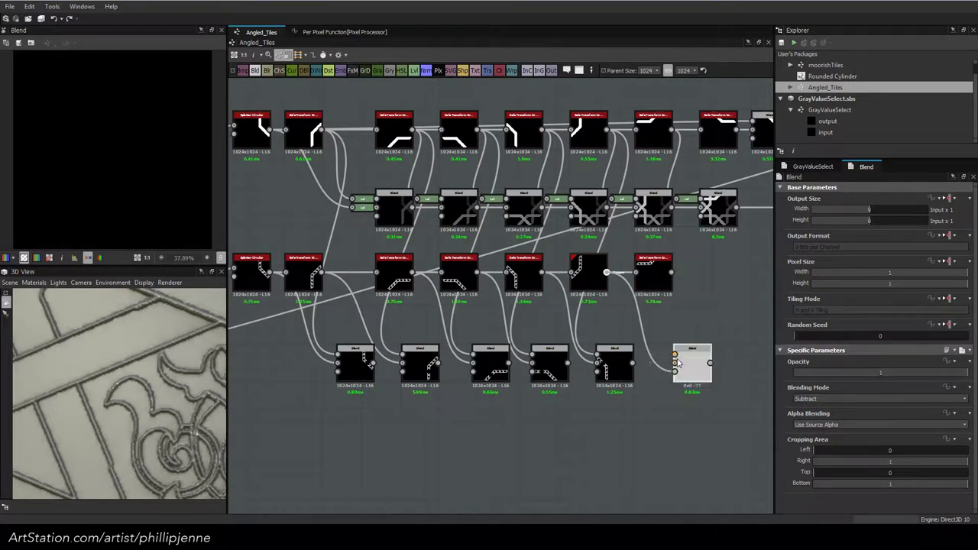
middle_click_drag(693, 369, 632, 368)
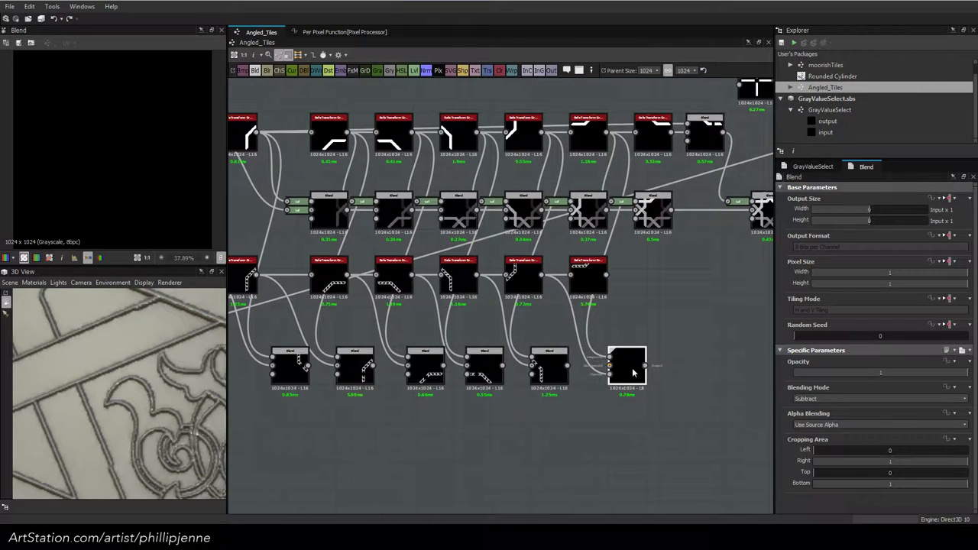
left_click_drag(609, 372, 543, 274)
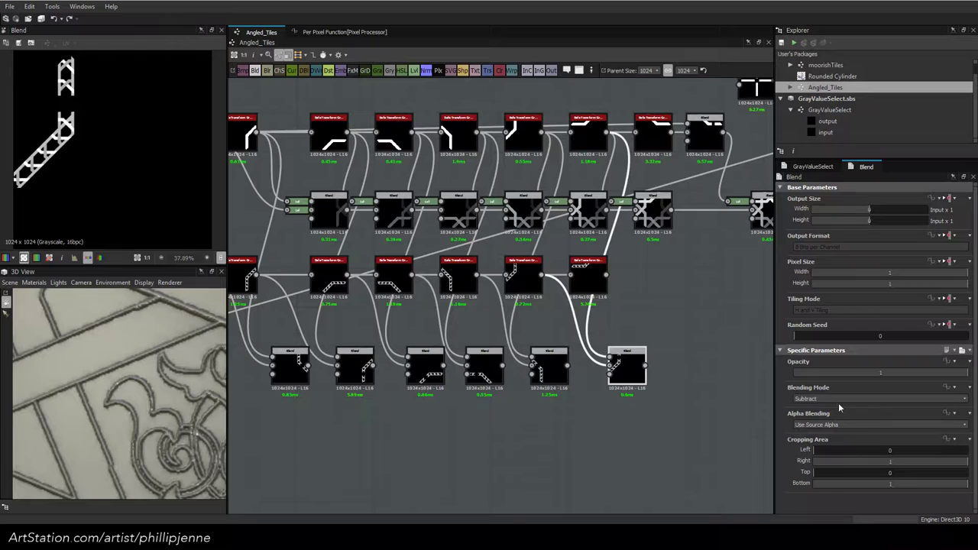
Add one more Blend copy fed by the angled patterned strip and top-row lattice strip
left_click(661, 365)
left_click(631, 360)
key("ctrl+c")
key("ctrl+v")
double_click(501, 298)
left_click_drag(501, 300, 693, 369)
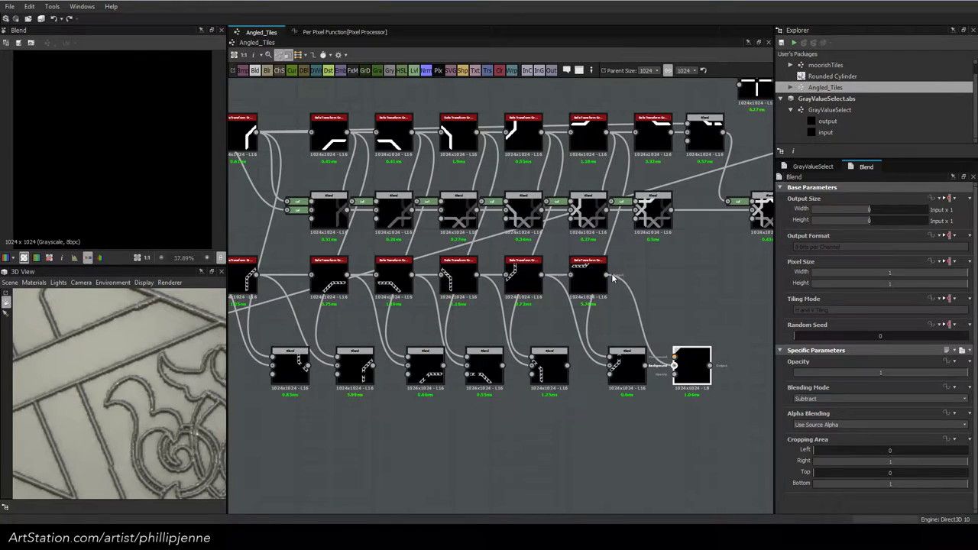
left_click_drag(612, 278, 674, 356)
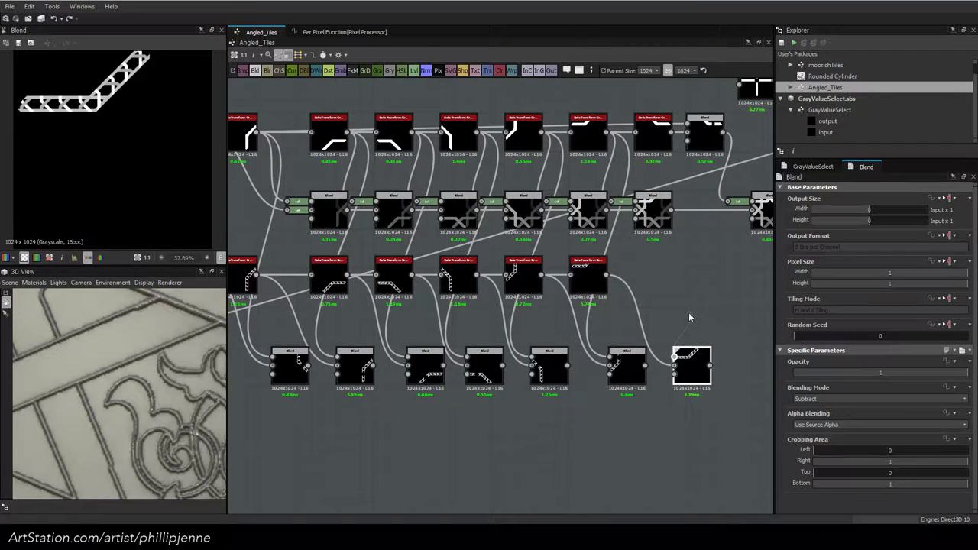
left_click_drag(677, 143, 675, 139)
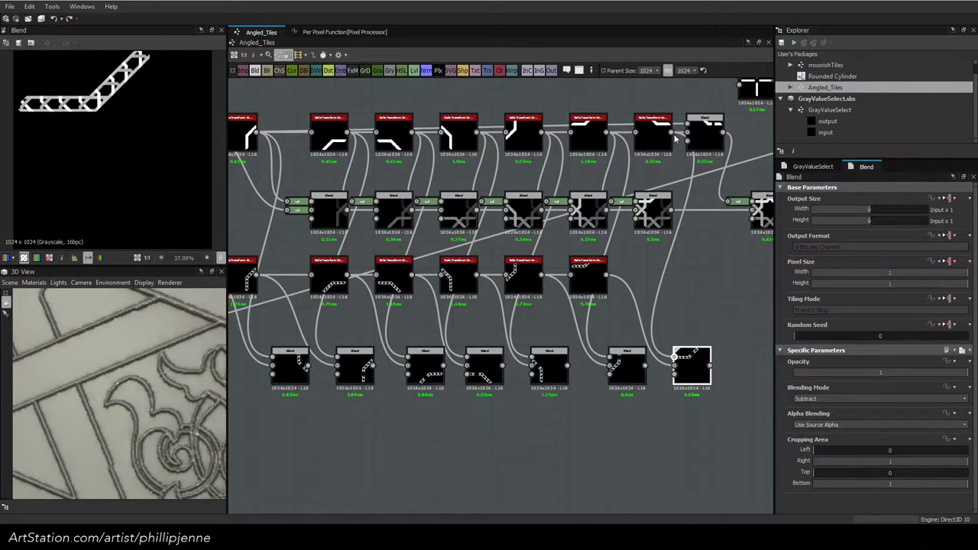
middle_click_drag(615, 290, 564, 284)
Paste another Blend copy to the right of the last bottom-row Blend
key("ctrl+v")
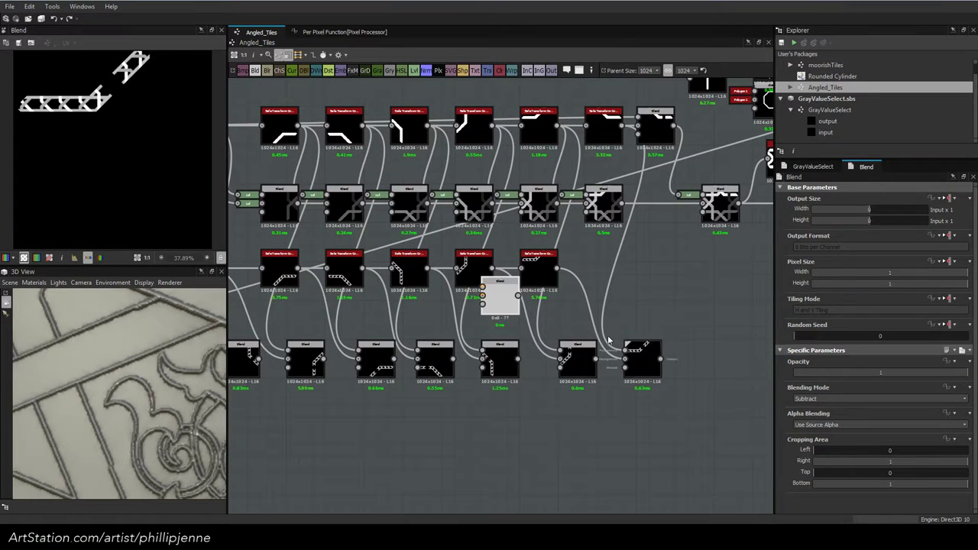
left_click_drag(513, 304, 715, 365)
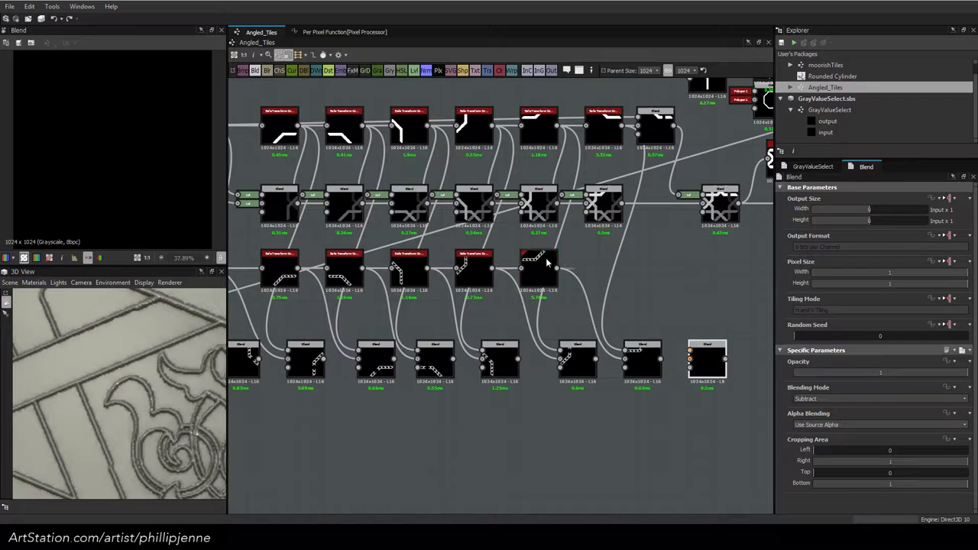
scroll(546, 262, "down", 1)
middle_click_drag(546, 263, 600, 252)
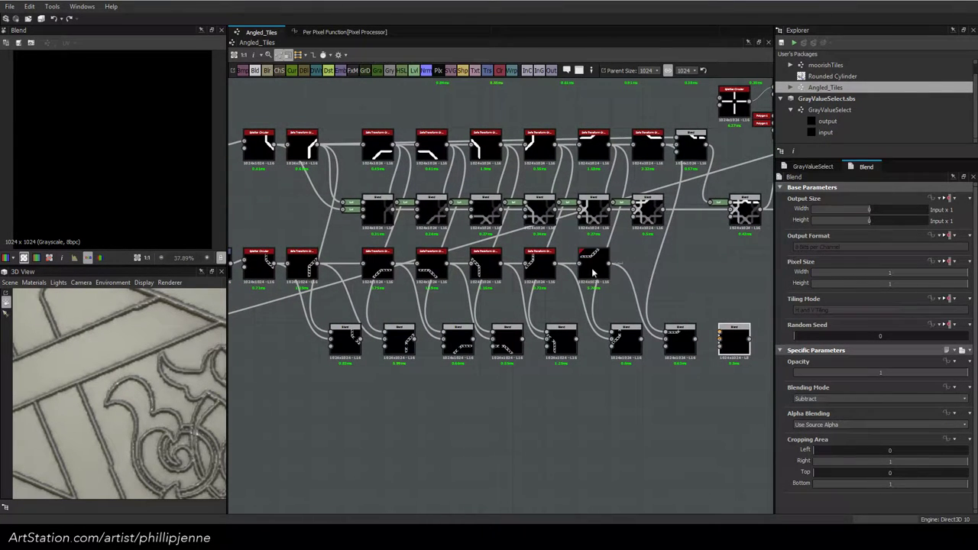
Duplicate the last lower Safe Transform at the row's end and wire it into the last Blend
left_click_drag(594, 273, 602, 271)
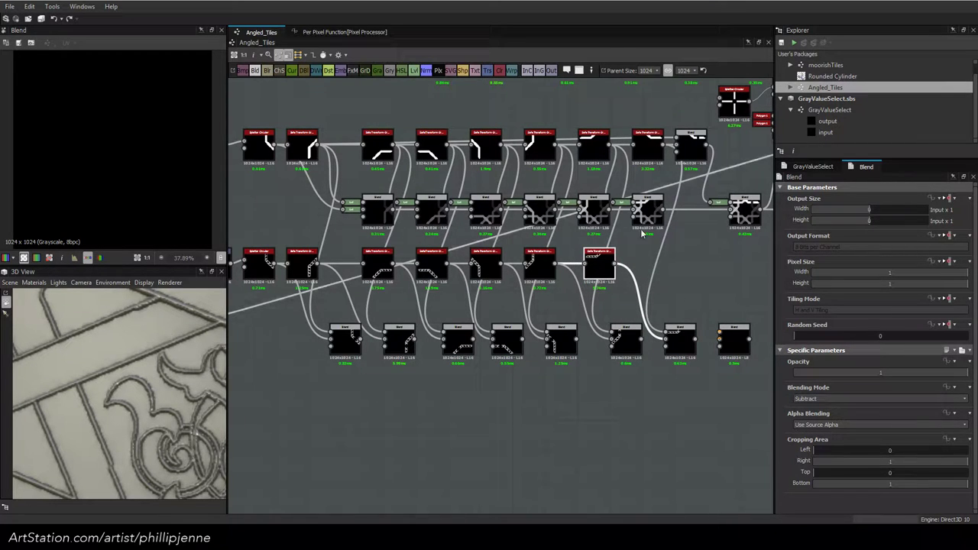
key("ctrl+d")
left_click_drag(501, 296, 680, 266)
left_click_drag(614, 264, 663, 264)
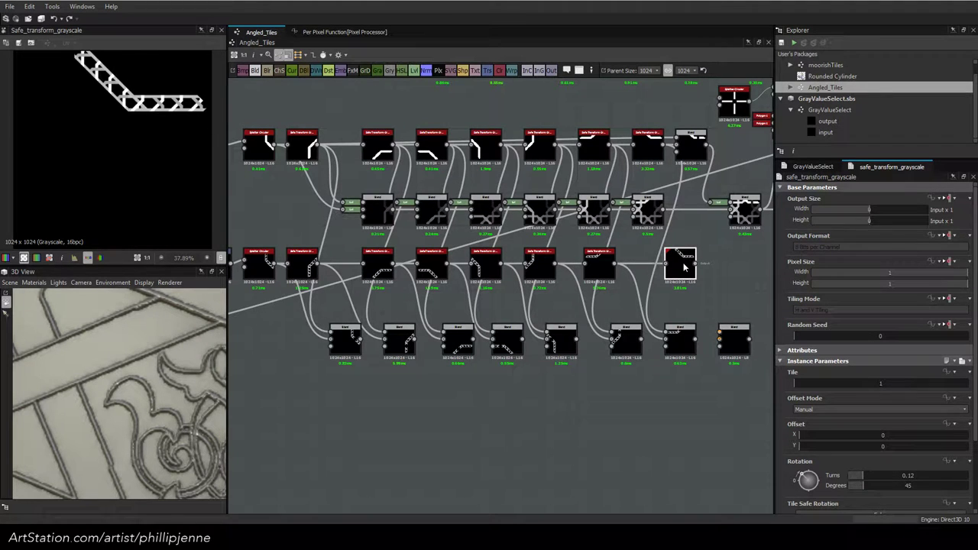
middle_click_drag(709, 280, 656, 276)
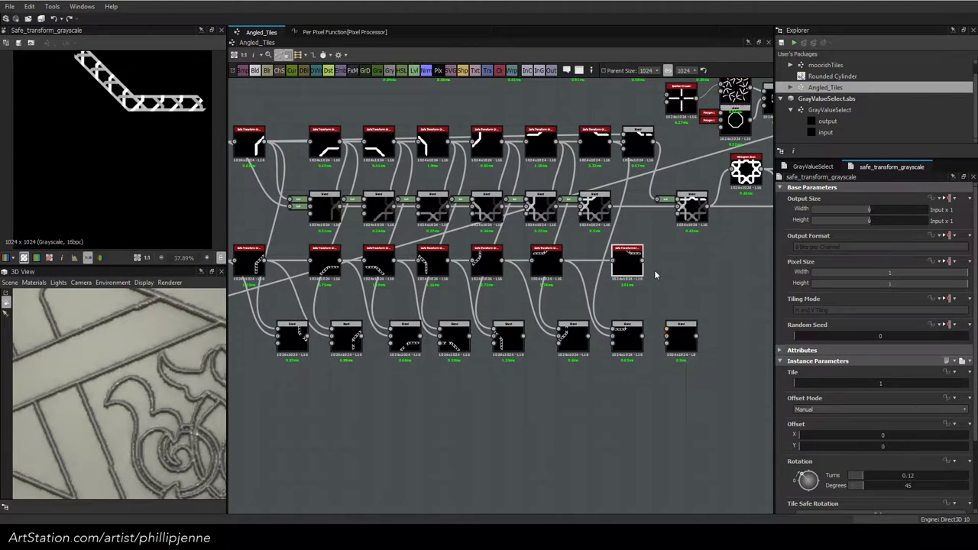
left_click_drag(643, 260, 667, 340)
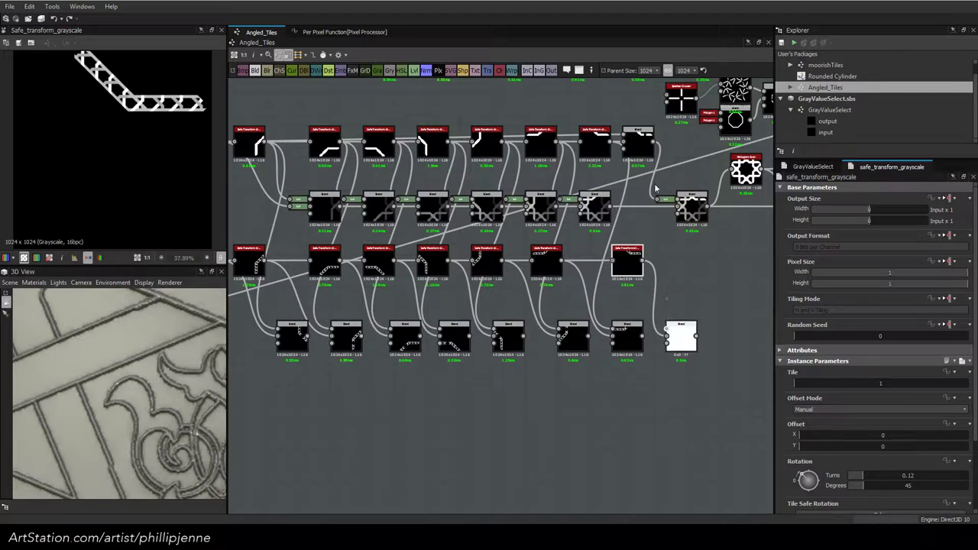
Reroute the last Blend's other input to the first lattice strip
left_click_drag(605, 153, 265, 145)
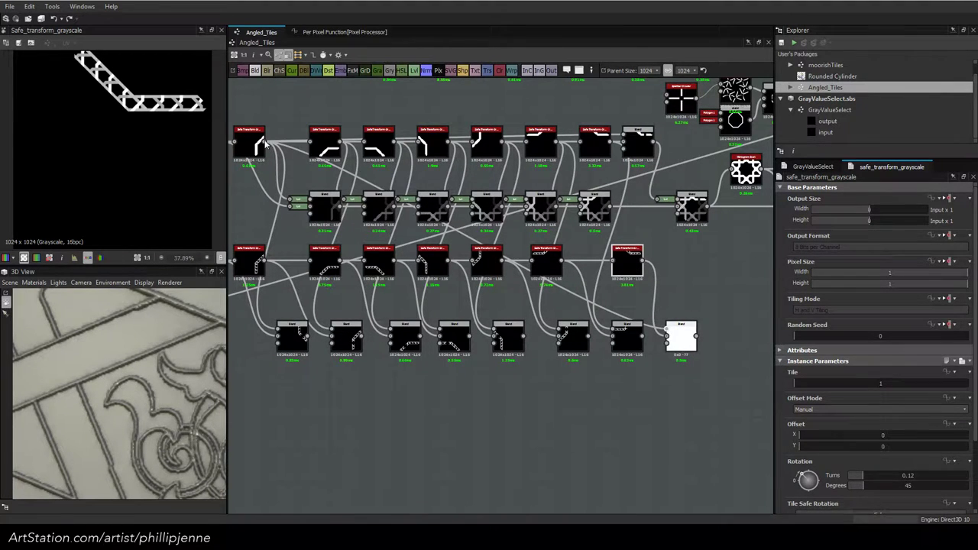
left_click(679, 335)
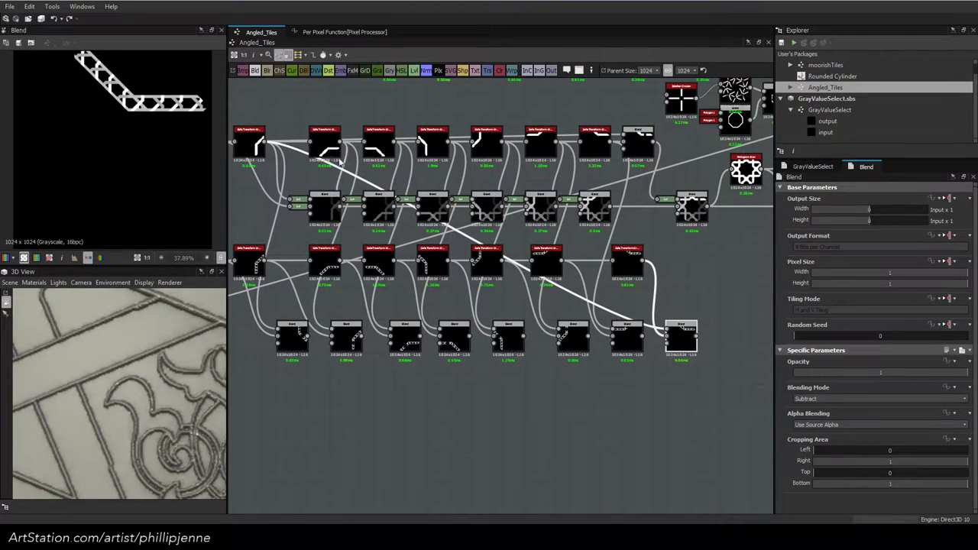
middle_click_drag(321, 166, 387, 165)
left_click_drag(281, 142, 755, 349)
middle_click_drag(662, 398, 560, 382)
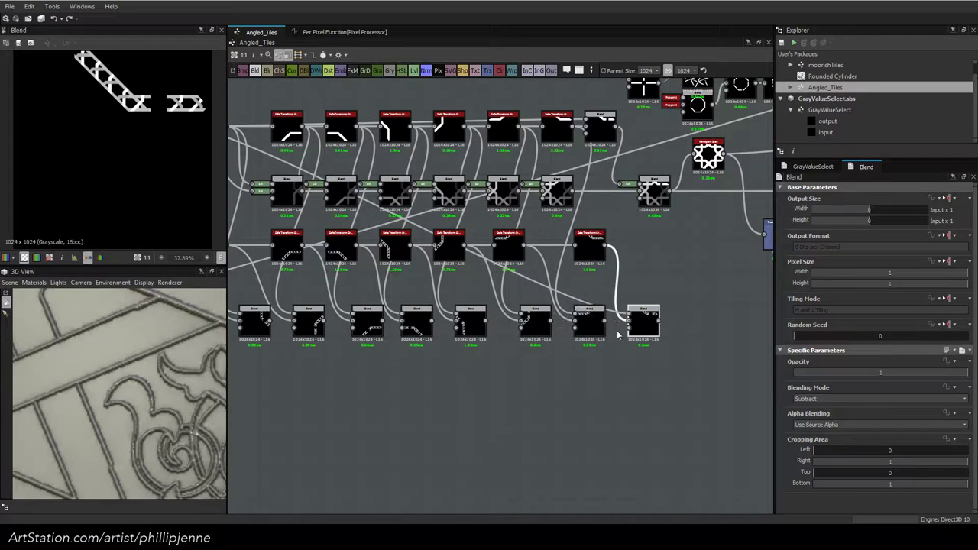
left_click(595, 397)
Add a Max (Lighten) Blend combining the first two bottom-row results
key("space")
left_click(634, 228)
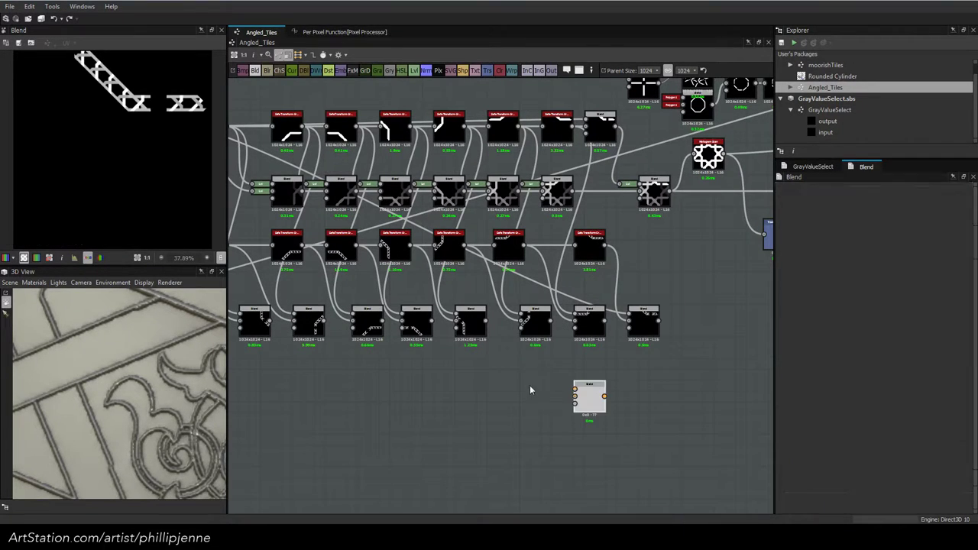
left_click_drag(273, 326, 383, 391)
left_click(828, 401)
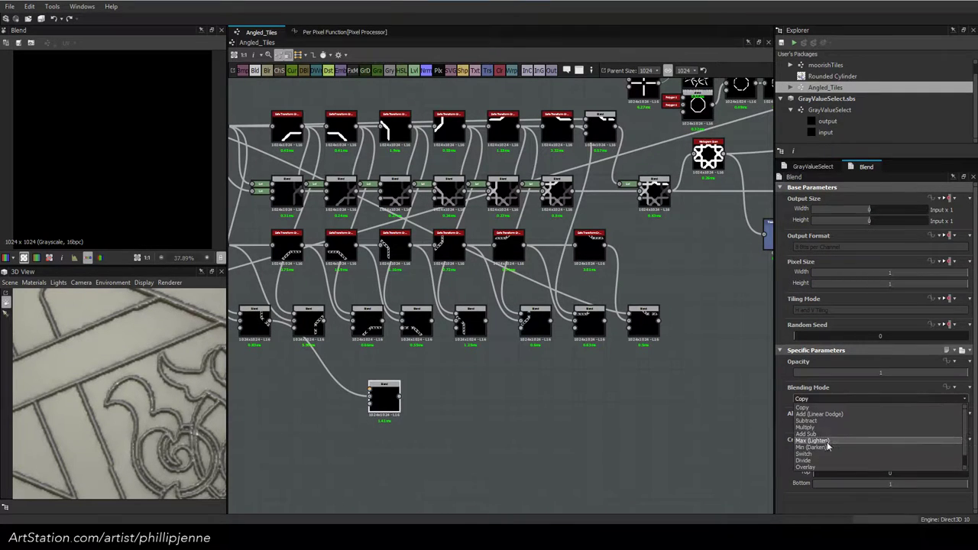
left_click(816, 440)
left_click_drag(327, 321, 395, 394)
Chain duplicated Max Blends, each taking the previous Blend and the next upper result
key("ctrl+c")
key("ctrl+v")
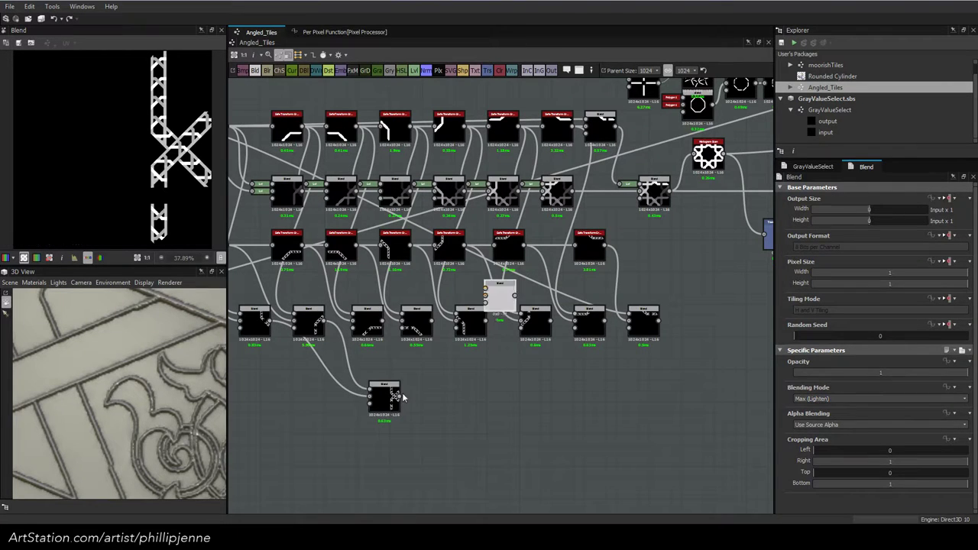
left_click_drag(504, 302, 375, 324)
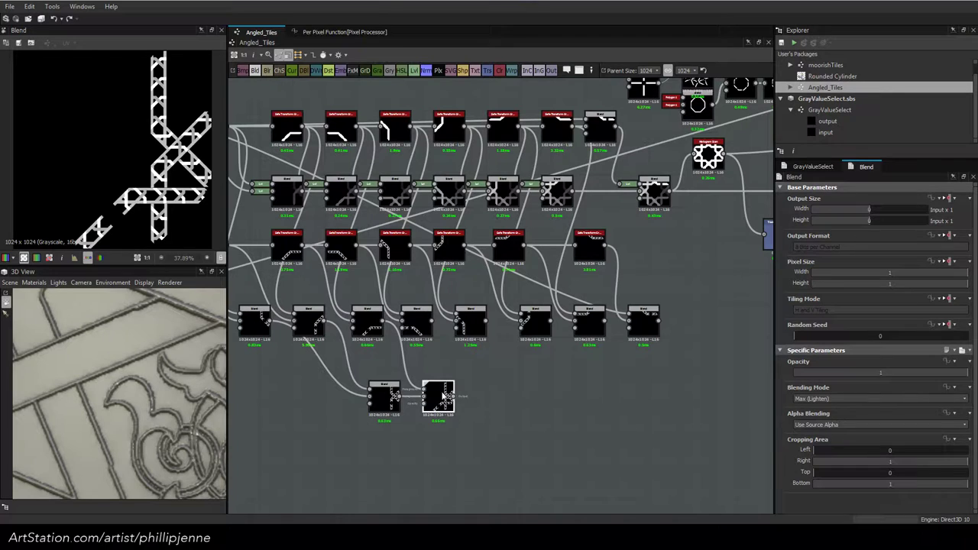
key("ctrl+d")
left_click_drag(500, 300, 478, 403)
left_click_drag(432, 320, 477, 391)
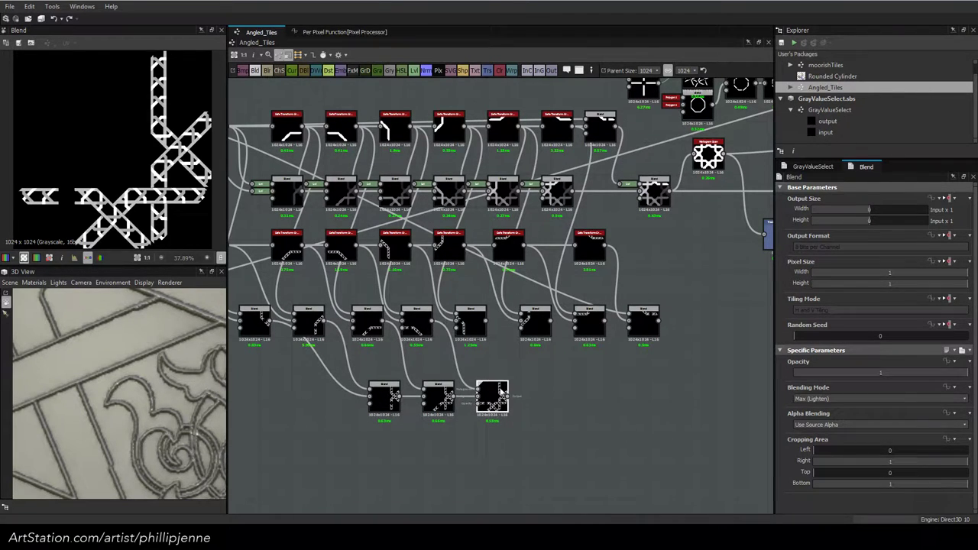
key("ctrl+d")
left_click_drag(500, 300, 527, 396)
left_click_drag(486, 321, 527, 389)
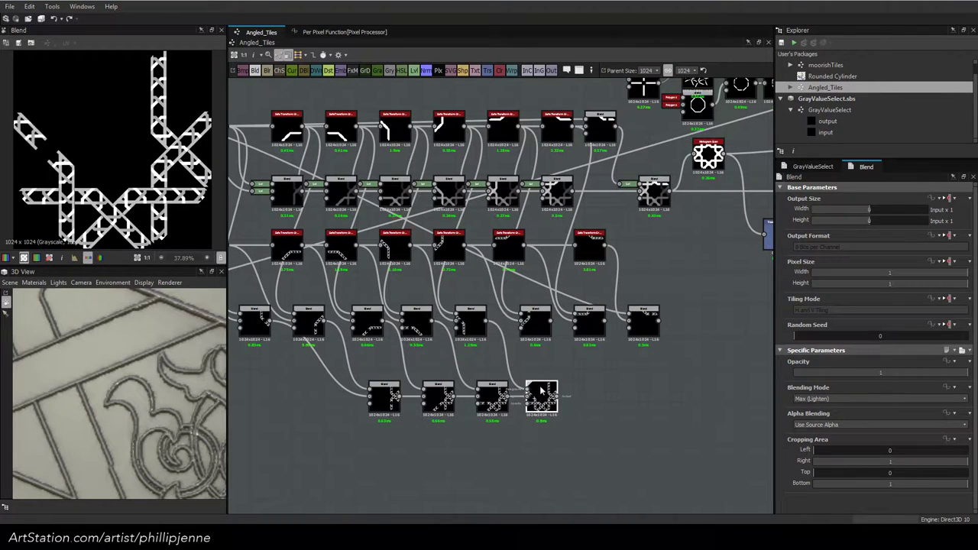
Extend the chain with two more Max Blend copies at the end of the bottom row
key("ctrl+d")
left_click_drag(500, 300, 575, 397)
left_click_drag(551, 321, 574, 390)
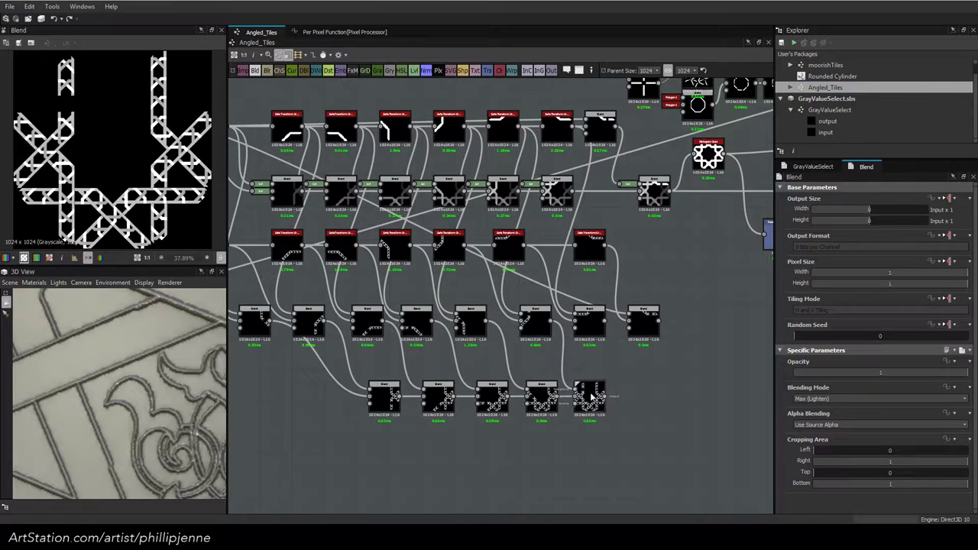
left_click(590, 389)
key("ctrl+d")
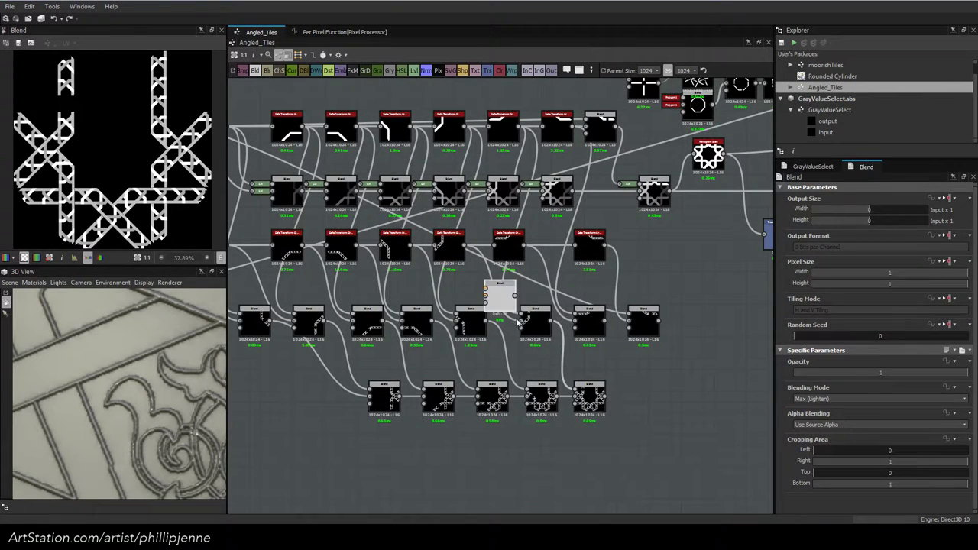
left_click_drag(510, 309, 605, 322)
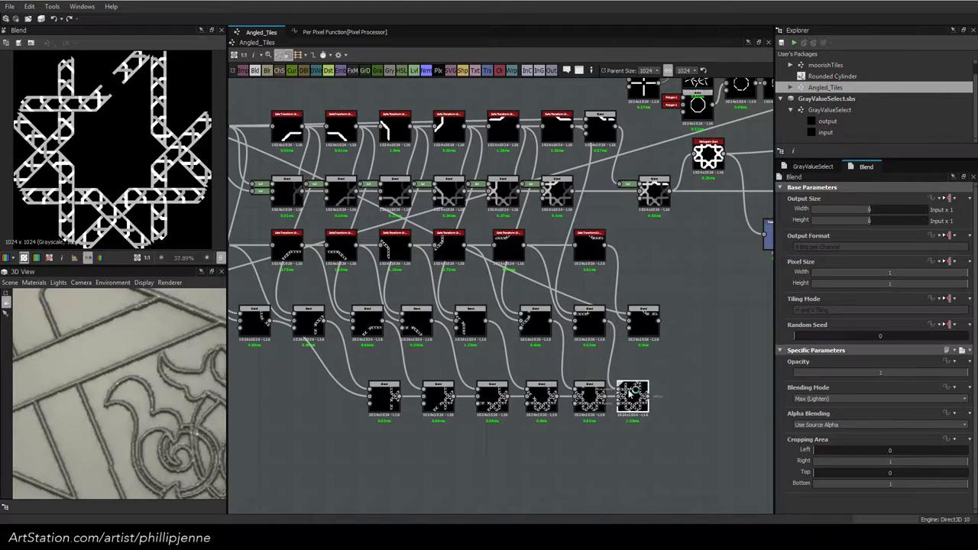
left_click_drag(630, 392, 634, 395)
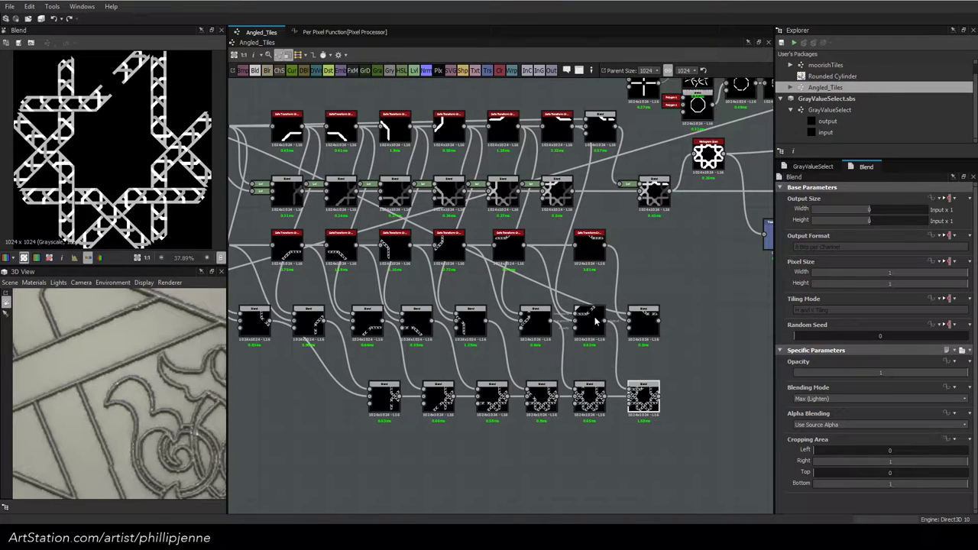
Check the last Blends' combined output and paste another Blend after the row's end
left_click(595, 399)
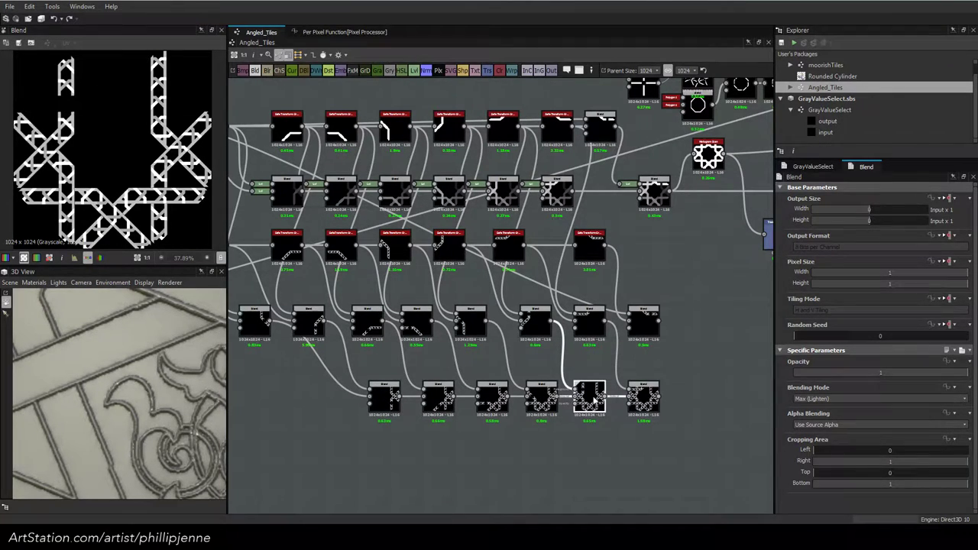
left_click(646, 395)
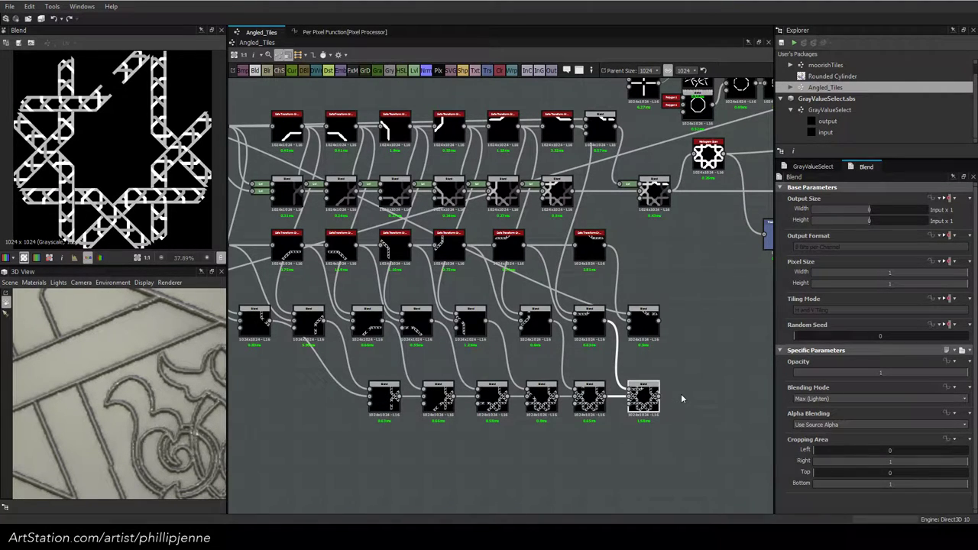
key("ctrl+c")
key("ctrl+v")
left_click_drag(509, 299, 654, 327)
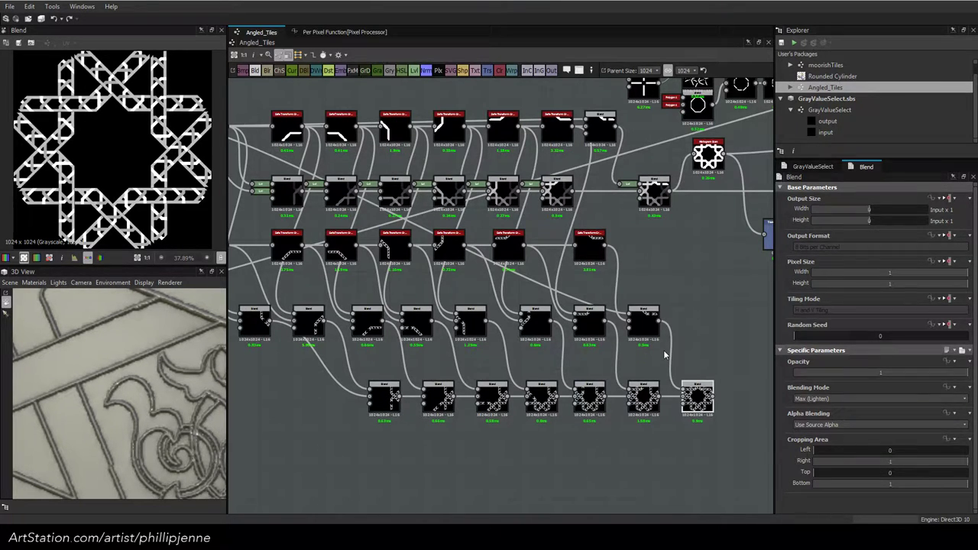
Marquee-select the bottom Blend row and shift it slightly right
scroll(550, 314, "down", 3)
middle_click_drag(550, 314, 634, 297)
scroll(611, 312, "up", 1)
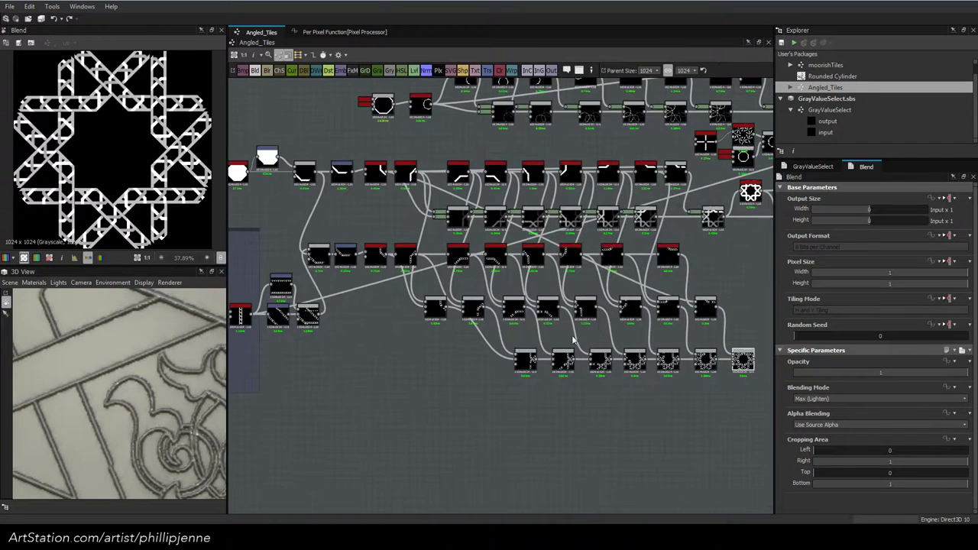
left_click_drag(515, 338, 716, 361)
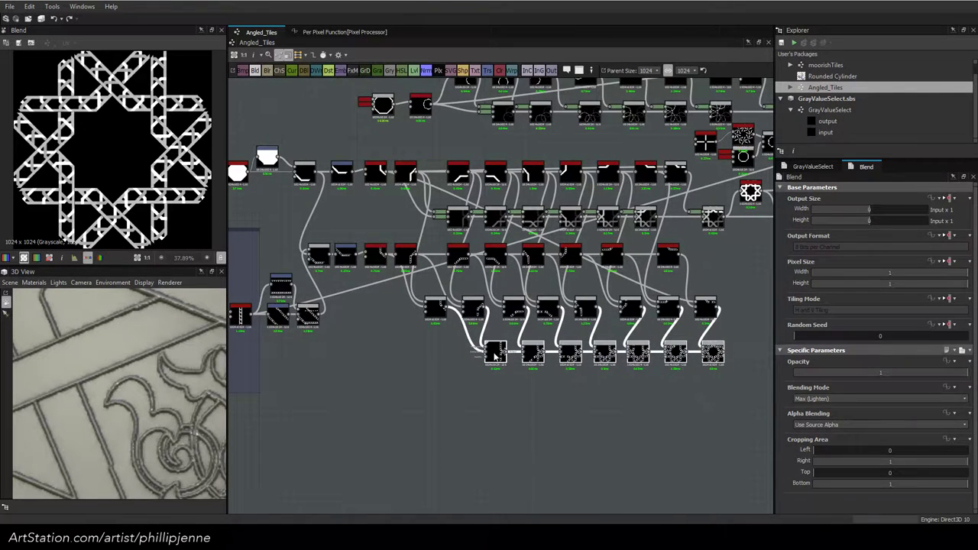
left_click_drag(497, 355, 511, 346)
Drag individual Blend nodes left and right so the row is evenly spaced
scroll(524, 325, "up", 2)
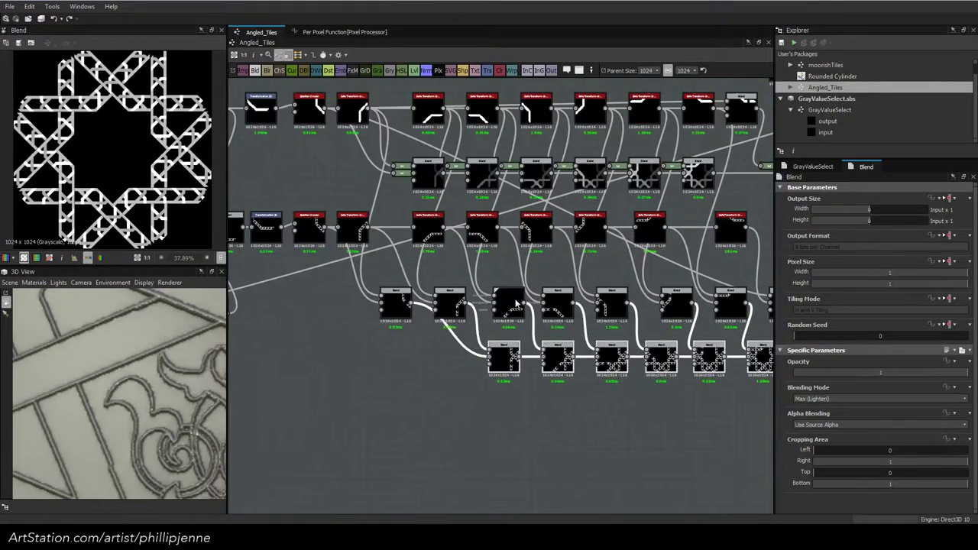
left_click(548, 299)
left_click(607, 303)
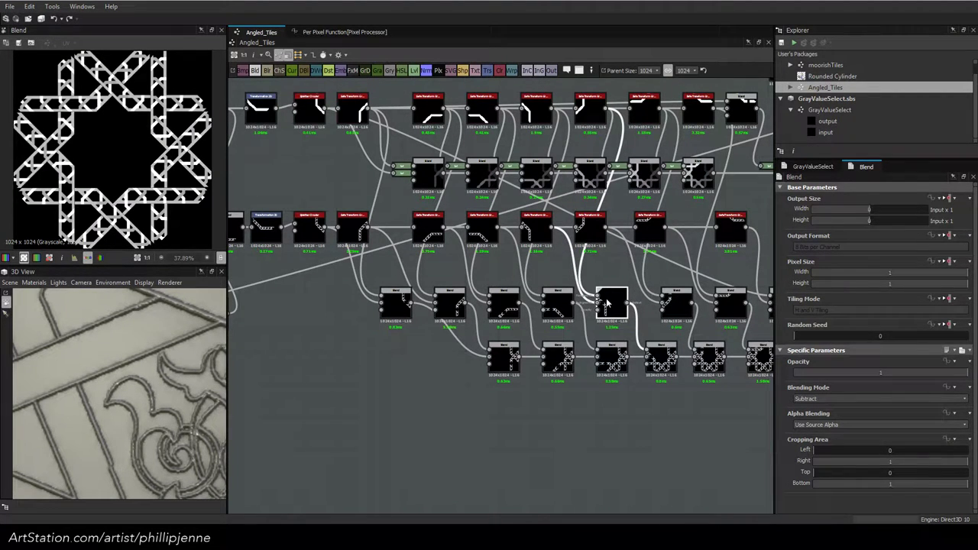
left_click_drag(607, 303, 676, 302)
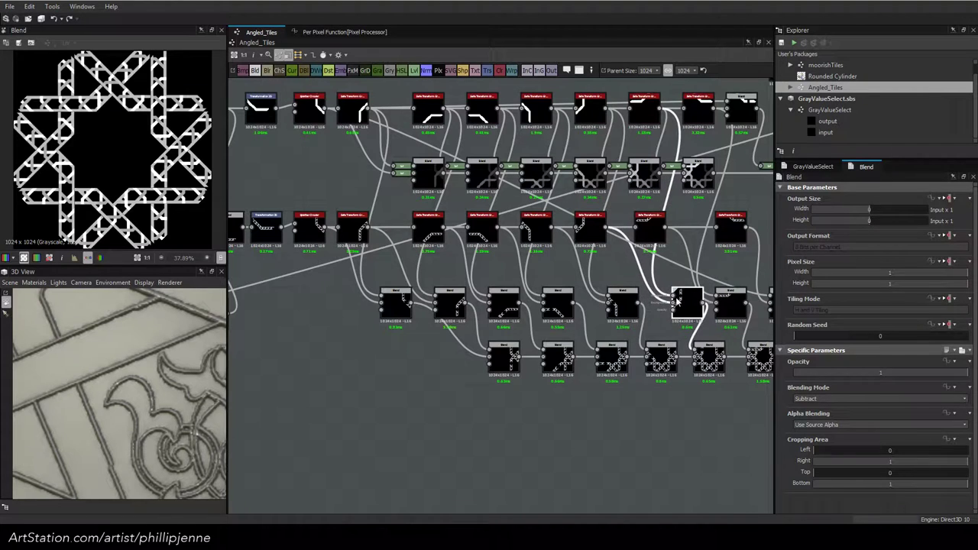
middle_click_drag(738, 298, 631, 298)
left_click_drag(627, 300, 687, 304)
left_click(566, 391)
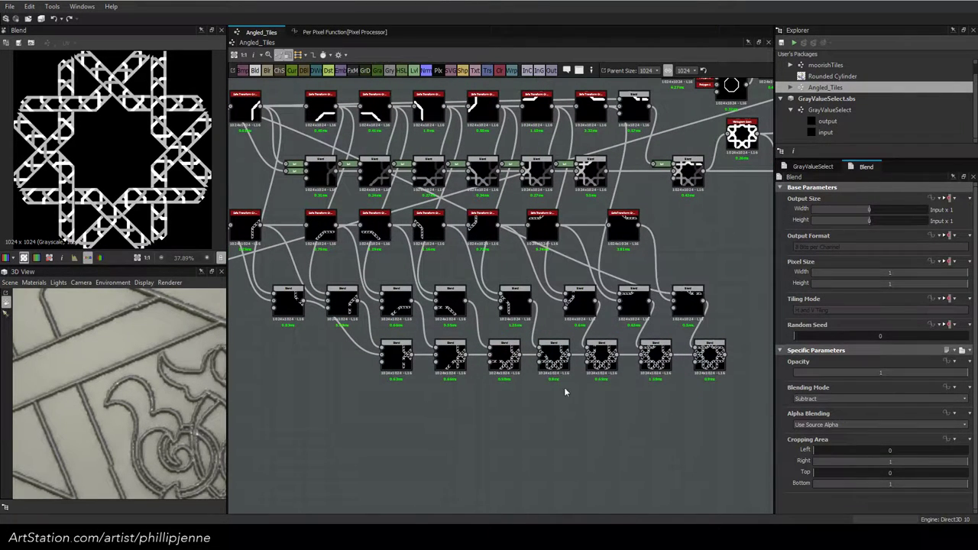
left_click_drag(500, 303, 557, 300)
left_click_drag(633, 299, 611, 300)
left_click_drag(673, 298, 653, 298)
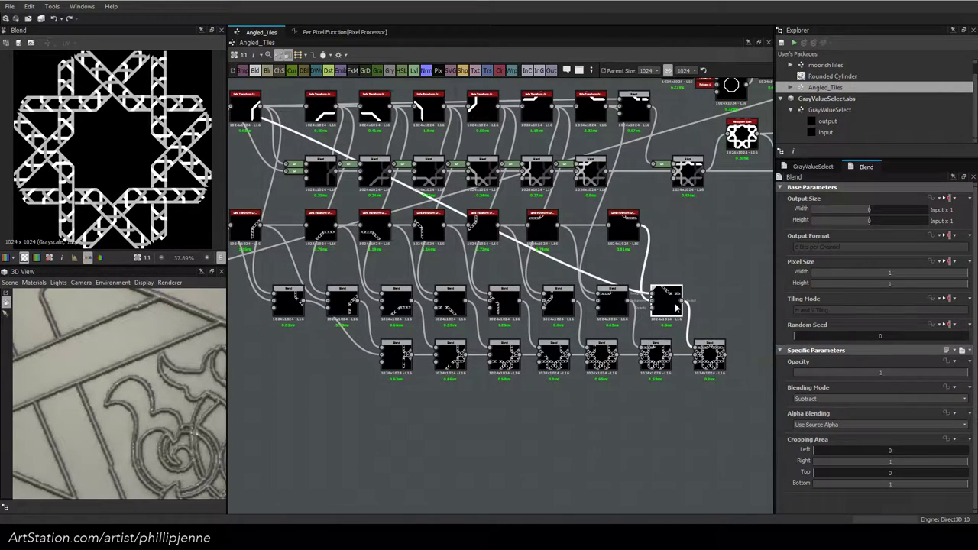
Try moving the whole Blend row, then undo that shift
left_click_drag(730, 297, 297, 299)
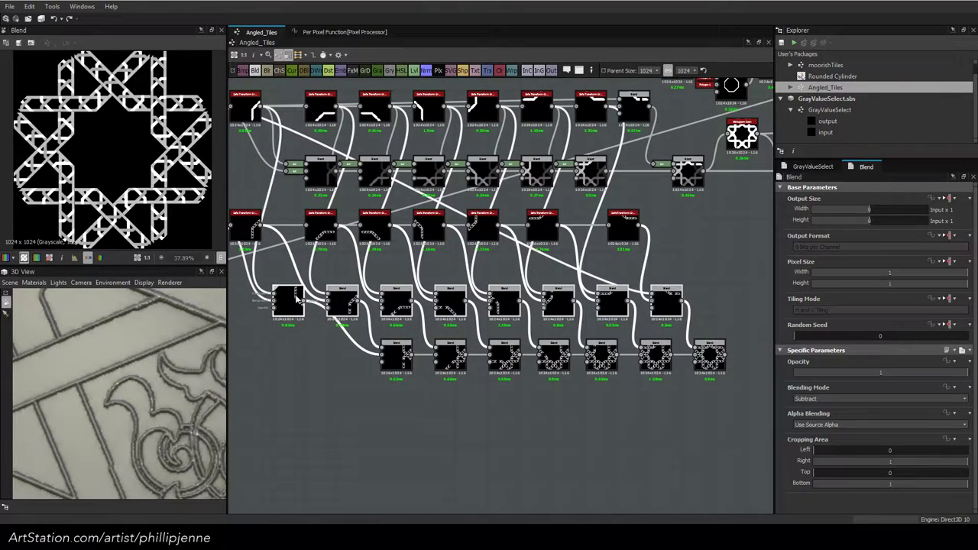
key("ctrl+z")
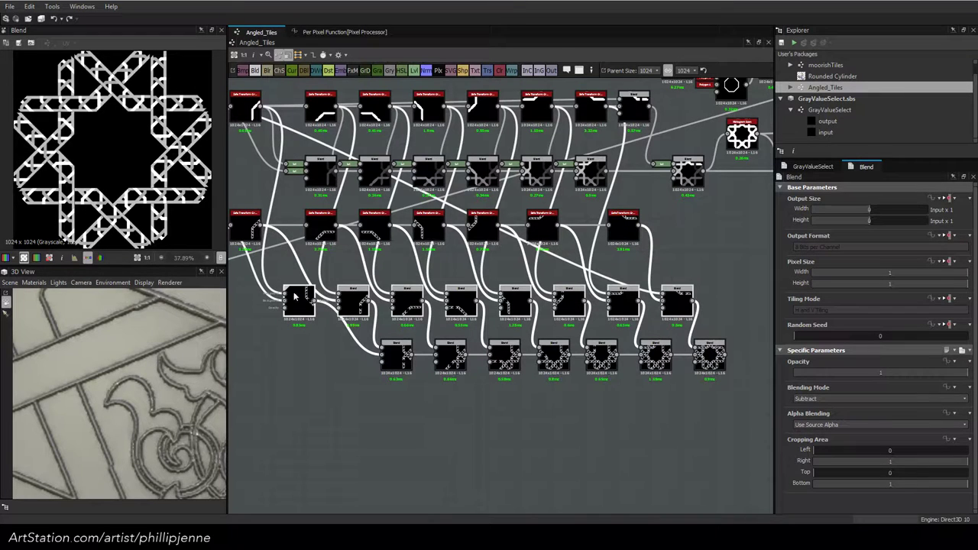
scroll(604, 419, "down", 3)
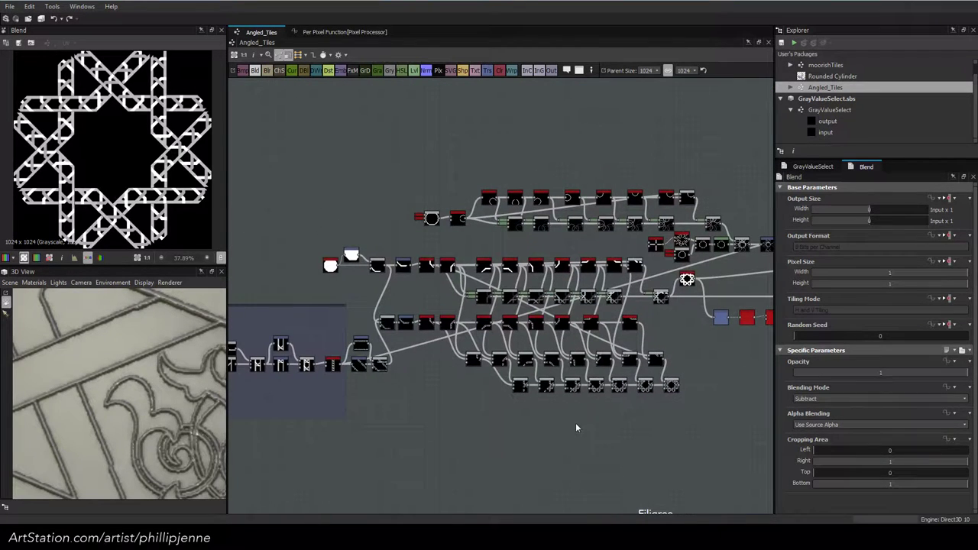
Select the Transformation 2D node near the Filigree frame on the graph's right side
left_click(672, 386)
middle_click_drag(687, 346, 495, 314)
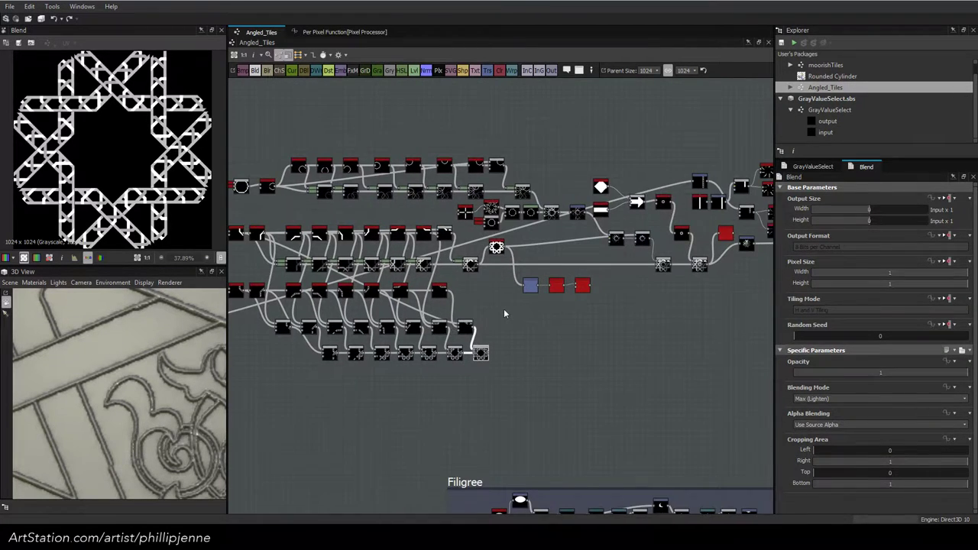
scroll(503, 313, "up", 1)
scroll(105, 115, "up", 2)
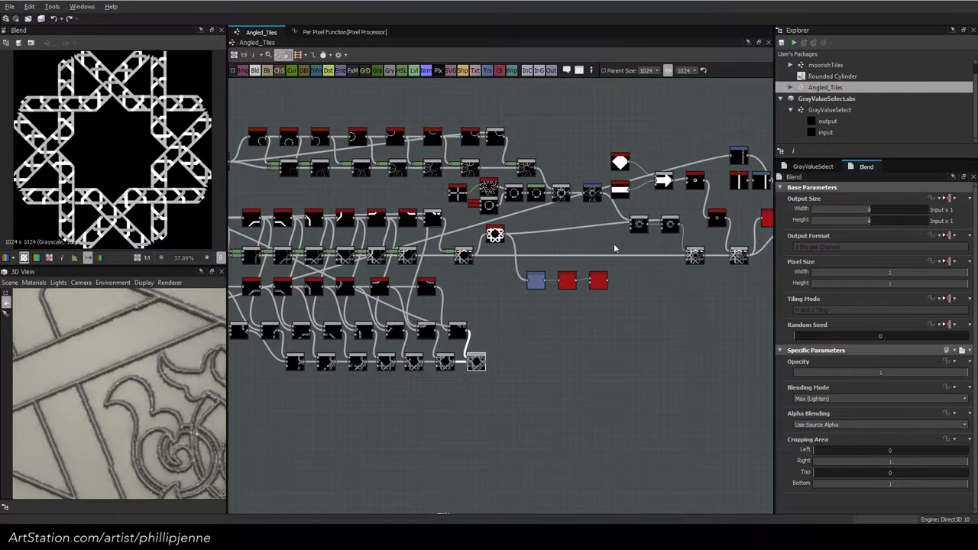
middle_click_drag(602, 265, 524, 240)
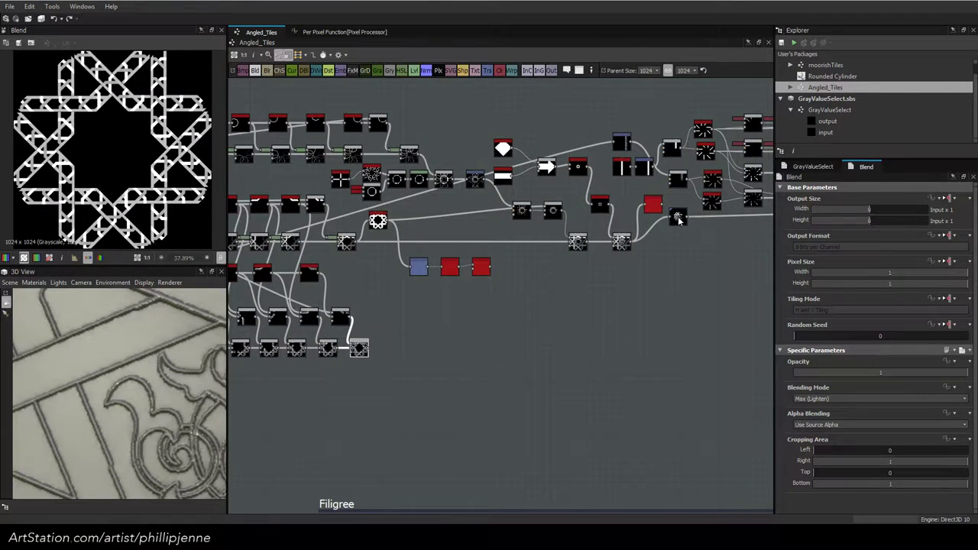
left_click(677, 219)
left_click(680, 221)
middle_click_drag(685, 233, 543, 250)
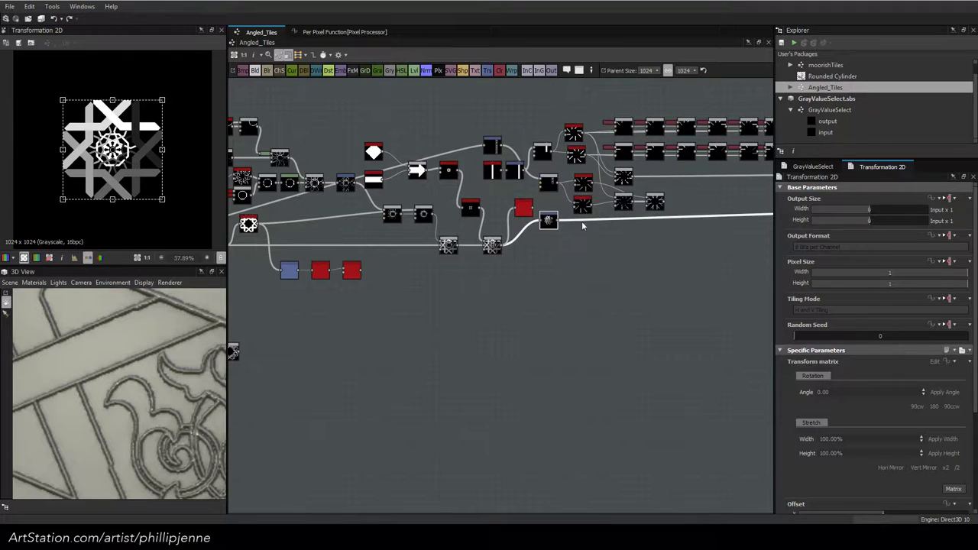
middle_click_drag(660, 230, 760, 226)
Copy the Transformation 2D node below the graph and feed it the star-ring output
key("ctrl+v")
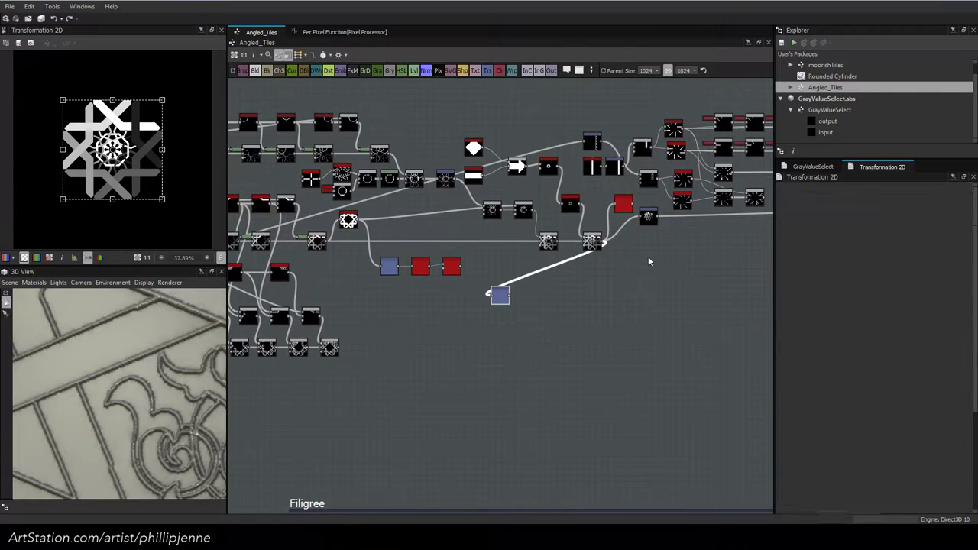
left_click(499, 296)
left_click_drag(499, 295, 498, 341)
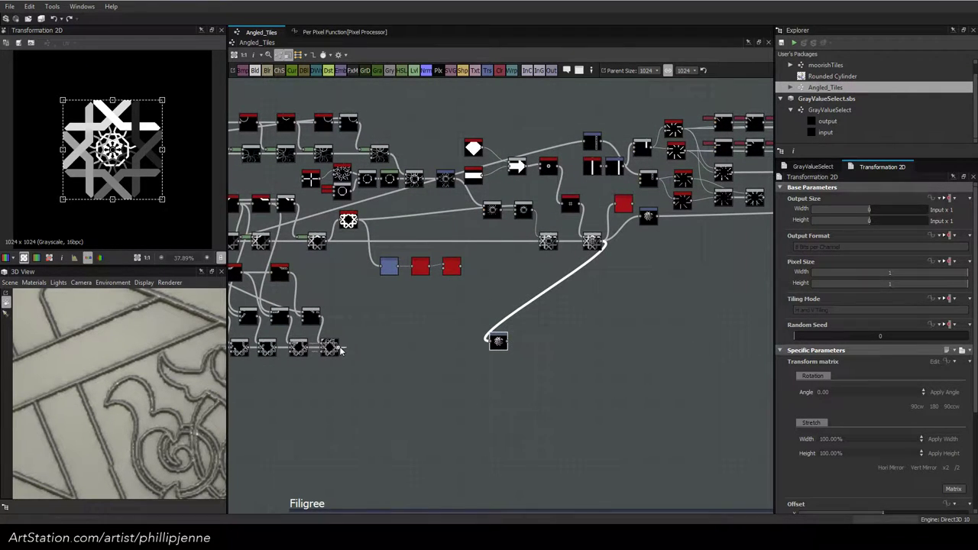
left_click_drag(342, 350, 498, 349)
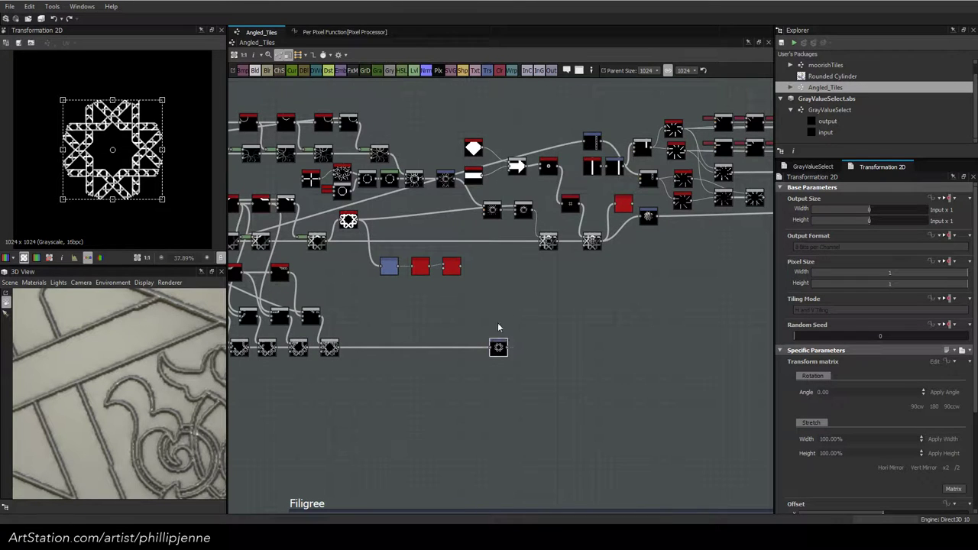
middle_click_drag(634, 289, 534, 235)
Inspect the radial-pattern Blend node and delete an accidental duplicate of it
double_click(547, 191)
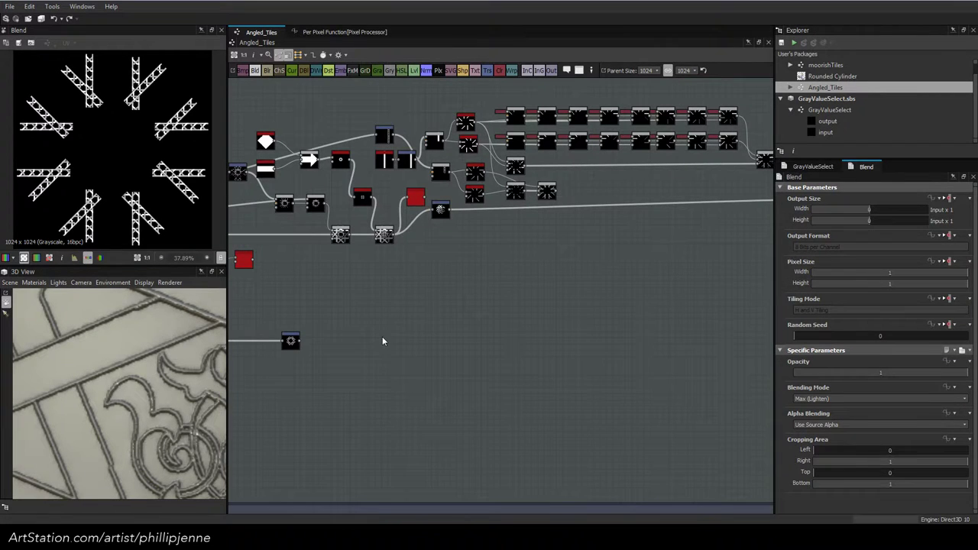
key("space")
left_click(549, 229)
left_click(544, 196)
key("ctrl+v")
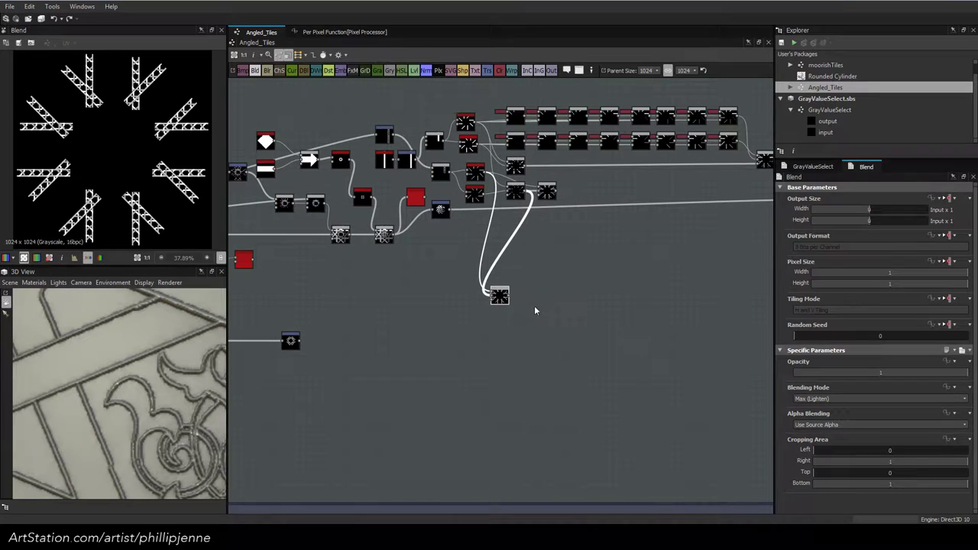
left_click(534, 307)
left_click(503, 300)
key("Delete")
Add a Max (Lighten) Blend on the right taking the radial pattern as input
key("space")
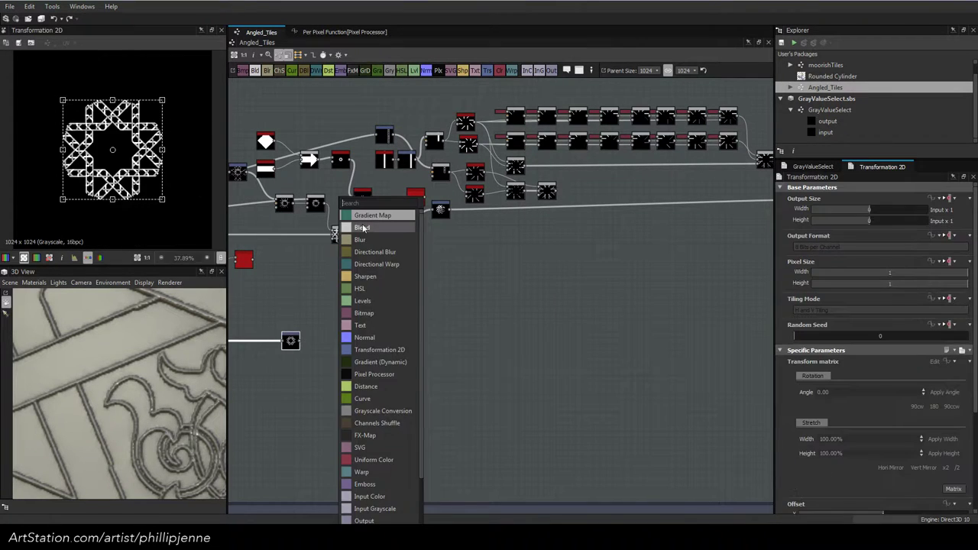
left_click(365, 227)
left_click_drag(327, 341, 616, 330)
left_click_drag(558, 194, 613, 337)
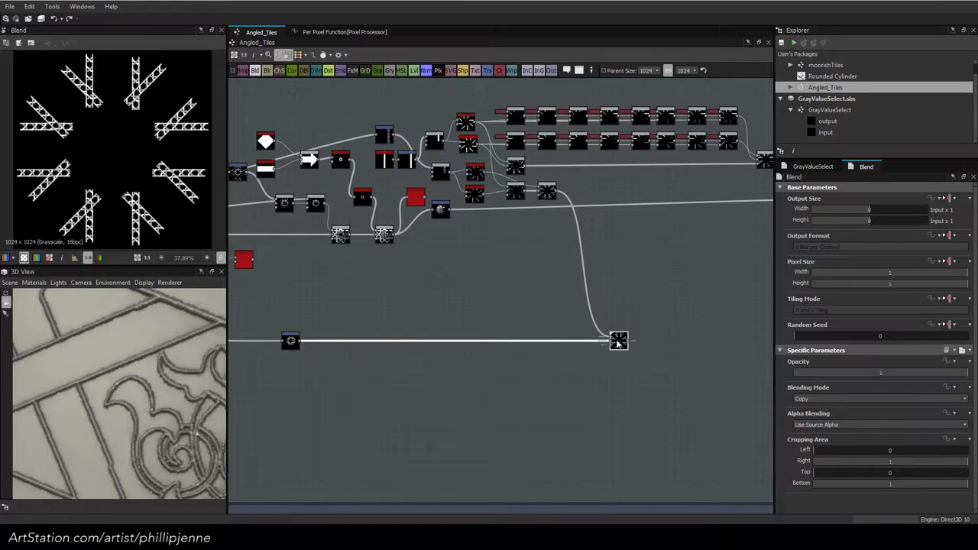
left_click(833, 398)
left_click(831, 441)
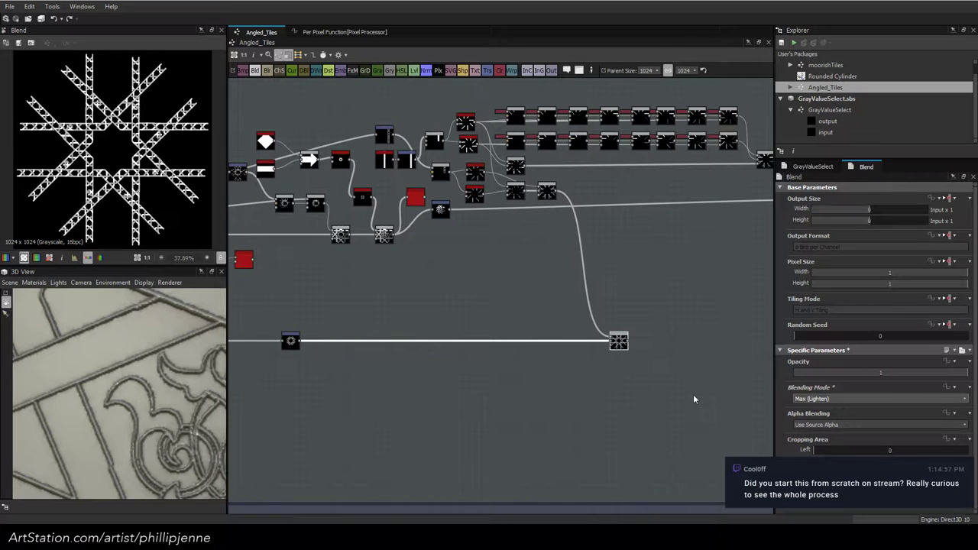
Move the final star Blend node further left and zoom to inspect the lattice
scroll(46, 176, "up", 5)
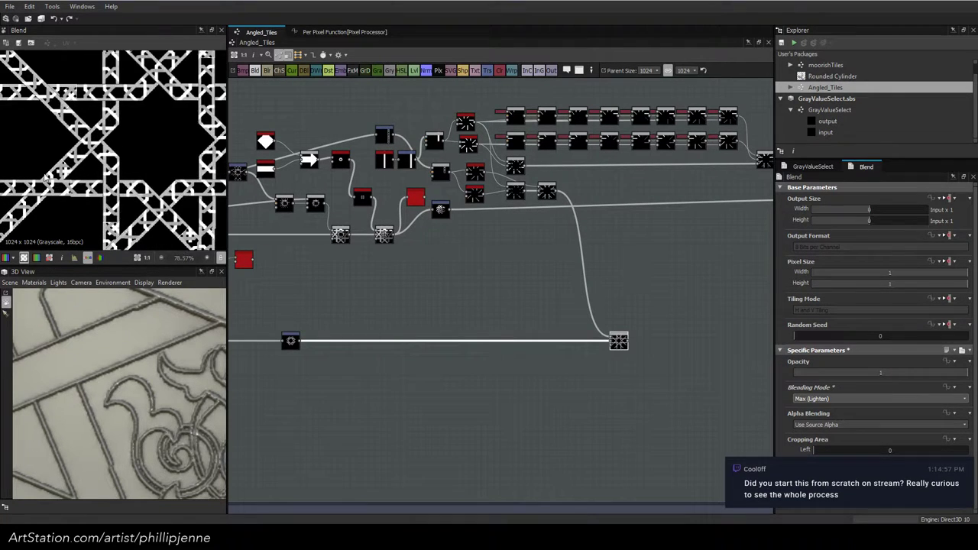
scroll(48, 177, "down", 4)
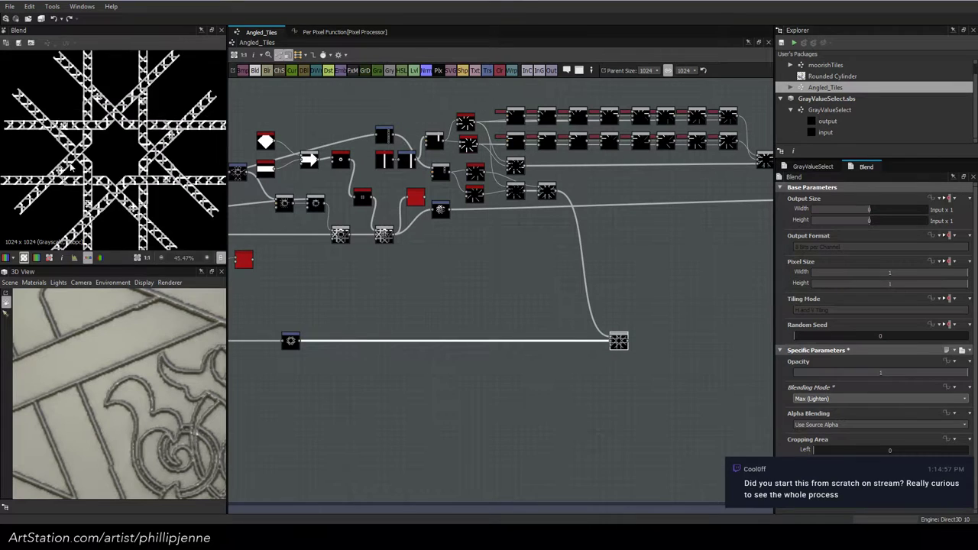
left_click_drag(624, 344, 589, 345)
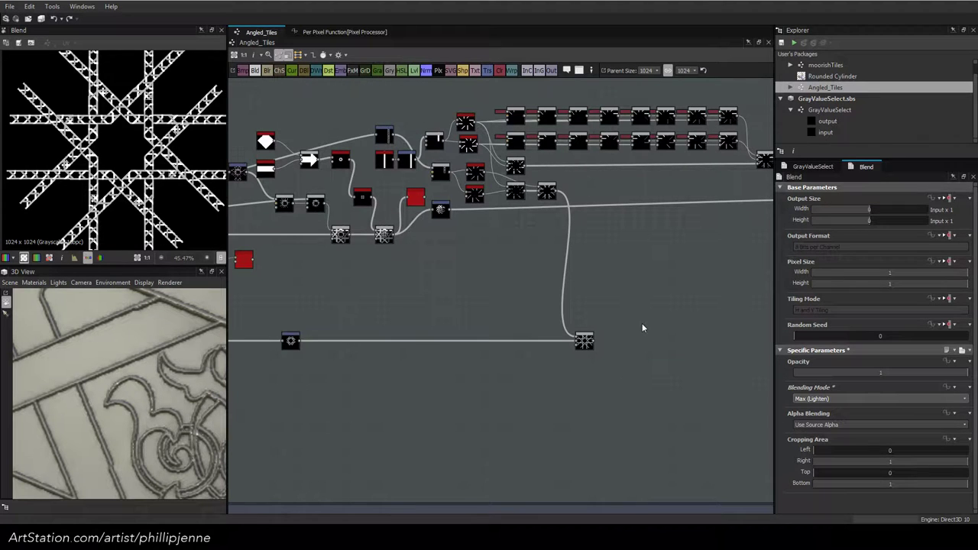
scroll(161, 150, "up", 5)
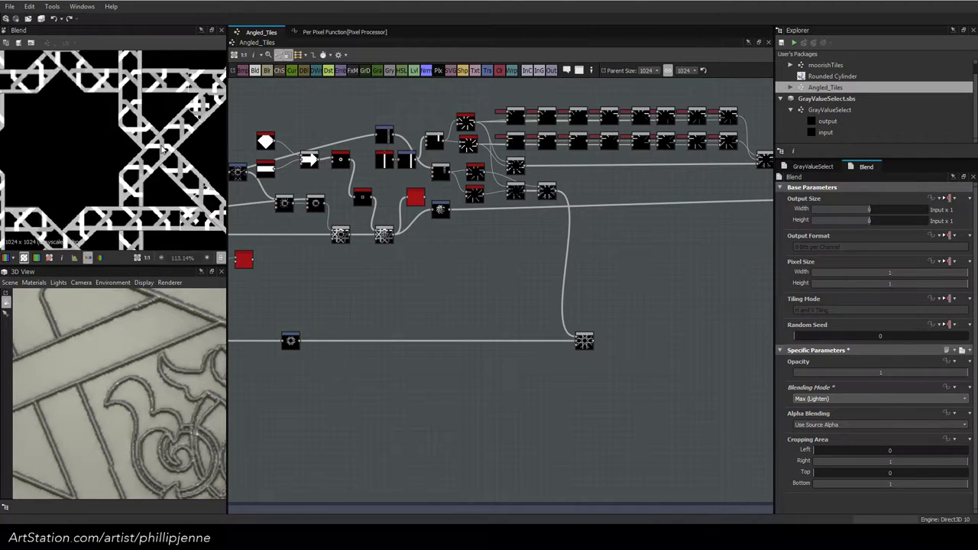
scroll(162, 150, "down", 3)
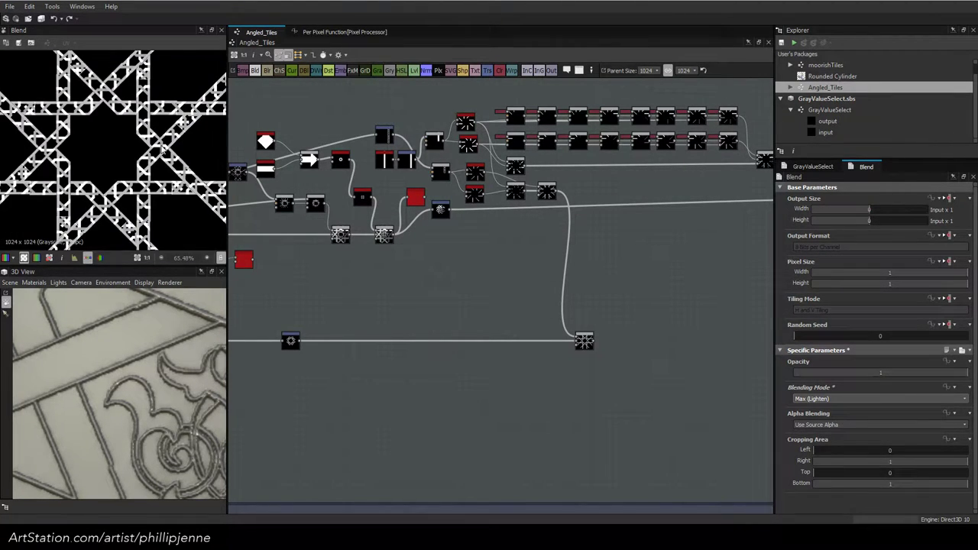
scroll(163, 151, "up", 1)
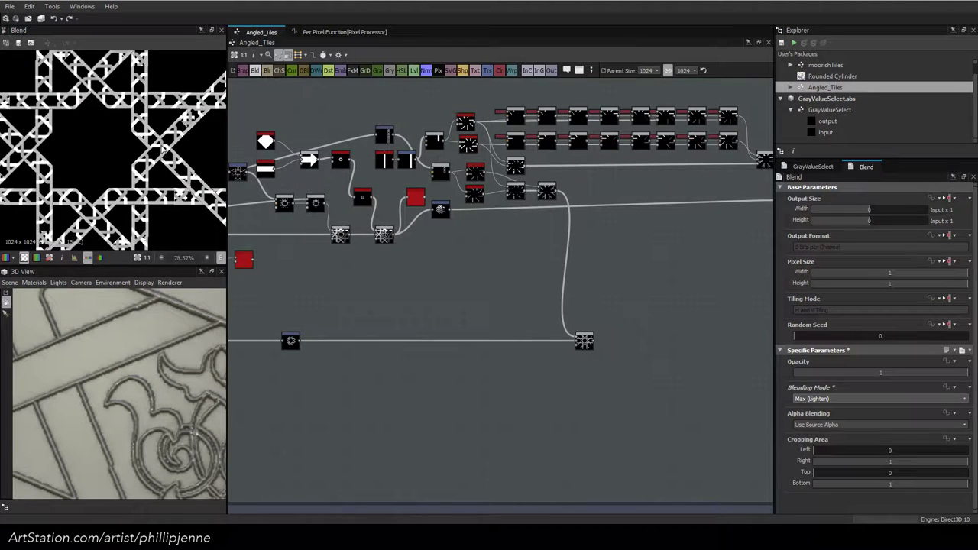
scroll(373, 172, "up", 5)
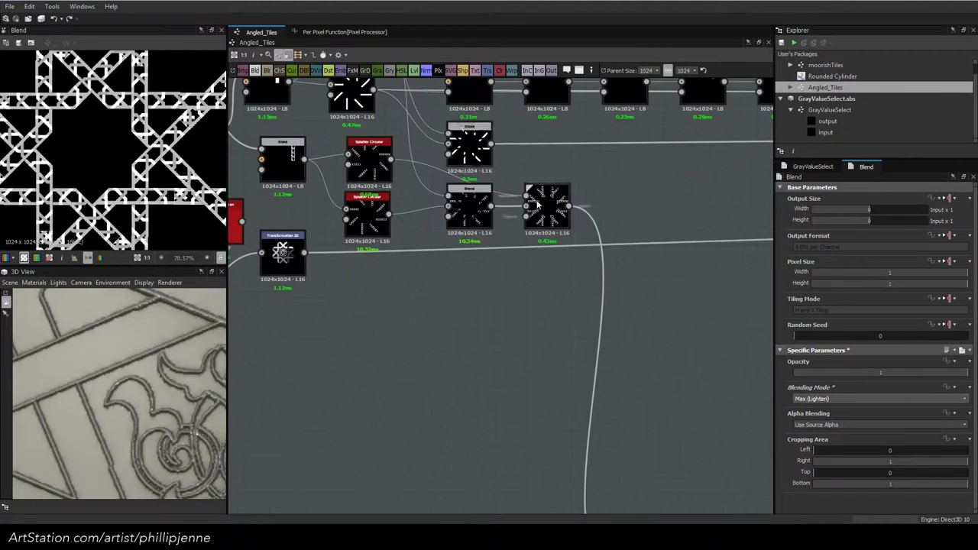
Preview the Splatter Circular node's output in the 2D view
middle_click_drag(373, 172, 510, 241)
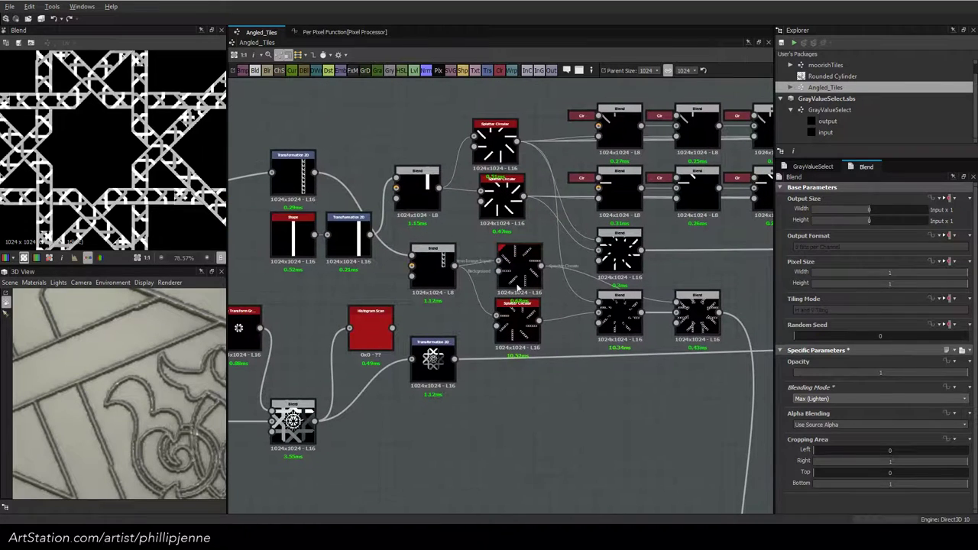
double_click(501, 200)
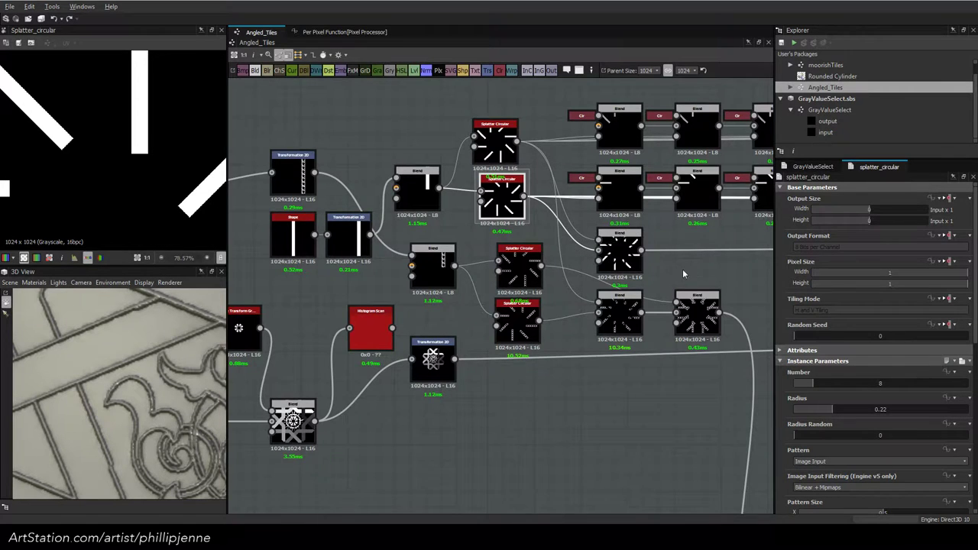
scroll(682, 269, "down", 4)
middle_click_drag(378, 243, 574, 233)
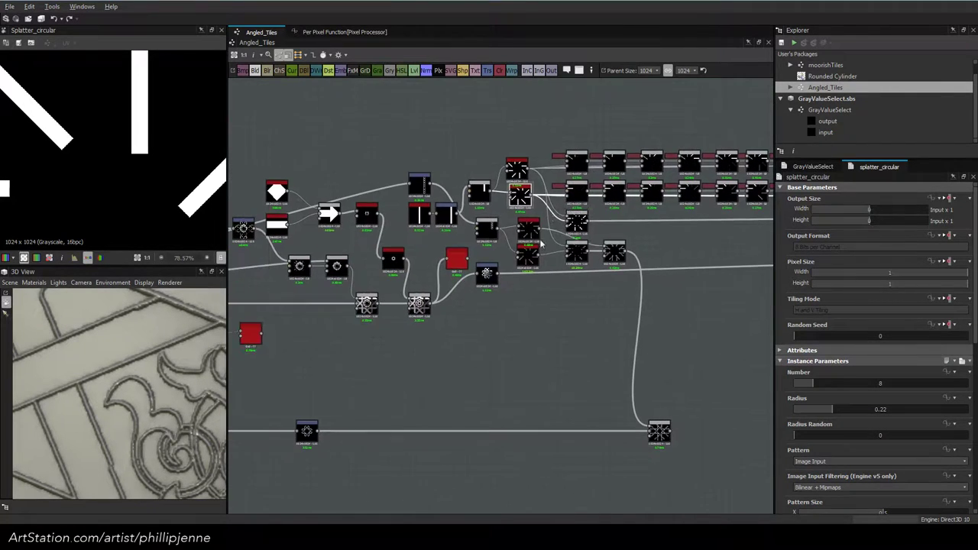
scroll(526, 239, "up", 1)
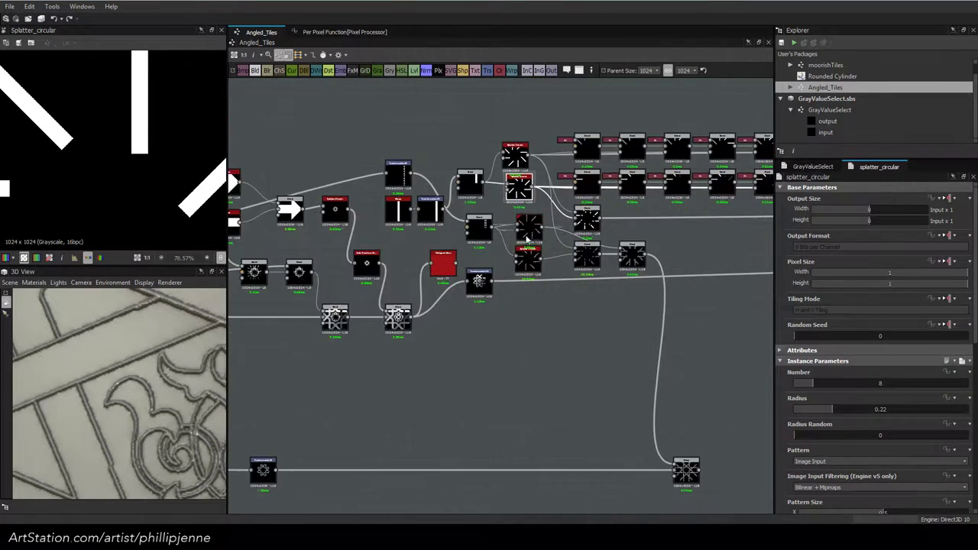
middle_click_drag(745, 229, 388, 243)
Preview the lower Blend node's crossing white strips and nudge that node slightly down
left_click(590, 236)
left_click(589, 234)
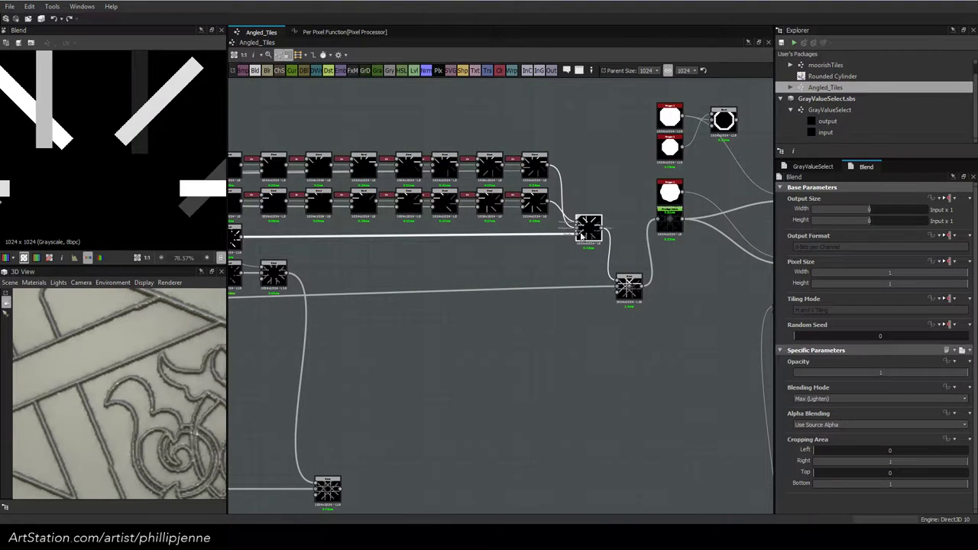
double_click(632, 290)
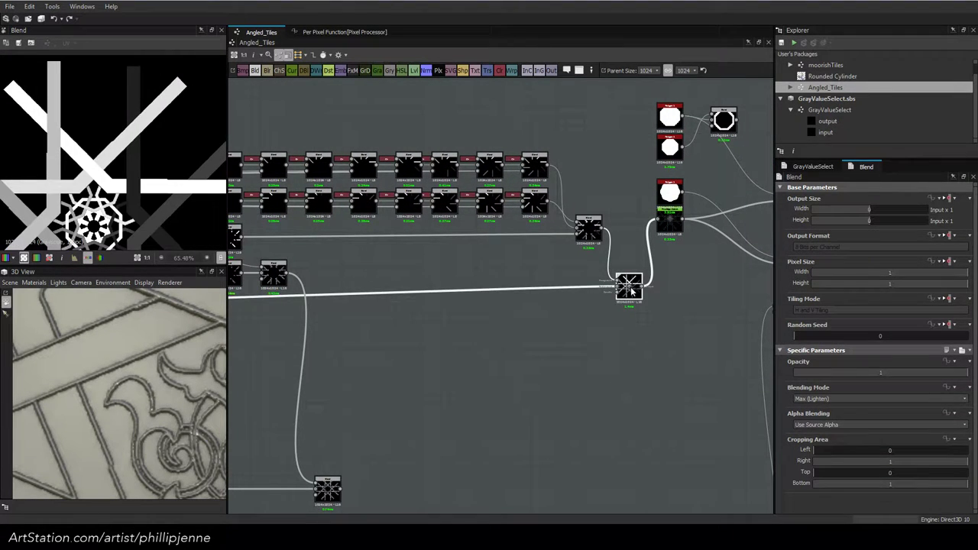
left_click_drag(631, 287, 631, 291)
Pan the graph back to the strip-building nodes on the left
scroll(76, 159, "up", 3)
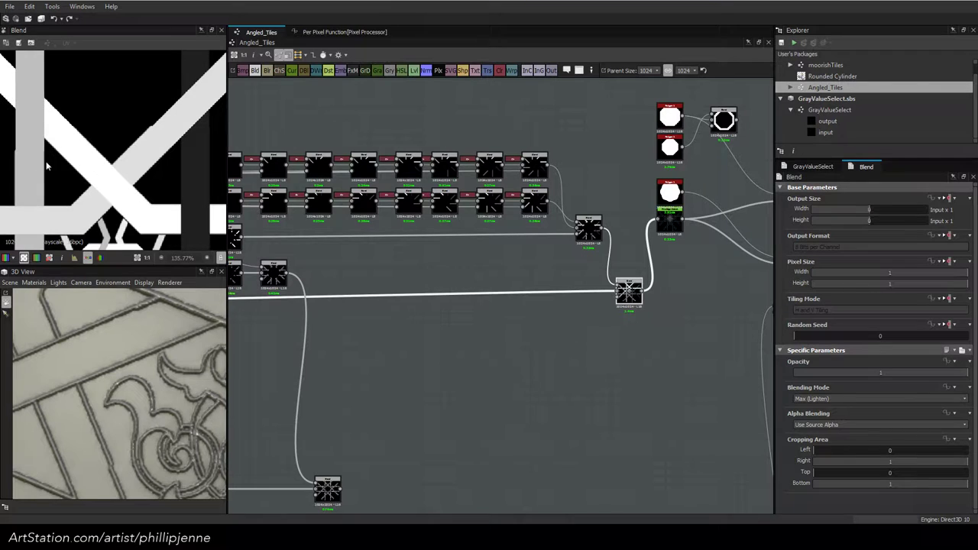
scroll(430, 228, "down", 1)
middle_click_drag(389, 198, 566, 219)
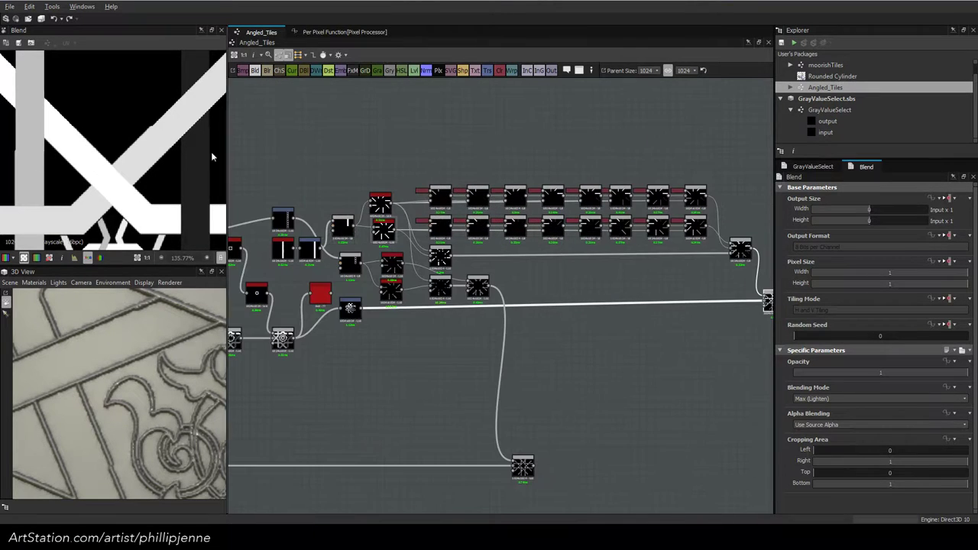
scroll(138, 133, "up", 3)
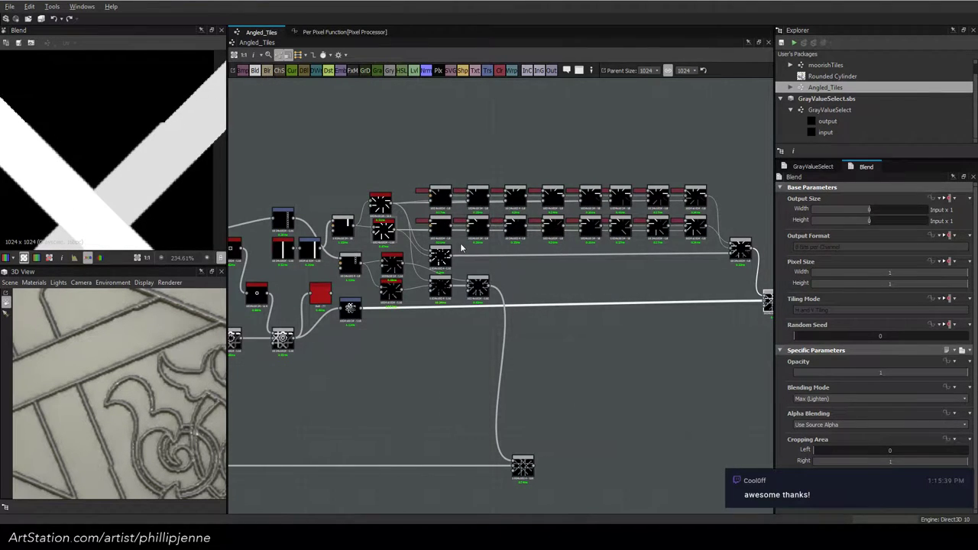
middle_click_drag(341, 221, 729, 251)
middle_click_drag(485, 228, 389, 221)
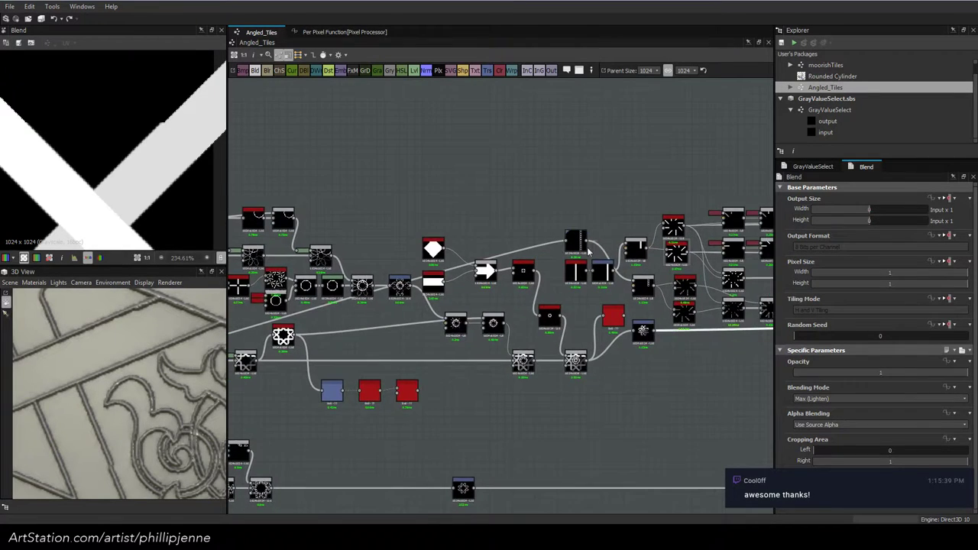
scroll(589, 252, "up", 2)
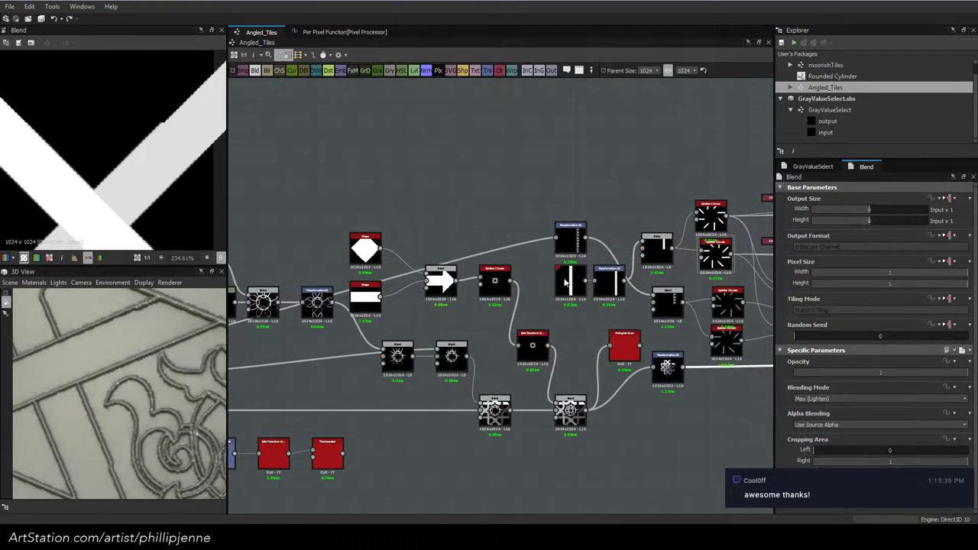
Nudge the strip's Transformation 2D offset to the right twice
left_click(609, 283)
key("Right")
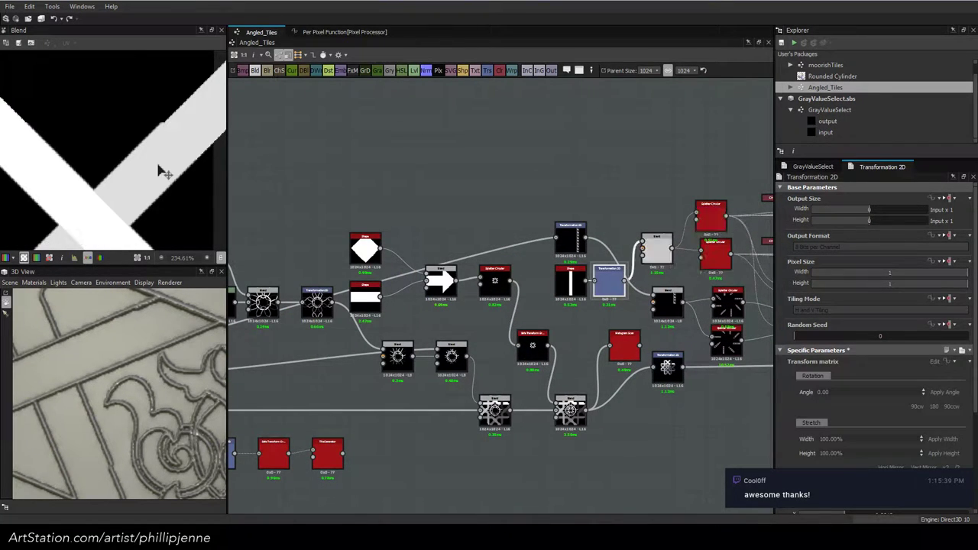
key("Right")
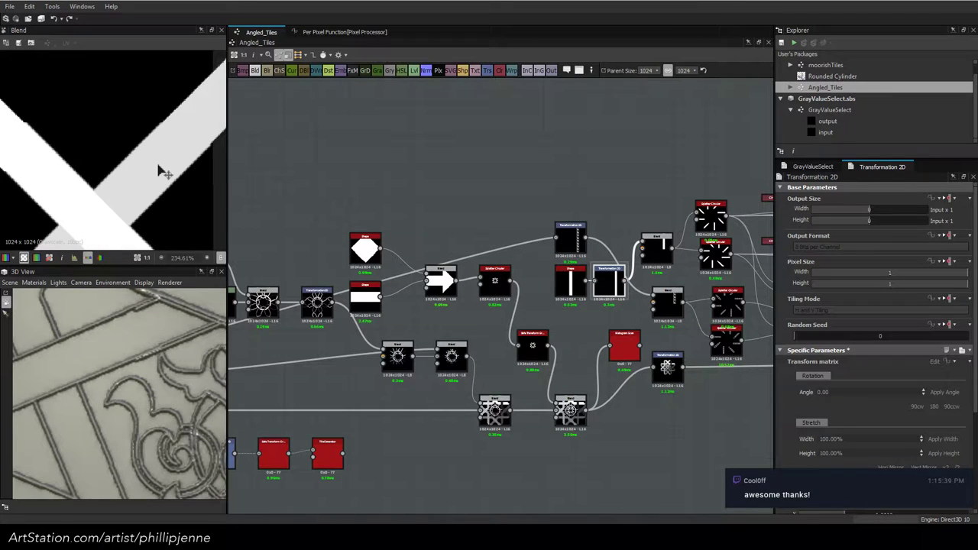
Try bar Shape Size X values of 0.085, then 0.084
left_click(573, 283)
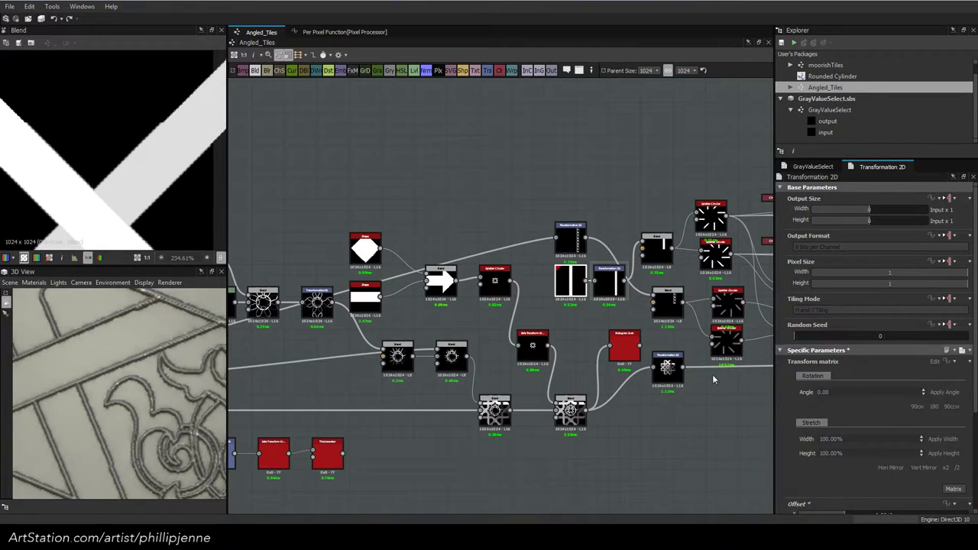
double_click(899, 461)
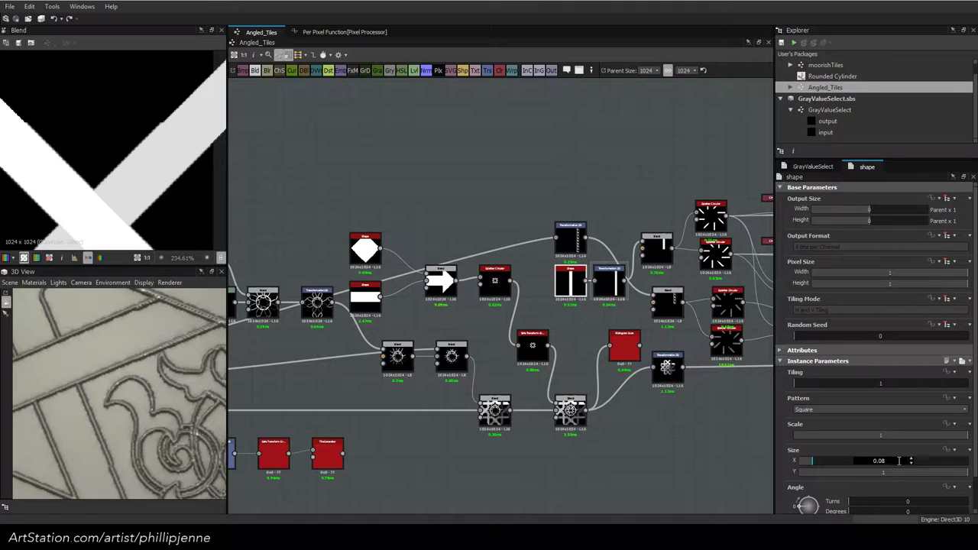
type("5")
key("Return")
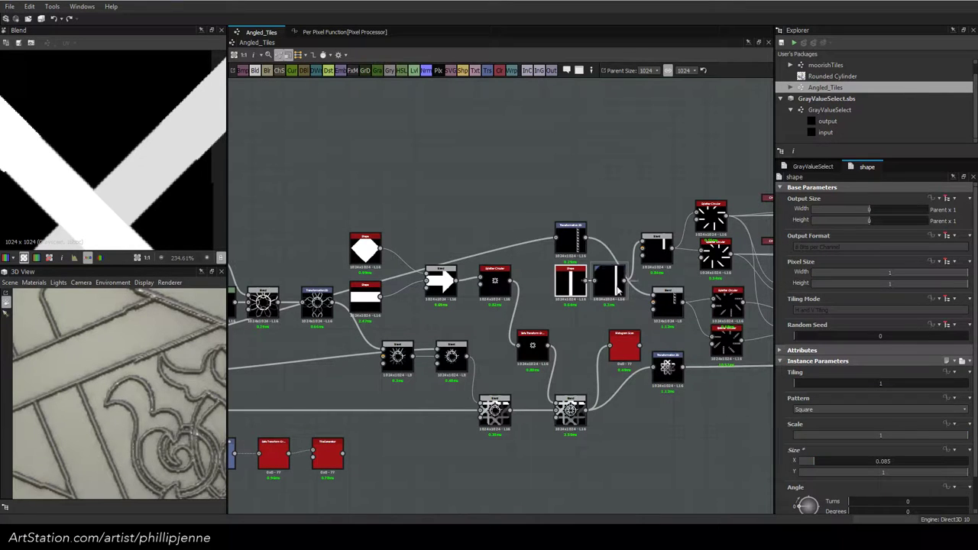
double_click(900, 461)
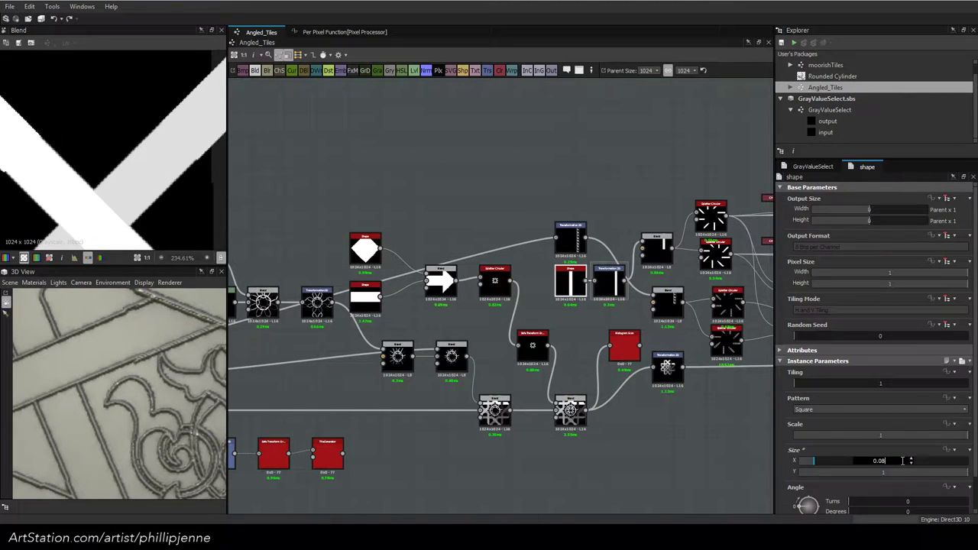
type("4")
key("Return")
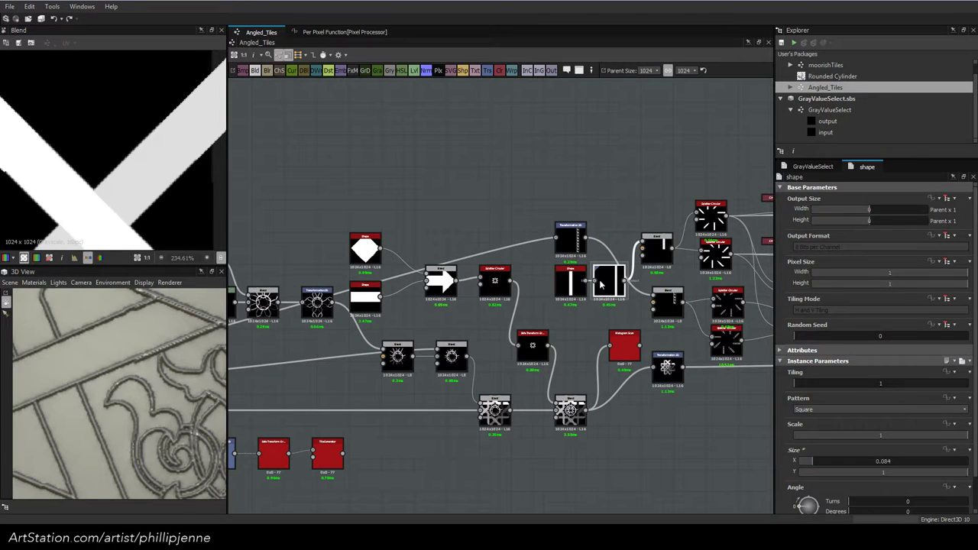
Check the strip result, then settle the bar Shape Size X at 0.083
left_click(599, 280)
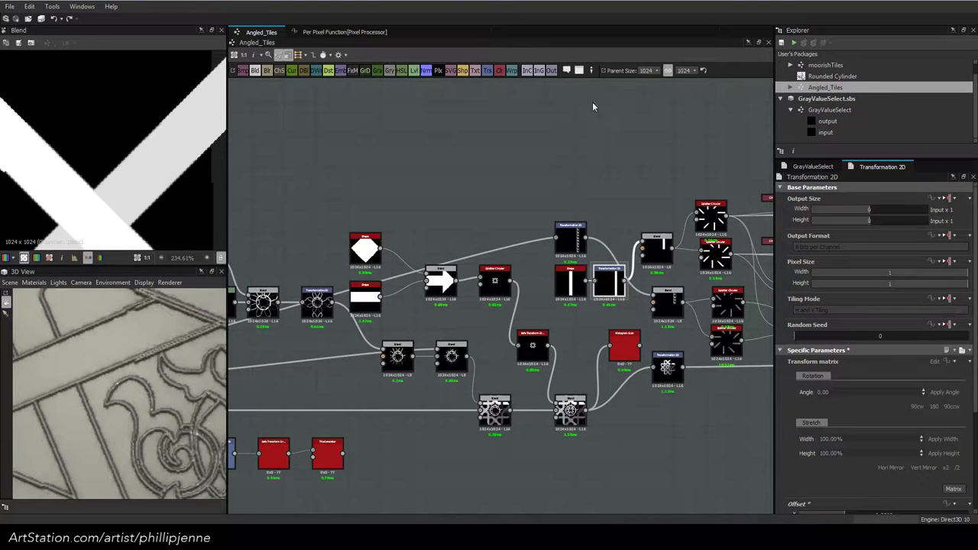
scroll(174, 153, "down", 5)
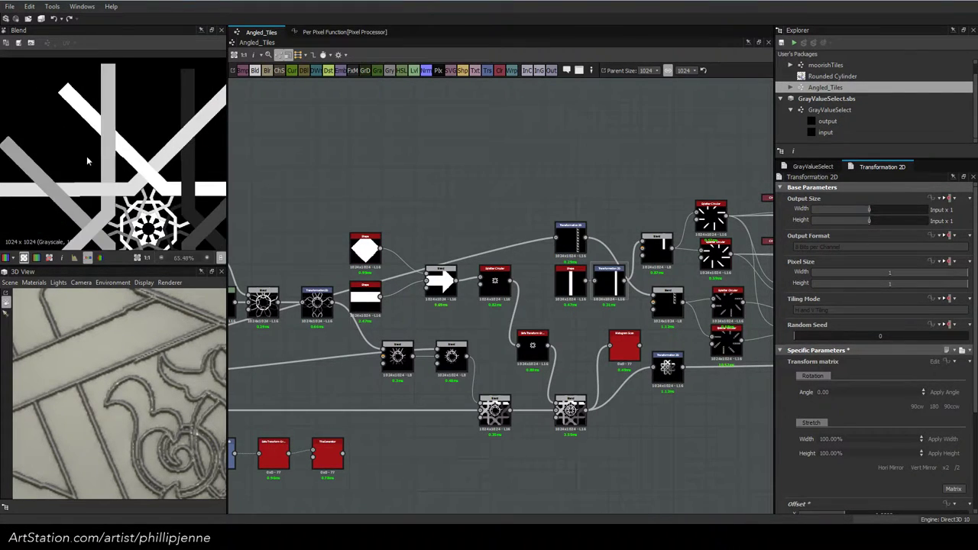
scroll(86, 155, "up", 4)
left_click(558, 284)
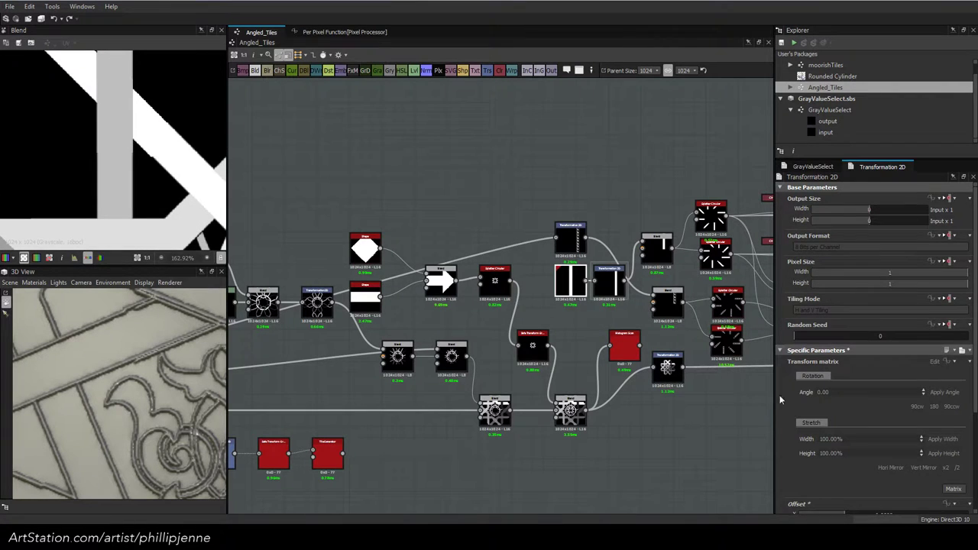
double_click(890, 460)
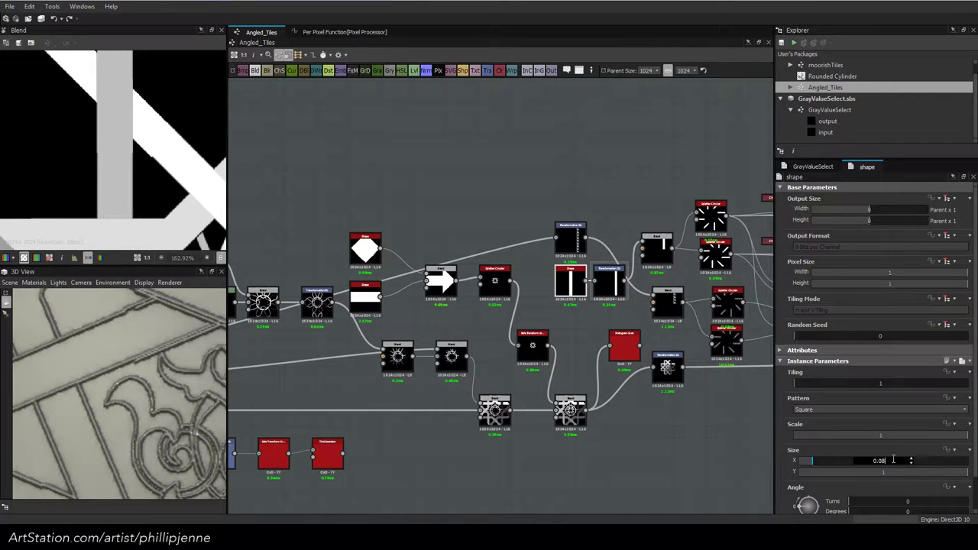
type("3")
key("Return")
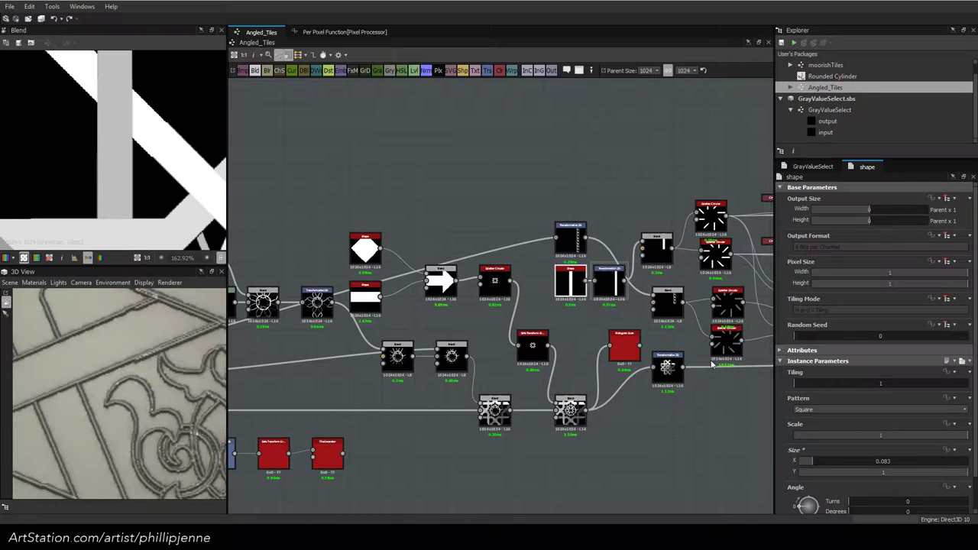
left_click(608, 282)
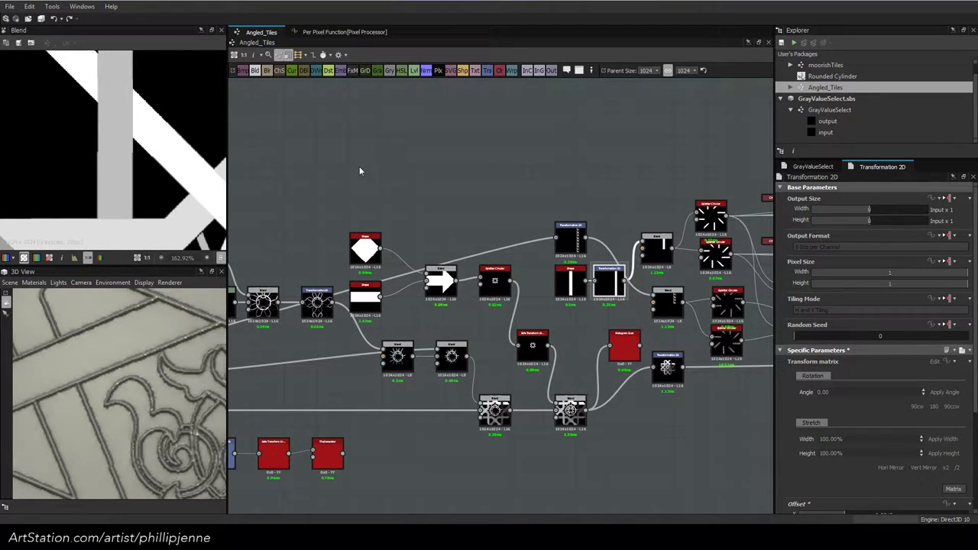
Orbit and zoom the 3D preview to inspect the tiled star-band material
scroll(102, 367, "down", 10)
middle_click_drag(131, 393, 99, 333)
scroll(139, 385, "up", 3)
scroll(131, 344, "up", 3)
scroll(130, 345, "down", 6)
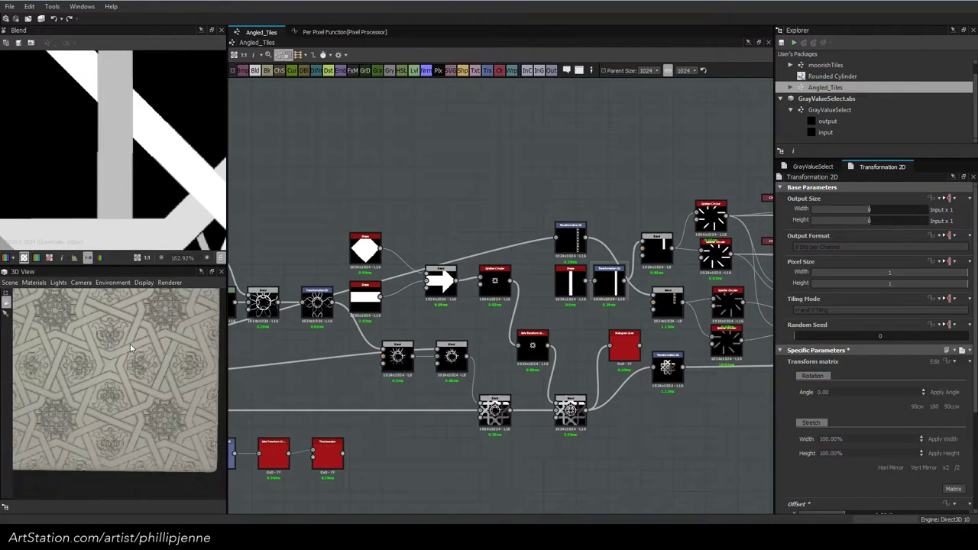
left_click_drag(130, 344, 87, 345, "alt")
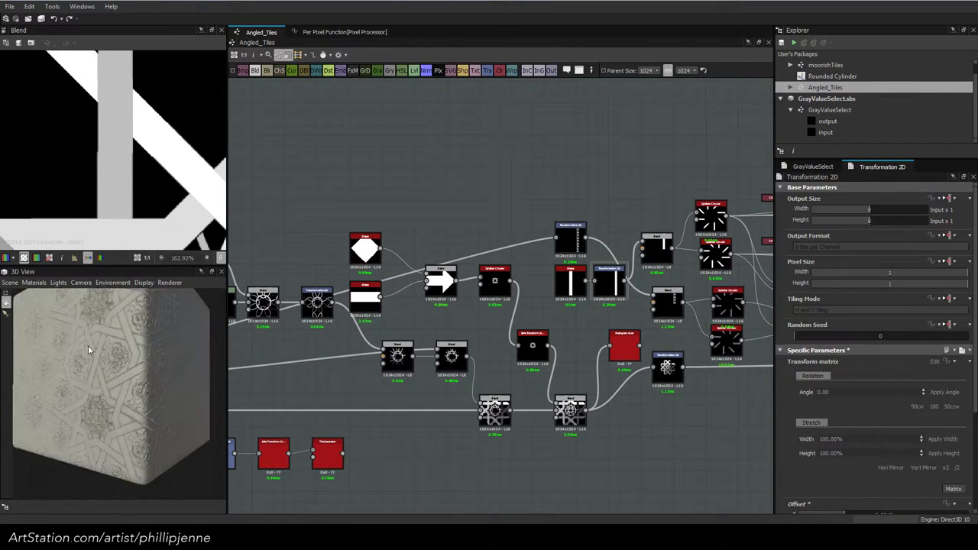
scroll(98, 381, "up", 5)
scroll(563, 320, "down", 2)
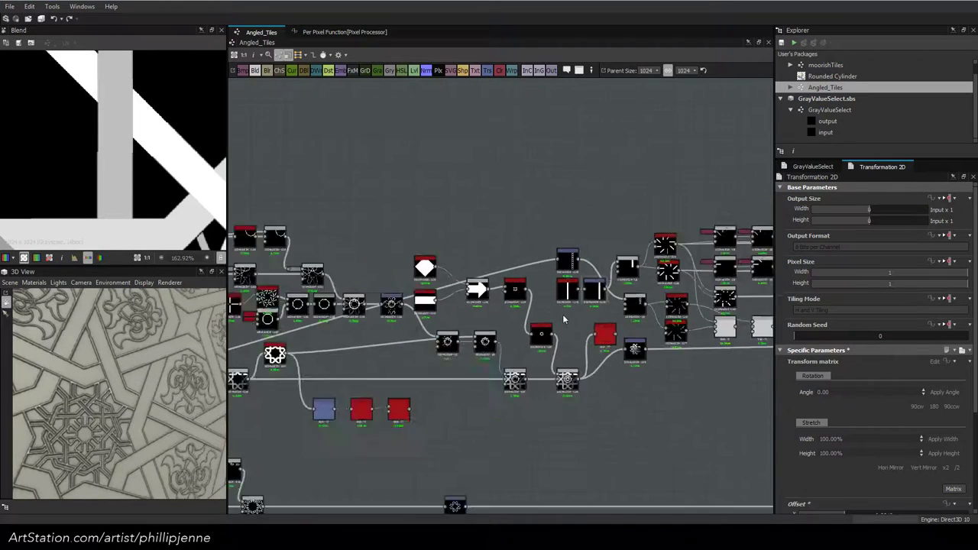
scroll(563, 320, "up", 8)
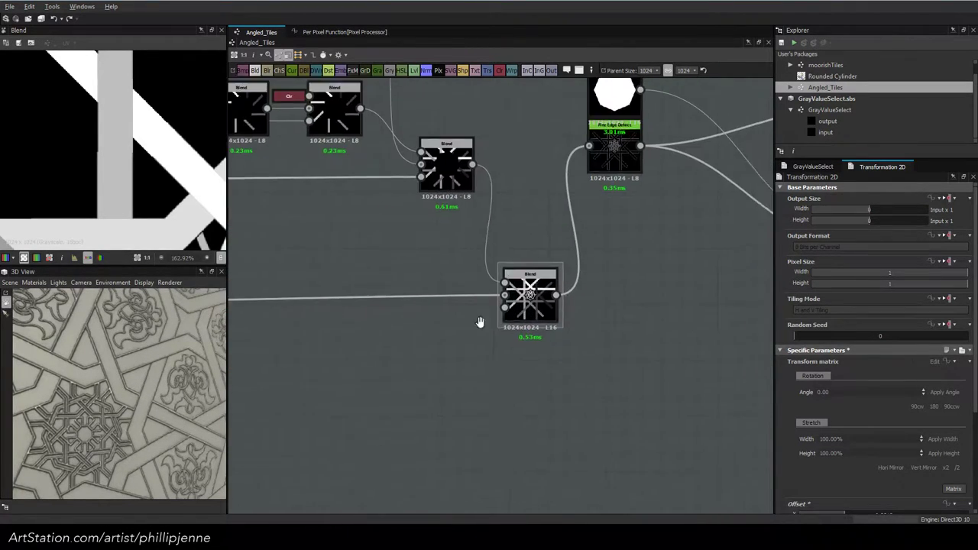
Pan the graph to bring the 'Needs Better Solution' frame into view
middle_click_drag(480, 321, 262, 347)
mouse_move(518, 306)
middle_mouse_down()
mouse_move(414, 346)
mouse_move(276, 328)
middle_mouse_up()
middle_click_drag(546, 348, 306, 319)
middle_click_drag(493, 336, 394, 328)
scroll(568, 356, "down", 4)
Insert an Invert Grayscale node on the link leaving the 'Needs Better Solution' frame
middle_click_drag(657, 375, 403, 296)
left_click(526, 361)
key("space")
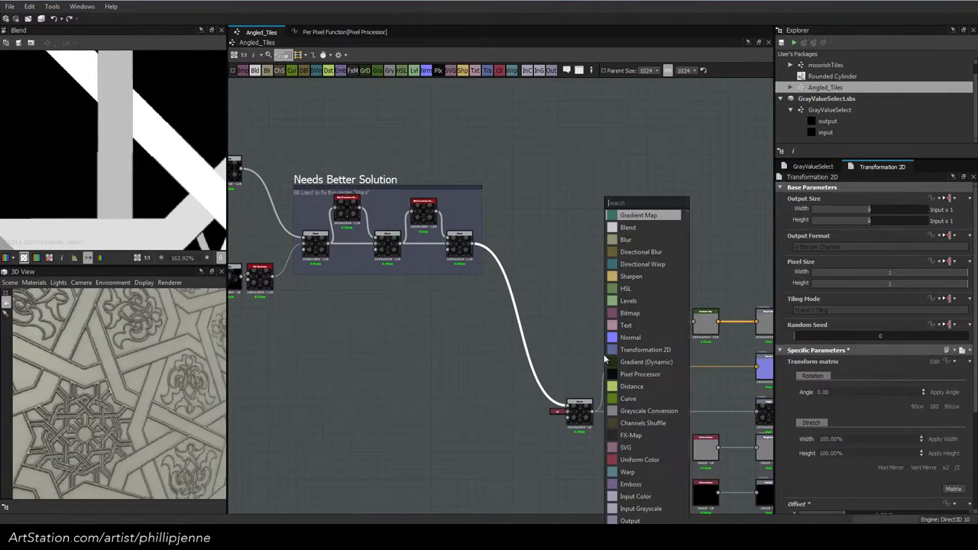
type("inv")
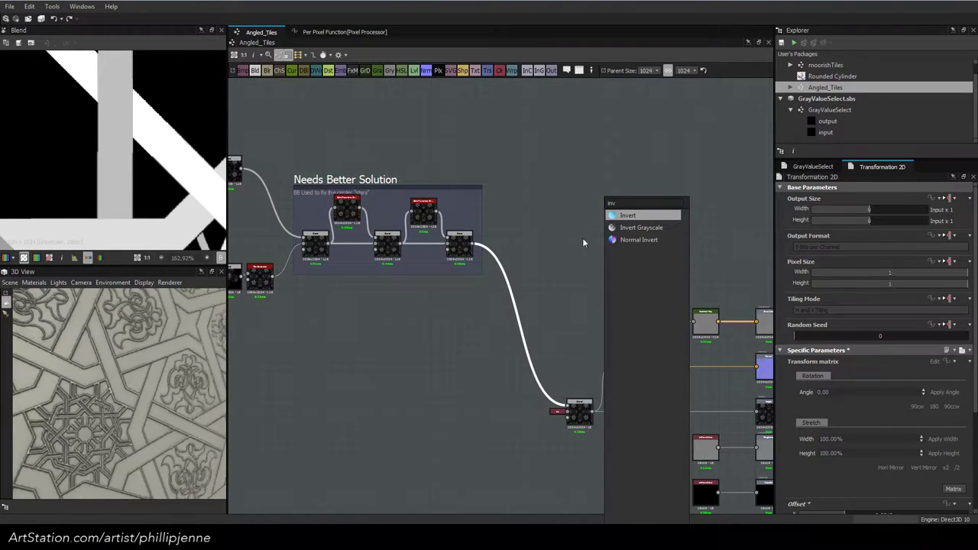
left_click(639, 228)
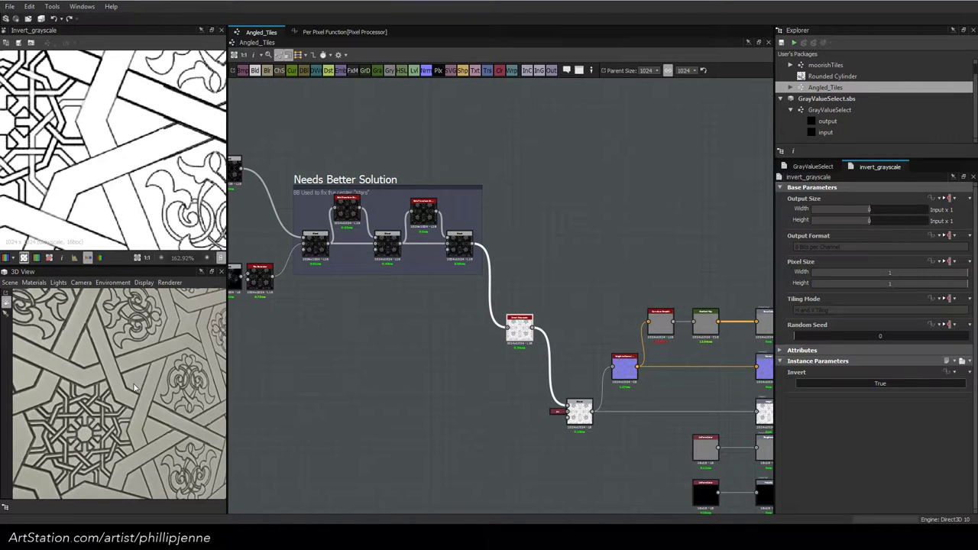
Centre a rosette in the 3D preview to inspect the inverted result
scroll(133, 387, "down", 3)
middle_click_drag(127, 347, 99, 363)
scroll(98, 364, "up", 5)
middle_click_drag(165, 378, 122, 394)
scroll(93, 362, "down", 5)
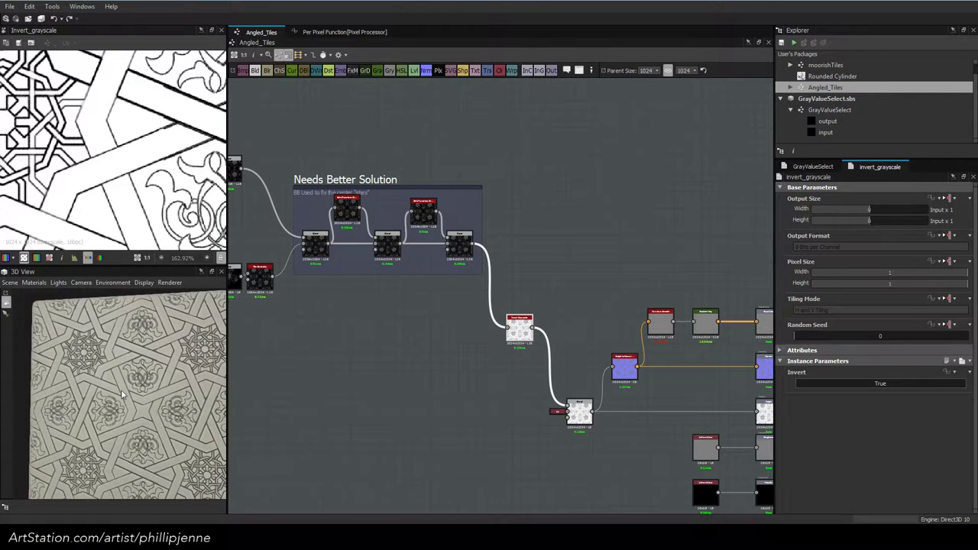
scroll(122, 393, "up", 4)
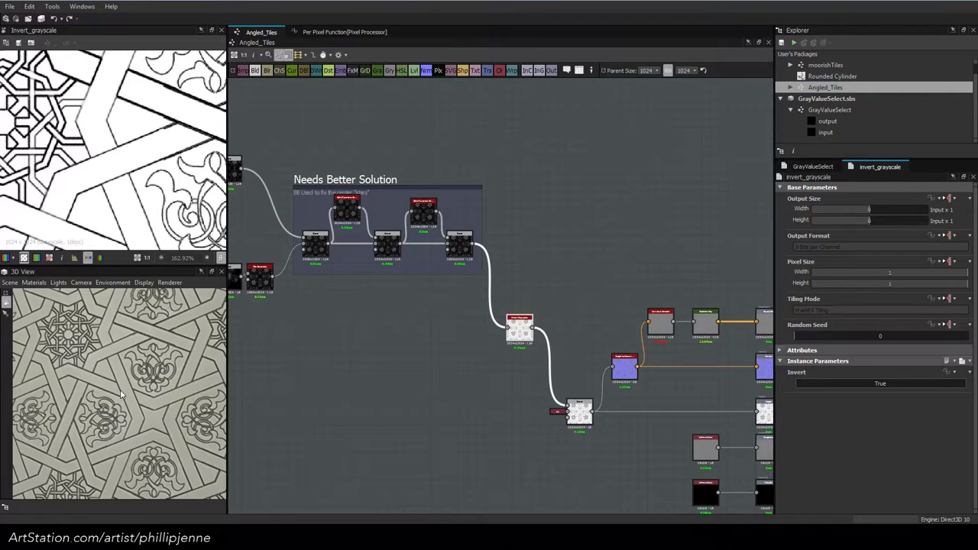
scroll(118, 393, "up", 2)
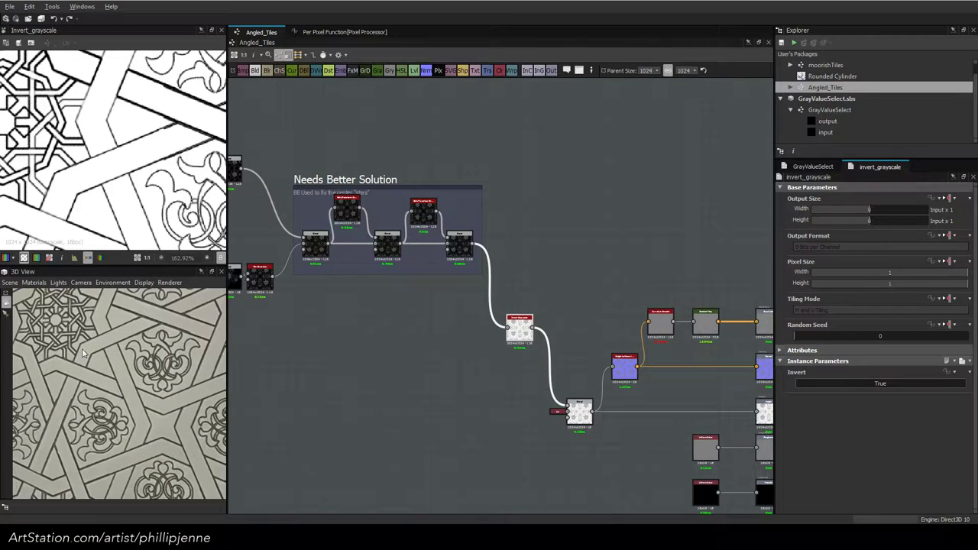
middle_click_drag(83, 353, 118, 391)
scroll(118, 391, "up", 2)
scroll(118, 392, "down", 3)
scroll(383, 356, "down", 2)
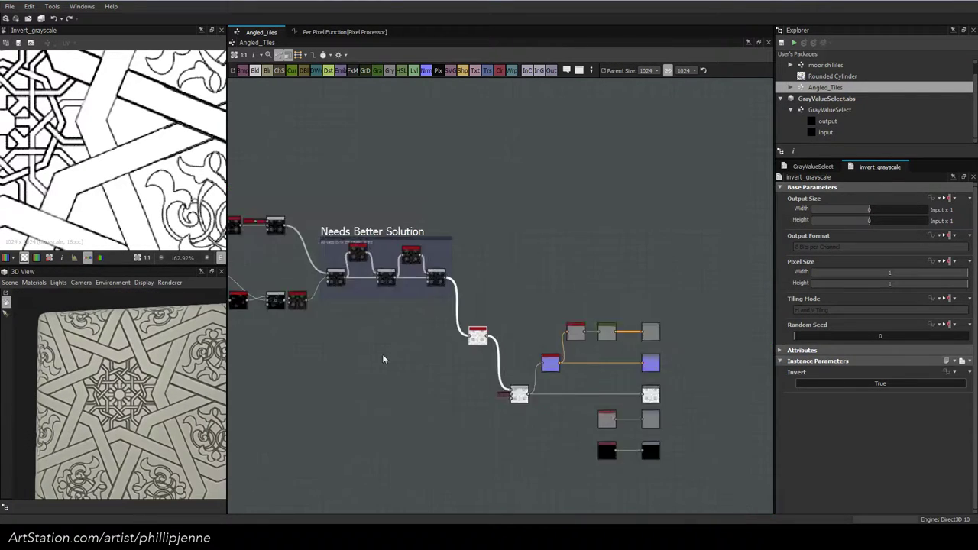
scroll(383, 358, "down", 1)
middle_click_drag(383, 358, 643, 363)
middle_click_drag(275, 370, 630, 333)
Preview the final Max (Lighten) Blend node's output
left_click(553, 383)
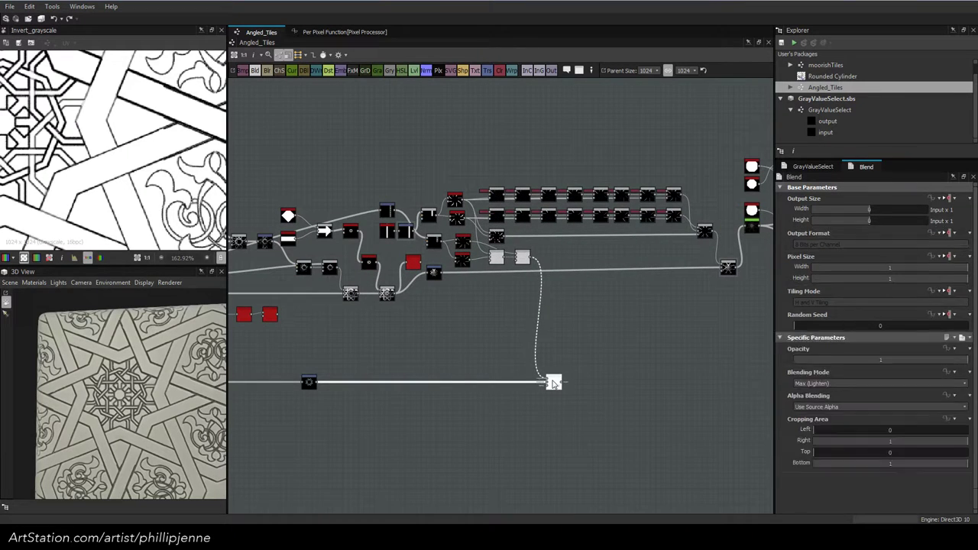
double_click(552, 382)
scroll(147, 157, "up", 1)
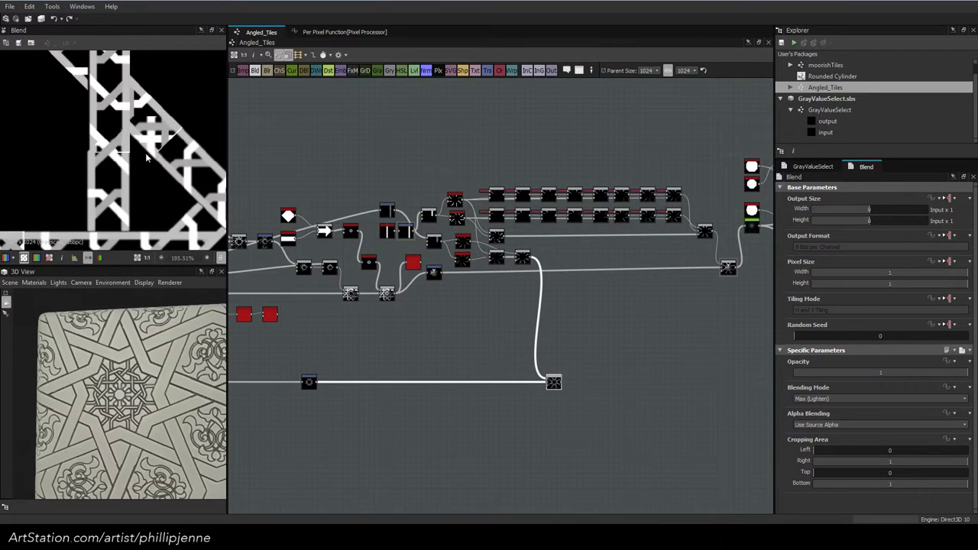
middle_click_drag(403, 348, 487, 348)
scroll(568, 325, "up", 3)
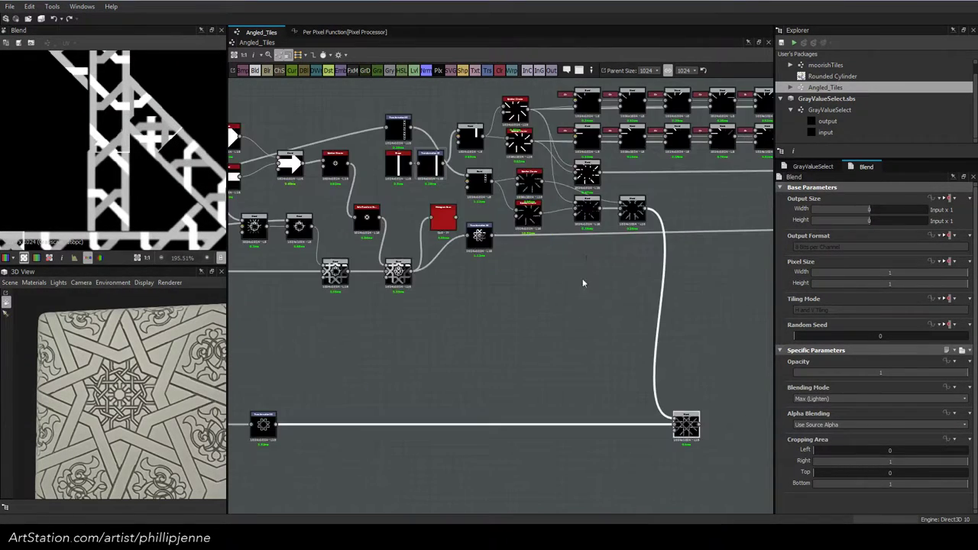
Preview the Copy-mode Blend and set its Cropping Area Bottom to 0.55
double_click(479, 181)
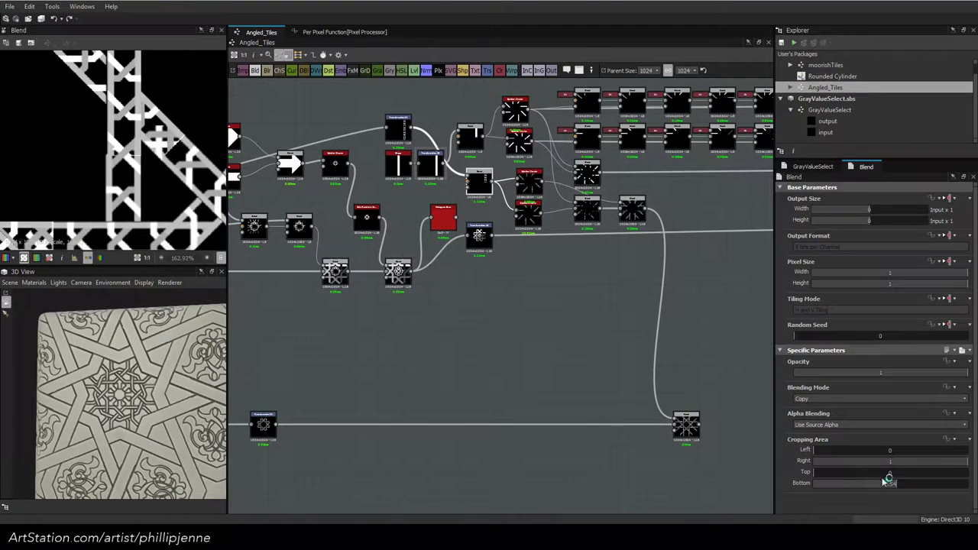
left_click_drag(896, 486, 976, 504)
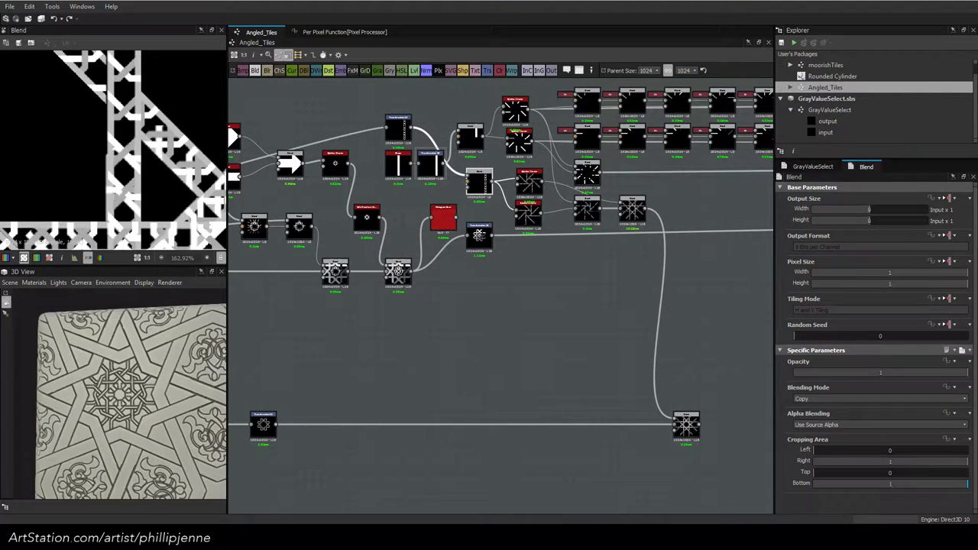
left_click_drag(967, 497, 897, 504)
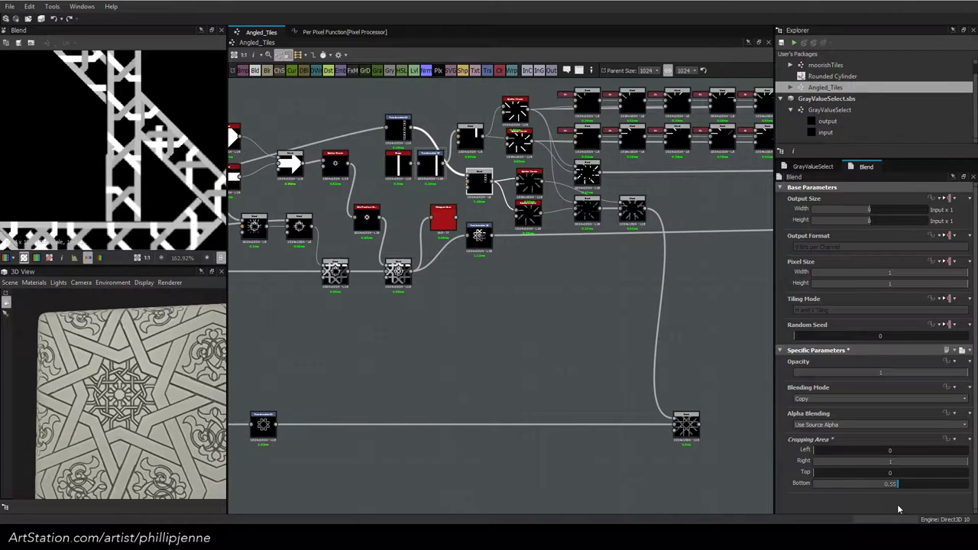
scroll(144, 180, "down", 4)
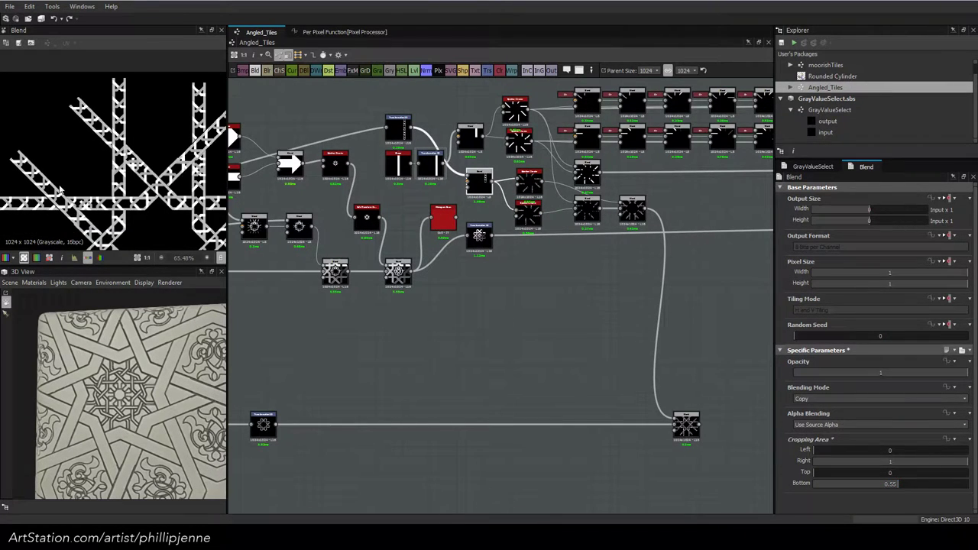
scroll(59, 189, "up", 3)
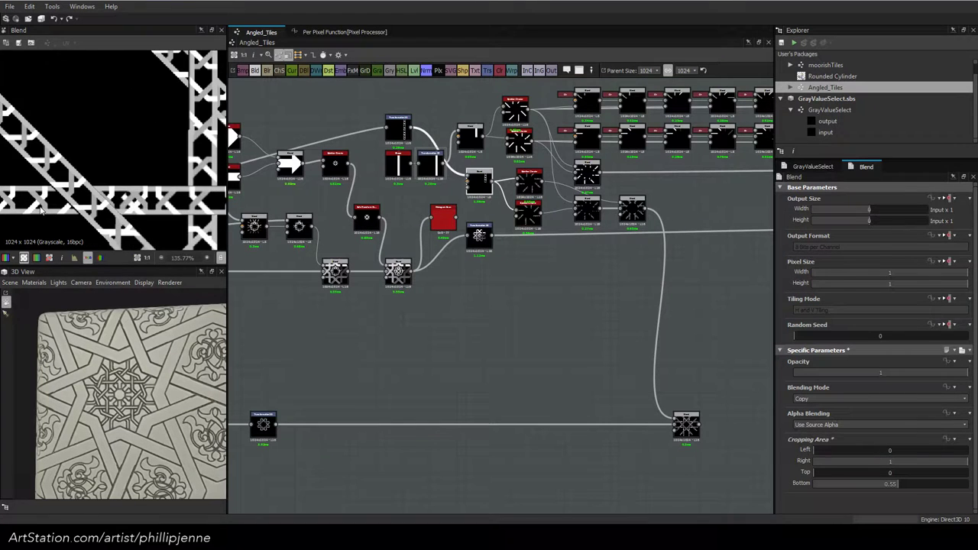
scroll(43, 210, "down", 3)
scroll(102, 170, "up", 4)
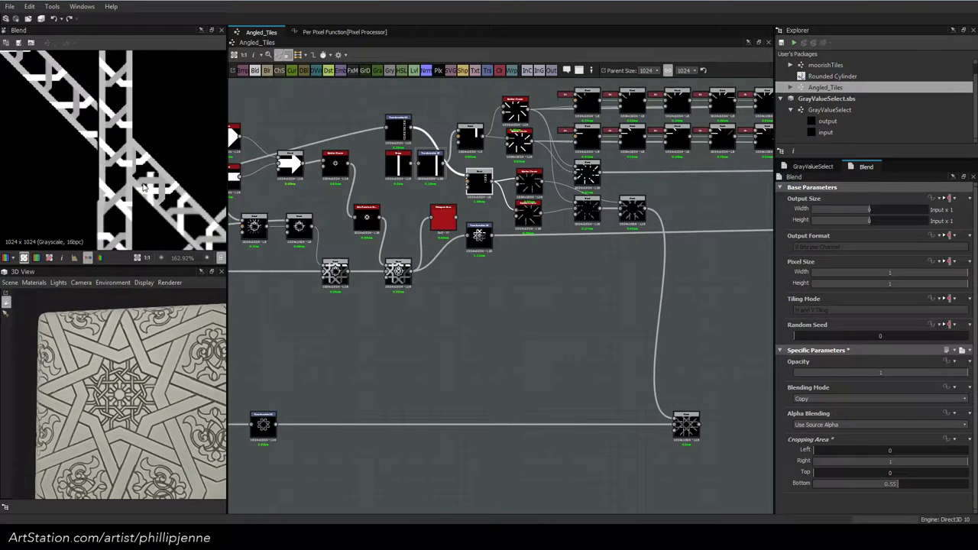
scroll(306, 220, "up", 4)
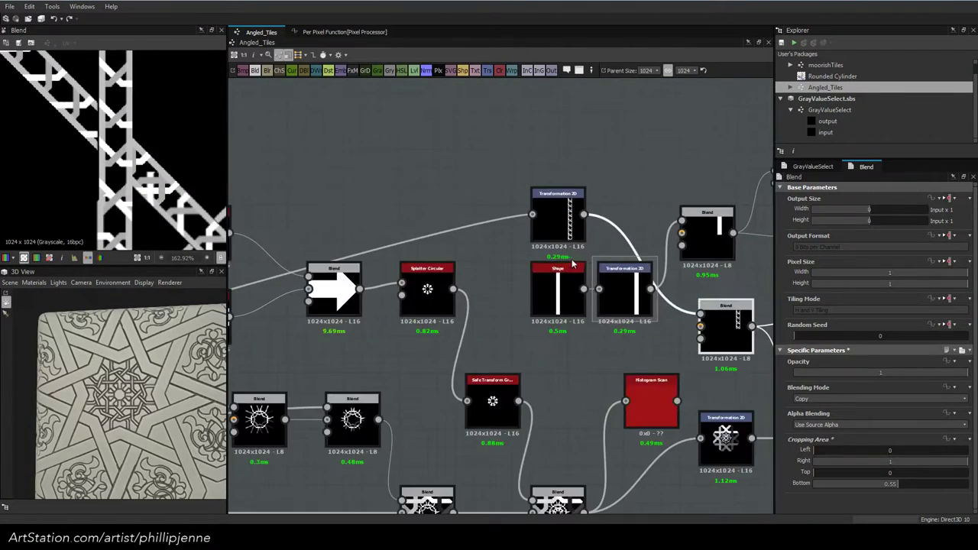
Slide the braided strip vertically using the upper Transformation 2D's arrow-key nudge and 2D gizmo
middle_click_drag(475, 228, 382, 235)
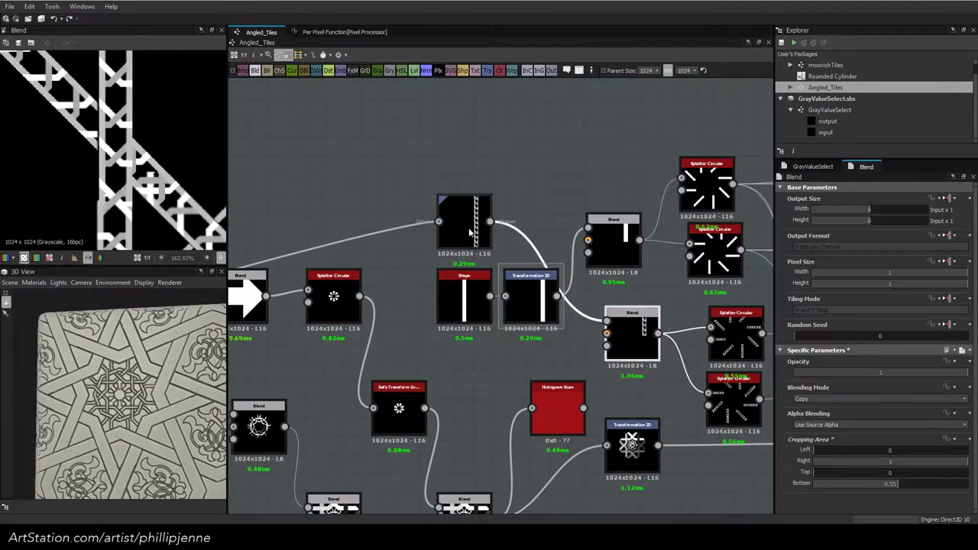
left_click(471, 230)
key("Up")
key("Up")
key("Up")
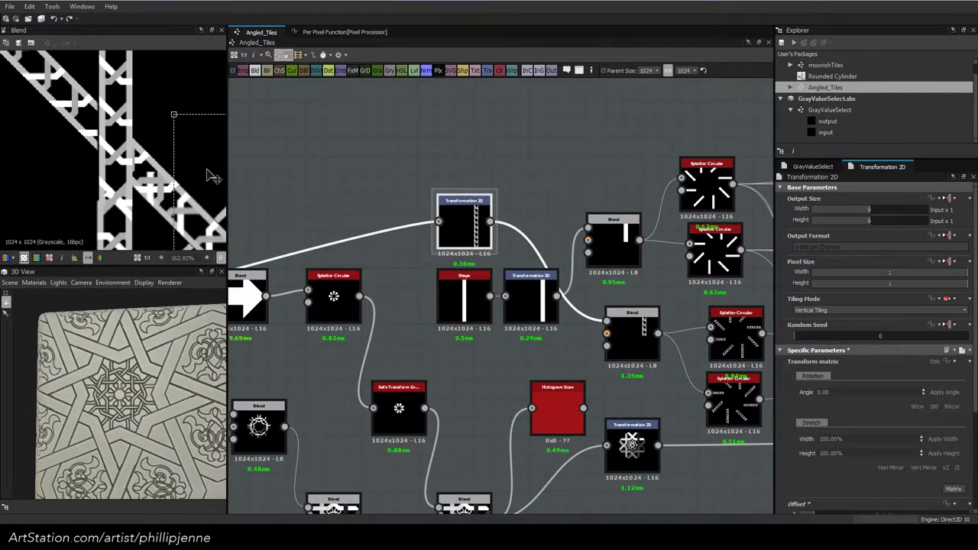
left_click_drag(211, 176, 212, 177)
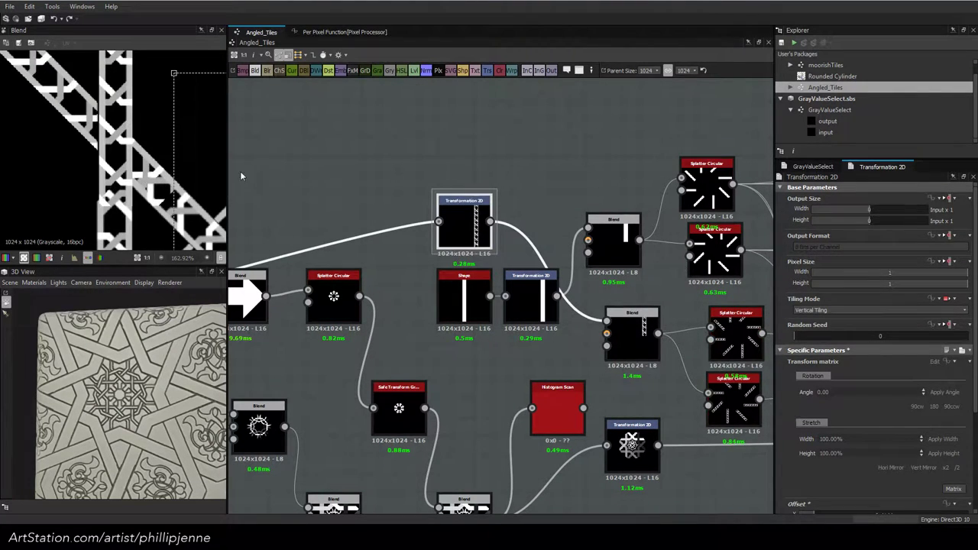
scroll(131, 142, "down", 5)
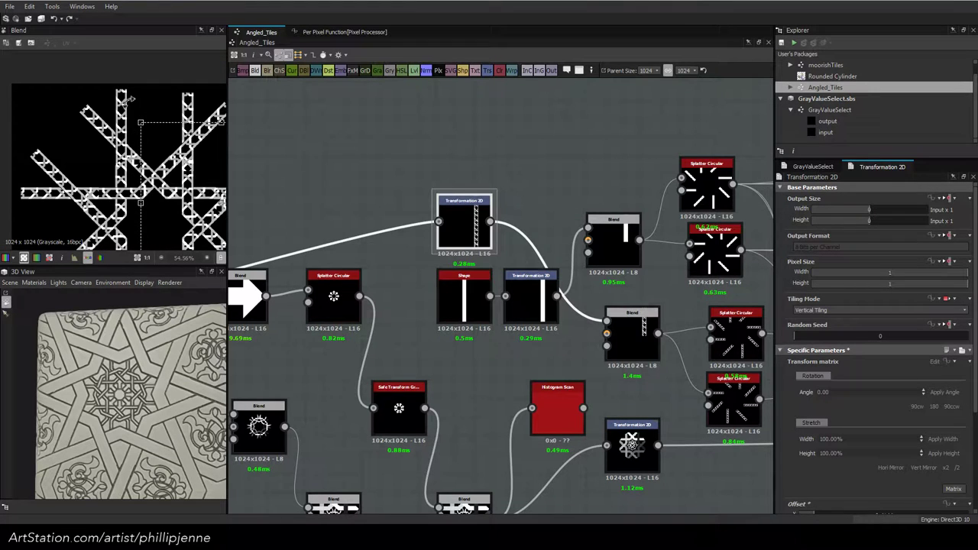
left_click_drag(129, 100, 269, 314, "shift")
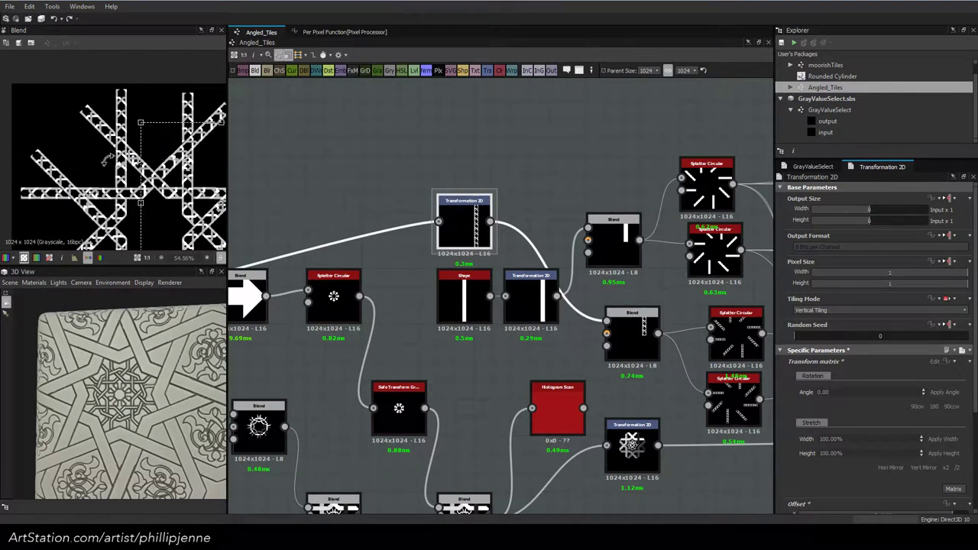
scroll(105, 160, "up", 5)
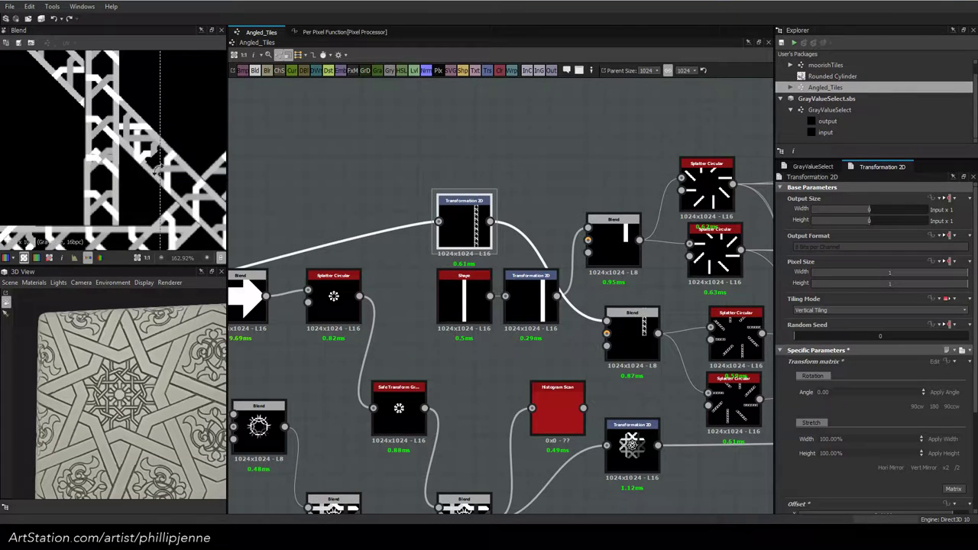
left_click_drag(157, 171, 158, 168)
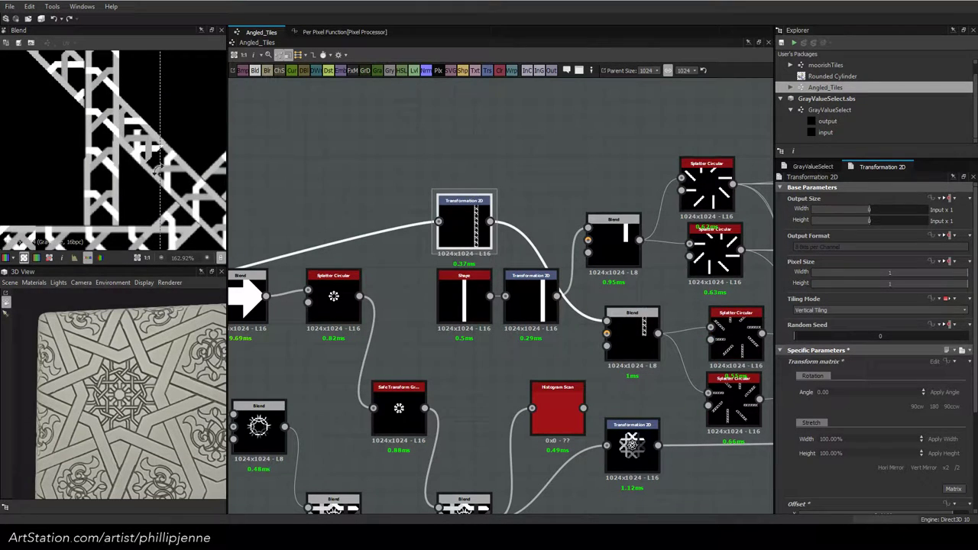
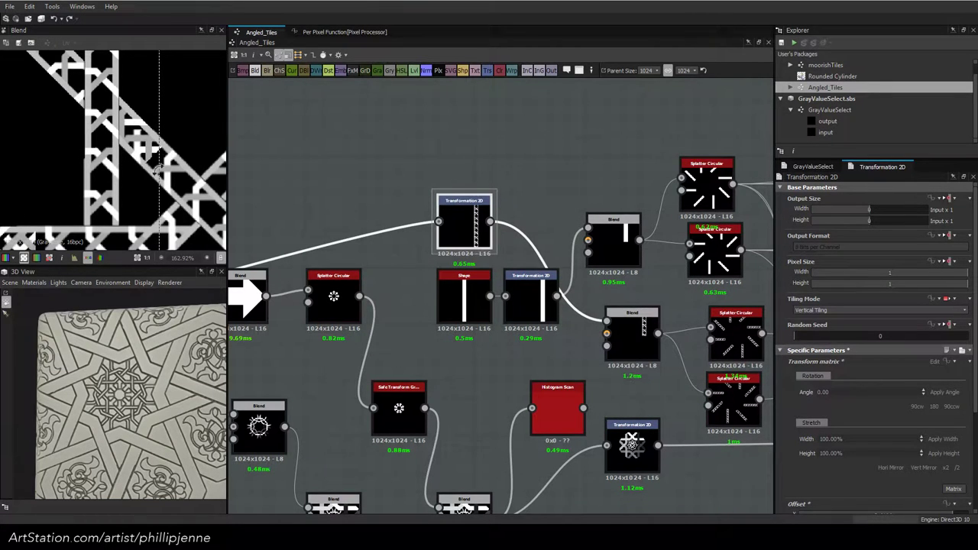
Inspect the Blend chain, then try linking Splatter Circular into the bottom Blend and undo it
scroll(193, 150, "down", 2)
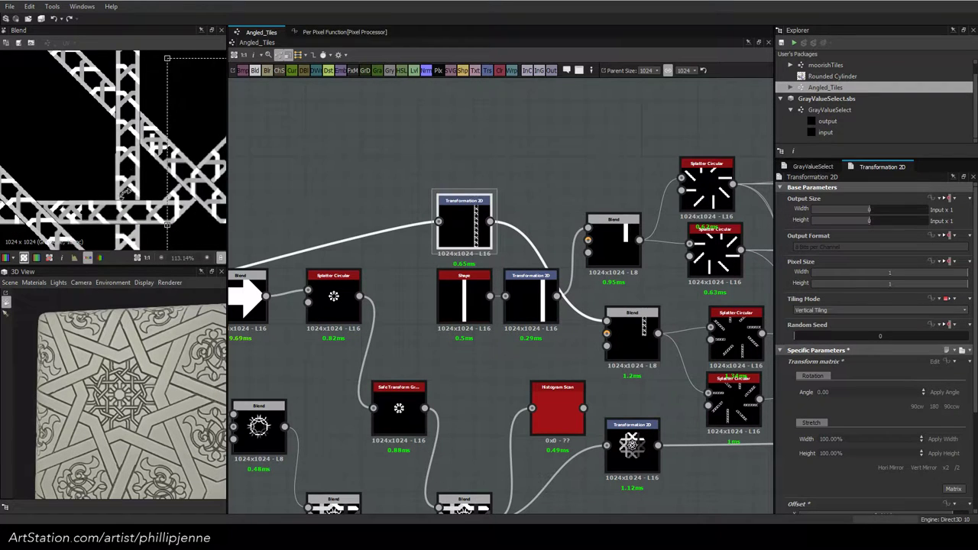
scroll(126, 194, "down", 4)
scroll(80, 218, "up", 5)
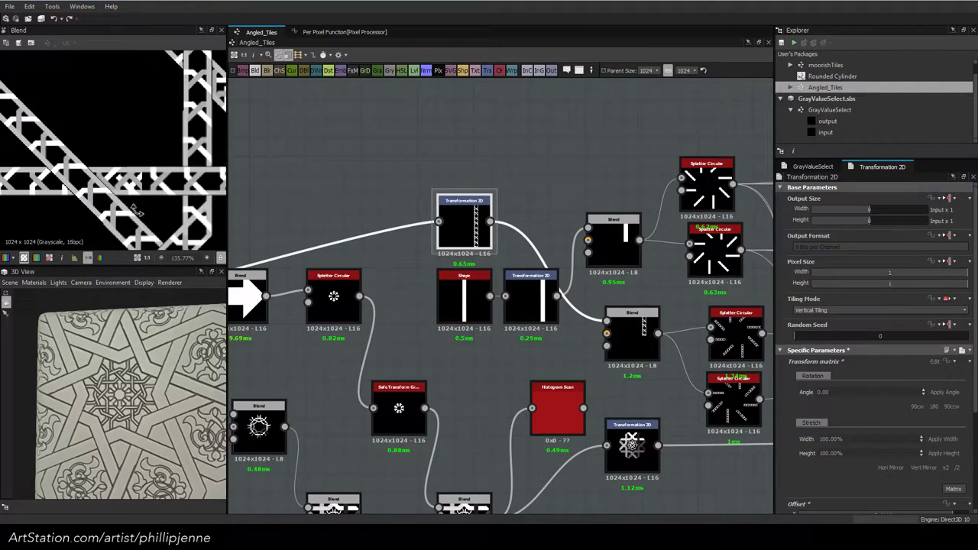
scroll(136, 212, "down", 3)
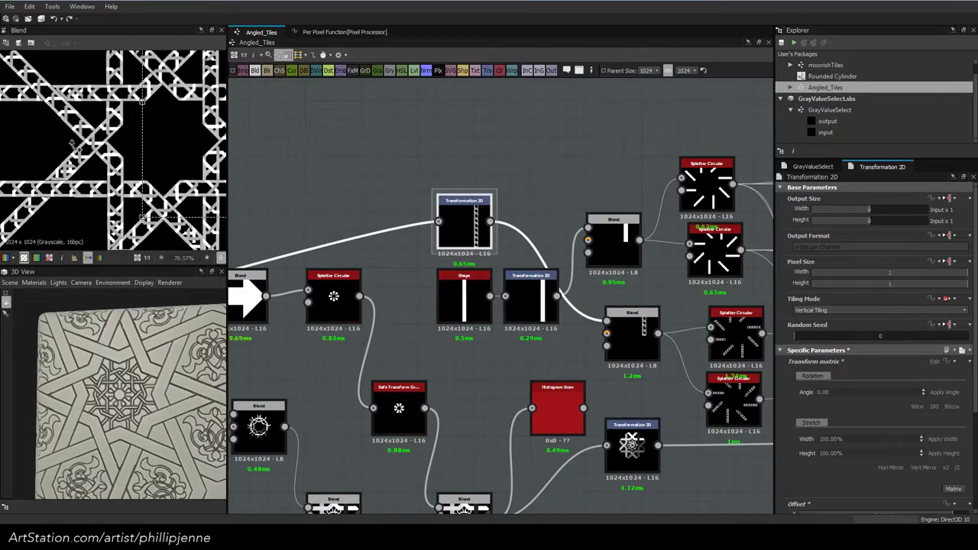
scroll(74, 145, "down", 1)
scroll(74, 145, "up", 4)
scroll(74, 145, "down", 4)
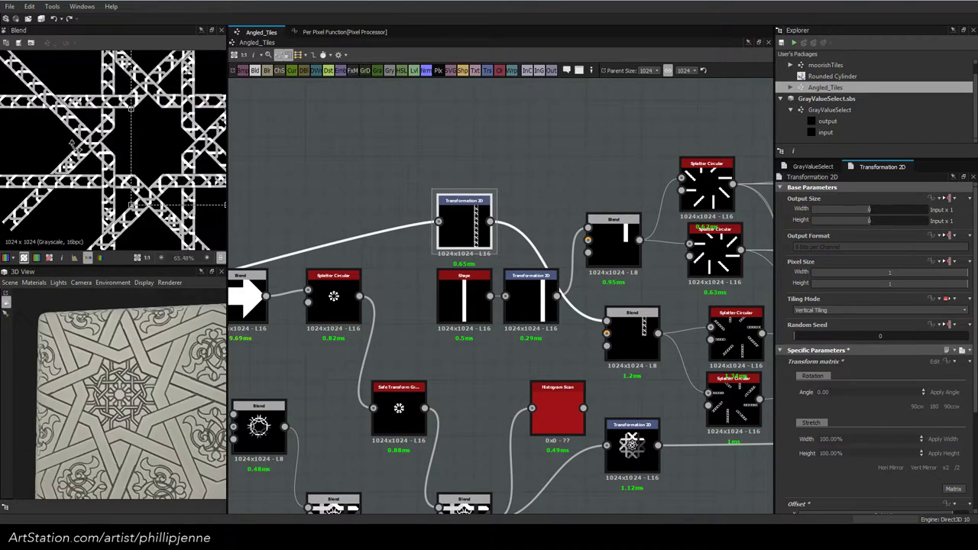
scroll(71, 143, "down", 2)
middle_click_drag(735, 395, 493, 312)
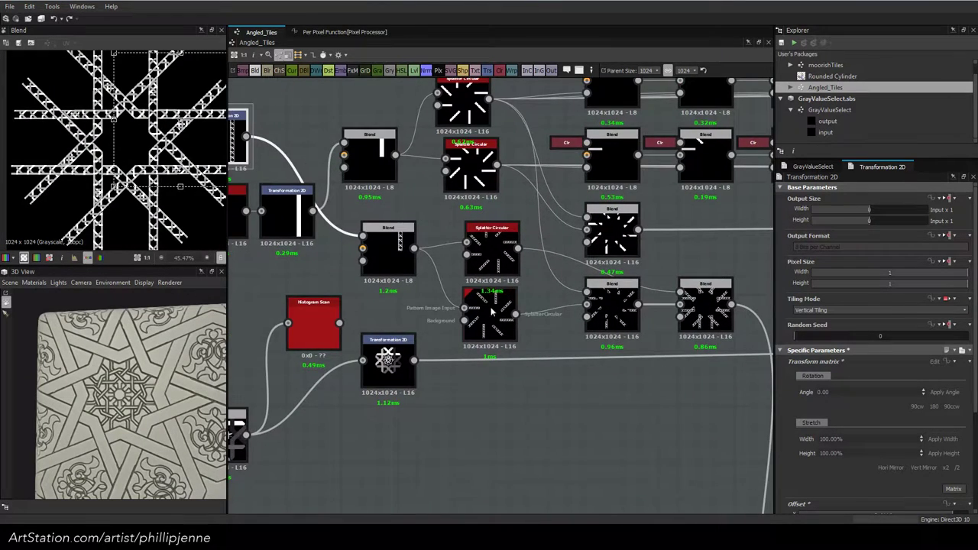
scroll(561, 340, "down", 2)
middle_click_drag(586, 338, 531, 310)
scroll(531, 308, "up", 1)
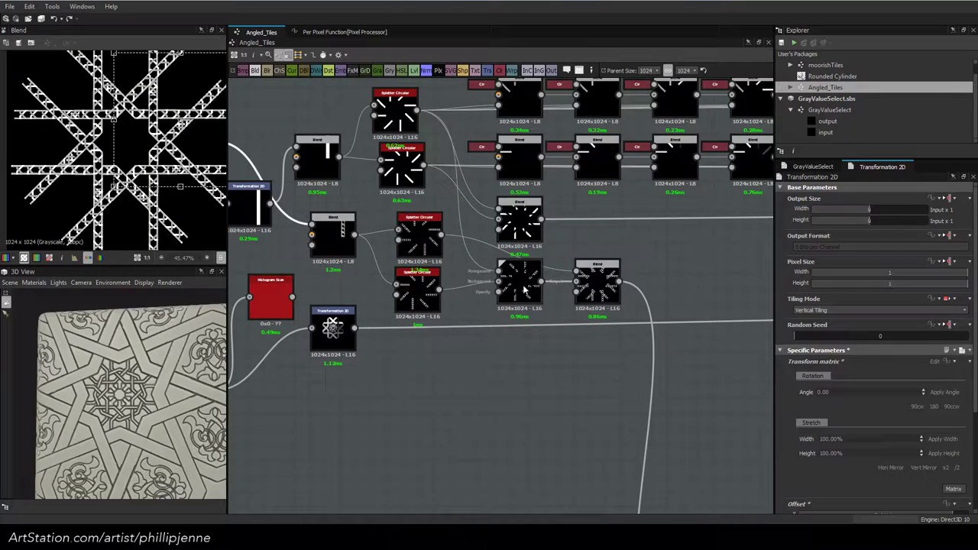
left_click(523, 289)
scroll(538, 364, "down", 4)
middle_click_drag(556, 360, 544, 263)
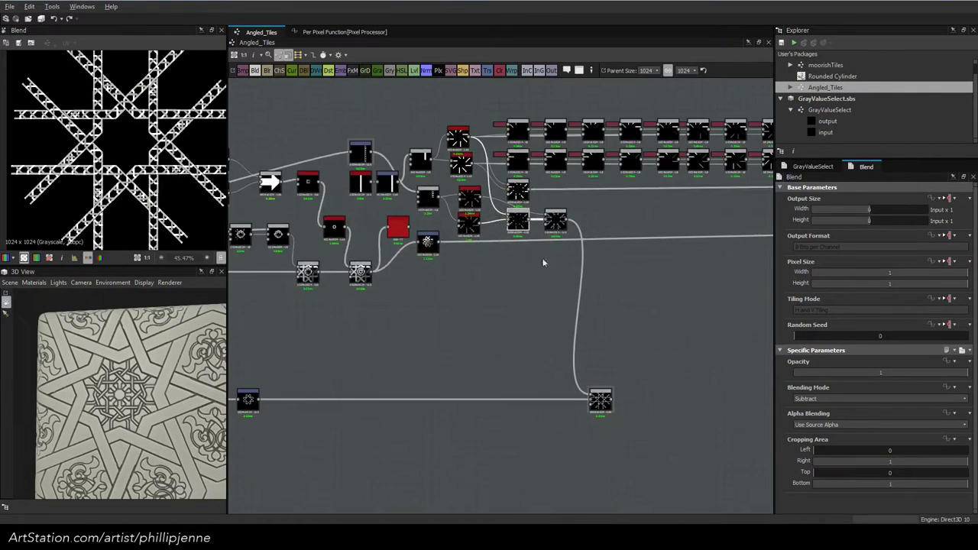
scroll(474, 242, "up", 3)
left_click_drag(485, 209, 679, 504)
key("ctrl+z")
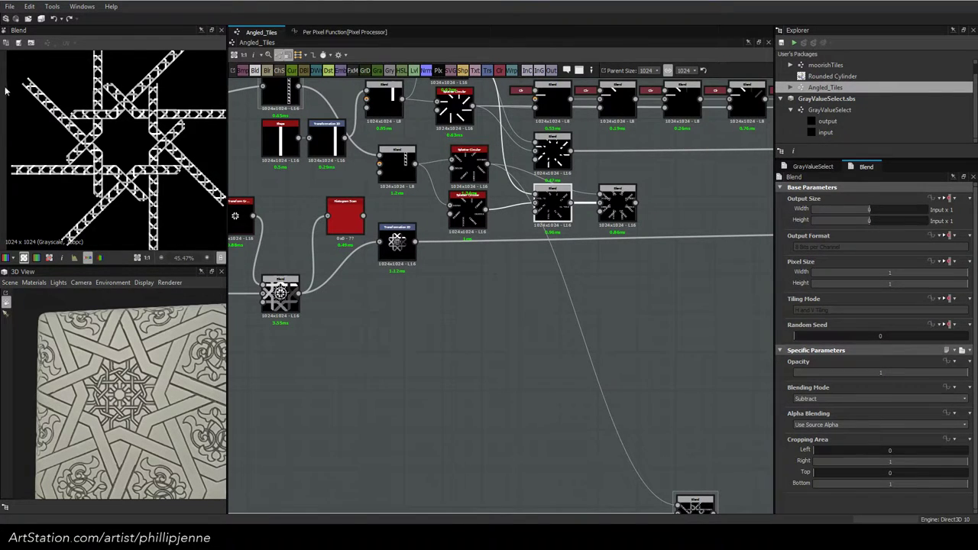
Preview the Splatter Circular output and tidy the Blend and Histogram Scan node positions
scroll(59, 122, "up", 4)
scroll(59, 123, "down", 4)
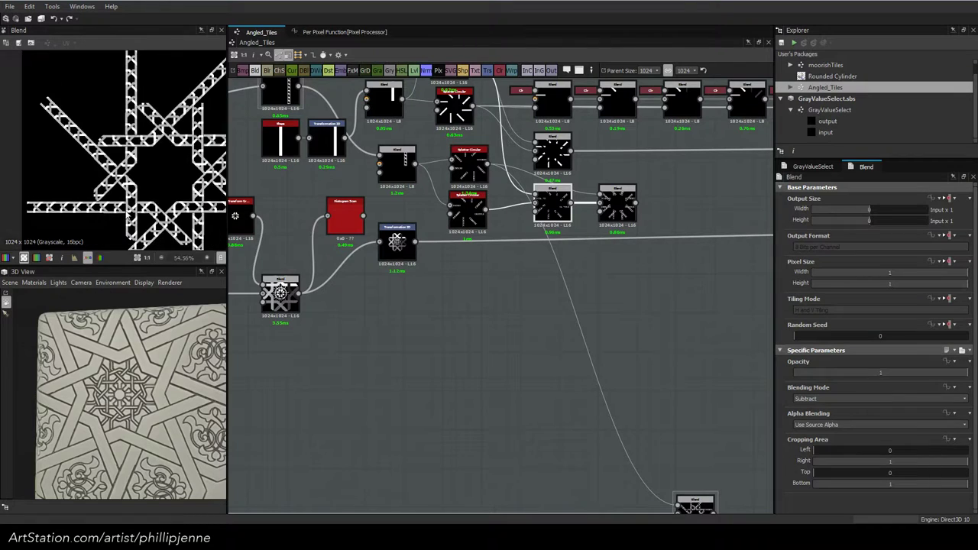
scroll(141, 233, "down", 1)
scroll(97, 206, "up", 5)
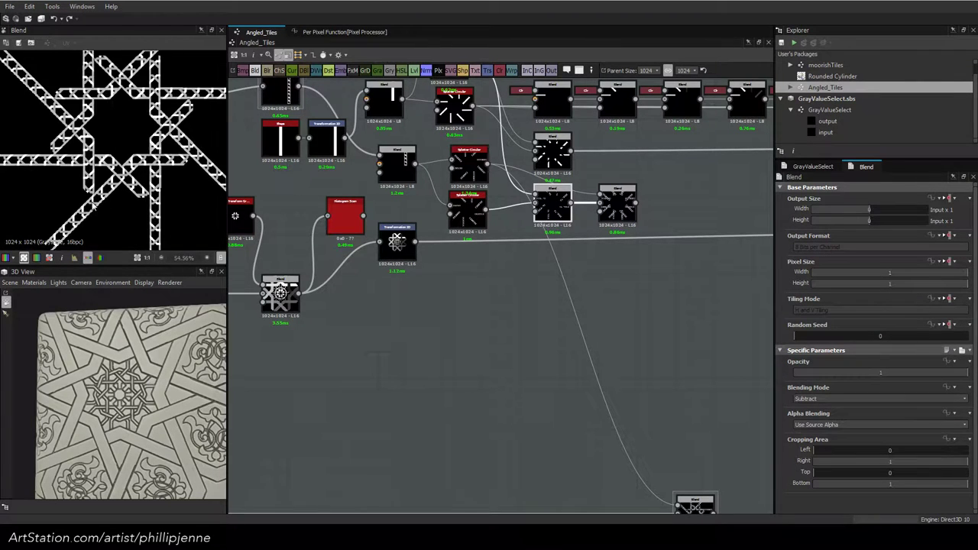
scroll(89, 193, "down", 3)
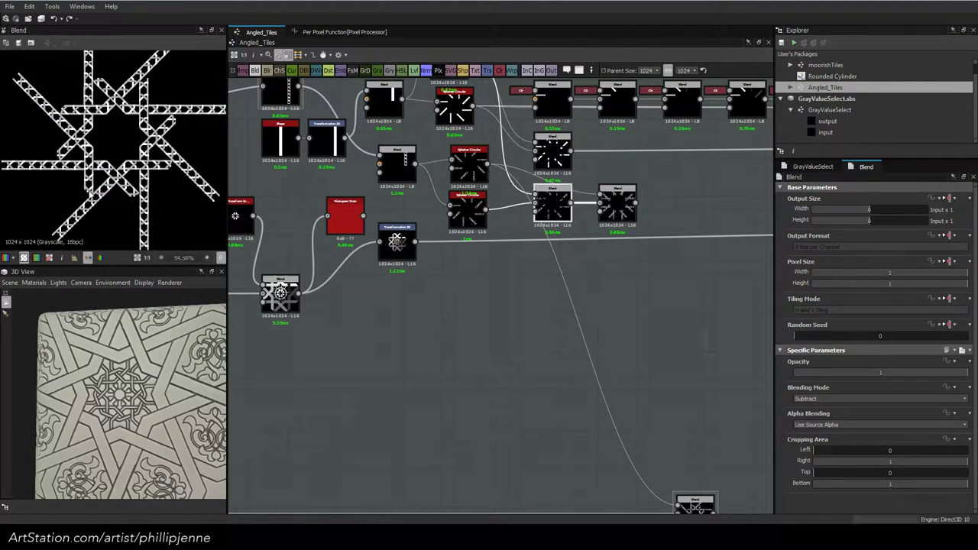
scroll(154, 121, "up", 1)
middle_click_drag(474, 274, 505, 323)
left_click(507, 214)
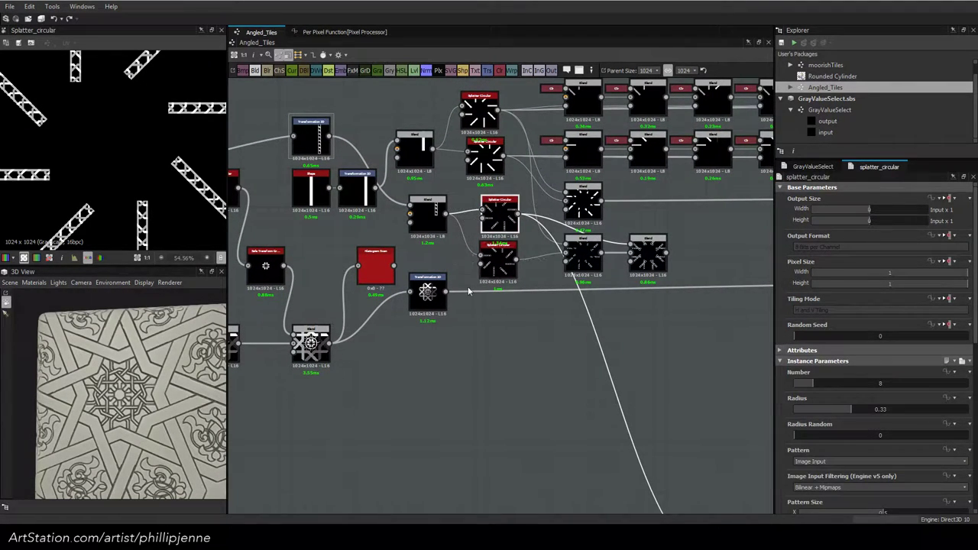
middle_click_drag(432, 240, 480, 298)
left_click_drag(477, 265, 476, 250)
left_click_drag(425, 323, 399, 323)
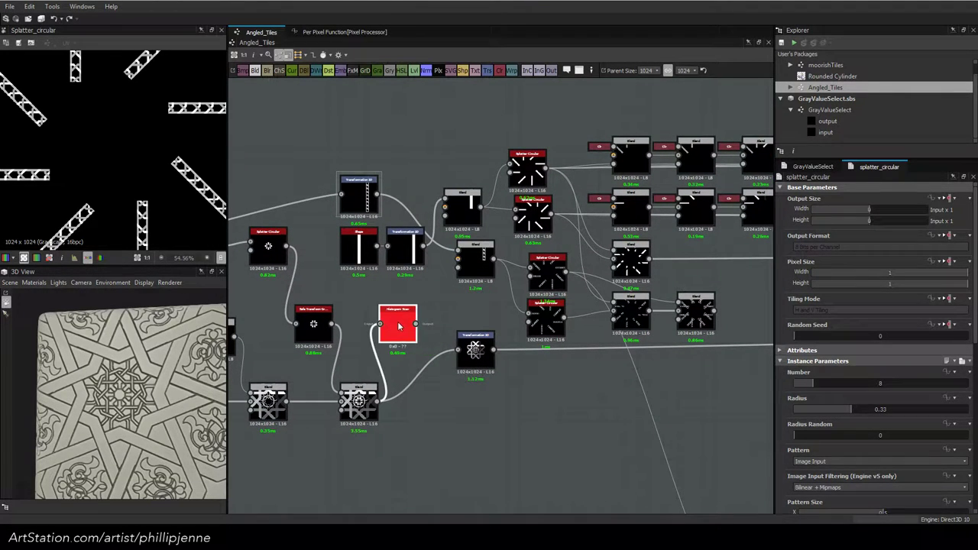
Copy-paste the Transformation 2D above the original and move the Shape and Transformation 2D nodes up
left_click(352, 181)
key("ctrl+c")
key("ctrl+v")
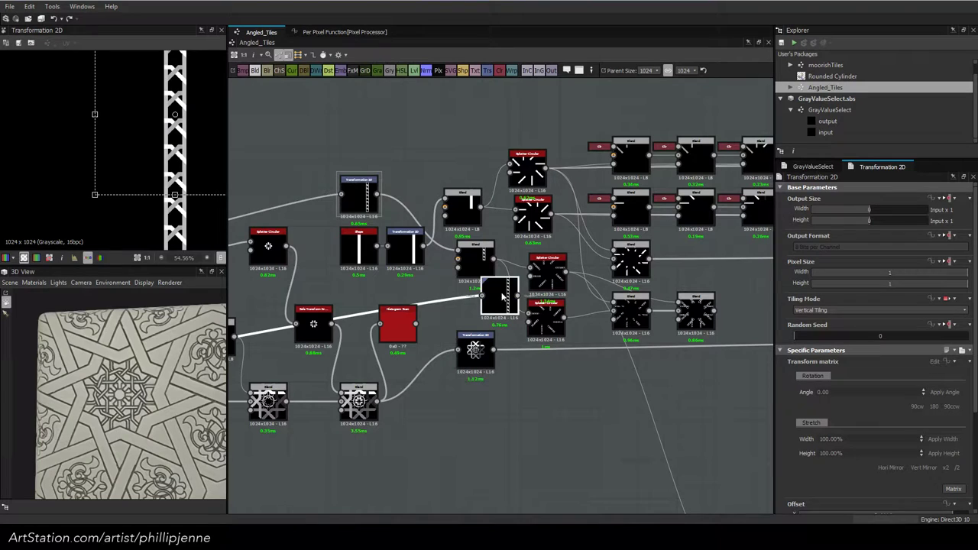
left_click_drag(499, 294, 358, 147)
scroll(366, 227, "down", 1)
left_click_drag(332, 225, 405, 248)
left_click_drag(403, 241, 397, 111)
left_click_drag(319, 148, 388, 260)
scroll(456, 284, "up", 3)
Duplicate the Blend below the original and feed the upper Transformation 2D into the upper Blend
left_click(463, 243)
key("ctrl+d")
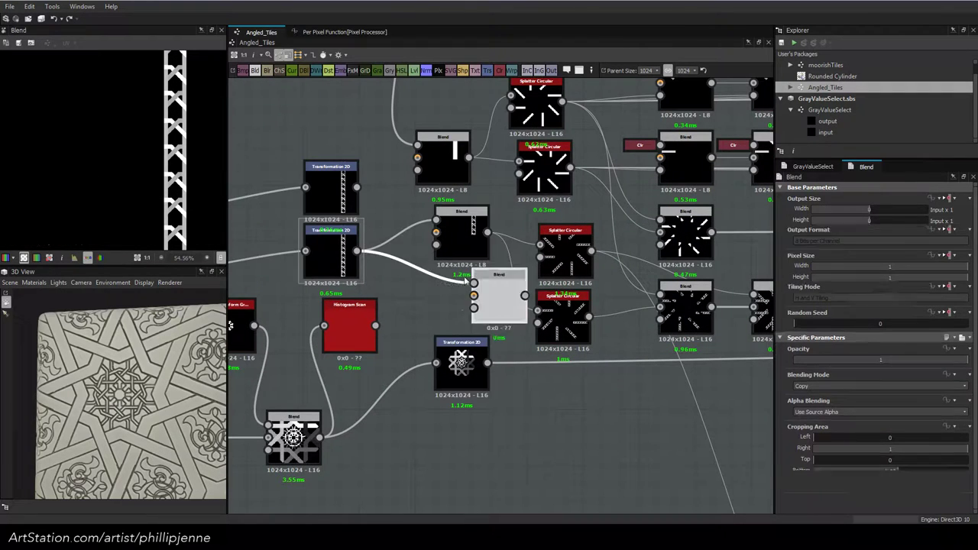
left_click_drag(496, 299, 456, 312)
left_click_drag(464, 365, 464, 403)
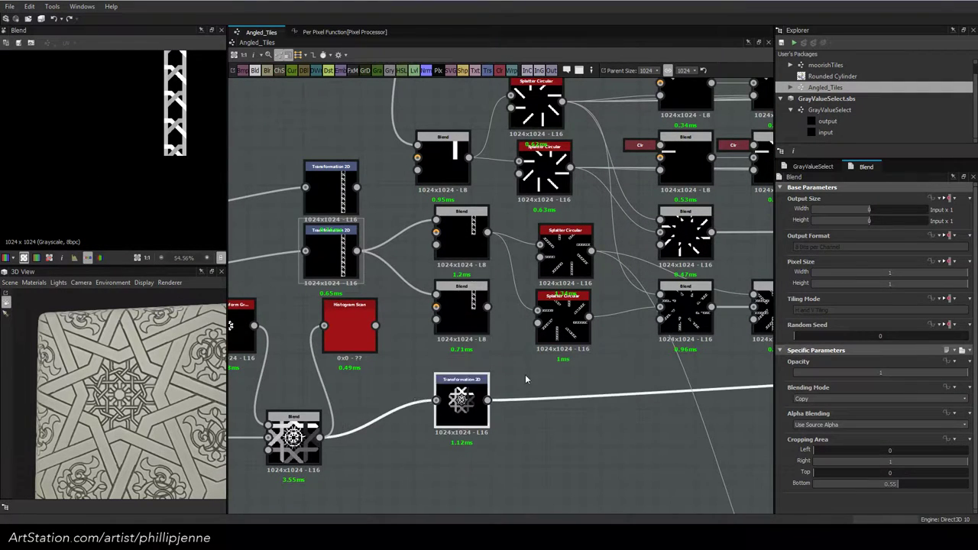
scroll(524, 374, "down", 2)
middle_click_drag(525, 373, 458, 269)
left_click(606, 382)
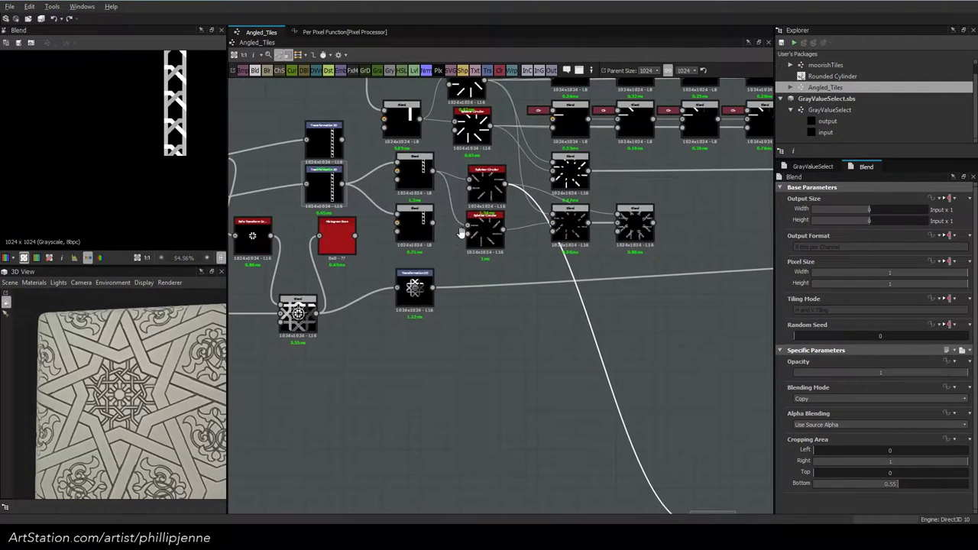
middle_click_drag(463, 232, 480, 289)
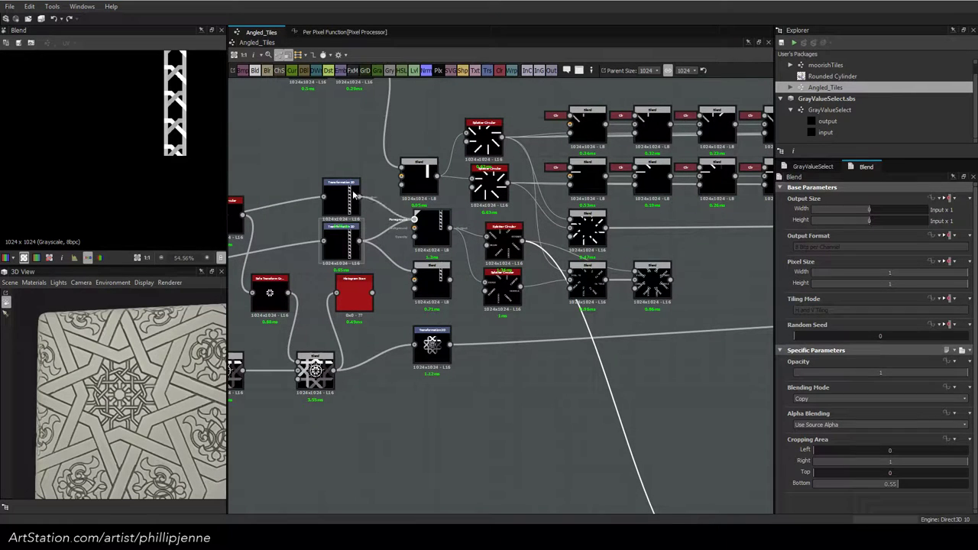
left_click_drag(353, 192, 355, 192)
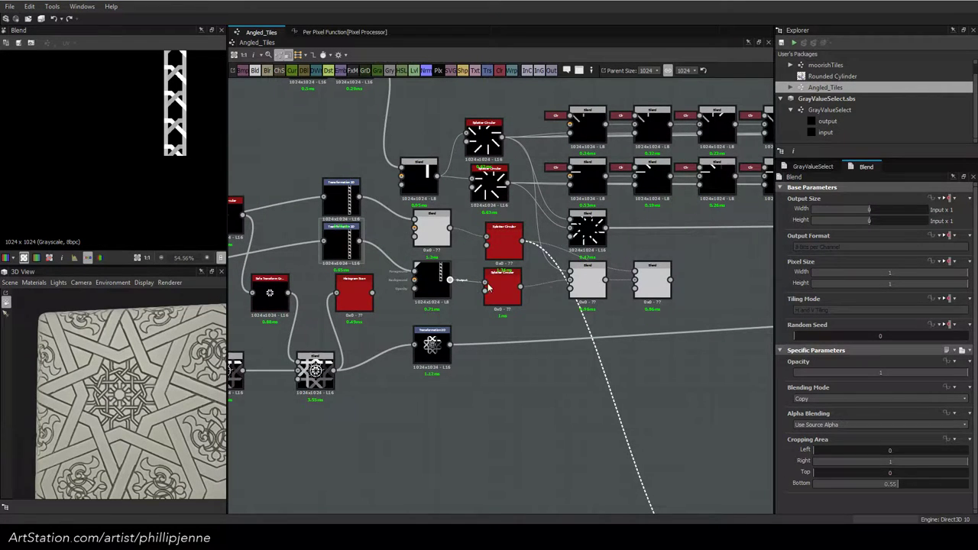
Set the right Blend to Max (Lighten) and feed its output into the lower Blend
scroll(535, 315, "down", 1)
middle_click_drag(578, 303, 474, 173)
middle_click_drag(512, 247, 531, 284)
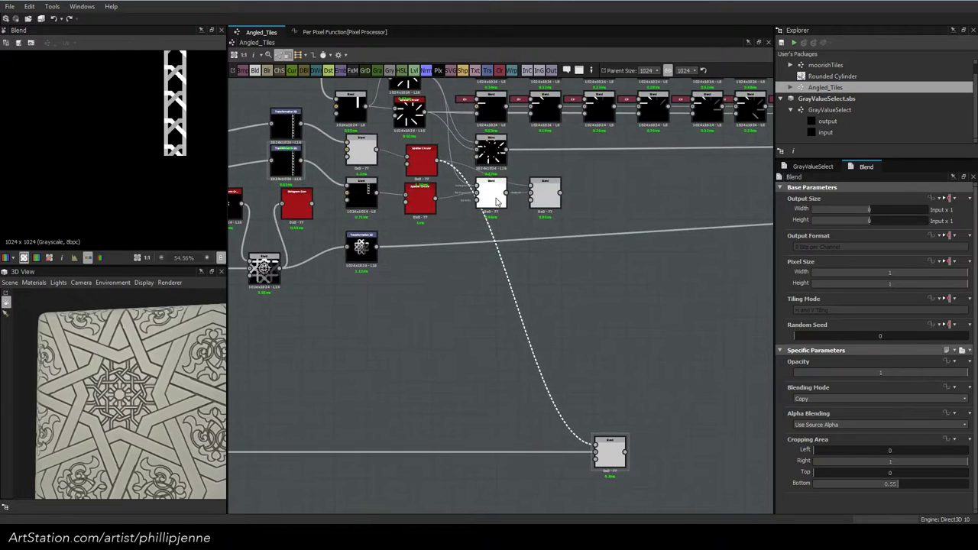
left_click(550, 200)
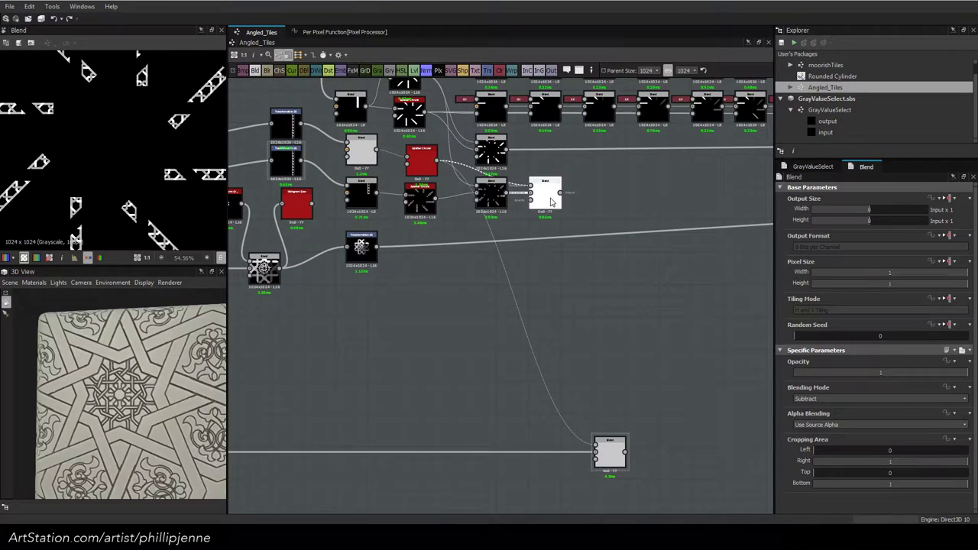
double_click(552, 202)
left_click_drag(558, 195, 594, 445)
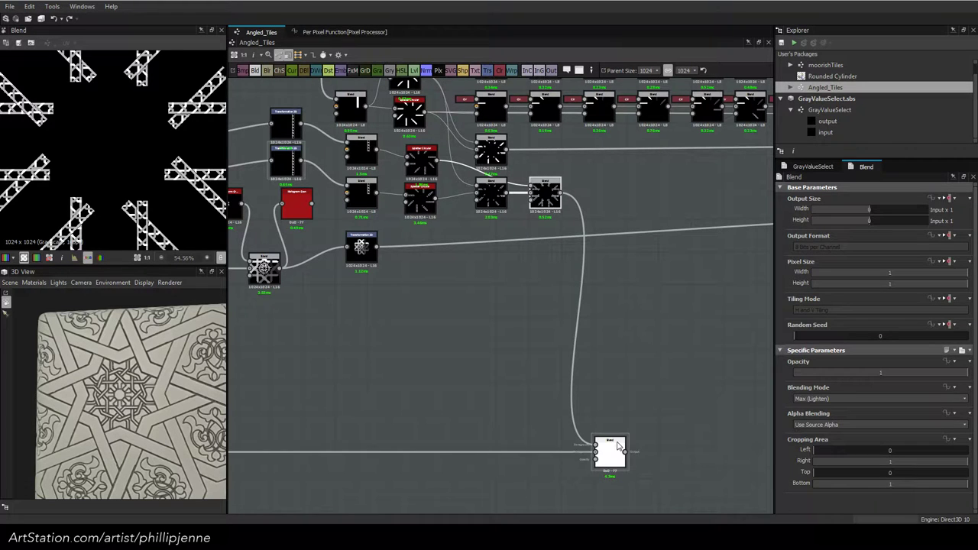
scroll(151, 155, "up", 3)
scroll(151, 155, "up", 1)
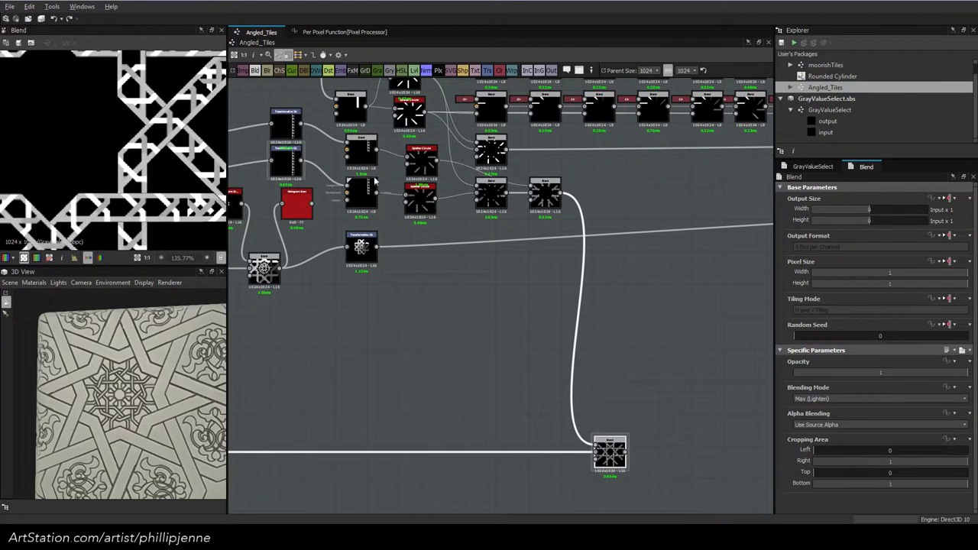
middle_click_drag(362, 181, 503, 261)
scroll(434, 242, "up", 3)
left_click(436, 242)
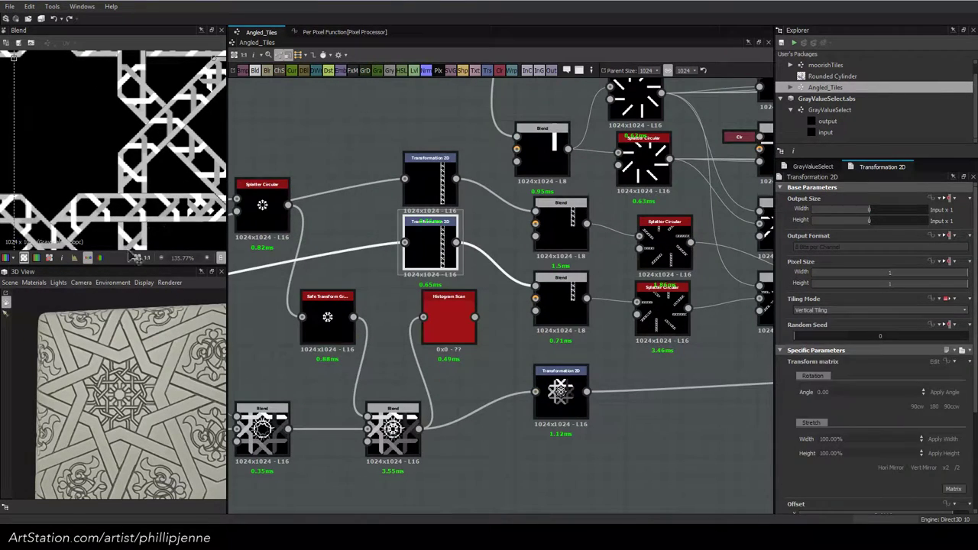
Rotate the duplicated ladder strip to about 45 degrees and nudge it slightly upward
scroll(92, 198, "down", 2)
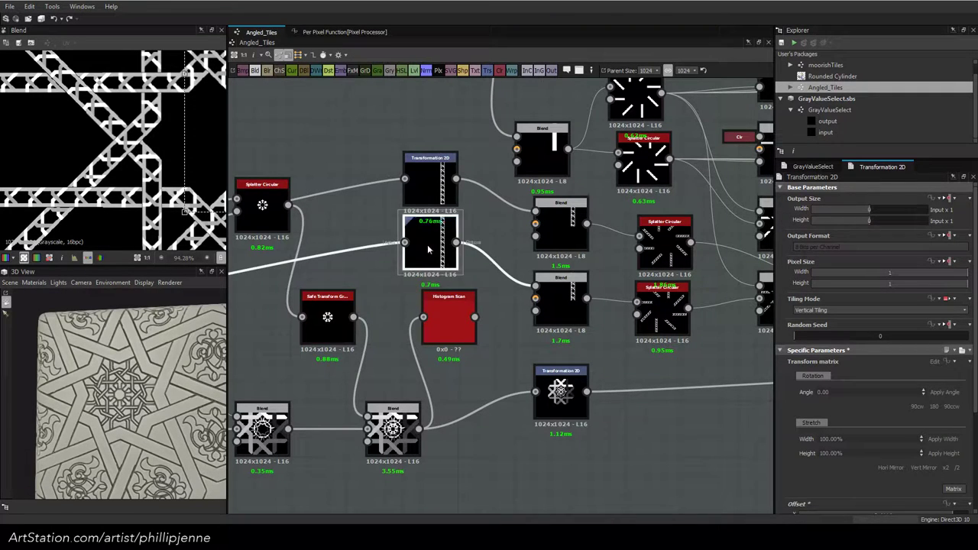
scroll(136, 109, "down", 5)
left_click_drag(93, 58, 114, 164, "shift")
left_click_drag(159, 67, 204, 184)
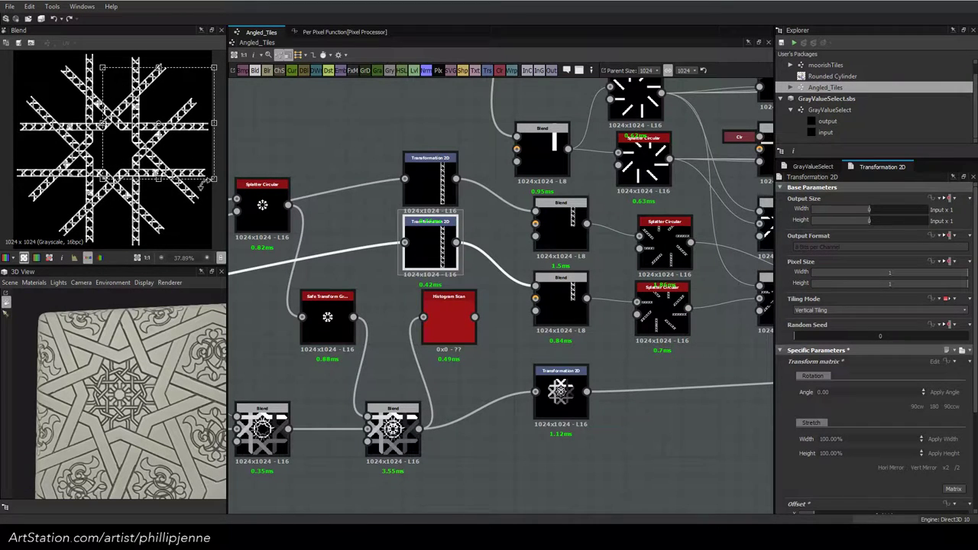
scroll(69, 200, "up", 6)
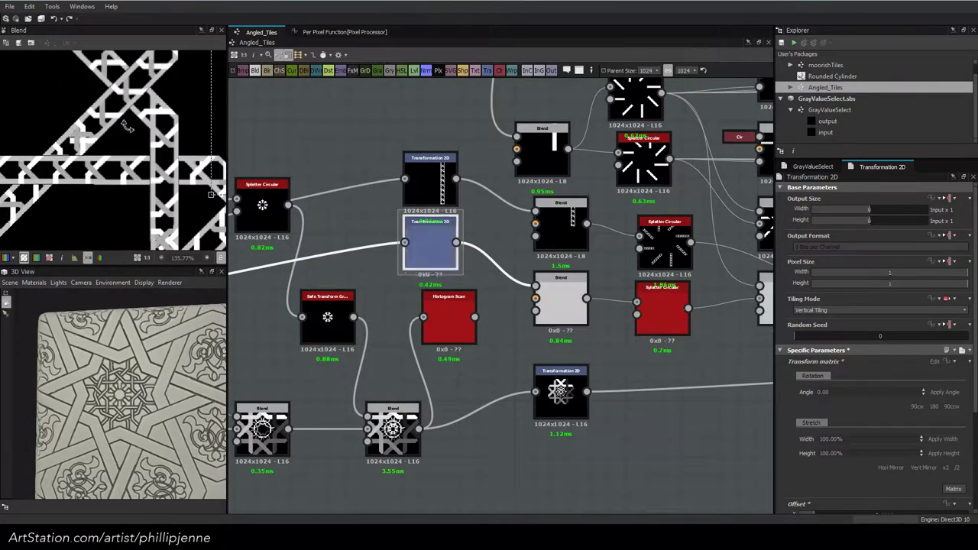
key("Up")
key("Up")
key("Up")
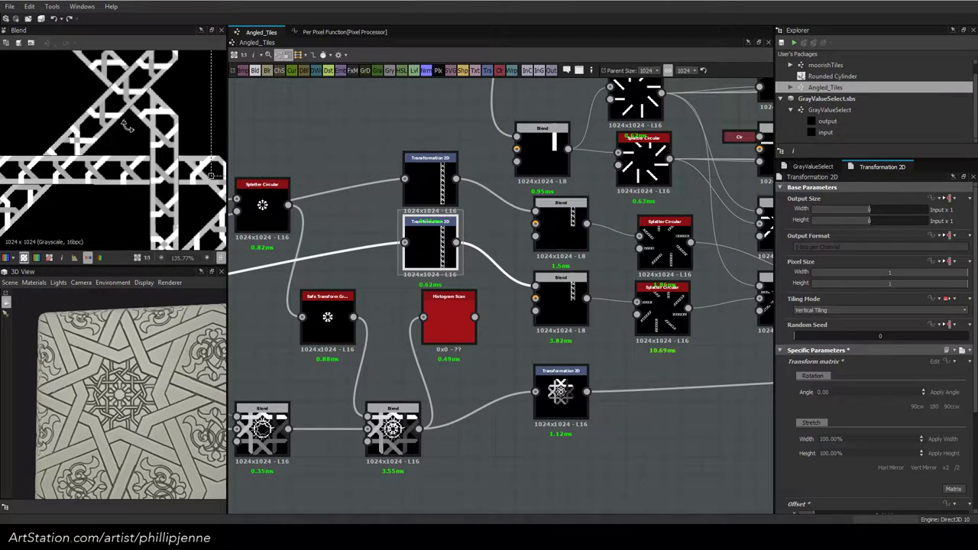
scroll(126, 126, "down", 2)
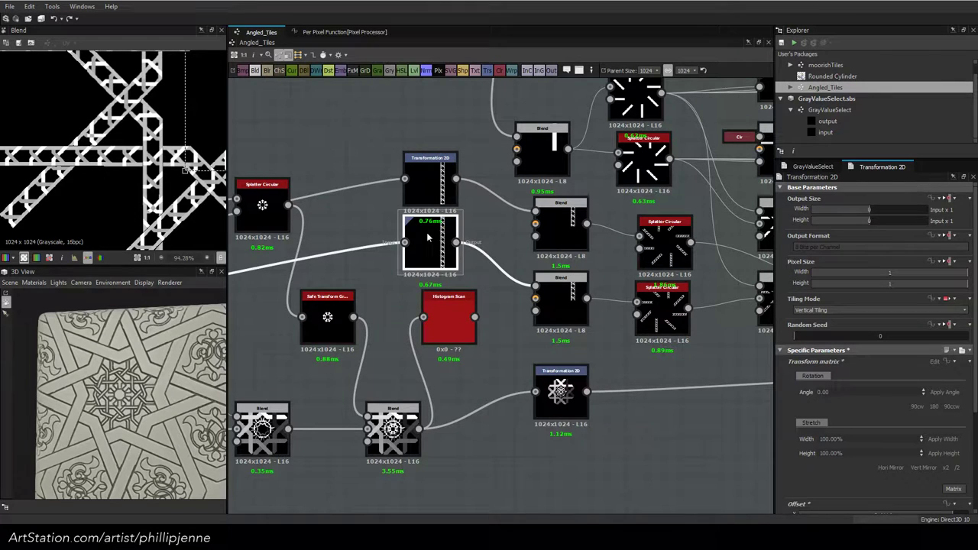
scroll(116, 107, "down", 5)
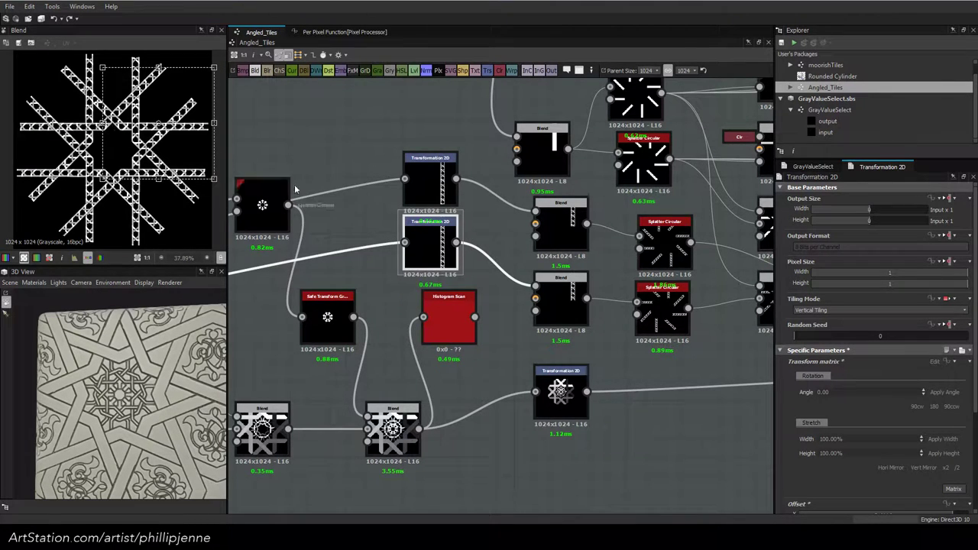
Switch the transform to matrix mode, set X1 and Y2 to 1.7727, and slide the strip right
left_click(950, 489)
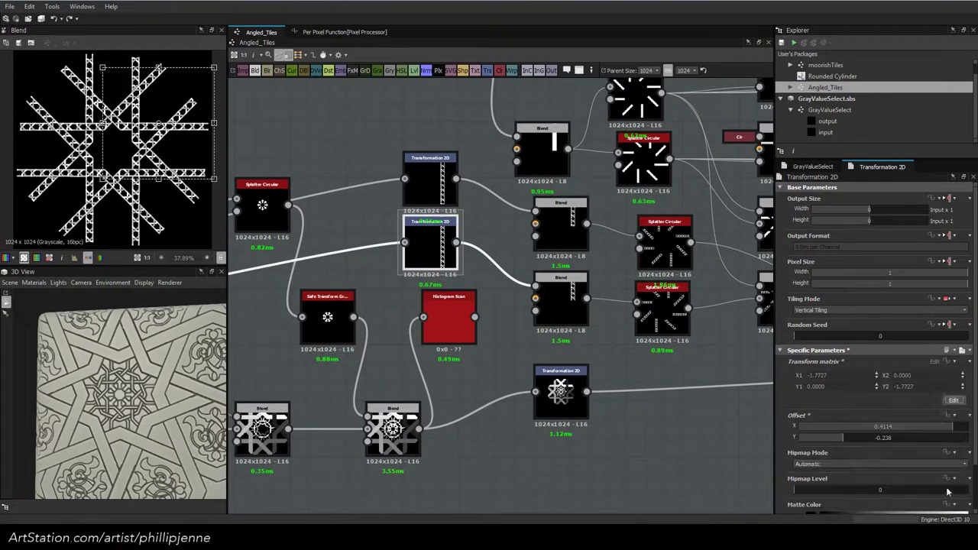
left_click(842, 375)
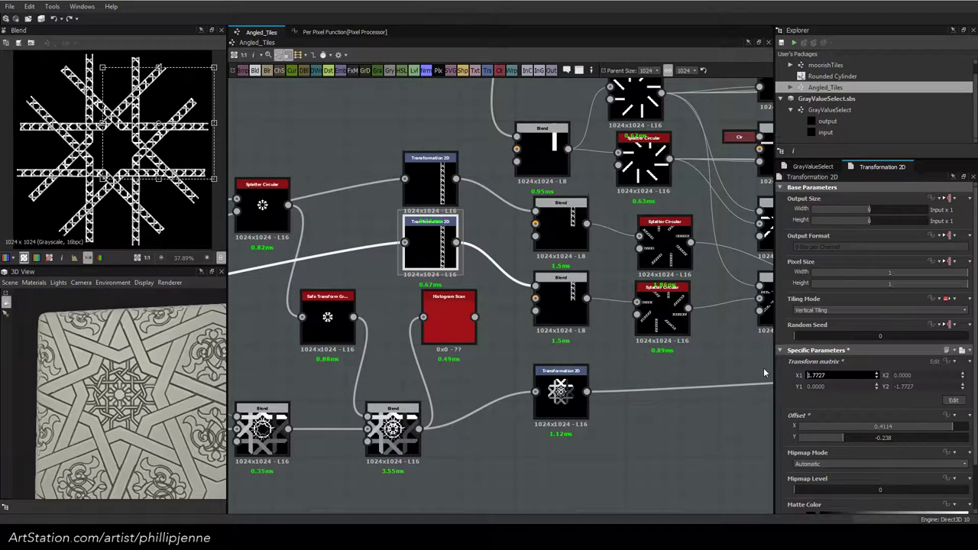
key("Return")
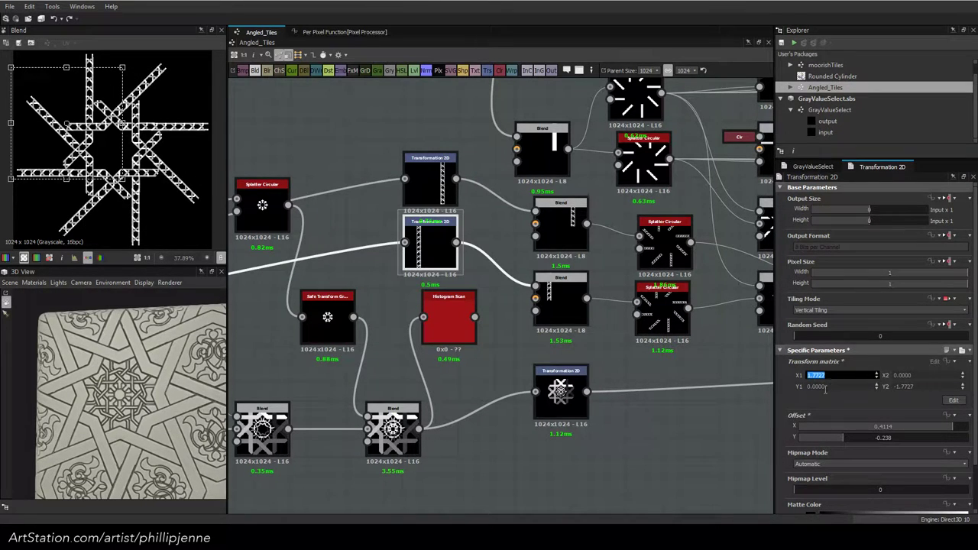
left_click(898, 386)
key("Return")
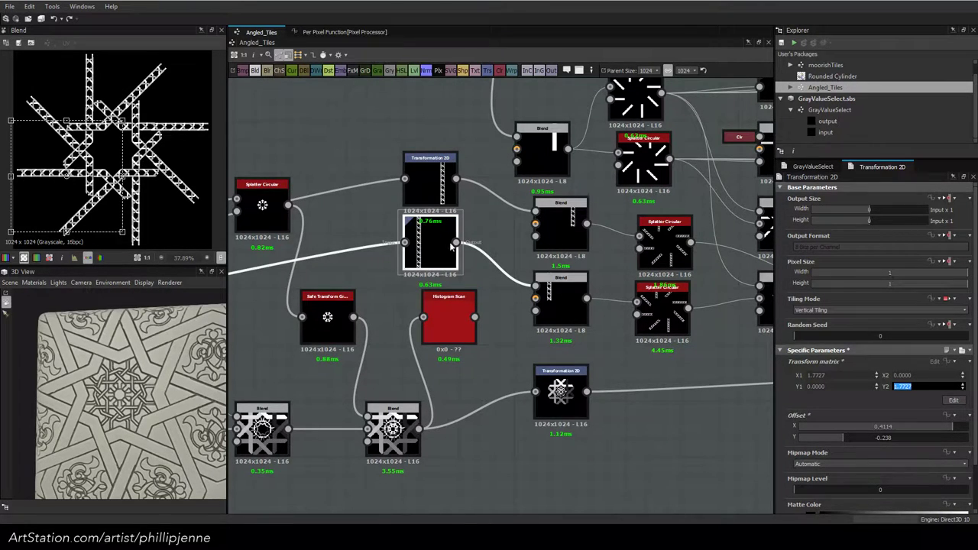
left_click(429, 250)
left_click_drag(90, 165, 182, 165, "shift")
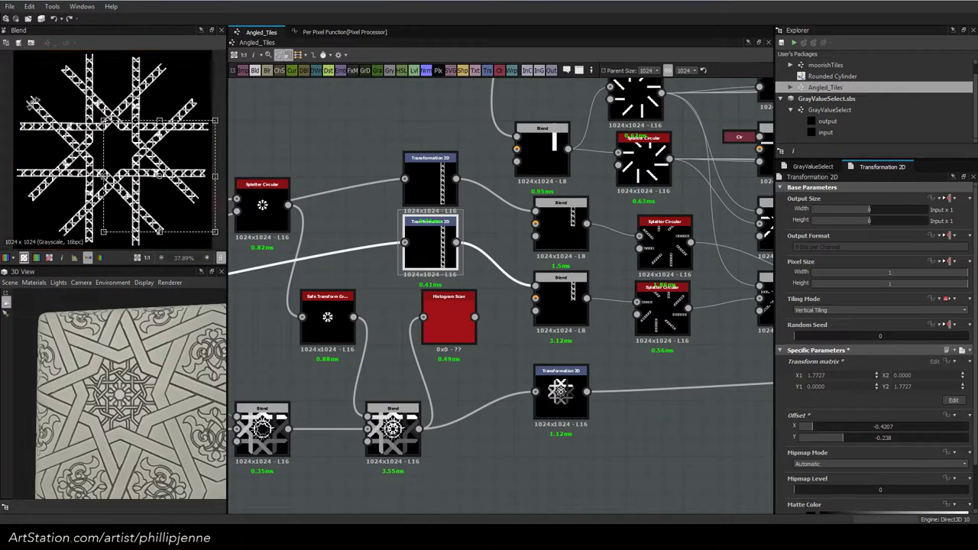
scroll(50, 122, "up", 8)
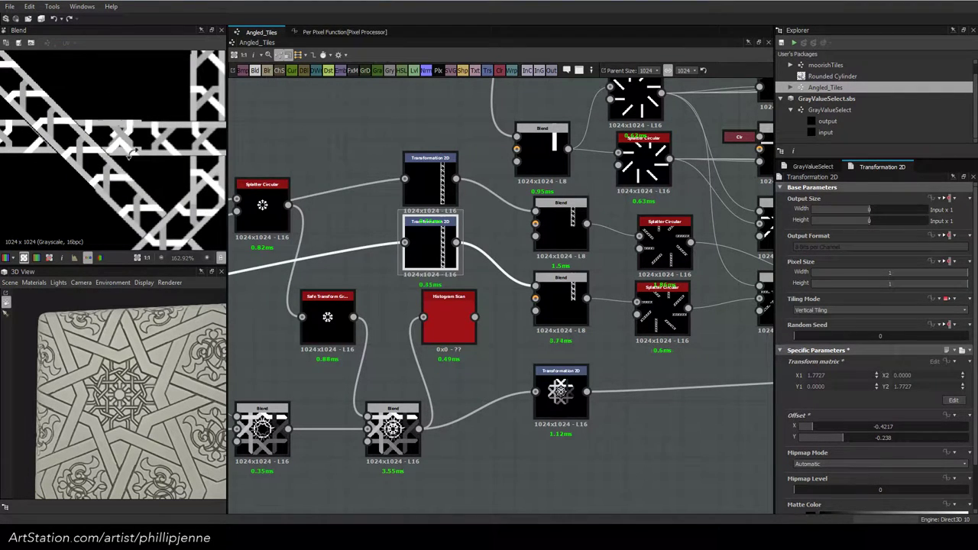
key("Right")
key("Right")
key("Right")
key("Right")
key("Right")
key("Right")
key("Right")
key("Right")
left_click_drag(130, 152, 129, 152)
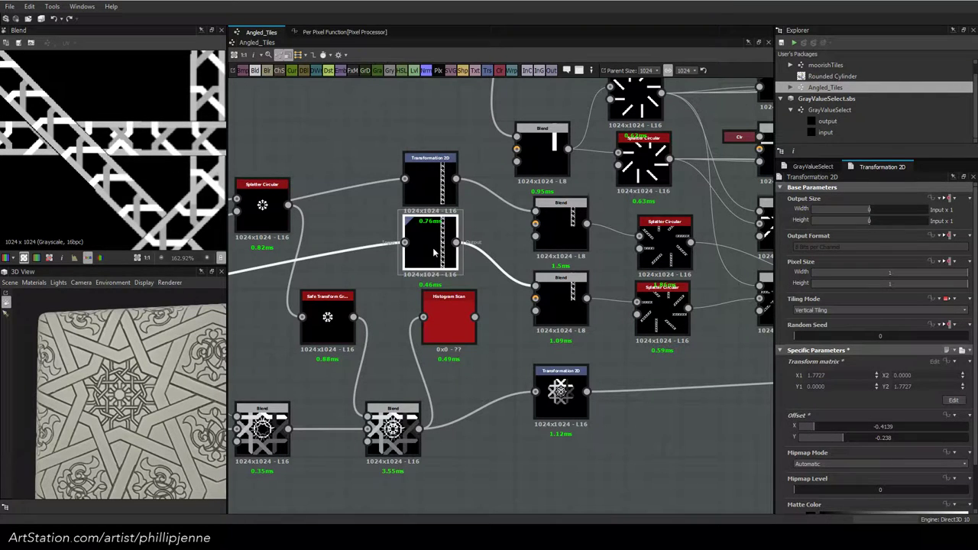
Mirror the strip with a -1.7727 matrix value, then slide and rotate it to offset -0.3971, 0.2342
left_click(808, 376)
type("-")
key("Return")
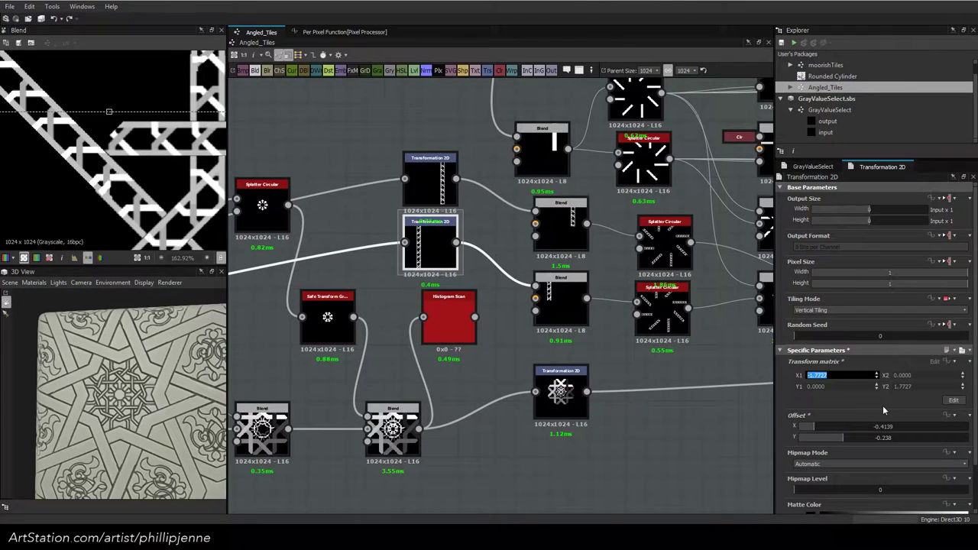
scroll(149, 182, "down", 10)
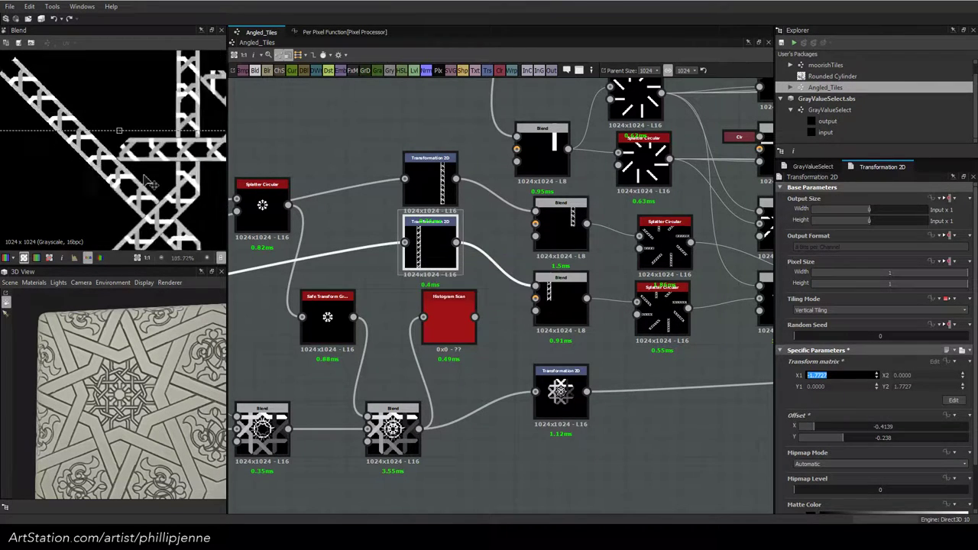
left_click(86, 158)
left_click_drag(87, 159, 156, 158)
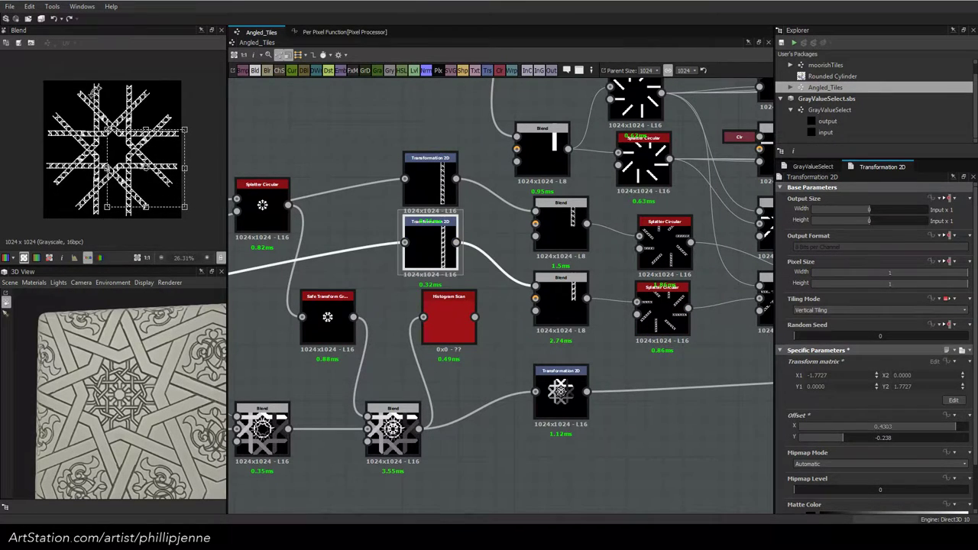
scroll(191, 221, "up", 8)
left_click_drag(174, 223, 160, 223)
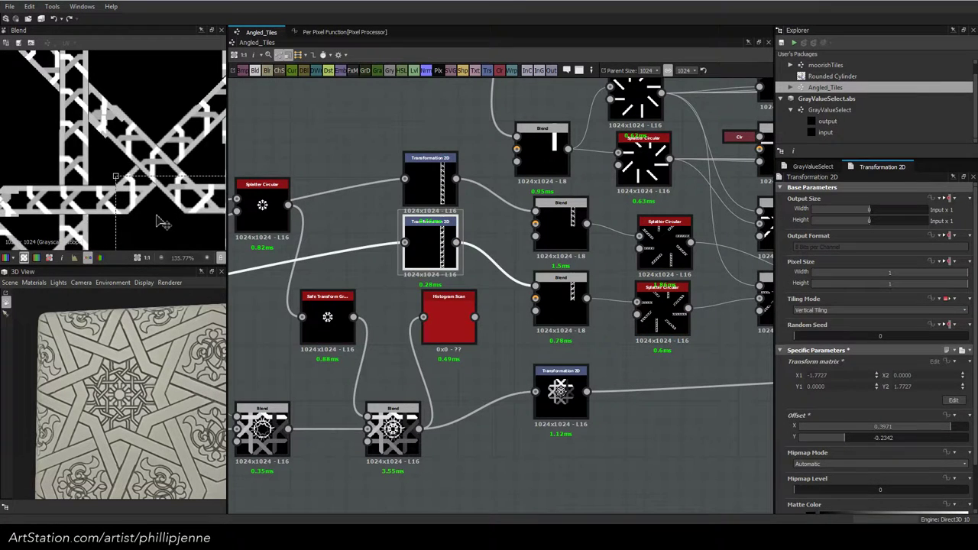
scroll(162, 223, "down", 9)
left_click_drag(174, 109, 81, 176)
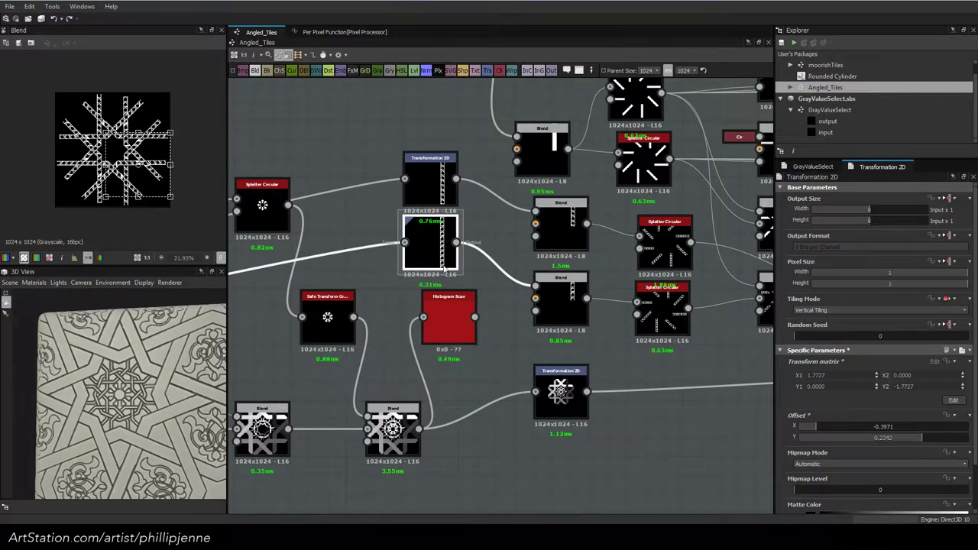
Try a -90 degree rotation on the lower Splatter Circular, then undo back to the original strip link
left_click(486, 226)
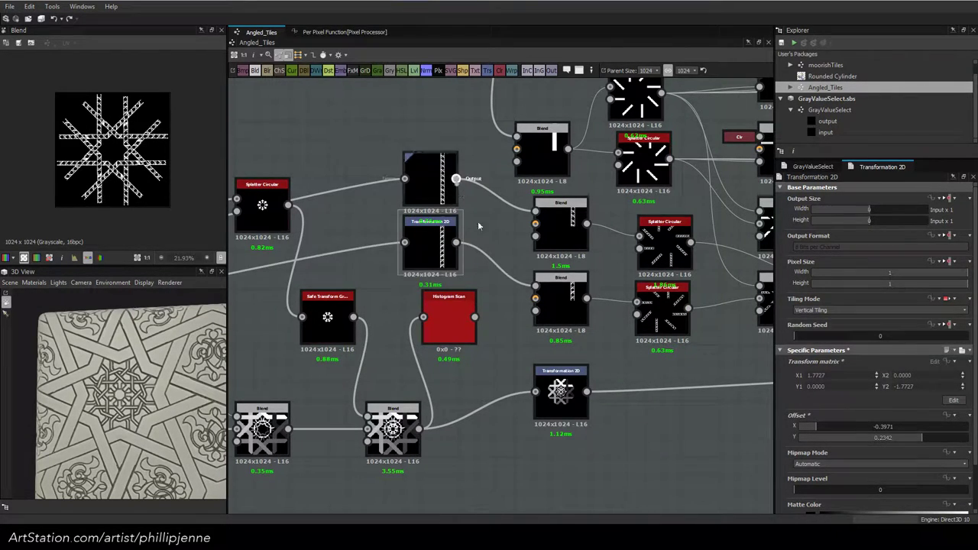
left_click(432, 243)
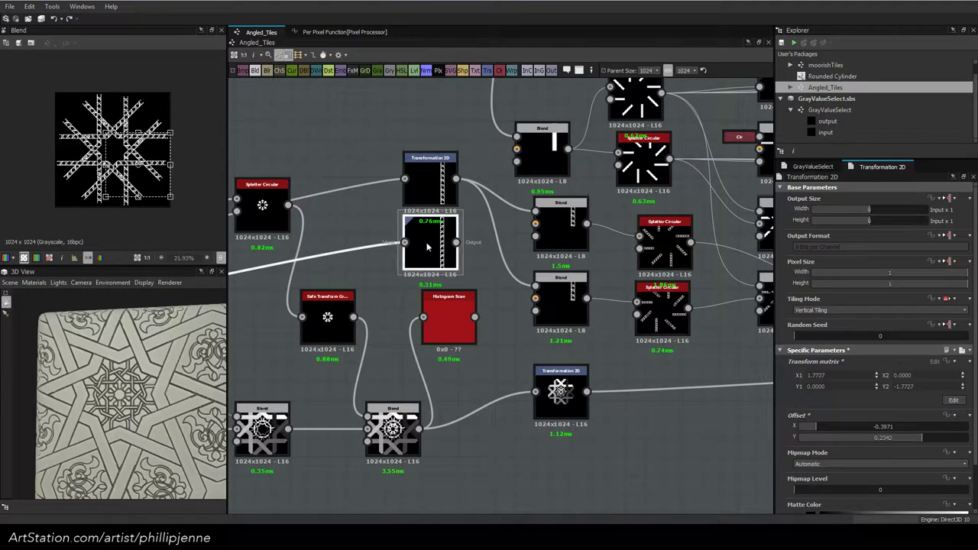
left_click(665, 323)
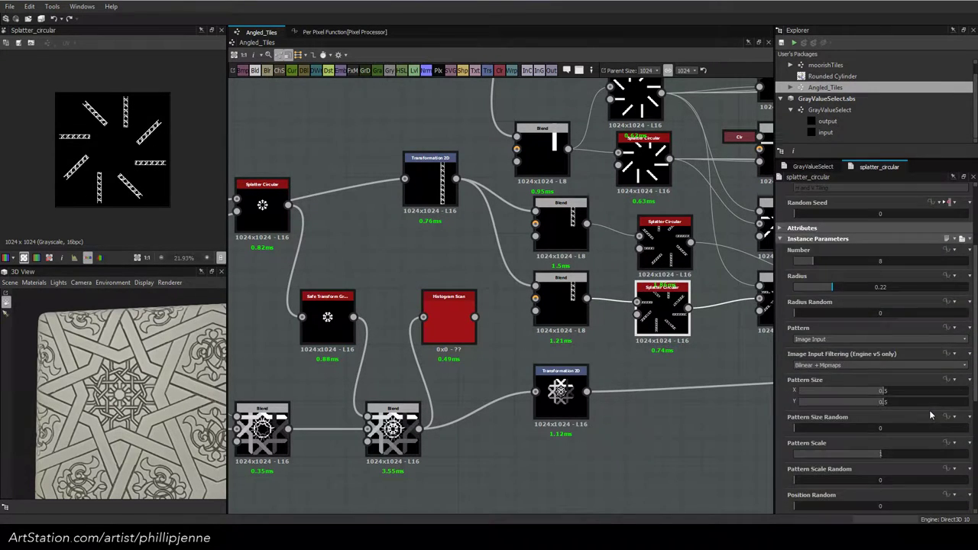
scroll(929, 410, "down", 4)
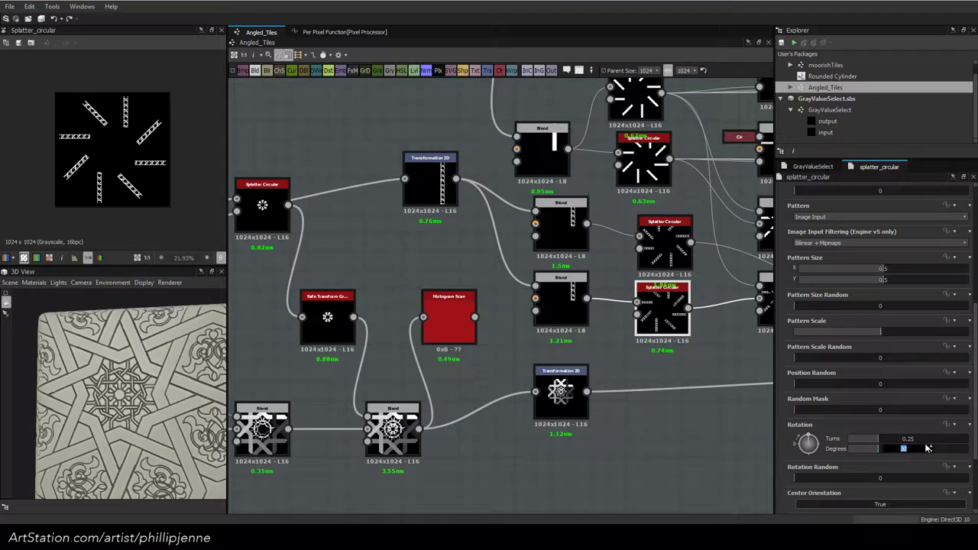
left_click(927, 448)
type("-90")
key("Return")
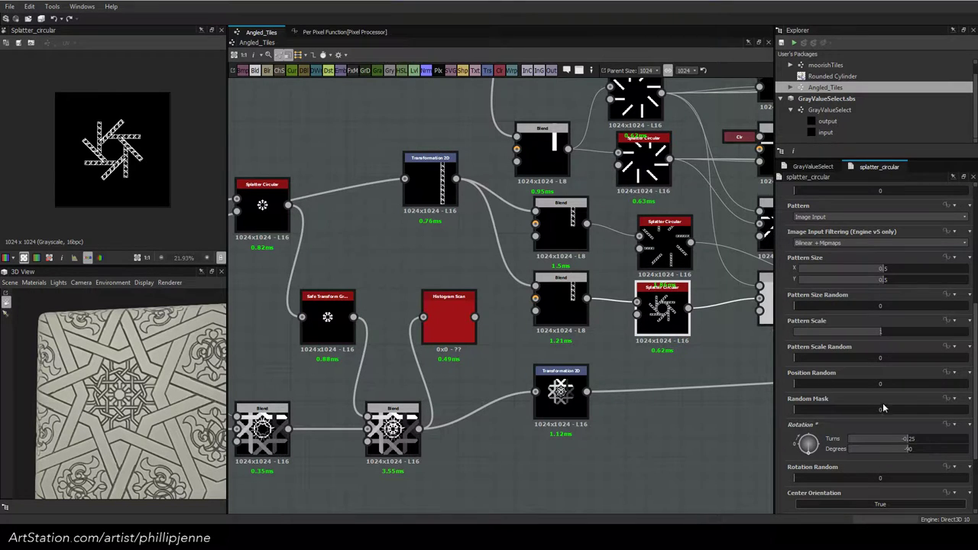
left_click_drag(910, 451, 859, 453)
key("ctrl+z")
key("ctrl+z")
key("ctrl+z")
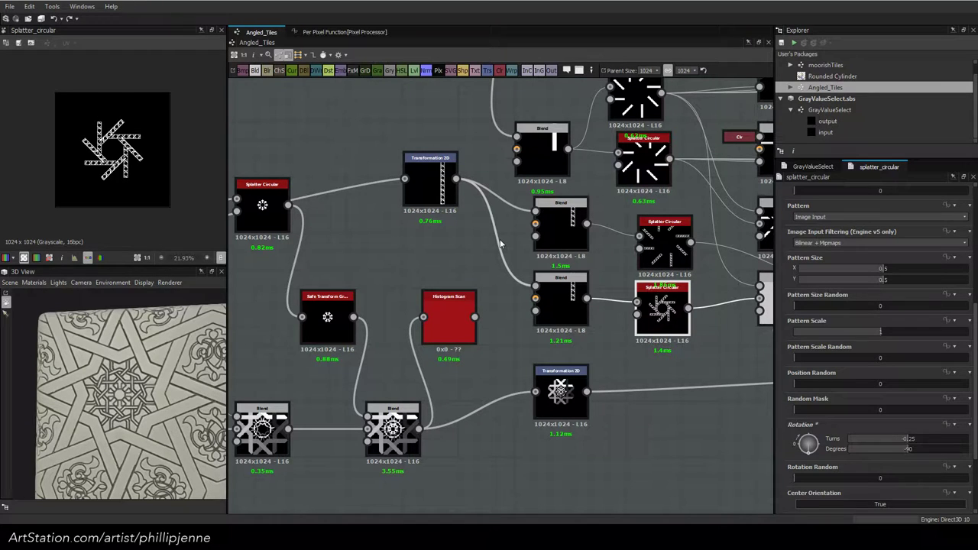
key("ctrl+z")
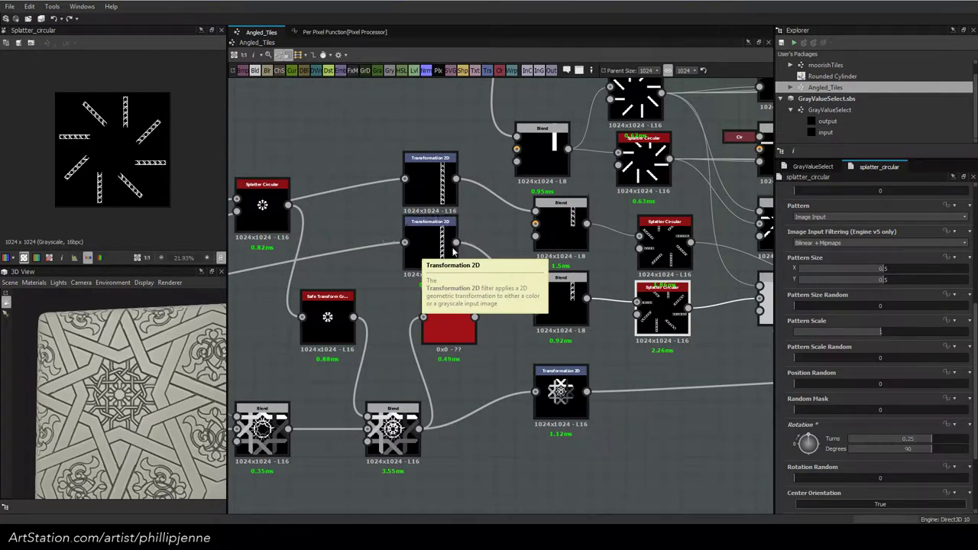
Display the final Blend node's star-lattice output
scroll(106, 153, "up", 2)
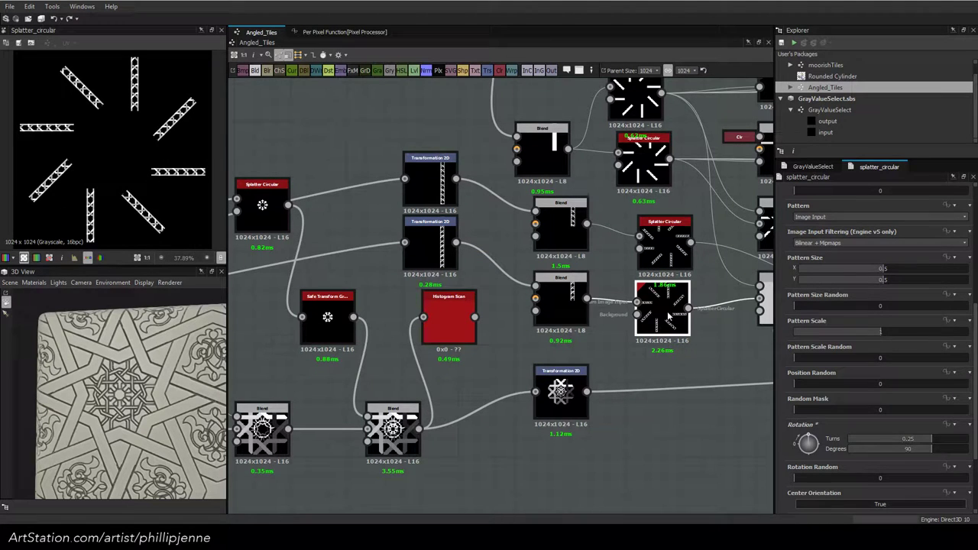
scroll(683, 367, "down", 3)
middle_click_drag(680, 365, 425, 229)
double_click(609, 457)
scroll(53, 105, "up", 3)
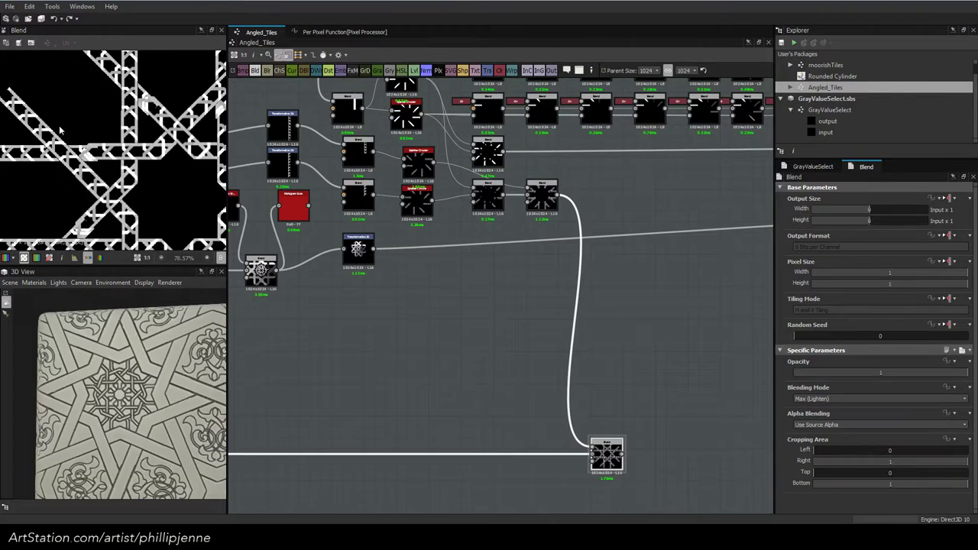
scroll(60, 129, "up", 4)
middle_click_drag(315, 205, 497, 279)
scroll(116, 193, "up", 2)
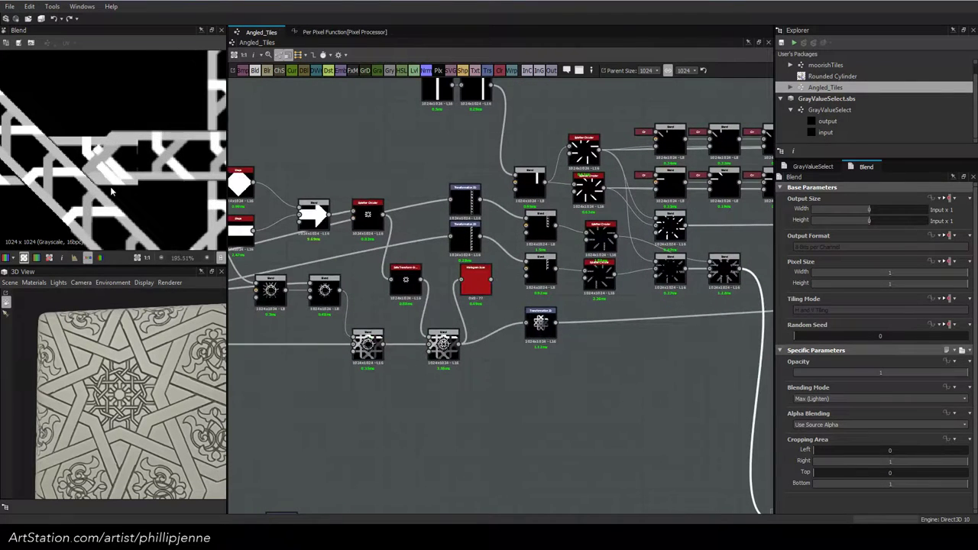
left_click(452, 242)
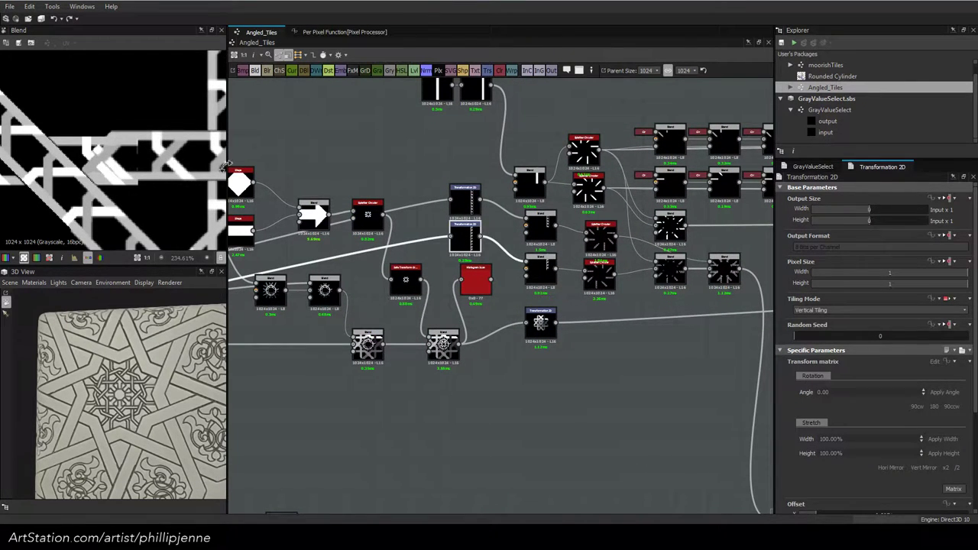
key("Up")
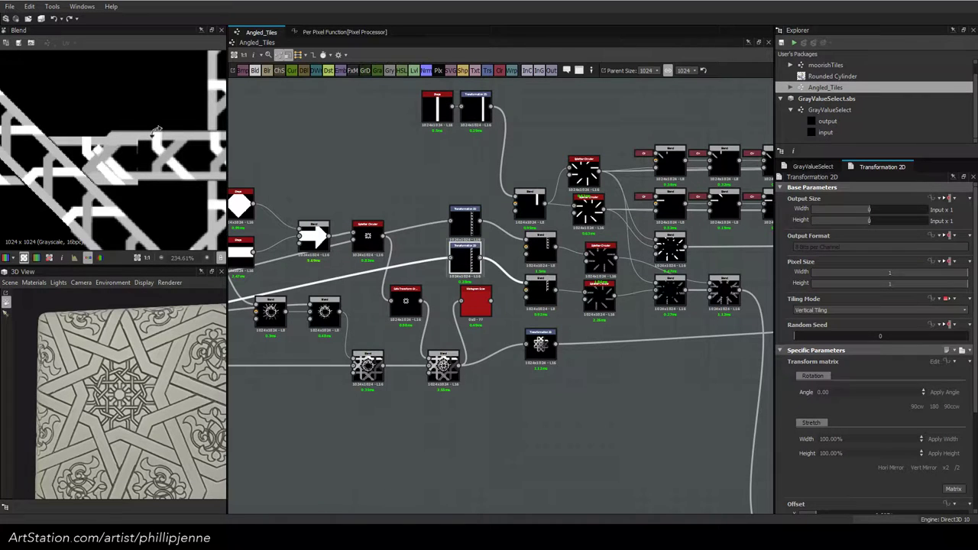
key("Up")
key("Up")
key("Up")
key("Up")
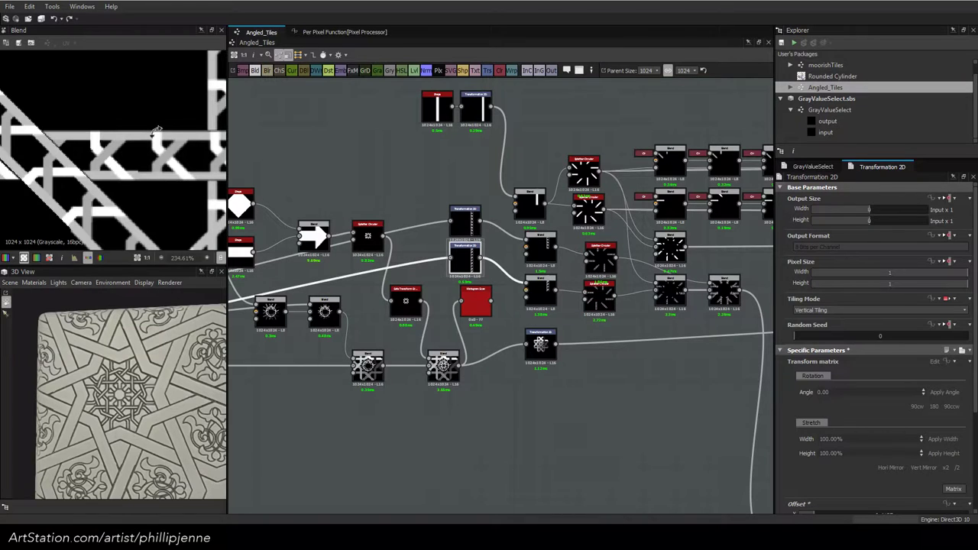
scroll(155, 130, "down", 6)
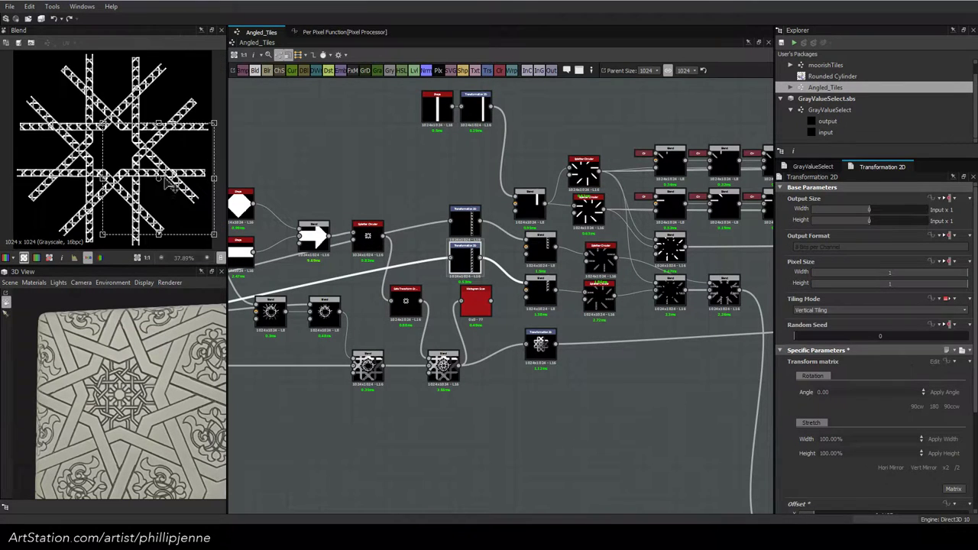
scroll(183, 204, "up", 2)
scroll(52, 175, "up", 2)
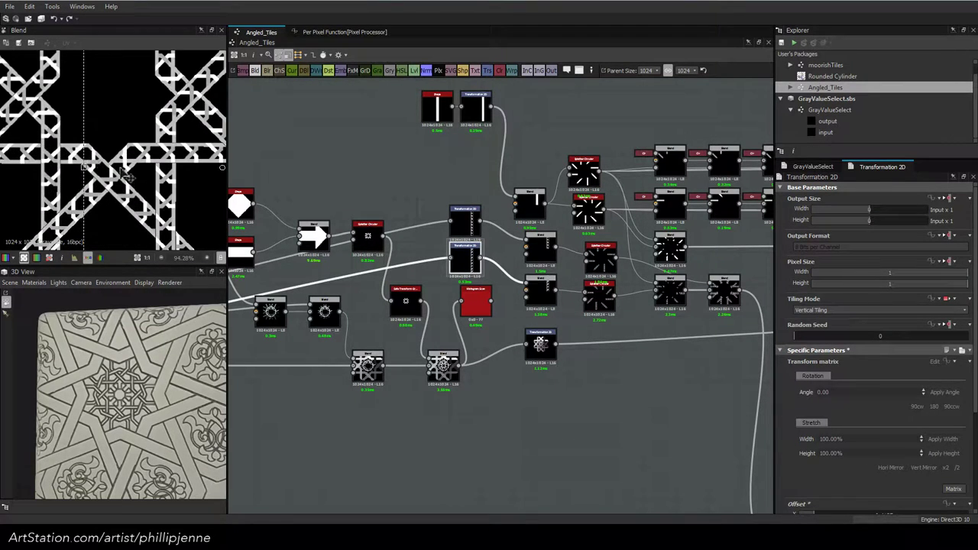
scroll(176, 199, "down", 2)
scroll(184, 218, "up", 2)
scroll(202, 210, "down", 2)
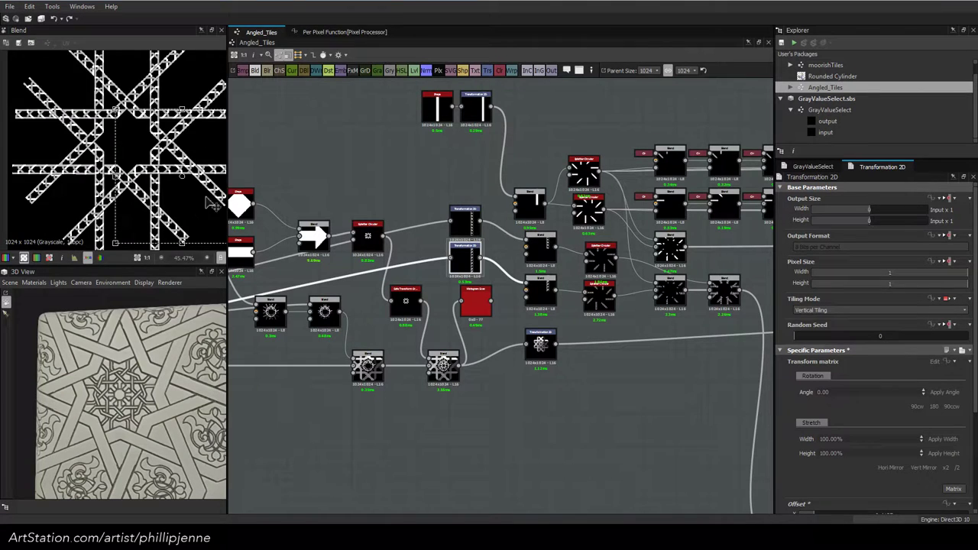
scroll(208, 205, "down", 2)
scroll(207, 210, "up", 3)
scroll(207, 210, "down", 3)
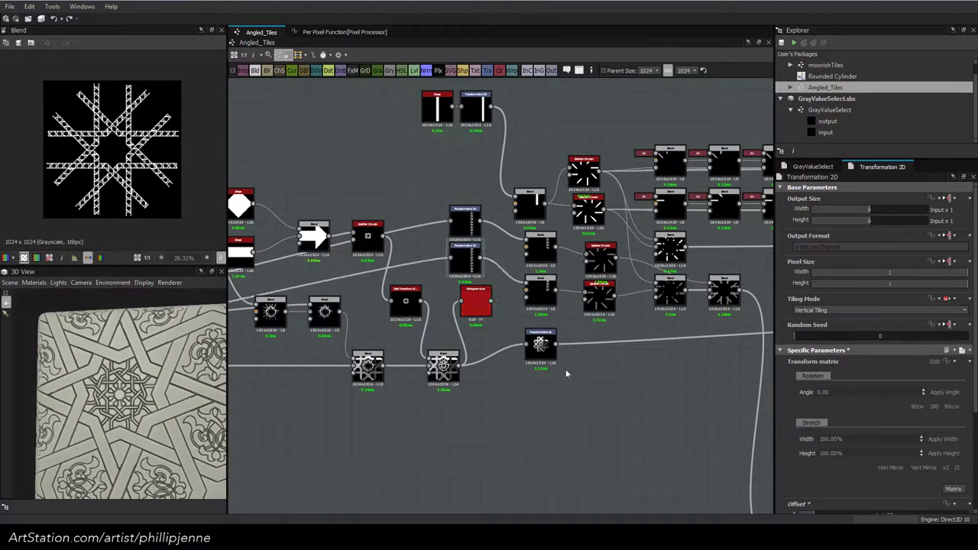
scroll(565, 374, "down", 3)
scroll(206, 187, "up", 2)
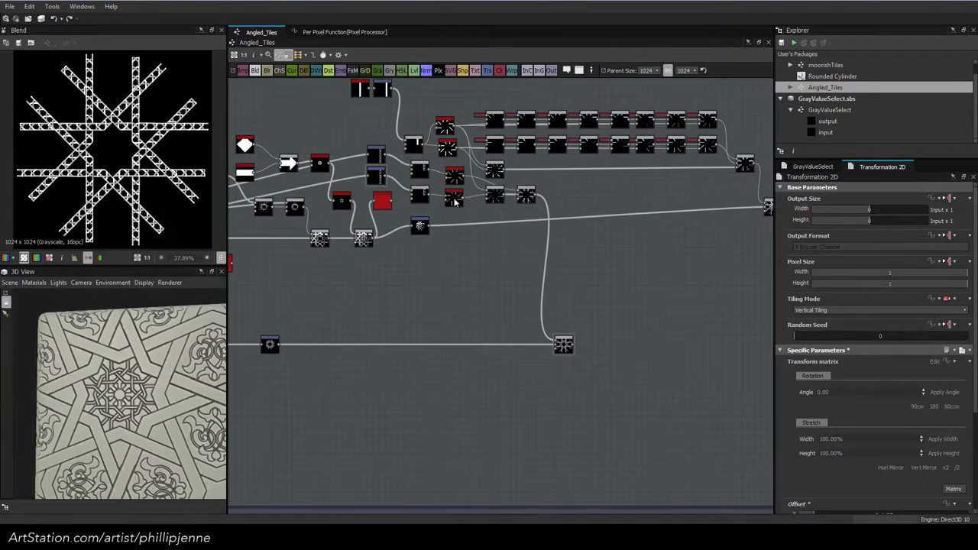
Wire the lower-left star Blend's output into the edge-detect node's input and zoom the 3D preview
middle_click_drag(752, 232, 420, 246)
middle_click_drag(548, 245, 574, 270)
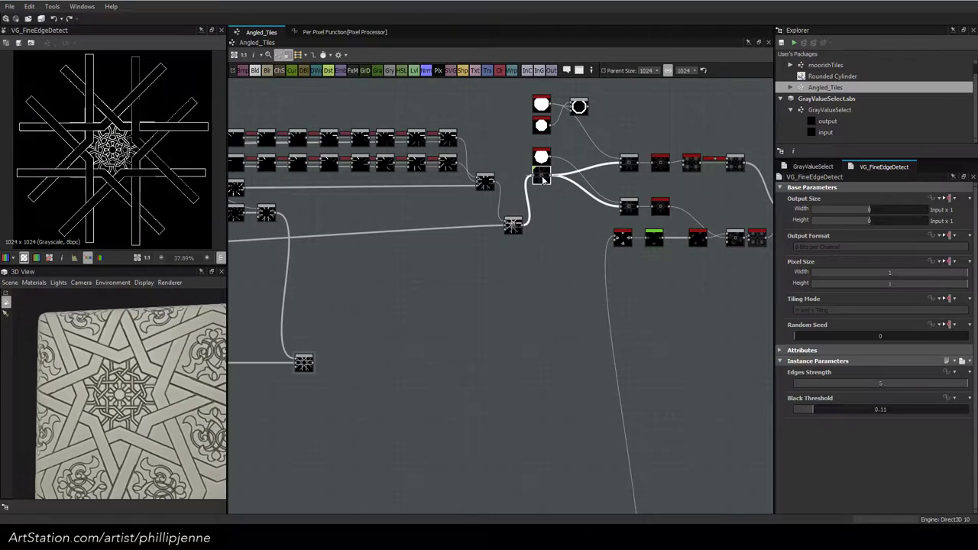
left_click_drag(533, 176, 367, 353)
left_click_drag(522, 226, 313, 366, "shift")
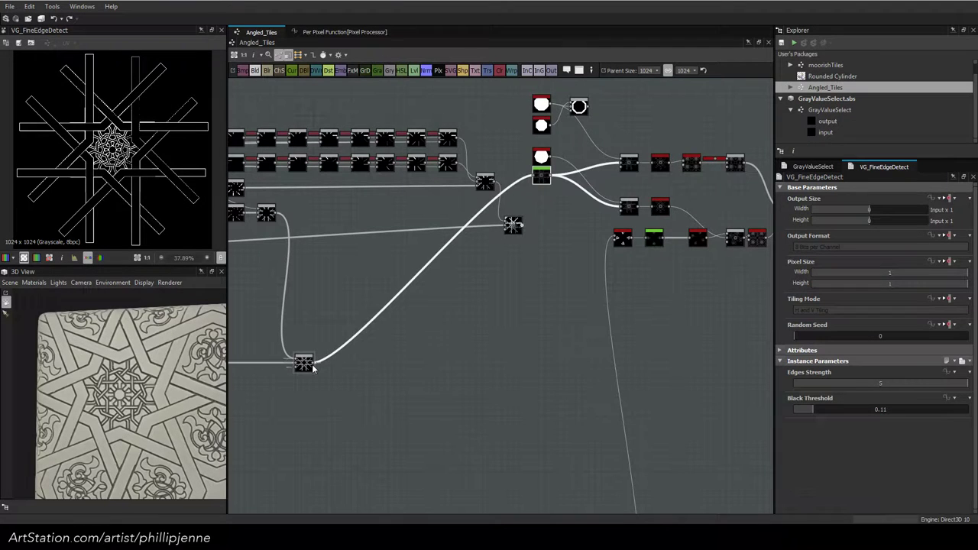
scroll(115, 365, "up", 4)
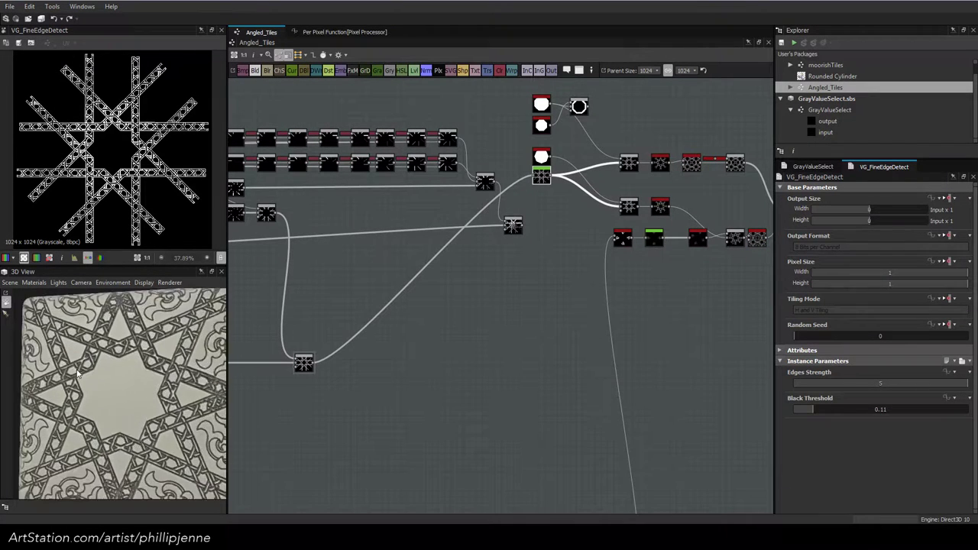
scroll(76, 372, "down", 2)
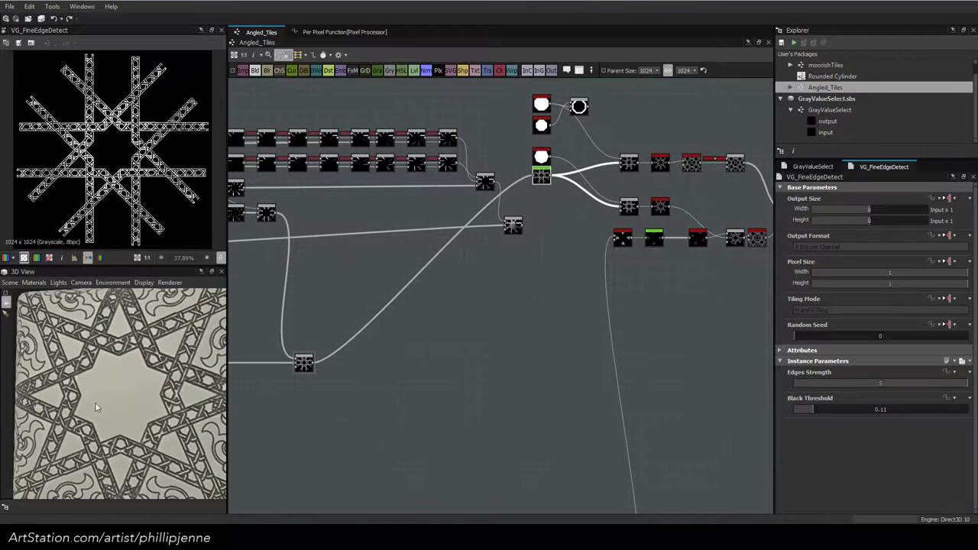
scroll(180, 449, "up", 4)
scroll(164, 452, "down", 3)
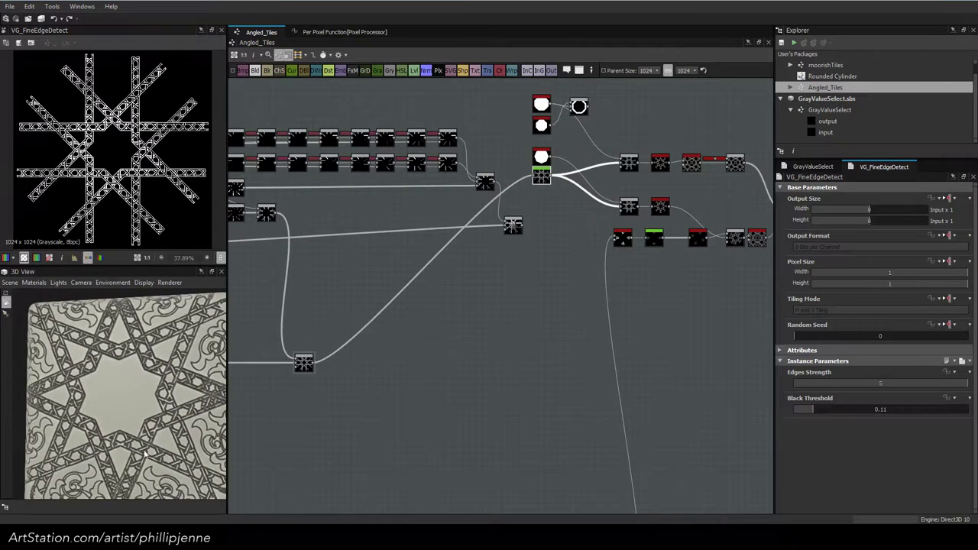
scroll(126, 456, "up", 2)
scroll(126, 456, "down", 2)
scroll(118, 476, "up", 4)
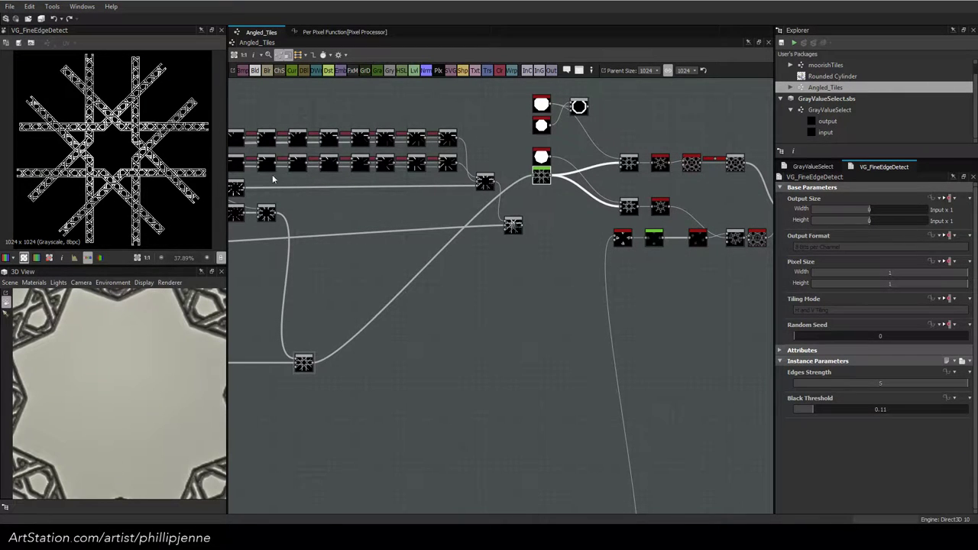
scroll(579, 252, "up", 4)
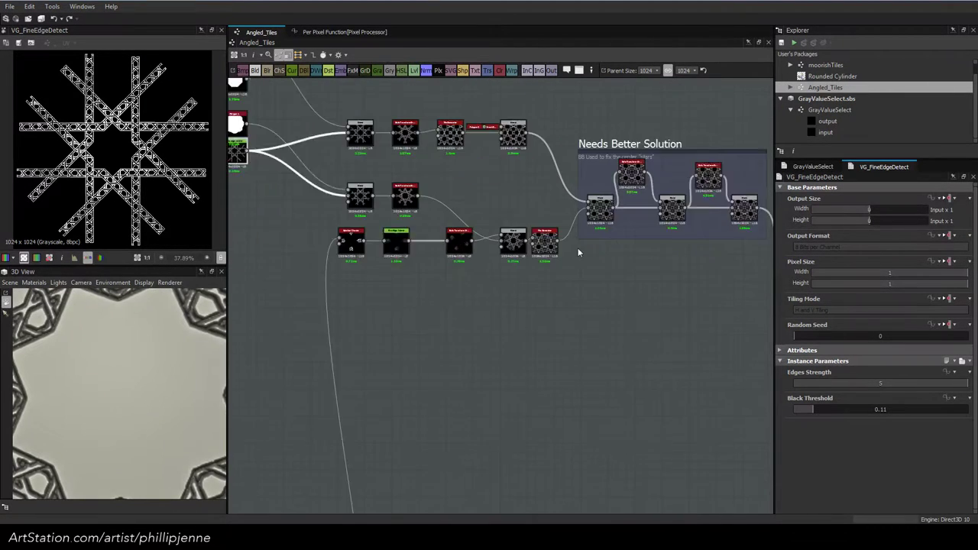
double_click(538, 235)
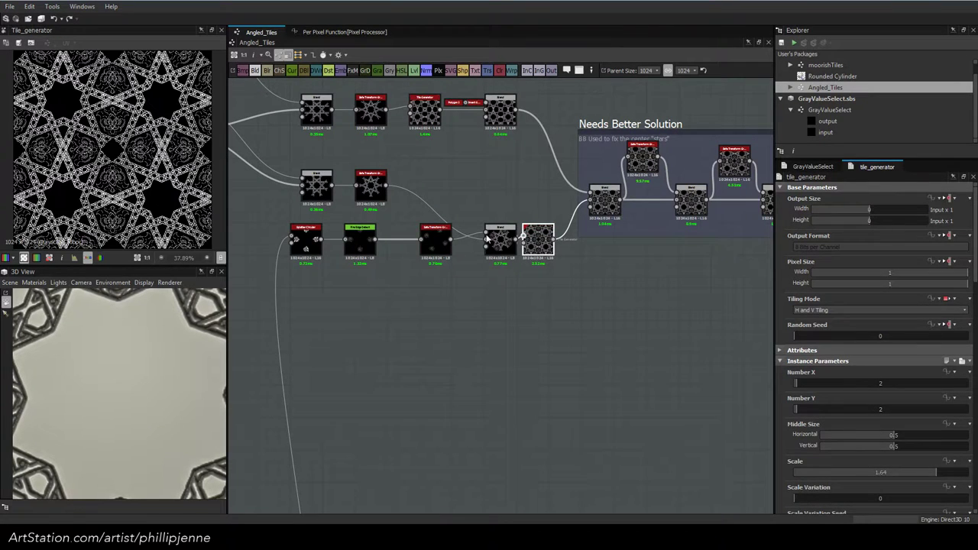
scroll(113, 156, "up", 3)
scroll(112, 152, "up", 5)
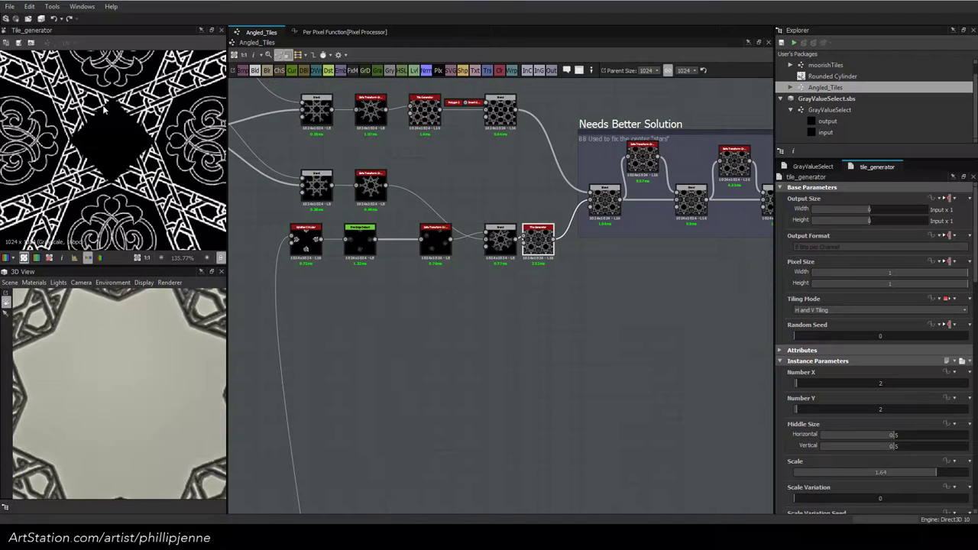
middle_click_drag(614, 224, 515, 260)
double_click(578, 229)
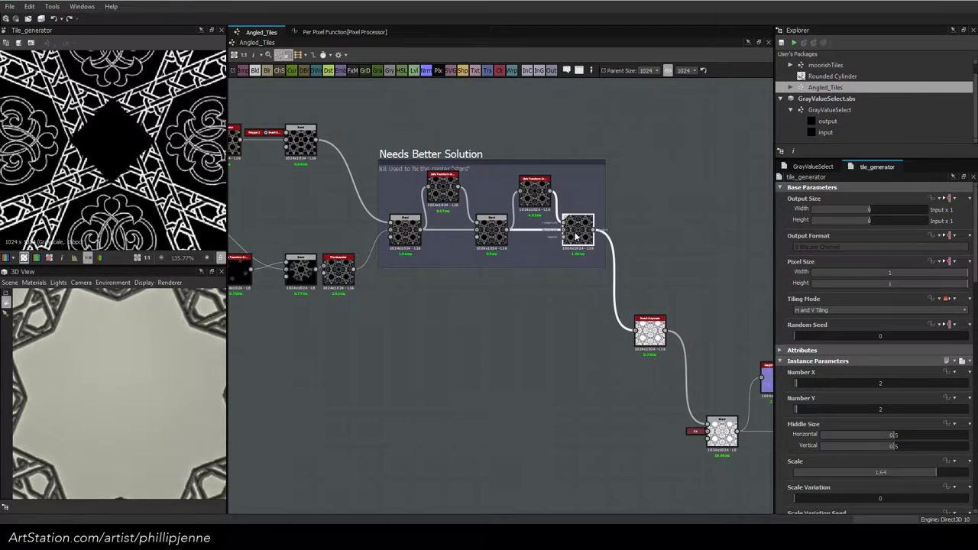
scroll(97, 134, "up", 2)
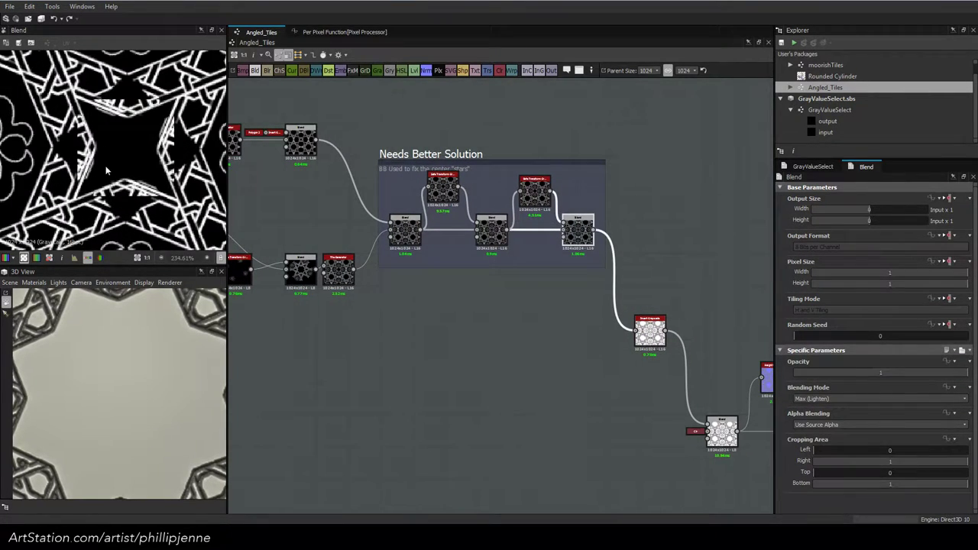
scroll(107, 165, "down", 2)
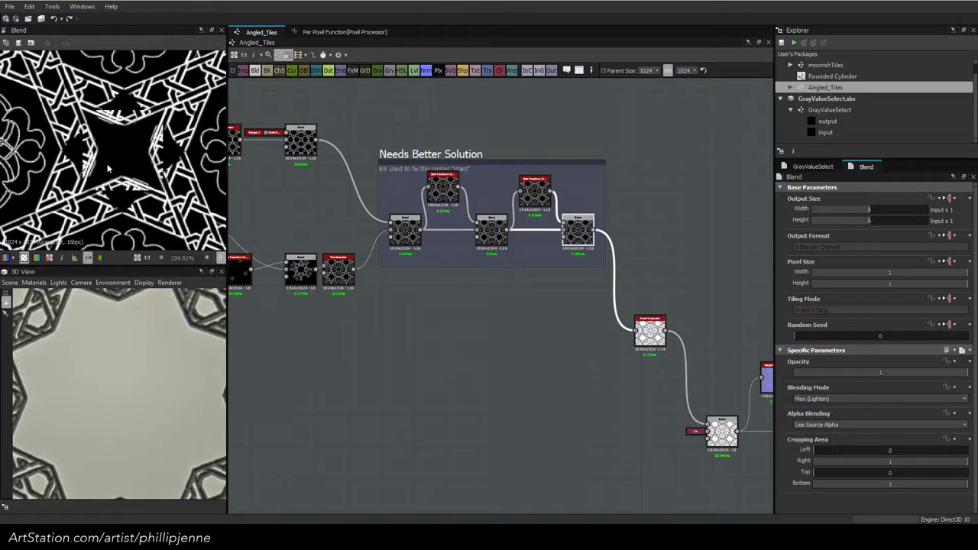
middle_click_drag(229, 223, 374, 253)
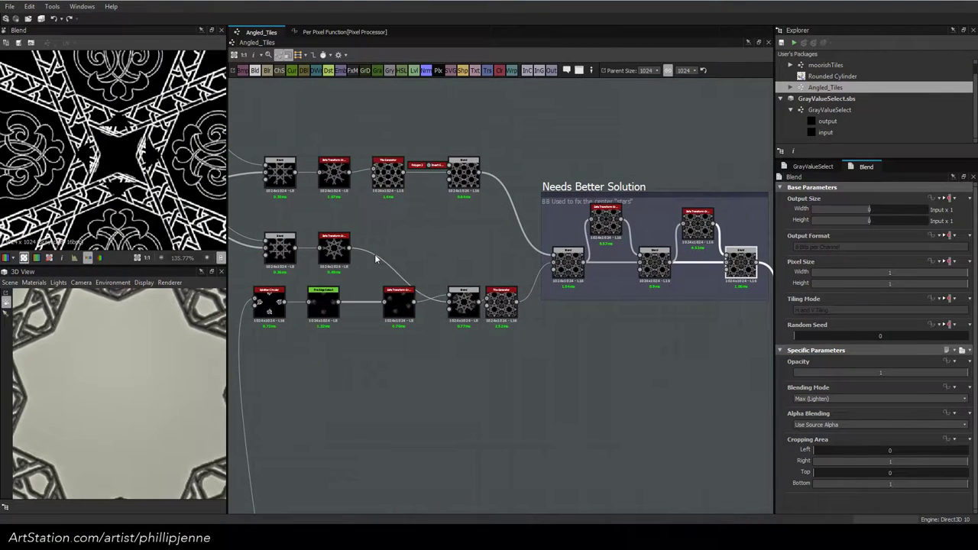
left_click(506, 305)
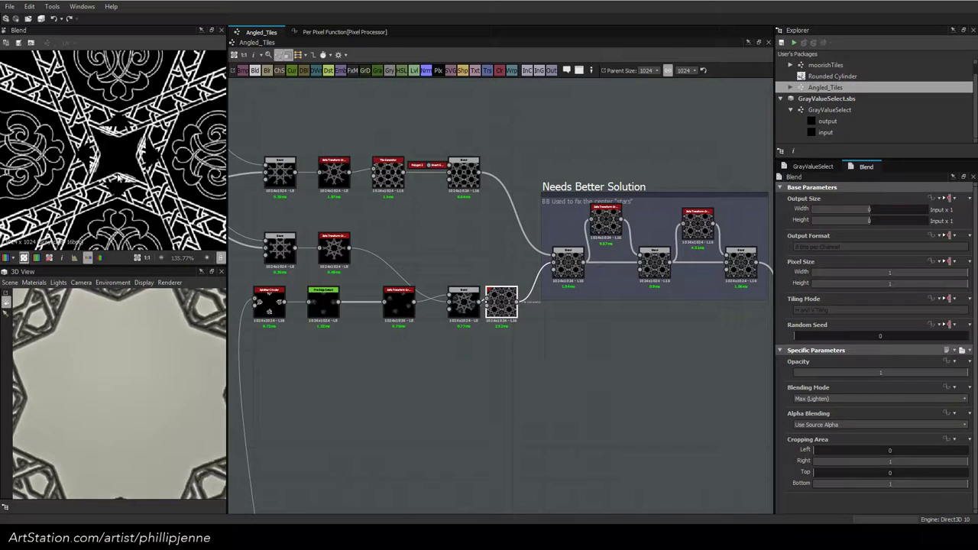
left_click(459, 301)
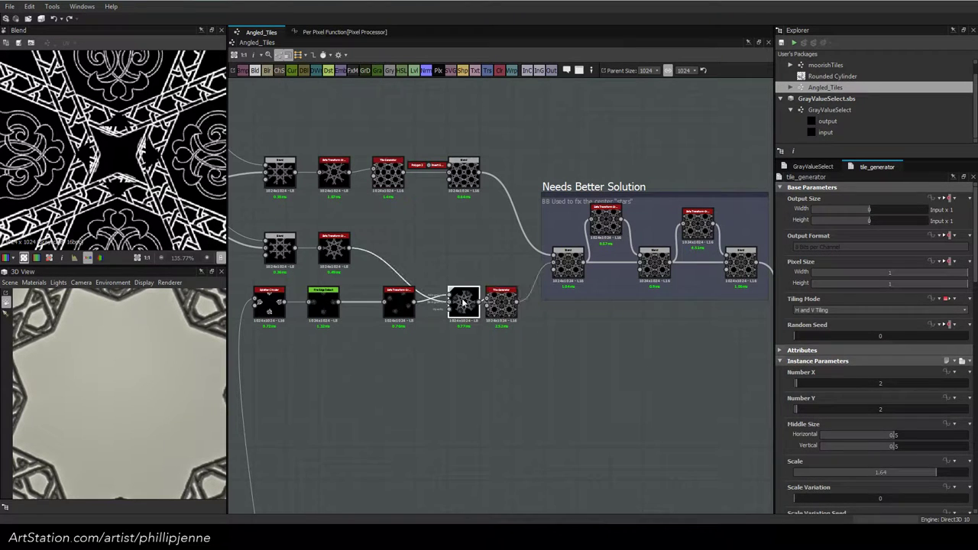
left_click(399, 304)
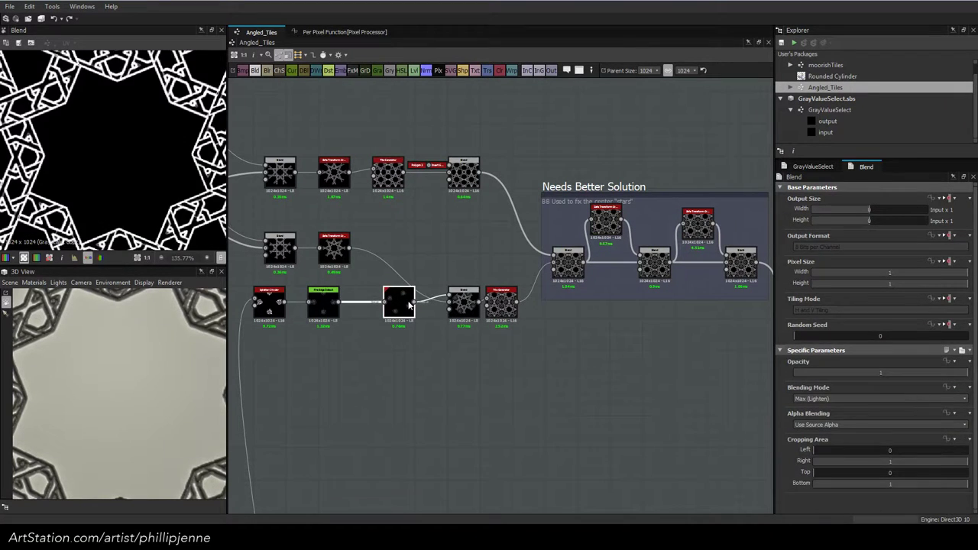
left_click(459, 306)
scroll(109, 178, "down", 5)
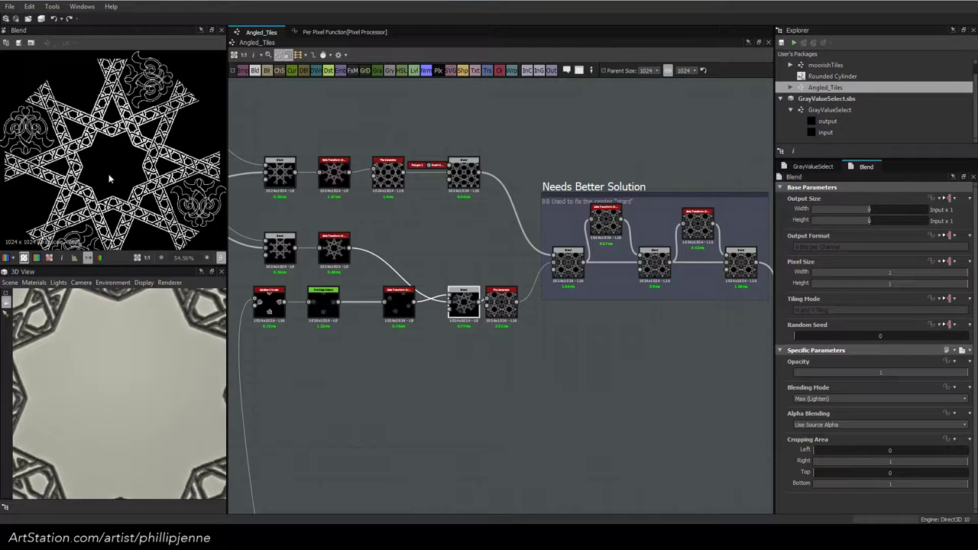
left_click(568, 264)
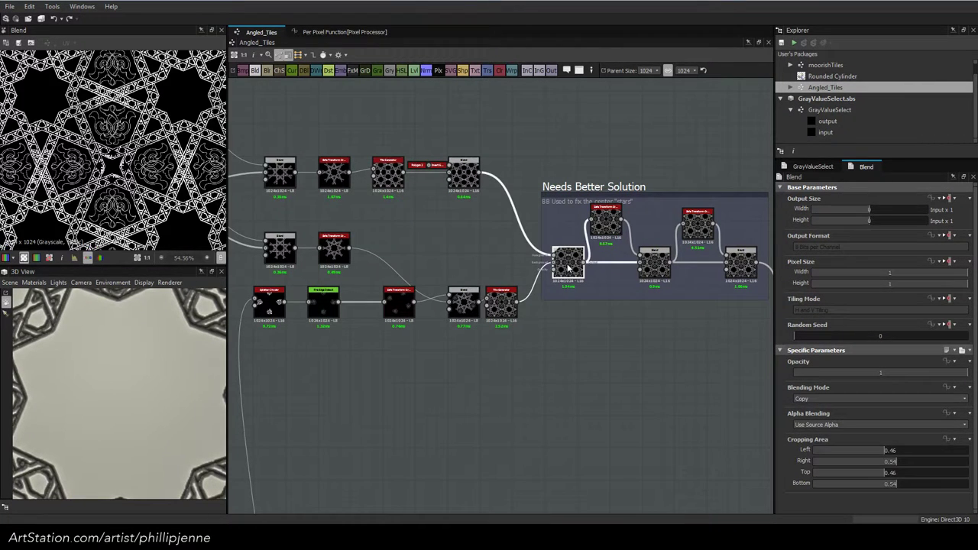
scroll(107, 165, "up", 6)
scroll(107, 165, "up", 2)
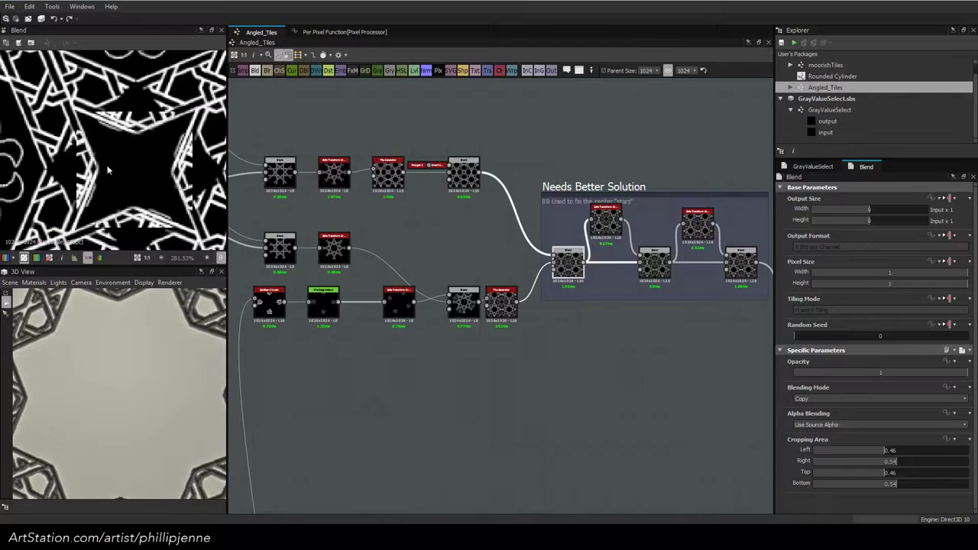
left_click(464, 174)
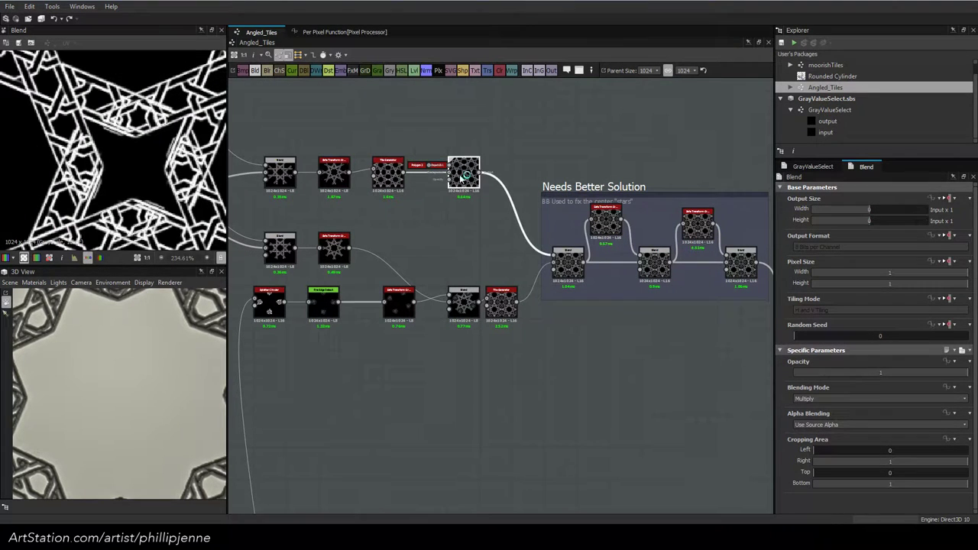
left_click(504, 305)
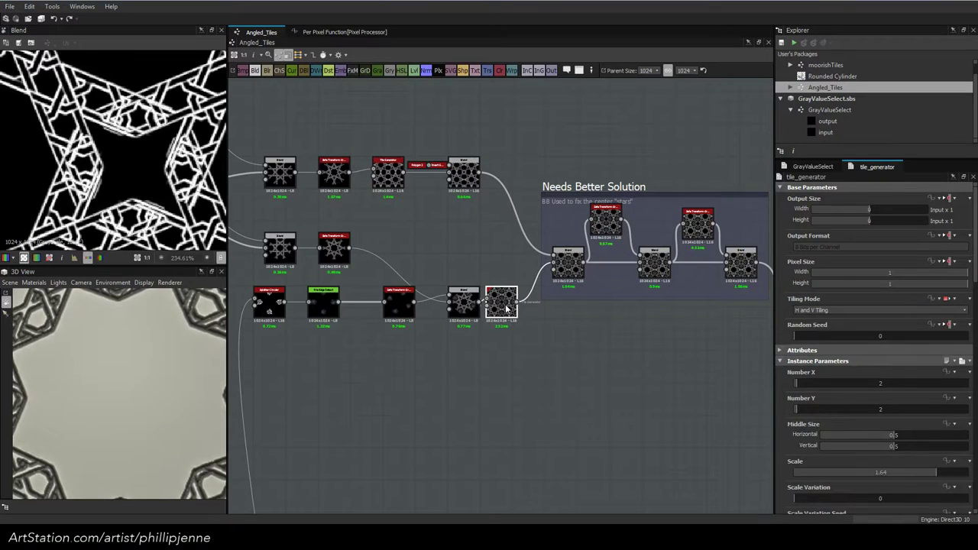
double_click(506, 306)
scroll(100, 166, "down", 2)
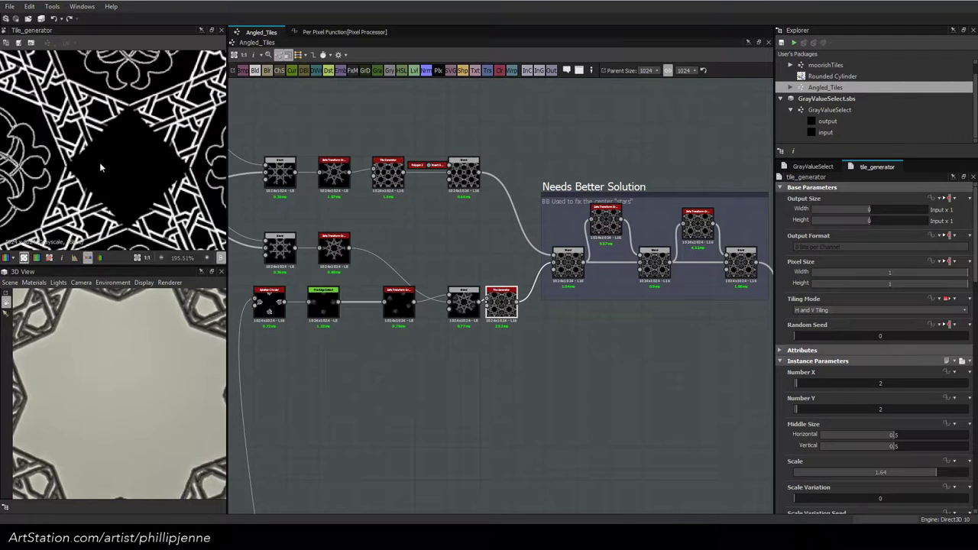
middle_click_drag(408, 239, 512, 268)
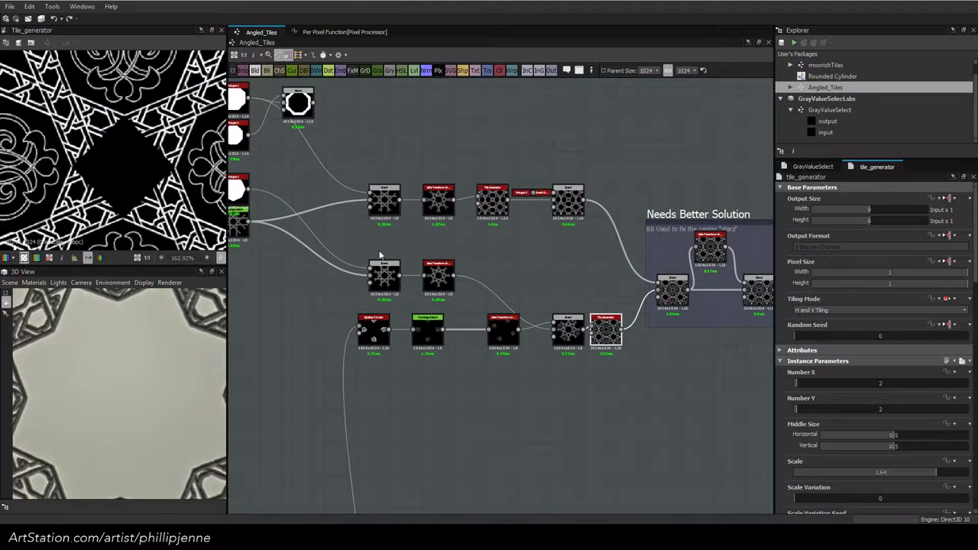
scroll(109, 157, "down", 3)
scroll(109, 154, "down", 1)
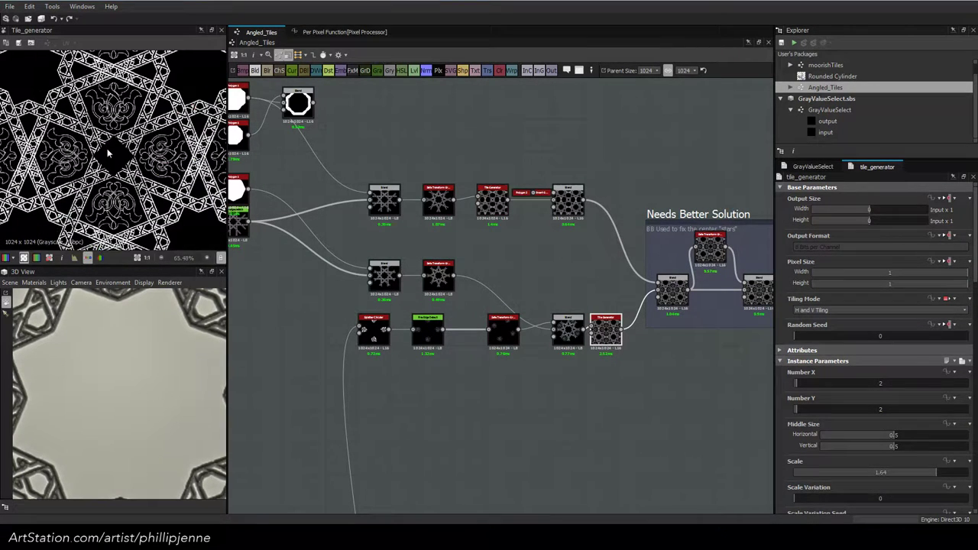
scroll(16, 157, "up", 4)
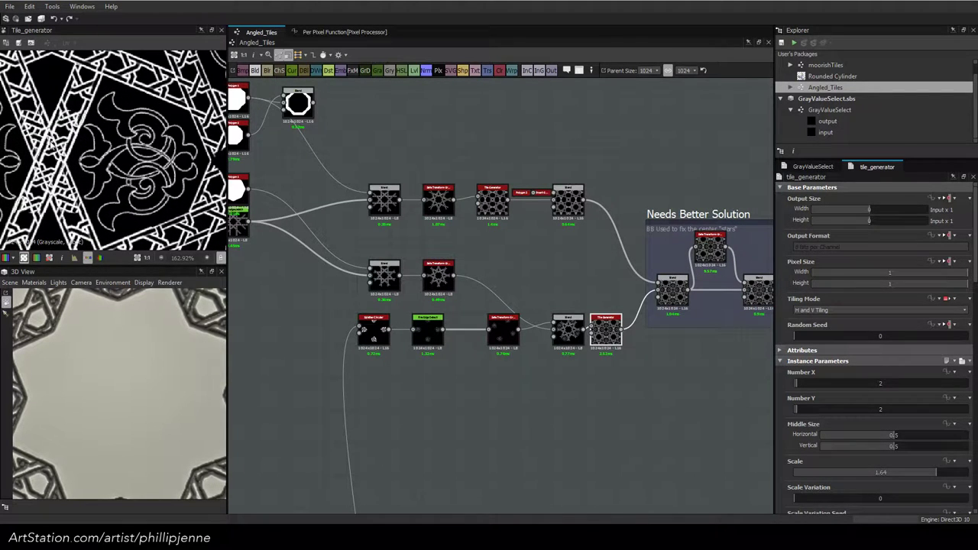
scroll(50, 142, "down", 5)
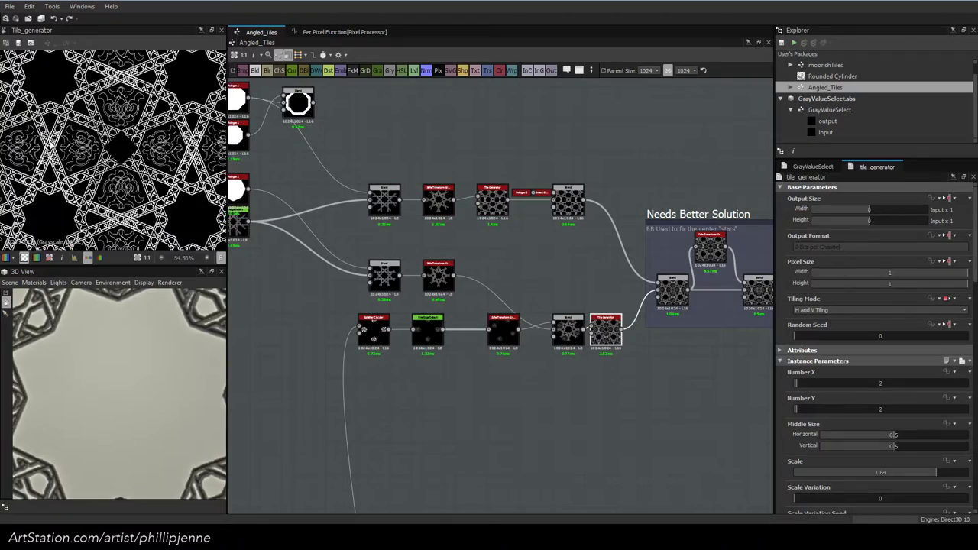
scroll(50, 142, "down", 1)
scroll(96, 122, "up", 7)
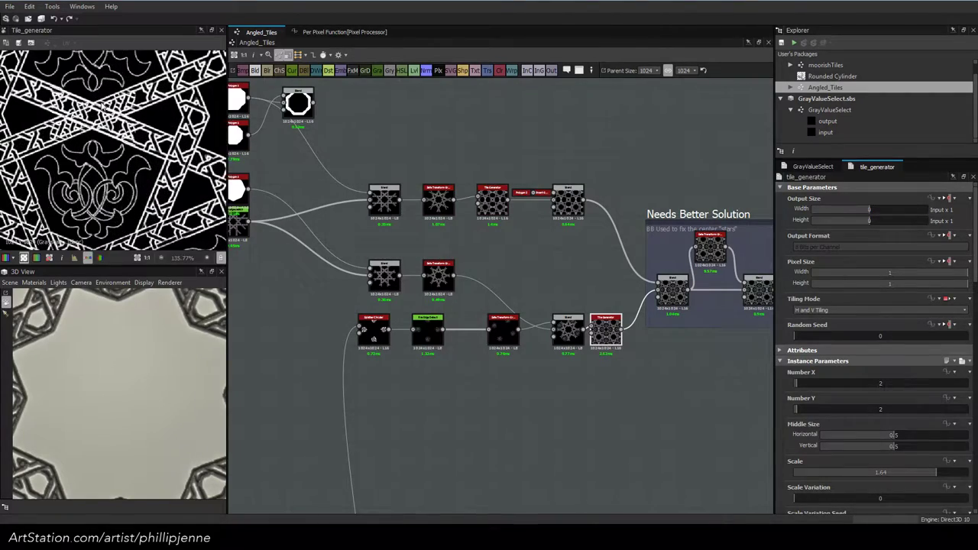
scroll(92, 124, "down", 8)
scroll(93, 123, "up", 8)
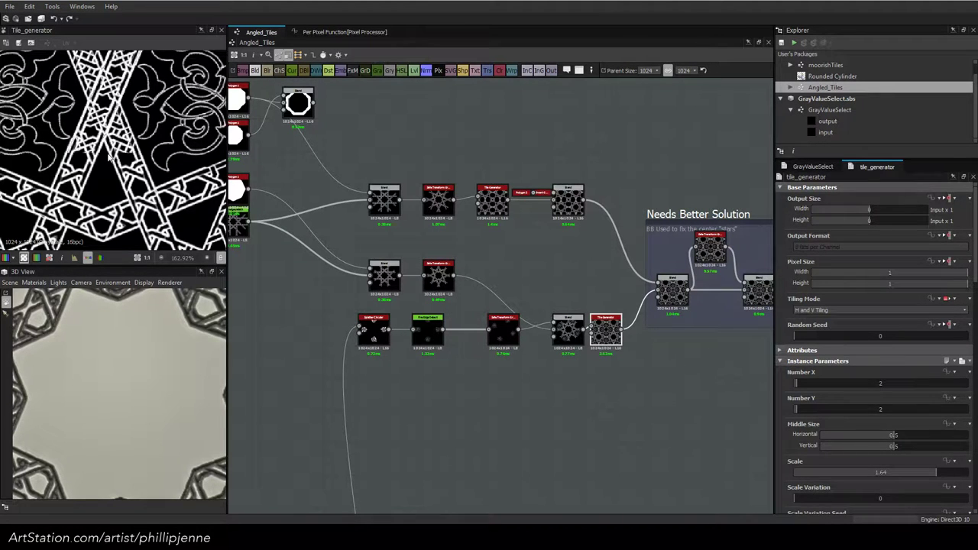
scroll(109, 156, "down", 7)
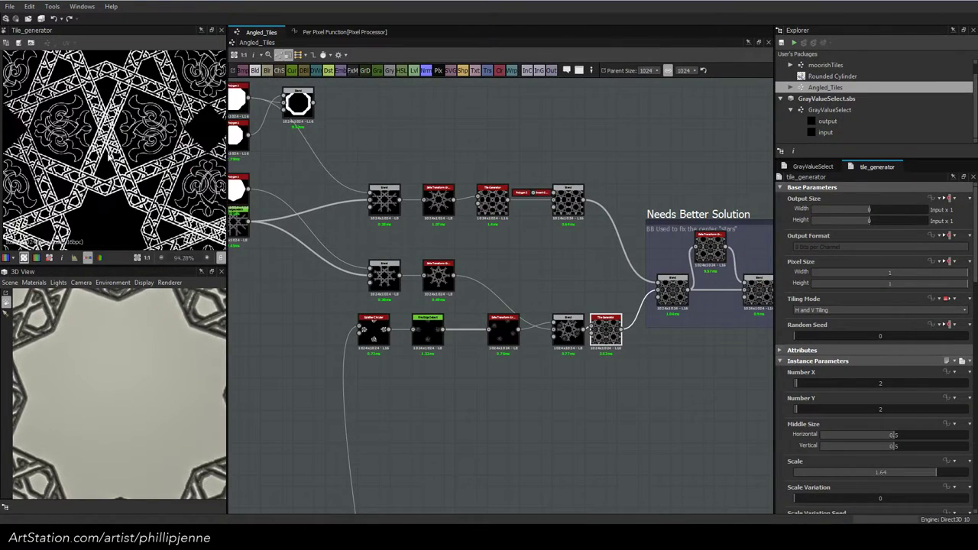
scroll(136, 206, "up", 5)
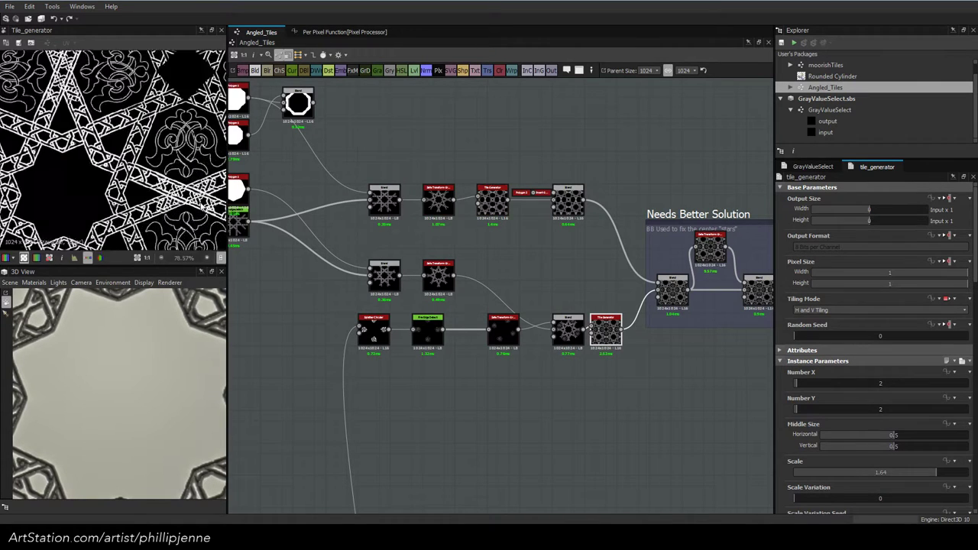
scroll(114, 151, "down", 3)
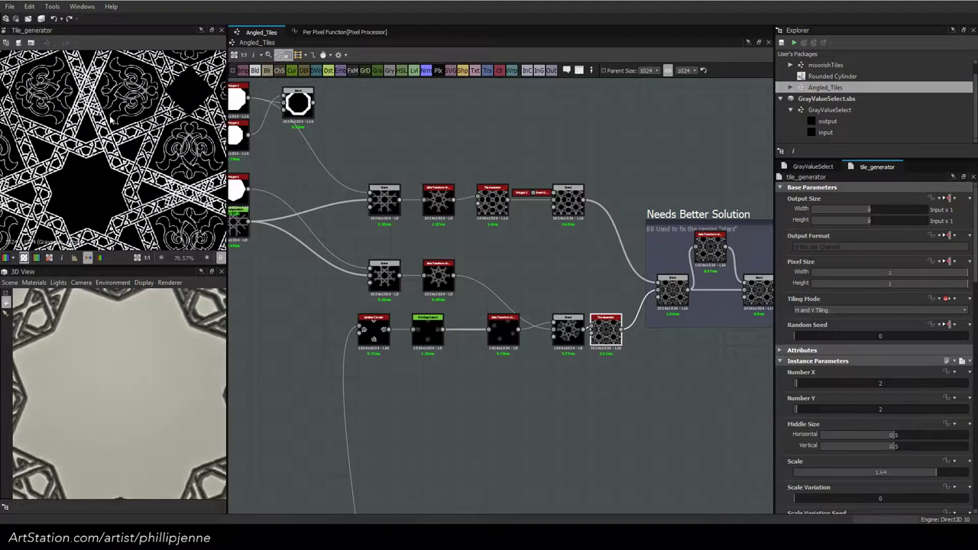
scroll(191, 198, "down", 2)
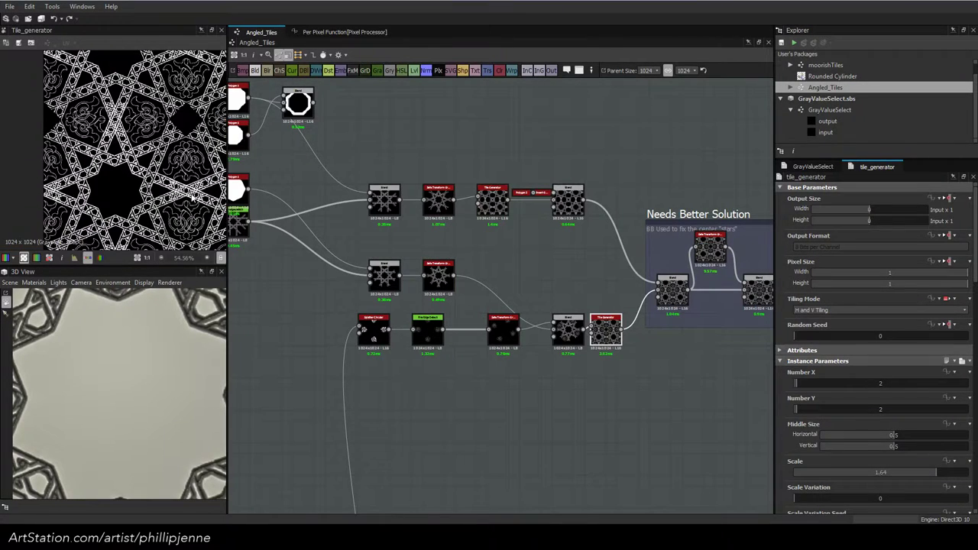
scroll(194, 170, "up", 3)
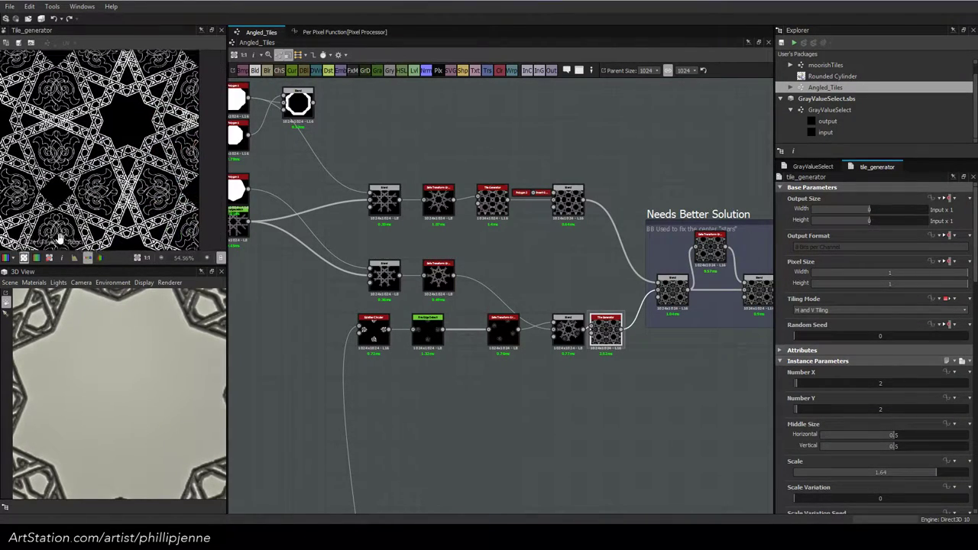
scroll(136, 187, "up", 3)
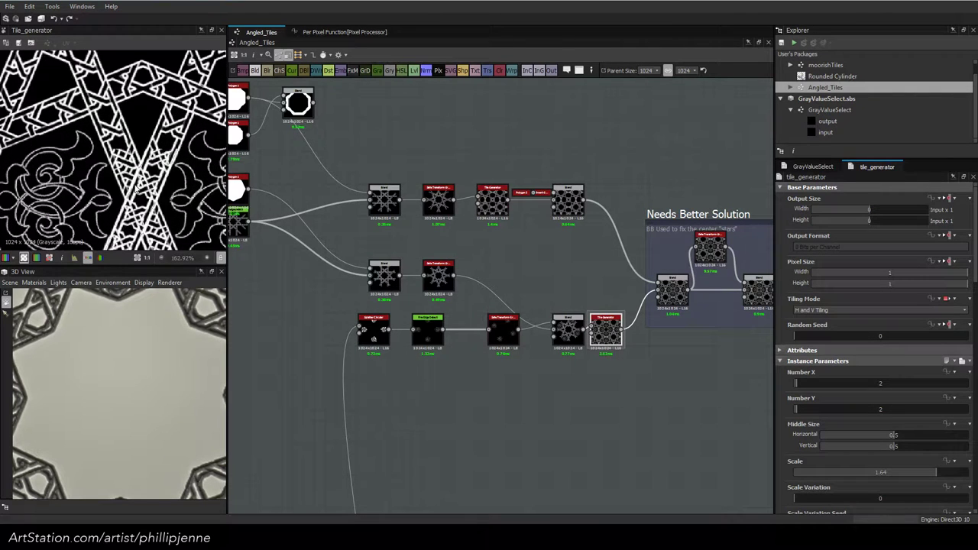
scroll(136, 187, "down", 2)
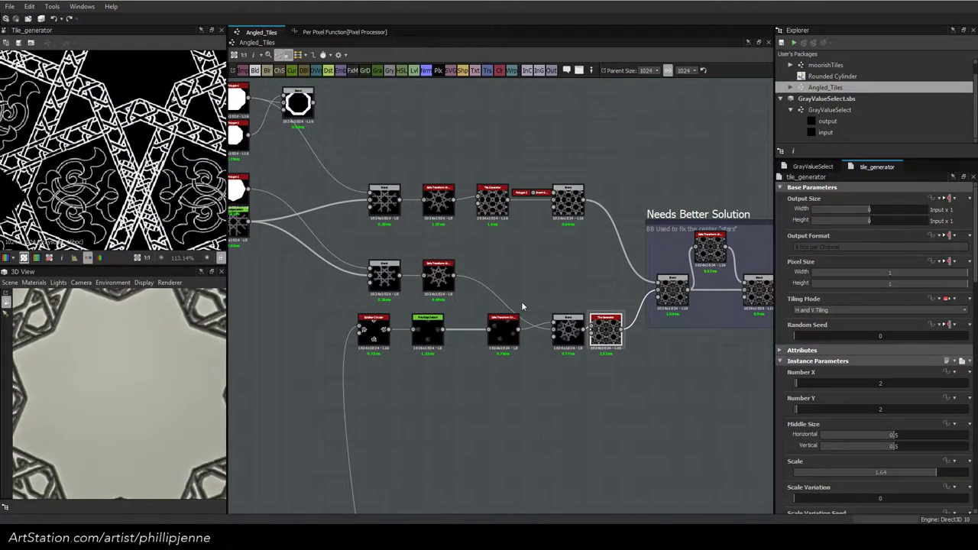
double_click(567, 327)
left_click(611, 334)
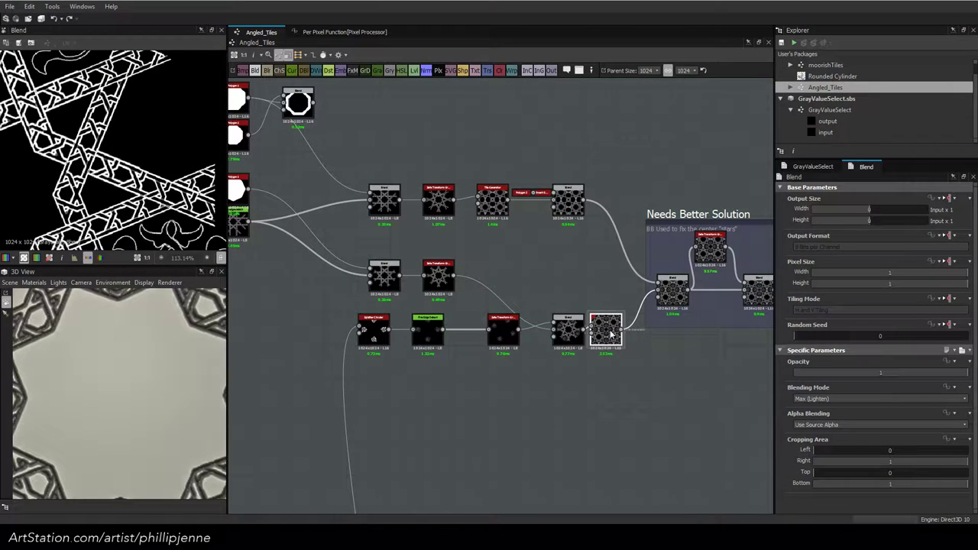
scroll(151, 176, "down", 6)
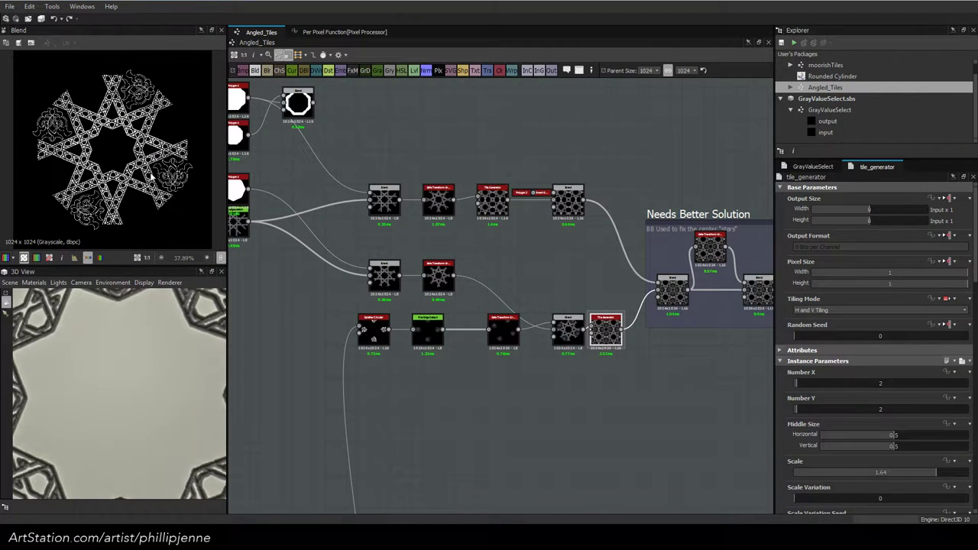
double_click(439, 277)
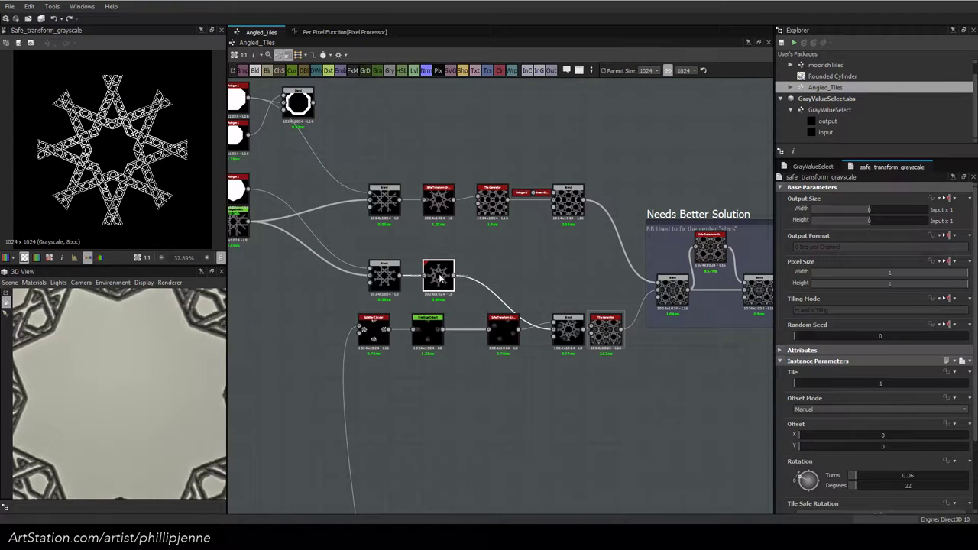
double_click(567, 332)
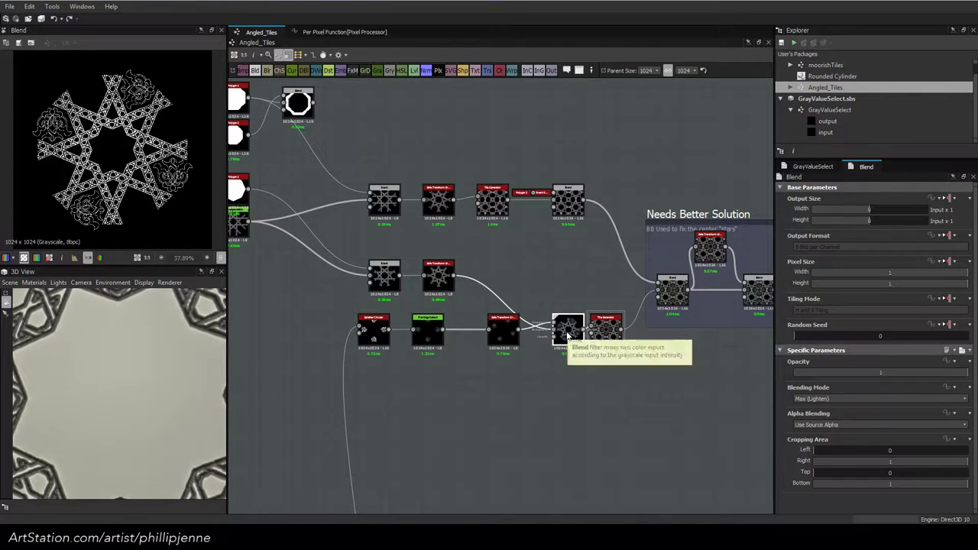
left_click(603, 330)
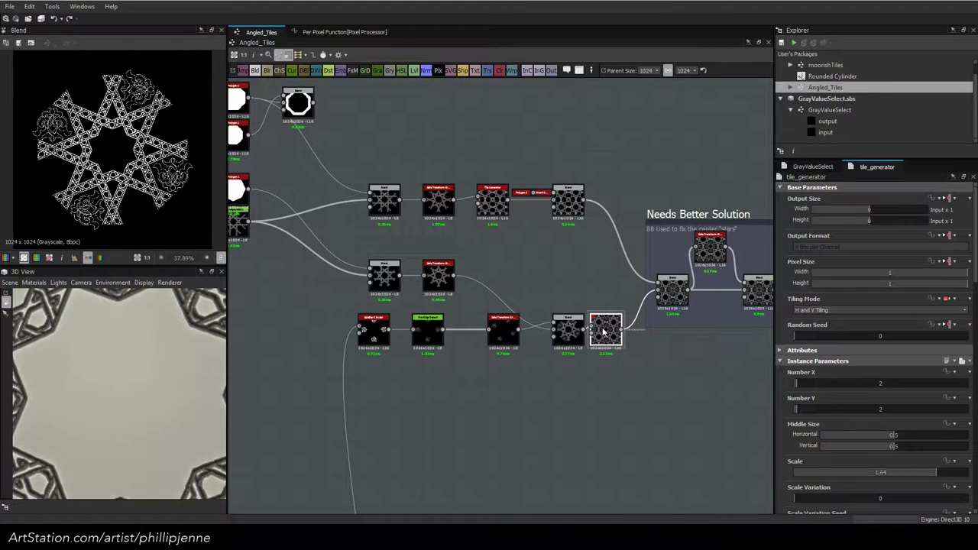
double_click(603, 330)
scroll(104, 135, "up", 4)
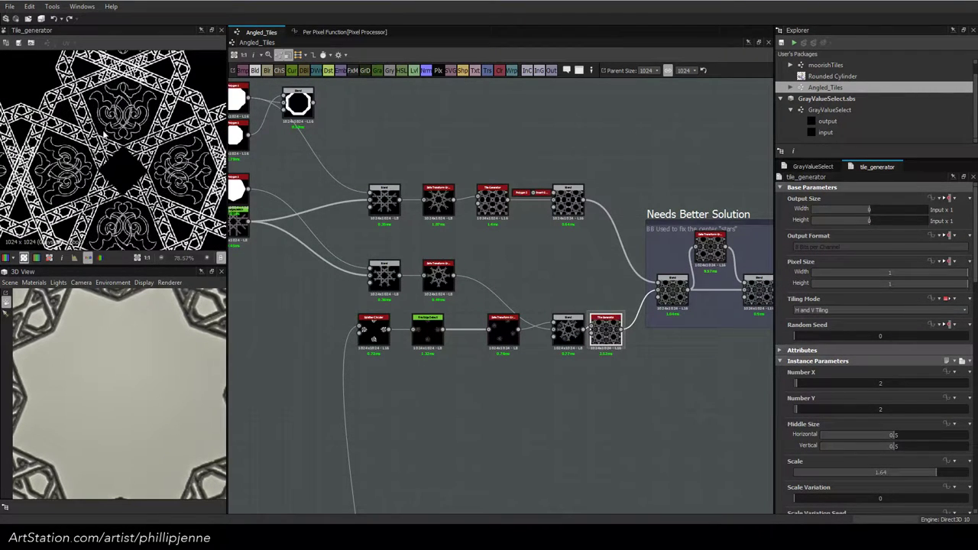
middle_click_drag(84, 109, 114, 180)
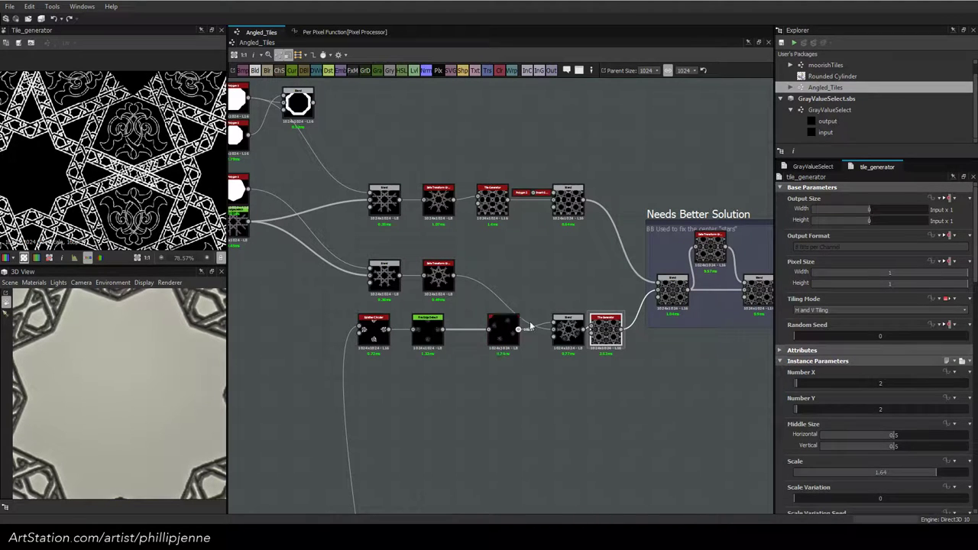
Paste a copy of the Tile Generator and place it above the original
left_click(607, 324)
key("ctrl+v")
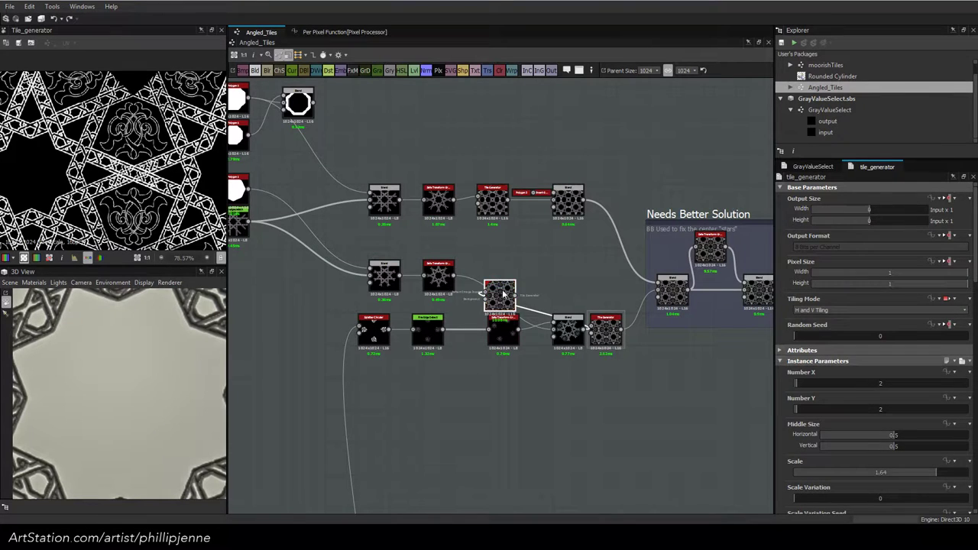
left_click_drag(504, 294, 573, 278)
key("ctrl+z")
key("ctrl+z")
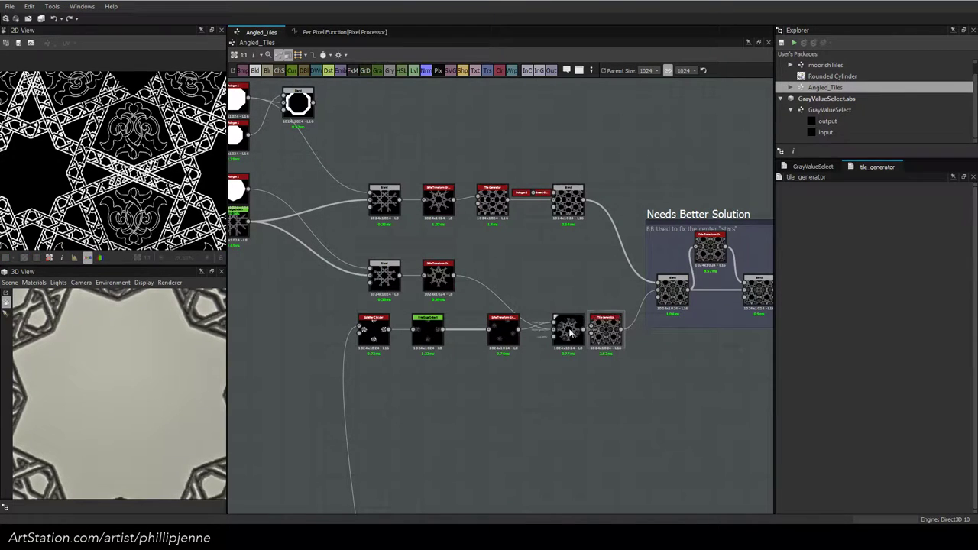
left_click_drag(573, 333, 568, 334)
left_click(607, 331)
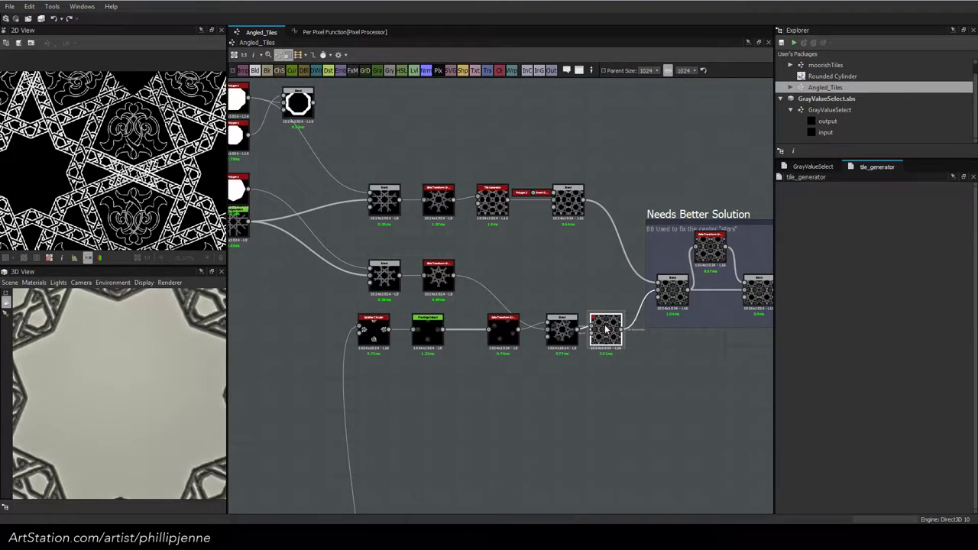
double_click(600, 323)
key("ctrl+v")
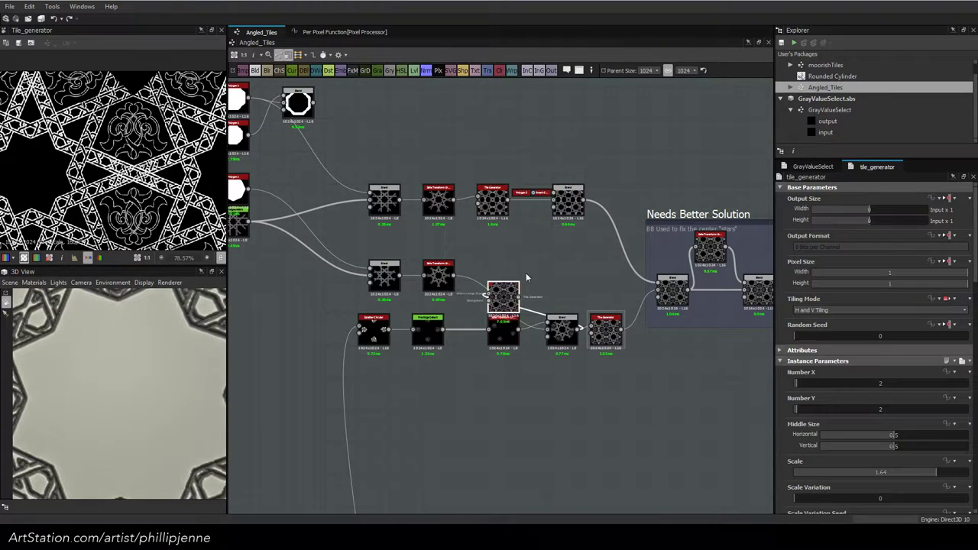
left_click_drag(504, 289, 593, 264)
Duplicate the Blend and Safe Transform pair above the originals and wire the lower Blend into the copies
left_click_drag(382, 256, 430, 293)
key("ctrl+d")
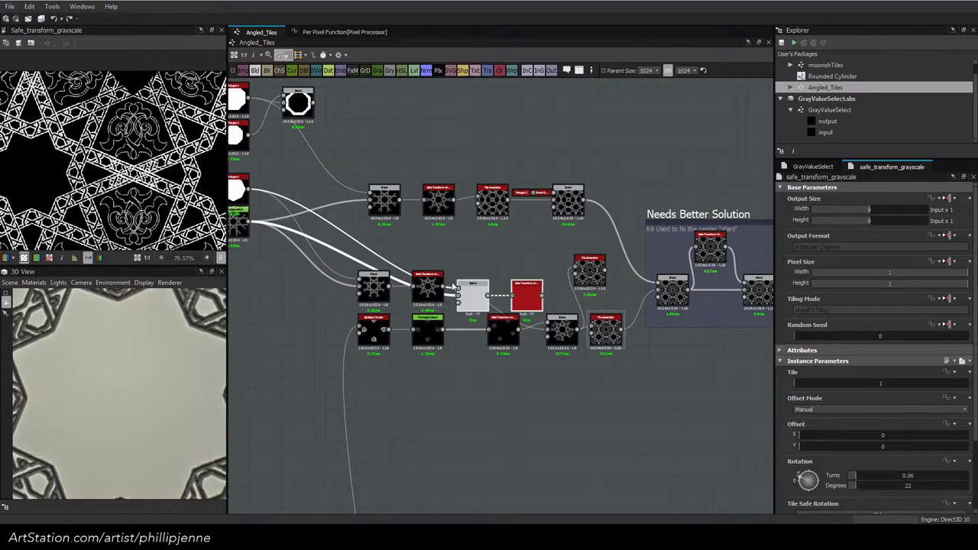
double_click(522, 297)
left_click_drag(523, 296, 587, 257)
scroll(466, 240, "down", 2)
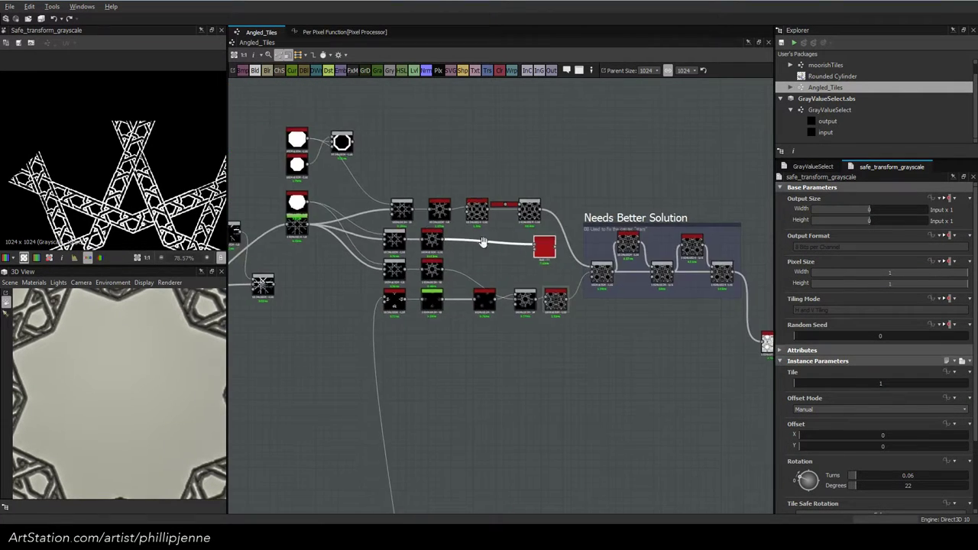
middle_click_drag(248, 250, 453, 267)
scroll(453, 268, "up", 2)
scroll(452, 268, "up", 2)
middle_click_drag(526, 257, 387, 271)
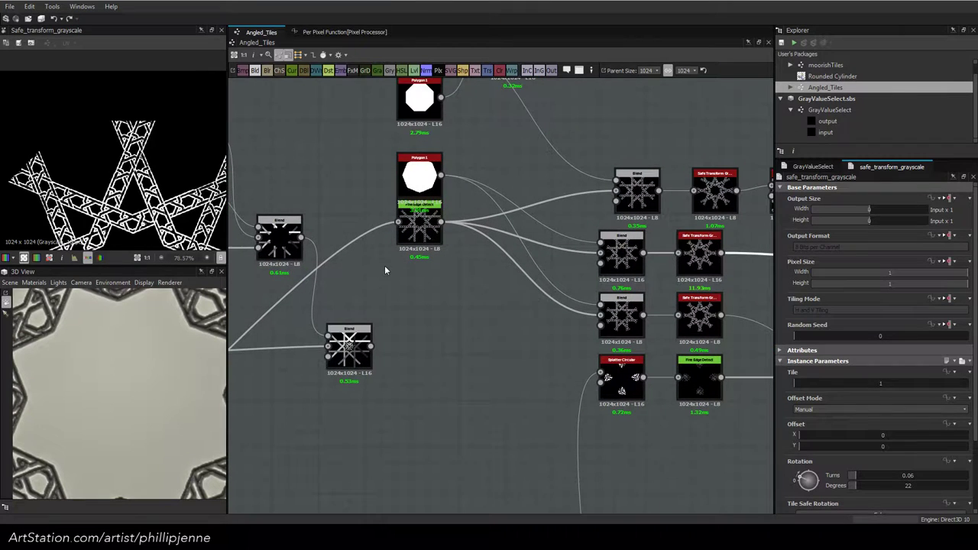
left_click_drag(302, 238, 599, 258)
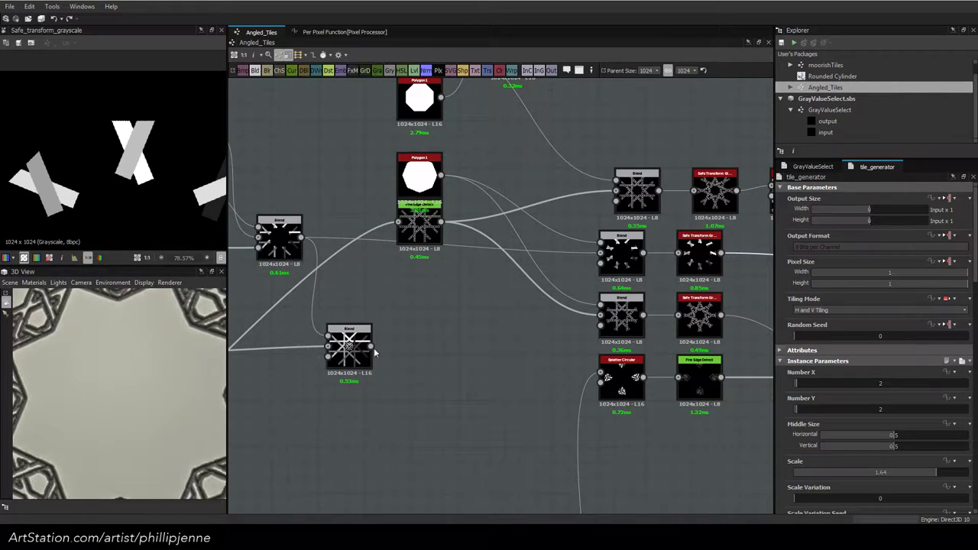
left_click_drag(373, 346, 600, 253)
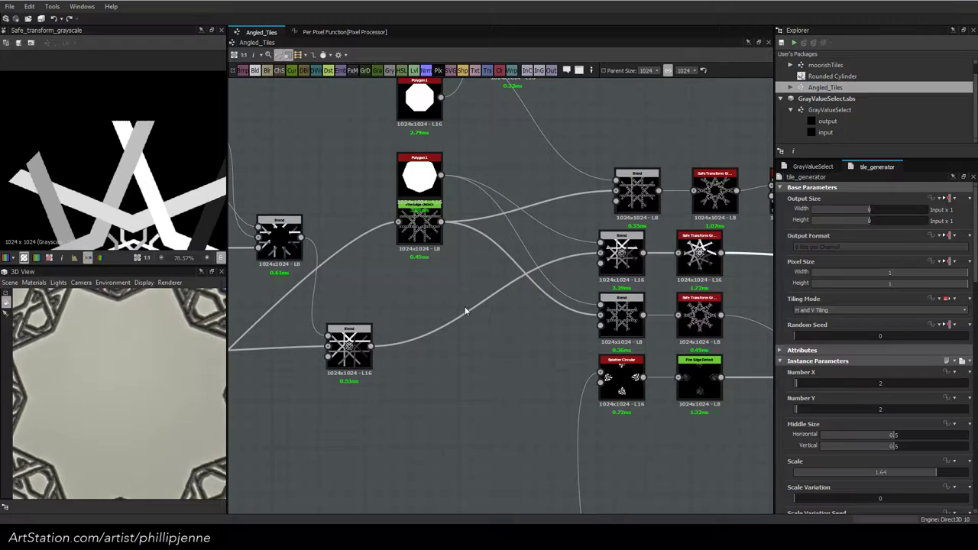
middle_click_drag(697, 277, 448, 276)
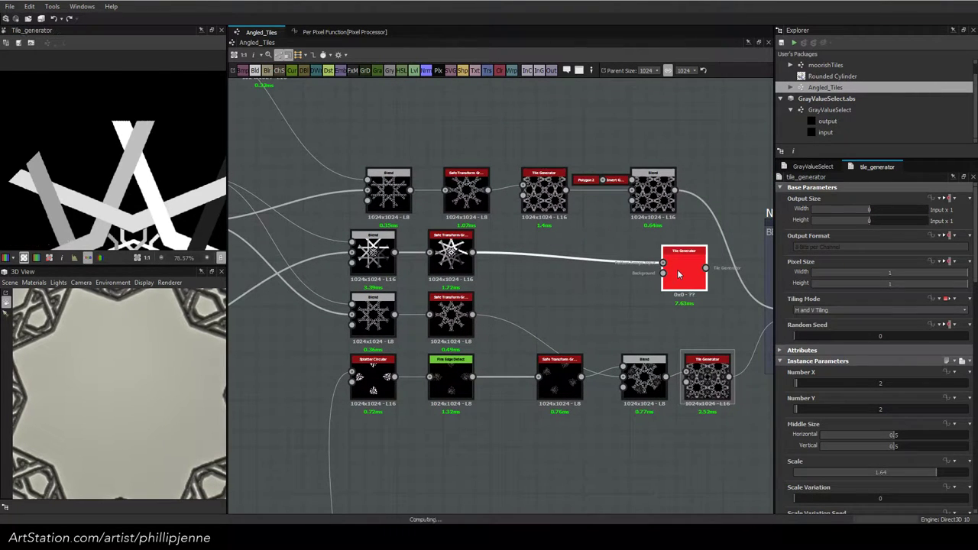
Preview the new Tile Generator's tiled output and check the nearby Blend node's settings
double_click(677, 268)
scroll(113, 178, "down", 4)
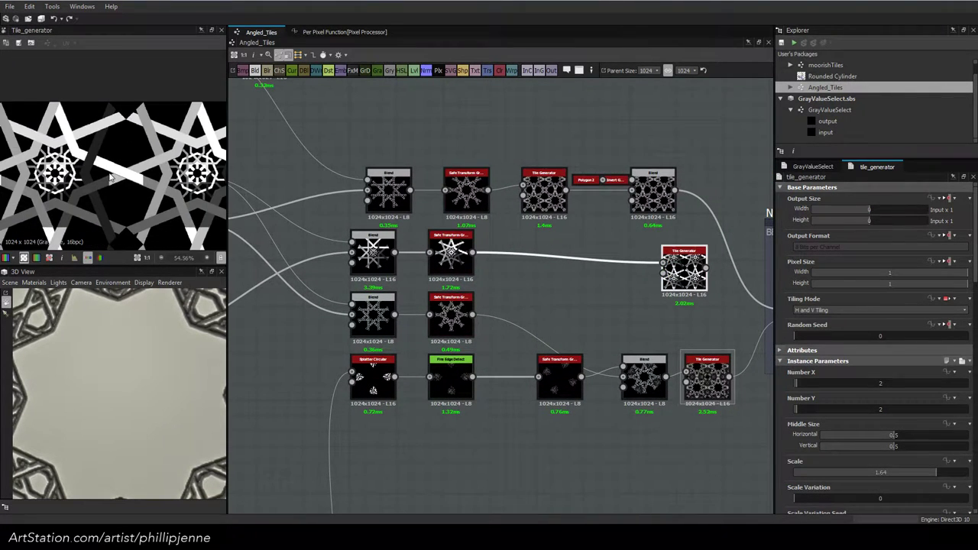
scroll(109, 175, "up", 2)
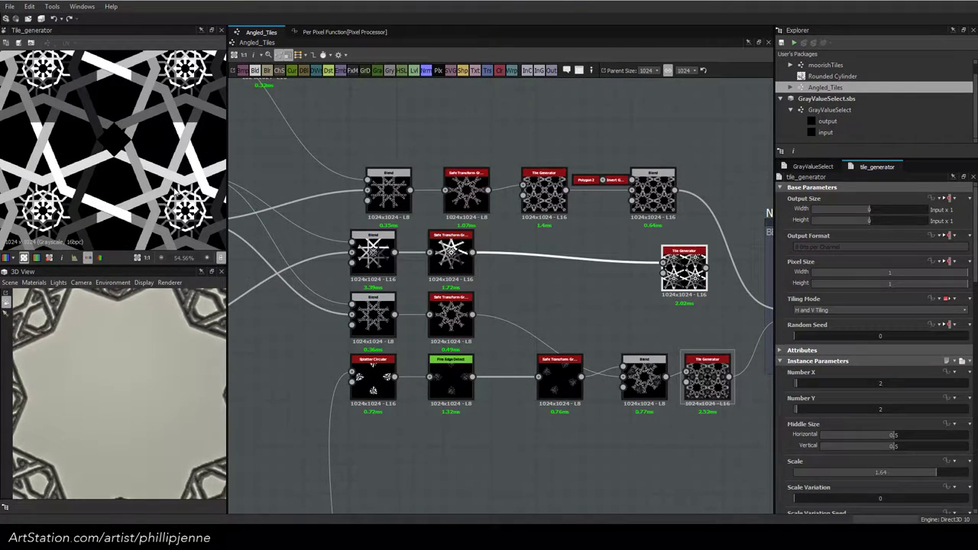
middle_click_drag(363, 224, 482, 212)
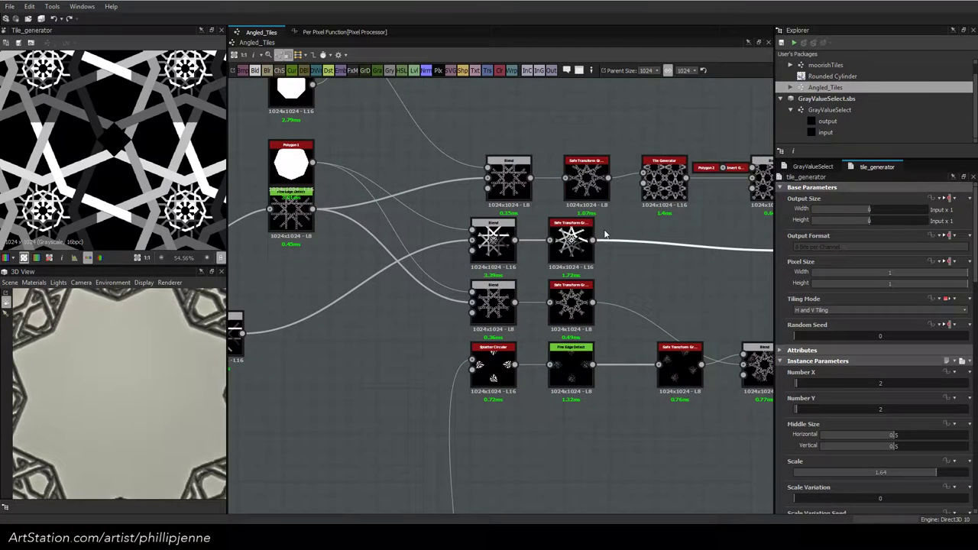
middle_click_drag(657, 255, 446, 231)
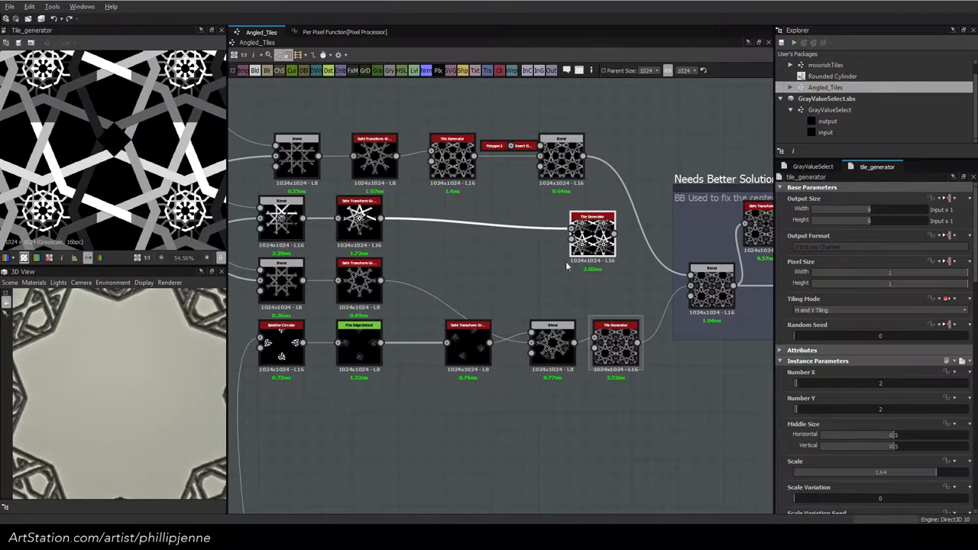
left_click(716, 292)
scroll(112, 150, "up", 2)
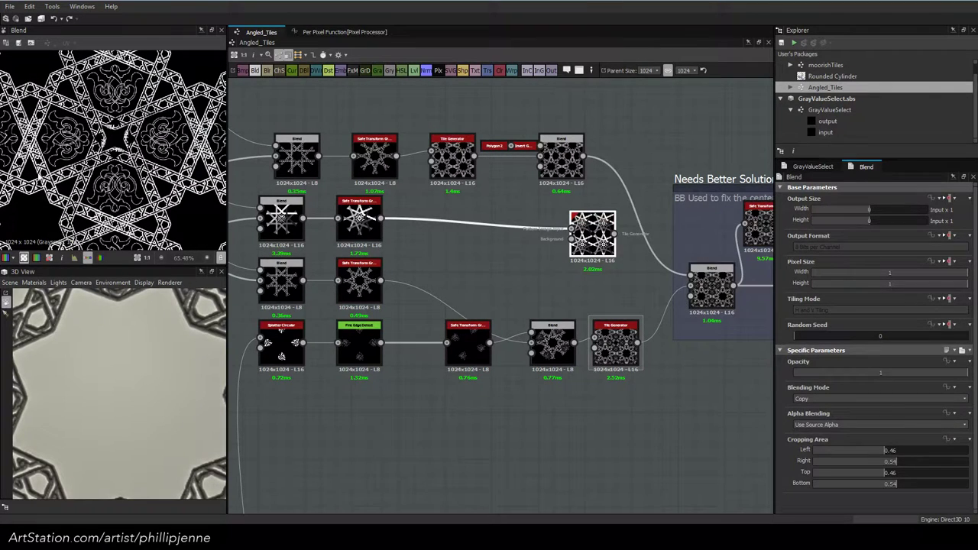
Select the Tile Generator and preview its star tiling zoomed in the 2D view
left_click(592, 234)
double_click(592, 235)
scroll(101, 201, "down", 5)
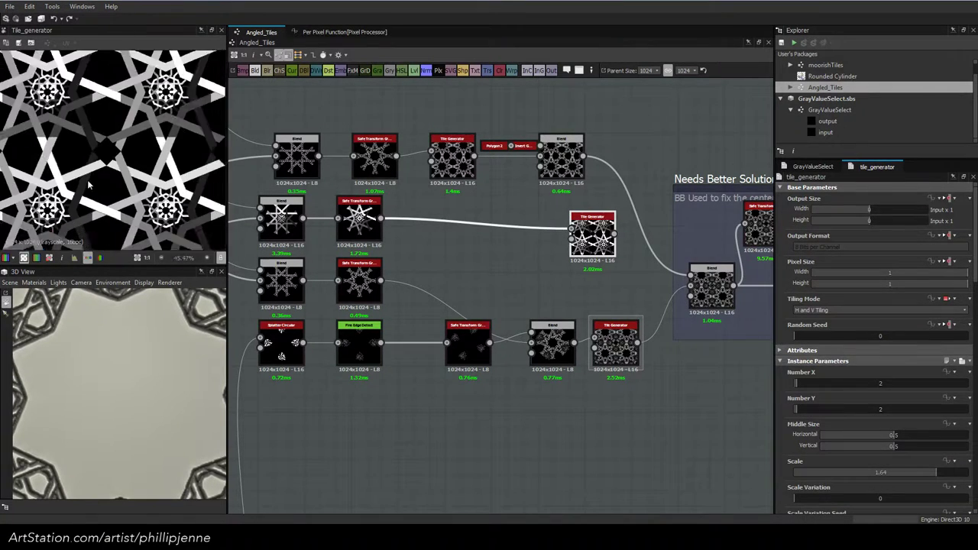
scroll(90, 142, "up", 3)
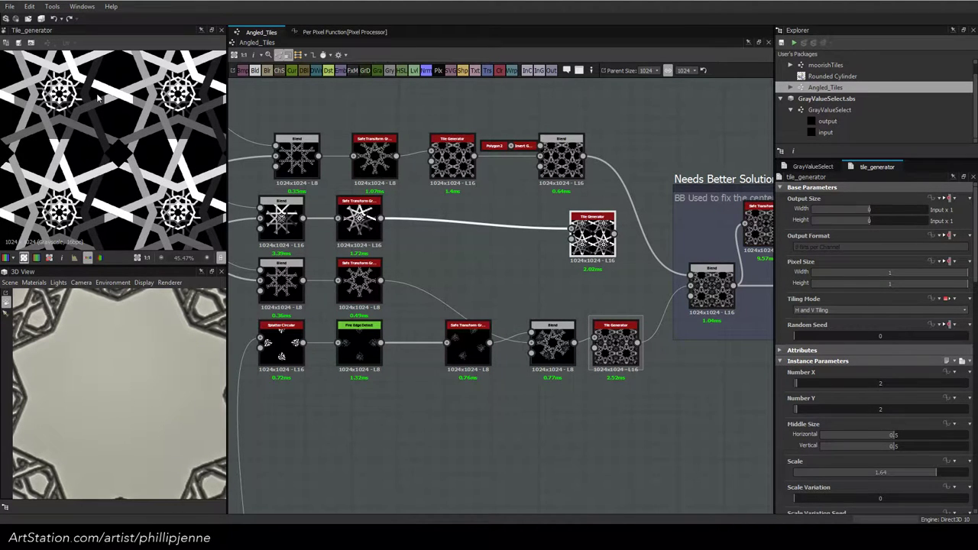
scroll(98, 97, "up", 3)
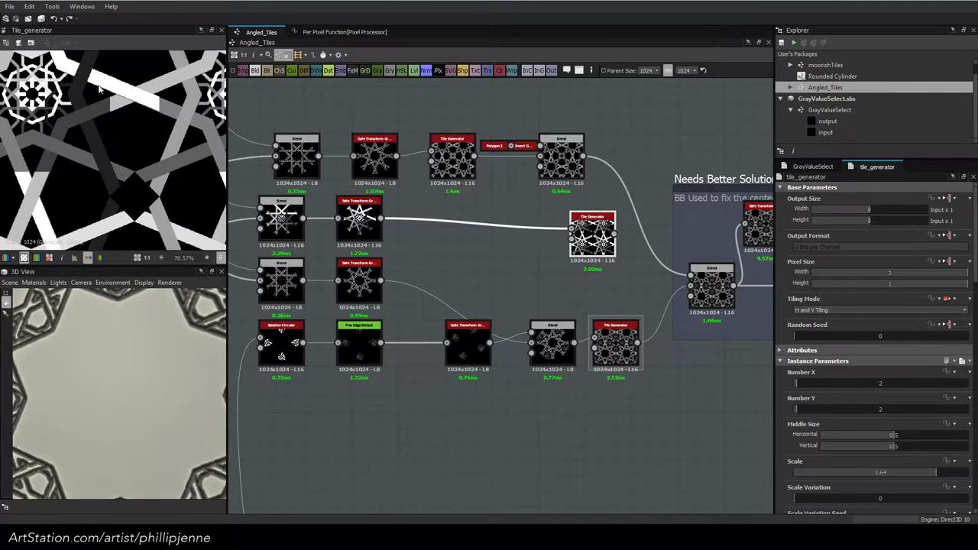
scroll(113, 93, "up", 4)
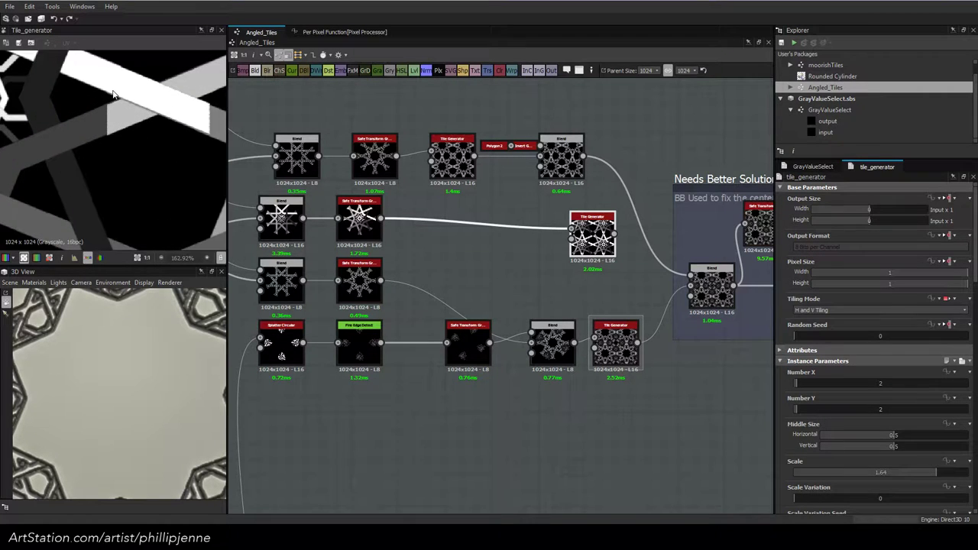
scroll(153, 124, "down", 3)
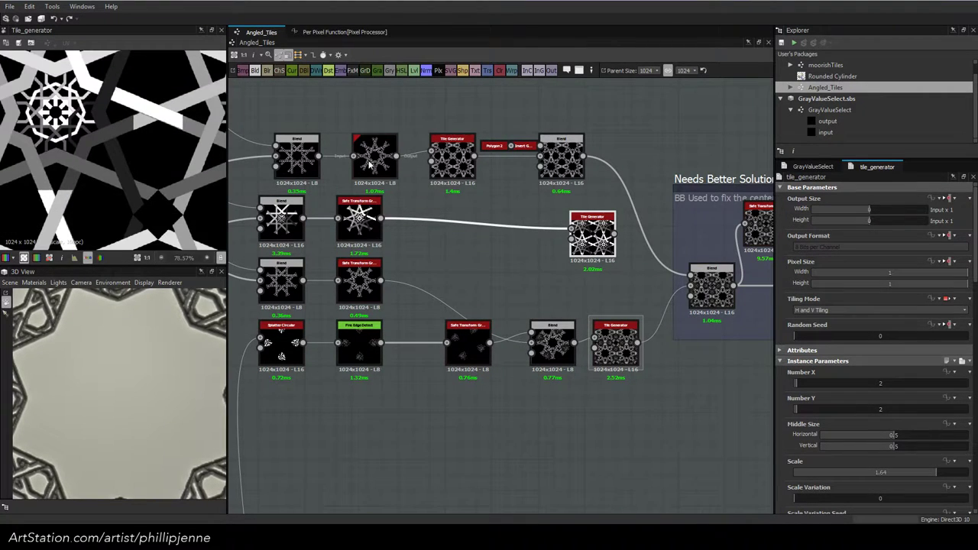
scroll(162, 111, "up", 1)
Return to the earlier Shape nodes and show the Transformation 2D node's parameters
middle_click_drag(380, 161, 840, 220)
middle_click_drag(271, 170, 710, 230)
middle_click_drag(231, 181, 551, 203)
left_click(415, 153)
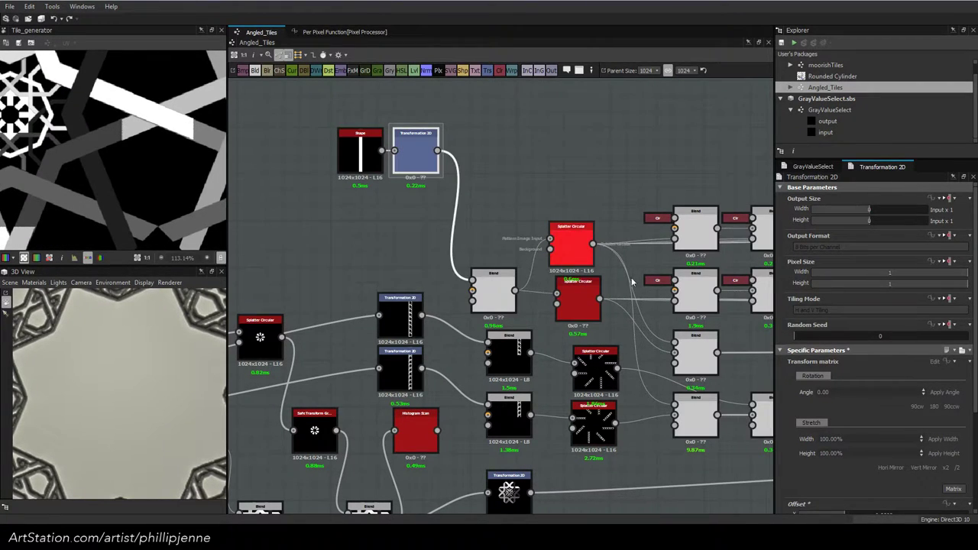
Inspect both Splatter Circular nodes, confirming the second uses Rotation 0.25 (90 degrees)
left_click(566, 244)
scroll(848, 378, "down", 6)
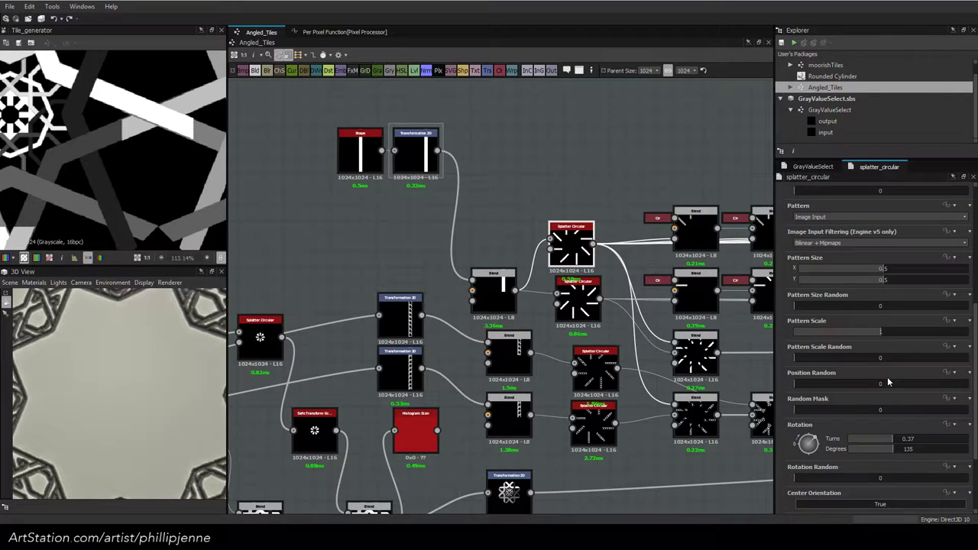
left_click(575, 307)
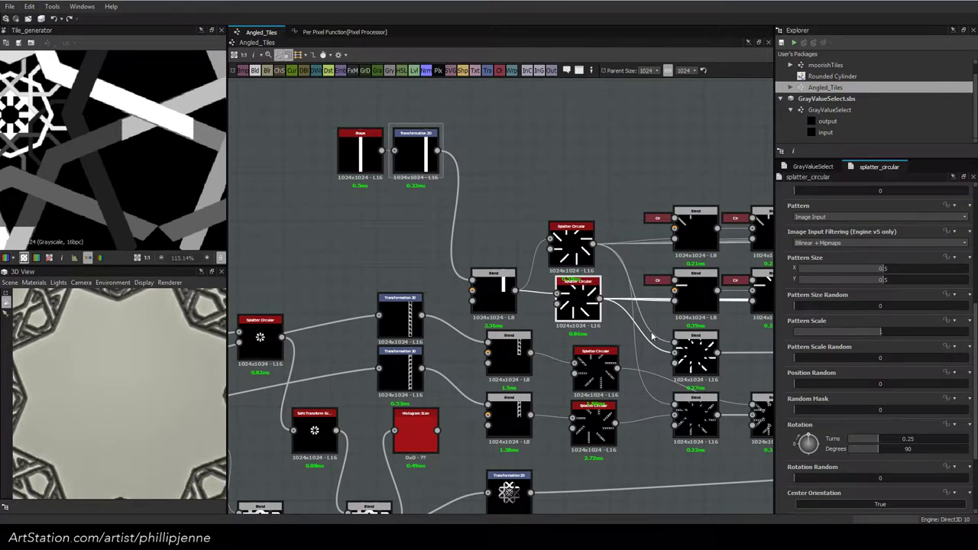
scroll(158, 190, "down", 5)
scroll(158, 190, "down", 1)
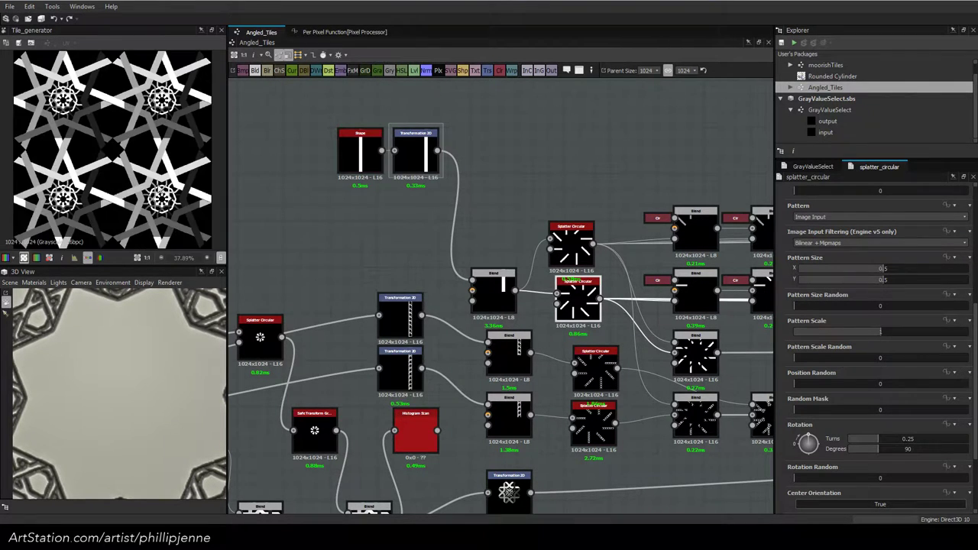
scroll(61, 145, "up", 8)
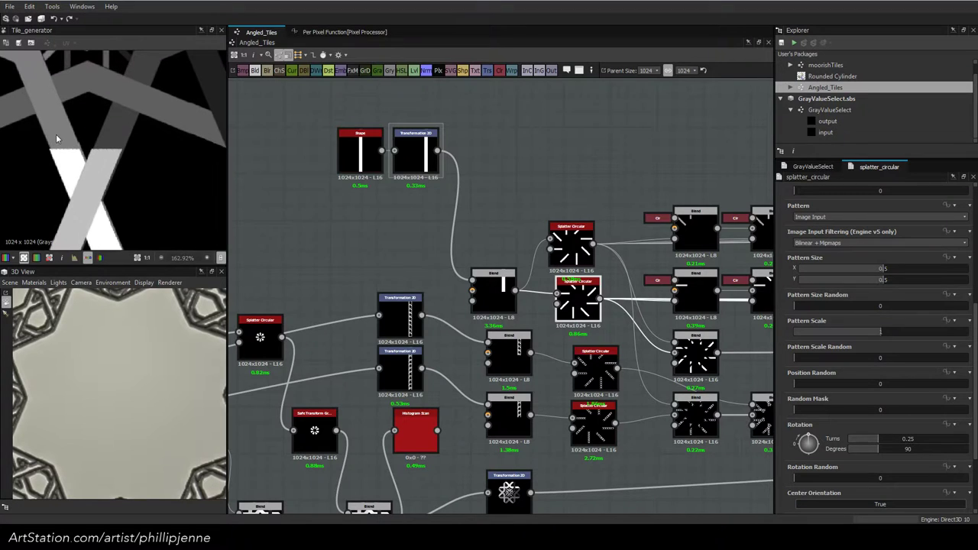
scroll(428, 271, "down", 4)
middle_click_drag(640, 335, 348, 290)
scroll(117, 120, "down", 7)
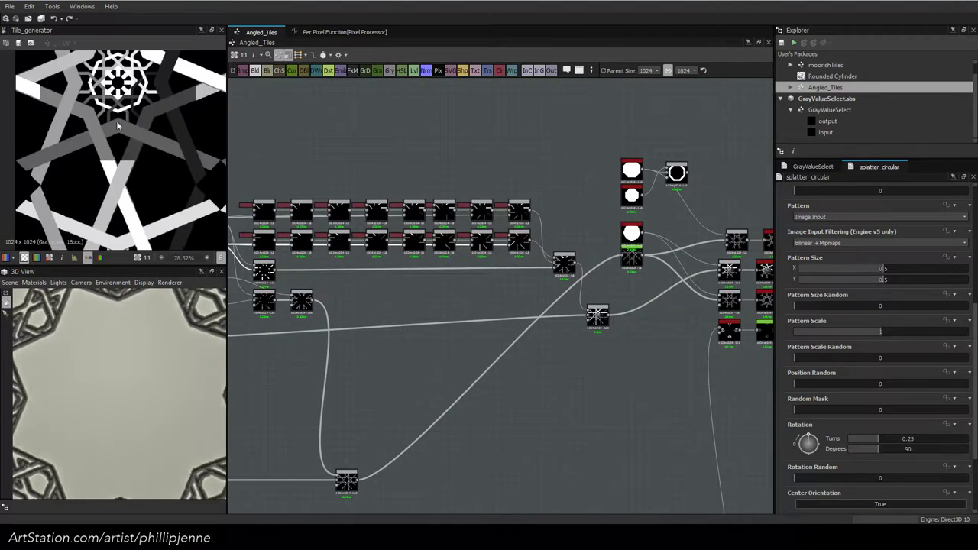
Preview the Blend node's output and add a connected Blend node from the library
scroll(419, 393, "down", 1)
middle_click_drag(418, 394, 487, 275)
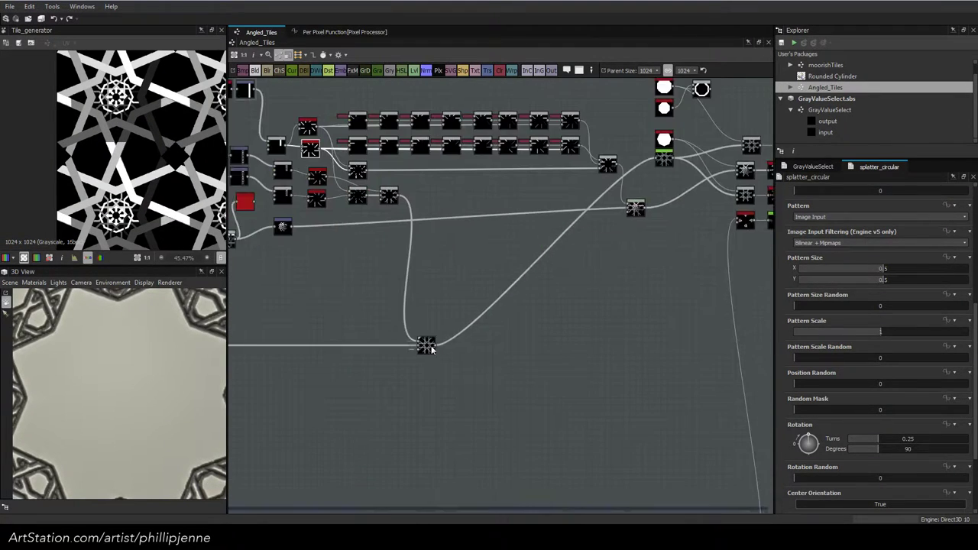
scroll(429, 346, "up", 5)
double_click(429, 347)
key("space")
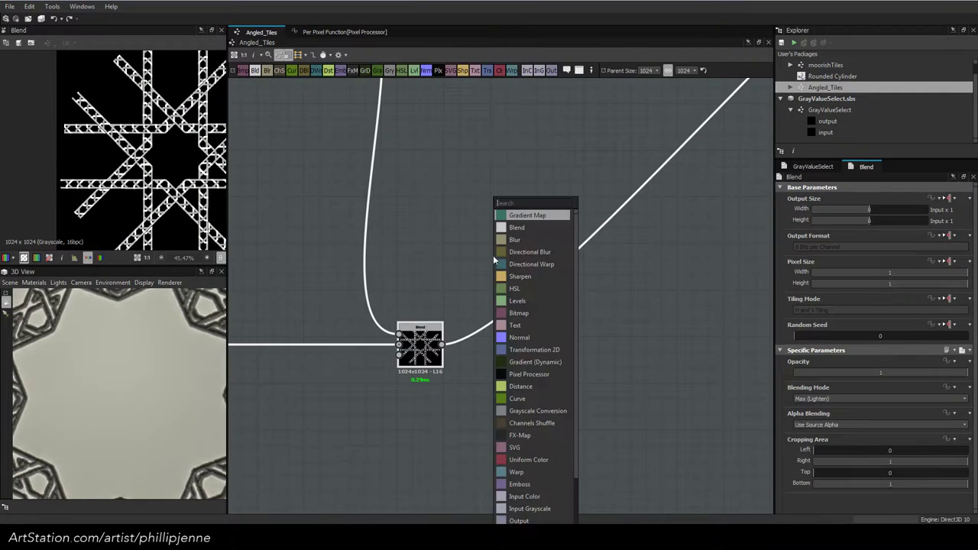
left_click(531, 230)
Look across the graph and inspect the Max (Lighten) Blend node
scroll(550, 252, "down", 2)
scroll(576, 252, "down", 2)
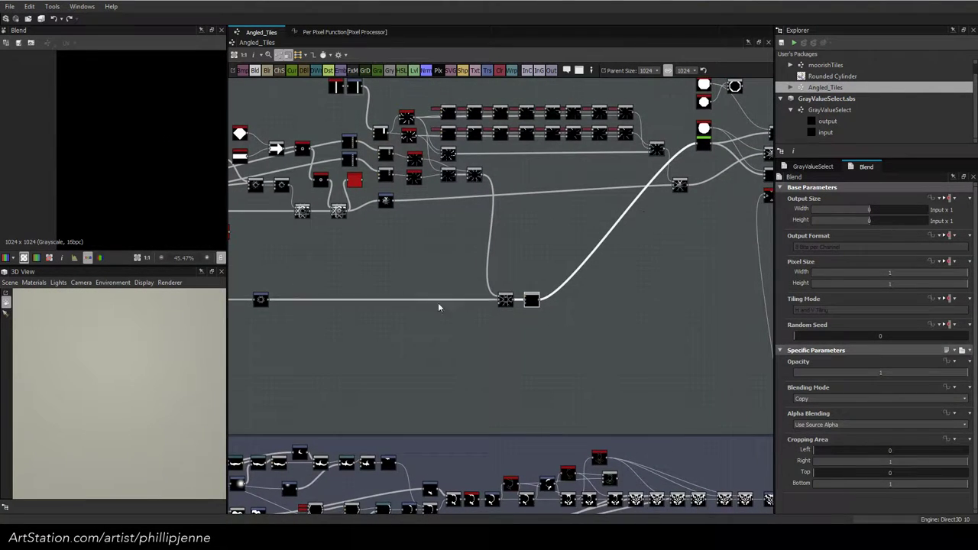
middle_click_drag(437, 302, 692, 350)
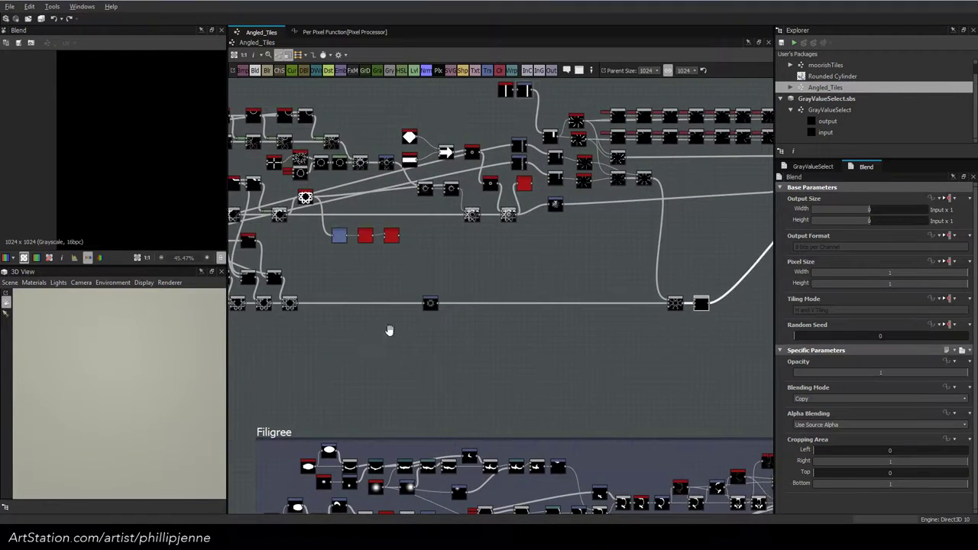
scroll(563, 313, "up", 5)
scroll(578, 227, "up", 3)
scroll(579, 227, "down", 4)
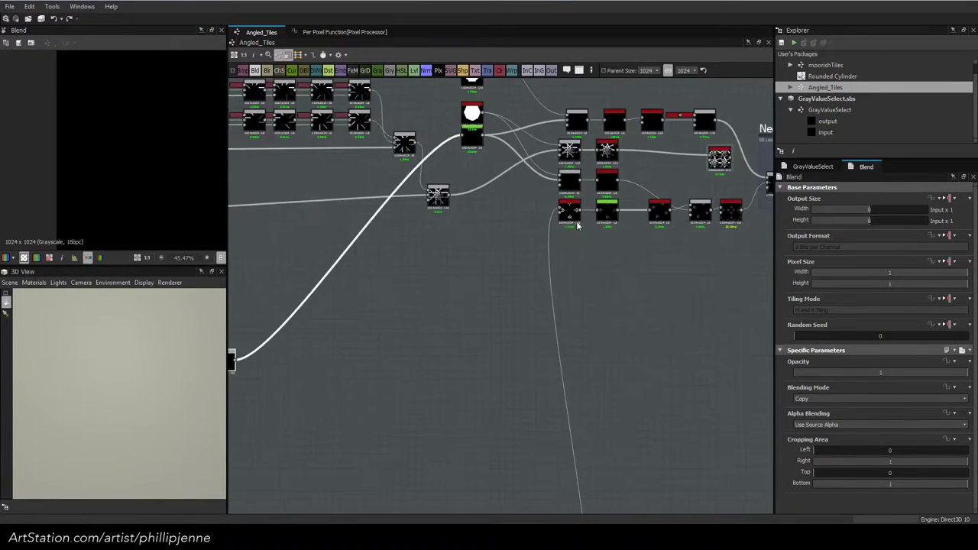
middle_click_drag(580, 227, 643, 246)
left_click(501, 215)
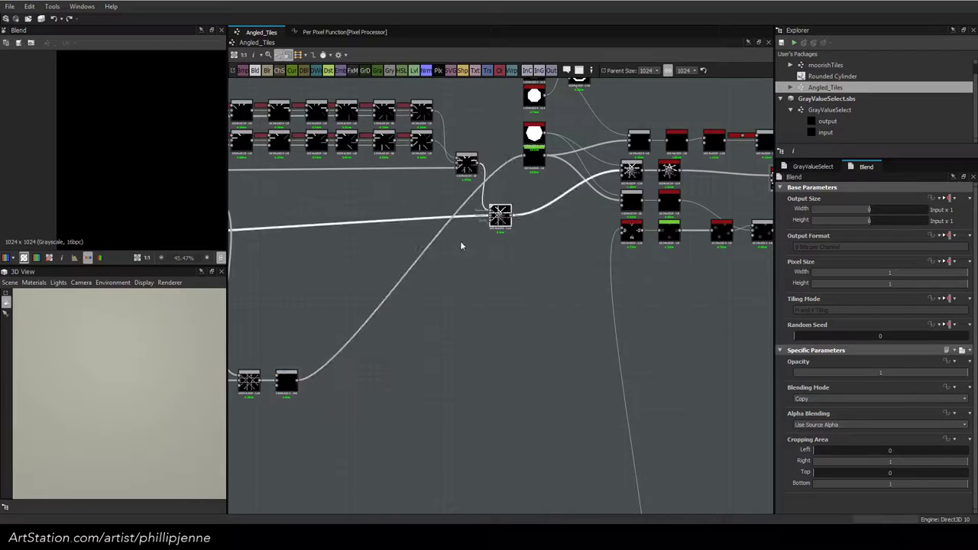
Preview the Transformation 2D and Blend outputs, then move the Transformation 2D right along its wire
middle_click_drag(299, 270, 590, 270)
double_click(368, 240)
middle_click_drag(372, 243, 451, 246)
double_click(450, 243)
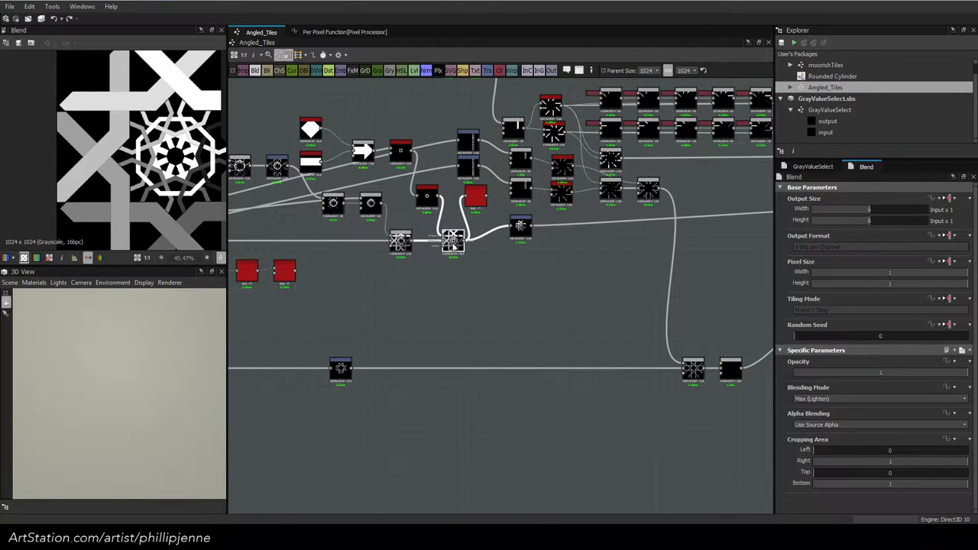
middle_click_drag(590, 279, 545, 276)
left_click(300, 366)
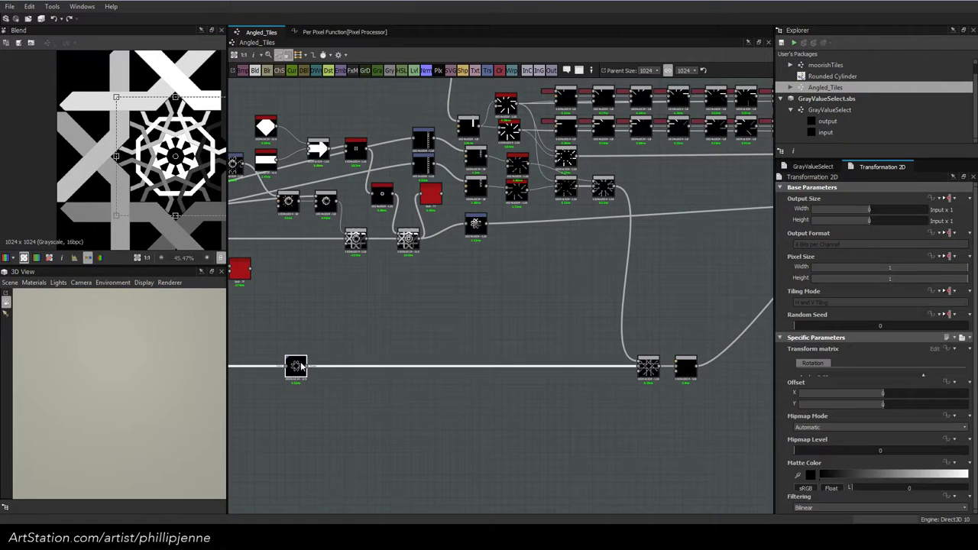
left_click_drag(301, 368, 493, 360)
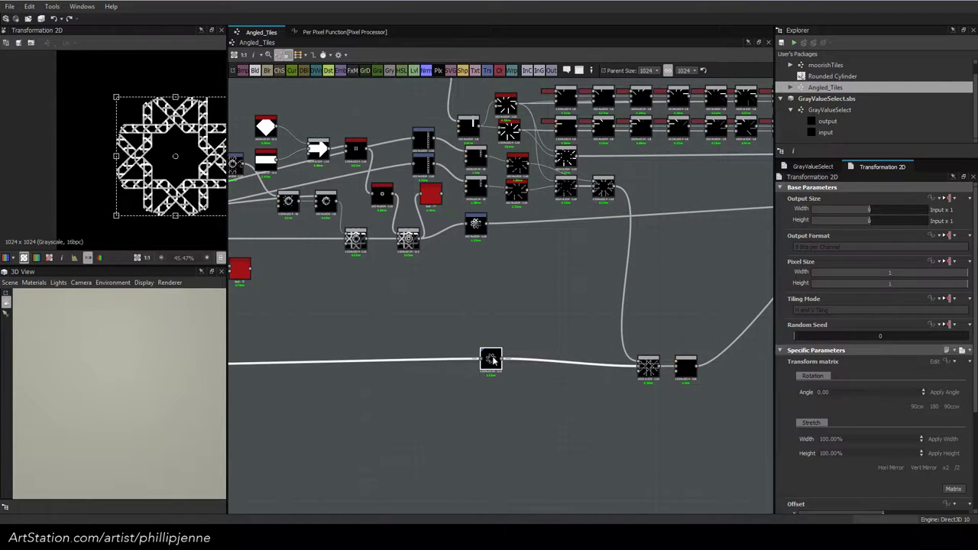
middle_click_drag(394, 294, 506, 288)
Insert a Blend on the long wire, feed it the center-star output, and set Max (Lighten)
left_click(441, 197)
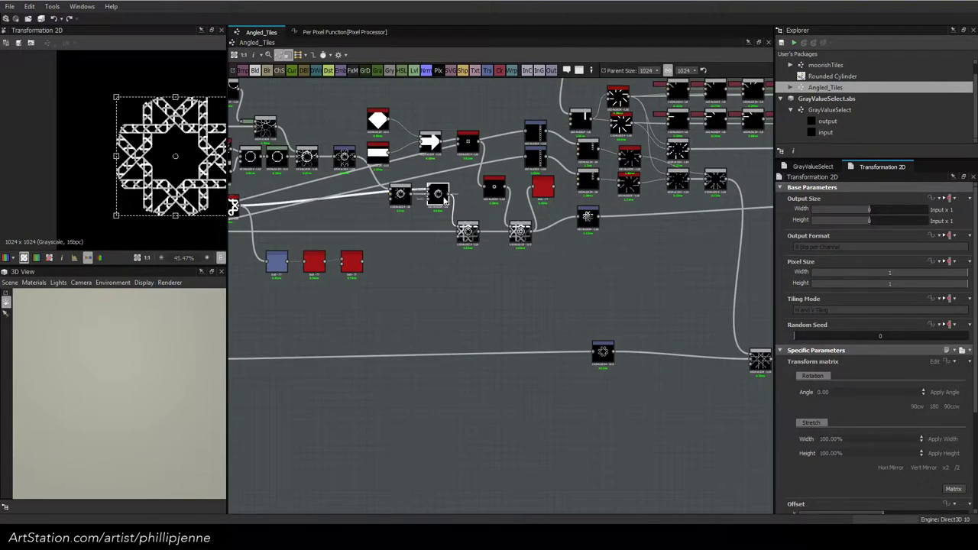
left_click(543, 353)
key("space")
left_click(556, 348)
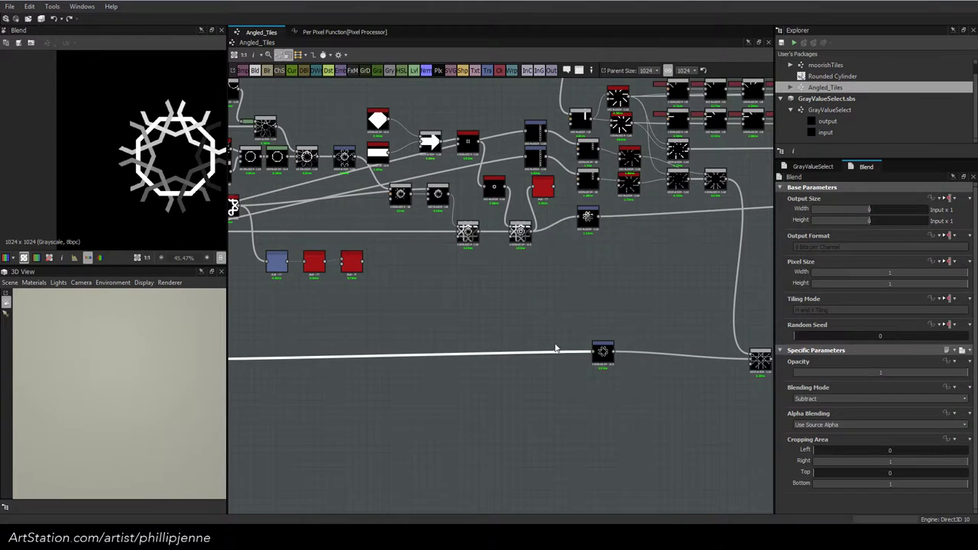
left_click_drag(408, 358, 576, 356)
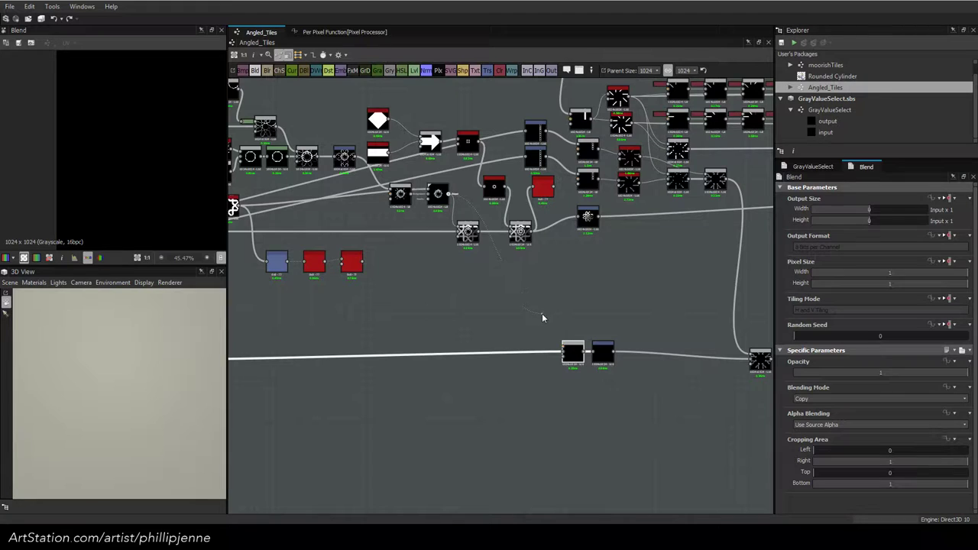
left_click_drag(542, 314, 571, 356)
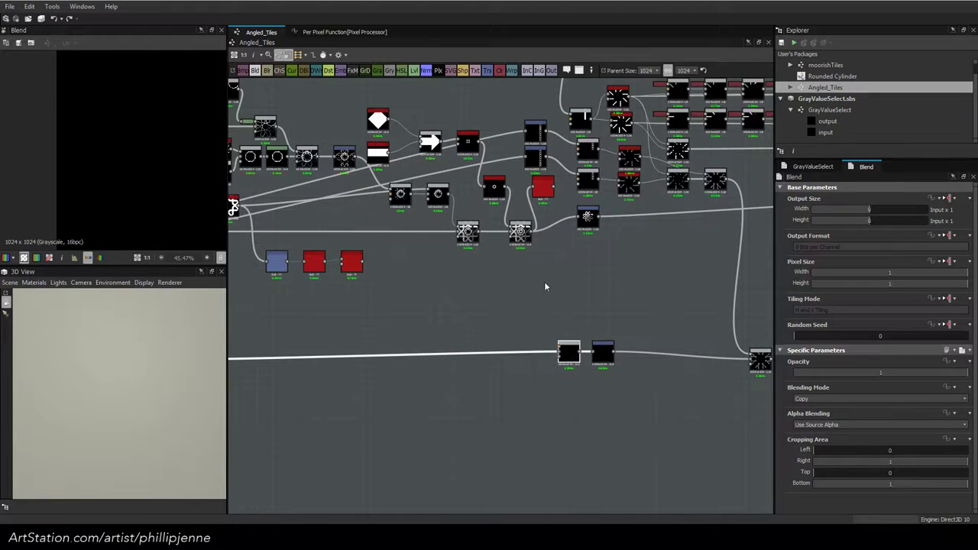
left_click_drag(532, 234, 558, 352)
left_click(822, 401)
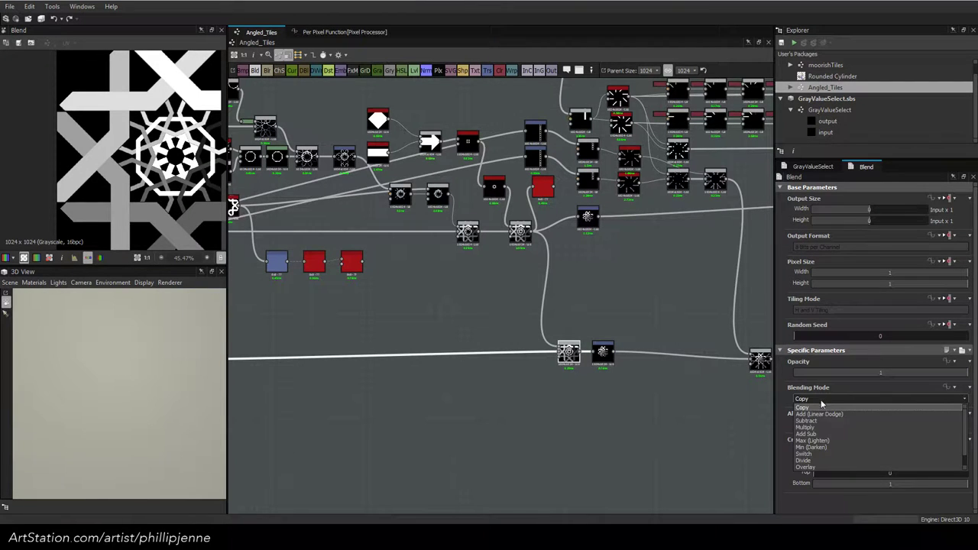
left_click(811, 445)
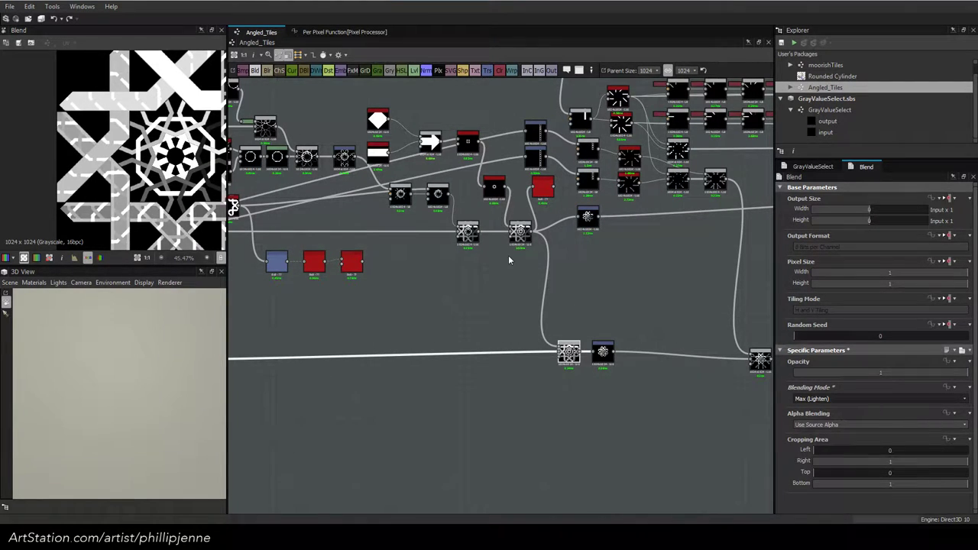
scroll(474, 264, "up", 2)
Add another Blend combining the upper Blend and black star node in Max (Lighten)
right_click(475, 264)
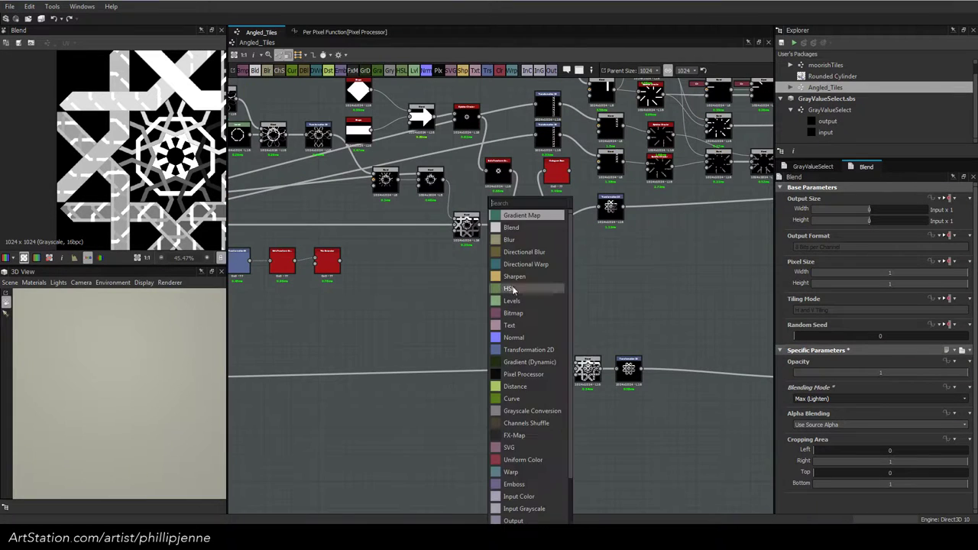
left_click(522, 226)
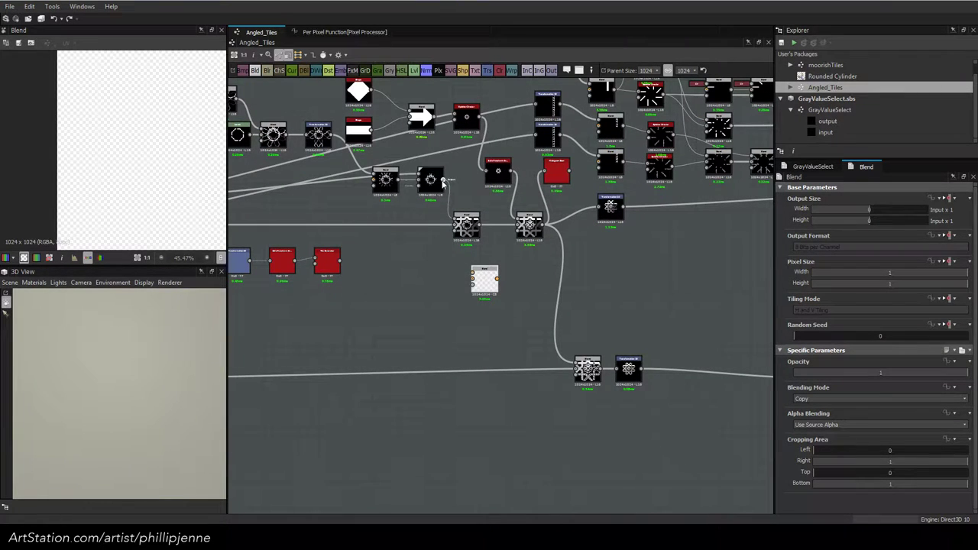
left_click_drag(443, 179, 511, 278)
left_click_drag(509, 176, 506, 277)
left_click(812, 399)
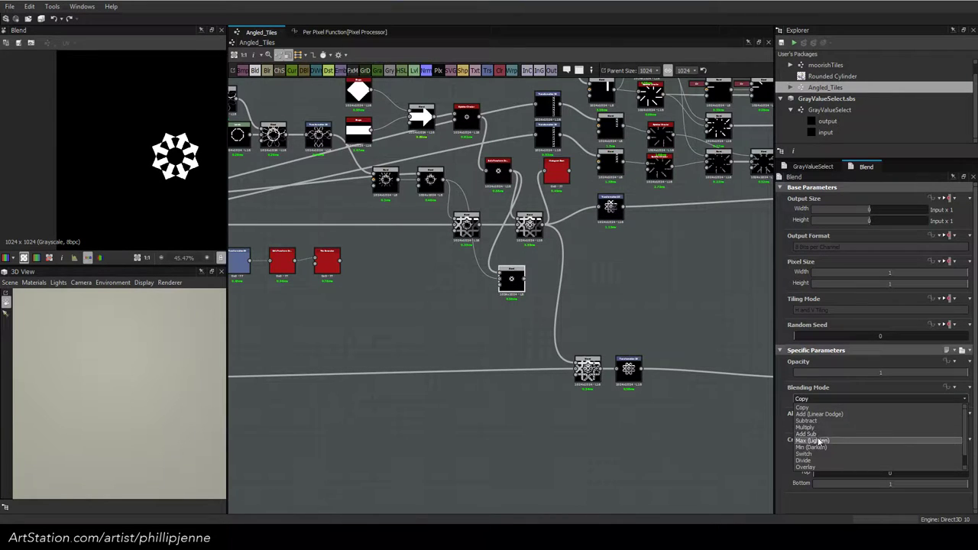
left_click(811, 441)
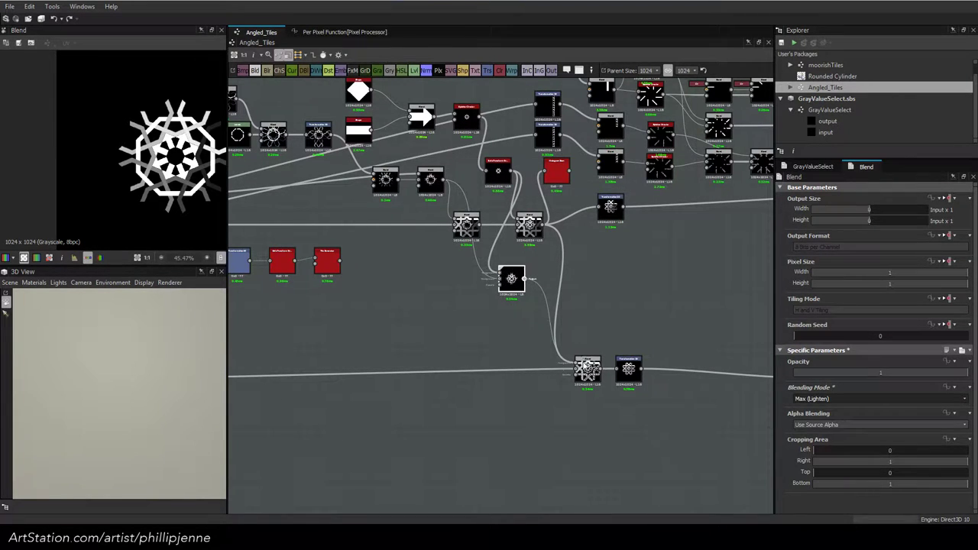
Preview the lower Blend's tiled pattern and line up the nodes beside it
double_click(587, 369)
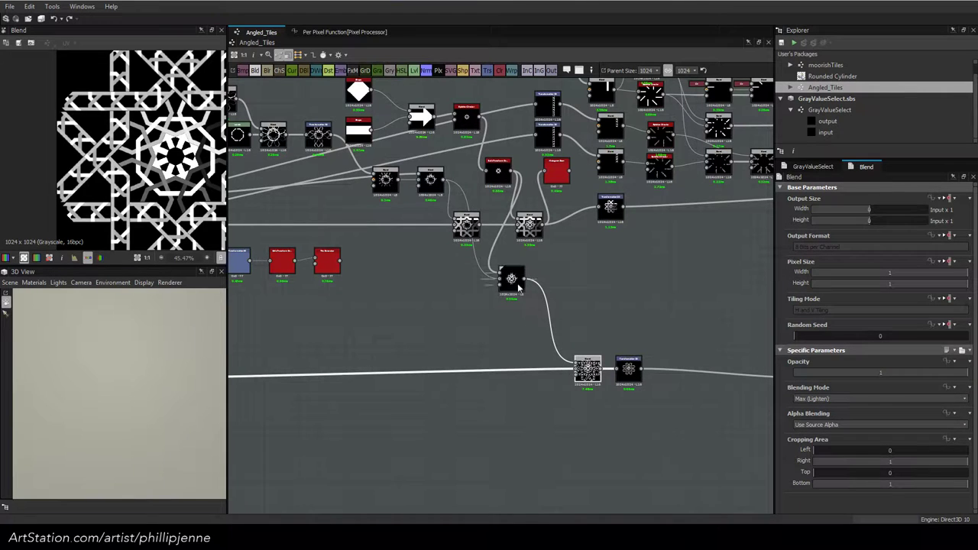
left_click_drag(518, 286, 554, 357)
left_click(635, 369)
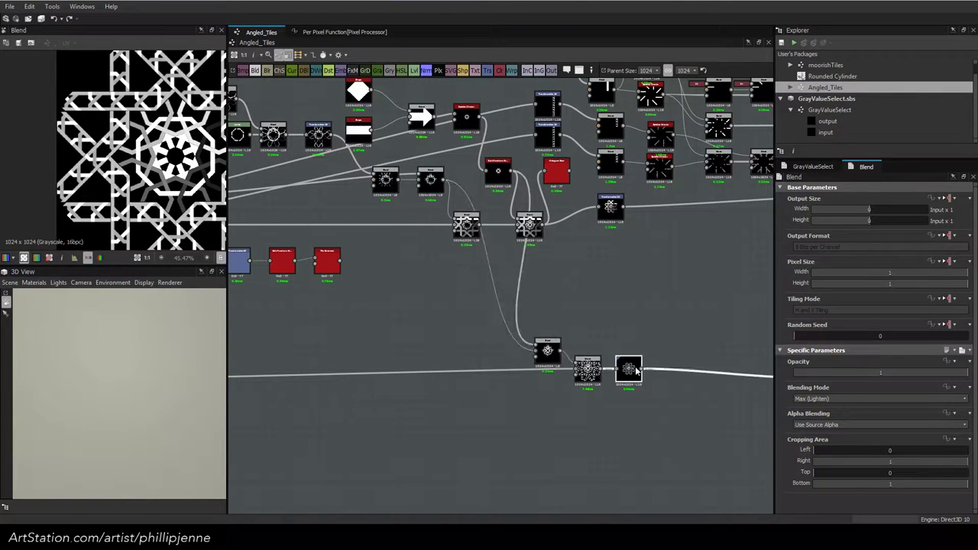
double_click(636, 370)
scroll(648, 333, "down", 2)
middle_click_drag(764, 357, 517, 336)
left_click_drag(511, 343, 547, 337)
left_click(574, 349)
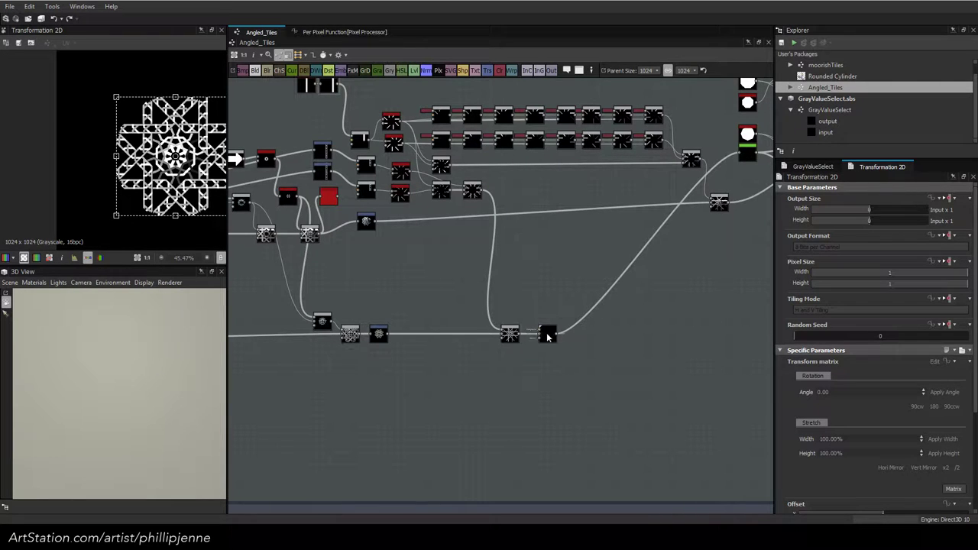
Delete the Transformation 2D node and check the combined Blend output in the 3D view
left_click(547, 335)
key("BackSpace")
double_click(514, 337)
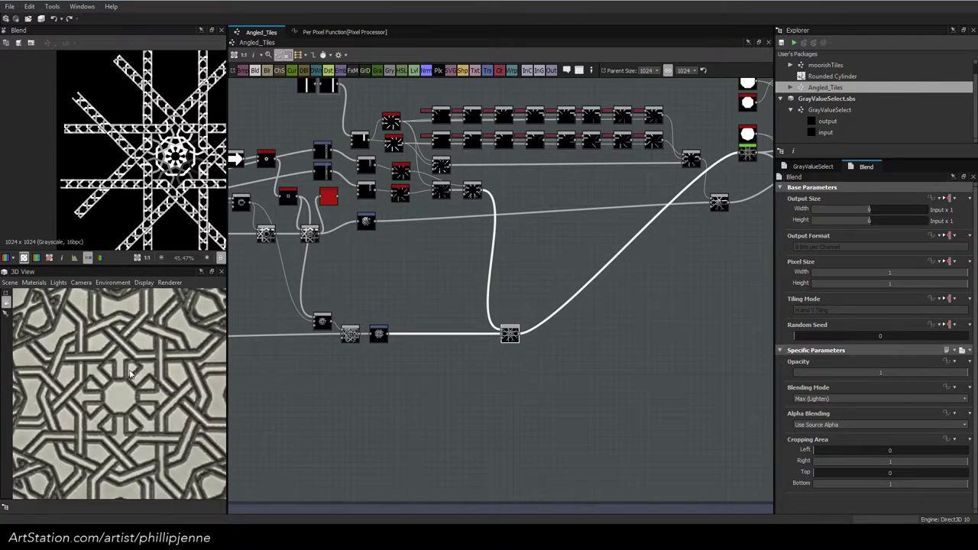
scroll(130, 373, "down", 5)
scroll(128, 375, "up", 4)
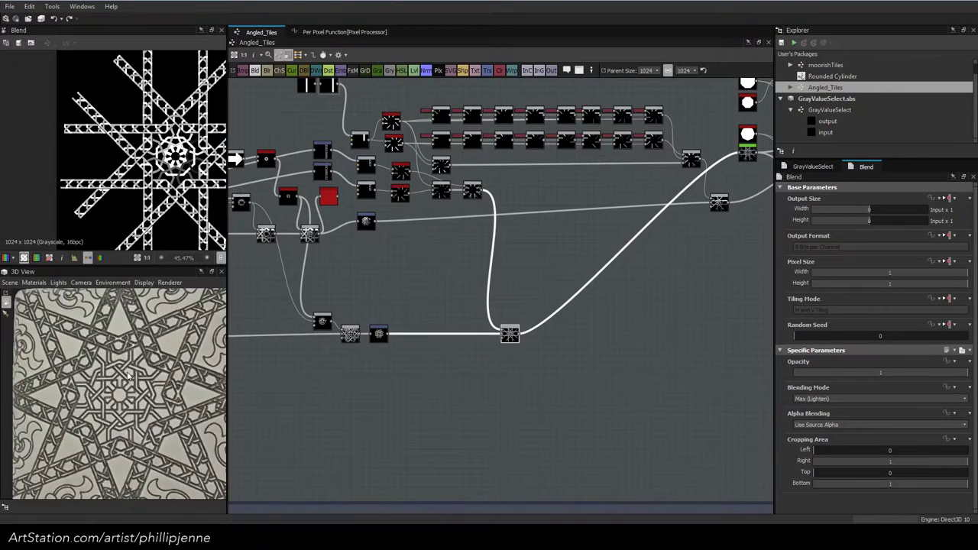
middle_click_drag(129, 384, 85, 355)
scroll(112, 356, "up", 2)
scroll(112, 356, "up", 3)
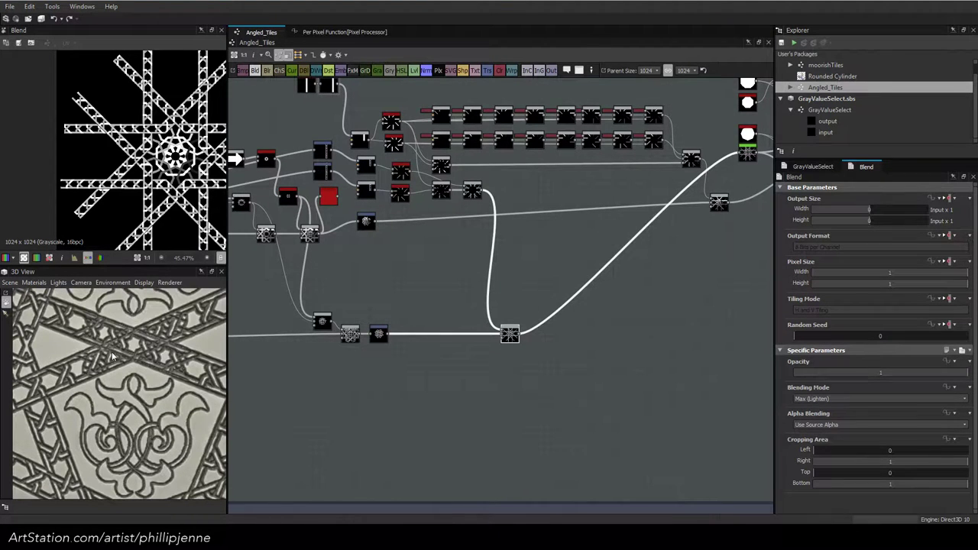
scroll(113, 356, "down", 2)
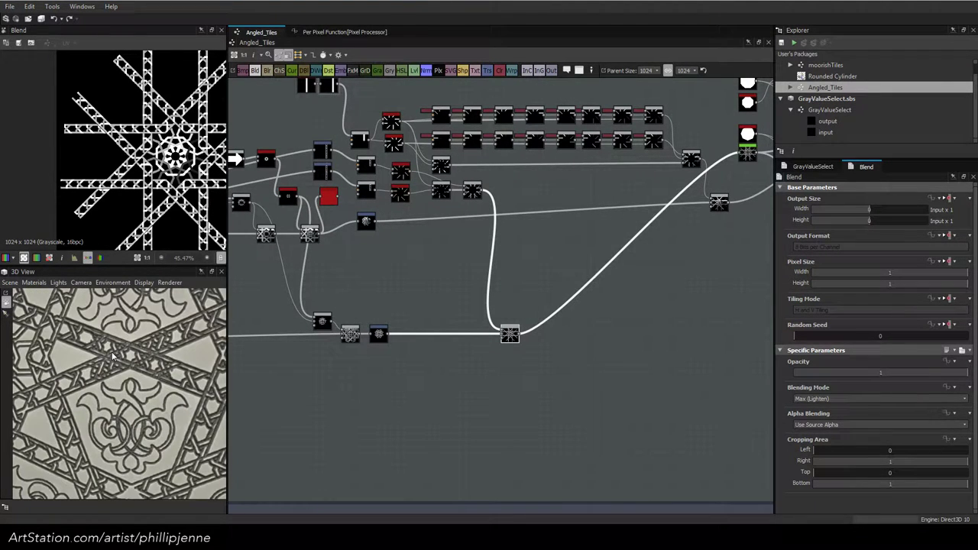
scroll(112, 356, "up", 2)
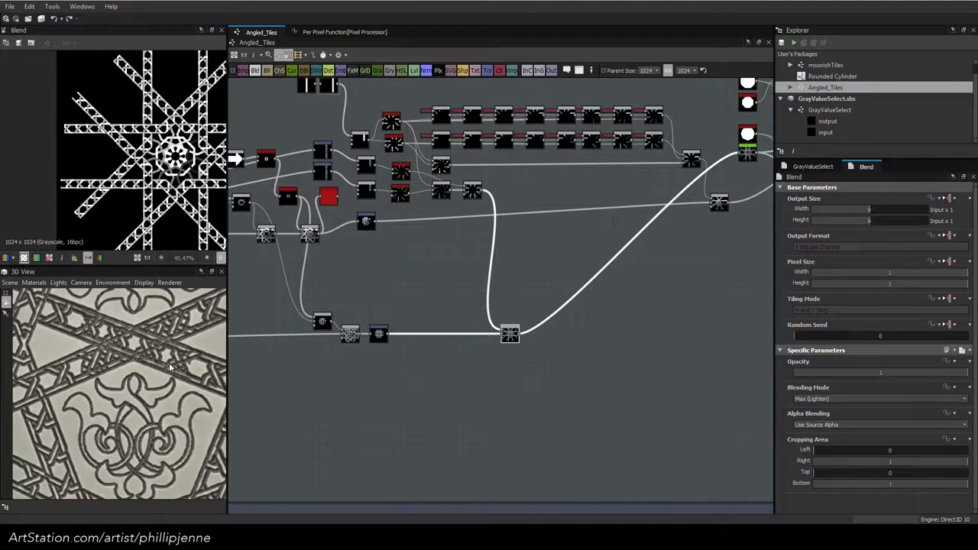
middle_click_drag(577, 308, 359, 384)
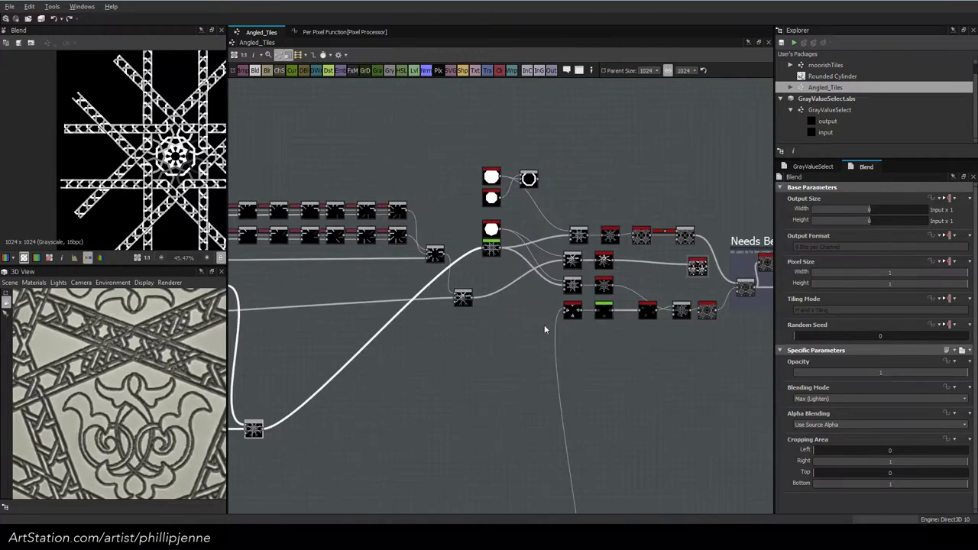
scroll(585, 300, "up", 4)
scroll(585, 302, "up", 2)
middle_click_drag(676, 287, 467, 292)
left_click(745, 343)
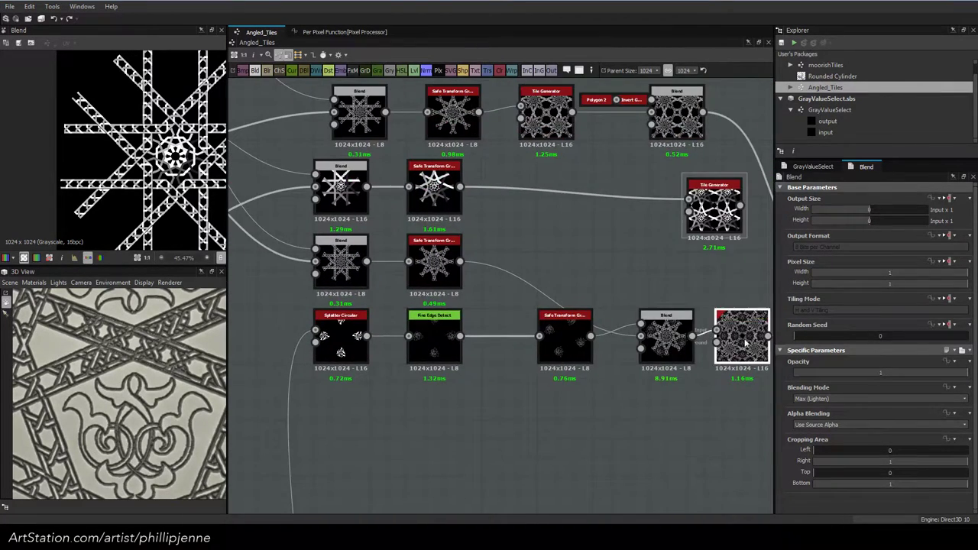
double_click(722, 332)
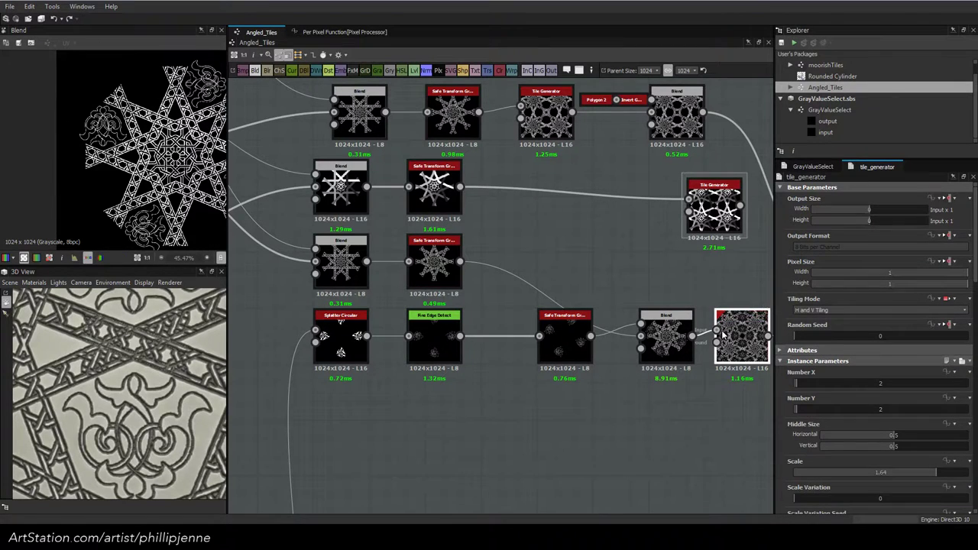
scroll(205, 128, "up", 5)
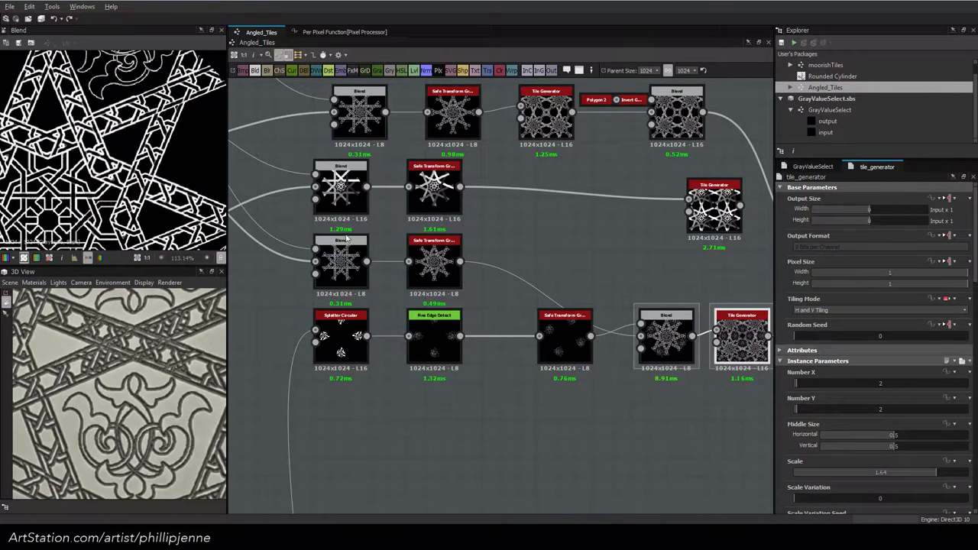
scroll(125, 189, "down", 2)
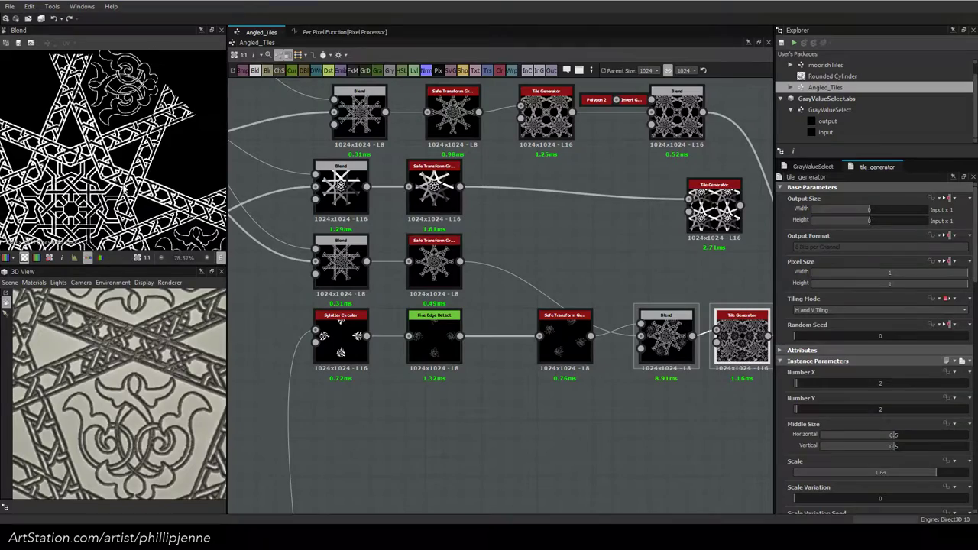
scroll(592, 269, "down", 1)
middle_click_drag(542, 279, 279, 270)
scroll(557, 275, "up", 3)
double_click(547, 243)
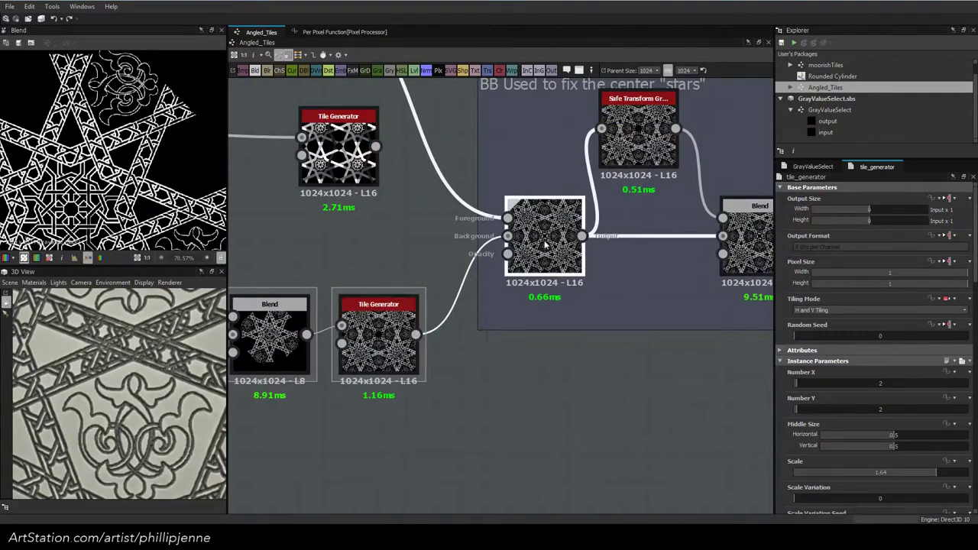
scroll(131, 153, "up", 4)
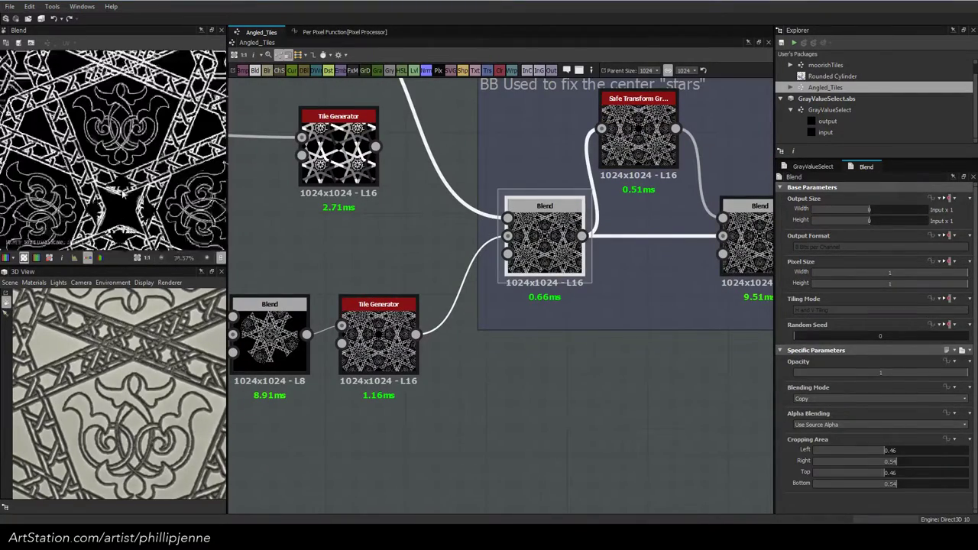
scroll(131, 154, "up", 2)
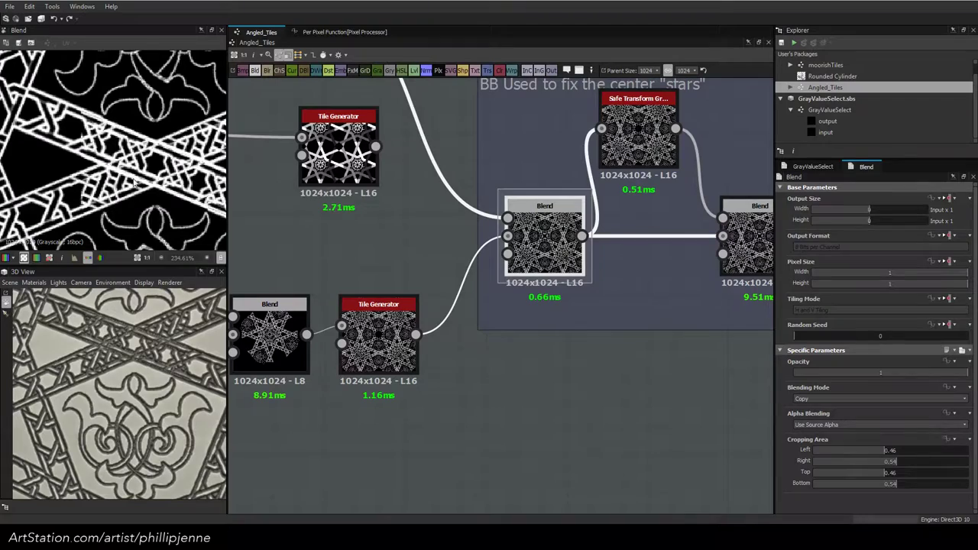
scroll(85, 145, "down", 5)
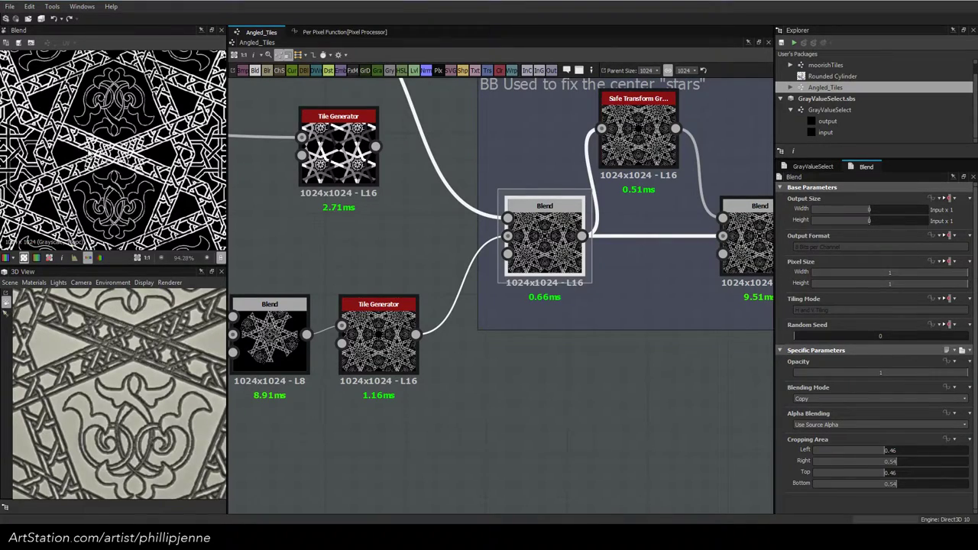
middle_click_drag(484, 232, 738, 262)
scroll(660, 240, "down", 2)
middle_click_drag(415, 244, 607, 253)
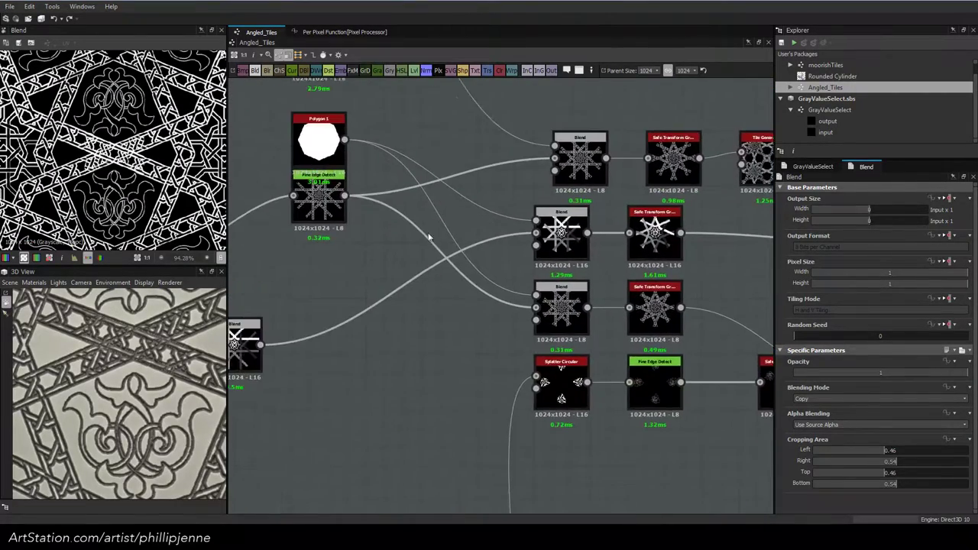
scroll(607, 253, "down", 2)
middle_click_drag(476, 220, 514, 255)
left_click(447, 212)
left_click(446, 213)
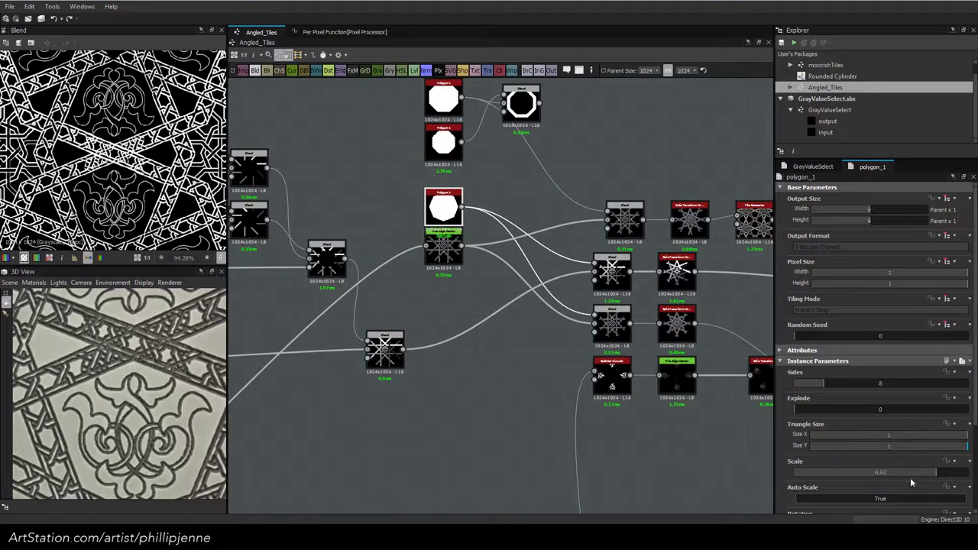
left_click_drag(943, 474, 907, 475)
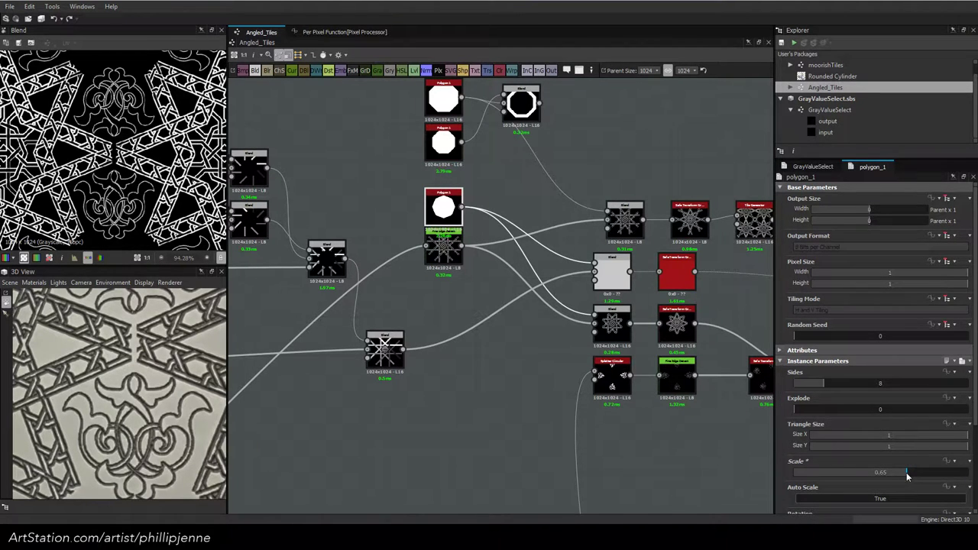
left_click_drag(907, 475, 908, 476)
scroll(112, 155, "up", 4)
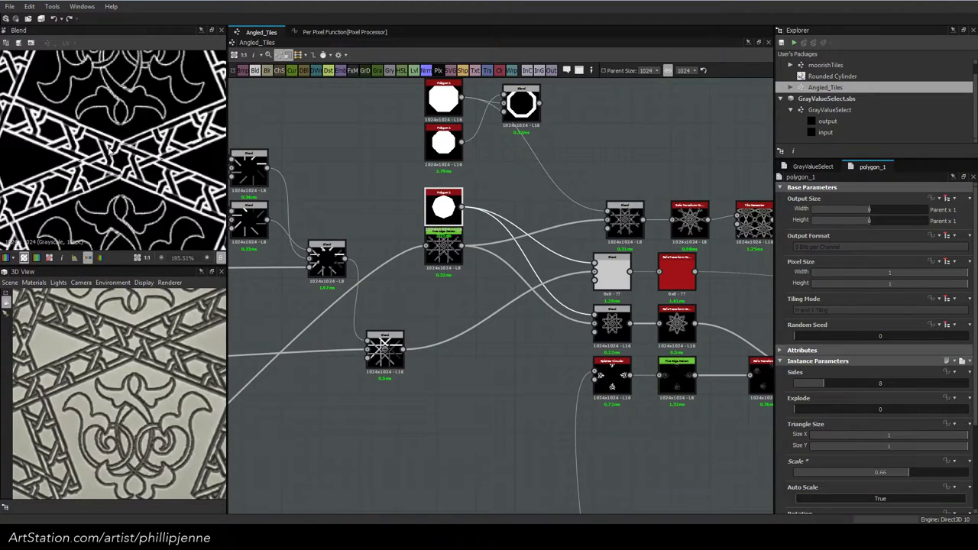
scroll(141, 152, "up", 2)
scroll(130, 156, "down", 9)
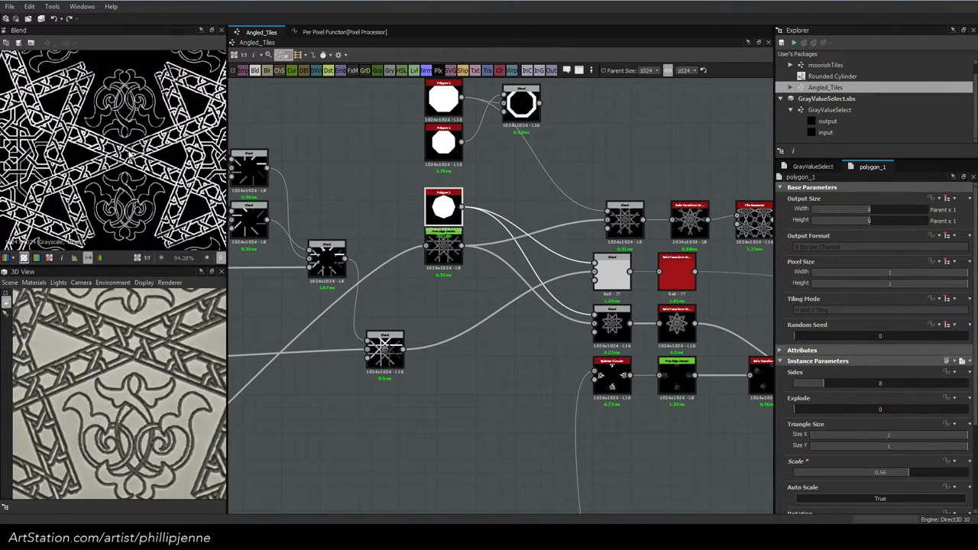
scroll(130, 153, "up", 4)
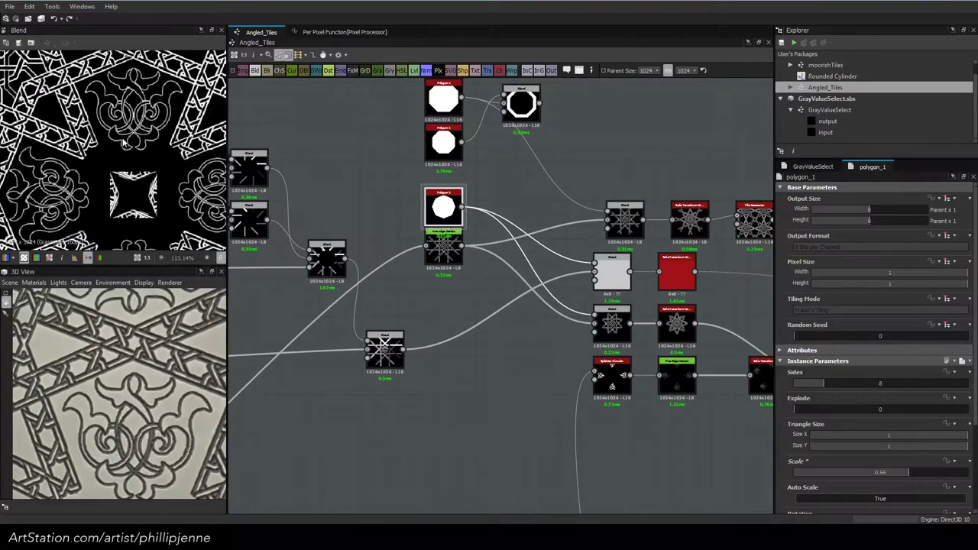
scroll(123, 141, "down", 5)
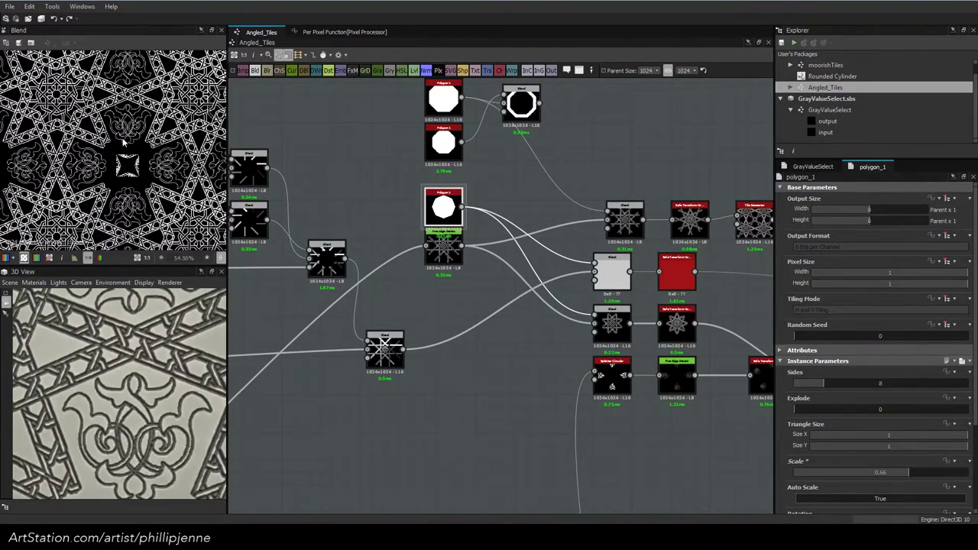
scroll(122, 142, "up", 4)
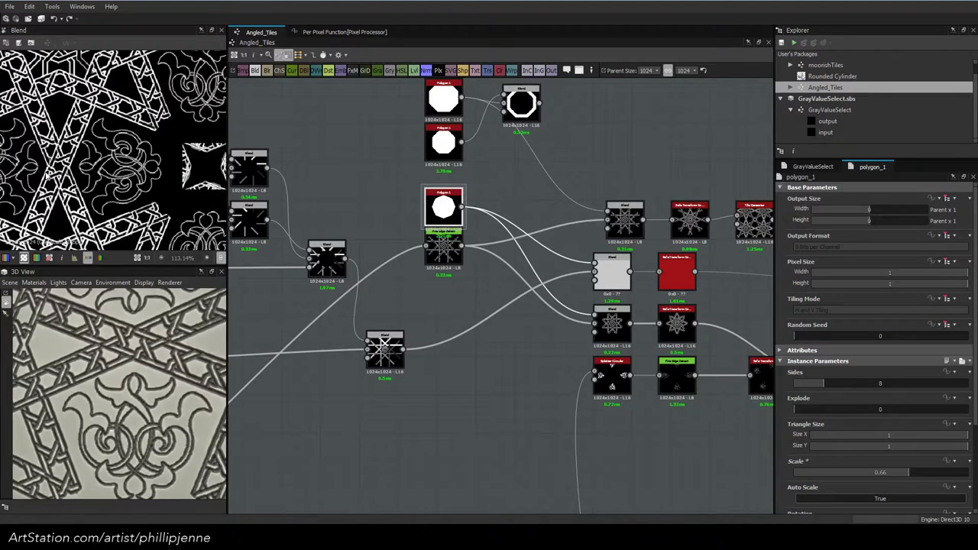
scroll(54, 169, "up", 3)
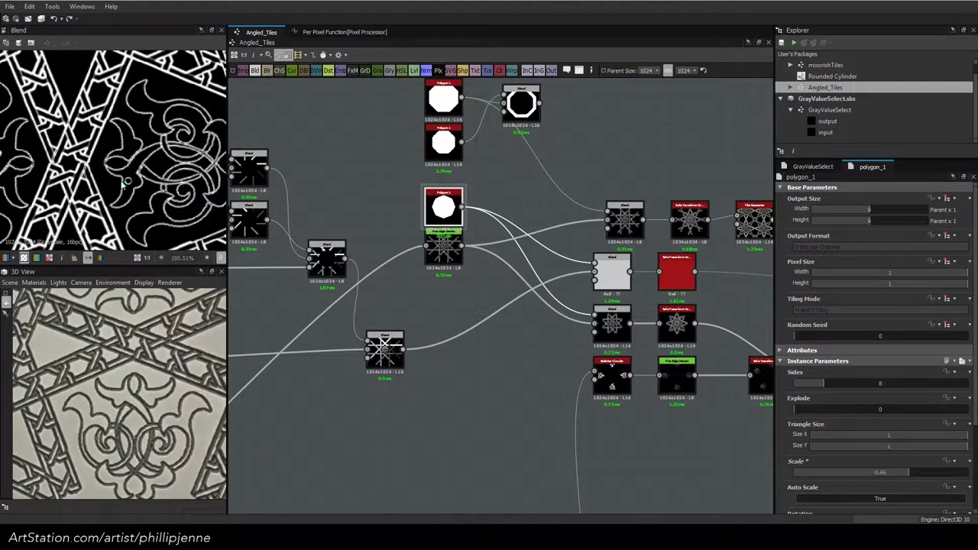
scroll(127, 182, "down", 4)
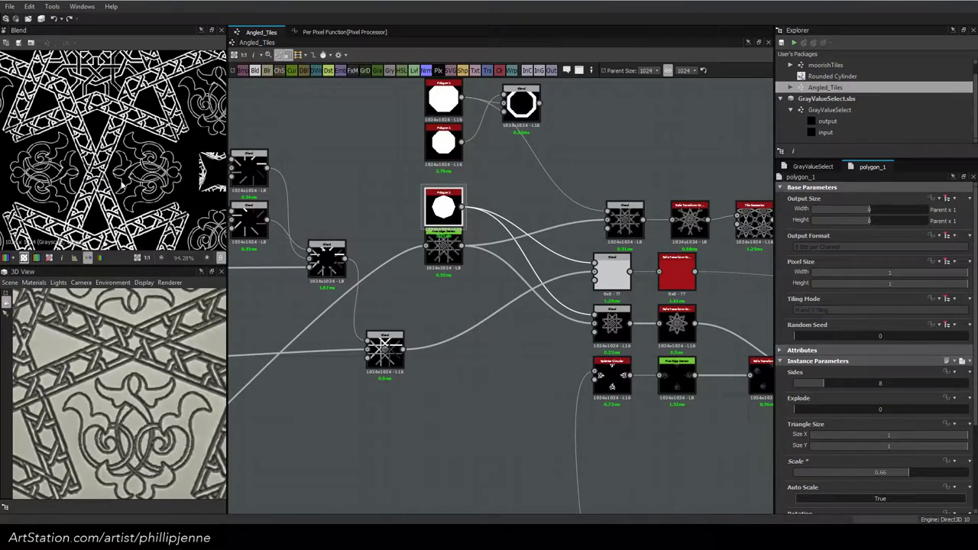
scroll(121, 185, "down", 1)
scroll(121, 185, "down", 4)
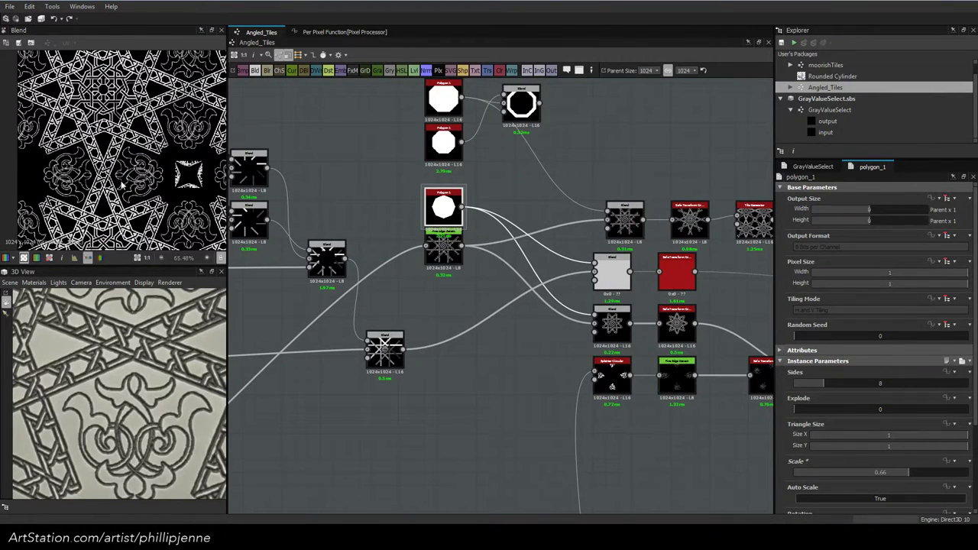
scroll(120, 185, "up", 3)
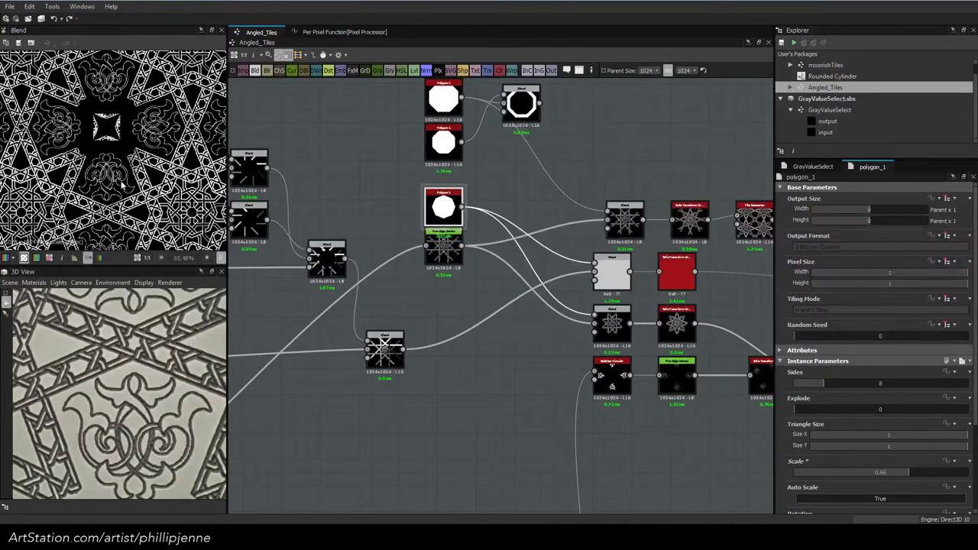
middle_click_drag(598, 232, 364, 276)
Check the Tile Generator, Blend and Safe Transform settings, then preview the 2×2 star tiling at scale 1.64
left_click(519, 265)
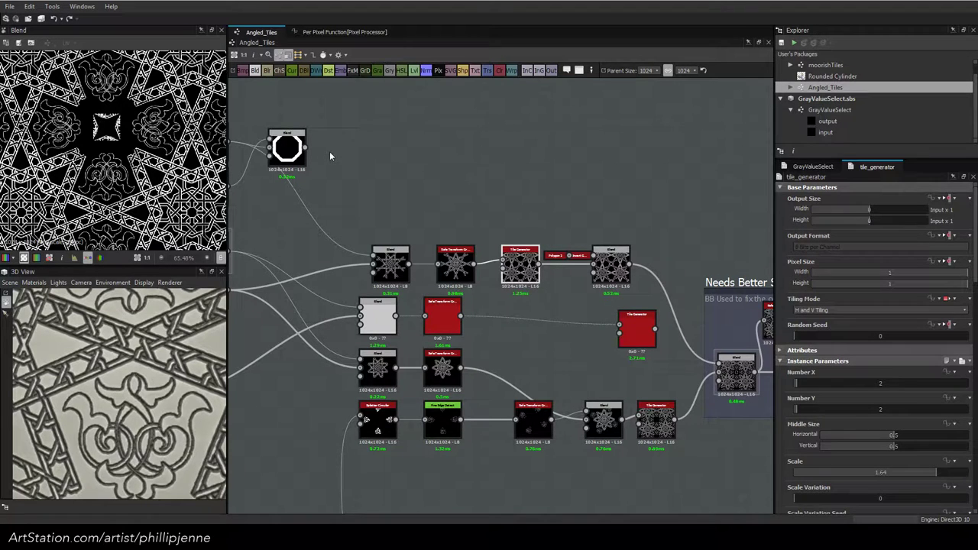
left_click(602, 250)
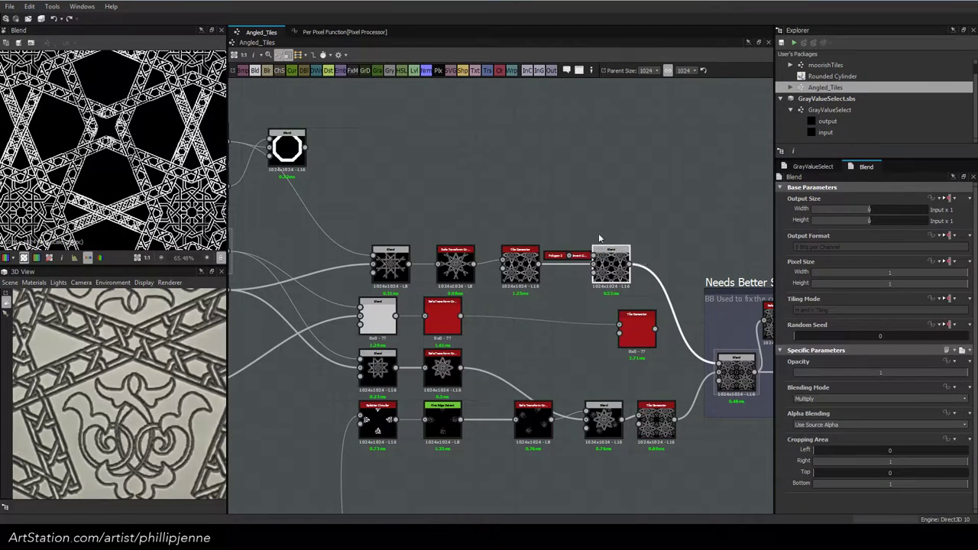
middle_click_drag(409, 137, 551, 203)
left_click(559, 323)
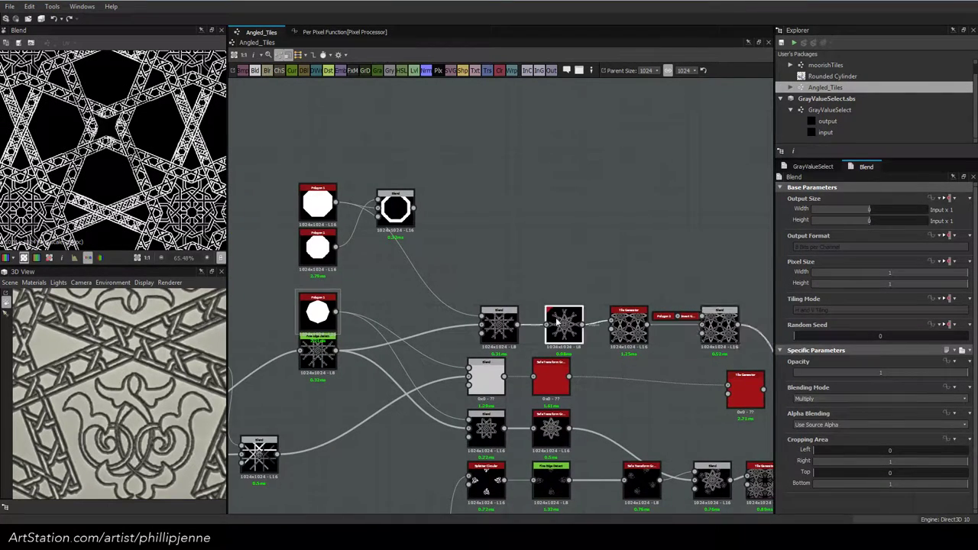
left_click(628, 324)
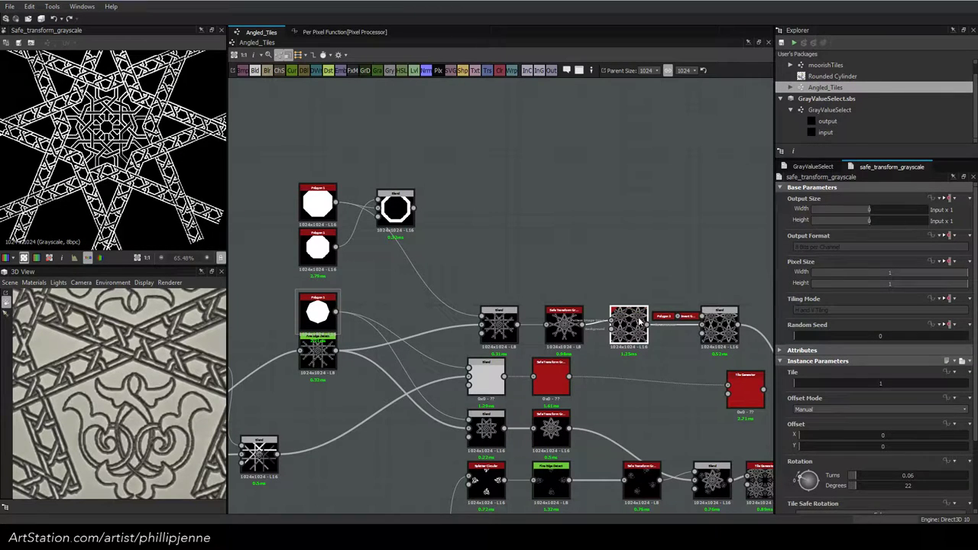
middle_click_drag(666, 254, 532, 221)
double_click(513, 285)
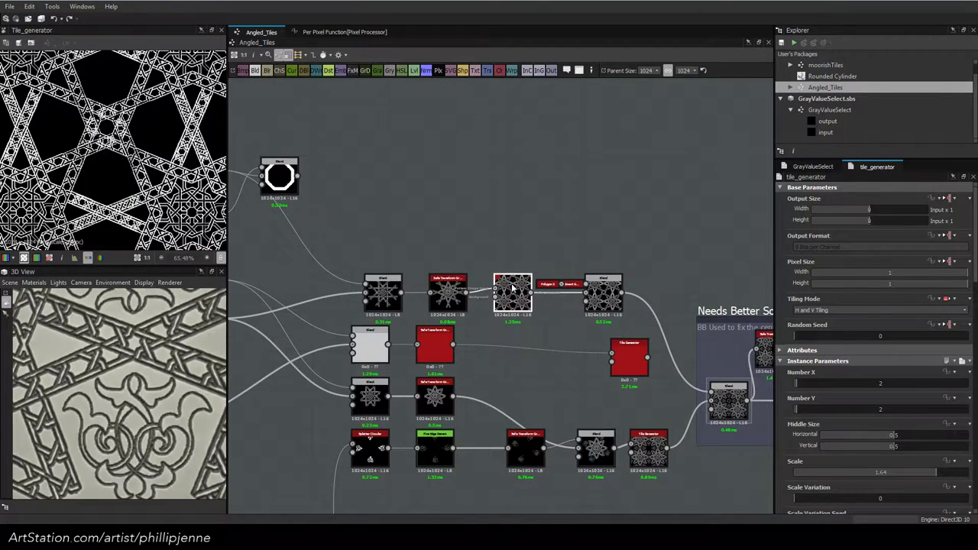
scroll(95, 131, "up", 6)
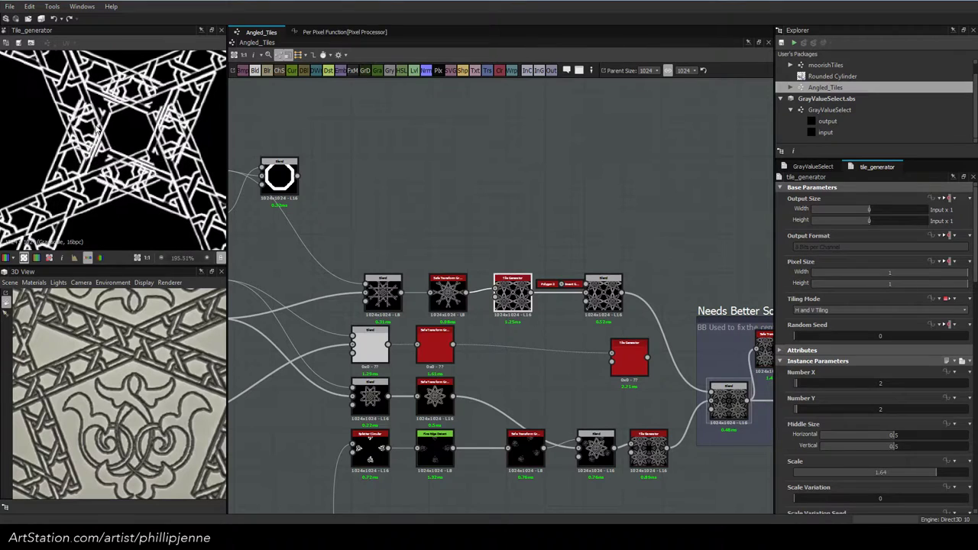
middle_click_drag(468, 264, 609, 295)
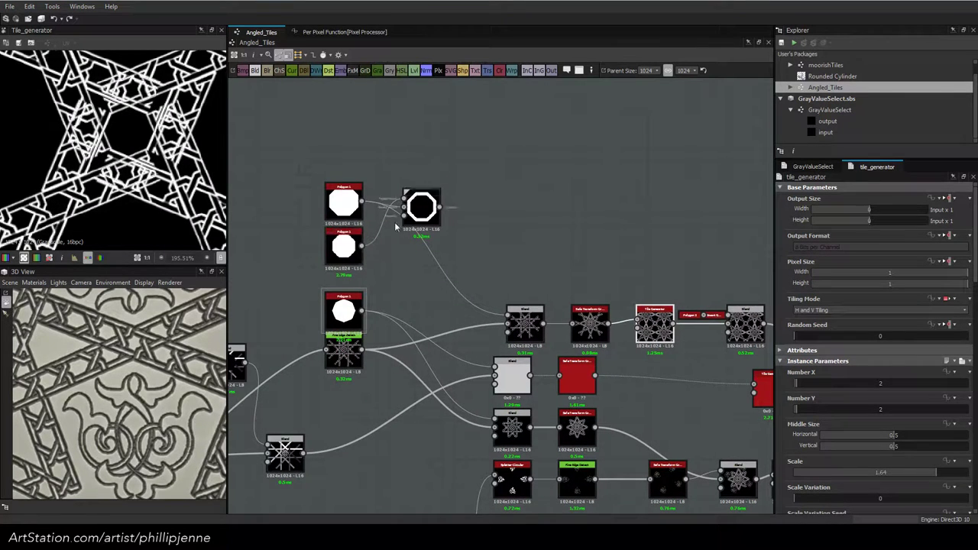
Adjust the lower 8-sided Polygon's Sides and Scale sliders
left_click(359, 236)
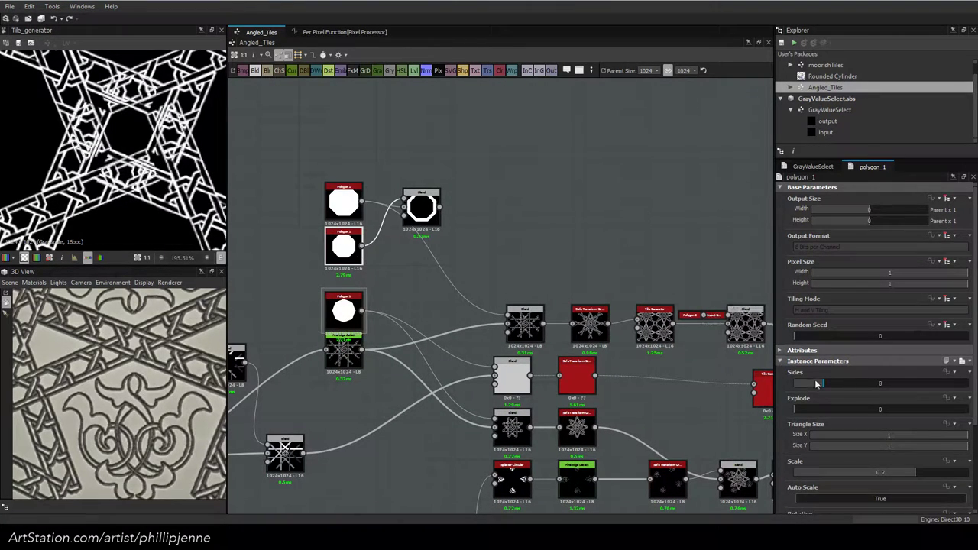
left_click_drag(822, 386, 820, 385)
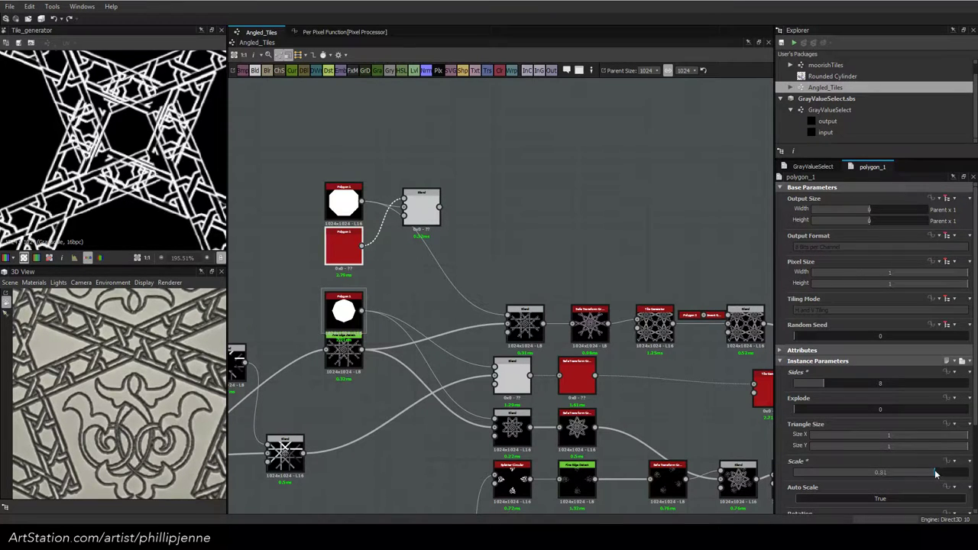
left_click_drag(935, 474, 913, 473)
left_click_drag(333, 244, 334, 154)
Preview the octagon-ring Blend, star Blend, Safe Transform and final top-row Blend outputs
double_click(431, 214)
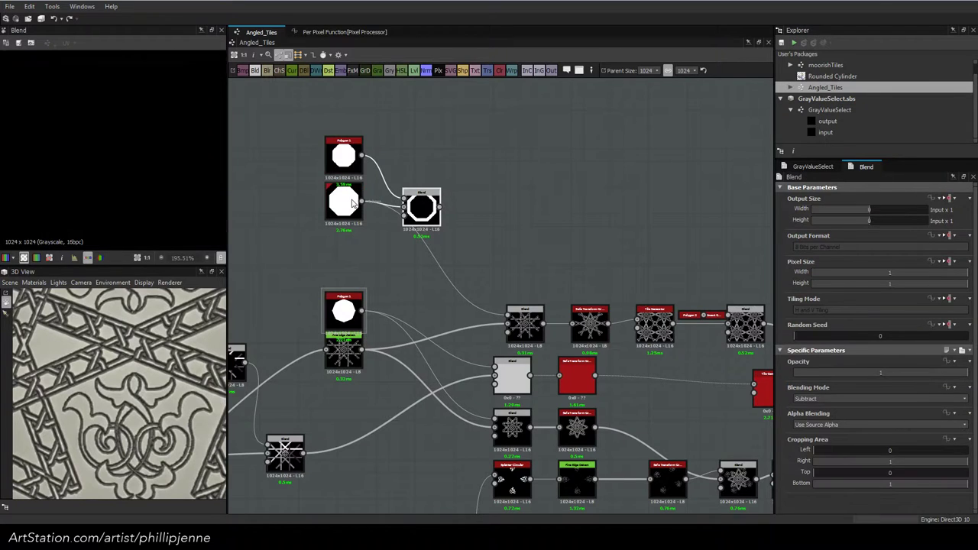
middle_click_drag(502, 277, 426, 249)
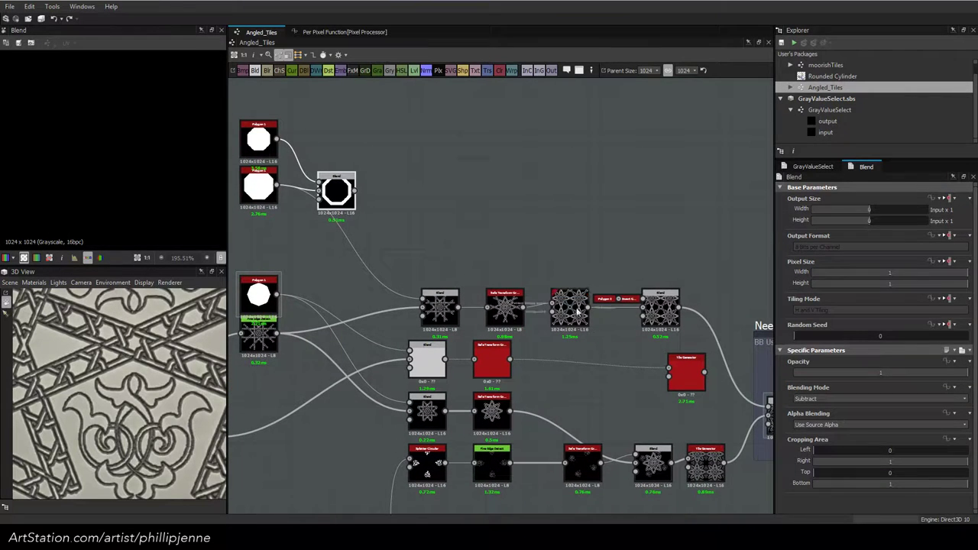
left_click(659, 313)
double_click(658, 319)
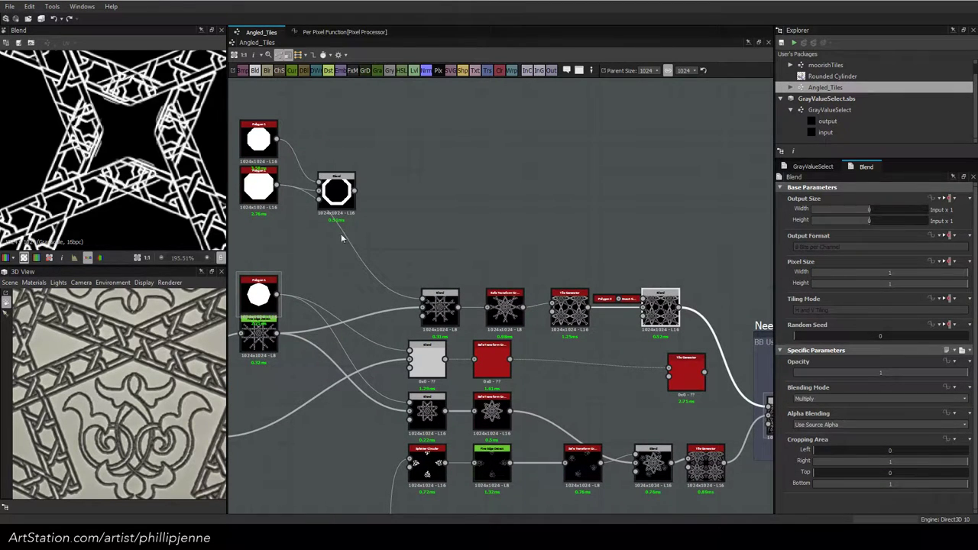
middle_click_drag(359, 236, 389, 248)
double_click(473, 321)
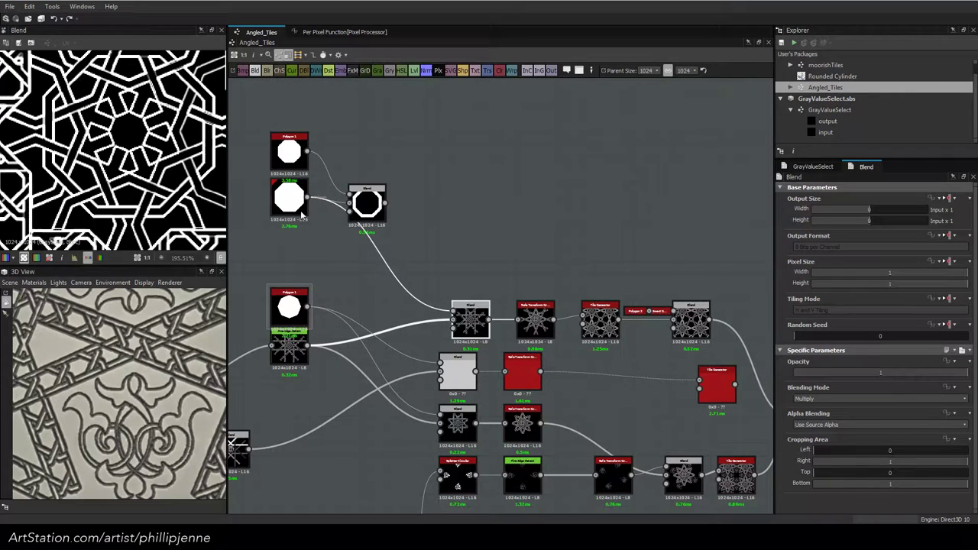
double_click(535, 319)
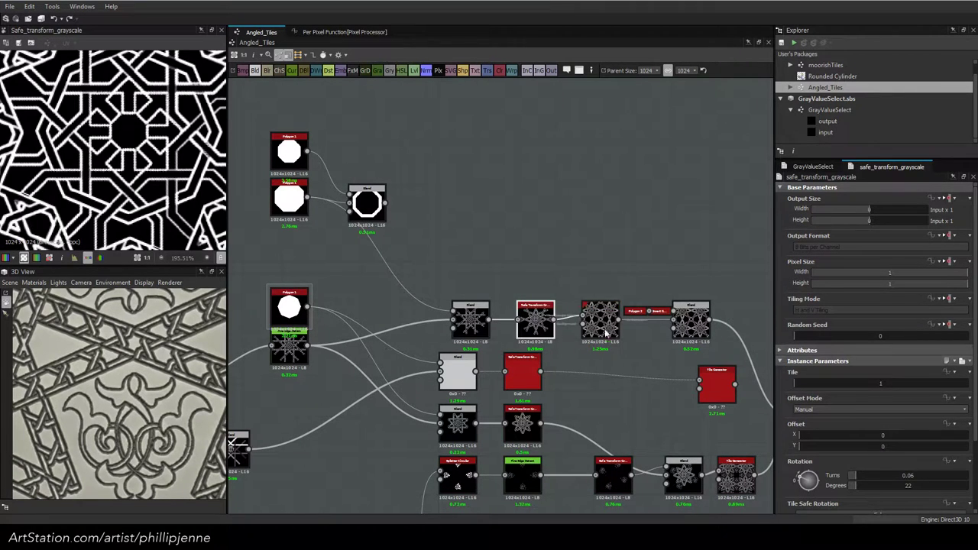
left_click(600, 327)
double_click(691, 319)
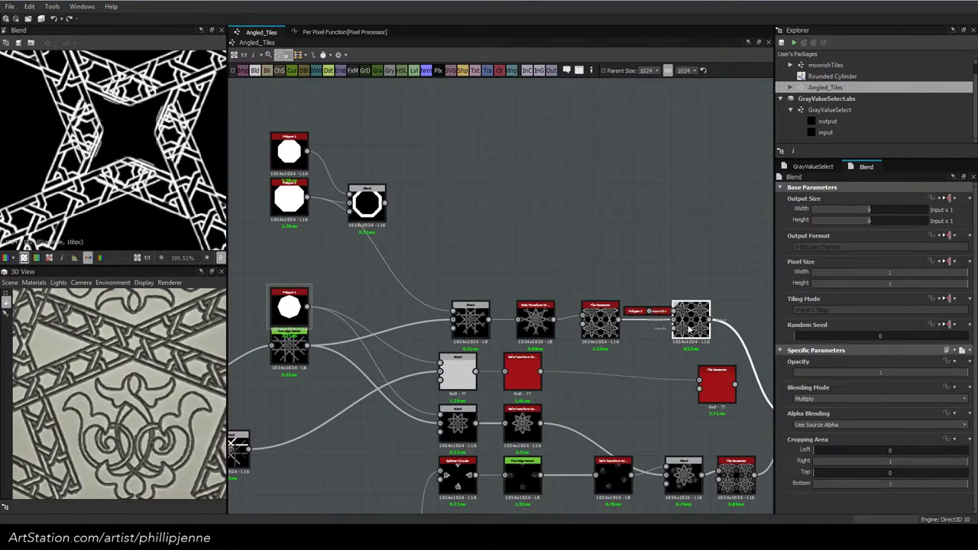
left_click(302, 204)
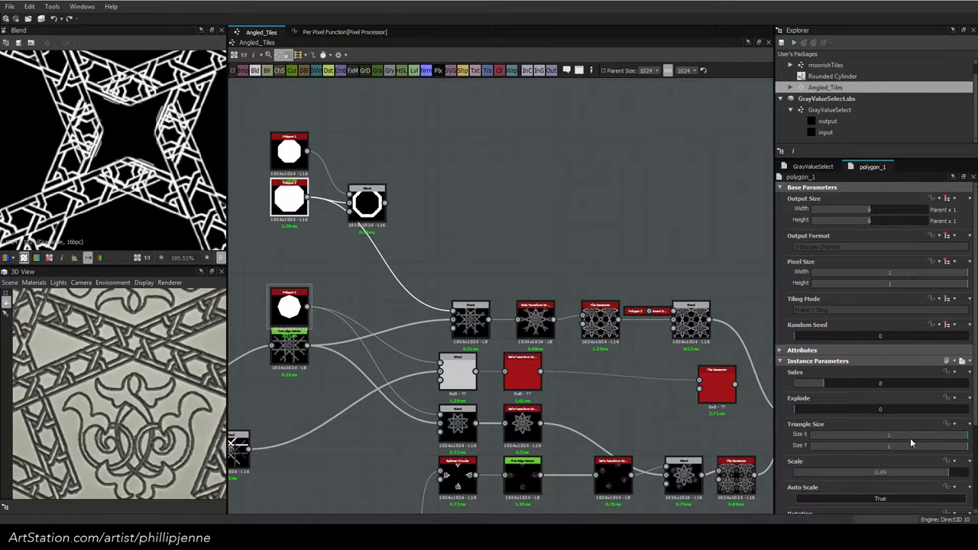
Drag the polygon Scale slider between roughly 0.81 and 0.85
left_click_drag(953, 476, 941, 474)
left_click_drag(935, 470, 942, 473)
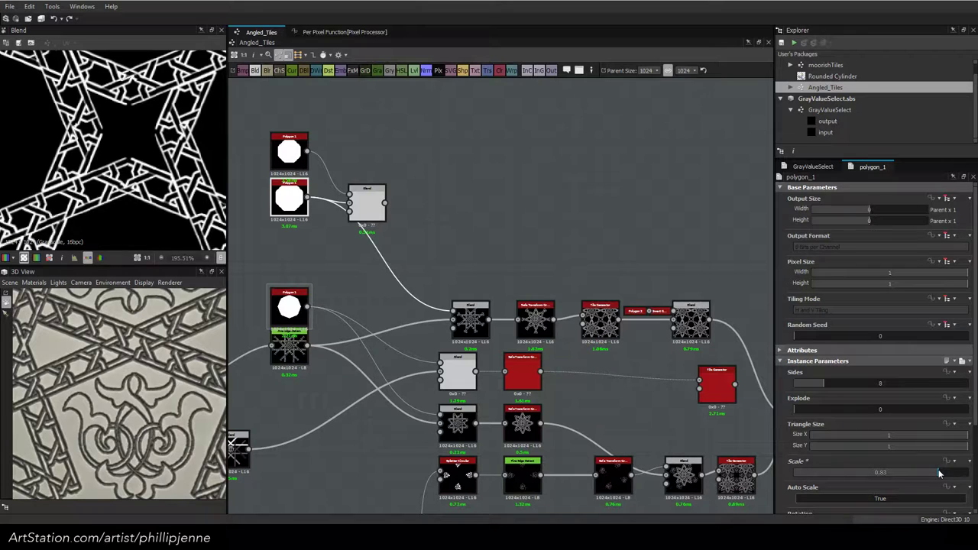
left_click_drag(939, 471, 940, 472)
left_click_drag(940, 474, 939, 473)
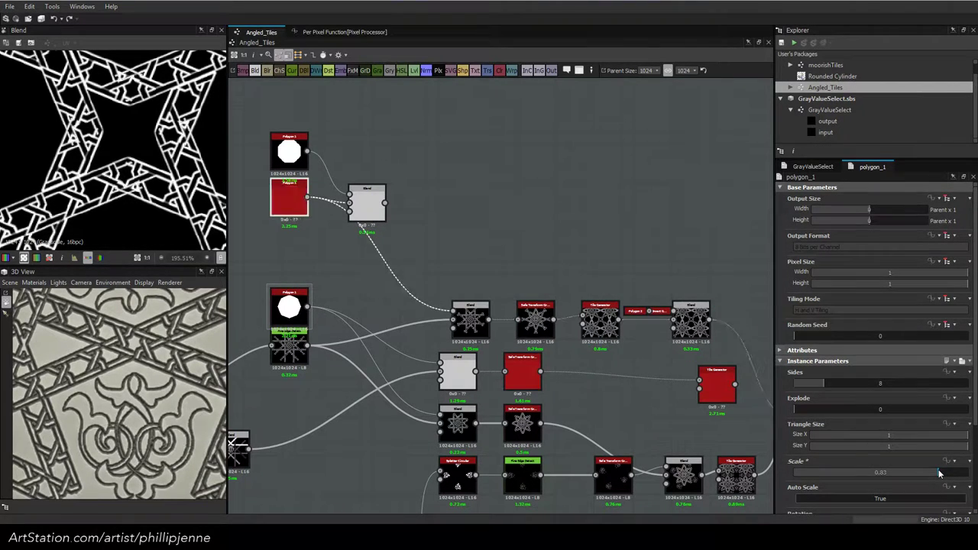
Type exact Scale values 0.835, then 0.836, settling on 0.837
double_click(939, 474)
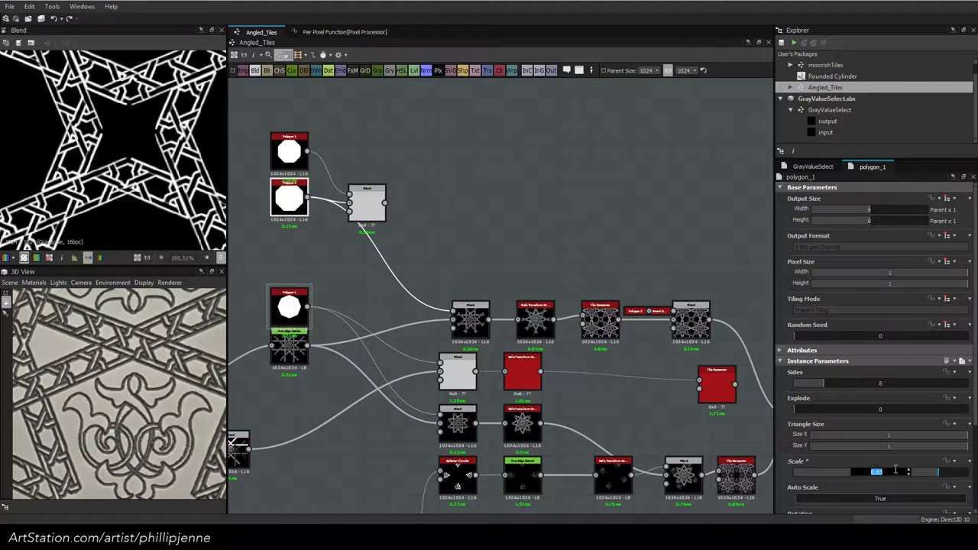
key("Return")
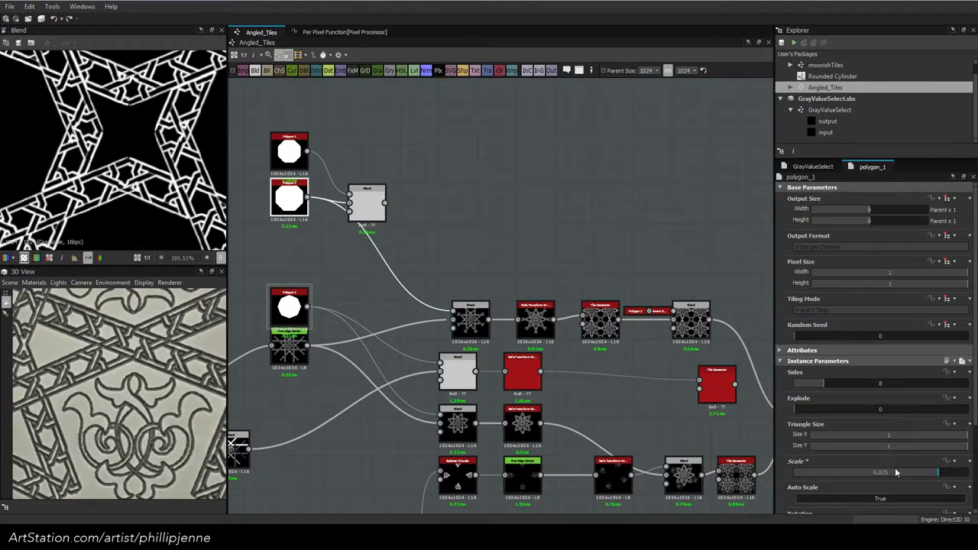
double_click(896, 472)
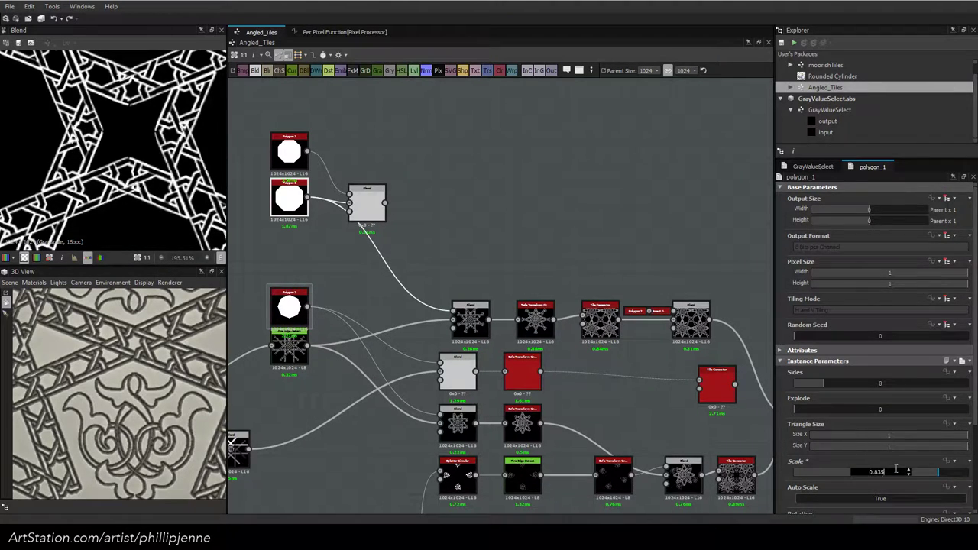
key("BackSpace")
type("6")
key("Return")
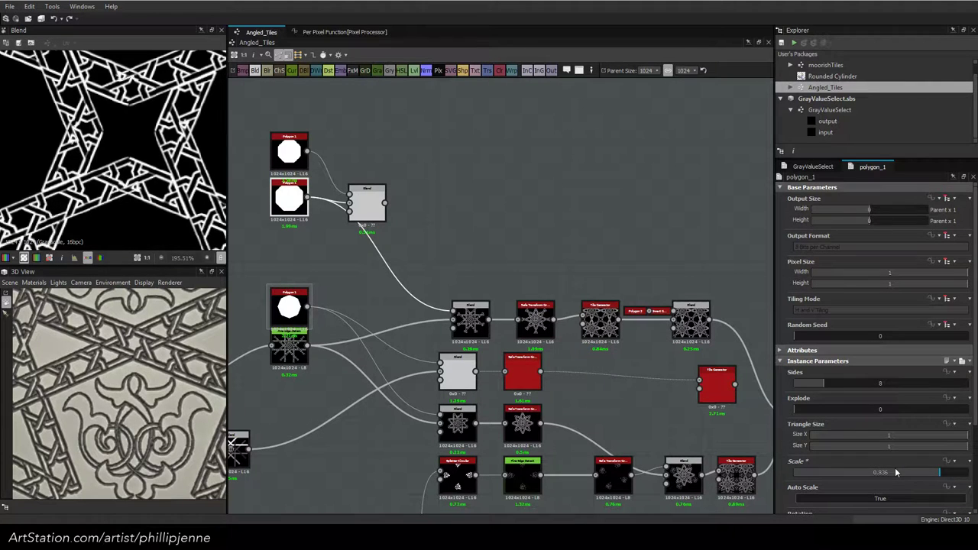
double_click(897, 472)
key("BackSpace")
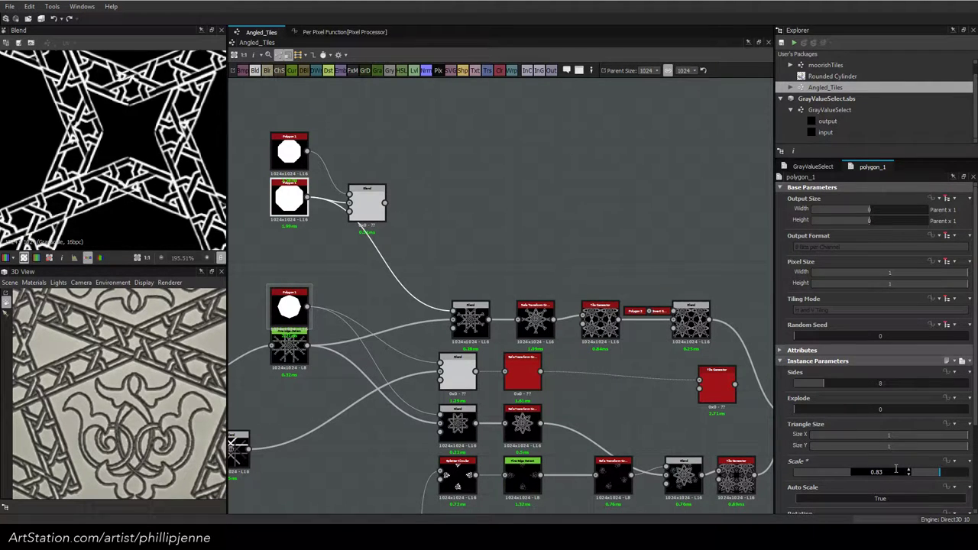
type("7")
key("Return")
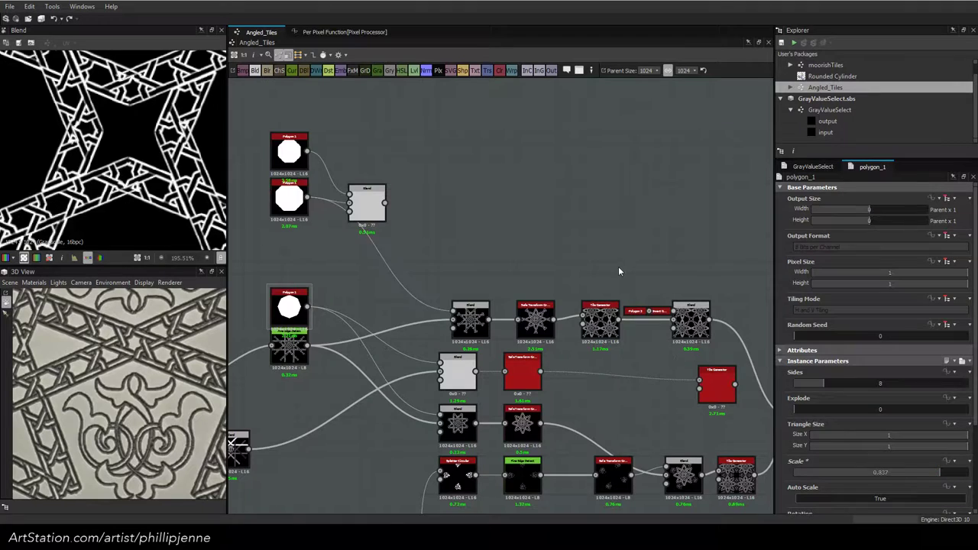
scroll(618, 266, "down", 3)
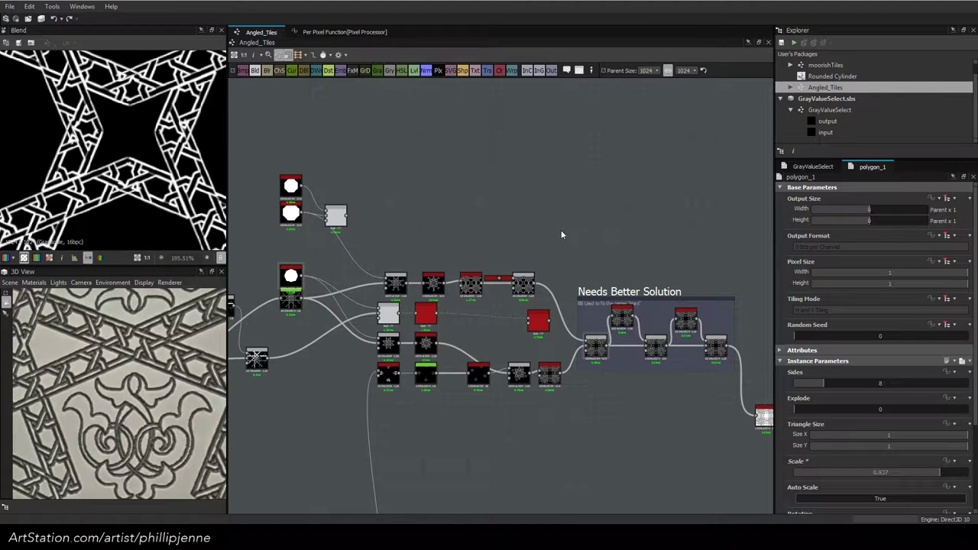
Search the node library for 'til' and add the chosen tiling node to the graph
key("space")
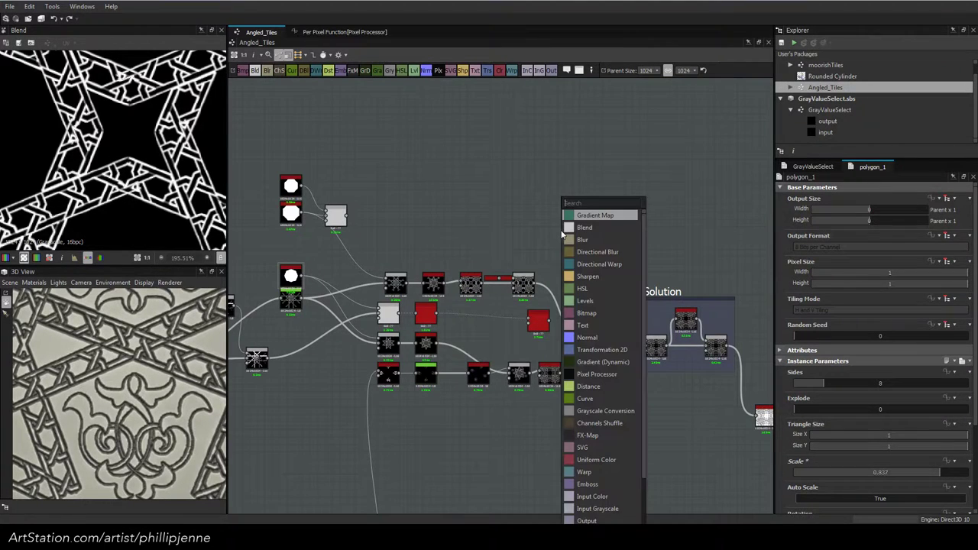
type("til")
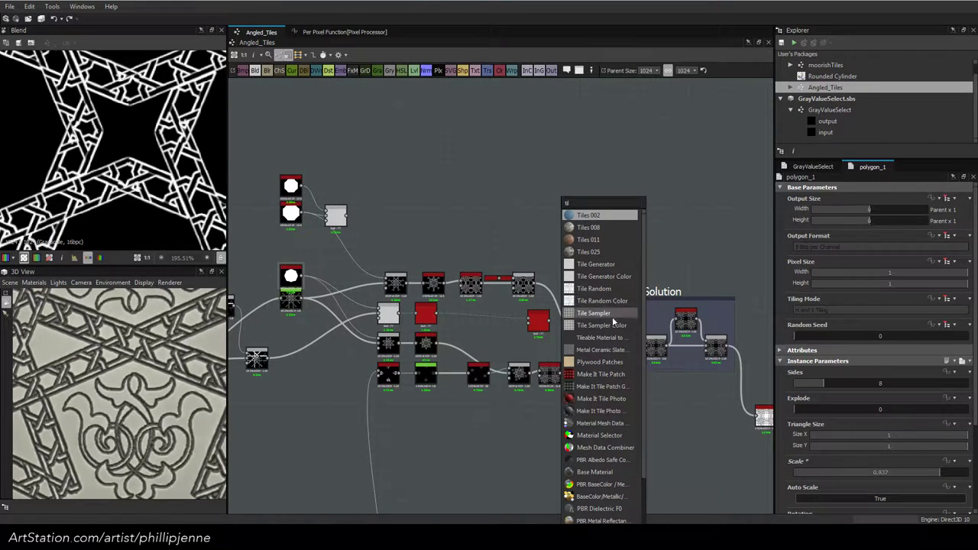
left_click(677, 218)
scroll(428, 230, "down", 2)
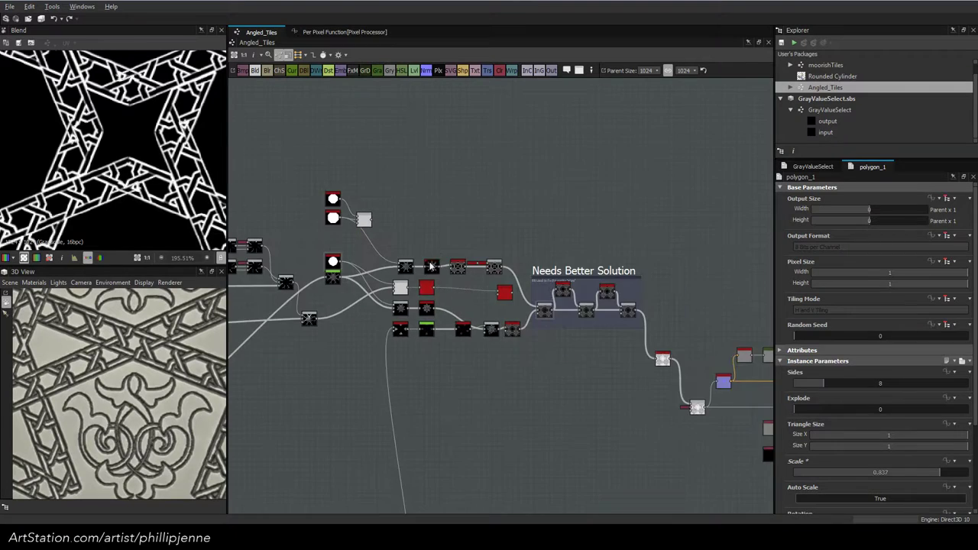
Place the new node below the Polygon node and nudge the Polygon node right and down
middle_click_drag(329, 277, 530, 278)
scroll(532, 280, "up", 3)
left_click_drag(540, 271, 548, 289)
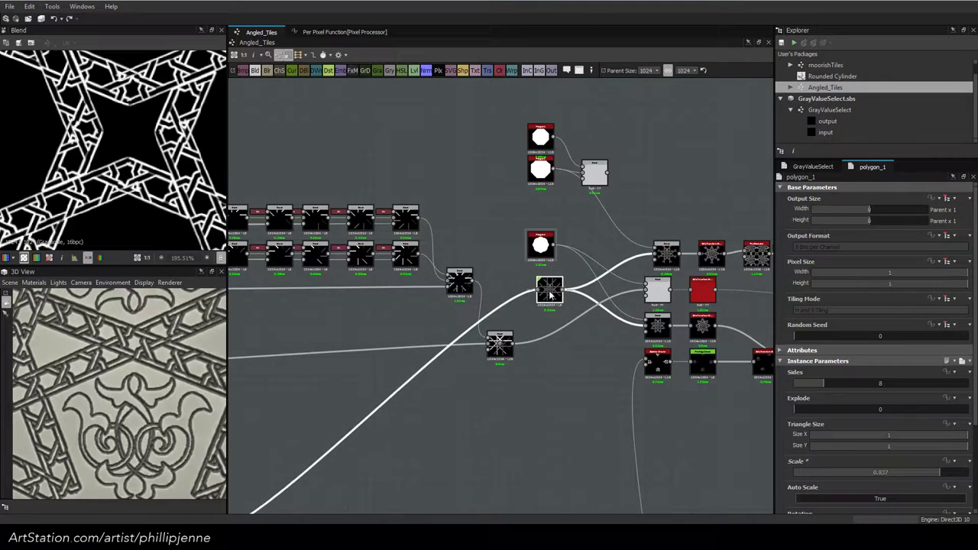
left_click_drag(542, 252, 552, 256)
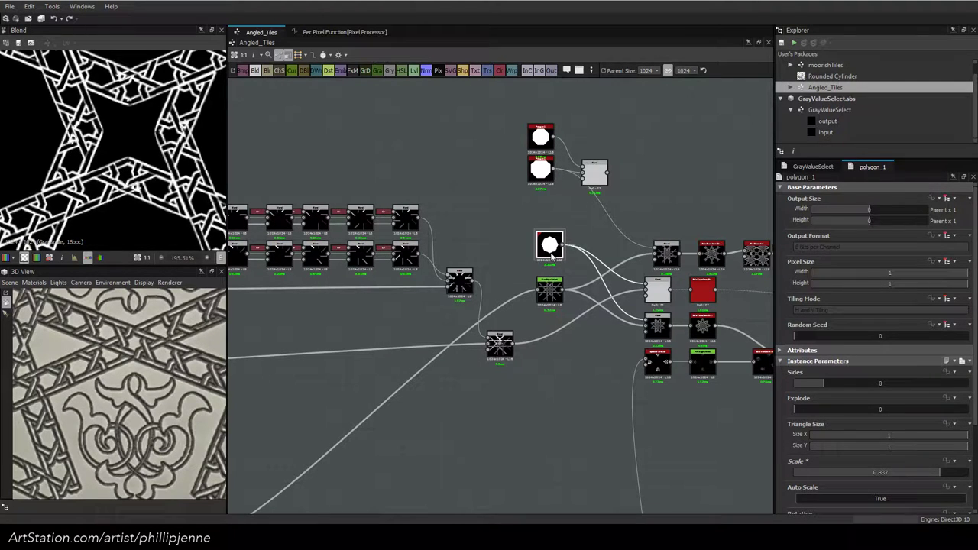
Tilt and shift the 3D View to inspect the tiled star pattern
scroll(163, 349, "down", 8)
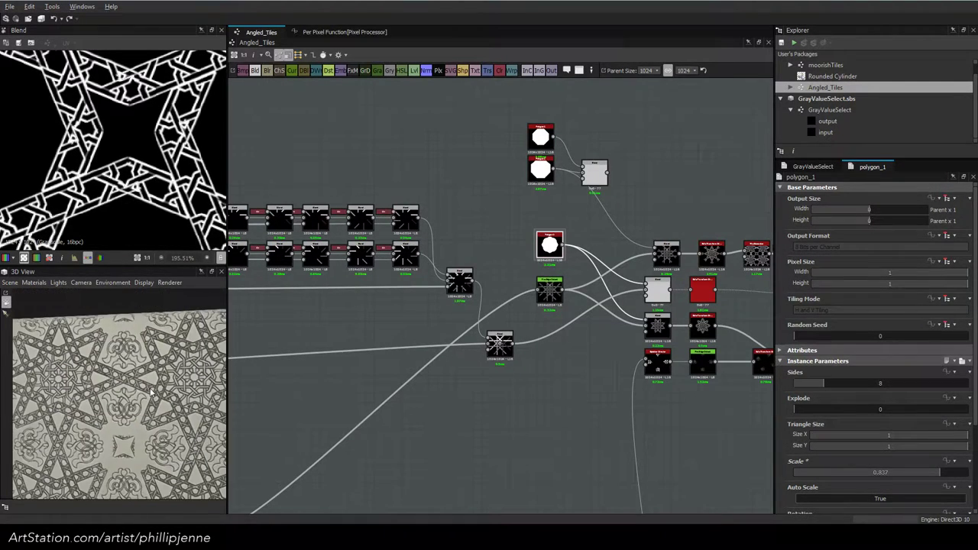
left_click_drag(161, 350, 151, 384)
middle_click_drag(143, 417, 100, 382)
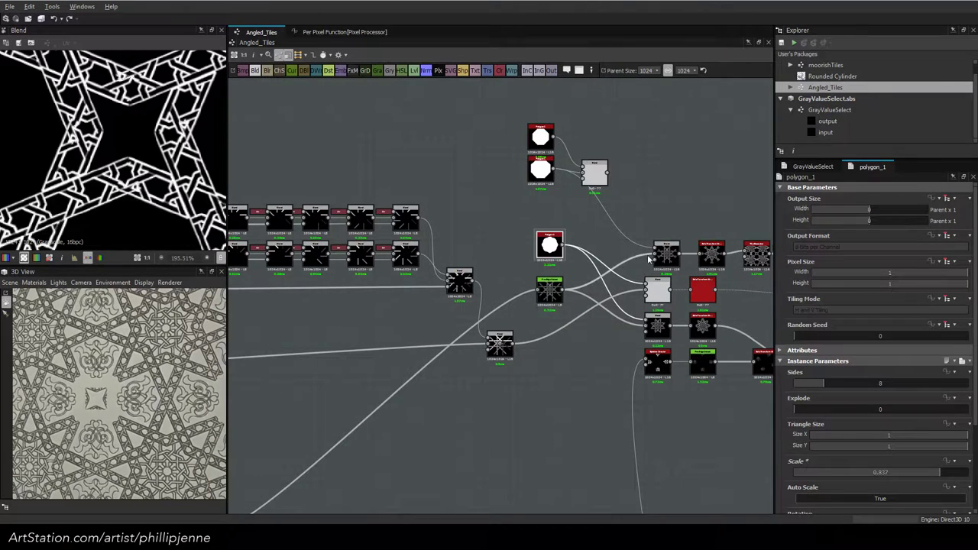
Preview the Blend, lower Tile Generator, second and rightmost Blend, and Invert Grayscale outputs
middle_click_drag(732, 282, 497, 279)
scroll(603, 288, "up", 2)
left_click(342, 237)
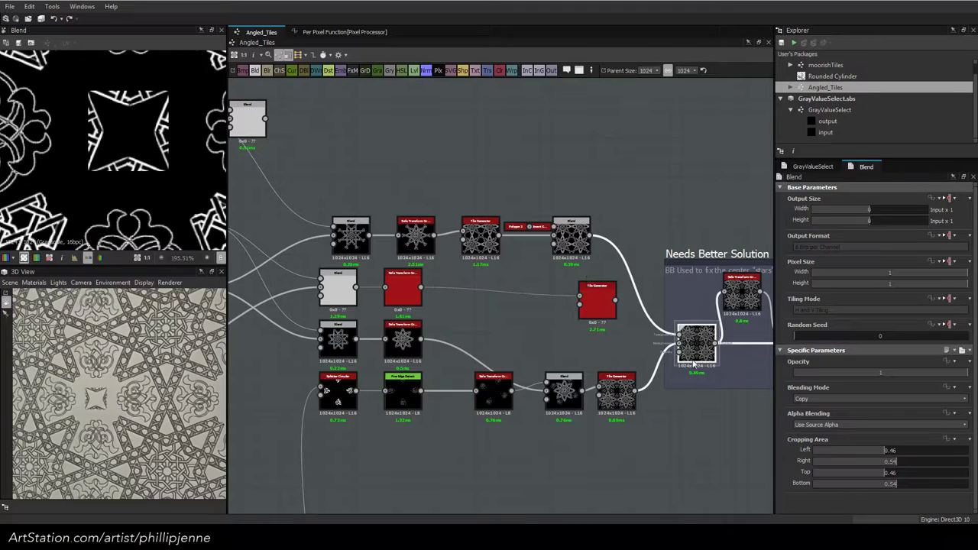
middle_click_drag(613, 350, 529, 350)
left_click(539, 396)
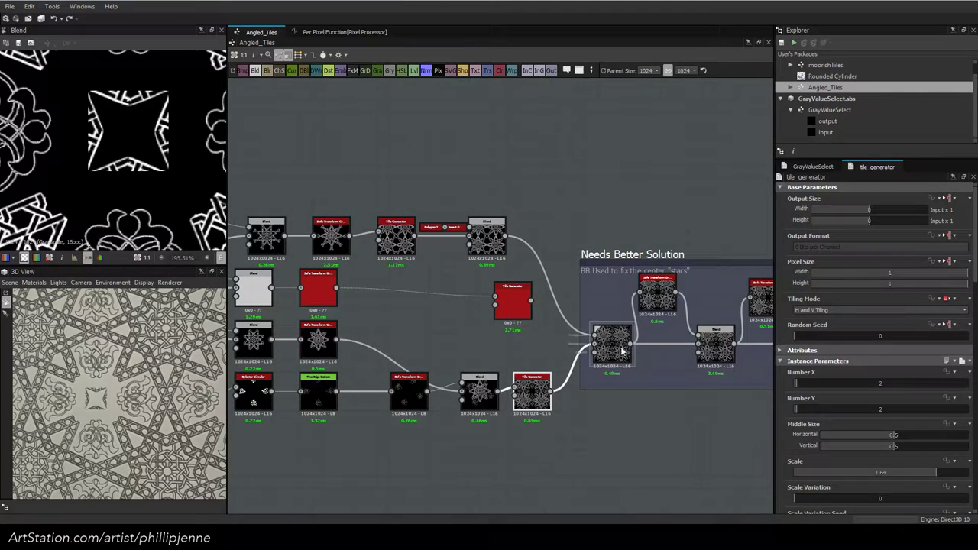
left_click(716, 345)
middle_click_drag(648, 398, 500, 371)
left_click(673, 321)
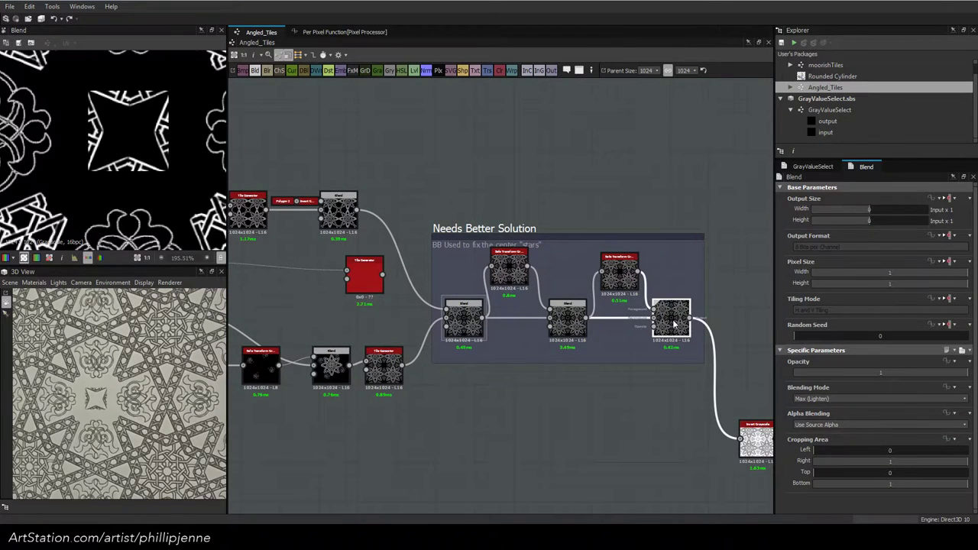
left_click(755, 438)
Check the Tile Generator's parameters and preview the Blend's tiled star-lattice output
scroll(405, 287, "down", 2)
middle_click_drag(404, 287, 558, 356)
left_click(544, 422)
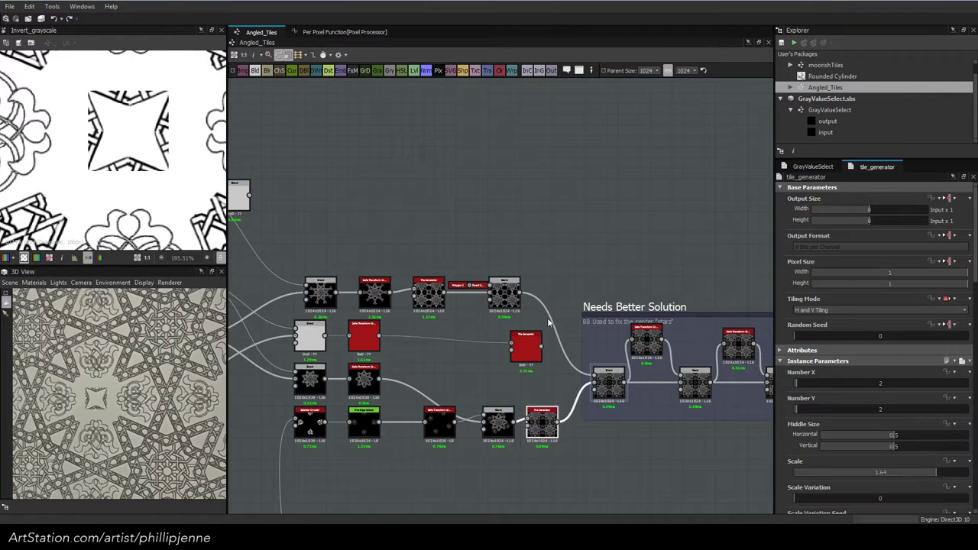
left_click(504, 293)
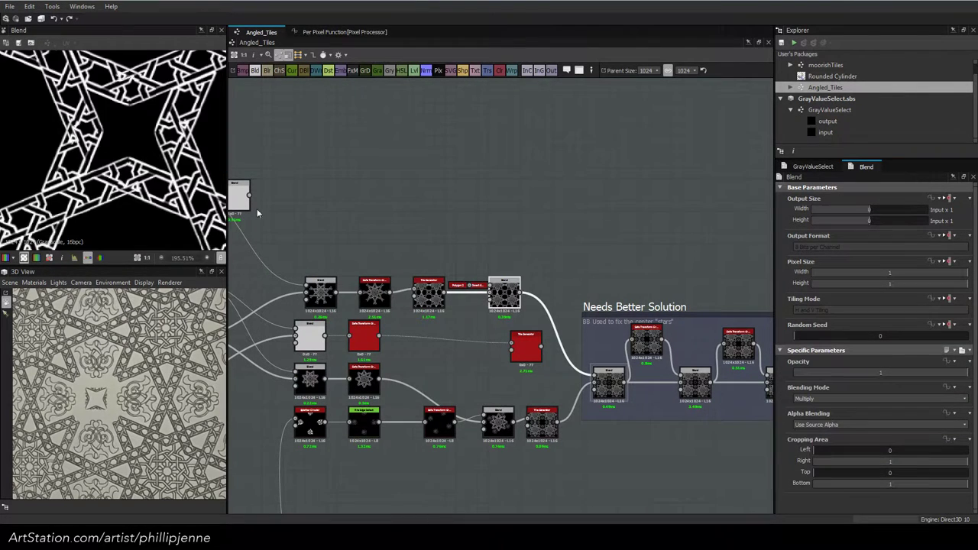
scroll(145, 175, "down", 3)
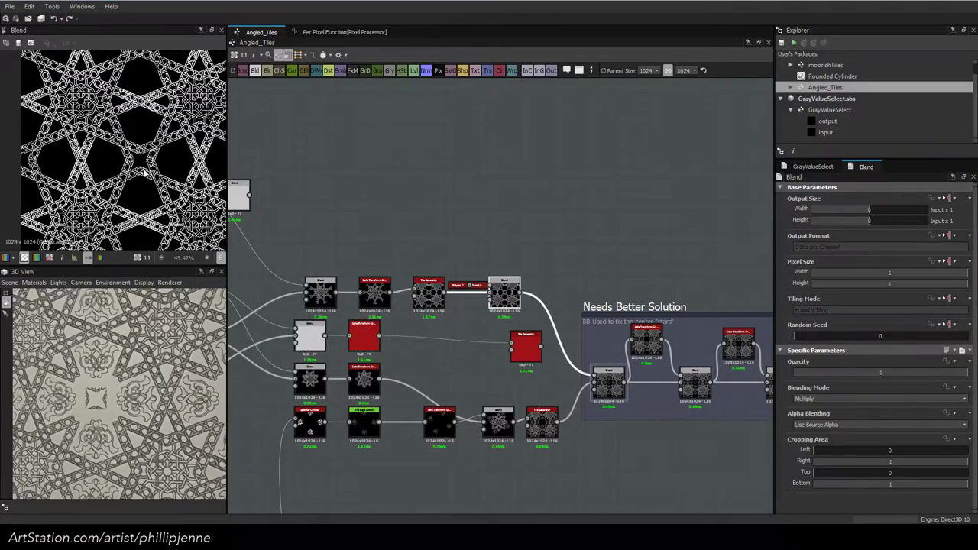
scroll(65, 165, "up", 3)
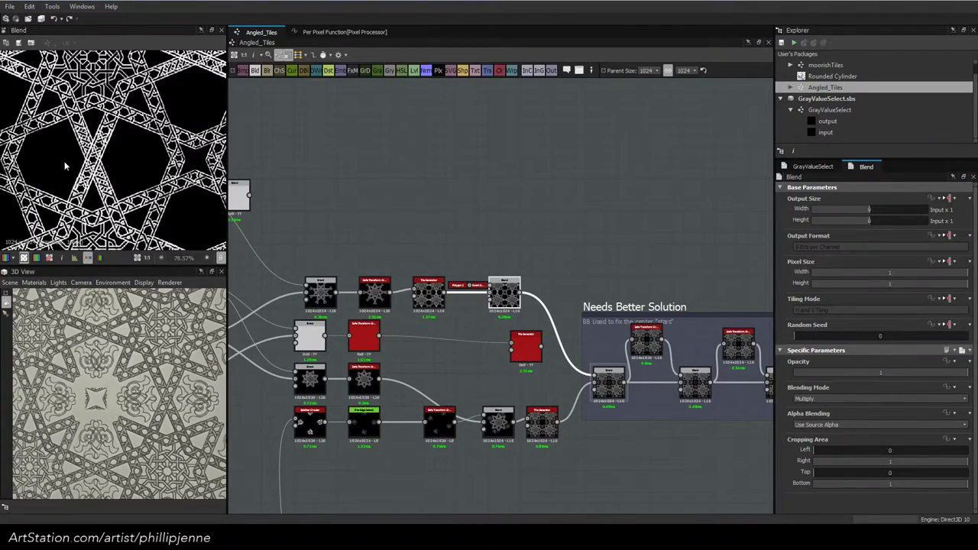
Lower the first framed Blend's Cropping Area Left from 0.46 to 0.43
scroll(65, 165, "down", 2)
middle_click_drag(599, 388, 496, 368)
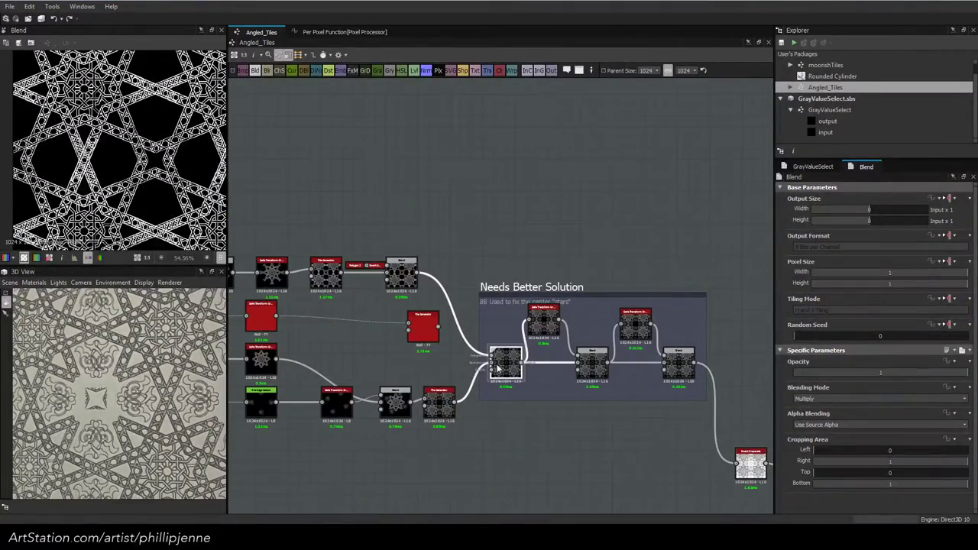
double_click(497, 368)
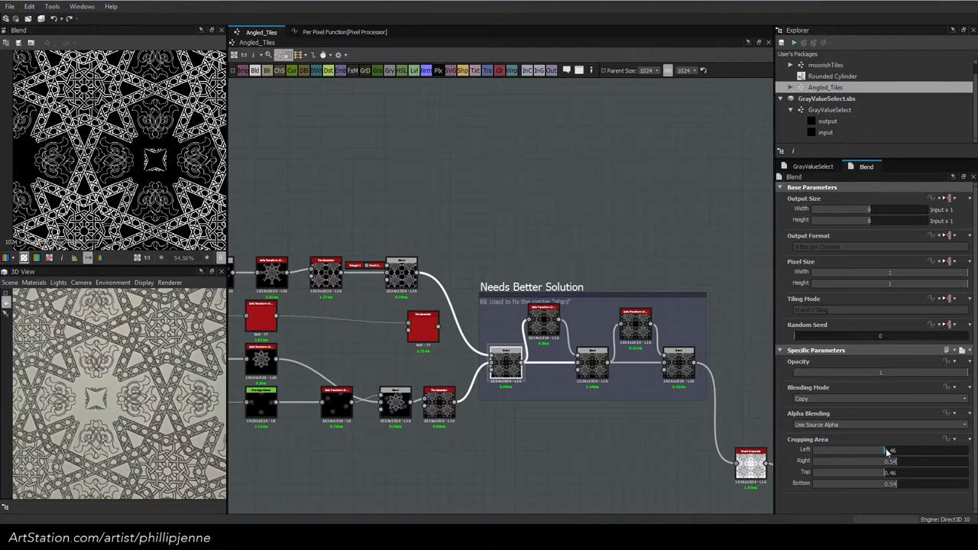
left_click_drag(886, 452, 880, 451)
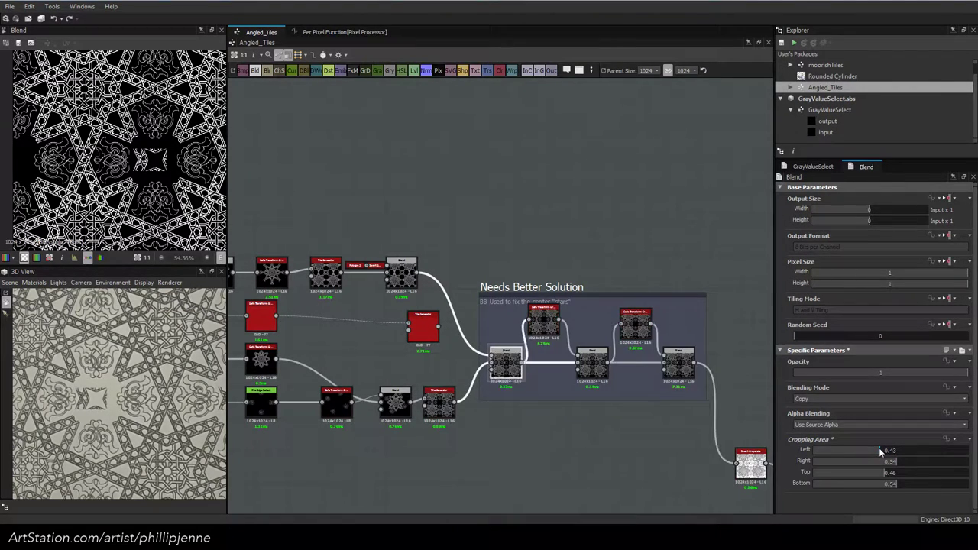
scroll(136, 145, "up", 5)
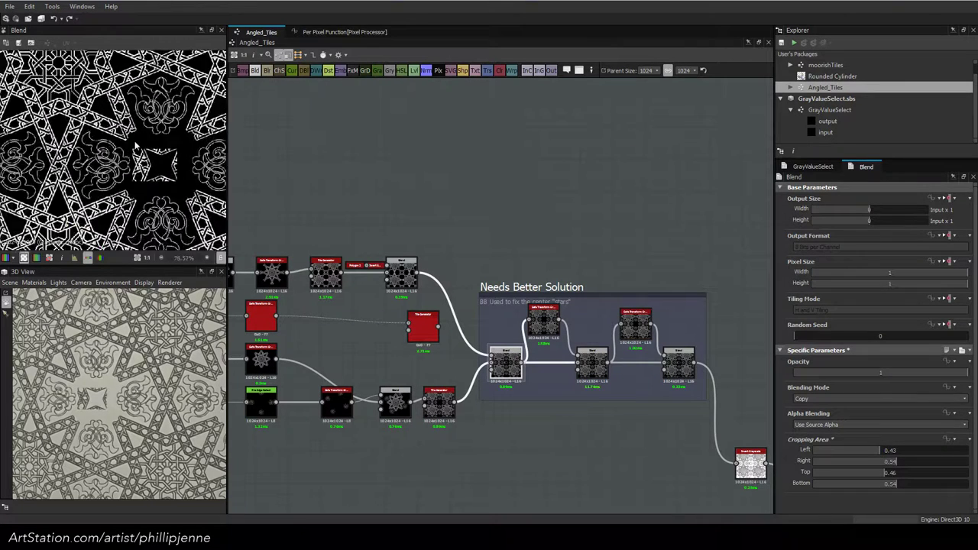
scroll(131, 177, "up", 2)
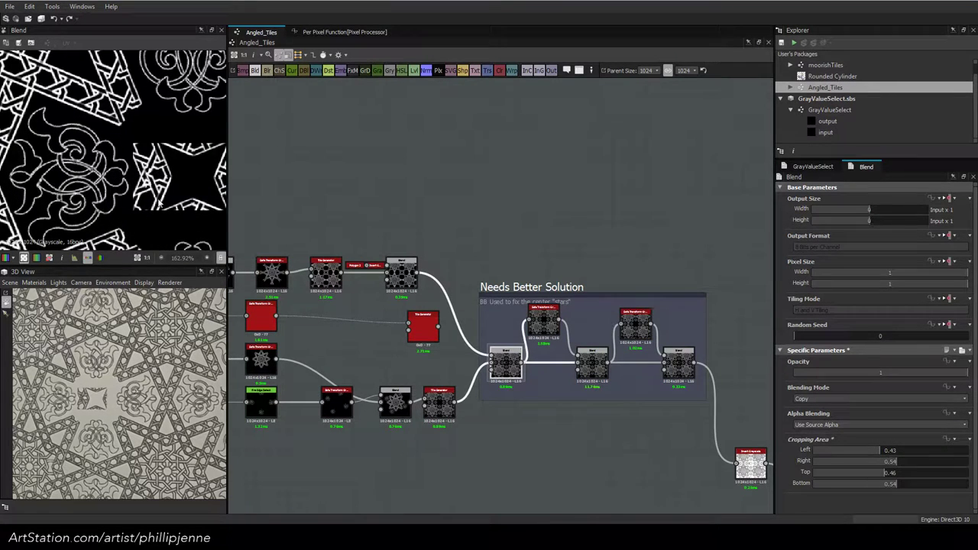
middle_click_drag(404, 321, 440, 267)
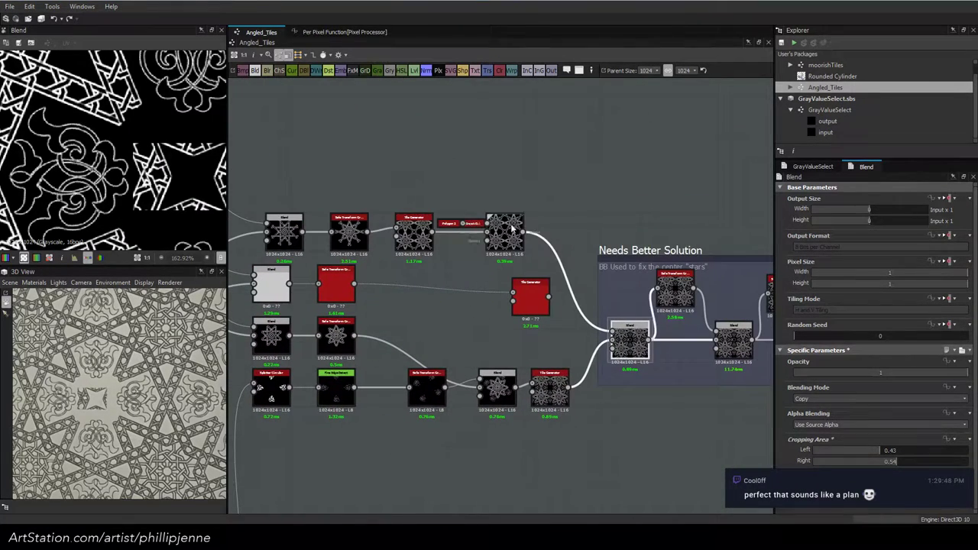
Spread the upper-row Blend and Tile Generator nodes apart to make room
left_click_drag(506, 233, 558, 233)
left_click_drag(555, 381, 560, 385)
left_click_drag(535, 298, 549, 309)
left_click_drag(417, 233, 470, 233)
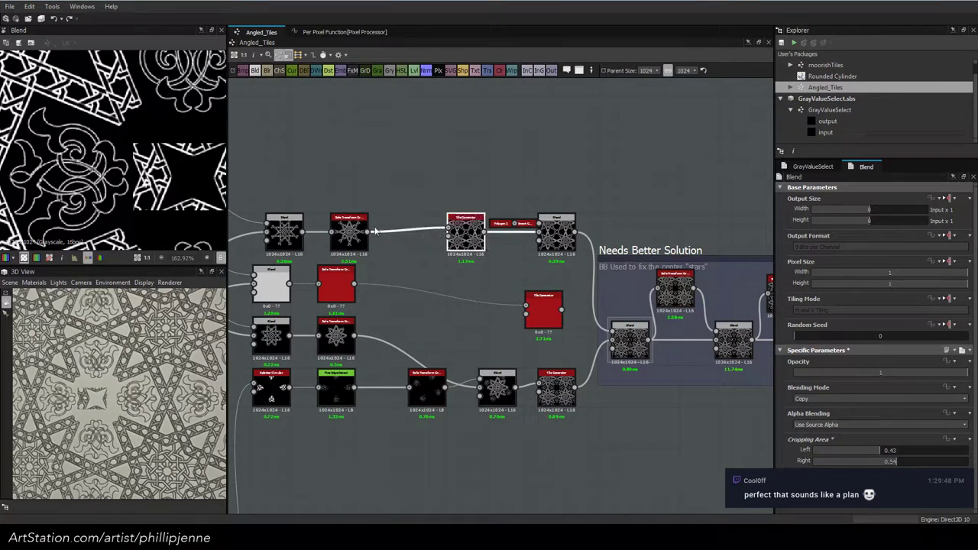
Insert a Blend node after the upper Safe Transform, then bring Chrome over the graph
left_click(348, 231)
key("space")
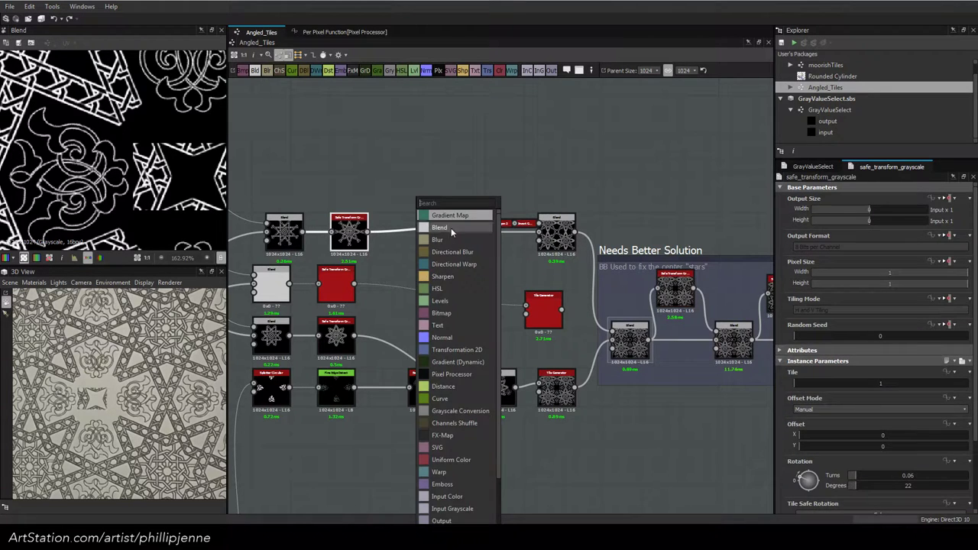
left_click(440, 227)
middle_click_drag(409, 388, 512, 382)
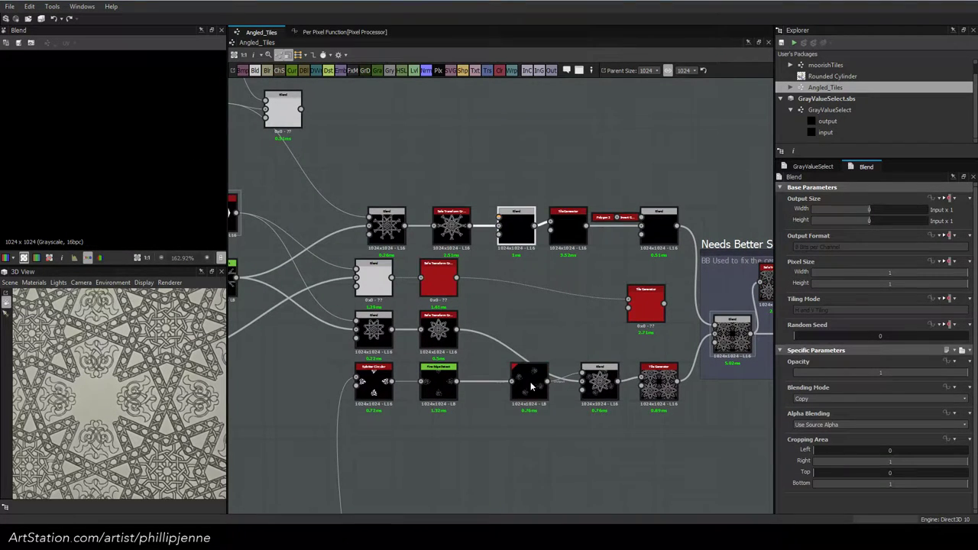
left_click_drag(512, 382, 499, 227)
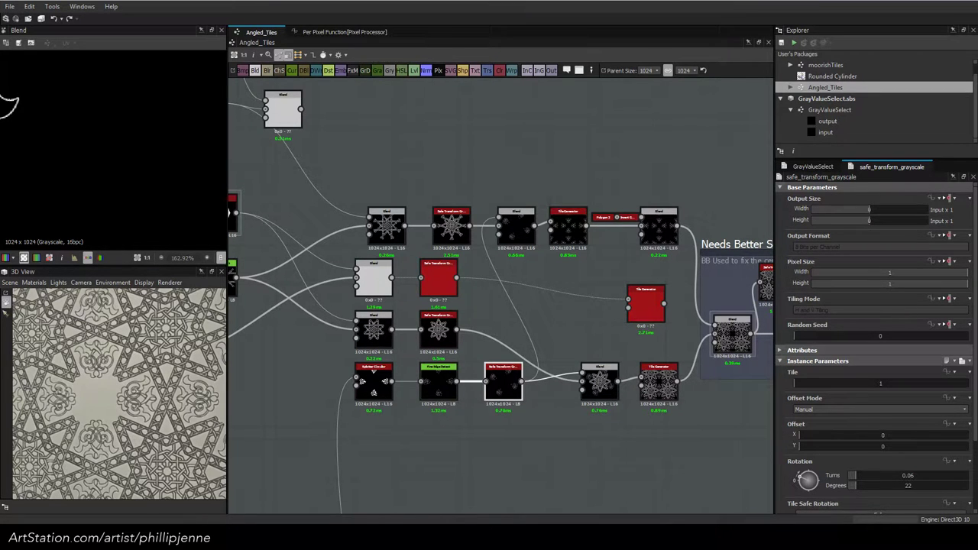
left_click_drag(977, 91, 690, 76)
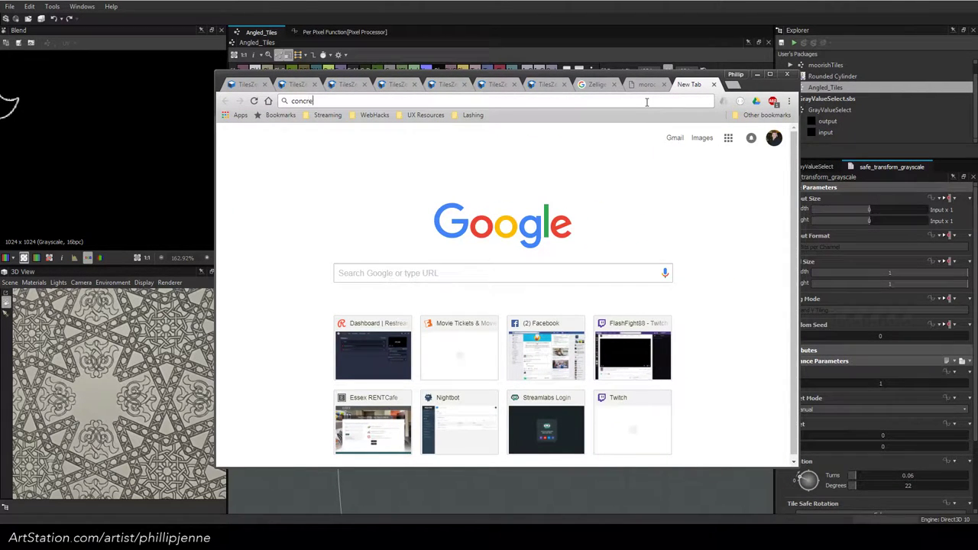
Search Google Images for 'concrete counters' and enlarge a countertop preview
type("concrete counters")
key("Return")
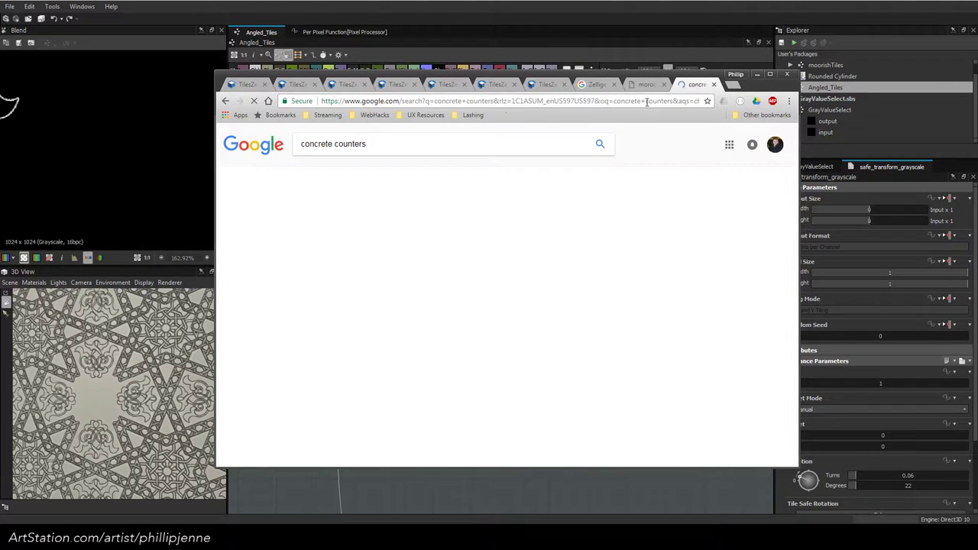
left_click(337, 173)
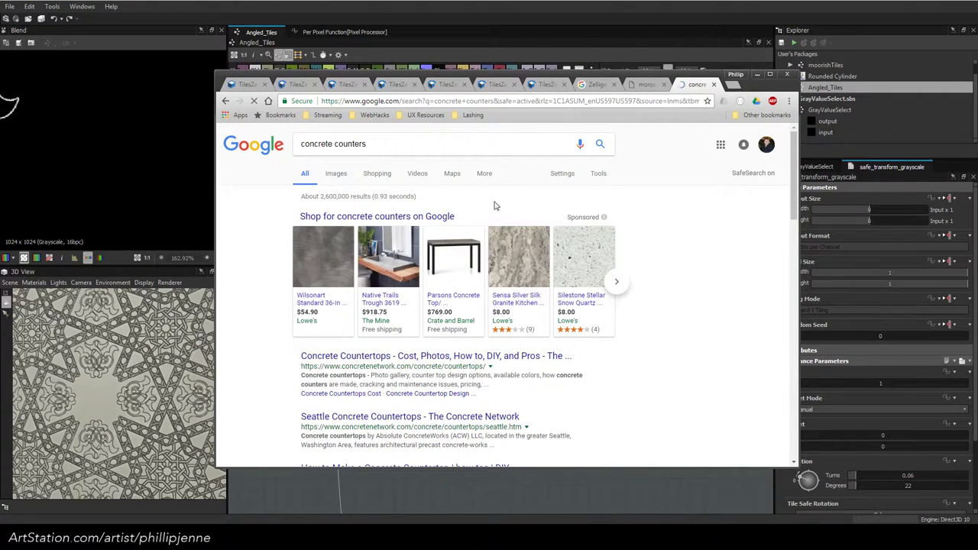
scroll(416, 241, "down", 5)
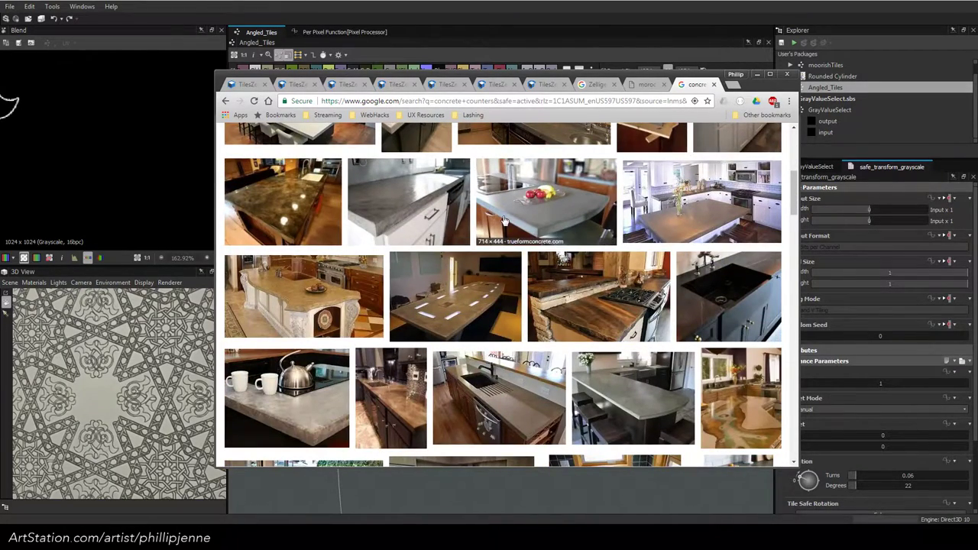
left_click(503, 220)
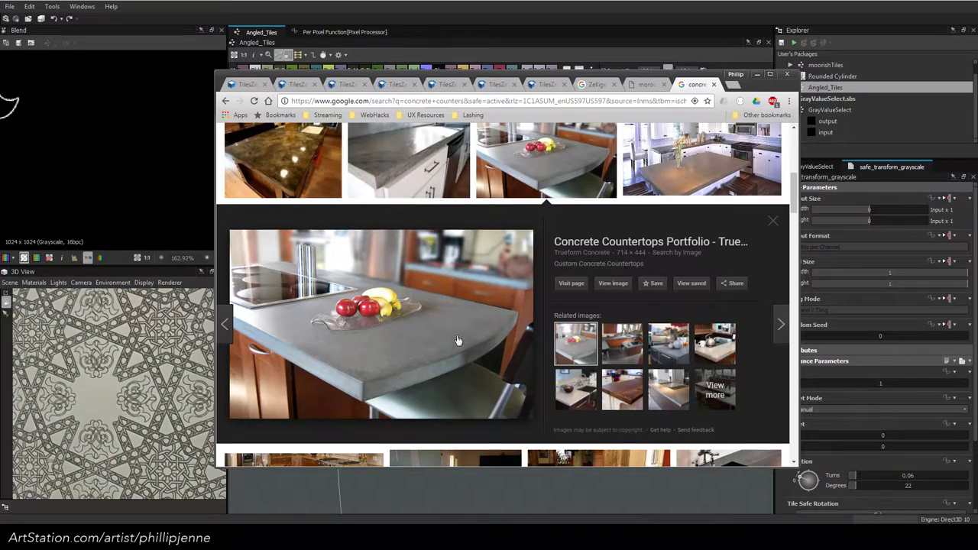
Open the kettle countertop photo at full size
scroll(457, 340, "down", 3)
scroll(457, 340, "down", 2)
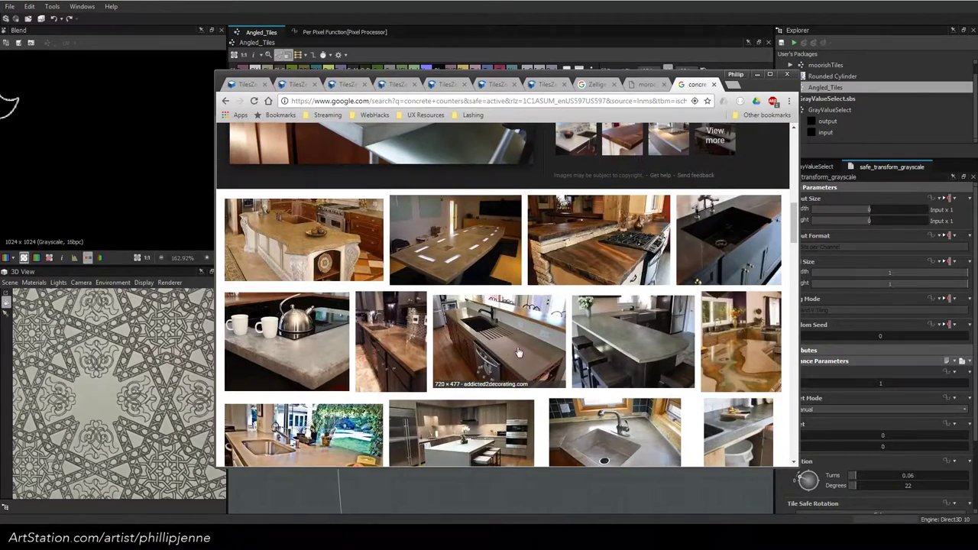
left_click(307, 346)
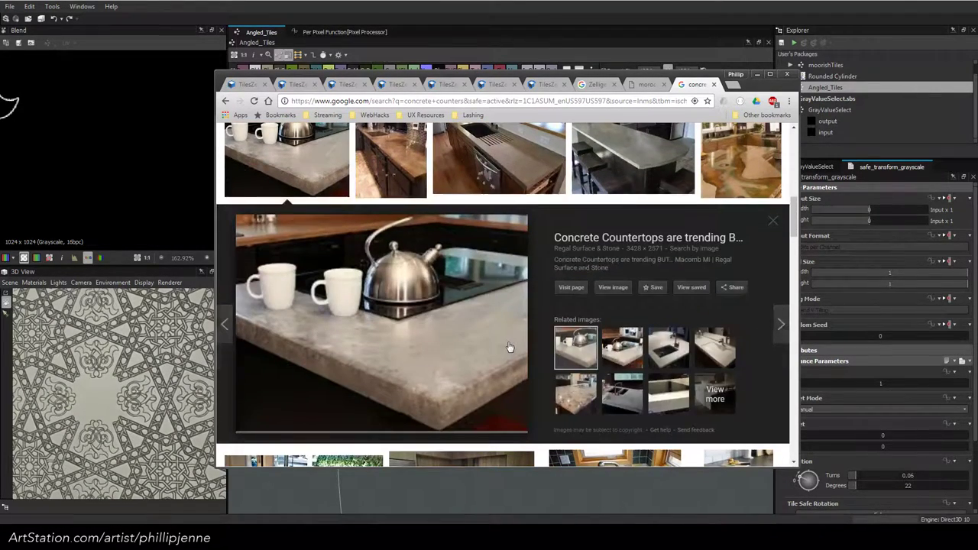
left_click(613, 287)
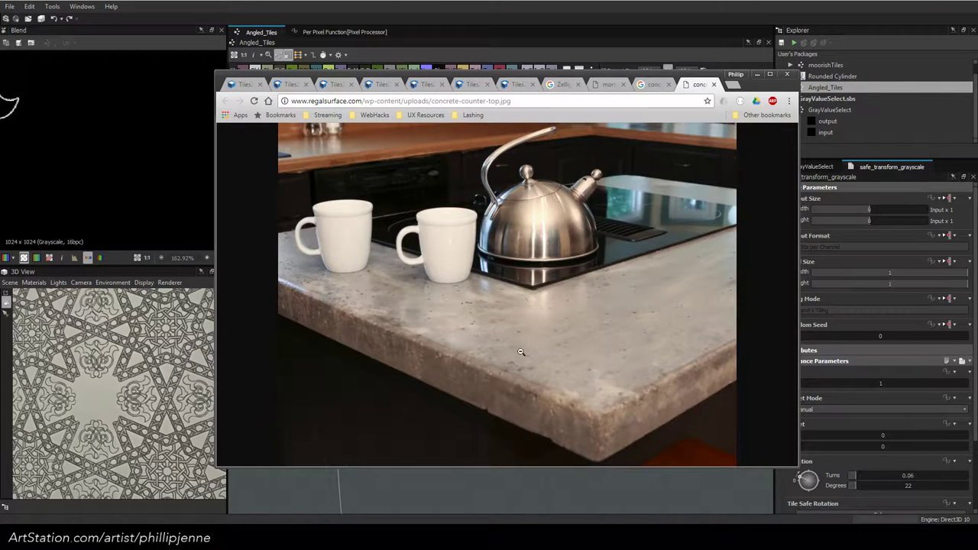
left_click(520, 353)
Study the countertop photo, zooming into its corner and fitting it back to the window
scroll(535, 359, "up", 6)
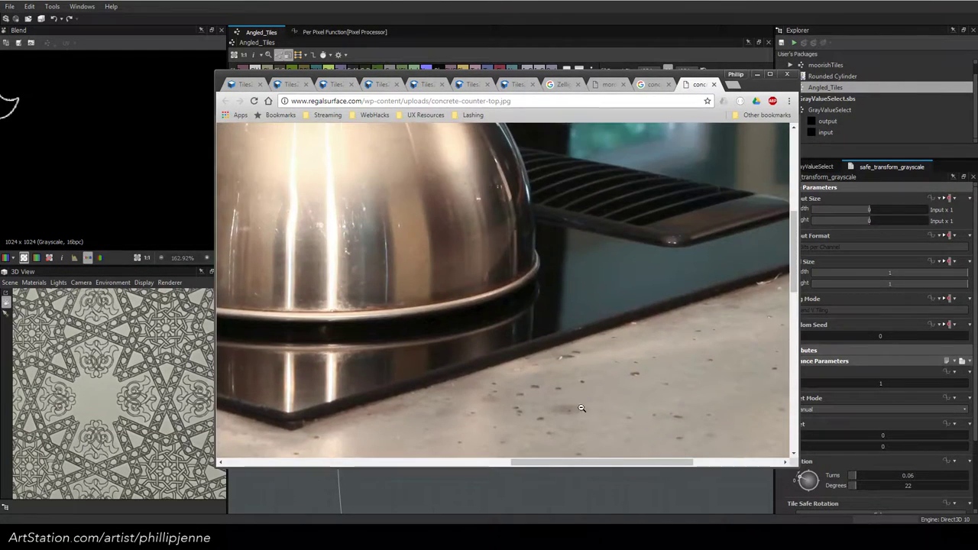
left_click_drag(568, 465, 288, 464)
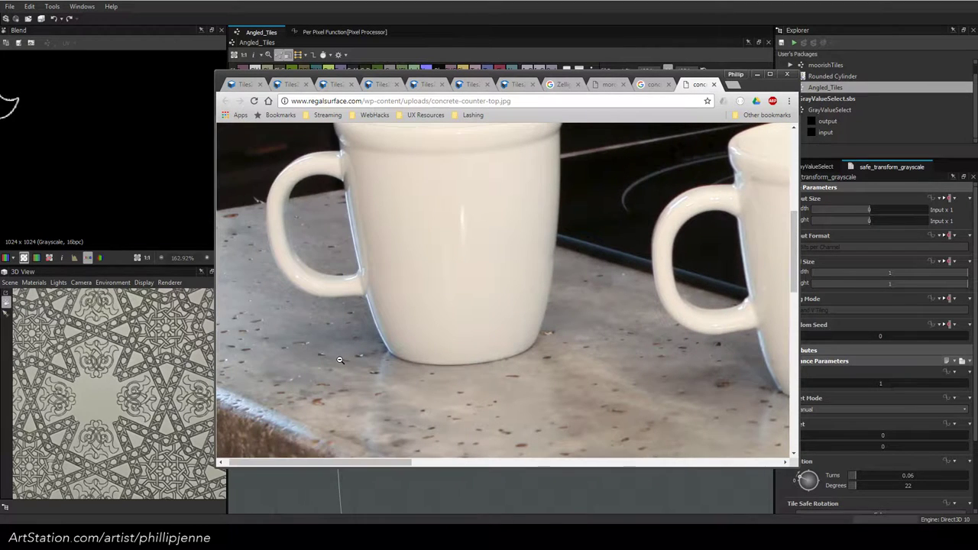
scroll(340, 360, "down", 1)
scroll(340, 360, "down", 1)
left_click_drag(387, 462, 308, 448)
scroll(269, 272, "up", 1)
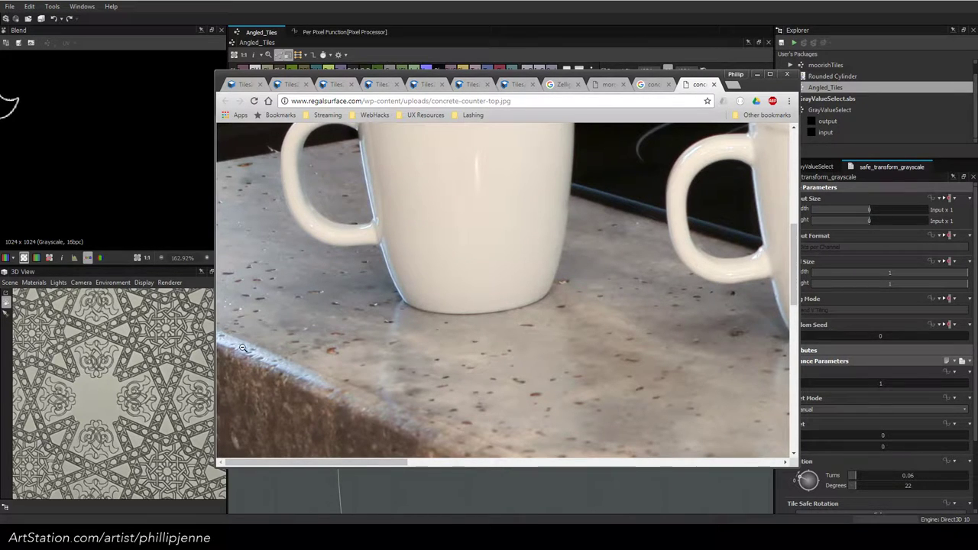
left_click_drag(392, 464, 778, 447)
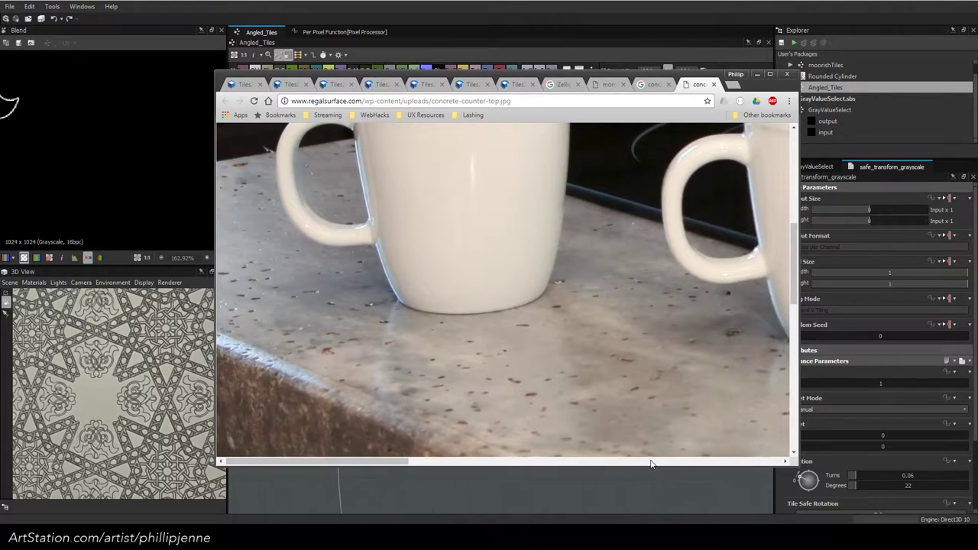
left_click(651, 461)
left_click(654, 461)
left_click(679, 319)
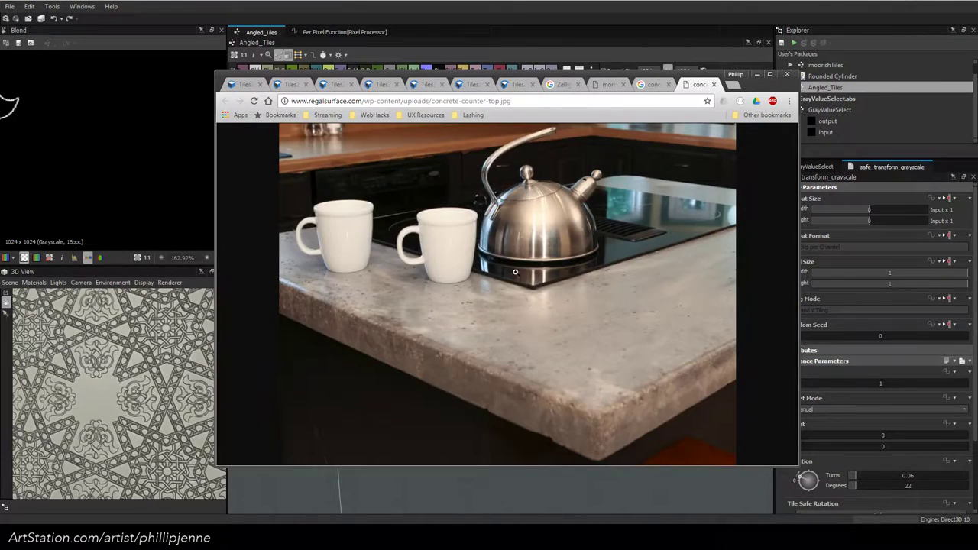
left_click(303, 309)
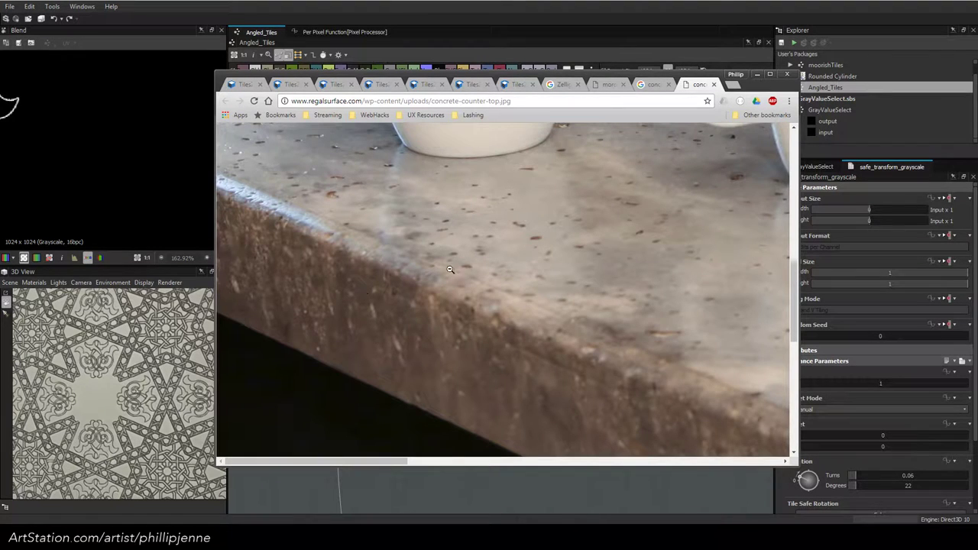
left_click(609, 250)
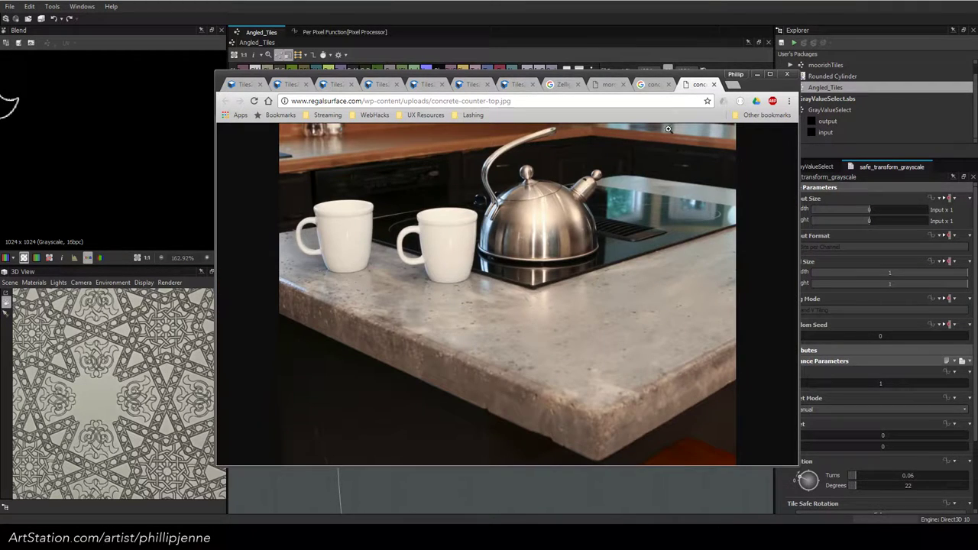
Run a web search for 'sidewalk' from the address bar
left_click(662, 104)
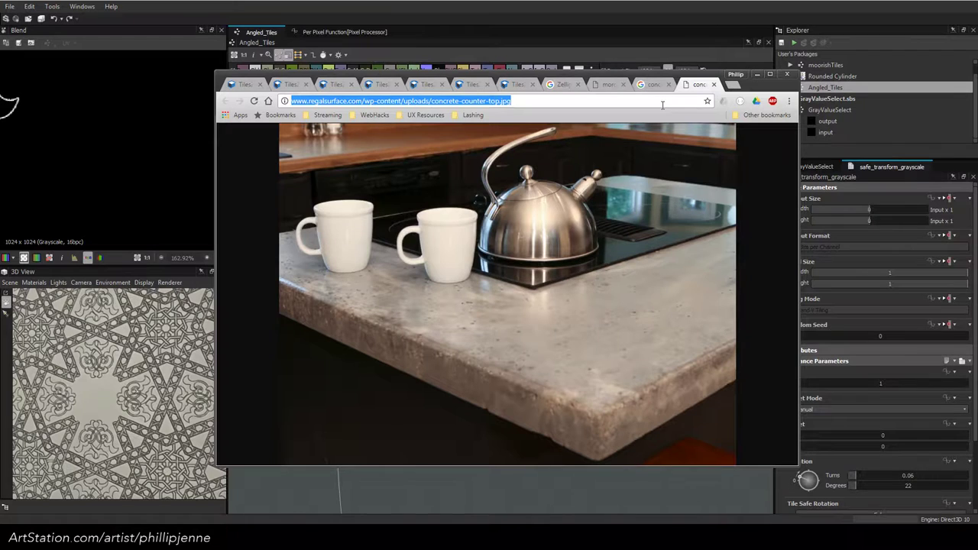
type("sidewalk")
key("Return")
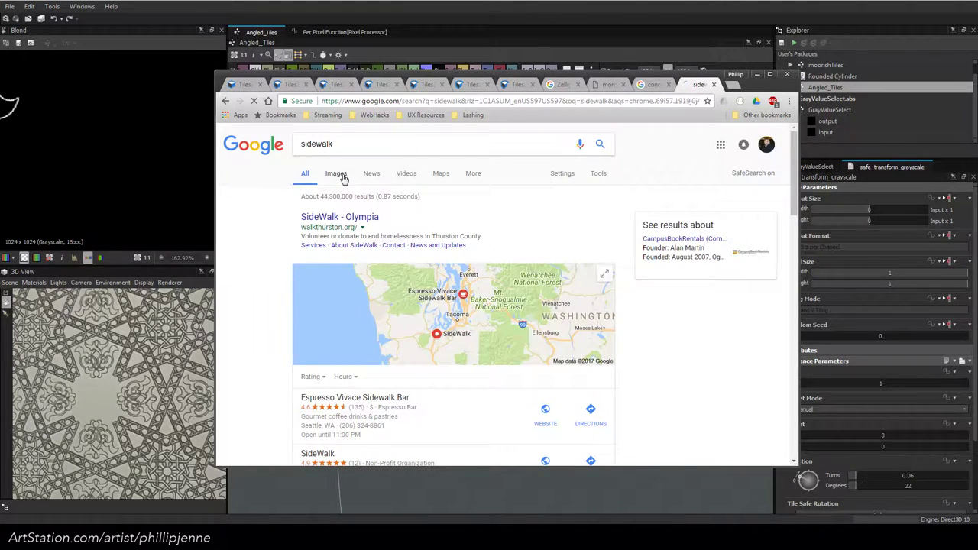
Open the straight concrete sidewalk photo full-size from the image results
left_click(340, 174)
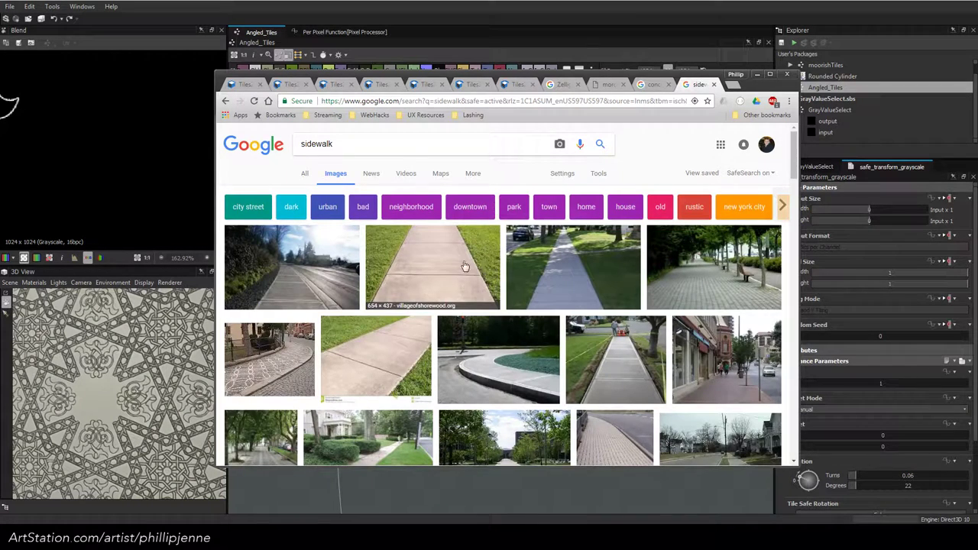
left_click(463, 265)
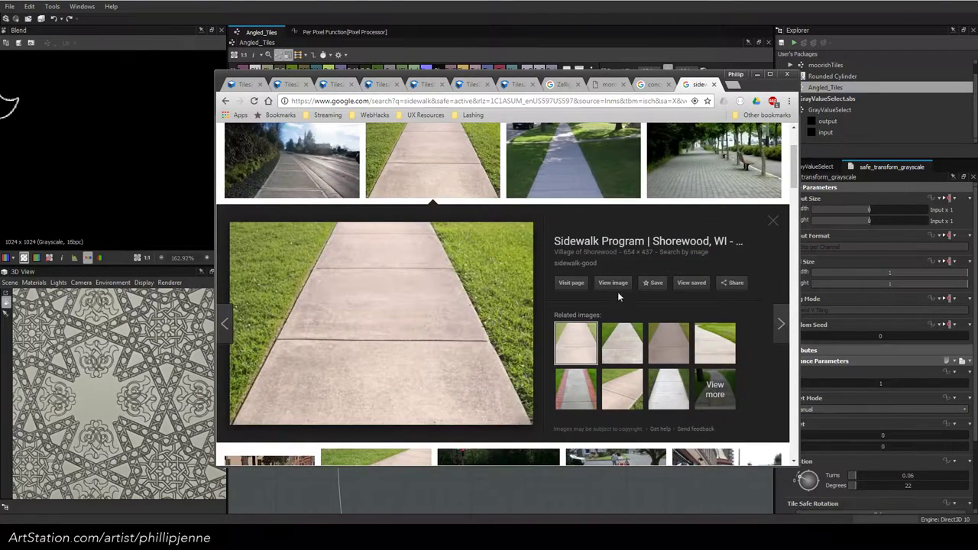
left_click(596, 287)
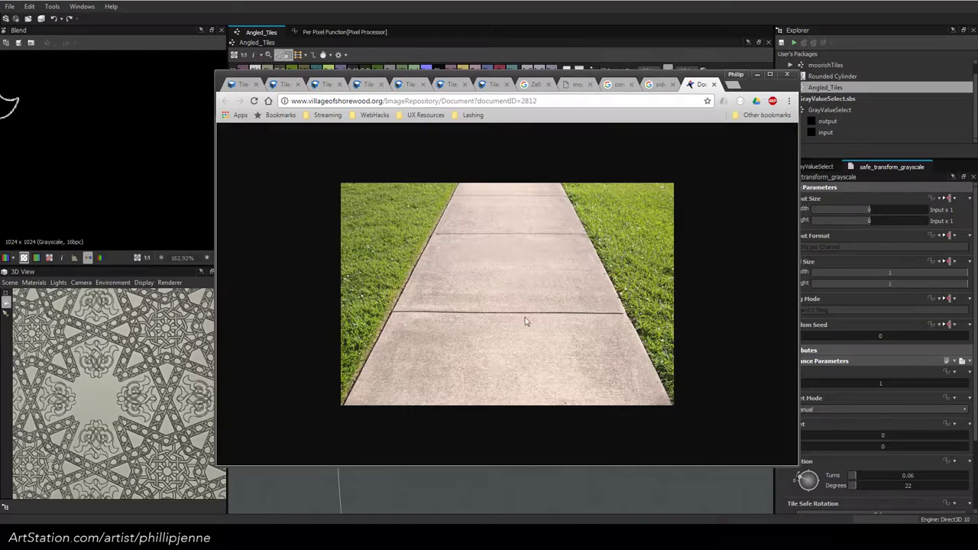
Close the sidewalk and concrete counters tabs and move Chrome off to the right
left_click(715, 85)
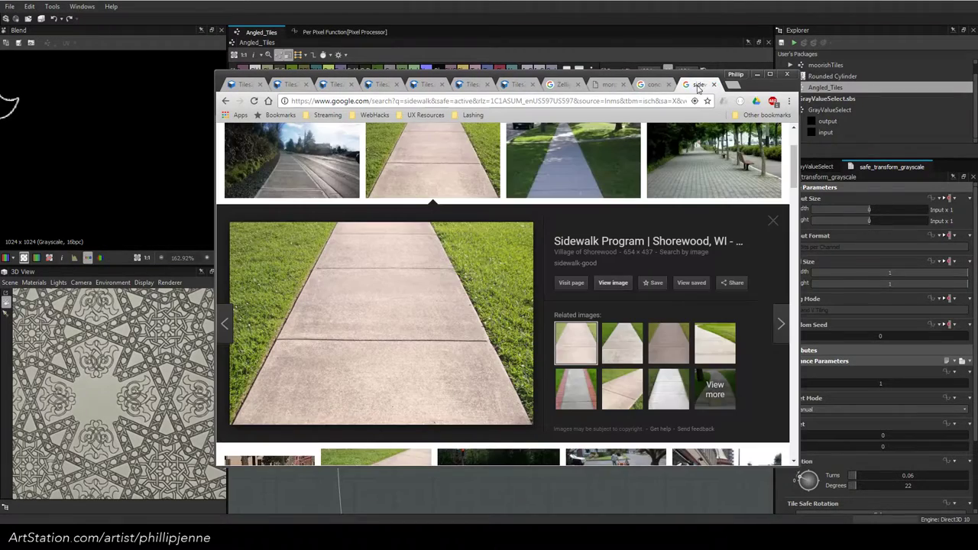
left_click(713, 85)
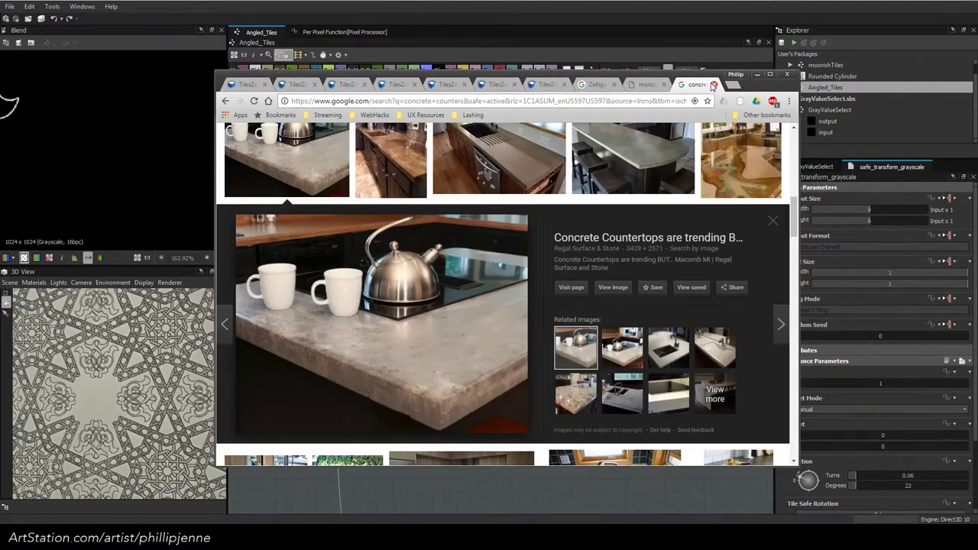
left_click(712, 85)
left_click_drag(636, 76, 977, 107)
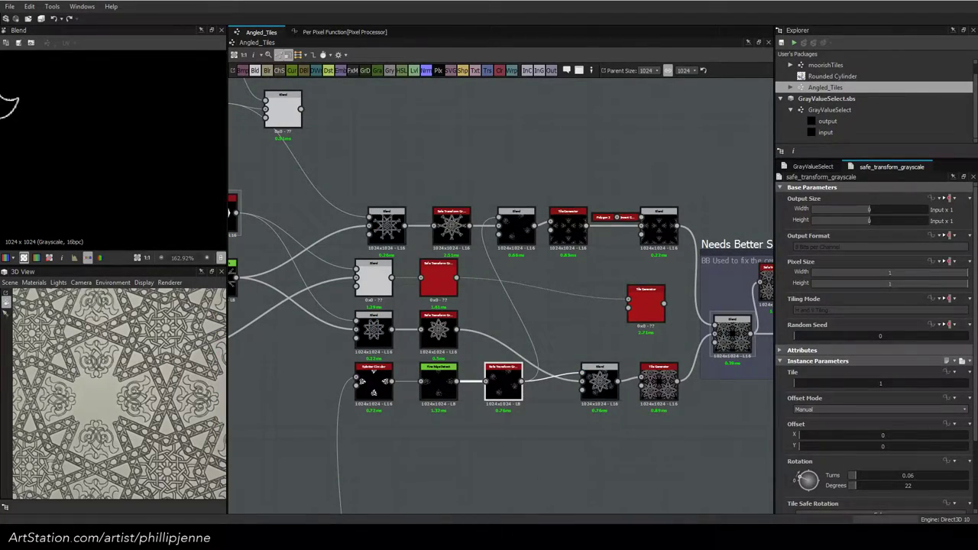
Change the top-row Blend's Blending Mode from Copy to Max (Lighten)
middle_click_drag(537, 222, 503, 220)
left_click(489, 223)
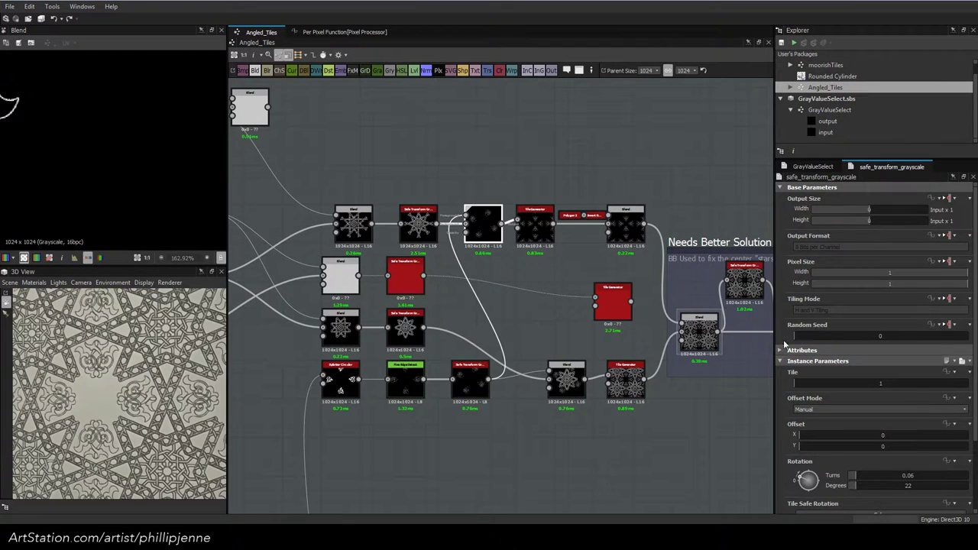
left_click(814, 399)
left_click(834, 435)
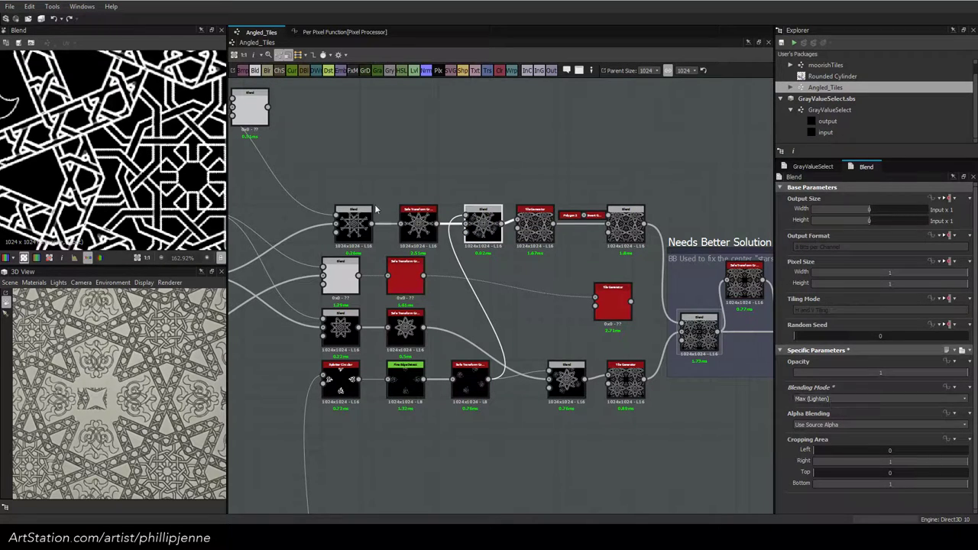
Preview the following Tile Generator's output
scroll(130, 168, "down", 7)
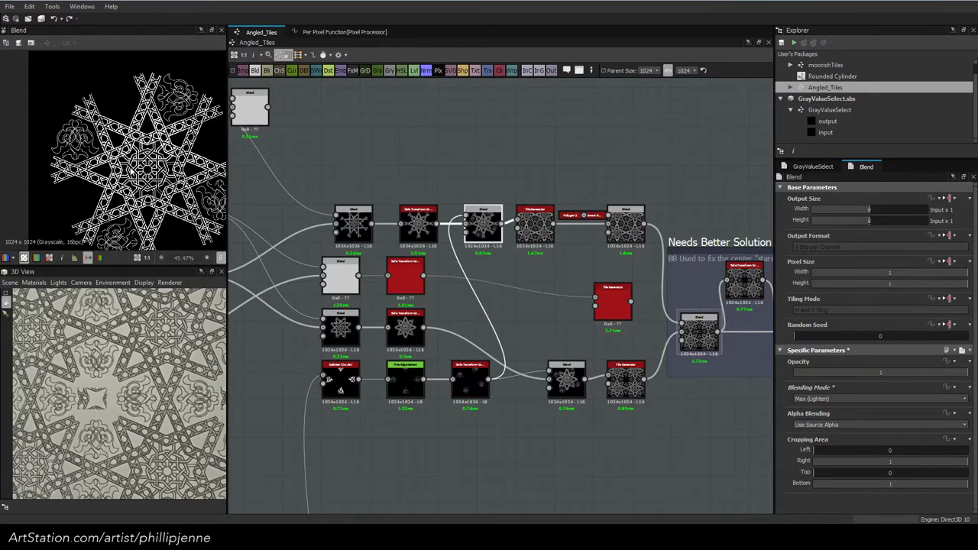
scroll(130, 168, "up", 2)
left_click(541, 224)
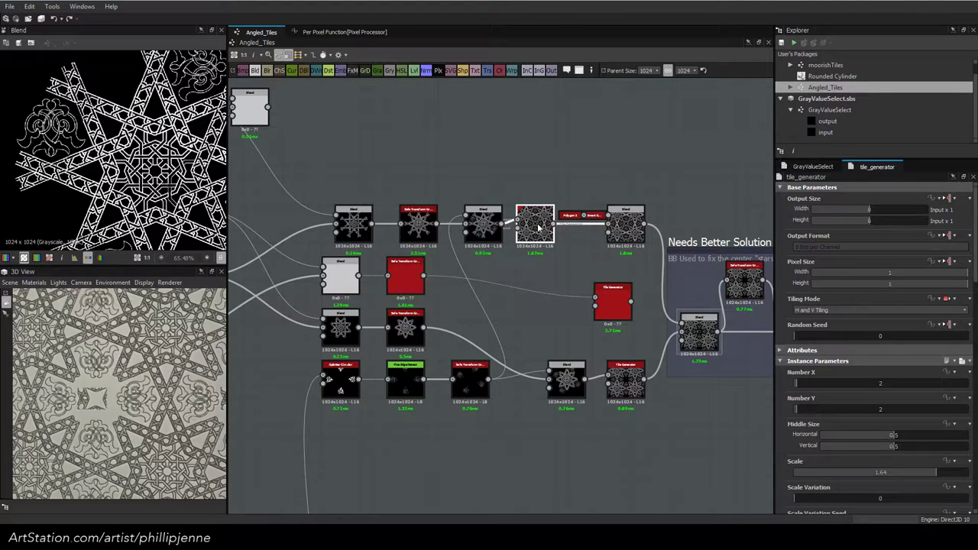
middle_click_drag(539, 227, 436, 199)
Set the framed Blend's crop edges to Left 0.41, Right 0.64 and Top 0.41
left_click(595, 300)
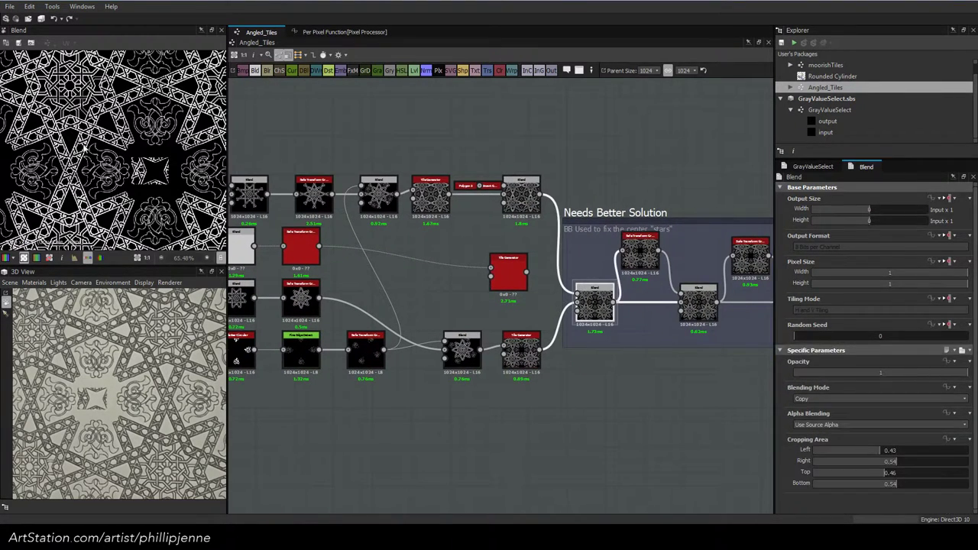
scroll(111, 145, "up", 3)
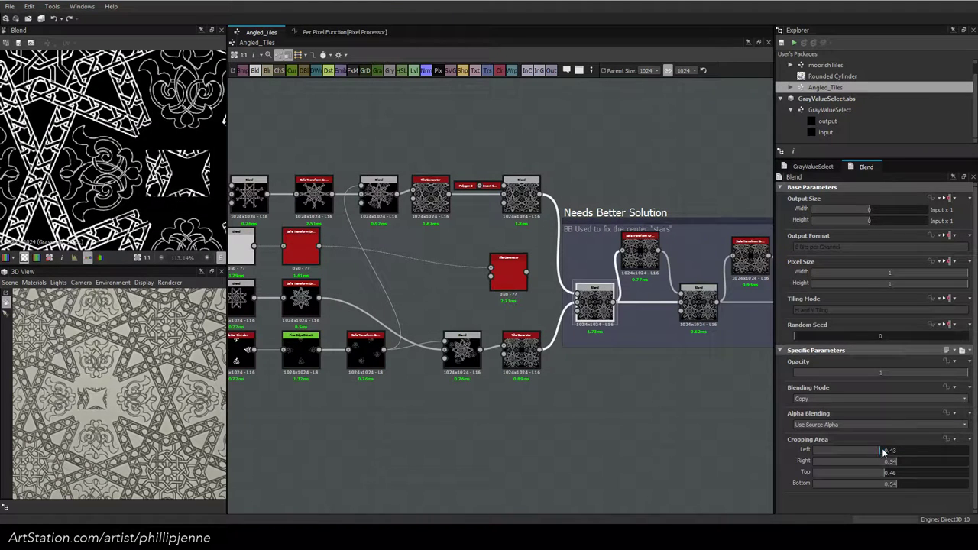
left_click_drag(883, 452, 912, 467)
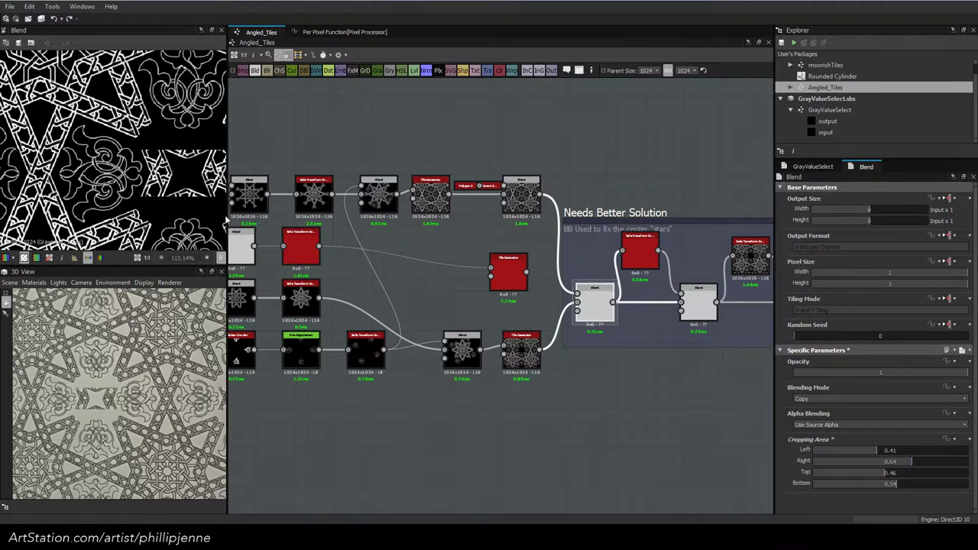
middle_click_drag(151, 204, 105, 203)
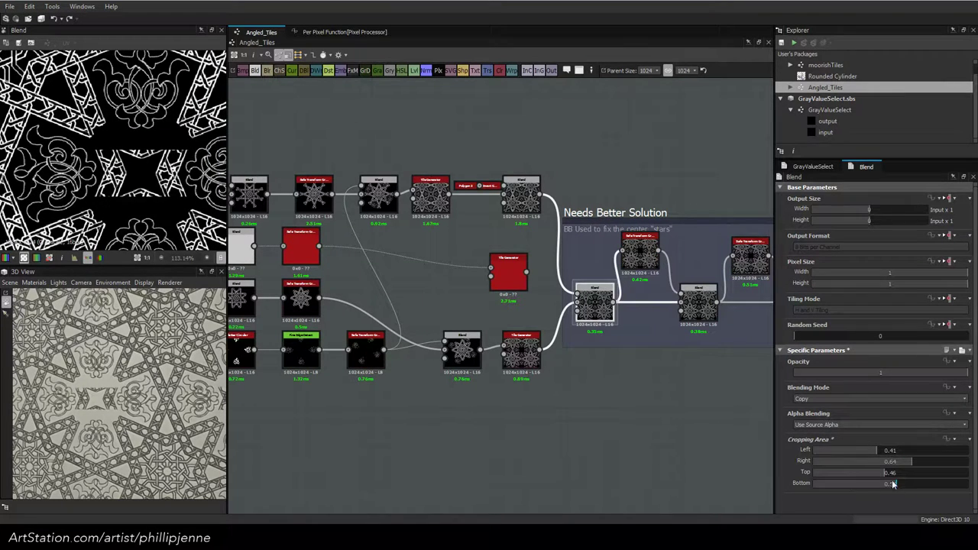
left_click_drag(886, 472, 903, 486)
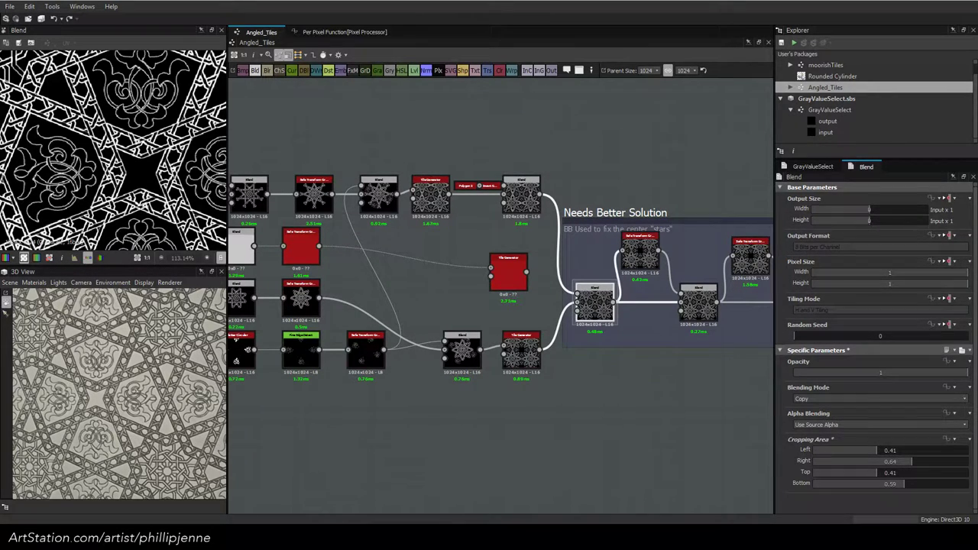
Orbit and zoom the 3D preview to inspect the tile plane, then return it face-on
scroll(130, 363, "down", 5)
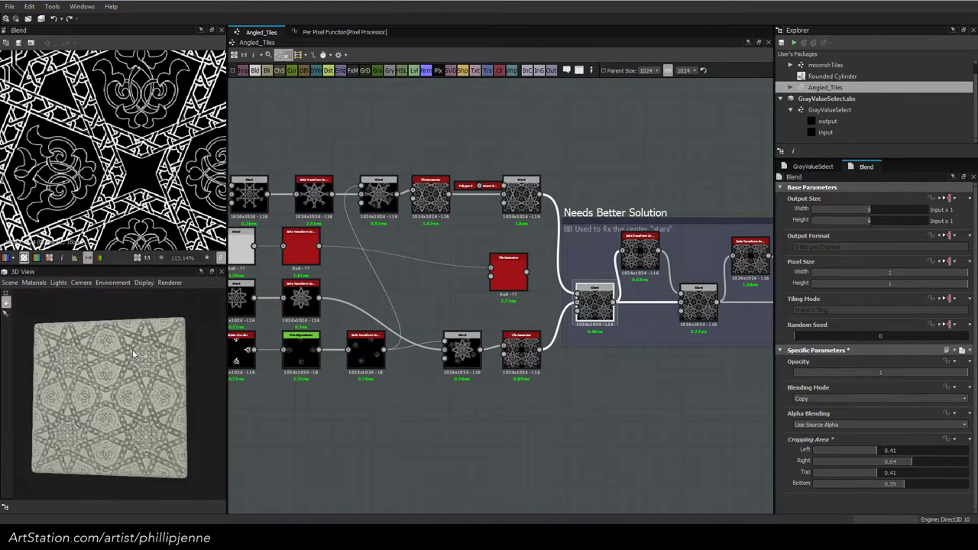
scroll(134, 353, "up", 5)
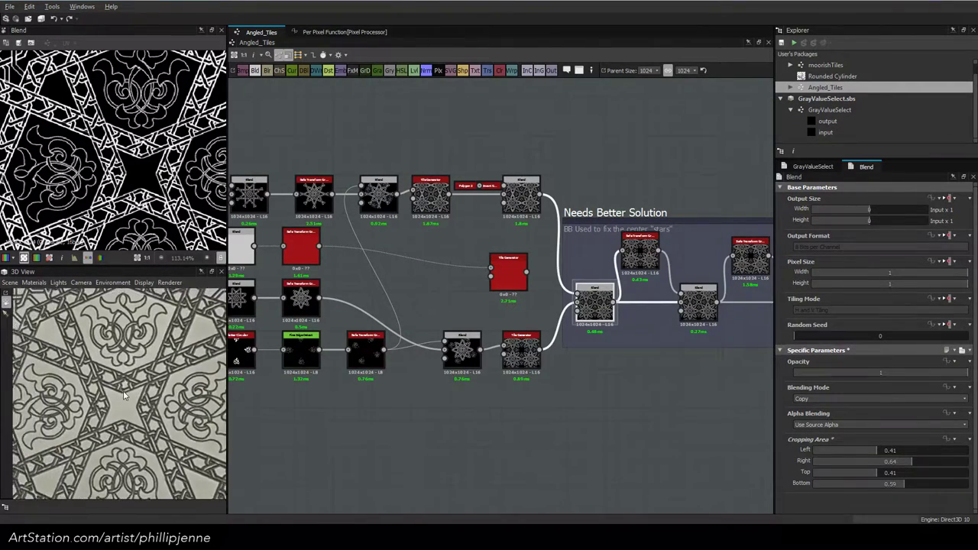
mouse_move(125, 395)
left_mouse_down()
mouse_move(153, 402)
mouse_move(115, 395)
left_mouse_up()
scroll(156, 401, "down", 5)
scroll(112, 395, "up", 4)
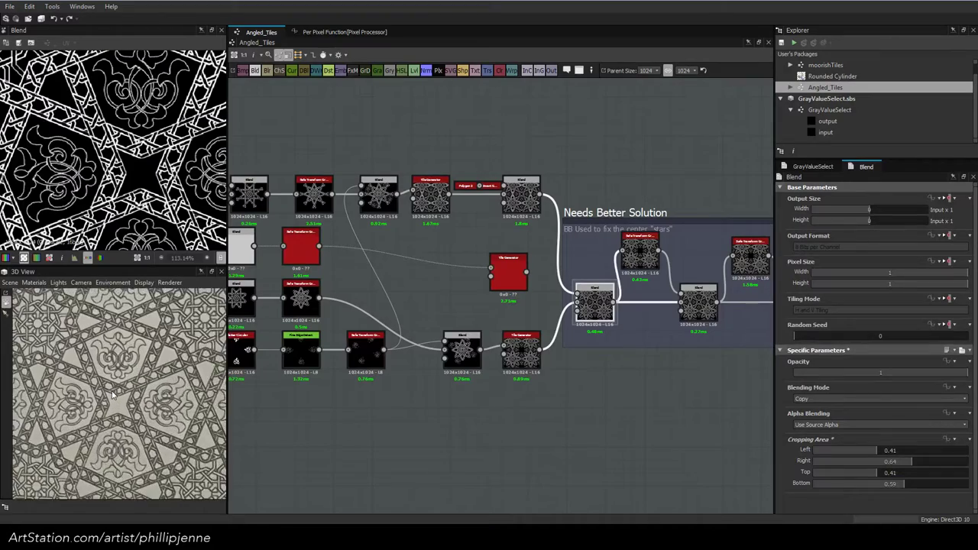
scroll(112, 395, "up", 6)
scroll(112, 395, "down", 4)
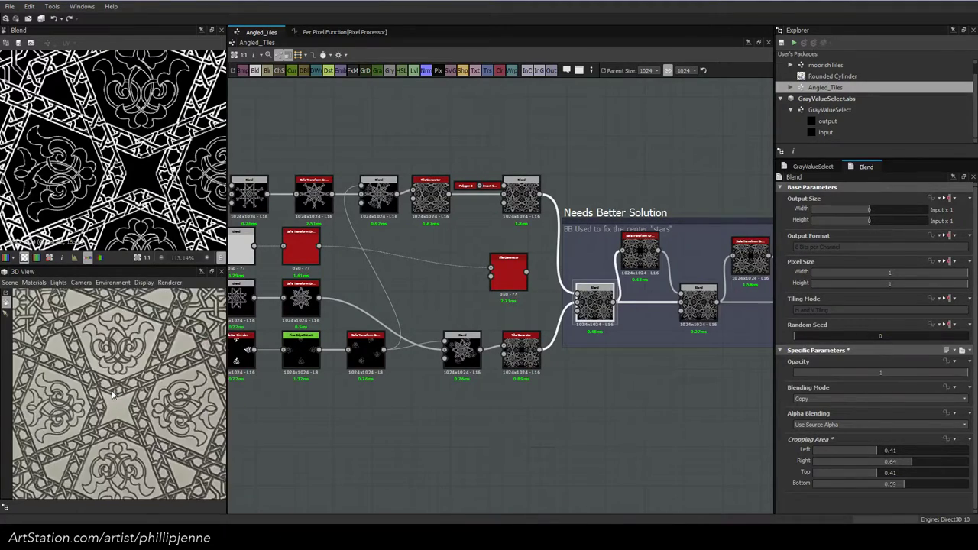
scroll(112, 395, "down", 4)
mouse_move(112, 395)
left_mouse_down()
mouse_move(128, 401)
mouse_move(70, 396)
mouse_move(113, 396)
mouse_move(118, 376)
mouse_move(124, 390)
left_mouse_up()
scroll(114, 396, "up", 4)
scroll(114, 396, "down", 2)
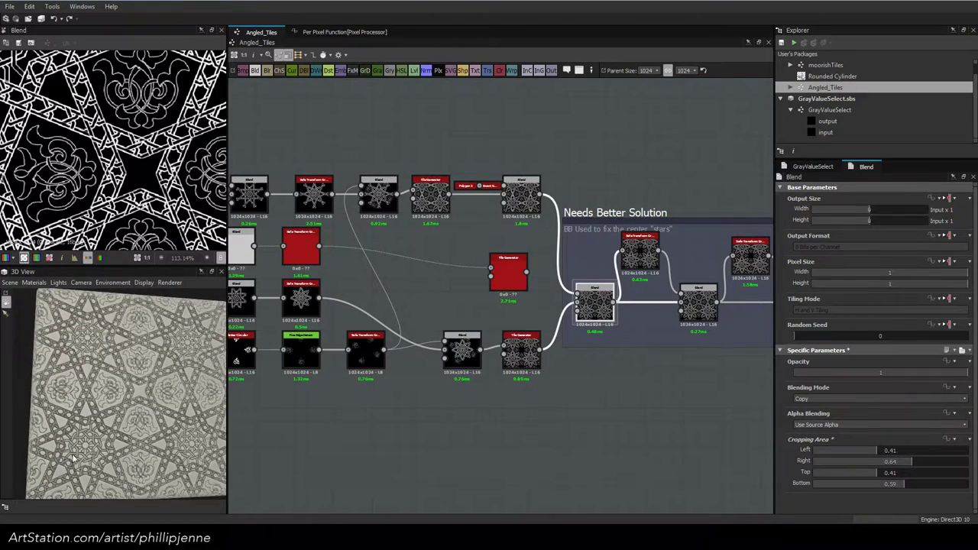
left_click_drag(74, 458, 159, 390)
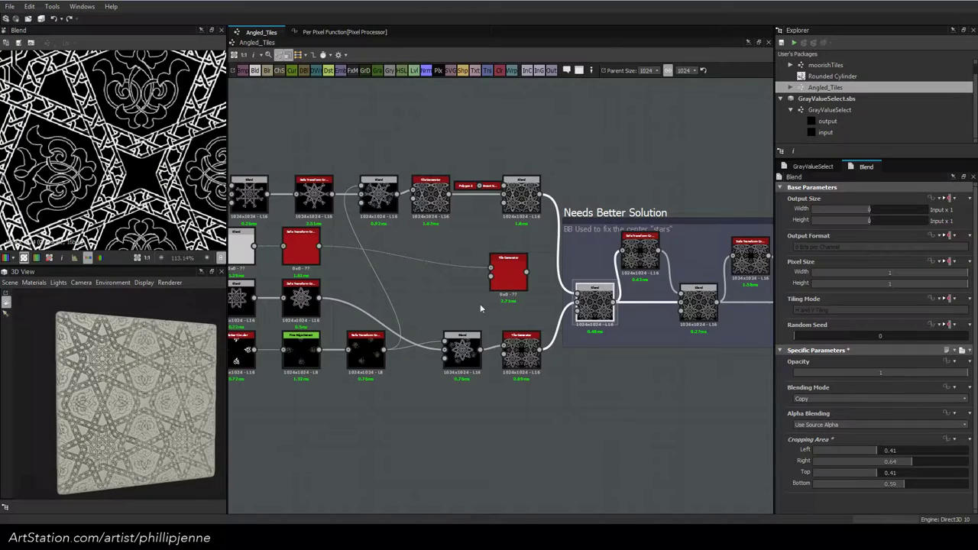
scroll(479, 310, "down", 3)
Pan over to the Filigree frame's star nodes and preview the histogram_scan node
middle_click_drag(429, 366, 701, 304)
scroll(560, 374, "down", 2)
middle_click_drag(492, 356, 583, 211)
scroll(480, 316, "down", 2)
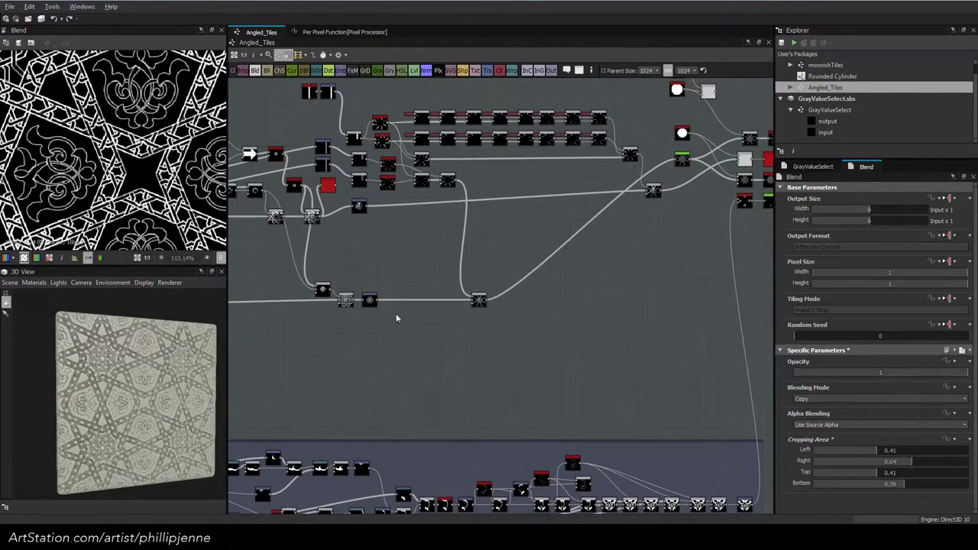
scroll(397, 316, "up", 2)
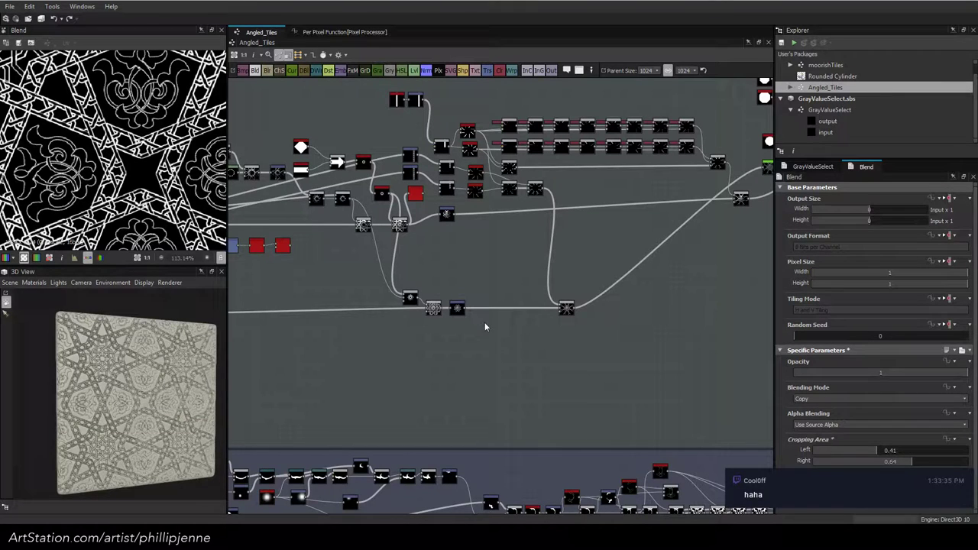
middle_click_drag(394, 354, 816, 370)
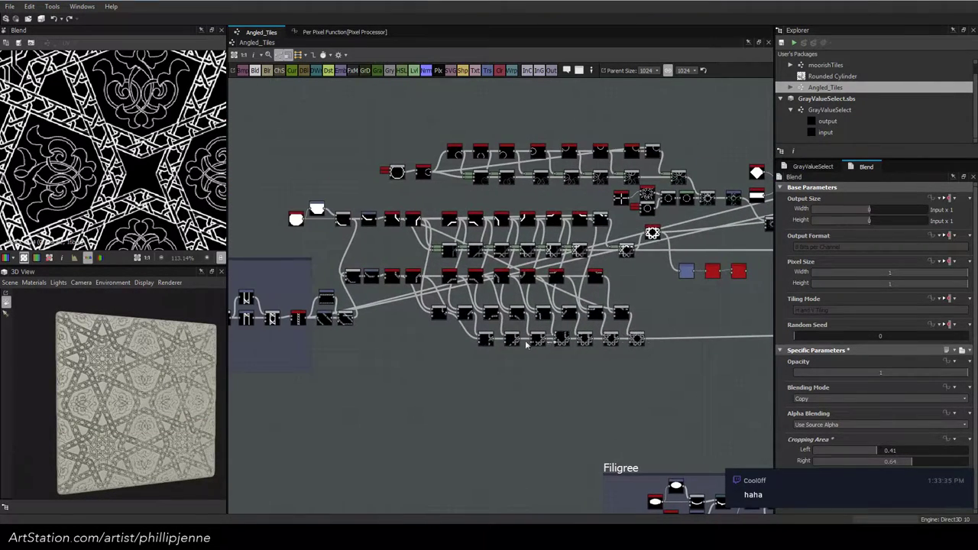
middle_click_drag(618, 334, 527, 305)
scroll(527, 256, "up", 3)
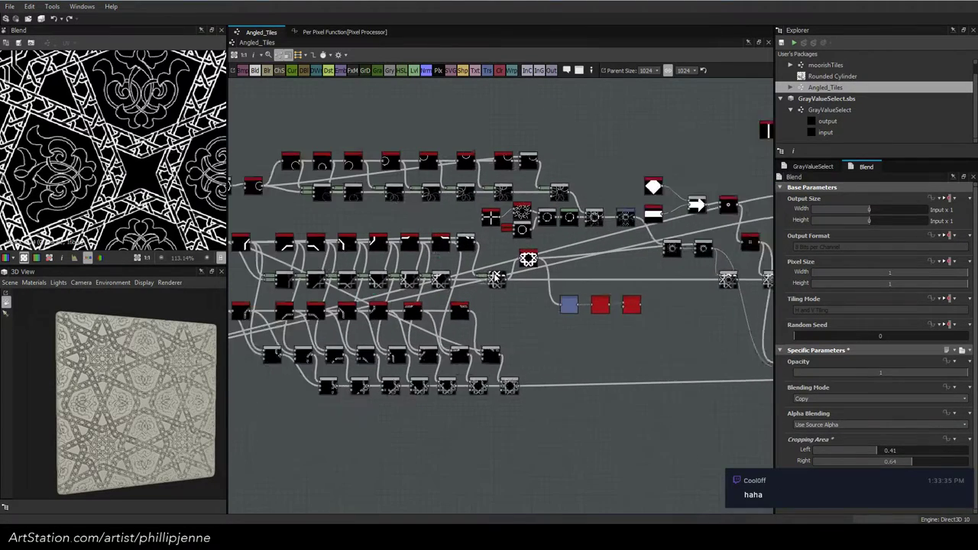
left_click(535, 255)
Preview the Blend and safe_transform_grayscale nodes' outputs further left in the graph
middle_click_drag(697, 264, 461, 264)
middle_click_drag(632, 287, 416, 301)
middle_click_drag(601, 304, 373, 320)
middle_click_drag(549, 319, 430, 338)
left_click(585, 263)
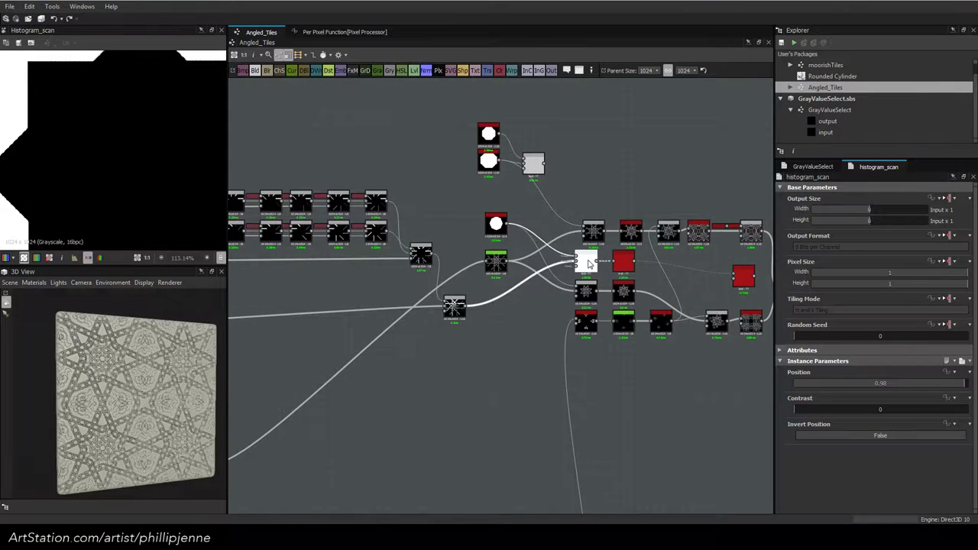
left_click(619, 263)
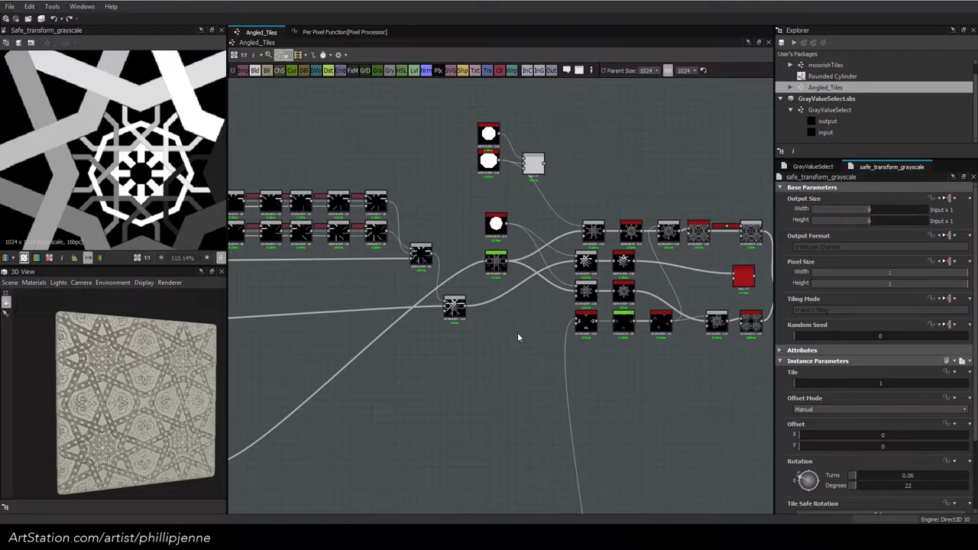
Collapse GrayValueSelect.sbs in the Explorer and open the graph's clean-up and export menu
scroll(413, 337, "down", 6)
middle_click_drag(407, 330, 571, 286)
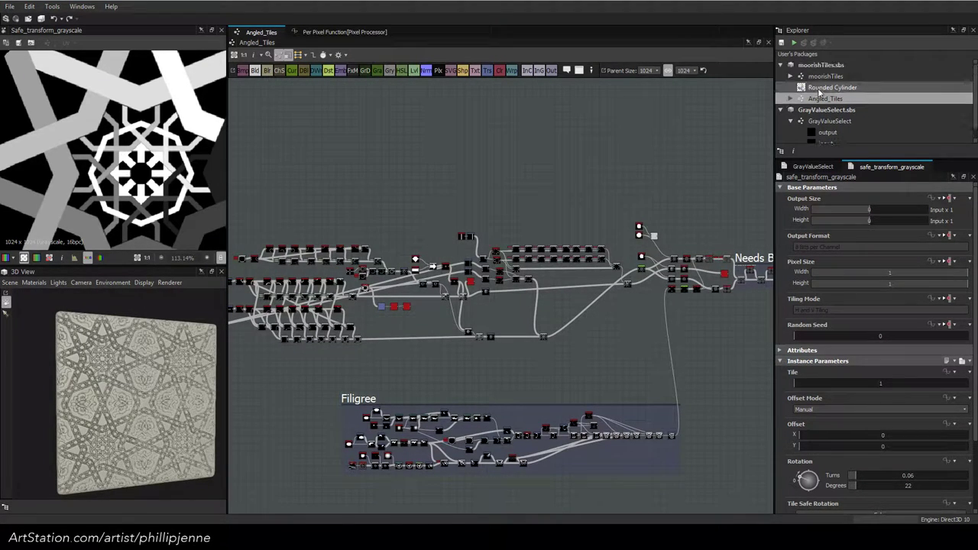
left_click(780, 98)
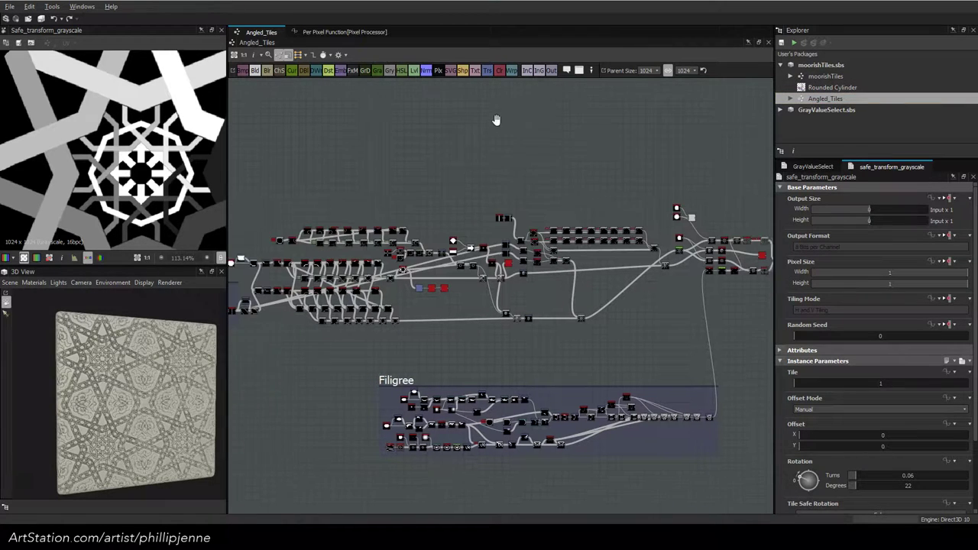
left_click(341, 55)
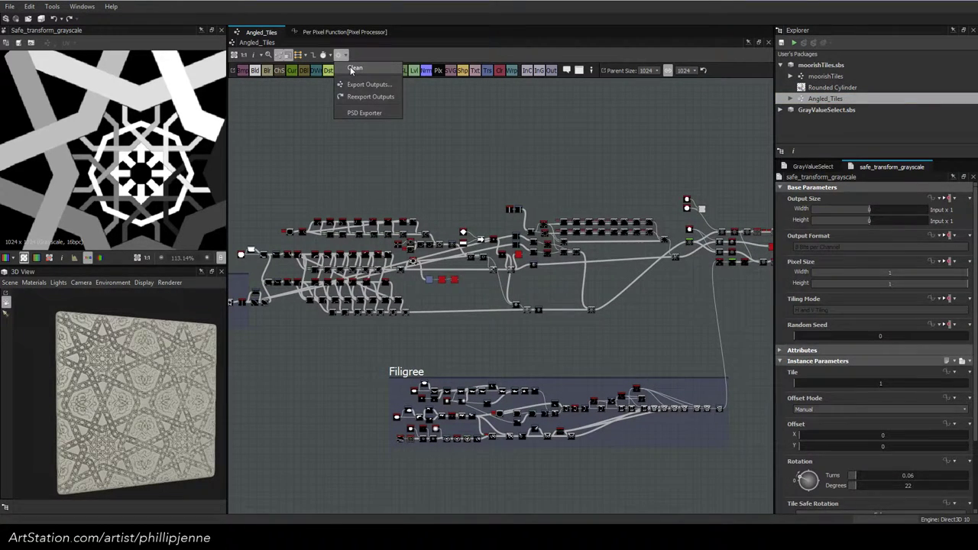
Run Clean to remove unused nodes, then view the Blend node's output
left_click(352, 68)
scroll(539, 188, "up", 8)
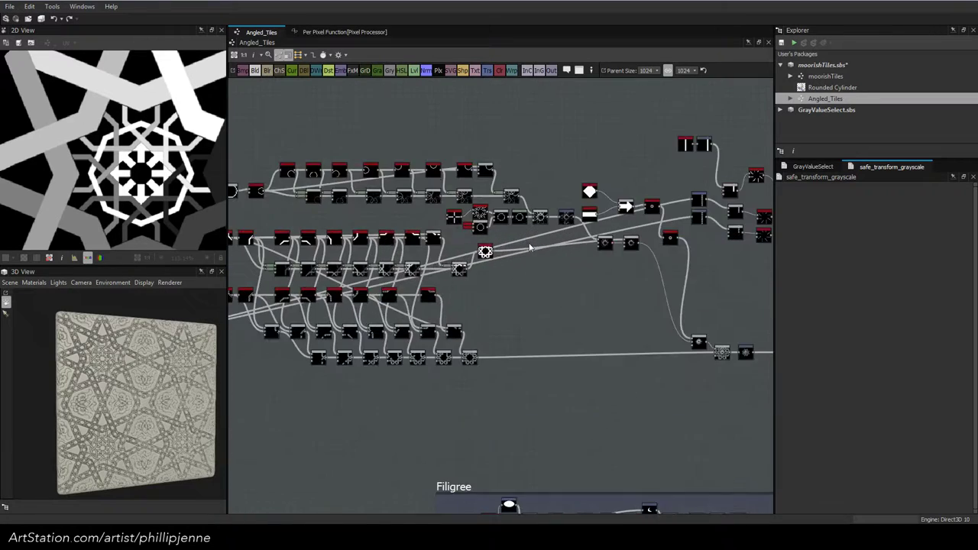
middle_click_drag(569, 262, 449, 232)
double_click(541, 216)
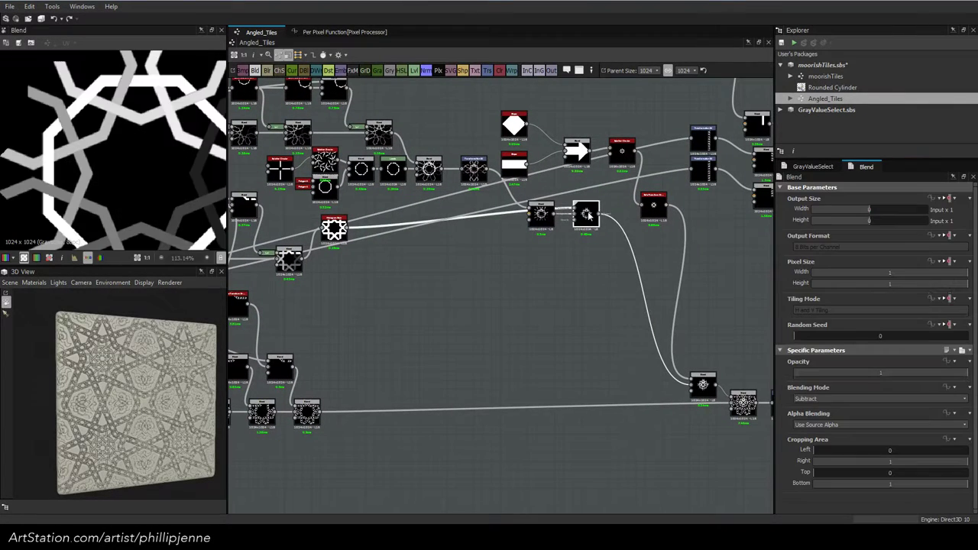
Preview the Max (Lighten) Blend and the Transformation 2D node outputs
middle_click_drag(567, 277, 492, 240)
double_click(597, 335)
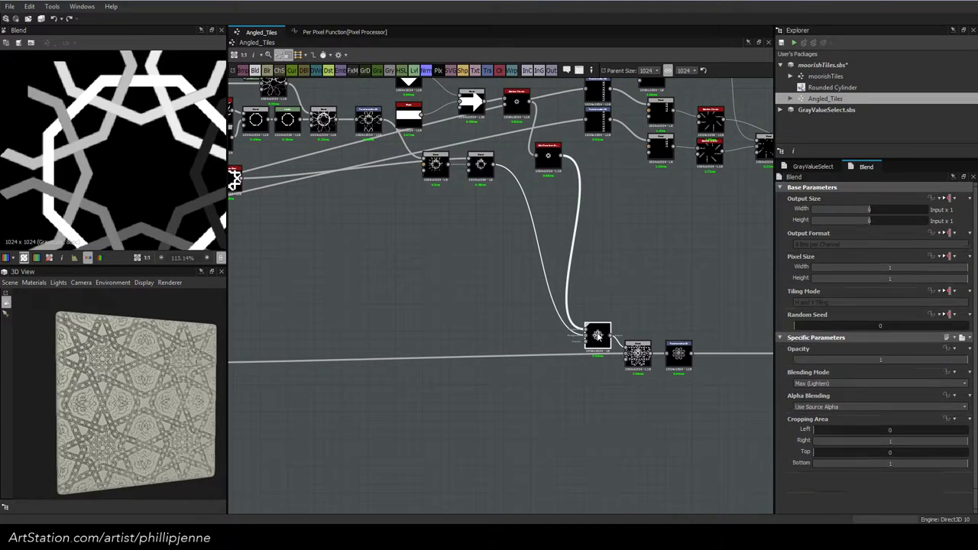
left_click(635, 353)
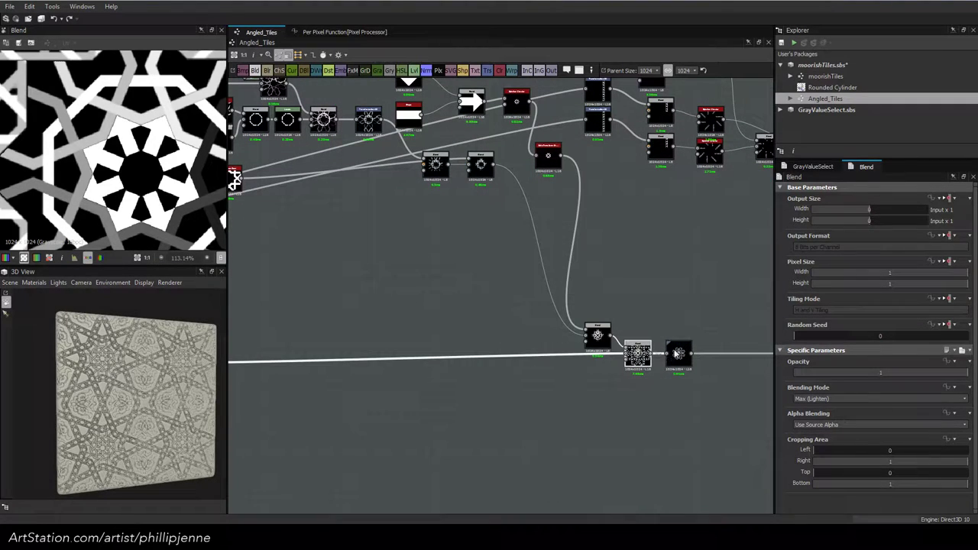
double_click(678, 353)
Select the upper node rows and move the transform node up and left
scroll(554, 271, "down", 6)
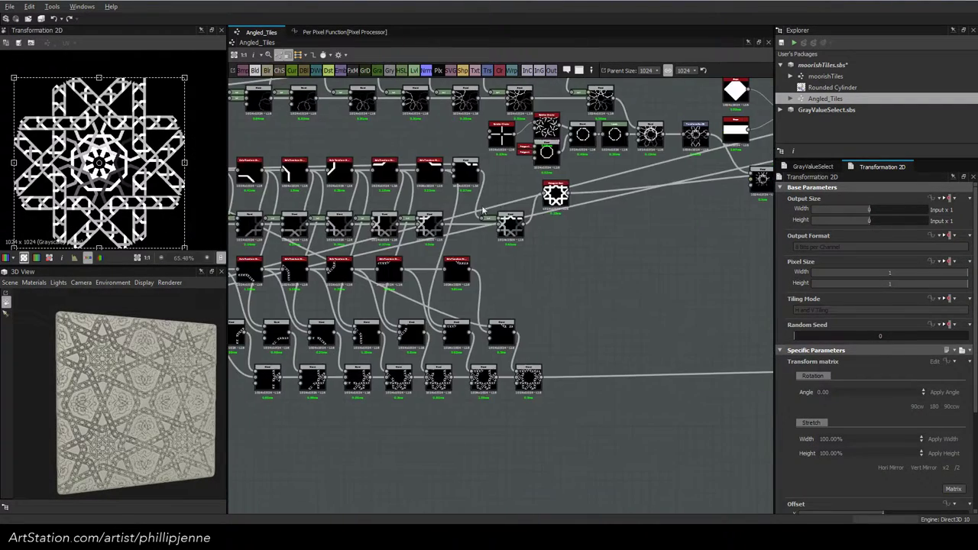
middle_click_drag(553, 269, 541, 240)
scroll(498, 291, "down", 2)
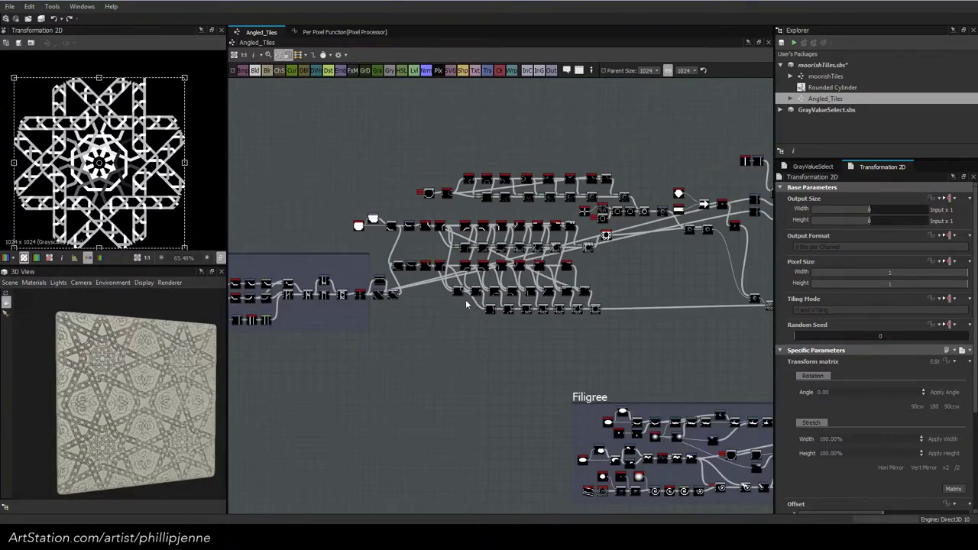
middle_click_drag(466, 299, 569, 292)
scroll(569, 292, "up", 4)
middle_click_drag(584, 256, 495, 345)
scroll(389, 239, "down", 1)
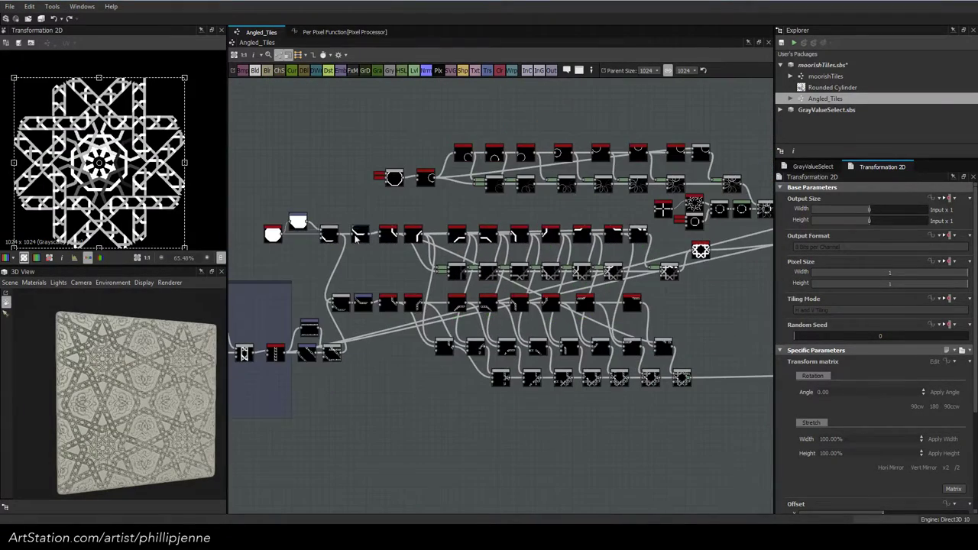
left_click_drag(262, 204, 592, 253)
left_click_drag(668, 269, 653, 252)
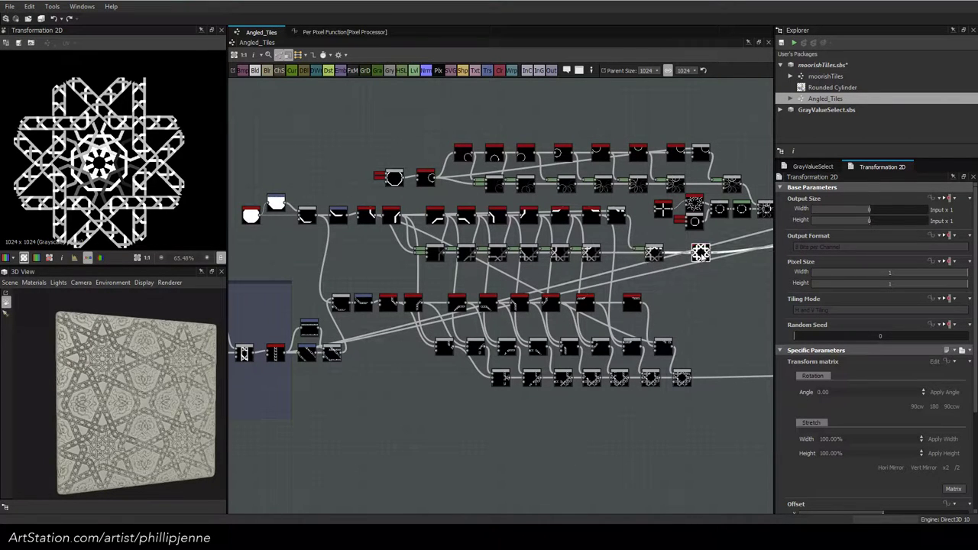
Resize the Lattice frame so it encloses its lower rows of star nodes
scroll(359, 350, "down", 2)
middle_click_drag(364, 348, 384, 323)
left_click_drag(326, 357, 671, 365)
scroll(680, 349, "down", 1)
middle_click_drag(680, 349, 438, 341)
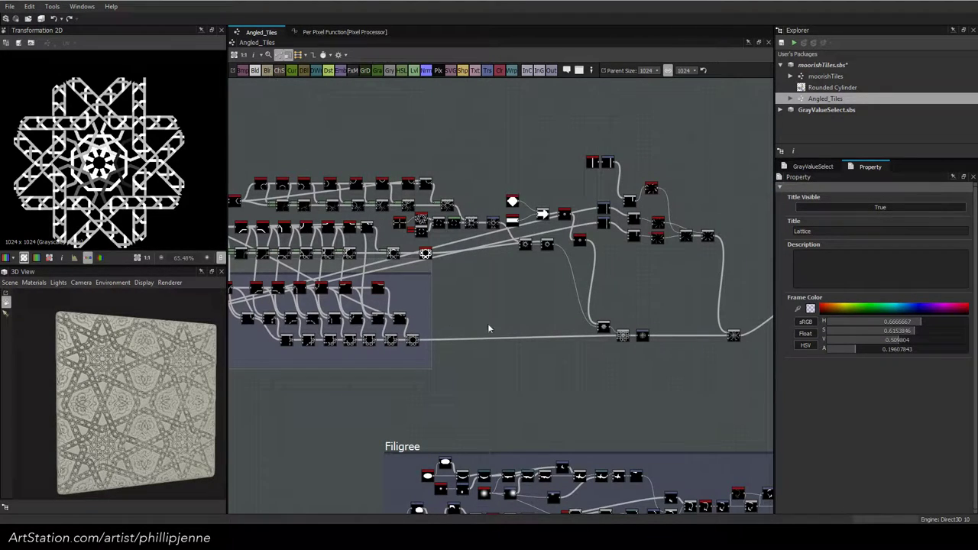
Nudge the small chain nodes right and up to tidy their alignment
left_click_drag(600, 329, 619, 297)
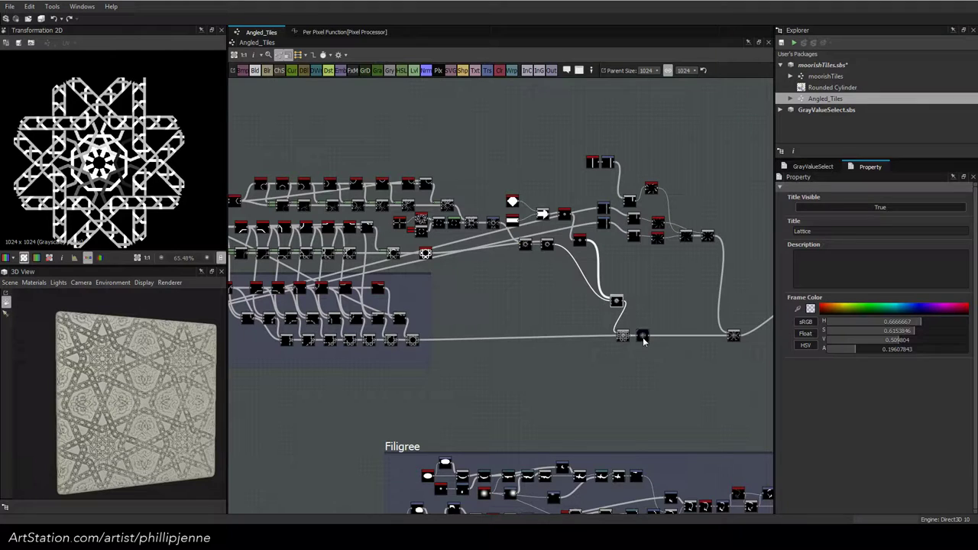
left_click_drag(644, 342, 697, 342)
left_click_drag(623, 338, 660, 338)
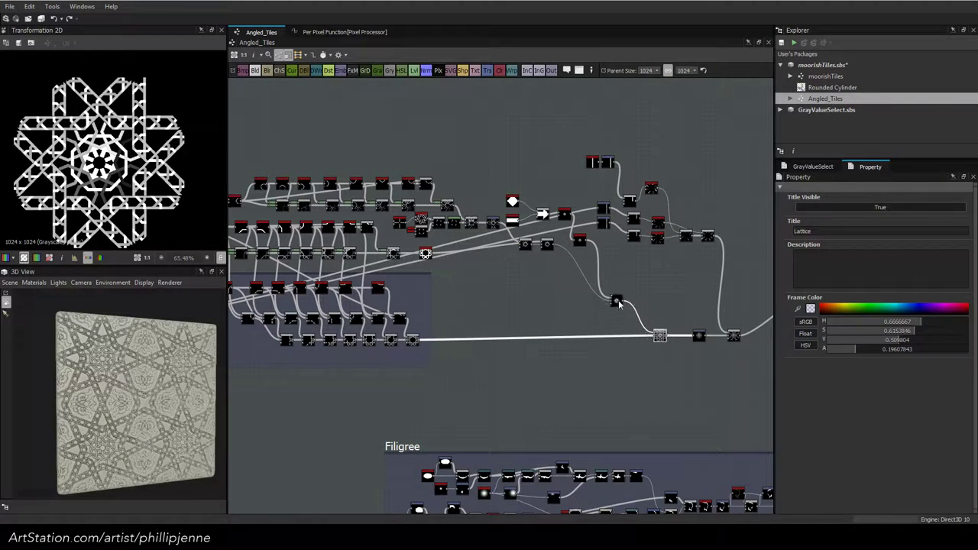
left_click_drag(619, 303, 643, 303)
left_click(474, 304)
Move the Filigree frame up and slightly left in the graph
middle_click_drag(649, 313, 787, 311)
middle_click_drag(293, 312, 475, 308)
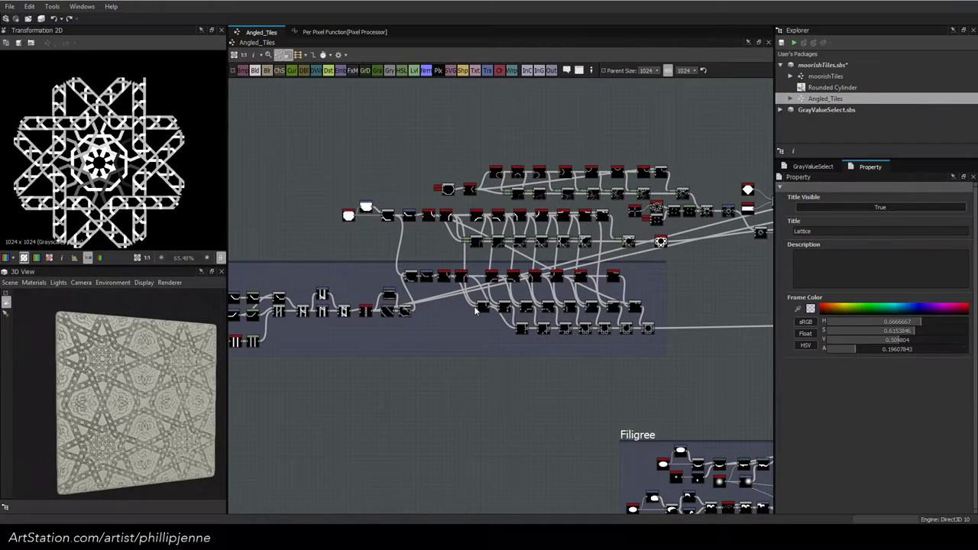
scroll(475, 309, "down", 1)
middle_click_drag(522, 360, 343, 257)
middle_click_drag(576, 292, 390, 295)
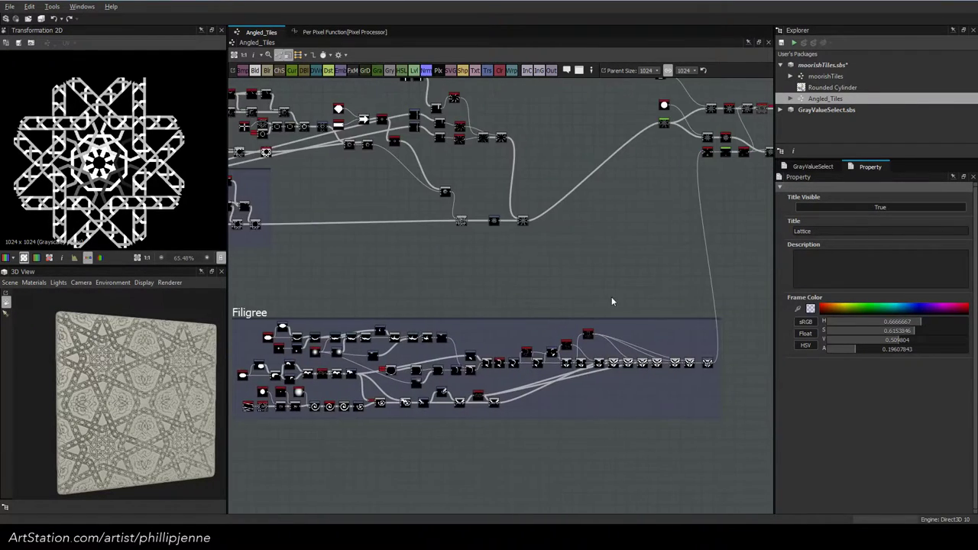
scroll(611, 301, "down", 4)
left_click_drag(432, 330, 375, 290)
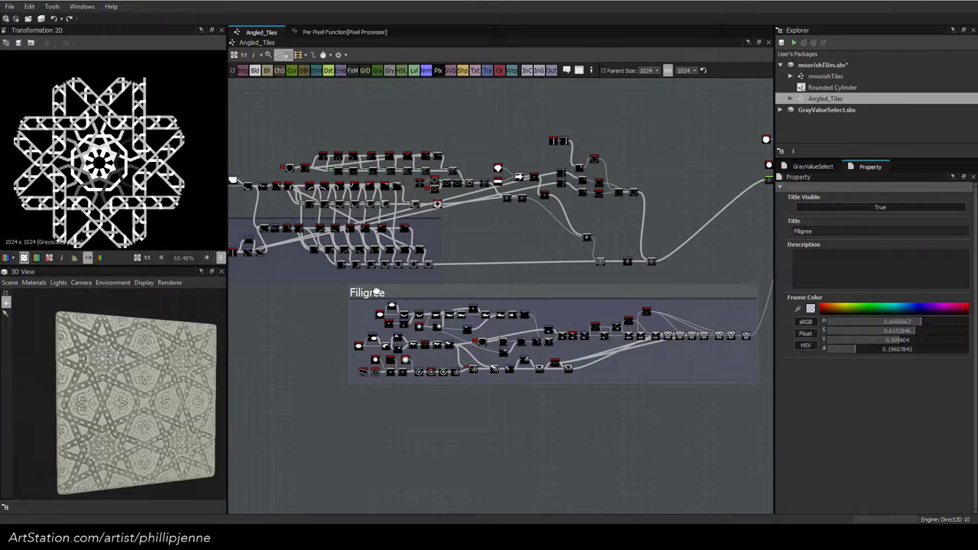
middle_click_drag(509, 300, 421, 311)
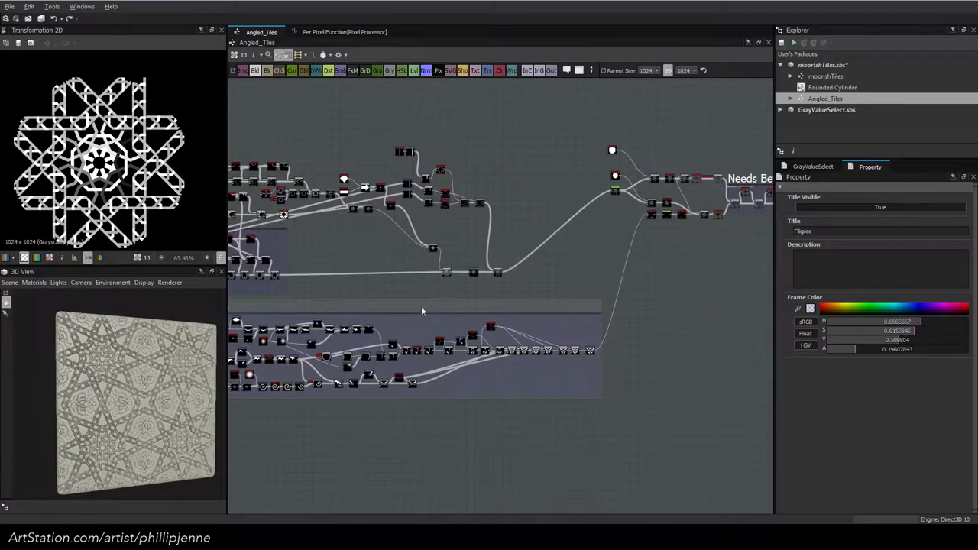
middle_click_drag(519, 286, 673, 291)
left_click_drag(367, 312, 359, 313)
middle_click_drag(561, 284, 317, 315)
left_click(546, 298)
Marquee-select the Needs Better Solution frame with its nodes and drag it down-left
middle_click_drag(499, 289, 360, 284)
left_click_drag(355, 150, 662, 321)
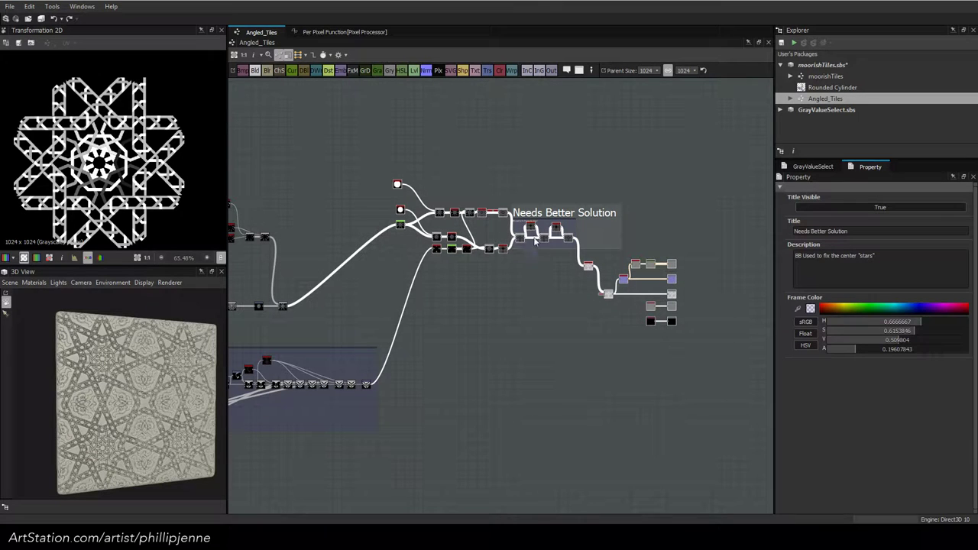
left_click_drag(543, 214, 502, 288)
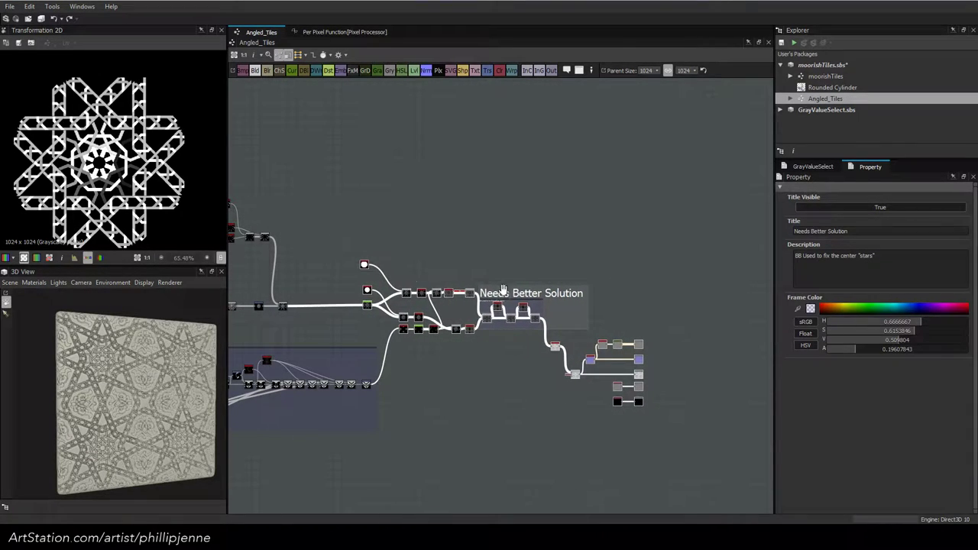
Move the top Polygon node down so it sits just above the second Polygon
scroll(324, 293, "up", 10)
scroll(465, 321, "down", 5)
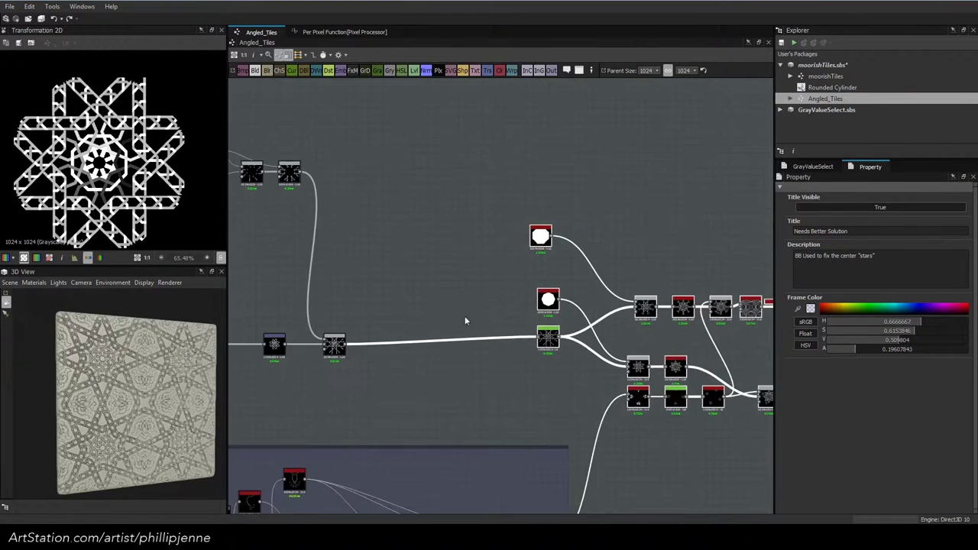
scroll(481, 305, "down", 2)
scroll(592, 330, "up", 3)
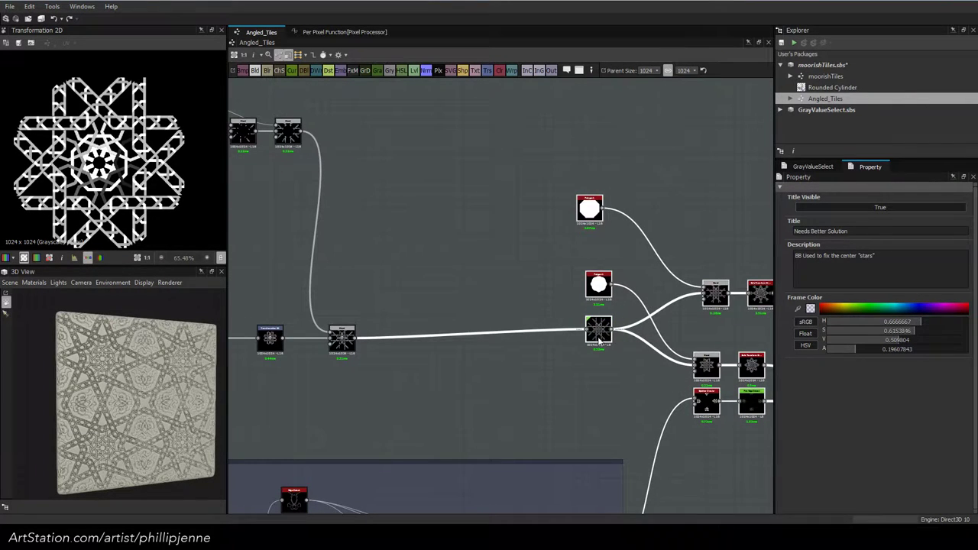
scroll(599, 342, "down", 1)
scroll(532, 309, "down", 3)
scroll(481, 303, "up", 4)
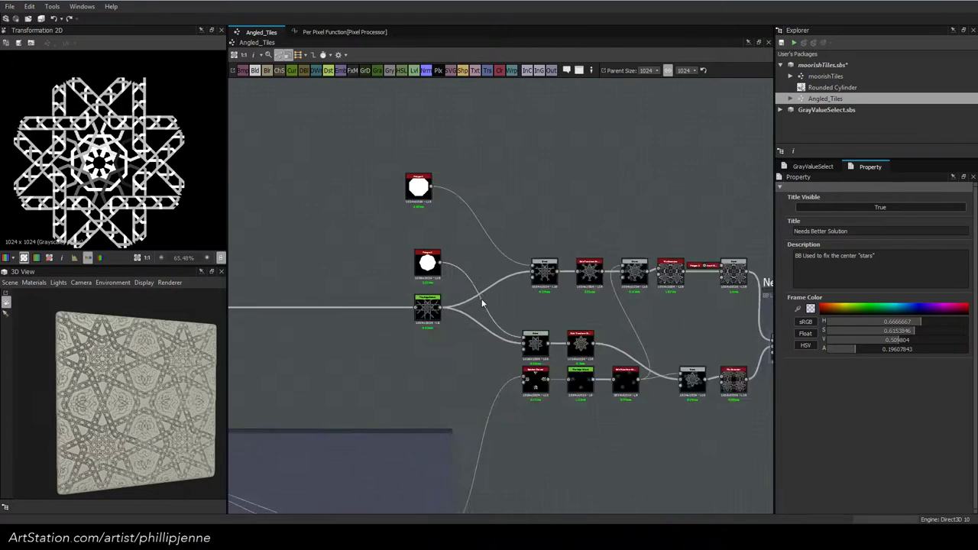
scroll(482, 304, "up", 1)
mouse_move(425, 261)
left_mouse_down()
mouse_move(433, 271)
mouse_move(421, 273)
left_mouse_up()
left_click(410, 180)
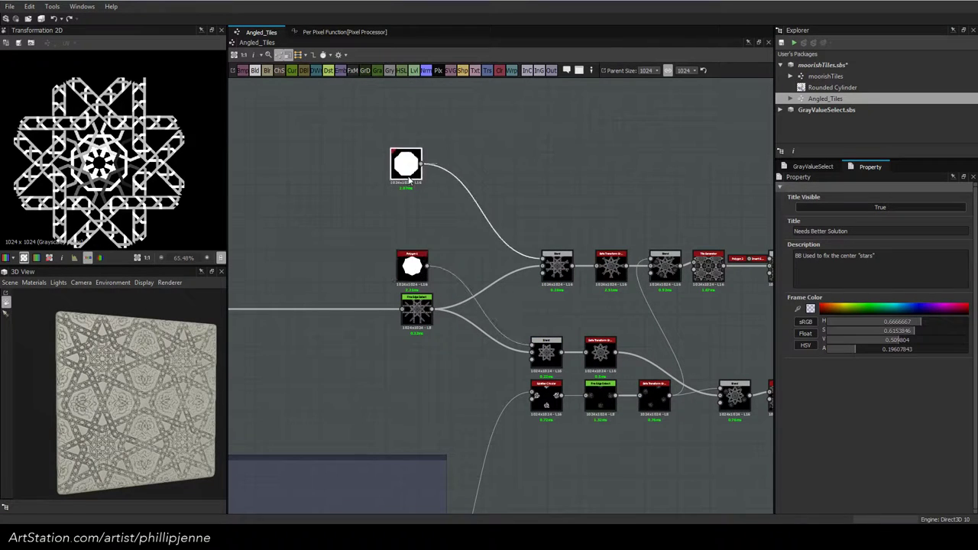
left_click_drag(410, 181, 416, 239)
left_click(411, 265)
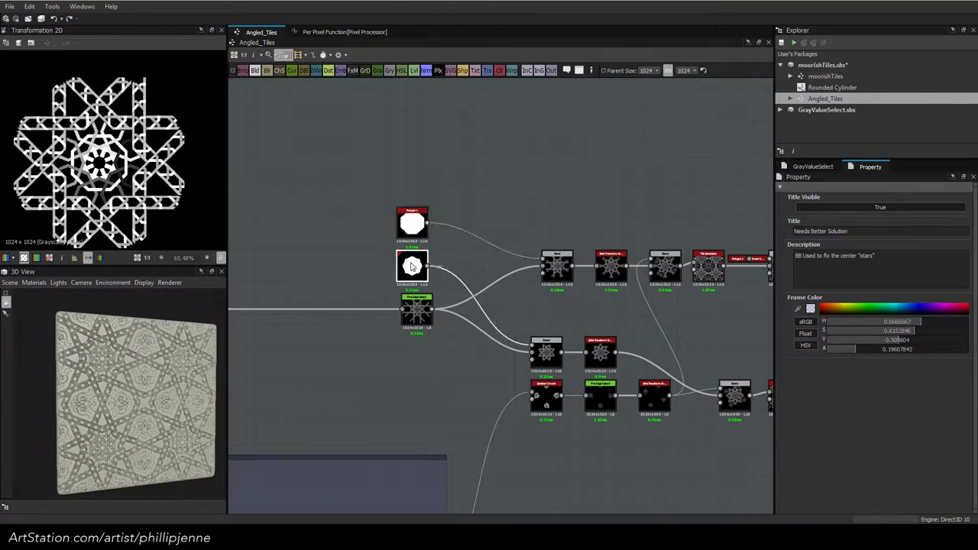
Box-select the top row of nodes and shift it down together
middle_click_drag(598, 303, 496, 286)
scroll(499, 287, "down", 3)
scroll(466, 232, "up", 3)
middle_click_drag(466, 232, 397, 222)
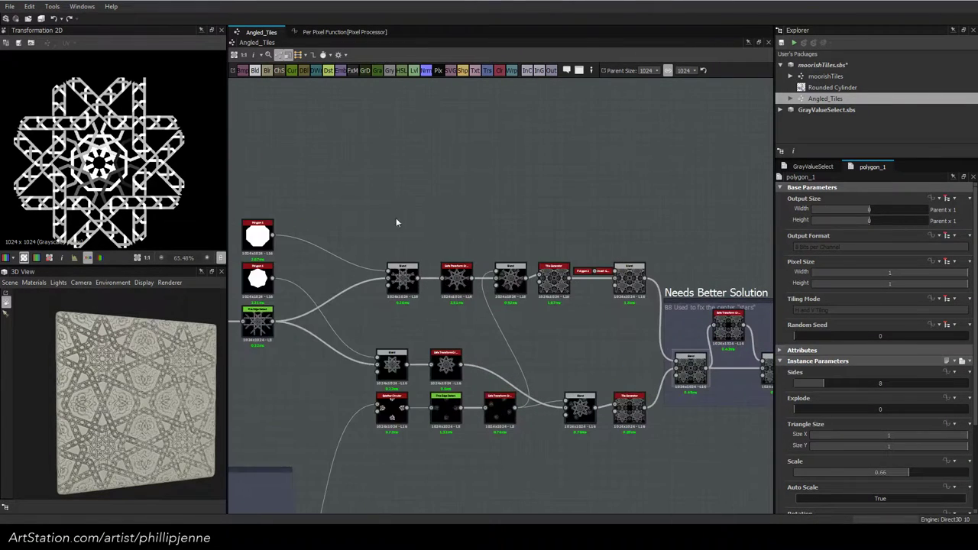
left_click_drag(397, 223, 625, 328)
scroll(441, 353, "up", 3)
Nudge the second-row Safe Transform, Blend, Splatter Circular and Fine Edge Detect nodes right
left_click_drag(440, 354, 450, 354)
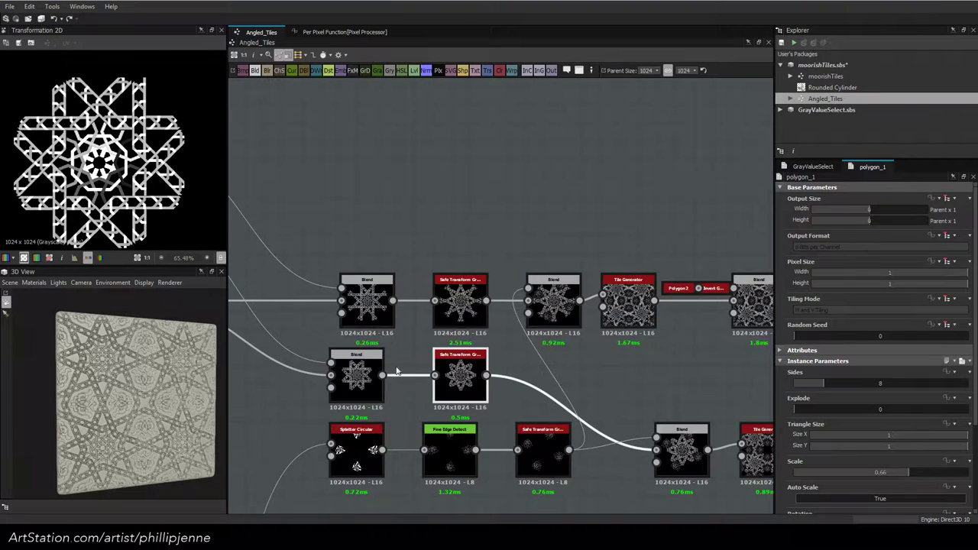
left_click_drag(356, 371, 366, 372)
left_click_drag(356, 447, 367, 446)
left_click_drag(450, 443, 461, 443)
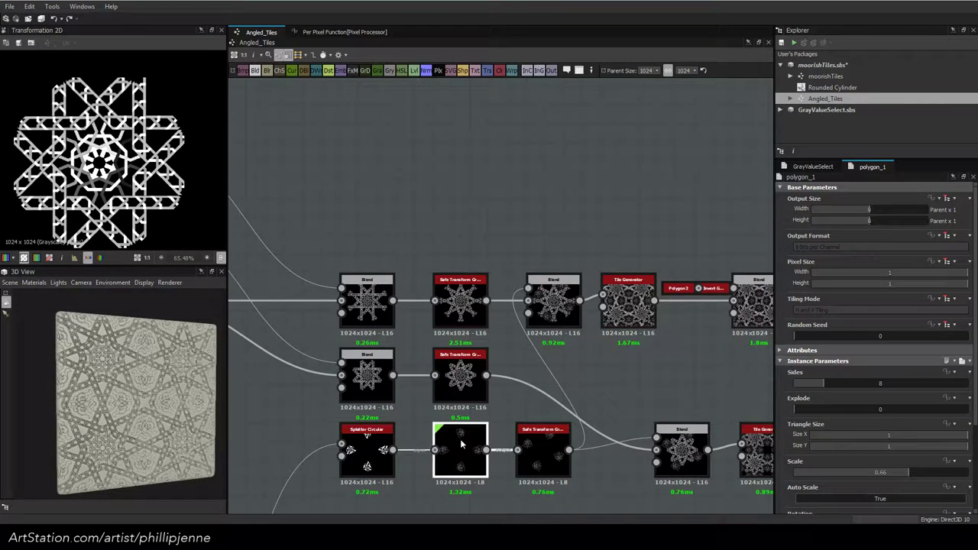
Check the Safe Transform node's 0.06-turn rotation and view the chain down to the outputs
left_click(542, 451)
scroll(535, 359, "down", 2)
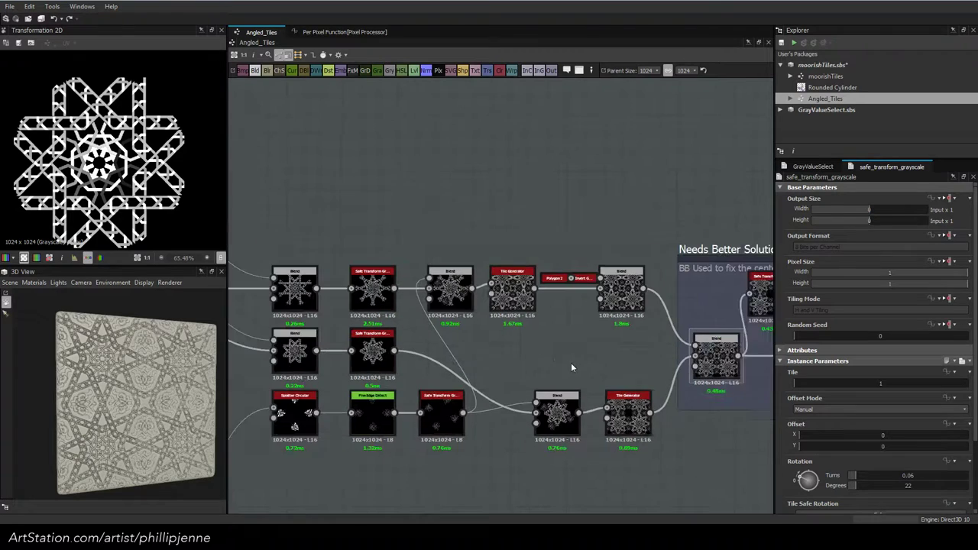
middle_click_drag(583, 364, 374, 350)
scroll(420, 355, "down", 3)
middle_click_drag(527, 355, 484, 327)
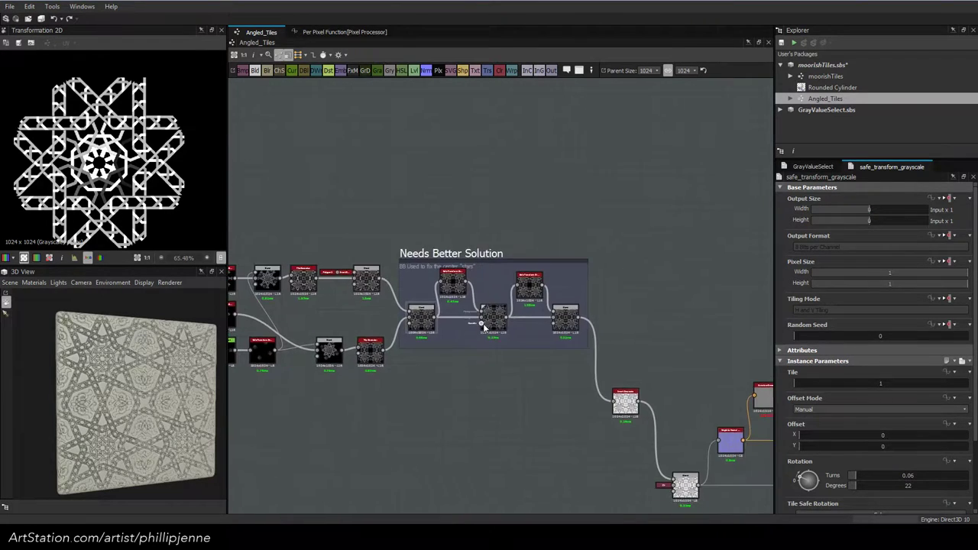
scroll(535, 321, "down", 2)
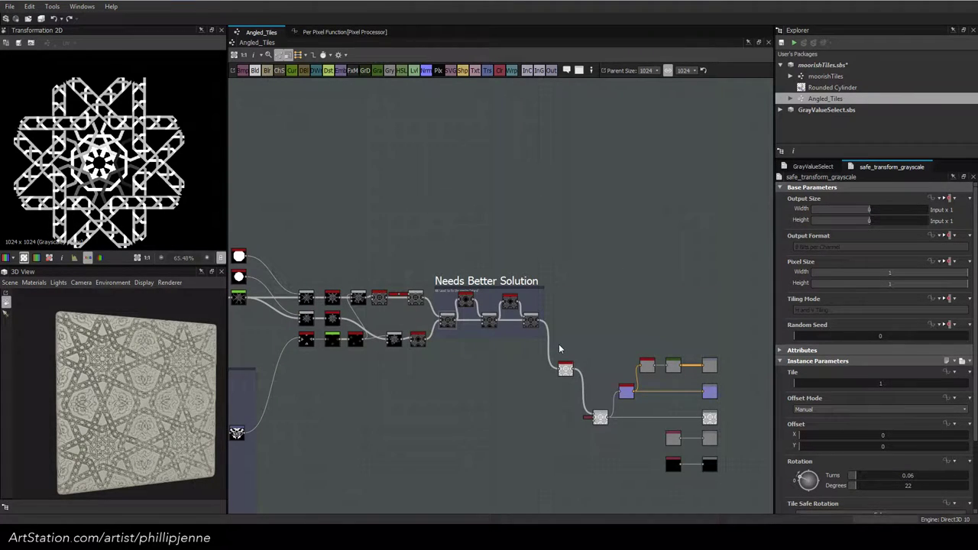
scroll(134, 417, "up", 5)
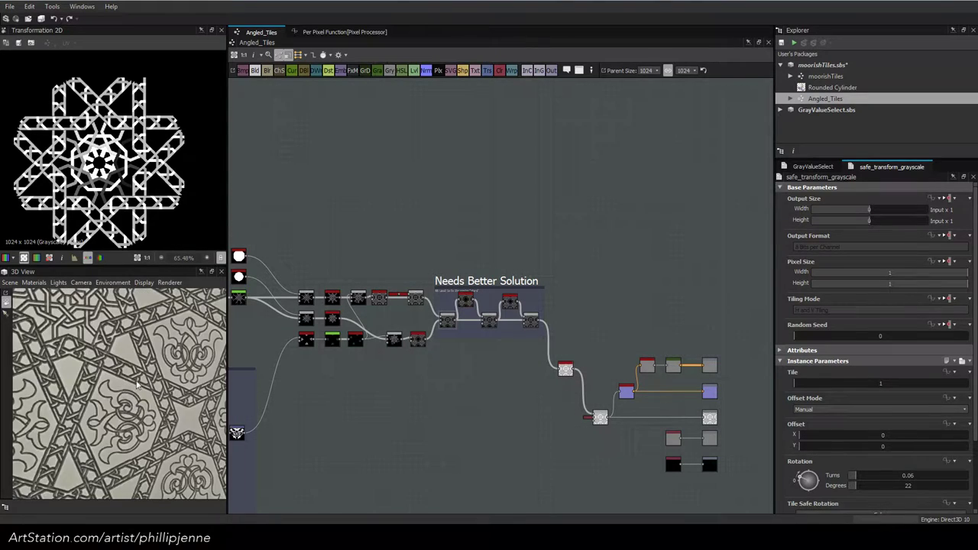
scroll(137, 386, "down", 3)
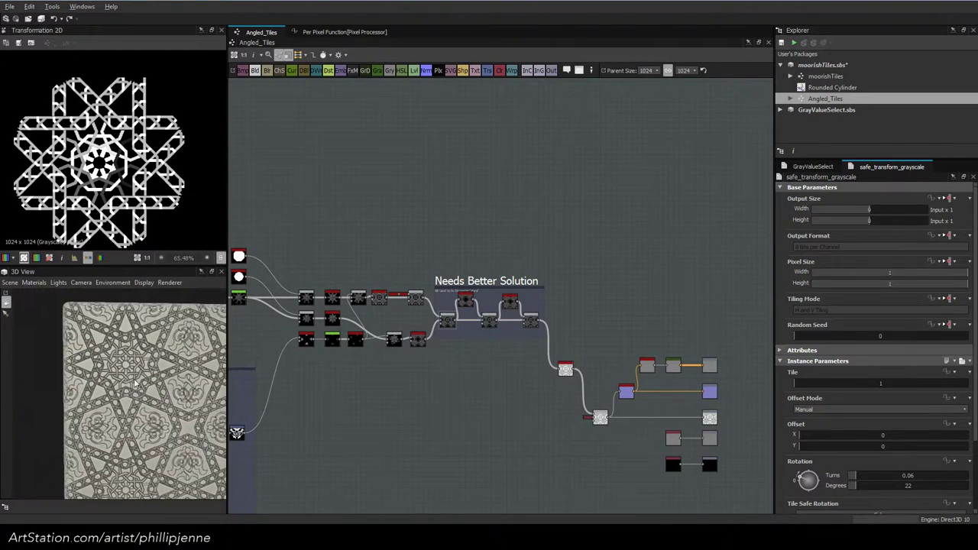
scroll(135, 384, "up", 3)
scroll(136, 384, "up", 3)
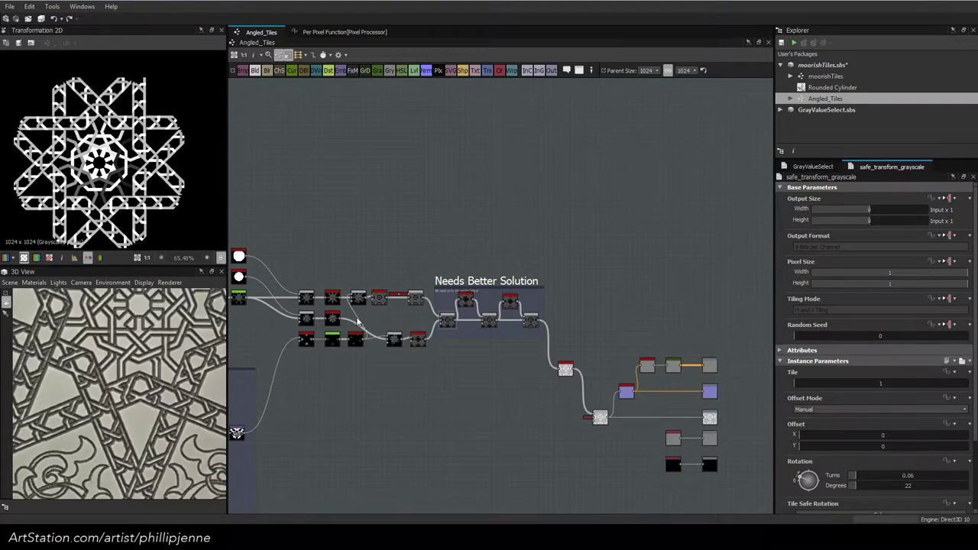
scroll(359, 321, "up", 5)
scroll(122, 363, "down", 2)
scroll(122, 363, "down", 3)
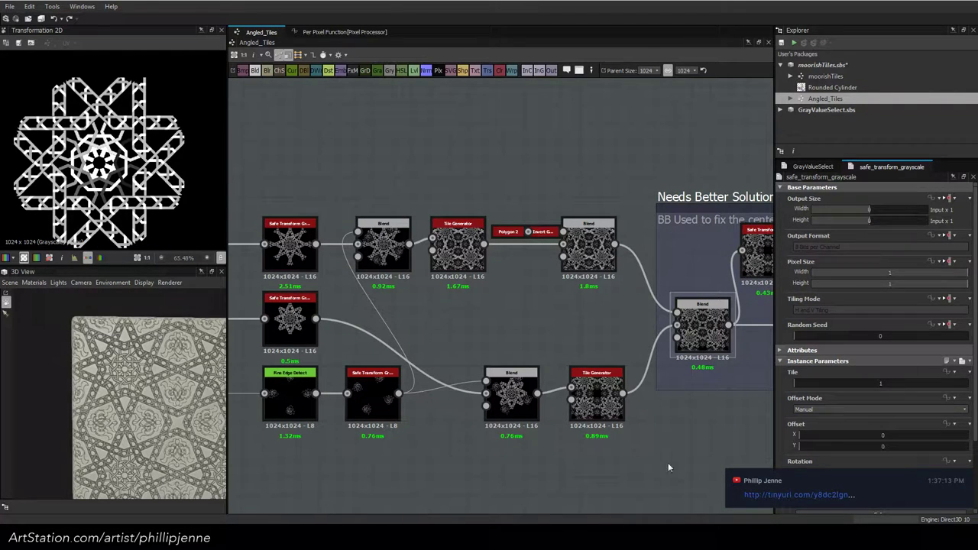
Zoom into the 3D preview's tiled surface, then drag the Chrome zellige reference window over the graph
right_click_drag(134, 381, 128, 418)
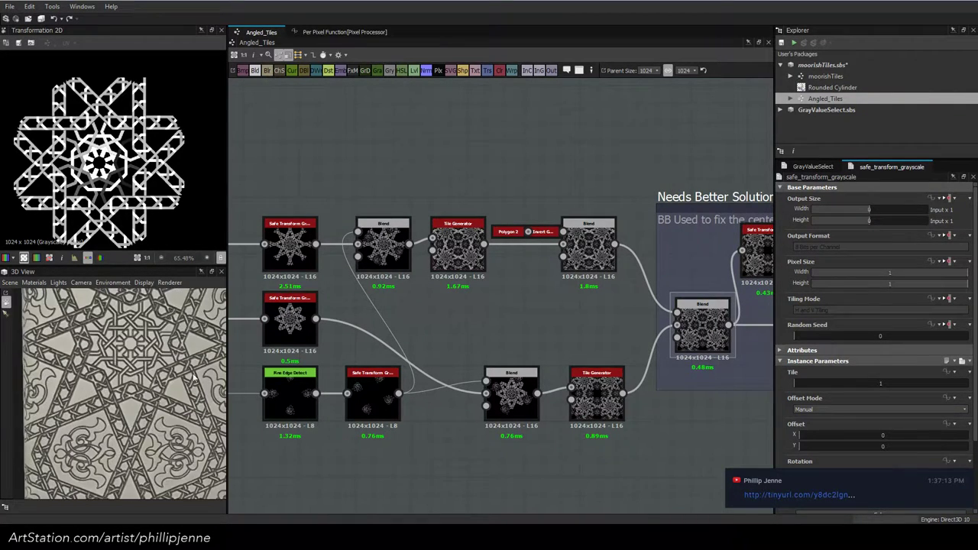
middle_click_drag(163, 366, 118, 340)
scroll(109, 375, "up", 2)
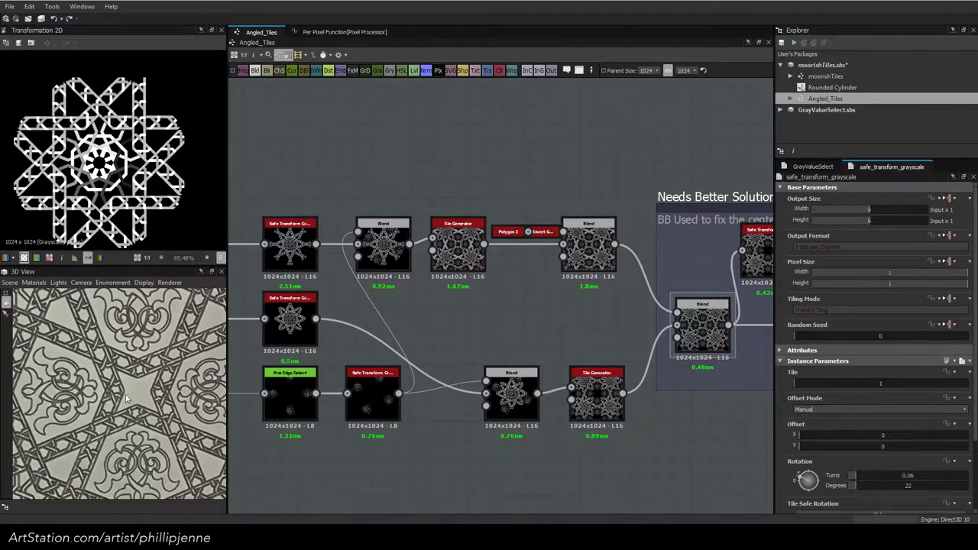
left_click_drag(977, 100, 731, 140)
Browse the TilesZellige reference tabs, ending on the large Moroccan zellige wall, then minimize Chrome
left_click(553, 145)
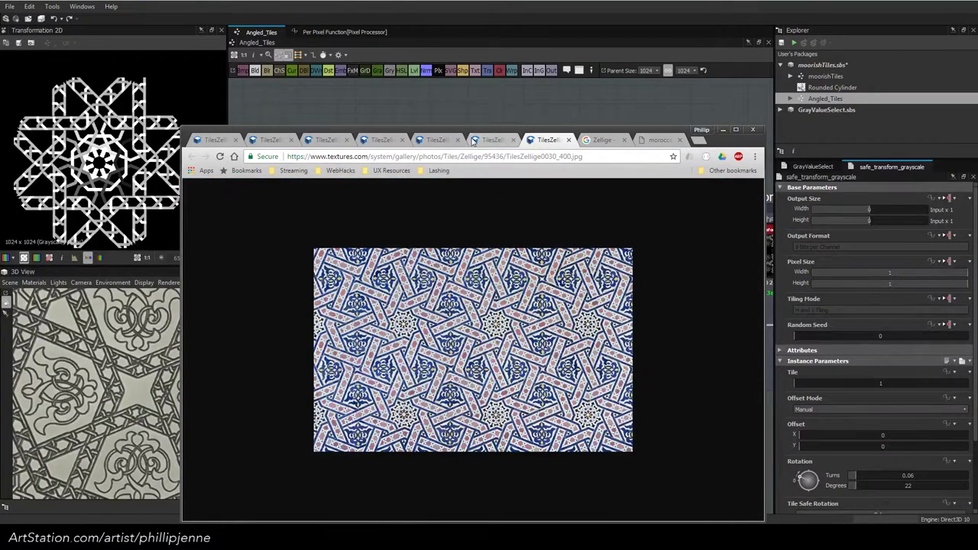
left_click(493, 141)
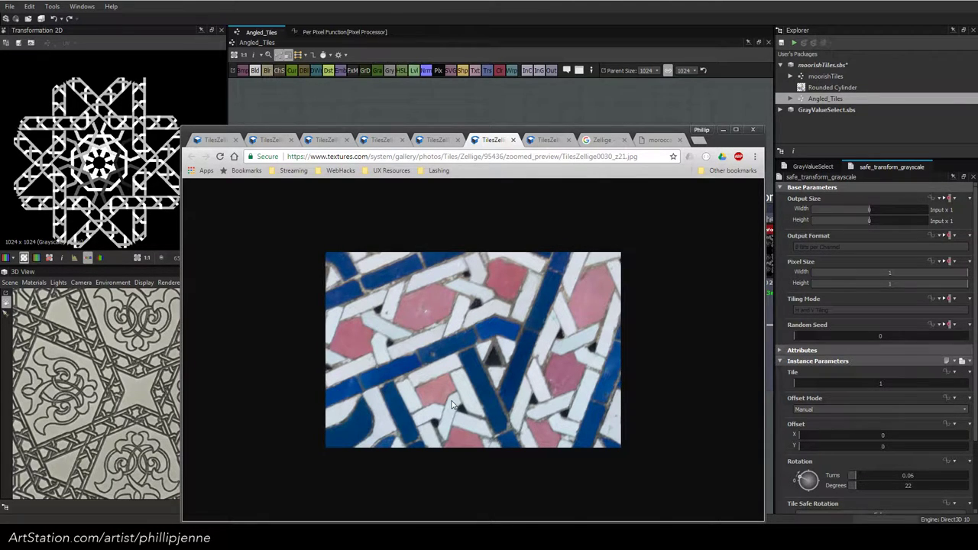
left_click(433, 140)
left_click(379, 142)
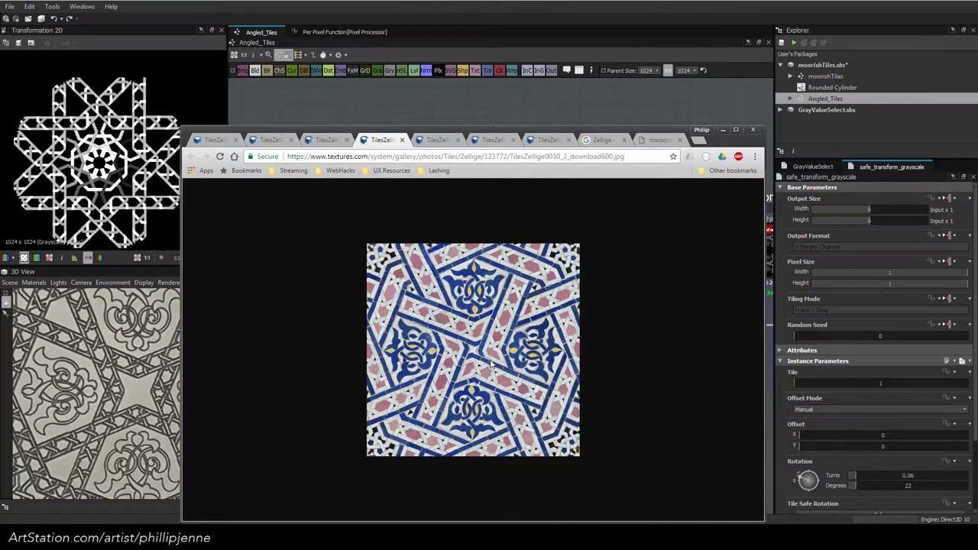
left_click(324, 140)
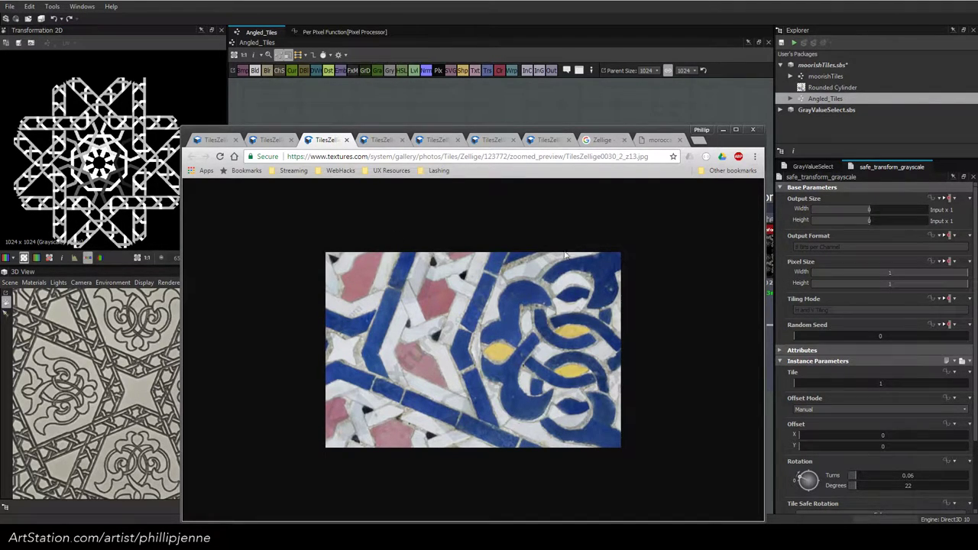
left_click(269, 140)
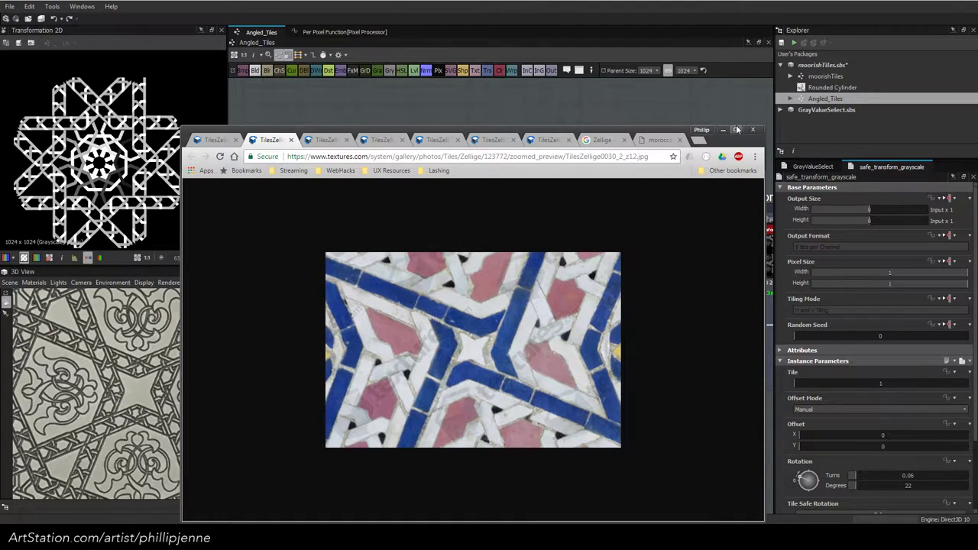
left_click(207, 141)
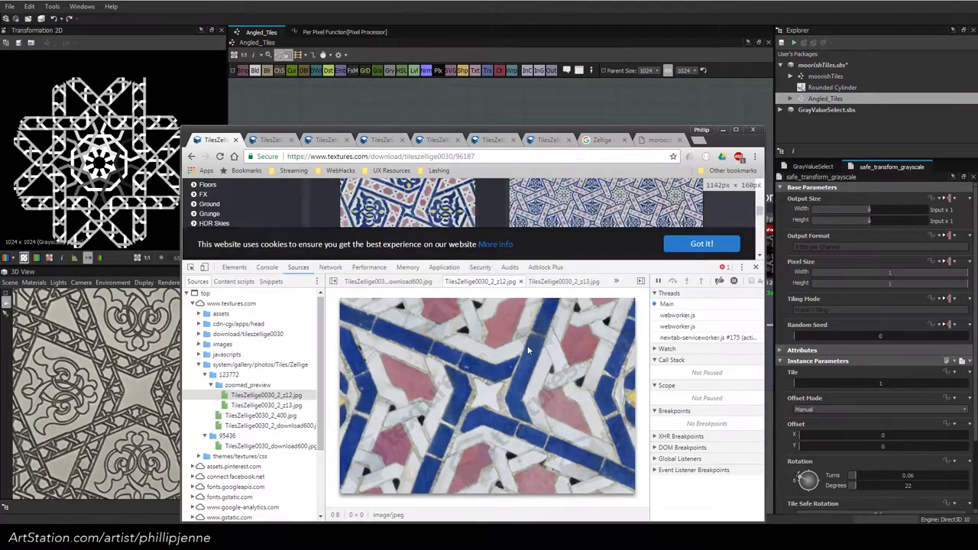
left_click(657, 140)
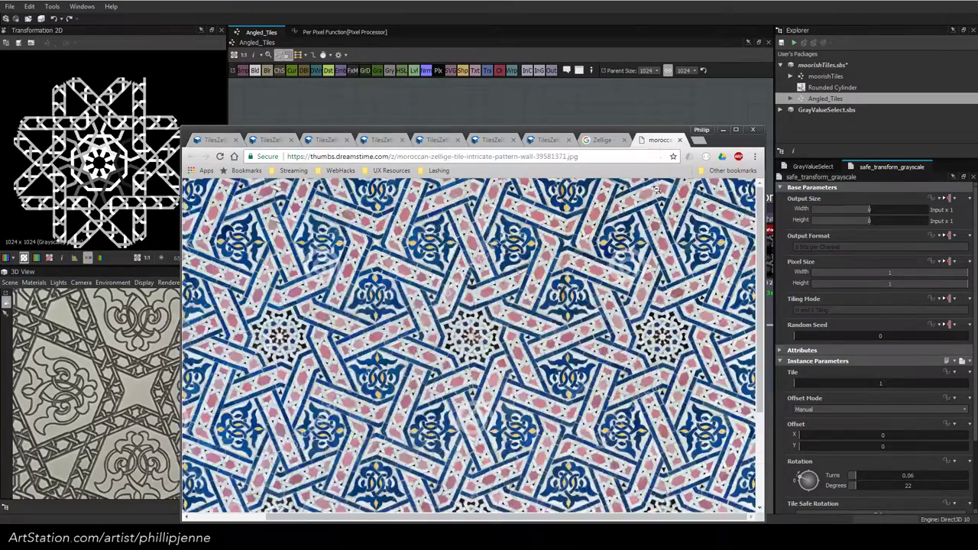
left_click(752, 130)
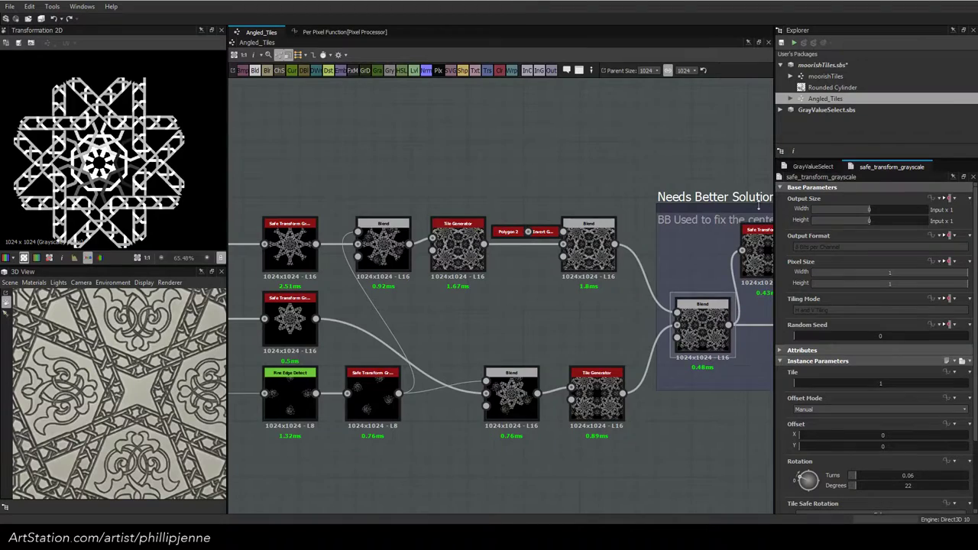
Pan across the Lattice frame's polygon, strip and blend nodes and inspect the Tile Generator's settings
scroll(657, 285, "down", 6)
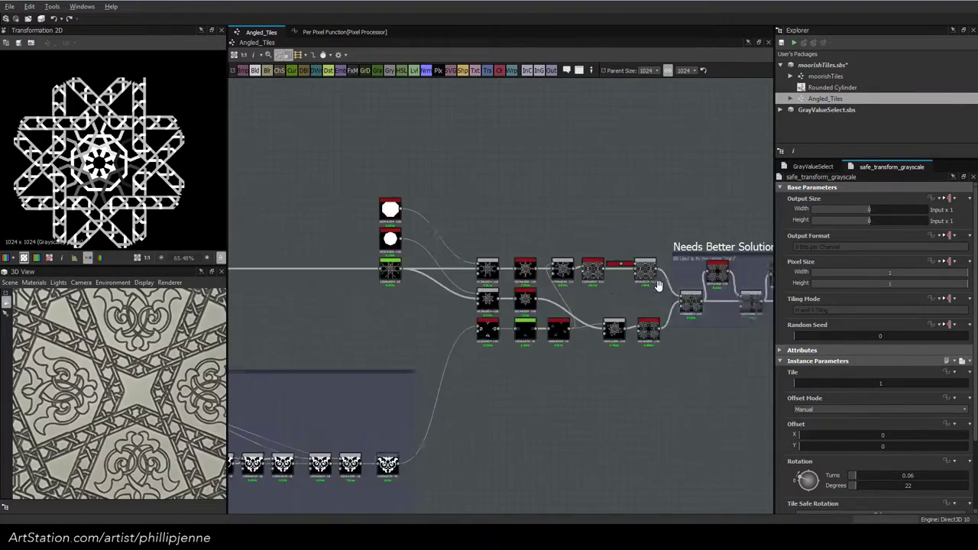
mouse_move(657, 285)
middle_mouse_down()
mouse_move(400, 271)
mouse_move(452, 258)
mouse_move(658, 295)
middle_mouse_up()
scroll(467, 240, "up", 3)
middle_click_drag(514, 285, 448, 329)
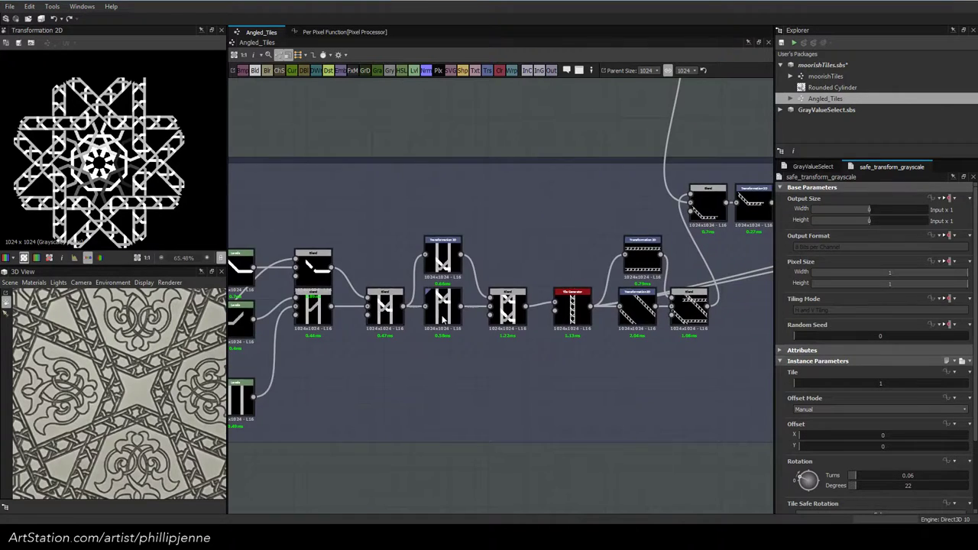
scroll(443, 320, "down", 3)
middle_click_drag(487, 297, 574, 310)
scroll(575, 310, "up", 3)
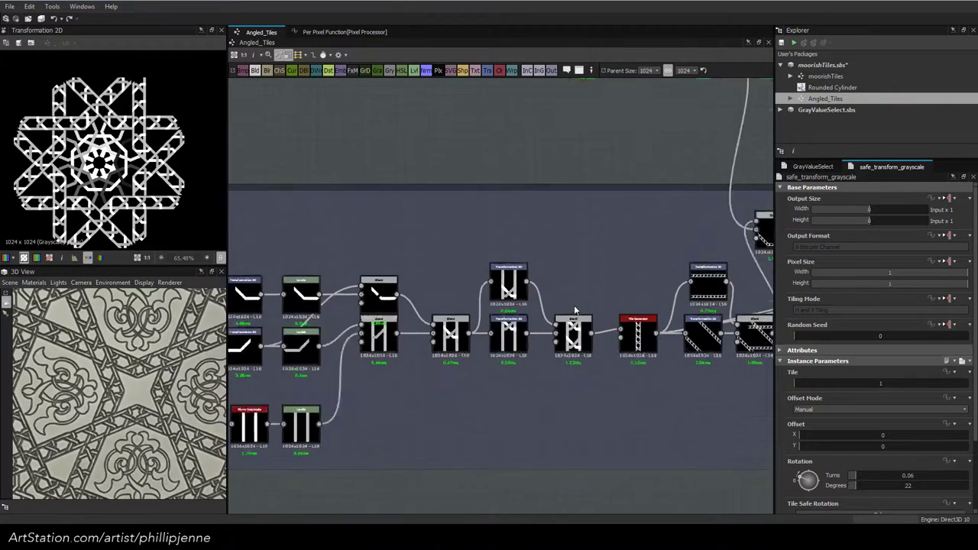
scroll(575, 311, "up", 2)
middle_click_drag(637, 306, 499, 317)
left_click(464, 326)
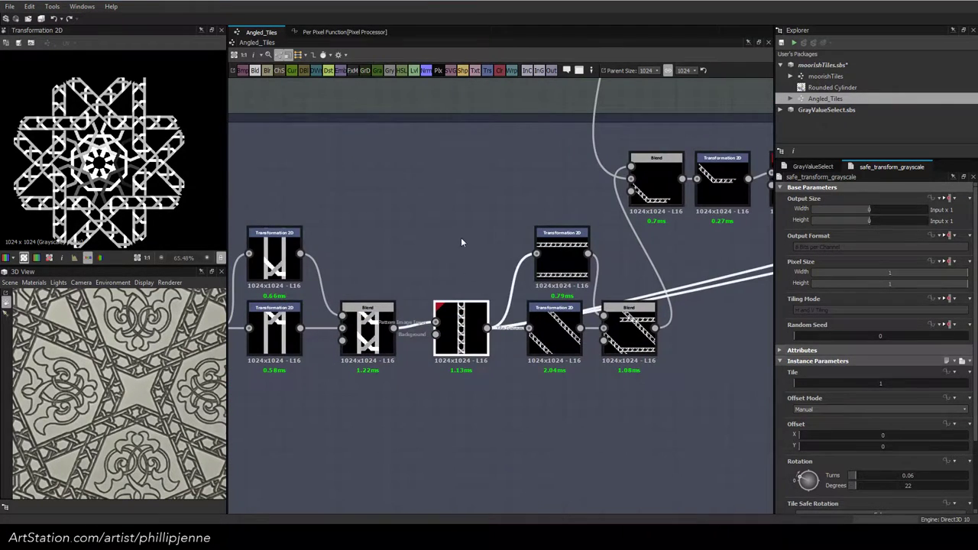
scroll(461, 239, "down", 3)
scroll(538, 265, "up", 1)
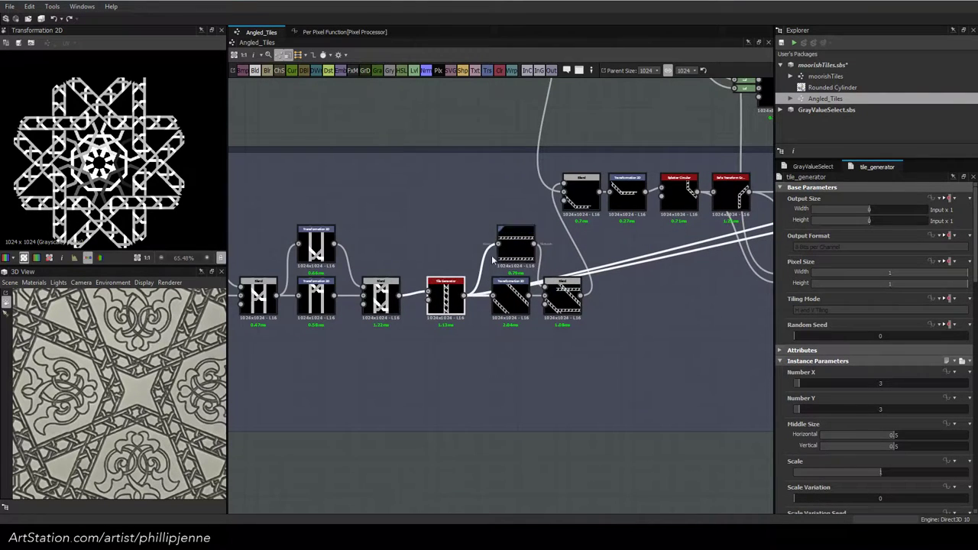
scroll(302, 256, "down", 3)
Shift the first three nodes, Transformation and middle nodes left, and tuck the bottom row under the middle row
middle_click_drag(297, 256, 609, 273)
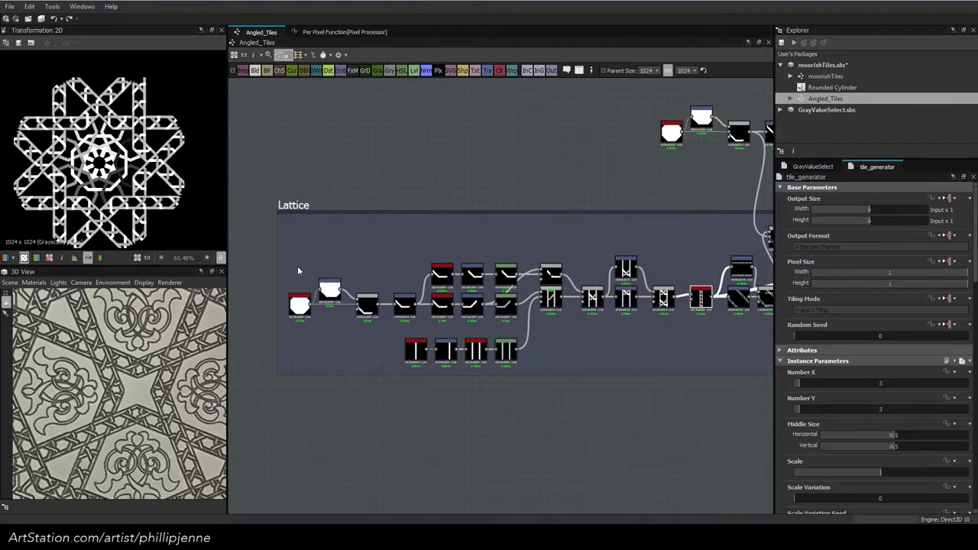
scroll(299, 273, "up", 1)
left_click(295, 308)
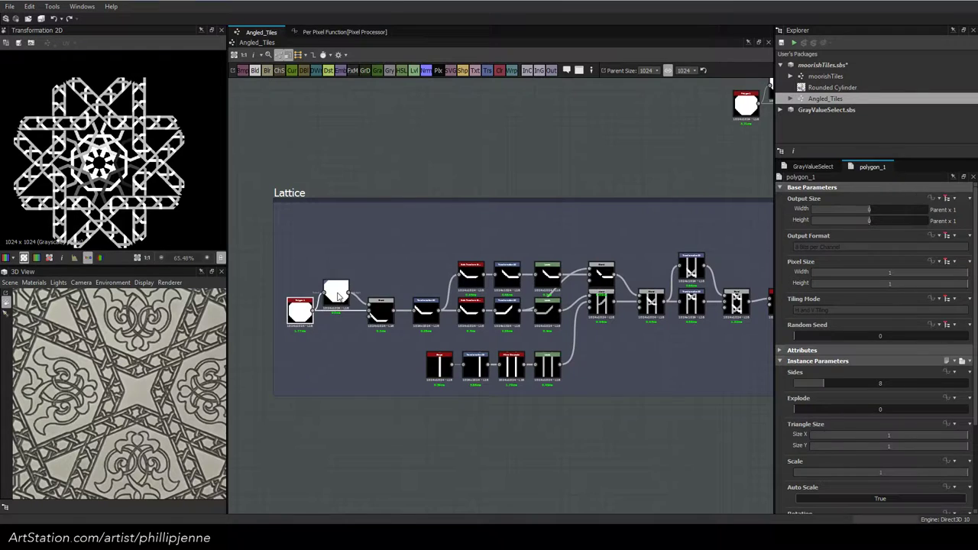
left_click_drag(295, 262, 384, 329)
left_click_drag(380, 314, 370, 314)
left_click(391, 335)
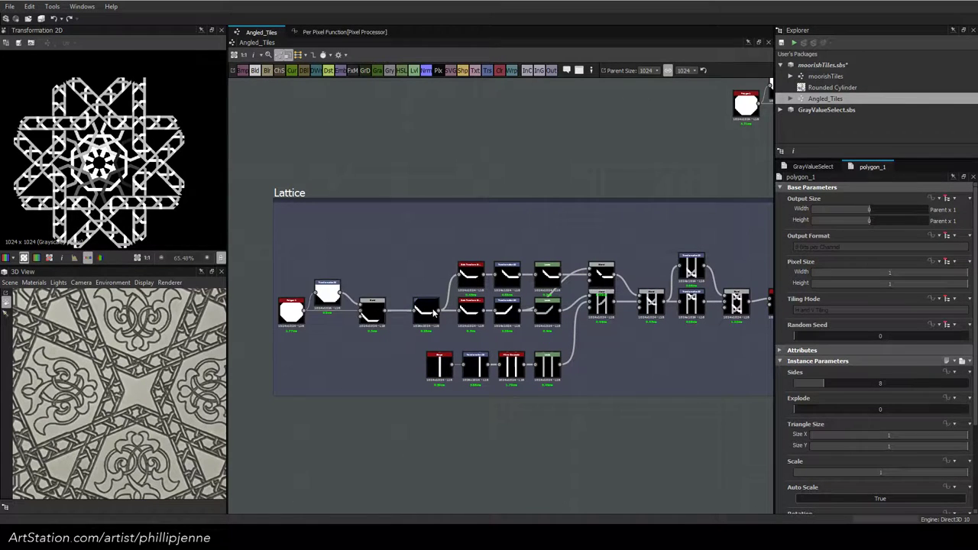
left_click_drag(433, 313, 416, 313)
left_click_drag(464, 250, 525, 316)
middle_click_drag(527, 309, 423, 305)
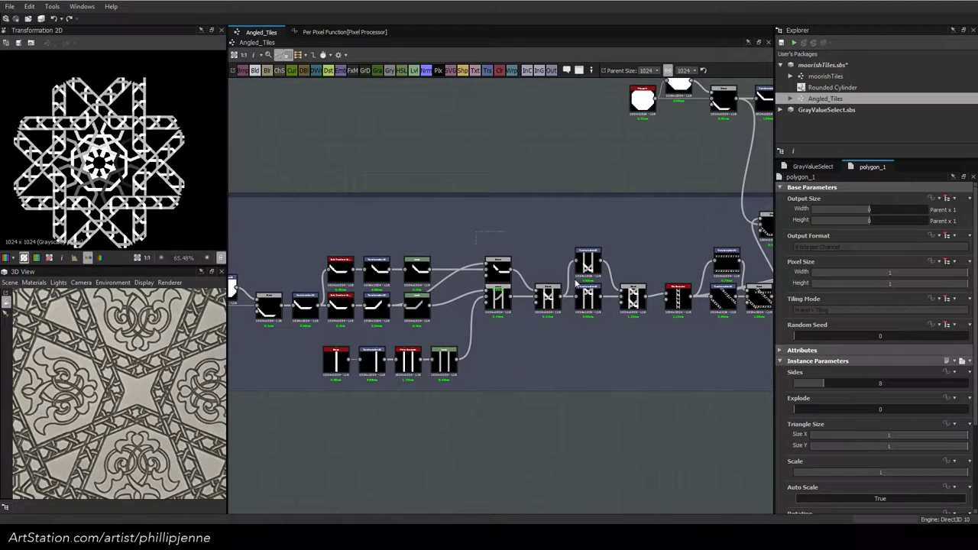
left_click_drag(475, 231, 592, 306)
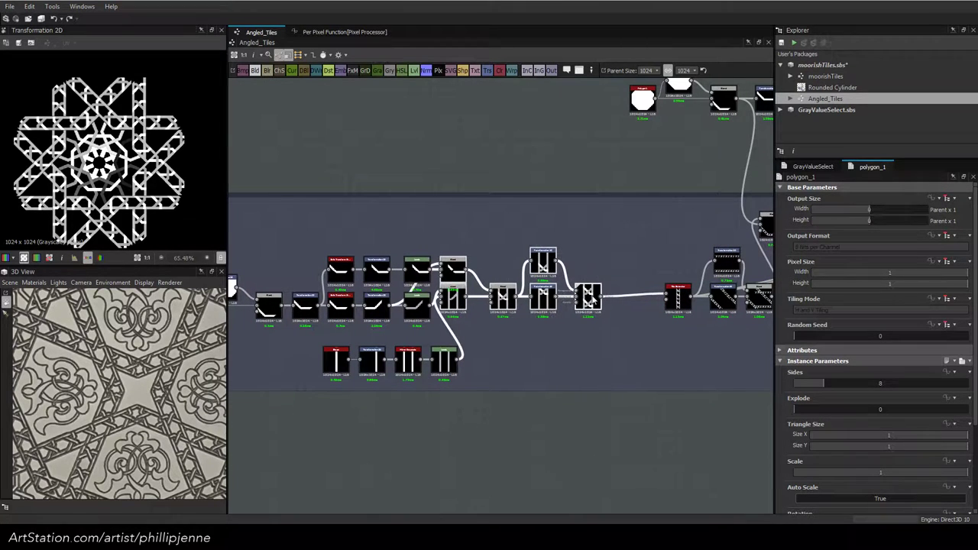
left_click_drag(336, 339, 414, 348)
Move the right Blend node and the Tile Generator slightly left
left_click(550, 352)
scroll(603, 302, "up", 5)
left_click_drag(564, 287, 542, 288)
scroll(426, 343, "down", 1)
middle_click_drag(677, 317, 561, 326)
left_click_drag(601, 308, 565, 308)
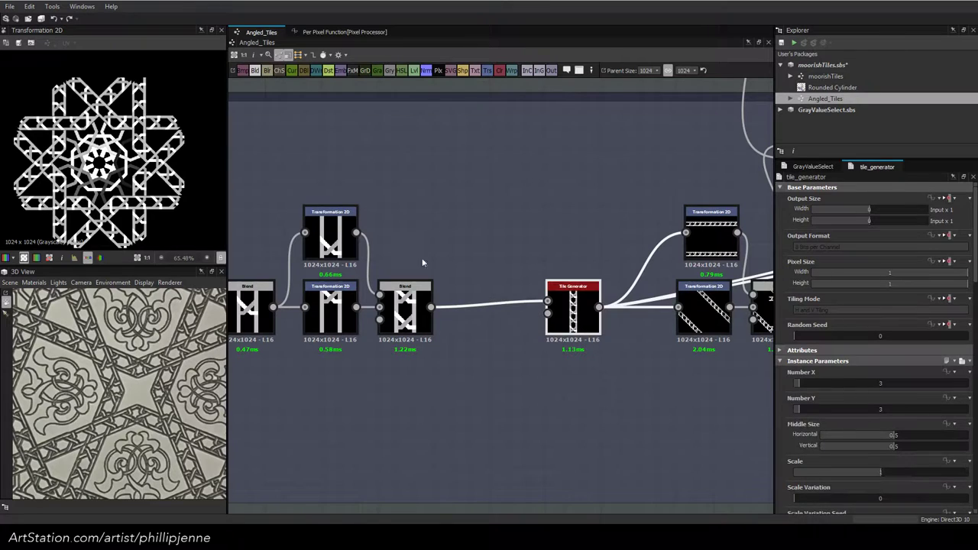
Add a new Tile Generator node via quick search 'tile' and place it above the chain
key("space")
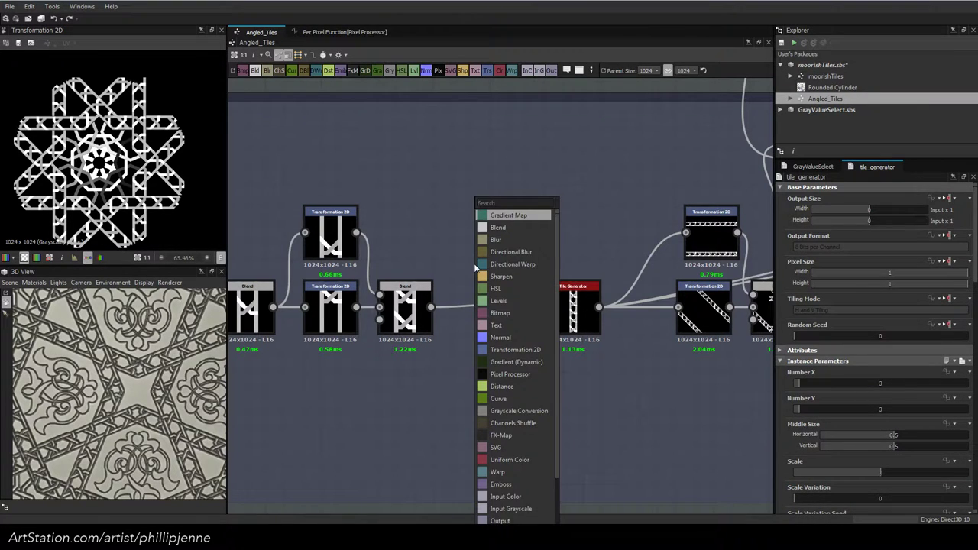
type("tile")
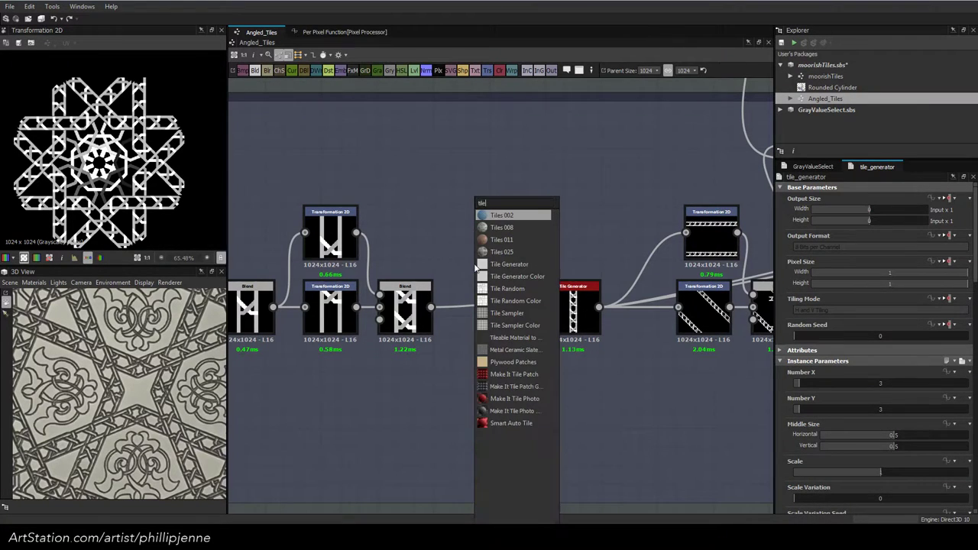
left_click(532, 265)
left_click_drag(481, 252, 500, 219)
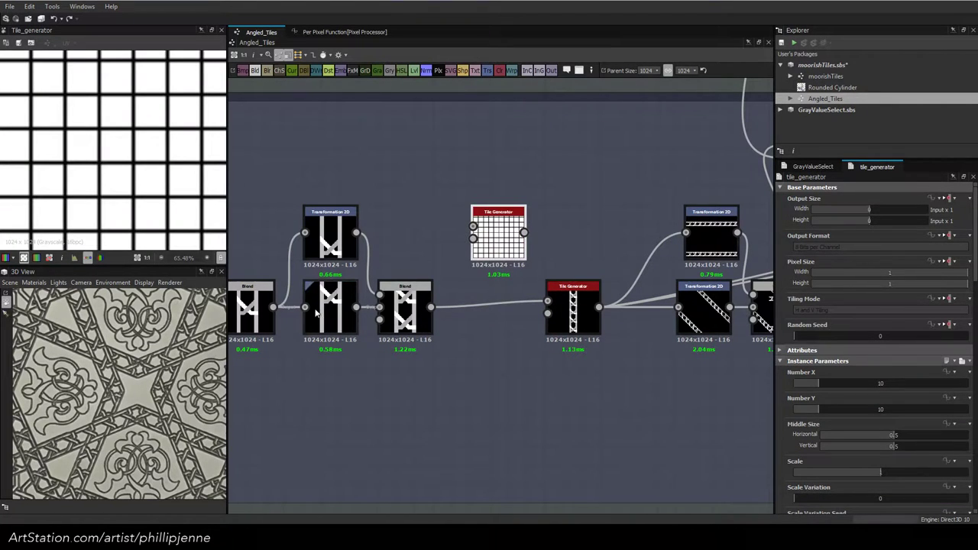
scroll(123, 383, "up", 4)
scroll(131, 384, "down", 6)
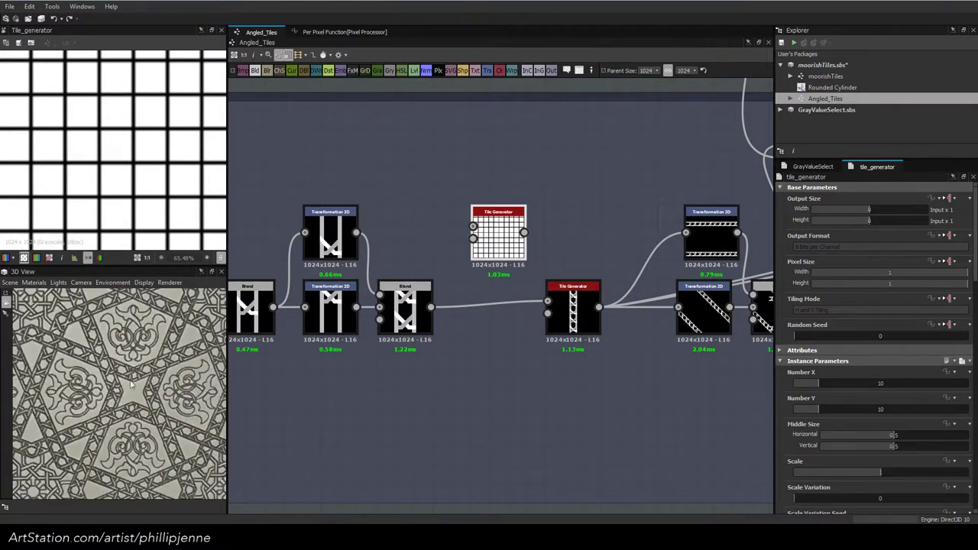
scroll(485, 244, "up", 3)
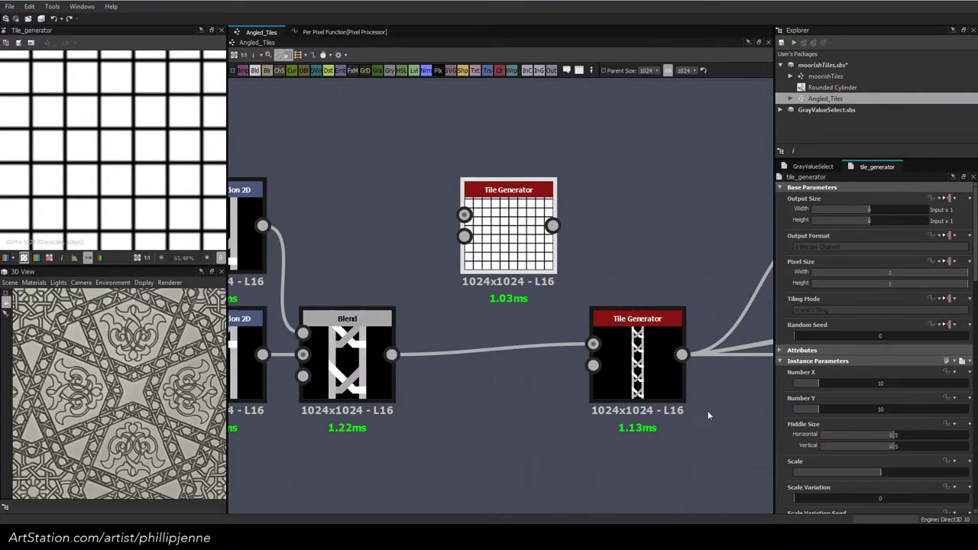
Preview the original strip Tile Generator, then set the new grid generator's Number X to 12
left_click(640, 374)
scroll(100, 175, "down", 5)
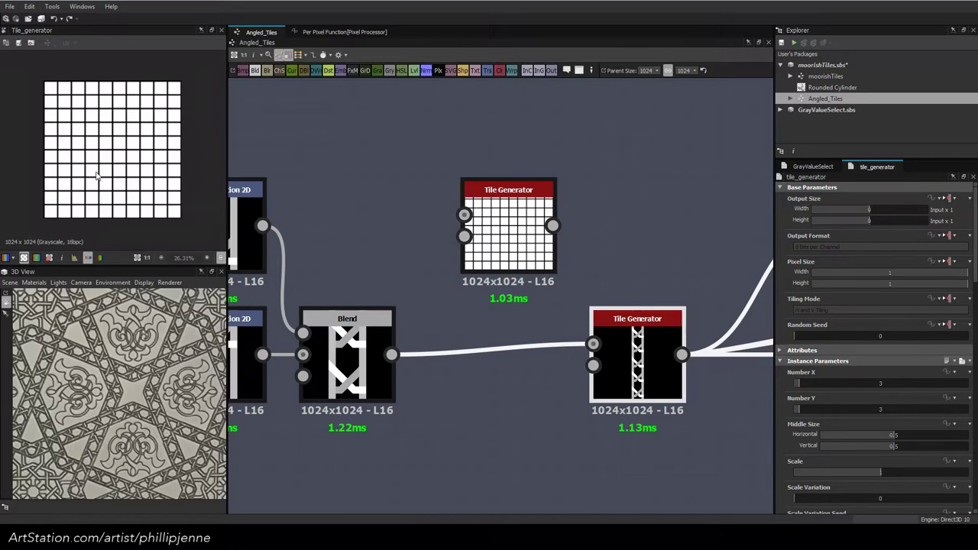
double_click(640, 361)
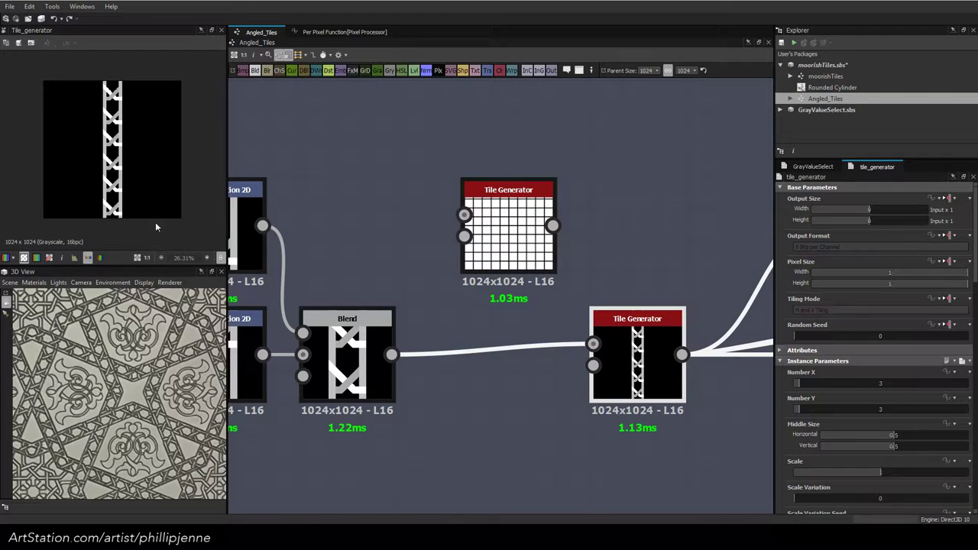
left_click(524, 229)
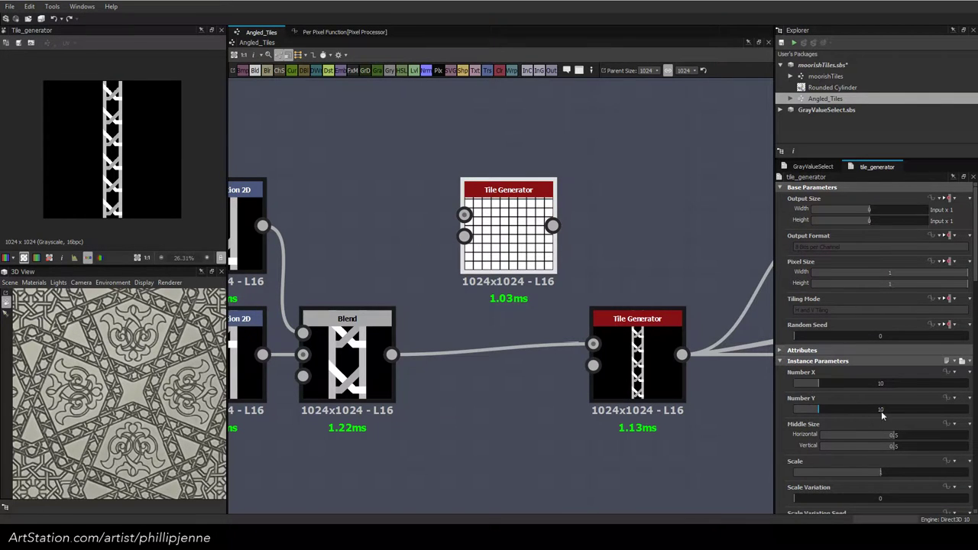
double_click(881, 384)
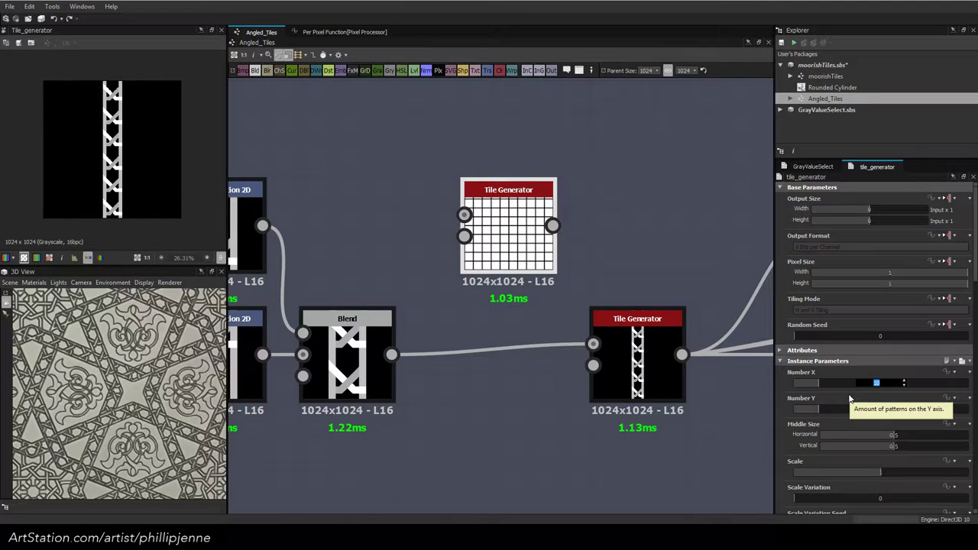
type("12")
key("Return")
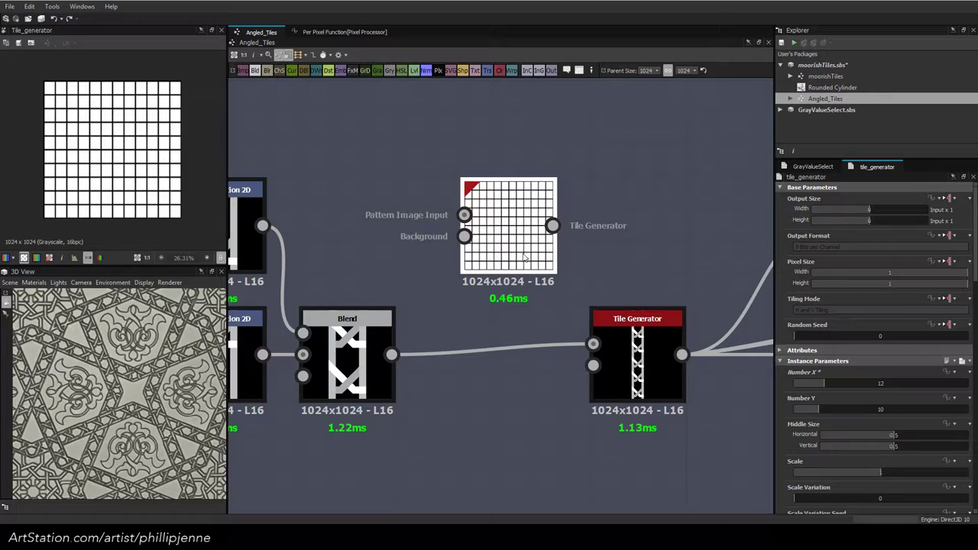
Add a Blend fed by the strip and grid Tile Generators, set to Max (Lighten)
left_click_drag(502, 233, 470, 217)
left_click(635, 227)
key("space")
left_click(672, 228)
middle_click_drag(676, 308, 576, 323)
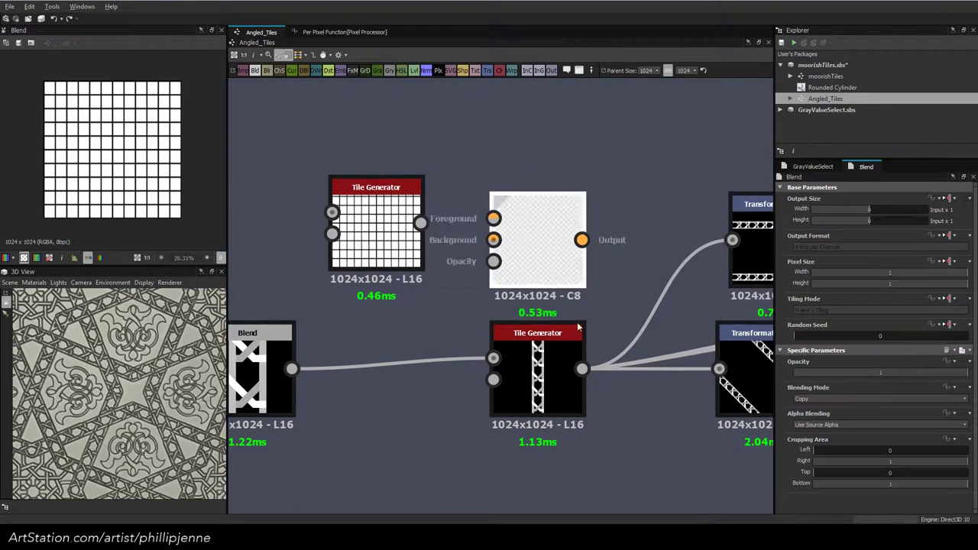
left_click_drag(541, 254, 637, 222)
left_click_drag(583, 369, 420, 222)
left_click(879, 398)
left_click(879, 443)
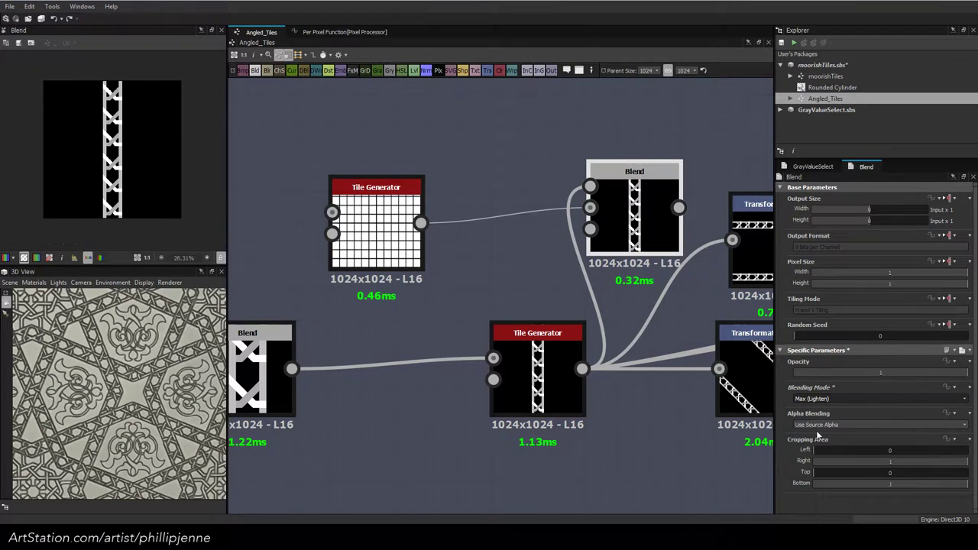
left_click_drag(652, 223, 588, 223)
Reduce the grid Tile Generator's Number X from 12 to 7
scroll(268, 215, "up", 2)
scroll(116, 157, "up", 5)
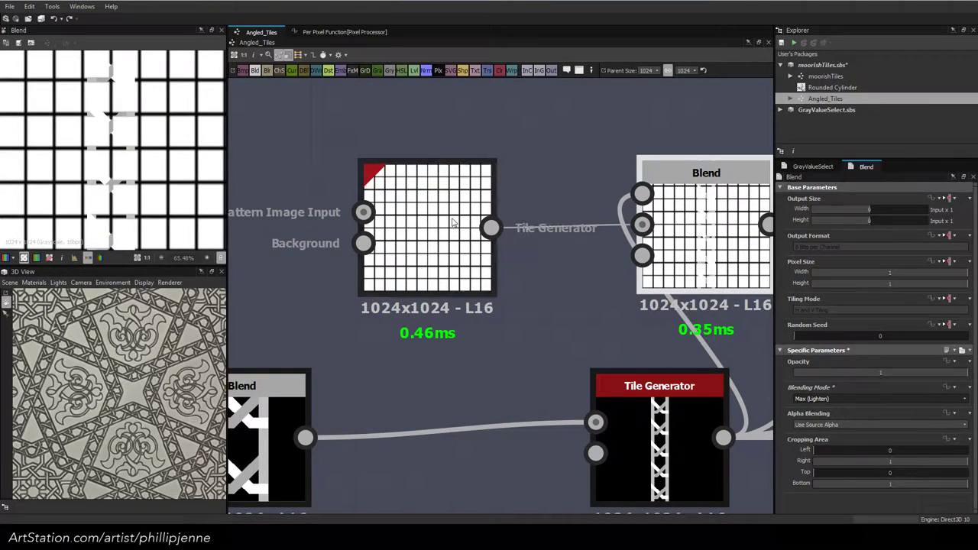
left_click(427, 245)
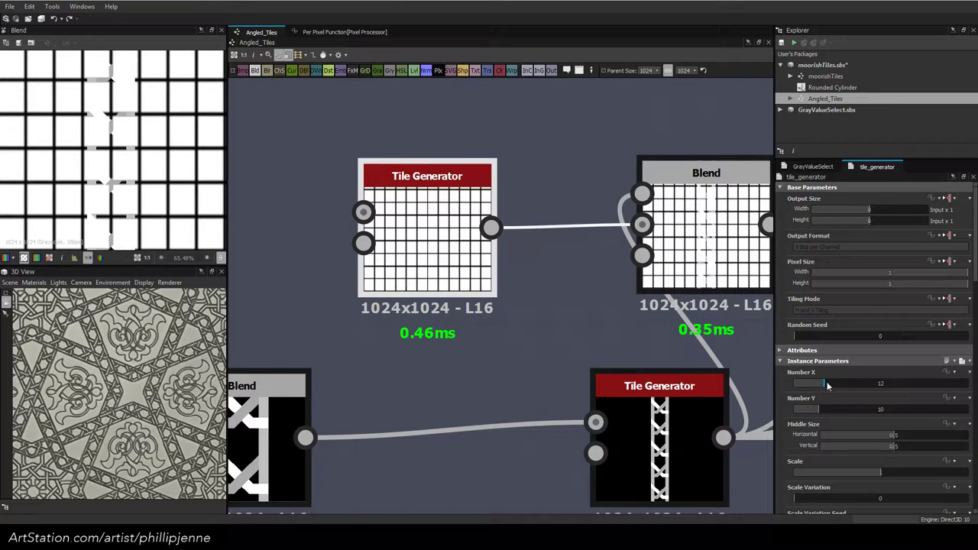
left_click_drag(825, 389, 812, 388)
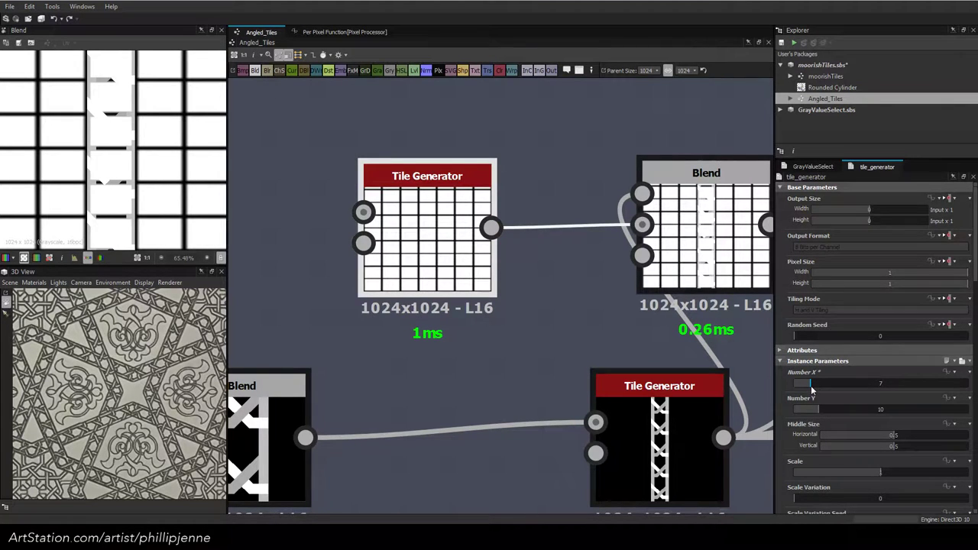
scroll(130, 143, "down", 3)
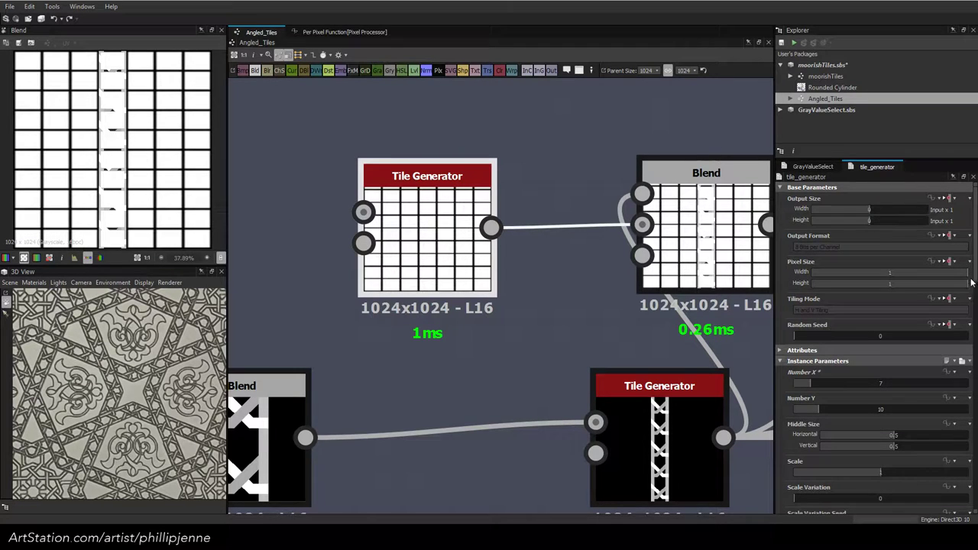
left_click_drag(975, 273, 974, 402)
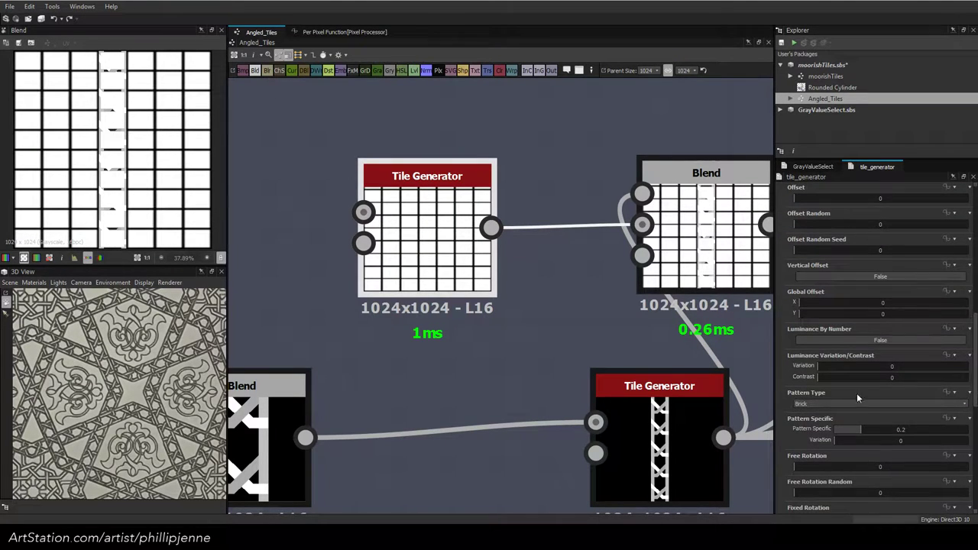
left_click(829, 404)
Switch the grid pattern to Square, add rows, and set Interstice Y 0.02 and Interstice X 0.01
left_click(820, 418)
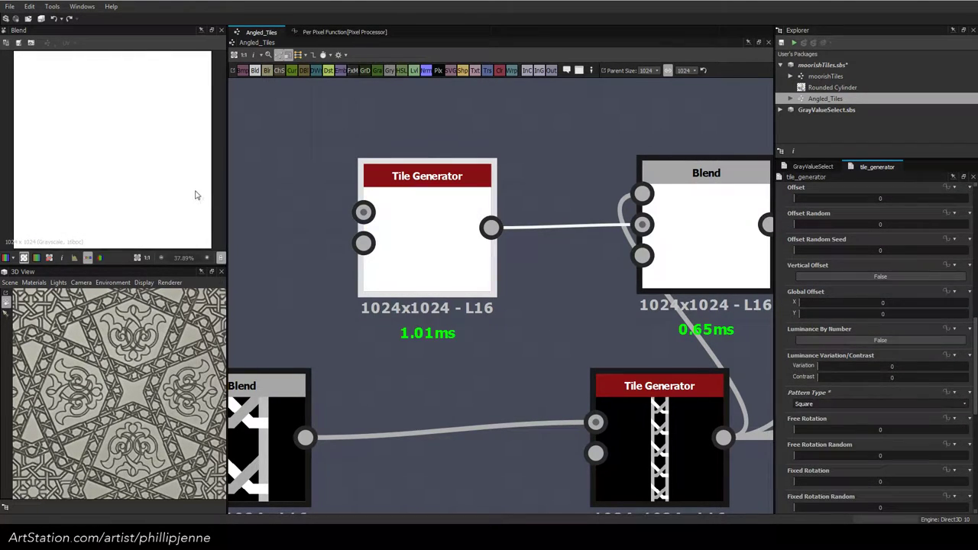
scroll(793, 291, "up", 3)
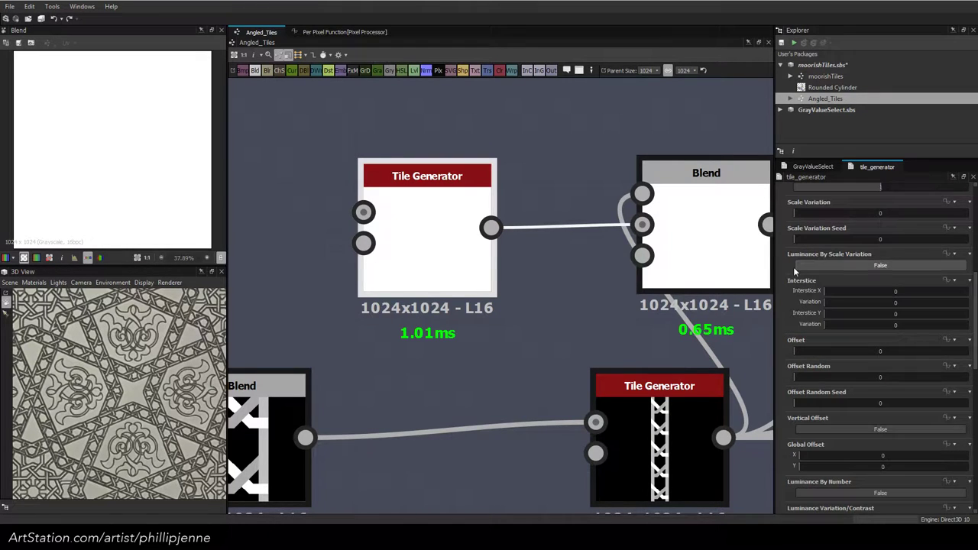
scroll(794, 260, "up", 2)
scroll(860, 236, "up", 3)
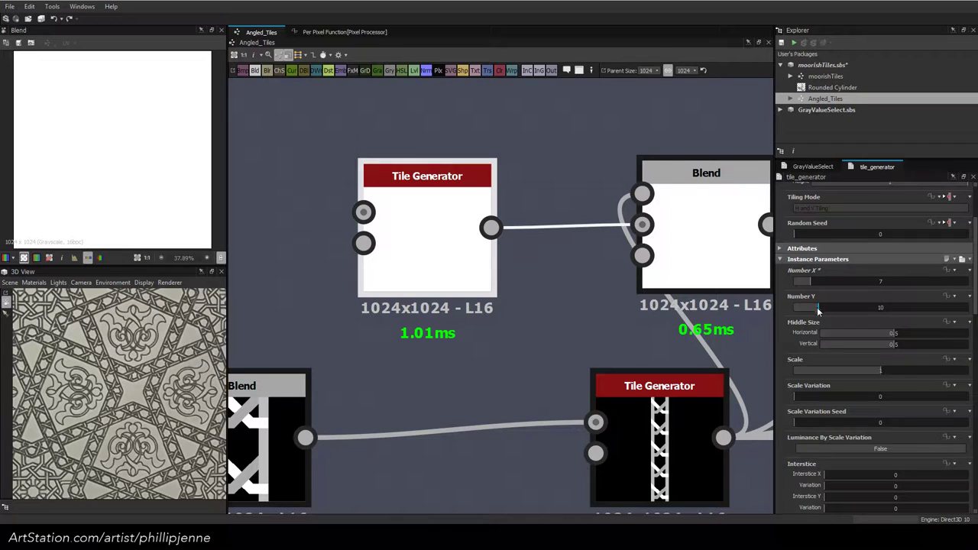
left_click_drag(819, 310, 831, 309)
scroll(795, 471, "down", 1)
left_click_drag(826, 470, 828, 469)
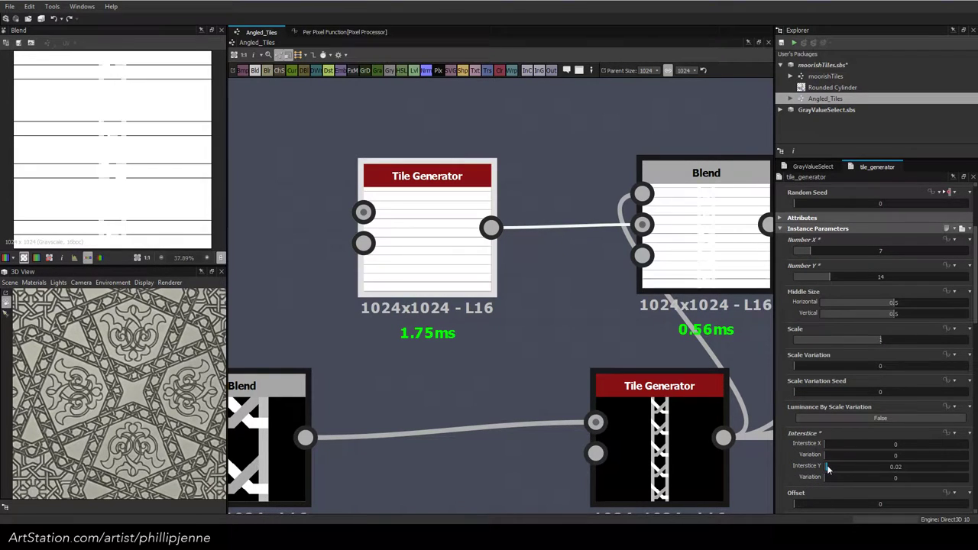
scroll(96, 135, "up", 5)
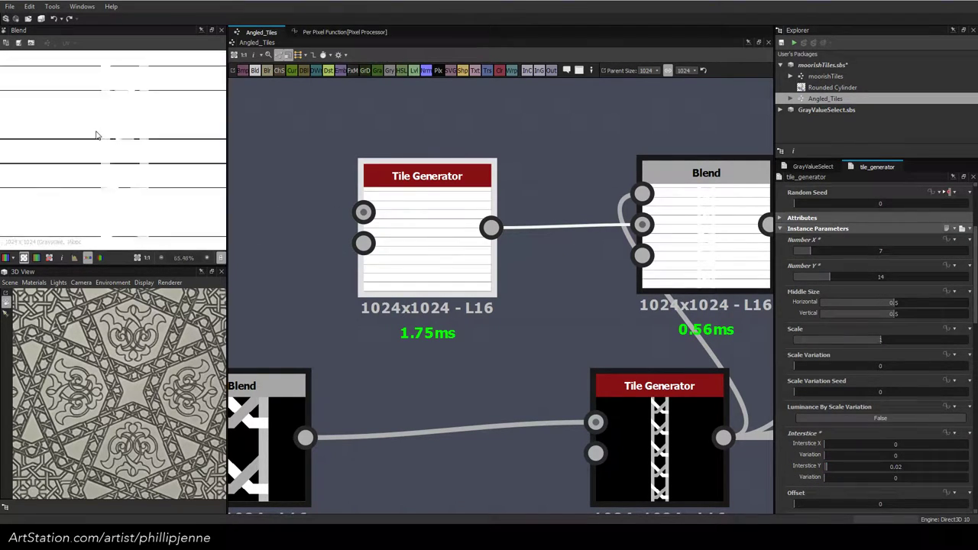
scroll(96, 135, "up", 1)
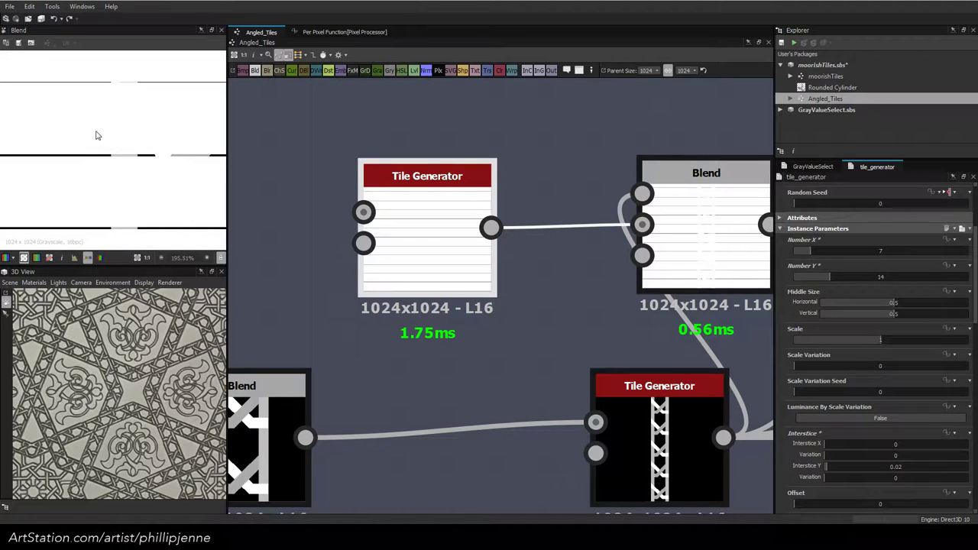
left_click(826, 447)
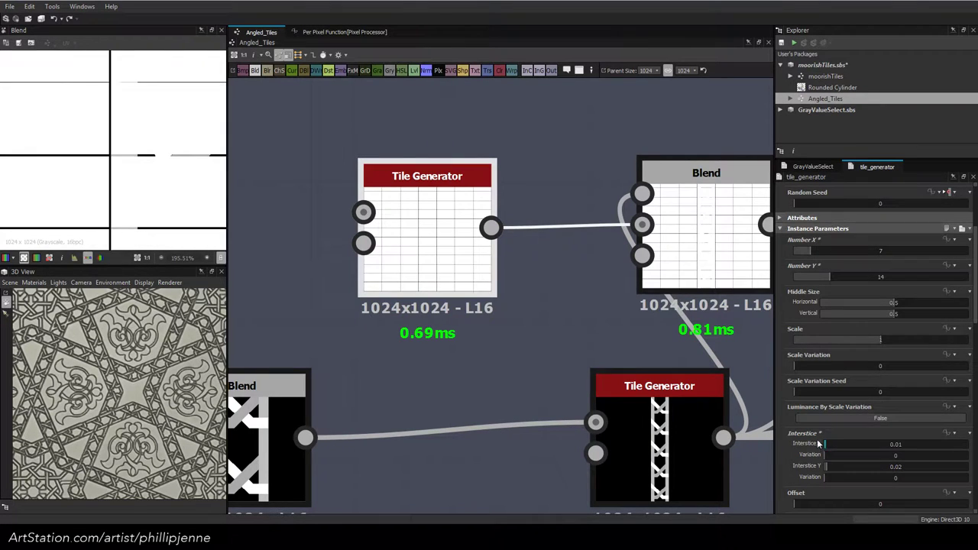
Try Offset Random 0.26 with Vertical Offset on, compare against the Moroccan reference, then reset Offset Random to 0
scroll(179, 161, "down", 5)
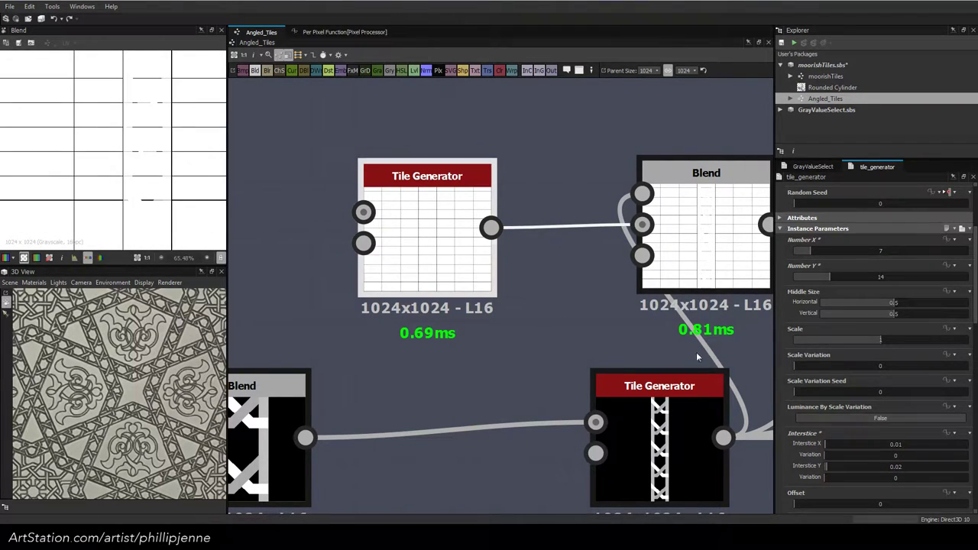
scroll(794, 450, "down", 4)
left_click_drag(802, 414, 839, 413)
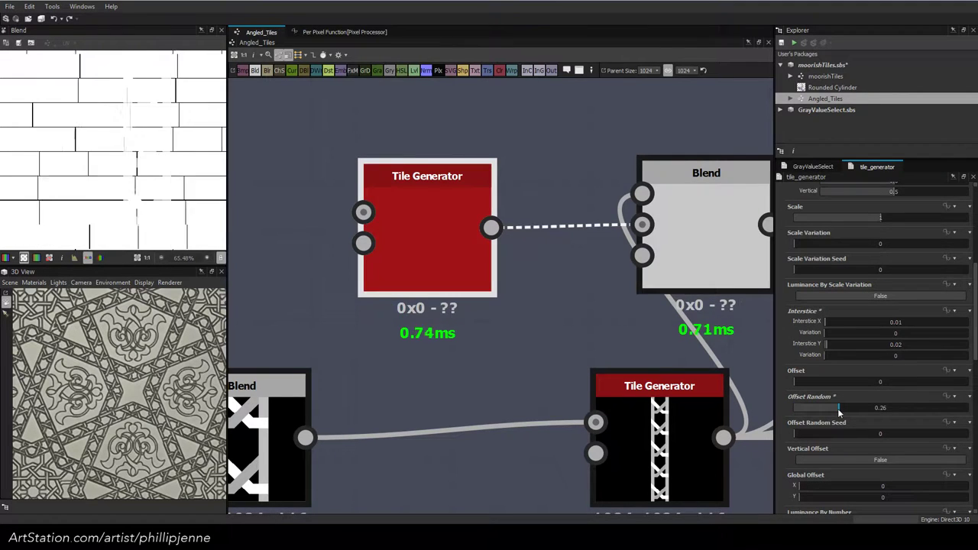
left_click(824, 457)
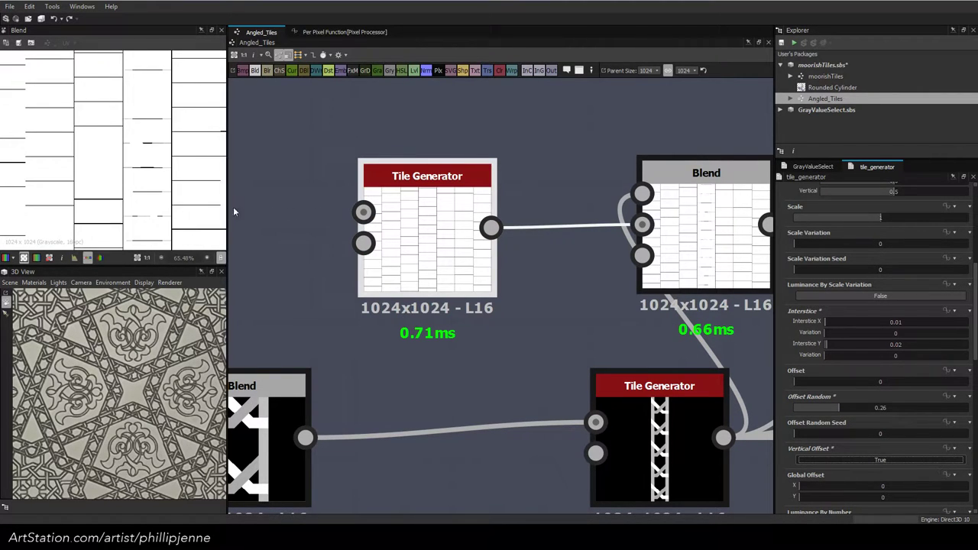
scroll(160, 155, "up", 3)
scroll(83, 166, "down", 3)
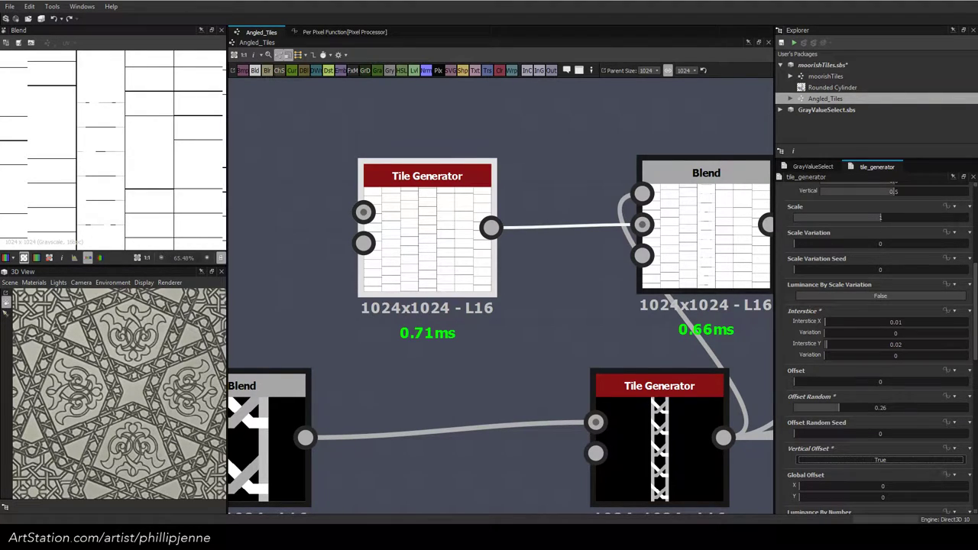
left_click_drag(977, 107, 735, 59)
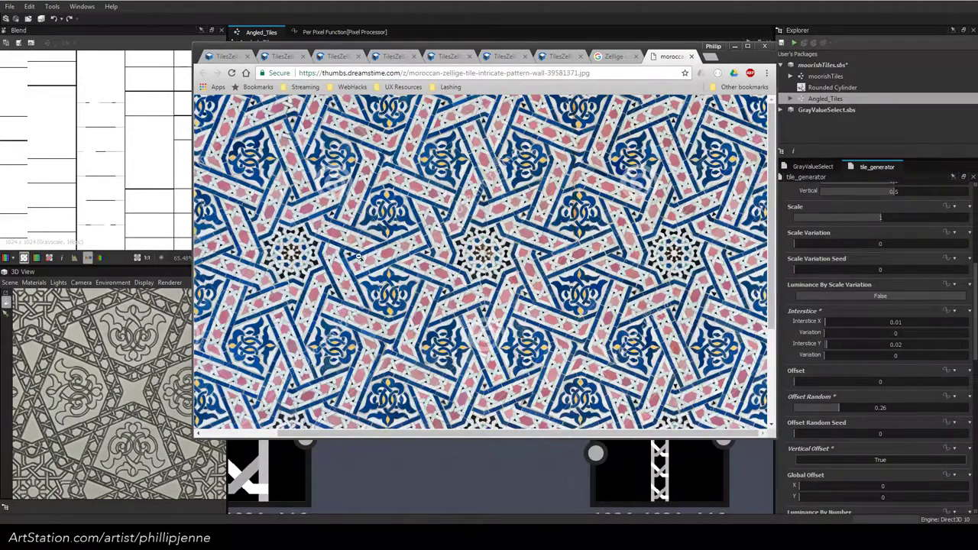
key("alt+Tab")
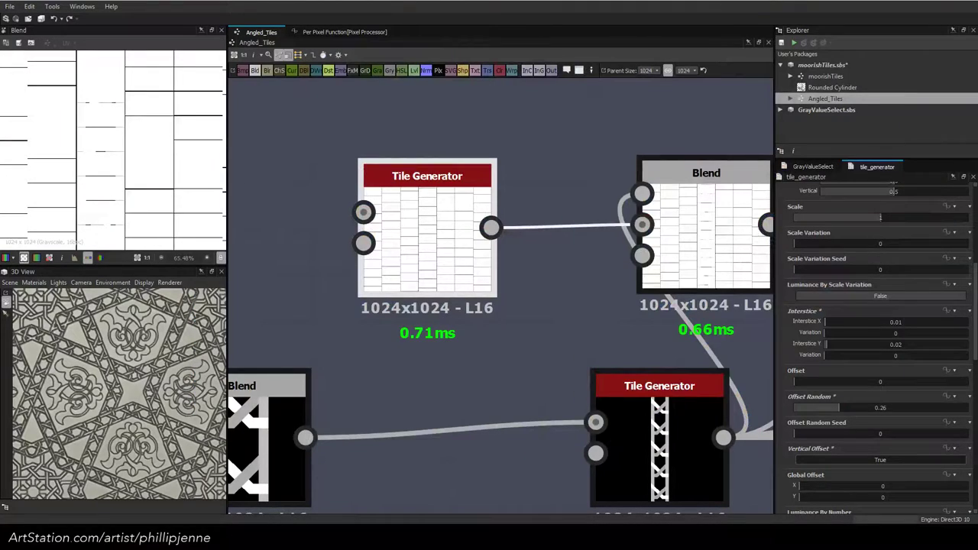
left_click_drag(838, 411, 794, 409)
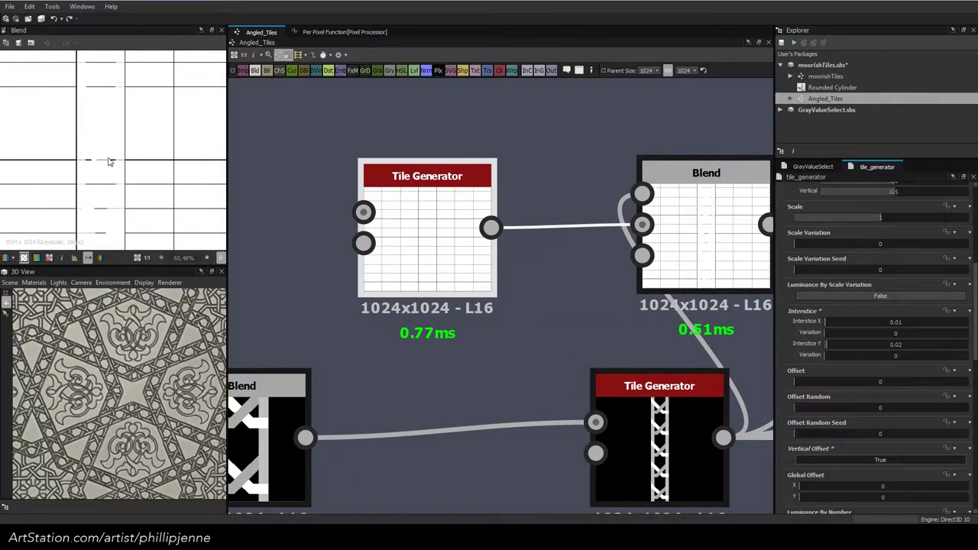
scroll(110, 162, "down", 3)
scroll(537, 231, "down", 2)
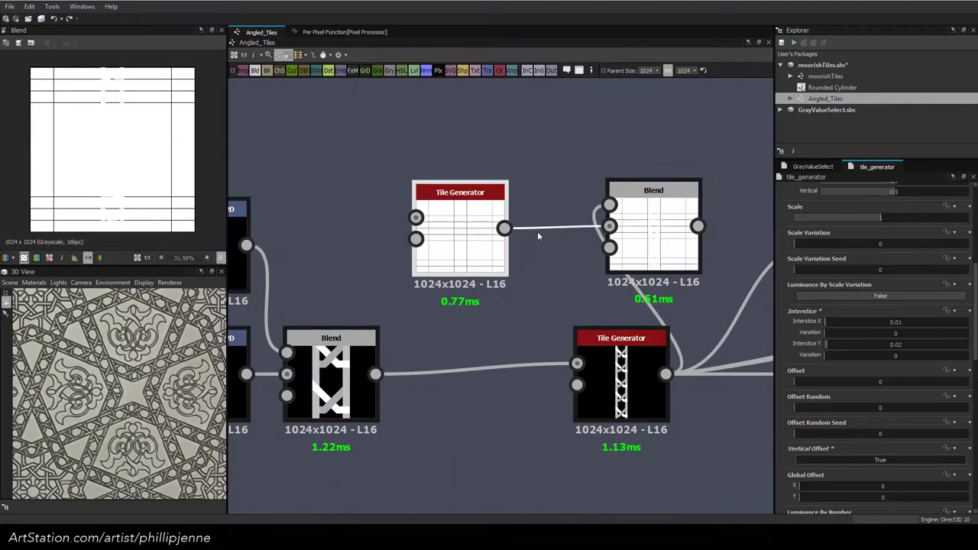
Move the lattice Tile Generator left and rewire it into the Blend's Background input
left_click_drag(622, 348, 525, 349)
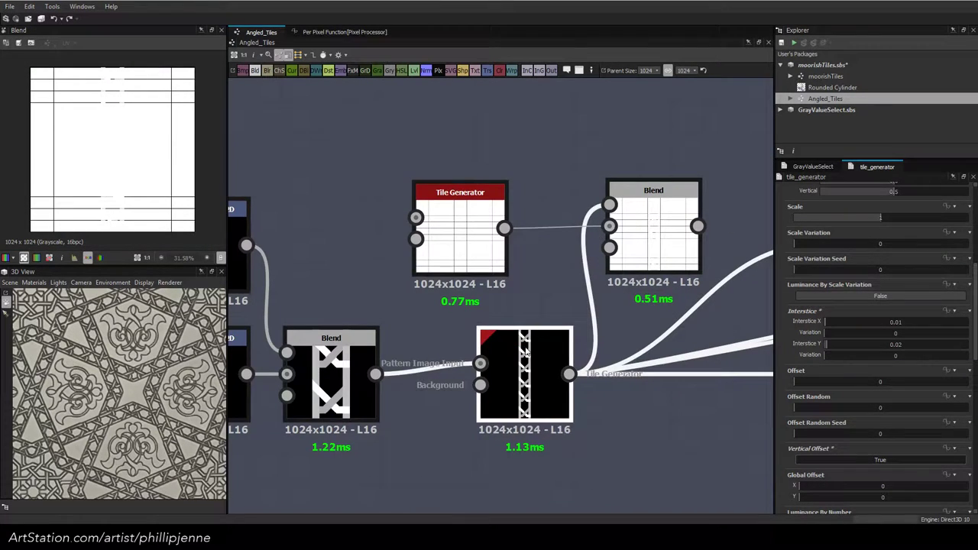
scroll(569, 286, "down", 2)
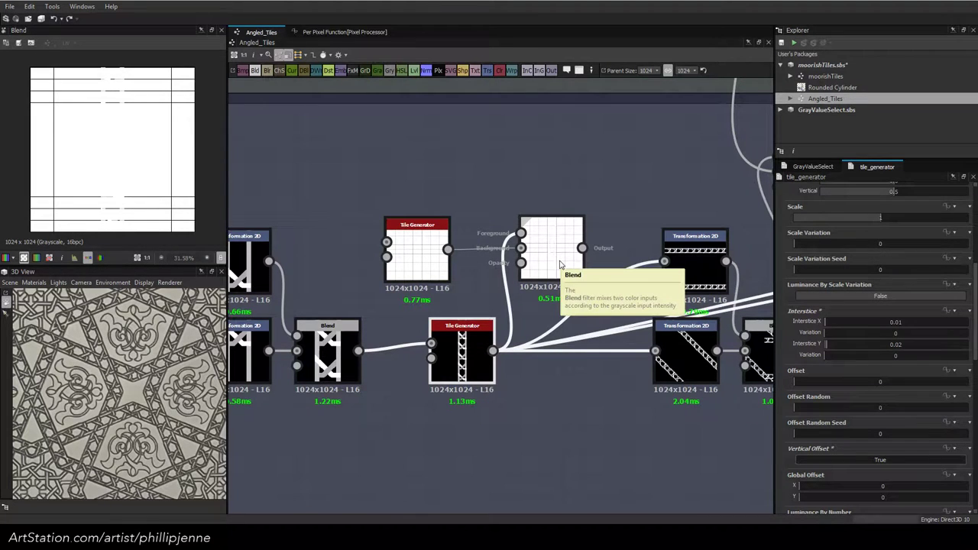
left_click_drag(493, 350, 564, 356, "shift")
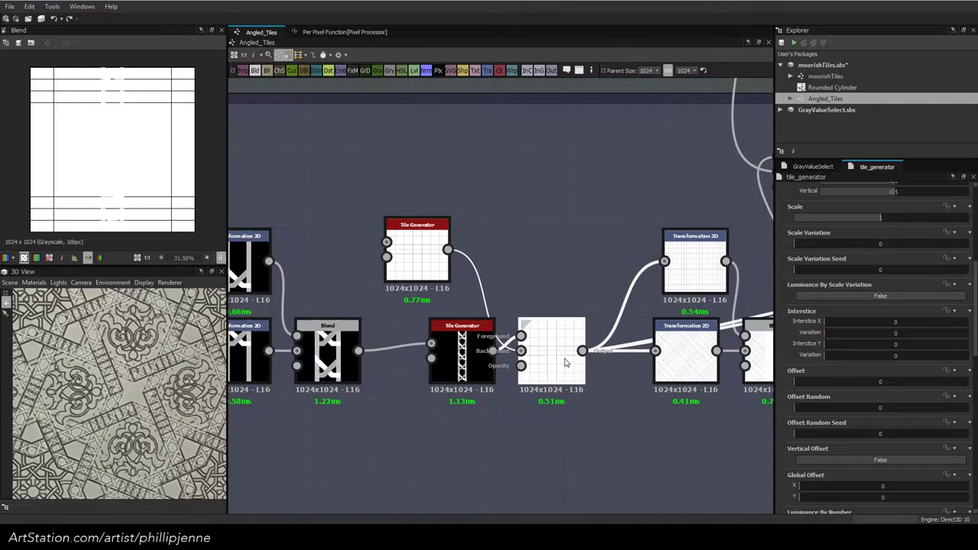
left_click_drag(449, 249, 496, 354)
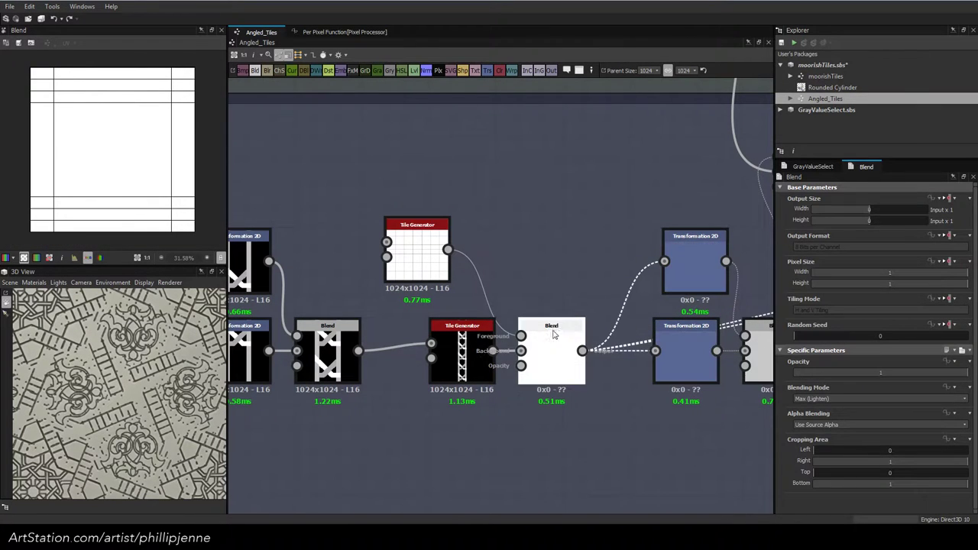
scroll(530, 345, "up", 3)
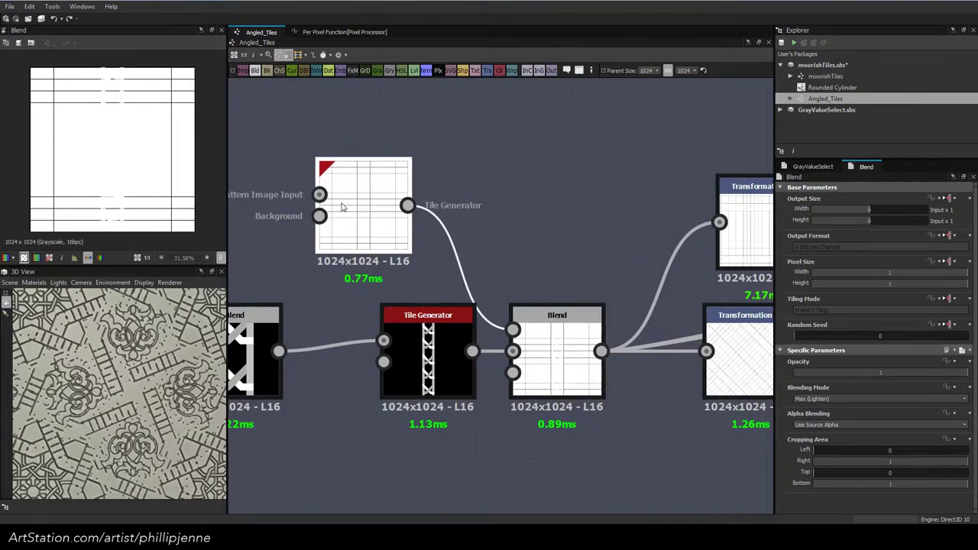
Enable Vertical Mask on the upper Tile Generator
left_click(365, 208)
left_click_drag(973, 262, 969, 491)
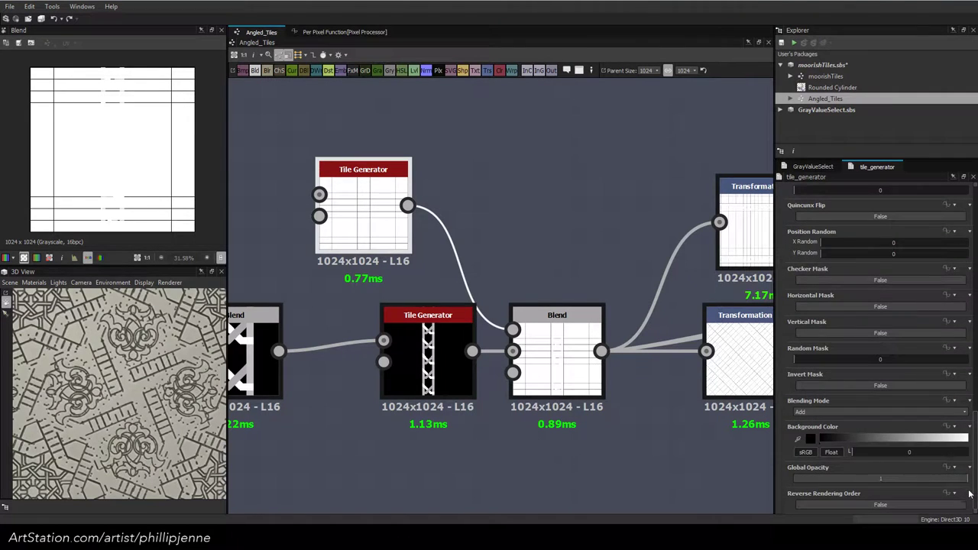
left_click(834, 333)
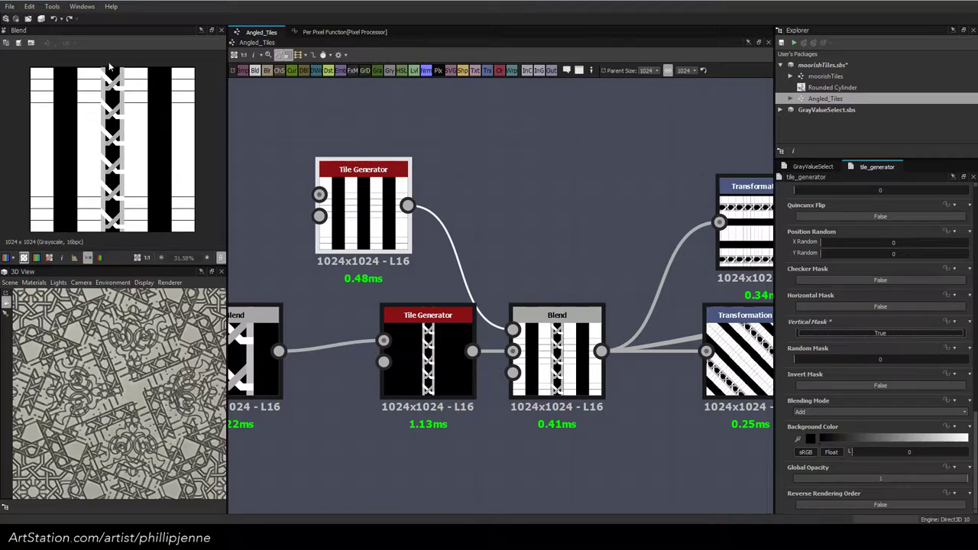
scroll(98, 199, "up", 6)
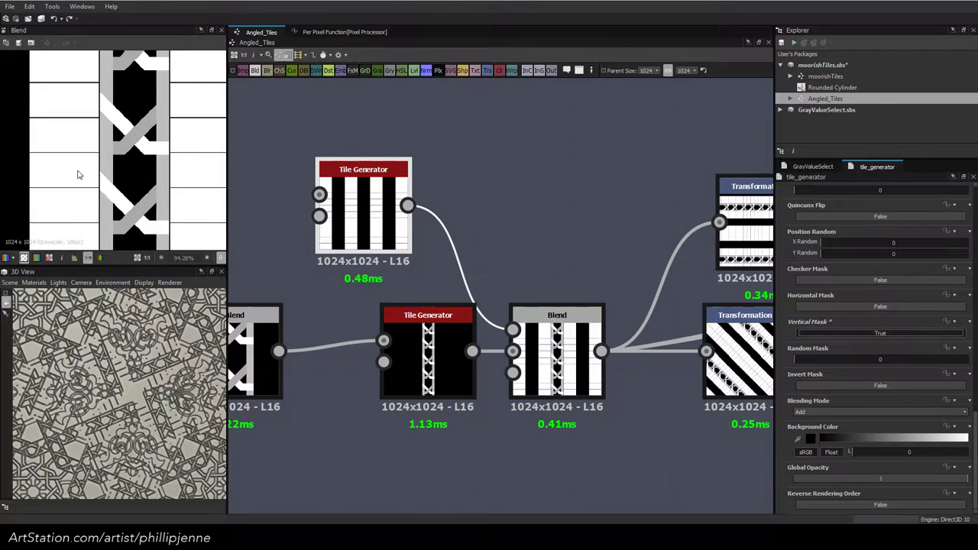
scroll(144, 177, "down", 4)
scroll(136, 225, "down", 2)
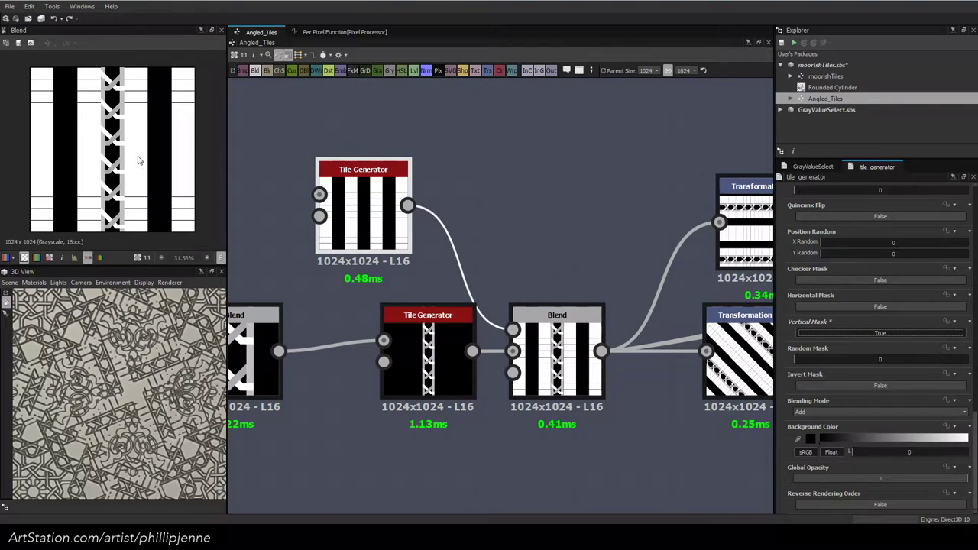
left_click(538, 355)
Set the Blend's Cropping Area to Left 0.4 and Right 0.6, then check the 3D preview
left_click_drag(822, 451, 873, 450)
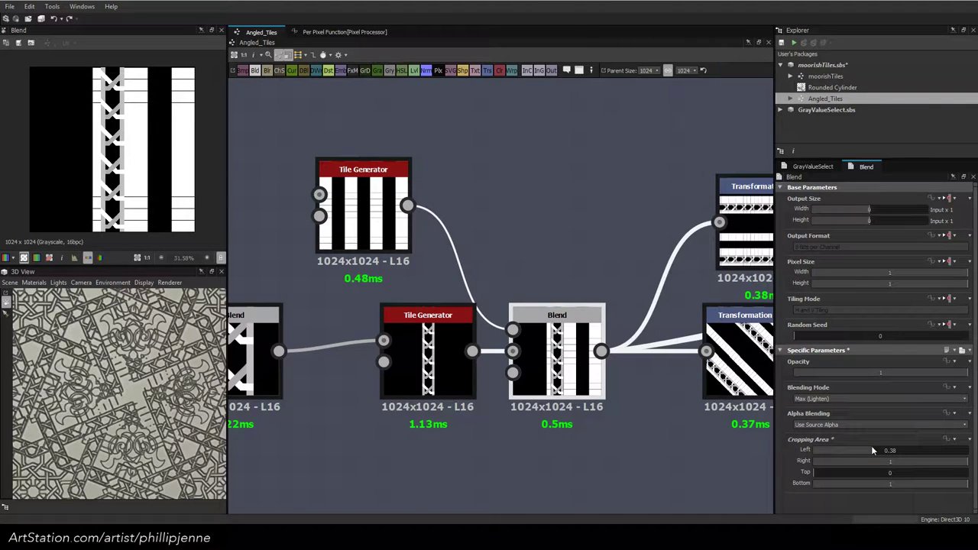
scroll(108, 122, "up", 3)
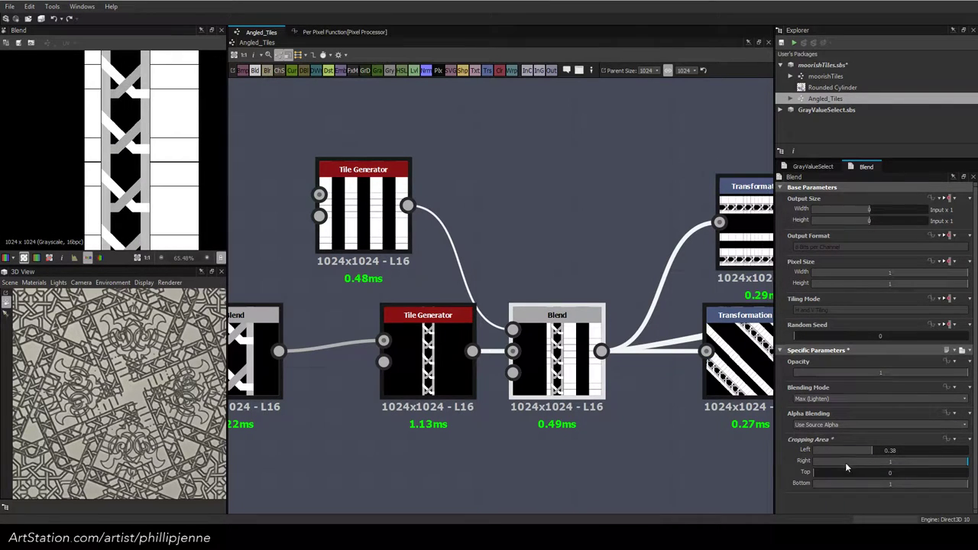
left_click_drag(872, 451, 875, 451)
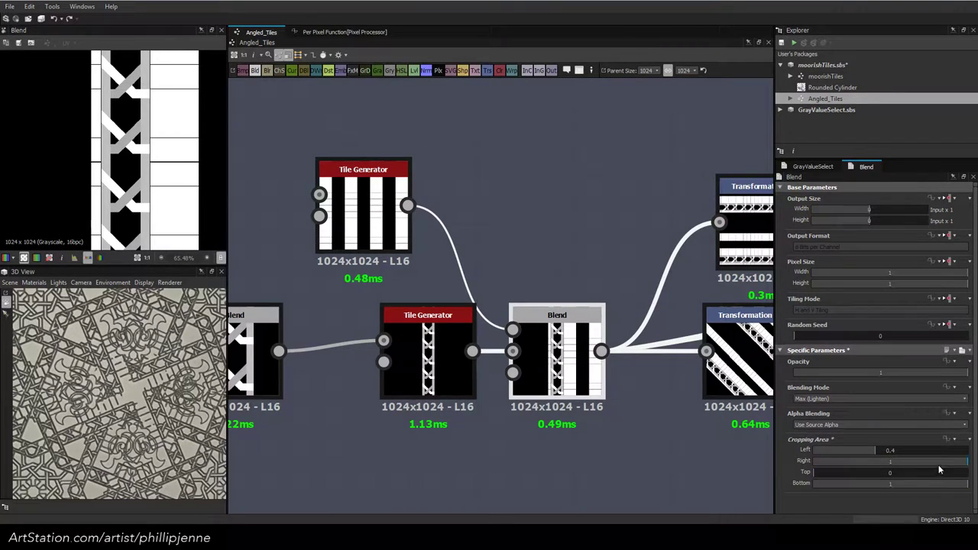
left_click(890, 464)
type(".6")
key("Return")
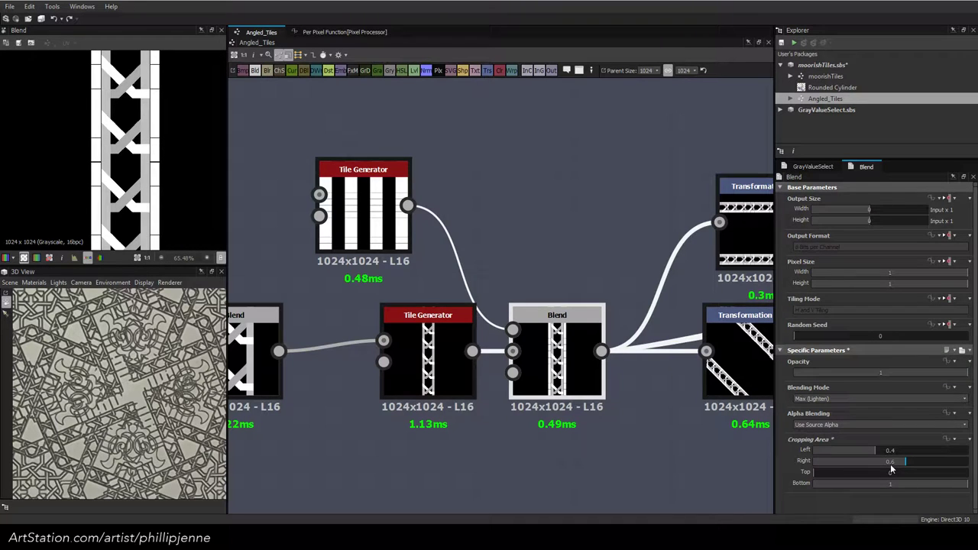
scroll(117, 162, "down", 4)
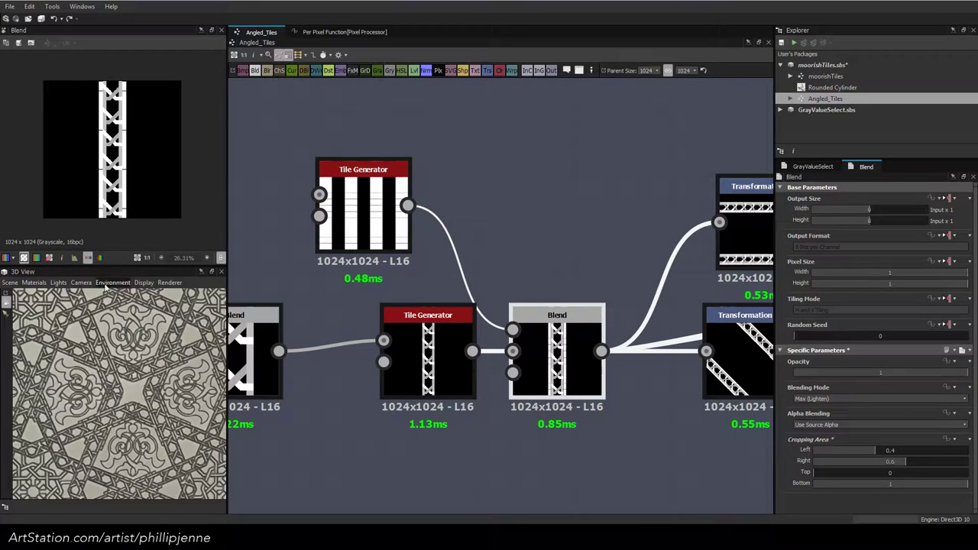
scroll(95, 376, "up", 4)
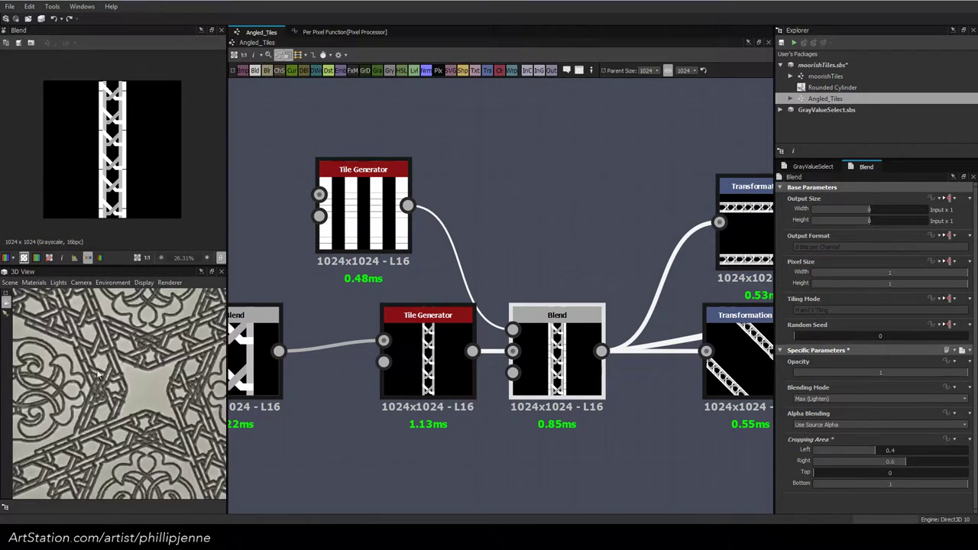
middle_click_drag(139, 333, 199, 392)
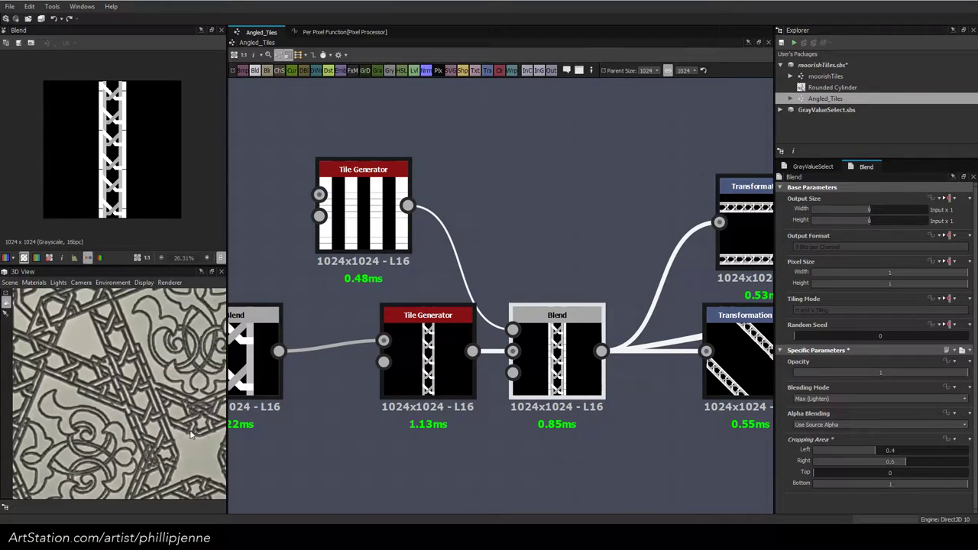
scroll(155, 125, "up", 2)
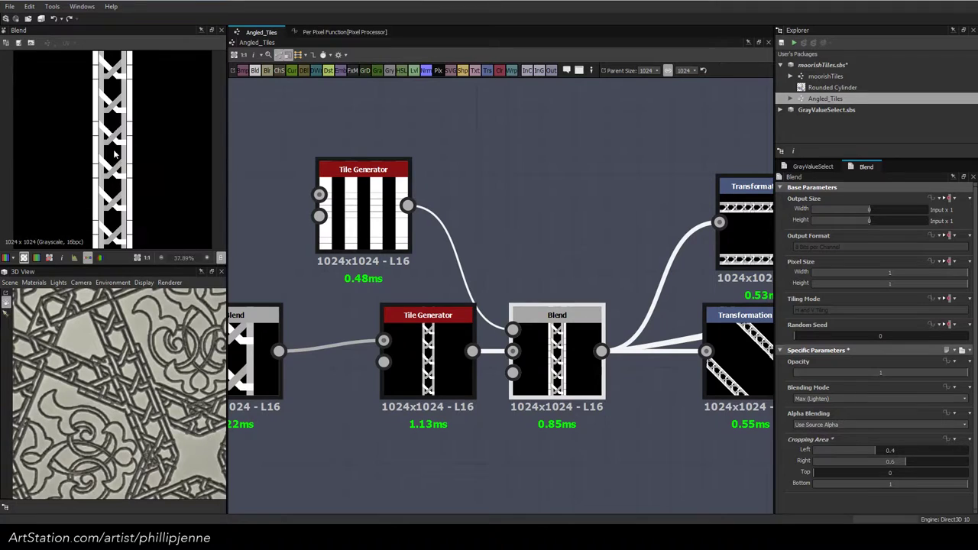
scroll(149, 139, "up", 7)
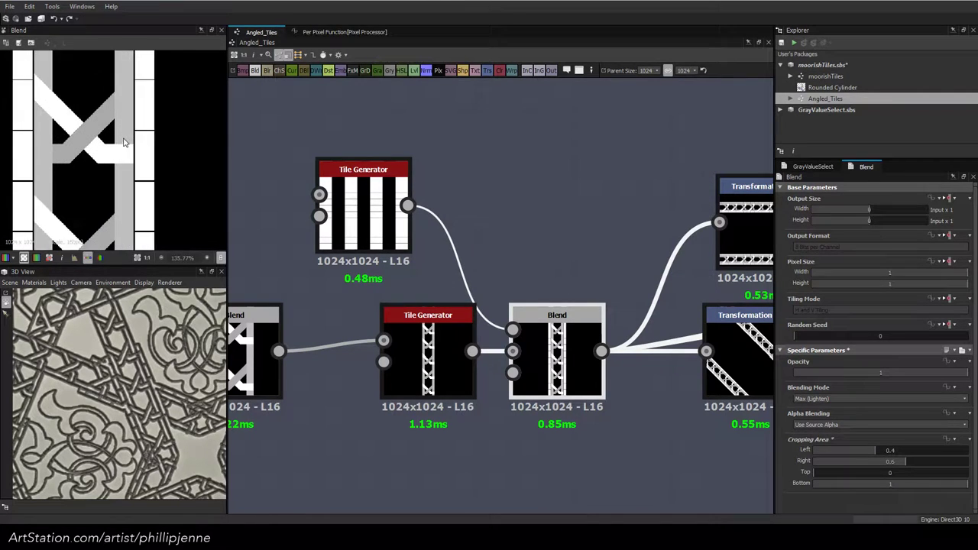
scroll(148, 157, "down", 6)
Change the upper Tile Generator's Number Y from 14 to 7 and bring in the Chrome reference window
left_click(374, 216)
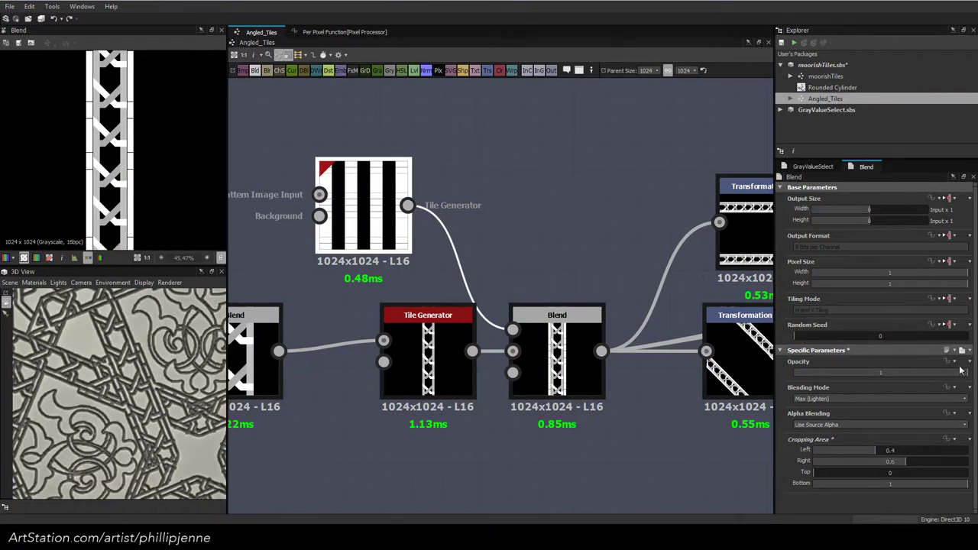
scroll(879, 343, "down", 5)
scroll(948, 201, "up", 6)
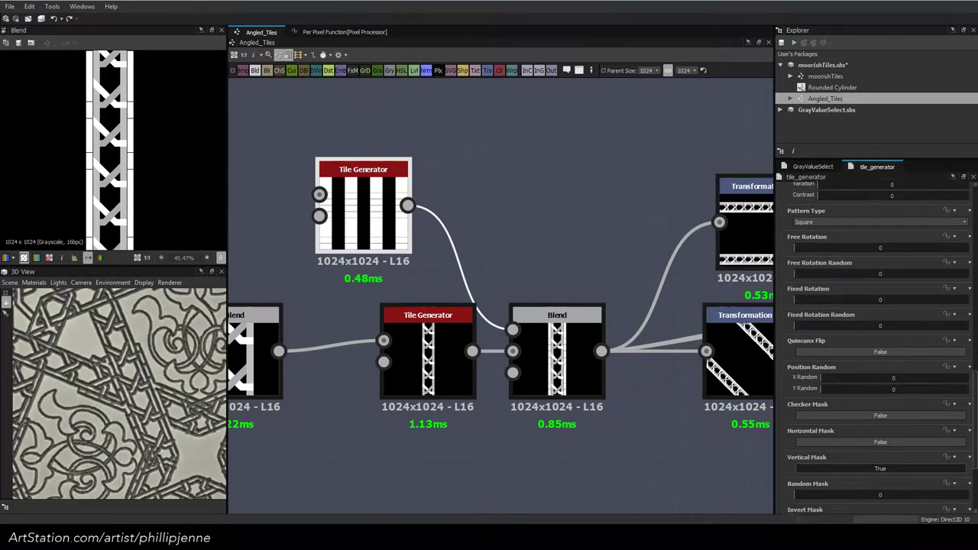
scroll(948, 200, "up", 2)
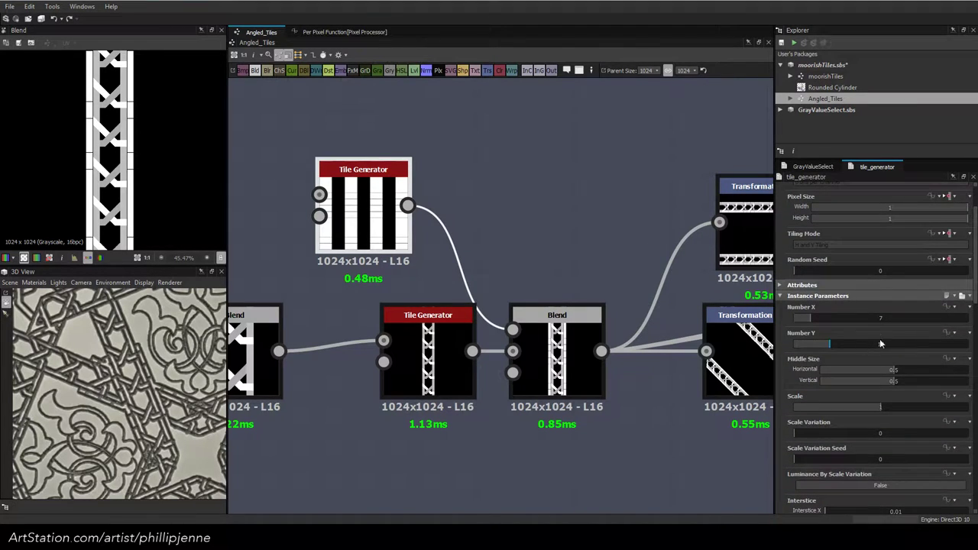
scroll(145, 158, "up", 2)
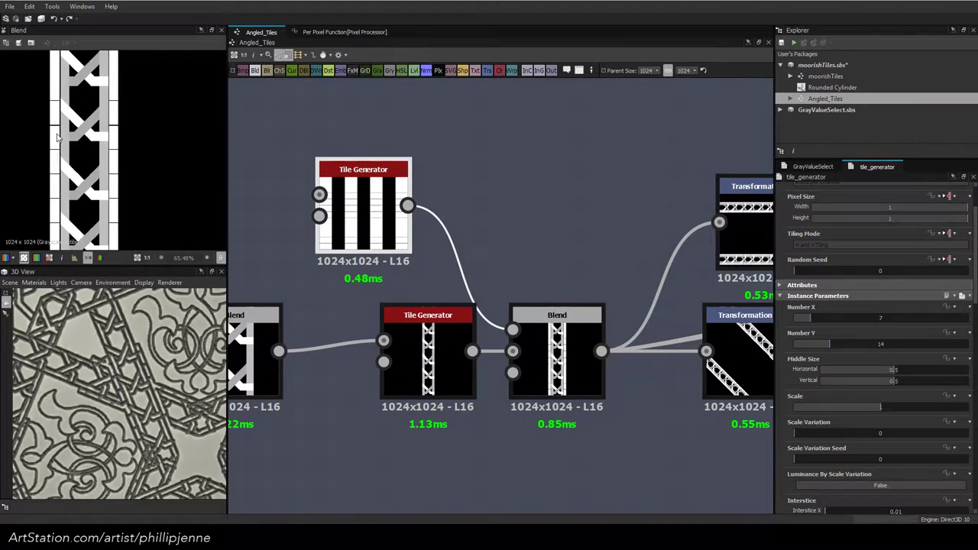
scroll(58, 134, "up", 1)
double_click(887, 345)
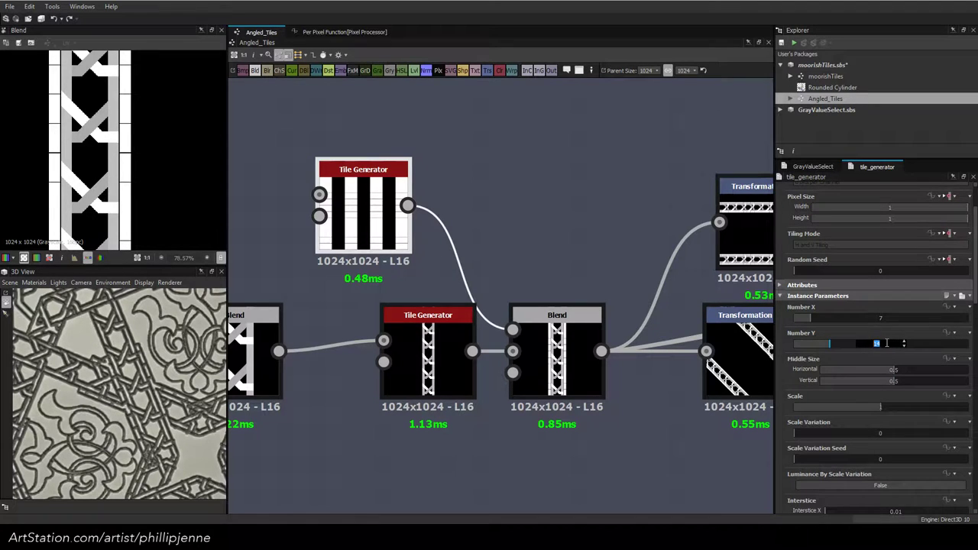
type("7")
key("Return")
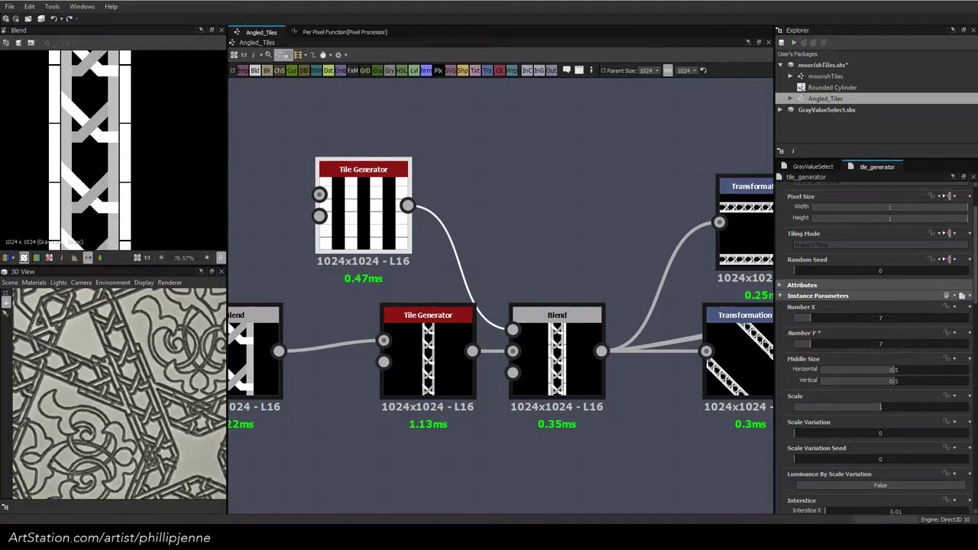
left_click_drag(977, 109, 927, 119)
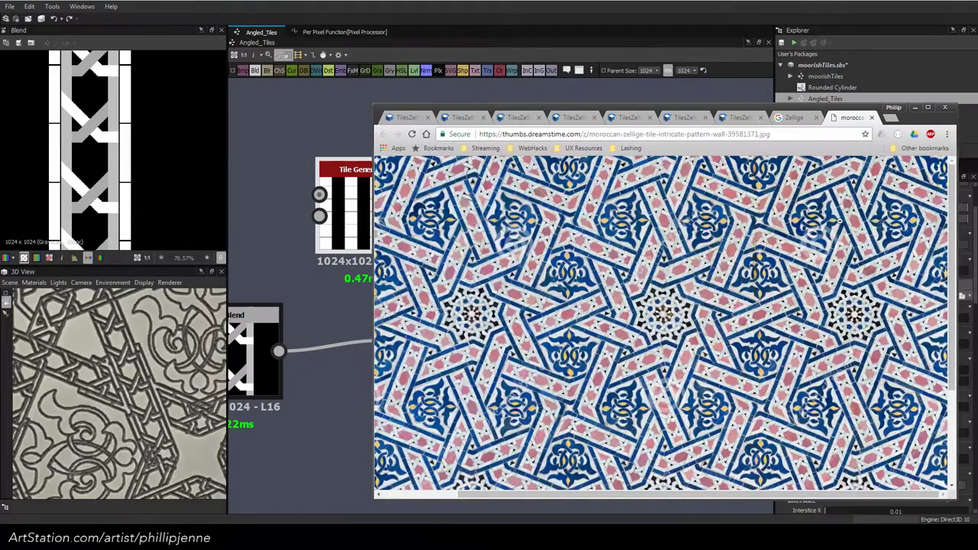
Compare two zellige tile close-up references in Chrome, then move the browser off-screen
left_click(679, 118)
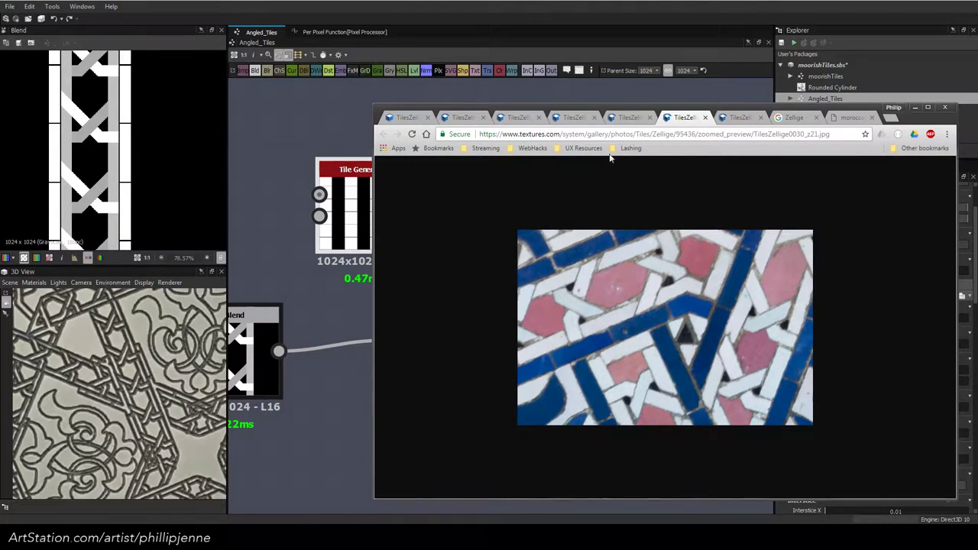
left_click(628, 118)
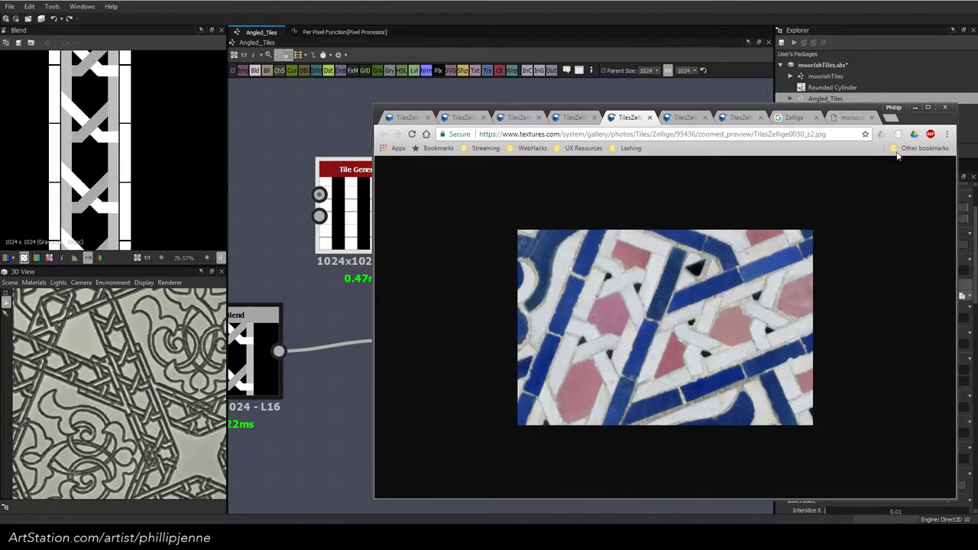
left_click_drag(930, 118, 977, 130)
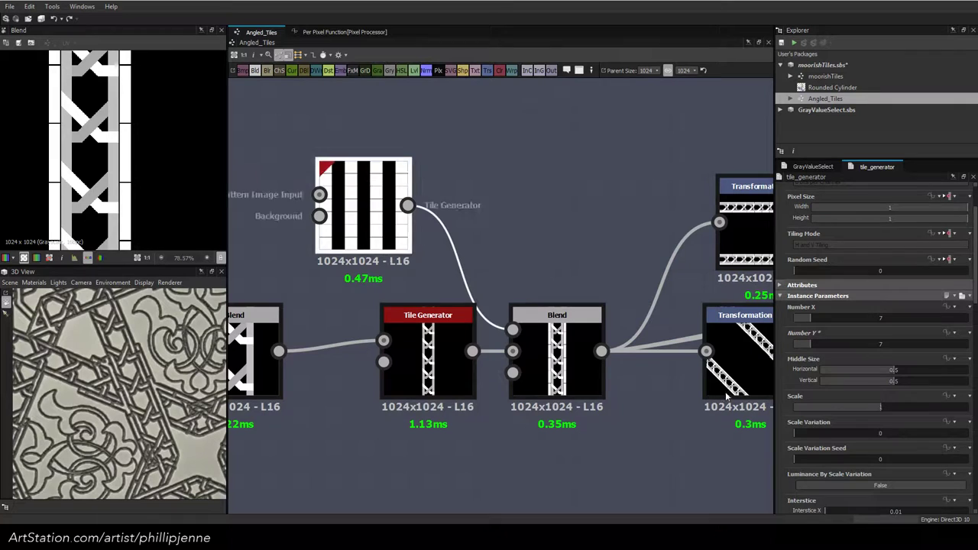
Add a small Offset Random amount to the selected Tile Generator
scroll(969, 350, "down", 5)
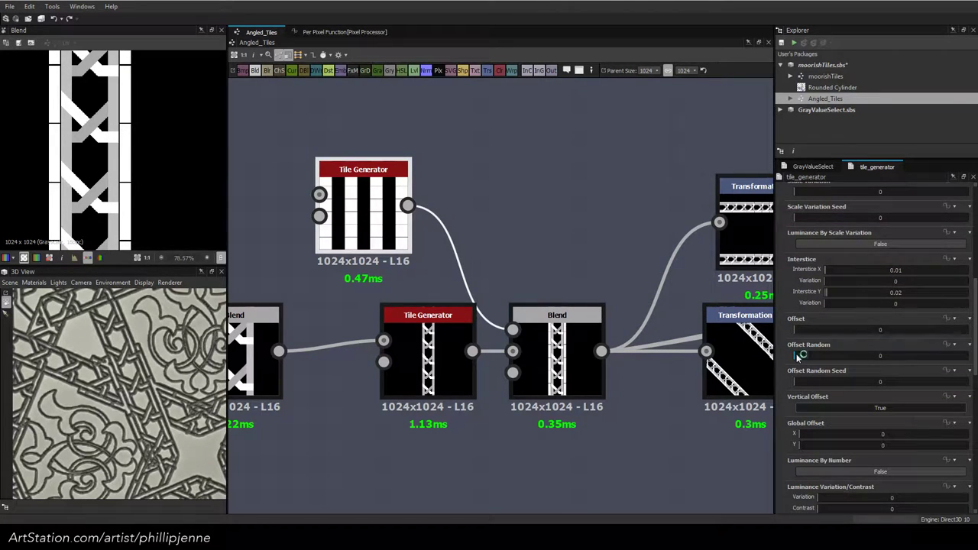
left_click(798, 356)
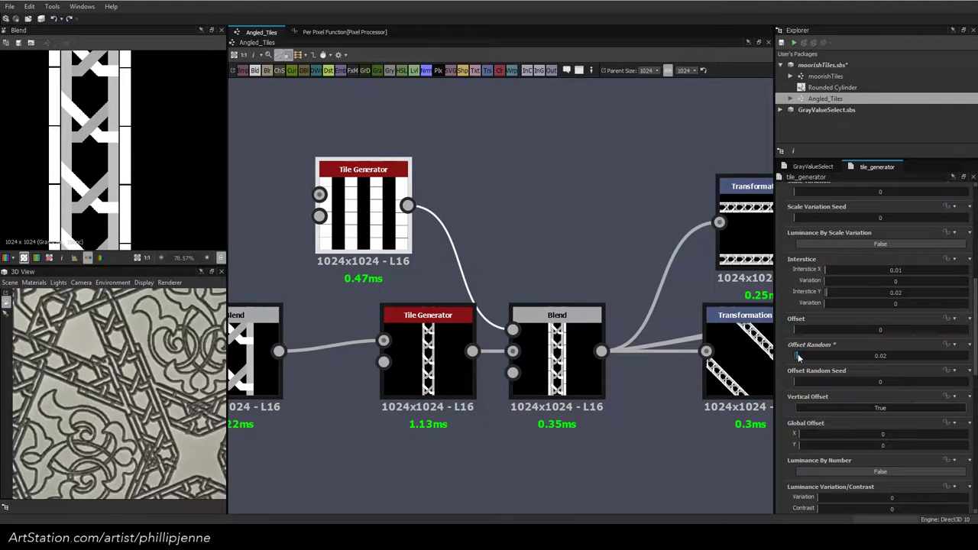
left_click_drag(798, 356, 806, 357)
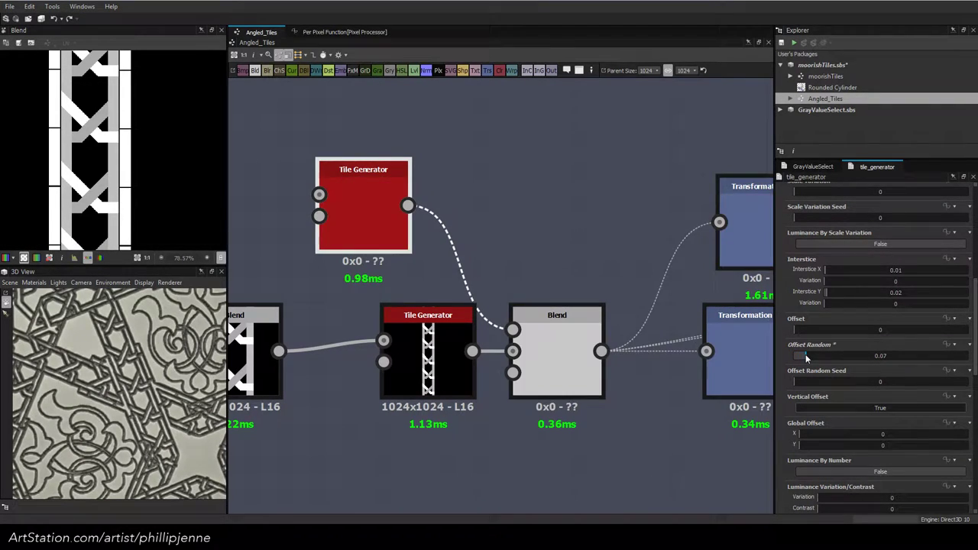
scroll(84, 91, "down", 4)
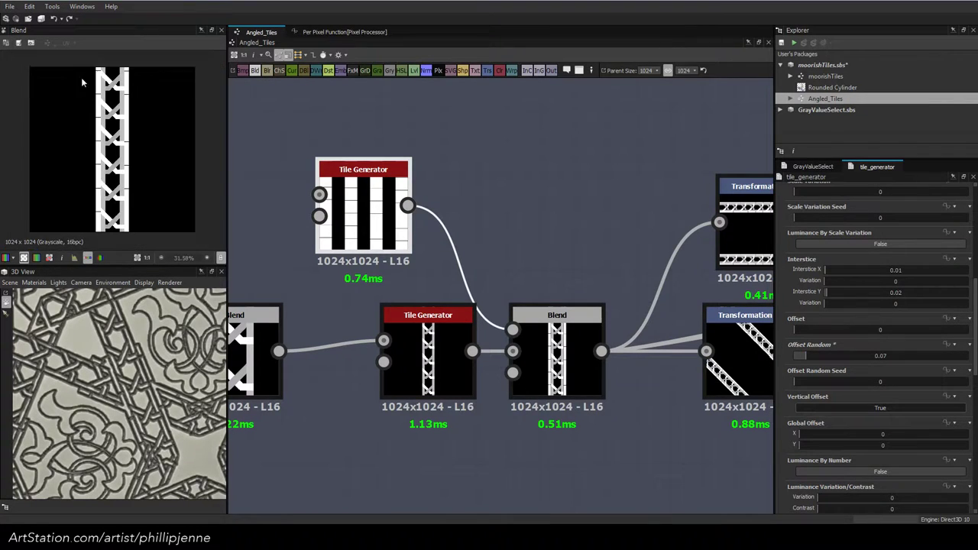
scroll(84, 81, "up", 3)
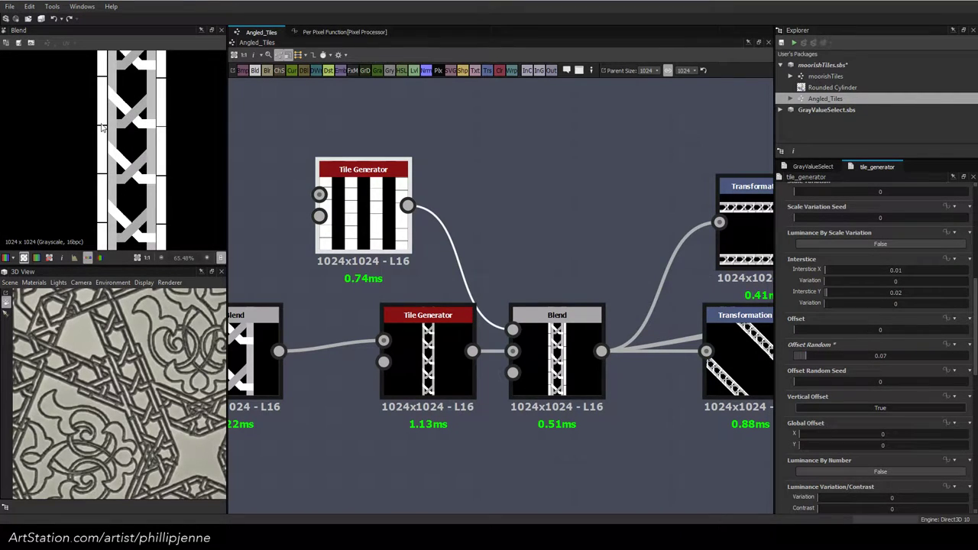
Inspect the middle Tile Generator's settings and center the tile generators in the graph
left_click(468, 365)
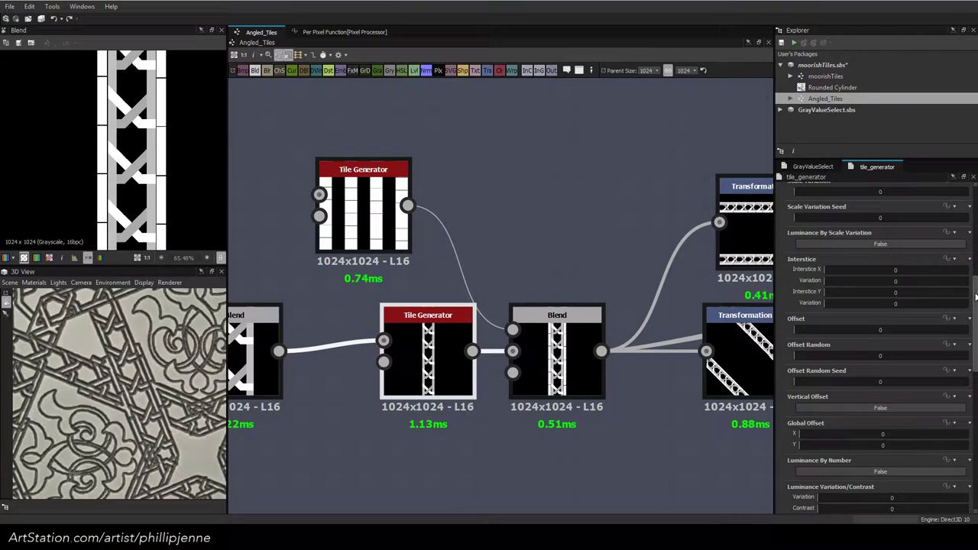
left_click_drag(973, 306, 971, 214)
scroll(879, 375, "down", 1)
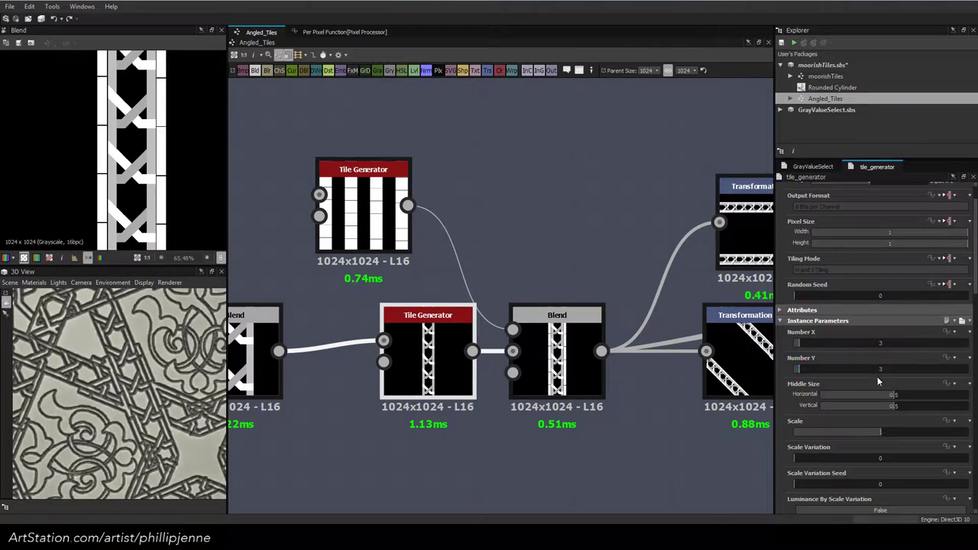
middle_click_drag(507, 230, 577, 228)
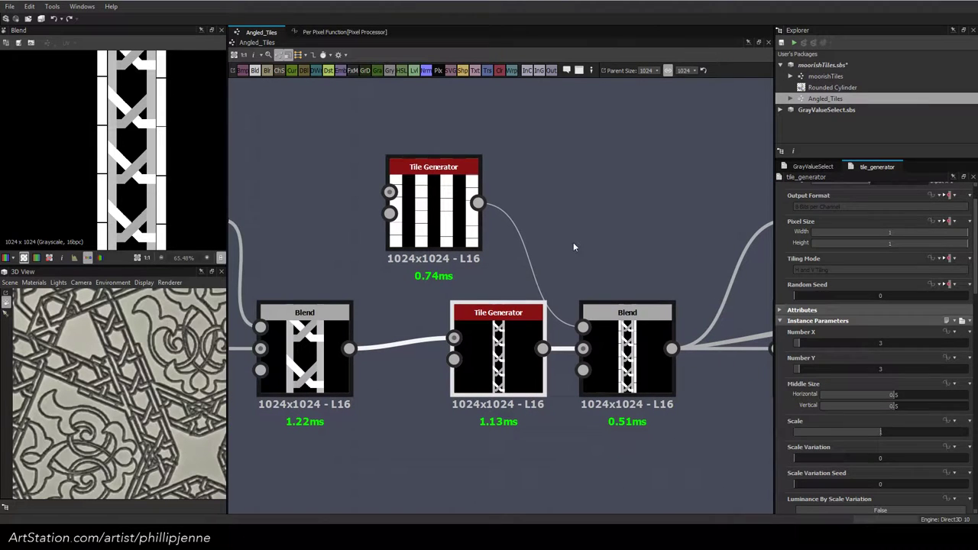
left_click_drag(478, 203, 665, 226)
Set the upper Tile Generator's Number Y to 6 and Offset Random to 0.45
left_click(427, 218)
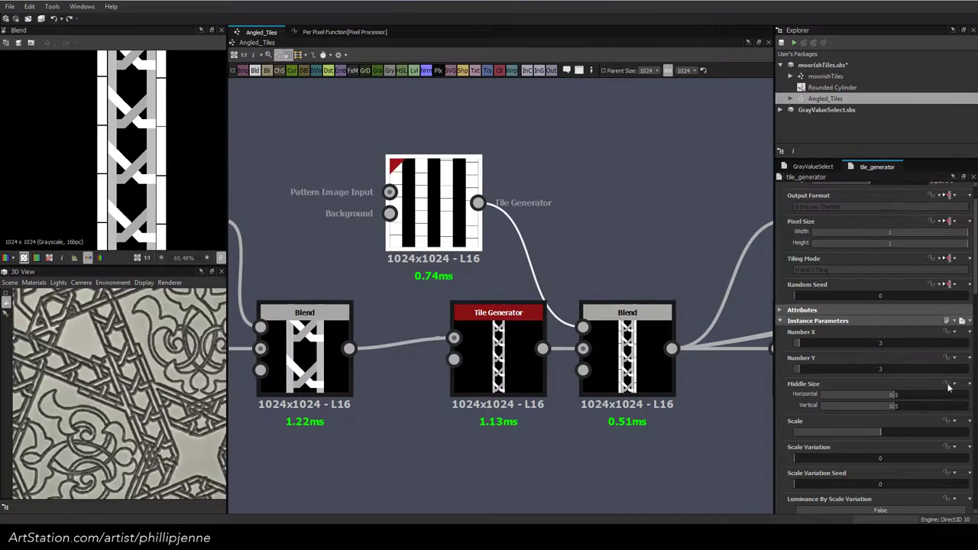
double_click(880, 369)
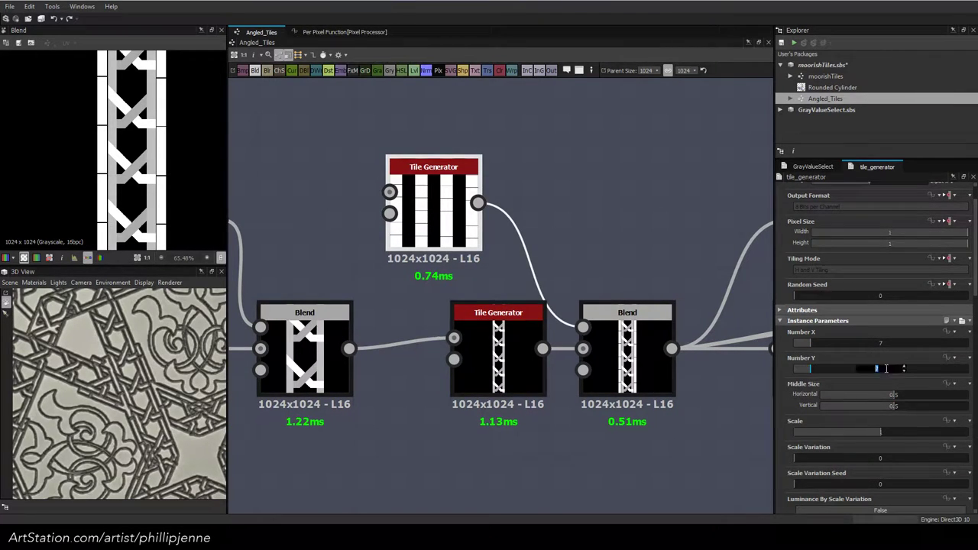
type("6")
key("Return")
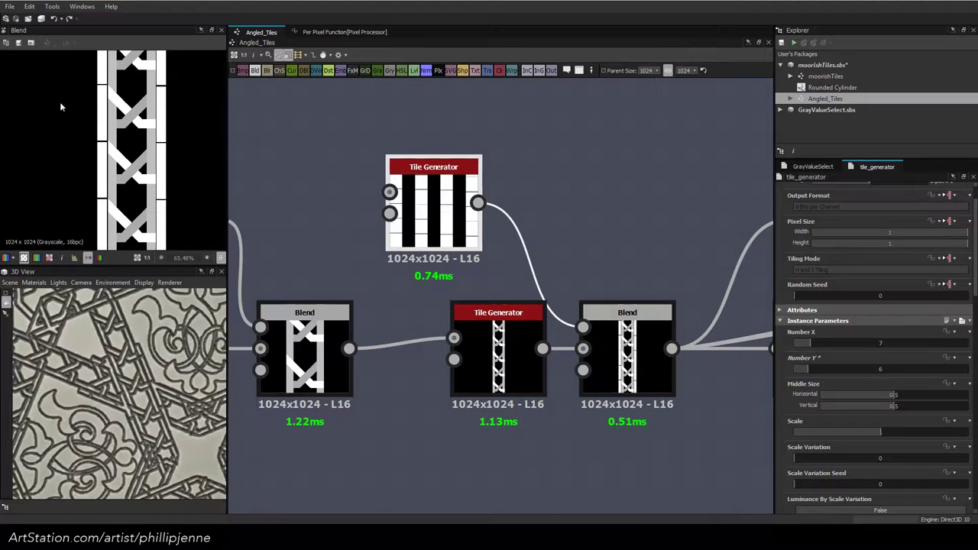
scroll(111, 162, "down", 2)
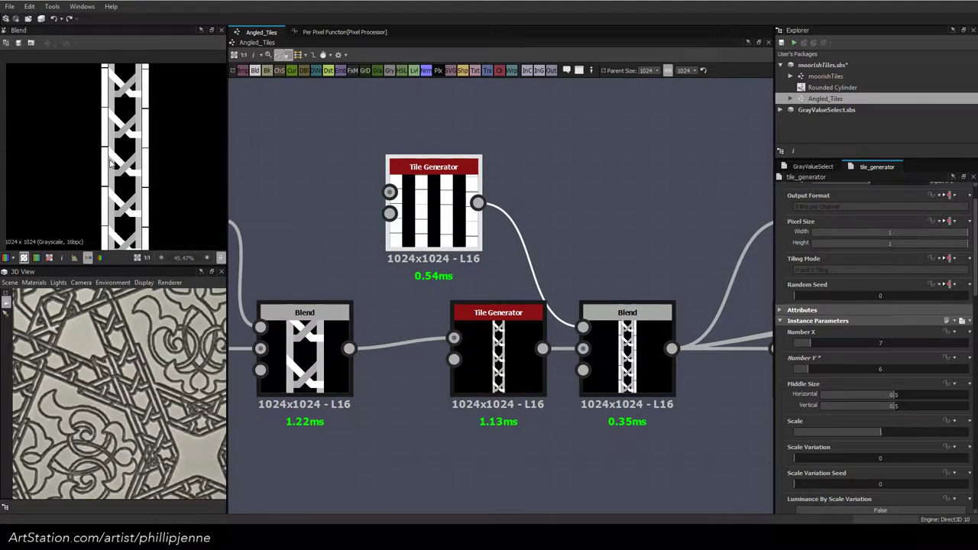
scroll(111, 163, "down", 1)
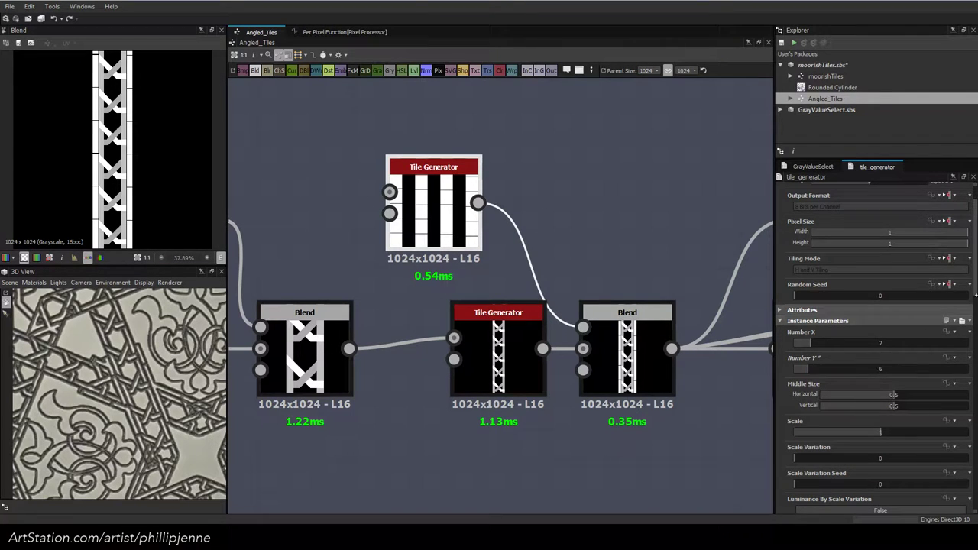
scroll(800, 371, "down", 5)
scroll(792, 242, "down", 1)
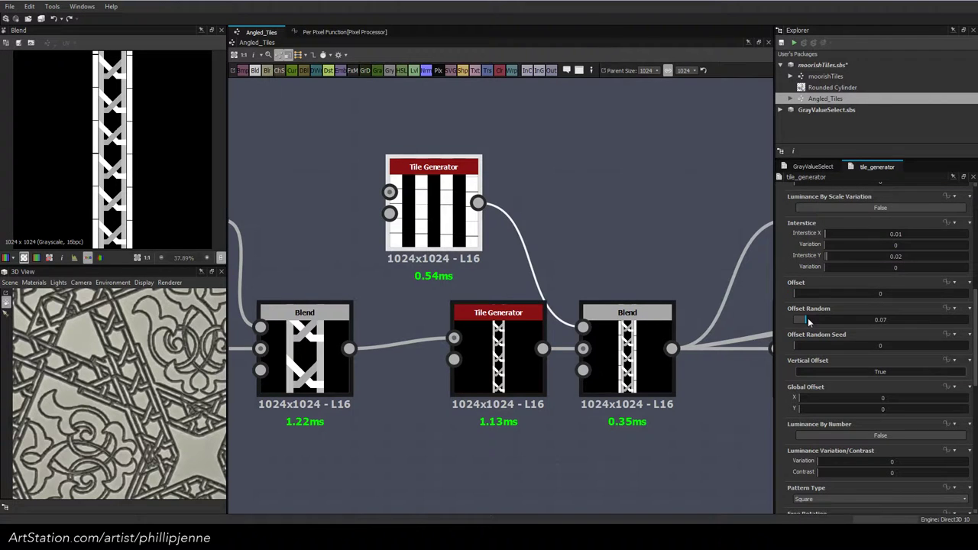
left_click_drag(807, 319, 873, 323)
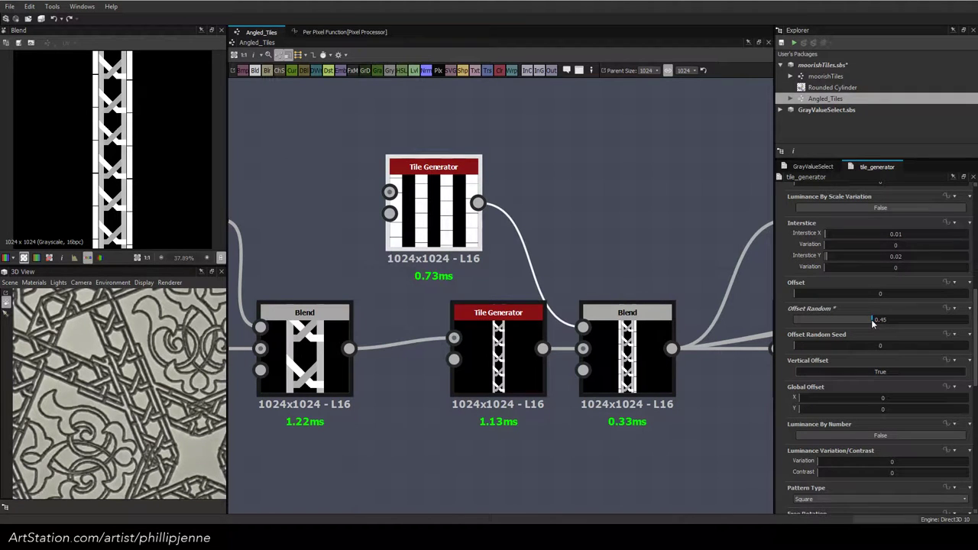
Raise the upper Tile Generator's Global Offset Y to 0.04
left_click(804, 409)
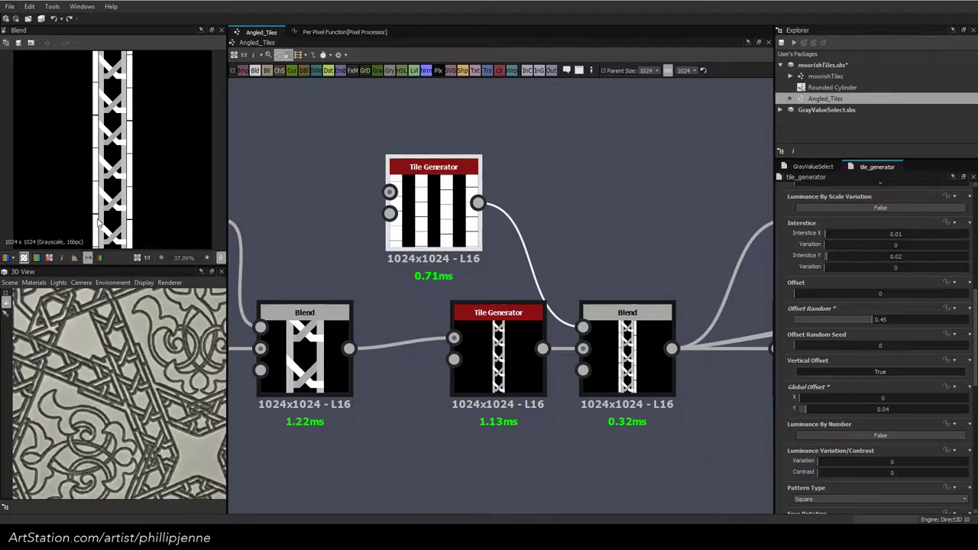
scroll(97, 223, "up", 5)
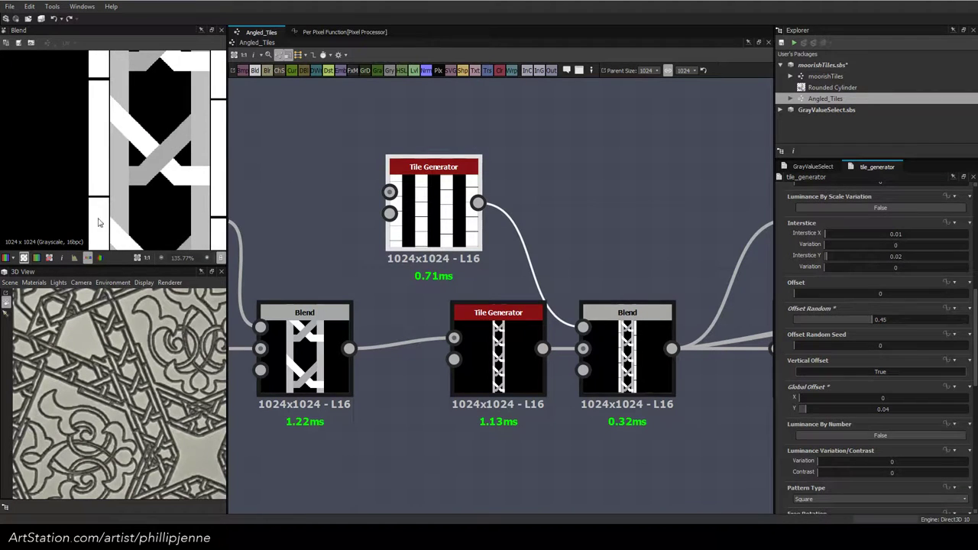
scroll(136, 171, "down", 3)
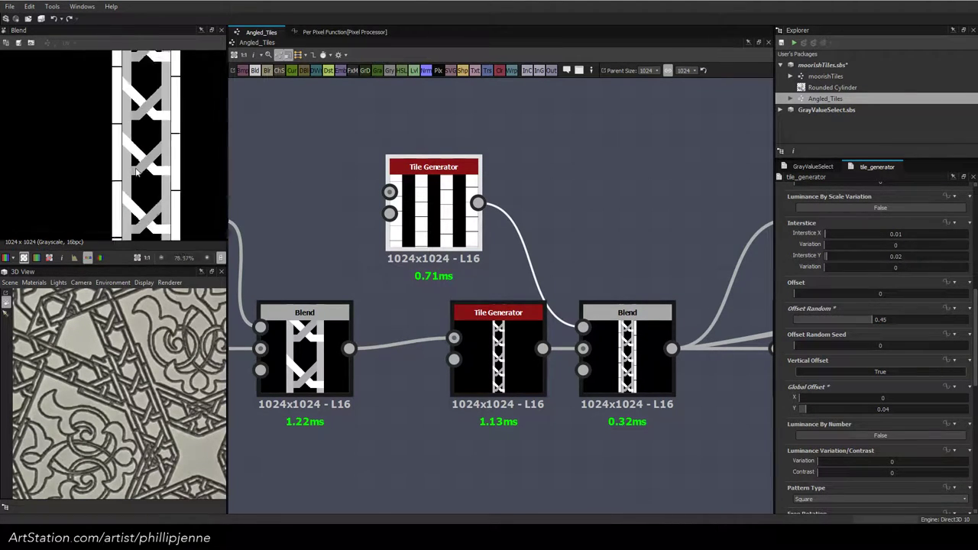
scroll(136, 172, "down", 1)
scroll(160, 150, "down", 1)
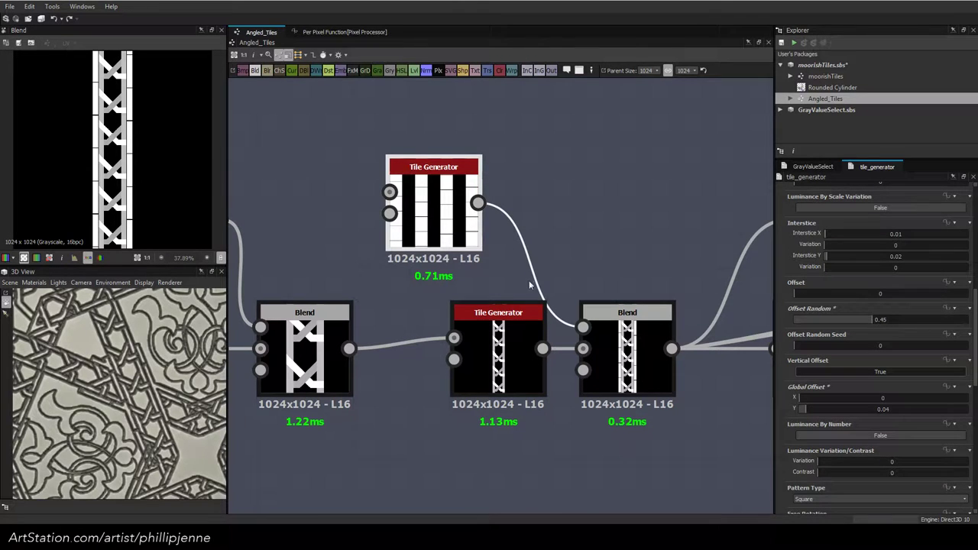
scroll(576, 219, "down", 3)
Place the upper Tile Generator above the lower one and review the Transformation 2D and Blend outputs
left_click_drag(492, 220, 528, 239)
left_click(604, 298)
scroll(129, 134, "up", 3)
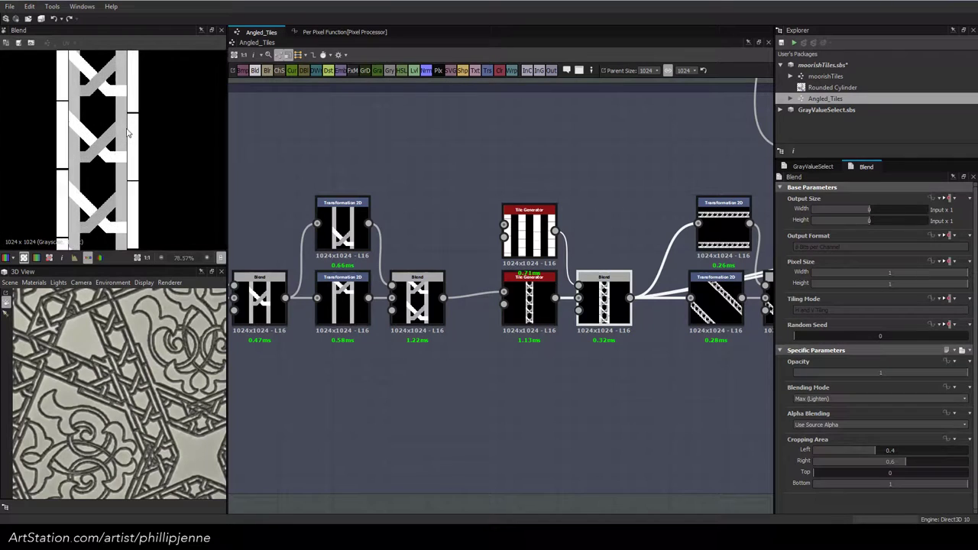
scroll(128, 133, "down", 3)
middle_click_drag(457, 234, 229, 230)
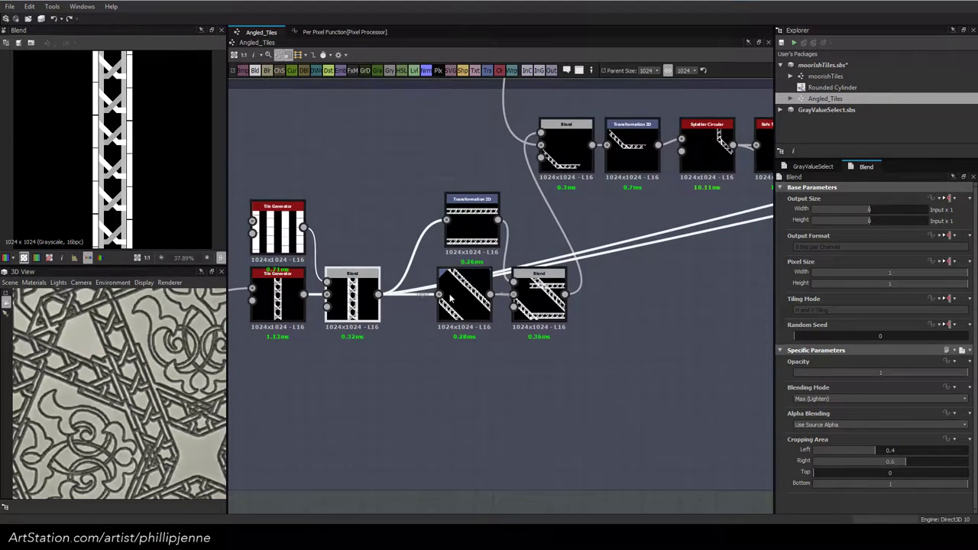
left_click(452, 296)
left_click(551, 301)
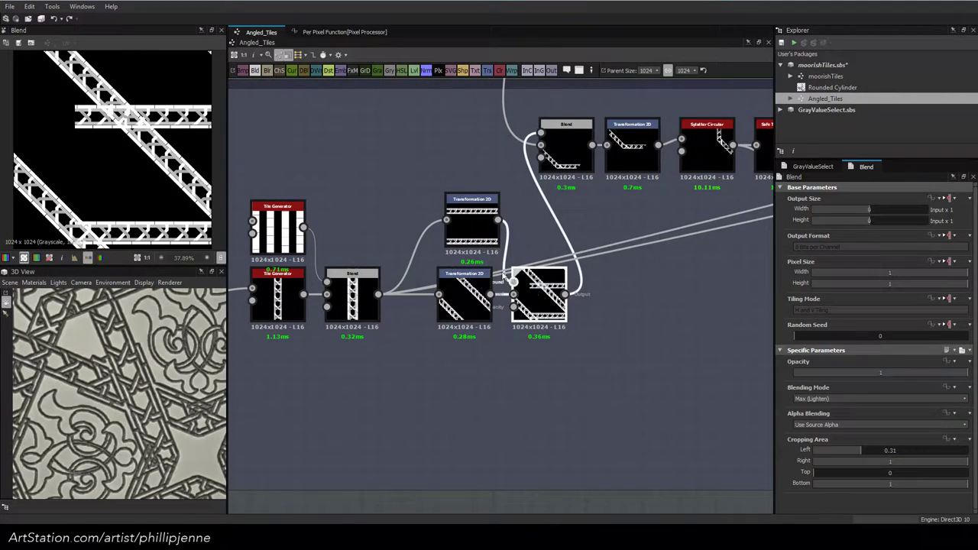
middle_click_drag(654, 272, 621, 335)
double_click(543, 221)
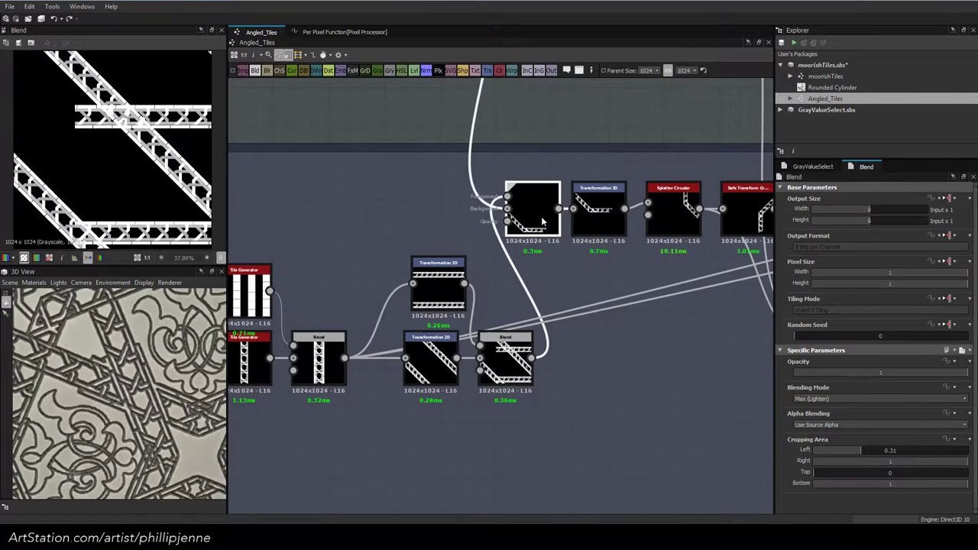
scroll(88, 230, "down", 1)
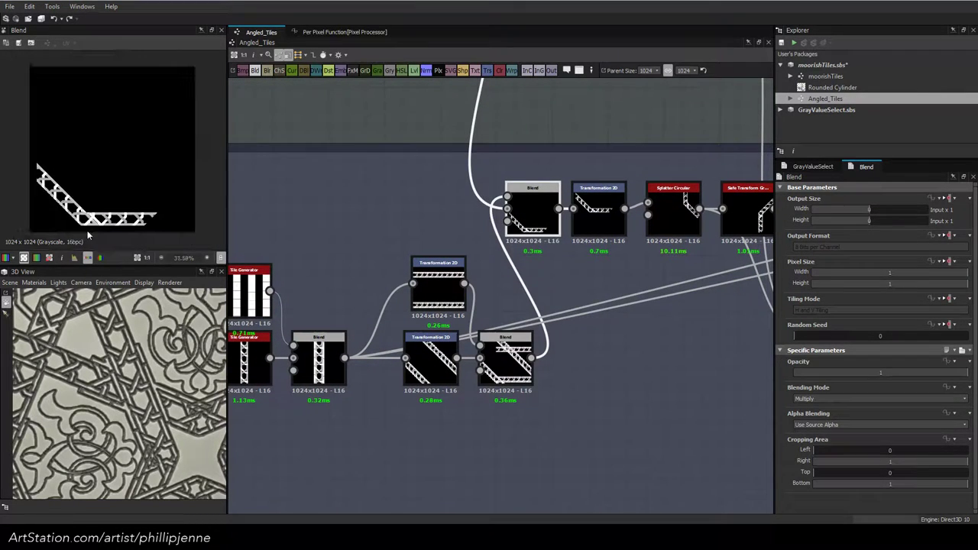
Center the Polygon 1 mask chain in the graph and save the moorishTiles package
middle_click_drag(447, 152, 688, 301)
middle_click_drag(492, 227, 660, 334)
middle_click_drag(502, 156, 567, 253)
middle_click_drag(752, 285, 497, 258)
scroll(562, 283, "up", 2)
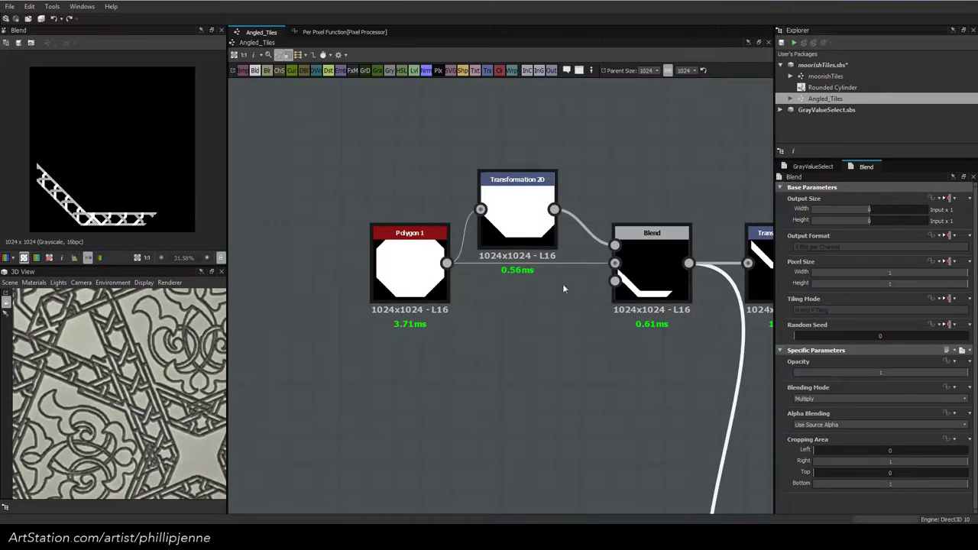
middle_click_drag(596, 285, 471, 281)
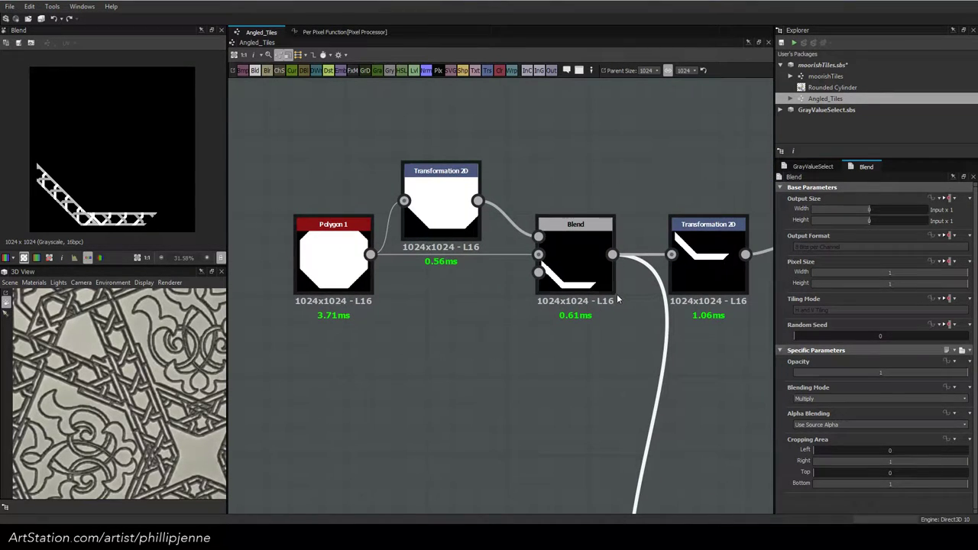
scroll(457, 301, "down", 2)
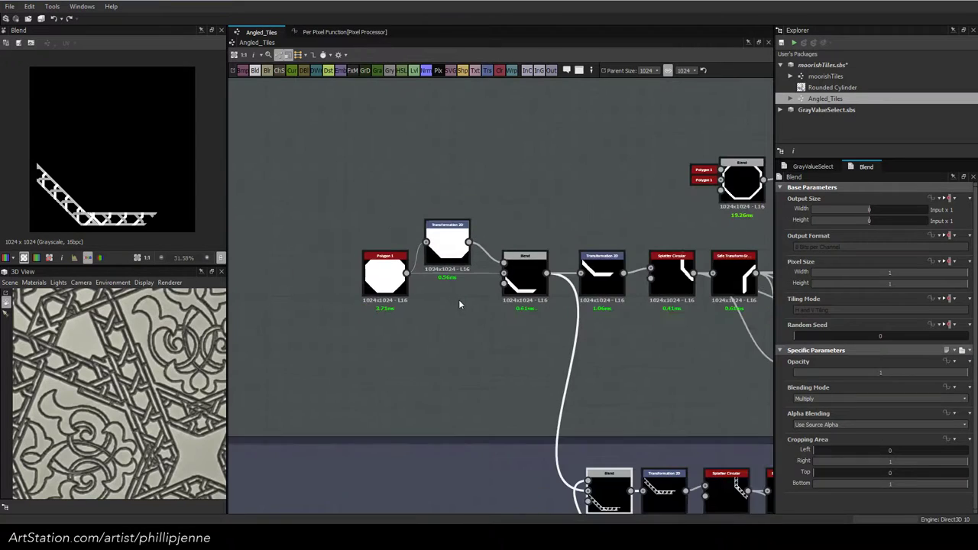
key("ctrl+s")
middle_click_drag(461, 296, 409, 319)
scroll(361, 323, "up", 1)
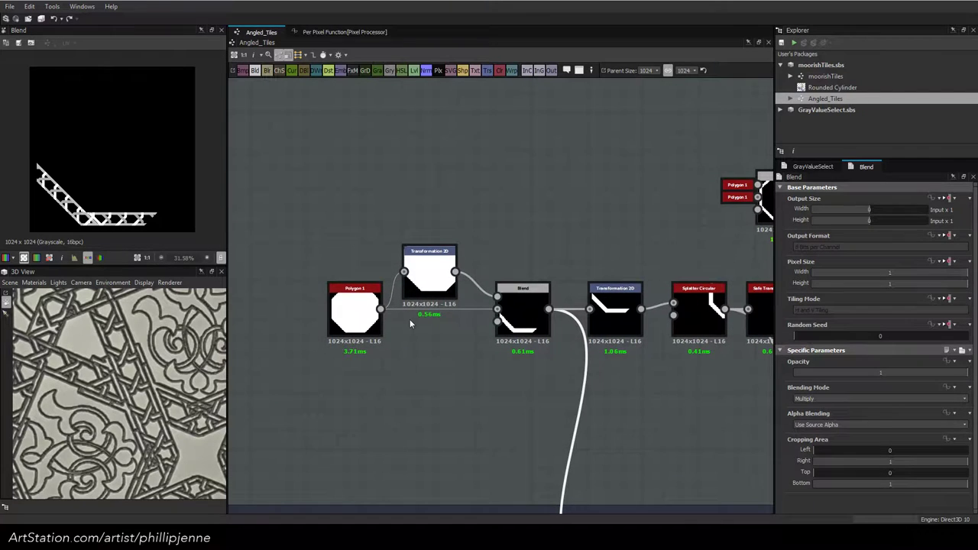
Duplicate Polygon 1 below the original and set the original's Auto Scale to False
left_click(369, 321)
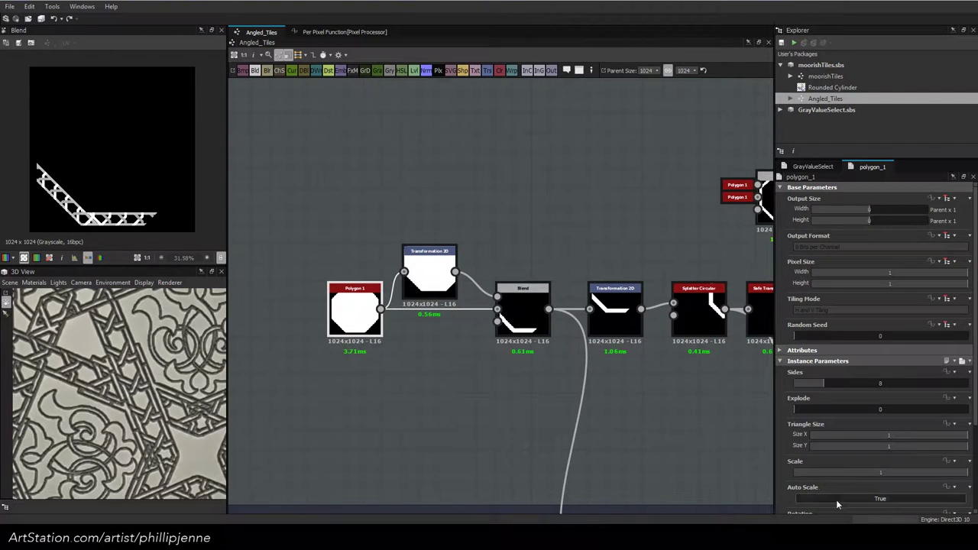
scroll(812, 495, "down", 1)
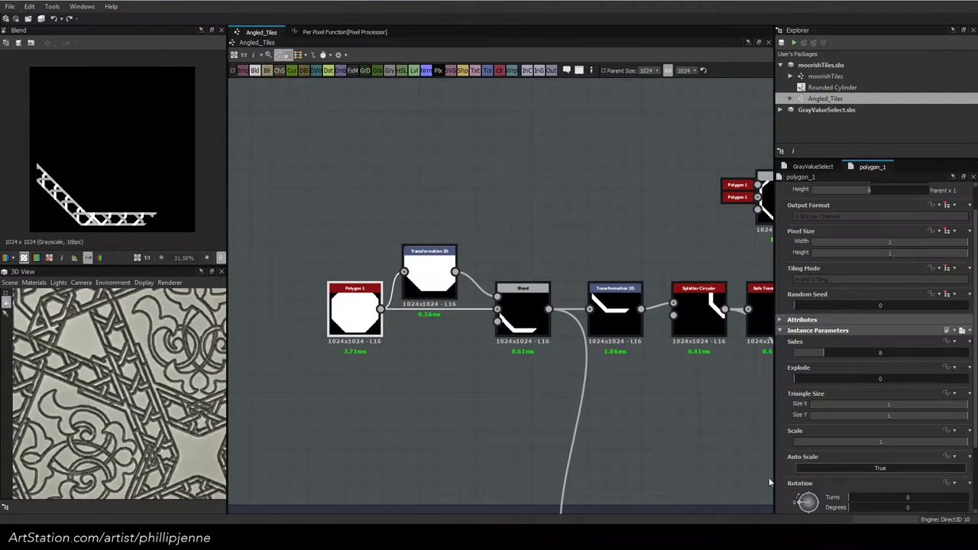
key("ctrl+c")
key("ctrl+v")
left_click_drag(508, 297, 358, 391)
left_click(360, 308)
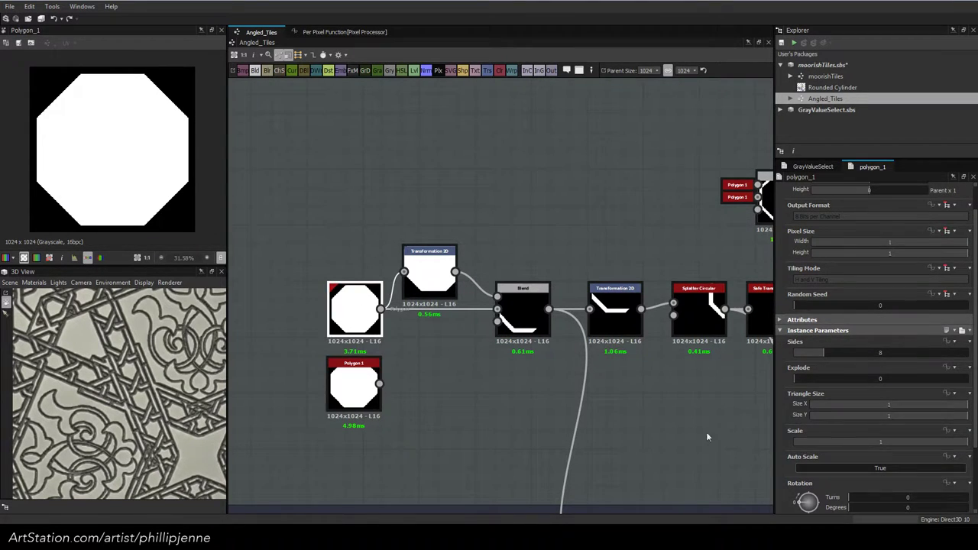
left_click(851, 468)
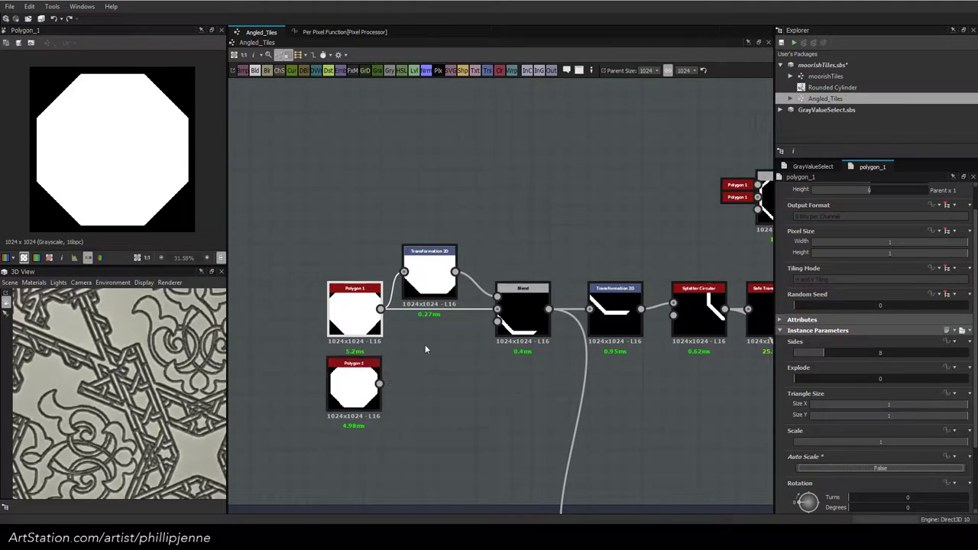
Check the masked Blend outputs and shrink Polygon 1's Scale to 0.96
left_click(533, 326)
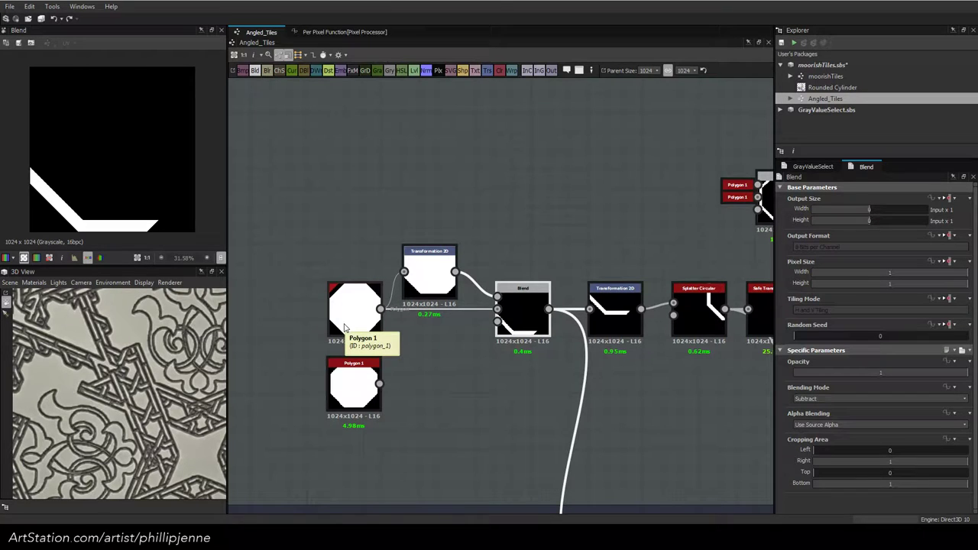
scroll(616, 423, "down", 4)
left_click(557, 363)
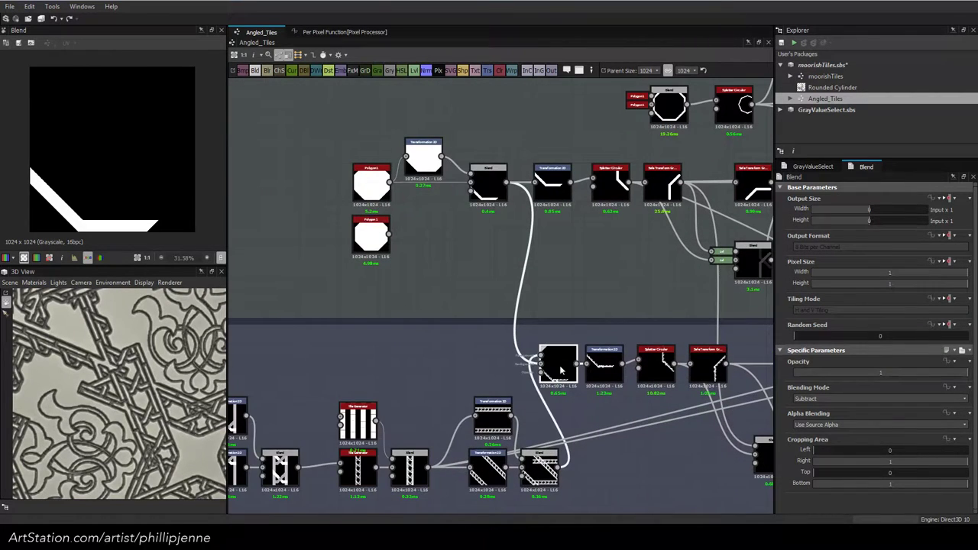
scroll(84, 222, "up", 2)
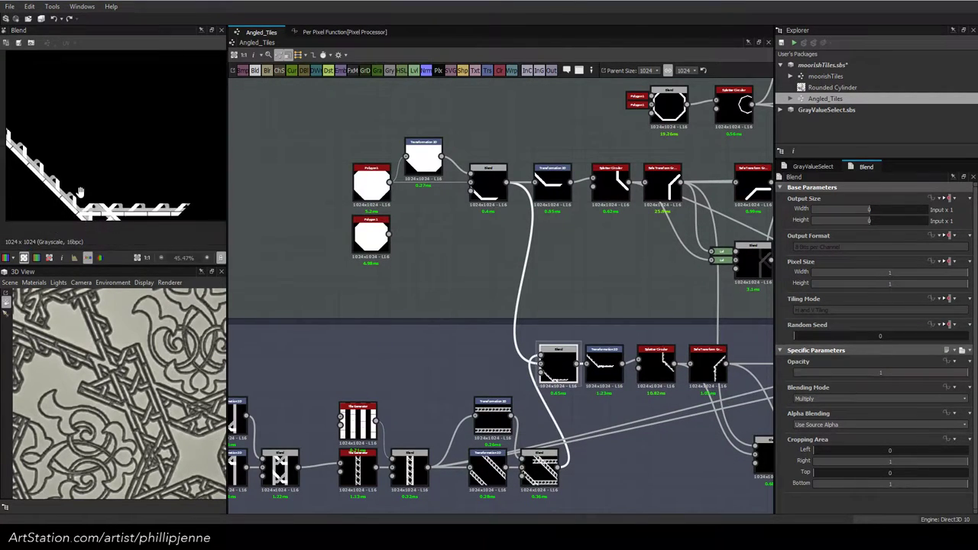
left_click(379, 183)
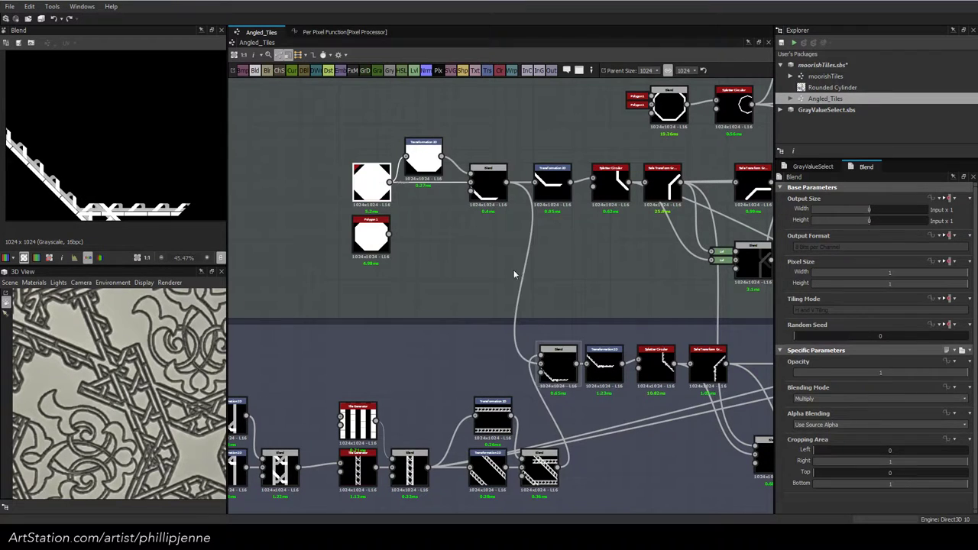
left_click_drag(967, 473, 962, 474)
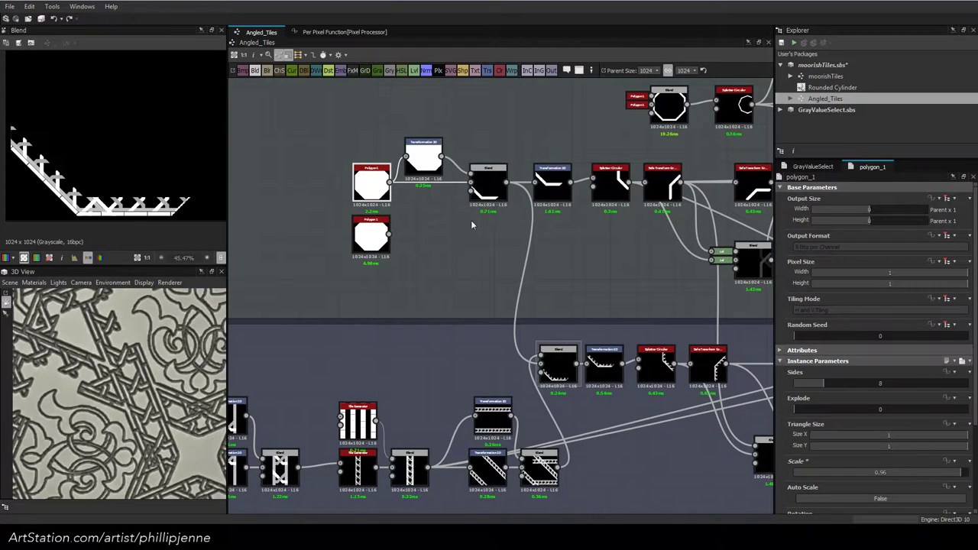
Nudge the mask Transformation 2D offset slightly up and to the right
middle_click_drag(471, 220, 425, 283)
left_click(419, 248)
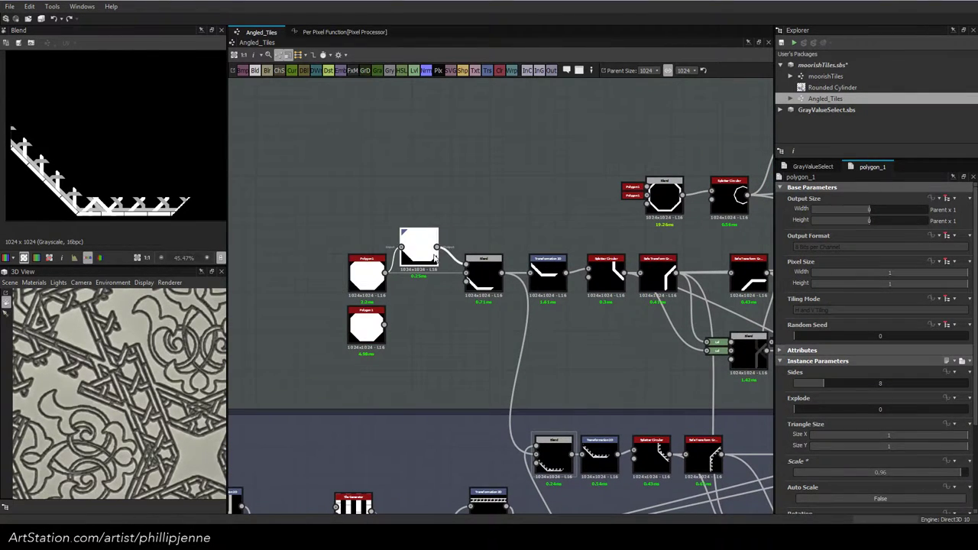
key("Right")
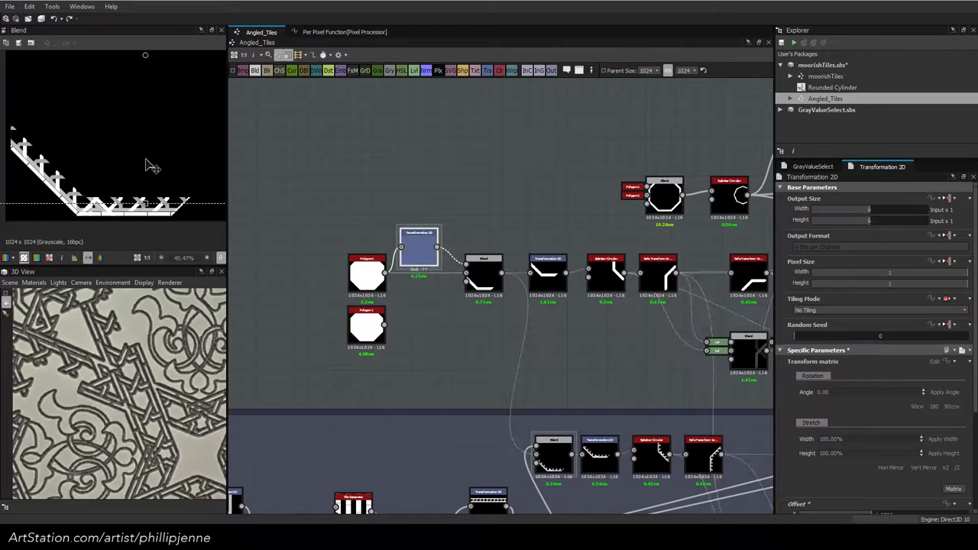
key("Up")
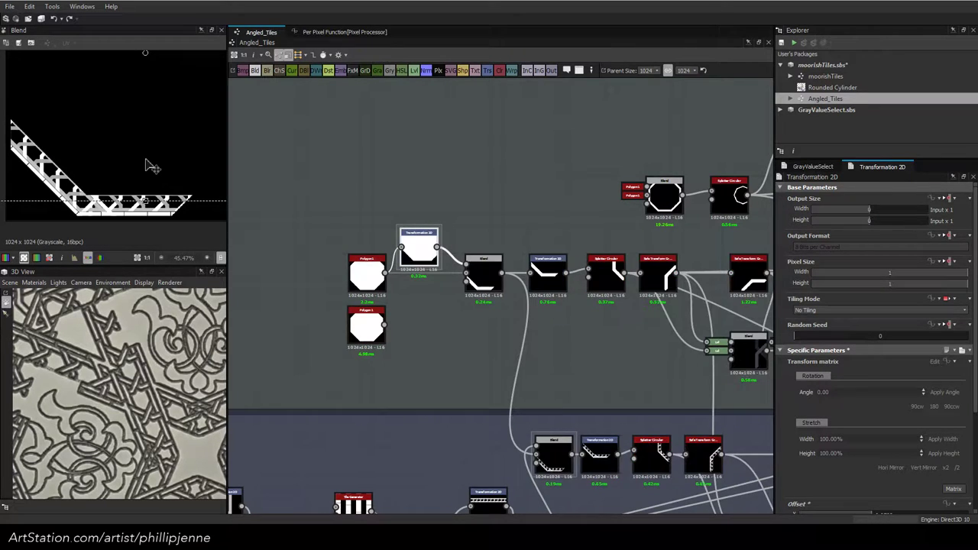
key("Right")
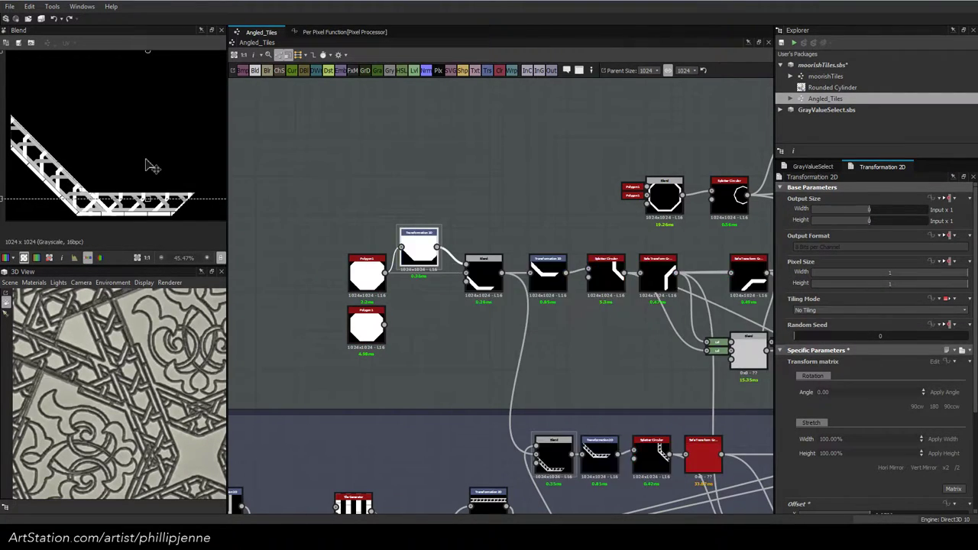
key("Up")
key("Up")
key("Up")
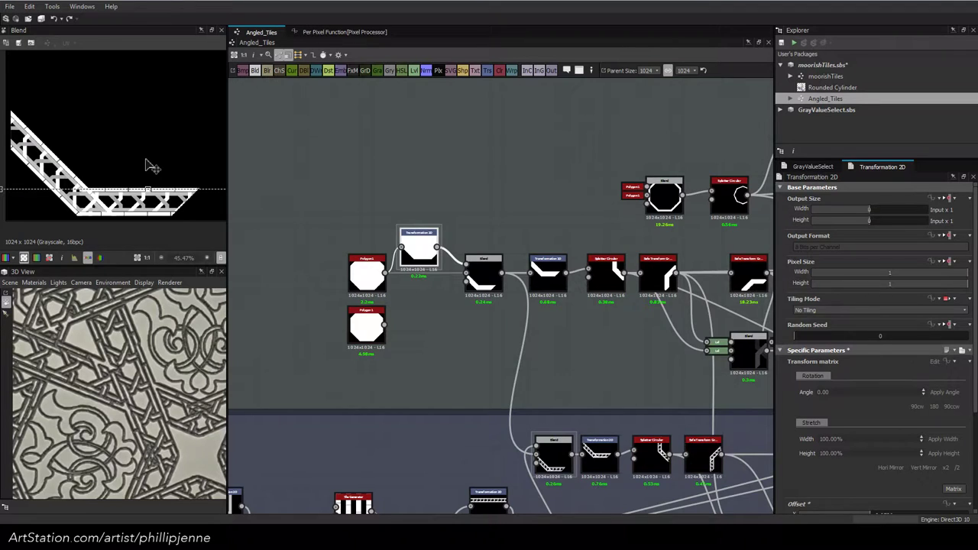
left_click_drag(151, 166, 152, 165)
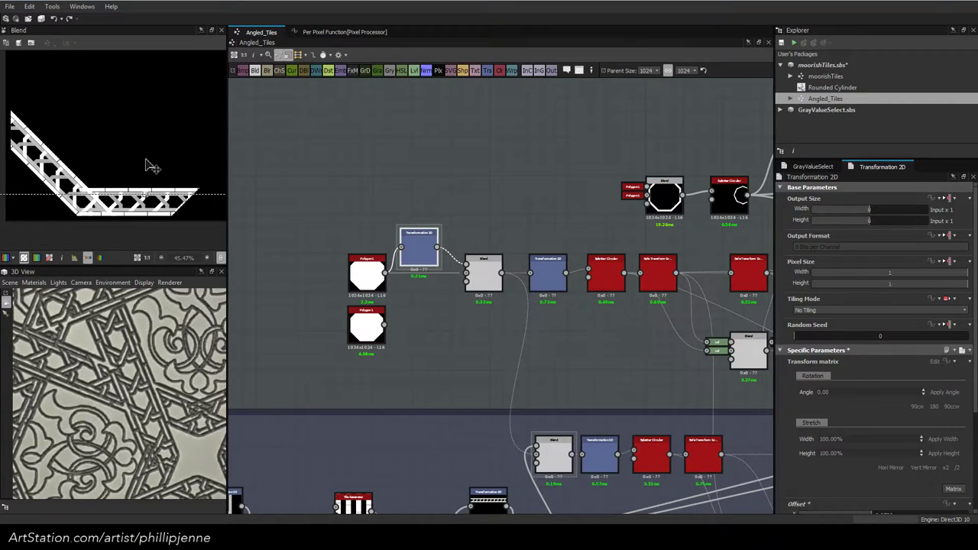
left_click_drag(146, 160, 148, 160)
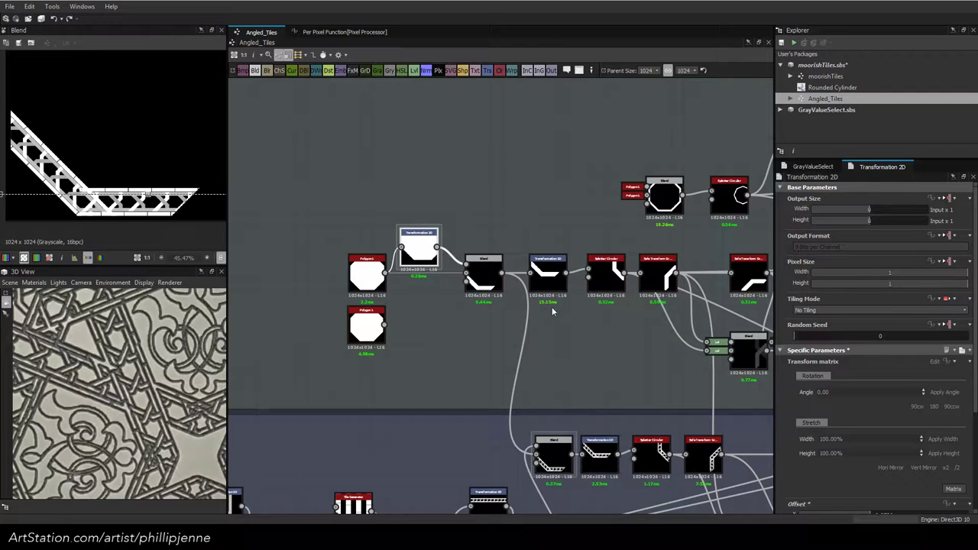
Inspect the tiled pattern in the 3D preview from several angles
middle_click_drag(637, 375, 473, 216)
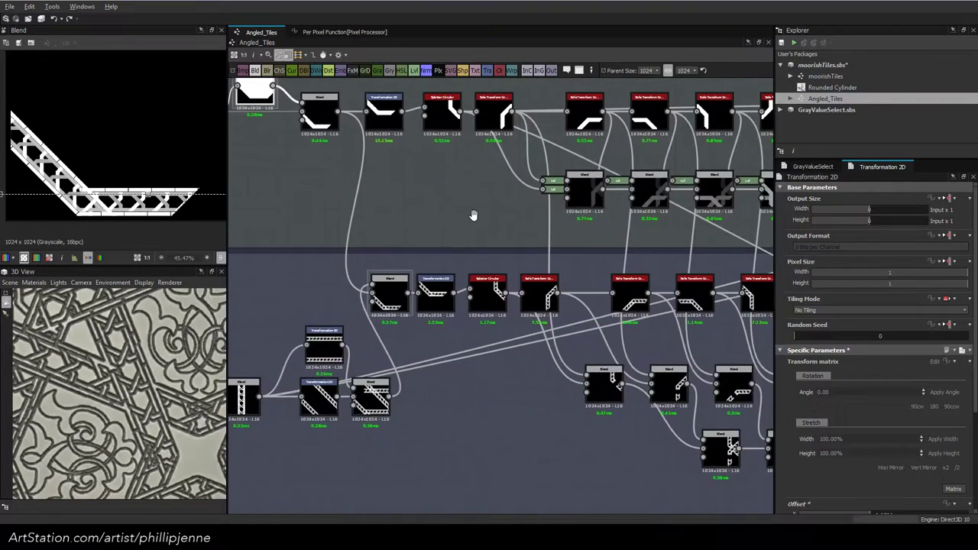
middle_click_drag(598, 269, 503, 360)
scroll(104, 355, "down", 2)
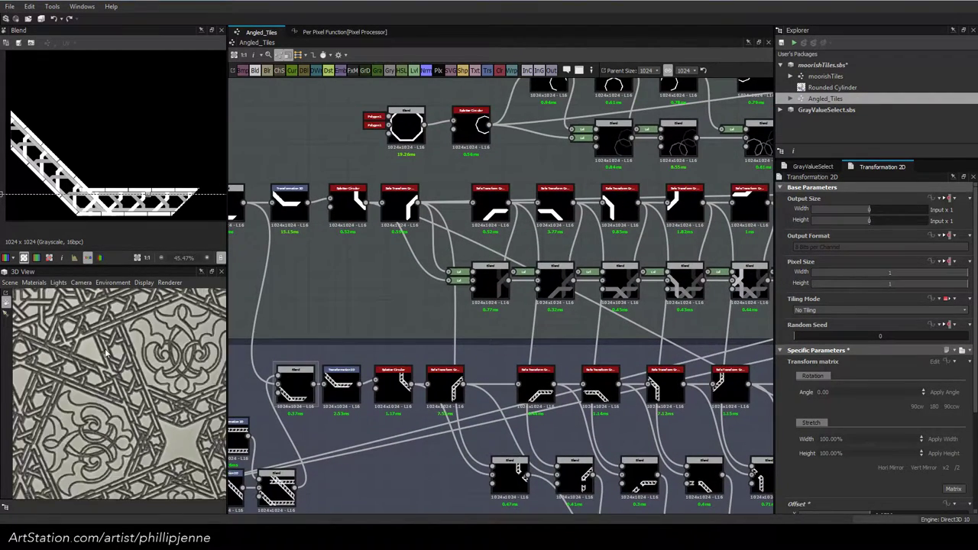
scroll(97, 359, "down", 2)
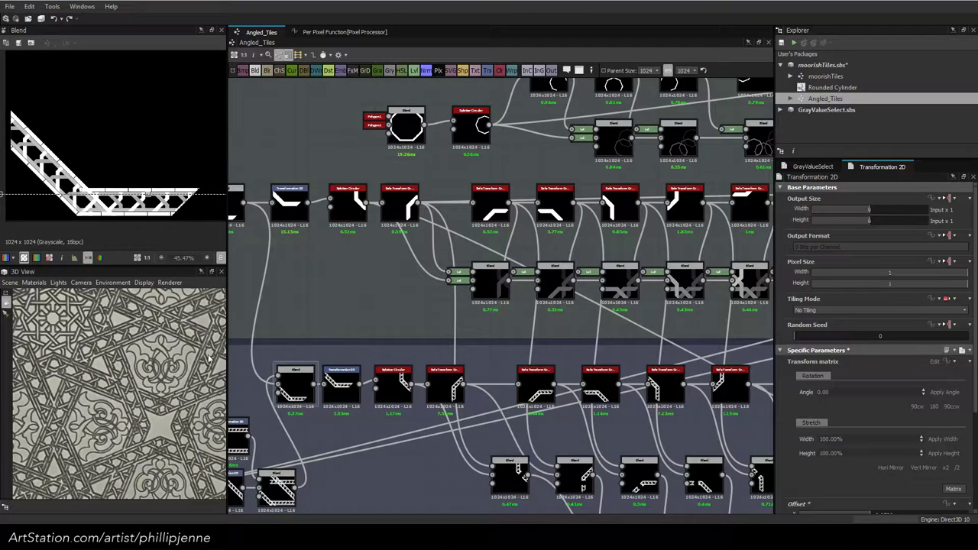
middle_click_drag(182, 386, 184, 343)
scroll(158, 413, "up", 2)
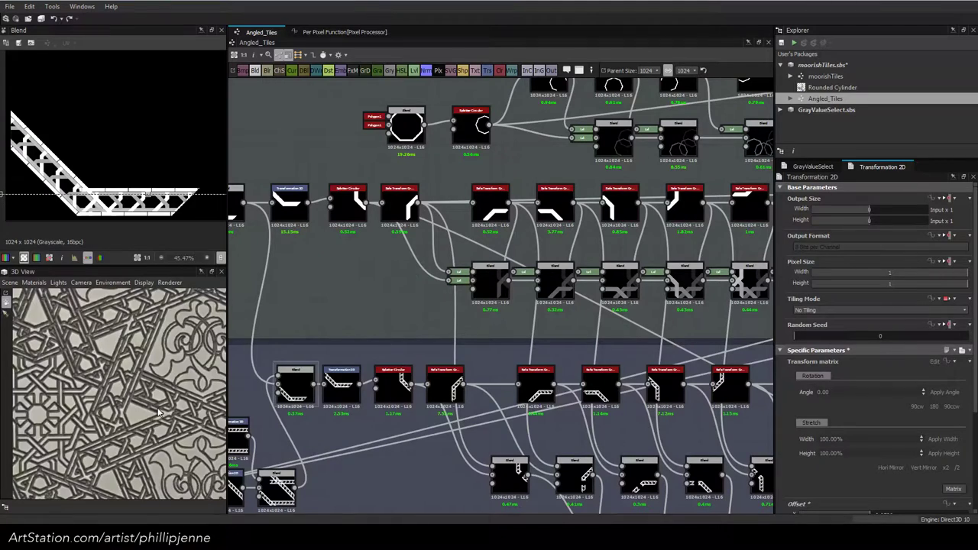
left_click_drag(143, 430, 164, 375)
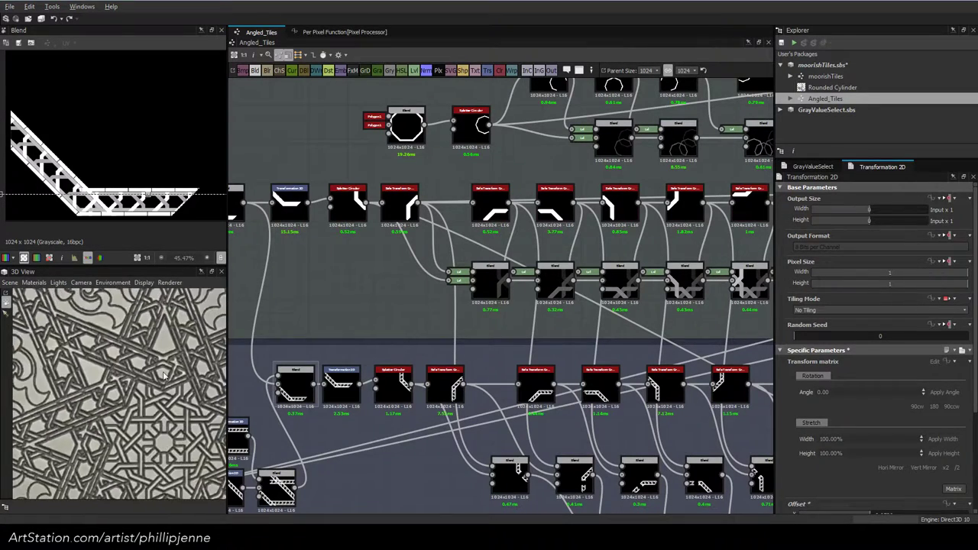
middle_click_drag(162, 374, 125, 426)
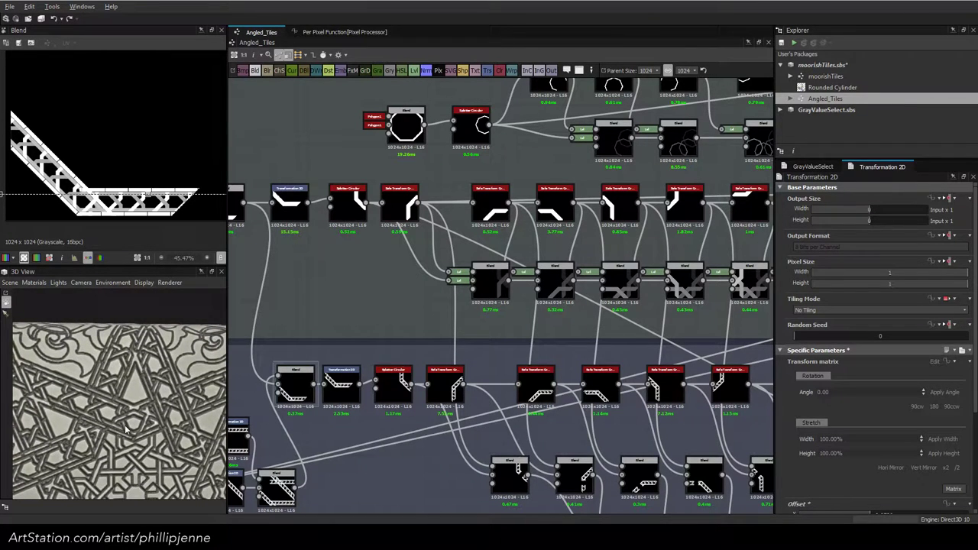
middle_click_drag(126, 430, 87, 410)
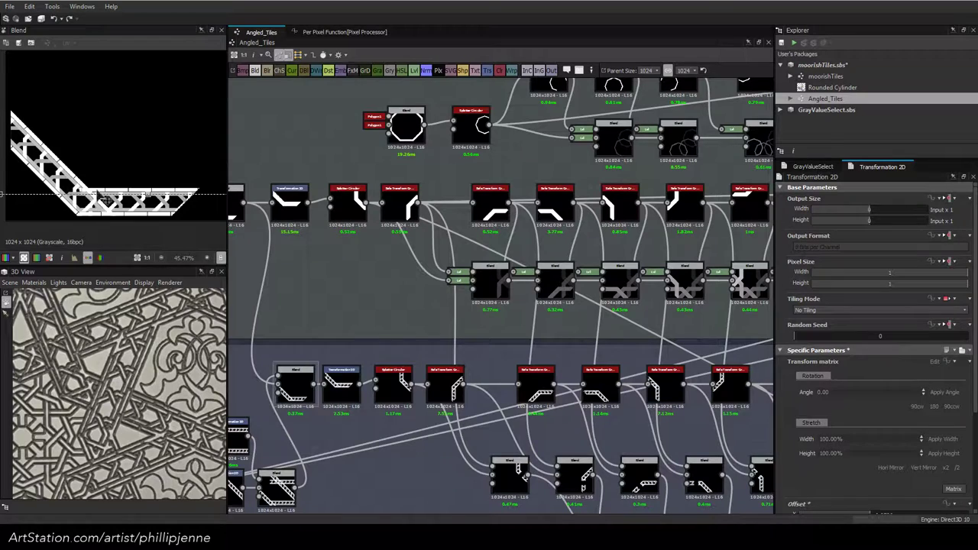
Navigate to the diagonal-strip Blend and show its Max (Lighten) mode with Left crop 0.31
middle_click_drag(608, 352, 426, 171)
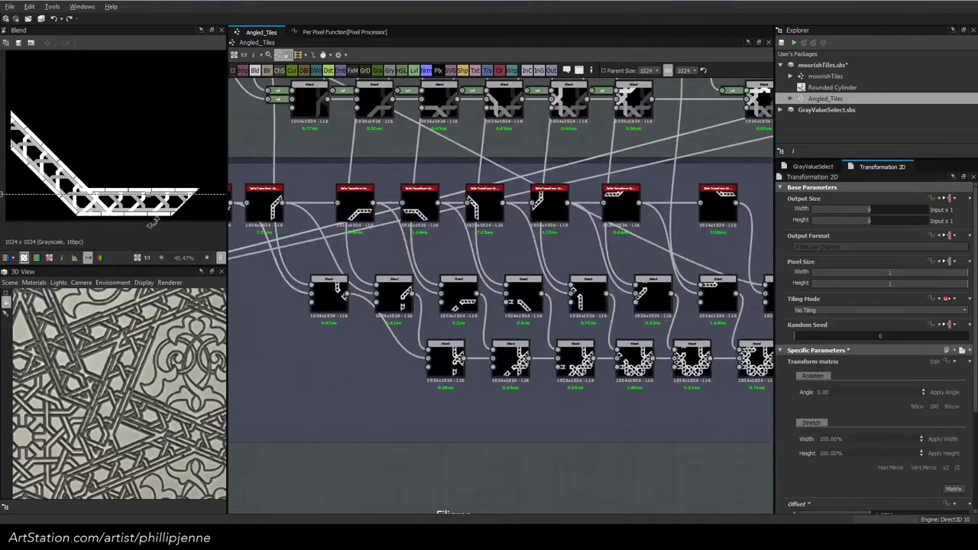
scroll(86, 191, "up", 2)
scroll(87, 195, "up", 5)
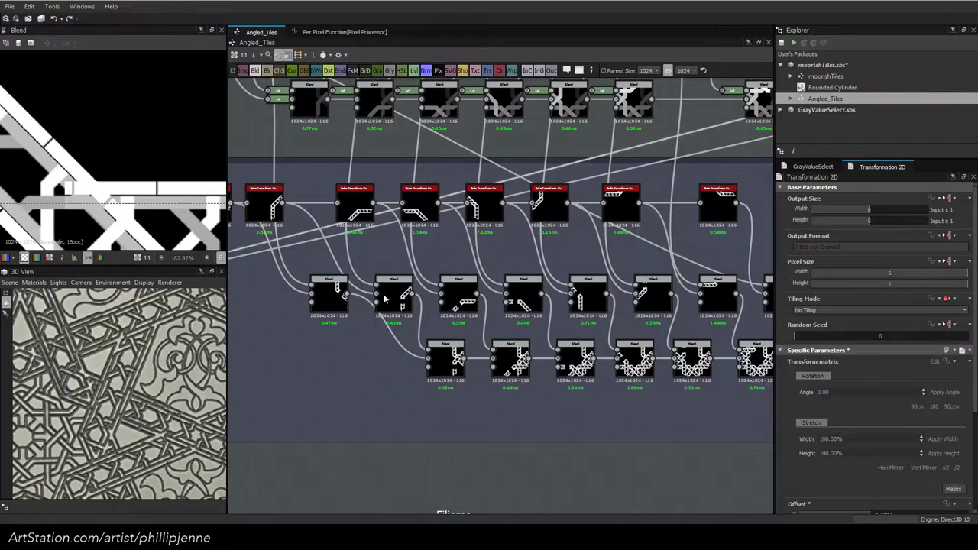
middle_click_drag(598, 392, 473, 371)
scroll(447, 375, "down", 2)
middle_click_drag(534, 308, 826, 252)
middle_click_drag(486, 405, 582, 419)
scroll(507, 280, "up", 8)
left_click(496, 283)
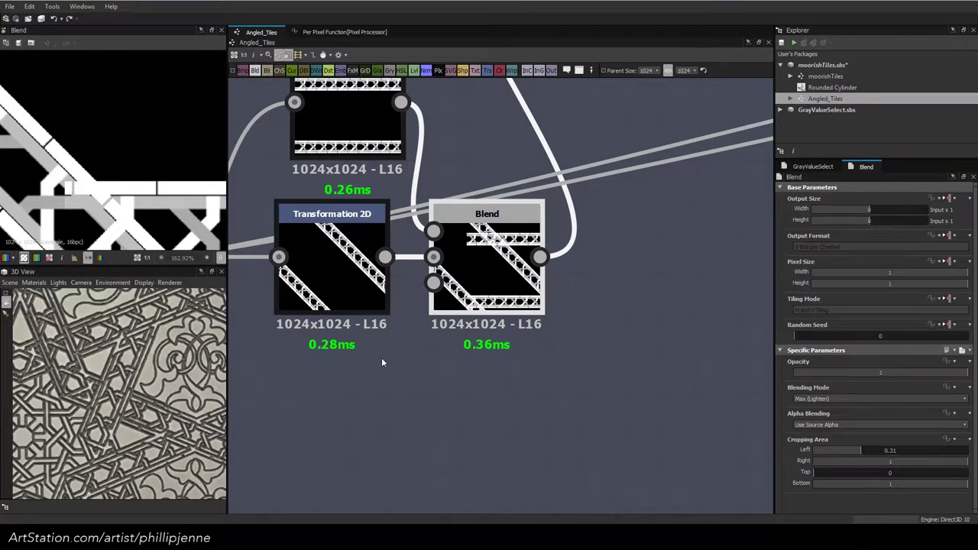
Set the top Tile Generator's Global Offset Y back to 0
middle_click_drag(453, 364, 586, 384)
middle_click_drag(347, 358, 596, 373)
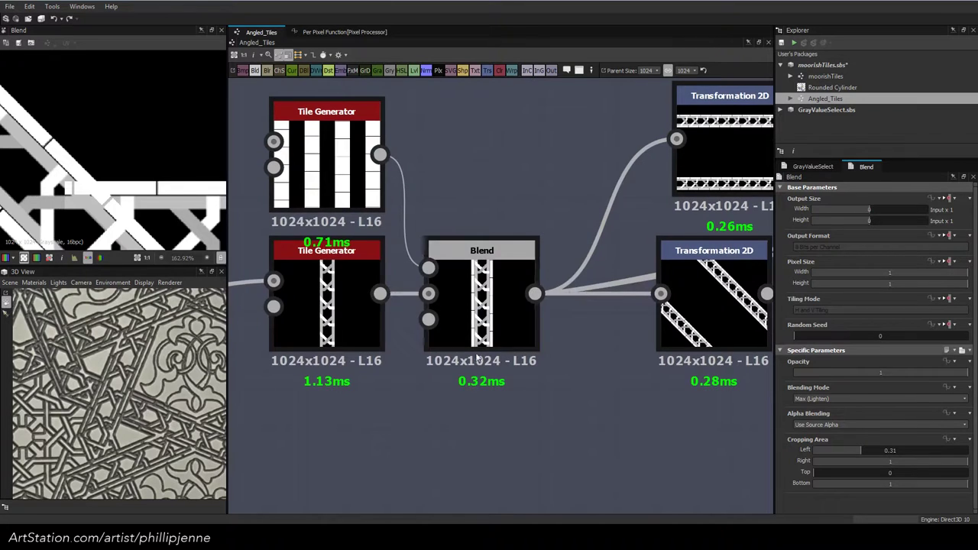
middle_click_drag(534, 363, 675, 384)
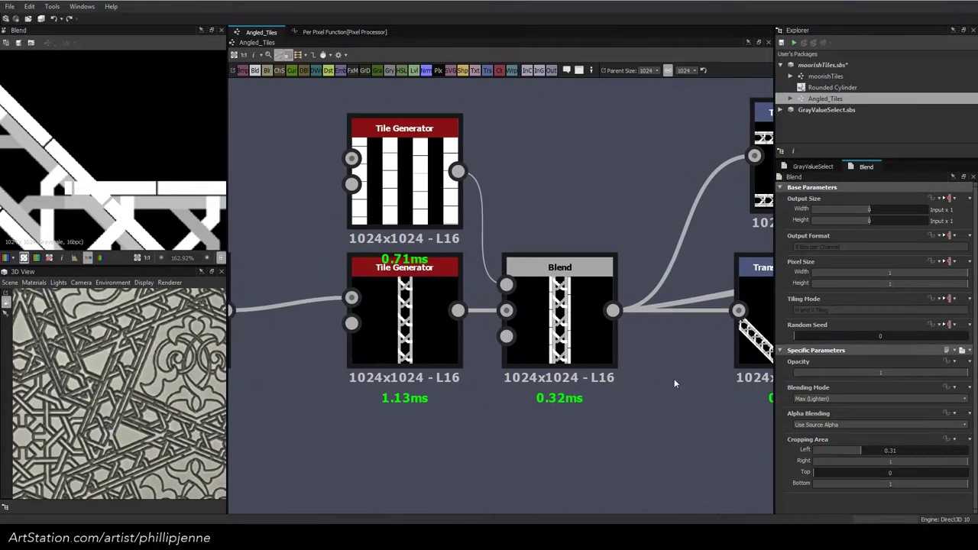
middle_click_drag(317, 321, 405, 335)
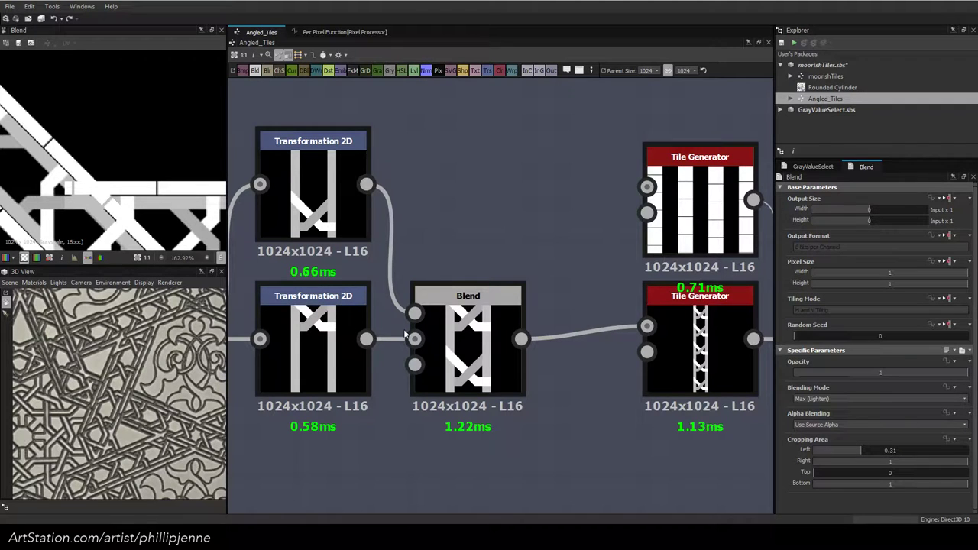
middle_click_drag(544, 289, 396, 312)
left_click(551, 230)
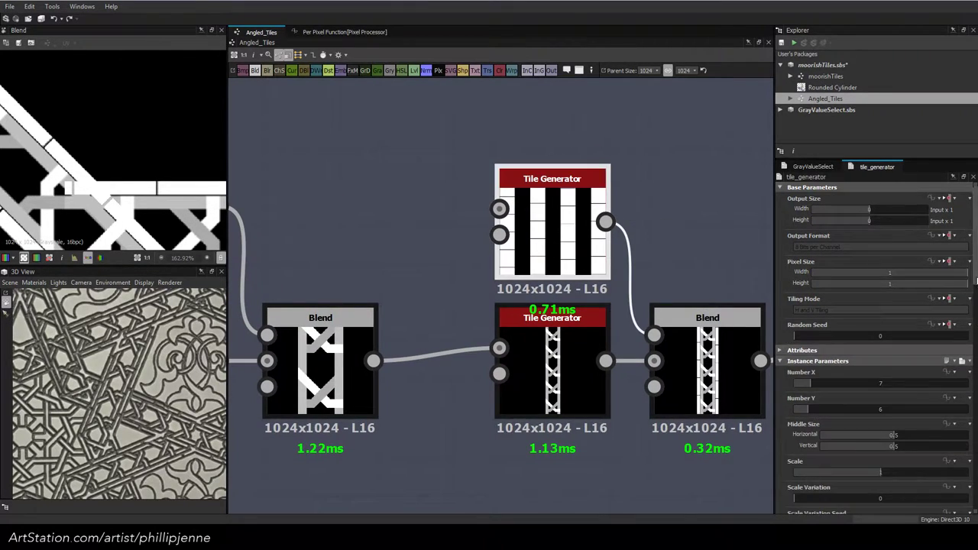
scroll(879, 344, "down", 8)
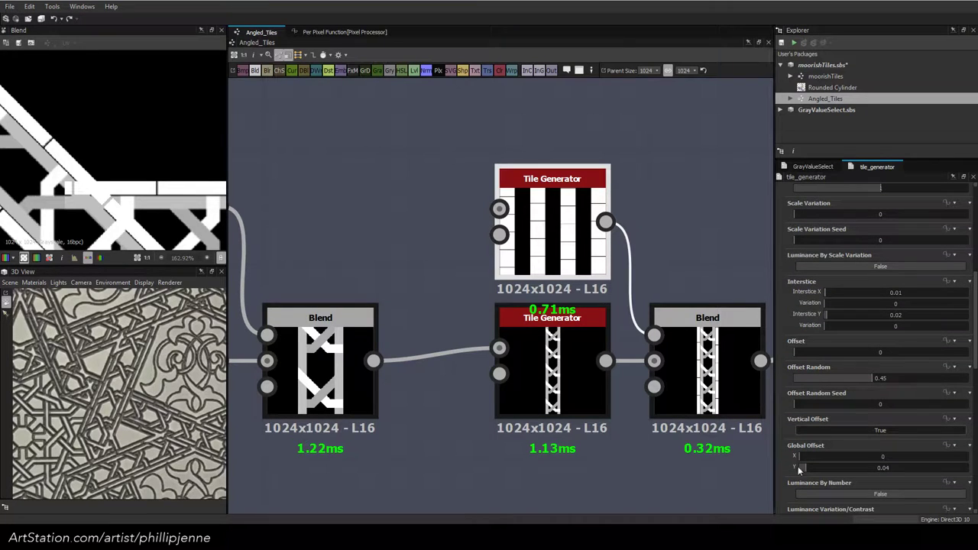
left_click_drag(804, 468, 797, 472)
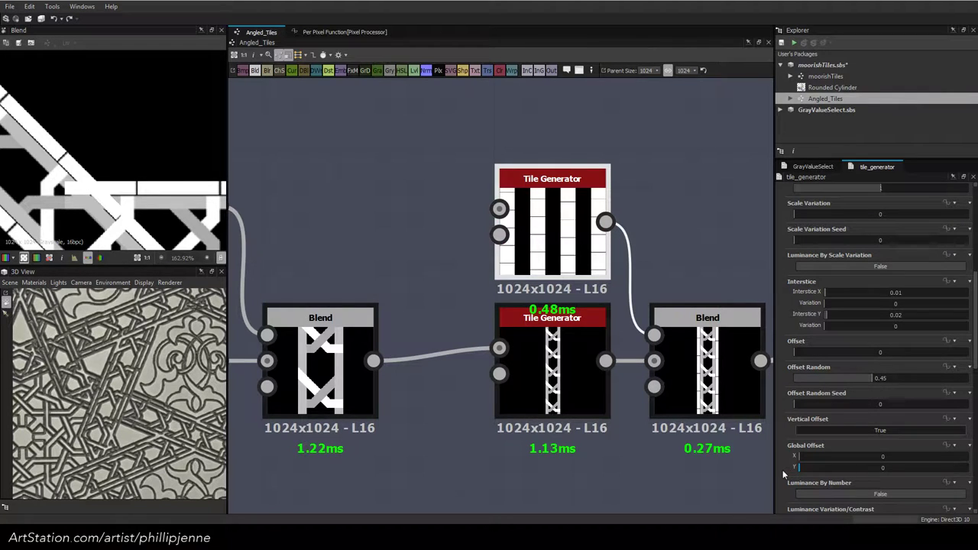
scroll(115, 202, "down", 5)
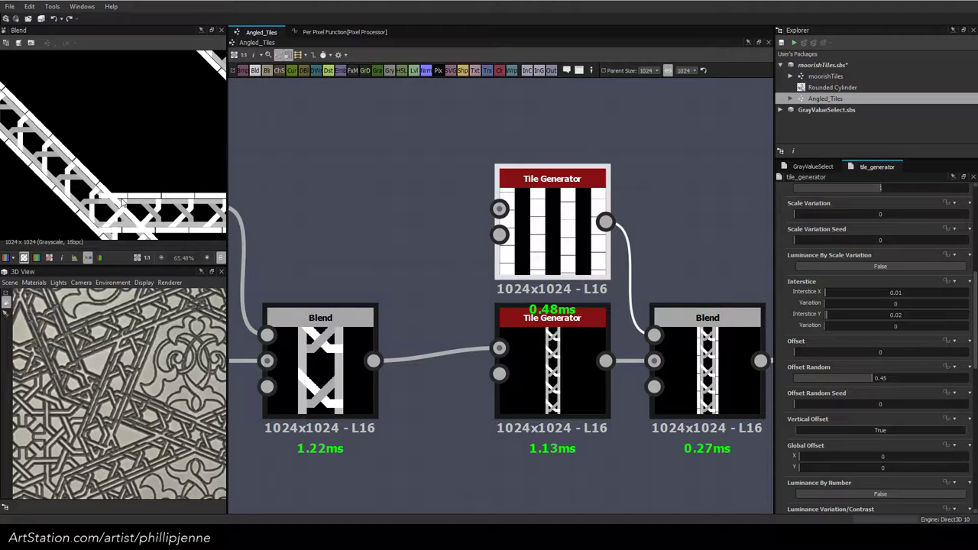
Move the lower diagonal-strip Blend further right and preview the Blend and Transformation 2D outputs
middle_click_drag(662, 315, 385, 267)
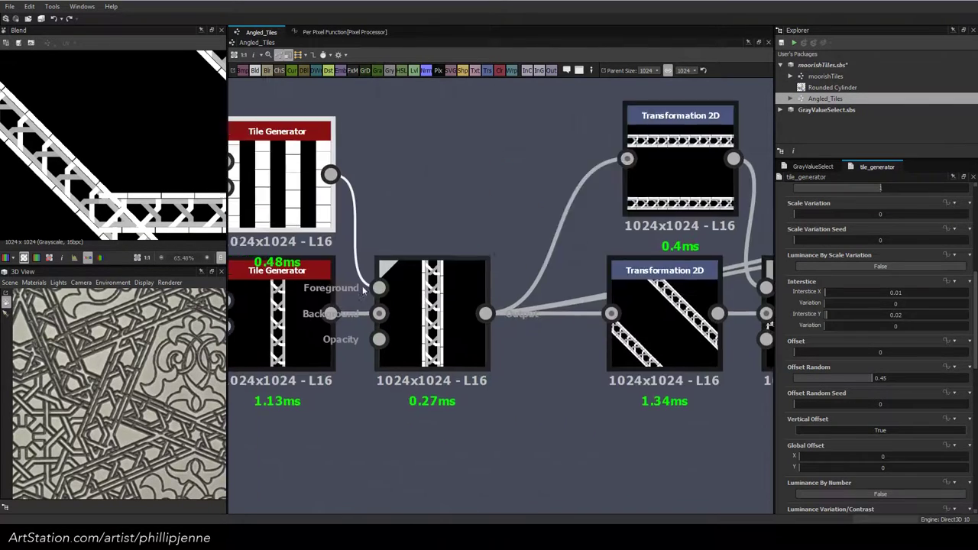
middle_click_drag(609, 309, 395, 322)
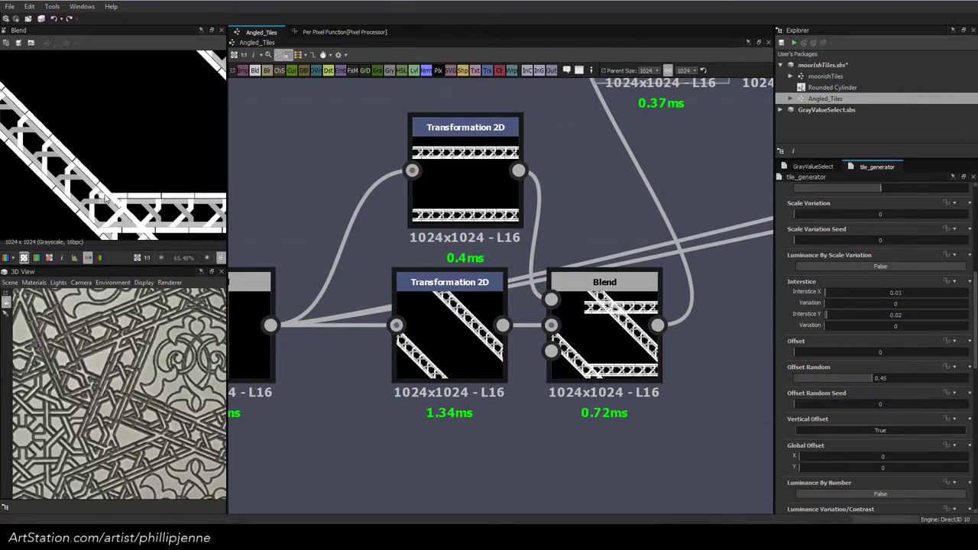
left_click(599, 329)
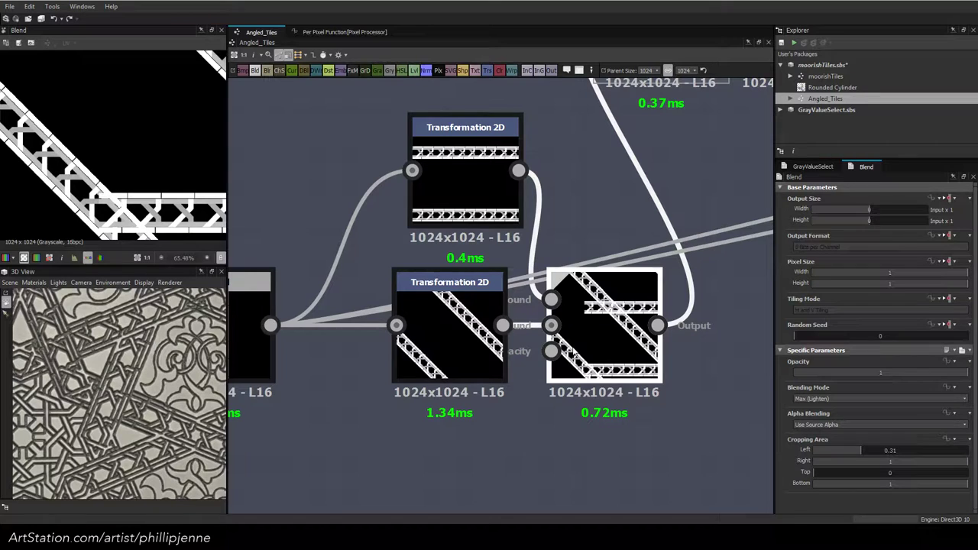
scroll(533, 244, "down", 2)
middle_click_drag(614, 141, 585, 291)
double_click(590, 252)
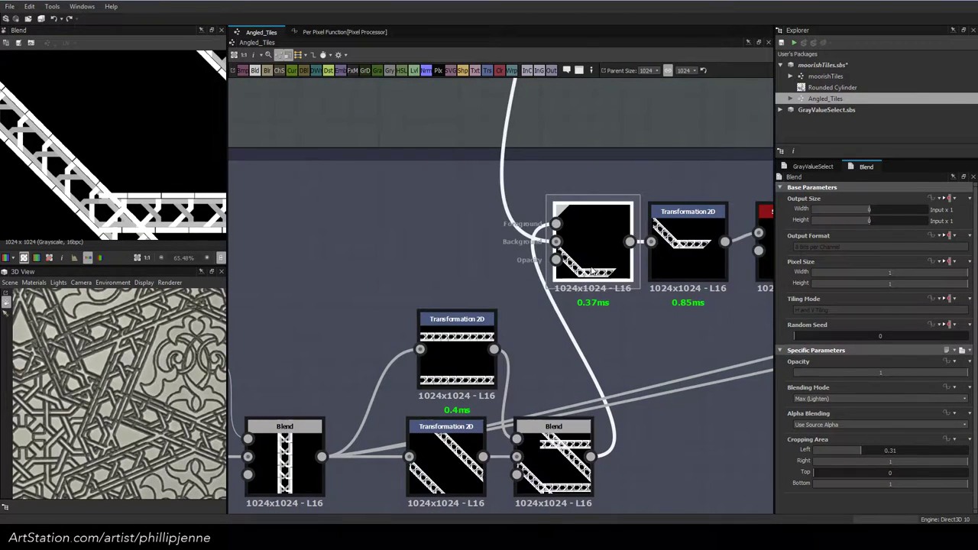
middle_click_drag(533, 356, 544, 258)
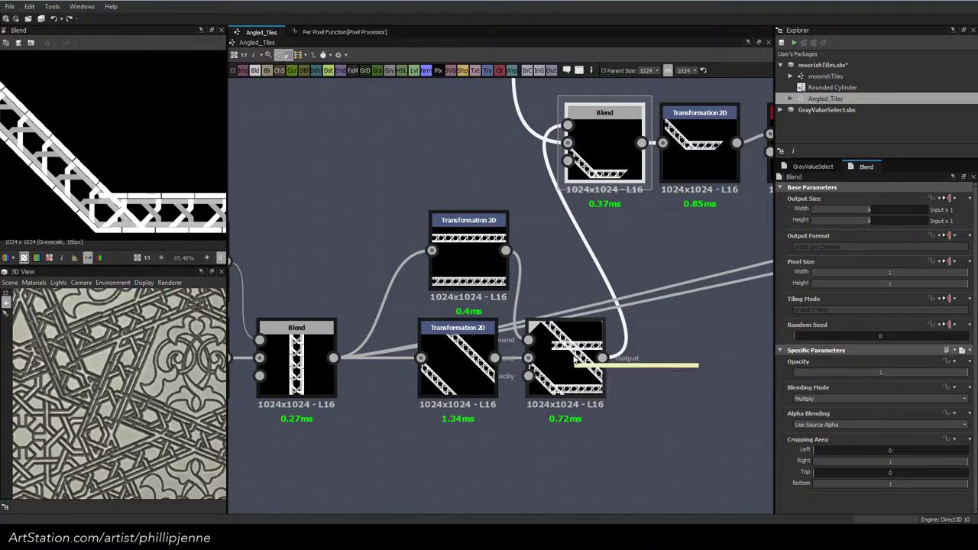
left_click_drag(568, 365, 633, 365)
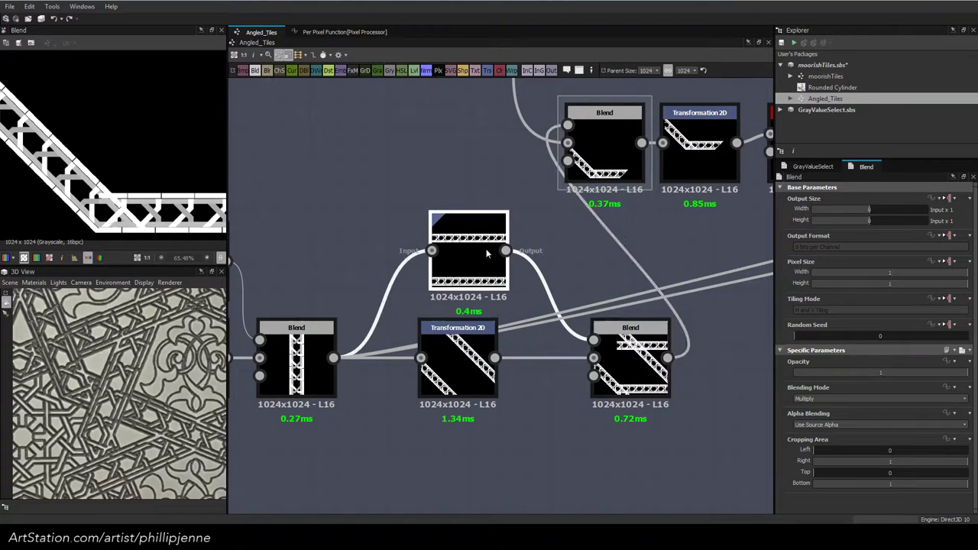
double_click(487, 254)
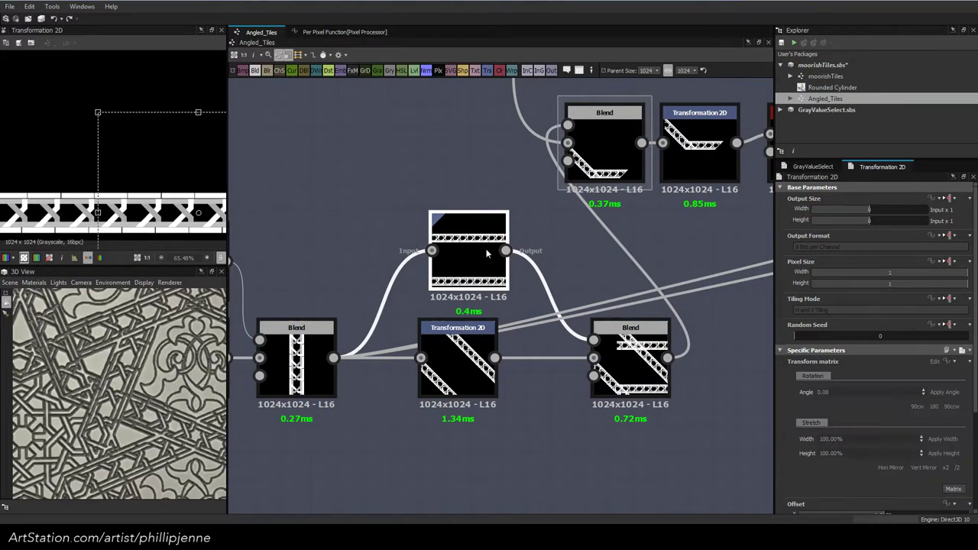
double_click(633, 374)
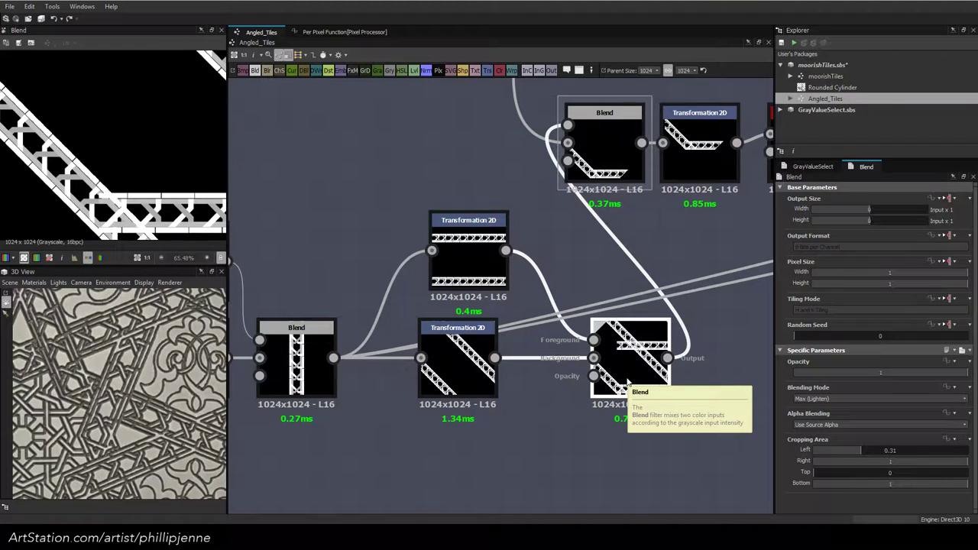
Look over the surrounding graph and bring up the node insert list
scroll(470, 185, "down", 4)
middle_click_drag(469, 182, 435, 142)
scroll(491, 315, "up", 5)
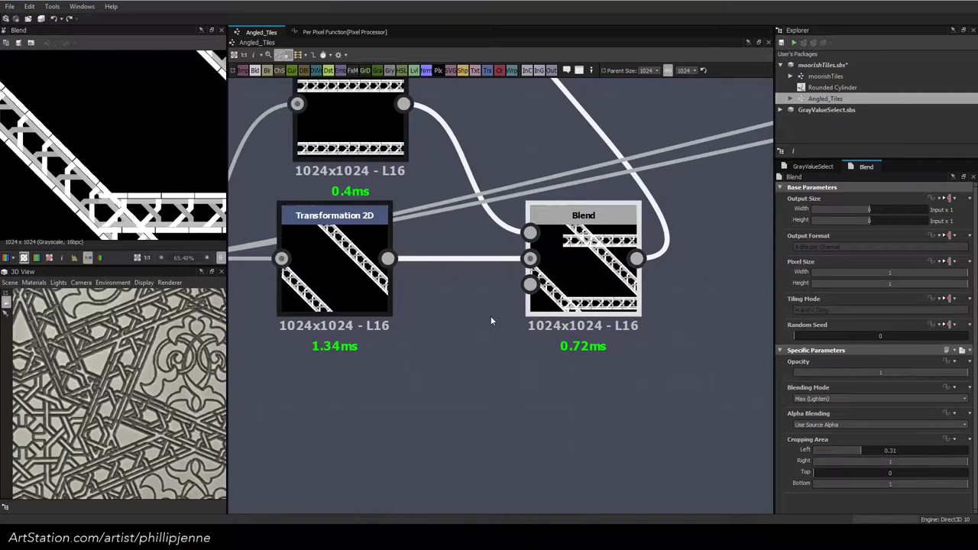
key("space")
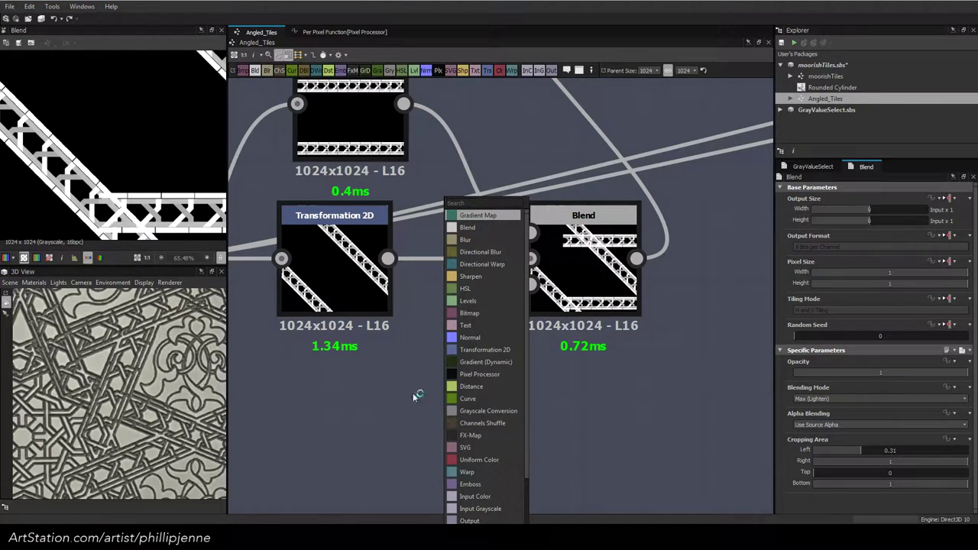
Add a Polygon 1 node ('pol') below the Blend and give it 8 sides
left_click(347, 392)
key("space")
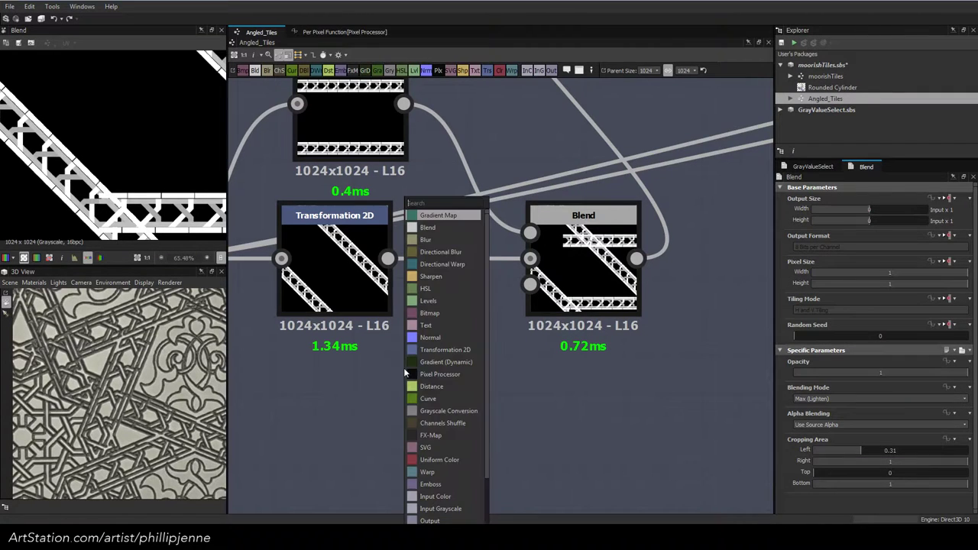
type("pol")
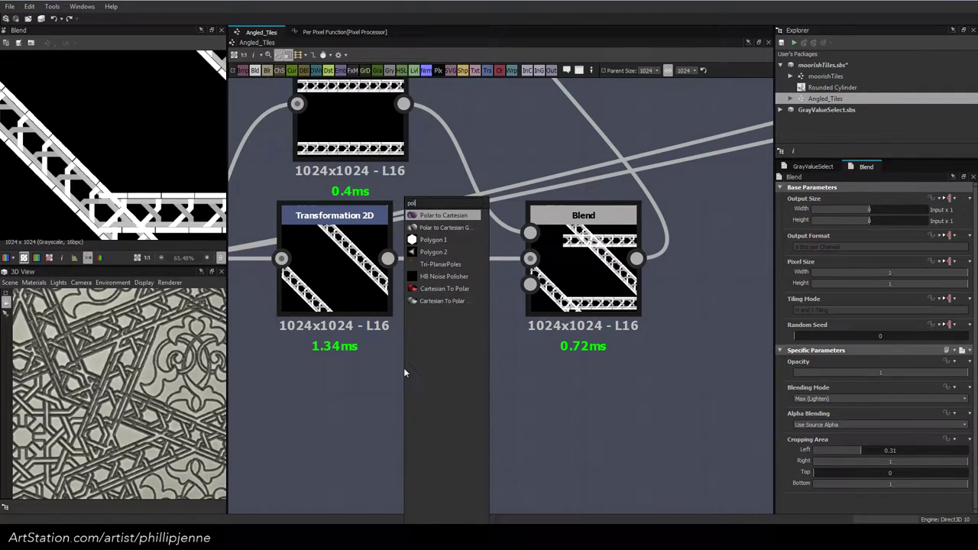
left_click(442, 240)
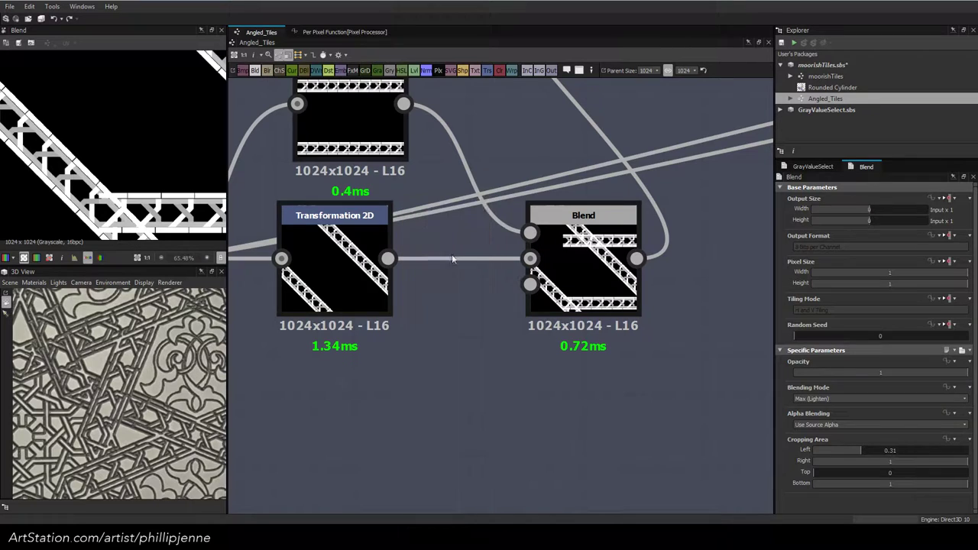
left_click_drag(443, 400, 517, 412)
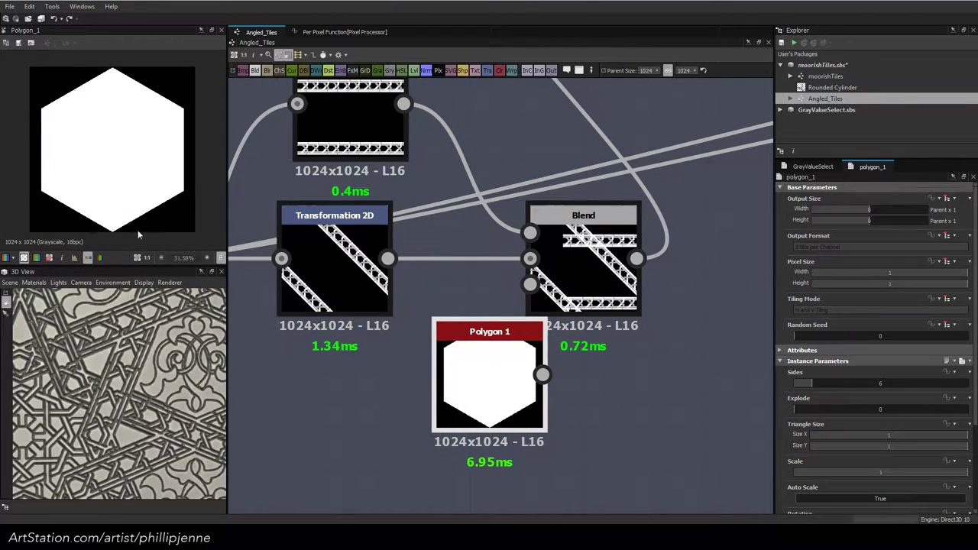
double_click(880, 384)
type("8")
key("Return")
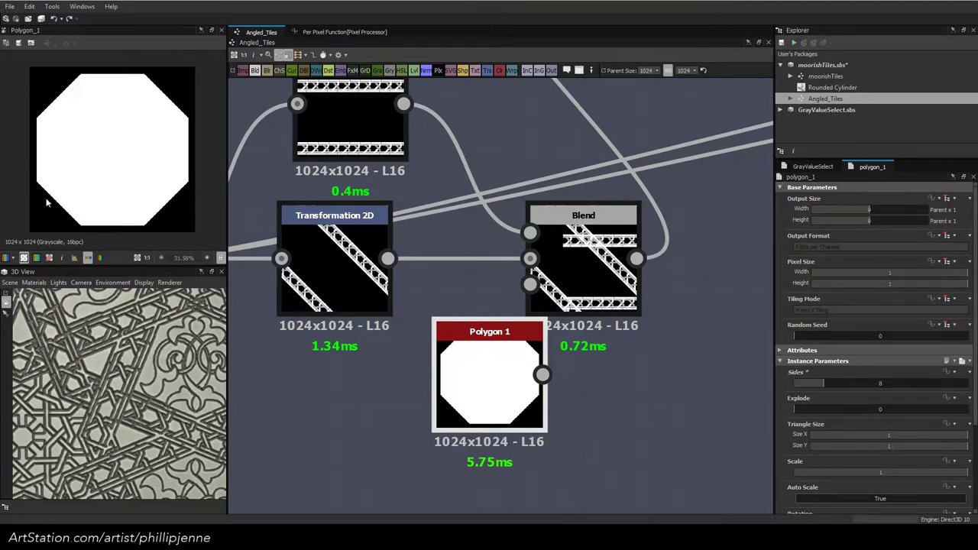
Turn off the octagon's Auto Scale and connect it to the Blend's Opacity input
left_click_drag(524, 396, 408, 472)
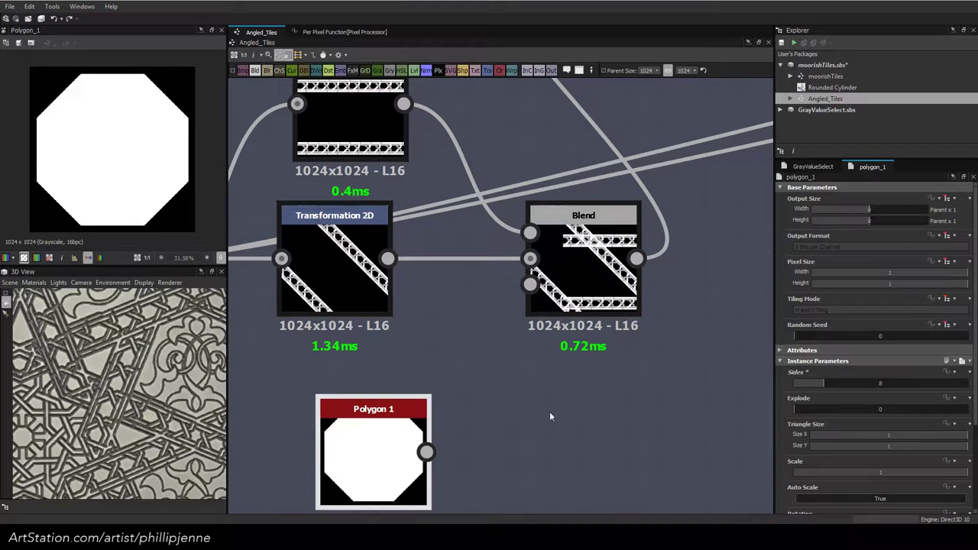
left_click(880, 498)
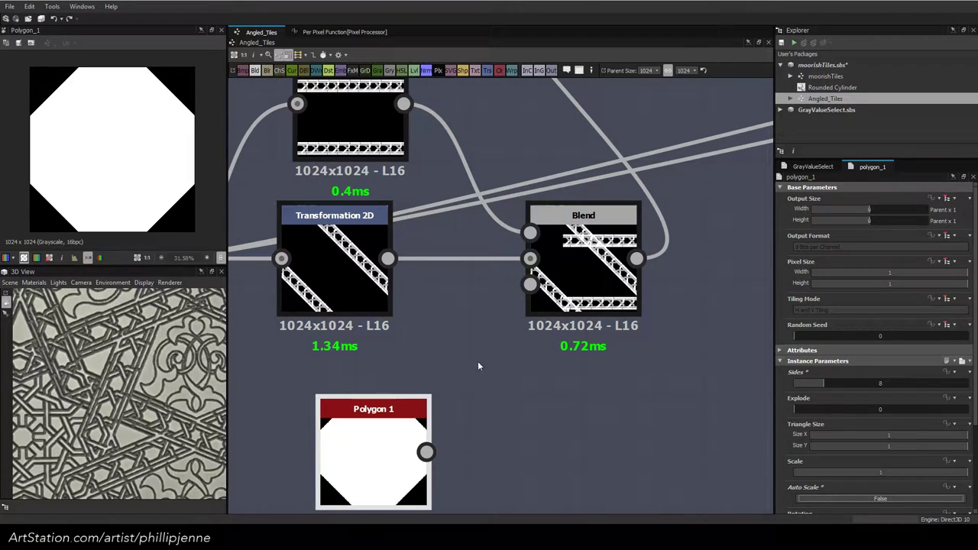
left_click_drag(581, 295, 603, 294)
left_click_drag(426, 453, 551, 284)
left_click(621, 281)
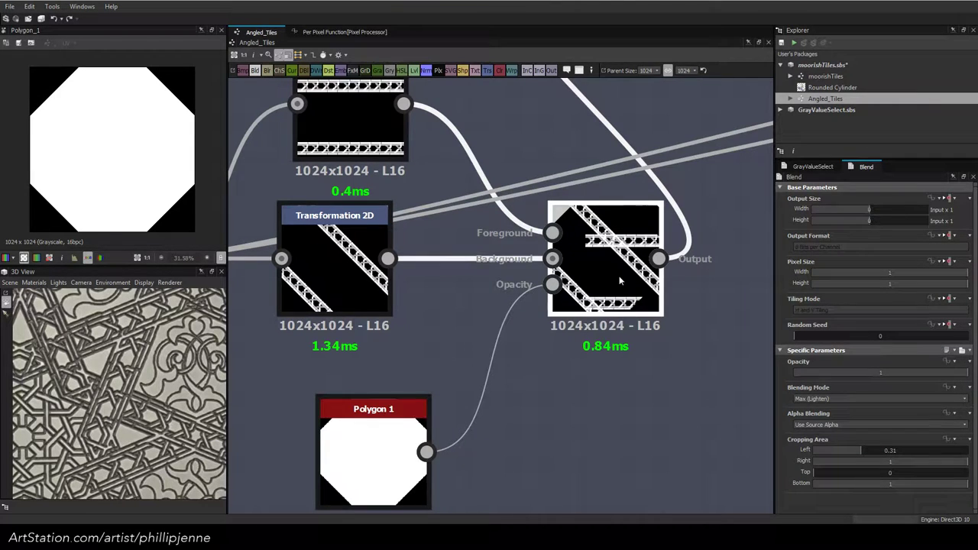
left_click_drag(370, 450, 308, 450)
key("space")
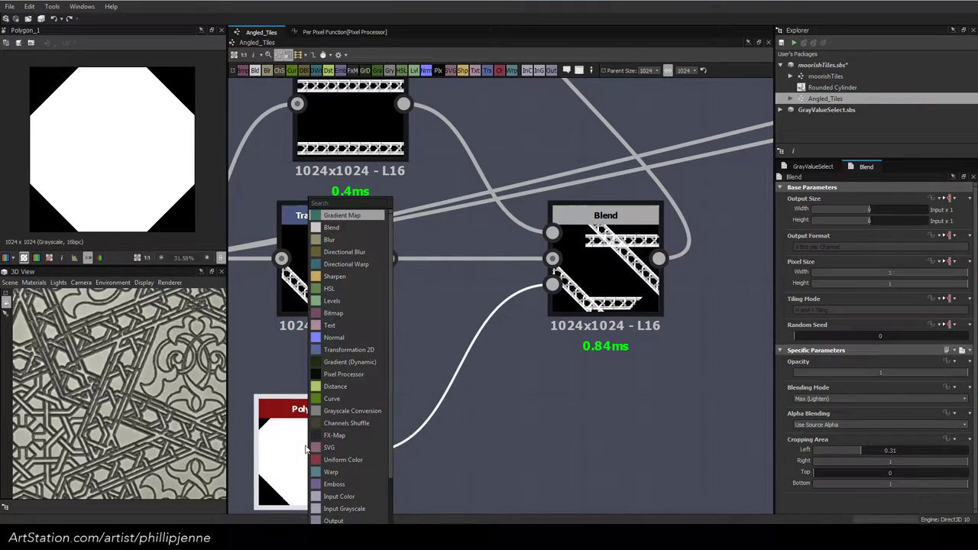
Add a Transformation 2D after Polygon 1 and place it beside the polygon node
type("2d")
left_click(349, 218)
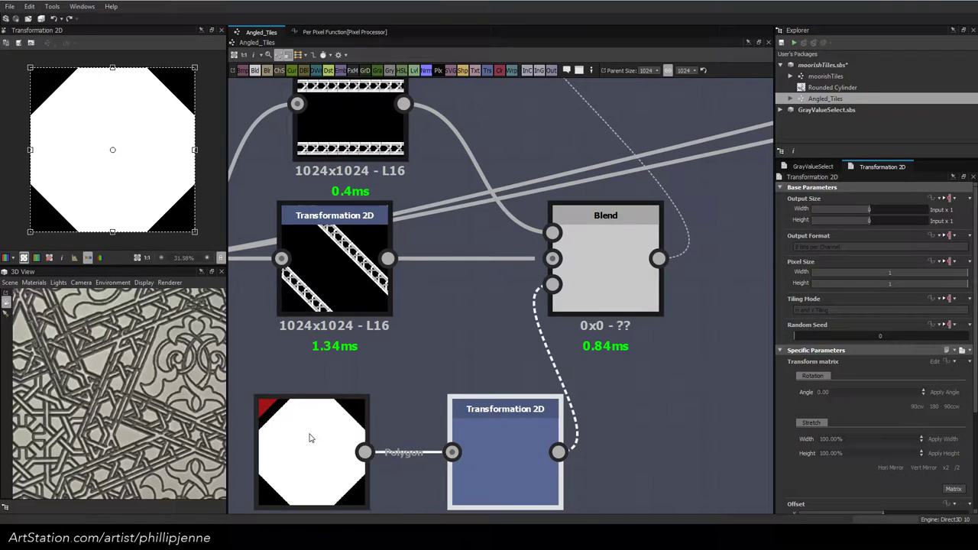
left_click_drag(309, 434, 333, 367)
left_click_drag(485, 436, 452, 376)
double_click(594, 268)
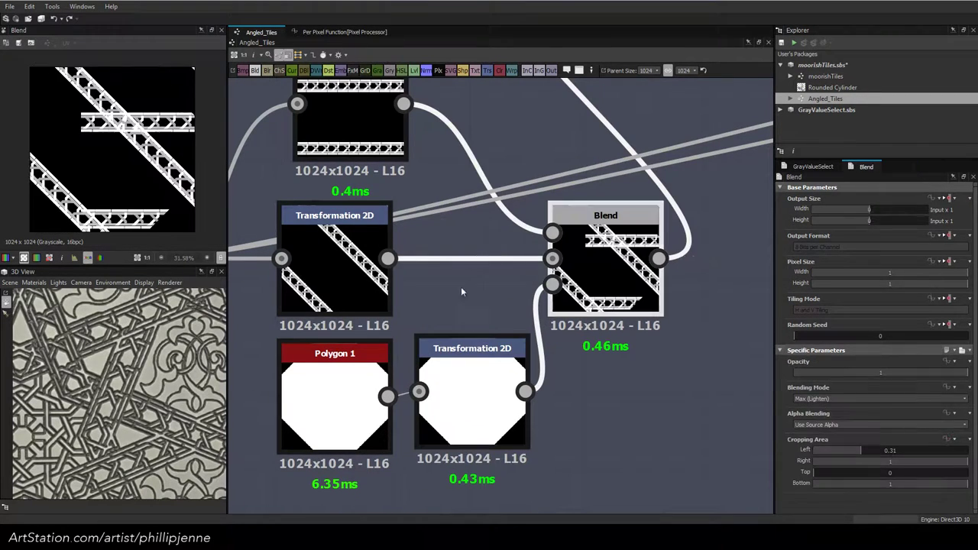
left_click(329, 395)
Offset the octagon mask in the 2D view so its cut corners form an X-shaped mask
left_click_drag(90, 180, 131, 183)
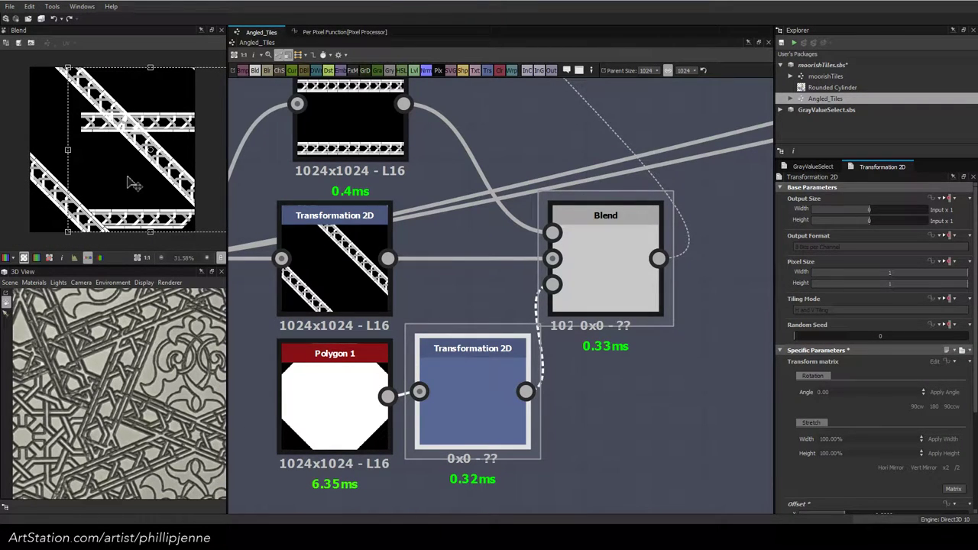
scroll(126, 191, "up", 1)
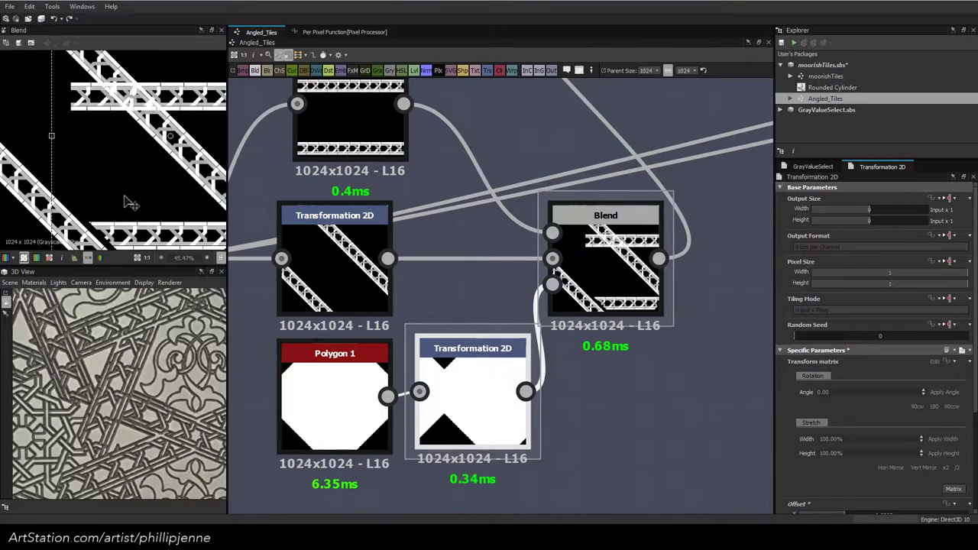
left_click_drag(147, 213, 137, 213)
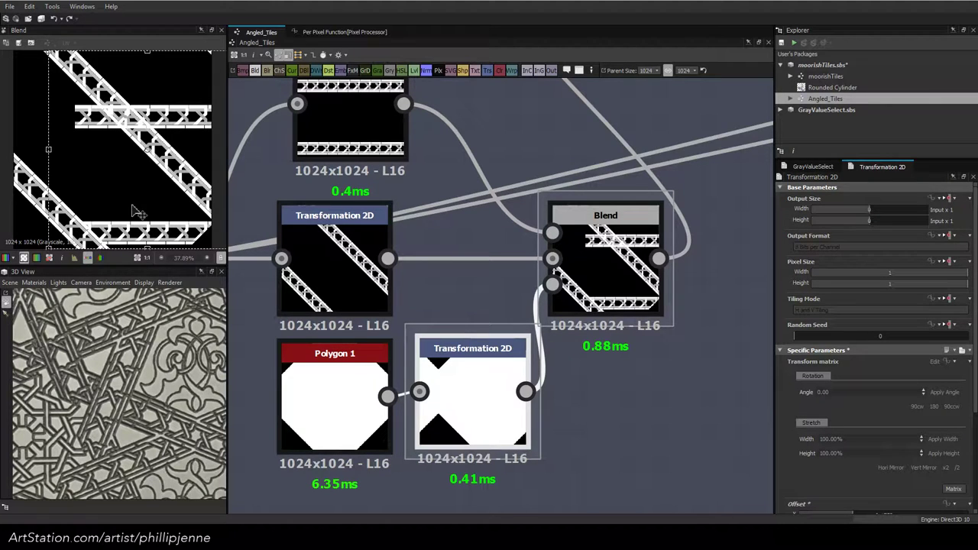
left_click_drag(134, 212, 139, 212)
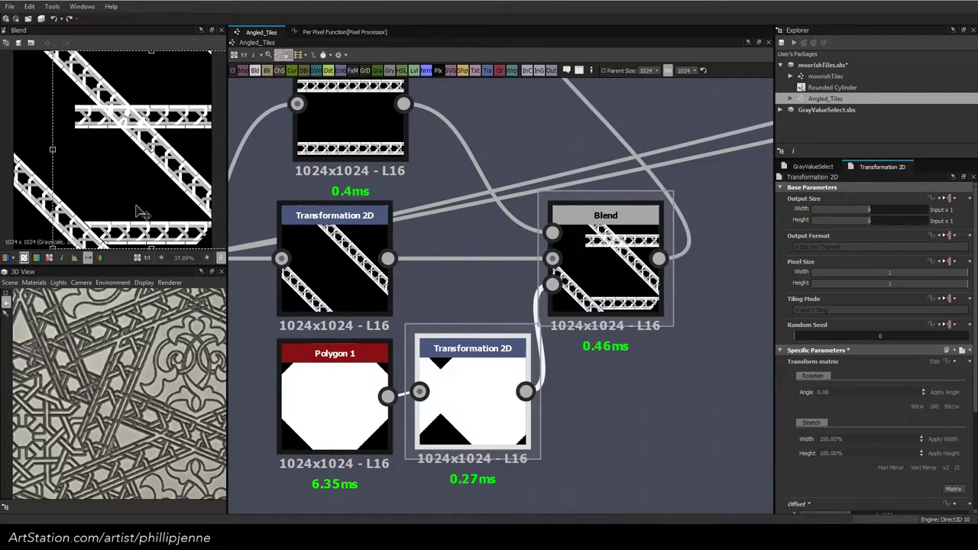
left_click_drag(139, 212, 134, 212)
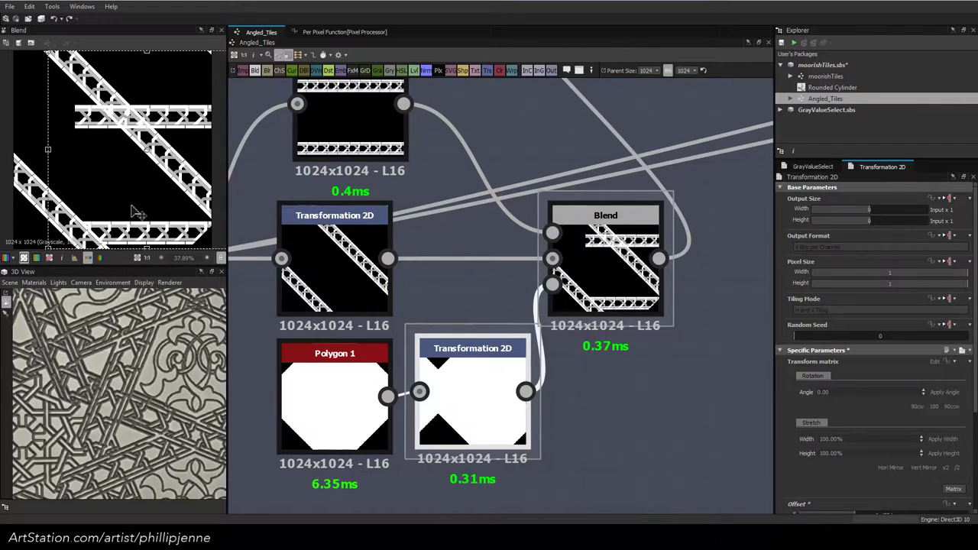
Move the masking Blend node further right in the graph
middle_click_drag(568, 236, 470, 299)
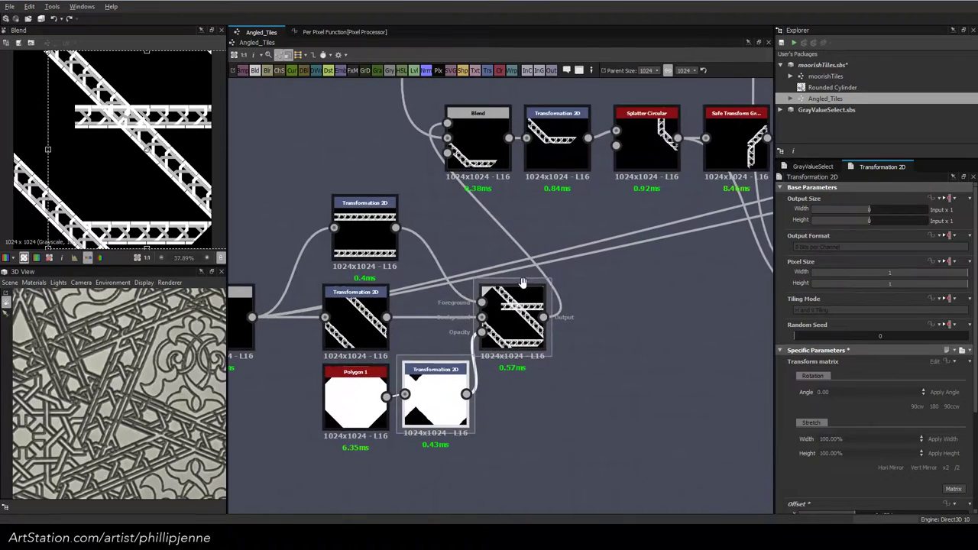
left_click(470, 151)
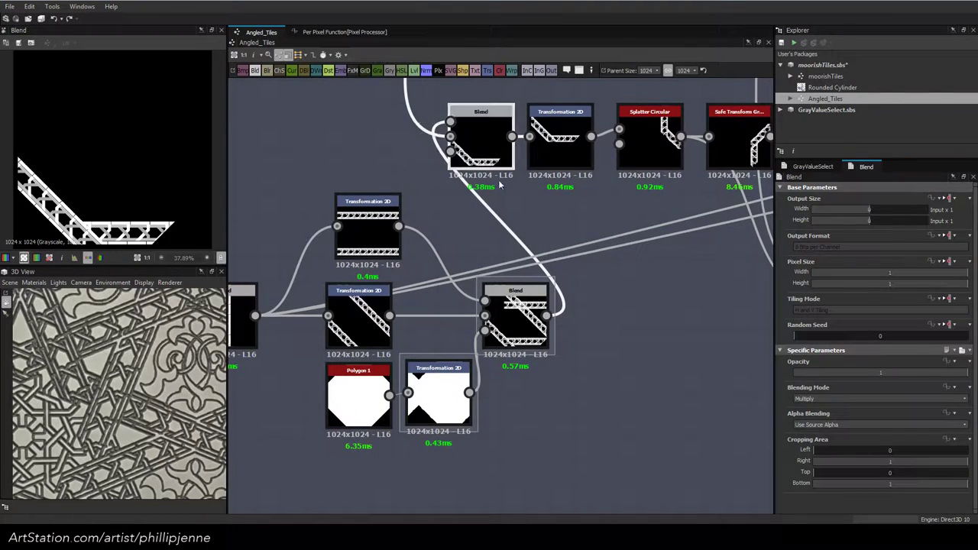
scroll(524, 194, "down", 3)
middle_click_drag(426, 163, 441, 329)
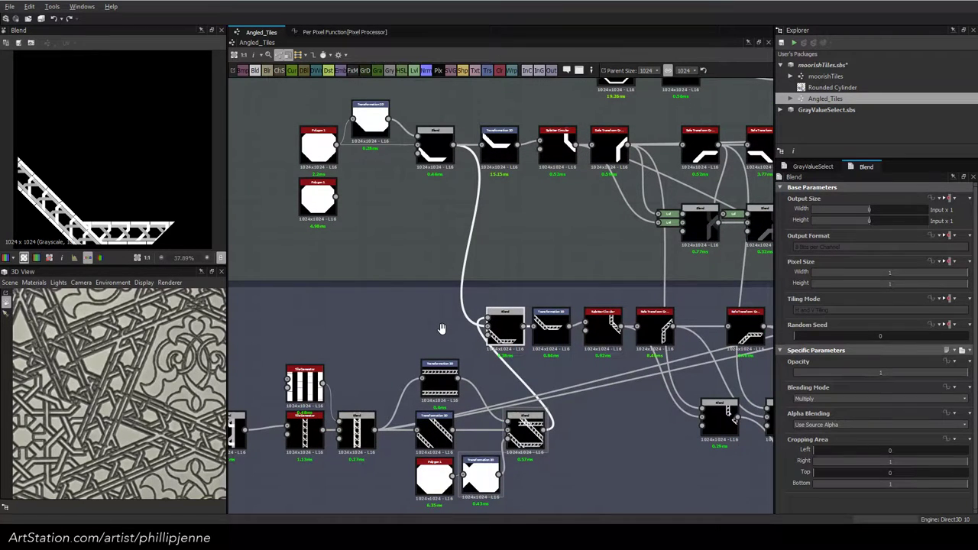
middle_click_drag(442, 329, 439, 298)
middle_click_drag(548, 260, 467, 259)
scroll(387, 306, "up", 3)
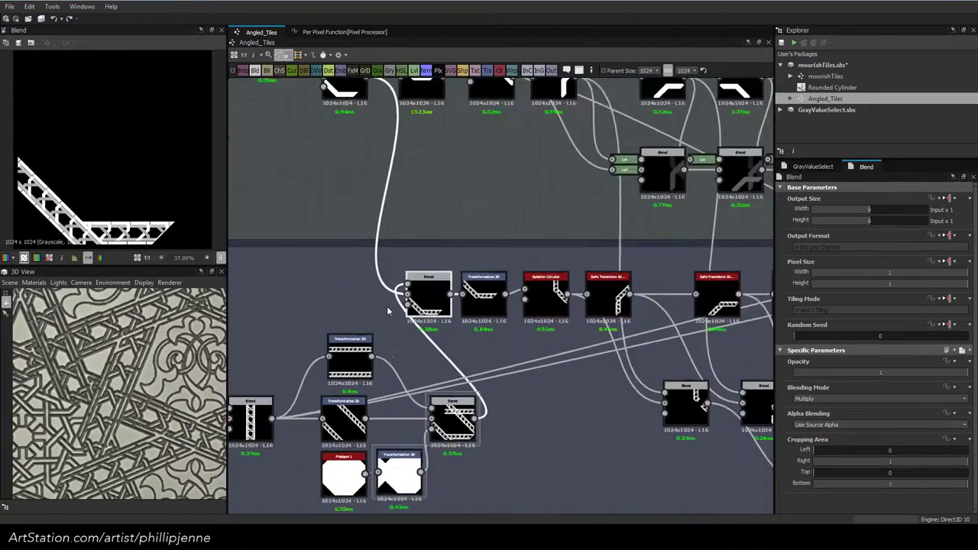
middle_click_drag(396, 330, 459, 162)
left_click(403, 313)
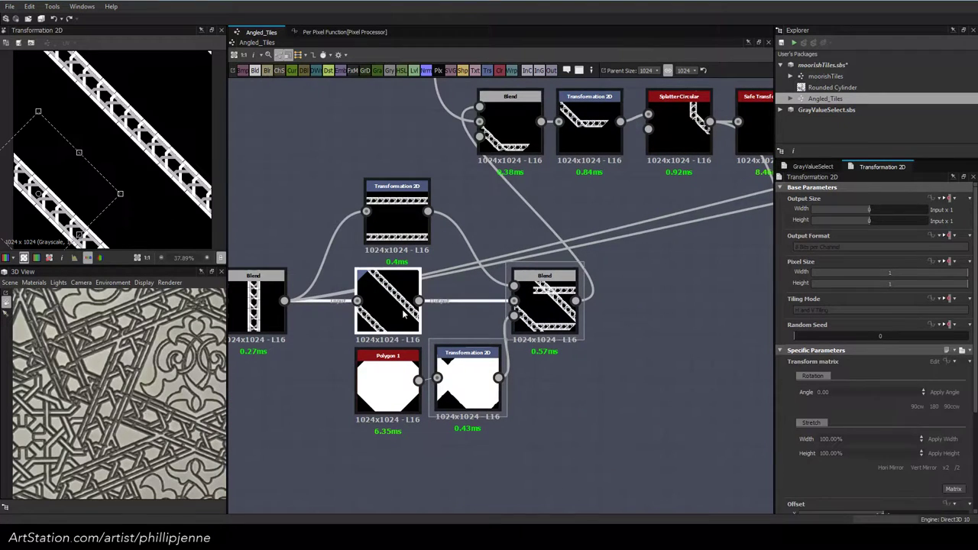
left_click(546, 309)
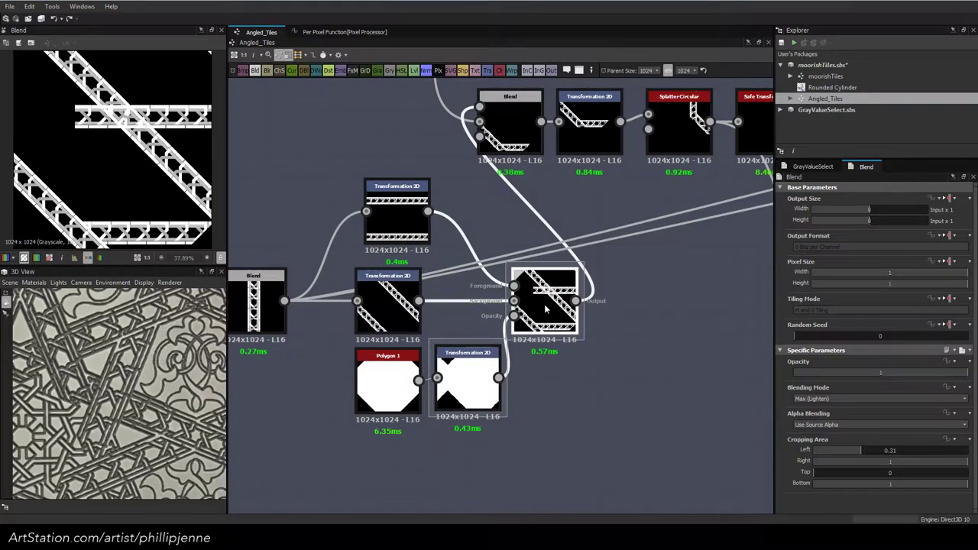
left_click_drag(550, 304, 686, 304)
Insert a new Blend before the final Blend, masked by a duplicated mask Transformation 2D
right_click(501, 257)
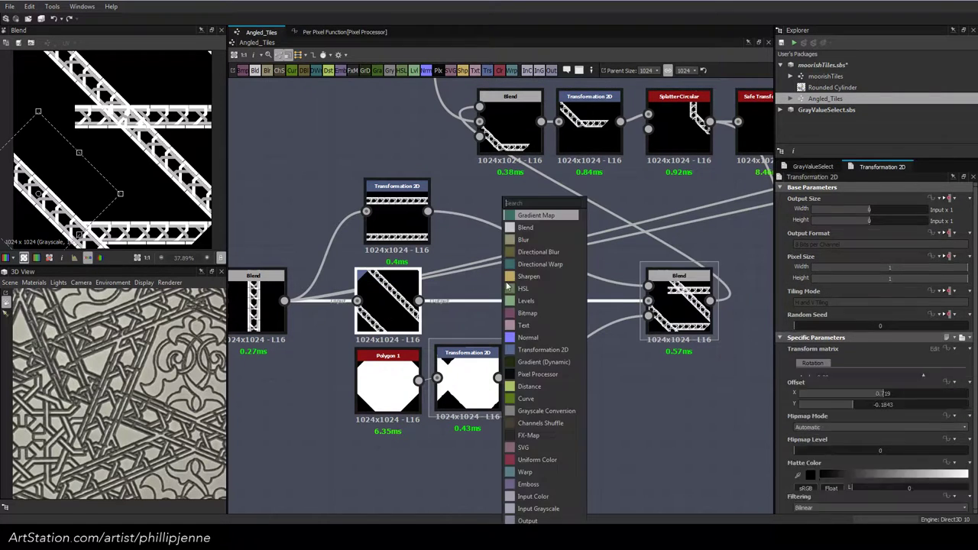
left_click(534, 224)
left_click_drag(519, 286, 563, 332)
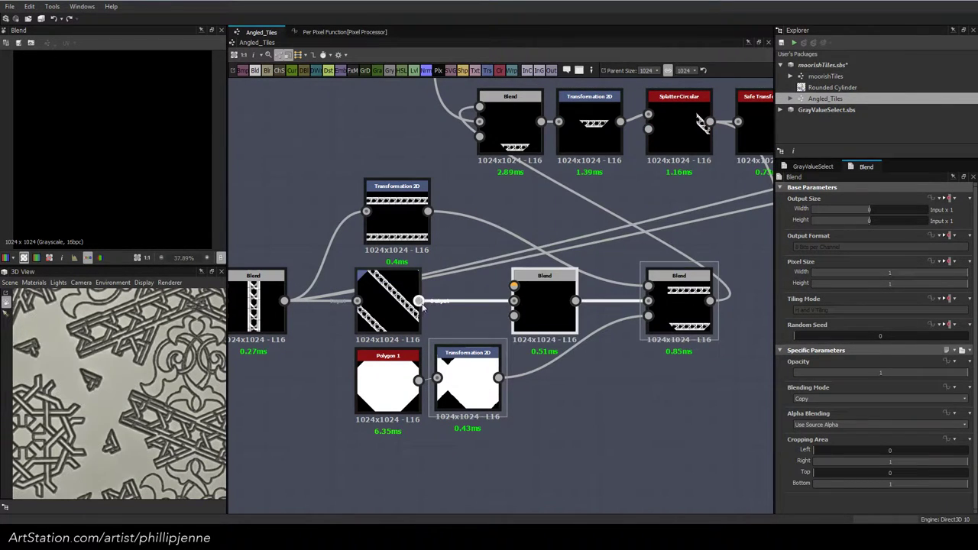
left_click(483, 401)
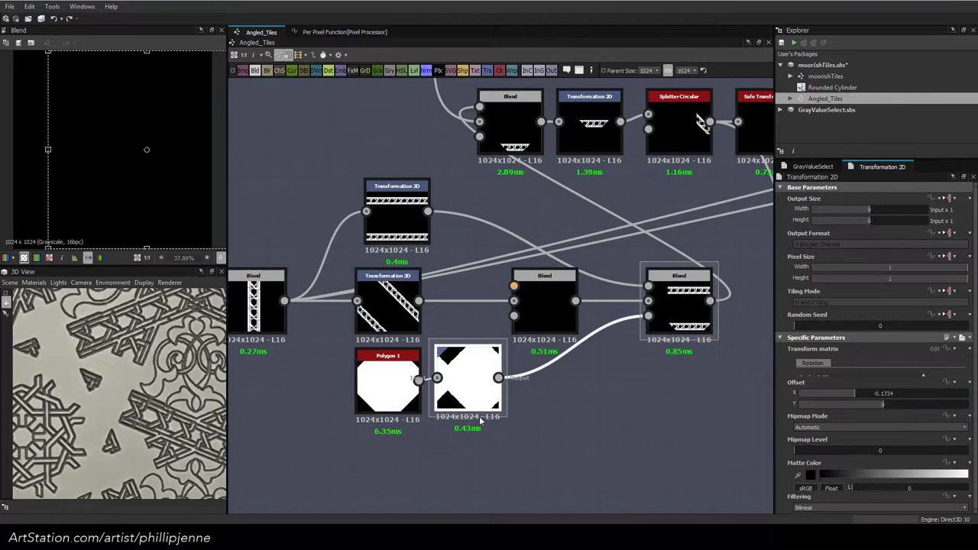
key("ctrl+d")
left_click_drag(370, 392, 267, 429)
left_click_drag(463, 390, 449, 457)
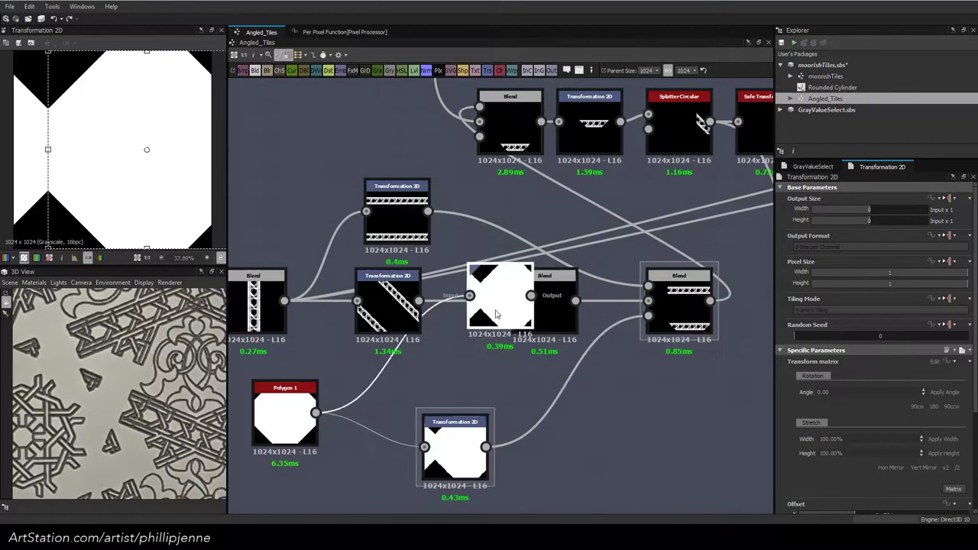
left_click_drag(525, 298, 479, 368)
left_click_drag(504, 280, 513, 285)
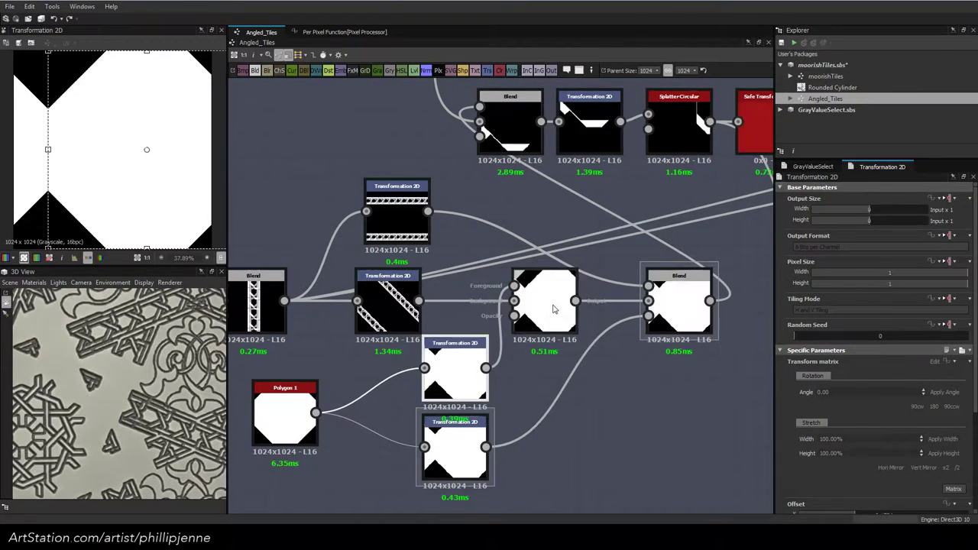
Set the new Blend to Multiply and shift the duplicate mask's offset to the right
left_click(543, 305)
left_click(840, 399)
left_click(828, 427)
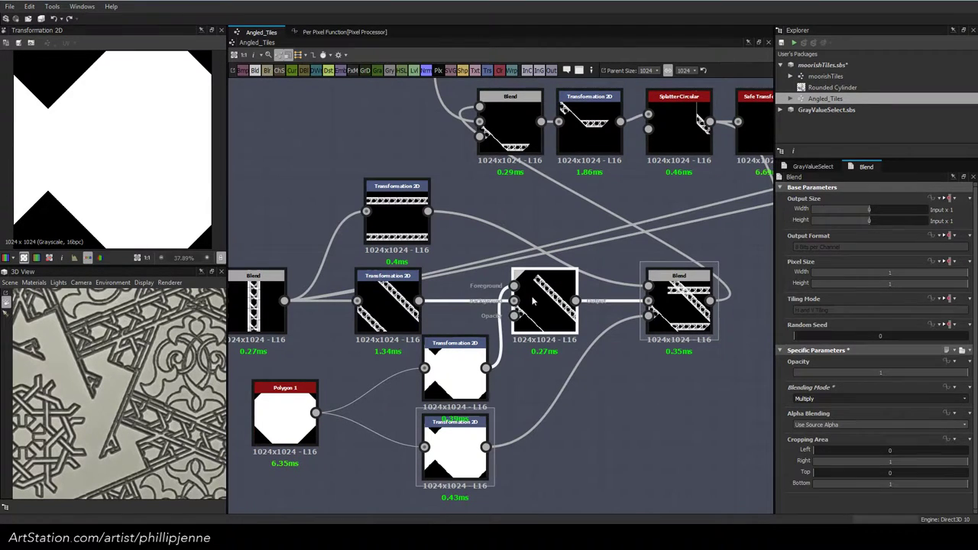
left_click_drag(534, 305, 201, 204)
left_click(467, 370)
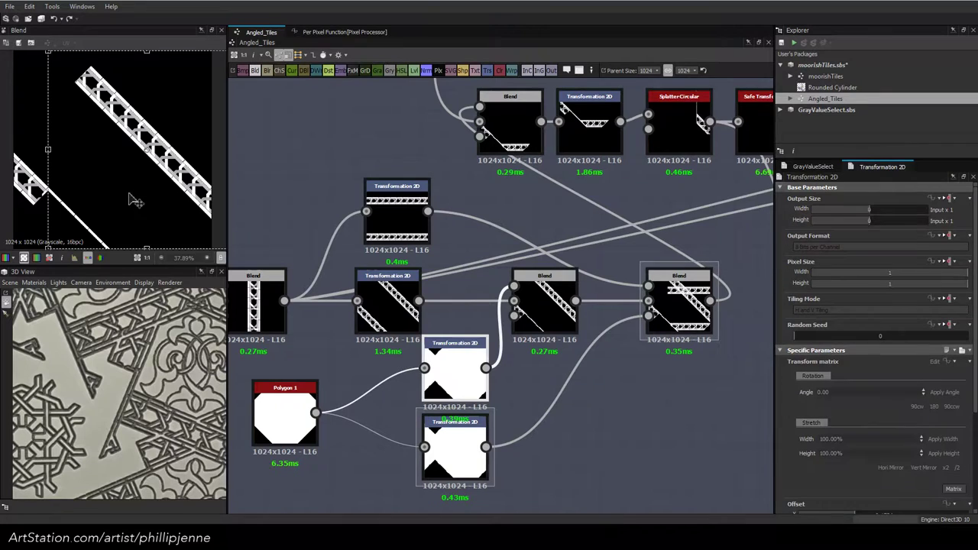
left_click_drag(132, 196, 62, 200)
double_click(691, 313)
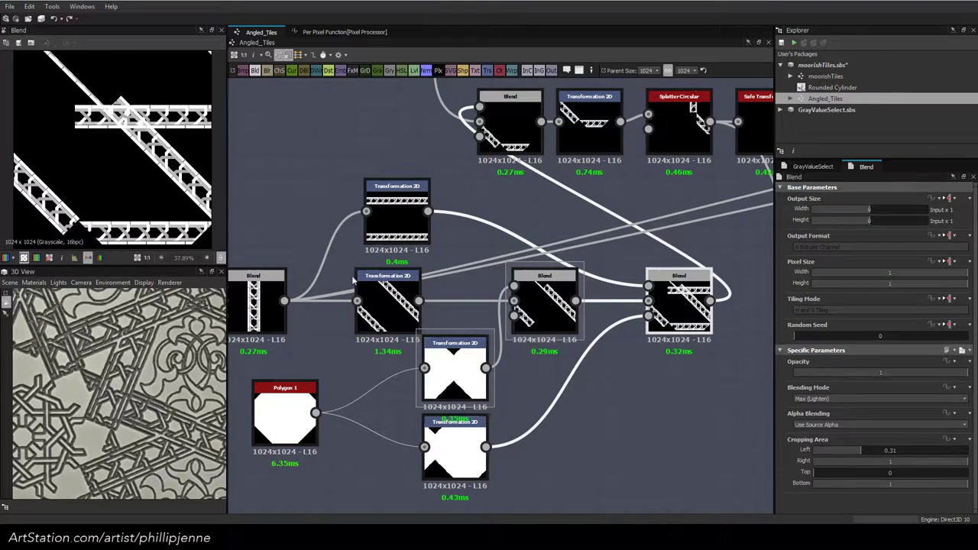
left_click_drag(92, 176, 95, 183)
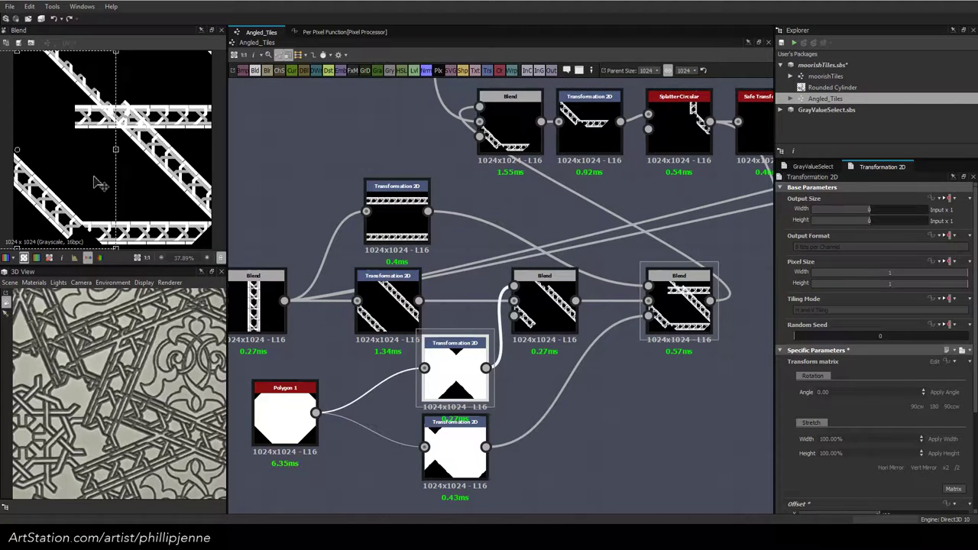
Move the duplicate mask's offset downward and set the middle Blend to Subtract
left_click_drag(61, 93, 149, 239)
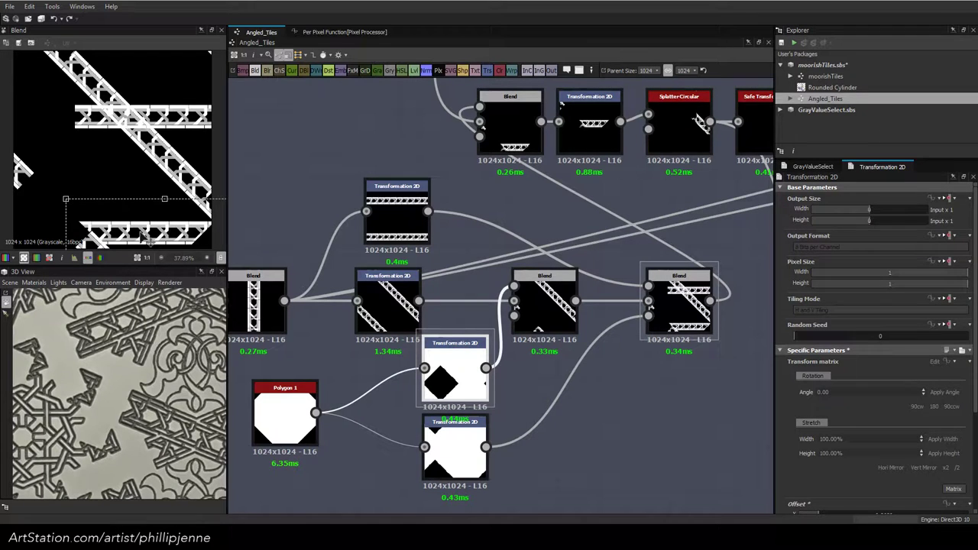
left_click(530, 302)
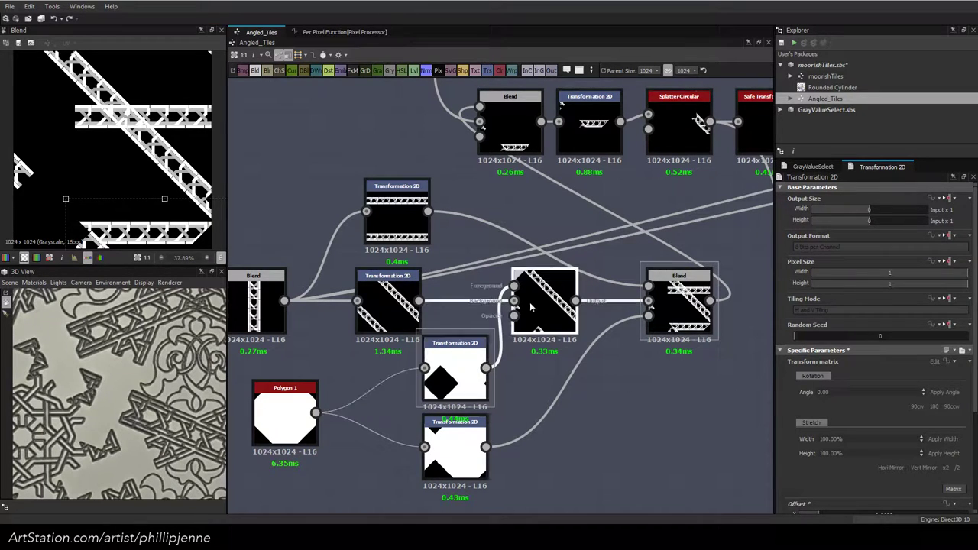
left_click(823, 398)
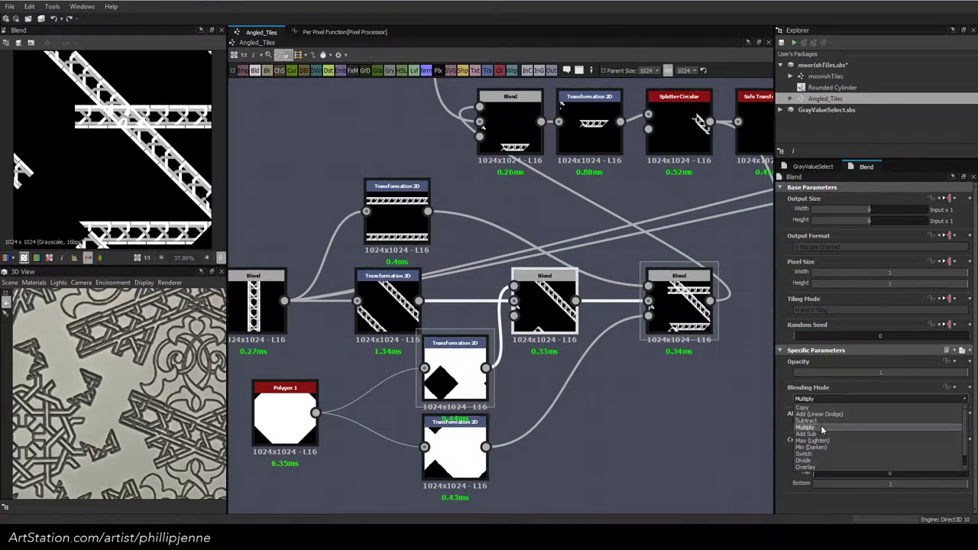
left_click(821, 421)
Set the duplicate mask's Tiling Mode to Absolute, No Tiling, and reposition it toward the lower right
left_click(429, 361)
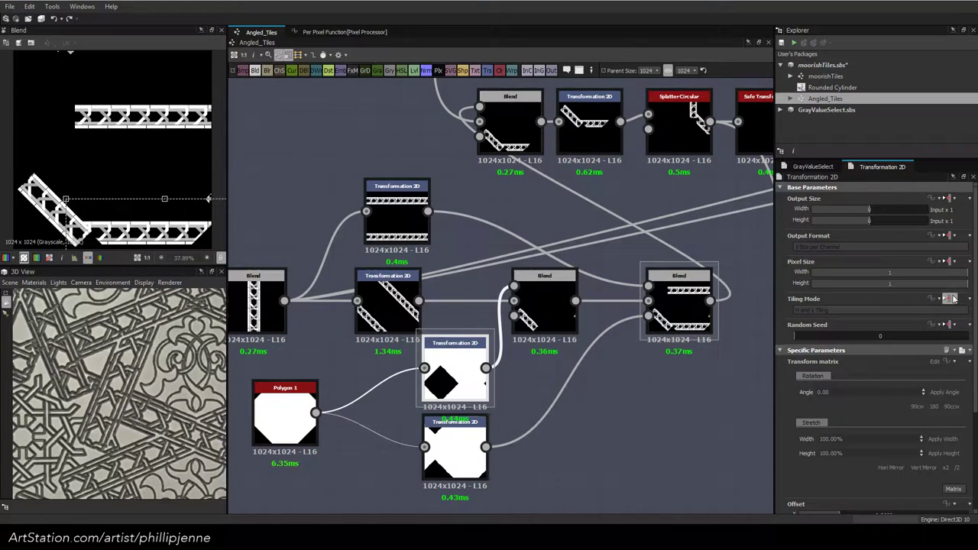
left_click(951, 298)
left_click(944, 336)
left_click(829, 312)
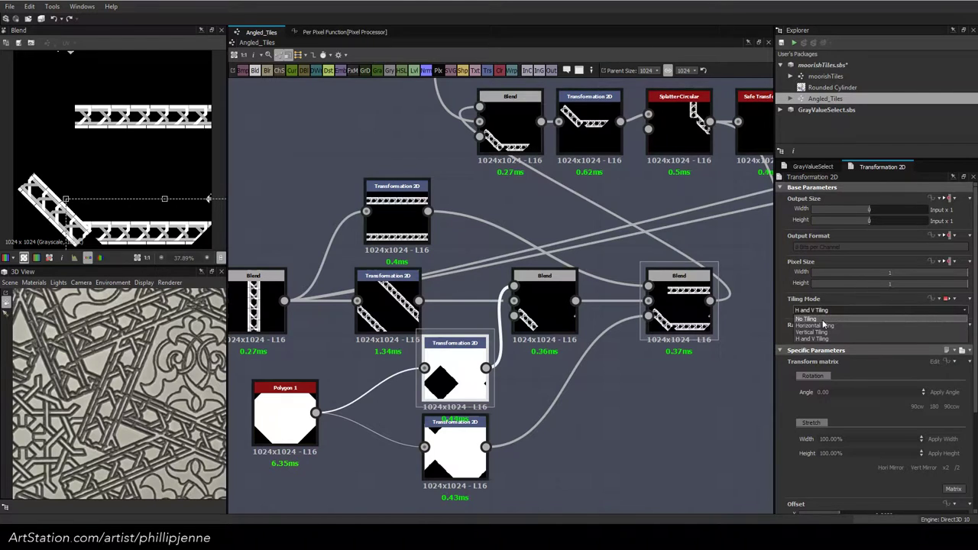
left_click(819, 320)
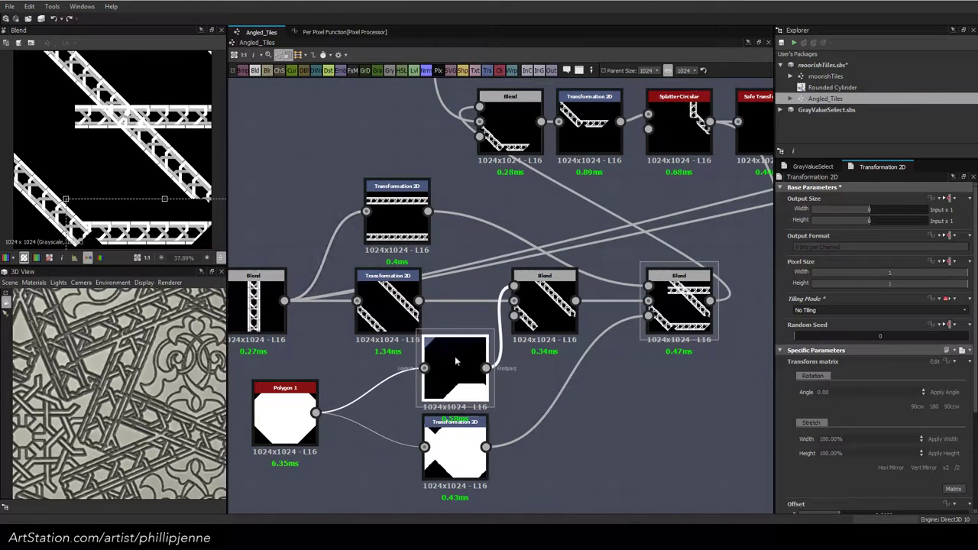
mouse_move(126, 232)
left_mouse_down()
mouse_move(115, 221)
mouse_move(140, 214)
mouse_move(140, 163)
mouse_move(129, 218)
mouse_move(123, 201)
mouse_move(118, 219)
left_mouse_up()
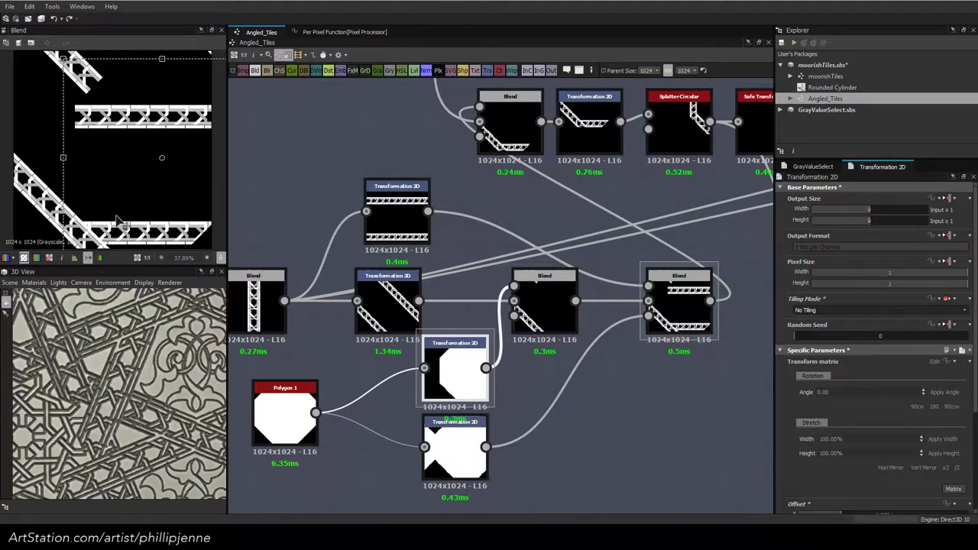
left_click_drag(118, 220, 141, 245)
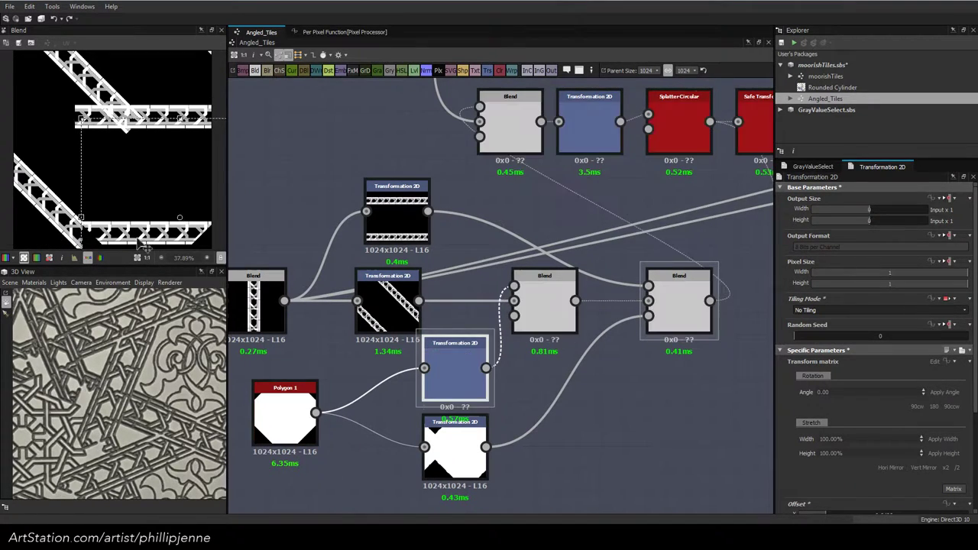
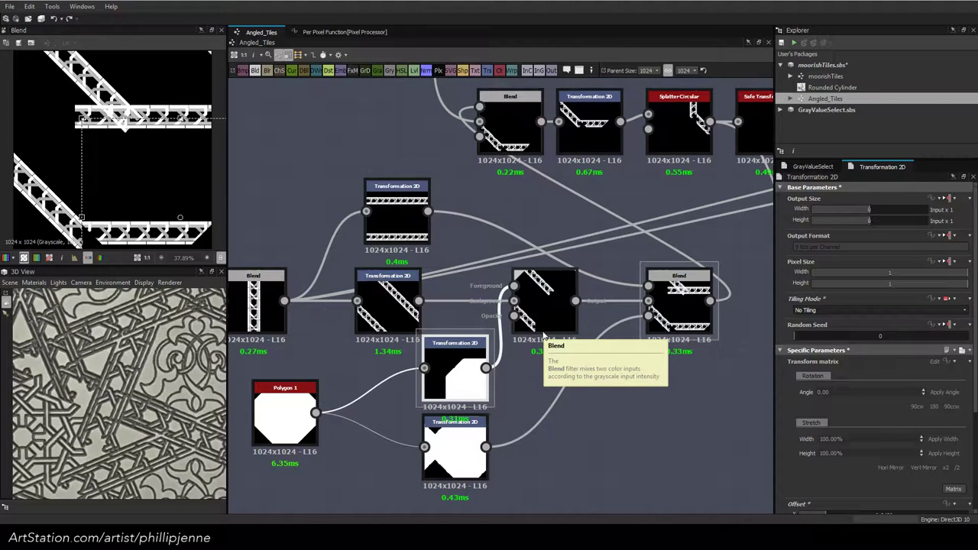
Move the upper octagon mask shape upward in the 2D view, with a slight nudge back
left_click_drag(120, 216, 120, 189)
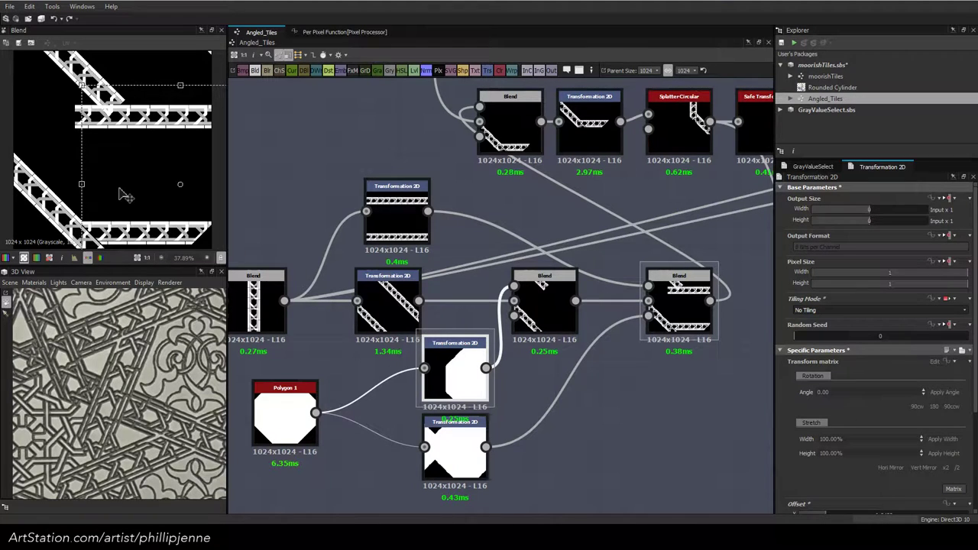
mouse_move(119, 189)
left_mouse_down()
mouse_move(124, 196)
mouse_move(118, 187)
left_mouse_up()
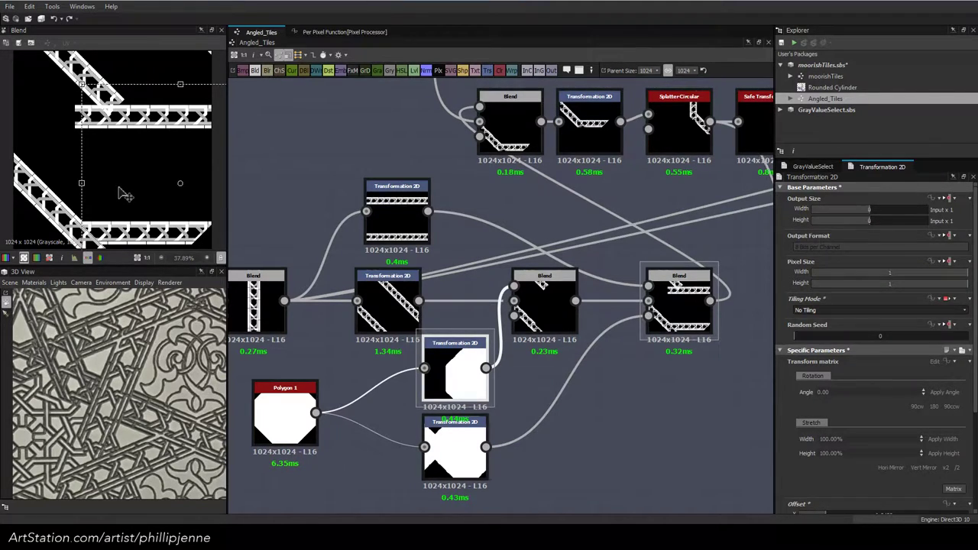
scroll(120, 192, "up", 5)
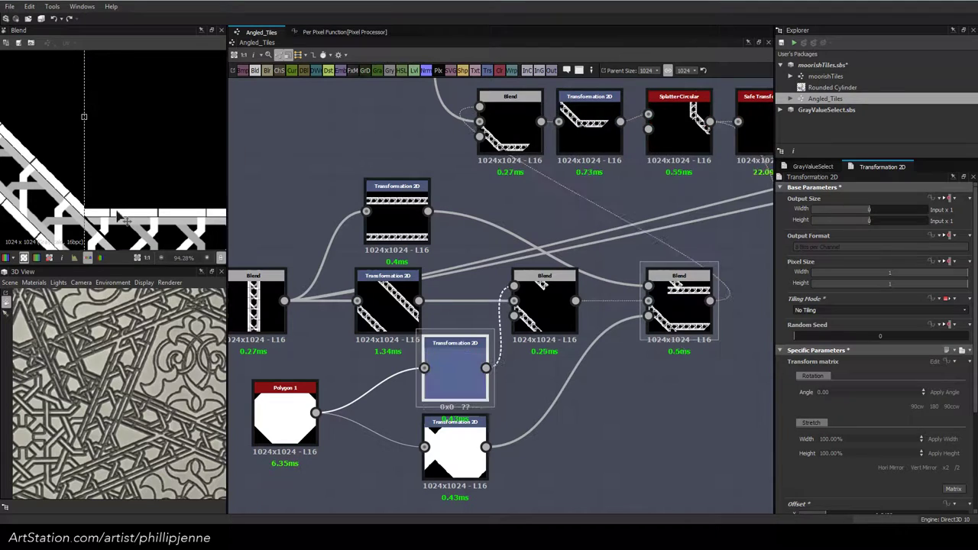
left_click(455, 433)
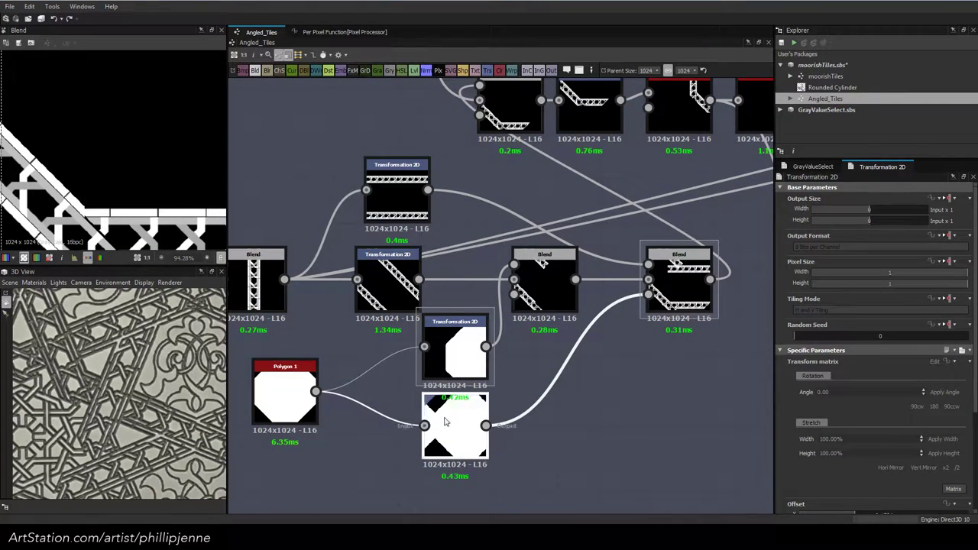
Nudge the lower mask's offset and check the middle and final Blend settings
left_click_drag(161, 158, 161, 159)
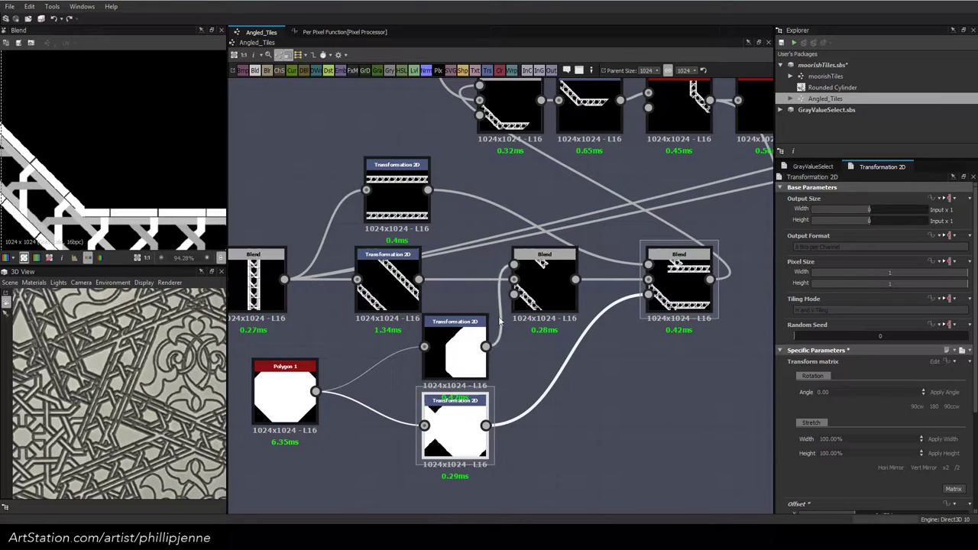
left_click(458, 347)
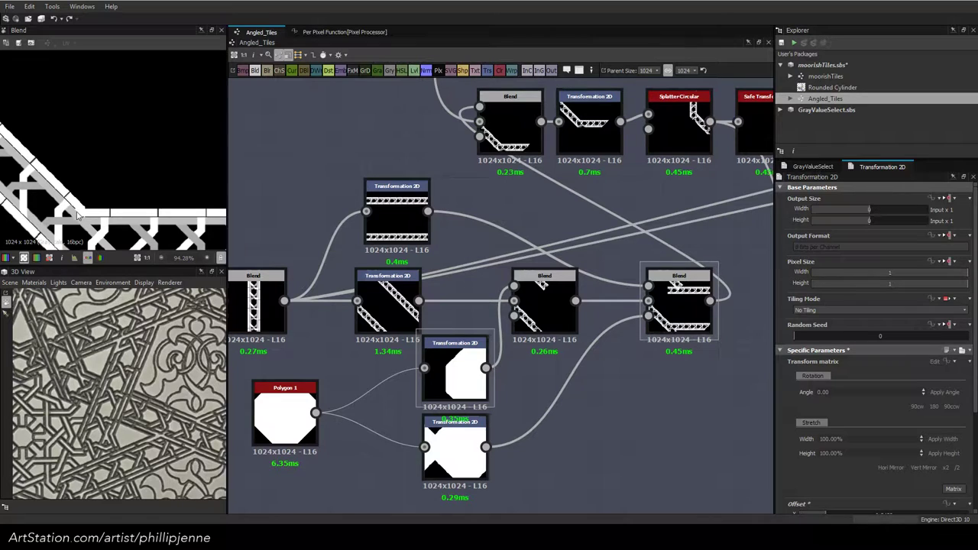
left_click(679, 319)
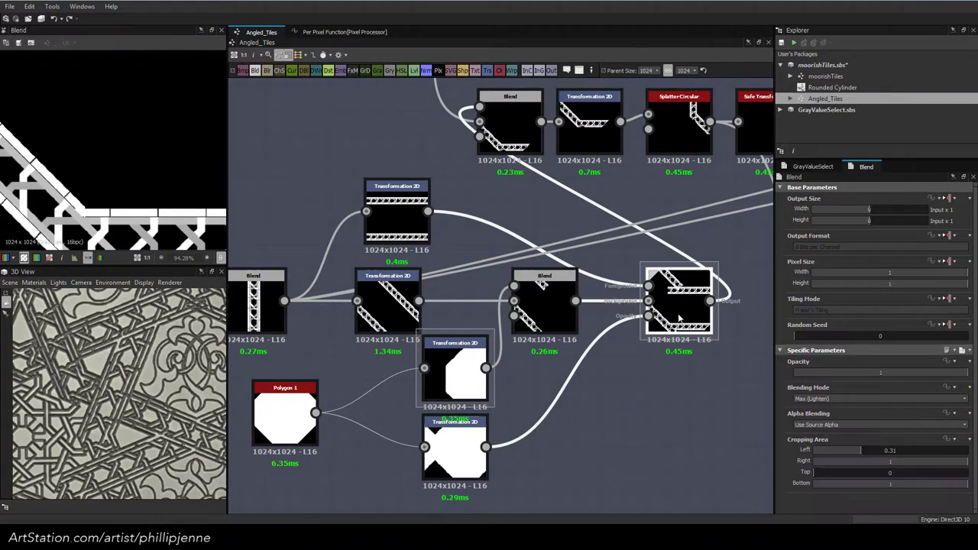
left_click(538, 307)
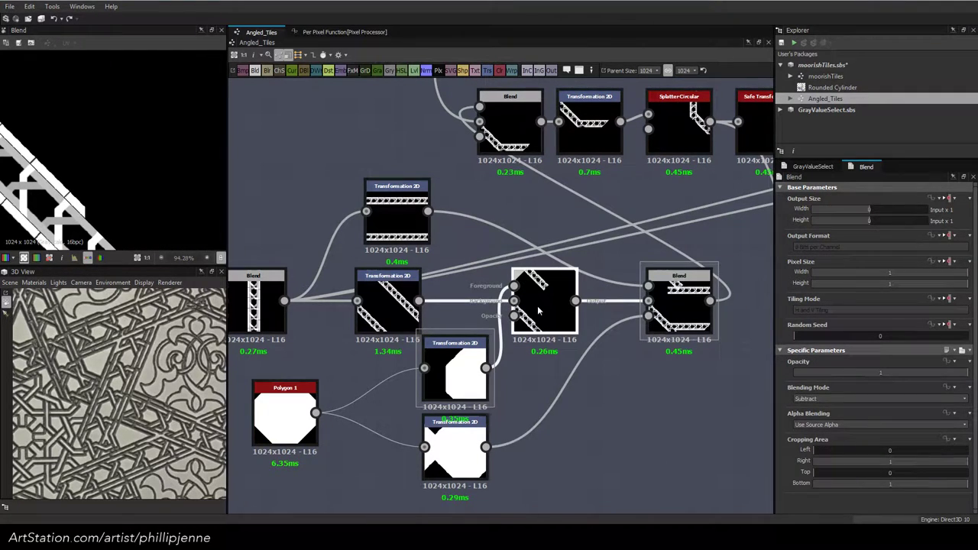
left_click(684, 319)
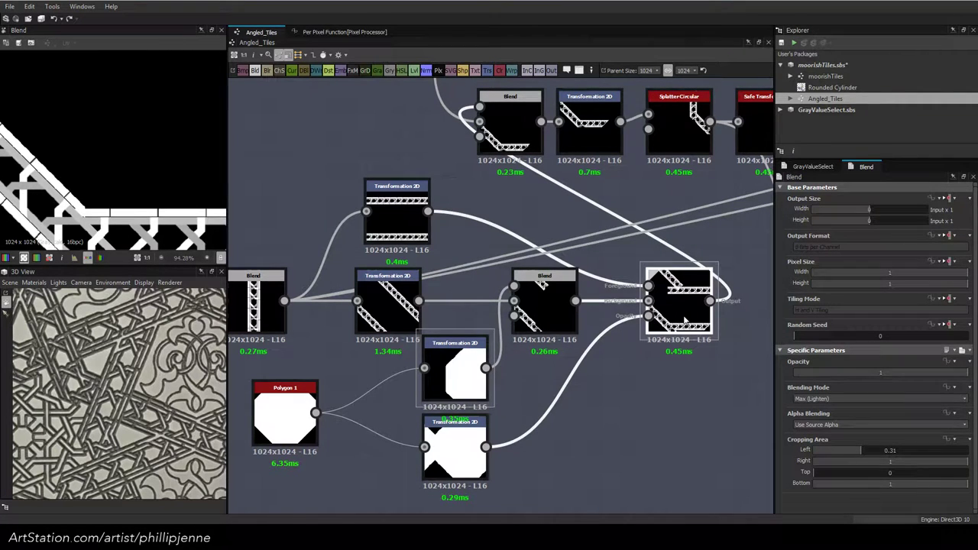
Shift the lower mask shape's offset slightly to the right
left_click(455, 451)
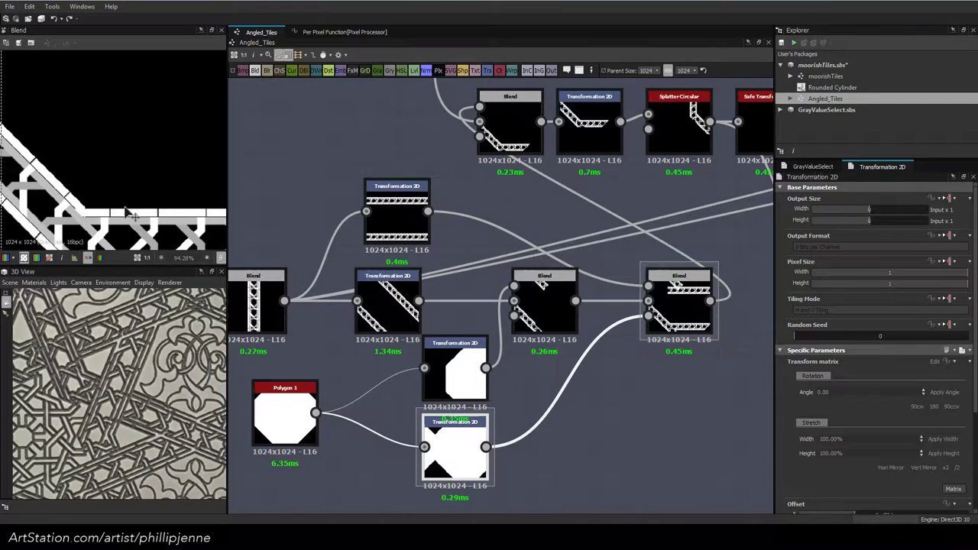
left_click_drag(125, 208, 126, 208)
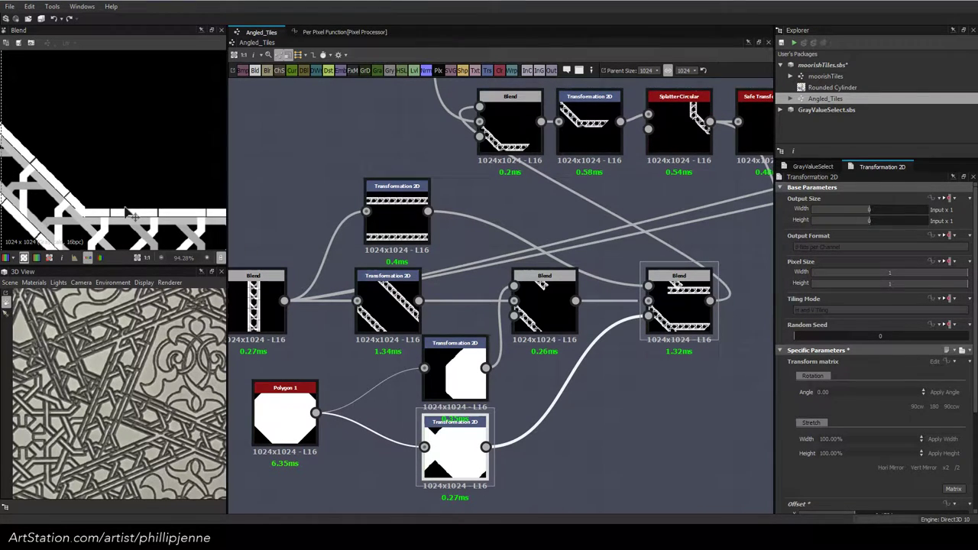
scroll(85, 157, "down", 4)
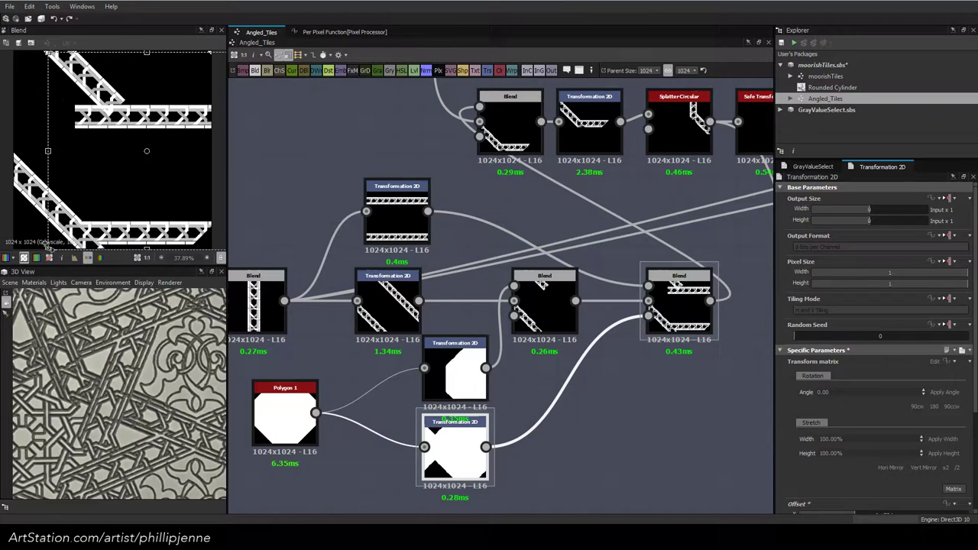
left_click_drag(47, 250, 49, 250)
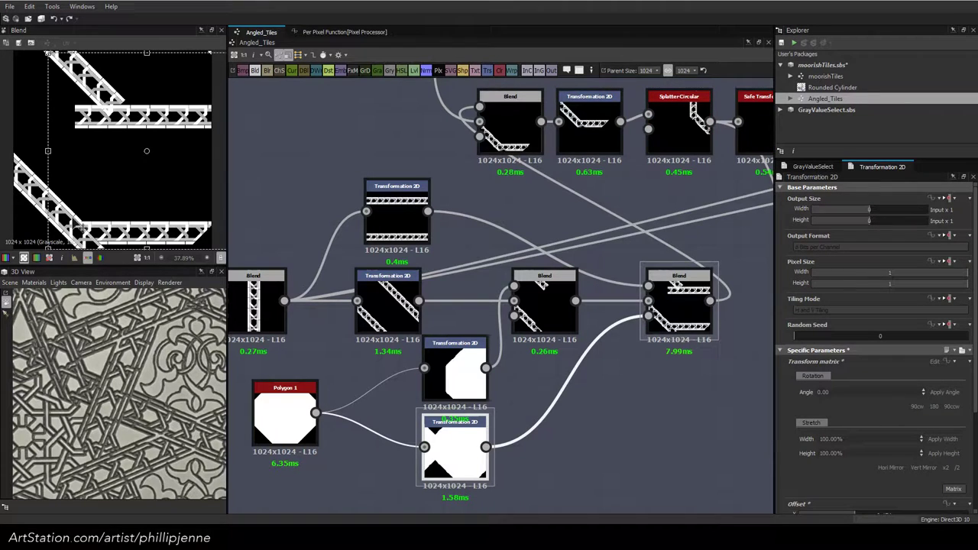
scroll(117, 217, "up", 5)
left_click_drag(143, 211, 146, 212)
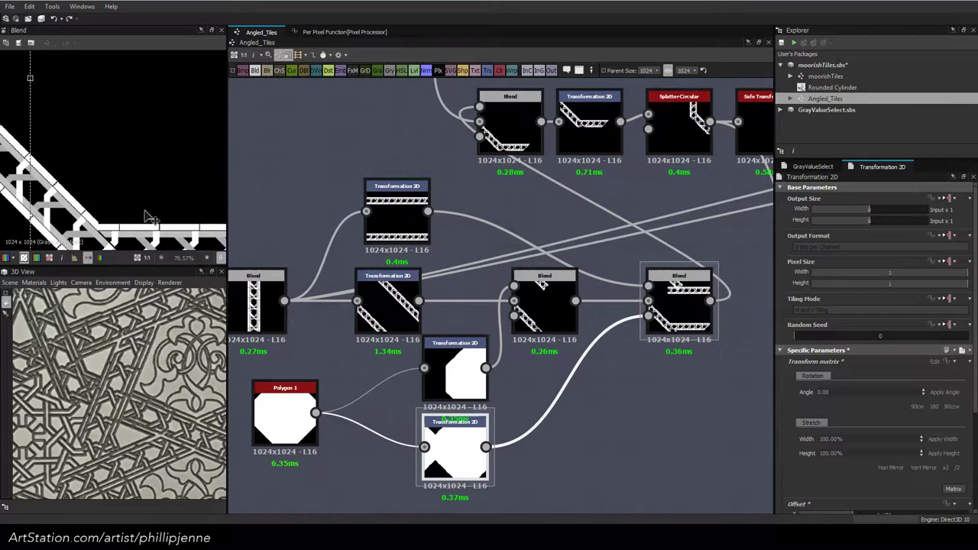
Preview the top Blend output, then slide the lower mask shape straight down
left_click(458, 383)
middle_click_drag(489, 383, 489, 361)
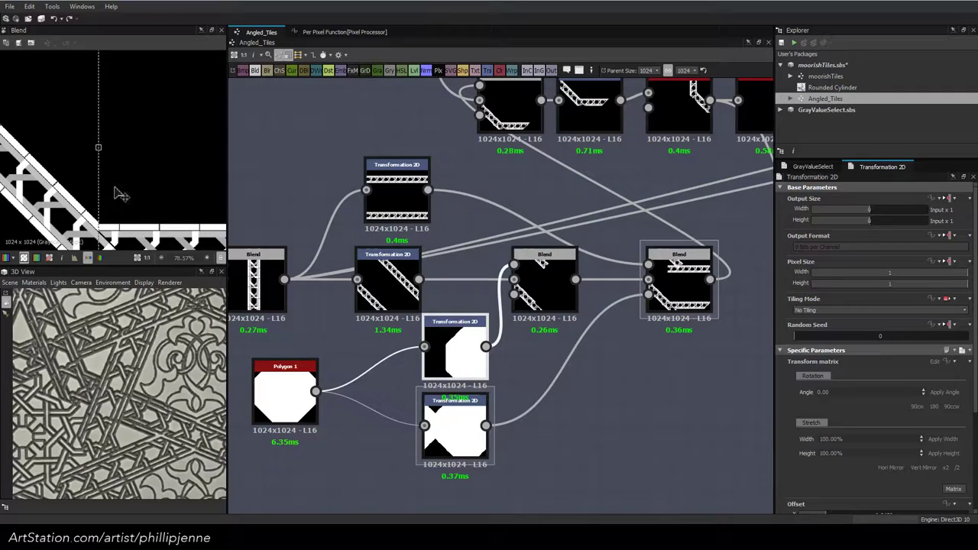
scroll(115, 193, "down", 3)
scroll(110, 231, "up", 5)
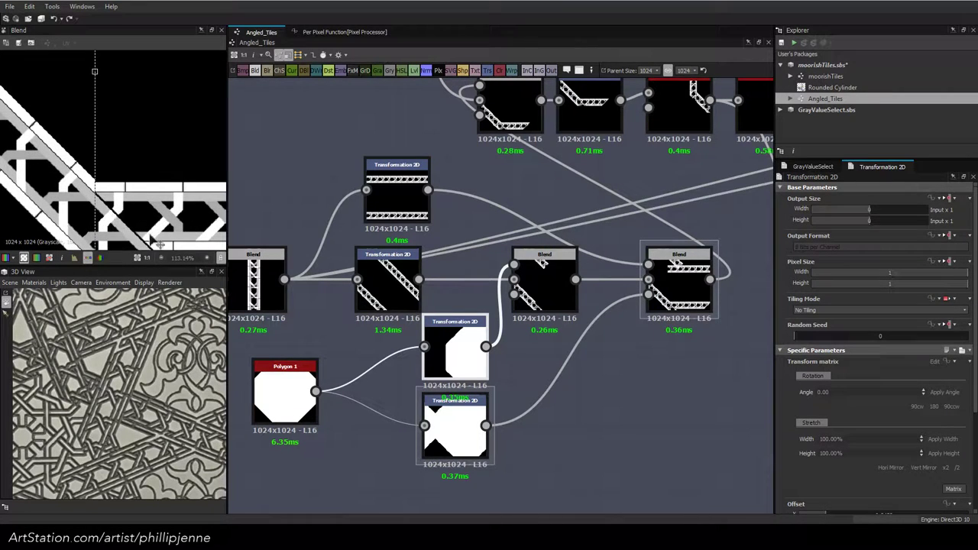
scroll(153, 243, "down", 4)
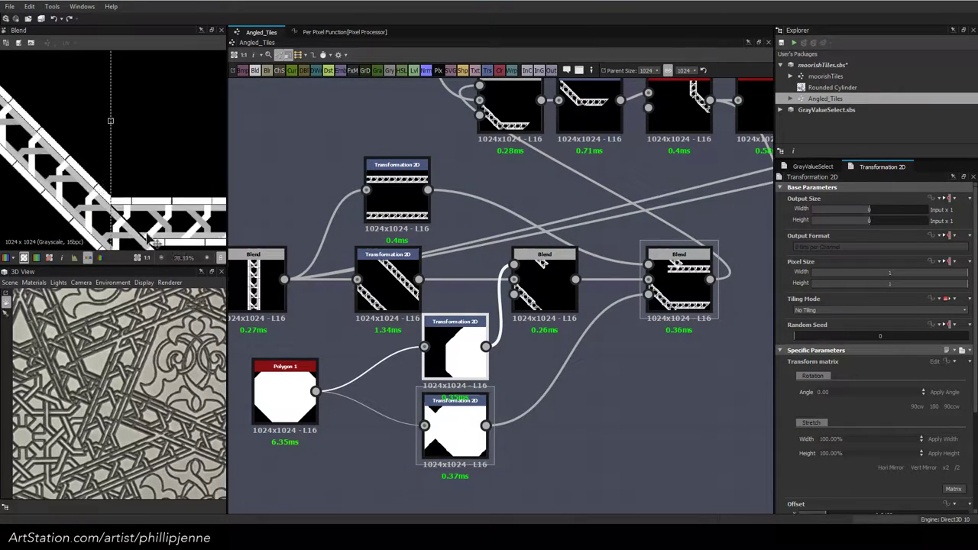
scroll(153, 243, "up", 1)
left_click(678, 287)
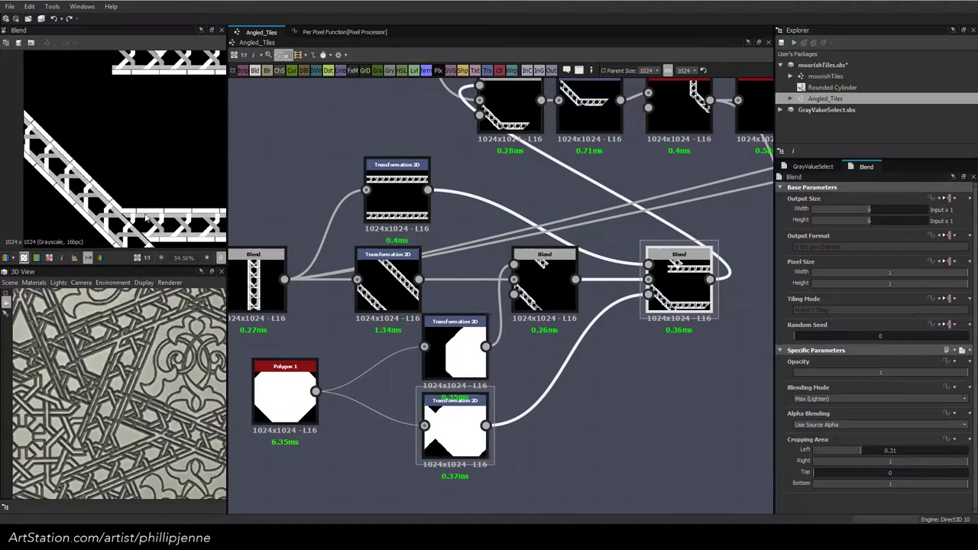
scroll(146, 218, "down", 1)
double_click(516, 115)
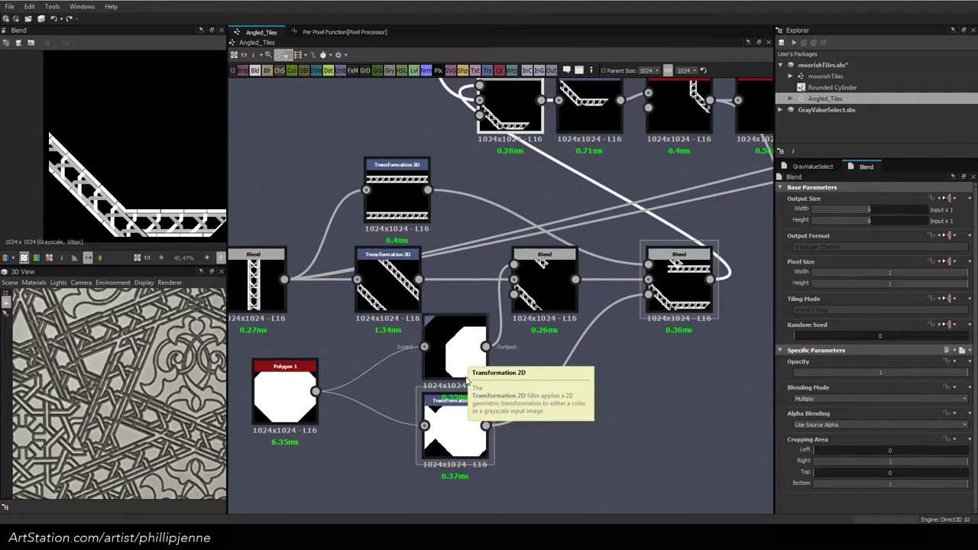
left_click(454, 427)
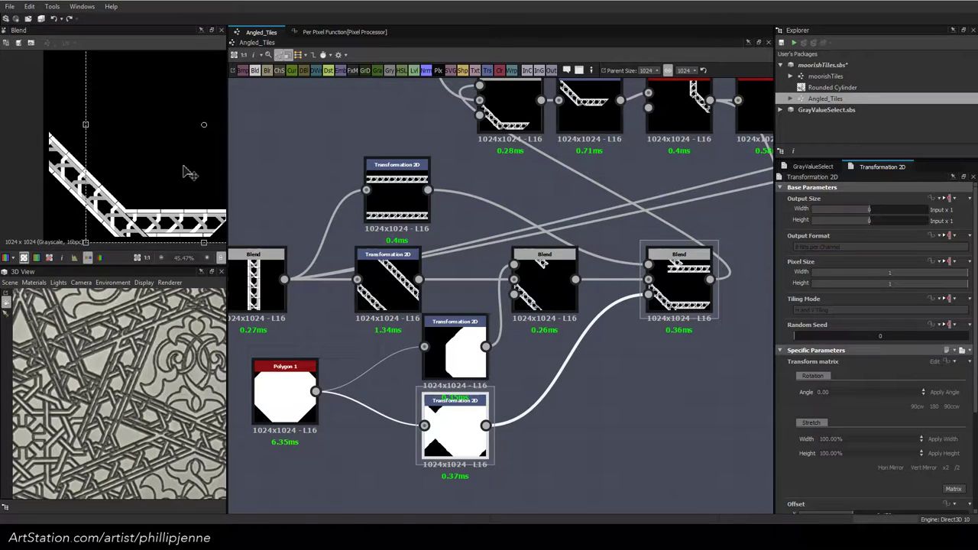
left_click_drag(183, 167, 178, 249, "shift")
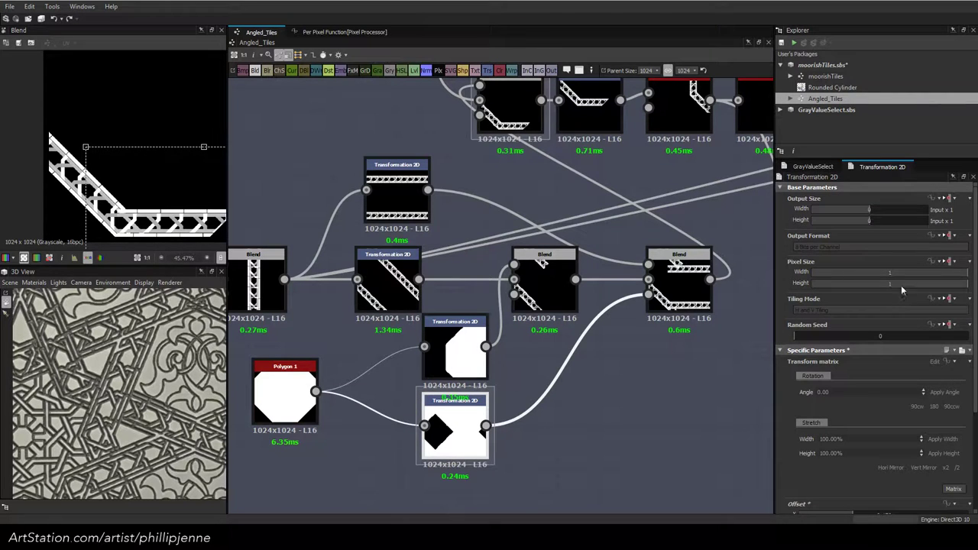
Set the lower mask's Tiling Mode to Absolute with No Tiling
left_click(951, 300)
left_click(943, 337)
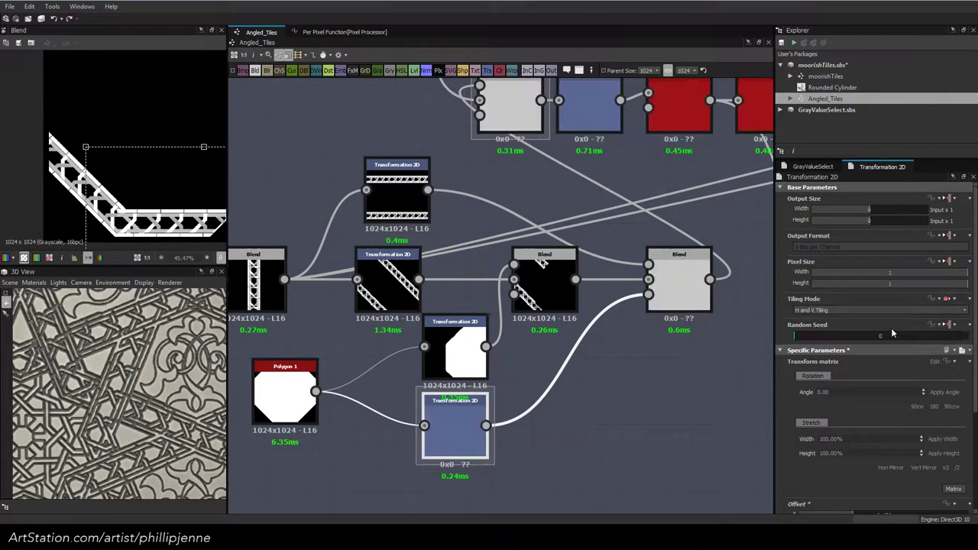
left_click(845, 312)
left_click(821, 327)
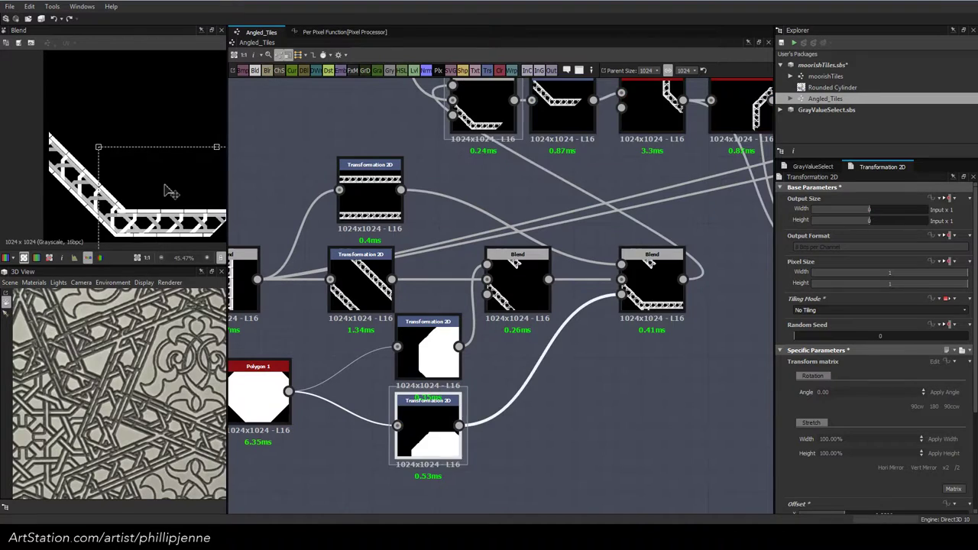
Move the final Blend node right and open node search on its incoming link
left_click(676, 304)
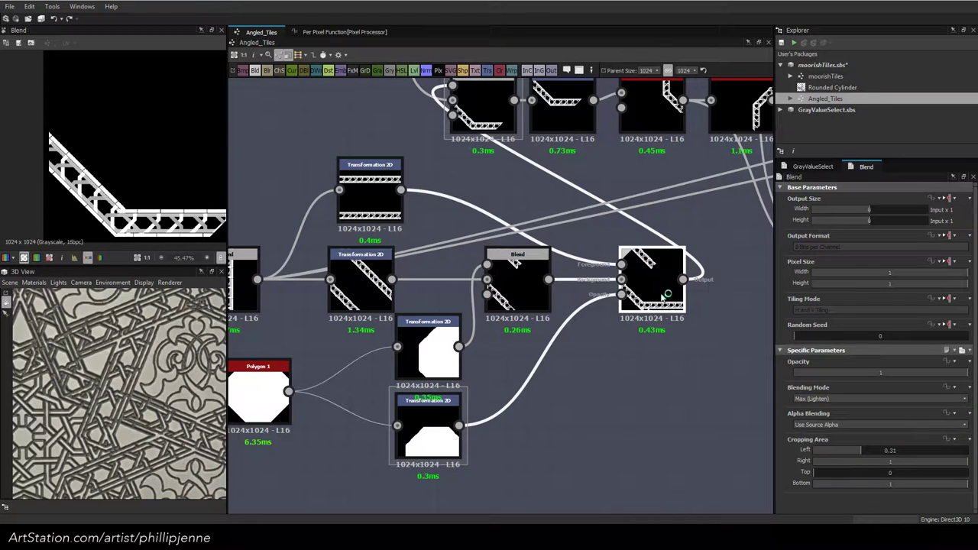
left_click_drag(661, 295, 685, 295)
left_click(452, 197)
key("space")
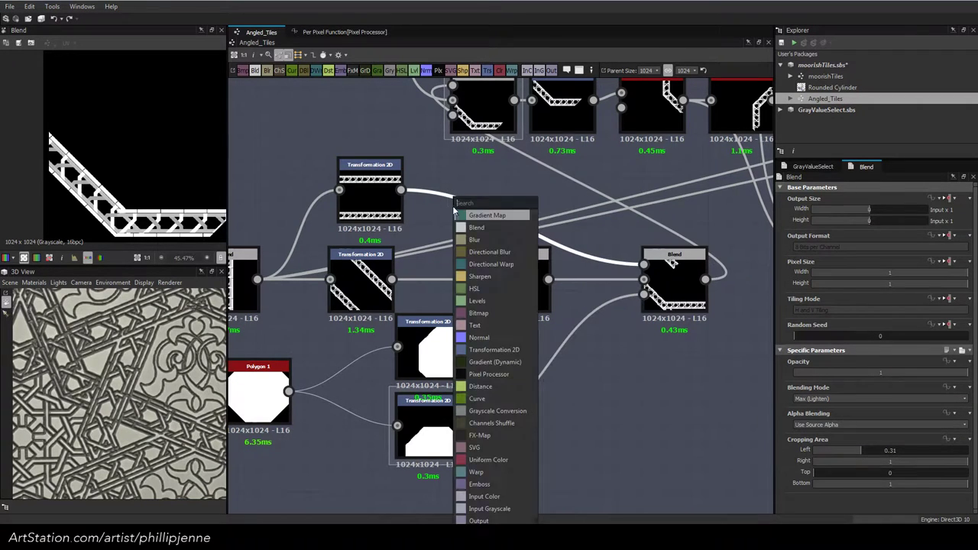
Insert a new Blend node on the link and wire the lower mask into it
left_click(491, 228)
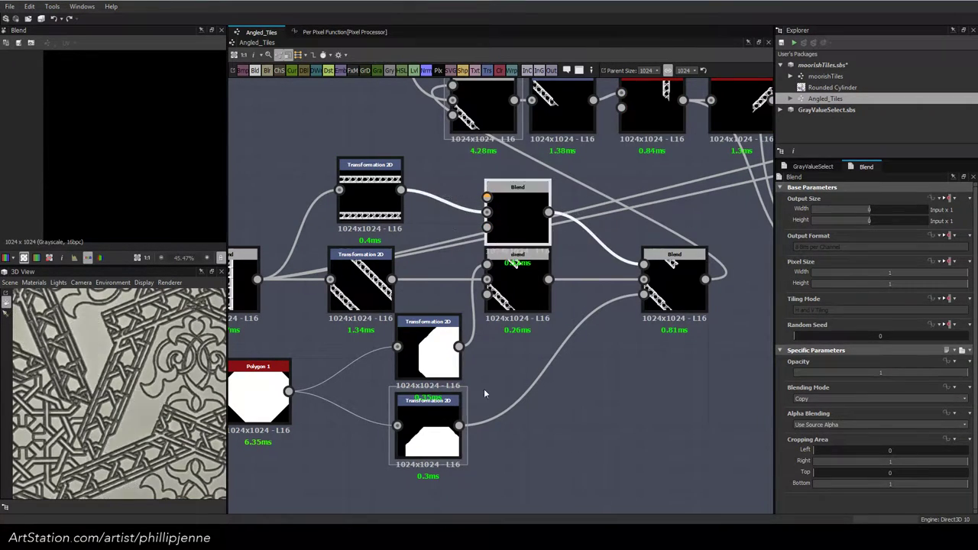
left_click_drag(460, 426, 502, 183)
middle_click_drag(560, 321, 615, 320)
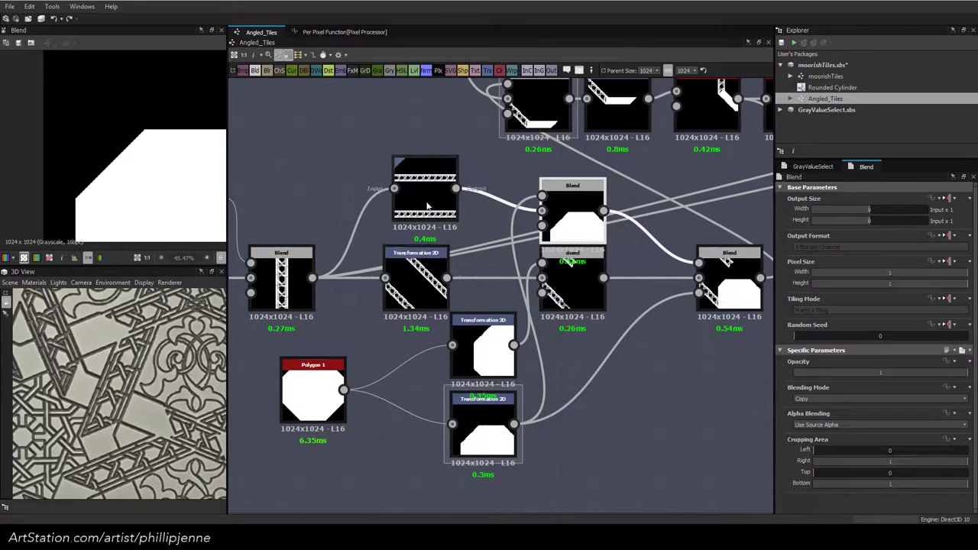
scroll(426, 220, "up", 5)
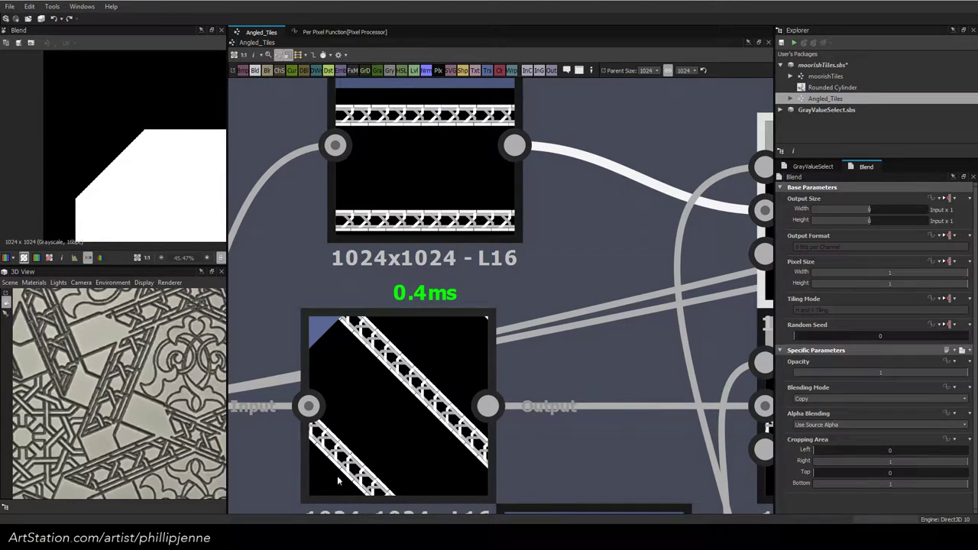
scroll(594, 312, "down", 2)
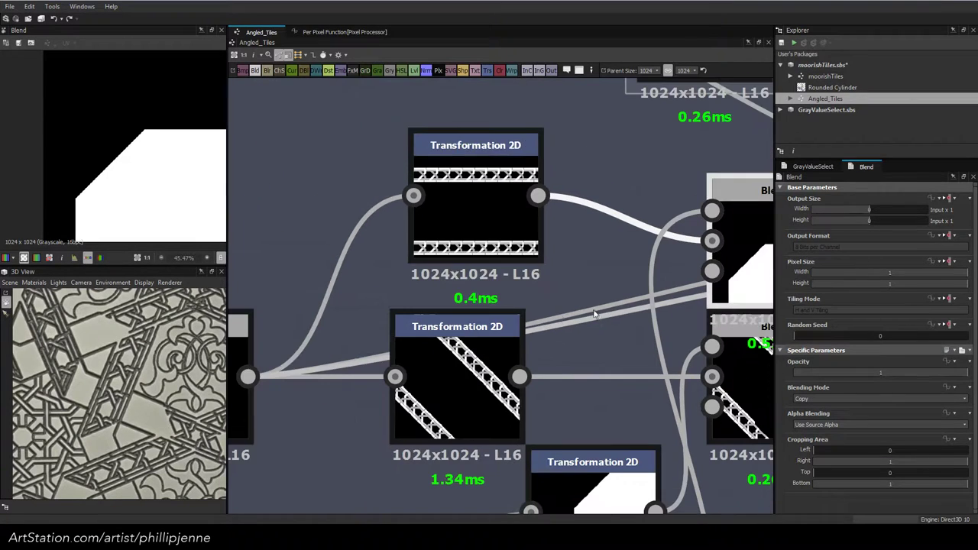
middle_click_drag(613, 317, 378, 307)
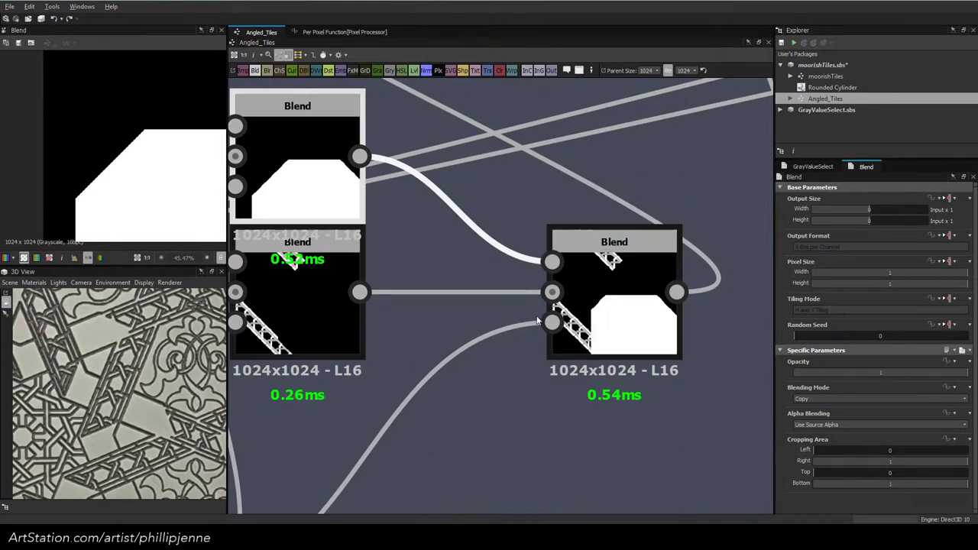
Set the new upper Blend node's blending mode to Subtract
left_click(612, 318)
middle_click_drag(358, 208, 545, 261)
left_click(544, 261)
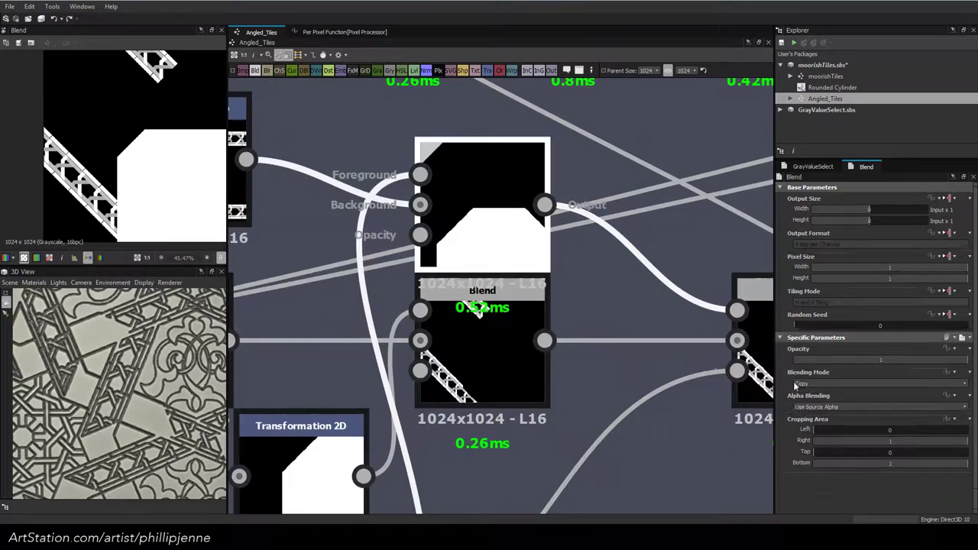
left_click(825, 398)
left_click(817, 421)
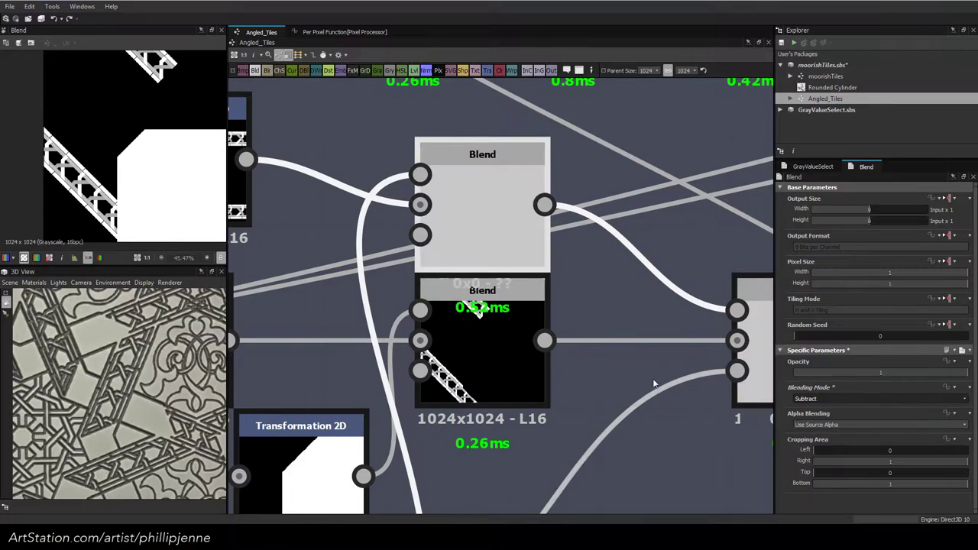
middle_click_drag(559, 244, 445, 169)
middle_click_drag(477, 217, 627, 237)
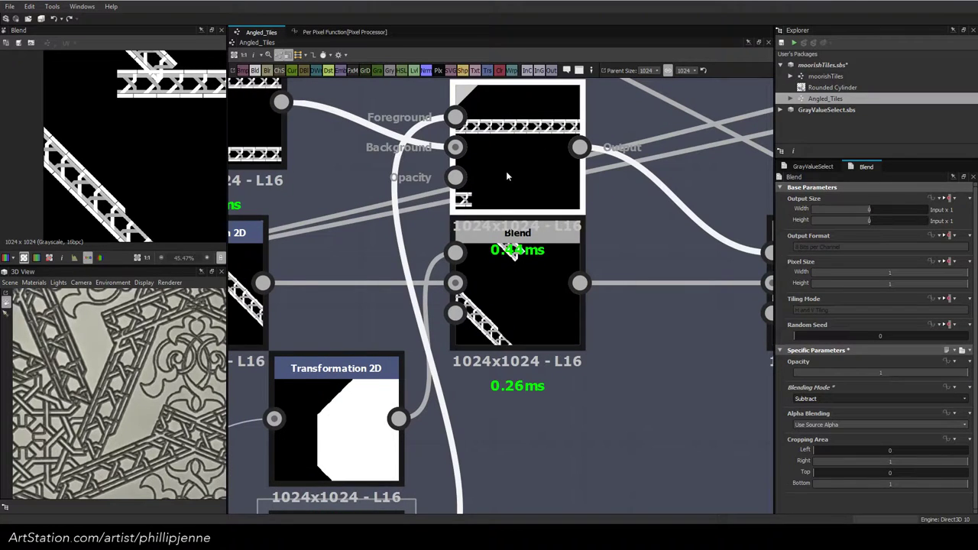
left_click(339, 395)
scroll(339, 395, "down", 4)
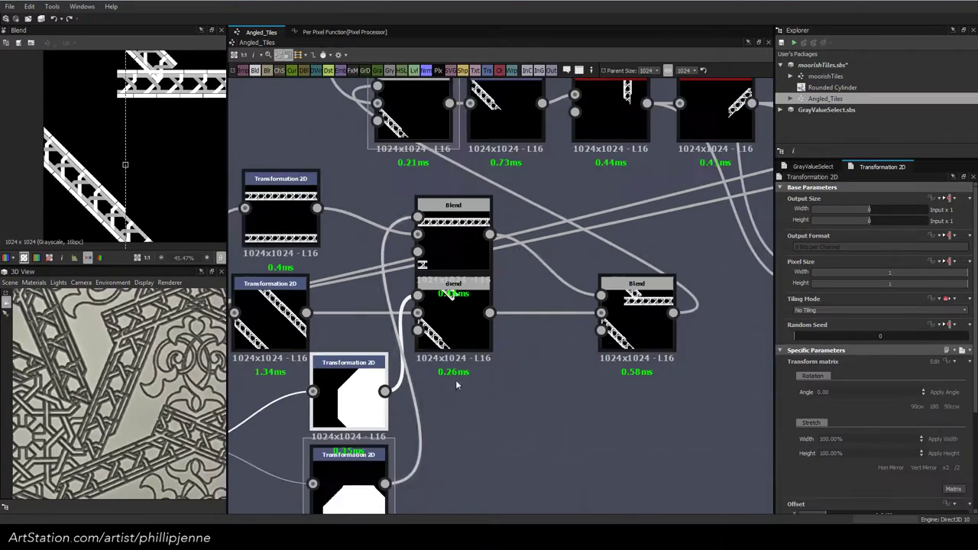
Move the Transformation 2D mask shape down in the image
scroll(455, 380, "up", 3)
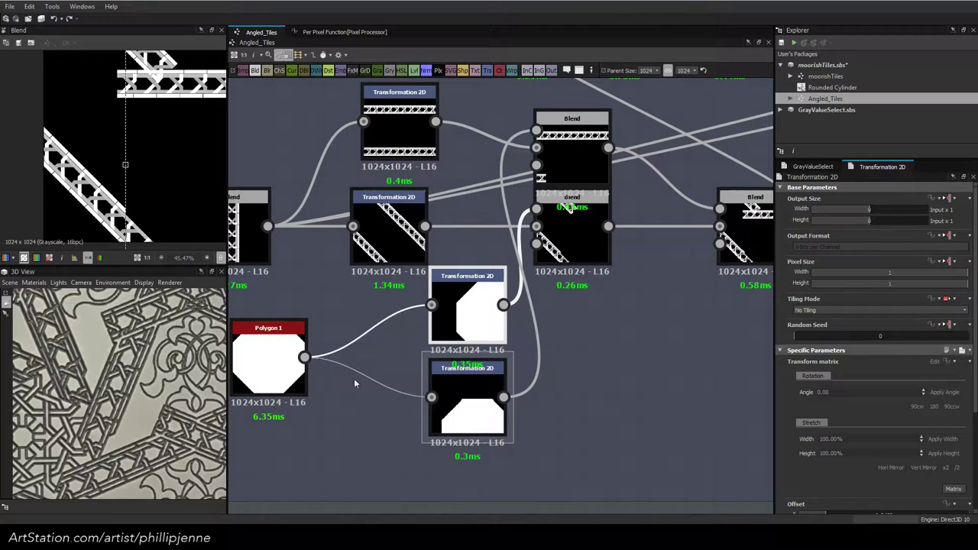
left_click(571, 160)
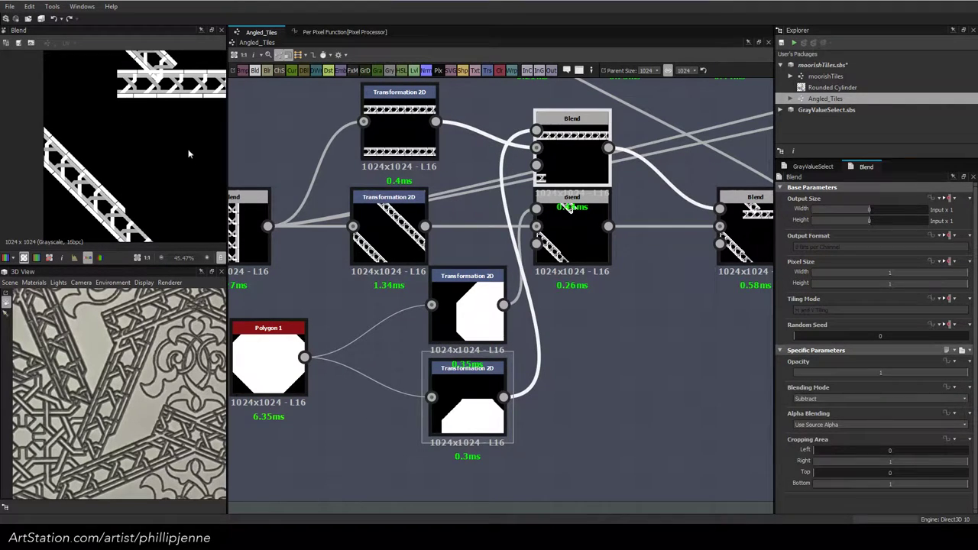
left_click(461, 296)
left_click_drag(165, 180, 167, 183)
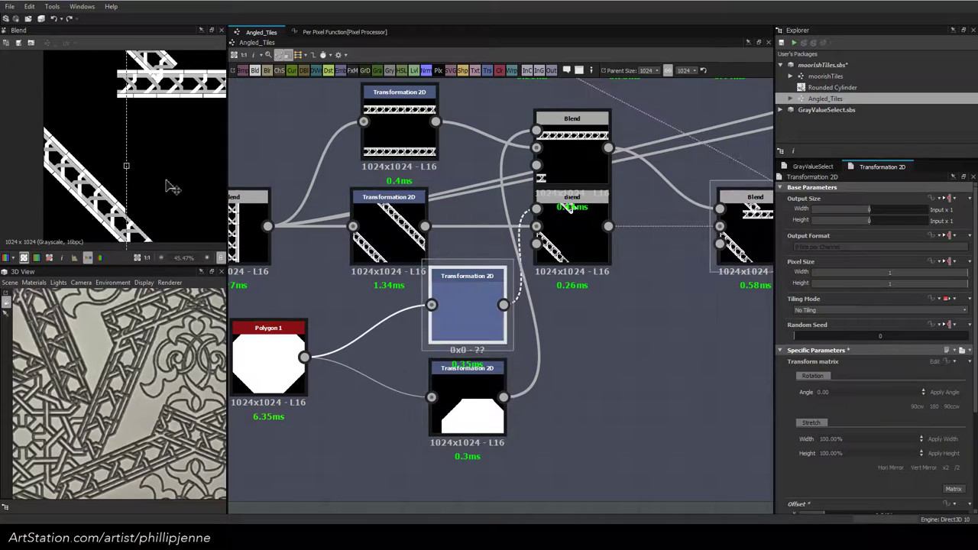
scroll(153, 203, "down", 1)
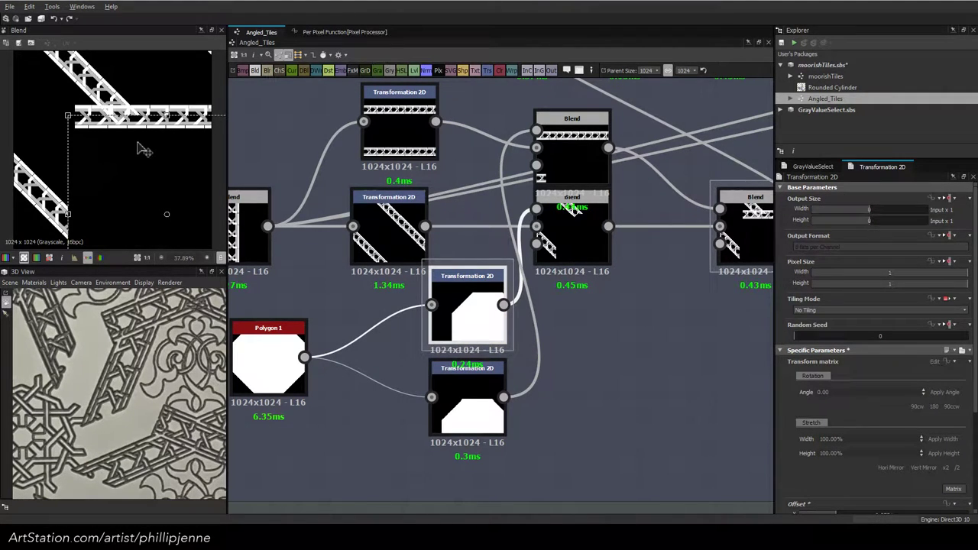
scroll(47, 187, "down", 1)
left_click_drag(128, 183, 122, 228)
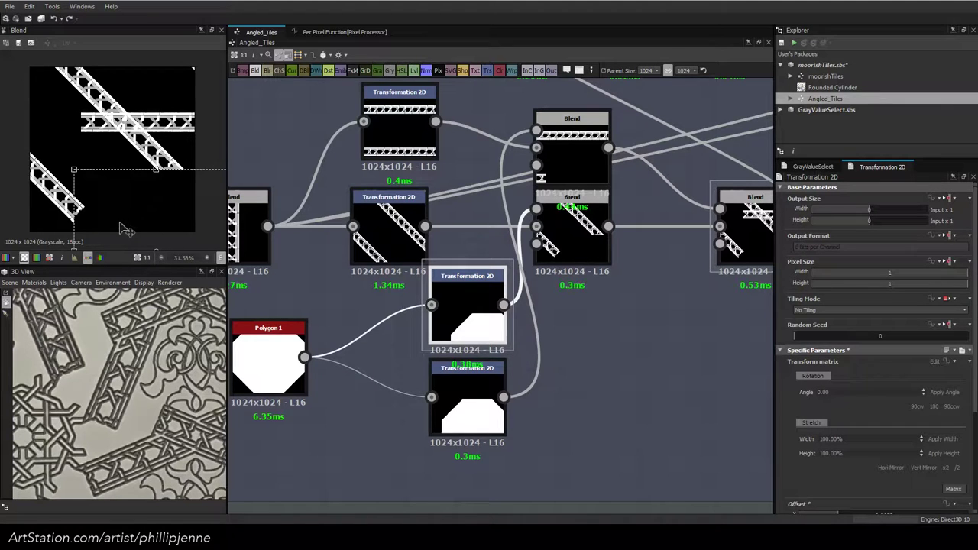
Switch the upper Blend to Multiply, feed it the upper transform, and delete the lower transform
left_click(571, 120)
left_click(833, 399)
left_click(819, 427)
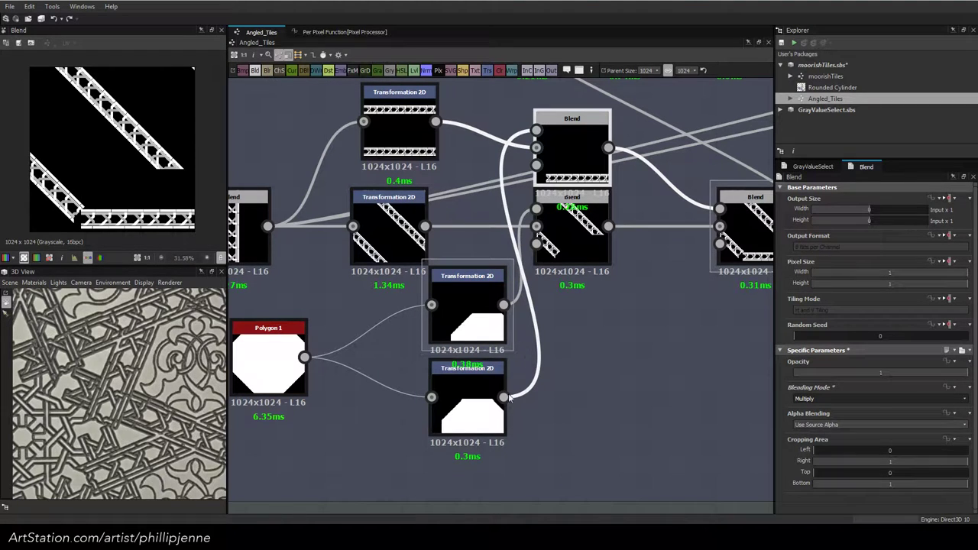
left_click_drag(503, 397, 517, 130)
mouse_move(577, 327)
left_mouse_down()
mouse_move(529, 220)
mouse_move(586, 327)
left_mouse_up()
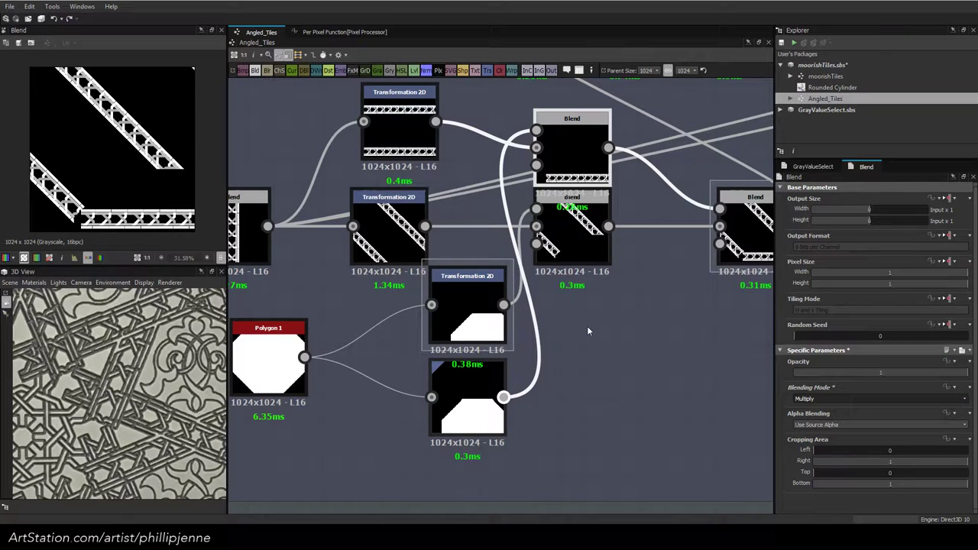
left_click_drag(503, 305, 479, 207)
left_click_drag(523, 143, 536, 147)
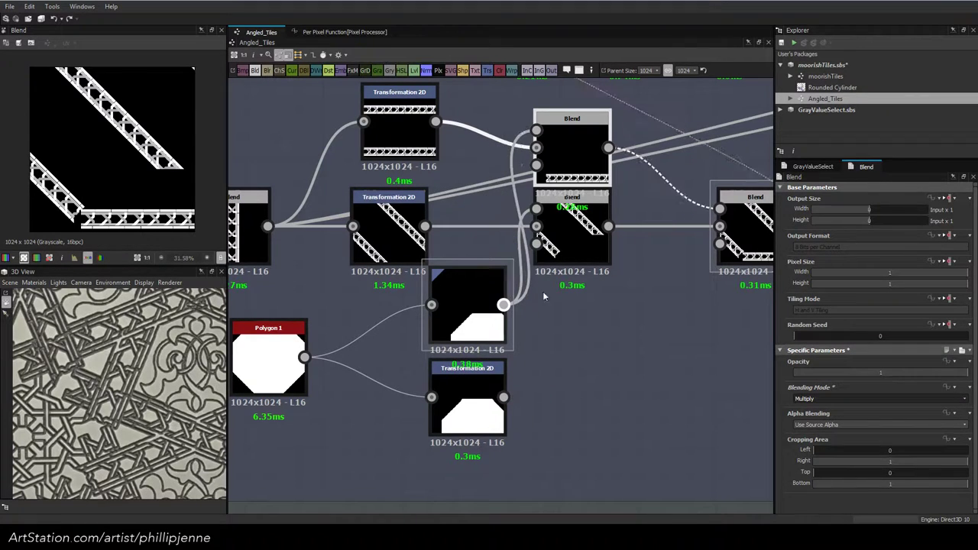
left_click(479, 377)
key("Delete")
Preview the upper and middle Blends and shift the mask down and left
left_click(462, 298)
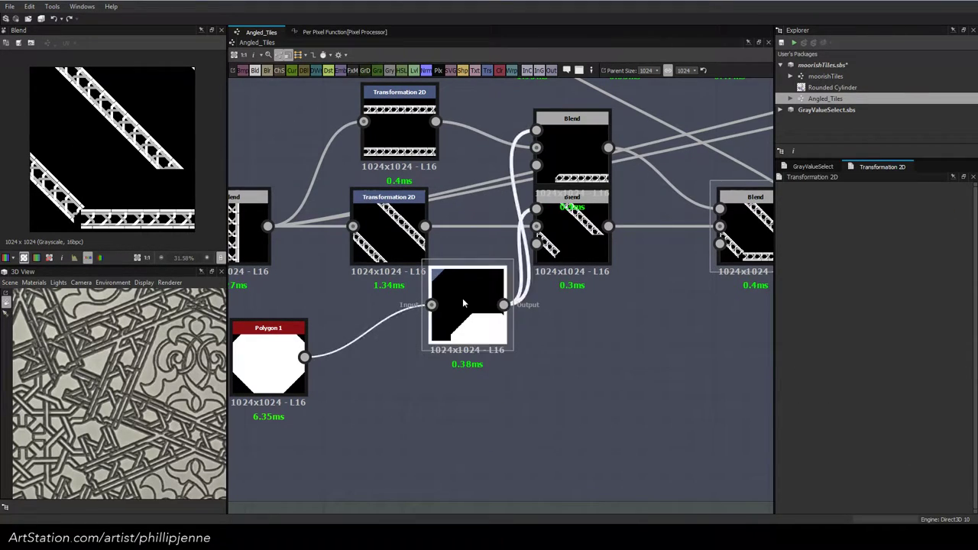
scroll(113, 214, "up", 3)
scroll(113, 214, "down", 3)
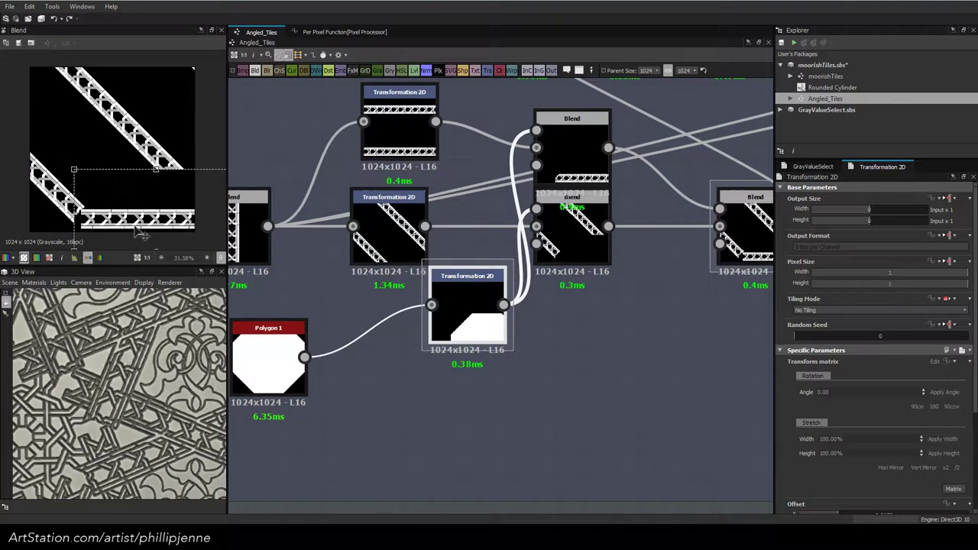
double_click(574, 168)
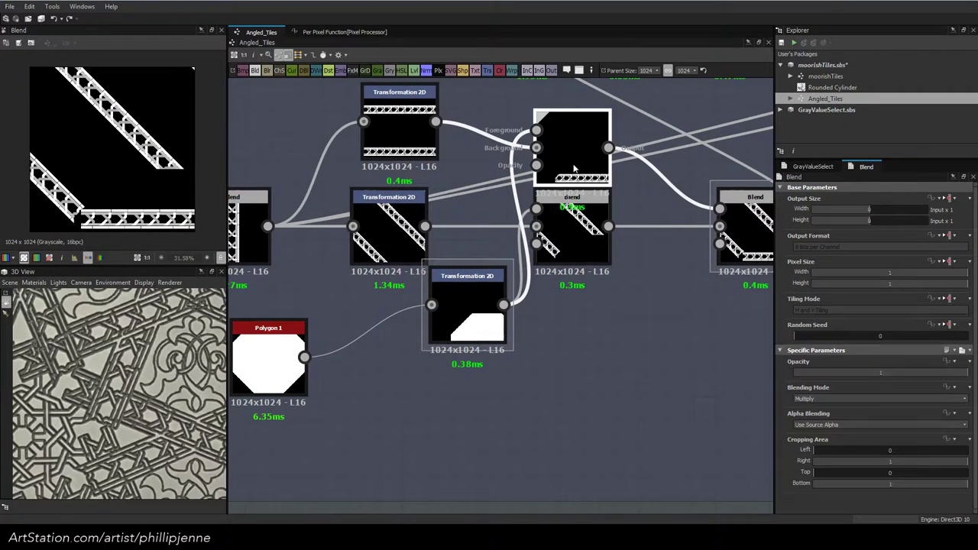
left_click(570, 240)
double_click(569, 241)
left_click(468, 309)
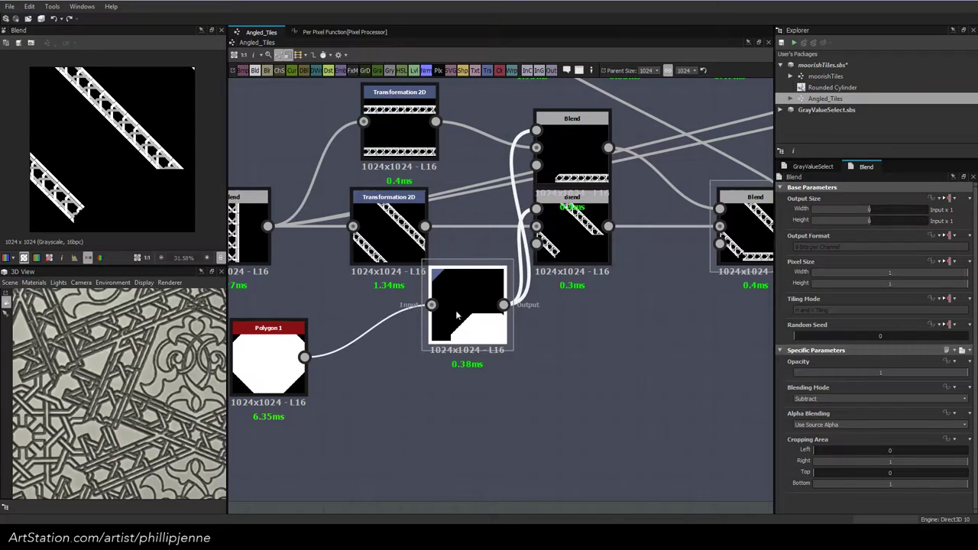
mouse_move(110, 220)
left_mouse_down()
mouse_move(96, 216)
mouse_move(100, 230)
left_mouse_up()
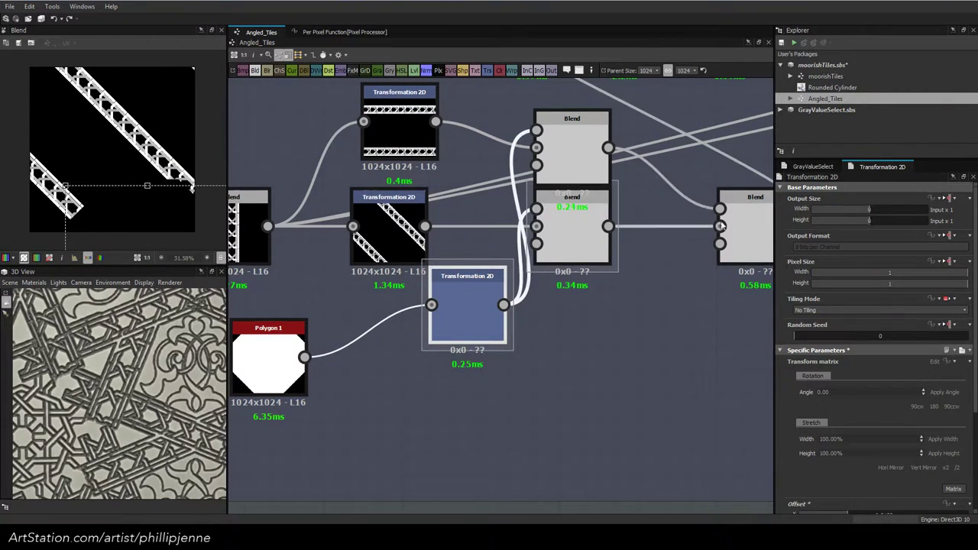
Reposition the mask to fit the strip corner in the combined Blend output
double_click(752, 223)
scroll(76, 203, "up", 3)
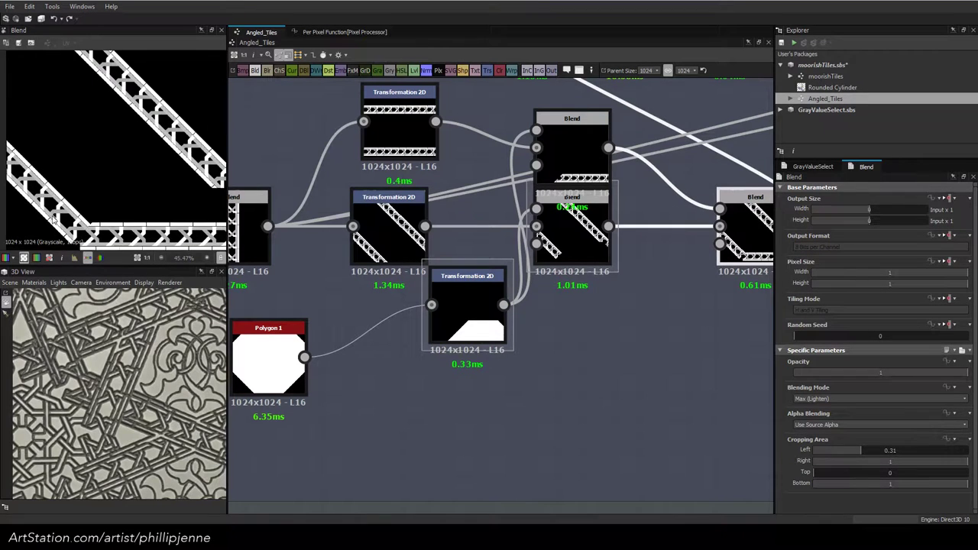
scroll(123, 178, "up", 3)
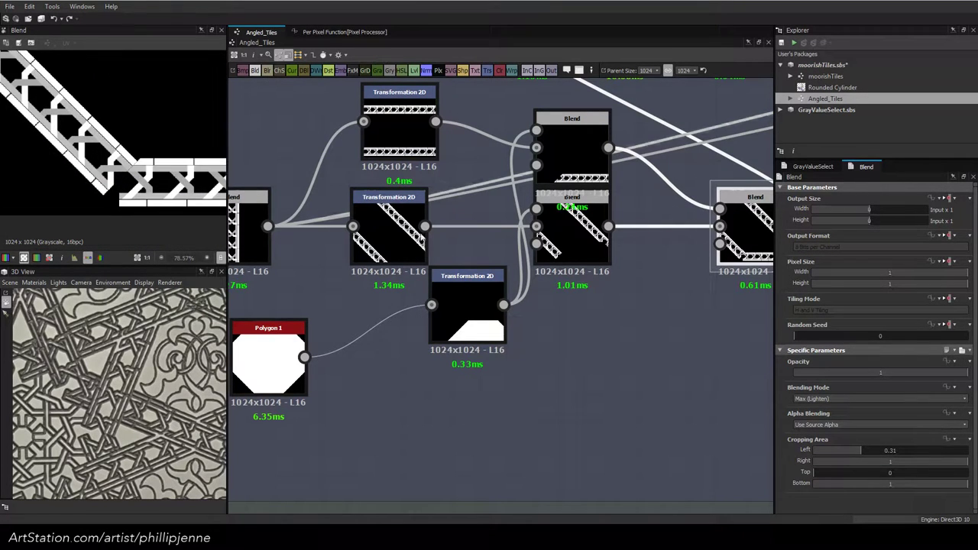
left_click(478, 294)
left_click_drag(162, 196, 185, 200)
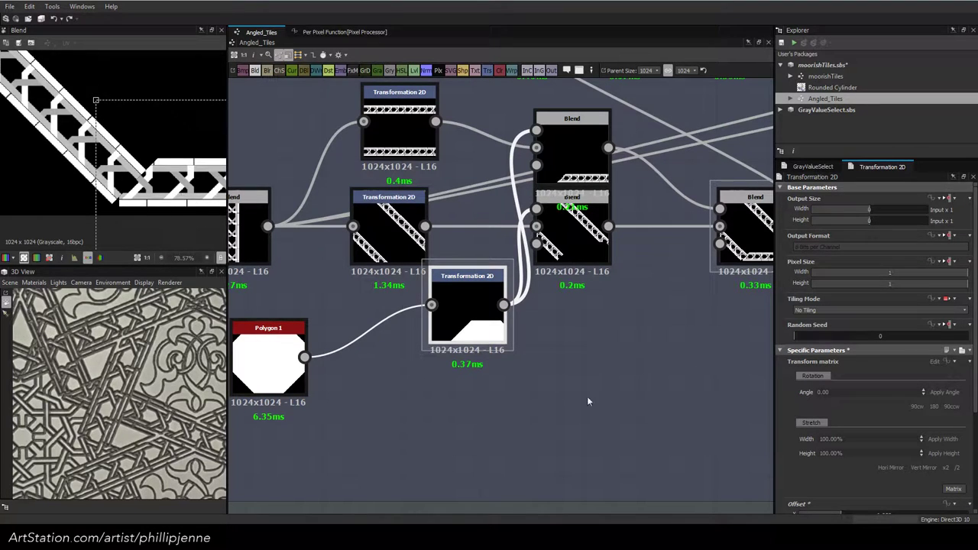
Rotate the mask slightly in two small increments
left_click(482, 332)
left_click_drag(29, 184, 24, 219)
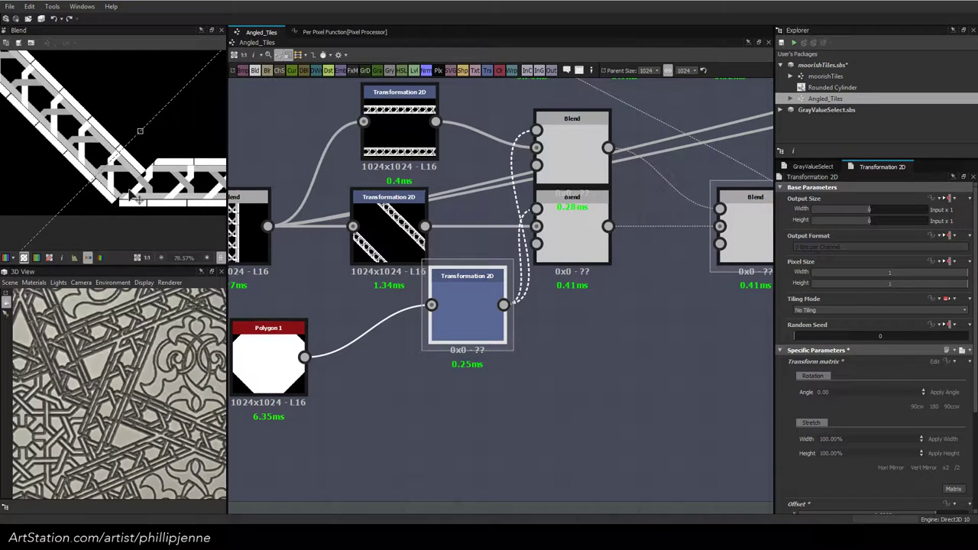
left_click_drag(149, 200, 177, 216)
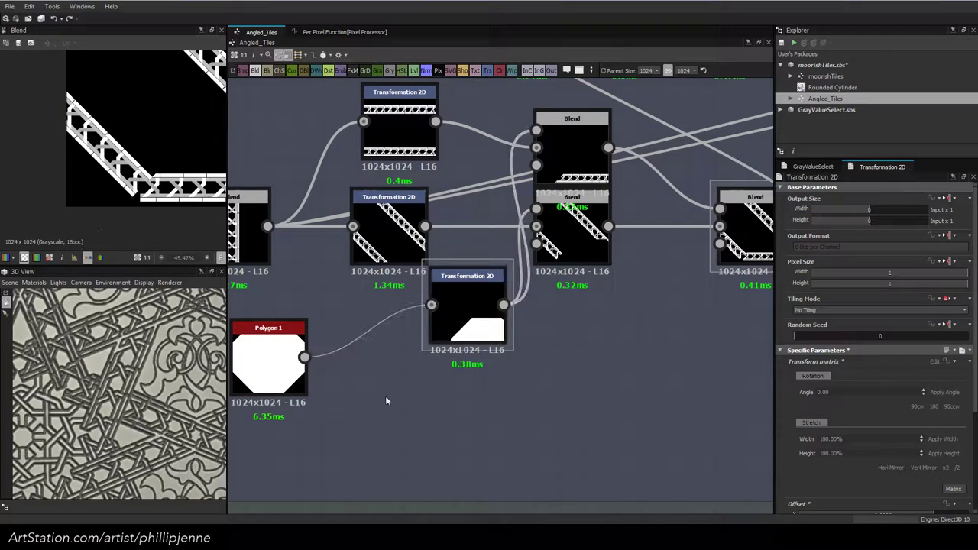
Add a Shape node scaled to 0.83 and feed it into the Transformation 2D
key("space")
type("shap")
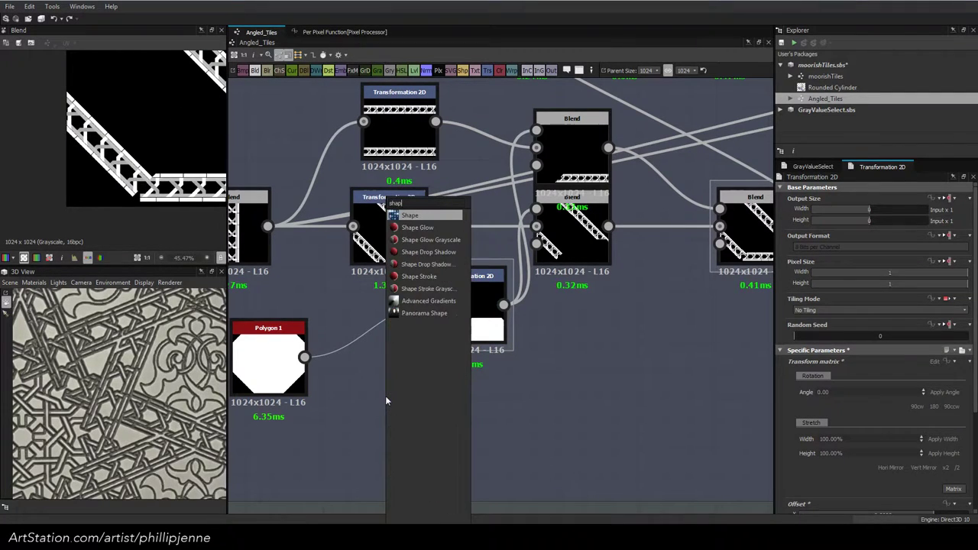
left_click(430, 217)
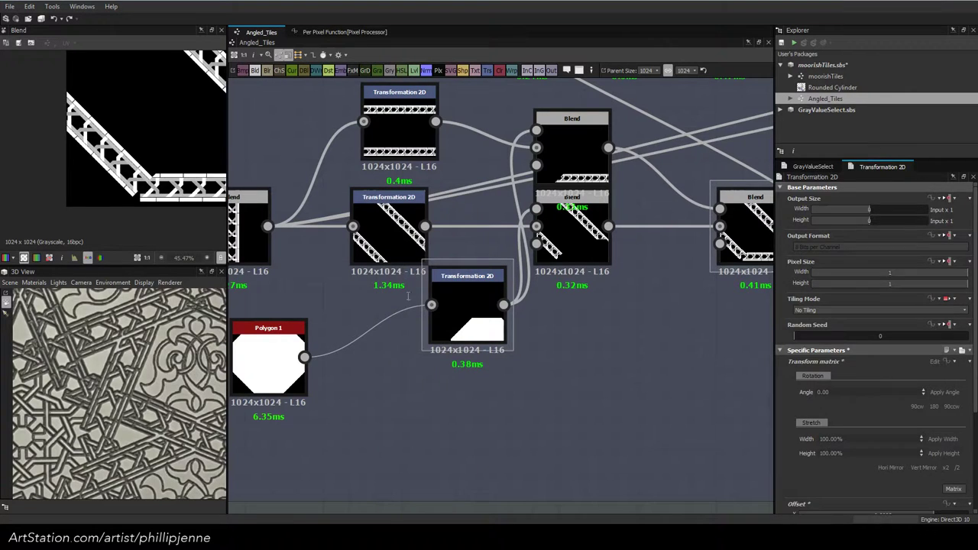
middle_click_drag(402, 313, 465, 318)
left_click_drag(447, 397, 420, 423)
left_click_drag(954, 437, 924, 445)
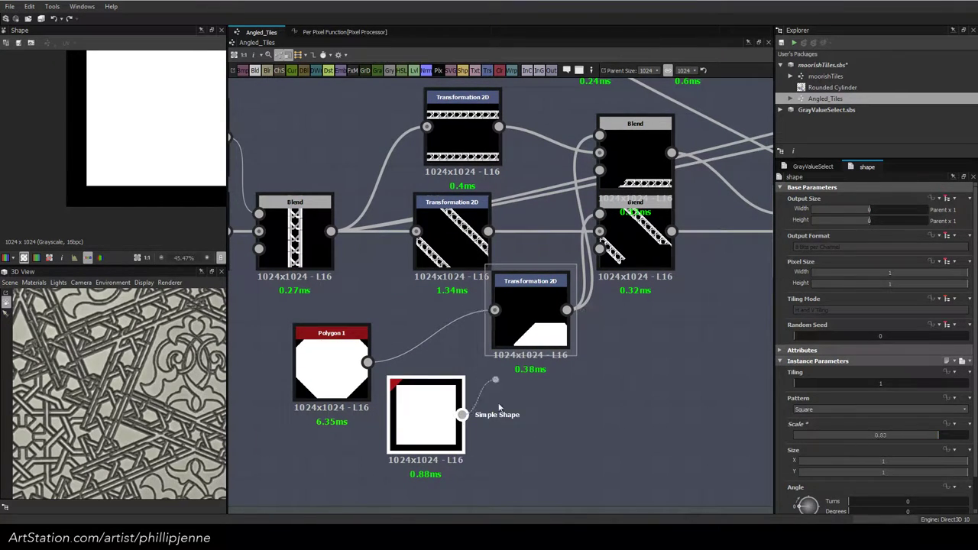
left_click_drag(499, 406, 495, 309)
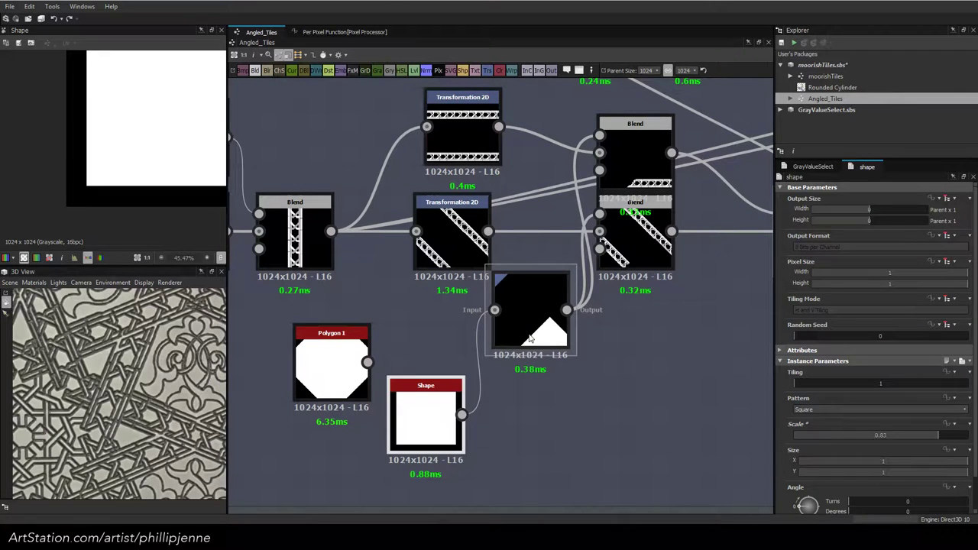
Reset the Transformation 2D parameters to their defaults
left_click(530, 338)
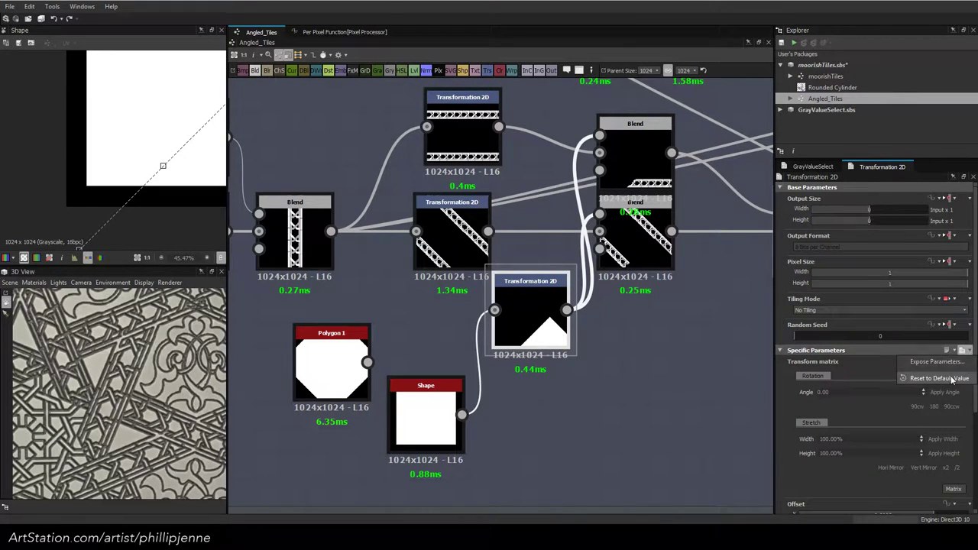
left_click(962, 350)
key("Return")
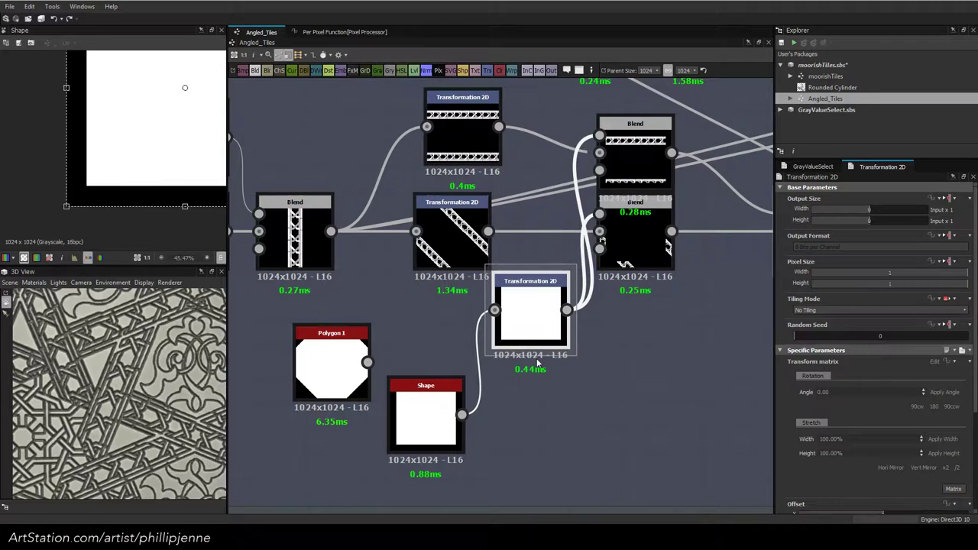
Rotate the square Shape to 45 degrees, then to -45 degrees
left_click(425, 418)
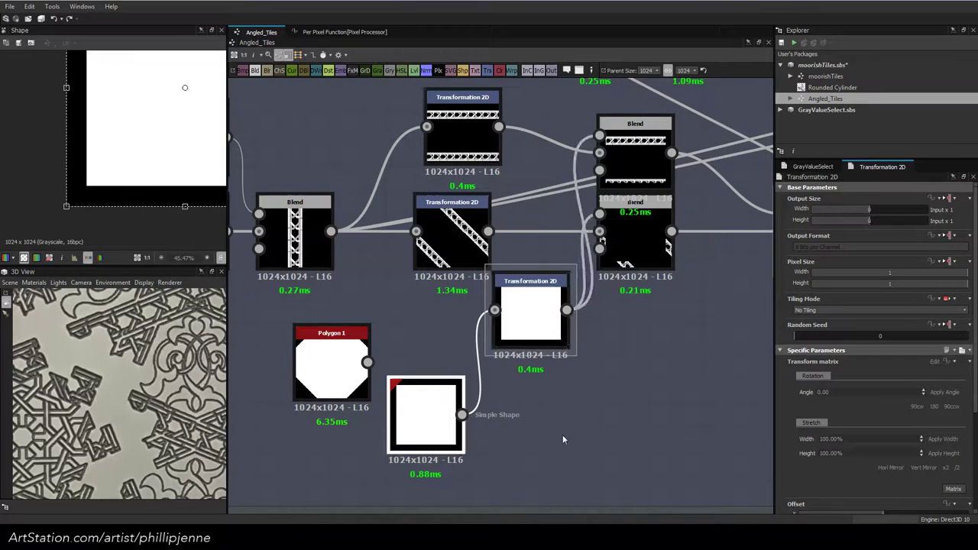
scroll(825, 472, "down", 2)
left_click_drag(799, 471, 803, 468)
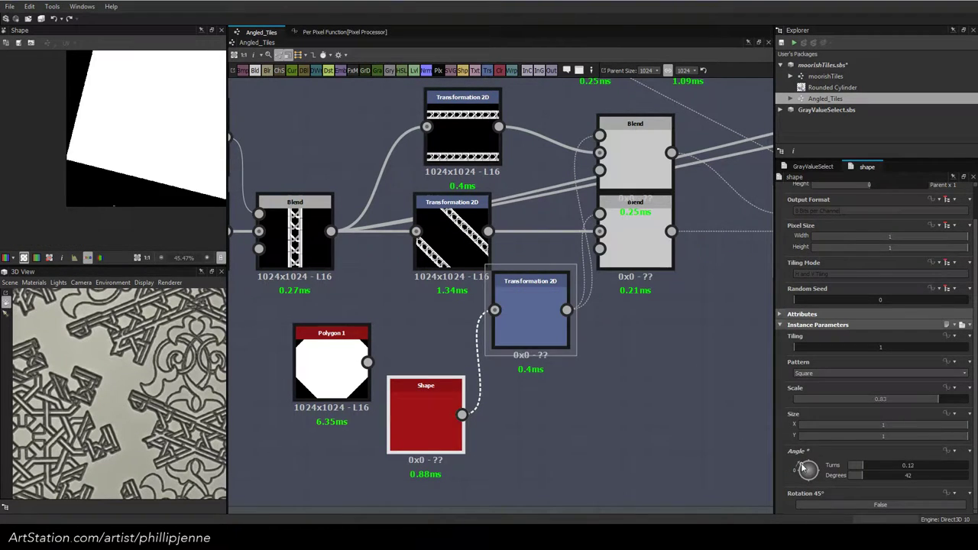
double_click(908, 476)
type("45")
key("Return")
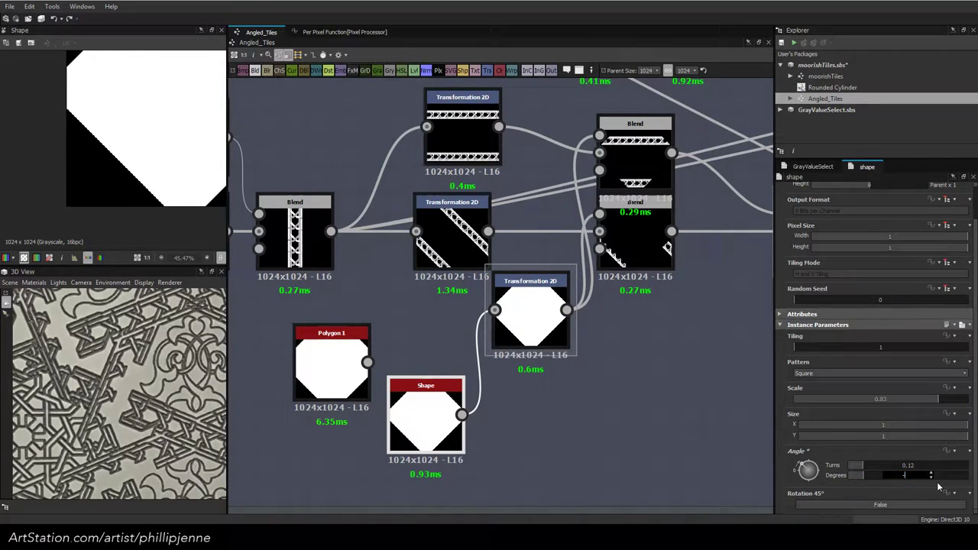
type("5")
key("Return")
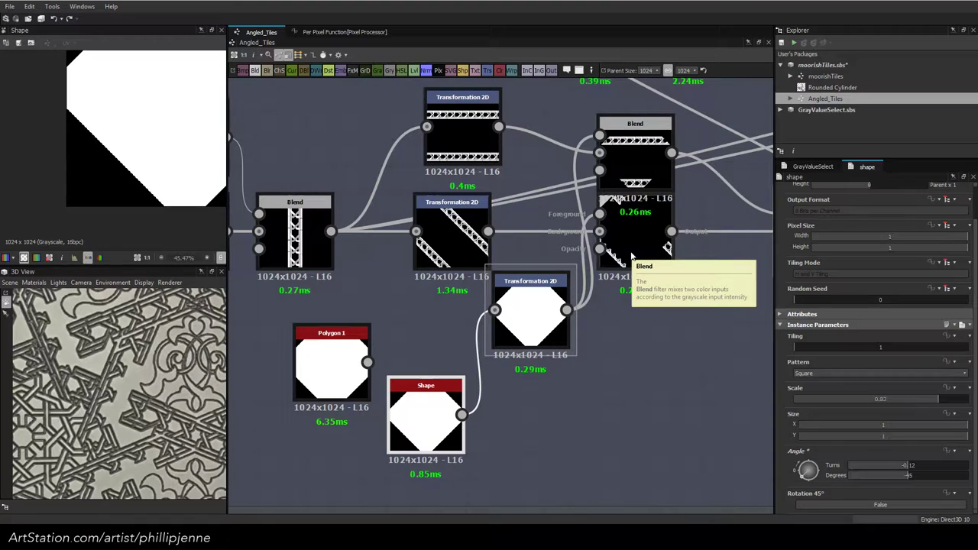
Shift the shape mask down and left and preview the right Blend output
scroll(630, 251, "up", 1)
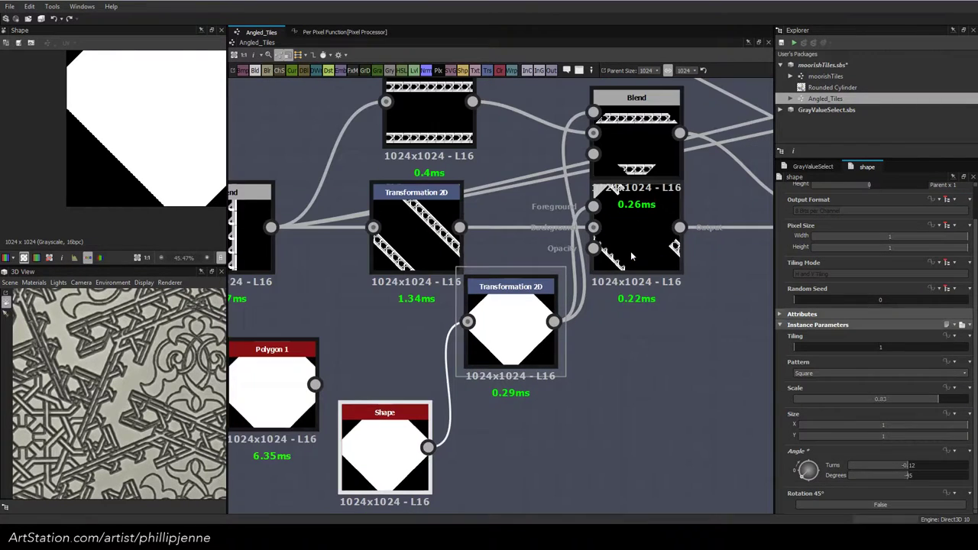
left_click(523, 353)
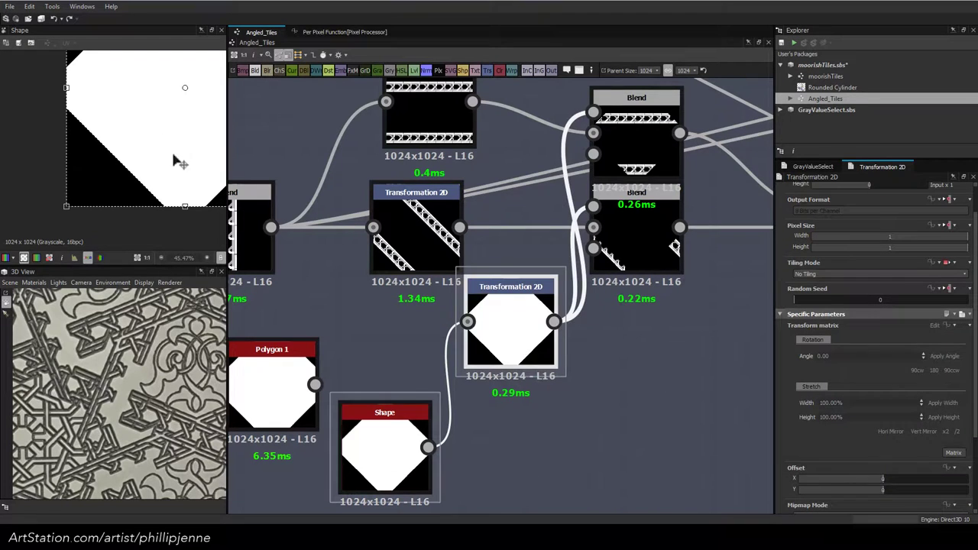
left_click_drag(155, 157, 138, 176)
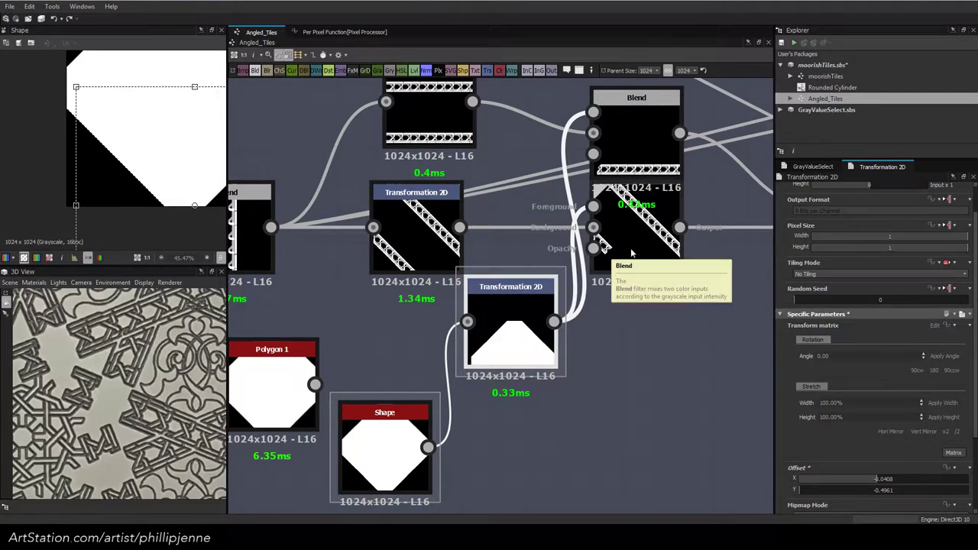
middle_click_drag(698, 287, 532, 291)
left_click(690, 237)
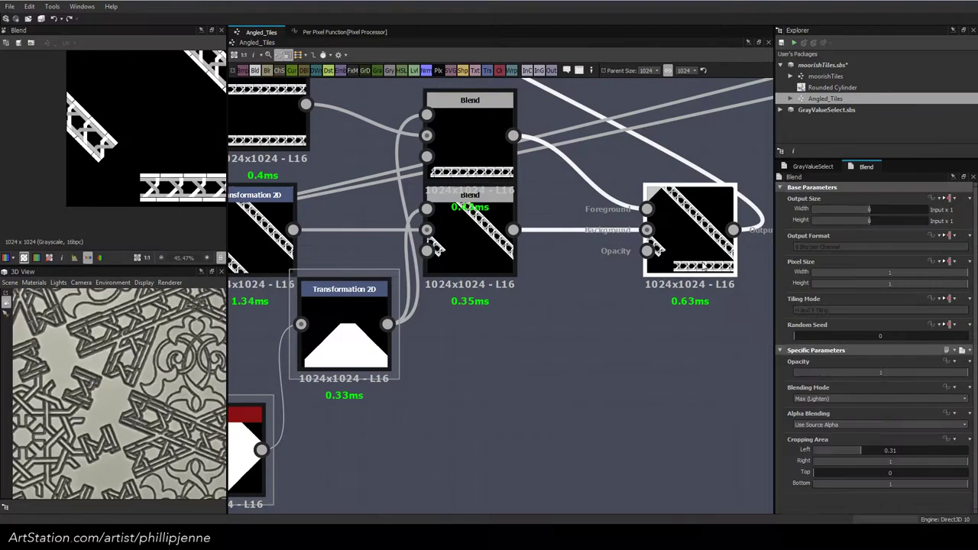
Move the shape mask down and right to trim the strip
double_click(333, 335)
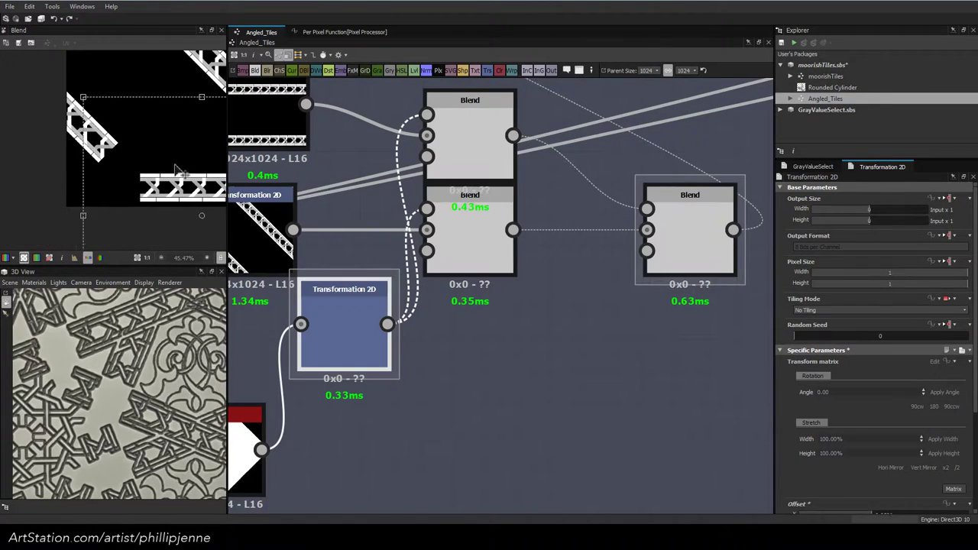
left_click_drag(198, 189, 192, 191)
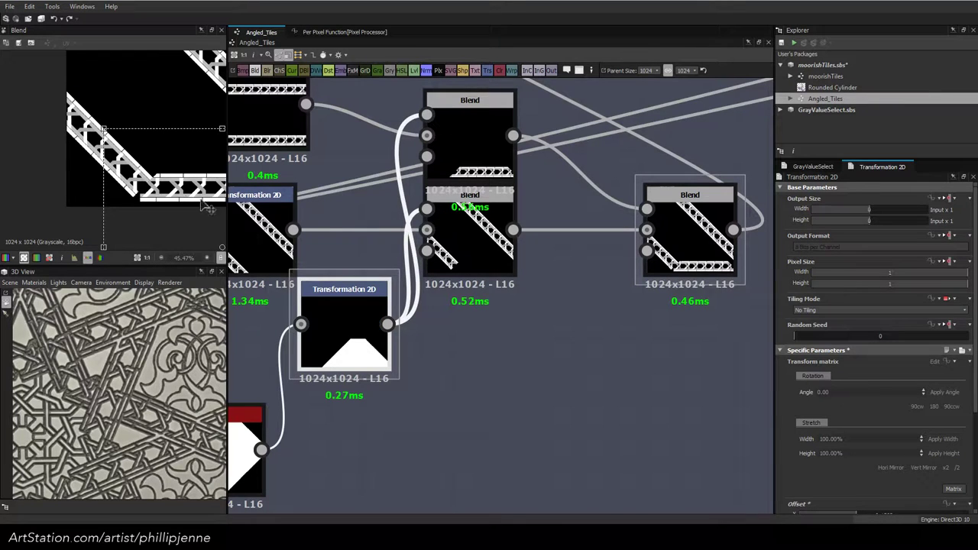
left_click_drag(170, 201, 178, 205)
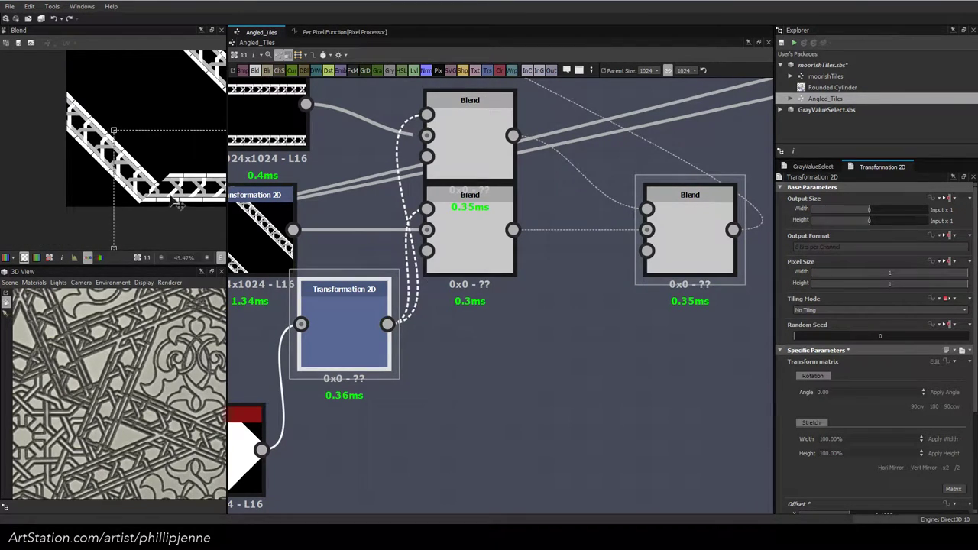
middle_click_drag(363, 373, 545, 304)
left_click(400, 390)
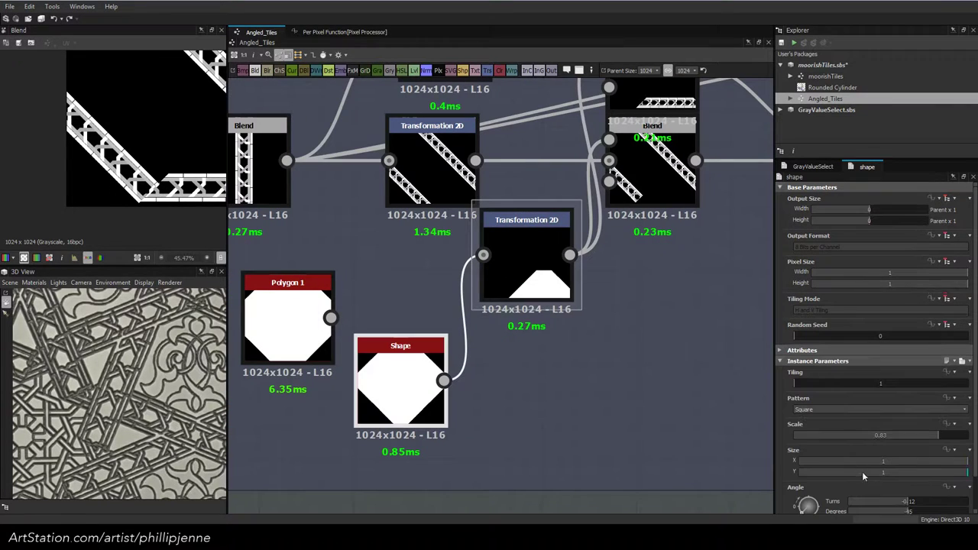
Set the Shape angle to -22.5, then -45, then drag it to about -67.5 degrees
double_click(913, 512)
type("-22.5")
key("Return")
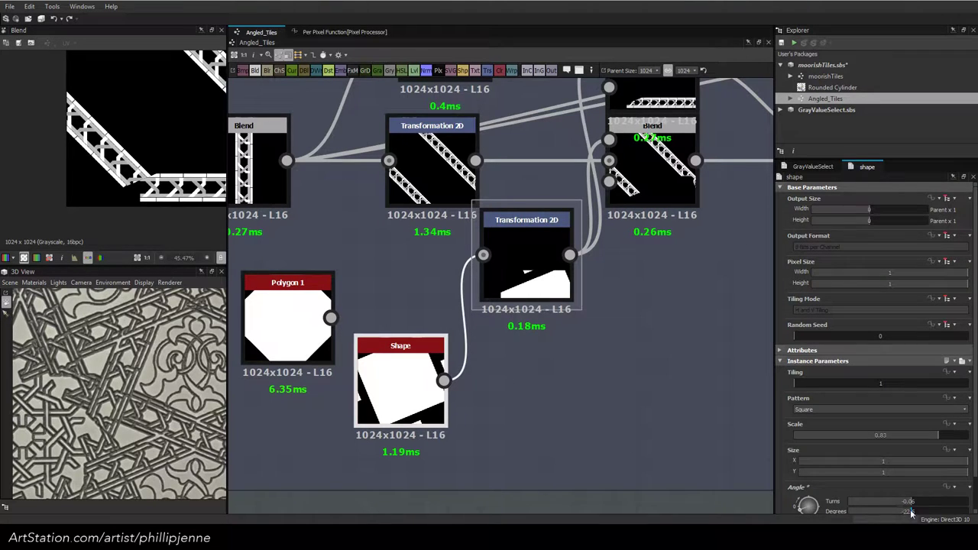
double_click(911, 512)
type("-45")
key("Return")
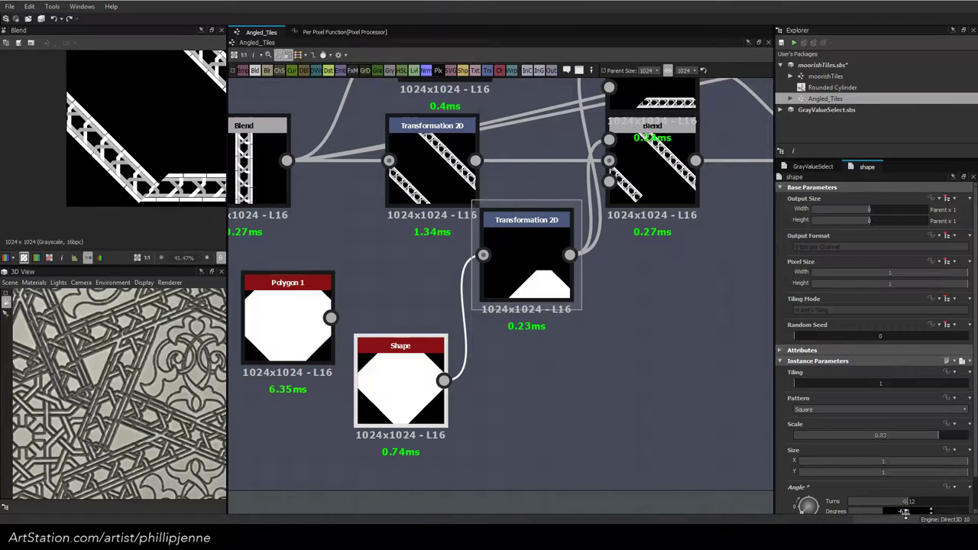
left_click_drag(904, 512, 907, 518)
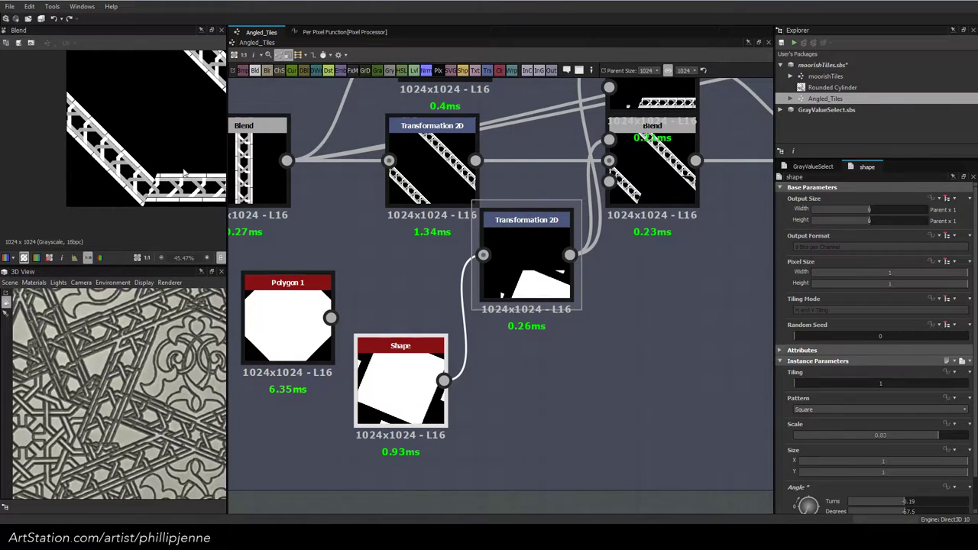
Nudge the mask transform slightly up and left
scroll(162, 187, "up", 1)
left_click(505, 277)
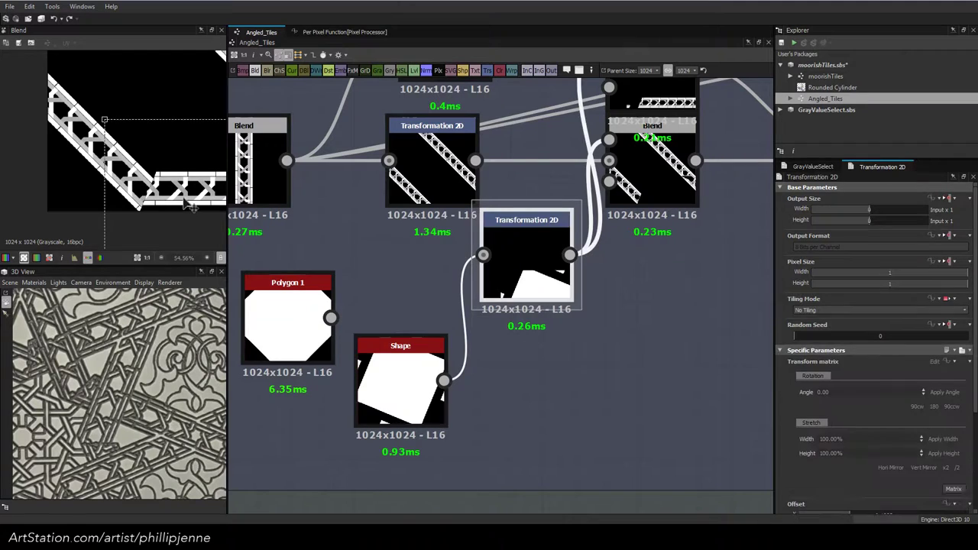
mouse_move(191, 195)
left_mouse_down()
mouse_move(182, 191)
mouse_move(190, 194)
left_mouse_up()
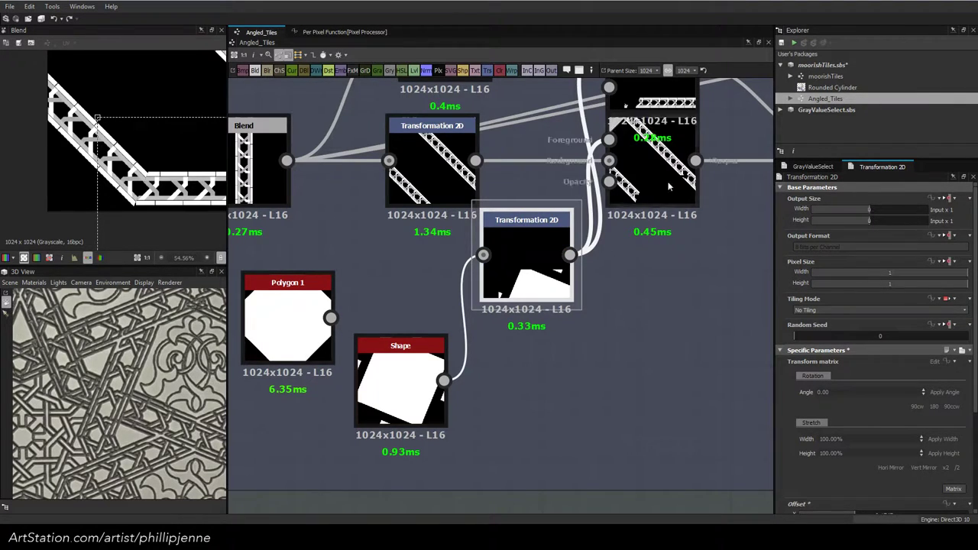
Nudge the diagonal strip's transform a few pixels right, then back left
scroll(578, 258, "down", 2)
middle_click_drag(576, 258, 559, 399)
left_click(592, 181)
left_click(590, 180)
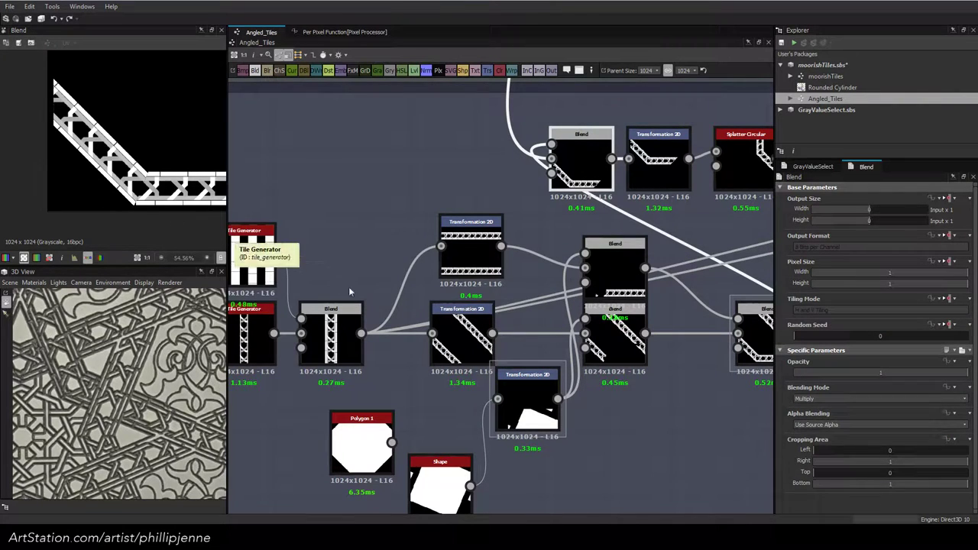
left_click(467, 323)
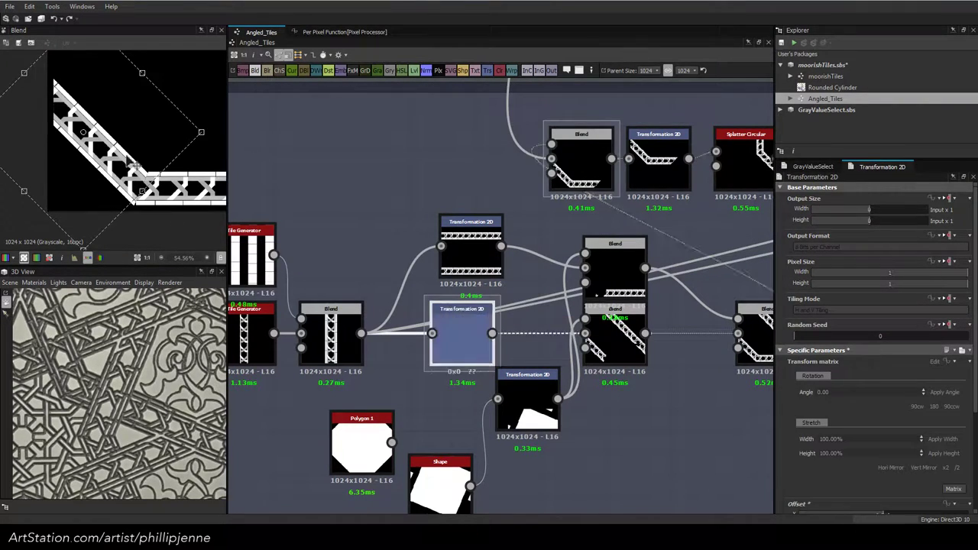
left_click(461, 328)
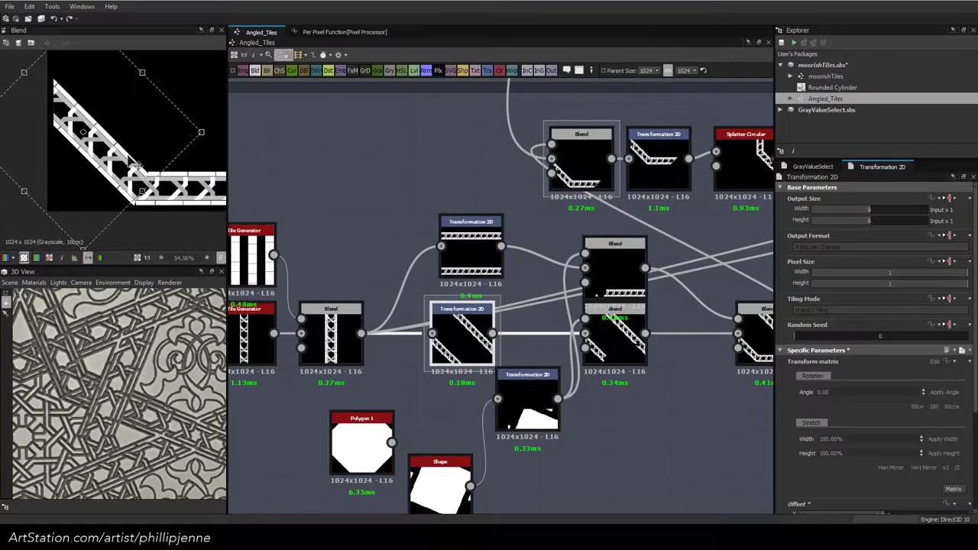
left_click_drag(136, 166, 136, 165)
scroll(136, 164, "up", 3)
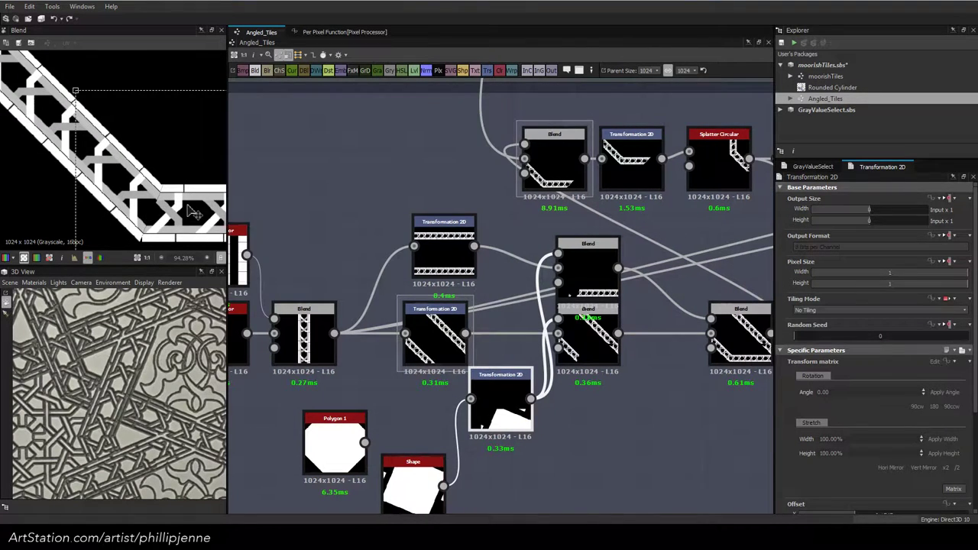
key("Right")
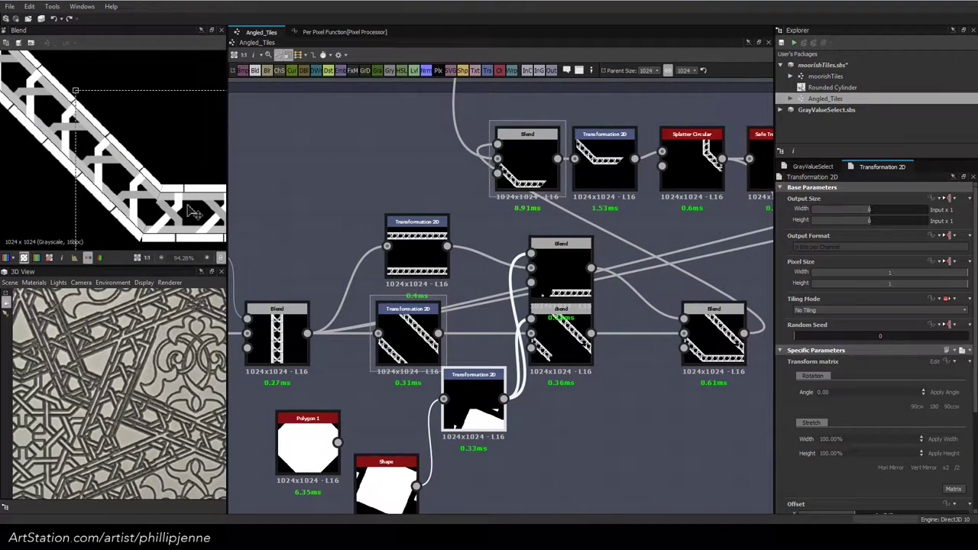
key("Right")
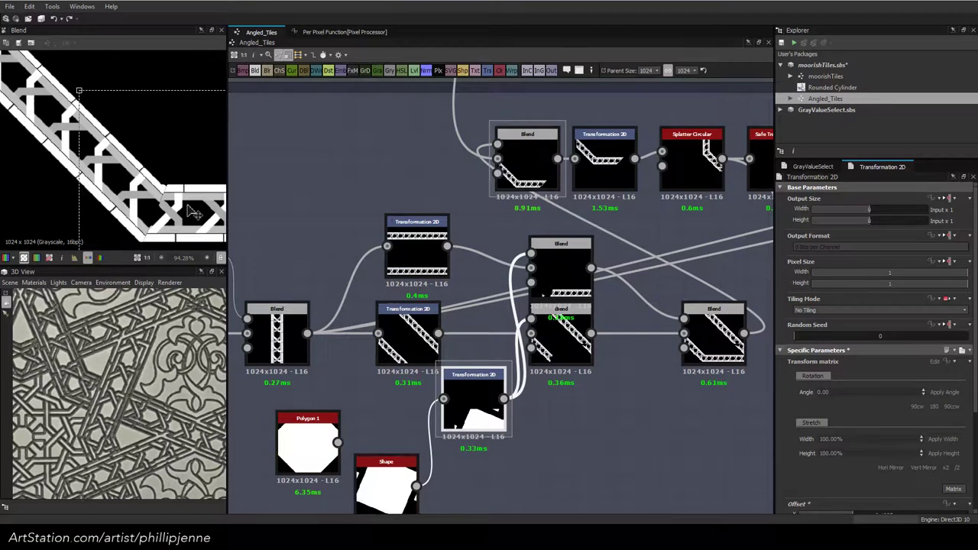
key("Left")
key("Left")
key("Left")
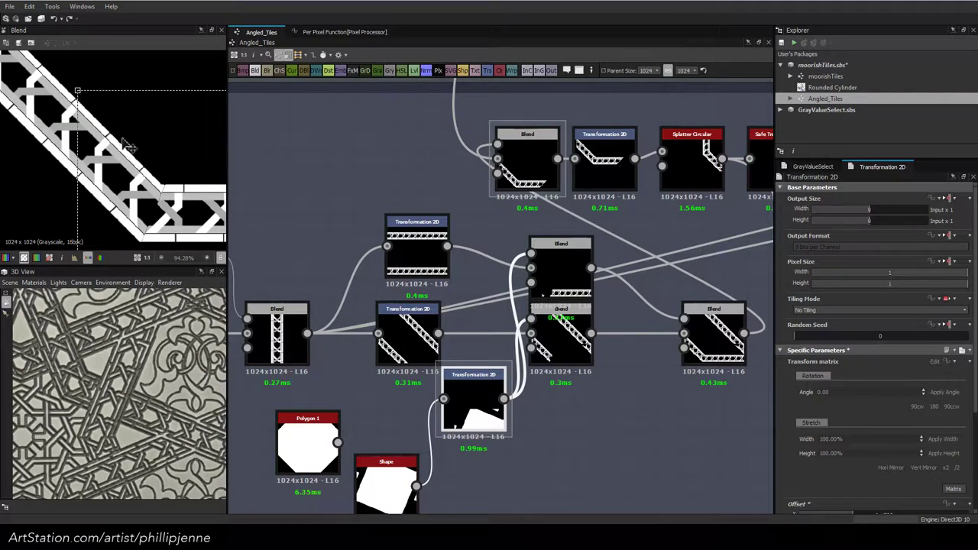
Preview the upper Blend and inspect the transform beside the upper polygon nodes
scroll(122, 138, "up", 1)
left_click(533, 159)
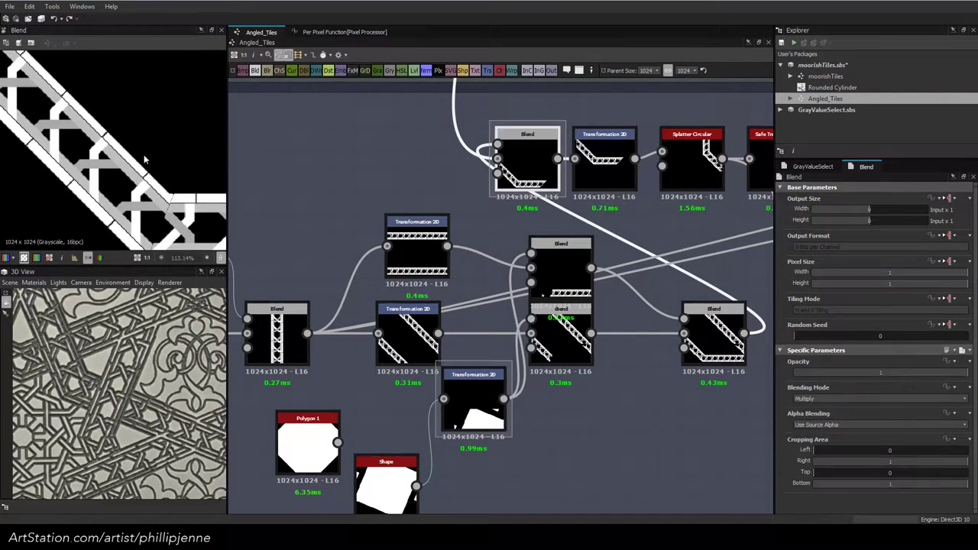
scroll(144, 159, "down", 1)
scroll(311, 166, "down", 1)
middle_click_drag(263, 99, 395, 279)
middle_click_drag(563, 240, 343, 246)
left_click(392, 189)
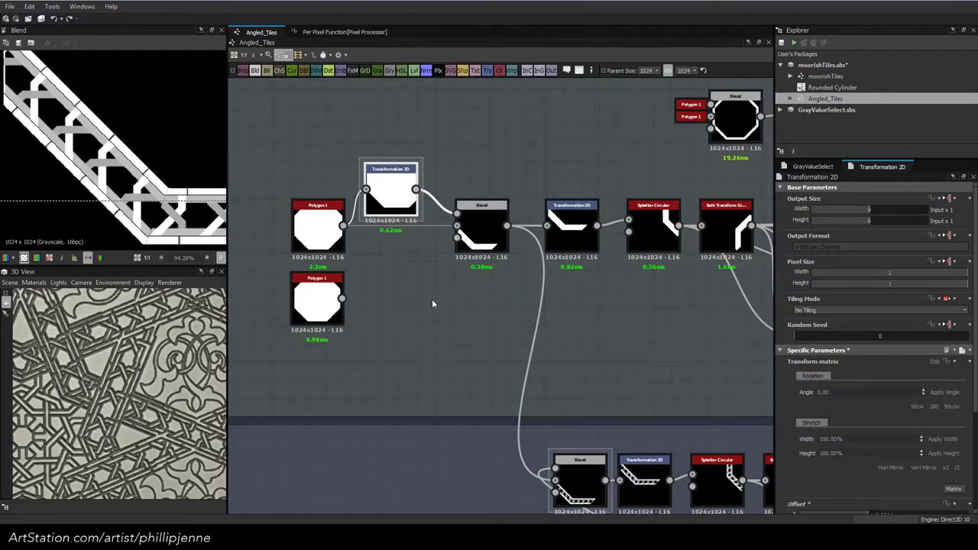
scroll(431, 303, "down", 1)
middle_click_drag(573, 318, 544, 145)
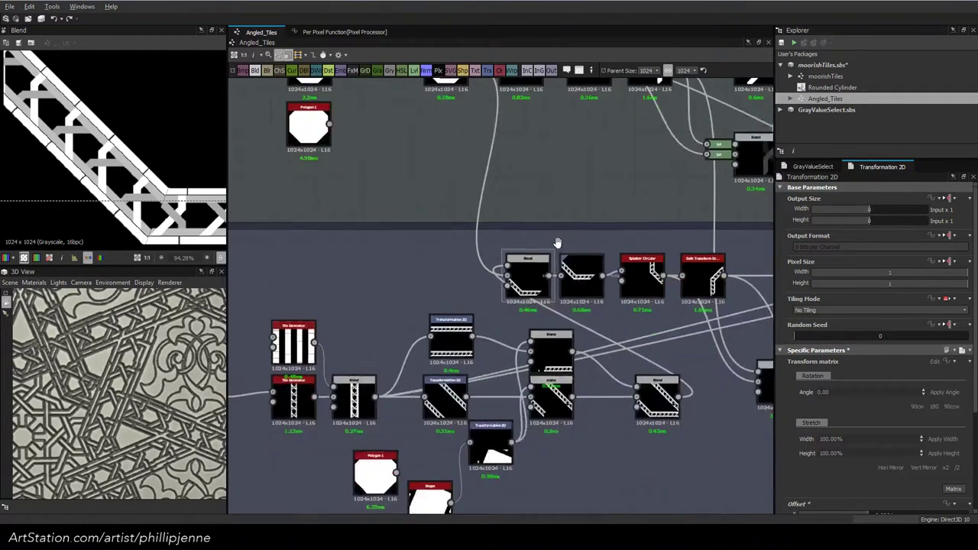
middle_click_drag(557, 244, 550, 168)
left_click(464, 355)
left_click(465, 355)
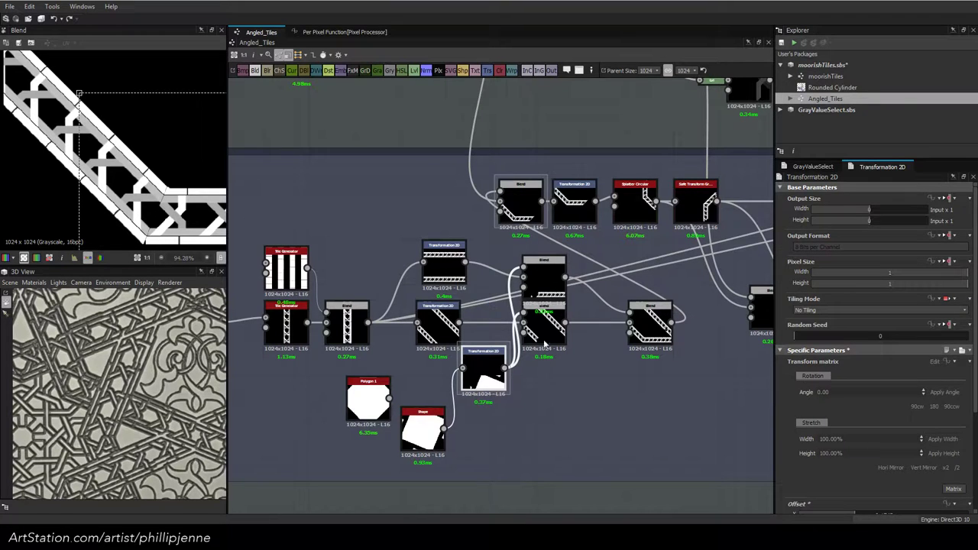
left_click(544, 279)
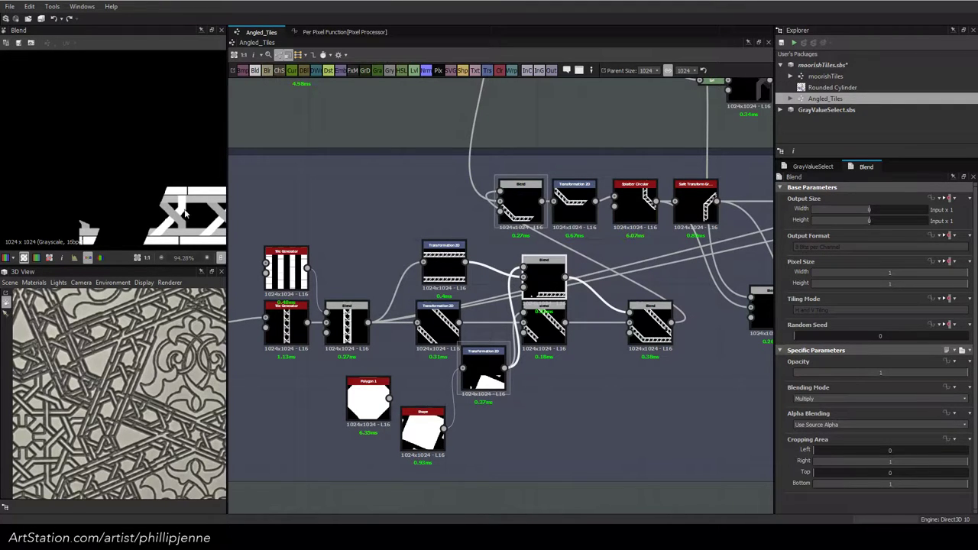
left_click(649, 327)
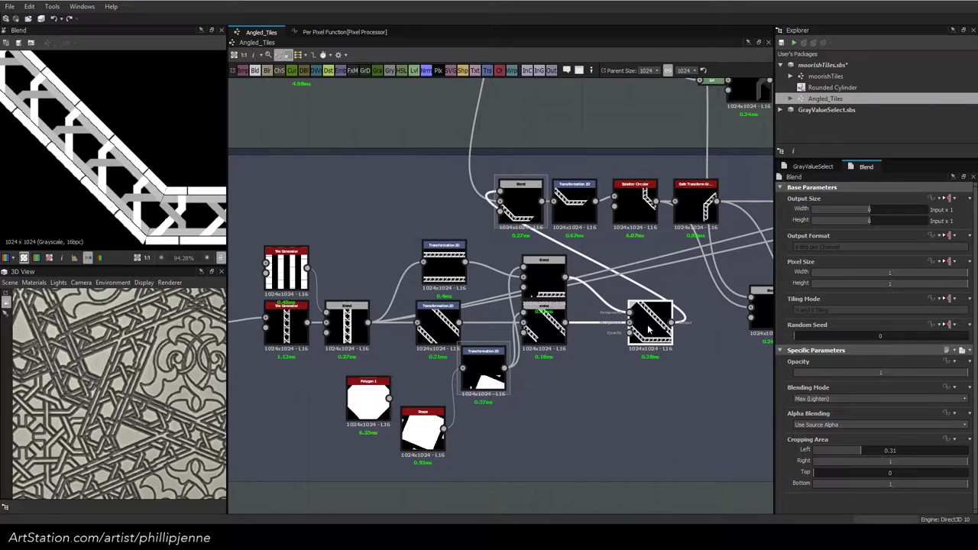
left_click(483, 370)
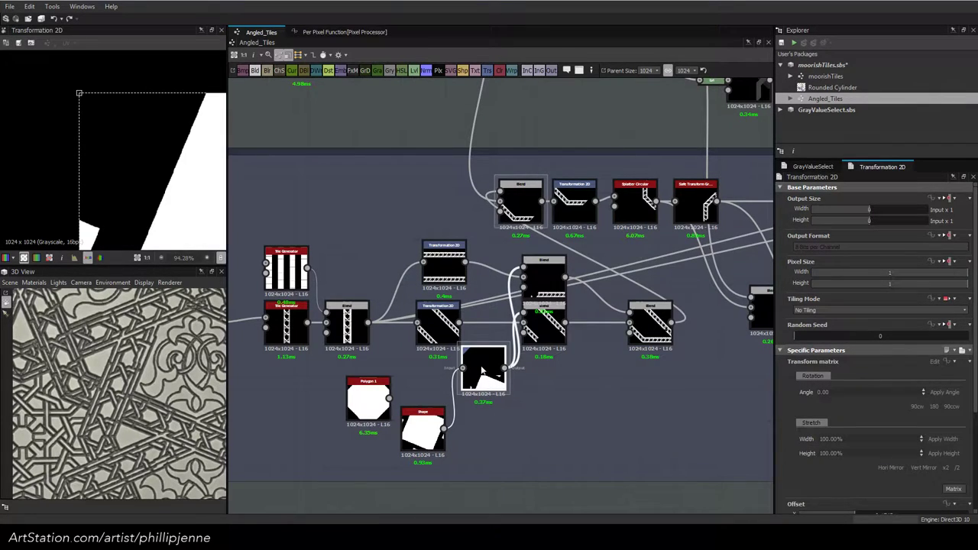
double_click(548, 284)
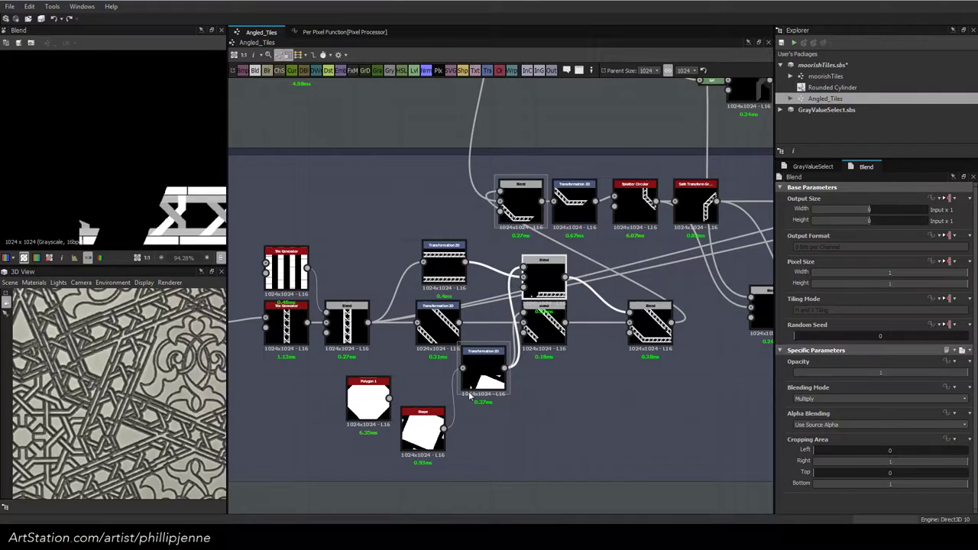
left_click(486, 374)
left_click(422, 427)
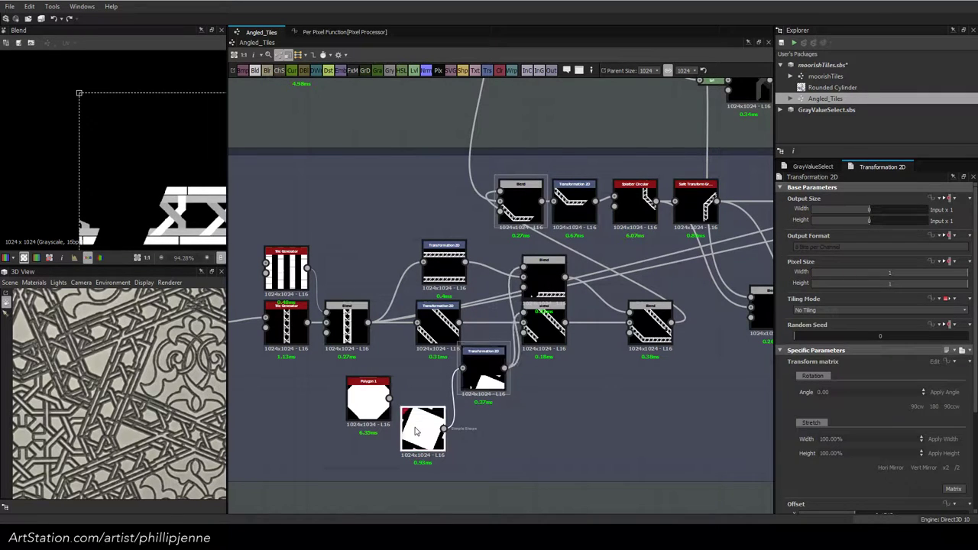
Make the Shape node's tiling mode independent of its parent and set it to No Tiling
left_click(947, 371)
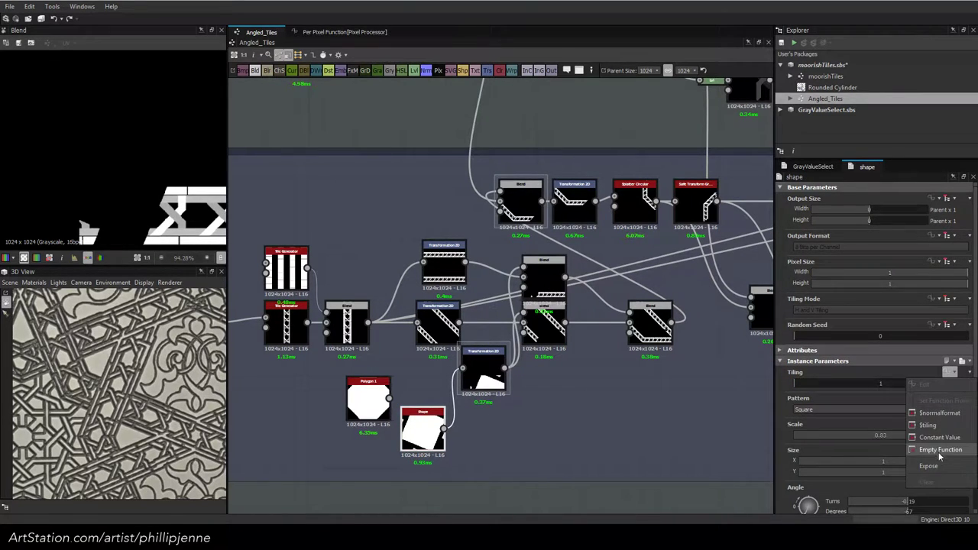
left_click(923, 292)
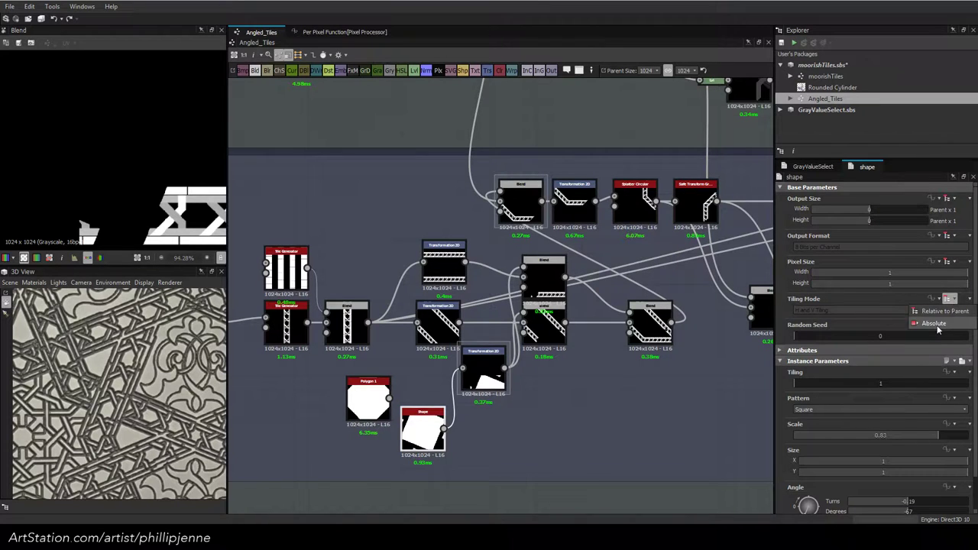
left_click(810, 310)
left_click(809, 323)
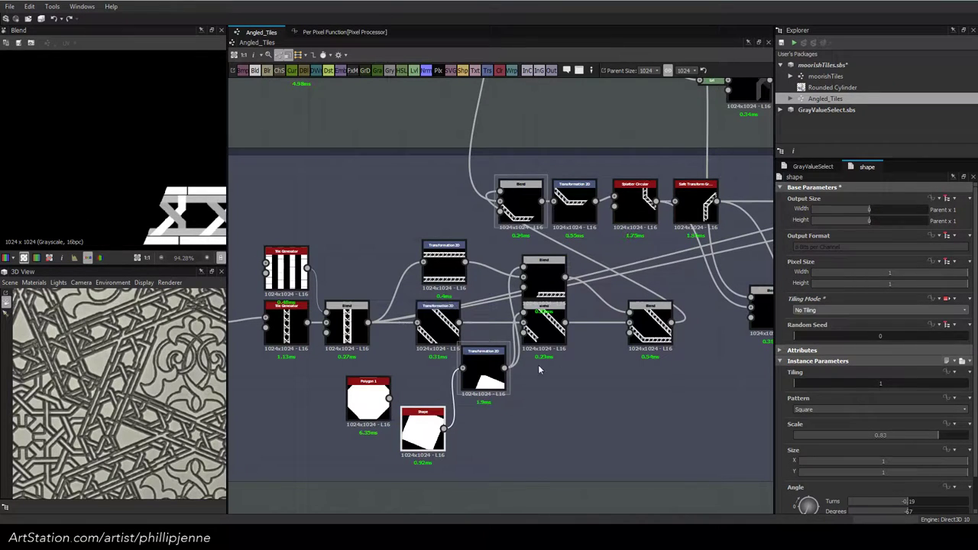
Preview the upper and right Blend outputs, then select the Transformation 2D that positions the shape mask
left_click(547, 331)
left_click(544, 284)
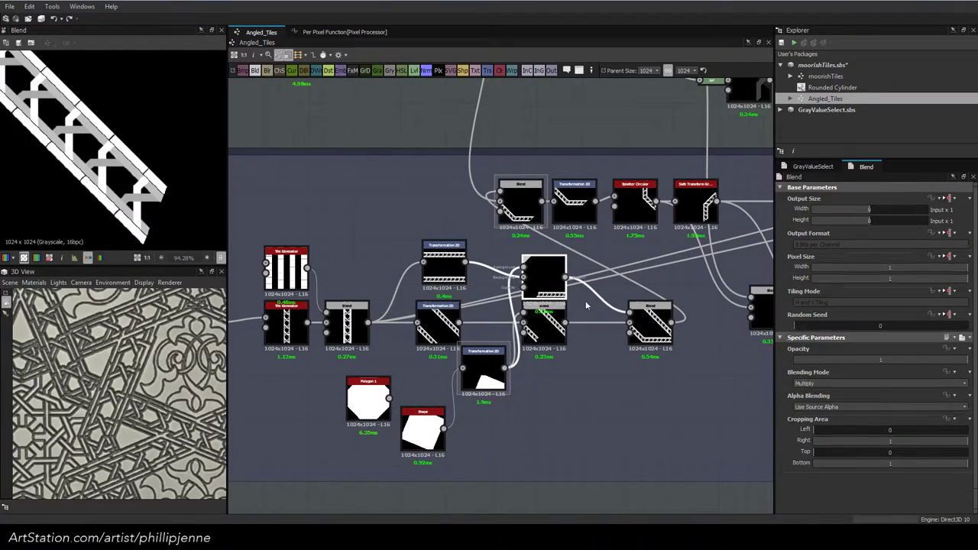
left_click(656, 335)
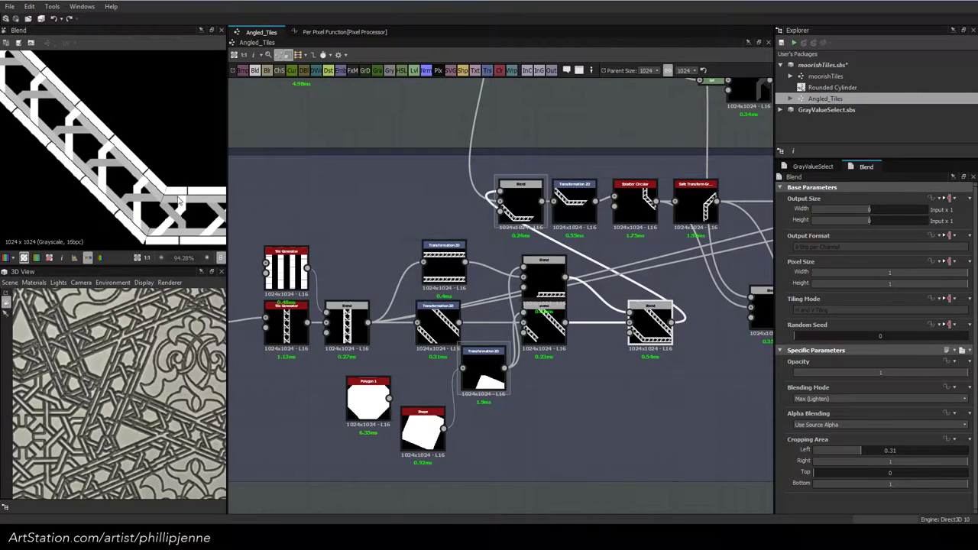
left_click(488, 373)
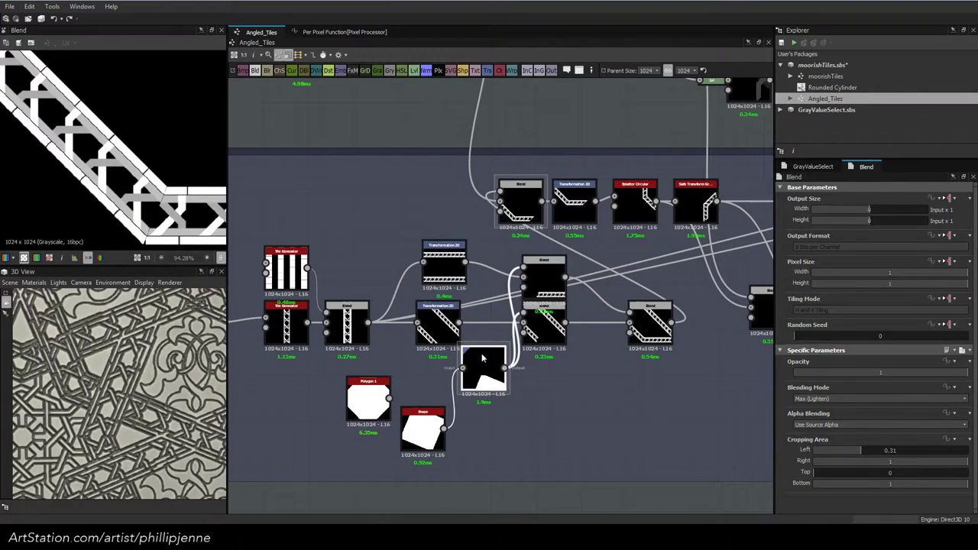
scroll(153, 203, "down", 1)
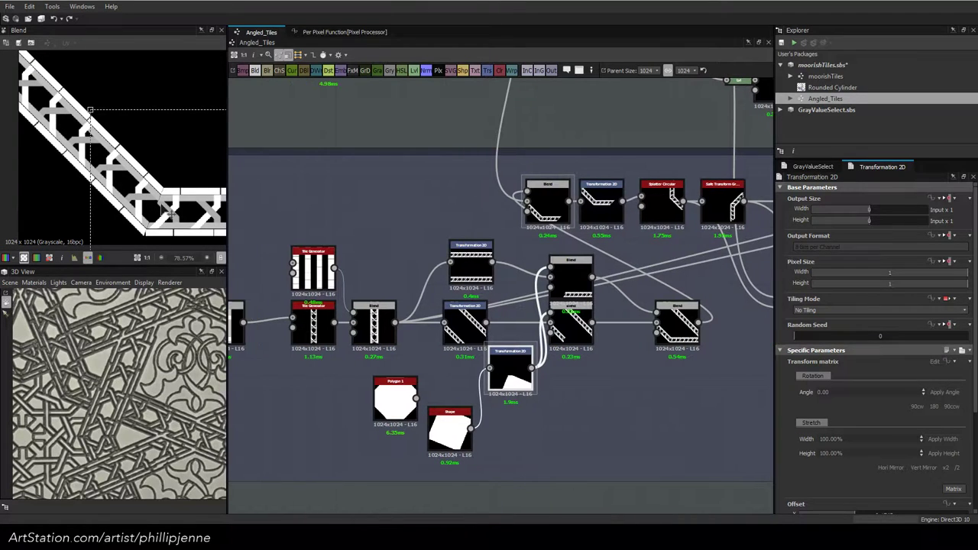
Shift the shape mask's offset slightly and check the Blend combining the lattice strips
left_click_drag(170, 213, 172, 214)
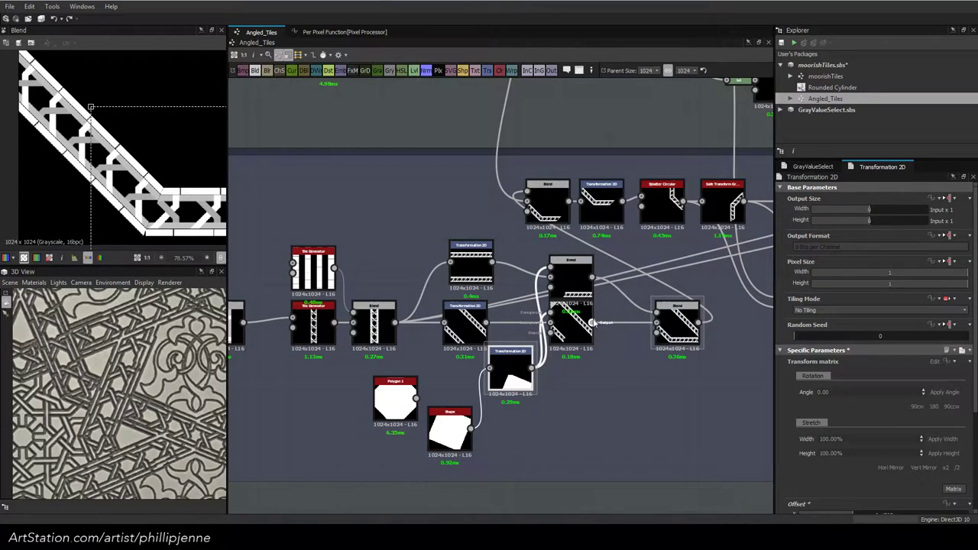
left_click(576, 325)
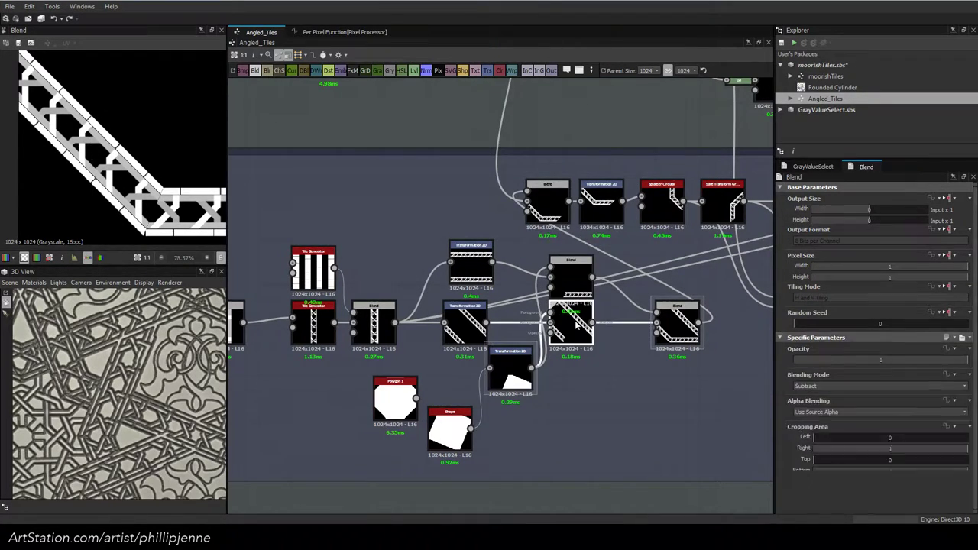
left_click(563, 281)
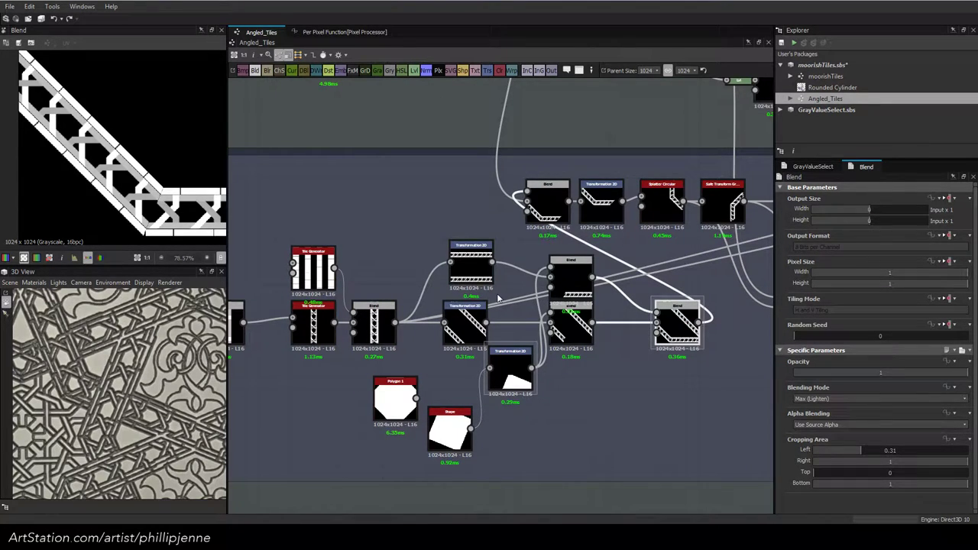
View the lower Blend and the final Max (Lighten) strip Blend, then select the Shape node
left_click(585, 327)
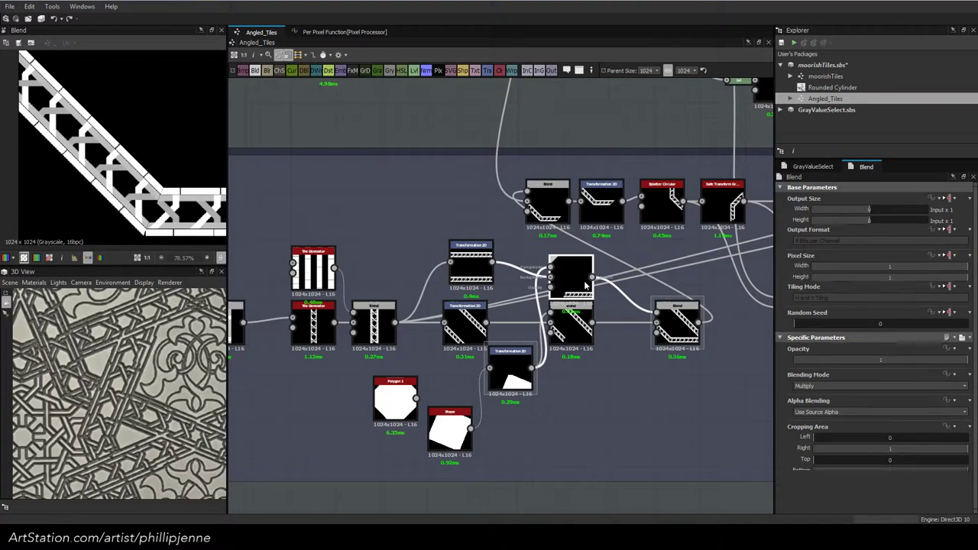
double_click(676, 329)
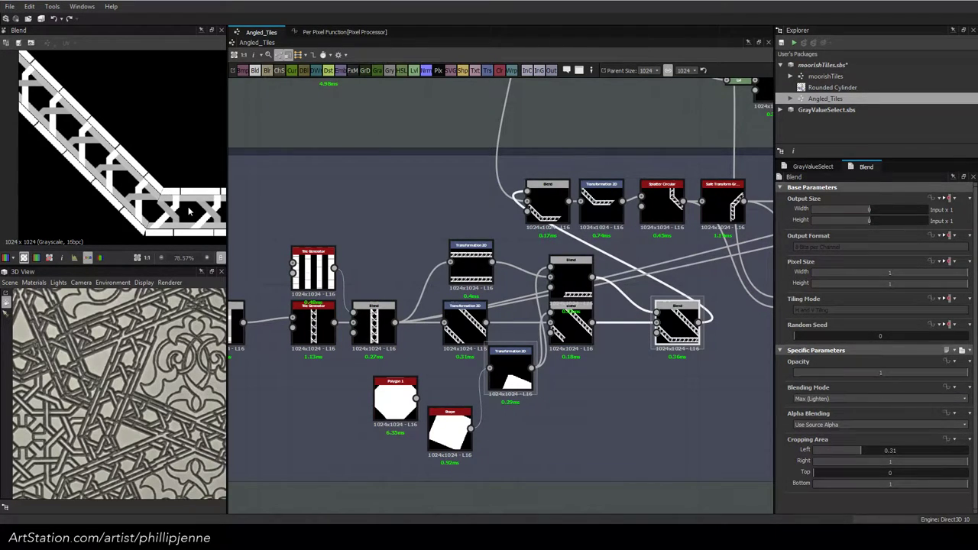
left_click(450, 432)
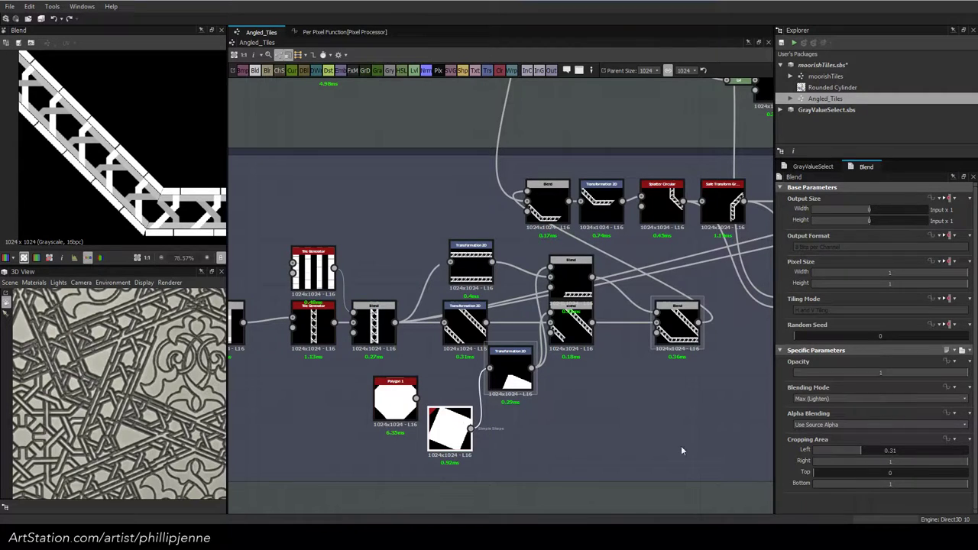
Try -45 for the Shape's Angle Degrees, undo it, and settle on -67.5 degrees
double_click(905, 511)
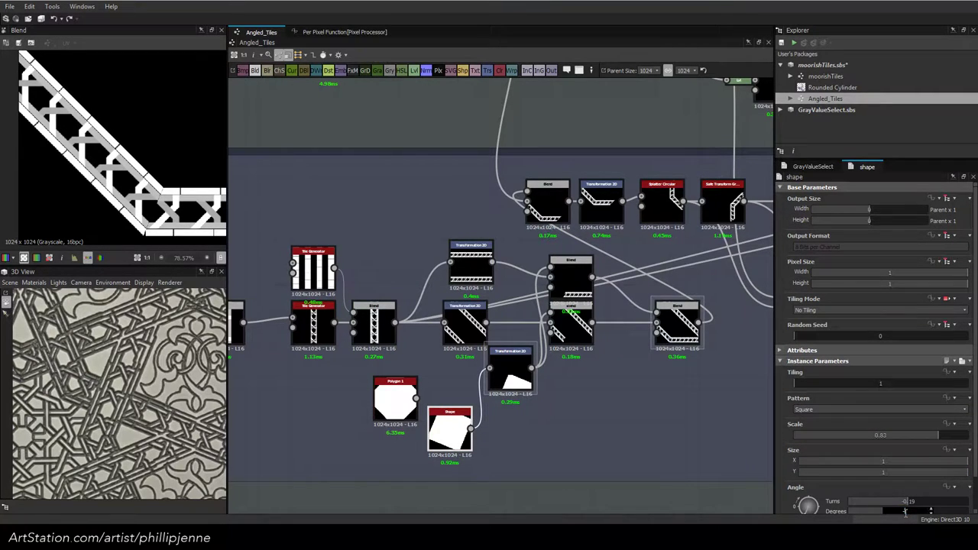
type("-45")
key("Return")
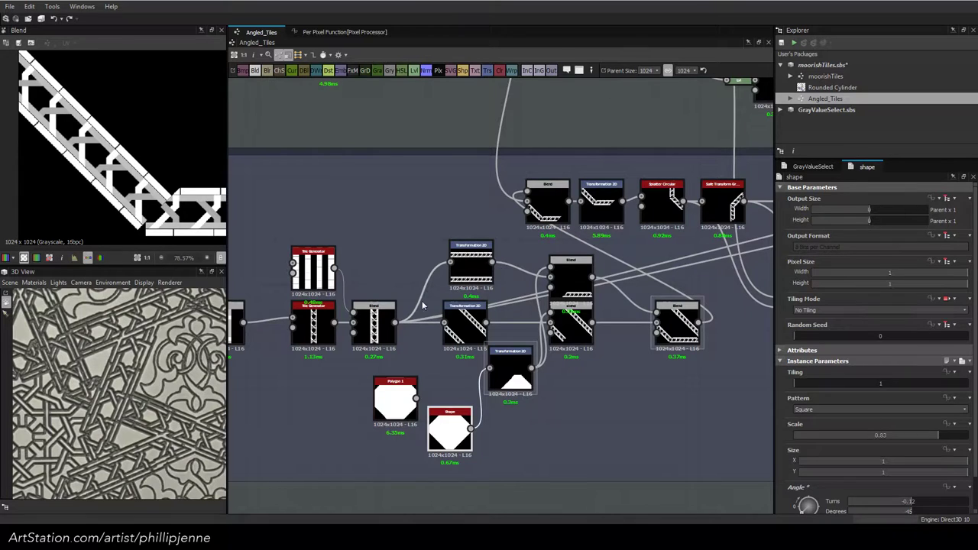
key("ctrl+z")
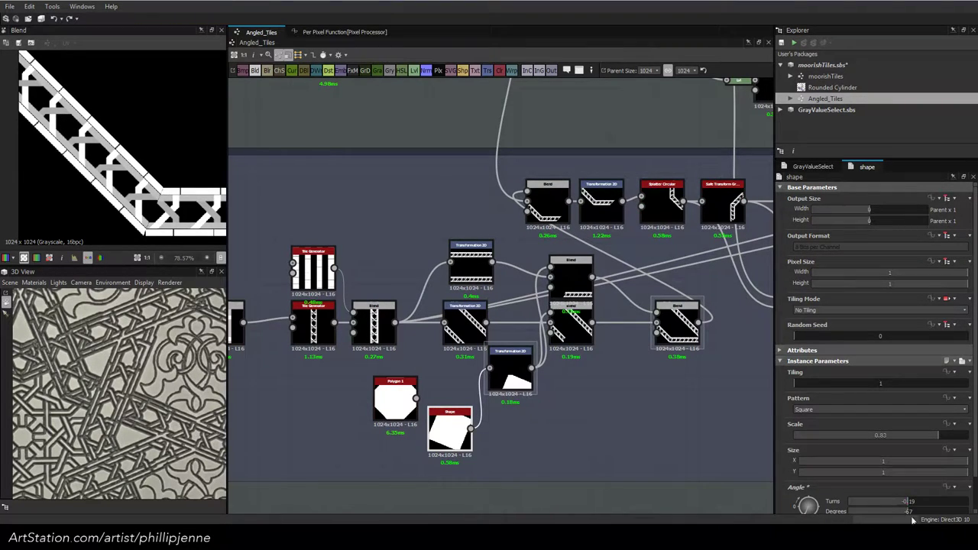
left_click_drag(910, 515, 912, 513)
scroll(935, 481, "down", 2)
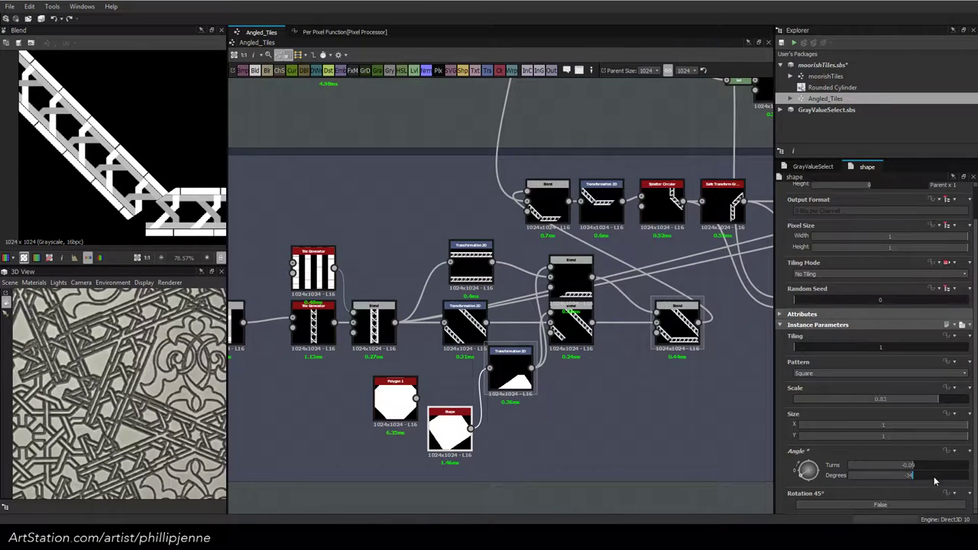
left_click_drag(933, 476, 899, 478)
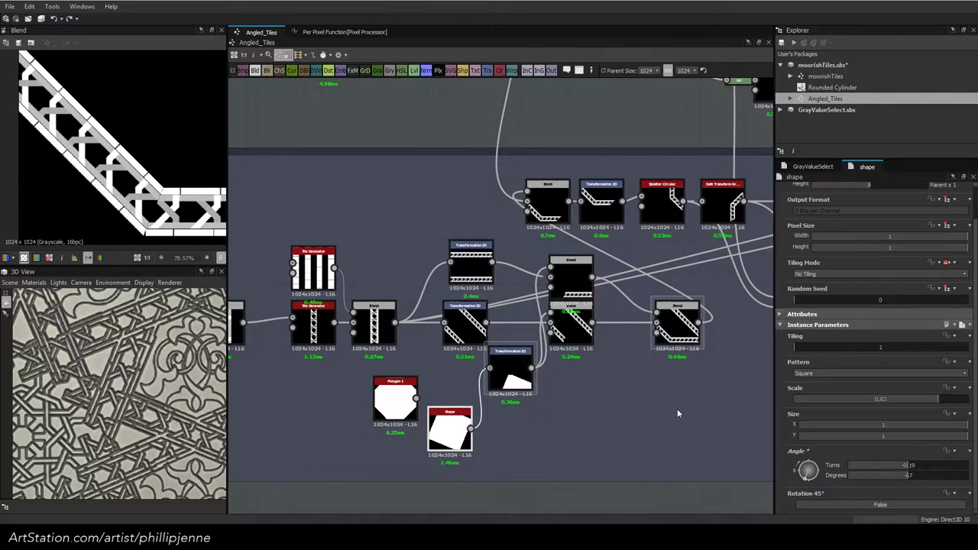
double_click(911, 476)
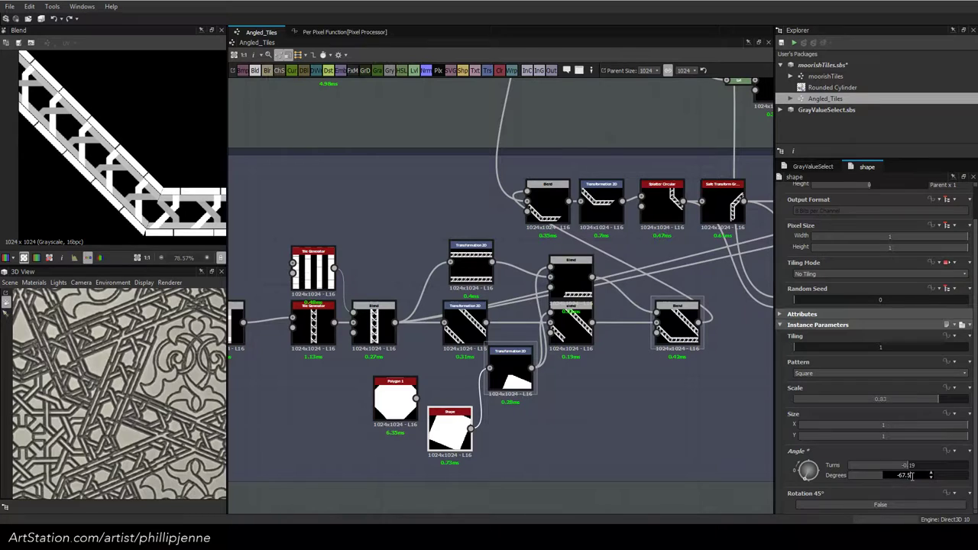
key("Return")
double_click(919, 476)
key("Return")
Nudge the shape mask's Transformation 2D Offset Y down to -0.6686
left_click(510, 372)
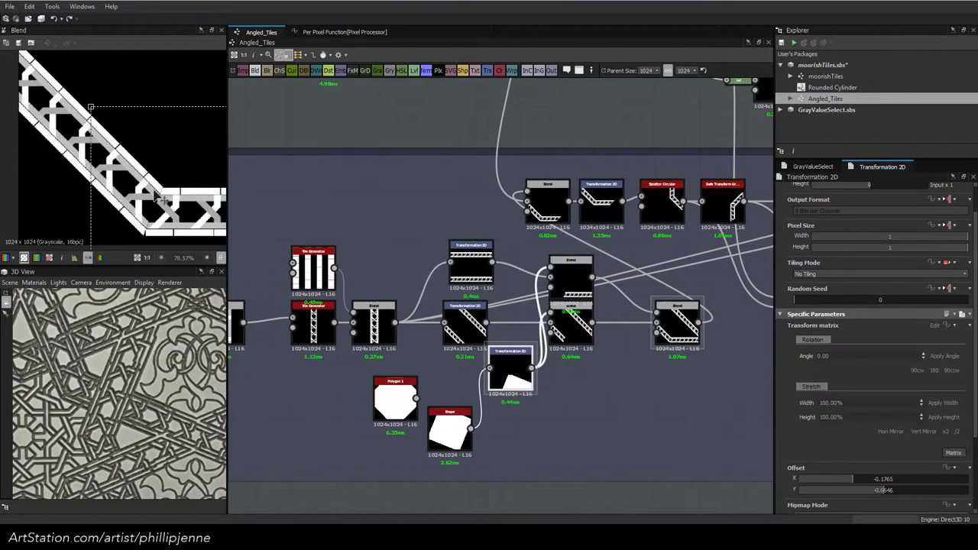
left_click_drag(194, 219, 194, 221)
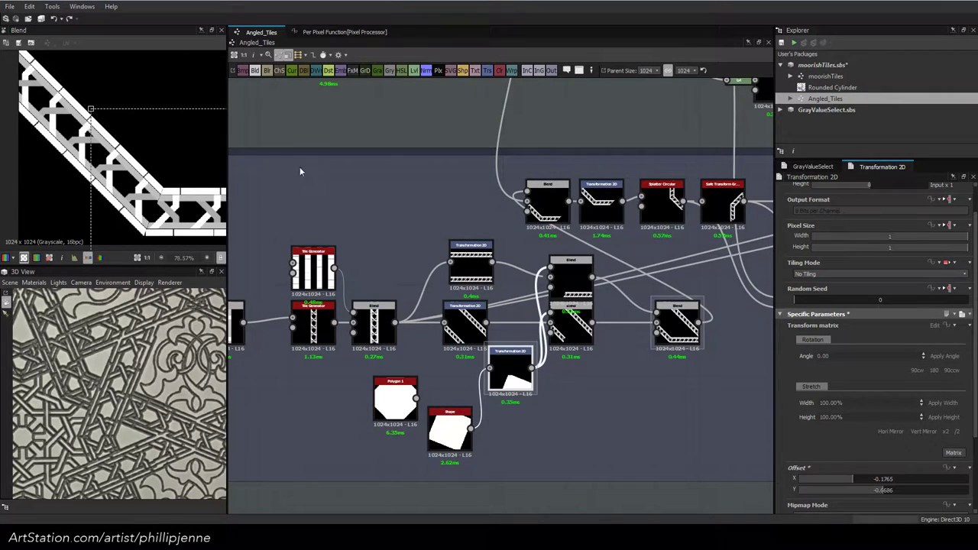
left_click(301, 112)
Preview the top Multiply Blend's output, centred on the lattice strips
scroll(130, 347, "down", 5)
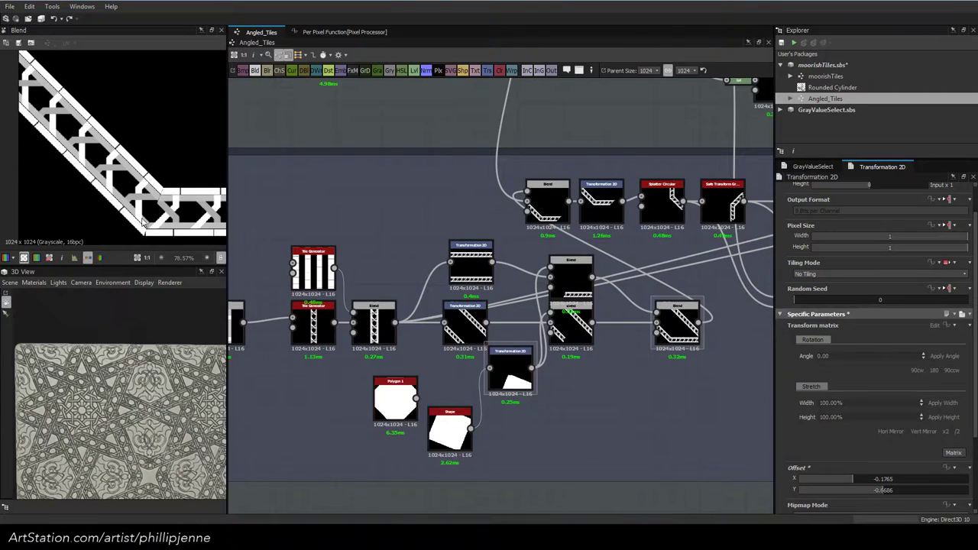
scroll(144, 222, "down", 3)
double_click(547, 201)
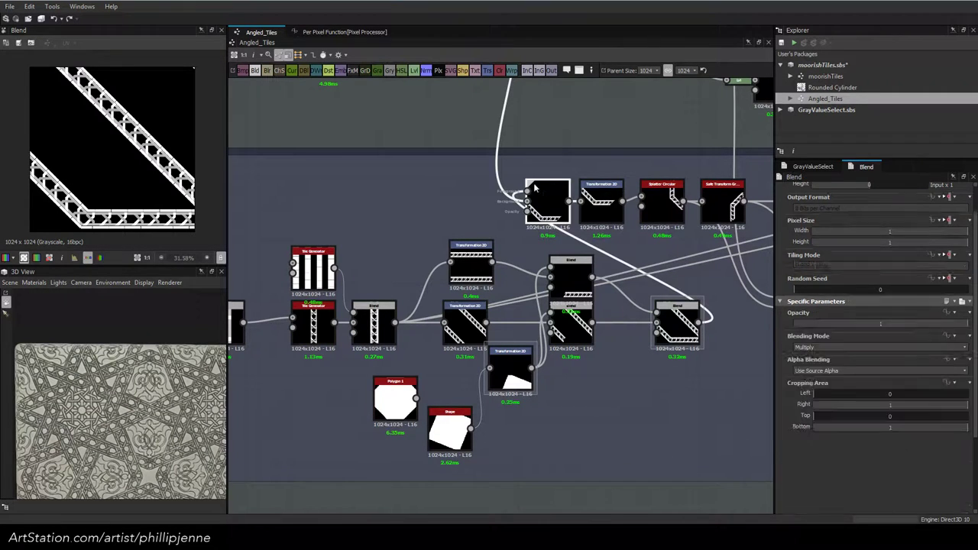
scroll(88, 218, "up", 2)
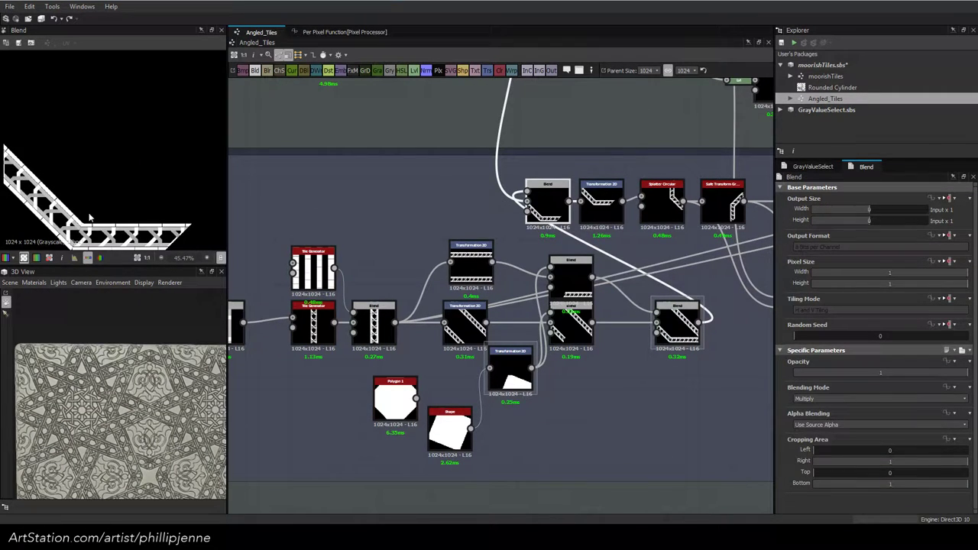
middle_click_drag(119, 194, 131, 162)
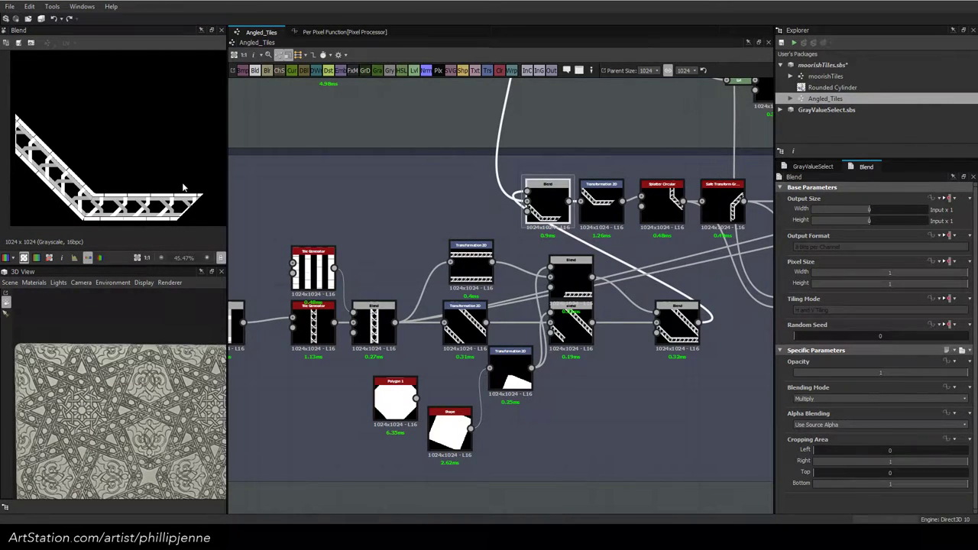
scroll(113, 197, "down", 3)
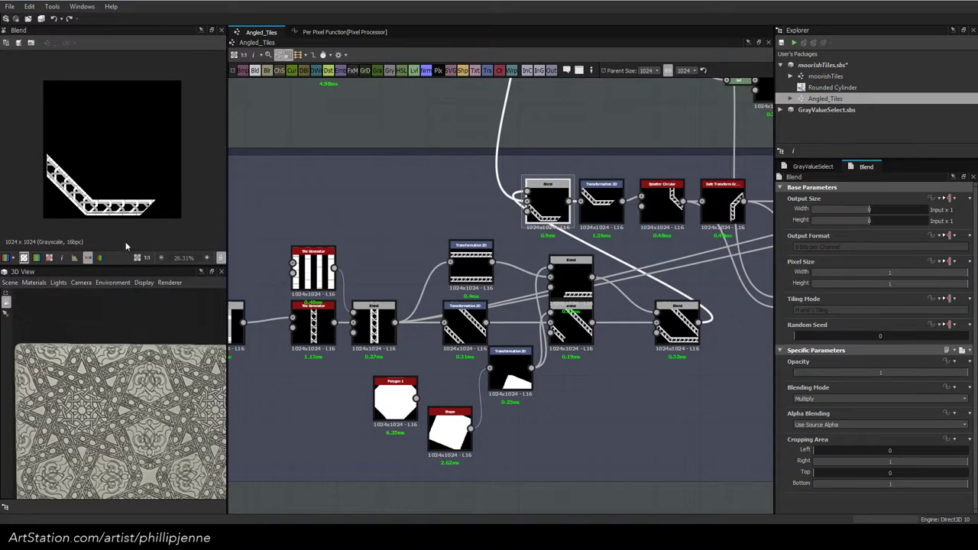
scroll(162, 396, "up", 3)
scroll(162, 393, "down", 4)
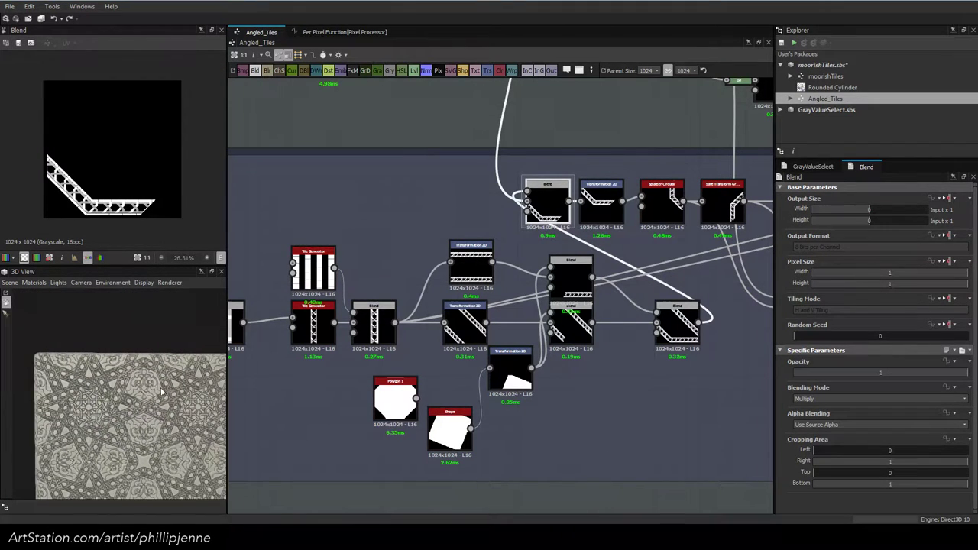
scroll(147, 428, "up", 6)
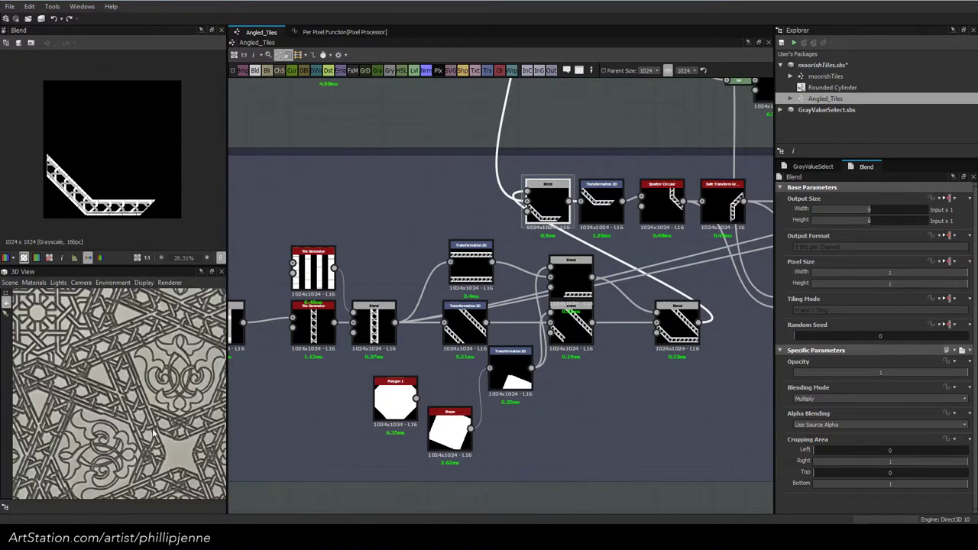
scroll(134, 417, "up", 5)
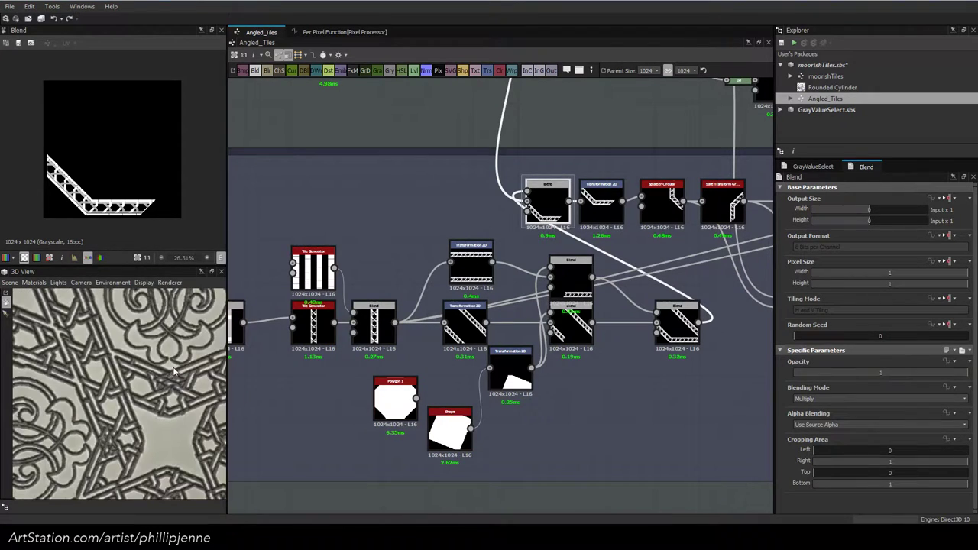
Pan across the graph toward the Filigree frame and preview the star lattice output
scroll(400, 292, "down", 3)
middle_click_drag(630, 264, 484, 310)
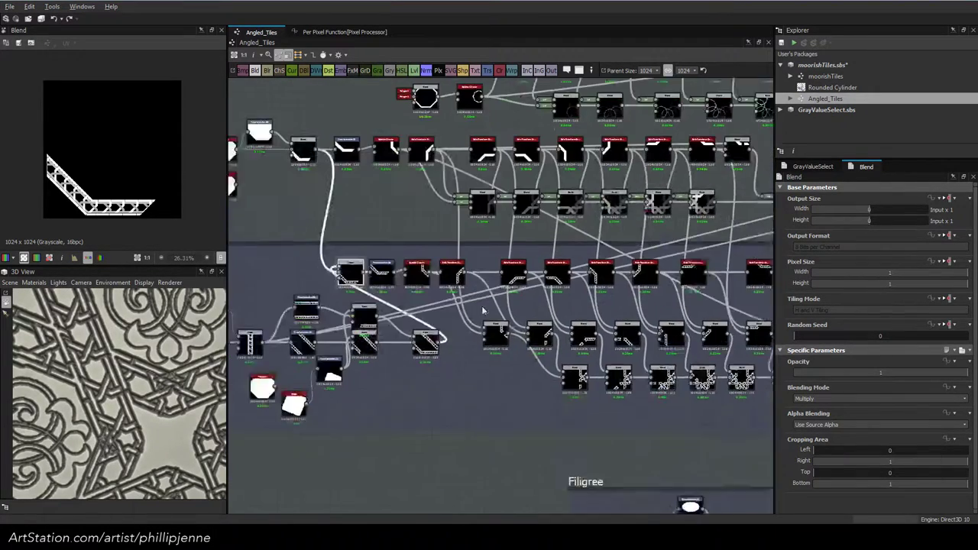
middle_click_drag(622, 296, 356, 293)
double_click(541, 372)
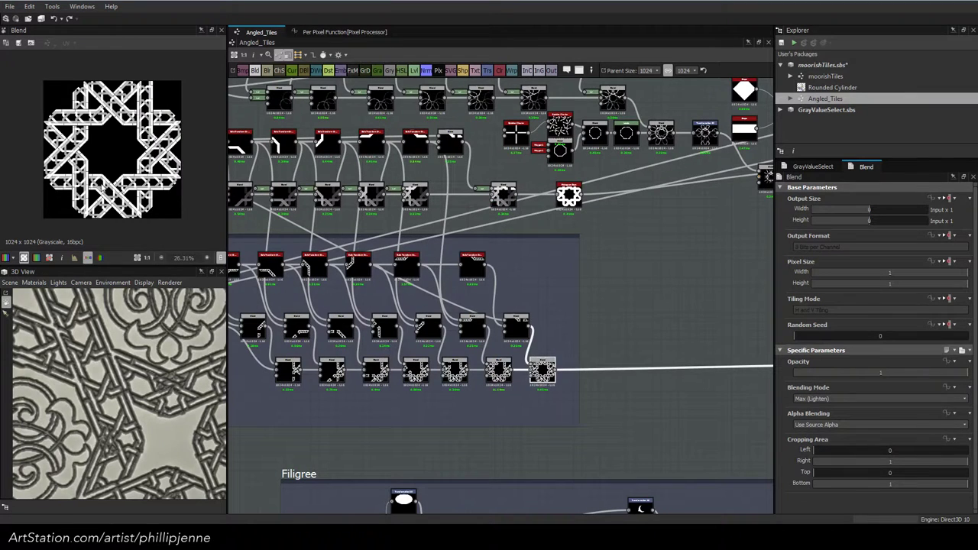
scroll(102, 187, "up", 4)
scroll(101, 187, "down", 1)
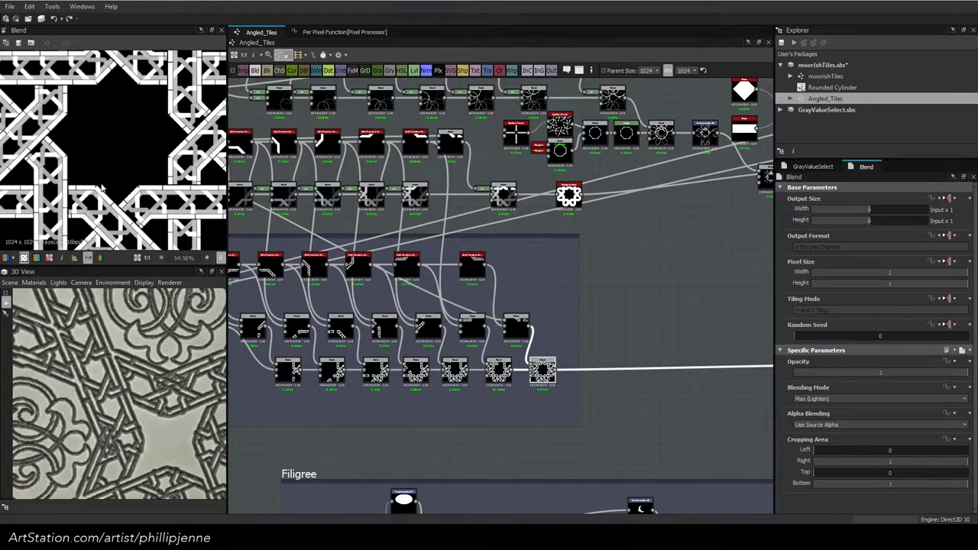
scroll(102, 187, "down", 3)
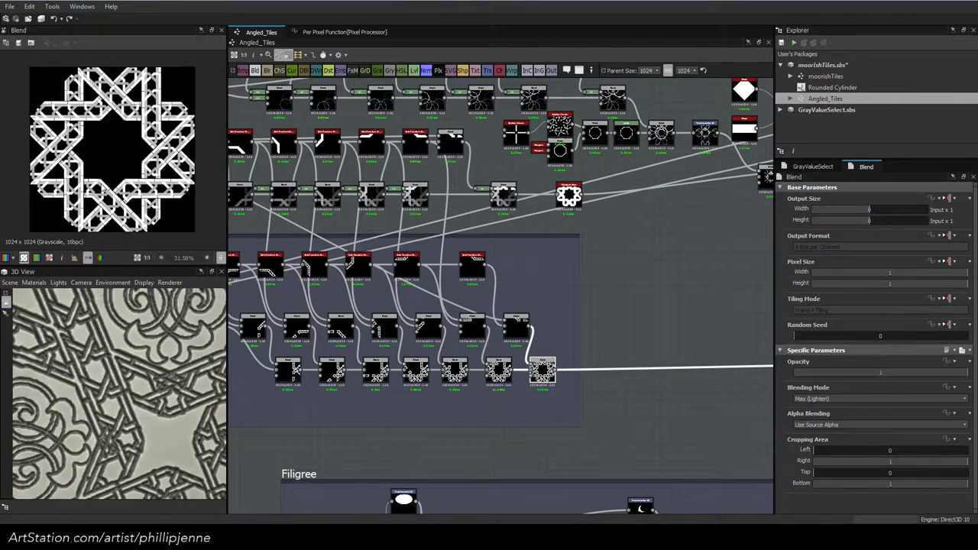
Preview the final Blends, including the transformed star and the angled strips blended into it
middle_click_drag(756, 282, 360, 243)
double_click(583, 324)
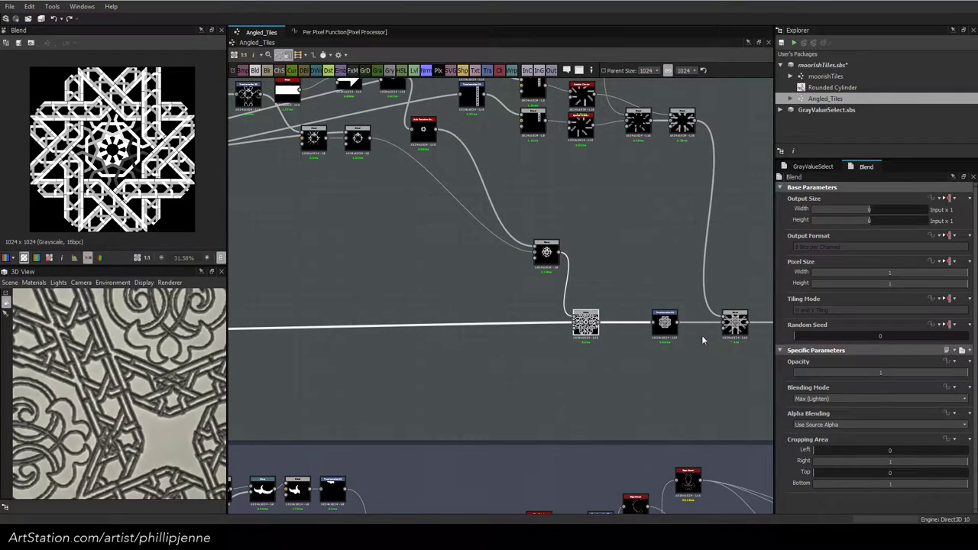
double_click(667, 326)
double_click(735, 326)
scroll(113, 178, "up", 1)
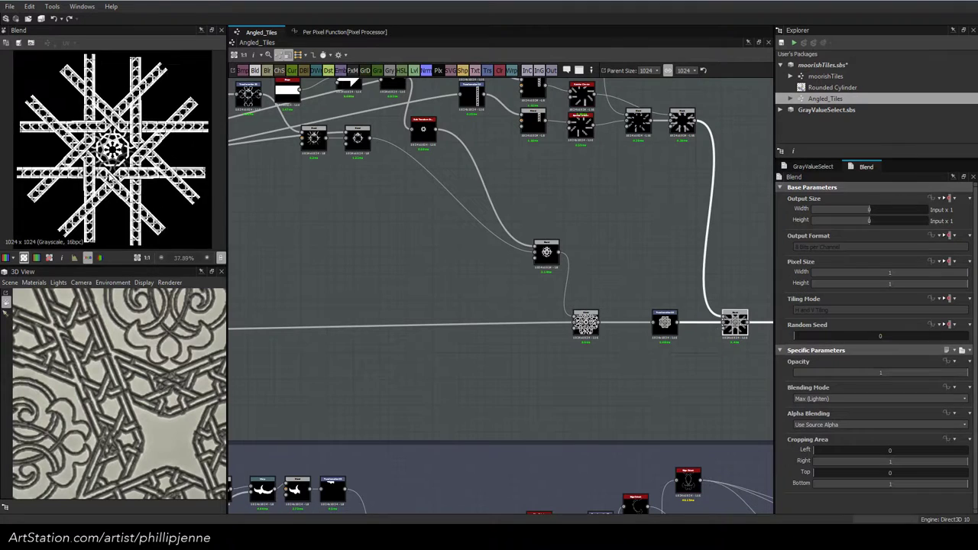
scroll(118, 191, "up", 7)
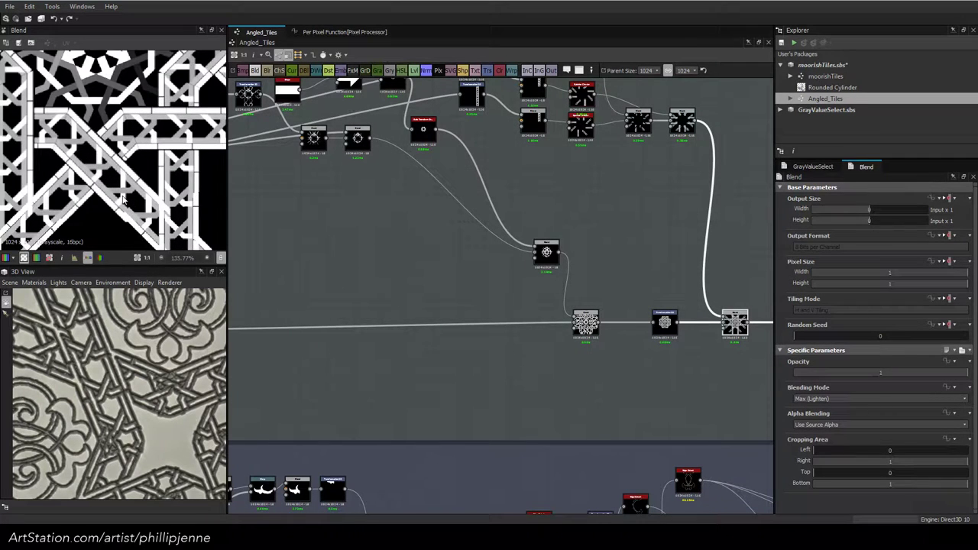
scroll(134, 218, "down", 1)
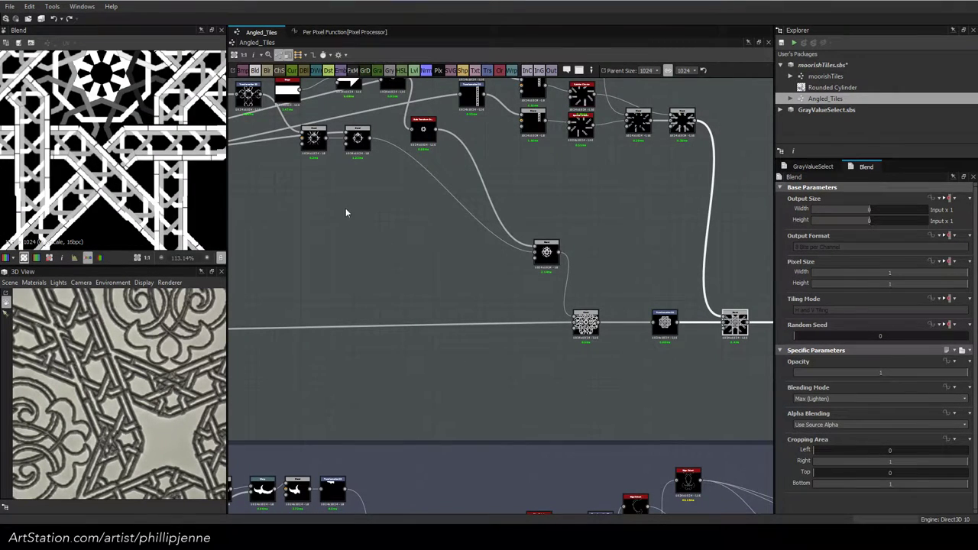
scroll(345, 212, "down", 2)
Drag the upper Blend right so it lines up with the Blend nodes below
middle_click_drag(392, 199, 530, 282)
middle_click_drag(463, 189, 360, 232)
scroll(492, 229, "up", 5)
left_click_drag(459, 243, 481, 242)
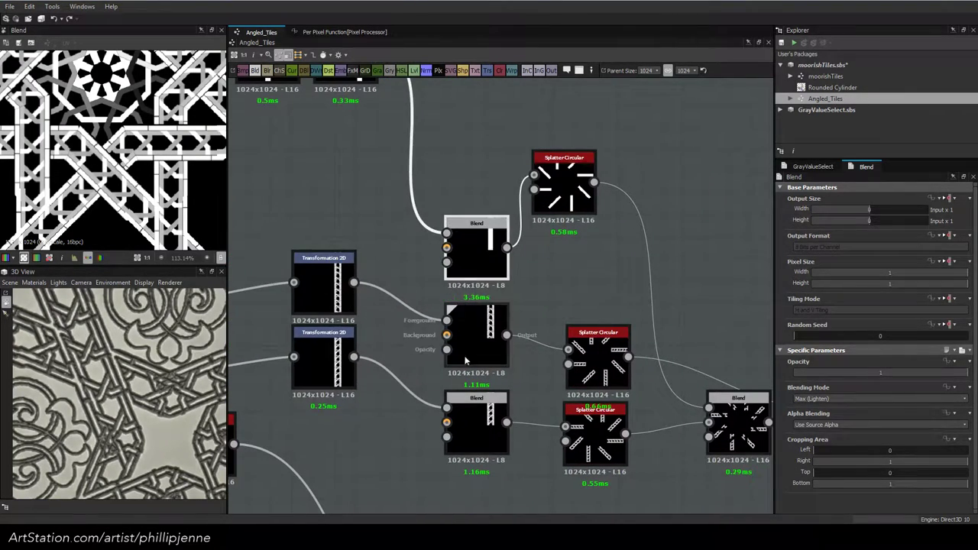
Add a Subtract Blend with the lattice strip as Background and the Shape's Transformation 2D as Foreground
middle_click_drag(465, 359, 440, 417)
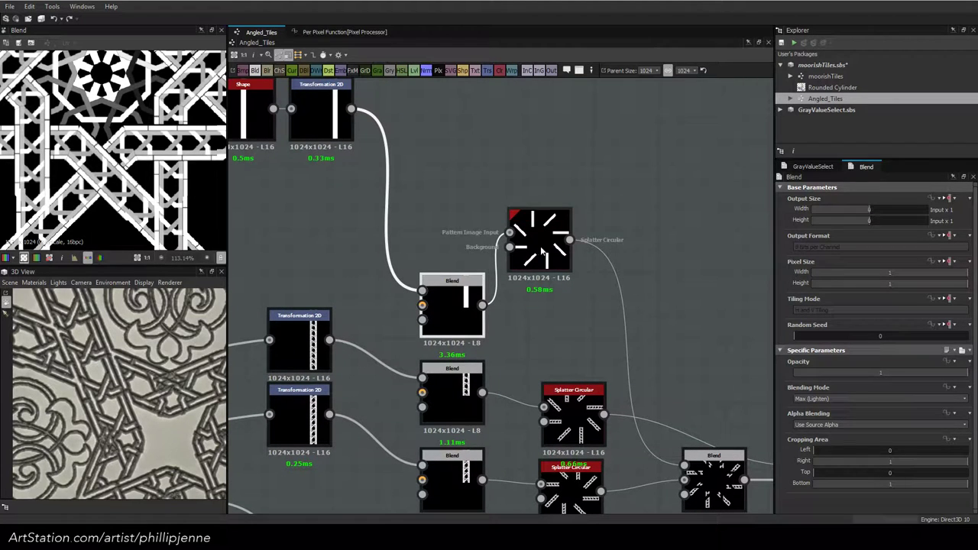
left_click(447, 172)
key("space")
left_click(475, 206)
left_click_drag(330, 340, 429, 176)
middle_click_drag(424, 160, 461, 221)
left_click_drag(461, 221, 389, 171)
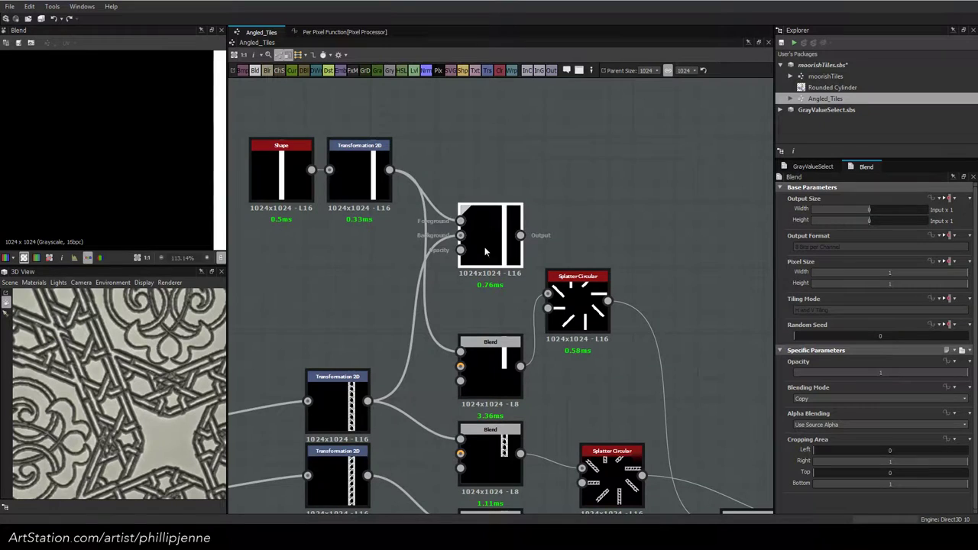
left_click(879, 399)
left_click(879, 418)
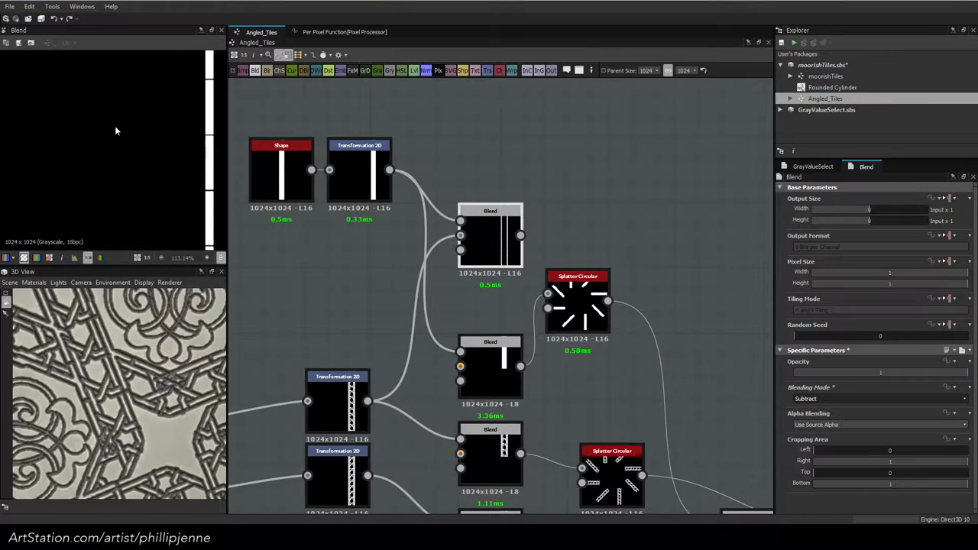
scroll(135, 148, "down", 3)
Widen the Shape bars step by step to Size X 0.12, then select the Subtract Blend
left_click(281, 164)
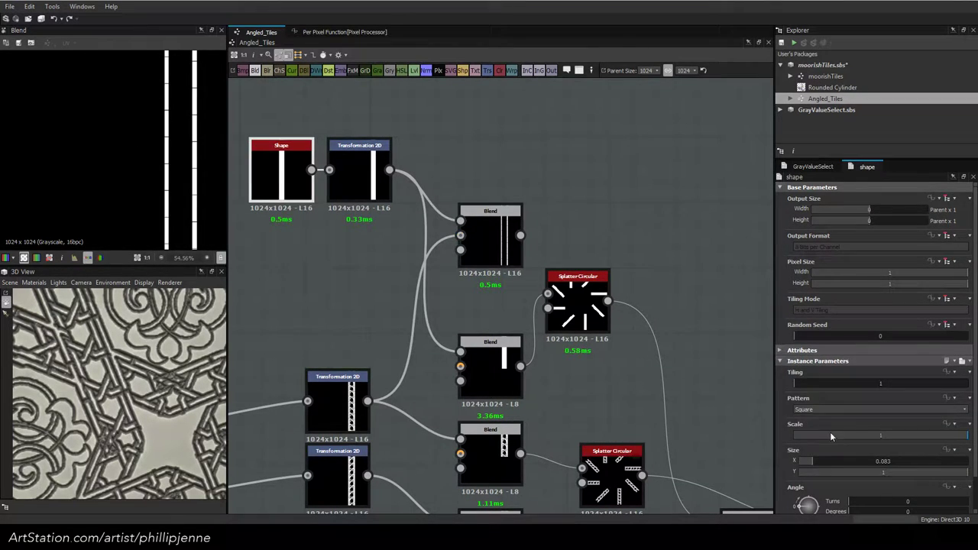
left_click(814, 457)
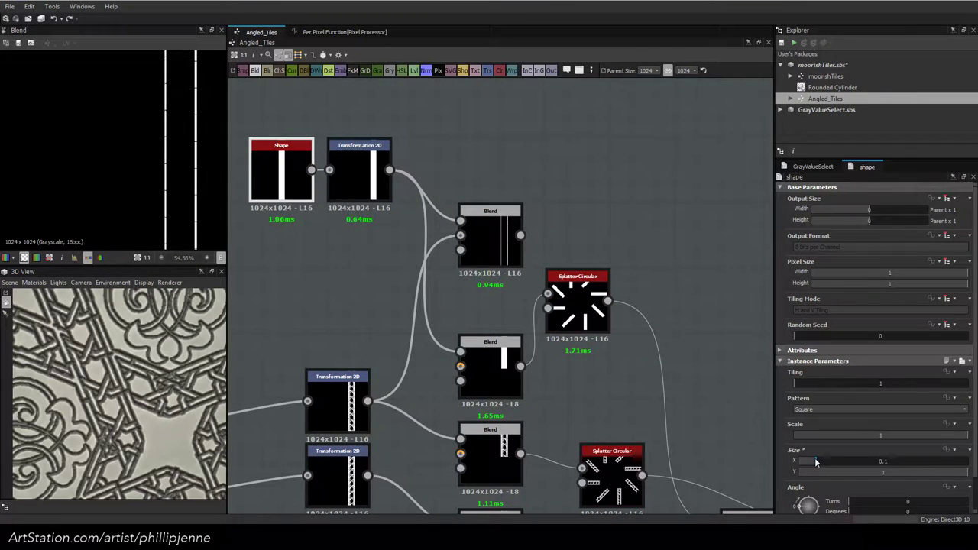
left_click(815, 458)
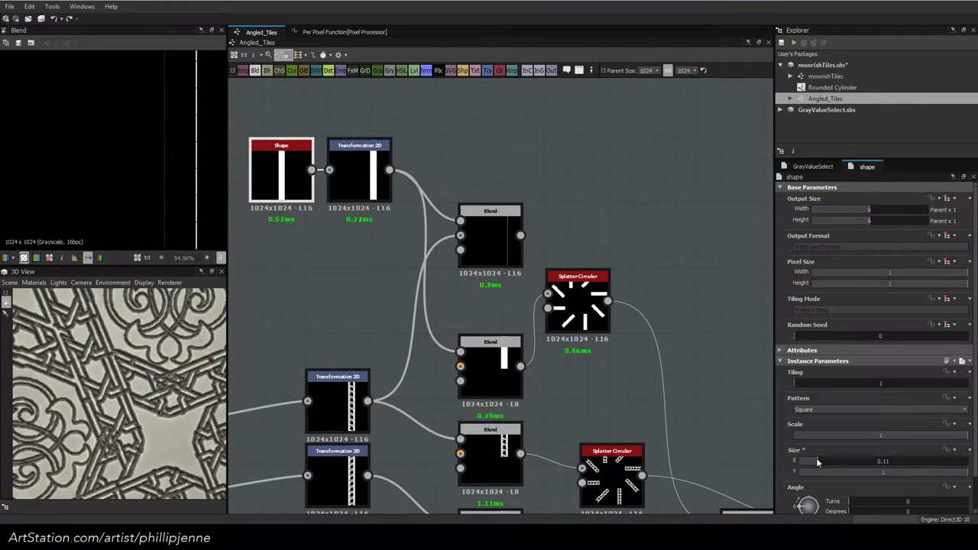
left_click(359, 174)
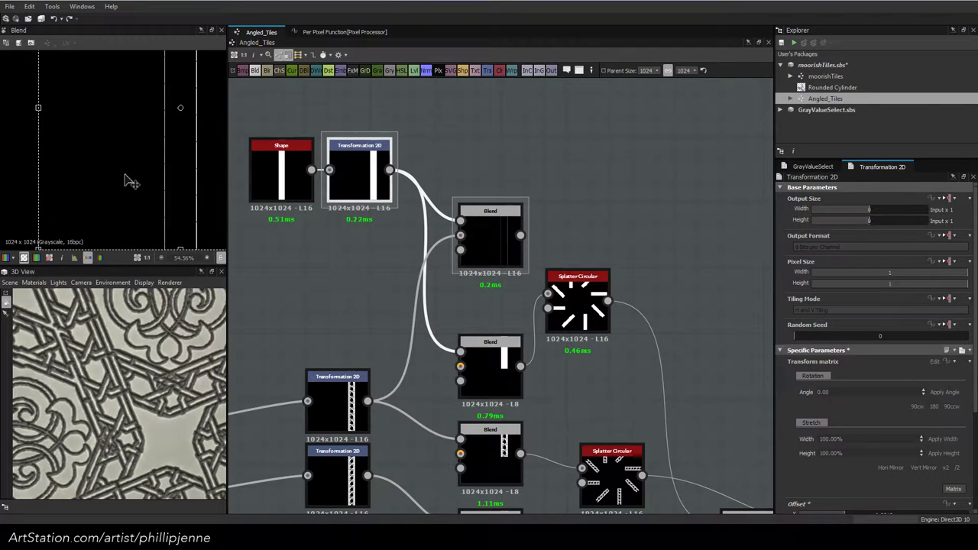
left_click(281, 172)
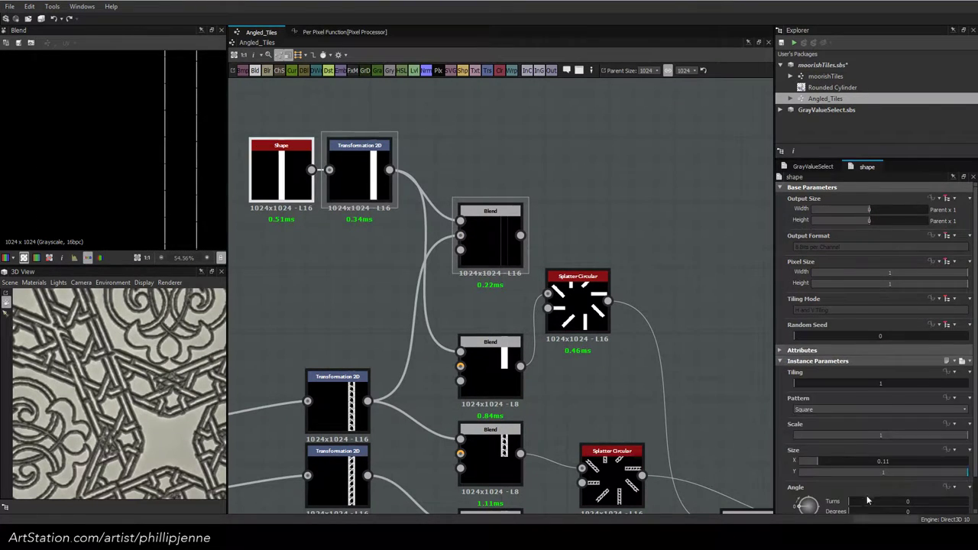
left_click(818, 459)
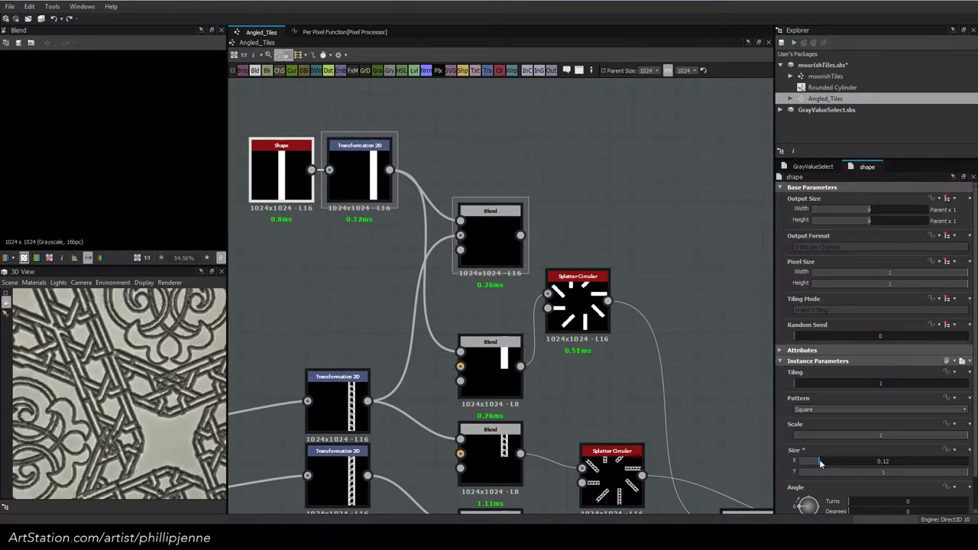
left_click(505, 240)
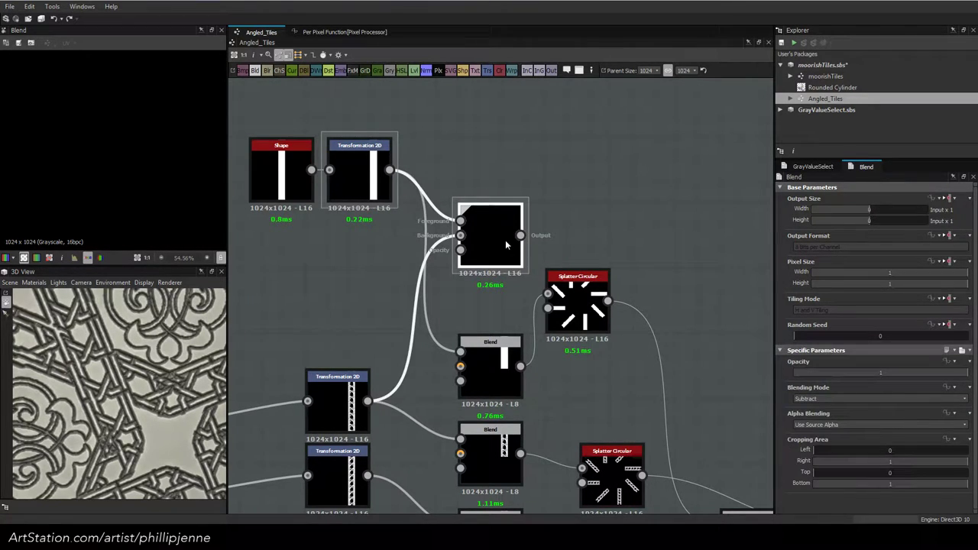
scroll(587, 205, "down", 4)
left_click_drag(132, 407, 183, 403)
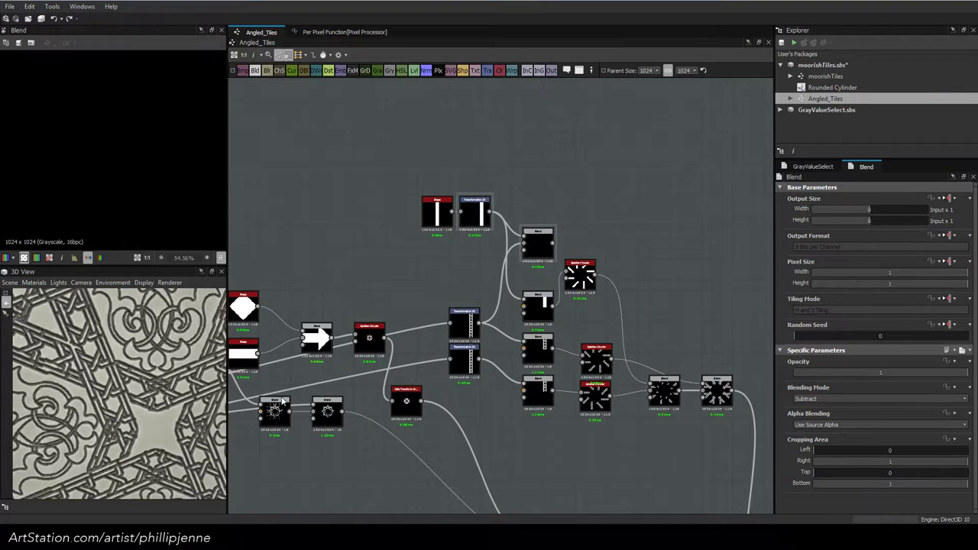
Preview the Max (Lighten) Blend and the final combined Blend's full pattern
middle_click_drag(545, 414, 427, 256)
double_click(587, 223)
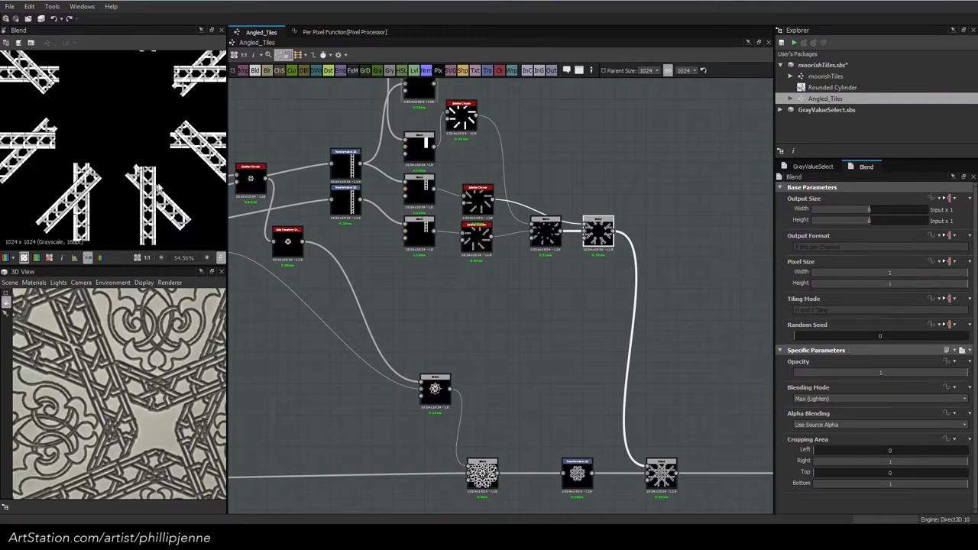
scroll(159, 185, "up", 5)
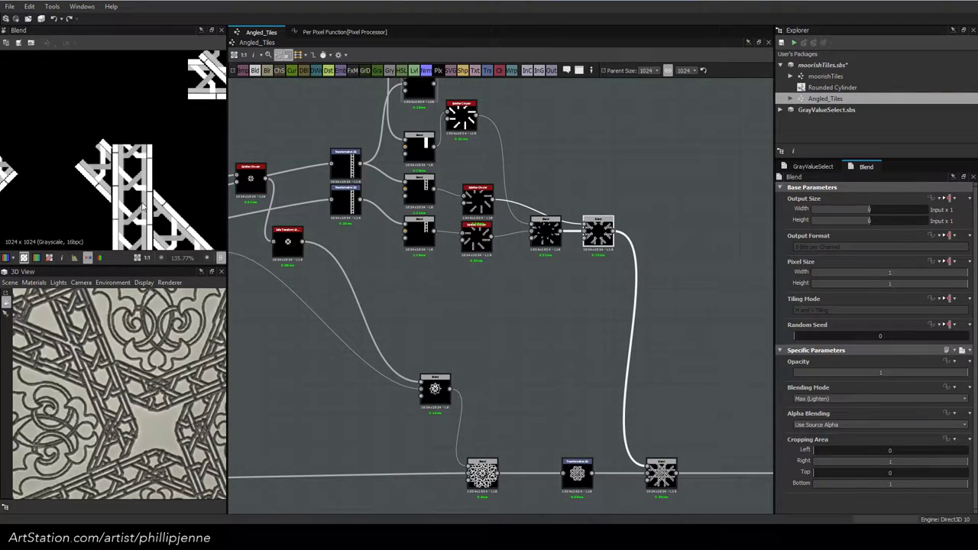
middle_click_drag(143, 206, 16, 183)
scroll(16, 184, "up", 1)
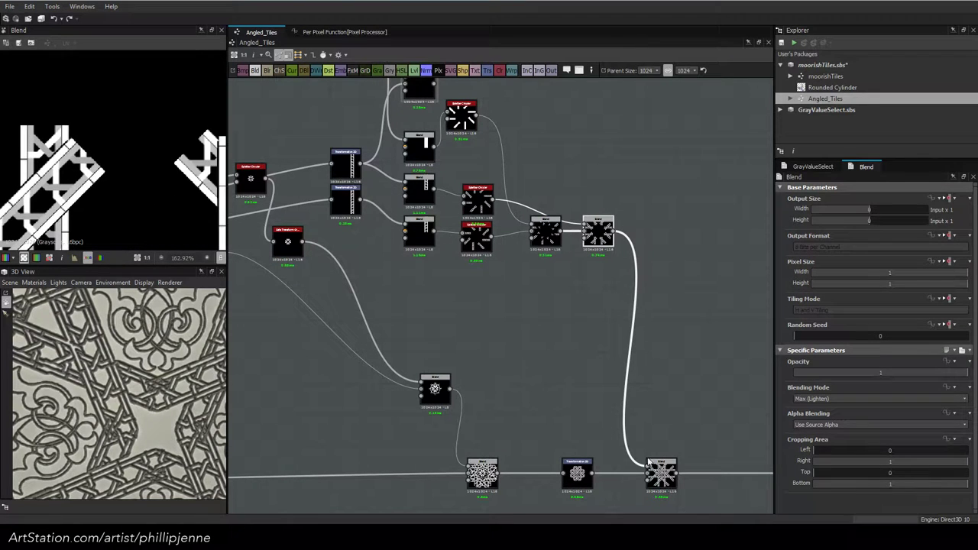
double_click(651, 465)
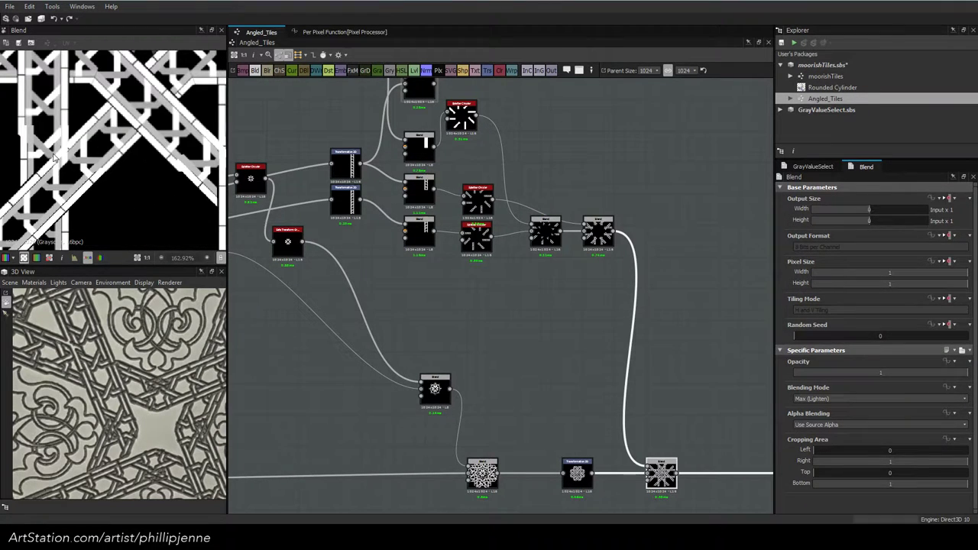
scroll(53, 157, "down", 2)
scroll(43, 137, "up", 1)
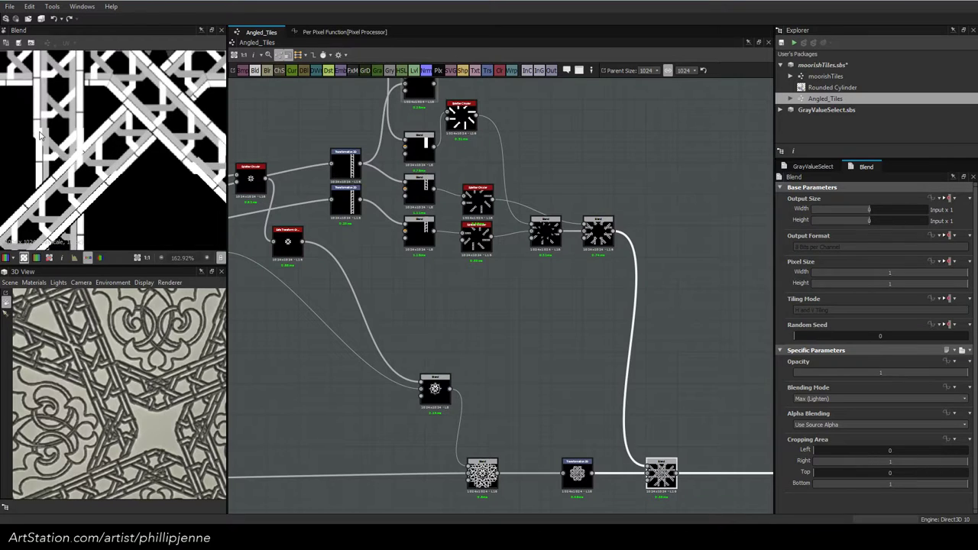
middle_click_drag(391, 198, 407, 234)
middle_click_drag(656, 284, 503, 272)
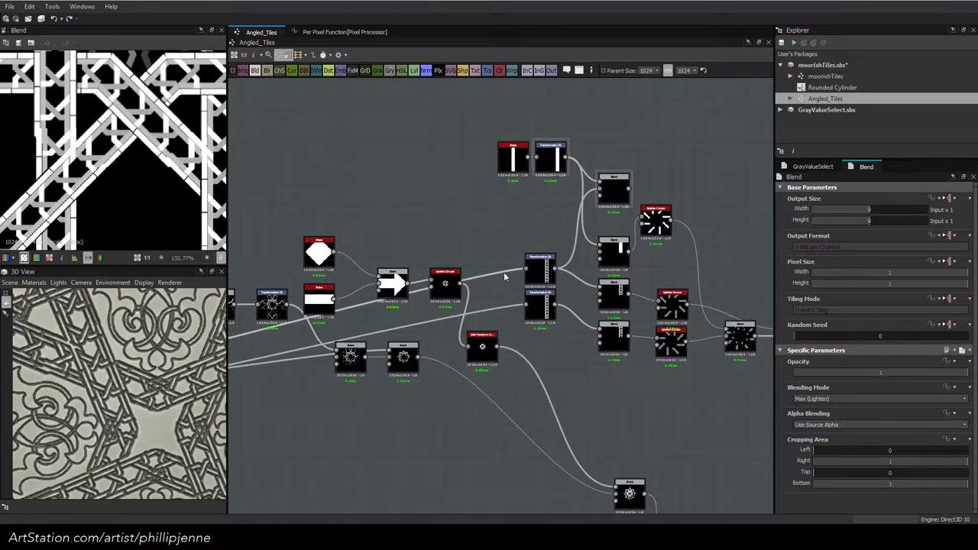
scroll(504, 272, "up", 3)
Shift both lattice-strip Transformation 2D offsets slightly and raise the Parent Size to 2048
left_click(554, 263)
left_click_drag(147, 129, 157, 112)
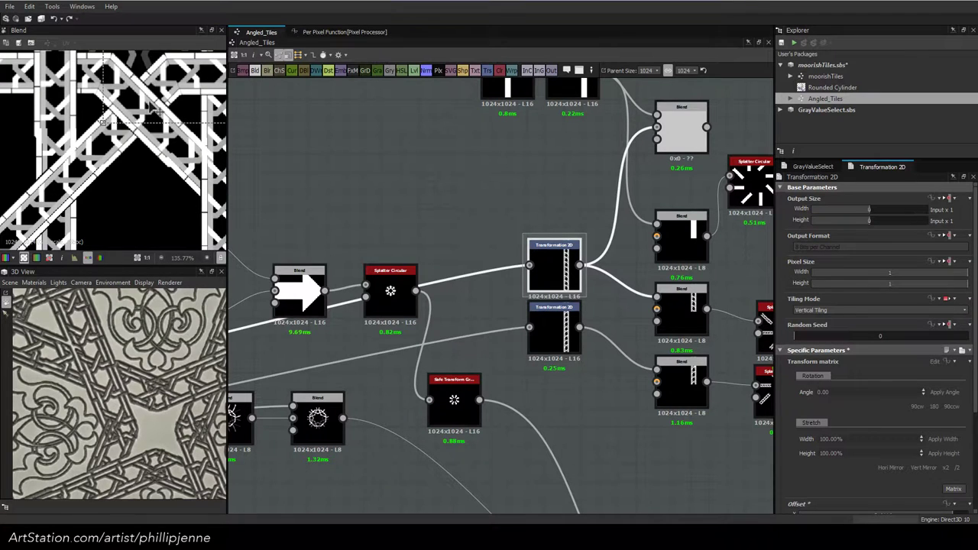
left_click(558, 320)
middle_click_drag(558, 322, 559, 344)
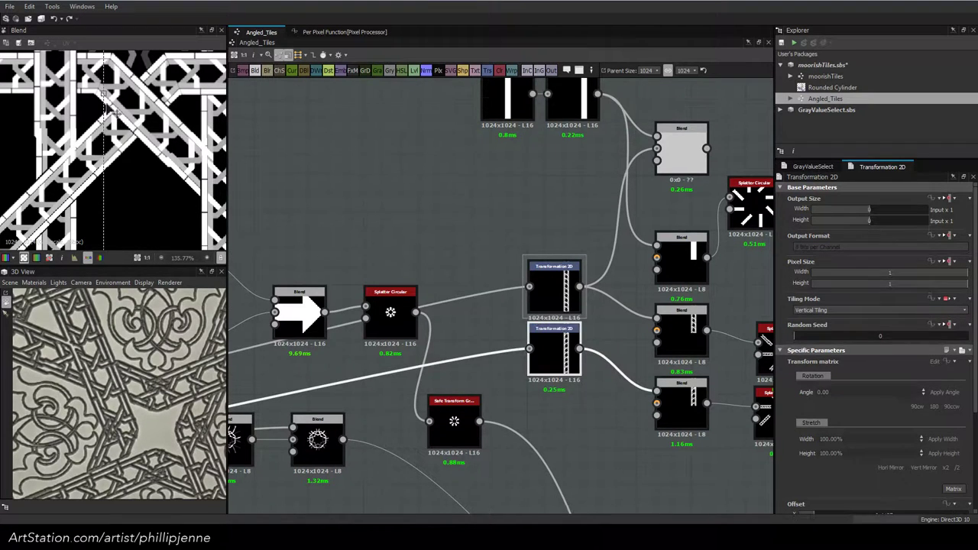
left_click_drag(128, 118, 131, 122)
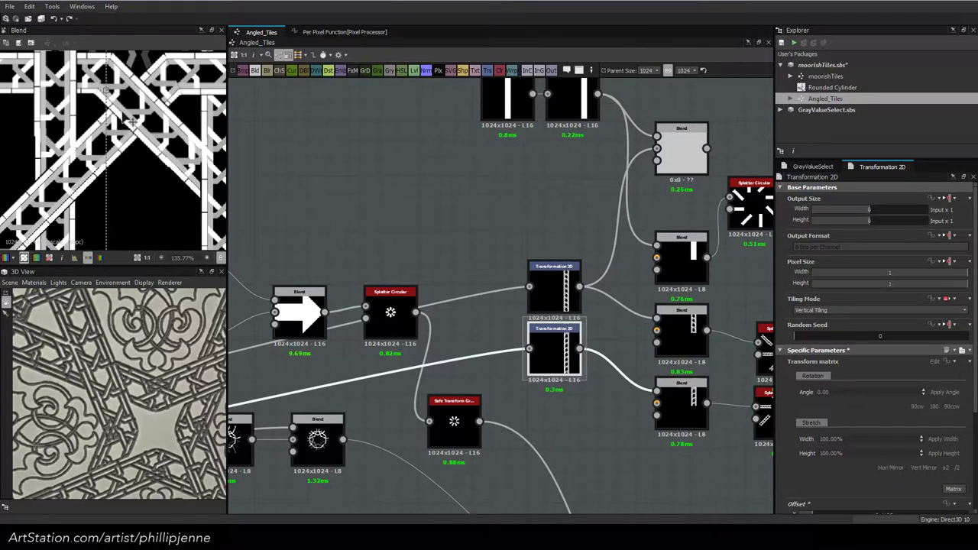
left_click(648, 71)
left_click(655, 125)
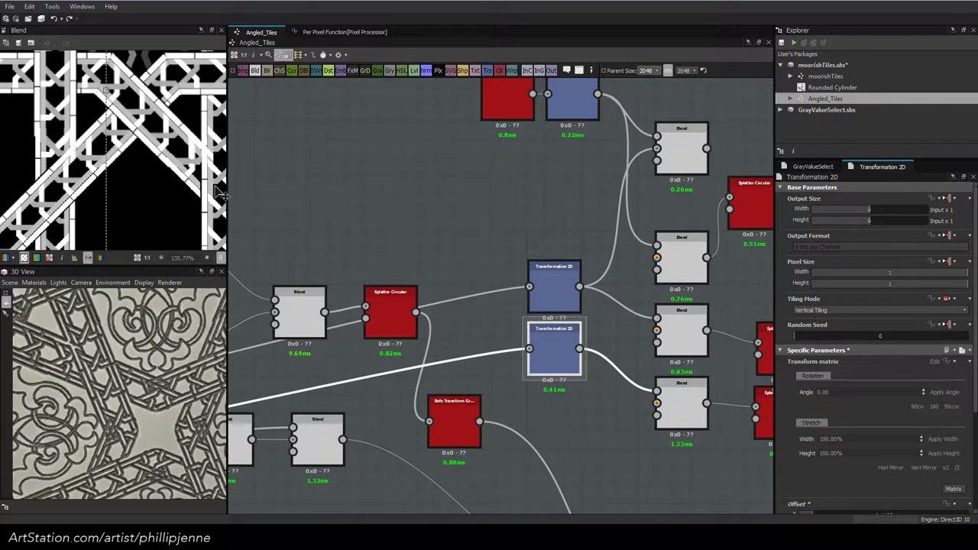
Zoom the 2D view to inspect the pattern recomputed at 2048×2048
scroll(320, 175, "down", 1)
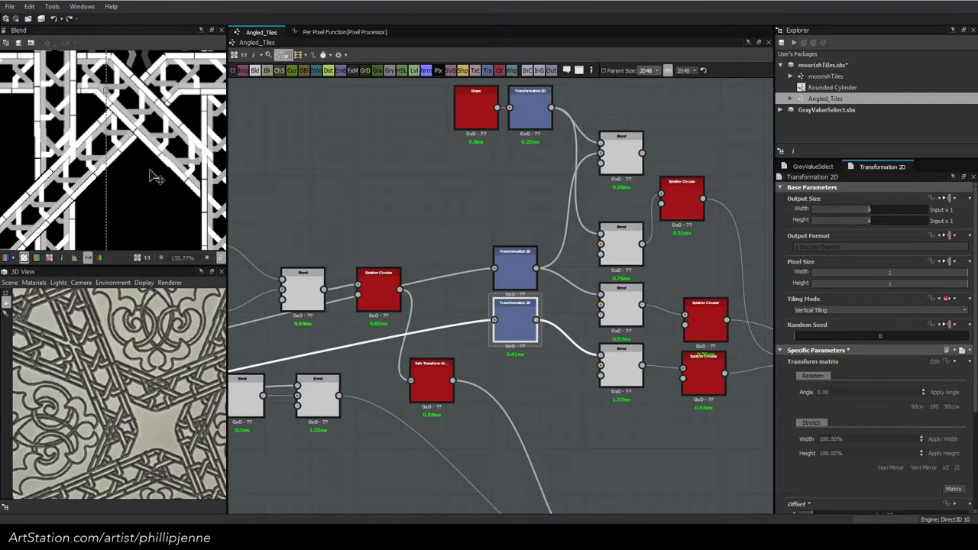
scroll(155, 178, "down", 3)
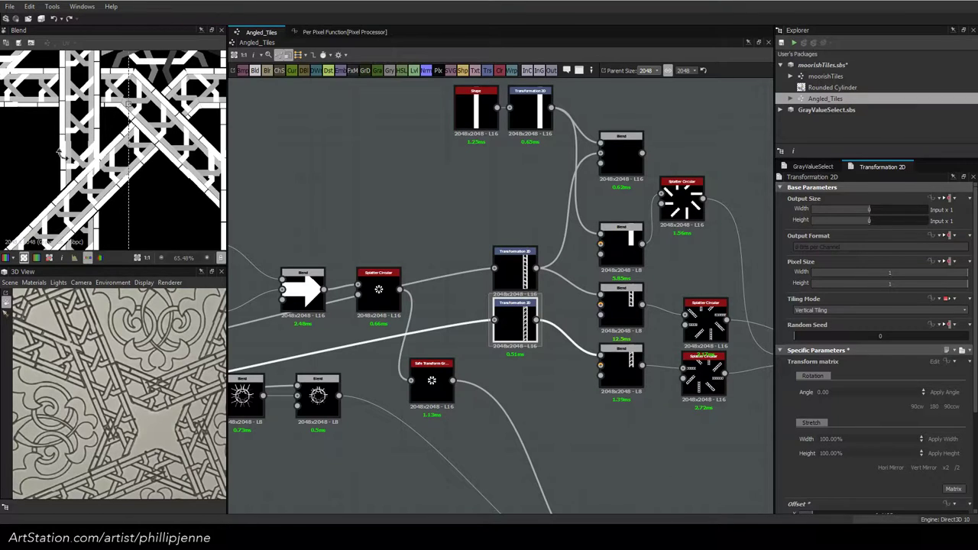
scroll(59, 152, "up", 1)
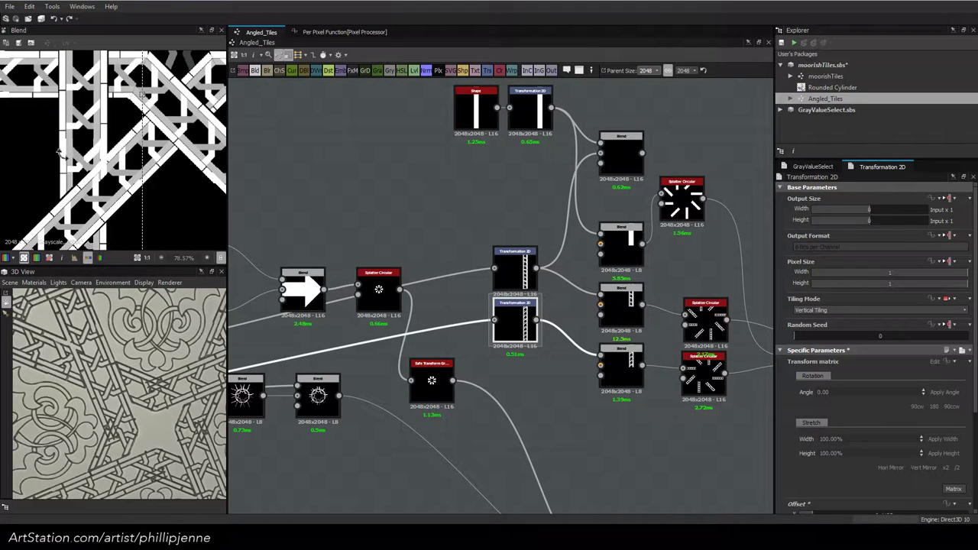
middle_click_drag(523, 306, 550, 306)
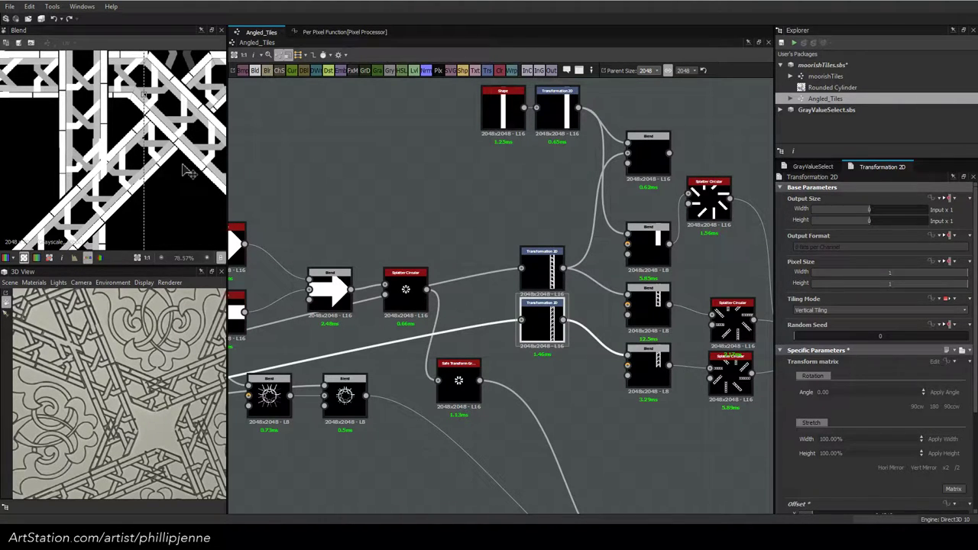
scroll(184, 166, "down", 4)
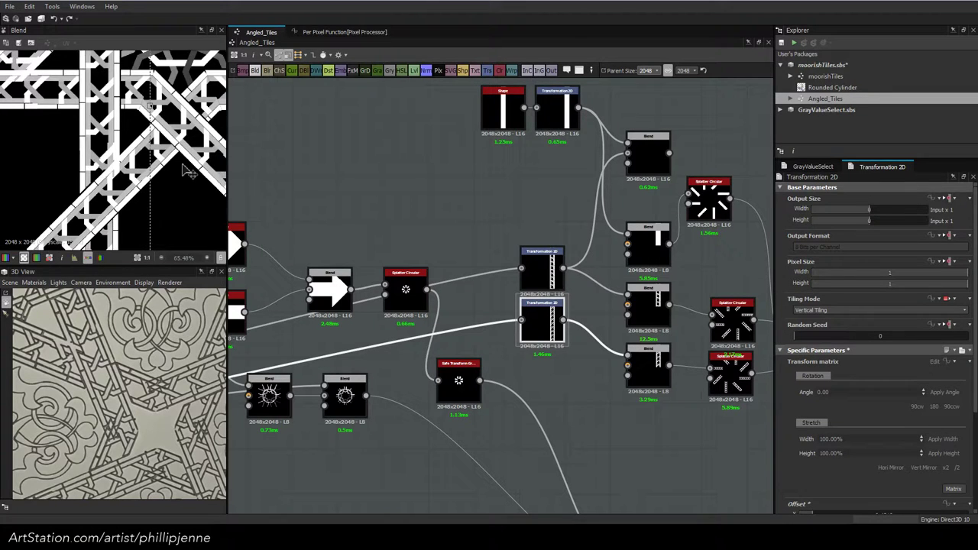
scroll(177, 164, "up", 3)
Preview the rightmost Max (Lighten) strip Blend's output
left_click(393, 185)
scroll(134, 142, "down", 4)
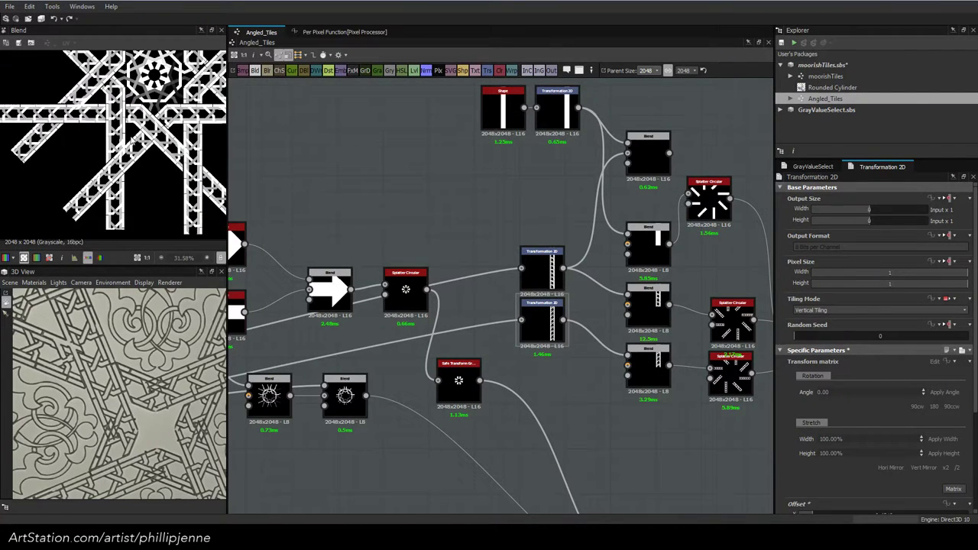
scroll(135, 142, "up", 4)
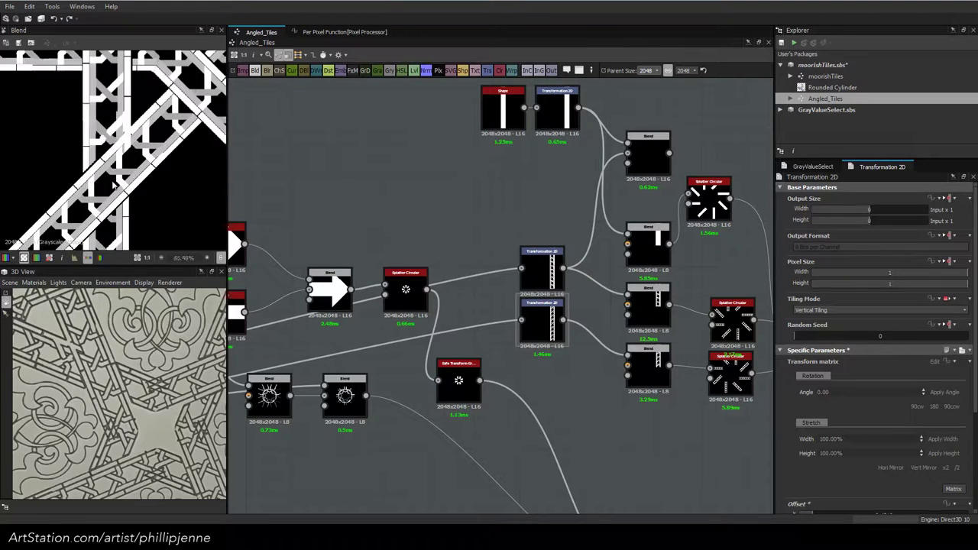
middle_click_drag(541, 214, 283, 213)
double_click(676, 374)
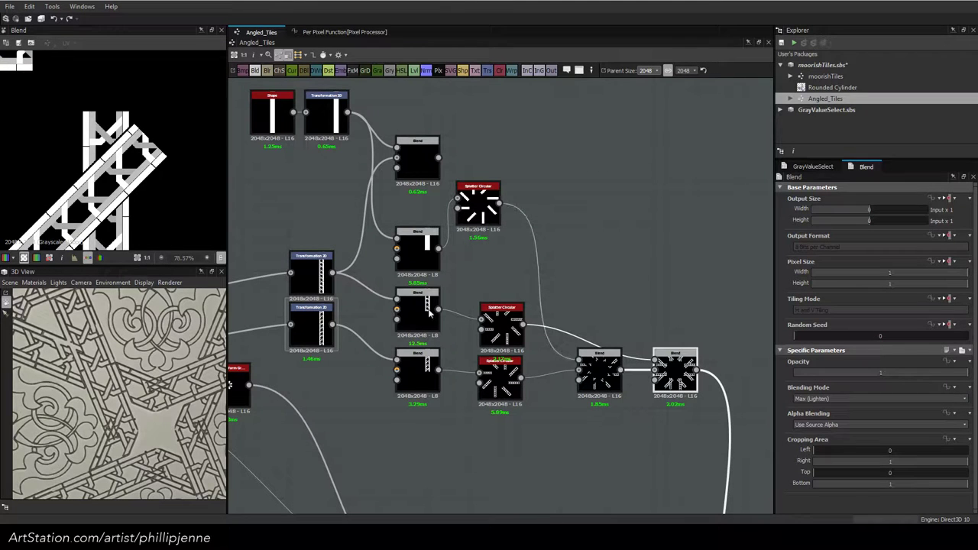
Preview the Transformation 2D node and the Blend node that follows it
scroll(120, 164, "down", 2)
middle_click_drag(174, 161, 128, 163)
scroll(191, 165, "down", 1)
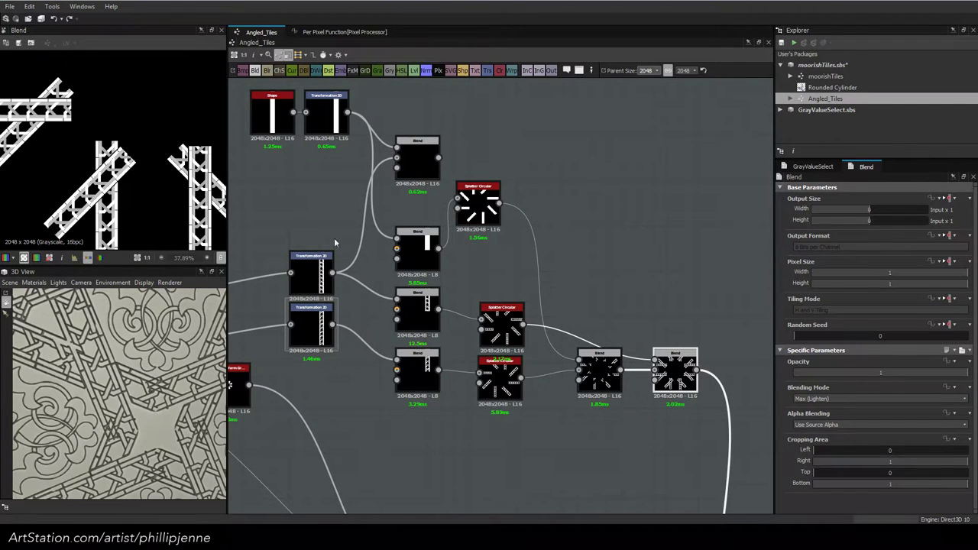
middle_click_drag(585, 479, 503, 213)
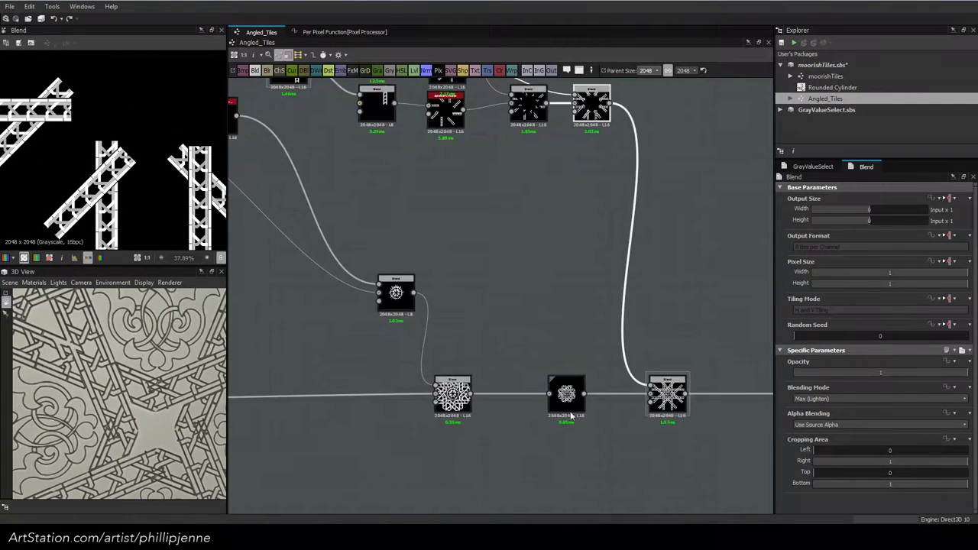
double_click(567, 395)
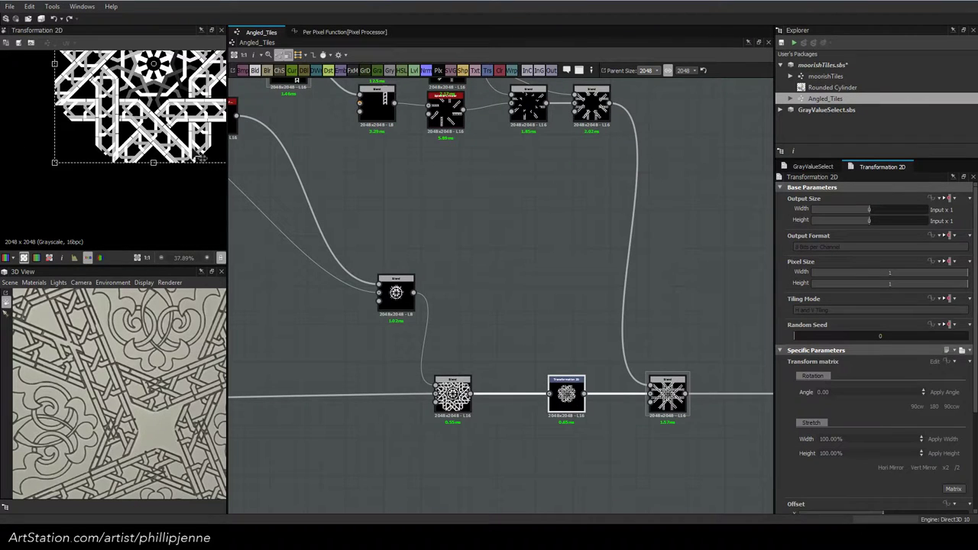
scroll(195, 156, "up", 3)
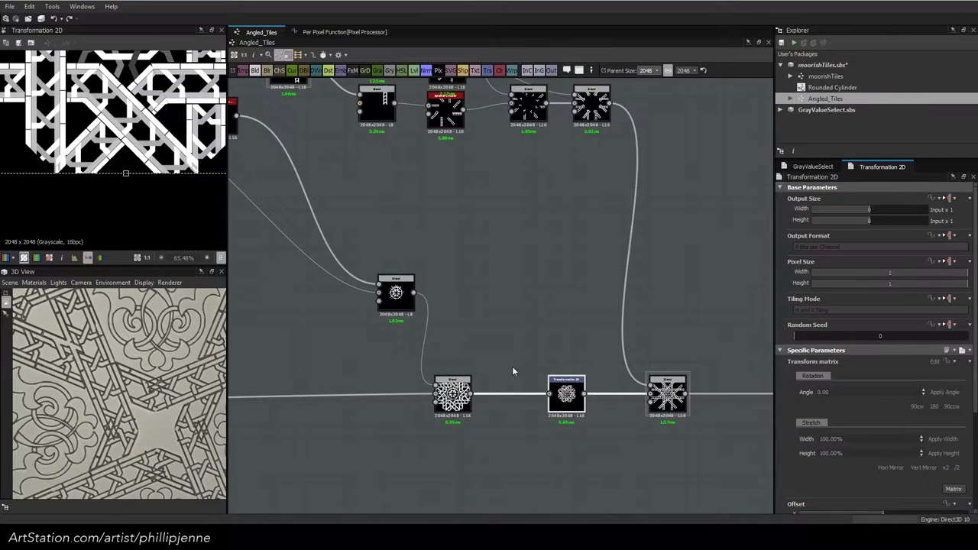
double_click(452, 393)
Pan over to the Filigree frame and preview the central Blend node's output
scroll(109, 180, "down", 5)
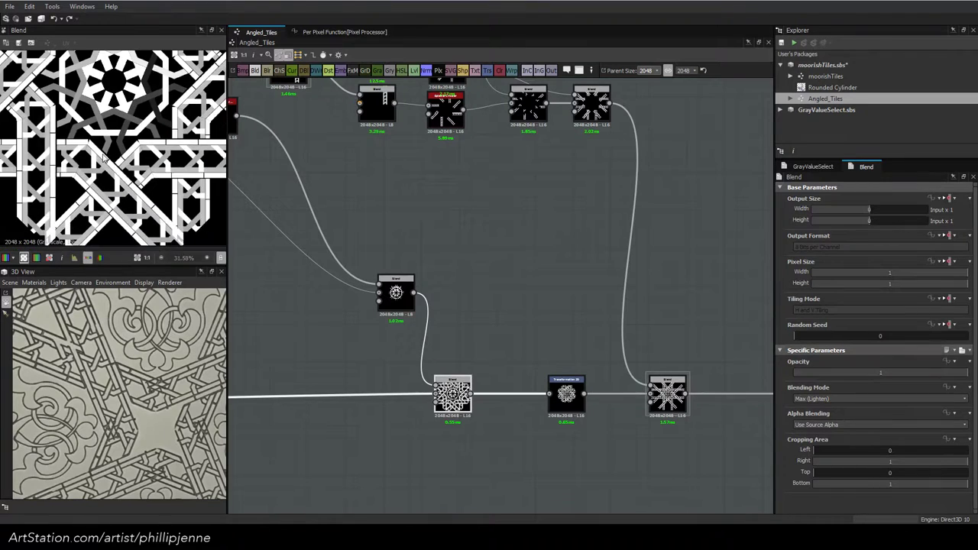
scroll(69, 212, "up", 3)
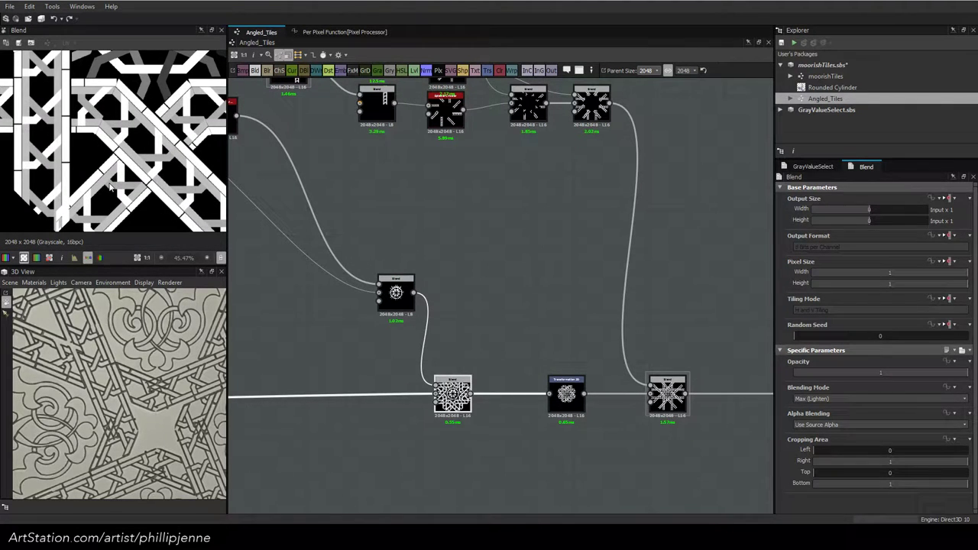
scroll(110, 188, "down", 2)
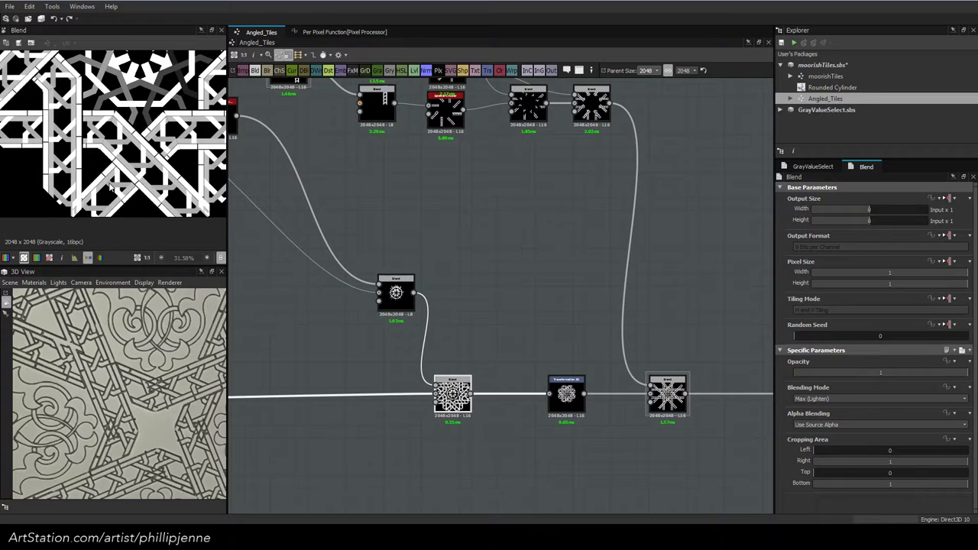
scroll(111, 187, "down", 1)
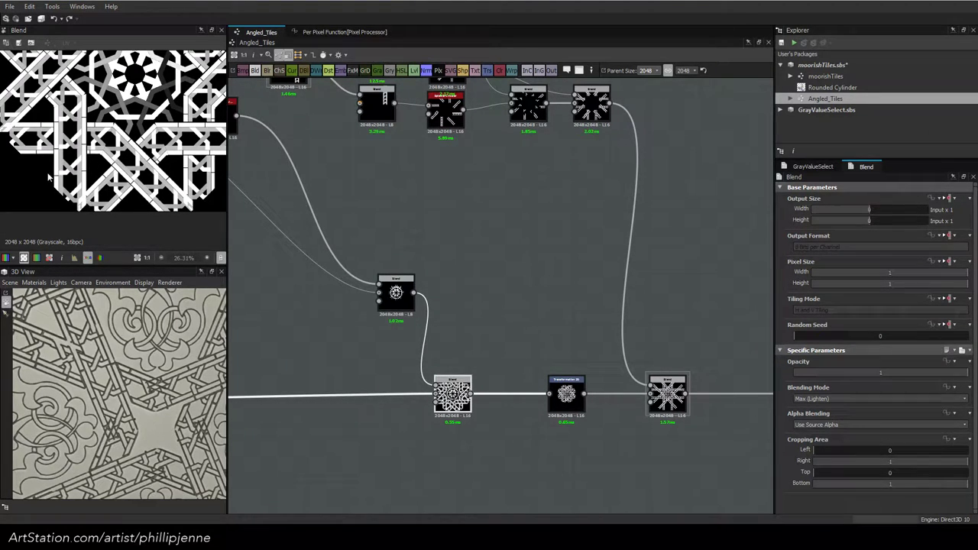
scroll(67, 173, "down", 3)
middle_click_drag(282, 194, 550, 293)
middle_click_drag(322, 235, 665, 314)
middle_click_drag(330, 197, 664, 241)
scroll(544, 217, "down", 3)
middle_click_drag(345, 306, 591, 200)
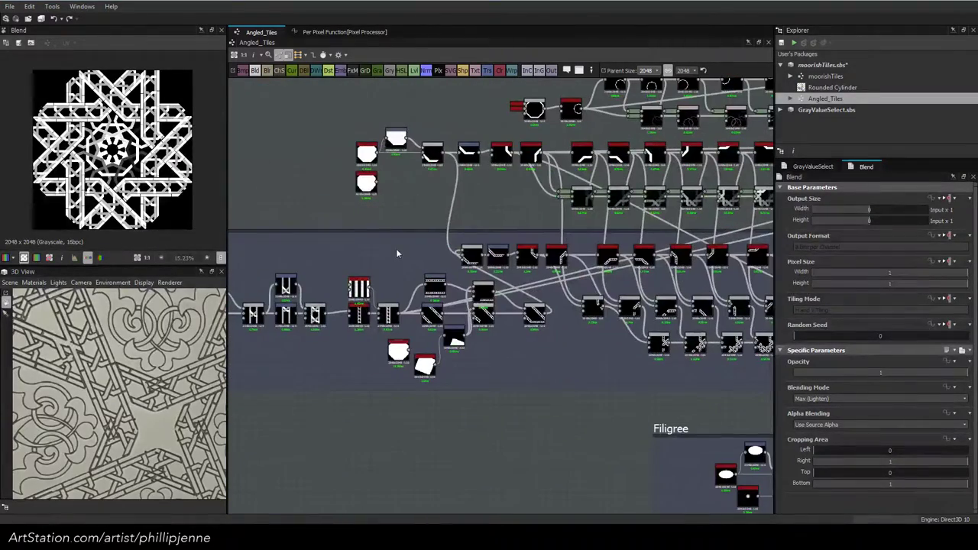
scroll(562, 284, "up", 5)
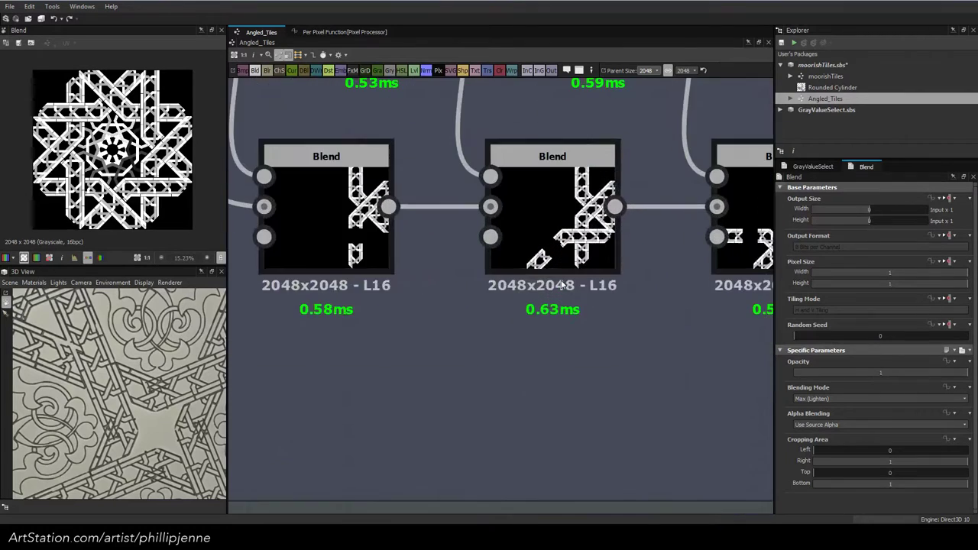
scroll(562, 284, "up", 1)
double_click(466, 245)
scroll(187, 172, "up", 3)
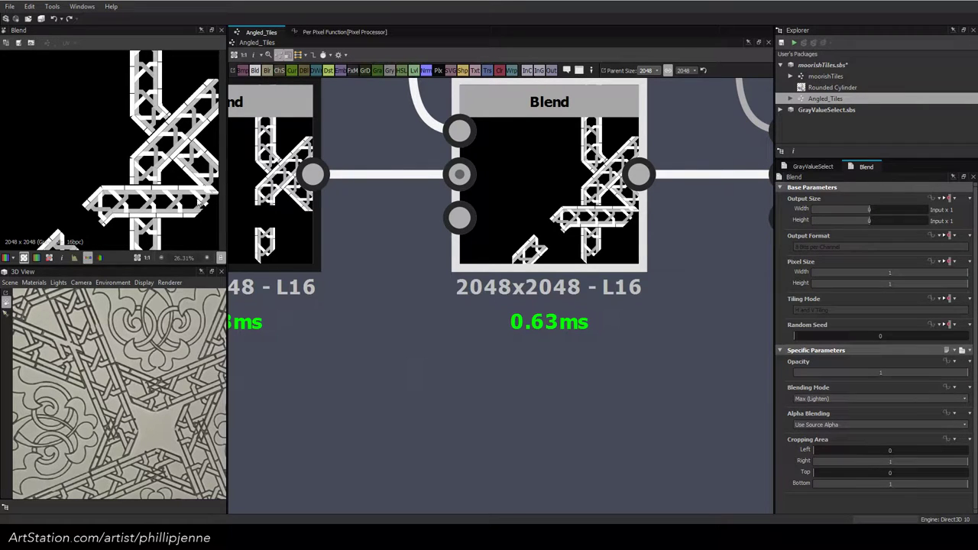
scroll(113, 145, "down", 3)
scroll(427, 258, "down", 5)
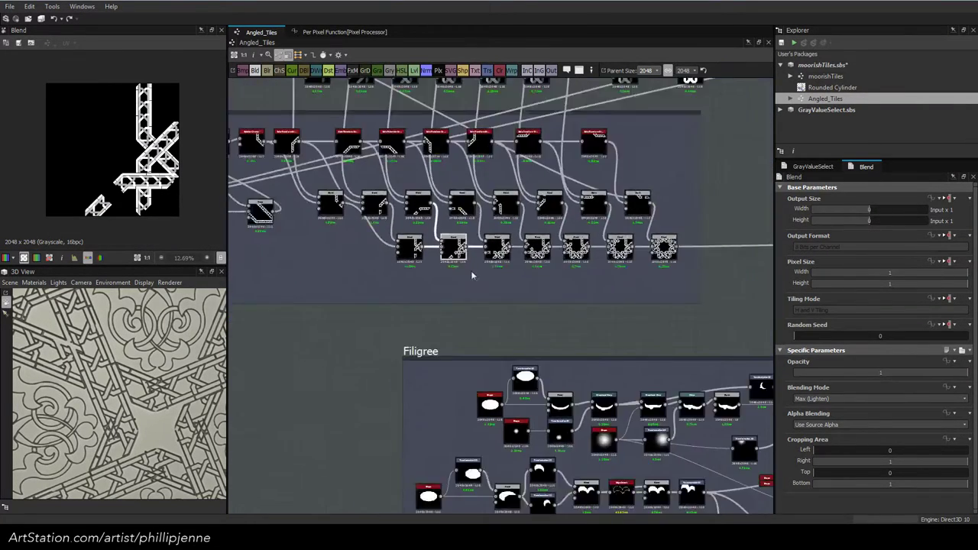
scroll(474, 276, "down", 1)
middle_click_drag(560, 288, 645, 321)
scroll(518, 273, "up", 3)
scroll(531, 278, "down", 1)
Move the seven bottom-row Blend nodes and the three downstream nodes lower
left_click_drag(715, 331, 378, 282)
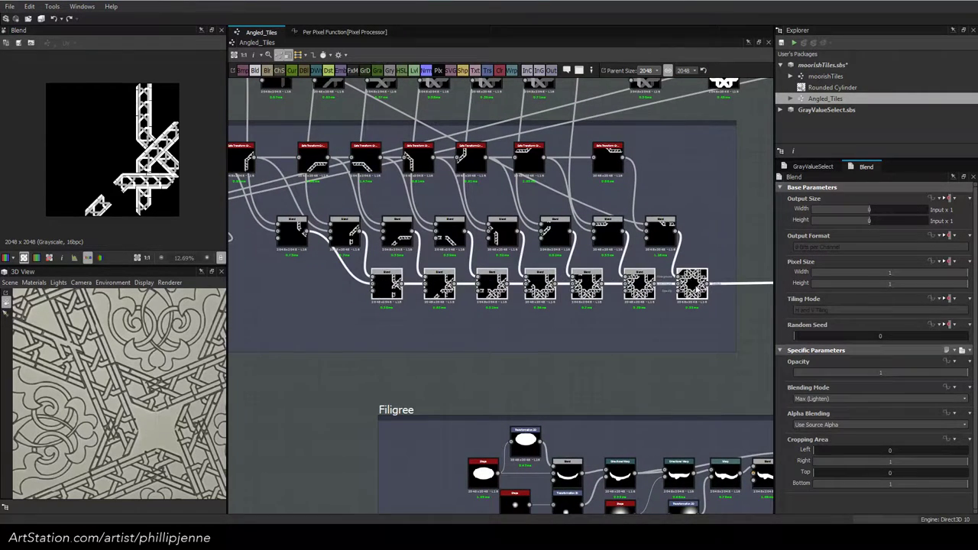
middle_click_drag(578, 285, 264, 290)
scroll(603, 300, "down", 3)
middle_click_drag(728, 297, 468, 293)
left_click_drag(526, 276, 663, 321)
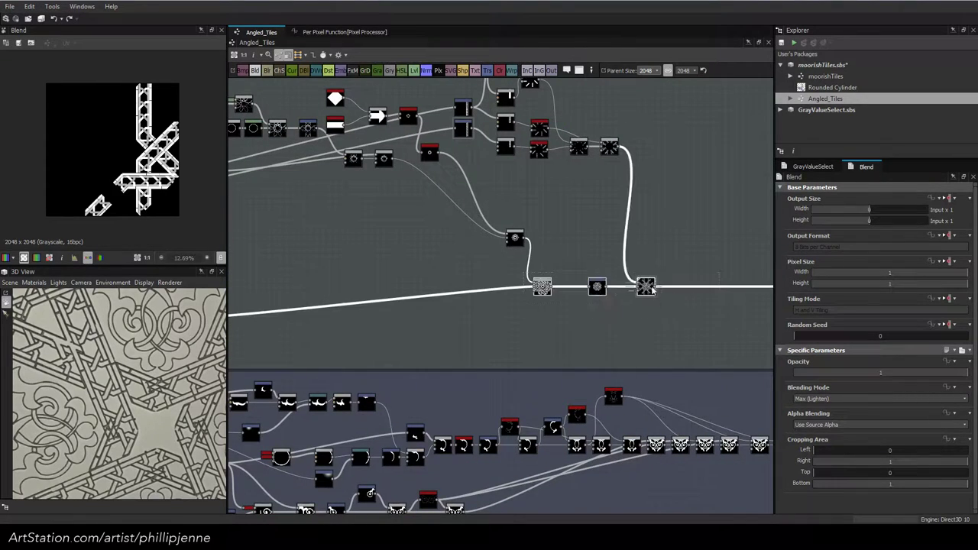
left_click_drag(646, 286, 652, 317)
scroll(406, 279, "down", 3)
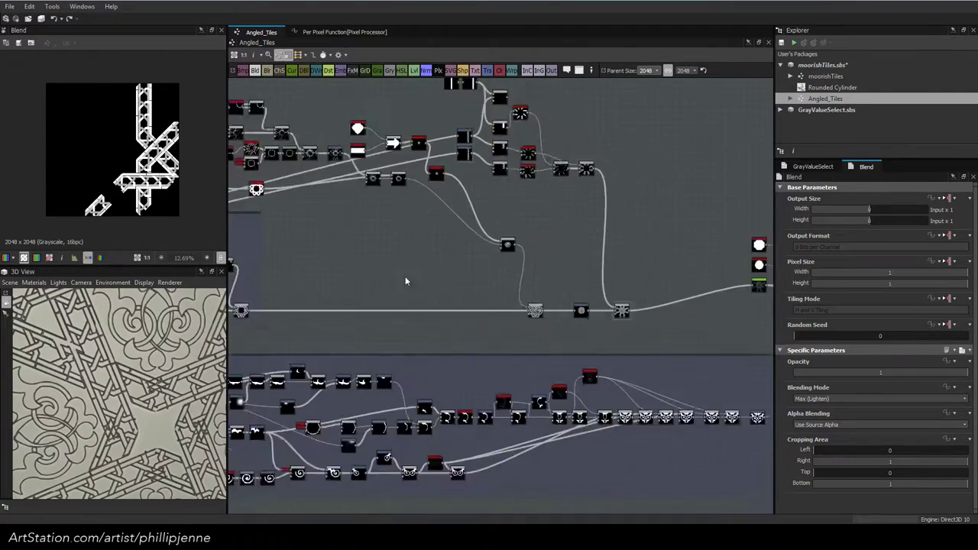
scroll(175, 167, "up", 3)
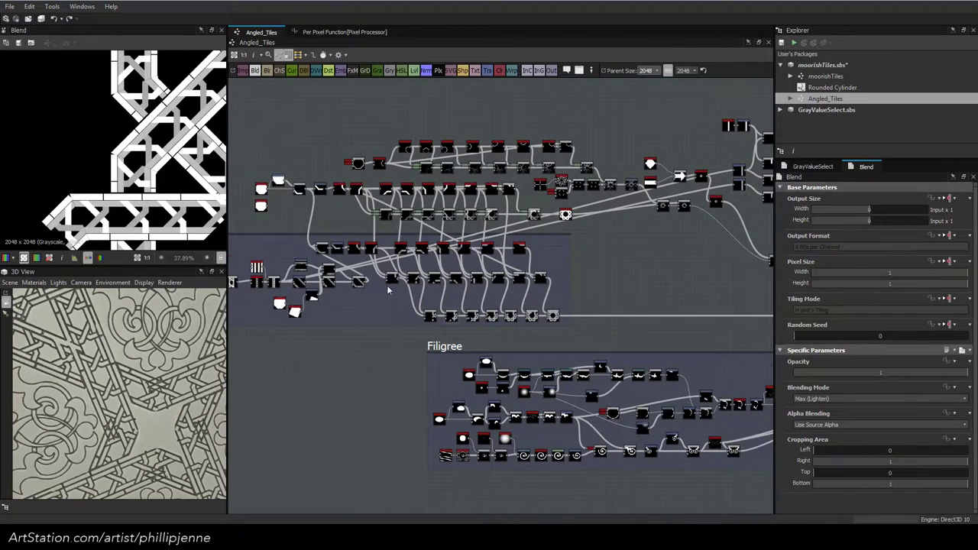
scroll(366, 274, "up", 4)
Cancel the stray link and show the second bottom-row Blend node's output in 2D
left_click(593, 369)
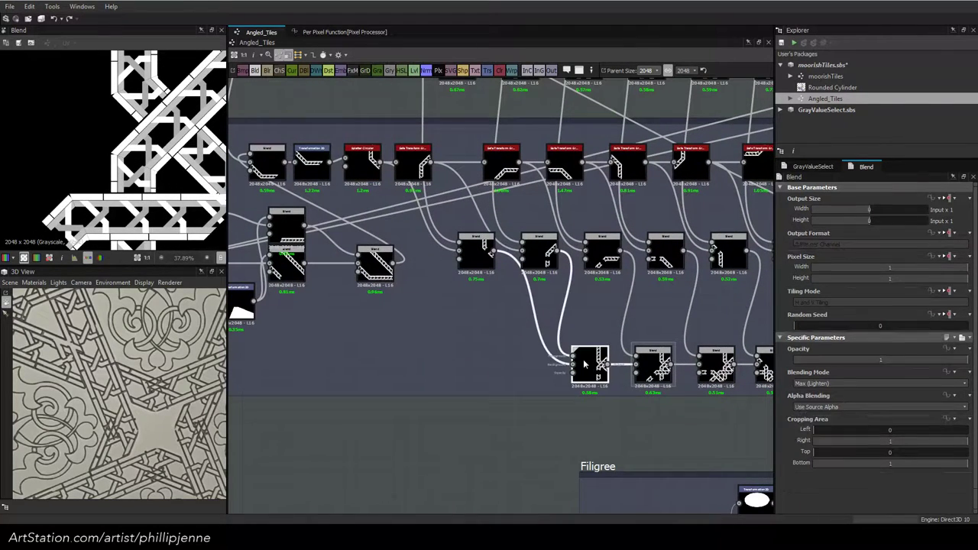
left_click_drag(672, 365, 657, 324)
double_click(653, 367)
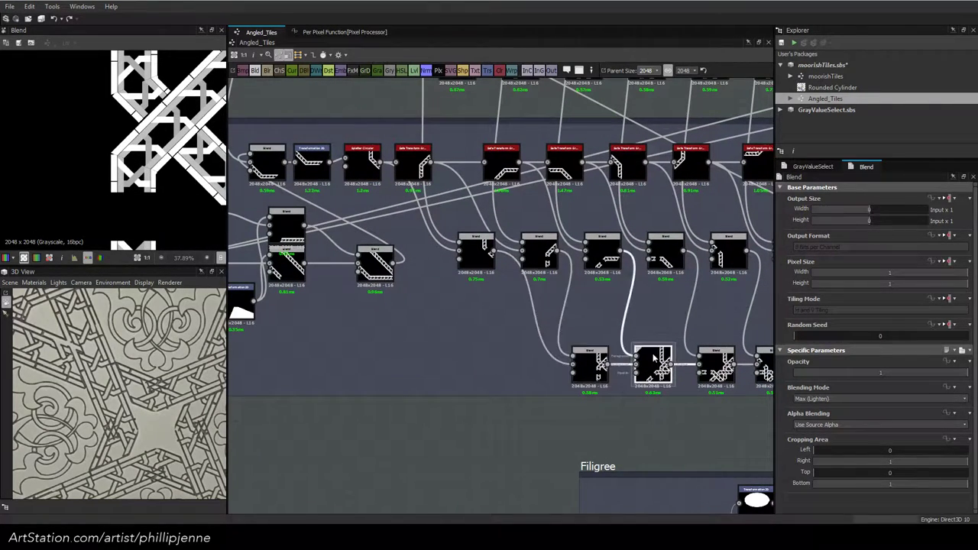
middle_click_drag(155, 157, 90, 179)
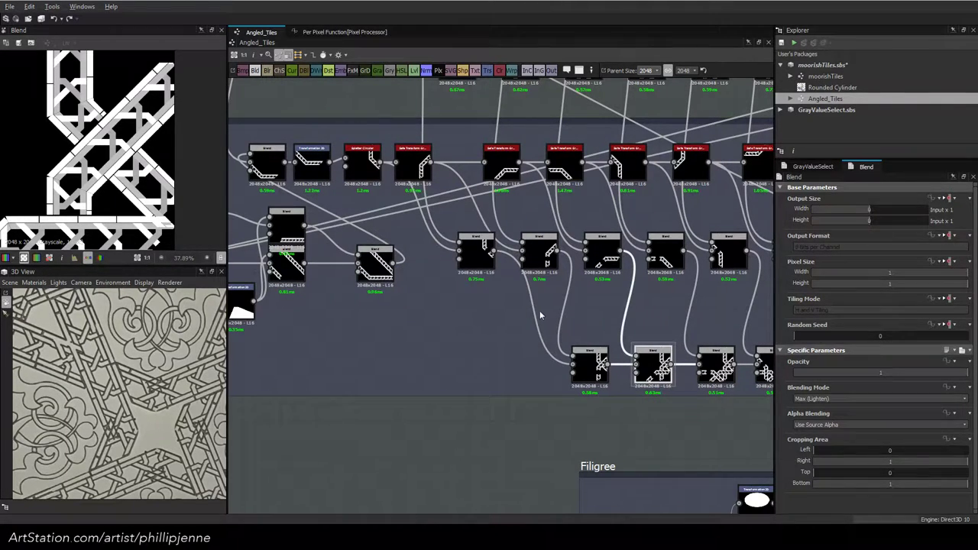
middle_click_drag(539, 310, 442, 316)
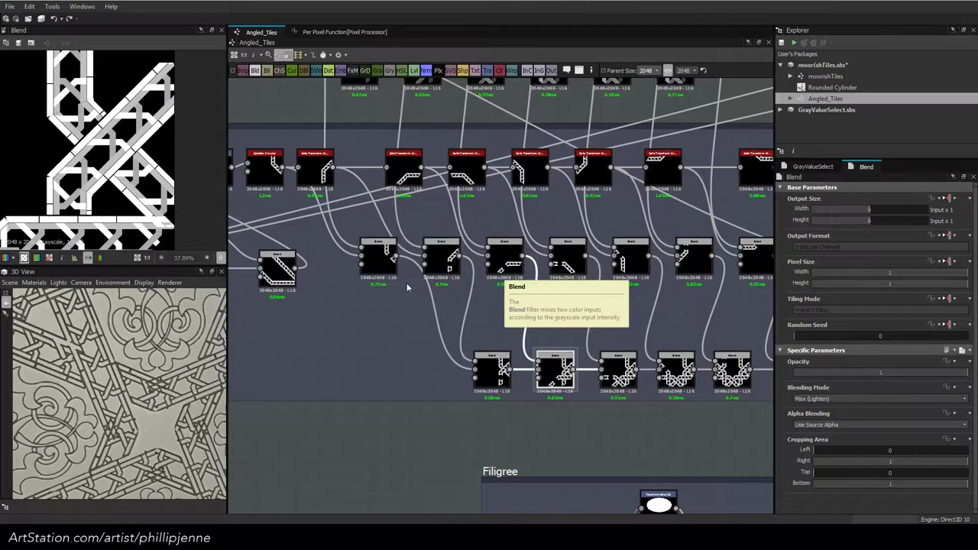
Insert a new Blend node into the link and wire the Splatter Circular output into it
left_click(505, 263)
key("space")
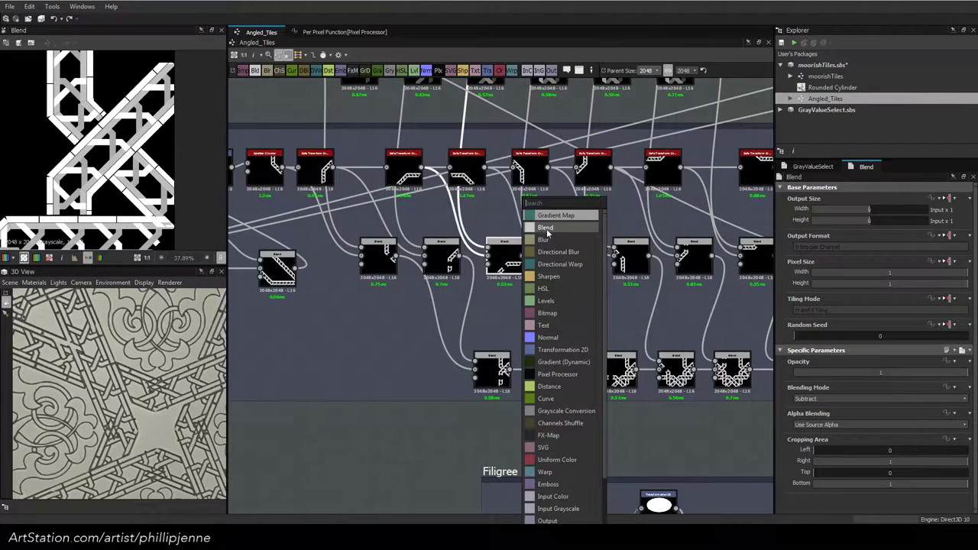
left_click(547, 230)
left_click_drag(566, 296, 529, 316)
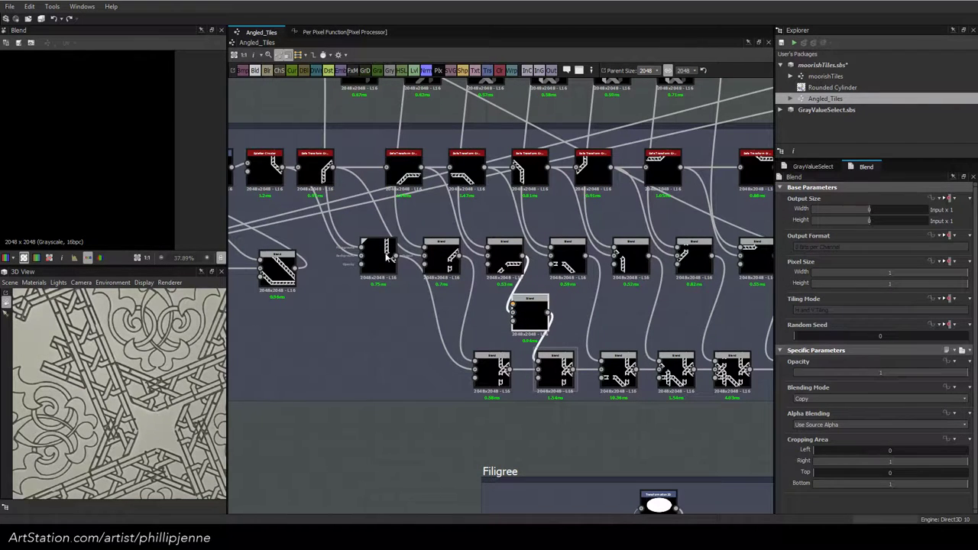
scroll(395, 243, "down", 2)
middle_click_drag(395, 243, 409, 300)
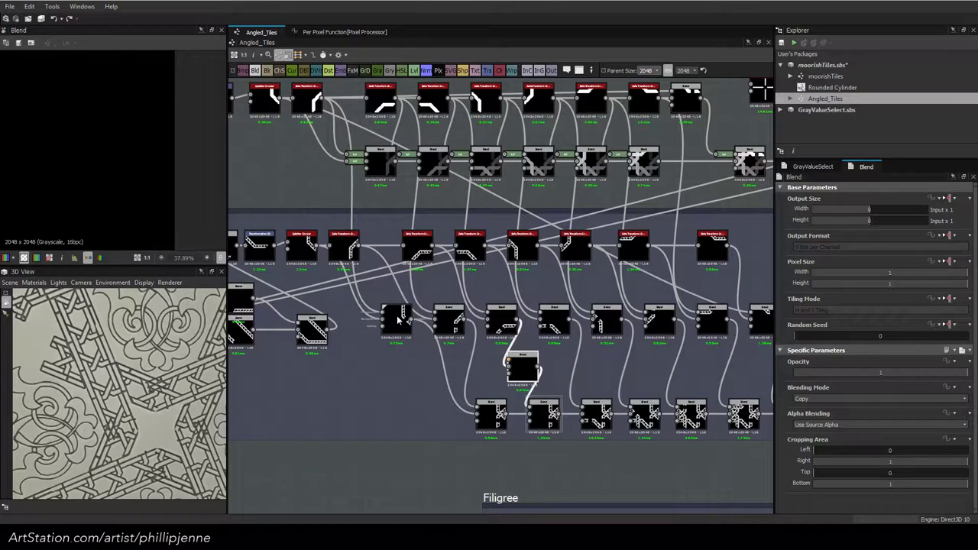
left_click_drag(280, 98, 358, 241)
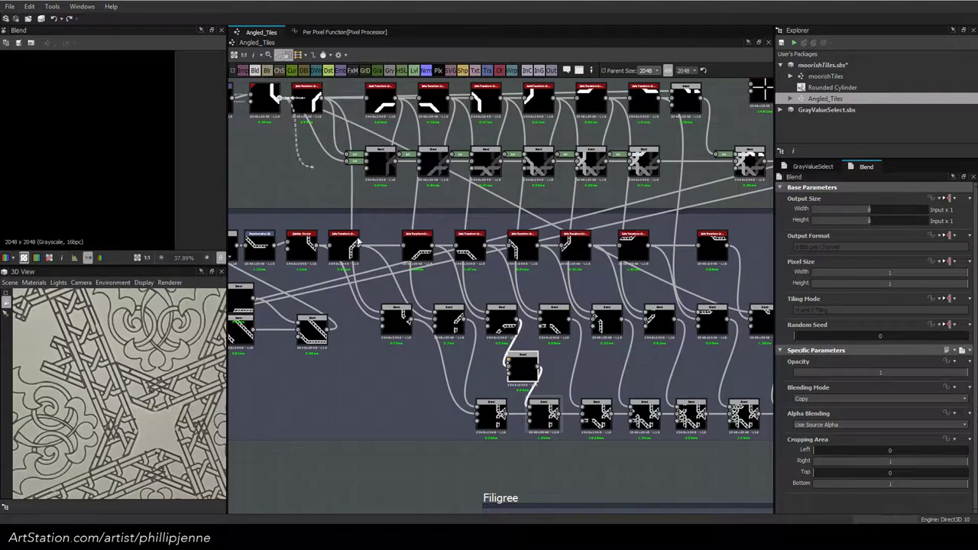
Set the new Blend to Subtract mode and preview the downstream Max (Lighten) result
left_click(822, 399)
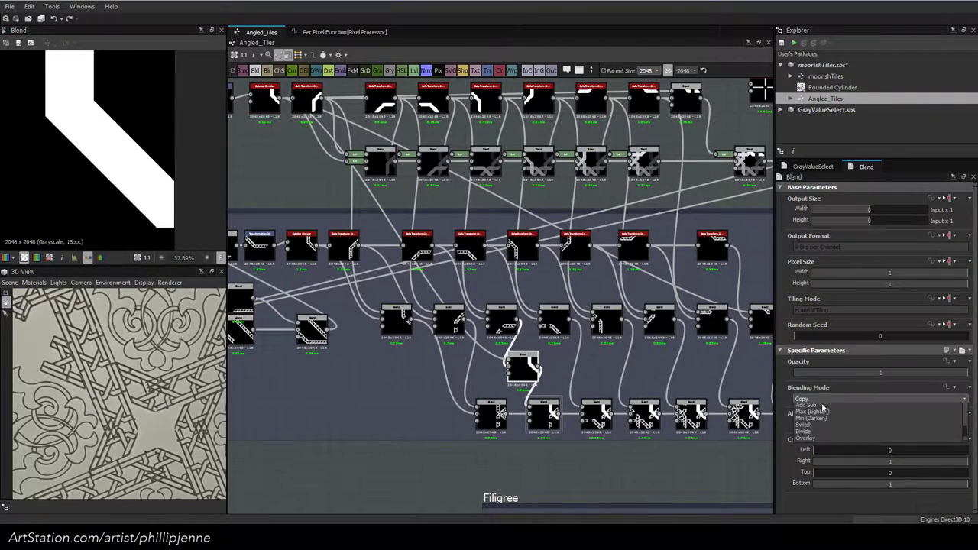
left_click(825, 424)
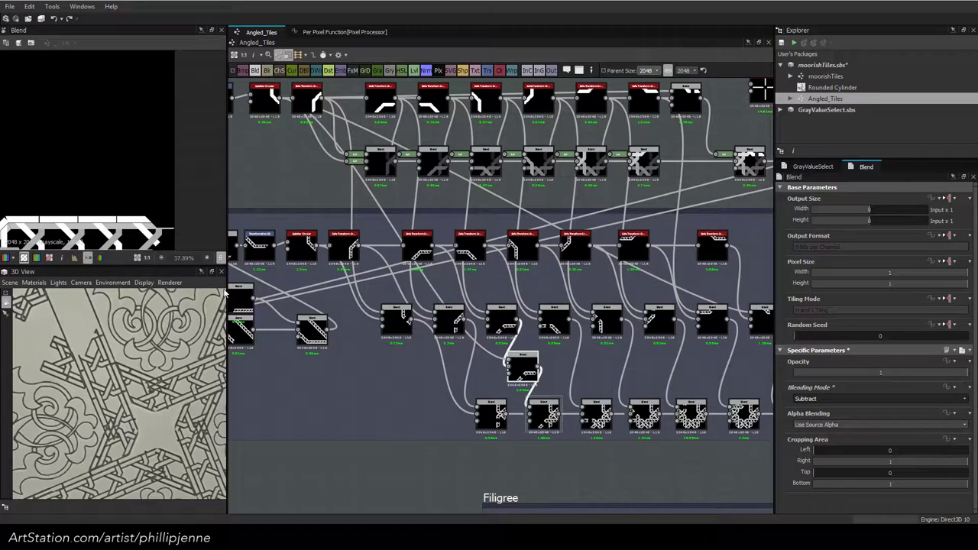
double_click(541, 417)
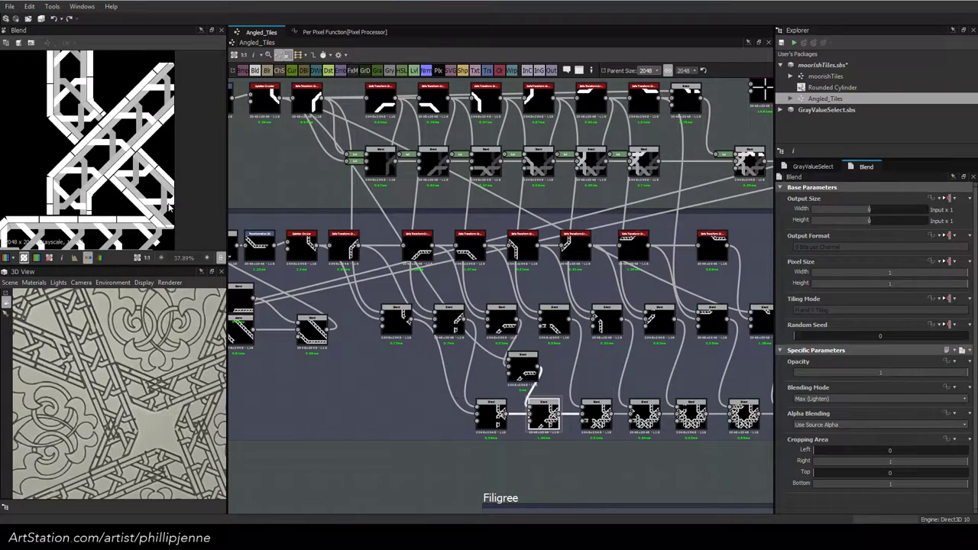
scroll(170, 207, "down", 1)
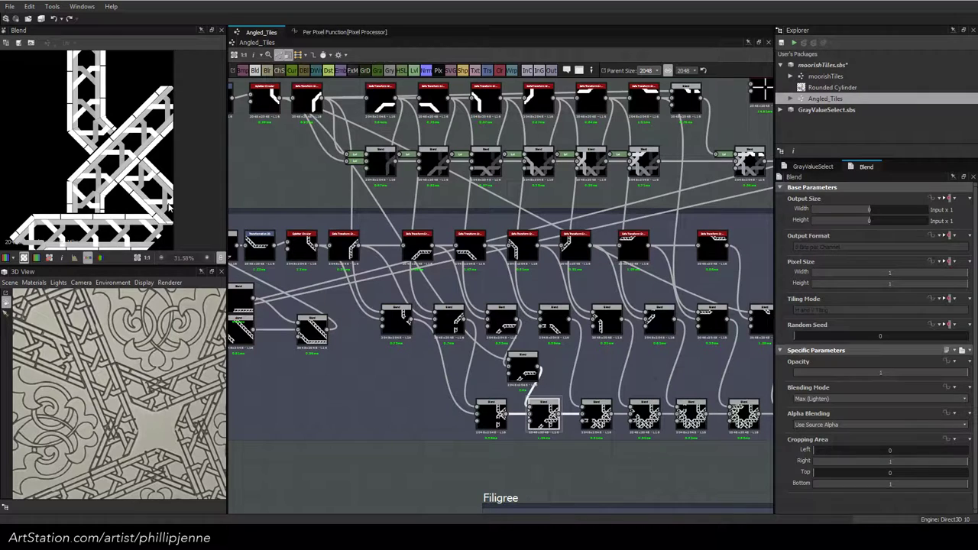
scroll(170, 207, "up", 1)
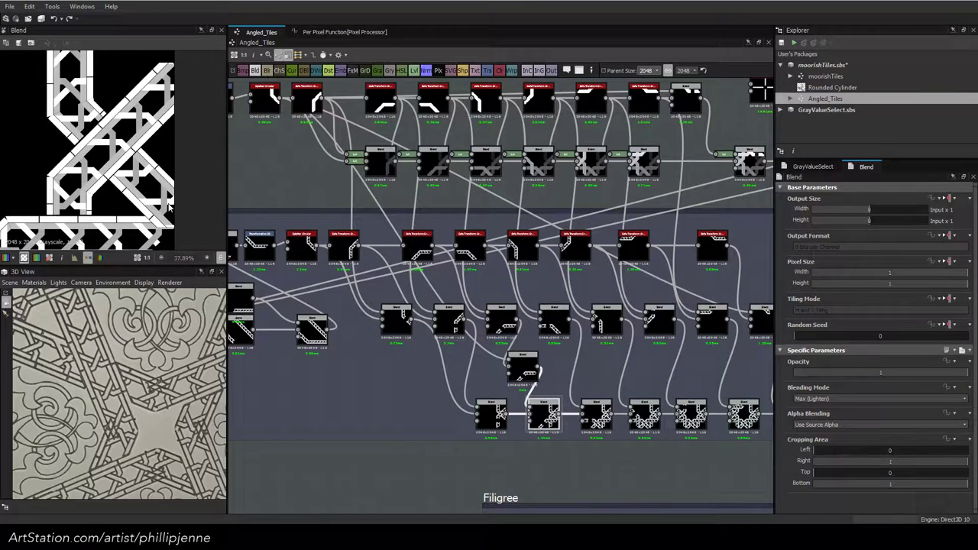
scroll(170, 207, "down", 1)
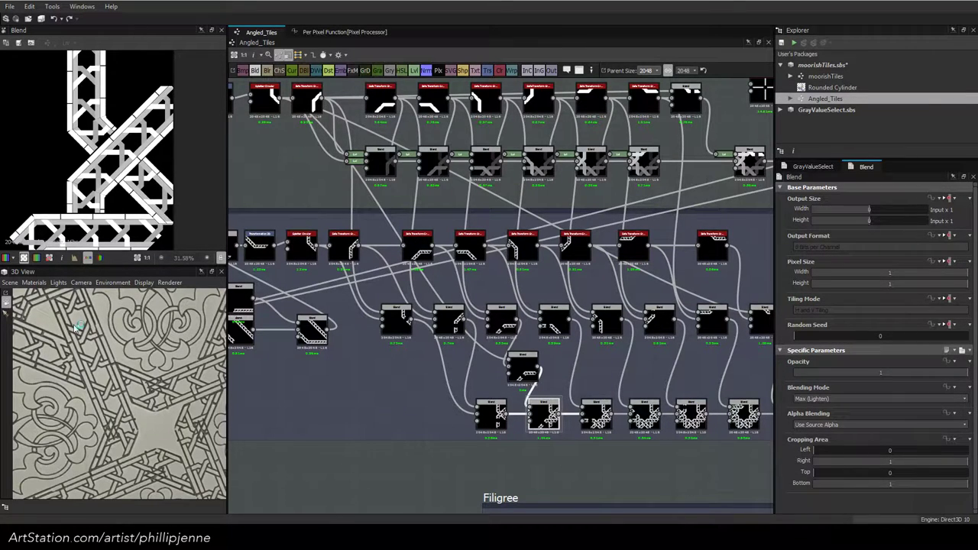
scroll(109, 198, "down", 2)
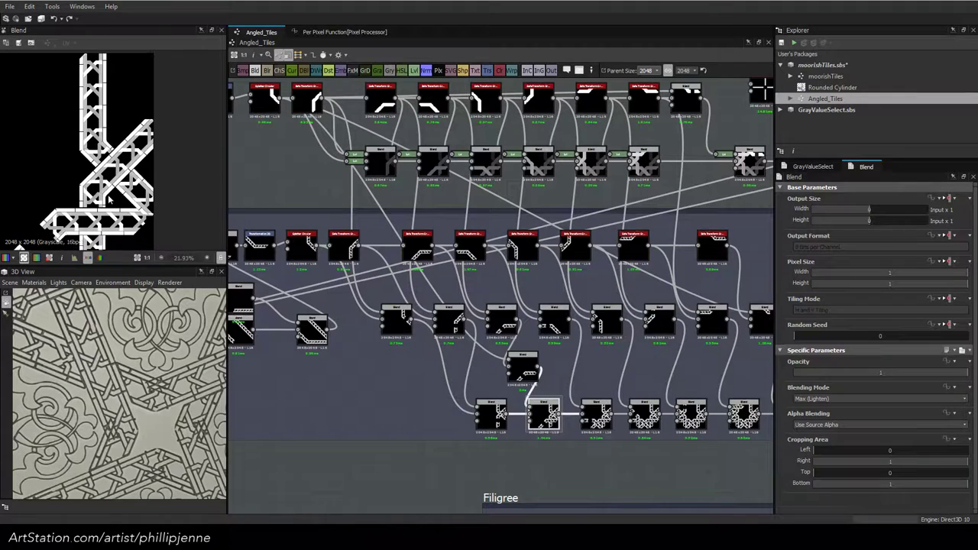
scroll(109, 198, "down", 1)
scroll(109, 199, "up", 1)
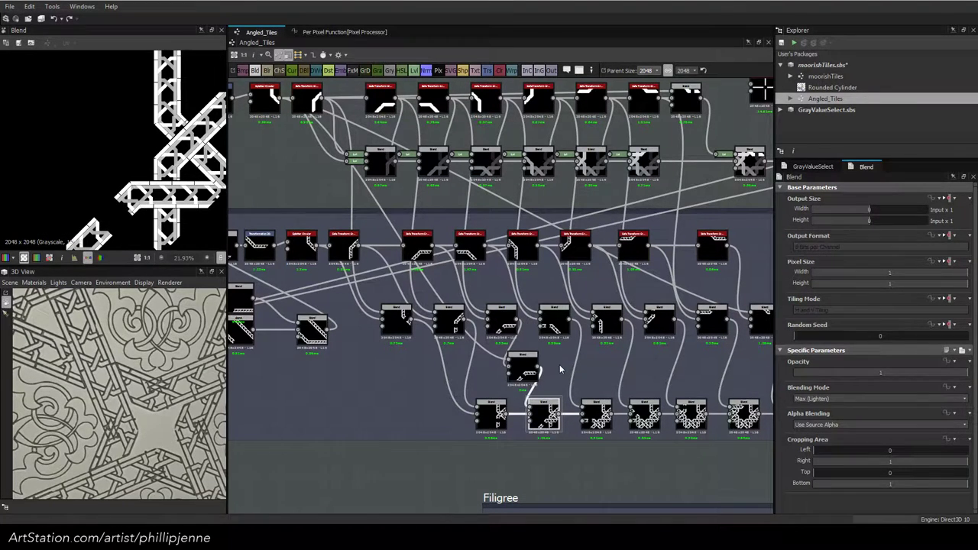
scroll(145, 395, "down", 5)
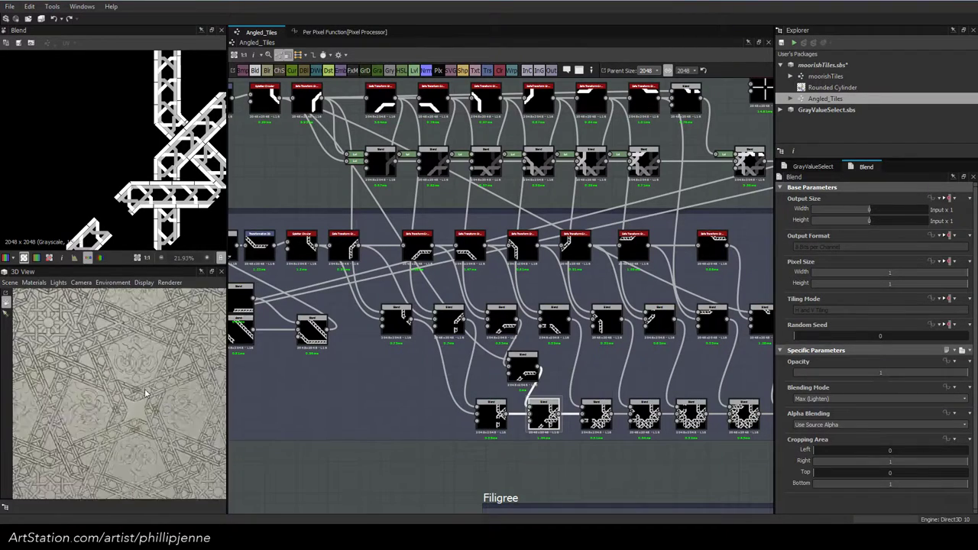
scroll(150, 416, "up", 6)
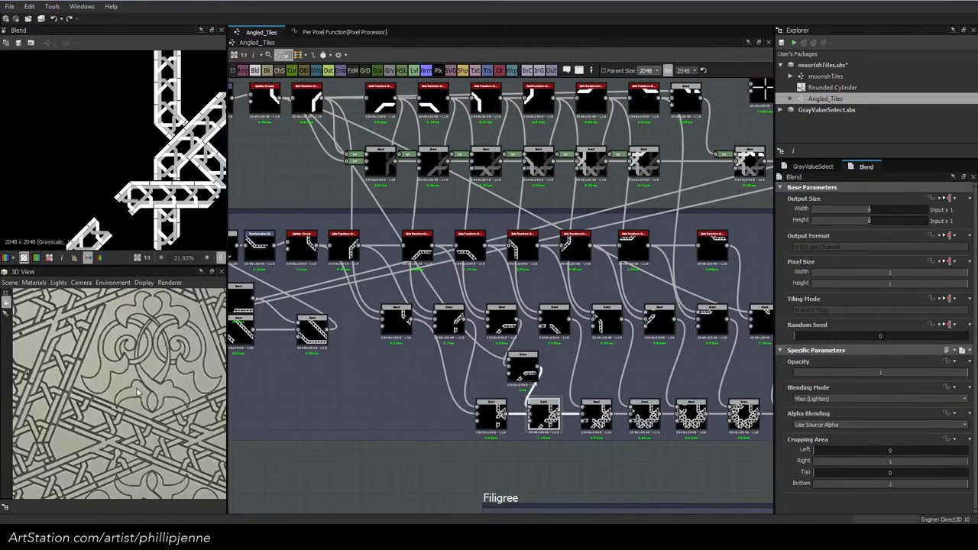
scroll(138, 392, "down", 5)
scroll(137, 392, "up", 4)
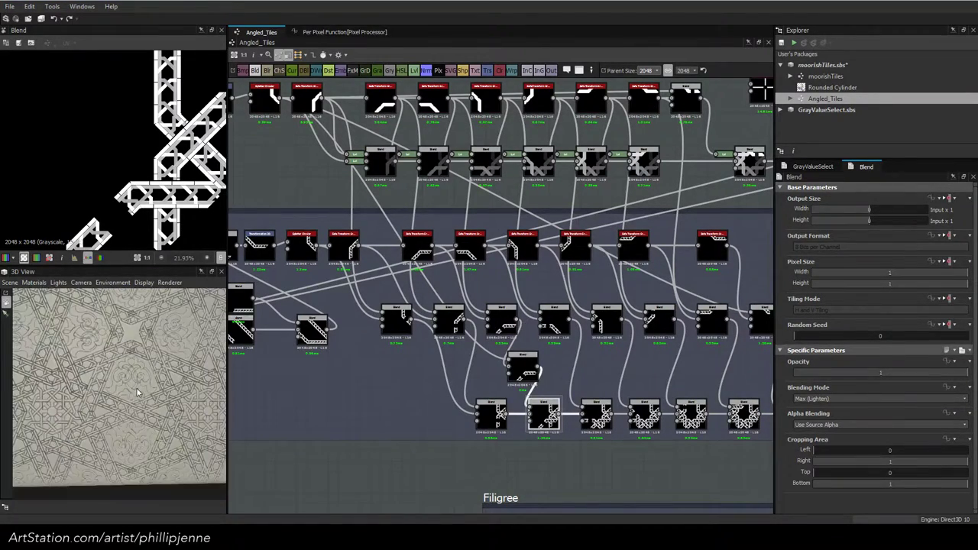
scroll(137, 392, "down", 4)
middle_click_drag(107, 396, 143, 384)
scroll(143, 384, "up", 2)
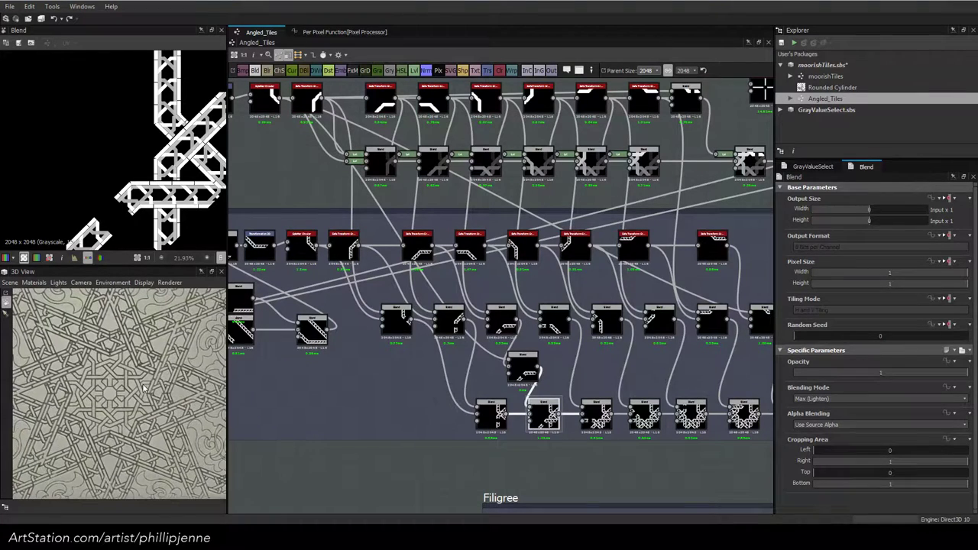
scroll(143, 388, "down", 6)
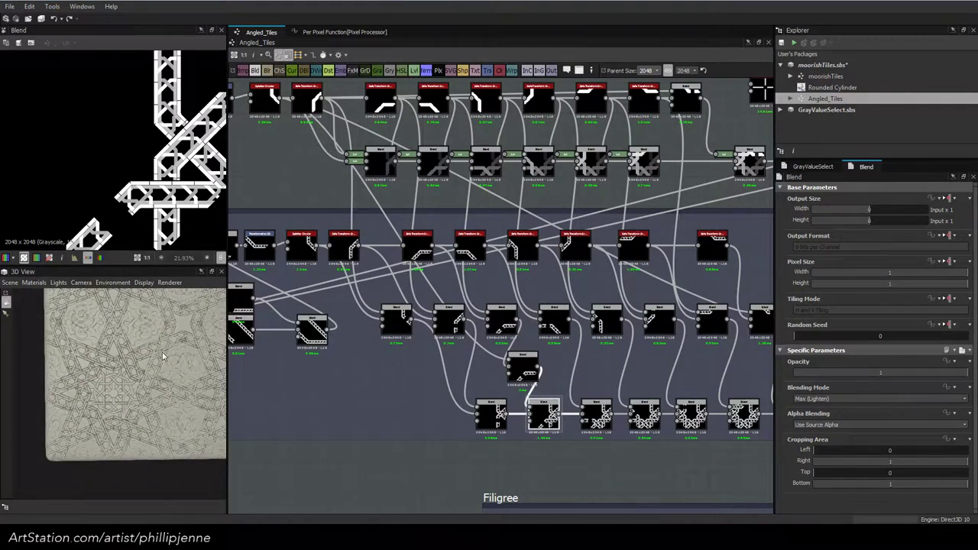
middle_click_drag(125, 343, 130, 381)
scroll(130, 382, "up", 3)
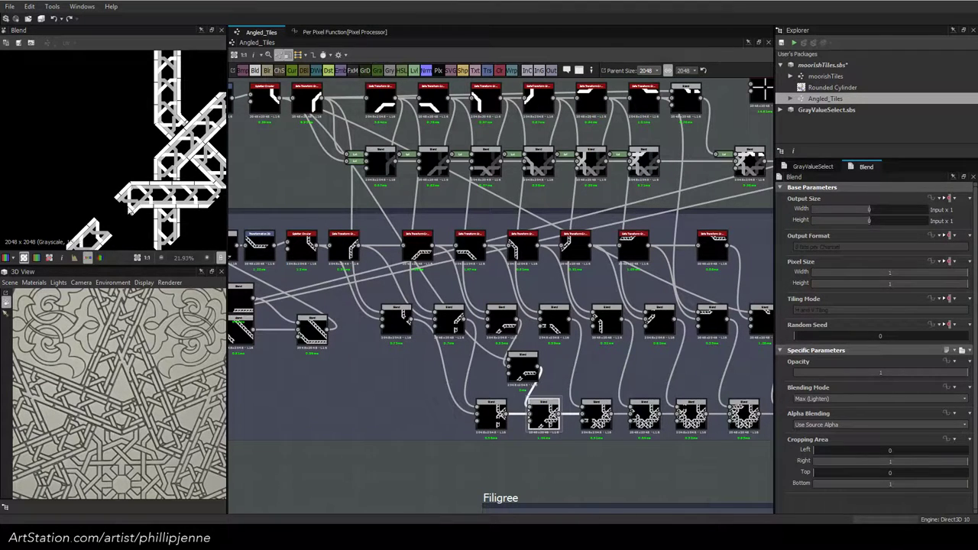
middle_click_drag(156, 200, 115, 200)
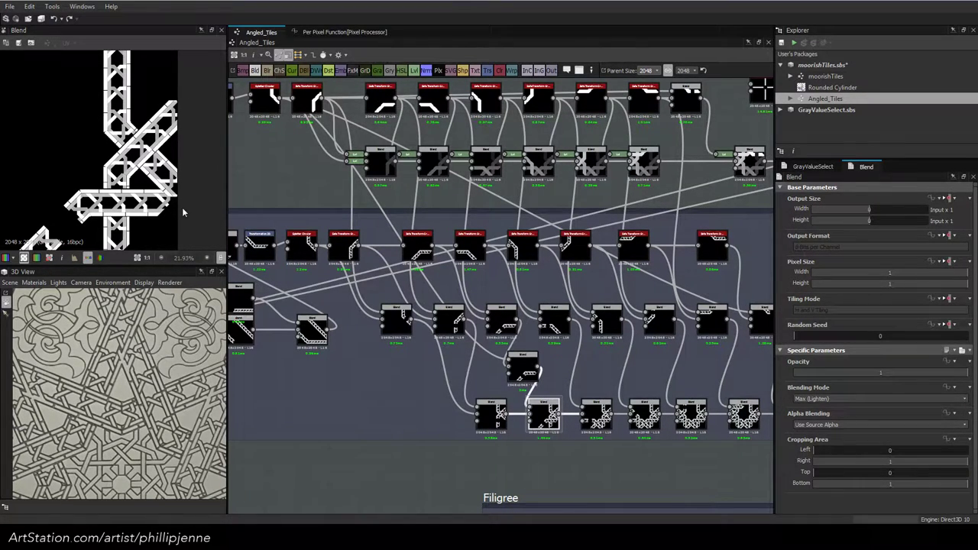
scroll(182, 207, "up", 3)
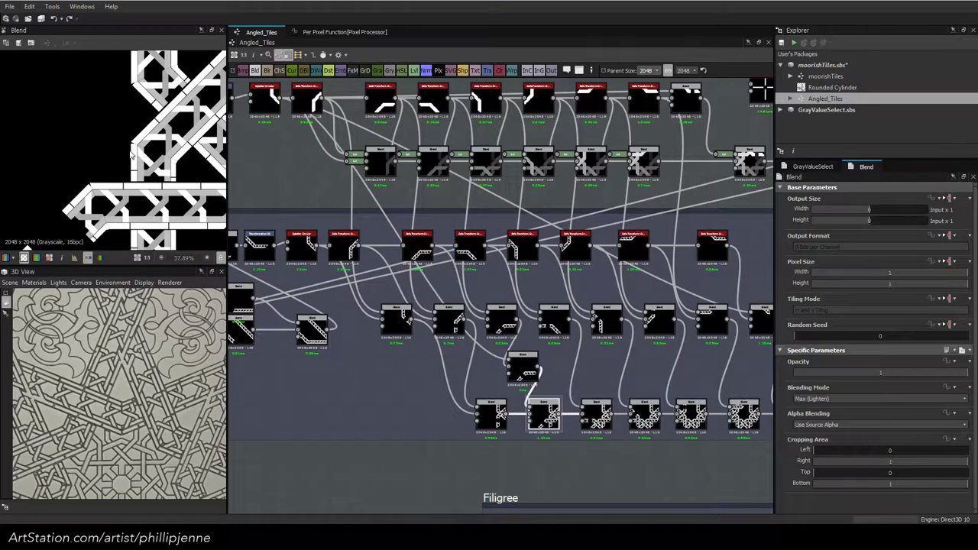
scroll(131, 155, "down", 2)
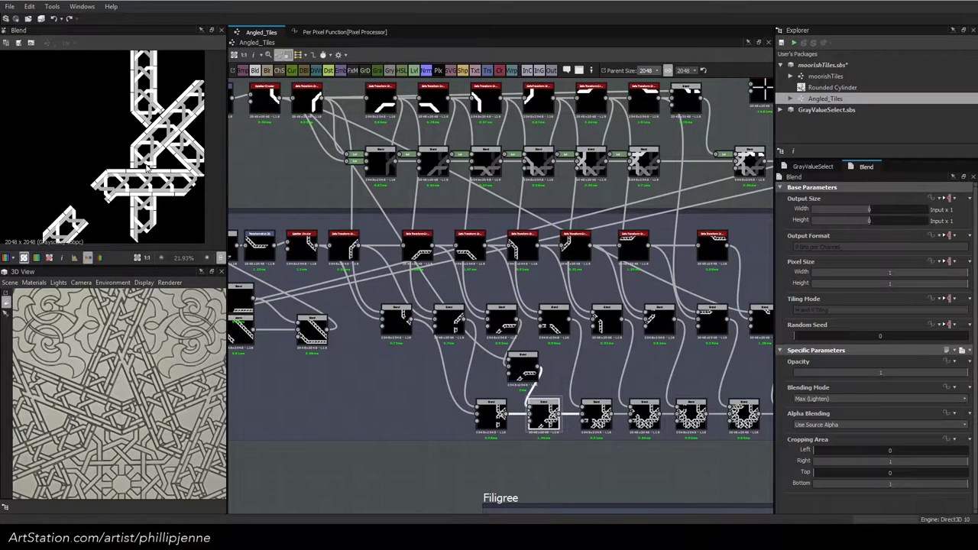
scroll(149, 169, "up", 1)
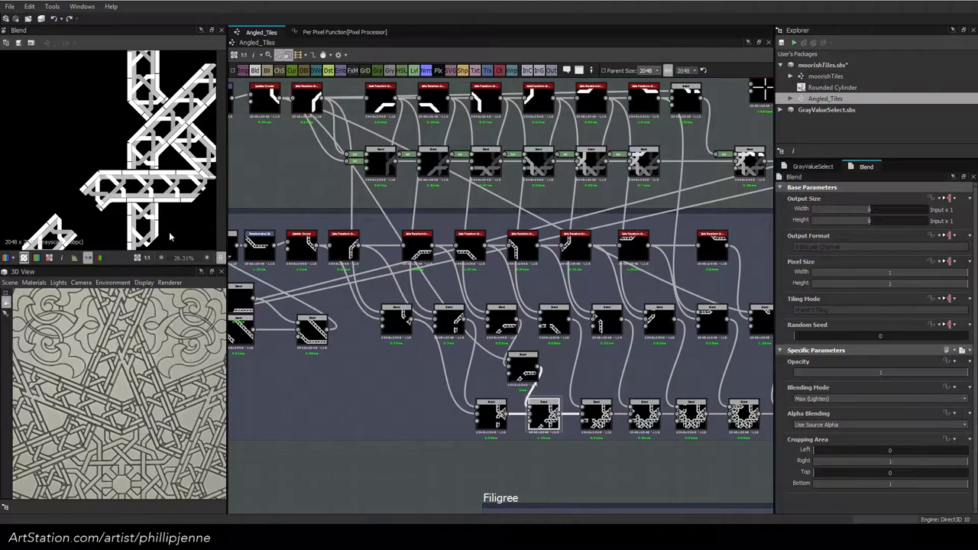
middle_click_drag(191, 184, 162, 184)
scroll(162, 185, "up", 3)
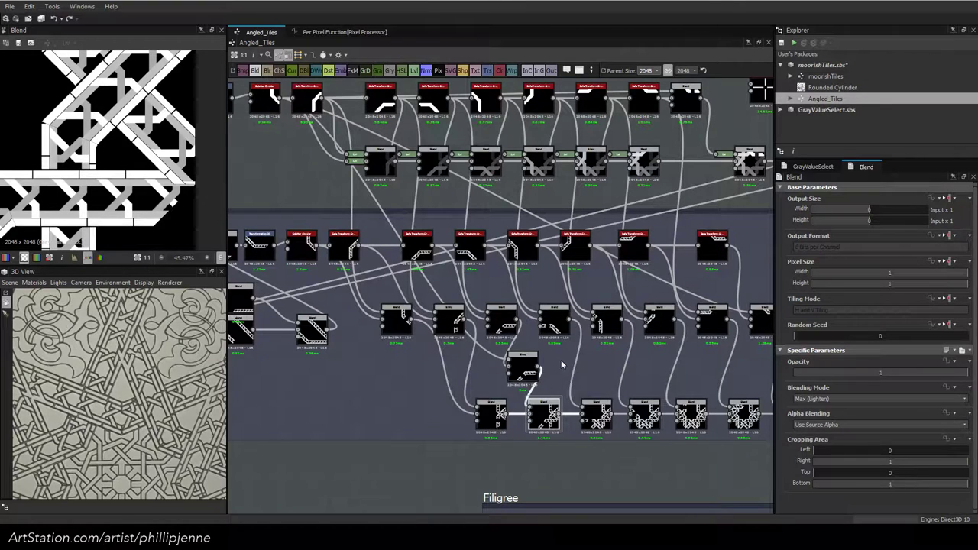
Delete the selected element and preview the first Blend, Transformation 2D and Safe Transform outputs
key("Delete")
scroll(405, 333, "down", 4)
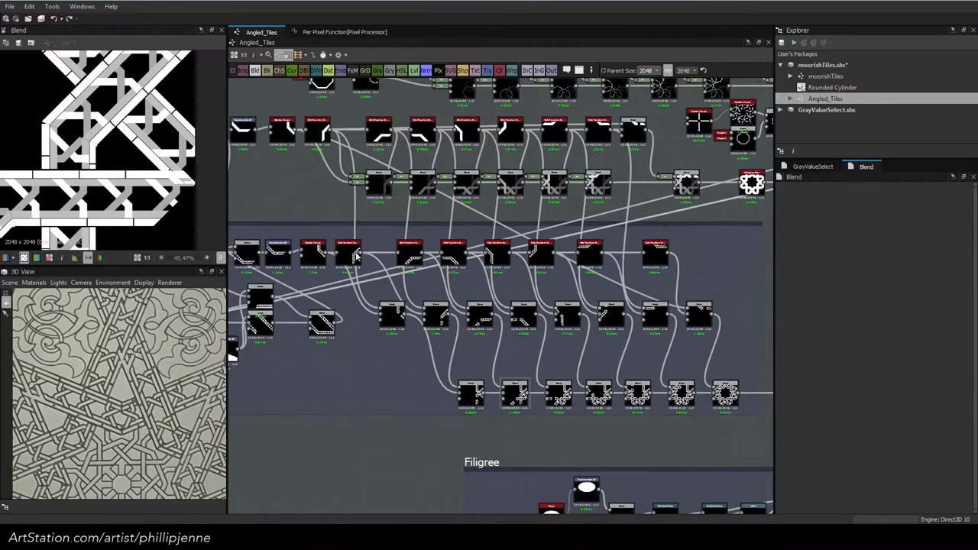
middle_click_drag(393, 220, 550, 314)
double_click(386, 249)
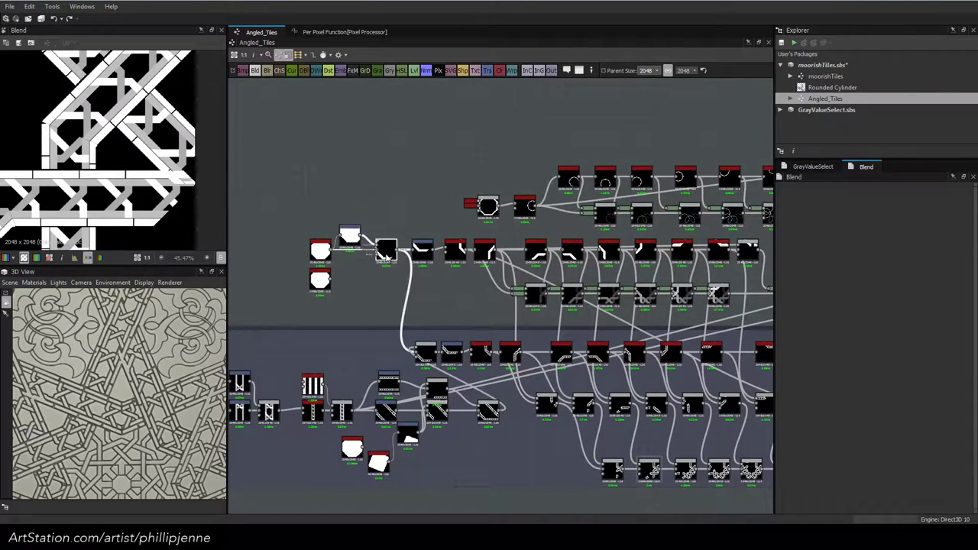
scroll(421, 275, "up", 2)
scroll(421, 275, "up", 2)
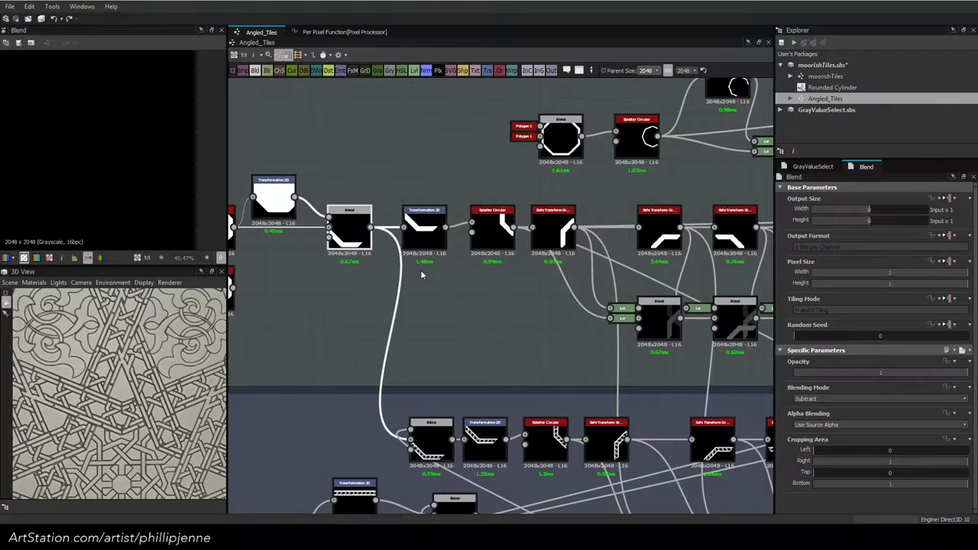
double_click(424, 223)
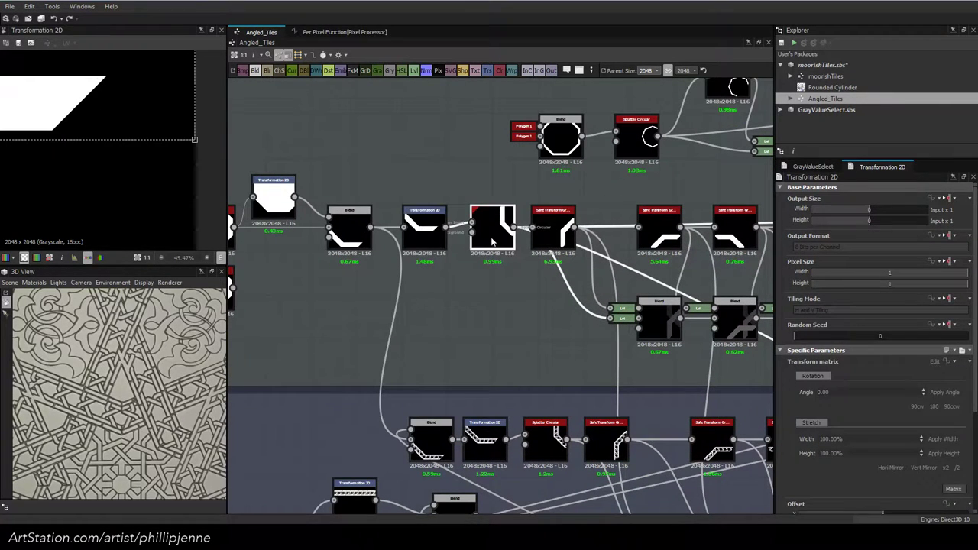
left_click(494, 238)
double_click(559, 239)
scroll(477, 263, "down", 3)
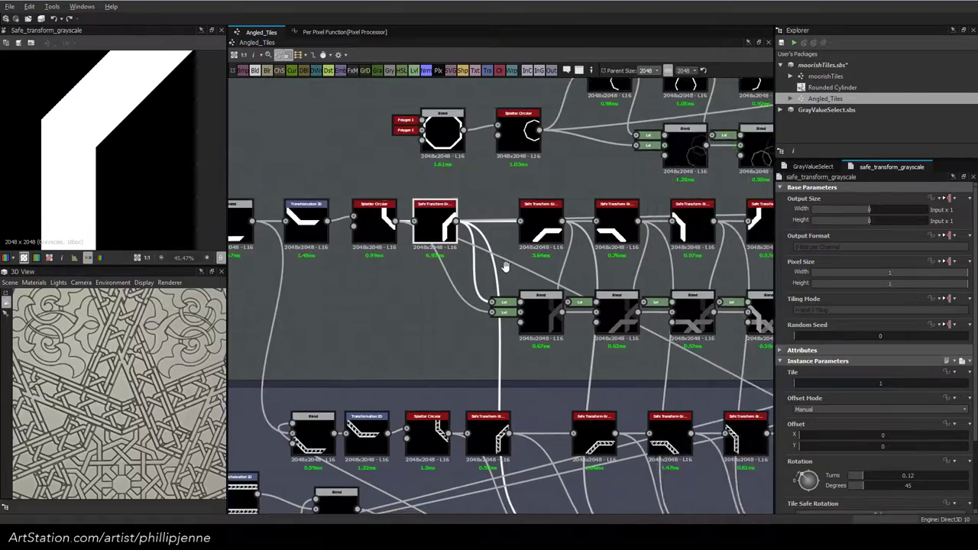
scroll(477, 263, "down", 3)
scroll(572, 279, "up", 3)
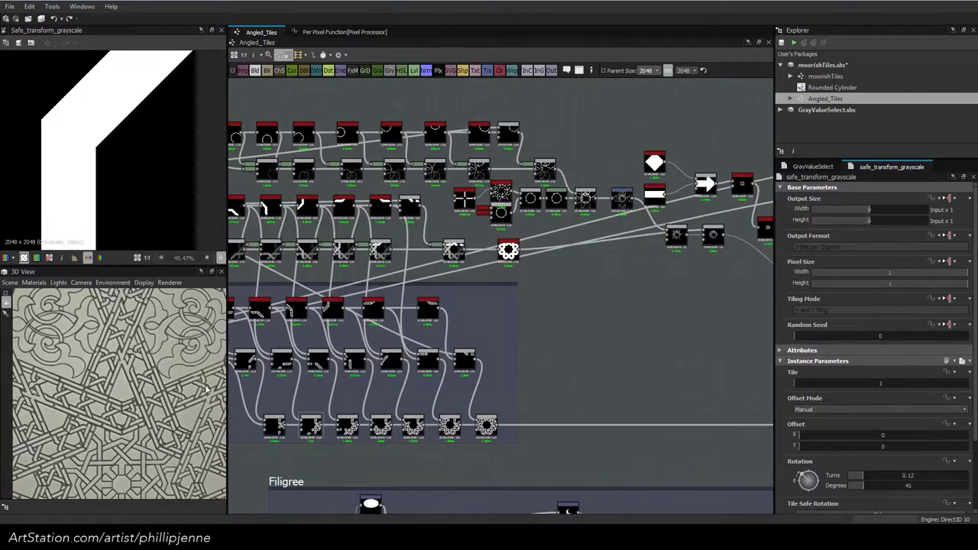
Save the moorishTiles package and reposition the 3D preview
key("ctrl+s")
scroll(206, 389, "down", 5)
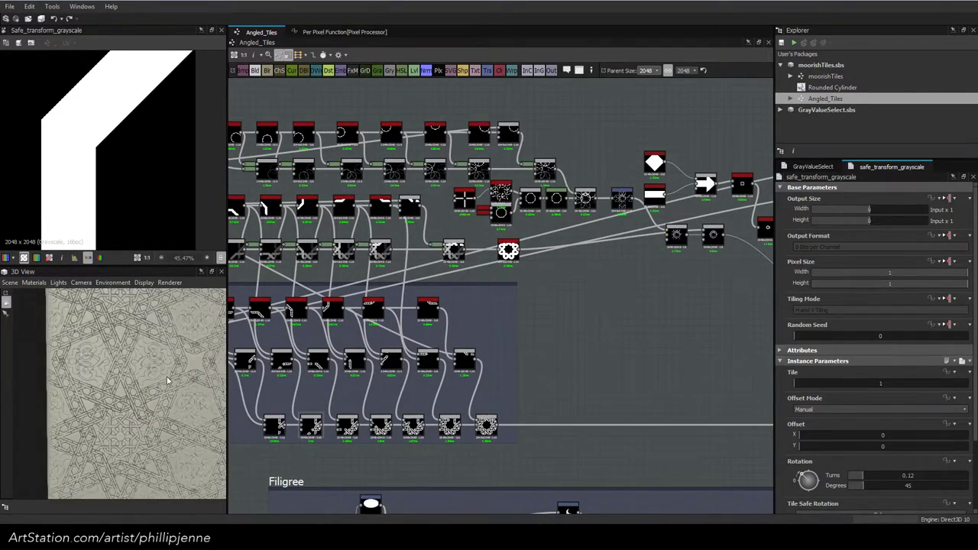
scroll(155, 394, "up", 5)
left_click_drag(145, 384, 87, 396)
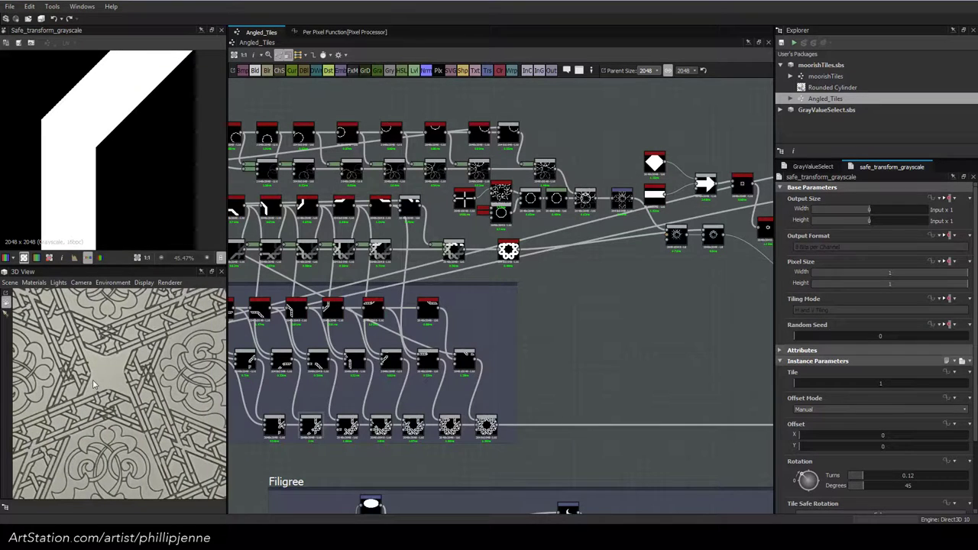
scroll(94, 385, "up", 3)
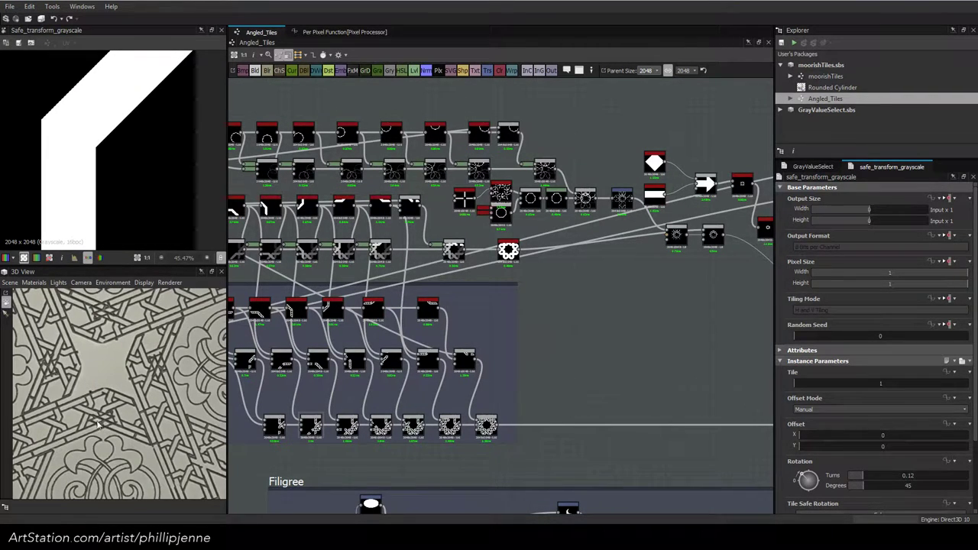
scroll(89, 399, "down", 3)
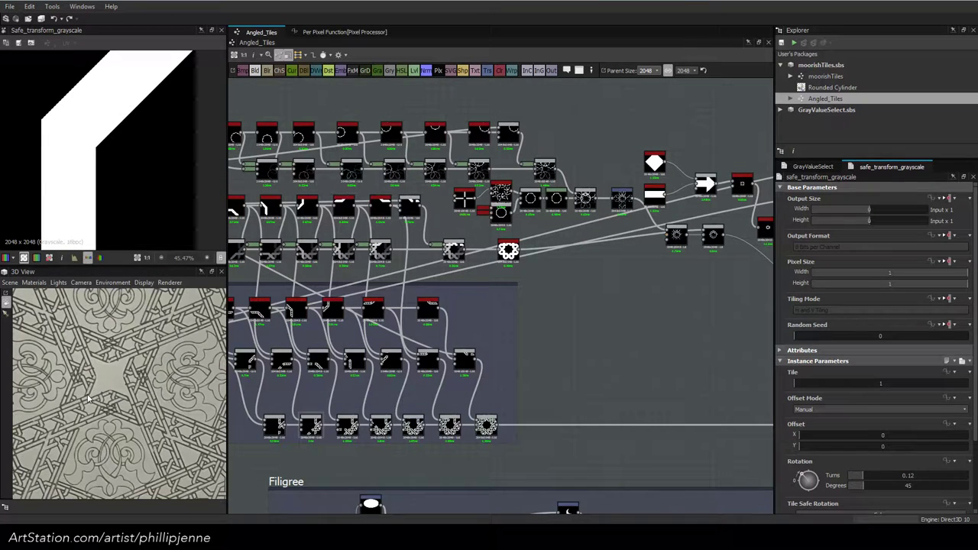
scroll(62, 374, "up", 5)
scroll(621, 275, "down", 1)
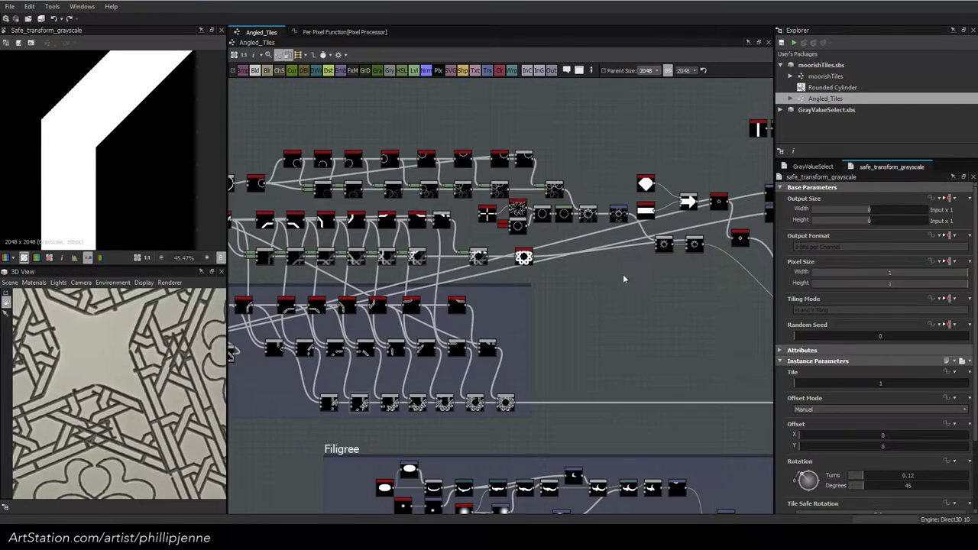
Preview the combined lattice Blend, a lower Blend, the Subtract blend and the last Max (Lighten) blend
middle_click_drag(596, 268, 345, 308)
double_click(607, 446)
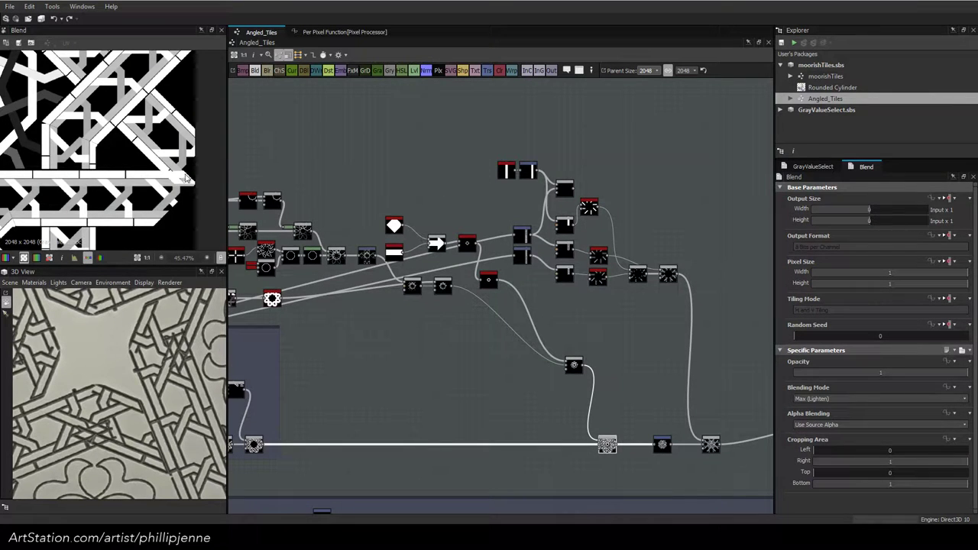
scroll(152, 178, "down", 2)
middle_click_drag(159, 163, 218, 176)
middle_click_drag(63, 187, 168, 204)
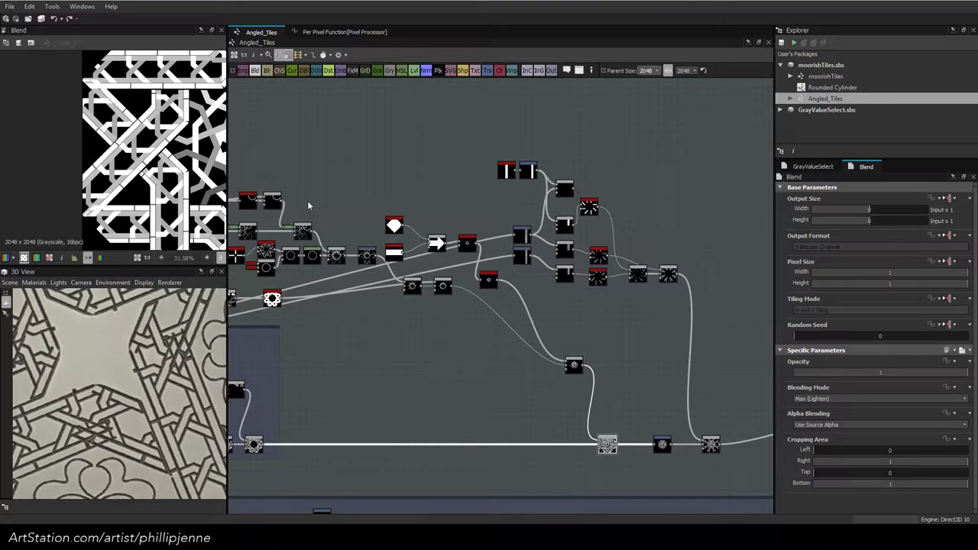
middle_click_drag(143, 124, 22, 248)
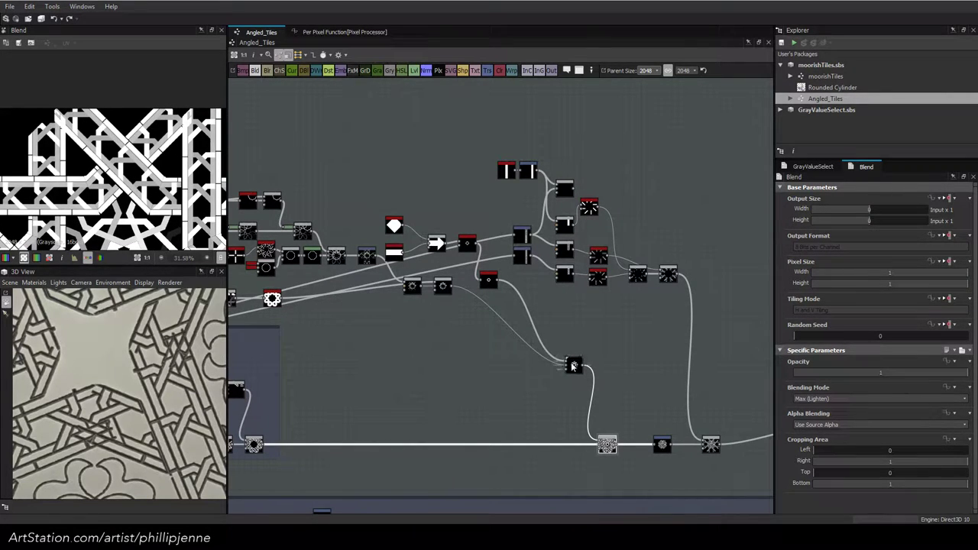
double_click(572, 363)
double_click(255, 449)
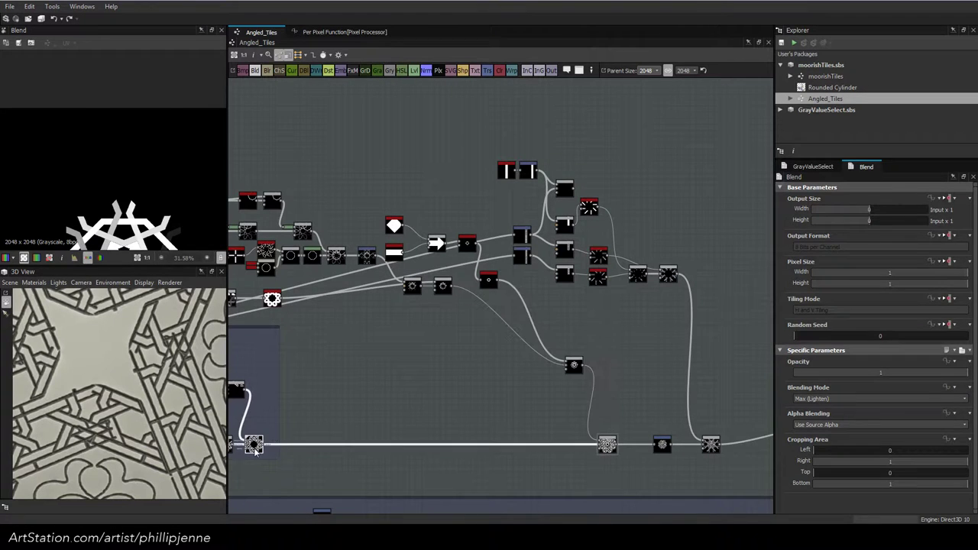
middle_click_drag(367, 330, 552, 286)
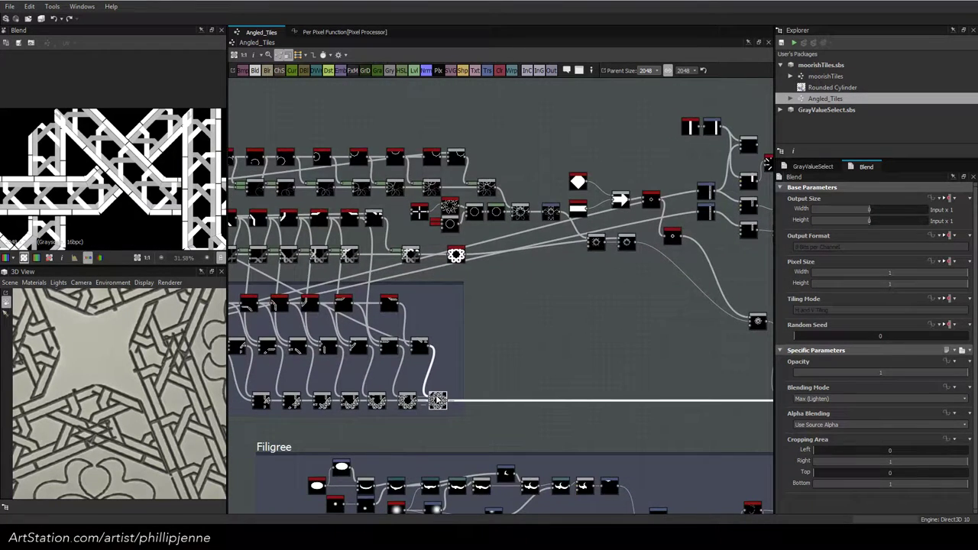
scroll(435, 341, "up", 5)
double_click(404, 304)
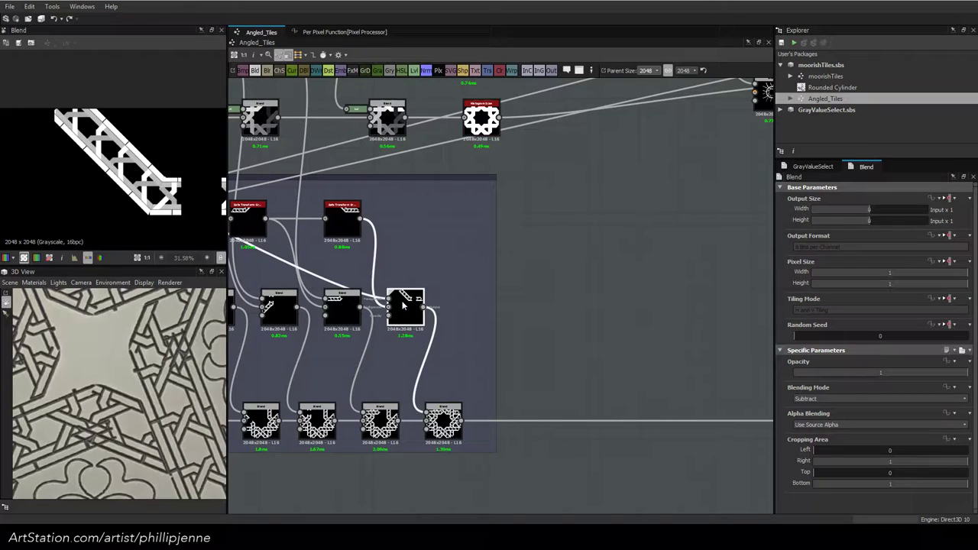
double_click(443, 420)
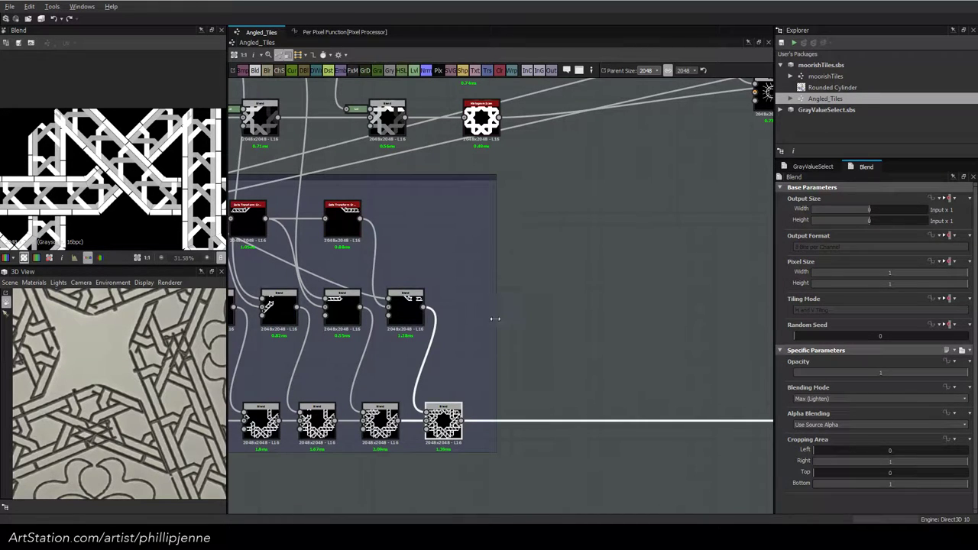
Pan the graph past the Polygon and Shape nodes down to the Tile Generators
middle_click_drag(495, 319, 628, 254)
middle_click_drag(438, 334, 591, 248)
middle_click_drag(452, 305, 657, 234)
middle_click_drag(434, 323, 695, 295)
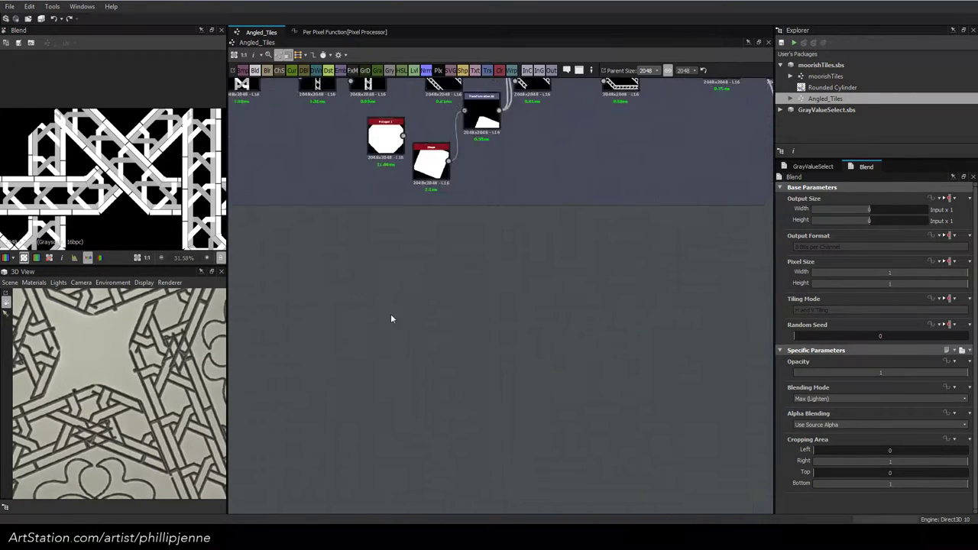
scroll(390, 315, "down", 2)
middle_click_drag(469, 375, 502, 530)
scroll(355, 294, "up", 7)
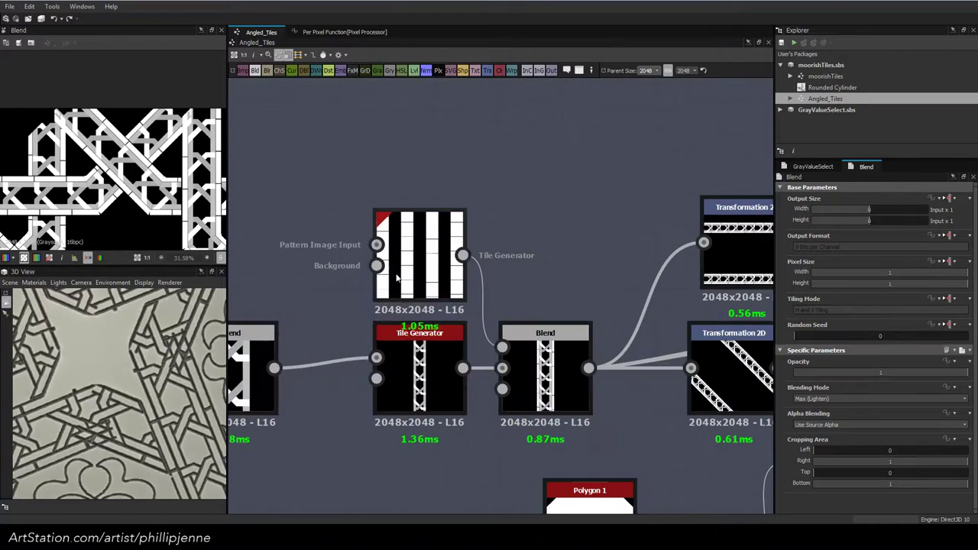
Insert a Levels node between the upper Tile Generator and its Blend
left_click_drag(432, 250, 306, 237)
key("space")
left_click(351, 299)
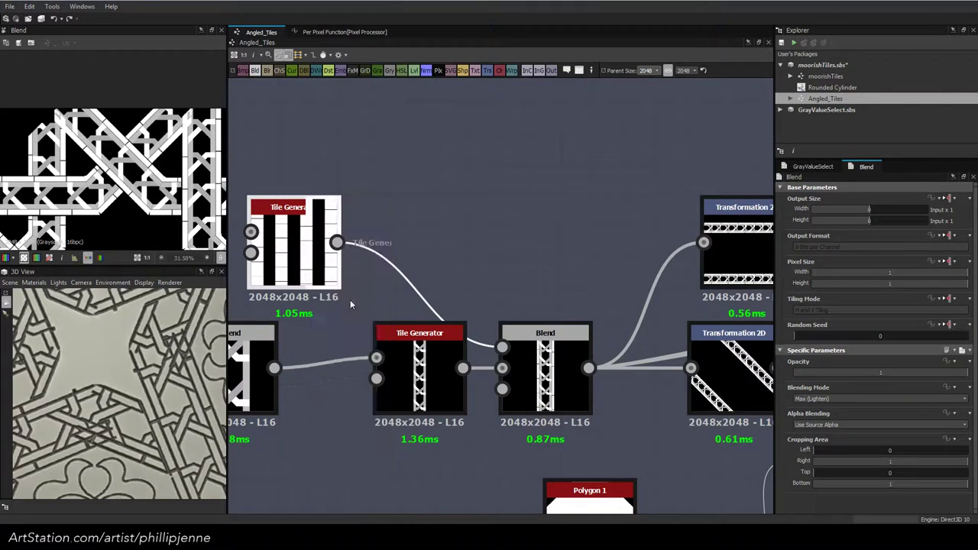
left_click_drag(436, 177, 405, 270)
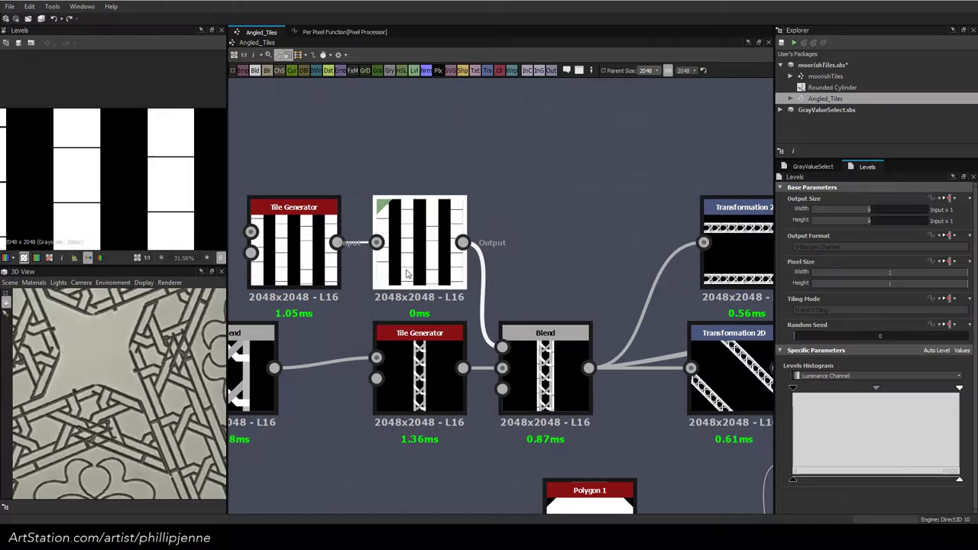
left_click(538, 366)
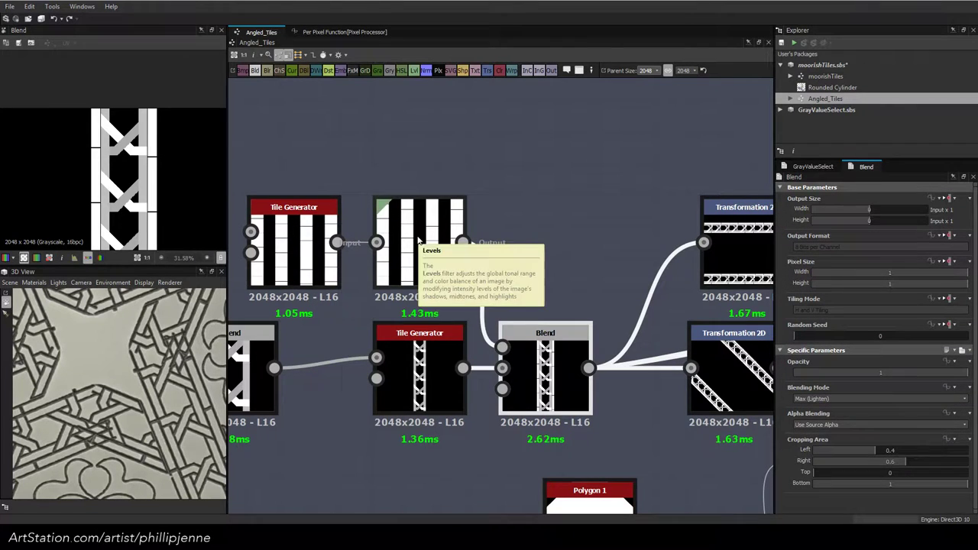
Lower the Levels white point to turn the stripes grey and set parent size to 1024
left_click(418, 241)
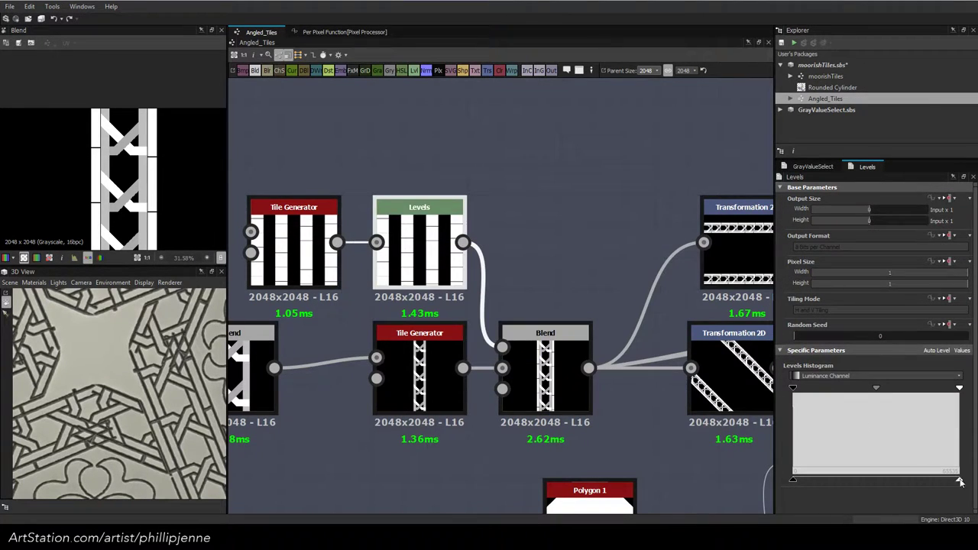
left_click_drag(961, 482, 926, 481)
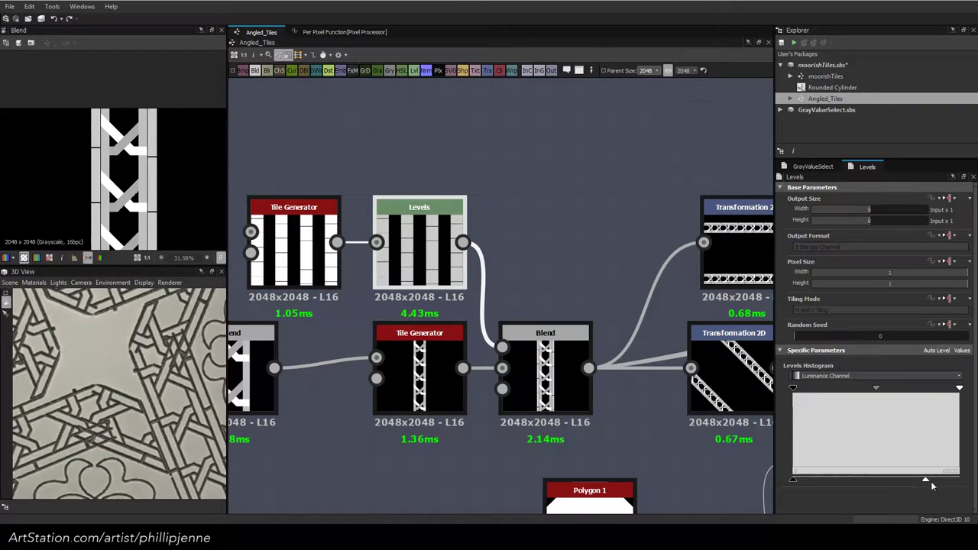
left_click_drag(926, 480, 911, 478)
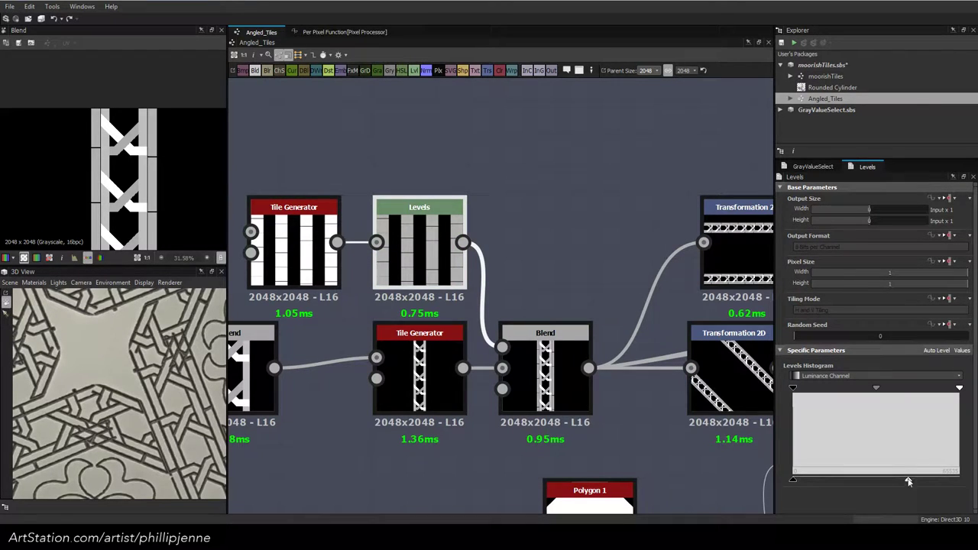
left_click_drag(907, 482, 896, 482)
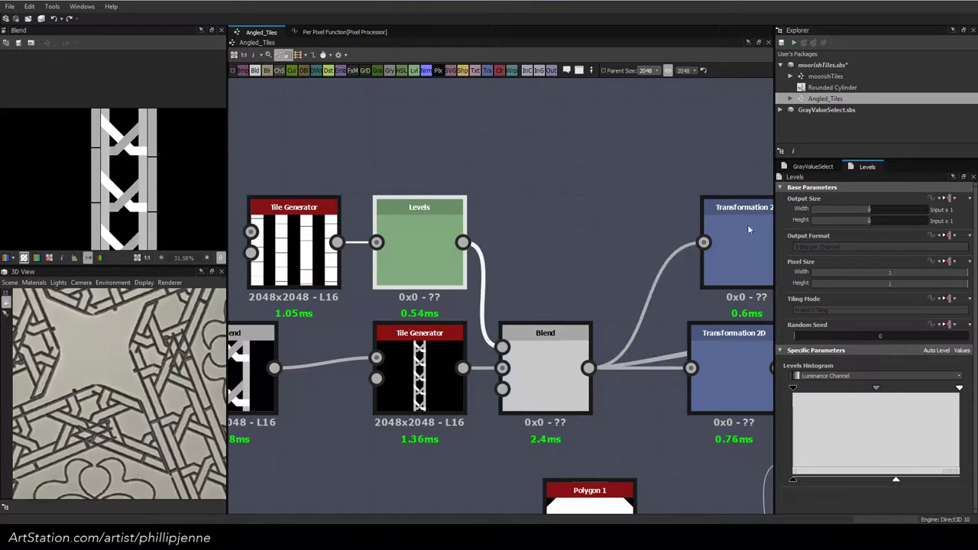
left_click(645, 71)
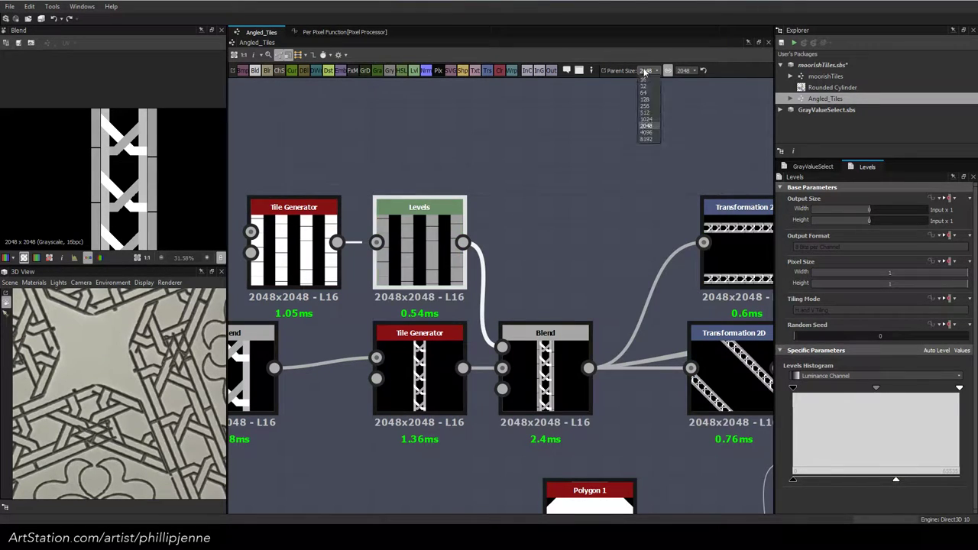
left_click(649, 120)
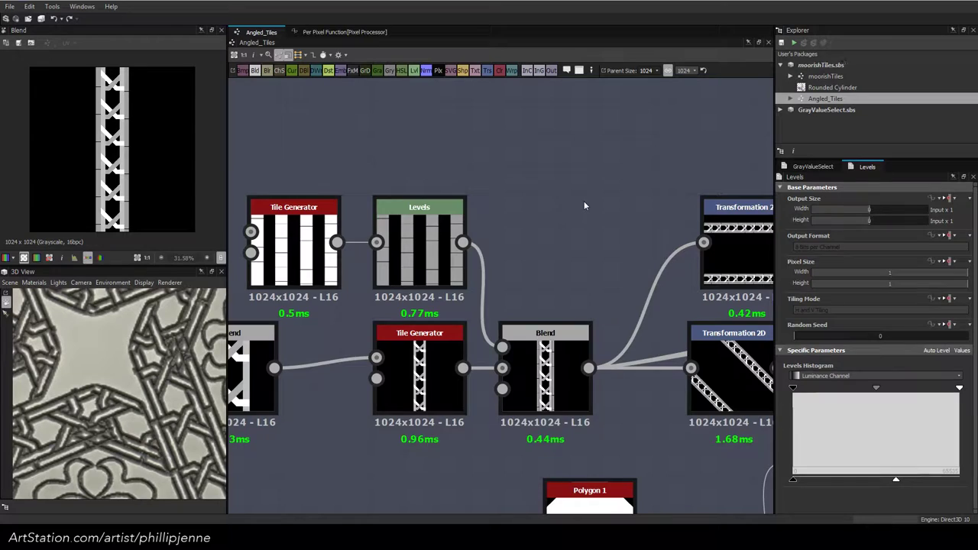
Save the package and pan right past the Filigree frame
key("ctrl+s")
scroll(583, 201, "down", 7)
middle_click_drag(764, 255, 512, 254)
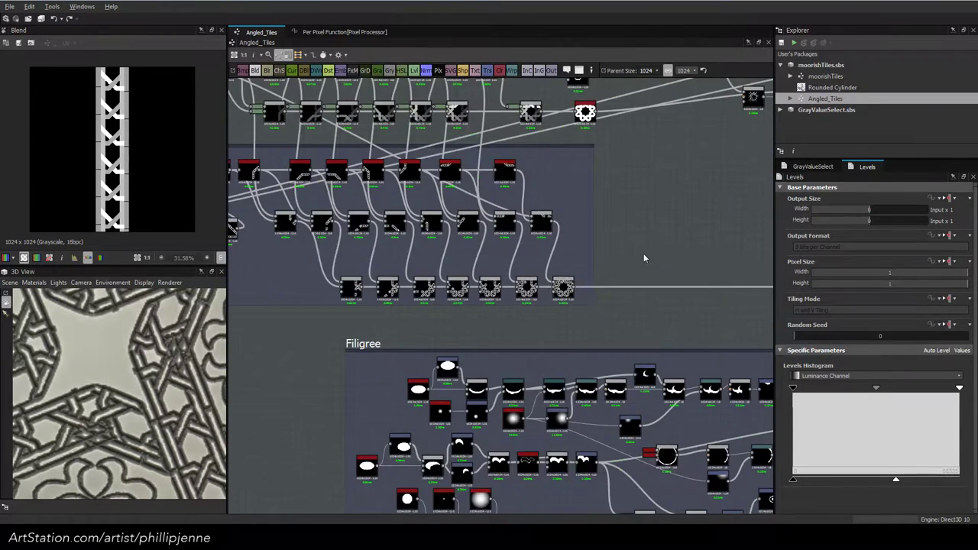
middle_click_drag(647, 257, 459, 249)
middle_click_drag(570, 248, 347, 251)
Preview the star Blend, the downstream Blend and the VG_FineEdgeDetect outputs
double_click(576, 281)
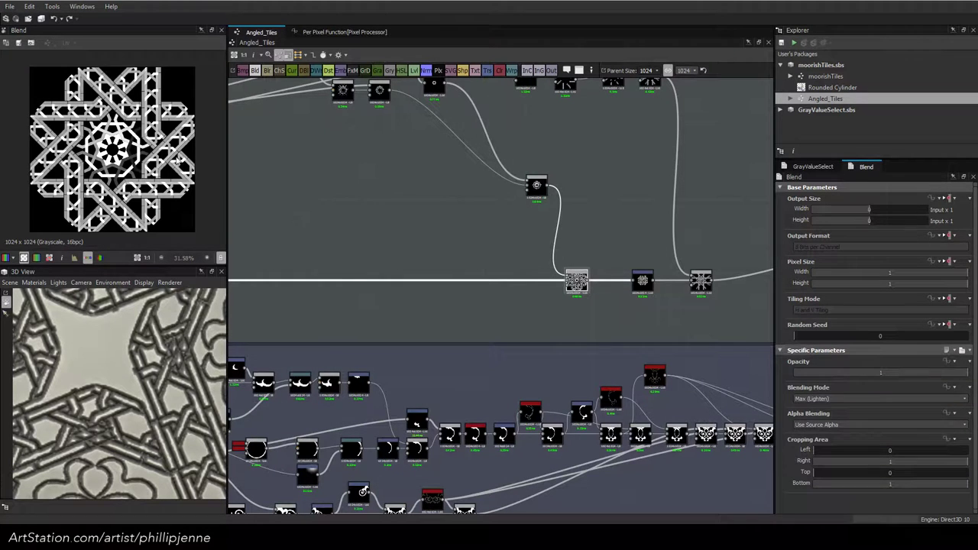
scroll(184, 137, "up", 6)
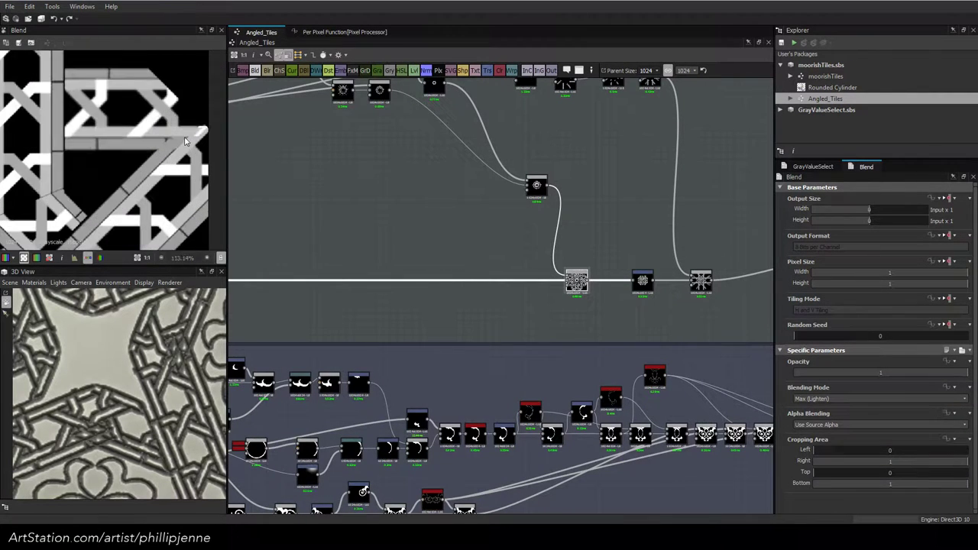
double_click(694, 283)
scroll(597, 246, "down", 3)
middle_click_drag(597, 246, 356, 252)
scroll(522, 258, "up", 4)
double_click(523, 263)
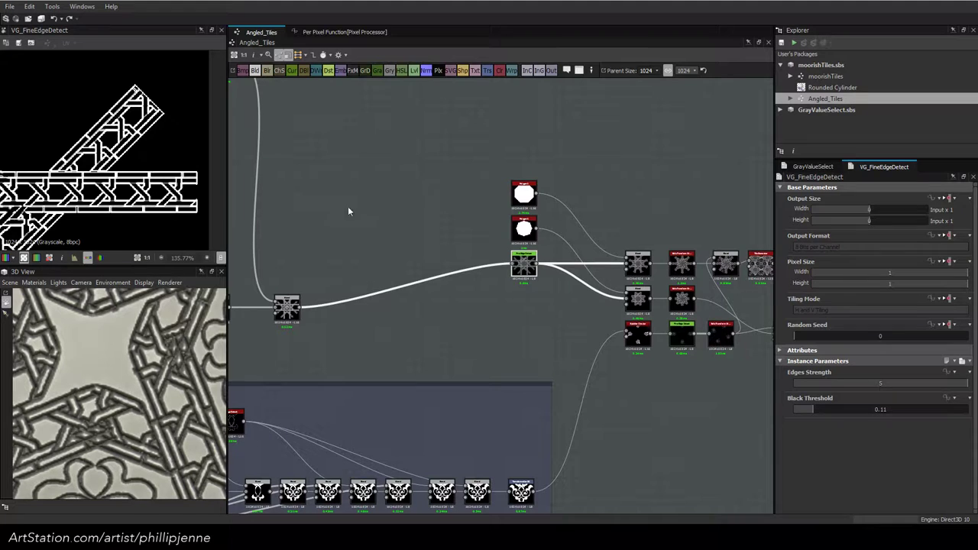
Preview the star lattice Blend, then pan back to the lattice strip nodes
middle_click_drag(351, 205, 720, 150)
double_click(506, 252)
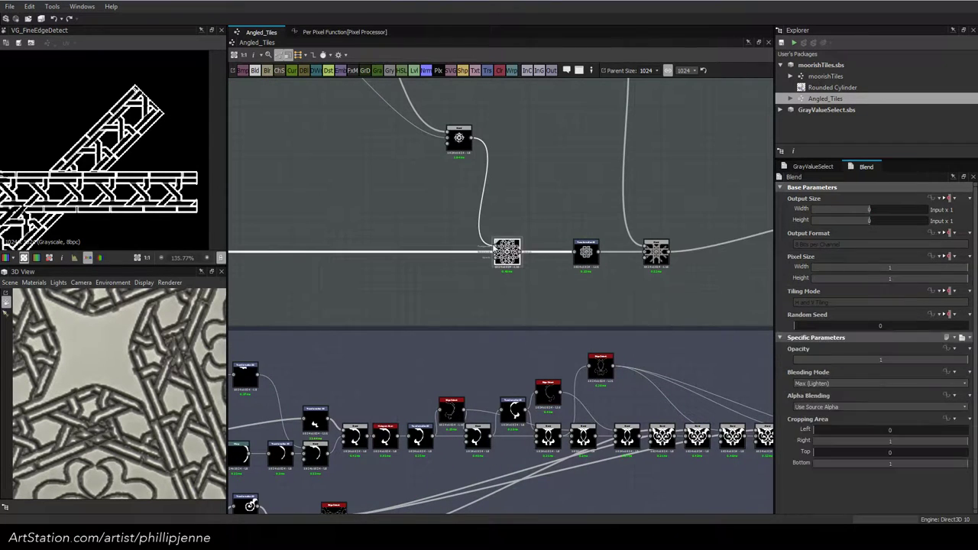
scroll(186, 145, "up", 1)
scroll(197, 139, "down", 3)
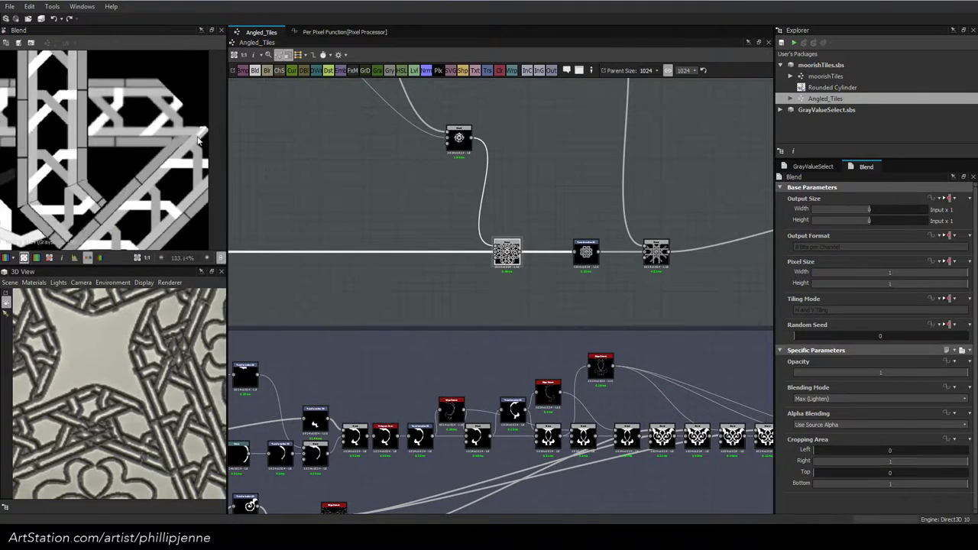
scroll(323, 170, "down", 3)
middle_click_drag(321, 181, 618, 200)
middle_click_drag(305, 191, 718, 221)
middle_click_drag(302, 209, 438, 235)
scroll(437, 233, "up", 6)
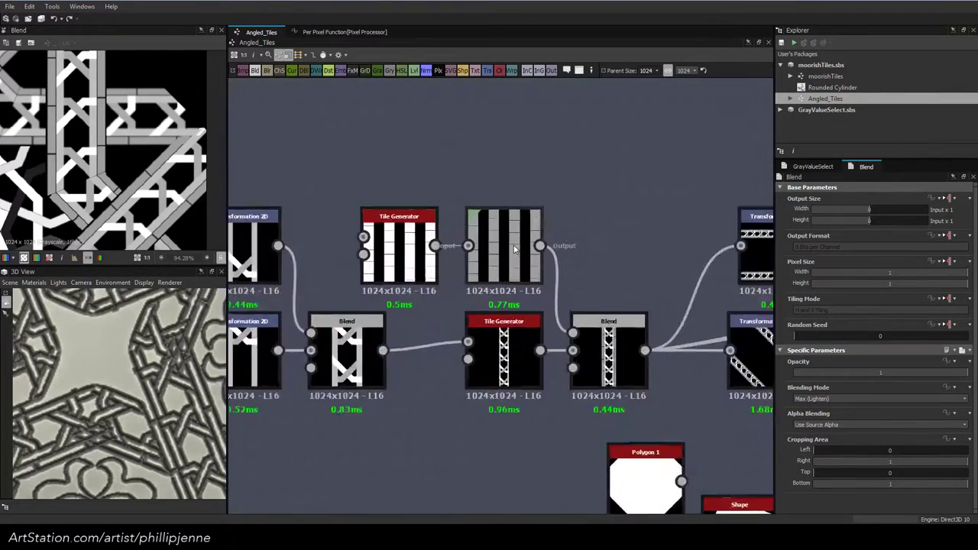
Roughly drag the Levels handle, then enter 0.5 for Level Out High numerically
left_click(510, 227)
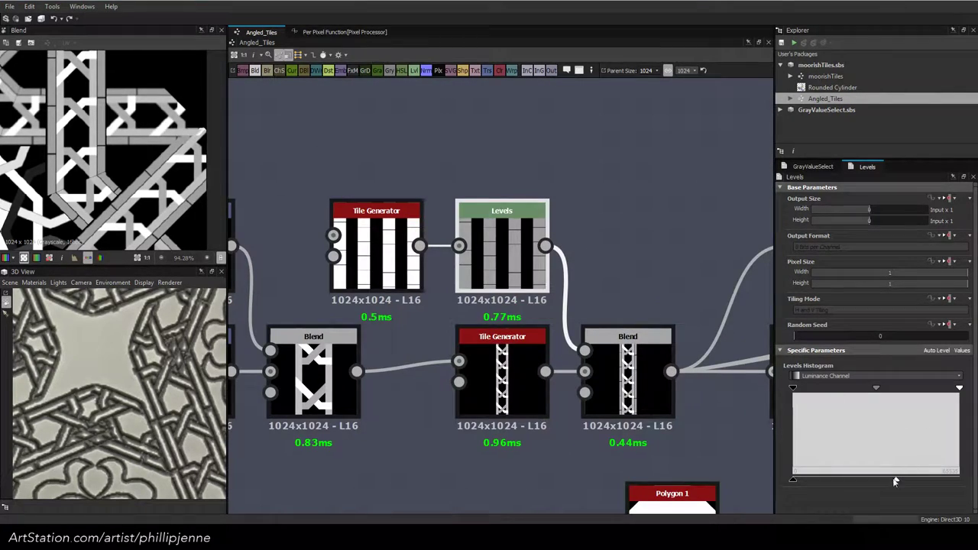
left_click_drag(893, 480, 887, 480)
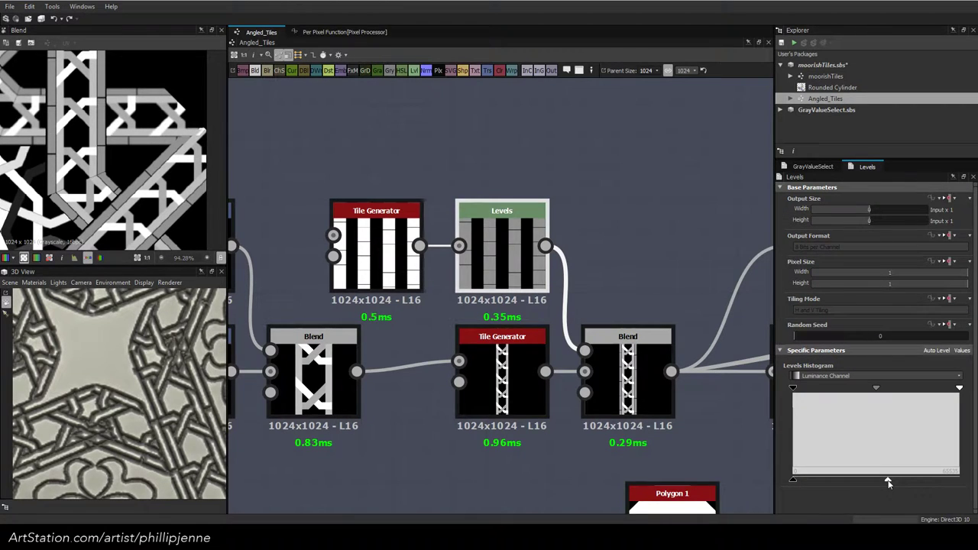
left_click_drag(888, 481, 874, 482)
left_click(961, 350)
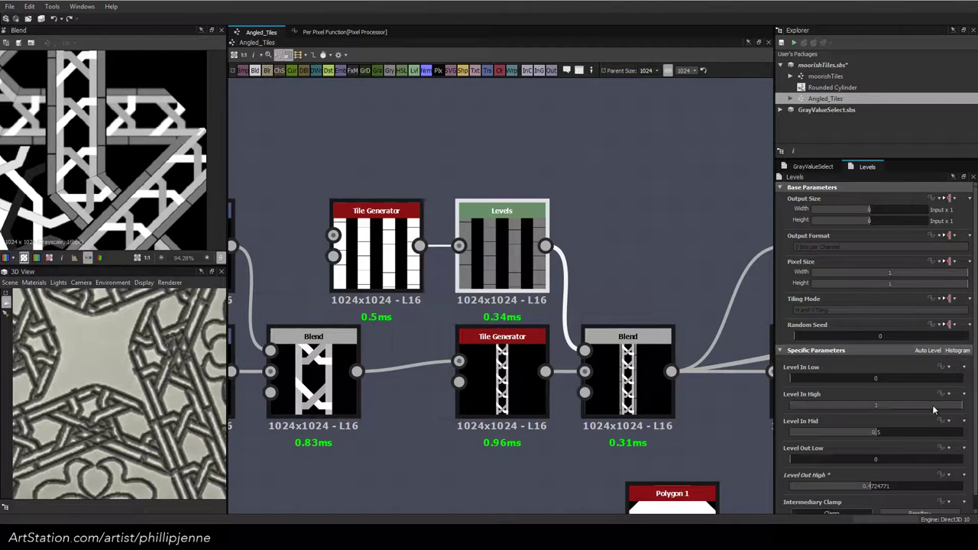
double_click(878, 485)
type("0.5")
key("Return")
scroll(107, 186, "down", 8)
scroll(84, 168, "up", 4)
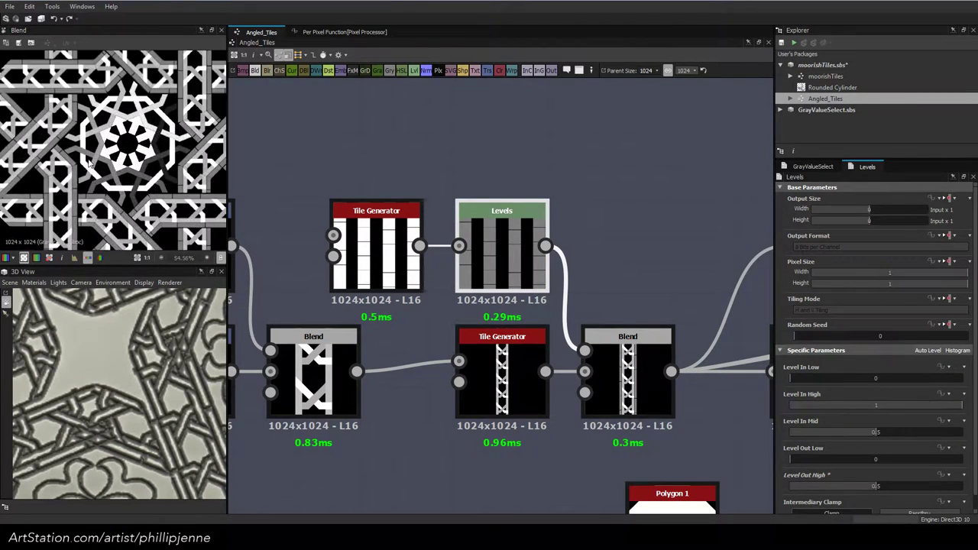
scroll(87, 164, "down", 3)
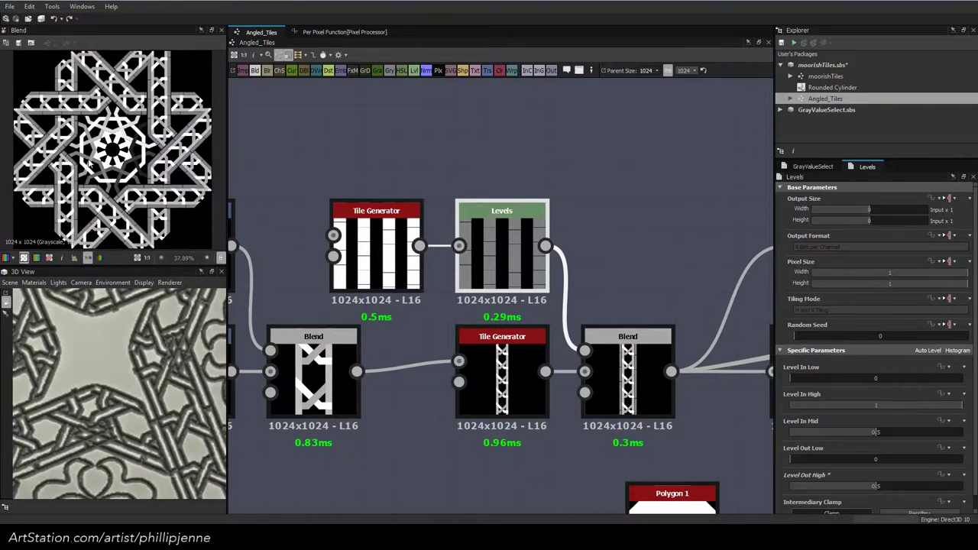
middle_click_drag(589, 229, 487, 229)
middle_click_drag(760, 267, 264, 297)
middle_click_drag(602, 204, 278, 204)
scroll(90, 133, "up", 6)
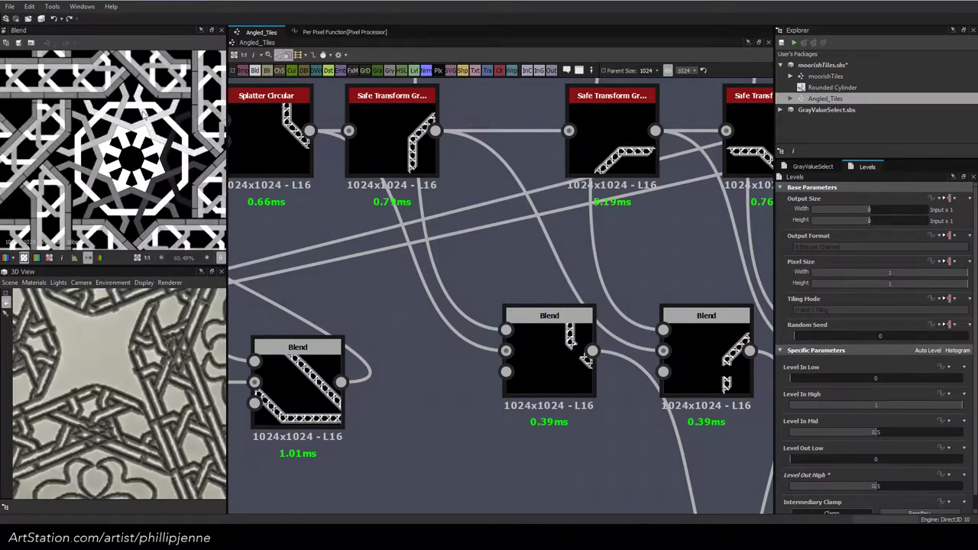
scroll(145, 120, "down", 2)
middle_click_drag(491, 297, 291, 313)
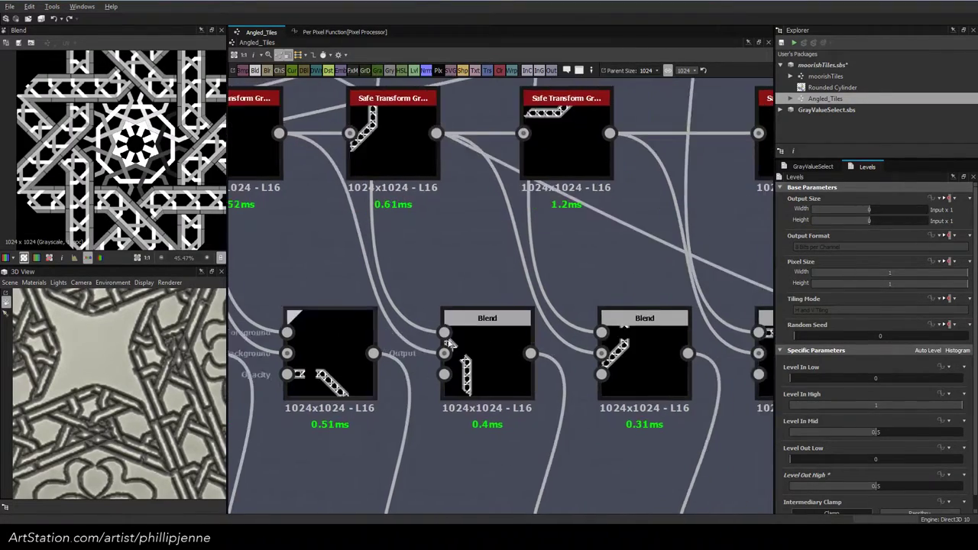
scroll(448, 343, "down", 7)
middle_click_drag(447, 320, 137, 309)
middle_click_drag(757, 365, 563, 323)
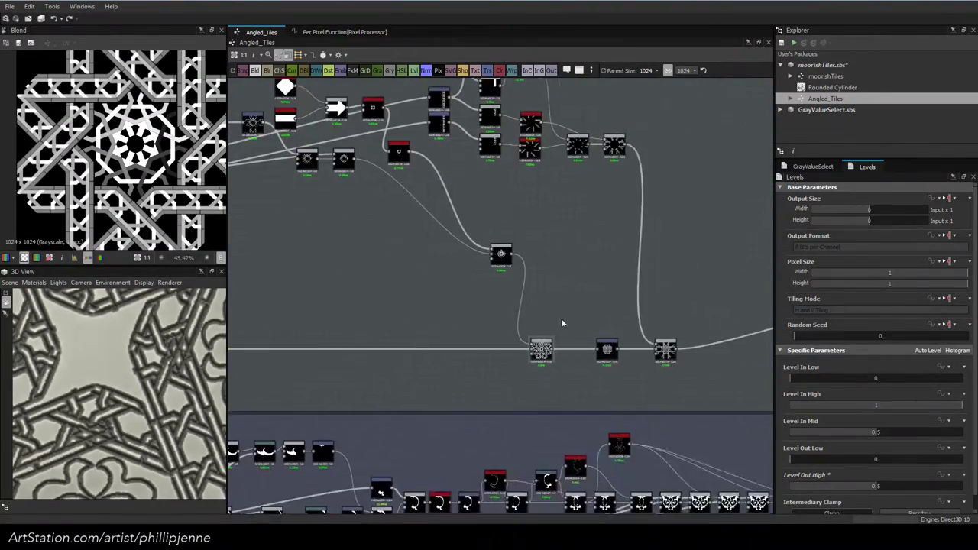
scroll(567, 331, "up", 6)
left_click(490, 380)
scroll(61, 110, "down", 3)
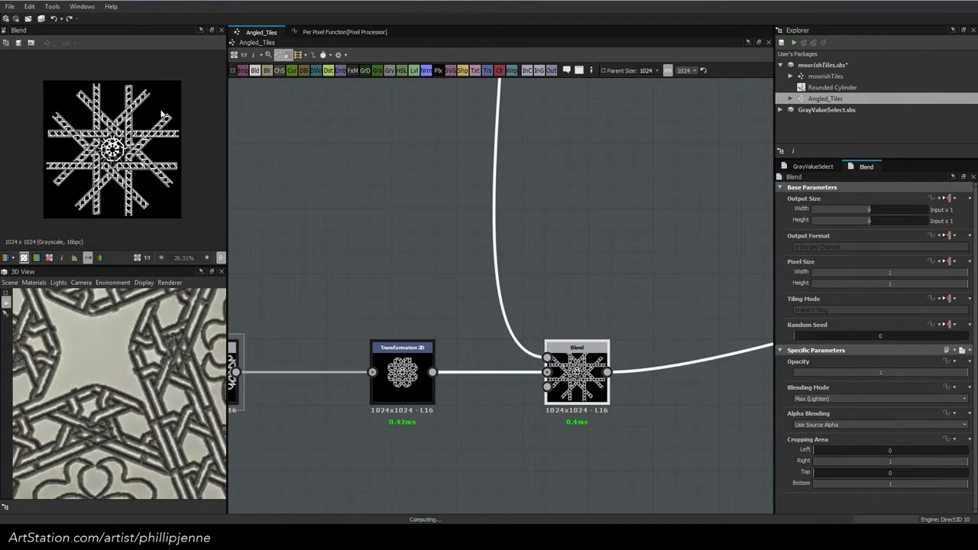
scroll(158, 105, "up", 5)
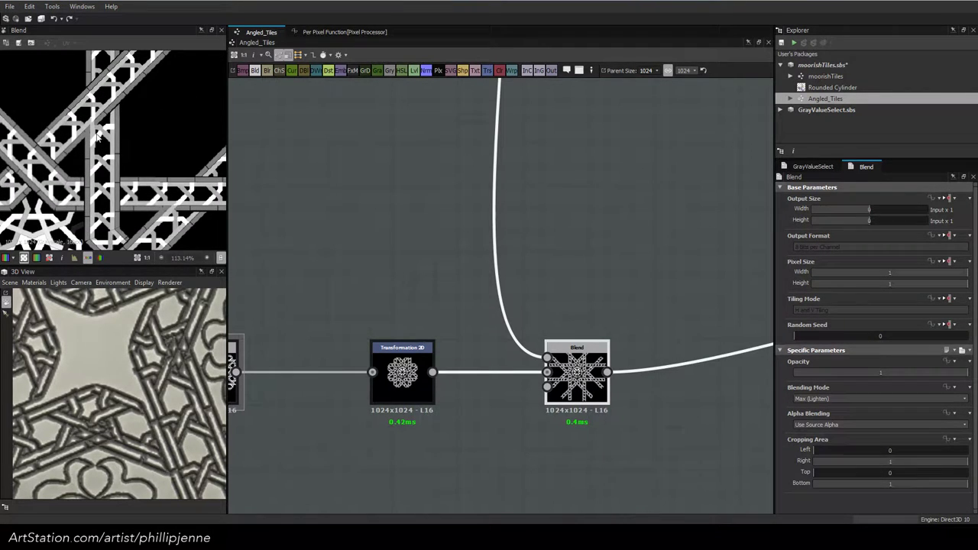
scroll(100, 124, "up", 2)
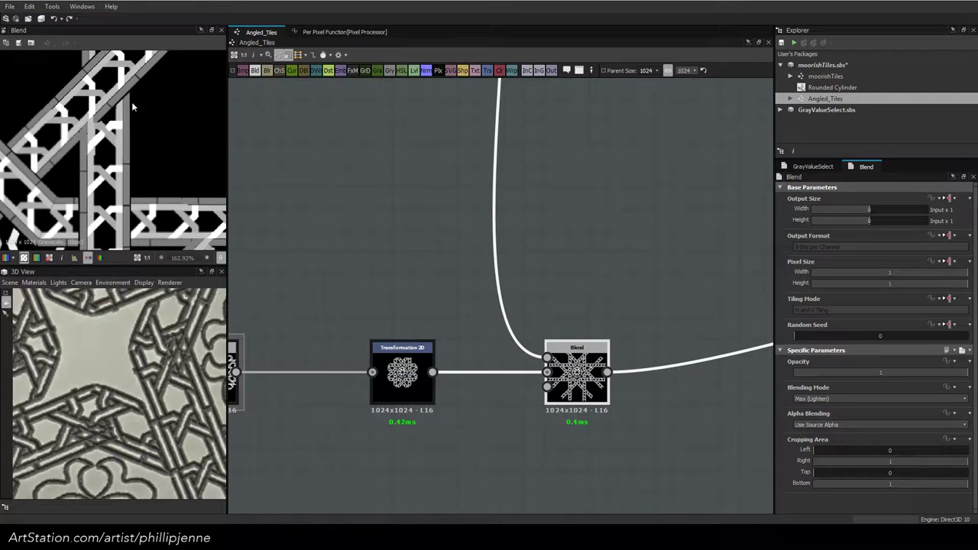
scroll(122, 122, "down", 3)
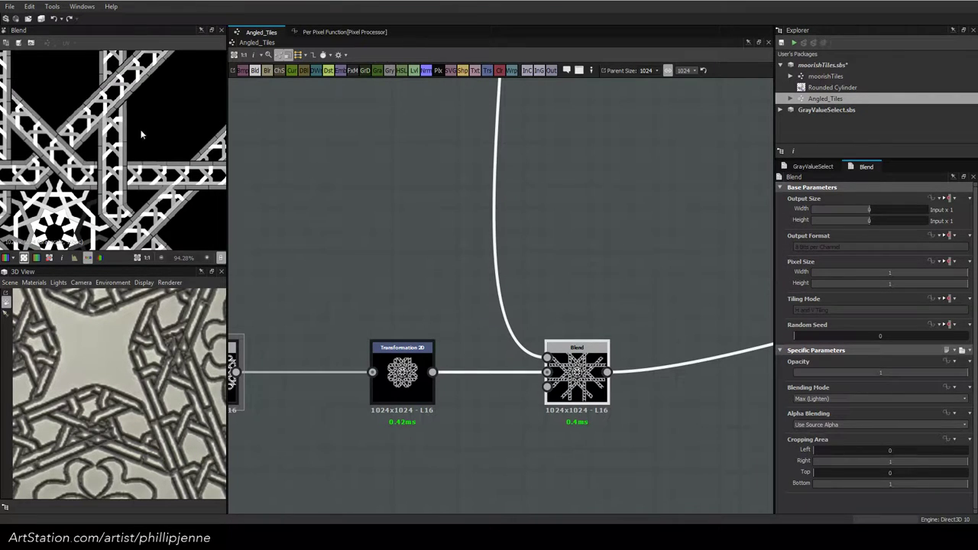
middle_click_drag(141, 134, 127, 159)
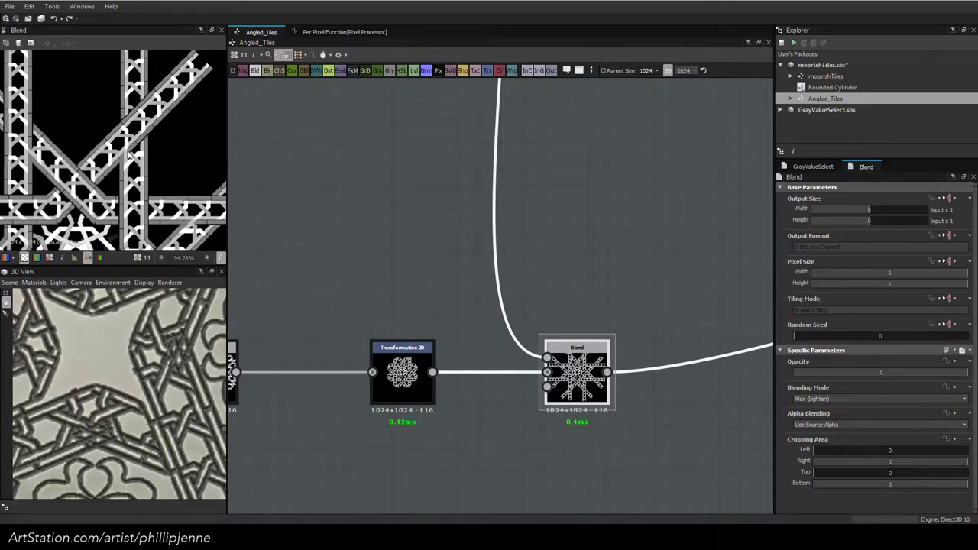
scroll(128, 155, "up", 1)
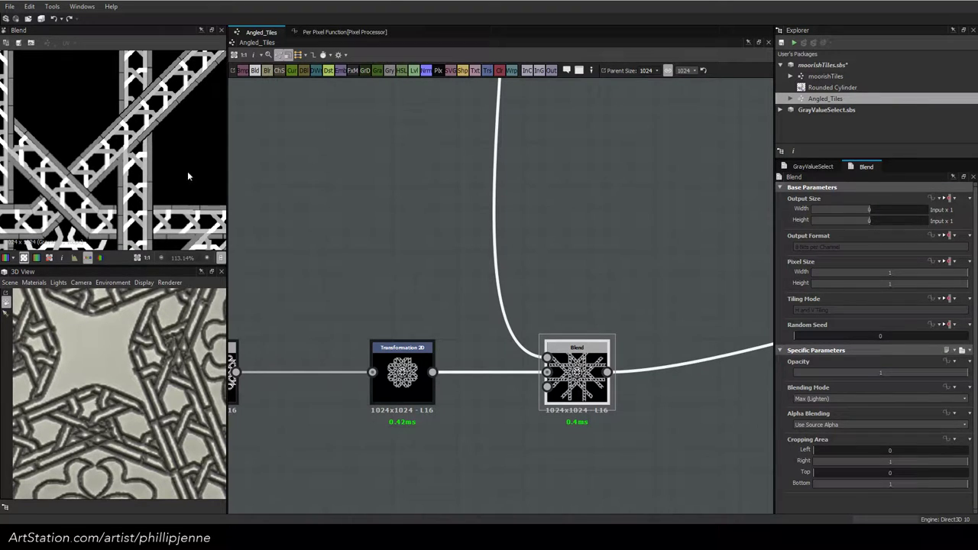
Pan across the graph to bring the Filigree frame's upstream Blend nodes into view
scroll(116, 163, "down", 1)
scroll(116, 163, "down", 1)
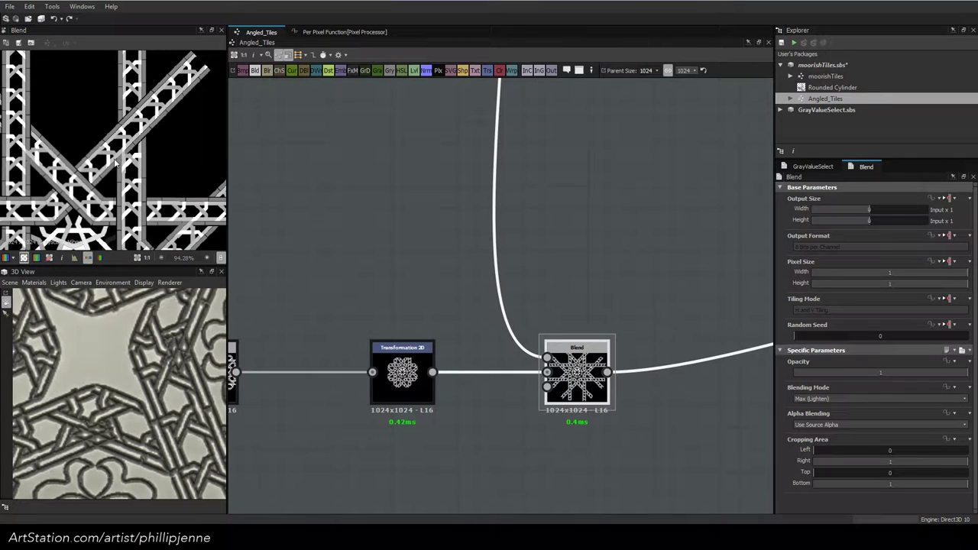
scroll(116, 163, "down", 1)
scroll(24, 157, "up", 3)
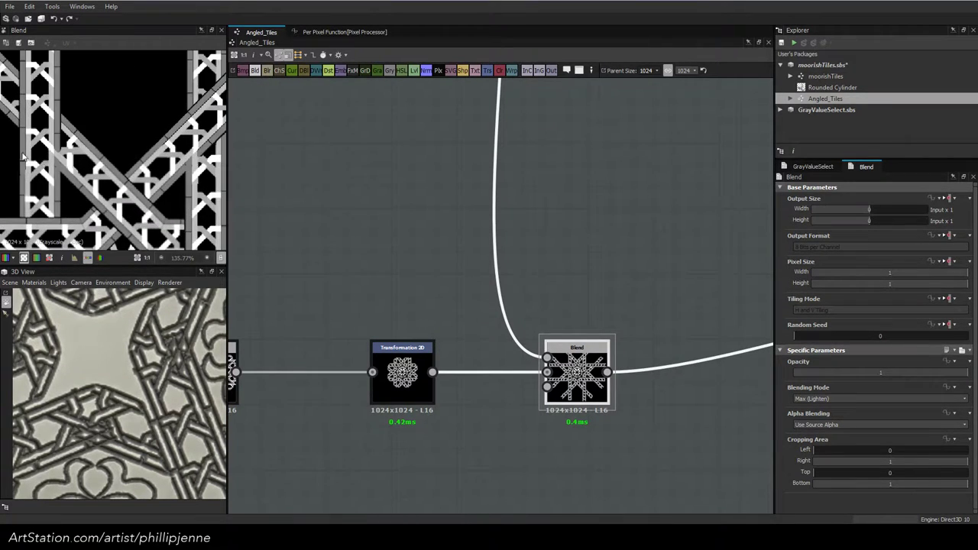
scroll(356, 198, "down", 1)
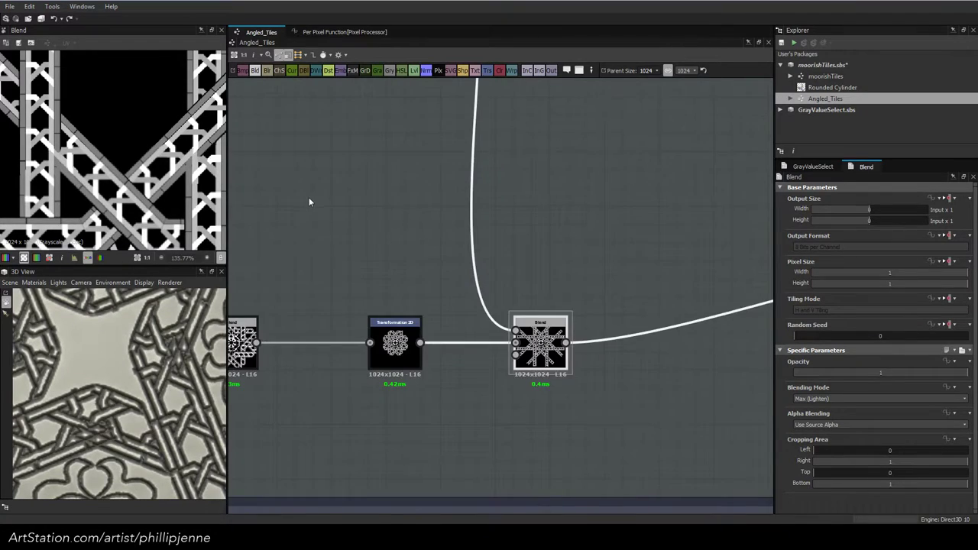
scroll(309, 197, "down", 2)
middle_click_drag(443, 212, 653, 215)
middle_click_drag(430, 239, 710, 239)
scroll(434, 244, "down", 3)
middle_click_drag(562, 247, 722, 244)
middle_click_drag(486, 273, 837, 292)
scroll(474, 275, "up", 3)
scroll(474, 276, "up", 3)
Preview the outputs of the lower Blend nodes in the Filigree chain
double_click(594, 344)
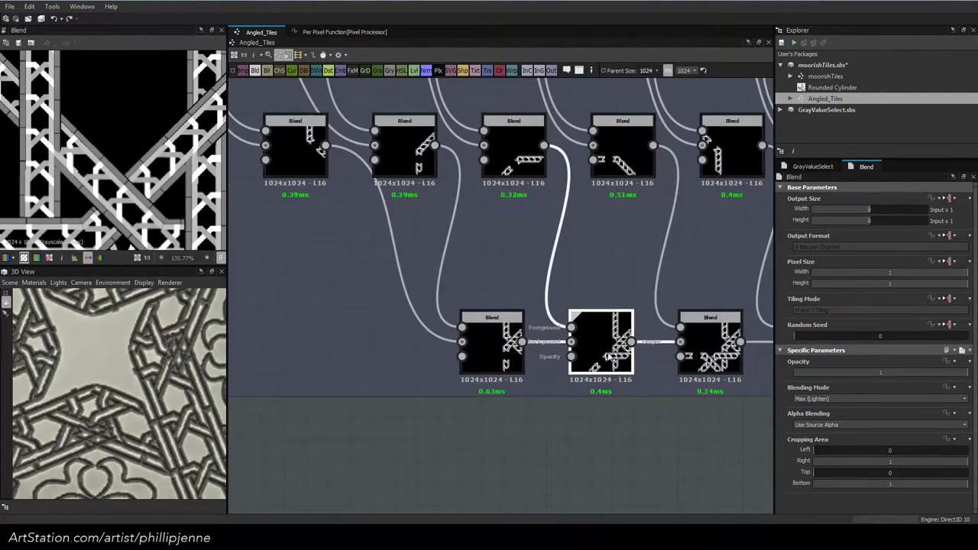
scroll(126, 170, "down", 7)
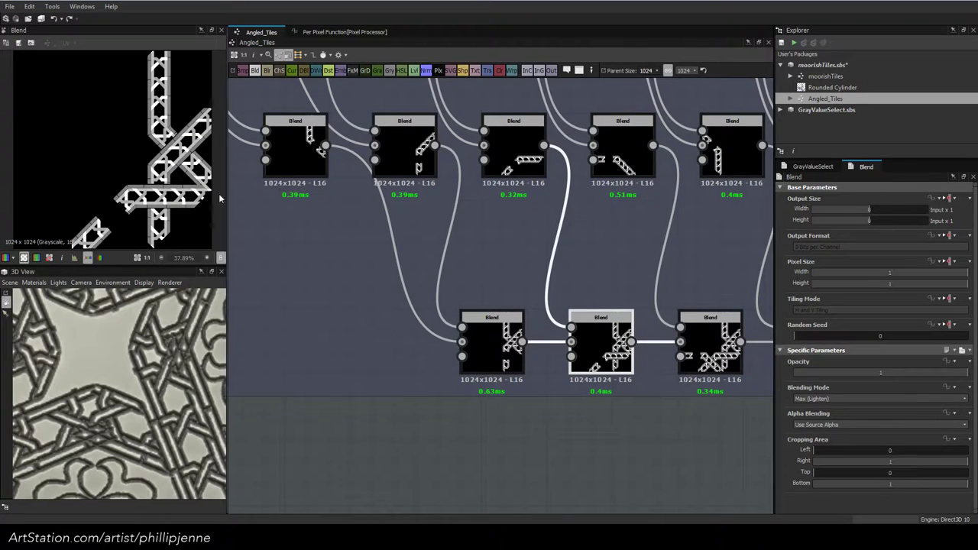
scroll(208, 194, "up", 4)
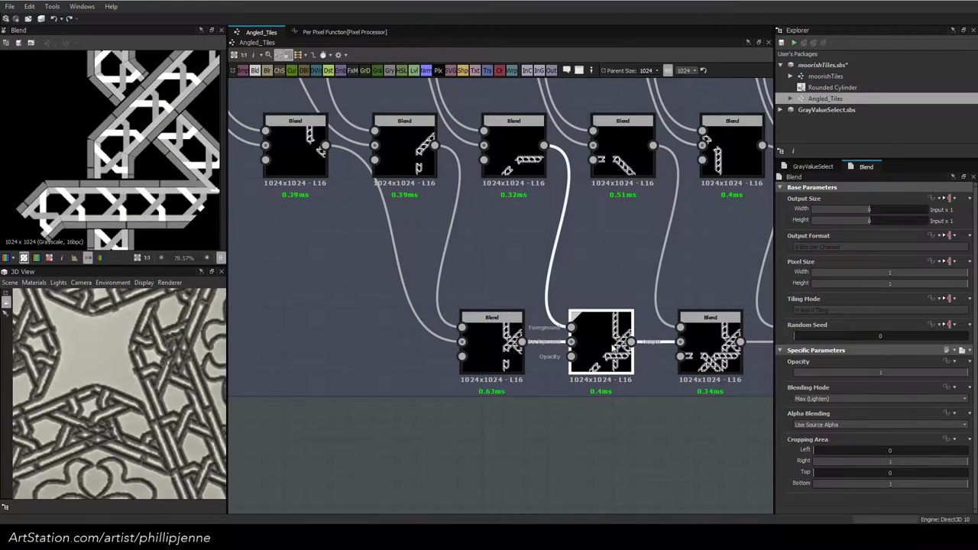
double_click(703, 341)
middle_click_drag(650, 303, 561, 298)
left_click(557, 305)
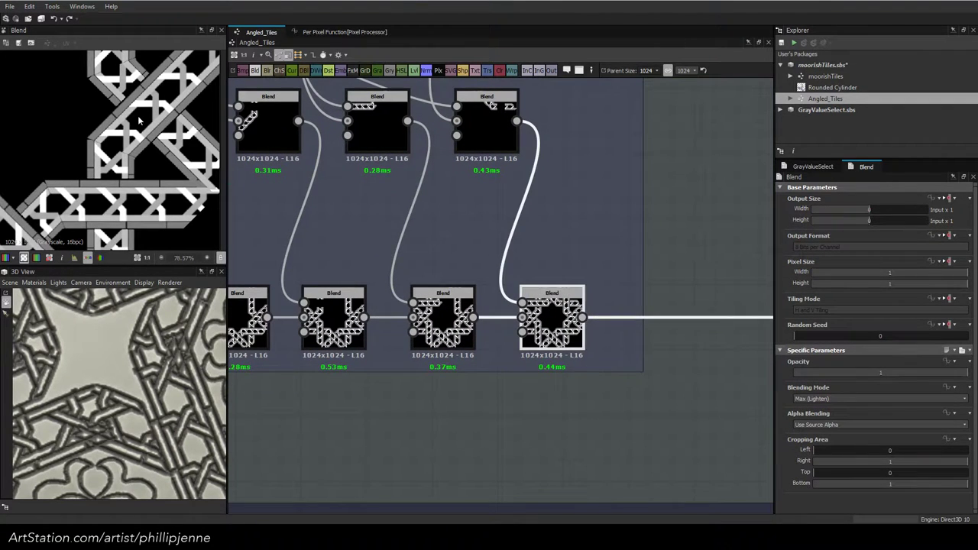
scroll(139, 120, "up", 2)
Preview the Blend feeding the Transformation 2D and the downstream Blend node
middle_click_drag(87, 152, 149, 90)
scroll(146, 120, "down", 2)
middle_click_drag(529, 226, 191, 197)
middle_click_drag(764, 256, 419, 271)
left_click(490, 298)
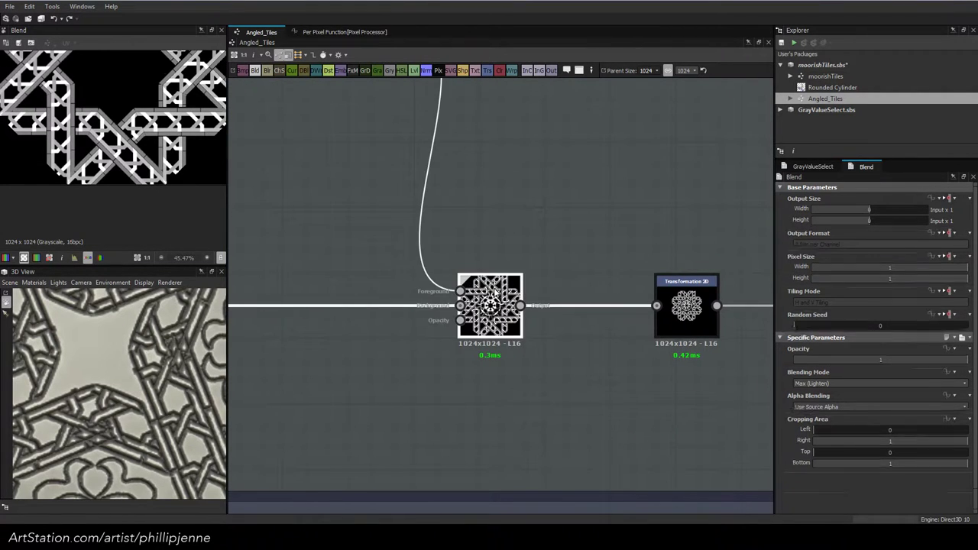
scroll(643, 262, "down", 3)
middle_click_drag(768, 279, 517, 333)
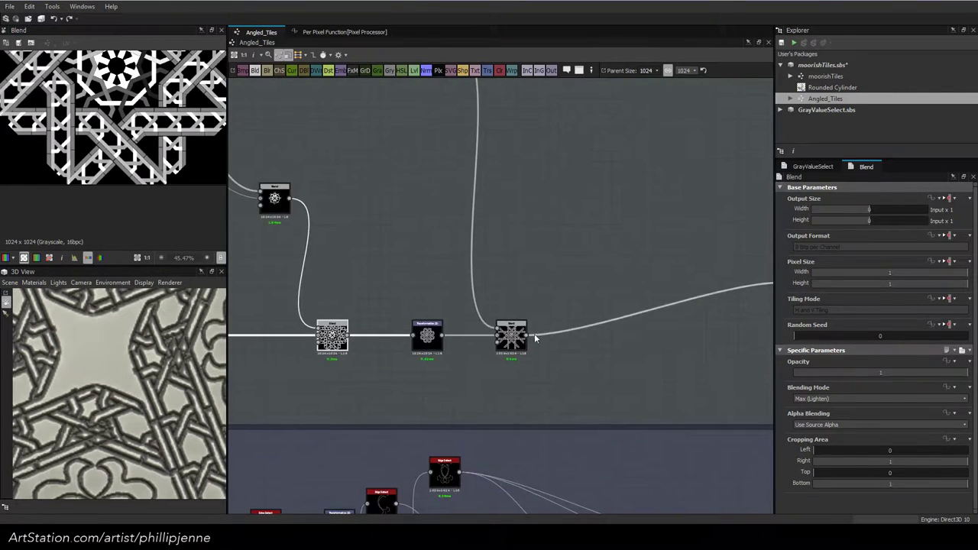
left_click(512, 334)
scroll(134, 208, "up", 5)
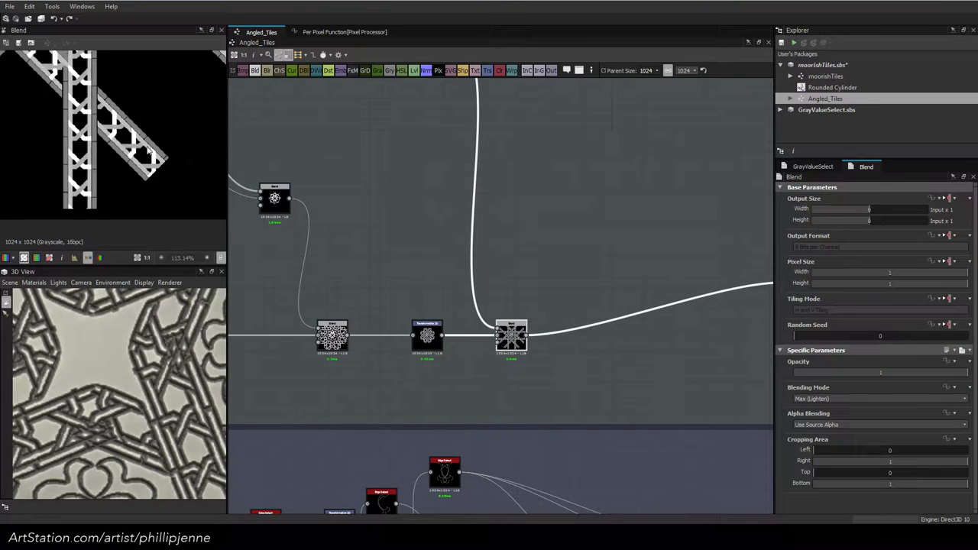
middle_click_drag(135, 209, 136, 212)
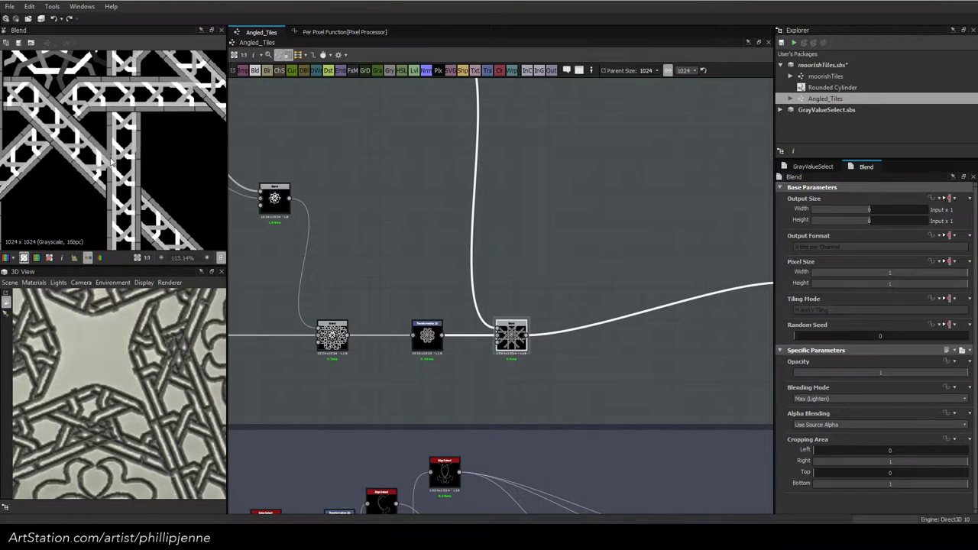
scroll(363, 174, "down", 4)
Preview the Blend combining the Splatter Circular outputs and inspect the scattered strips
middle_click_drag(410, 164, 514, 300)
scroll(447, 227, "up", 7)
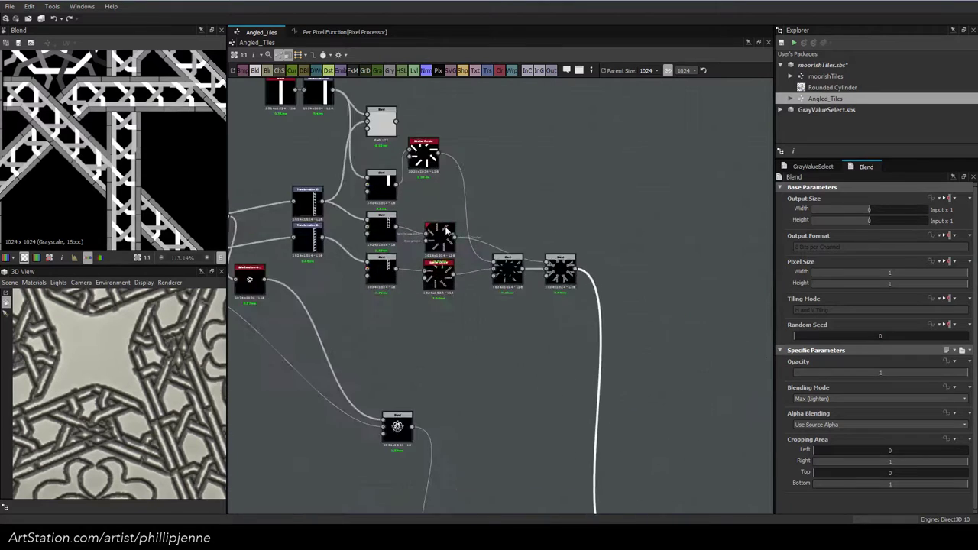
double_click(646, 301)
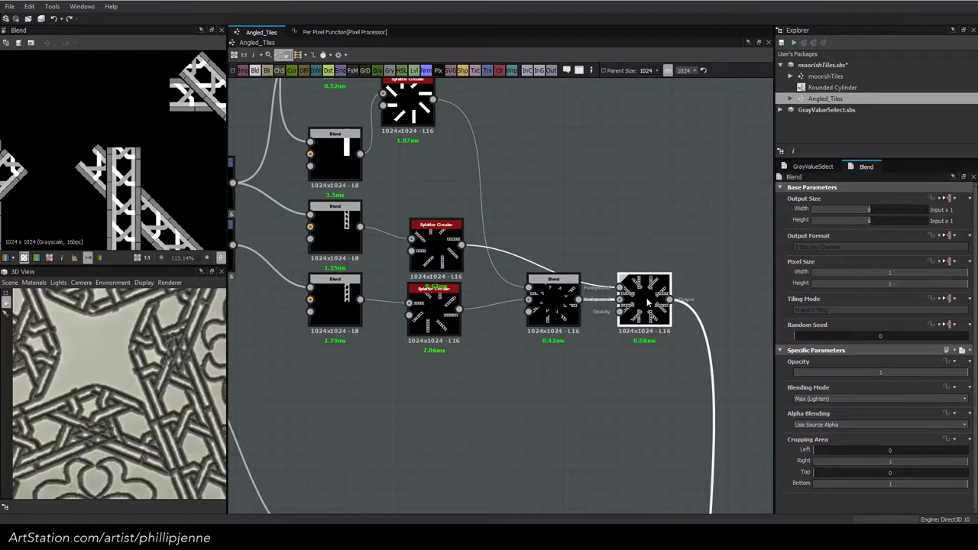
scroll(156, 153, "down", 1)
middle_click_drag(158, 136, 193, 153)
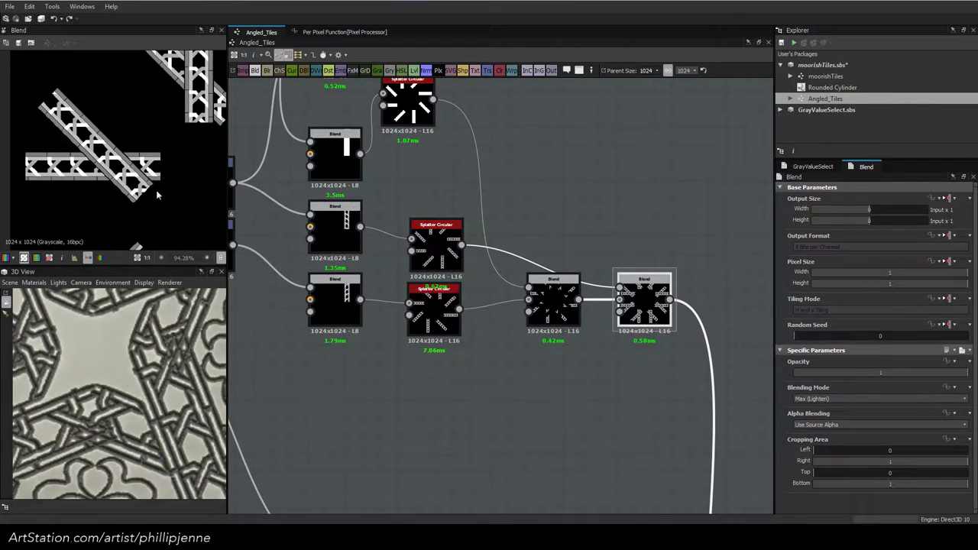
middle_click_drag(146, 208, 137, 109)
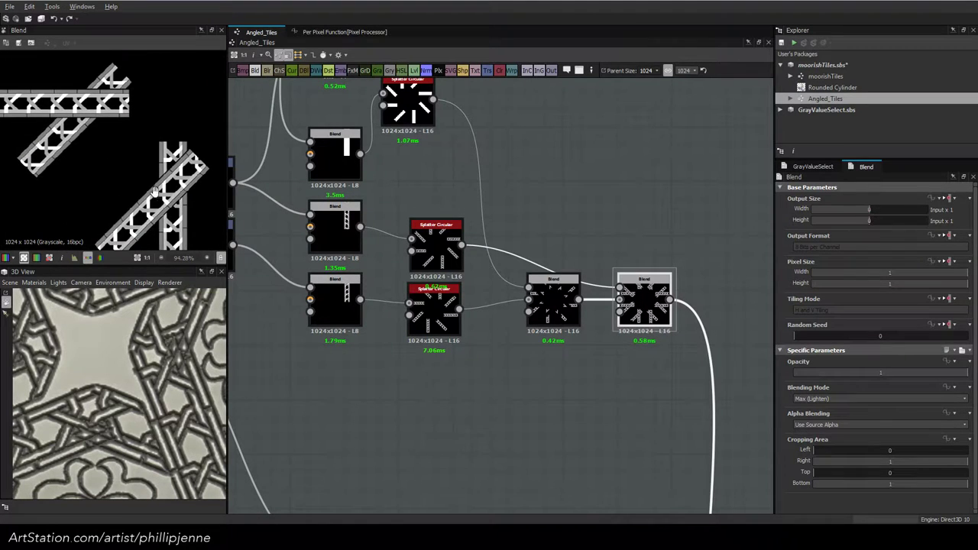
middle_click_drag(168, 221, 141, 137)
scroll(145, 165, "down", 2)
Compare the left and right lower Blend node outputs around the Transformation 2D
middle_click_drag(701, 373, 613, 178)
middle_click_drag(634, 420, 575, 200)
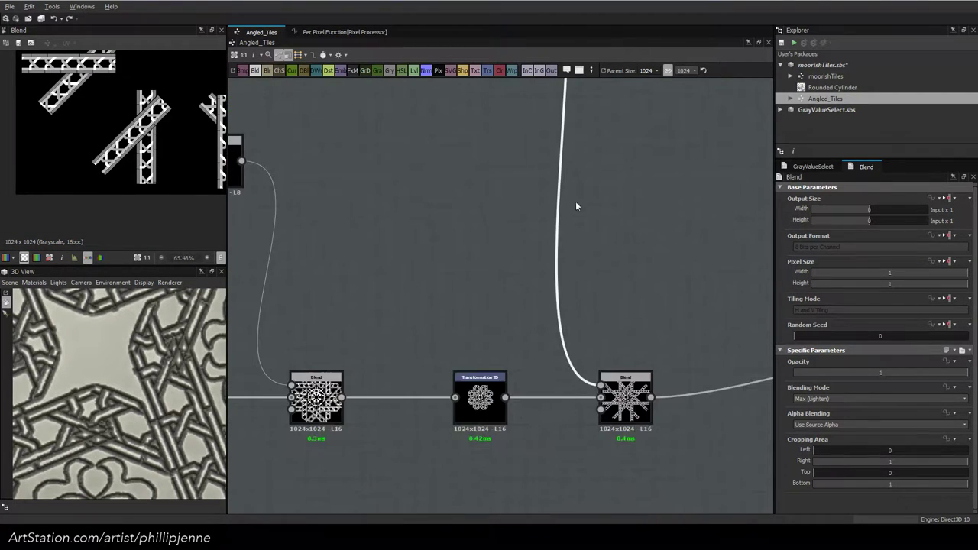
double_click(330, 387)
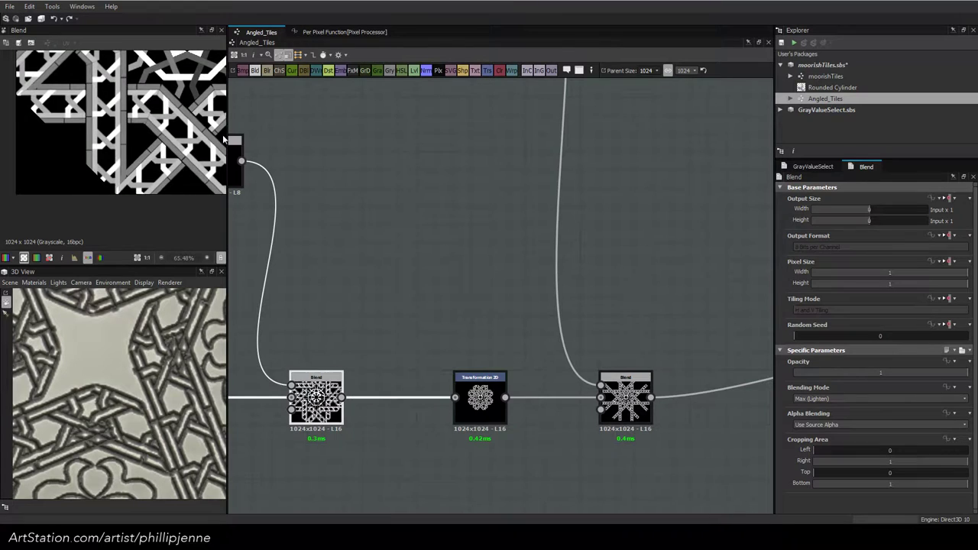
left_click(486, 387)
middle_click_drag(153, 102, 76, 220)
double_click(625, 393)
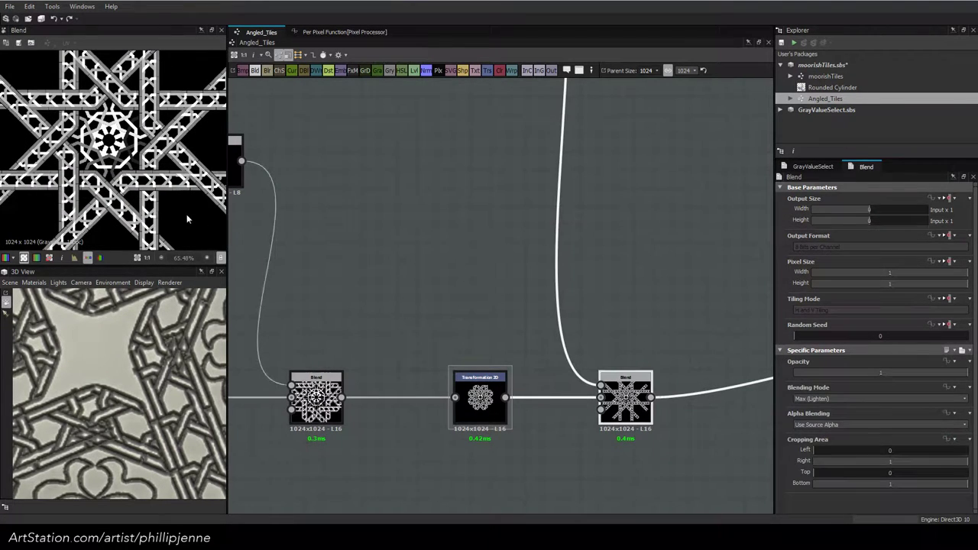
scroll(141, 235, "up", 3)
scroll(141, 236, "up", 1)
double_click(316, 394)
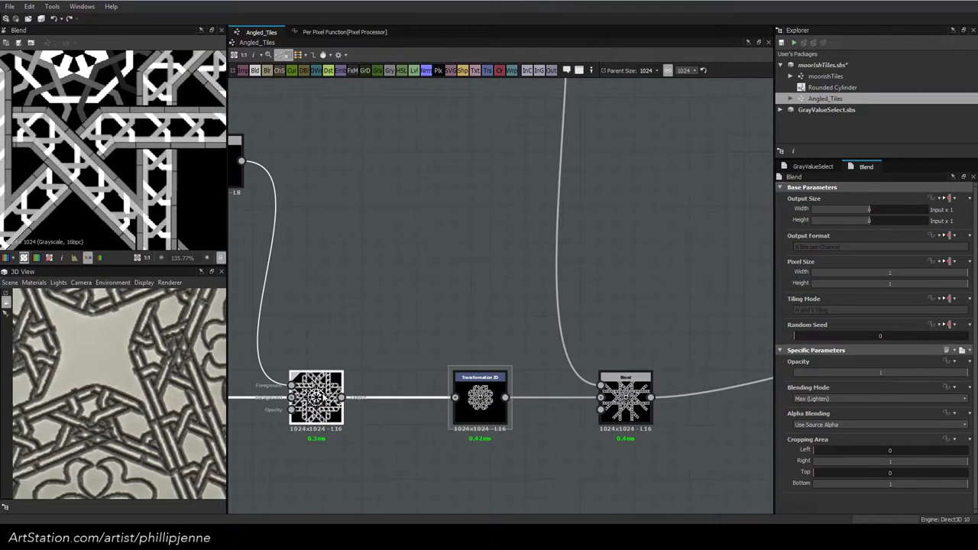
double_click(625, 390)
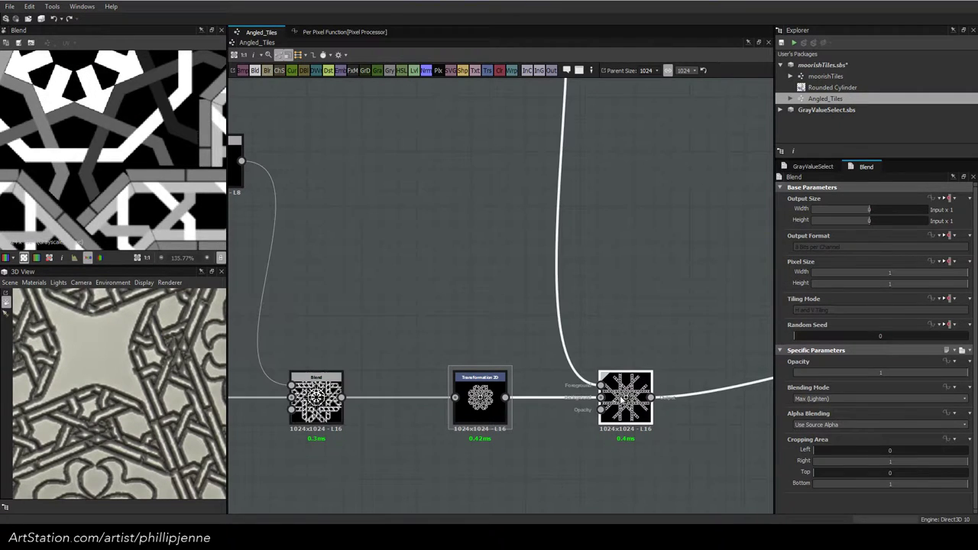
scroll(142, 207, "up", 2)
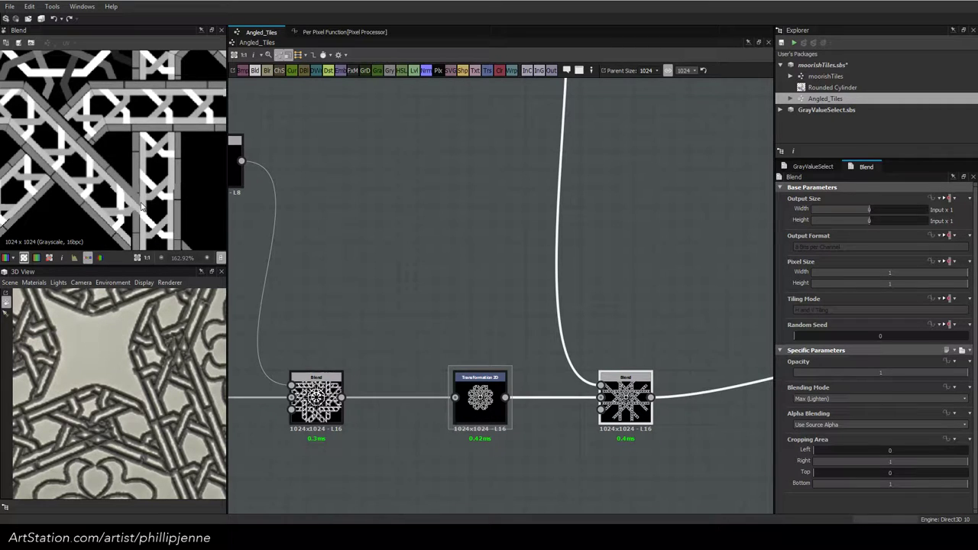
Compare the Transformation 2D output against both Blends, then preview the chain's last Blend
double_click(480, 394)
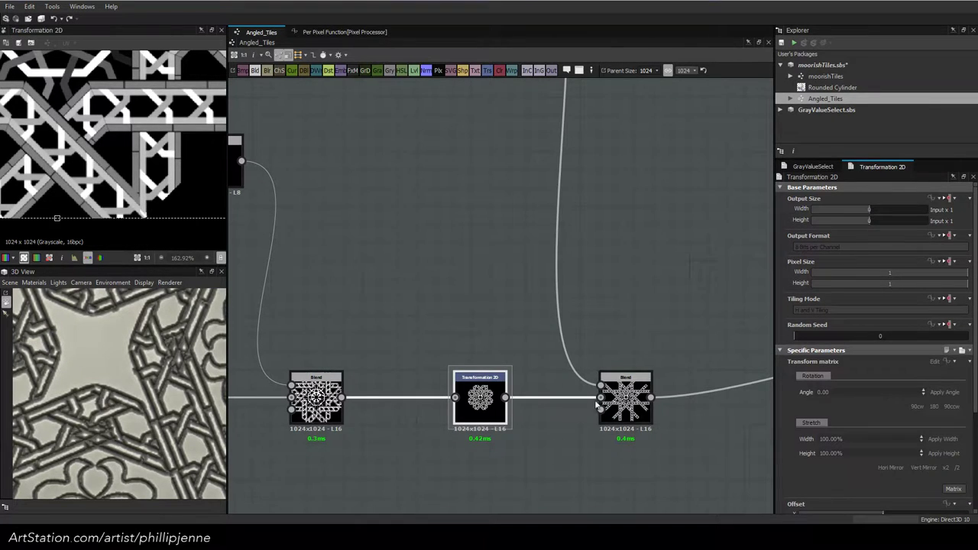
double_click(624, 398)
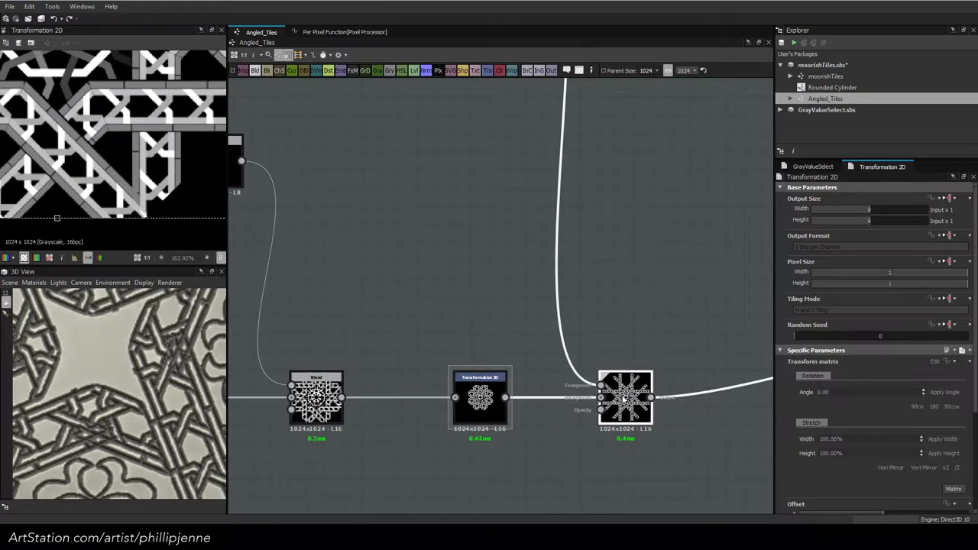
double_click(315, 392)
double_click(480, 393)
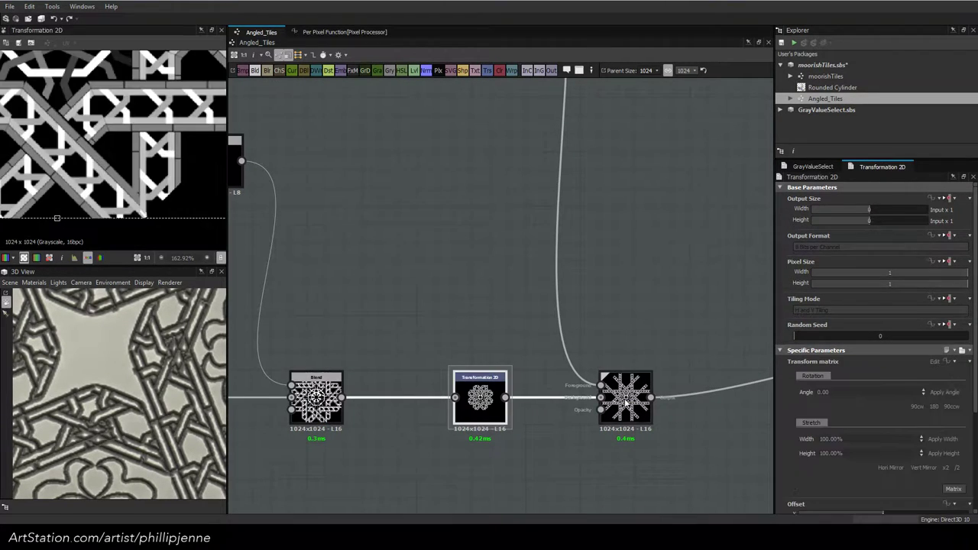
double_click(625, 403)
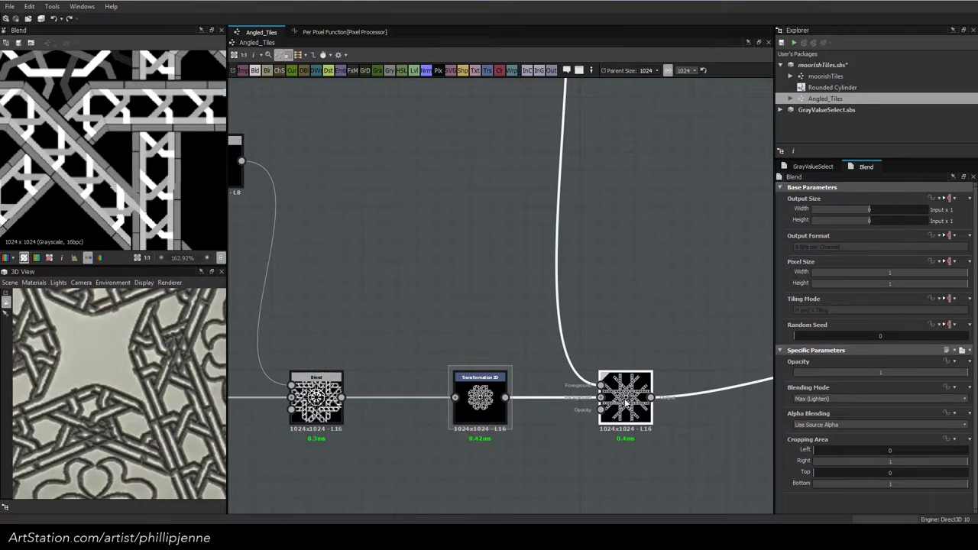
double_click(479, 393)
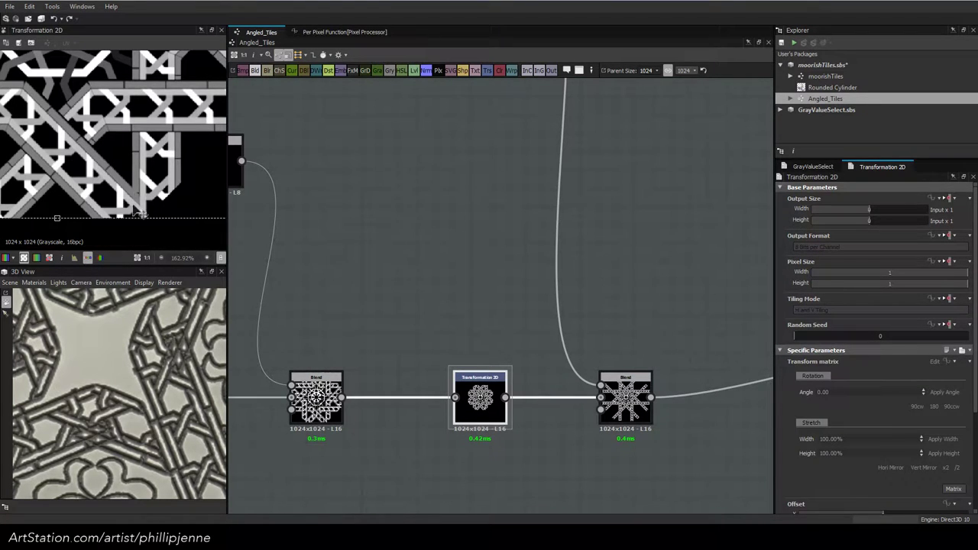
scroll(143, 188, "down", 5)
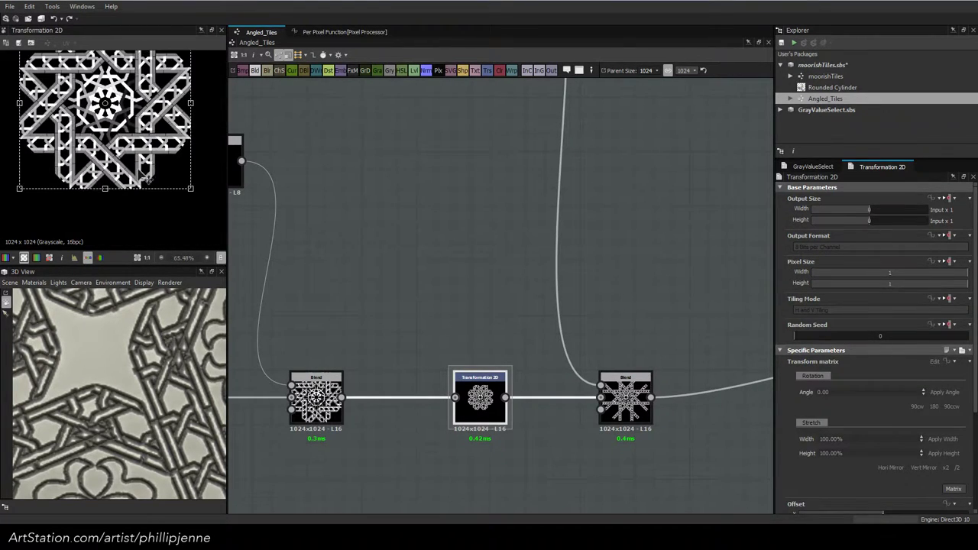
scroll(145, 178, "down", 1)
scroll(585, 290, "up", 10)
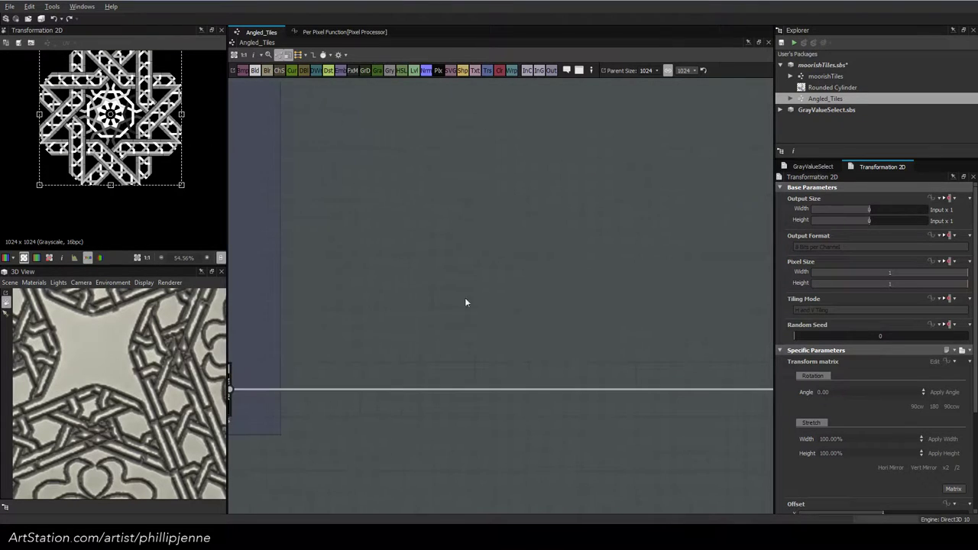
scroll(464, 302, "down", 10)
double_click(564, 388)
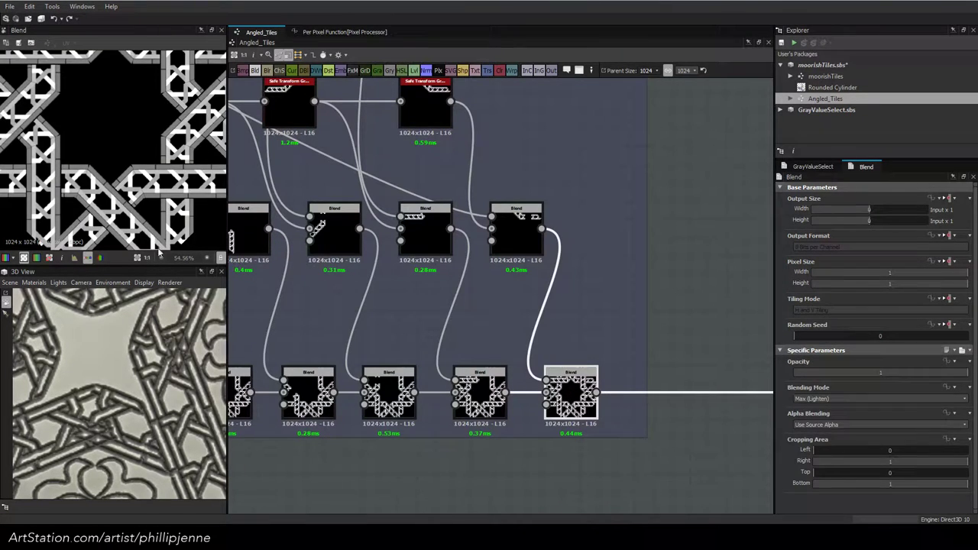
Return to the Filigree frame and shift its Blend node left to make room
scroll(467, 298, "down", 2)
middle_click_drag(428, 285, 679, 317)
middle_click_drag(464, 296, 574, 309)
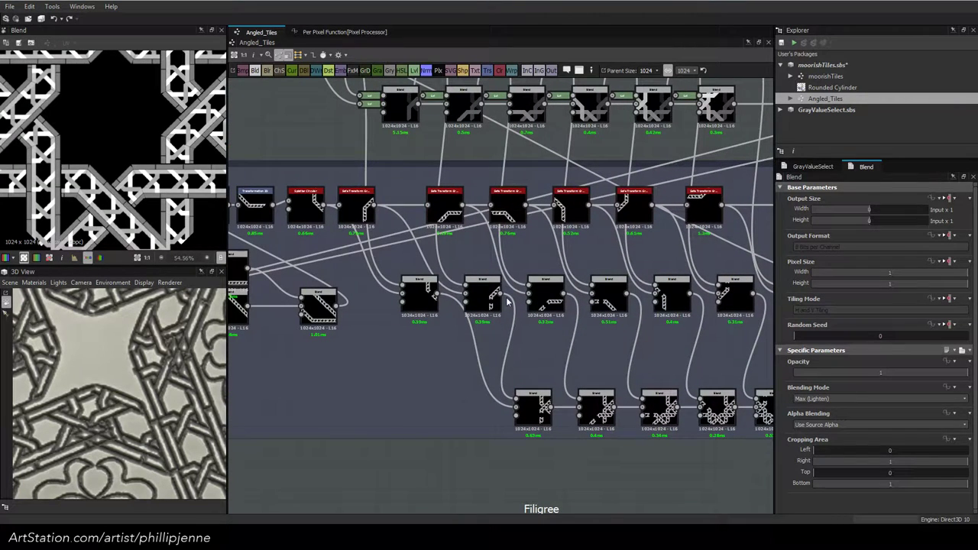
scroll(505, 301, "up", 1)
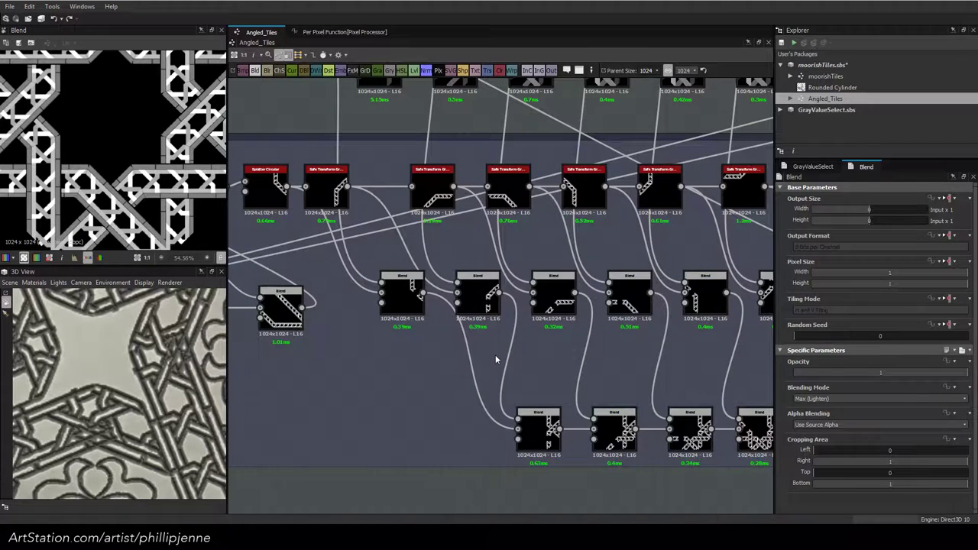
left_click_drag(408, 295, 392, 294)
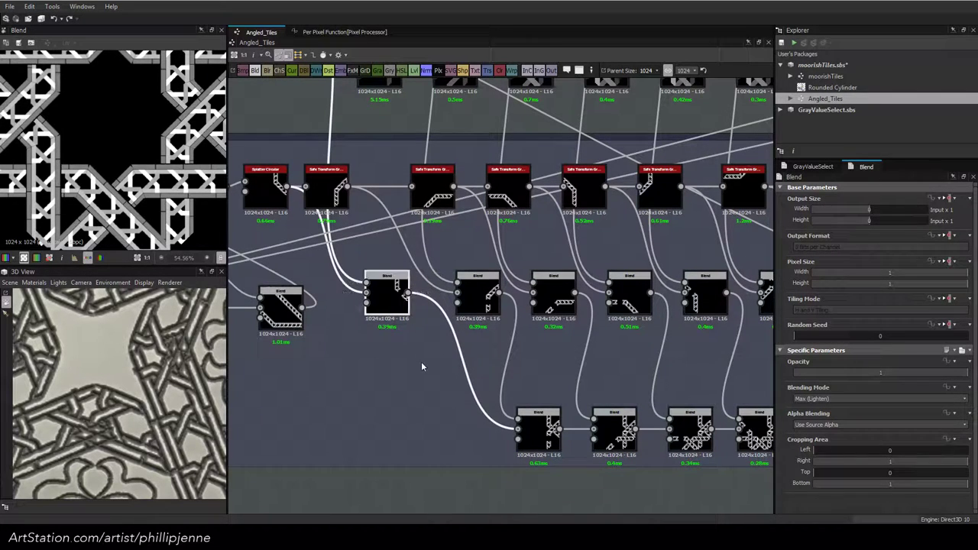
Insert a Blend node on the chain link and set its mode to Subtract
left_click(469, 379)
key("space")
left_click(505, 230)
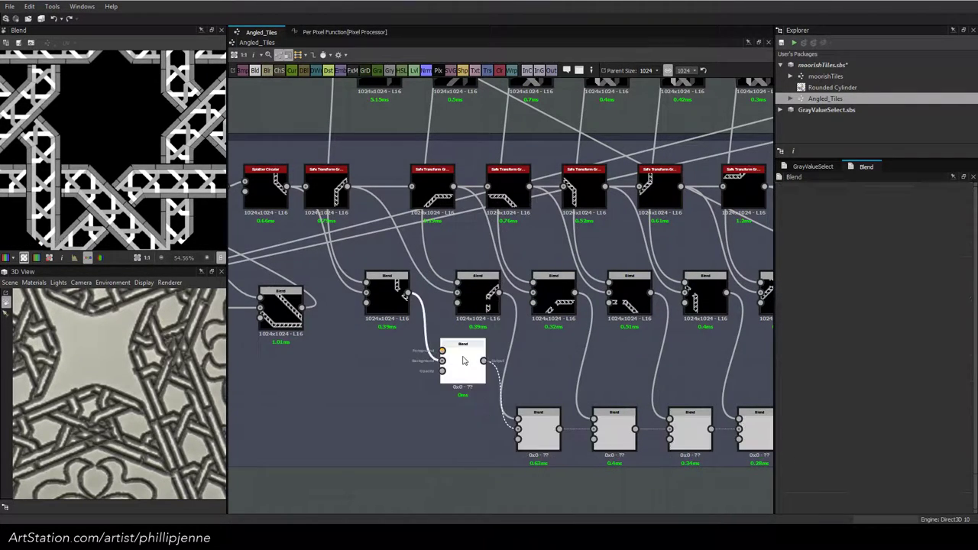
left_click(834, 398)
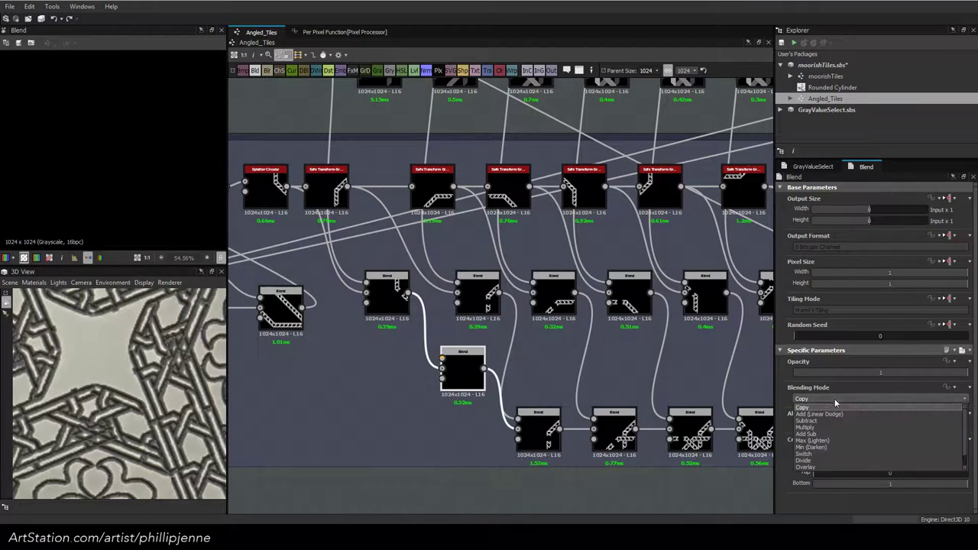
left_click(822, 419)
Wire an upper Safe Transform strand into the Subtract node's Foreground
middle_click_drag(436, 323, 408, 385)
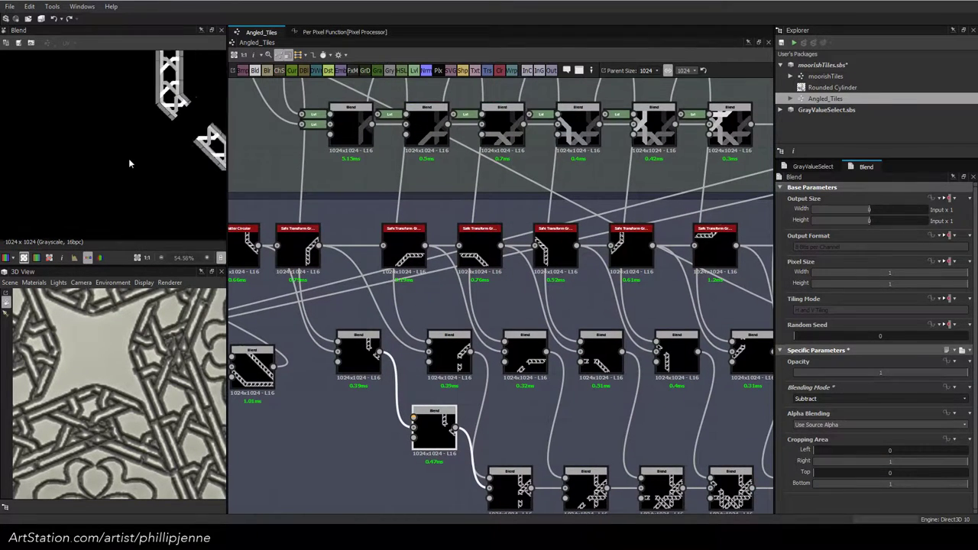
scroll(128, 158, "down", 2)
scroll(359, 342, "down", 2)
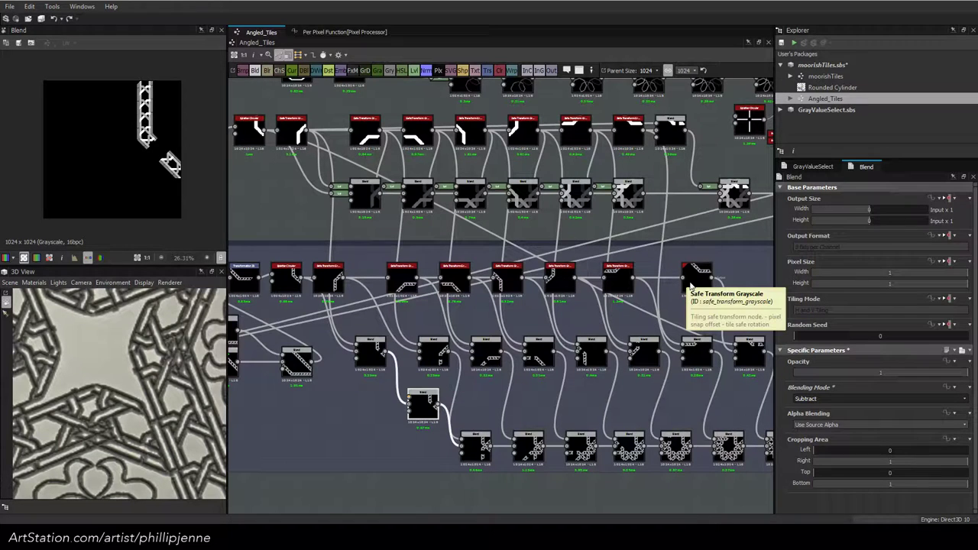
middle_click_drag(672, 230, 670, 257)
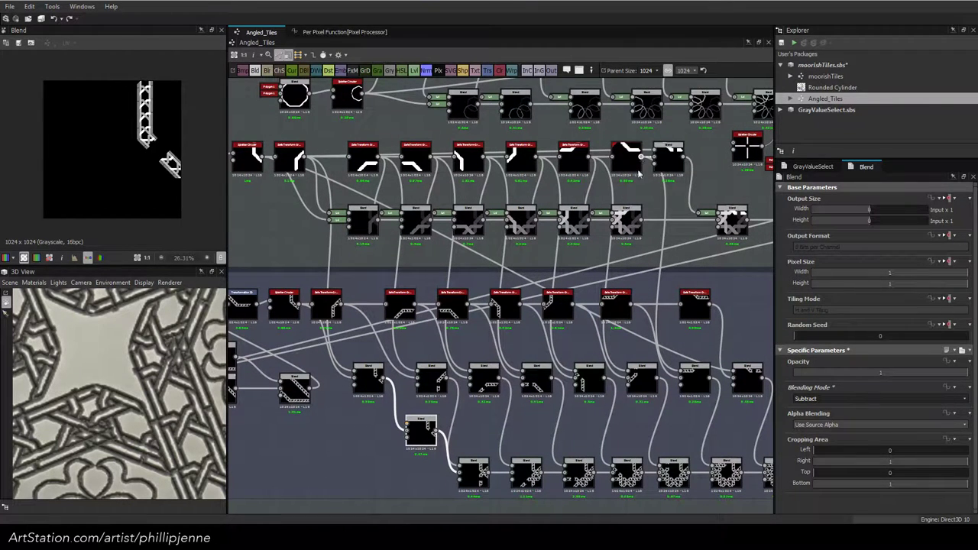
left_click_drag(638, 174, 407, 424)
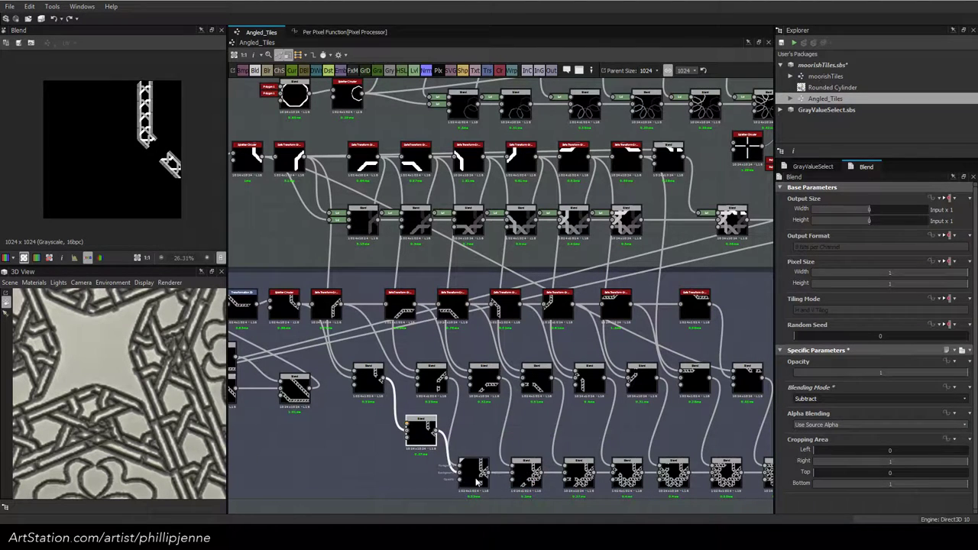
Preview the next Blend and the final Blend's combined pattern
left_click(474, 472)
middle_click_drag(556, 439, 435, 426)
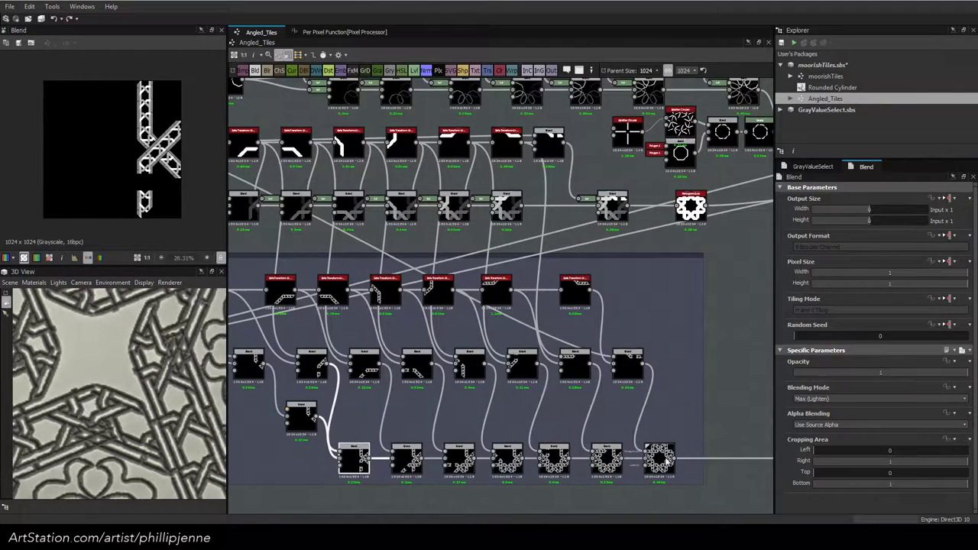
double_click(663, 460)
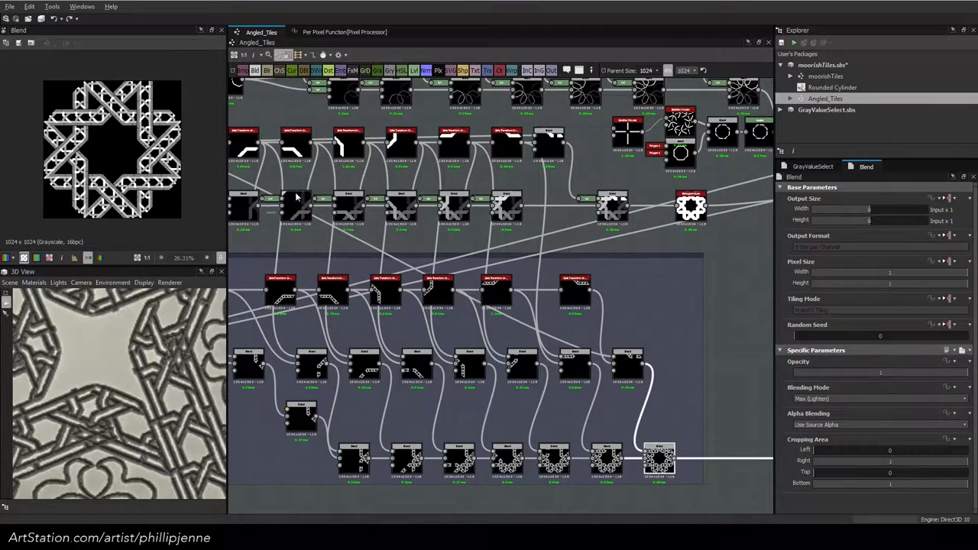
middle_click_drag(324, 210, 430, 211)
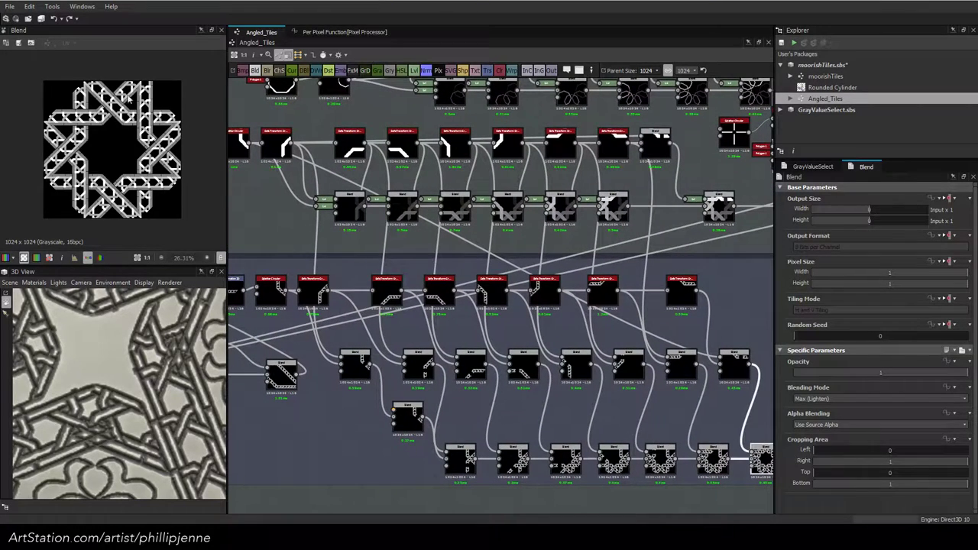
scroll(411, 401, "up", 1)
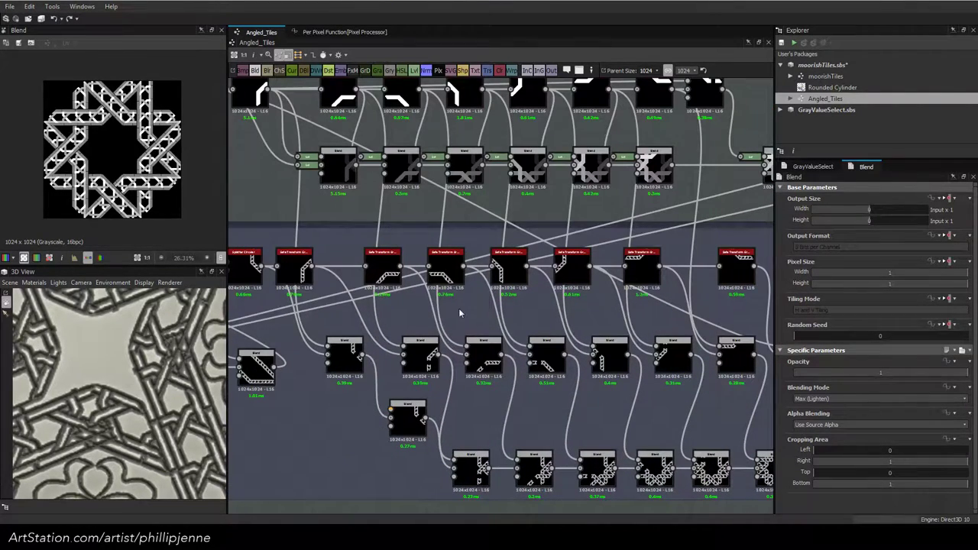
middle_click_drag(388, 148, 389, 194)
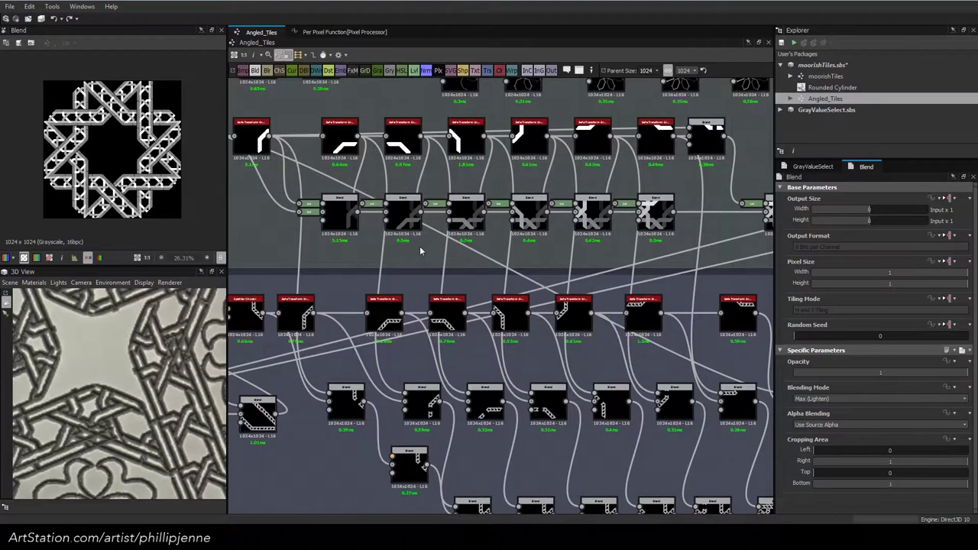
scroll(420, 250, "down", 1)
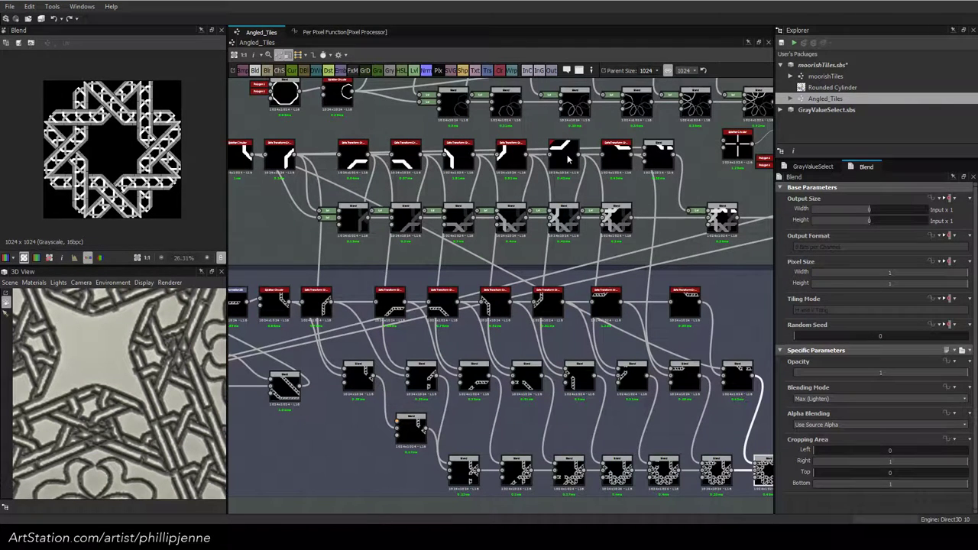
Trace the Subtract node's input wires, check its result, and move it further left
left_click(396, 399)
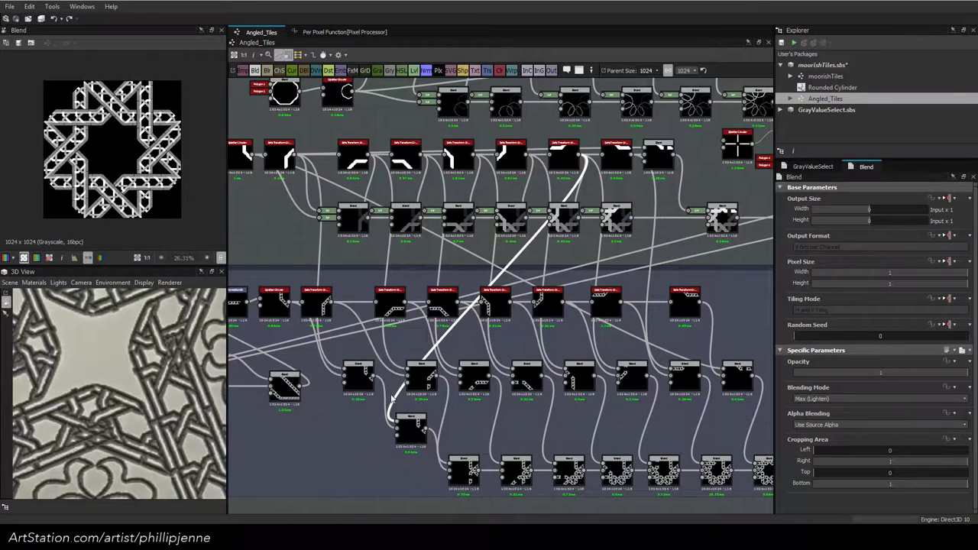
left_click(334, 367)
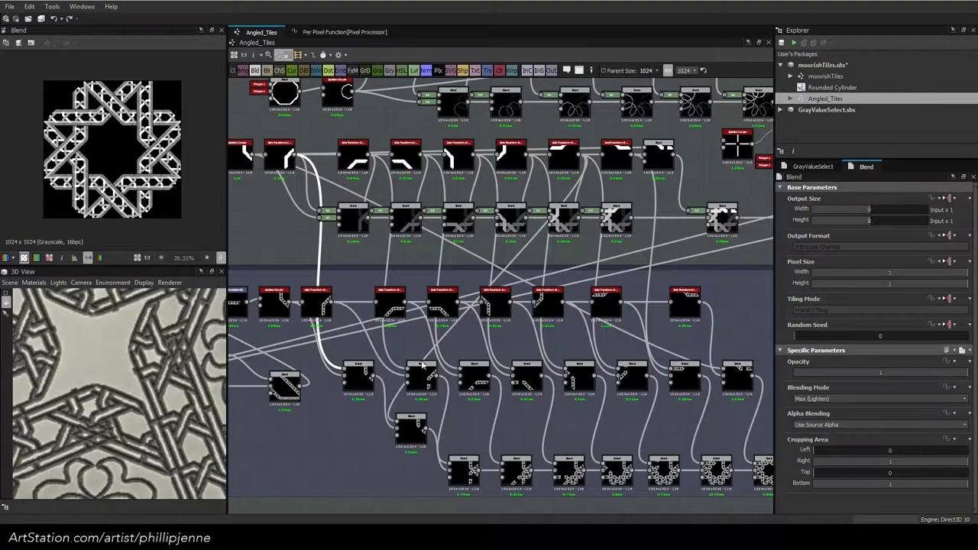
left_click(411, 425)
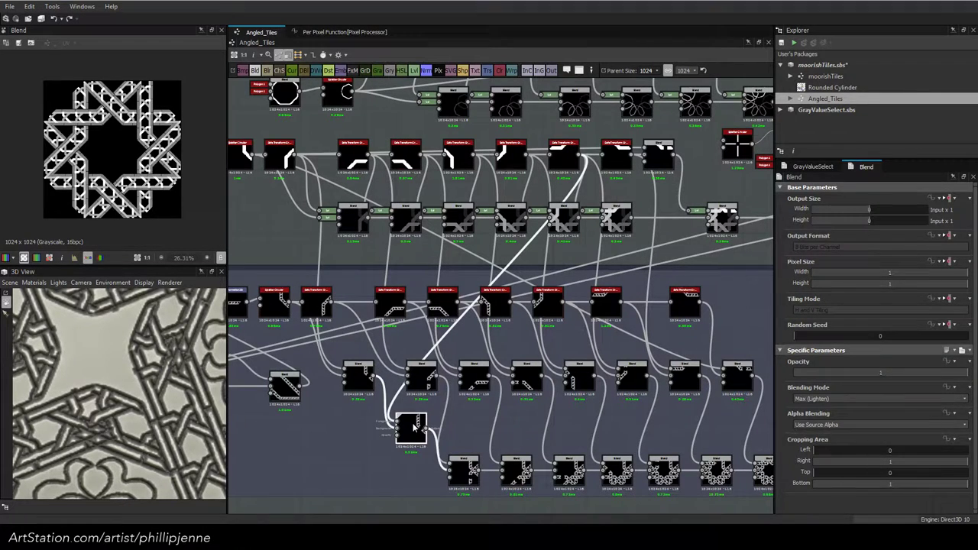
left_click(464, 472)
middle_click_drag(472, 378, 446, 310)
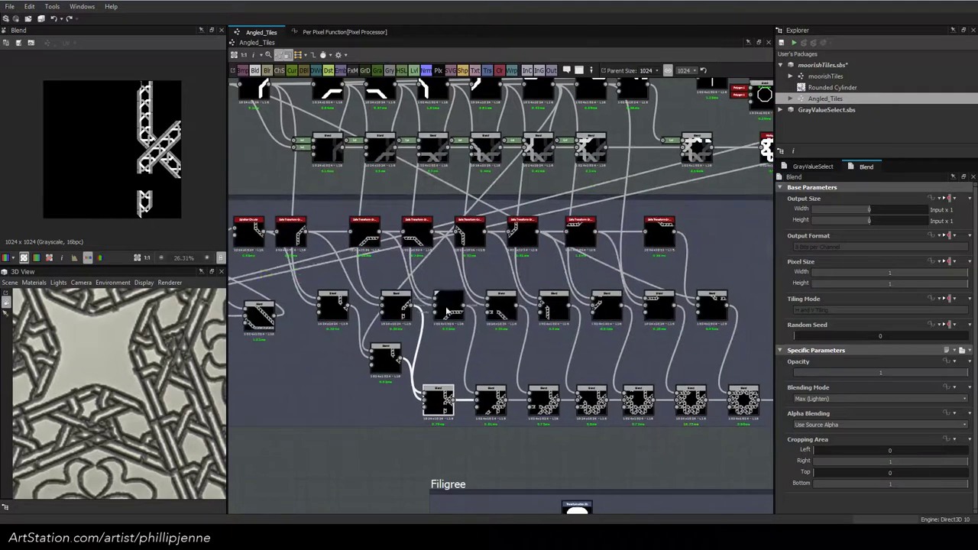
scroll(441, 362, "up", 3)
mouse_move(336, 356)
left_mouse_down()
mouse_move(300, 356)
mouse_move(320, 356)
left_mouse_up()
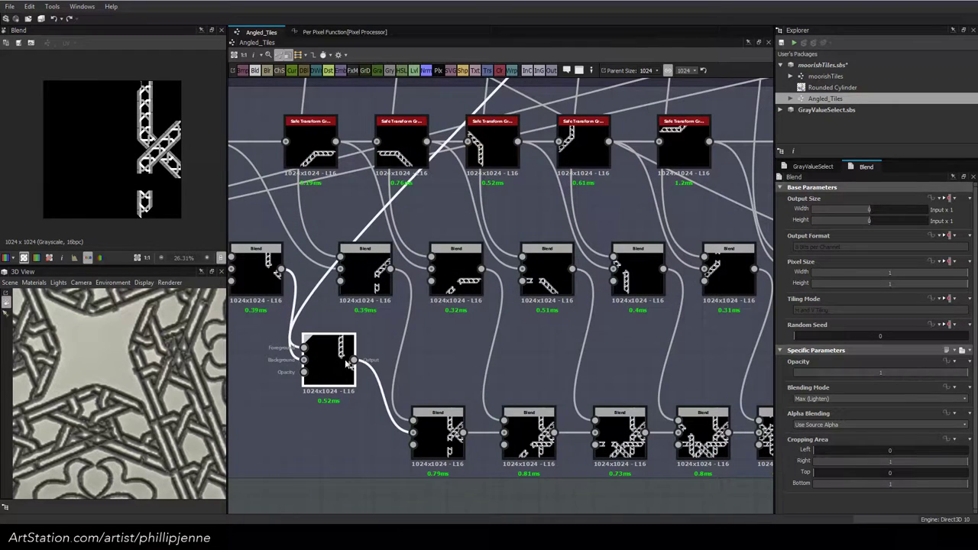
key("space")
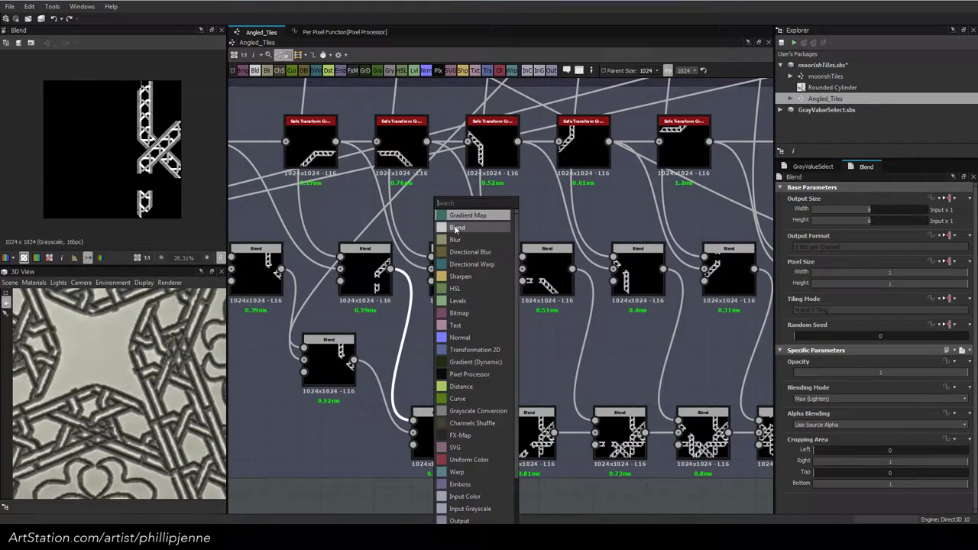
Insert a second Blend node into the wire and set it to Subtract
left_click(468, 222)
left_click_drag(408, 346, 426, 342)
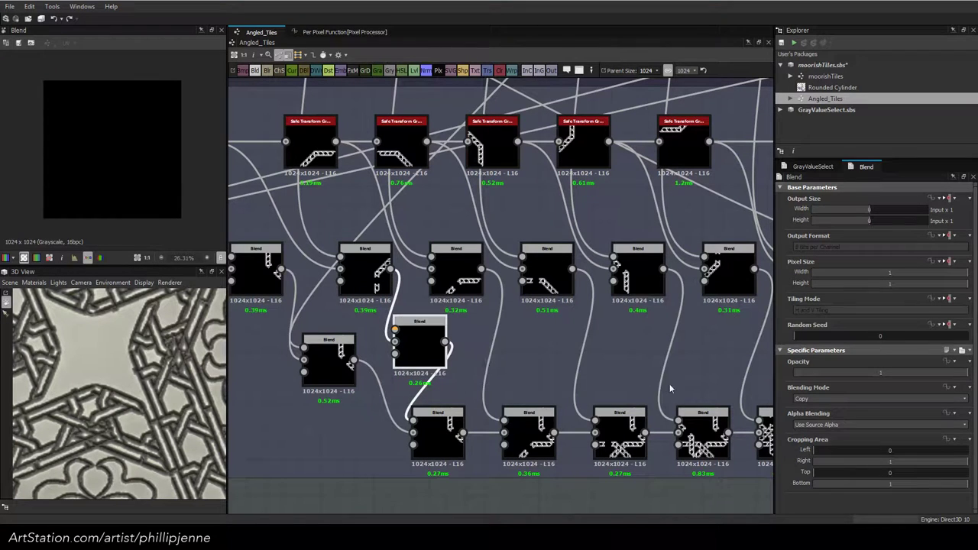
left_click(844, 398)
left_click(834, 422)
Preview the later Blend nodes and the final combined star pattern
scroll(471, 348, "down", 2)
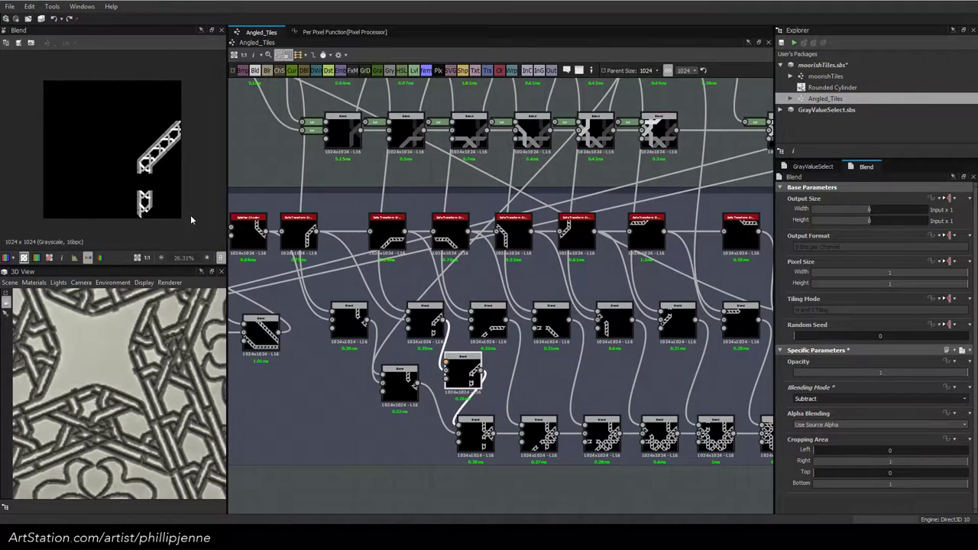
left_click(477, 438)
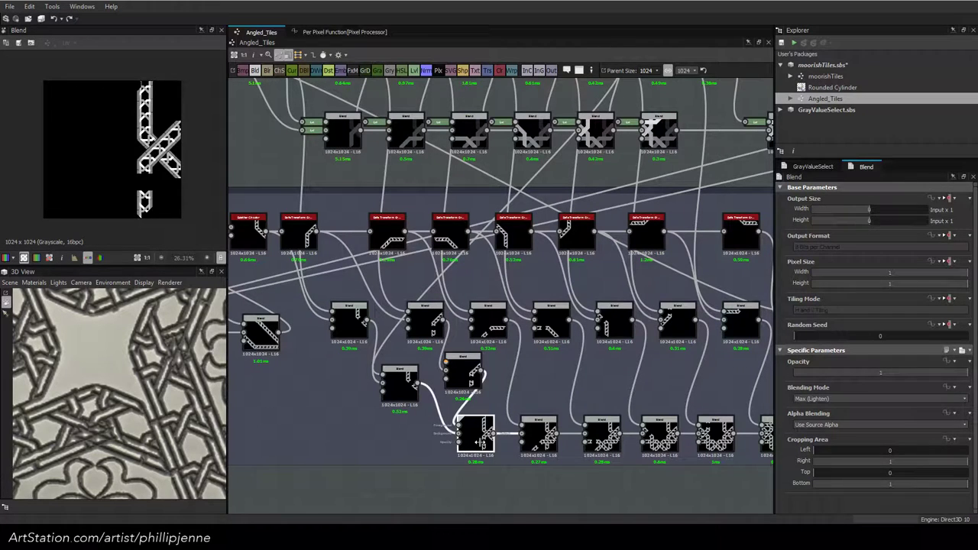
left_click(602, 424)
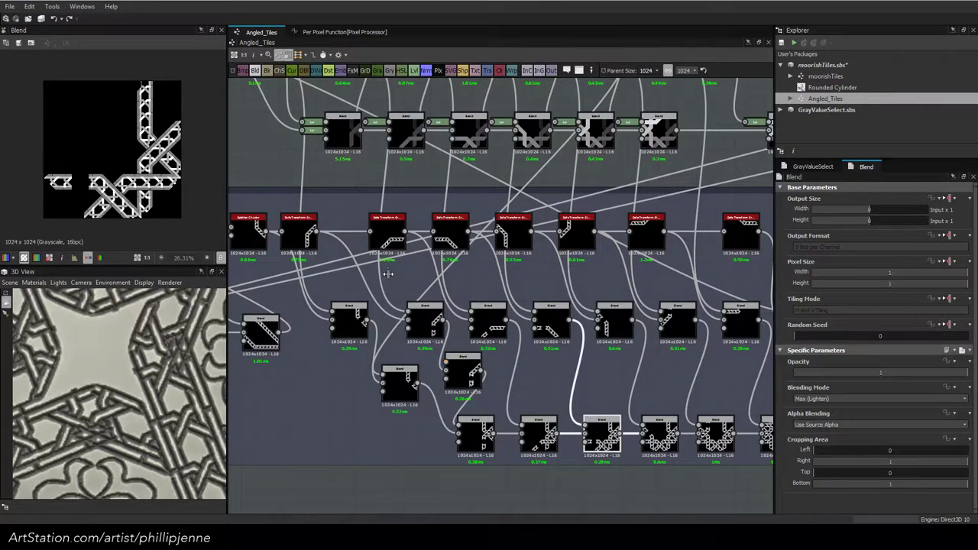
scroll(388, 274, "down", 1)
middle_click_drag(489, 291, 430, 316)
left_click(708, 432)
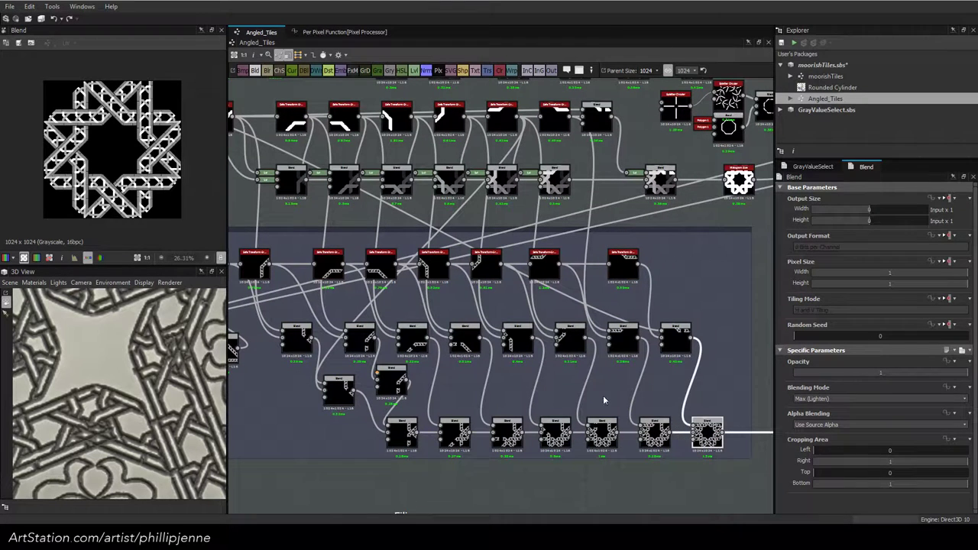
scroll(181, 114, "up", 2)
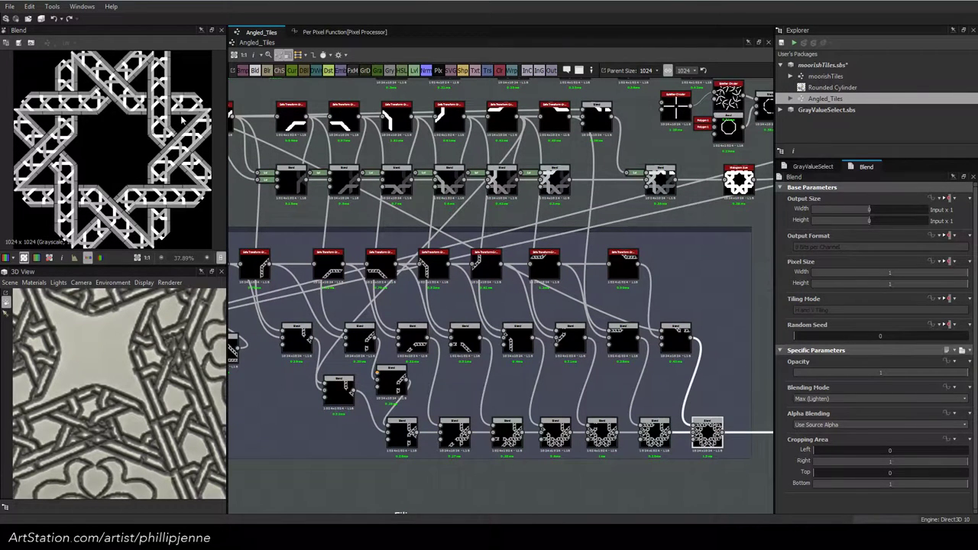
scroll(535, 183, "down", 2)
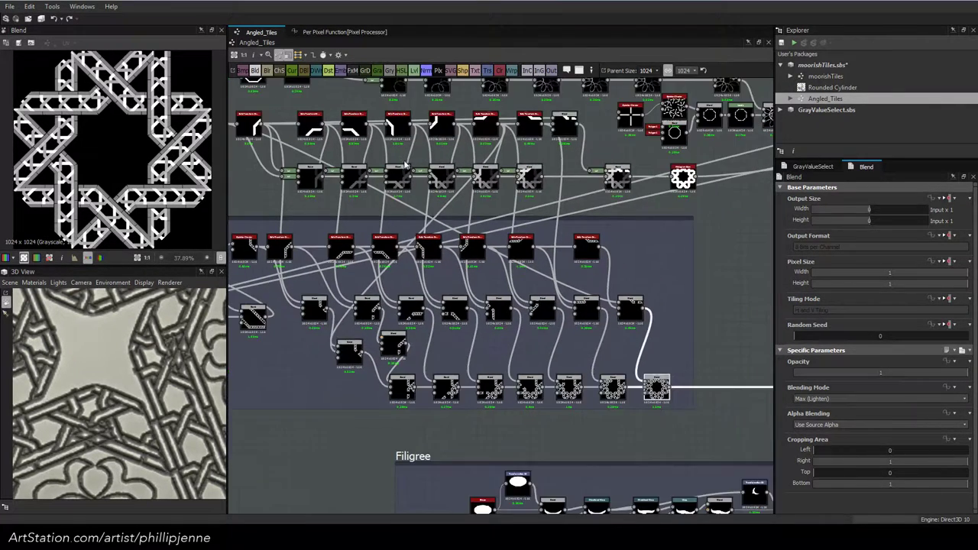
scroll(566, 181, "up", 2)
Connect an upper band strand into the new Subtract node and inspect neighbouring Blends
left_click_drag(599, 153, 453, 382)
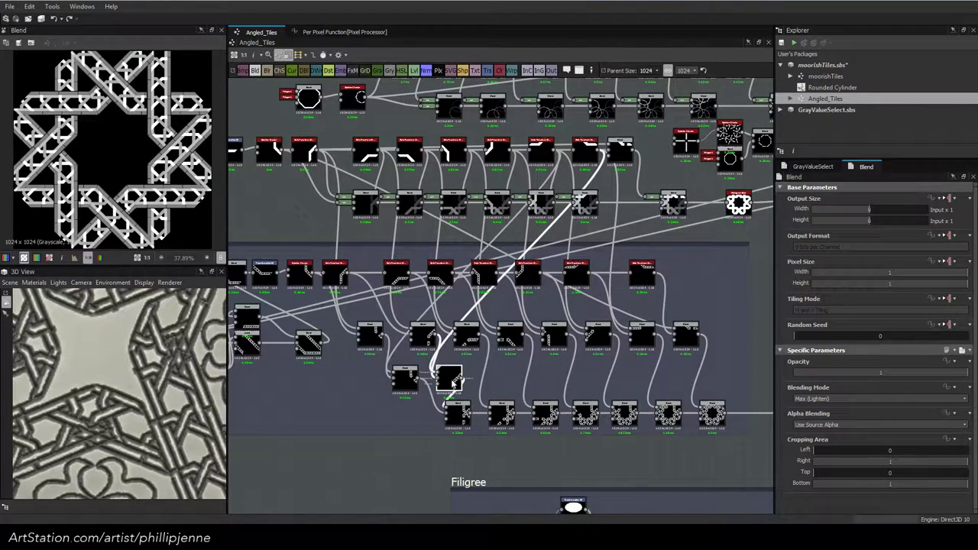
scroll(455, 382, "up", 1)
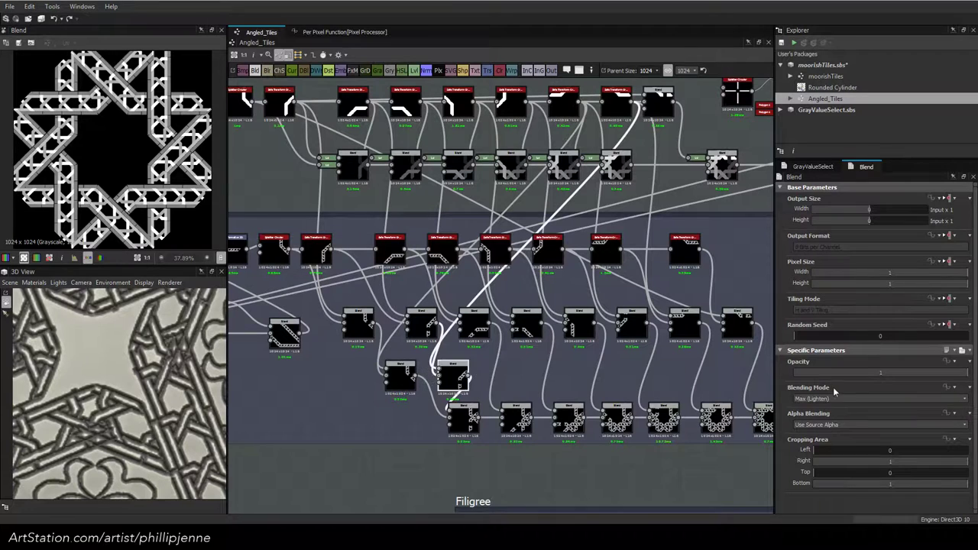
scroll(819, 401, "up", 3)
left_click(466, 420)
left_click(516, 419)
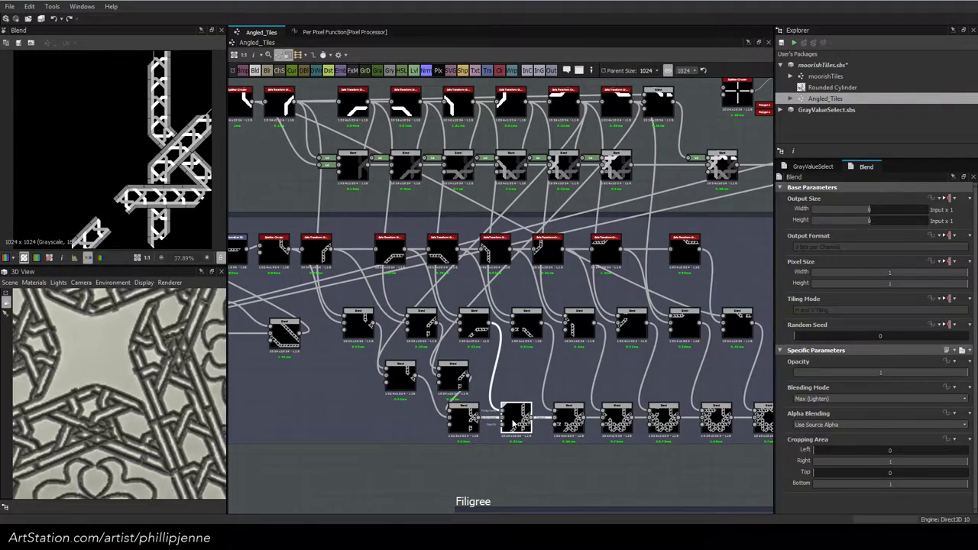
scroll(515, 367, "up", 1)
key("space")
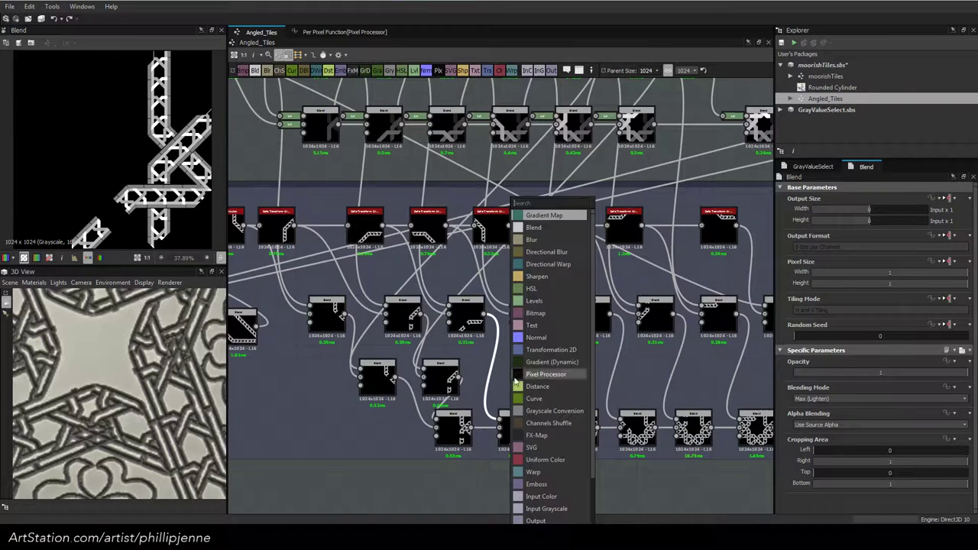
Add a third Blend node to the chain in Subtract mode, then inspect nearby connections
left_click(534, 227)
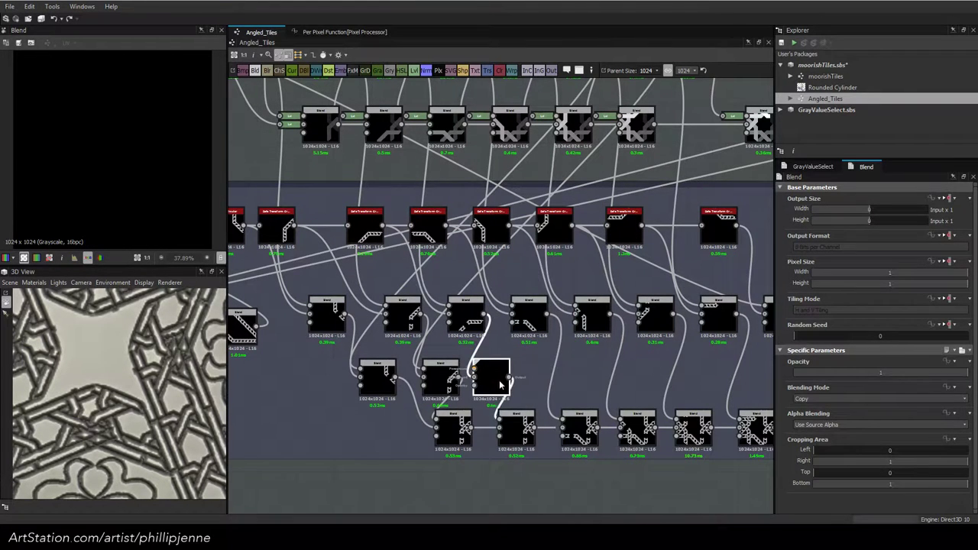
left_click_drag(502, 386, 508, 384)
left_click(812, 398)
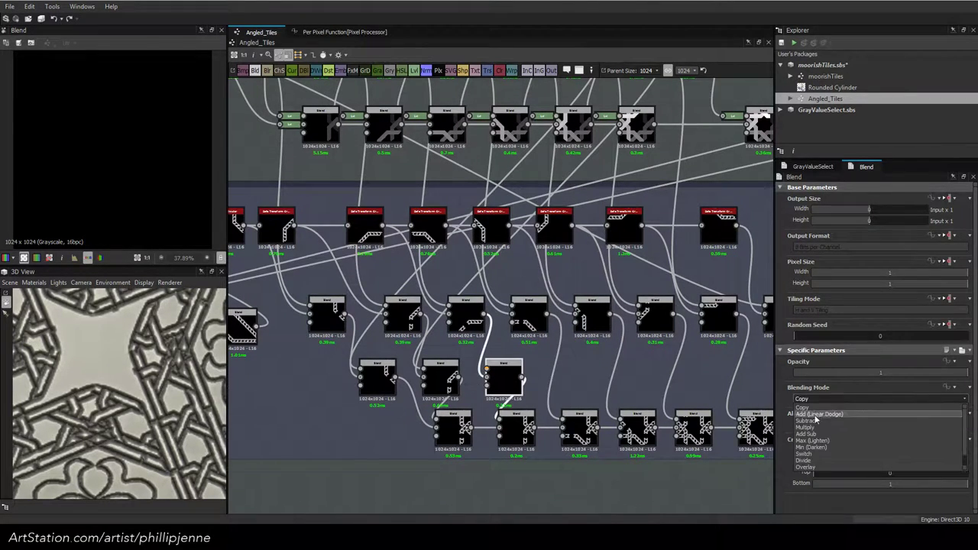
left_click(795, 419)
scroll(548, 203, "down", 4)
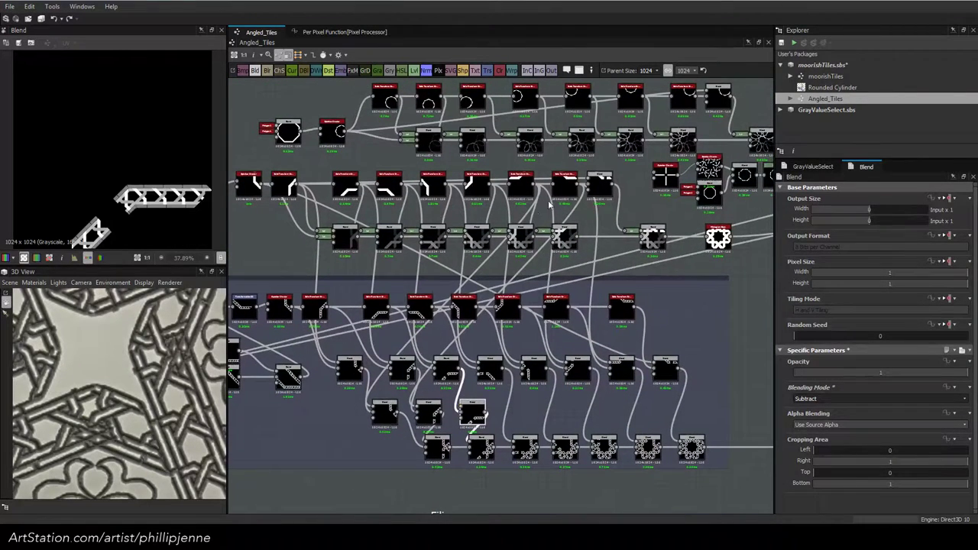
left_click(475, 272)
left_click(484, 266)
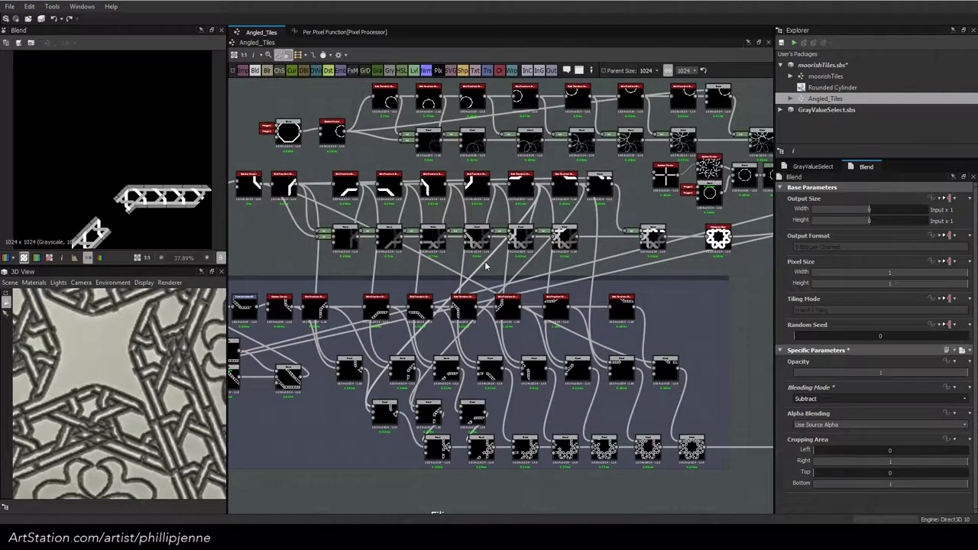
left_click(527, 265)
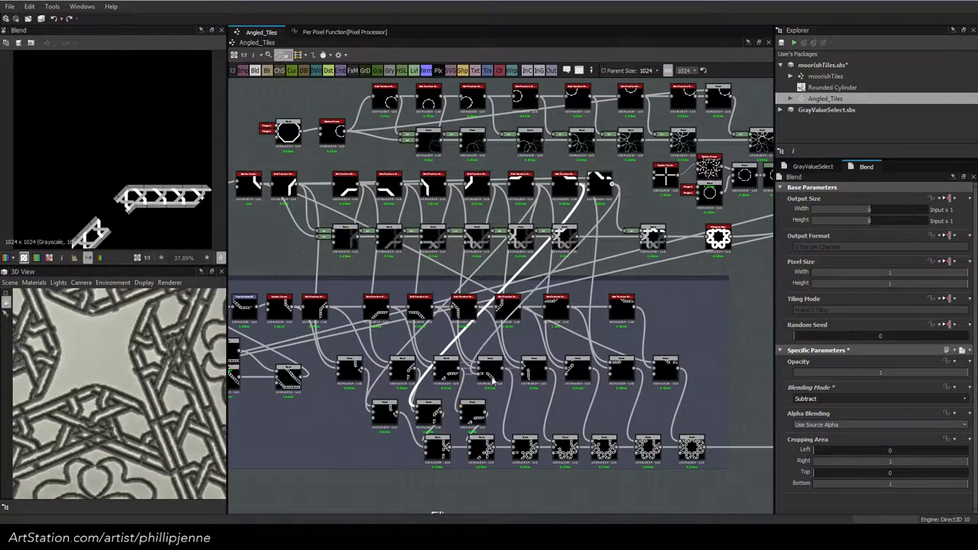
Keep the new Blend on Subtract, trying opacity 0.15 before reverting to 1
left_click(472, 414)
left_click(842, 399)
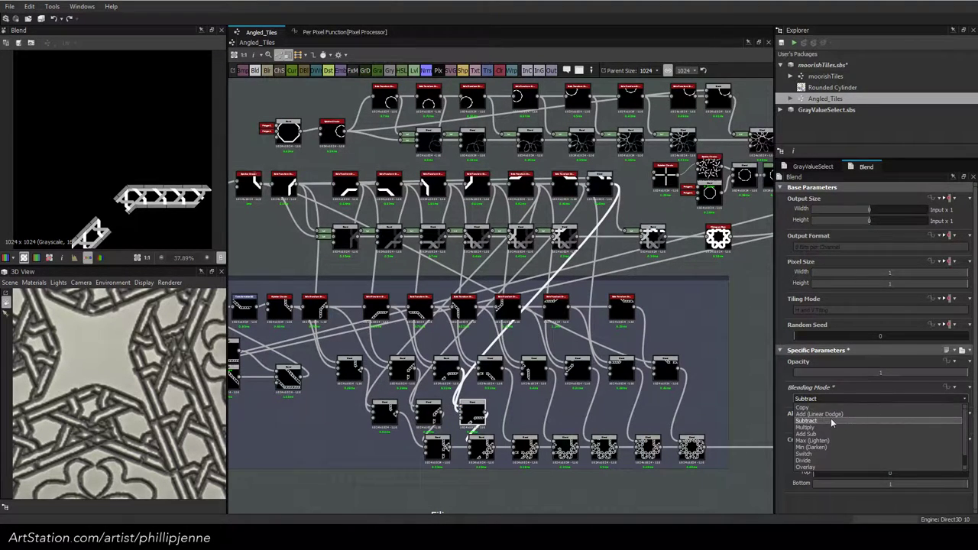
left_click(830, 422)
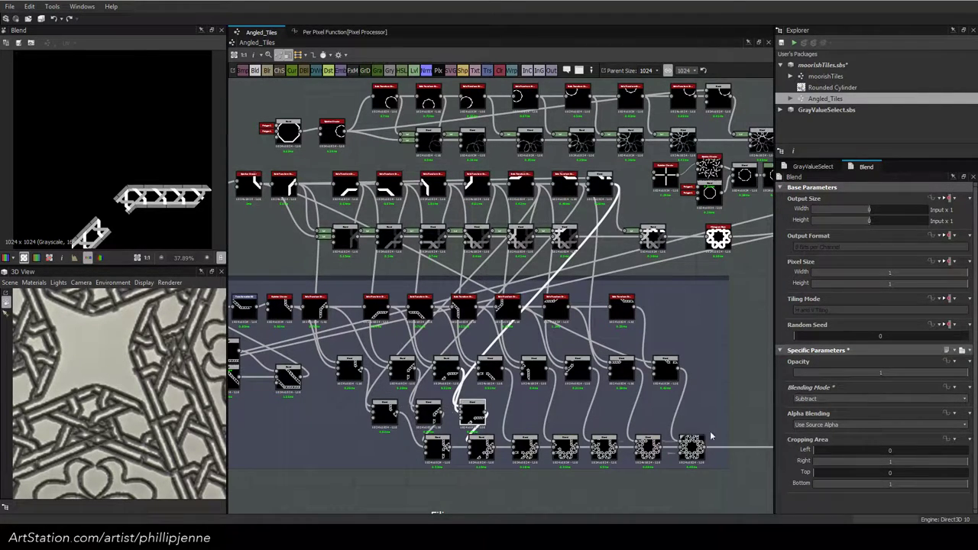
left_click_drag(845, 373, 820, 372)
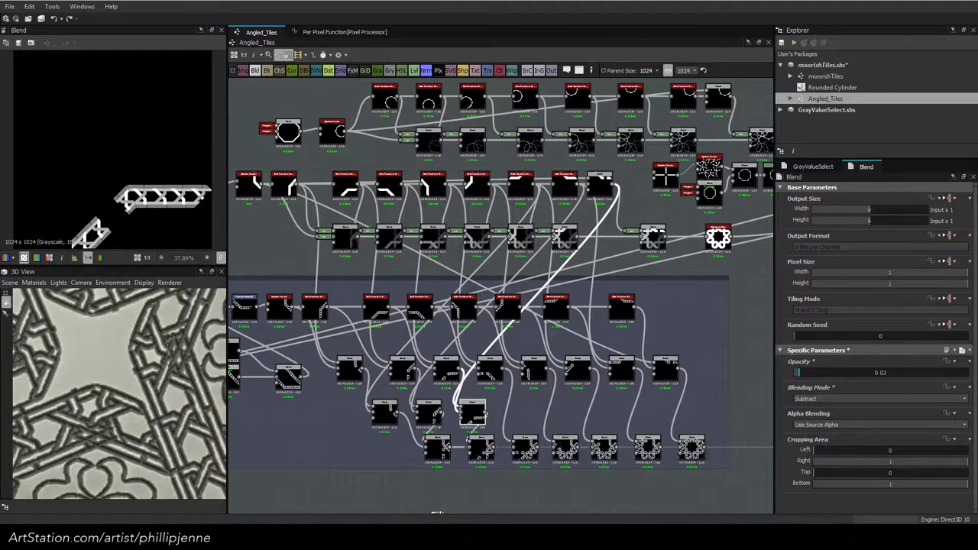
key("ctrl+z")
Link an upper angled shape's output into the new Subtract Blend node
middle_click_drag(353, 208, 475, 209)
left_click_drag(390, 200, 592, 415)
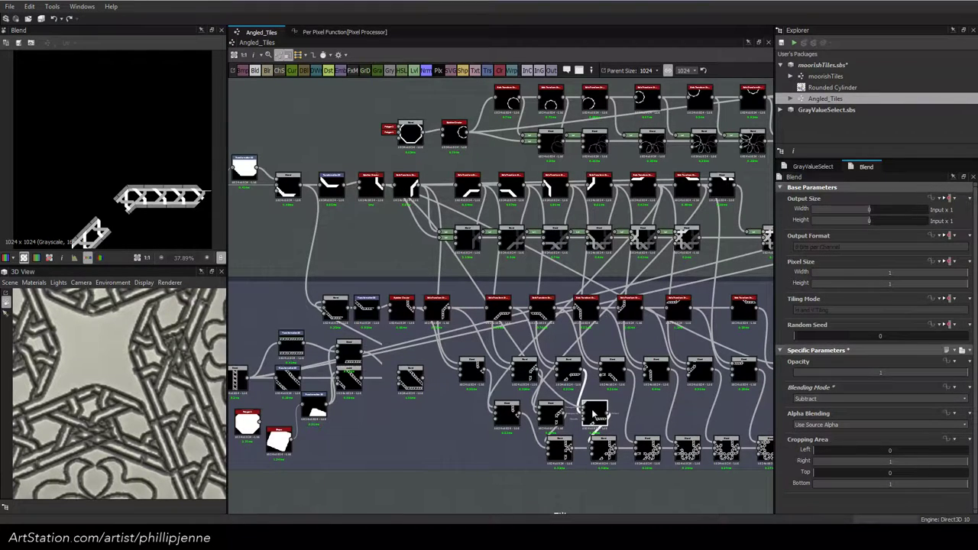
middle_click_drag(613, 373, 506, 333)
scroll(518, 374, "up", 2)
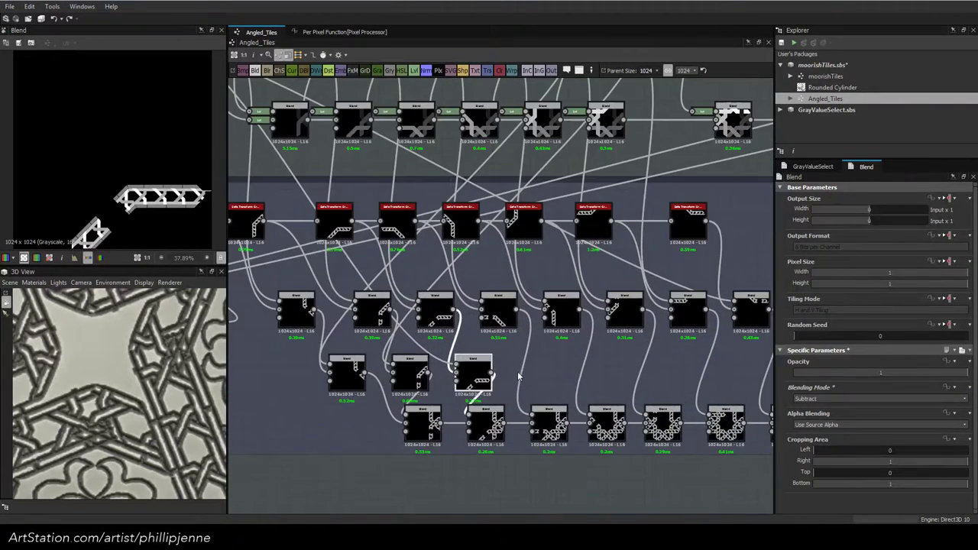
Insert a Subtract Blend node on the first chain wire and feed it an upper angled shape
left_click(524, 373)
right_click(529, 376)
left_click(569, 222)
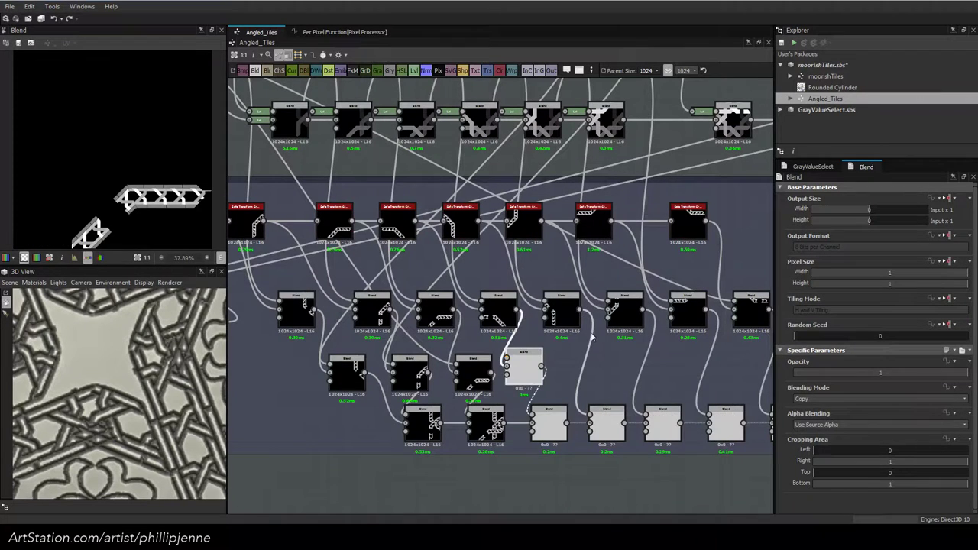
left_click(802, 398)
left_click(825, 420)
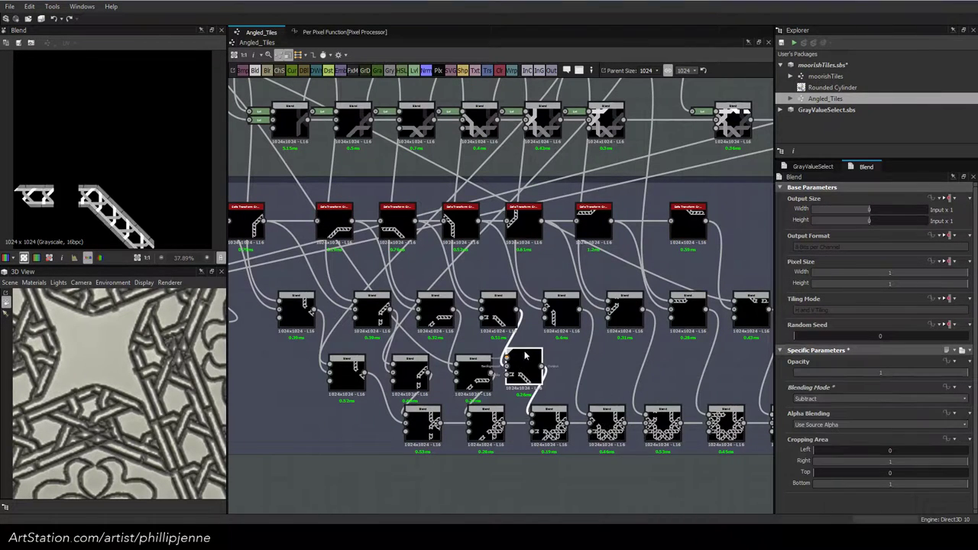
scroll(539, 359, "down", 3)
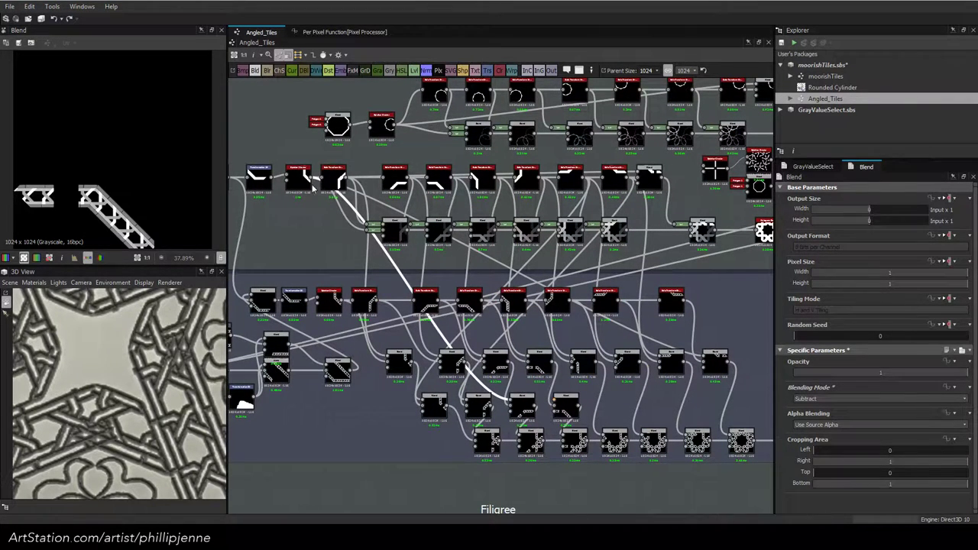
left_click_drag(371, 199, 554, 400)
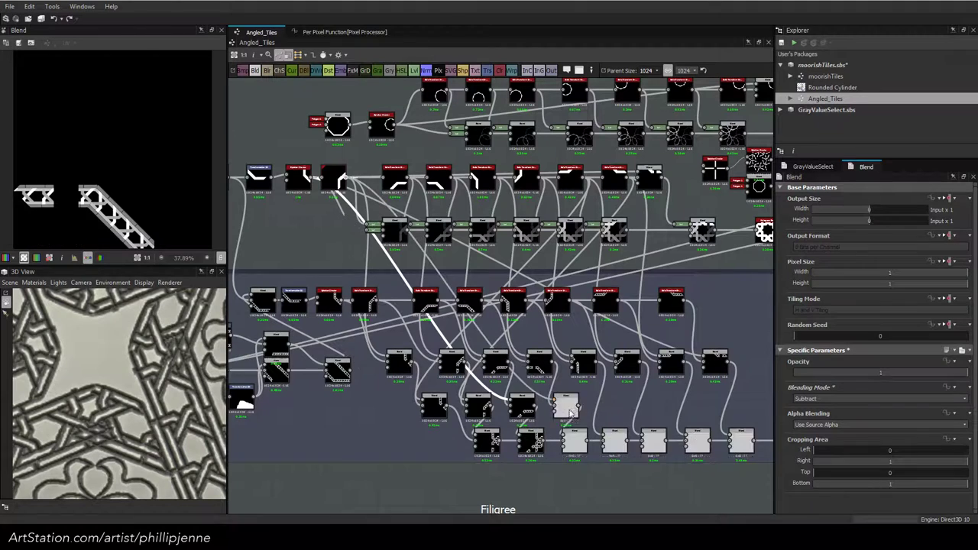
left_click(566, 408)
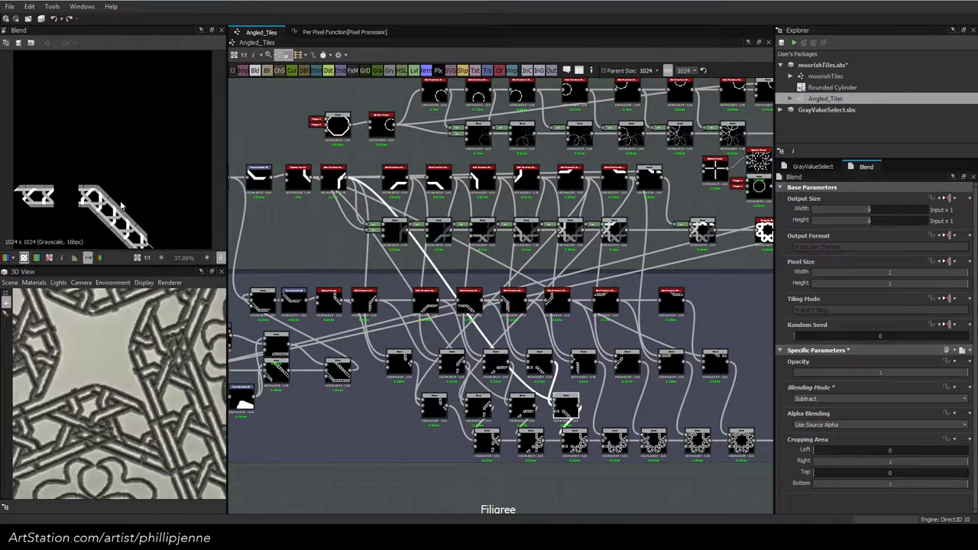
Add a second Blend node into the chain and set it to Subtract
scroll(571, 421, "up", 3)
right_click(640, 407)
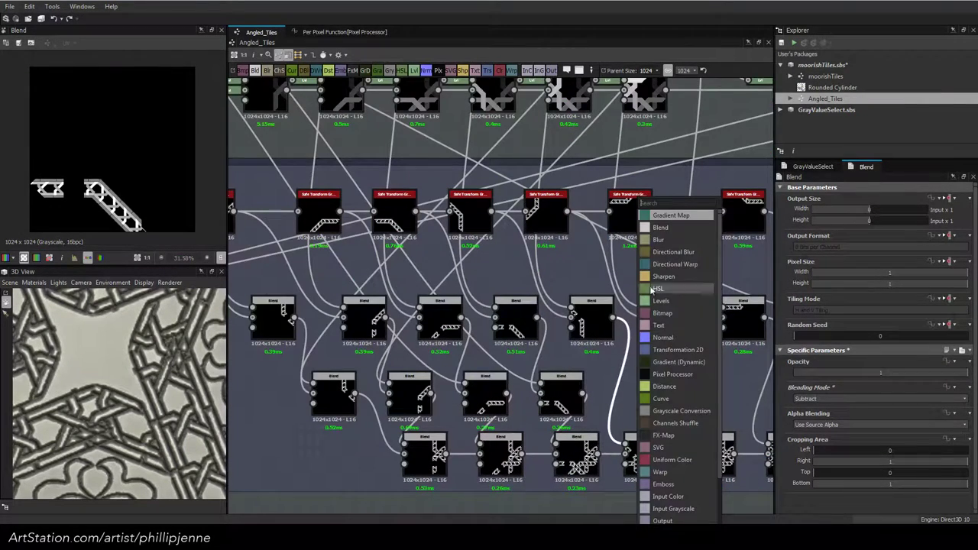
left_click(676, 217)
left_click_drag(625, 393, 636, 395)
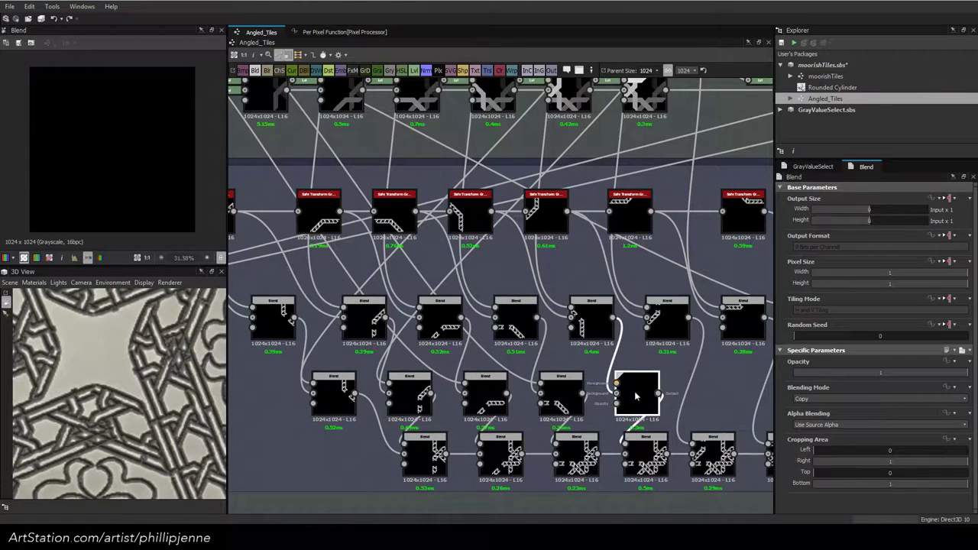
scroll(625, 386, "down", 3)
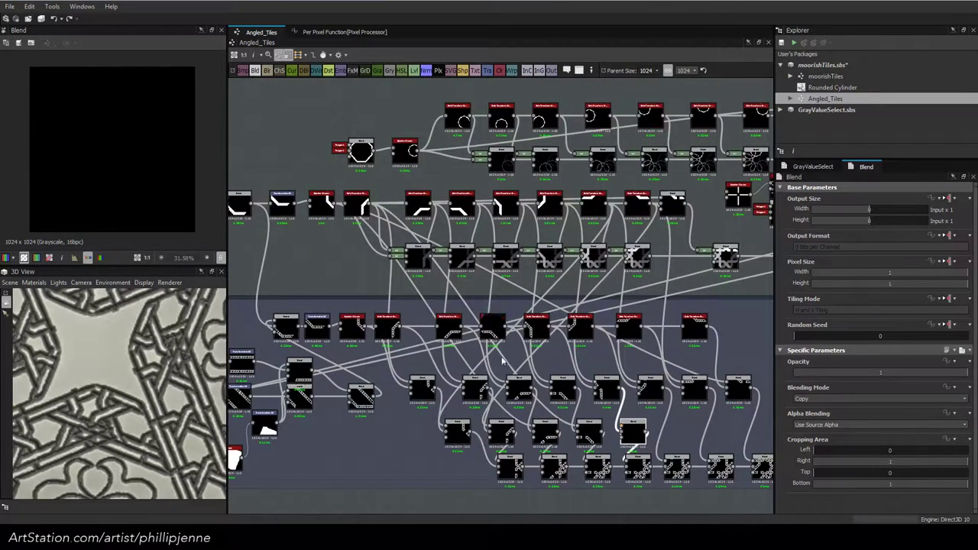
left_click(548, 413)
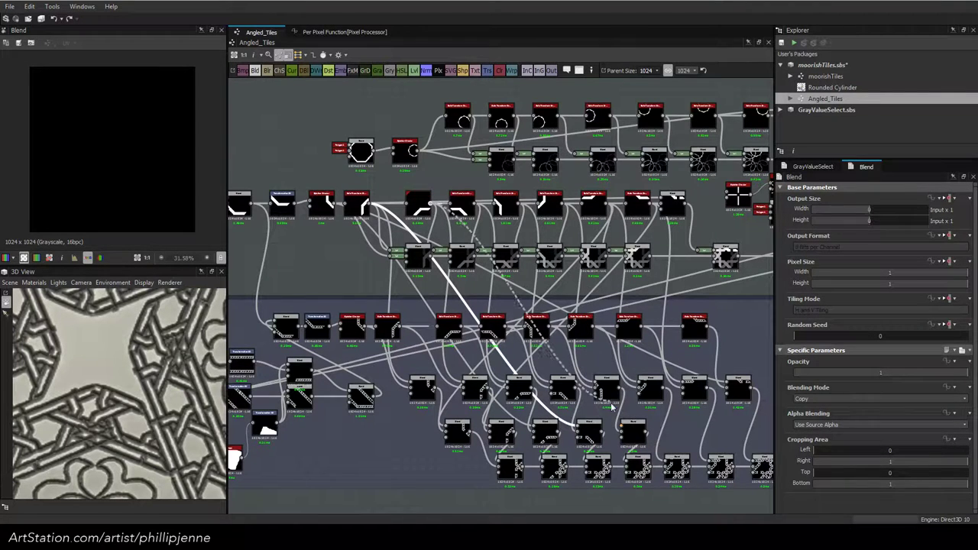
left_click(633, 433)
left_click(833, 398)
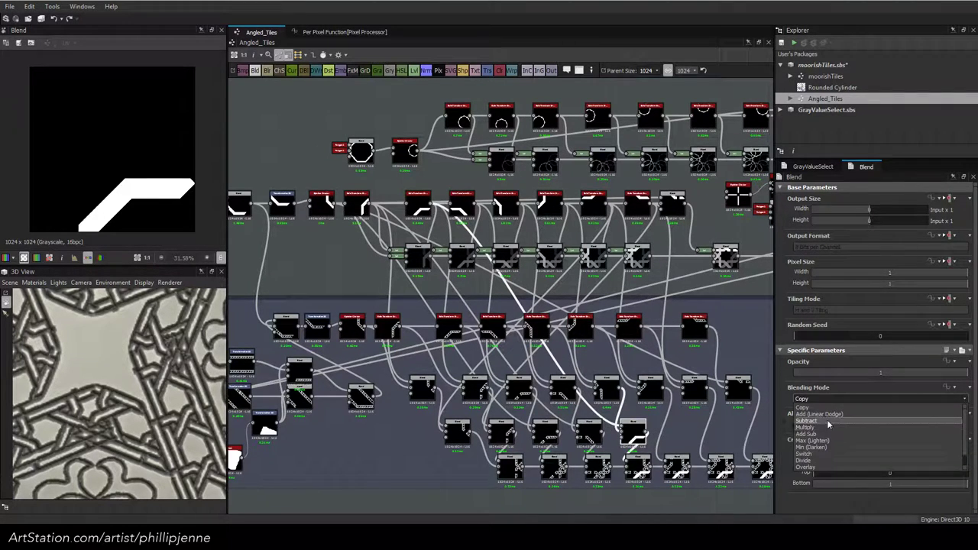
left_click(827, 422)
Insert a Blend node on the next chain wire and space the neighbouring Blend nodes apart
middle_click_drag(599, 376, 530, 339)
scroll(599, 398, "up", 3)
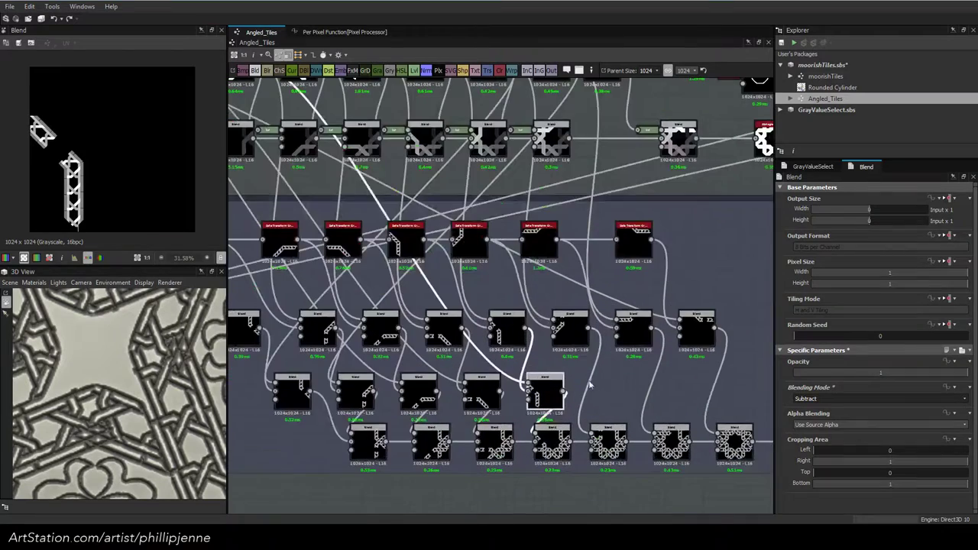
left_click(589, 385)
key("space")
left_click(624, 229)
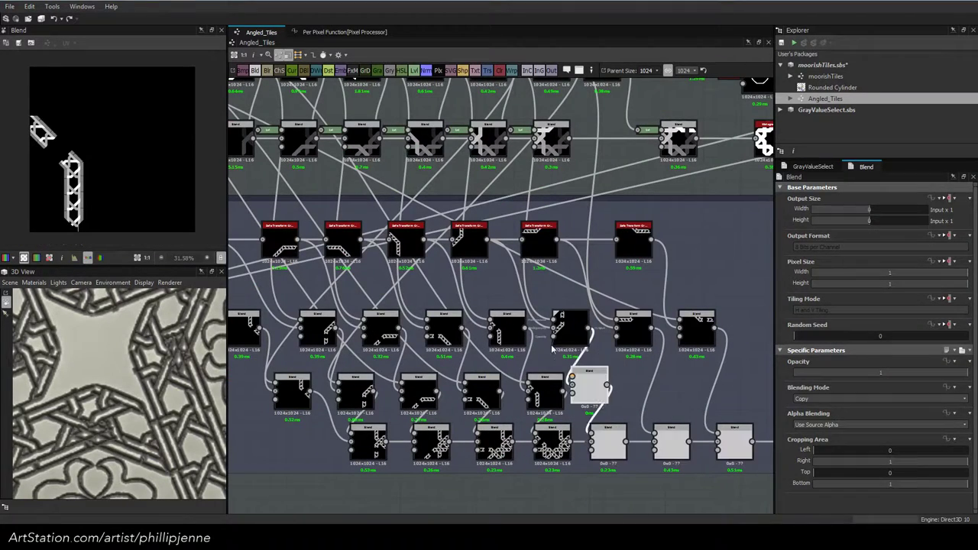
left_click_drag(598, 383, 619, 391)
scroll(597, 361, "down", 1)
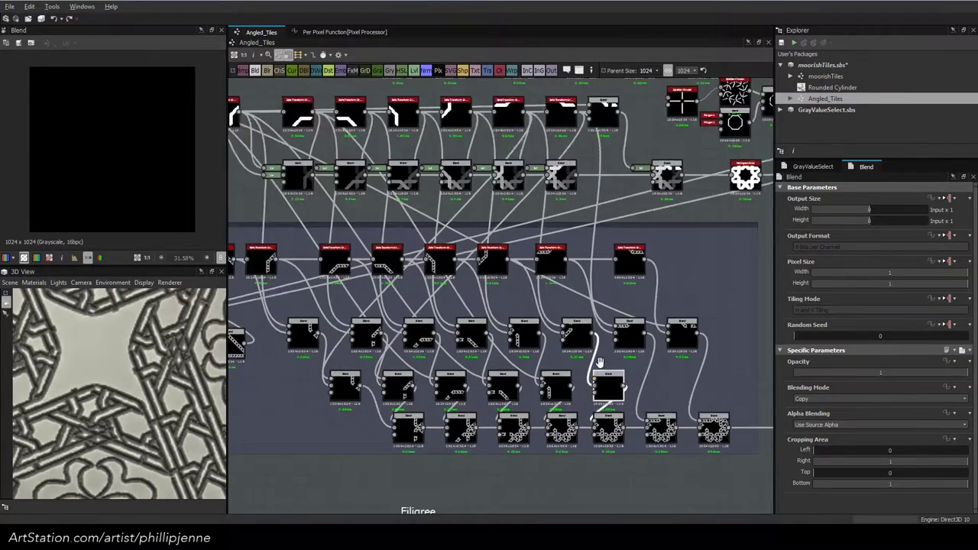
middle_click_drag(597, 366, 629, 365)
scroll(600, 391, "up", 2)
left_click_drag(600, 391, 616, 391)
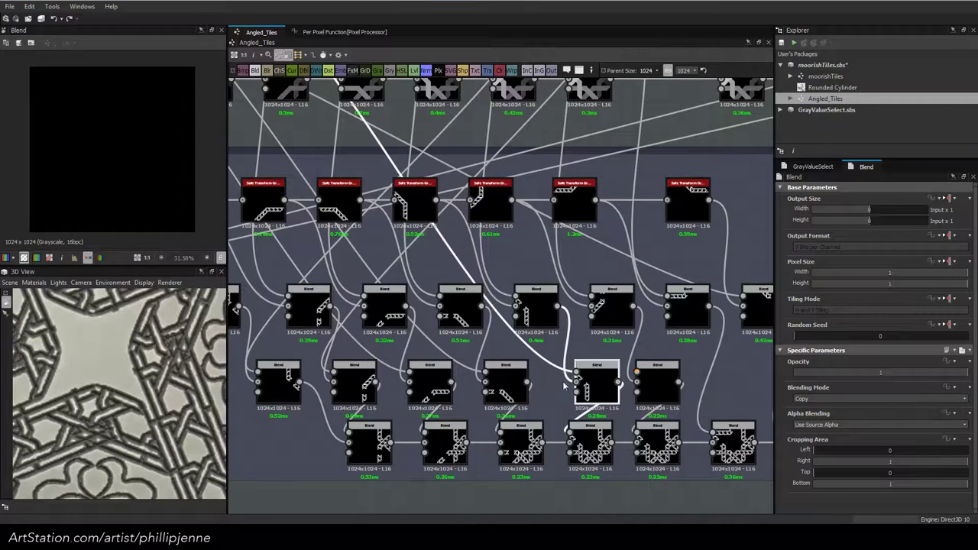
left_click(517, 384)
left_click_drag(517, 384, 527, 385)
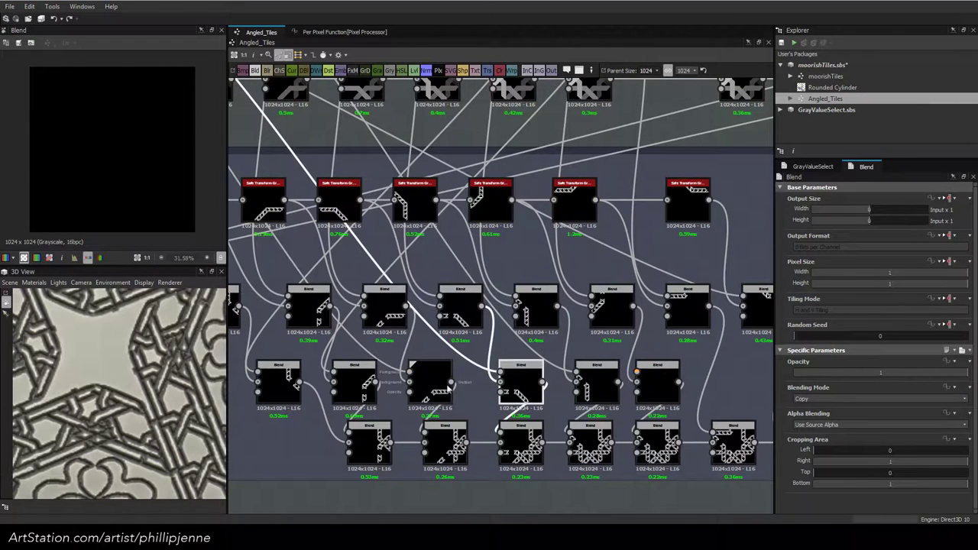
left_click_drag(445, 384, 405, 380)
Link the angled shape into that Blend node and set it to Subtract
scroll(411, 377, "down", 2)
middle_click_drag(579, 381, 582, 414)
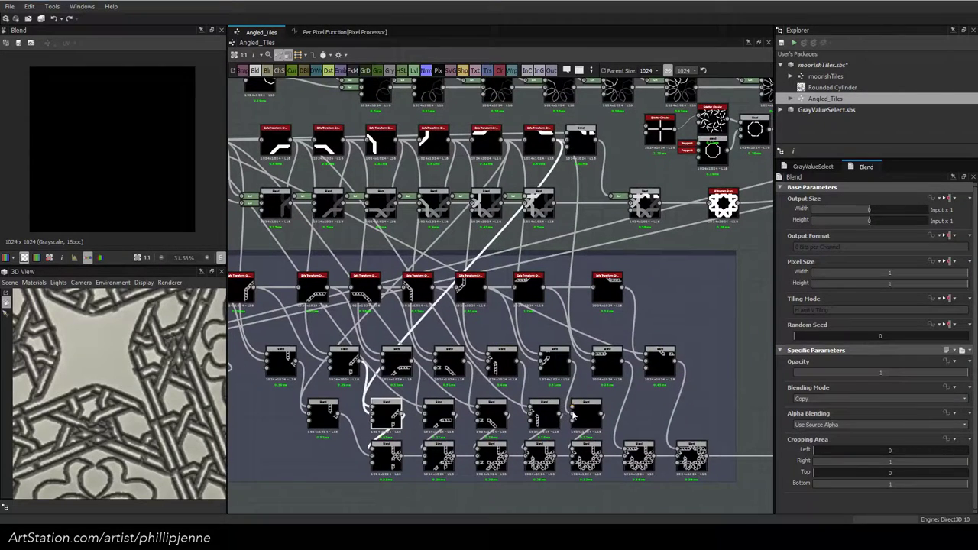
left_click(502, 398)
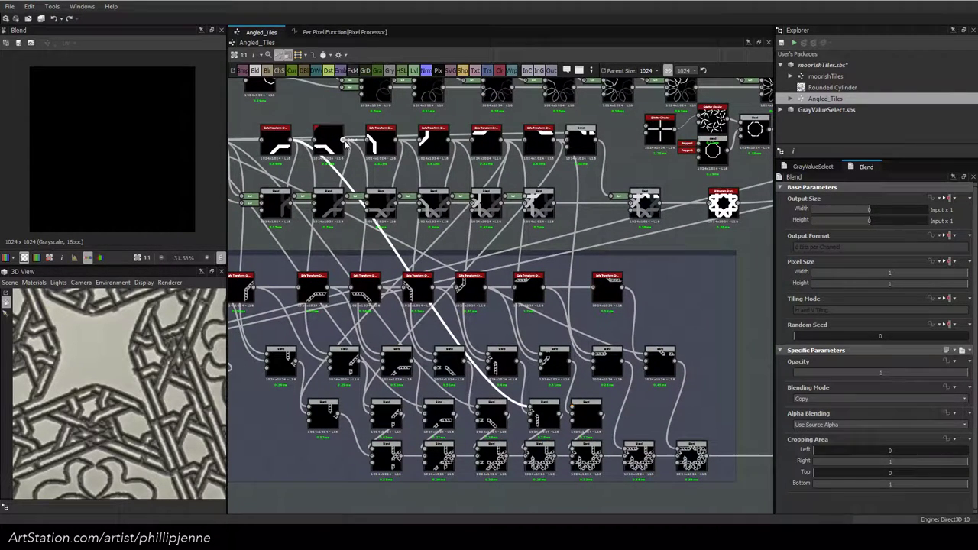
left_click_drag(345, 142, 575, 411)
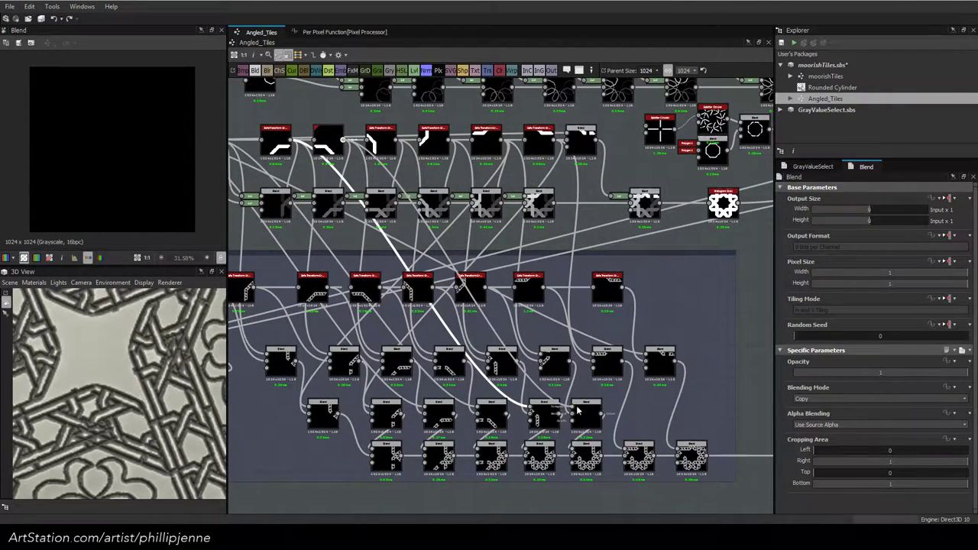
left_click(833, 399)
left_click(827, 424)
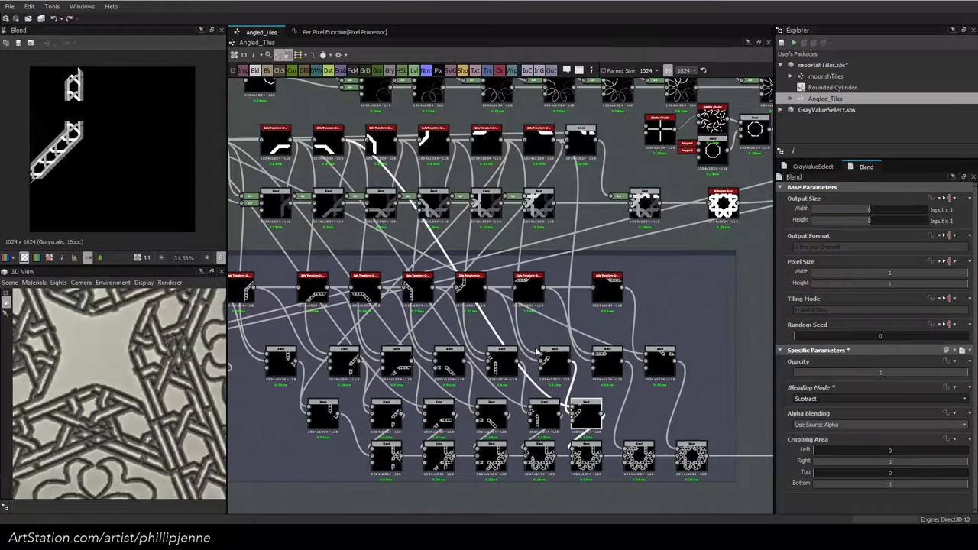
Insert a Subtract Blend node on the bottom-row wire and preview its output
left_click(621, 405)
key("space")
left_click(647, 229)
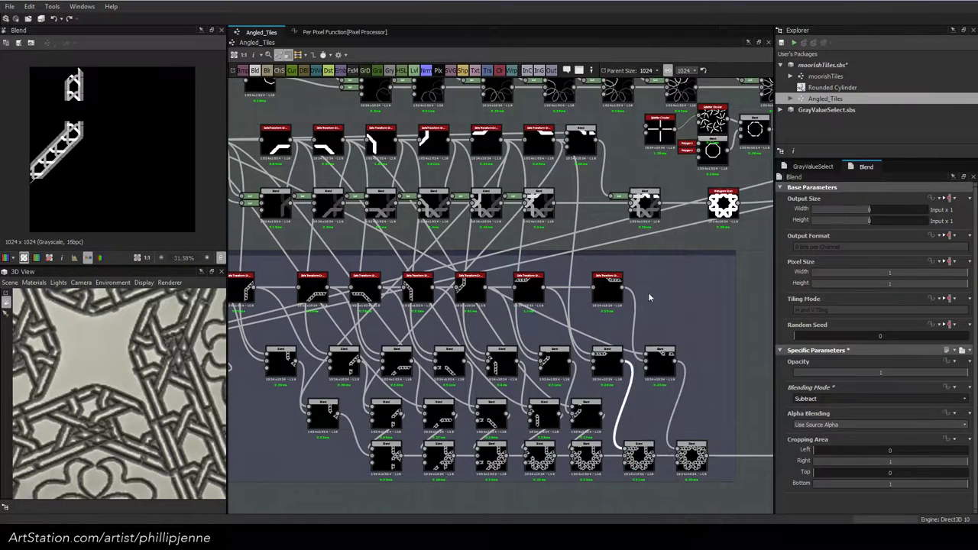
left_click_drag(630, 405, 649, 416)
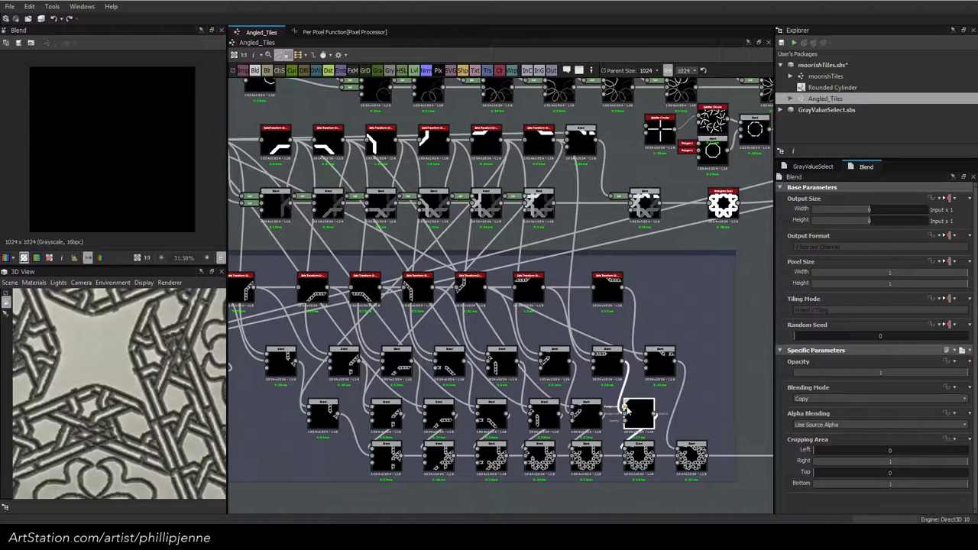
left_click(539, 390)
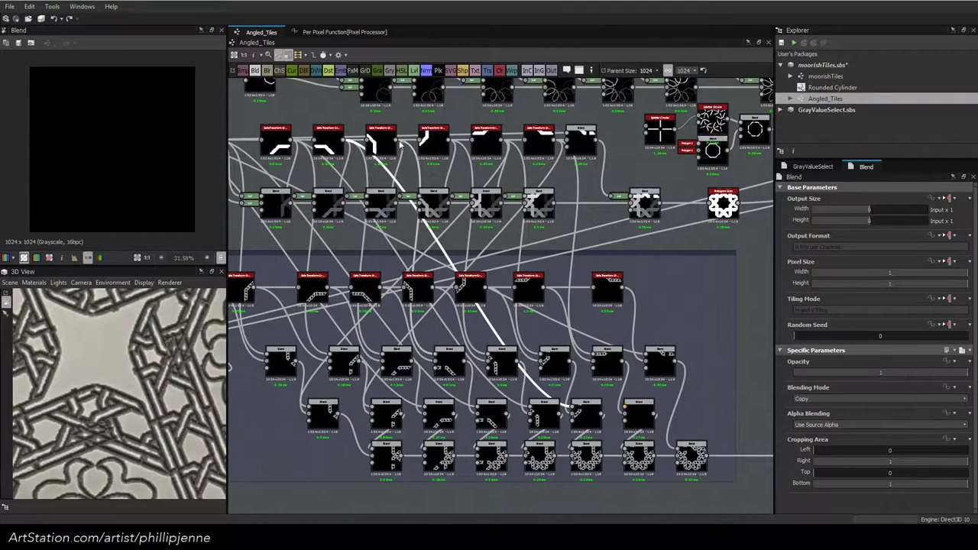
double_click(638, 416)
left_click(829, 399)
left_click(806, 420)
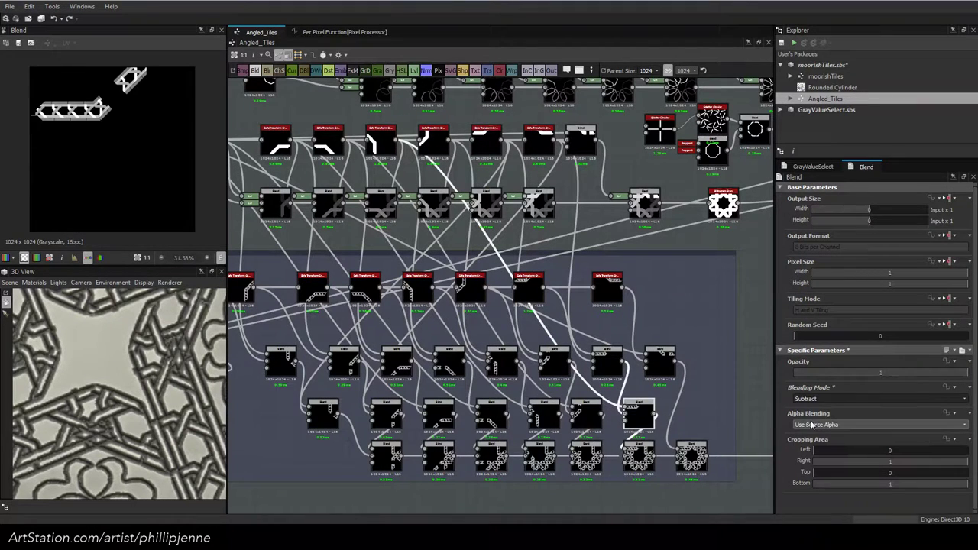
Insert one more Subtract Blend node on the next bottom-row link, aligned with its row
left_click(678, 400)
key("space")
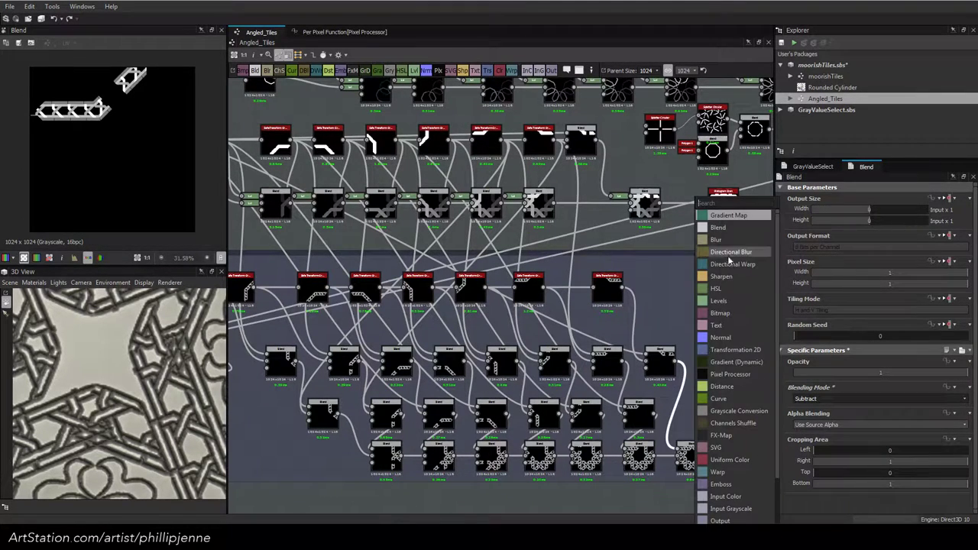
left_click(728, 229)
left_click_drag(681, 411, 696, 416)
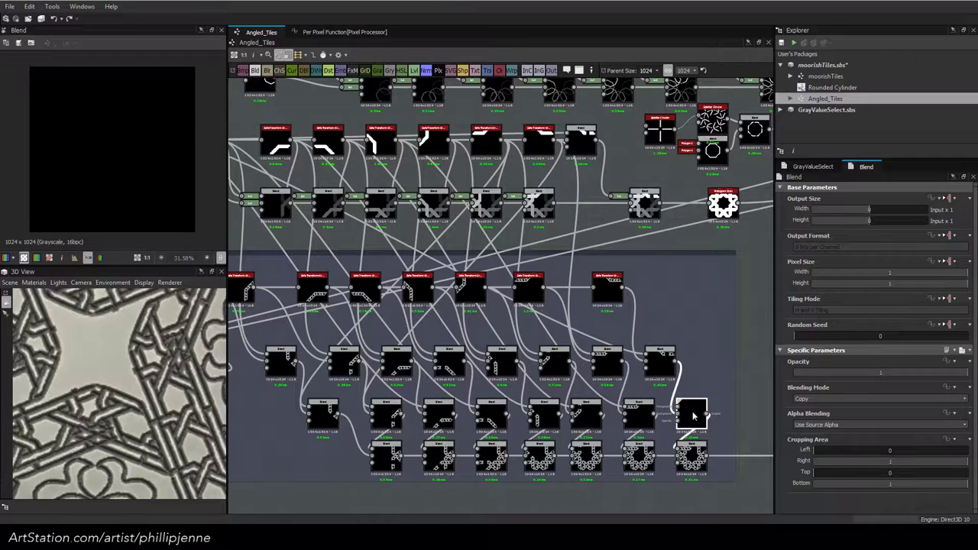
left_click(827, 397)
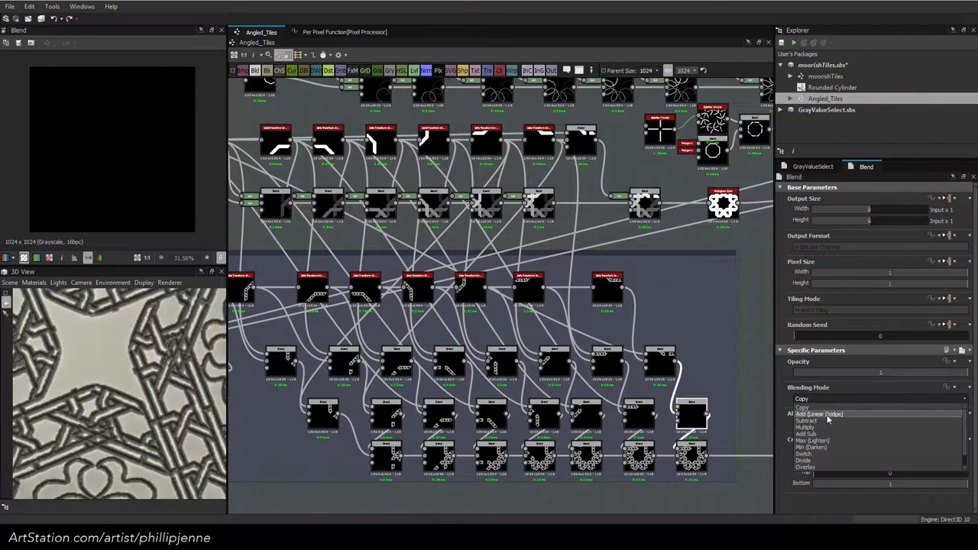
left_click(807, 420)
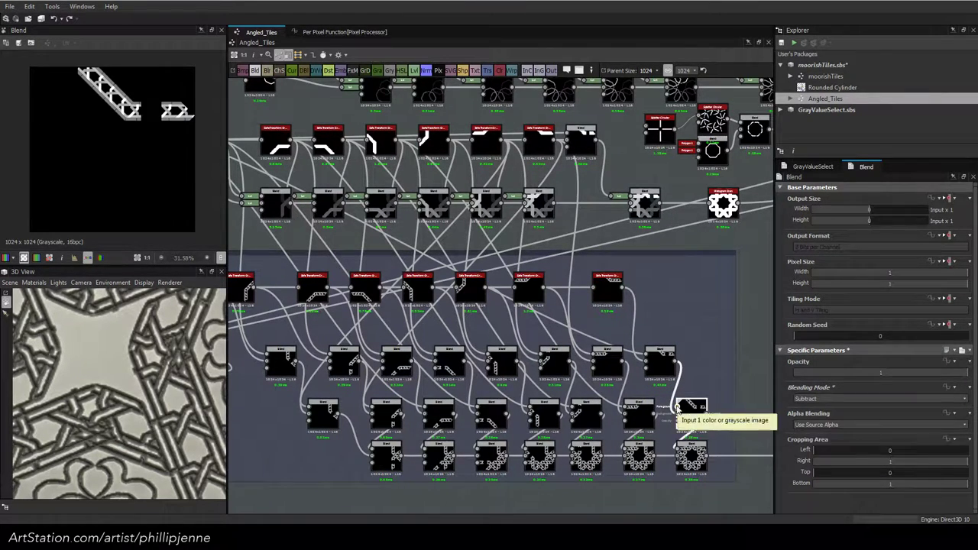
left_click(598, 397)
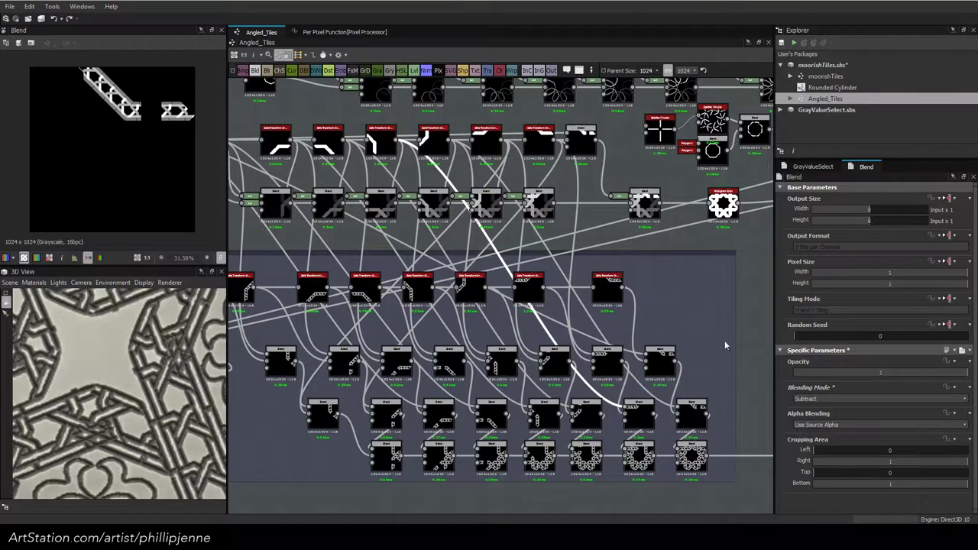
left_click(694, 455)
Show the bottom-right Blend node's full star lattice in the 2D view
double_click(694, 455)
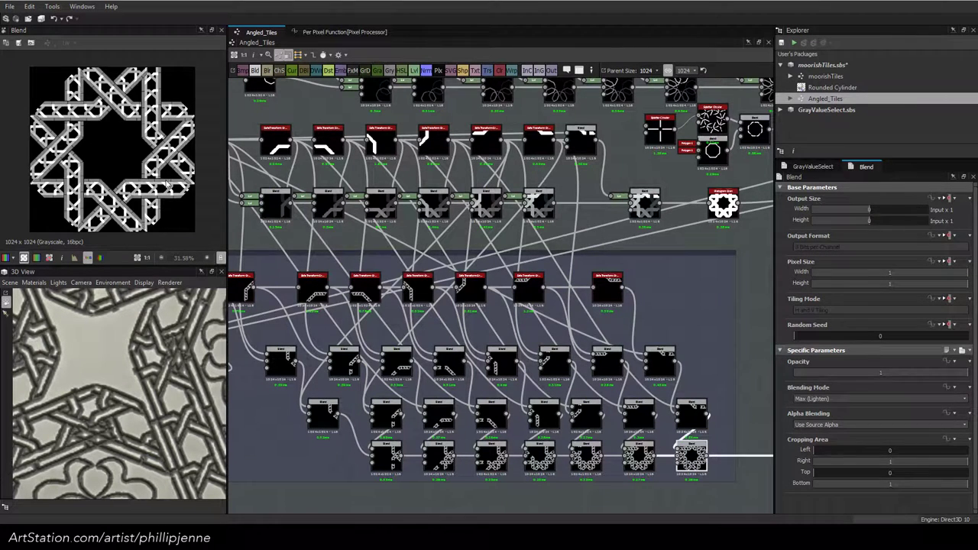
scroll(167, 184, "up", 1)
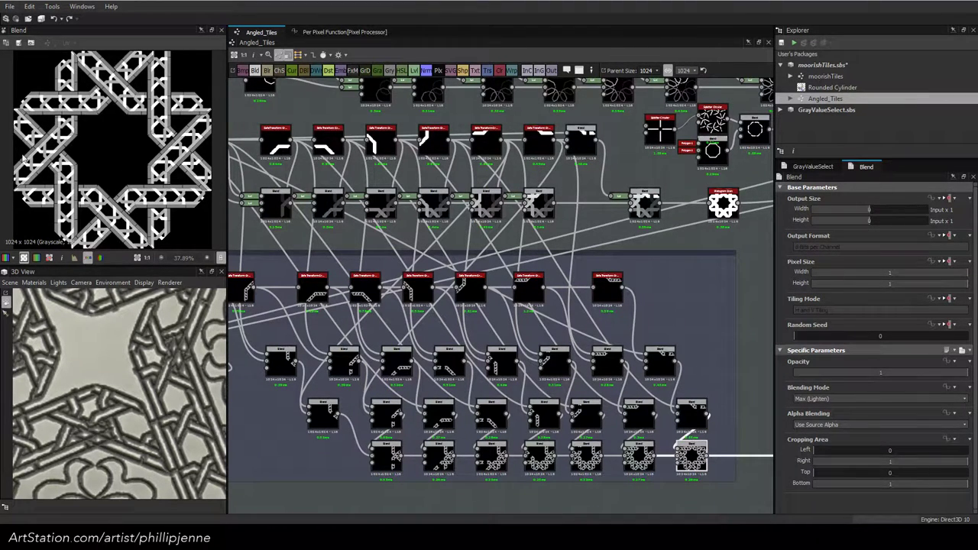
scroll(20, 192, "up", 2)
scroll(21, 192, "down", 6)
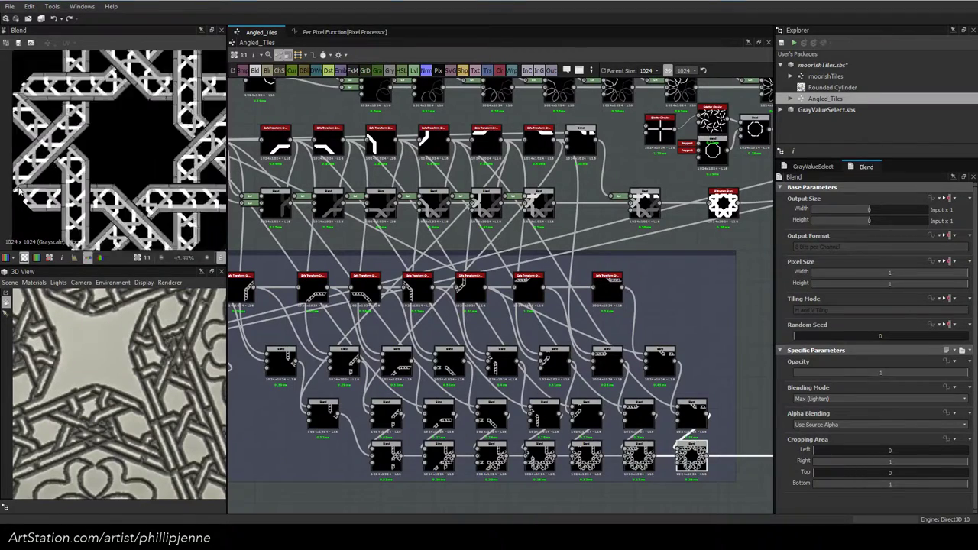
scroll(593, 339, "down", 2)
scroll(592, 339, "down", 1)
middle_click_drag(678, 337, 375, 334)
middle_click_drag(715, 359, 493, 342)
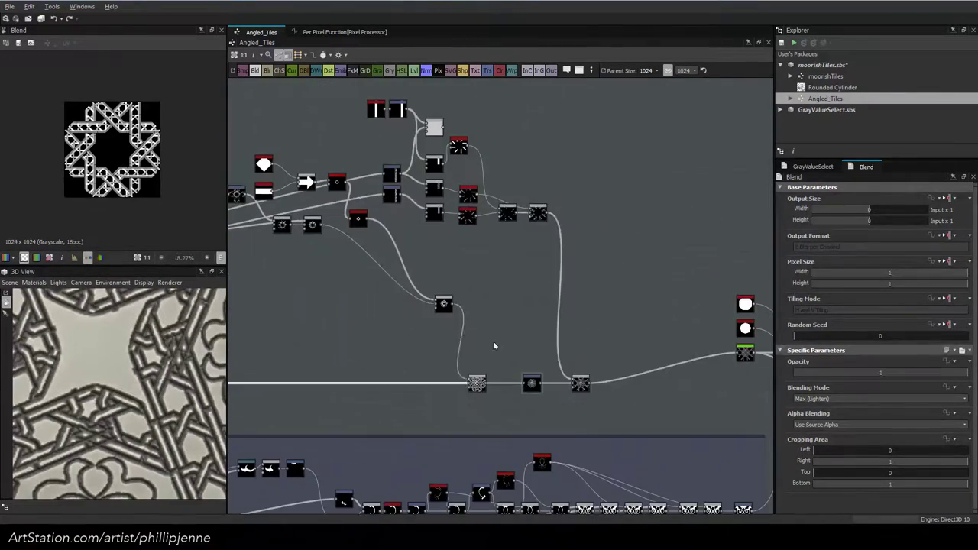
left_click(582, 383)
scroll(149, 184, "up", 8)
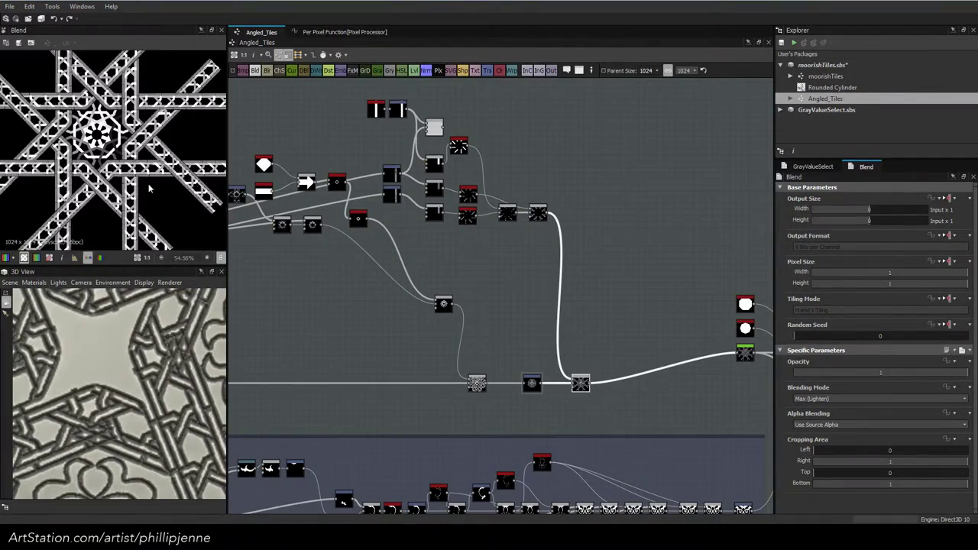
Zoom into the star pattern in the 2D view and tilt the 3D preview steeply
middle_click_drag(148, 184, 133, 178)
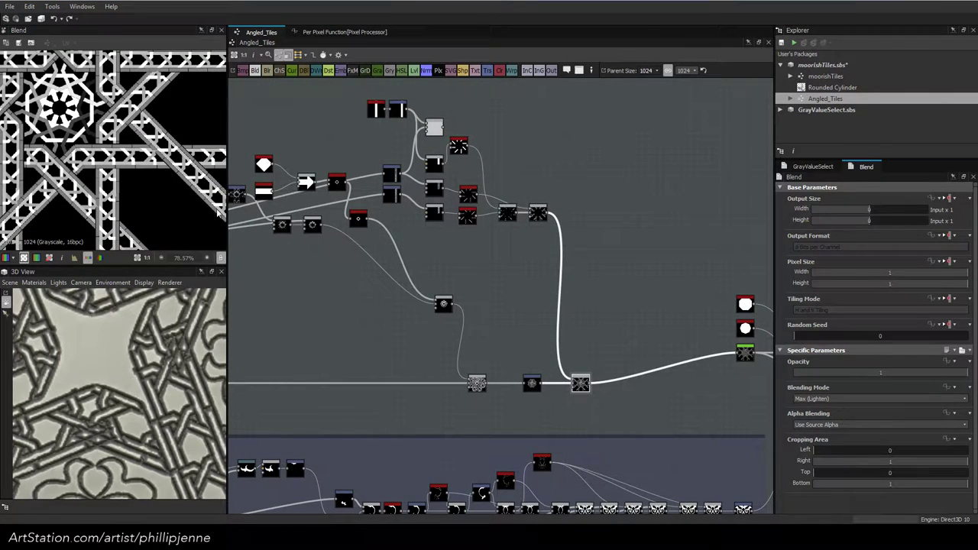
scroll(142, 181, "down", 2)
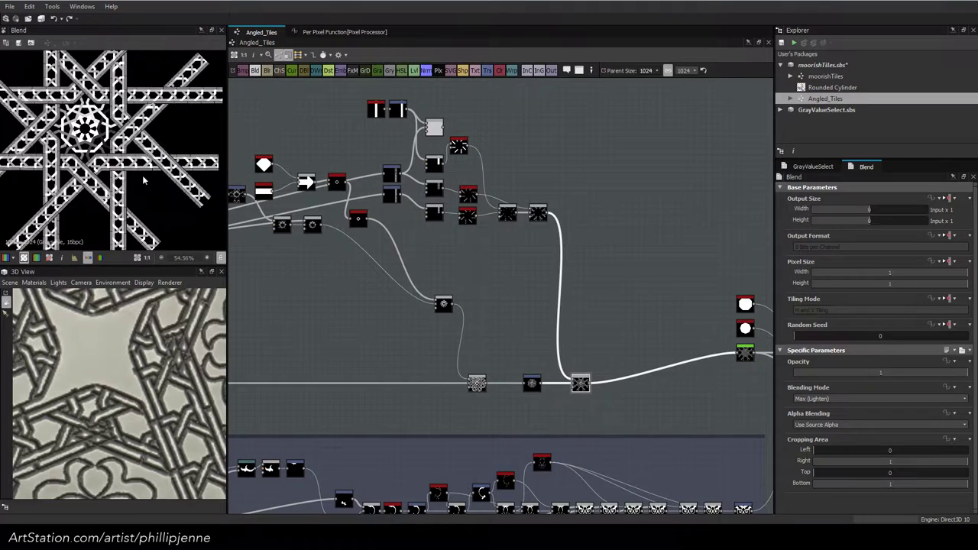
scroll(106, 205, "up", 3)
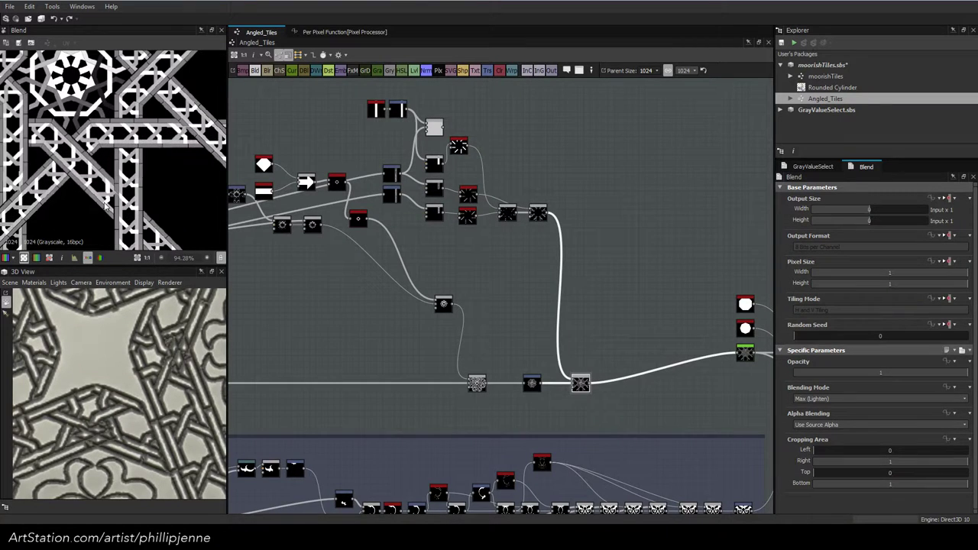
scroll(105, 205, "up", 1)
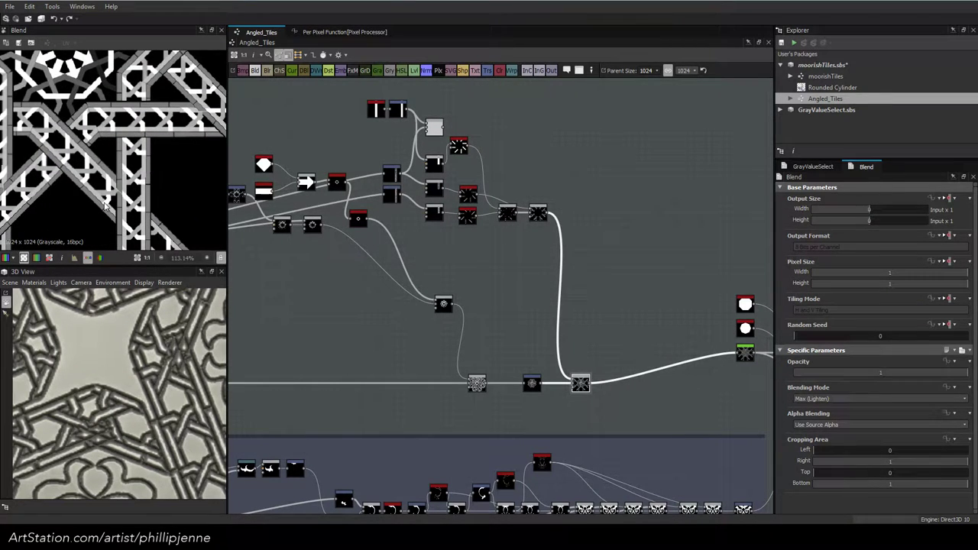
scroll(105, 205, "down", 7)
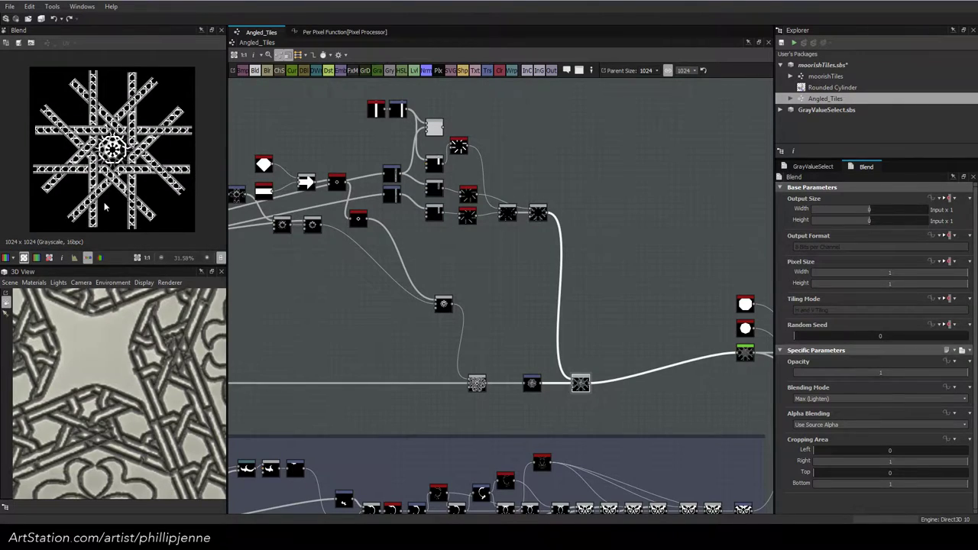
scroll(157, 397, "down", 3)
left_click_drag(112, 403, 112, 425)
scroll(113, 426, "up", 5)
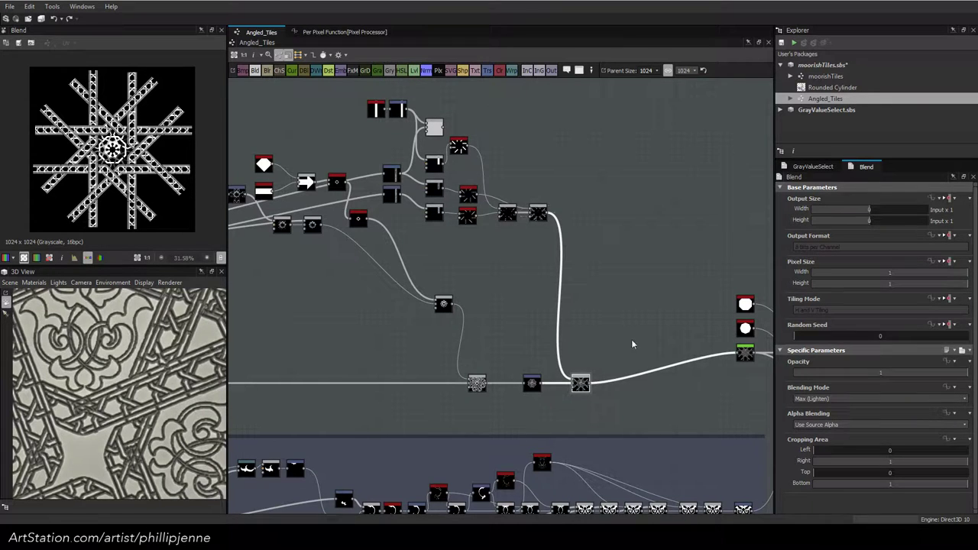
Preview the filigree Blend nodes: the Multiply result, the Tile Generator feed, and the star-masked Blend
middle_click_drag(621, 324, 328, 296)
scroll(662, 343, "up", 5)
left_click(653, 300)
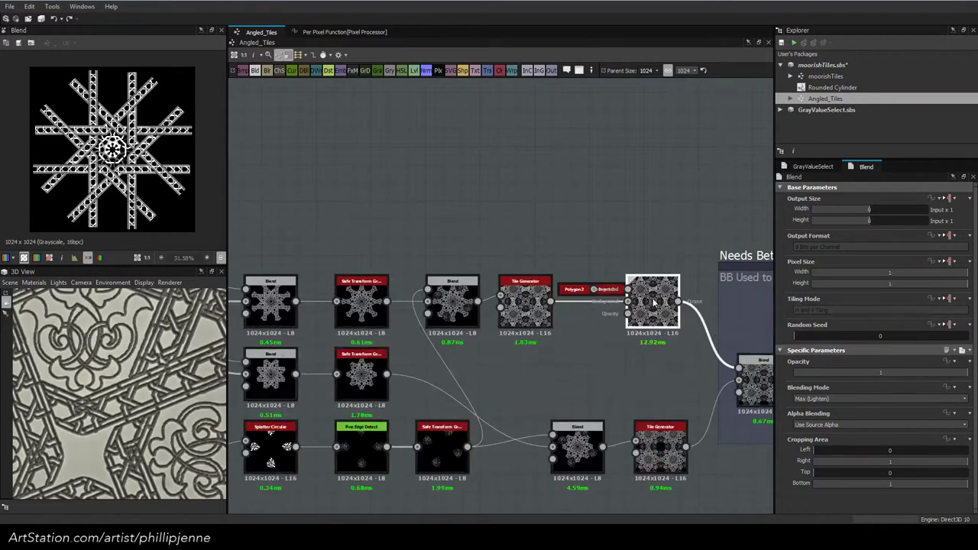
double_click(653, 302)
scroll(111, 157, "up", 5)
scroll(114, 139, "down", 2)
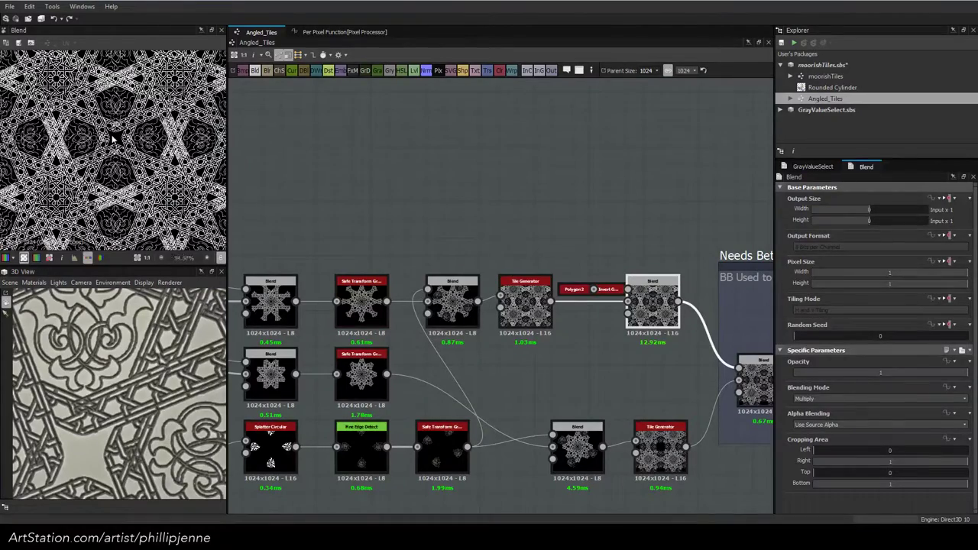
scroll(456, 315, "up", 2)
double_click(461, 302)
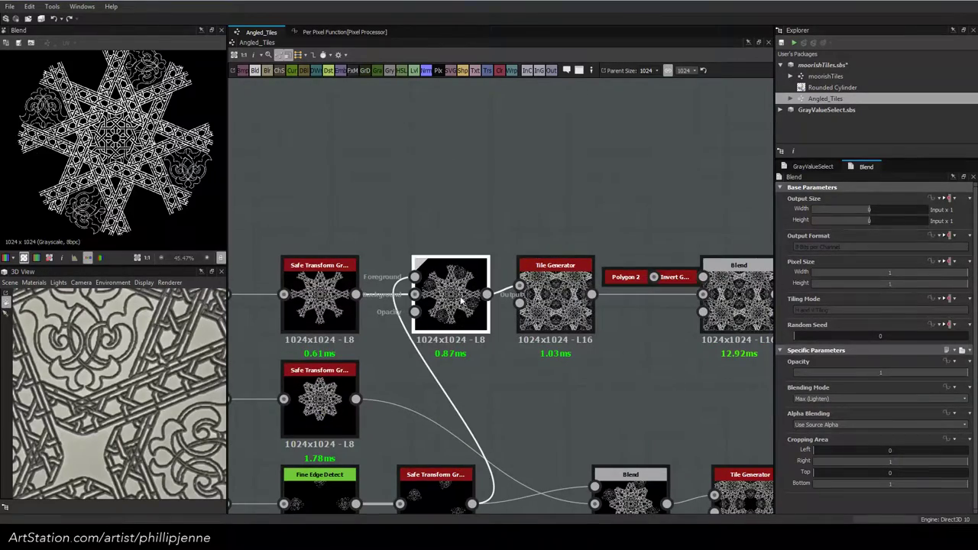
double_click(733, 302)
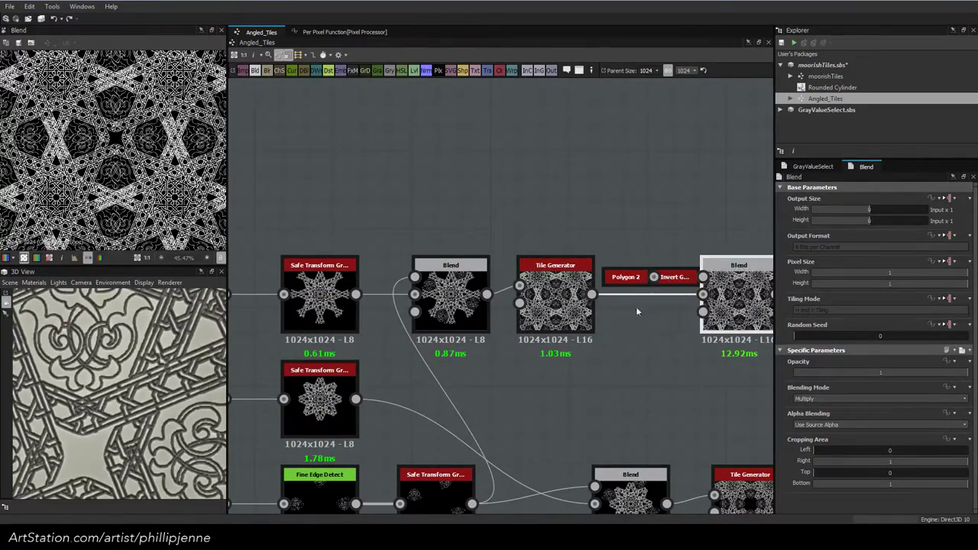
Compare the Polygon 2 star with its inverted star mask, then select the Multiply Blend
middle_click_drag(636, 306, 389, 306)
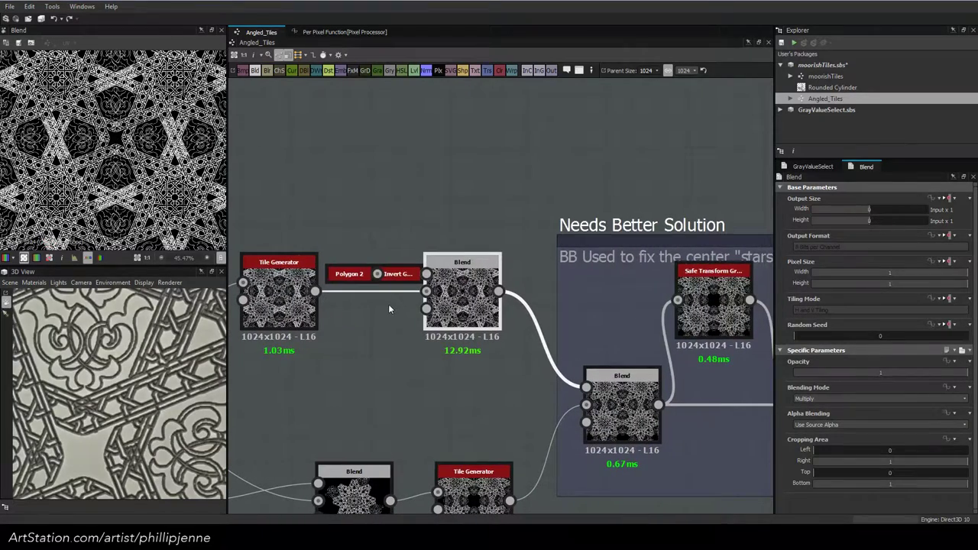
double_click(351, 276)
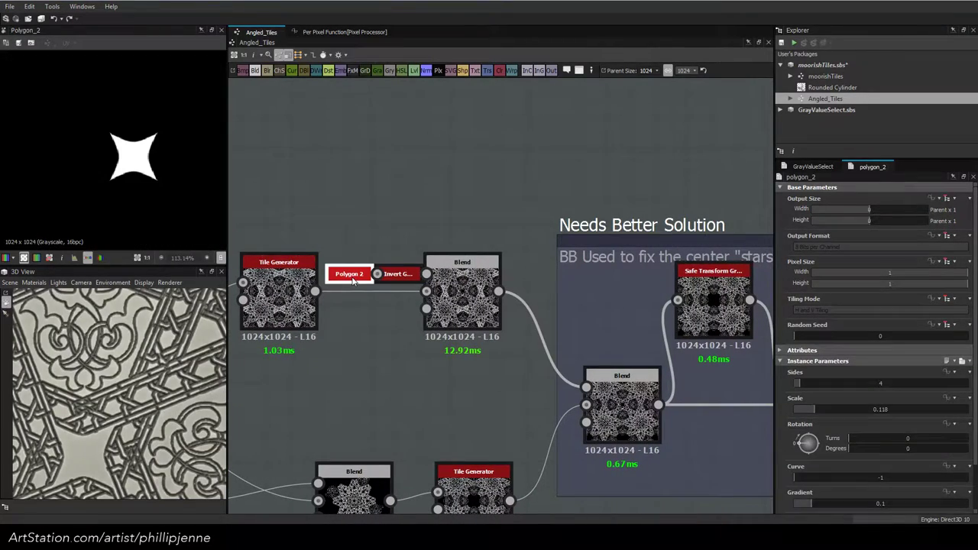
double_click(398, 275)
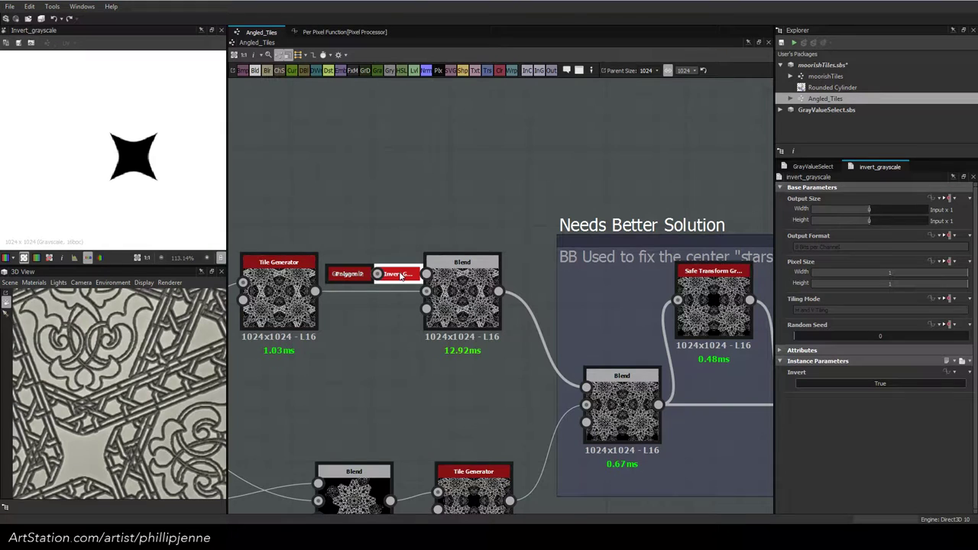
double_click(354, 276)
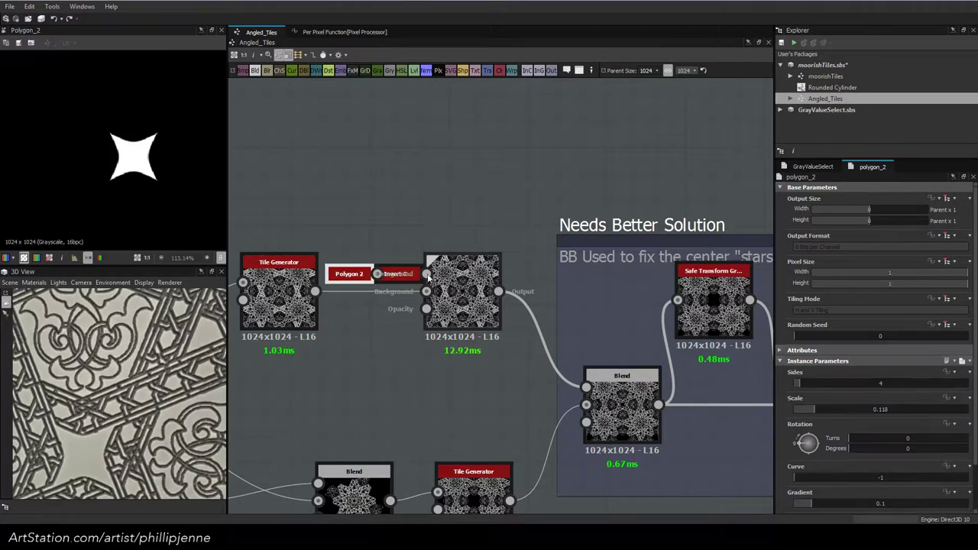
left_click(470, 306)
Move the Needs Better Solution frame right and down
scroll(558, 288, "down", 4)
middle_click_drag(558, 288, 317, 259)
left_click_drag(373, 233, 451, 240)
Add a new Blend node connected after the star-masked Blend
left_click(264, 256)
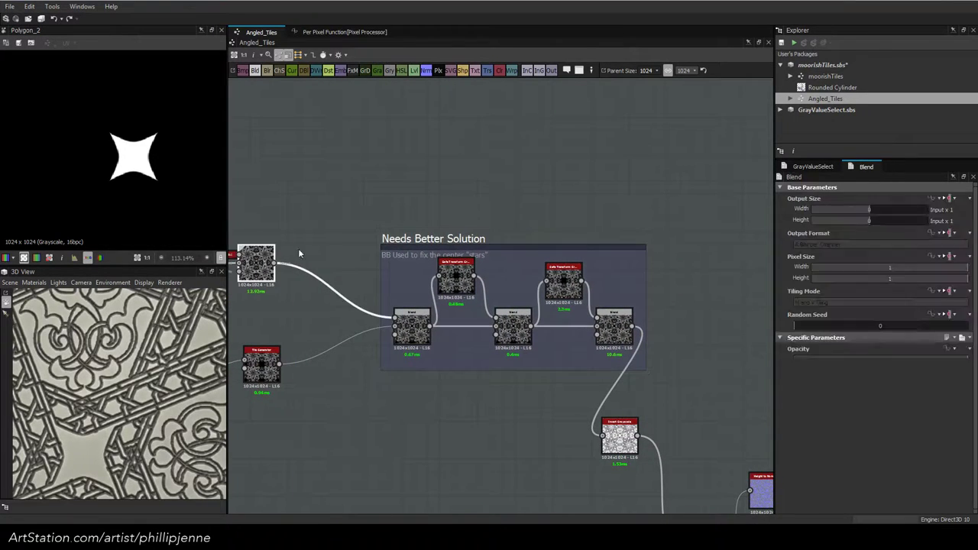
key("space")
left_click(314, 228)
scroll(282, 233, "up", 3)
middle_click_drag(291, 237, 465, 252)
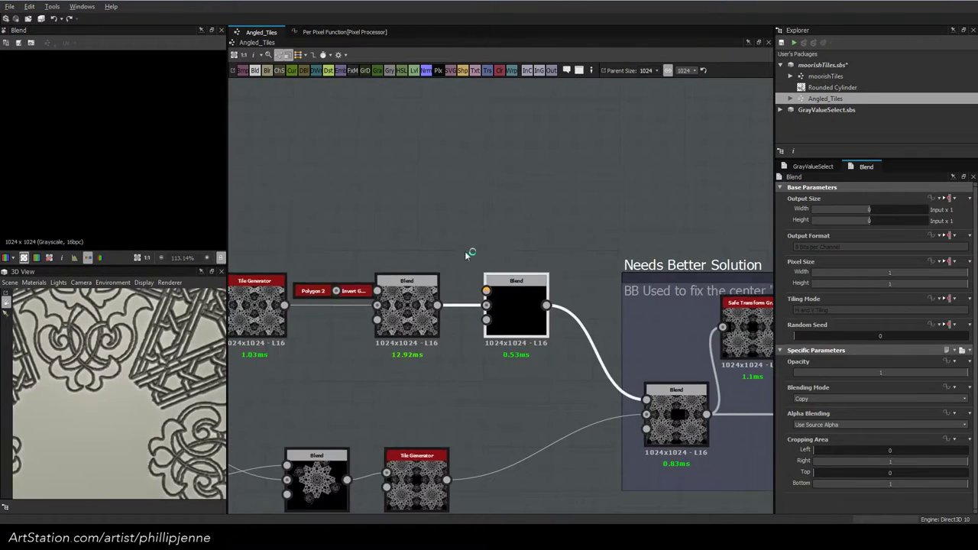
Preview the new Blend node and add an Edge Detect node via 'ed' search
scroll(475, 301, "up", 2)
double_click(372, 303)
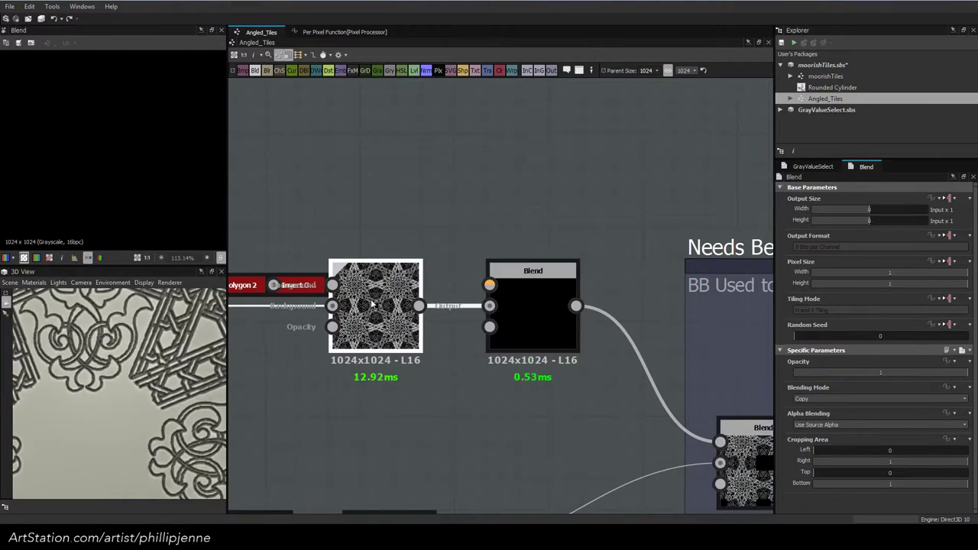
left_click(441, 219)
key("space")
type("ed")
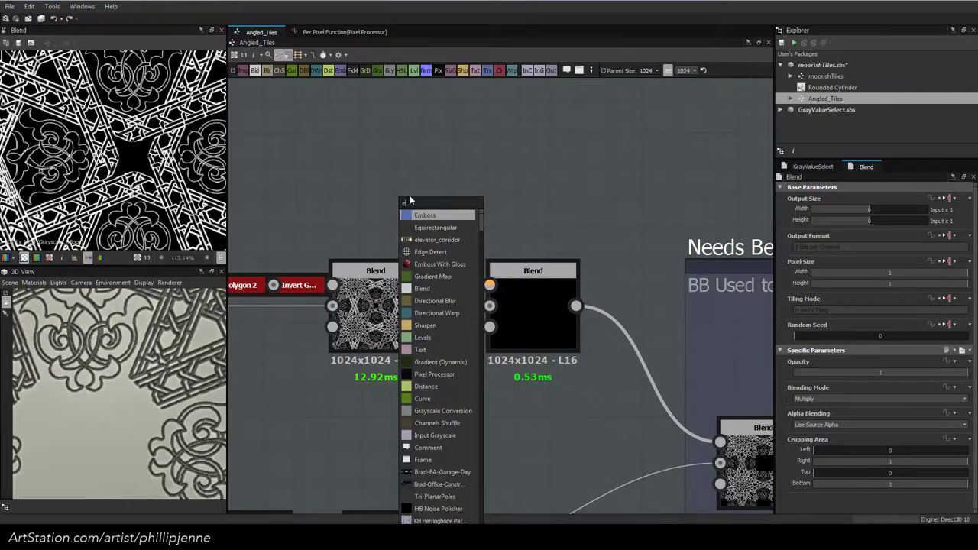
left_click(435, 213)
Feed Polygon 2 into Edge Detect and shrink the star scale to 0.06
left_click(259, 285)
key("d")
middle_click_drag(360, 230, 569, 268)
left_click_drag(350, 386, 572, 249)
middle_click_drag(577, 232, 484, 222)
left_click_drag(530, 238, 500, 225)
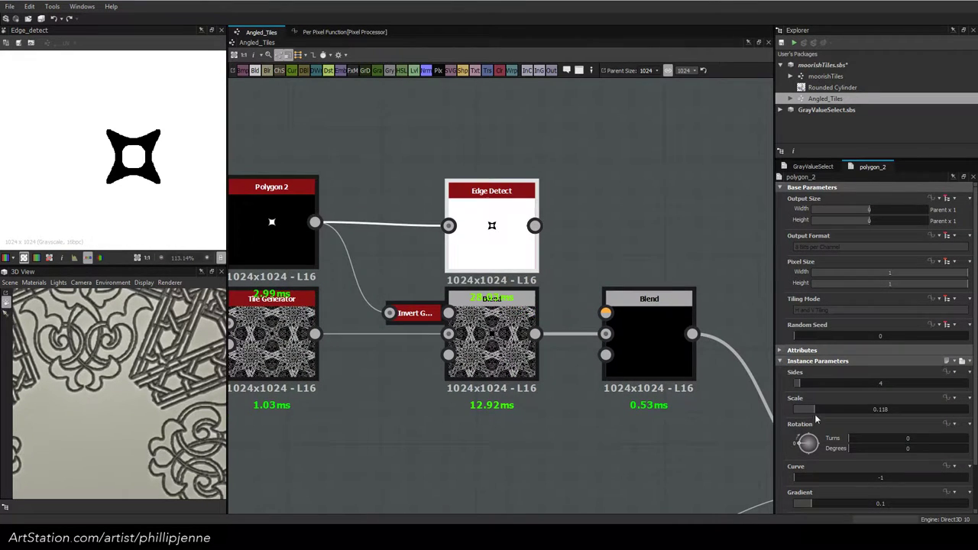
left_click_drag(815, 410, 804, 415)
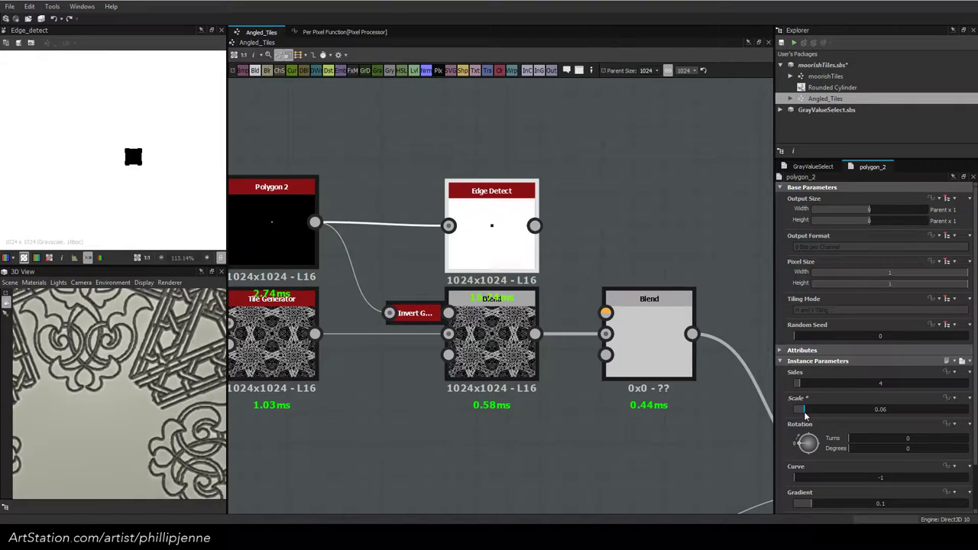
Set Edge Detect to Invert, Edge Roundness 0 and Edge Width 1.22
left_click(507, 230)
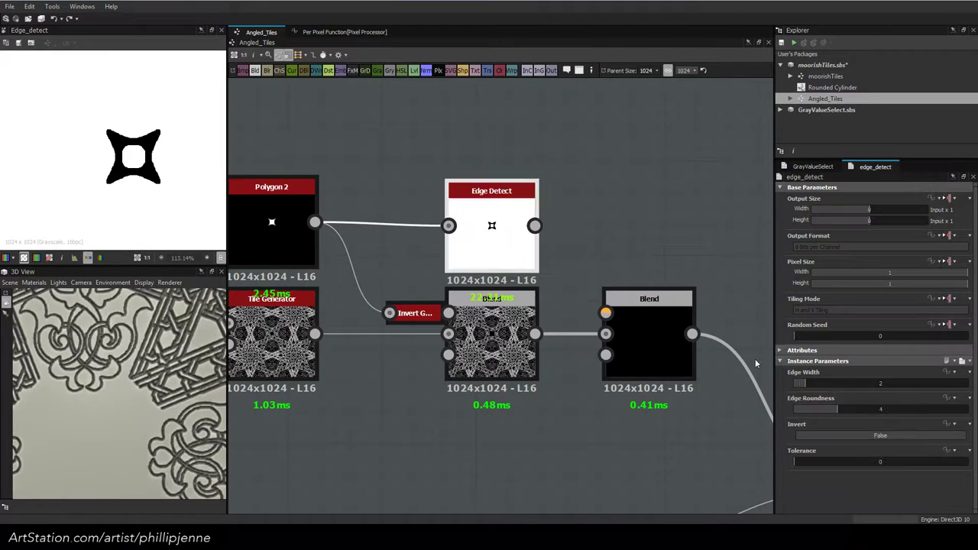
left_click(850, 434)
left_click_drag(843, 410, 759, 408)
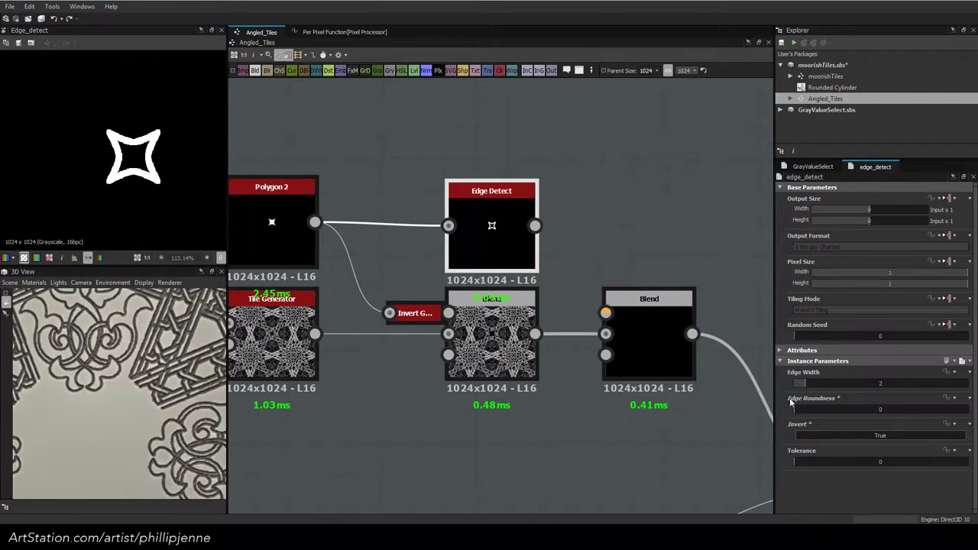
left_click_drag(806, 384, 799, 386)
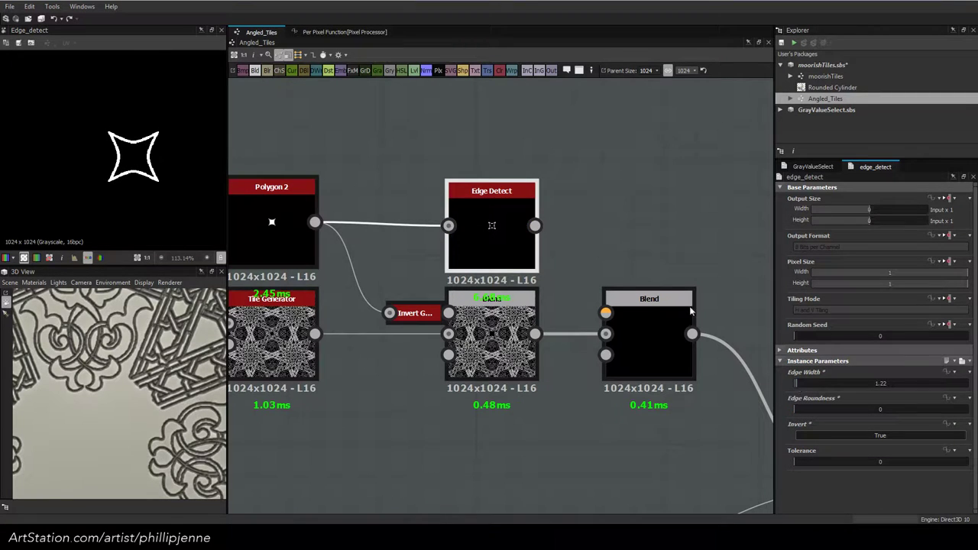
Wire Edge Detect into the Blend foreground and set Blending Mode to Max (Lighten)
left_click_drag(535, 225, 605, 313)
left_click(650, 351)
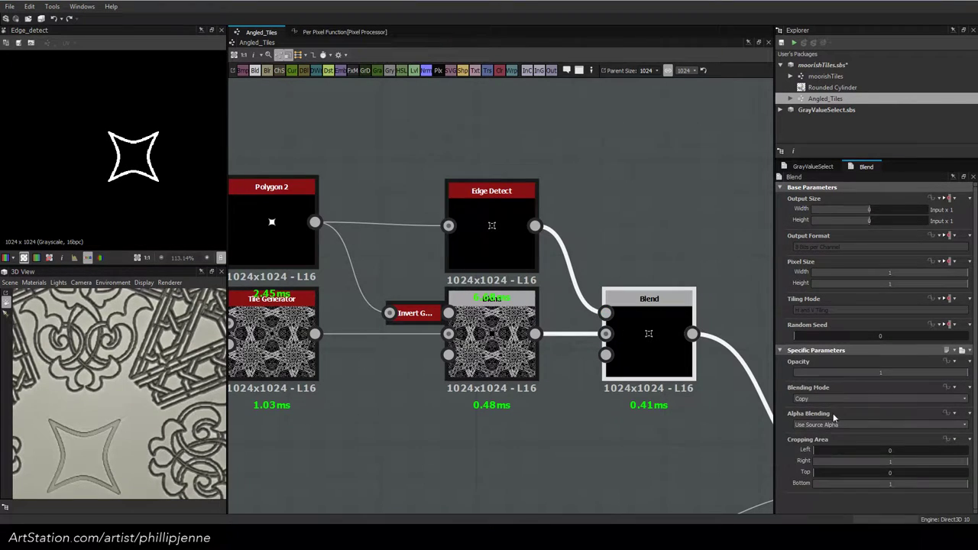
left_click(838, 400)
left_click(838, 438)
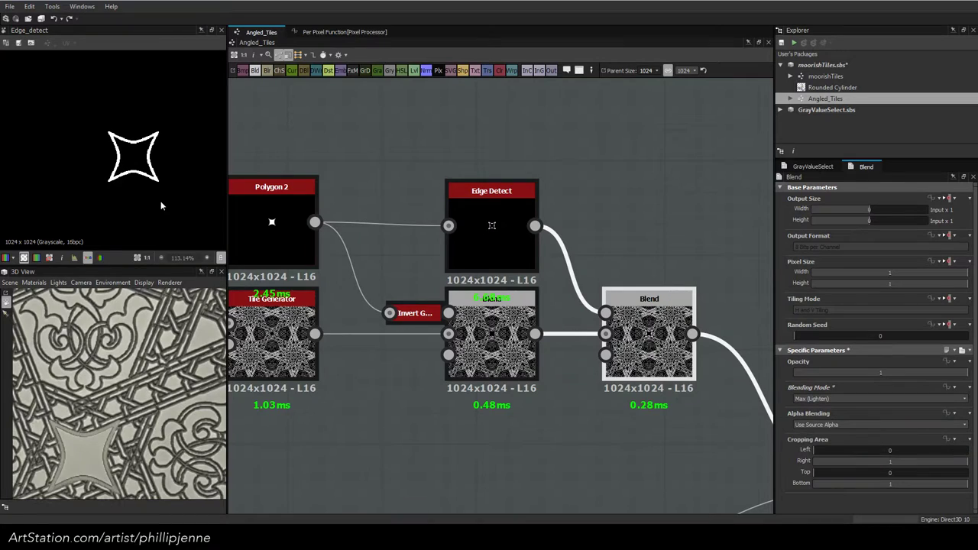
Replace Polygon 2 with a duplicate docked onto the Edge Detect input
scroll(651, 341, "up", 3)
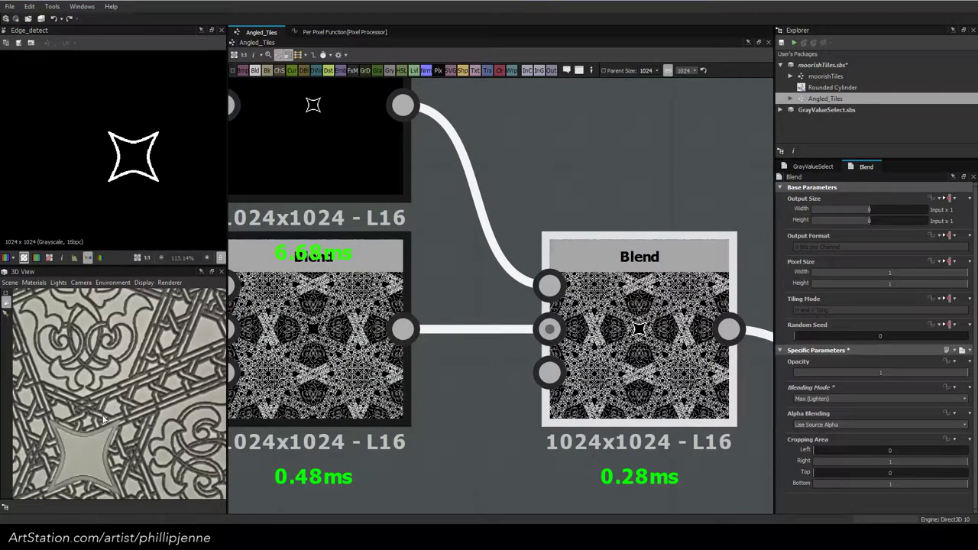
middle_click_drag(490, 205, 732, 340)
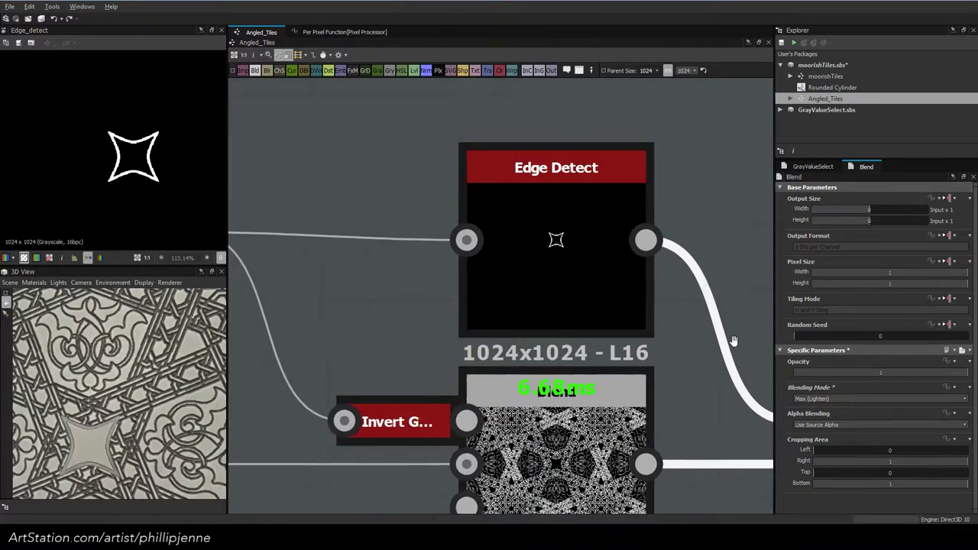
scroll(619, 333, "down", 3)
middle_click_drag(493, 278, 555, 315)
key("space")
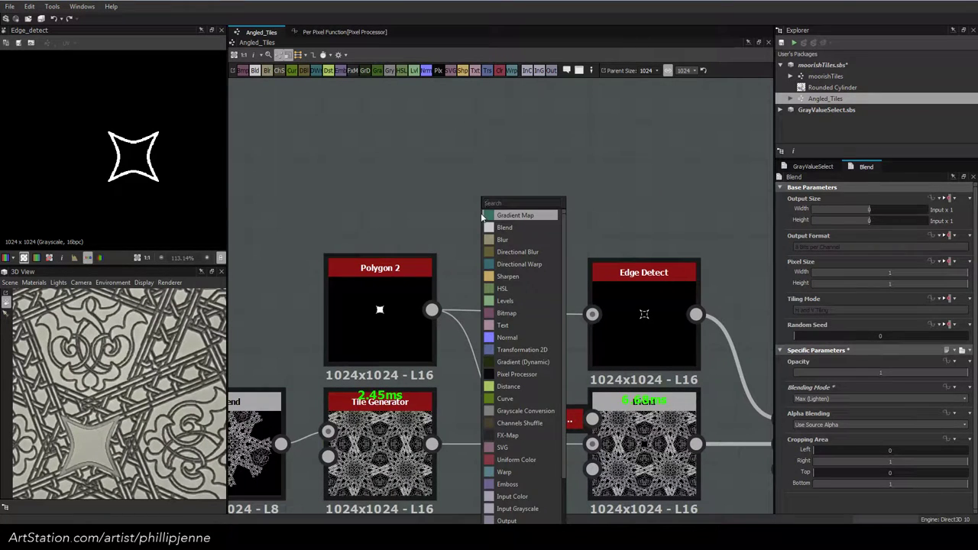
left_click(387, 299)
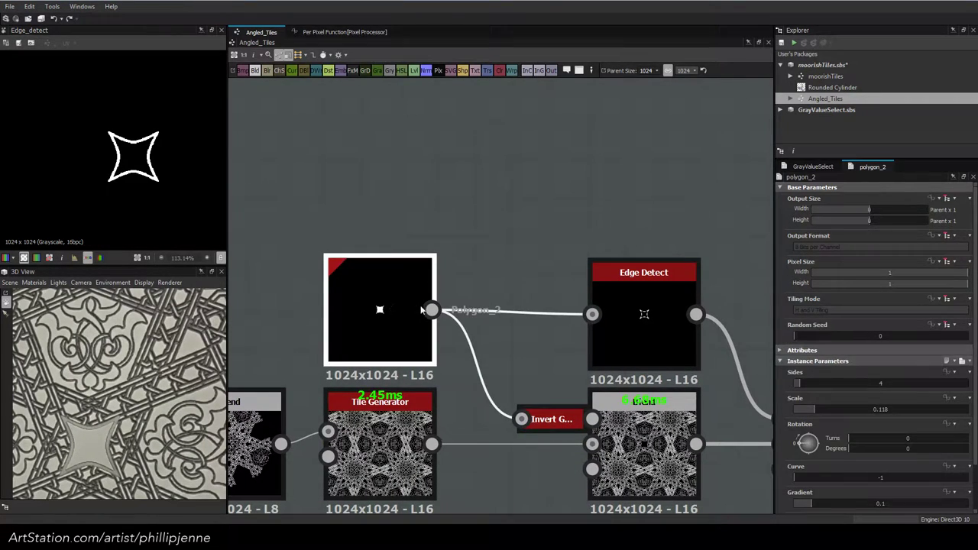
key("ctrl+c")
key("ctrl+v")
left_click_drag(521, 302, 591, 314)
left_click(409, 314)
key("Delete")
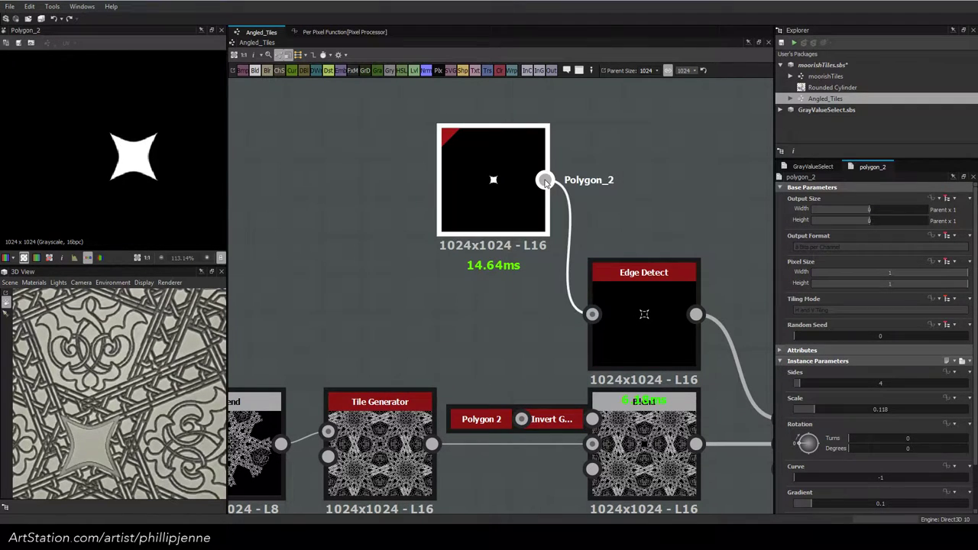
key("d")
Preview the right Blend node and shrink the Polygon 2 star further
middle_click_drag(672, 288, 416, 204)
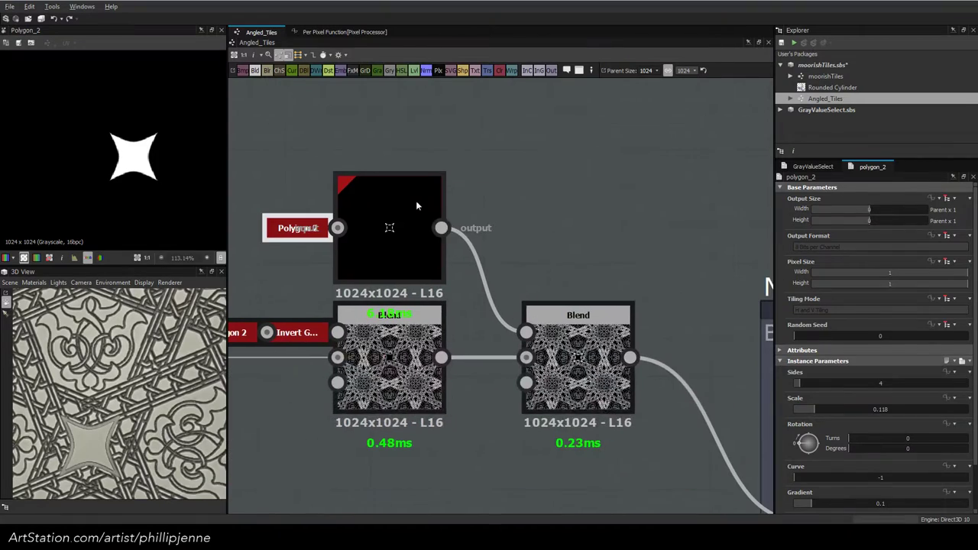
double_click(578, 359)
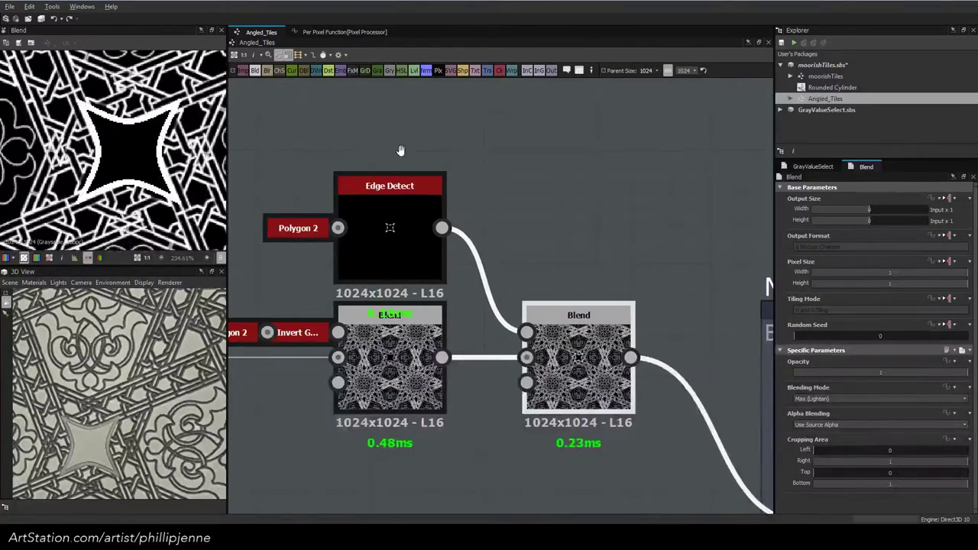
middle_click_drag(401, 151, 524, 190)
left_click(513, 267)
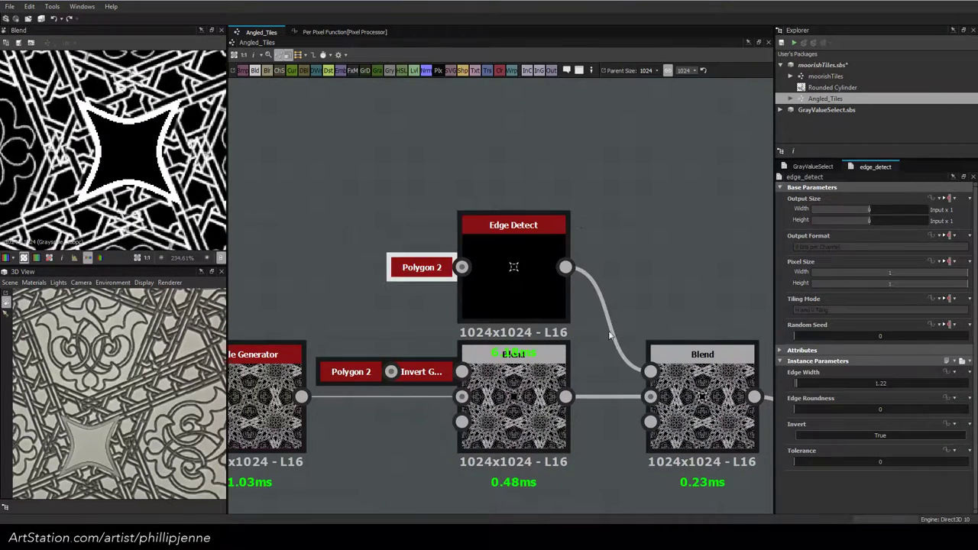
left_click(420, 271)
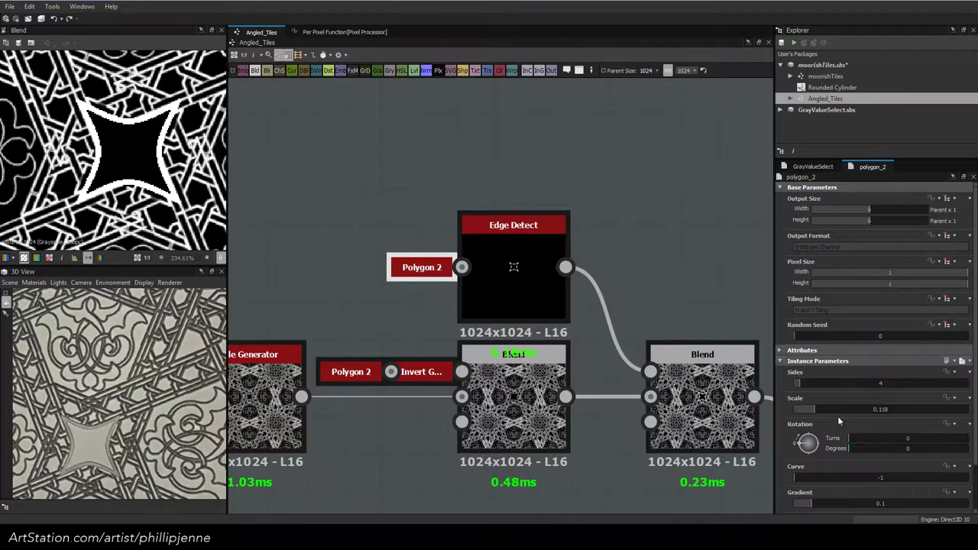
left_click_drag(814, 413, 808, 412)
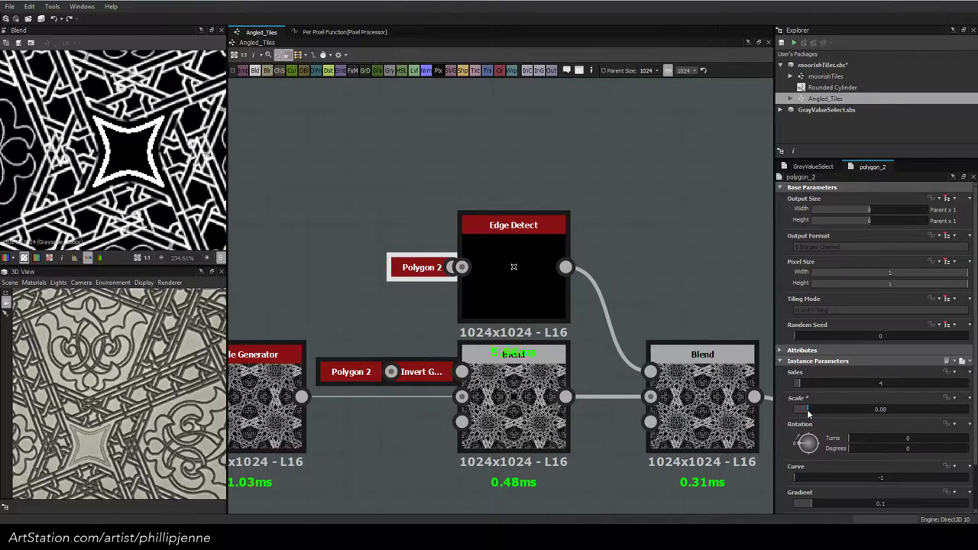
Set the Edge Detect Edge Width to 1
left_click(513, 290)
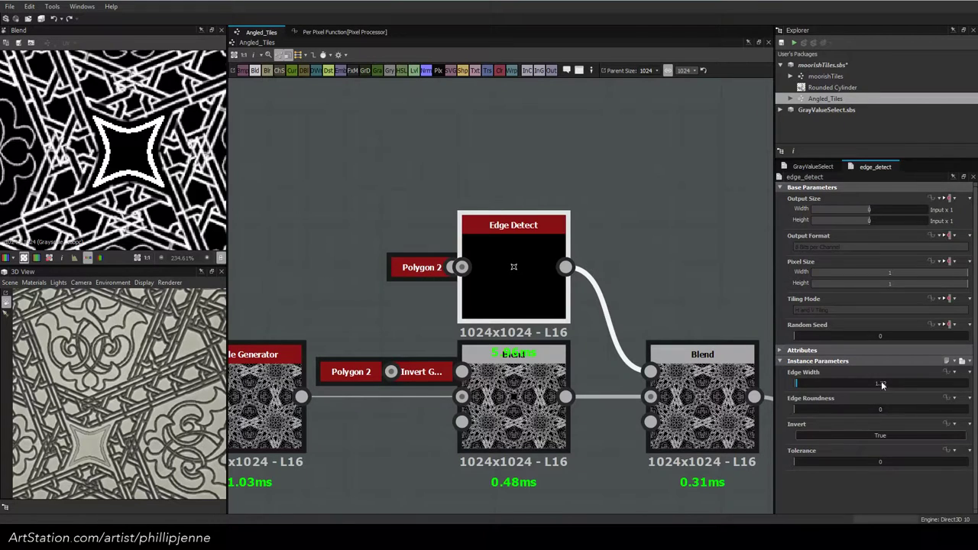
left_click(882, 385)
type("1")
key("Return")
scroll(515, 258, "down", 1)
key("space")
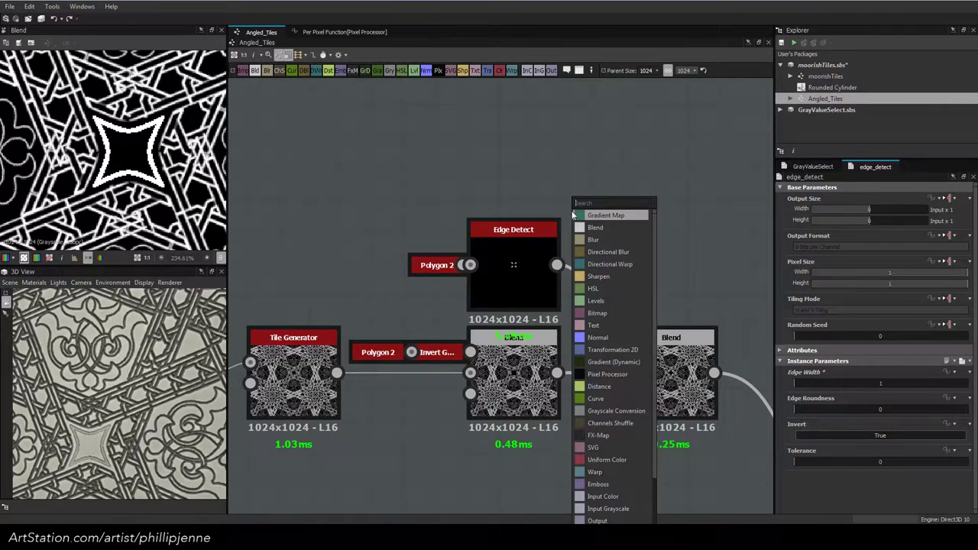
Add a Fine Edge Detect fed by Polygon 2, wire it into the Blend, and delete the old Edge Detect
type("fine")
left_click(598, 216)
left_click(443, 263)
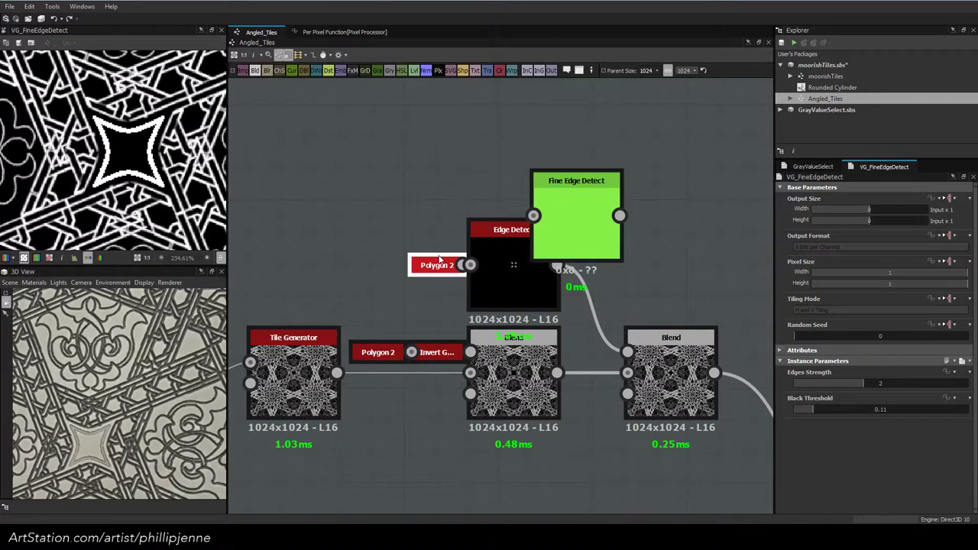
key("d")
left_click_drag(432, 152, 534, 216)
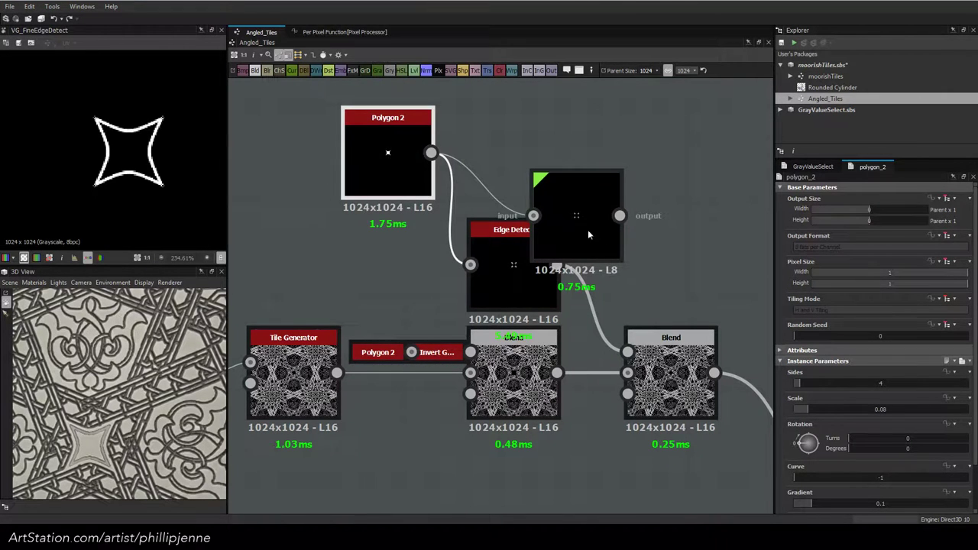
left_click_drag(620, 216, 626, 351)
left_click(504, 271)
key("Delete")
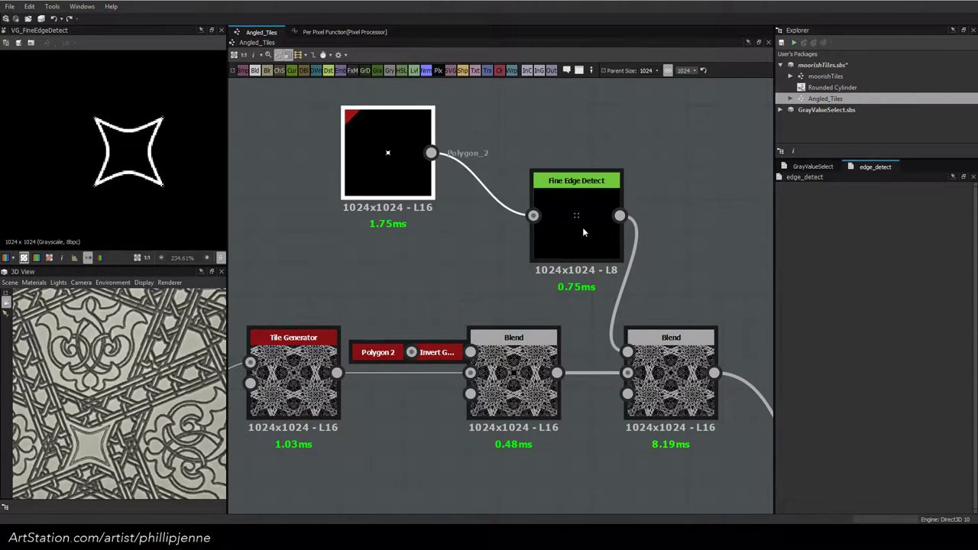
key("d")
Move Fine Edge Detect above the first Blend, preview the right Blend, and select Safe Transform
left_click(573, 209)
key("d")
key("d")
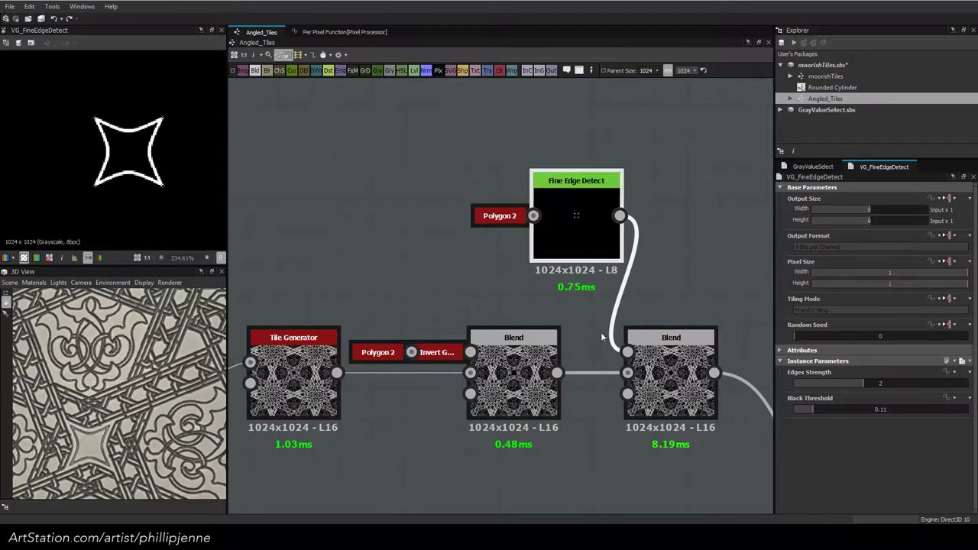
left_click_drag(559, 229, 497, 255)
double_click(668, 375)
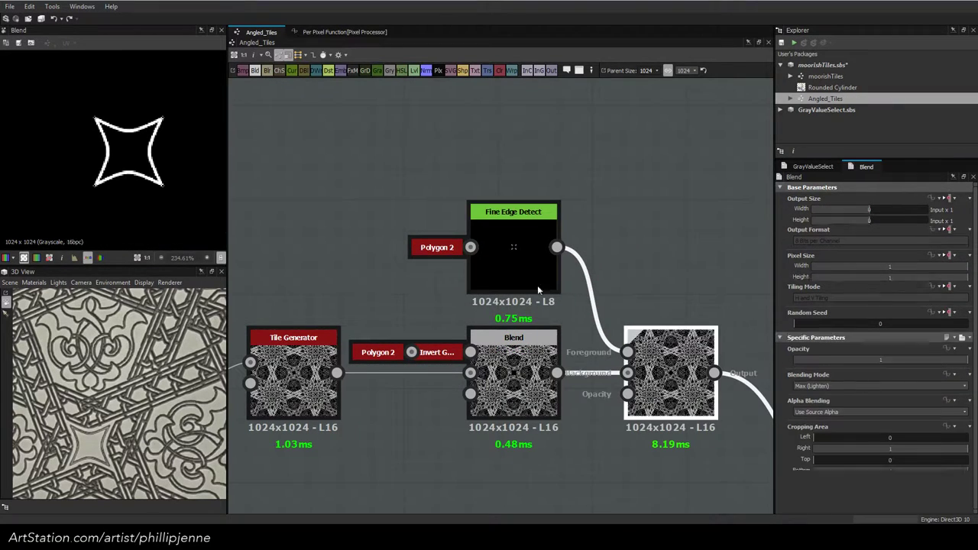
scroll(126, 151, "down", 8)
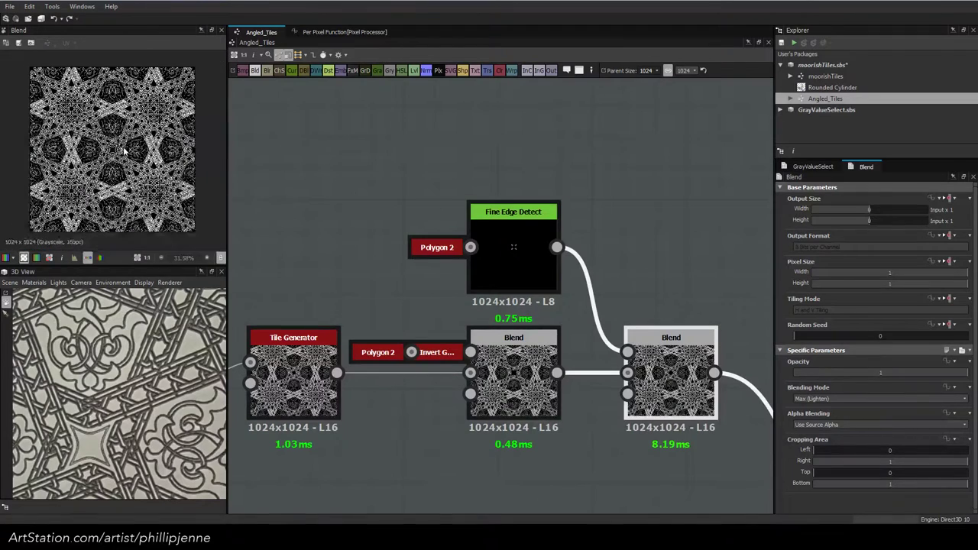
middle_click_drag(581, 276, 157, 190)
left_click(570, 322)
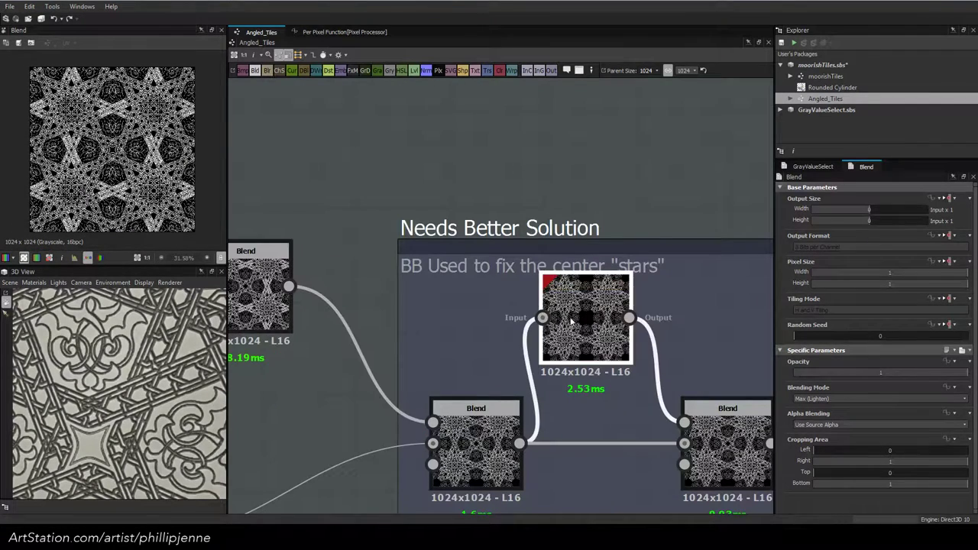
Select the final Blend and orbit the 3D preview to inspect the tiled lattice
left_click(571, 321)
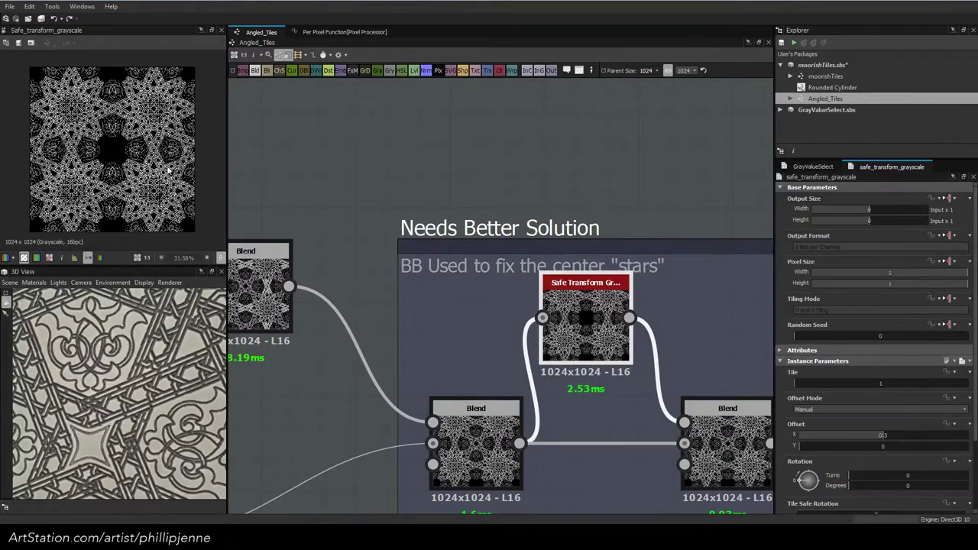
left_click(735, 442)
middle_click_drag(735, 441, 554, 354)
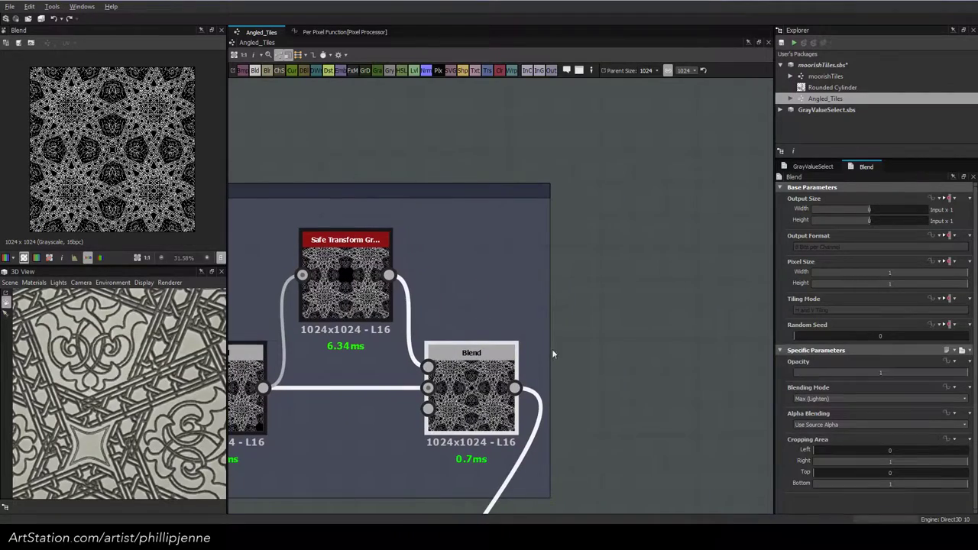
right_click_drag(164, 354, 122, 367, "alt")
left_click_drag(122, 366, 107, 324, "alt")
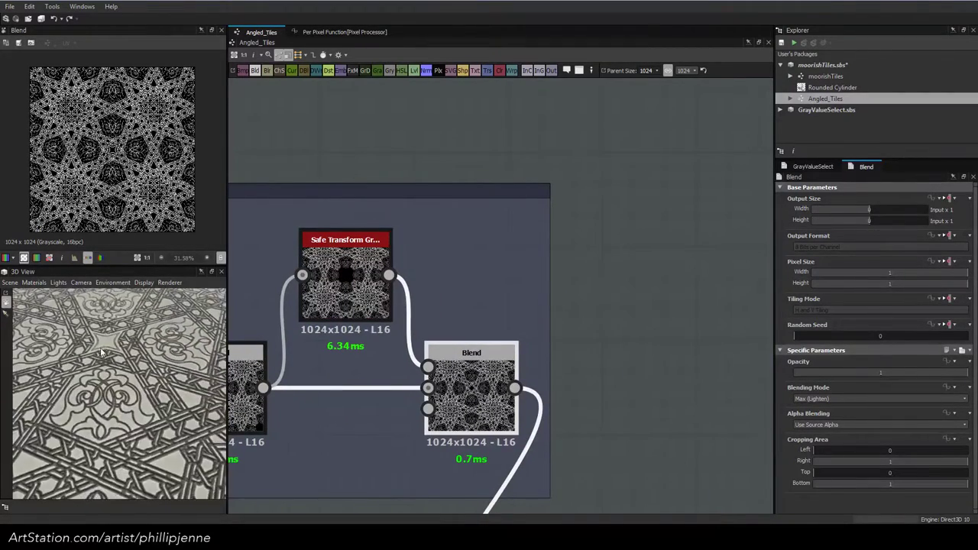
right_click_drag(107, 325, 101, 349, "alt")
scroll(100, 342, "down", 4)
left_click_drag(118, 313, 123, 361, "alt")
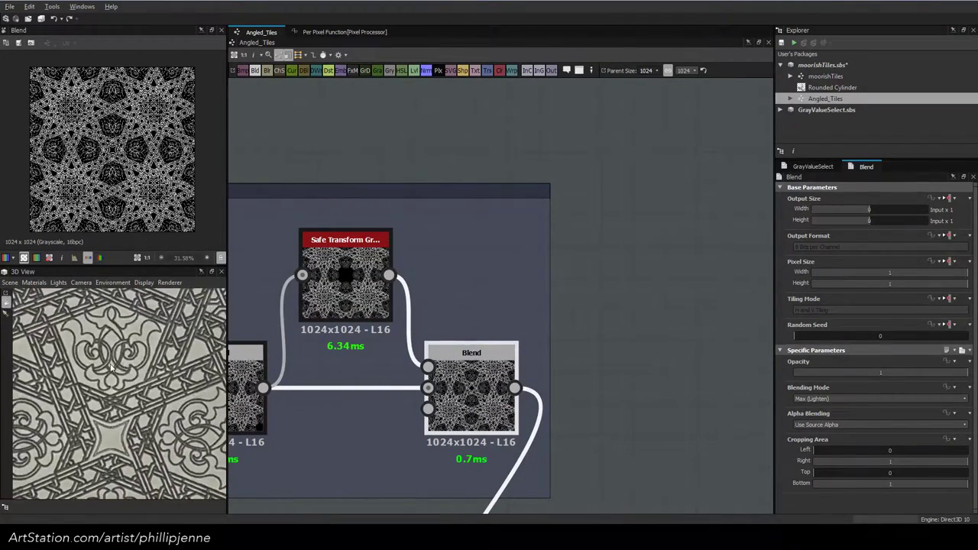
middle_click_drag(111, 365, 140, 351, "alt")
Zoom the 3D preview in and out, then switch to the Zellige tile reference in the browser
scroll(140, 353, "down", 5)
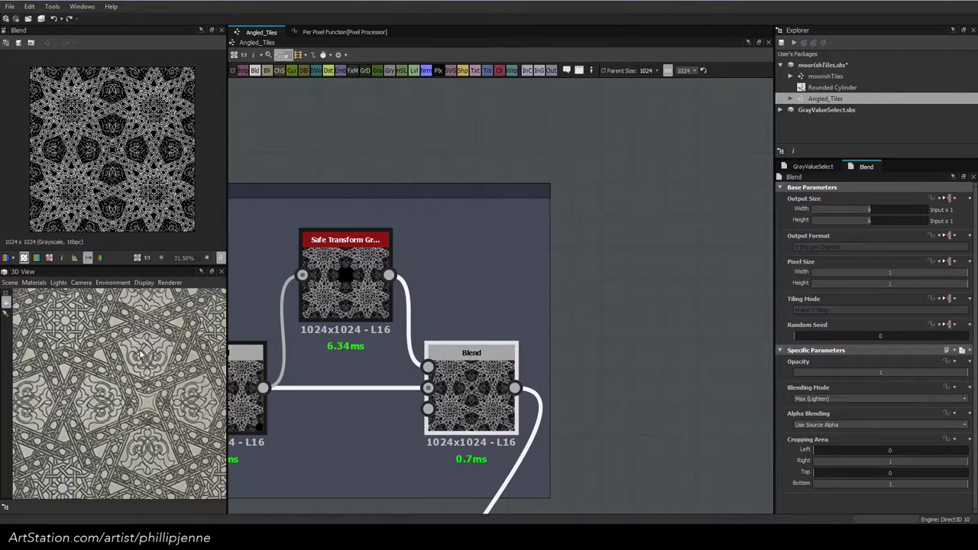
scroll(140, 353, "up", 5)
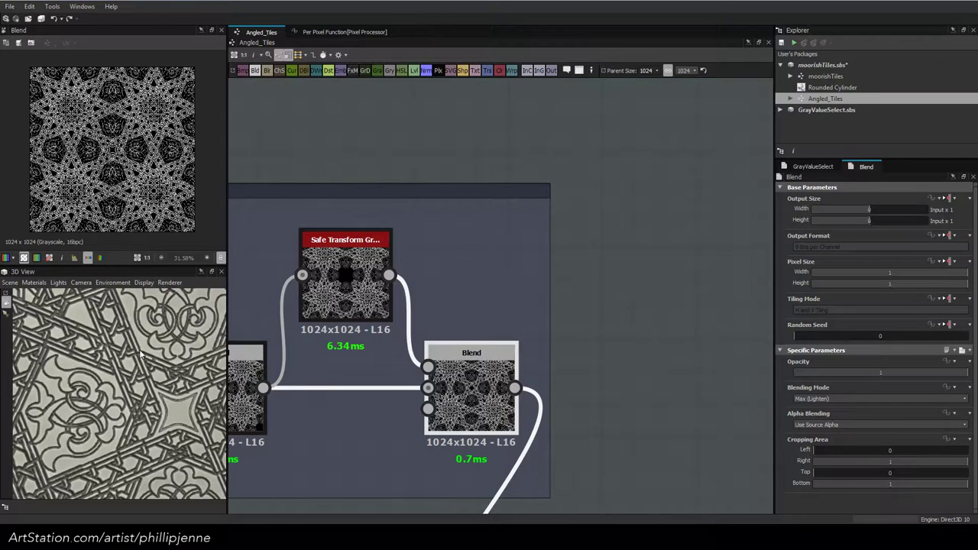
left_click_drag(99, 363, 126, 391)
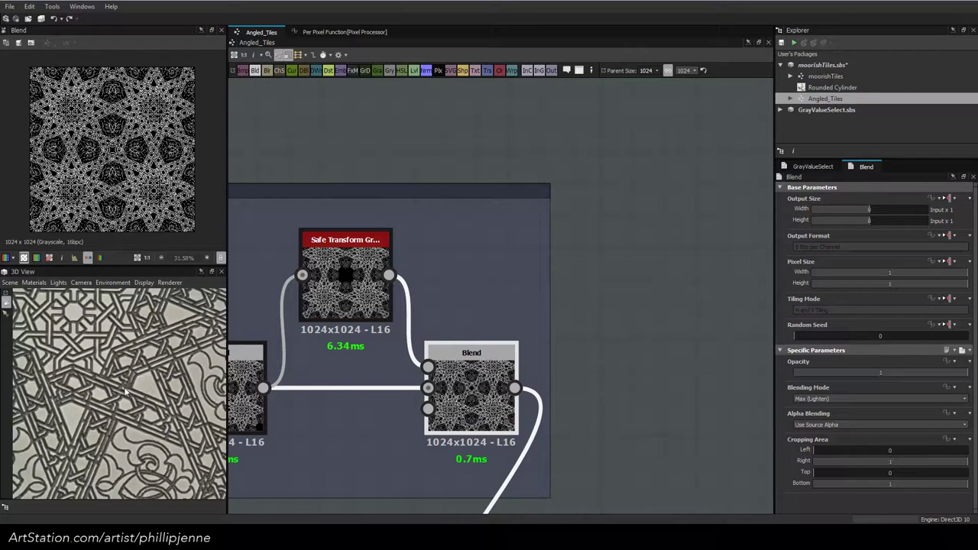
scroll(126, 391, "up", 5)
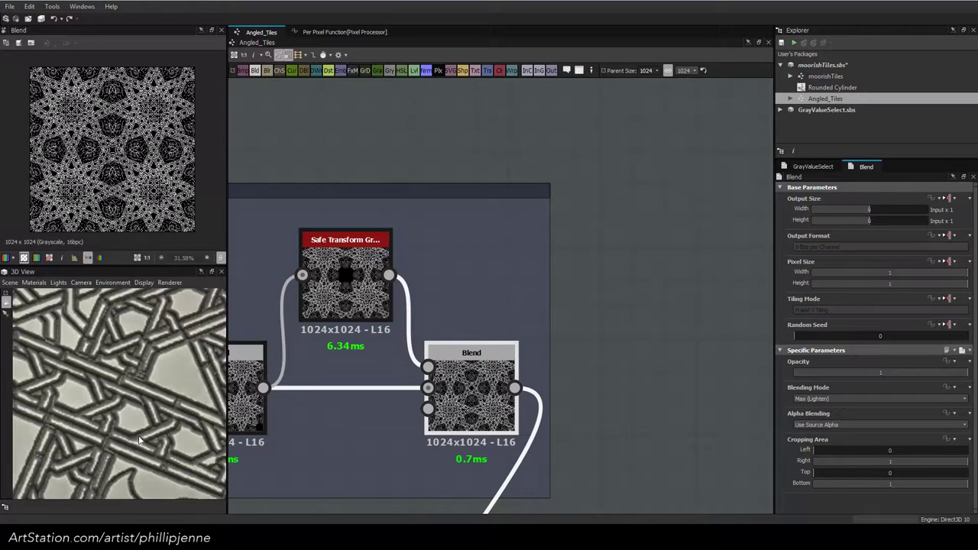
scroll(149, 428, "down", 5)
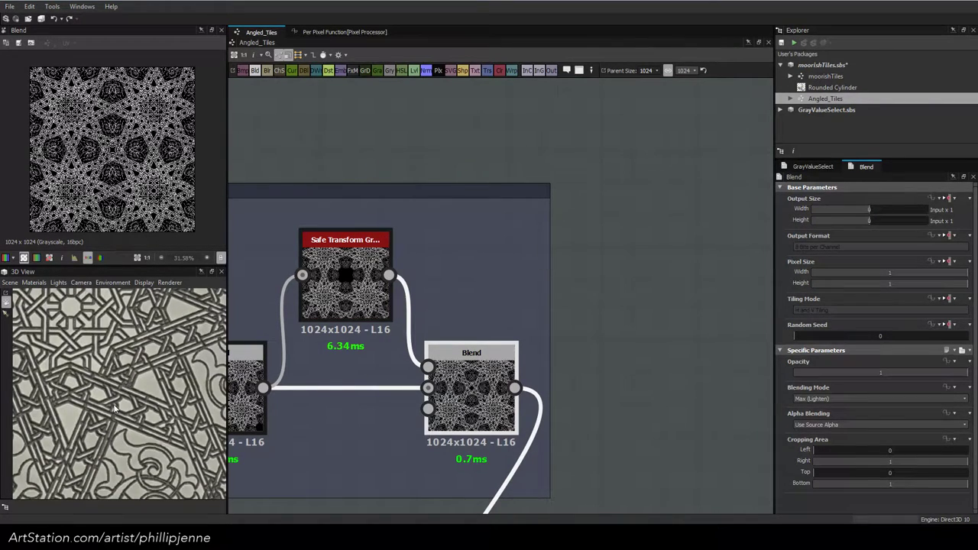
scroll(115, 409, "up", 3)
scroll(114, 409, "down", 4)
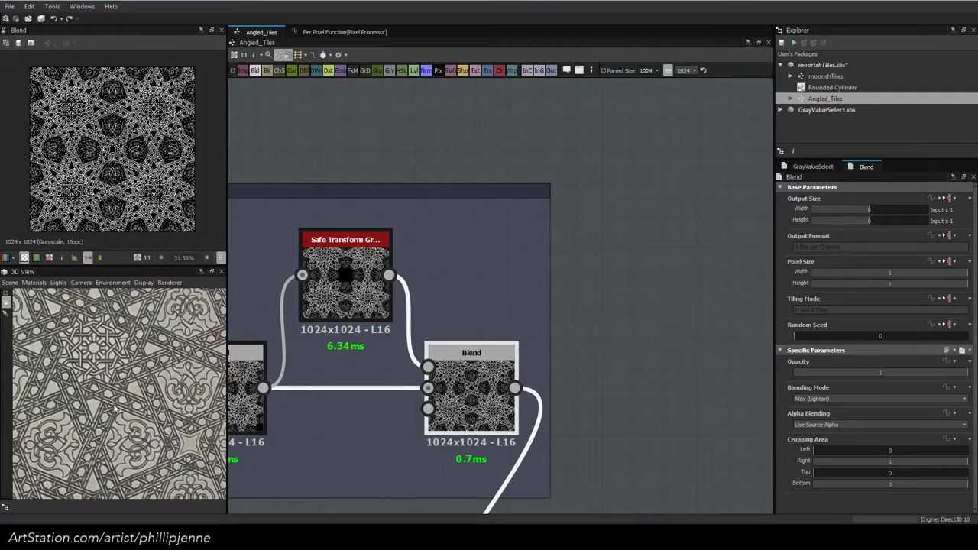
scroll(115, 409, "down", 2)
scroll(115, 409, "up", 2)
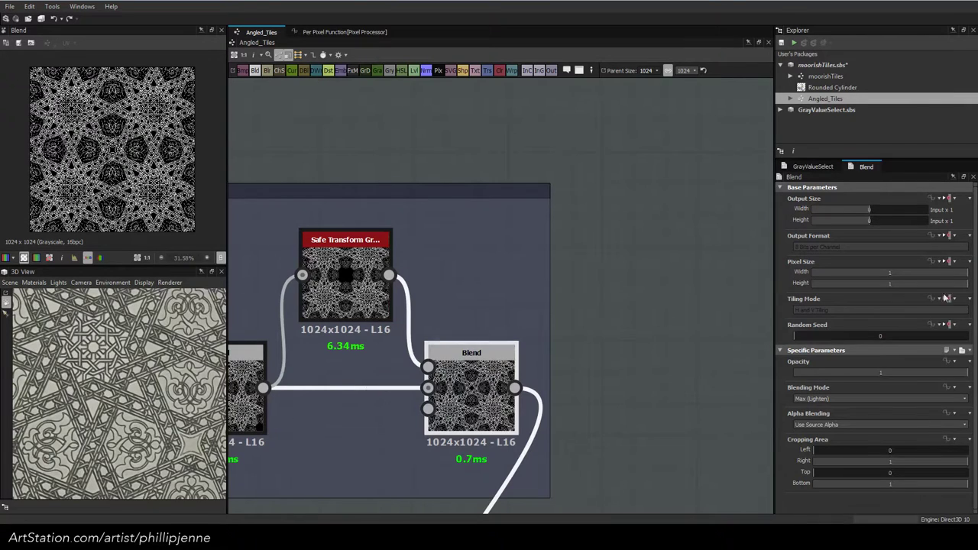
key("alt+Tab")
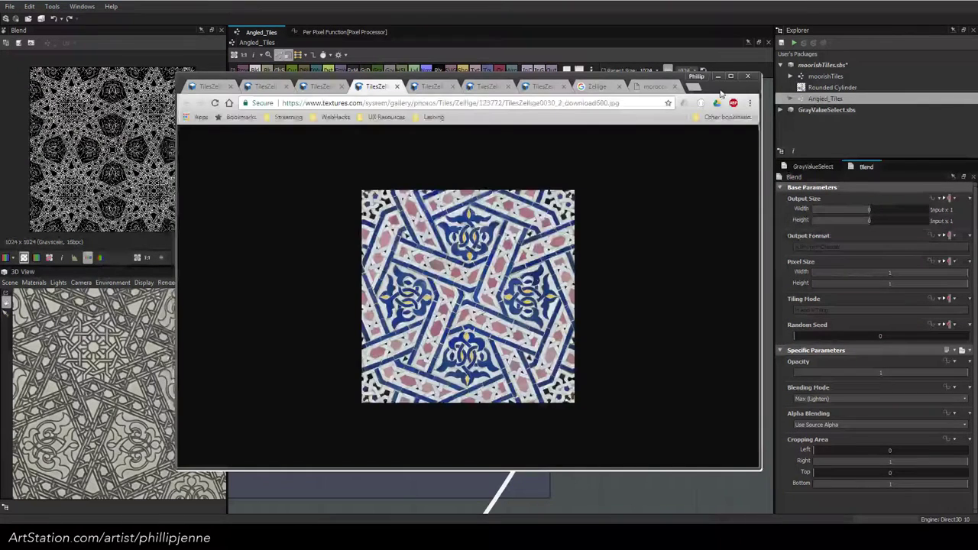
Reposition the Zellige reference browser, study the image, then minimize it
left_click_drag(721, 93, 744, 119)
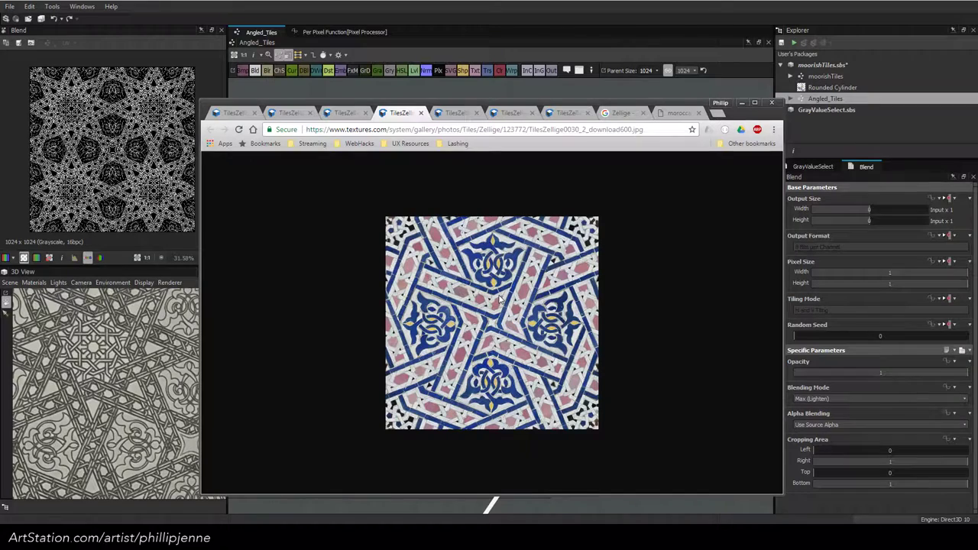
left_click(742, 103)
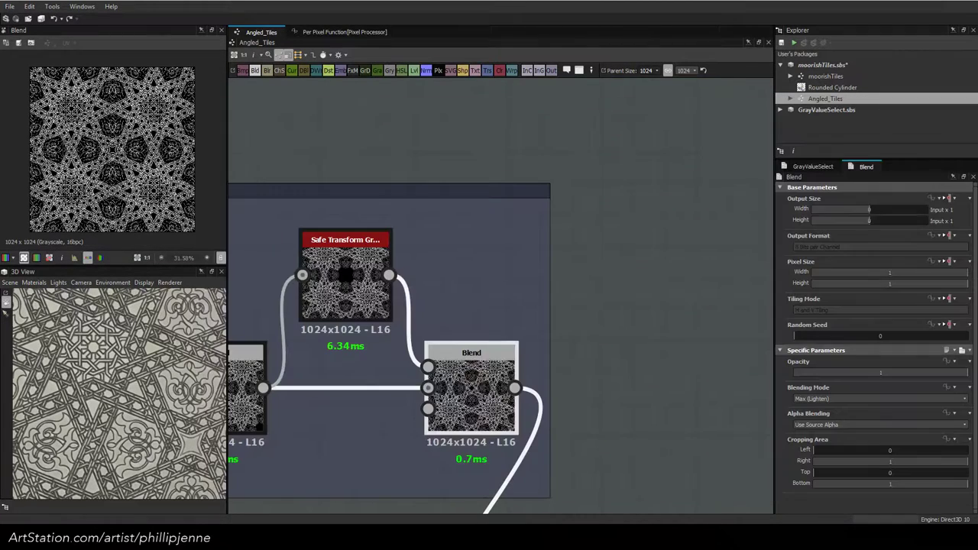
Preview the Invert Grayscale node and zoom the 2D view on its dark-outlined star lattice
left_click(669, 284)
scroll(635, 327, "down", 2)
middle_click_drag(600, 351, 621, 90)
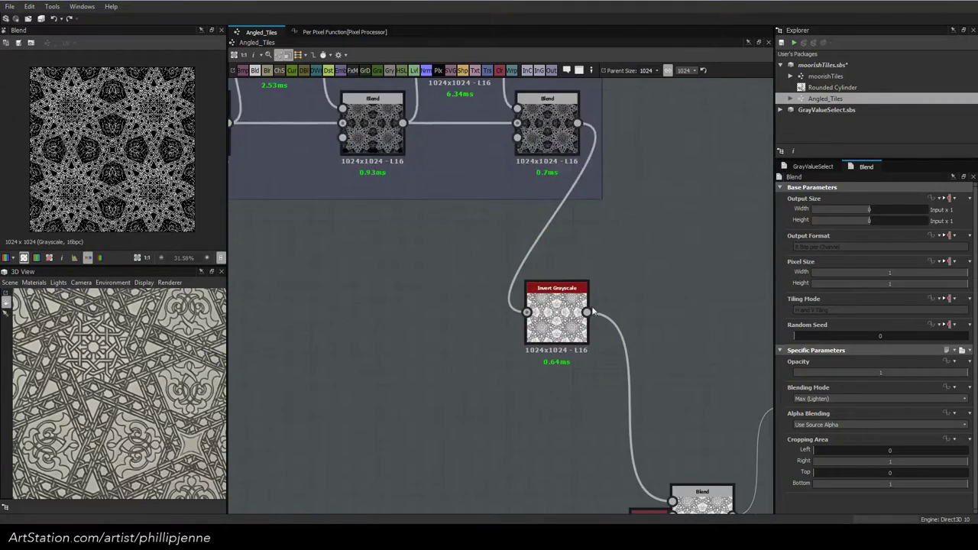
scroll(604, 305, "up", 2)
double_click(535, 317)
scroll(128, 168, "up", 5)
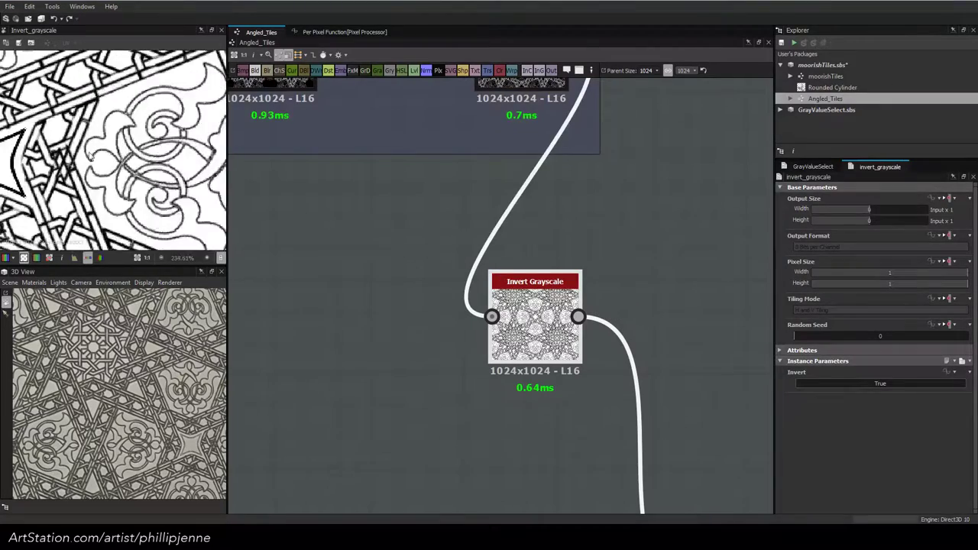
scroll(128, 168, "down", 3)
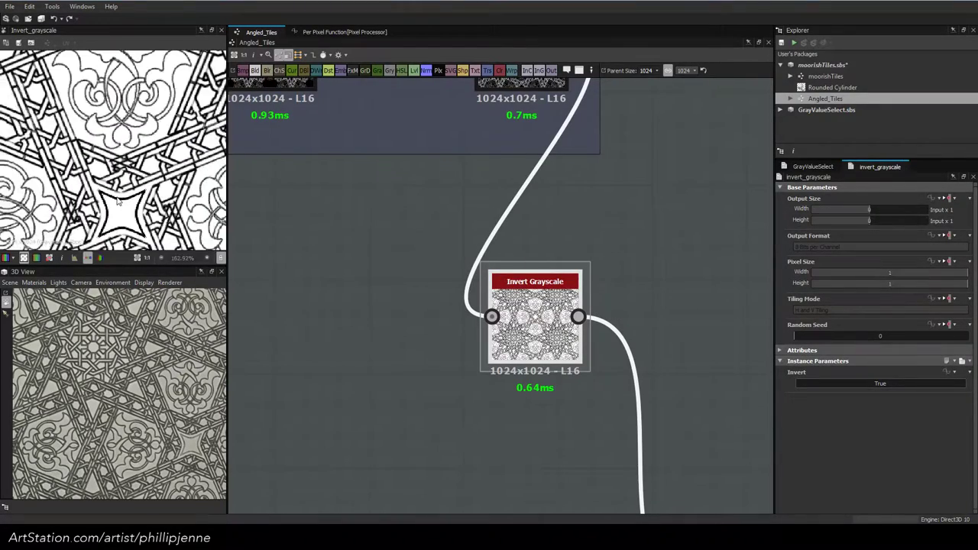
scroll(118, 201, "down", 1)
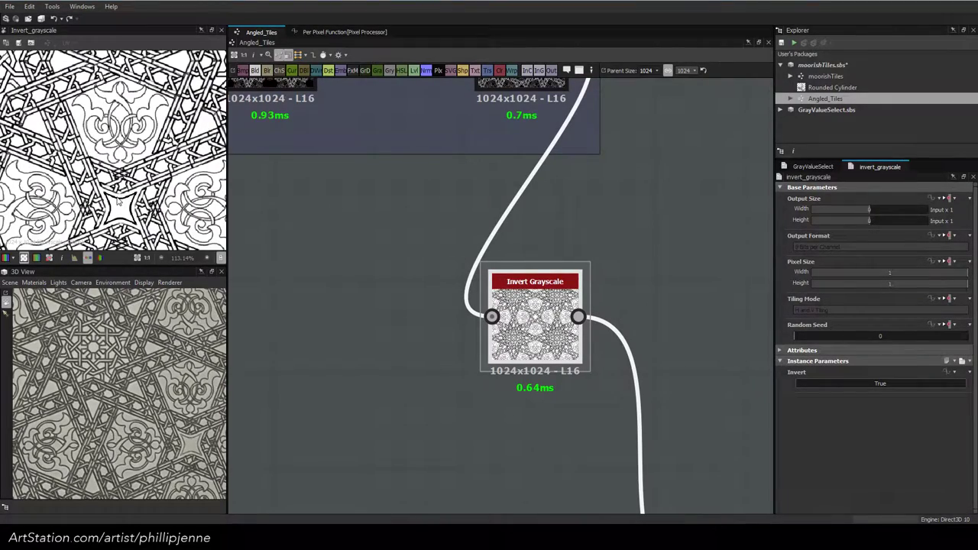
scroll(118, 202, "up", 5)
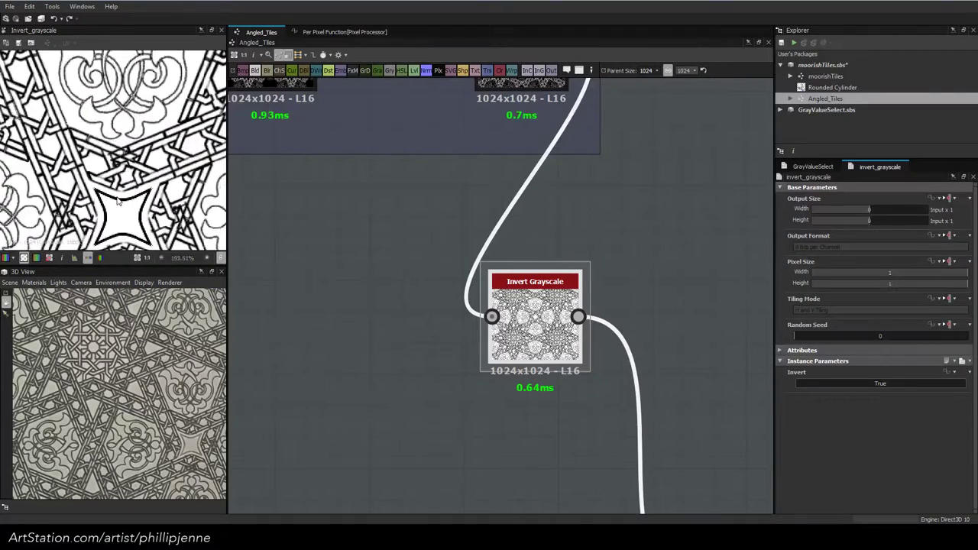
scroll(118, 202, "down", 6)
scroll(117, 201, "down", 3)
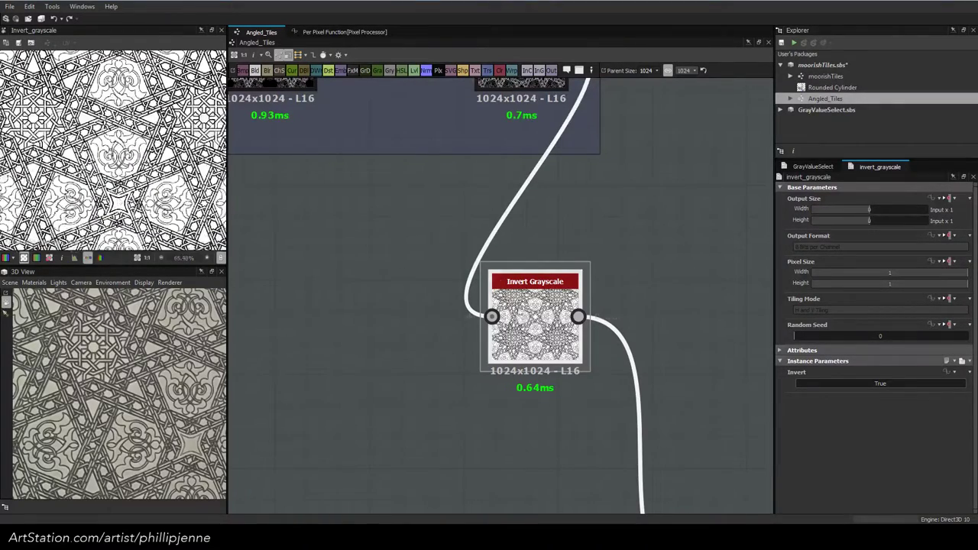
scroll(554, 355, "down", 5)
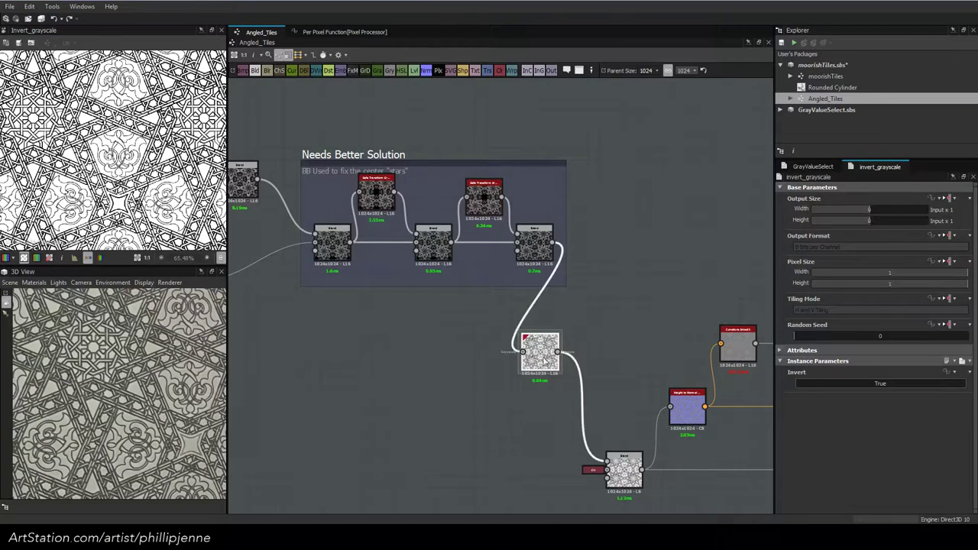
Add a Levels node between the Blend output and the lower Blend
left_click(529, 374)
key("space")
type("le")
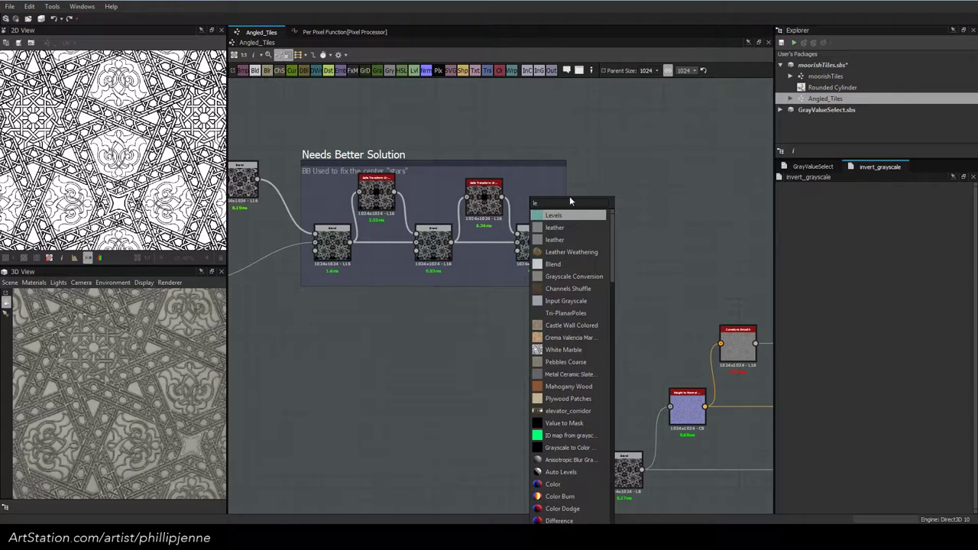
key("Return")
left_click_drag(557, 242, 607, 459)
left_click_drag(530, 377, 562, 451)
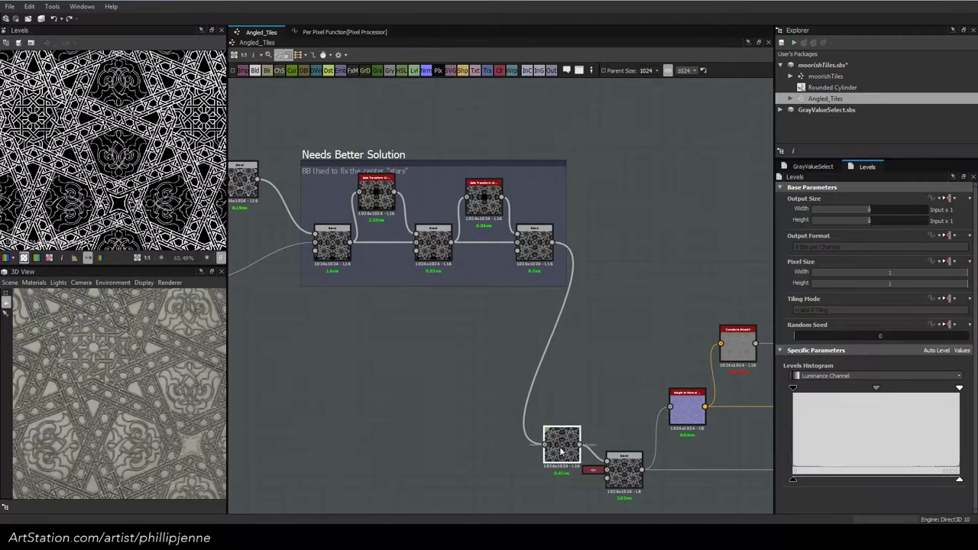
Adjust the Levels histogram, raising the input black point so the lattice becomes thin black lines
scroll(146, 361, "up", 5)
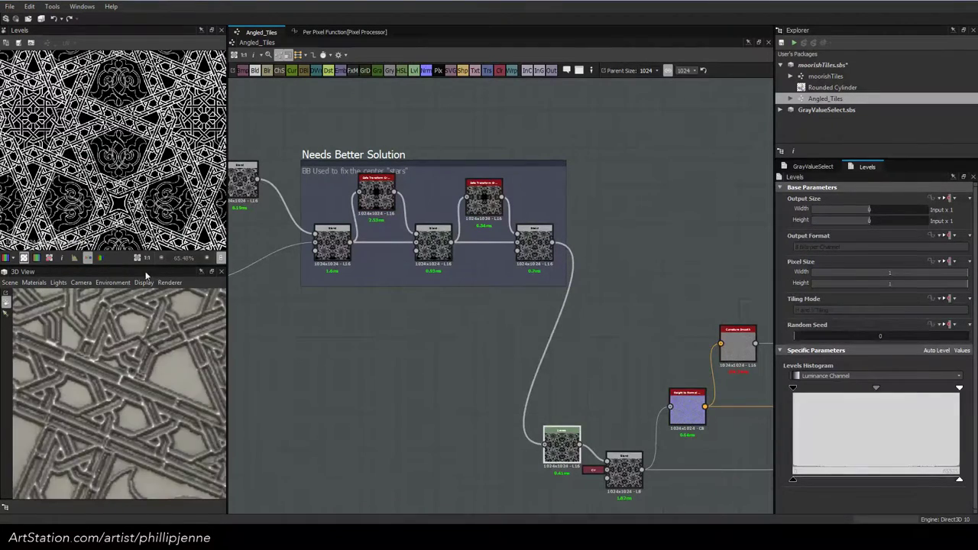
scroll(128, 182, "up", 12)
middle_click_drag(114, 160, 146, 135)
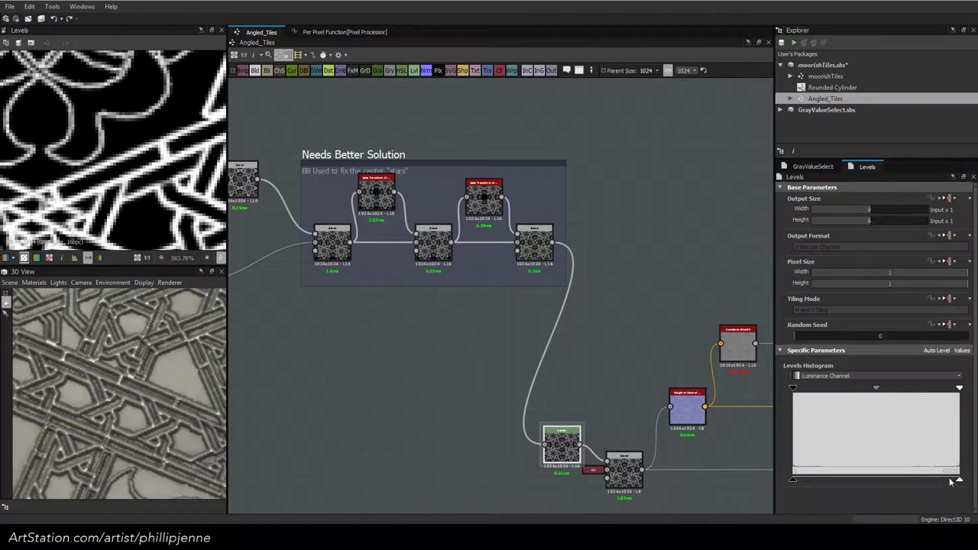
mouse_move(958, 481)
left_mouse_down()
mouse_move(834, 480)
mouse_move(960, 480)
left_mouse_up()
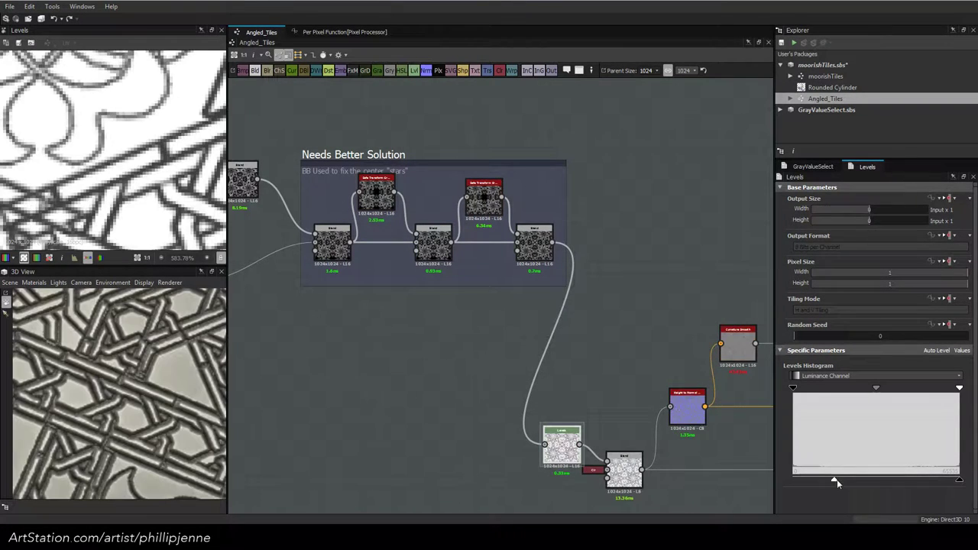
left_click_drag(837, 479, 793, 479)
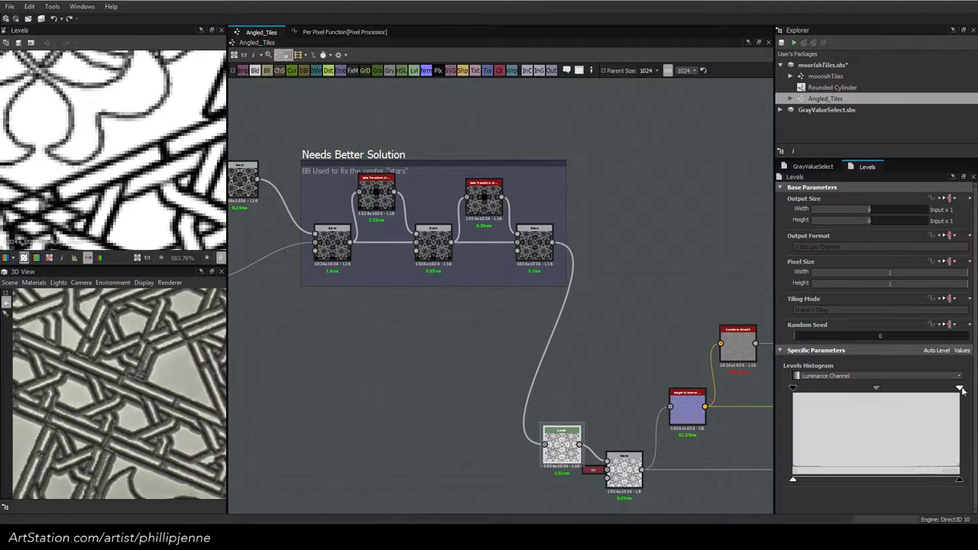
mouse_move(960, 388)
left_mouse_down()
mouse_move(884, 394)
mouse_move(961, 393)
left_mouse_up()
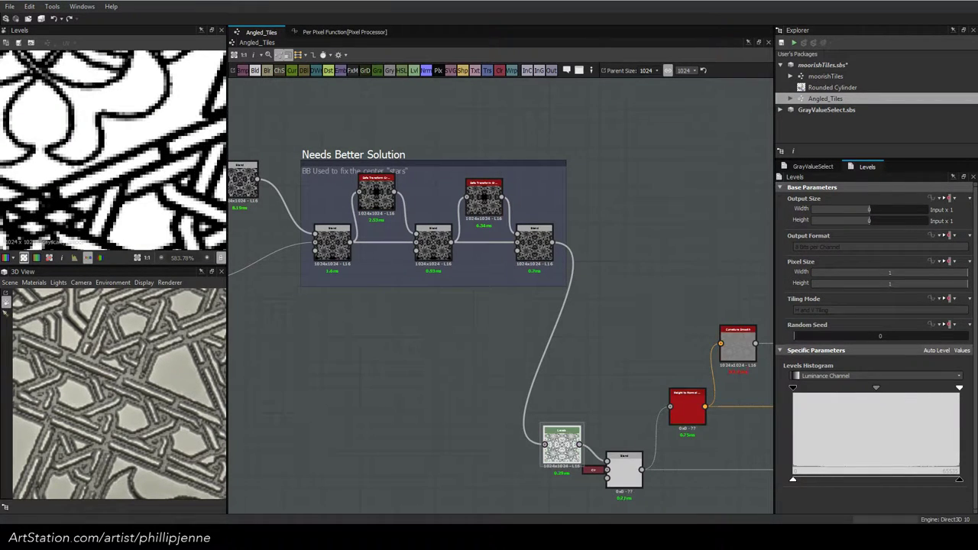
left_click_drag(794, 390, 887, 395)
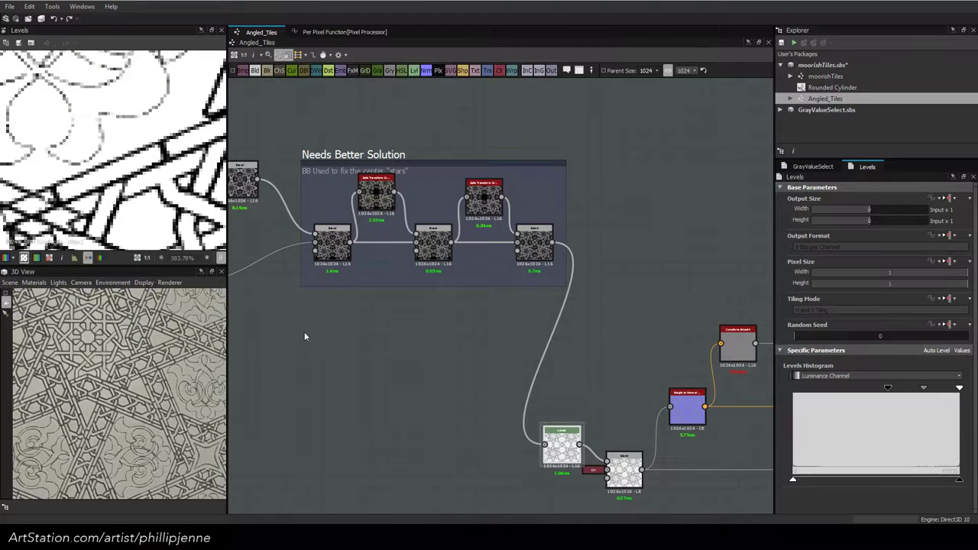
Preview the VG_FineEdgeDetect output and move that node below its neighbours
scroll(330, 330, "down", 6)
middle_click_drag(341, 338, 679, 317)
scroll(516, 348, "up", 7)
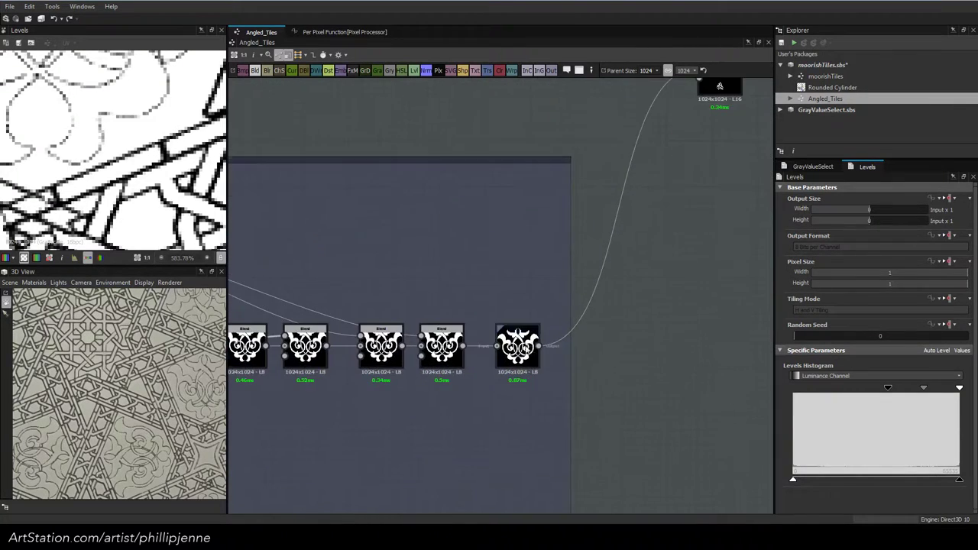
middle_click_drag(553, 345, 377, 483)
double_click(623, 219)
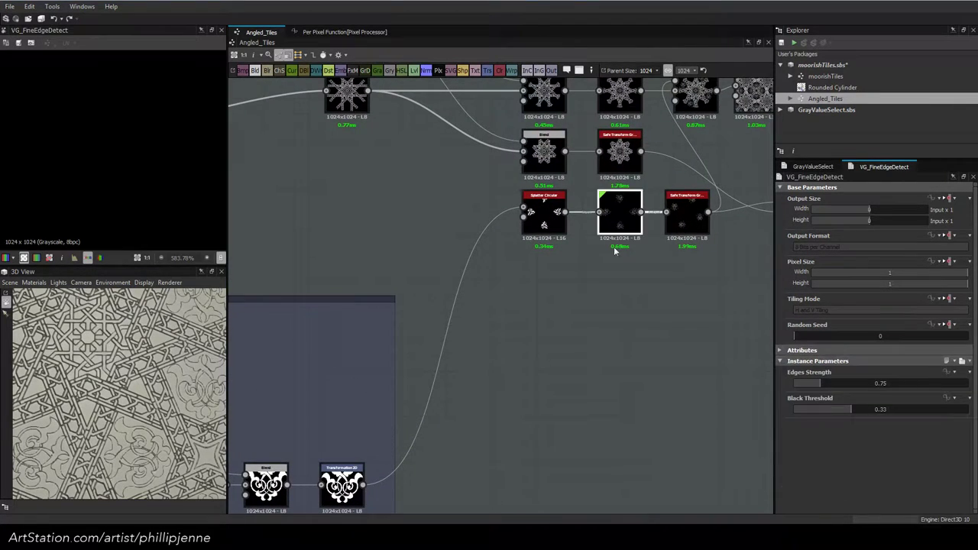
middle_click_drag(516, 293, 407, 364)
Insert an inverted Edge Detect between Splatter Circular and Safe Transform
left_click_drag(506, 294, 500, 417)
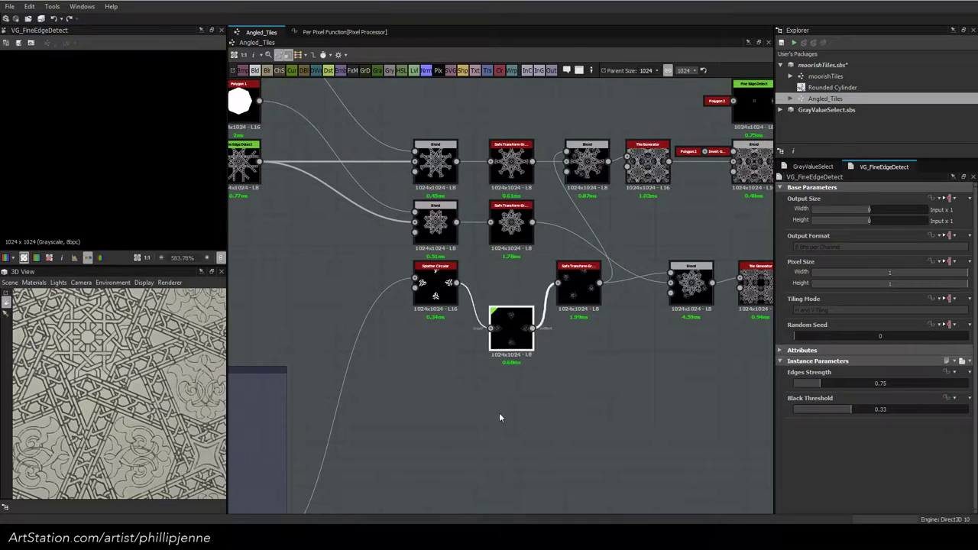
key("space")
type("edge")
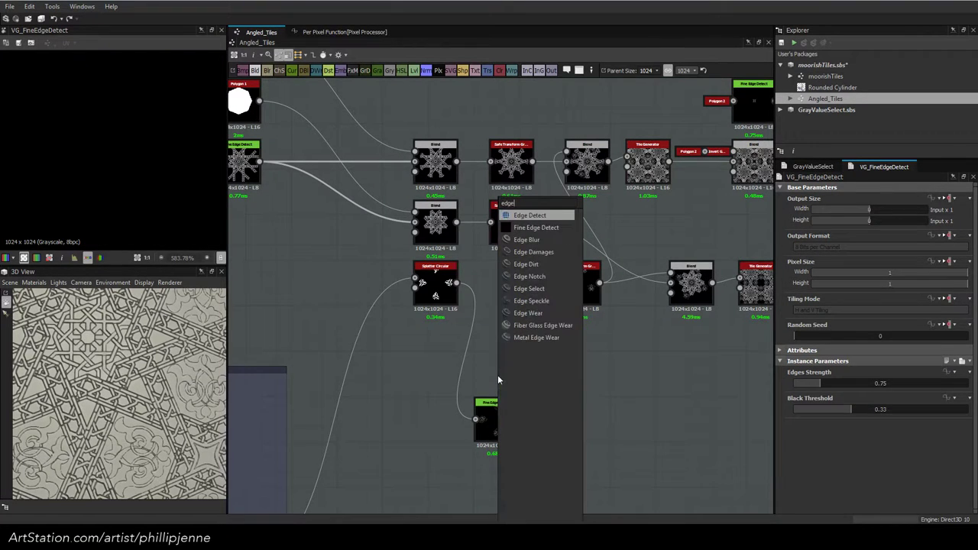
left_click(550, 217)
left_click_drag(457, 283, 496, 344)
left_click(814, 433)
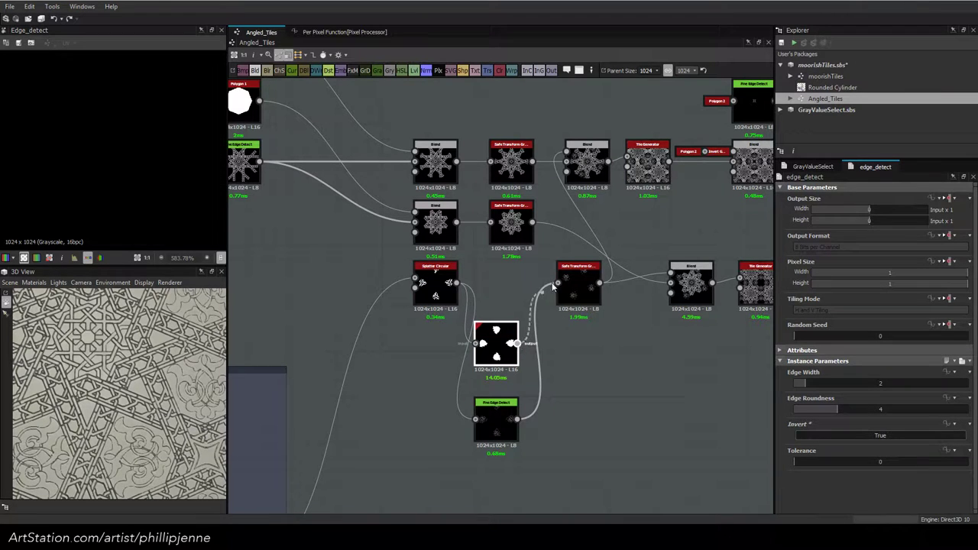
left_click_drag(553, 286, 557, 282)
left_click_drag(496, 336, 504, 277)
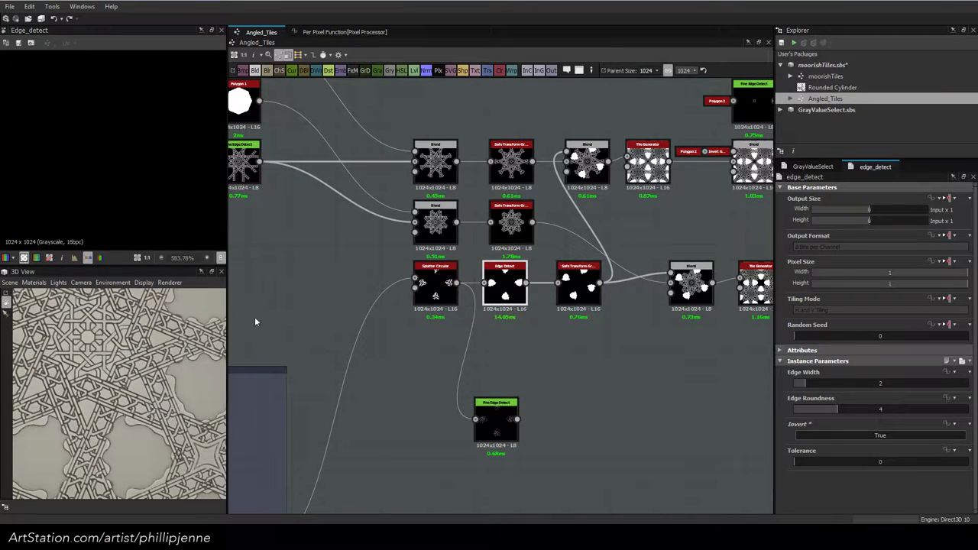
Set Edge Detect's Edge Roundness to 0 and Edge Width to 1
left_click_drag(841, 410, 655, 395)
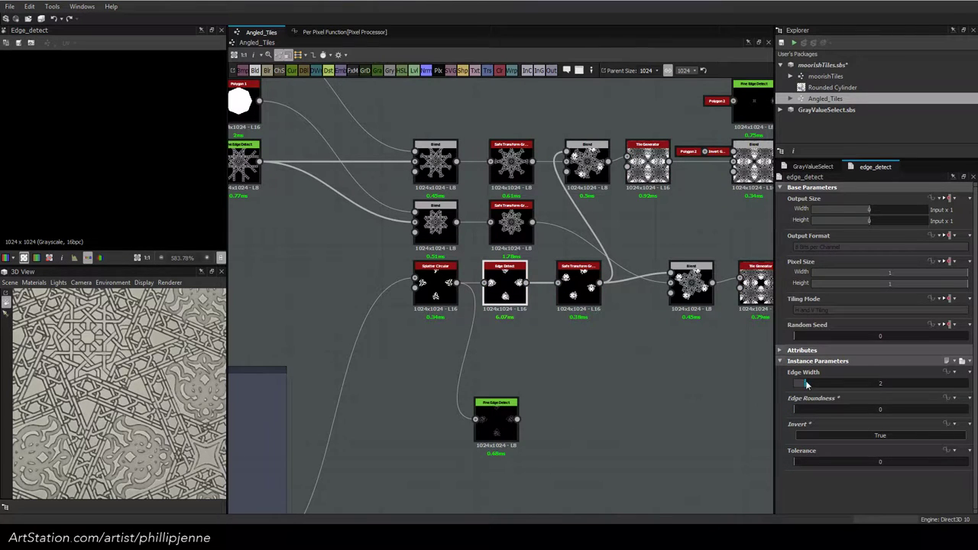
left_click_drag(807, 384, 801, 385)
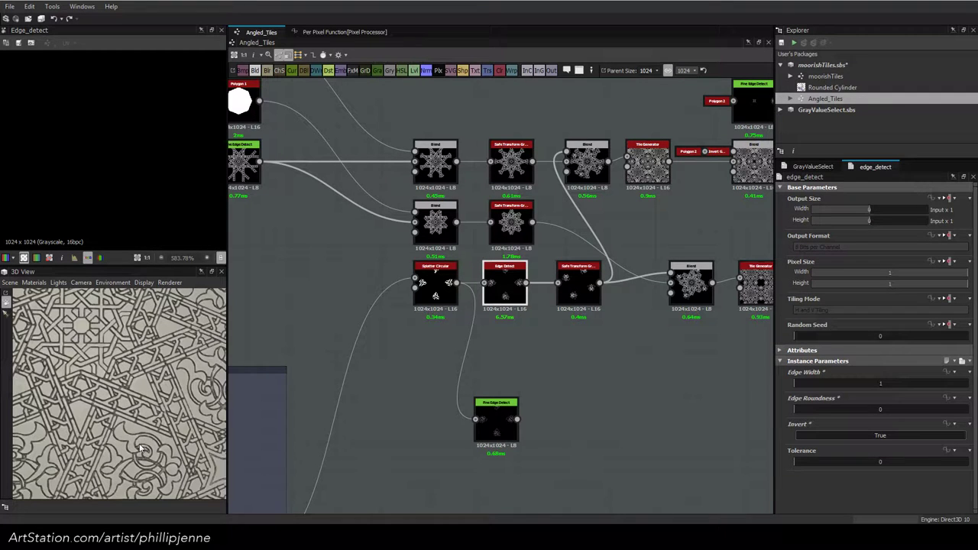
middle_click_drag(556, 200, 692, 27)
middle_click_drag(466, 313, 535, 275)
left_click(435, 340)
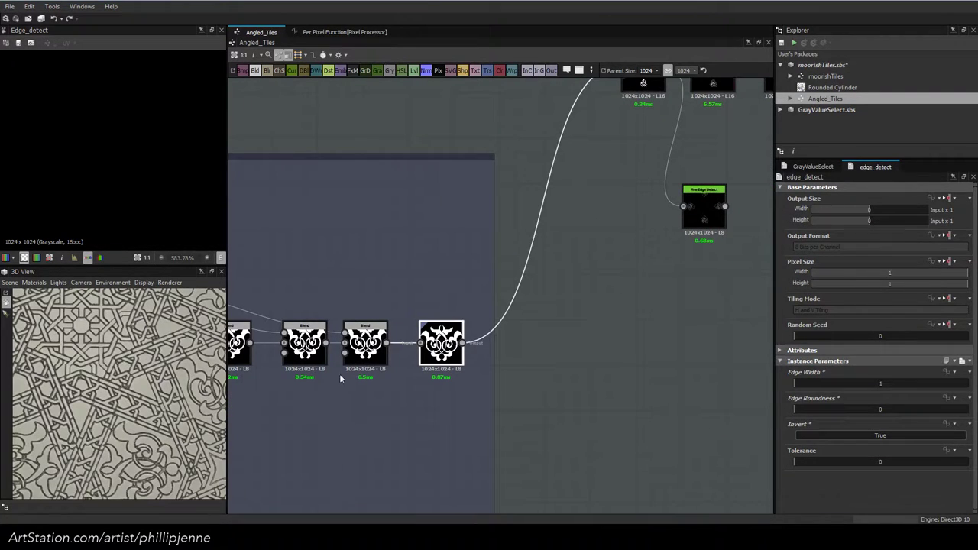
Drag the ornament in the 2D view to shift the final Transformation 2D node's Offset
left_click(145, 138)
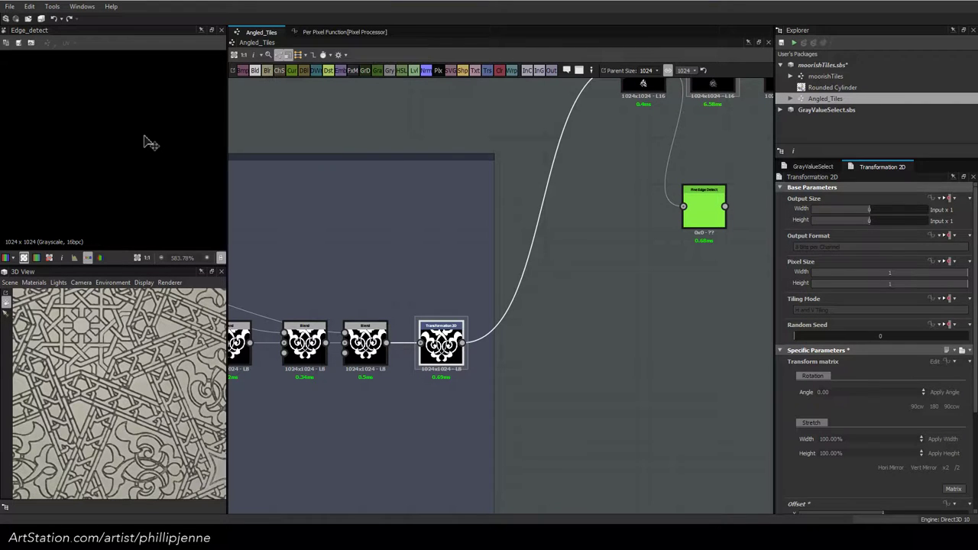
scroll(435, 158, "down", 5)
scroll(445, 244, "up", 6)
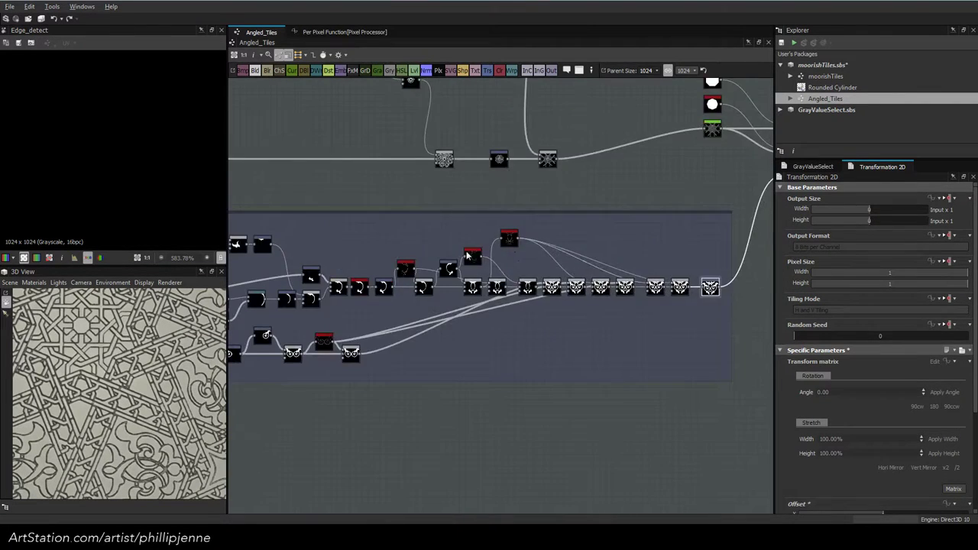
Compare the crescent's Warp Intensity at 0, then restore it to 1
middle_click_drag(272, 348, 389, 320)
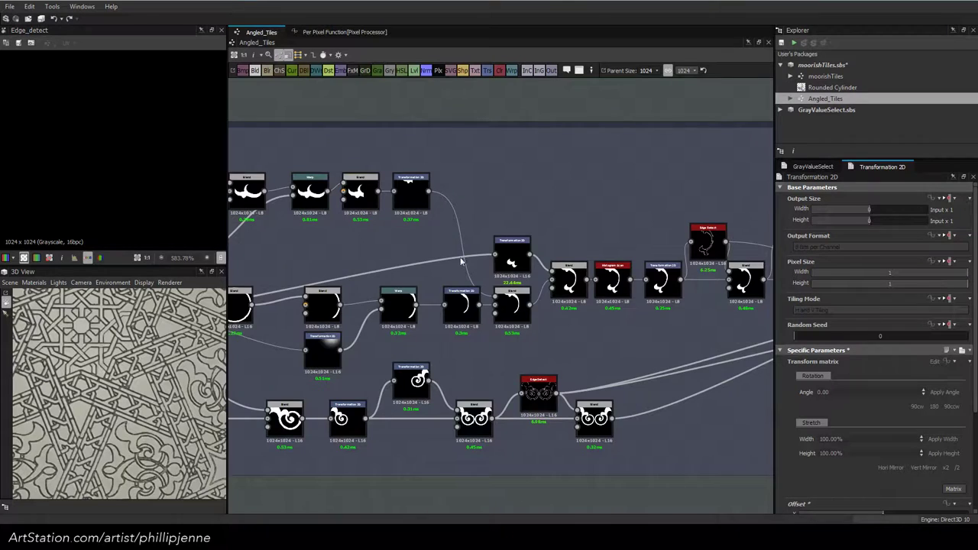
middle_click_drag(461, 262, 592, 251)
left_click(541, 214)
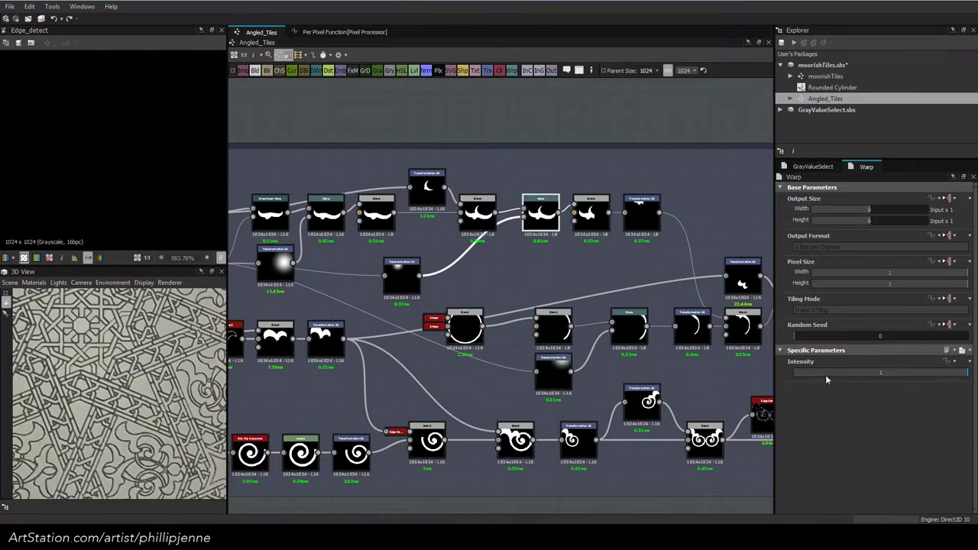
left_click_drag(868, 372, 685, 365)
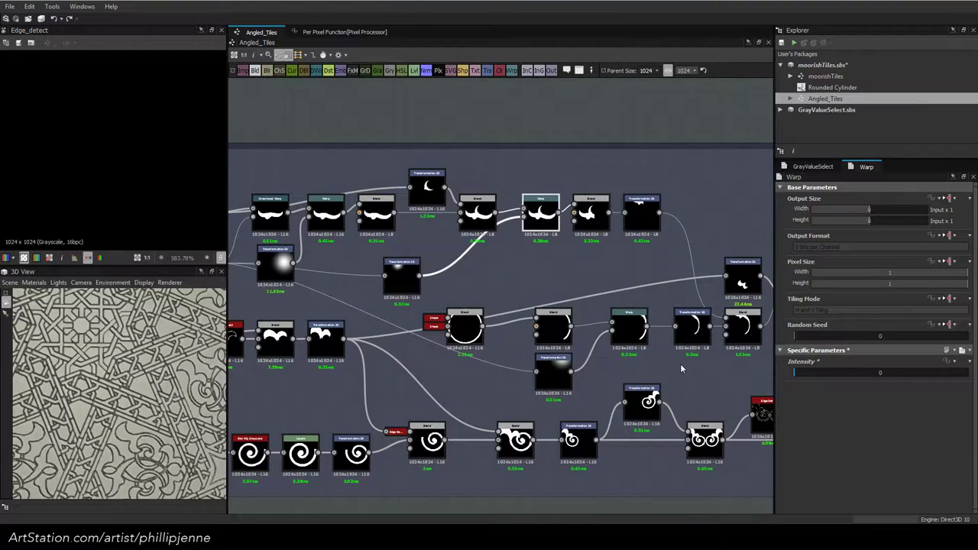
left_click_drag(857, 373, 970, 373)
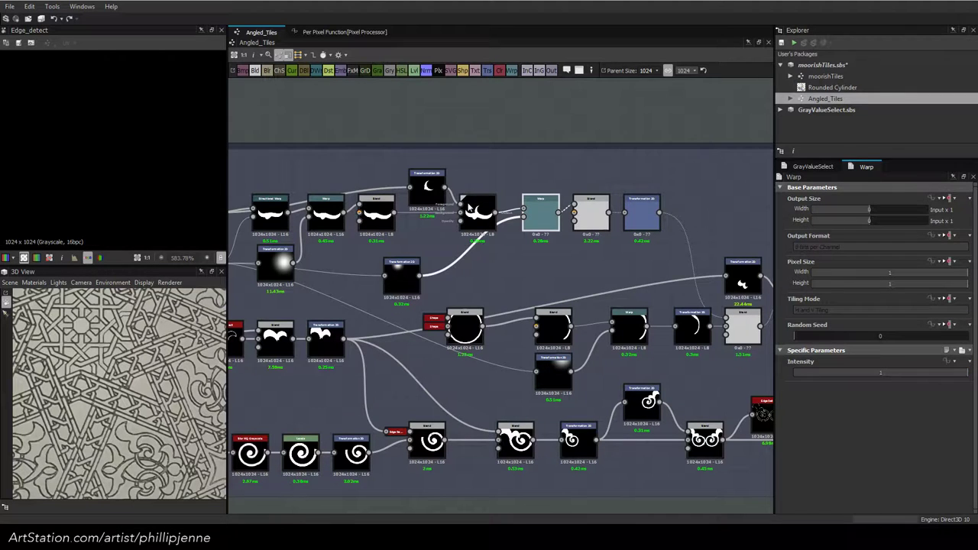
Shift the blurred blob's Transformation 2D offset and preview the Warp result
left_click(403, 278)
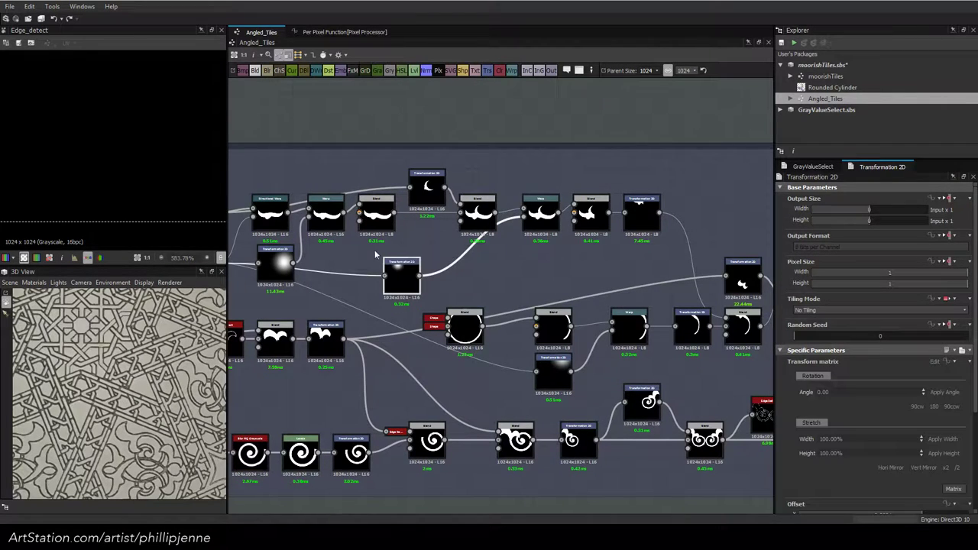
scroll(130, 133, "down", 4)
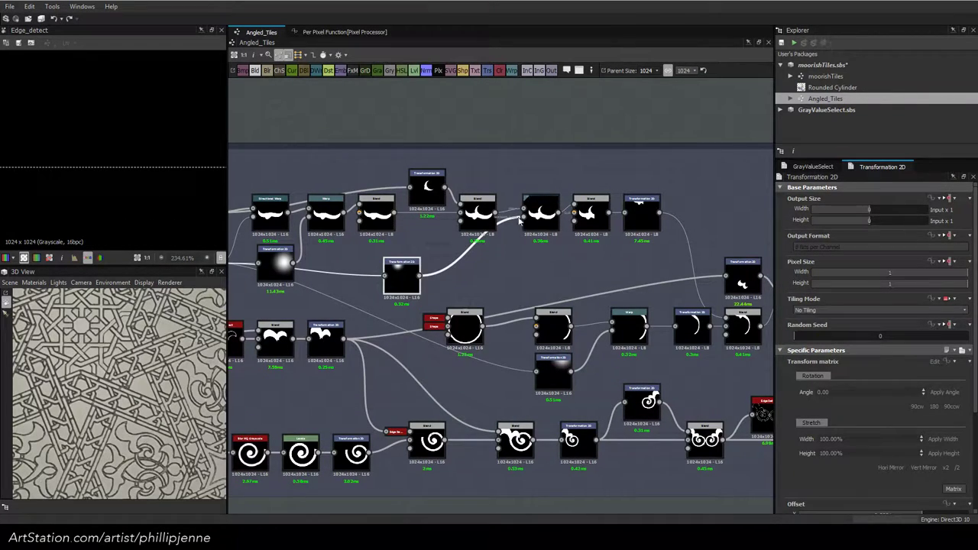
left_click_drag(126, 126, 148, 131)
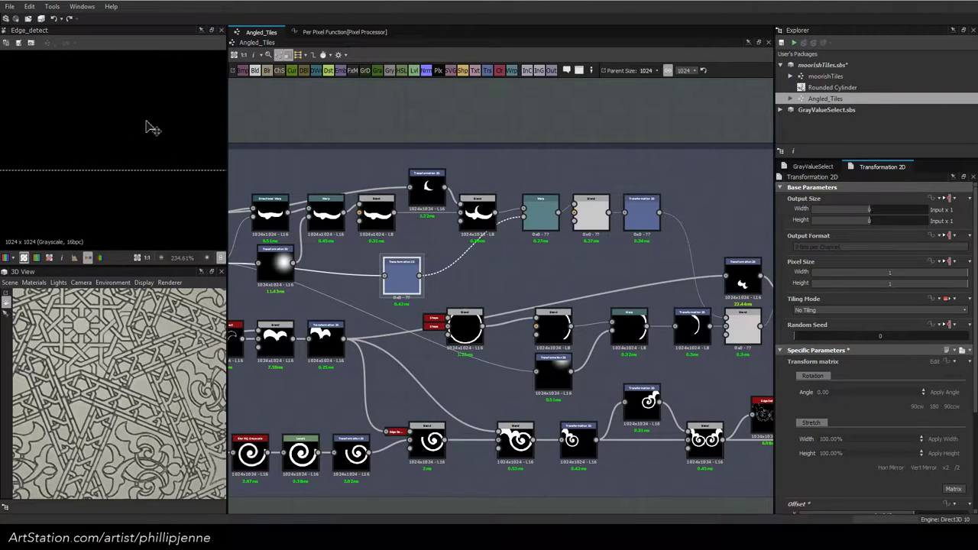
left_click(544, 214)
double_click(543, 213)
Move the blob to reshape the warped crescent, then undo the last two moves
scroll(154, 165, "down", 5)
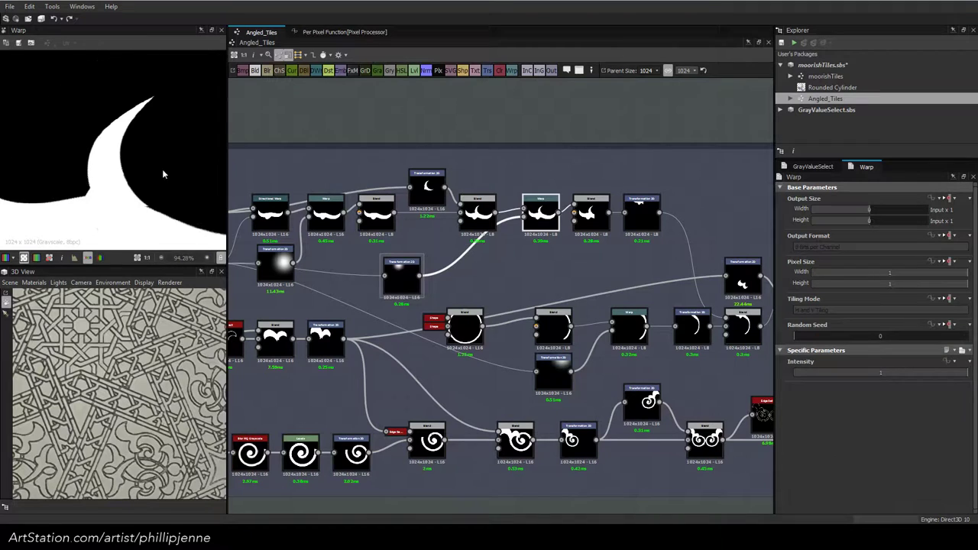
left_click(403, 283)
left_click_drag(151, 158, 160, 216)
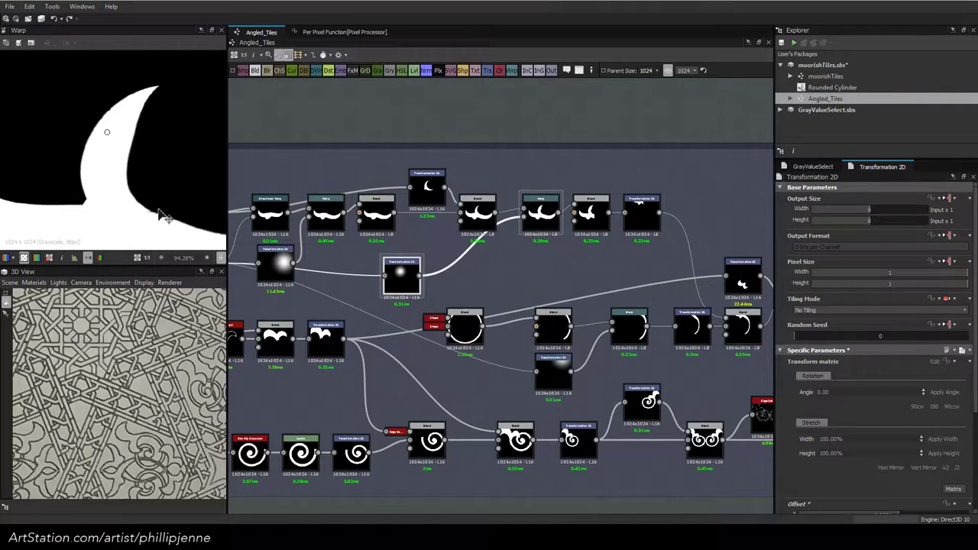
left_click_drag(160, 216, 167, 226)
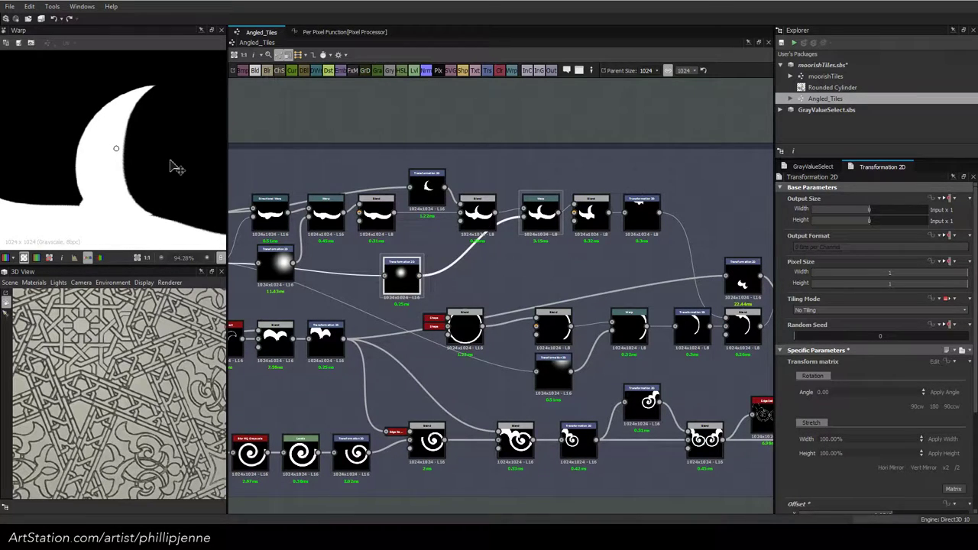
key("ctrl+z")
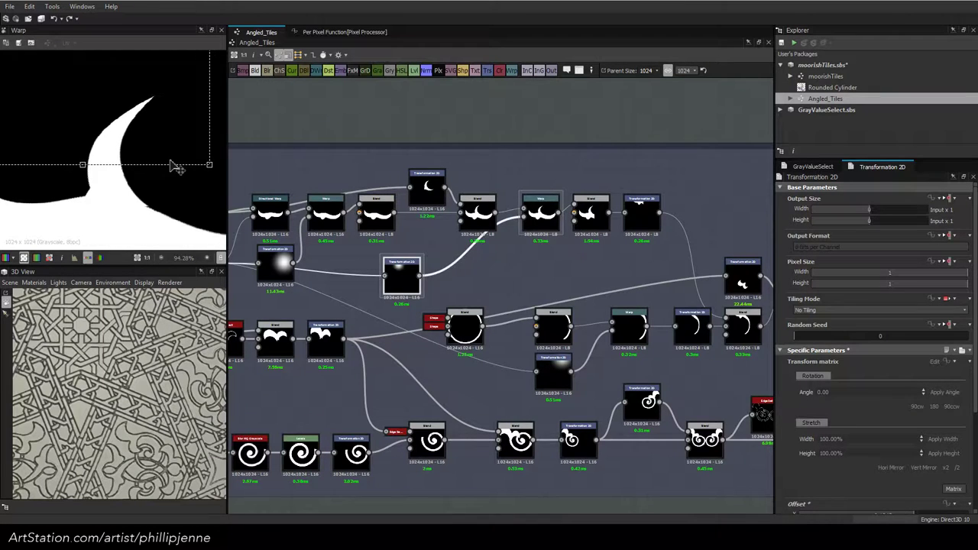
key("ctrl+z")
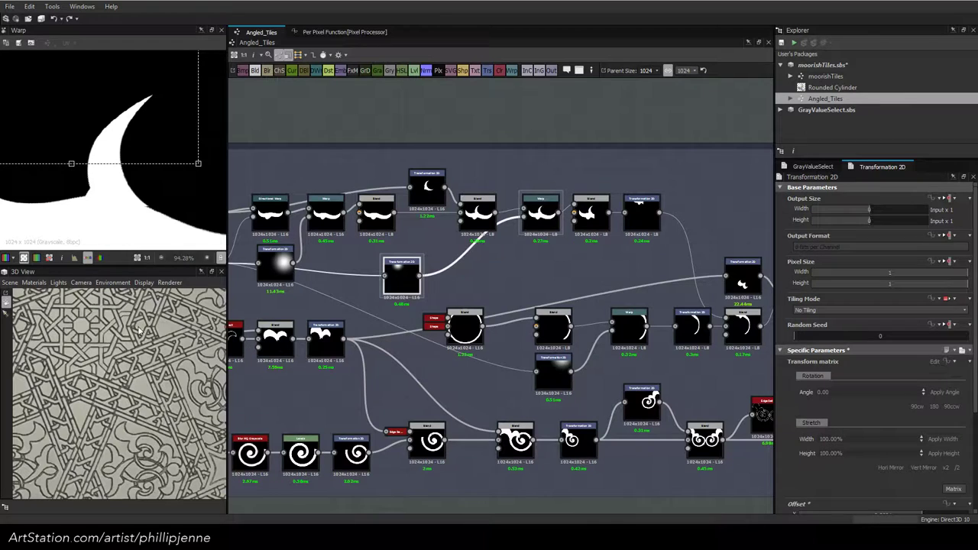
scroll(557, 264, "down", 4)
scroll(695, 298, "down", 2)
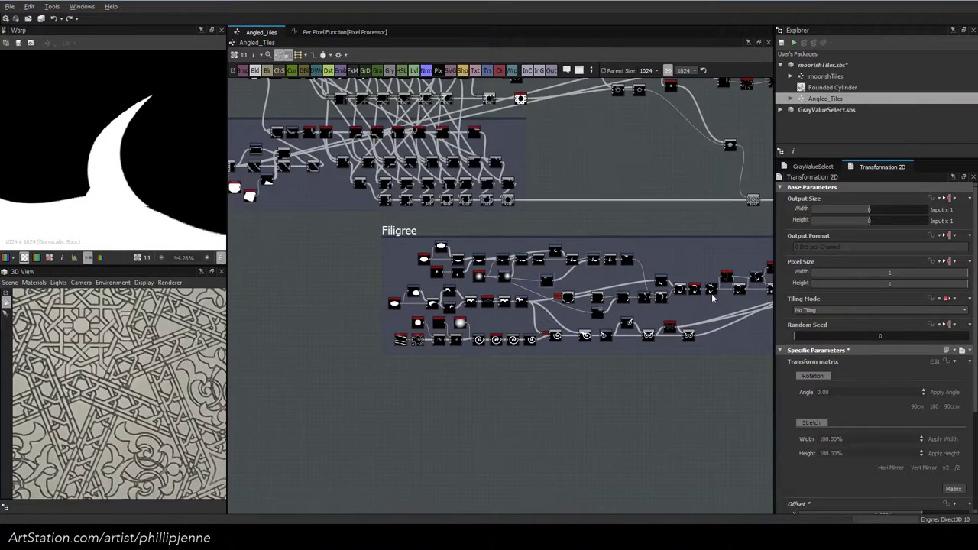
Navigate to the Needs Better Solution frame and zoom in on the Edge Detect node
middle_click_drag(710, 297, 428, 301)
middle_click_drag(646, 277, 407, 317)
scroll(639, 267, "up", 2)
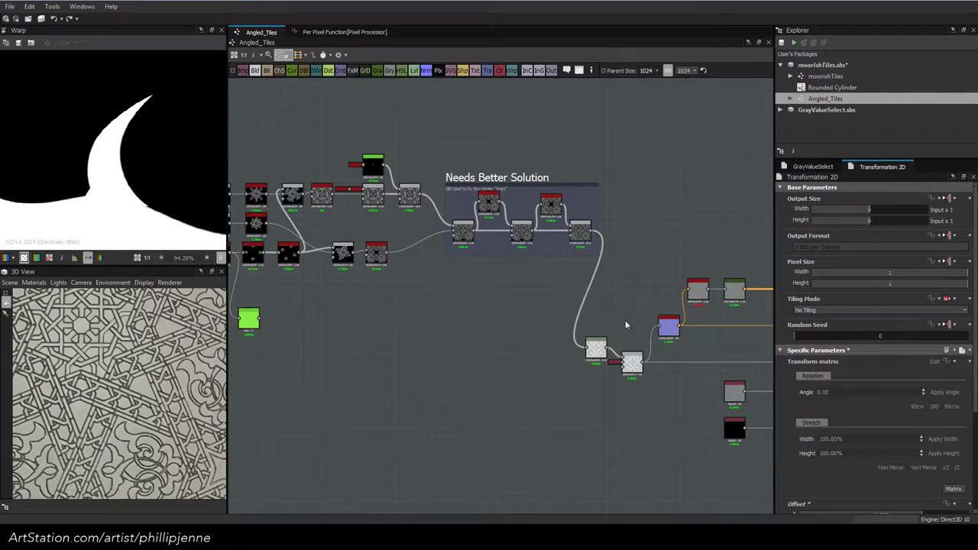
scroll(119, 372, "up", 3)
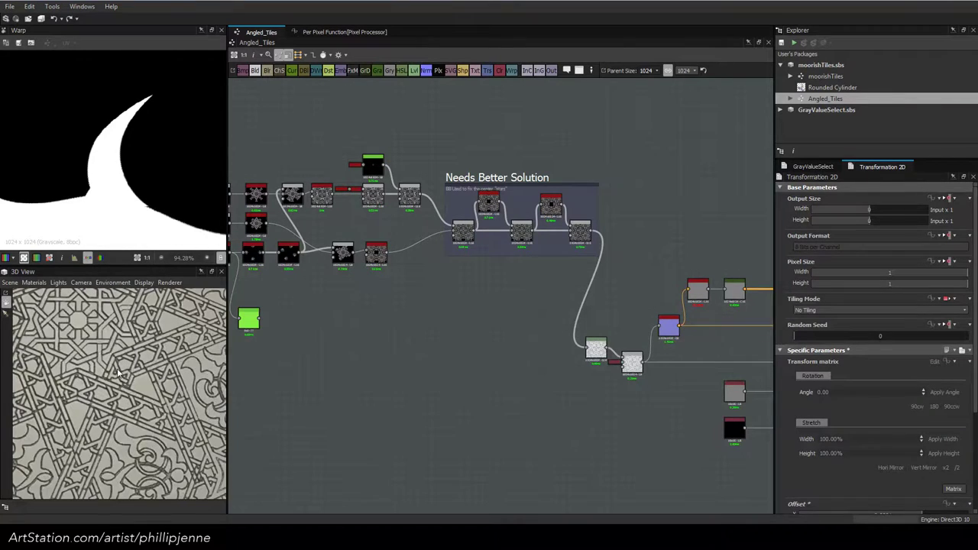
scroll(85, 365, "down", 5)
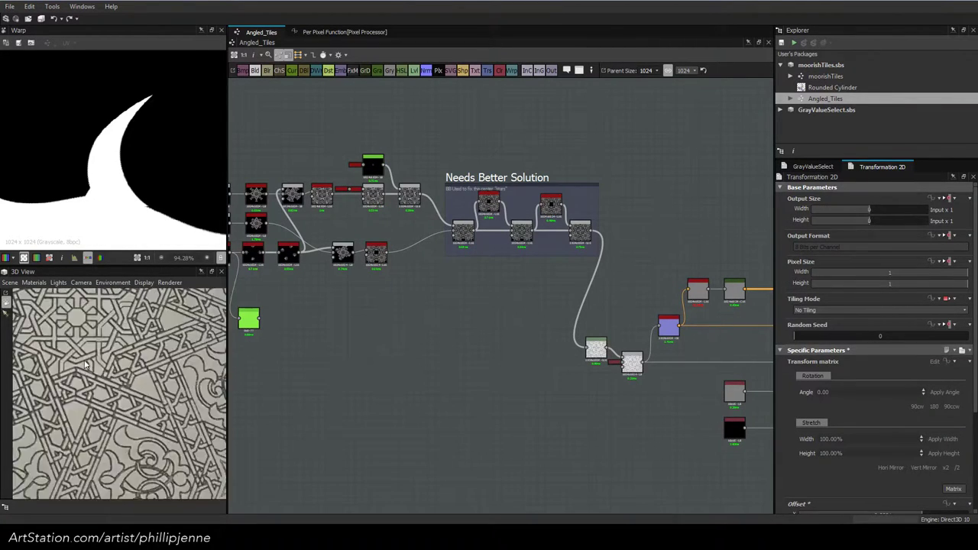
scroll(170, 391, "up", 6)
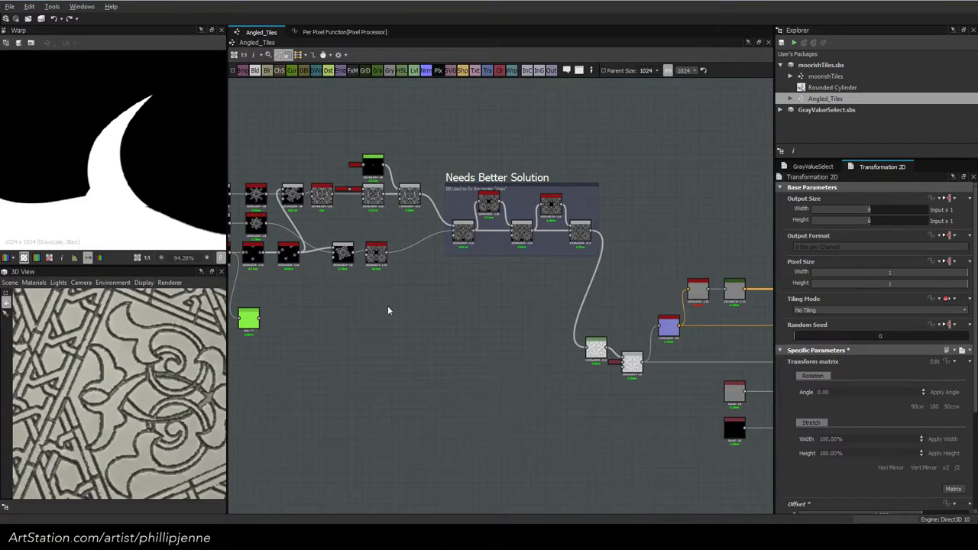
middle_click_drag(388, 310, 605, 309)
scroll(497, 265, "up", 6)
Preview the Edge Detect output and move Fine Edge Detect further down-left
double_click(434, 247)
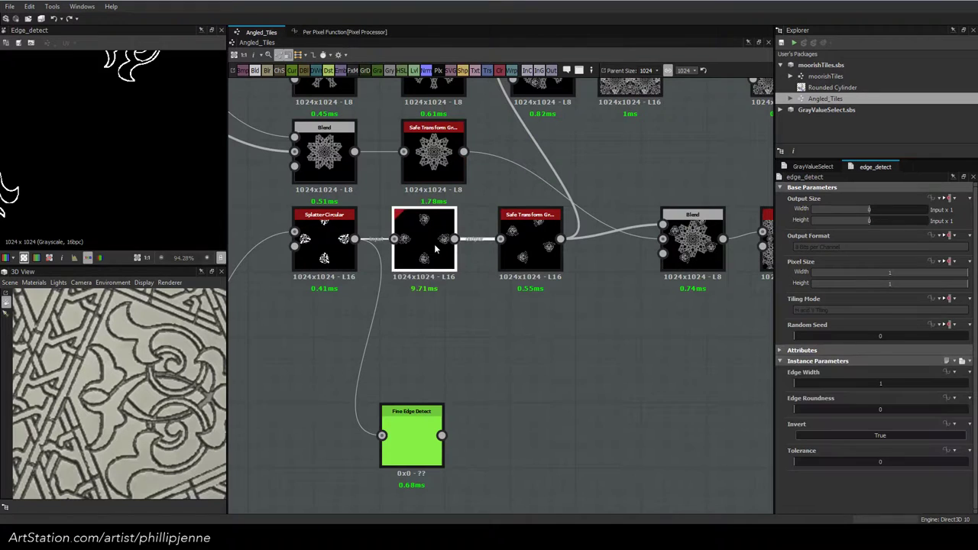
scroll(88, 153, "down", 2)
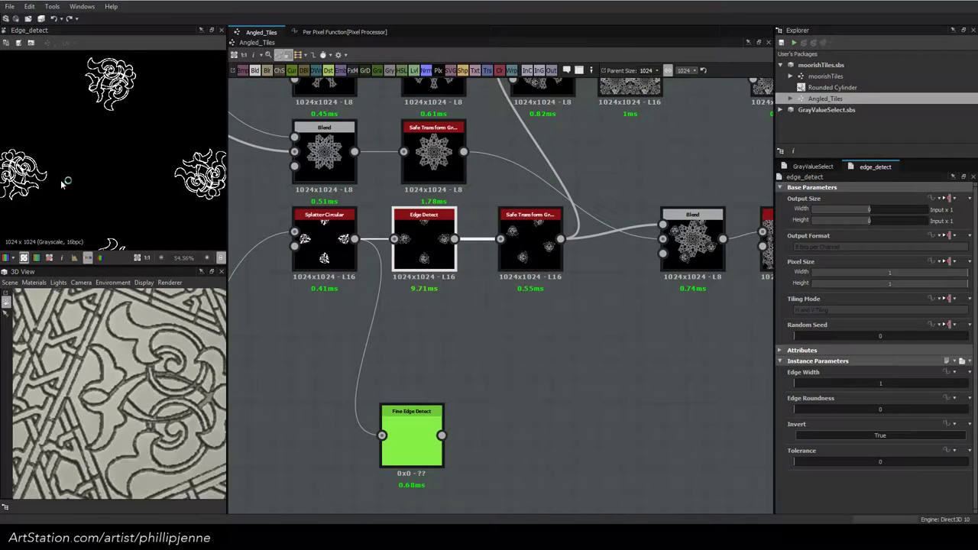
scroll(65, 184, "up", 2)
scroll(412, 367, "down", 2)
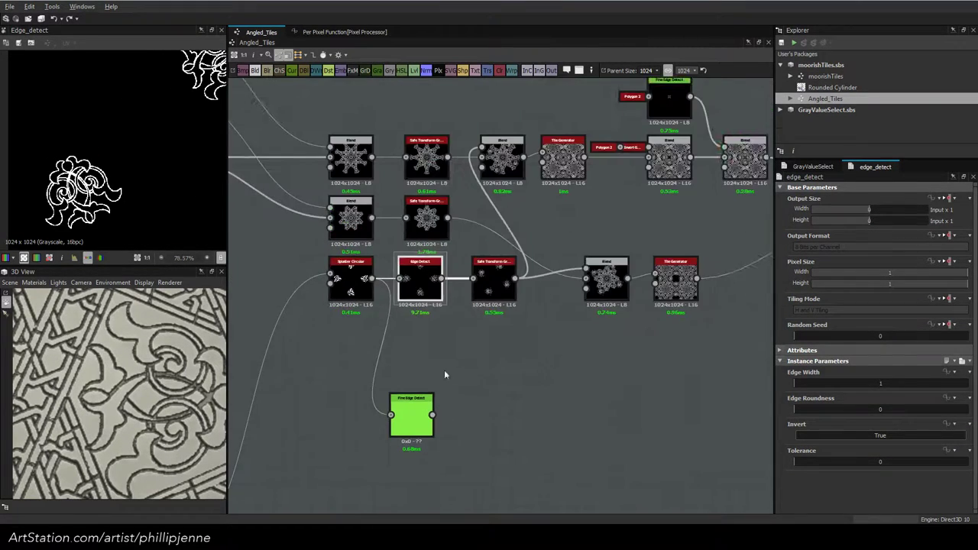
middle_click_drag(444, 373, 625, 329)
left_click_drag(588, 360, 558, 391)
left_click(587, 251)
Add a Blend below Edge Detect, linking the transformed ornament into its Foreground
left_click(595, 272)
key("space")
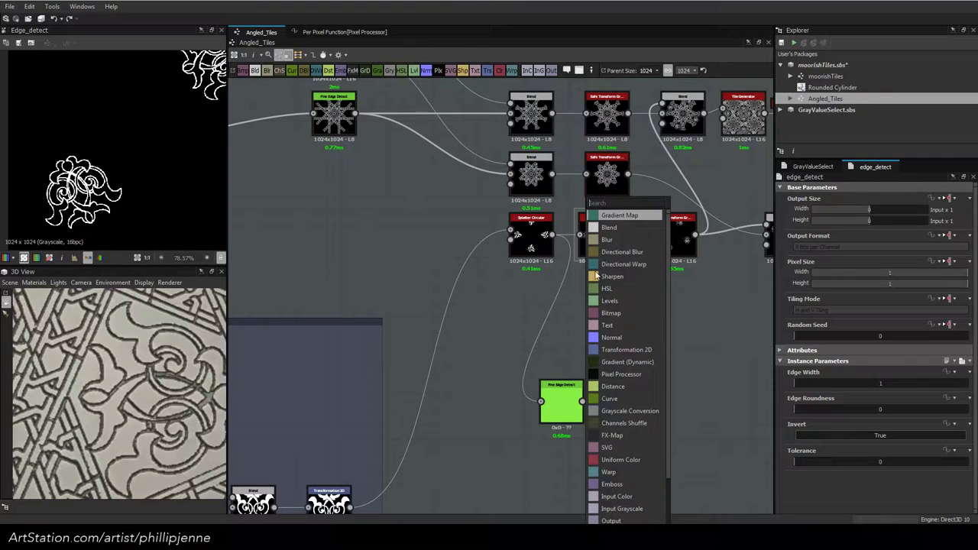
left_click(609, 227)
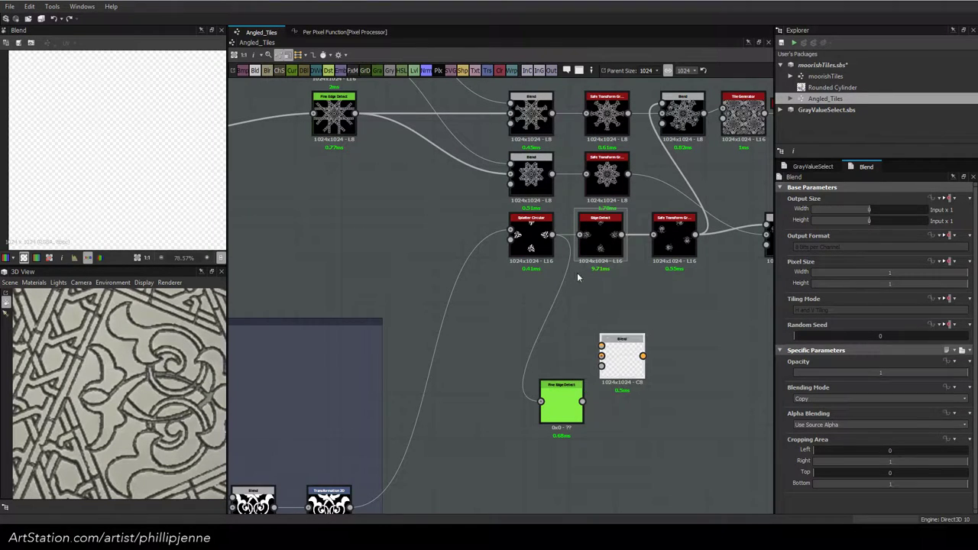
left_click_drag(350, 507, 600, 361)
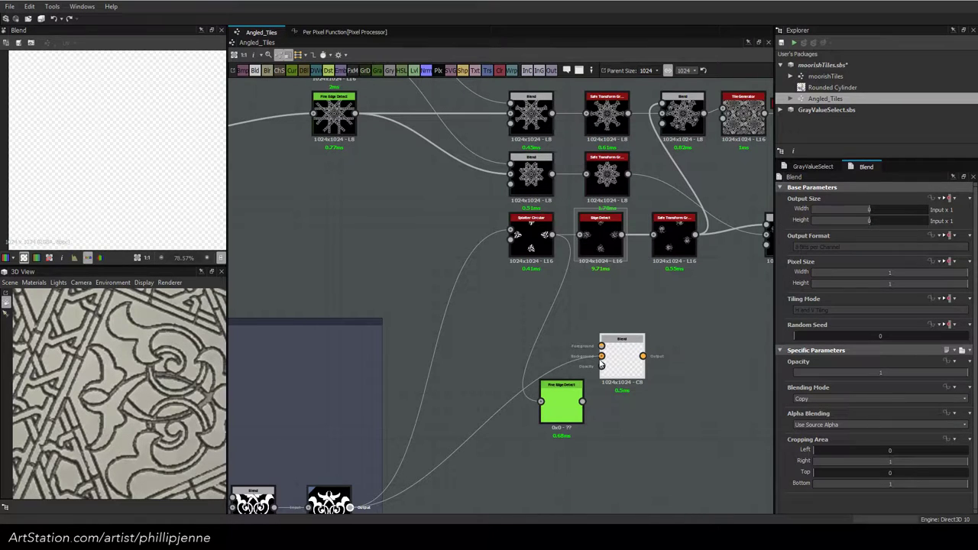
left_click_drag(602, 364, 602, 317)
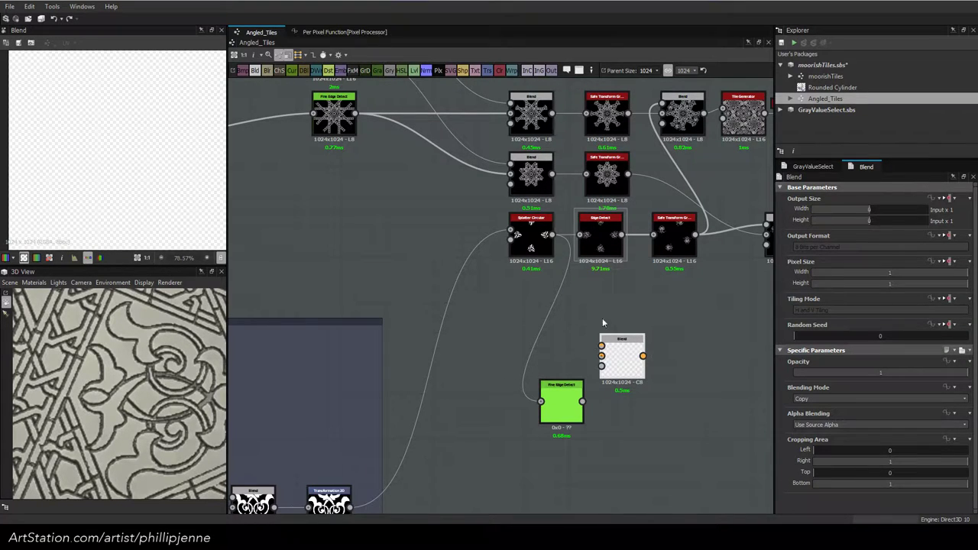
double_click(600, 230)
scroll(113, 172, "up", 5)
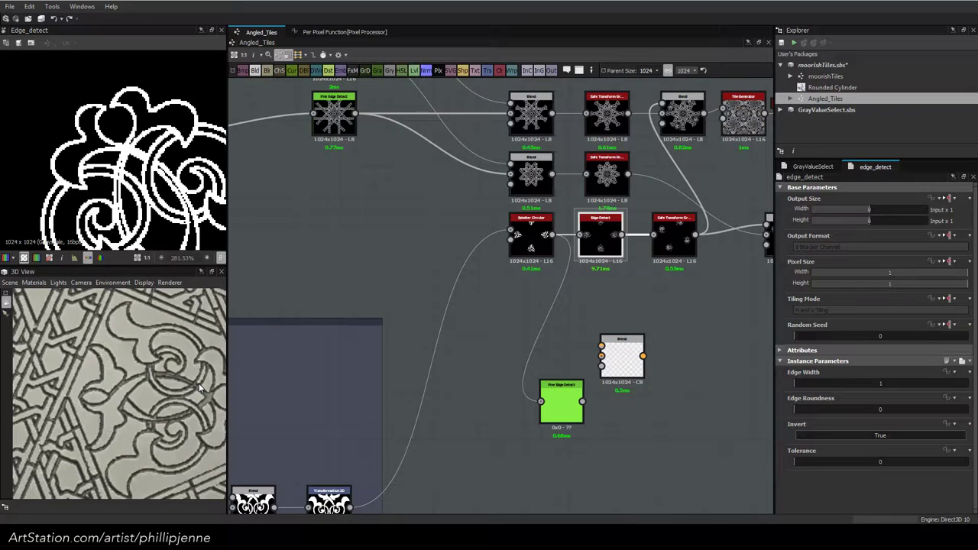
Add a new Edge Detect node beside the ornament after Transformation 2D
left_click(544, 235)
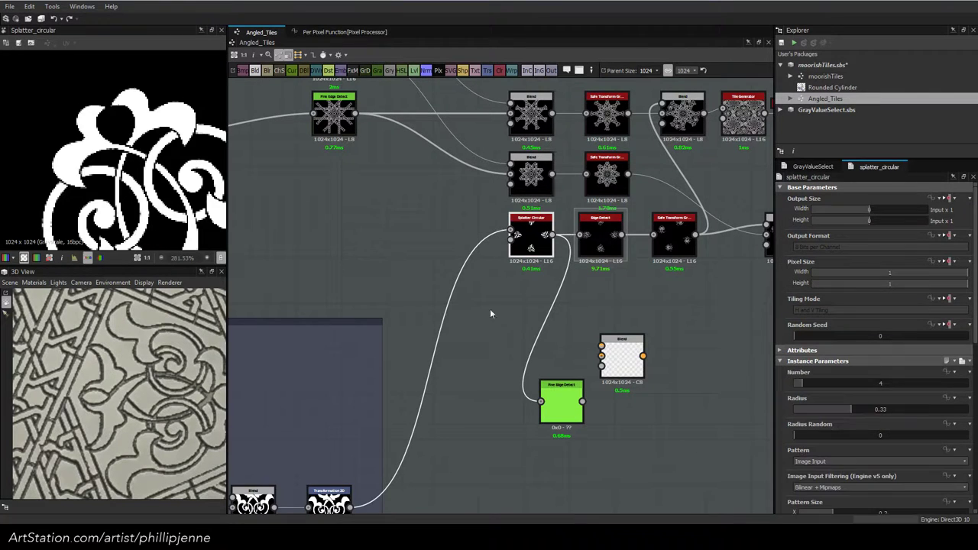
middle_click_drag(486, 361, 573, 297)
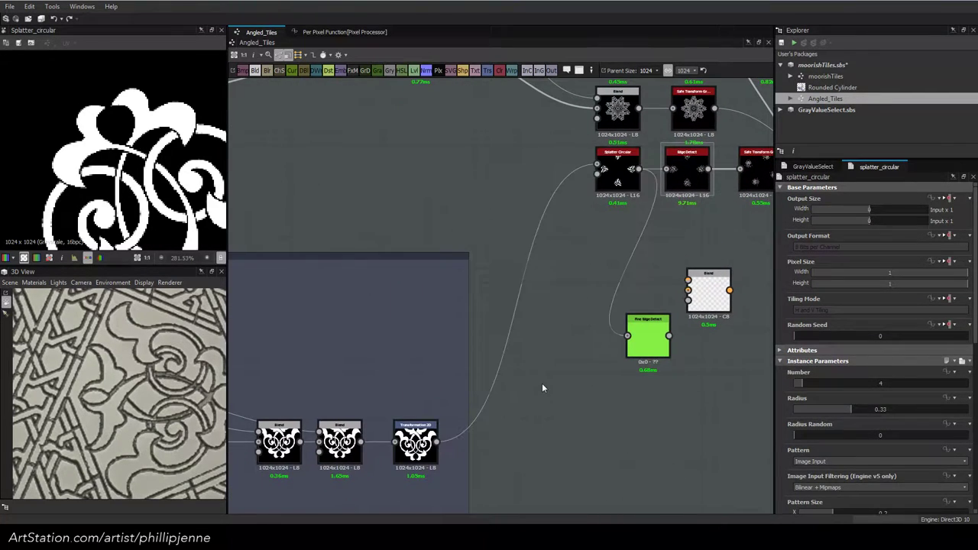
key("space")
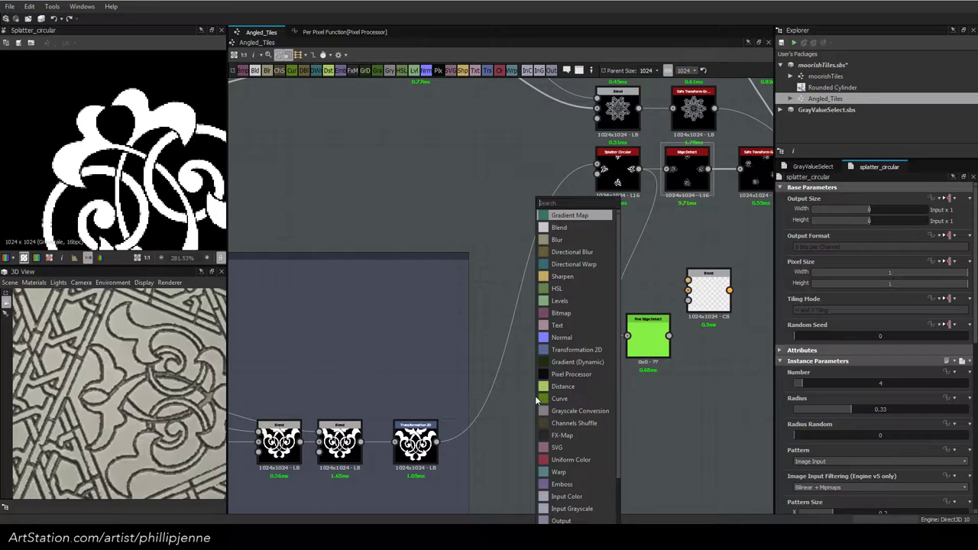
type("edge")
left_click(569, 216)
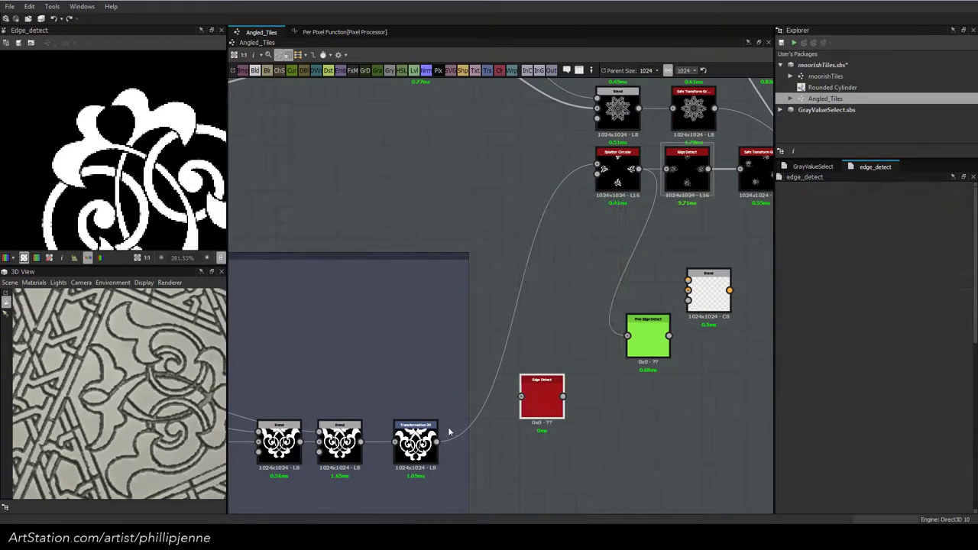
left_click_drag(533, 413, 526, 428)
Set the new Edge Detect to Edge Width 1, Roundness 0, inverted for white outlines
scroll(191, 229, "down", 10)
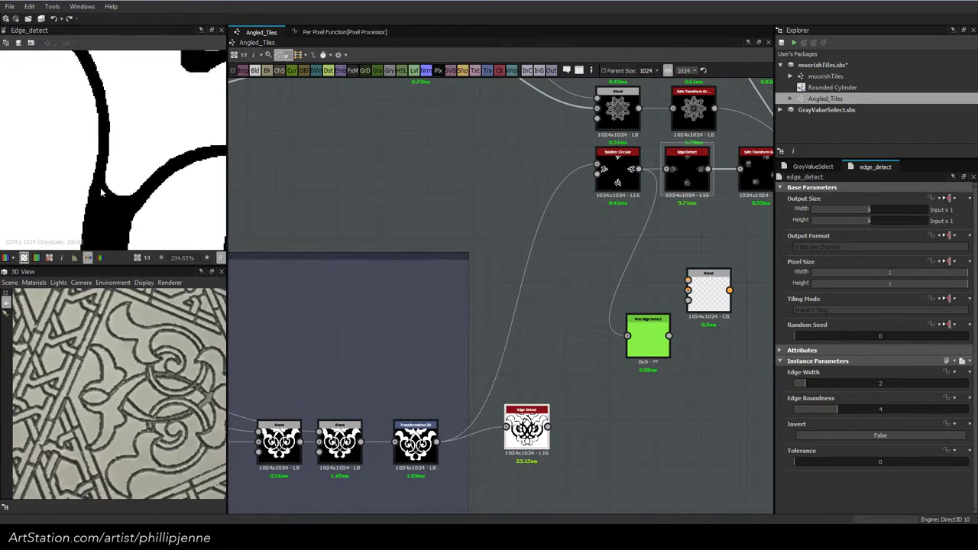
key("f")
left_click_drag(806, 383, 795, 383)
left_click_drag(837, 409, 711, 410)
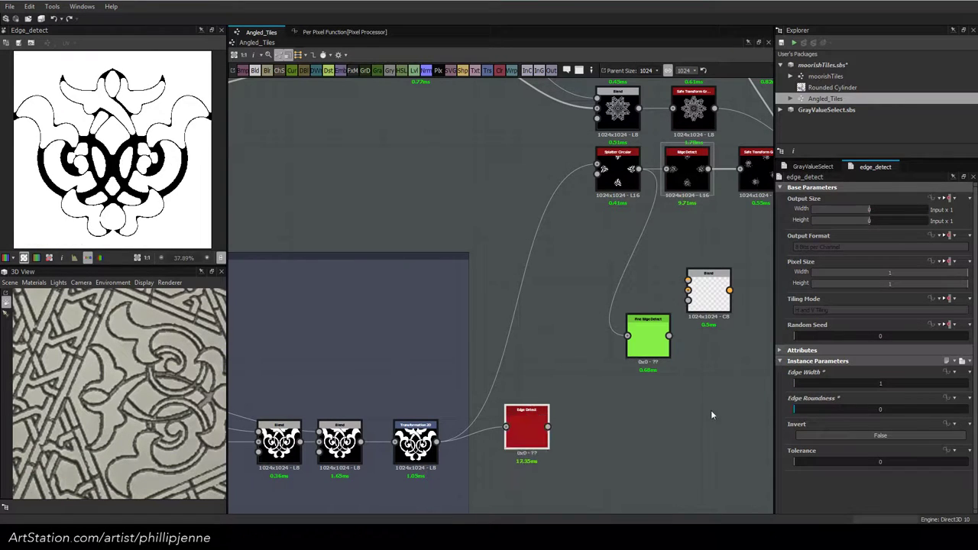
left_click(814, 435)
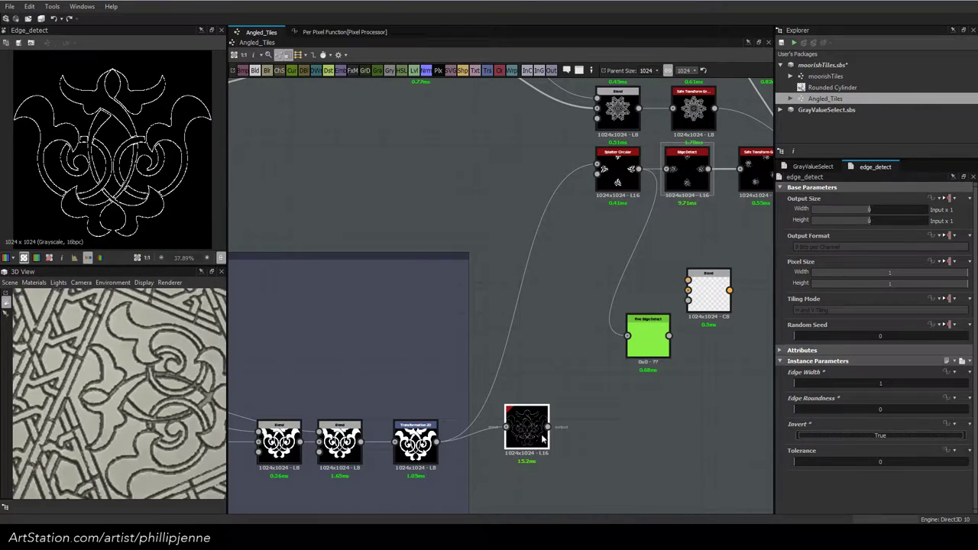
Feed the outlined ornament into Splatter Circular and delete the old post-splatter Edge Detect
left_click_drag(547, 426, 597, 168)
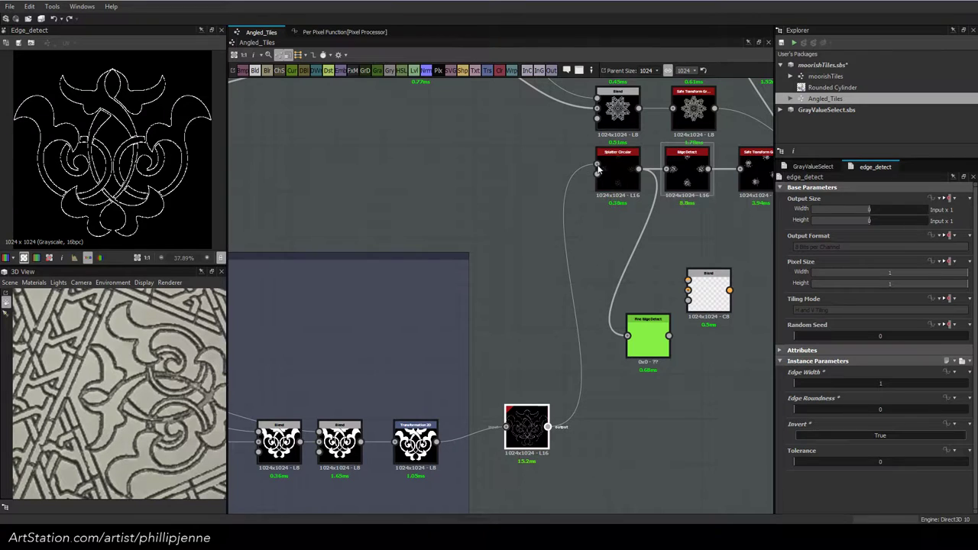
left_click(687, 175)
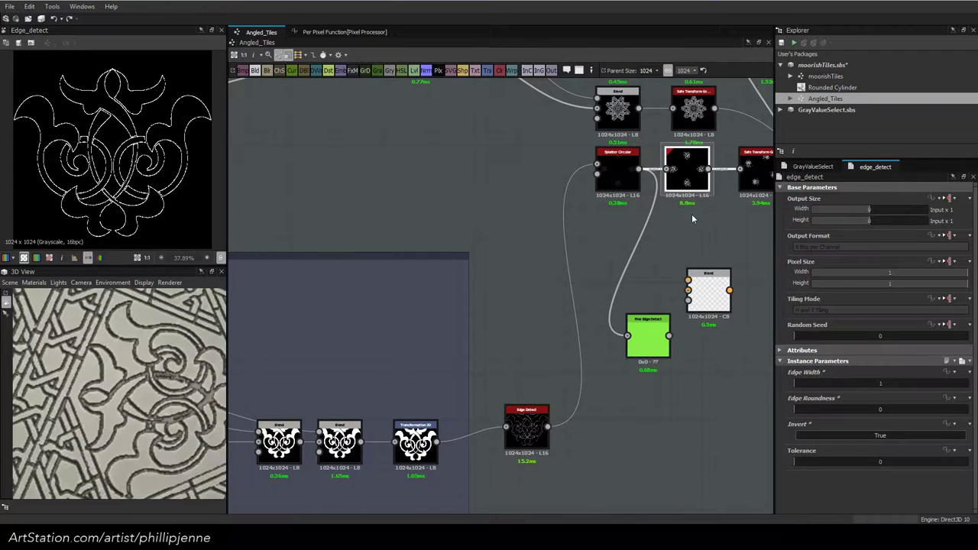
key("Delete")
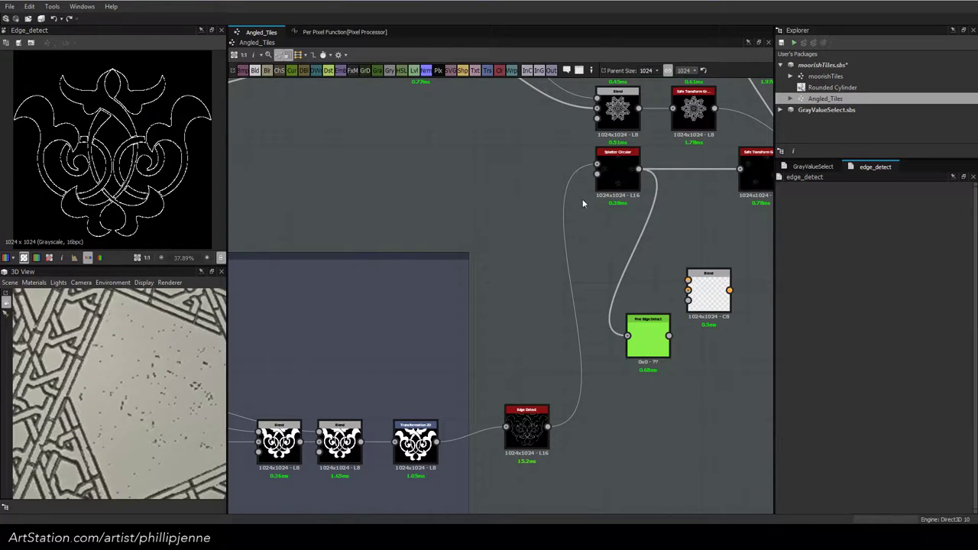
left_click(621, 172)
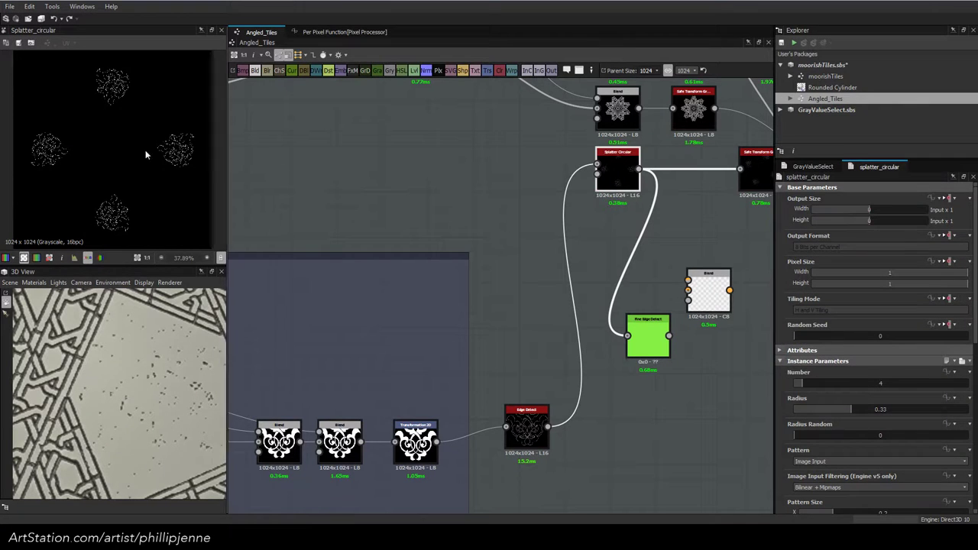
Try an Edge Width of 2, then 1.5, on the new Edge Detect
scroll(34, 153, "up", 5)
left_click(526, 429)
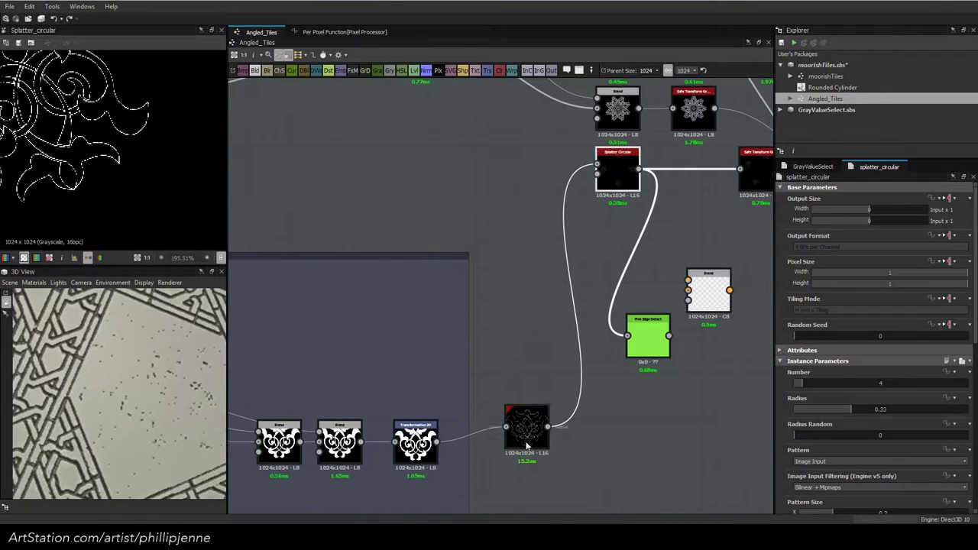
double_click(884, 386)
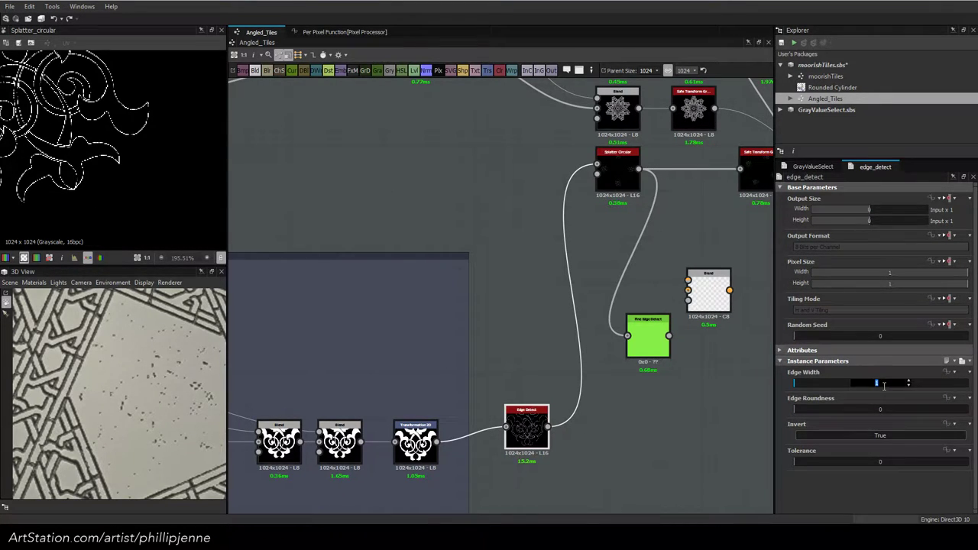
type("2")
key("Return")
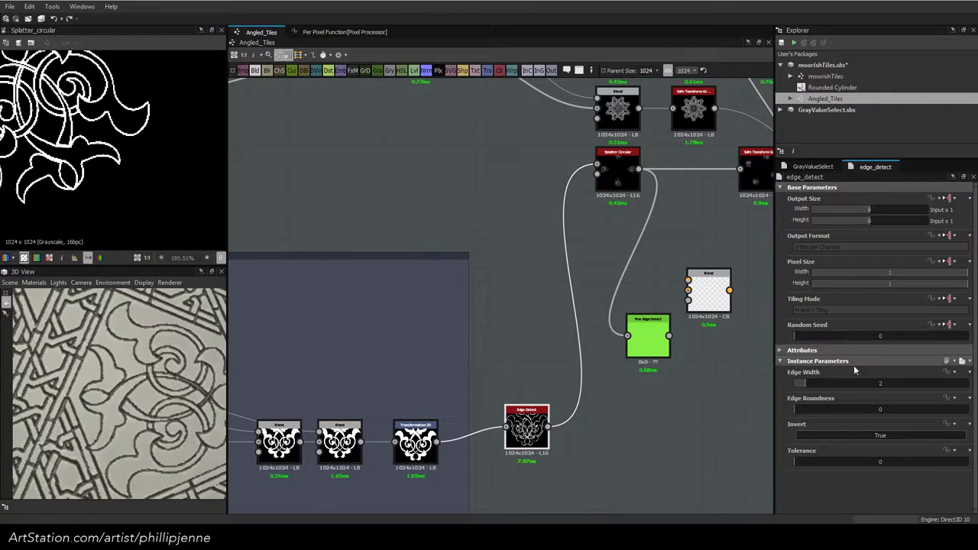
double_click(882, 385)
type("1.5")
key("Return")
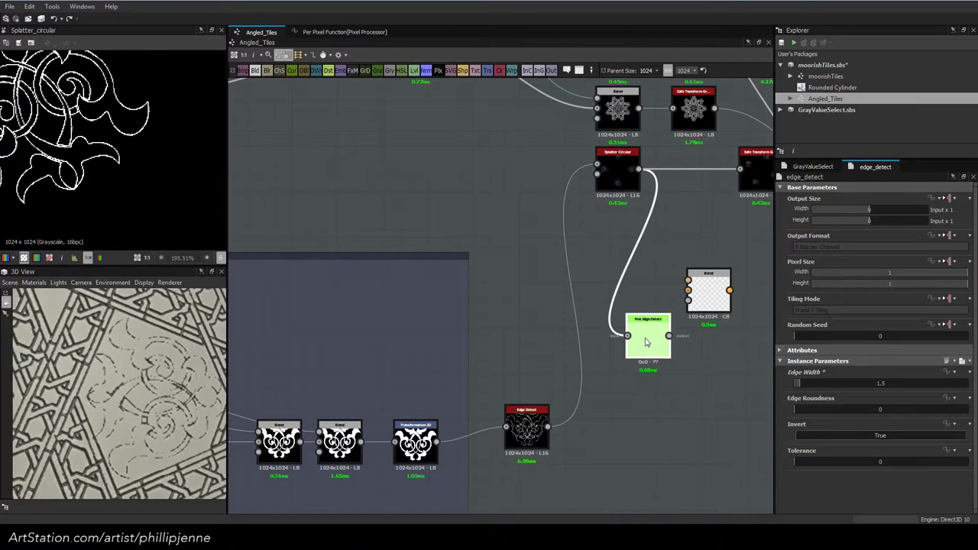
Test a Fine Edge Detect on the transformed ornament, then delete it
double_click(645, 342)
left_click_drag(626, 336, 437, 441)
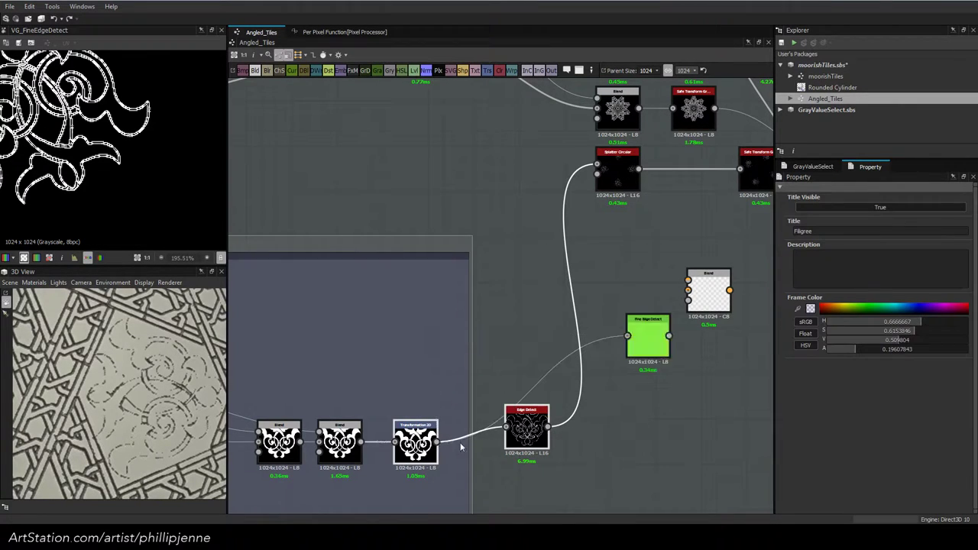
left_click(642, 336)
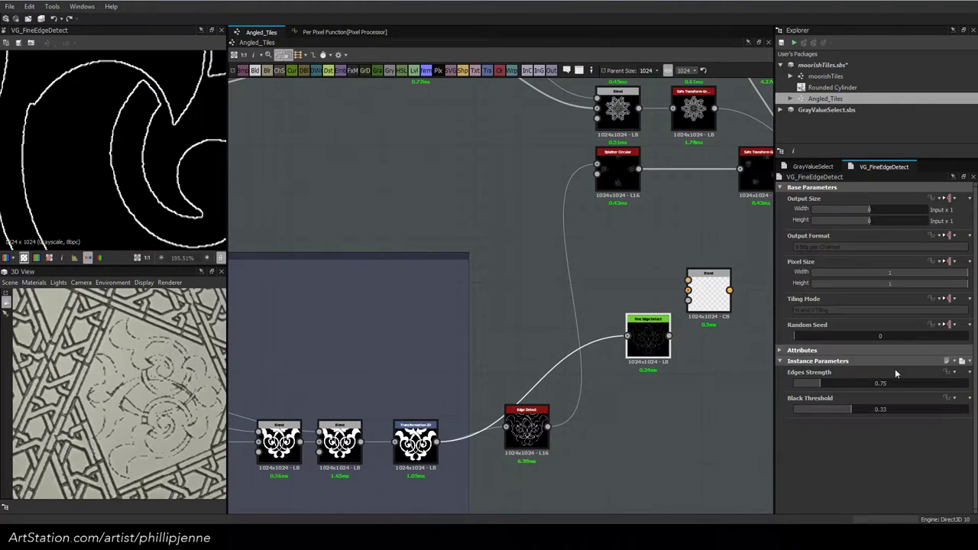
scroll(212, 205, "down", 6)
scroll(141, 196, "up", 1)
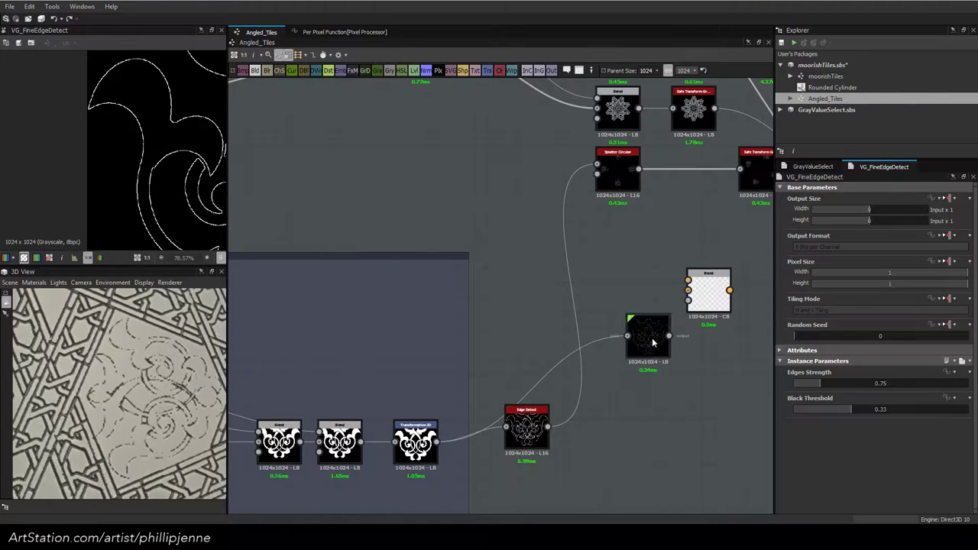
key("Delete")
Settle the Edge Detect's Edge Width at 2 after trying 1.75
left_click(504, 410)
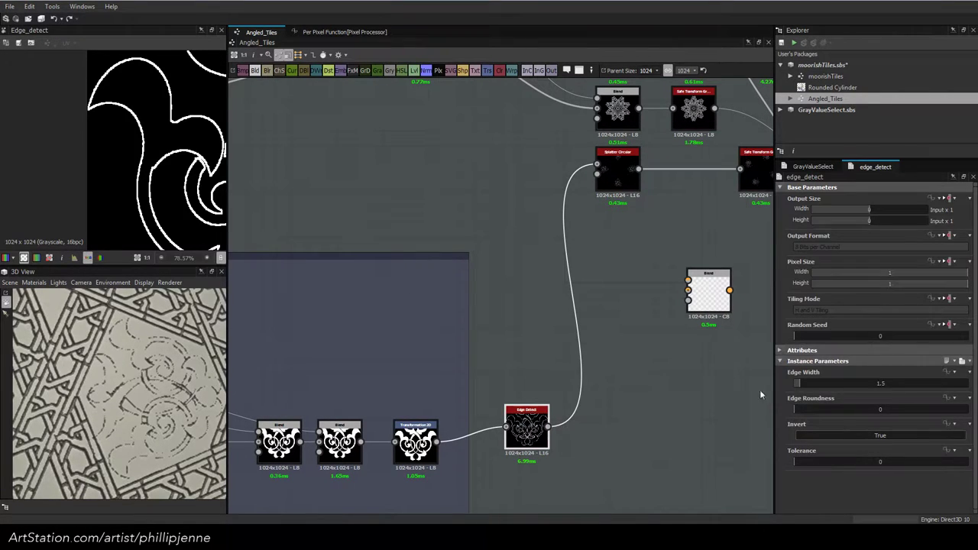
double_click(884, 383)
type("1.75")
key("Return")
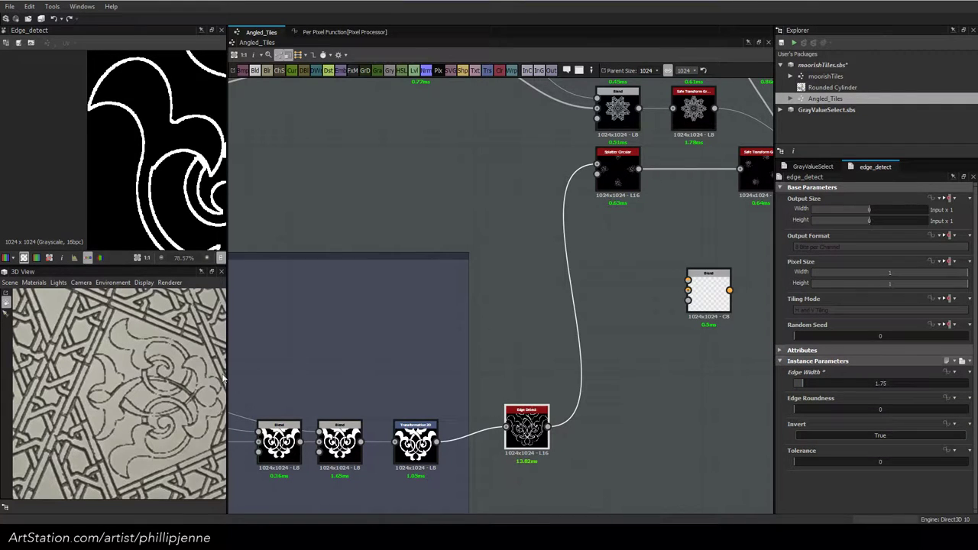
double_click(886, 383)
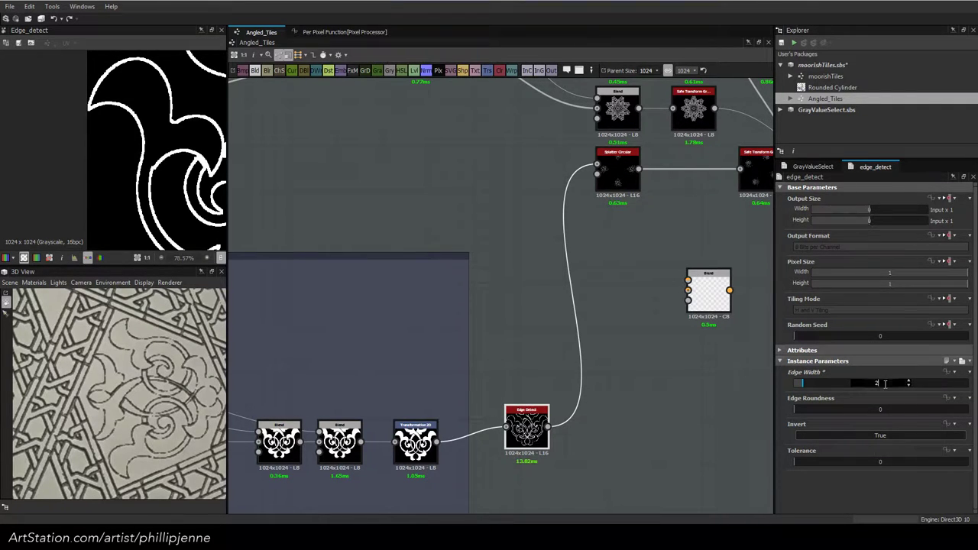
type("2")
key("Return")
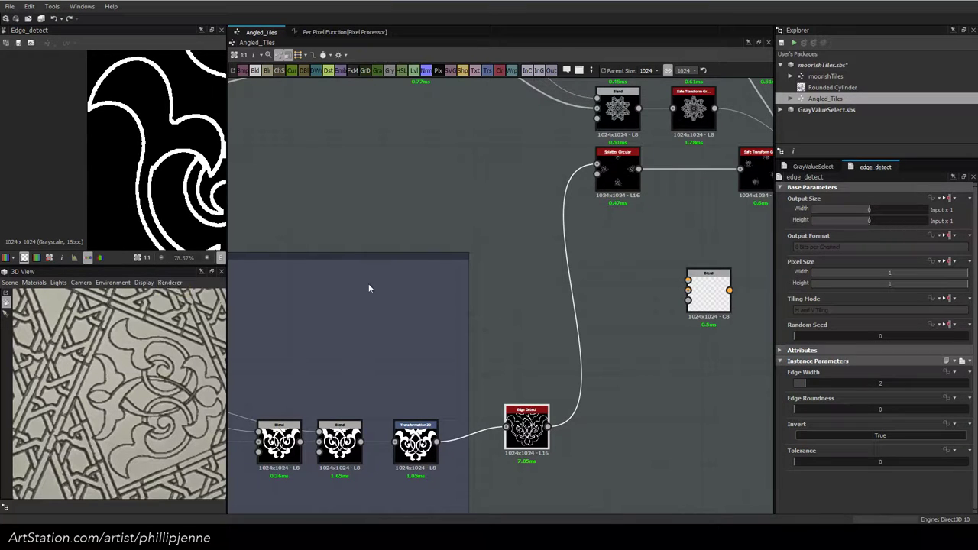
middle_click_drag(368, 284, 714, 272)
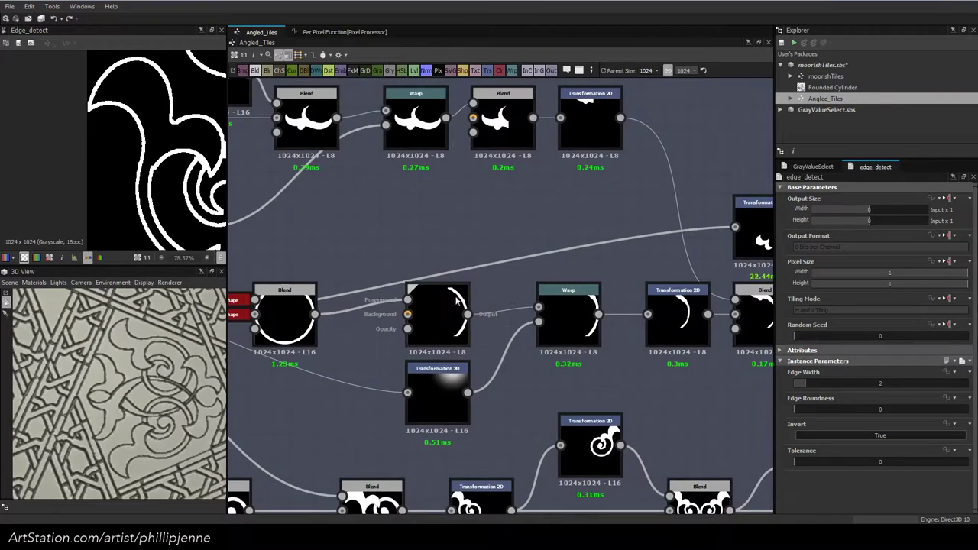
Lower the Scale of the disc Shape node feeding the crescent Blend to 0.86
scroll(441, 301, "up", 1)
middle_click_drag(441, 264, 670, 270)
left_click(430, 307)
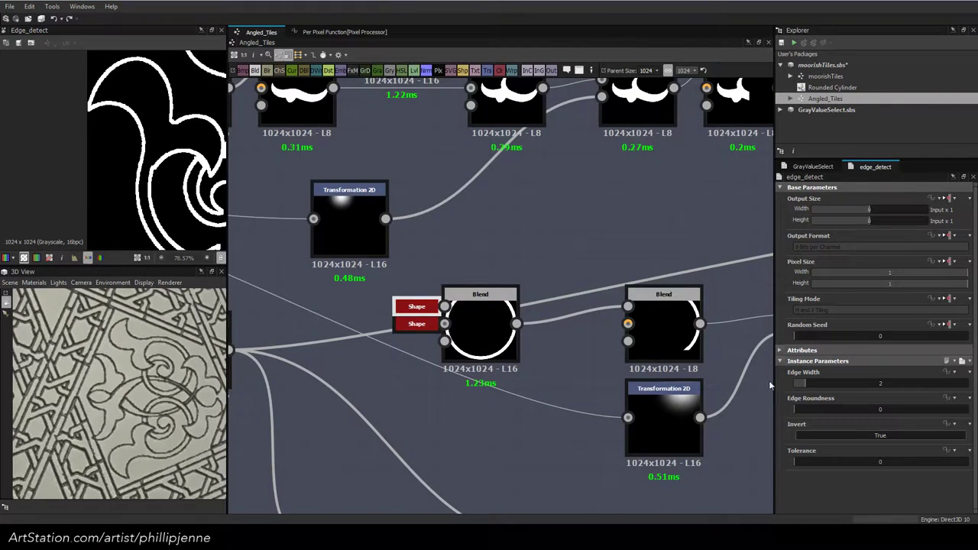
left_click(403, 310)
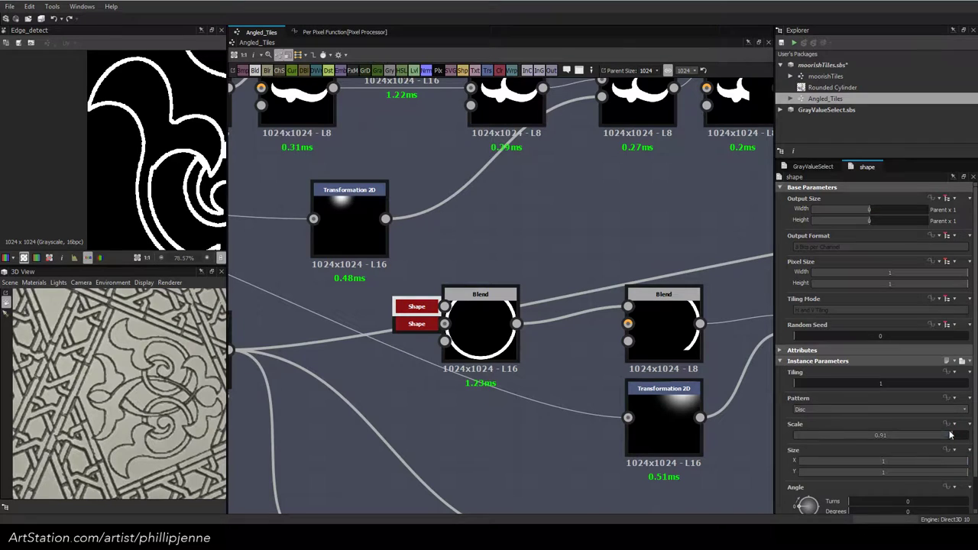
left_click_drag(949, 437, 945, 438)
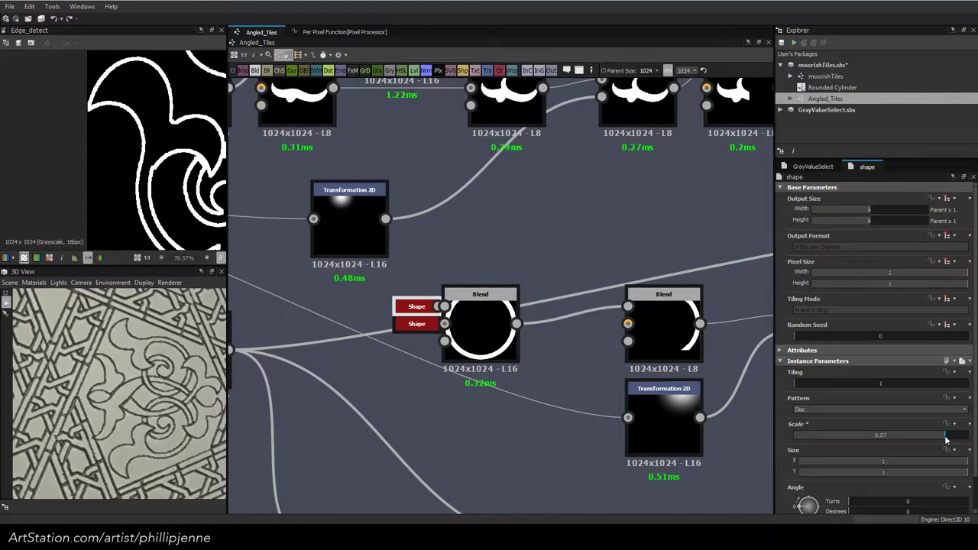
left_click_drag(944, 437, 943, 438)
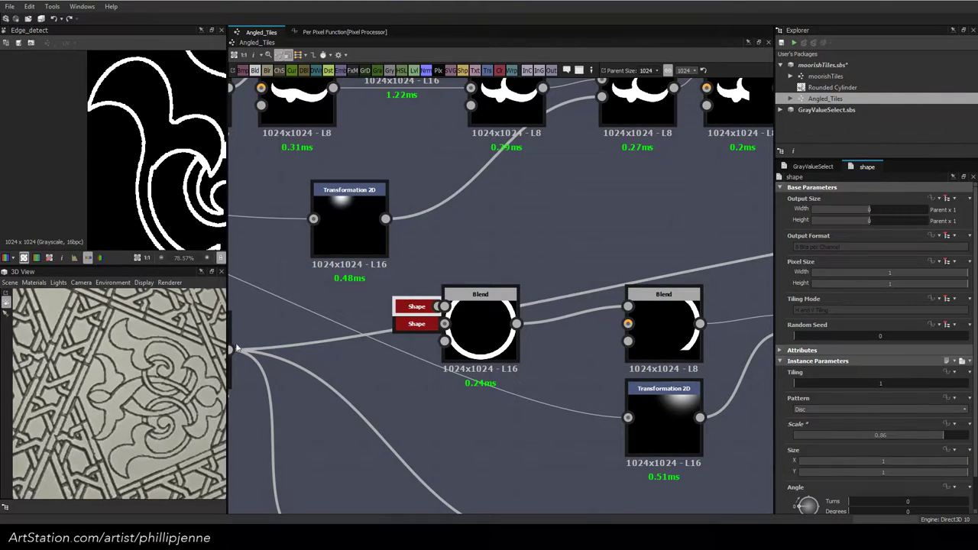
Pan along the node chain past Edge Detect and select the stray unconnected Blend node
scroll(481, 327, "down", 4)
middle_click_drag(672, 339, 214, 357)
middle_click_drag(757, 348, 344, 351)
middle_click_drag(657, 344, 397, 352)
middle_click_drag(625, 356, 521, 436)
left_click(529, 280)
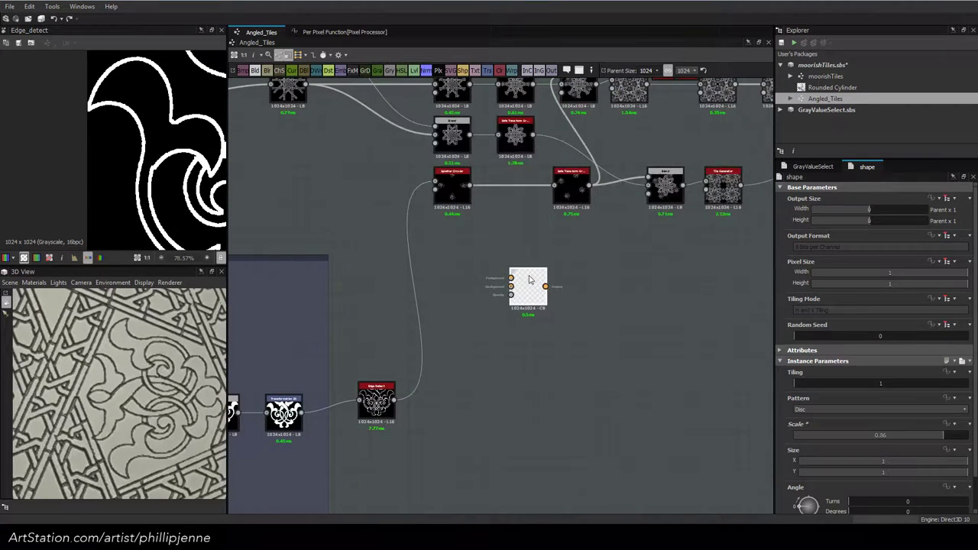
Delete the stray Blend node and set Edge Detect's Edge Width to 2.25
key("Delete")
left_click(375, 402)
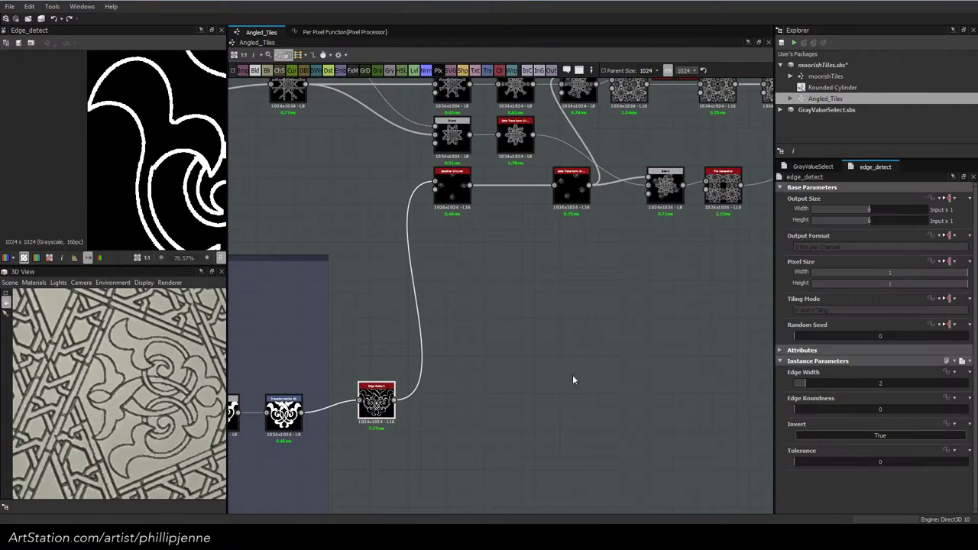
double_click(878, 385)
type("2.25")
key("Return")
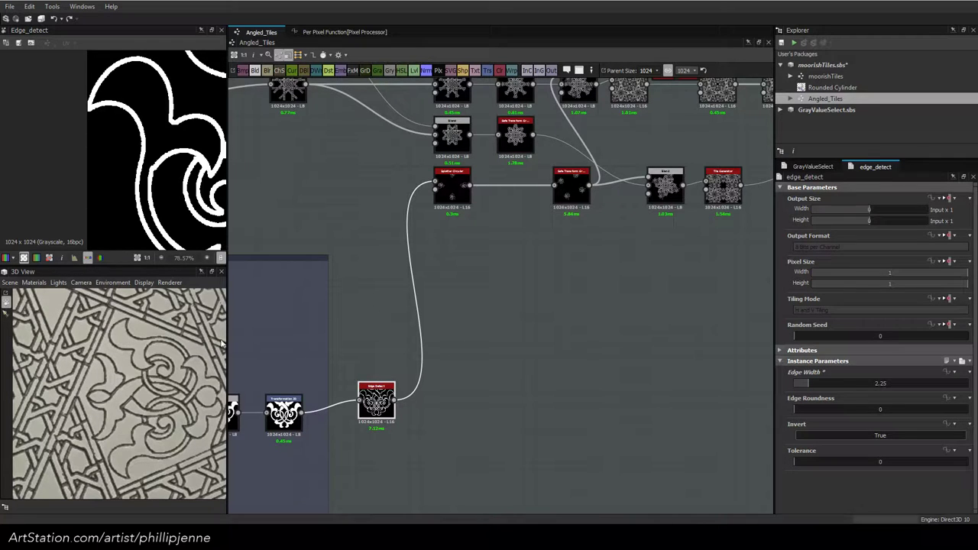
Nudge the Transformation 2D offset of the ornament slightly downward
middle_click_drag(473, 262, 618, 282)
left_click(428, 432)
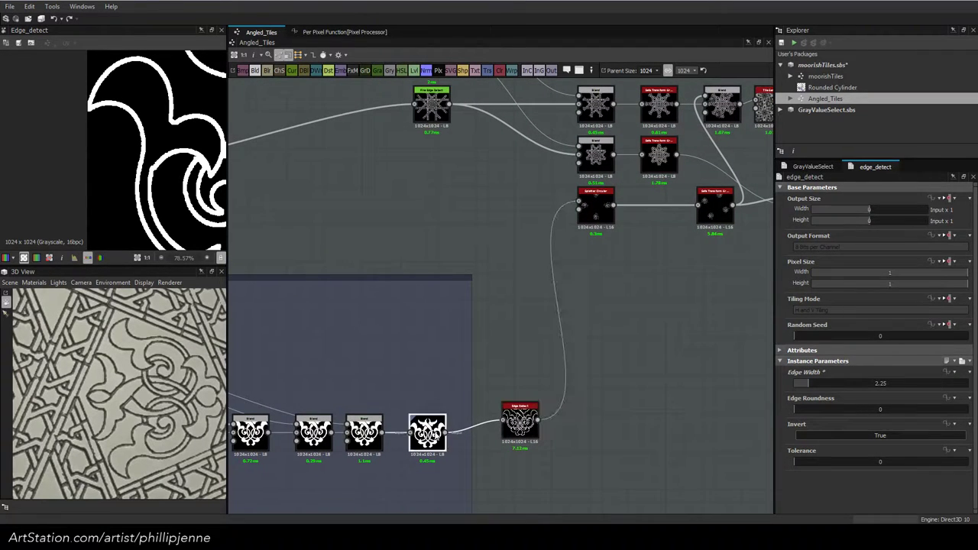
left_click_drag(142, 183, 143, 186)
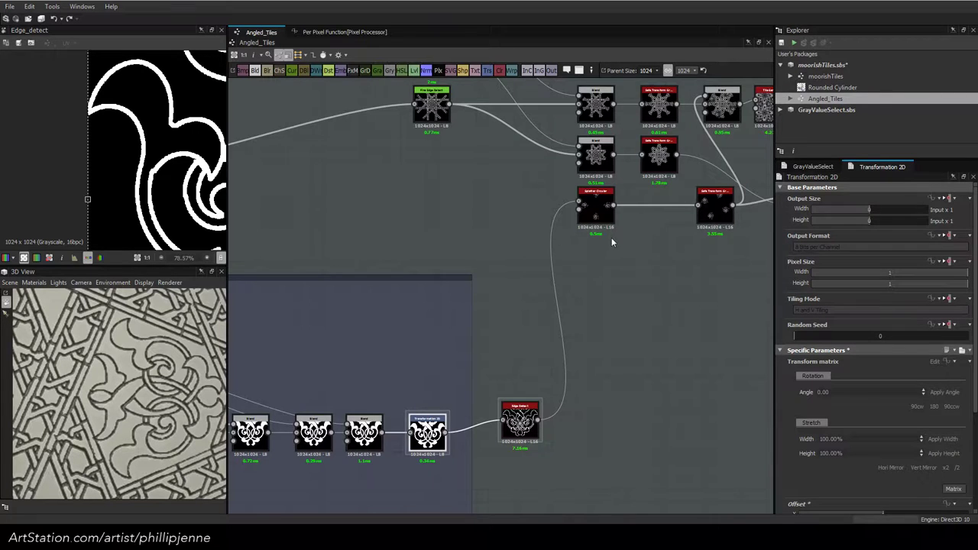
Set Splatter Circular's Pattern Size to 0.199 on both X and Y
middle_click_drag(611, 242, 530, 311)
left_click(518, 277)
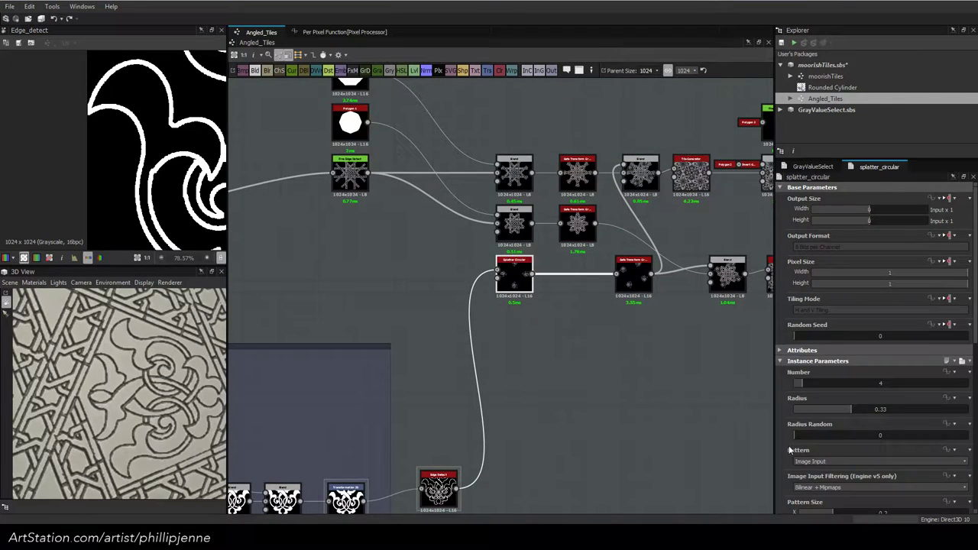
scroll(791, 451, "down", 3)
left_click(885, 423)
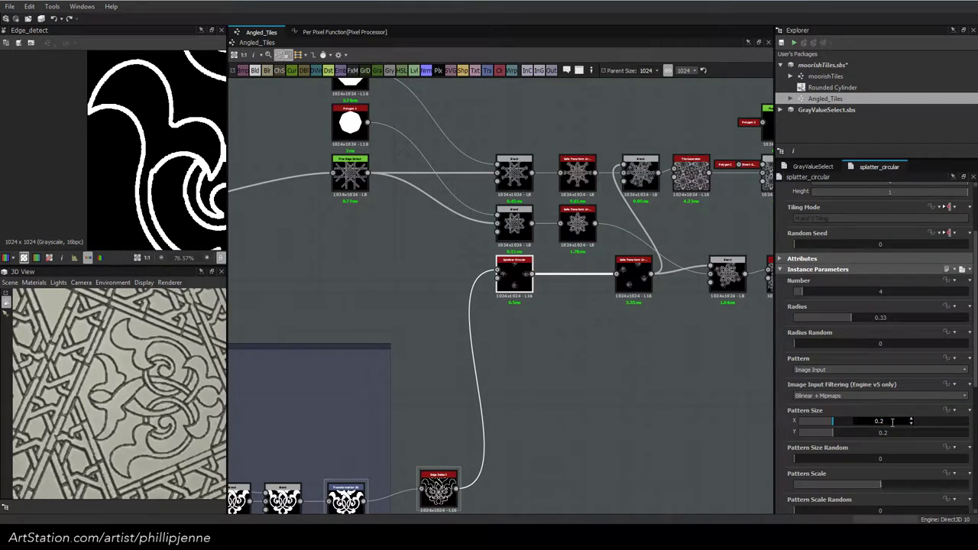
type("0.19")
key("Return")
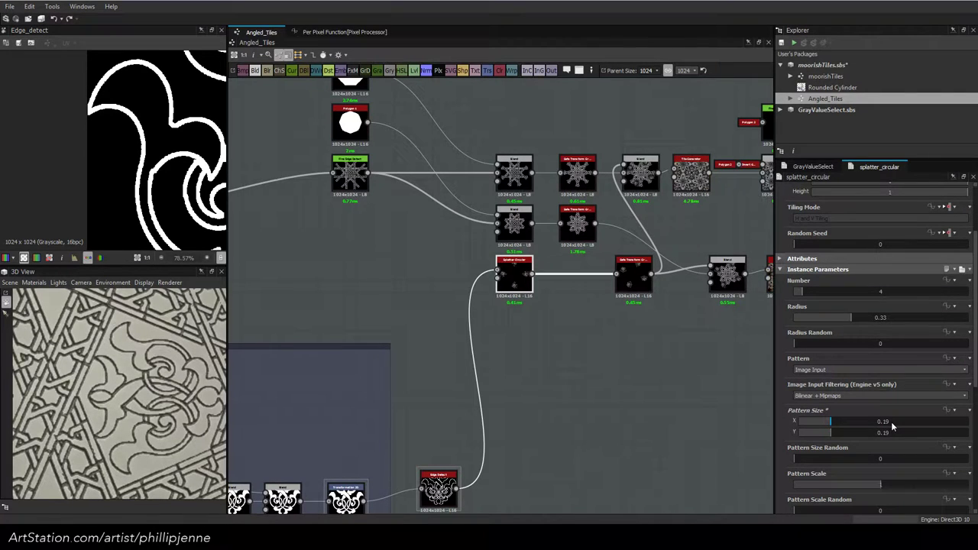
left_click(891, 422)
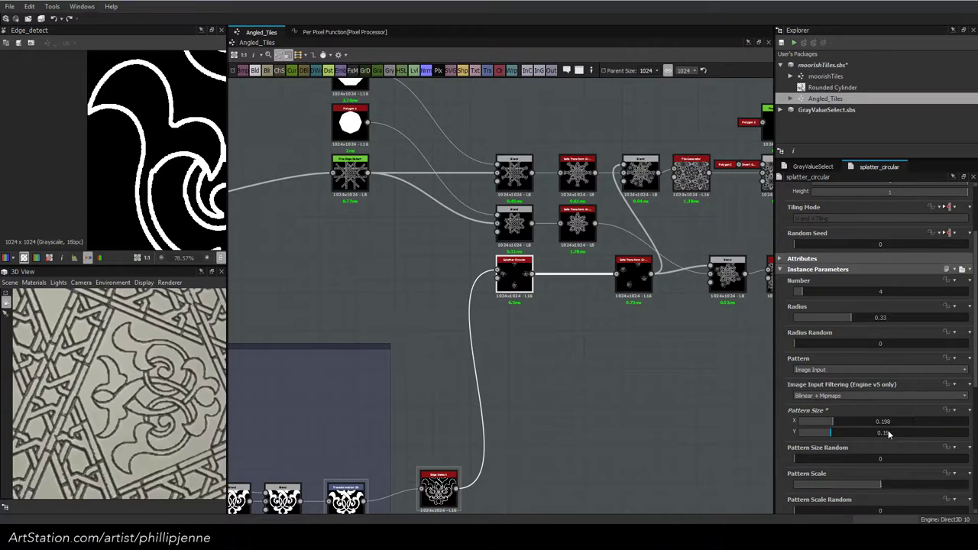
key("Return")
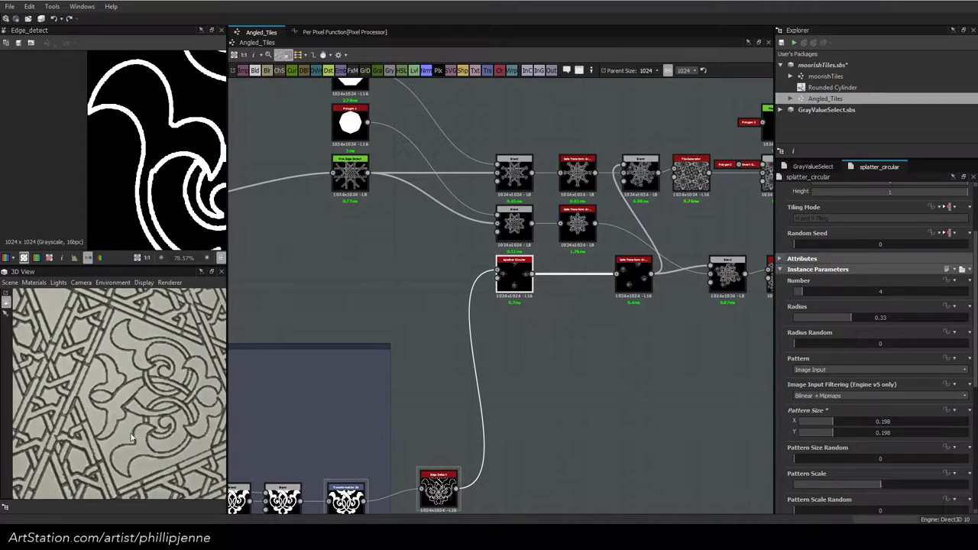
left_click(883, 421)
type(".199")
key("Tab")
type(".")
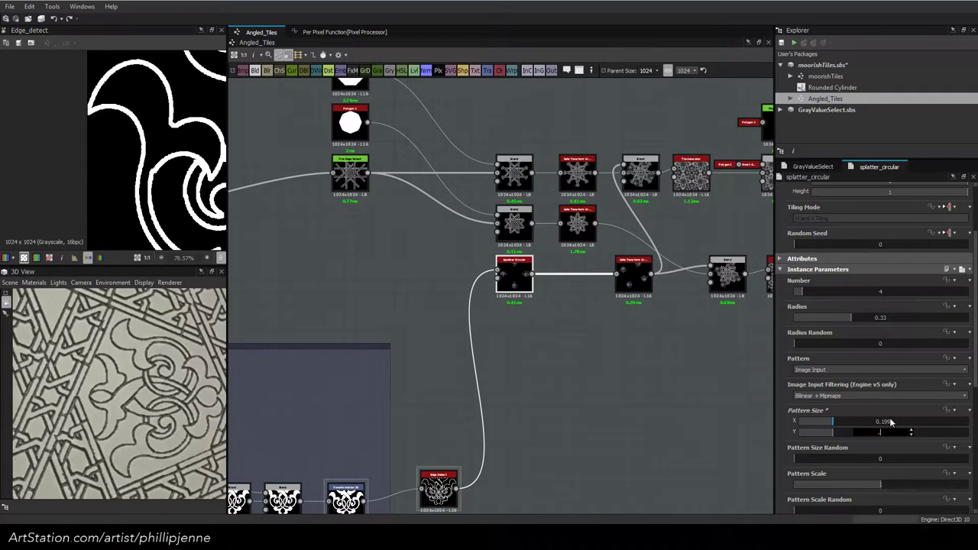
key("Return")
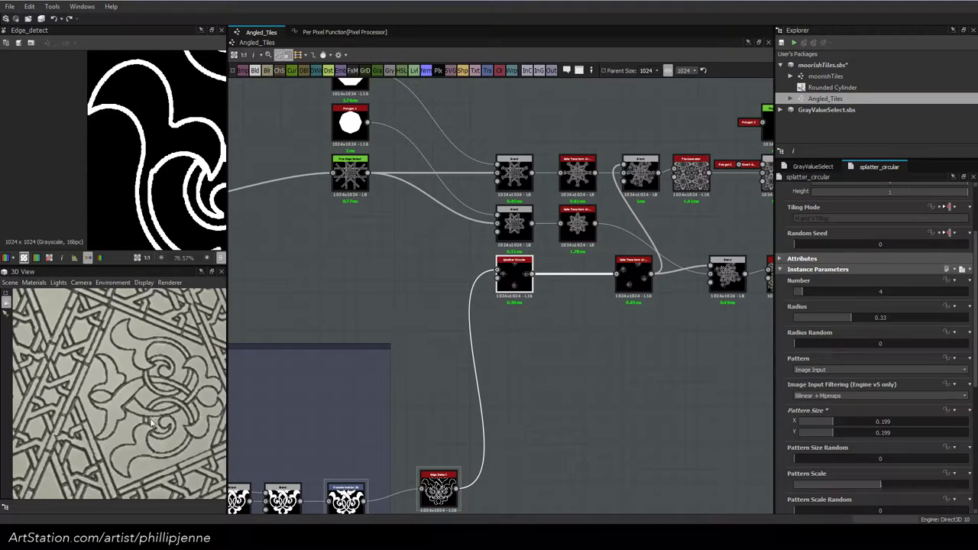
Pan, zoom and rotate the 3D preview to inspect the tiles and mesh edge
scroll(143, 407, "down", 8)
mouse_move(143, 406)
middle_mouse_down()
mouse_move(183, 386)
mouse_move(132, 392)
middle_mouse_up()
scroll(181, 390, "up", 2)
scroll(180, 390, "up", 2)
scroll(149, 409, "up", 3)
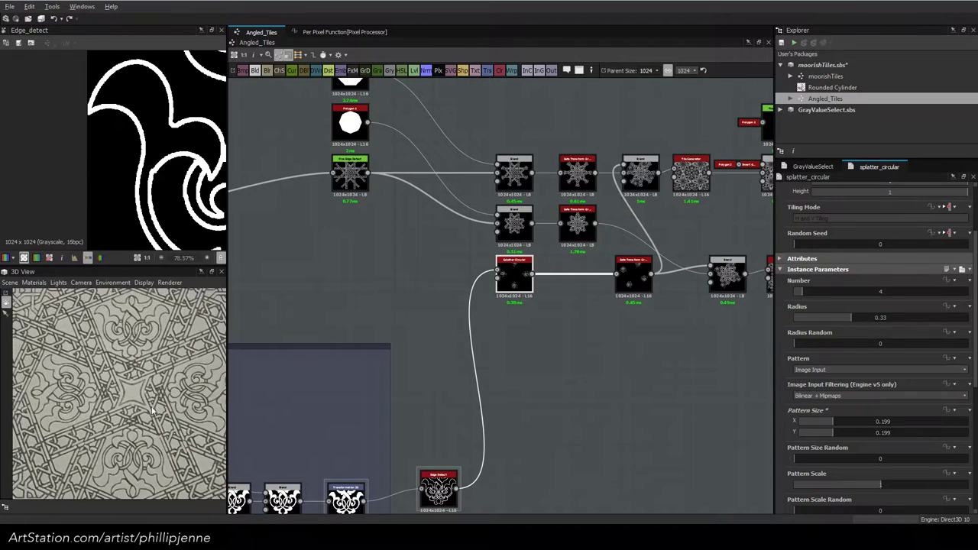
scroll(156, 405, "down", 4)
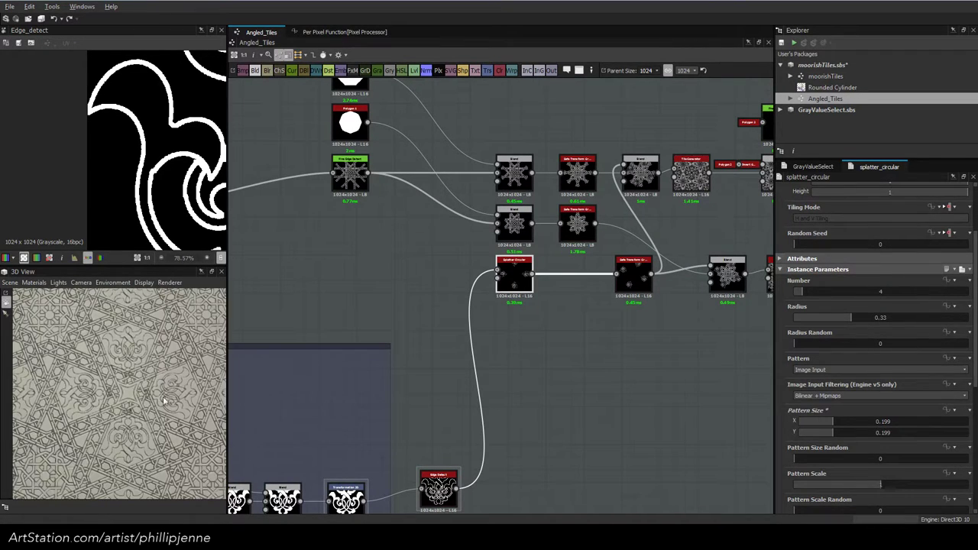
scroll(164, 401, "down", 2)
left_click_drag(164, 401, 229, 411)
left_click(564, 395)
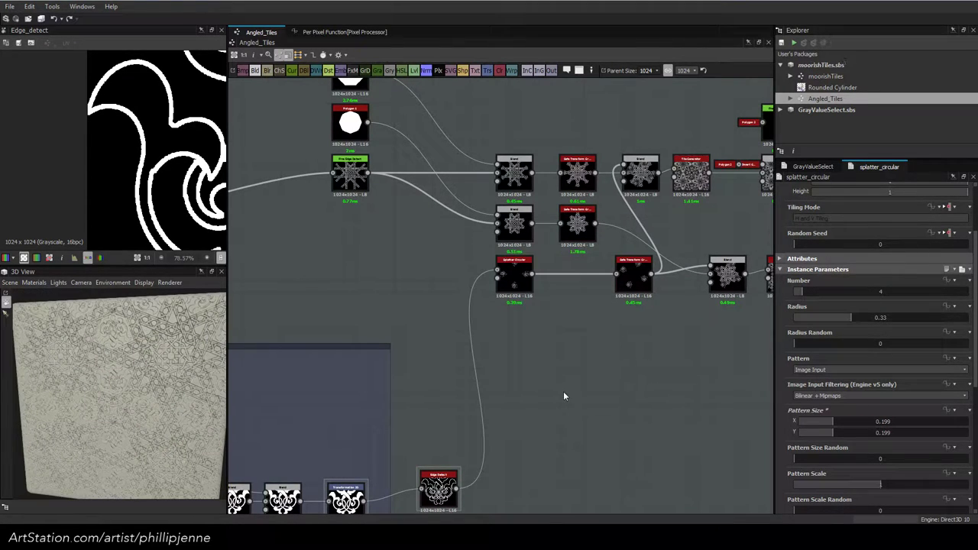
Switch the 3D preview mesh to Rounded Cylinder and adjust its lighting
scroll(113, 399, "up", 3)
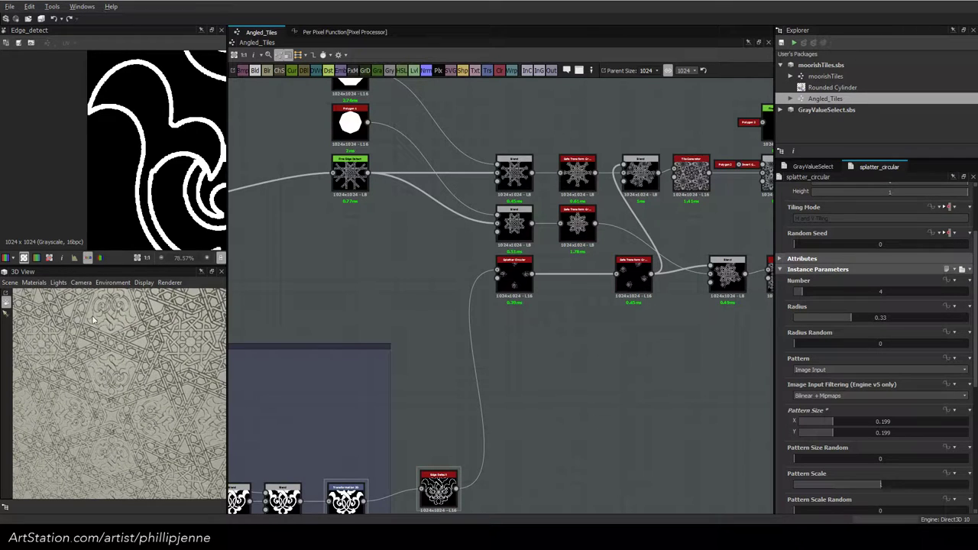
left_click(5, 283)
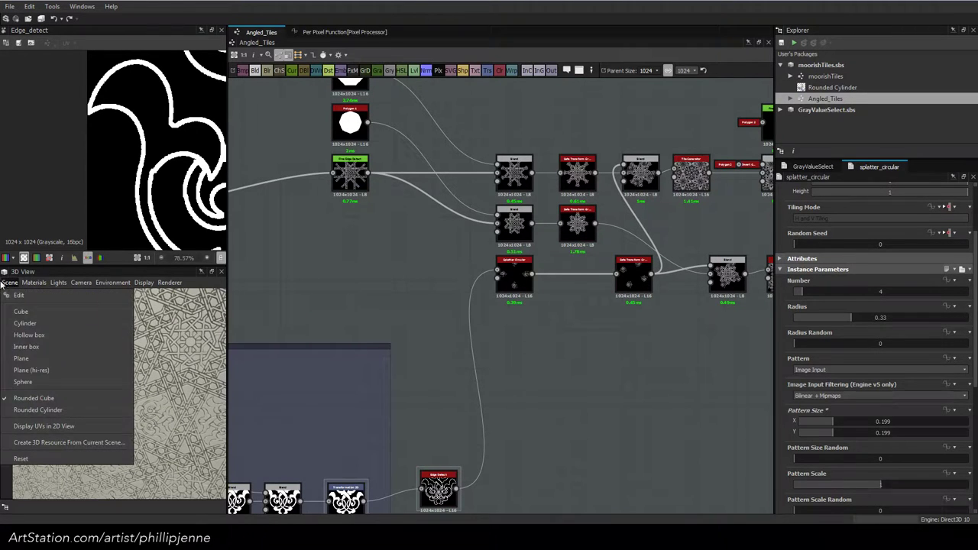
left_click(69, 408)
scroll(139, 377, "up", 5)
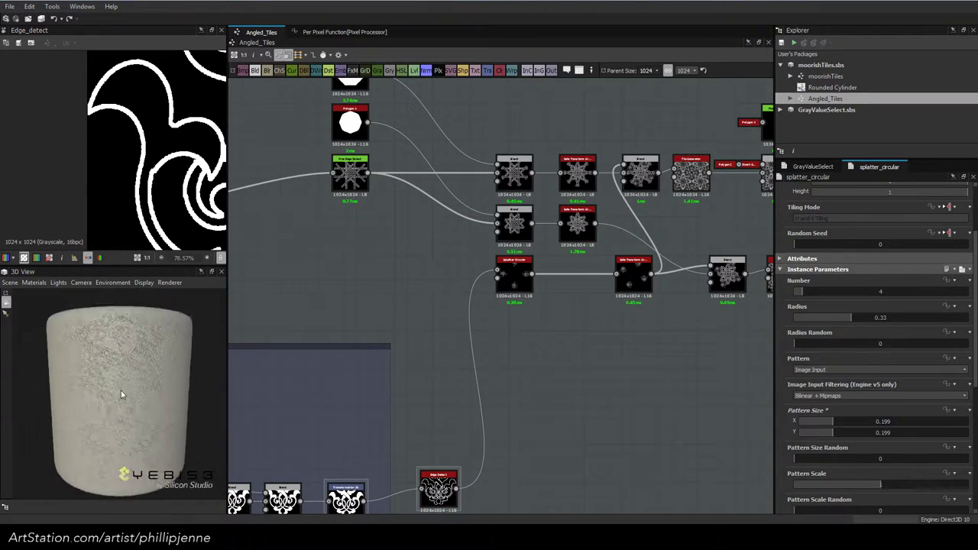
right_click_drag(95, 379, 129, 375, "ctrl+shift")
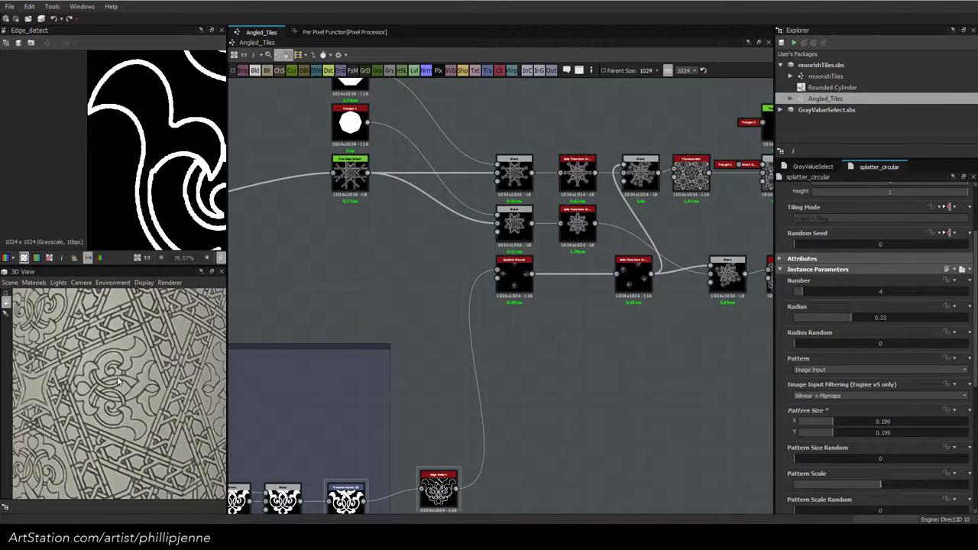
Show the Levels node's output in the 2D view and move the node left
scroll(108, 385, "down", 6)
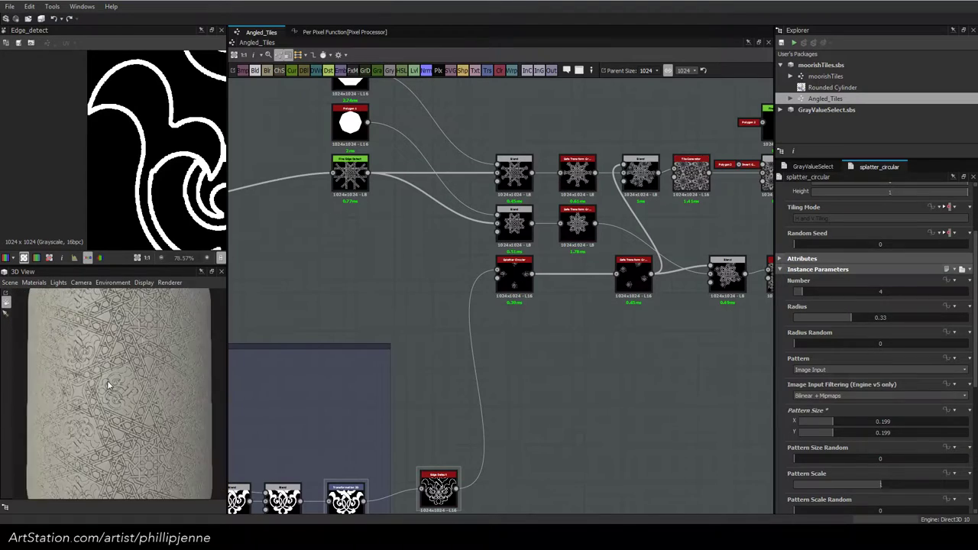
middle_click_drag(532, 302, 298, 337)
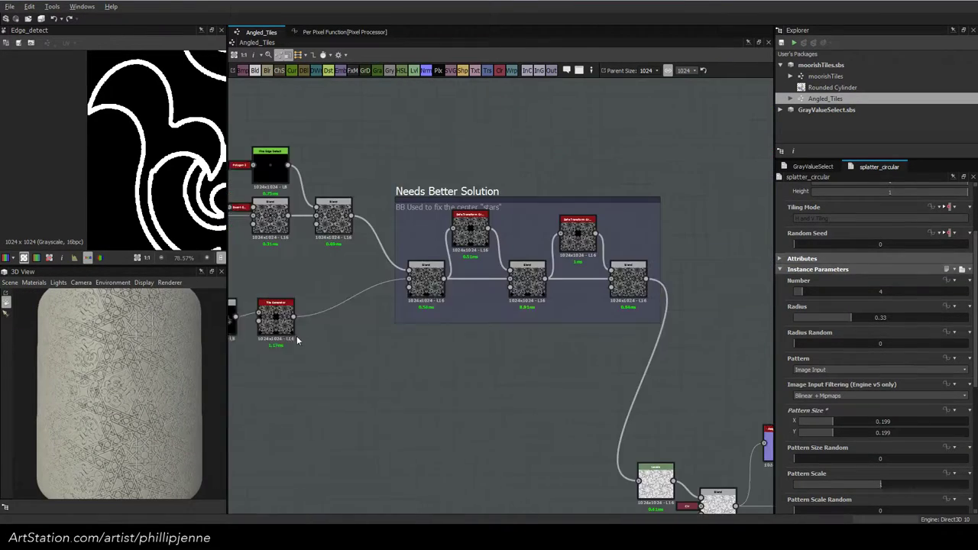
middle_click_drag(524, 336, 326, 170)
scroll(456, 306, "up", 3)
left_click(456, 311)
double_click(442, 309)
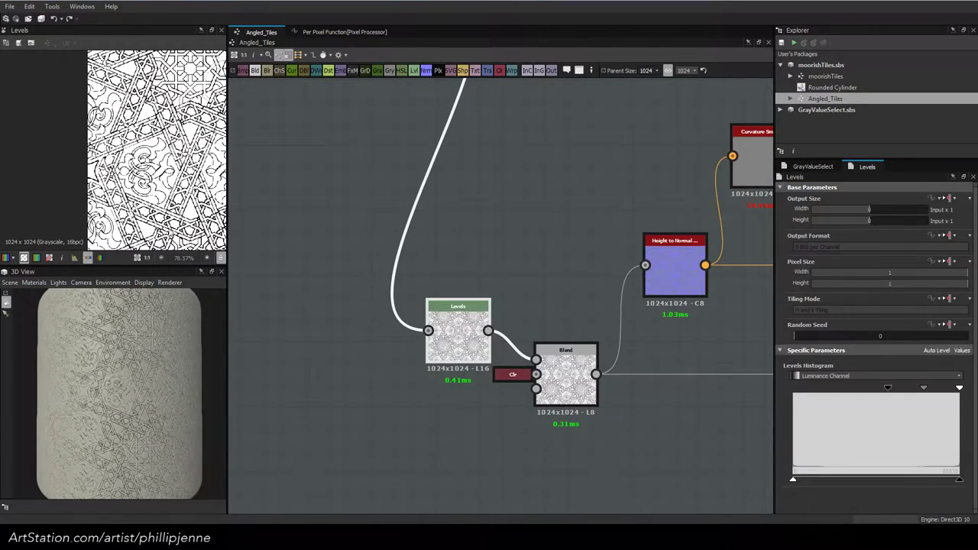
left_click_drag(452, 319, 289, 296)
Raise the Angled_Tiles graph's Parent Size from 1024 to 2048
scroll(132, 157, "down", 2)
middle_click_drag(394, 193, 549, 265)
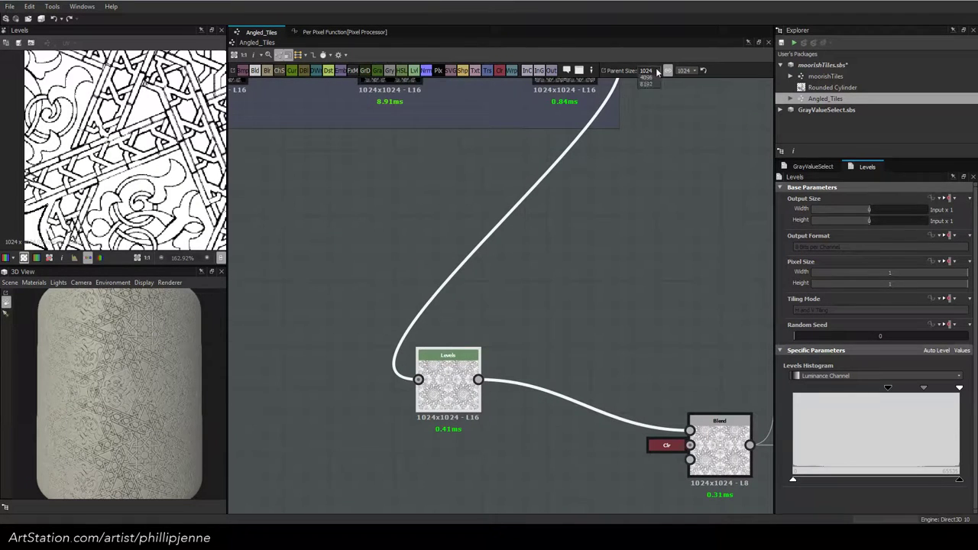
left_click(647, 126)
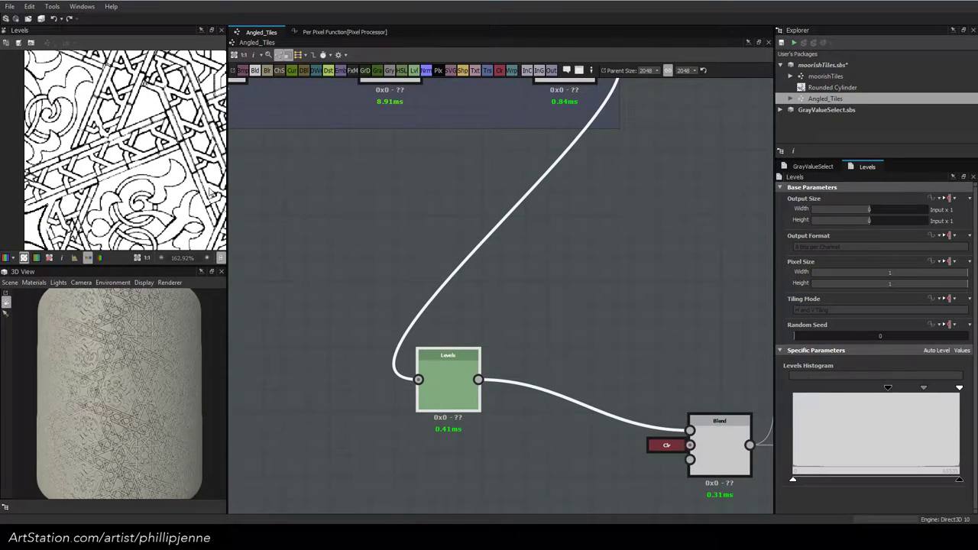
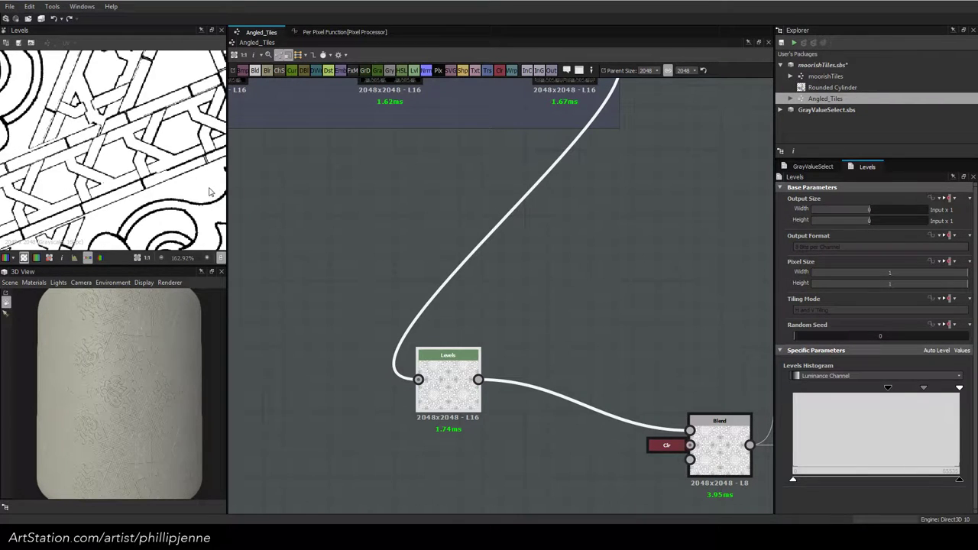
Insert a Slope Blur Grayscale node between Levels and Blend via the 'slop' search
scroll(88, 157, "down", 4)
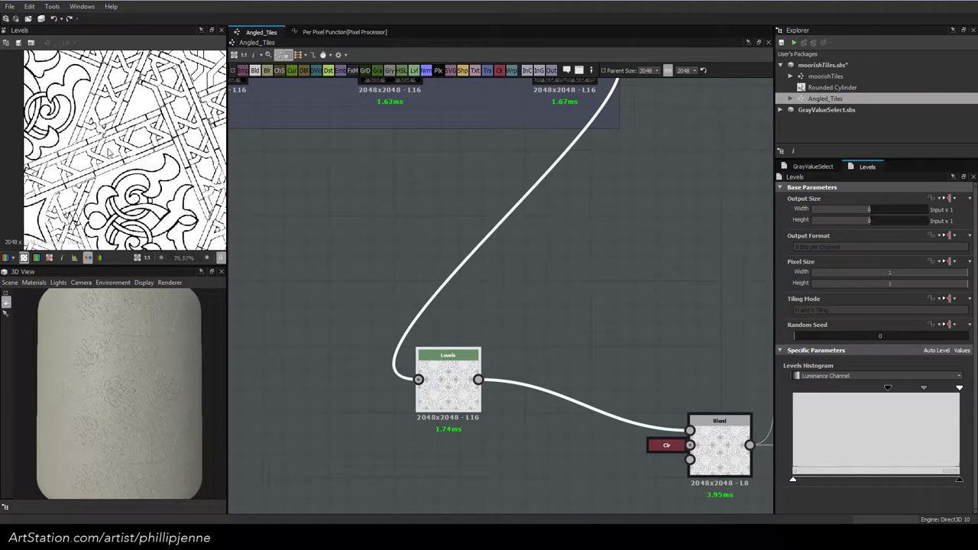
left_click_drag(448, 380, 405, 371)
key("space")
type("sl")
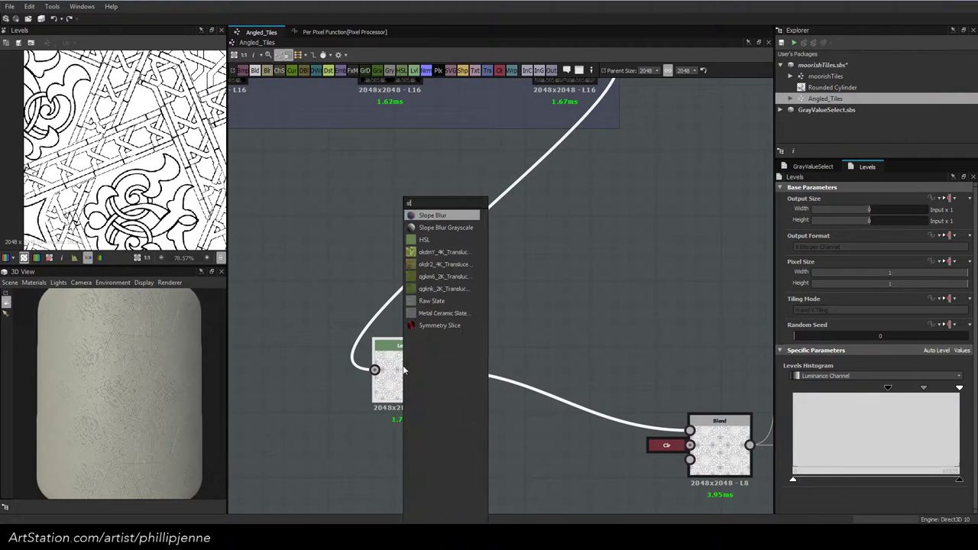
type("op")
key("Down")
key("Return")
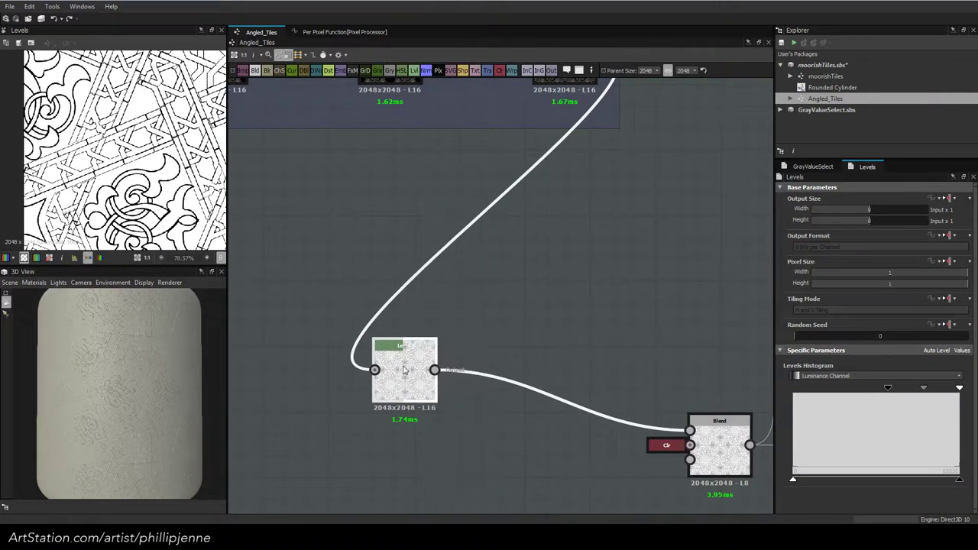
Add a BnW Spots 1 noise, wire it into the Slope input, and place it under Levels
scroll(501, 426, "up", 3)
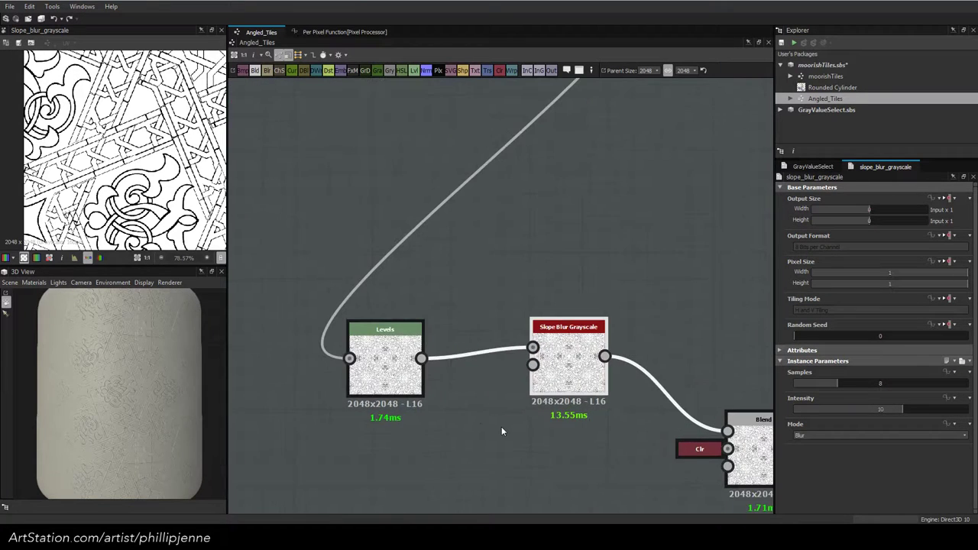
middle_click_drag(501, 426, 498, 379)
key("space")
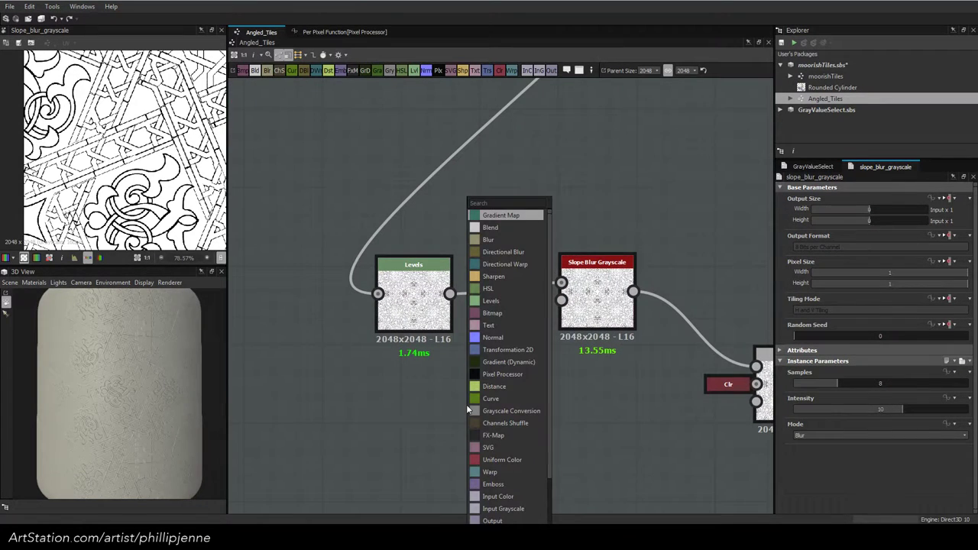
type("bn")
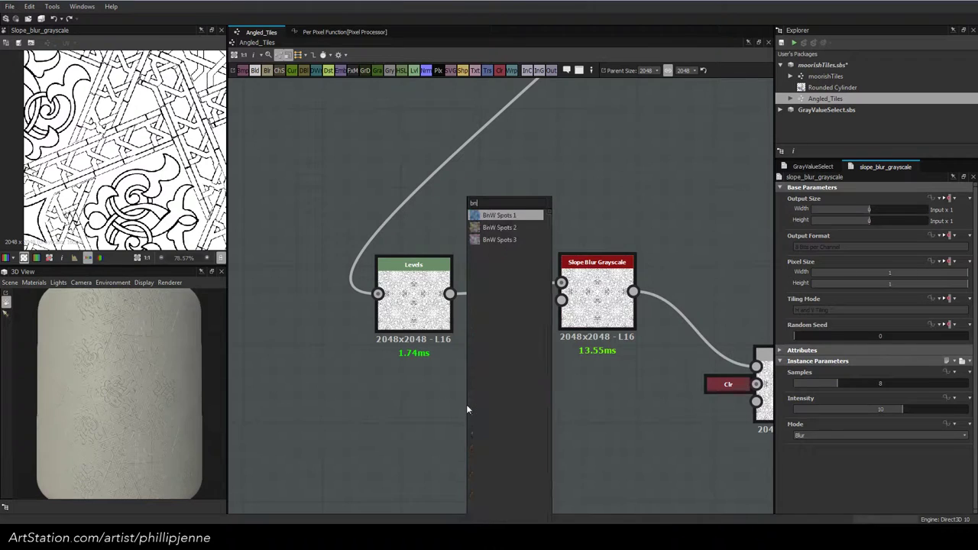
key("Return")
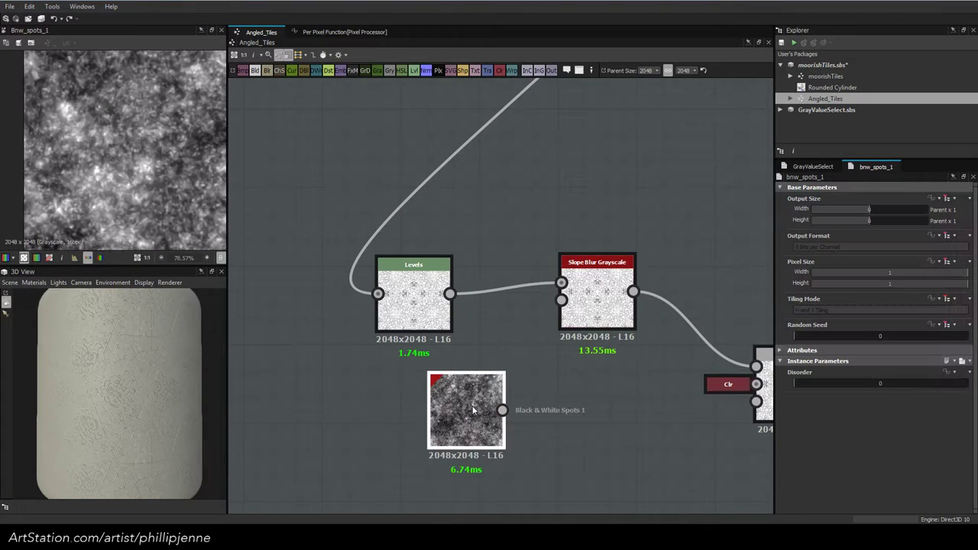
scroll(499, 403, "up", 3)
left_click_drag(494, 431, 594, 233)
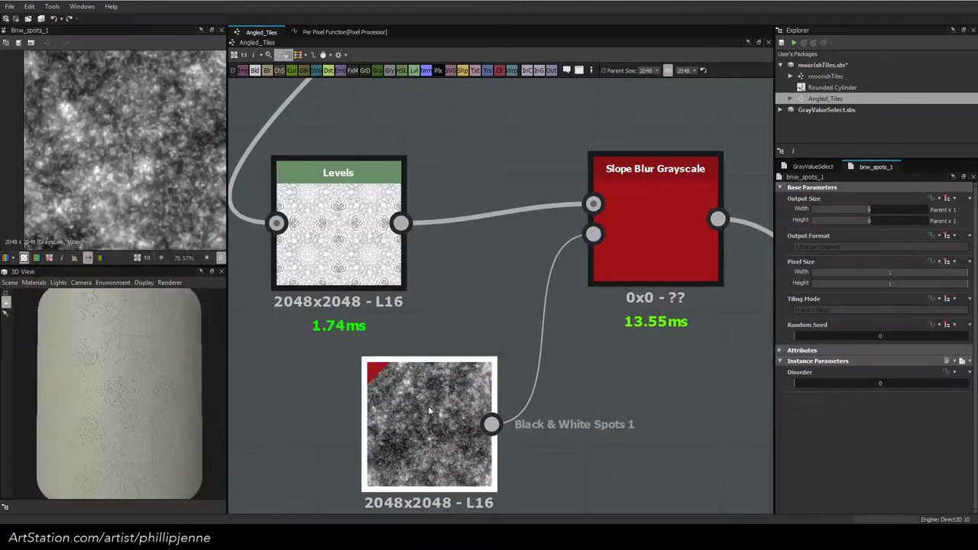
left_click_drag(363, 445, 275, 396)
Preview the Slope Blur Grayscale result and drag its Intensity down to 0
double_click(659, 214)
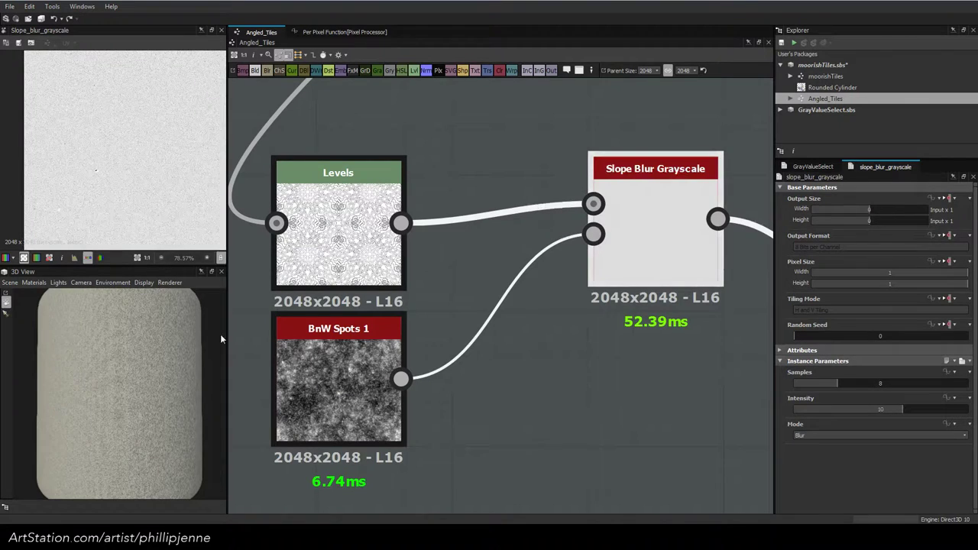
scroll(106, 394, "up", 3)
scroll(110, 394, "down", 3)
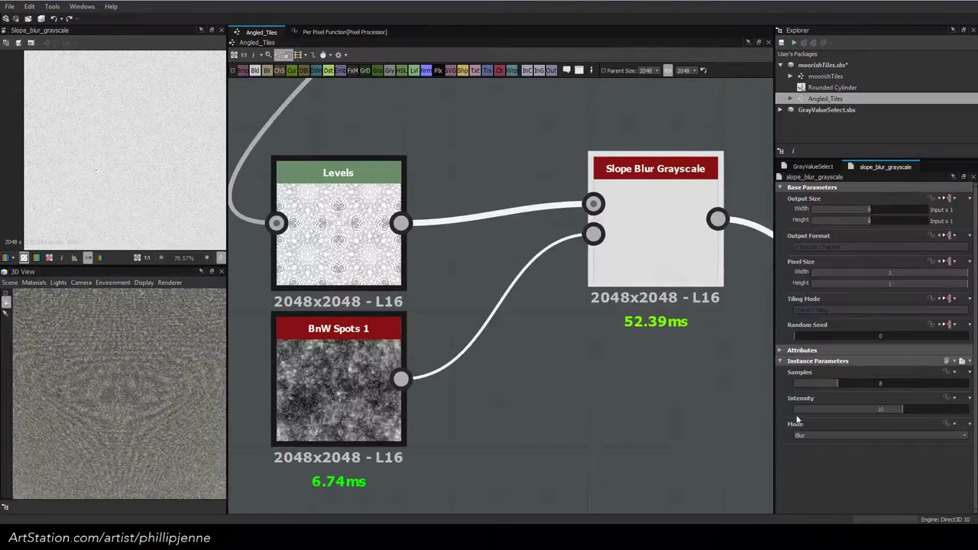
left_click_drag(834, 413, 791, 413)
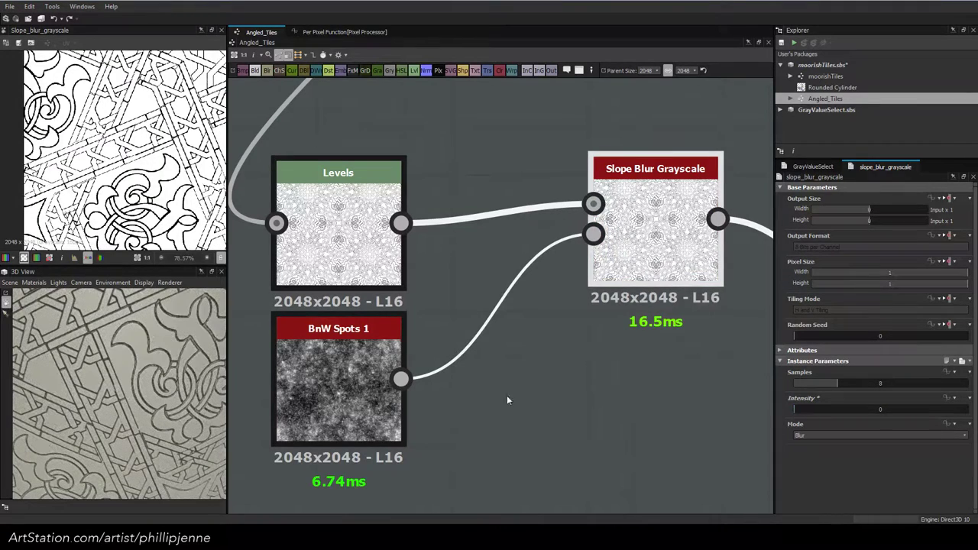
Set the Slope Blur Grayscale Intensity to exactly 0.01
double_click(882, 410)
type("0.01")
key("Return")
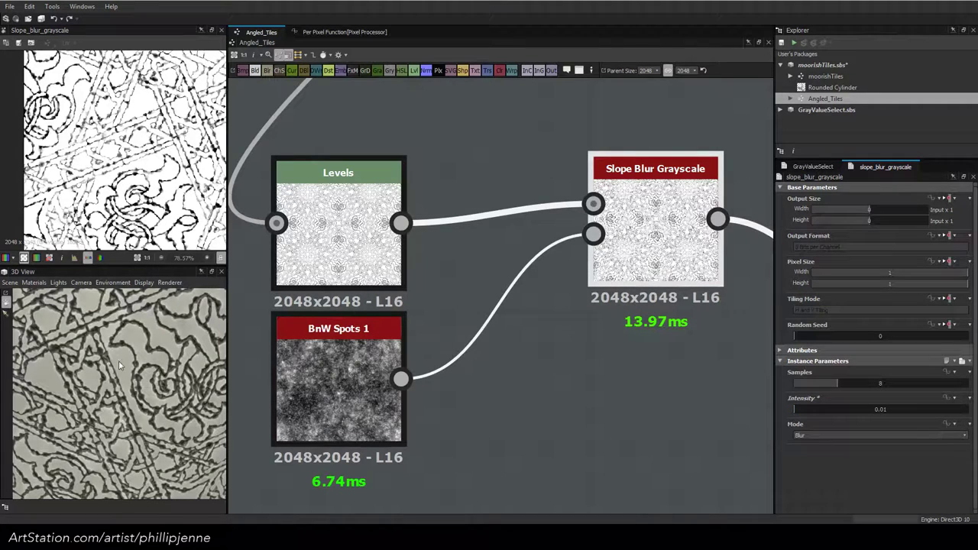
scroll(119, 356, "up", 2)
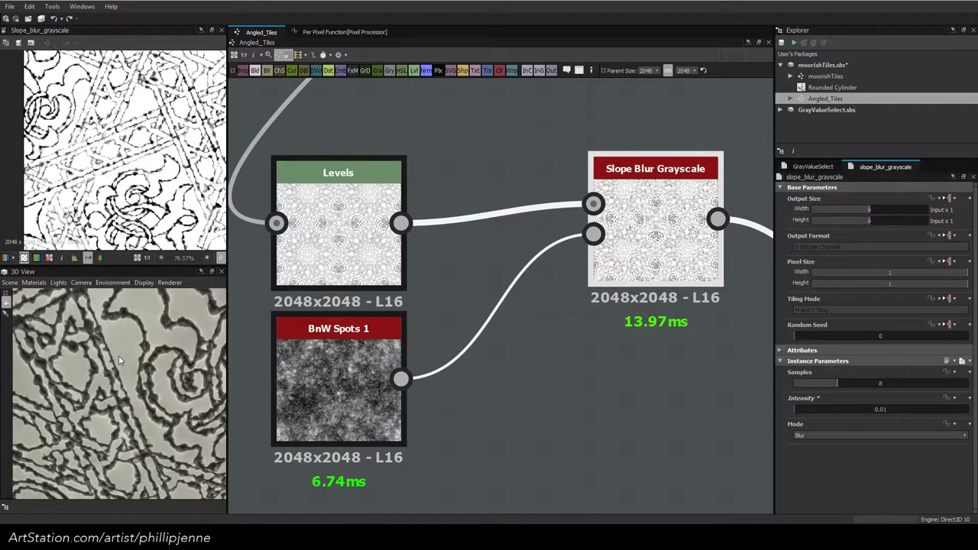
Switch the slope blur Mode to Max, after trying Min, and inspect the rough edges in 3D
left_click(844, 436)
left_click(821, 449)
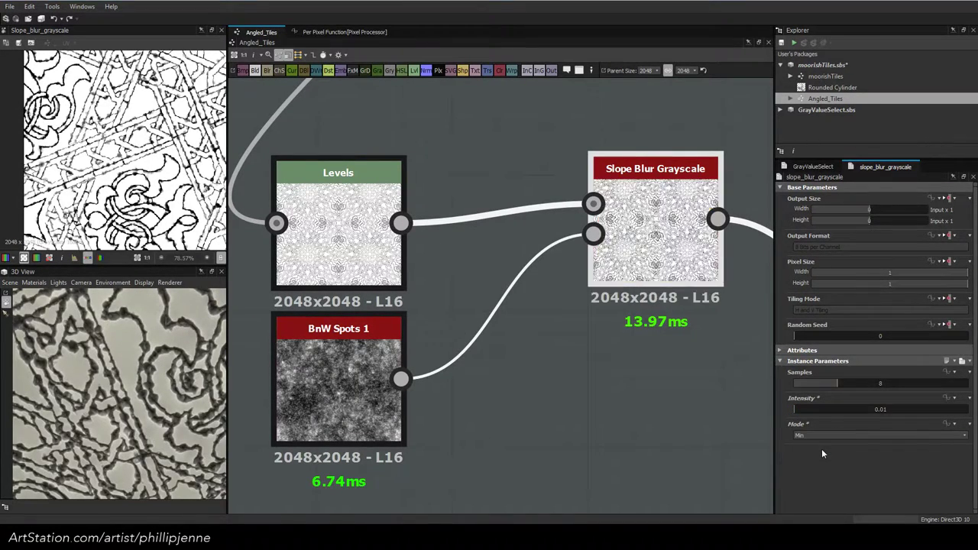
left_click(824, 437)
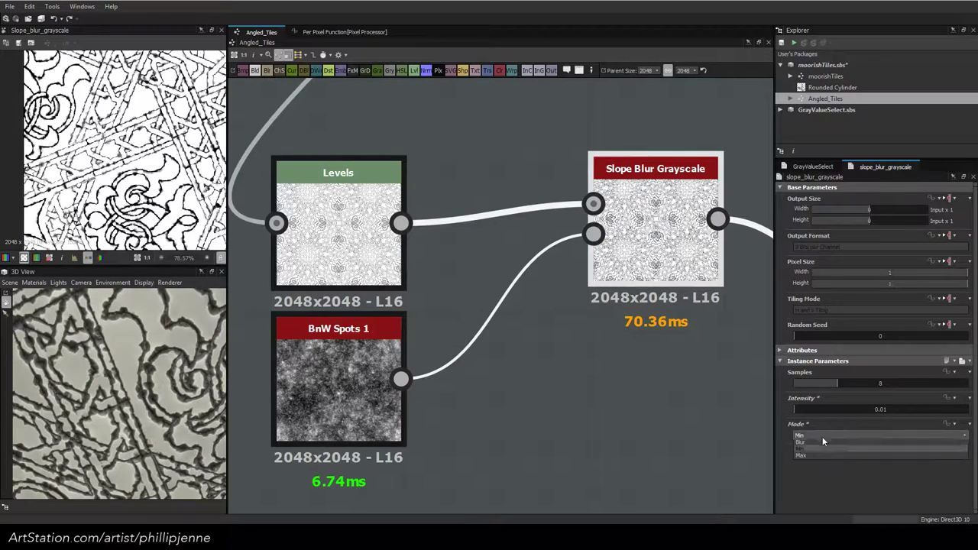
left_click(816, 455)
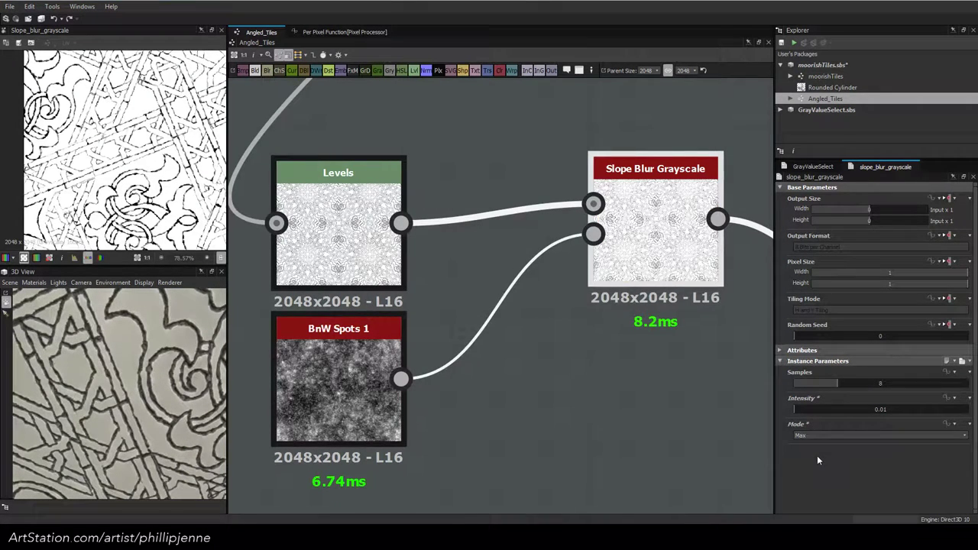
scroll(133, 413, "down", 3)
middle_click_drag(133, 409, 147, 389)
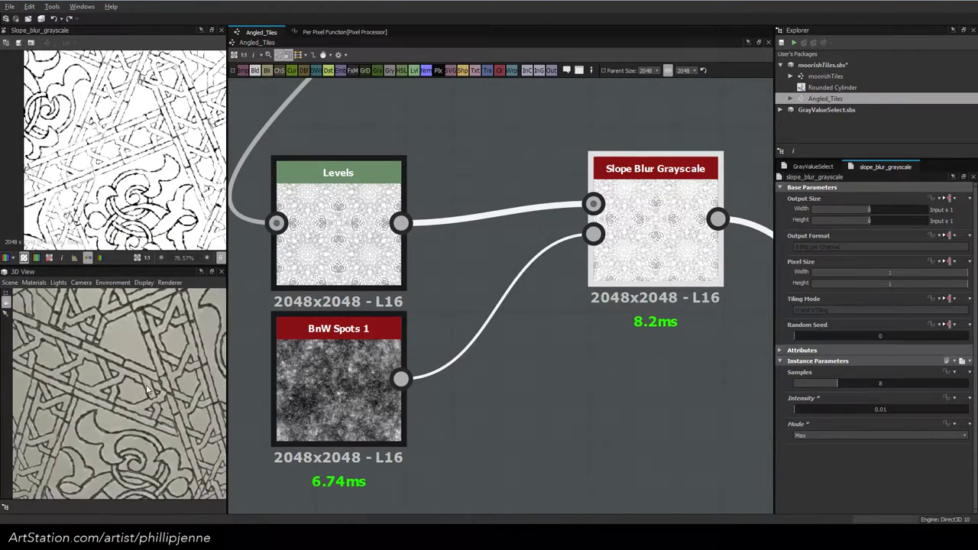
left_click_drag(148, 389, 120, 375)
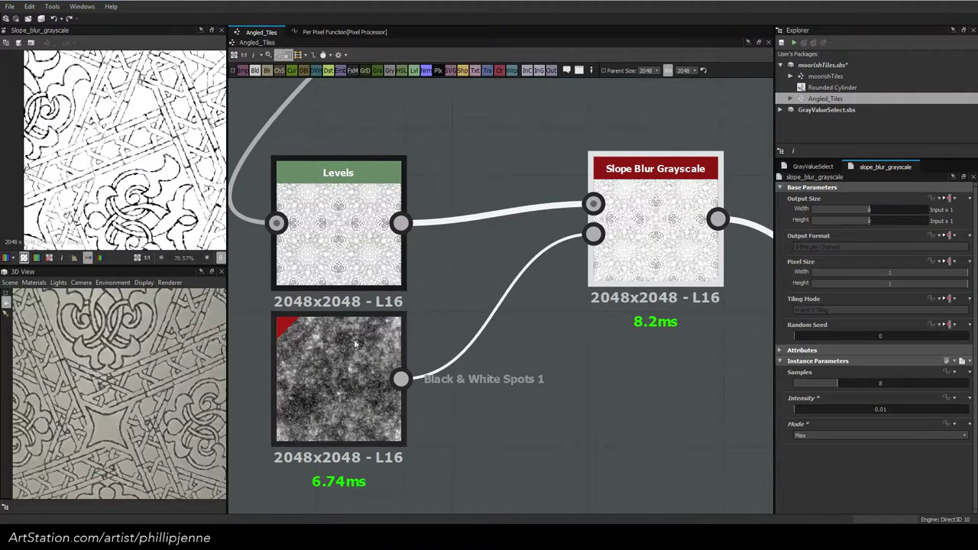
Duplicate the Slope Blur Grayscale node with its inputs kept, discarding a stray BnW Spots copy
left_click(394, 363)
key("ctrl+d")
left_click_drag(498, 301, 339, 475)
key("Delete")
left_click(637, 205)
double_click(634, 204)
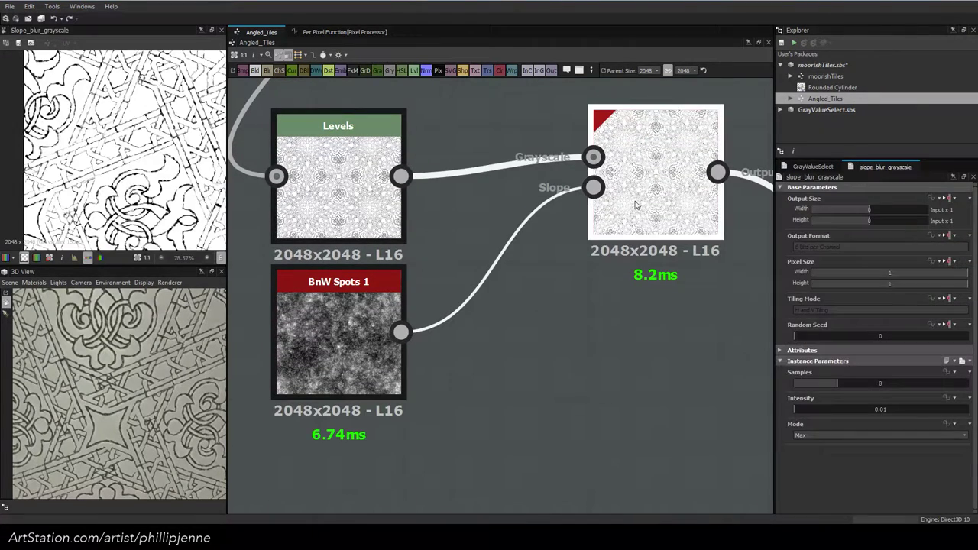
key("ctrl+shift+d")
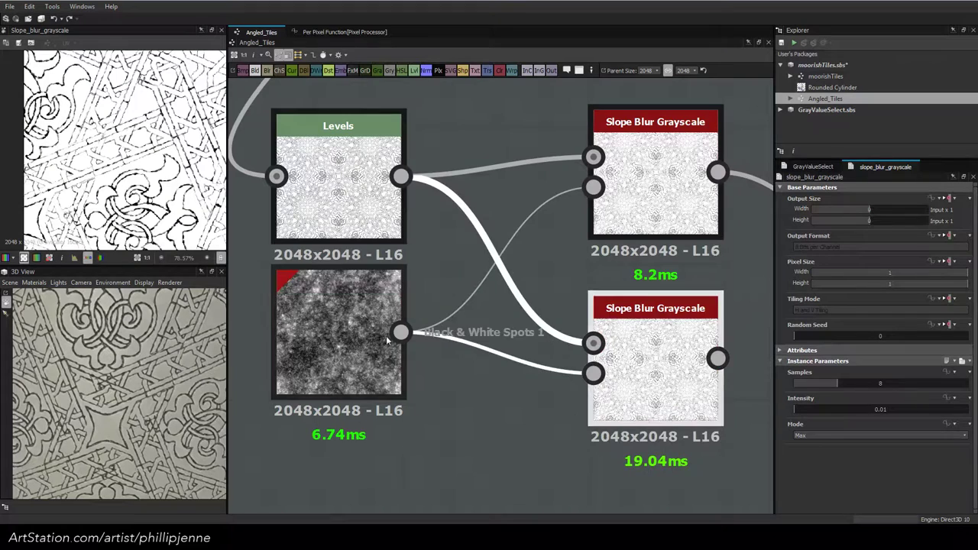
middle_click_drag(388, 338, 461, 213)
left_click(395, 369)
Add a BnW Spots 3 noise below BnW Spots 1 and wire it to the new slope input
key("space")
type("bnw")
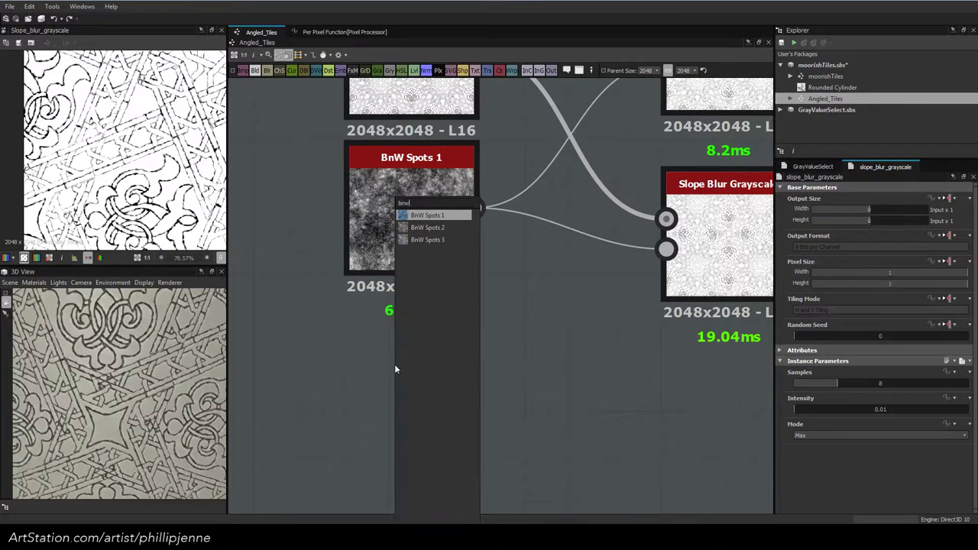
left_click(422, 240)
left_click_drag(409, 331, 409, 374)
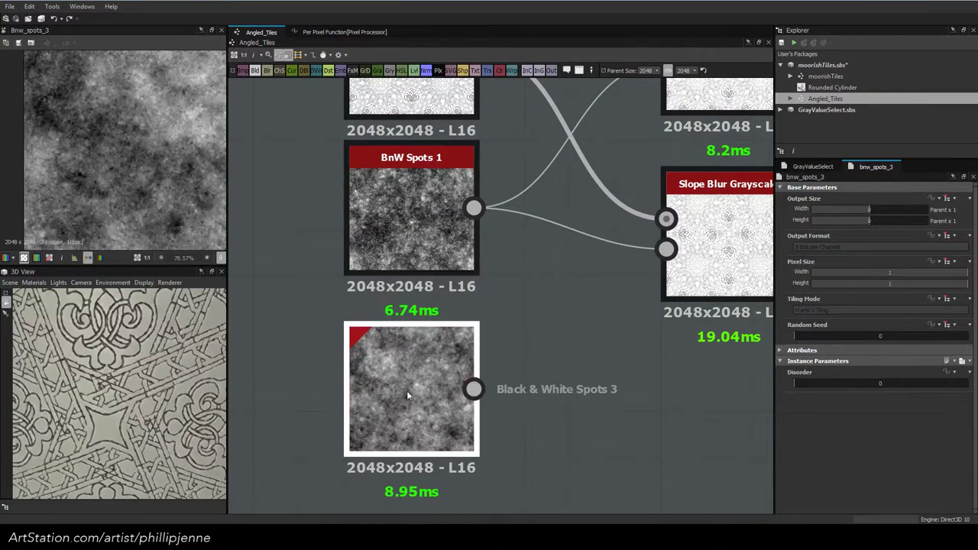
left_click_drag(473, 389, 665, 249)
middle_click_drag(670, 294, 490, 371)
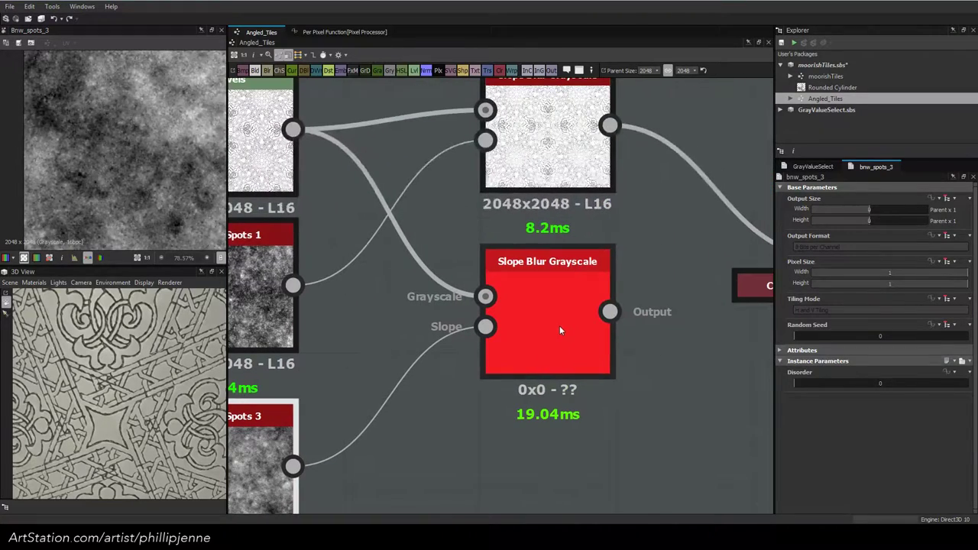
Feed the second Slope Blur Grayscale into Blend and move Blend further right
double_click(560, 328)
scroll(107, 149, "up", 3)
scroll(105, 149, "up", 2)
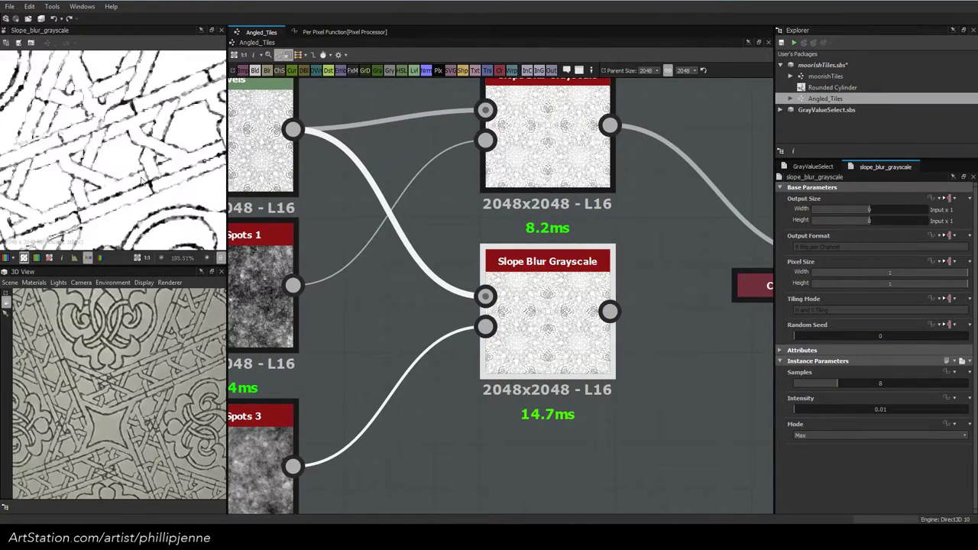
scroll(641, 330, "down", 3)
left_click_drag(528, 326, 657, 290)
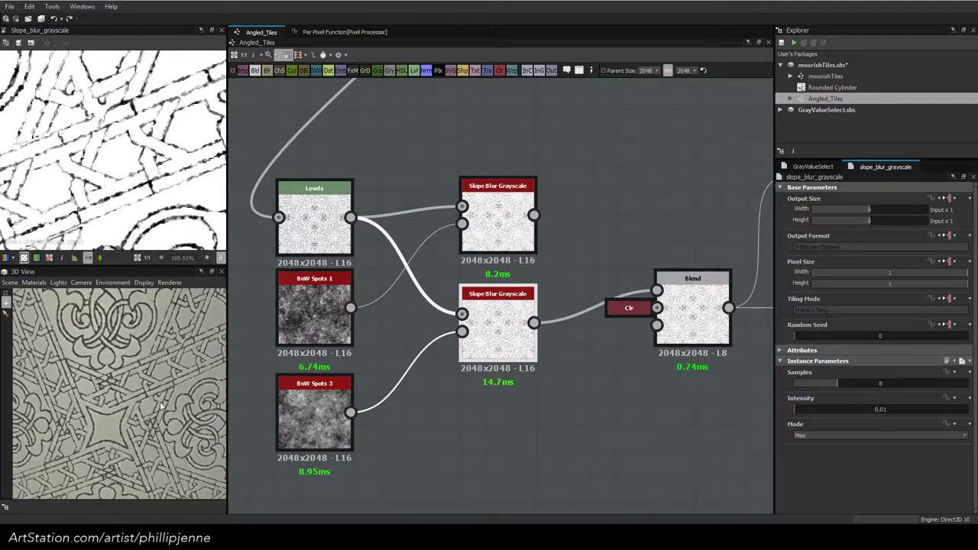
left_click_drag(688, 301, 727, 300)
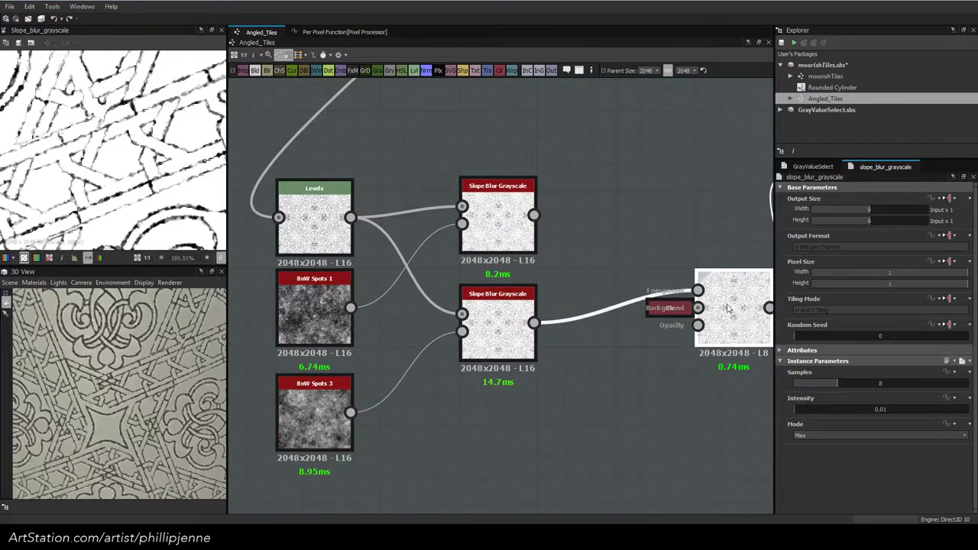
Add a new Blend node taking both Slope Blur Grayscale results as its inputs
scroll(653, 294, "down", 3)
middle_click_drag(586, 280, 525, 304)
left_click(553, 284)
key("space")
left_click(575, 227)
scroll(504, 260, "up", 3)
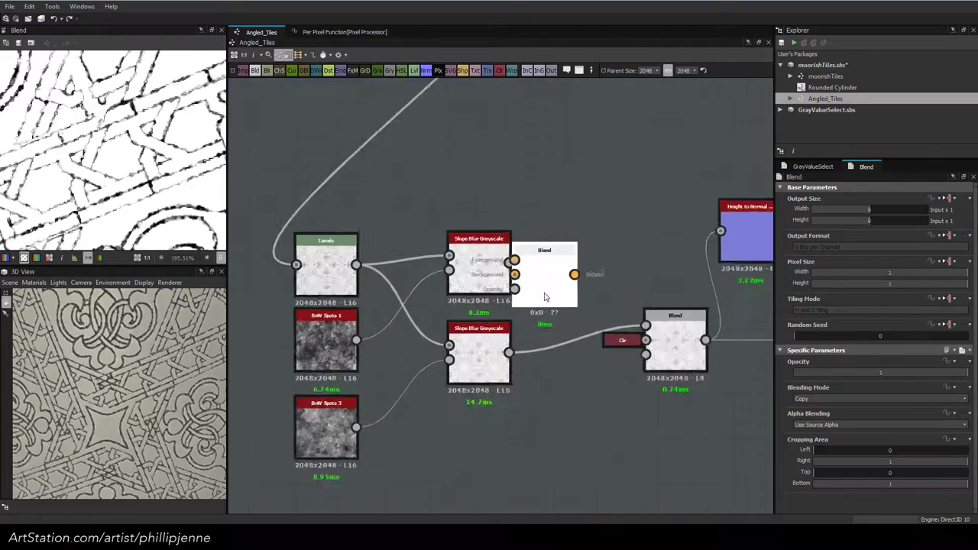
left_click_drag(502, 257, 561, 279)
left_click_drag(501, 363, 561, 297)
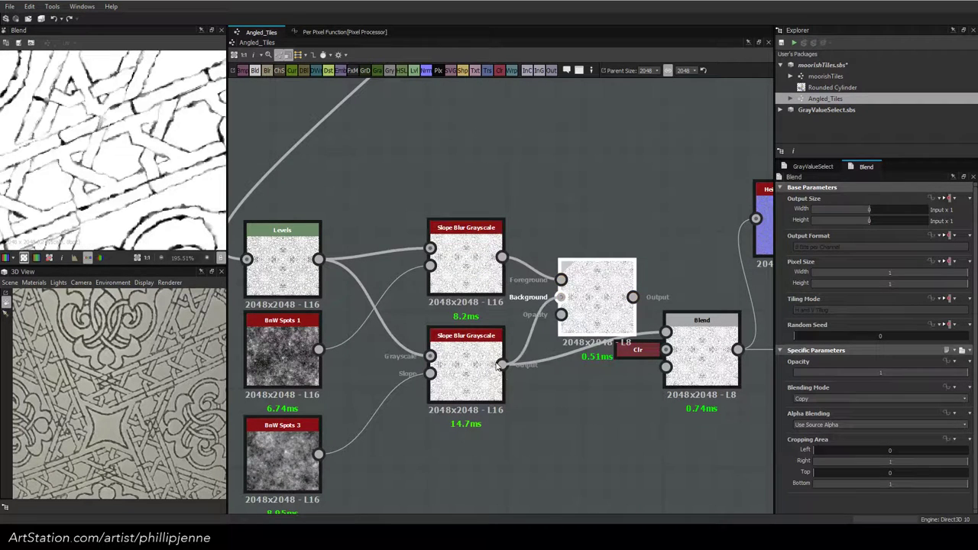
Mask the new Blend with a Perlin Noise Zoom opacity and feed it into the downstream Blend
key("space")
type("perl")
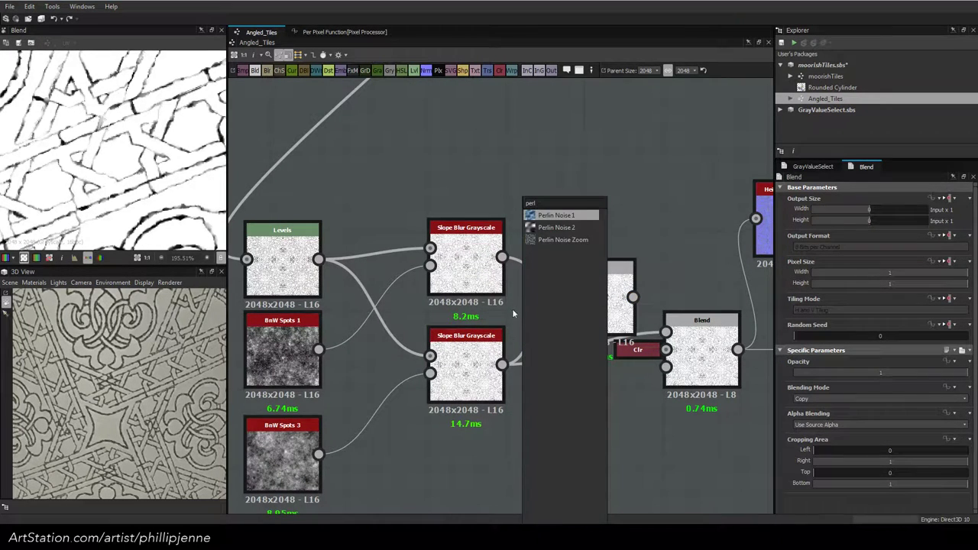
left_click(539, 240)
left_click_drag(555, 453, 560, 314)
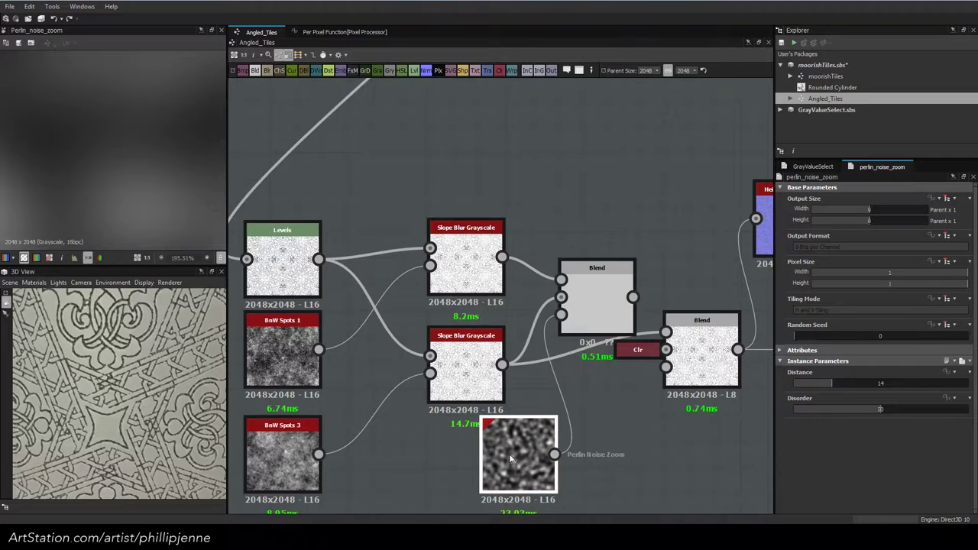
left_click_drag(516, 459, 461, 460)
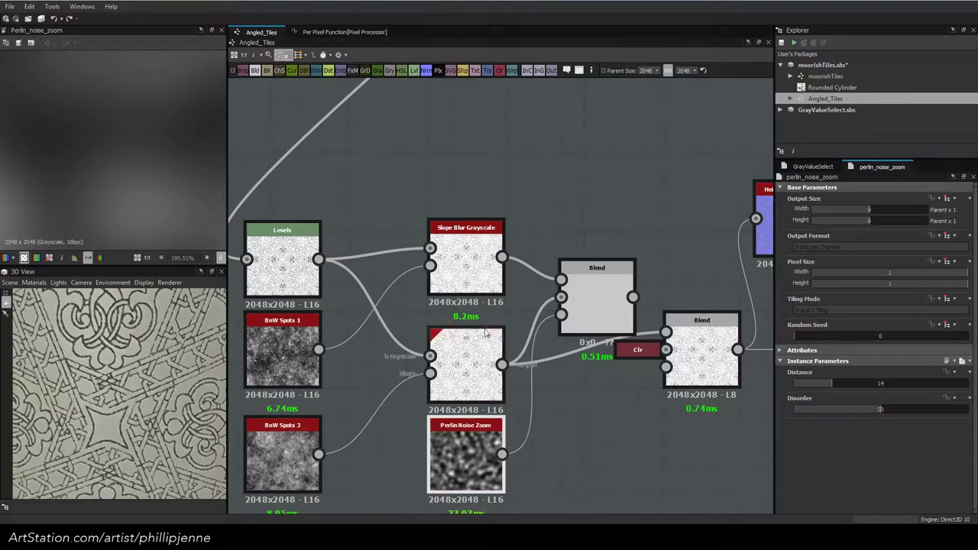
double_click(611, 301)
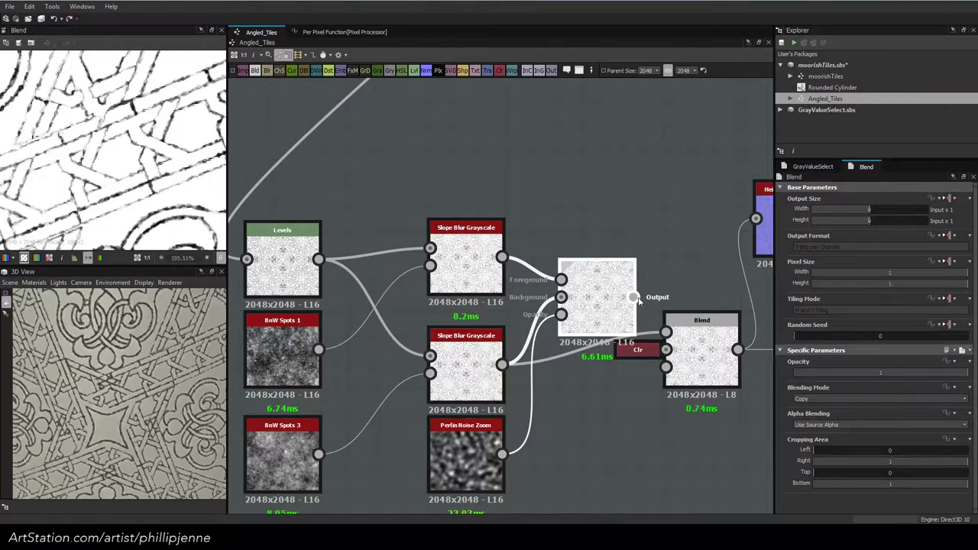
left_click_drag(632, 297, 666, 332)
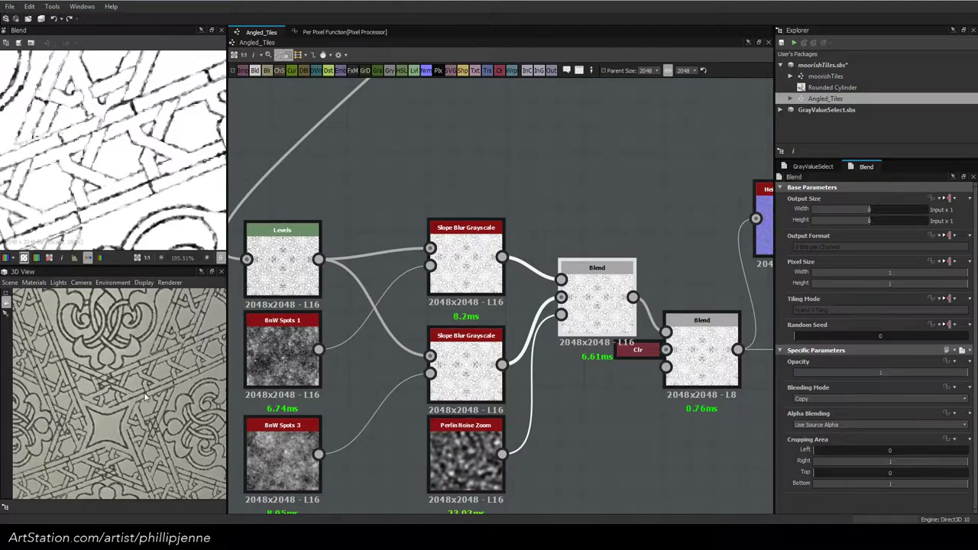
Inspect the varied eroded edges in the 3D preview, then pan to the upper-left nodes
scroll(145, 396, "up", 5)
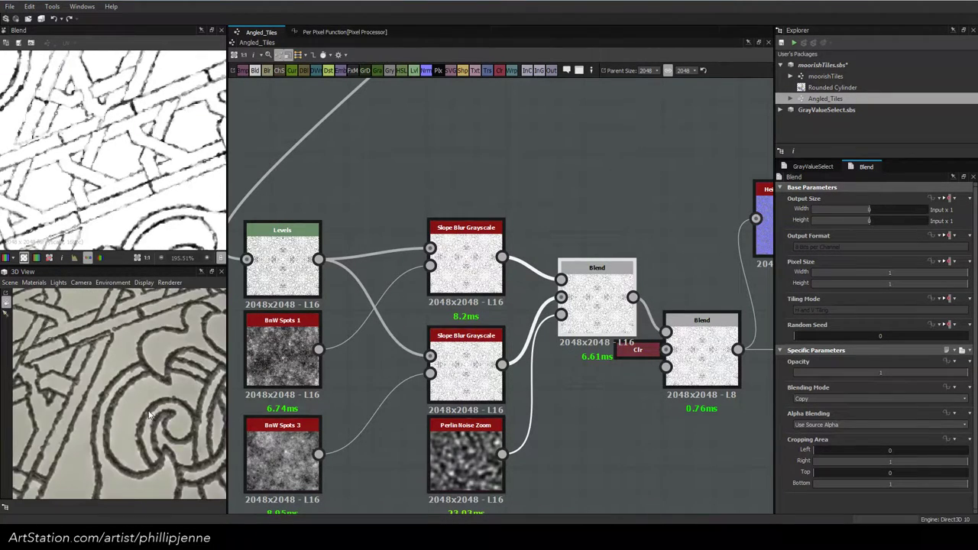
scroll(149, 413, "down", 5)
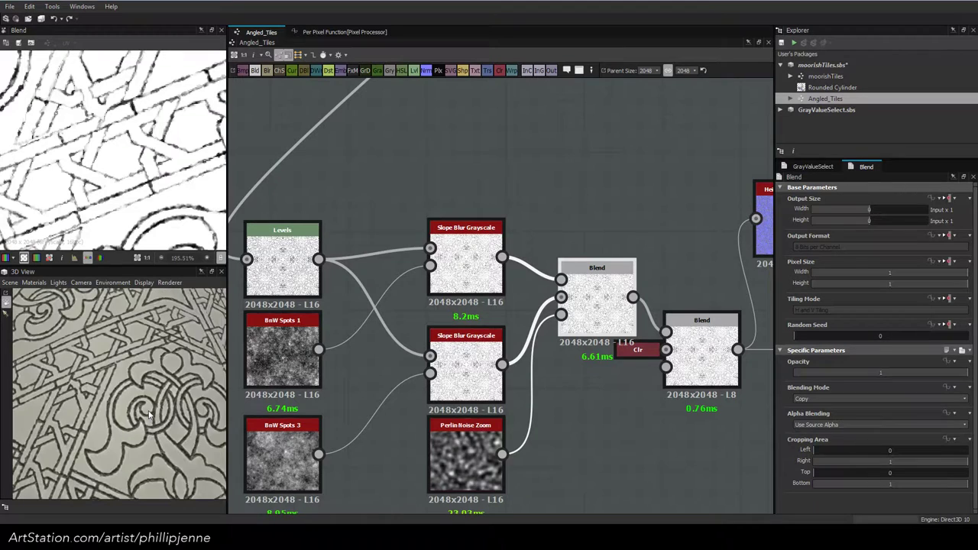
scroll(149, 414, "up", 1)
left_click_drag(77, 341, 75, 341)
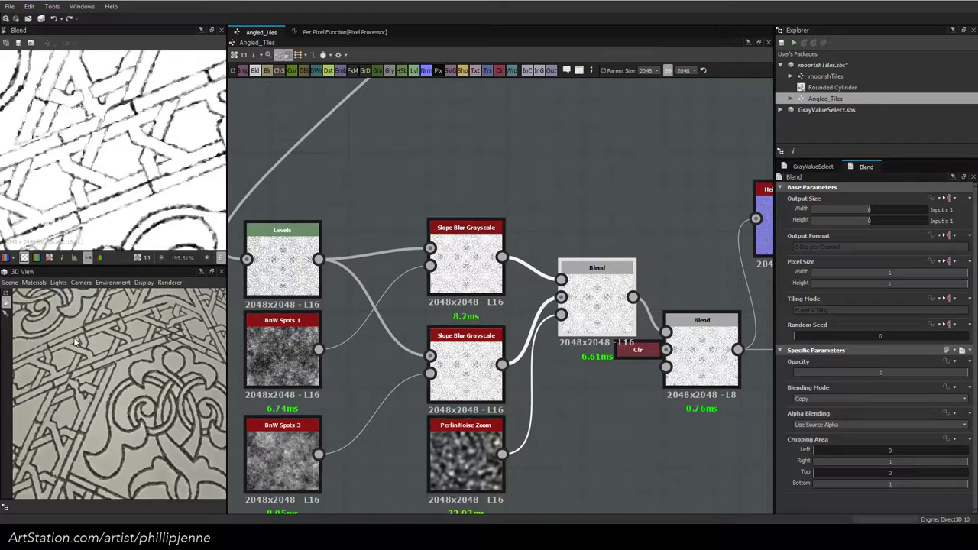
scroll(74, 342, "up", 2)
scroll(74, 342, "down", 3)
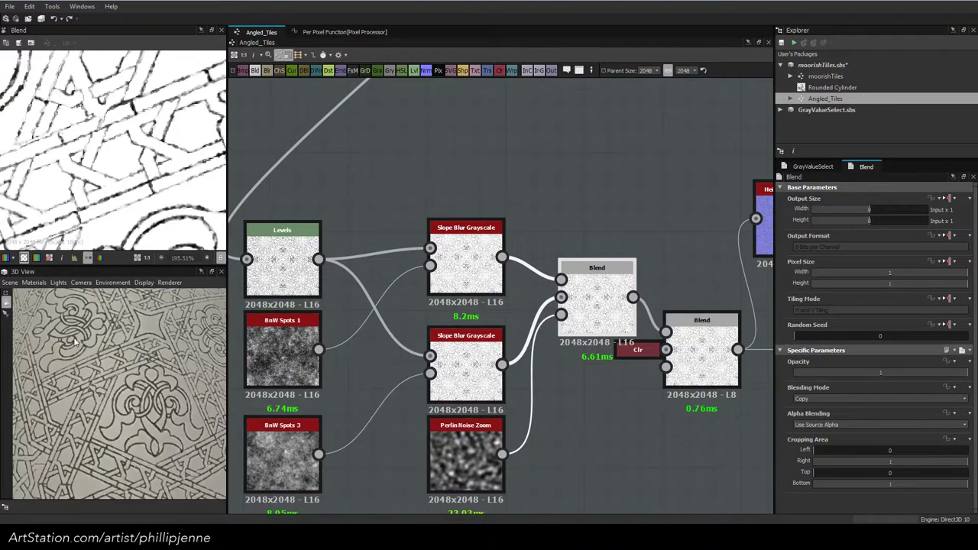
scroll(75, 342, "down", 3)
scroll(75, 343, "up", 3)
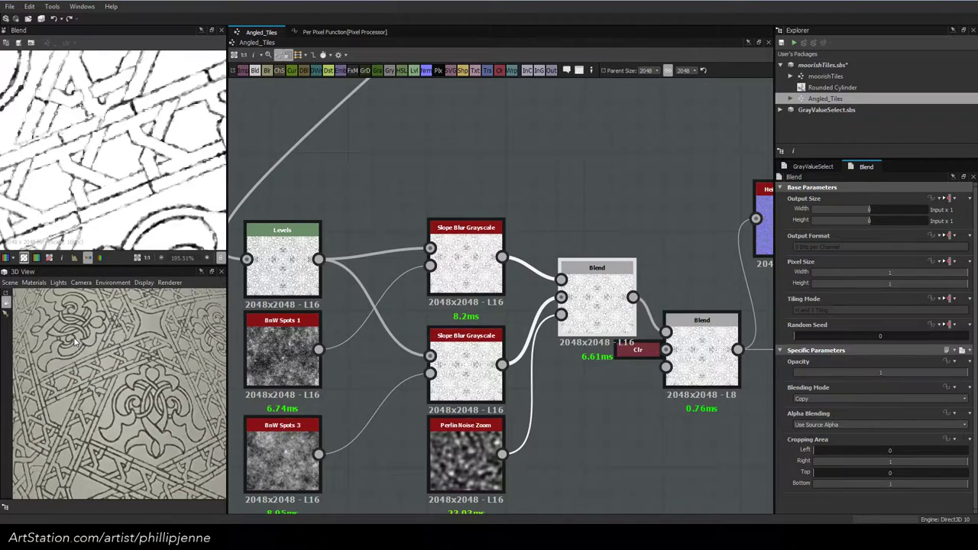
scroll(74, 342, "down", 4)
left_click_drag(74, 341, 129, 383)
scroll(130, 385, "up", 5)
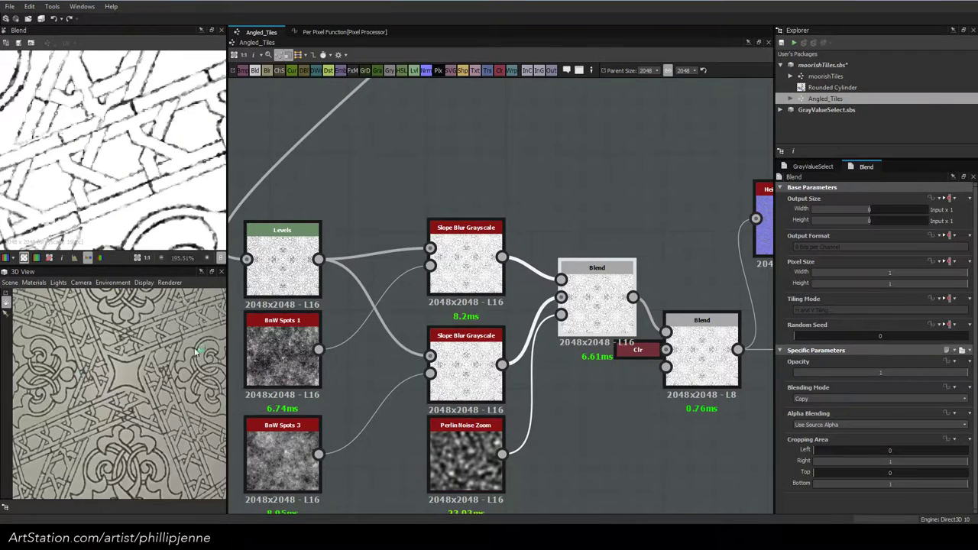
scroll(585, 180, "down", 2)
middle_click_drag(642, 86, 529, 397)
scroll(385, 279, "up", 1)
scroll(384, 275, "up", 2)
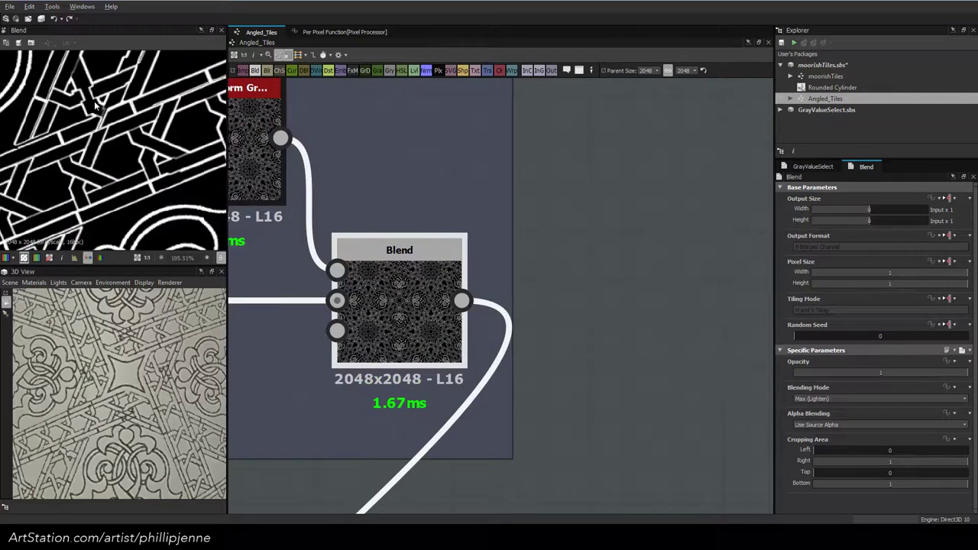
Pan back to the earlier Safe Transform and Blend nodes and preview the left Blend's result
middle_click_drag(95, 106, 155, 164)
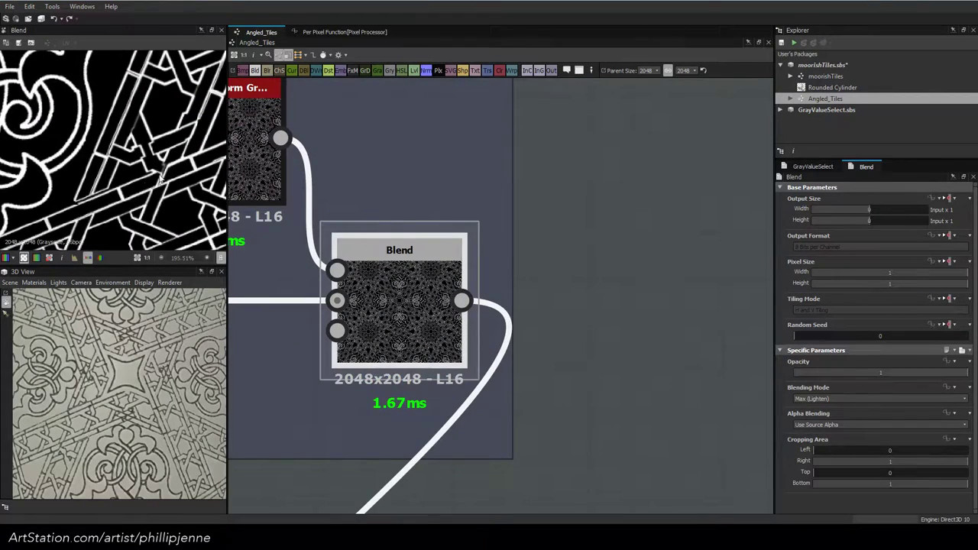
middle_click_drag(380, 286, 583, 303)
left_click(257, 311)
middle_click_drag(489, 245, 725, 264)
middle_click_drag(367, 268, 706, 269)
middle_click_drag(455, 301, 742, 378)
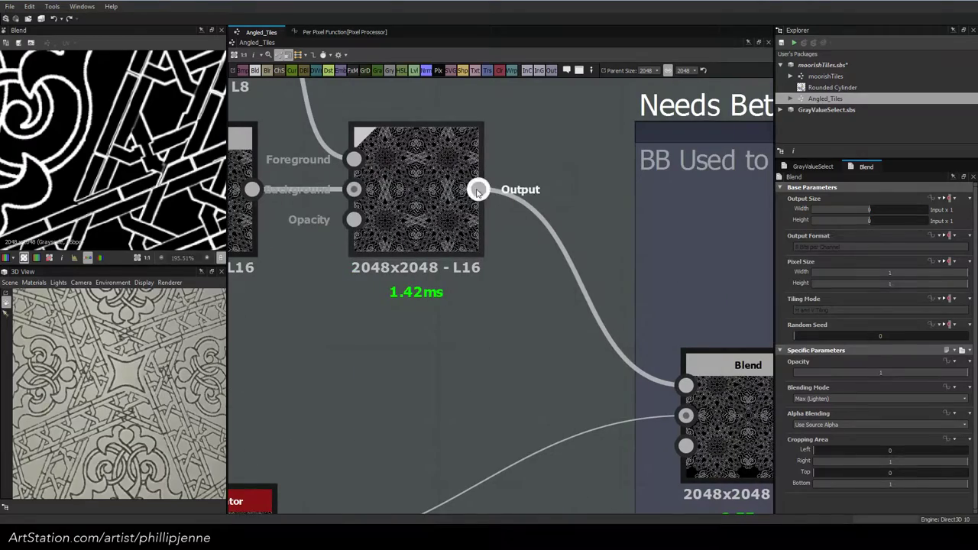
double_click(410, 200)
Bring the neighbouring Tile Generator nodes into view and preview the left Blend again
scroll(114, 180, "down", 8)
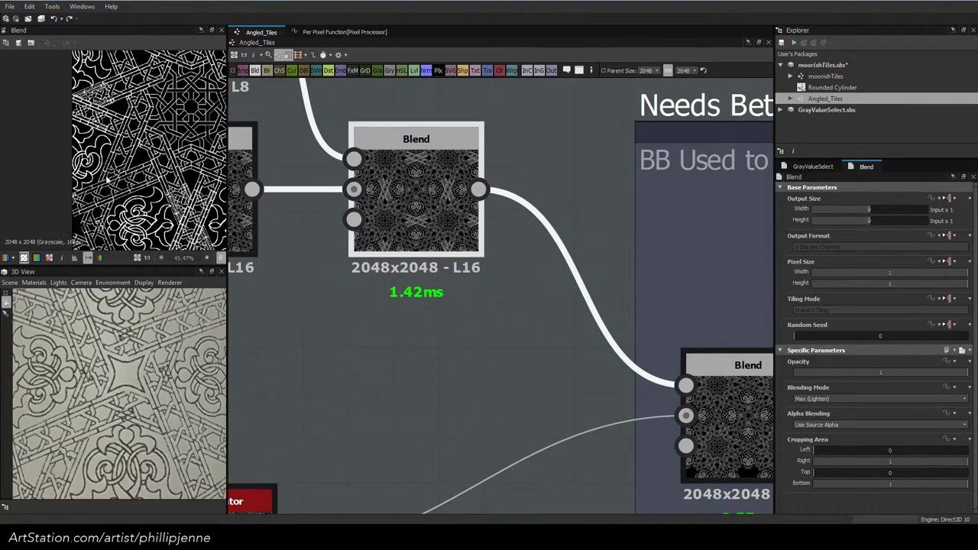
scroll(191, 182, "up", 4)
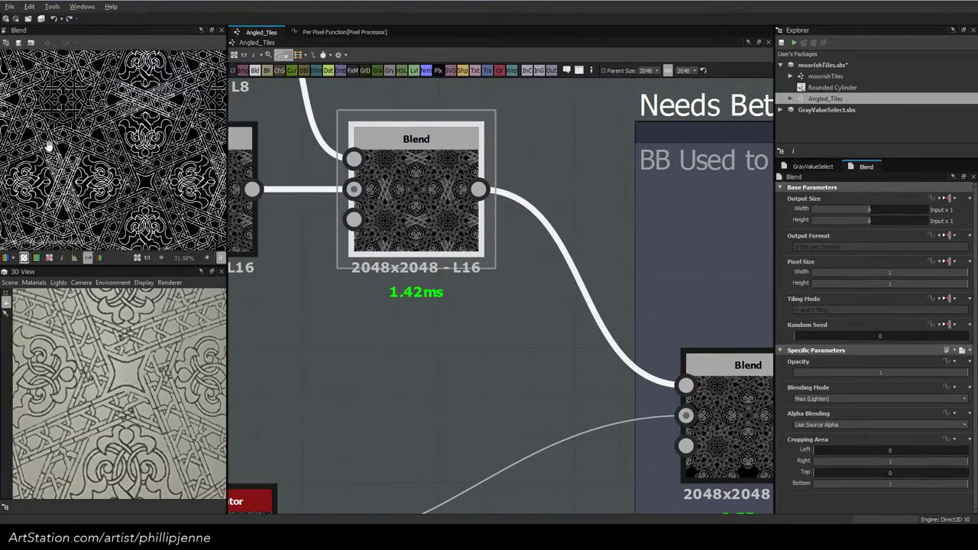
scroll(68, 196, "up", 1)
scroll(425, 239, "down", 2)
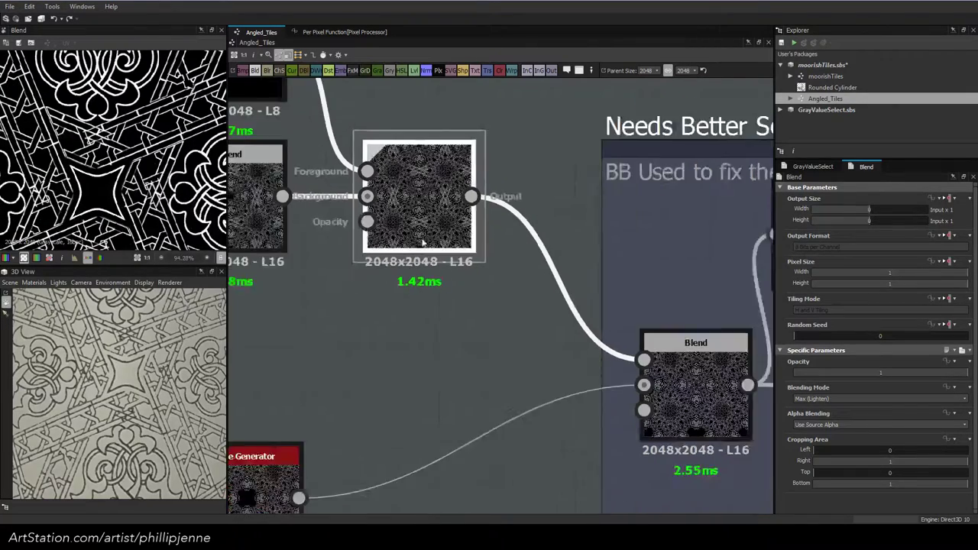
middle_click_drag(381, 222, 645, 284)
left_click(524, 267)
left_click(523, 263)
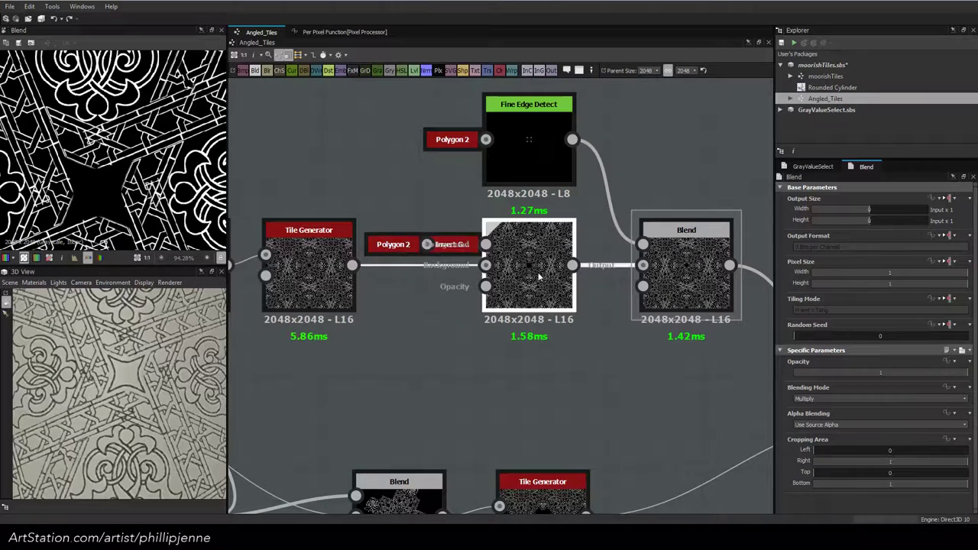
middle_click_drag(350, 265, 445, 267)
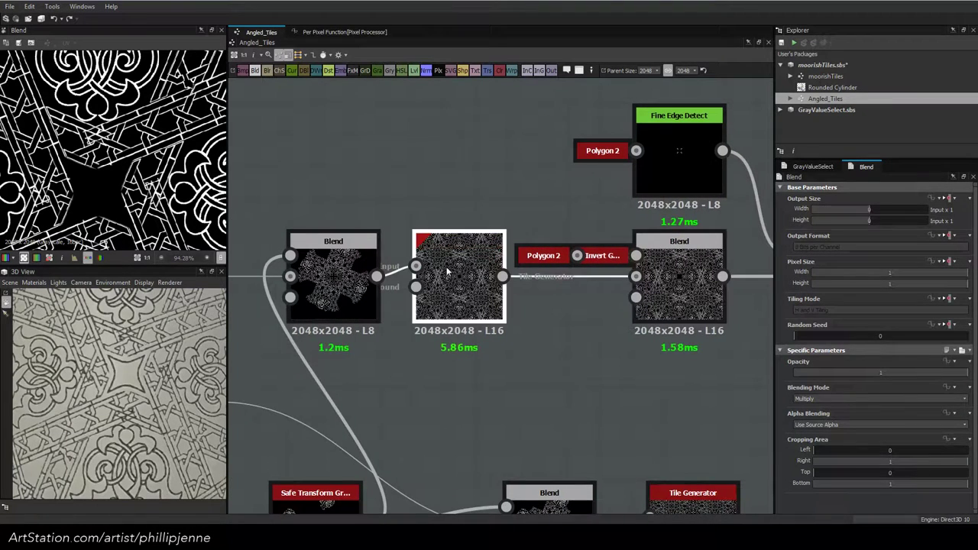
left_click(448, 271)
double_click(333, 274)
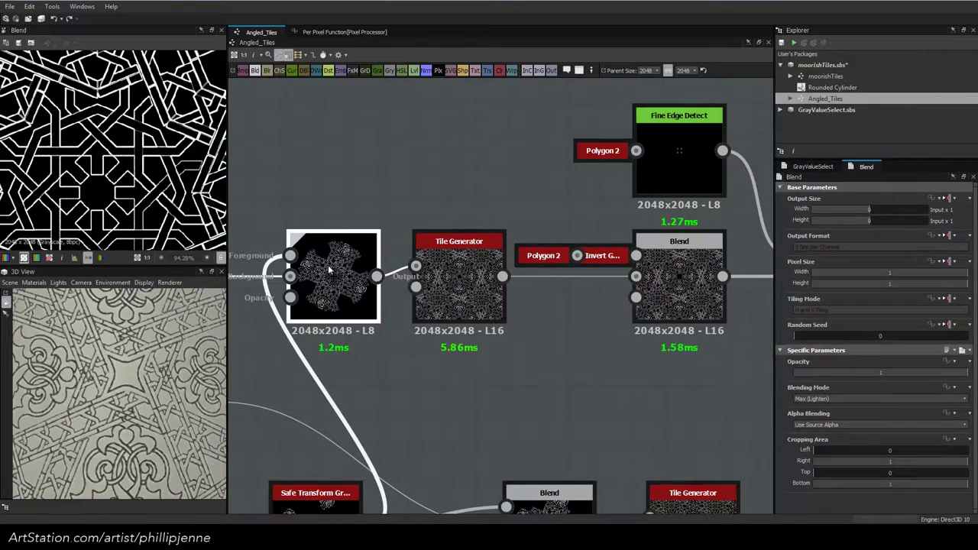
Drop the Tile Generator copy onto the Blend link
left_click(457, 290)
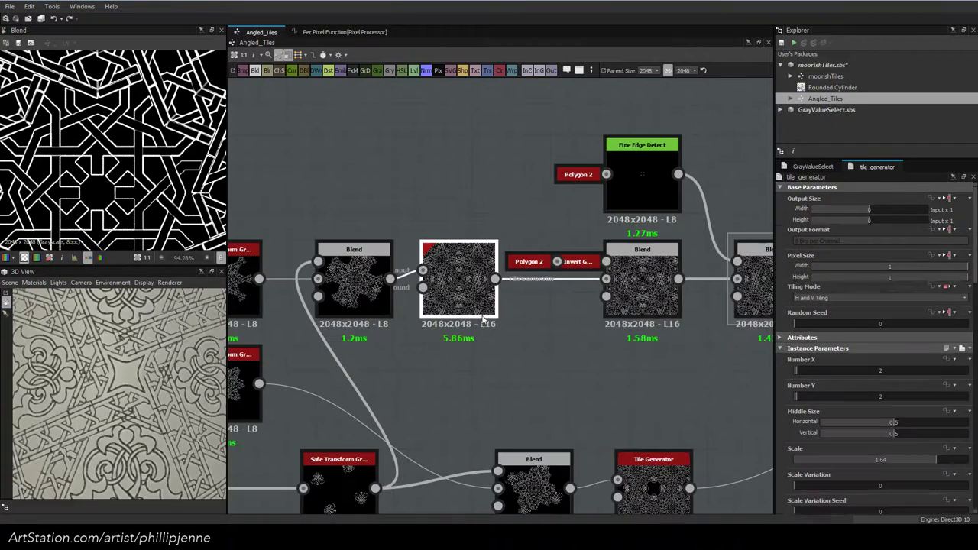
middle_click_drag(648, 477, 657, 348)
left_click(657, 346)
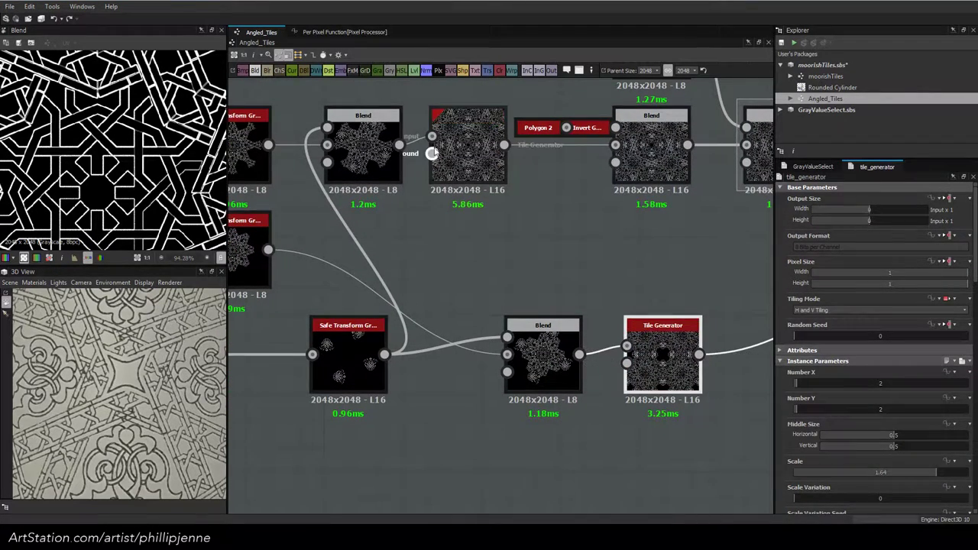
scroll(172, 150, "down", 5)
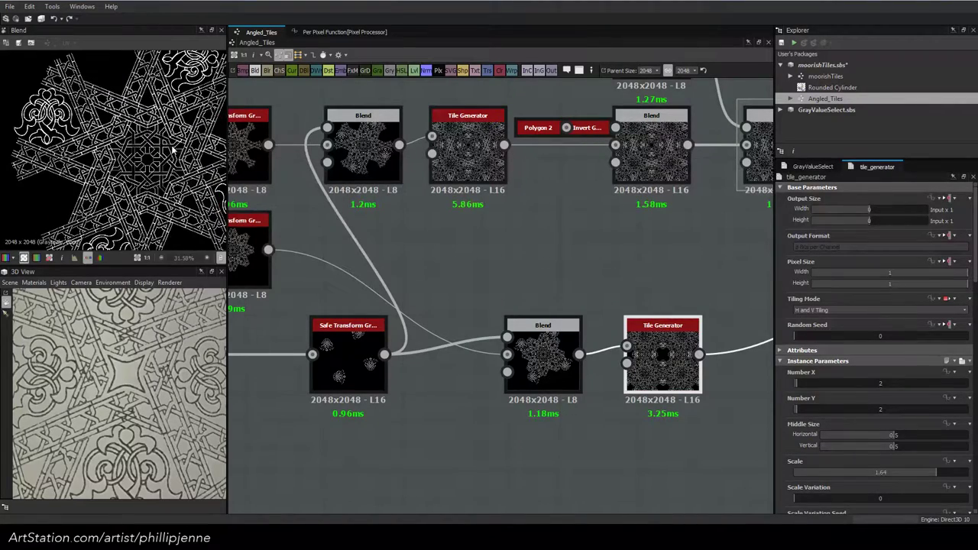
Preview the upper Tile Generator's interlaced pattern, comparing it with the lower Tile Generator
double_click(435, 173)
scroll(150, 160, "up", 1)
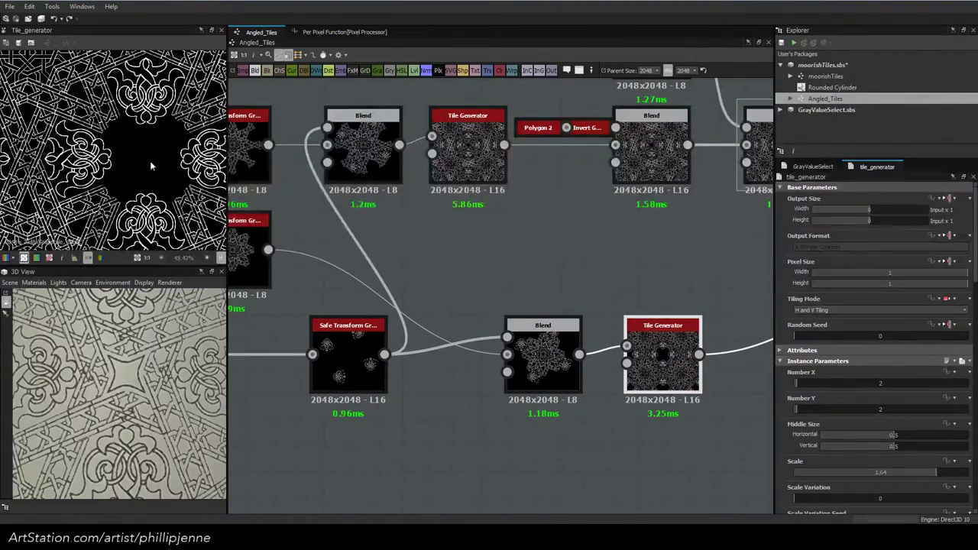
left_click(461, 145)
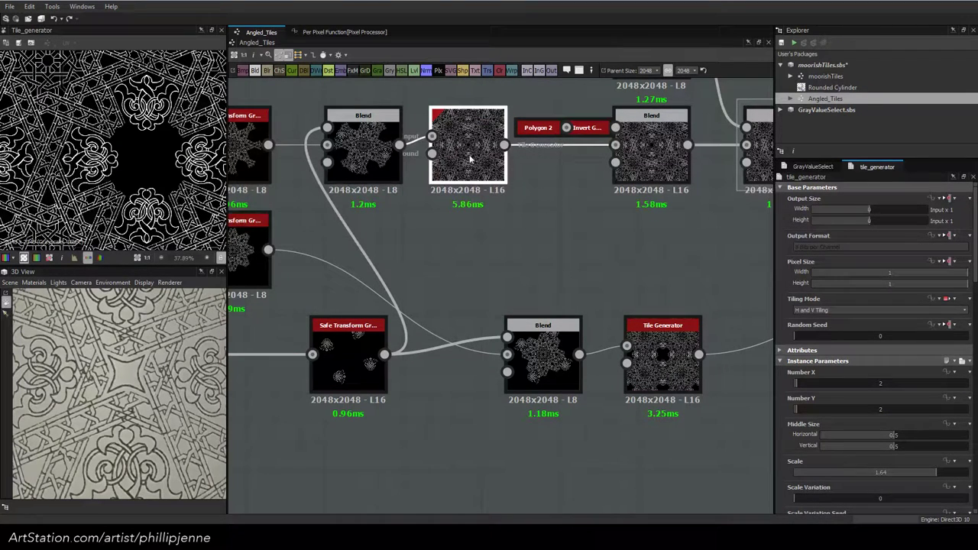
left_click(664, 363)
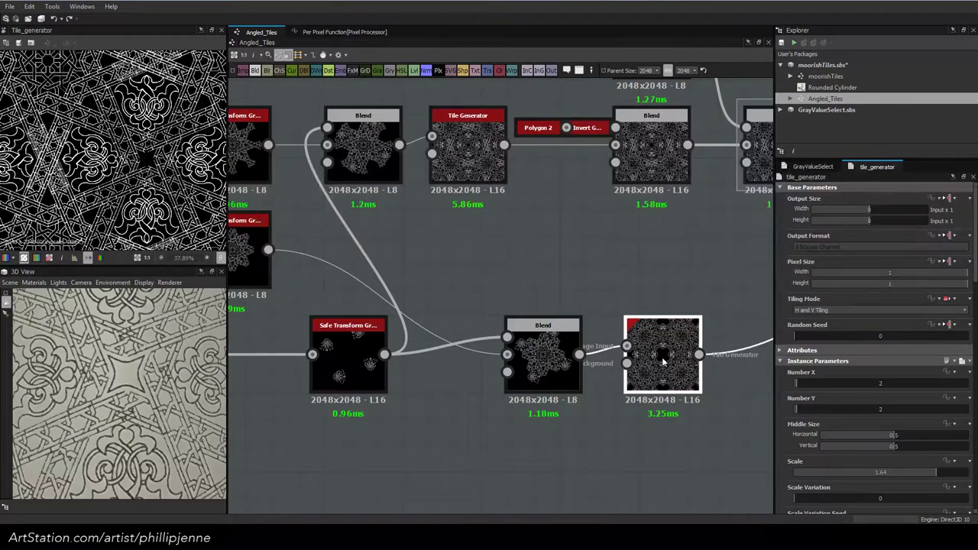
left_click(467, 159)
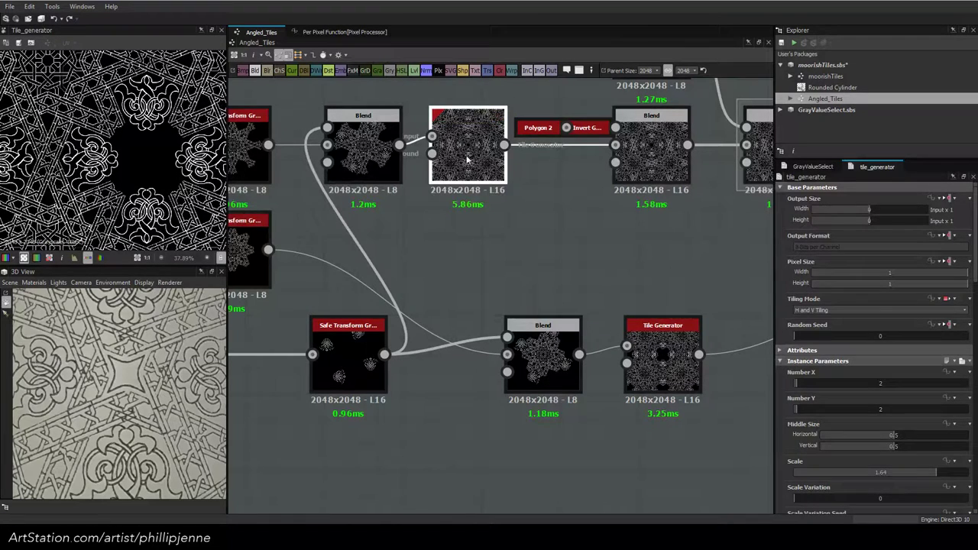
left_click(665, 348)
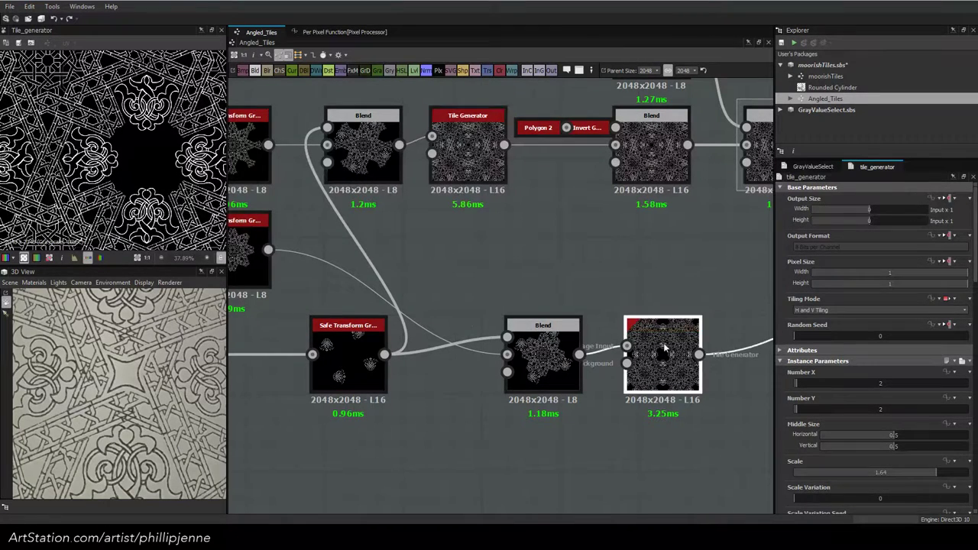
scroll(131, 159, "up", 3)
double_click(460, 149)
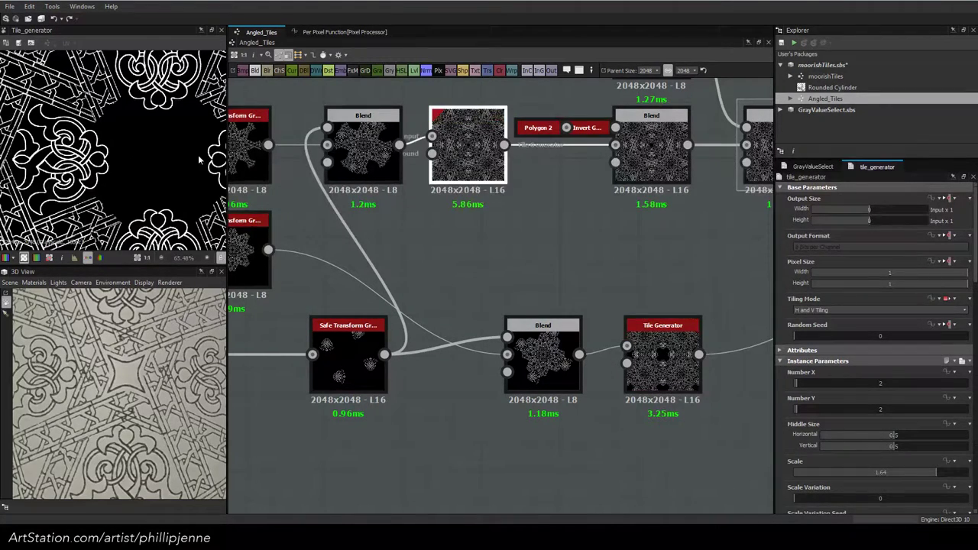
Pan the graph to the Fine Edge Detect and upstream Polygon nodes
scroll(131, 157, "up", 3)
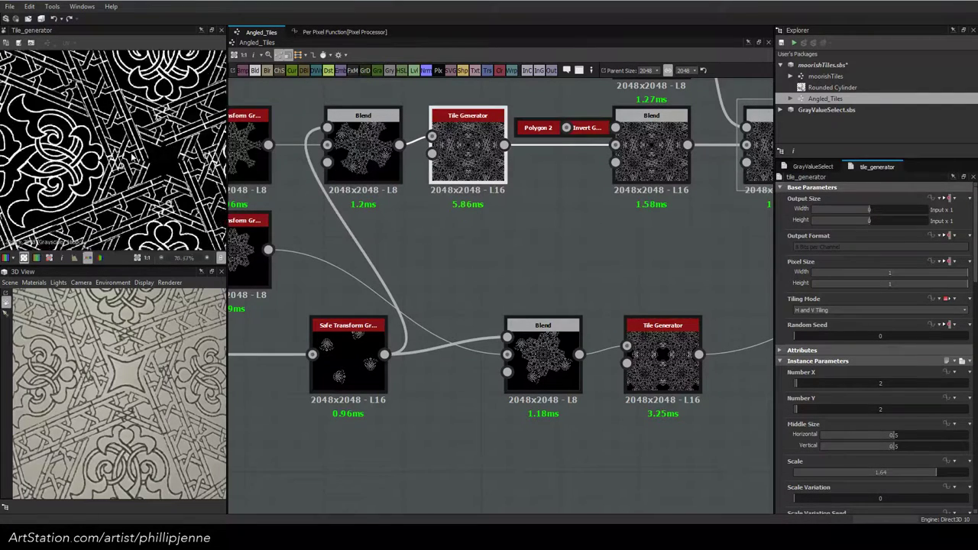
middle_click_drag(527, 183, 481, 261)
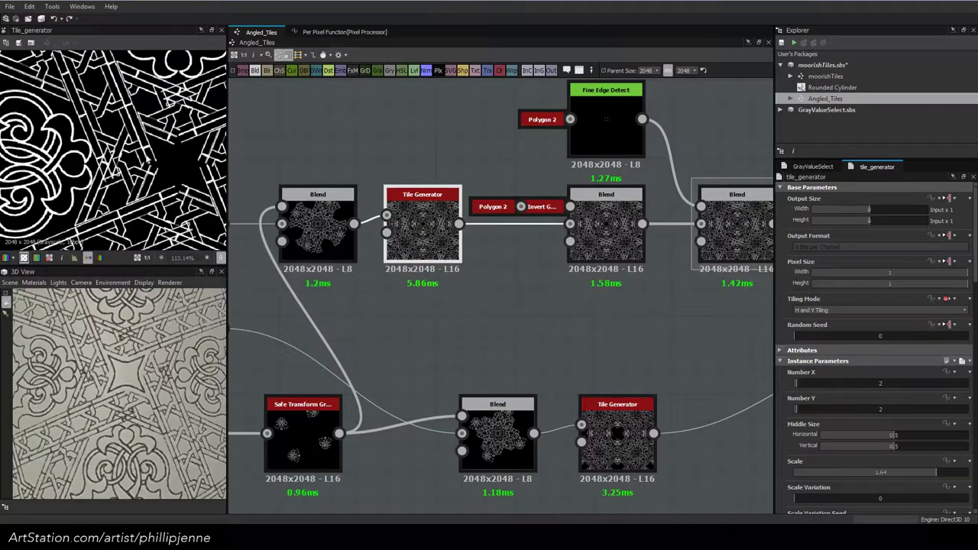
scroll(149, 158, "down", 2)
scroll(383, 160, "down", 1)
middle_click_drag(249, 113, 533, 242)
scroll(499, 206, "down", 2)
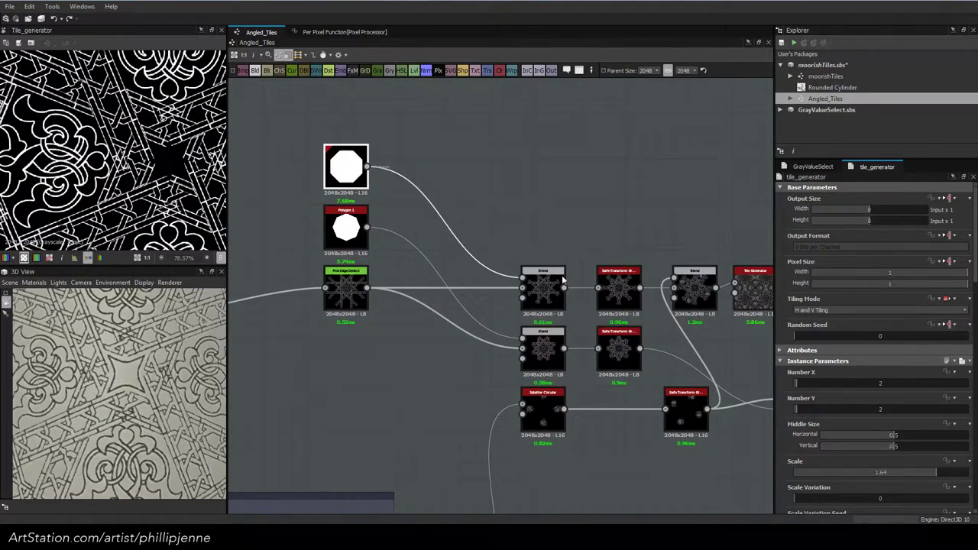
Try Polygon 1 Scale values between 0.8 and 0.85, settling on exactly 0.845
left_click(940, 474)
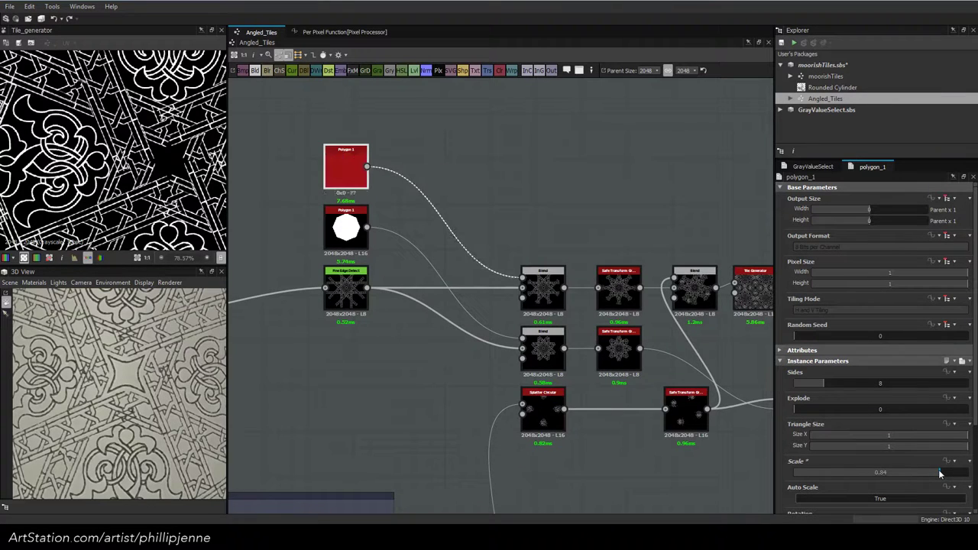
left_click_drag(941, 474, 928, 477)
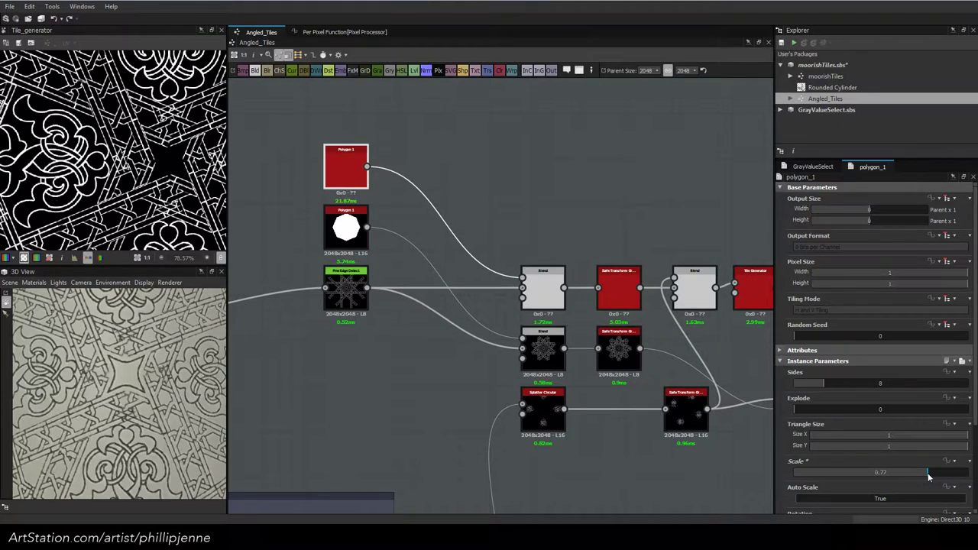
left_click_drag(928, 477, 943, 476)
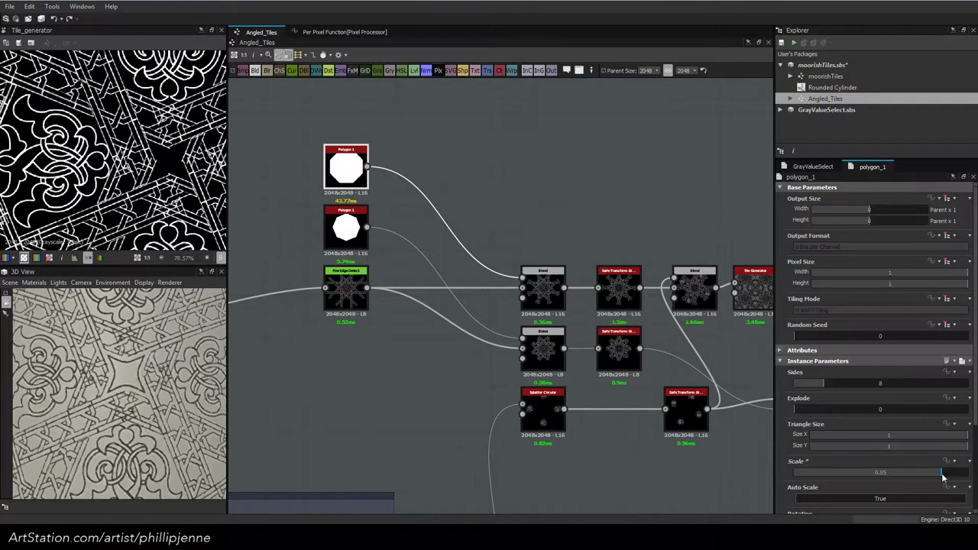
left_click_drag(942, 477, 940, 477)
left_click_drag(940, 477, 943, 477)
left_click_drag(942, 477, 940, 477)
double_click(887, 472)
double_click(889, 473)
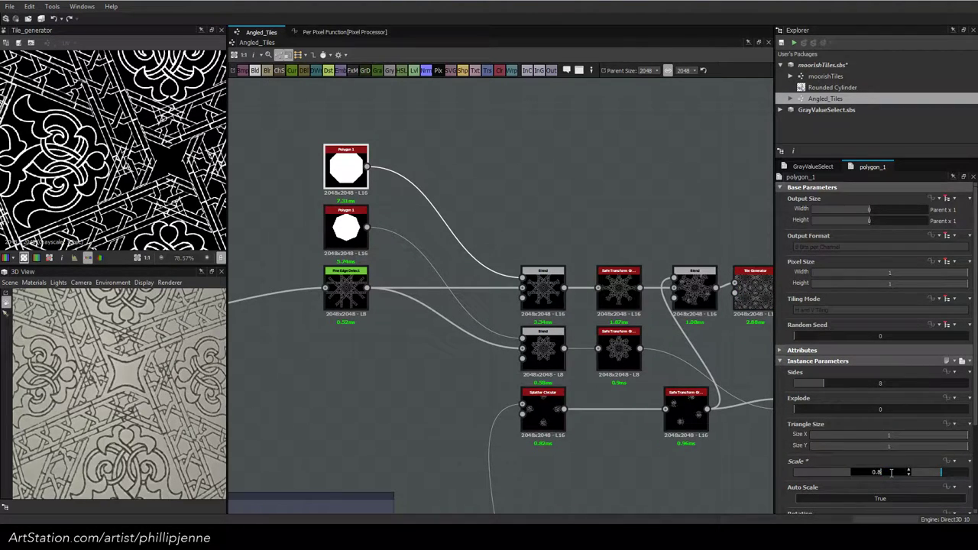
key("Return")
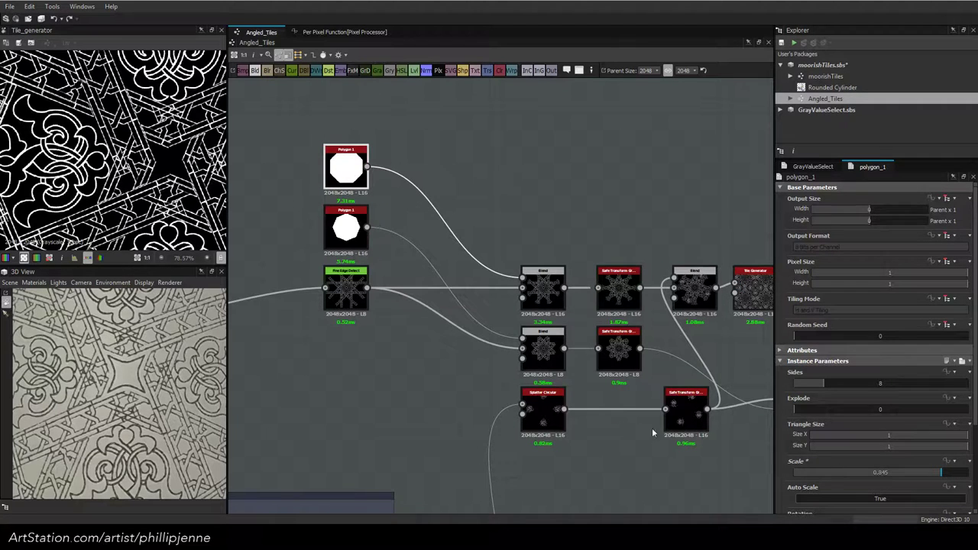
scroll(171, 164, "up", 3)
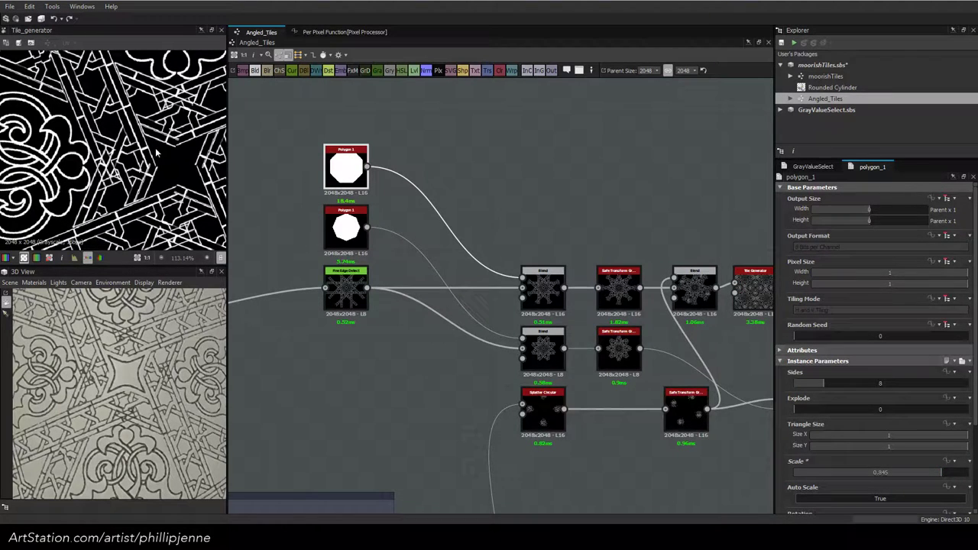
middle_click_drag(589, 208, 450, 201)
Check the Safe Transform, Blend and Tile Generator outputs, then pan to the Polygon 2 chain
left_click(481, 279)
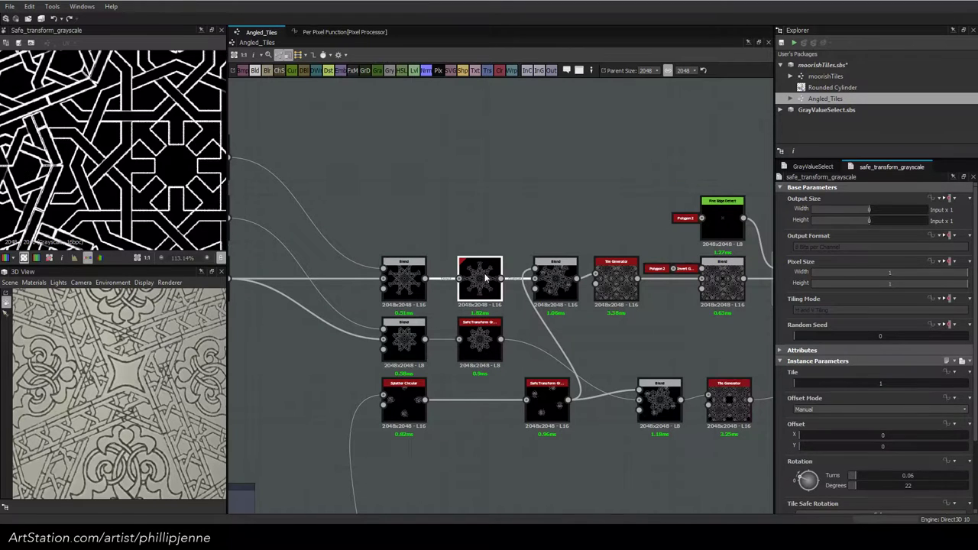
left_click(558, 283)
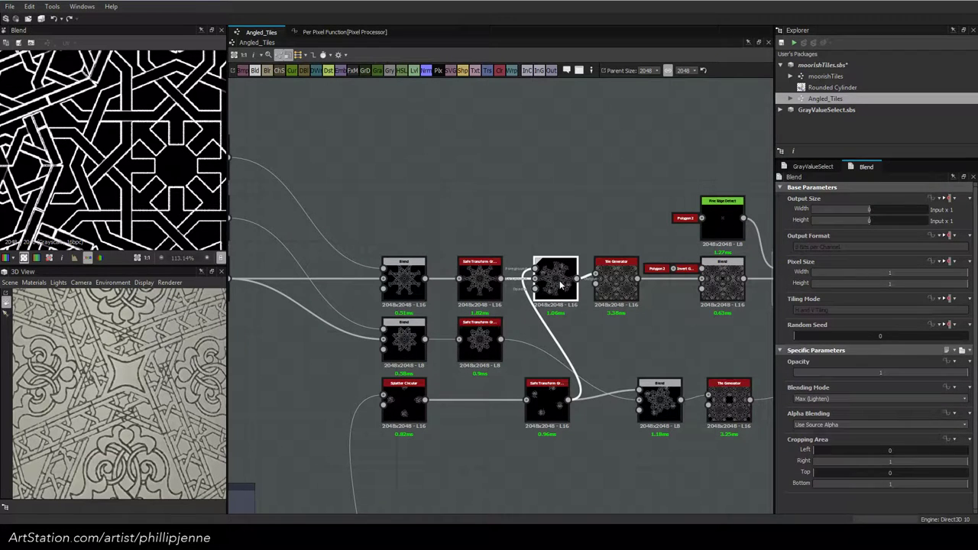
left_click(613, 288)
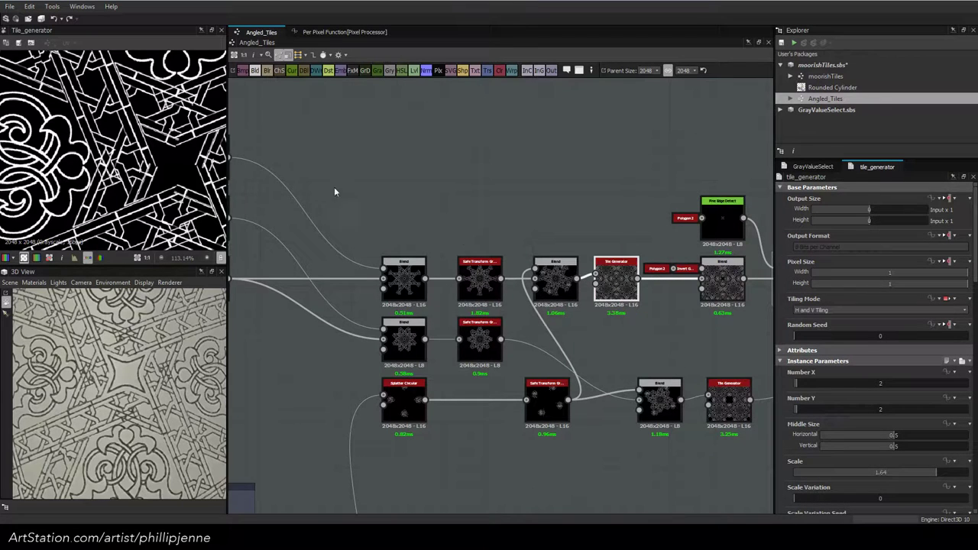
middle_click_drag(593, 218, 429, 211)
Reduce Polygon 2's Scale from 0.11 to 0.06
left_click(556, 266)
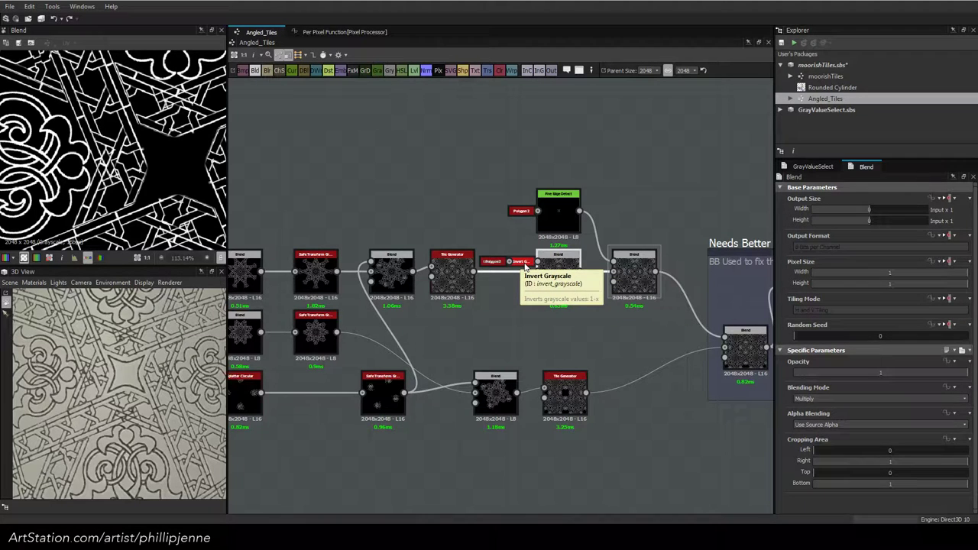
left_click(492, 263)
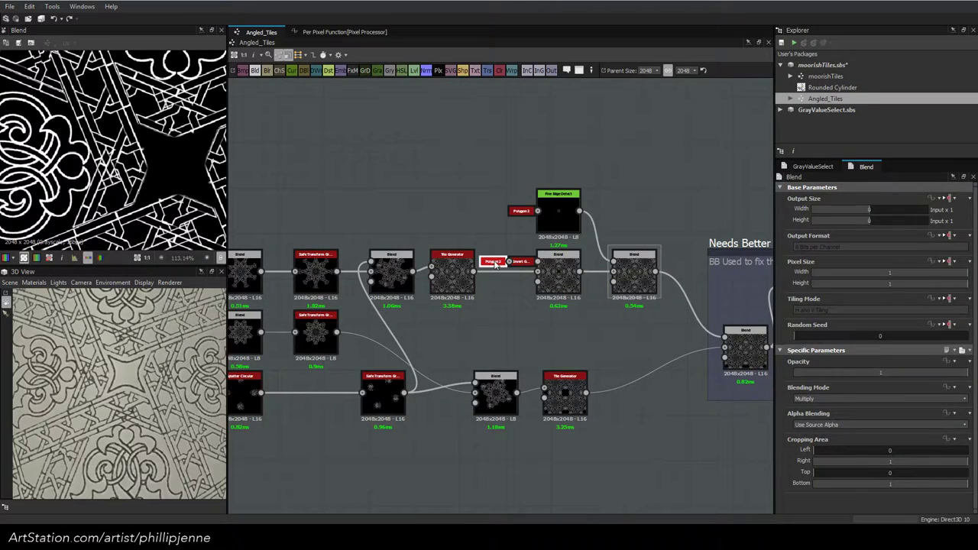
left_click_drag(813, 408, 805, 408)
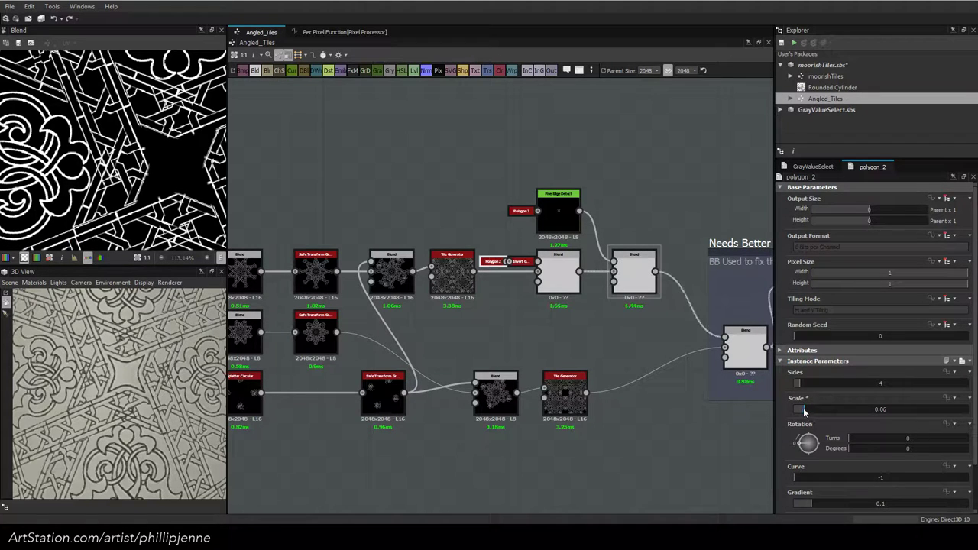